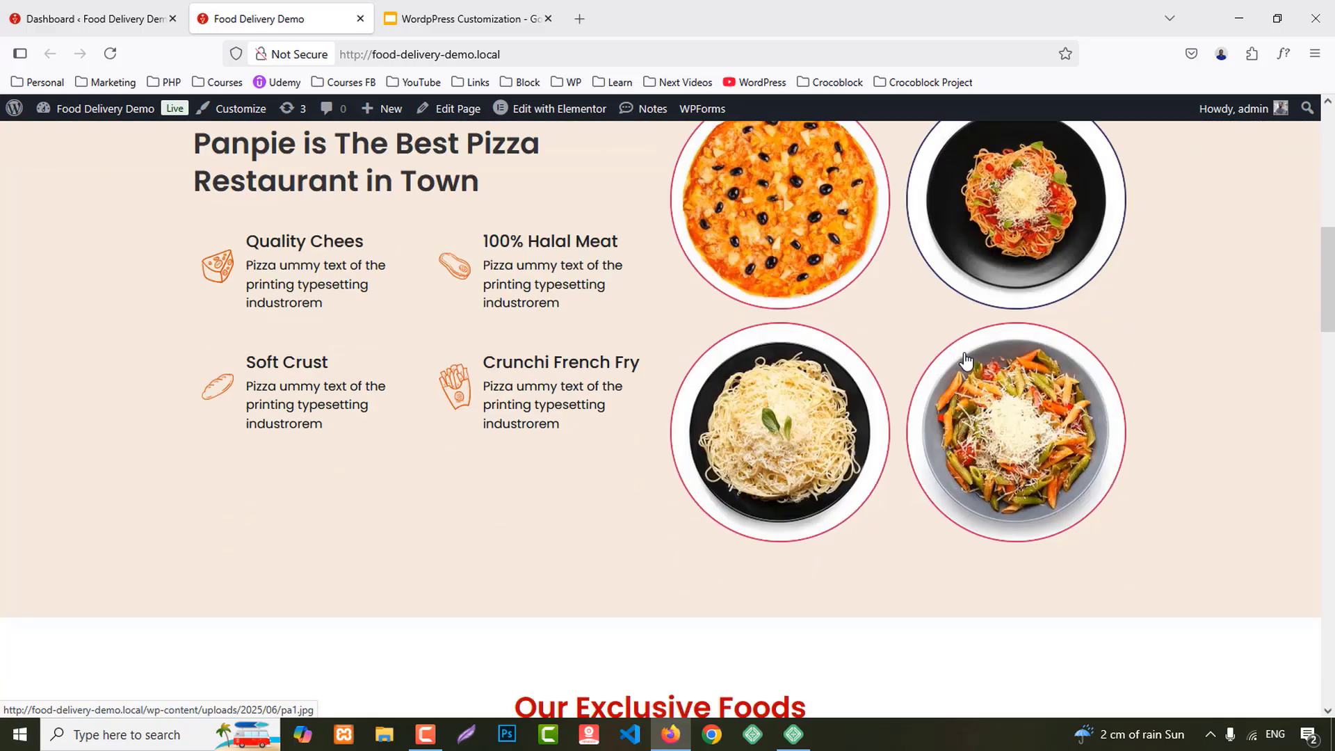
Step: Scroll through the homepage, then open and browse the About Us page
{"action": "scroll", "coordinate": [967, 359], "scroll_direction": "down", "scroll_amount": 4}
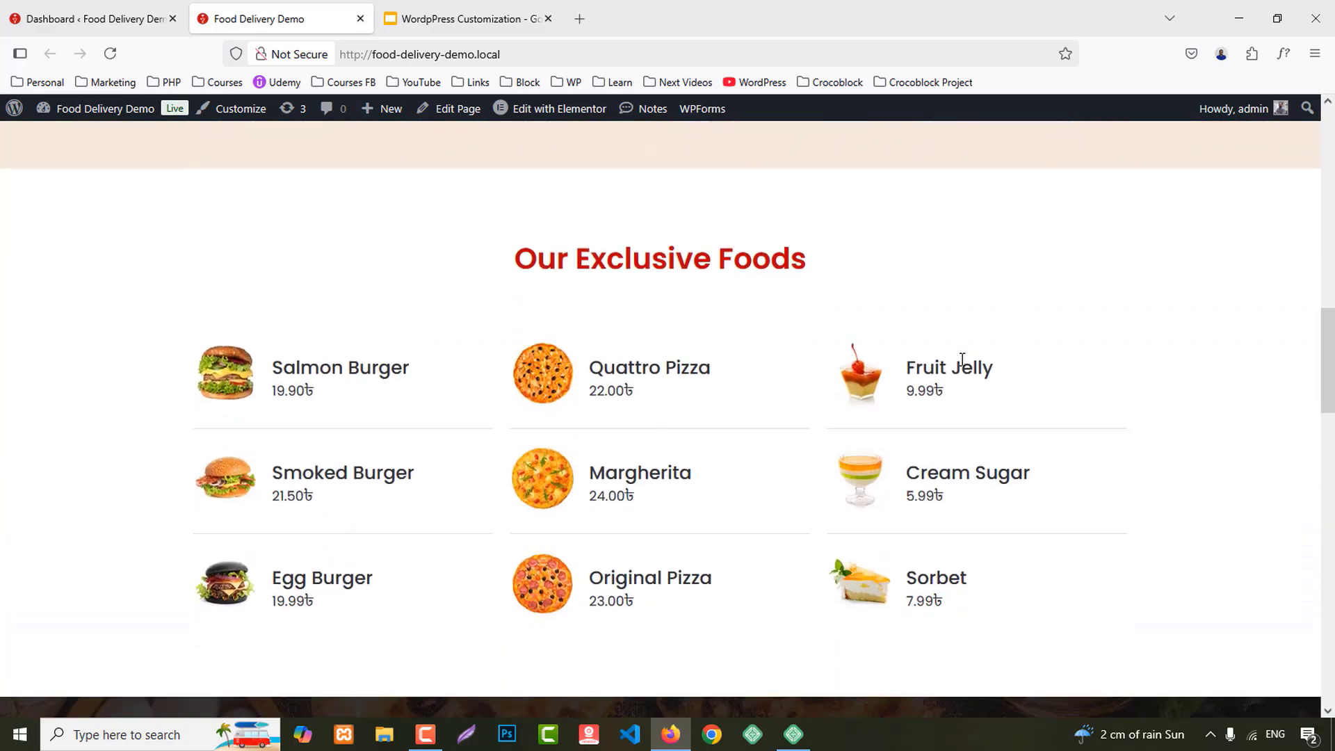
{"action": "scroll", "coordinate": [655, 355], "scroll_direction": "down", "scroll_amount": 3}
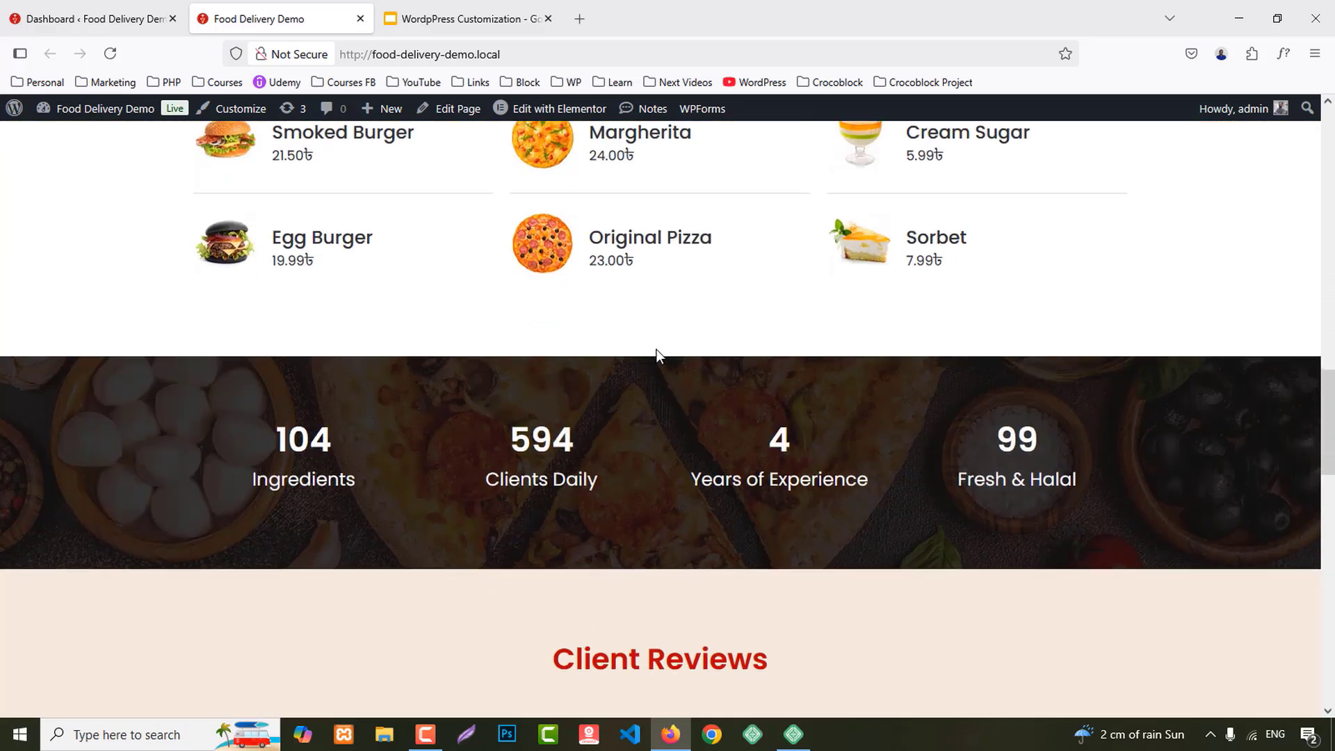
{"action": "scroll", "coordinate": [1119, 456], "scroll_direction": "down", "scroll_amount": 3}
{"action": "scroll", "coordinate": [1120, 459], "scroll_direction": "down", "scroll_amount": 10}
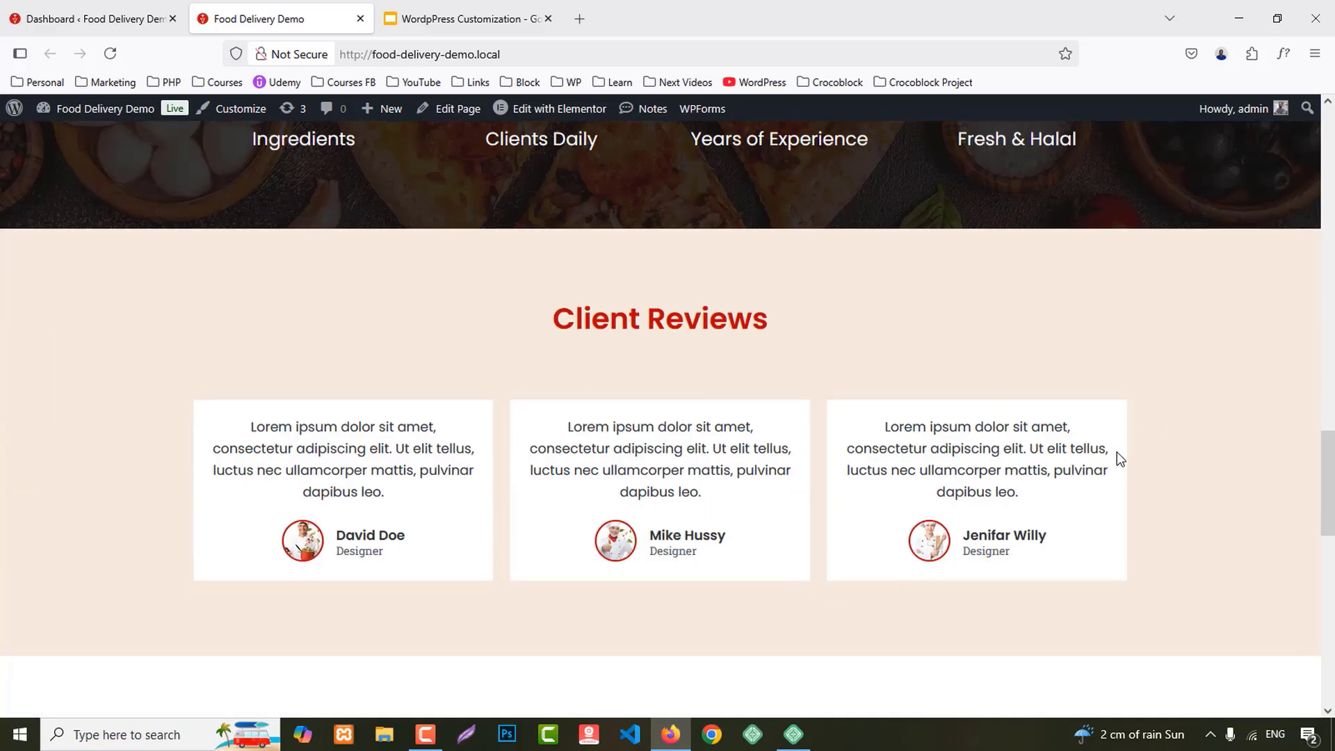
{"action": "scroll", "coordinate": [1113, 440], "scroll_direction": "down", "scroll_amount": 4}
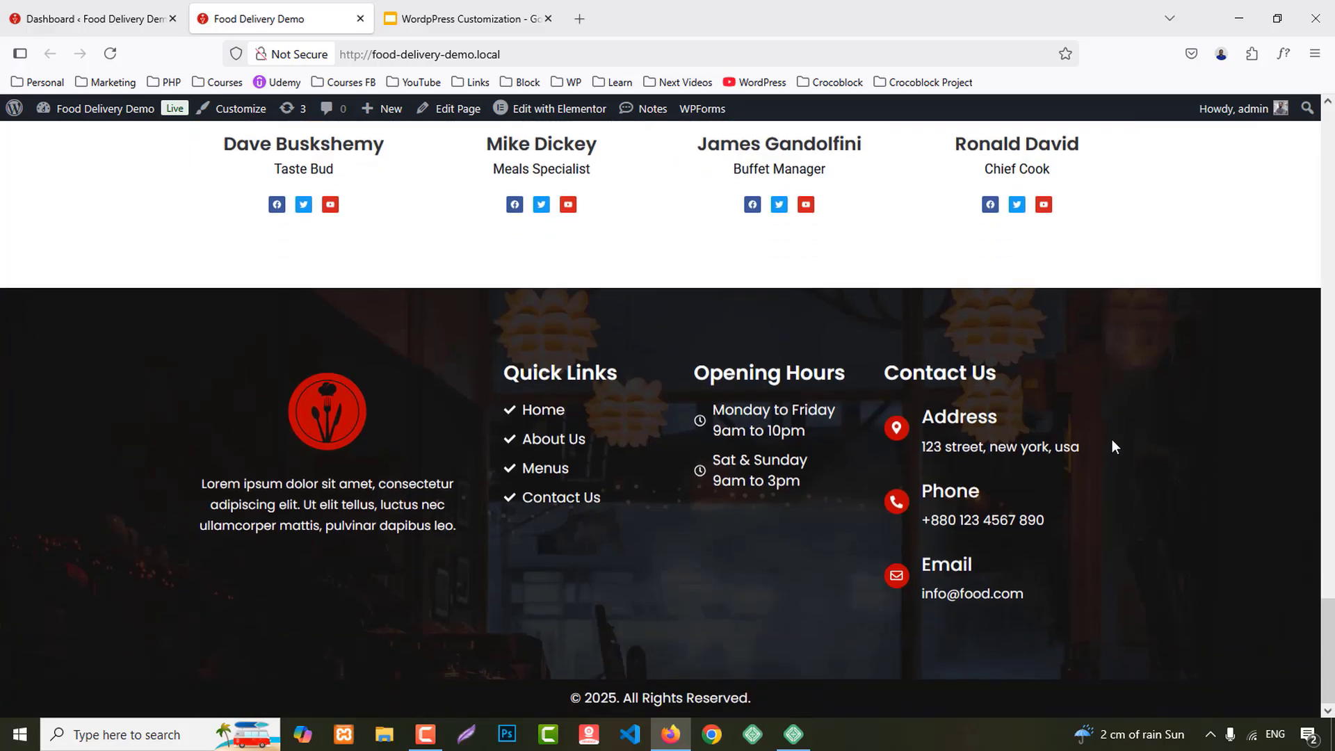
{"action": "scroll", "coordinate": [1112, 440], "scroll_direction": "up", "scroll_amount": 20}
{"action": "scroll", "coordinate": [1105, 410], "scroll_direction": "up", "scroll_amount": 6}
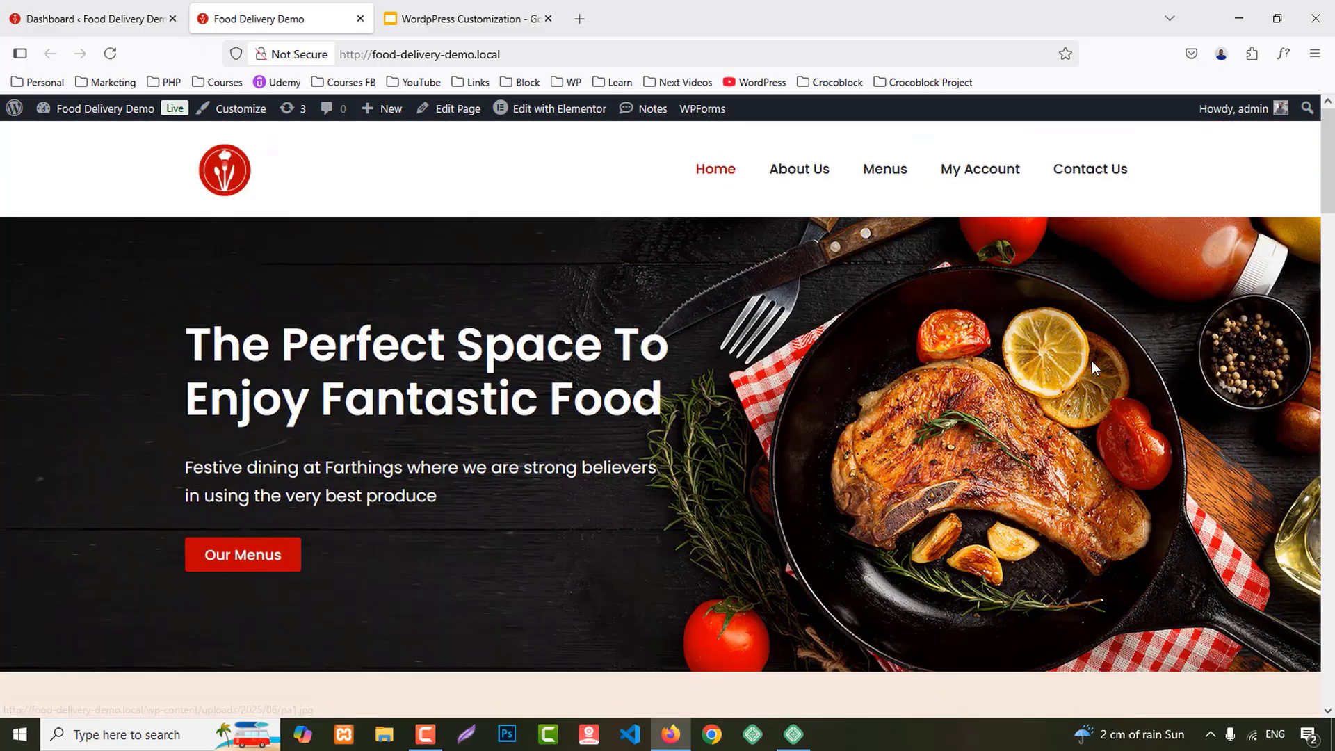
{"action": "left_click", "coordinate": [798, 167]}
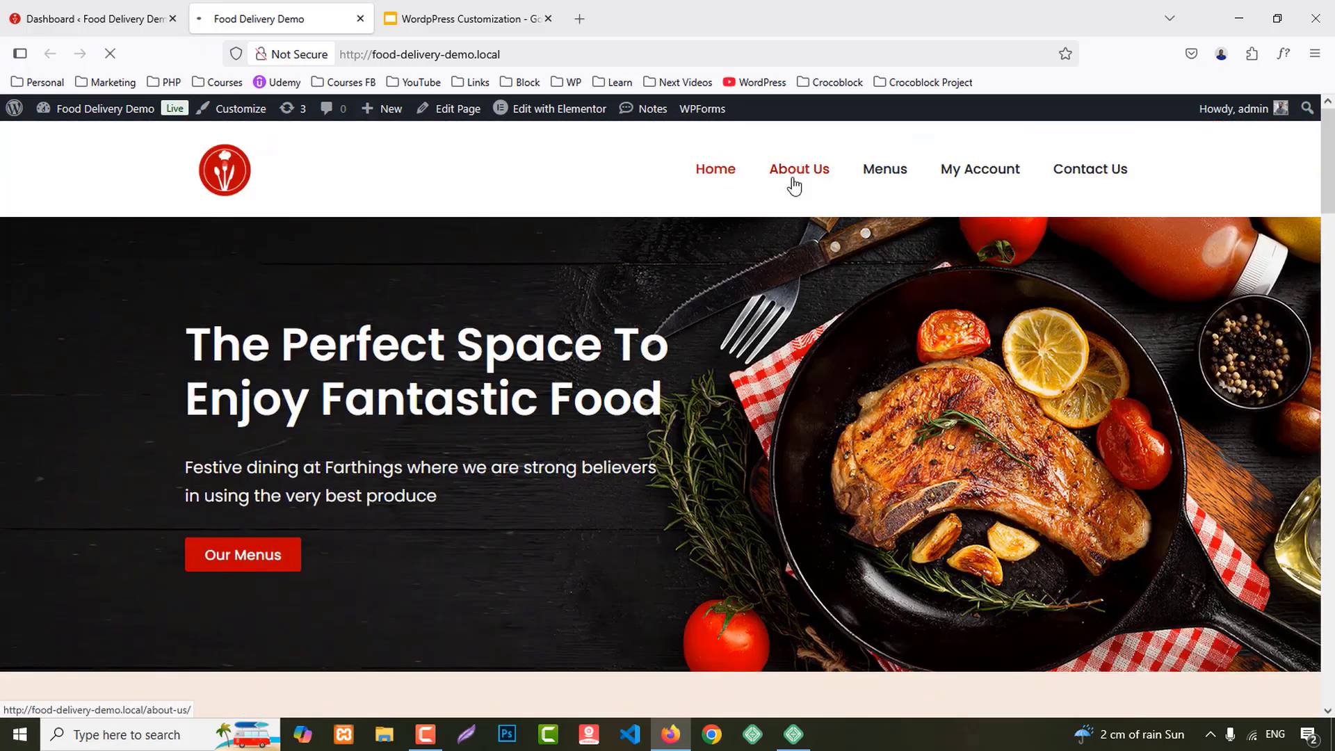
{"action": "scroll", "coordinate": [1332, 506], "scroll_direction": "down", "scroll_amount": 20}
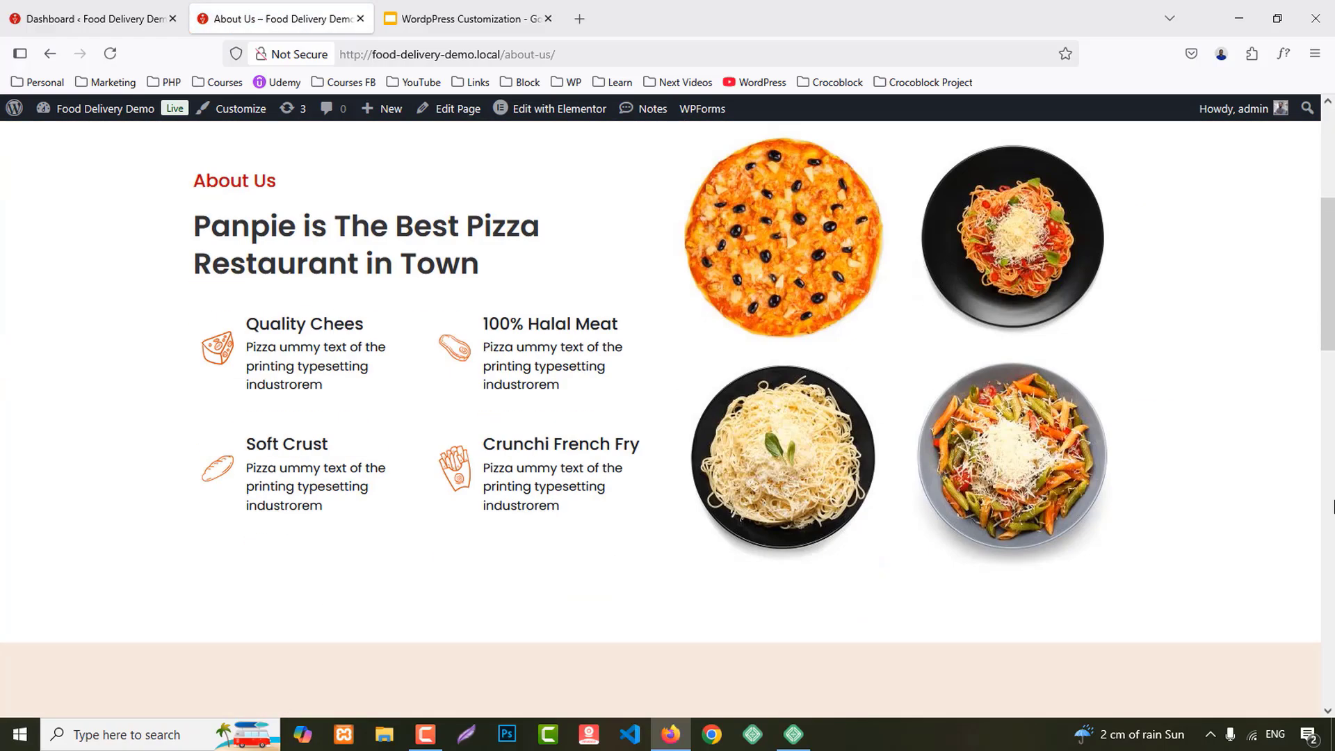
{"action": "scroll", "coordinate": [1312, 528], "scroll_direction": "up", "scroll_amount": 20}
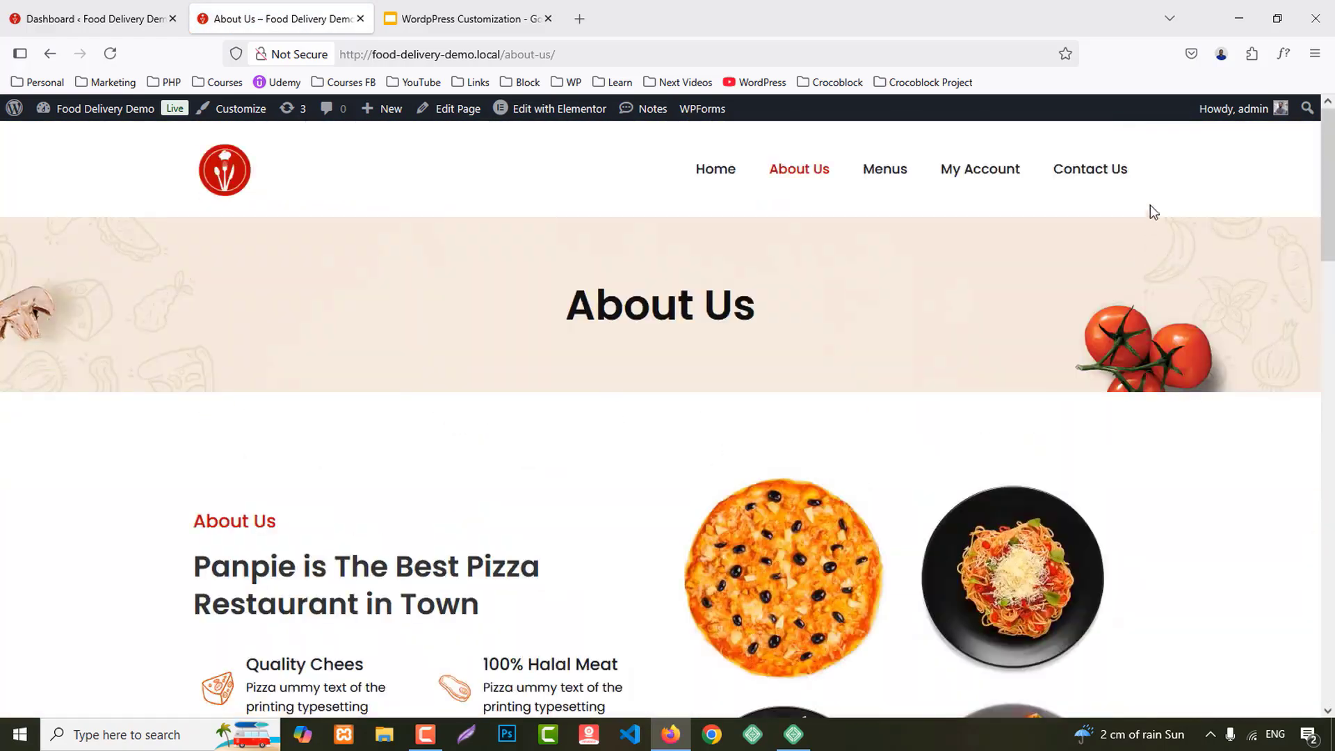
Step: Open the Contact Us page and scroll through its contact form
{"action": "left_click", "coordinate": [1091, 174]}
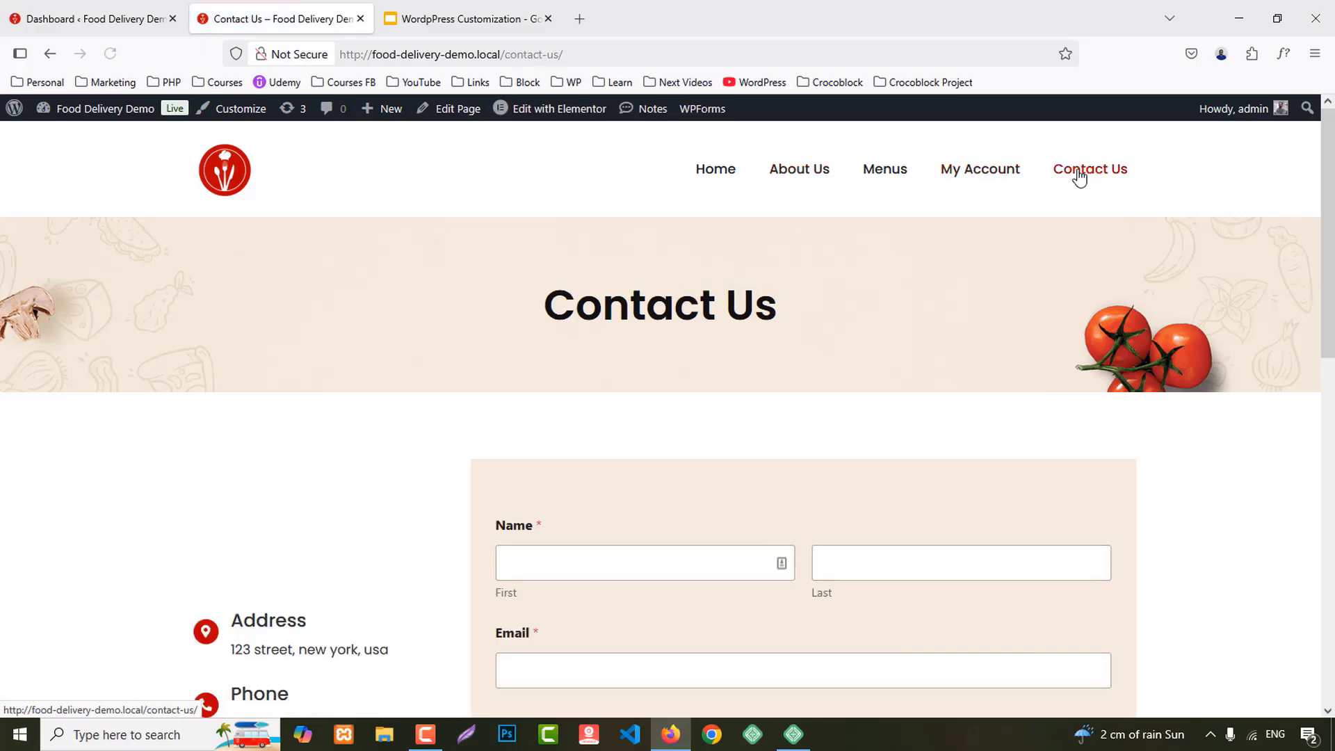
{"action": "scroll", "coordinate": [1074, 354], "scroll_direction": "down", "scroll_amount": 3}
{"action": "scroll", "coordinate": [1080, 362], "scroll_direction": "down", "scroll_amount": 7}
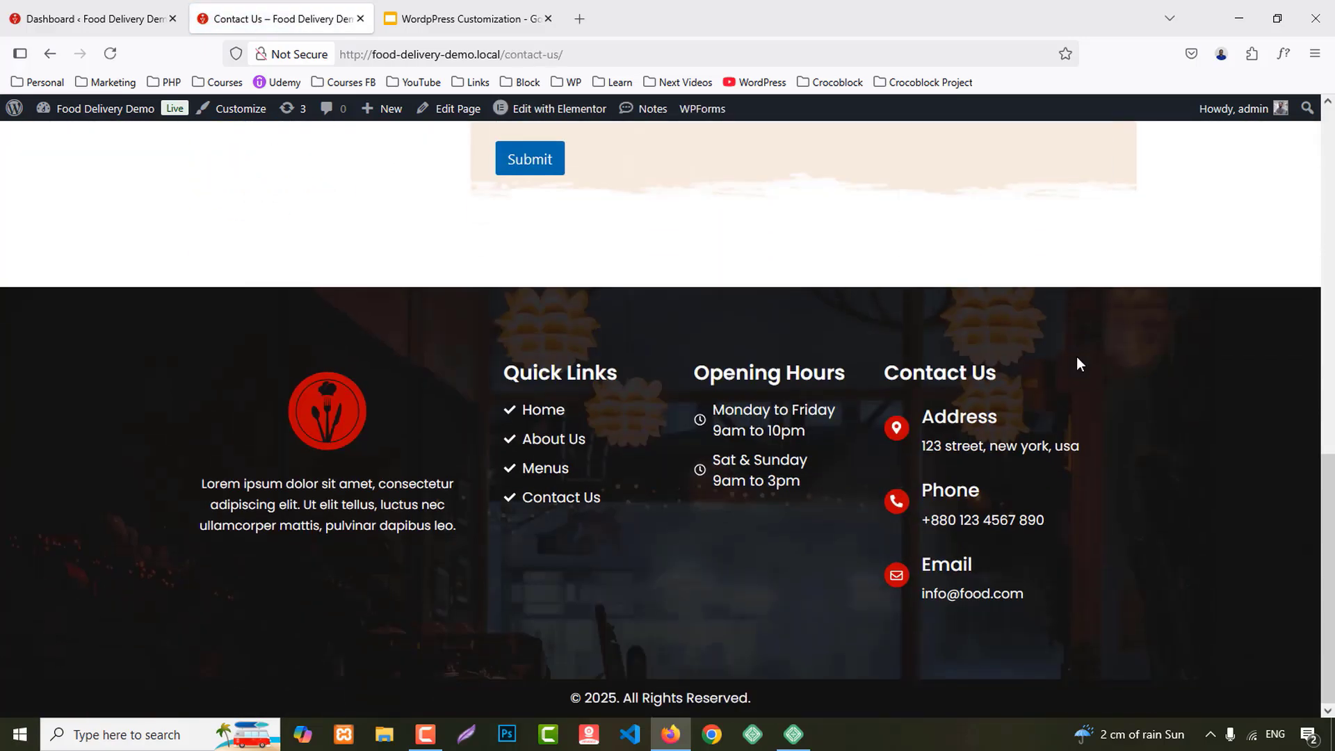
{"action": "scroll", "coordinate": [1079, 358], "scroll_direction": "up", "scroll_amount": 10}
Step: Open My Account, view the Orders list, then return to the Dashboard
{"action": "left_click", "coordinate": [972, 174]}
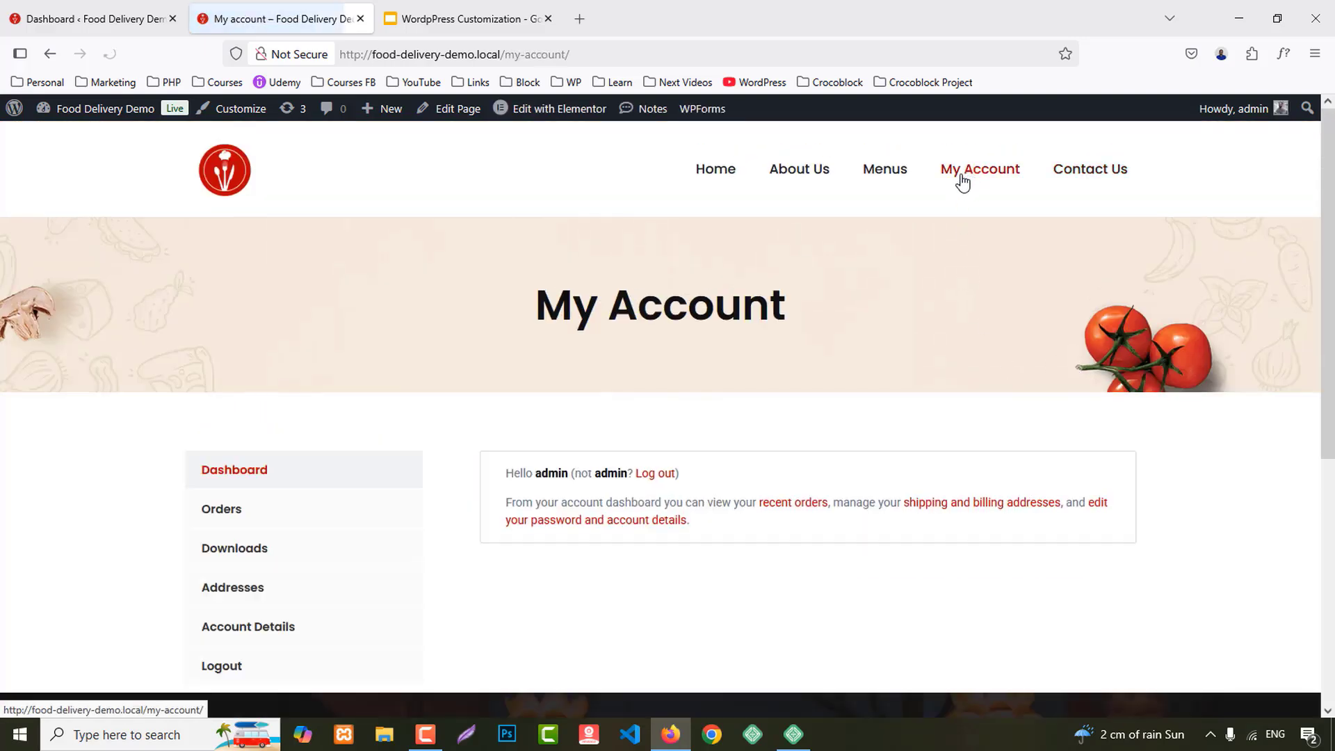
{"action": "left_click", "coordinate": [215, 514]}
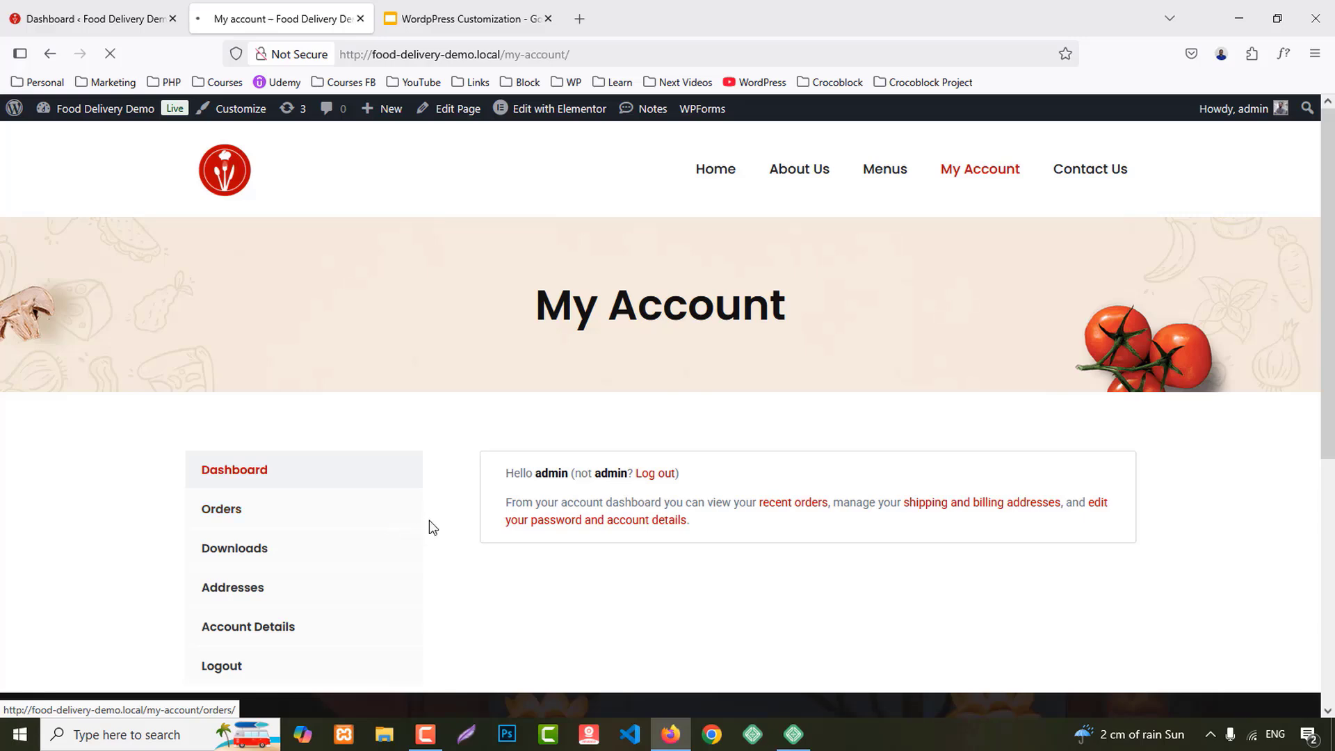
{"action": "scroll", "coordinate": [430, 526], "scroll_direction": "down", "scroll_amount": 3}
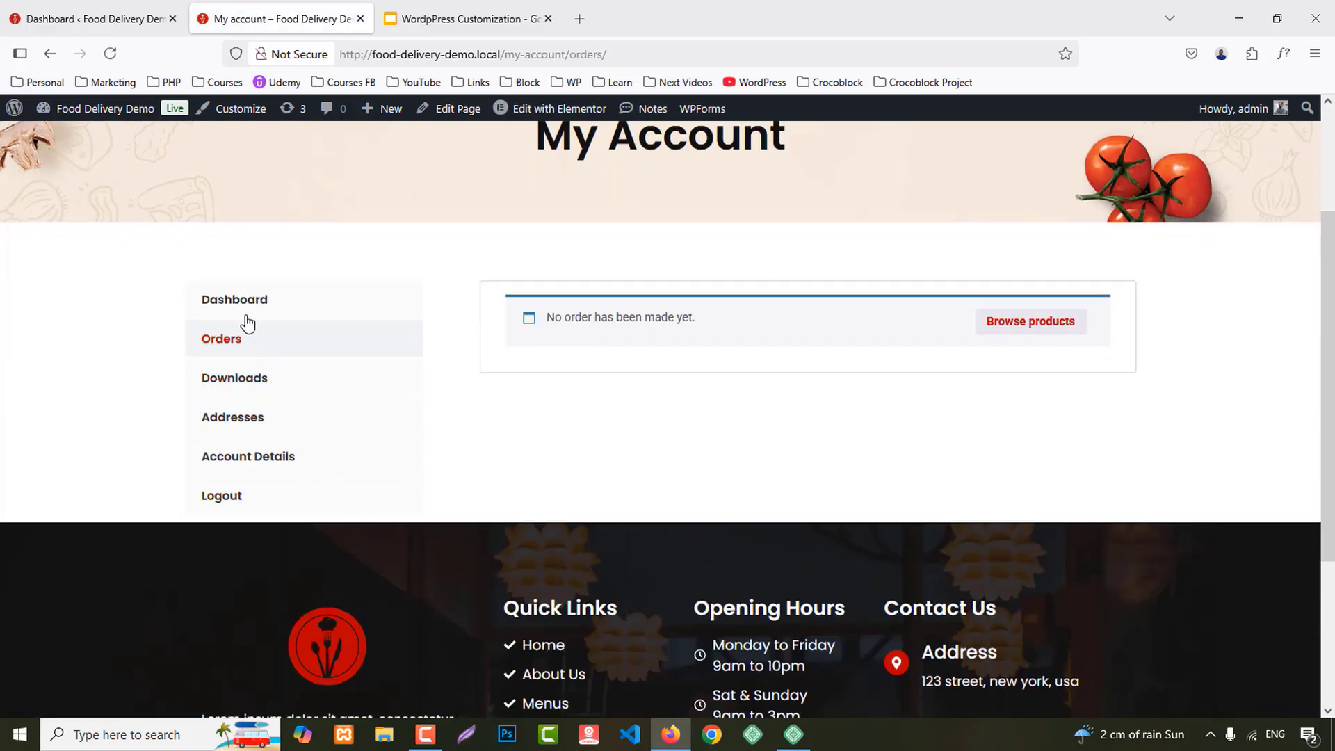
{"action": "left_click", "coordinate": [241, 309]}
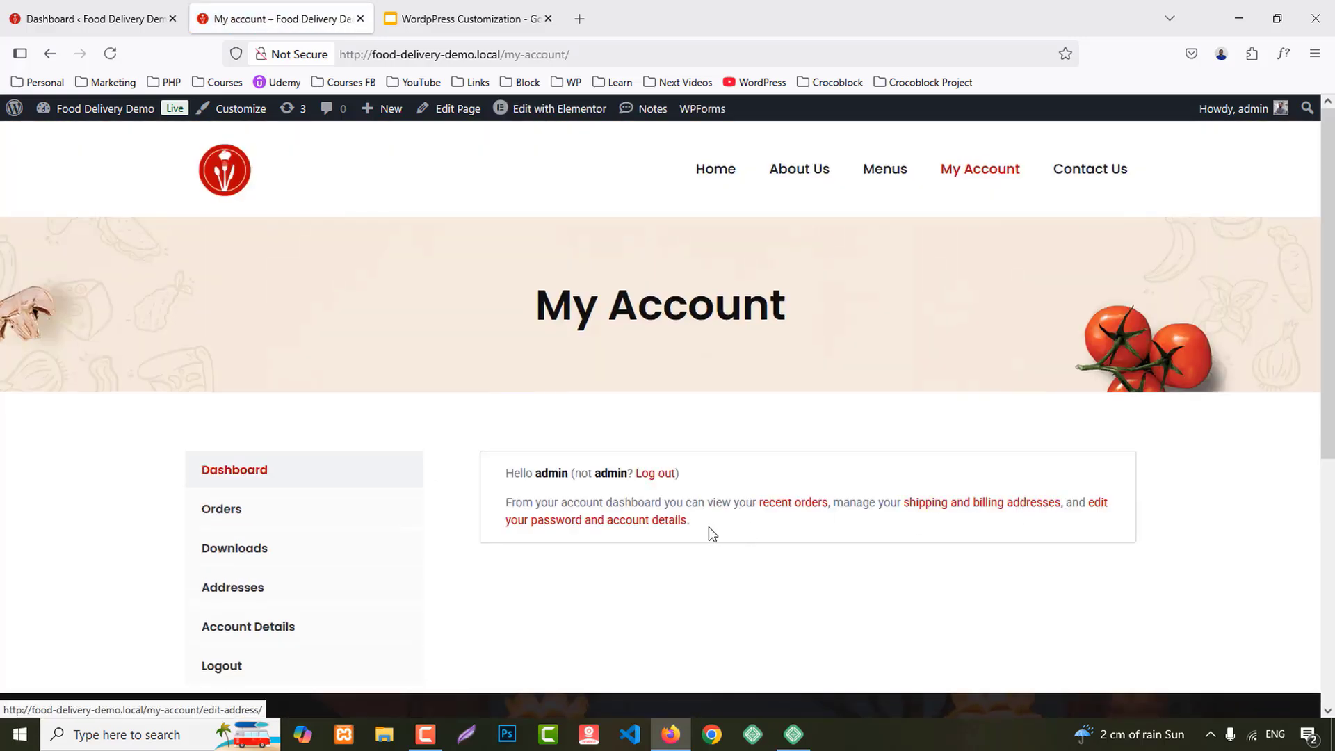
Step: Open the Menus page and jump to its Drinks and Pizza categories, then scroll back through the dishes
{"action": "left_click", "coordinate": [890, 173]}
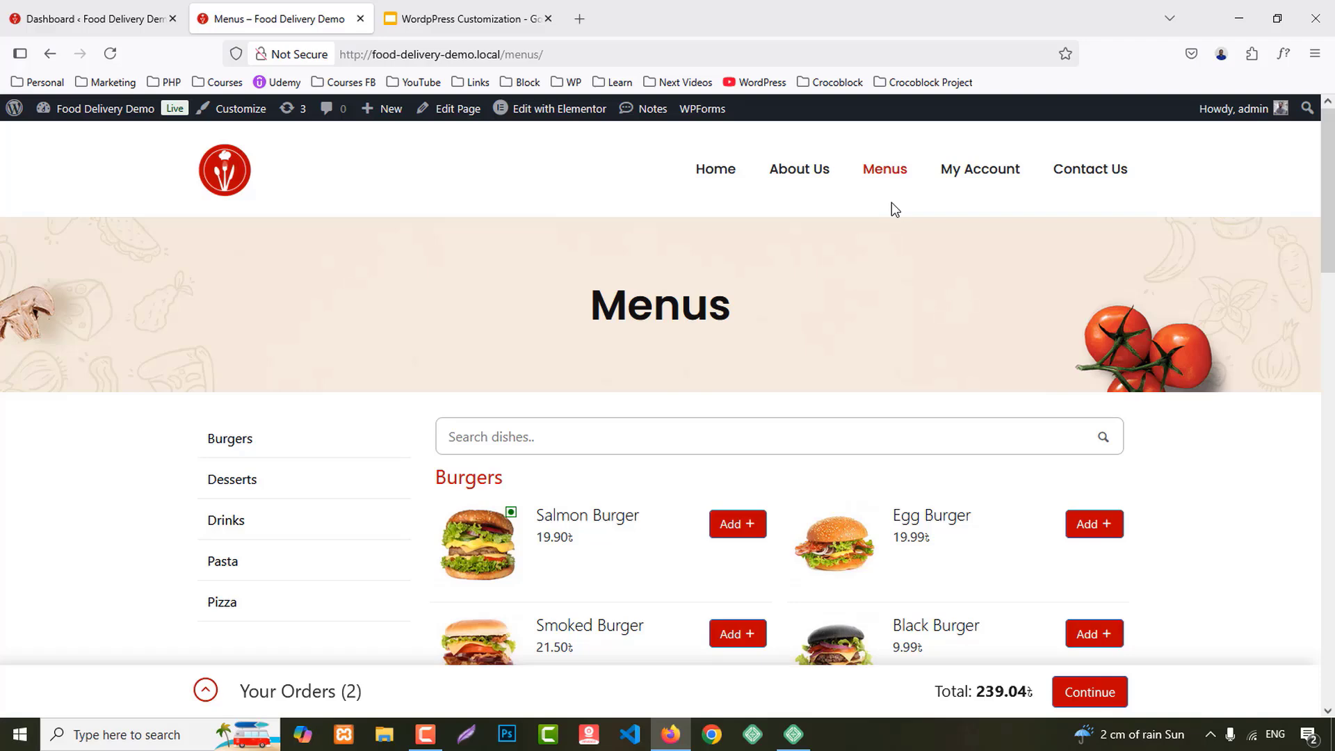
{"action": "scroll", "coordinate": [1212, 357], "scroll_direction": "down", "scroll_amount": 1}
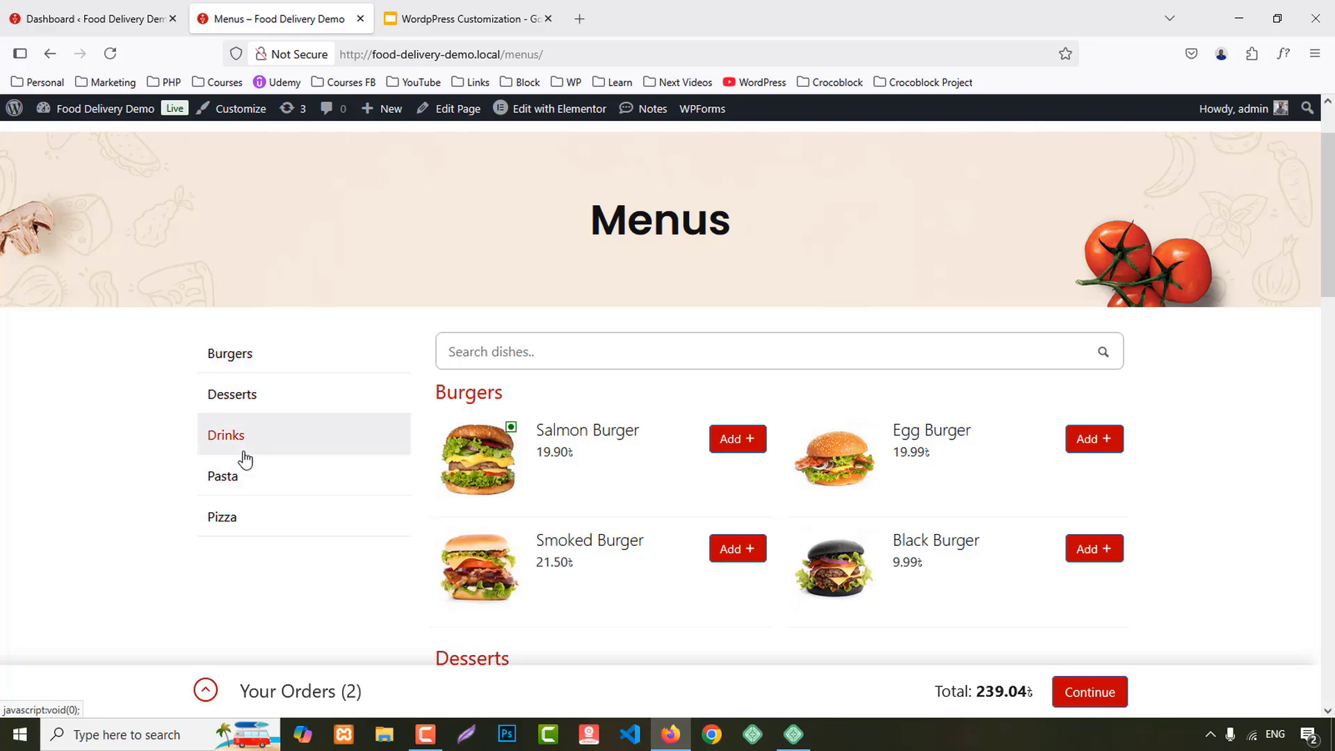
{"action": "left_click", "coordinate": [229, 435]}
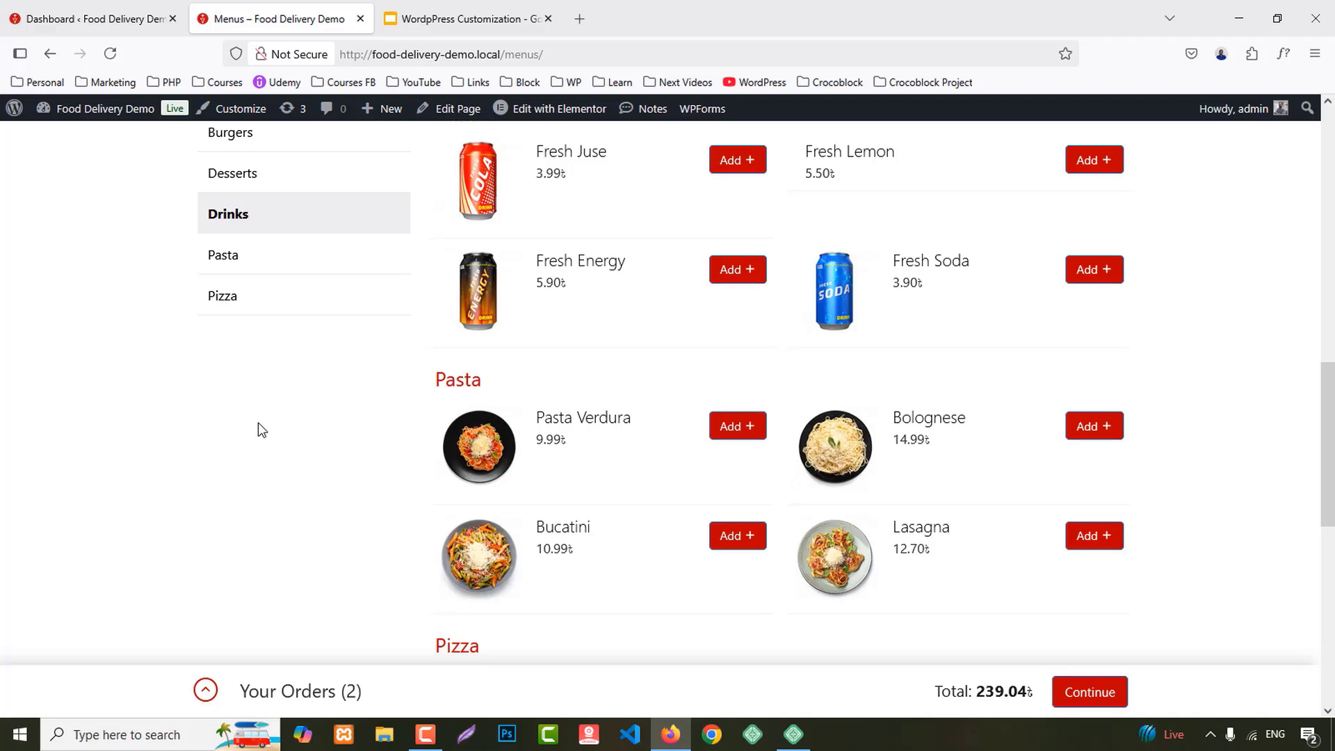
{"action": "scroll", "coordinate": [257, 423], "scroll_direction": "up", "scroll_amount": 1}
{"action": "left_click", "coordinate": [228, 305]}
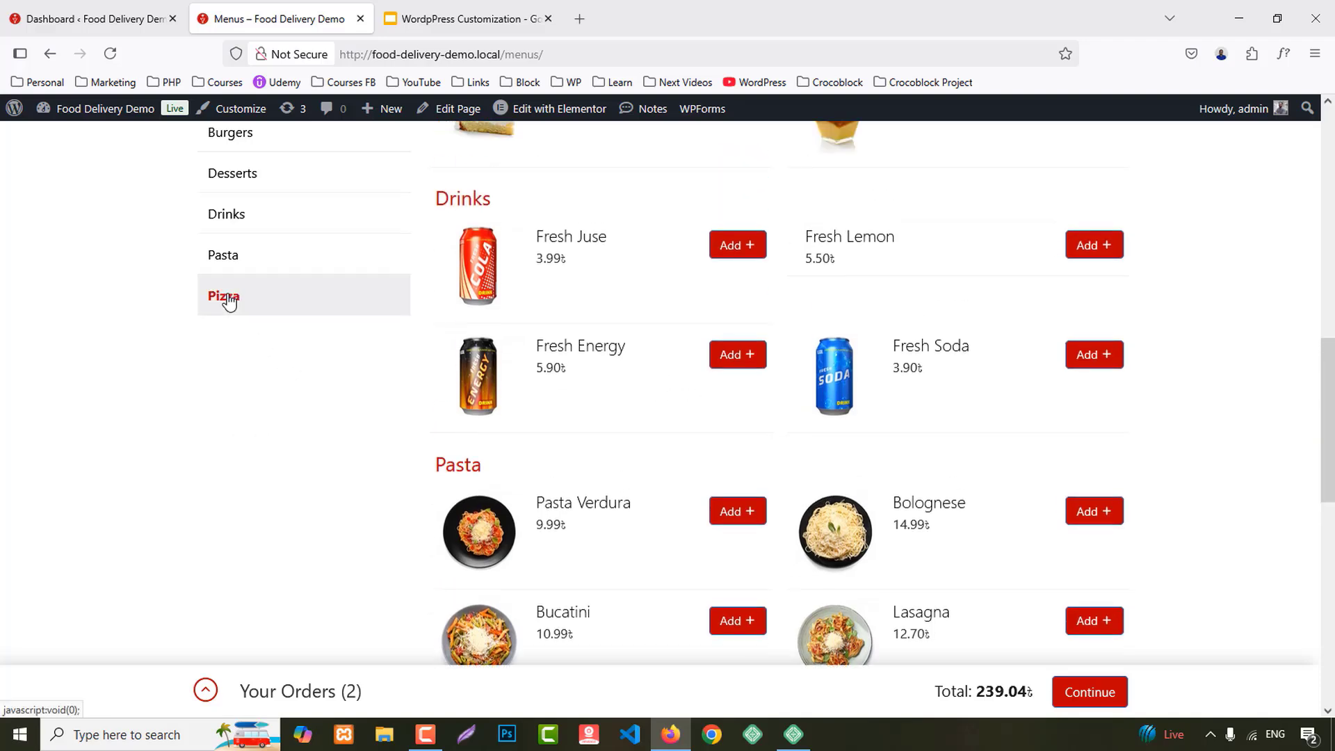
{"action": "scroll", "coordinate": [317, 369], "scroll_direction": "up", "scroll_amount": 1}
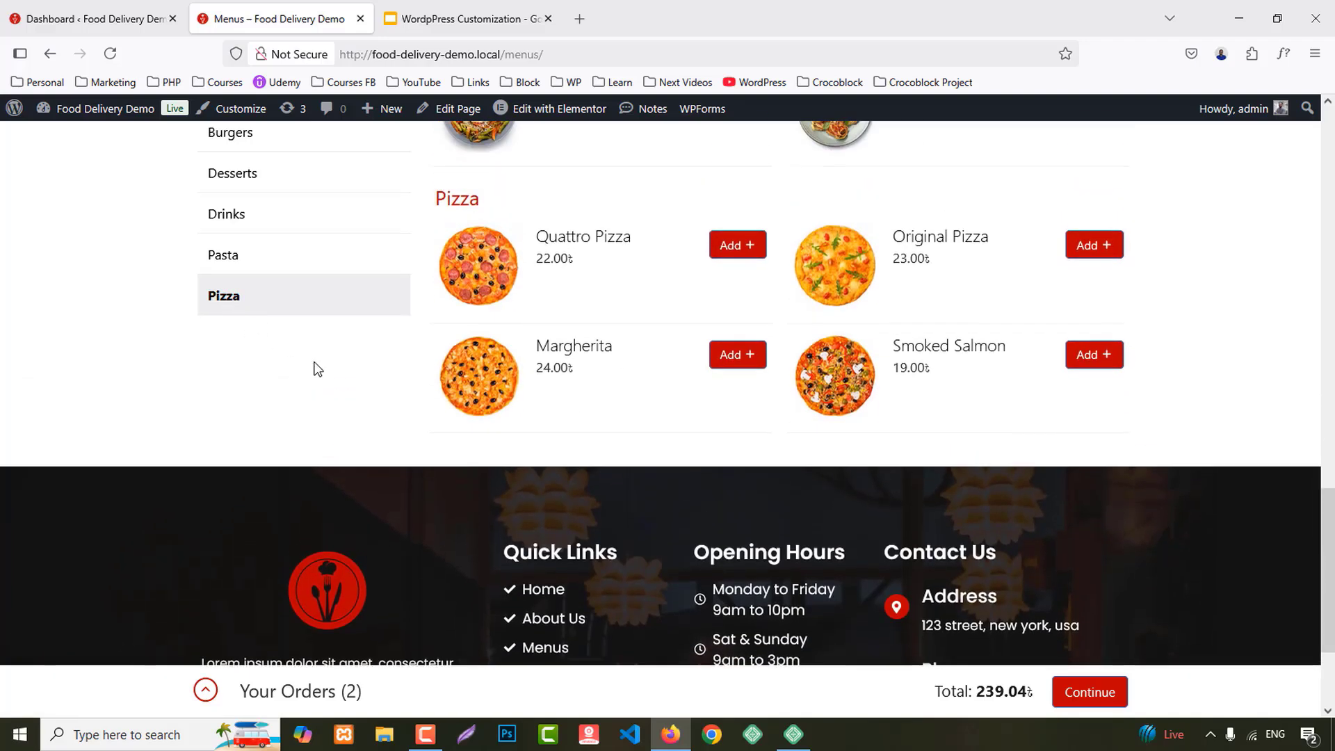
{"action": "scroll", "coordinate": [317, 366], "scroll_direction": "up", "scroll_amount": 10}
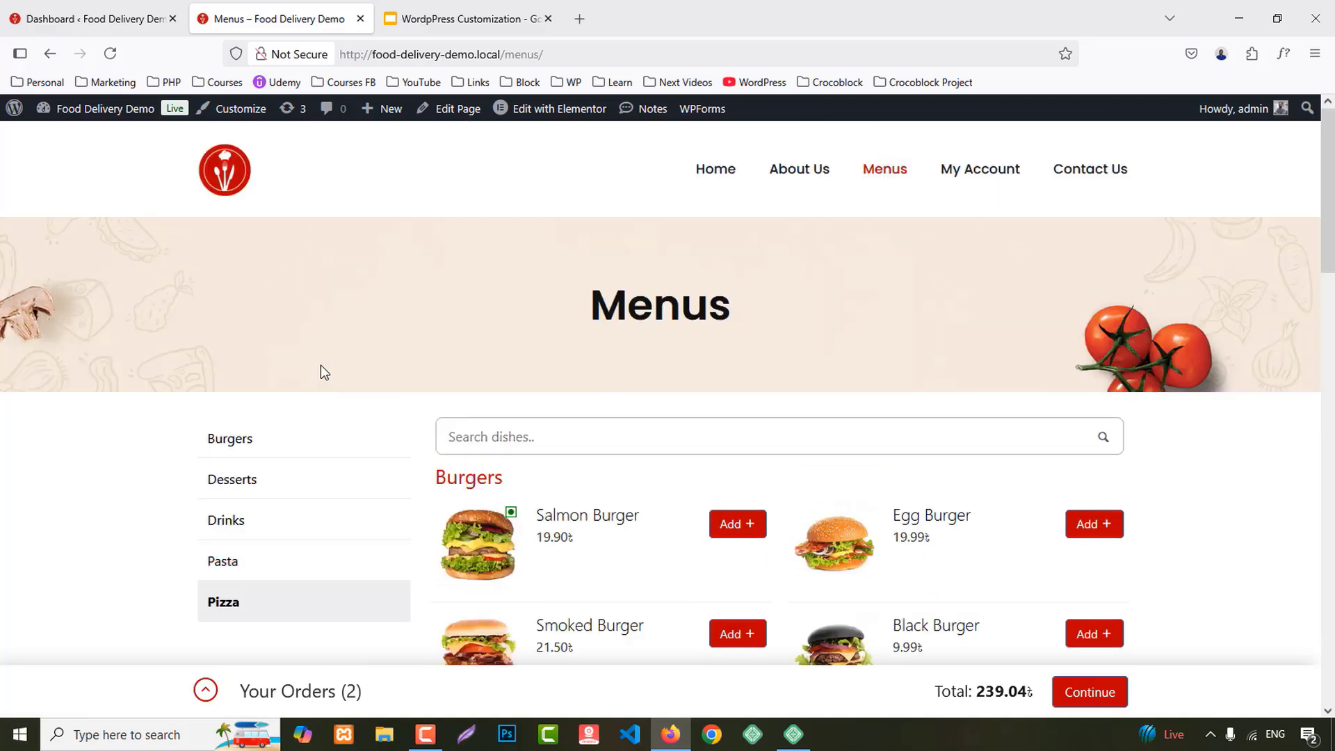
{"action": "scroll", "coordinate": [1027, 620], "scroll_direction": "down", "scroll_amount": 6}
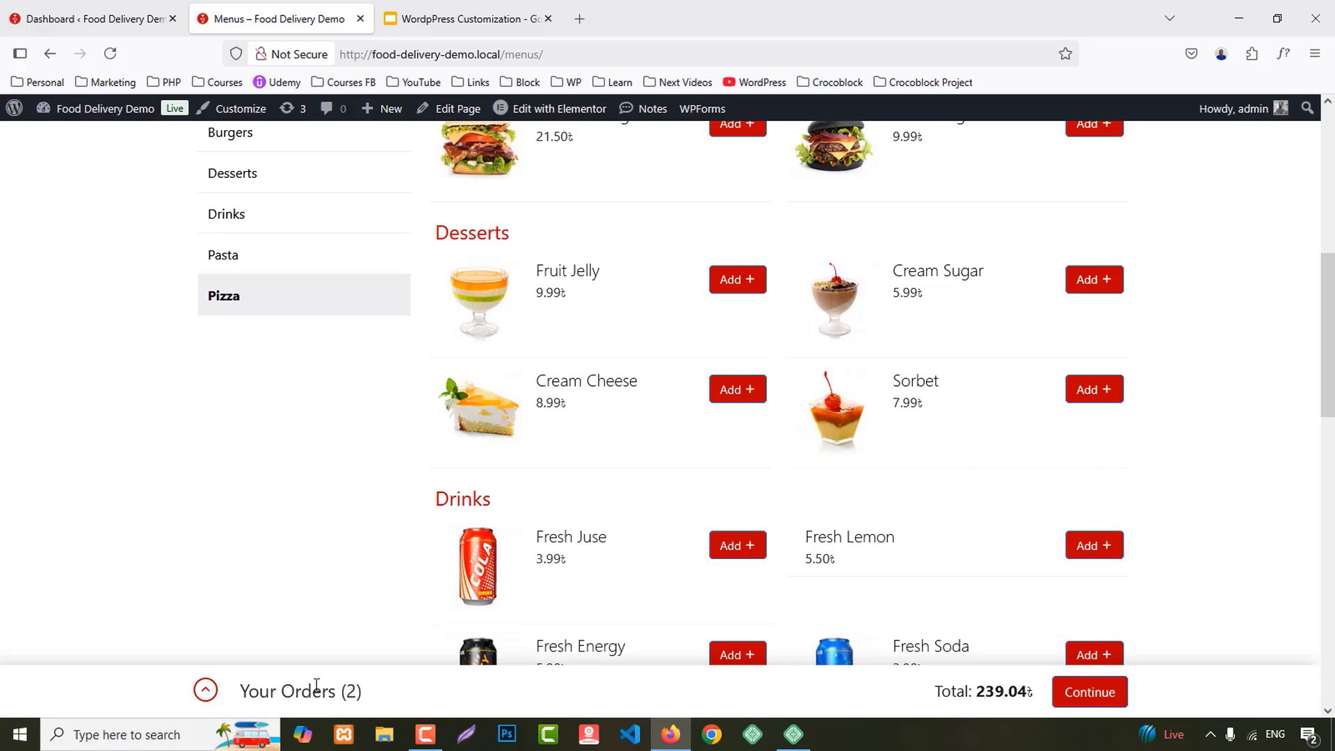
Step: Open Your Orders, clear the Salmon Burger and Black Burger items, and dismiss the 'Cart has been cleared' notice
{"action": "left_click", "coordinate": [206, 691]}
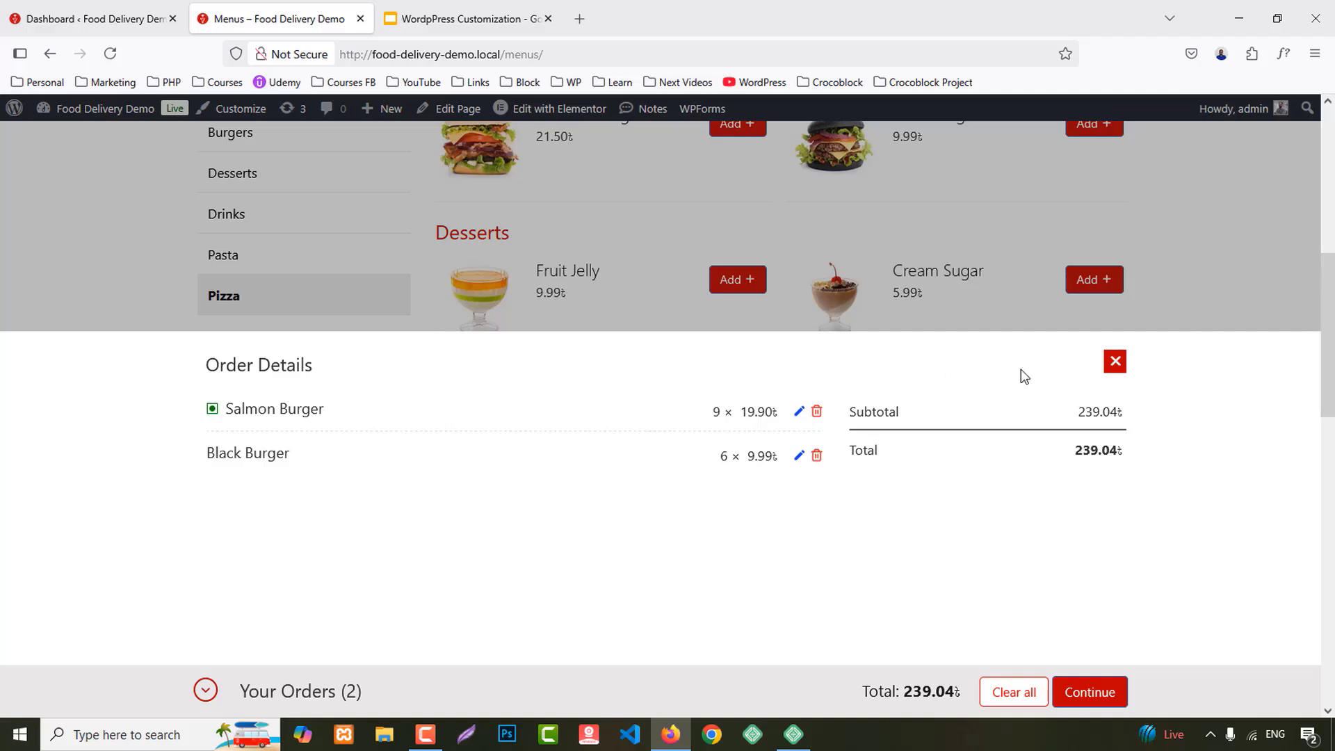
{"action": "left_click", "coordinate": [1114, 360]}
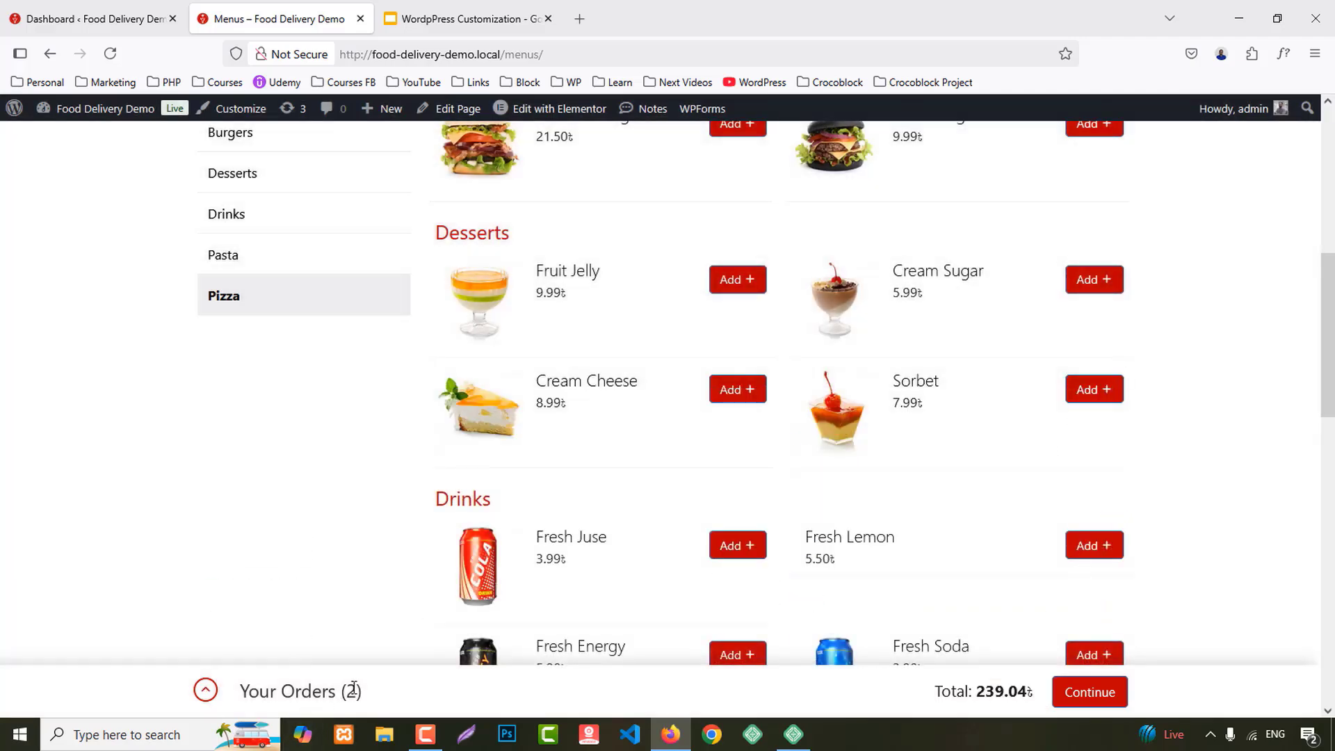
{"action": "left_click", "coordinate": [205, 690]}
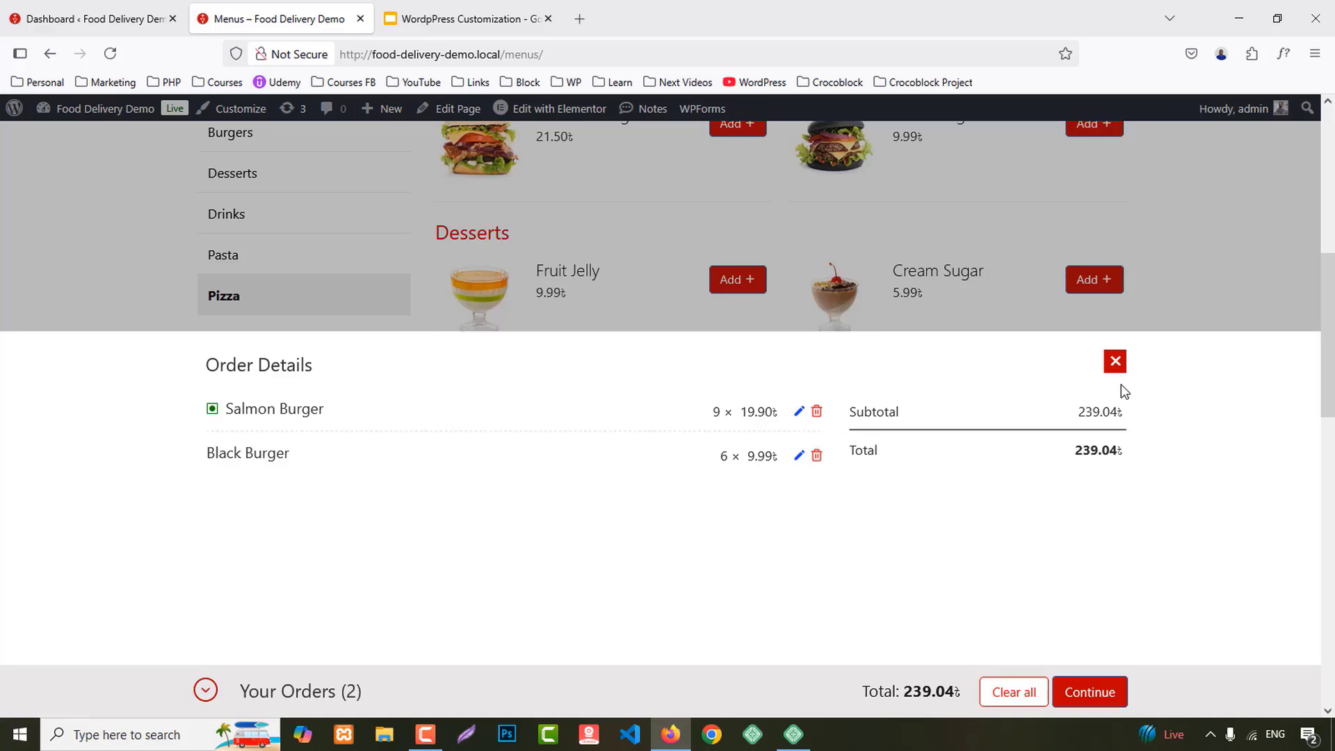
{"action": "left_click", "coordinate": [1013, 694]}
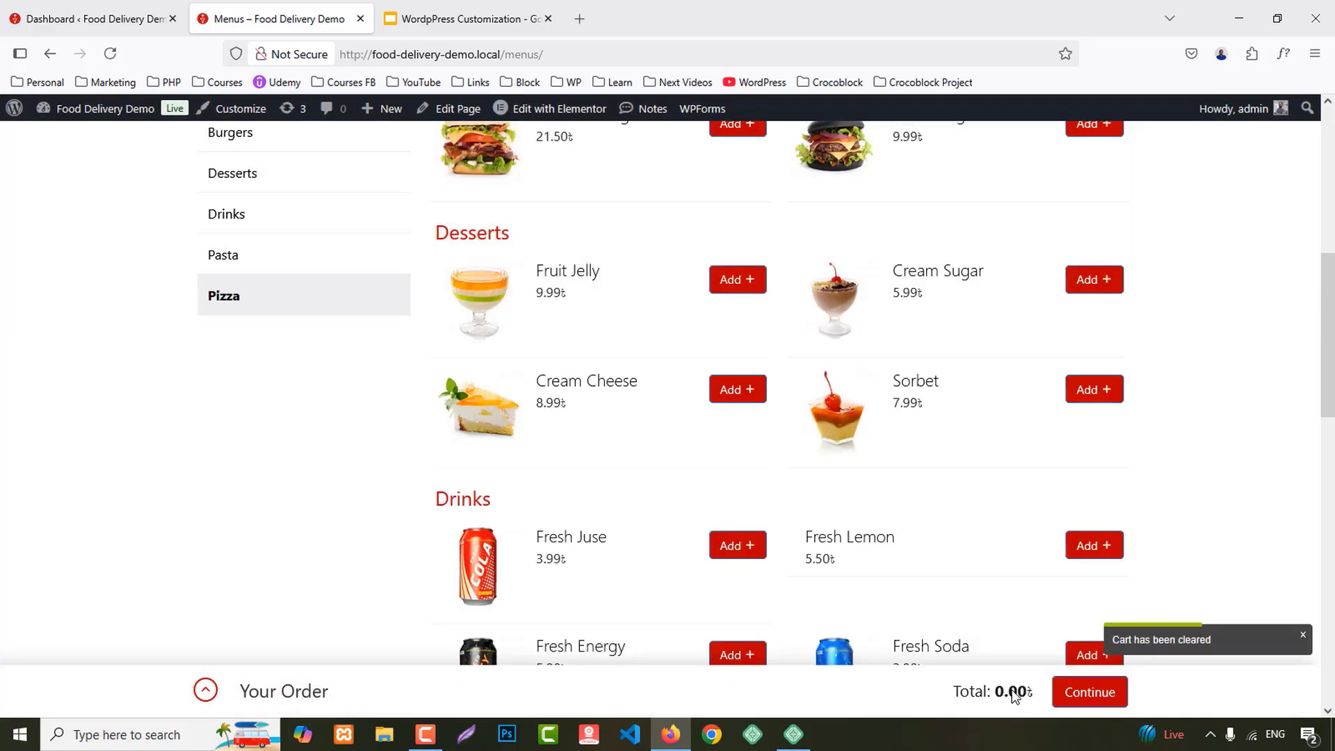
{"action": "left_click", "coordinate": [1299, 634]}
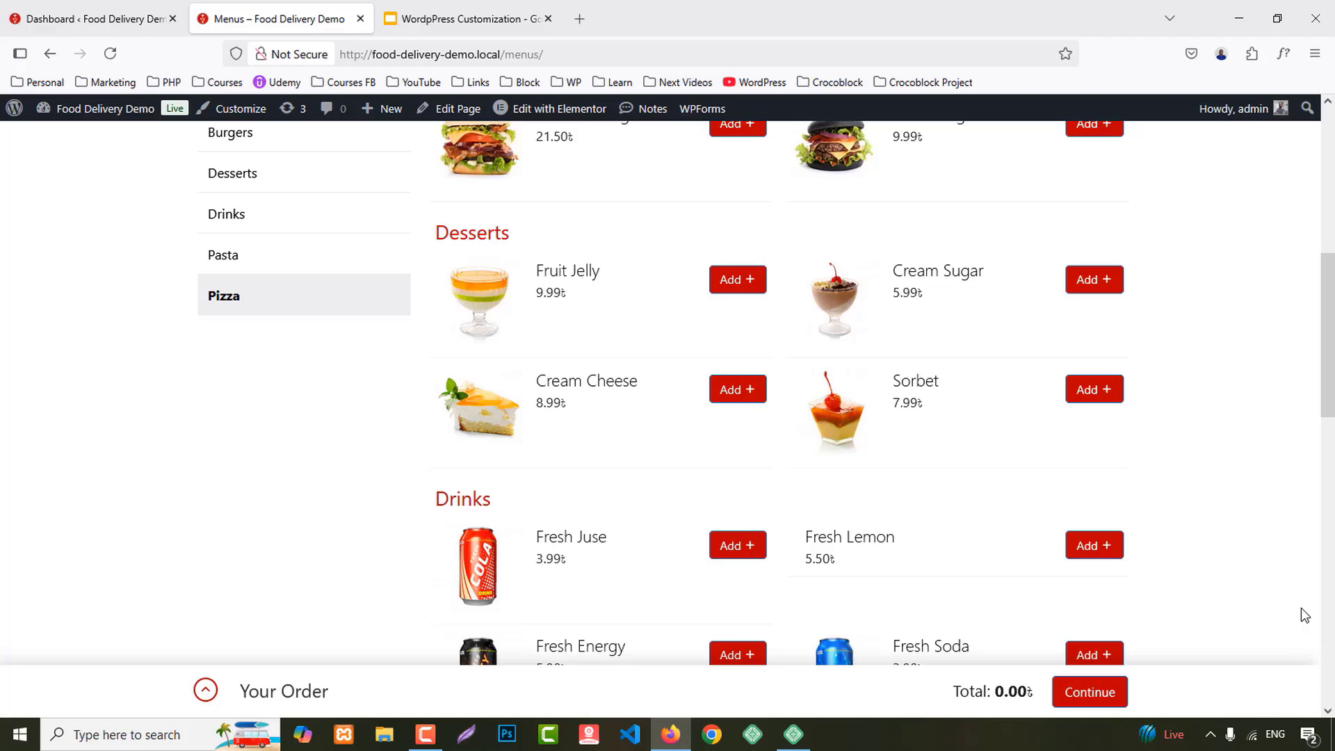
{"action": "scroll", "coordinate": [1305, 614], "scroll_direction": "up", "scroll_amount": 7}
{"action": "scroll", "coordinate": [1306, 614], "scroll_direction": "down", "scroll_amount": 2}
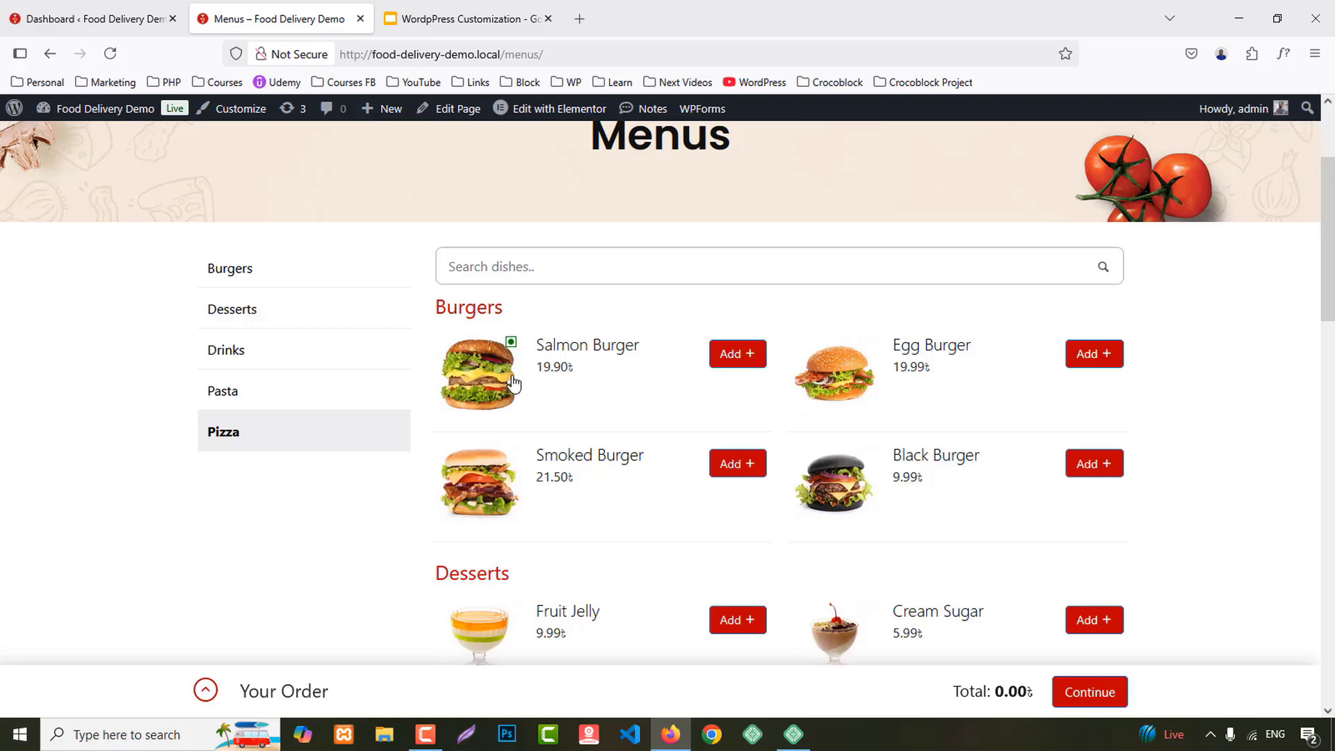
Step: Set the order to Delivery at ASAP instead of a later time, and update the order settings
{"action": "left_click", "coordinate": [748, 358]}
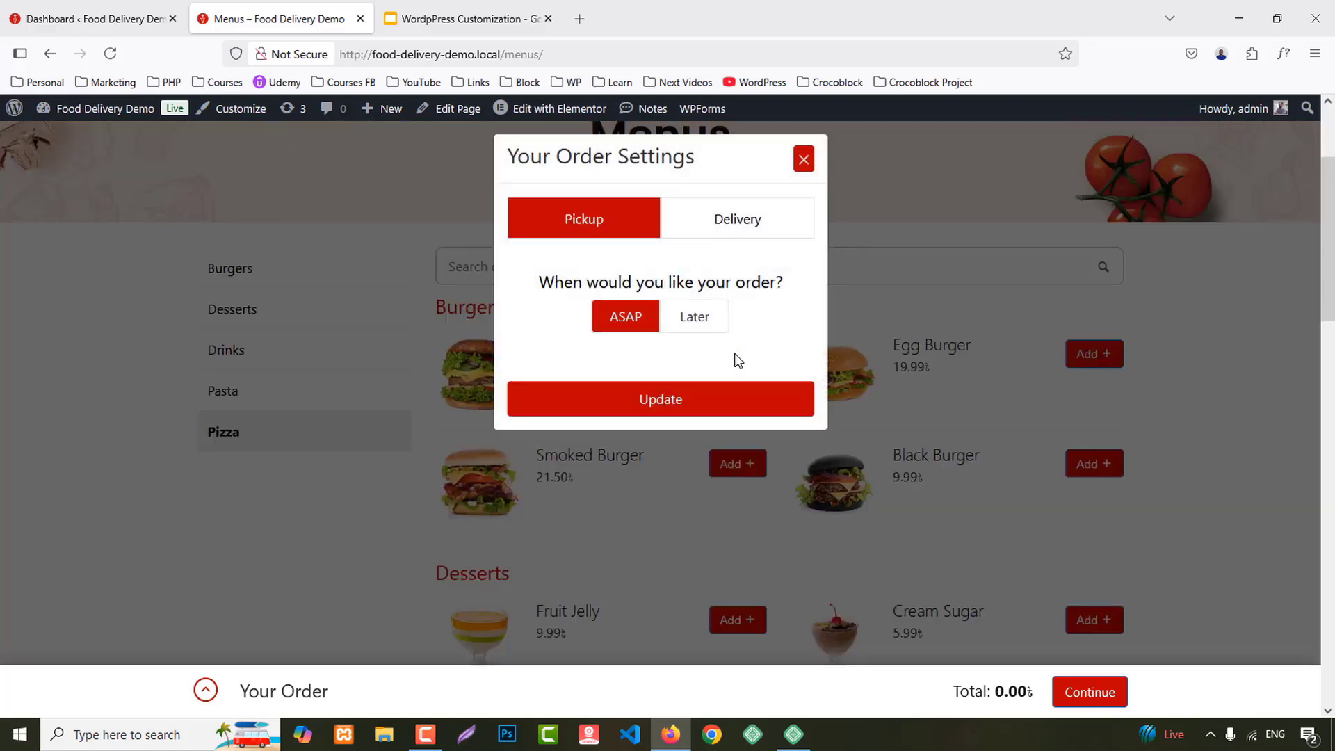
{"action": "left_click", "coordinate": [715, 232]}
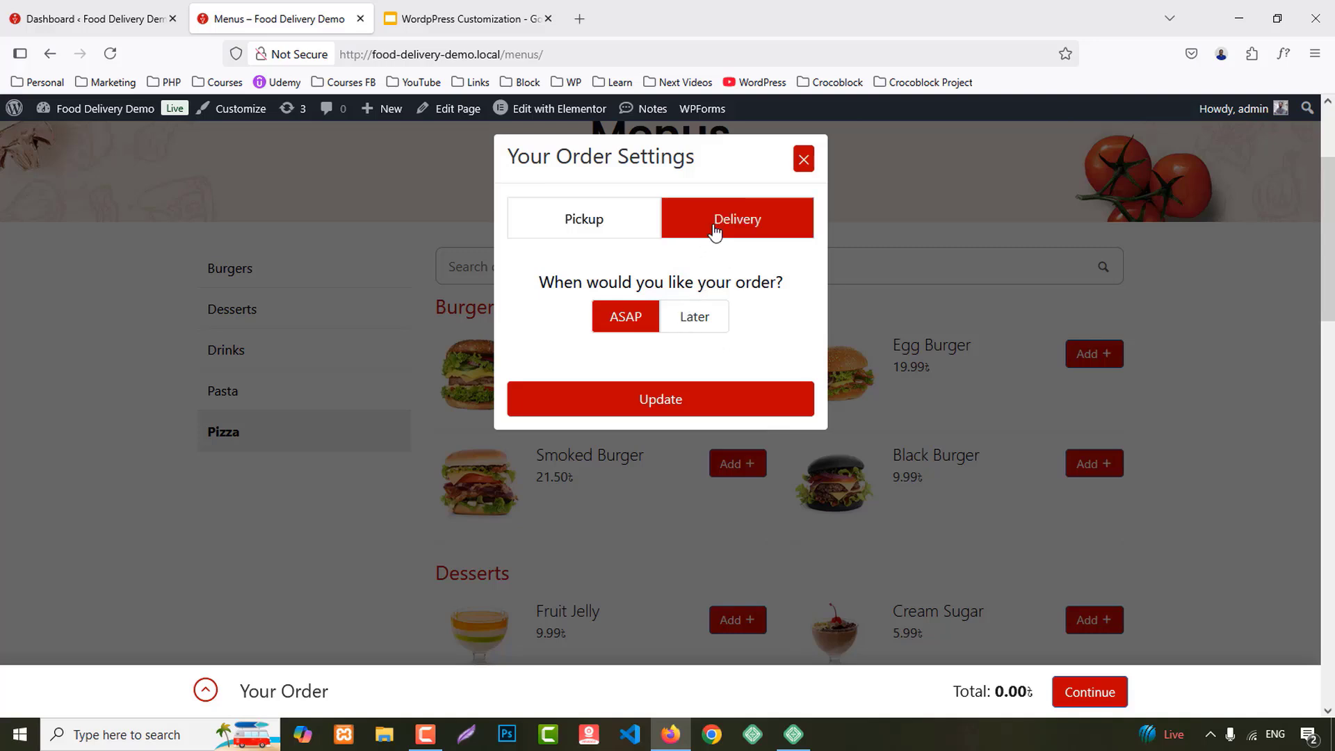
{"action": "left_click", "coordinate": [696, 319]}
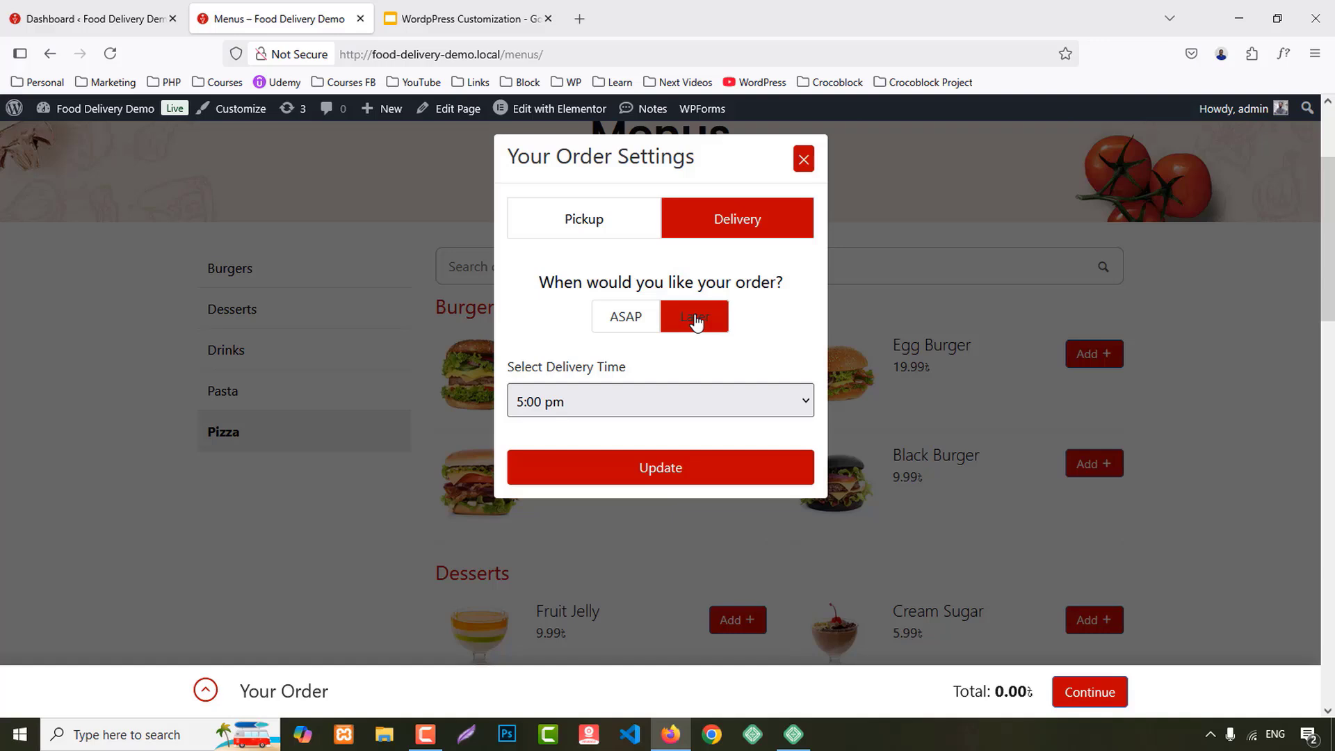
{"action": "left_click", "coordinate": [604, 398]}
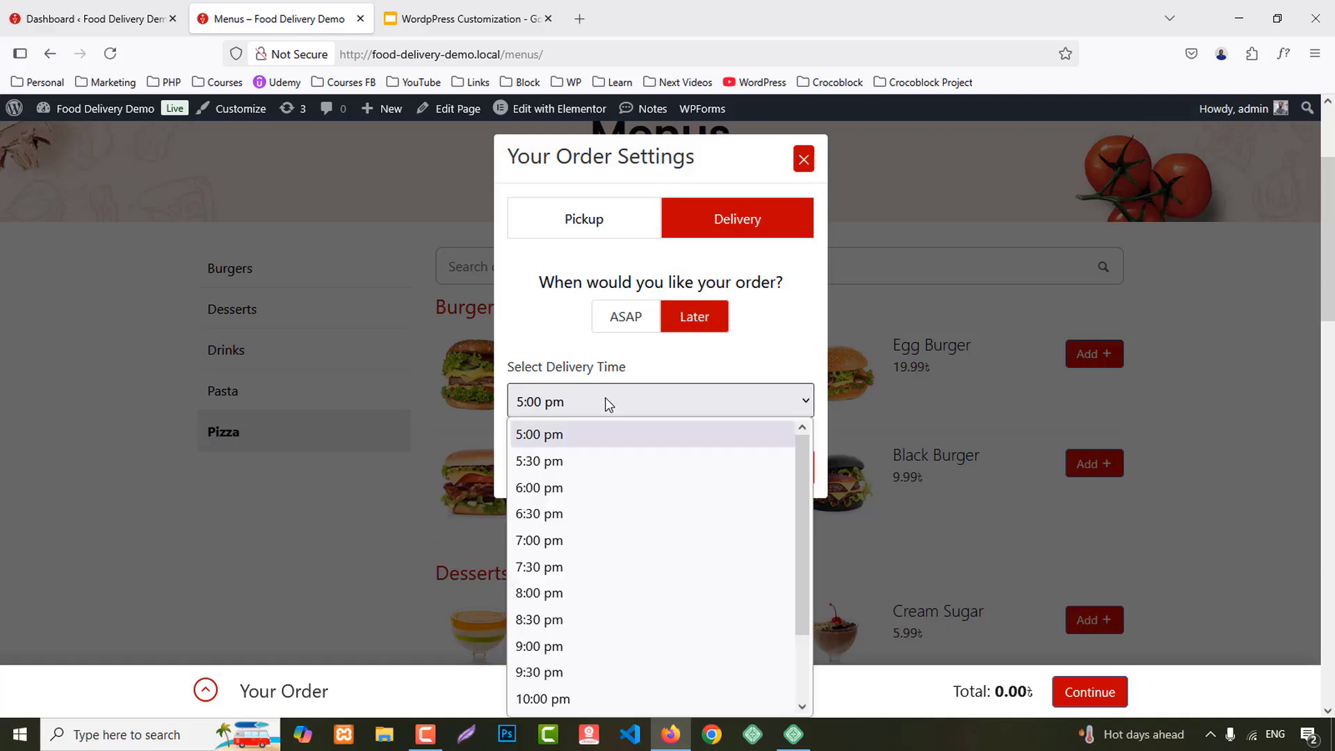
{"action": "left_click", "coordinate": [628, 403]}
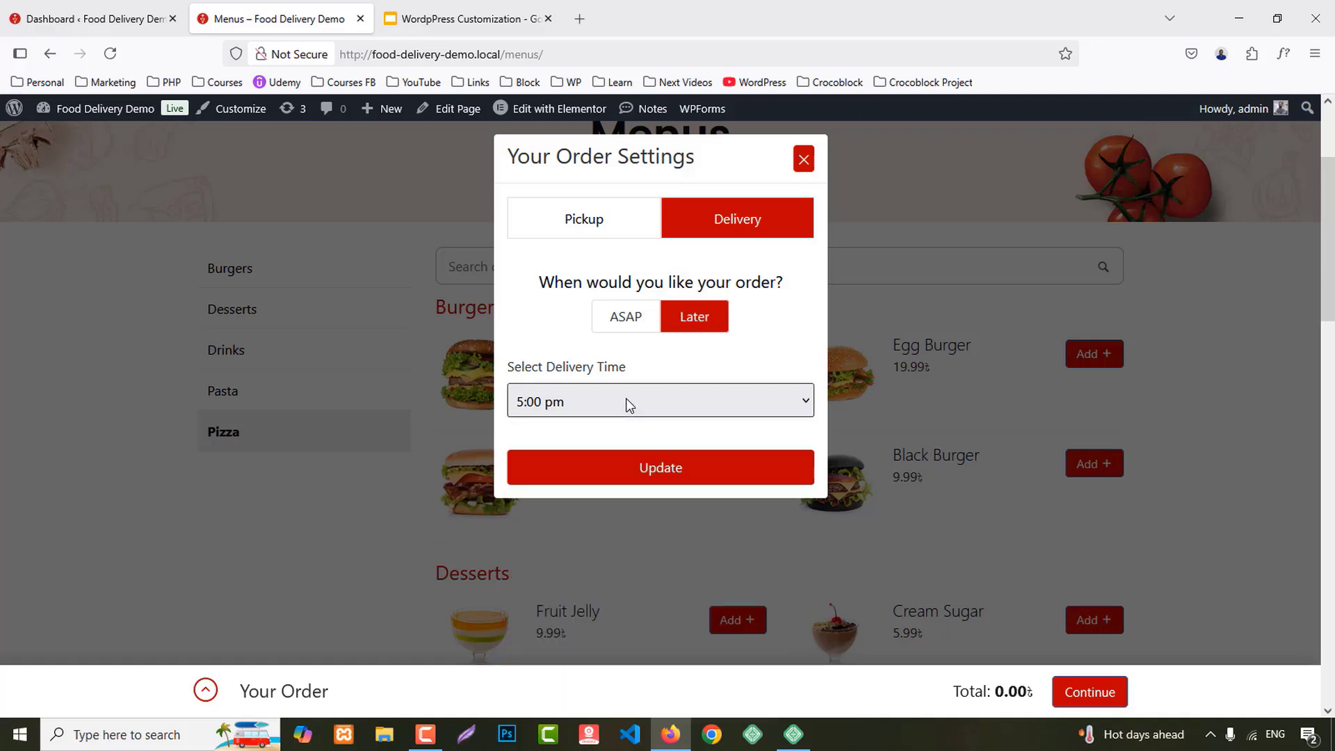
{"action": "left_click", "coordinate": [624, 317]}
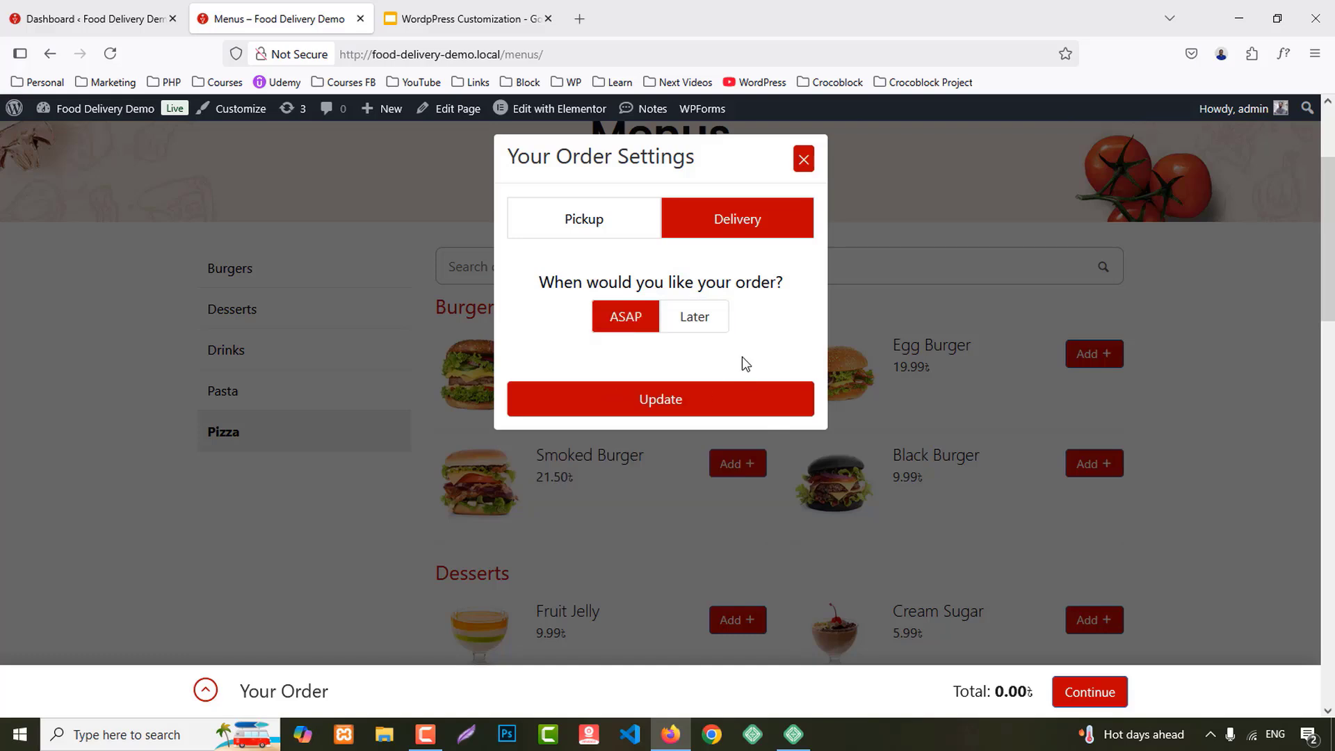
{"action": "left_click", "coordinate": [670, 406]}
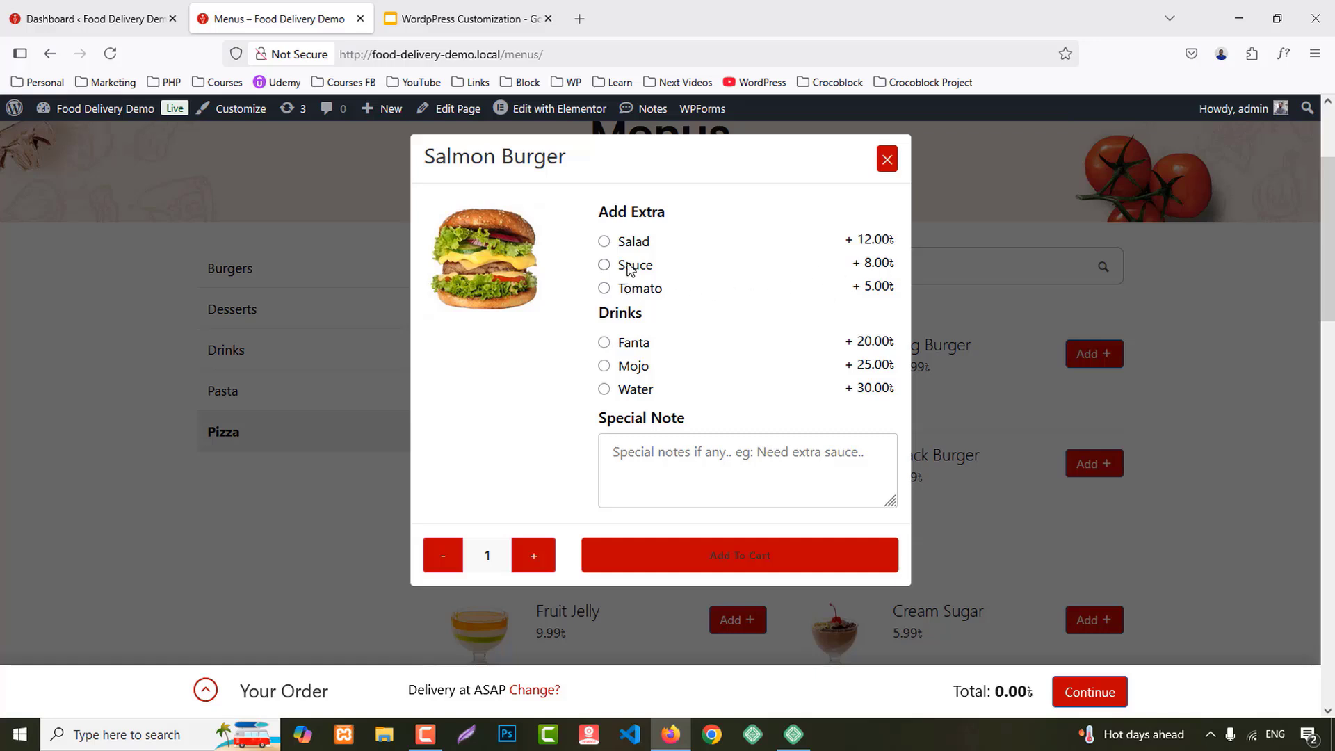
Step: Give the Salmon Burger a Sauce extra, the note 'Instructions', and a quantity of 5
{"action": "left_click", "coordinate": [604, 242]}
{"action": "left_click", "coordinate": [604, 265]}
{"action": "left_click", "coordinate": [644, 460]}
{"action": "type", "text": "Instruc"}
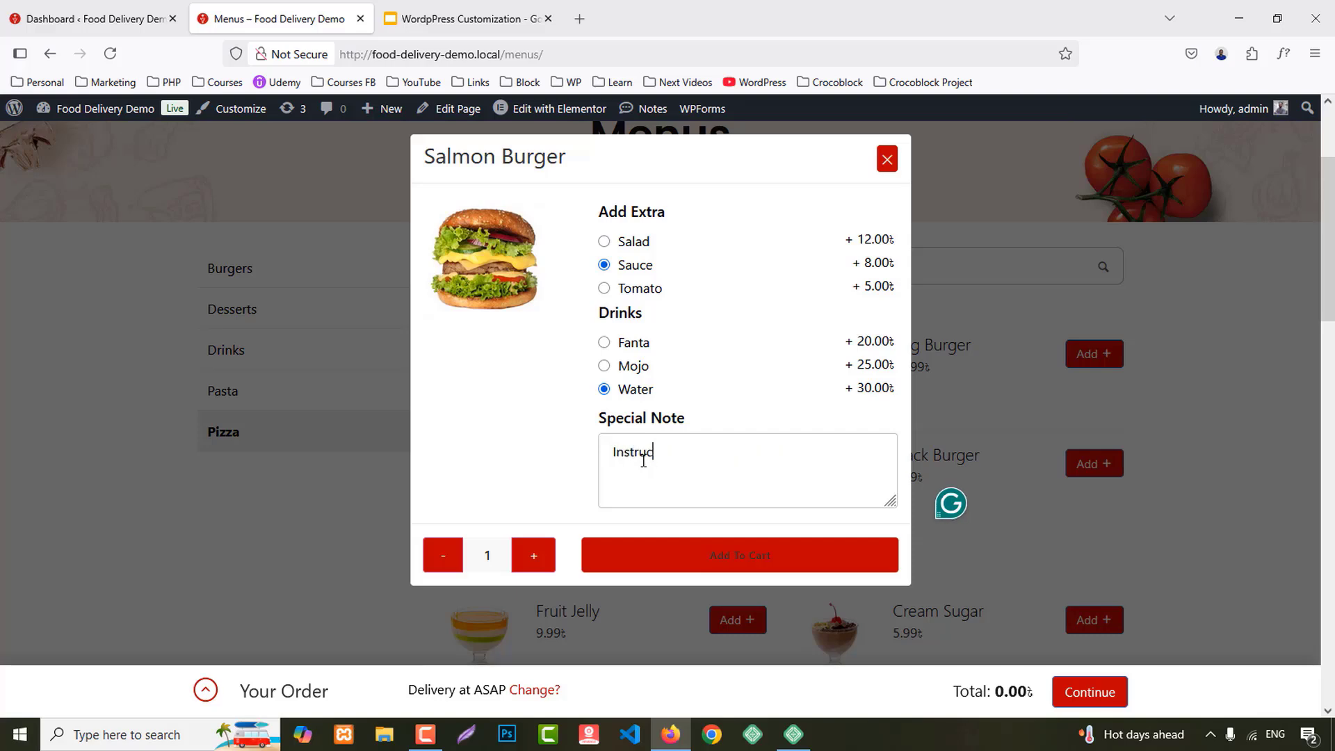
{"action": "type", "text": "tions"}
{"action": "left_click", "coordinate": [540, 564]}
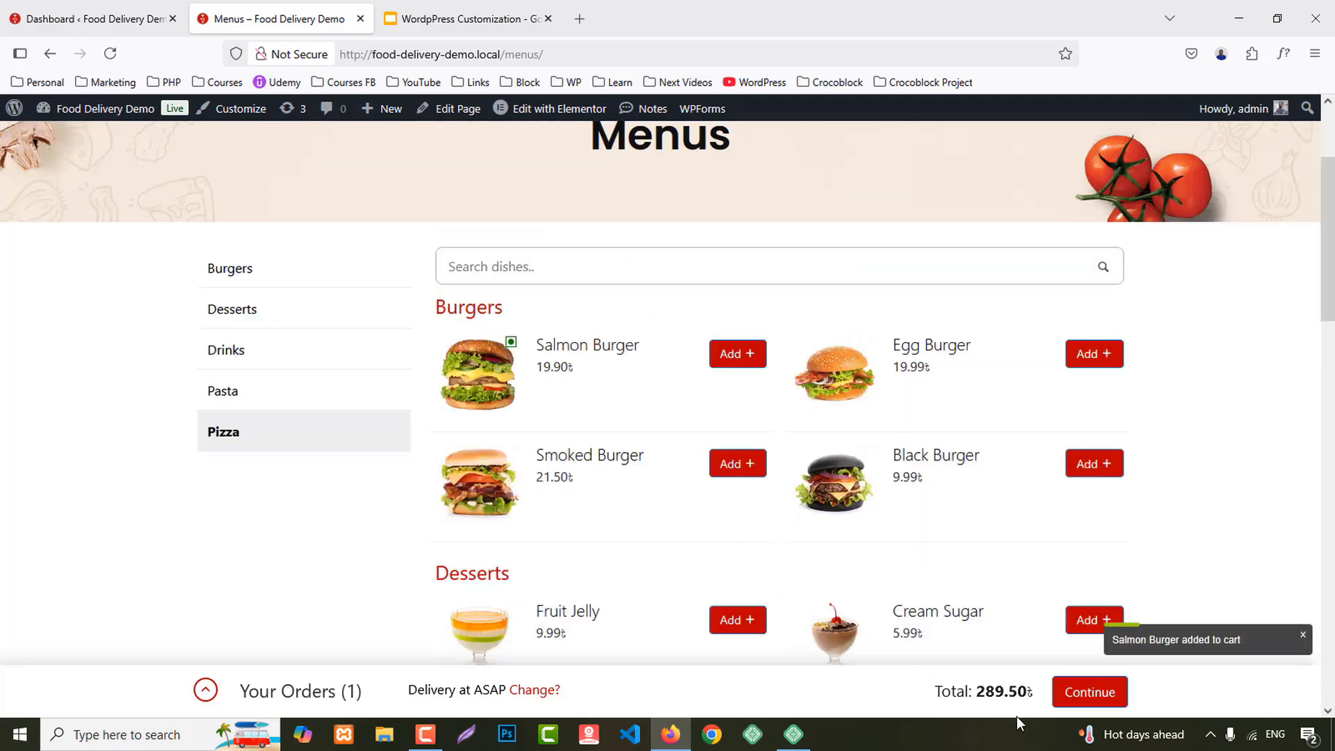
Step: Review the cart, add four Egg Burgers, and check both items in Your Orders
{"action": "left_click", "coordinate": [205, 690]}
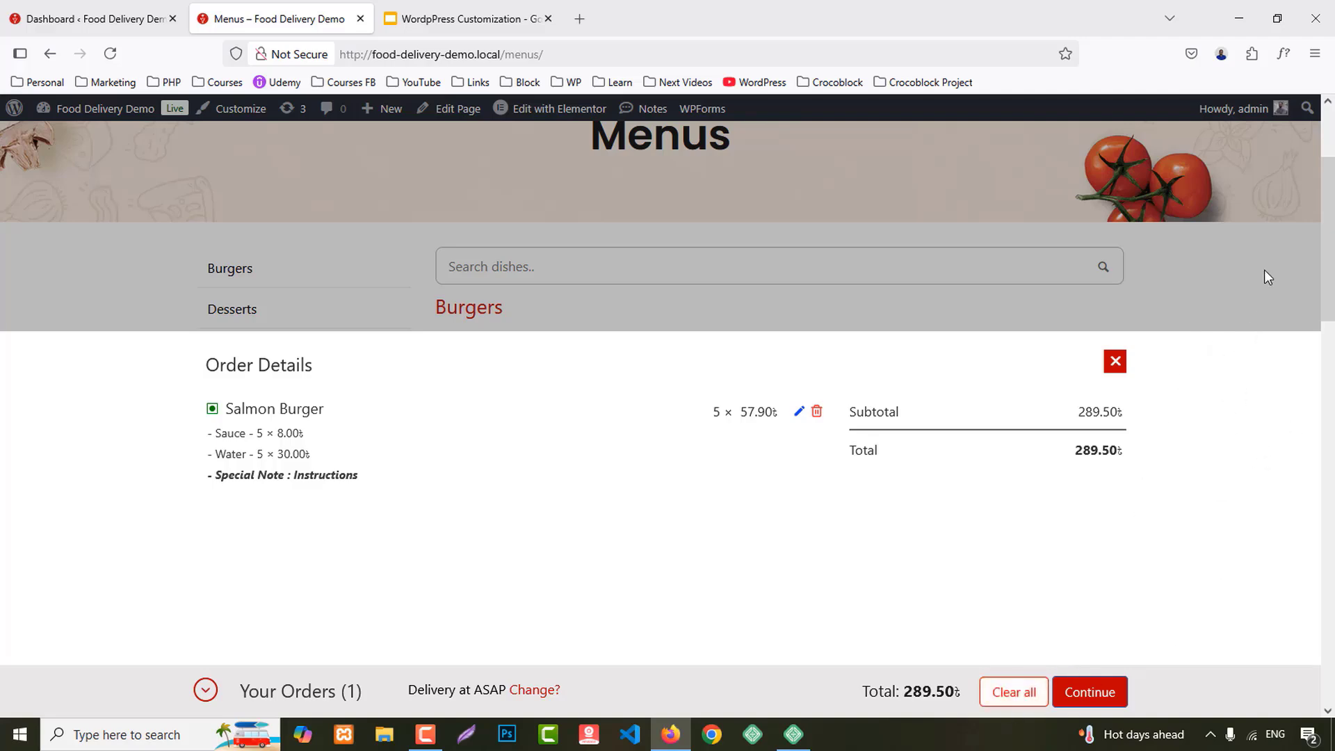
{"action": "left_click", "coordinate": [206, 689]}
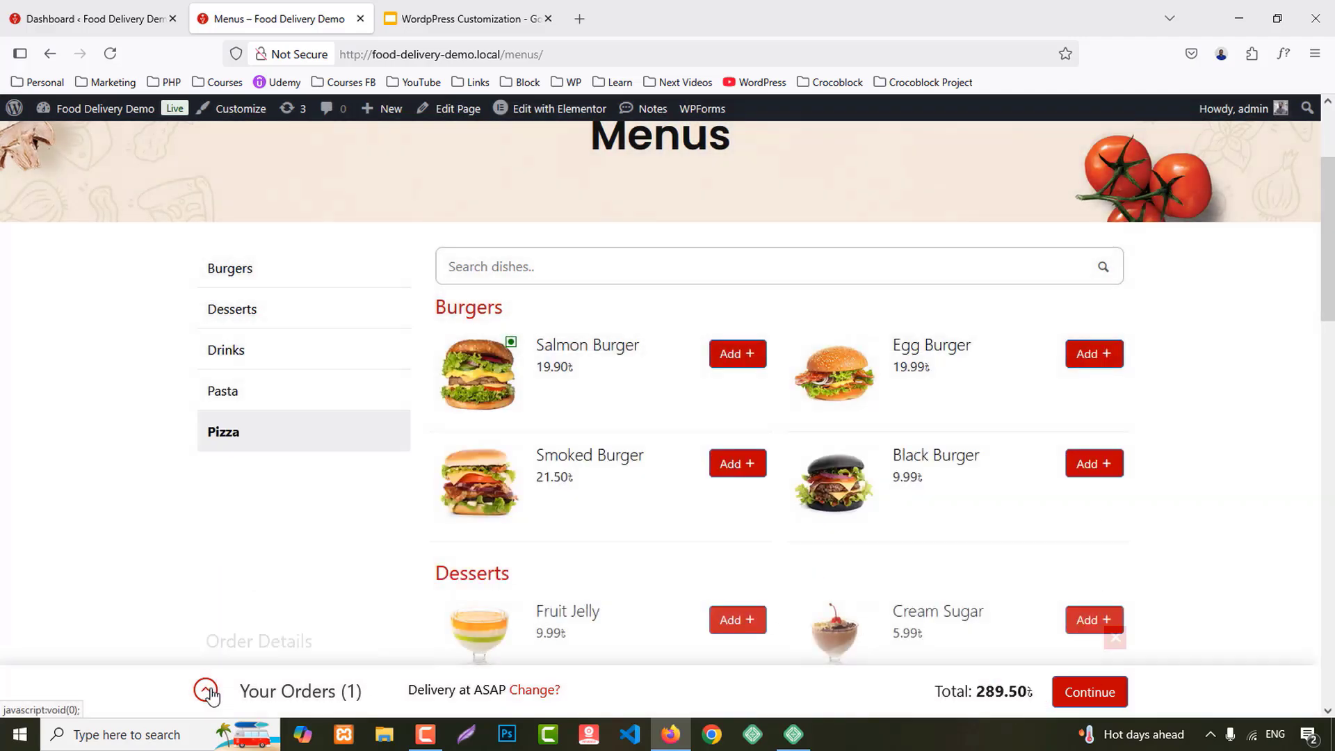
{"action": "left_click", "coordinate": [532, 691]}
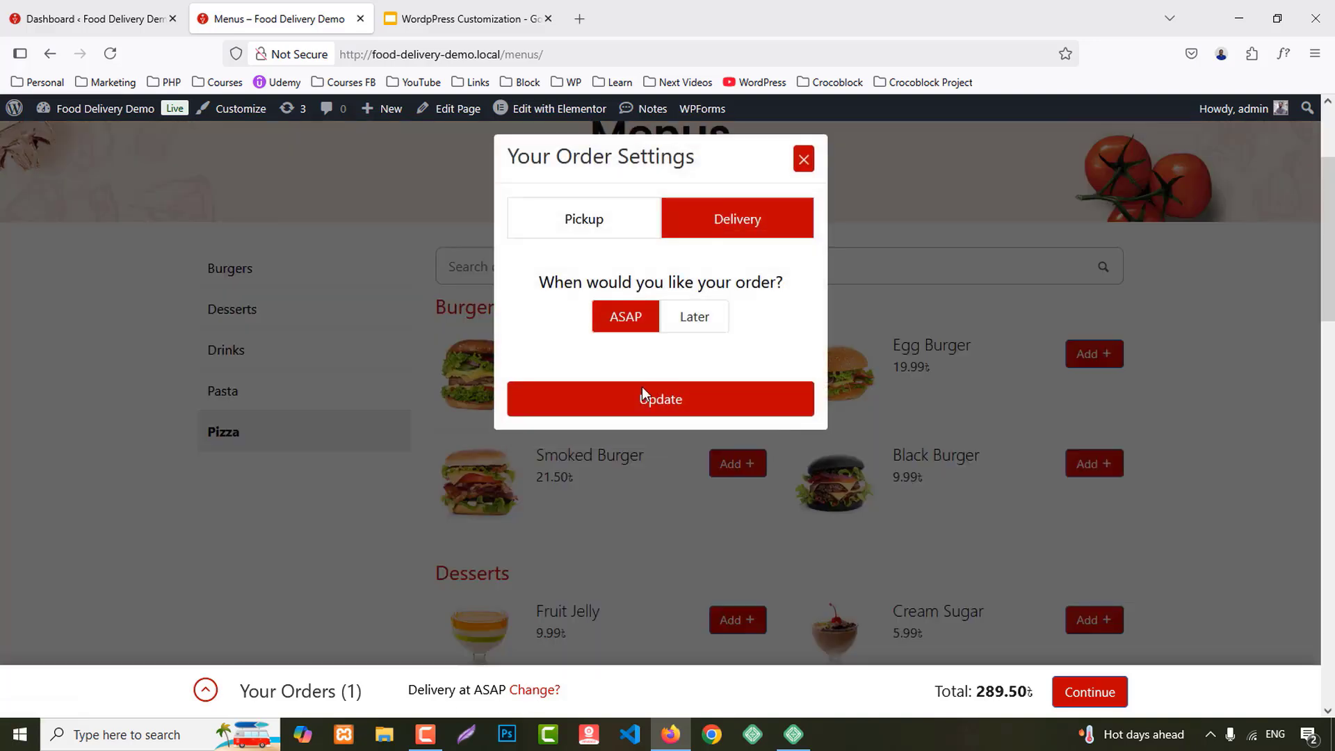
{"action": "left_click", "coordinate": [804, 159]}
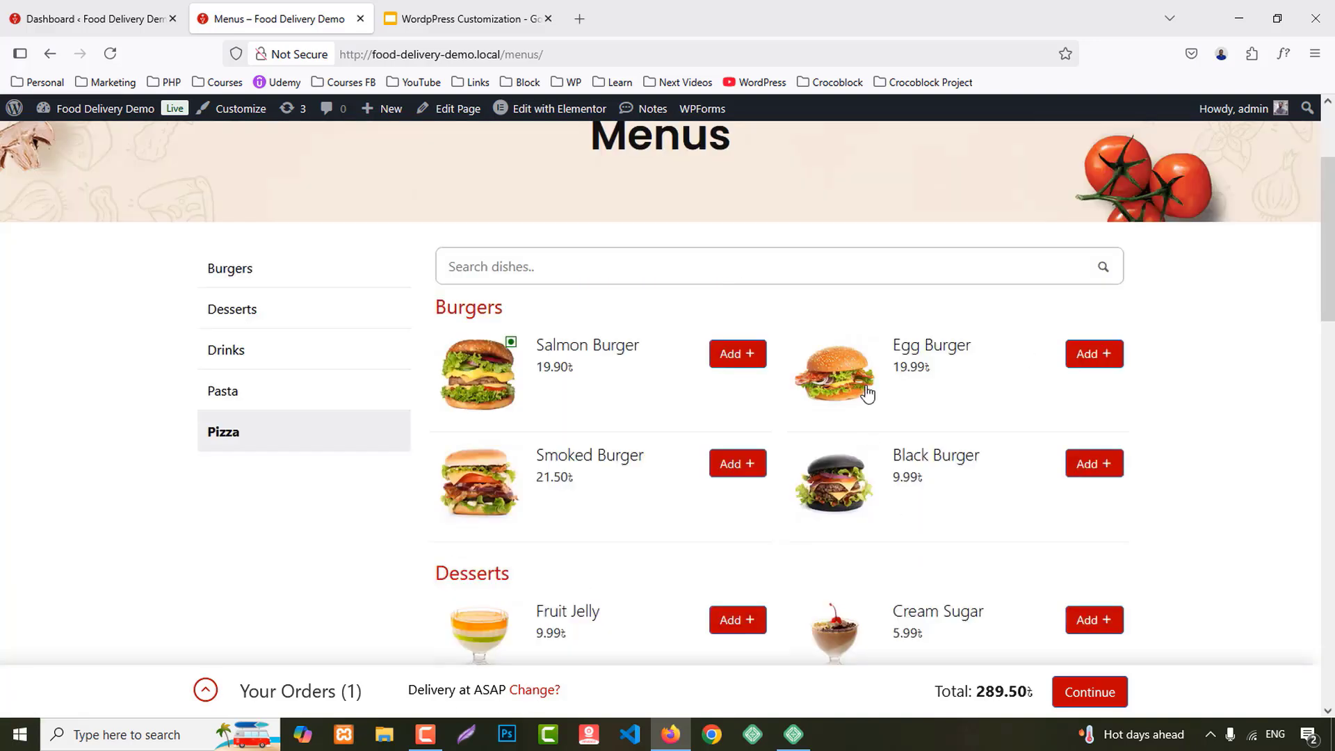
{"action": "left_click", "coordinate": [1094, 355]}
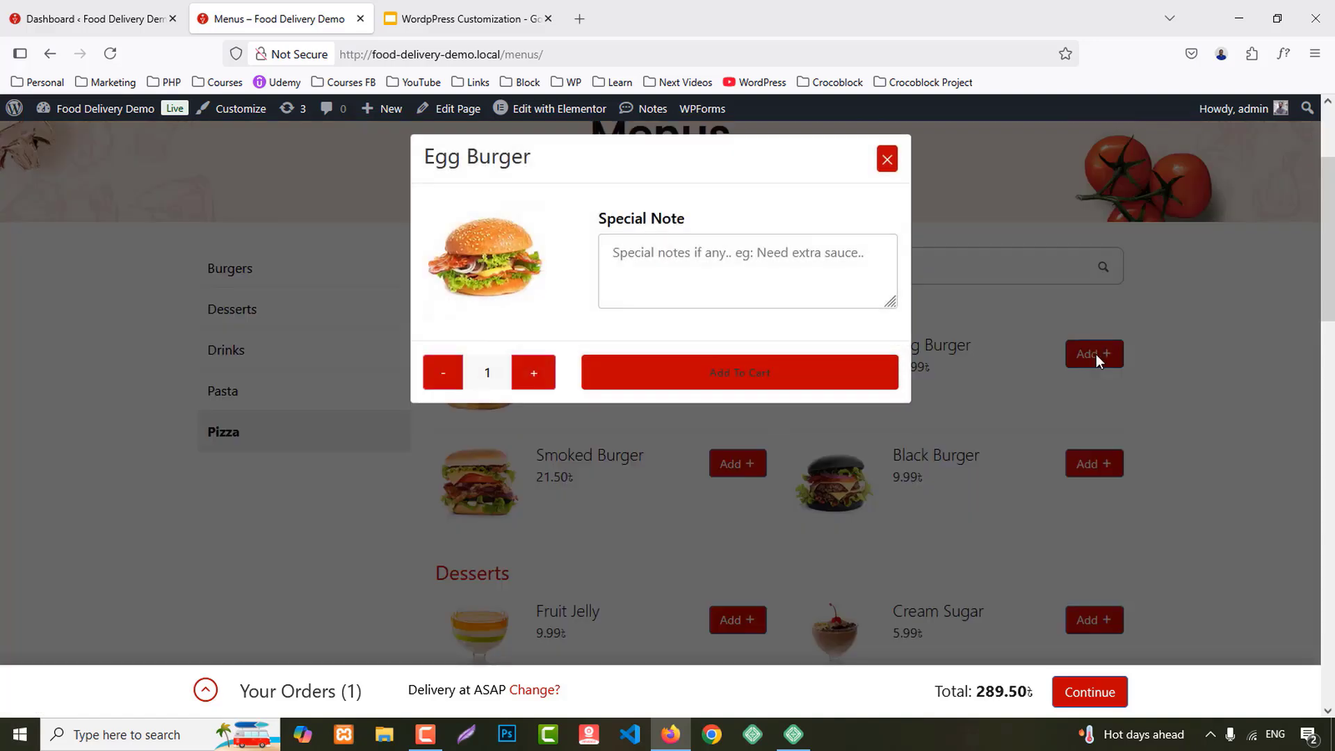
{"action": "left_click", "coordinate": [534, 378]}
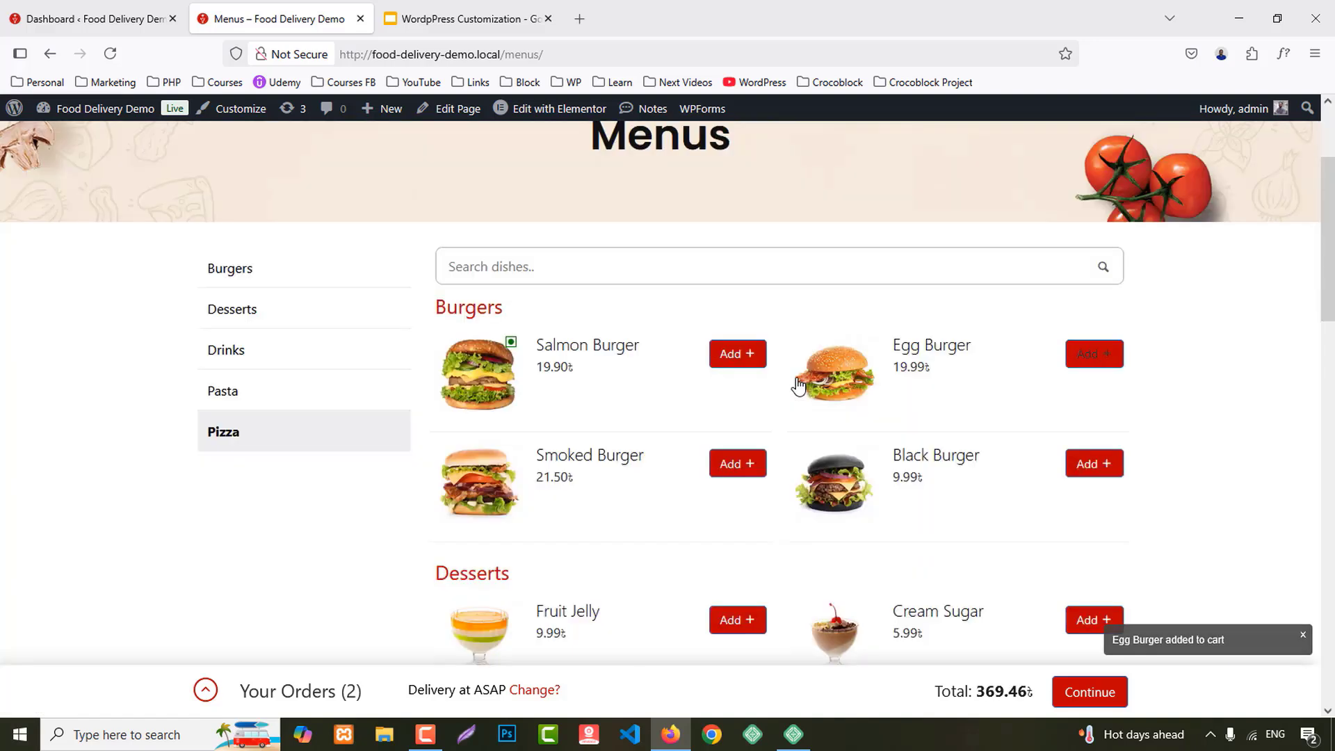
{"action": "left_click", "coordinate": [205, 690]}
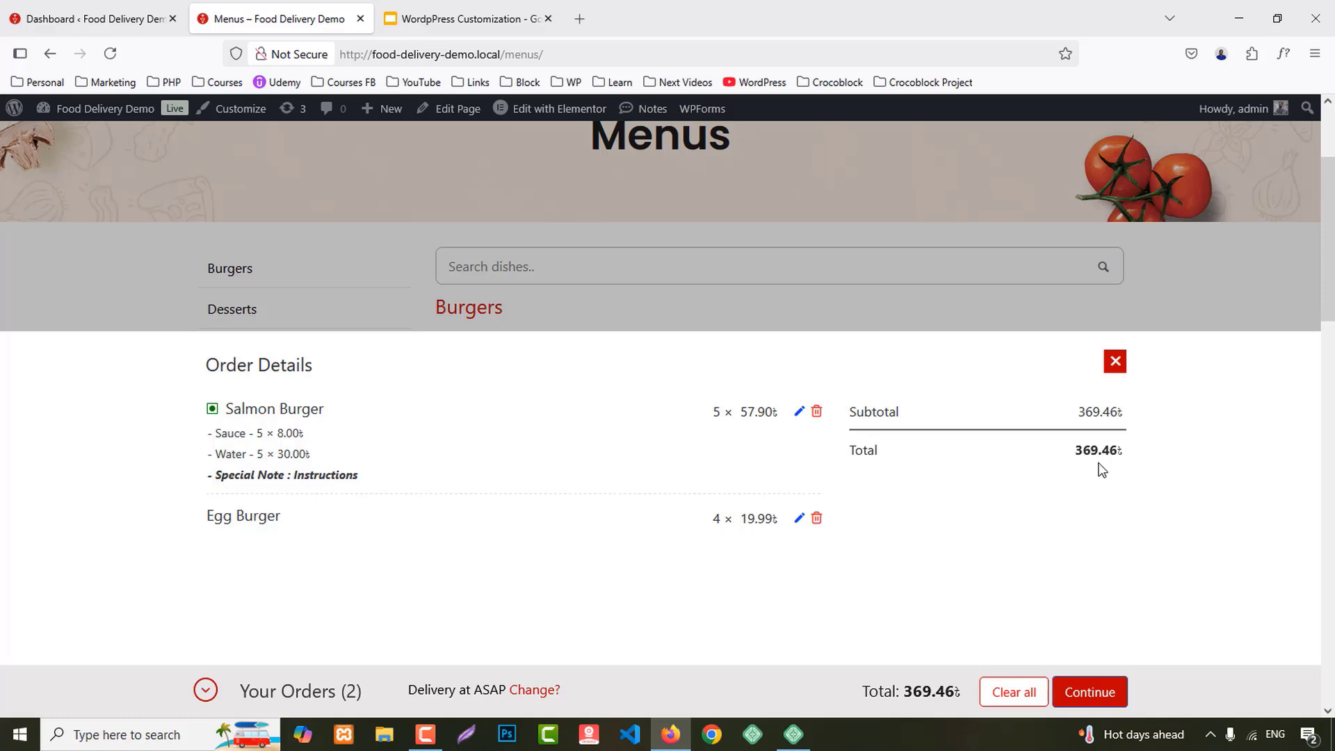
Step: Proceed to checkout and keep the delivery timing at ASAP
{"action": "left_click", "coordinate": [1082, 703]}
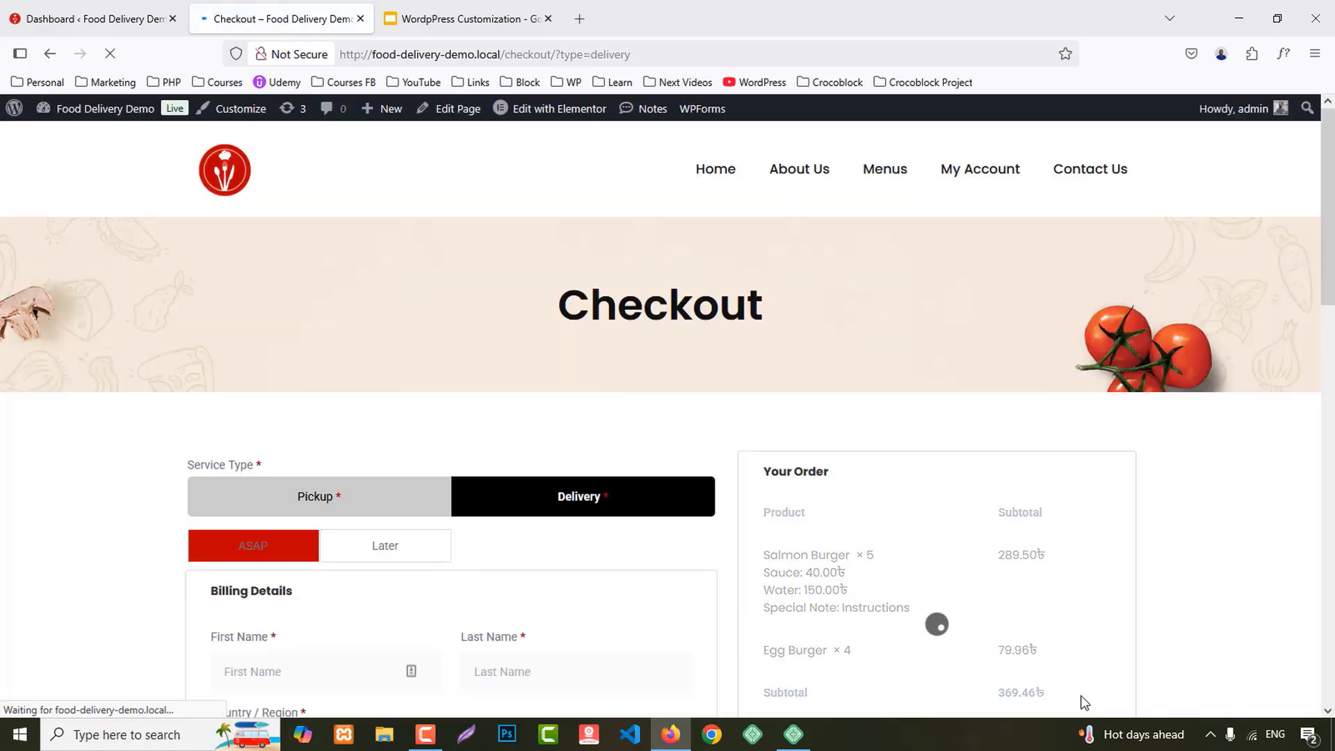
{"action": "scroll", "coordinate": [565, 336], "scroll_direction": "down", "scroll_amount": 4}
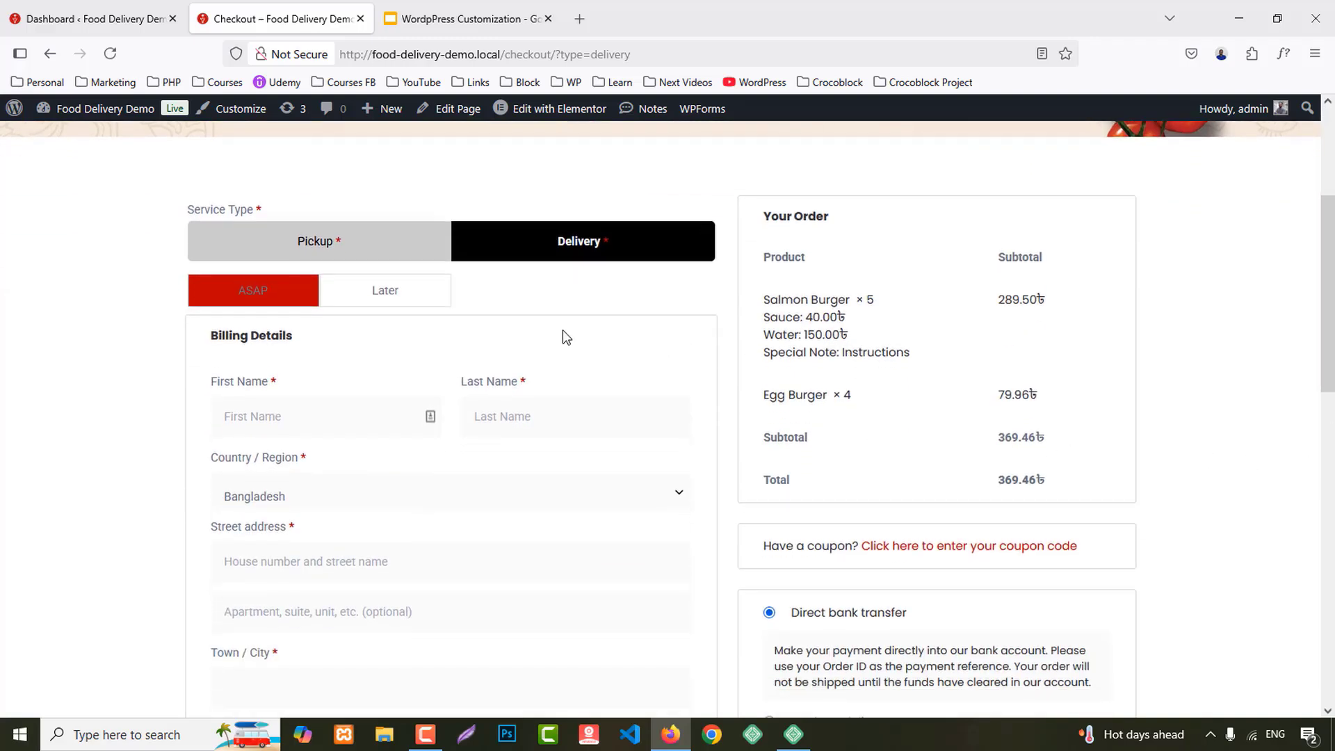
{"action": "left_click", "coordinate": [399, 293]}
{"action": "left_click", "coordinate": [265, 307]}
{"action": "scroll", "coordinate": [600, 380], "scroll_direction": "down", "scroll_amount": 1}
Step: Autofill the billing first and last name and keep Bangladesh as the country
{"action": "left_click", "coordinate": [236, 331]}
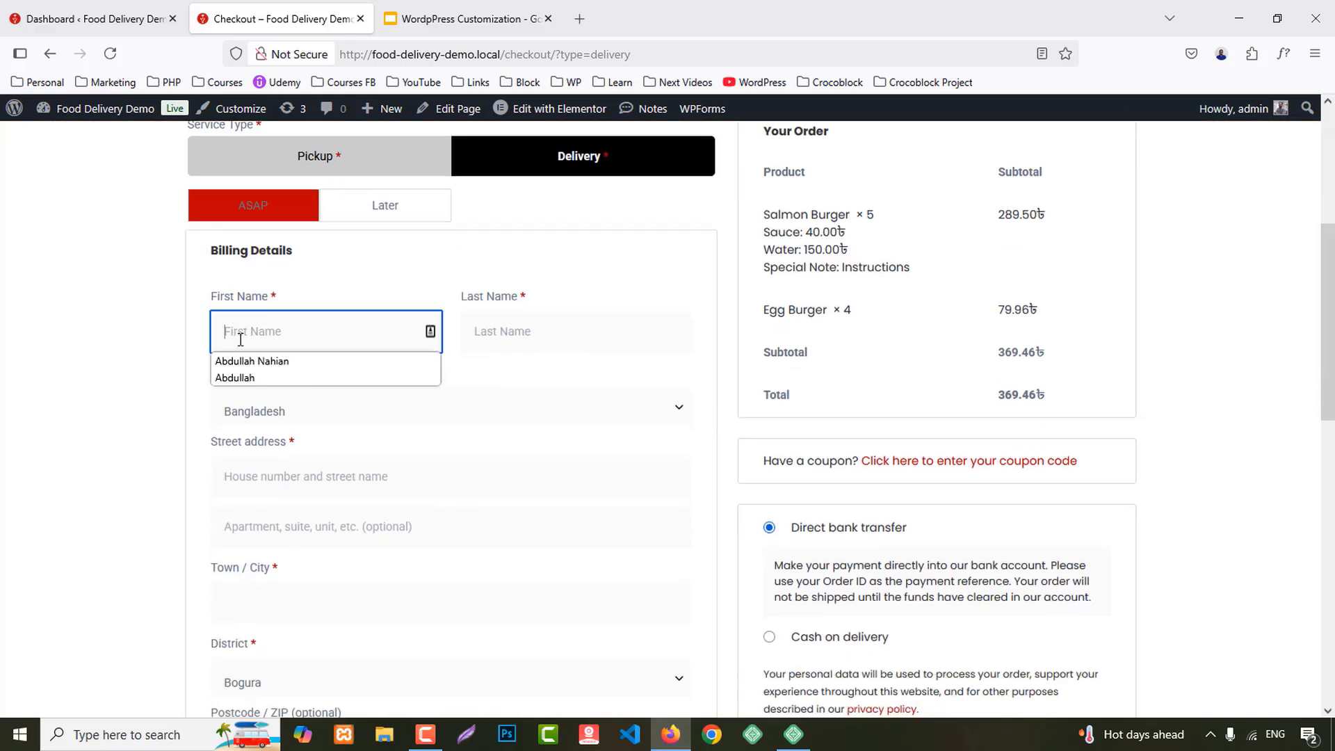
{"action": "left_click", "coordinate": [358, 376]}
{"action": "left_click", "coordinate": [543, 327]}
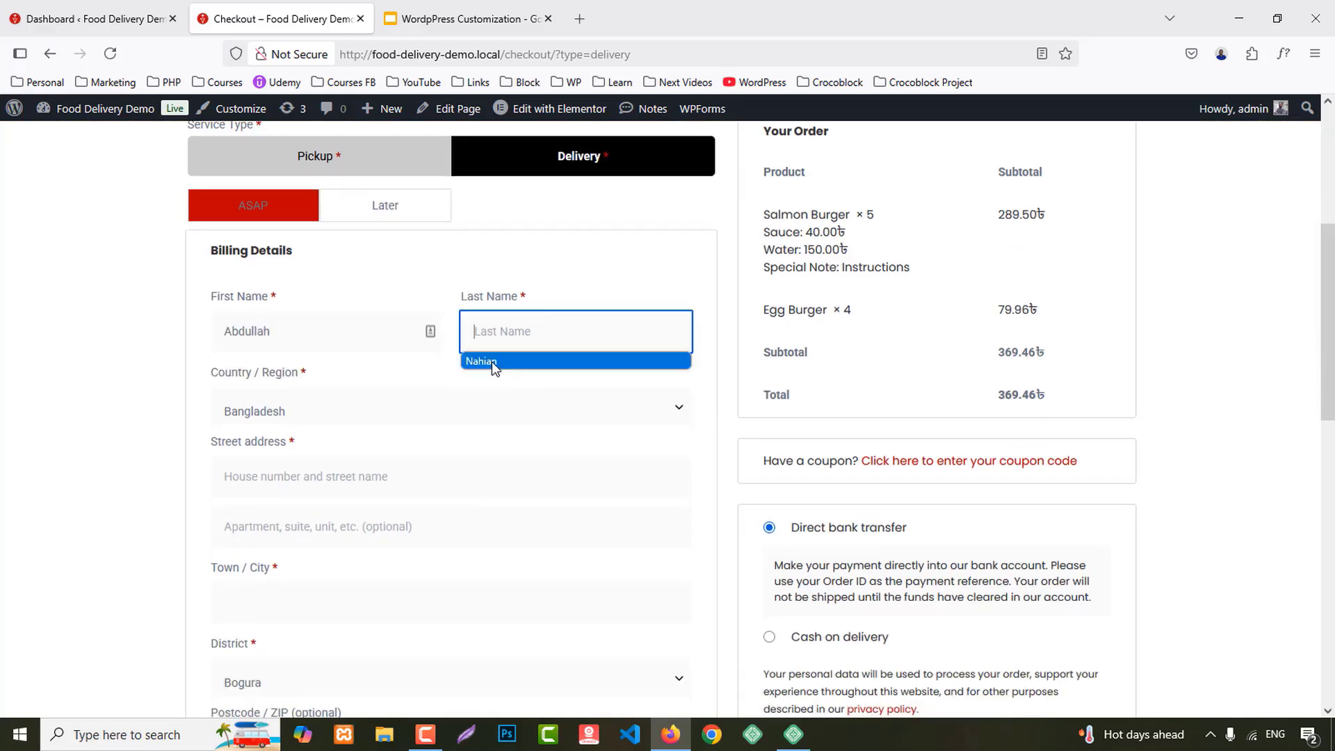
{"action": "left_click", "coordinate": [491, 362]}
{"action": "left_click", "coordinate": [269, 417]}
{"action": "left_click", "coordinate": [257, 421]}
{"action": "scroll", "coordinate": [317, 439], "scroll_direction": "down", "scroll_amount": 2}
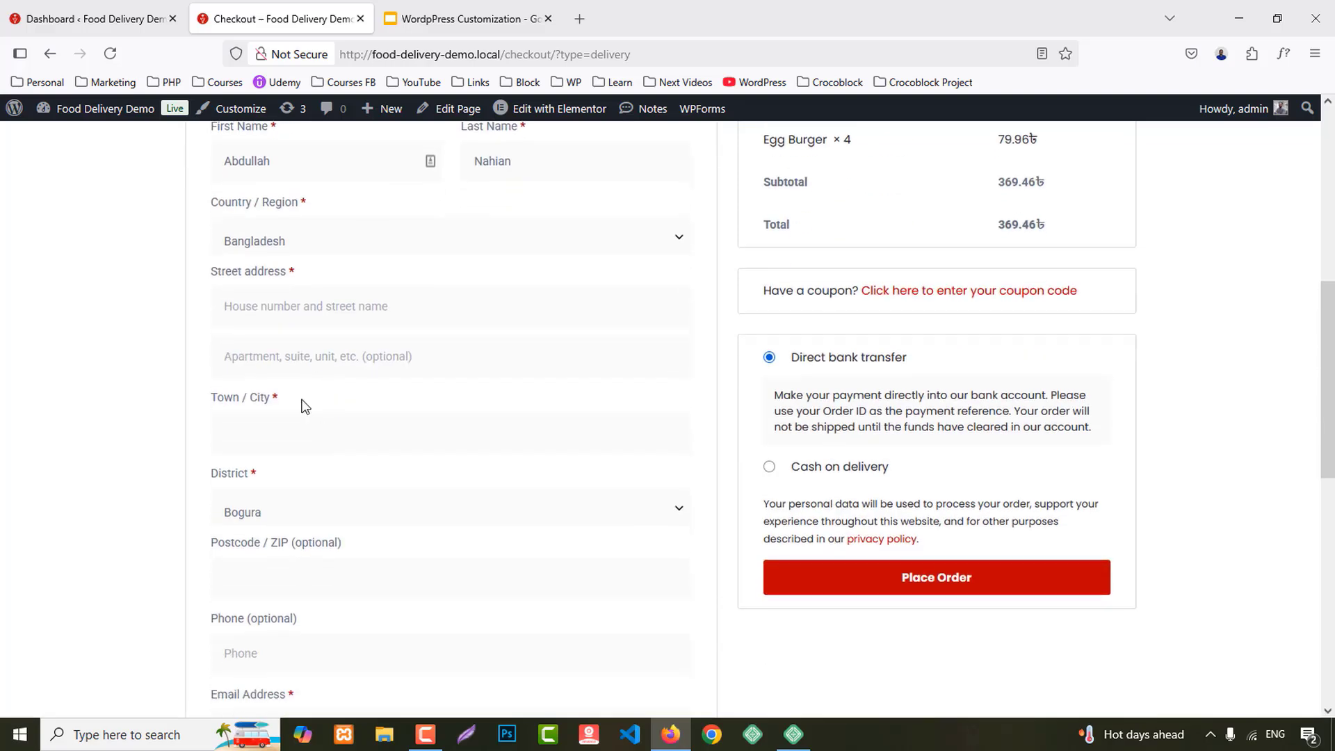
Step: Autofill the street address, set Town / City to Sylhet, and choose Sylhet as the district
{"action": "left_click", "coordinate": [278, 311]}
{"action": "left_click", "coordinate": [266, 331]}
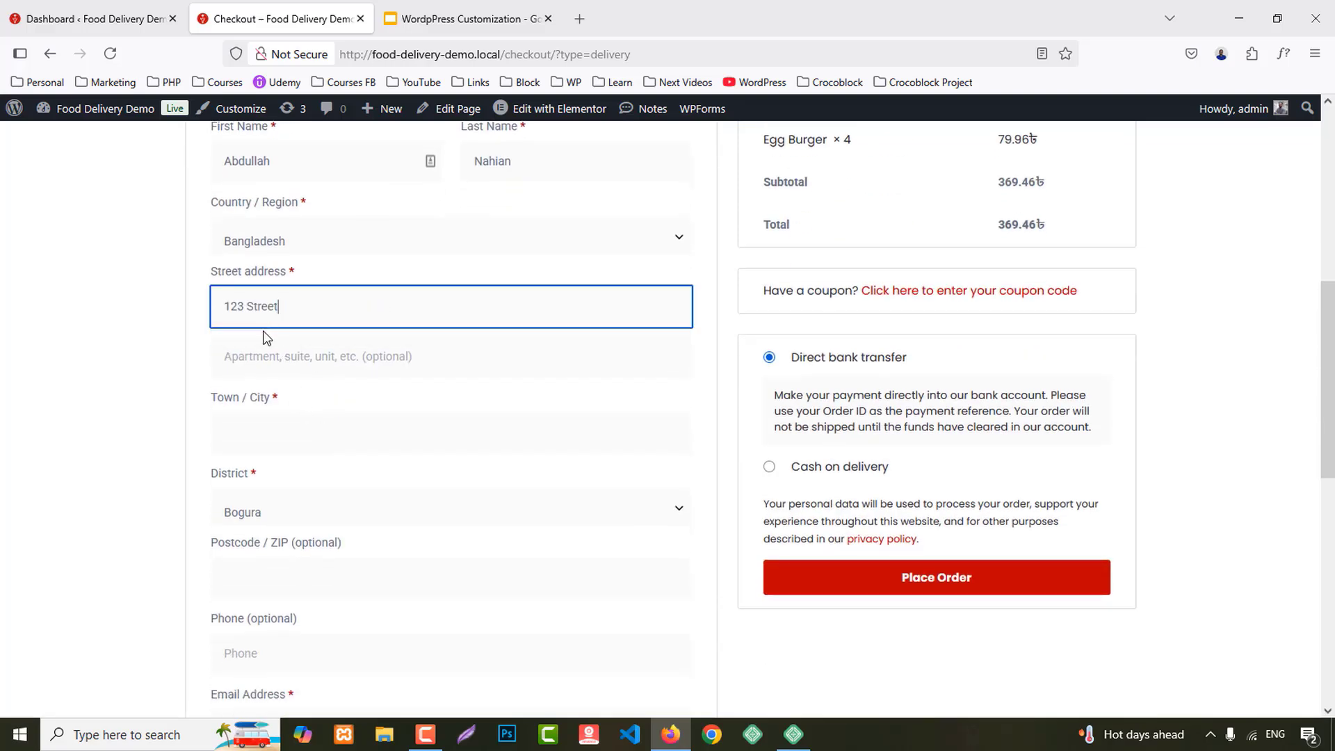
{"action": "left_click", "coordinate": [266, 434]}
{"action": "left_click", "coordinate": [244, 462]}
{"action": "left_click", "coordinate": [253, 513]}
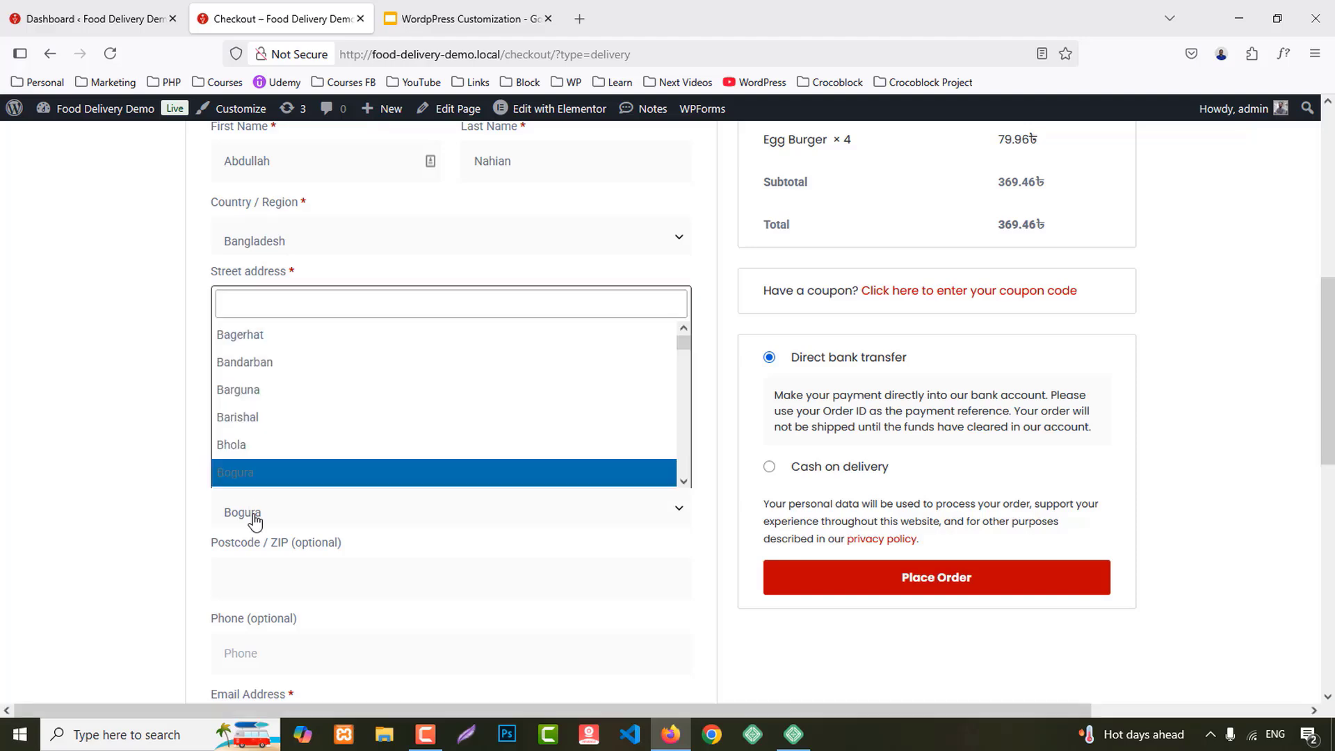
{"action": "type", "text": "sy"}
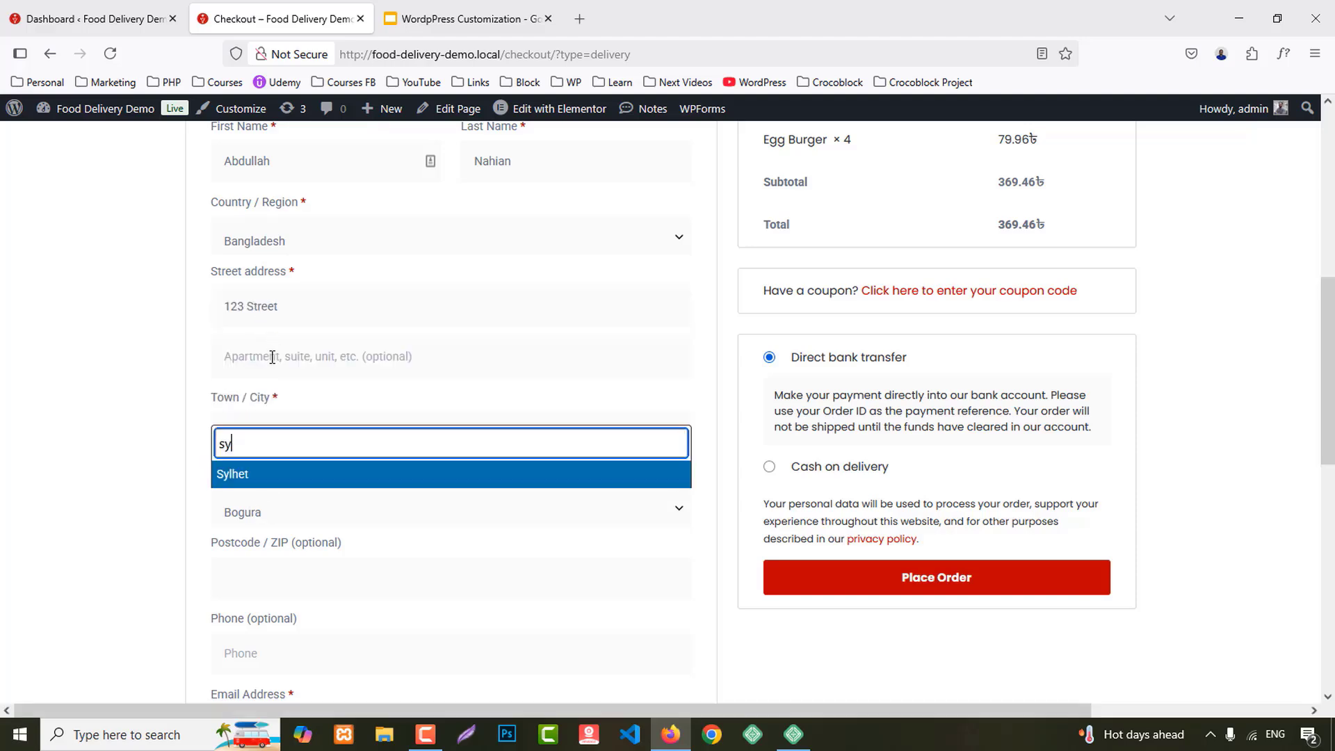
{"action": "left_click", "coordinate": [254, 480]}
Step: Select Cash on delivery as the payment method and reveal the coupon code form
{"action": "scroll", "coordinate": [477, 500], "scroll_direction": "down", "scroll_amount": 5}
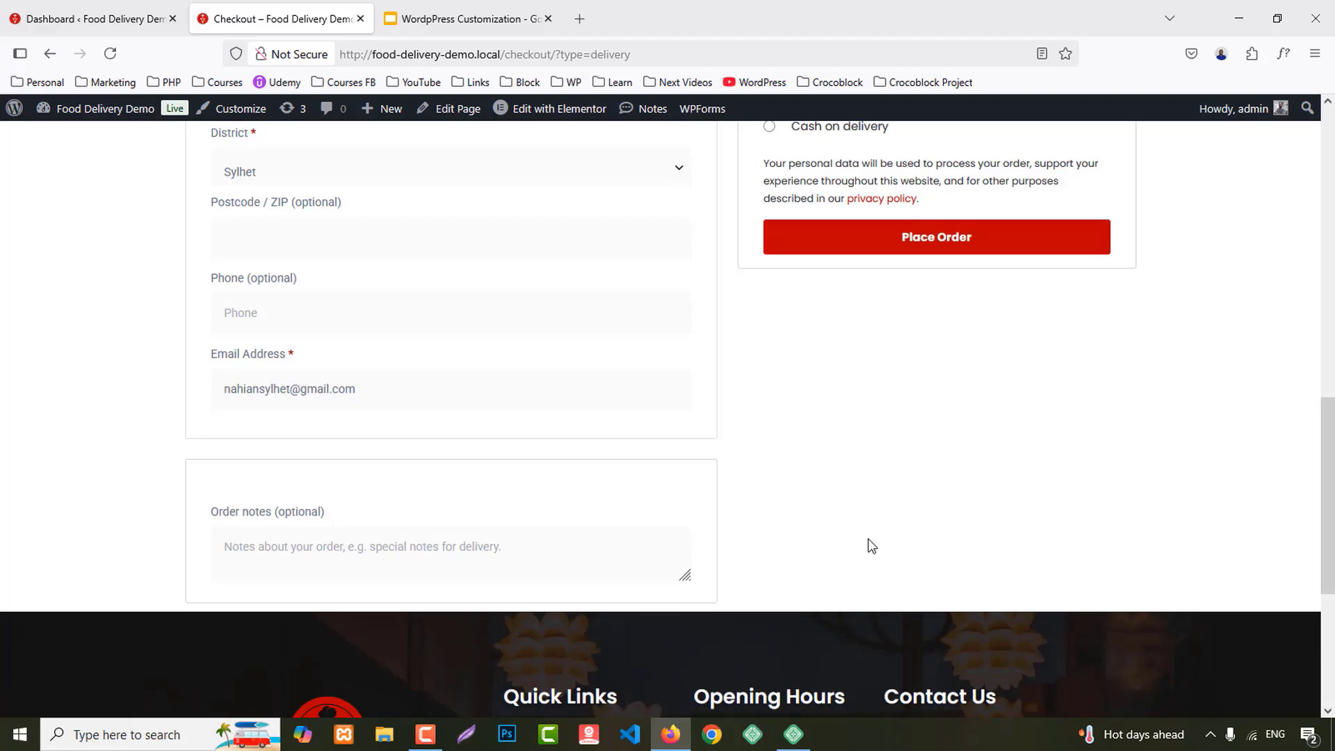
{"action": "scroll", "coordinate": [1147, 529], "scroll_direction": "up", "scroll_amount": 10}
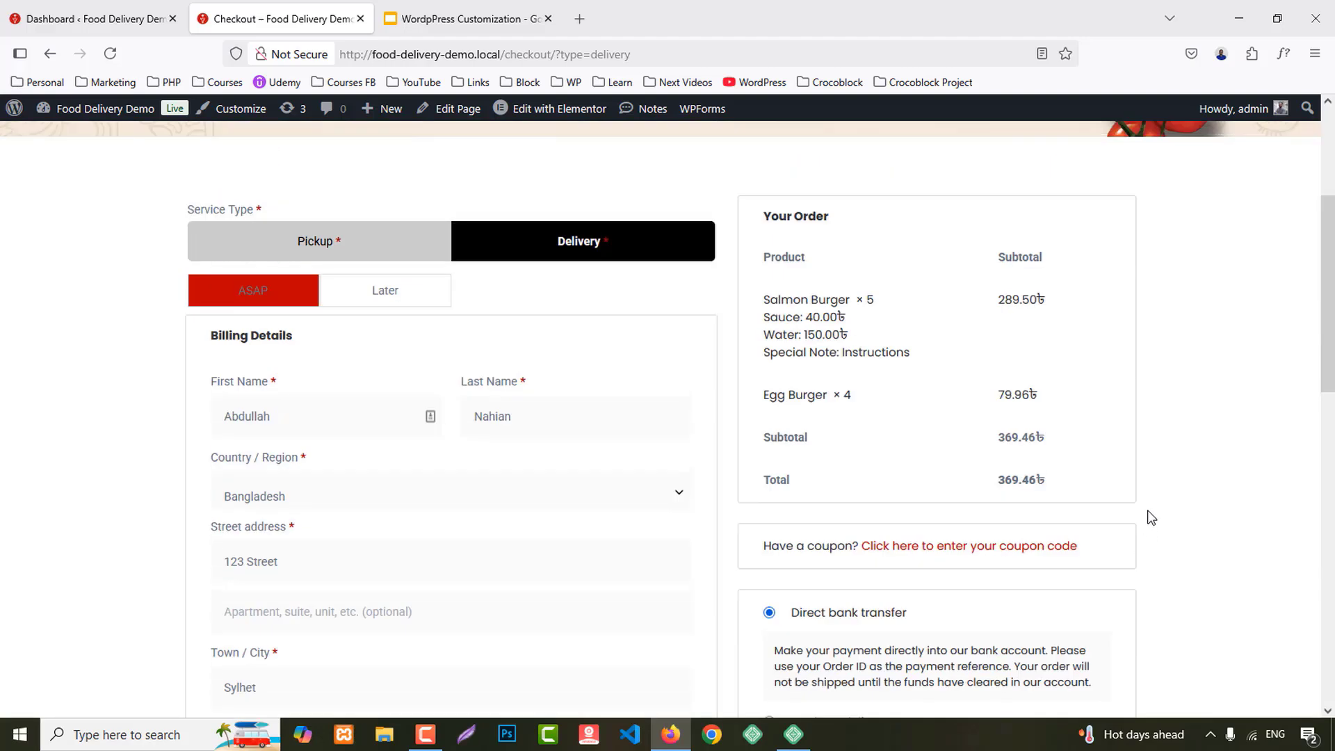
{"action": "scroll", "coordinate": [1150, 518], "scroll_direction": "down", "scroll_amount": 3}
{"action": "left_click", "coordinate": [828, 467]}
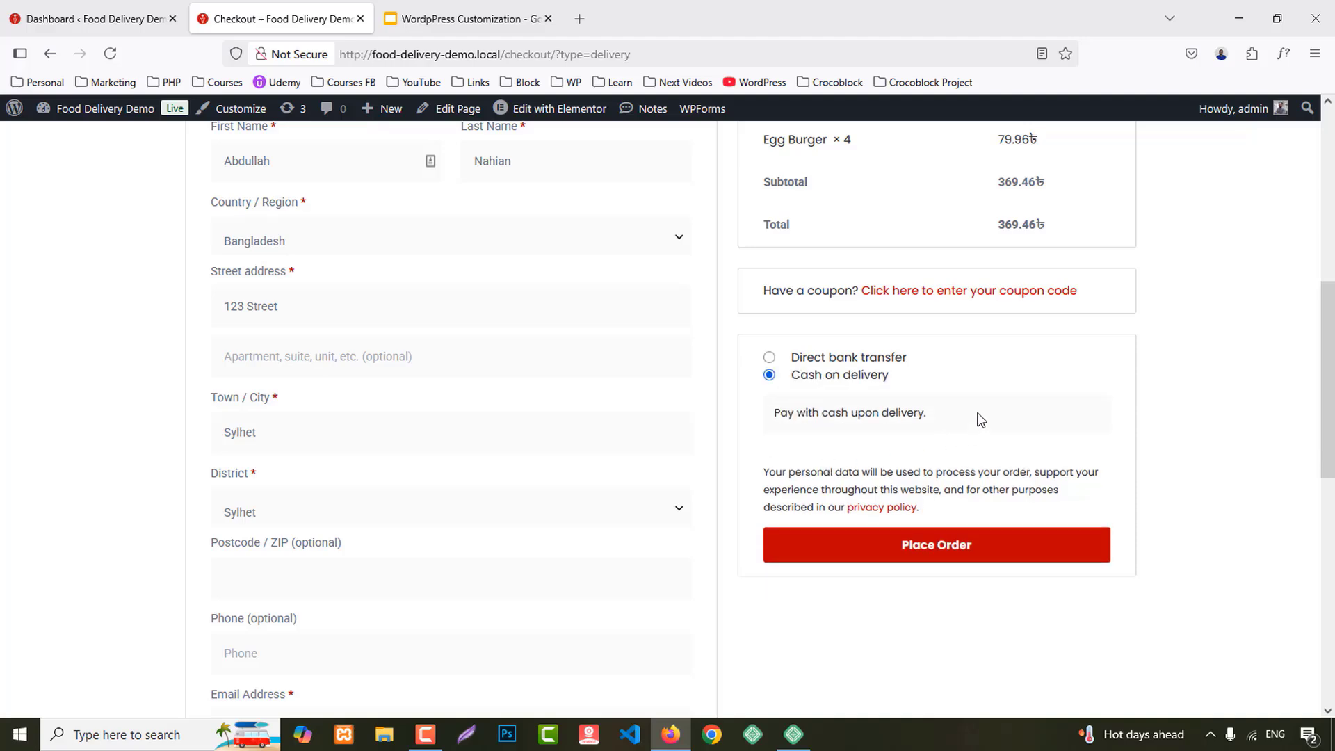
{"action": "scroll", "coordinate": [980, 419], "scroll_direction": "up", "scroll_amount": 2}
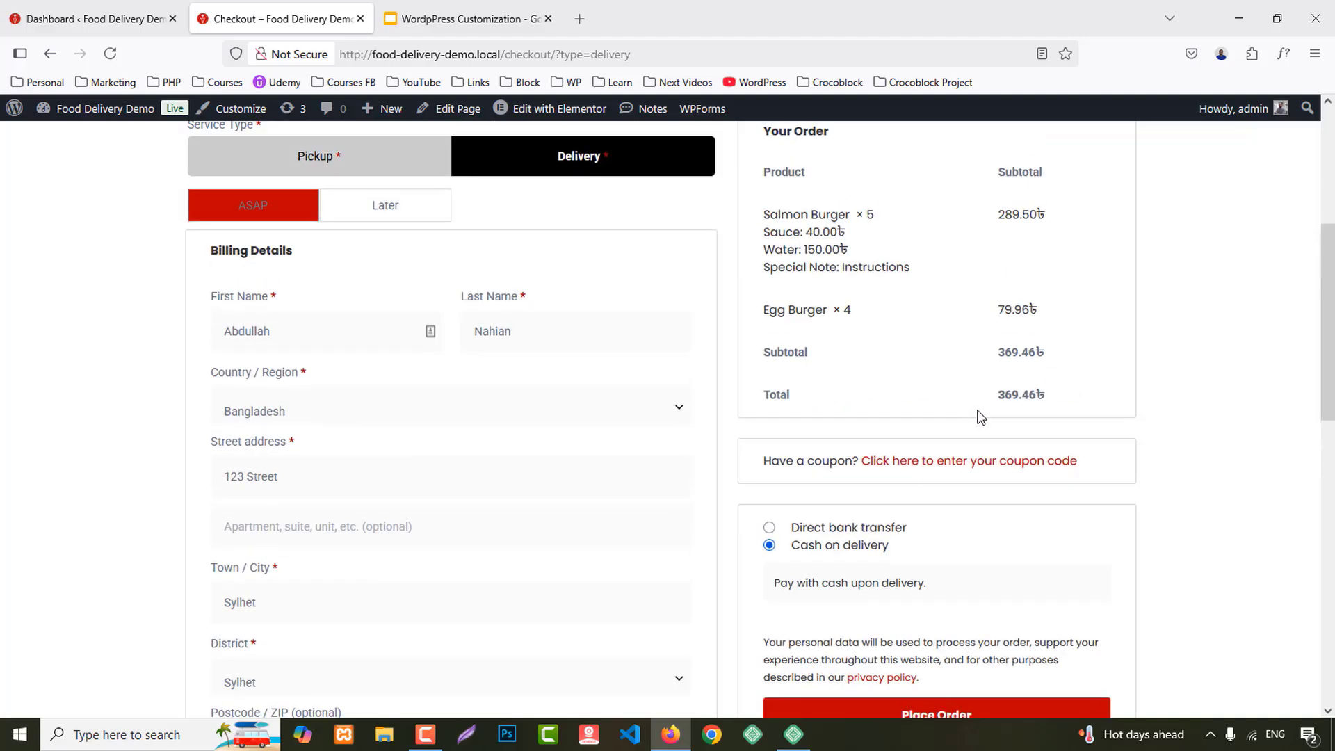
{"action": "left_click", "coordinate": [1019, 473]}
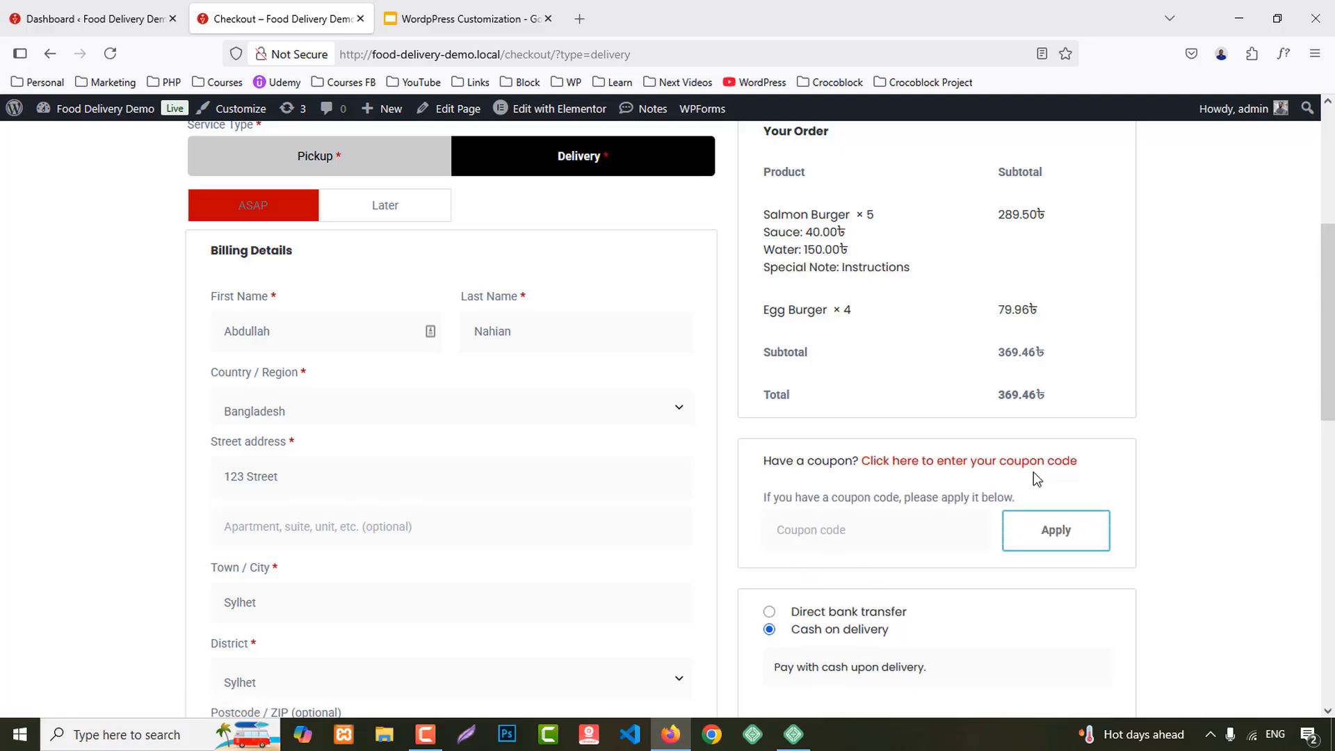
{"action": "scroll", "coordinate": [1033, 472], "scroll_direction": "down", "scroll_amount": 3}
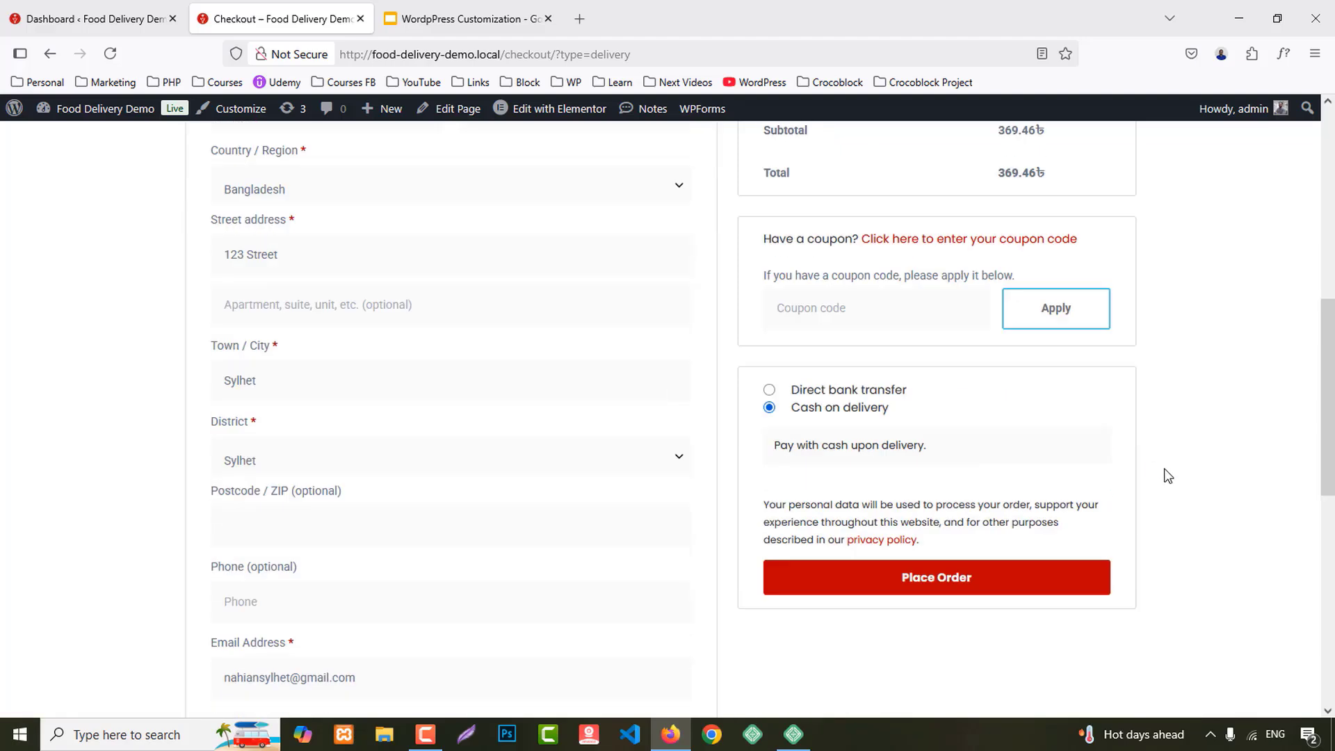
Step: Place the order and scroll through the order-received page
{"action": "left_click", "coordinate": [935, 550]}
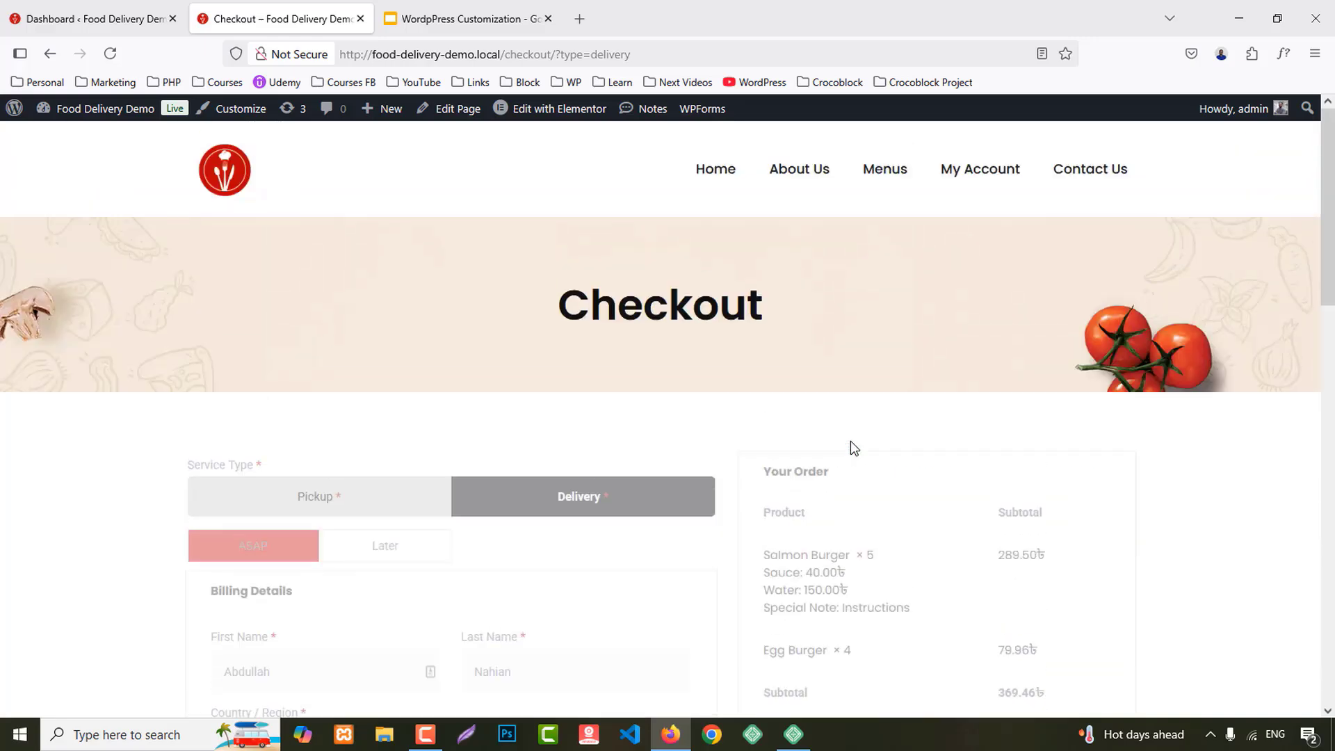
{"action": "scroll", "coordinate": [850, 440], "scroll_direction": "down", "scroll_amount": 6}
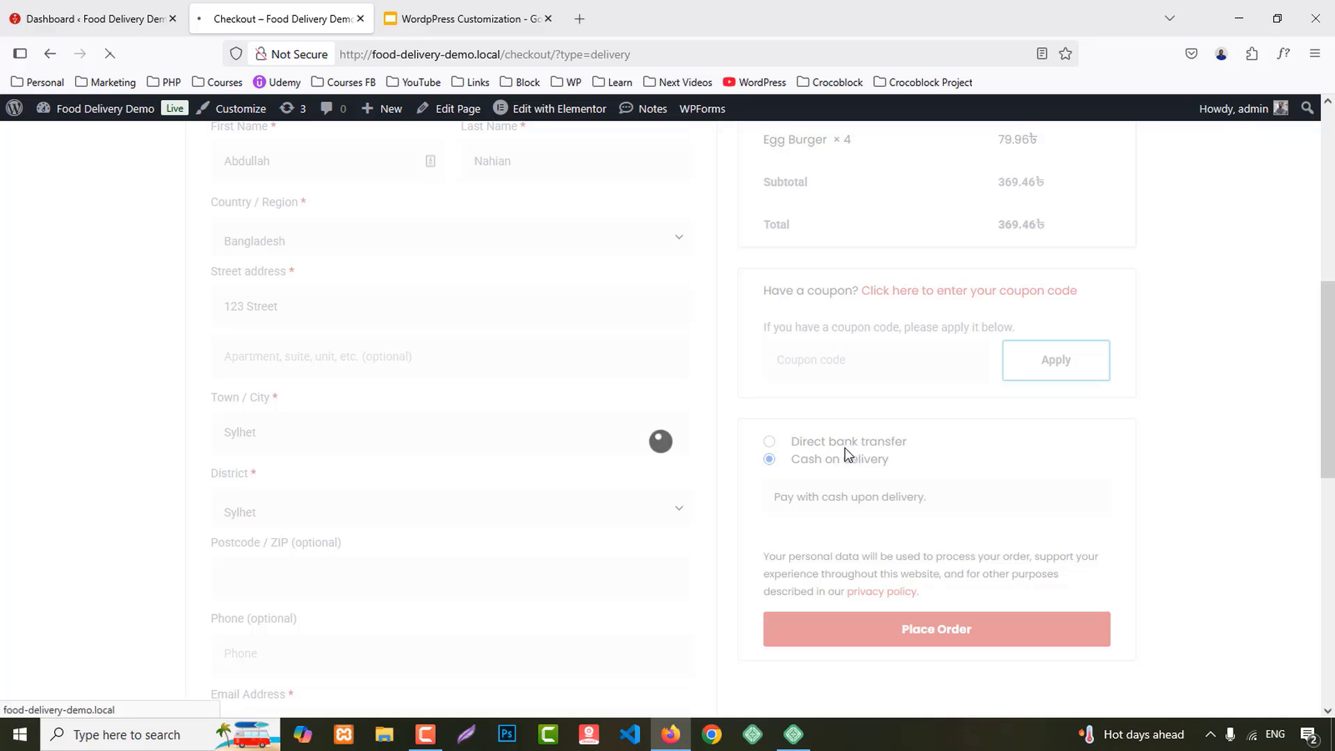
{"action": "scroll", "coordinate": [1067, 448], "scroll_direction": "down", "scroll_amount": 2}
{"action": "scroll", "coordinate": [1065, 443], "scroll_direction": "down", "scroll_amount": 6}
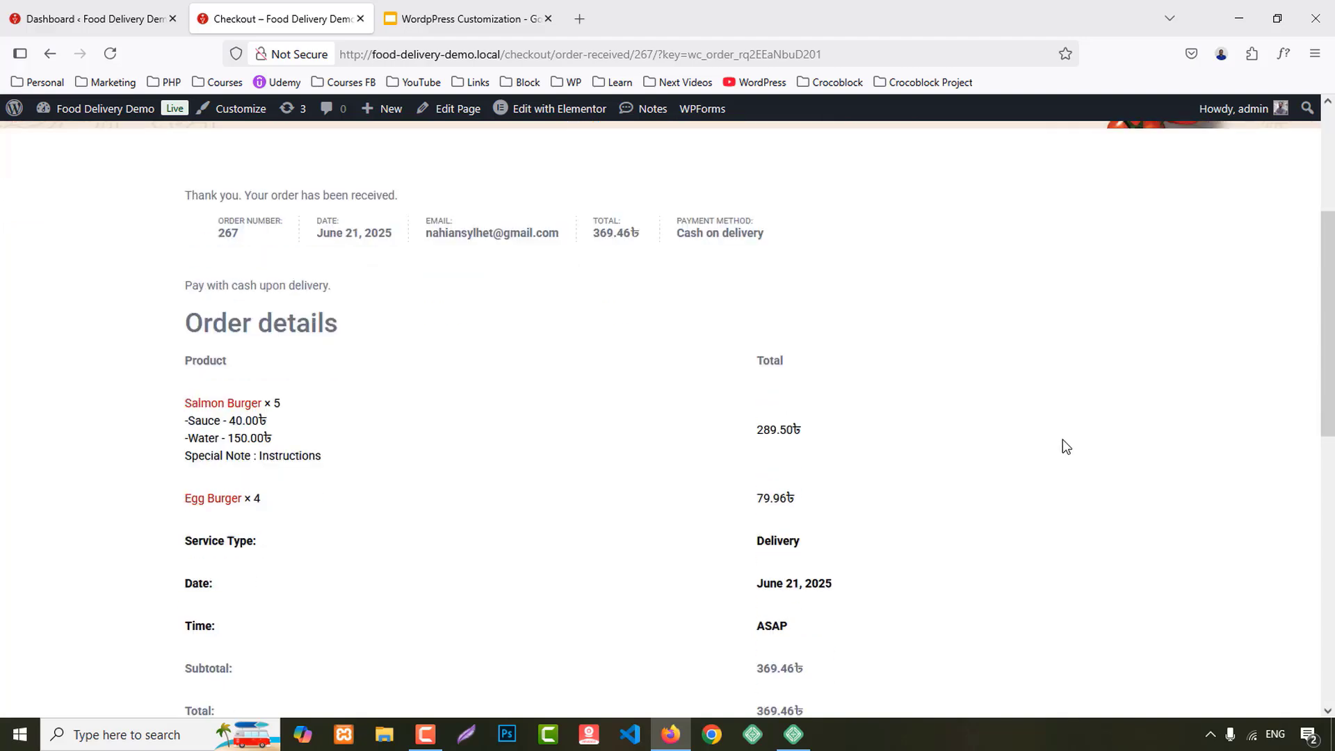
{"action": "scroll", "coordinate": [1060, 434], "scroll_direction": "up", "scroll_amount": 8}
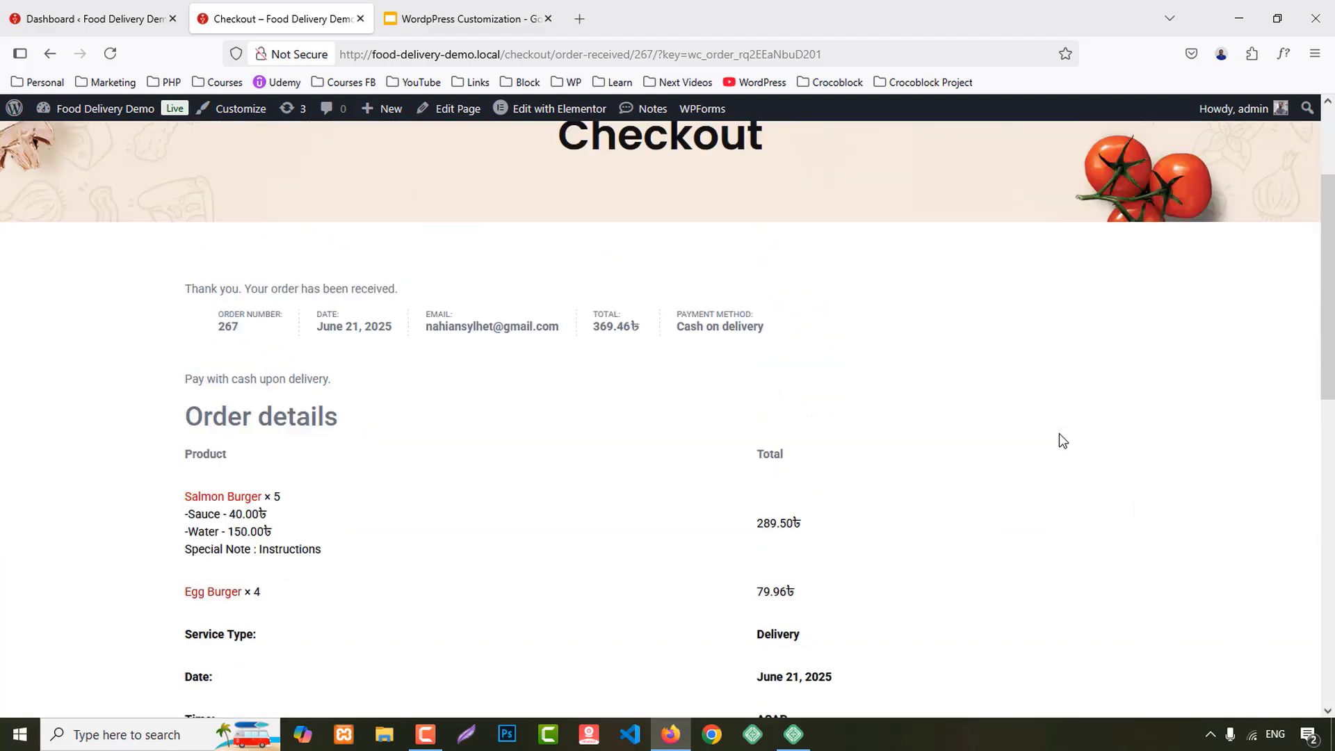
Step: Open My Account orders to find order #267 listed as Processing, 369.46 for 9 items
{"action": "left_click", "coordinate": [980, 181]}
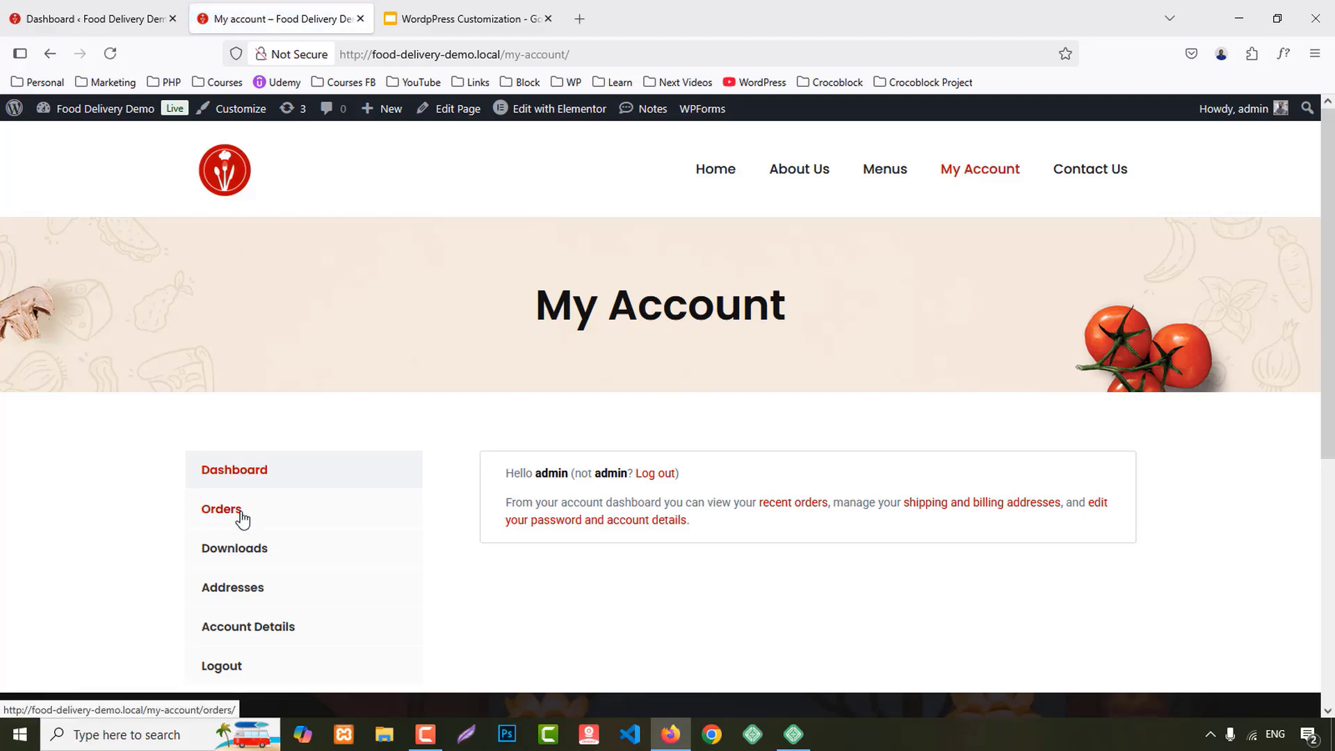
{"action": "left_click", "coordinate": [242, 527]}
{"action": "scroll", "coordinate": [1328, 379], "scroll_direction": "down", "scroll_amount": 1}
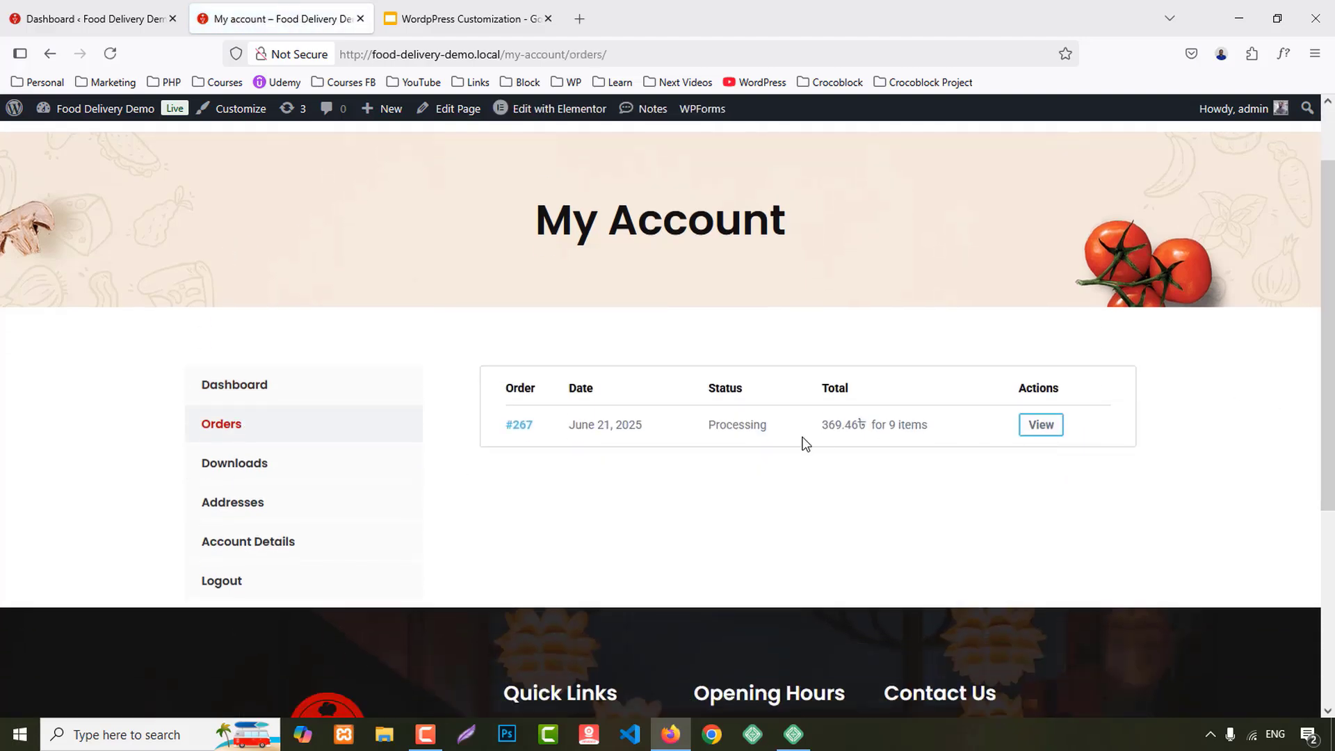
Step: In wp-admin, open the WooCommerce Orders list and open order #267 for editing
{"action": "left_click", "coordinate": [132, 17]}
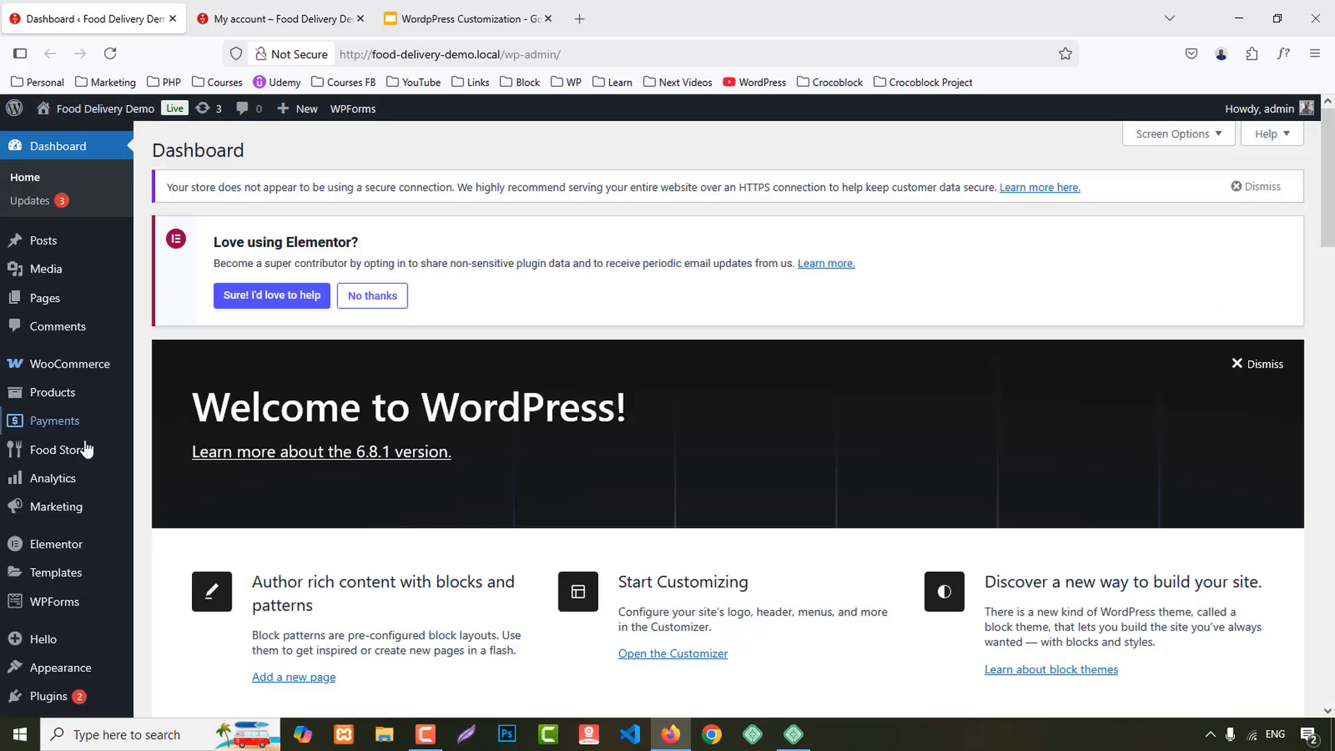
{"action": "mouse_move", "coordinate": [86, 364]}
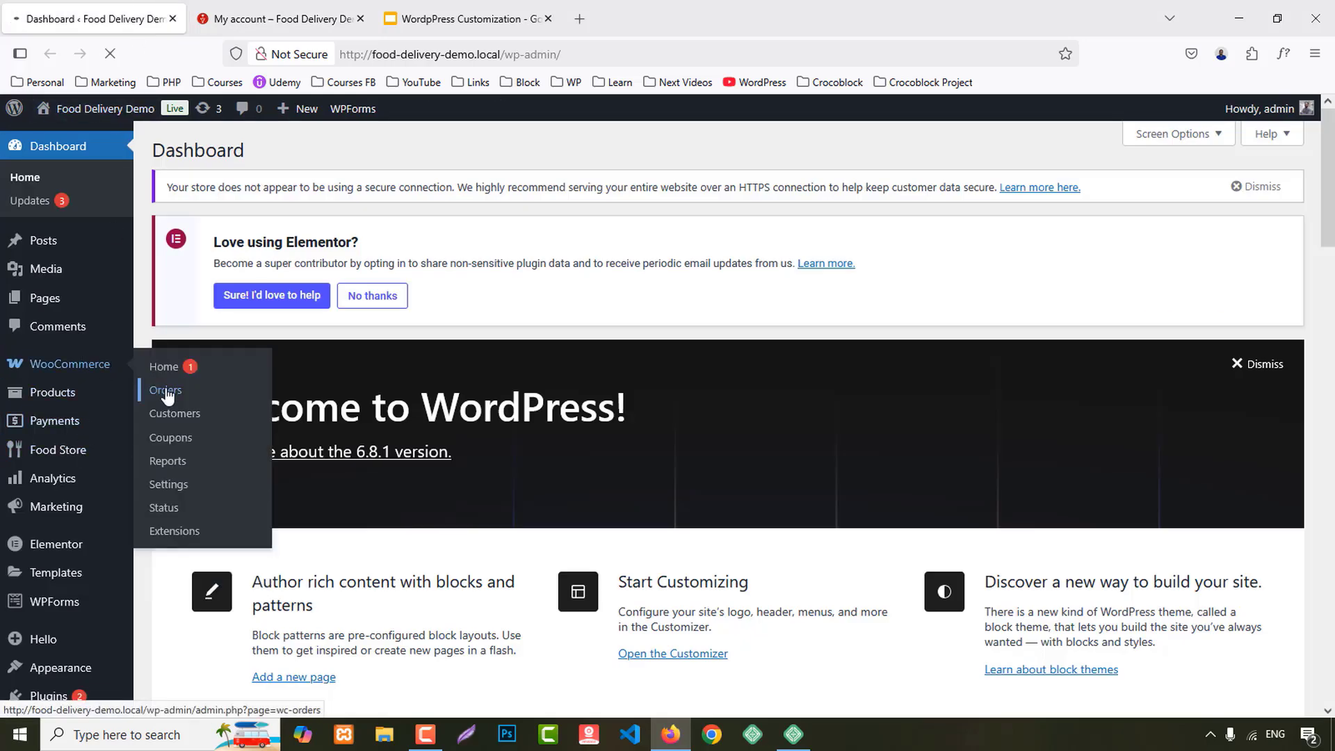
{"action": "left_click", "coordinate": [166, 391]}
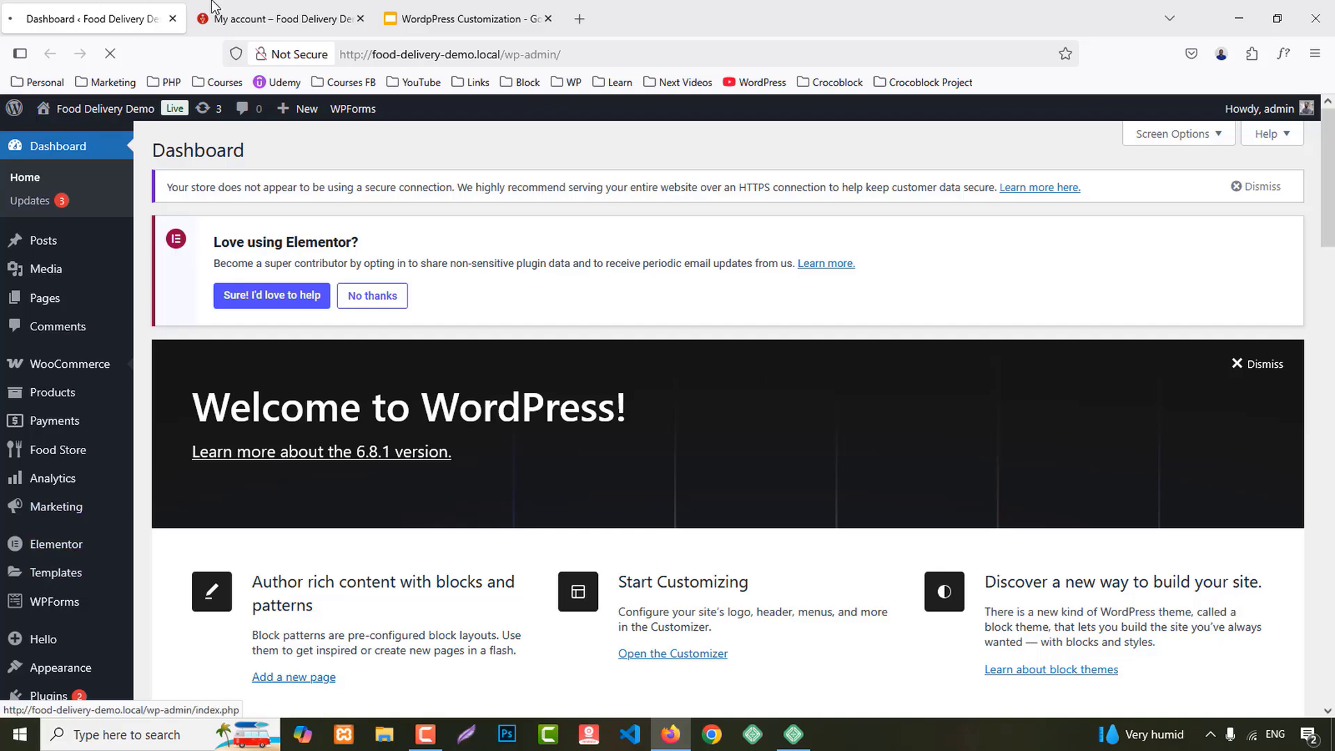
{"action": "left_click", "coordinate": [251, 16]}
{"action": "left_click", "coordinate": [77, 17]}
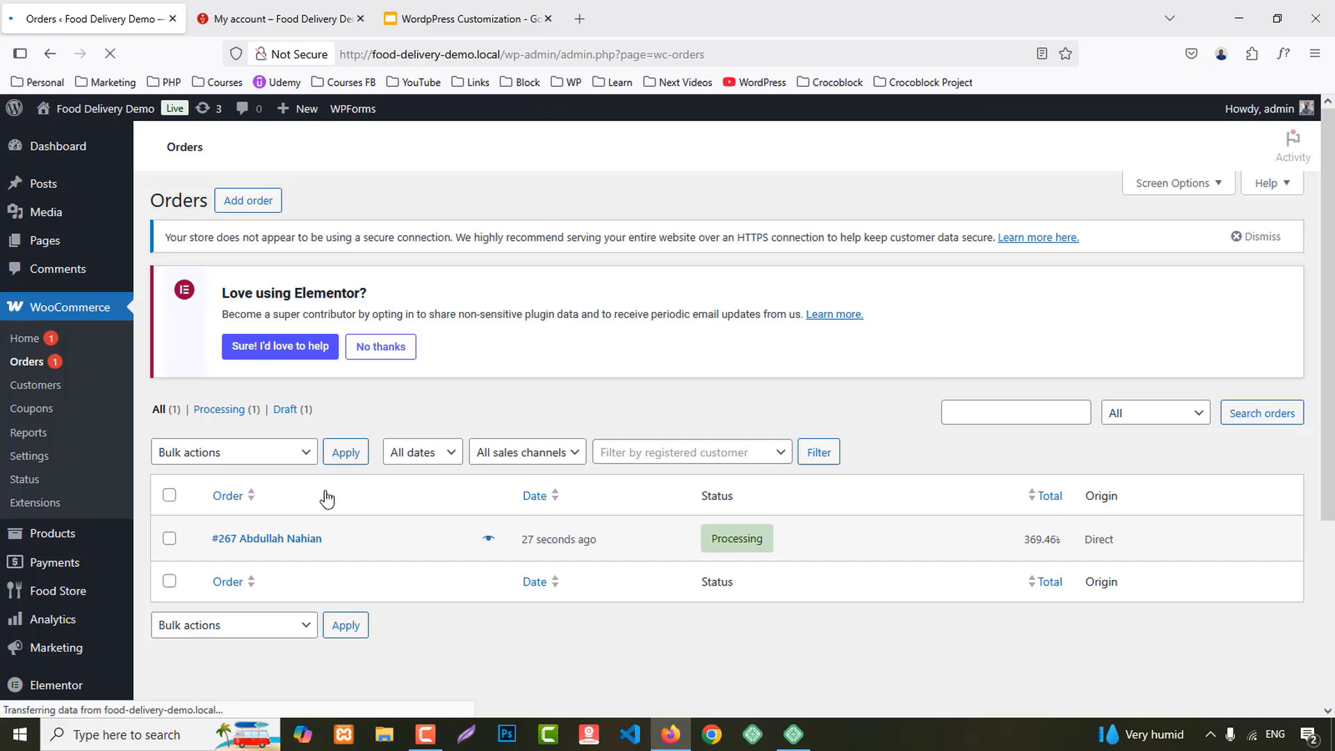
{"action": "scroll", "coordinate": [327, 495], "scroll_direction": "down", "scroll_amount": 3}
{"action": "left_click", "coordinate": [281, 369]}
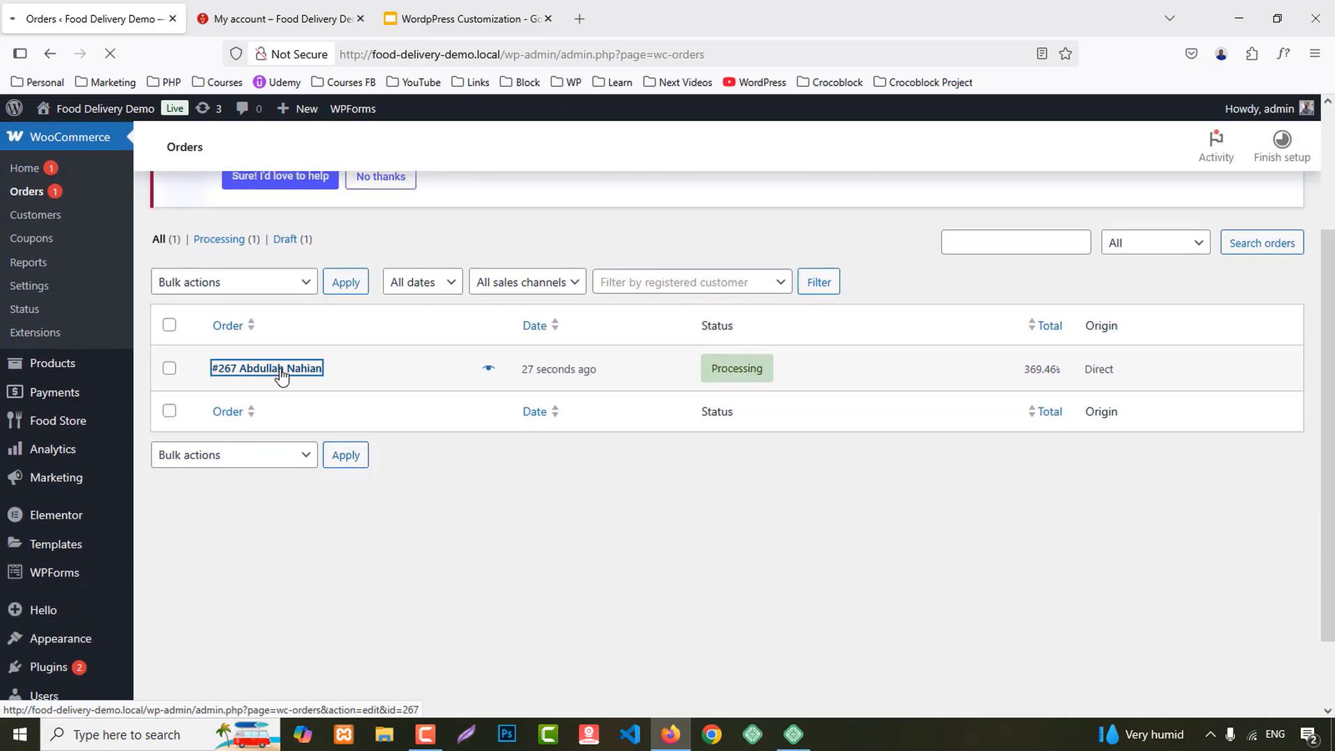
Step: Inspect order #267's details and Status list without changing them, then return to the storefront orders page
{"action": "scroll", "coordinate": [499, 356], "scroll_direction": "down", "scroll_amount": 2}
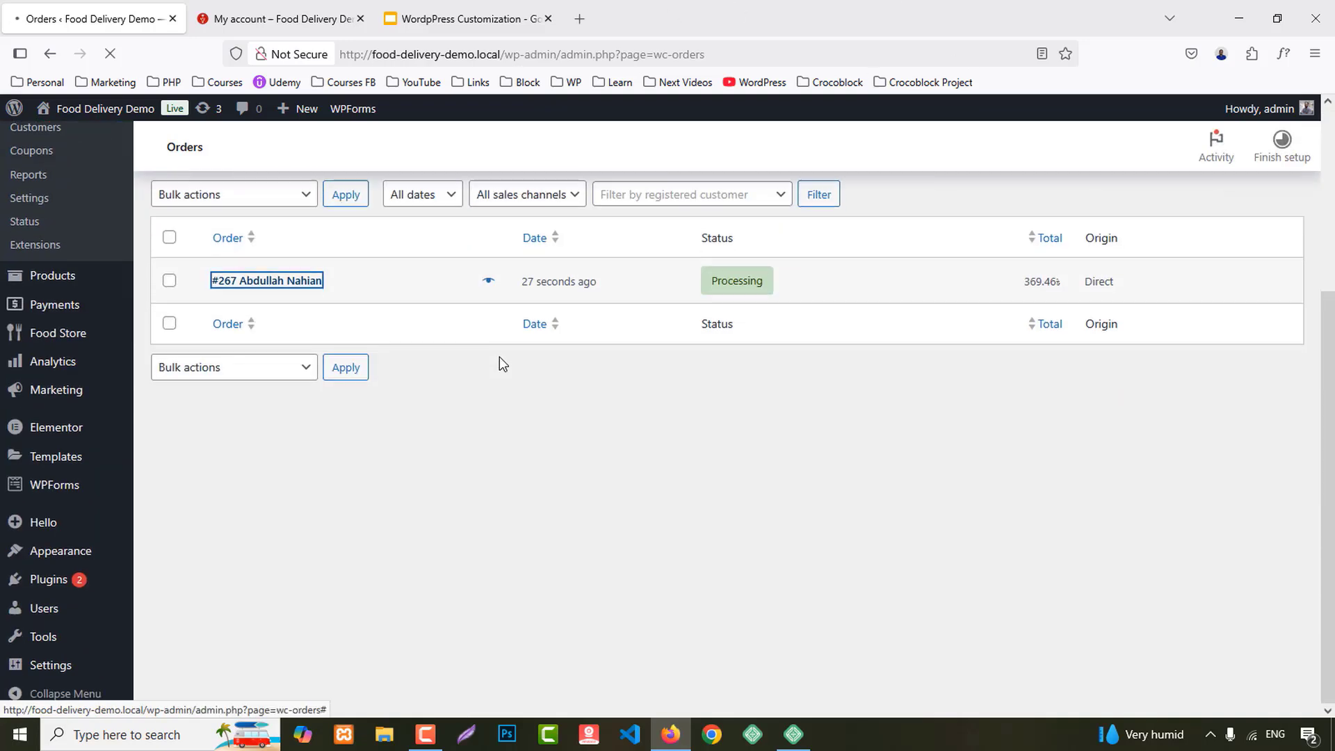
{"action": "scroll", "coordinate": [504, 349], "scroll_direction": "down", "scroll_amount": 6}
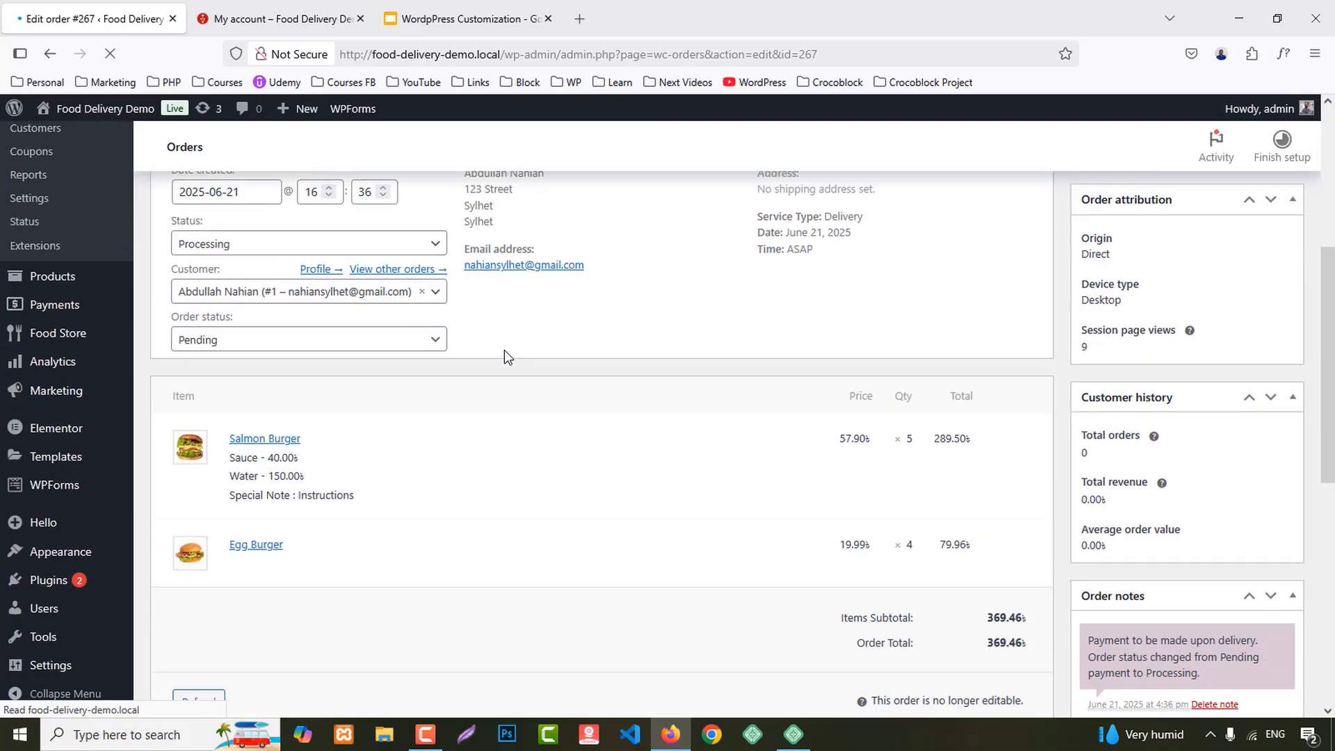
{"action": "scroll", "coordinate": [426, 408], "scroll_direction": "down", "scroll_amount": 2}
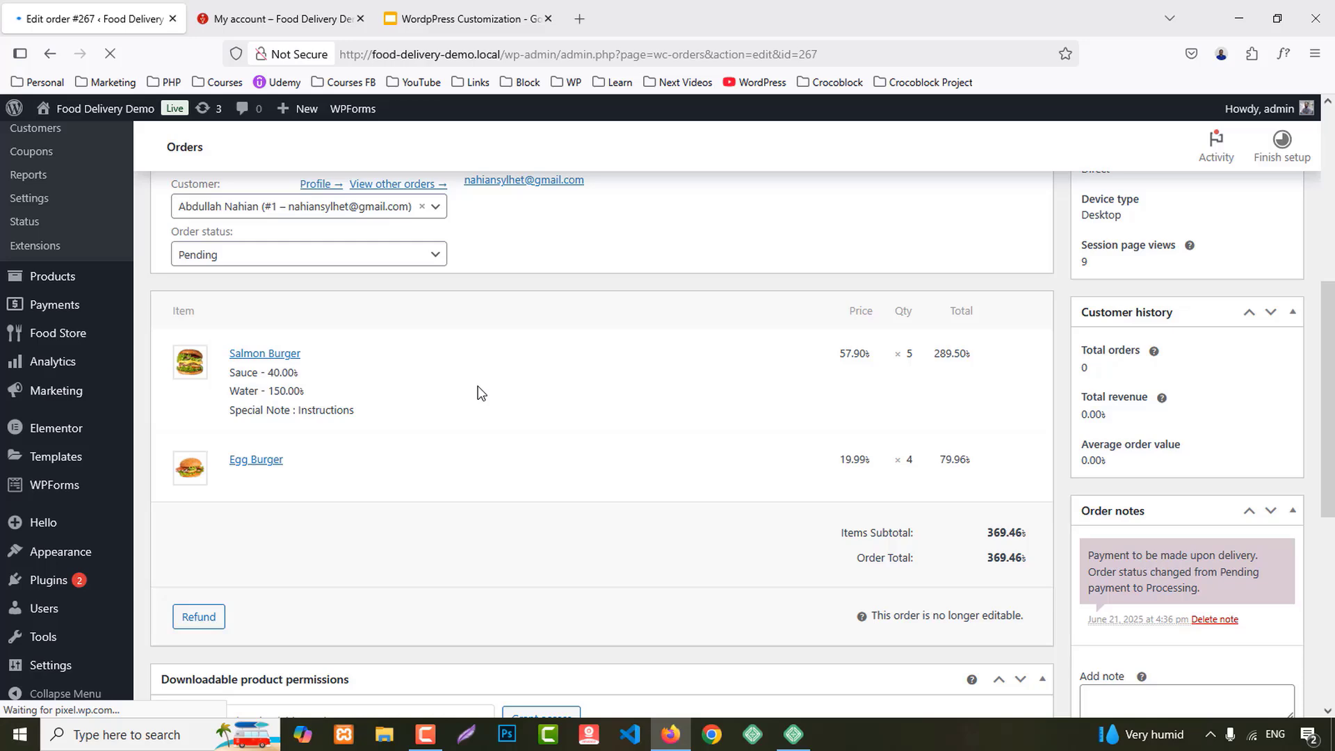
{"action": "scroll", "coordinate": [478, 393], "scroll_direction": "up", "scroll_amount": 4}
{"action": "left_click", "coordinate": [237, 331]}
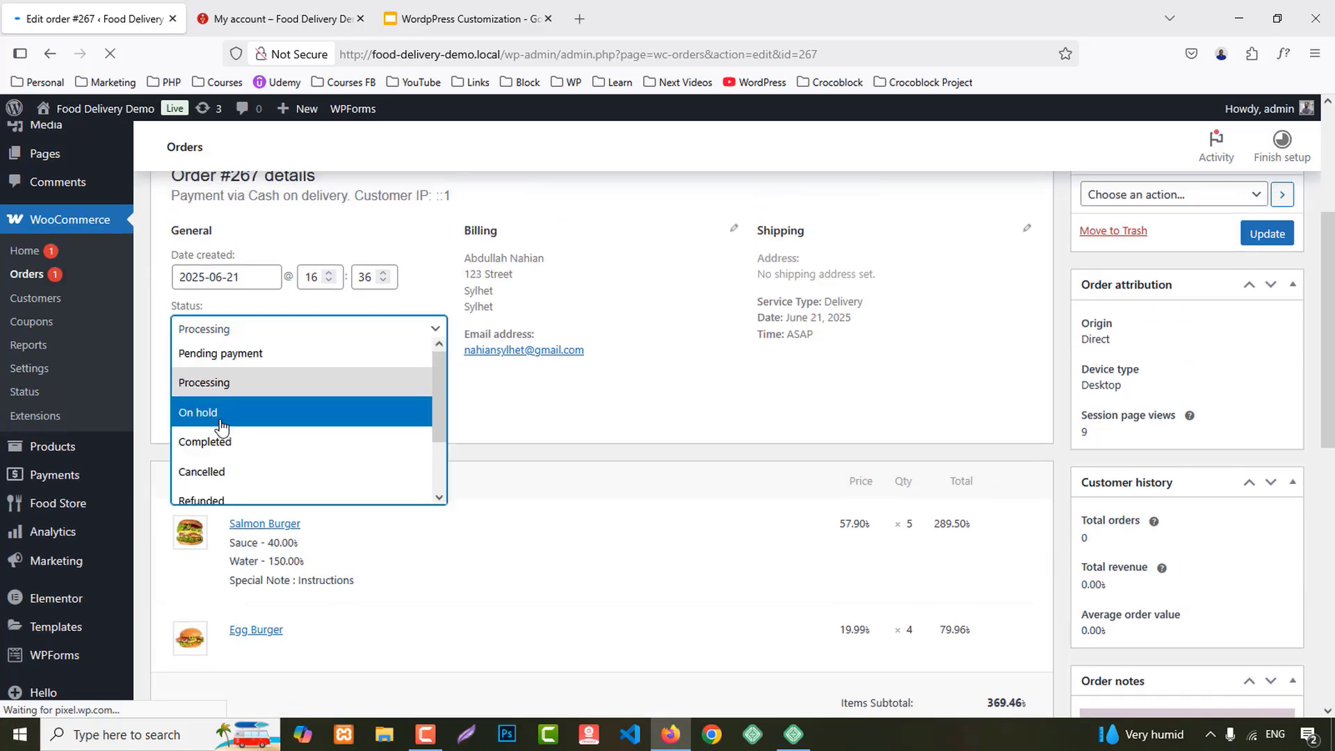
{"action": "left_click", "coordinate": [666, 425]}
{"action": "scroll", "coordinate": [938, 436], "scroll_direction": "up", "scroll_amount": 4}
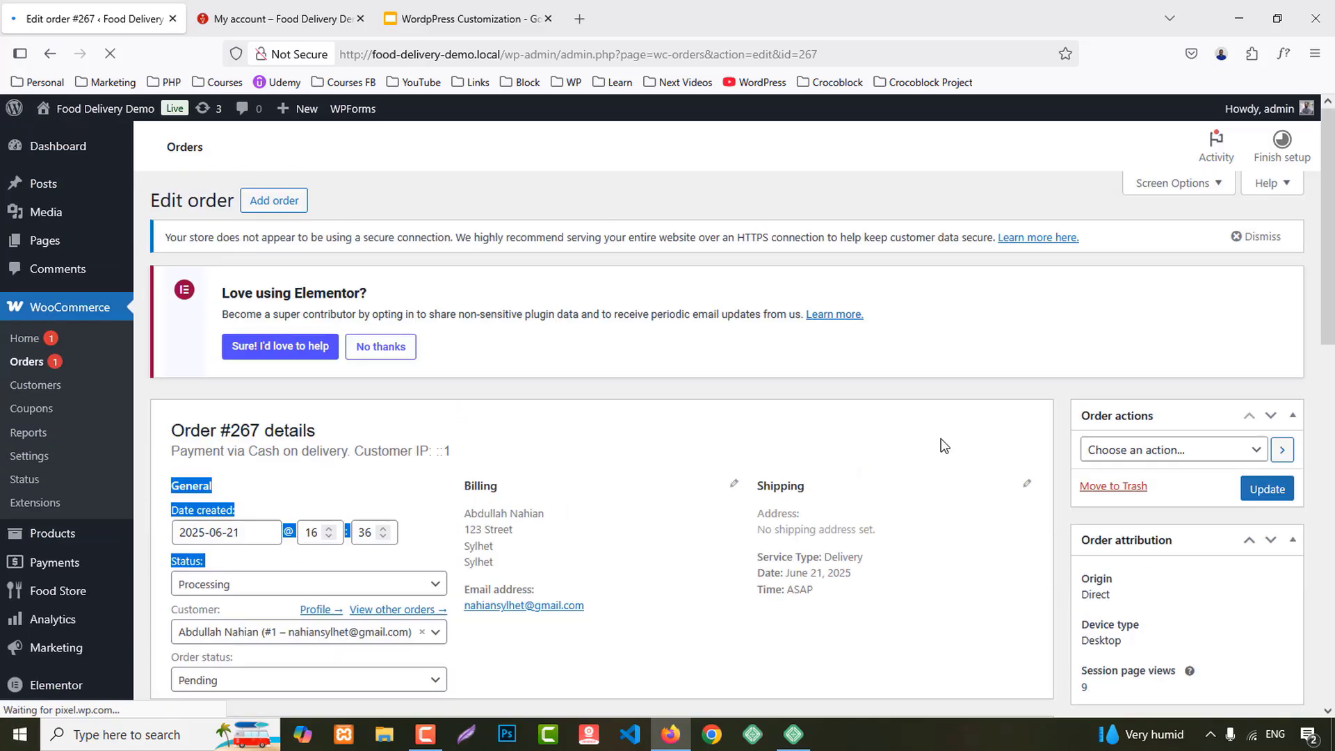
{"action": "left_click", "coordinate": [296, 28]}
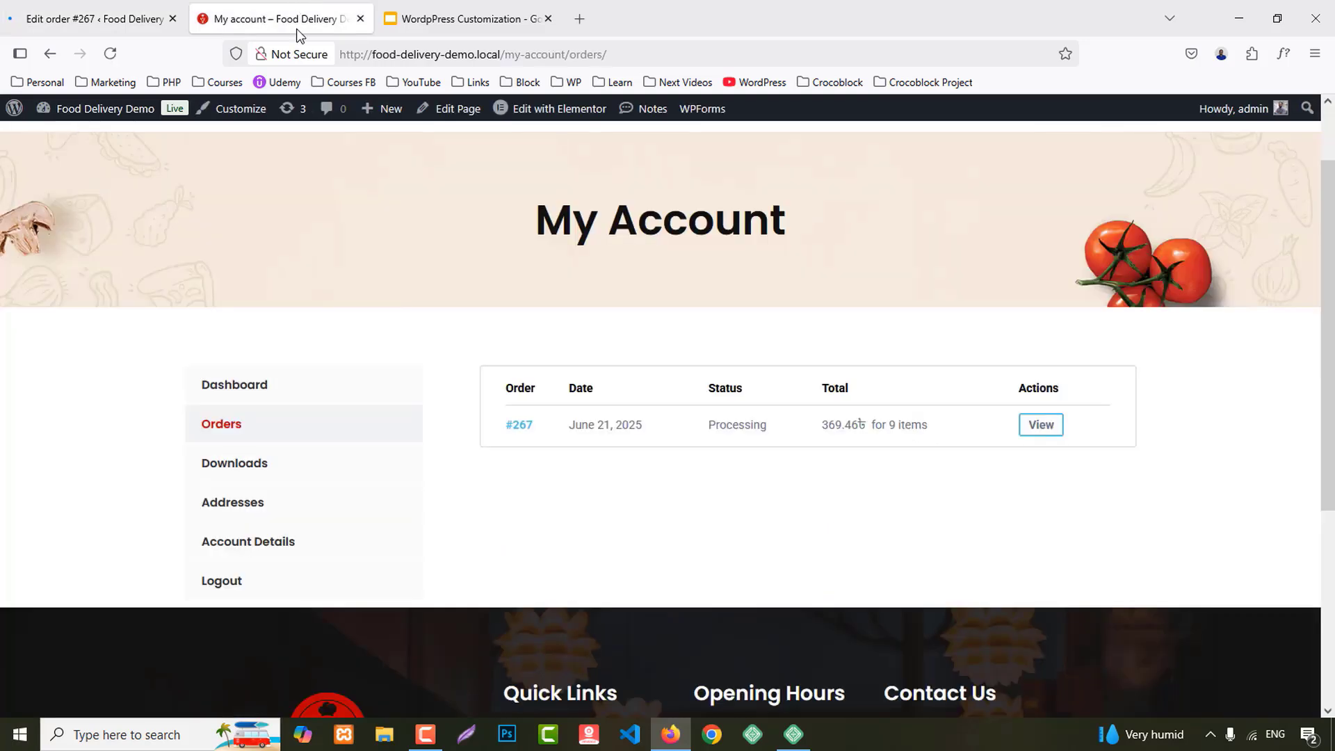
{"action": "scroll", "coordinate": [574, 361], "scroll_direction": "up", "scroll_amount": 2}
Step: Show the 'General Settings' title slide for Project 13, exit the slideshow, and return to the WordPress dashboard
{"action": "left_click", "coordinate": [712, 172]}
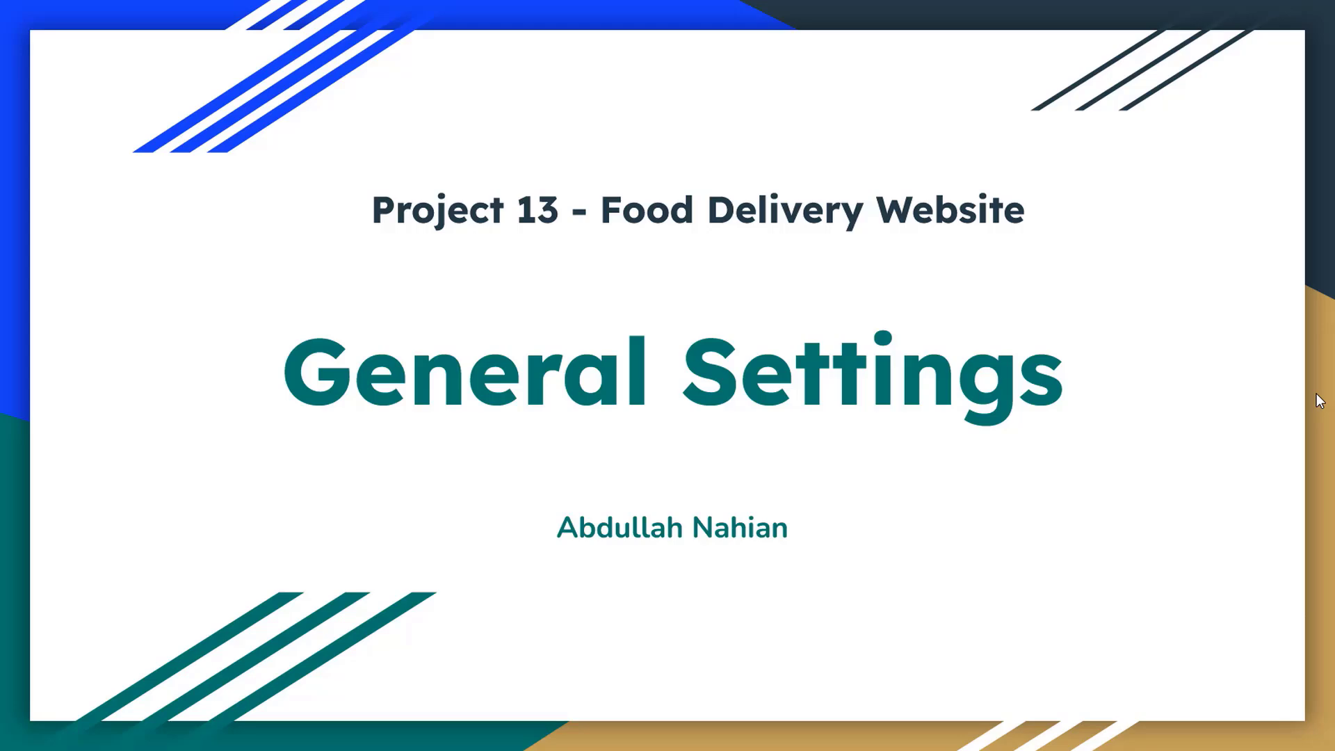
{"action": "key", "text": "Escape"}
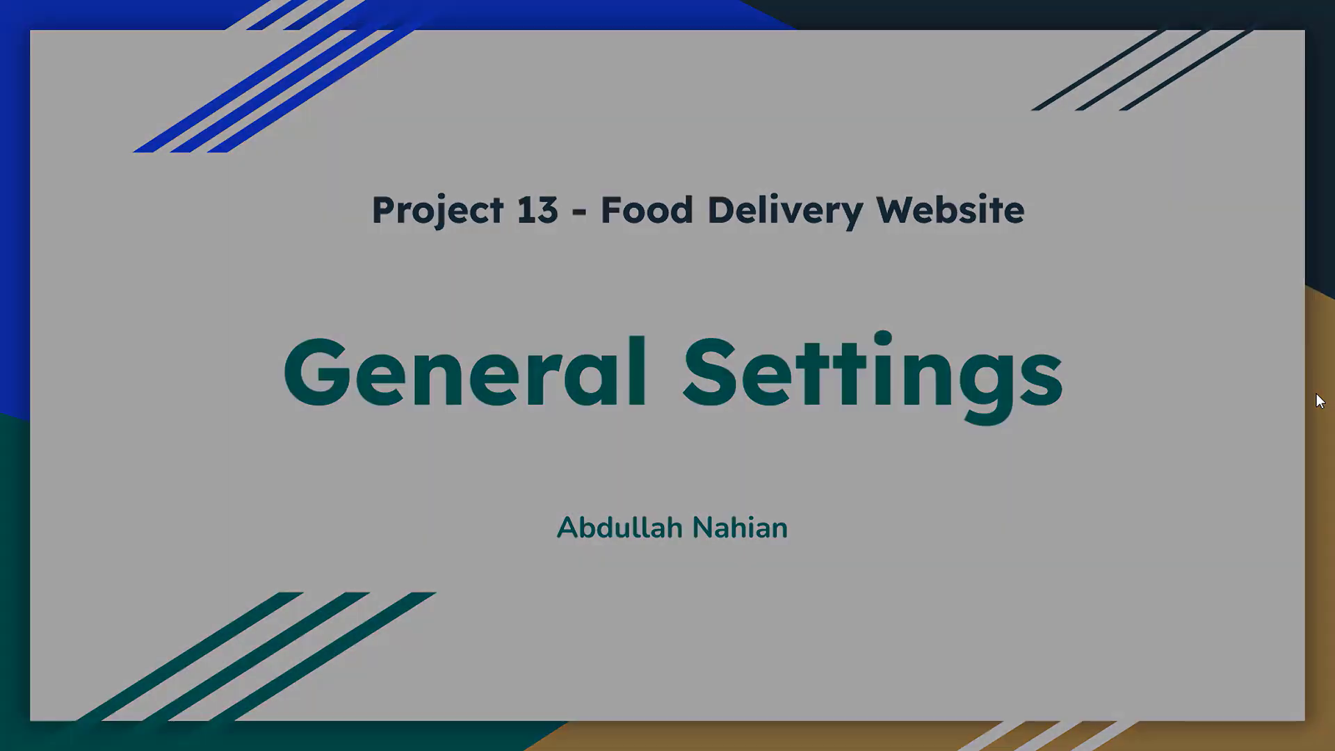
{"action": "left_click", "coordinate": [518, 8]}
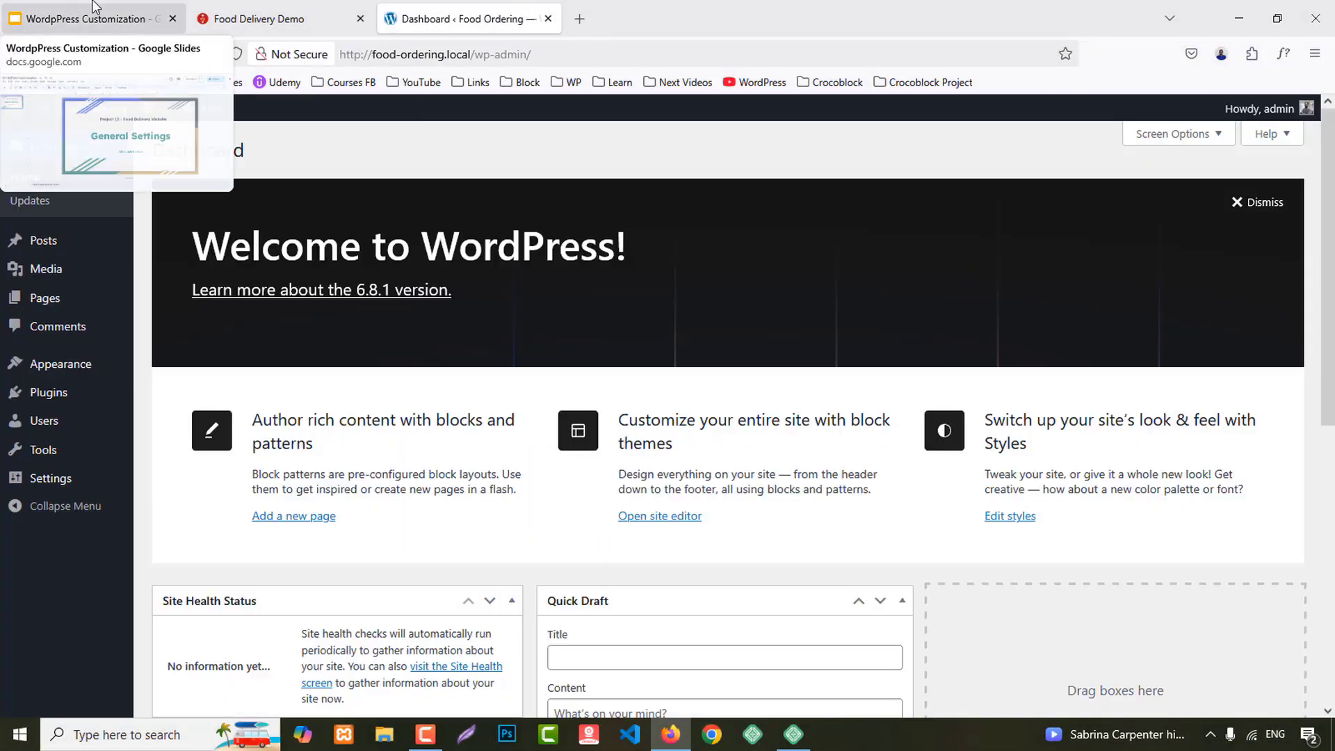
Step: From the Food Ordering dashboard, open four new pages in background tabs
{"action": "left_click", "coordinate": [264, 19]}
{"action": "left_click", "coordinate": [445, 14]}
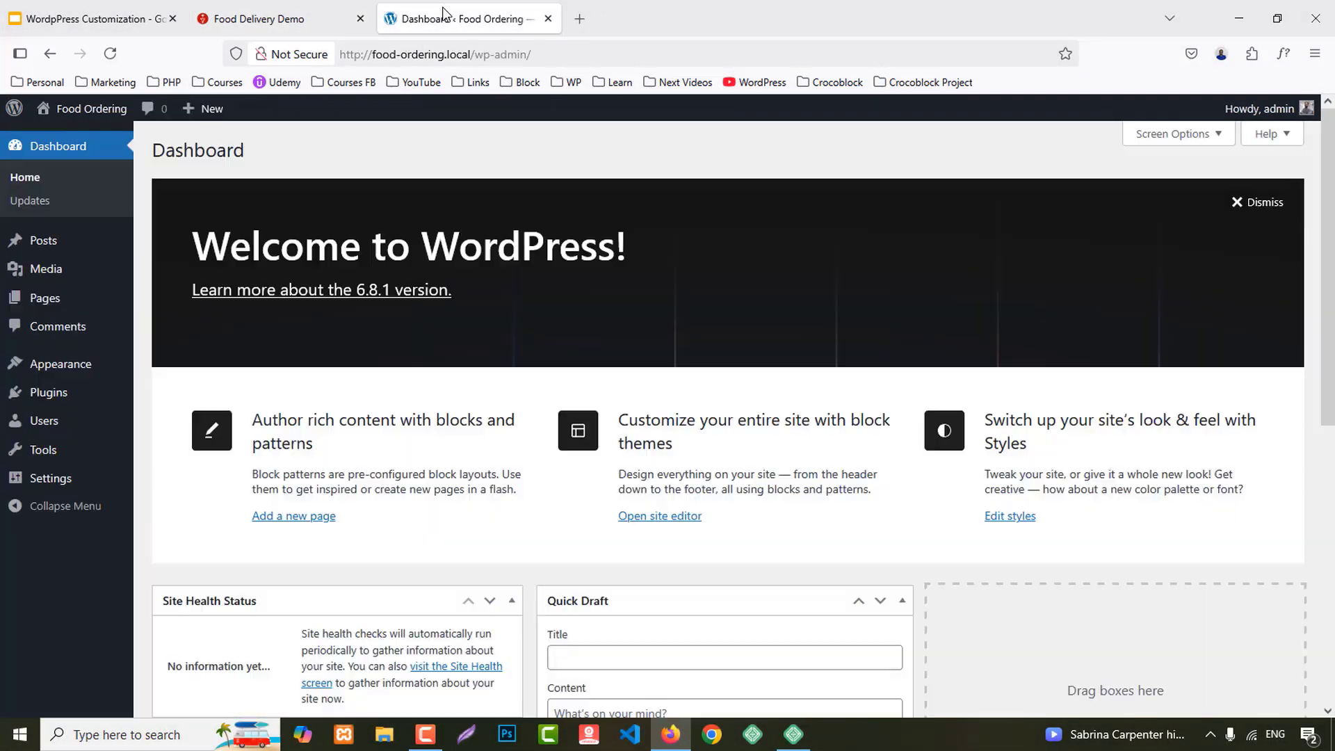
{"action": "mouse_move", "coordinate": [90, 302]}
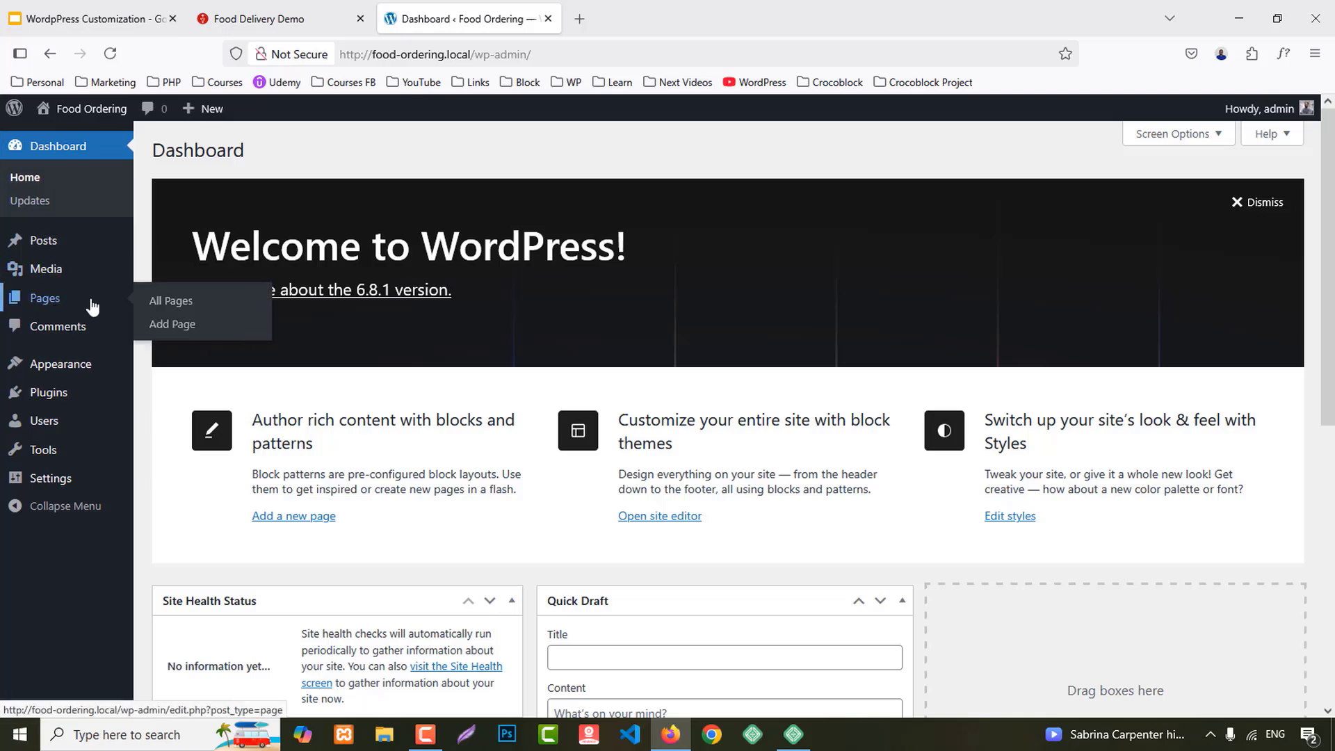
{"action": "middle_click", "coordinate": [184, 323]}
{"action": "middle_click", "coordinate": [184, 323]}
{"action": "middle_click", "coordinate": [184, 323]}
{"action": "middle_click", "coordinate": [184, 323]}
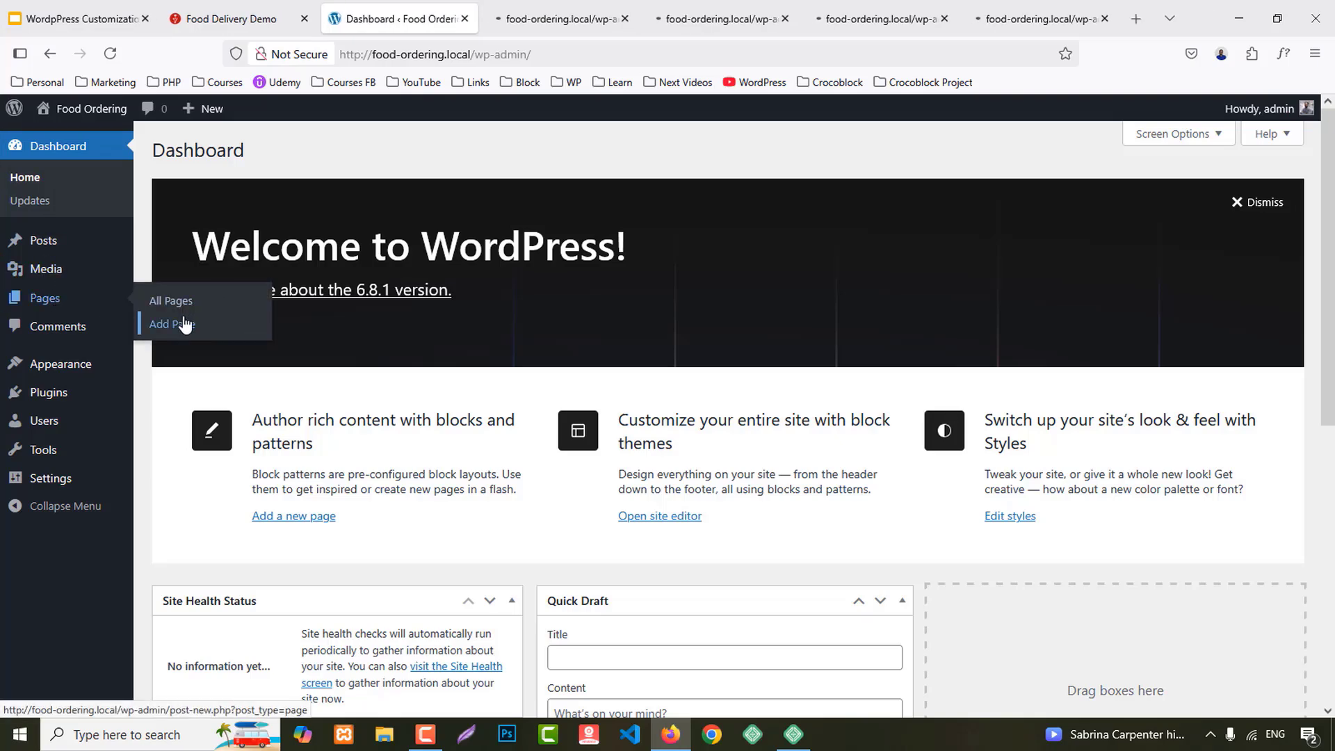
Step: Title the first new page 'Home' and publish it
{"action": "left_click", "coordinate": [545, 16]}
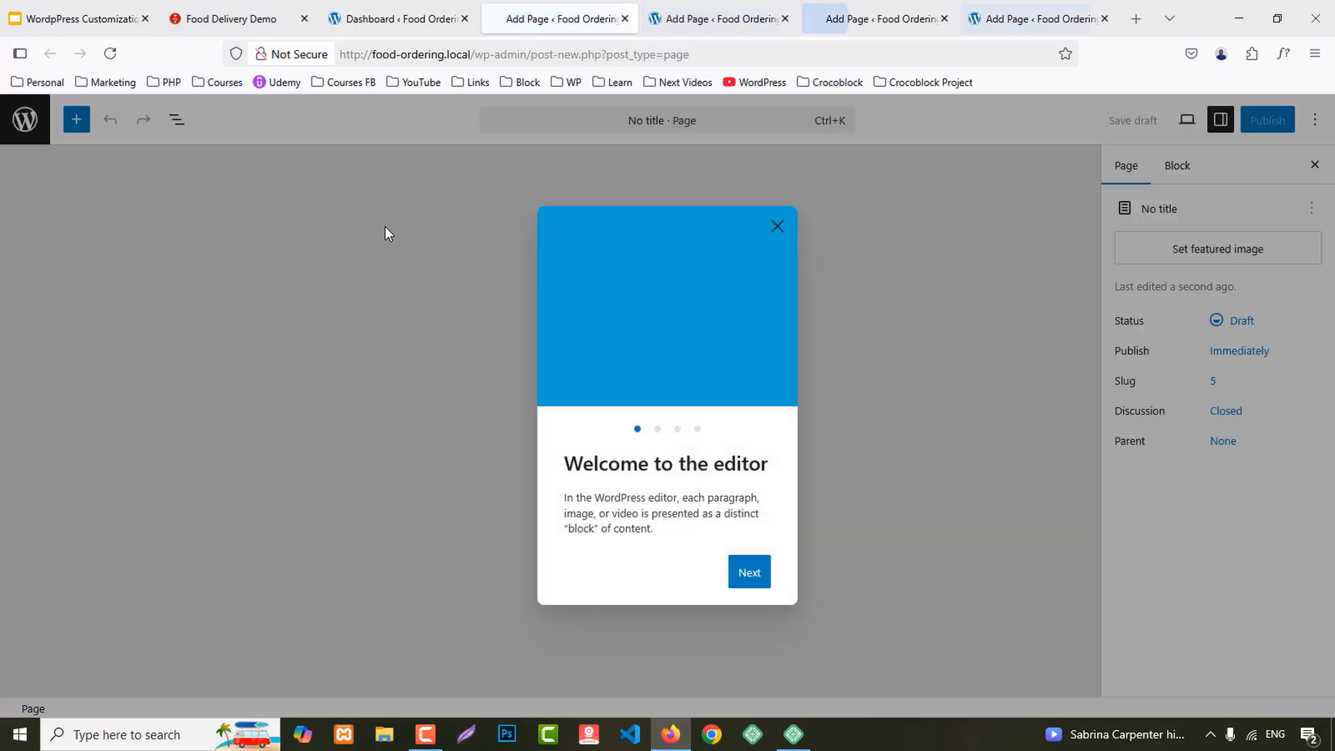
{"action": "left_click", "coordinate": [777, 226]}
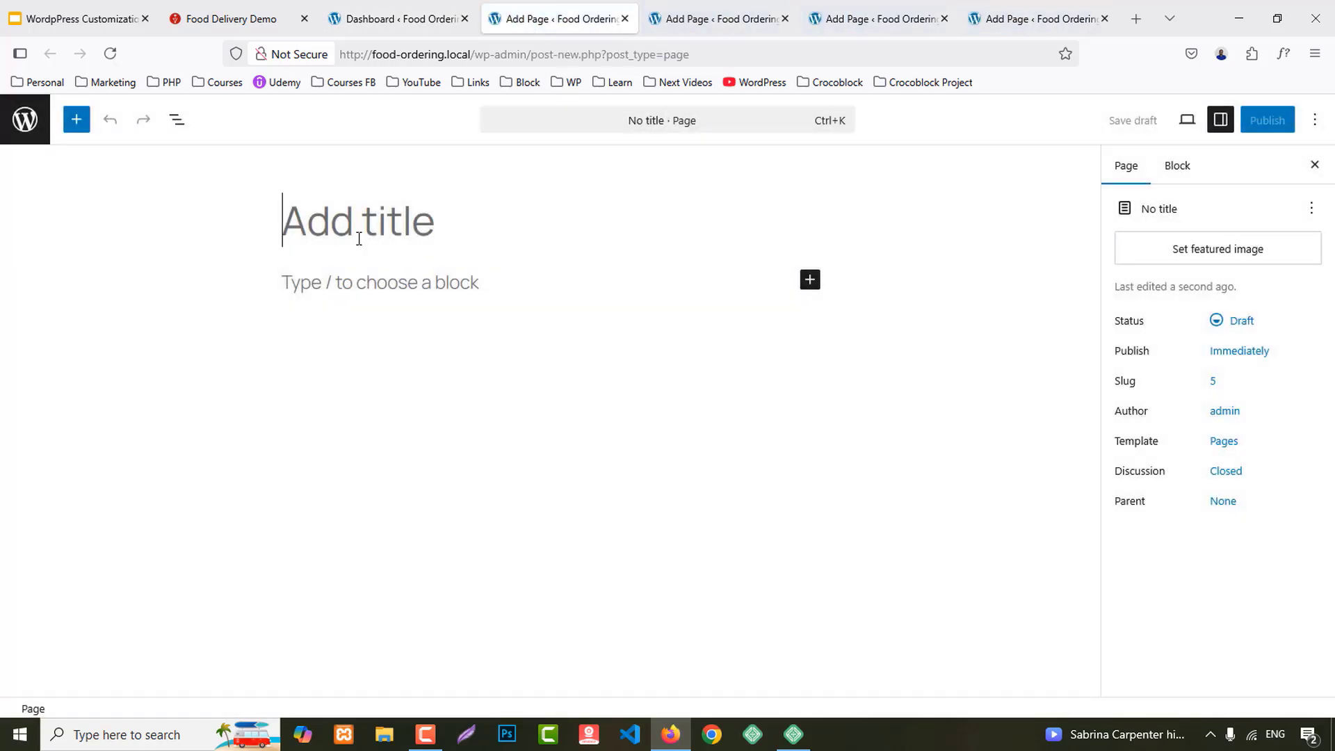
{"action": "type", "text": "Home"}
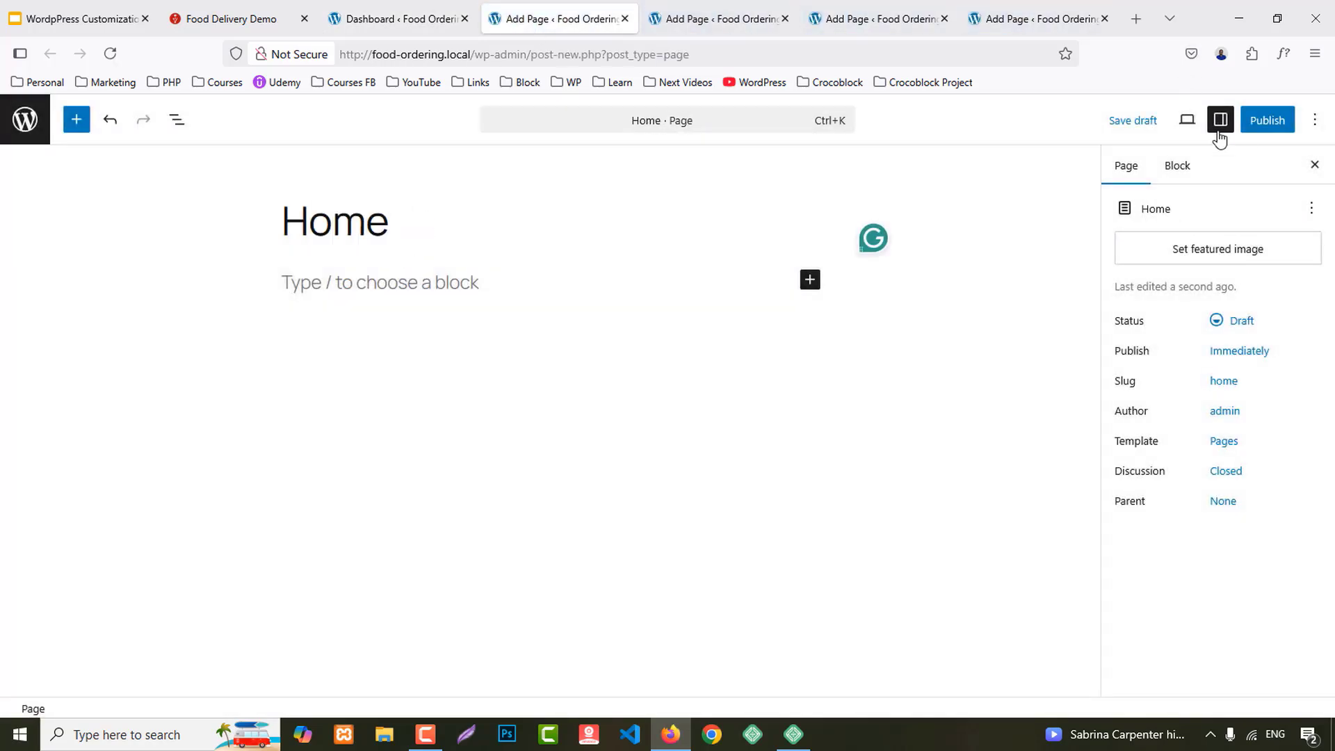
{"action": "left_click", "coordinate": [1262, 121]}
{"action": "left_click", "coordinate": [1260, 120]}
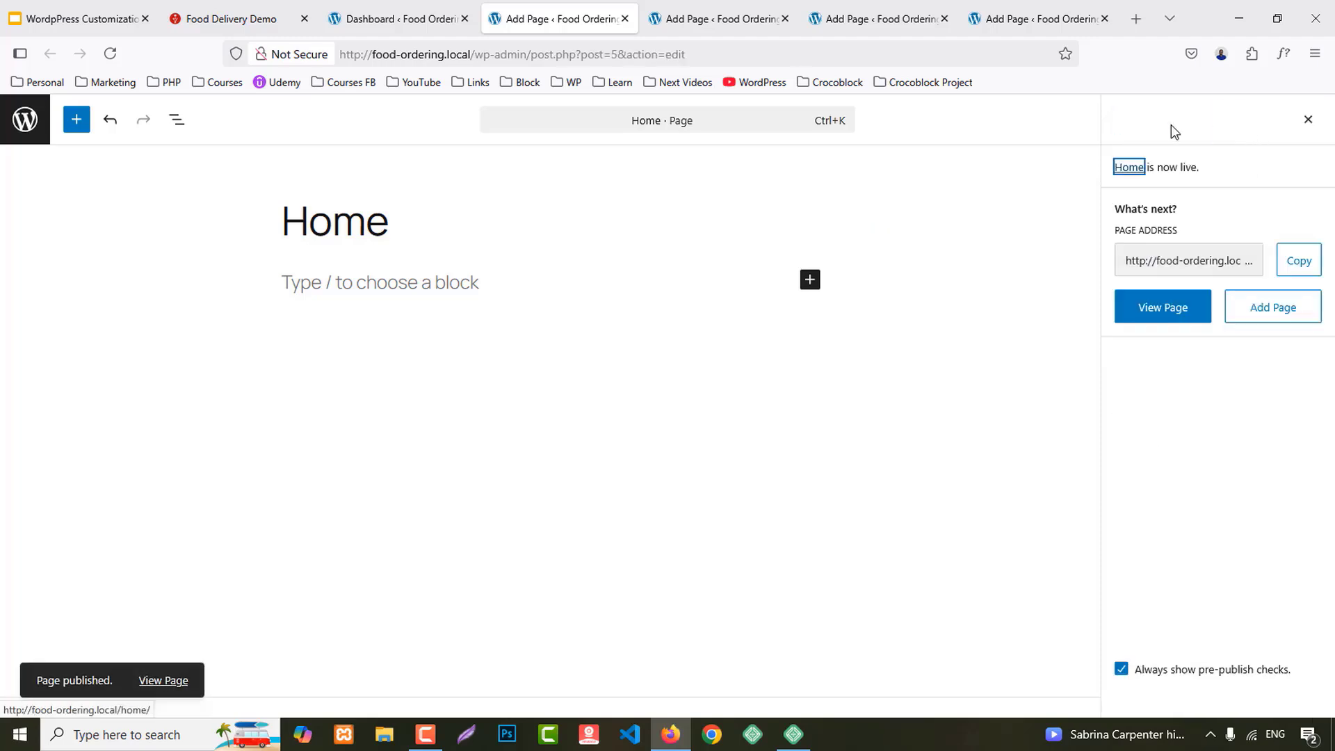
Step: Title the next new page 'About Us' and publish it
{"action": "left_click", "coordinate": [732, 10]}
{"action": "left_click", "coordinate": [777, 226]}
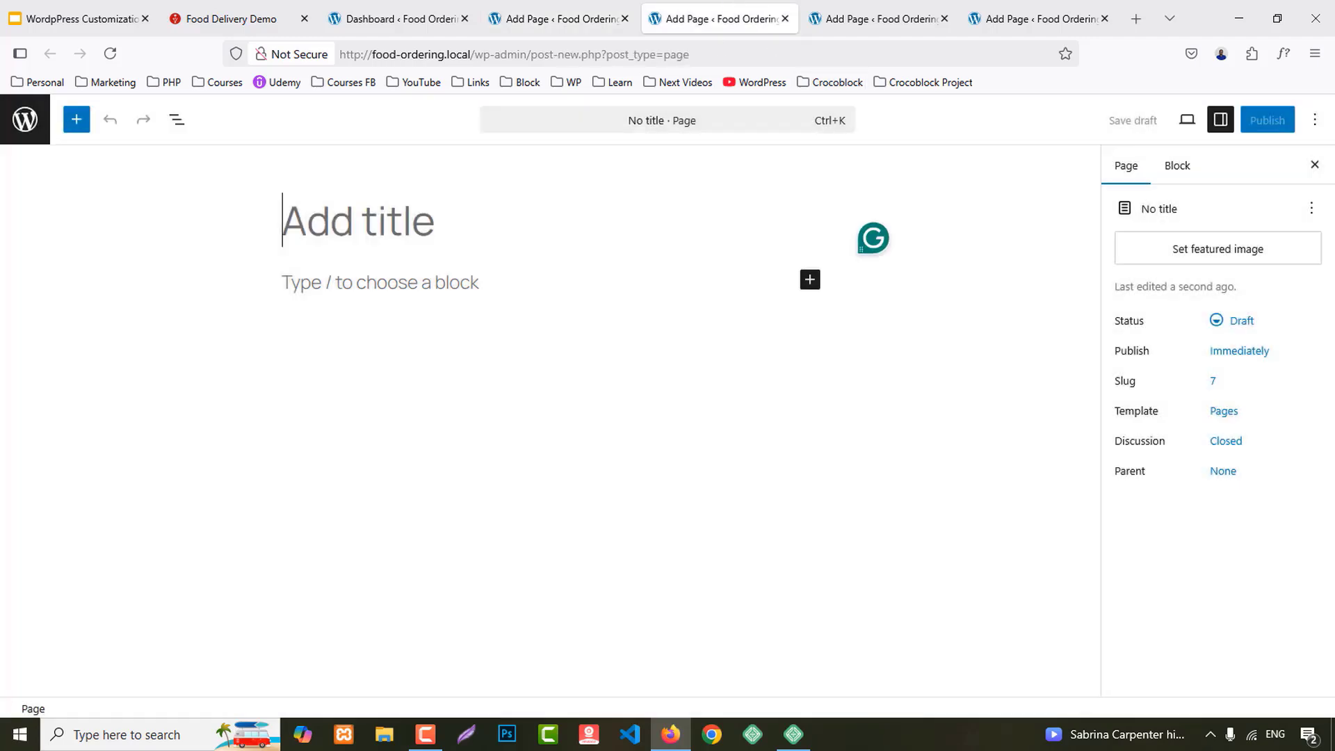
{"action": "type", "text": "About Us"}
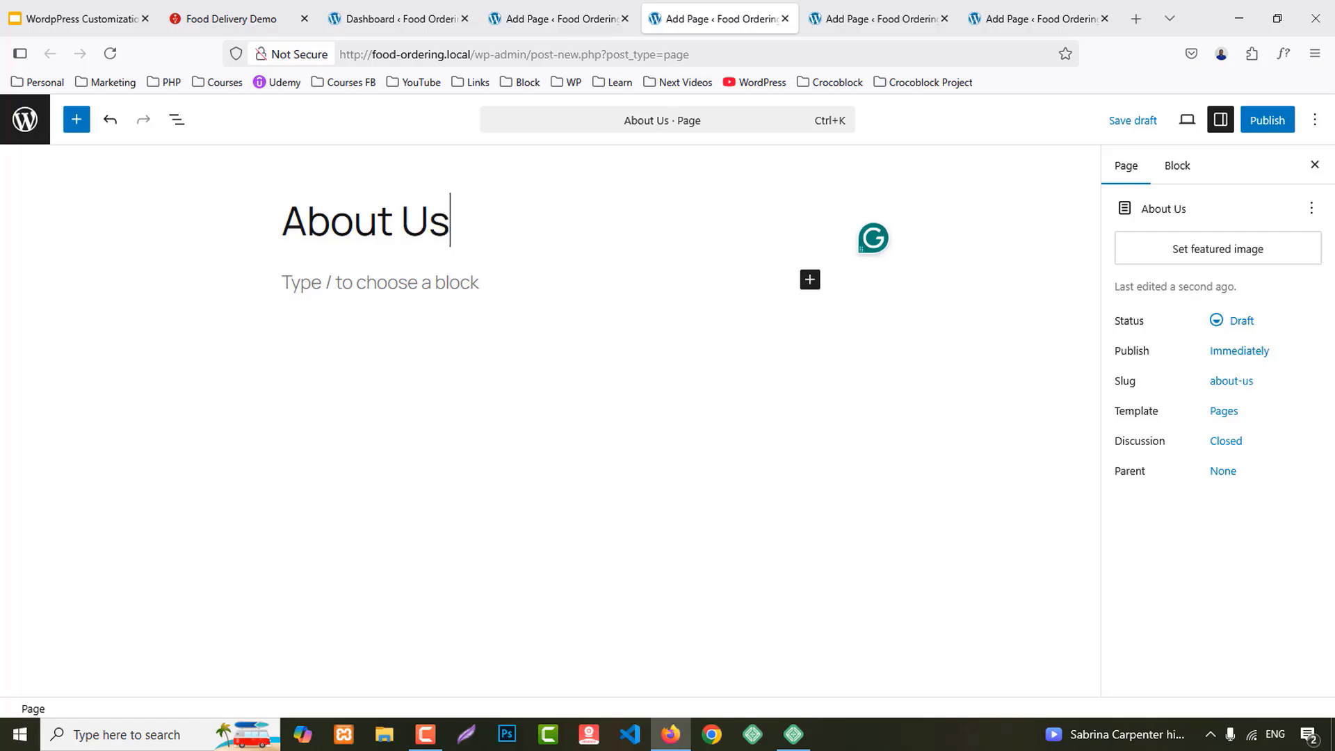
{"action": "left_click", "coordinate": [1267, 120]}
{"action": "left_click", "coordinate": [1270, 121]}
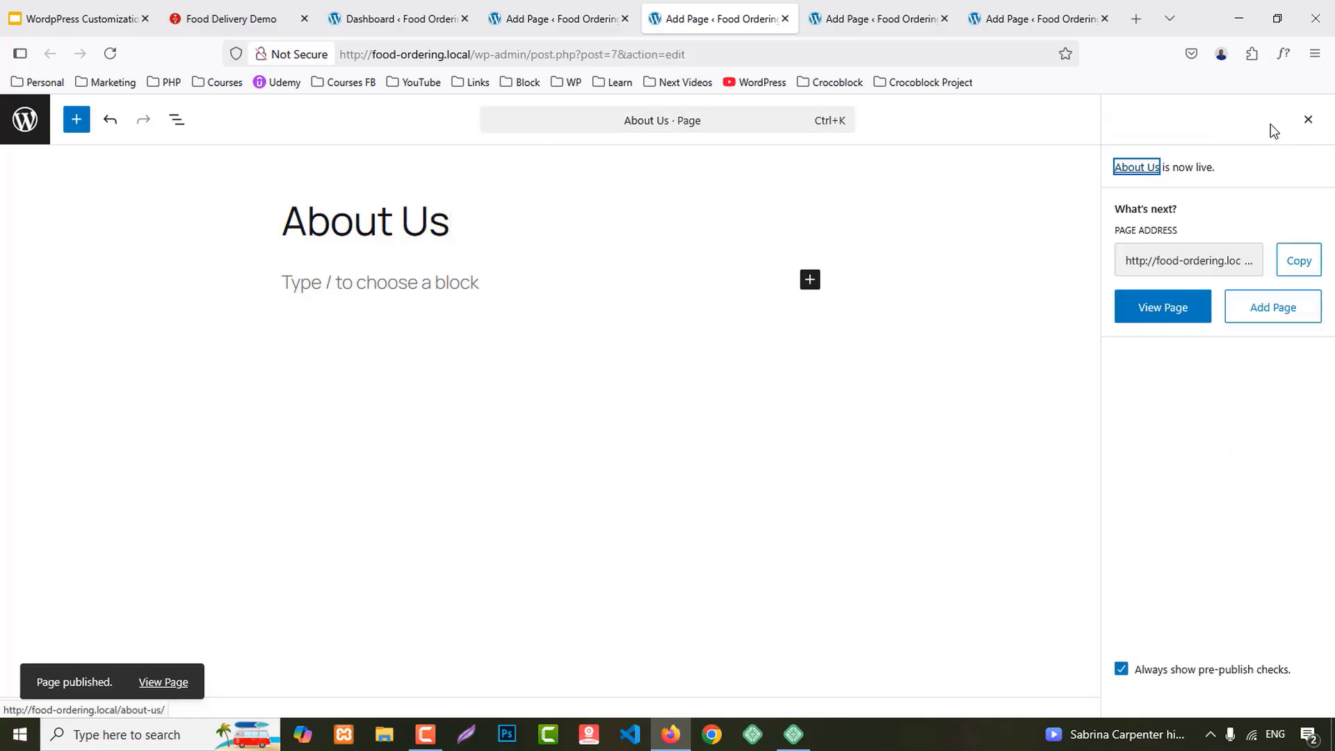
Step: Title the third page 'Menus', correcting the lowercase m, and publish it
{"action": "left_click", "coordinate": [858, 27]}
{"action": "left_click", "coordinate": [777, 227]}
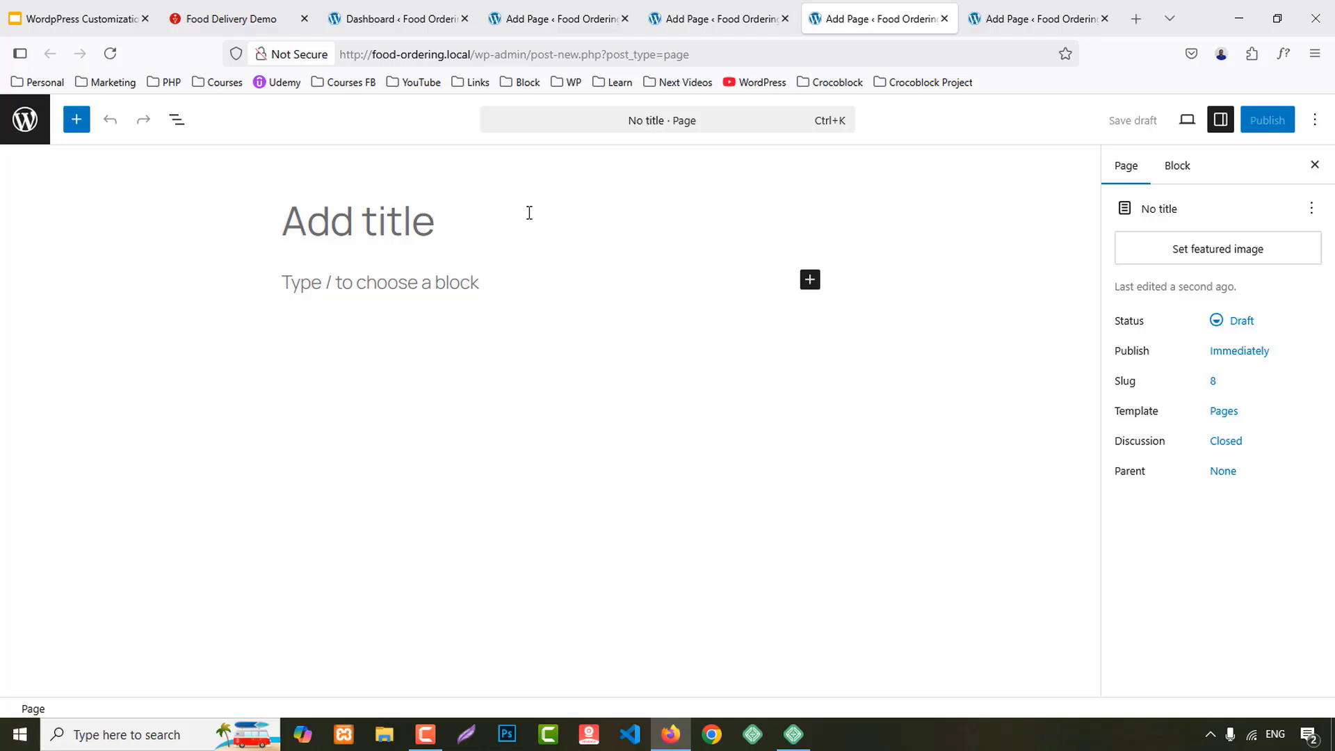
{"action": "type", "text": "menus"}
{"action": "key", "text": "Left"}
{"action": "key", "text": "Left"}
{"action": "key", "text": "Left"}
{"action": "key", "text": "Left"}
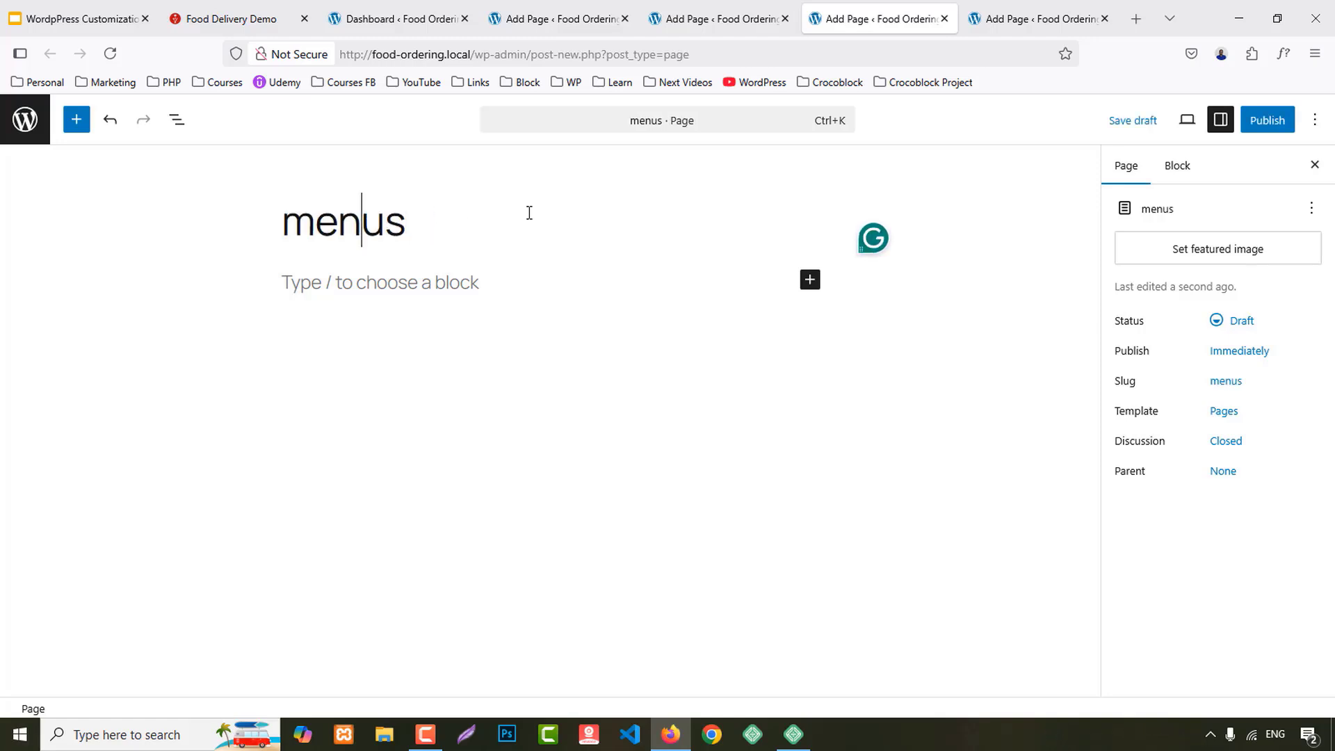
{"action": "key", "text": "BackSpace"}
{"action": "type", "text": "M"}
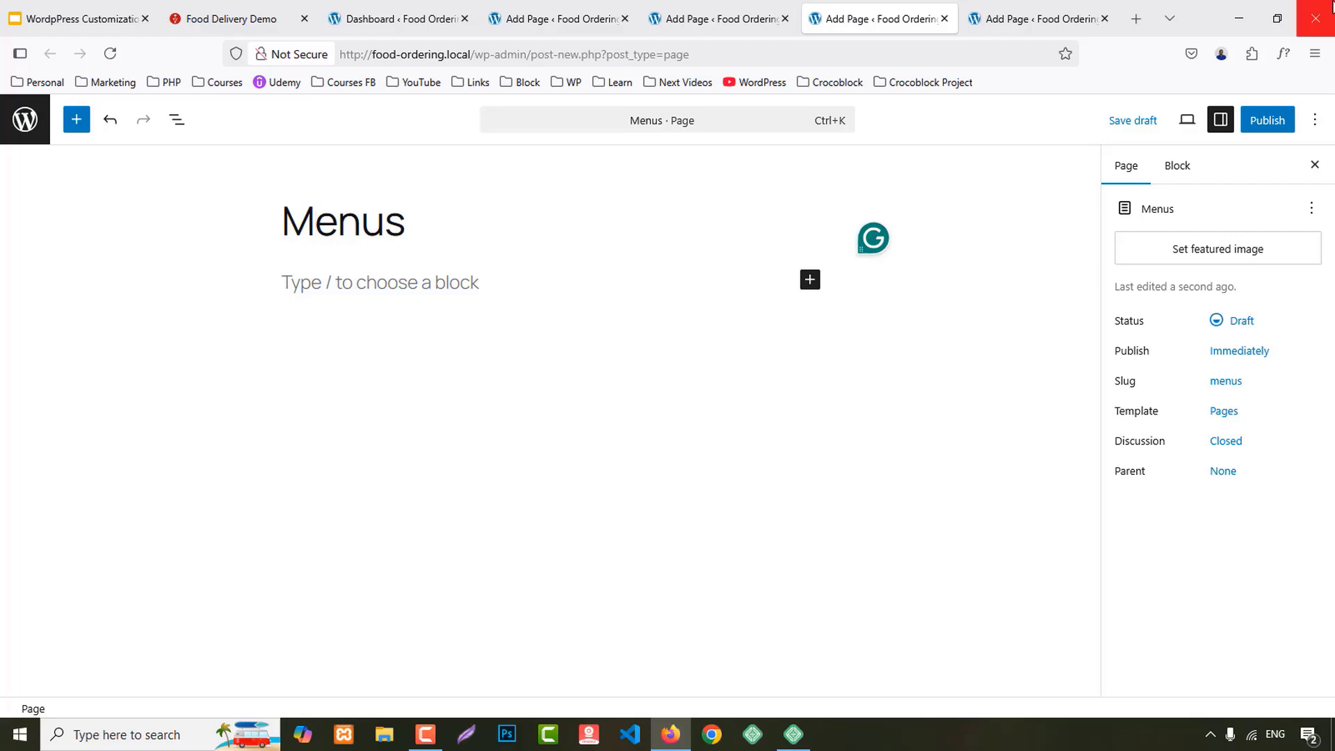
{"action": "left_click", "coordinate": [1268, 121]}
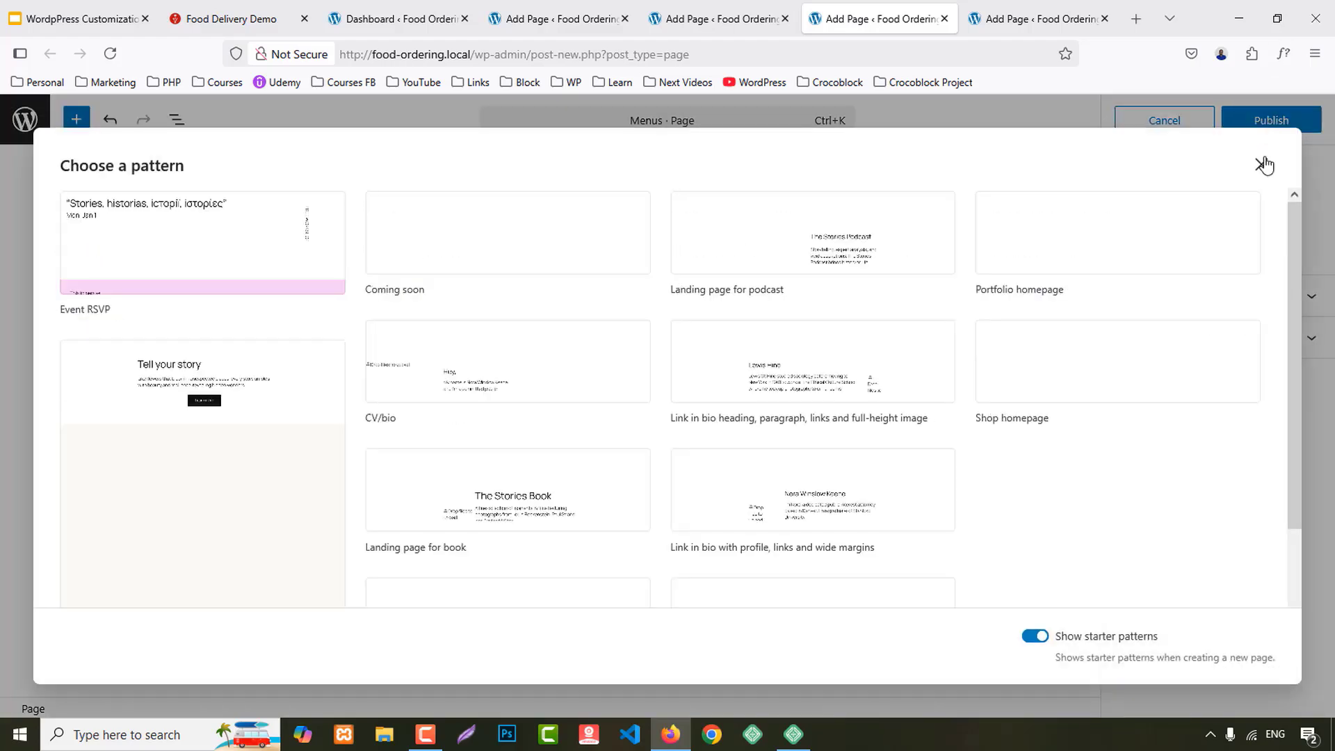
{"action": "left_click", "coordinate": [1267, 122]}
{"action": "left_click", "coordinate": [1266, 121]}
Step: Title the last page 'Contact Us' and publish it
{"action": "left_click", "coordinate": [1004, 8]}
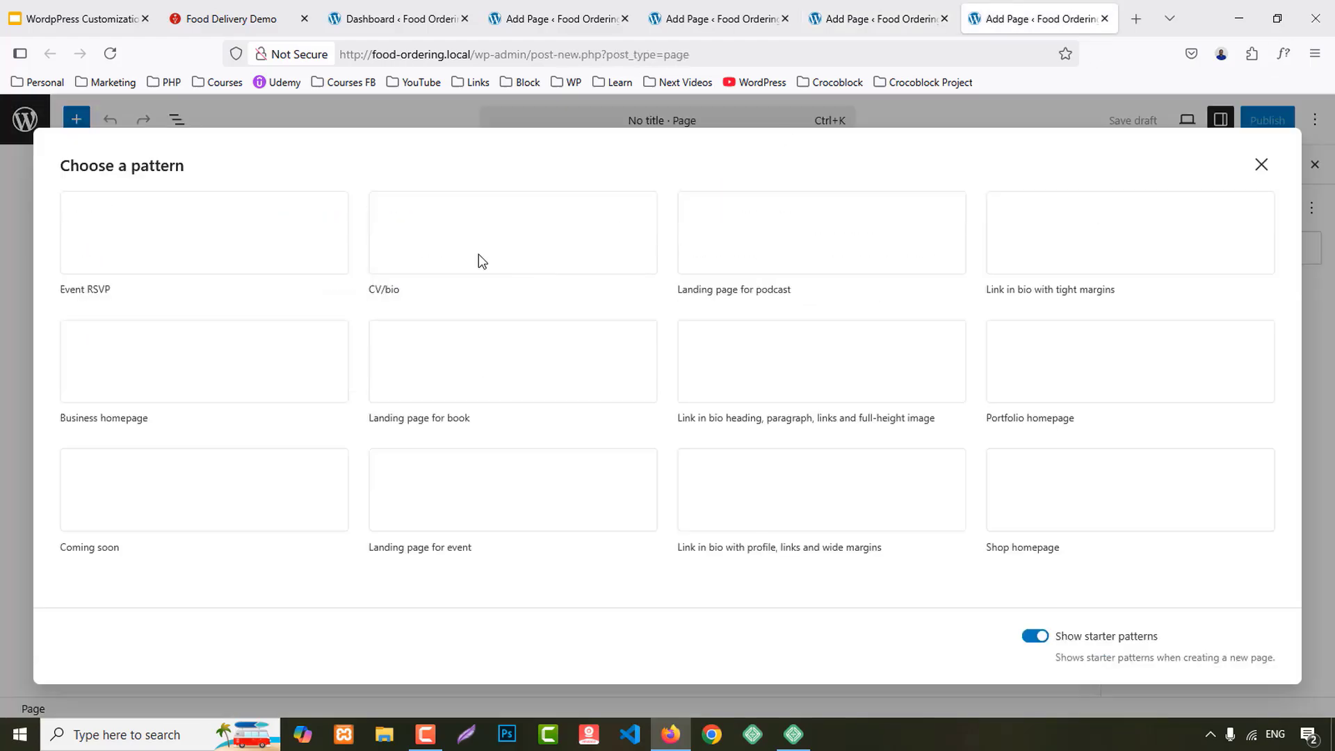
{"action": "left_click", "coordinate": [1258, 167]}
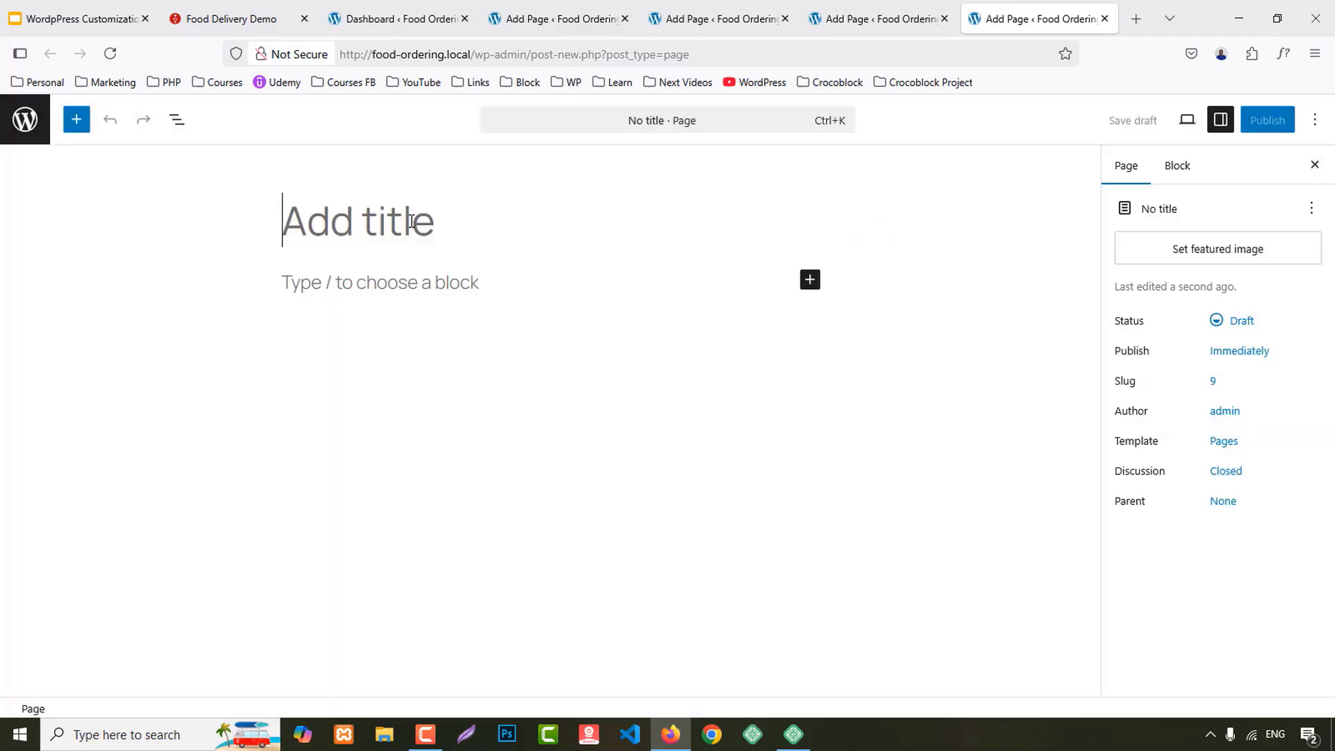
{"action": "type", "text": "Contact "}
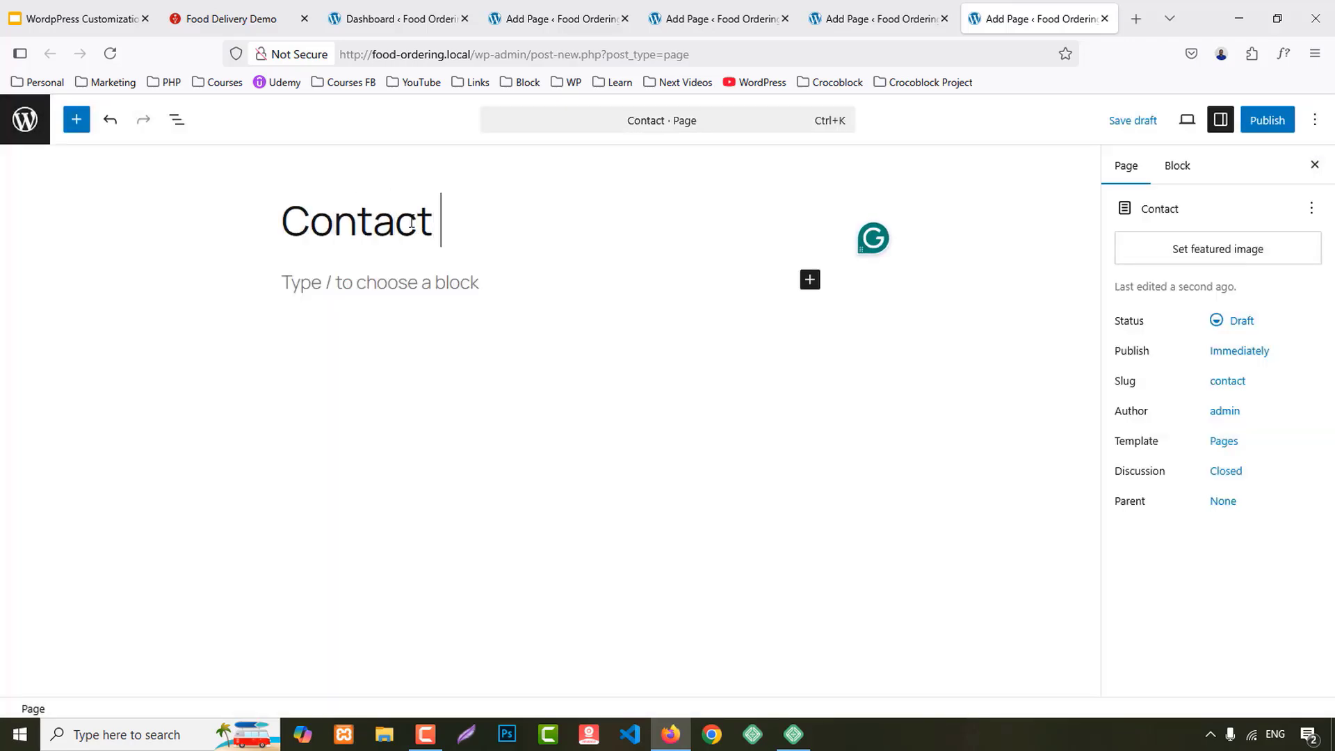
{"action": "type", "text": "Us"}
{"action": "left_click", "coordinate": [1268, 122]}
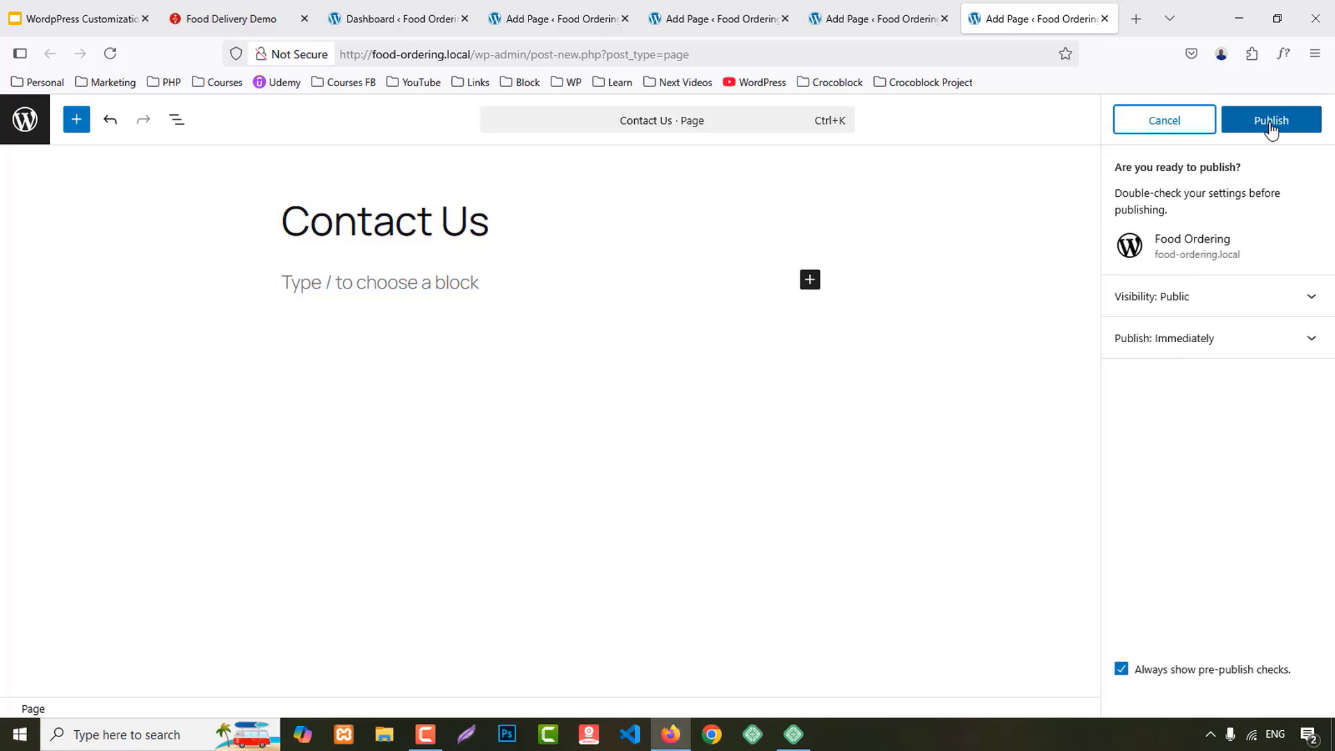
{"action": "left_click", "coordinate": [1271, 122]}
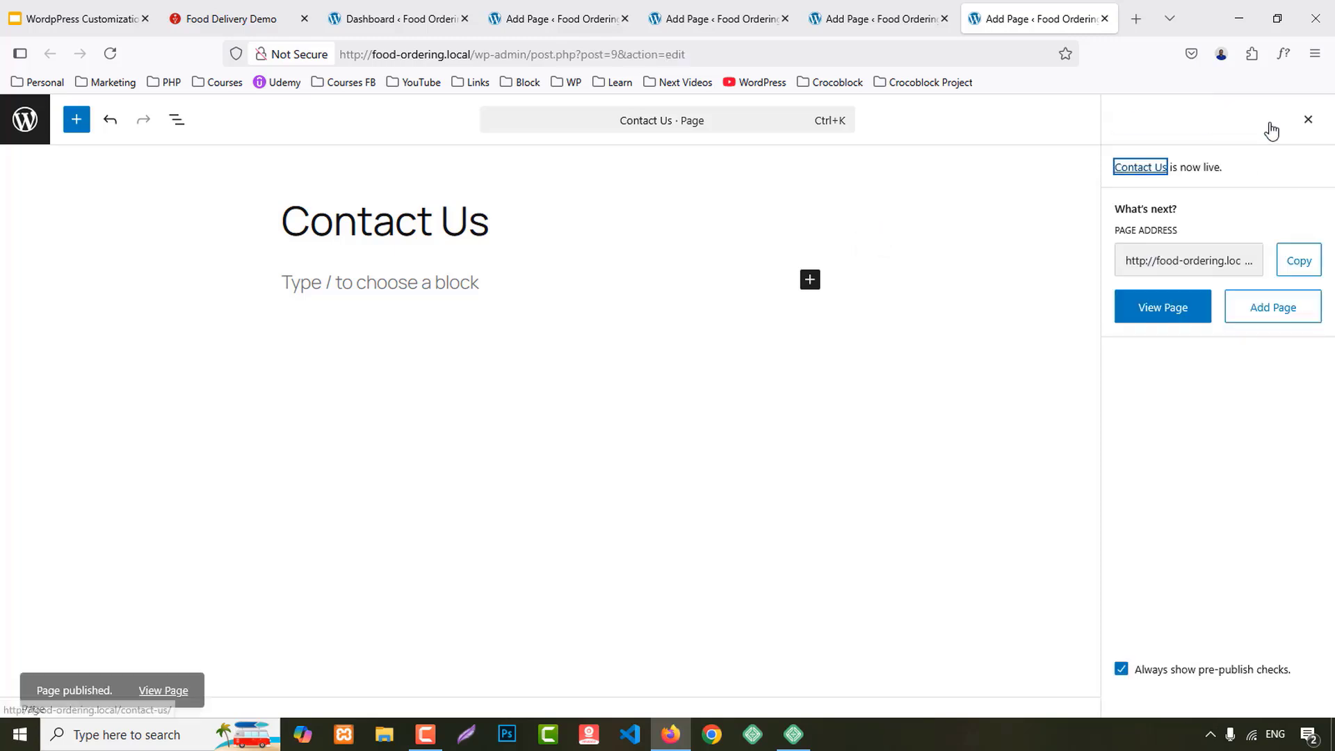
Step: Close the four leftover new-page tabs and show the list of all pages
{"action": "middle_click", "coordinate": [513, 9]}
{"action": "middle_click", "coordinate": [521, 7]}
{"action": "middle_click", "coordinate": [522, 7]}
{"action": "middle_click", "coordinate": [521, 7]}
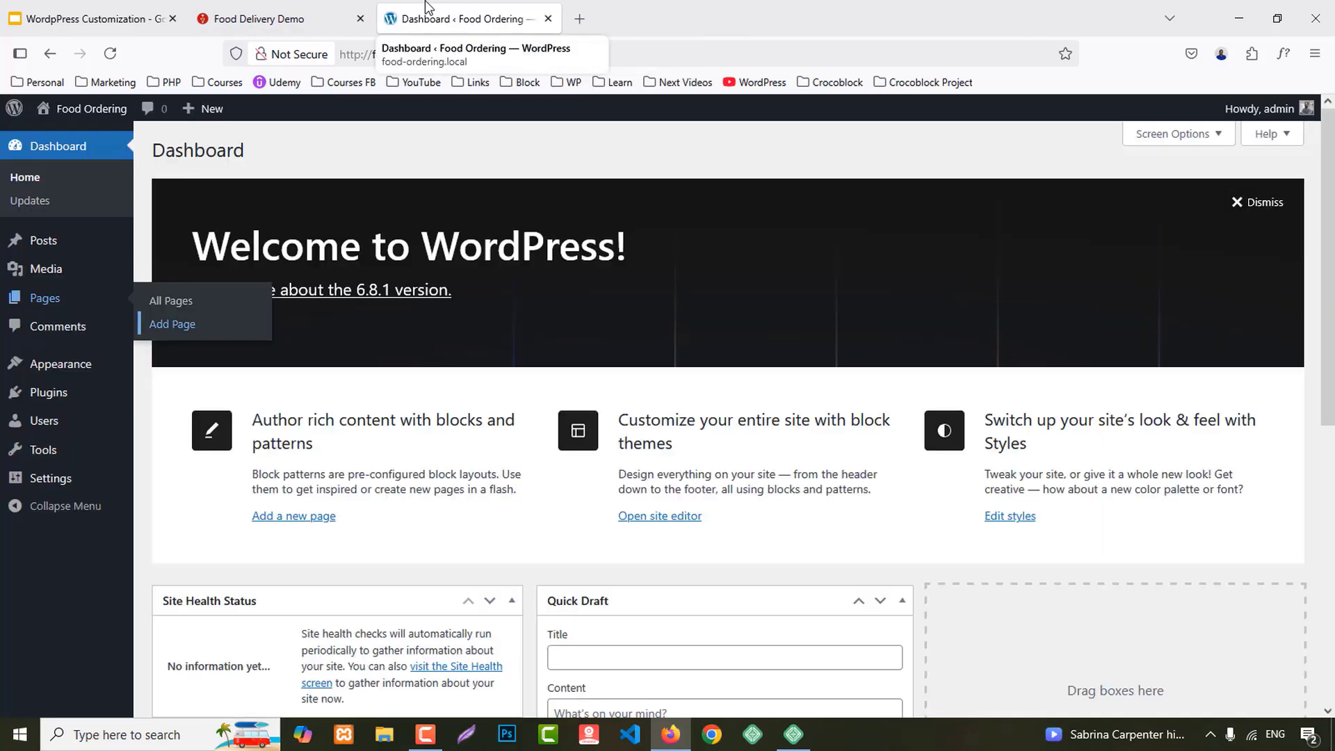
{"action": "left_click", "coordinate": [44, 299]}
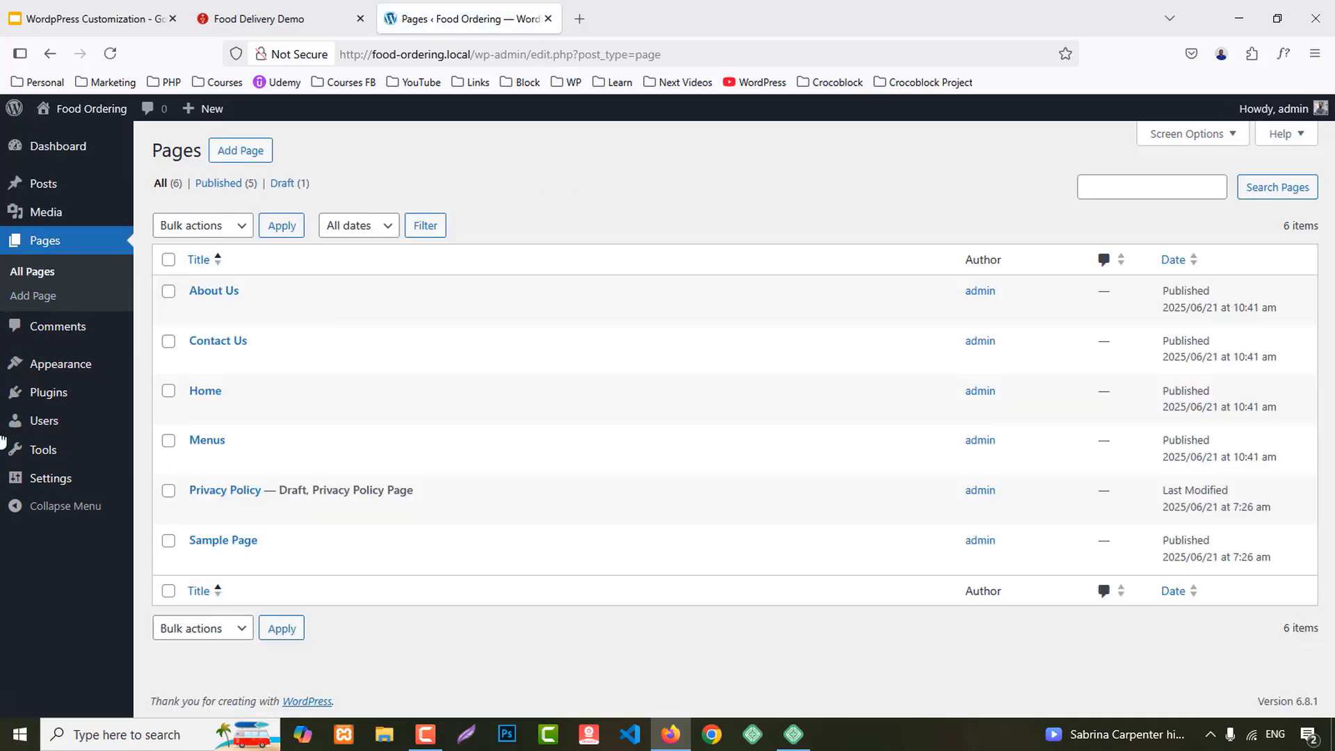
Step: Save the post-name permalink structure, with Reading settings ready in another tab
{"action": "mouse_move", "coordinate": [24, 478]}
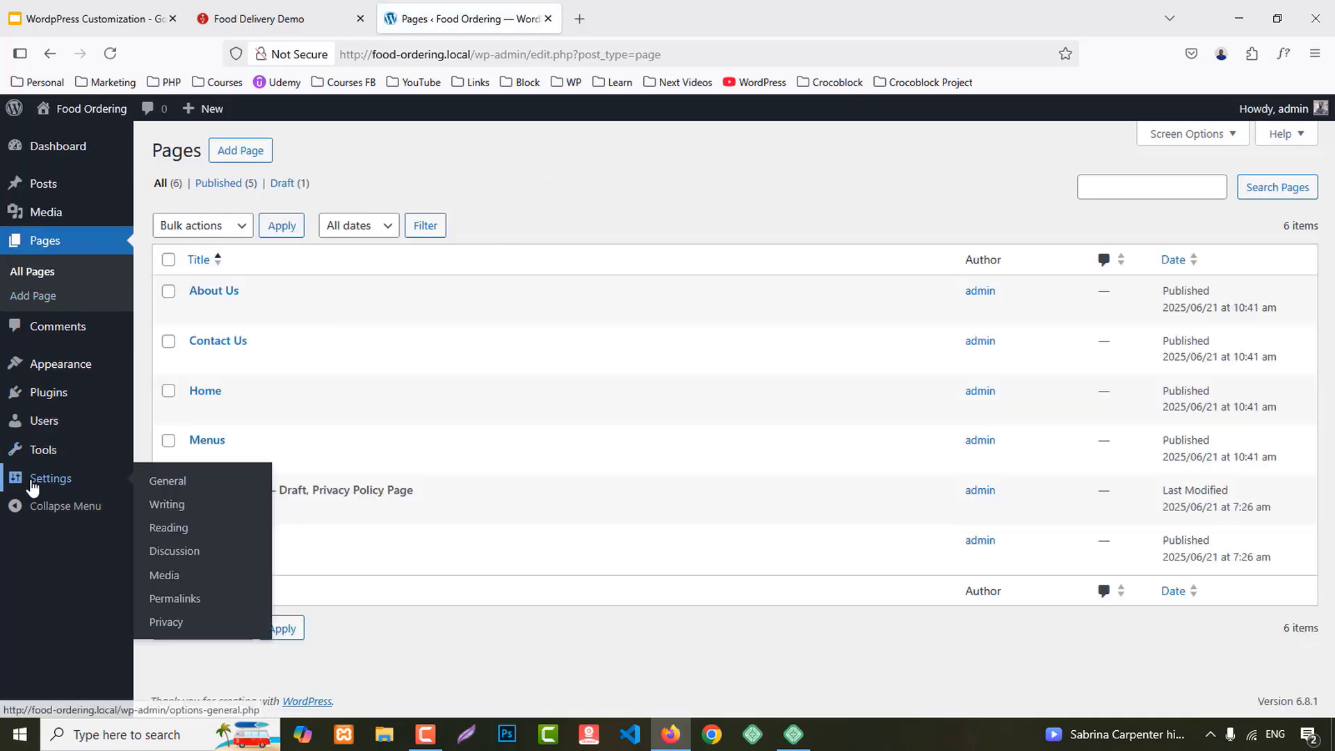
{"action": "middle_click", "coordinate": [175, 605]}
{"action": "middle_click", "coordinate": [175, 529]}
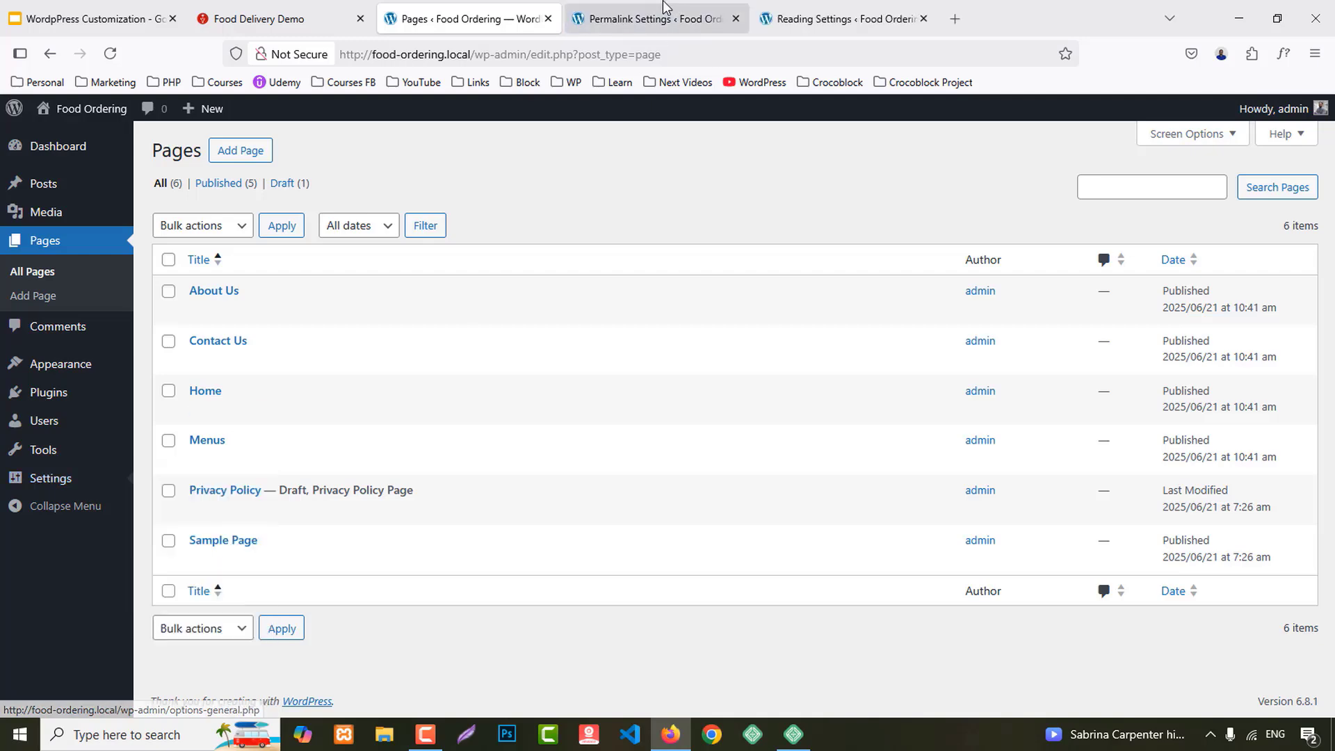
{"action": "left_click", "coordinate": [664, 7]}
{"action": "scroll", "coordinate": [570, 332], "scroll_direction": "down", "scroll_amount": 4}
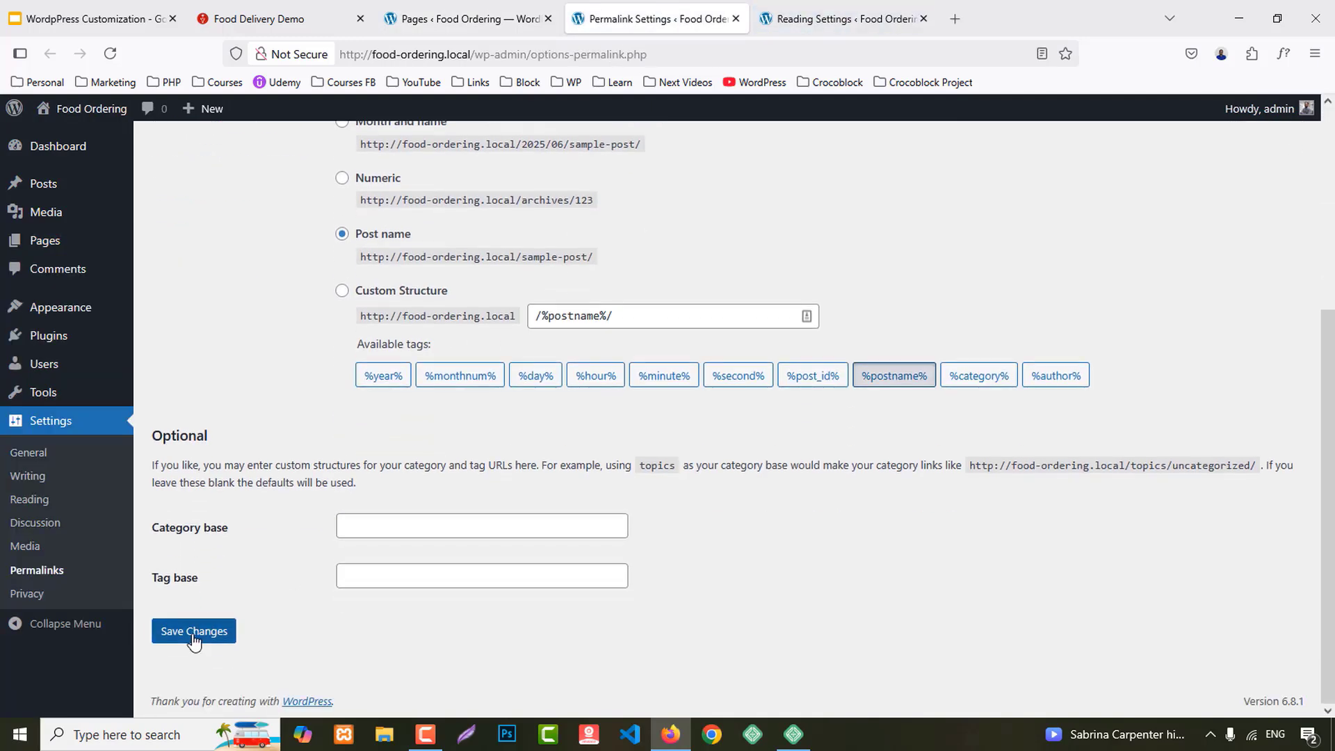
{"action": "left_click", "coordinate": [193, 630]}
{"action": "middle_click", "coordinate": [640, 10]}
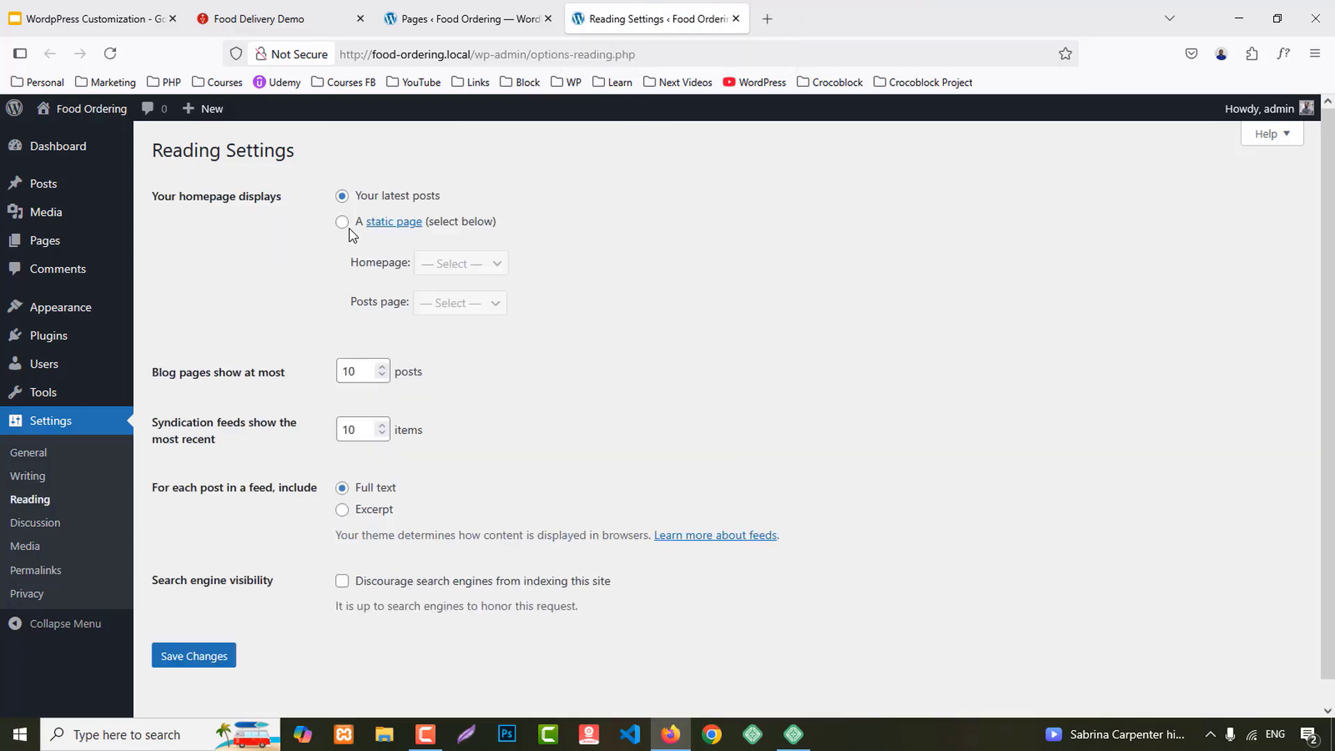
Step: Set the homepage to the static Home page and save the Reading settings
{"action": "left_click", "coordinate": [343, 221]}
{"action": "left_click", "coordinate": [452, 263]}
{"action": "left_click", "coordinate": [441, 360]}
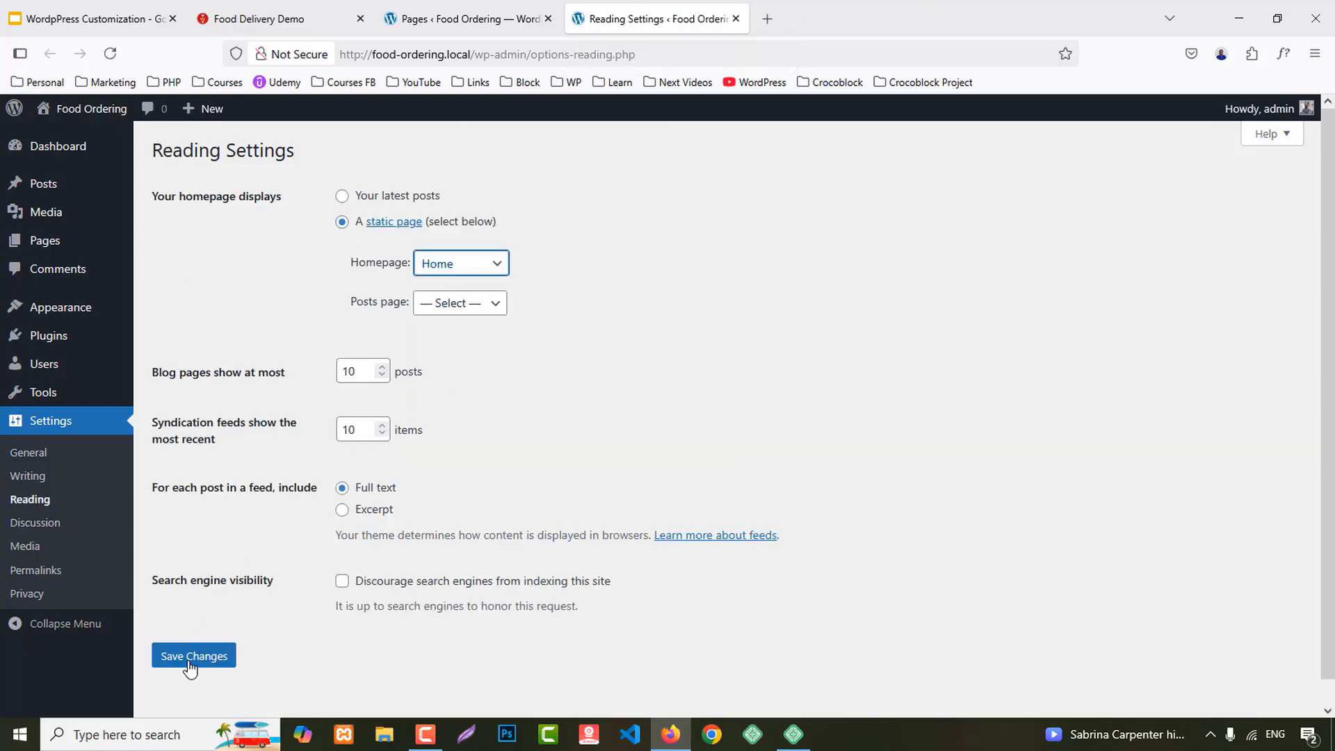
{"action": "left_click", "coordinate": [189, 656]}
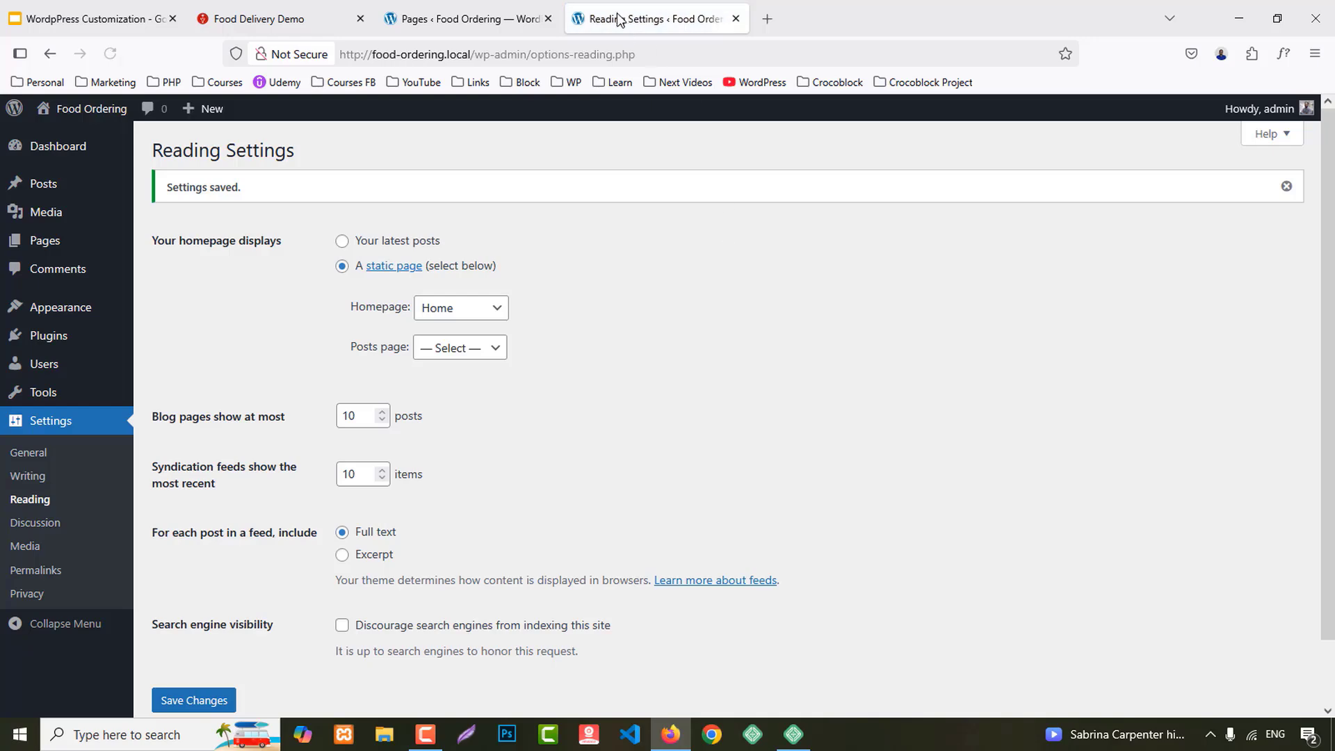
{"action": "middle_click", "coordinate": [617, 19]}
{"action": "mouse_move", "coordinate": [74, 362]}
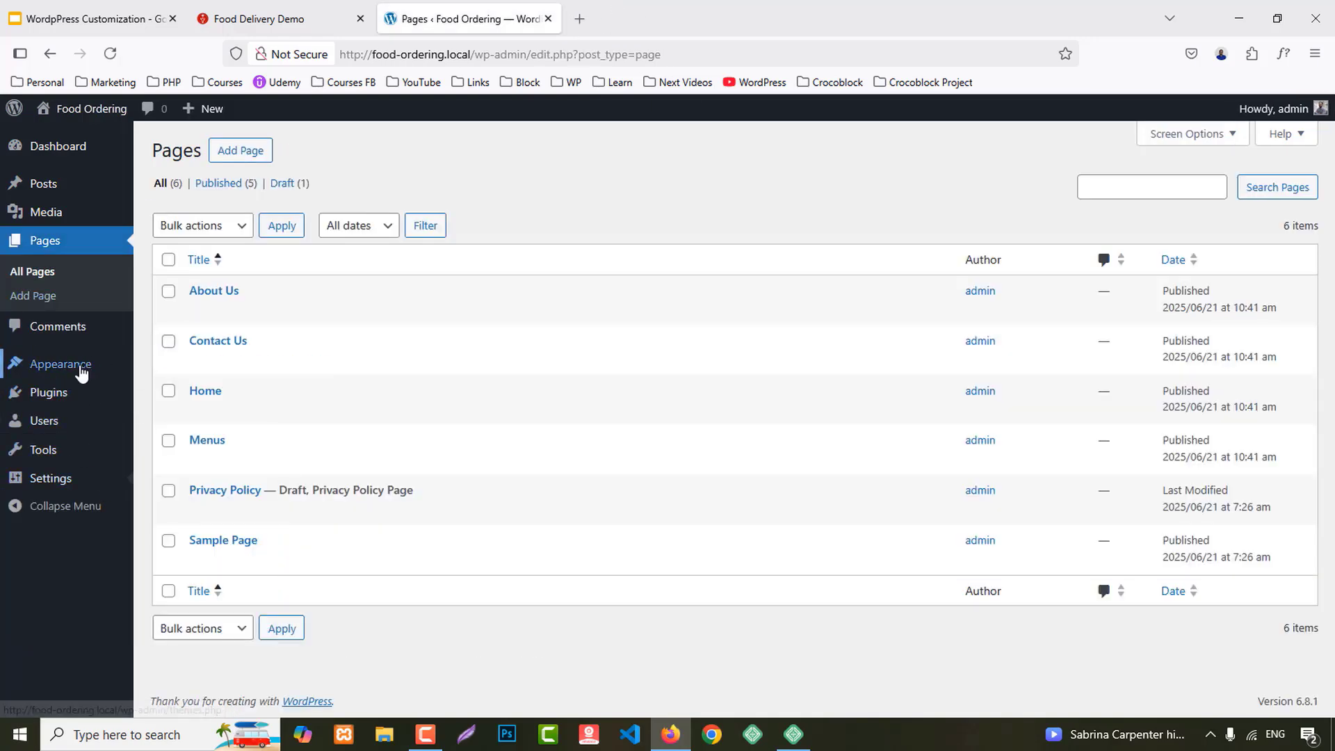
Step: Browse installable themes and bring up the Add Plugin page in a separate tab
{"action": "left_click", "coordinate": [162, 374]}
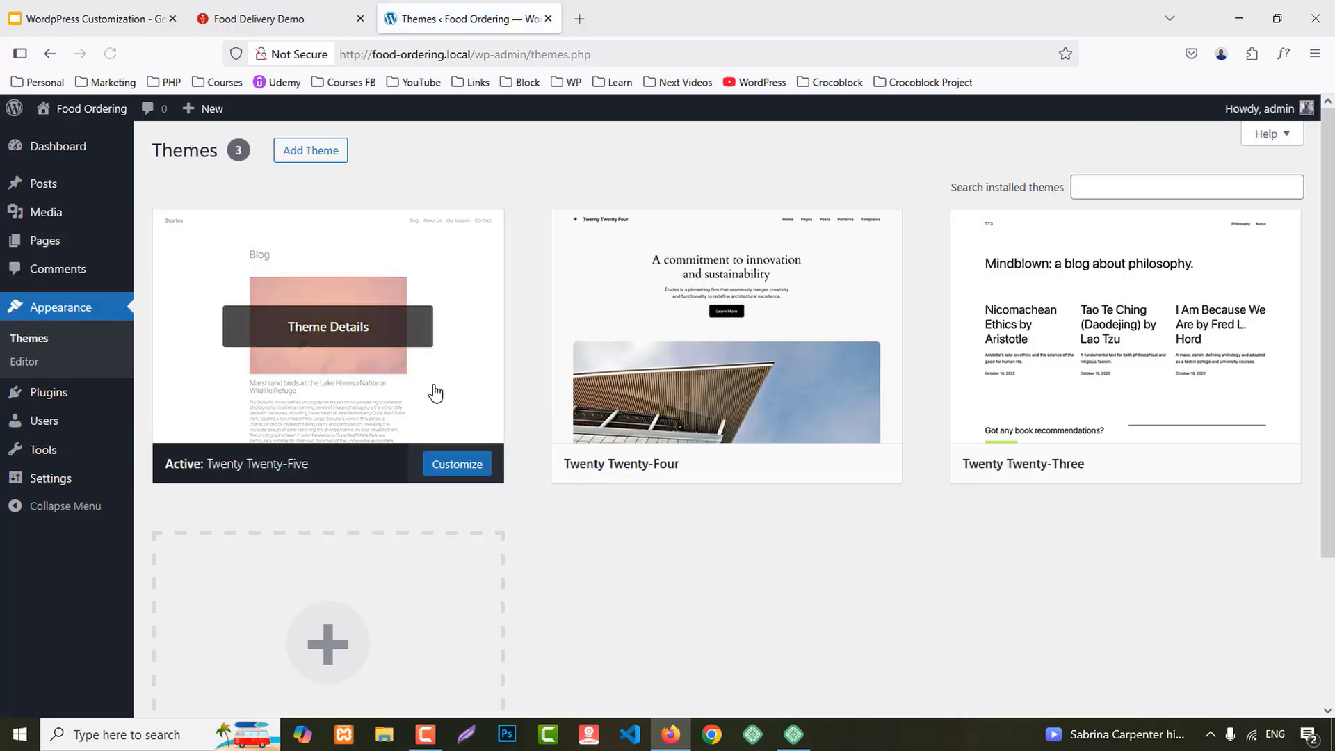
{"action": "left_click", "coordinate": [314, 151]}
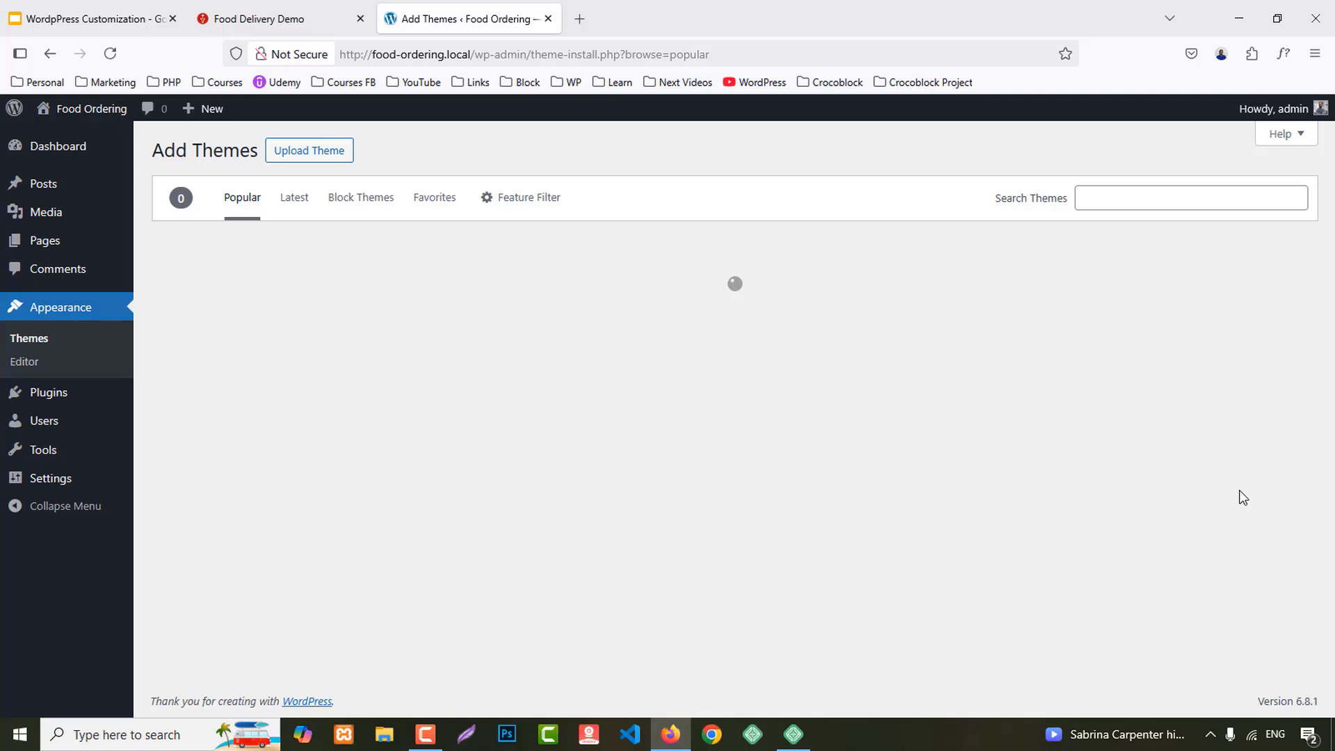
{"action": "mouse_move", "coordinate": [139, 396]}
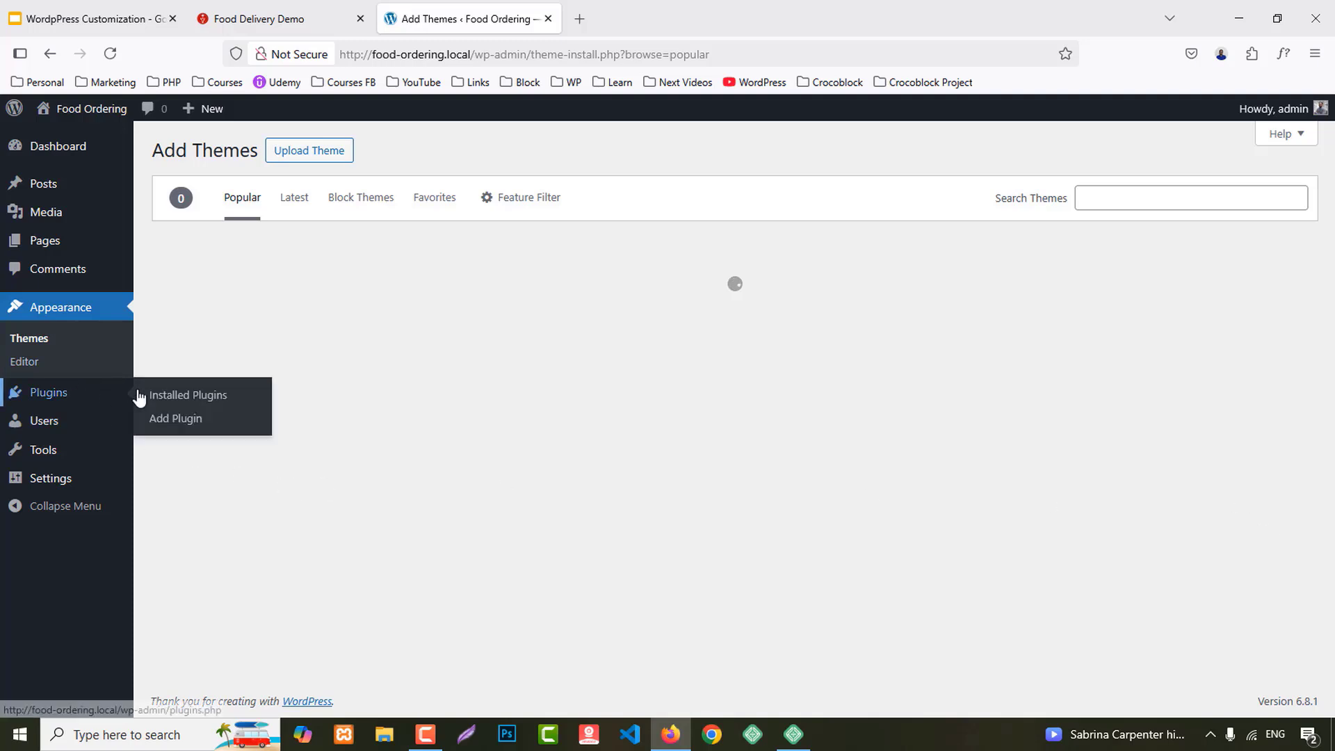
{"action": "middle_click", "coordinate": [173, 418]}
{"action": "left_click", "coordinate": [590, 18]}
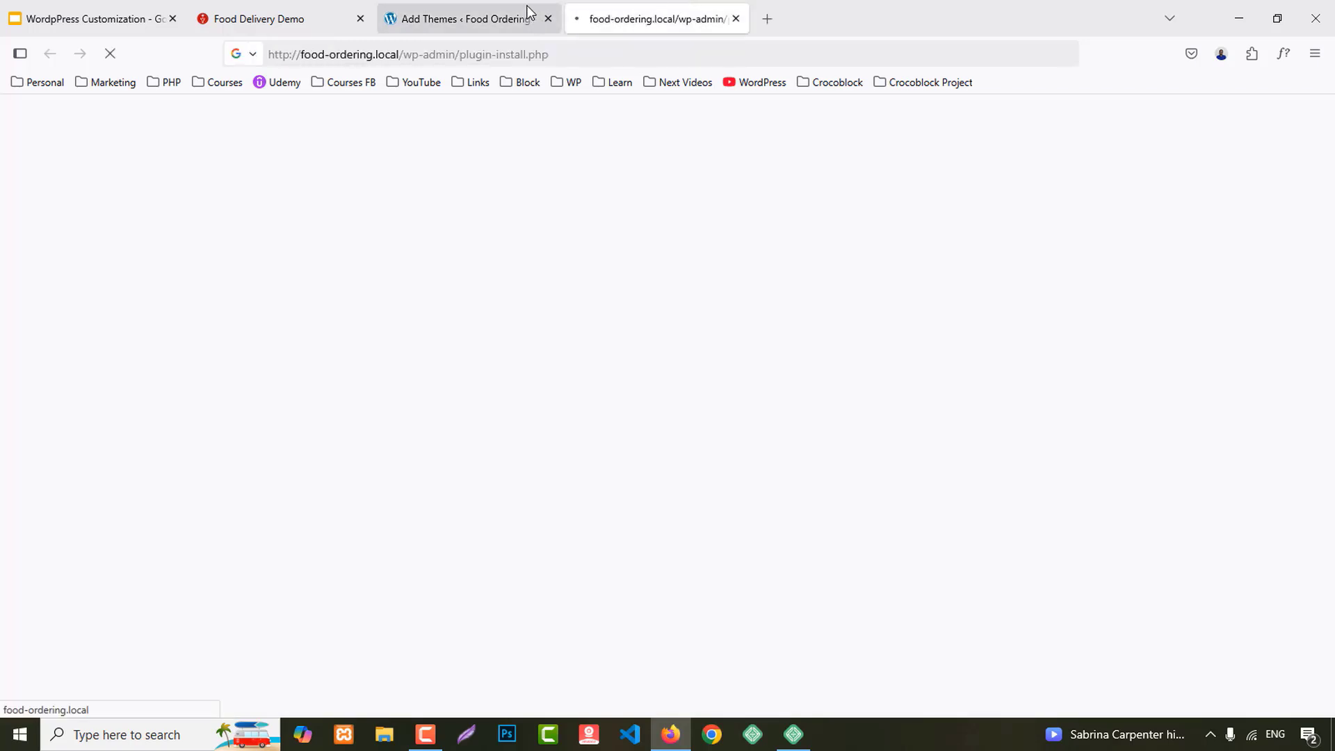
Step: Install Hello Elementor, checking the Food Delivery Demo homepage for reference
{"action": "left_click", "coordinate": [494, 6]}
{"action": "left_click", "coordinate": [271, 7]}
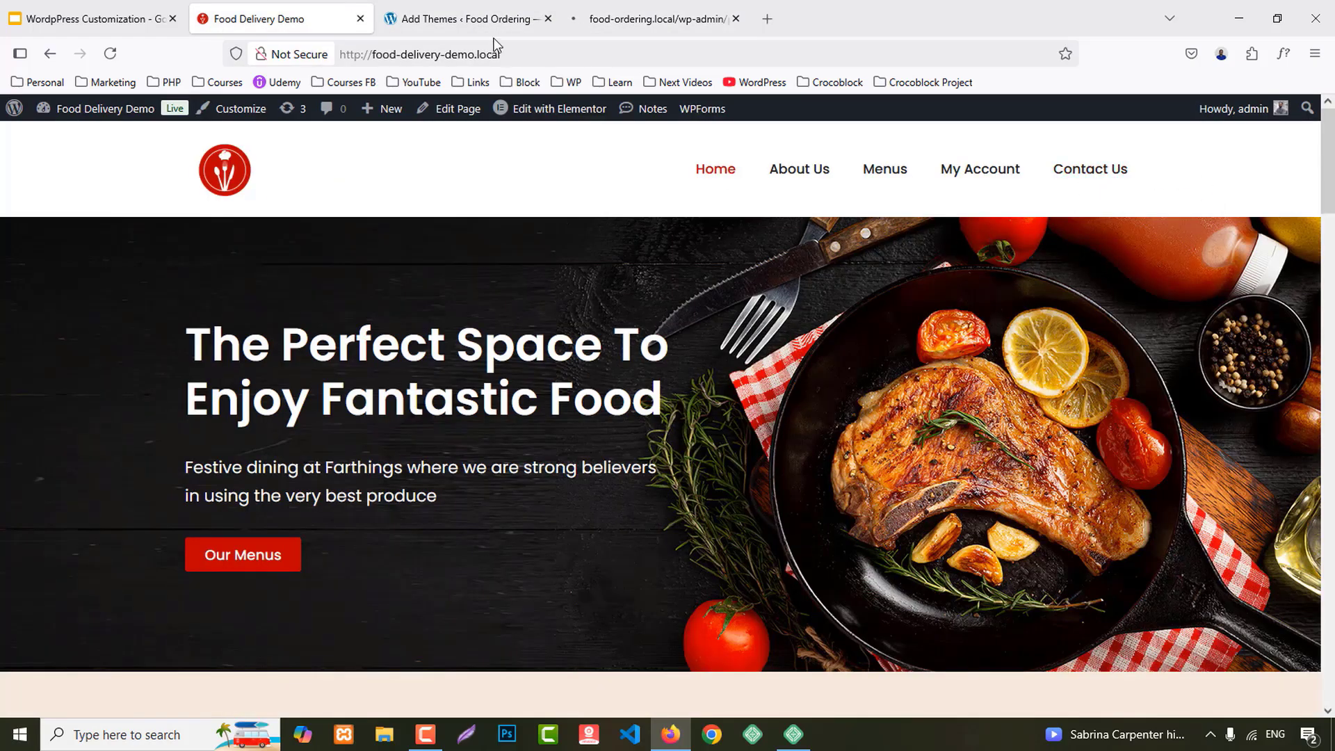
{"action": "left_click", "coordinate": [487, 19]}
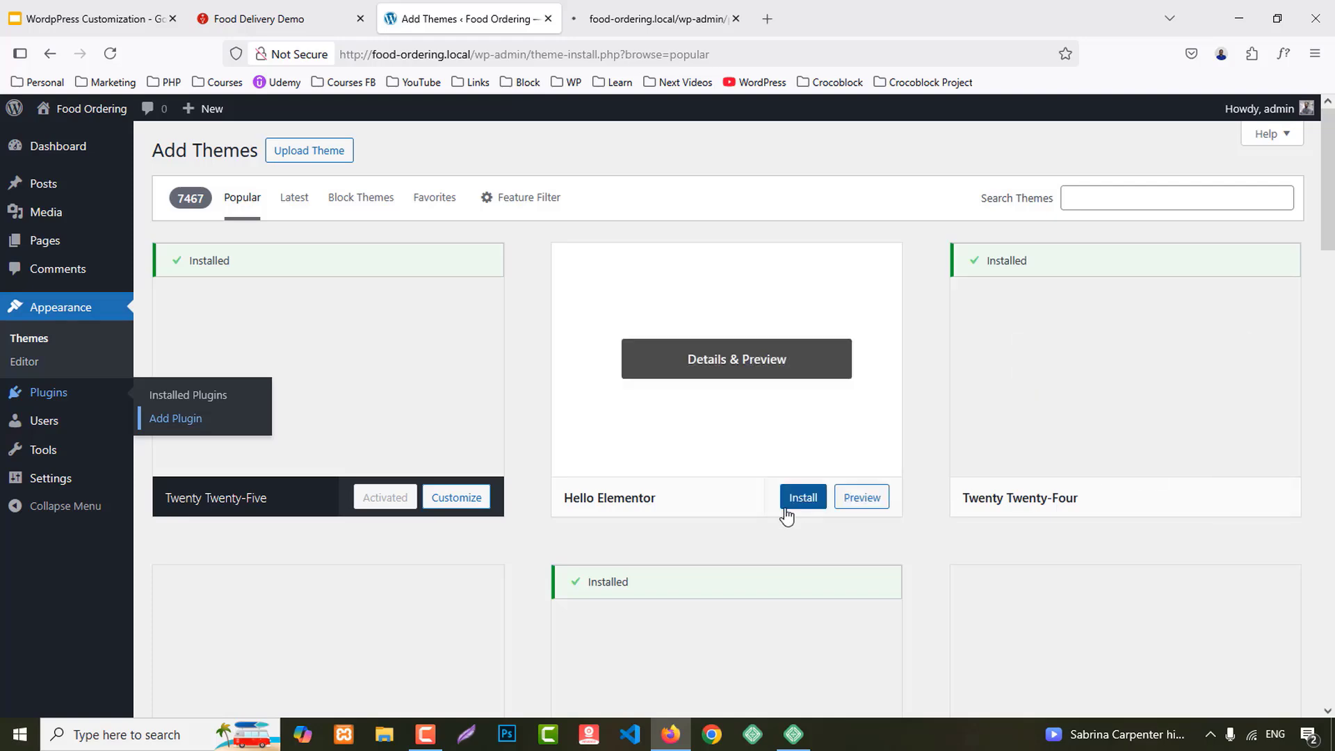
{"action": "left_click", "coordinate": [800, 500]}
{"action": "left_click", "coordinate": [273, 14]}
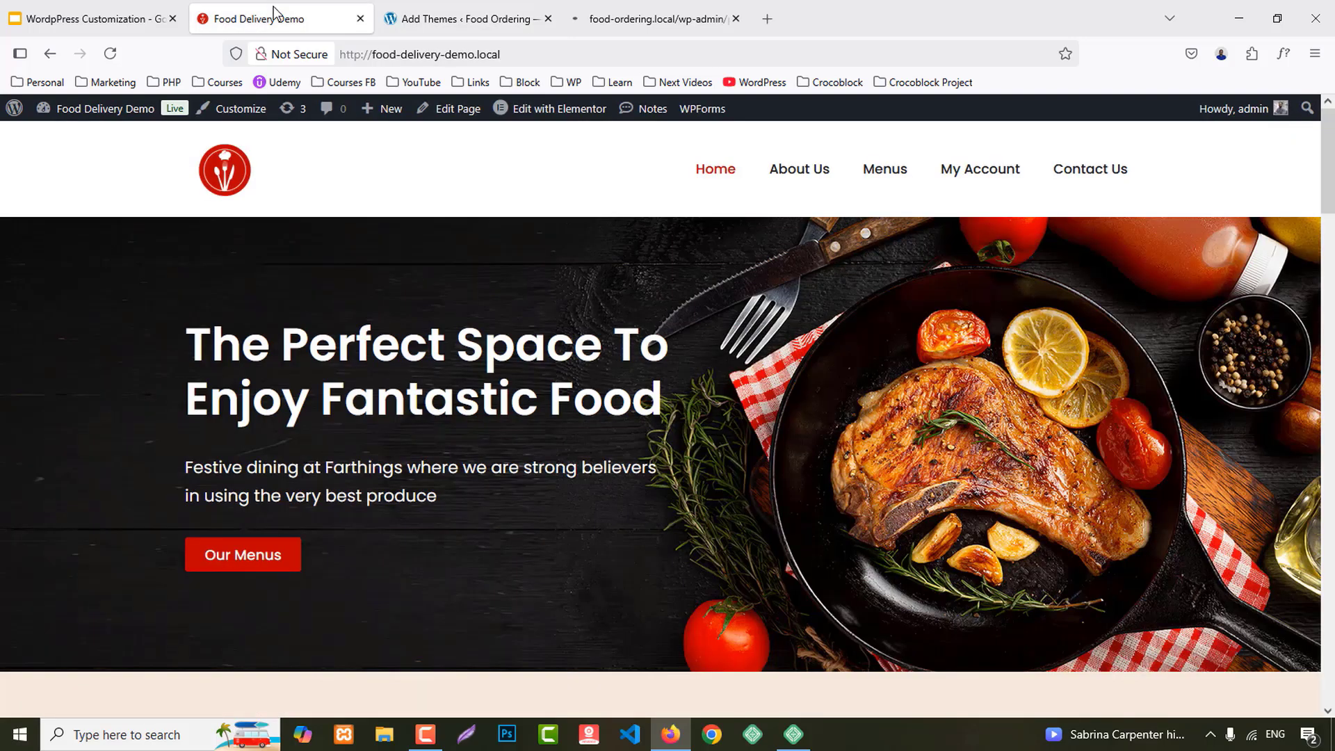
{"action": "left_click", "coordinate": [438, 8]}
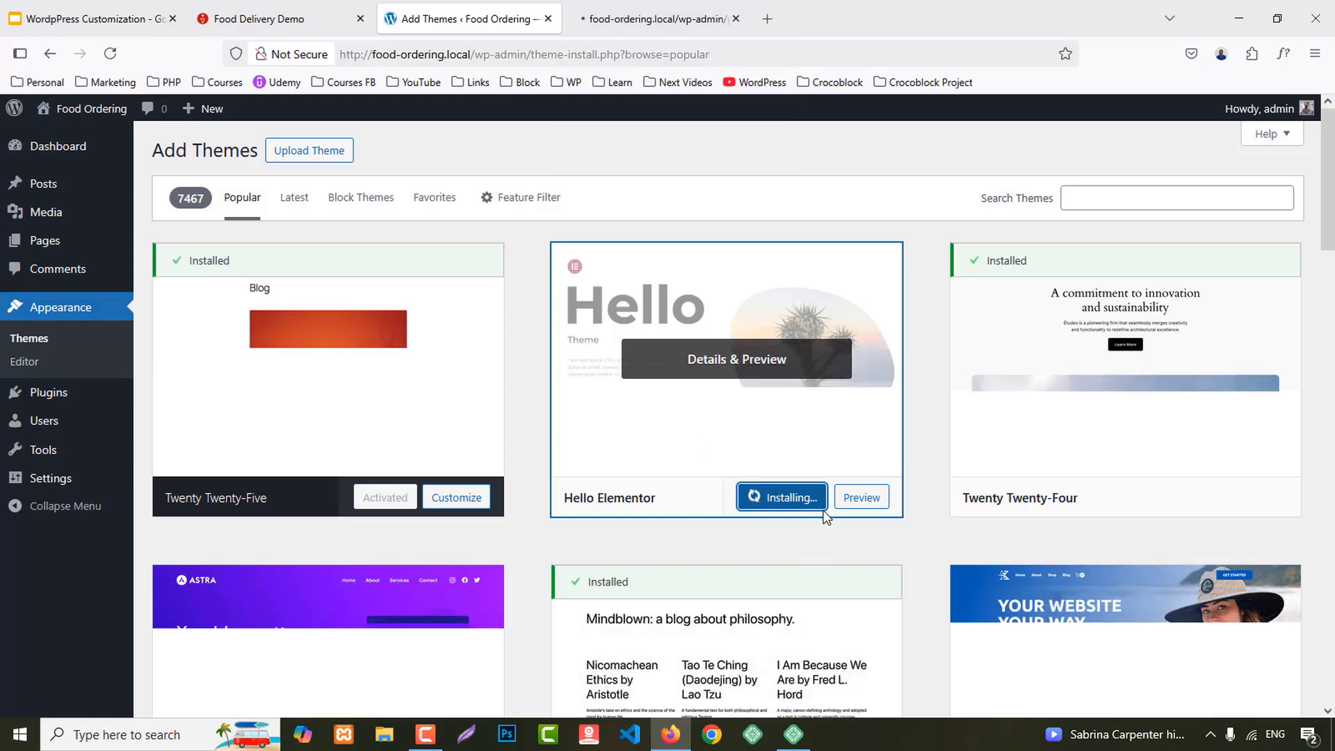
{"action": "left_click", "coordinate": [707, 6]}
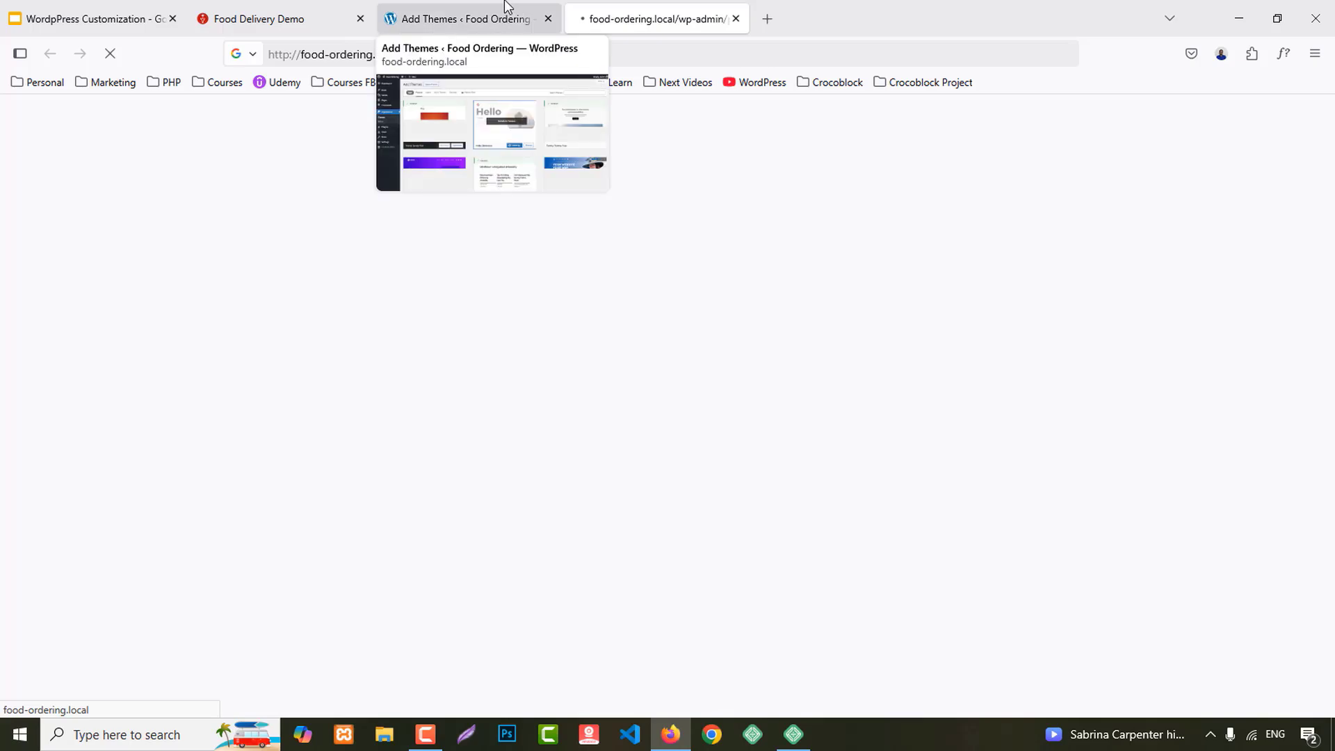
{"action": "left_click", "coordinate": [507, 7]}
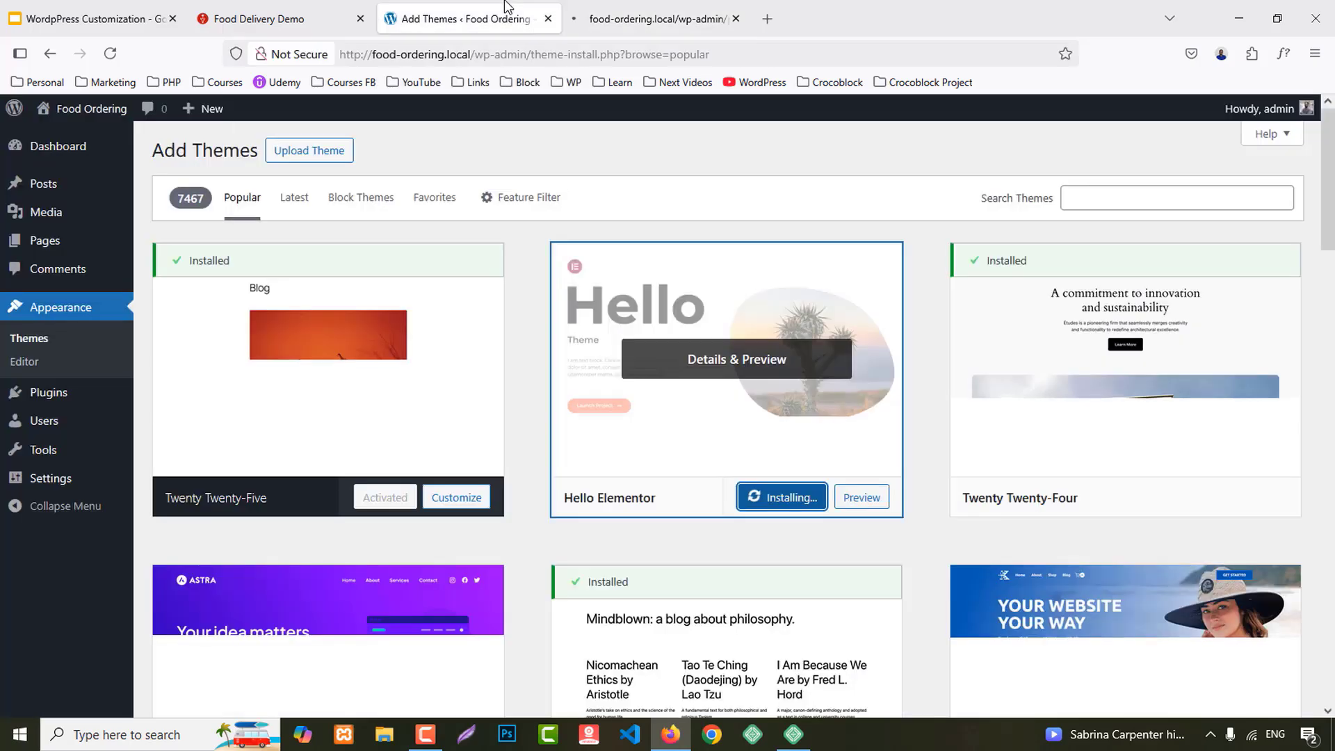
{"action": "left_click", "coordinate": [652, 7]}
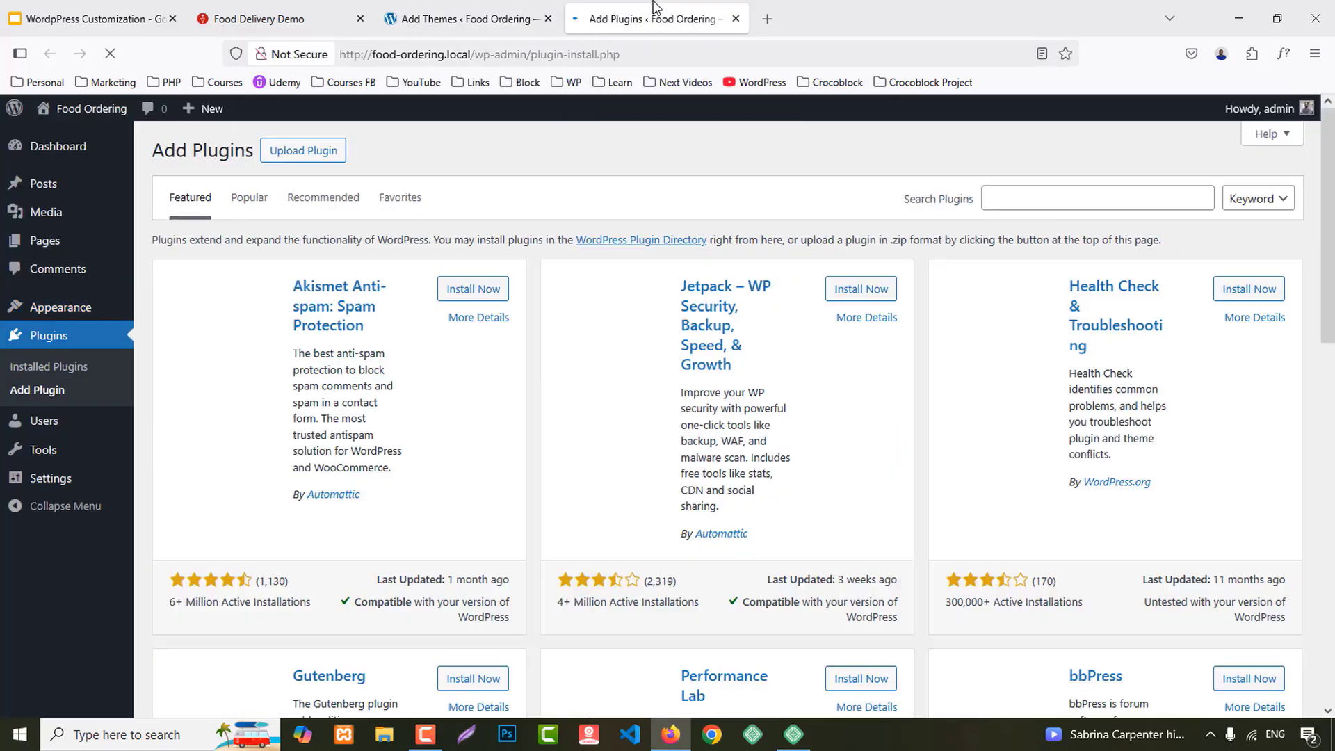
Step: Search the plugin directory for 'elementor' and open another Add Plugin page
{"action": "left_click", "coordinate": [1056, 191]}
{"action": "type", "text": "element"}
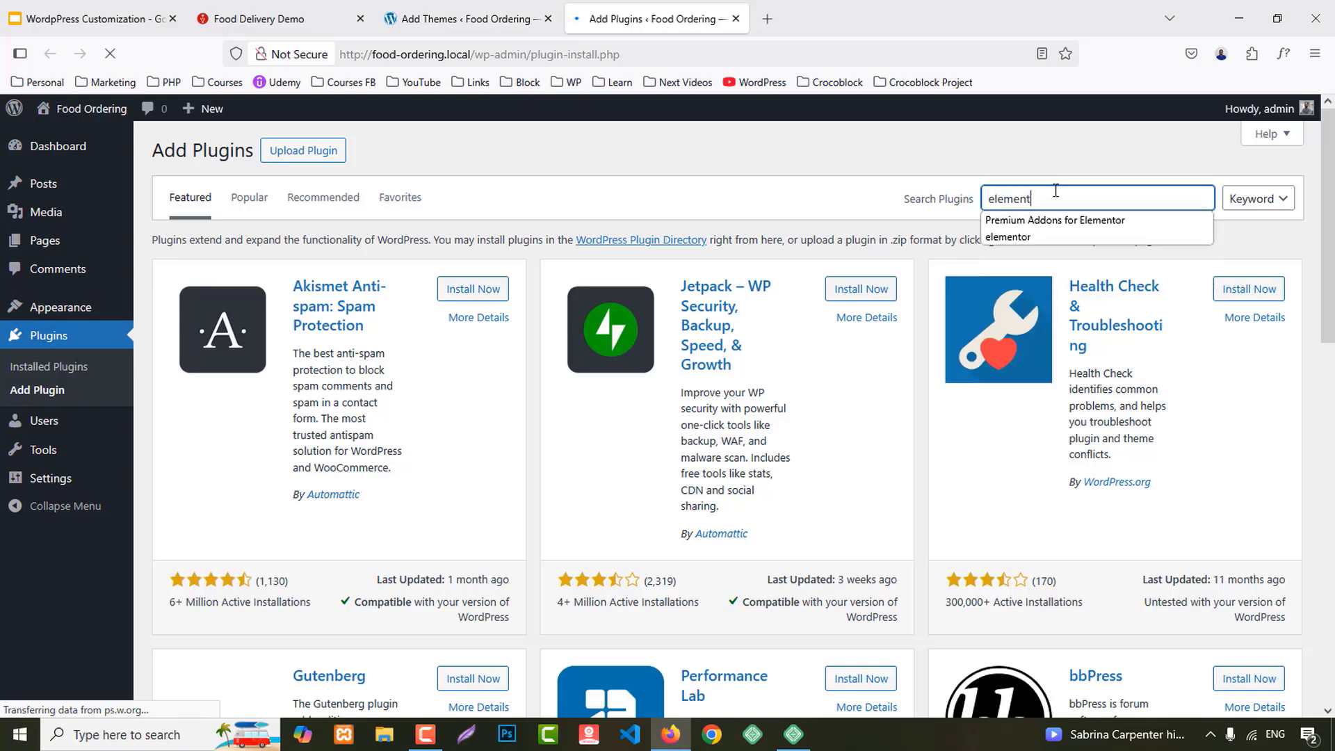
{"action": "type", "text": "or"}
{"action": "left_click", "coordinate": [1031, 236]}
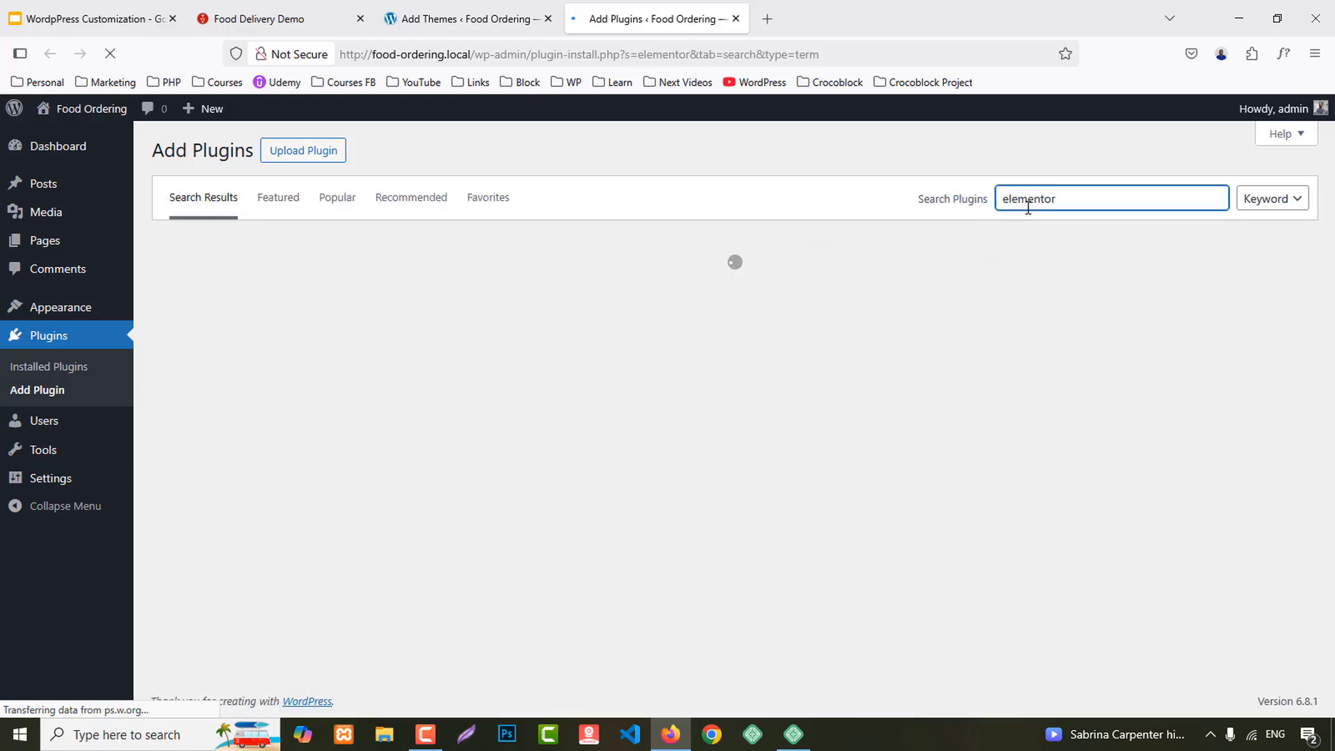
{"action": "middle_click", "coordinate": [47, 396]}
Step: Check Hello Elementor's installation progress across the Add Plugin tabs
{"action": "left_click", "coordinate": [543, 8]}
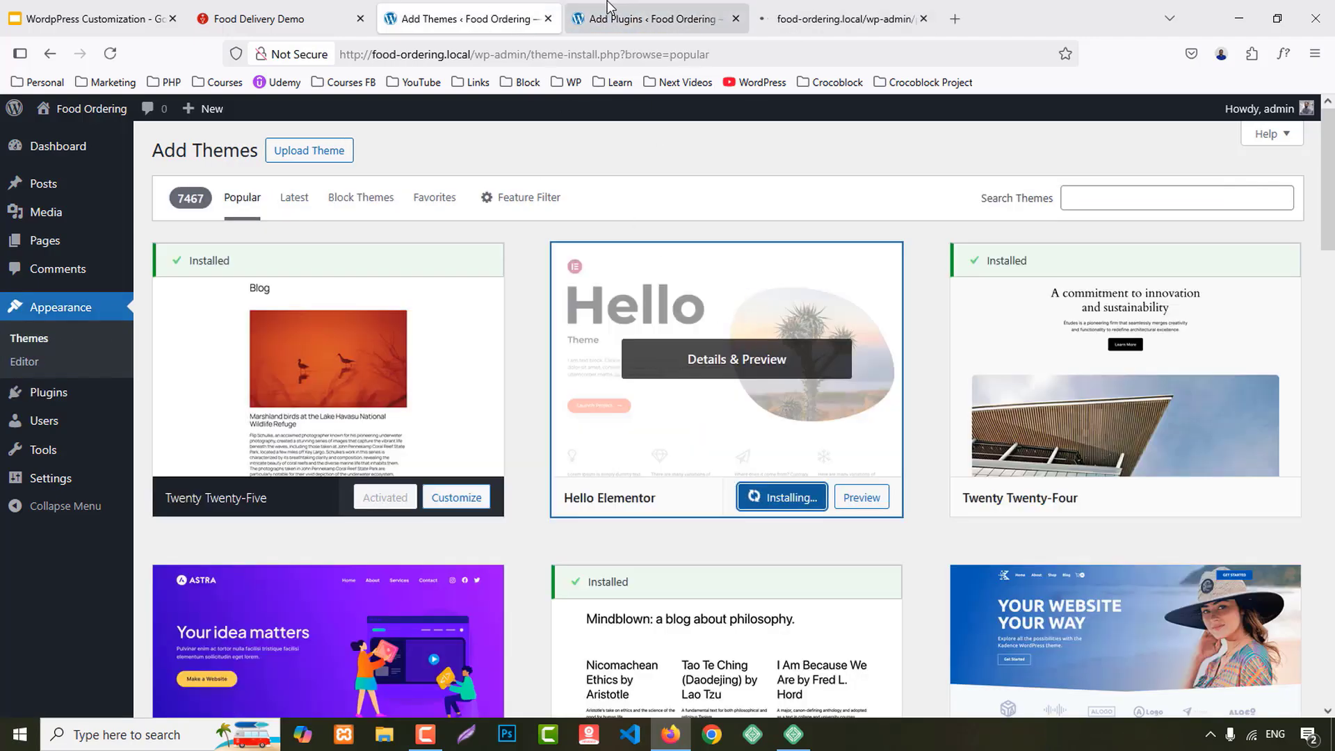
{"action": "left_click", "coordinate": [608, 8]}
{"action": "left_click", "coordinate": [874, 8]}
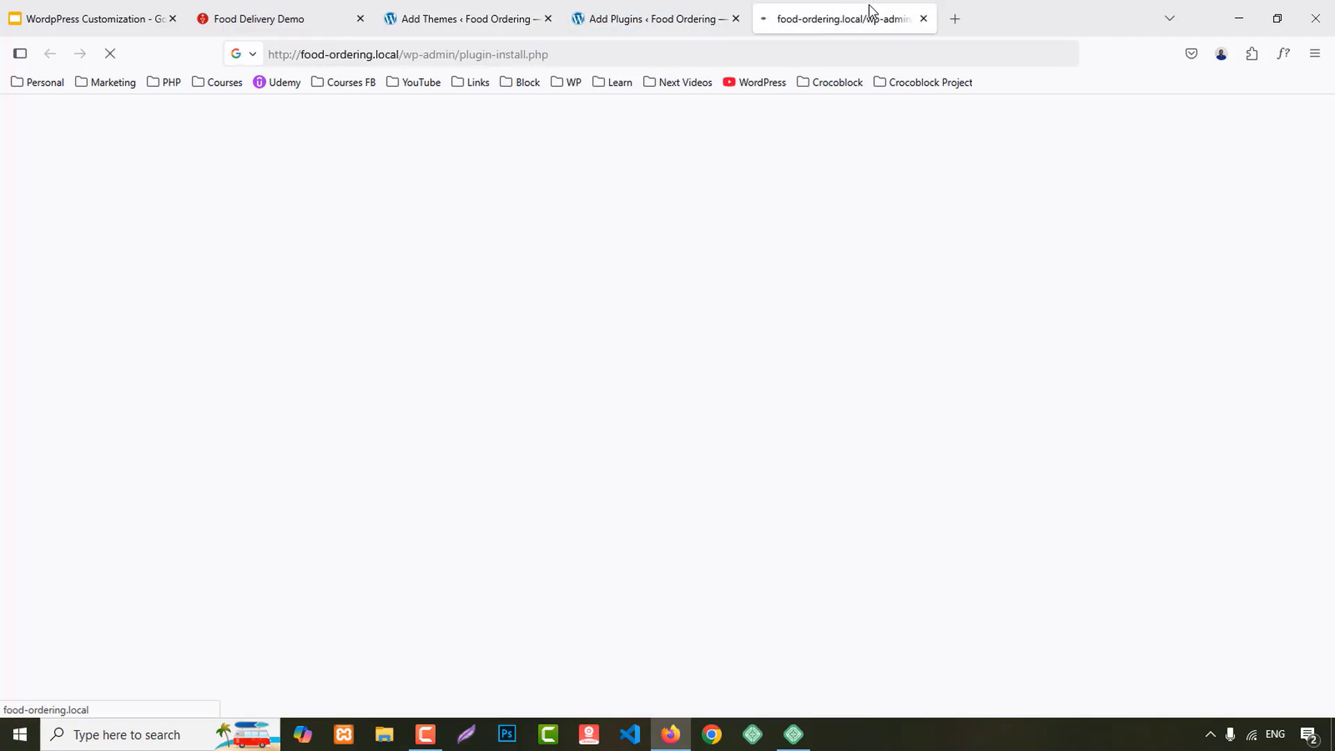
{"action": "left_click", "coordinate": [456, 14]}
{"action": "left_click", "coordinate": [688, 9]}
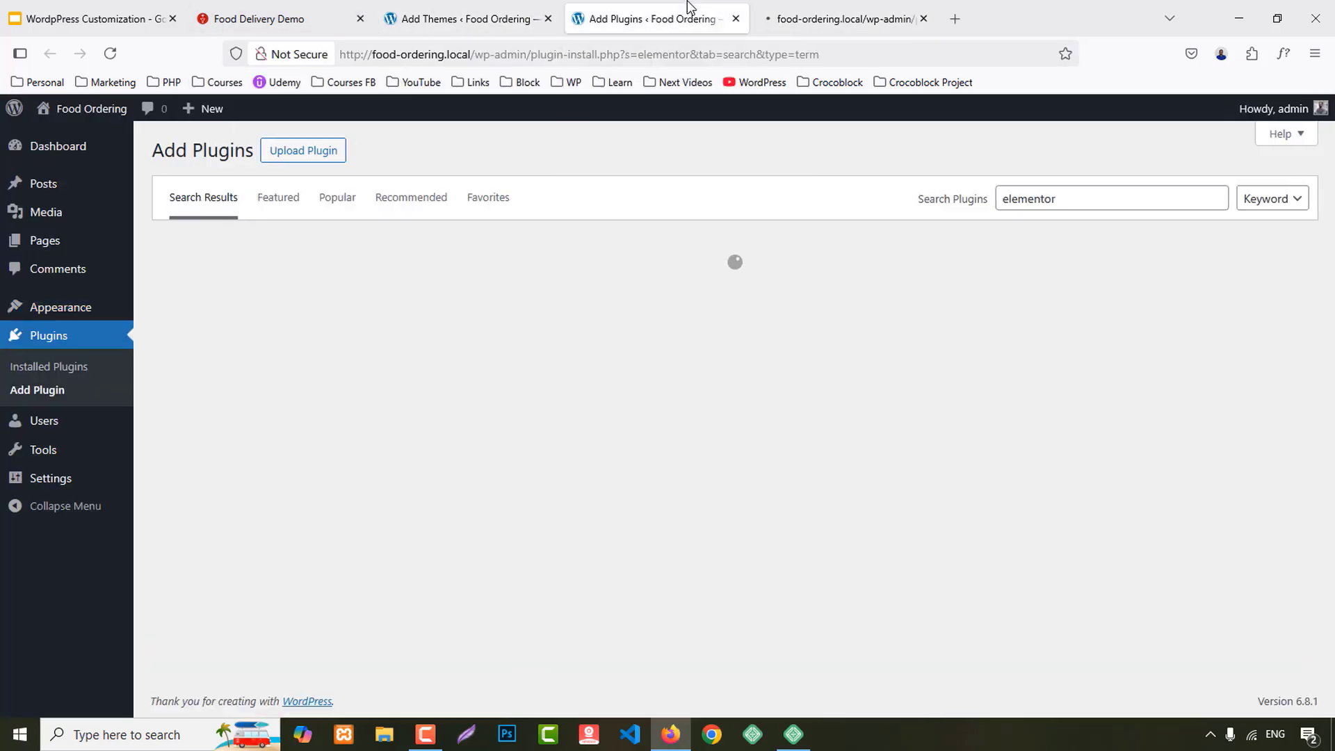
{"action": "middle_click", "coordinate": [14, 390]}
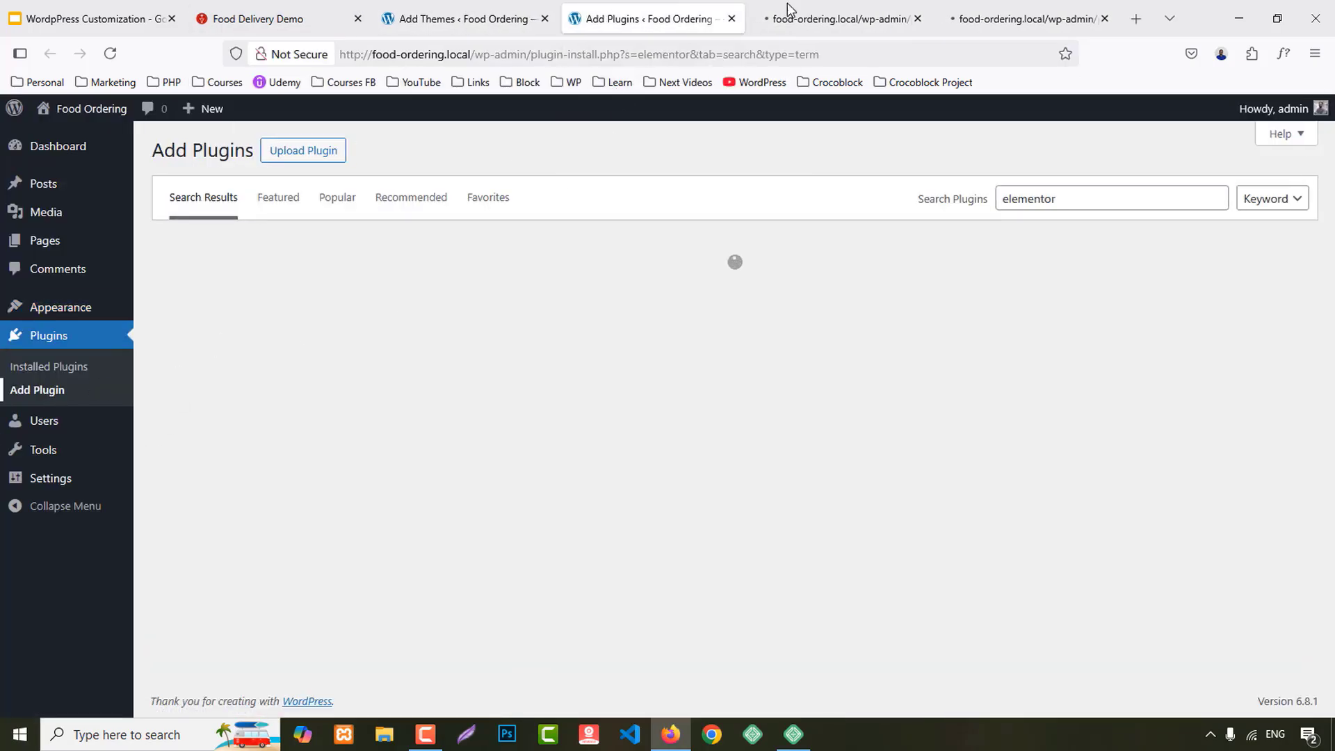
{"action": "left_click", "coordinate": [809, 9]}
{"action": "left_click", "coordinate": [1023, 7]}
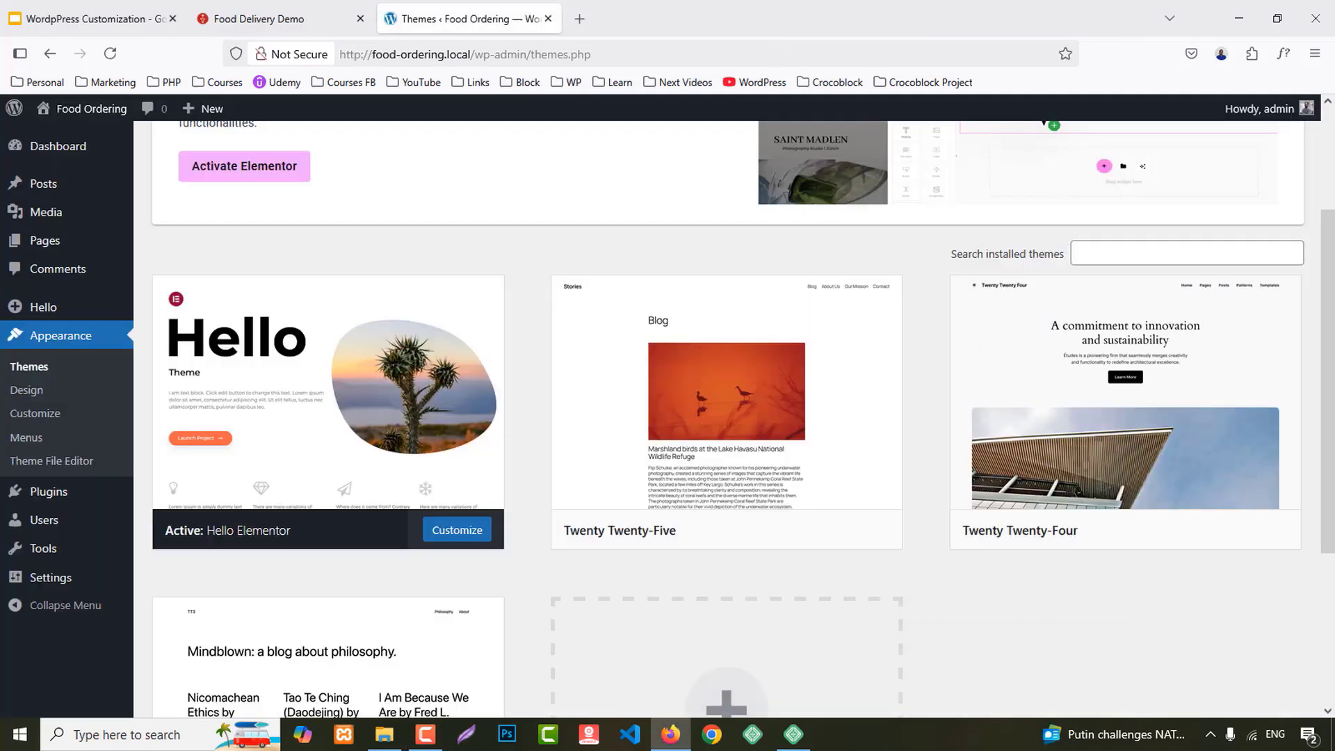
Step: Bulk-activate Elementor, Elementor Pro and WPForms Lite from Installed Plugins
{"action": "left_click", "coordinate": [60, 492]}
{"action": "scroll", "coordinate": [201, 471], "scroll_direction": "down", "scroll_amount": 3}
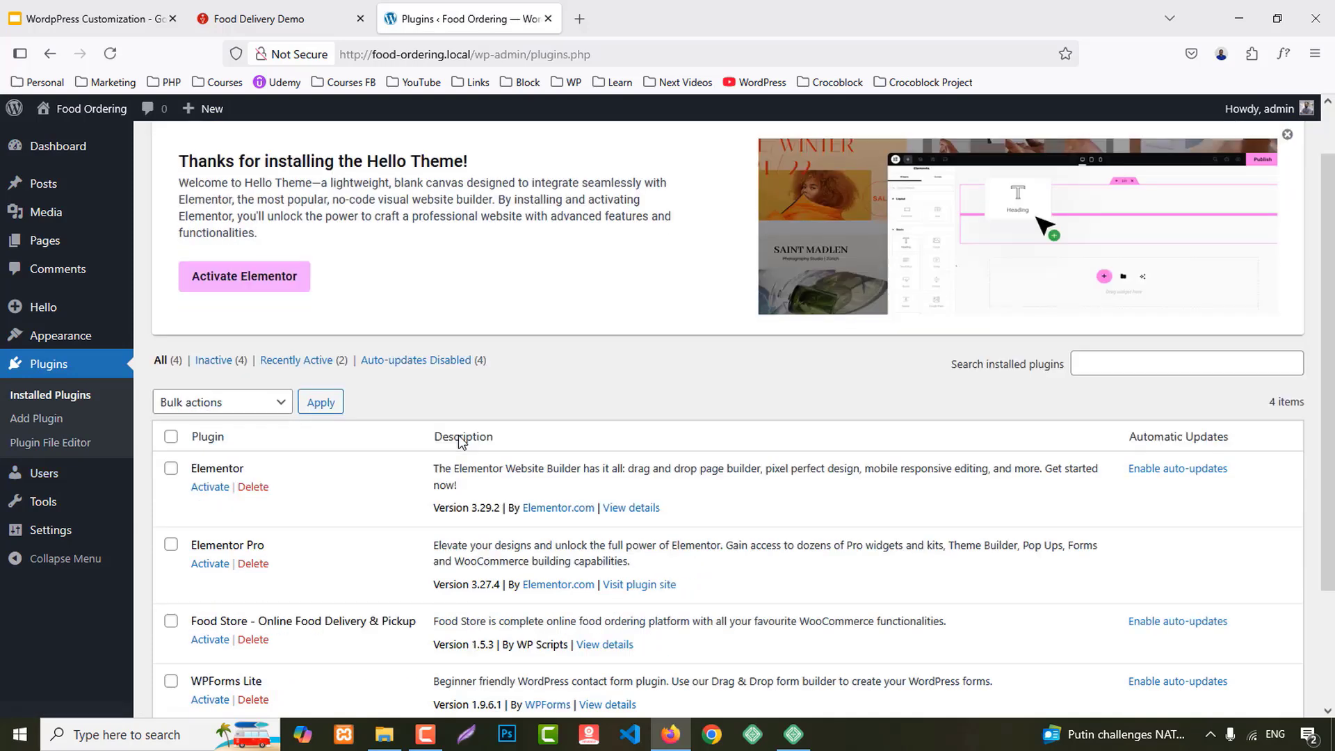
{"action": "left_click", "coordinate": [170, 319]}
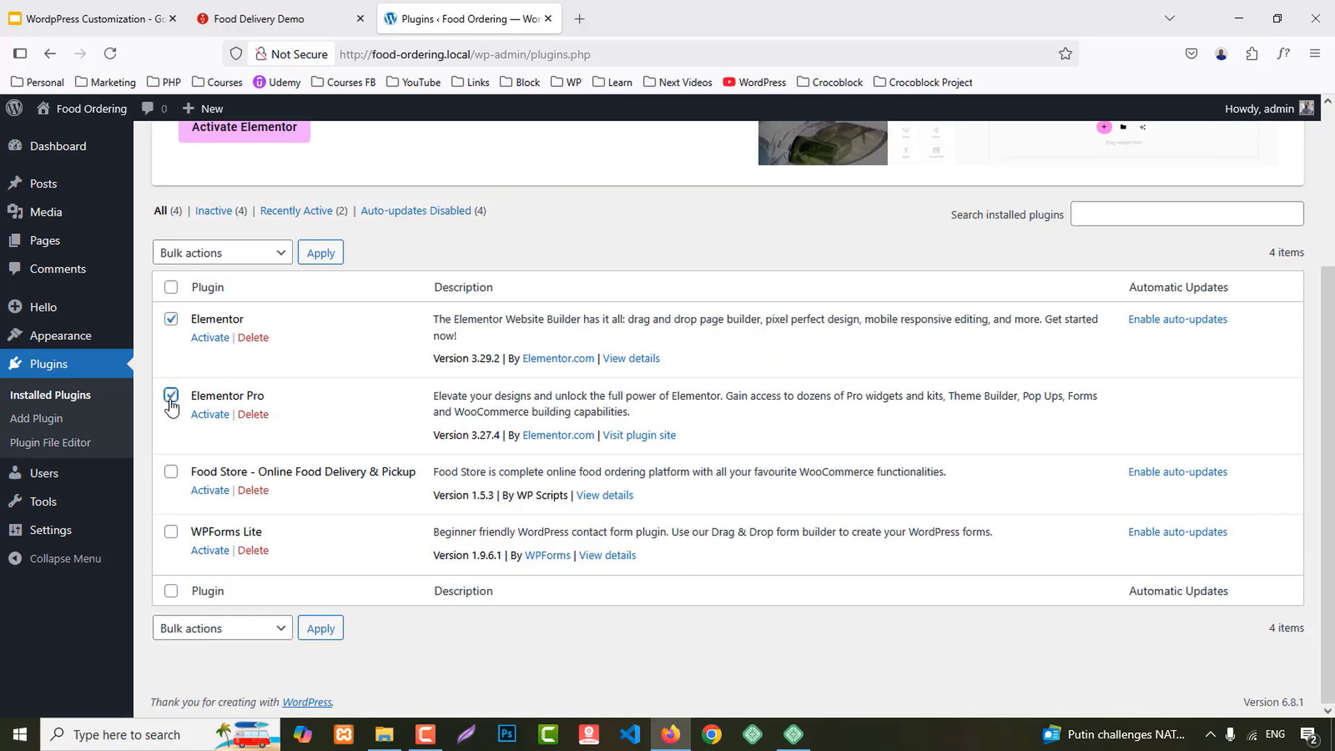
{"action": "left_click", "coordinate": [170, 531]}
{"action": "left_click", "coordinate": [208, 252]}
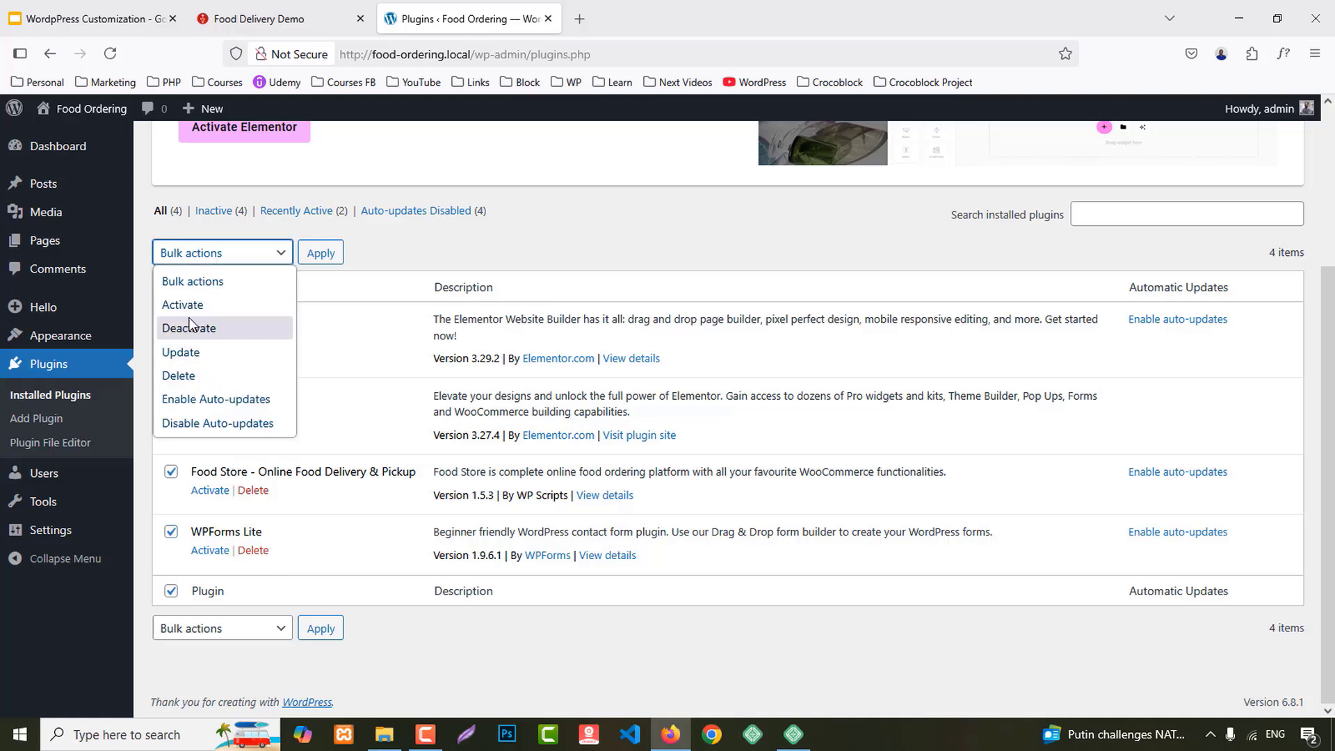
{"action": "left_click", "coordinate": [183, 311]}
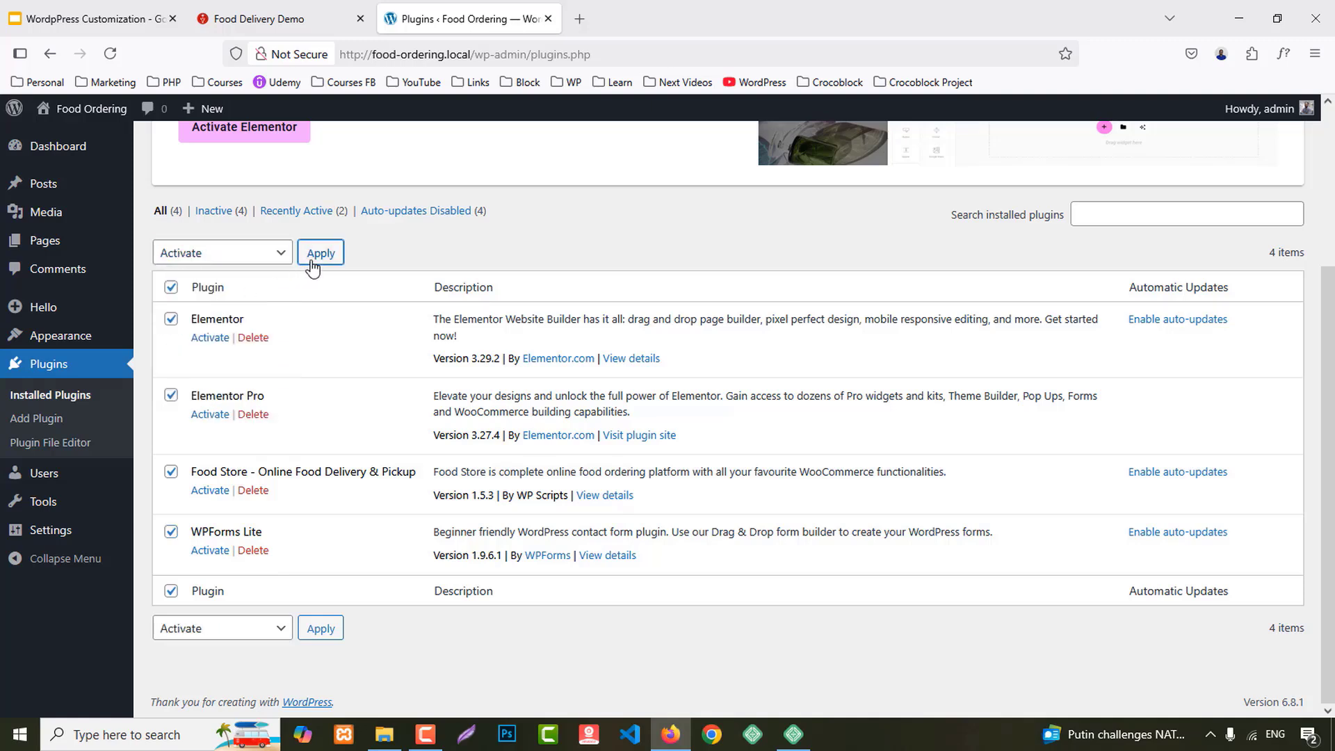
{"action": "left_click", "coordinate": [312, 263]}
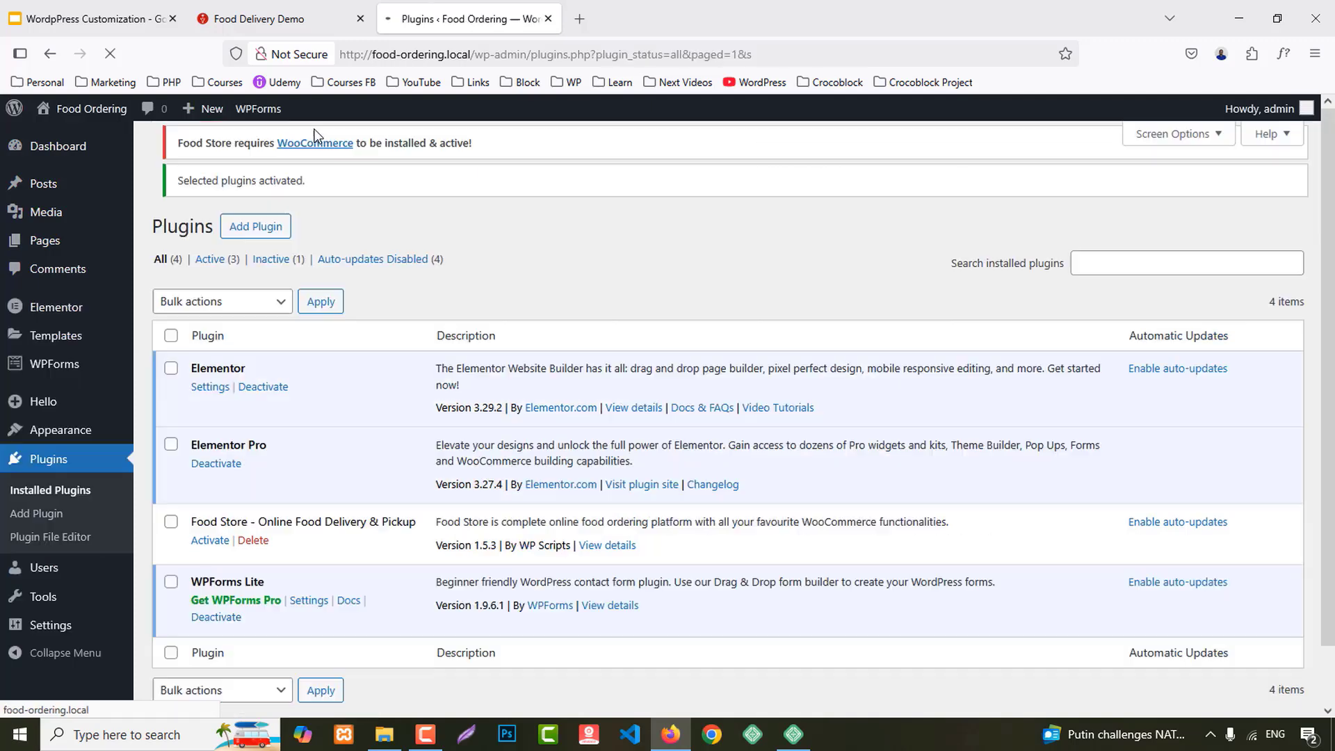
Step: Try activating Food Store, which stays inactive without WooCommerce
{"action": "scroll", "coordinate": [368, 429], "scroll_direction": "down", "scroll_amount": 2}
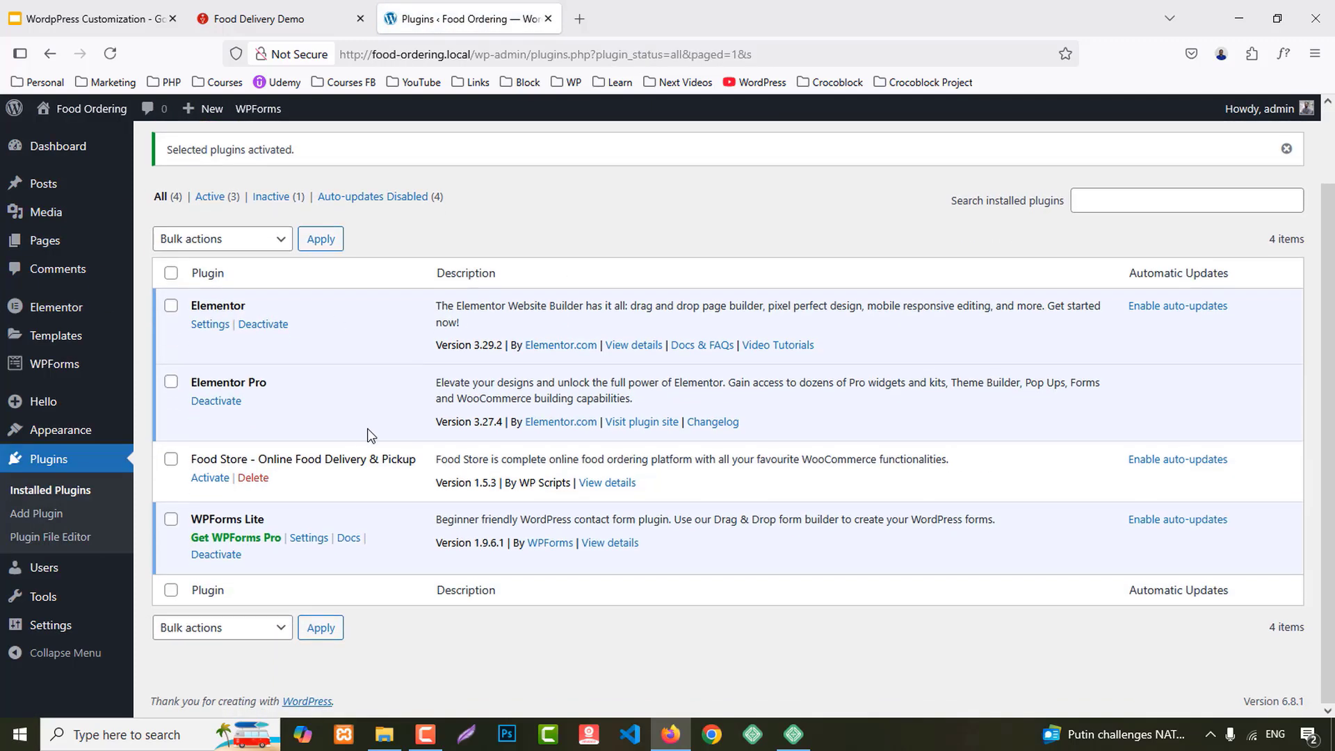
{"action": "left_click", "coordinate": [218, 479]}
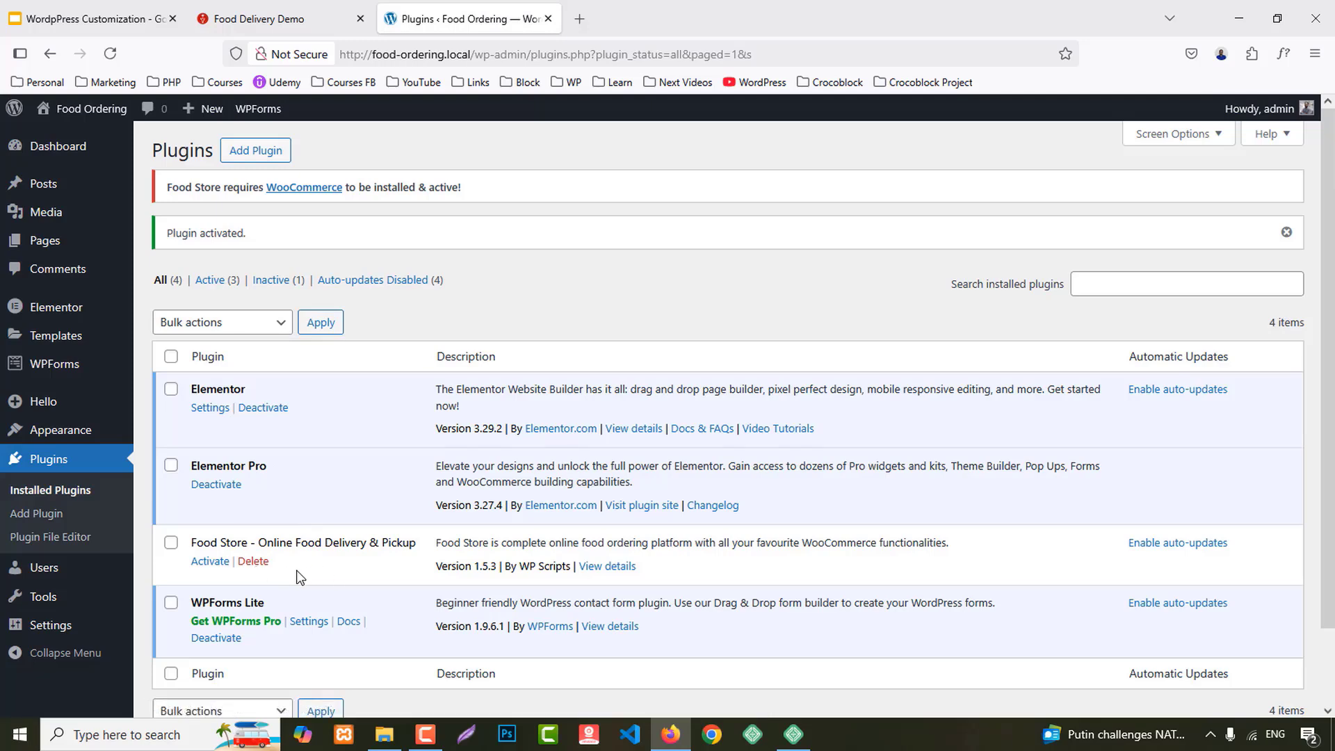
{"action": "left_click", "coordinate": [215, 562]}
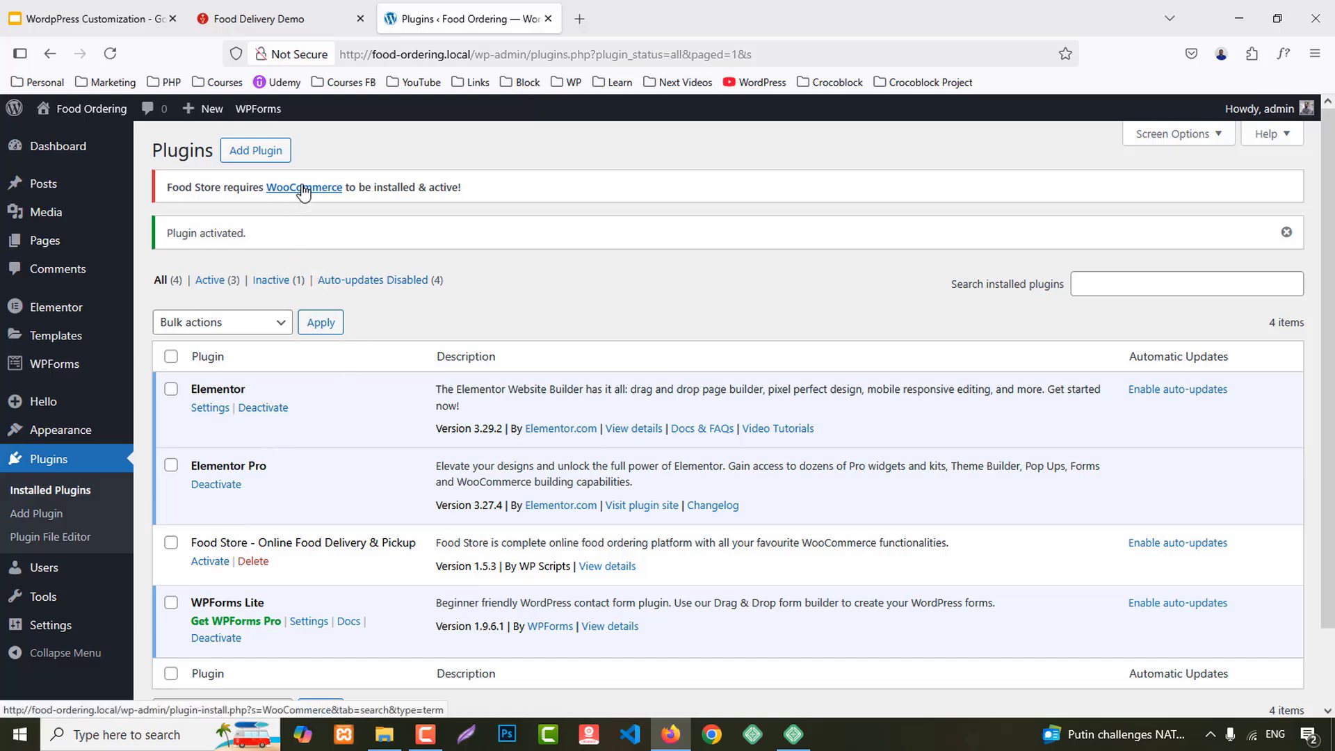
Step: Bulk-activate the Food Store and WooCommerce plugins
{"action": "middle_click", "coordinate": [50, 514]}
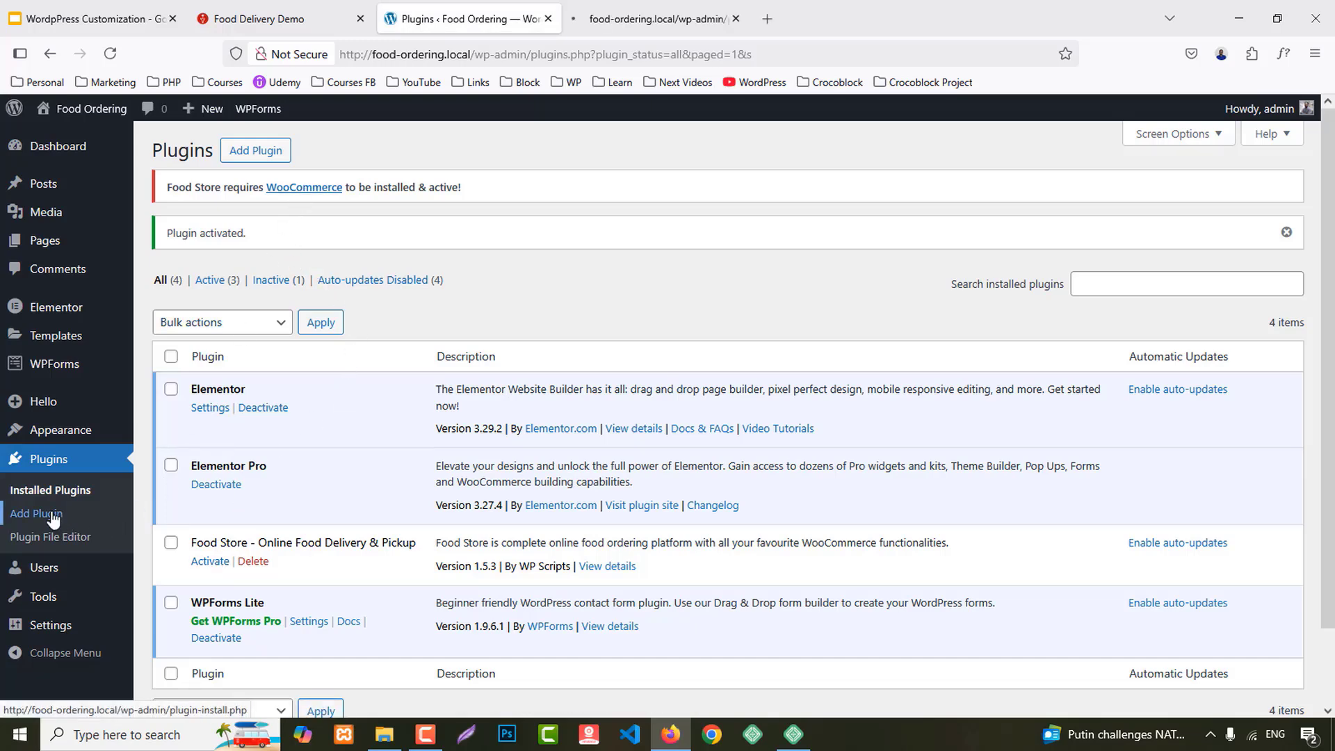
{"action": "left_click", "coordinate": [671, 7]}
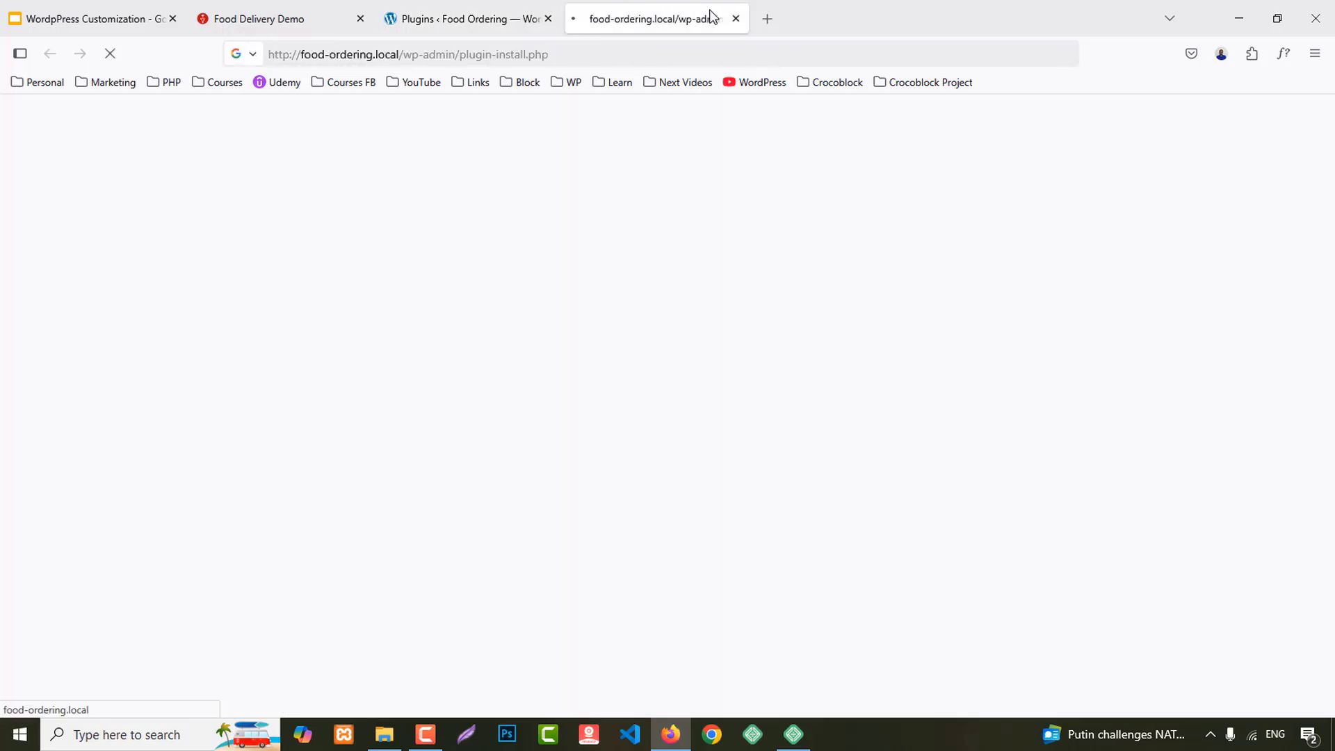
{"action": "middle_click", "coordinate": [653, 3]}
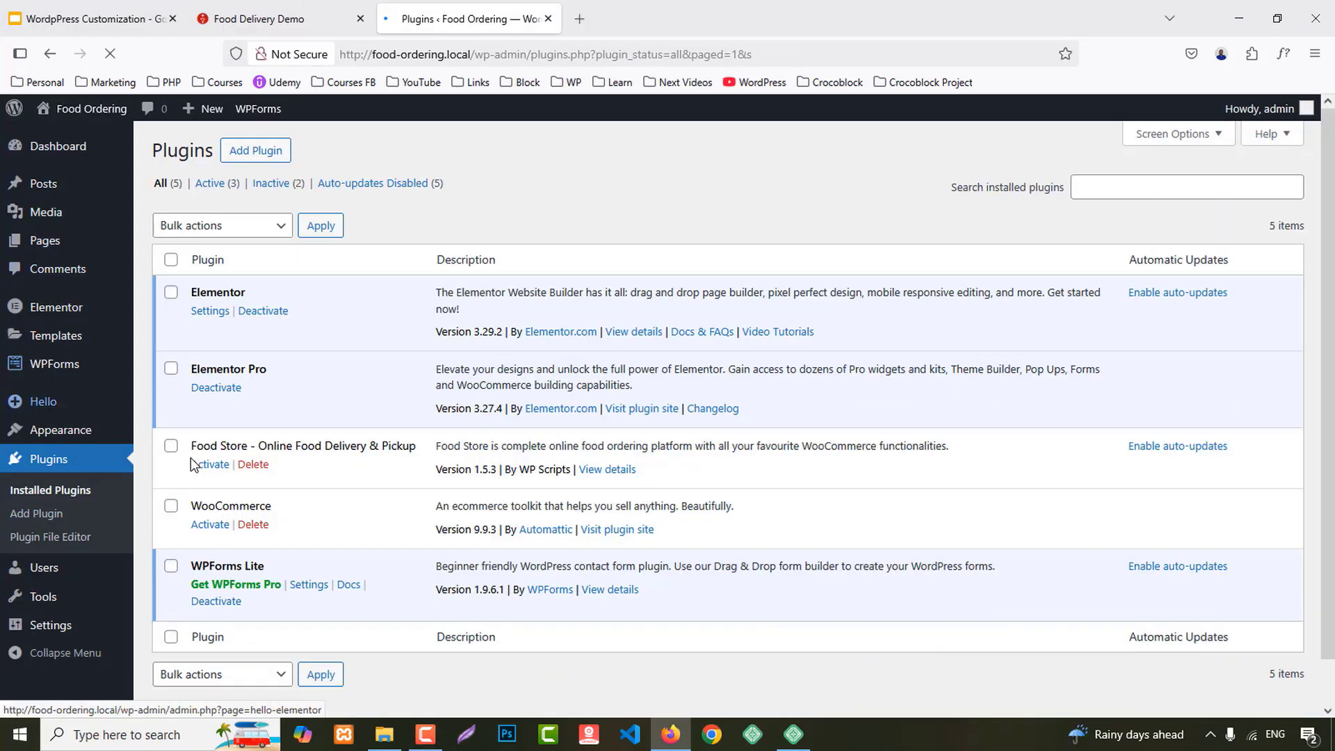
{"action": "left_click", "coordinate": [171, 446]}
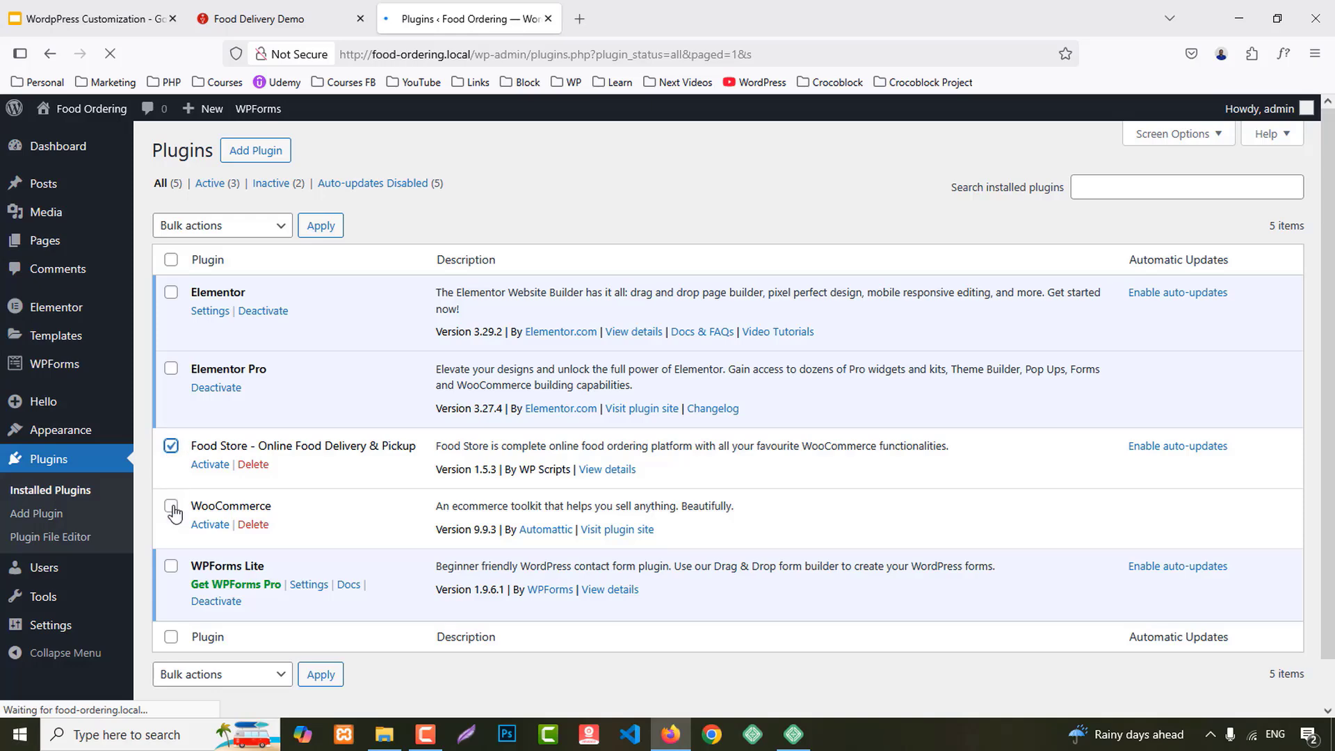
{"action": "left_click", "coordinate": [209, 221]}
{"action": "left_click", "coordinate": [210, 278]}
{"action": "left_click", "coordinate": [322, 225]}
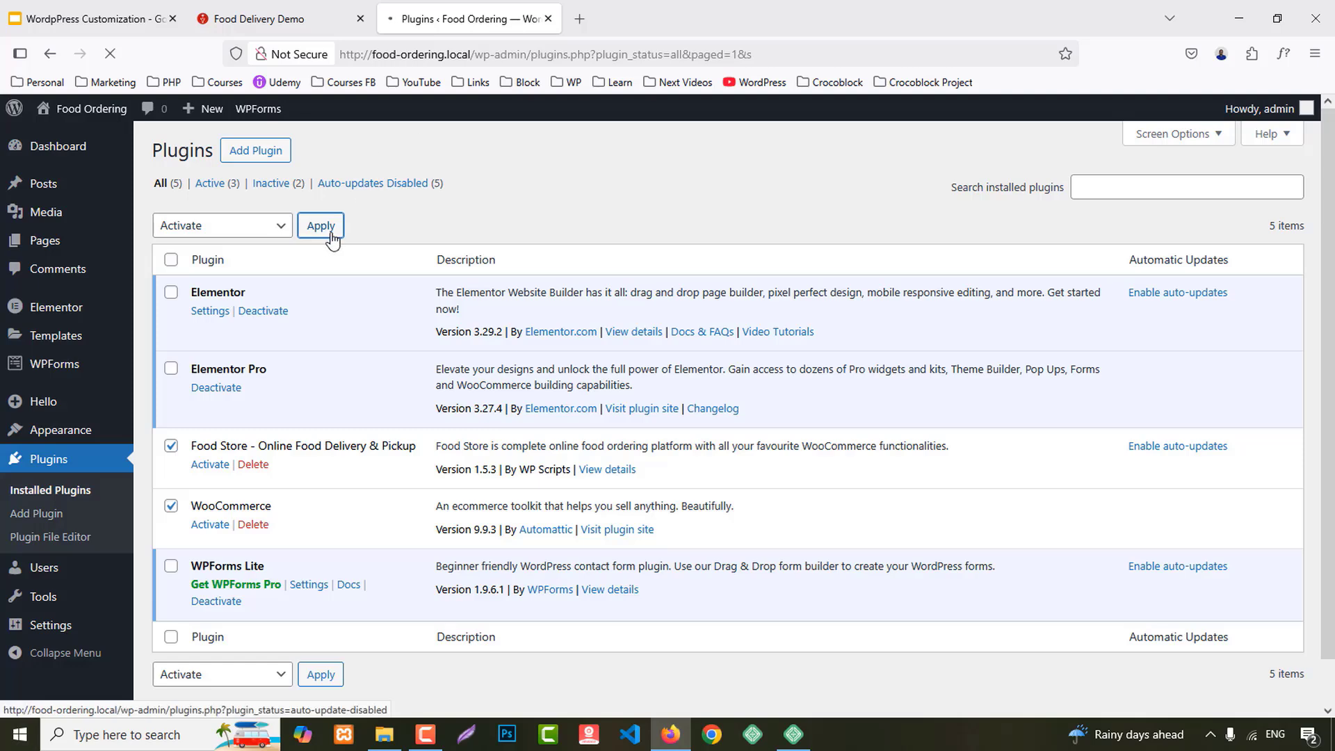
Step: Reload the admin page, check the network connection, and reach WooCommerce Settings
{"action": "scroll", "coordinate": [337, 311], "scroll_direction": "down", "scroll_amount": 2}
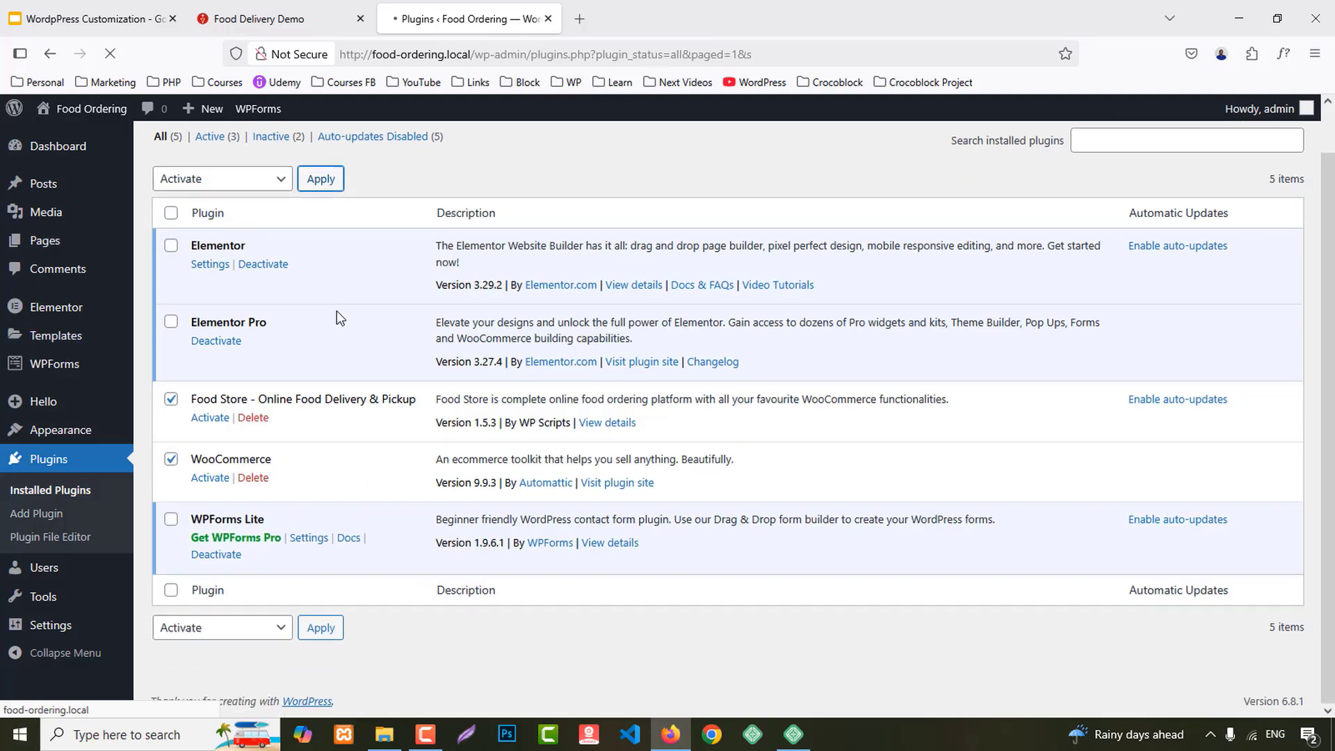
{"action": "scroll", "coordinate": [295, 565], "scroll_direction": "up", "scroll_amount": 2}
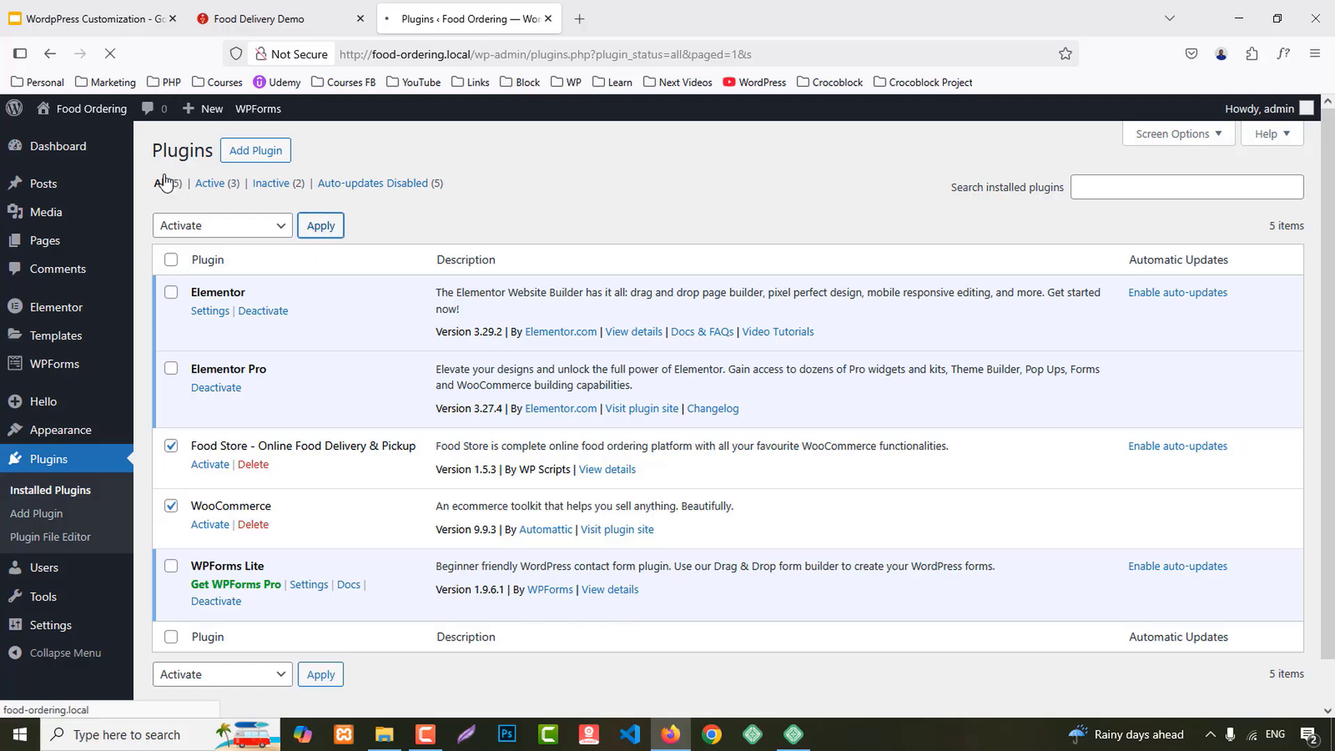
{"action": "left_click", "coordinate": [404, 50]}
{"action": "key", "text": "Return"}
{"action": "scroll", "coordinate": [587, 512], "scroll_direction": "down", "scroll_amount": 1}
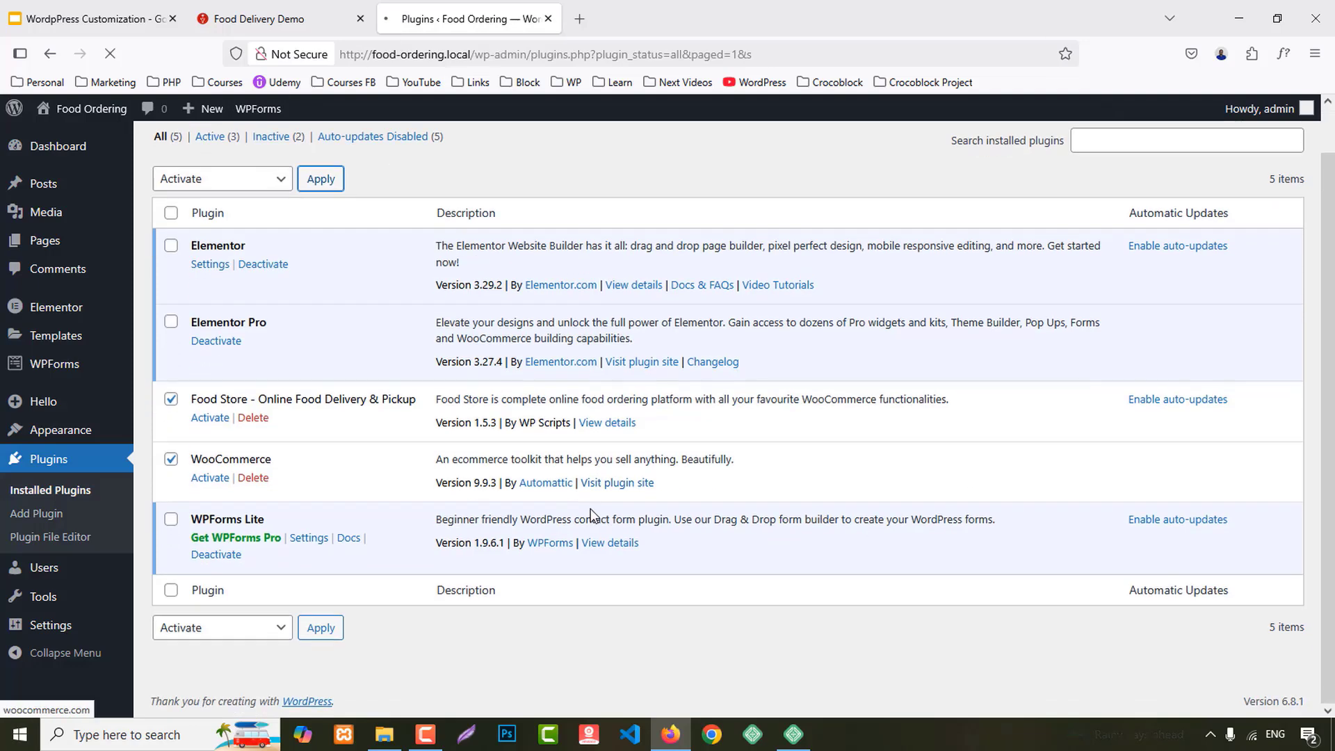
{"action": "scroll", "coordinate": [565, 472], "scroll_direction": "up", "scroll_amount": 1}
{"action": "scroll", "coordinate": [457, 518], "scroll_direction": "down", "scroll_amount": 1}
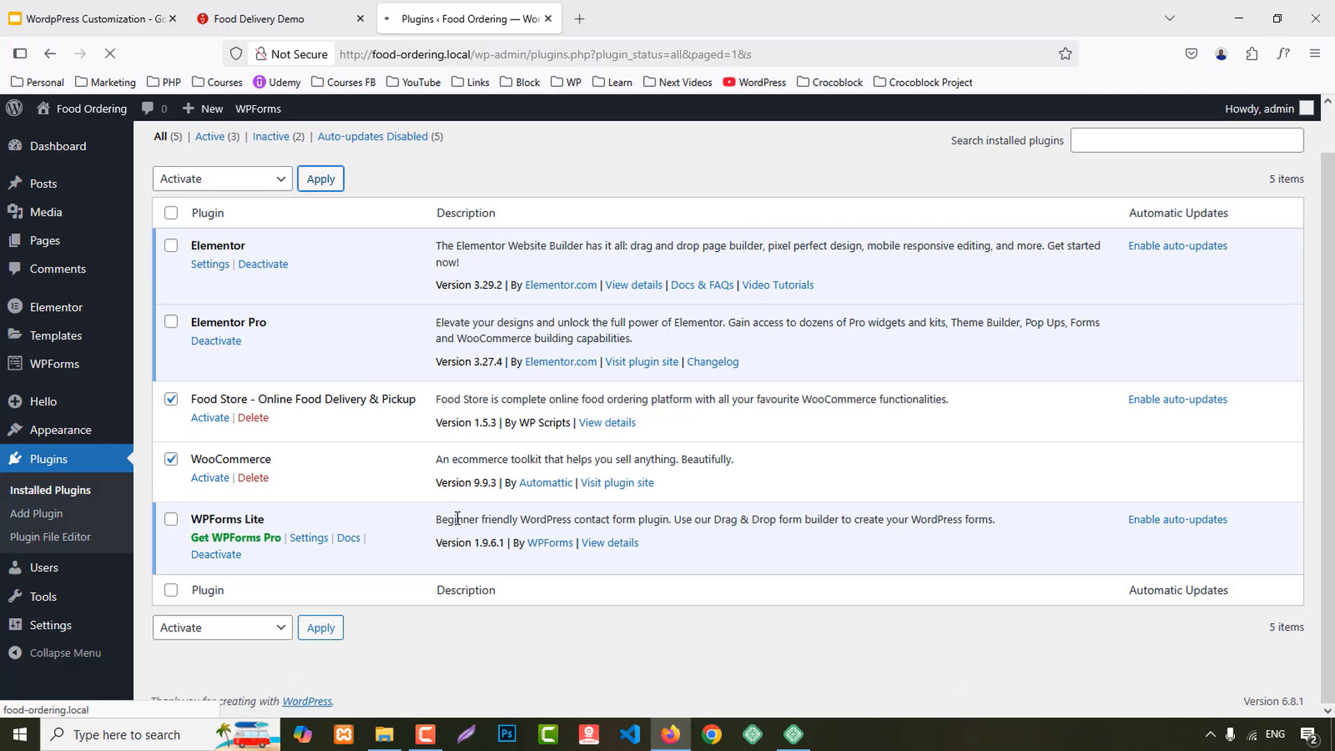
{"action": "scroll", "coordinate": [480, 414], "scroll_direction": "up", "scroll_amount": 1}
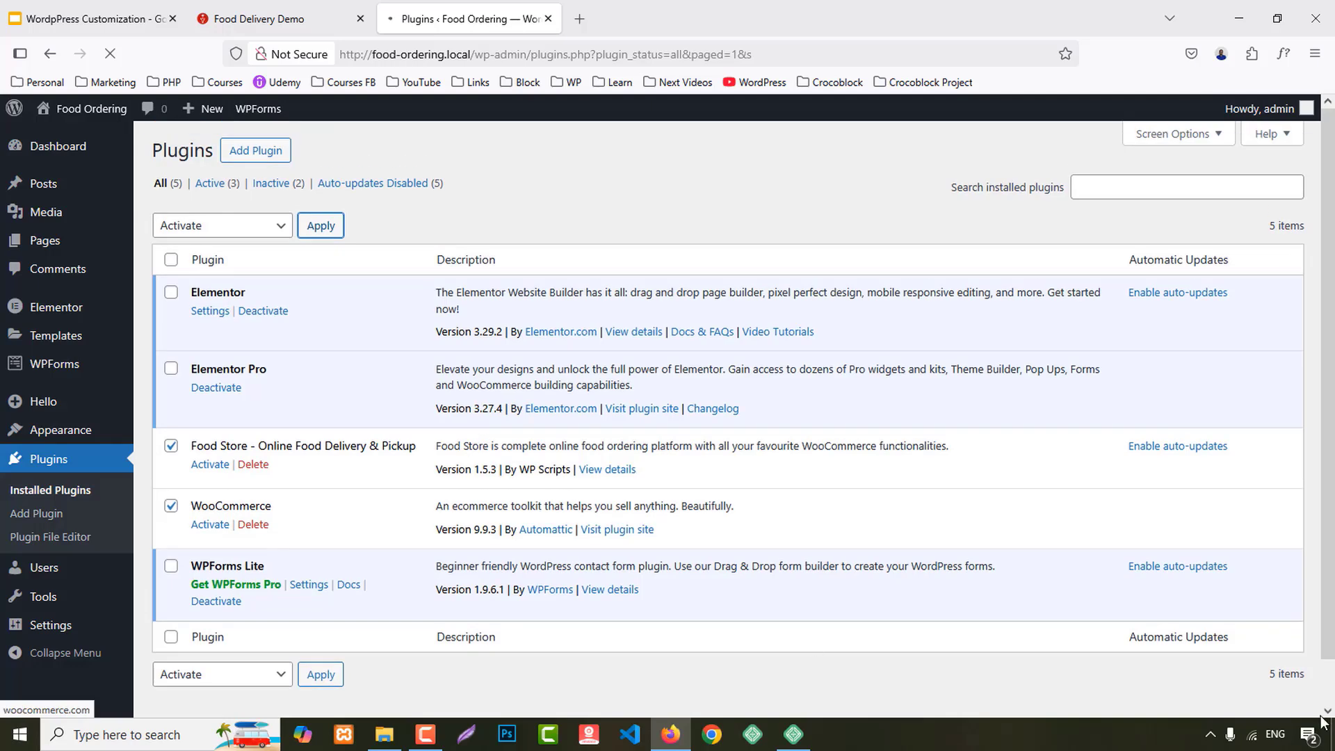
{"action": "left_click", "coordinate": [1251, 735]}
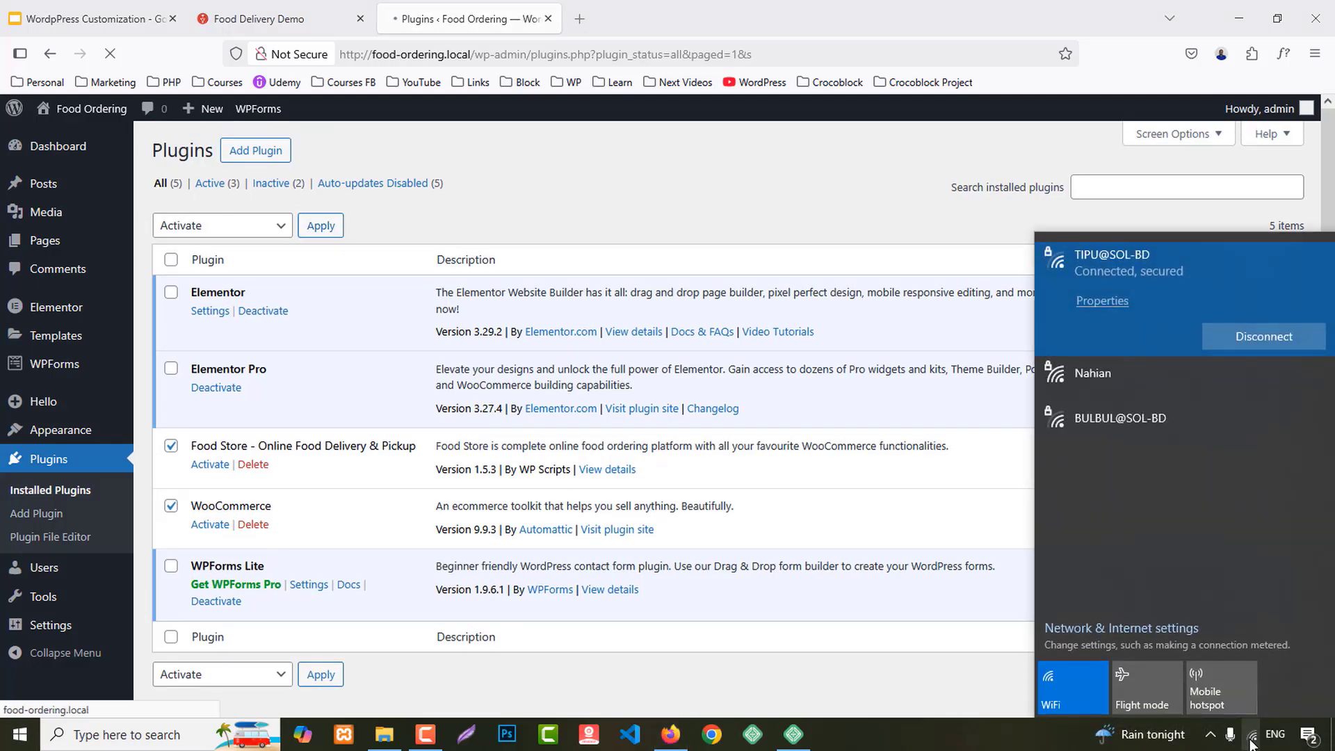
{"action": "left_click", "coordinate": [949, 698]}
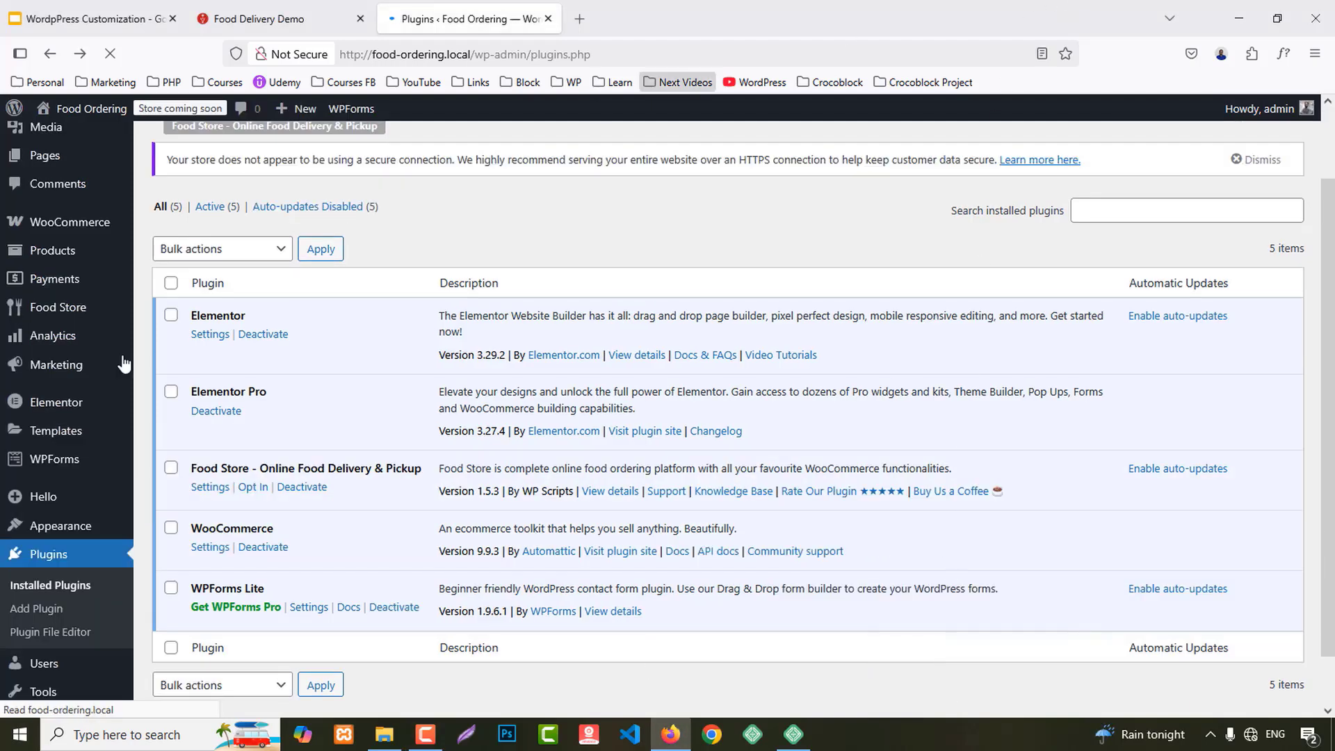
{"action": "left_click", "coordinate": [211, 548]}
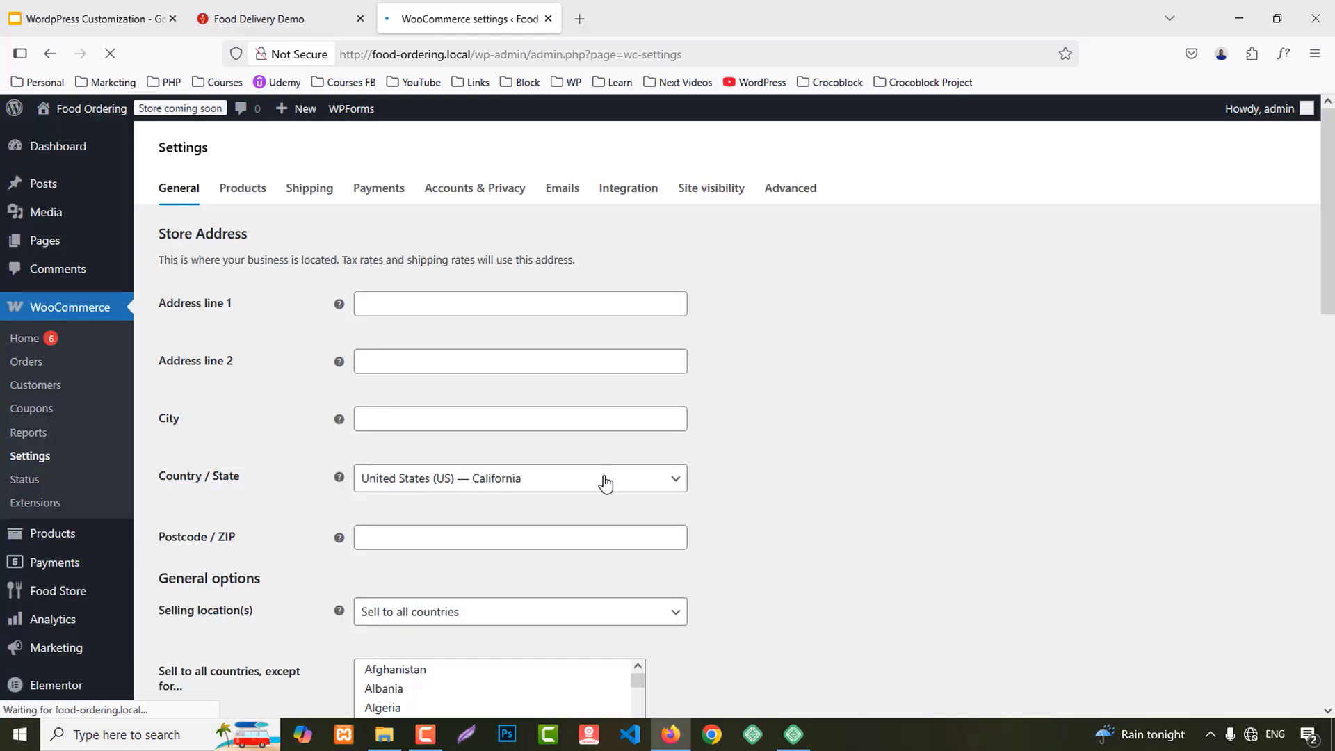
Step: Set the store location to Bangladesh — Sylhet with postcode 3110
{"action": "scroll", "coordinate": [592, 478], "scroll_direction": "down", "scroll_amount": 3}
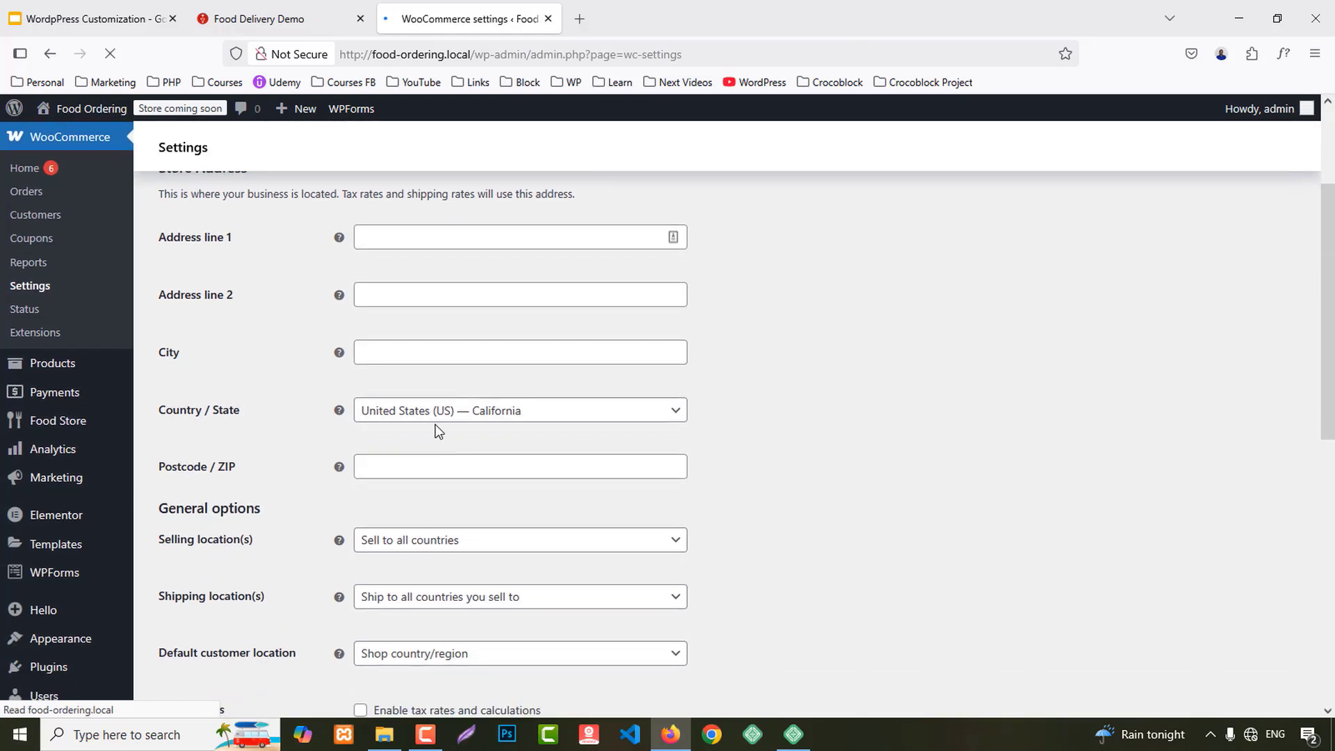
{"action": "left_click", "coordinate": [435, 412]}
{"action": "left_click", "coordinate": [422, 446]}
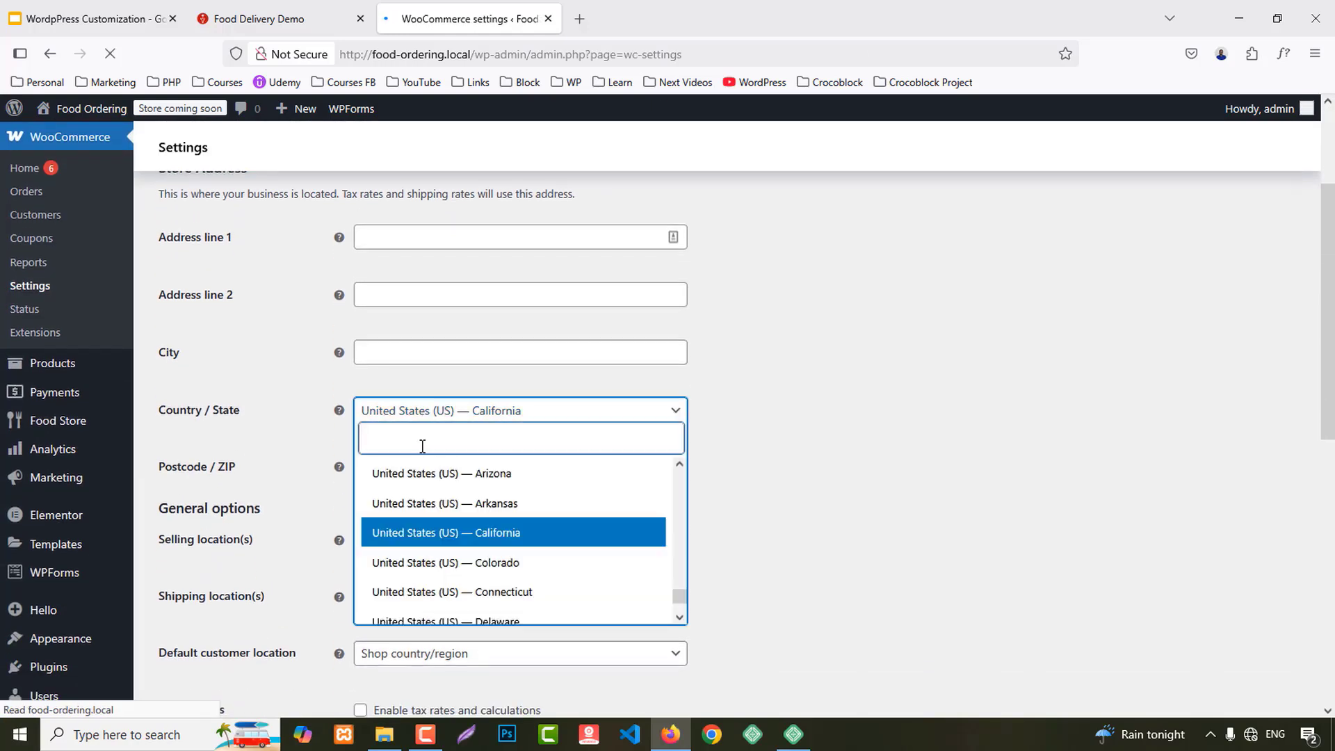
{"action": "type", "text": "bangla"}
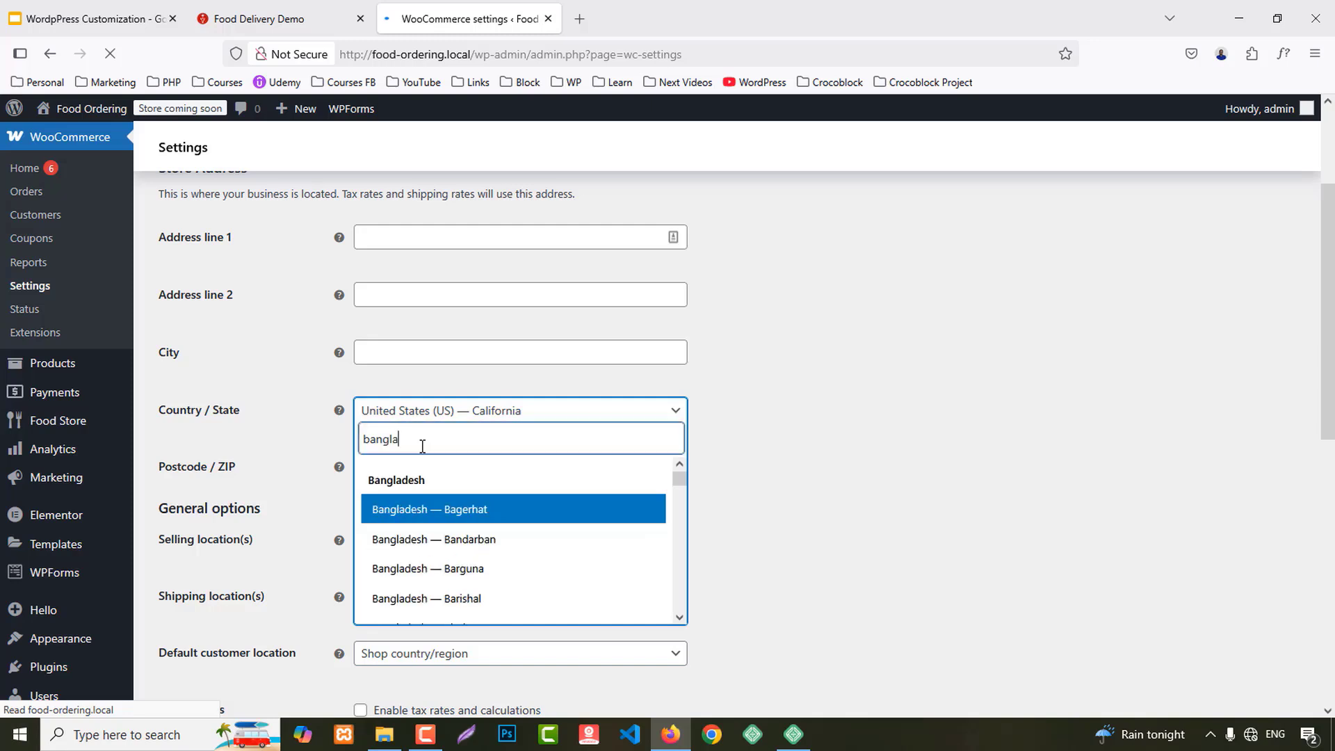
{"action": "scroll", "coordinate": [511, 566], "scroll_direction": "down", "scroll_amount": 10}
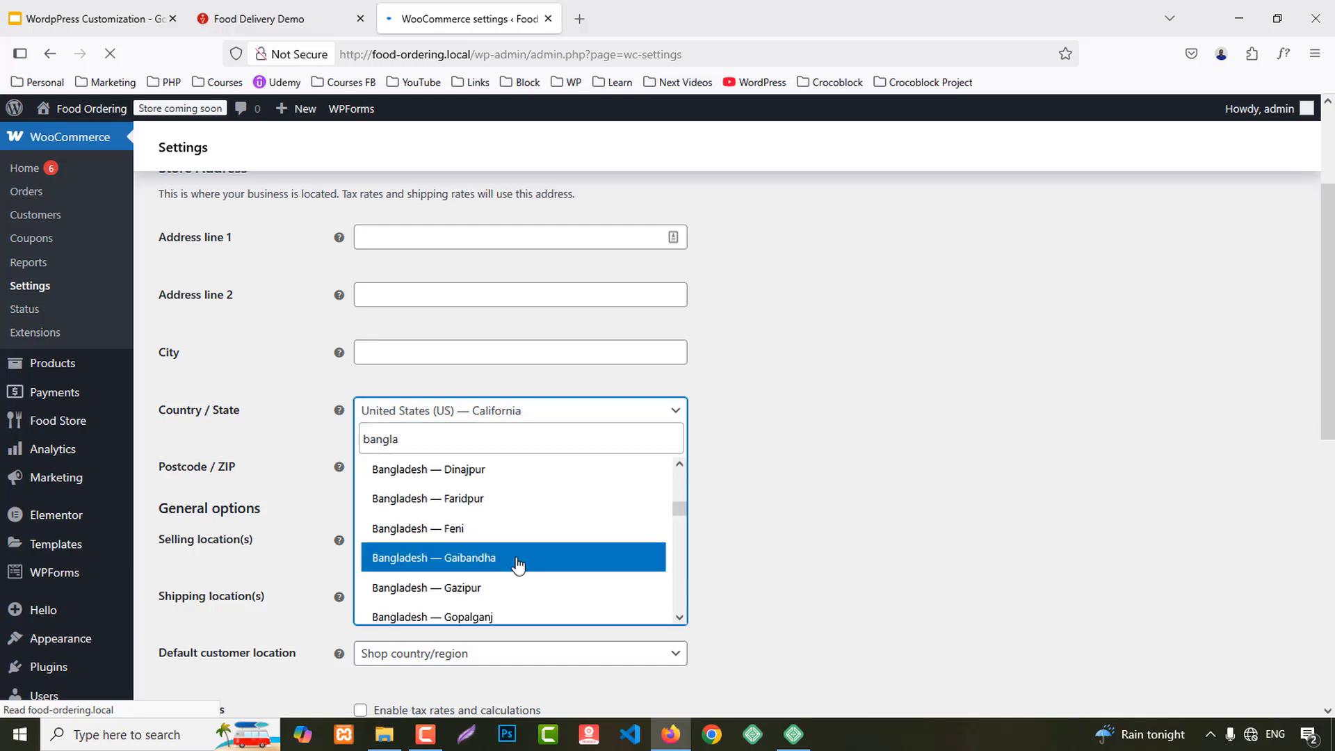
{"action": "scroll", "coordinate": [518, 565], "scroll_direction": "down", "scroll_amount": 7}
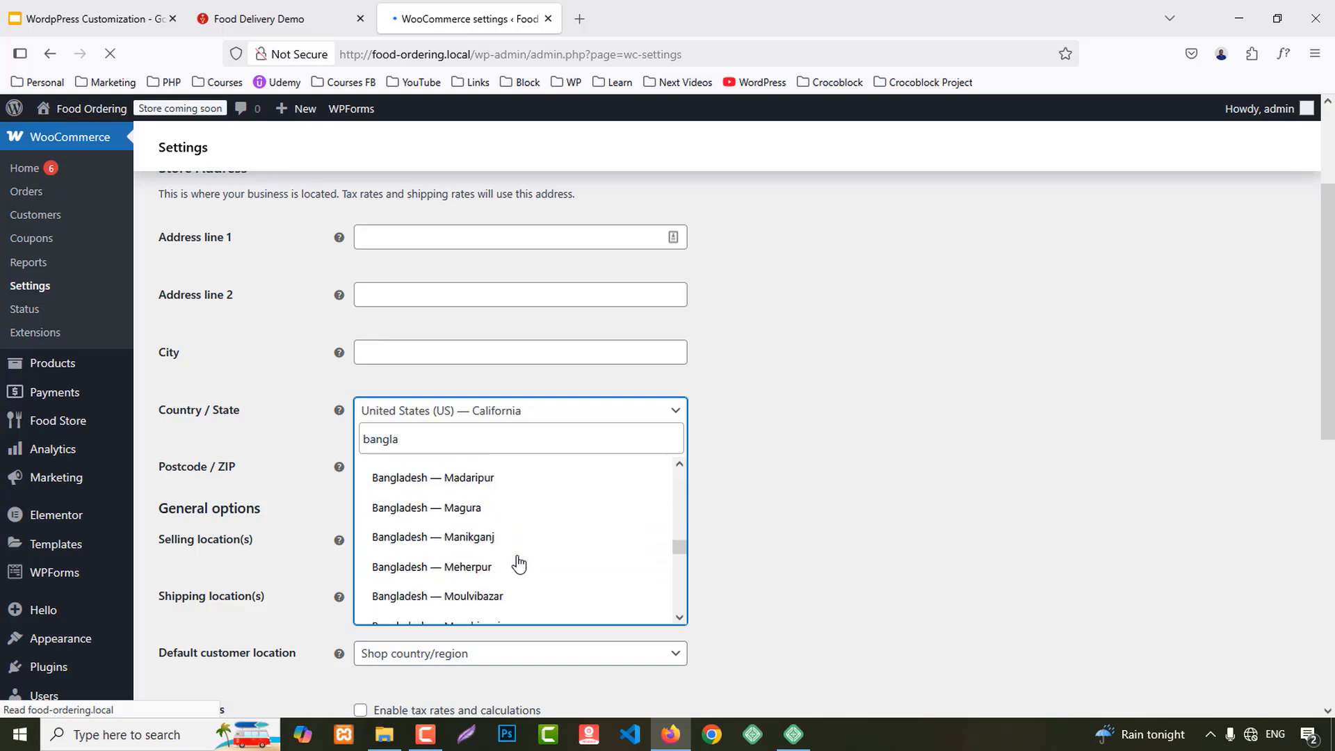
{"action": "scroll", "coordinate": [518, 564], "scroll_direction": "down", "scroll_amount": 6}
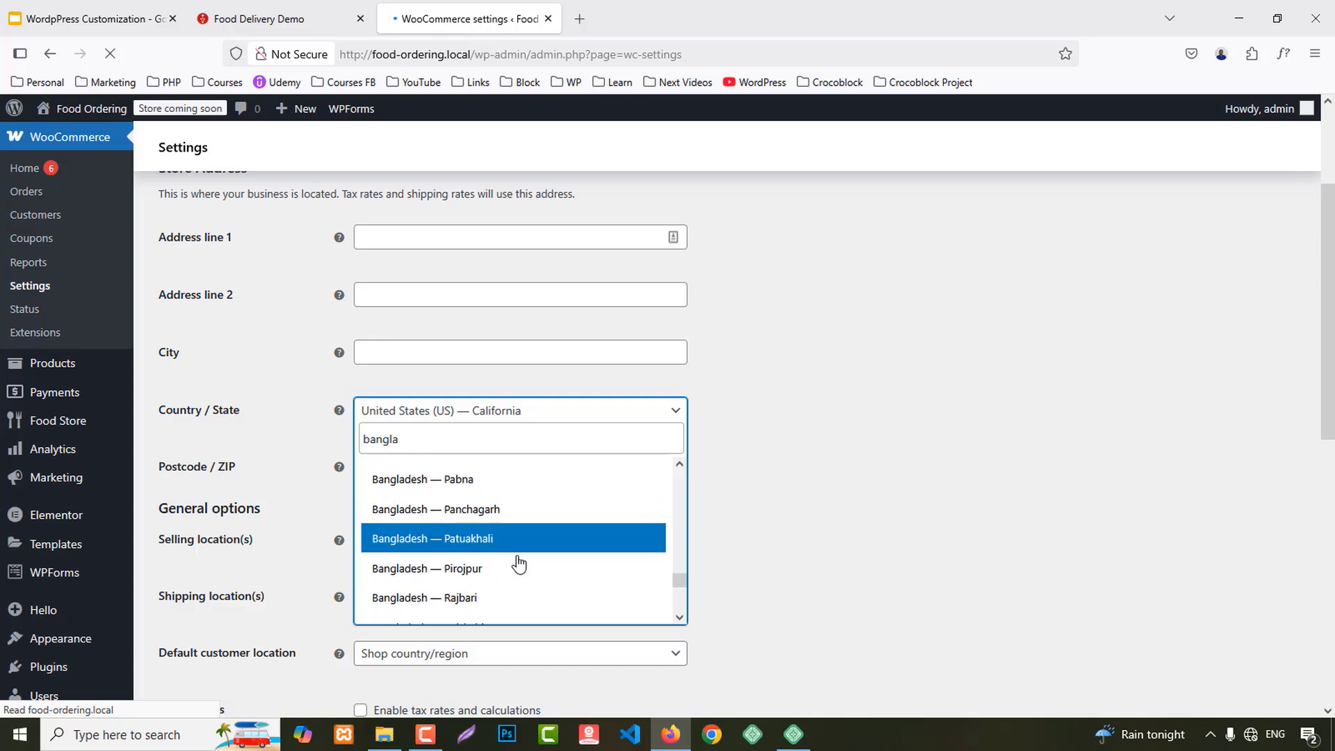
{"action": "scroll", "coordinate": [518, 565], "scroll_direction": "down", "scroll_amount": 3}
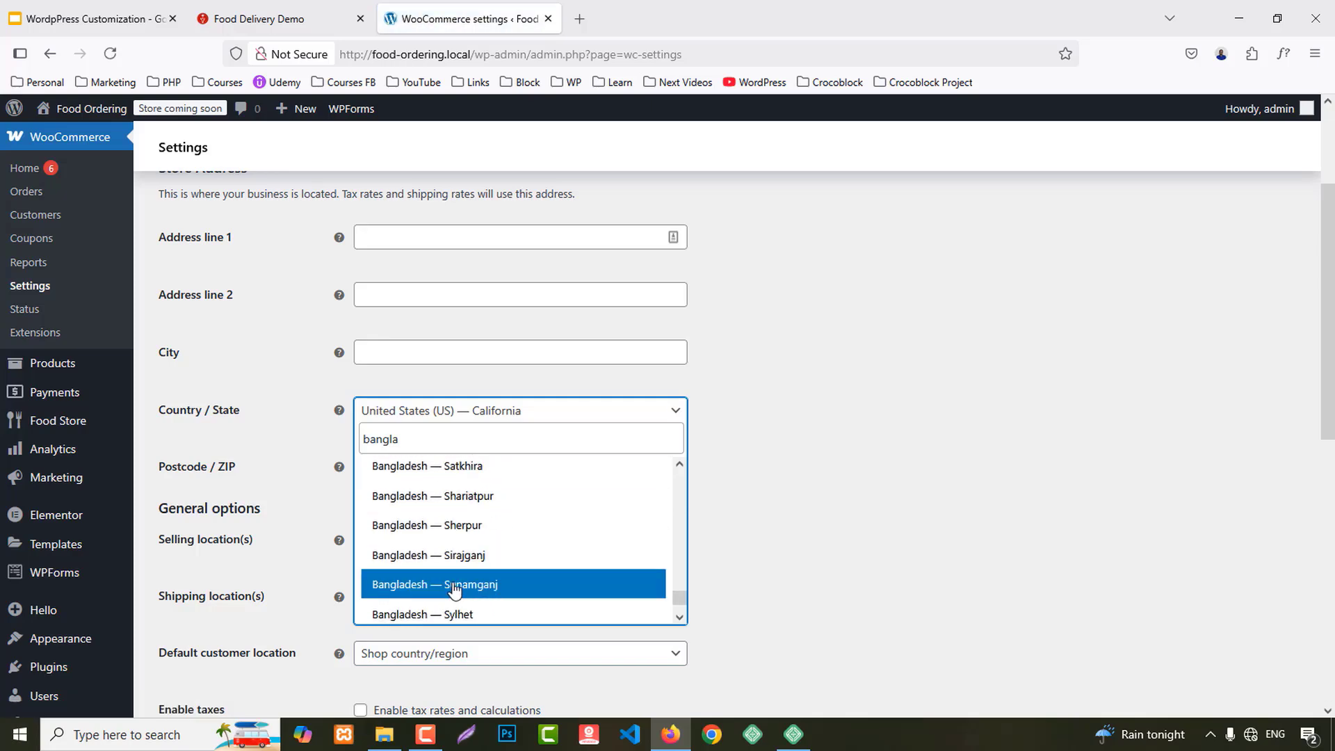
{"action": "left_click", "coordinate": [455, 612]}
{"action": "scroll", "coordinate": [446, 496], "scroll_direction": "down", "scroll_amount": 2}
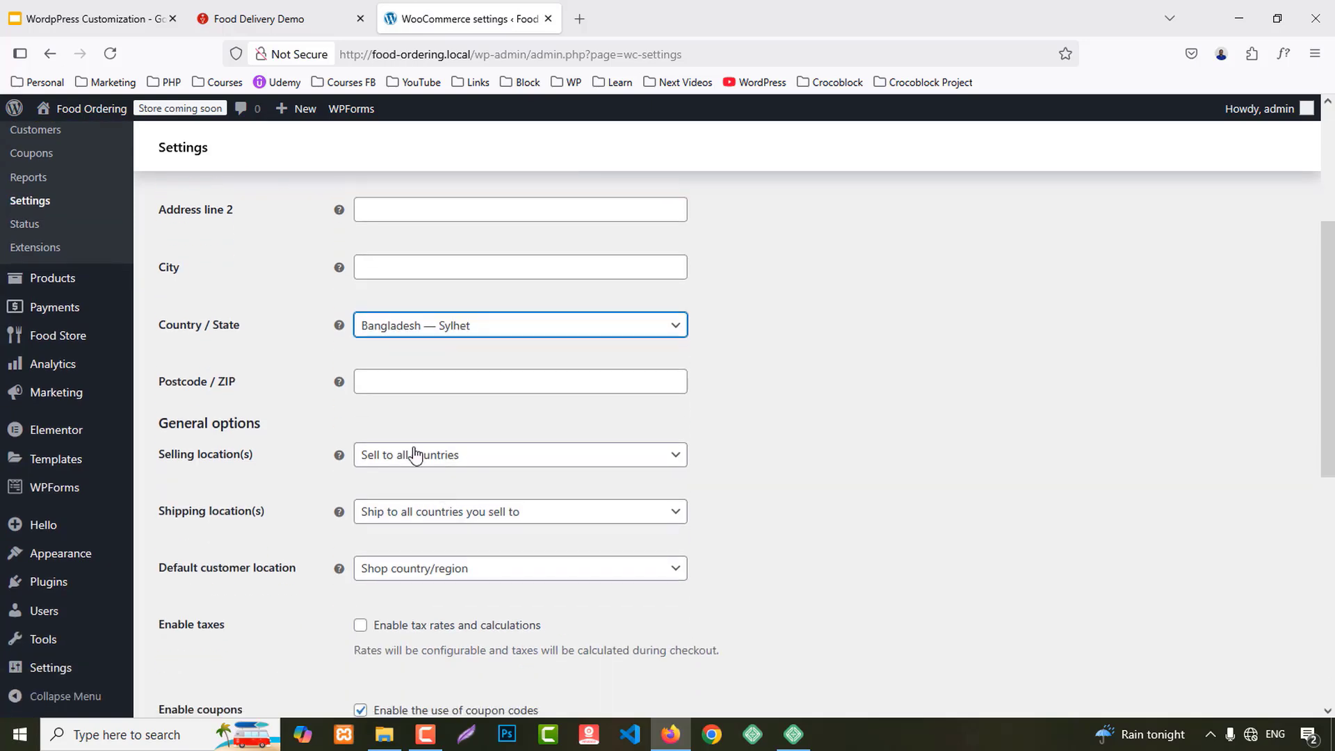
{"action": "left_click", "coordinate": [385, 375]}
{"action": "type", "text": "3110"}
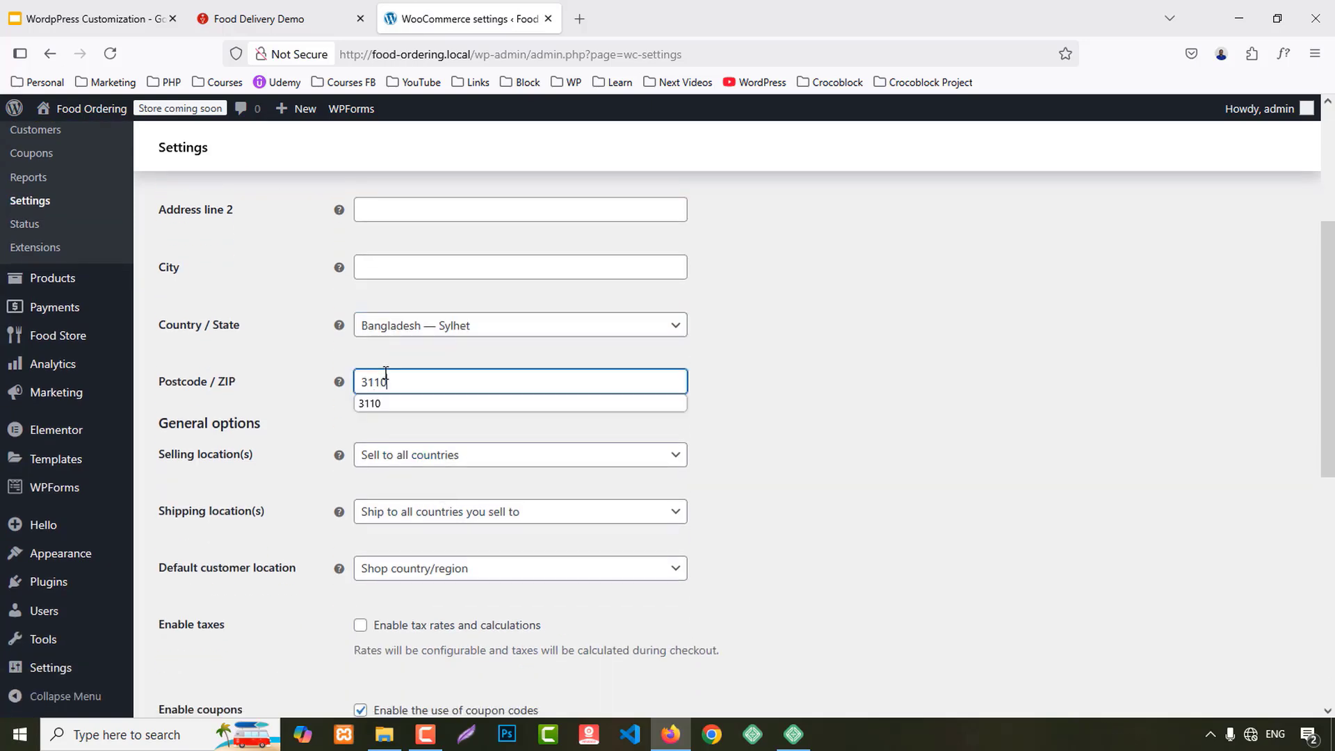
Step: Limit selling and shipping to the specific country Bangladesh
{"action": "scroll", "coordinate": [803, 490], "scroll_direction": "down", "scroll_amount": 2}
{"action": "left_click", "coordinate": [390, 375]}
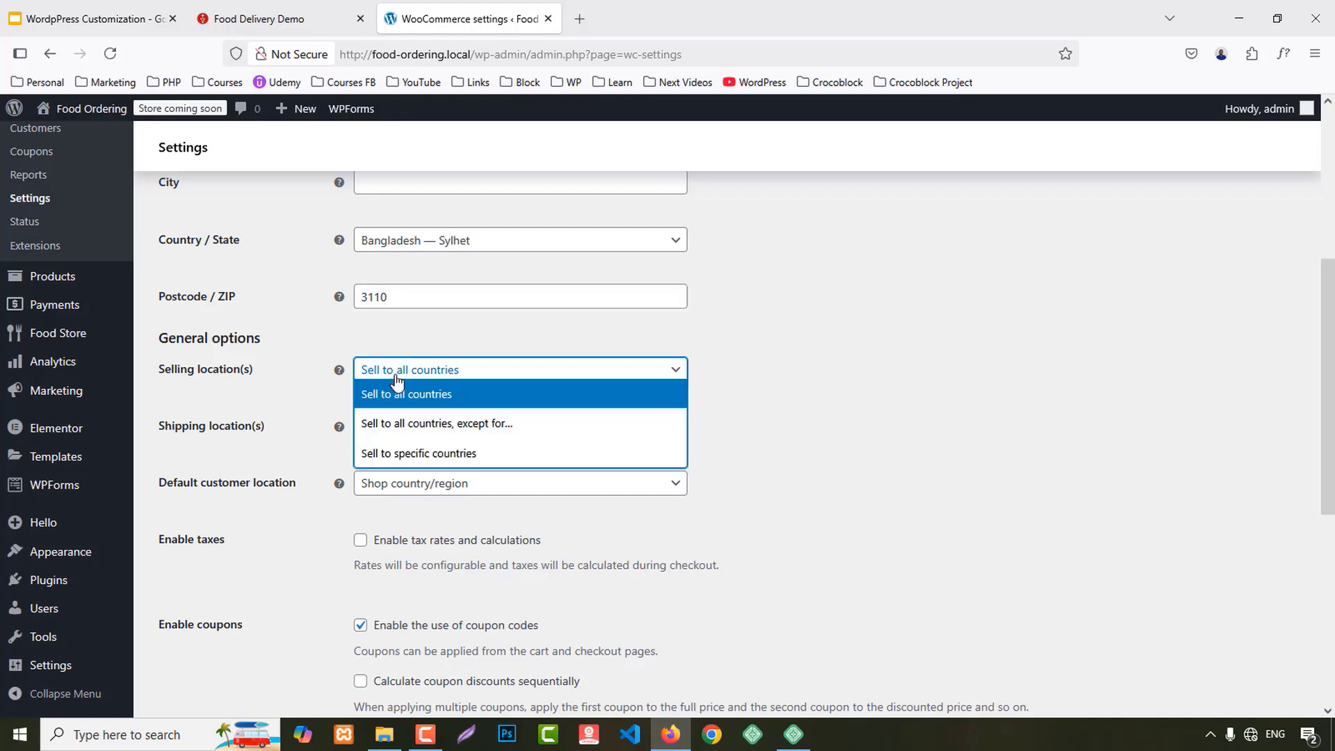
{"action": "left_click", "coordinate": [422, 453]}
{"action": "left_click", "coordinate": [398, 431]}
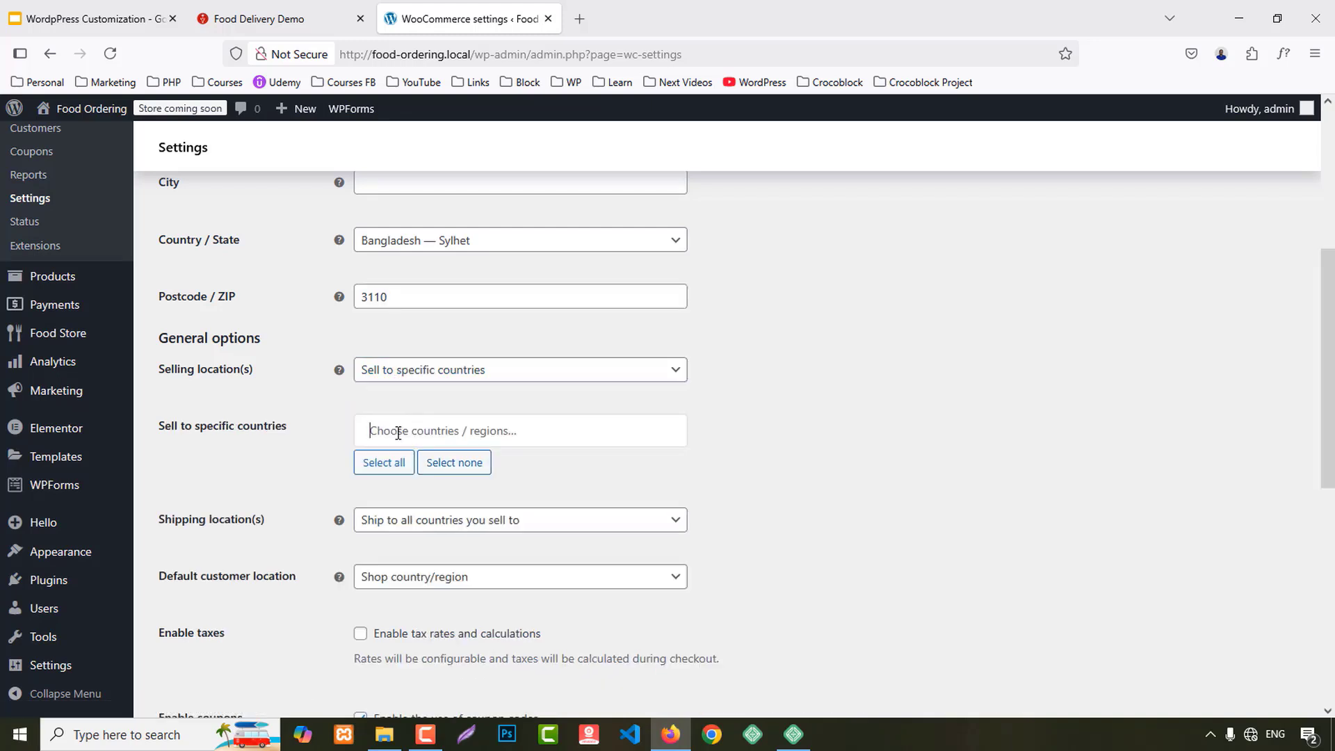
{"action": "type", "text": "ban"}
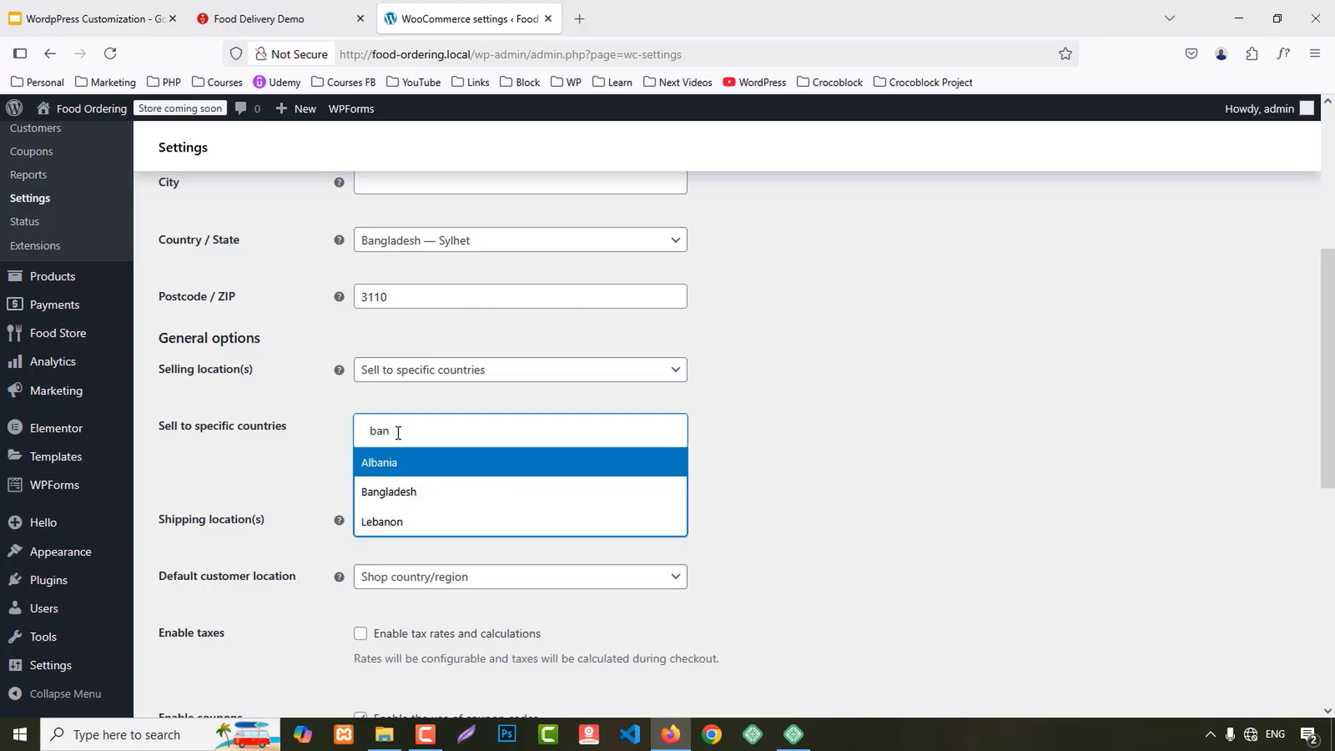
{"action": "left_click", "coordinate": [405, 491]}
{"action": "scroll", "coordinate": [795, 487], "scroll_direction": "down", "scroll_amount": 2}
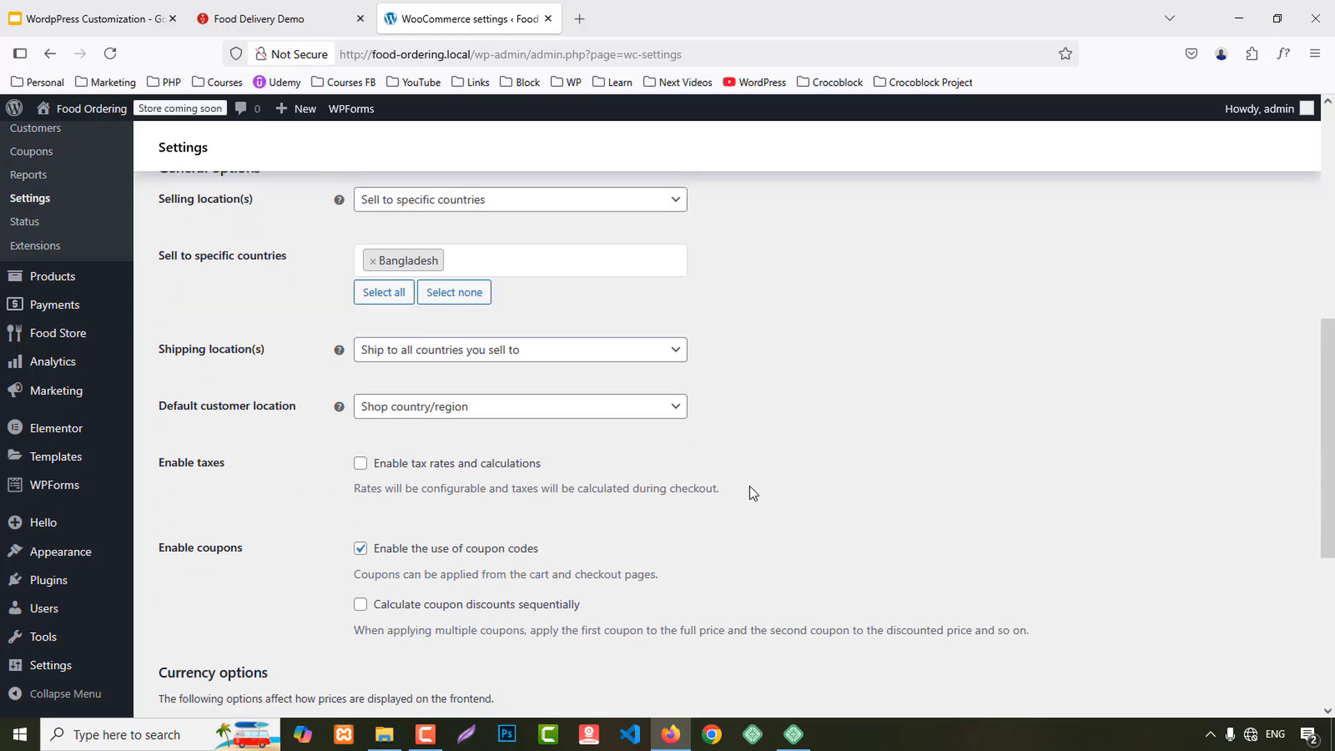
{"action": "left_click", "coordinate": [466, 353]}
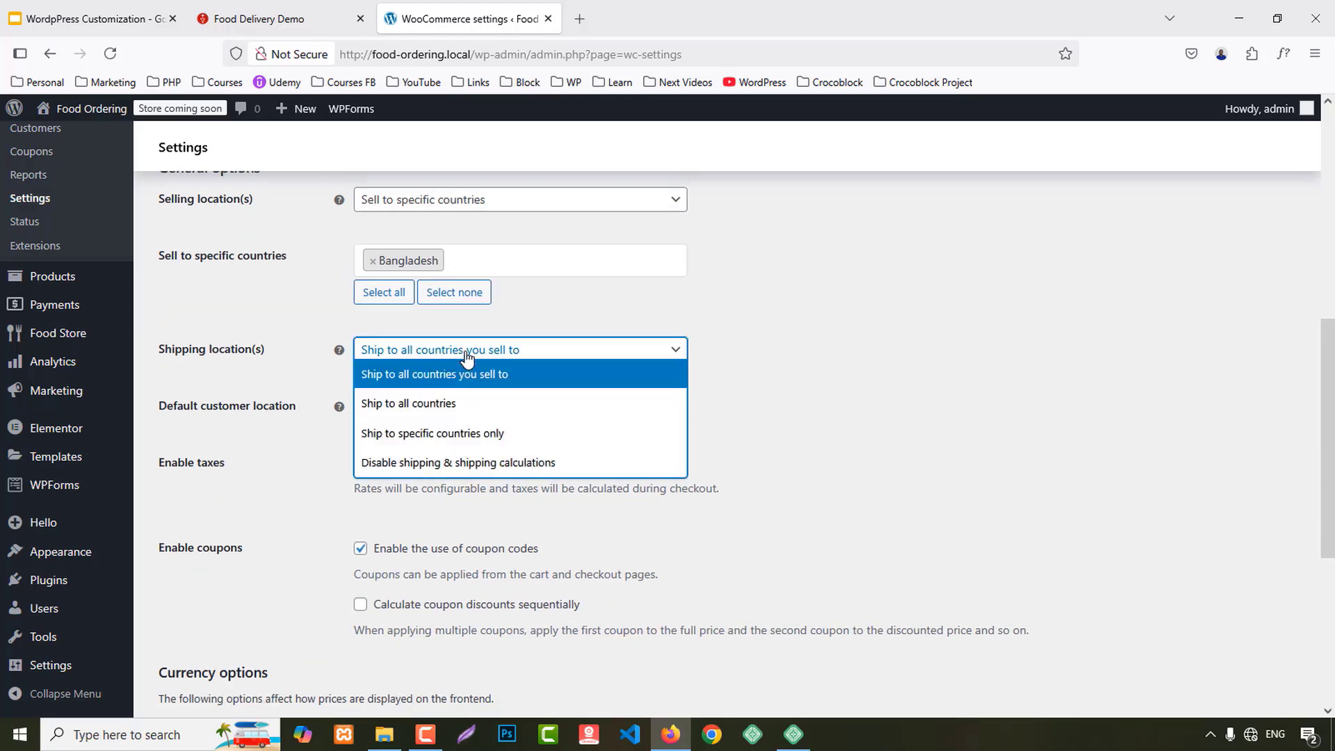
{"action": "left_click", "coordinate": [438, 433]}
{"action": "left_click", "coordinate": [408, 406]}
{"action": "type", "text": "ban"}
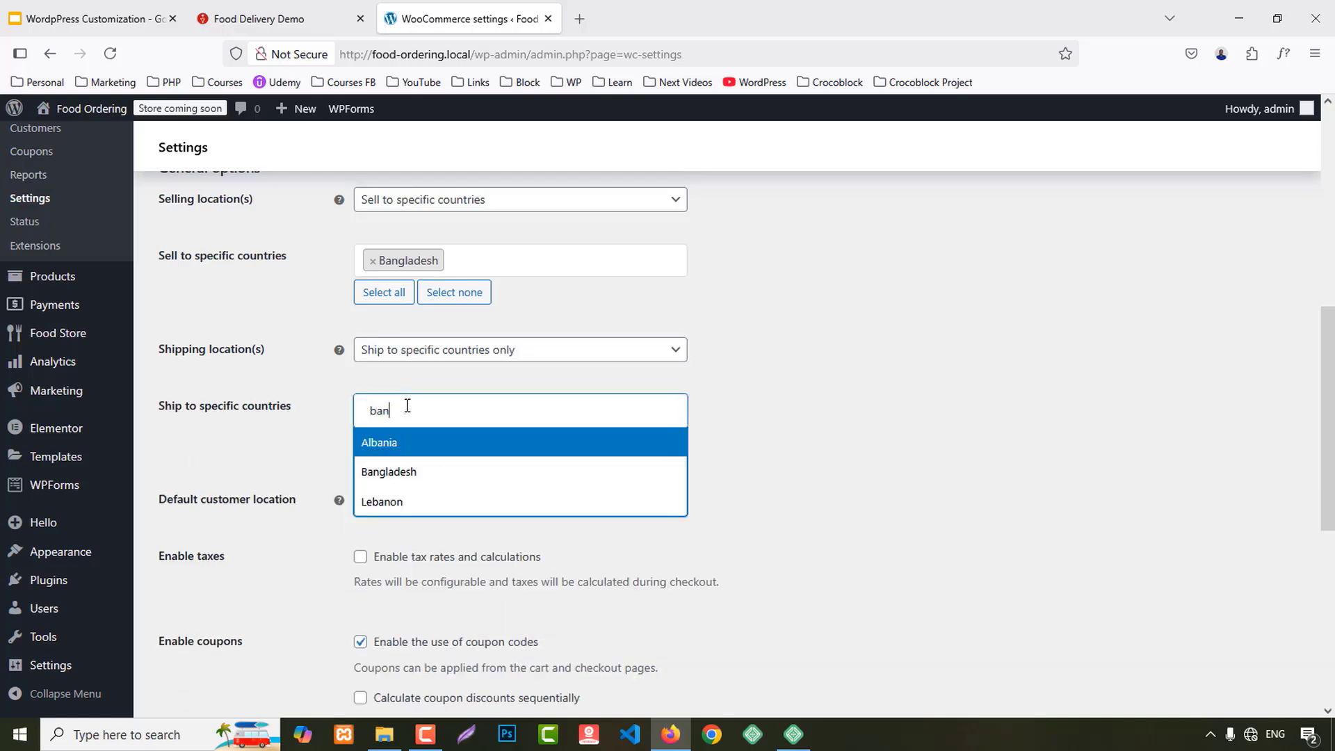
{"action": "left_click", "coordinate": [424, 470]}
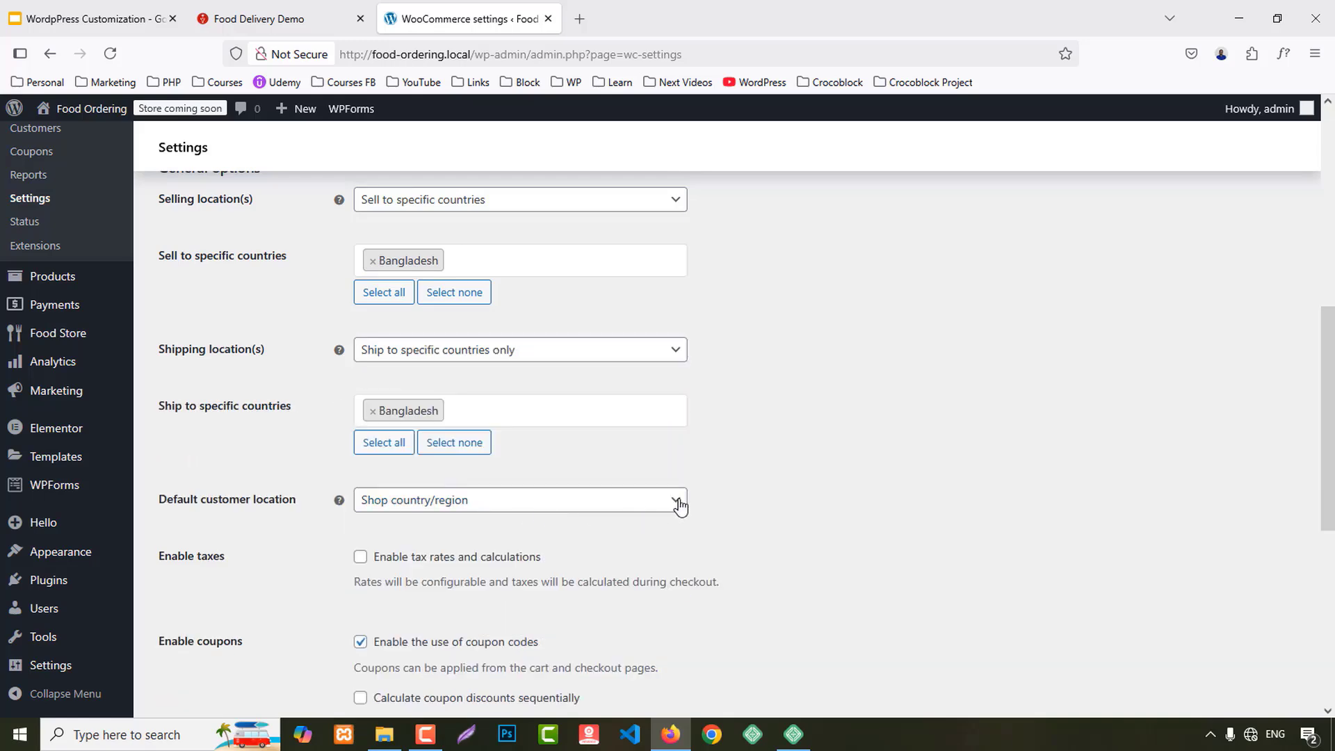
Step: Set the currency to Bangladeshi taka (BDT) and save the general settings
{"action": "scroll", "coordinate": [679, 503], "scroll_direction": "down", "scroll_amount": 1}
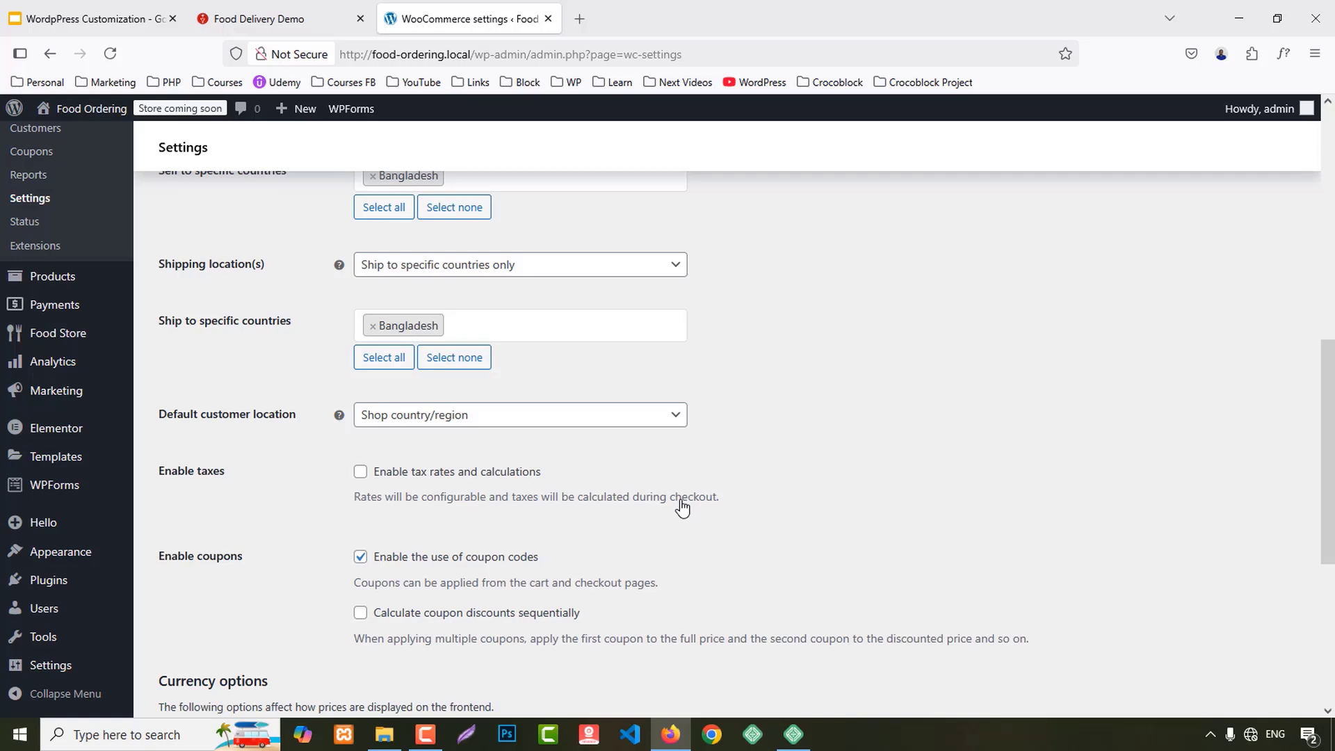
{"action": "scroll", "coordinate": [682, 508], "scroll_direction": "down", "scroll_amount": 3}
{"action": "scroll", "coordinate": [685, 514], "scroll_direction": "down", "scroll_amount": 1}
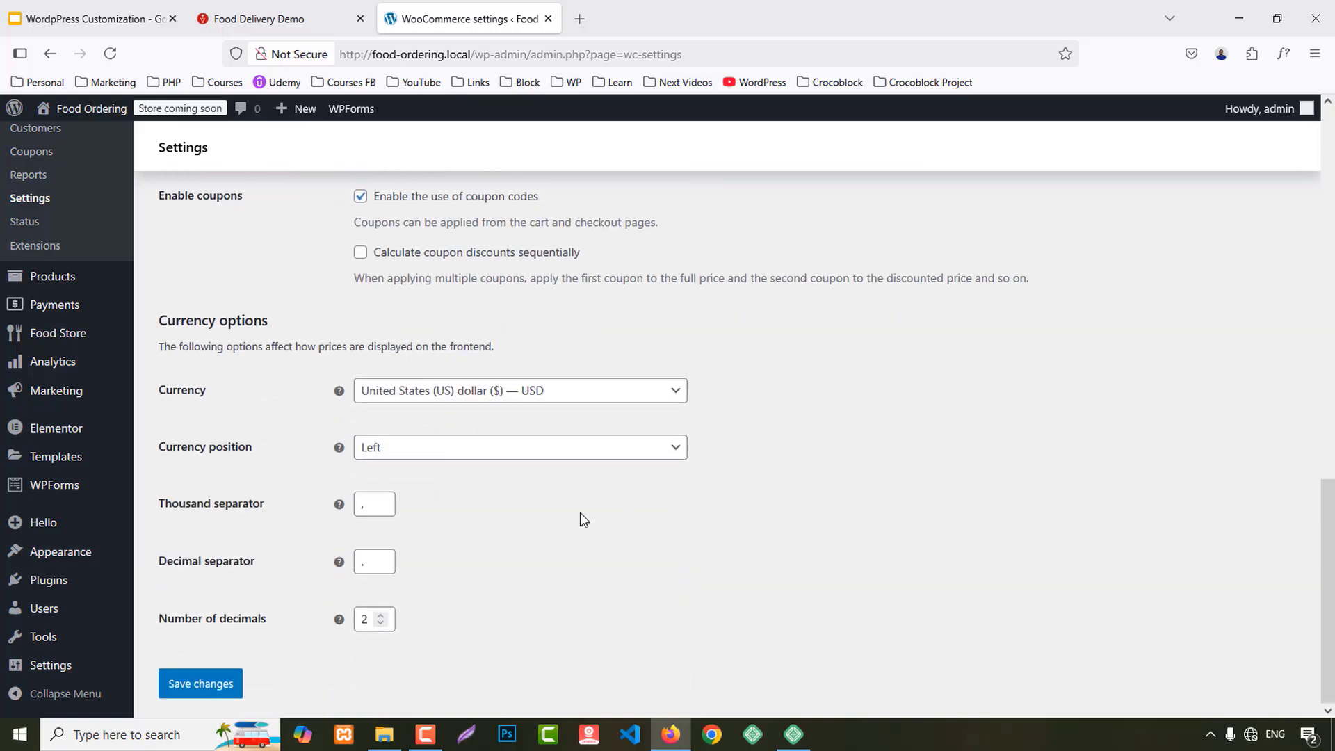
{"action": "left_click", "coordinate": [388, 399]}
{"action": "type", "text": "taka"}
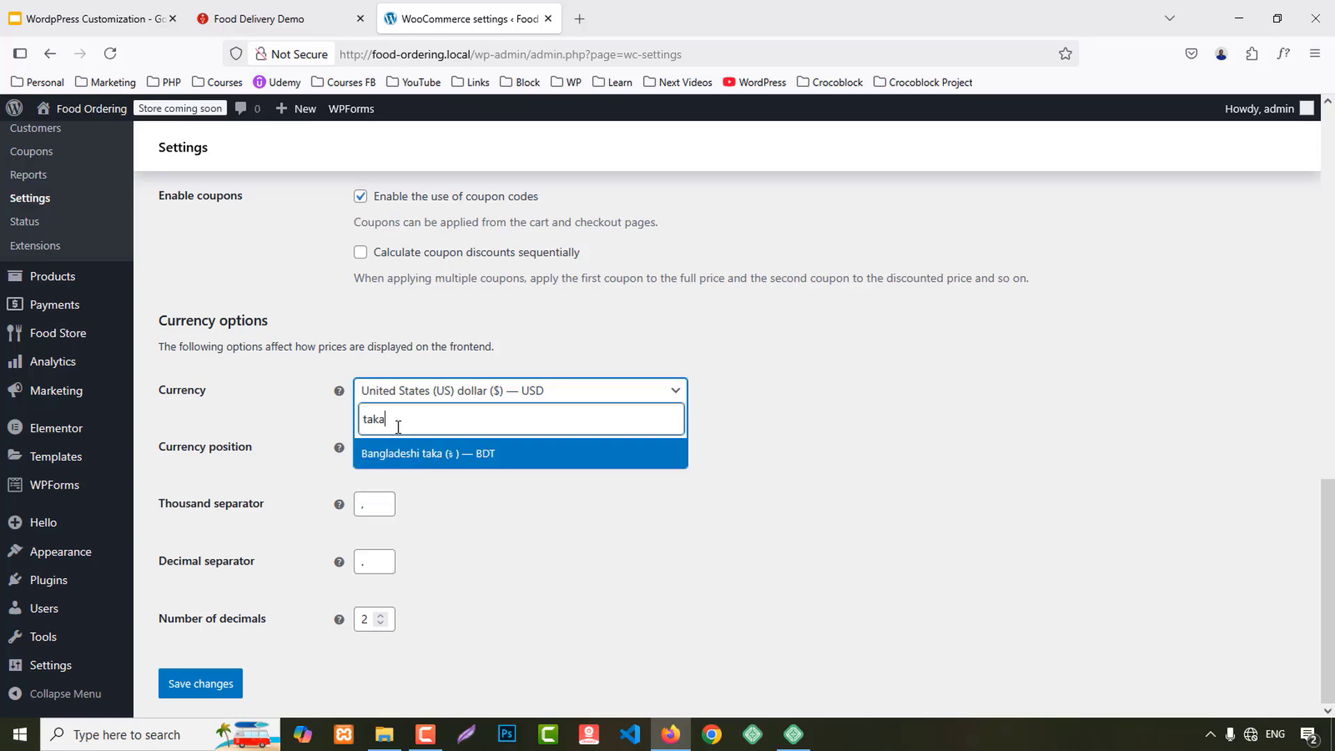
{"action": "left_click", "coordinate": [429, 459]}
{"action": "left_click", "coordinate": [191, 686]}
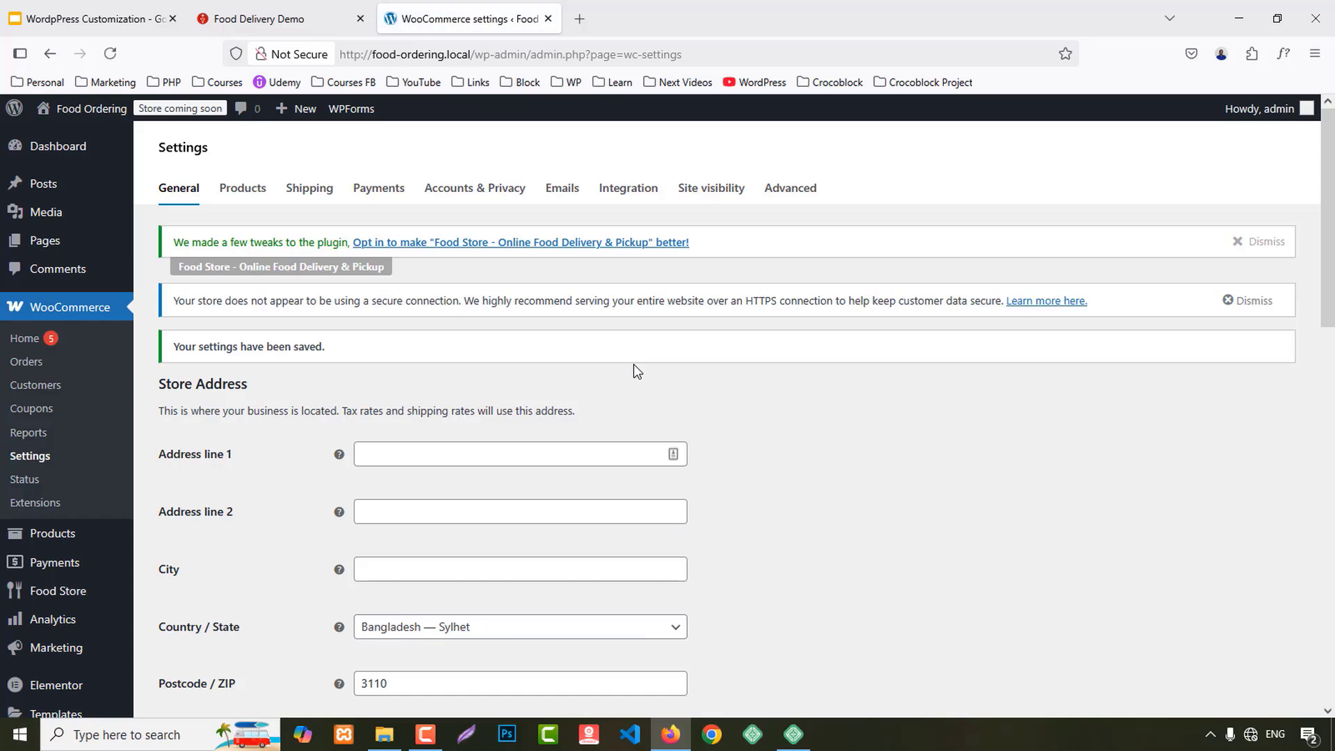
Step: Enable Cash on delivery under offline payments and go to the Advanced settings
{"action": "scroll", "coordinate": [595, 387], "scroll_direction": "down", "scroll_amount": 5}
{"action": "scroll", "coordinate": [595, 391], "scroll_direction": "up", "scroll_amount": 5}
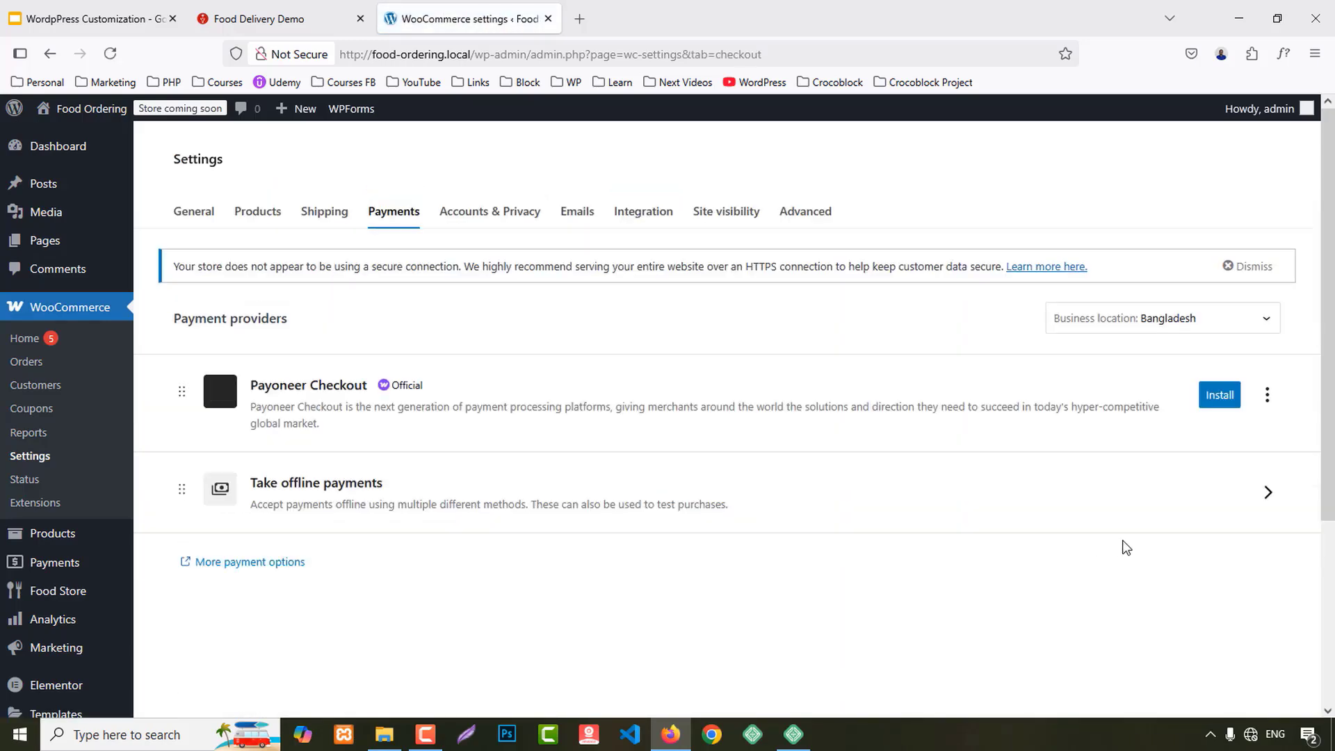
{"action": "scroll", "coordinate": [1126, 546], "scroll_direction": "down", "scroll_amount": 1}
{"action": "left_click", "coordinate": [381, 402]}
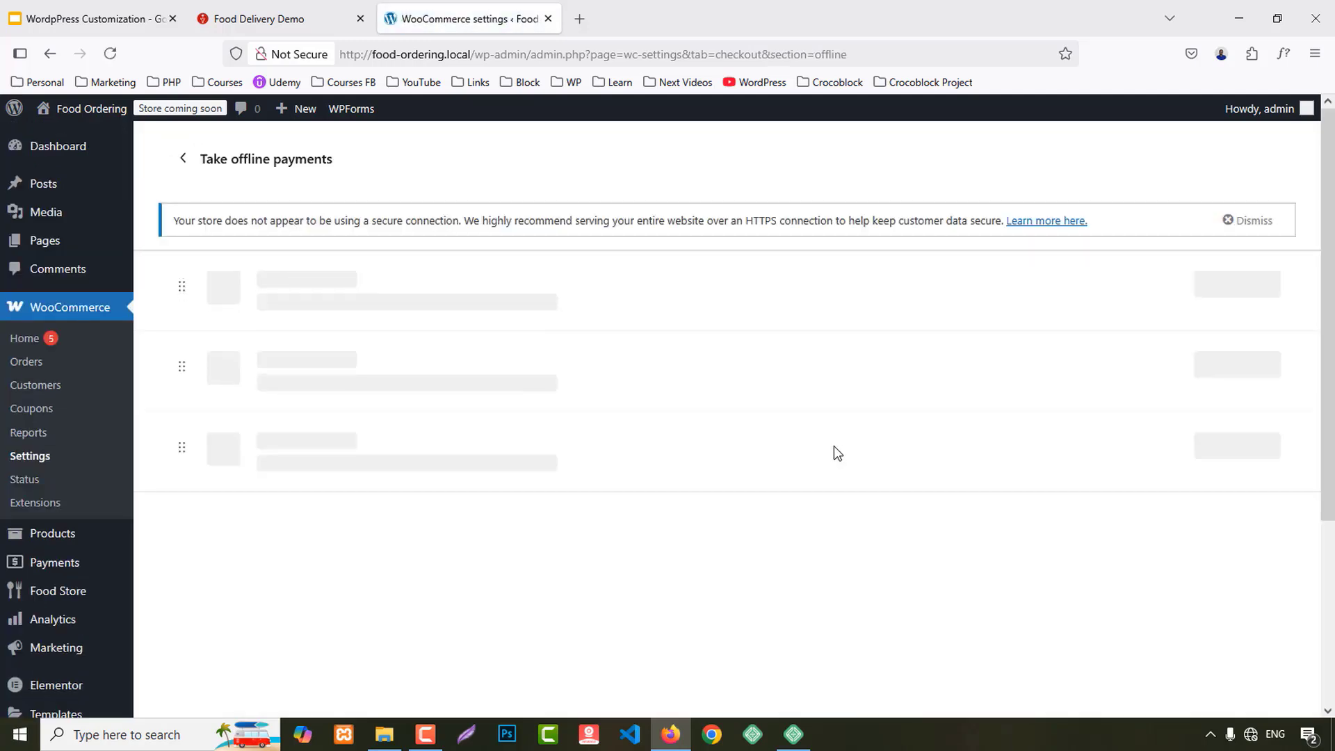
{"action": "scroll", "coordinate": [885, 452], "scroll_direction": "down", "scroll_amount": 1}
{"action": "scroll", "coordinate": [885, 452], "scroll_direction": "down", "scroll_amount": 1}
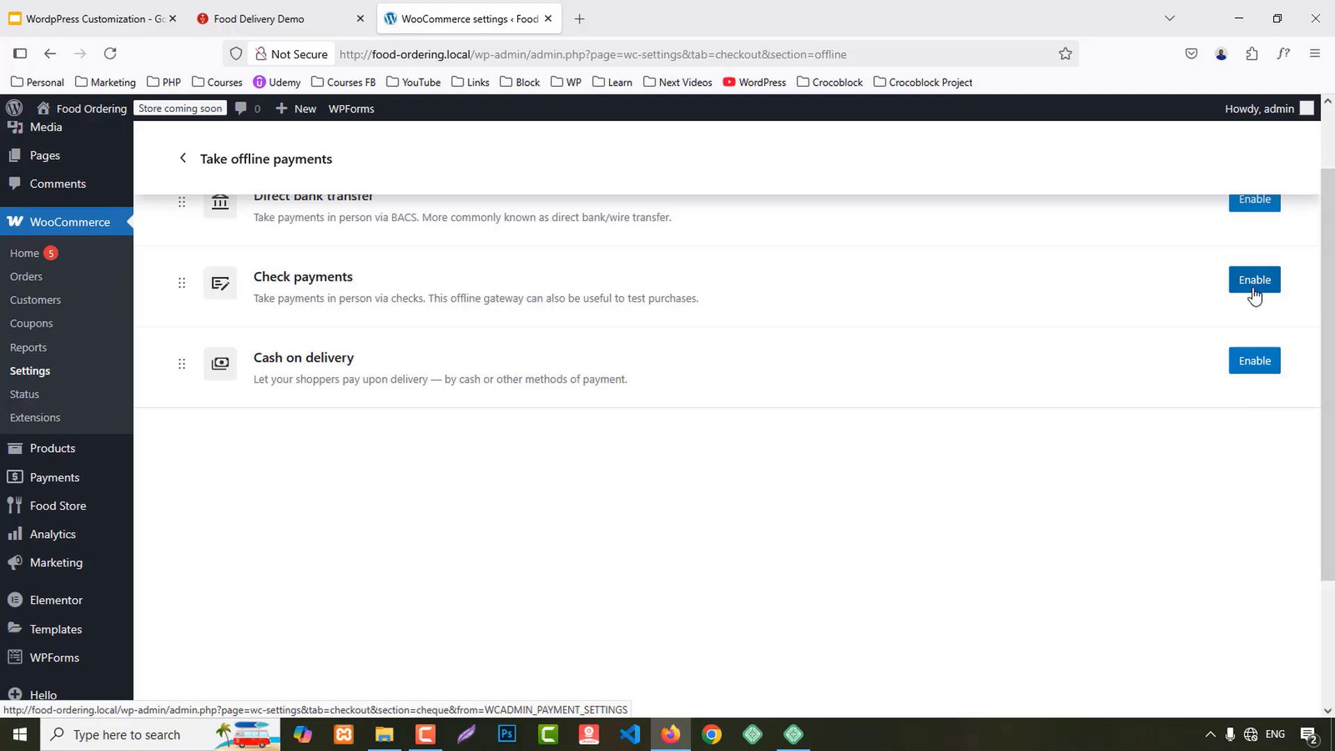
{"action": "scroll", "coordinate": [1254, 296], "scroll_direction": "up", "scroll_amount": 2}
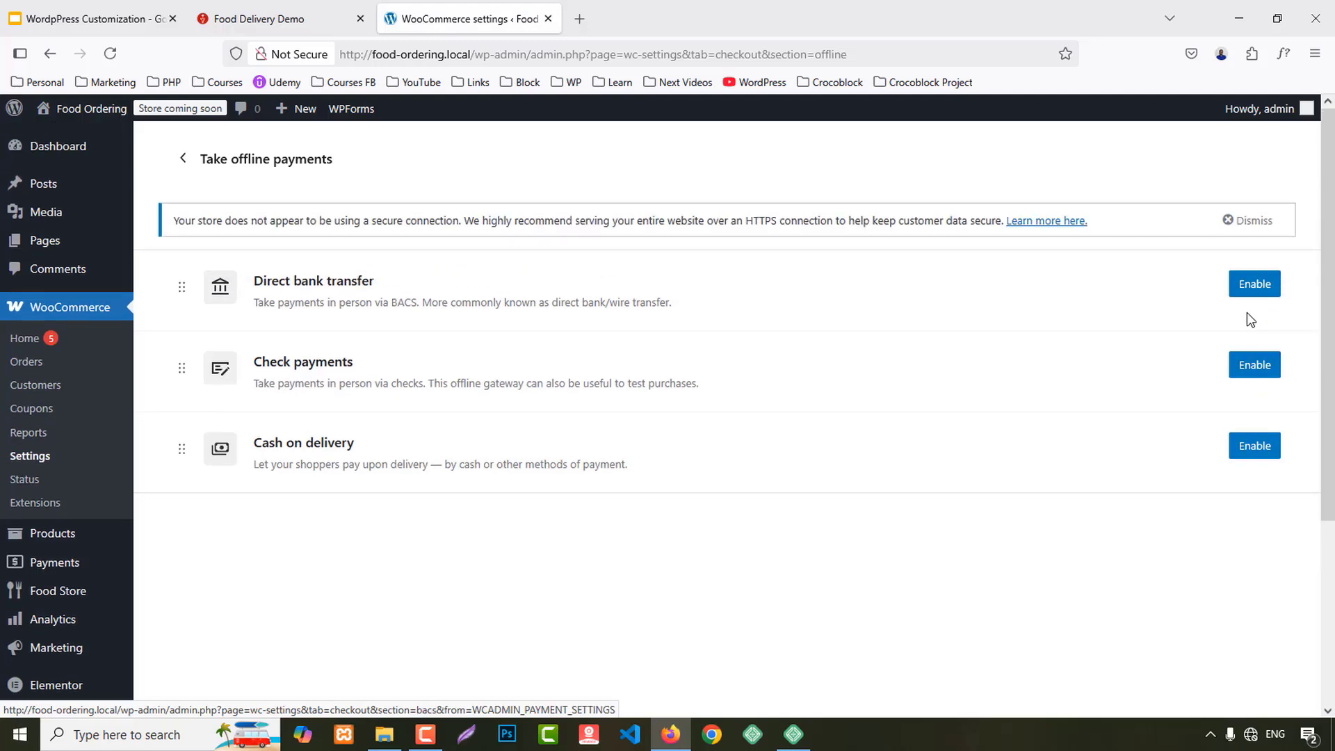
{"action": "left_click", "coordinate": [1245, 438]}
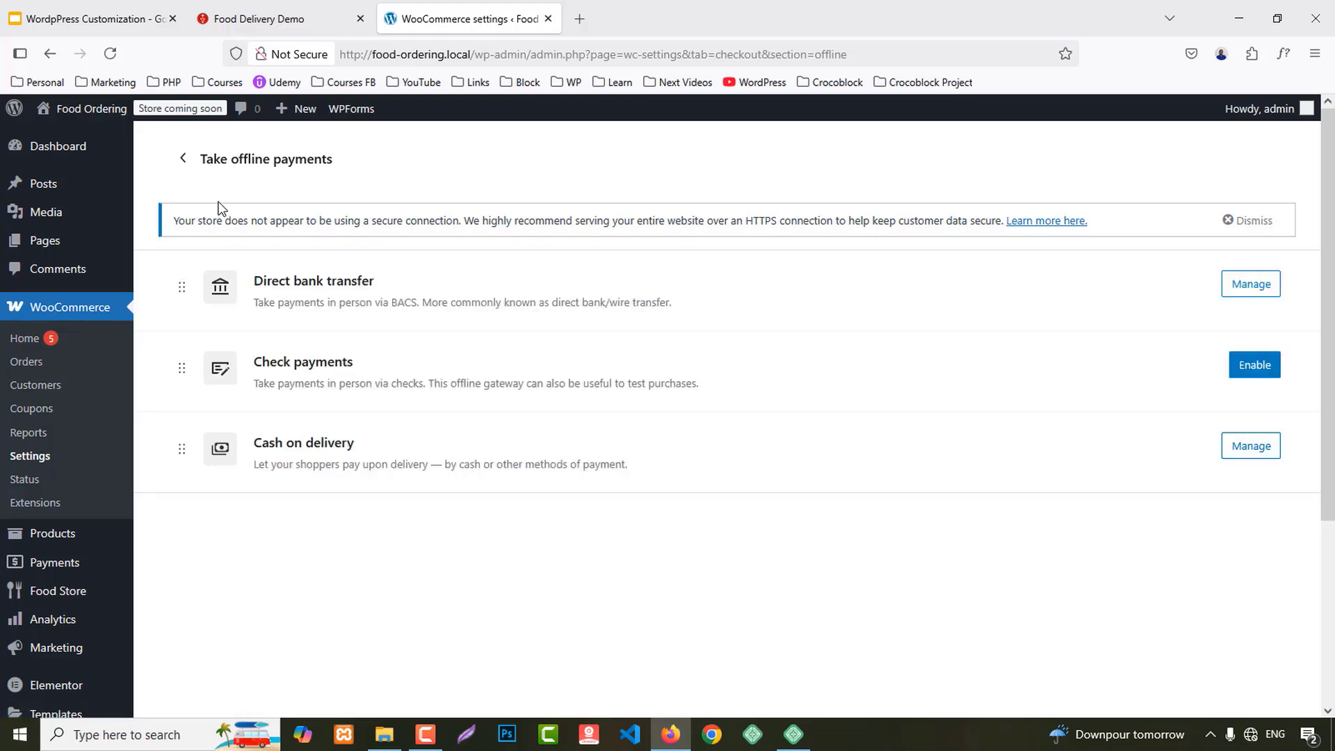
{"action": "left_click", "coordinate": [184, 159]}
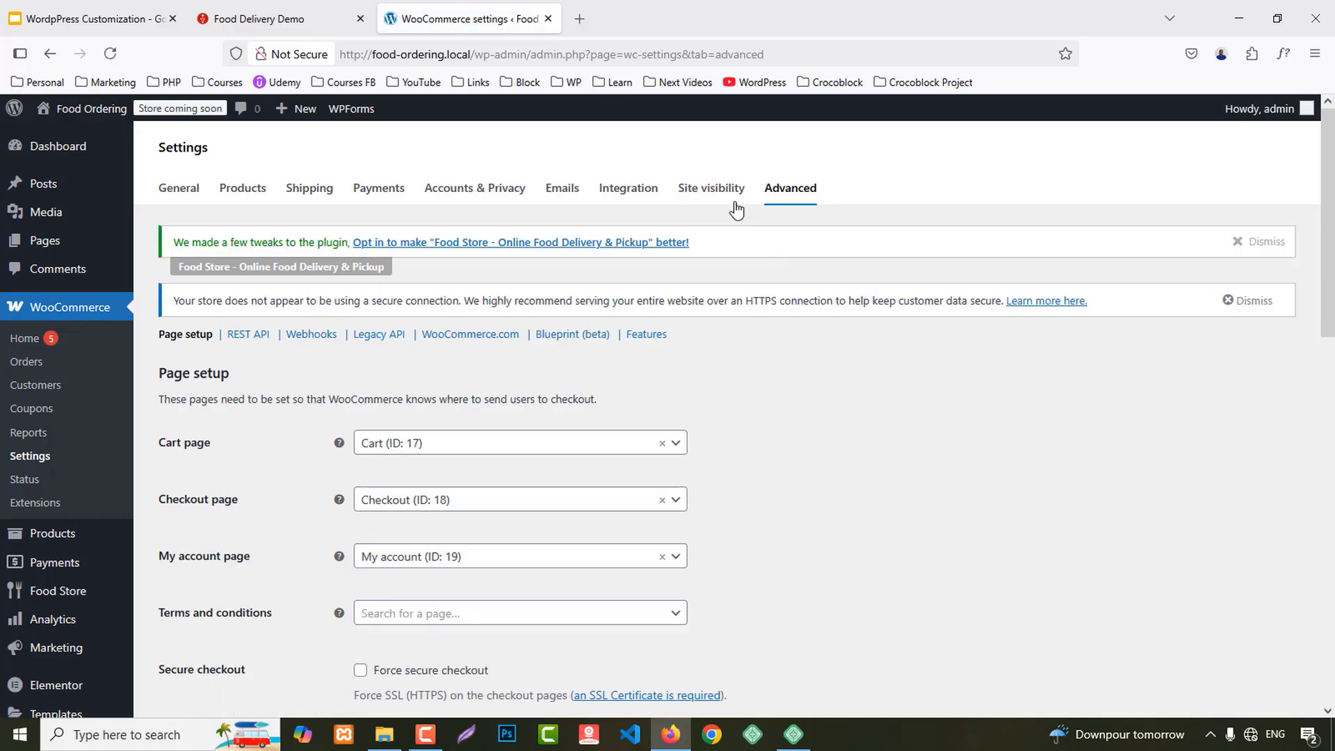
Step: Make the site Live for everyone and save the site visibility
{"action": "left_click", "coordinate": [714, 223]}
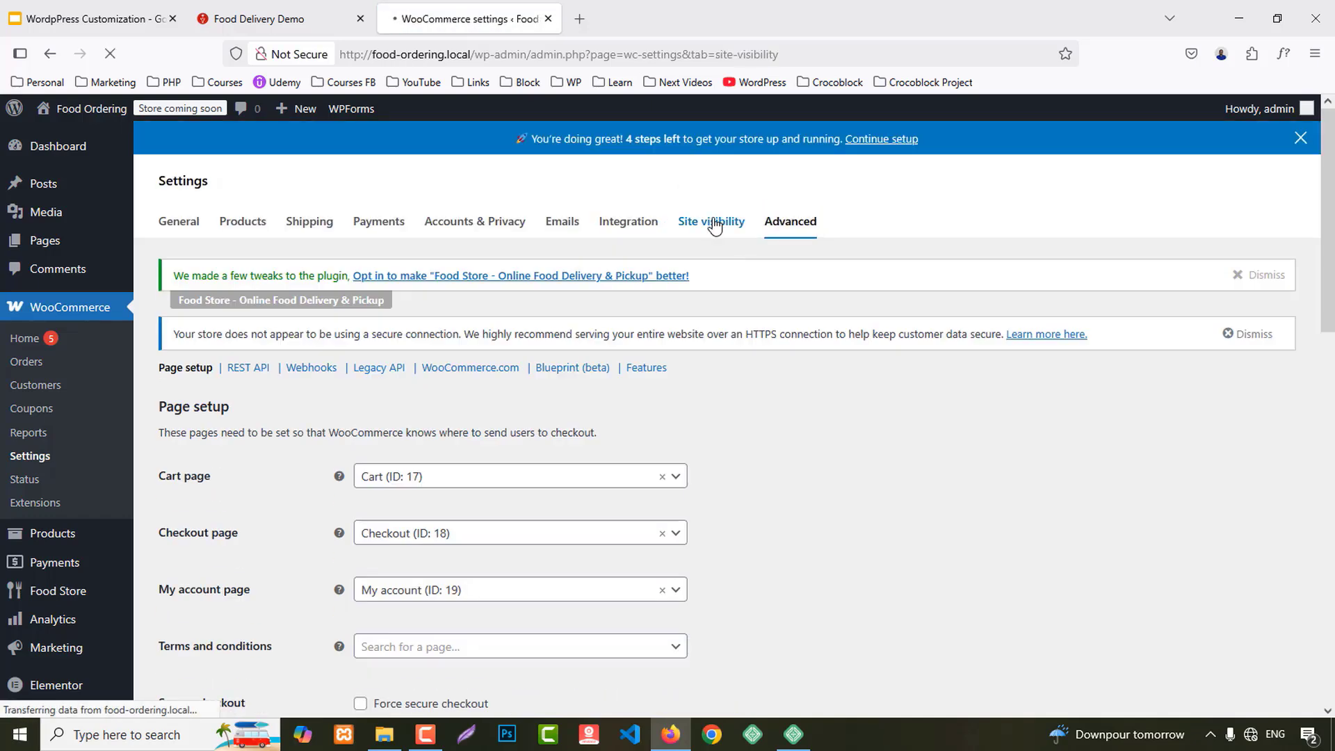
{"action": "left_click", "coordinate": [165, 566]}
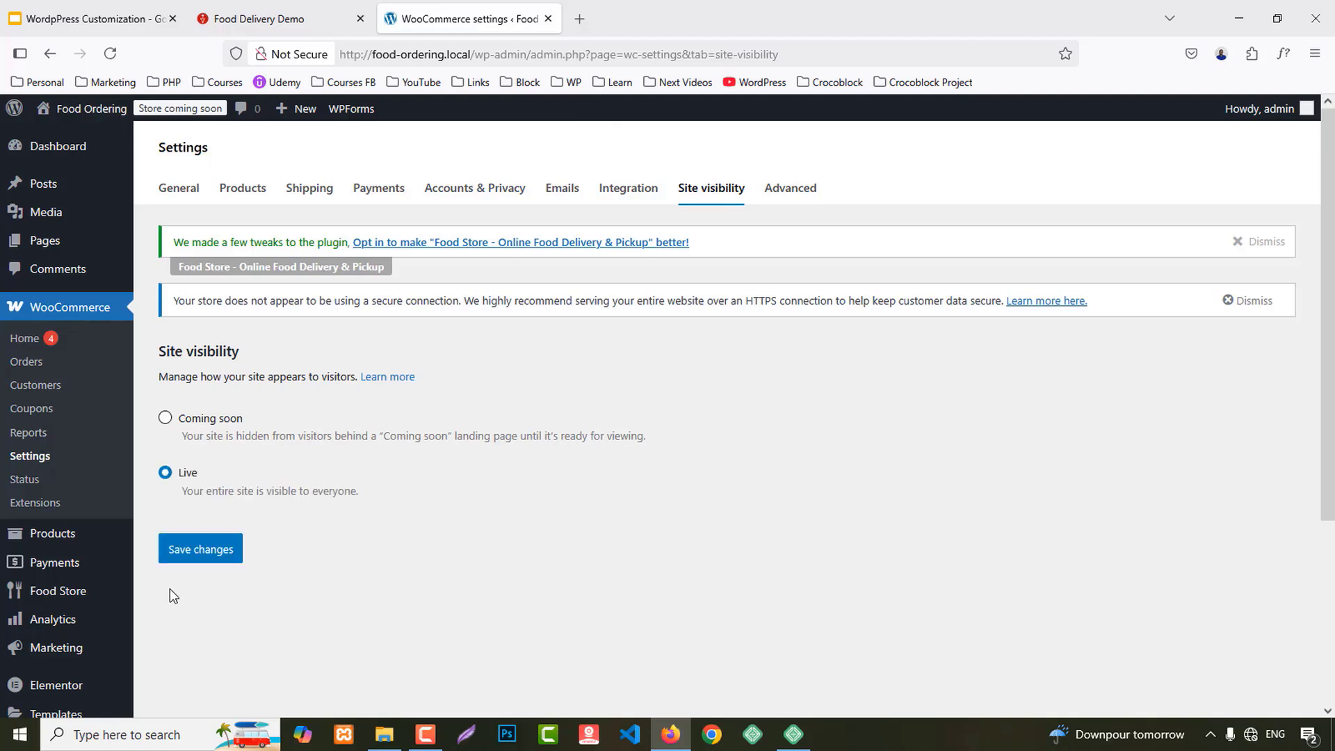
{"action": "left_click", "coordinate": [206, 587]}
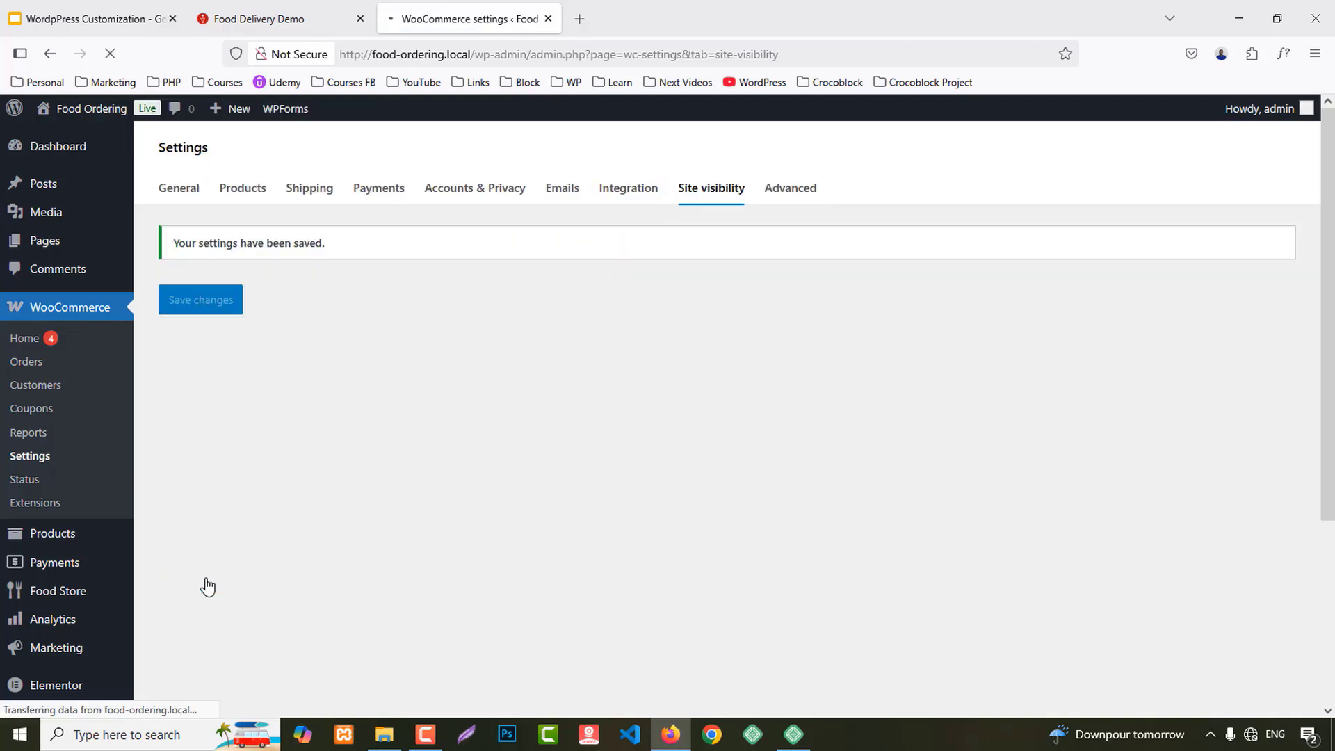
Step: Allow customers to create accounts on the My account page and save
{"action": "left_click", "coordinate": [513, 189]}
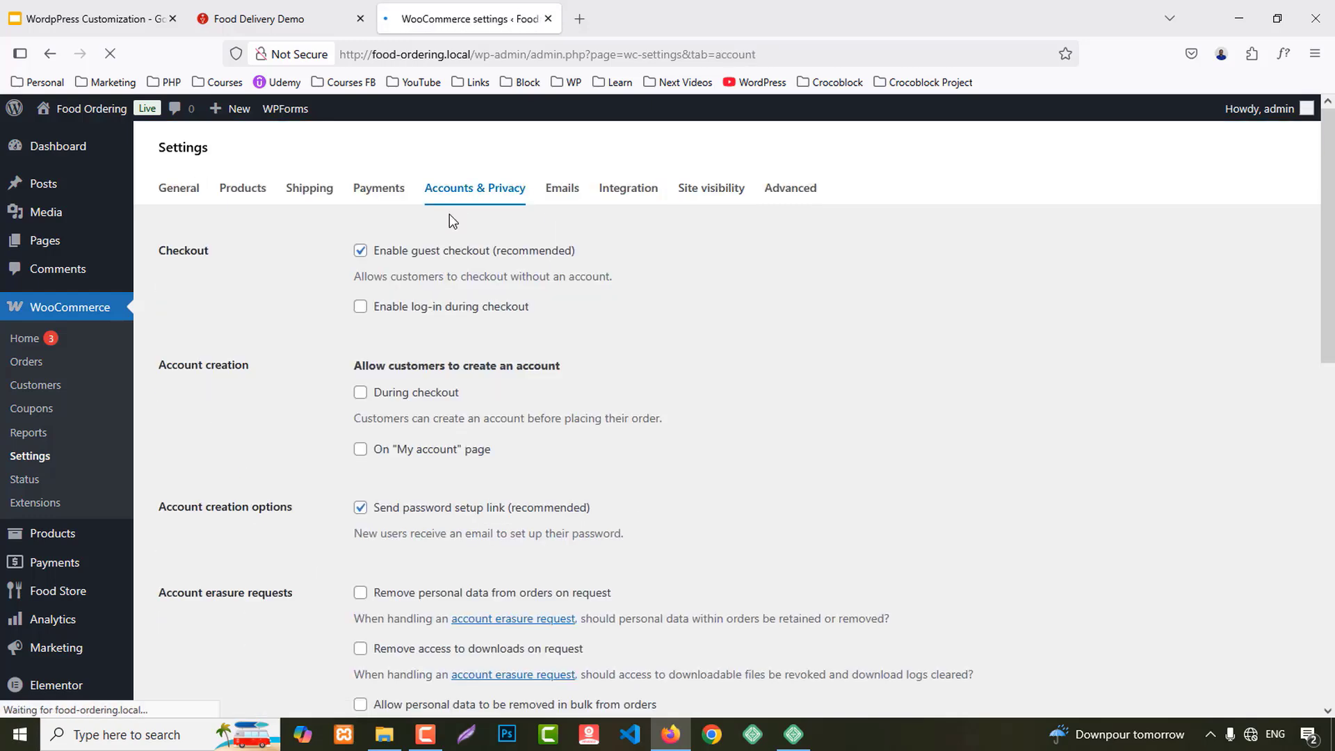
{"action": "scroll", "coordinate": [126, 534], "scroll_direction": "down", "scroll_amount": 1}
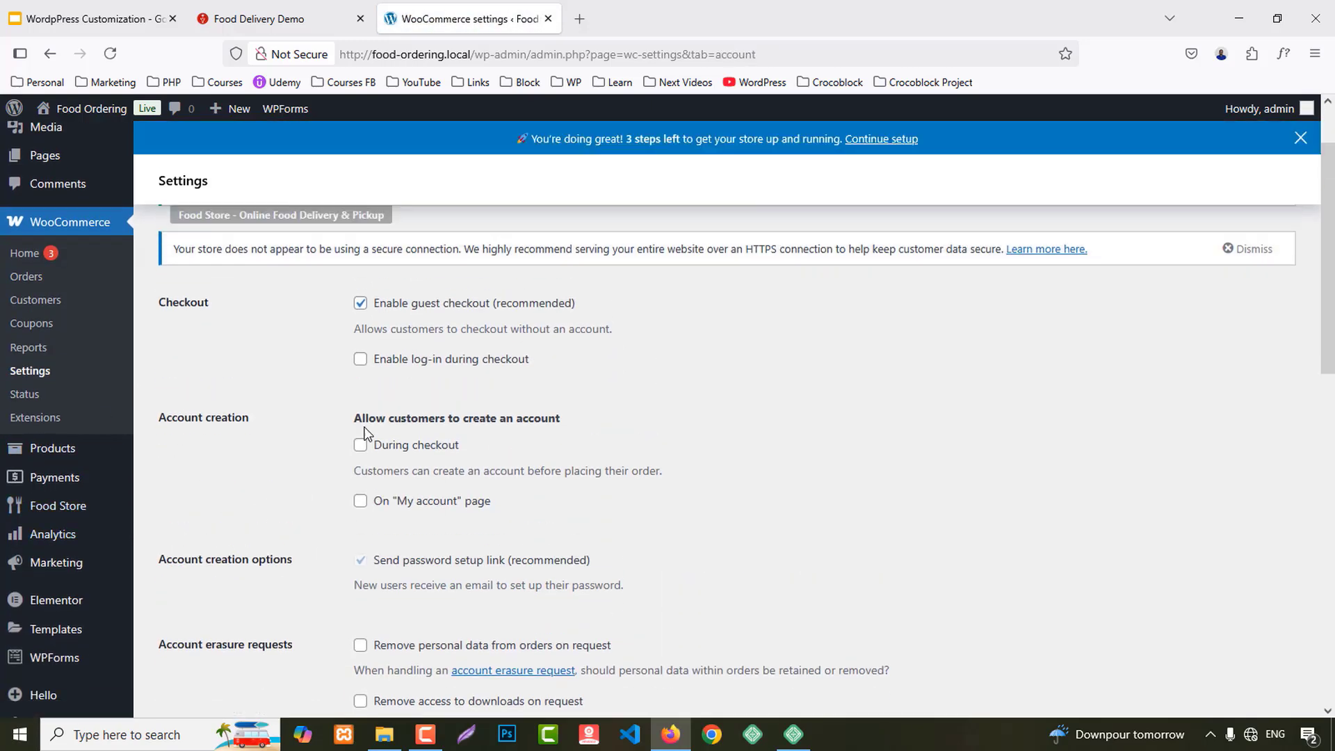
{"action": "scroll", "coordinate": [375, 433], "scroll_direction": "down", "scroll_amount": 1}
{"action": "left_click", "coordinate": [360, 417]}
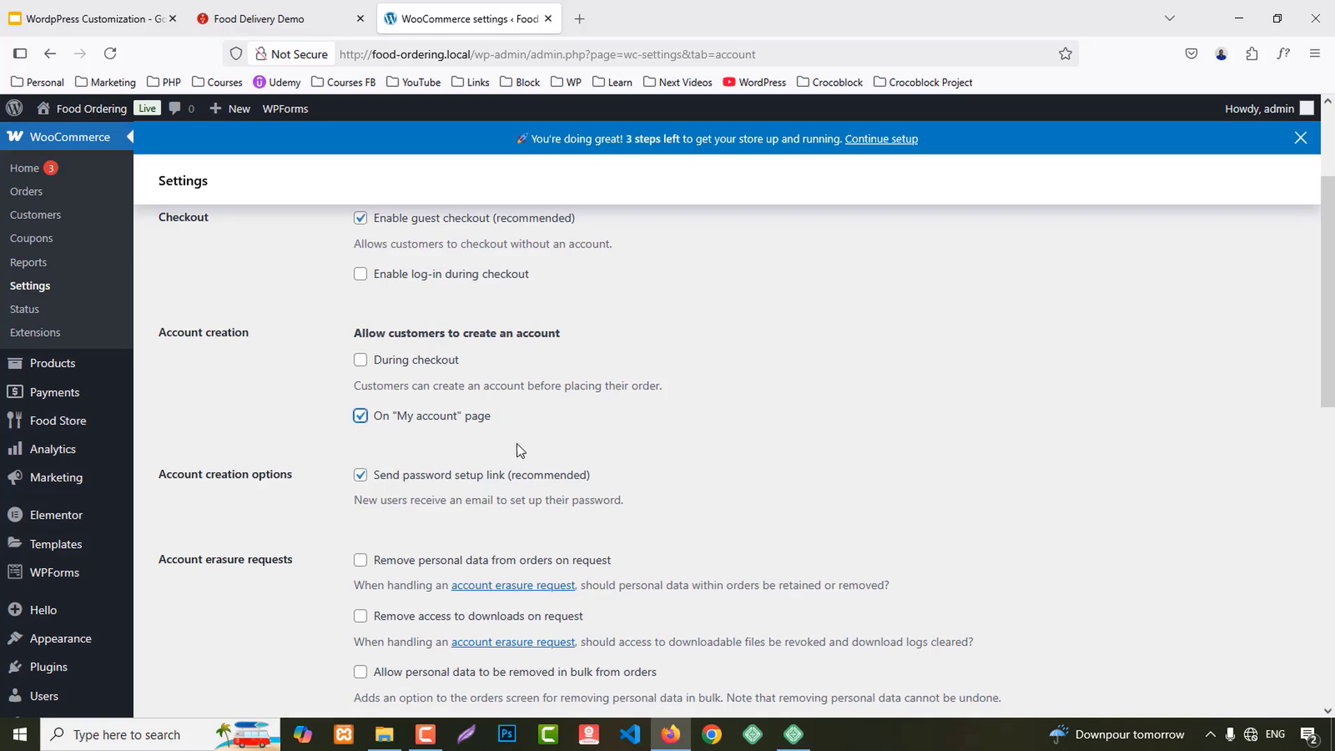
{"action": "scroll", "coordinate": [539, 452], "scroll_direction": "down", "scroll_amount": 6}
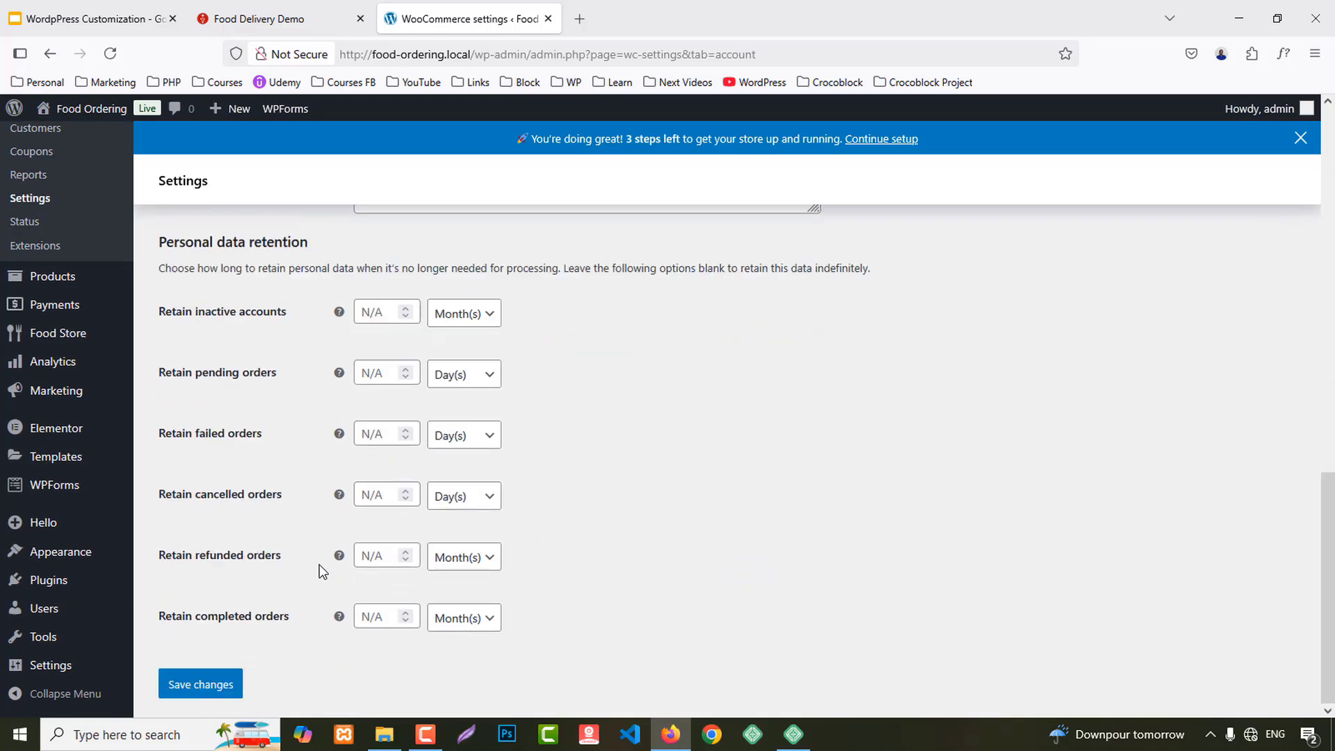
{"action": "left_click", "coordinate": [232, 688]}
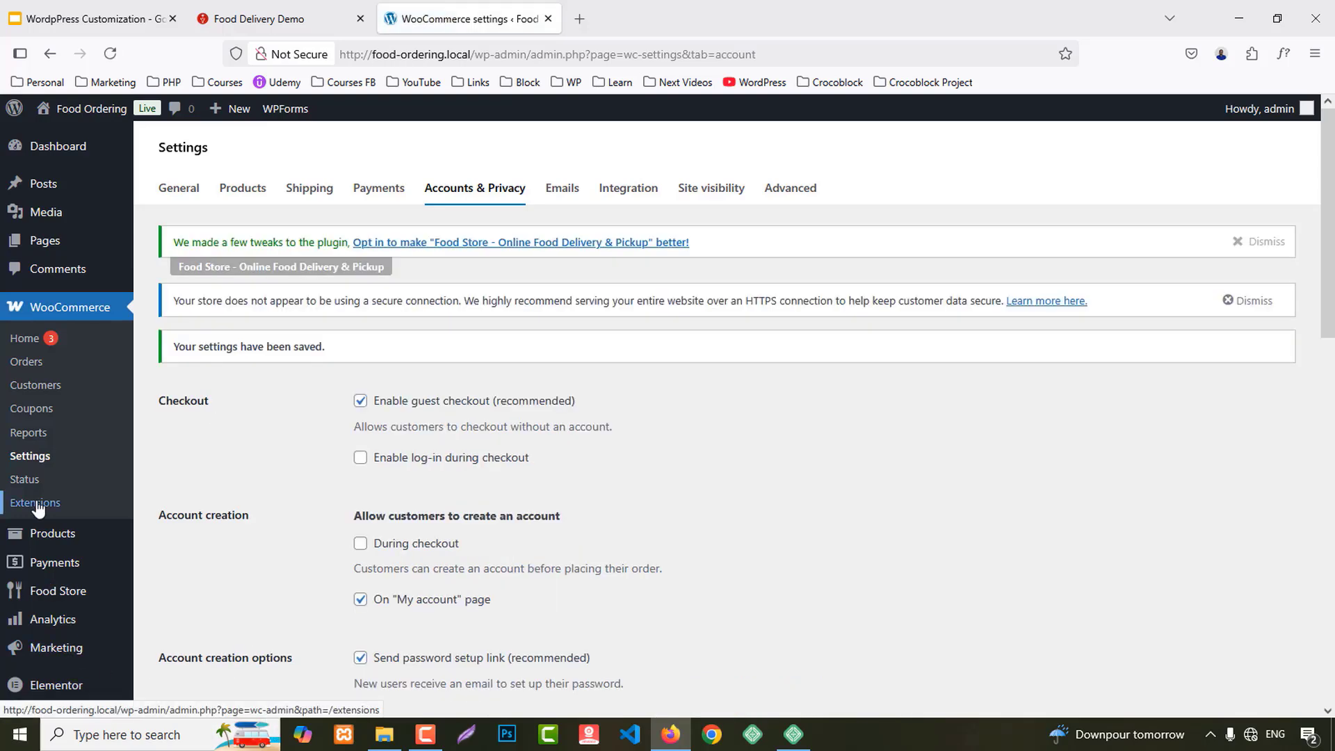
Step: Go to Appearance > Menus to reach the navigation menu editor
{"action": "scroll", "coordinate": [81, 521], "scroll_direction": "down", "scroll_amount": 3}
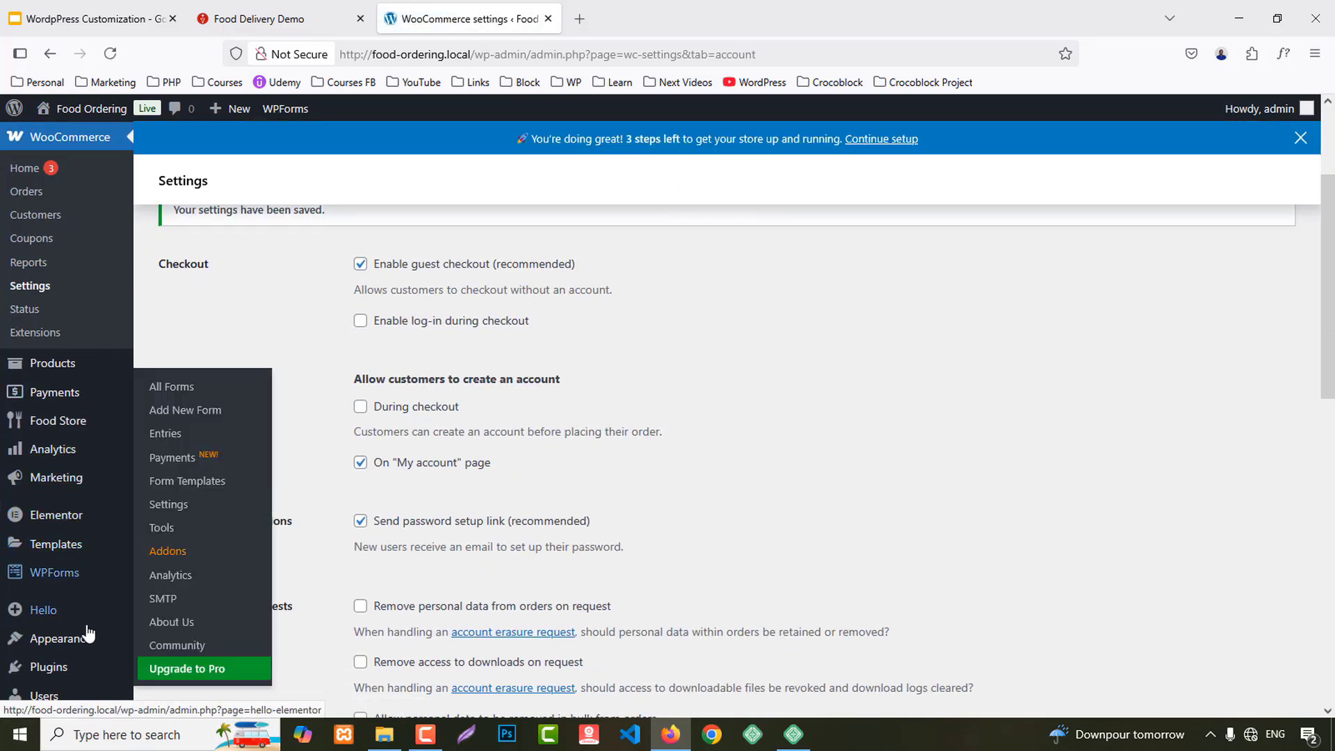
{"action": "mouse_move", "coordinate": [89, 636]}
{"action": "left_click", "coordinate": [179, 638]}
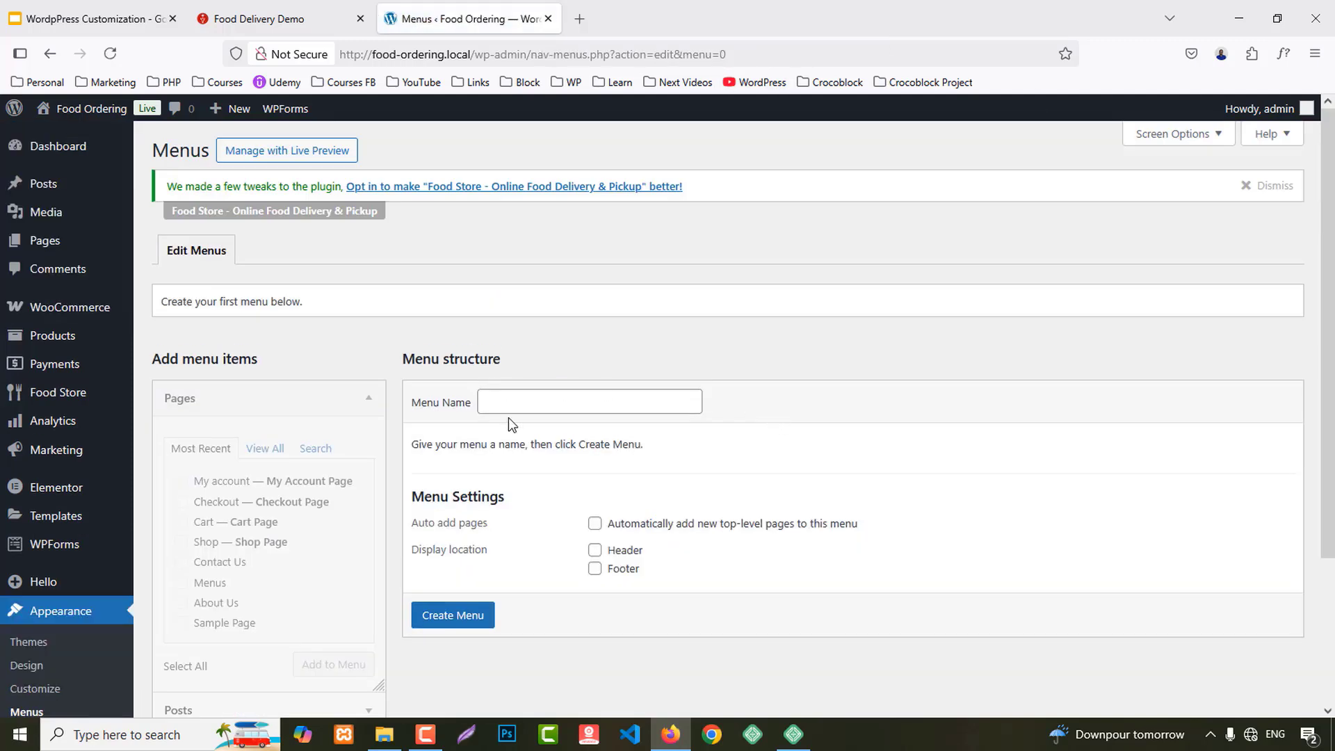
Step: Create a new menu named 'Main Menu' assigned to the Header location
{"action": "left_click", "coordinate": [511, 404]}
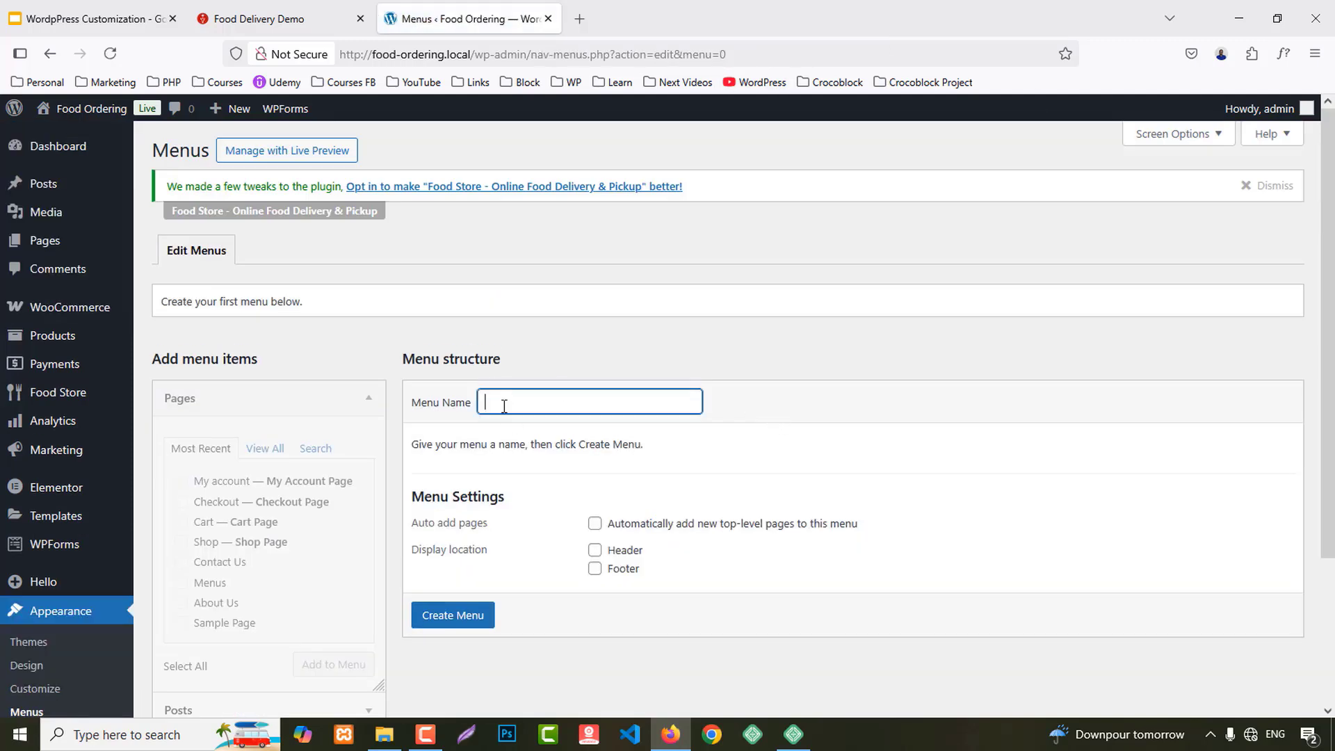
{"action": "type", "text": "Main Menu"}
{"action": "scroll", "coordinate": [593, 485], "scroll_direction": "down", "scroll_amount": 2}
{"action": "left_click", "coordinate": [595, 465]}
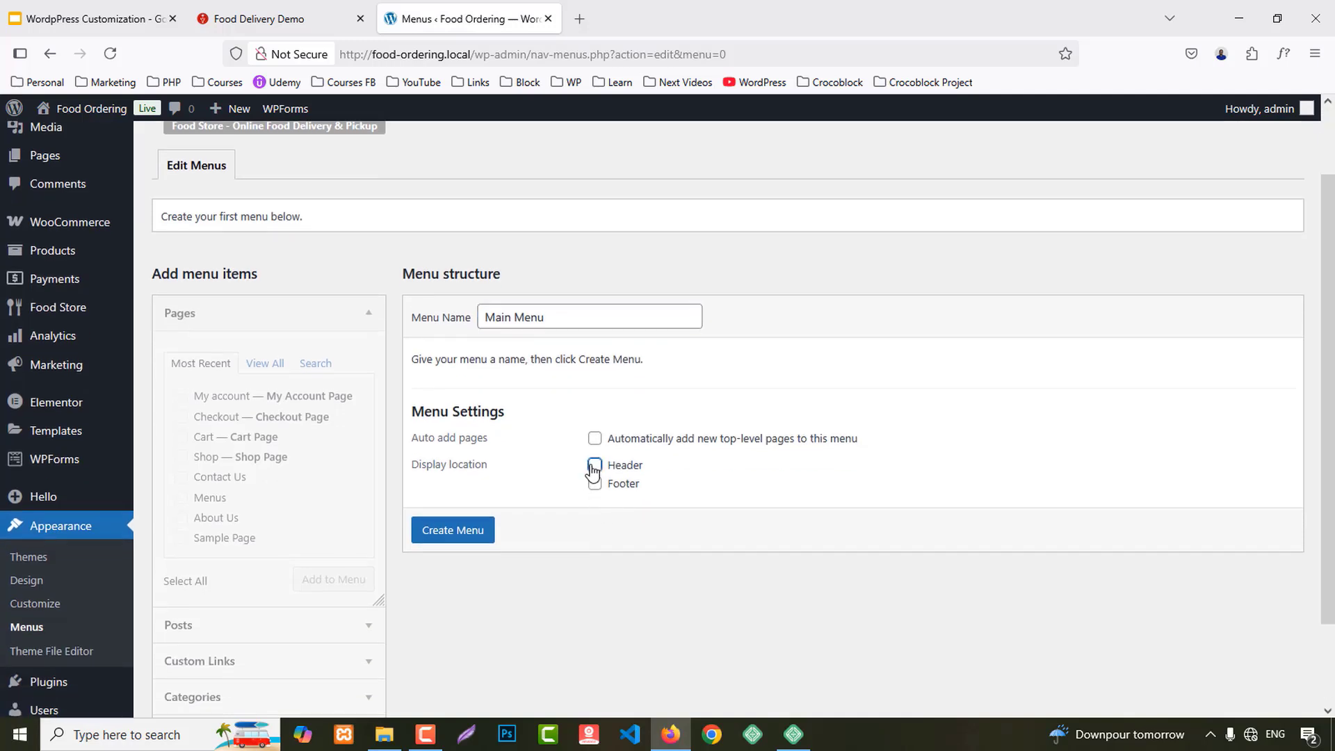
{"action": "left_click", "coordinate": [423, 541]}
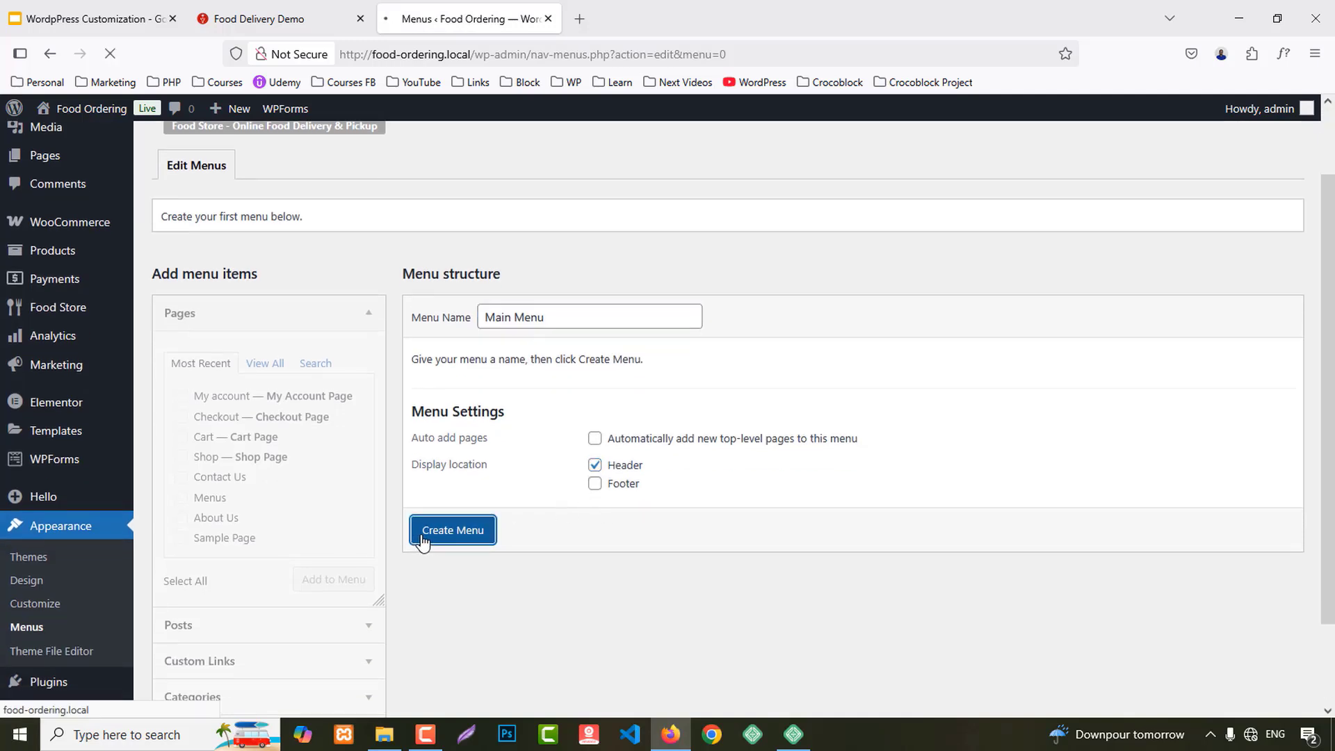
Step: Add the Home, Menus and My account pages to Main Menu and save it
{"action": "scroll", "coordinate": [287, 373], "scroll_direction": "down", "scroll_amount": 2}
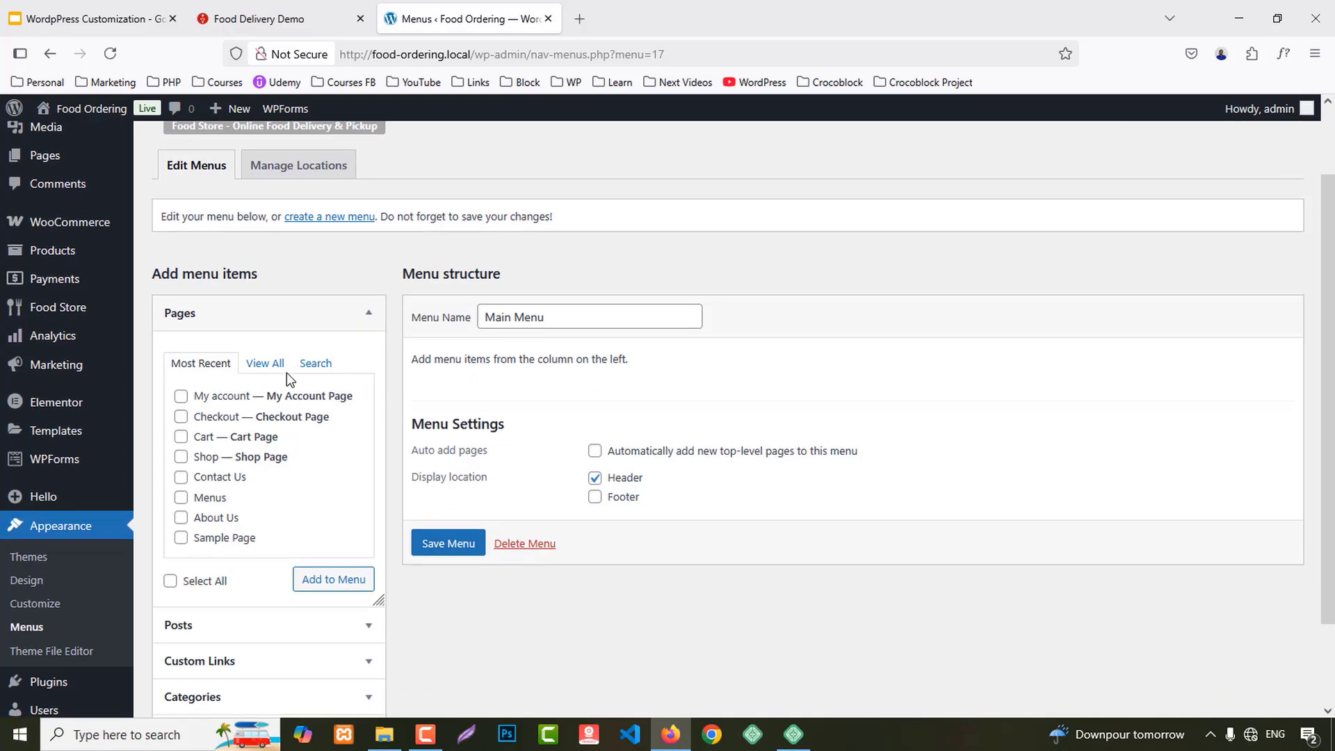
{"action": "left_click", "coordinate": [271, 365]}
{"action": "left_click", "coordinate": [221, 397]}
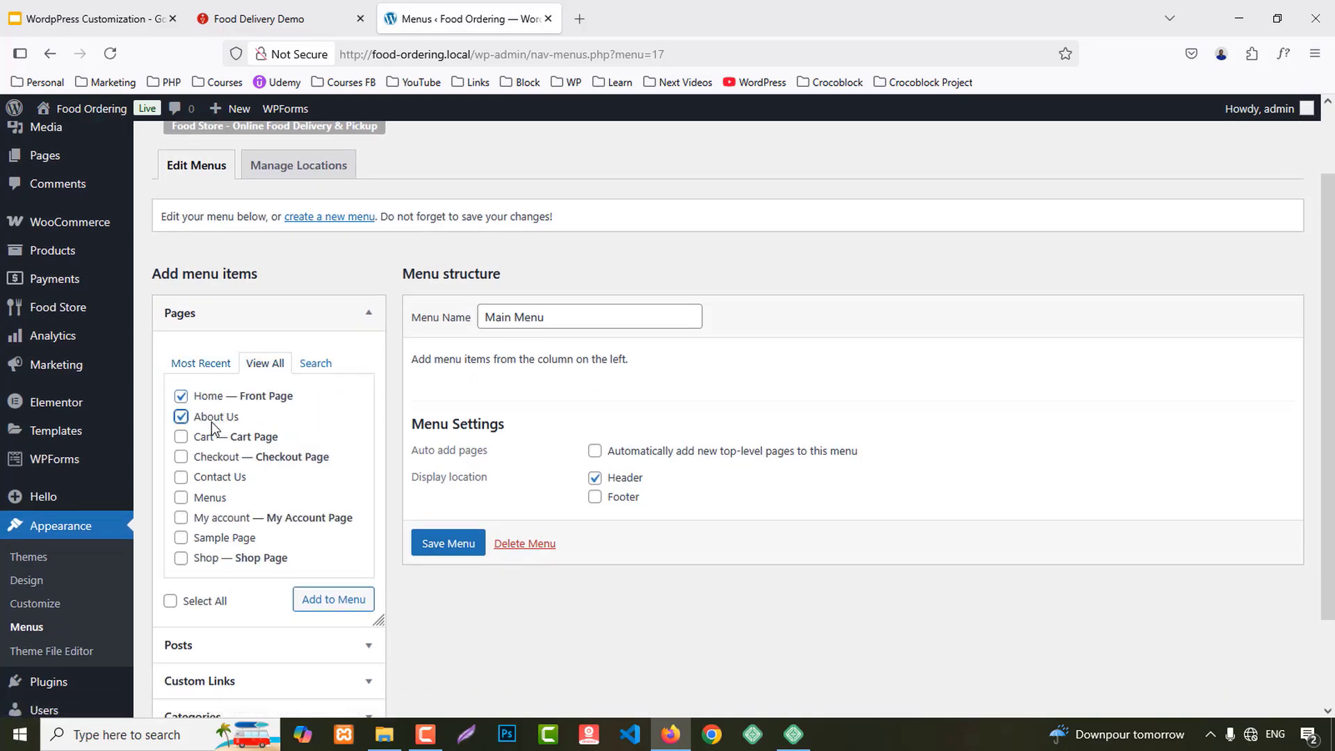
{"action": "left_click", "coordinate": [213, 498]}
{"action": "left_click", "coordinate": [226, 520]}
{"action": "left_click", "coordinate": [426, 548]}
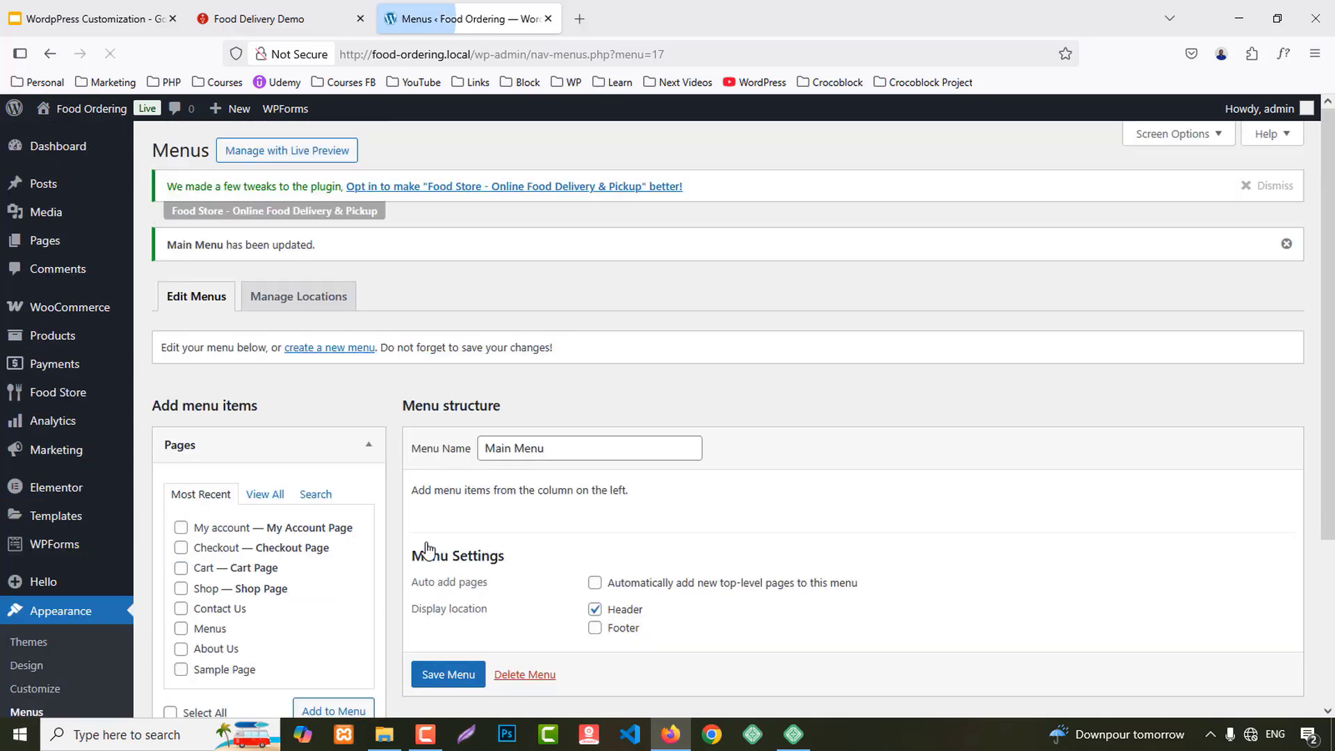
Step: Add Home, About Us, Checkout, Contact Us, Menus and My account pages to the menu
{"action": "scroll", "coordinate": [774, 473], "scroll_direction": "down", "scroll_amount": 3}
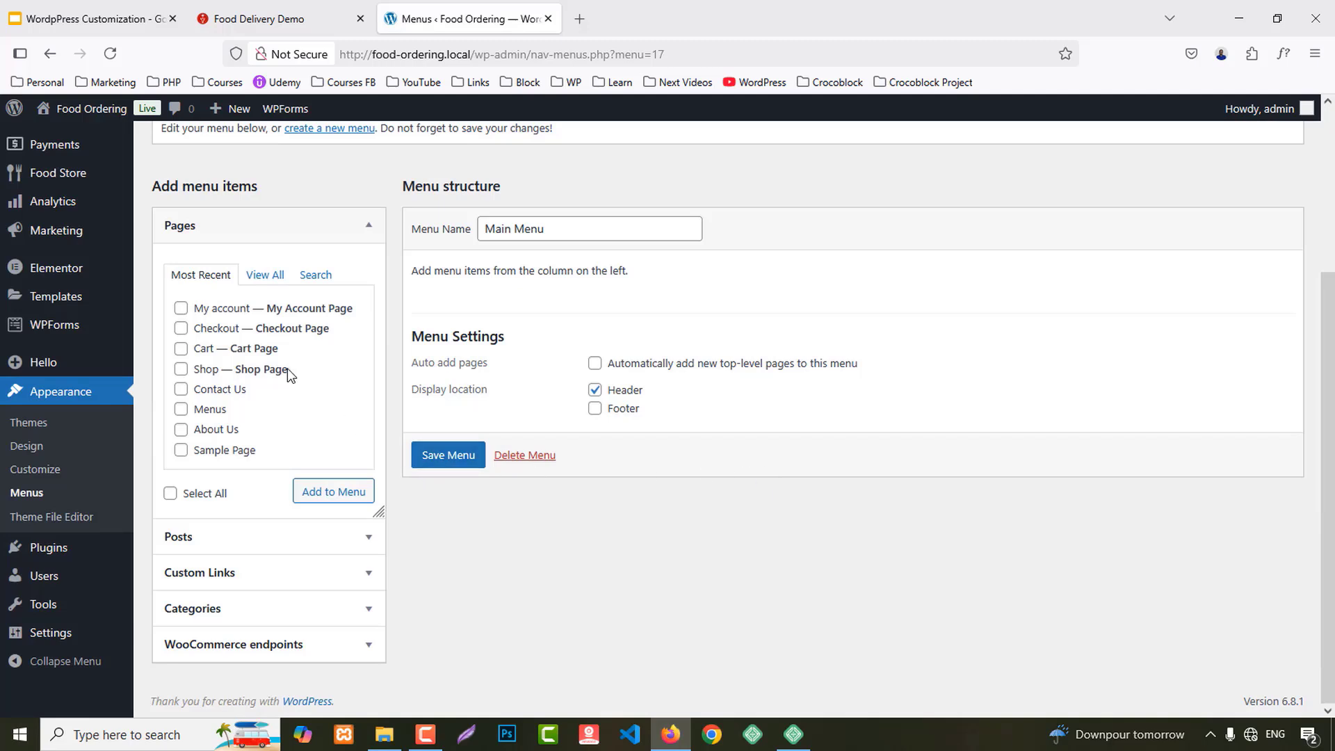
{"action": "left_click", "coordinate": [181, 308]}
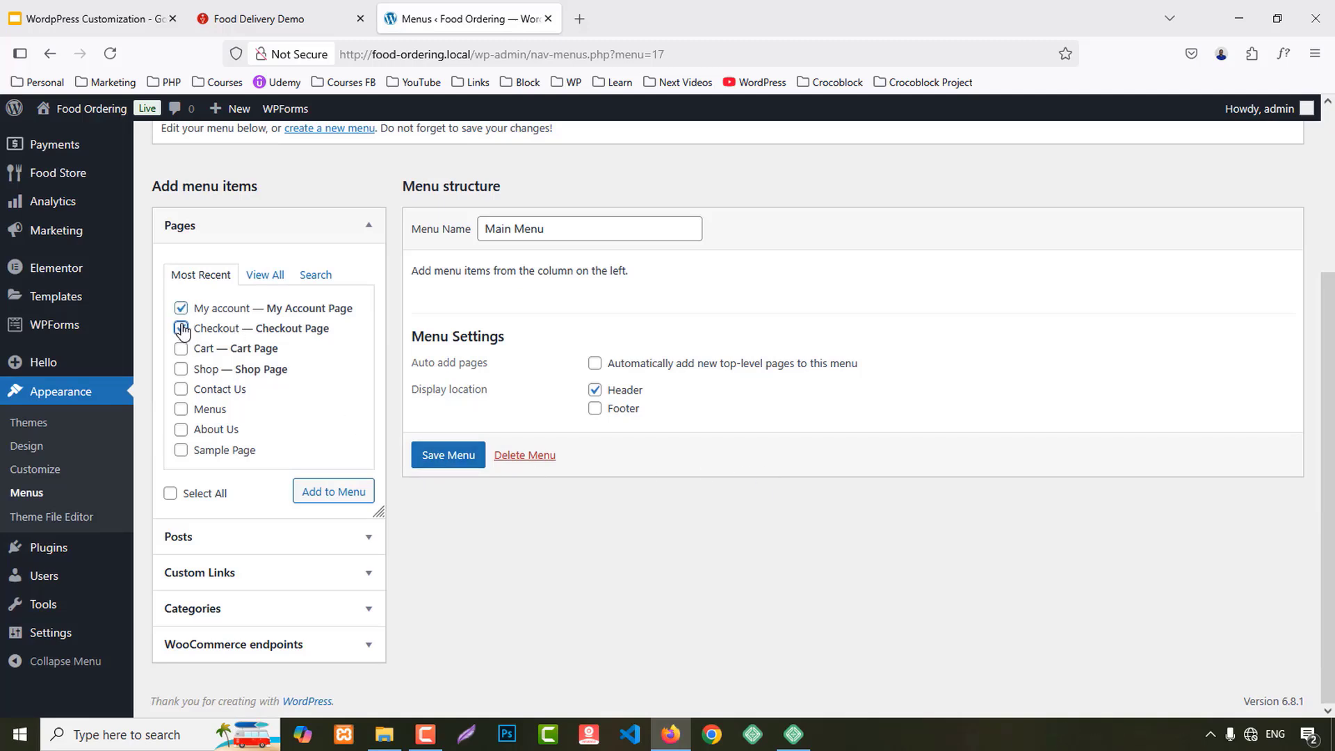
{"action": "left_click", "coordinate": [181, 328]}
{"action": "left_click", "coordinate": [261, 276]}
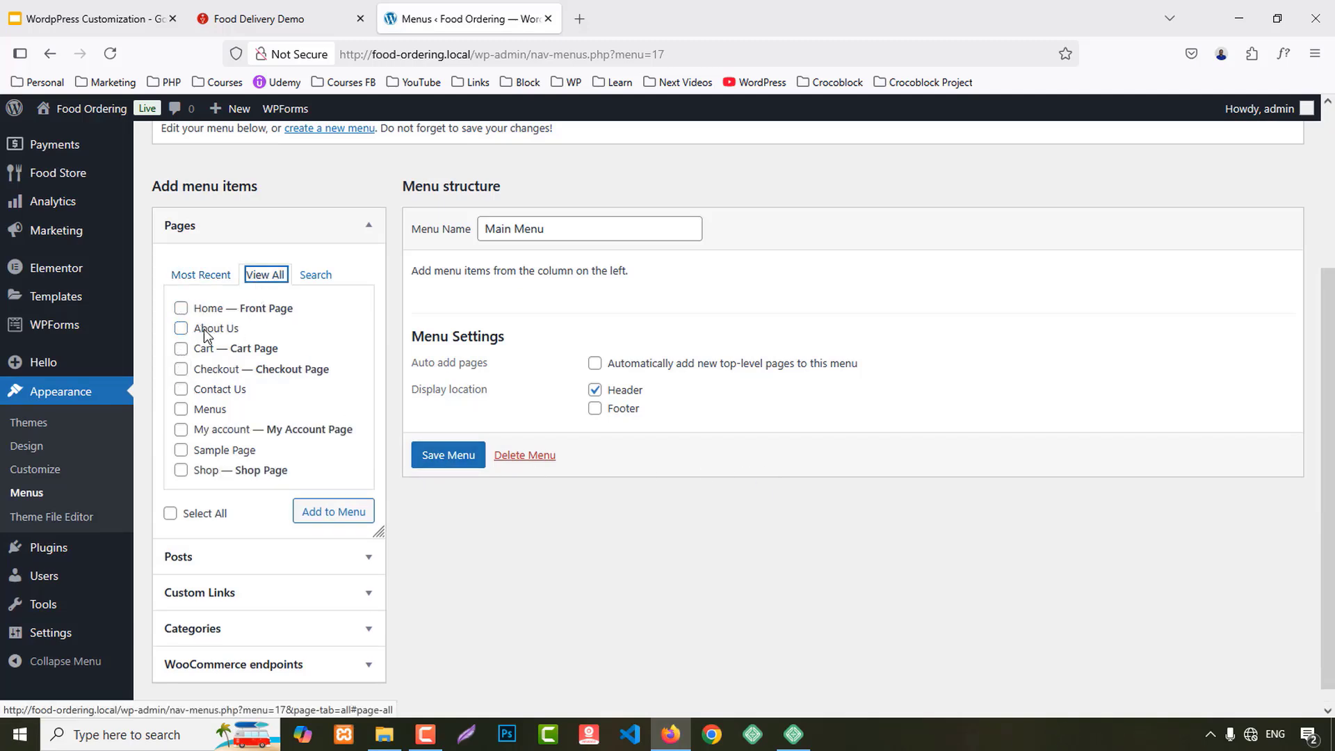
{"action": "left_click", "coordinate": [180, 308]}
{"action": "left_click", "coordinate": [180, 329]}
{"action": "left_click", "coordinate": [181, 369]}
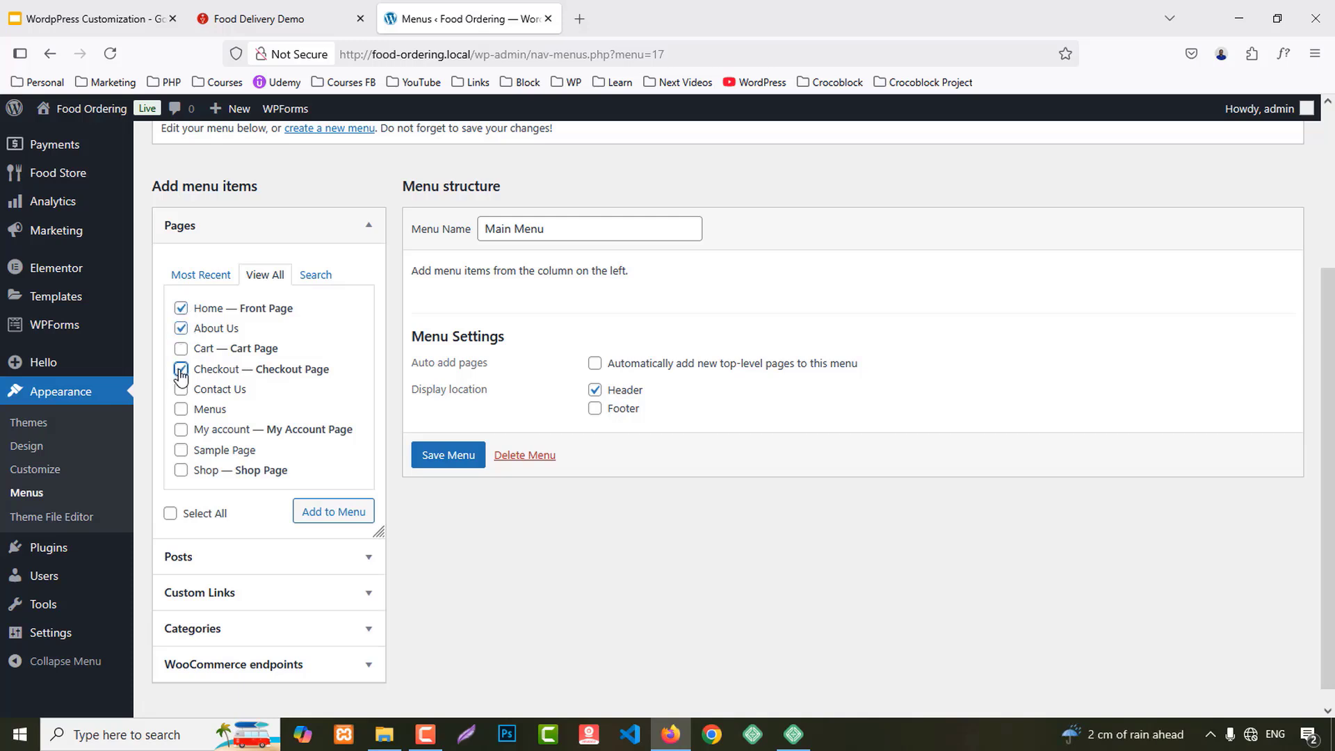
{"action": "left_click", "coordinate": [181, 388]}
{"action": "left_click", "coordinate": [180, 408]}
{"action": "left_click", "coordinate": [181, 429]}
{"action": "left_click", "coordinate": [338, 515]}
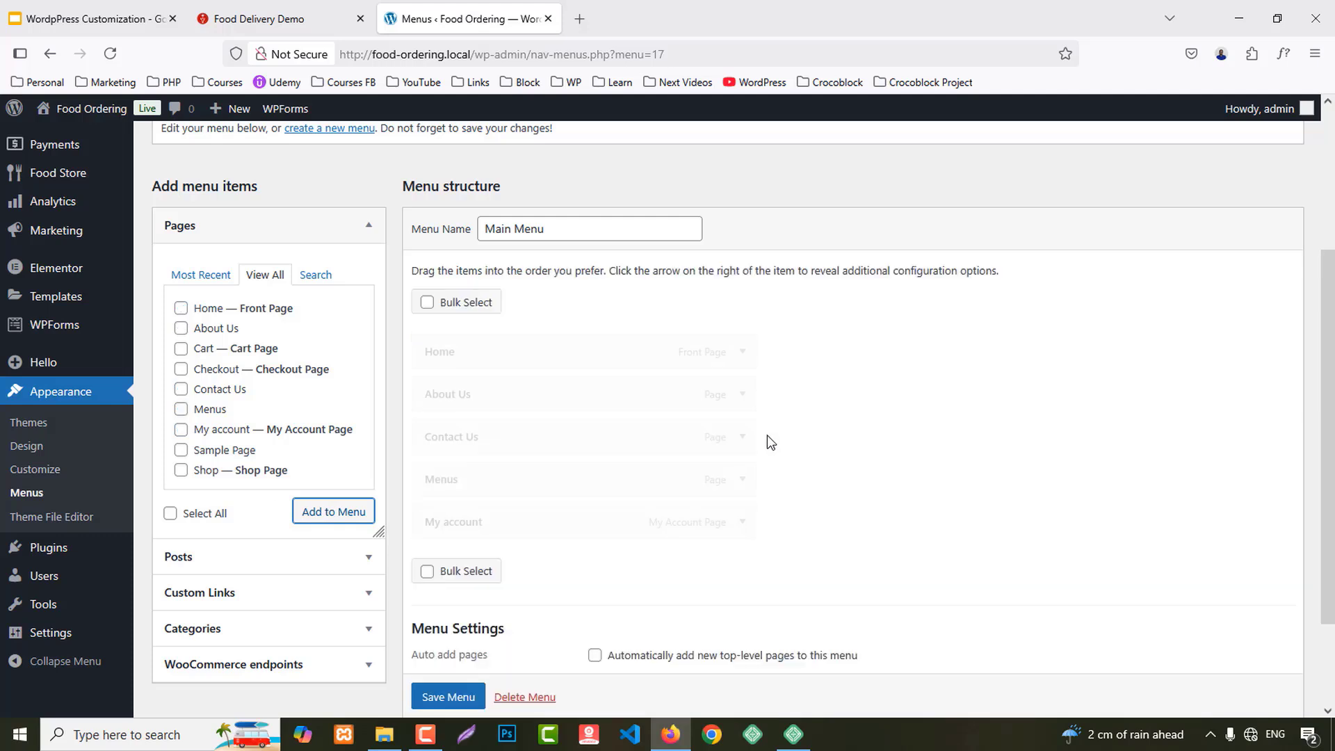
Step: Move Contact Us to the end, save the menu, and view the Food Delivery Demo homepage
{"action": "scroll", "coordinate": [771, 424], "scroll_direction": "down", "scroll_amount": 2}
{"action": "left_click_drag", "start_coordinate": [516, 367], "coordinate": [500, 440]}
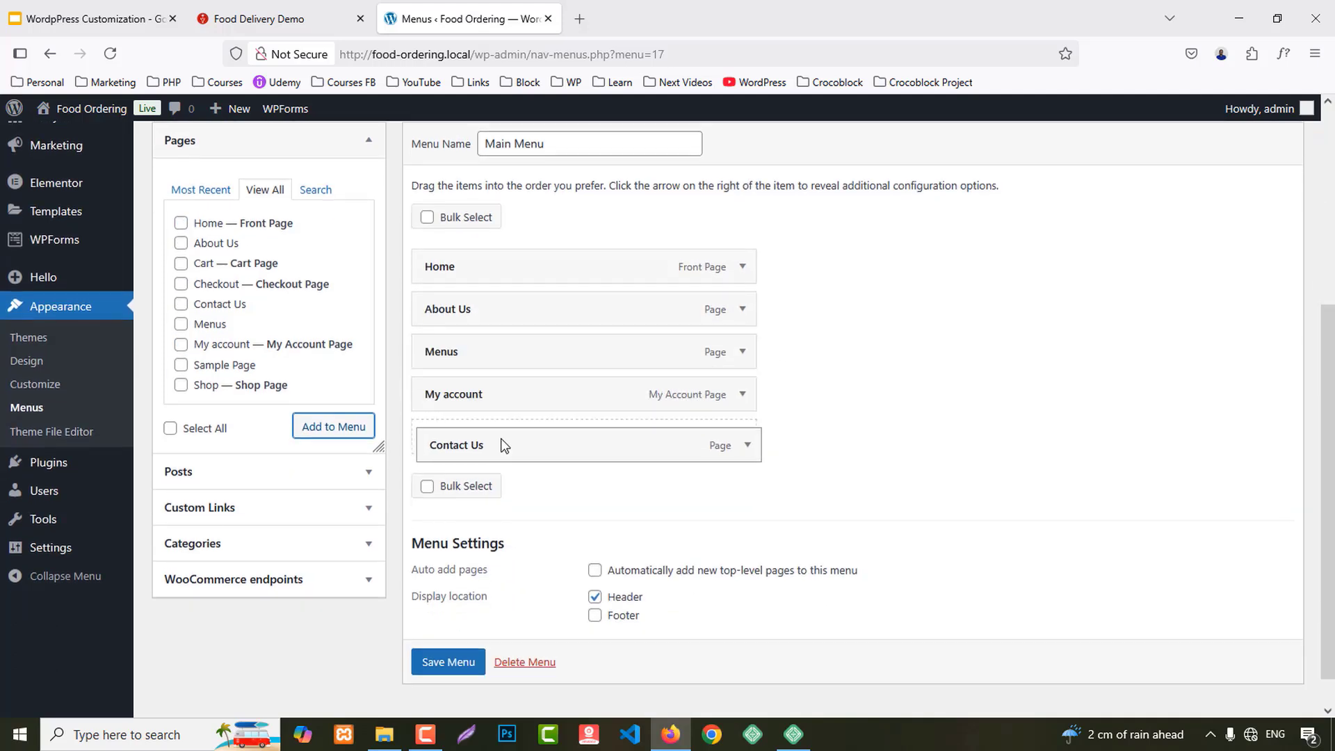
{"action": "scroll", "coordinate": [605, 494], "scroll_direction": "down", "scroll_amount": 1}
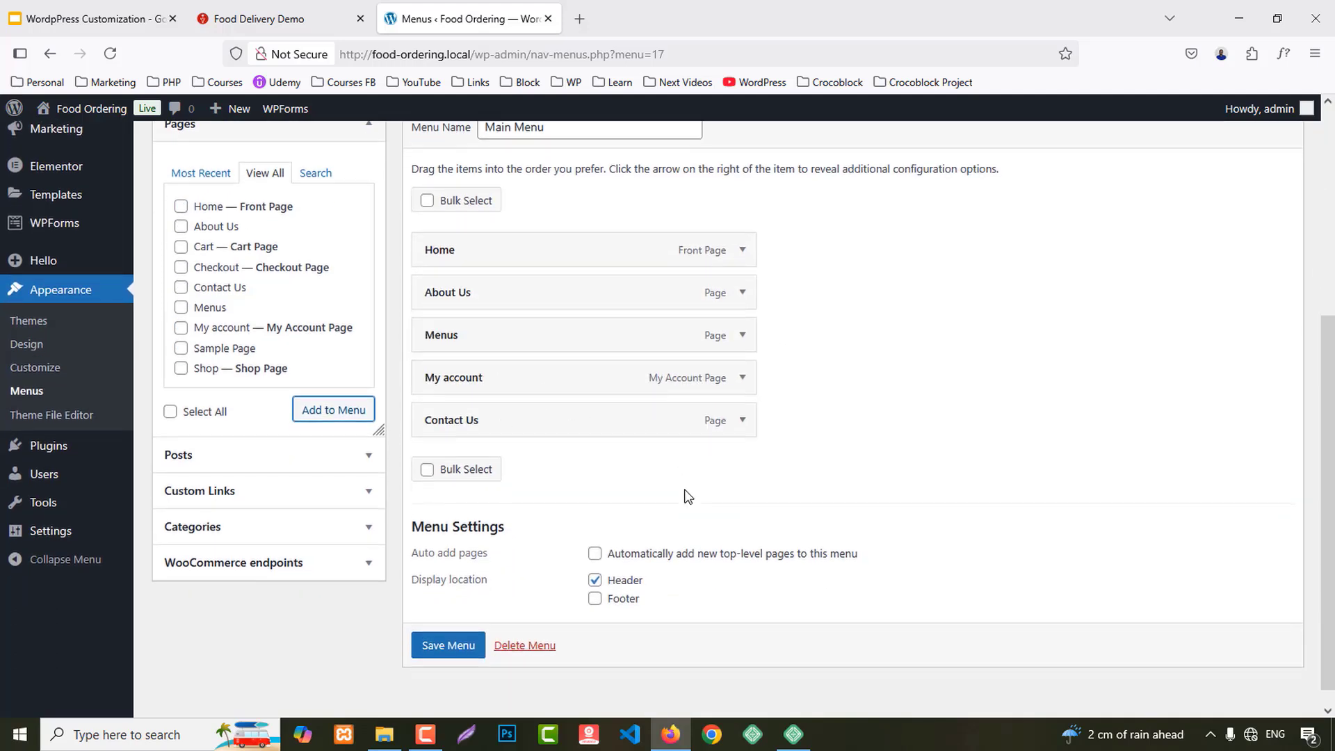
{"action": "left_click", "coordinate": [459, 662]}
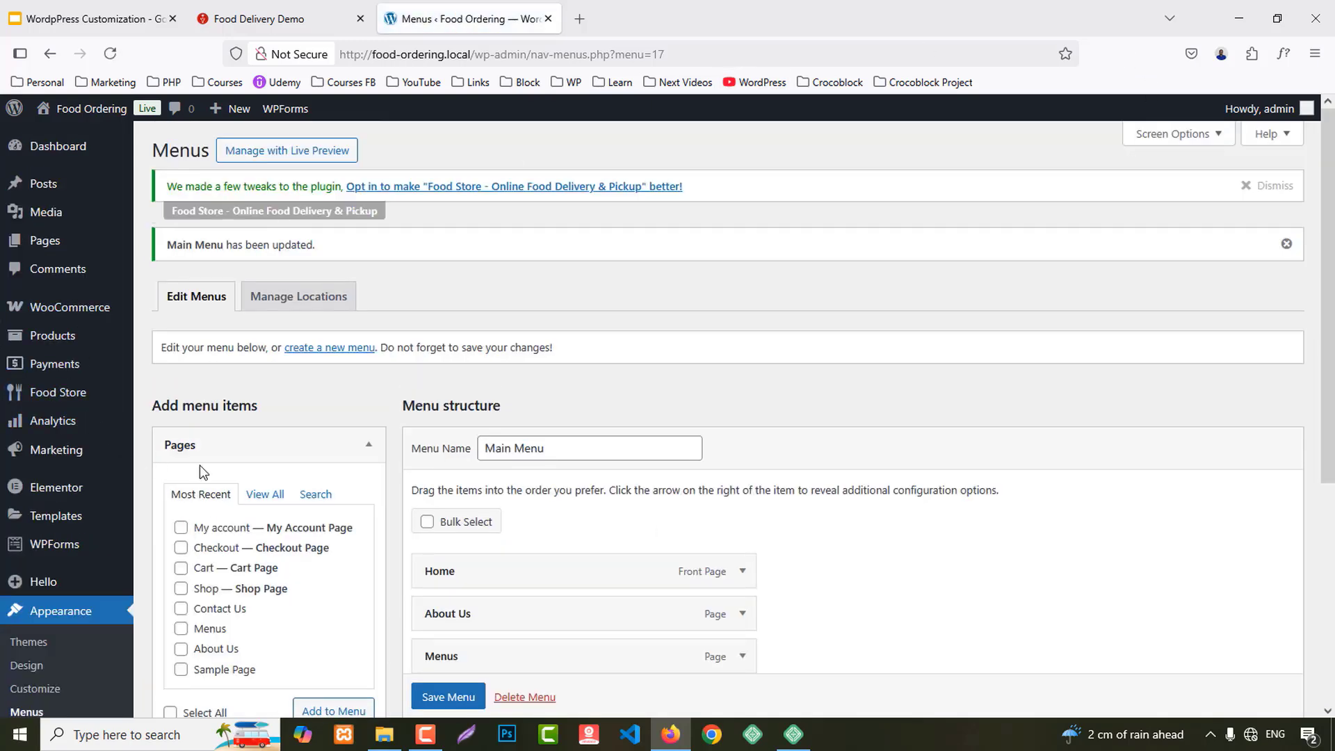
{"action": "scroll", "coordinate": [202, 468], "scroll_direction": "down", "scroll_amount": 5}
{"action": "scroll", "coordinate": [203, 480], "scroll_direction": "up", "scroll_amount": 5}
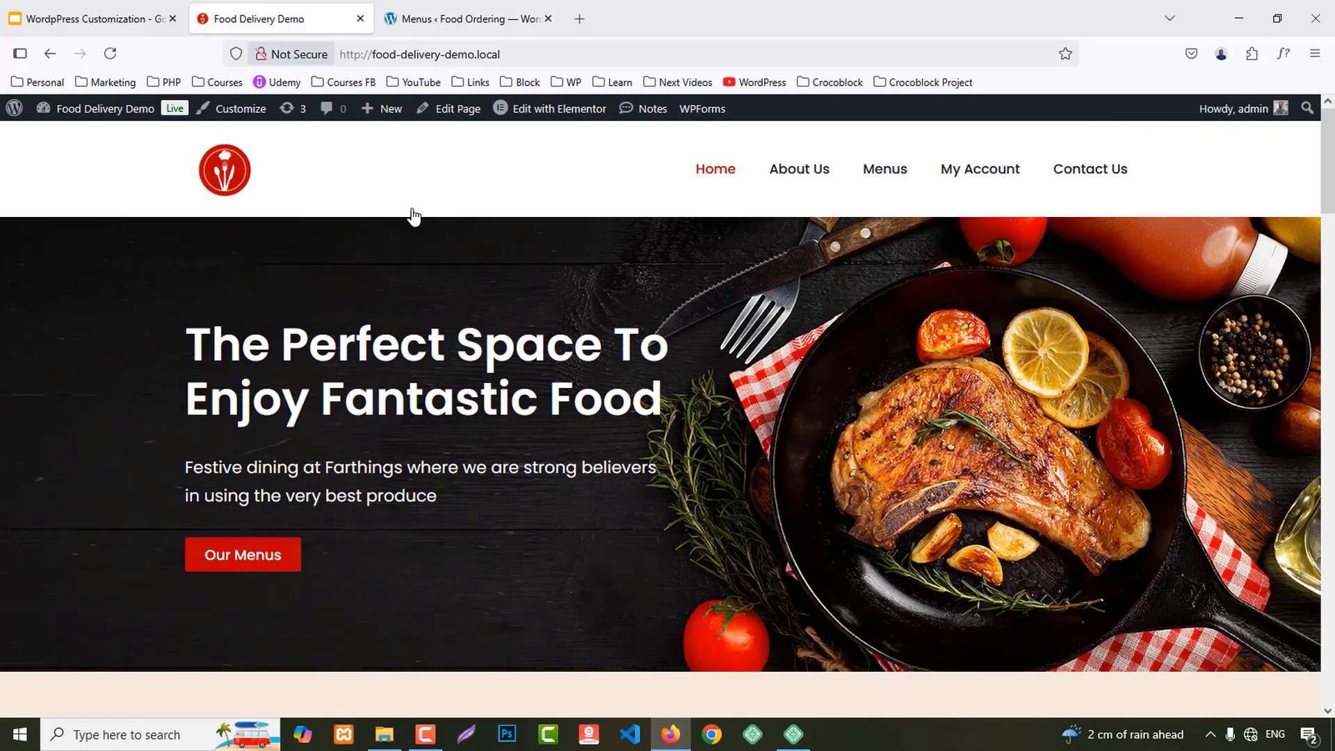
{"action": "left_click", "coordinate": [259, 19]}
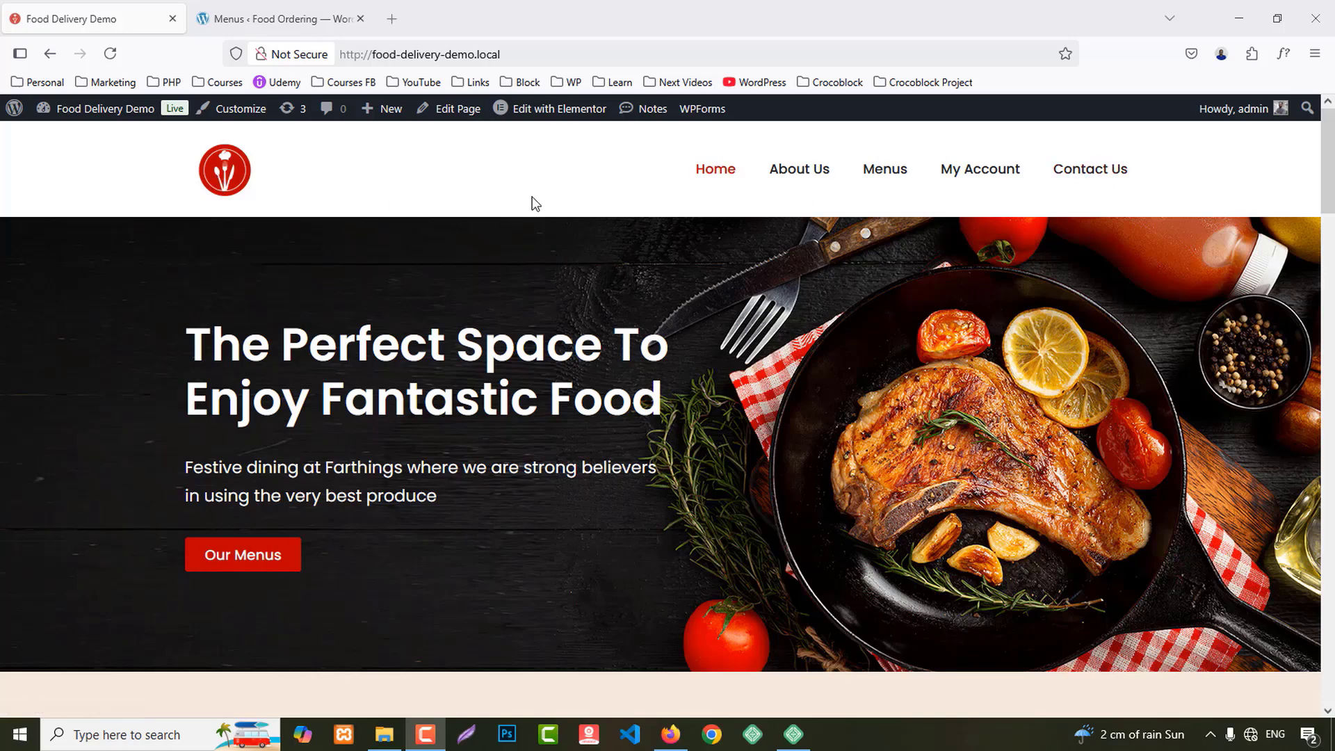
Step: Open the Elementor Theme Builder in a new tab and start a new Header template
{"action": "left_click", "coordinate": [243, 19]}
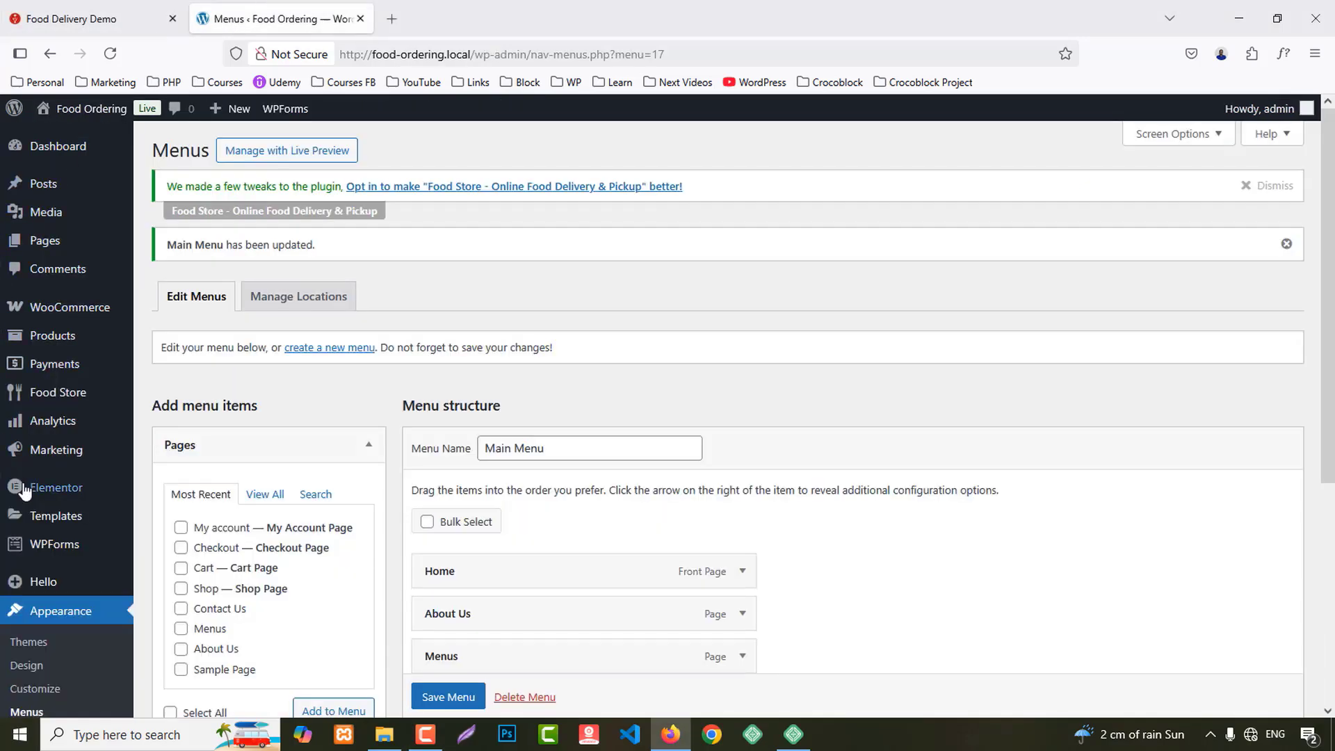
{"action": "mouse_move", "coordinate": [33, 498]}
{"action": "mouse_move", "coordinate": [73, 514]}
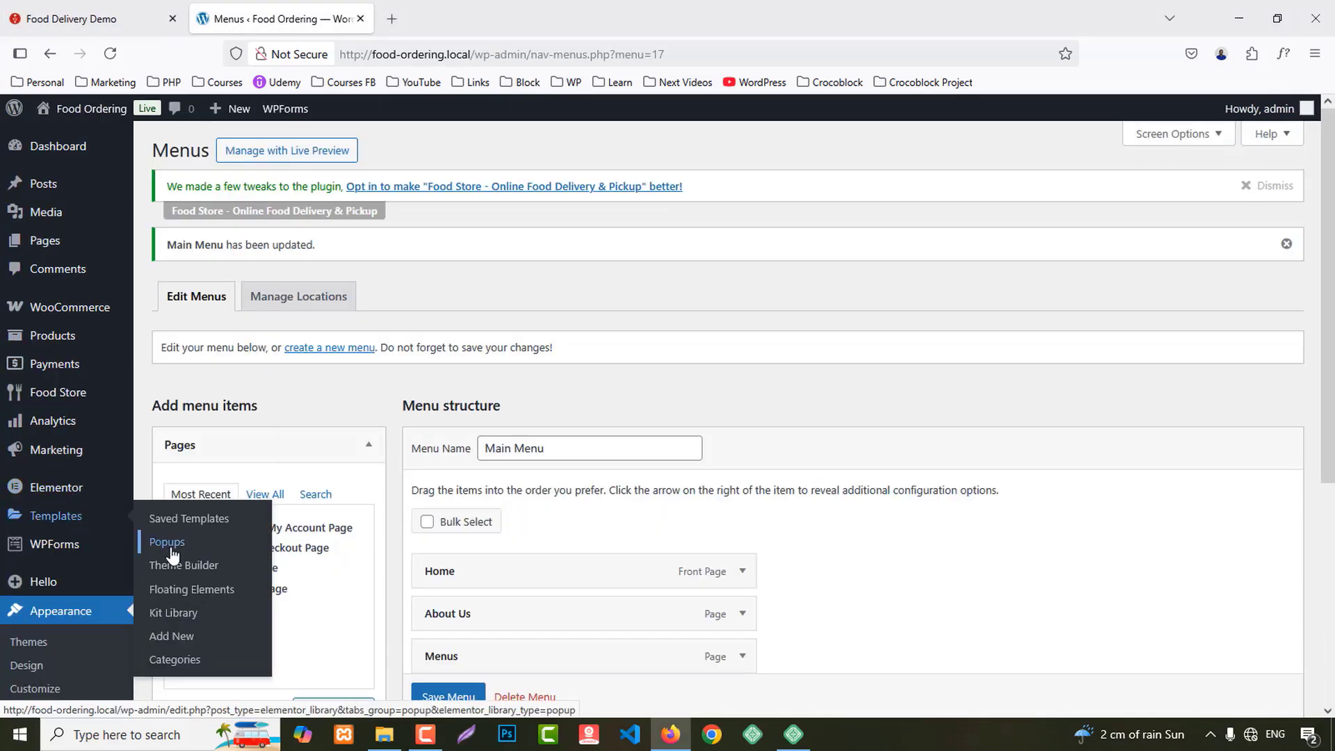
{"action": "middle_click", "coordinate": [184, 565]}
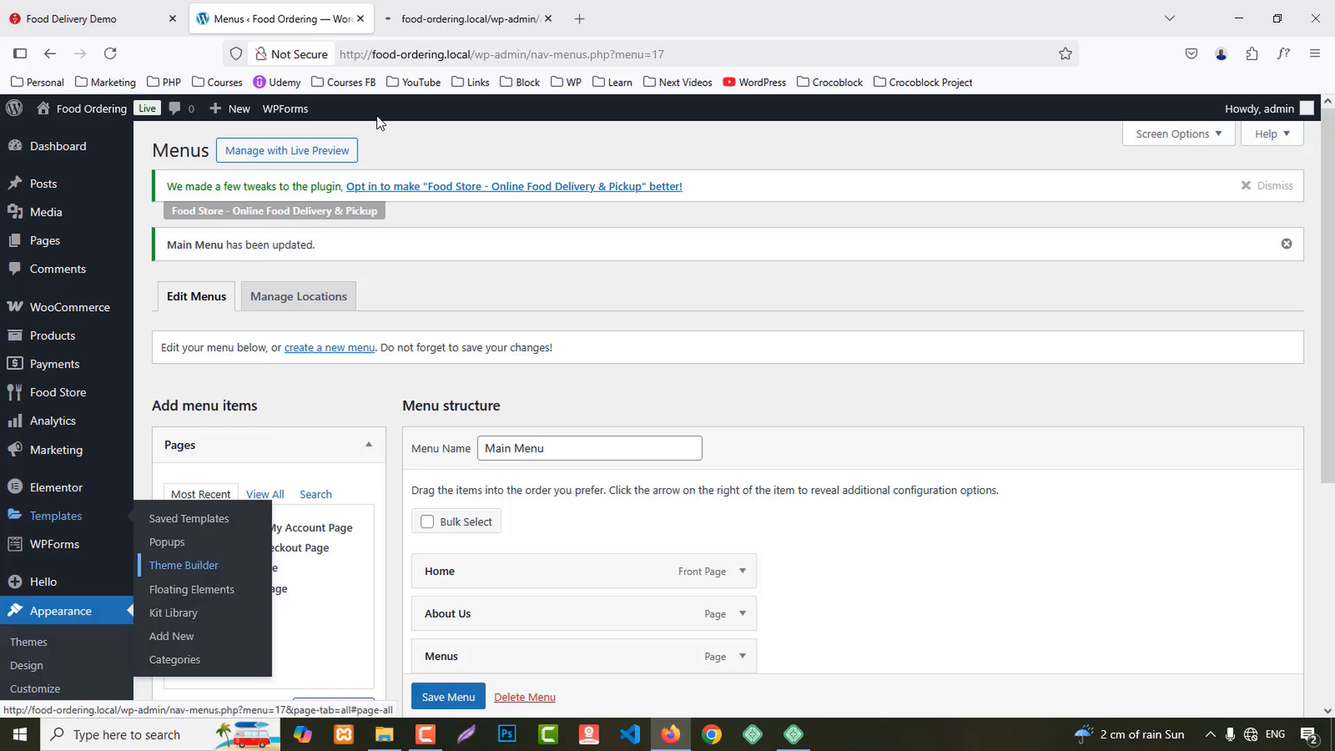
{"action": "left_click", "coordinate": [461, 10]}
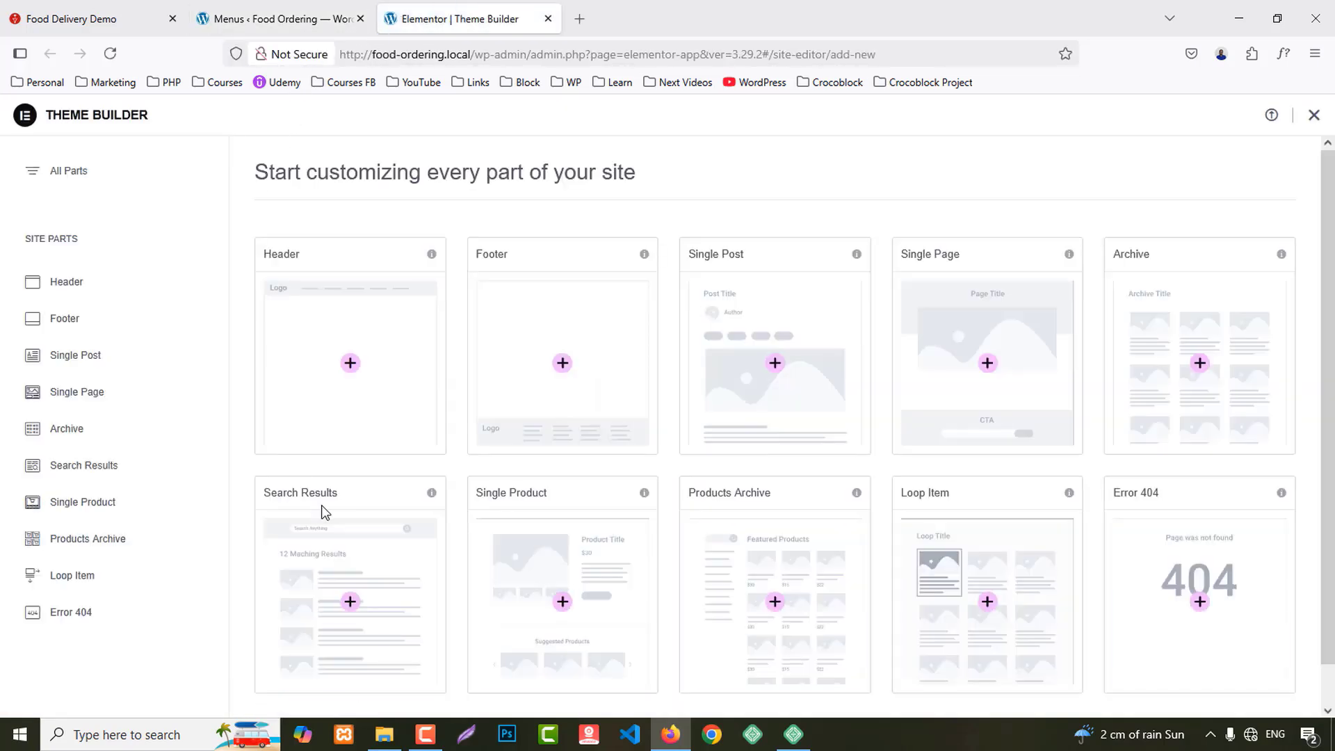
{"action": "left_click", "coordinate": [348, 375]}
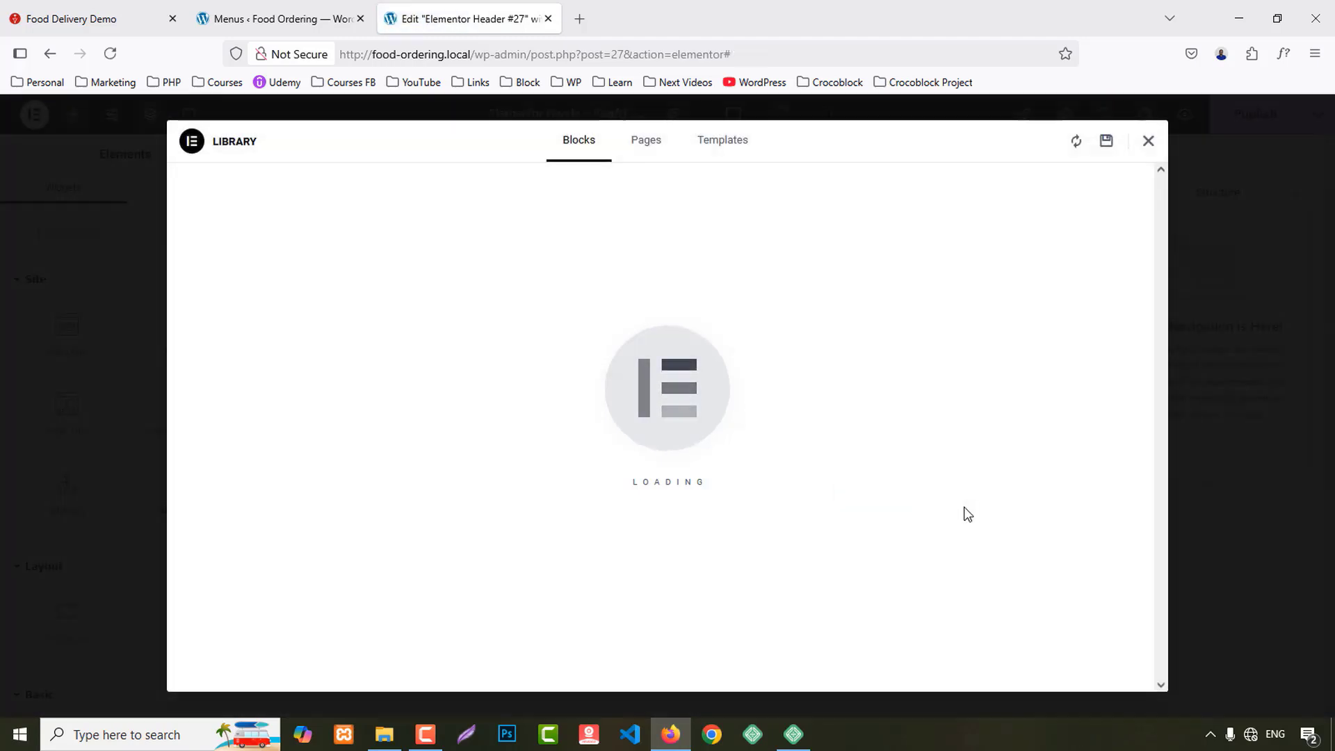
Step: Publish the empty header template with an Entire Site display condition, then open Site Settings
{"action": "left_click", "coordinate": [1147, 144]}
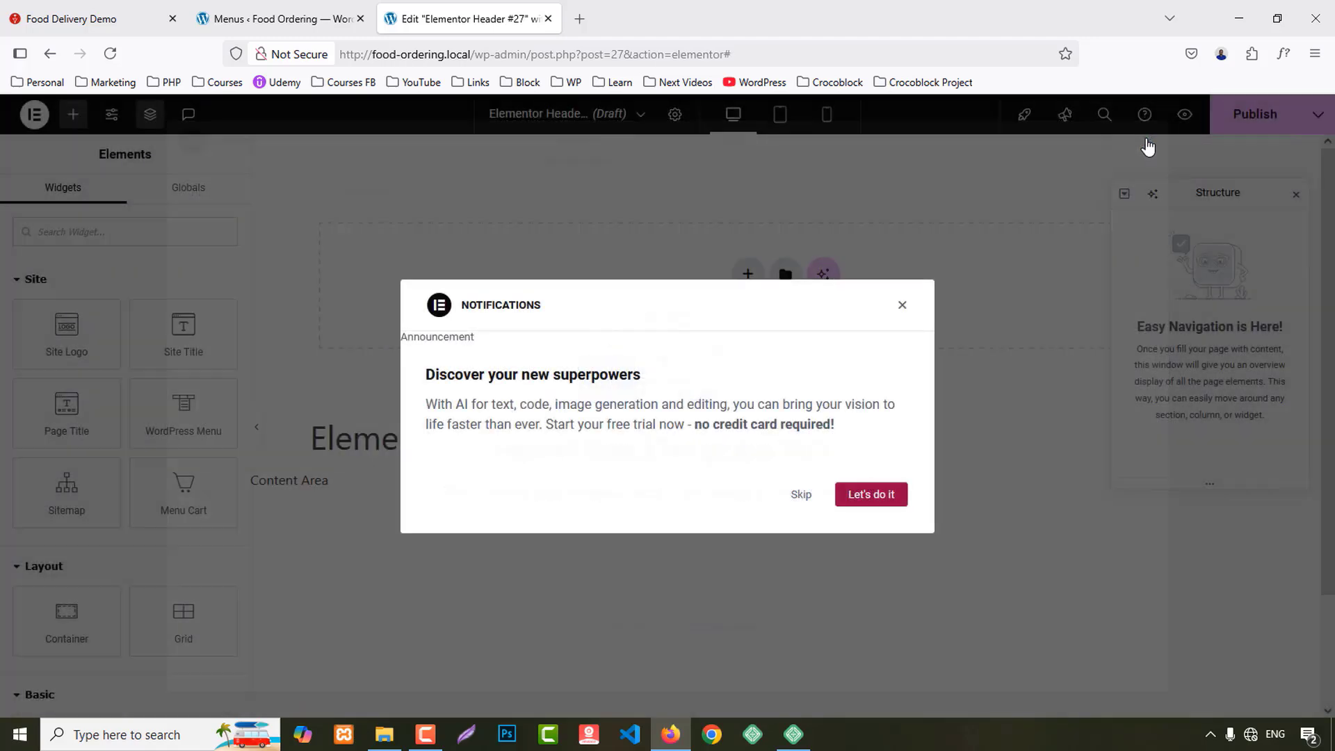
{"action": "left_click", "coordinate": [800, 495]}
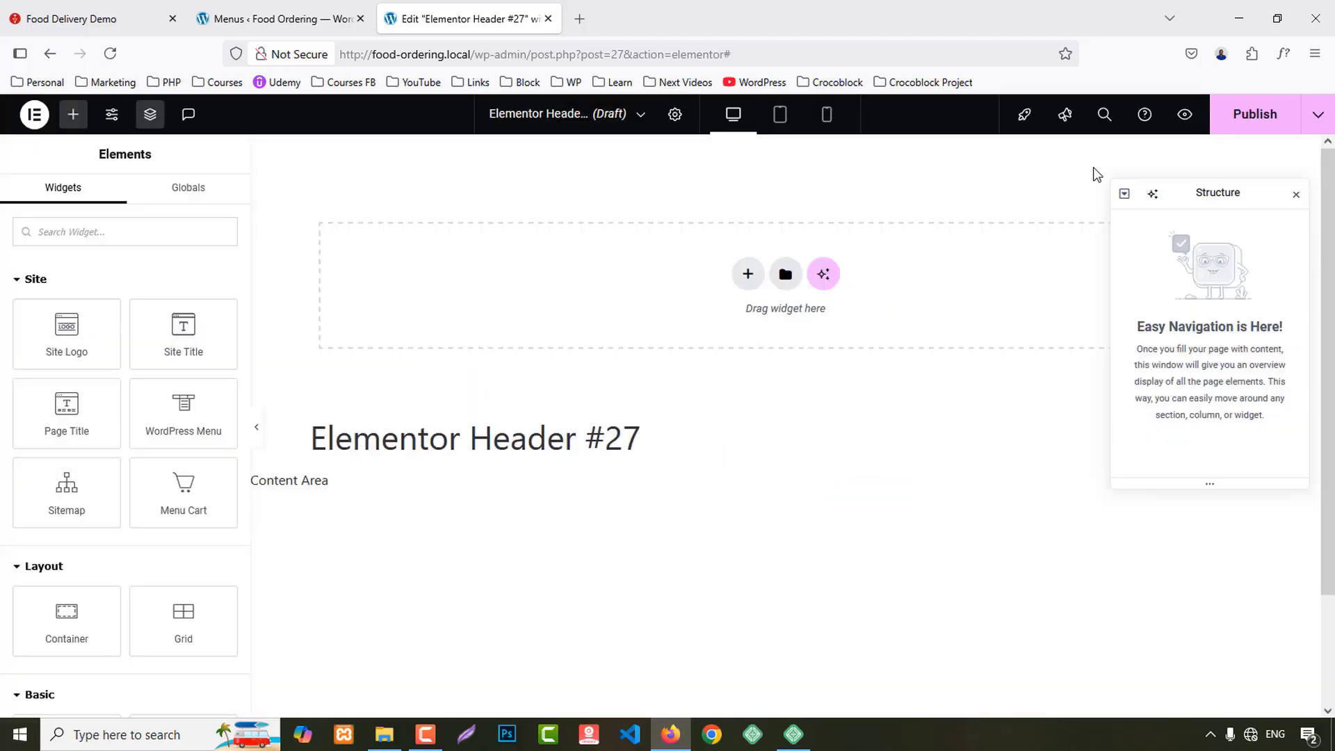
{"action": "left_click", "coordinate": [1247, 123]}
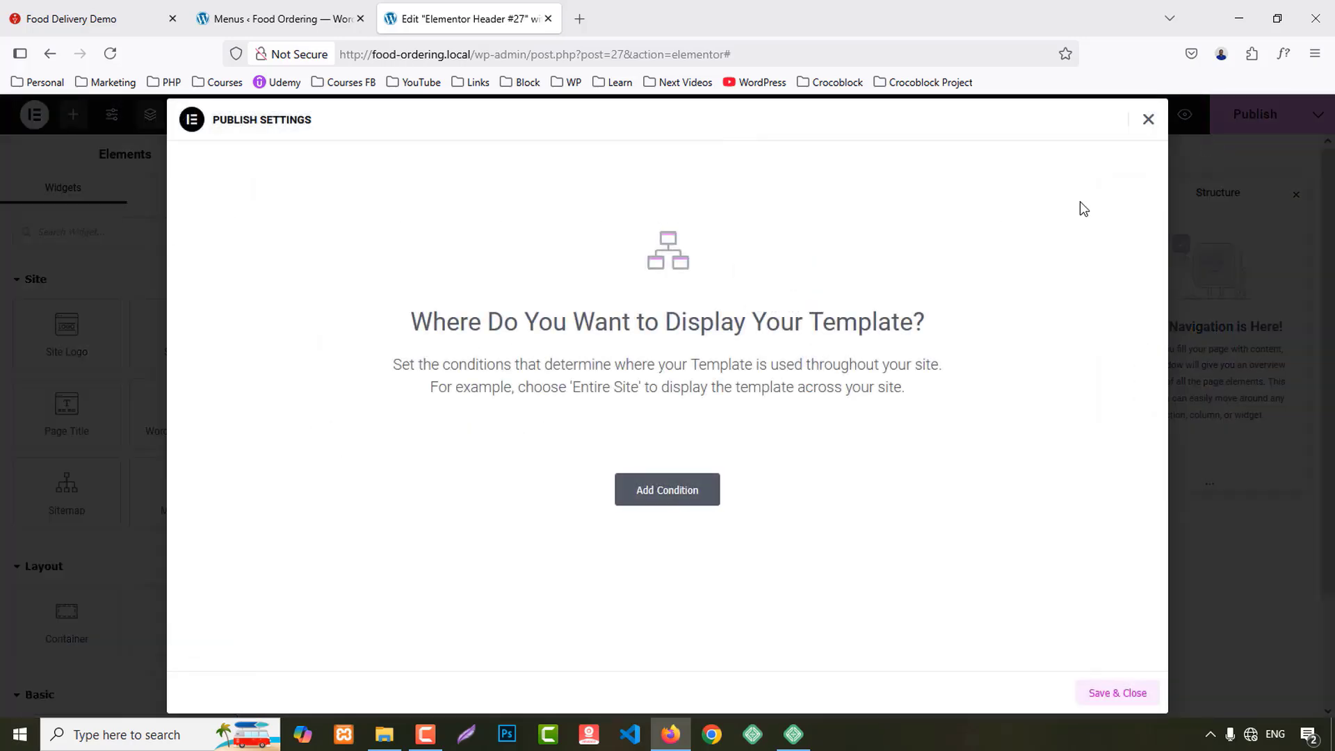
{"action": "left_click", "coordinate": [669, 494]}
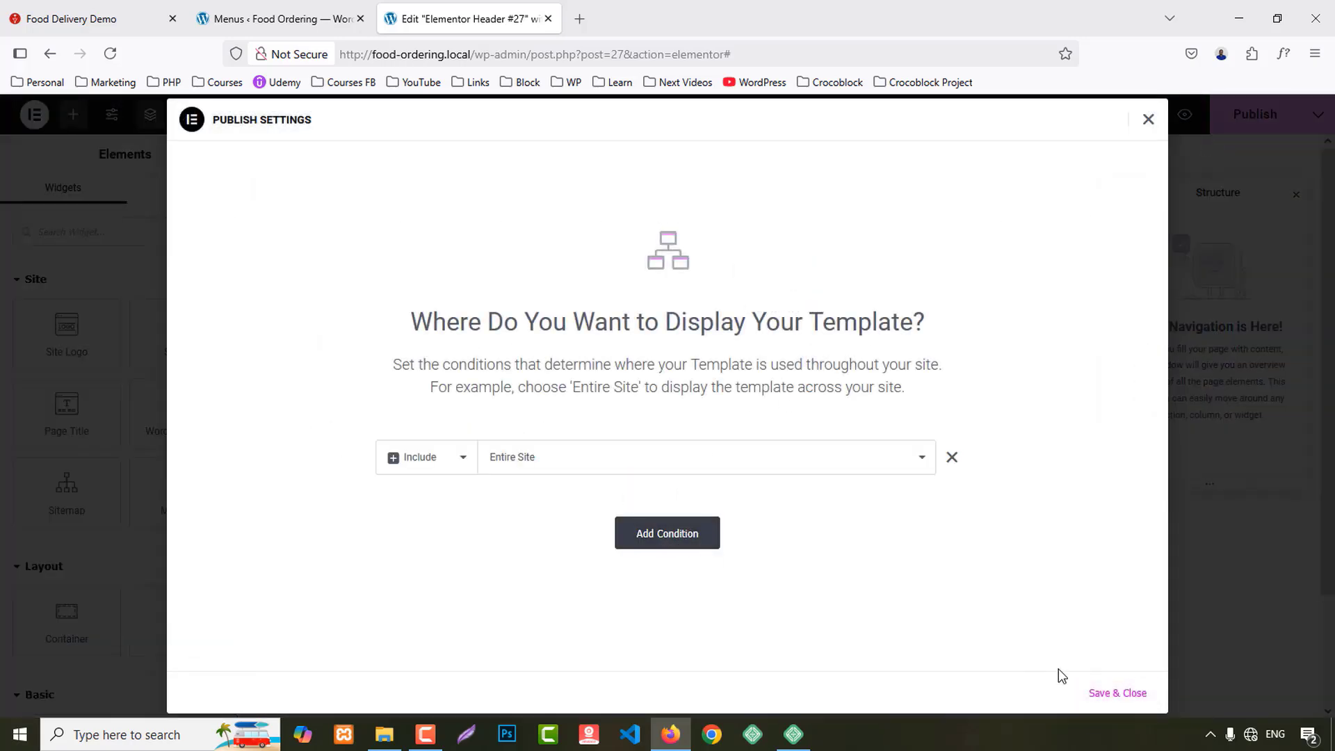
{"action": "left_click", "coordinate": [1117, 694]}
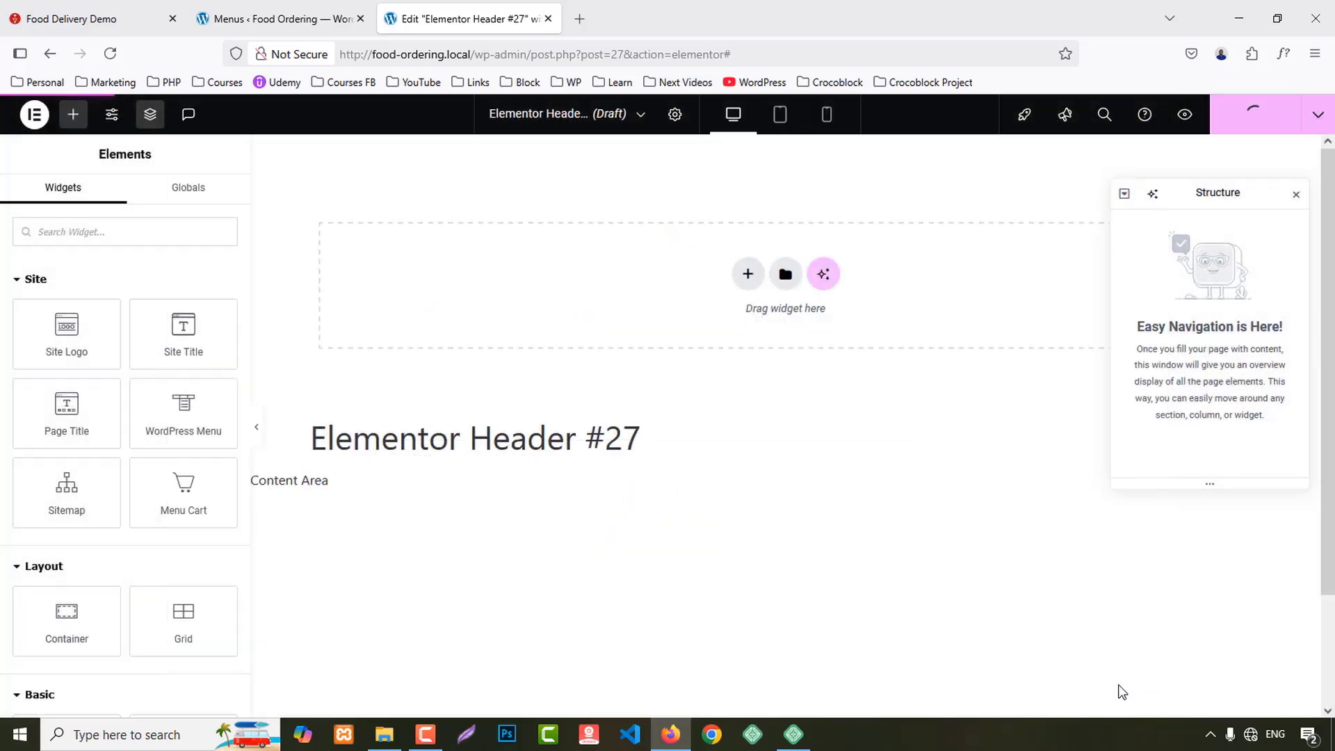
{"action": "left_click", "coordinate": [114, 119]}
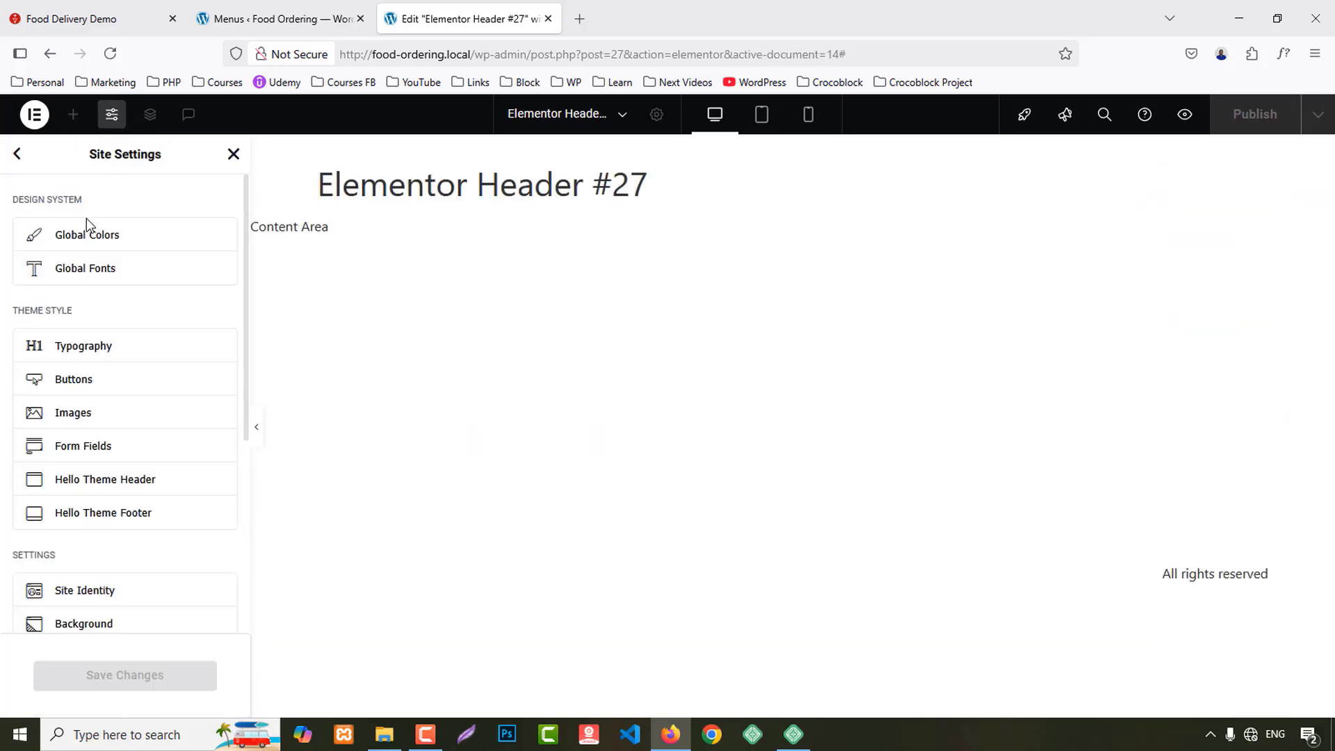
Step: Copy the red #BC0000 from the demo's Our Menus button with the DevTools eyedropper
{"action": "left_click", "coordinate": [87, 232]}
{"action": "left_click", "coordinate": [97, 19]}
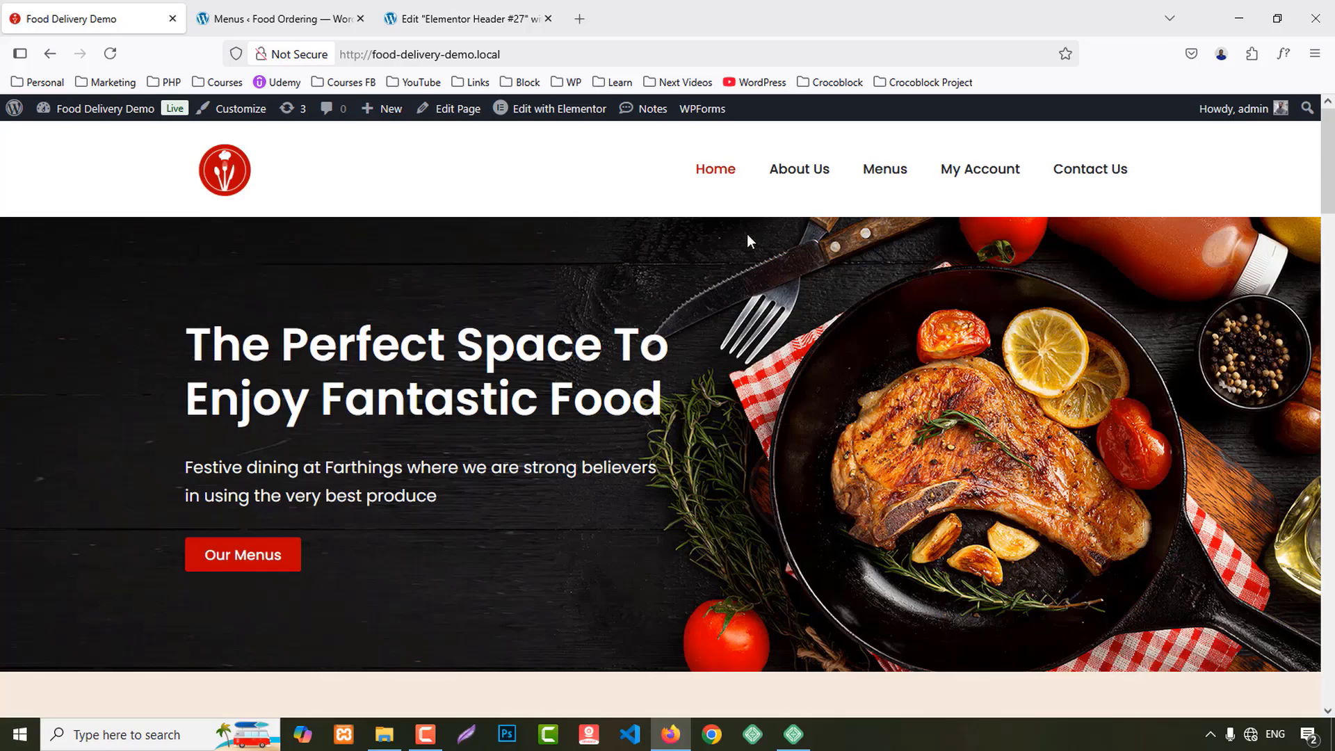
{"action": "right_click", "coordinate": [236, 581]}
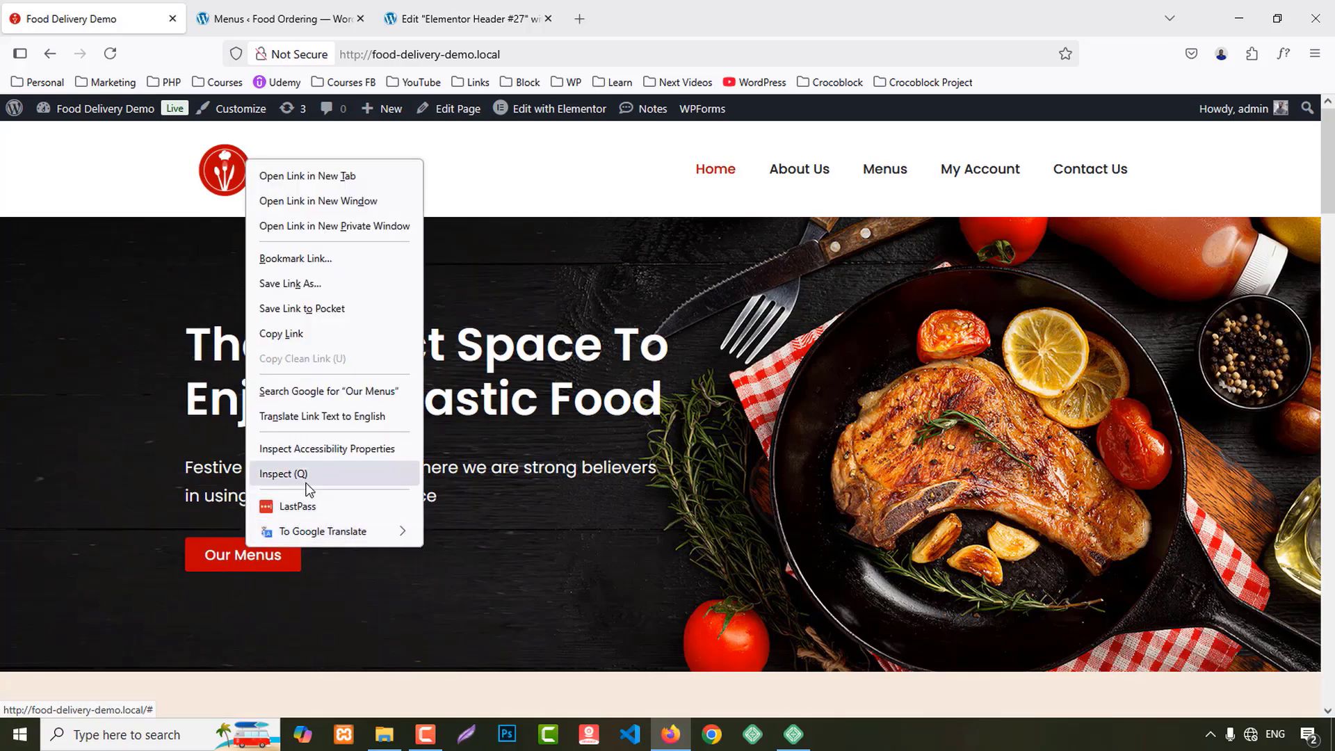
{"action": "left_click", "coordinate": [275, 471]}
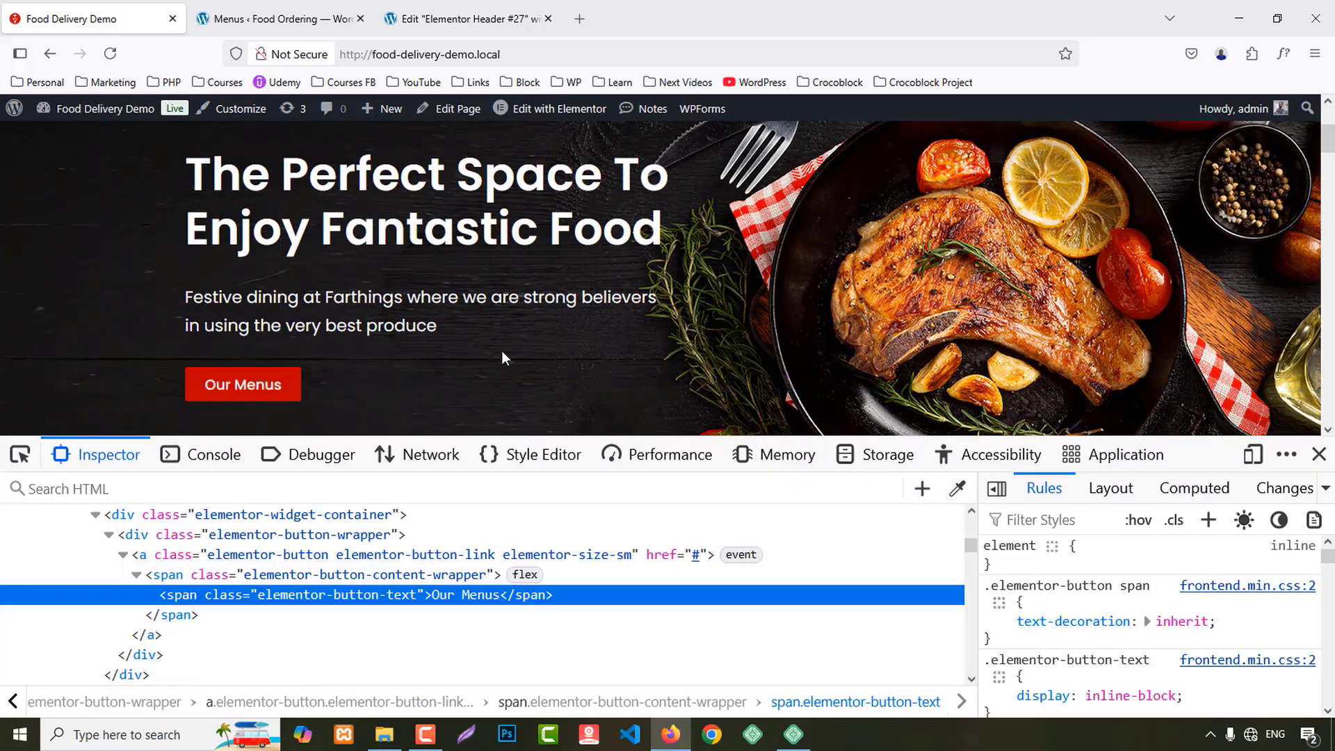
{"action": "left_click", "coordinate": [957, 488]}
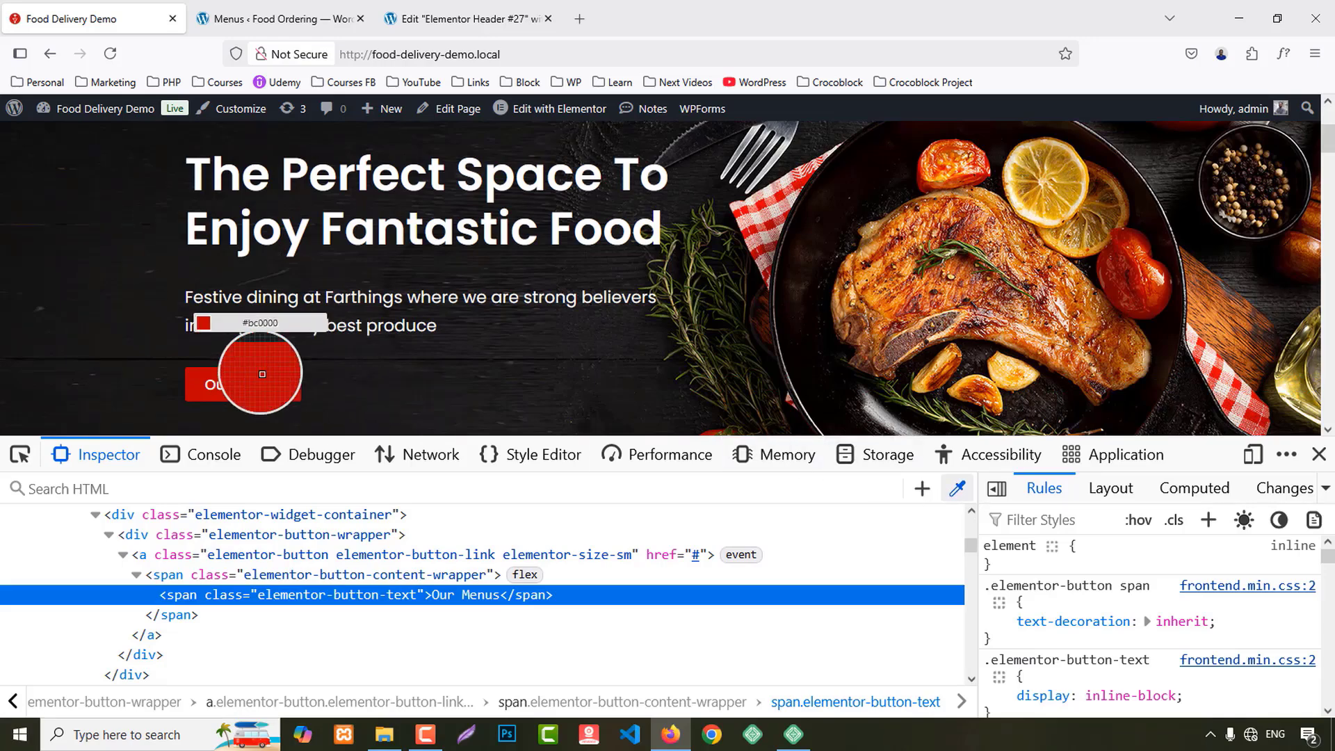
{"action": "left_click", "coordinate": [1318, 454]}
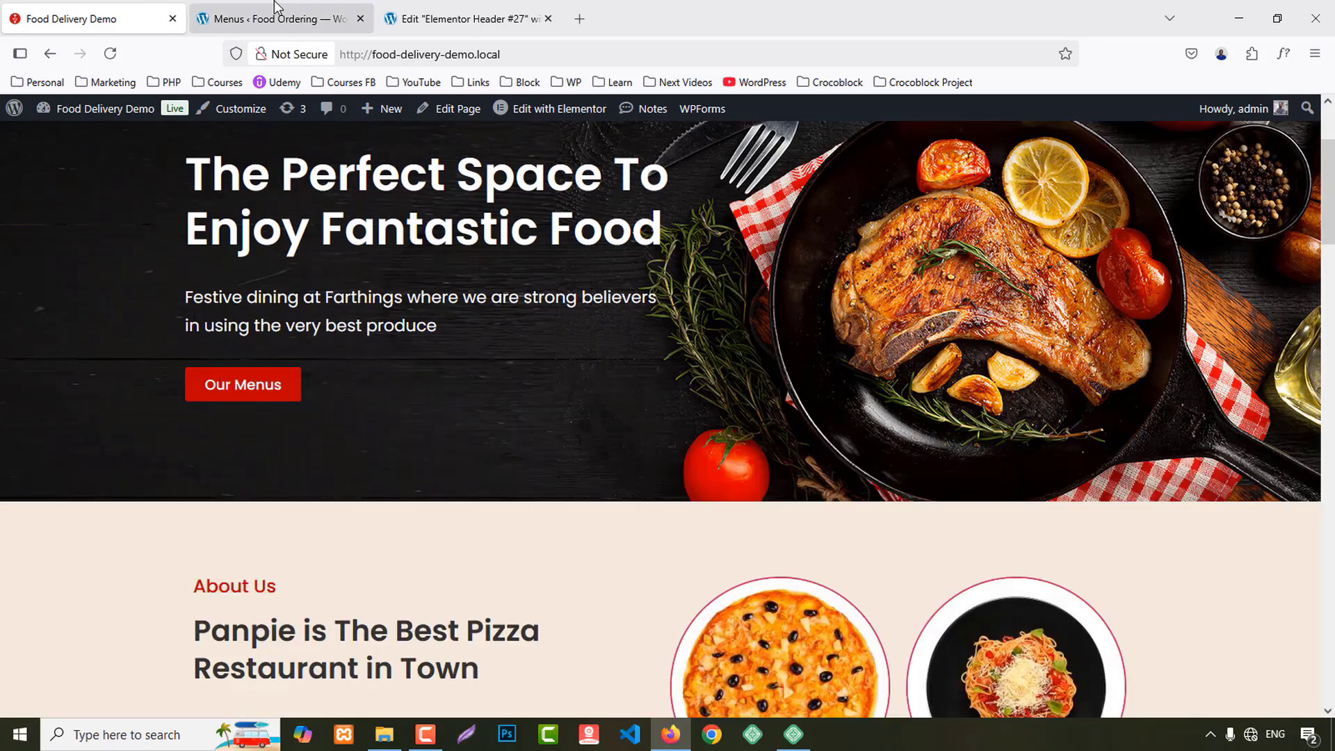
Step: Paste #BC0000 as Elementor's Primary global colour
{"action": "left_click", "coordinate": [452, 6]}
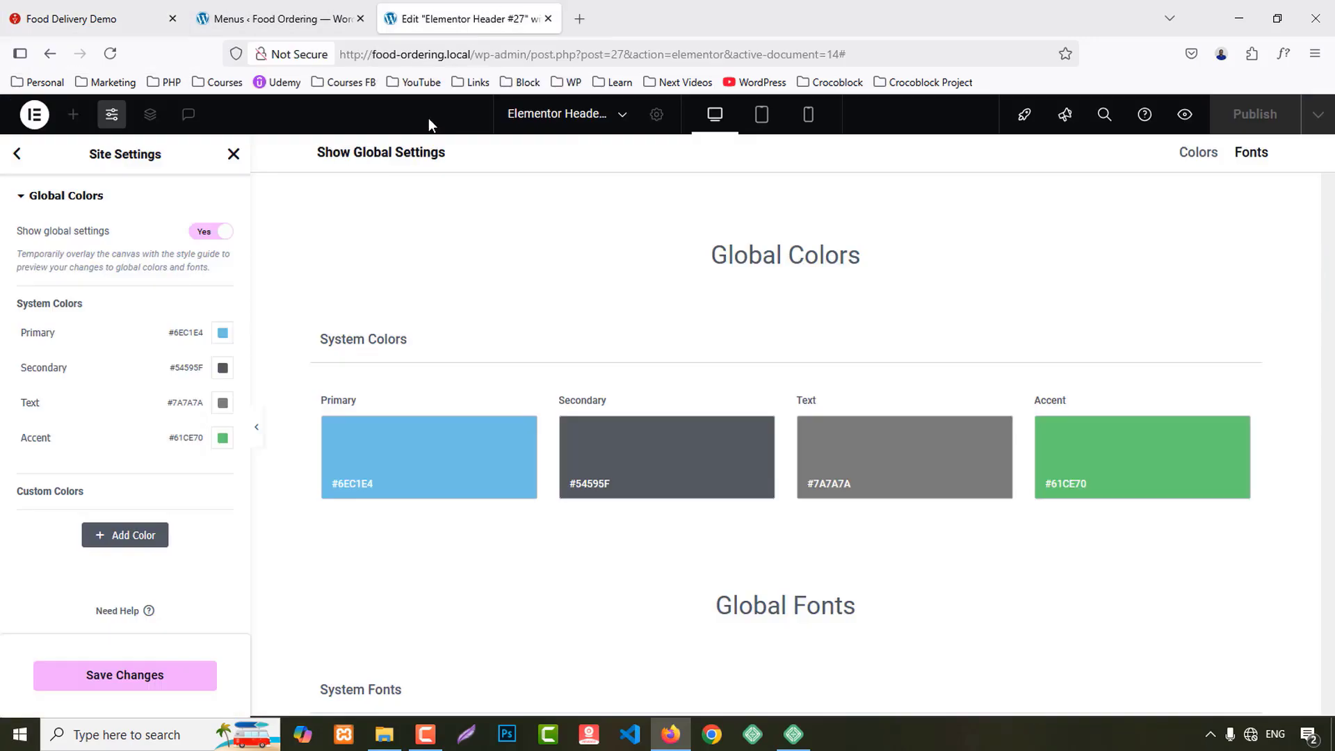
{"action": "left_click", "coordinate": [223, 334]}
{"action": "type", "text": "#bc0000"}
{"action": "left_click", "coordinate": [222, 366]}
Step: Set the Secondary, Text and Accent global colours to #333333 and save
{"action": "left_click", "coordinate": [223, 367]}
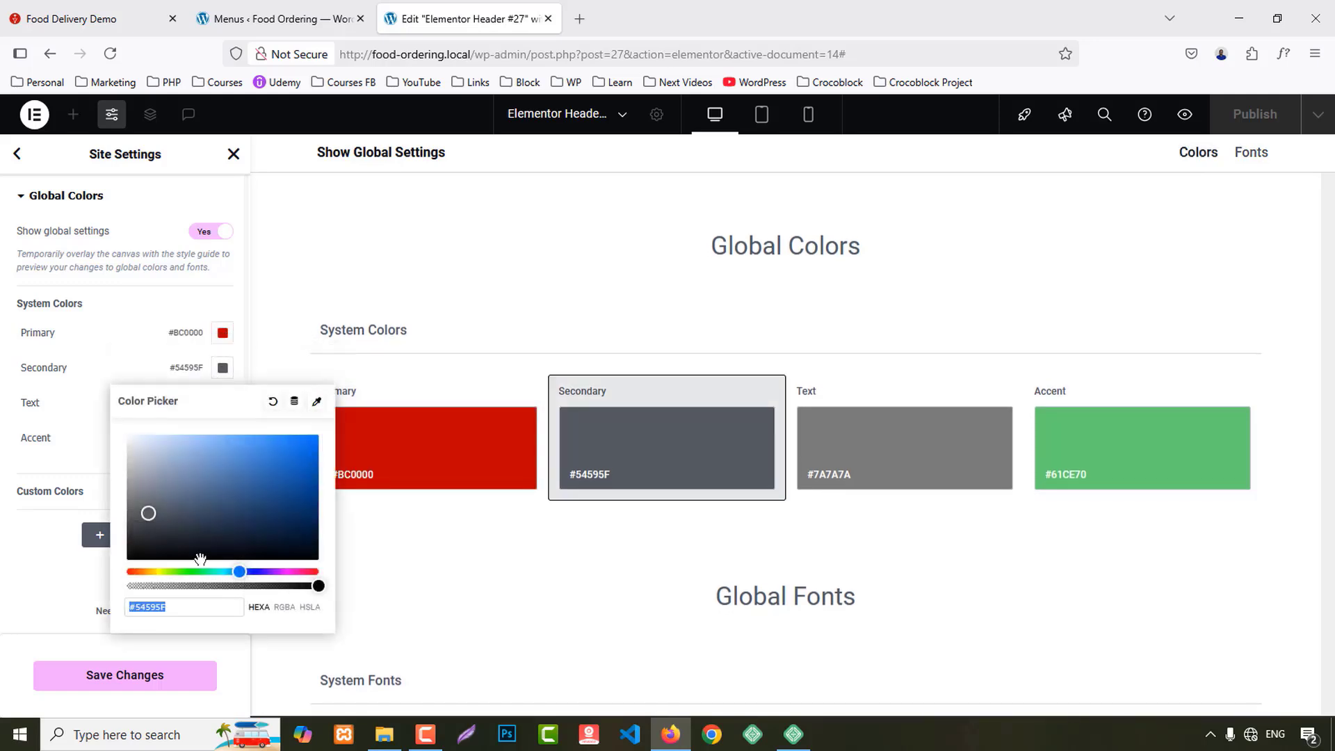
{"action": "left_click", "coordinate": [203, 608]}
{"action": "type", "text": "333333"}
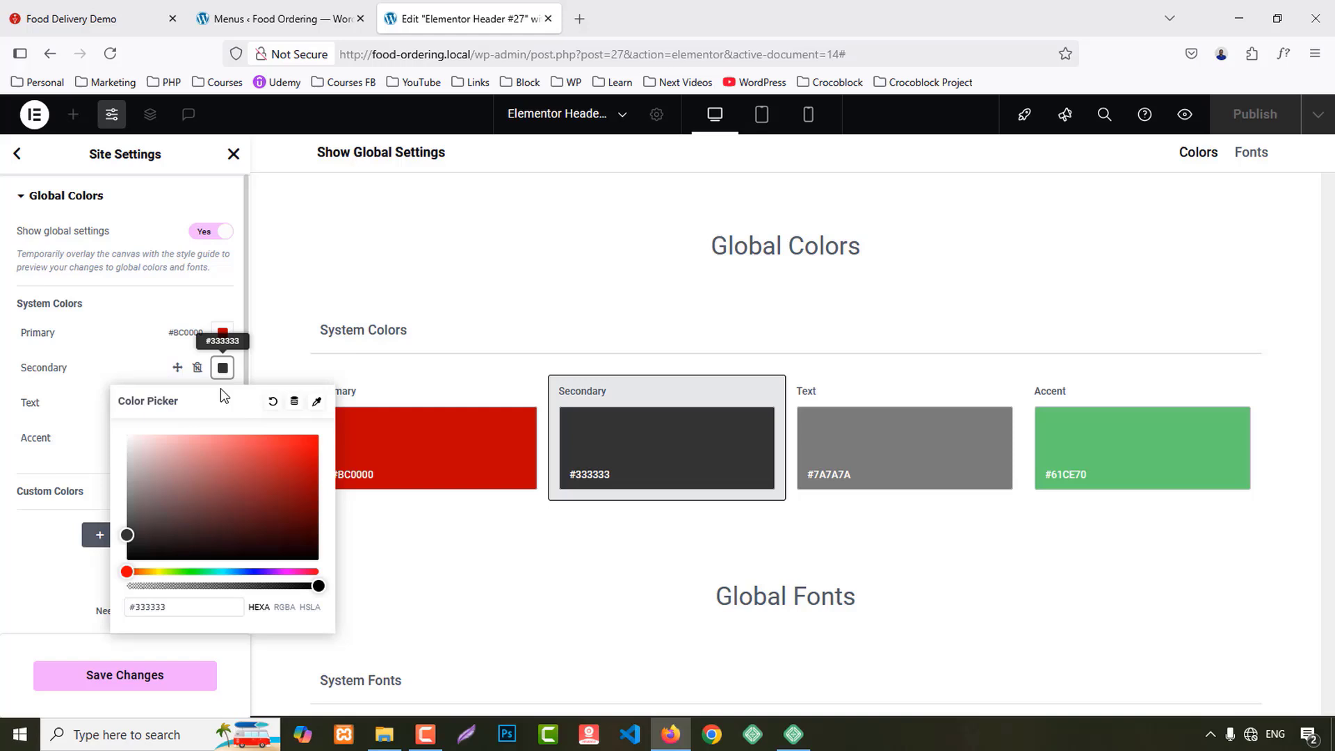
{"action": "left_click", "coordinate": [220, 410]}
{"action": "left_click", "coordinate": [221, 407]}
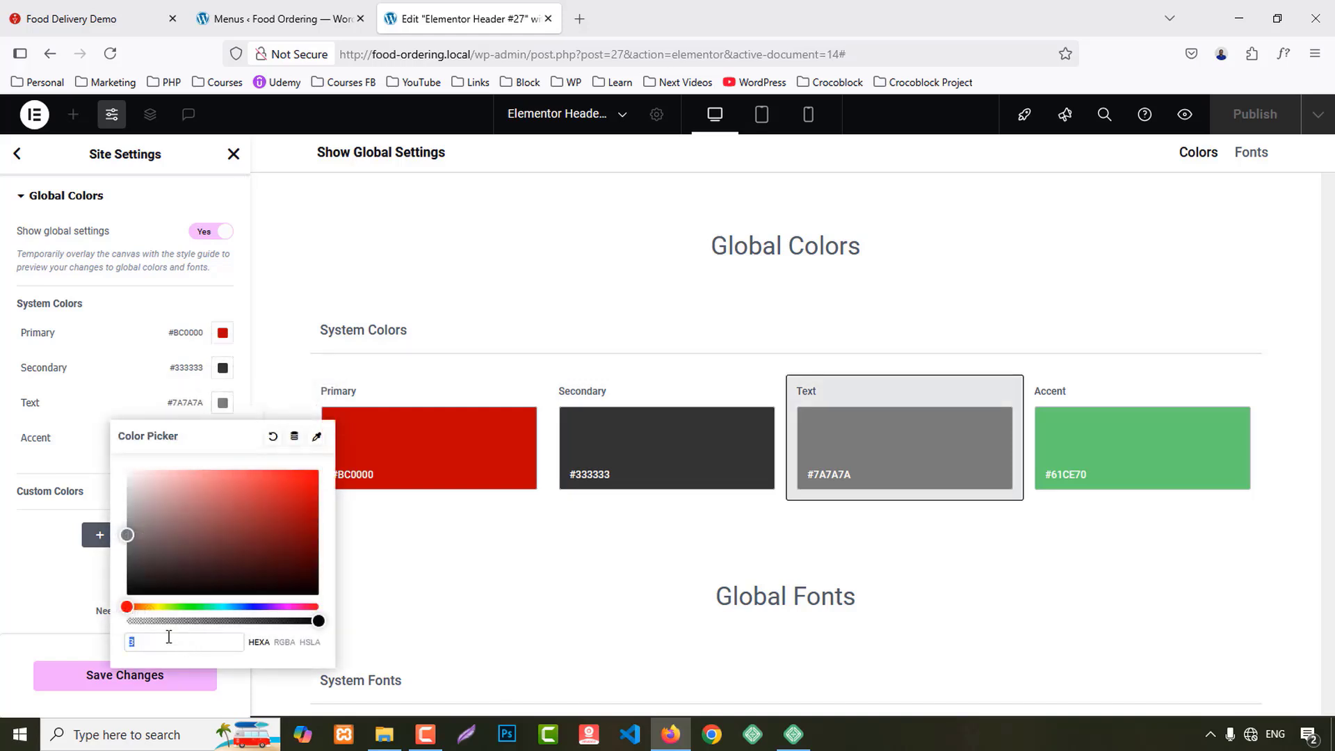
{"action": "type", "text": "333"}
{"action": "left_click", "coordinate": [3, 623]}
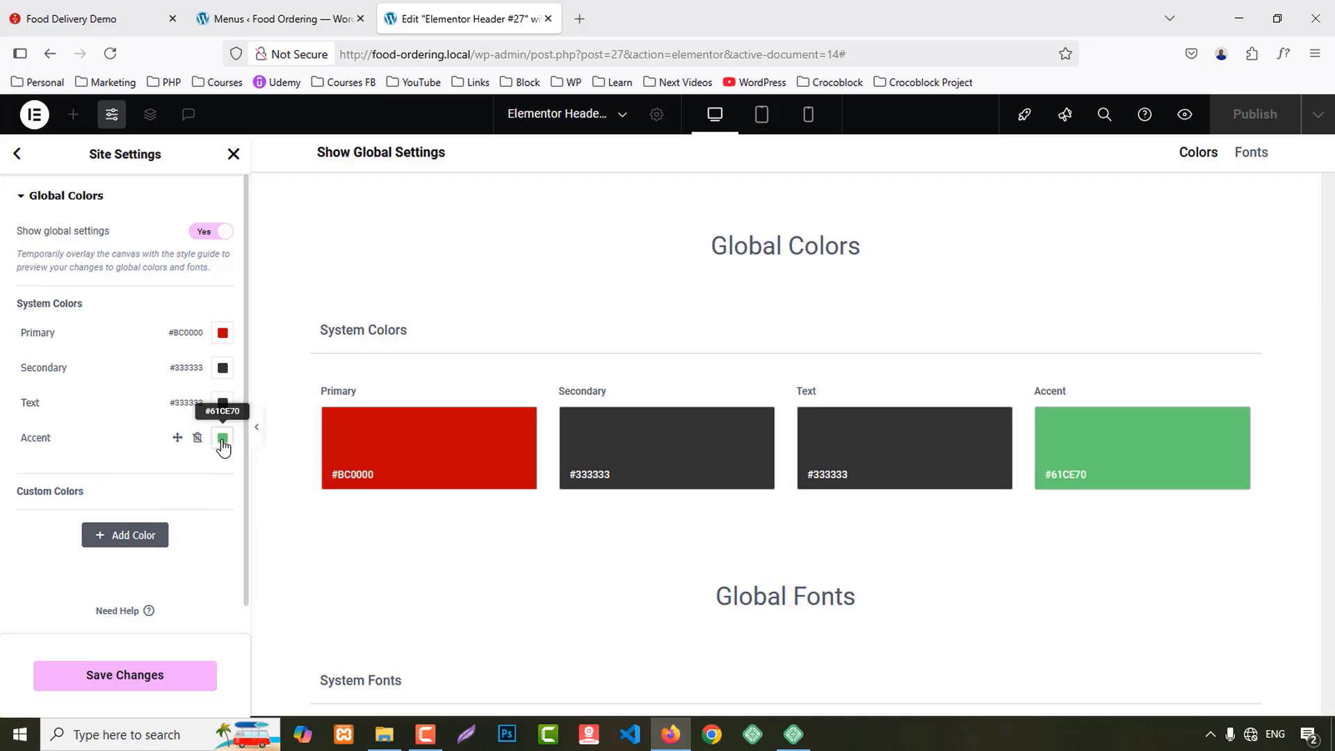
{"action": "left_click", "coordinate": [222, 443]}
{"action": "left_click", "coordinate": [183, 681]}
{"action": "type", "text": "33"}
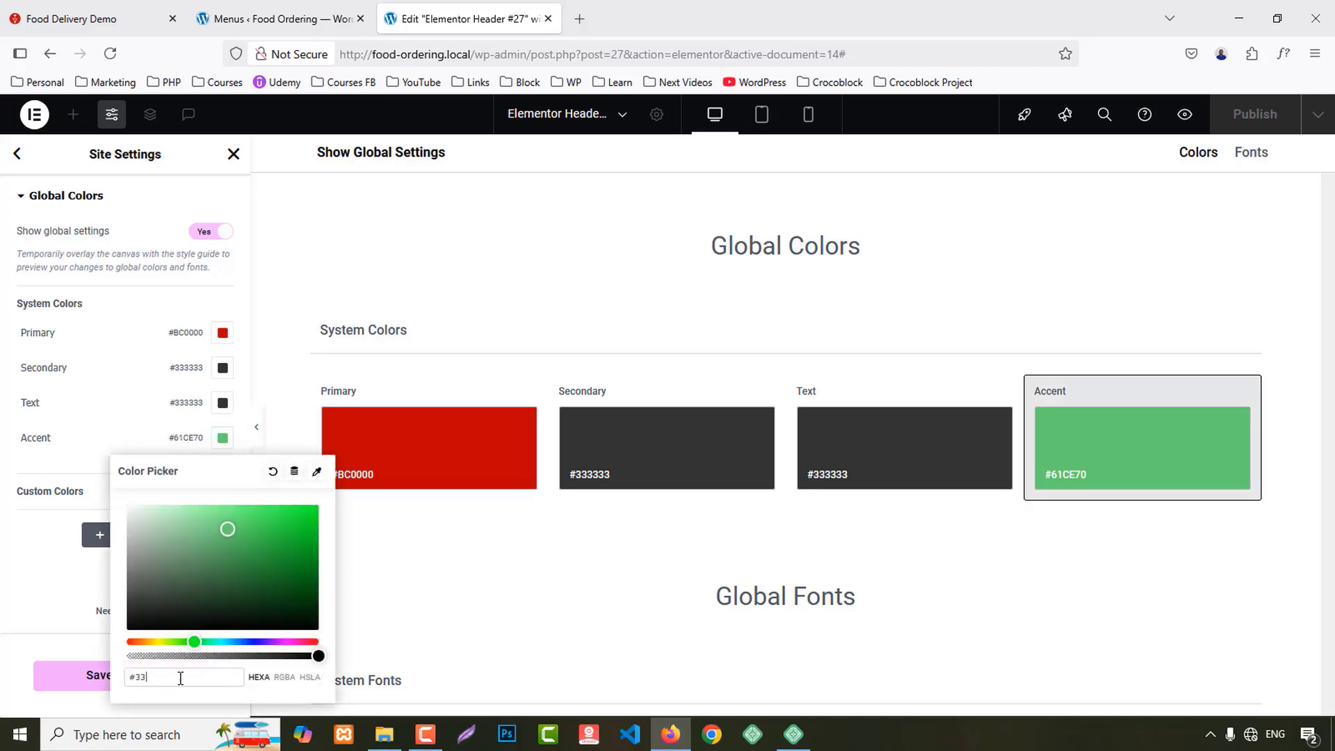
{"action": "type", "text": "3333"}
{"action": "left_click", "coordinate": [6, 599]}
{"action": "left_click", "coordinate": [142, 678]}
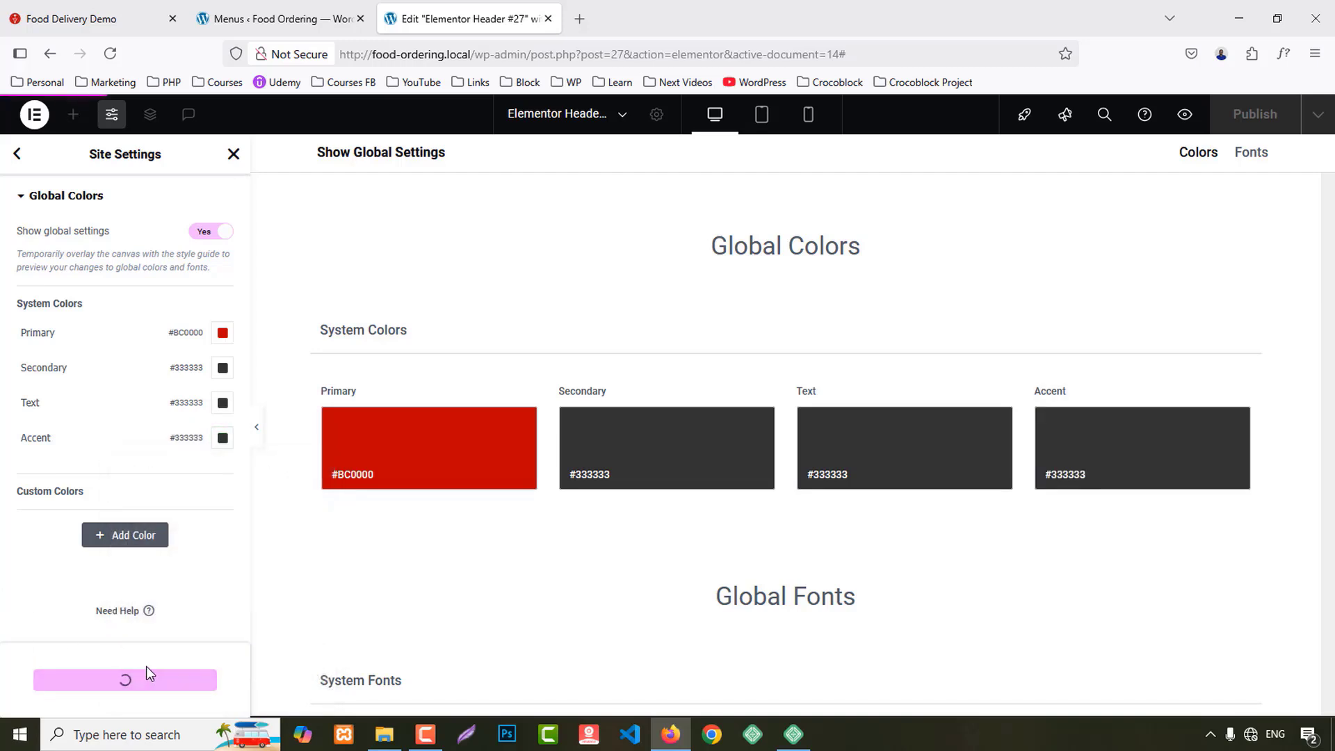
{"action": "left_click", "coordinate": [16, 154]}
Step: Set the Primary and Secondary global fonts' family to Poppins
{"action": "left_click", "coordinate": [90, 271]}
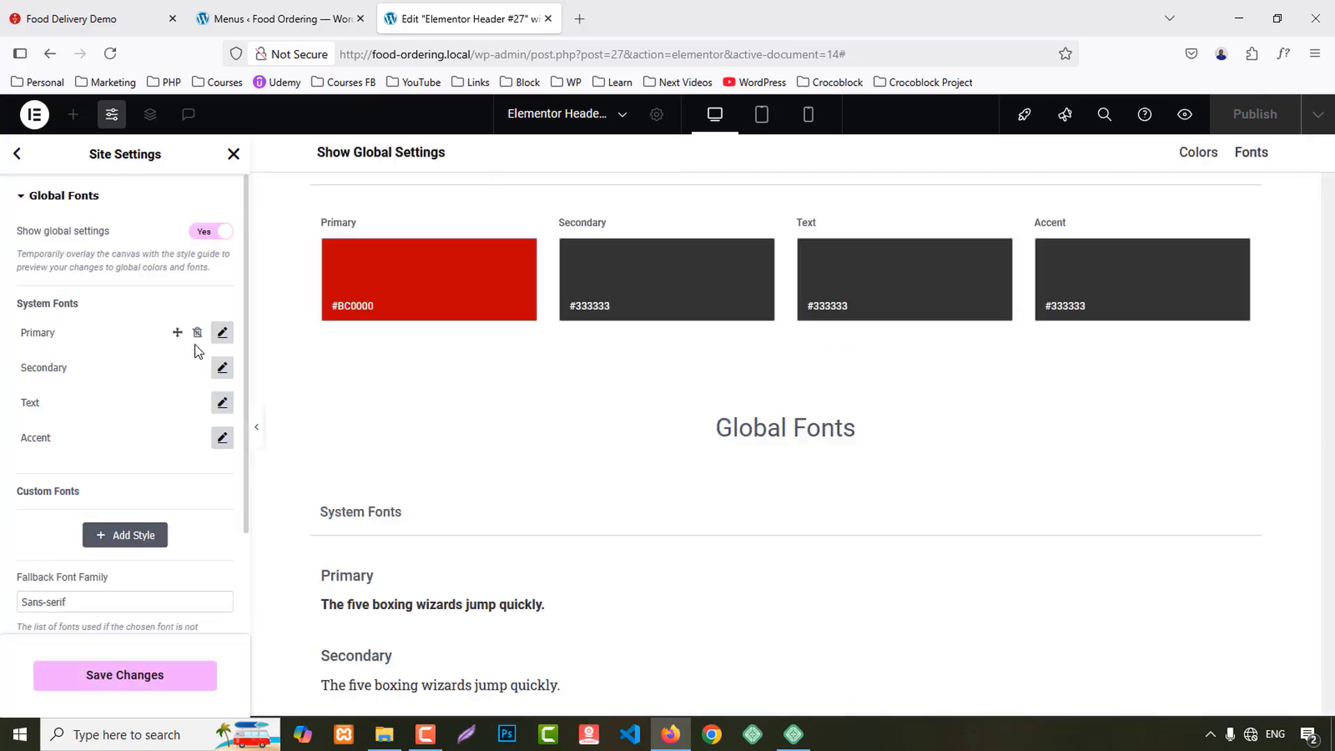
{"action": "left_click", "coordinate": [222, 332]}
{"action": "left_click", "coordinate": [156, 409]}
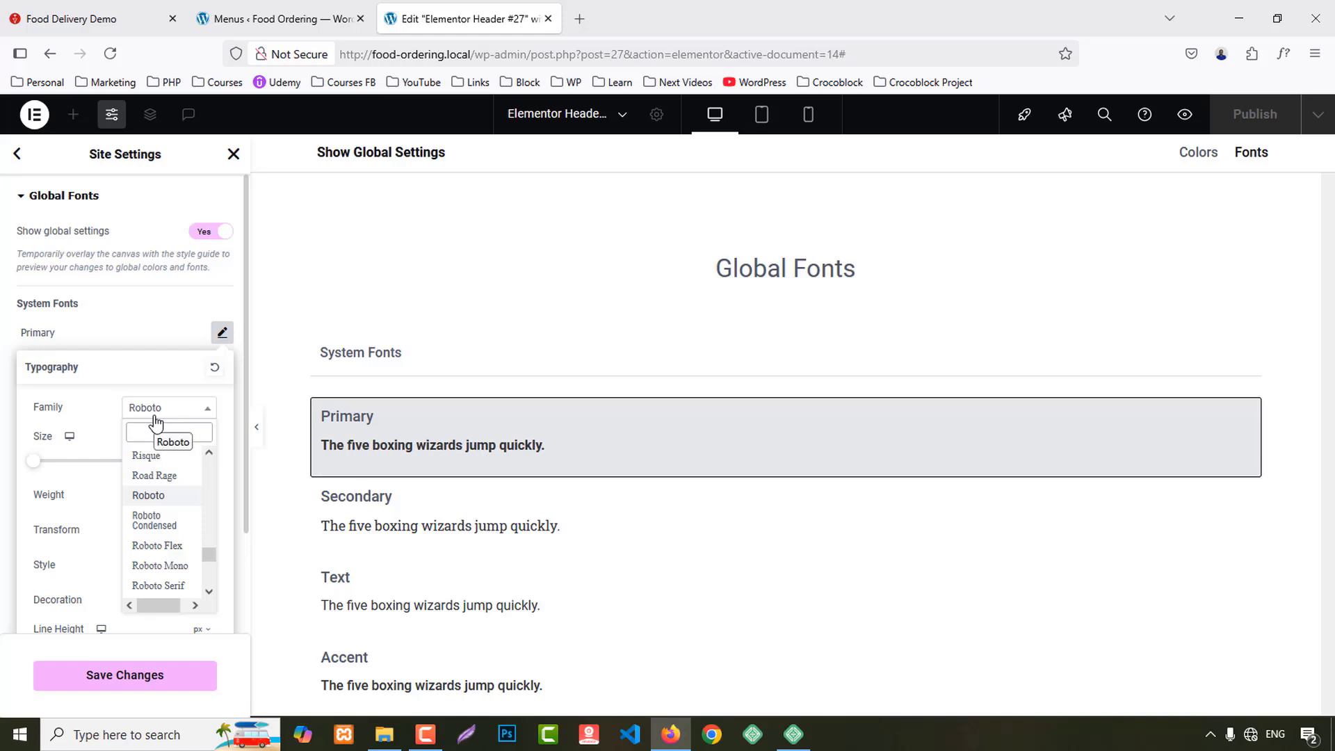
{"action": "type", "text": "popp"}
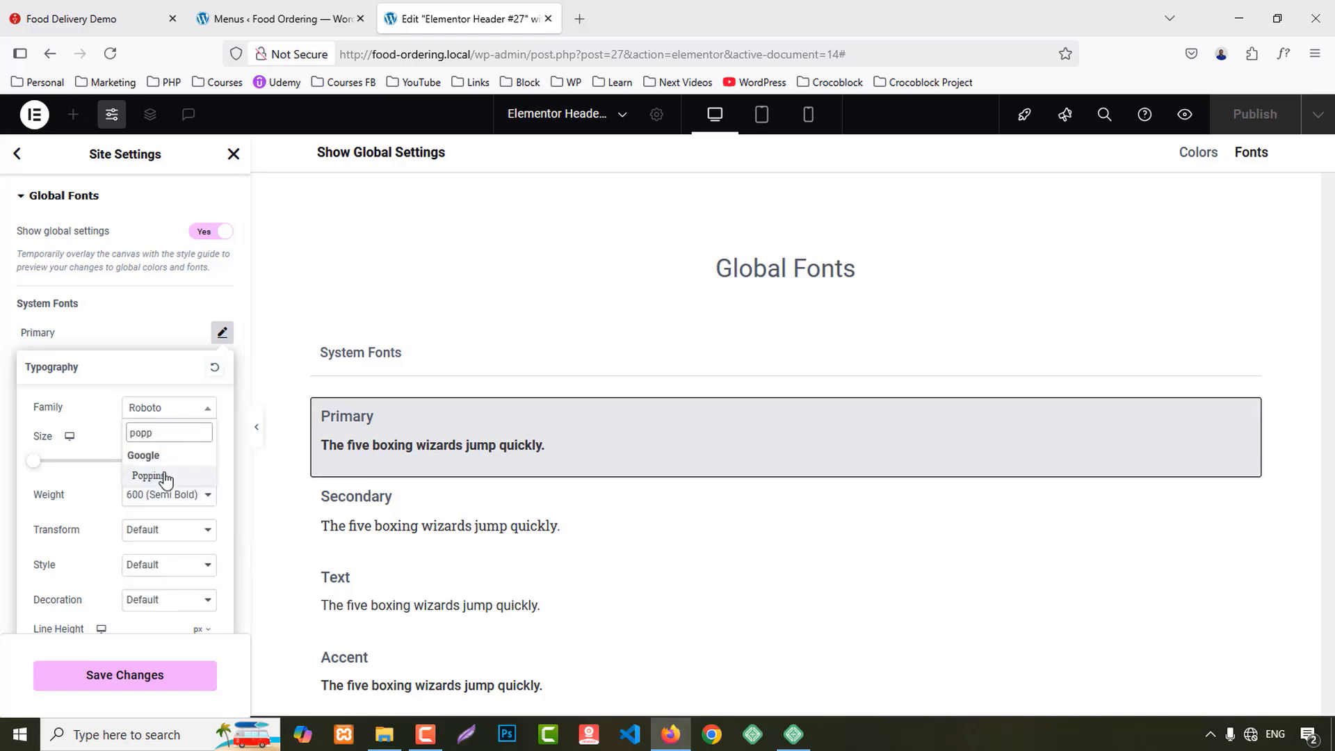
{"action": "left_click", "coordinate": [165, 476]}
{"action": "left_click", "coordinate": [222, 332]}
{"action": "left_click", "coordinate": [222, 367]}
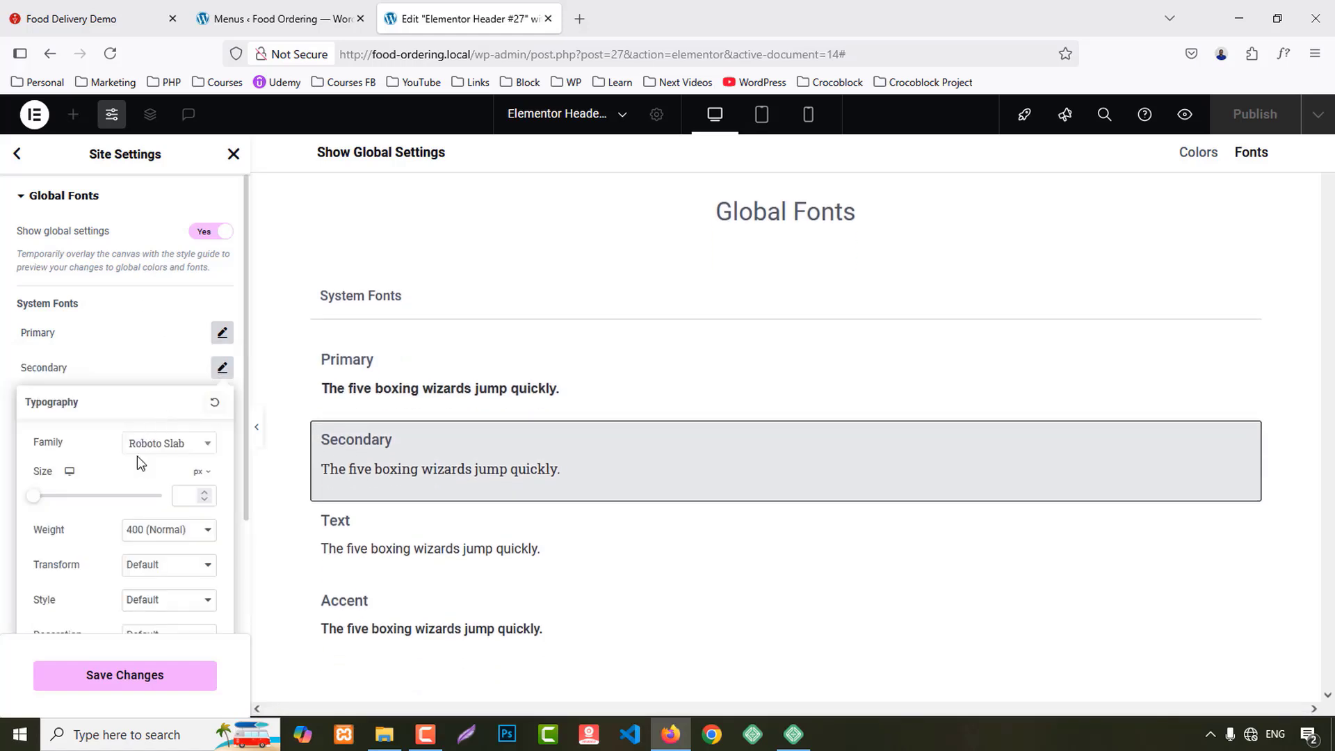
{"action": "left_click", "coordinate": [167, 443]}
{"action": "type", "text": "pop"}
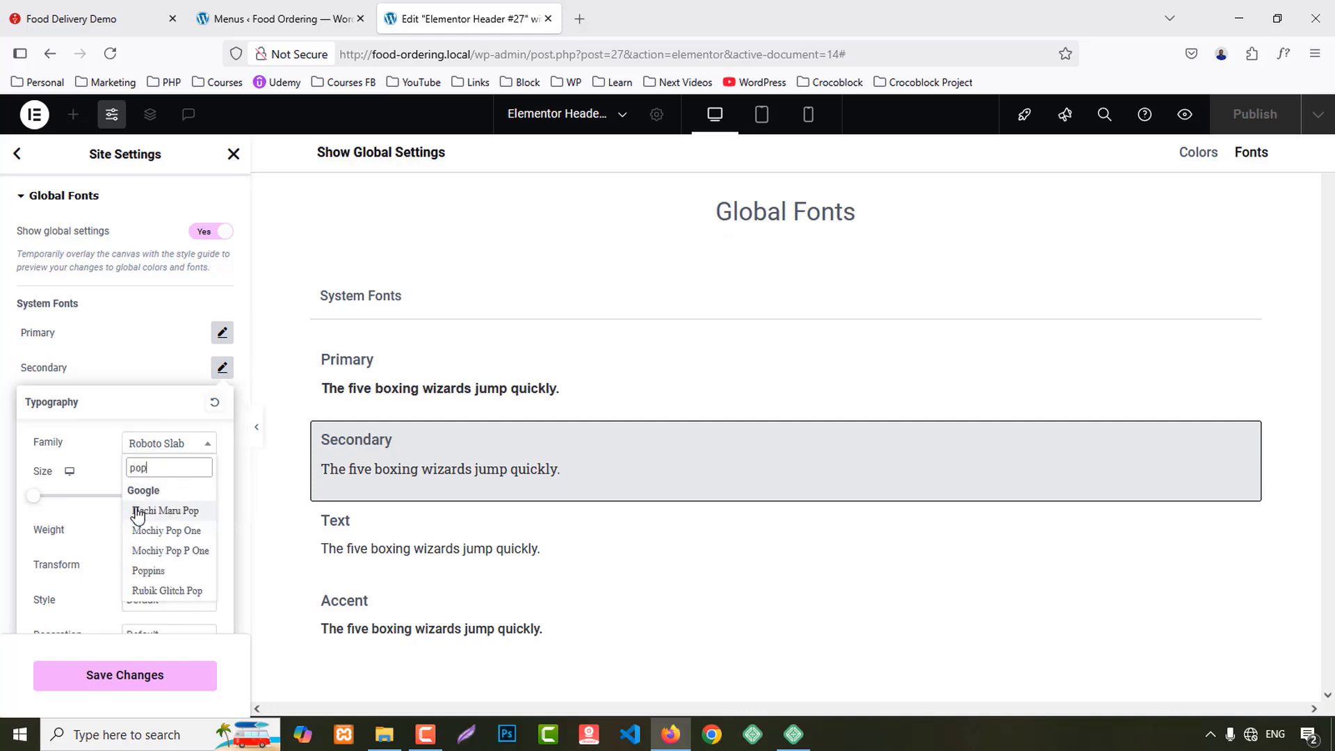
{"action": "type", "text": "p"}
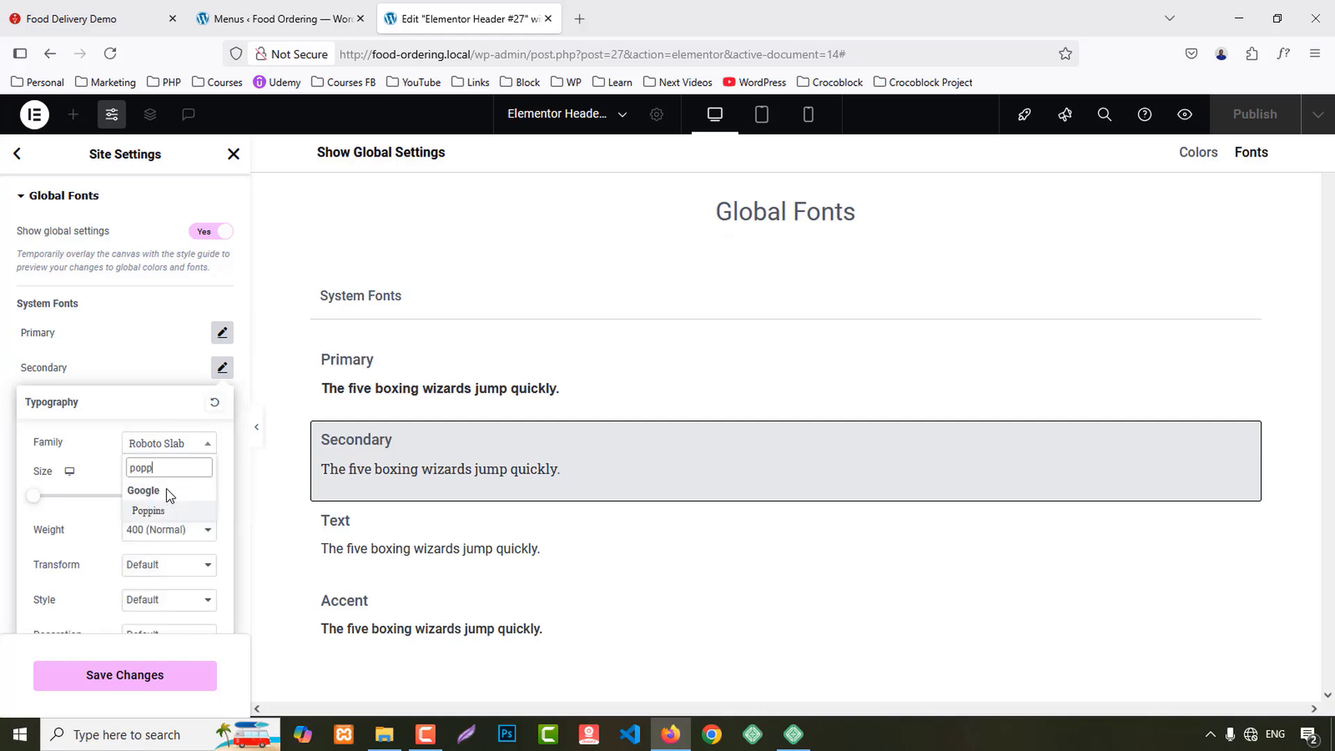
{"action": "left_click", "coordinate": [163, 510]}
{"action": "left_click", "coordinate": [163, 376]}
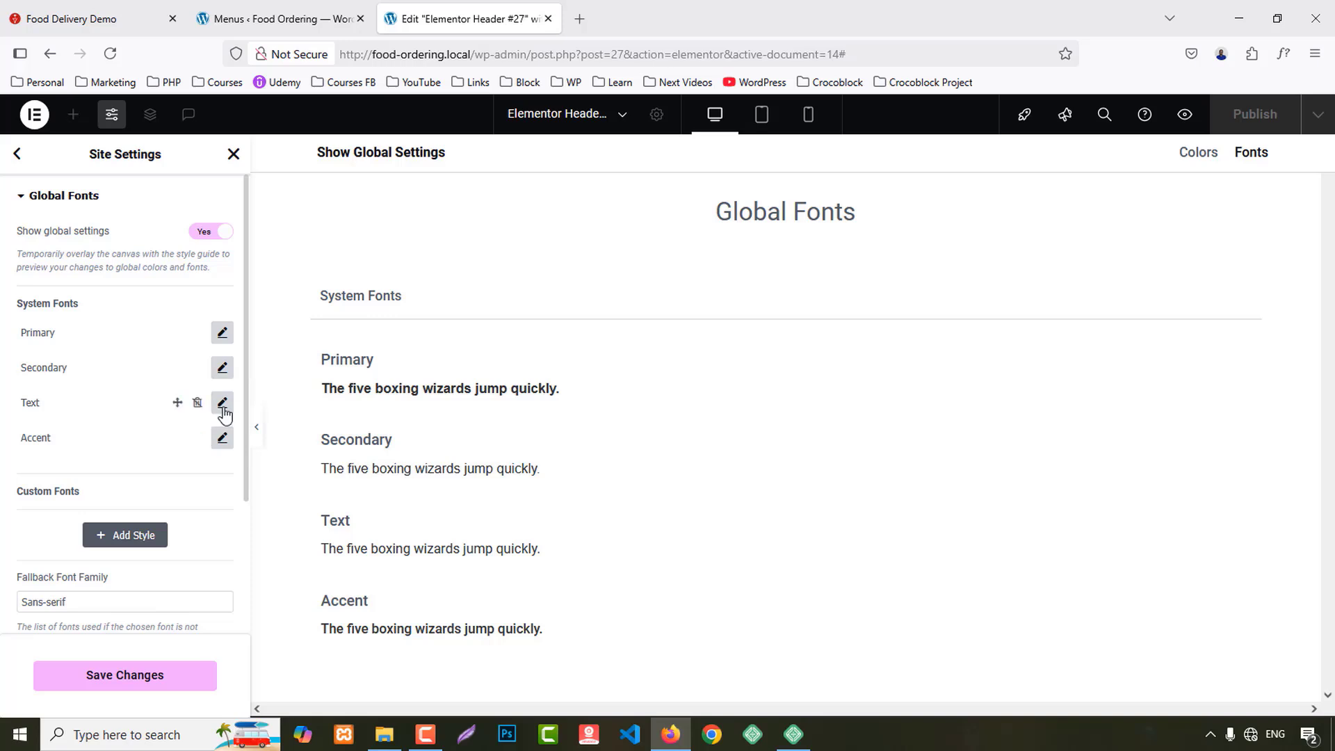
Step: Set the Text and Accent global fonts to Poppins and save the font settings
{"action": "left_click", "coordinate": [223, 404]}
{"action": "left_click", "coordinate": [154, 480]}
{"action": "type", "text": "popp"}
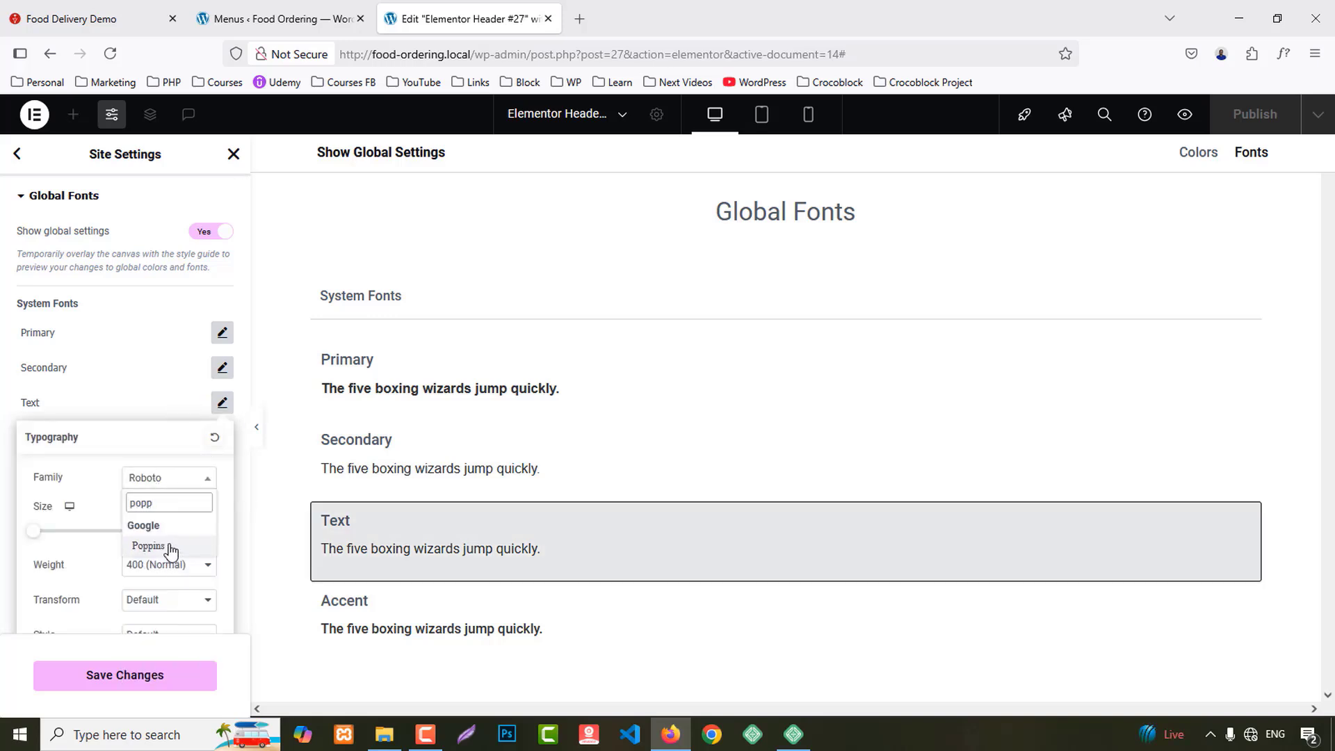
{"action": "left_click", "coordinate": [164, 548]}
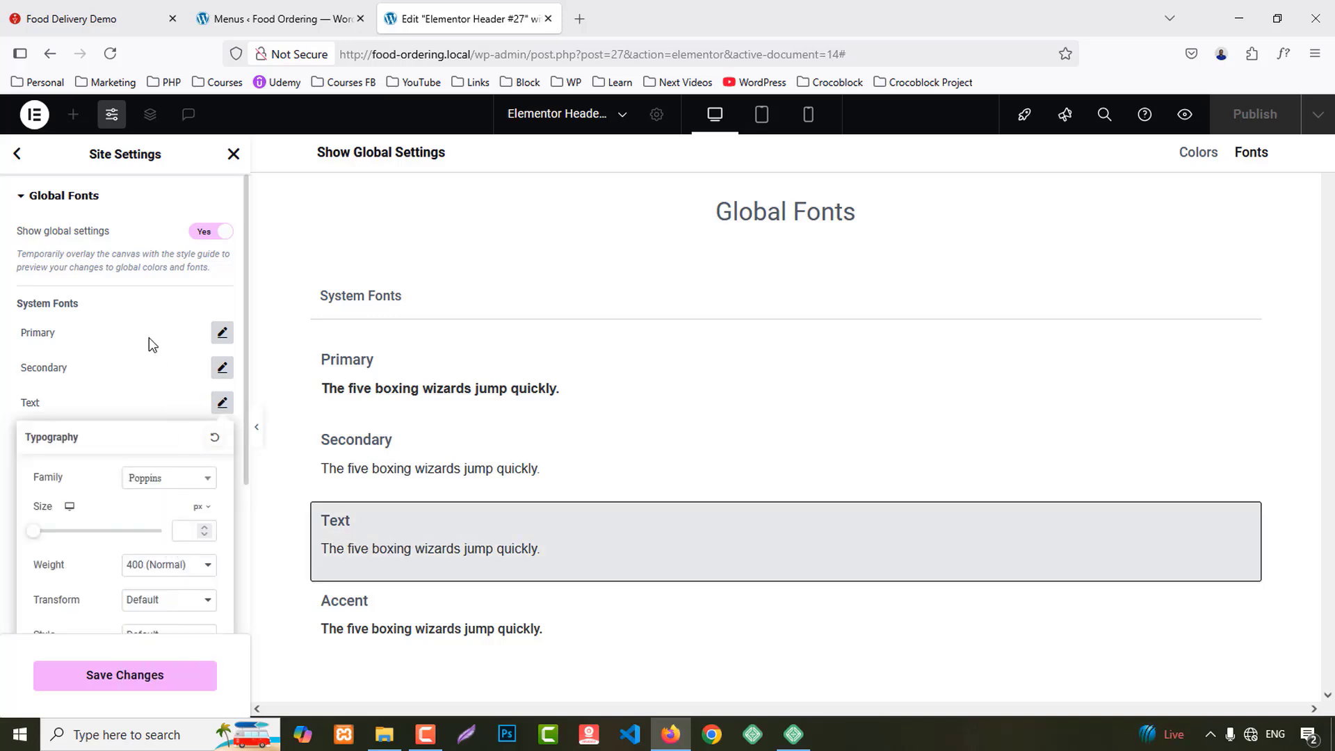
{"action": "left_click", "coordinate": [222, 403]}
{"action": "left_click", "coordinate": [222, 438]}
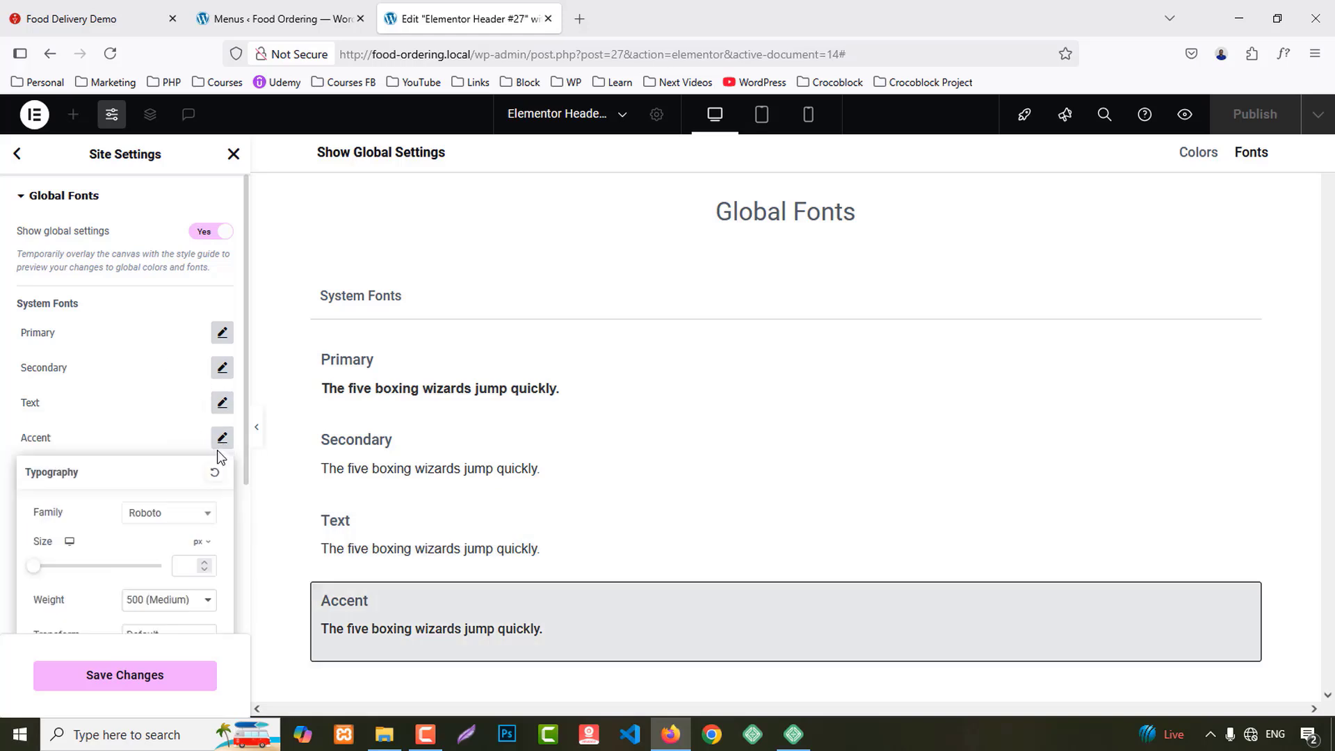
{"action": "left_click", "coordinate": [167, 514]}
{"action": "type", "text": "popp"}
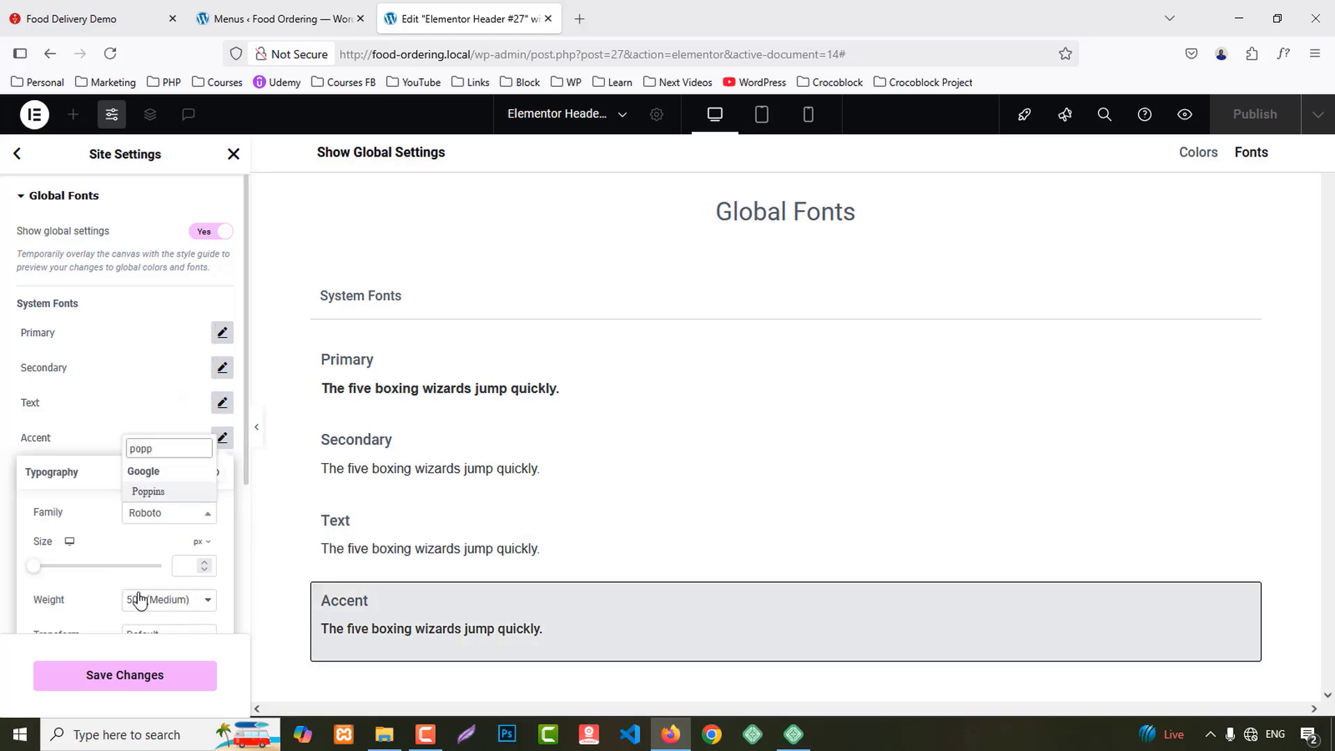
{"action": "left_click", "coordinate": [148, 492]}
{"action": "left_click", "coordinate": [139, 680]}
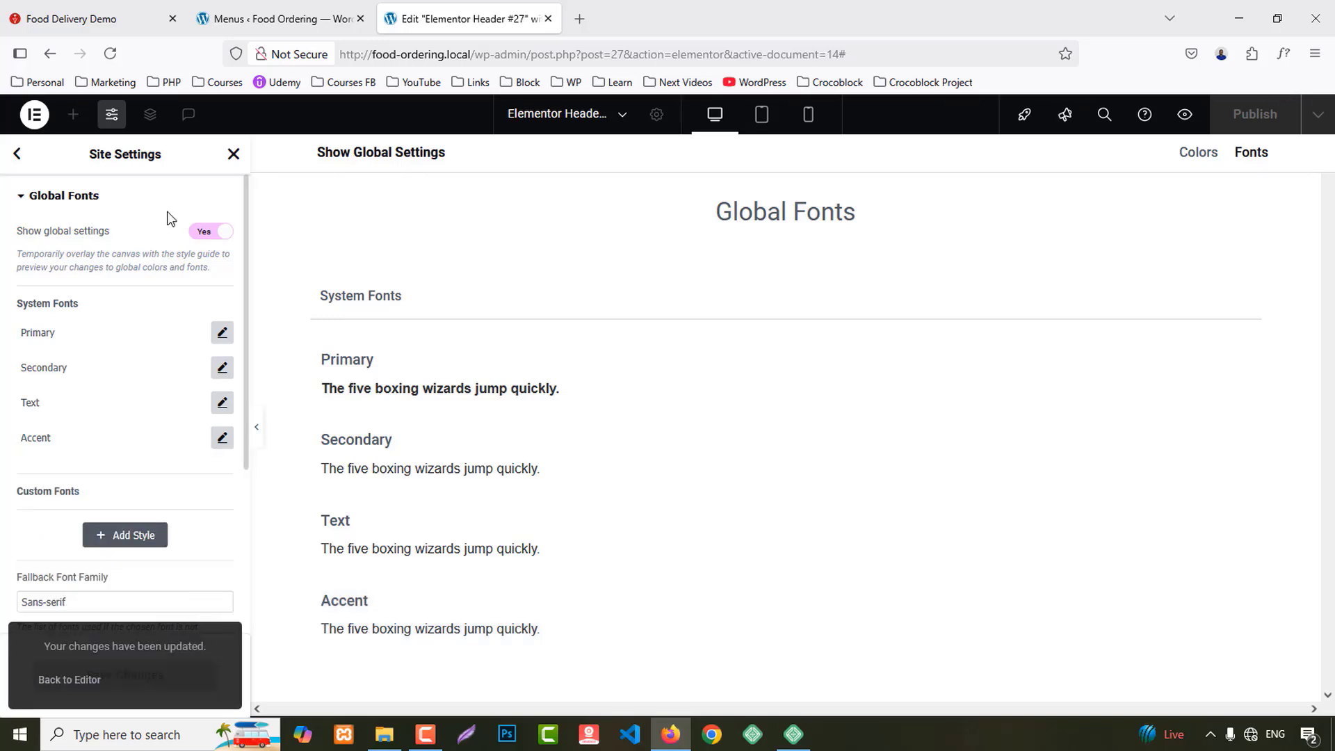
{"action": "left_click", "coordinate": [234, 155]}
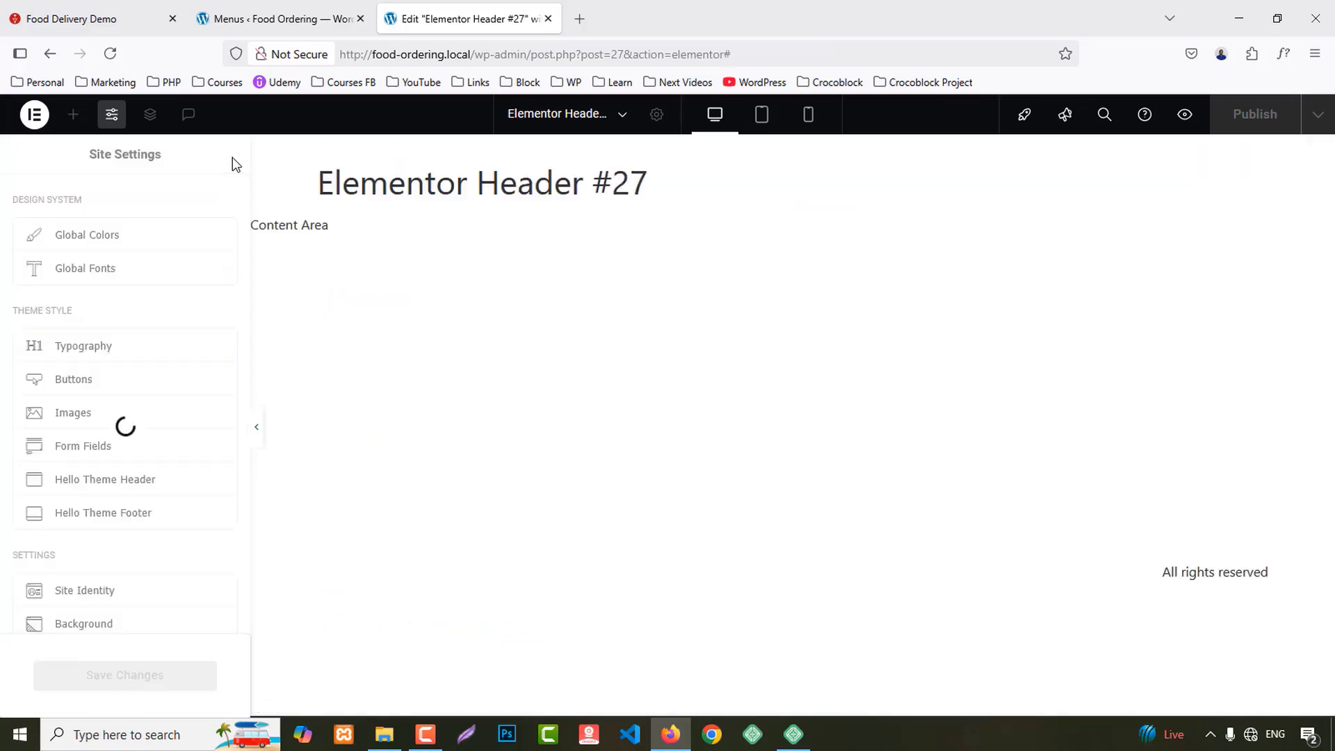
Step: Add a flexbox 1/3–2/3 two-column container to the header and place a Site Logo in its left column
{"action": "left_click", "coordinate": [234, 156]}
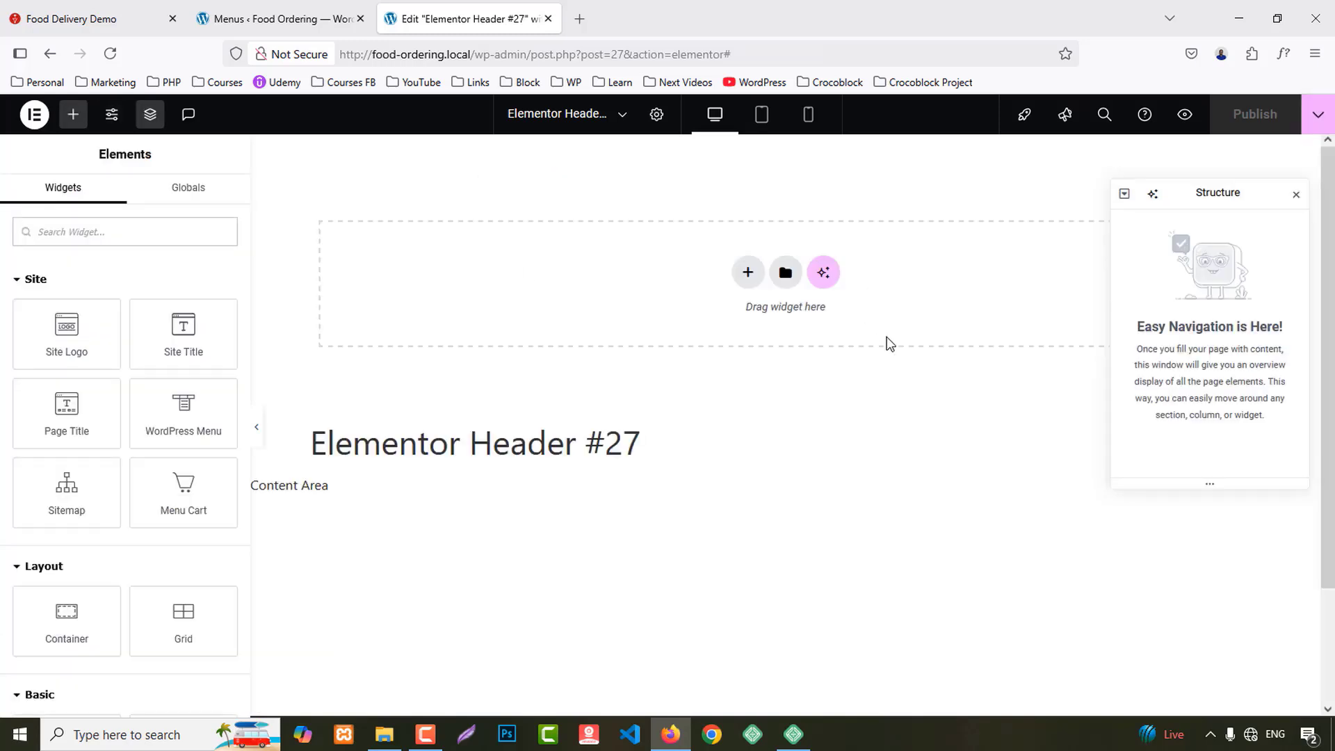
{"action": "left_click", "coordinate": [1295, 195]}
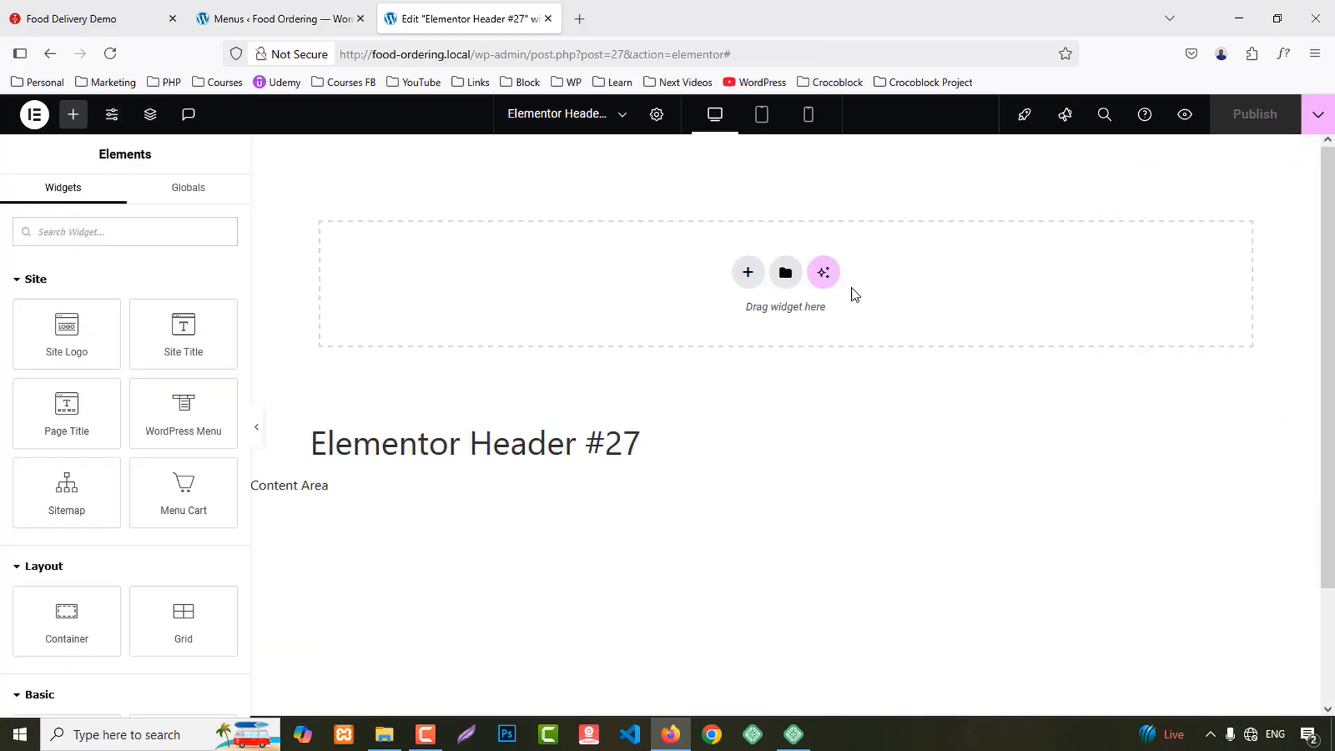
{"action": "left_click", "coordinate": [739, 277]}
{"action": "left_click", "coordinate": [718, 328]}
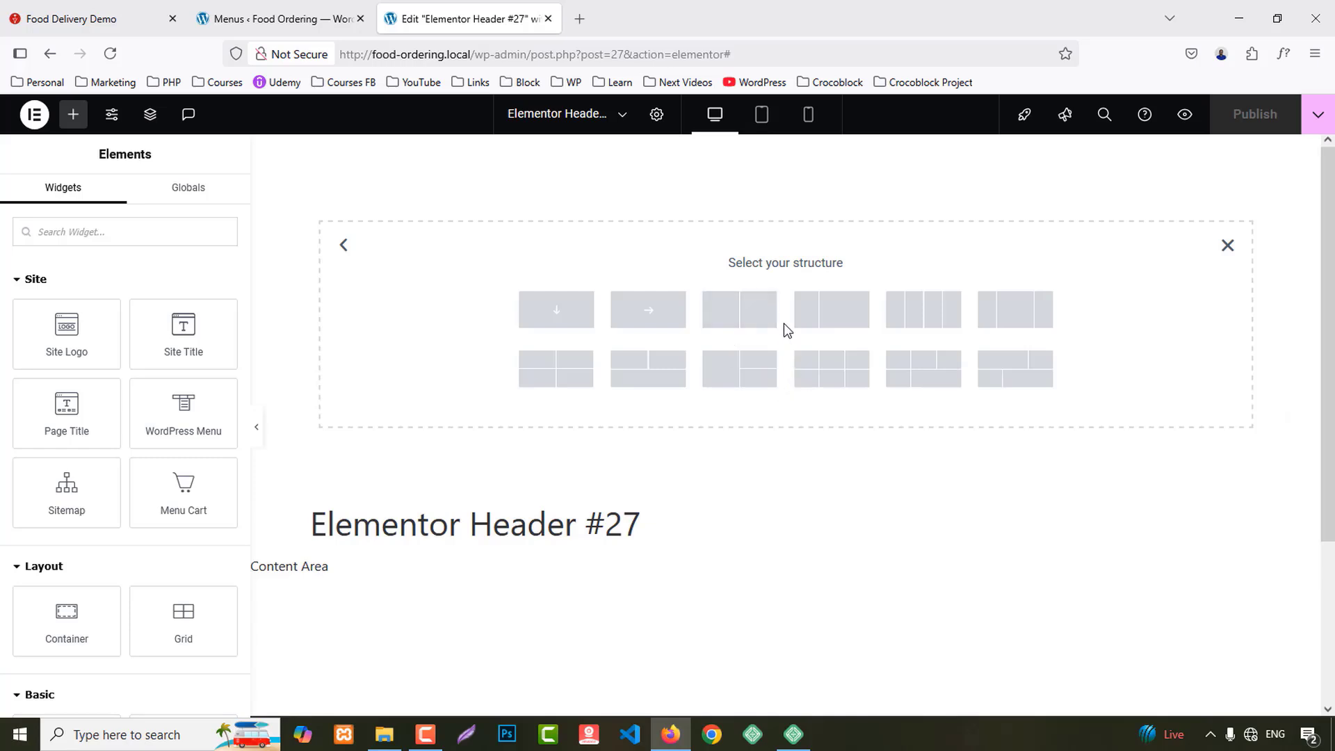
{"action": "left_click", "coordinate": [852, 310]}
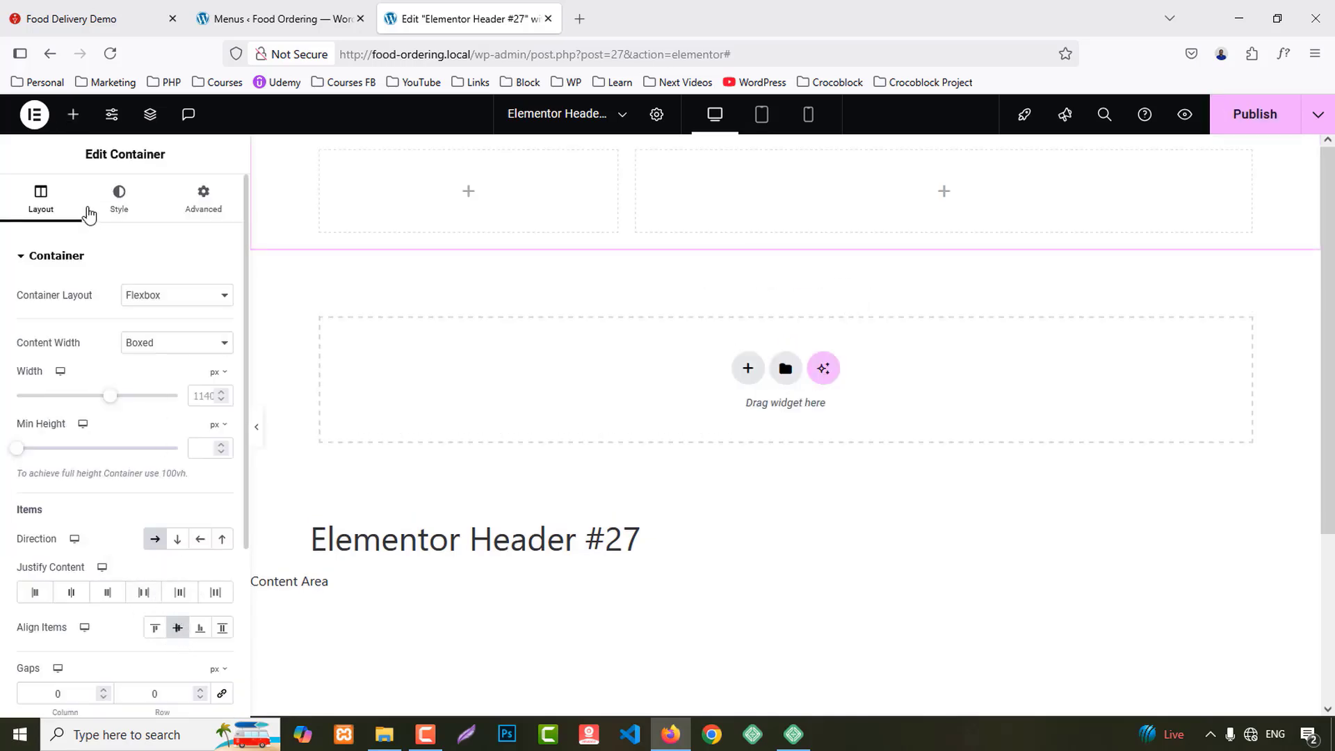
{"action": "left_click", "coordinate": [73, 114]}
{"action": "left_click_drag", "start_coordinate": [62, 374], "coordinate": [586, 289]}
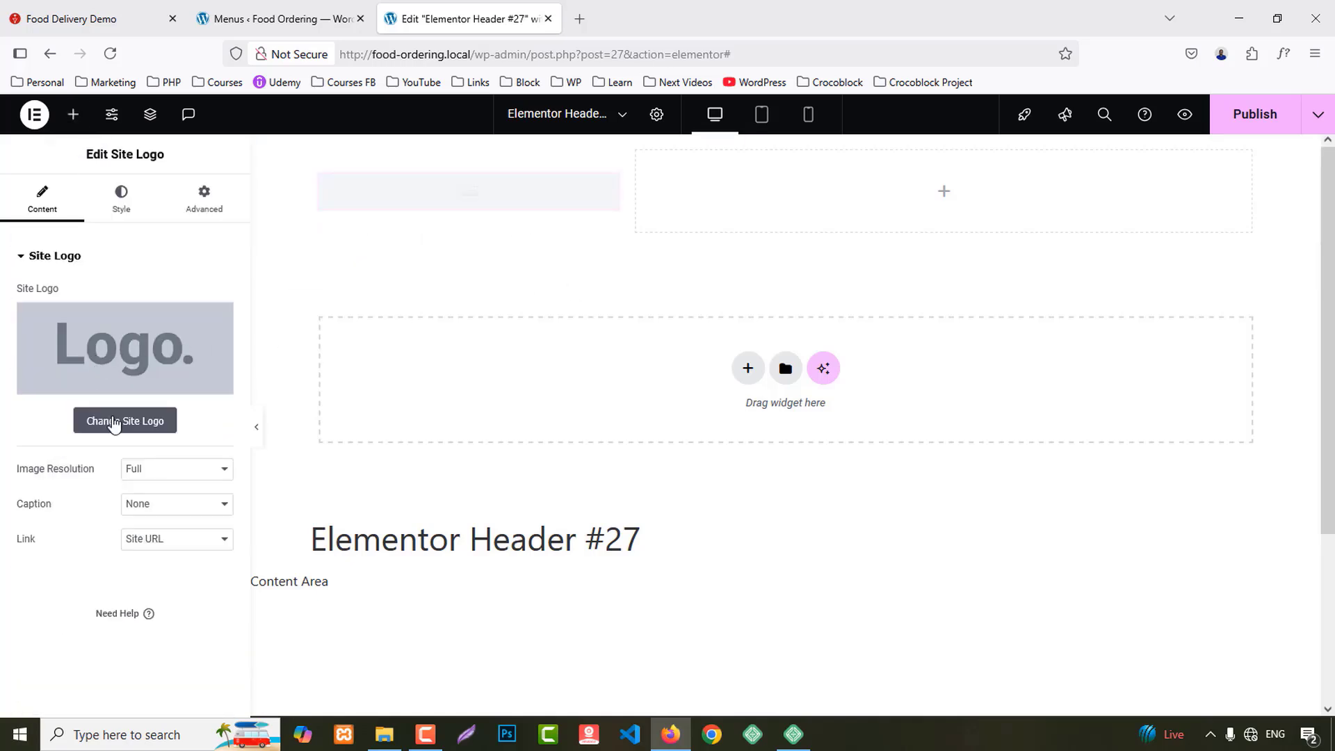
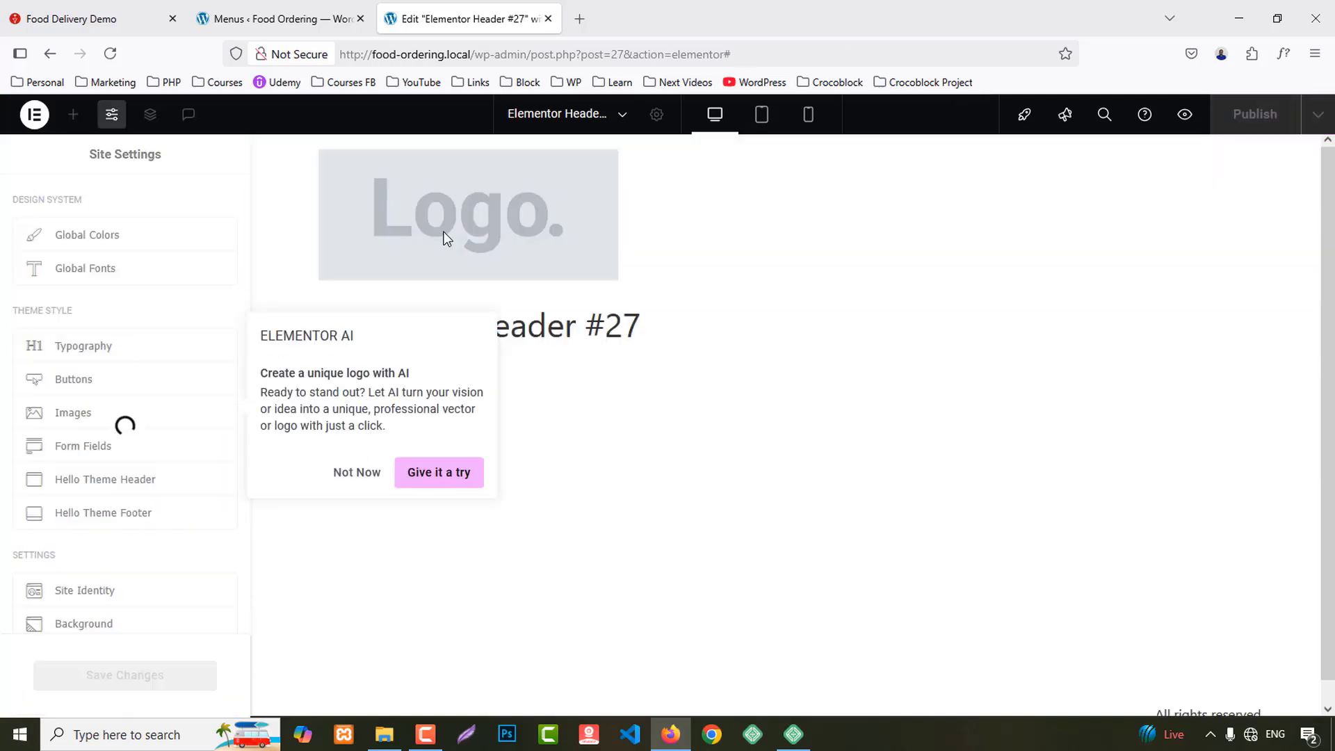
Step: From the header logo's Site Identity settings, upload the whole folder of food images to the media library
{"action": "left_click", "coordinate": [356, 472]}
{"action": "left_click", "coordinate": [440, 221]}
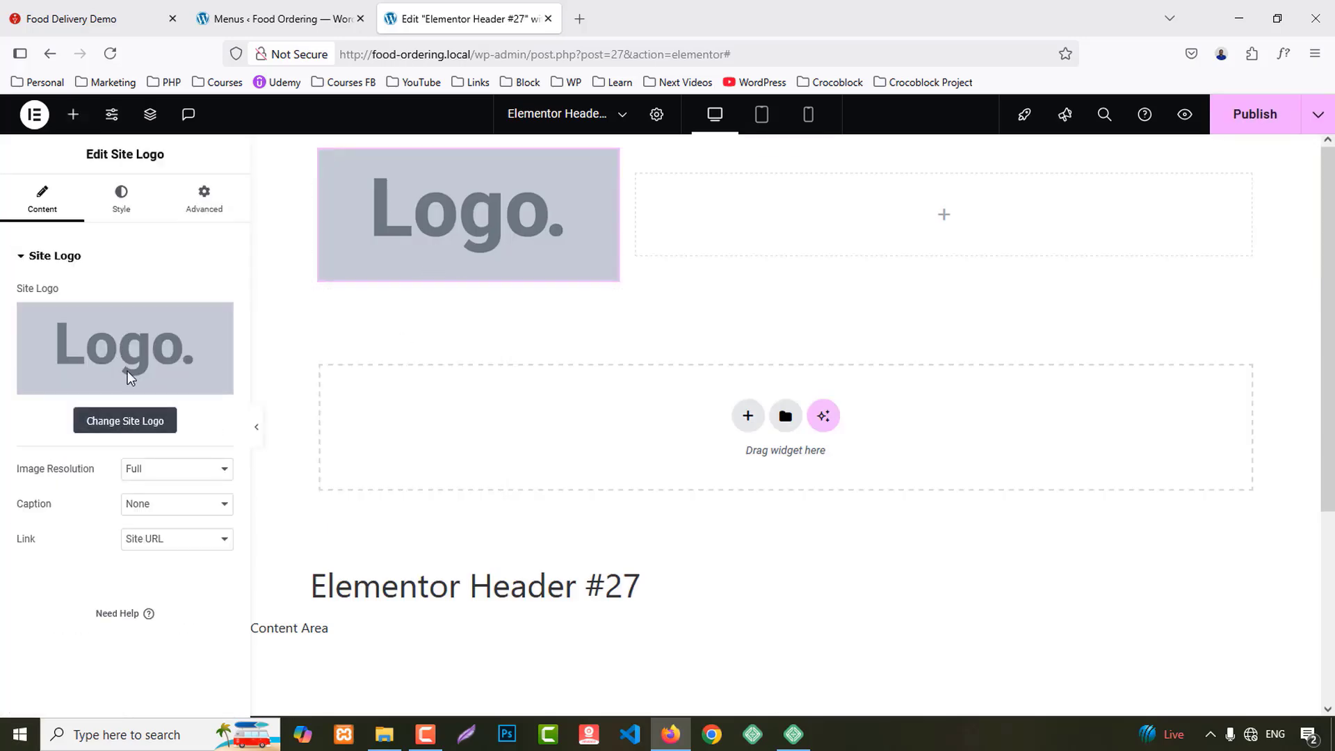
{"action": "left_click", "coordinate": [93, 420]}
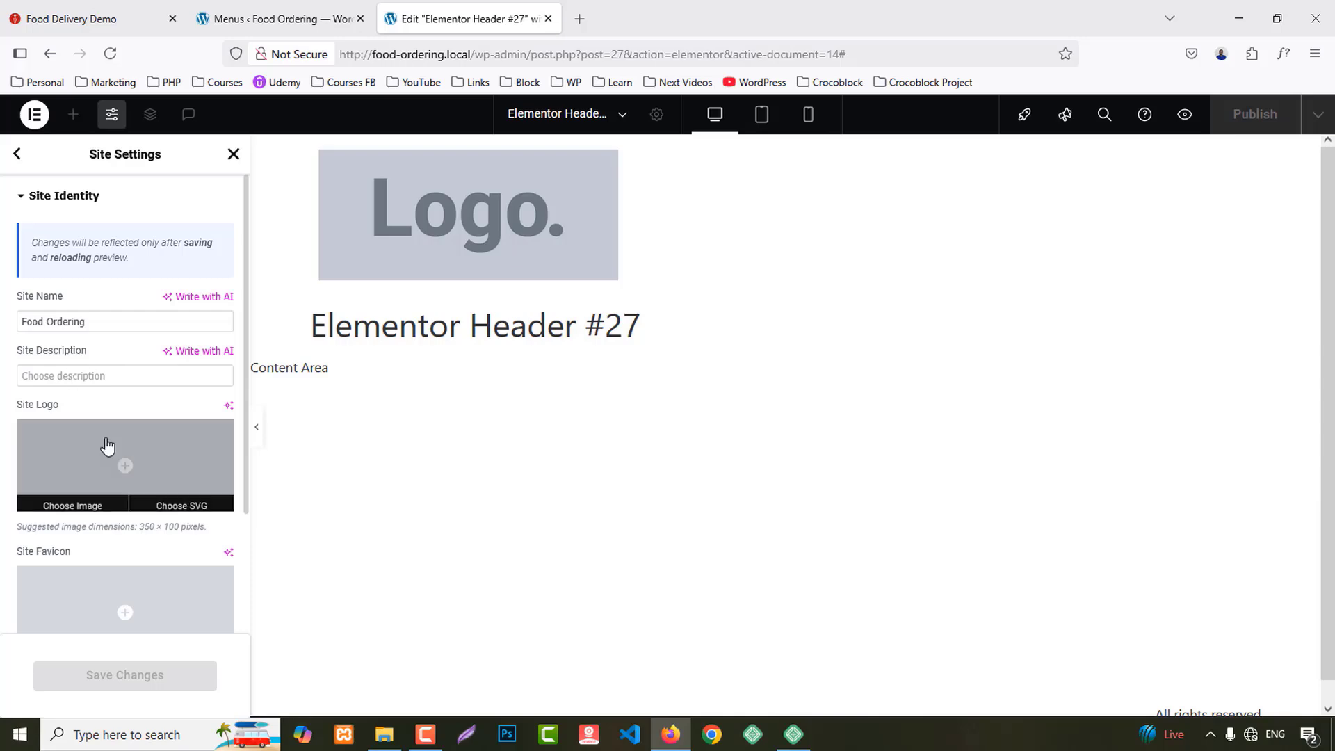
{"action": "left_click", "coordinate": [107, 448]}
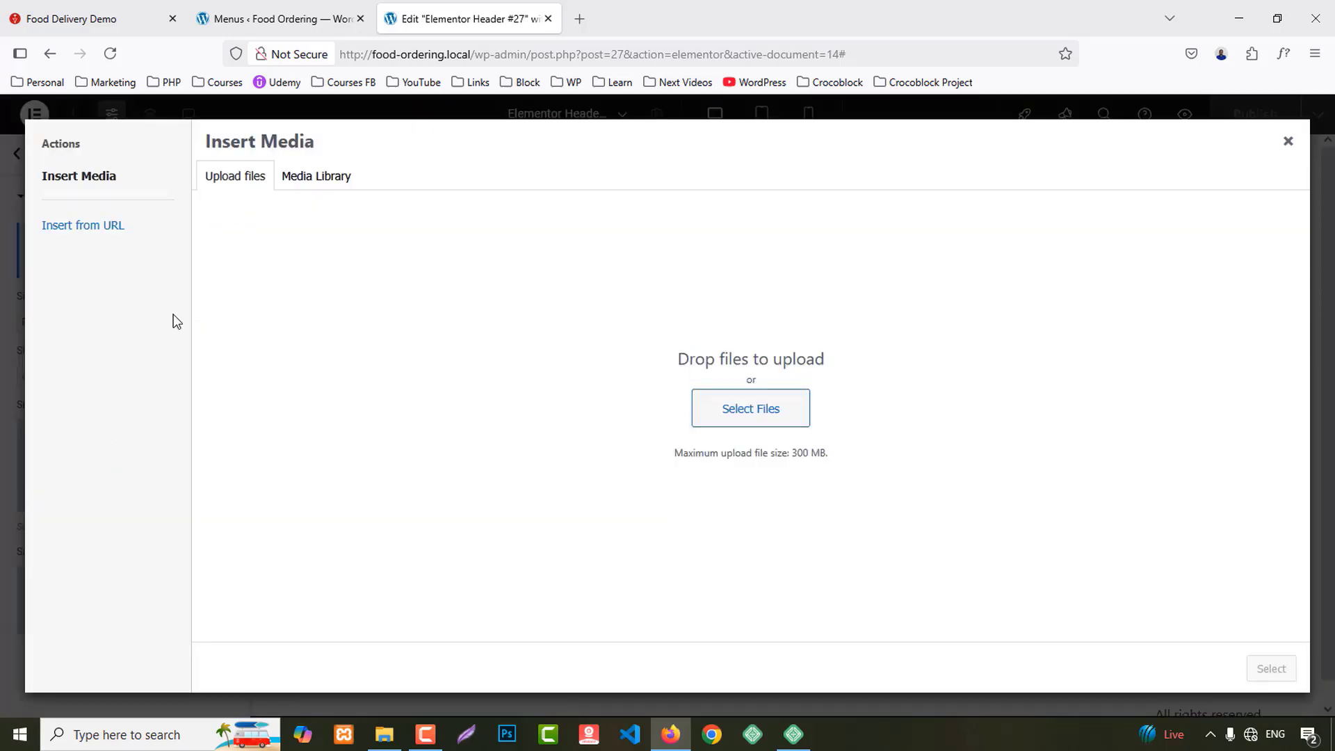
{"action": "left_click", "coordinate": [748, 410]}
{"action": "double_click", "coordinate": [375, 333]}
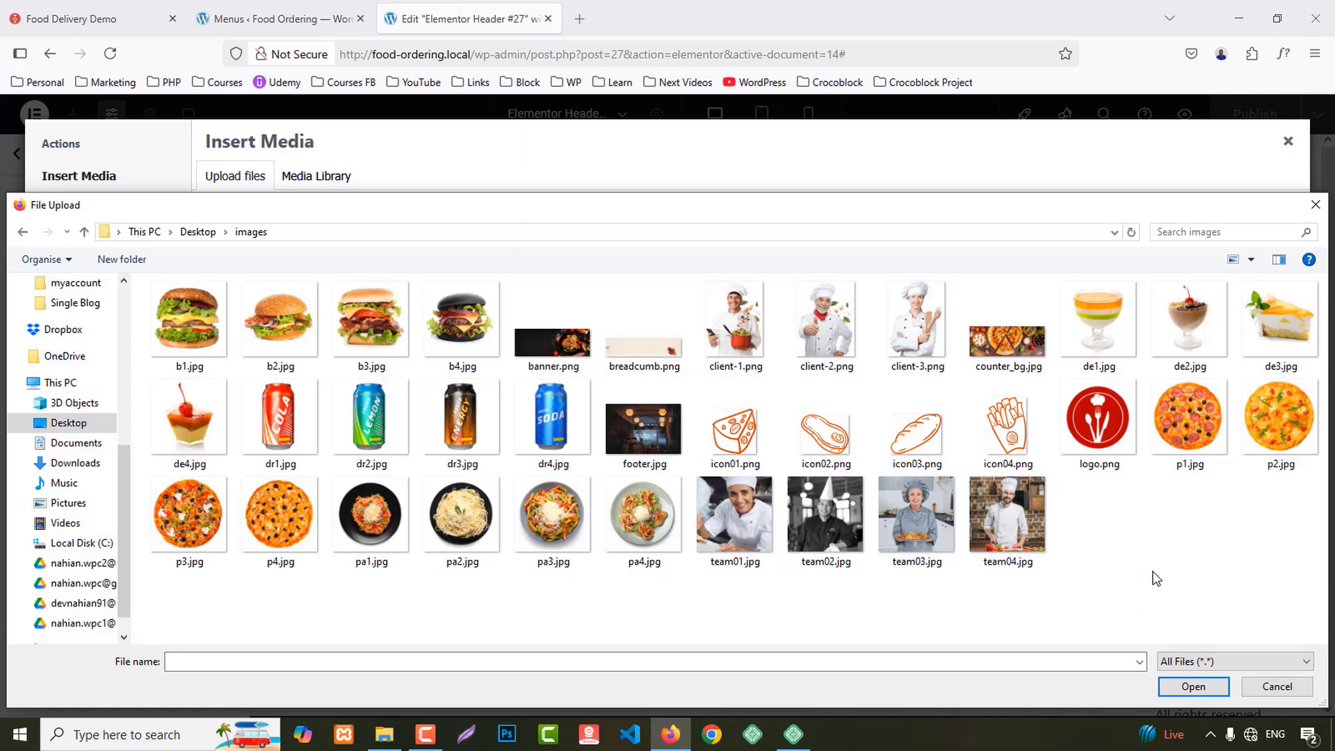
{"action": "key", "text": "ctrl+a"}
{"action": "left_click", "coordinate": [1182, 687]}
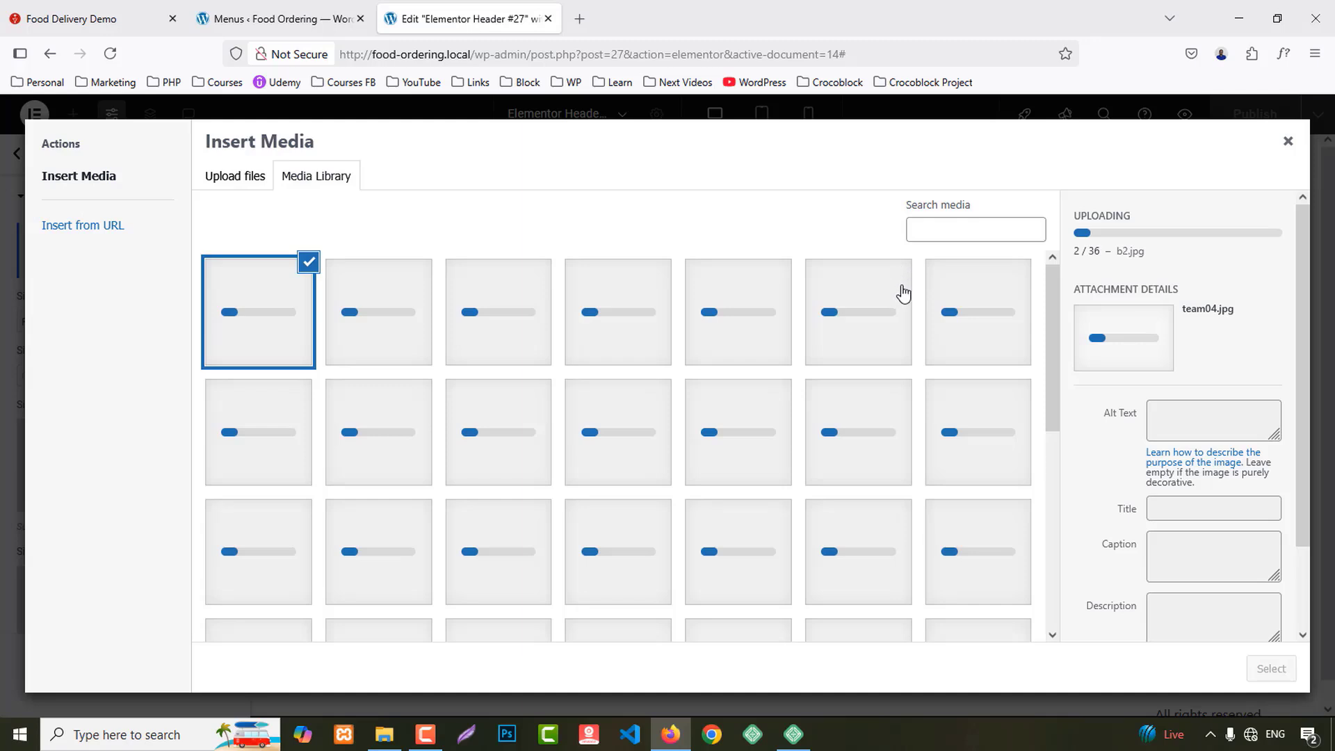
{"action": "scroll", "coordinate": [862, 414], "scroll_direction": "down", "scroll_amount": 5}
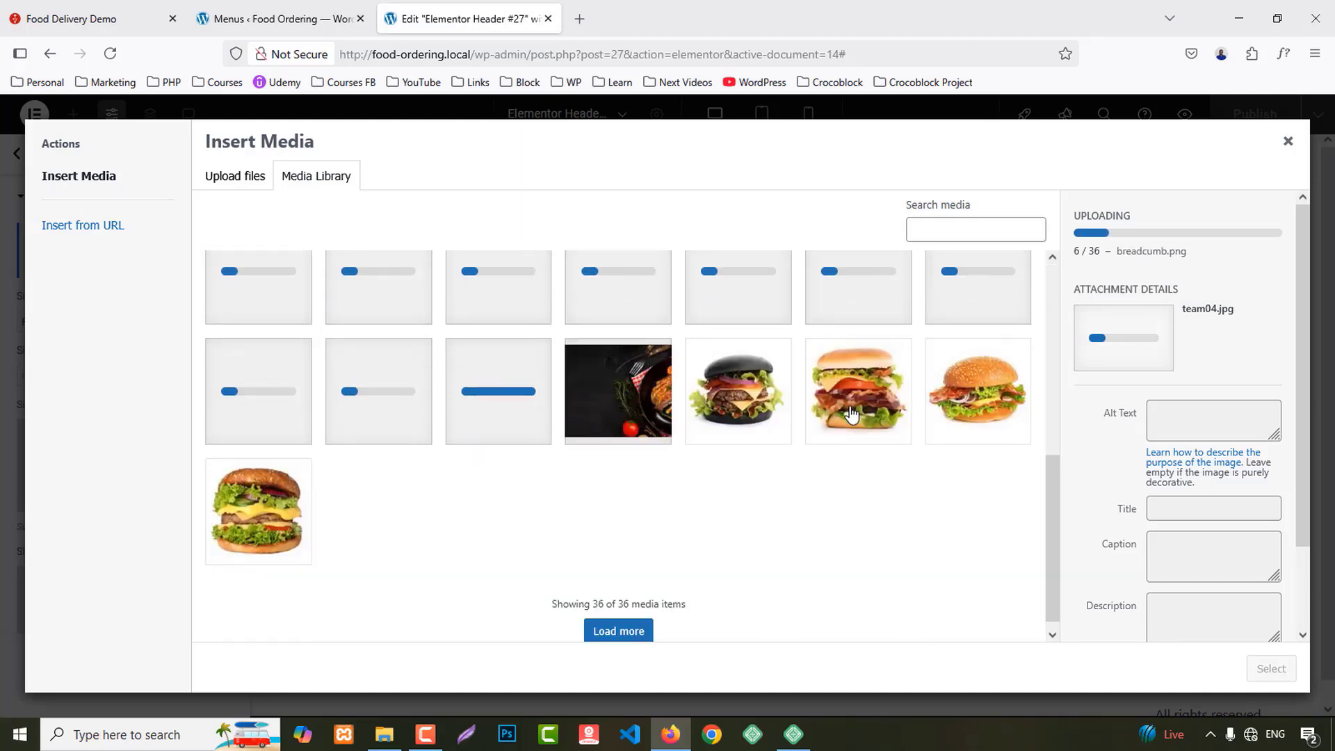
{"action": "scroll", "coordinate": [851, 414], "scroll_direction": "up", "scroll_amount": 5}
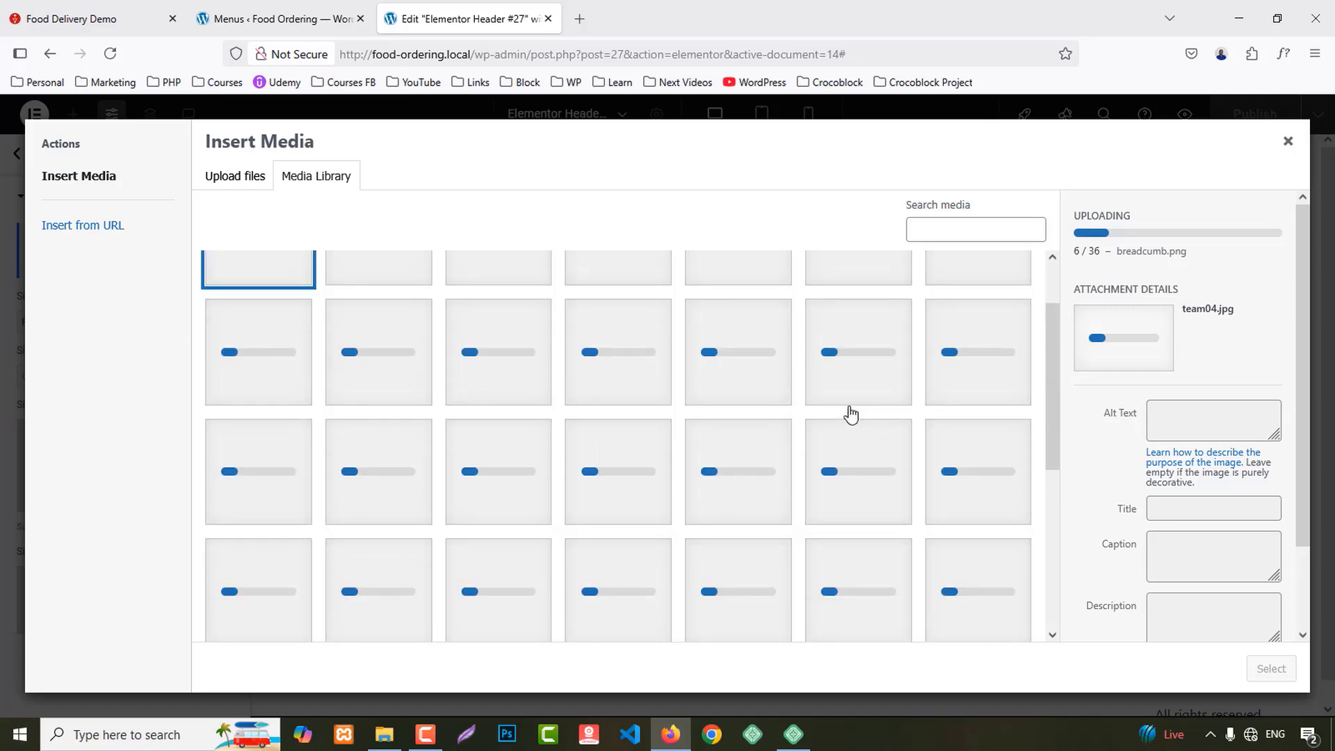
{"action": "scroll", "coordinate": [851, 414], "scroll_direction": "up", "scroll_amount": 2}
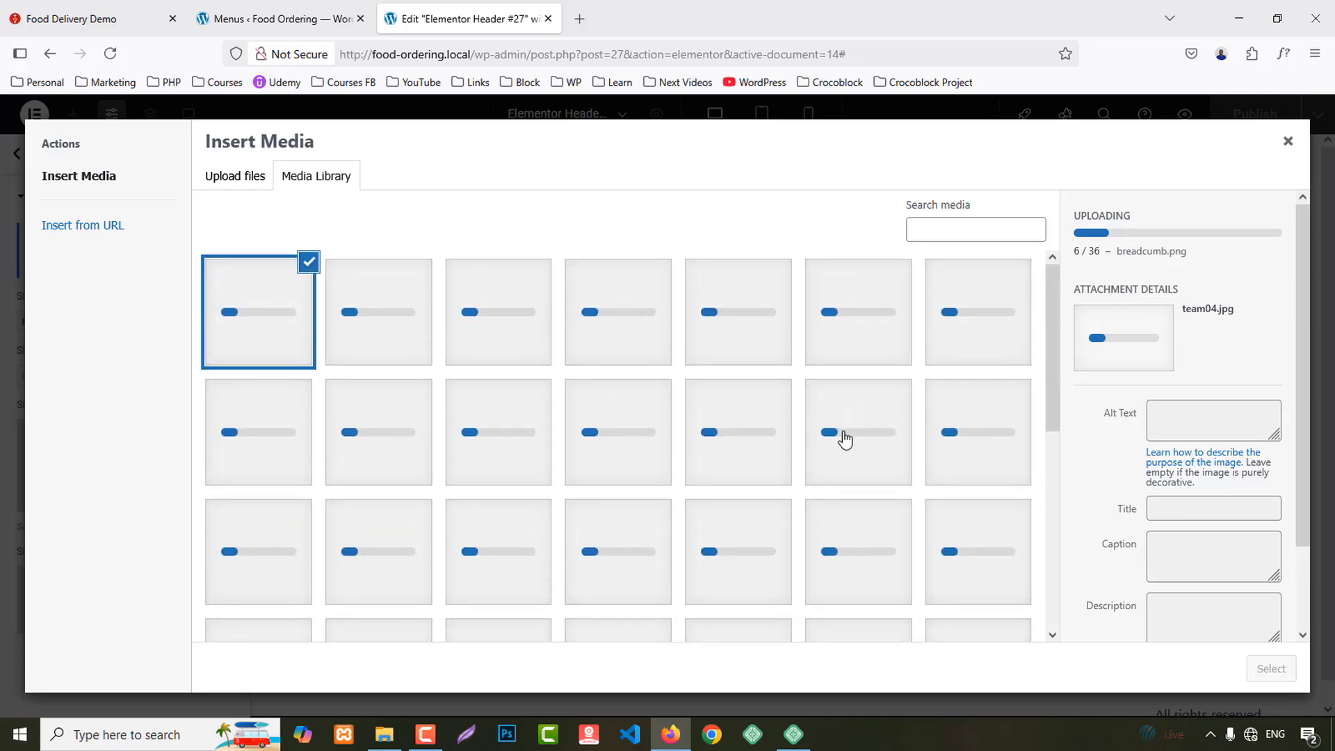
{"action": "scroll", "coordinate": [844, 440], "scroll_direction": "down", "scroll_amount": 5}
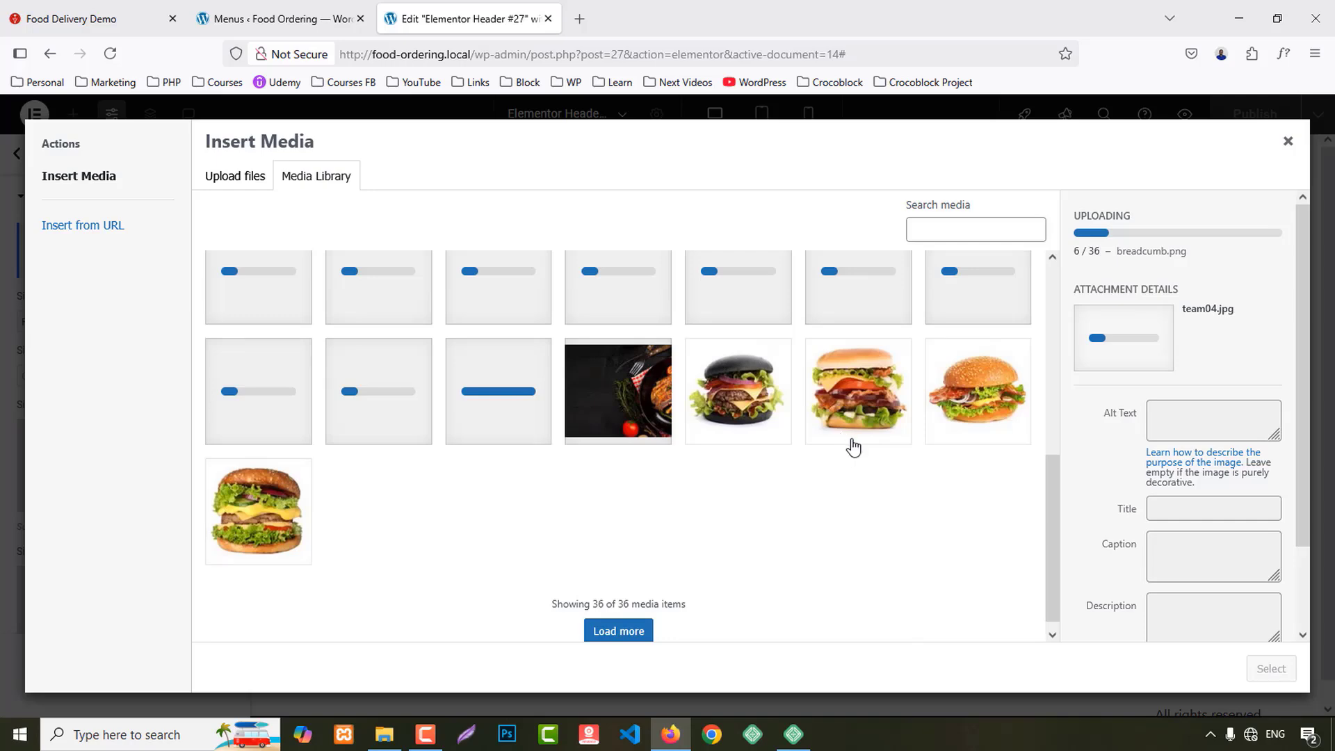
{"action": "scroll", "coordinate": [862, 477], "scroll_direction": "up", "scroll_amount": 5}
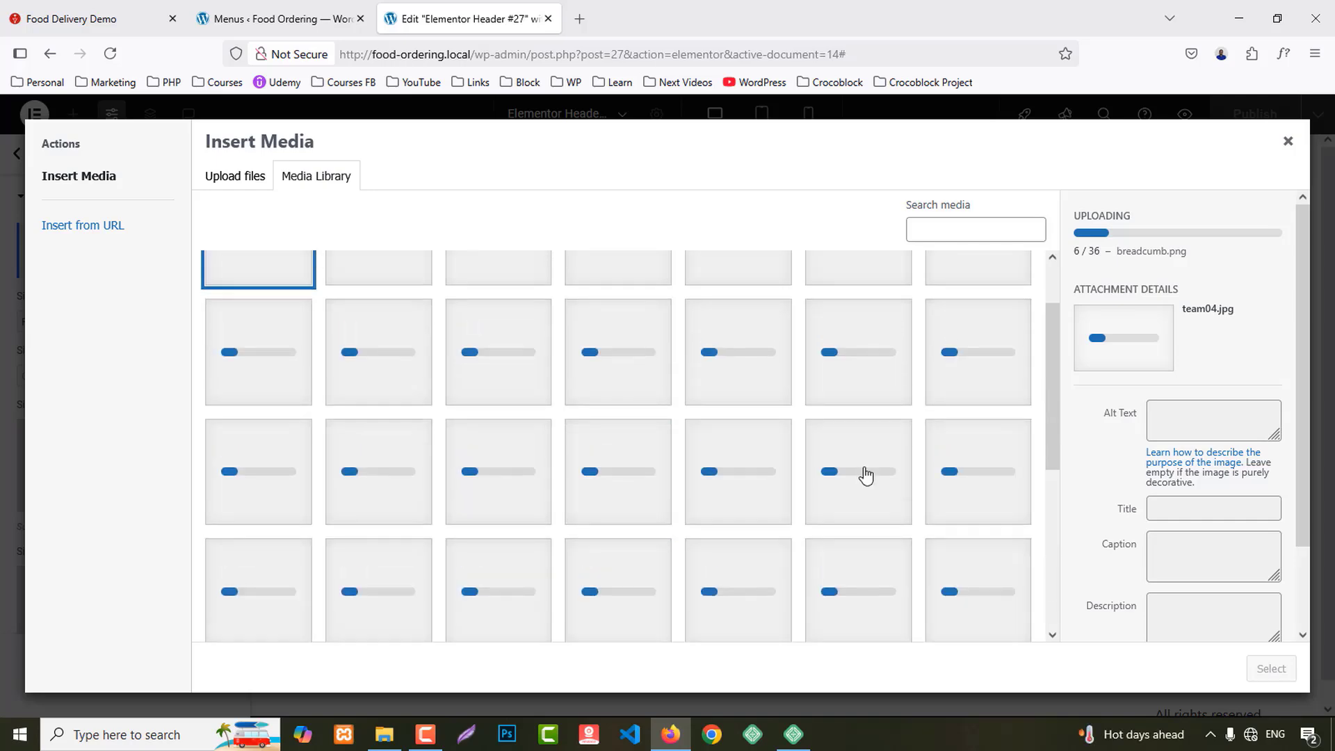
{"action": "scroll", "coordinate": [865, 475], "scroll_direction": "up", "scroll_amount": 1}
Step: Choose the red restaurant logo.png as the site logo
{"action": "left_click", "coordinate": [963, 334]}
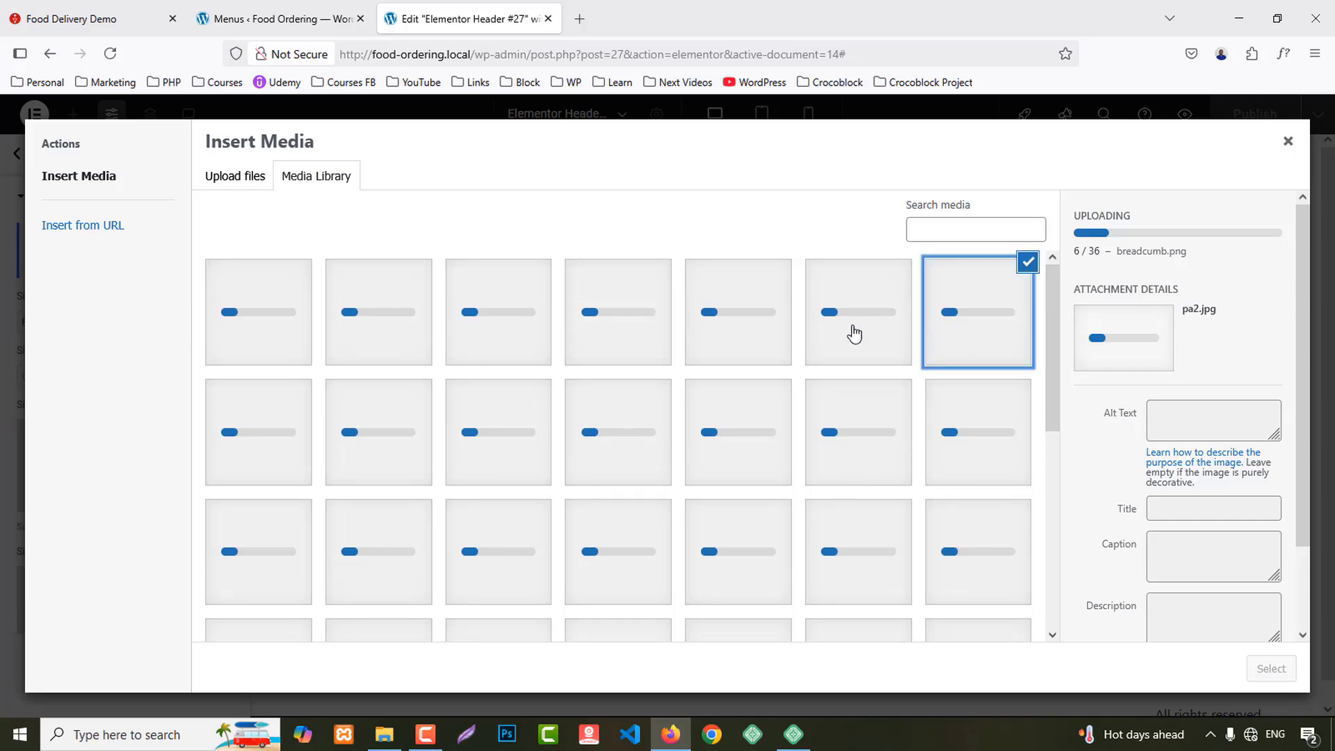
{"action": "left_click", "coordinate": [857, 339]}
{"action": "scroll", "coordinate": [870, 369], "scroll_direction": "down", "scroll_amount": 5}
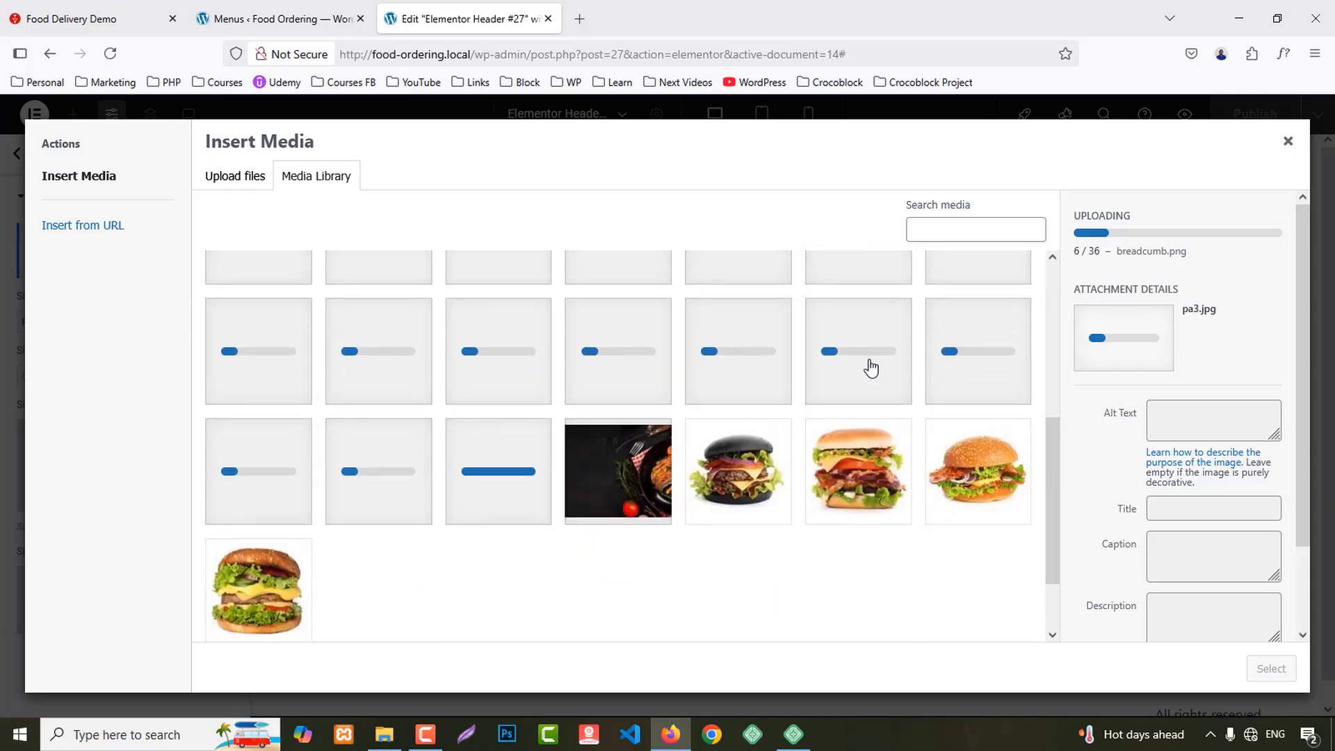
{"action": "scroll", "coordinate": [817, 299], "scroll_direction": "up", "scroll_amount": 5}
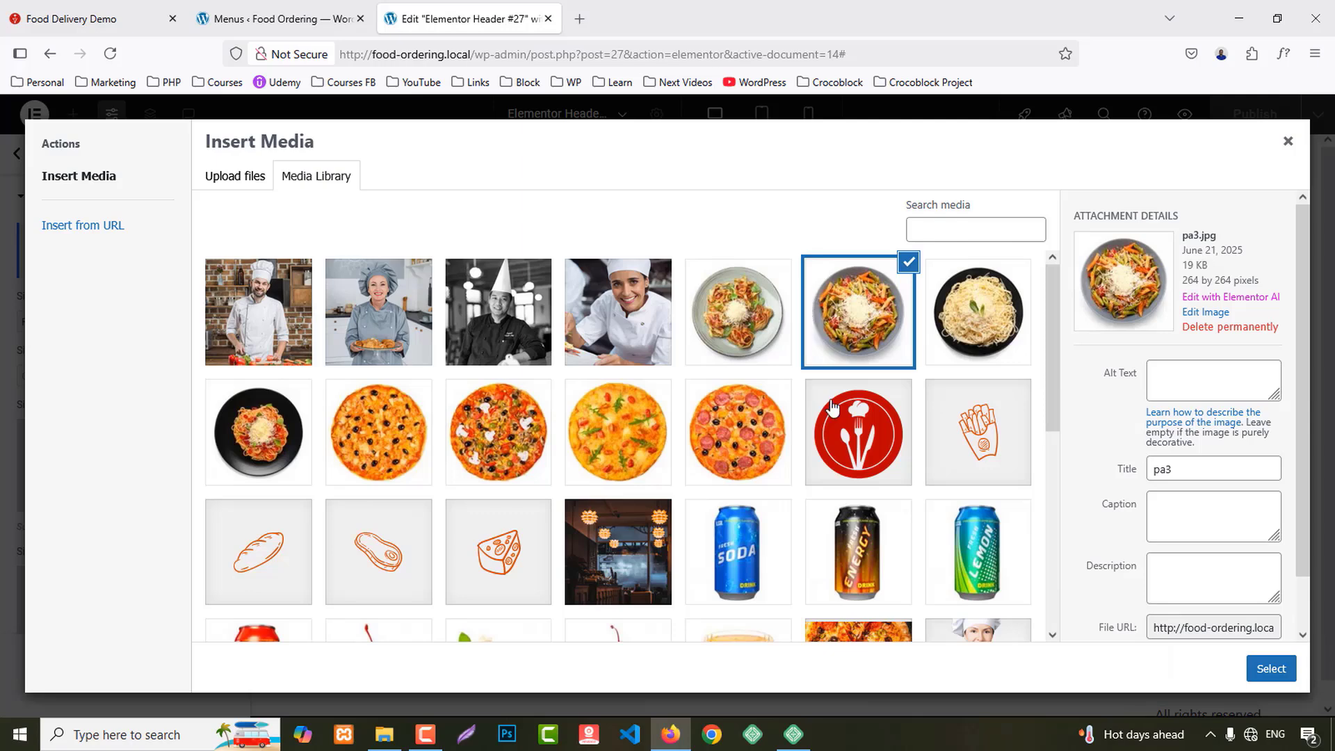
{"action": "left_click", "coordinate": [857, 446]}
{"action": "left_click", "coordinate": [1255, 671]}
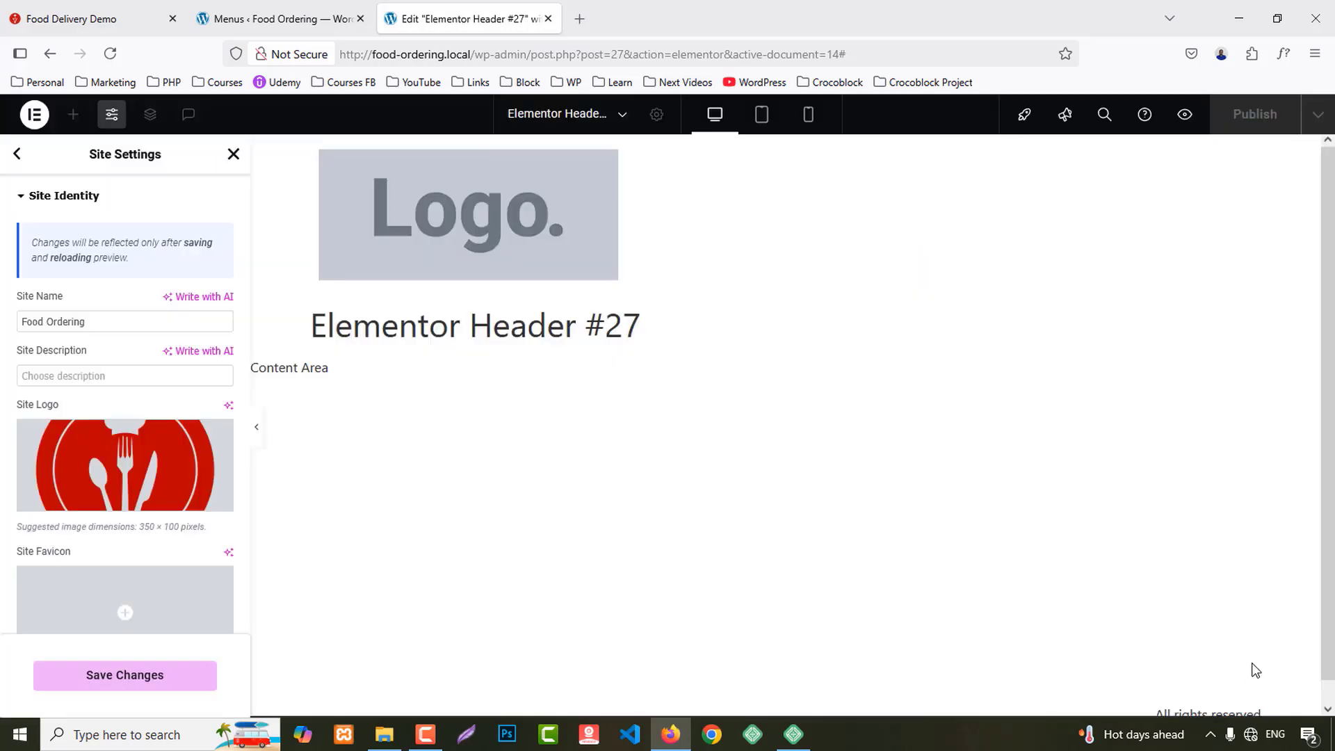
Step: Set logo.png as the site favicon and save the site settings
{"action": "left_click", "coordinate": [215, 540]}
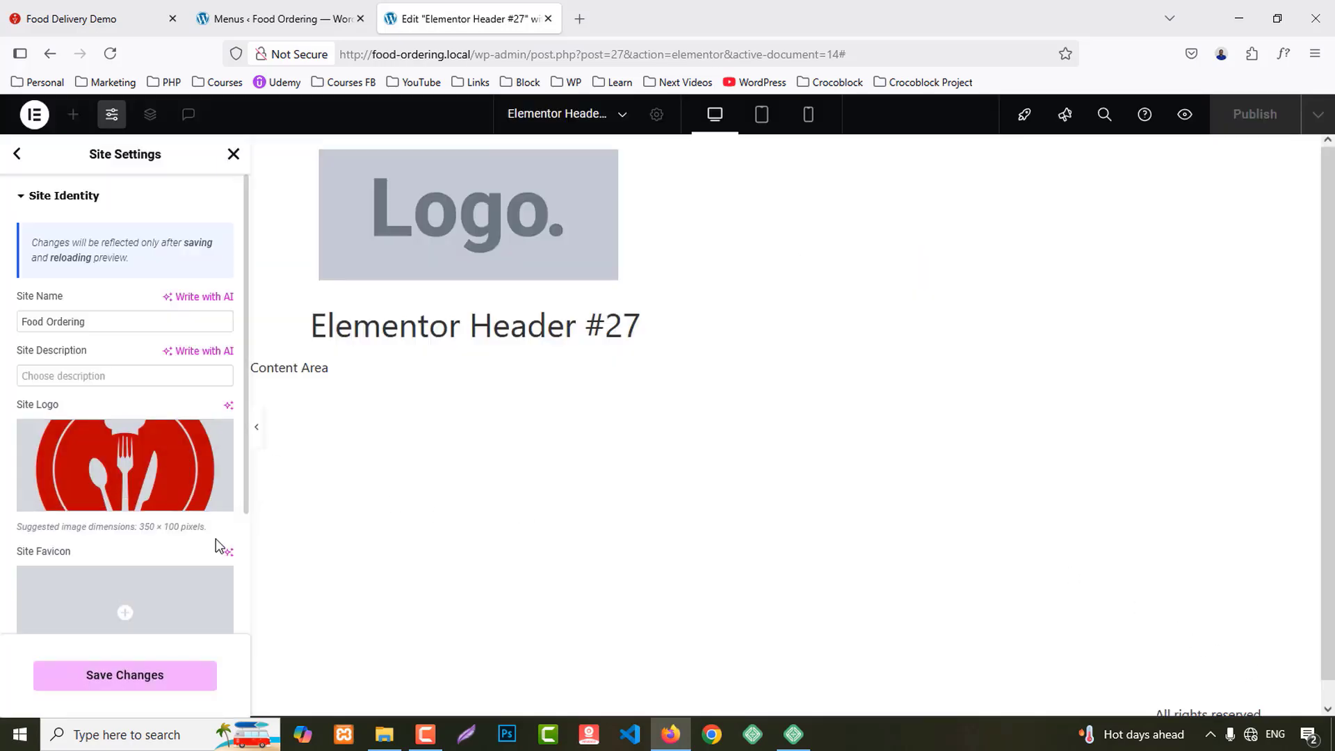
{"action": "left_click", "coordinate": [122, 609]}
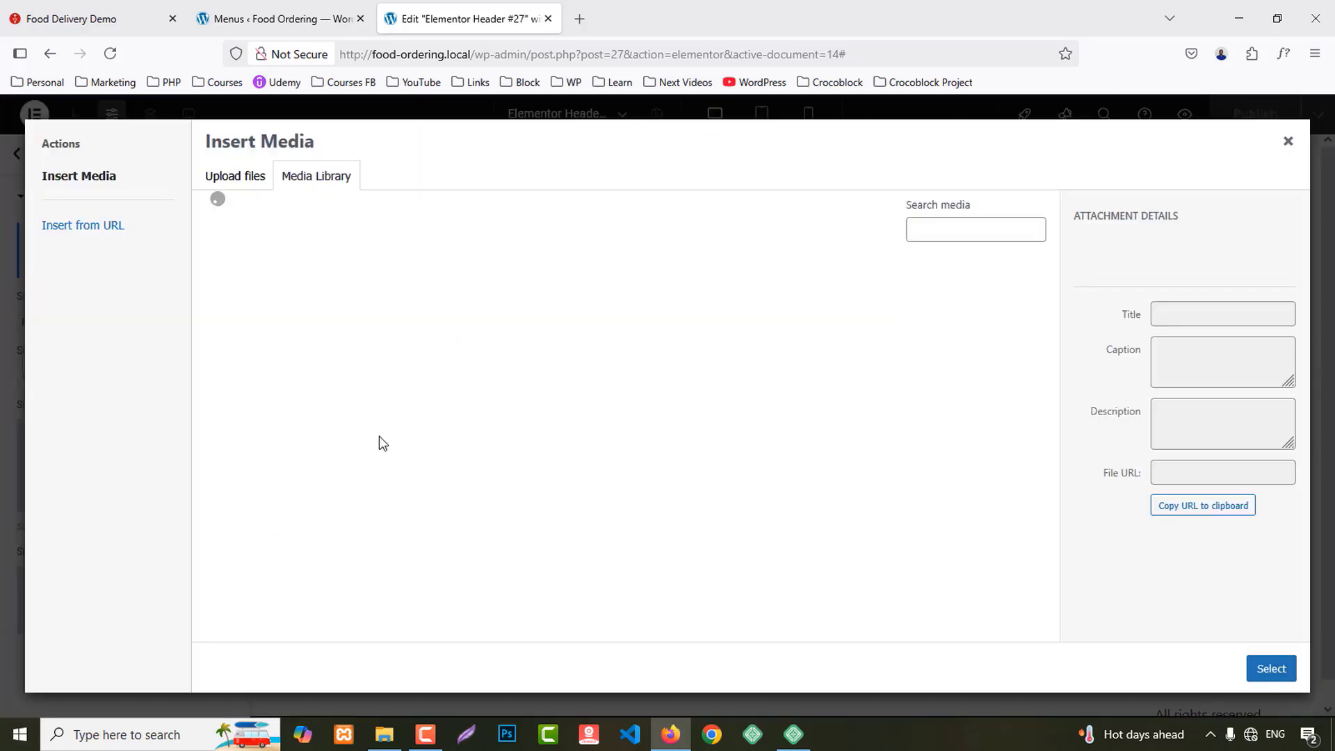
{"action": "left_click", "coordinate": [879, 442]}
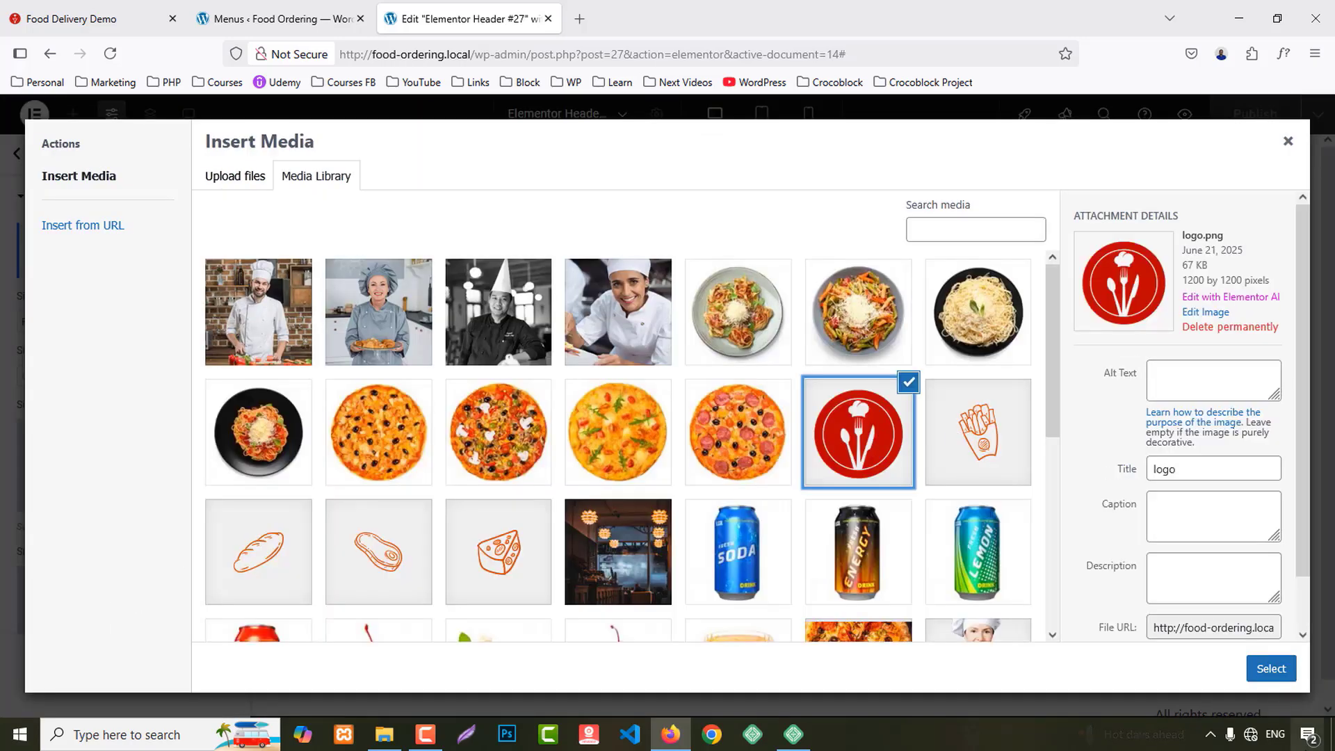
{"action": "left_click", "coordinate": [1271, 668]}
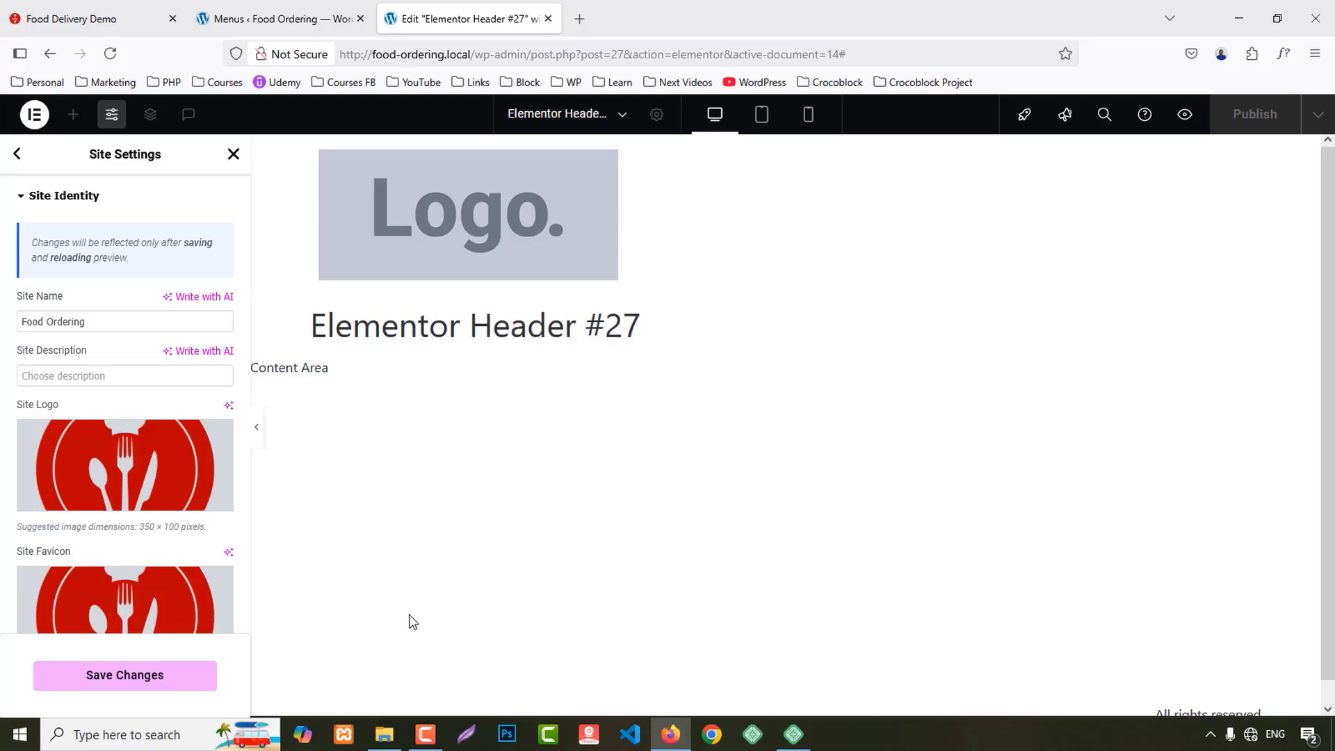
{"action": "left_click", "coordinate": [148, 688]}
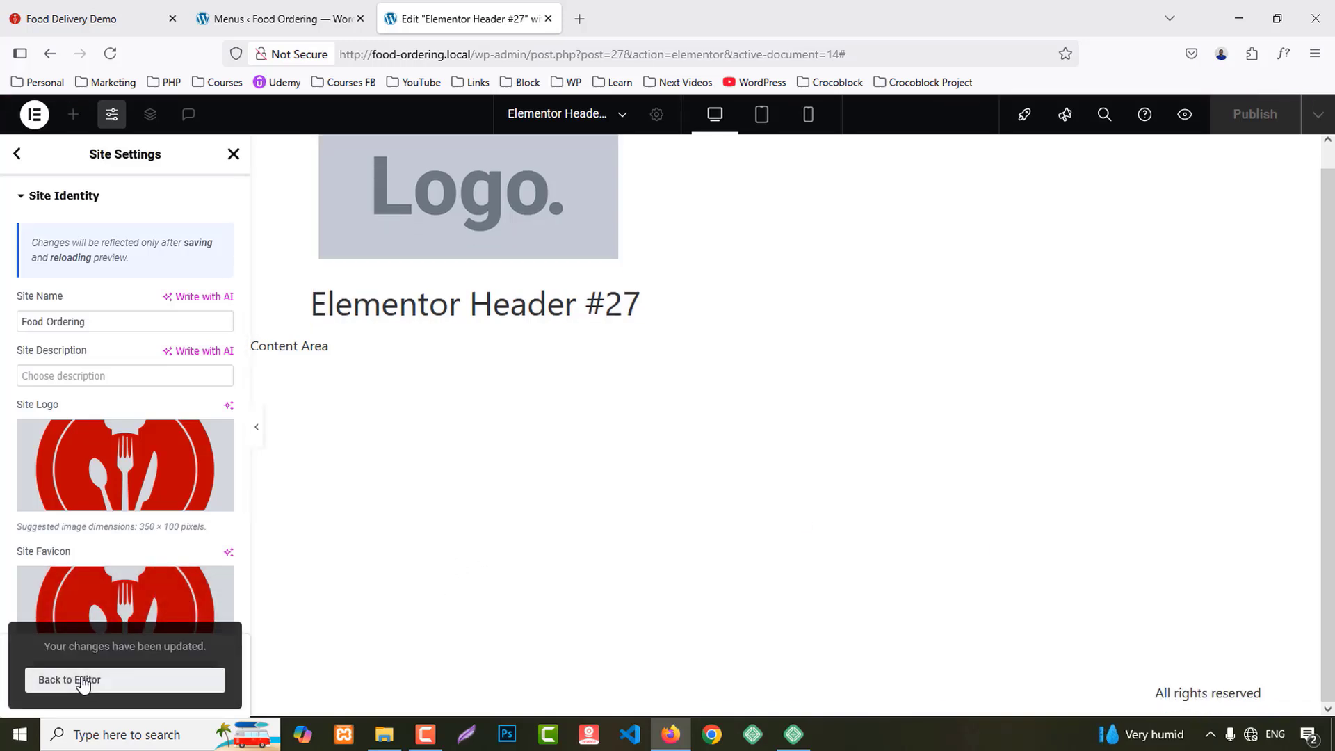
{"action": "left_click", "coordinate": [89, 675]}
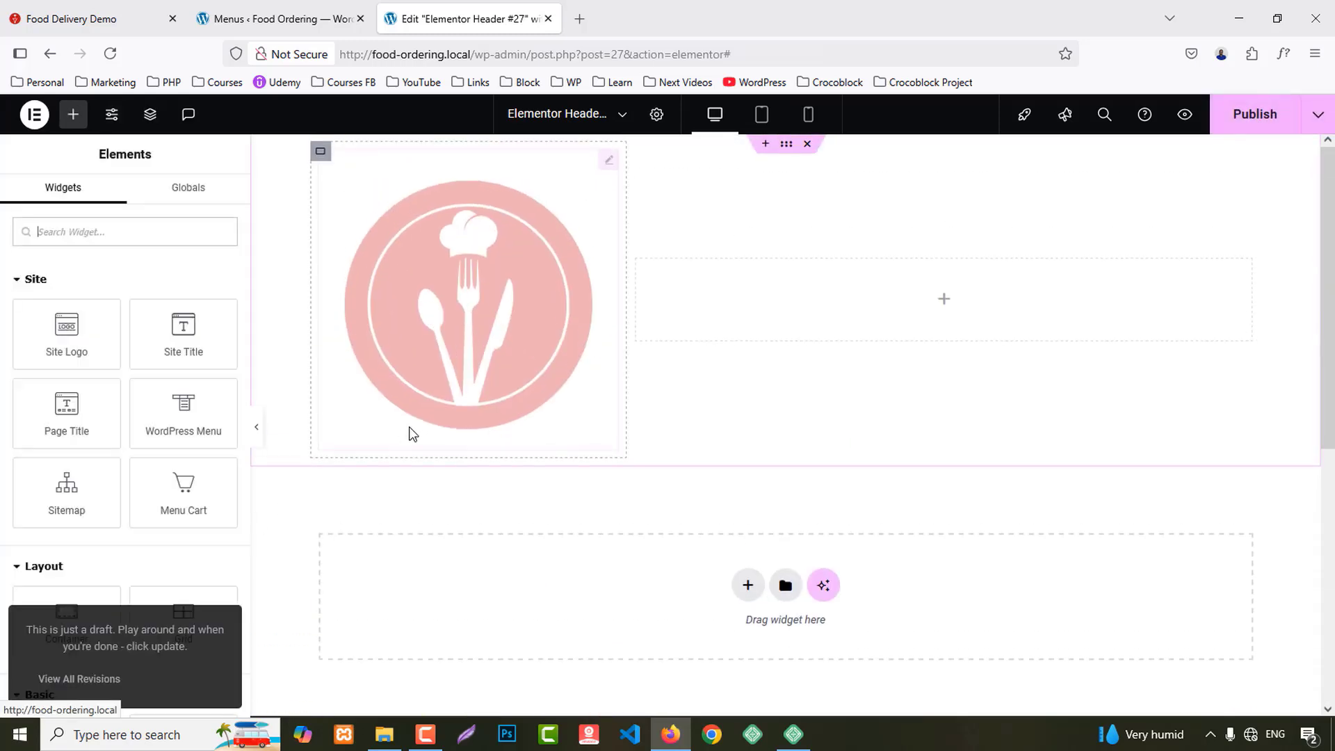
Step: Keep the logo linked to the site URL, set its width to 25% and align it left
{"action": "left_click", "coordinate": [452, 309]}
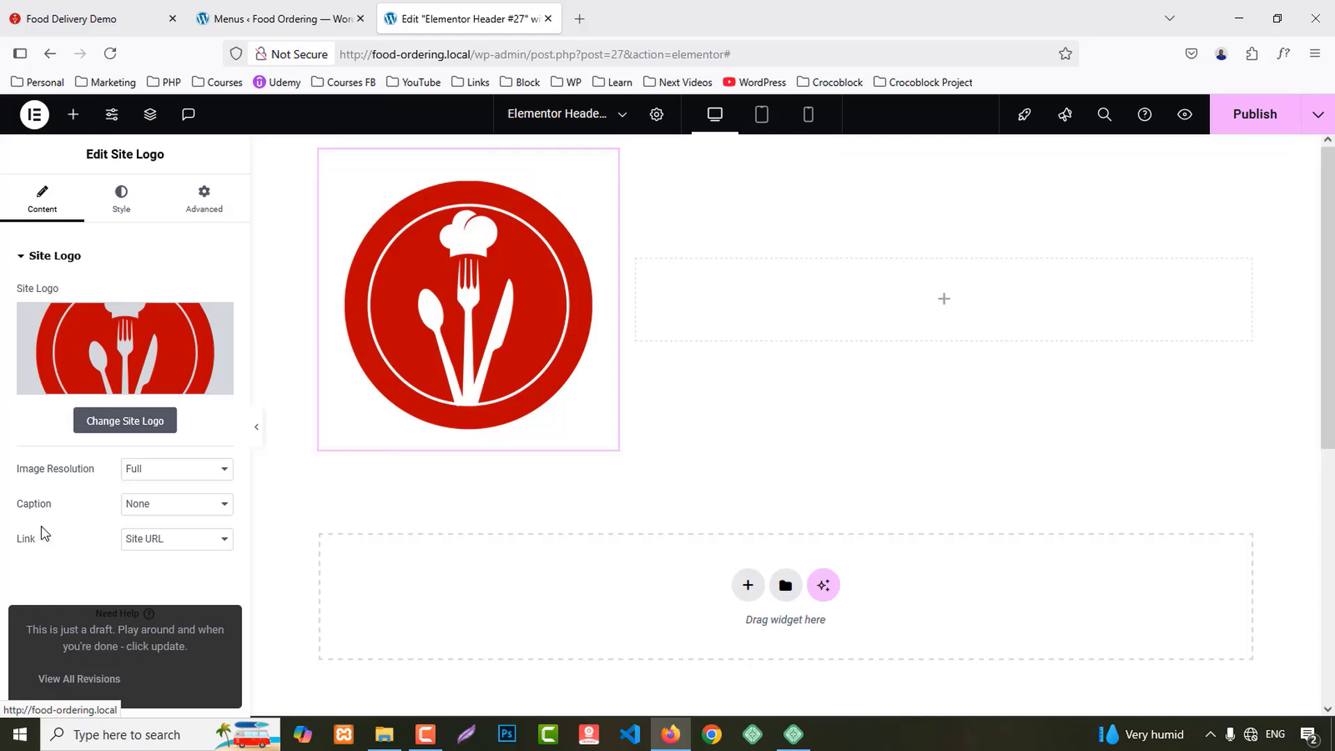
{"action": "left_click", "coordinate": [146, 541]}
{"action": "left_click", "coordinate": [67, 571]}
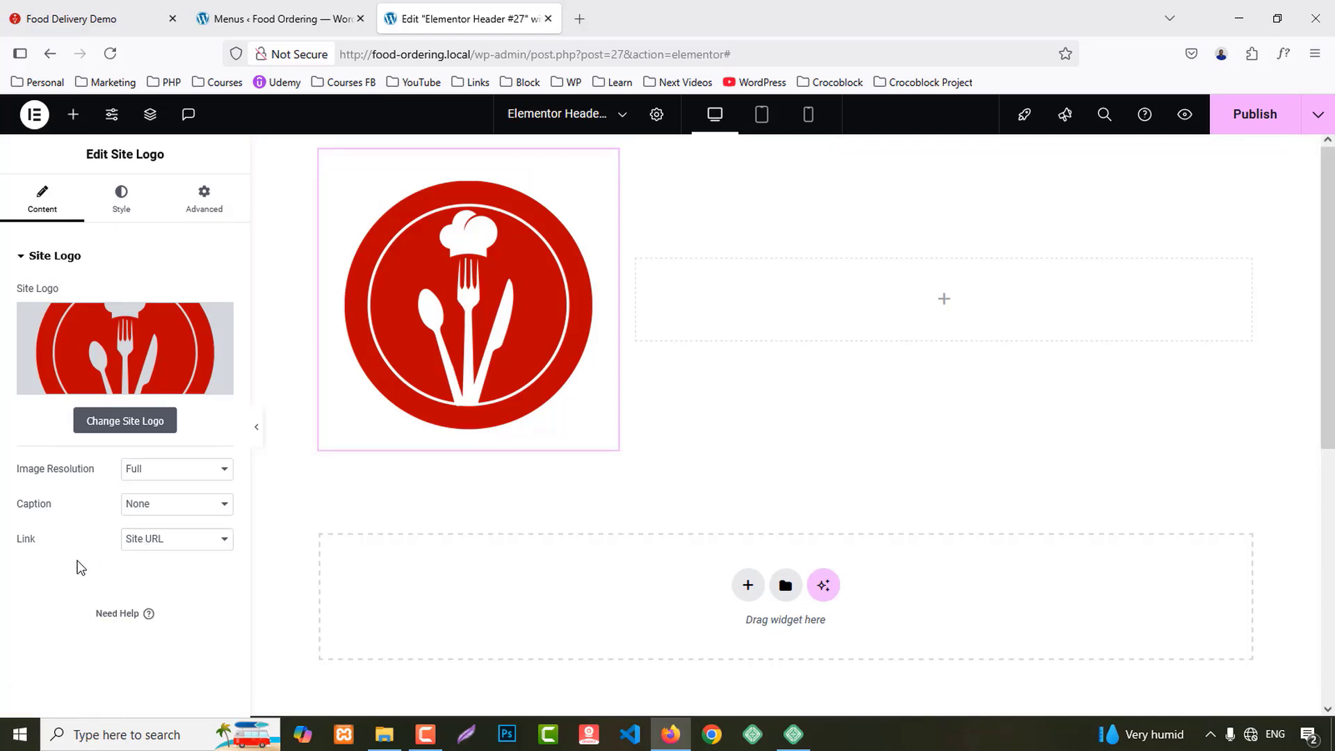
{"action": "left_click", "coordinate": [121, 200]}
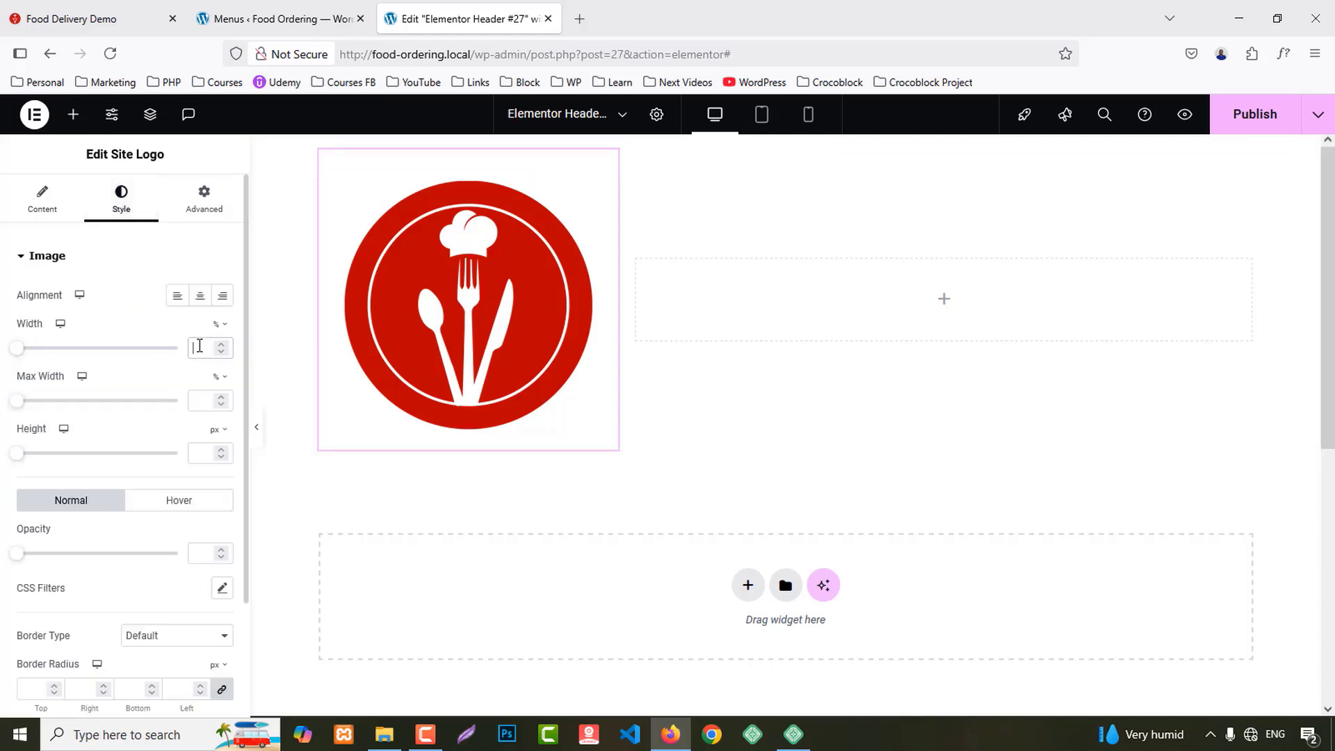
{"action": "type", "text": "10"}
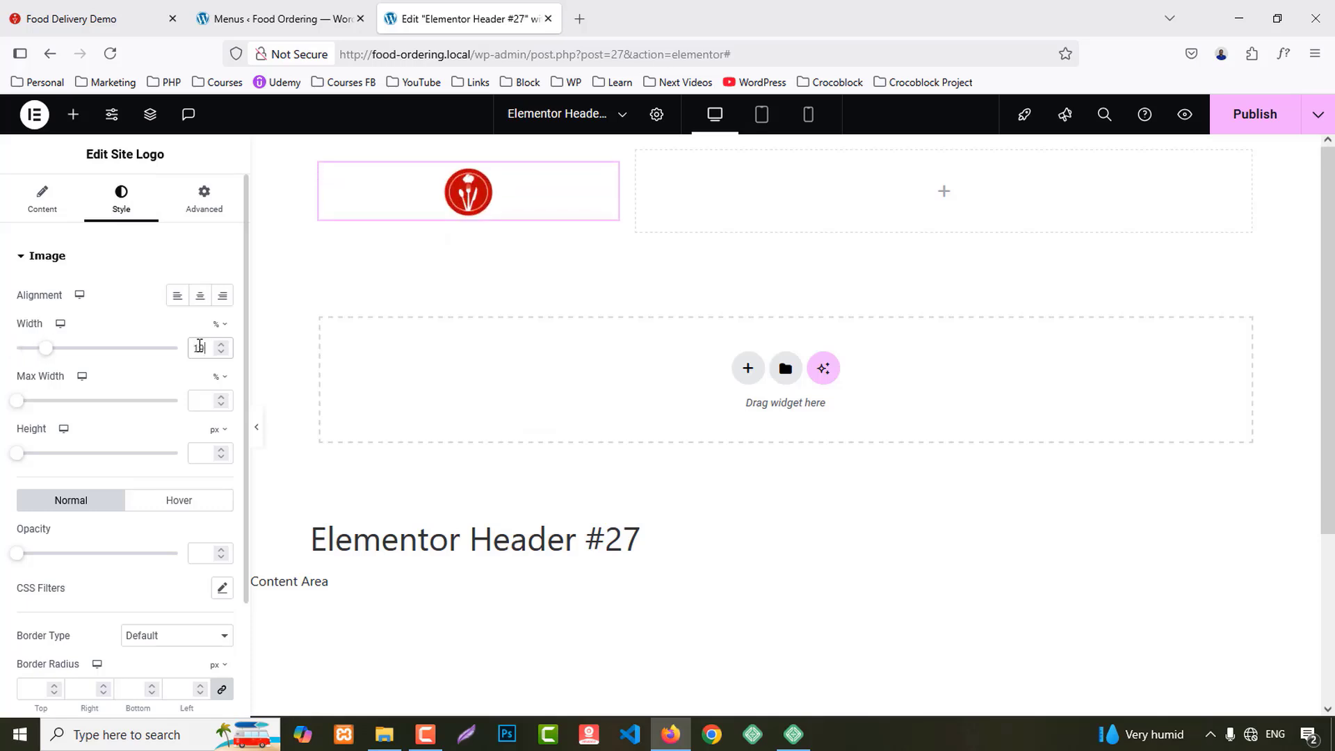
{"action": "key", "text": "BackSpace"}
{"action": "type", "text": "5"}
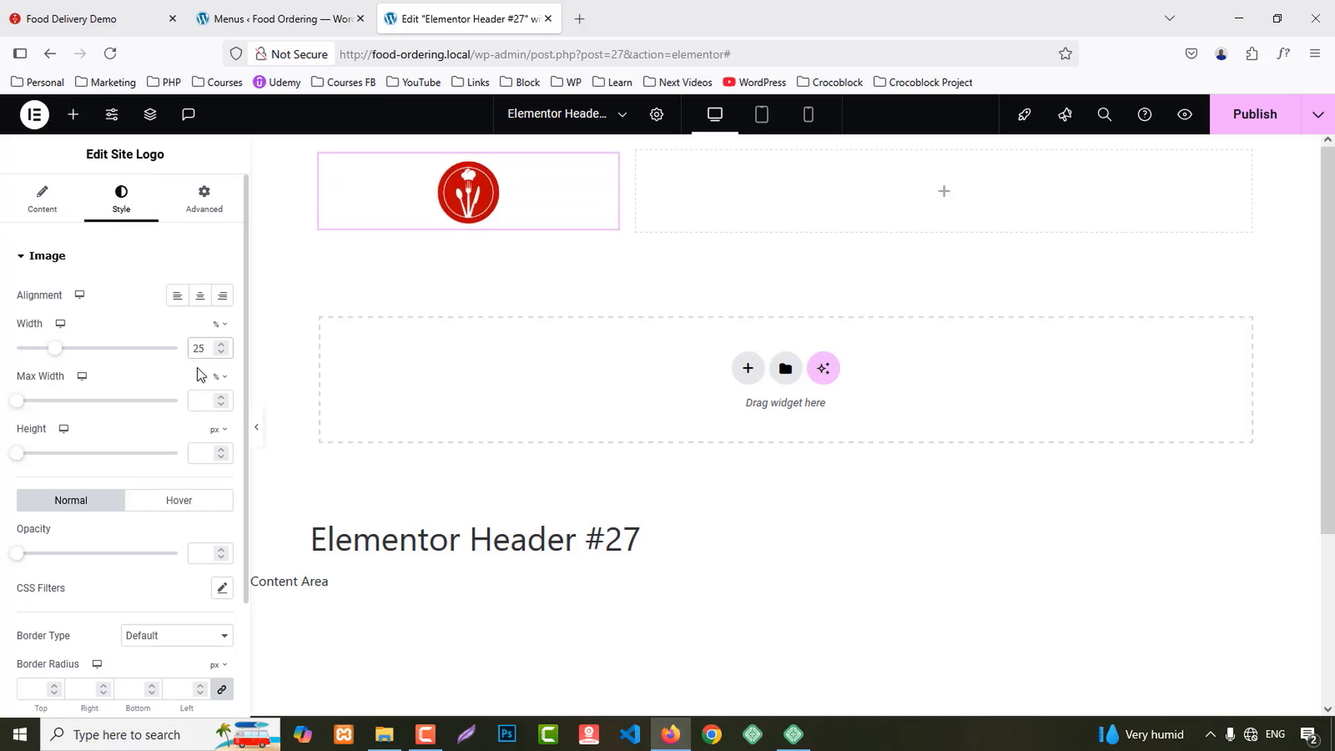
{"action": "left_click", "coordinate": [177, 306]}
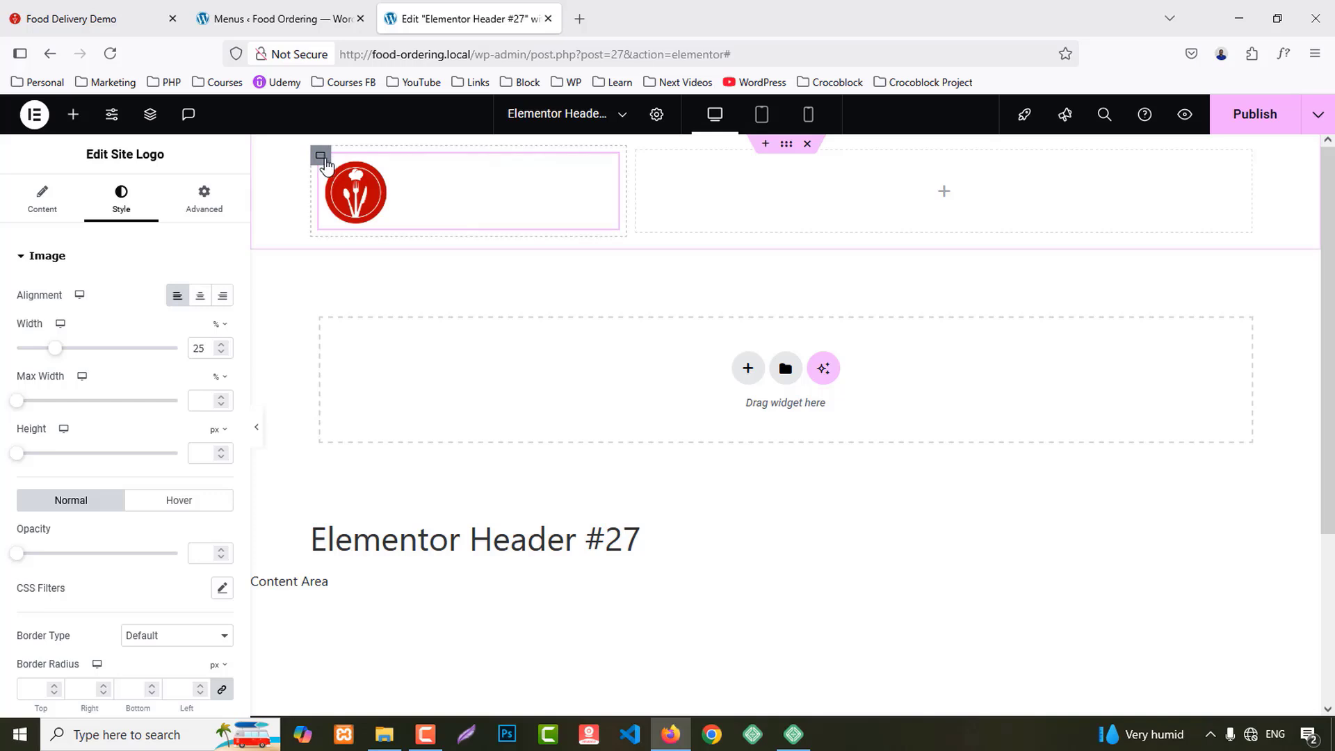
Step: Narrow the logo column to 20% so the right column takes 80%
{"action": "left_click", "coordinate": [322, 157]}
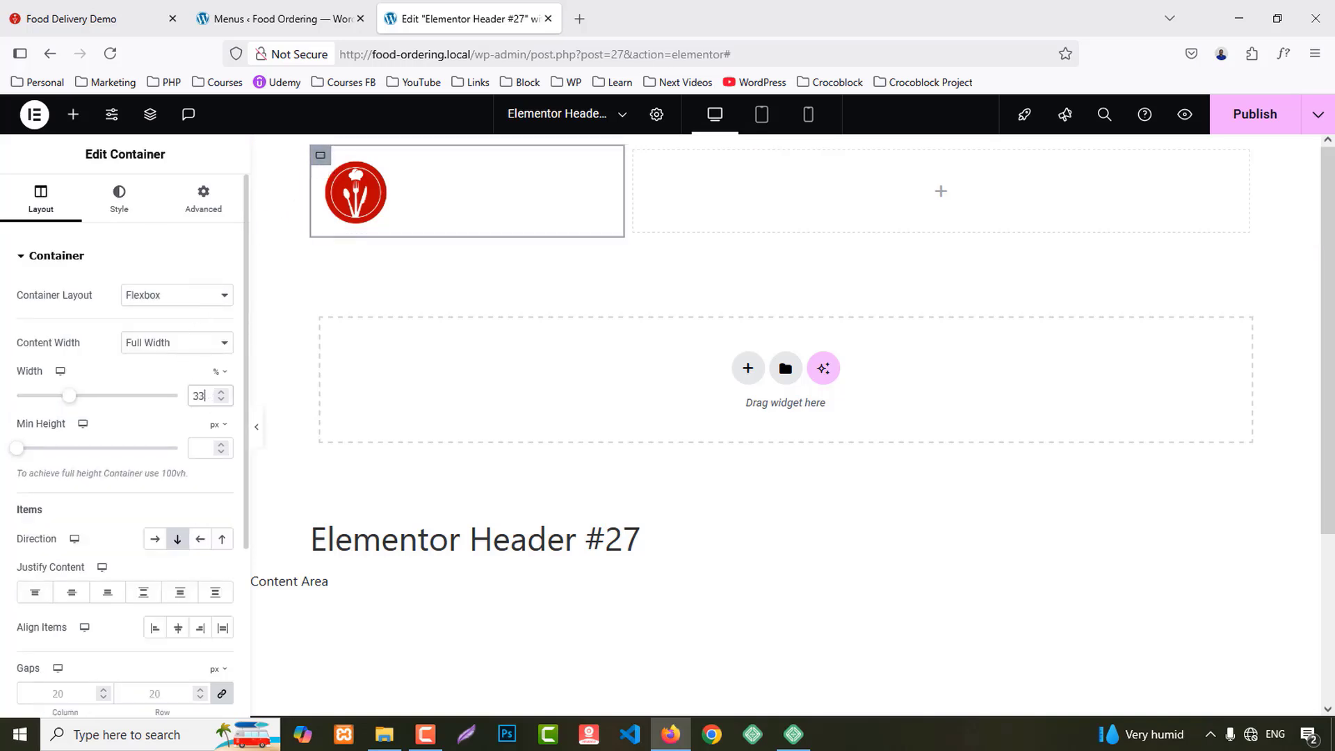
{"action": "key", "text": "Down"}
{"action": "key", "text": "Down"}
{"action": "key", "text": "Down"}
{"action": "key", "text": "Down"}
{"action": "key", "text": "Down"}
{"action": "key", "text": "Down"}
{"action": "key", "text": "Down"}
{"action": "key", "text": "Down"}
{"action": "key", "text": "Down"}
{"action": "key", "text": "Down"}
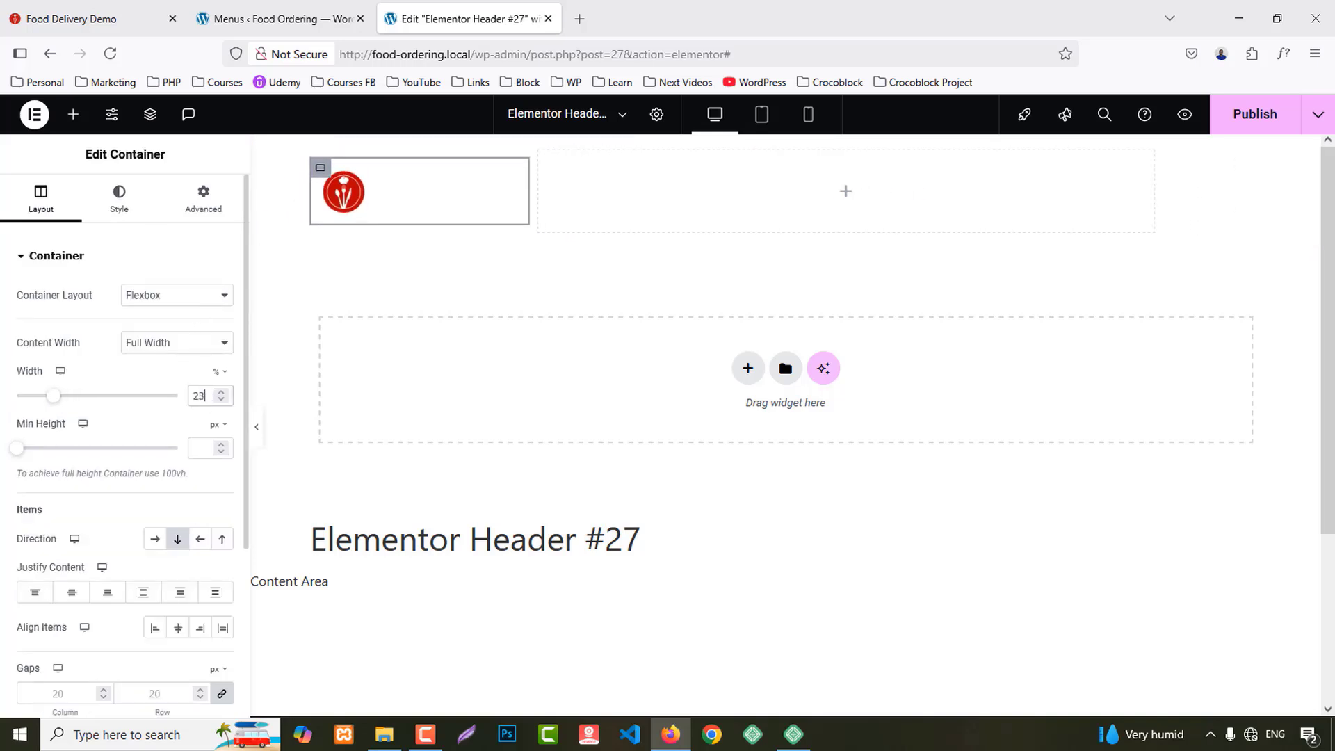
{"action": "key", "text": "Down"}
{"action": "key", "text": "Down"}
{"action": "key", "text": "Down"}
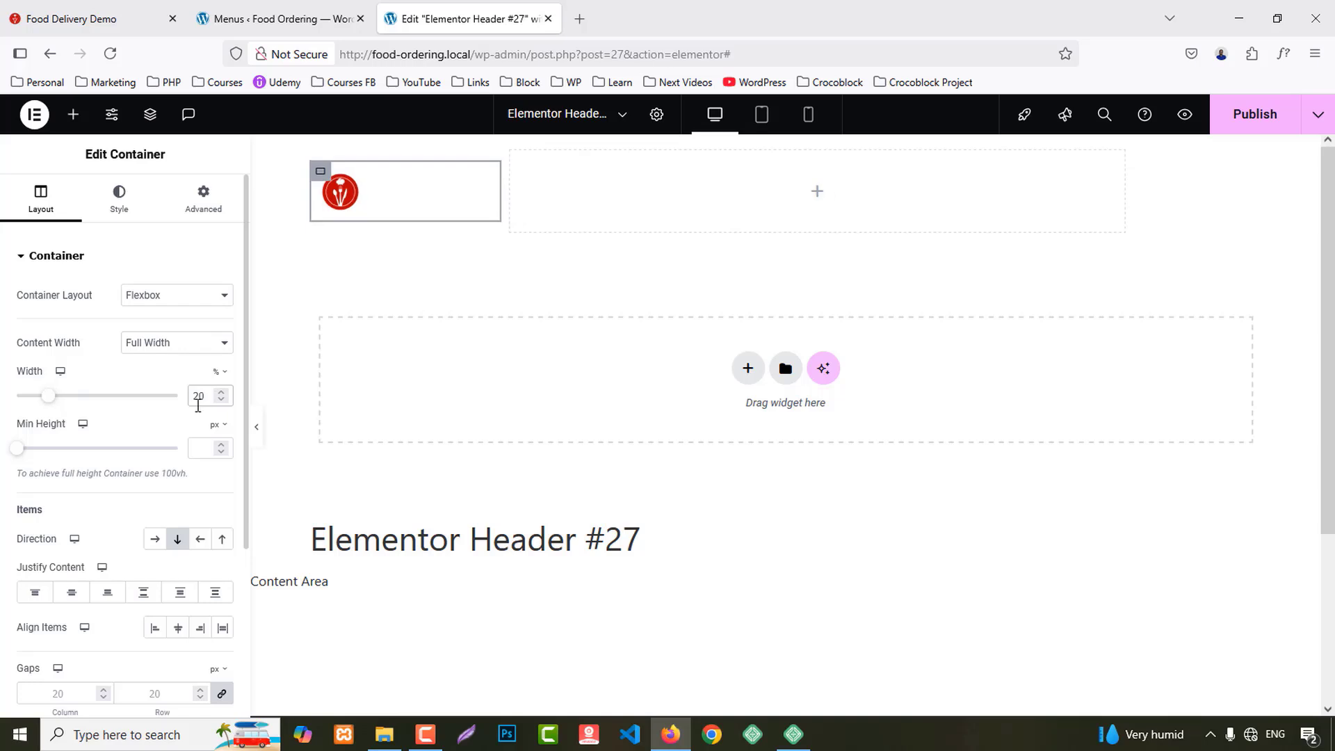
{"action": "left_click", "coordinate": [511, 151]}
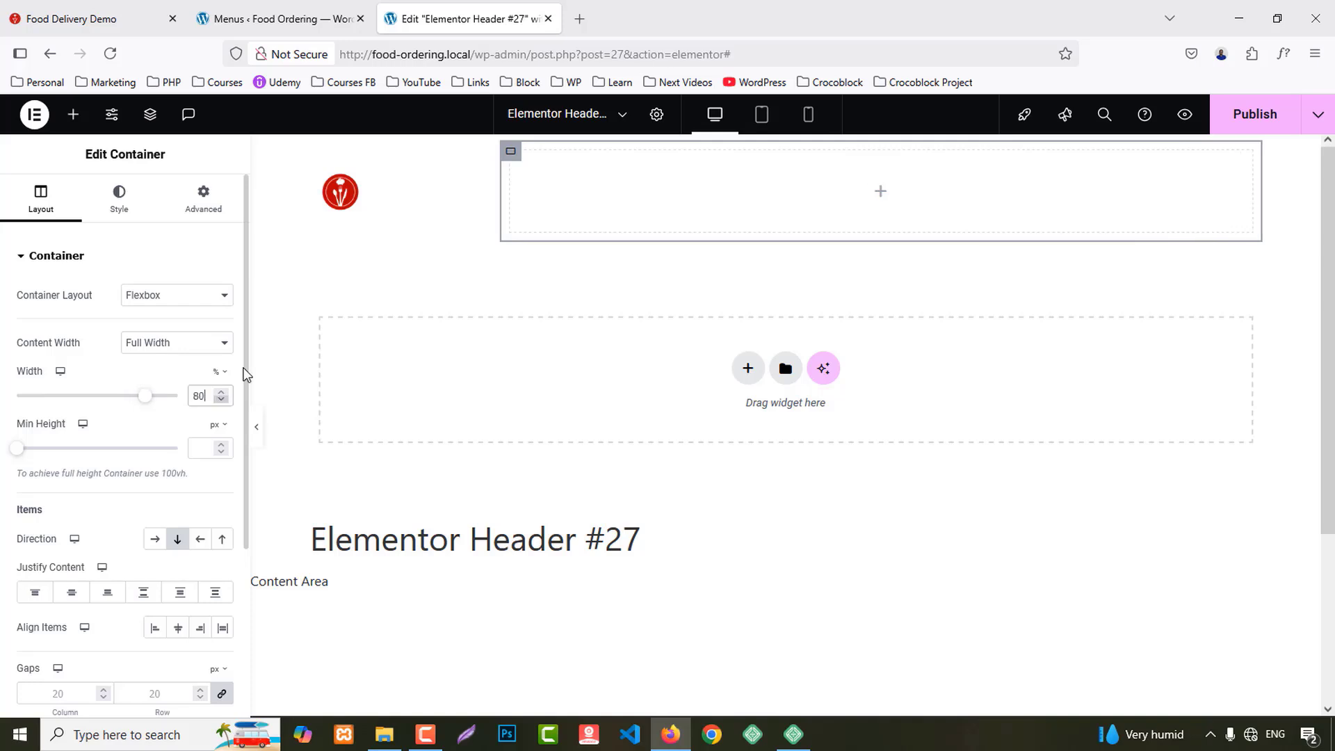
Step: Raise the site logo's width to 50%
{"action": "left_click", "coordinate": [342, 194]}
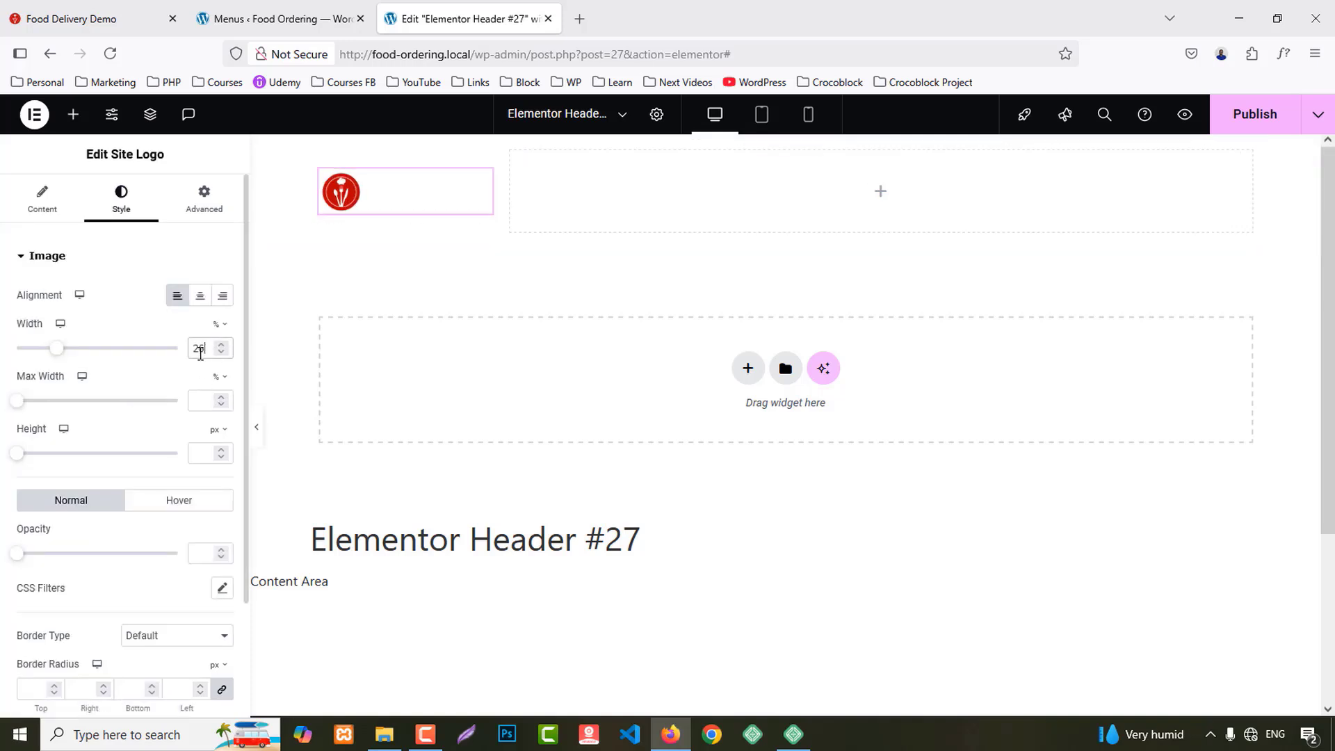
{"action": "key", "text": "Up"}
{"action": "key", "text": "Up"}
{"action": "key", "text": "Up"}
{"action": "key", "text": "Up"}
{"action": "key", "text": "Up"}
{"action": "key", "text": "Up"}
{"action": "key", "text": "Up"}
{"action": "key", "text": "Up"}
{"action": "key", "text": "Up"}
{"action": "key", "text": "Up"}
{"action": "key", "text": "Up"}
{"action": "key", "text": "Up"}
{"action": "key", "text": "Up"}
{"action": "key", "text": "Up"}
{"action": "key", "text": "Up"}
{"action": "key", "text": "Up"}
{"action": "key", "text": "Up"}
{"action": "key", "text": "Up"}
{"action": "key", "text": "Up"}
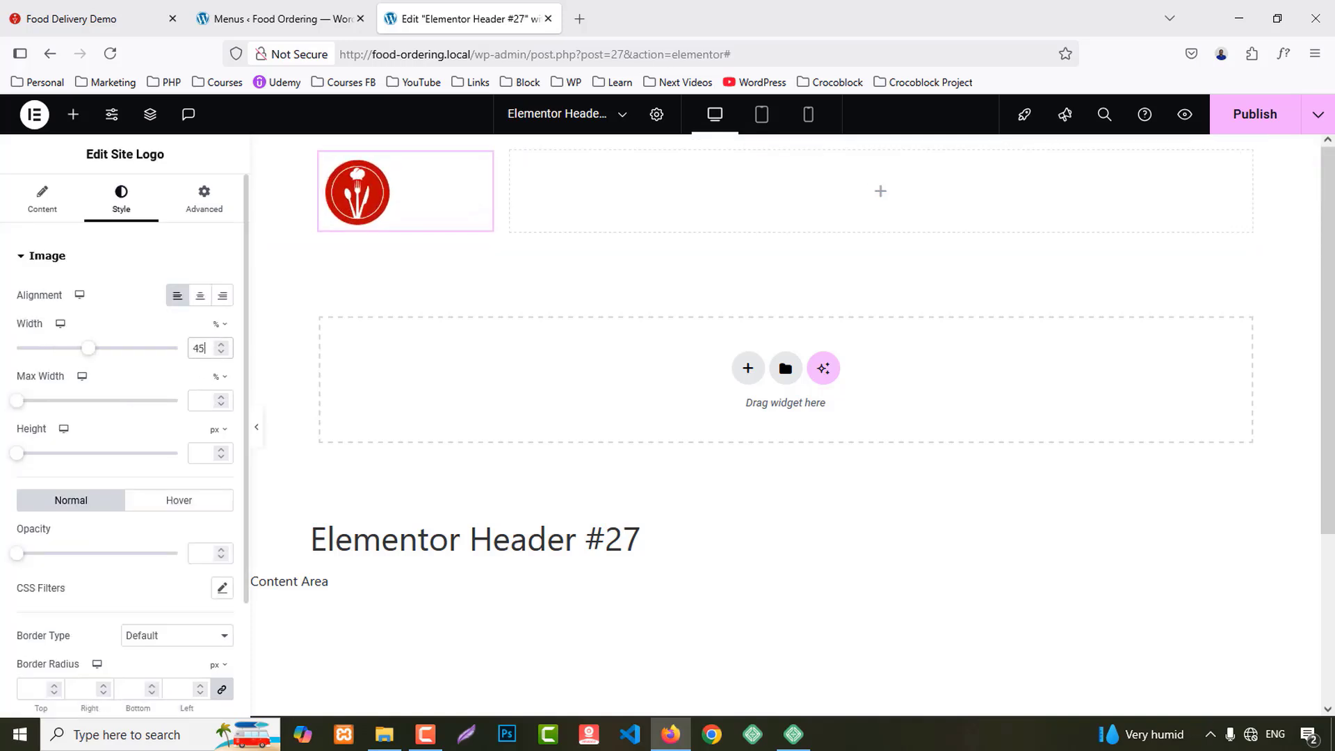
{"action": "key", "text": "Up"}
{"action": "key", "text": "Up"}
{"action": "key", "text": "Up"}
{"action": "key", "text": "Up"}
{"action": "key", "text": "Up"}
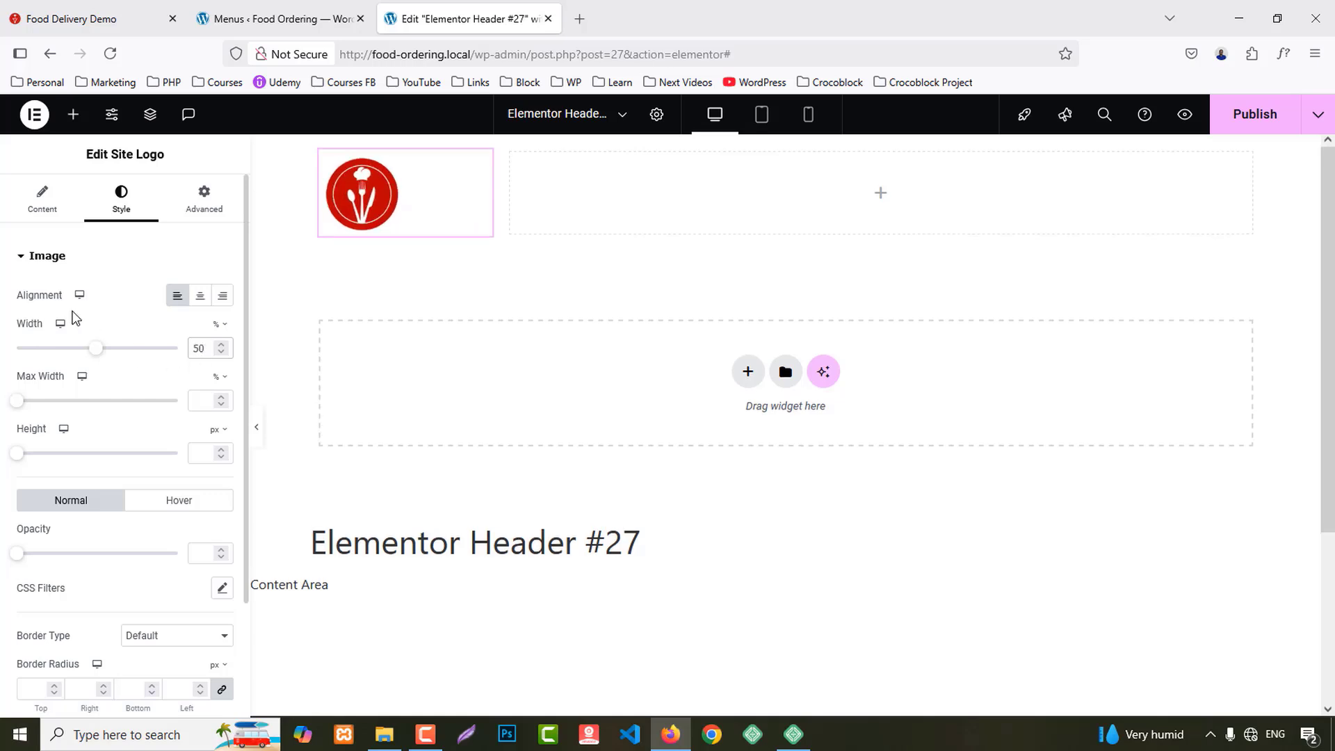
{"action": "left_click", "coordinate": [73, 114]}
Step: Add a WordPress Menu to the right header column, aligned to the end with Pointer set to None
{"action": "type", "text": "menu"}
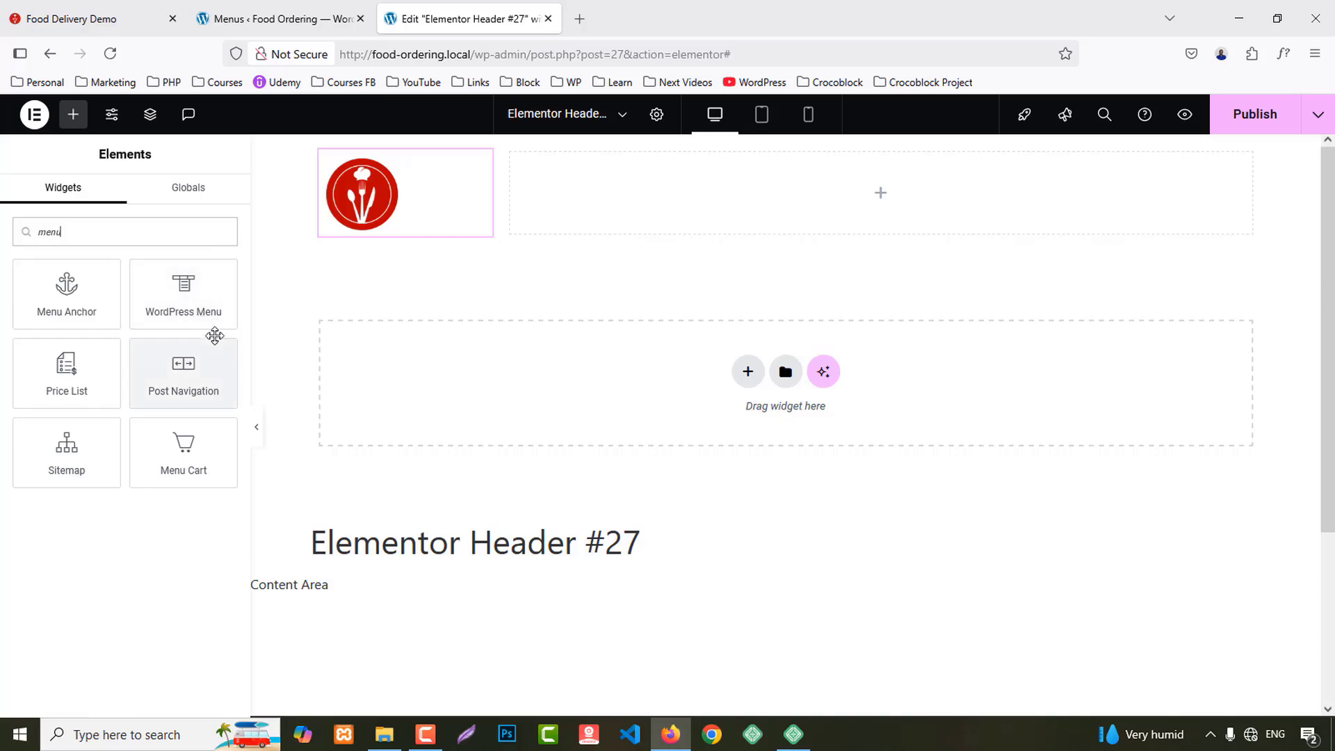
{"action": "left_click_drag", "start_coordinate": [186, 293], "coordinate": [757, 216]}
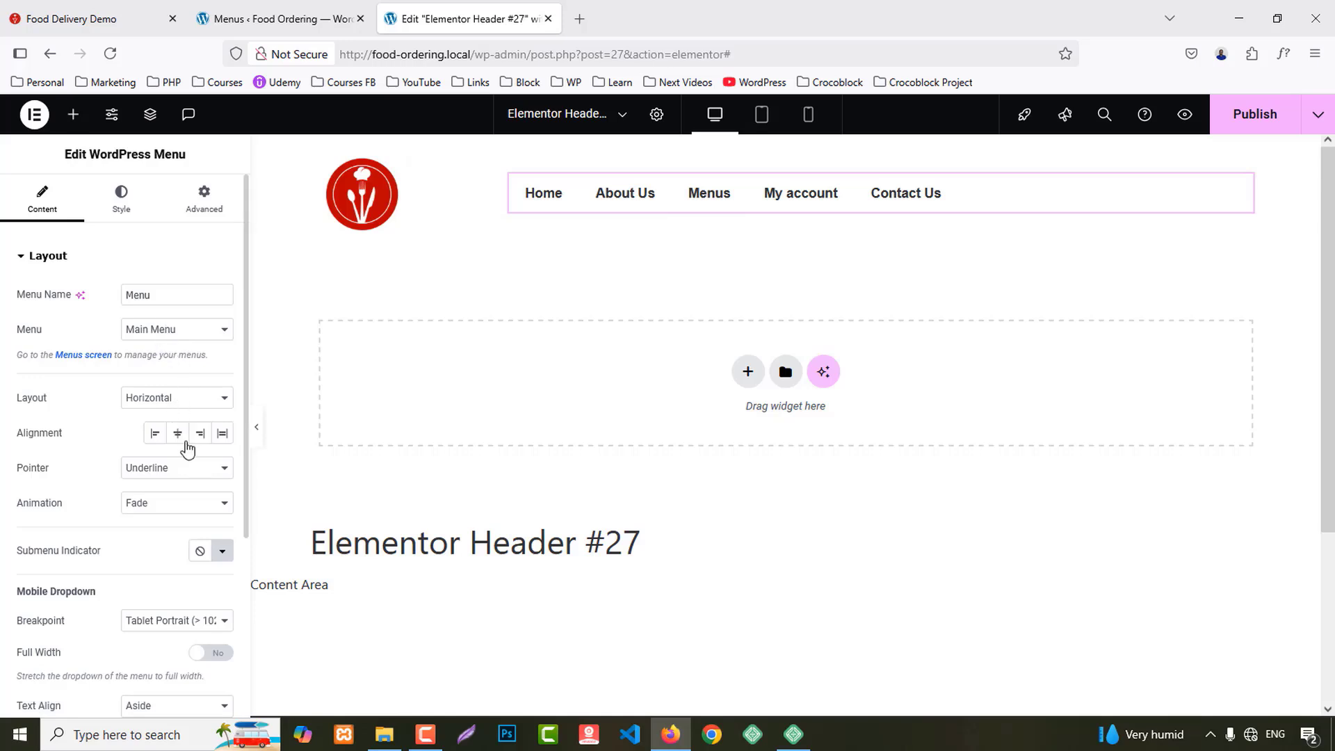
{"action": "left_click", "coordinate": [199, 434]}
{"action": "left_click", "coordinate": [161, 475]}
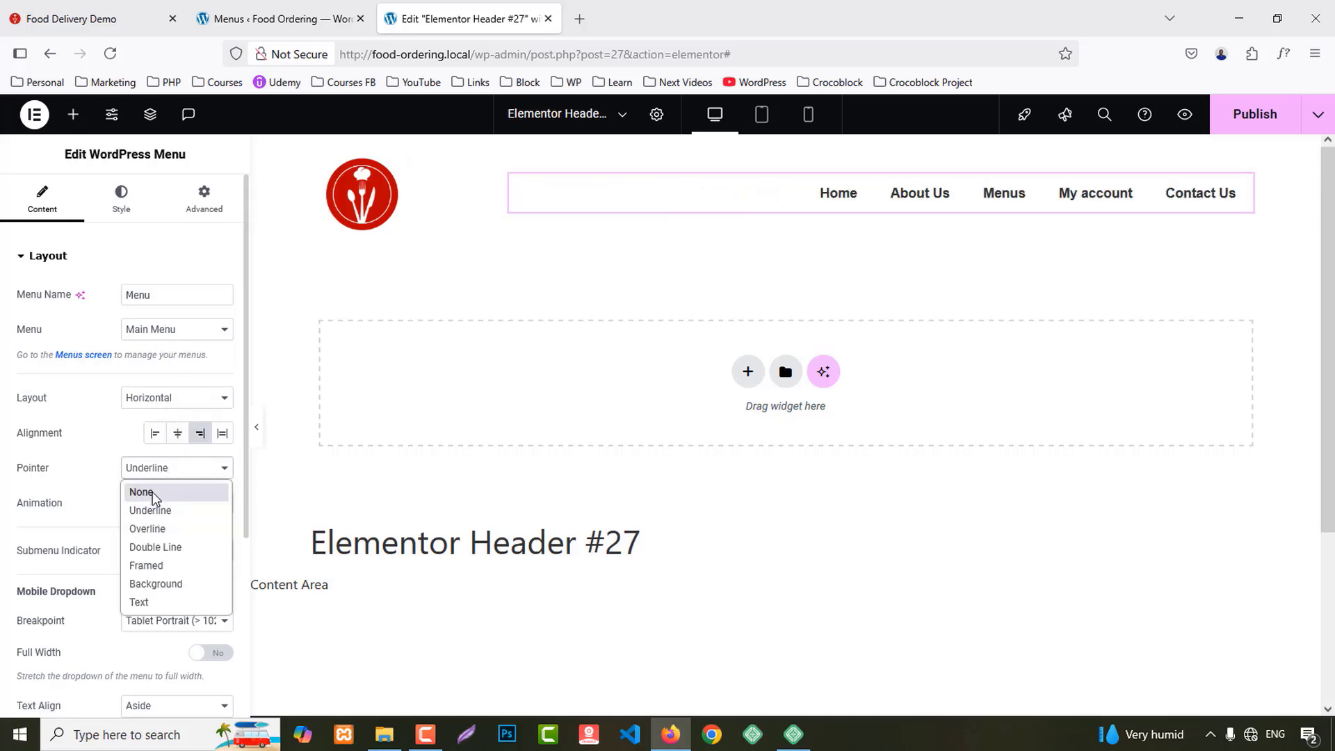
{"action": "left_click", "coordinate": [157, 489]}
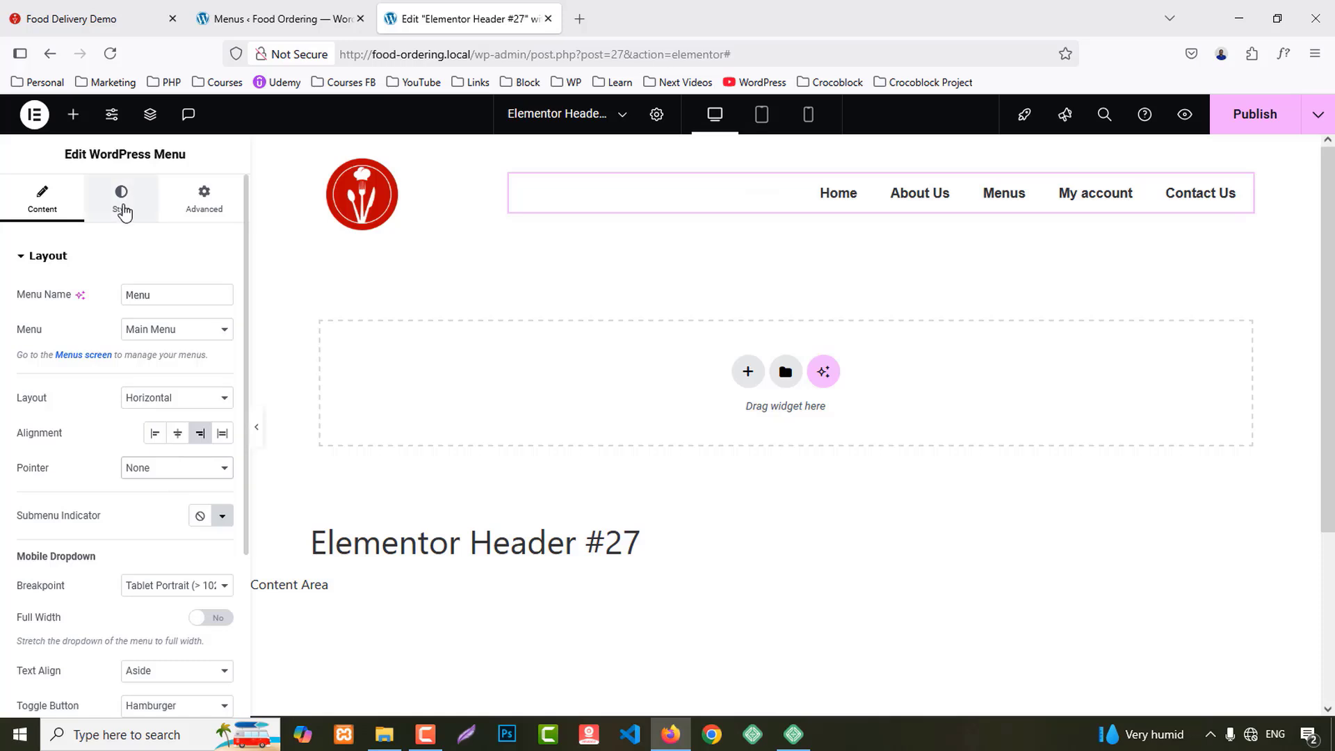
Step: Set the menu items' padding to 0 and the space between them to 50
{"action": "left_click", "coordinate": [123, 202]}
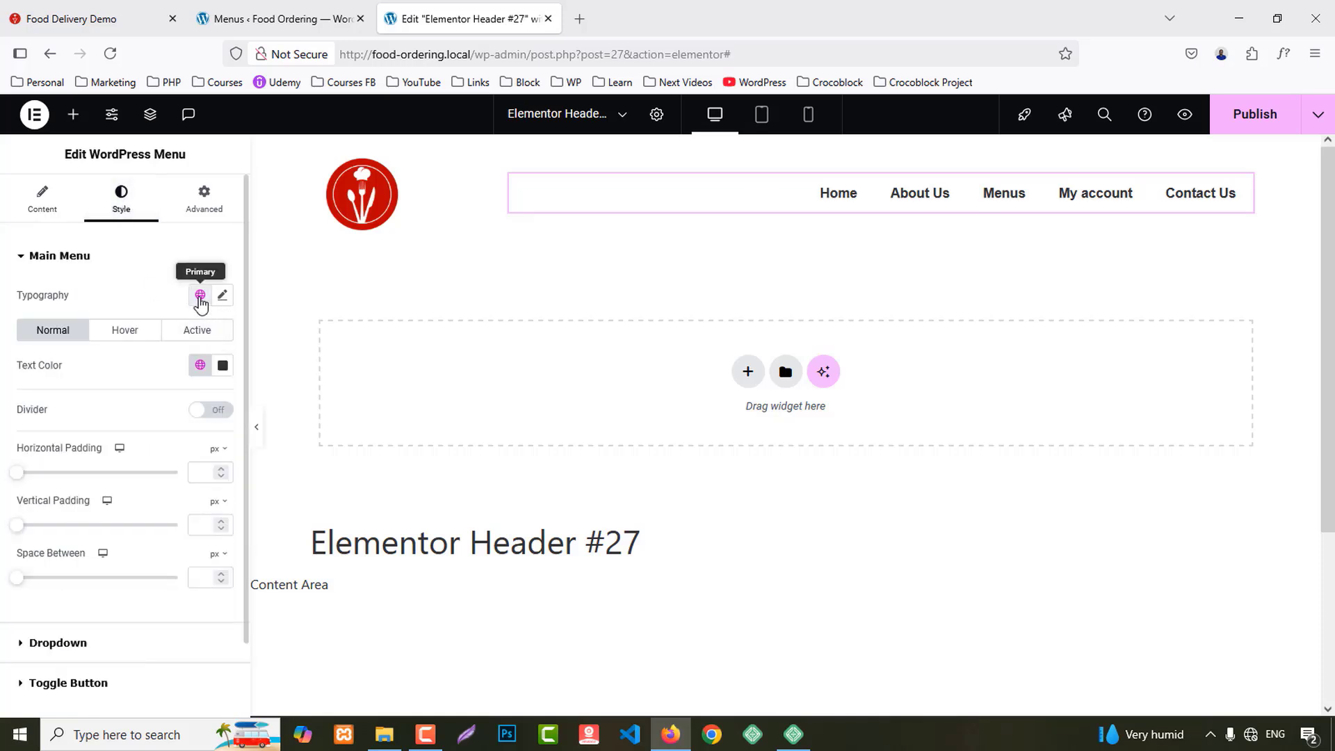
{"action": "left_click", "coordinate": [199, 294]}
{"action": "left_click", "coordinate": [200, 296]}
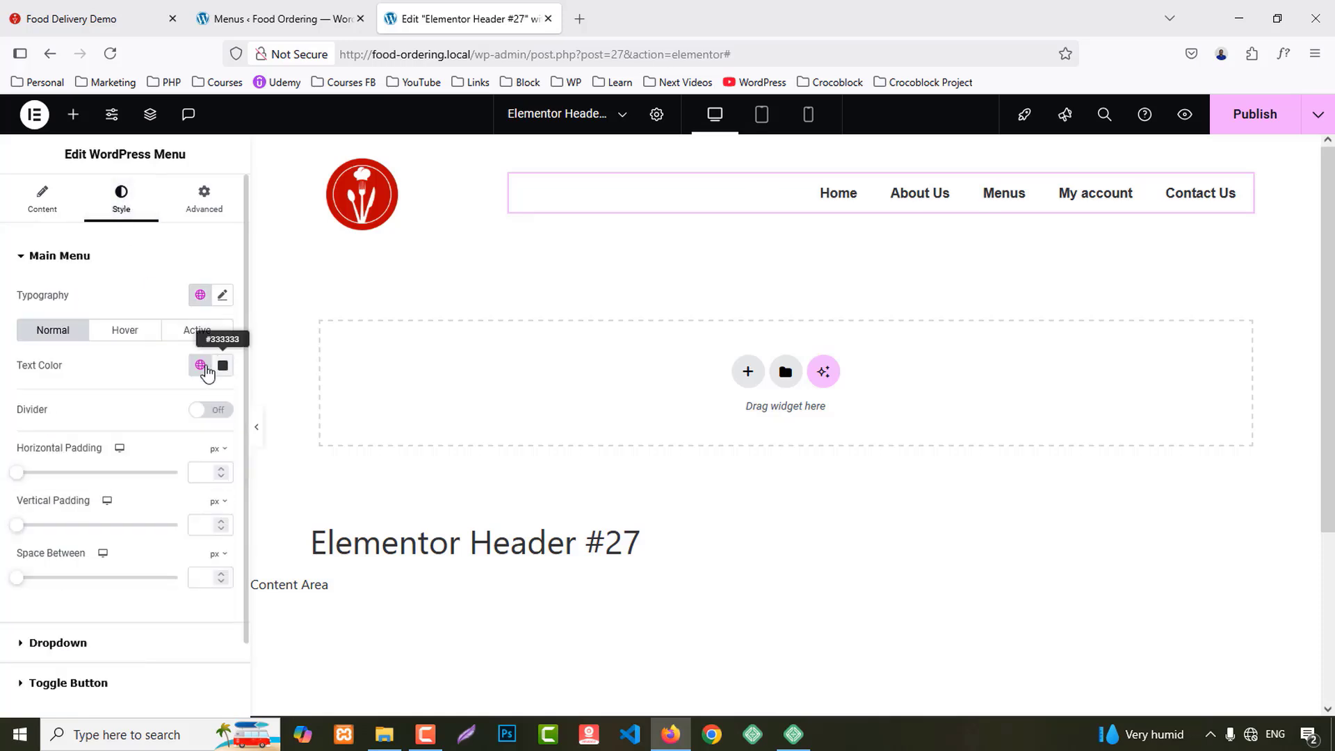
{"action": "scroll", "coordinate": [206, 374], "scroll_direction": "down", "scroll_amount": 1}
{"action": "left_click", "coordinate": [221, 391]}
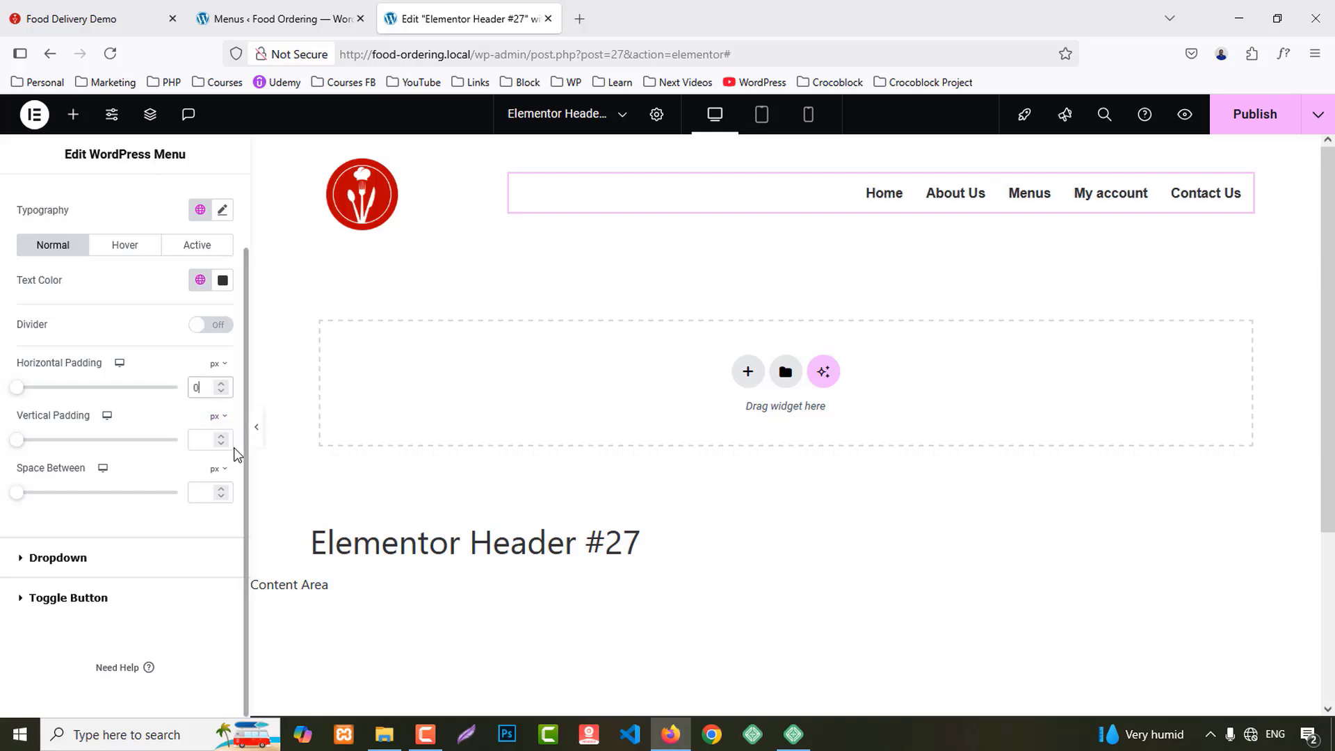
{"action": "left_click", "coordinate": [201, 491]}
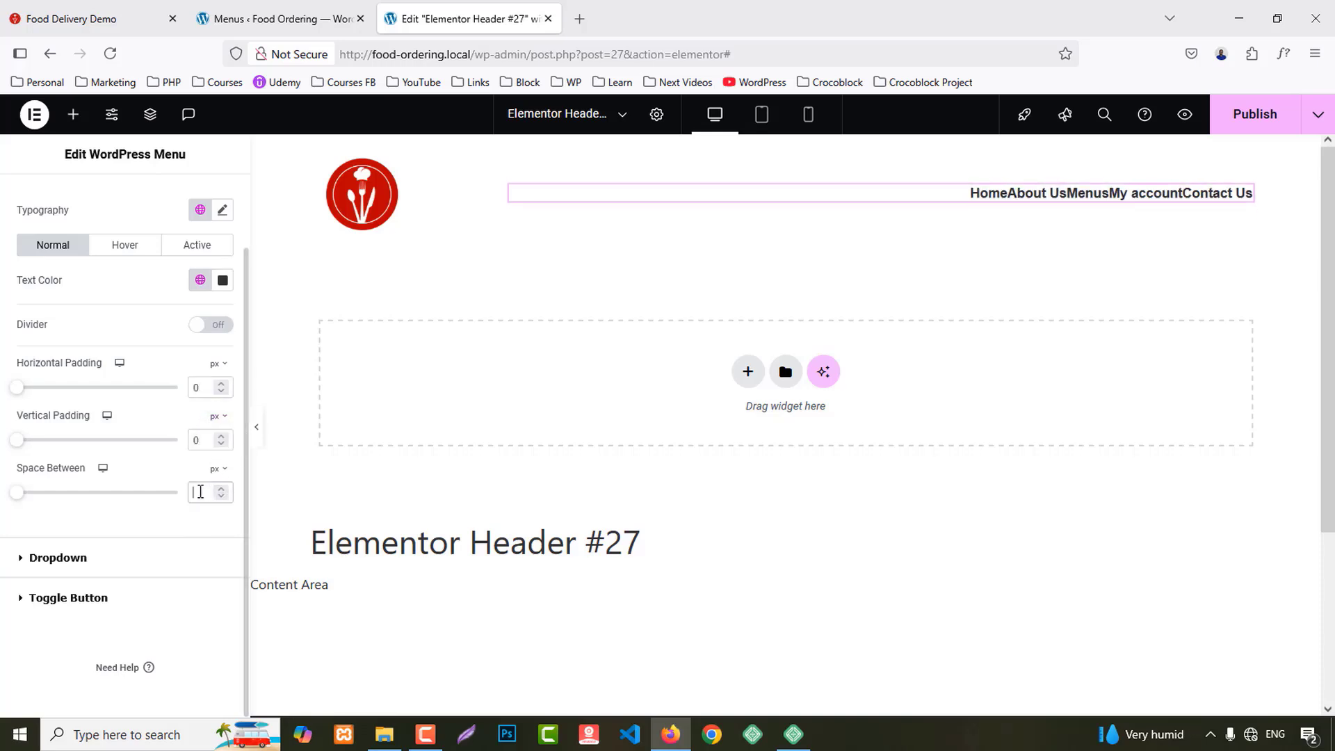
{"action": "key", "text": "Up"}
{"action": "key", "text": "Up"}
{"action": "key", "text": "Up"}
{"action": "key", "text": "Up"}
{"action": "key", "text": "Up"}
{"action": "key", "text": "Up"}
{"action": "key", "text": "Up"}
{"action": "key", "text": "Up"}
{"action": "key", "text": "Up"}
{"action": "key", "text": "Up"}
{"action": "key", "text": "Up"}
{"action": "key", "text": "Up"}
{"action": "key", "text": "Up"}
{"action": "key", "text": "Up"}
{"action": "key", "text": "Up"}
{"action": "key", "text": "Up"}
{"action": "key", "text": "Up"}
{"action": "key", "text": "Up"}
{"action": "key", "text": "Up"}
{"action": "key", "text": "Up"}
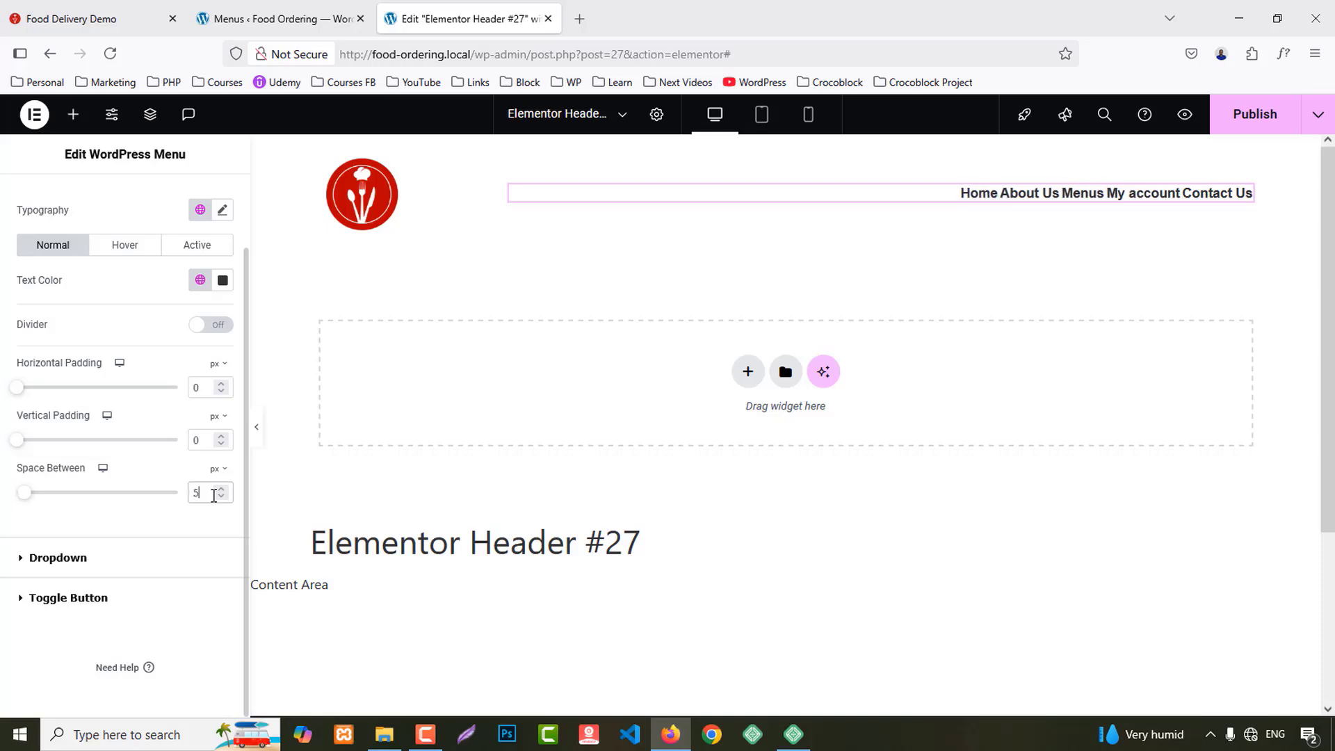
{"action": "key", "text": "Up"}
{"action": "key", "text": "Up"}
{"action": "key", "text": "Up"}
{"action": "key", "text": "Up"}
{"action": "key", "text": "Up"}
{"action": "key", "text": "Up"}
{"action": "key", "text": "Up"}
{"action": "key", "text": "Up"}
{"action": "key", "text": "Up"}
{"action": "key", "text": "Up"}
{"action": "key", "text": "Up"}
{"action": "key", "text": "Up"}
{"action": "key", "text": "Up"}
{"action": "key", "text": "Up"}
{"action": "key", "text": "Up"}
{"action": "key", "text": "Up"}
{"action": "key", "text": "Up"}
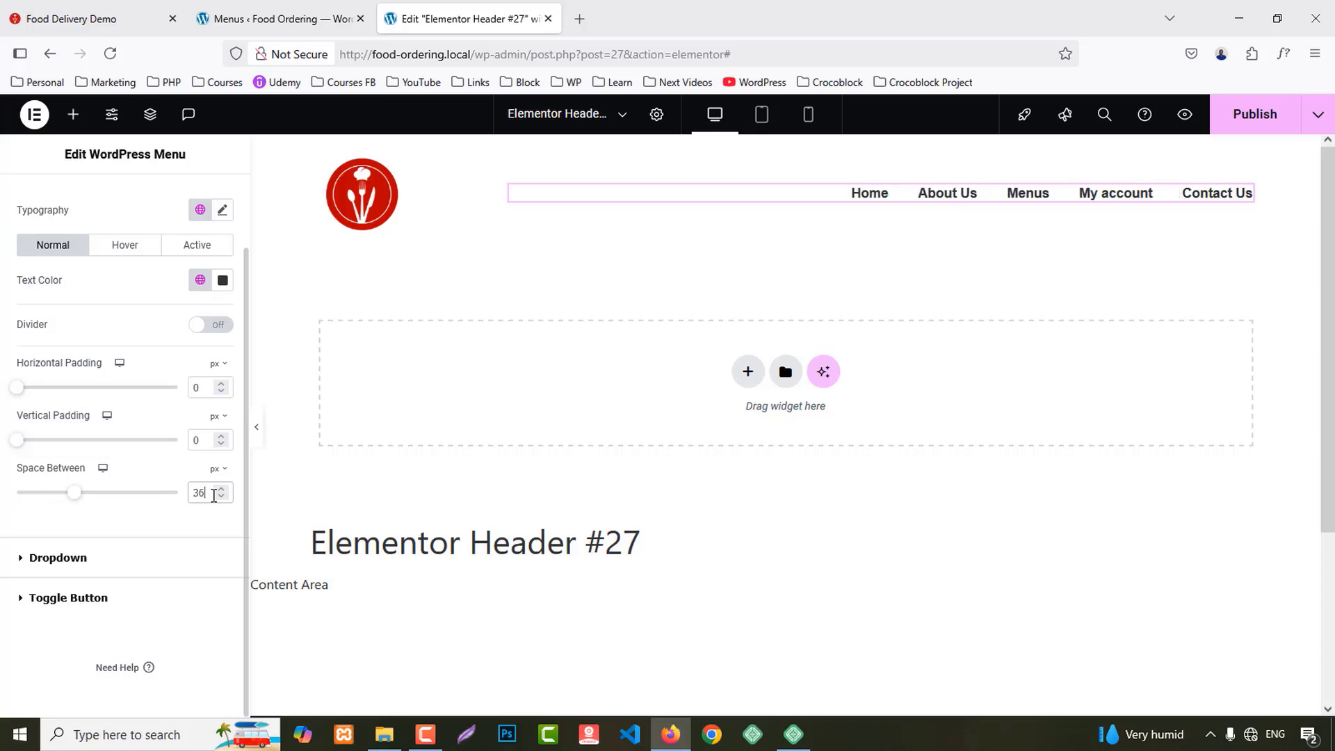
{"action": "key", "text": "Up"}
{"action": "key", "text": "Up"}
{"action": "key", "text": "Up"}
{"action": "key", "text": "Up"}
{"action": "key", "text": "Up"}
{"action": "key", "text": "Up"}
{"action": "key", "text": "Up"}
{"action": "key", "text": "Up"}
{"action": "key", "text": "Up"}
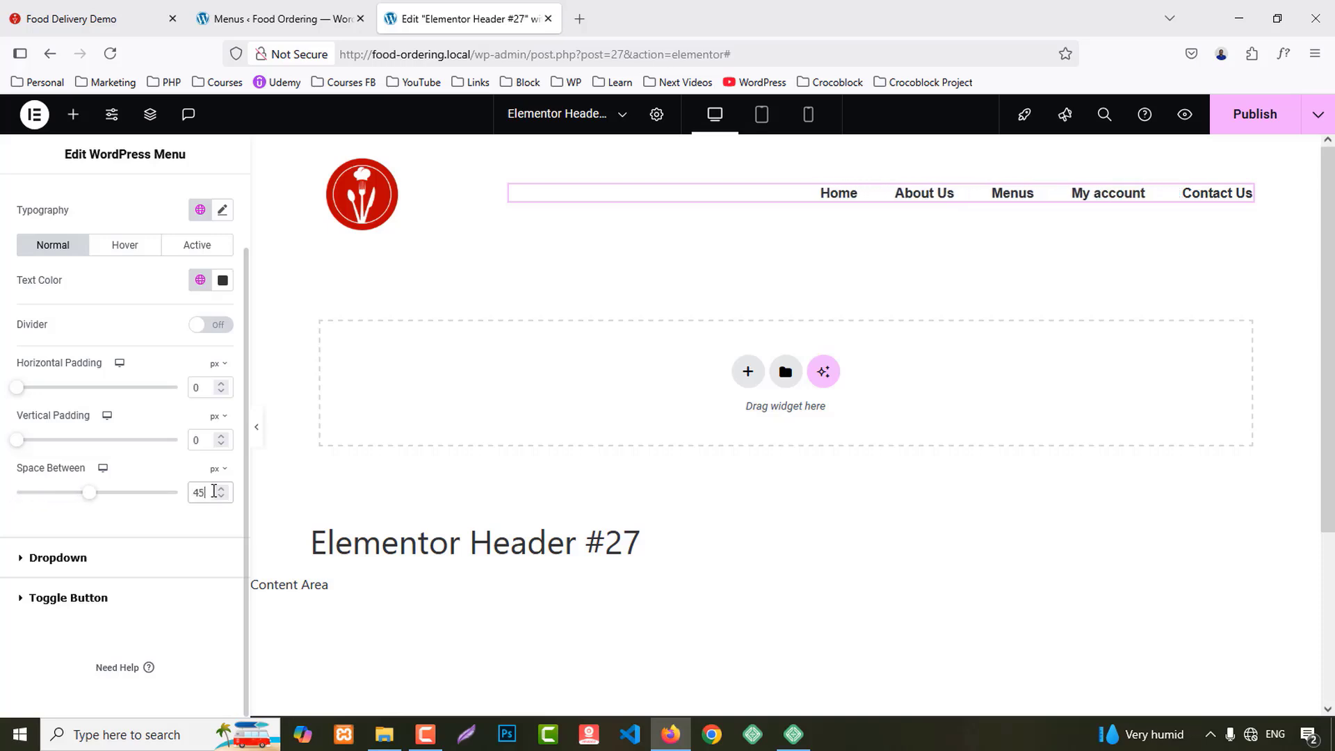
{"action": "key", "text": "Up"}
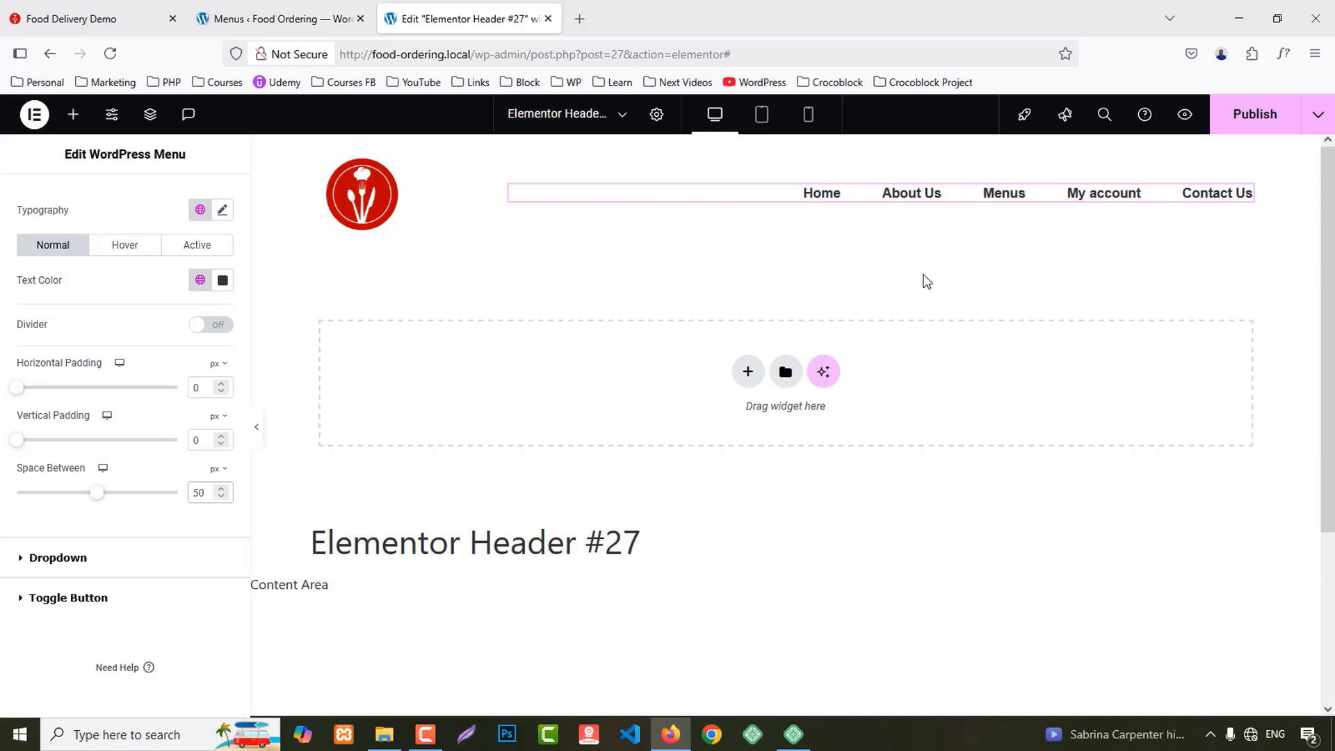
{"action": "scroll", "coordinate": [100, 353], "scroll_direction": "up", "scroll_amount": 2}
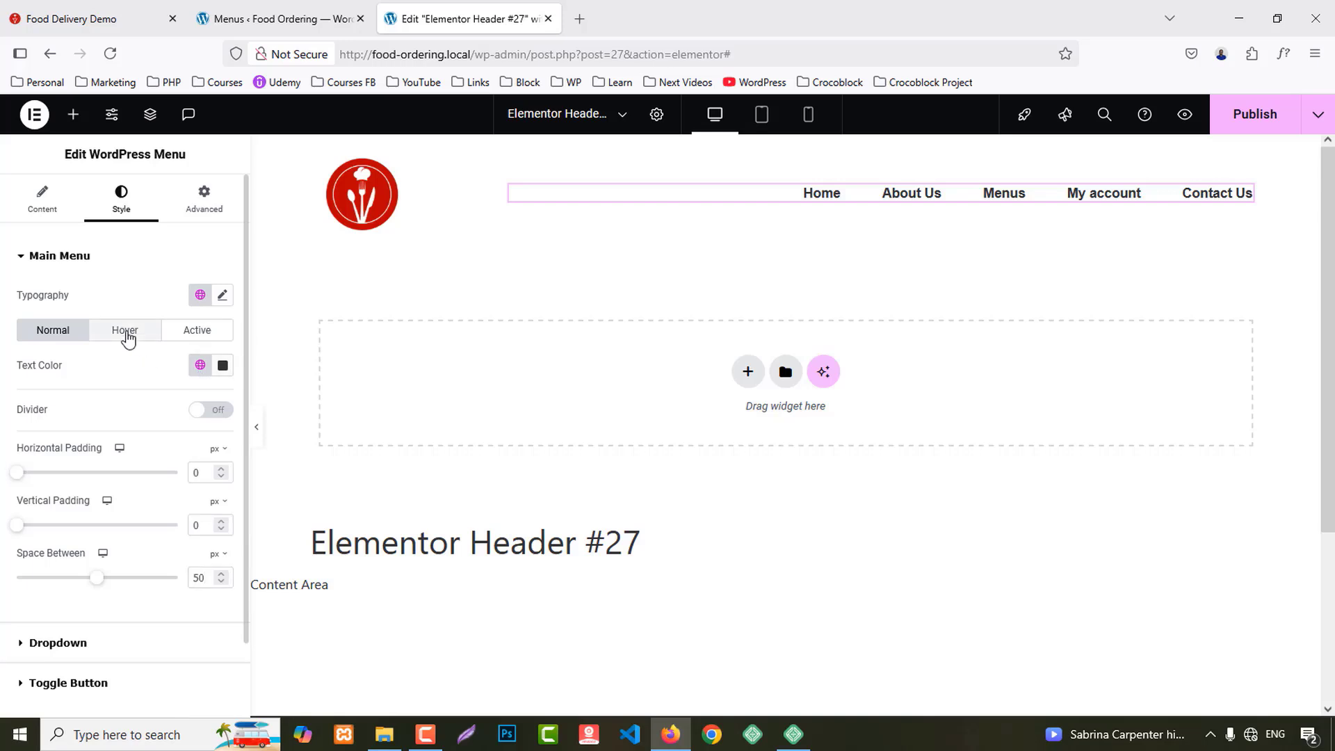
Step: Make hover and active menu text the Primary red colour and publish the header
{"action": "left_click", "coordinate": [125, 333]}
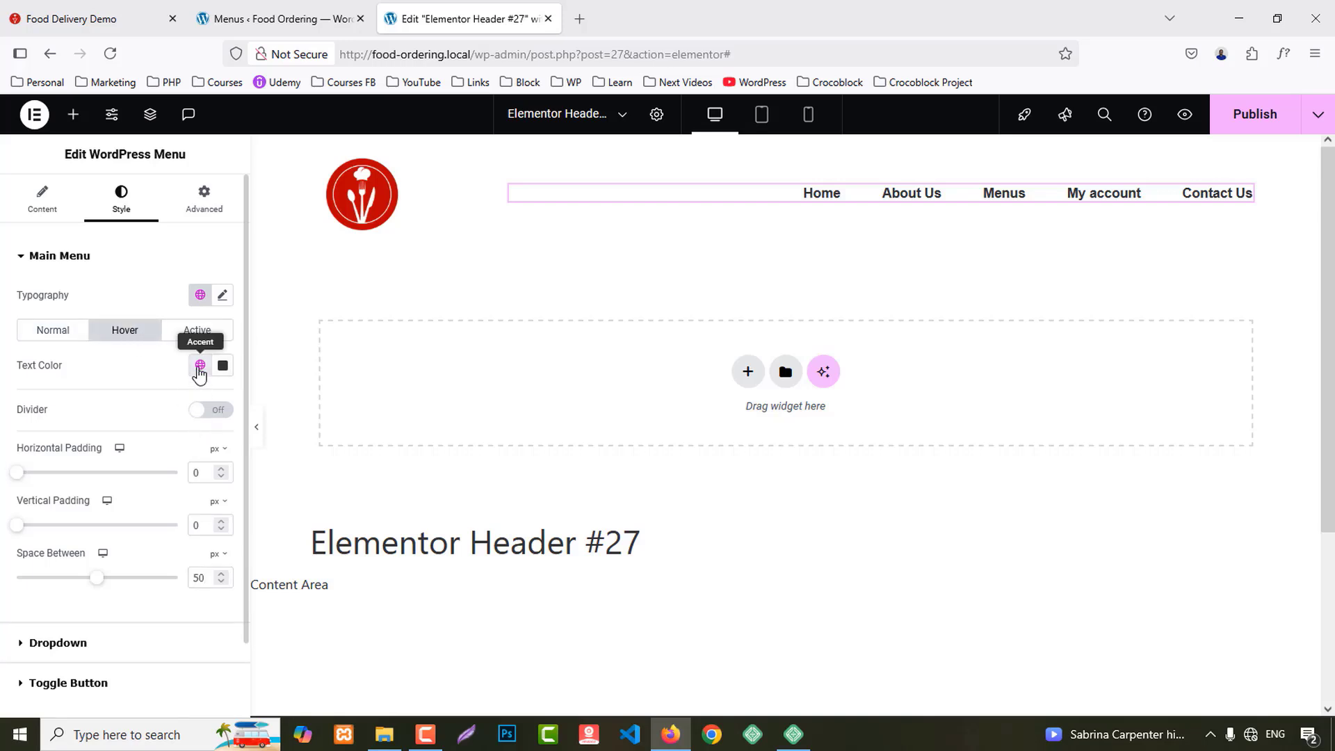
{"action": "left_click", "coordinate": [199, 365]}
{"action": "left_click", "coordinate": [81, 441]}
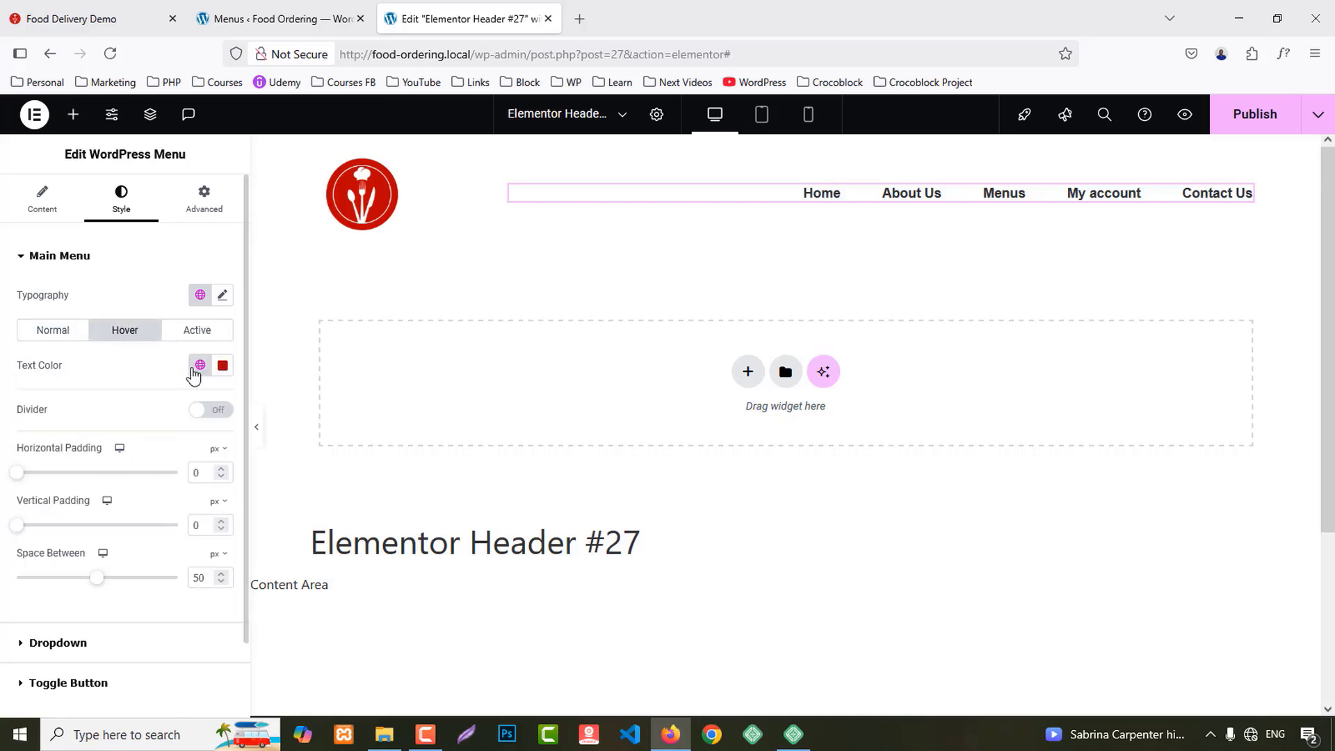
{"action": "left_click", "coordinate": [201, 331]}
{"action": "left_click", "coordinate": [200, 367]}
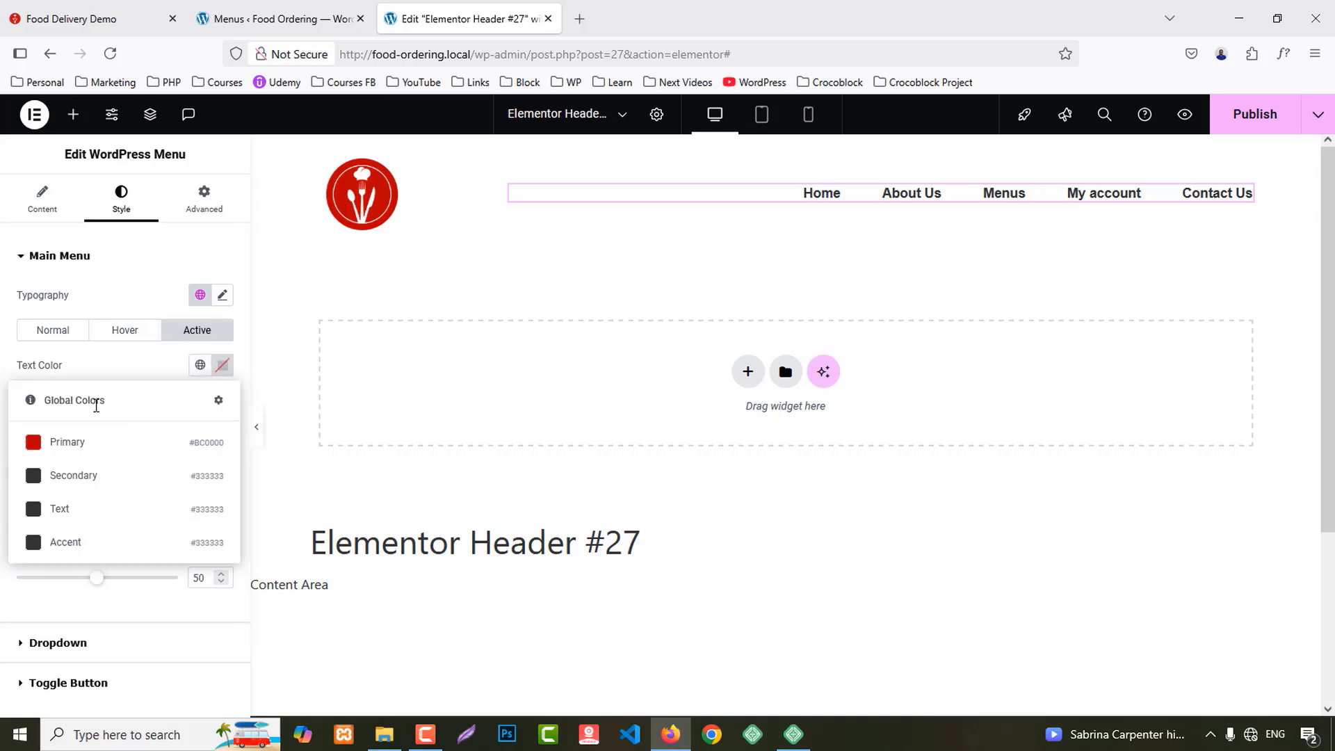
{"action": "left_click", "coordinate": [77, 445]}
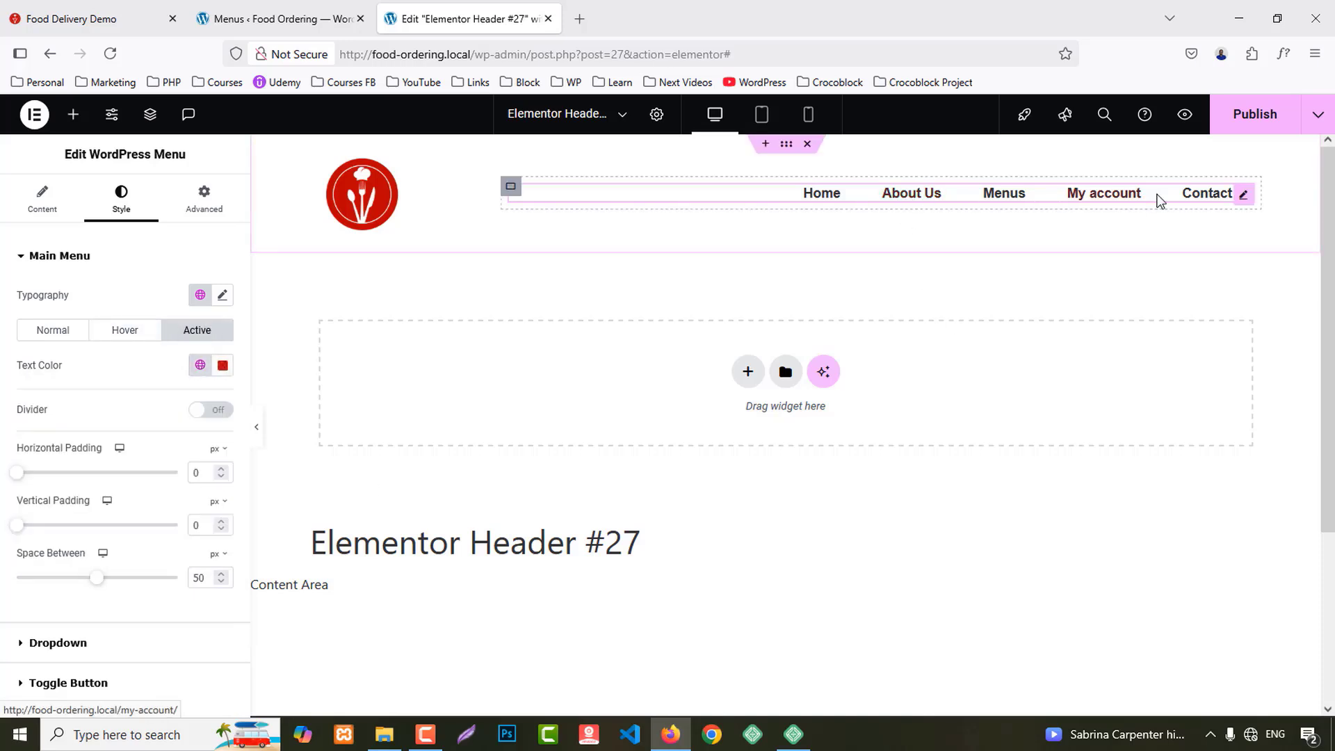
{"action": "left_click", "coordinate": [1255, 114]}
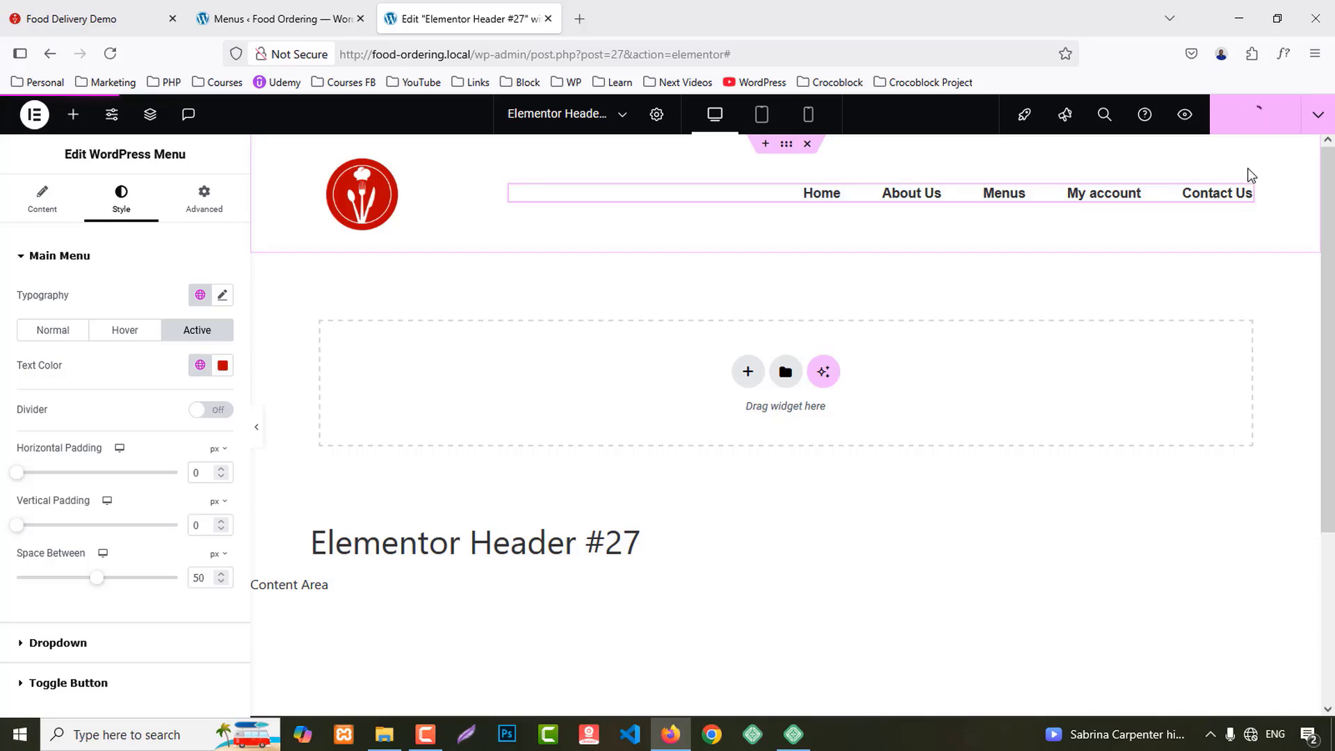
Step: Preview the published header and compare it with the live home page header
{"action": "left_click", "coordinate": [1185, 114]}
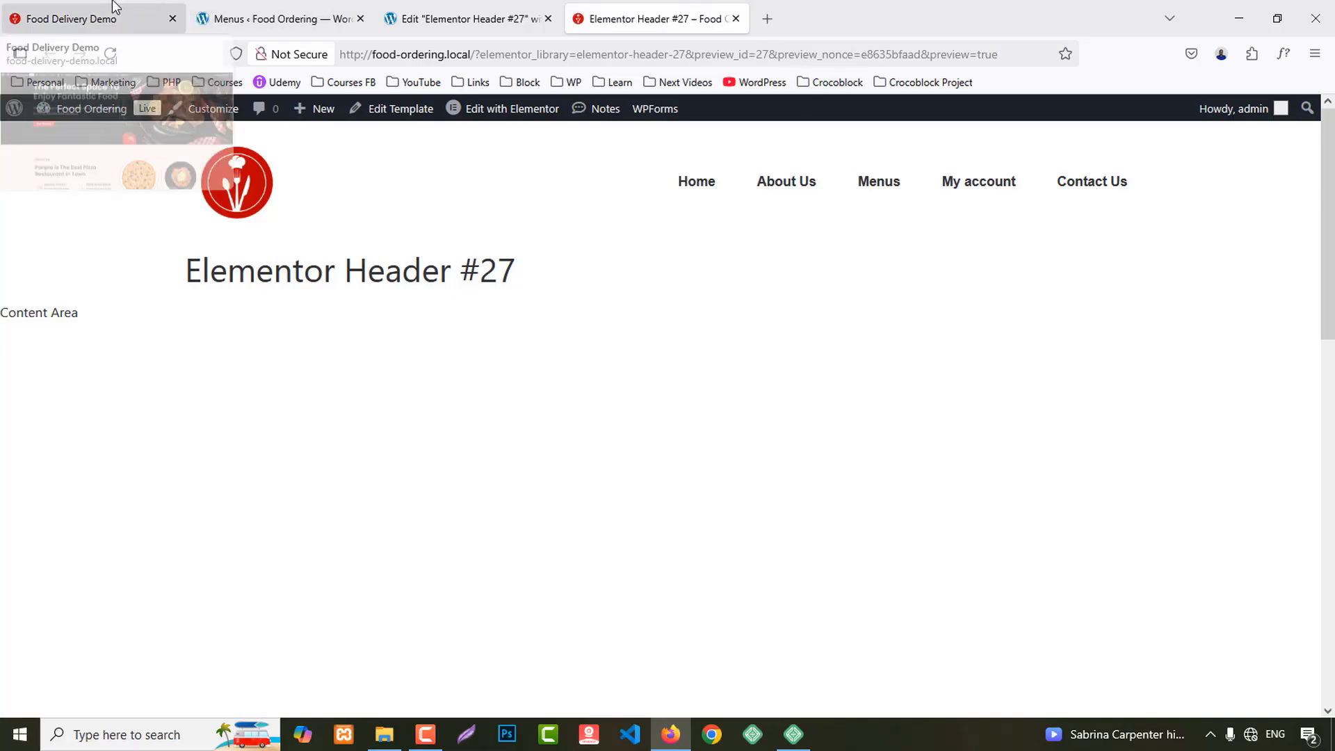
{"action": "left_click", "coordinate": [132, 15]}
{"action": "left_click", "coordinate": [381, 7]}
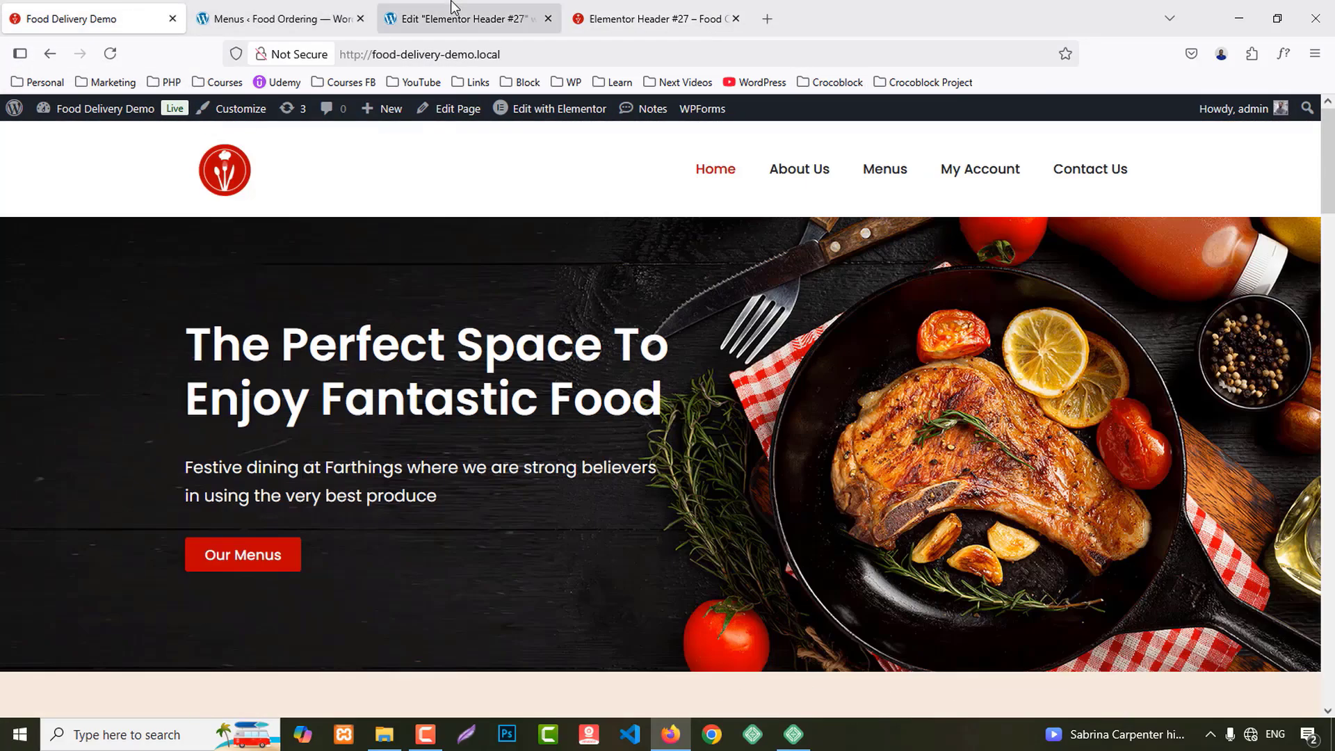
Step: Set the header container's padding to 0 on all sides and close the preview and editor tabs
{"action": "left_click", "coordinate": [765, 149]}
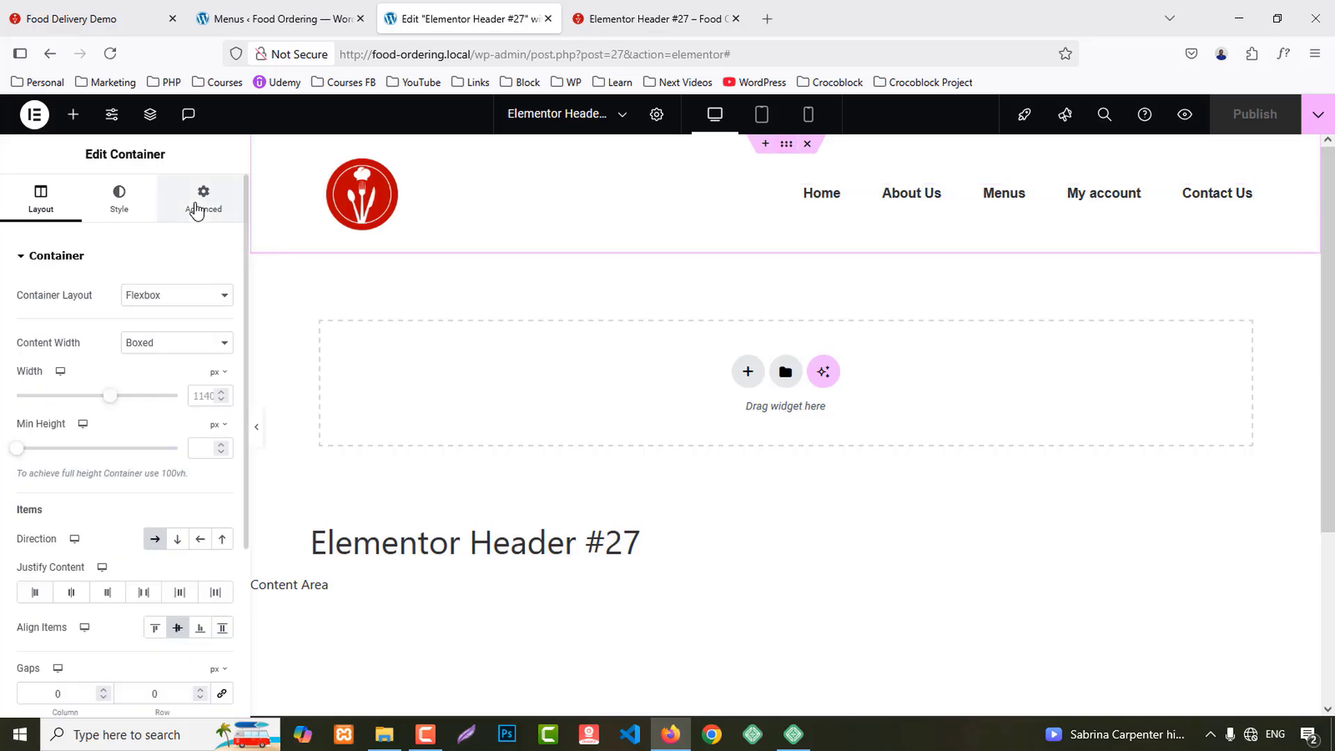
{"action": "left_click", "coordinate": [203, 199]}
{"action": "left_click", "coordinate": [223, 380]}
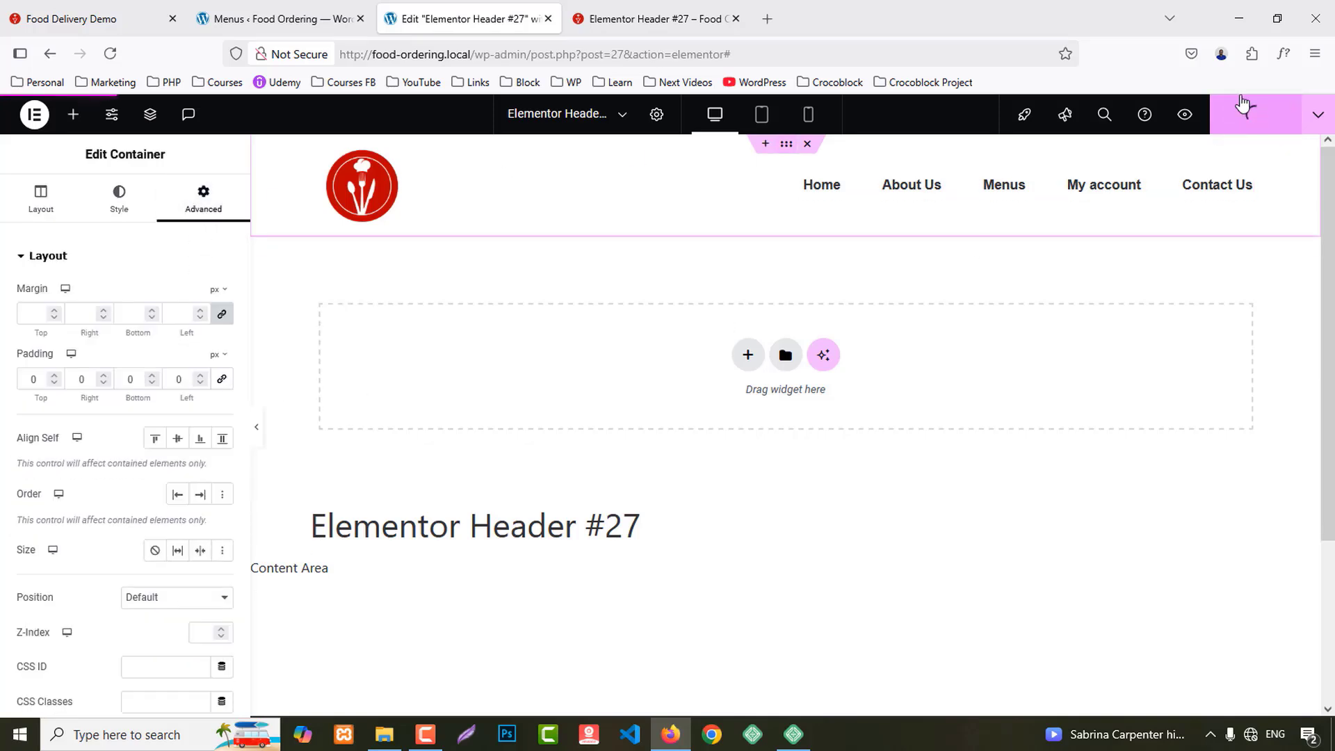
{"action": "middle_click", "coordinate": [650, 7]}
{"action": "middle_click", "coordinate": [523, 7]}
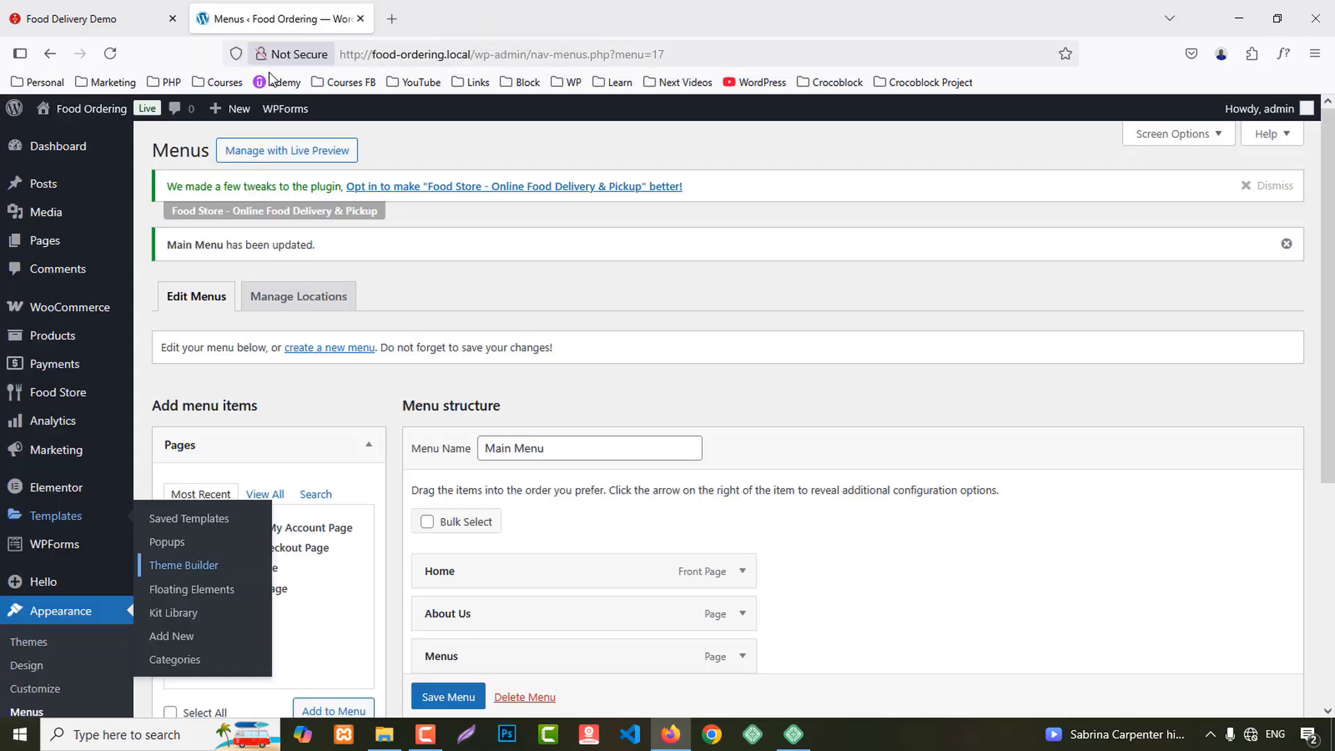
Step: Open Theme Builder in a new tab and create a new Footer template
{"action": "left_click", "coordinate": [91, 18]}
{"action": "scroll", "coordinate": [943, 470], "scroll_direction": "down", "scroll_amount": 15}
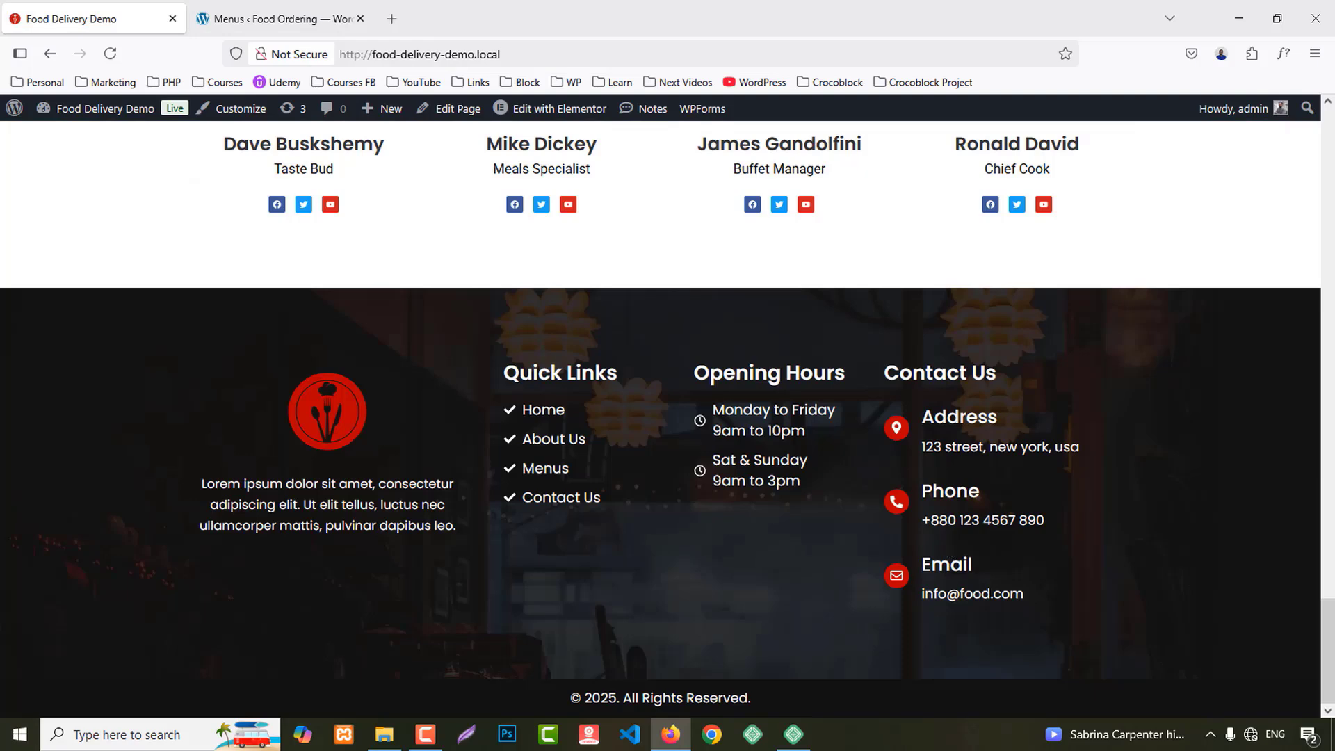
{"action": "left_click", "coordinate": [245, 29]}
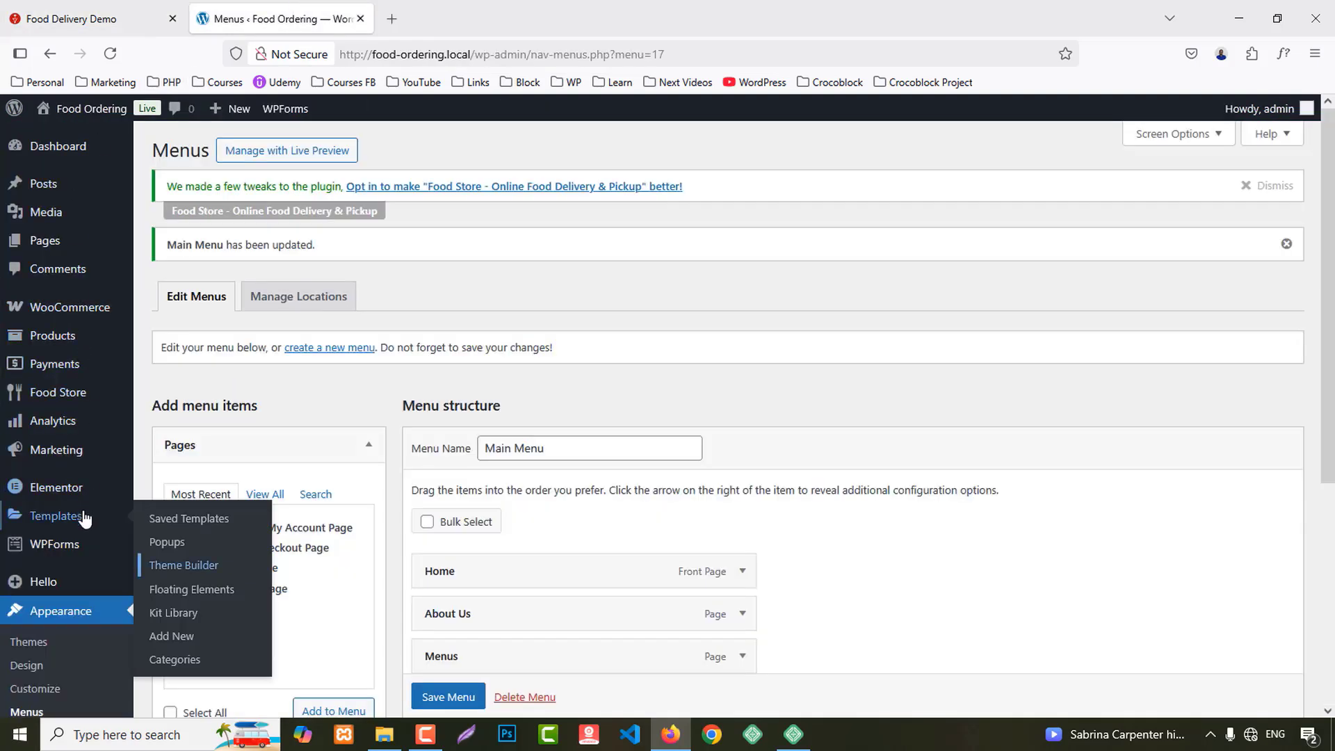
{"action": "middle_click", "coordinate": [184, 565]}
{"action": "left_click", "coordinate": [463, 8]}
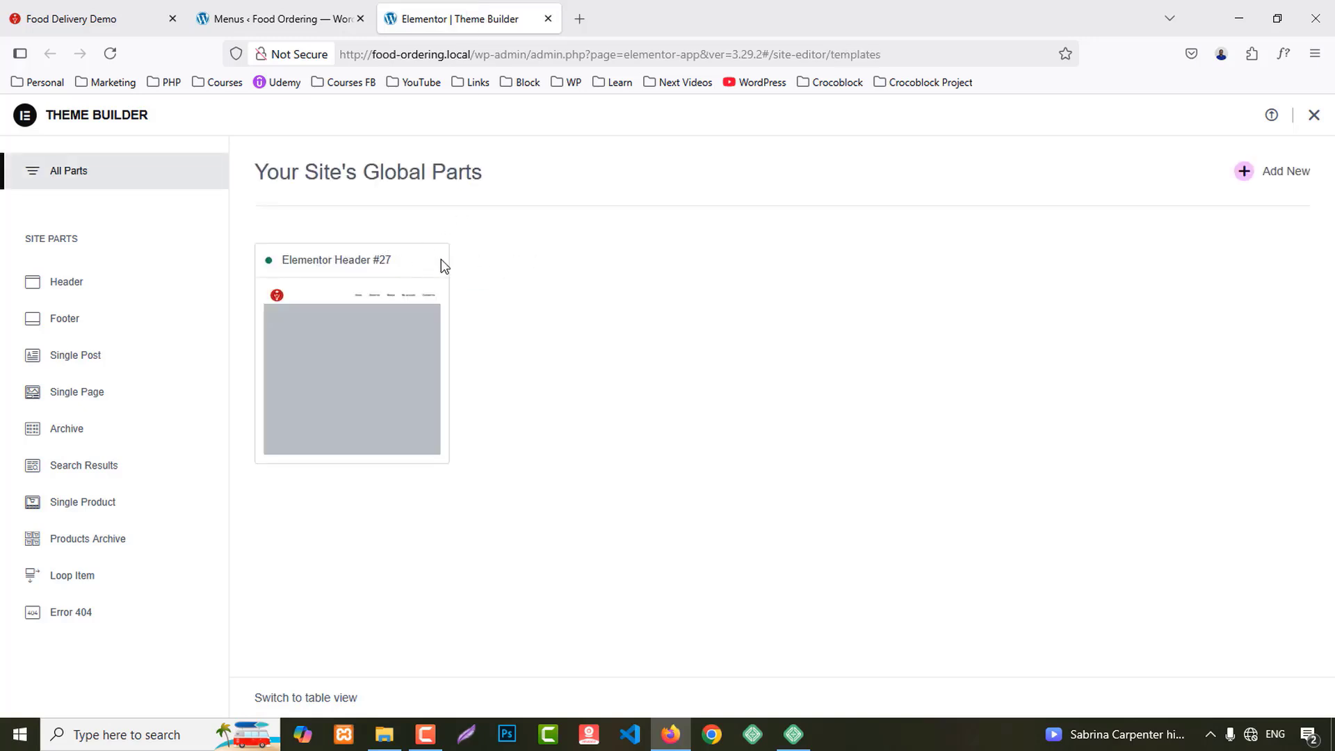
{"action": "mouse_move", "coordinate": [426, 307]}
{"action": "left_click", "coordinate": [107, 325]}
{"action": "left_click", "coordinate": [1277, 184]}
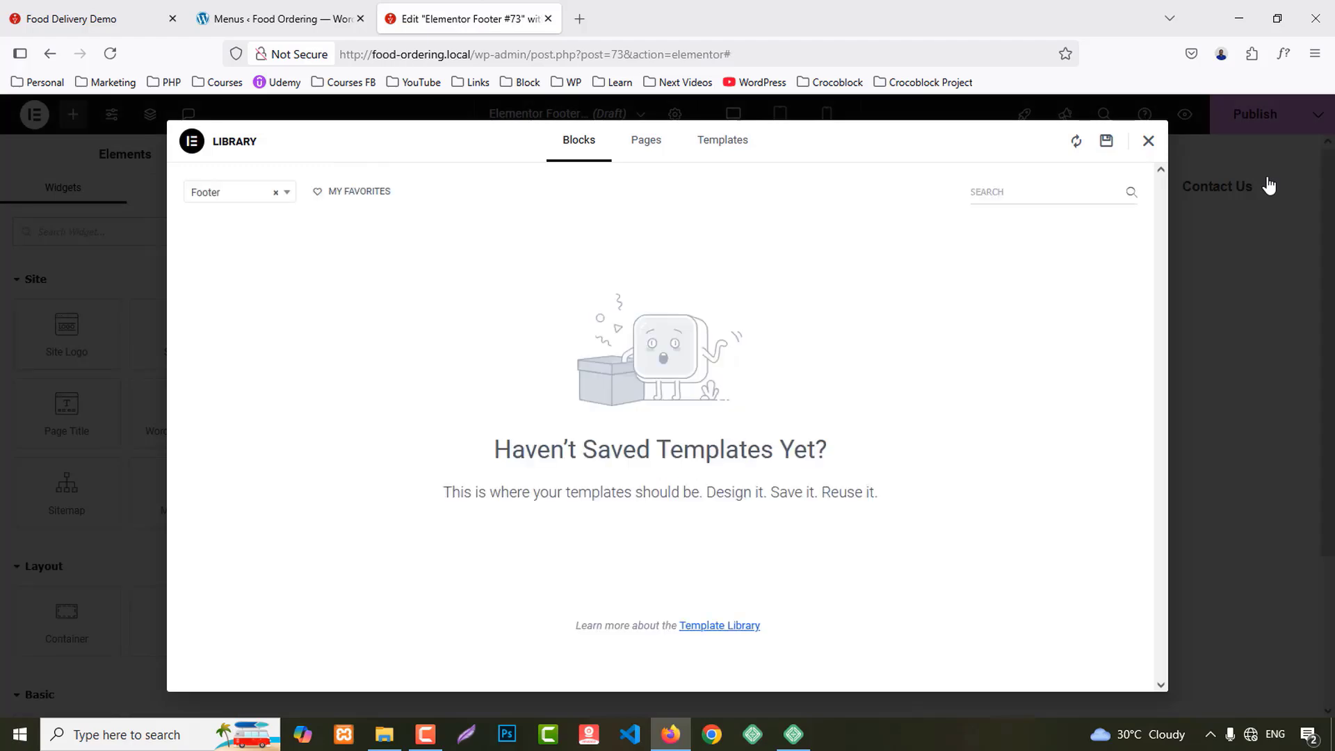
Step: Publish the footer template with an Include / Entire Site display condition
{"action": "left_click", "coordinate": [1149, 143]}
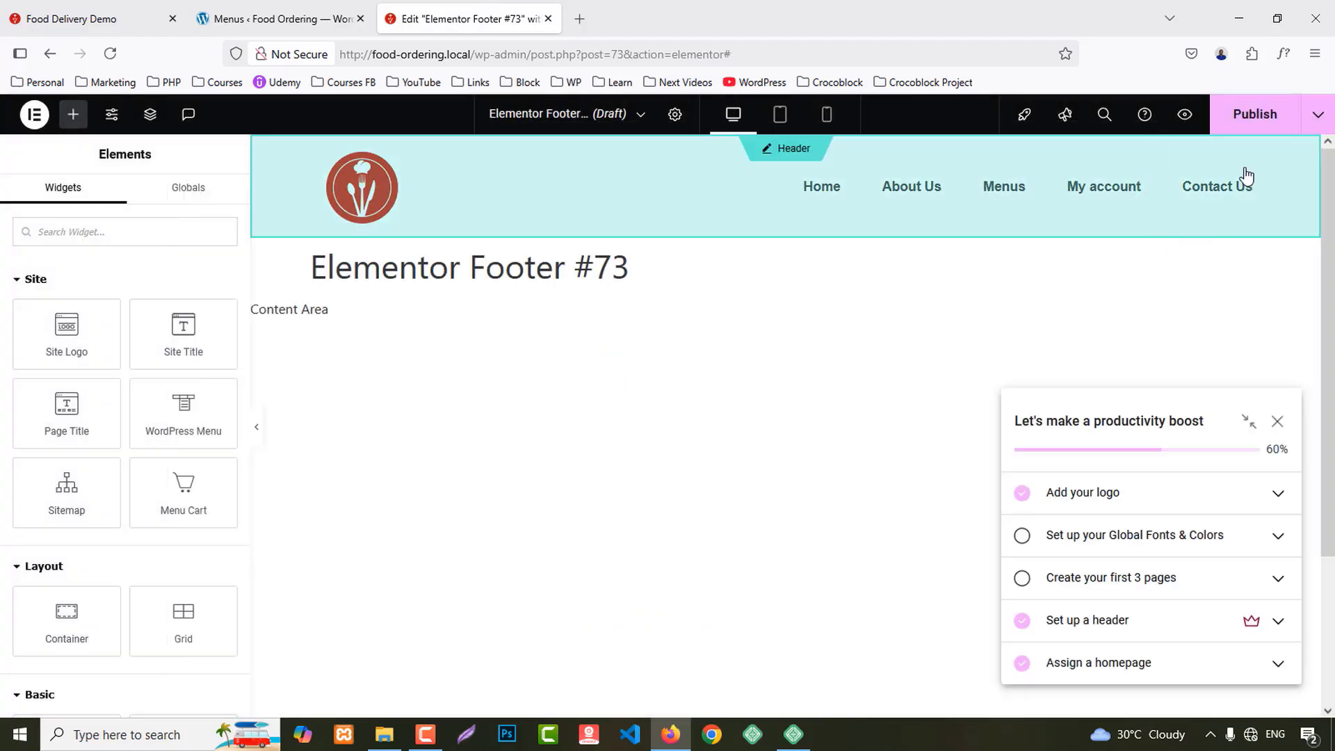
{"action": "left_click", "coordinate": [1263, 115]}
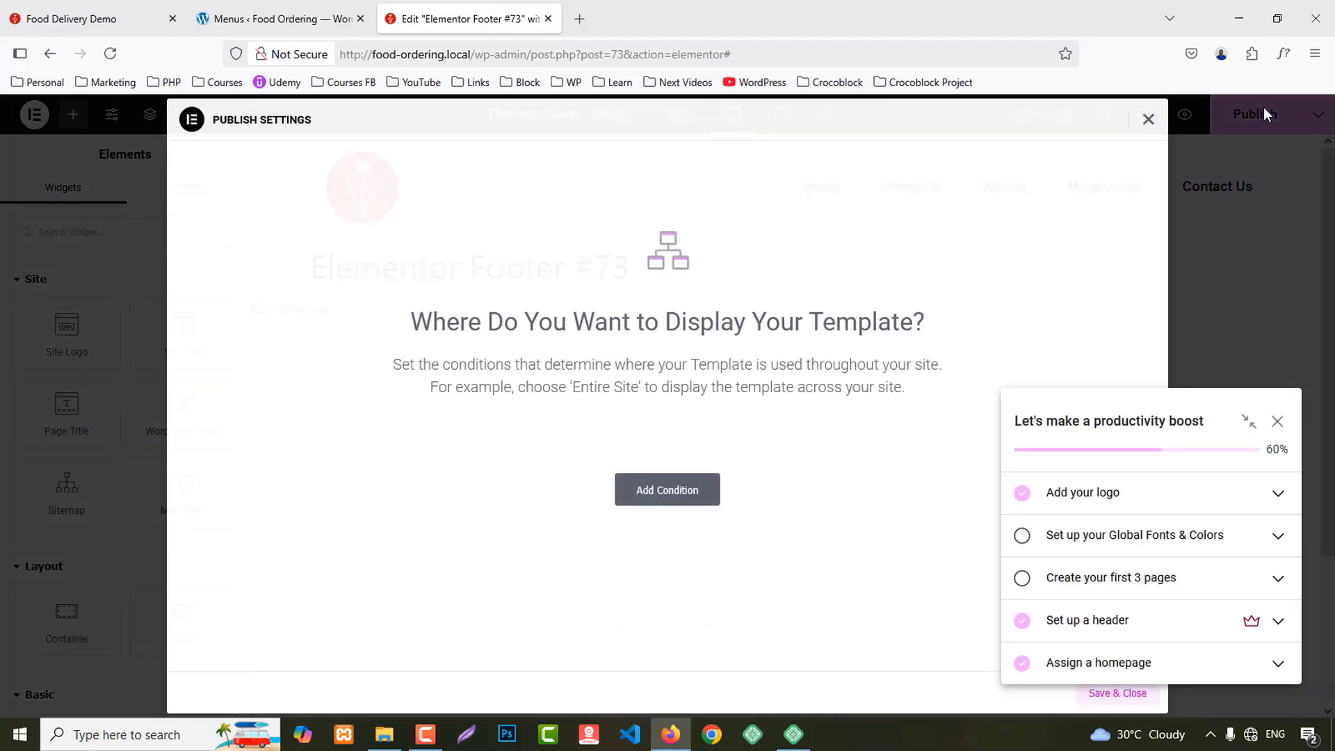
{"action": "left_click", "coordinate": [695, 490]}
{"action": "left_click", "coordinate": [1277, 420]}
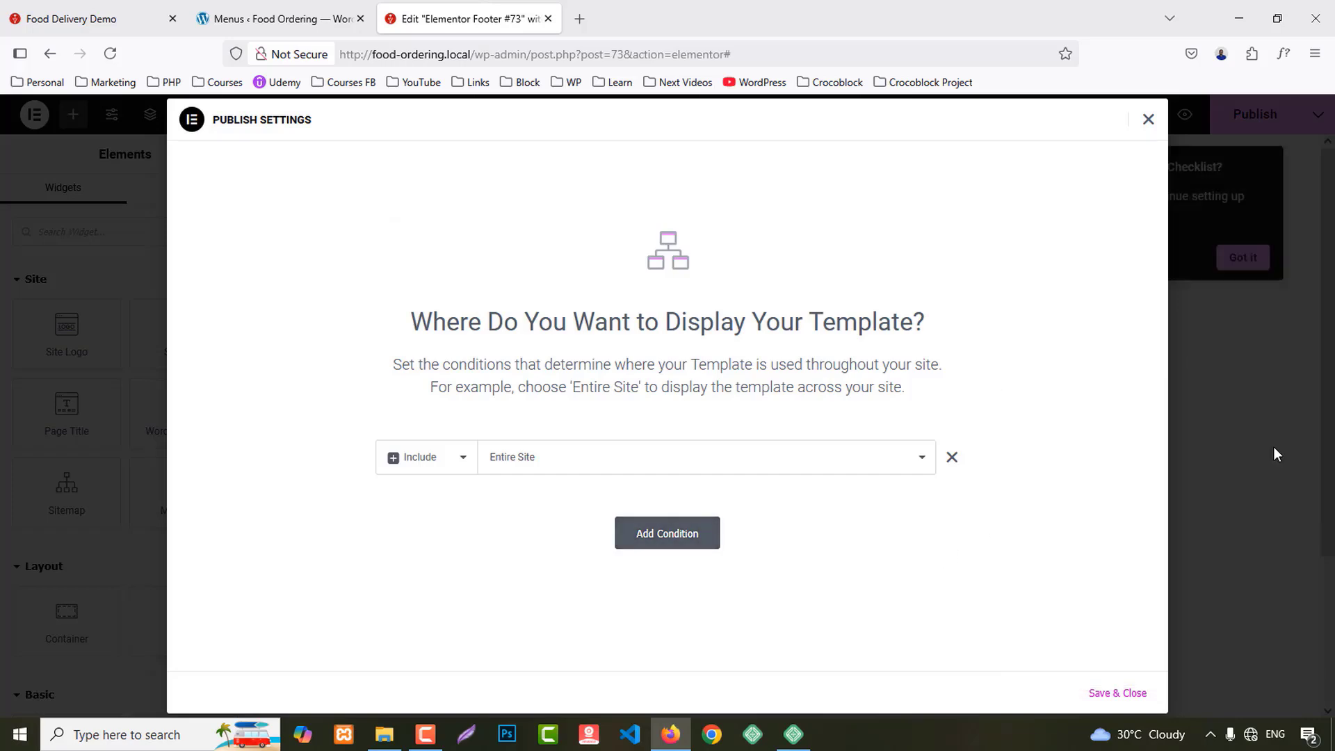
{"action": "left_click", "coordinate": [1090, 698]}
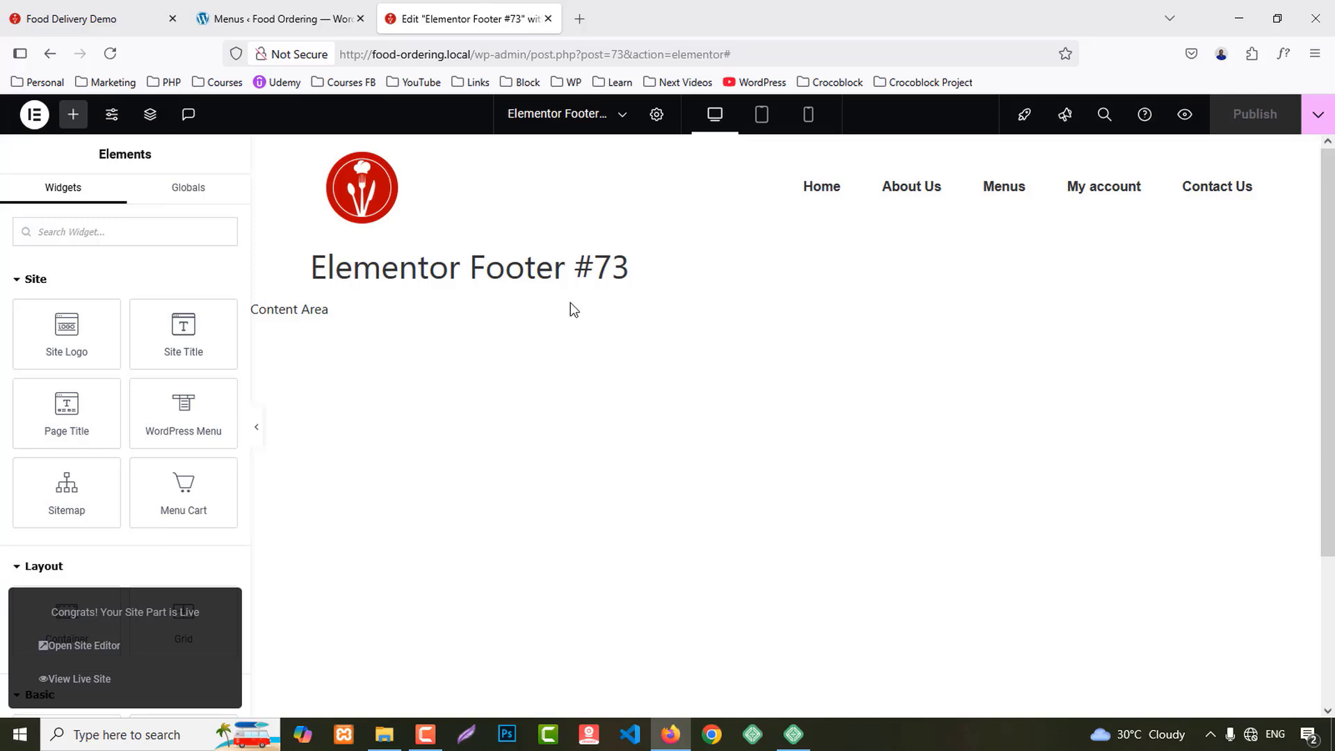
{"action": "scroll", "coordinate": [765, 534], "scroll_direction": "down", "scroll_amount": 5}
Step: Add a four-column flexbox section with footer.jpg as its classic background image
{"action": "left_click", "coordinate": [748, 580]}
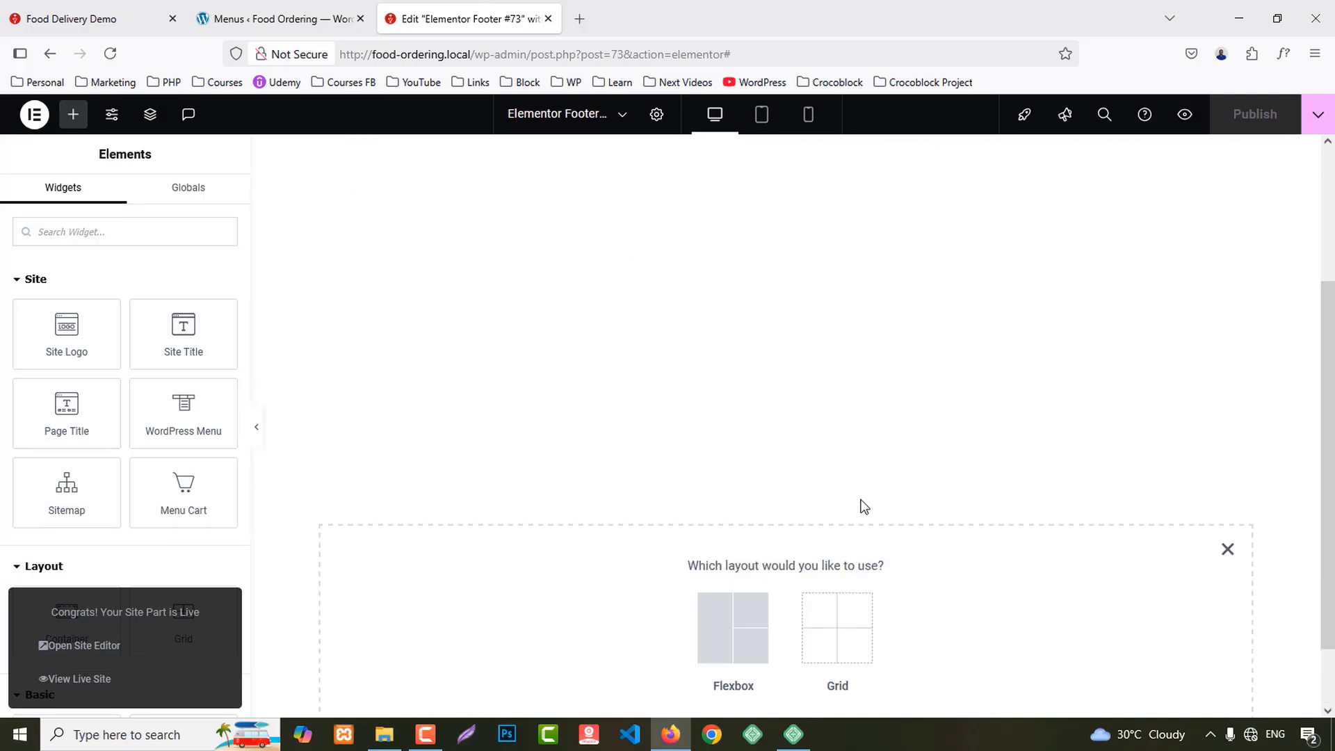
{"action": "left_click", "coordinate": [725, 553]}
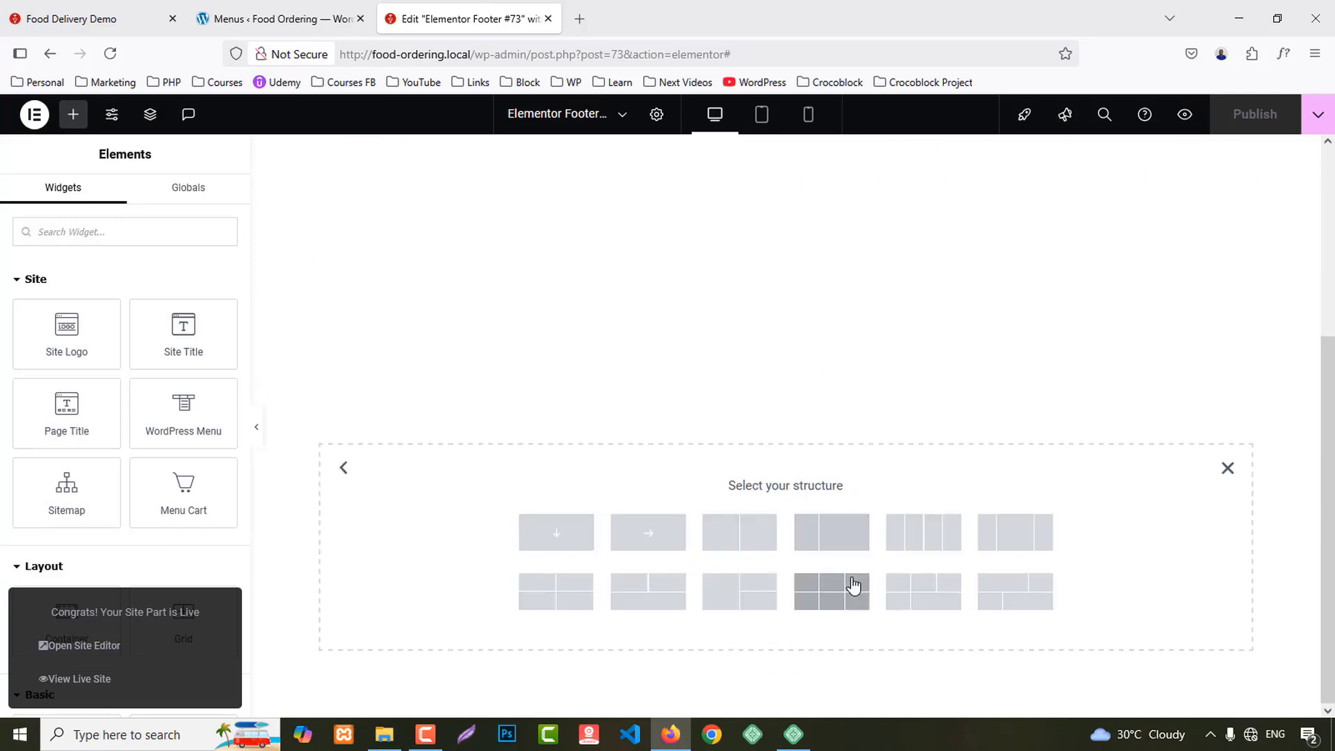
{"action": "left_click", "coordinate": [924, 532]}
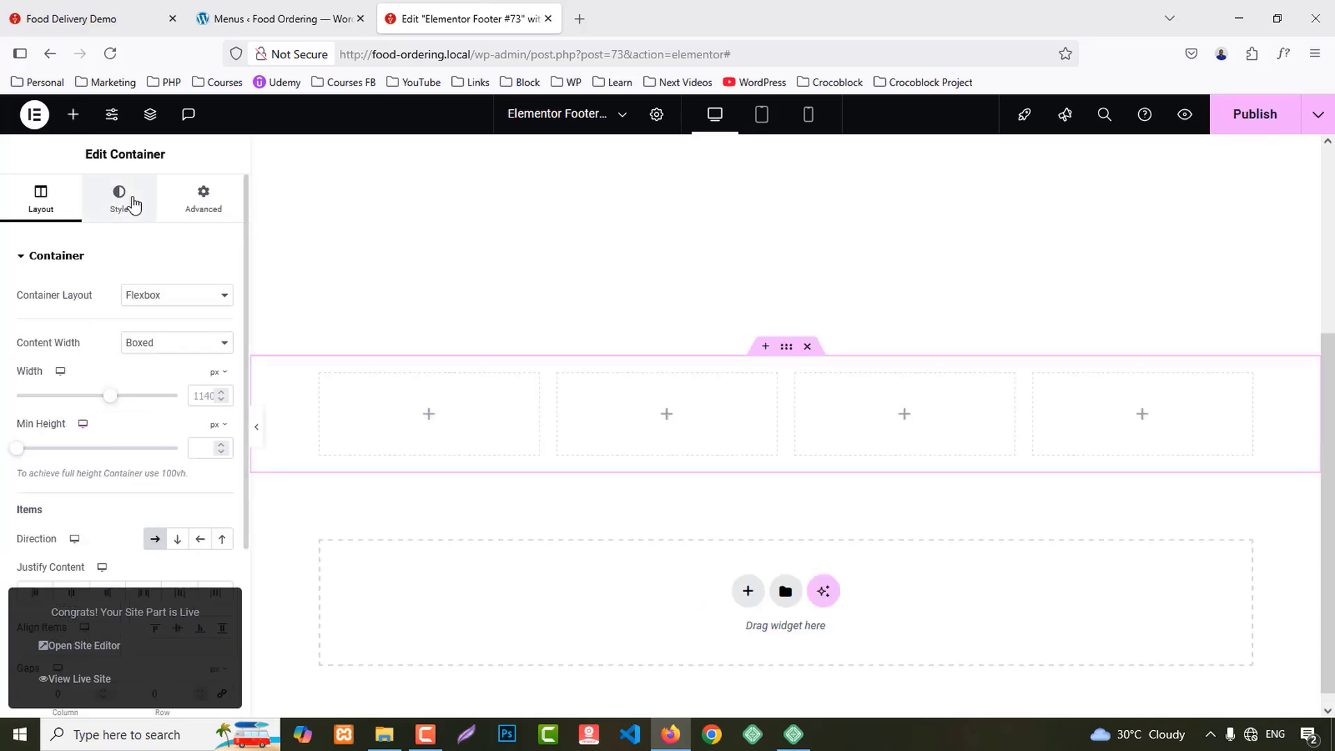
{"action": "left_click", "coordinate": [119, 198]}
{"action": "left_click", "coordinate": [155, 332]}
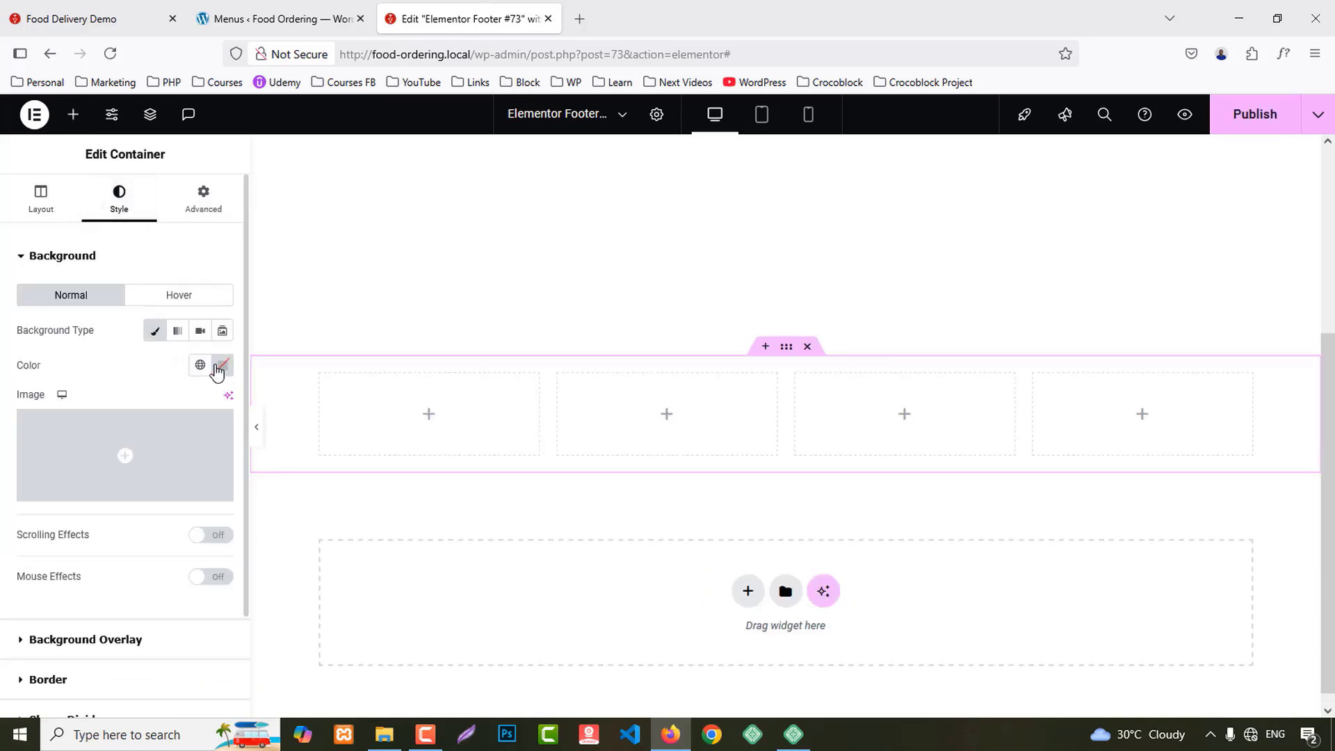
{"action": "left_click", "coordinate": [165, 452]}
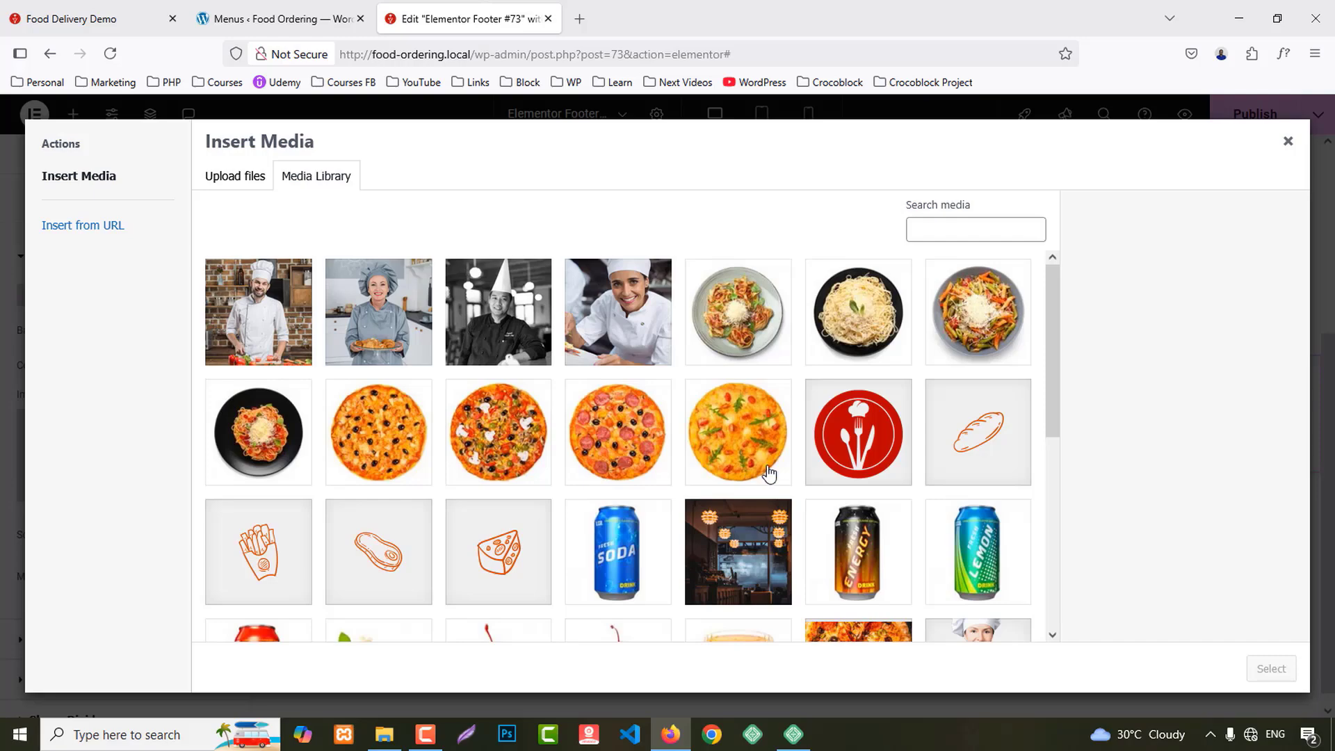
{"action": "scroll", "coordinate": [769, 473], "scroll_direction": "down", "scroll_amount": 5}
{"action": "scroll", "coordinate": [769, 472], "scroll_direction": "up", "scroll_amount": 3}
{"action": "left_click", "coordinate": [715, 413]}
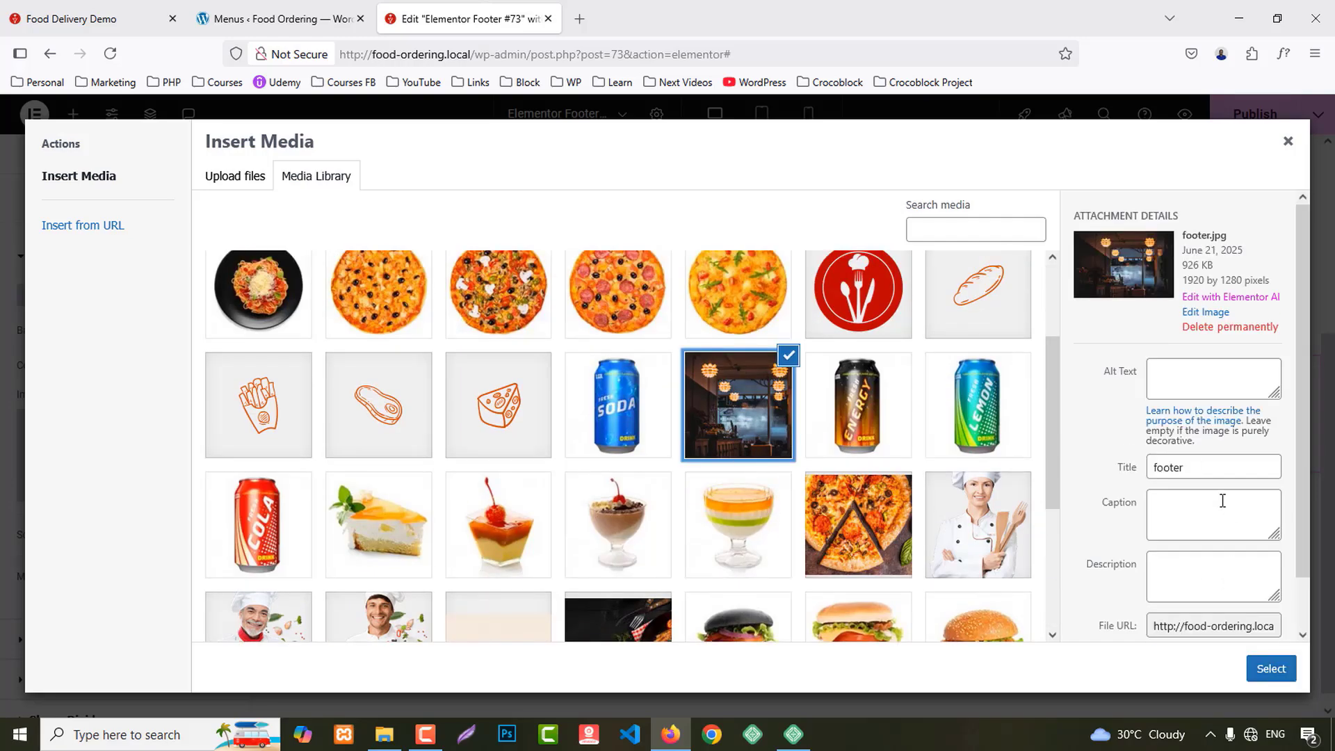
{"action": "left_click", "coordinate": [1271, 669]}
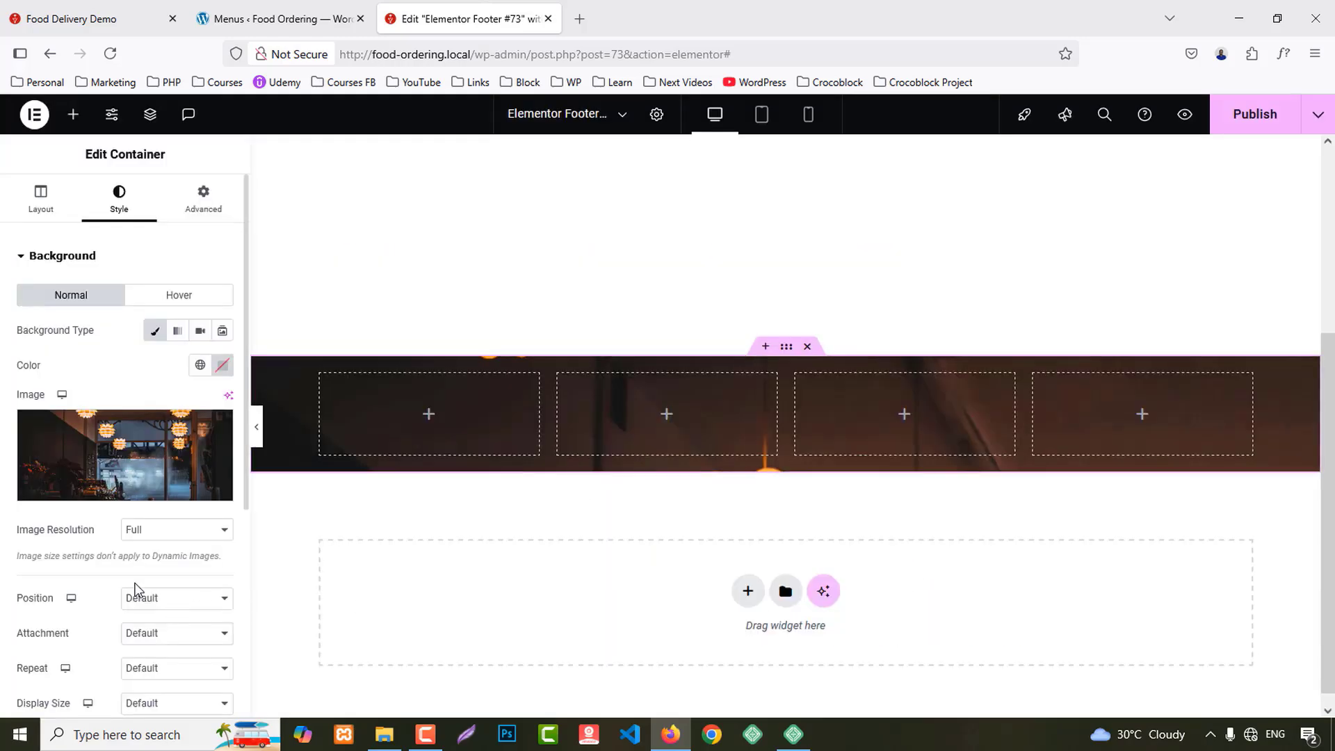
Step: Set the background position to Center Center and its size to Cover
{"action": "left_click", "coordinate": [159, 515]}
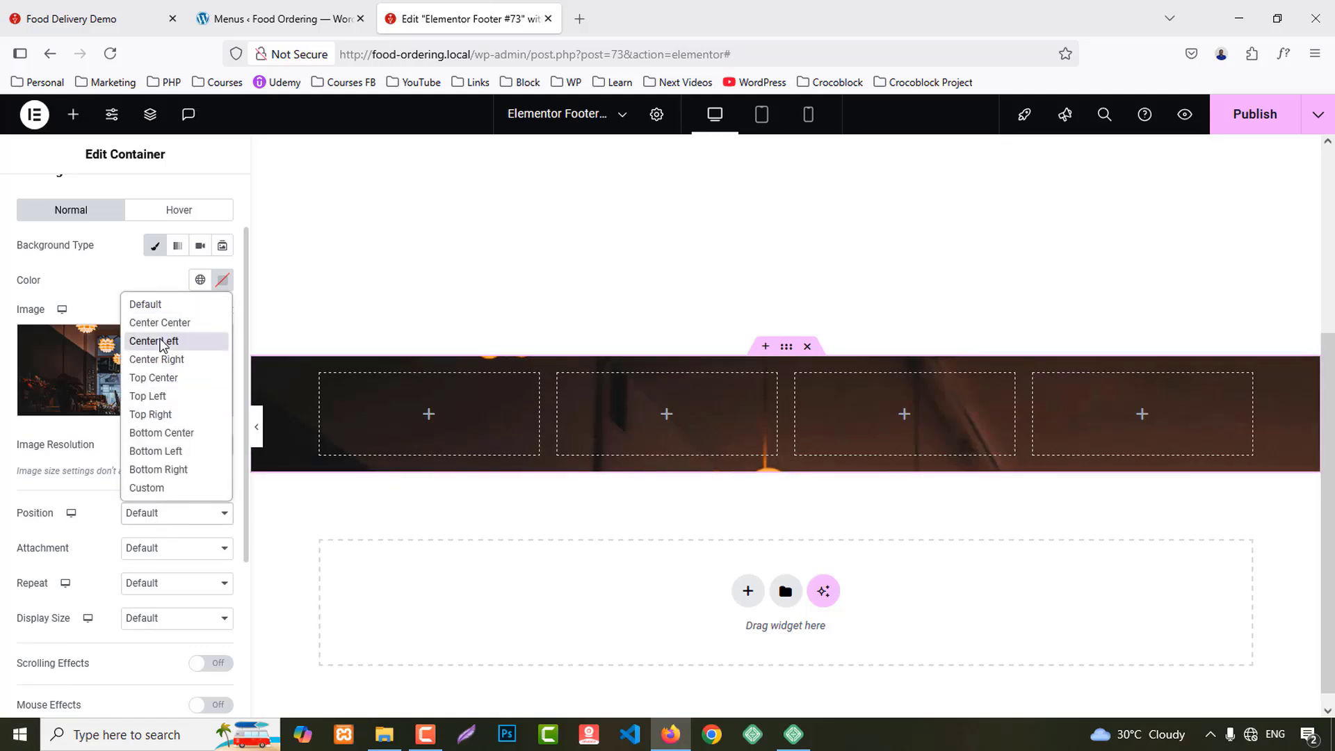
{"action": "left_click", "coordinate": [160, 323]}
{"action": "scroll", "coordinate": [195, 564], "scroll_direction": "down", "scroll_amount": 3}
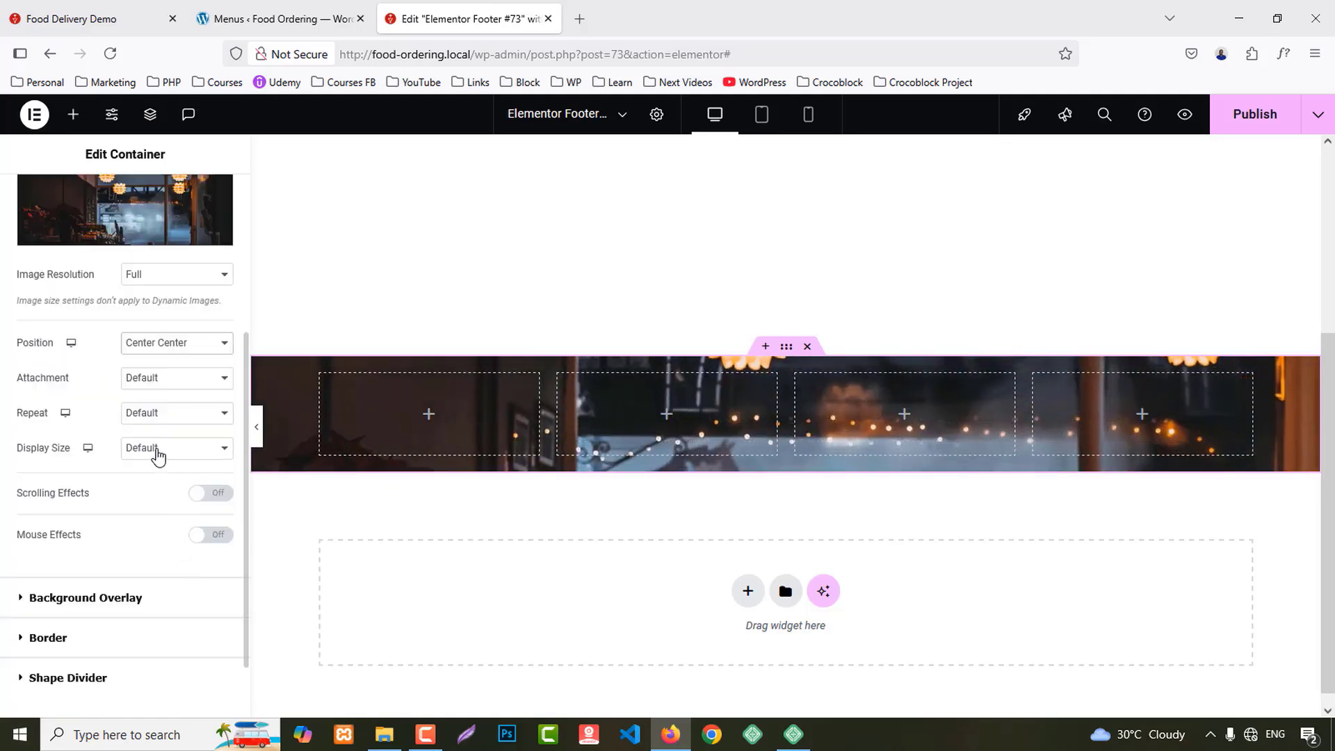
{"action": "left_click", "coordinate": [159, 450]}
{"action": "left_click", "coordinate": [146, 507]}
{"action": "scroll", "coordinate": [146, 479], "scroll_direction": "up", "scroll_amount": 4}
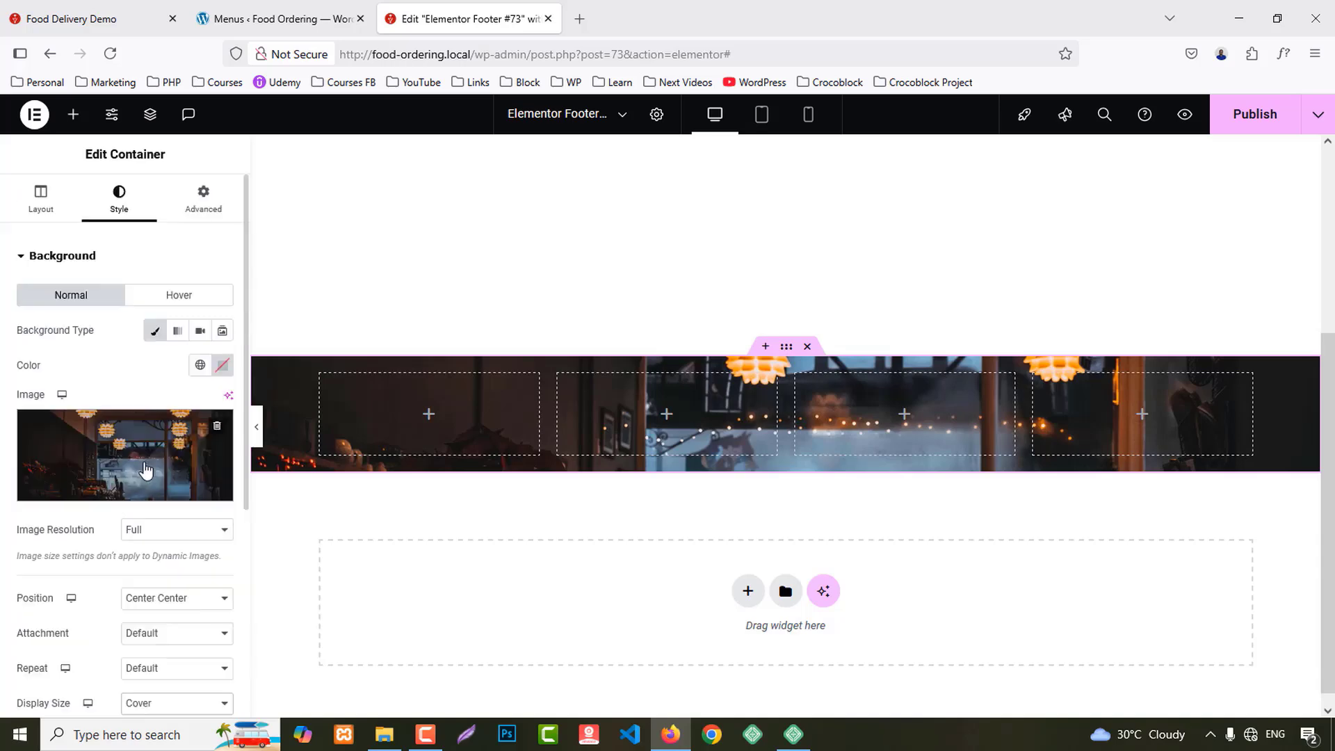
{"action": "left_click", "coordinate": [207, 201]}
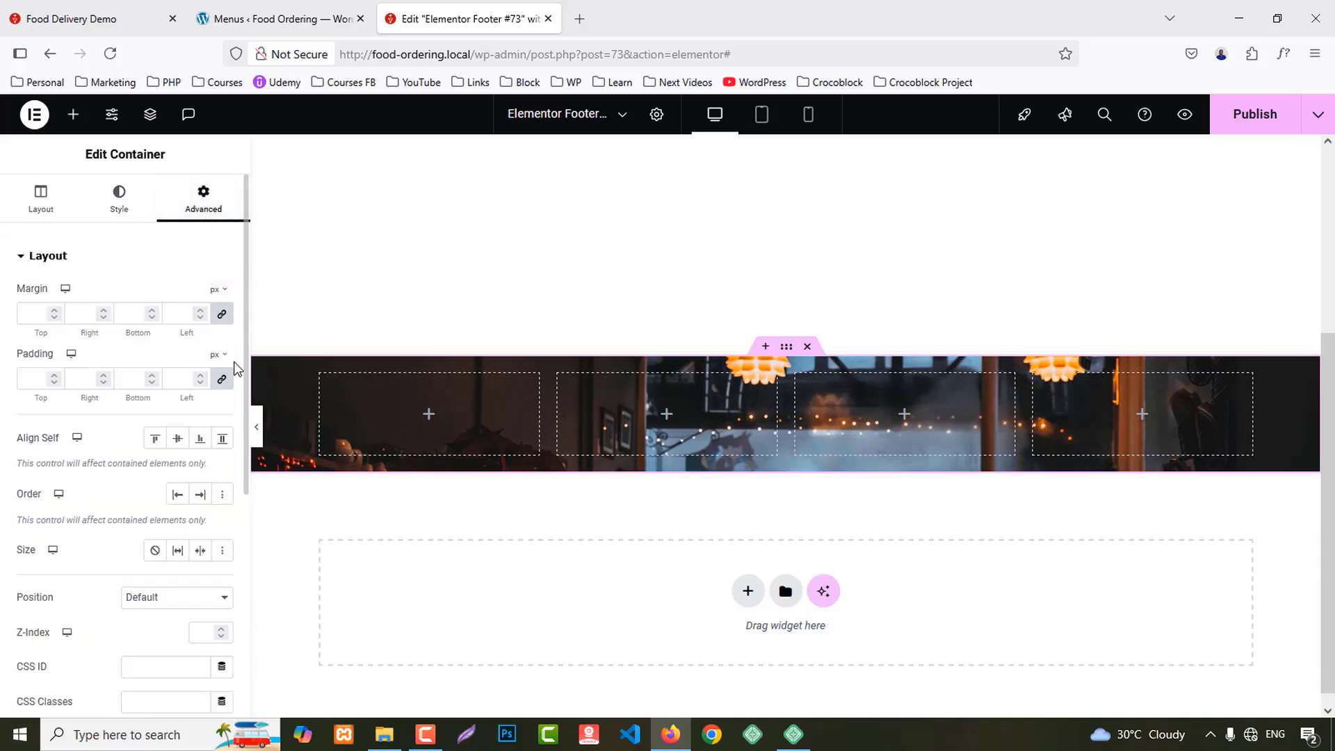
Step: Give the footer section 80 px top and bottom padding
{"action": "left_click", "coordinate": [27, 379]}
{"action": "type", "text": "0"}
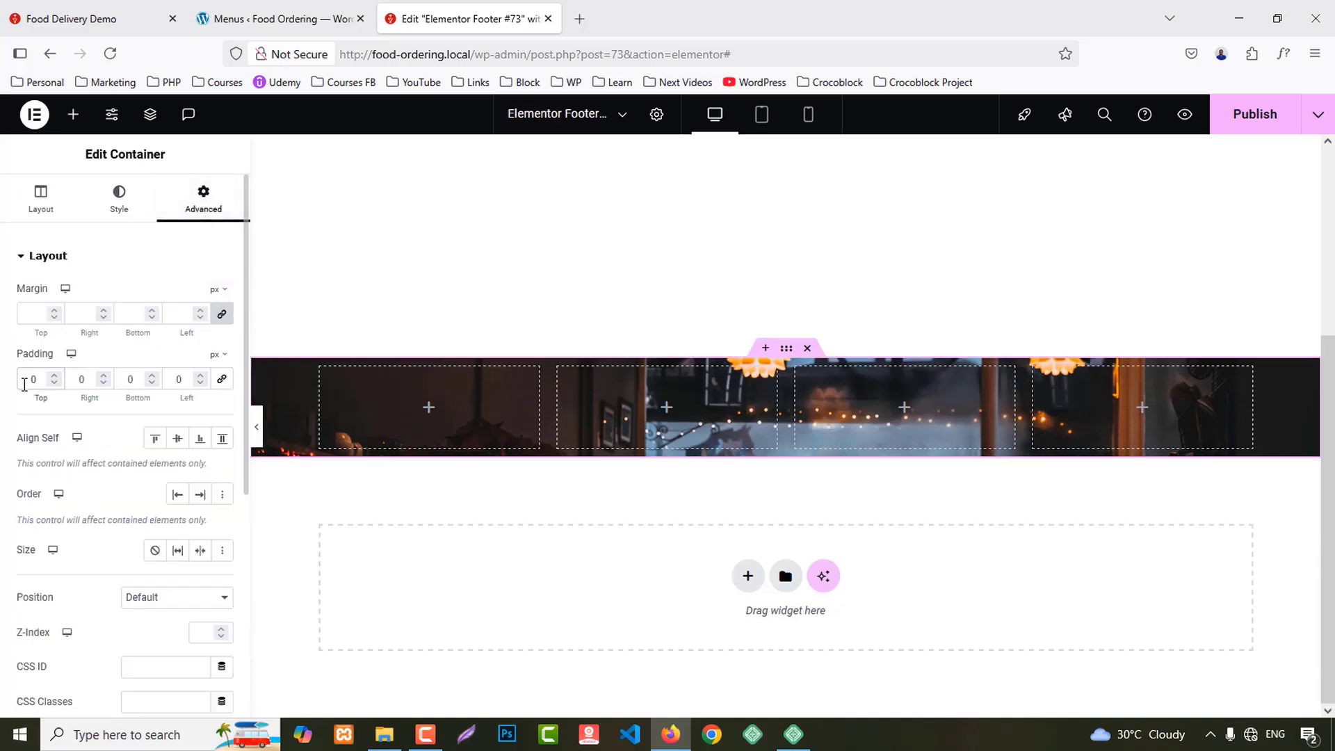
{"action": "type", "text": "8"}
{"action": "left_click", "coordinate": [121, 379]}
{"action": "type", "text": "8"}
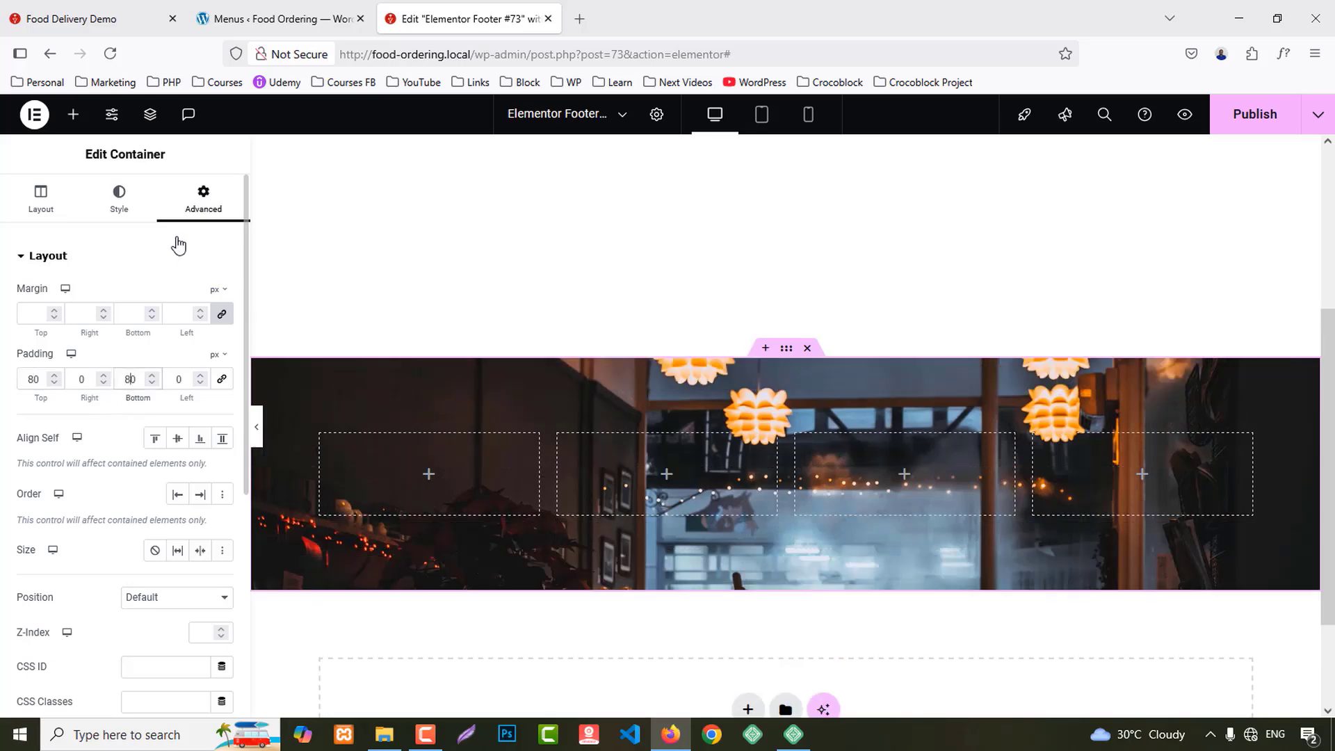
Step: Add a classic background overlay in the Secondary colour at 0.85 opacity
{"action": "left_click", "coordinate": [119, 189]}
{"action": "scroll", "coordinate": [44, 571], "scroll_direction": "down", "scroll_amount": 3}
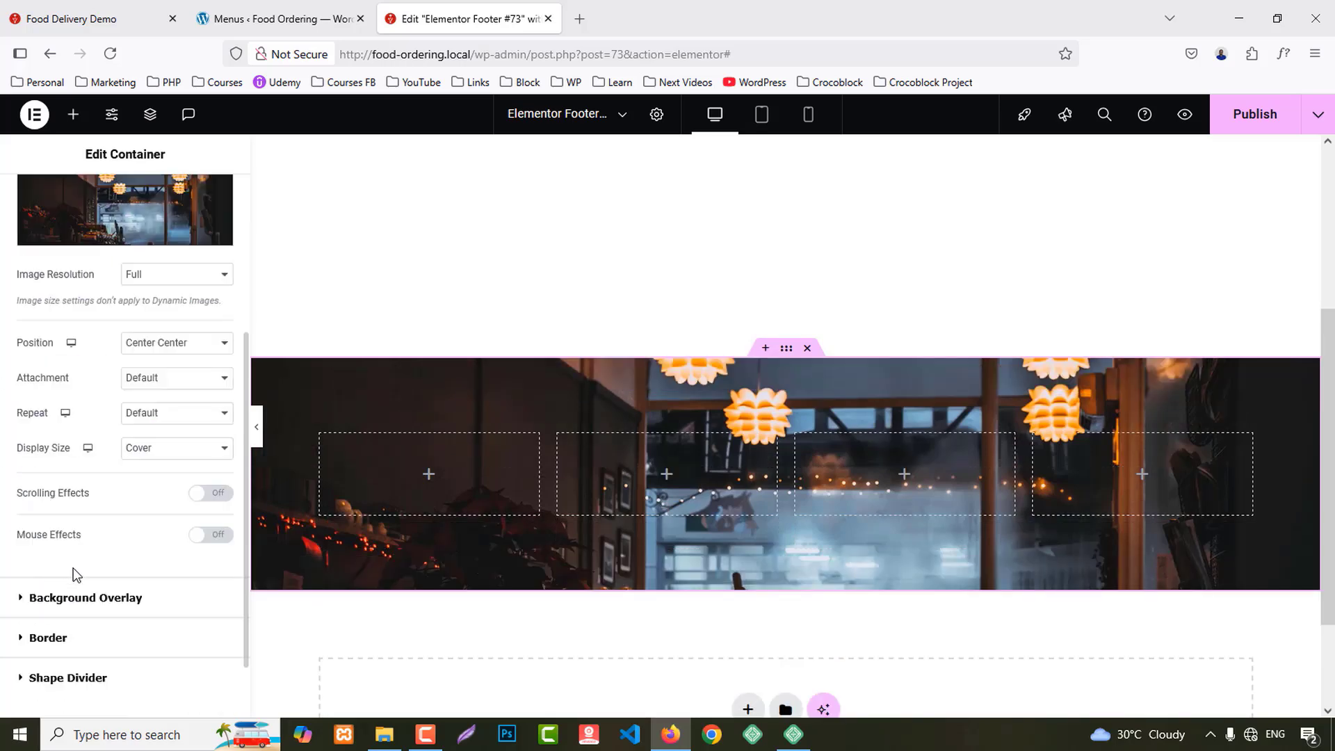
{"action": "left_click", "coordinate": [78, 596]}
{"action": "left_click", "coordinate": [200, 370]}
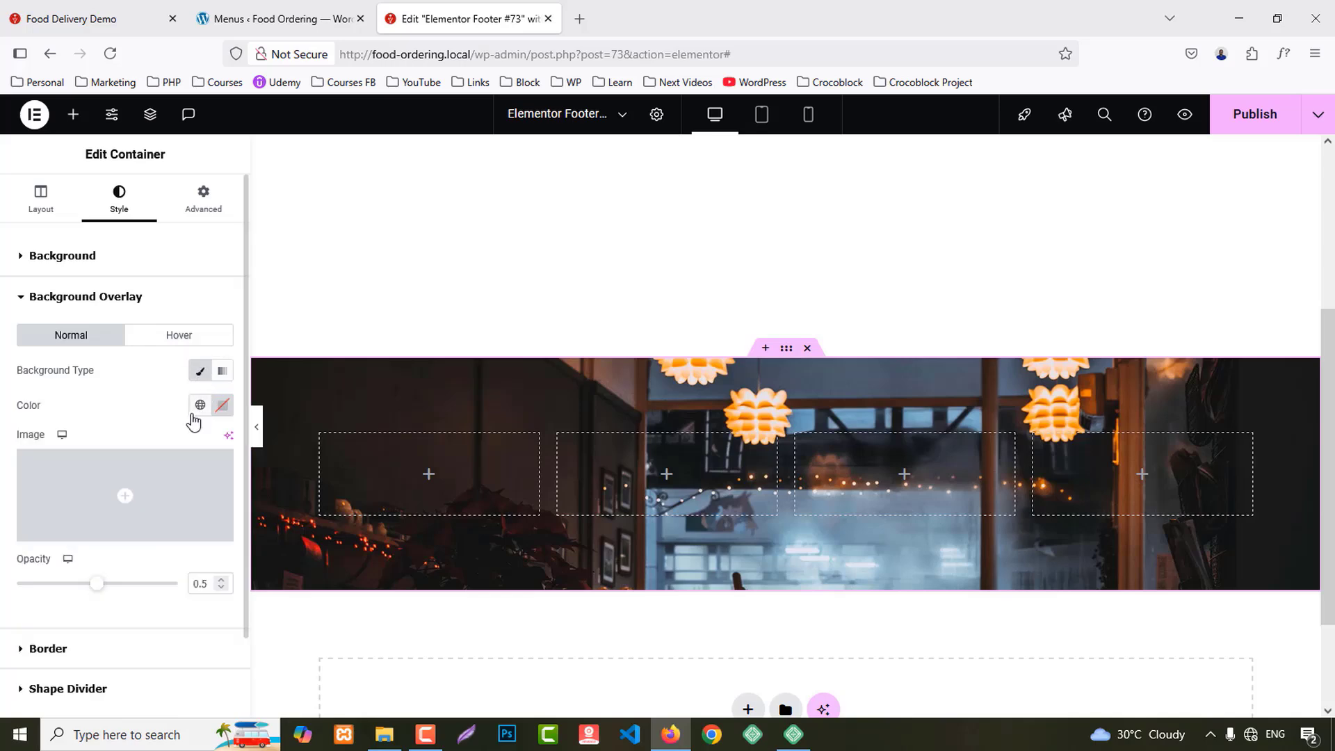
{"action": "left_click", "coordinate": [200, 406]}
{"action": "left_click", "coordinate": [73, 517]}
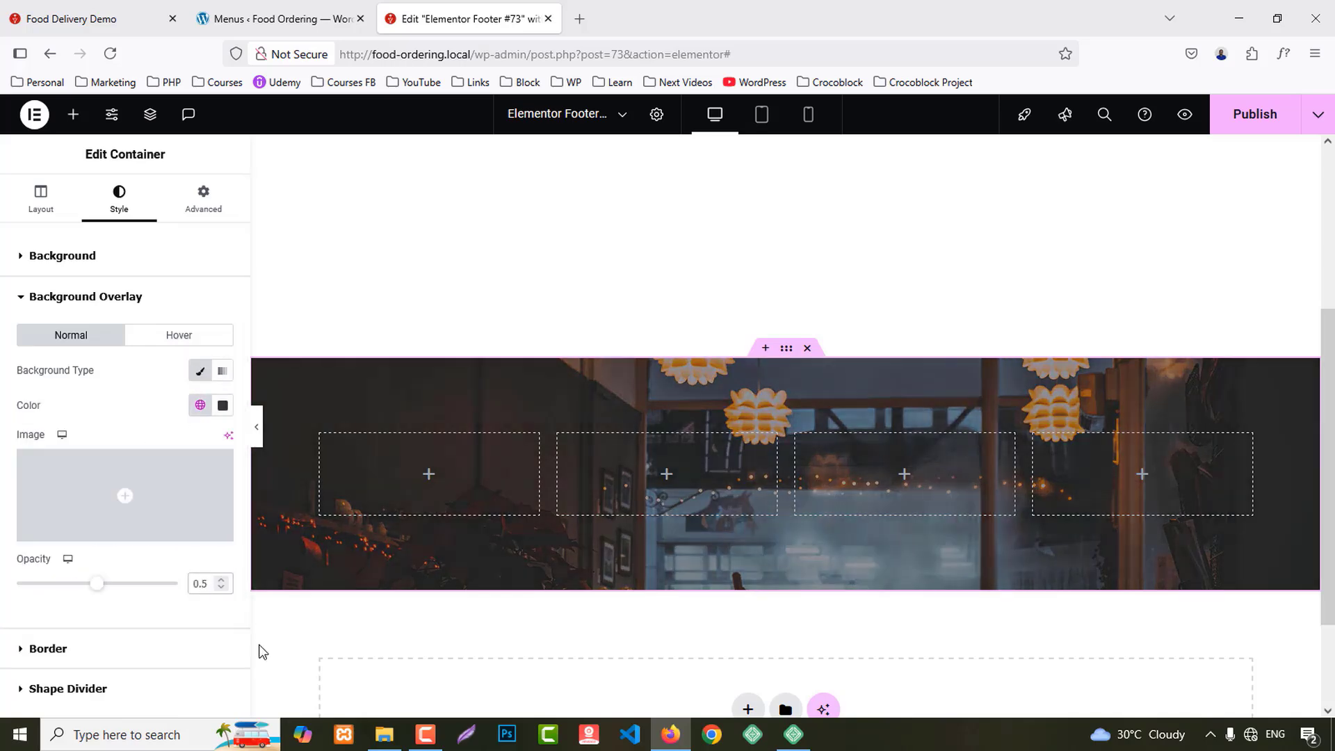
{"action": "type", "text": "8"}
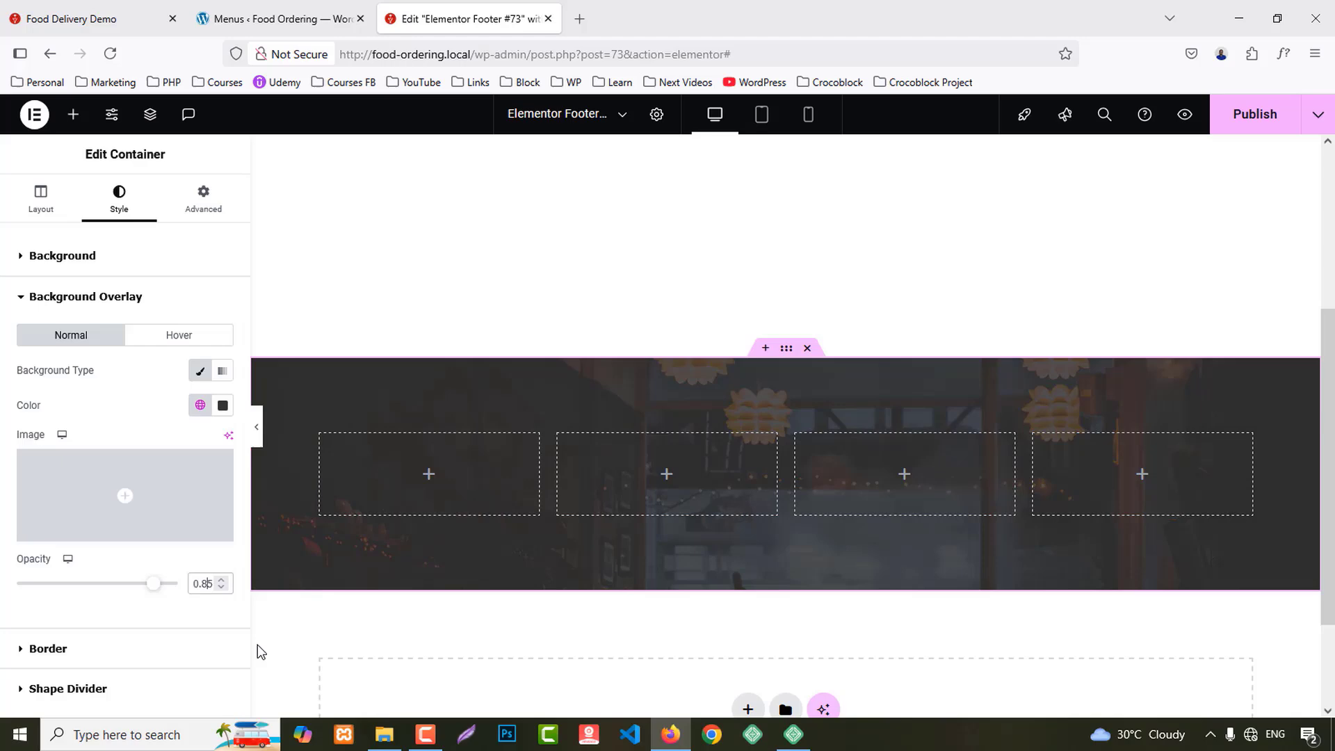
Step: Check the live site's footer for reference, then return to the footer template editor
{"action": "left_click", "coordinate": [71, 116]}
{"action": "left_click", "coordinate": [83, 18]}
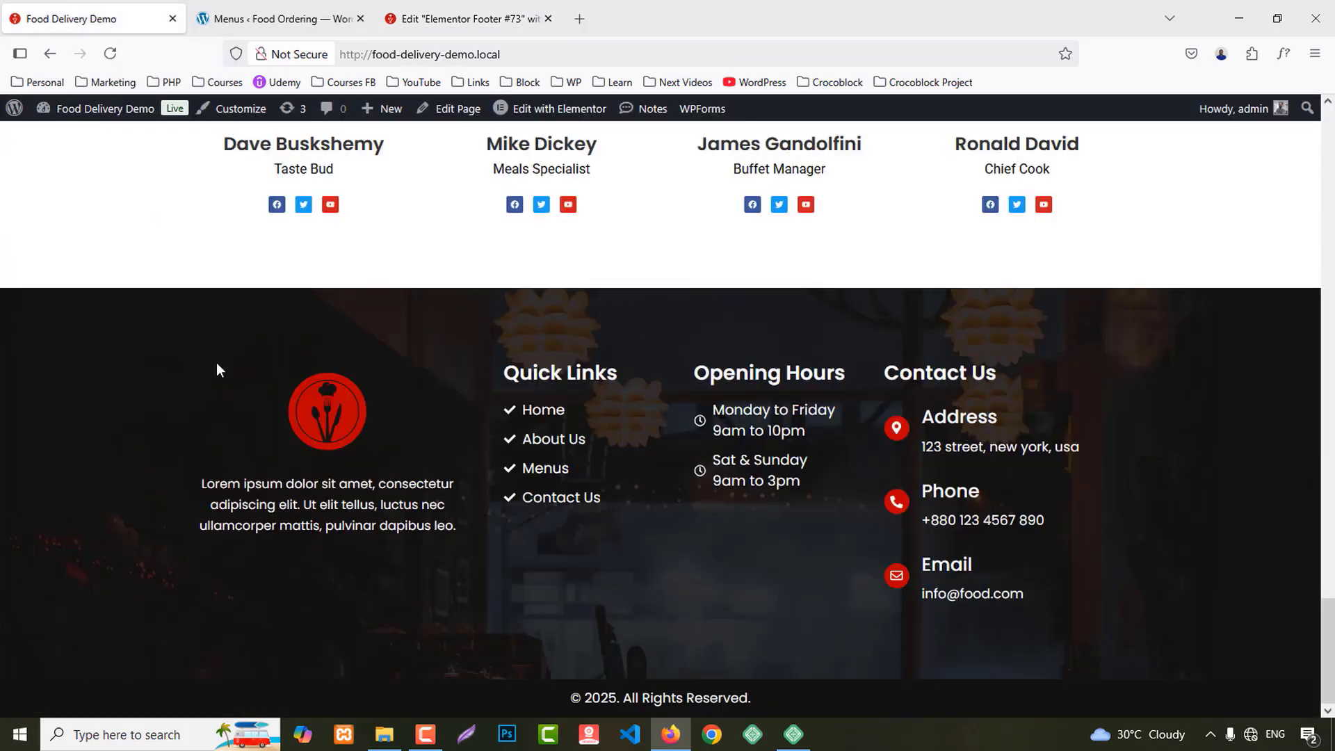
{"action": "left_click", "coordinate": [285, 19]}
{"action": "left_click", "coordinate": [448, 8]}
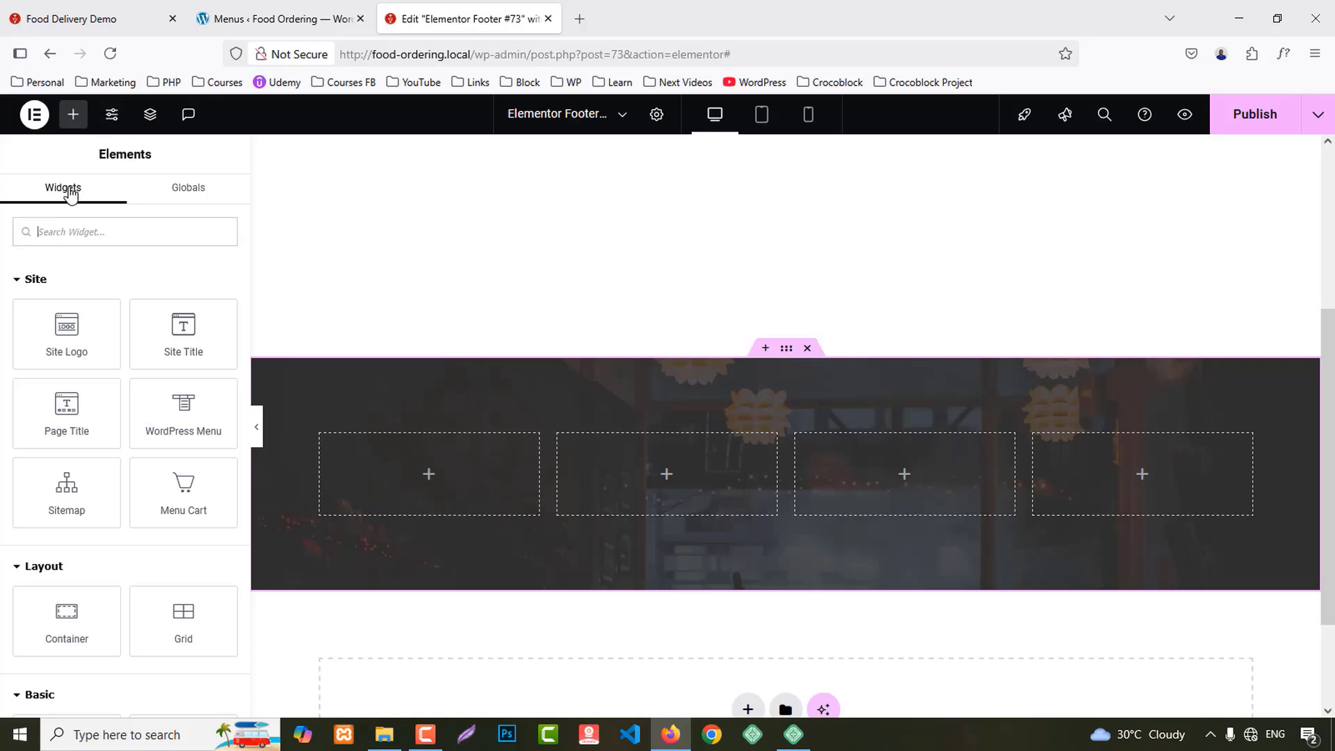
Step: Place an Image Box showing the red restaurant logo in the first footer column, with its title removed
{"action": "left_click", "coordinate": [84, 231]}
{"action": "type", "text": "image"}
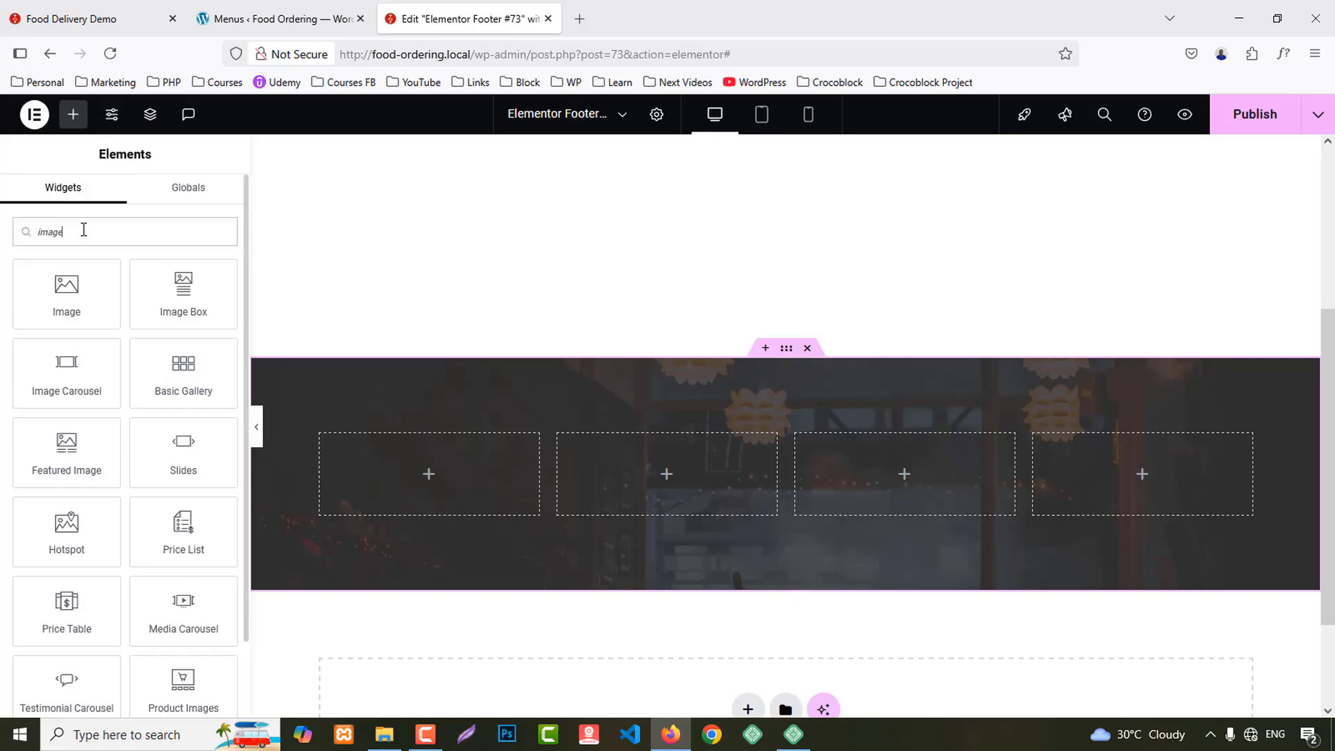
{"action": "left_click_drag", "start_coordinate": [157, 306], "coordinate": [435, 462]}
{"action": "left_click", "coordinate": [97, 365]}
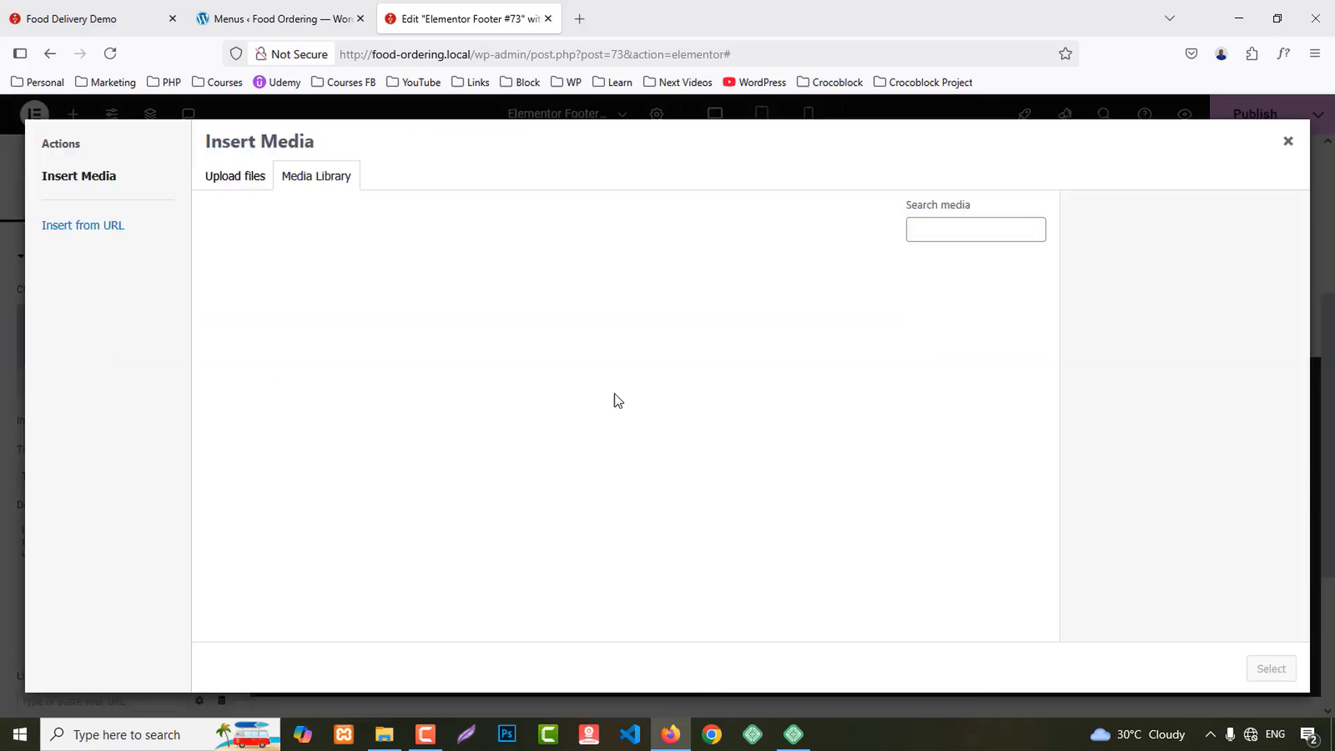
{"action": "left_click", "coordinate": [858, 442]}
{"action": "left_click", "coordinate": [1270, 669]}
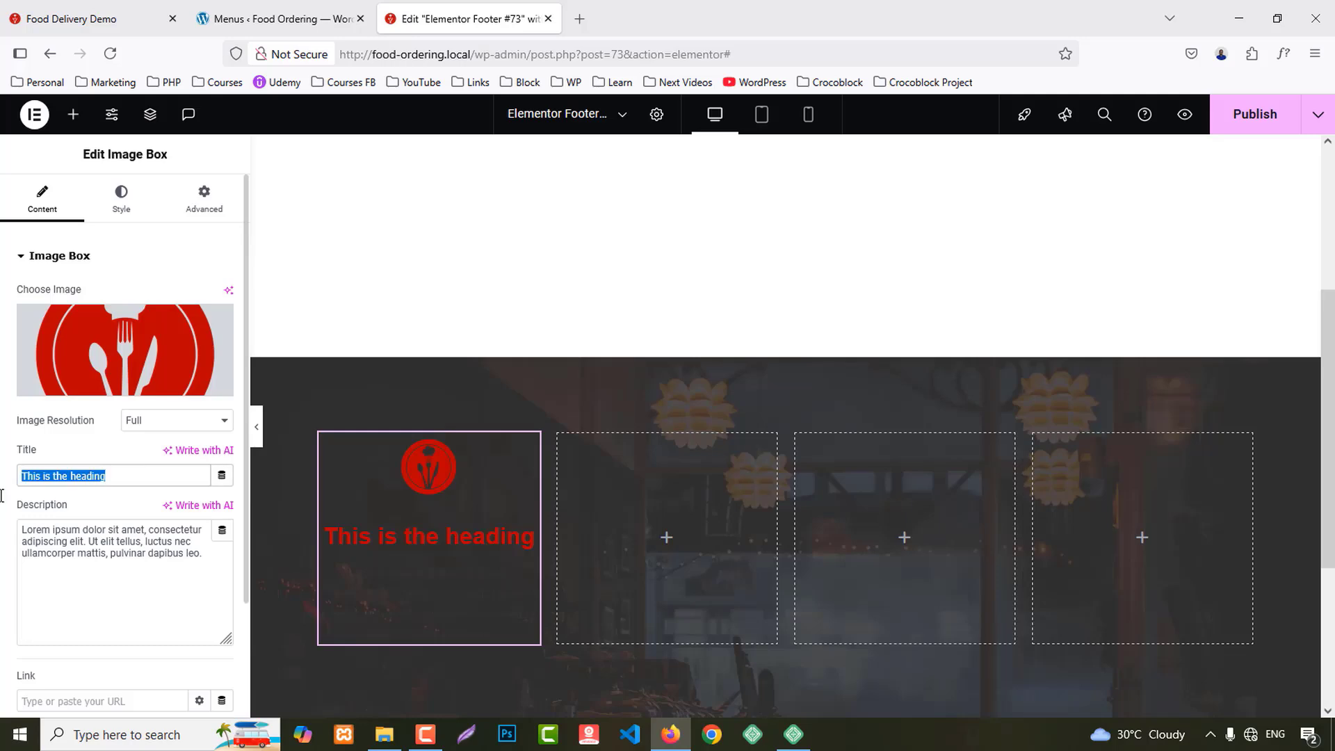
{"action": "key", "text": "BackSpace"}
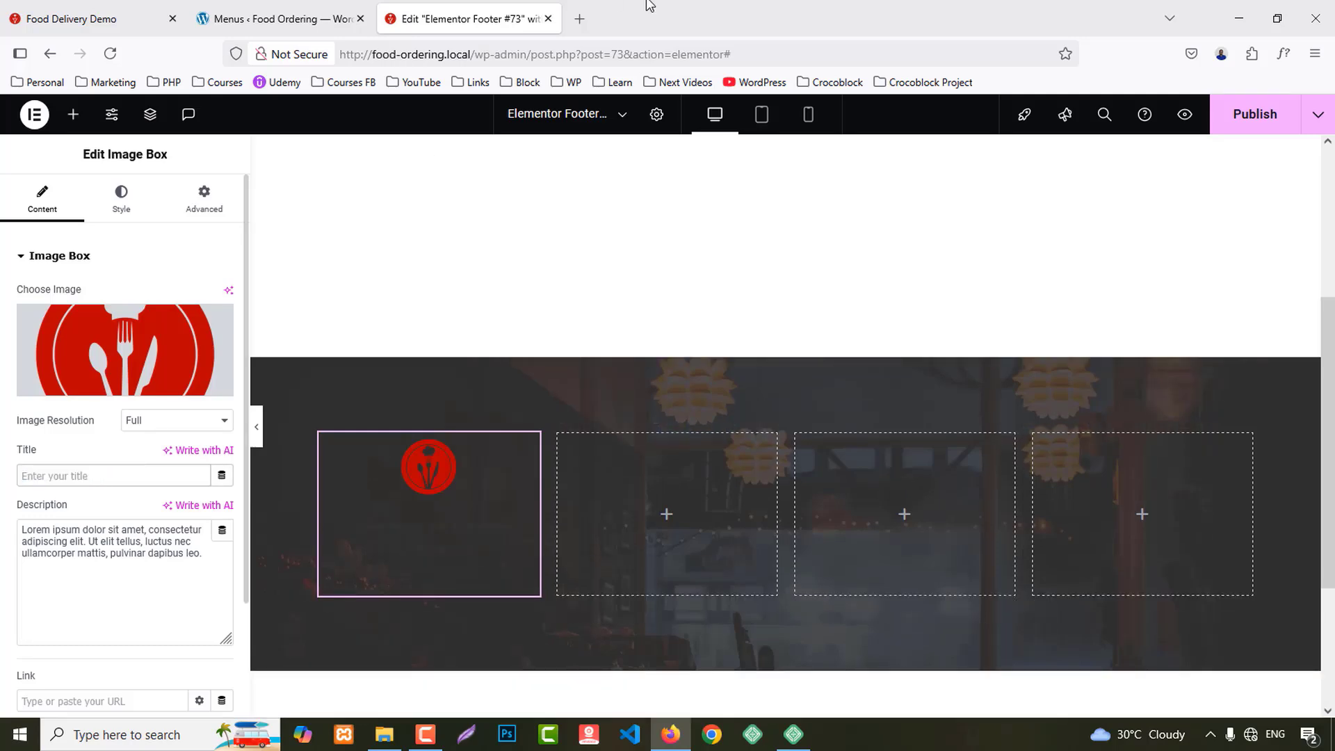
Step: Copy the live site footer's lorem ipsum paragraph into the image box description
{"action": "left_click", "coordinate": [278, 18]}
{"action": "left_click", "coordinate": [90, 18]}
{"action": "left_click_drag", "start_coordinate": [202, 483], "coordinate": [461, 528]}
{"action": "key", "text": "ctrl+c"}
{"action": "left_click", "coordinate": [459, 20]}
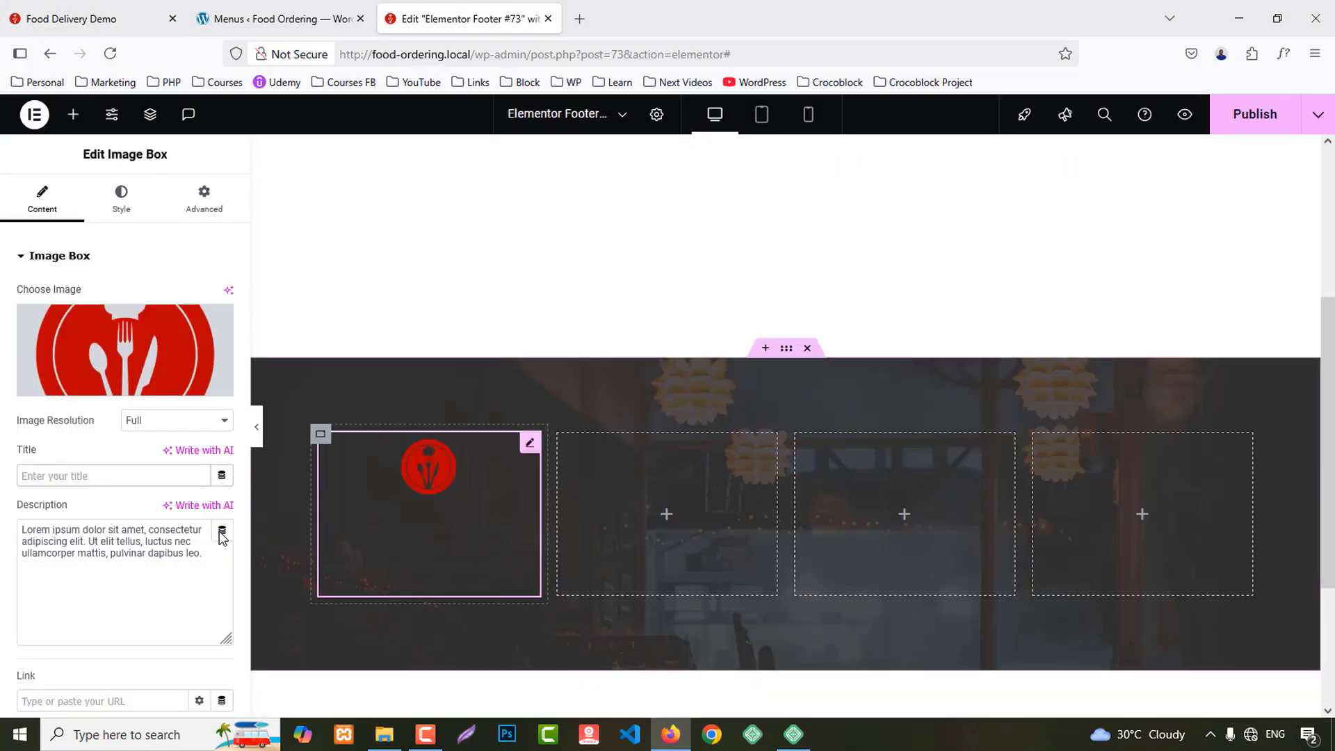
{"action": "left_click", "coordinate": [175, 531]}
{"action": "key", "text": "ctrl+a"}
{"action": "key", "text": "ctrl+v"}
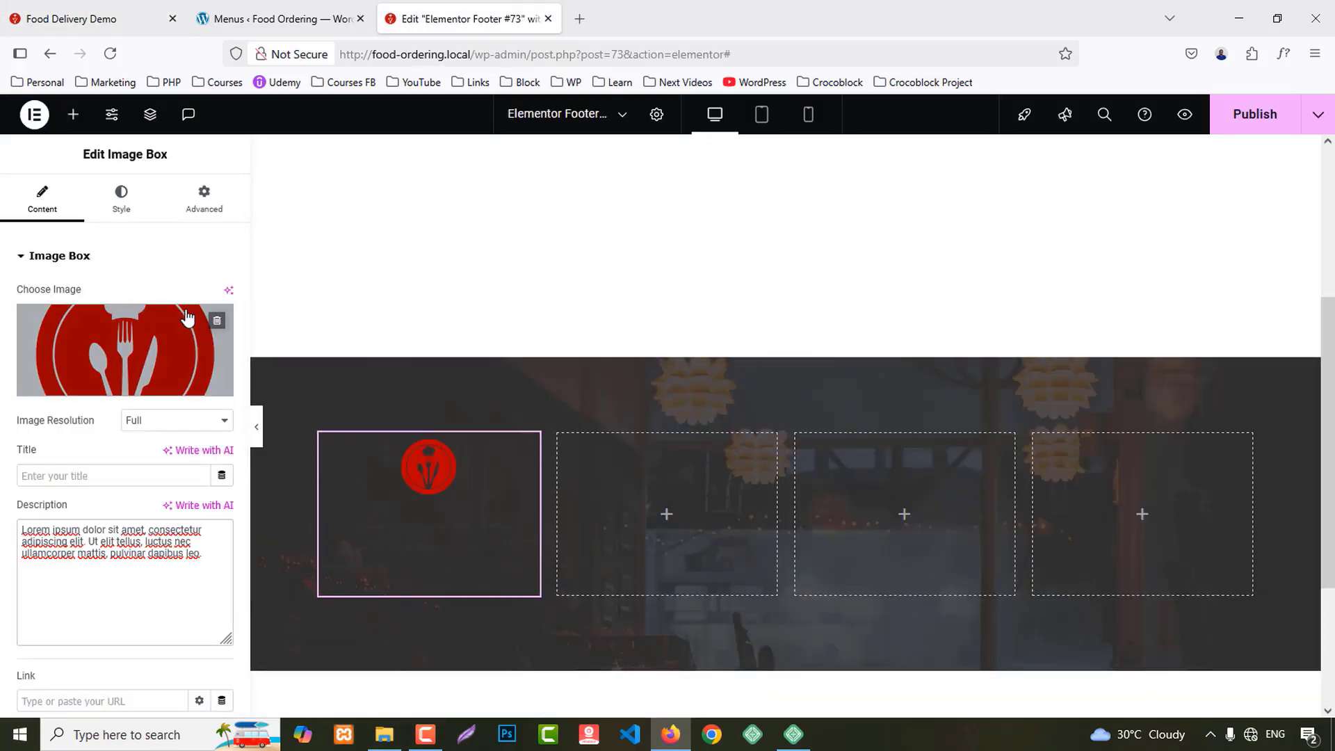
{"action": "left_click", "coordinate": [73, 114]}
Step: Add a Heading widget to column 2 and copy 'Quick Links' from the reference footer
{"action": "scroll", "coordinate": [86, 387], "scroll_direction": "down", "scroll_amount": 5}
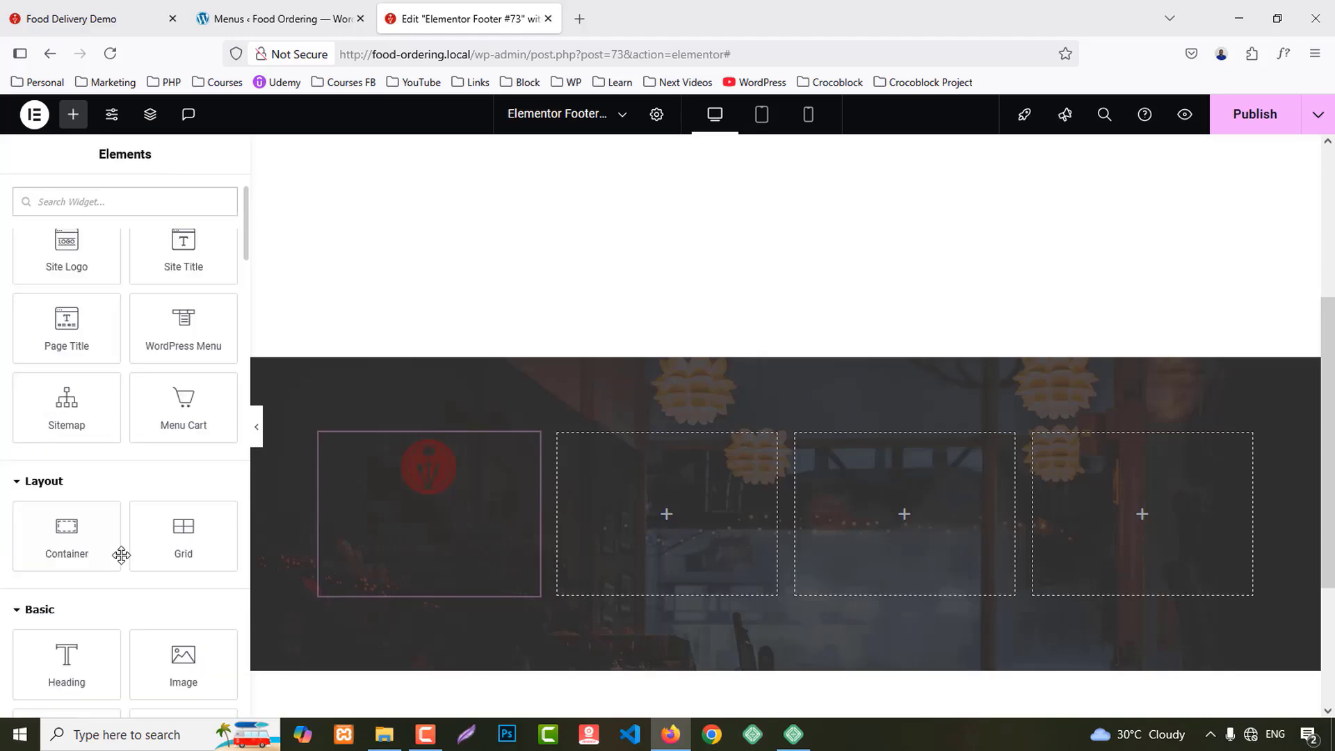
{"action": "left_click_drag", "start_coordinate": [69, 435], "coordinate": [746, 540]}
{"action": "scroll", "coordinate": [702, 328], "scroll_direction": "down", "scroll_amount": 3}
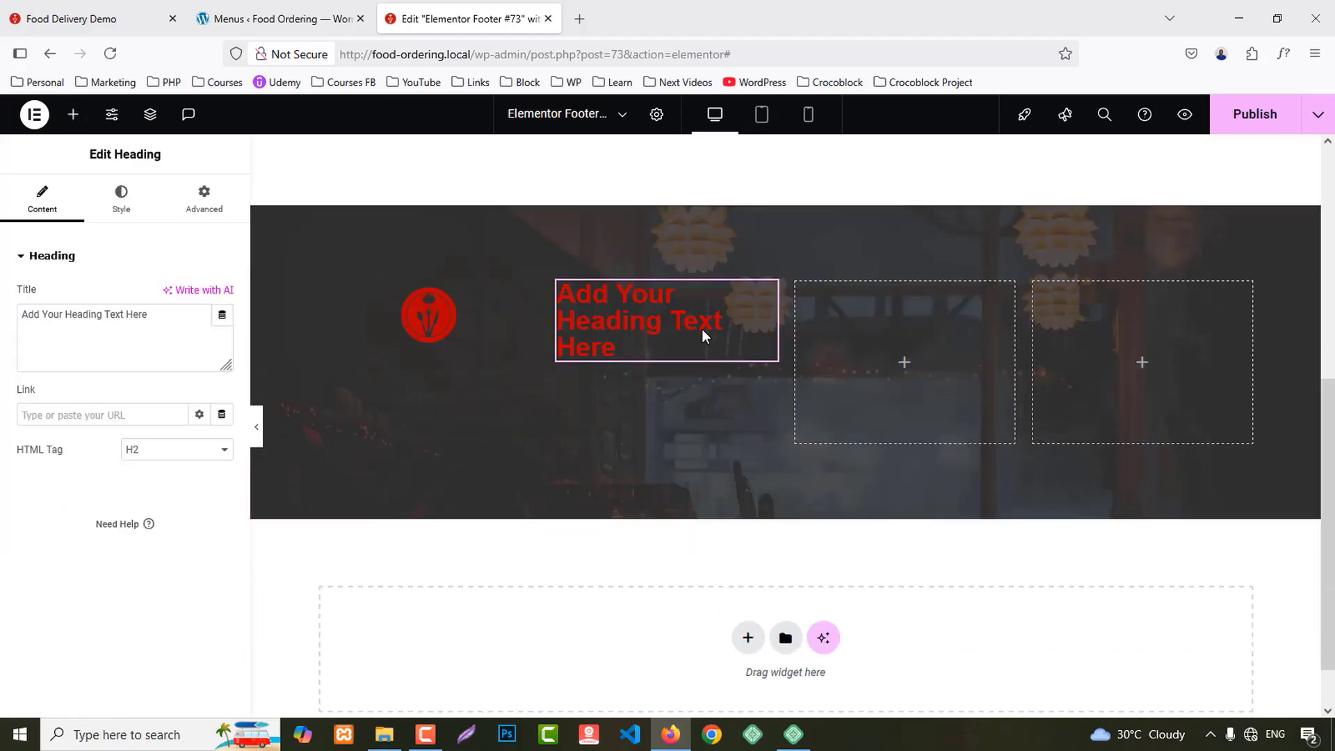
{"action": "left_click", "coordinate": [278, 19]}
{"action": "left_click", "coordinate": [99, 19]}
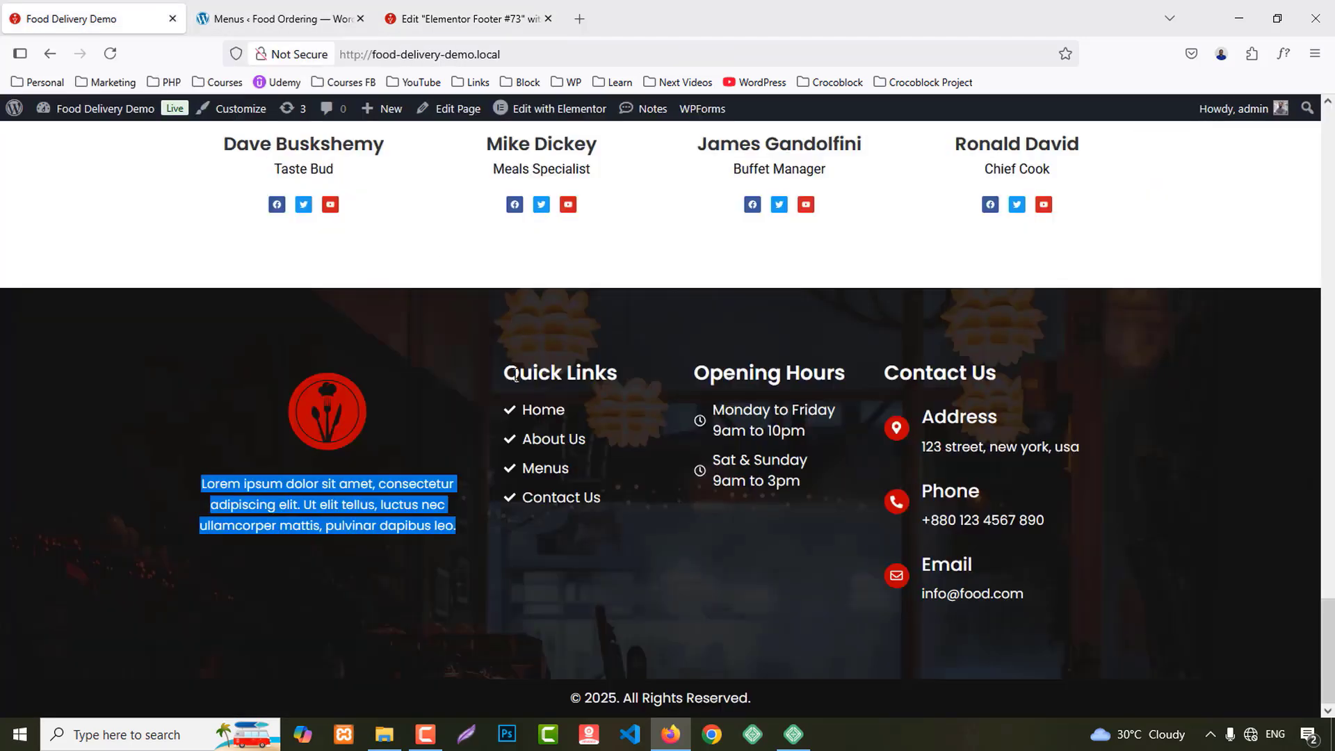
{"action": "left_click_drag", "start_coordinate": [506, 374], "coordinate": [670, 379]}
{"action": "key", "text": "ctrl+c"}
Step: Make the column 2 heading an H4 titled 'Quick Links'
{"action": "left_click", "coordinate": [465, 19]}
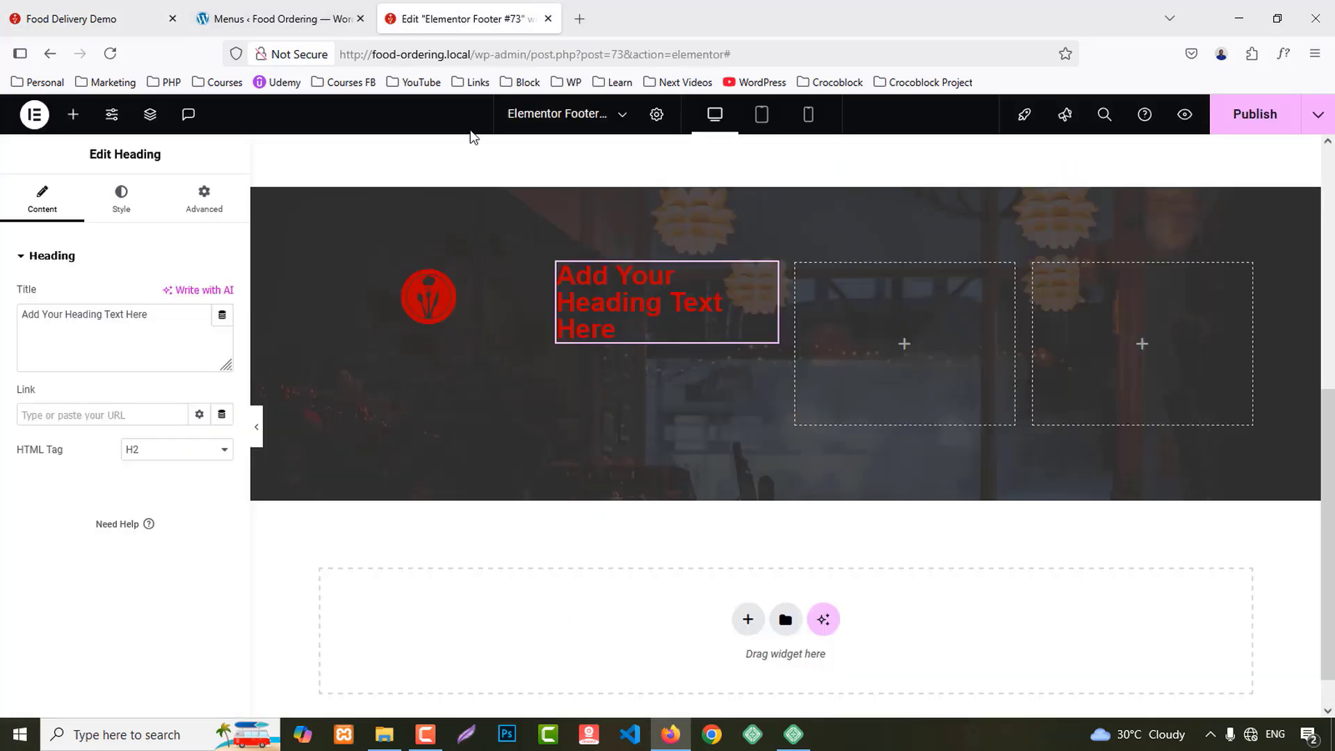
{"action": "left_click", "coordinate": [168, 451]}
{"action": "left_click", "coordinate": [164, 528]}
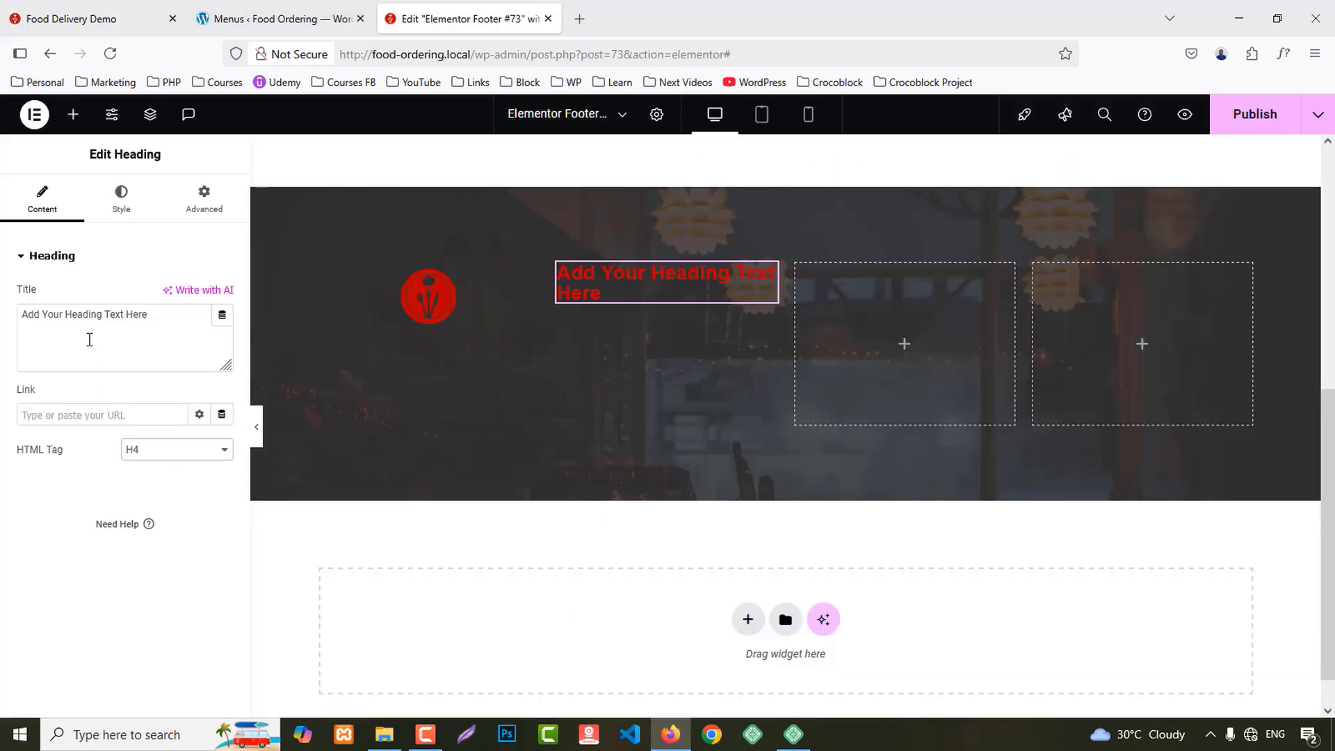
{"action": "left_click", "coordinate": [107, 355]}
{"action": "key", "text": "ctrl+a"}
{"action": "key", "text": "ctrl+v"}
Step: Copy the Quick Links heading and paste it into the third and fourth columns
{"action": "right_click", "coordinate": [647, 273]}
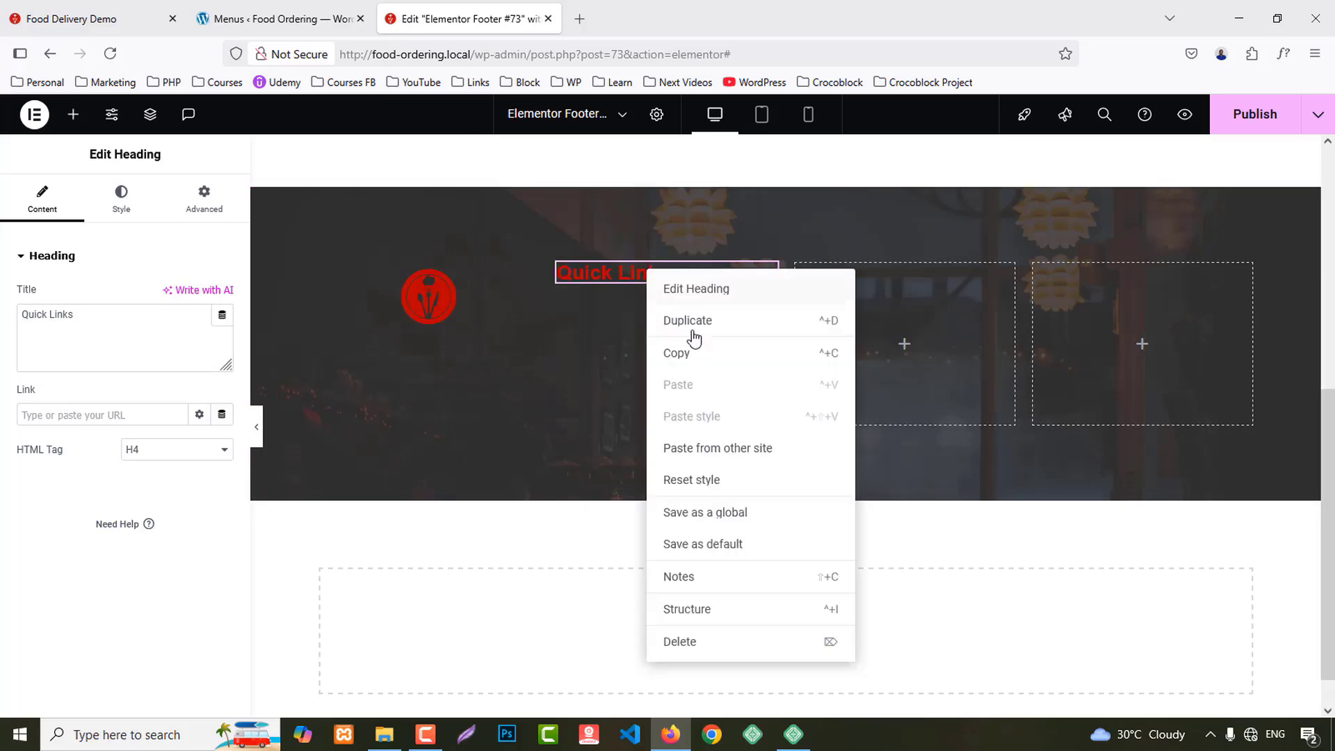
{"action": "left_click", "coordinate": [691, 351]}
{"action": "right_click", "coordinate": [854, 299]}
{"action": "left_click", "coordinate": [903, 409]}
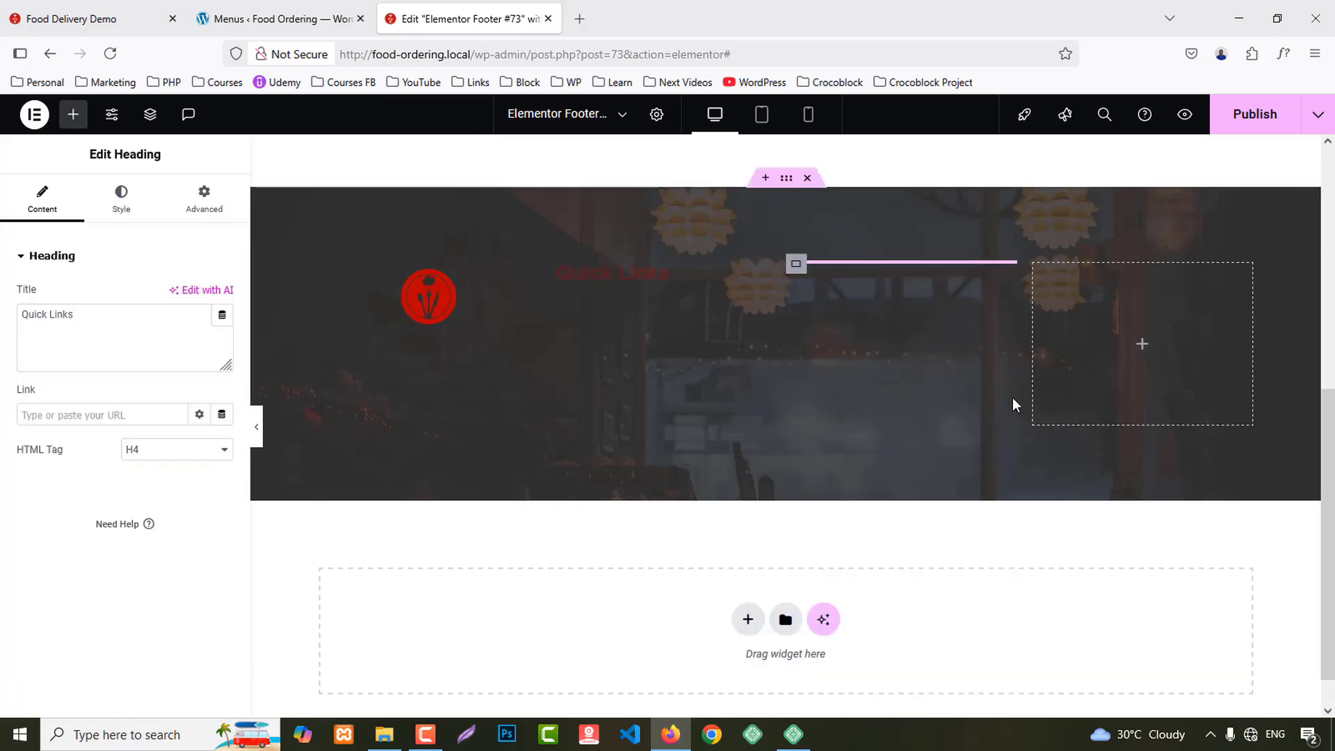
{"action": "right_click", "coordinate": [1124, 310]}
{"action": "left_click", "coordinate": [1159, 407]}
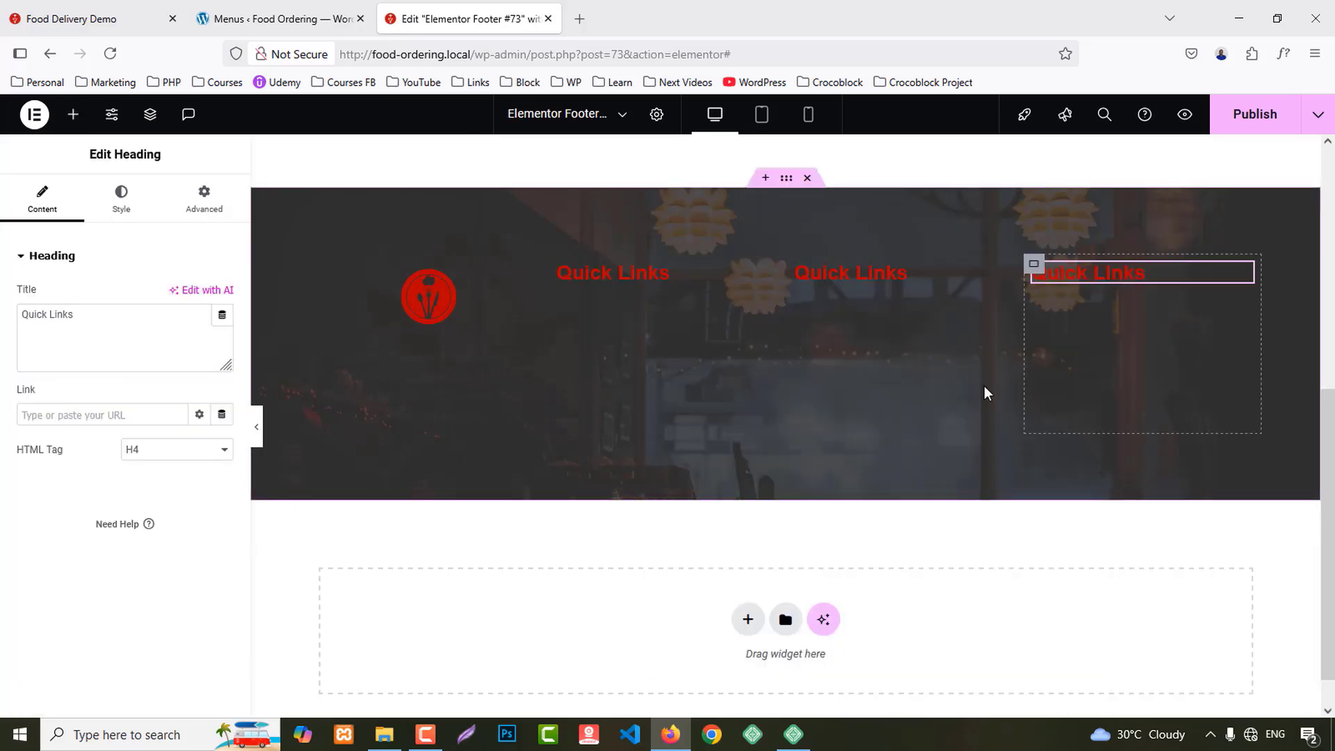
{"action": "left_click", "coordinate": [248, 8]}
{"action": "left_click", "coordinate": [104, 16]}
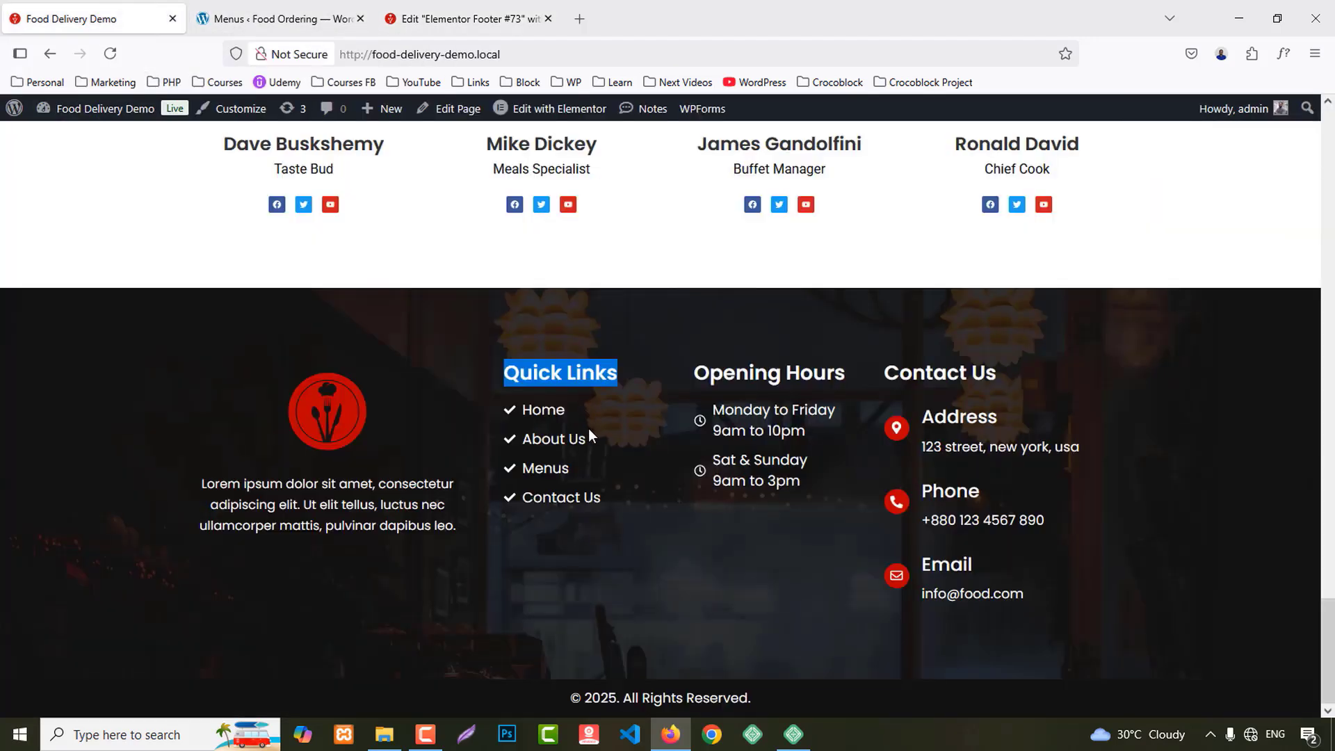
{"action": "left_click", "coordinate": [431, 9]}
Step: Add an Icon List under the first Quick Links heading and delete two default items
{"action": "left_click", "coordinate": [73, 114]}
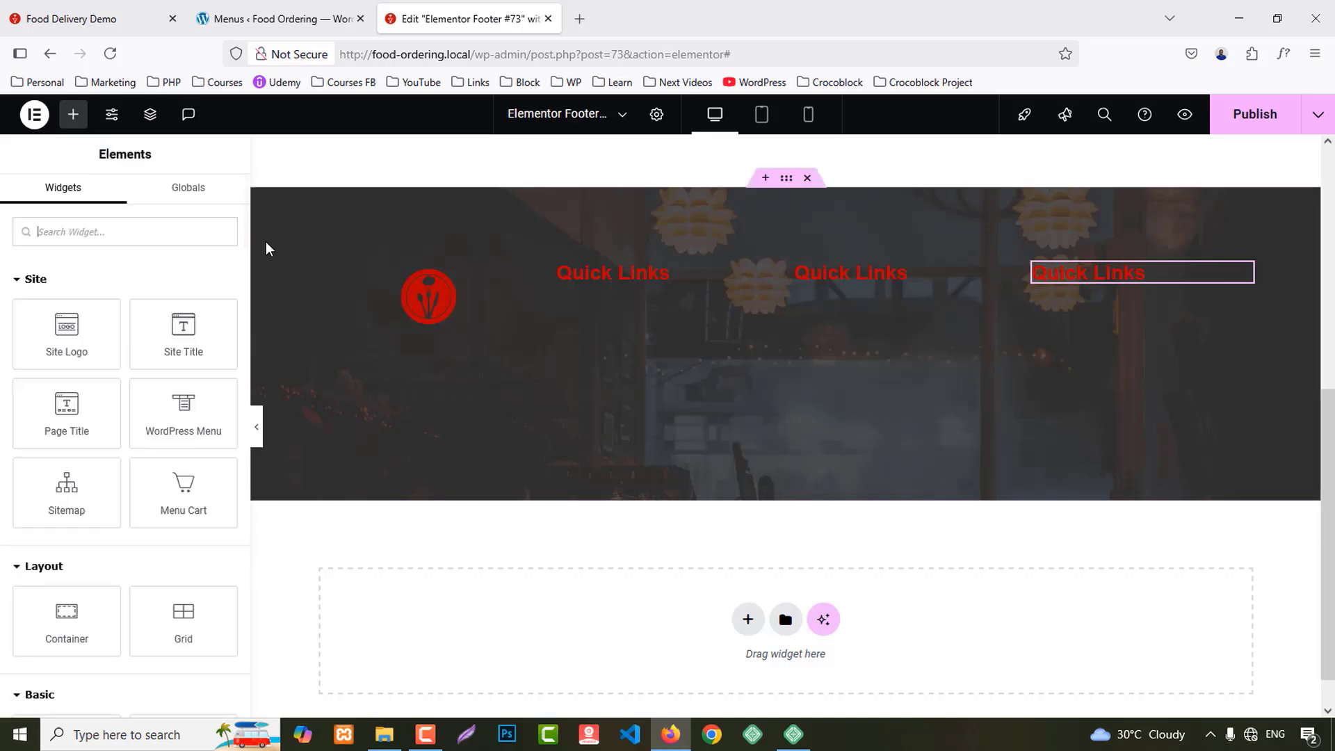
{"action": "type", "text": "list"}
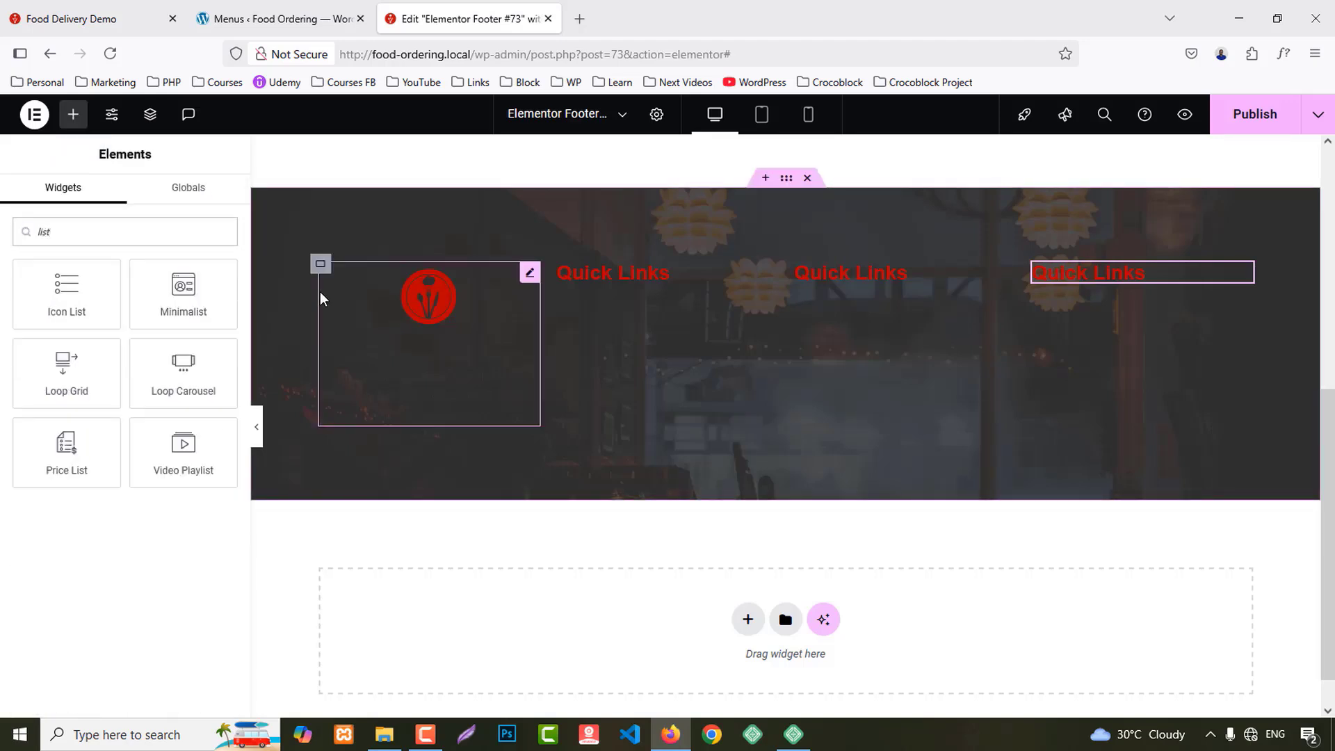
{"action": "left_click_drag", "start_coordinate": [66, 288], "coordinate": [651, 275]}
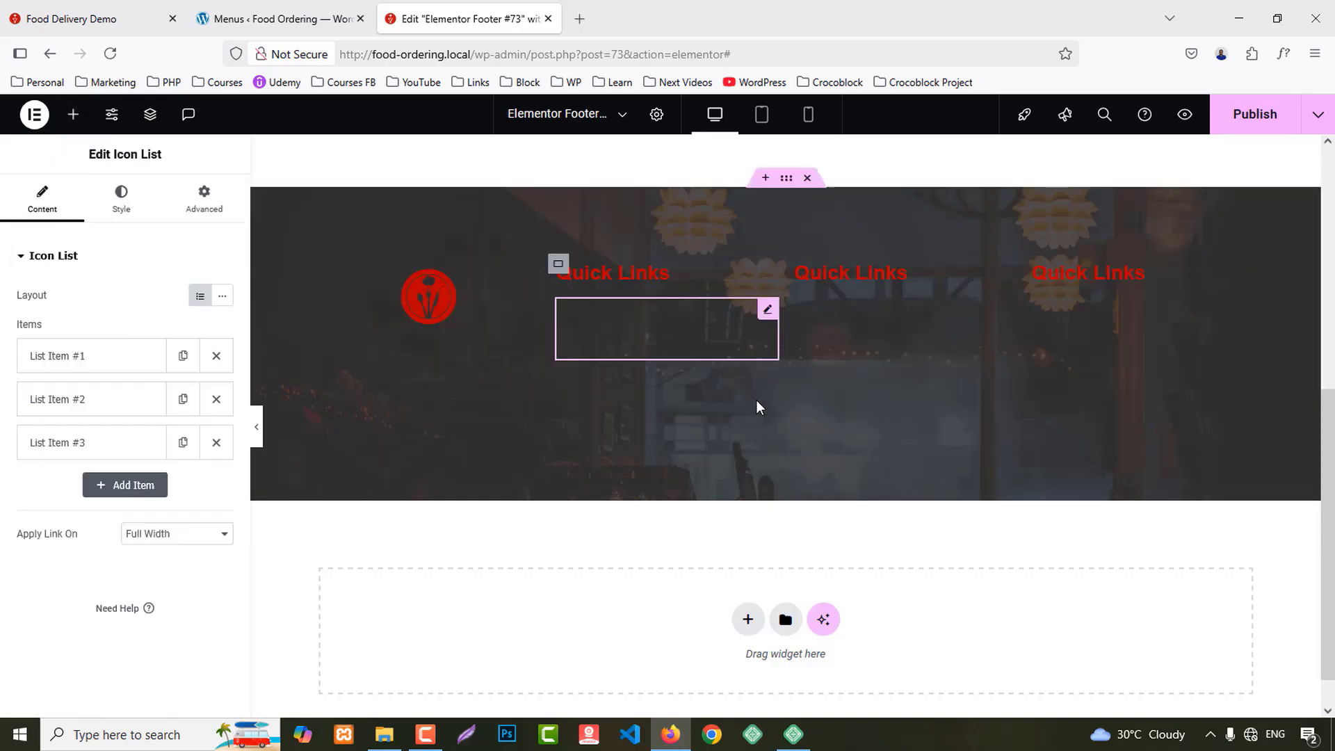
{"action": "left_click", "coordinate": [217, 399]}
{"action": "left_click", "coordinate": [216, 399]}
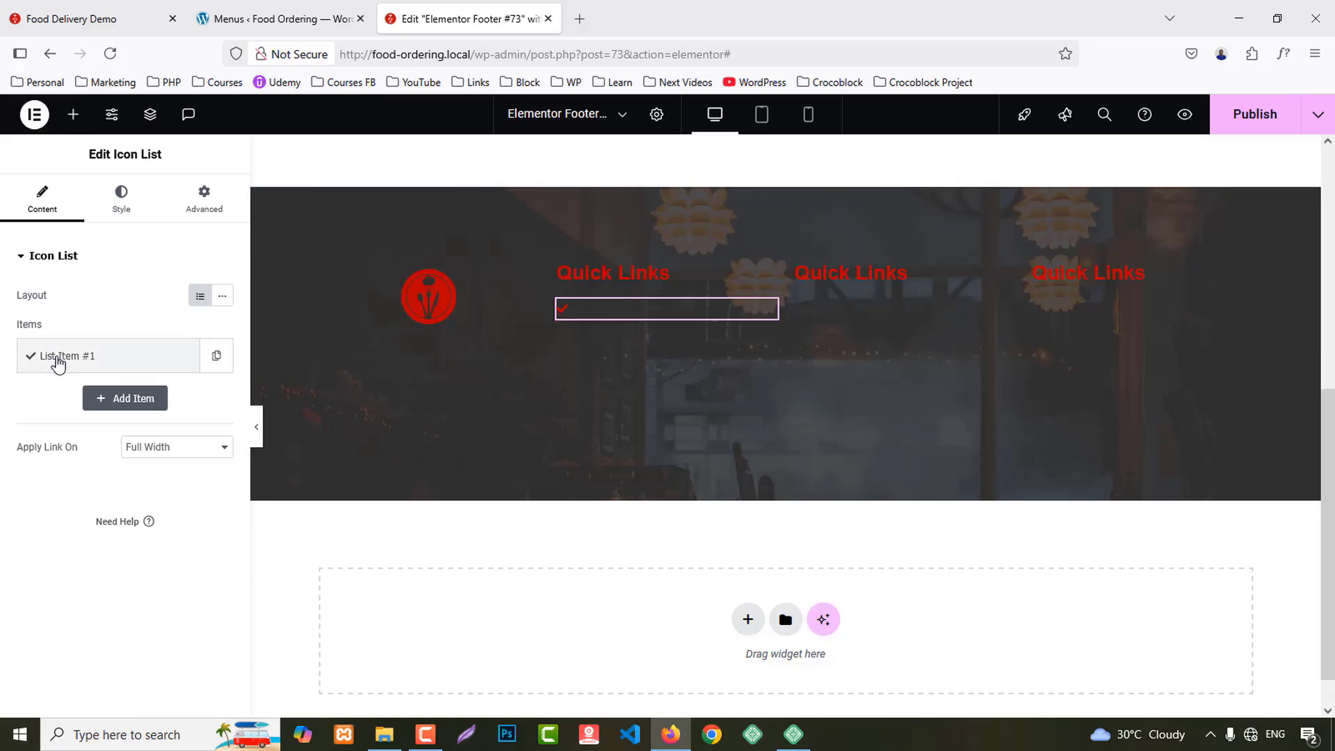
Step: Rename the first list item to Home and duplicate it three times
{"action": "left_click", "coordinate": [59, 356]}
{"action": "type", "text": "Home"}
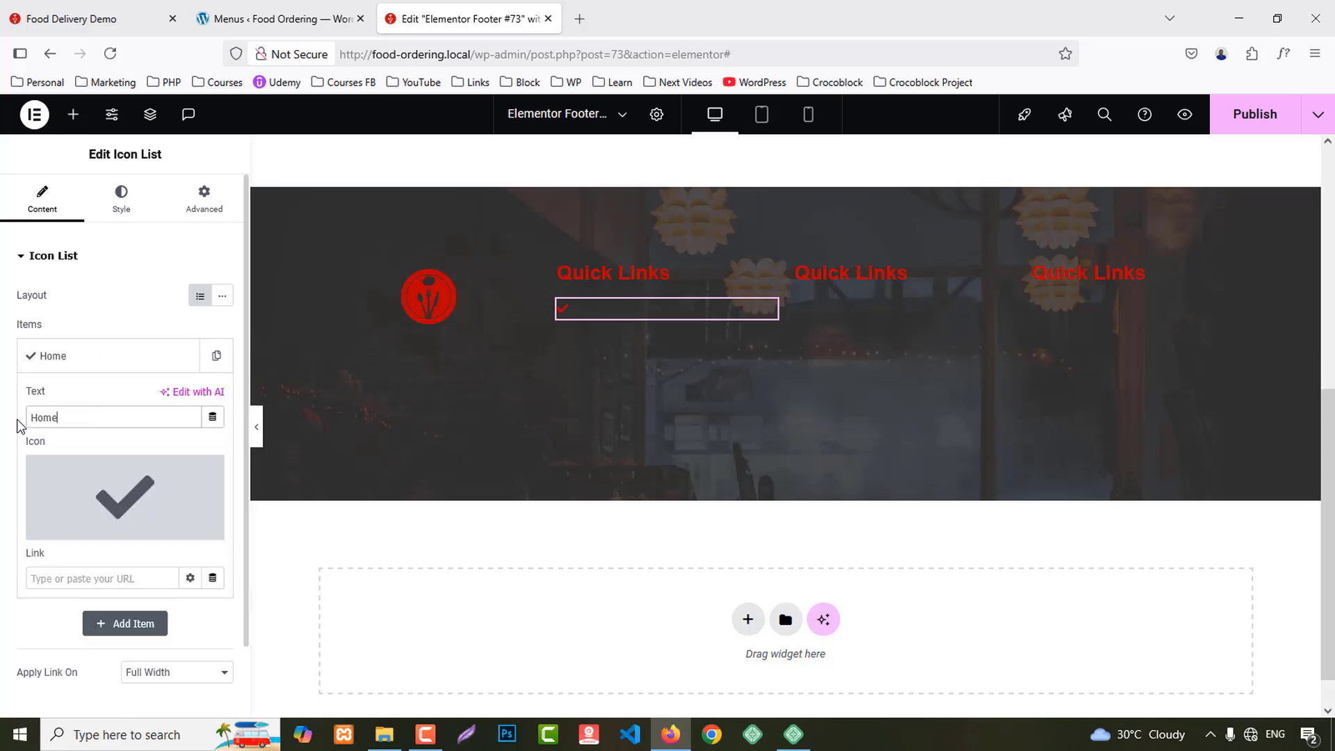
{"action": "left_click", "coordinate": [54, 358]}
{"action": "left_click", "coordinate": [186, 366]}
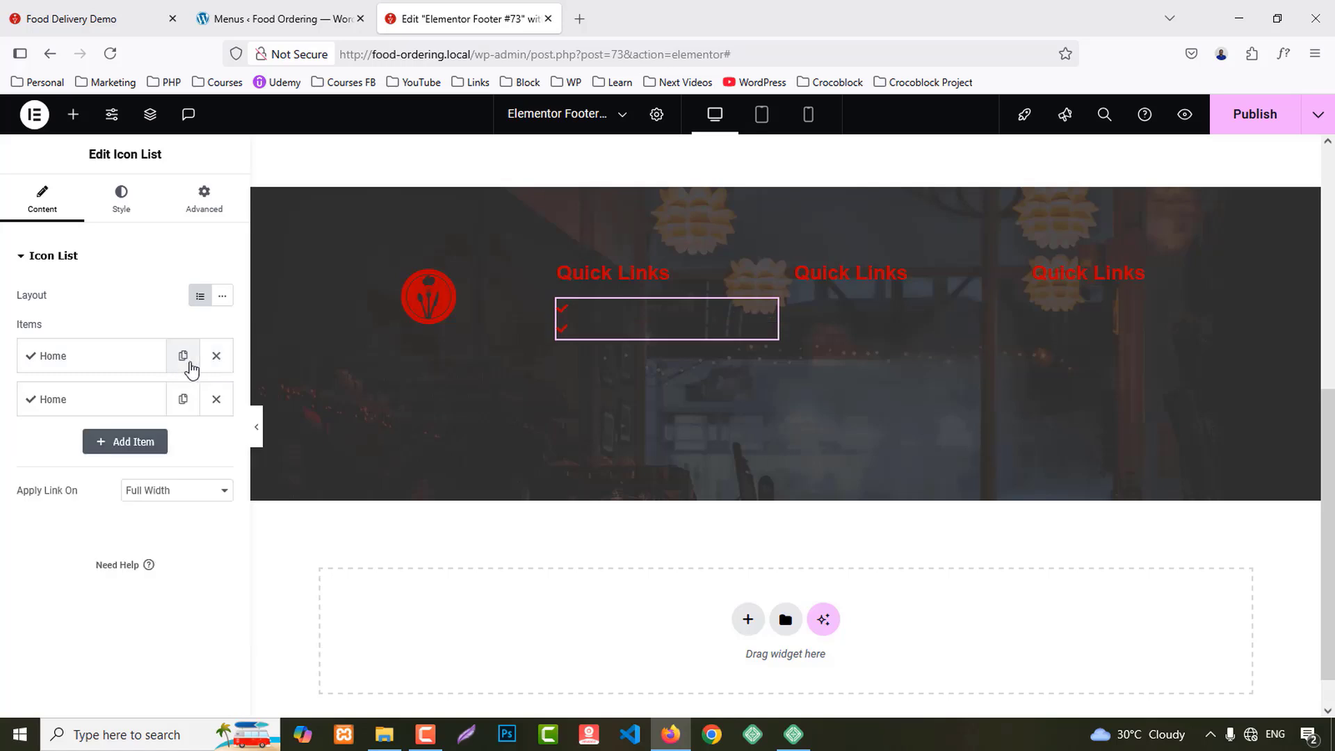
{"action": "left_click", "coordinate": [188, 367]}
{"action": "left_click", "coordinate": [183, 357]}
{"action": "left_click", "coordinate": [182, 356]}
{"action": "left_click", "coordinate": [183, 357]}
Step: Rename the second item to About Us and review its dynamic link options
{"action": "left_click", "coordinate": [83, 399]}
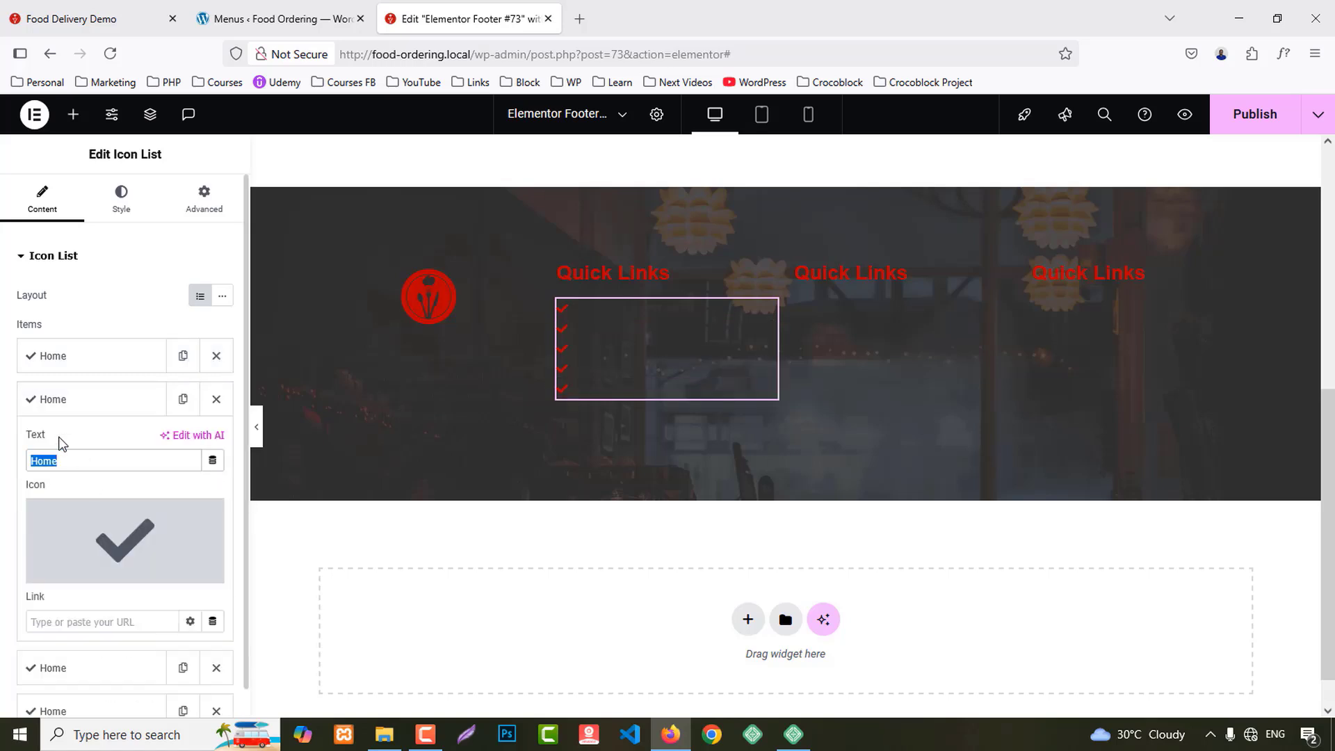
{"action": "type", "text": "About Us"}
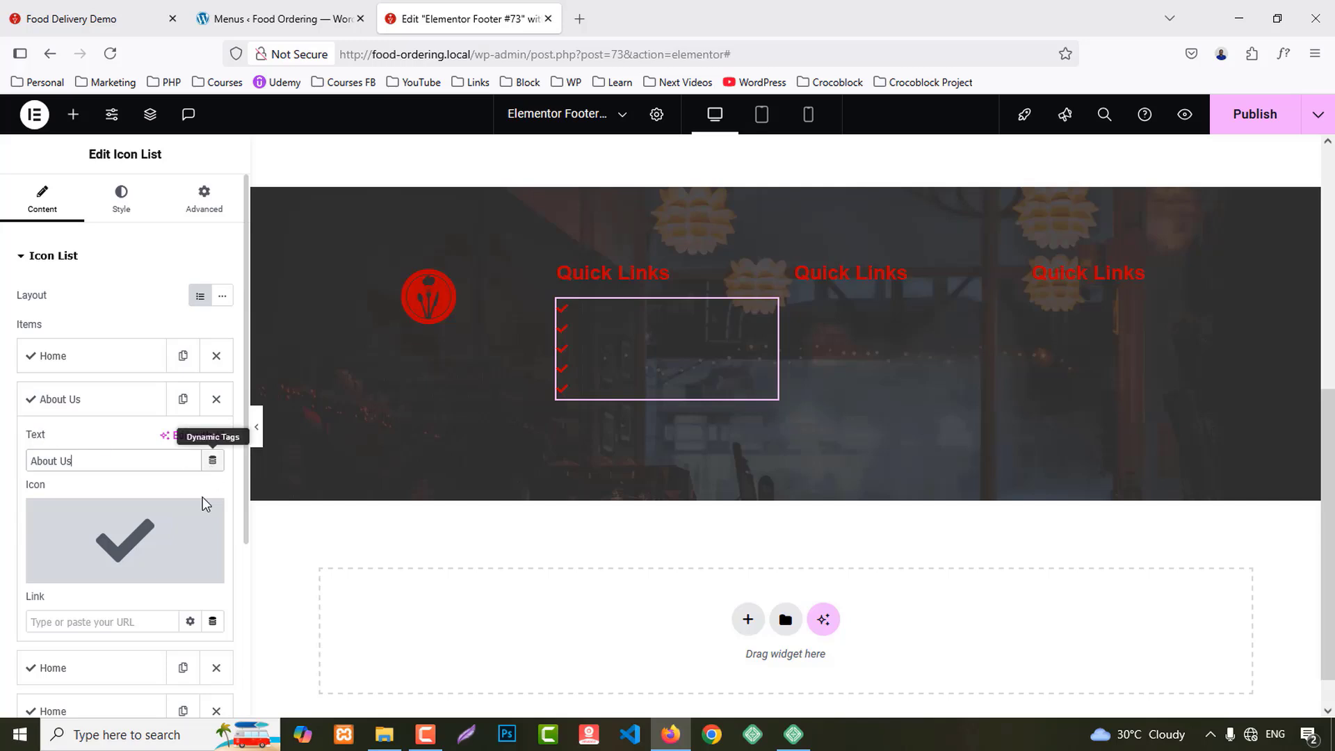
{"action": "scroll", "coordinate": [214, 630], "scroll_direction": "down", "scroll_amount": 1}
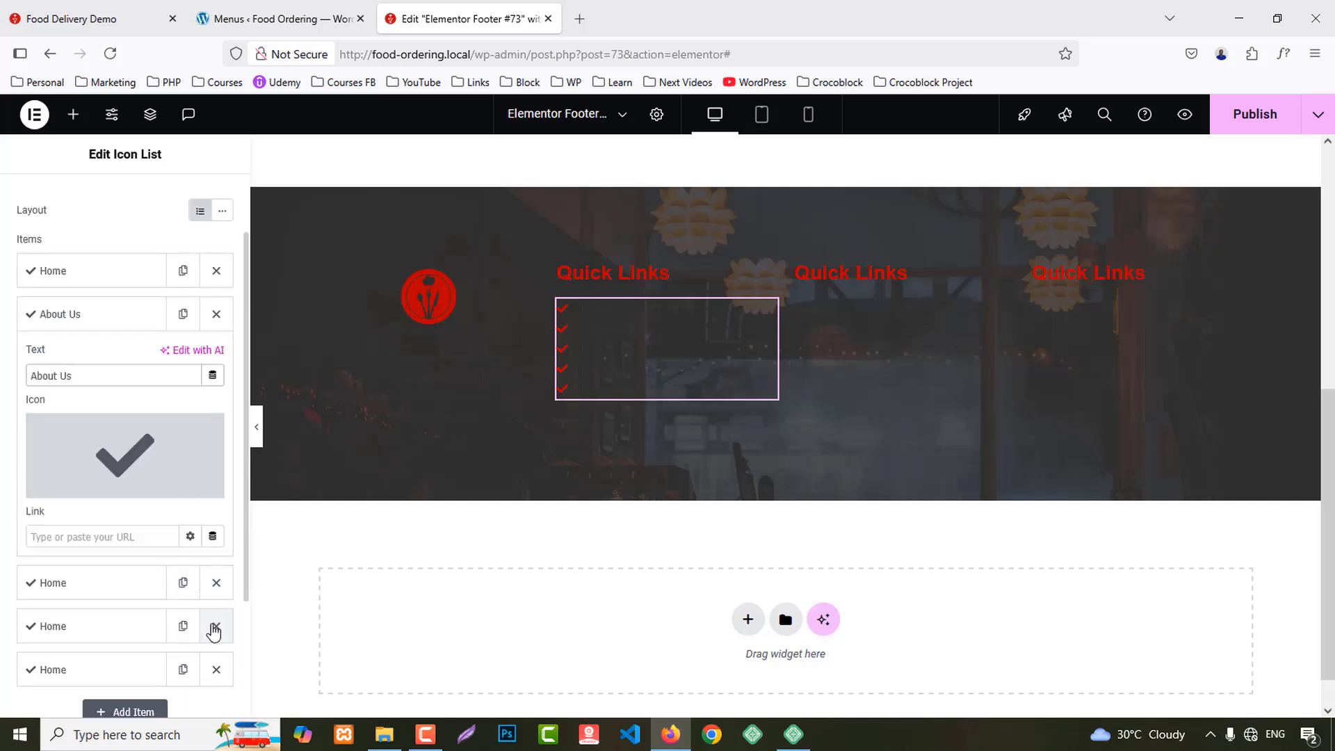
{"action": "left_click", "coordinate": [212, 536]}
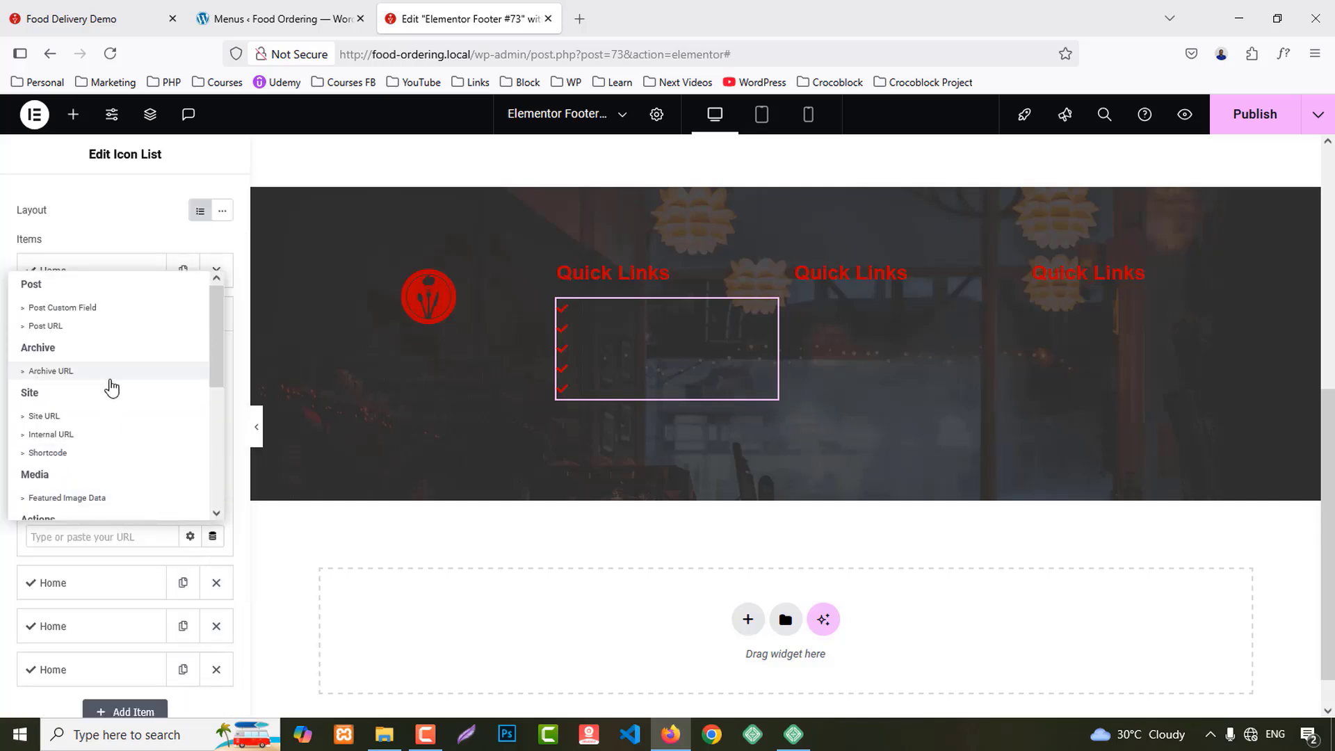
{"action": "scroll", "coordinate": [111, 379], "scroll_direction": "down", "scroll_amount": 2}
{"action": "scroll", "coordinate": [113, 381], "scroll_direction": "down", "scroll_amount": 3}
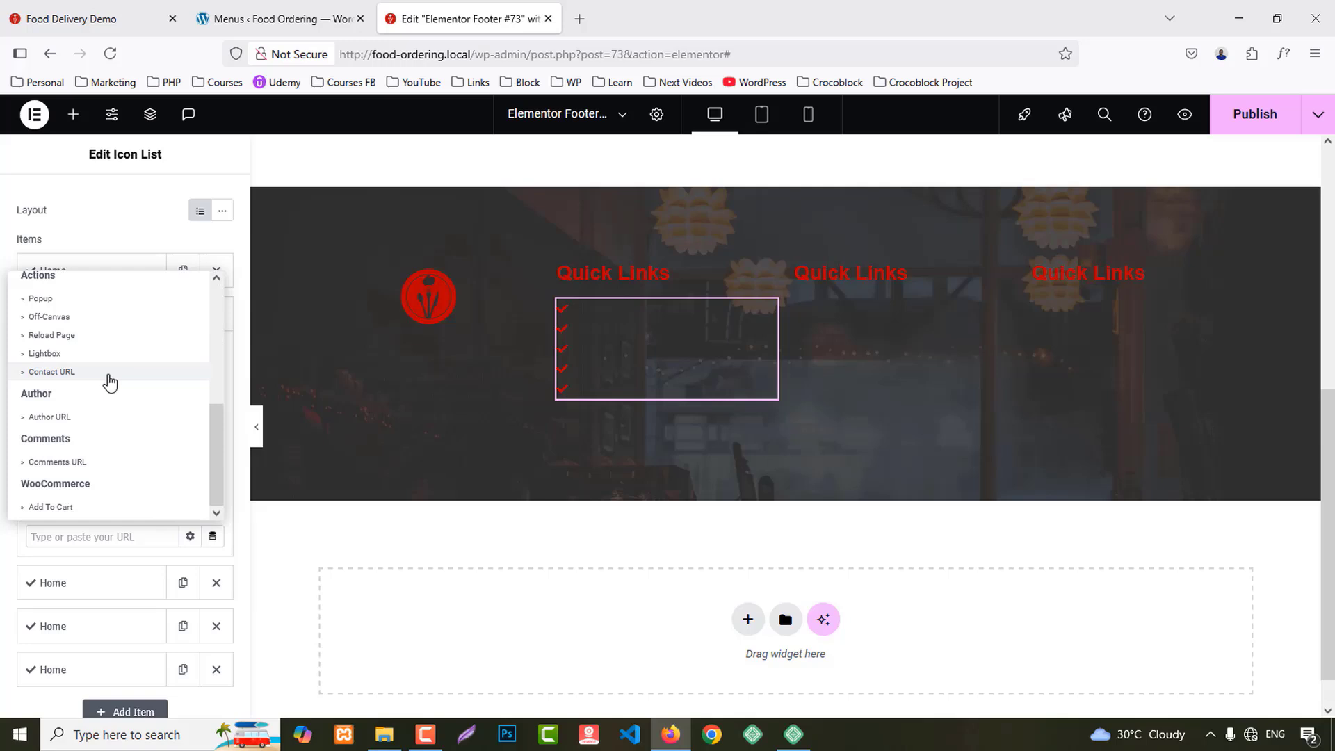
{"action": "scroll", "coordinate": [109, 382], "scroll_direction": "up", "scroll_amount": 3}
{"action": "left_click", "coordinate": [3, 470]}
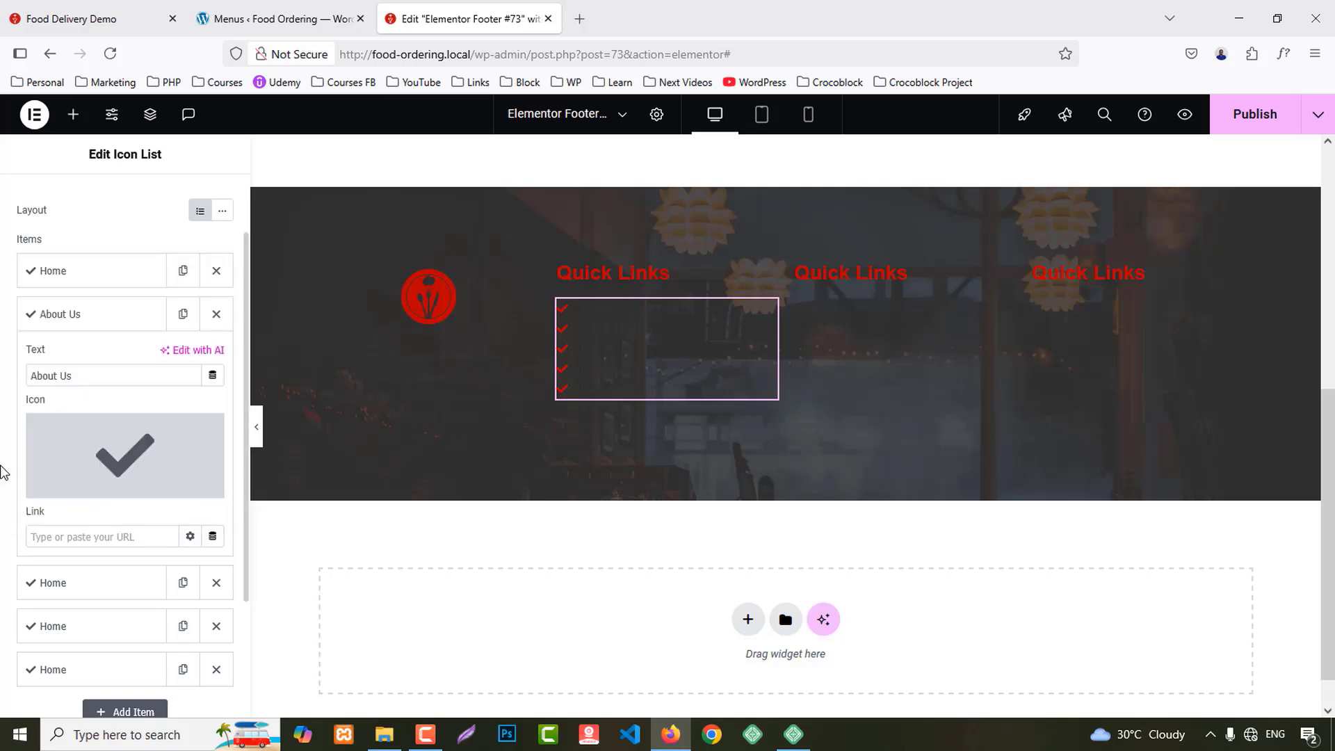
Step: Name the remaining items Menus, My Account and Contact Us in order, then copy the list
{"action": "left_click", "coordinate": [98, 584]}
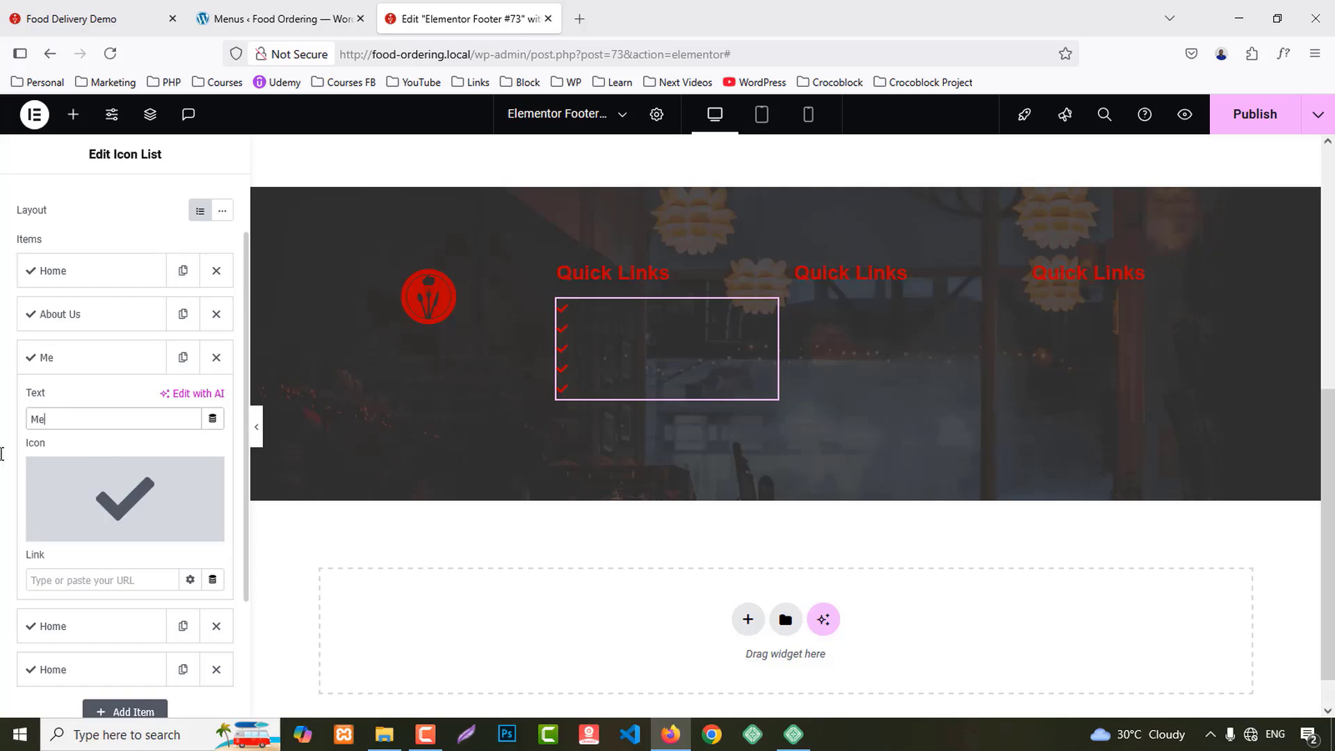
{"action": "left_click", "coordinate": [40, 355]}
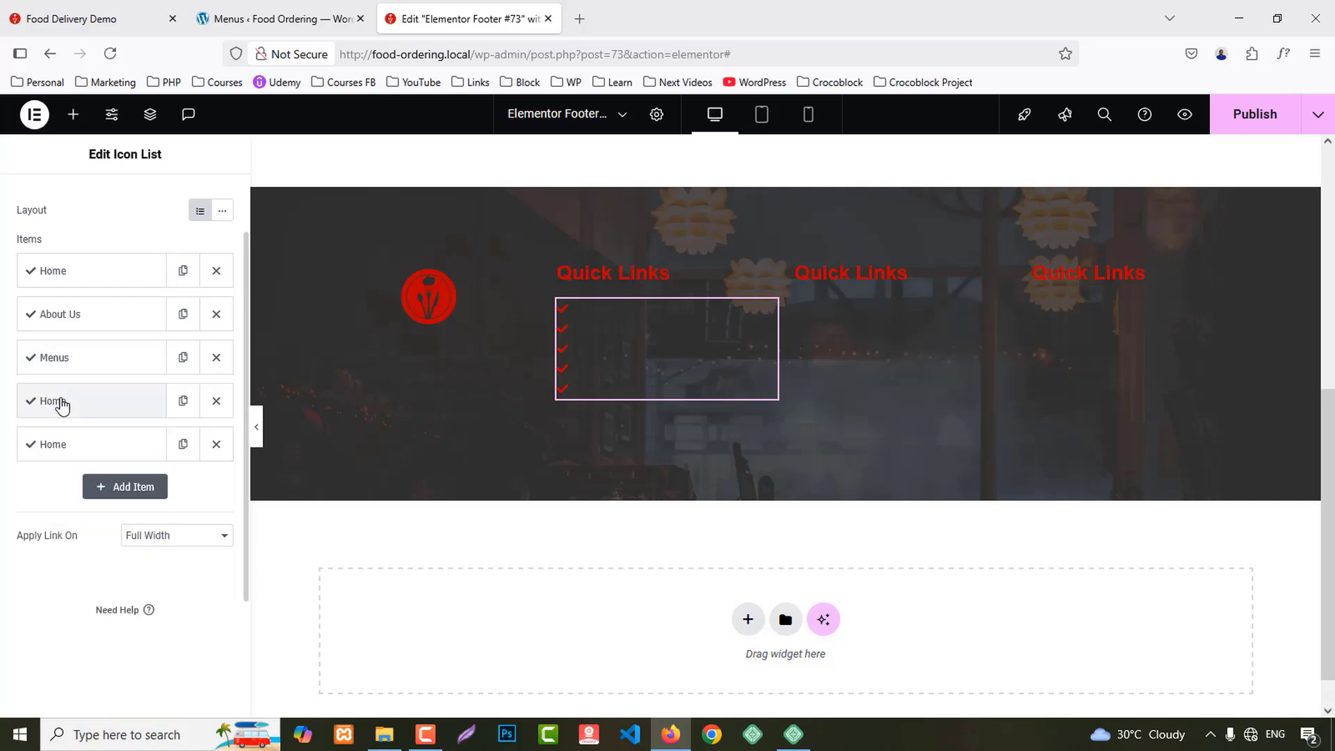
{"action": "left_click", "coordinate": [60, 401]}
{"action": "left_click_drag", "start_coordinate": [89, 462], "coordinate": [2, 473]}
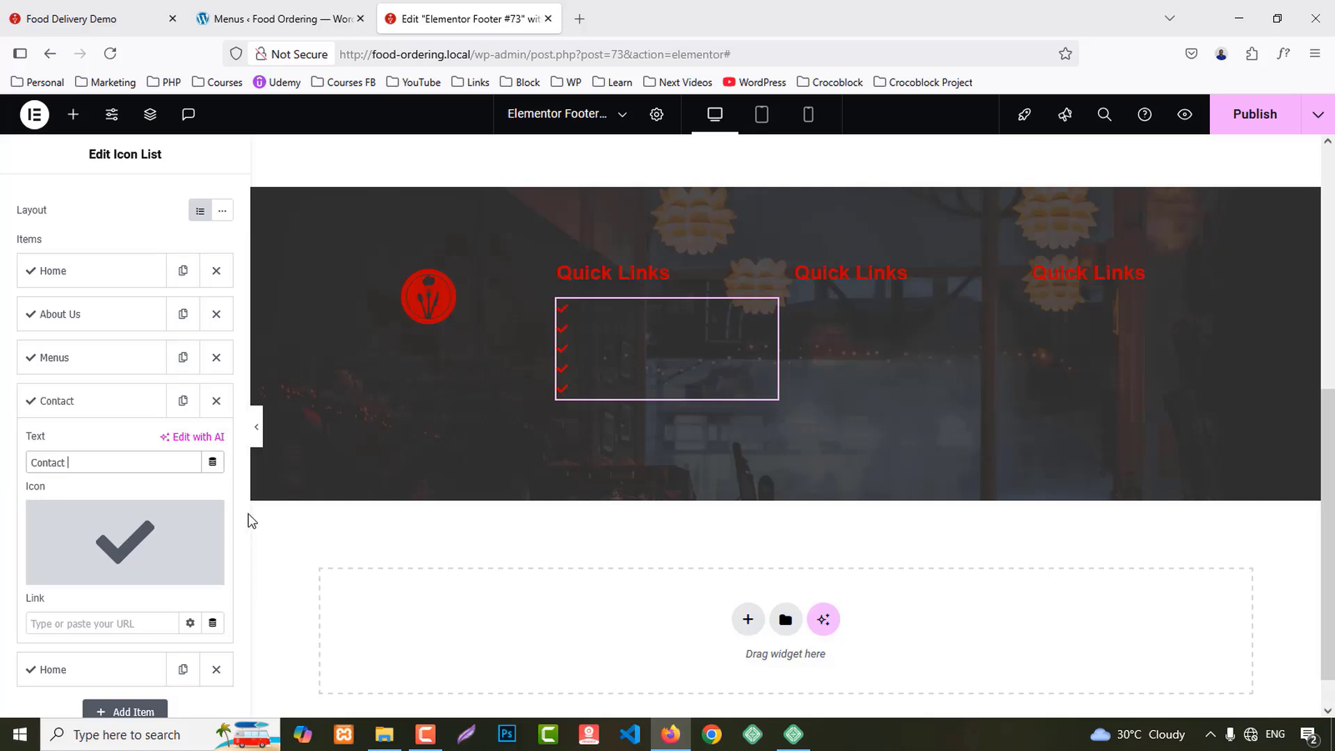
{"action": "left_click", "coordinate": [35, 402]}
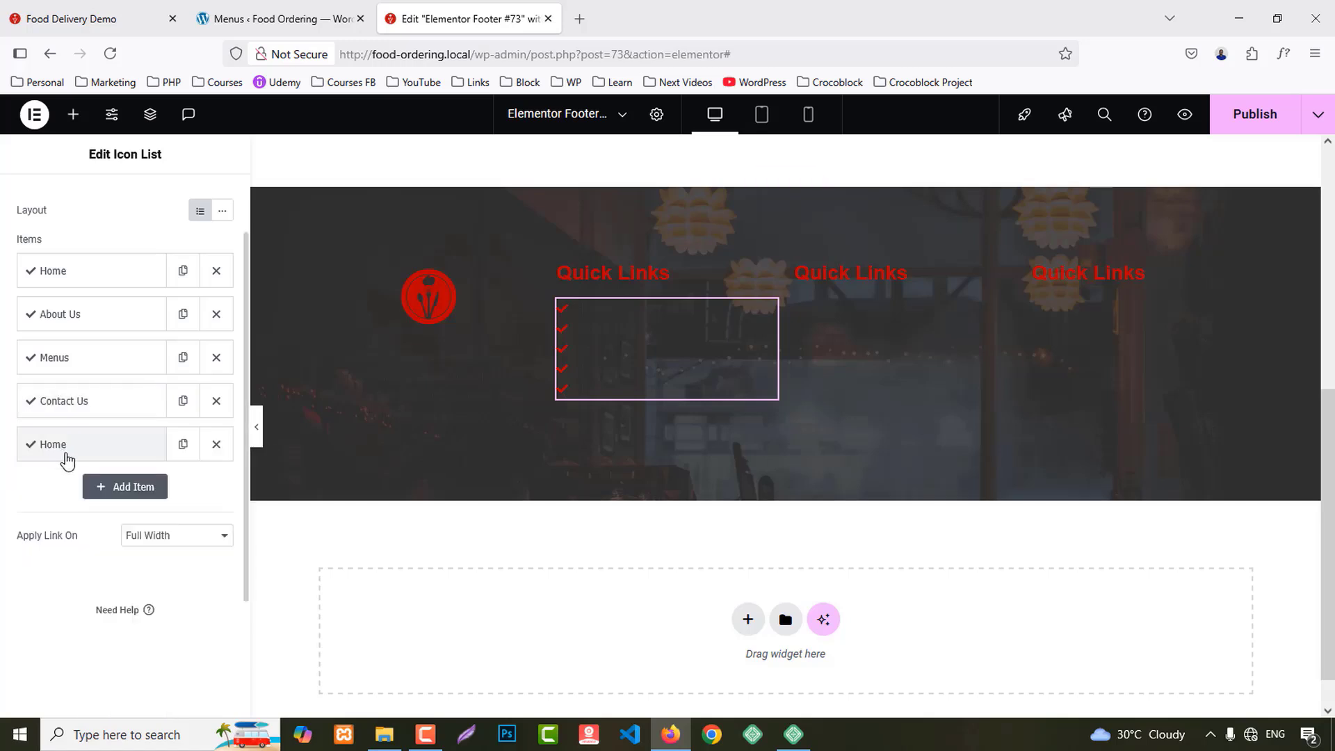
{"action": "left_click_drag", "start_coordinate": [65, 456], "coordinate": [88, 394]}
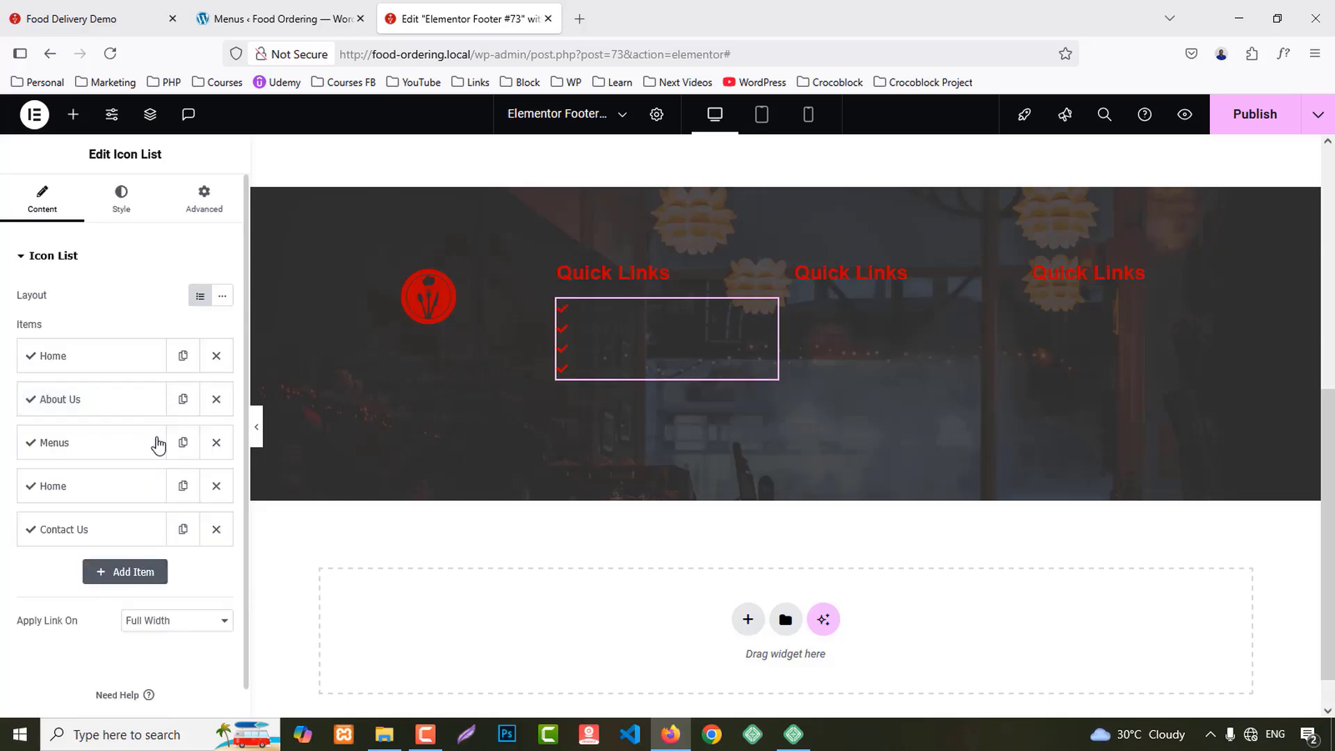
{"action": "left_click", "coordinate": [79, 486]}
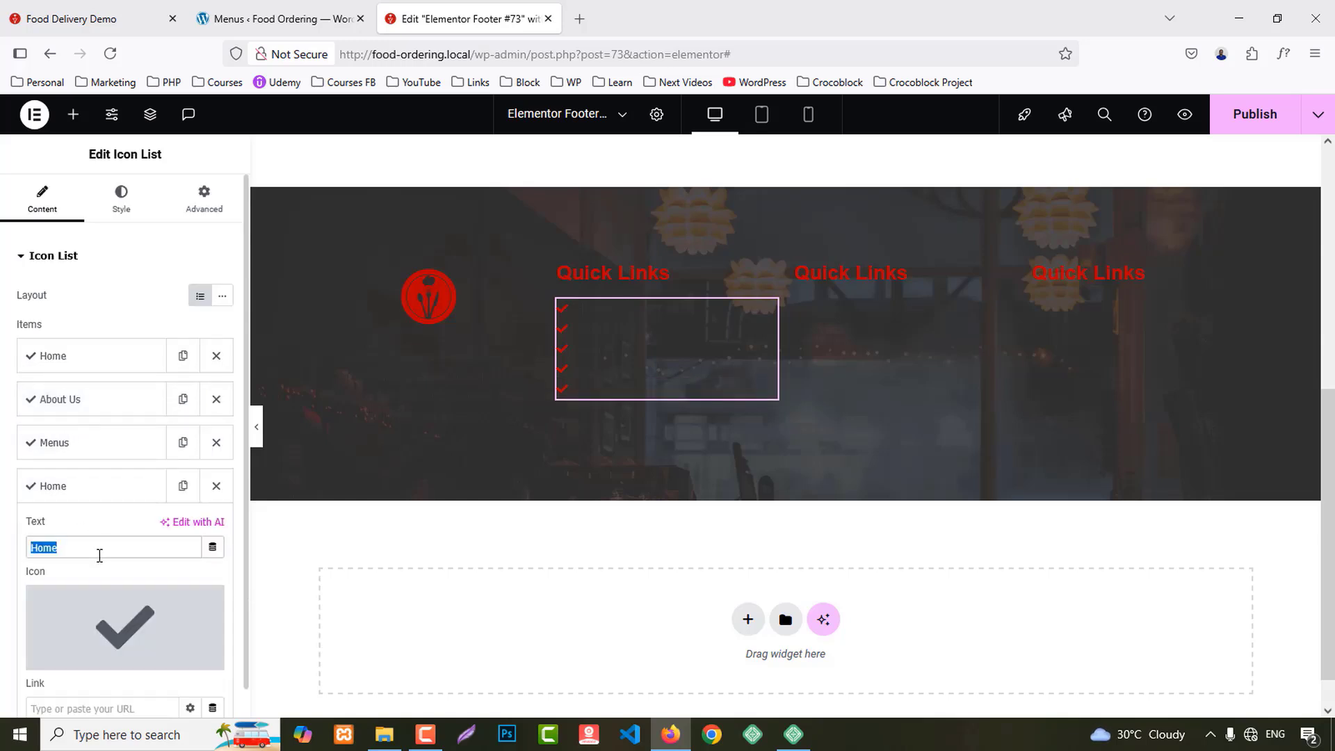
{"action": "type", "text": "My Account"}
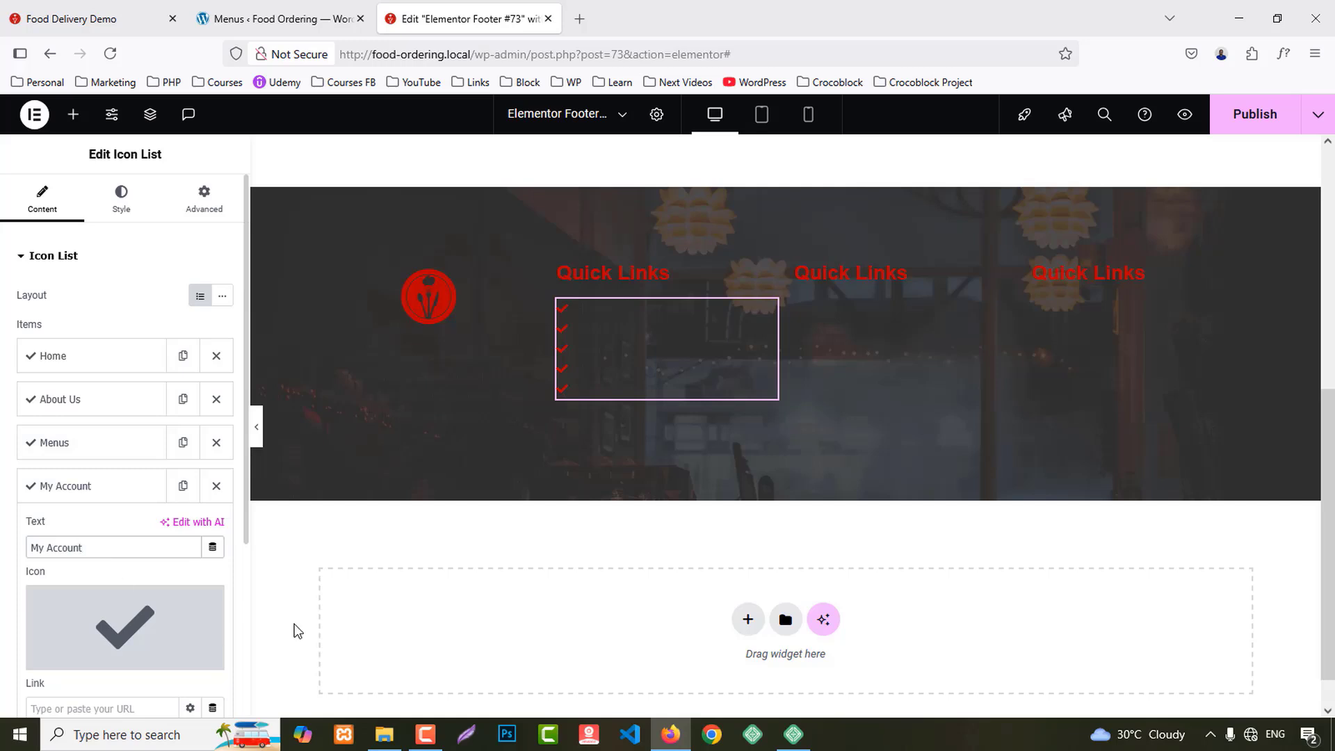
{"action": "right_click", "coordinate": [628, 338]}
{"action": "left_click", "coordinate": [668, 408]}
Step: Paste the link list under the middle Quick Links heading and copy the weekday hours
{"action": "right_click", "coordinate": [843, 273]}
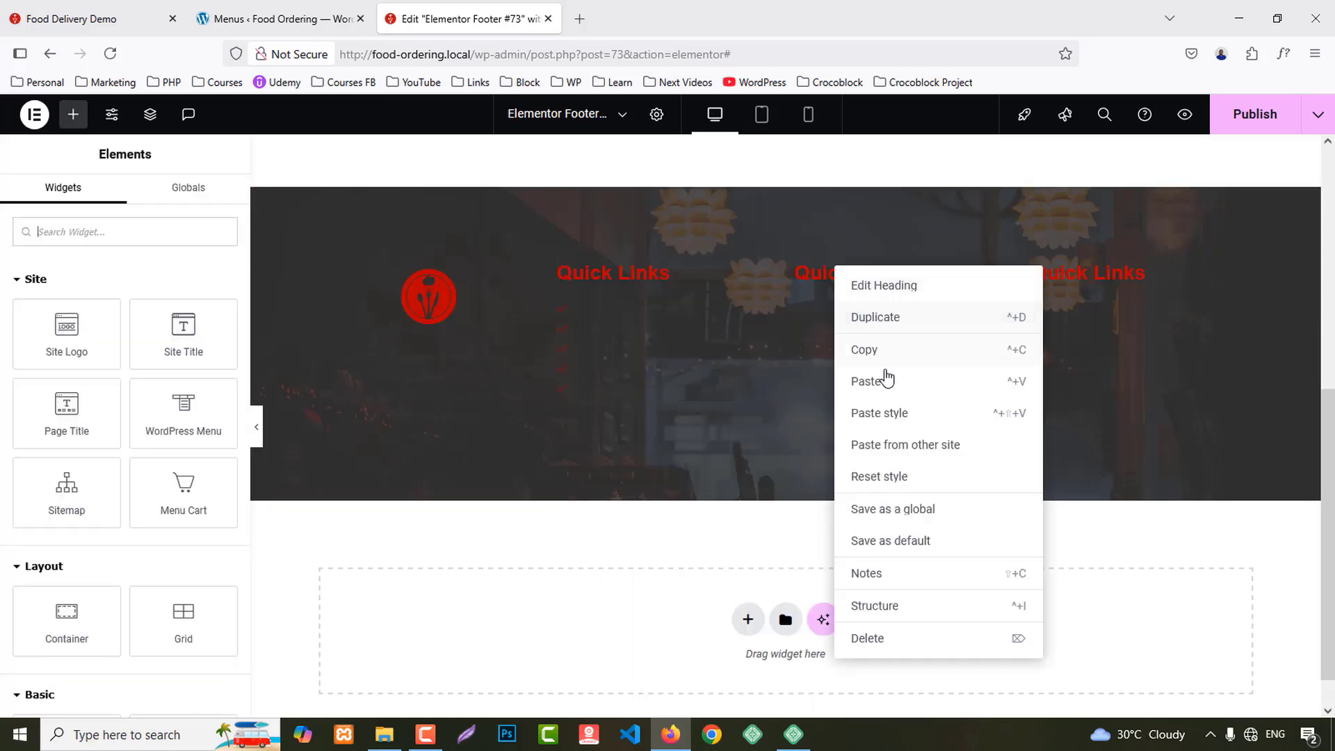
{"action": "left_click", "coordinate": [887, 379]}
{"action": "key", "text": "ctrl+Tab"}
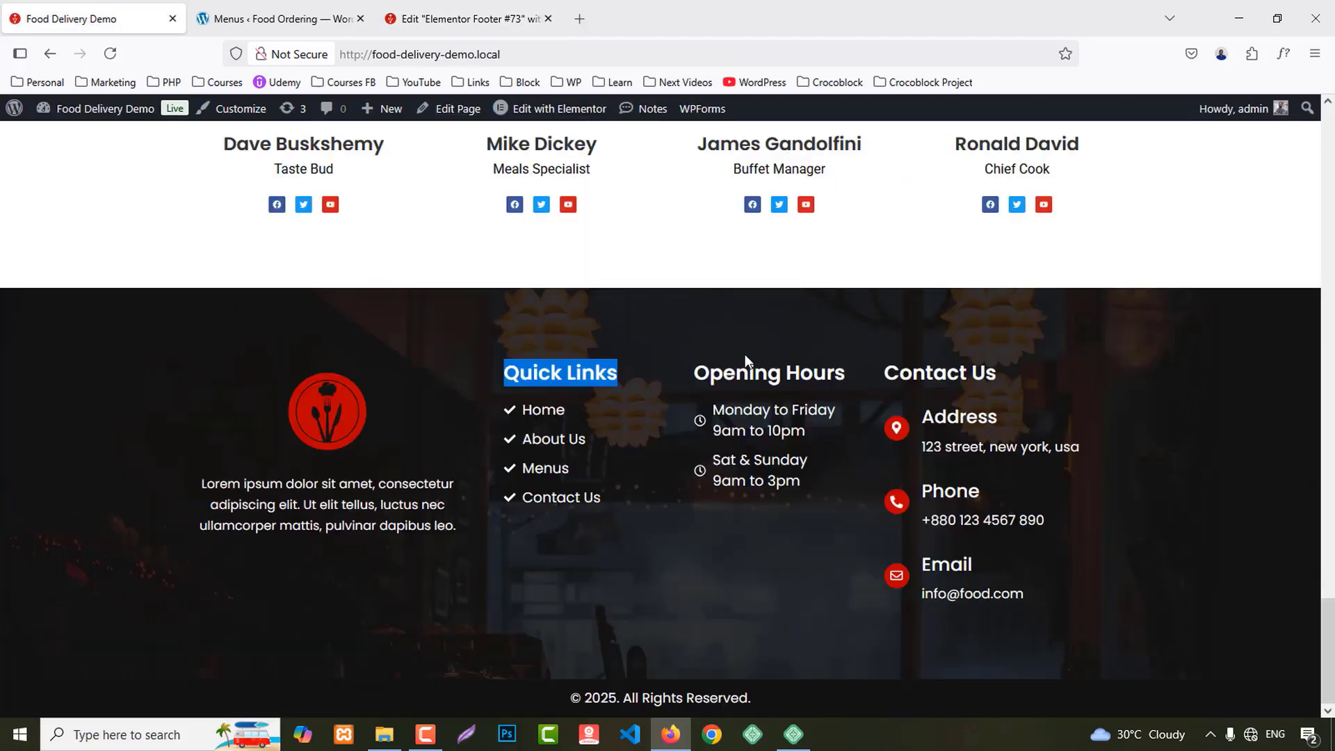
{"action": "left_click_drag", "start_coordinate": [708, 401], "coordinate": [806, 432]}
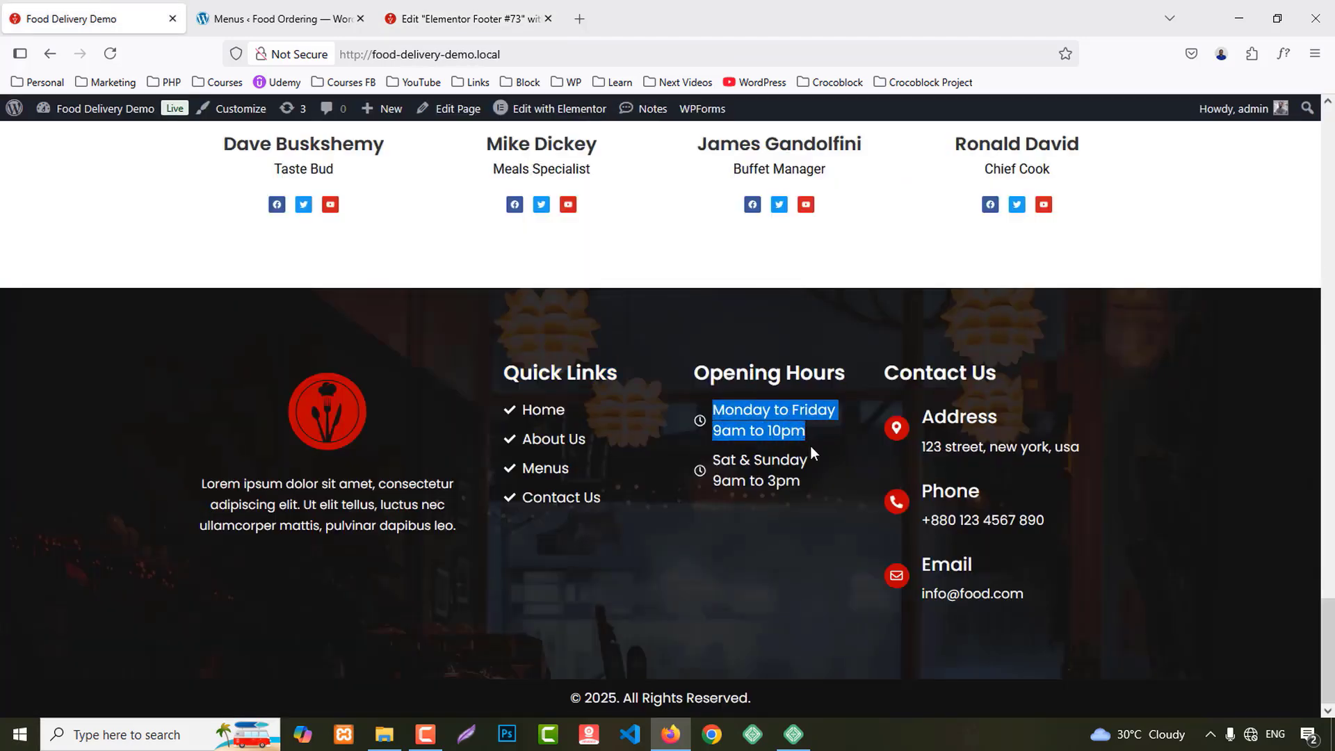
Step: Set the first item to 'Monday to Friday 9am to 10pm' with <br/> and a clock icon
{"action": "left_click", "coordinate": [497, 24]}
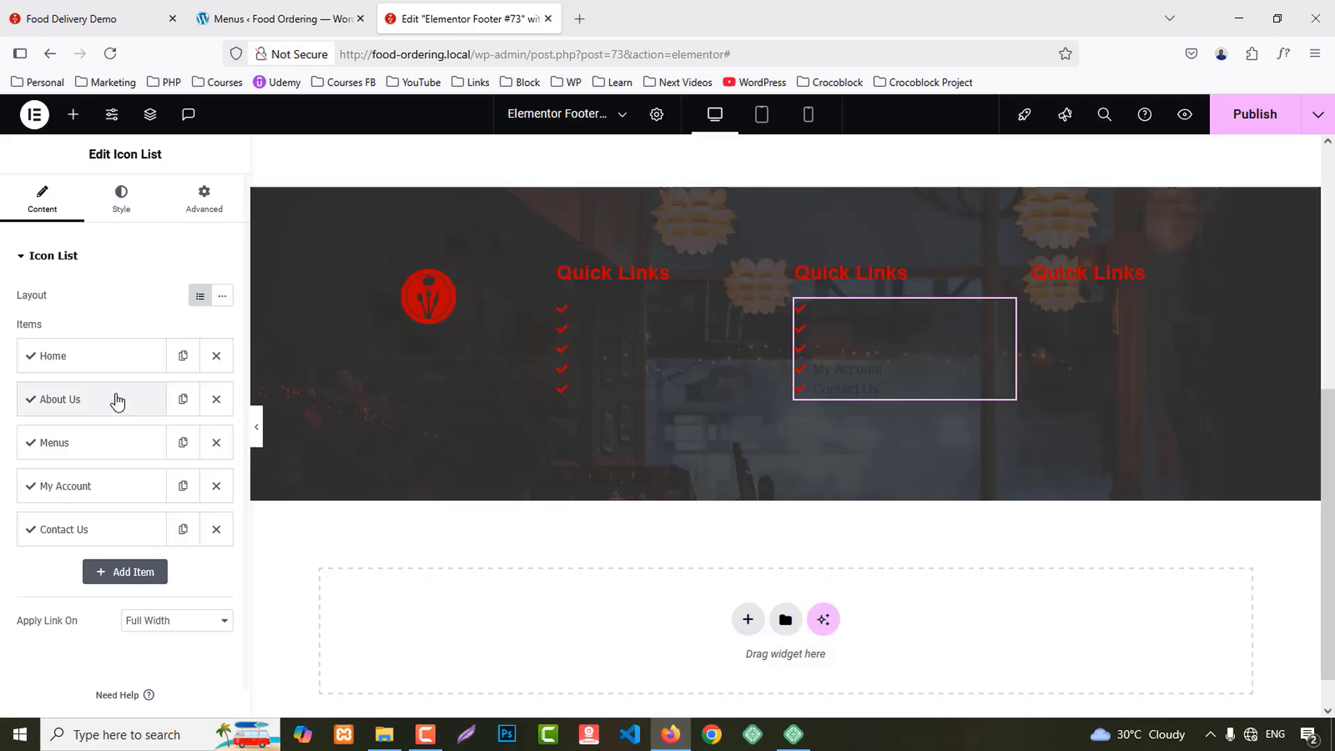
{"action": "left_click", "coordinate": [79, 358]}
{"action": "key", "text": "ctrl+v"}
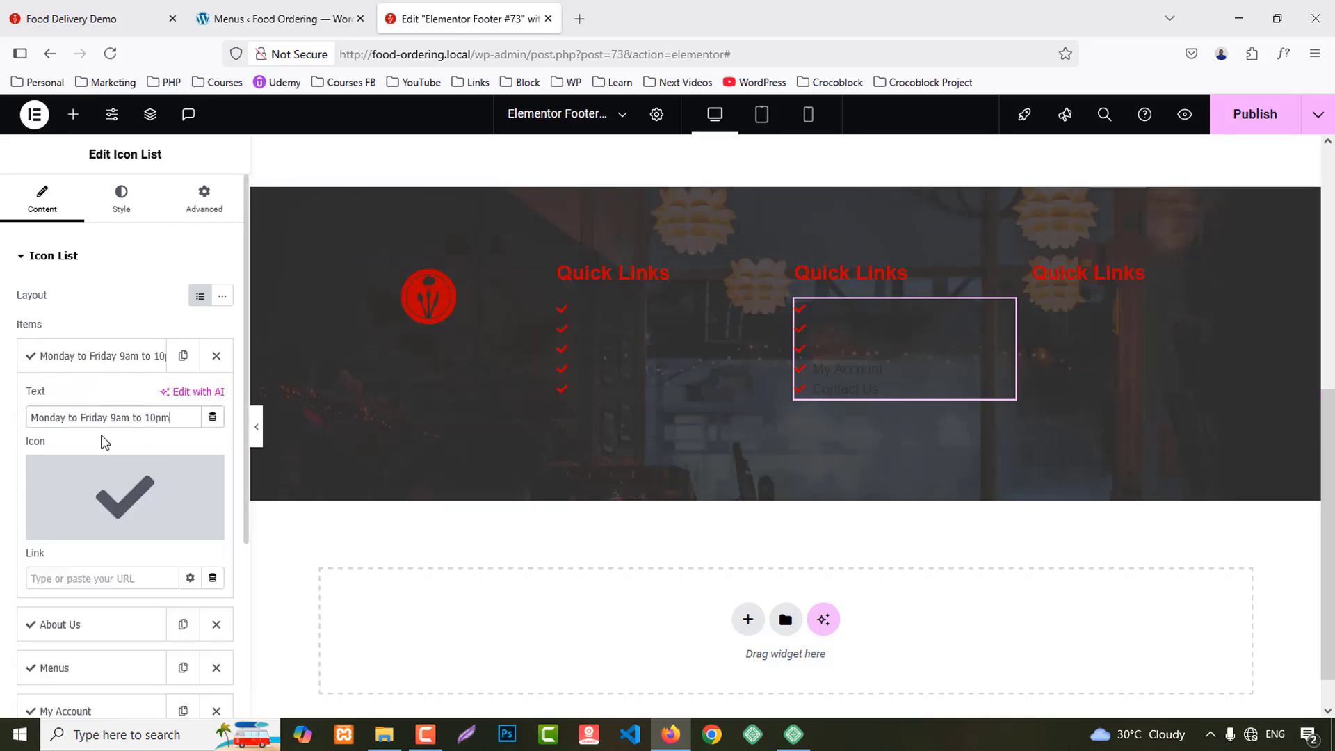
{"action": "type", "text": "|"}
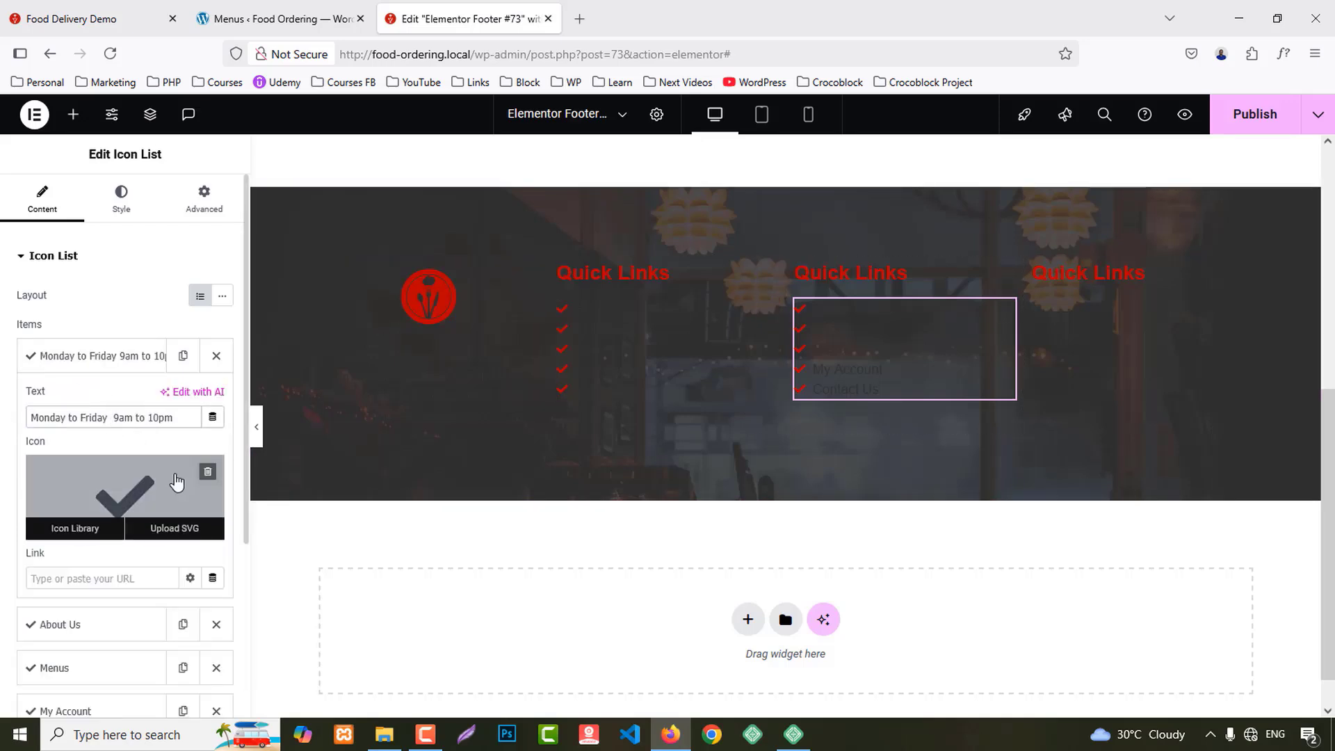
{"action": "type", "text": "br/>"}
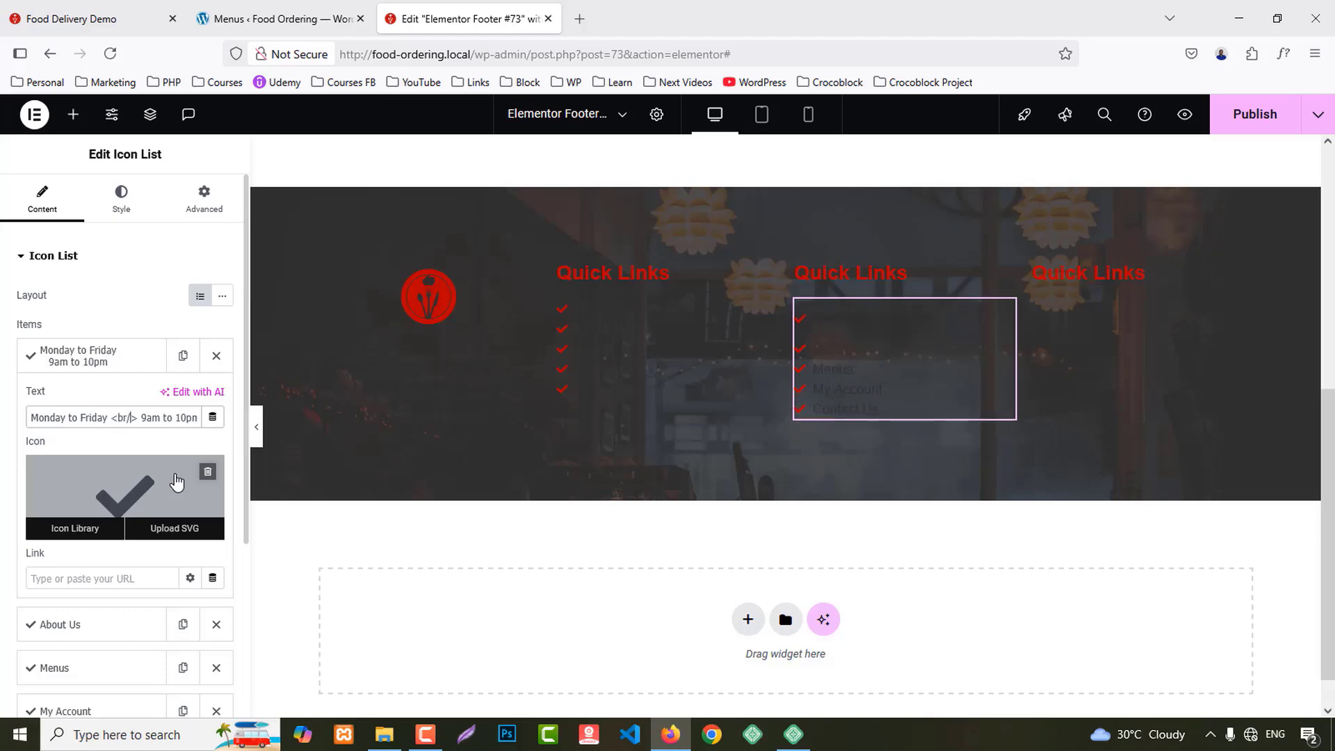
{"action": "left_click", "coordinate": [142, 477]}
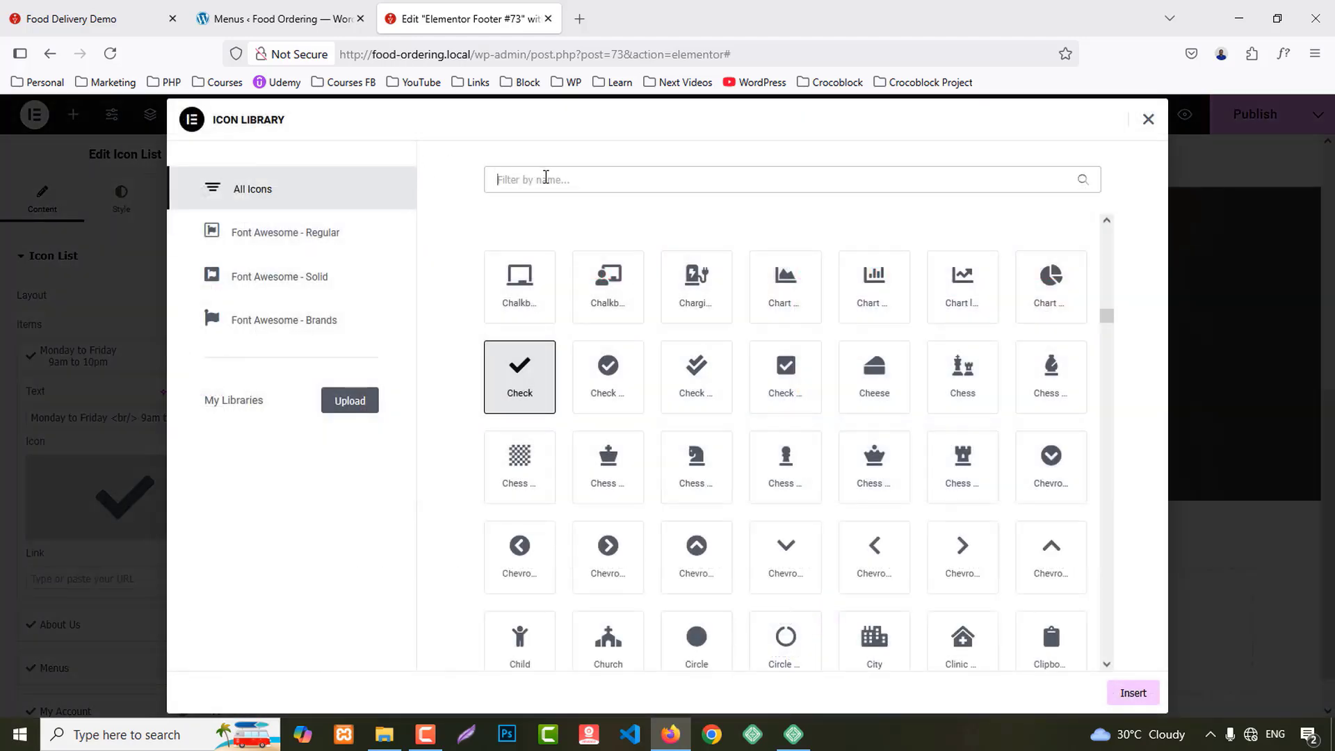
{"action": "type", "text": "cloc"}
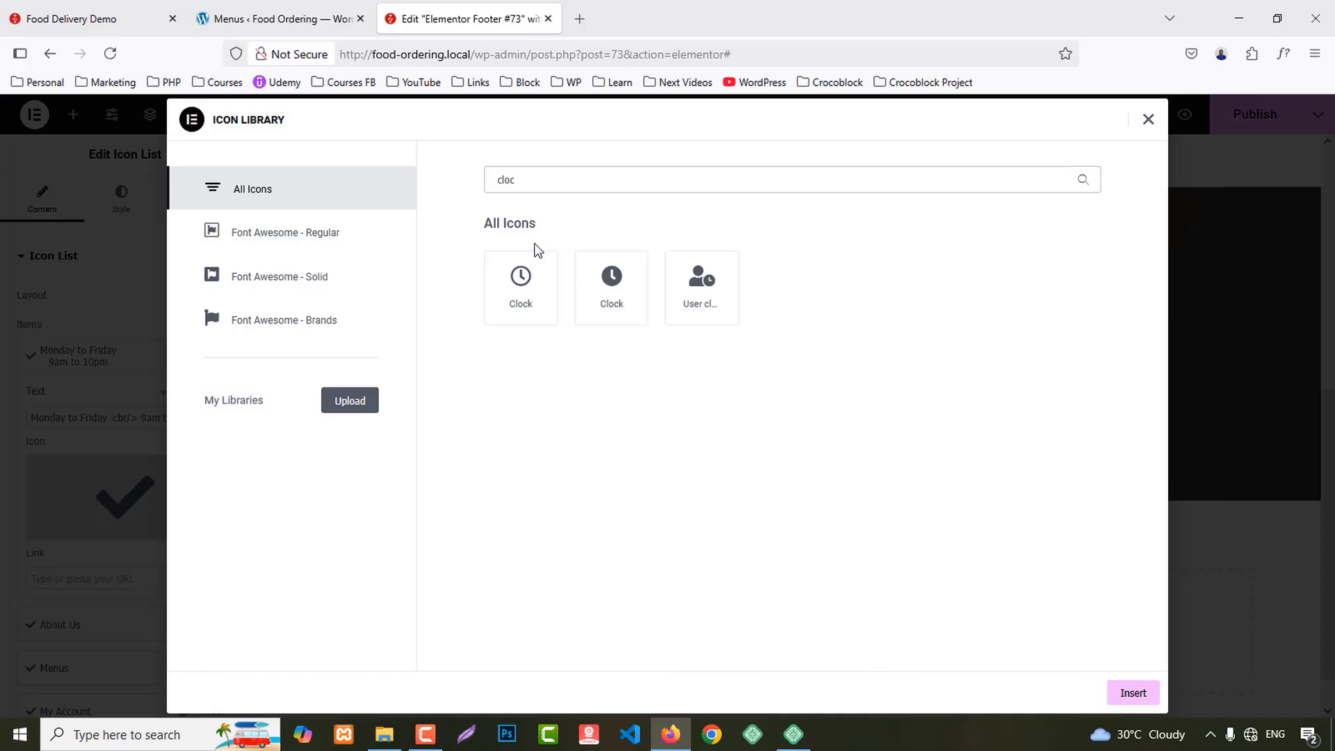
{"action": "left_click", "coordinate": [523, 282]}
{"action": "left_click", "coordinate": [1133, 693]}
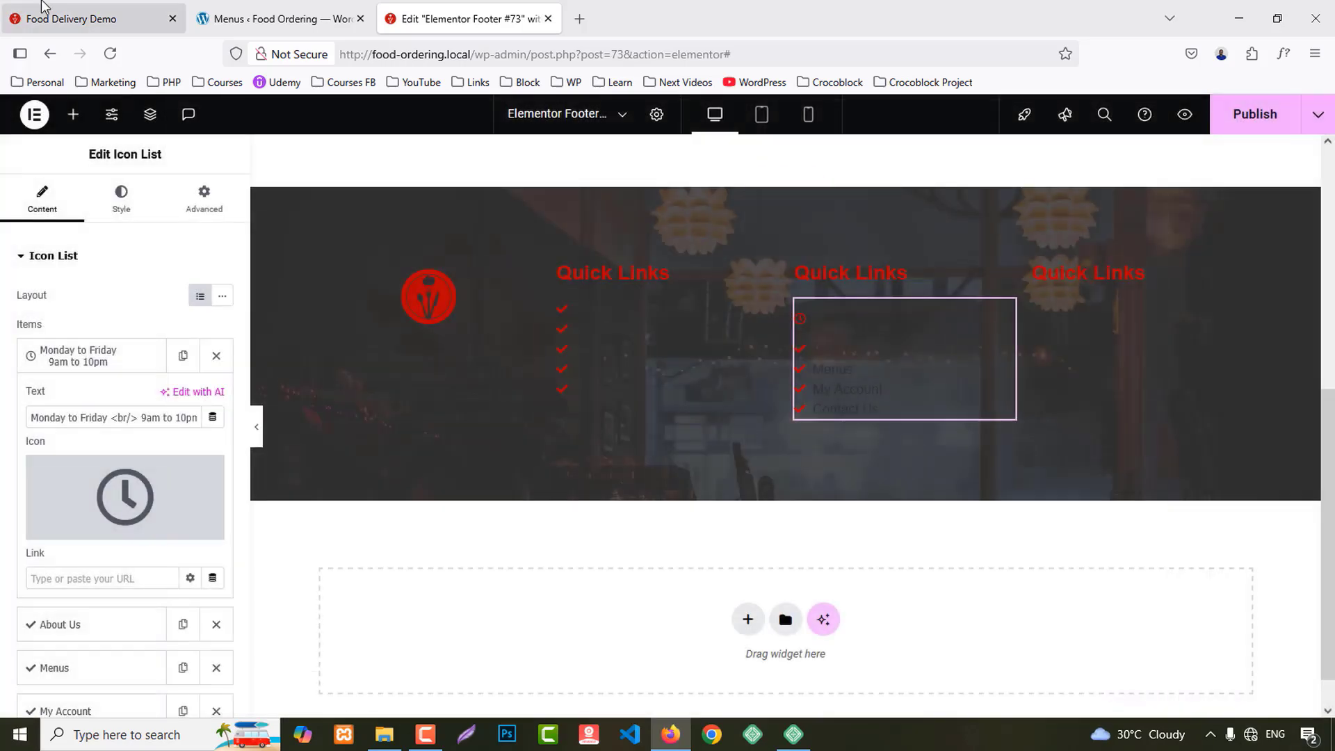
Step: Replace the second item's text with 'Sat & Sunday 9am to 3pm' plus a line break
{"action": "left_click", "coordinate": [70, 19]}
{"action": "left_click_drag", "start_coordinate": [709, 472], "coordinate": [802, 487]}
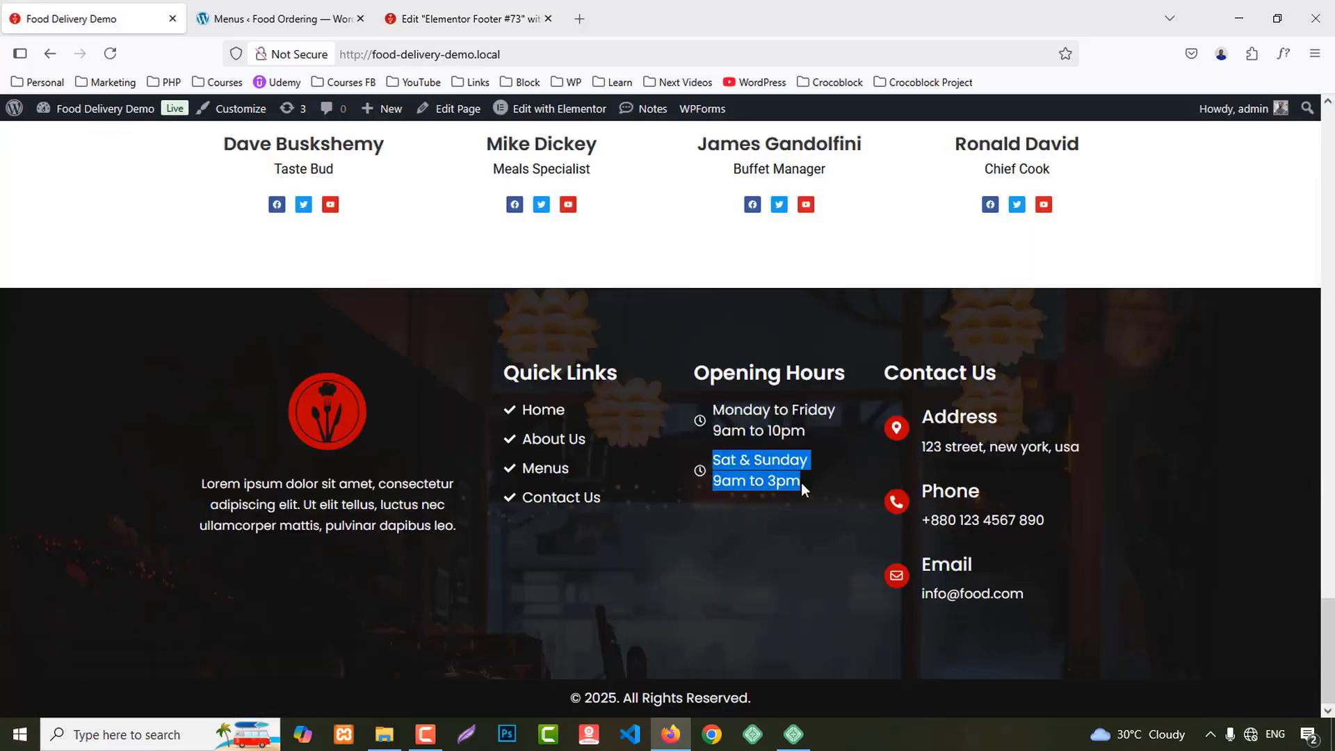
{"action": "left_click", "coordinate": [466, 19]}
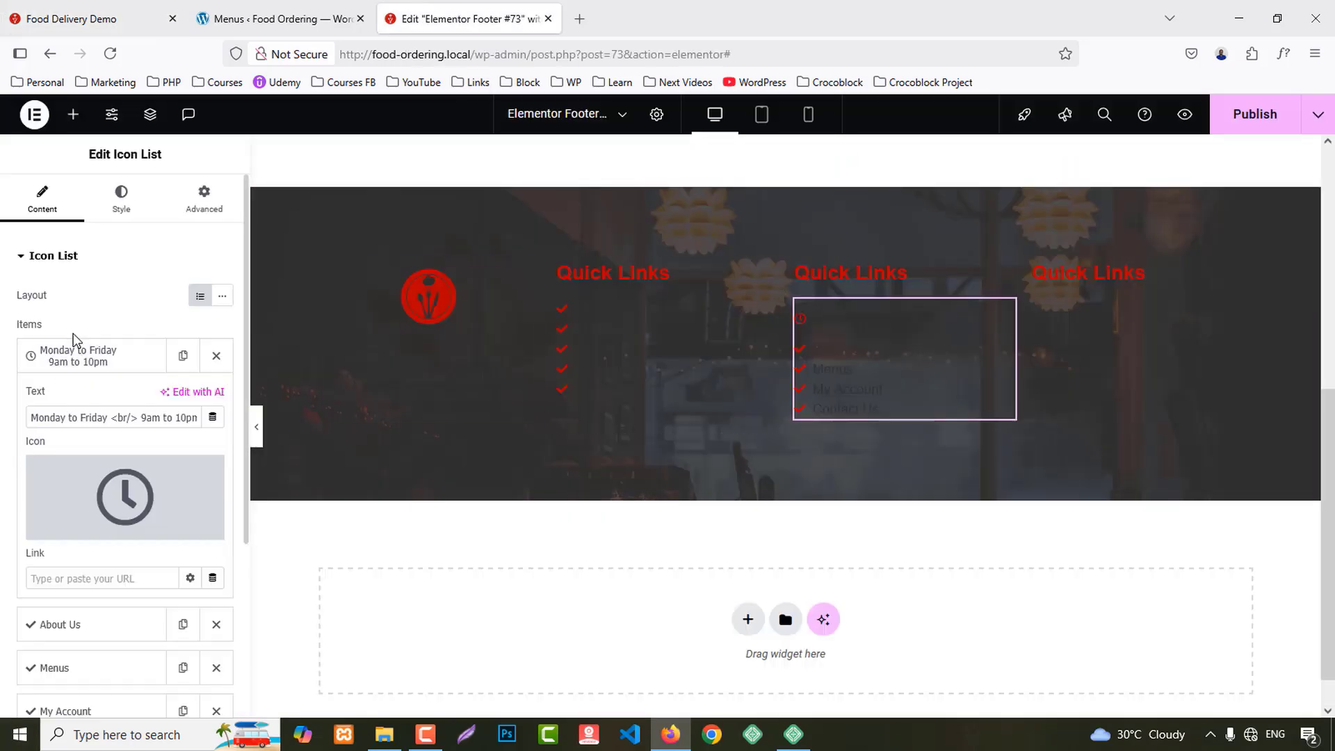
{"action": "left_click", "coordinate": [75, 351]}
{"action": "left_click", "coordinate": [131, 402]}
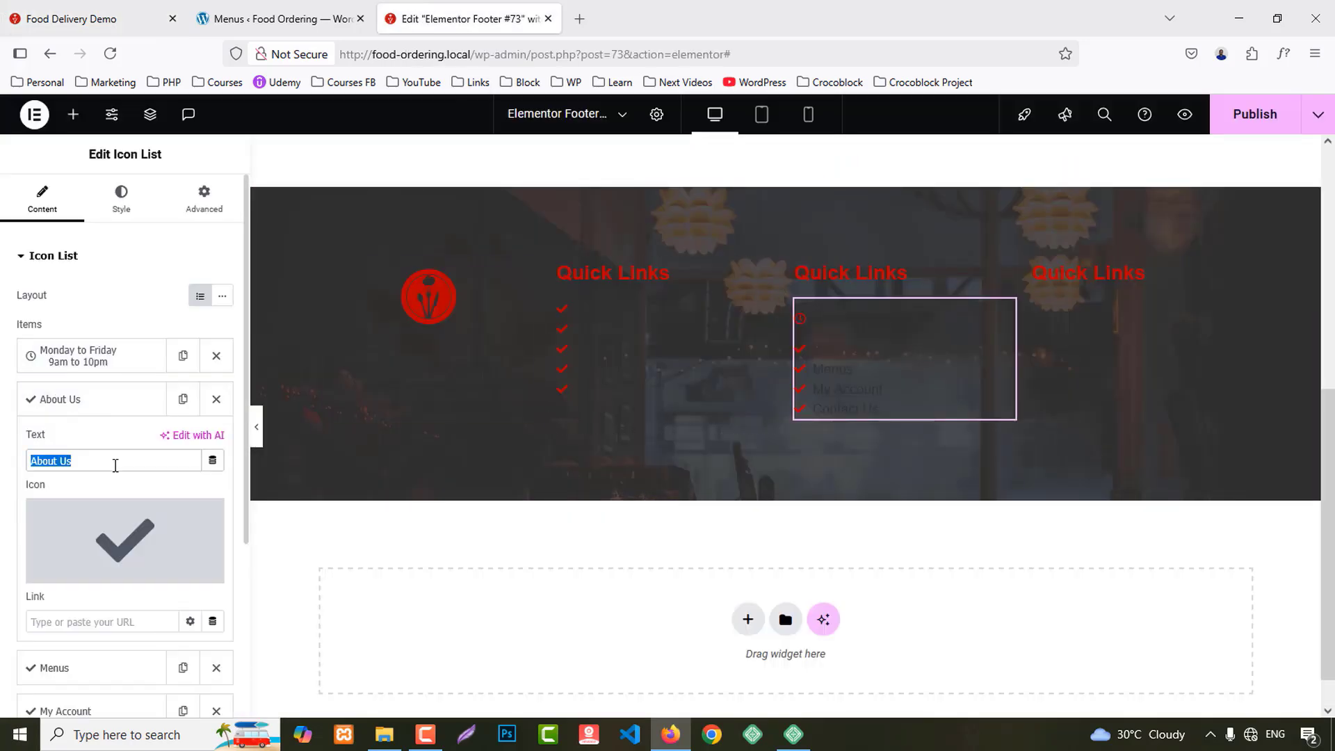
{"action": "key", "text": "ctrl+v"}
{"action": "mouse_move", "coordinate": [171, 515]}
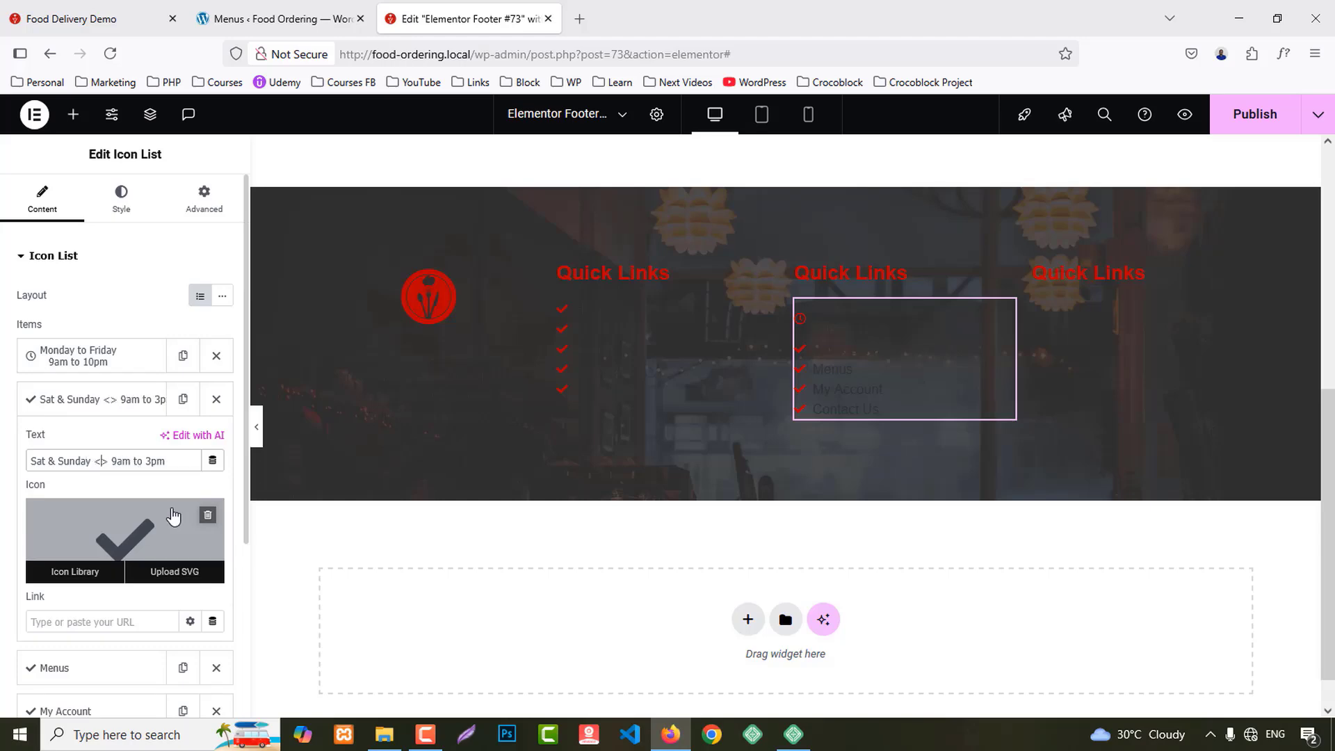
{"action": "type", "text": "r/"}
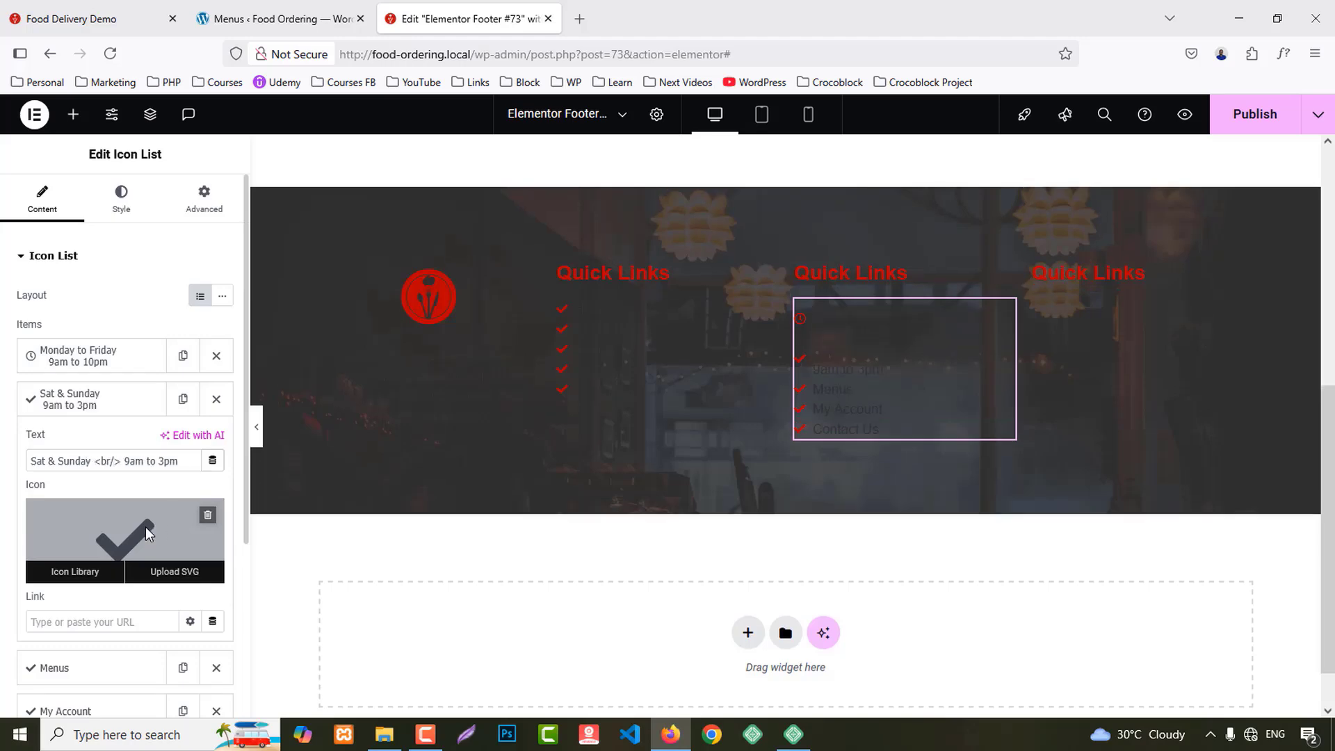
Step: Give the weekend item a clock icon and delete the leftover list items
{"action": "left_click", "coordinate": [144, 527]}
{"action": "left_click", "coordinate": [534, 180]}
{"action": "type", "text": "cloc"}
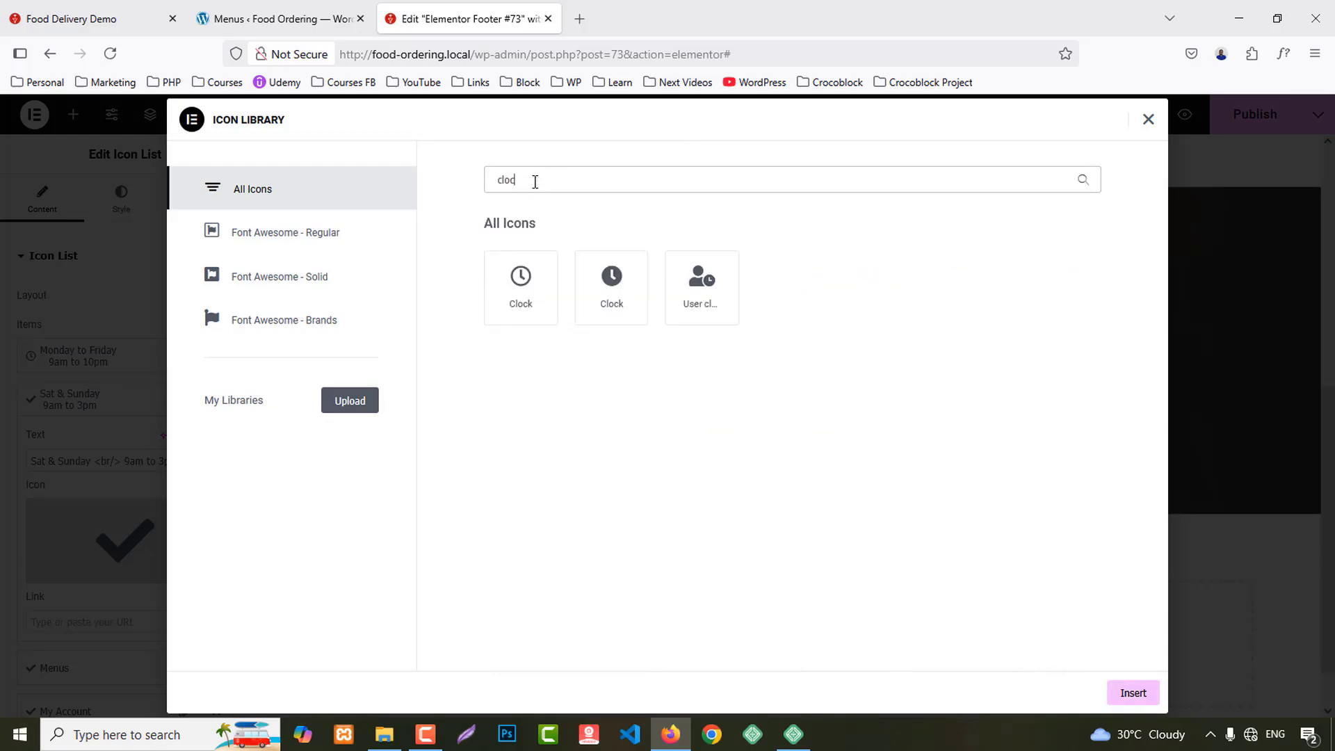
{"action": "left_click", "coordinate": [513, 299]}
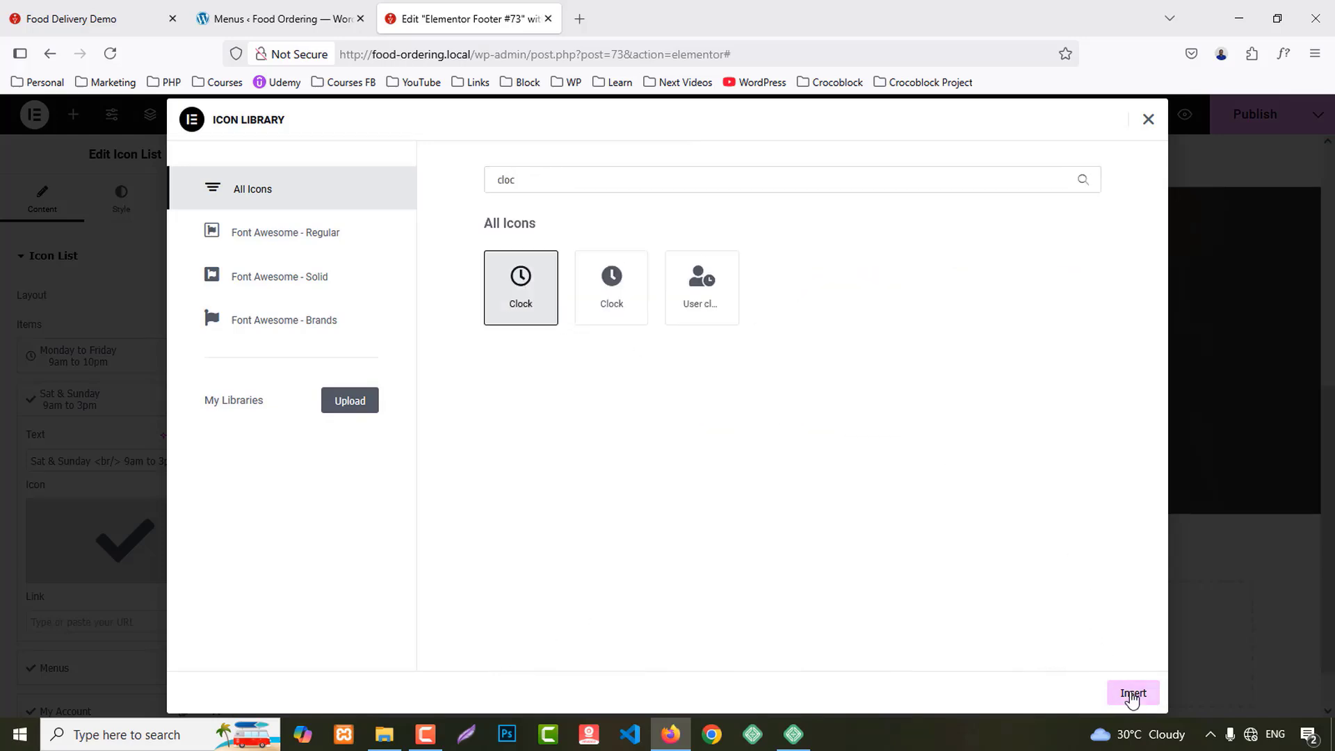
{"action": "left_click", "coordinate": [1131, 694]}
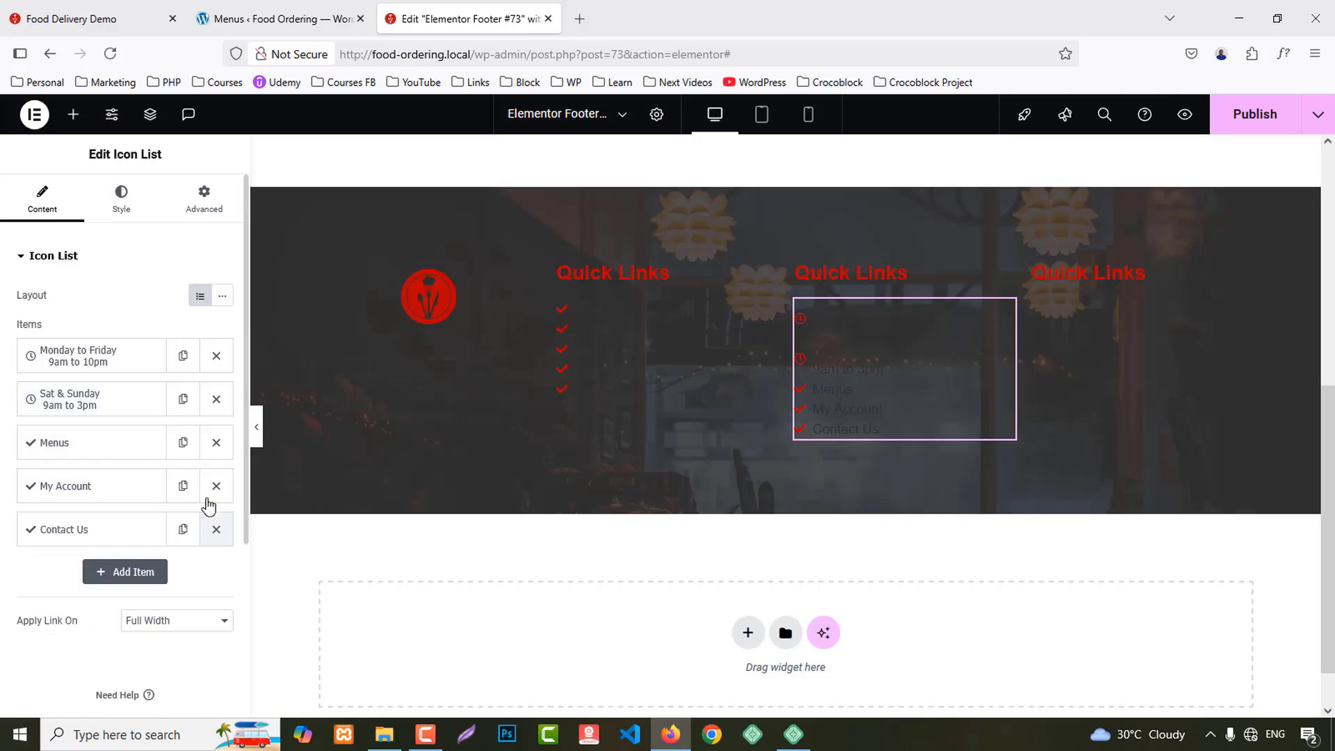
{"action": "left_click", "coordinate": [216, 442]}
{"action": "left_click", "coordinate": [216, 442]}
{"action": "left_click", "coordinate": [216, 442]}
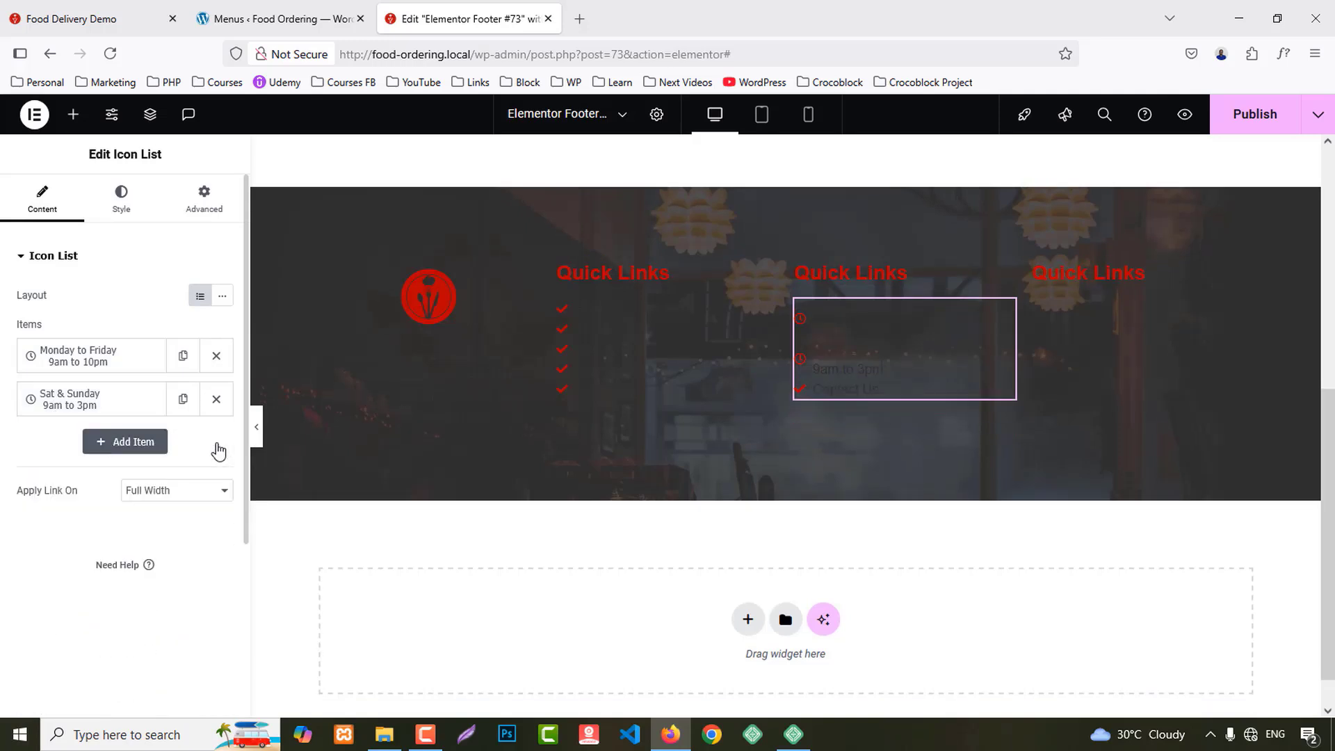
Step: Add an Icon Box widget to the third footer column
{"action": "left_click", "coordinate": [73, 114]}
{"action": "type", "text": "icon"}
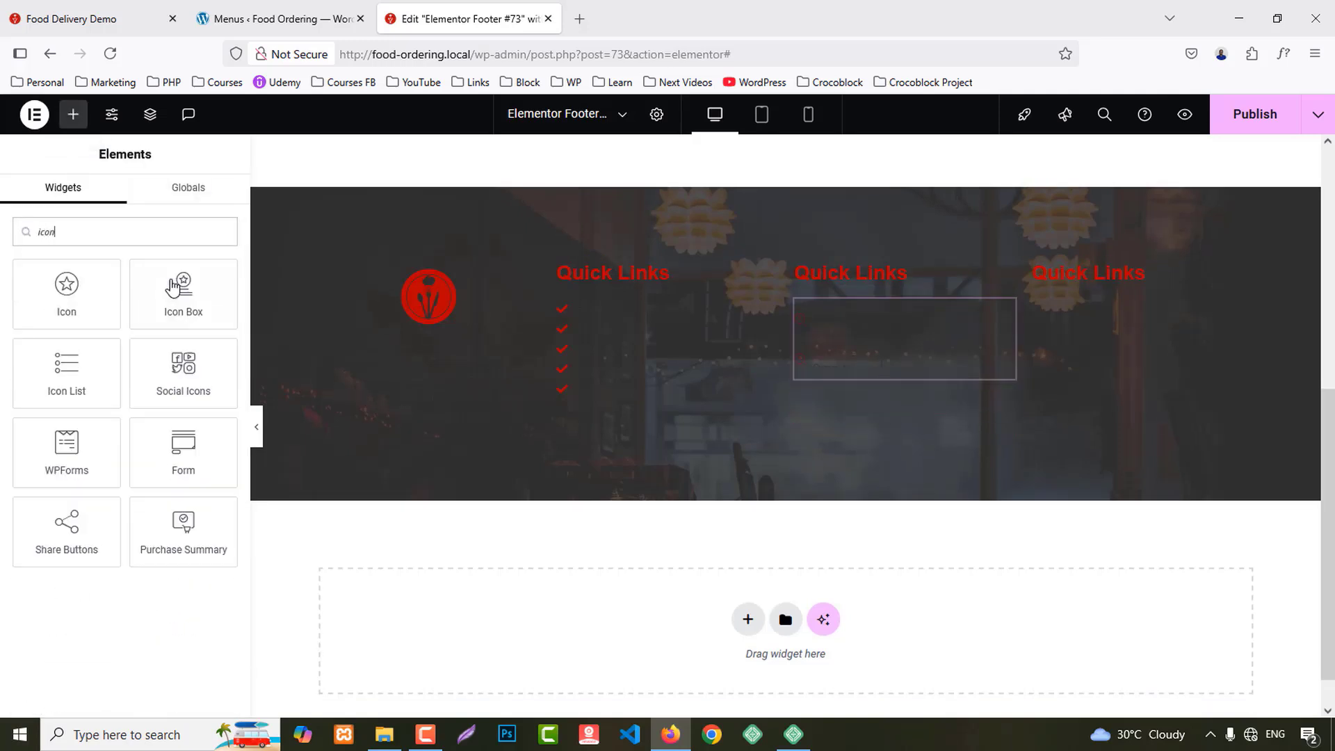
{"action": "left_click_drag", "start_coordinate": [177, 303], "coordinate": [1154, 349]}
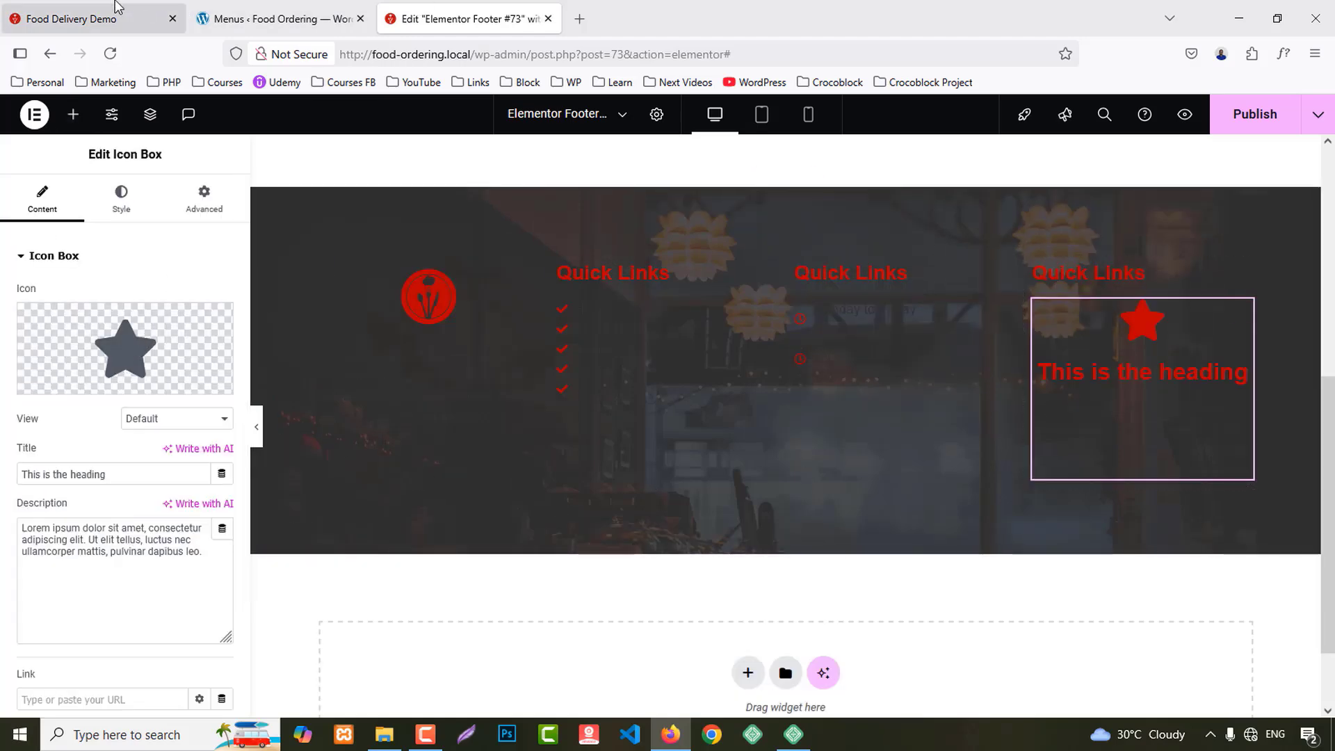
{"action": "left_click", "coordinate": [76, 19]}
{"action": "left_click", "coordinate": [380, 31]}
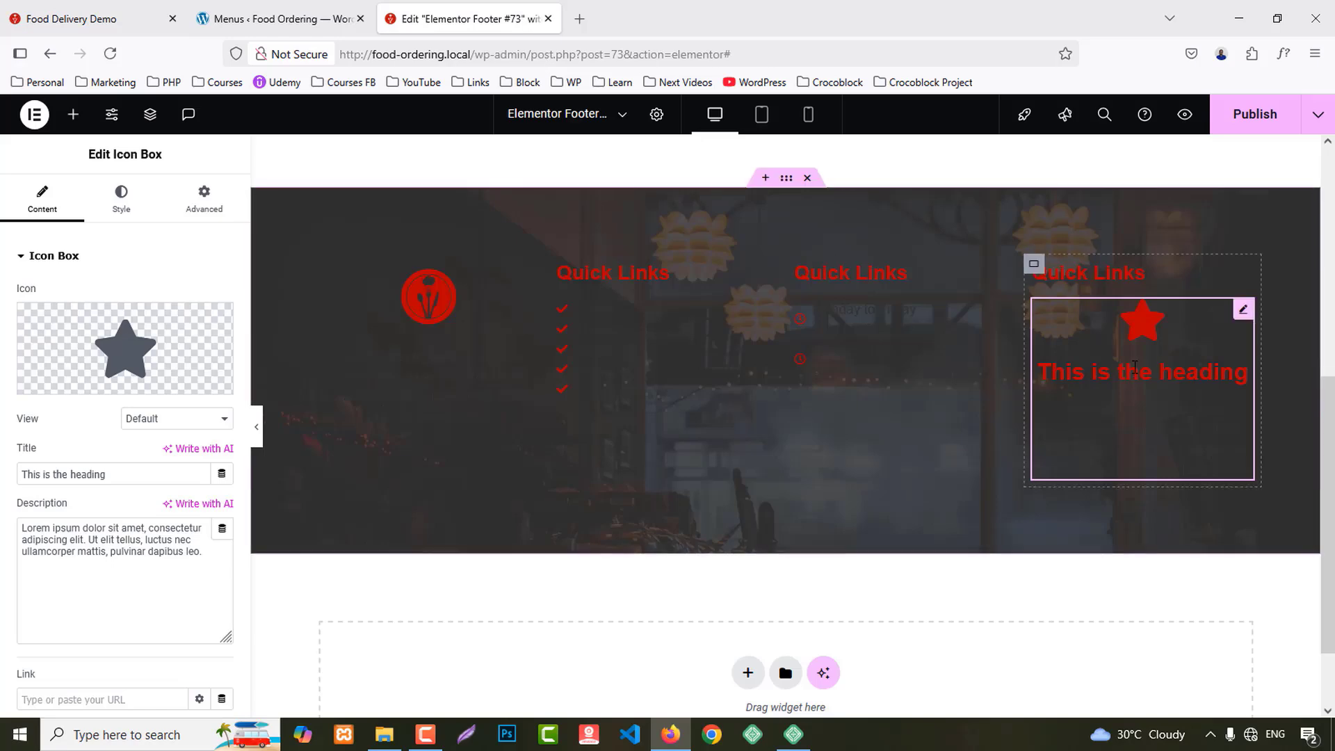
Step: Duplicate the icon box twice, then copy the Opening Hours heading from the live footer
{"action": "right_click", "coordinate": [1182, 341]}
{"action": "left_click", "coordinate": [1185, 378]}
{"action": "scroll", "coordinate": [1195, 404], "scroll_direction": "down", "scroll_amount": 1}
{"action": "right_click", "coordinate": [1191, 410]}
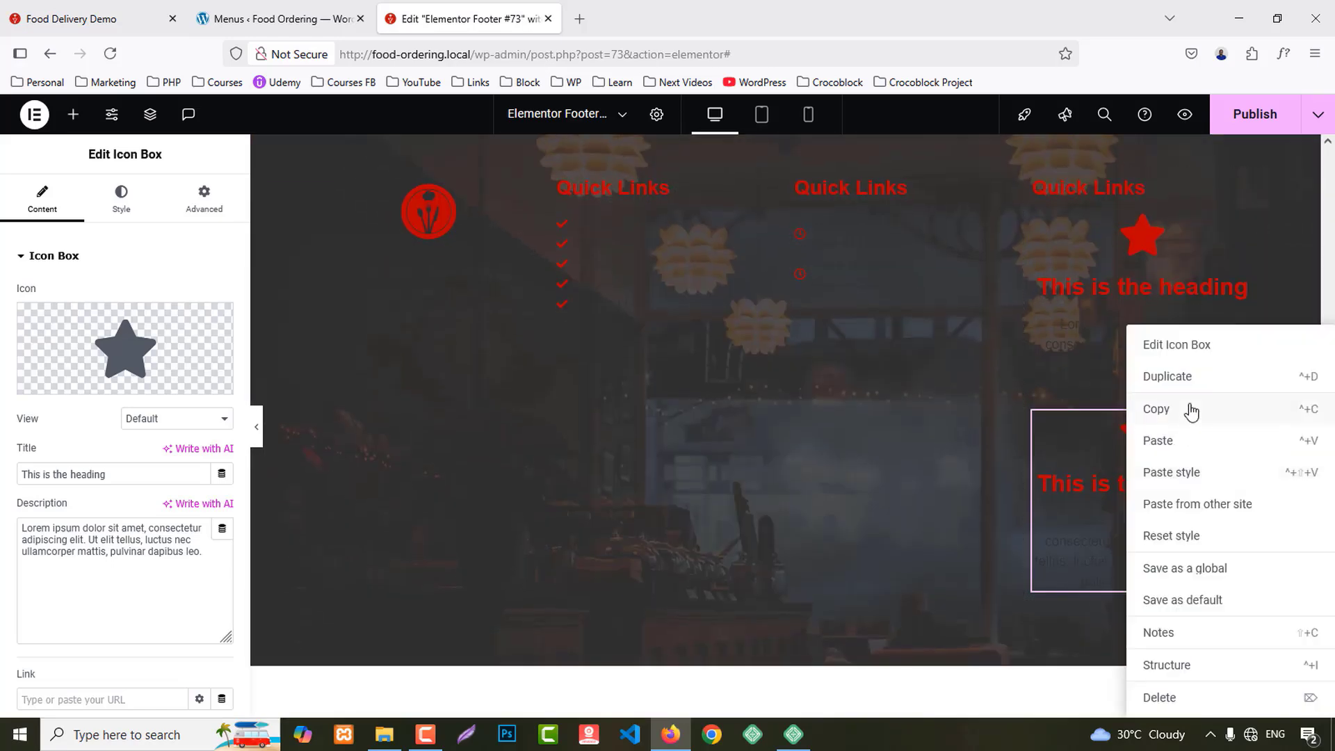
{"action": "left_click", "coordinate": [1185, 378]}
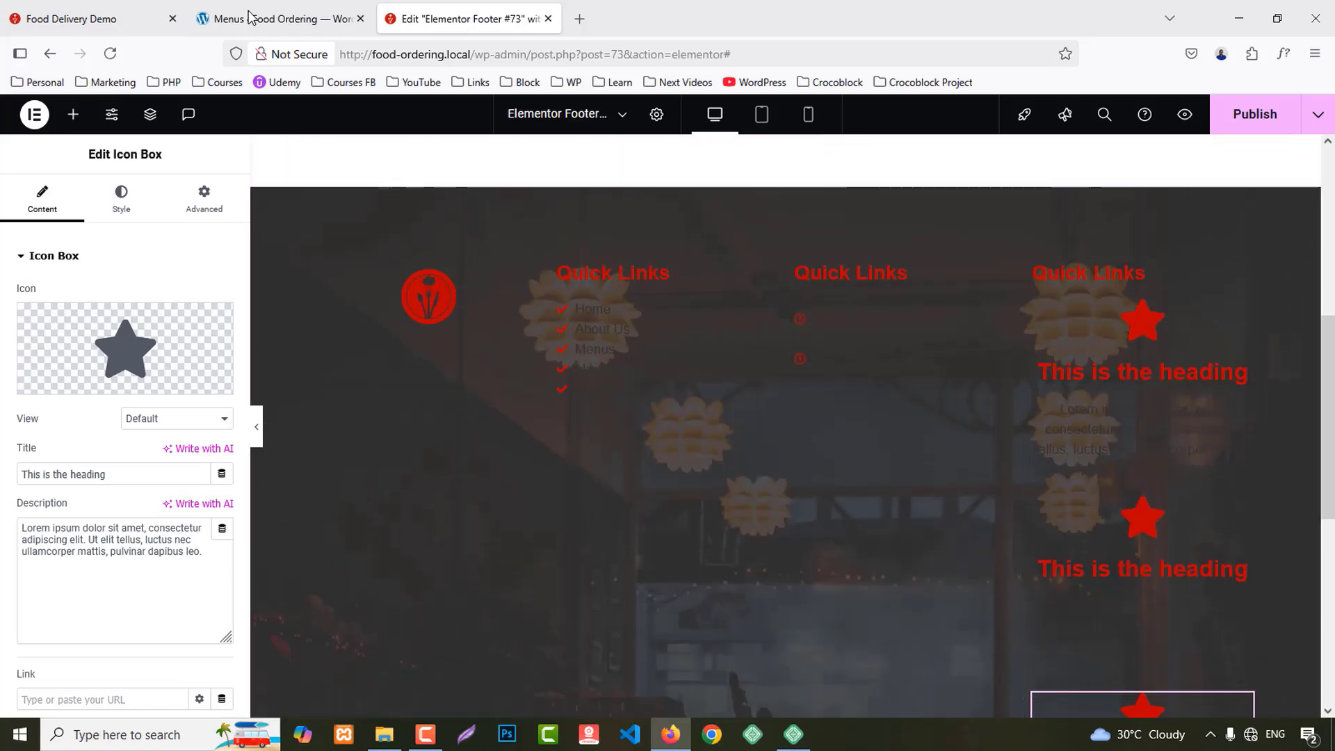
{"action": "left_click", "coordinate": [146, 9]}
{"action": "left_click_drag", "start_coordinate": [695, 373], "coordinate": [778, 373]}
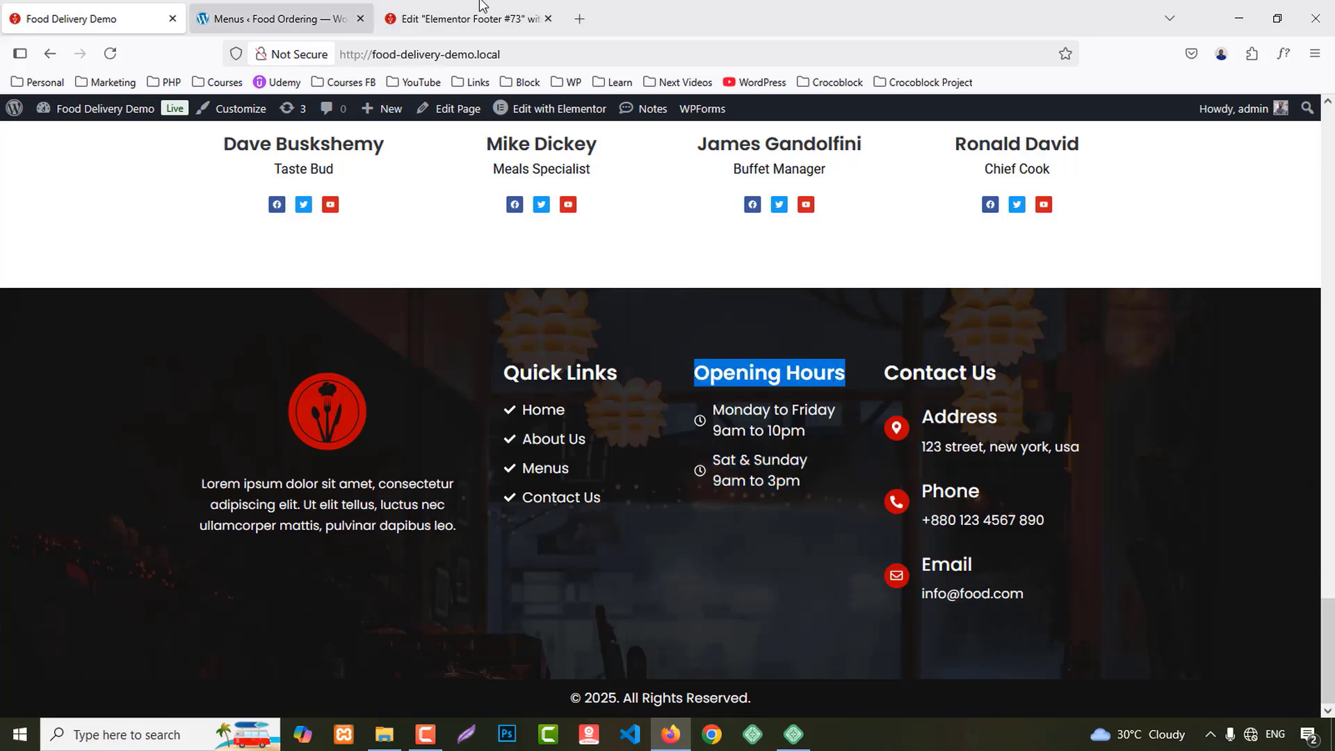
Step: Retitle the middle column heading 'Opening Hours'
{"action": "left_click", "coordinate": [466, 18]}
{"action": "left_click", "coordinate": [854, 264]}
{"action": "triple_click", "coordinate": [132, 348]}
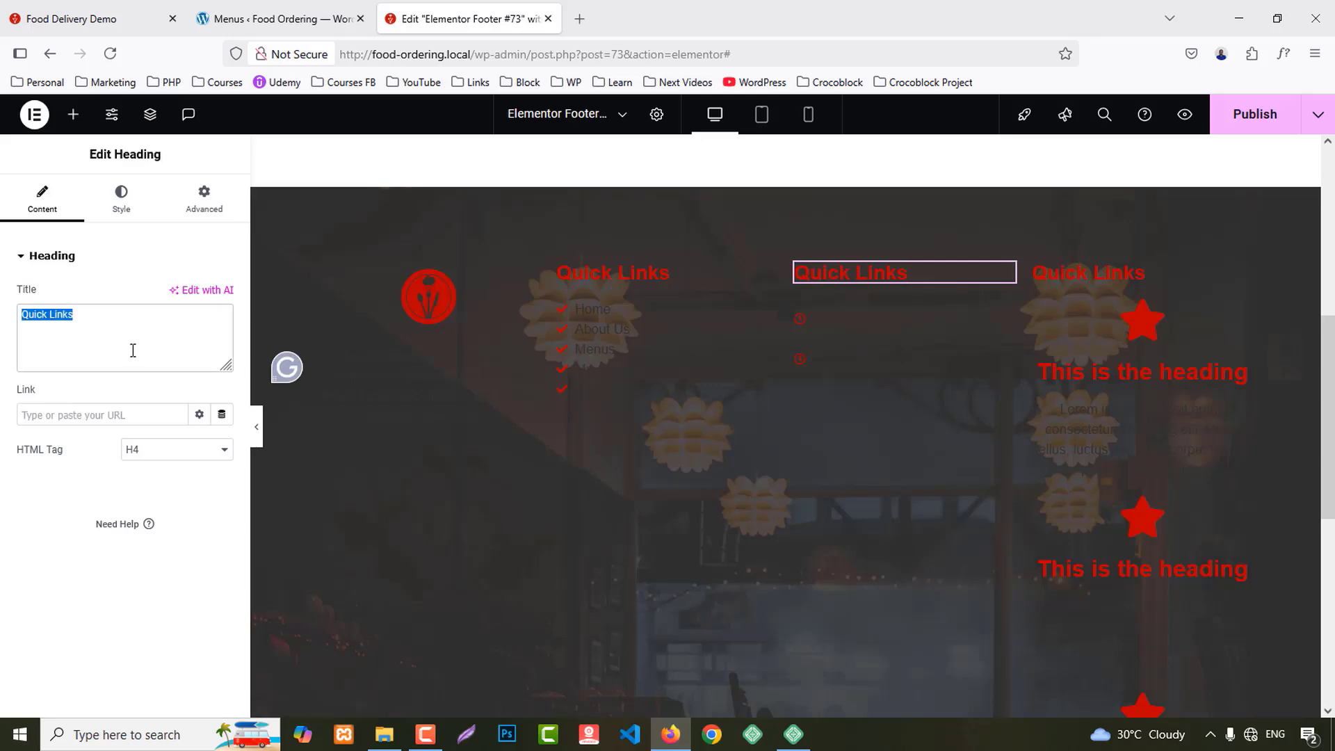
{"action": "type", "text": "Opening Hours"}
Step: Retitle the third column heading 'Contact Us' and copy the address lines from the live footer
{"action": "left_click", "coordinate": [70, 7]}
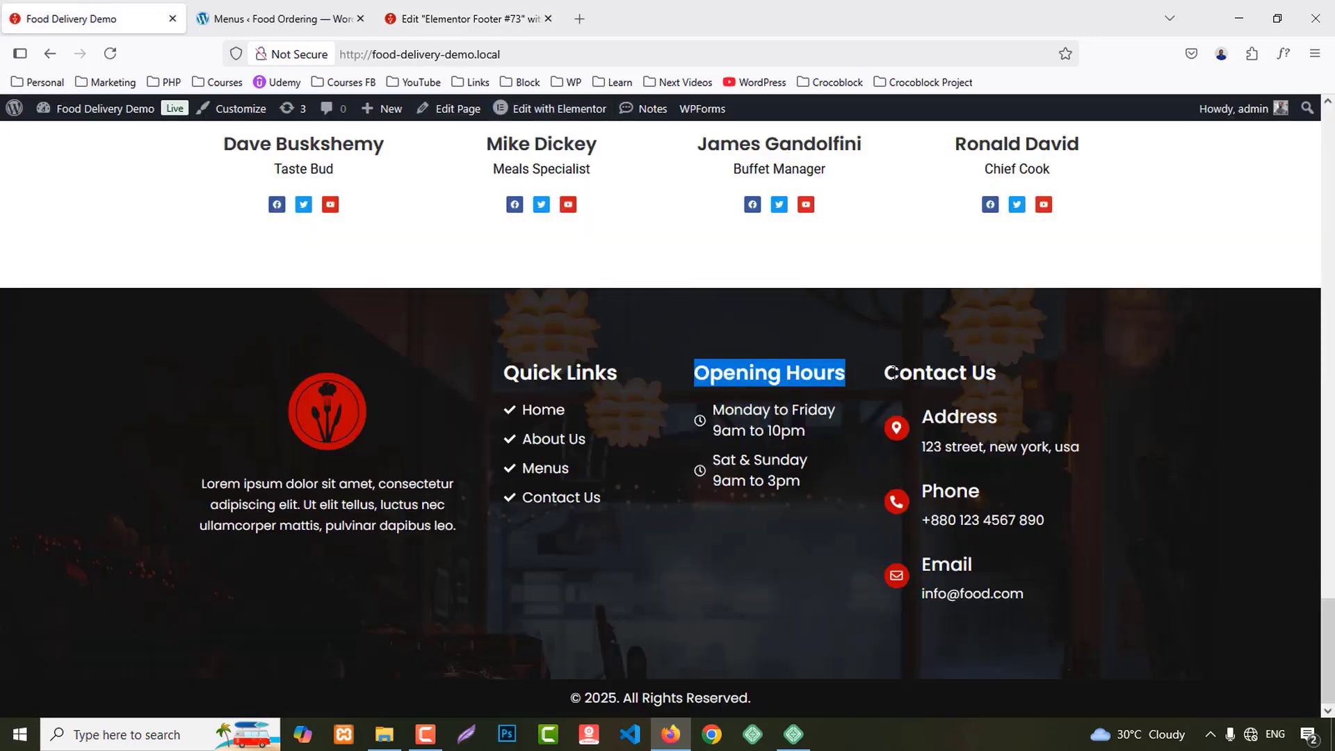
{"action": "left_click_drag", "start_coordinate": [893, 372], "coordinate": [960, 372]}
{"action": "left_click", "coordinate": [466, 19]}
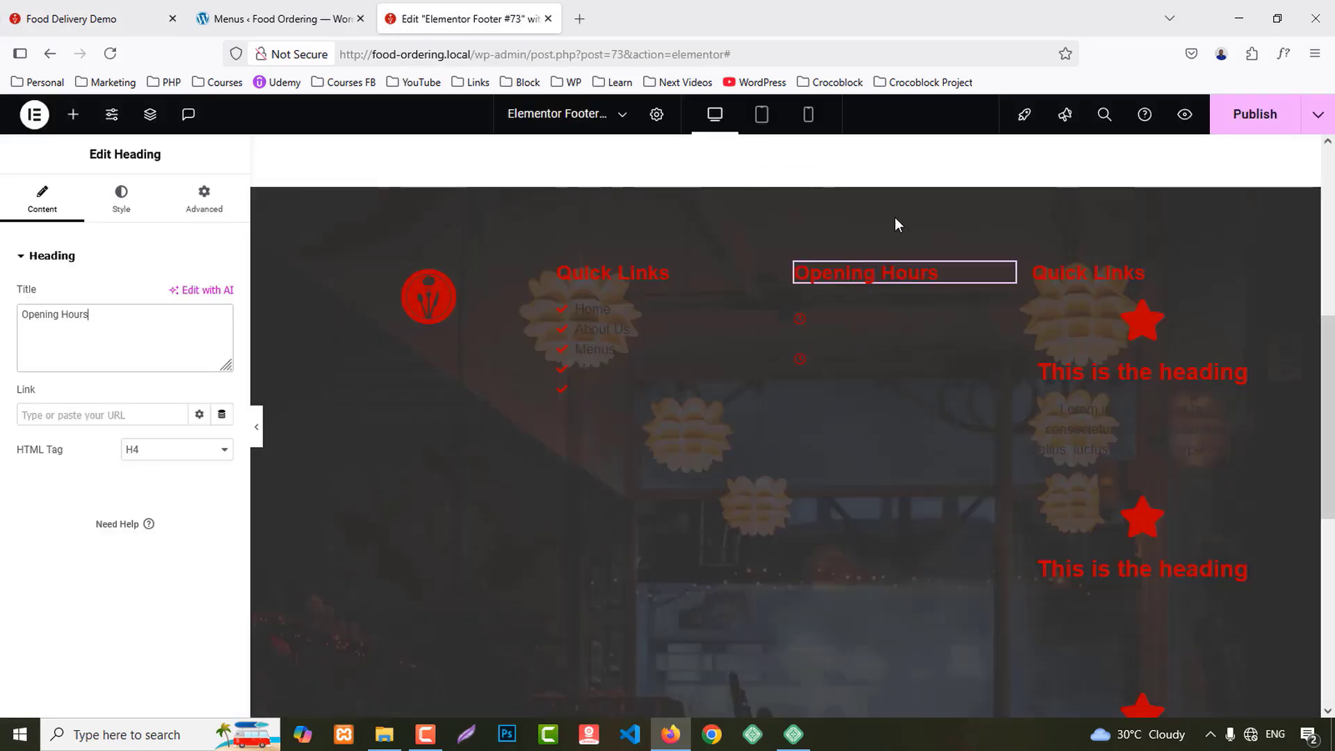
{"action": "left_click", "coordinate": [1112, 272]}
{"action": "triple_click", "coordinate": [157, 333]}
{"action": "type", "text": "Contact Us"}
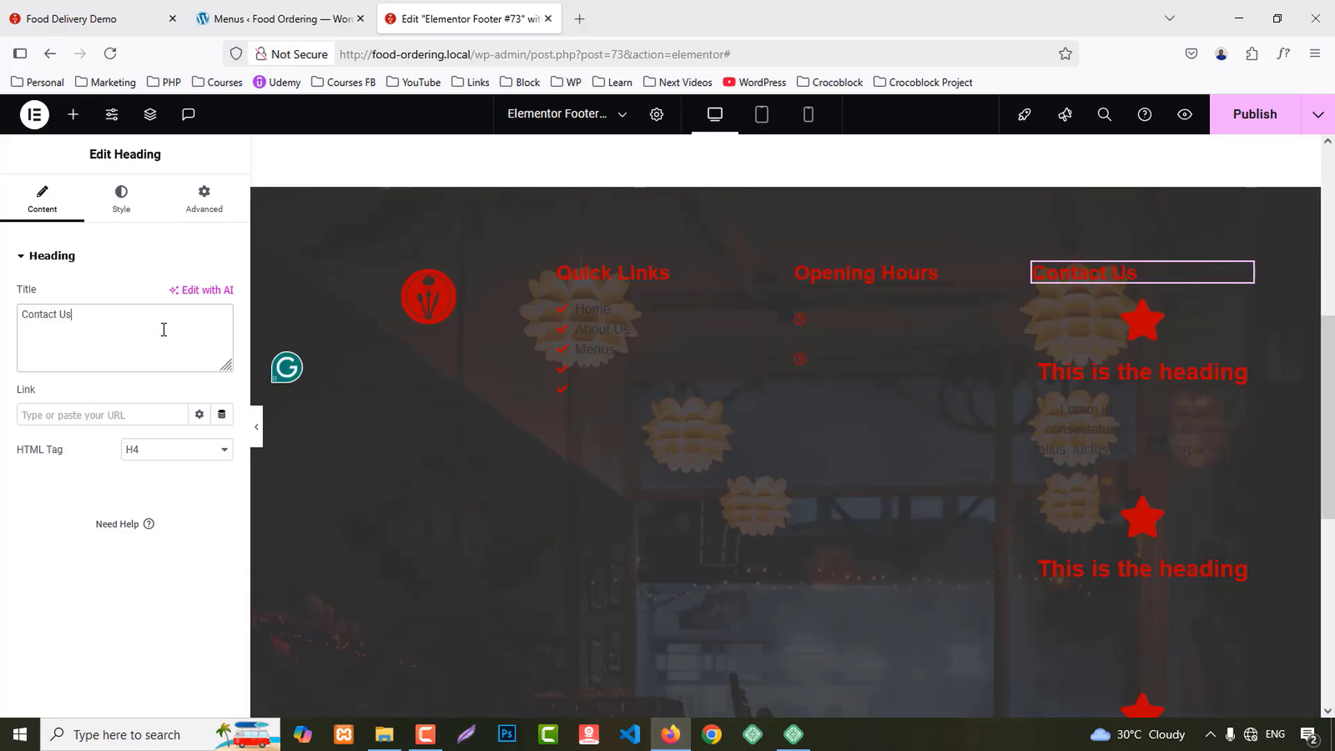
{"action": "left_click", "coordinate": [97, 19]}
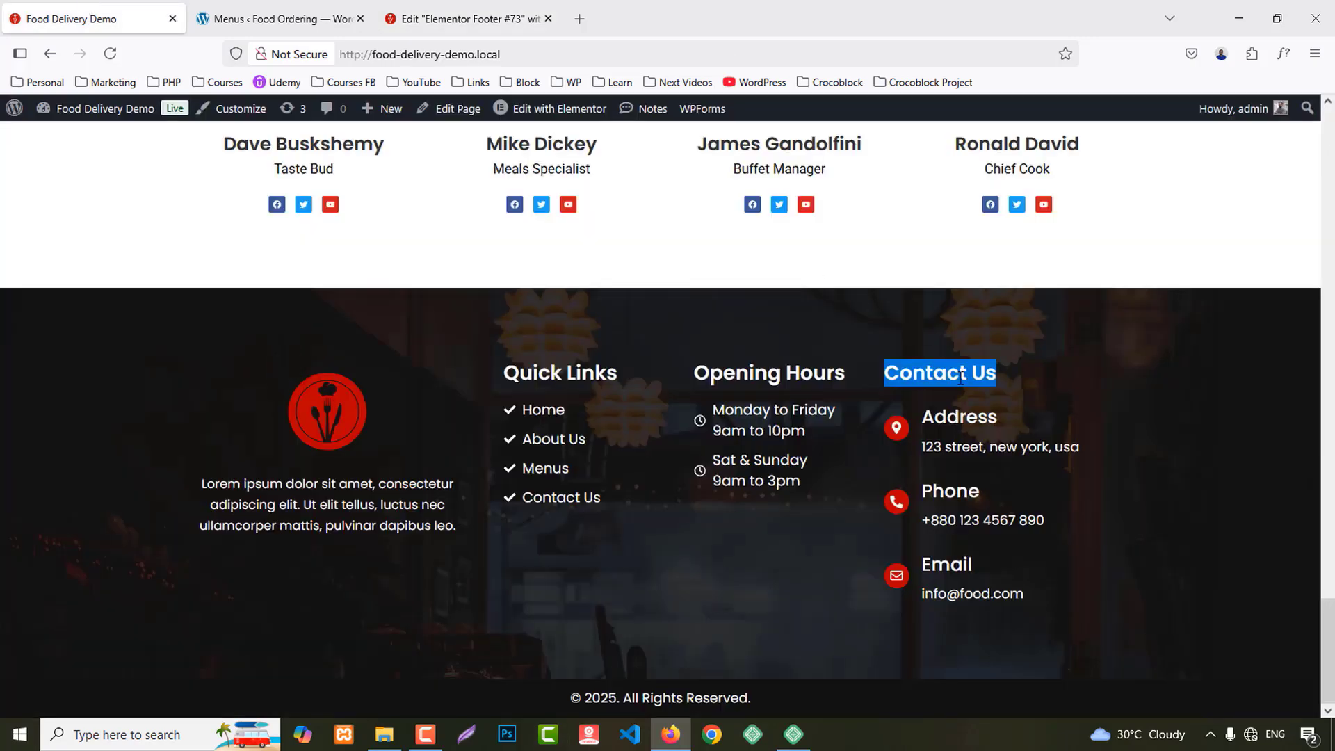
{"action": "left_click_drag", "start_coordinate": [922, 416], "coordinate": [1086, 449]}
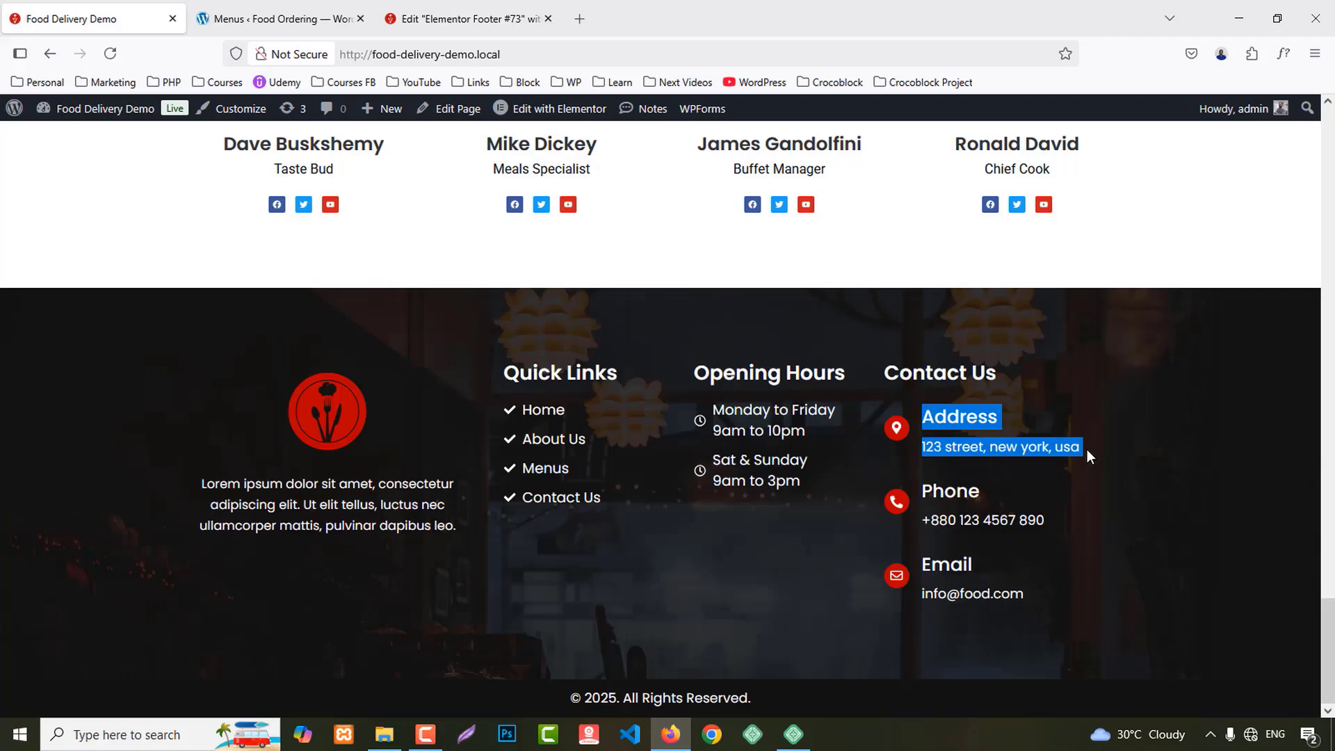
Step: Give the first contact icon box the Map marker icon
{"action": "left_click", "coordinate": [490, 7]}
{"action": "left_click", "coordinate": [1140, 390]}
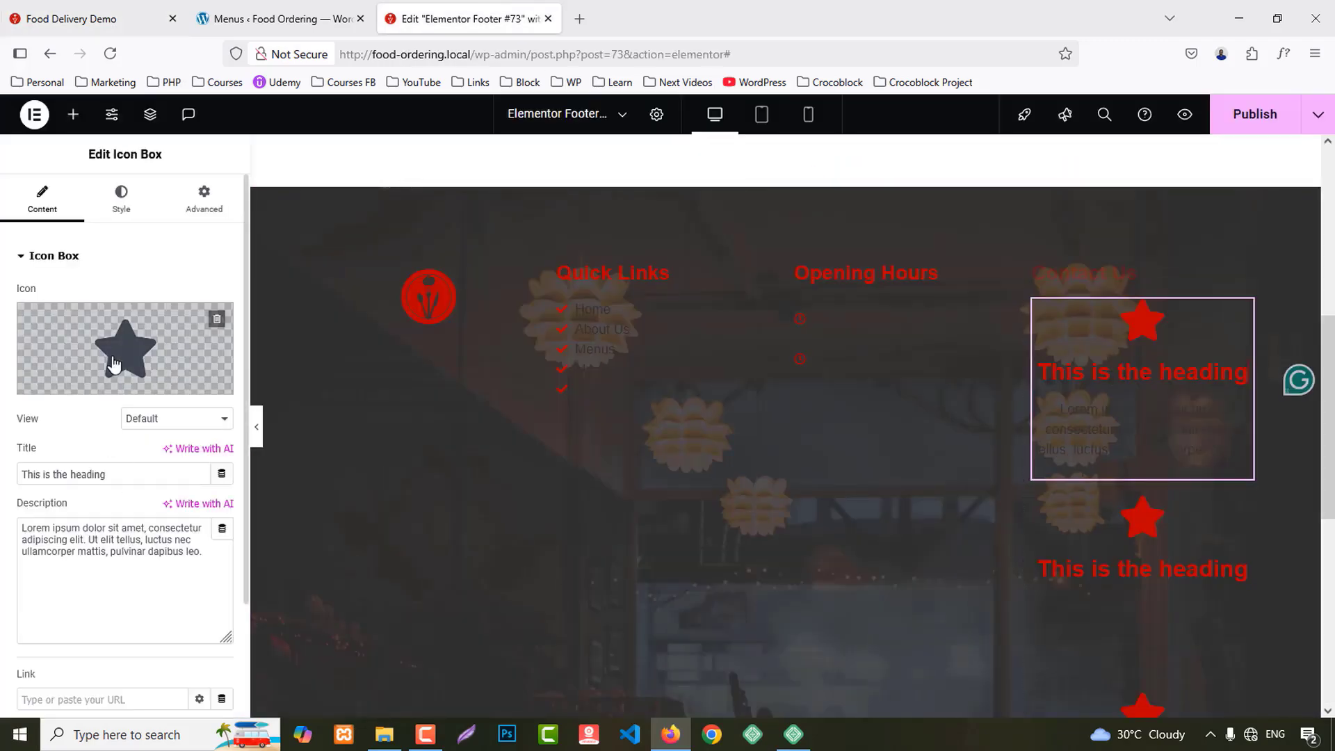
{"action": "left_click", "coordinate": [126, 362]}
{"action": "left_click", "coordinate": [547, 180]}
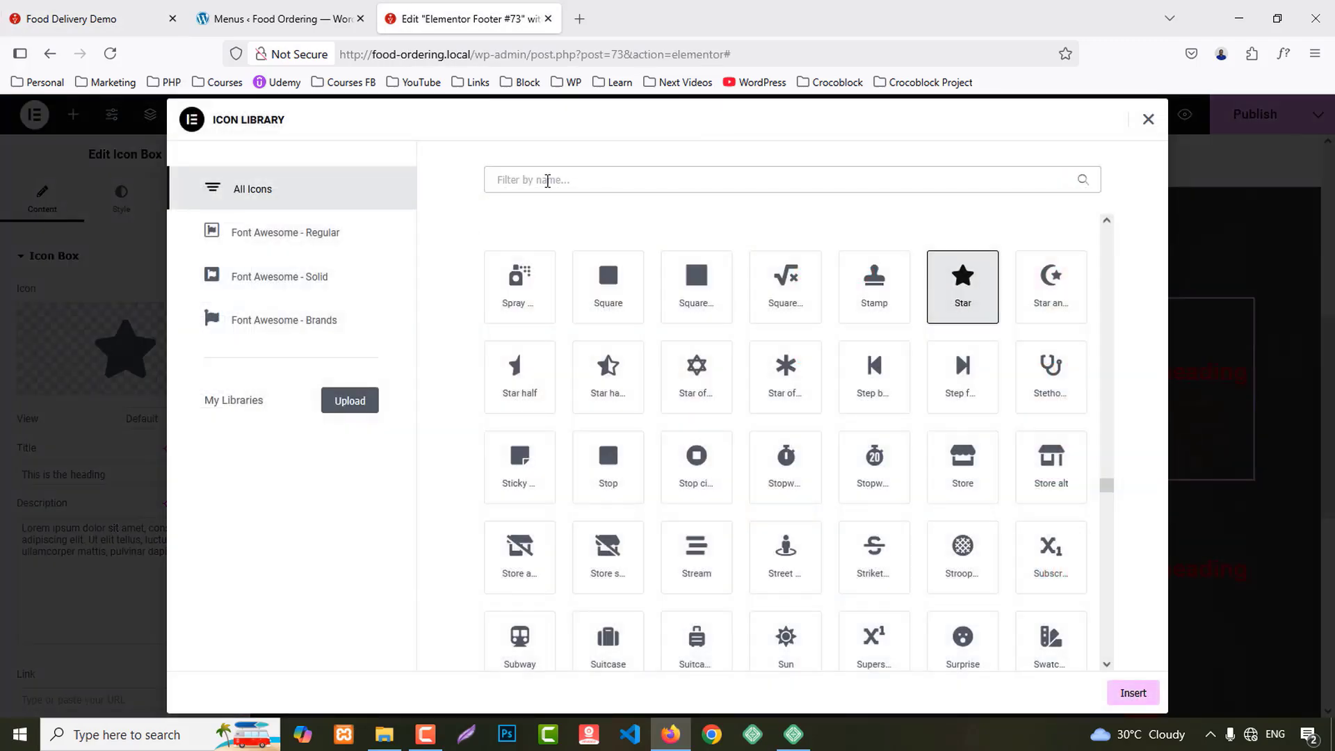
{"action": "type", "text": "map"}
{"action": "left_click", "coordinate": [972, 287]}
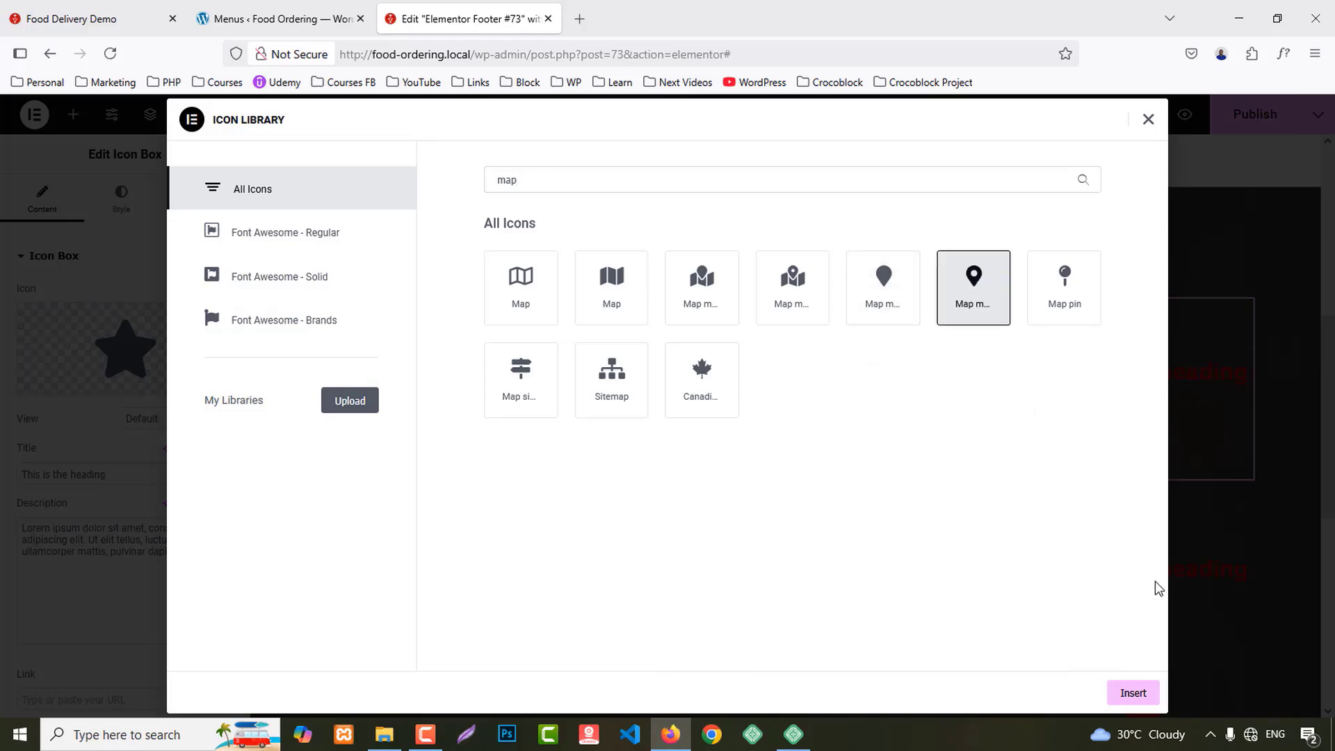
{"action": "left_click", "coordinate": [1144, 692]}
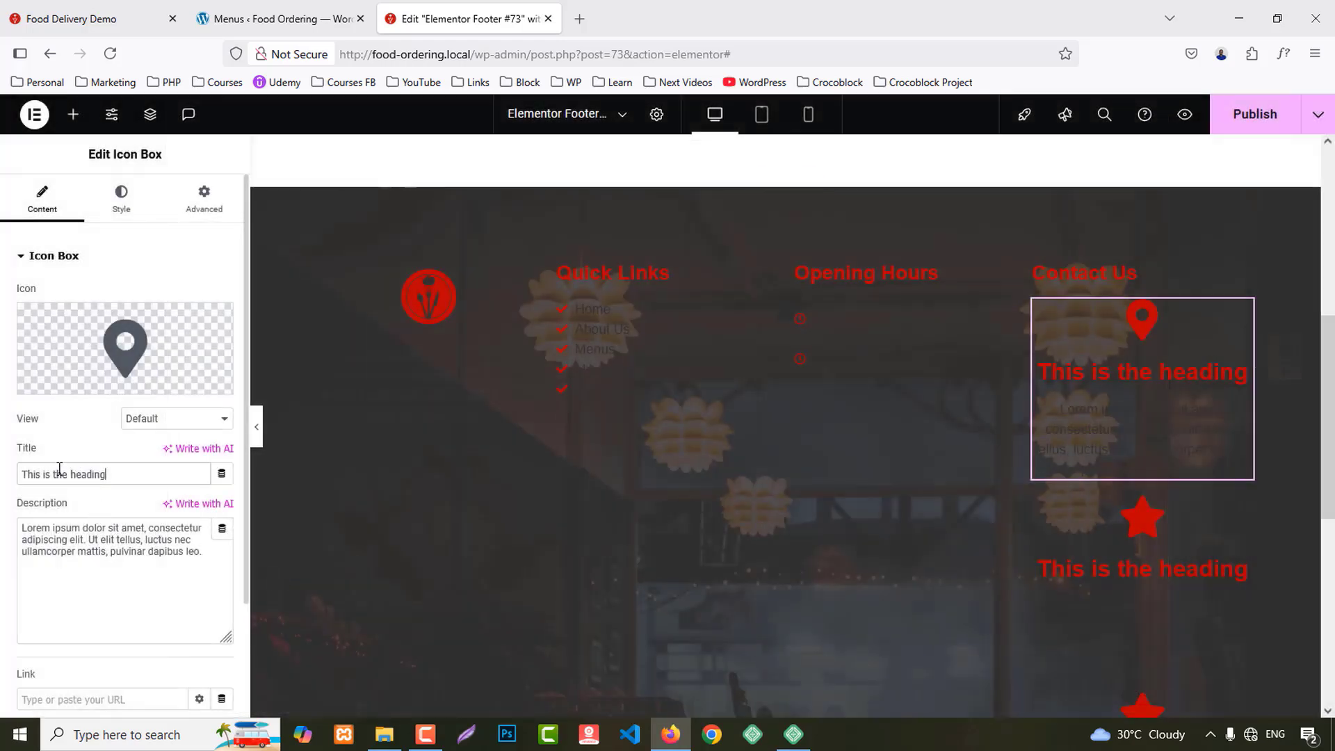
Step: Title the box 'address' with description '123 street, new york, usa', then copy the Phone entry
{"action": "key", "text": "ctrl+a"}
{"action": "type", "text": "address  123 street, new york, usa"}
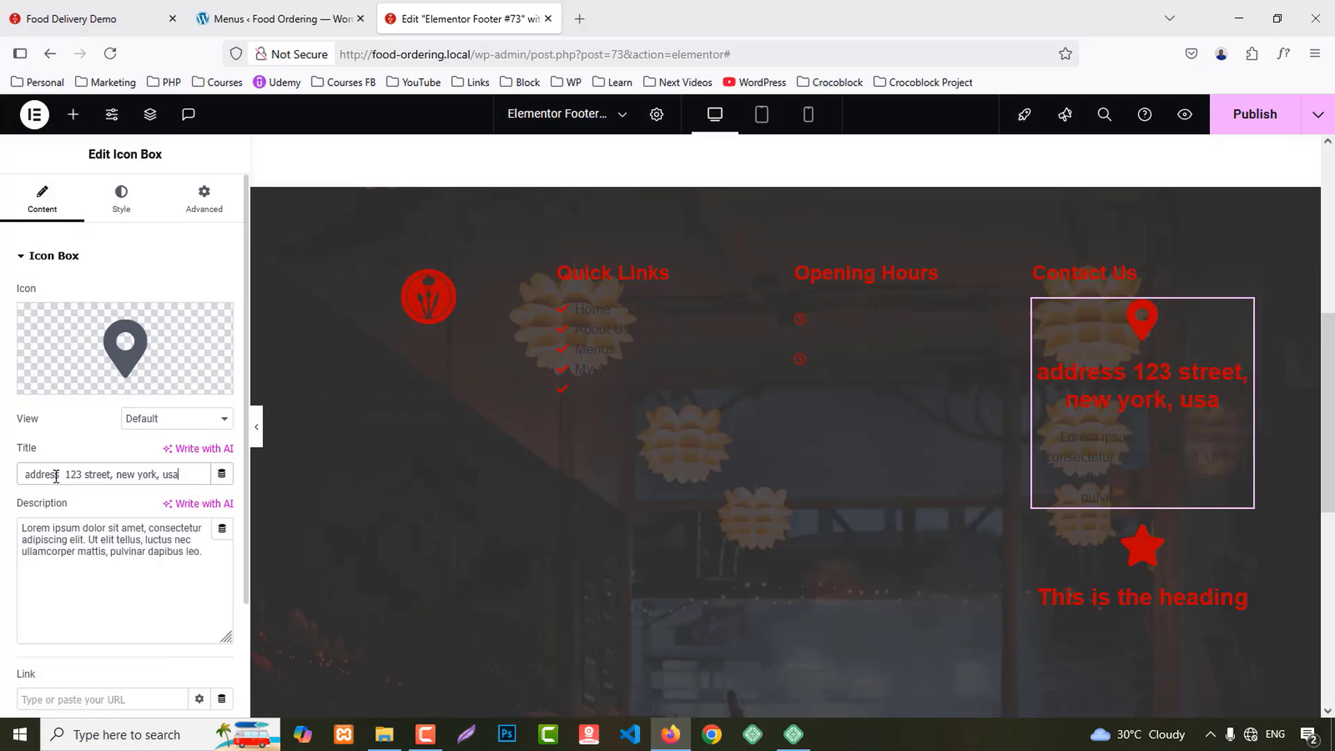
{"action": "left_click_drag", "start_coordinate": [66, 476], "coordinate": [183, 476]}
{"action": "key", "text": "ctrl+c"}
{"action": "key", "text": "BackSpace"}
{"action": "triple_click", "coordinate": [118, 556]}
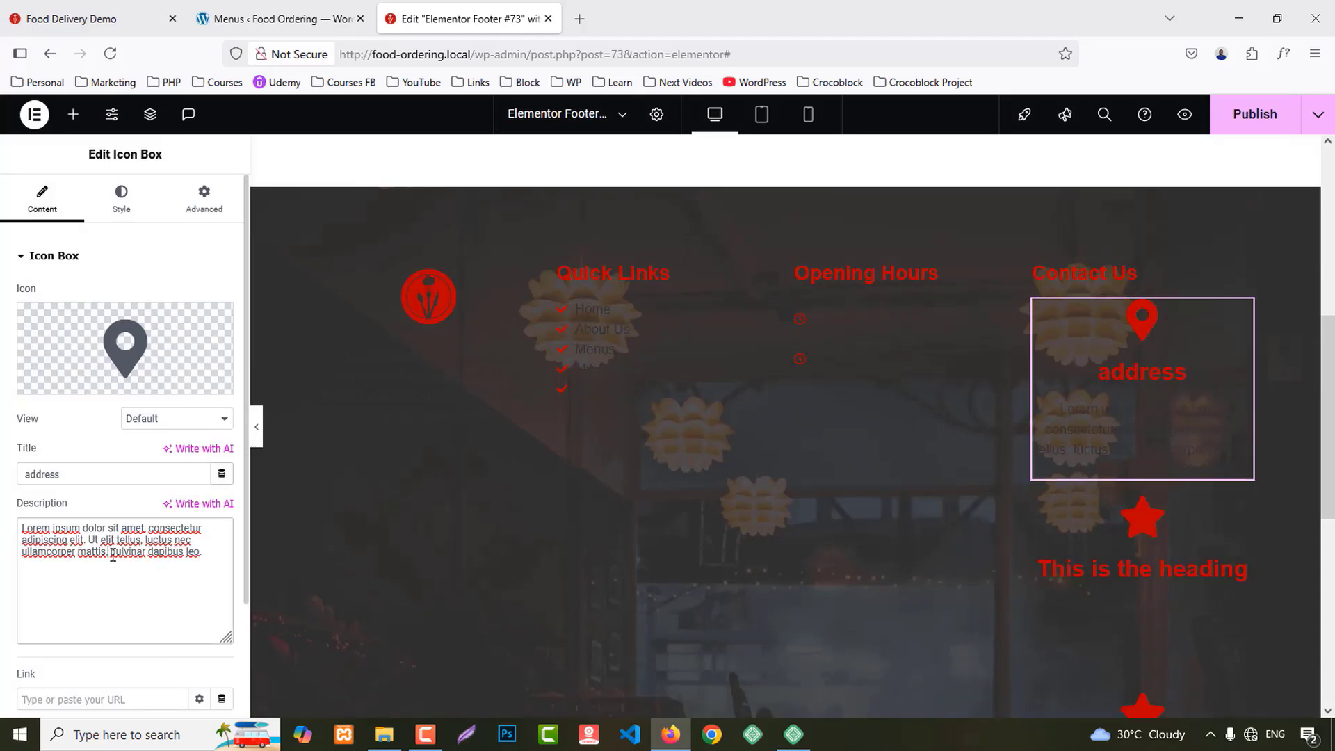
{"action": "key", "text": "ctrl+v"}
{"action": "left_click", "coordinate": [55, 10]}
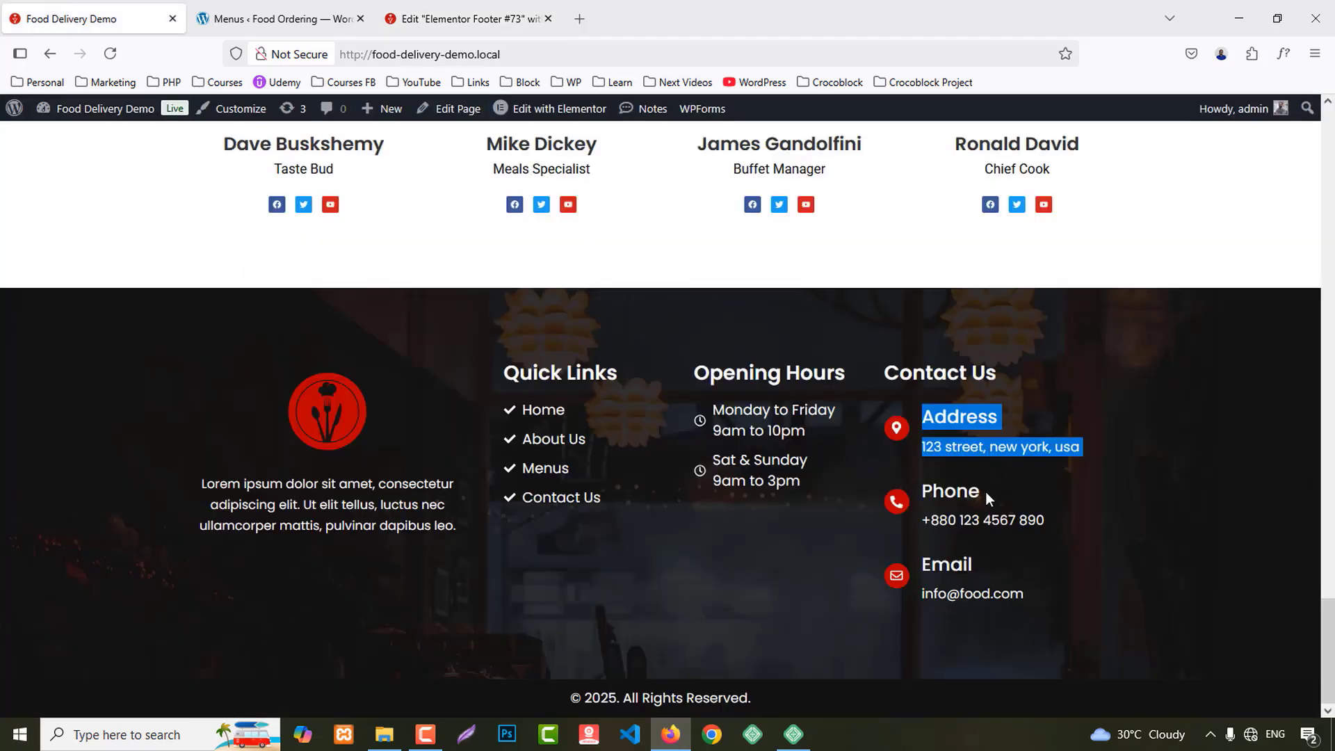
{"action": "left_click_drag", "start_coordinate": [923, 490], "coordinate": [1067, 519]}
{"action": "key", "text": "ctrl+c"}
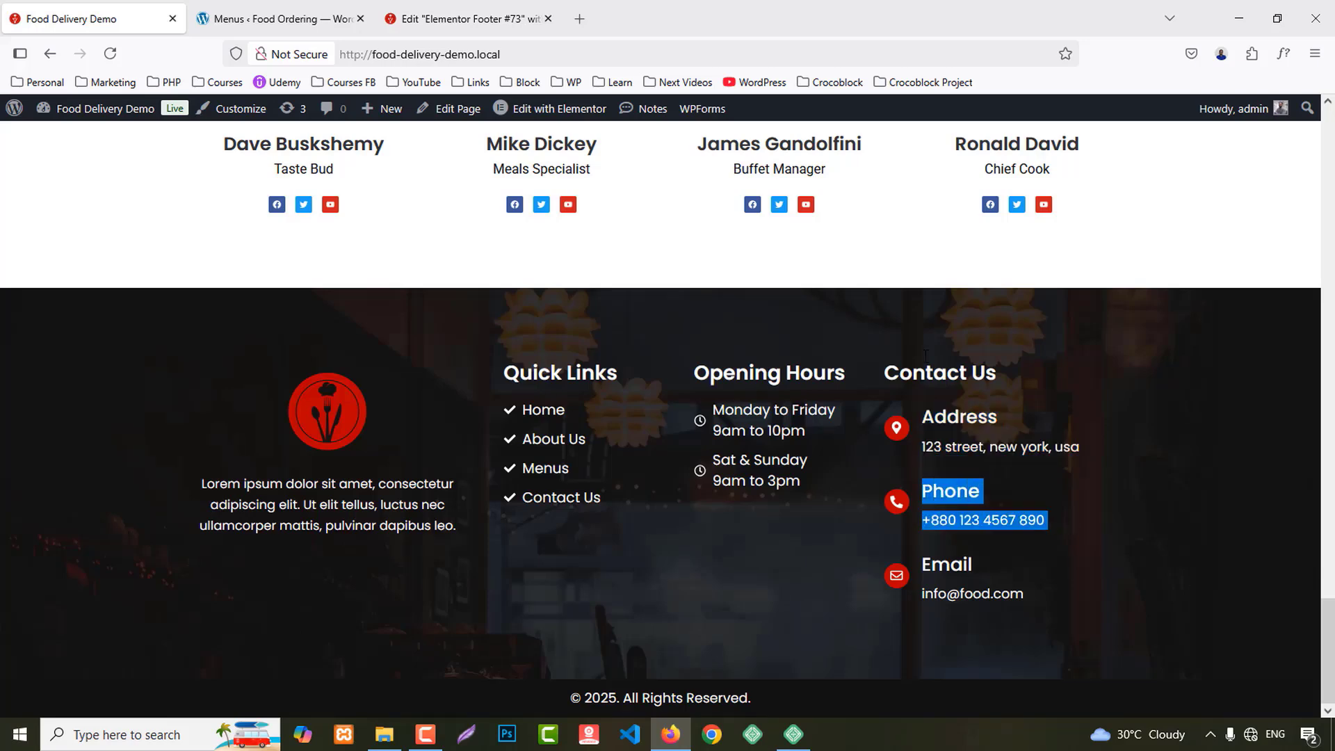
{"action": "left_click", "coordinate": [463, 14]}
Step: Give the second contact box a phone handset icon
{"action": "left_click", "coordinate": [1182, 469]}
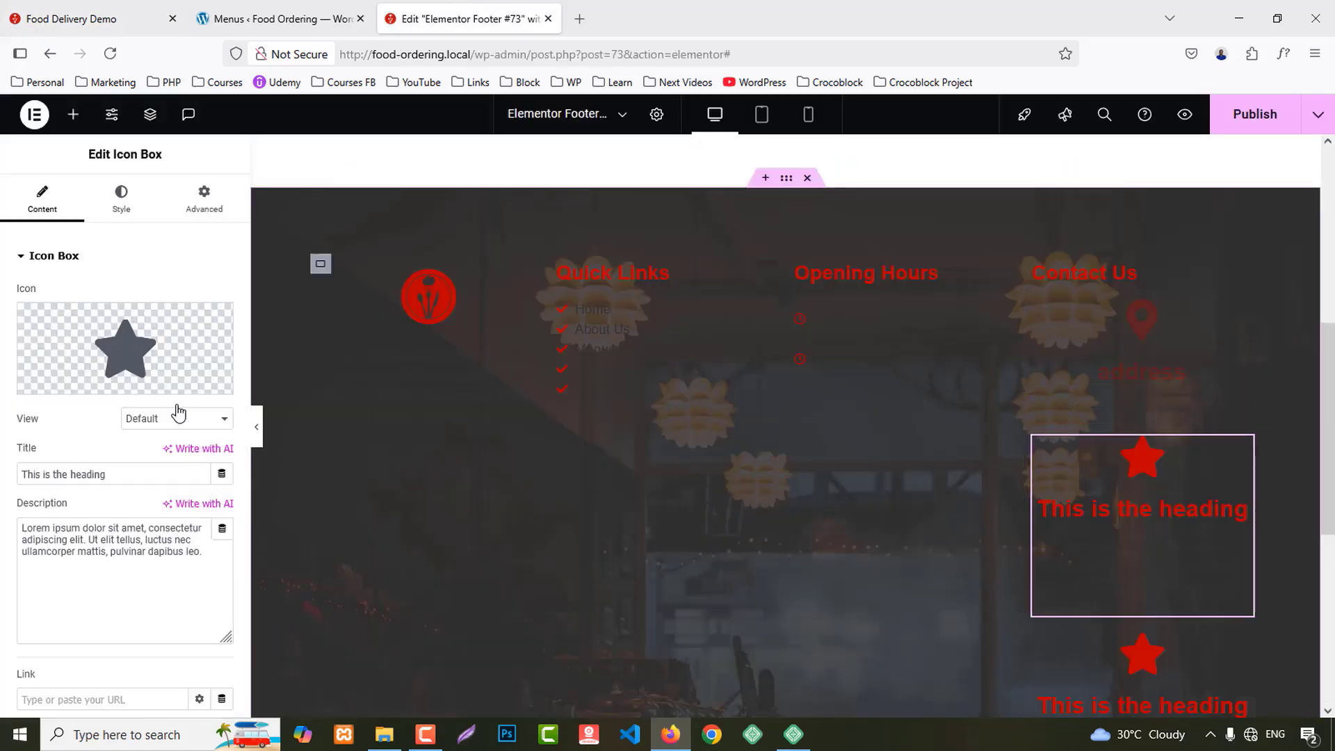
{"action": "left_click", "coordinate": [167, 346]}
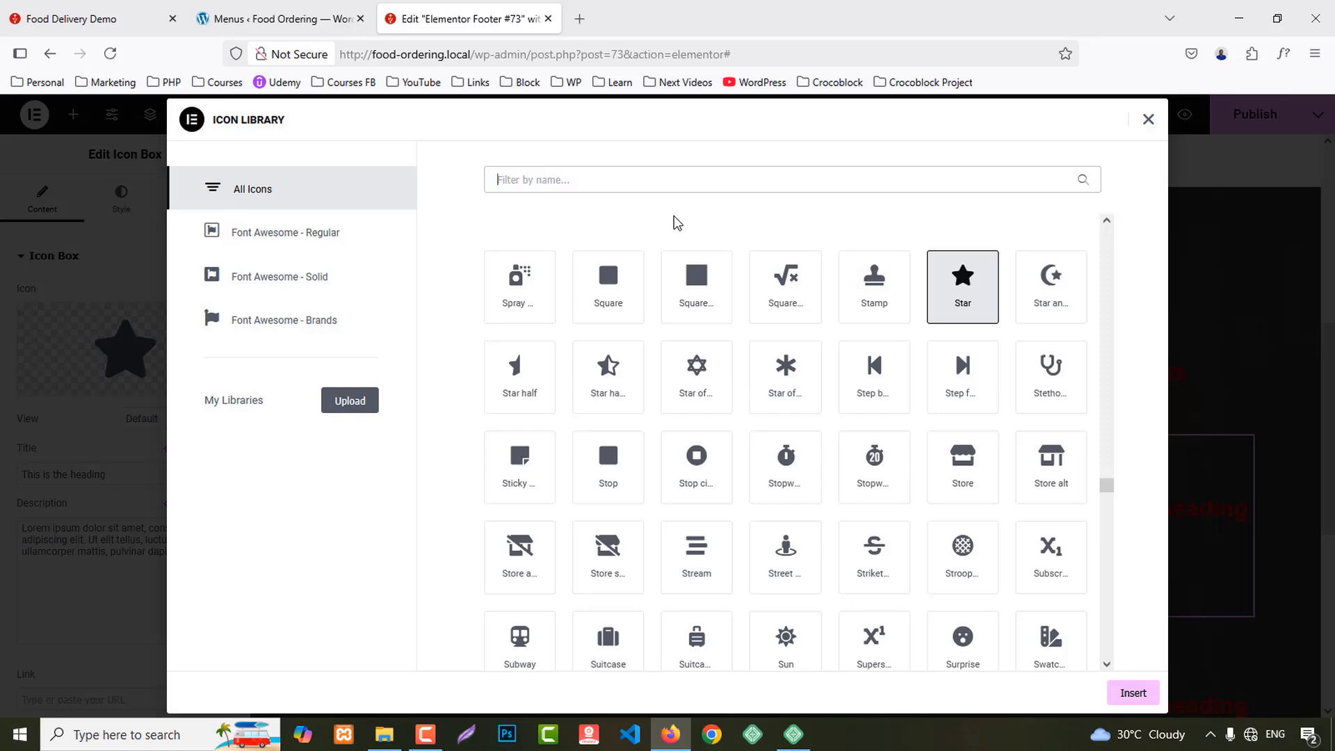
{"action": "type", "text": "phone"}
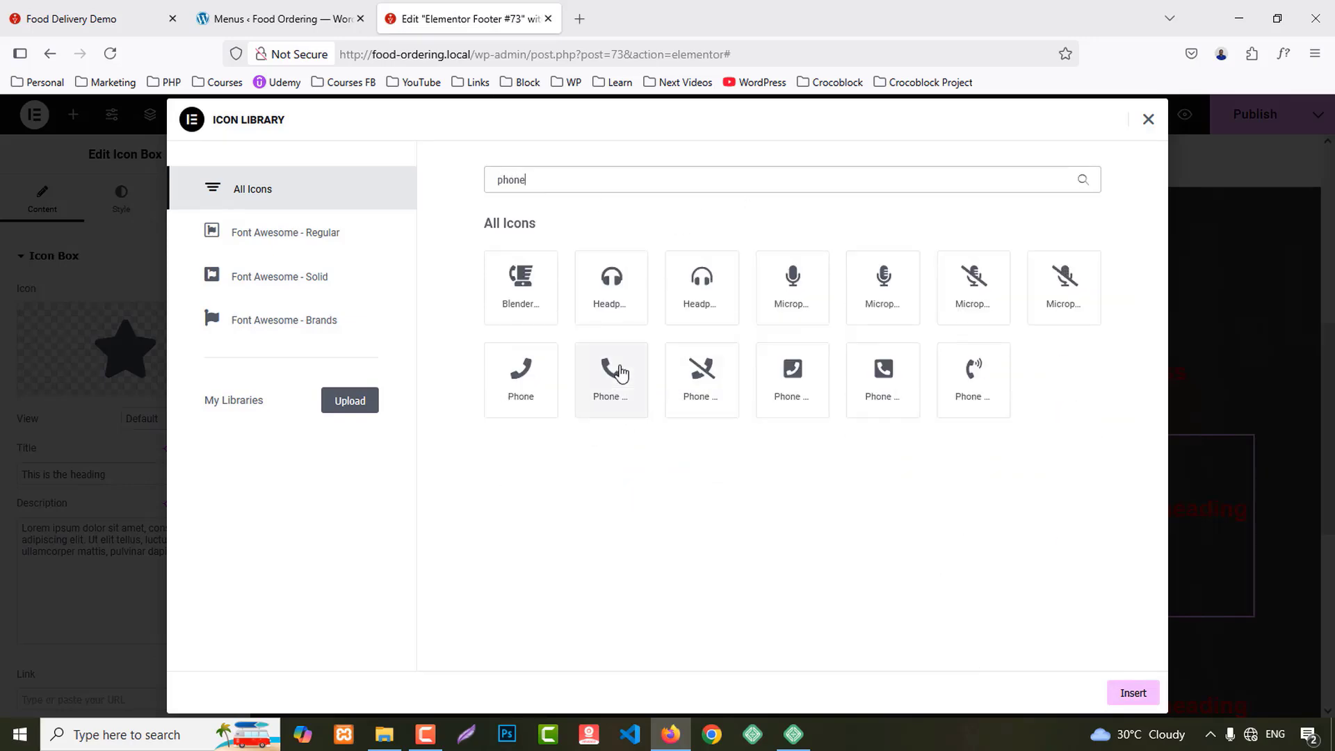
{"action": "left_click", "coordinate": [611, 375]}
{"action": "left_click", "coordinate": [1133, 693]}
{"action": "triple_click", "coordinate": [111, 474]}
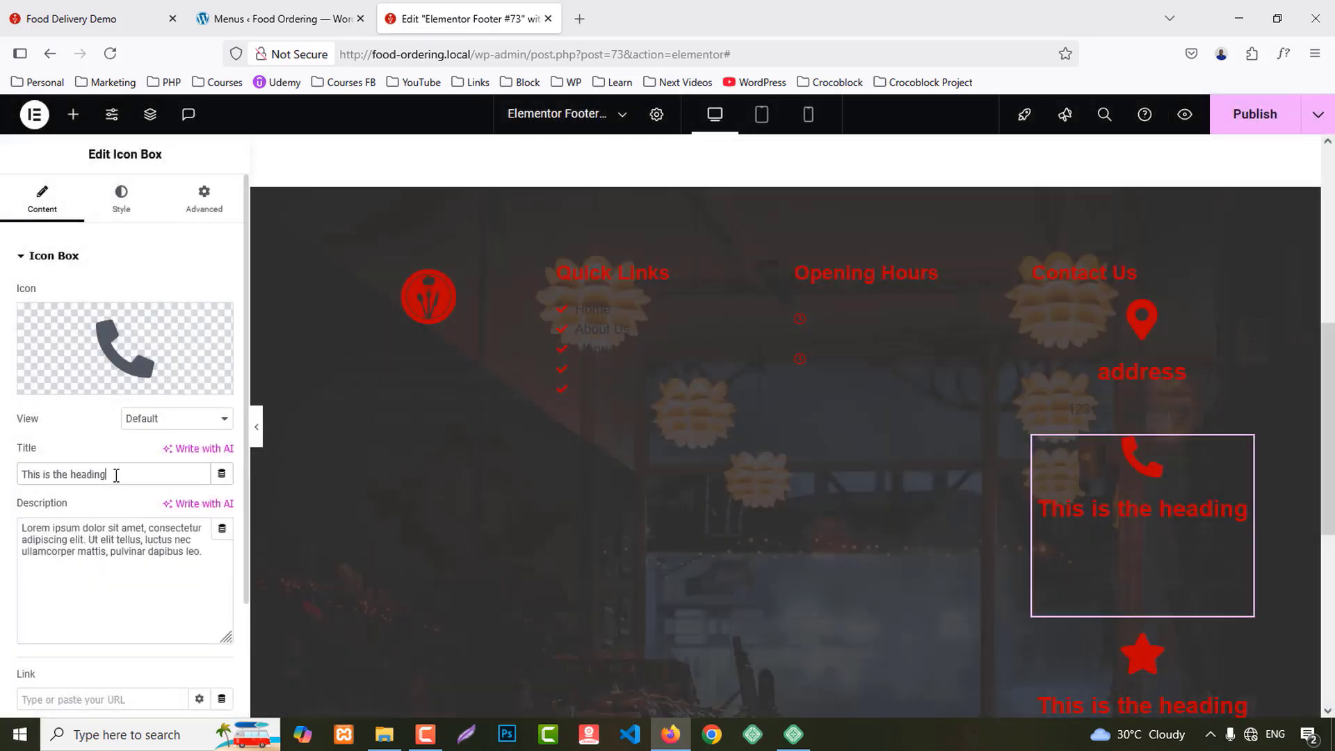
{"action": "key", "text": "ctrl+v"}
{"action": "left_click_drag", "start_coordinate": [212, 476], "coordinate": [217, 473]}
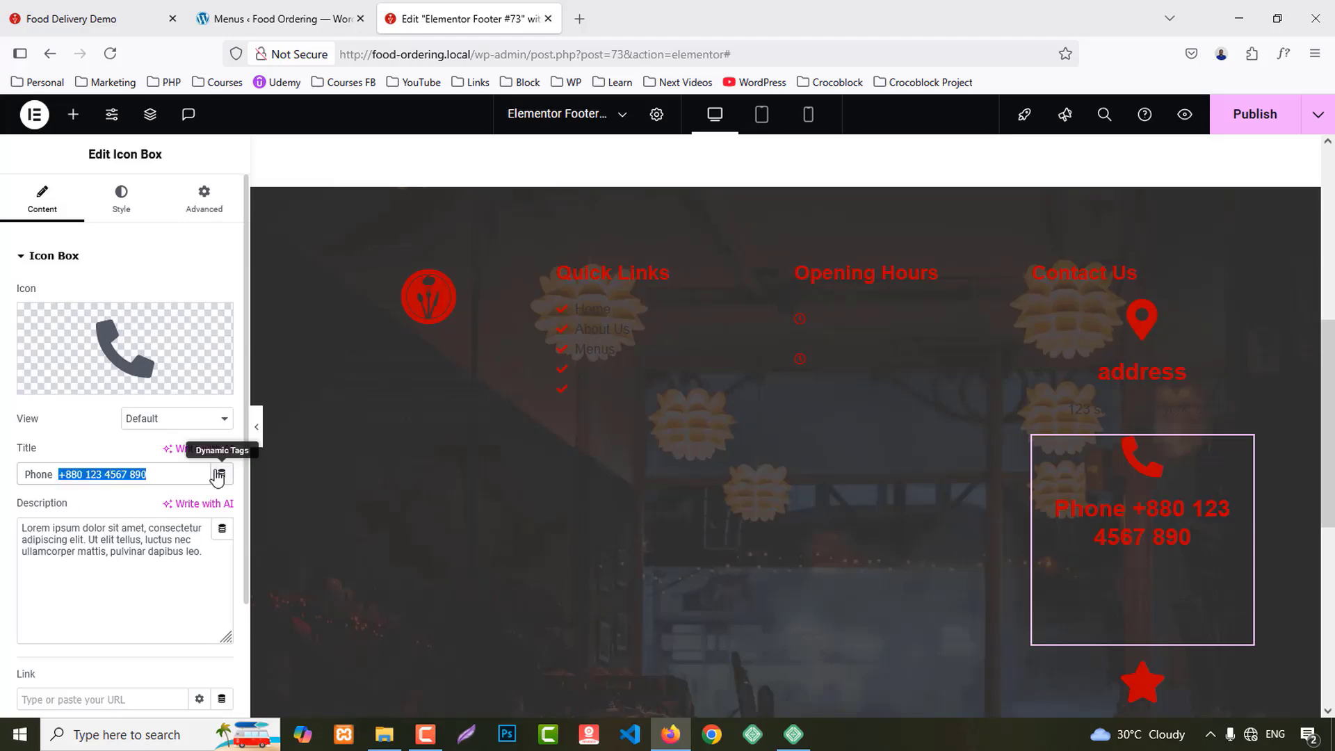
{"action": "key", "text": "ctrl+x"}
{"action": "triple_click", "coordinate": [125, 551]}
{"action": "key", "text": "ctrl+v"}
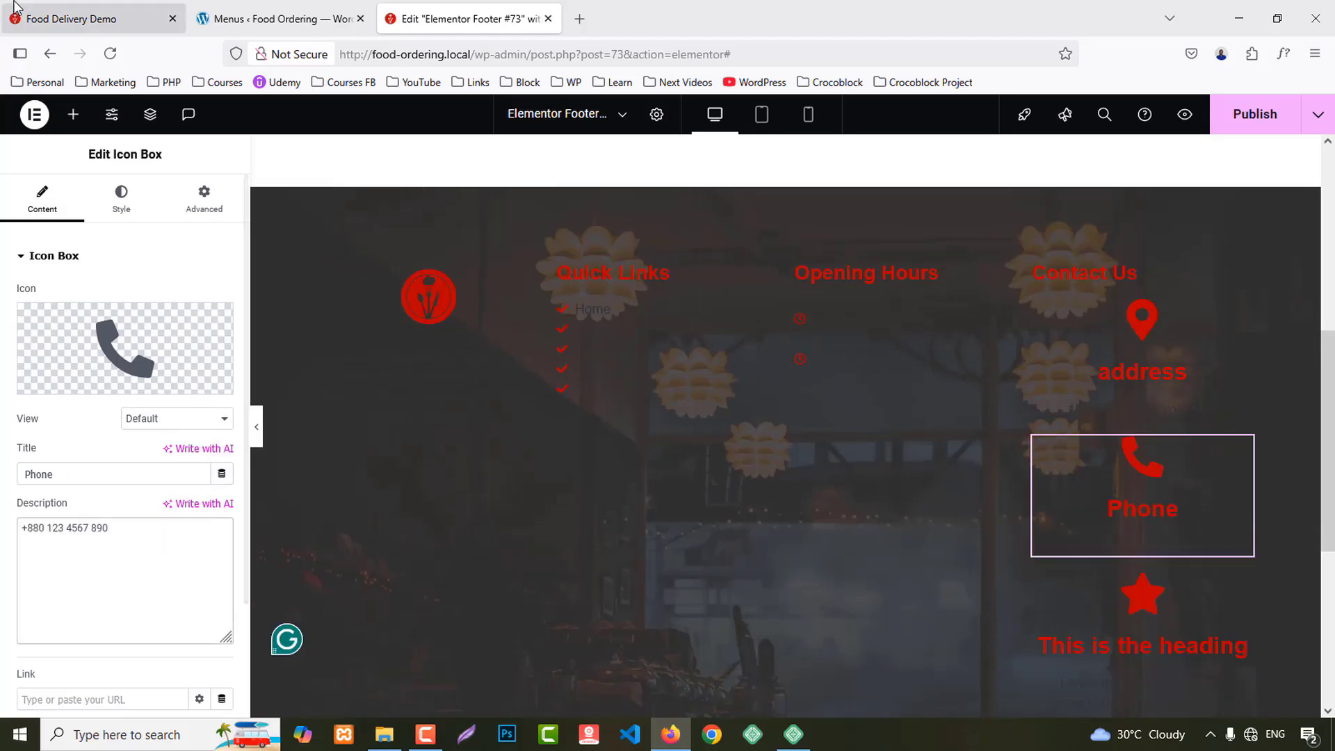
{"action": "left_click", "coordinate": [83, 19]}
{"action": "left_click_drag", "start_coordinate": [920, 569], "coordinate": [1048, 601]}
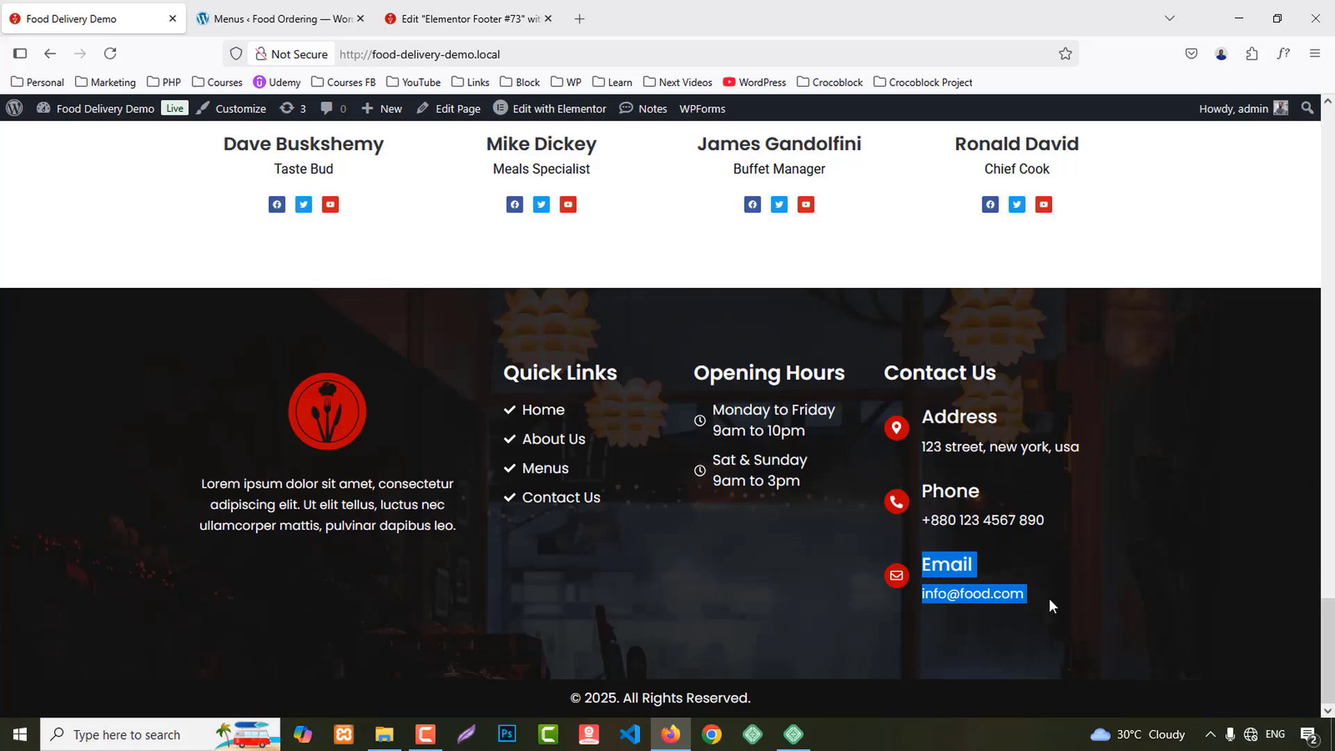
Step: Give the third contact box an Envelope icon from the icon library
{"action": "left_click", "coordinate": [466, 19]}
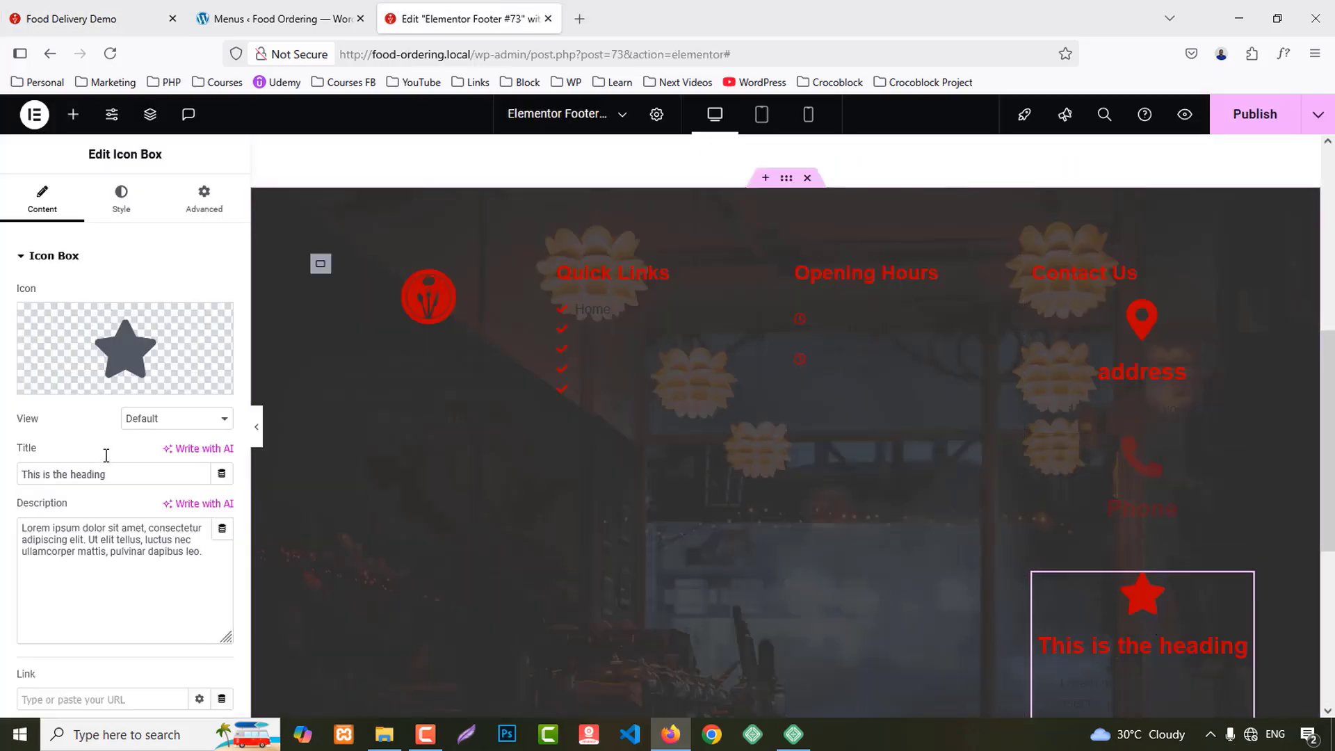
{"action": "left_click", "coordinate": [82, 384]}
{"action": "left_click", "coordinate": [534, 181]}
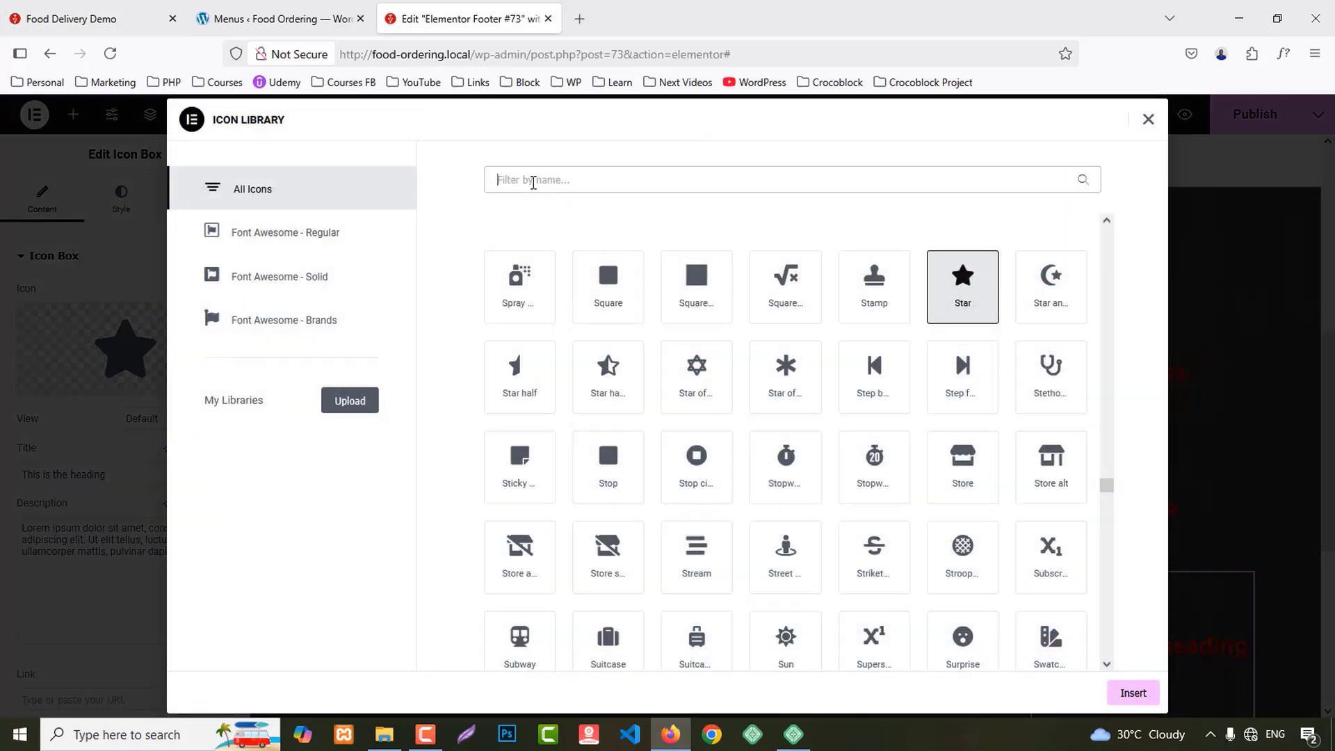
{"action": "type", "text": "enve"}
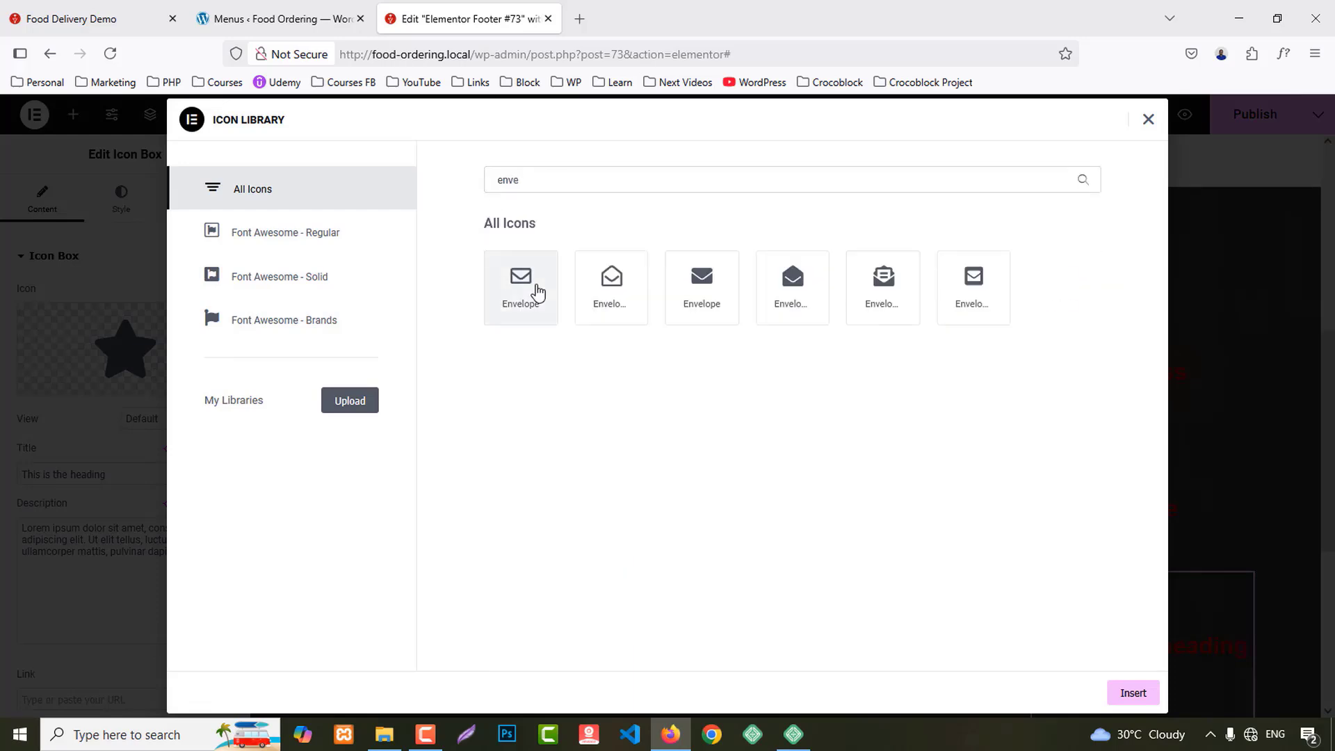
{"action": "left_click", "coordinate": [534, 289]}
{"action": "left_click", "coordinate": [1132, 693]}
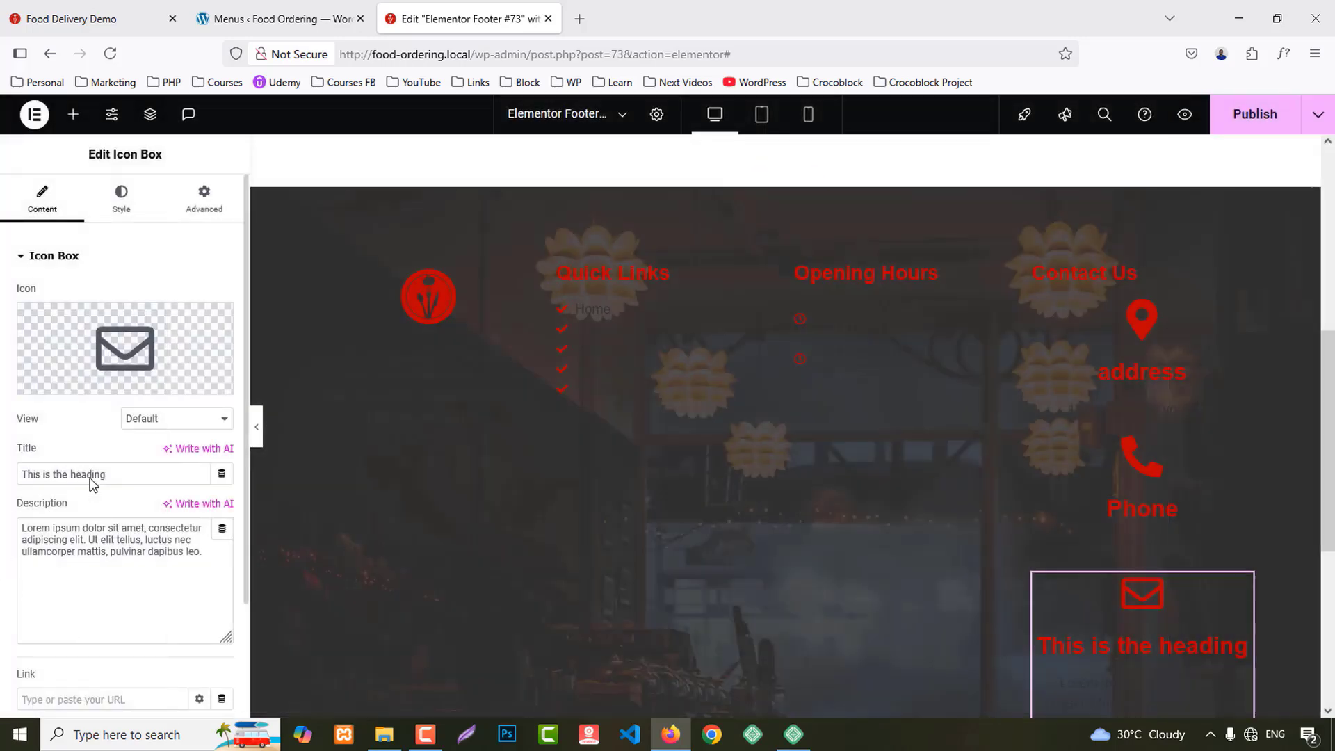
{"action": "triple_click", "coordinate": [117, 474]}
{"action": "key", "text": "ctrl+v"}
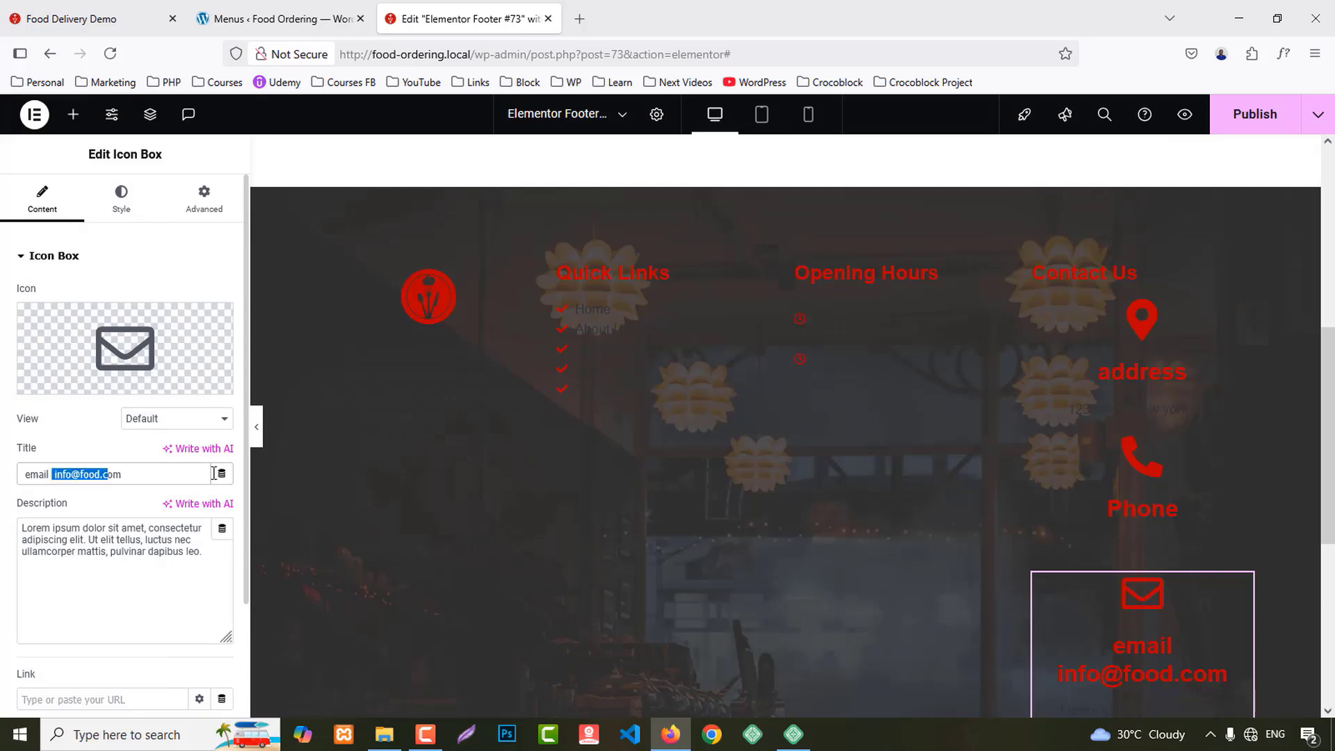
{"action": "key", "text": "ctrl+x"}
{"action": "triple_click", "coordinate": [104, 550]}
{"action": "key", "text": "ctrl+v"}
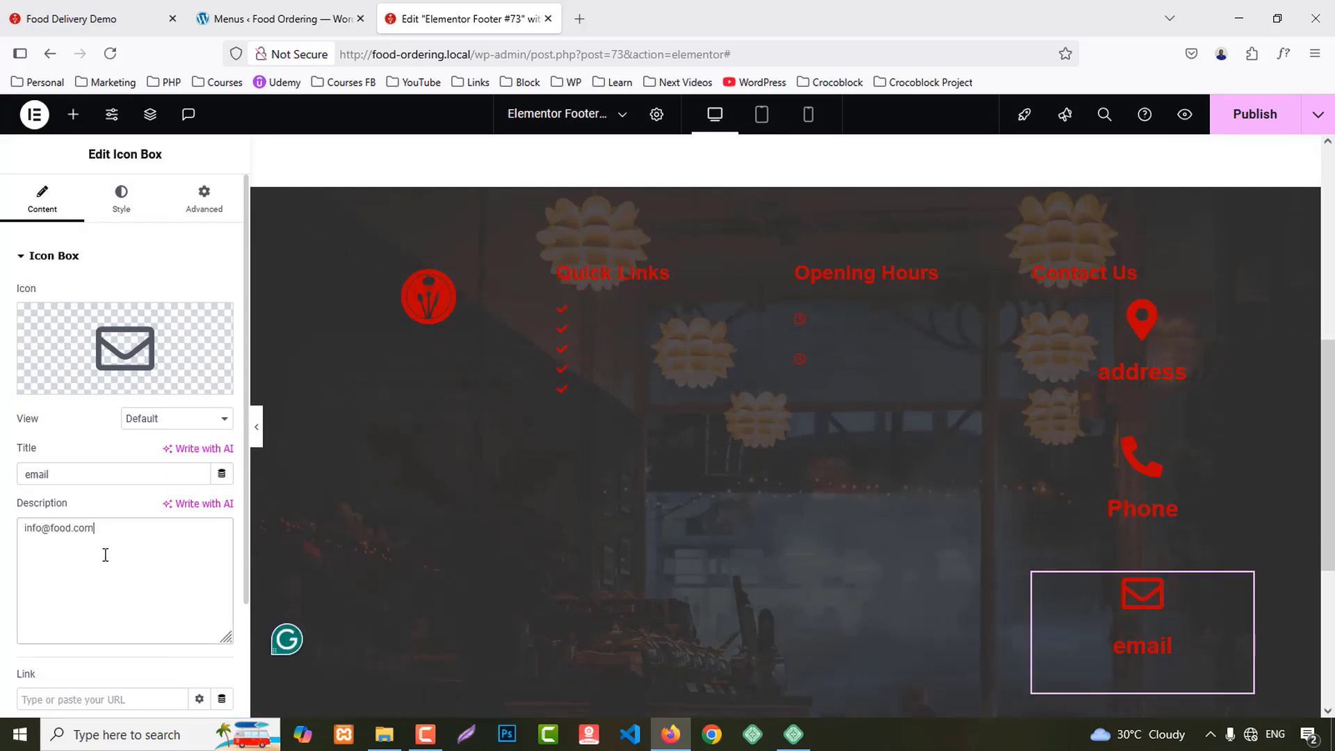
Step: Add a single-column flexbox container below the footer section
{"action": "scroll", "coordinate": [712, 497], "scroll_direction": "down", "scroll_amount": 2}
{"action": "scroll", "coordinate": [712, 498], "scroll_direction": "down", "scroll_amount": 3}
{"action": "left_click", "coordinate": [743, 578]}
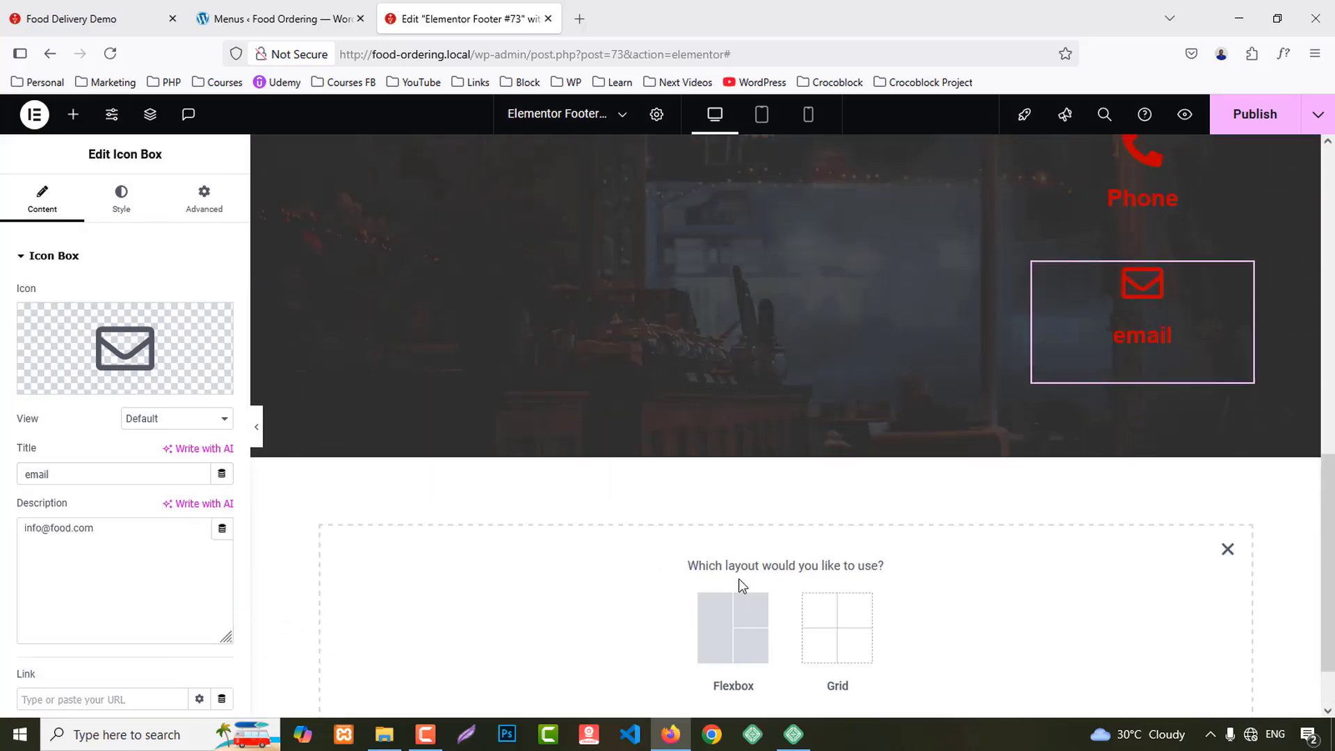
{"action": "left_click", "coordinate": [714, 643]}
{"action": "left_click", "coordinate": [556, 613]}
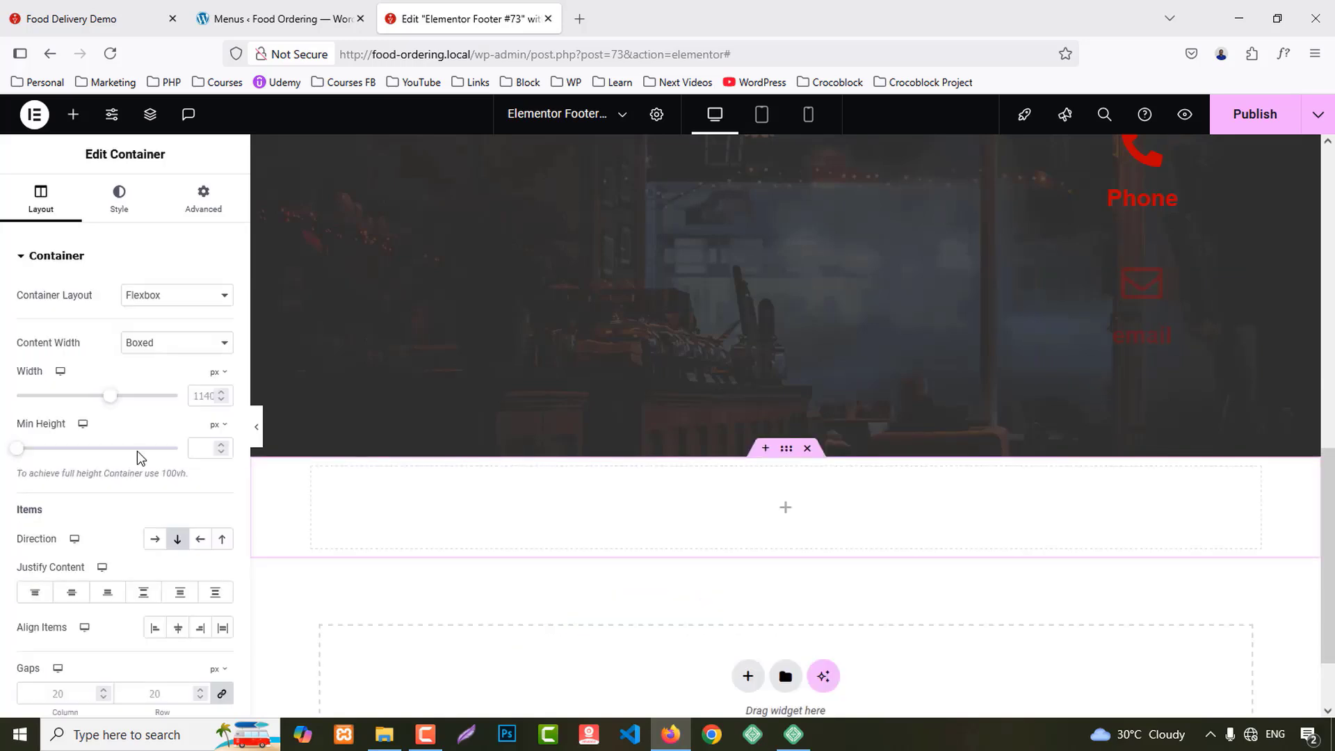
{"action": "left_click", "coordinate": [73, 114]}
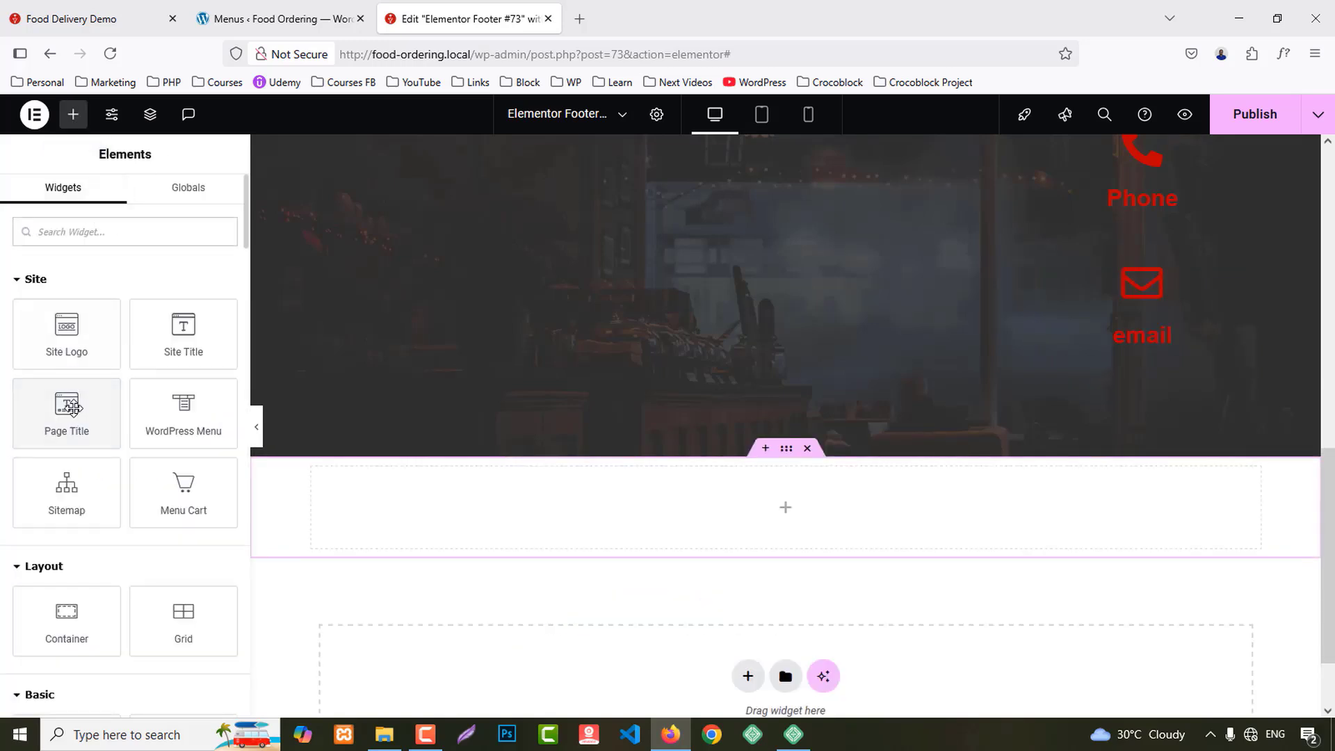
Step: Place a Heading widget in the new container and render it as a paragraph
{"action": "scroll", "coordinate": [78, 589], "scroll_direction": "down", "scroll_amount": 2}
{"action": "left_click_drag", "start_coordinate": [78, 590], "coordinate": [669, 532]}
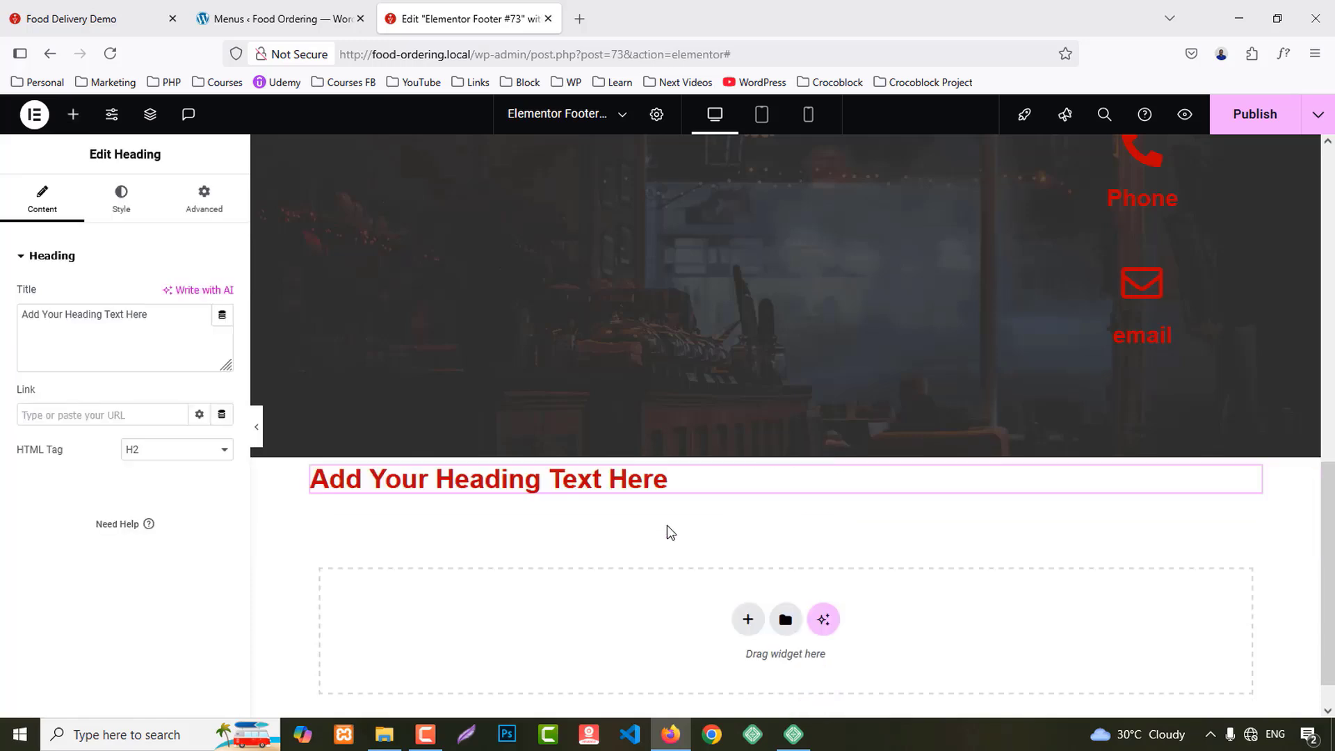
{"action": "left_click", "coordinate": [164, 454]}
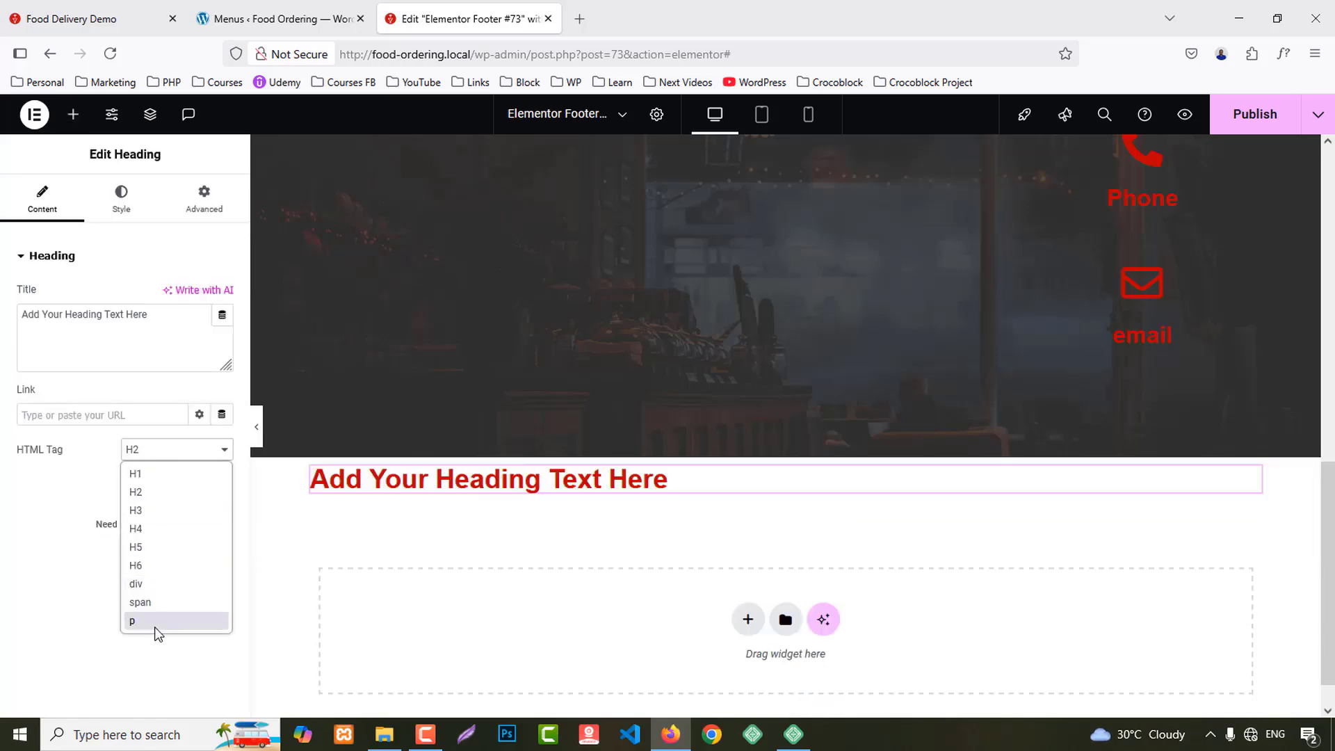
{"action": "left_click", "coordinate": [155, 616]}
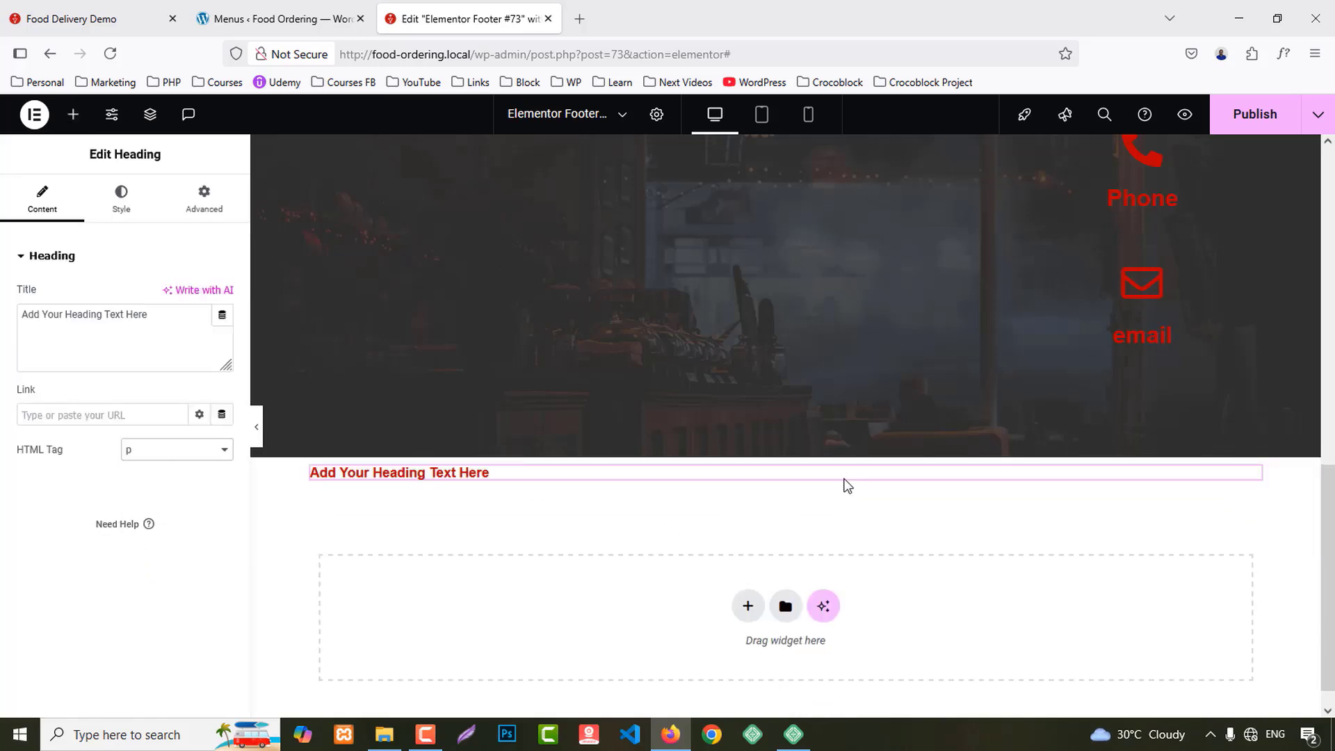
Step: Give the new container a solid background in the Secondary global colour
{"action": "left_click", "coordinate": [127, 192]}
{"action": "left_click", "coordinate": [158, 335]}
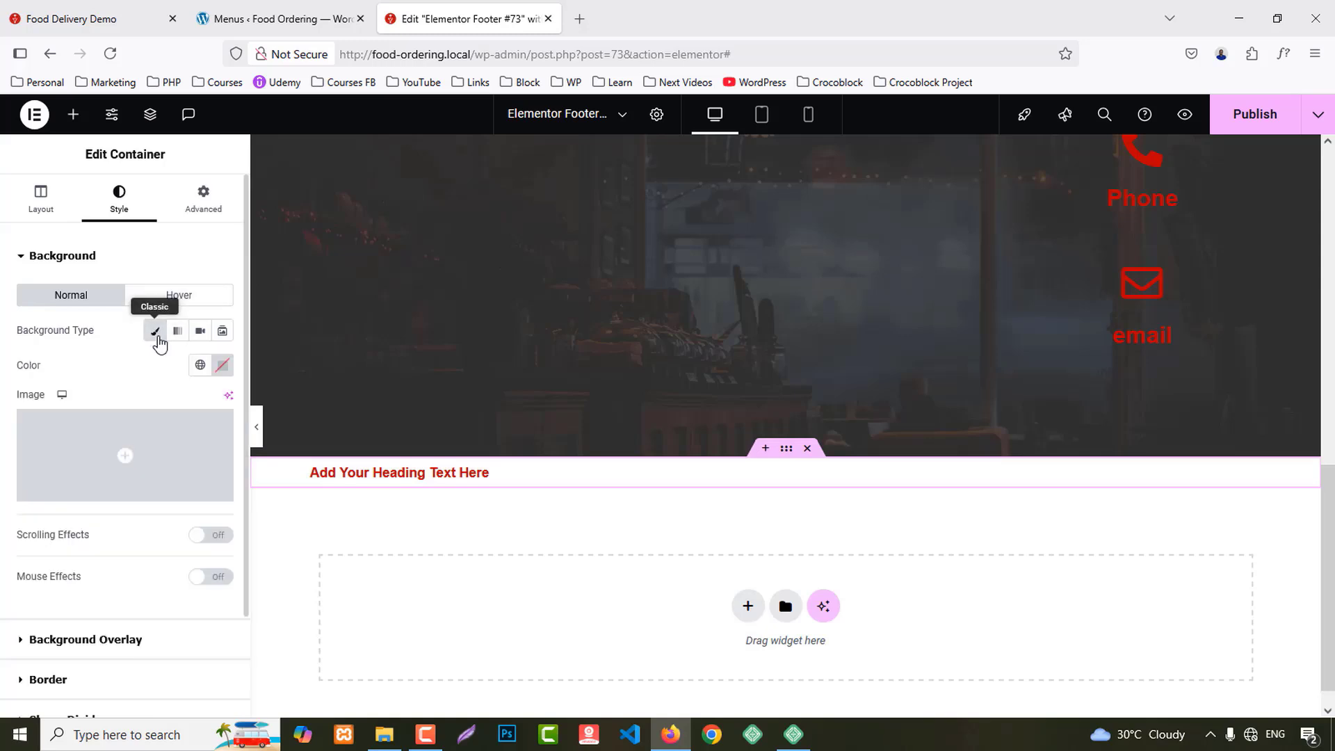
{"action": "left_click", "coordinate": [200, 365]}
{"action": "left_click", "coordinate": [83, 482]}
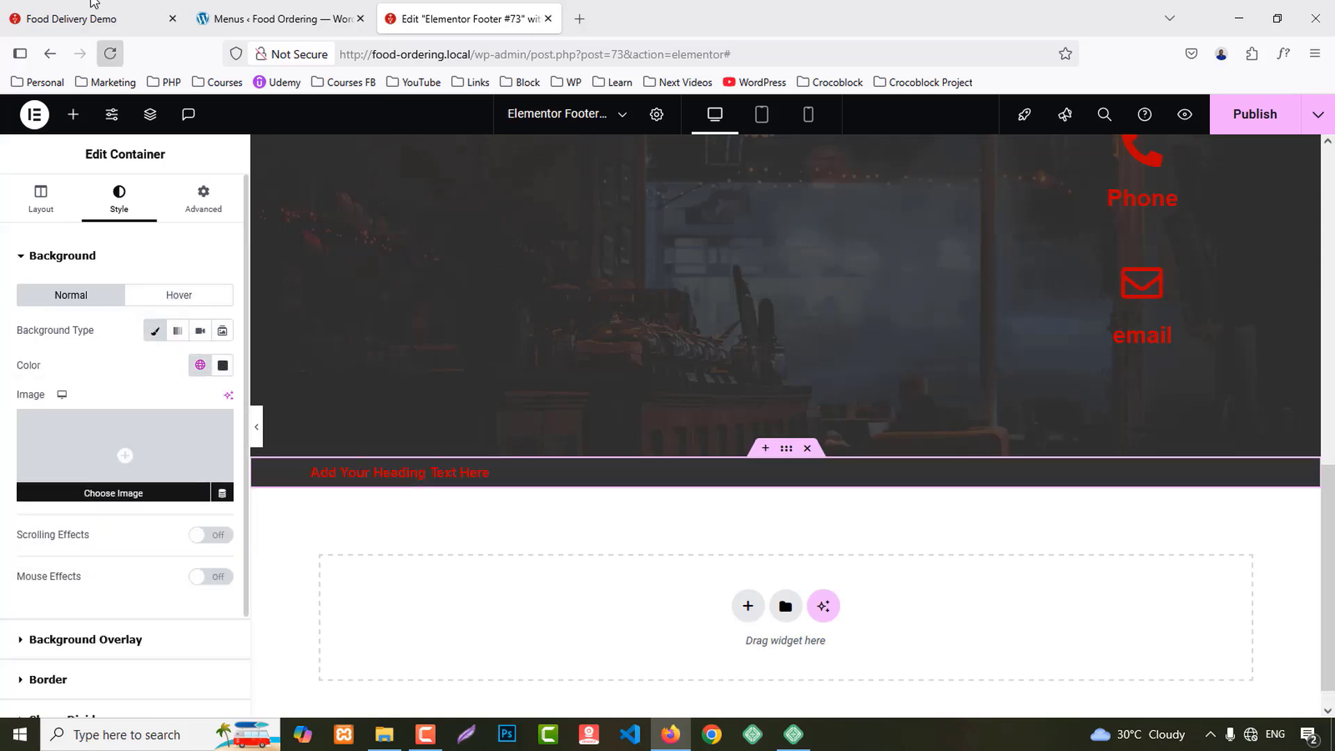
Step: Copy the live footer's copyright line into the heading title, using &copy; for the symbol
{"action": "left_click", "coordinate": [97, 19]}
{"action": "left_click_drag", "start_coordinate": [567, 698], "coordinate": [810, 698]}
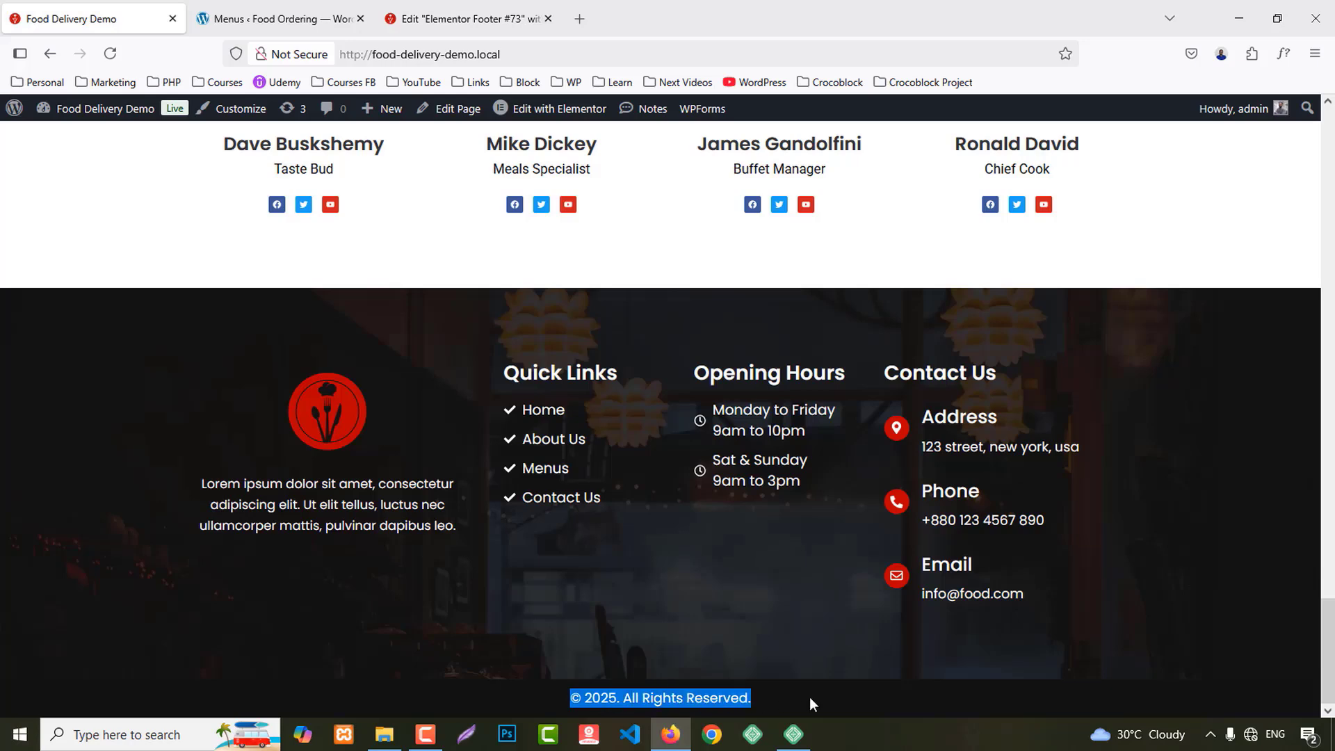
{"action": "left_click", "coordinate": [305, 21]}
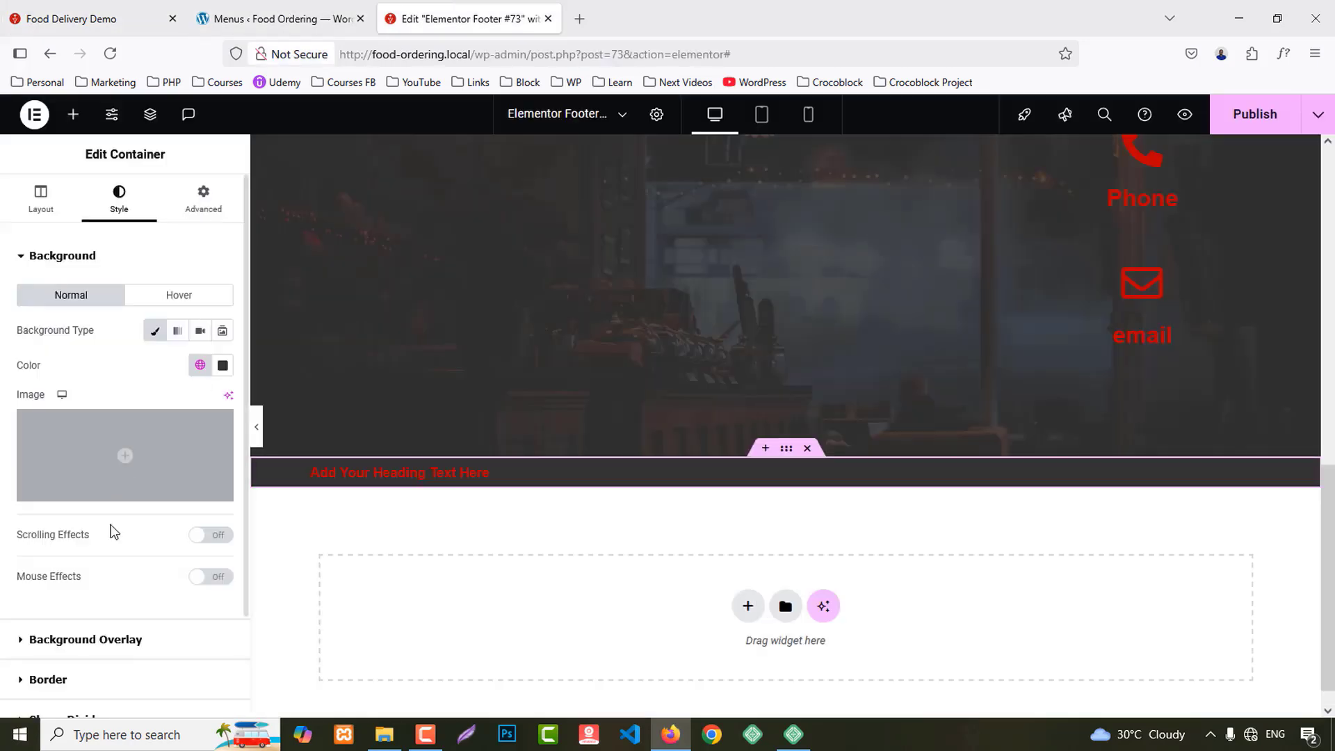
{"action": "left_click", "coordinate": [466, 19]}
{"action": "left_click", "coordinate": [379, 473]}
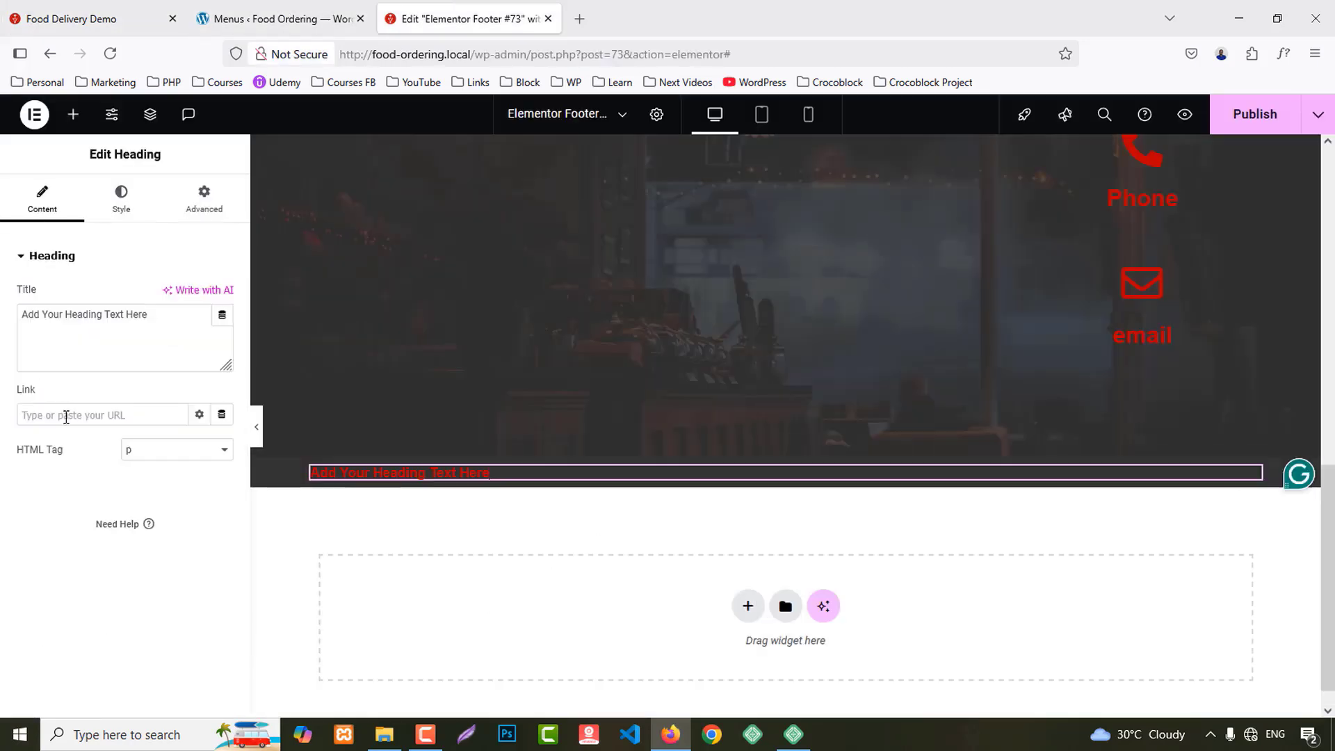
{"action": "triple_click", "coordinate": [102, 331]}
{"action": "key", "text": "ctrl+v"}
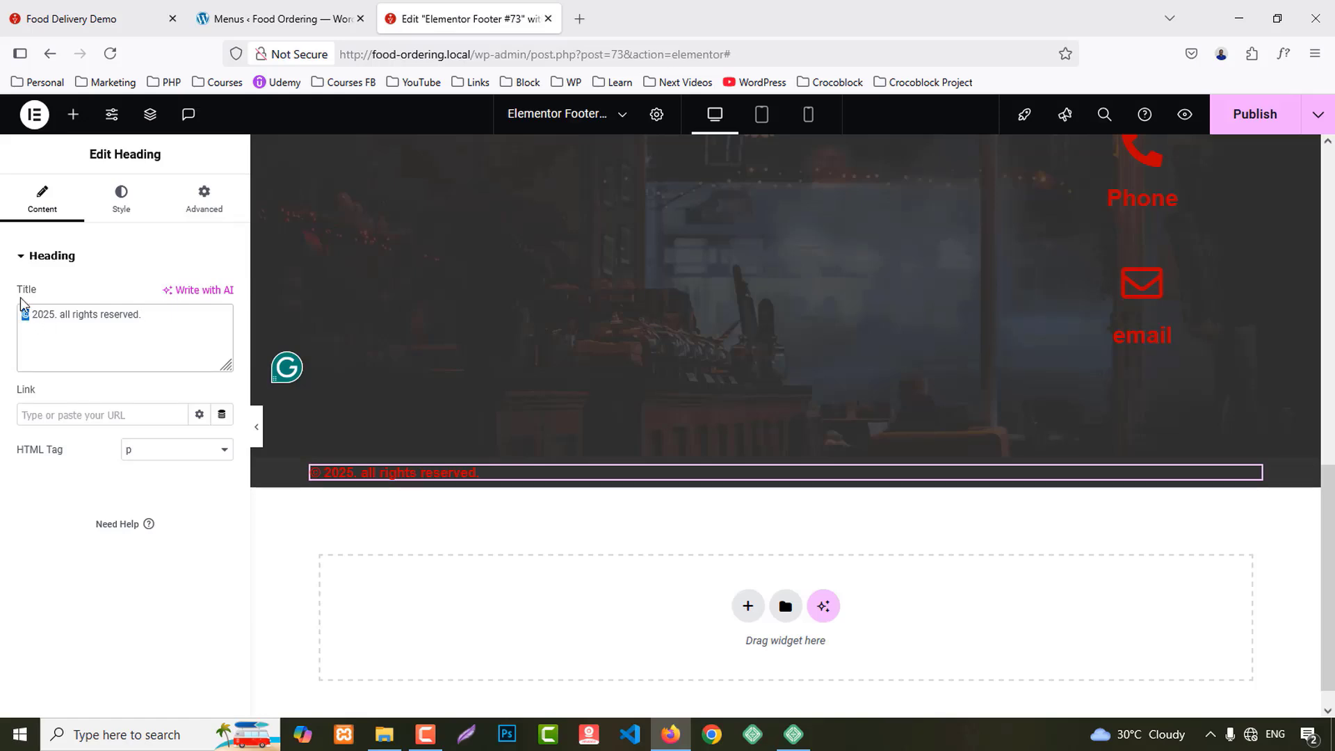
{"action": "type", "text": "%"}
{"action": "type", "text": "&c"}
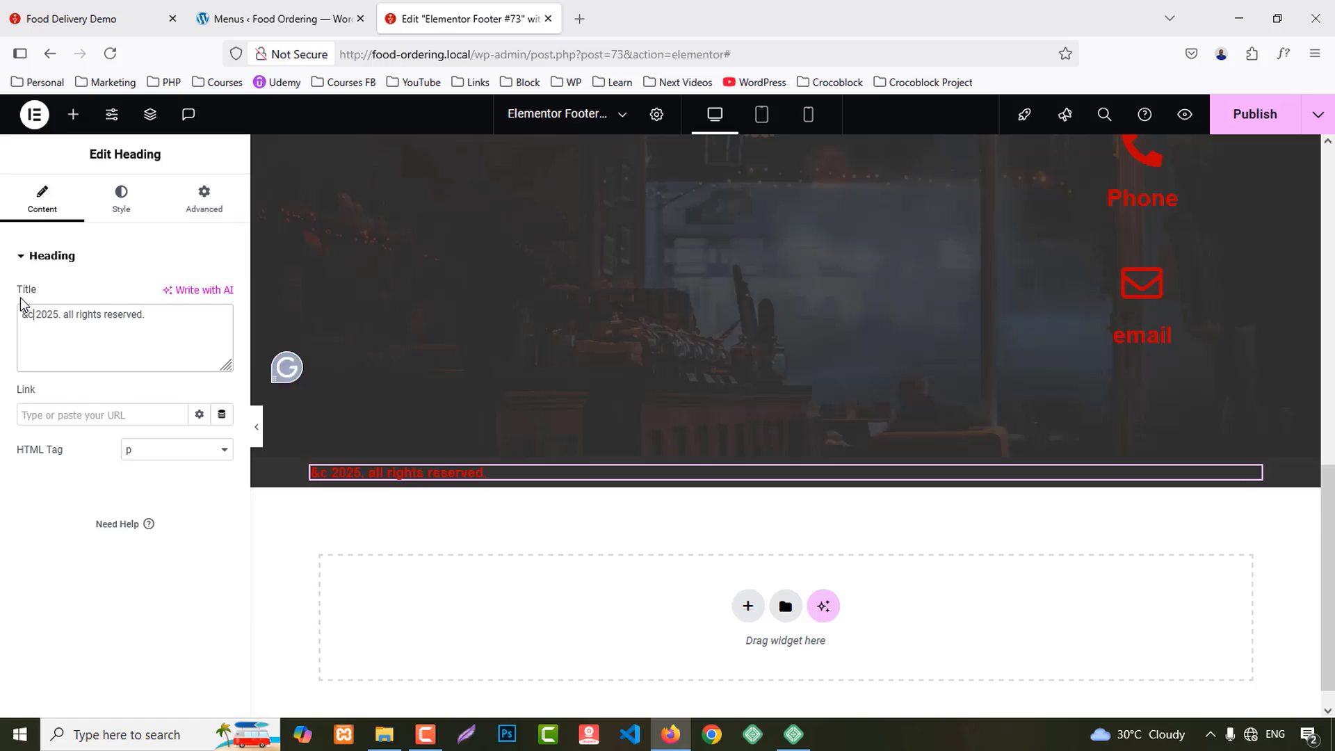
{"action": "type", "text": "opy;"}
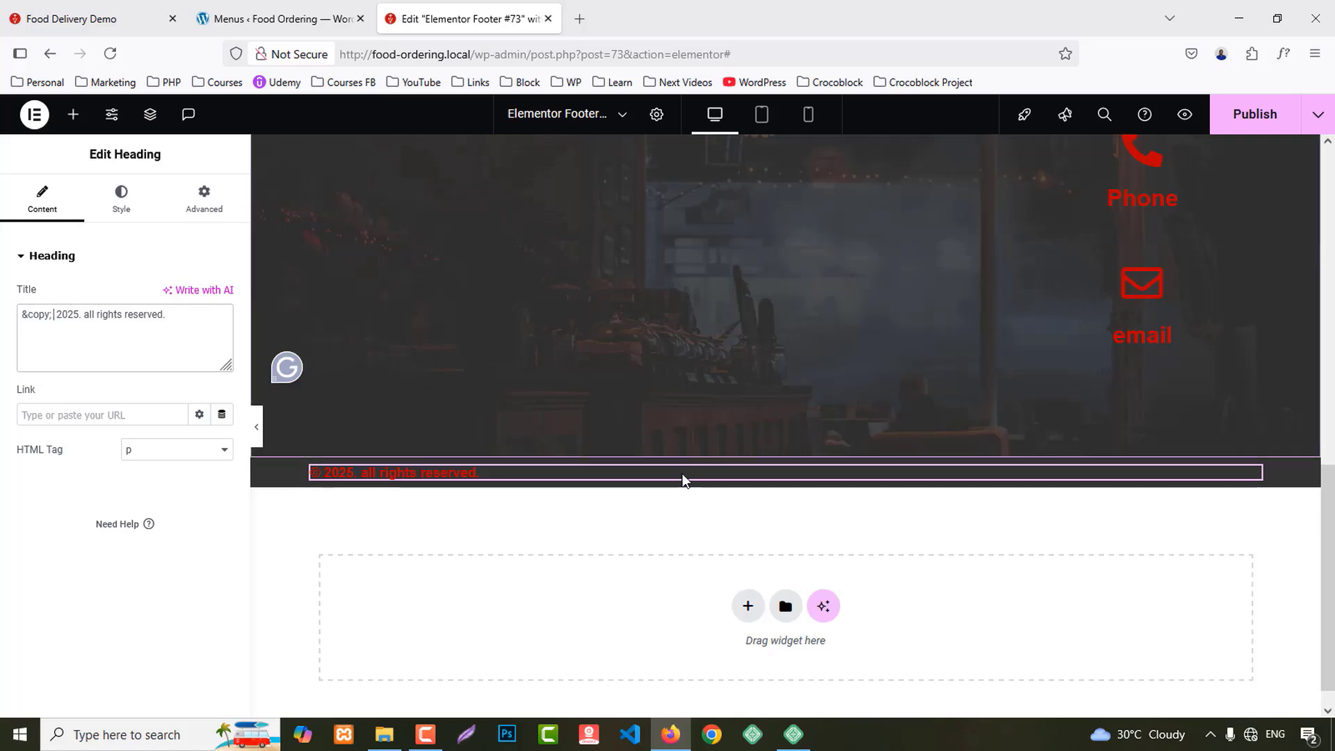
{"action": "left_click", "coordinate": [791, 460]}
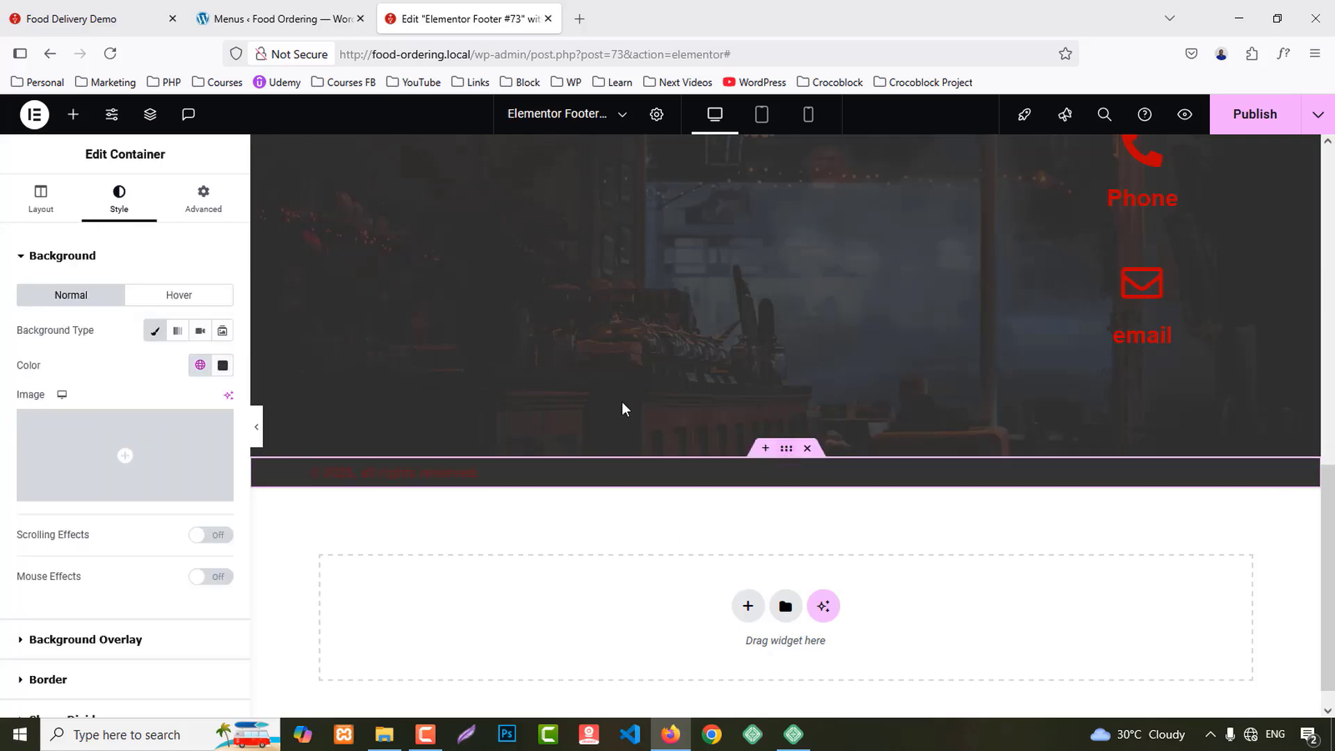
Step: Give the copyright strip 20px top/bottom padding and centre its heading in white #FFFFFF
{"action": "left_click", "coordinate": [203, 199]}
{"action": "left_click", "coordinate": [221, 380]}
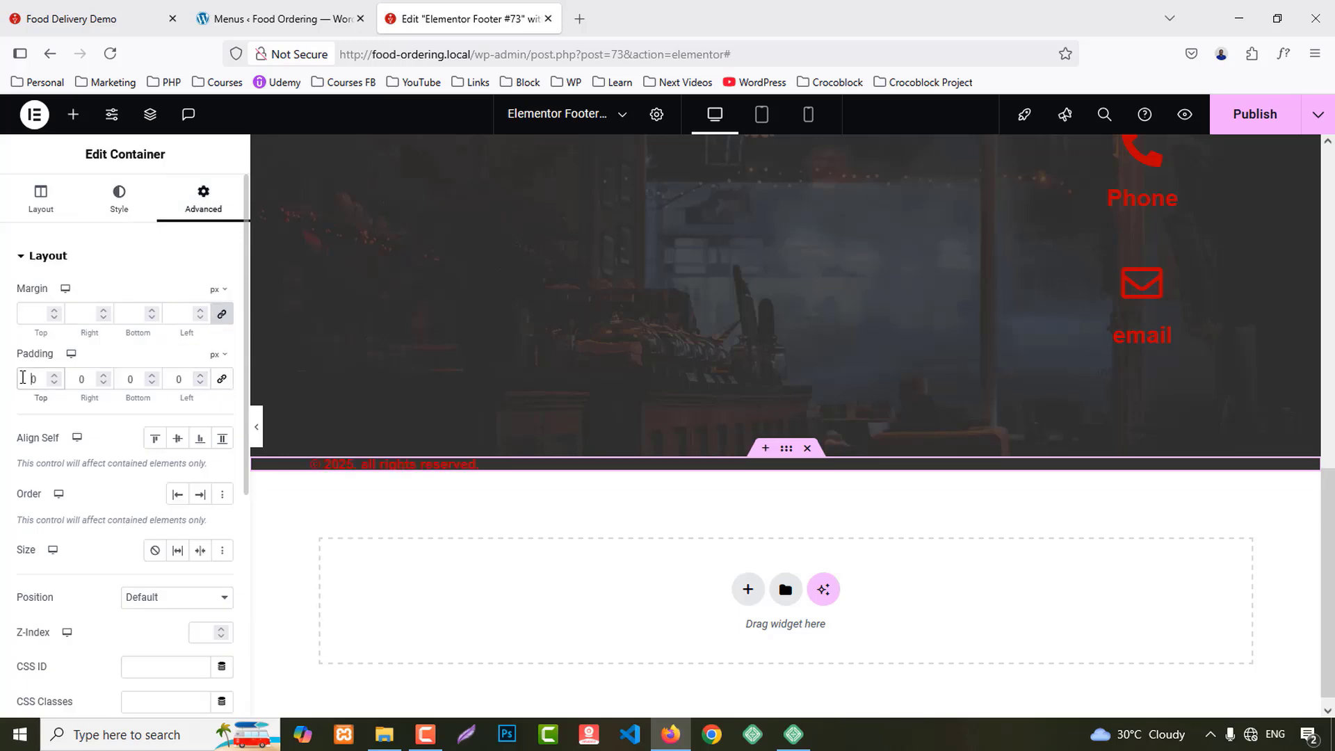
{"action": "type", "text": "2"}
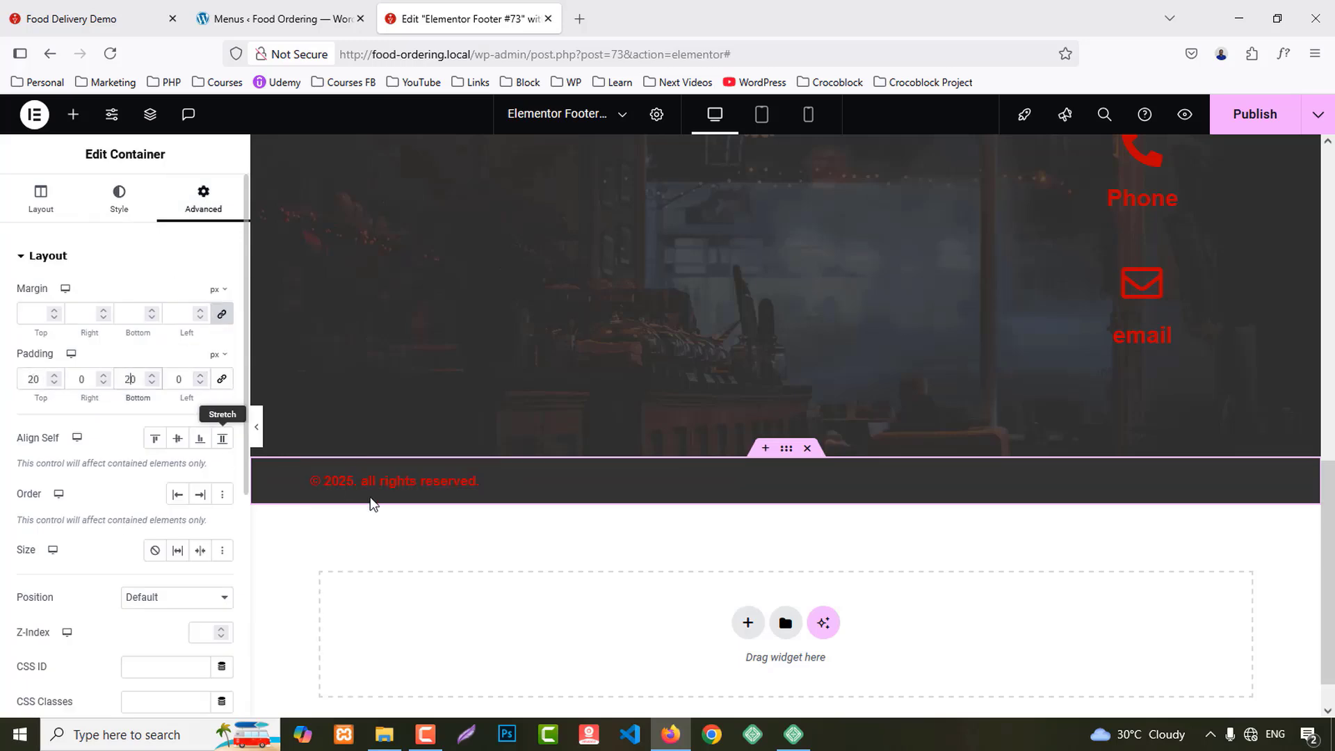
{"action": "left_click", "coordinate": [379, 481]}
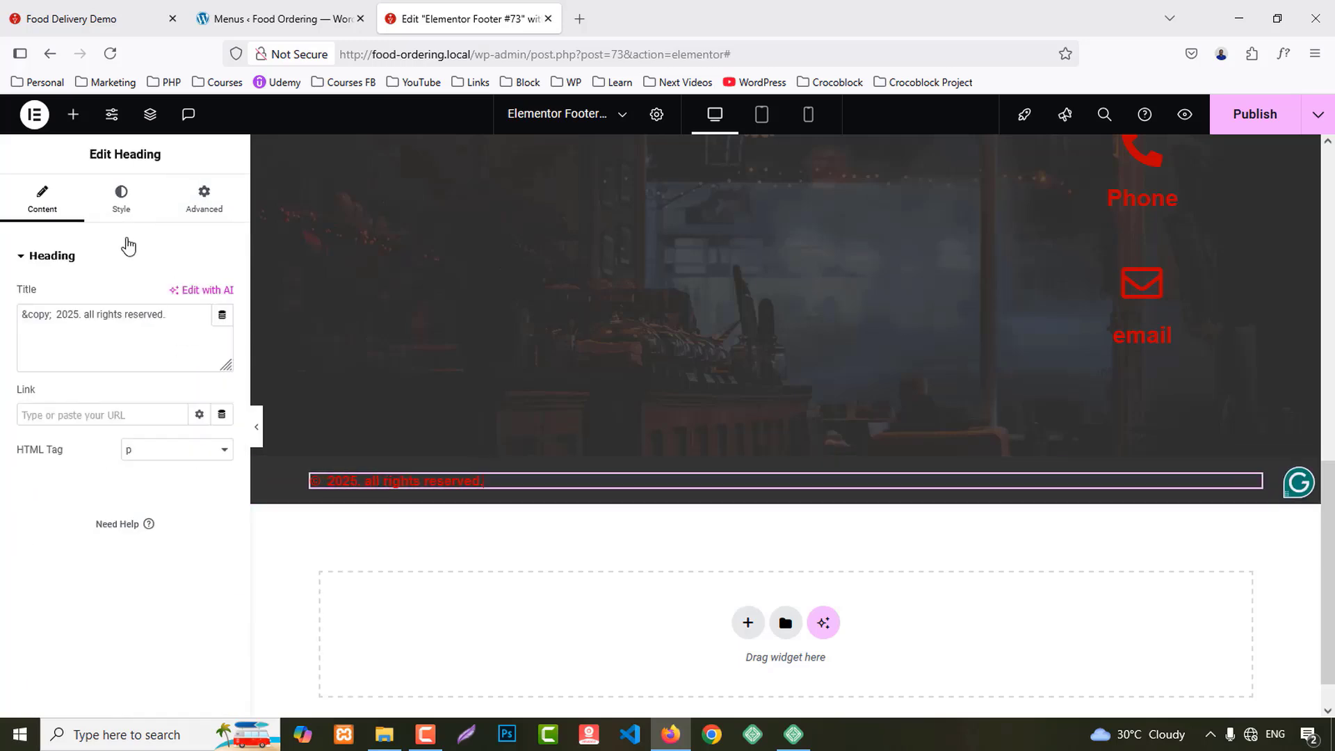
{"action": "left_click", "coordinate": [121, 199]}
{"action": "left_click", "coordinate": [177, 296]}
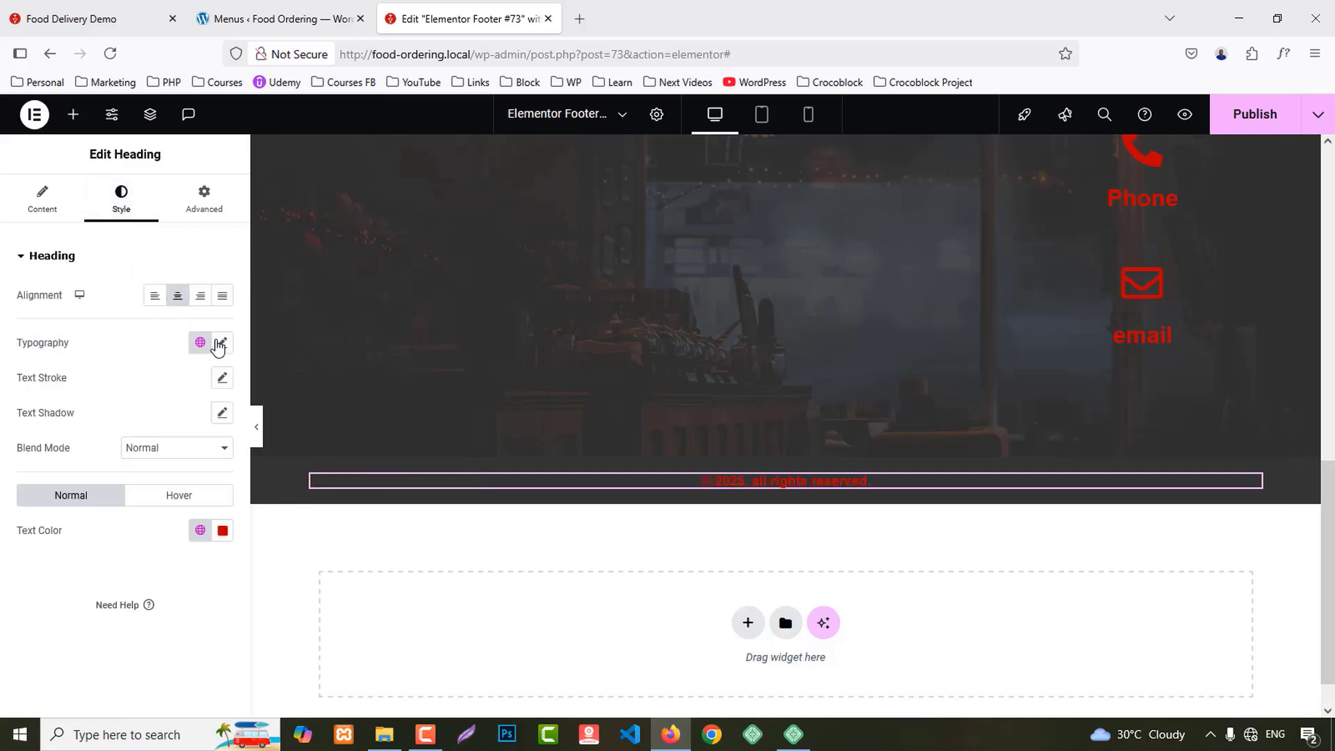
{"action": "left_click", "coordinate": [223, 530]}
{"action": "type", "text": "#FFFFFF"}
Step: Close the heading help page that opened by mistake
{"action": "left_click", "coordinate": [108, 606]}
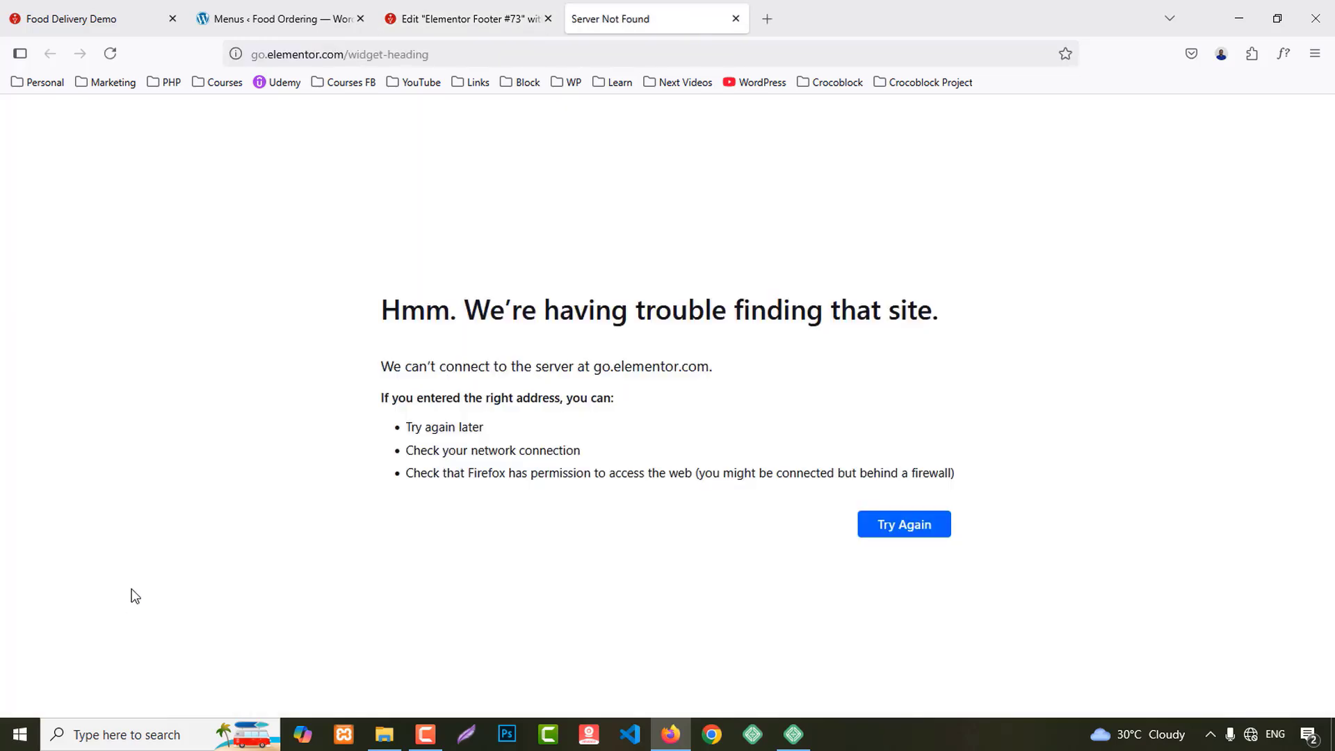
{"action": "left_click", "coordinate": [473, 8]}
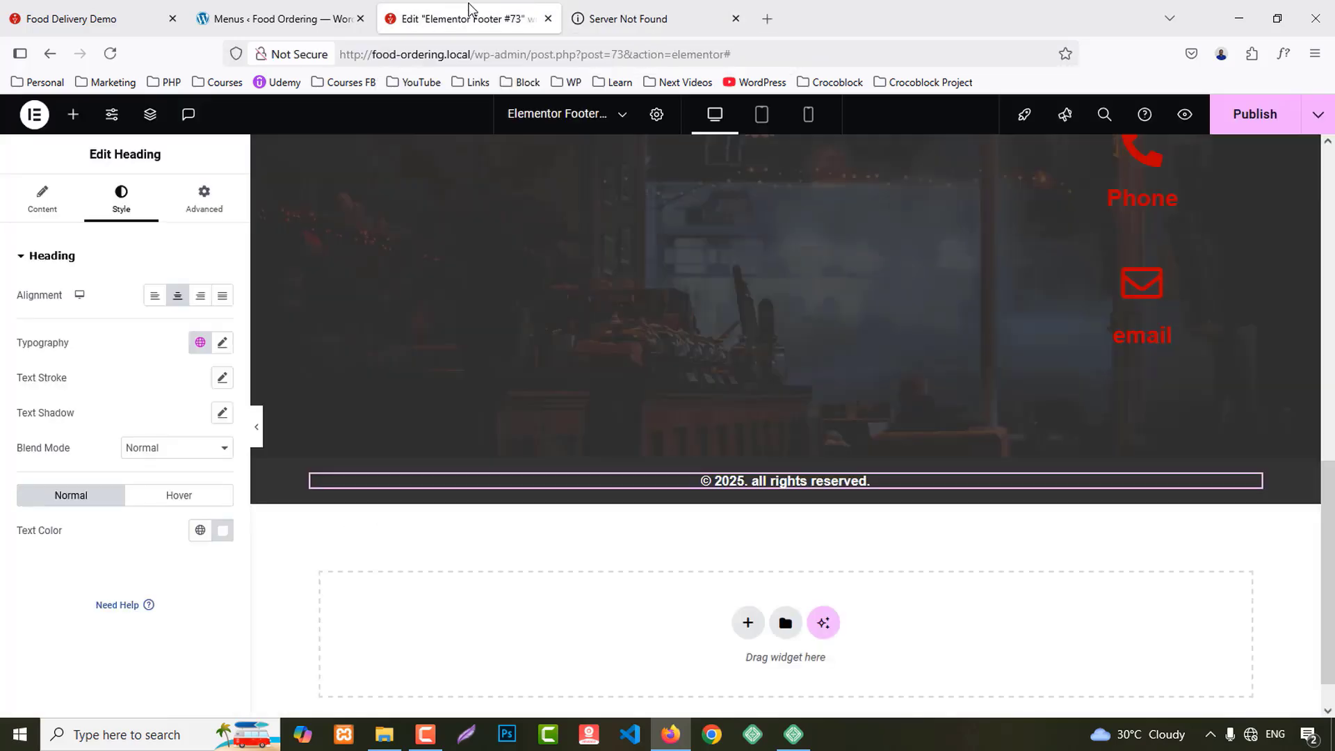
{"action": "left_click", "coordinate": [646, 9]}
{"action": "middle_click", "coordinate": [646, 12]}
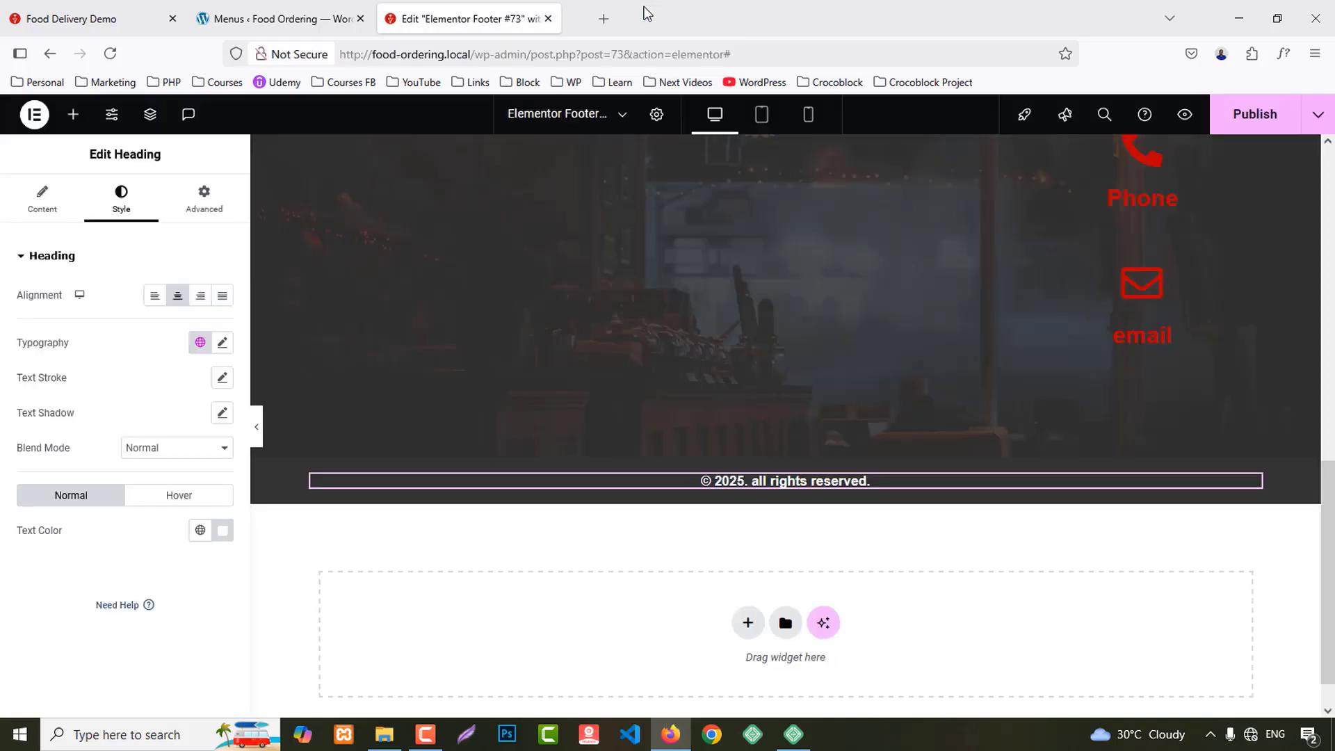
Step: Set the copyright typography to Capitalize transform and 500 Medium weight
{"action": "left_click", "coordinate": [222, 343]}
{"action": "left_click", "coordinate": [146, 511]}
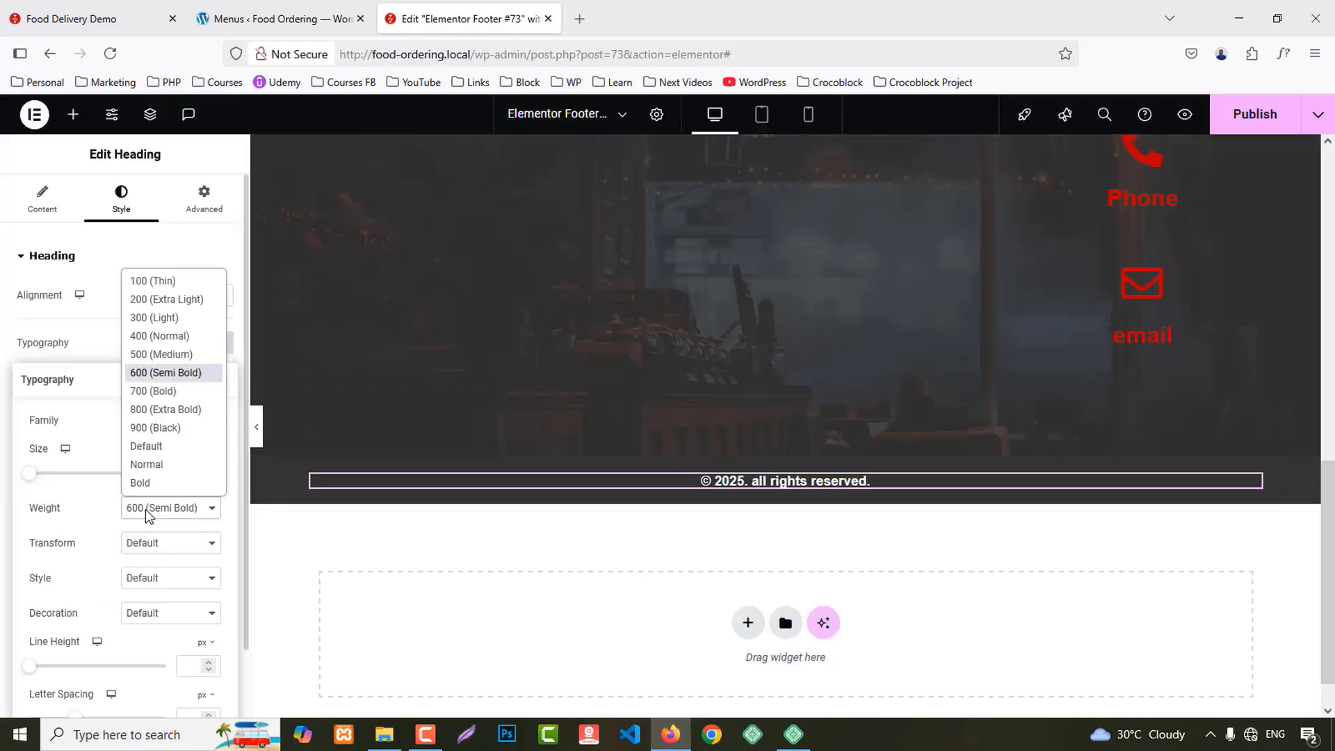
{"action": "left_click", "coordinate": [153, 343]}
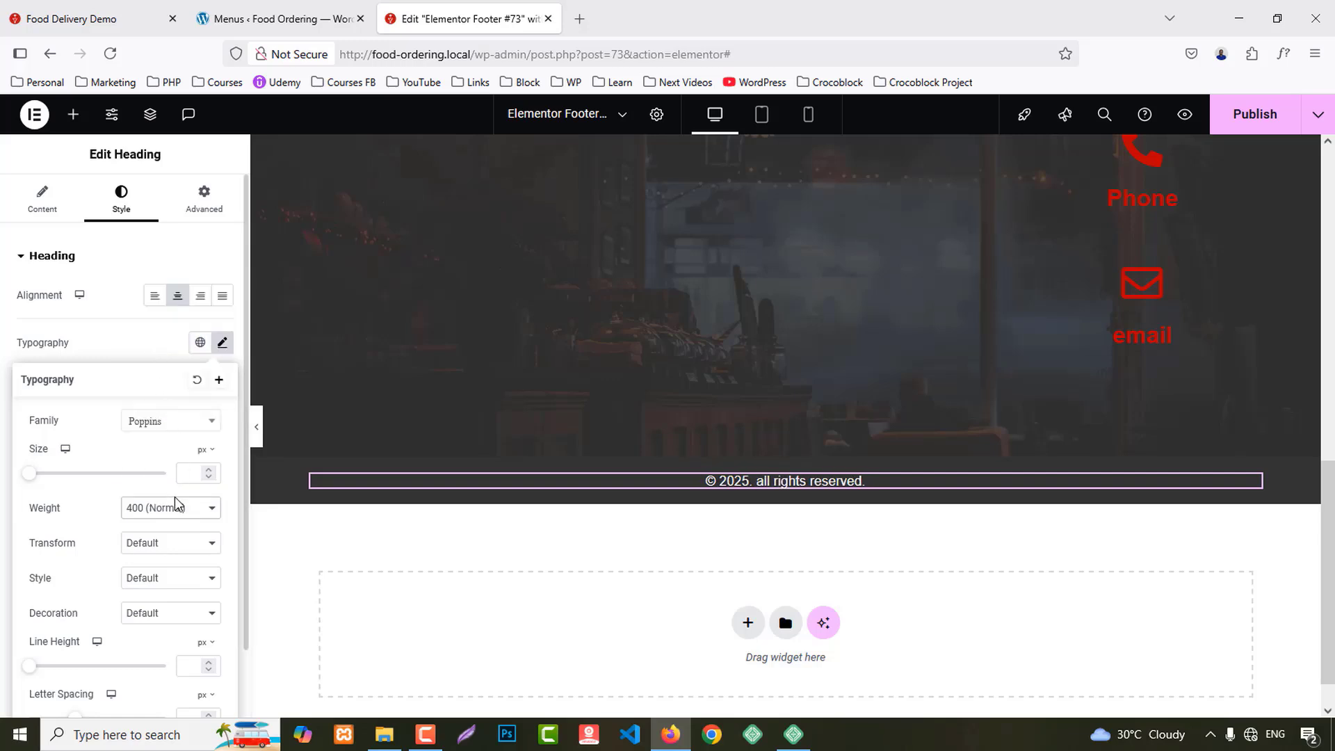
{"action": "left_click", "coordinate": [173, 543]}
{"action": "left_click", "coordinate": [165, 629]}
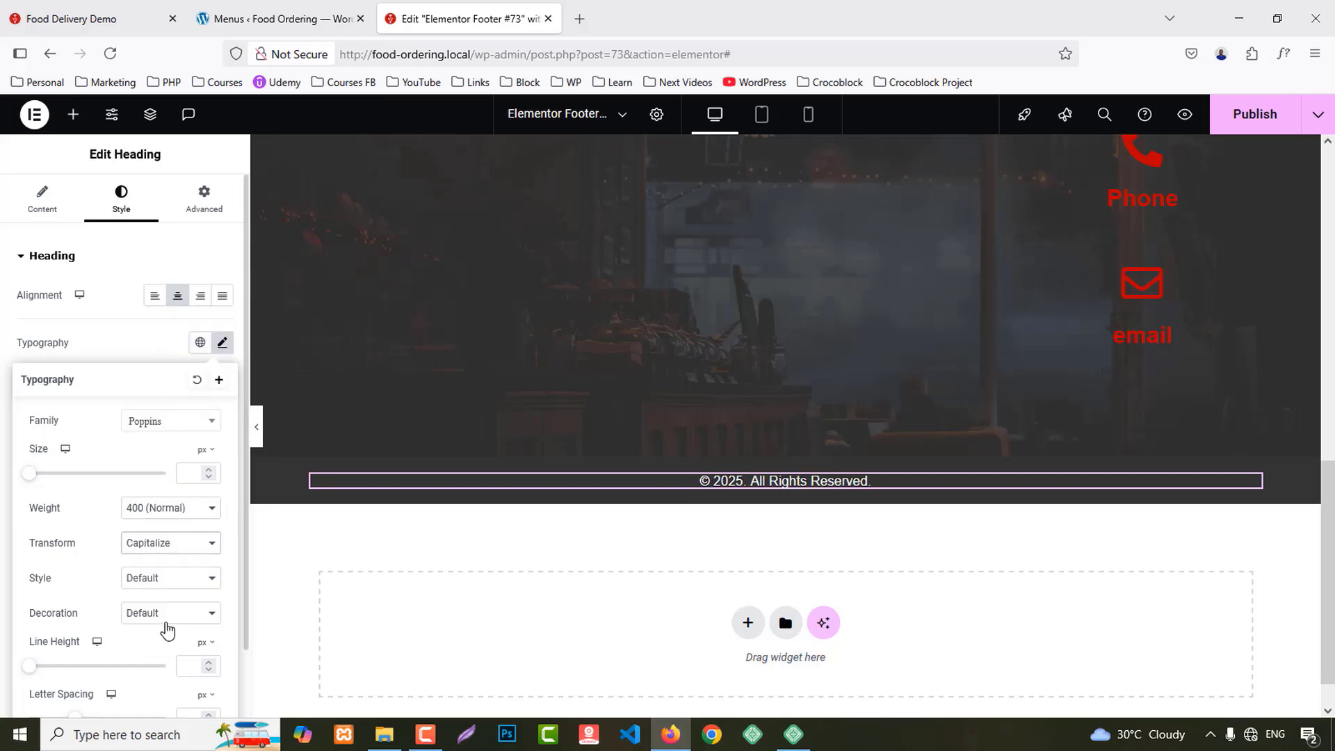
{"action": "left_click", "coordinate": [154, 506]}
{"action": "left_click", "coordinate": [153, 357]}
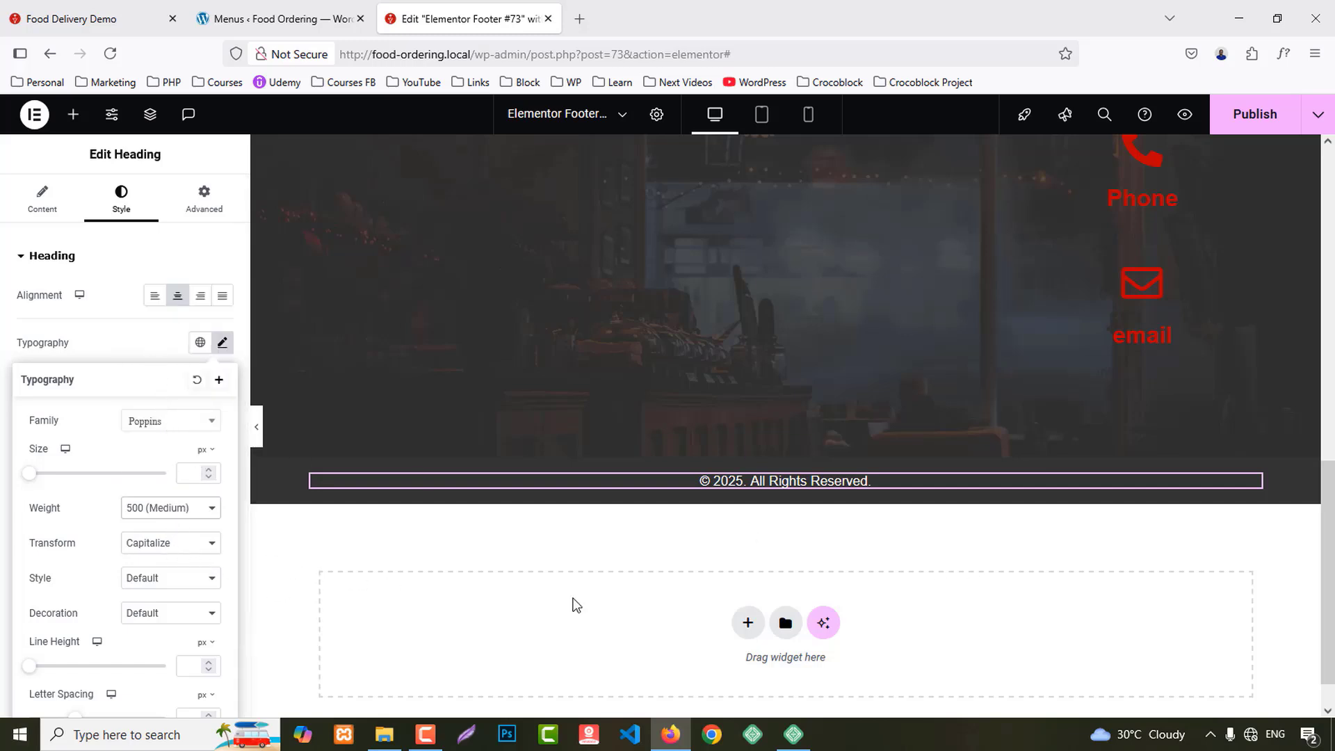
Step: Make the Quick Links heading colour white
{"action": "scroll", "coordinate": [682, 602], "scroll_direction": "up", "scroll_amount": 4}
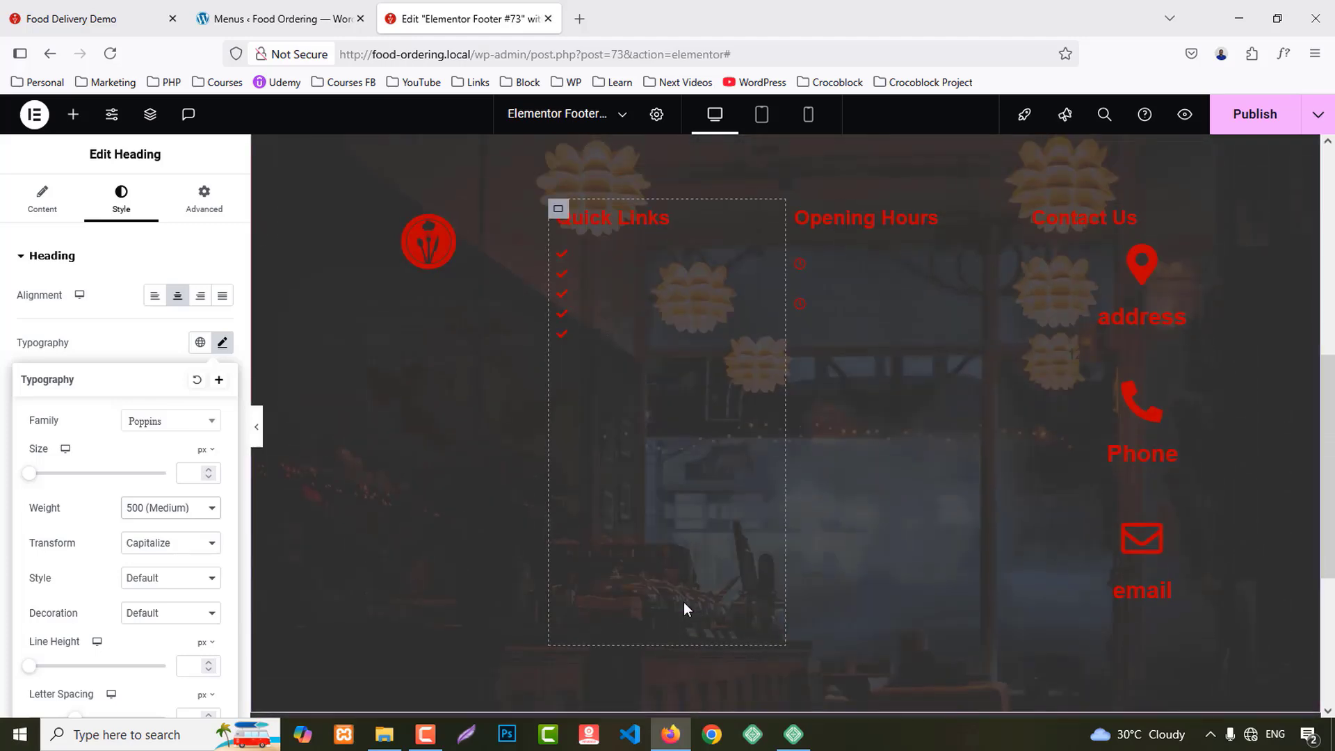
{"action": "scroll", "coordinate": [683, 602], "scroll_direction": "down", "scroll_amount": 4}
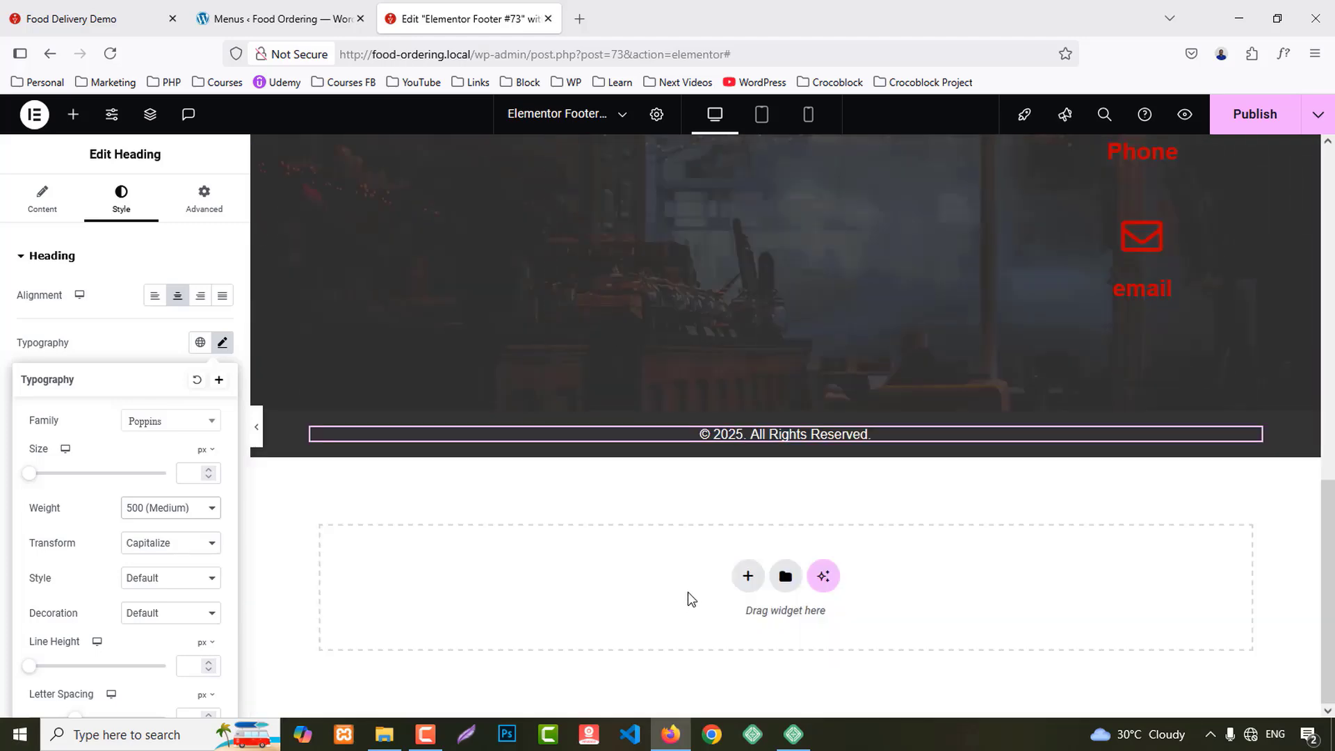
{"action": "scroll", "coordinate": [687, 591], "scroll_direction": "up", "scroll_amount": 6}
{"action": "scroll", "coordinate": [687, 565], "scroll_direction": "up", "scroll_amount": 5}
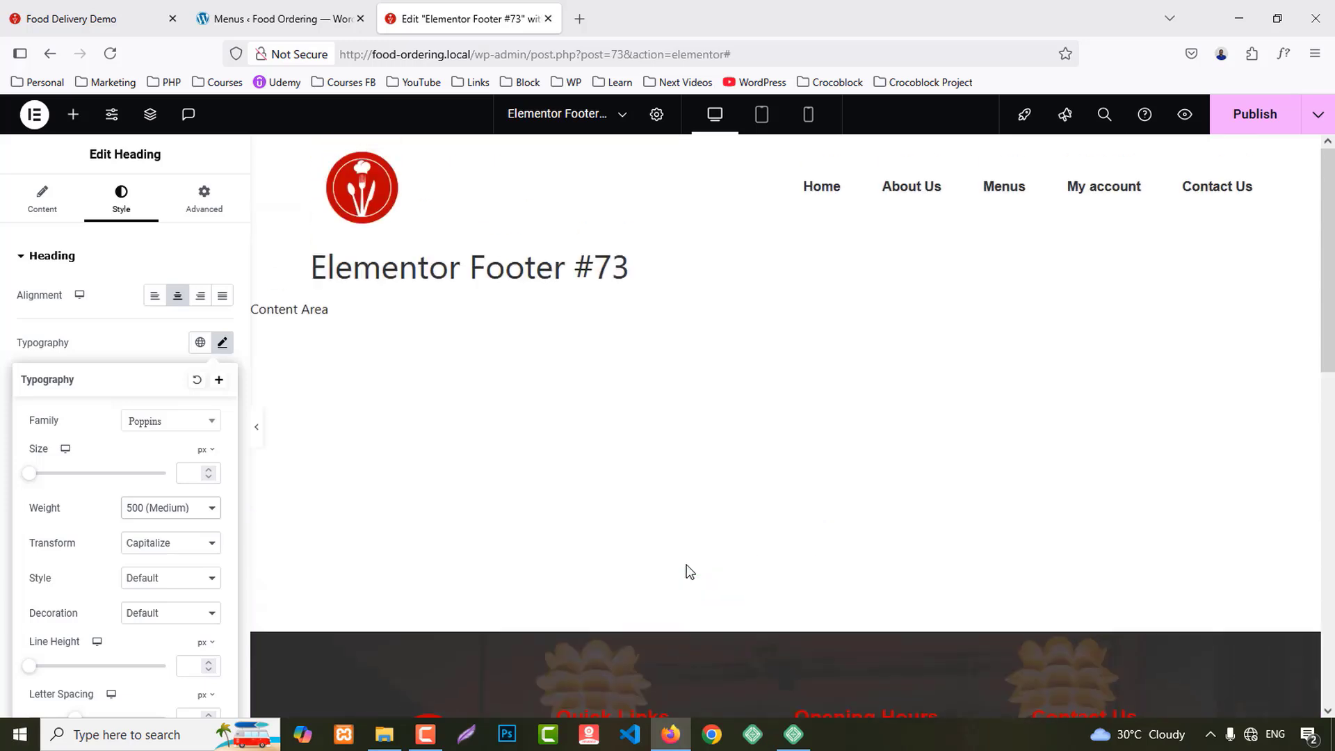
{"action": "scroll", "coordinate": [686, 565], "scroll_direction": "down", "scroll_amount": 6}
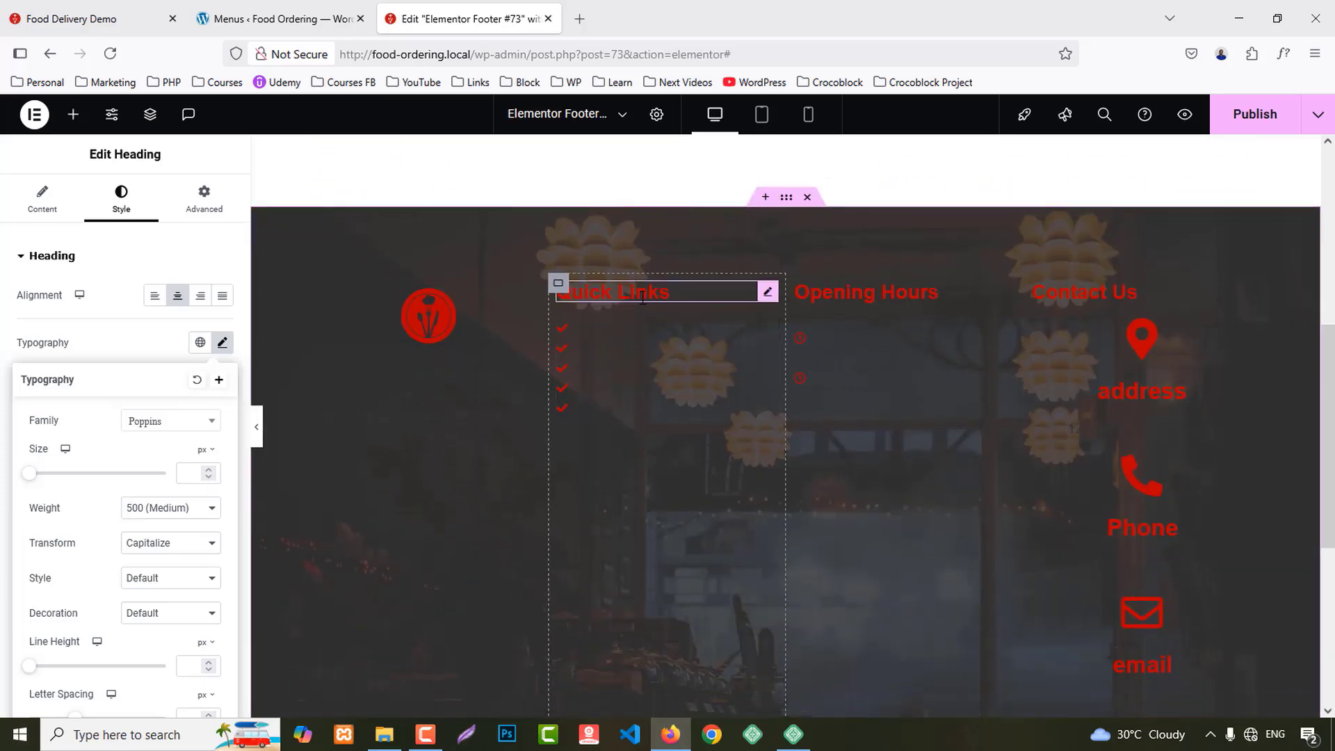
{"action": "left_click", "coordinate": [625, 292]}
{"action": "left_click", "coordinate": [122, 201]}
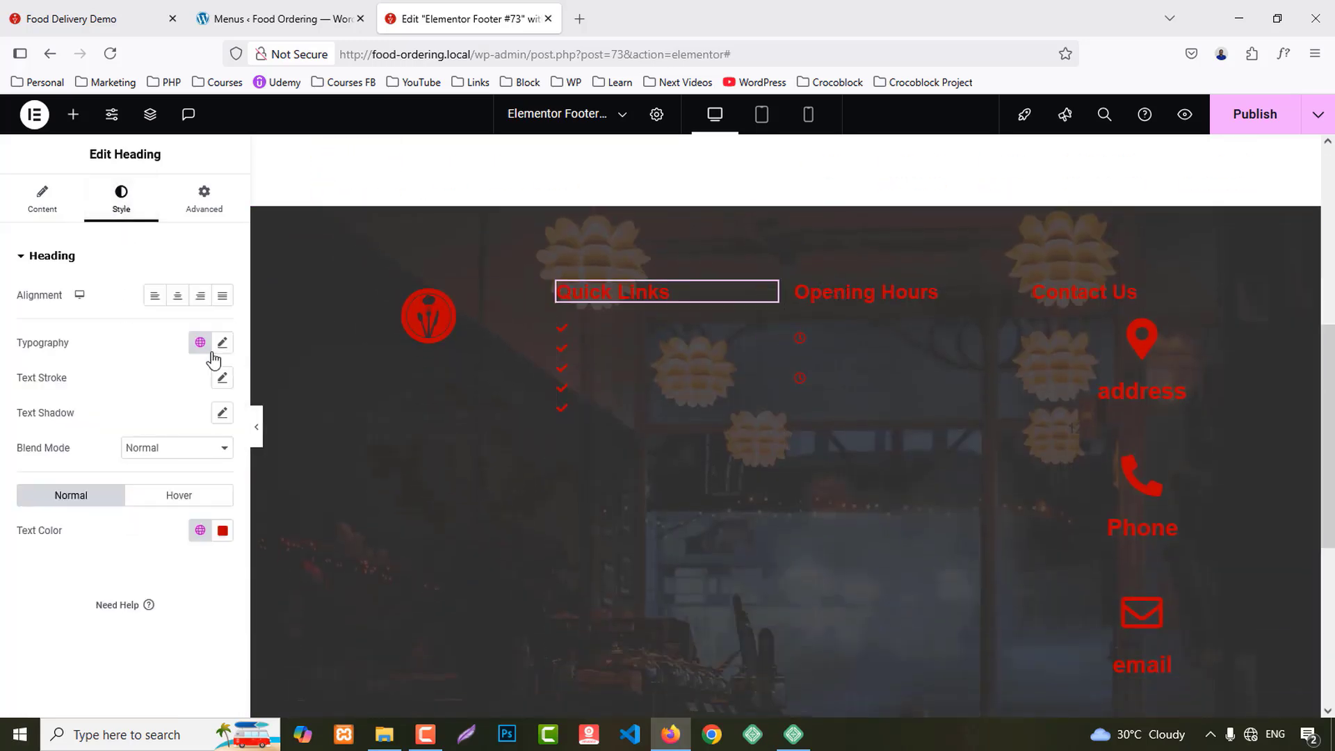
{"action": "left_click", "coordinate": [222, 528]}
{"action": "left_click", "coordinate": [59, 635]}
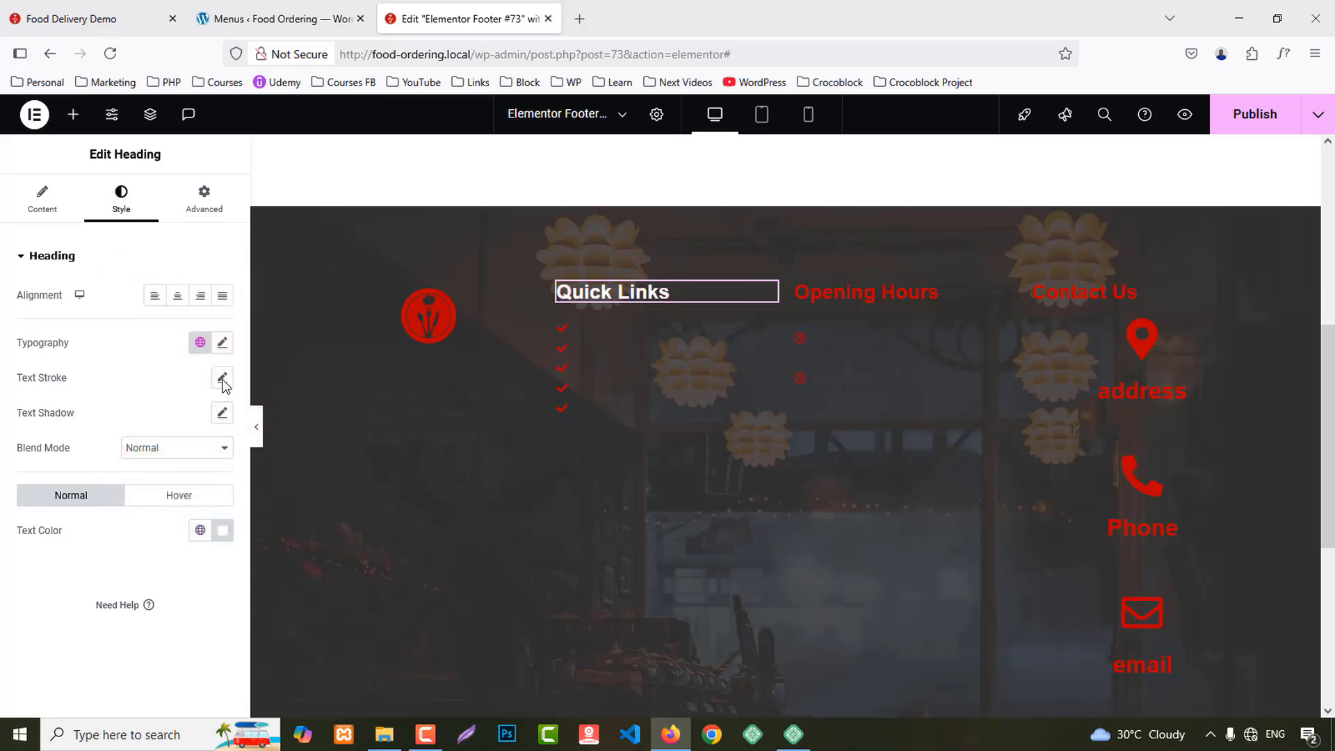
Step: Set the Quick Links heading to 24 px font size and 600 Semi Bold weight
{"action": "left_click", "coordinate": [223, 342]}
{"action": "type", "text": "20"}
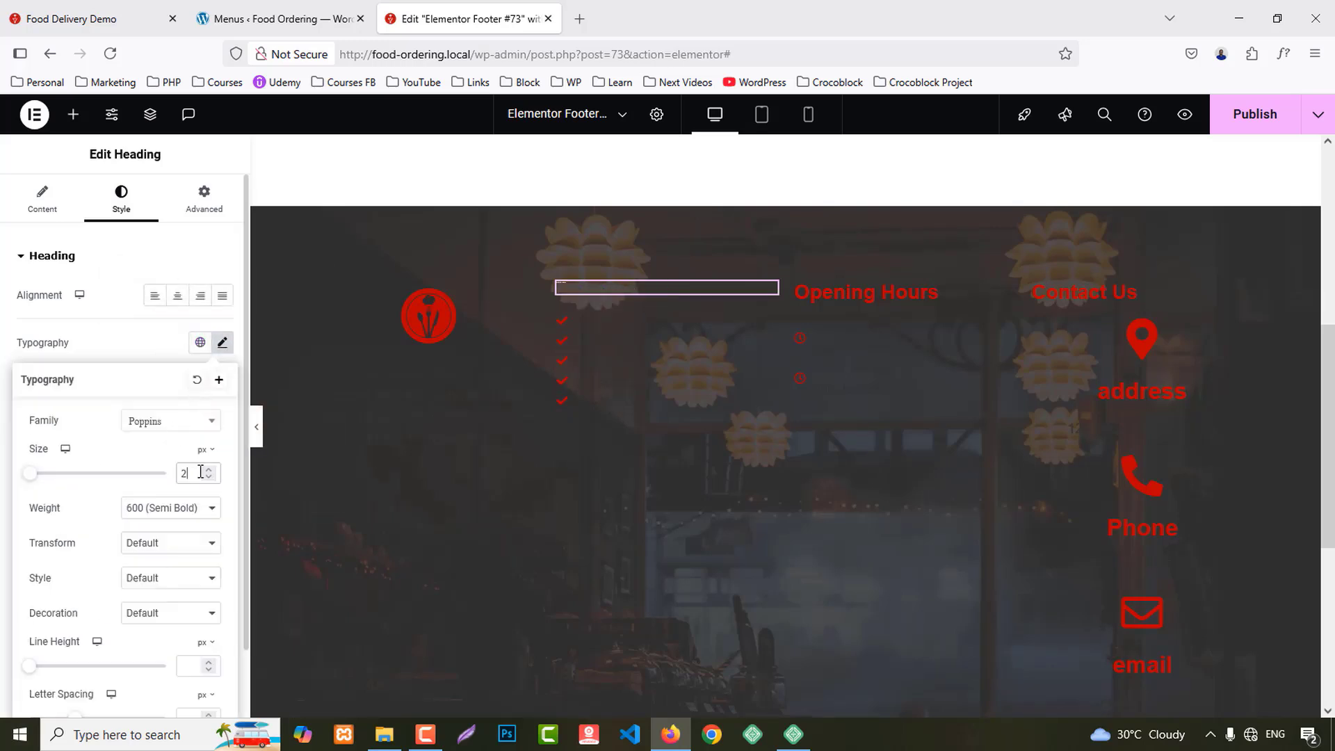
{"action": "key", "text": "Up"}
{"action": "key", "text": "Up"}
{"action": "key", "text": "Up"}
{"action": "key", "text": "Up"}
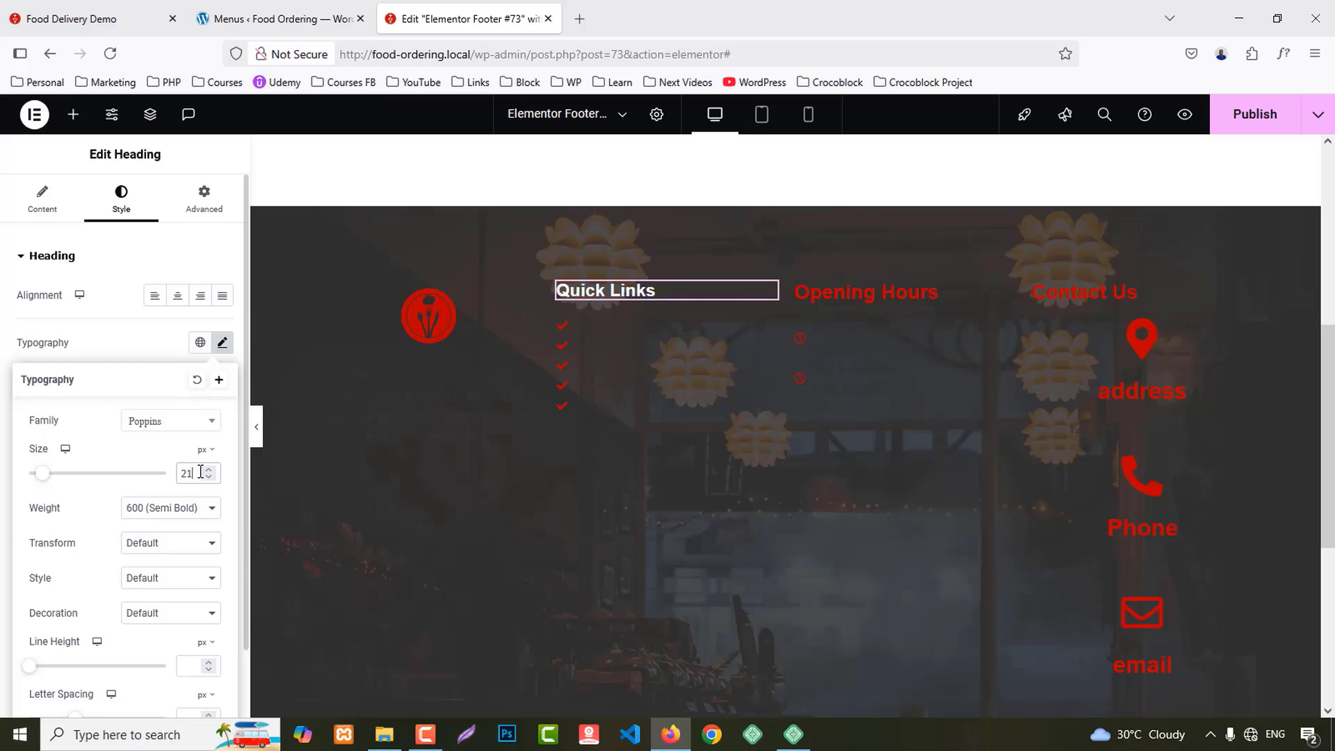
{"action": "key", "text": "Down"}
{"action": "key", "text": "Down"}
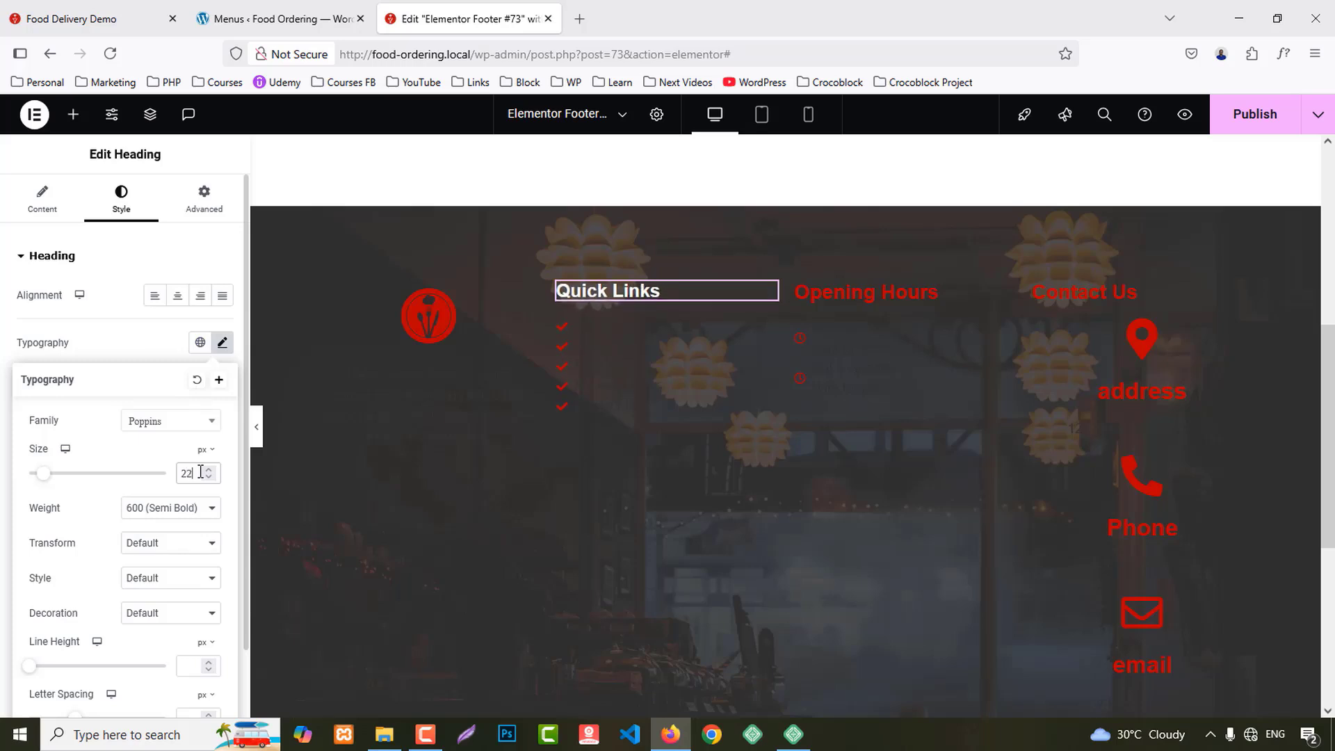
{"action": "key", "text": "Up"}
{"action": "key", "text": "Up"}
{"action": "left_click", "coordinate": [154, 511]}
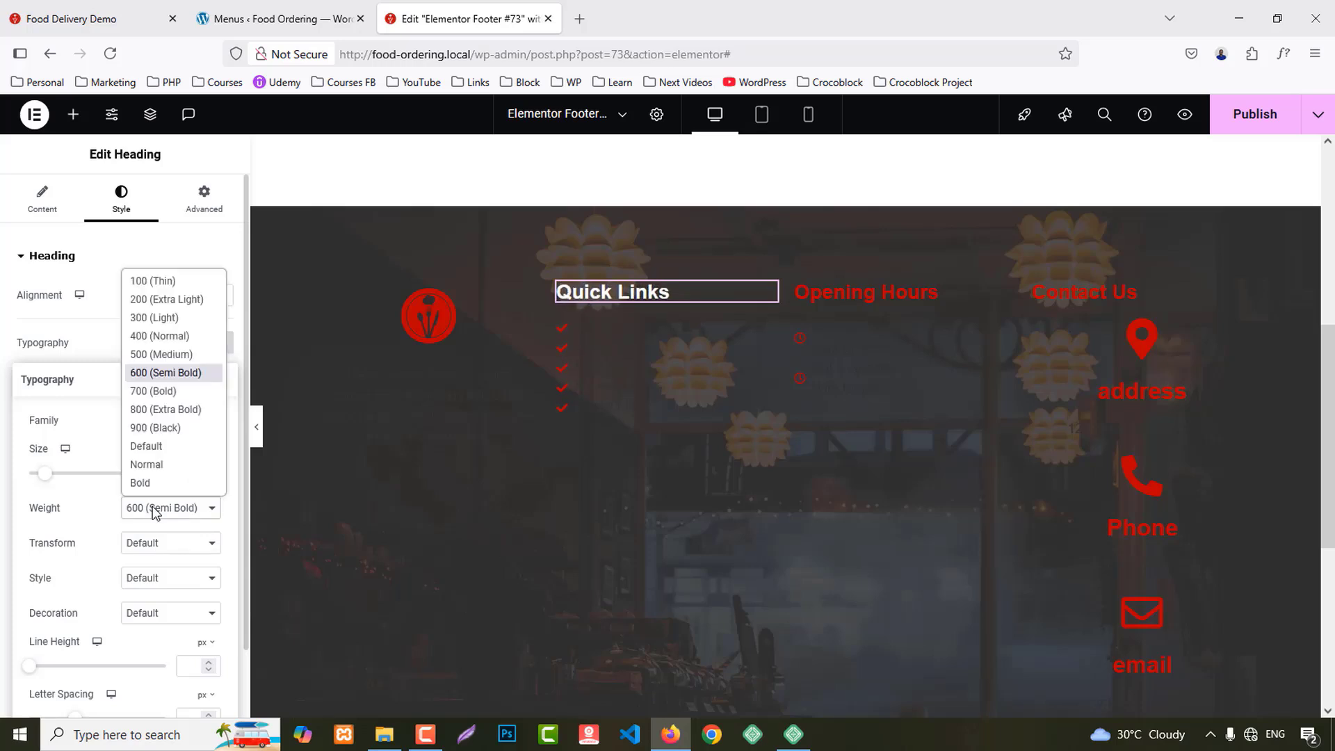
{"action": "left_click", "coordinate": [142, 355]}
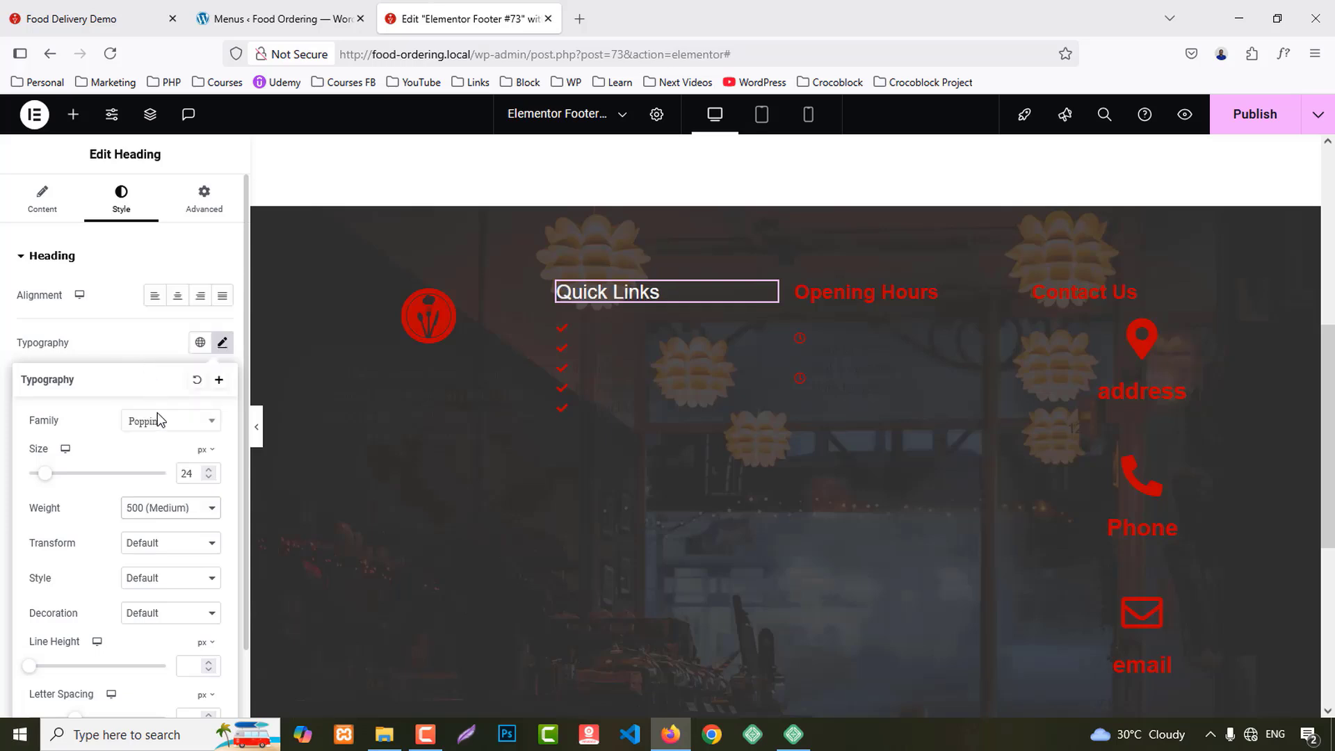
{"action": "left_click", "coordinate": [174, 511]}
{"action": "left_click", "coordinate": [173, 435]}
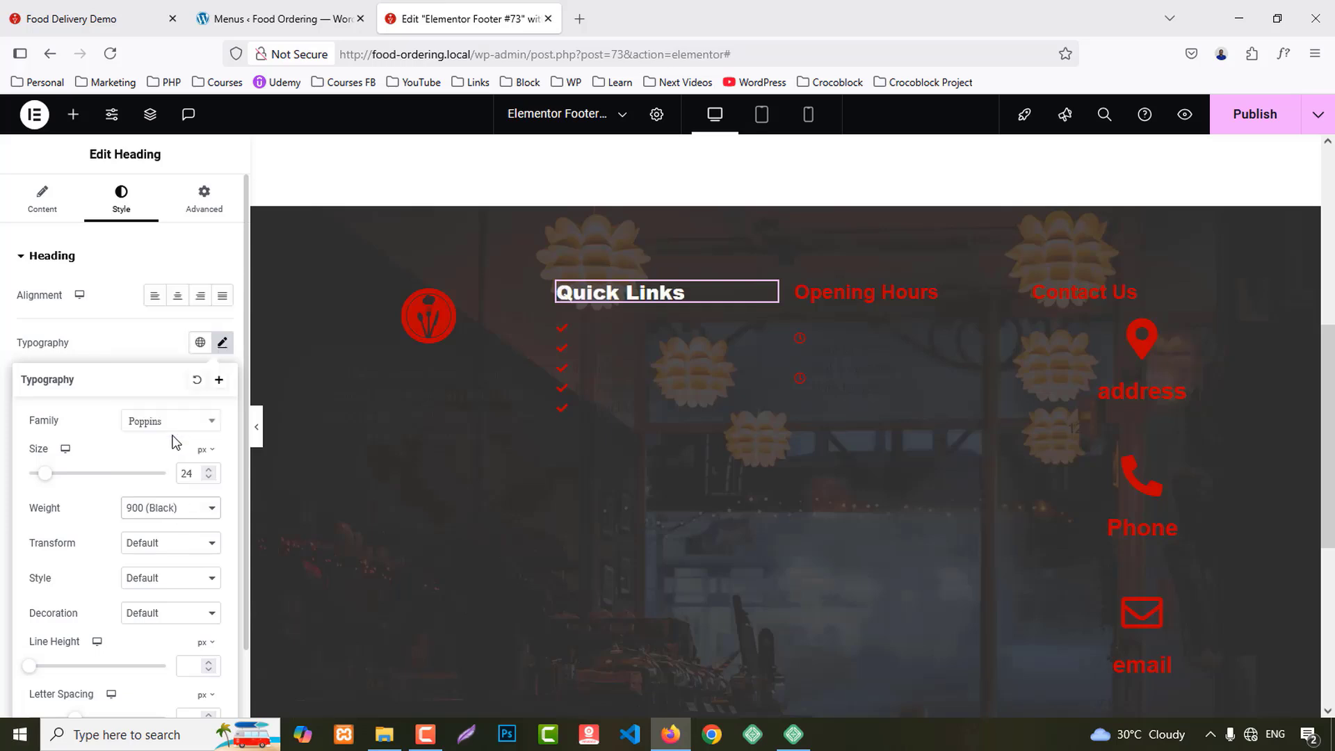
{"action": "left_click", "coordinate": [182, 514]}
{"action": "left_click", "coordinate": [149, 375]}
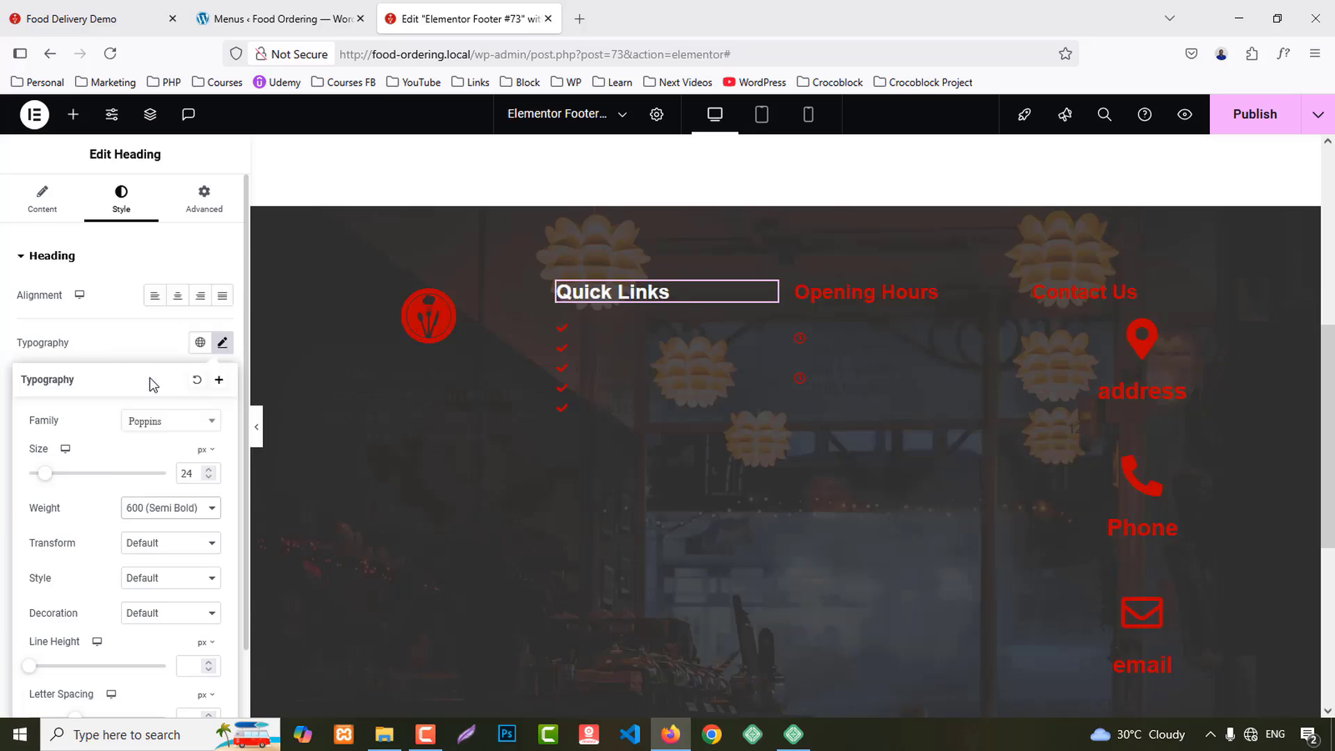
Step: Copy the Quick Links heading style and paste it onto Opening Hours and Contact Us
{"action": "right_click", "coordinate": [627, 292]}
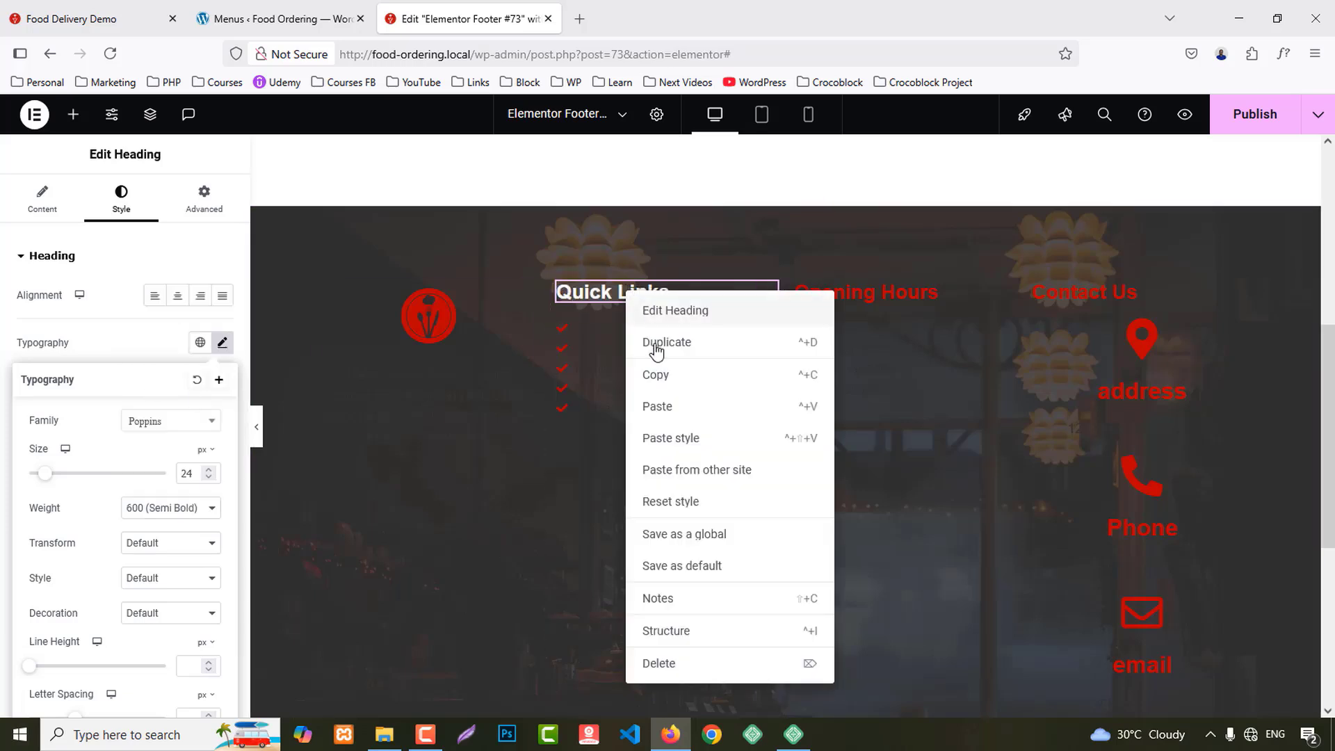
{"action": "left_click", "coordinate": [655, 375]}
{"action": "right_click", "coordinate": [884, 292]}
{"action": "left_click", "coordinate": [938, 432]}
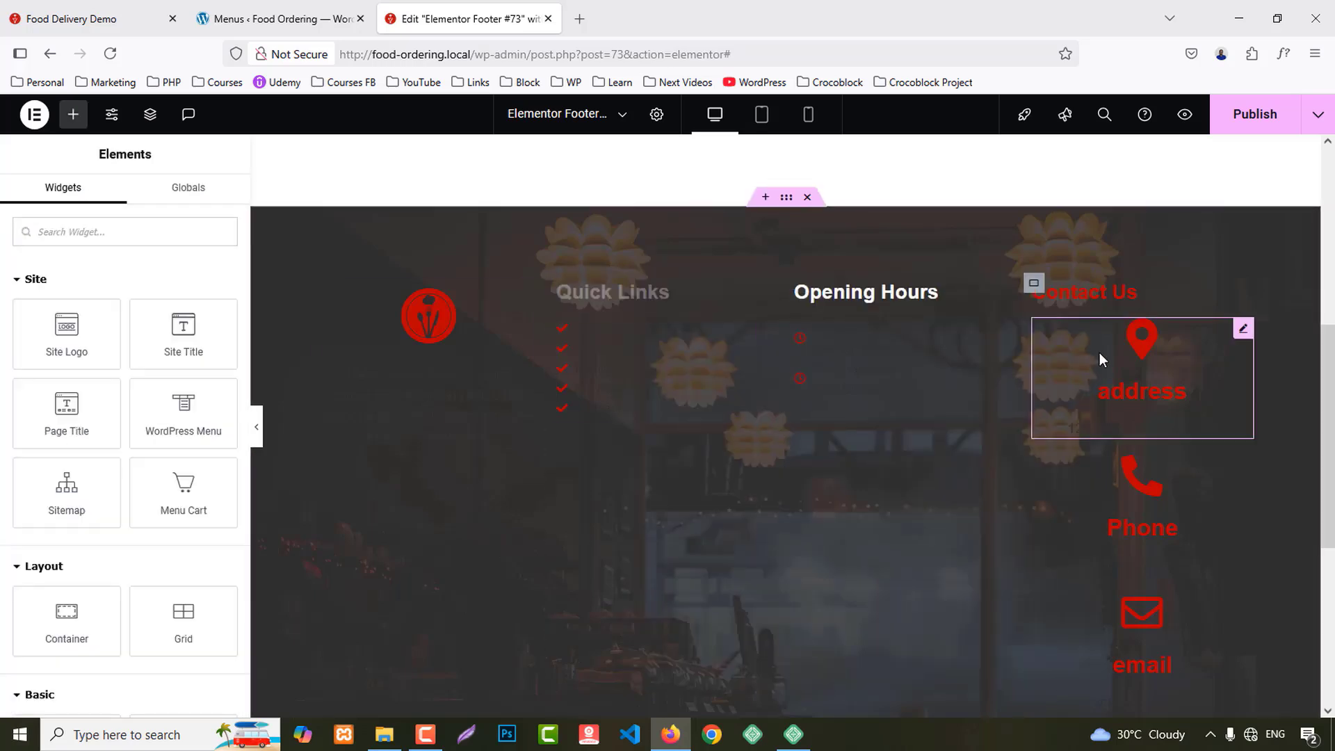
{"action": "right_click", "coordinate": [1065, 292]}
{"action": "left_click", "coordinate": [1112, 439]}
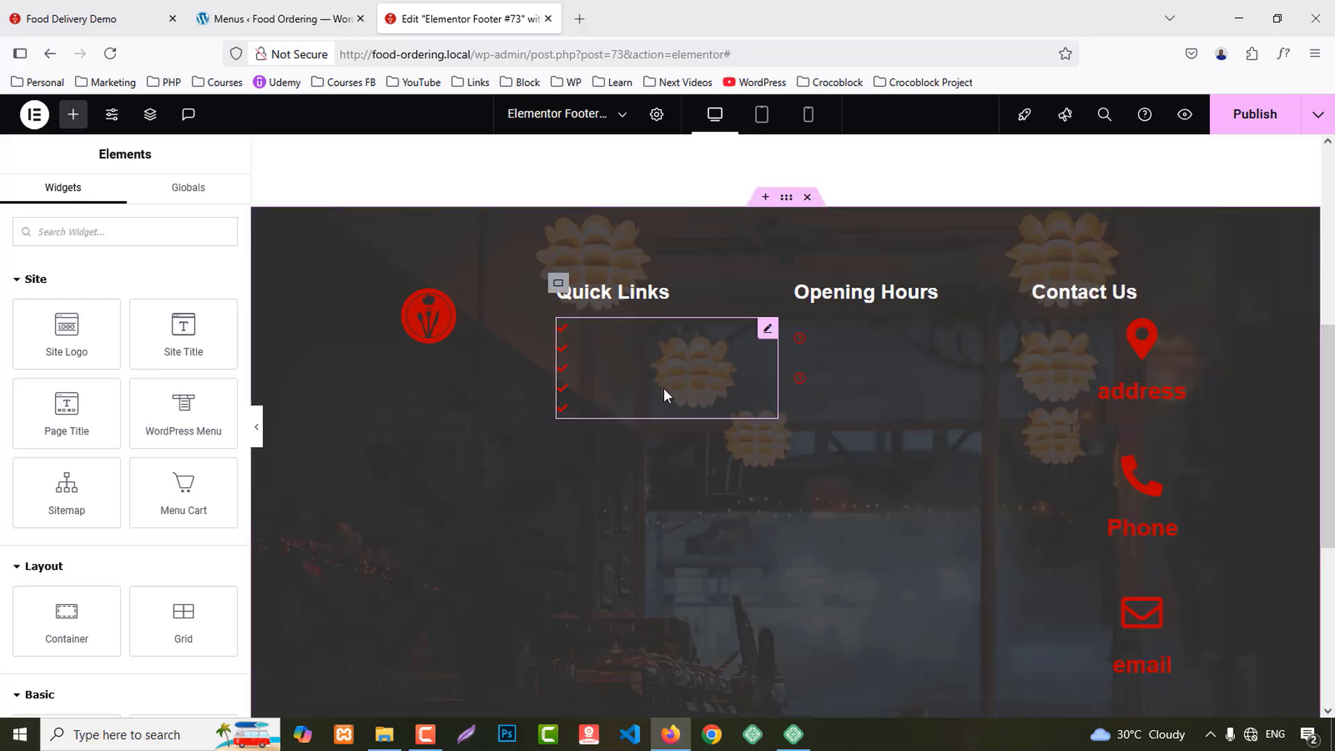
Step: Make the Quick Links list icons white
{"action": "left_click", "coordinate": [644, 370]}
{"action": "left_click", "coordinate": [121, 197]}
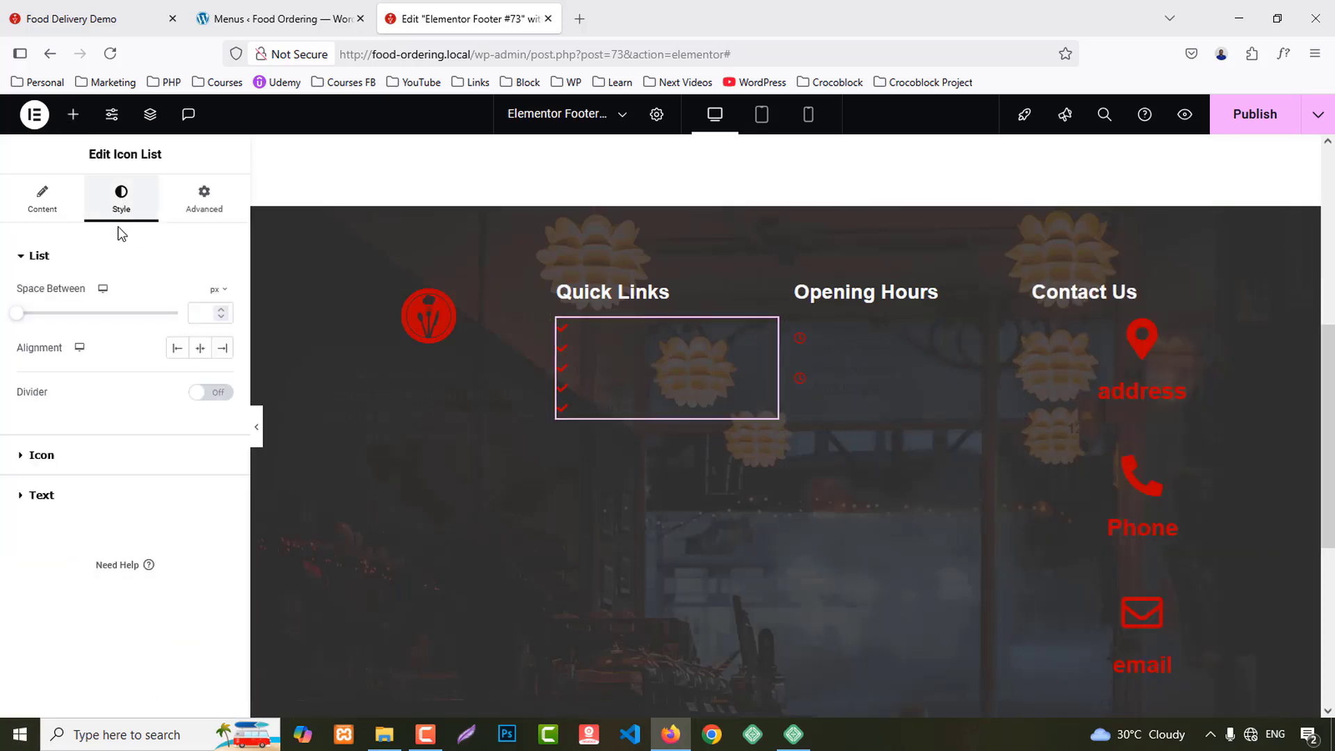
{"action": "left_click", "coordinate": [45, 459]}
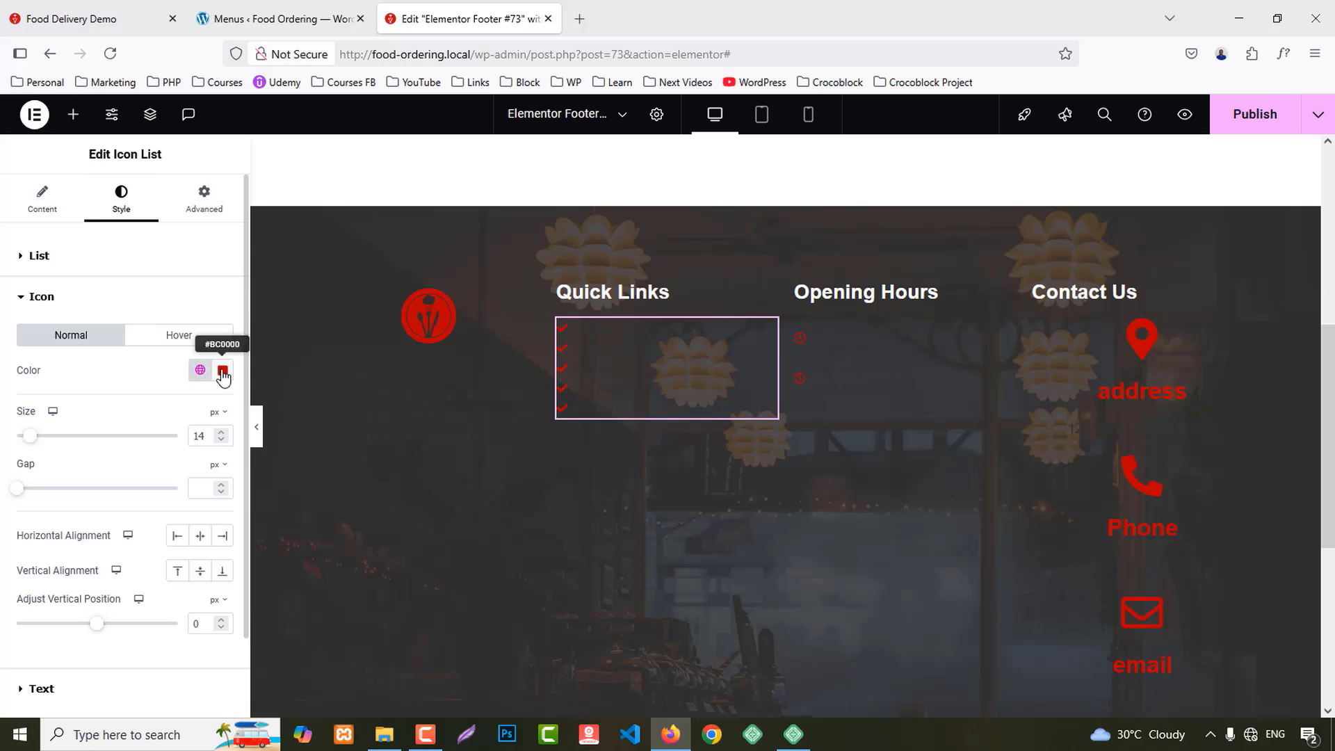
{"action": "left_click", "coordinate": [223, 372]}
{"action": "left_click_drag", "start_coordinate": [203, 492], "coordinate": [126, 437]}
{"action": "left_click", "coordinate": [4, 504]}
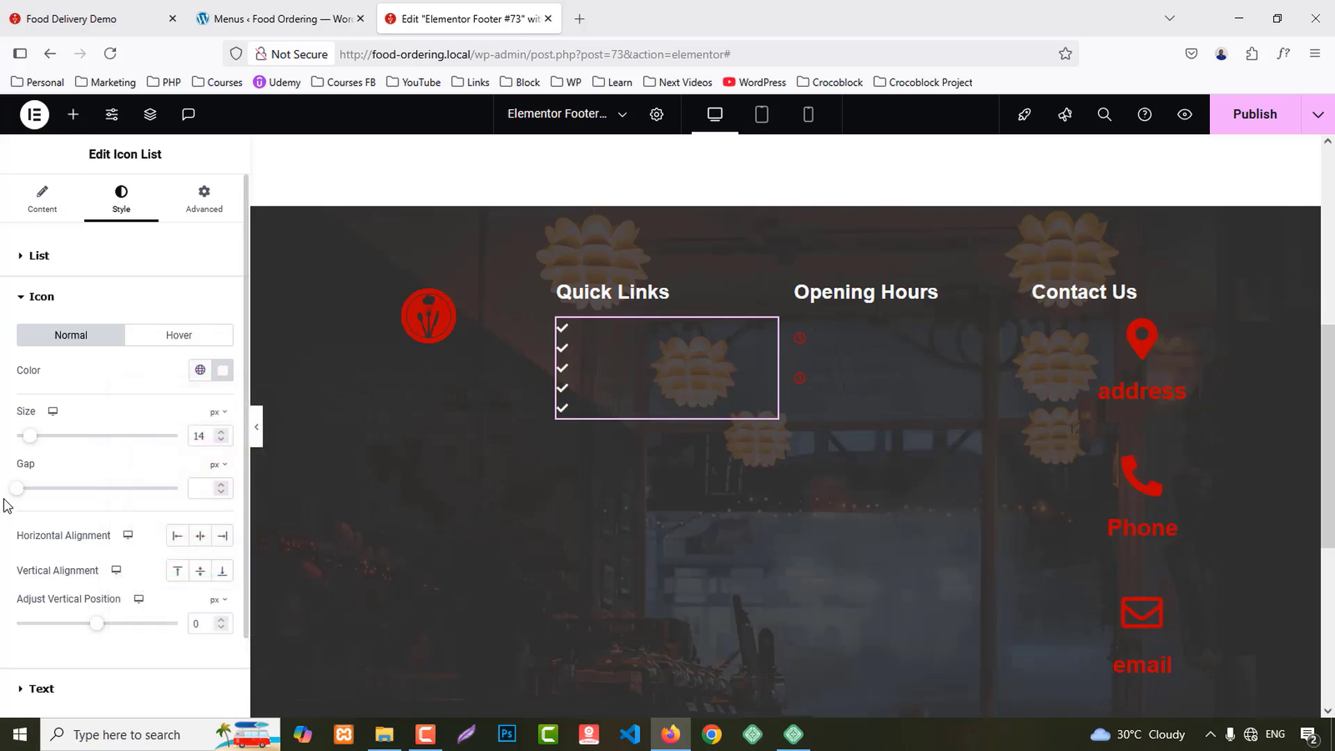
Step: Make the Quick Links list text white with 500 Medium weight
{"action": "left_click", "coordinate": [39, 686]}
{"action": "left_click", "coordinate": [221, 479]}
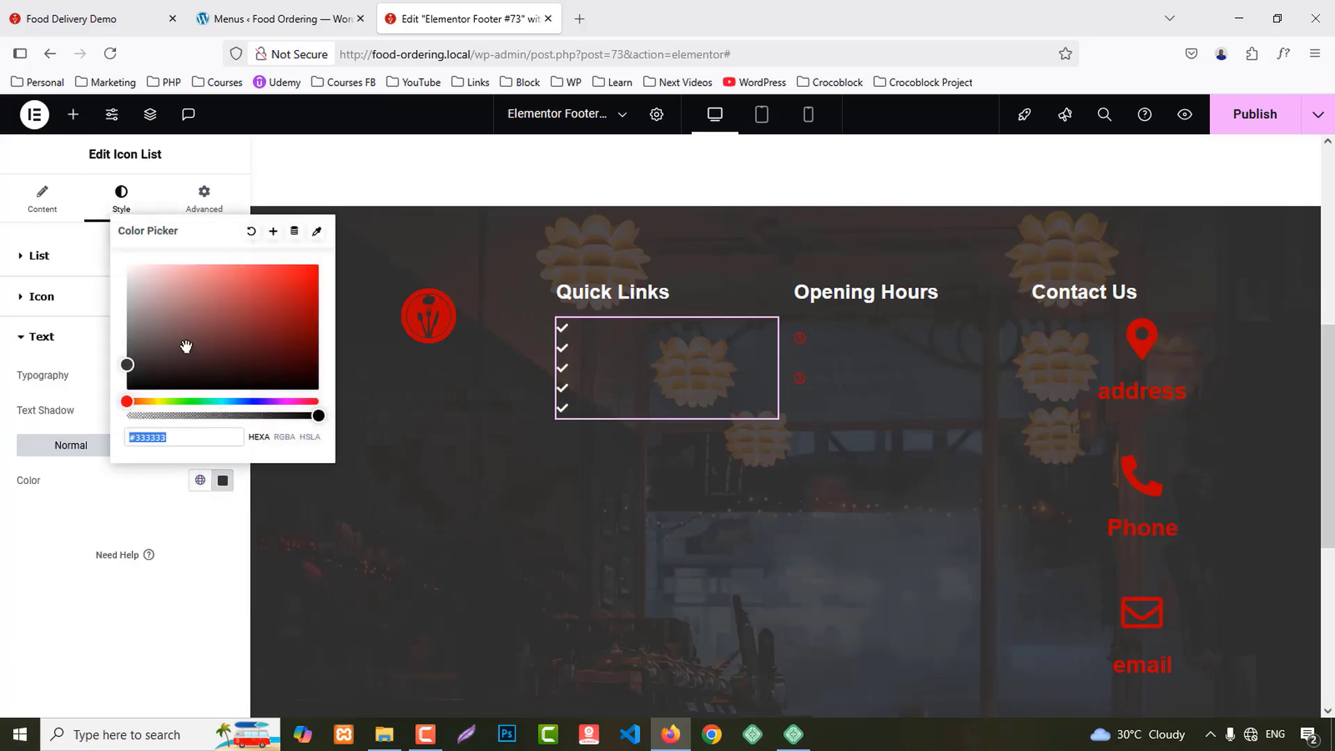
{"action": "key", "text": "ctrl+v"}
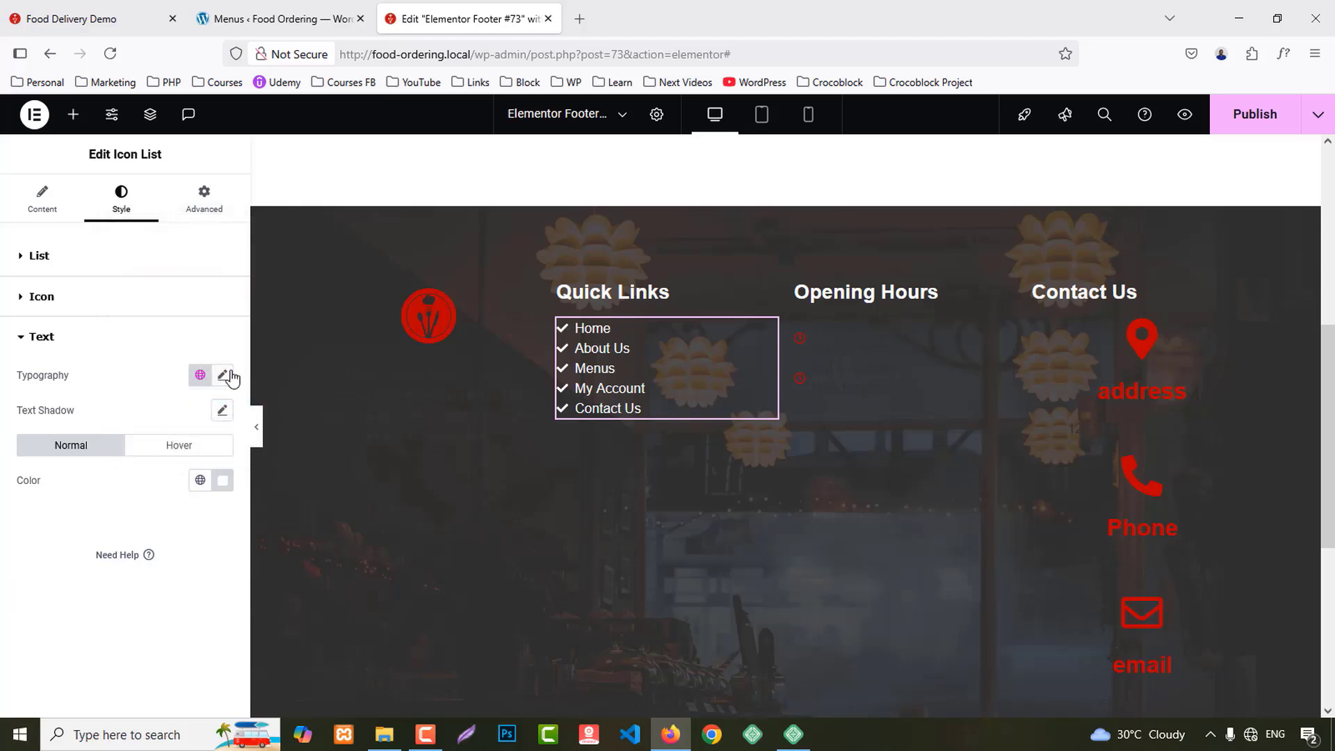
{"action": "left_click", "coordinate": [223, 375]}
{"action": "left_click", "coordinate": [169, 549]}
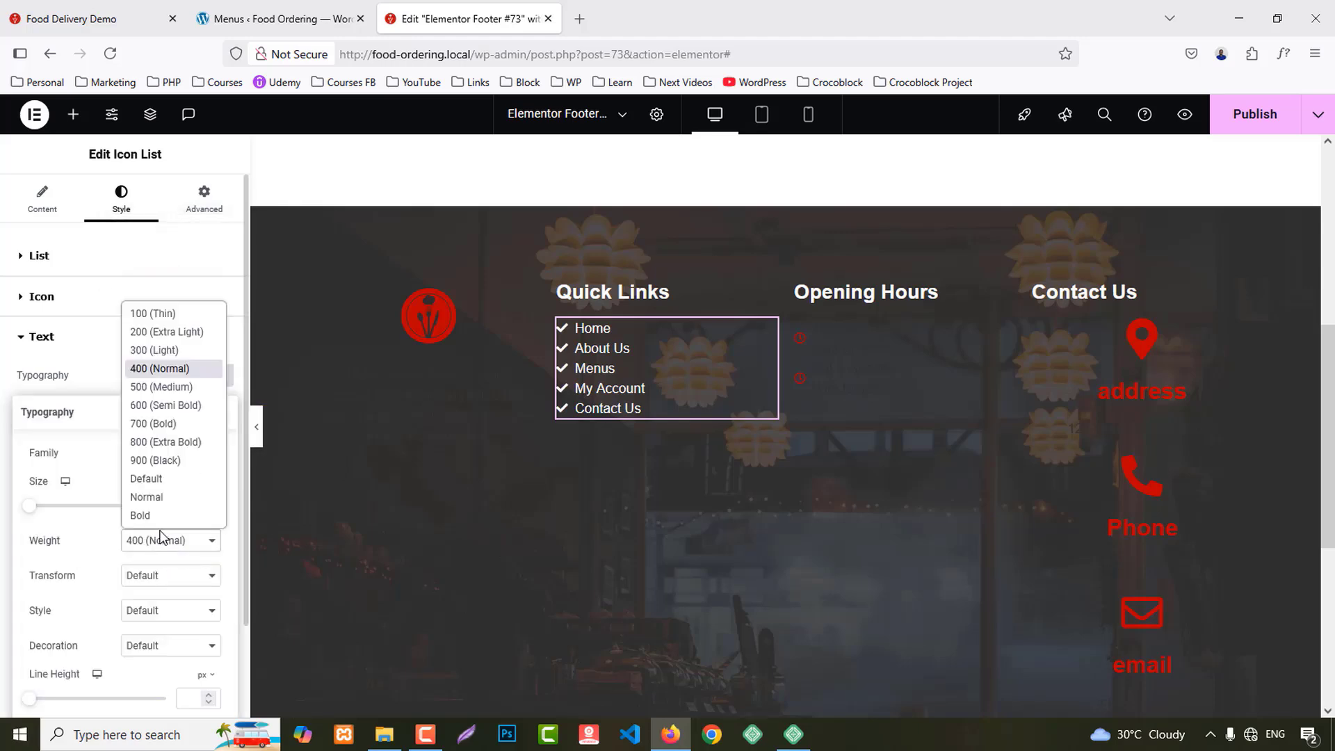
{"action": "left_click", "coordinate": [164, 391]}
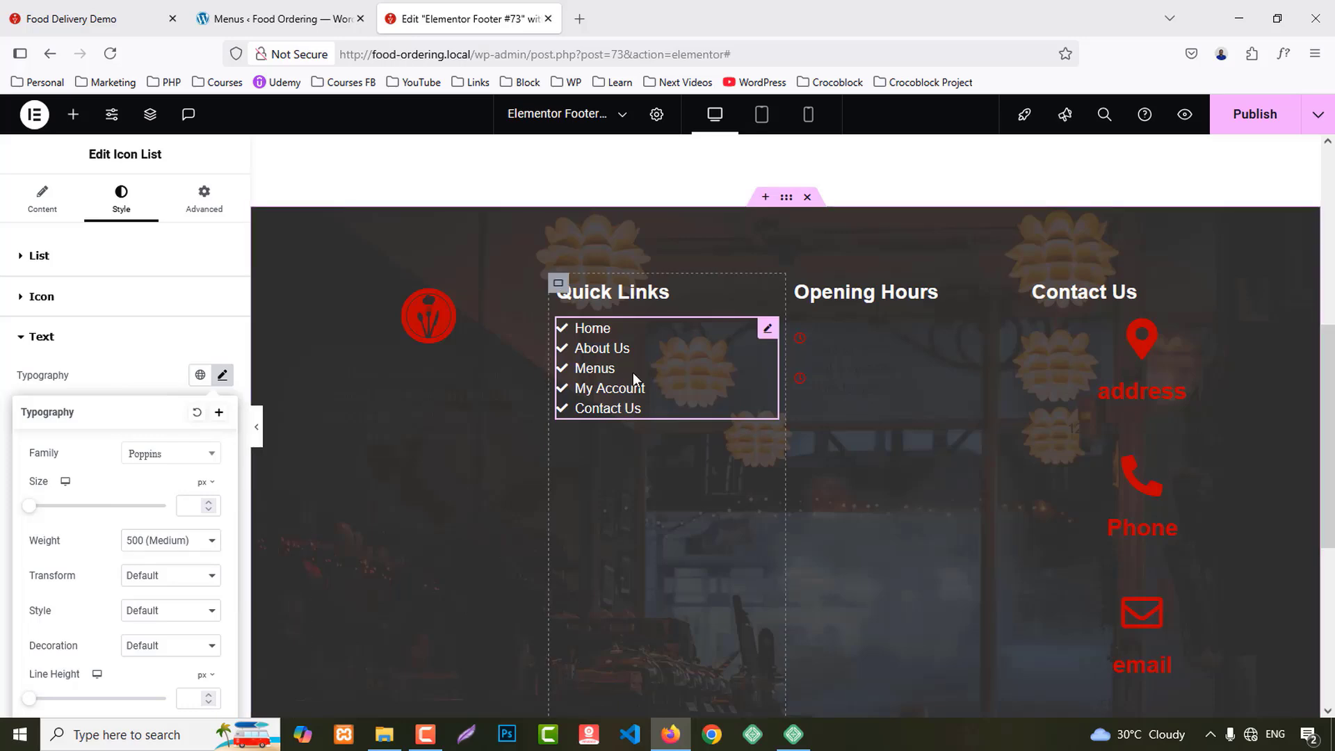
{"action": "left_click", "coordinate": [31, 257]}
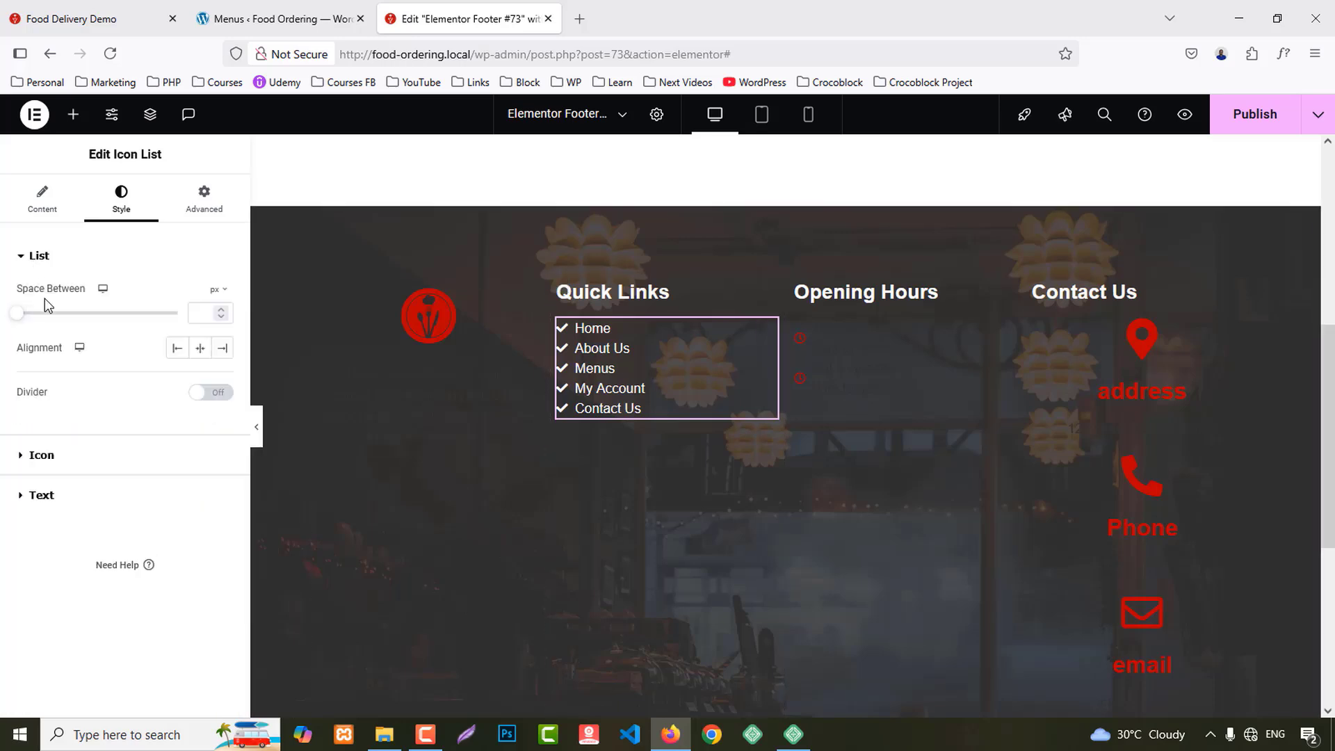
Step: Give the Home list item a '#' link, then check the About Us item
{"action": "left_click", "coordinate": [29, 212]}
{"action": "left_click", "coordinate": [55, 356]}
{"action": "left_click", "coordinate": [71, 576]}
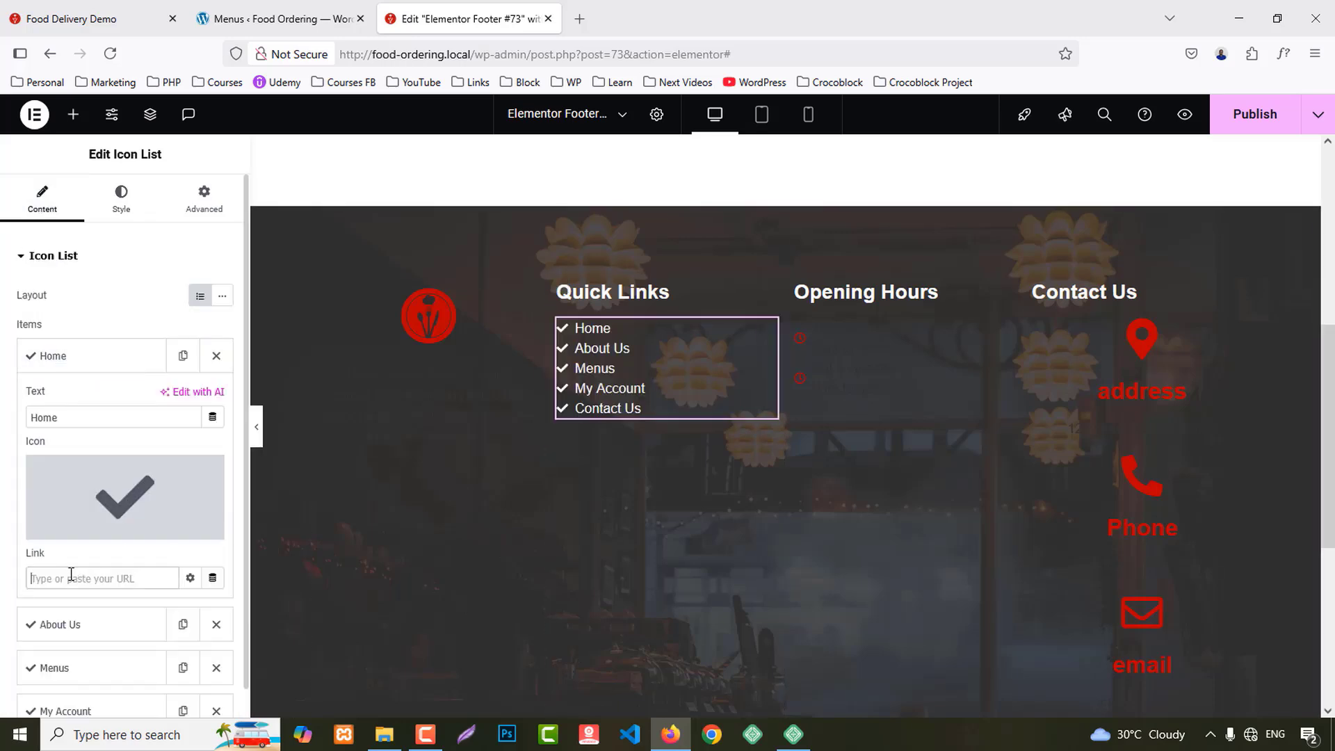
{"action": "type", "text": "#"}
{"action": "left_click", "coordinate": [45, 361]}
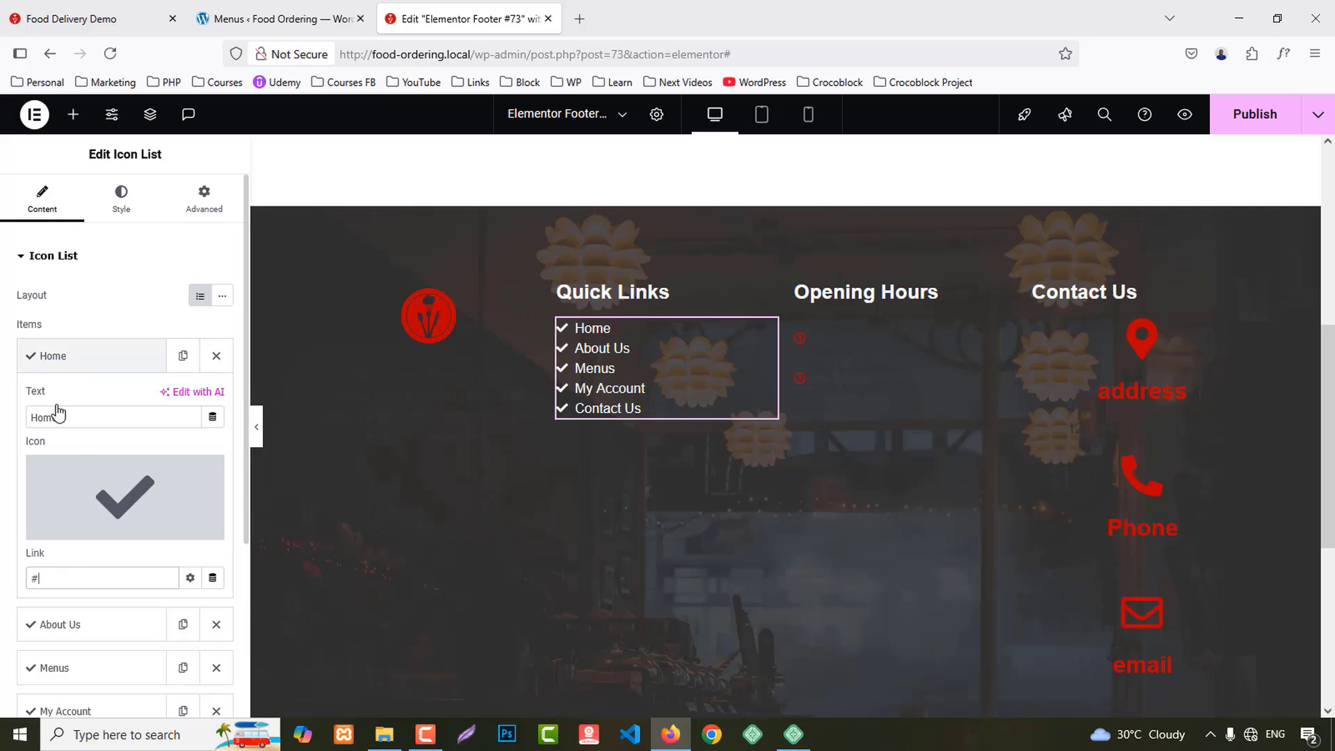
{"action": "left_click", "coordinate": [56, 407]}
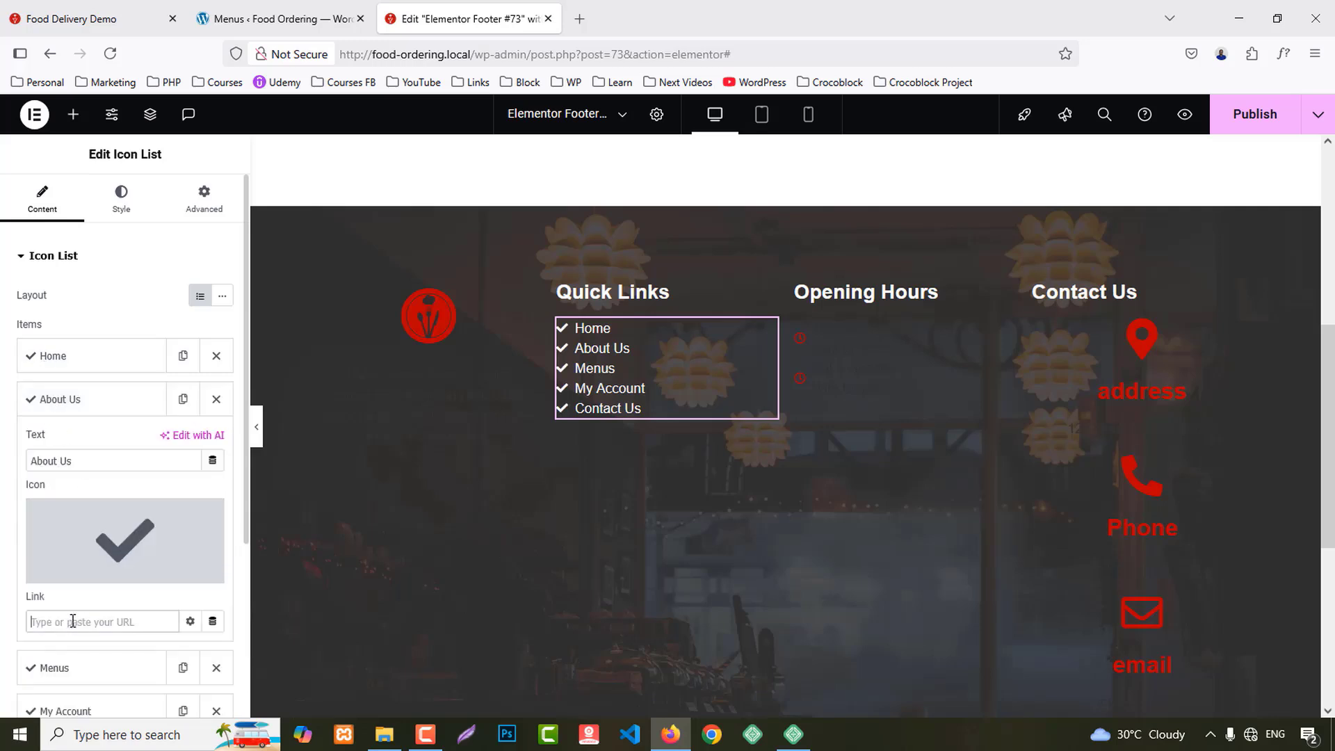
{"action": "left_click", "coordinate": [45, 407]}
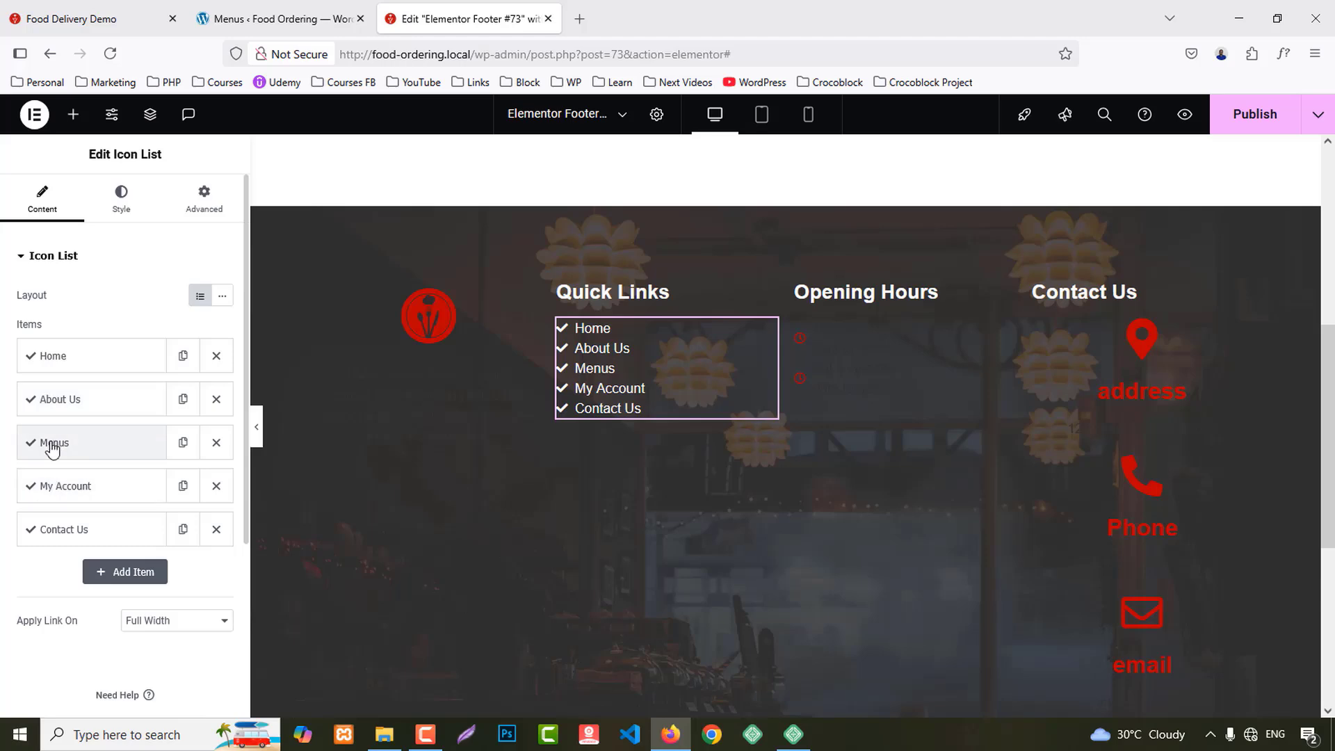
Step: Check the link fields of the Menus, My Account and Contact Us items
{"action": "left_click", "coordinate": [53, 447]}
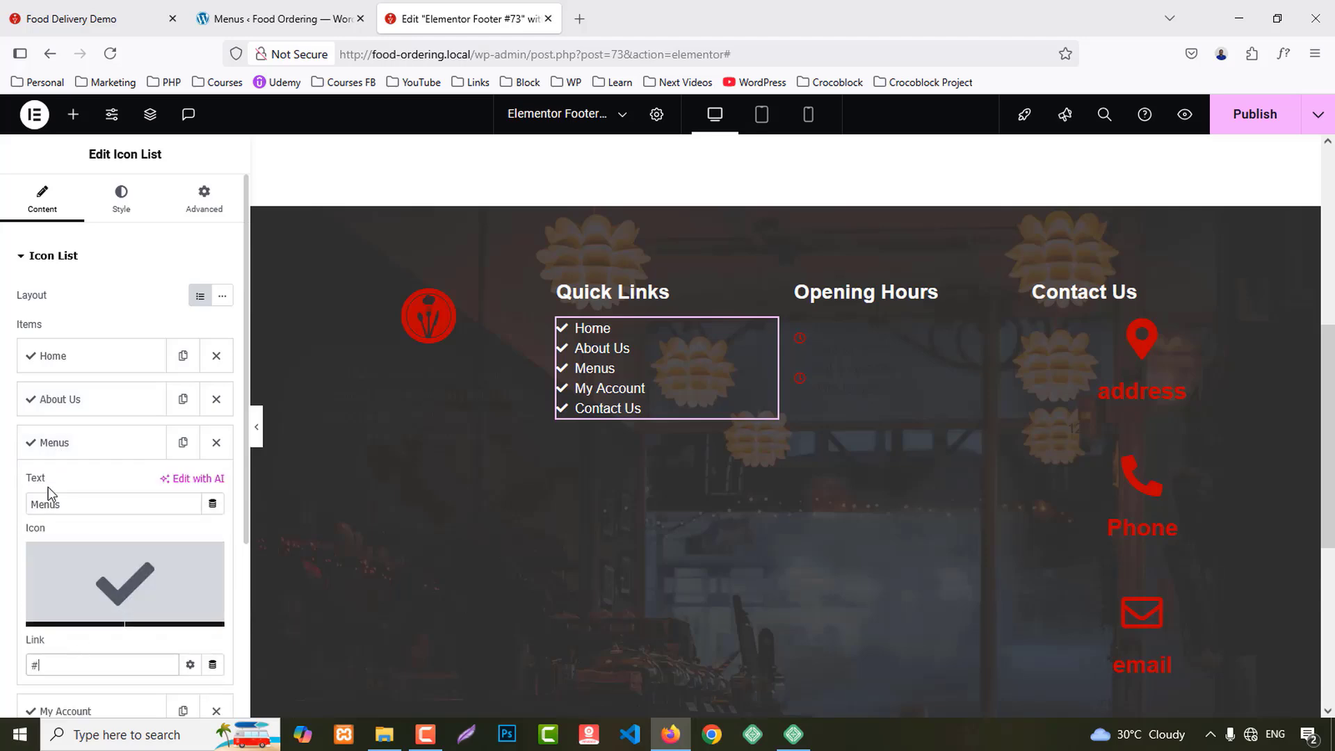
{"action": "left_click", "coordinate": [48, 445]}
{"action": "left_click", "coordinate": [53, 487]}
{"action": "left_click", "coordinate": [84, 706]}
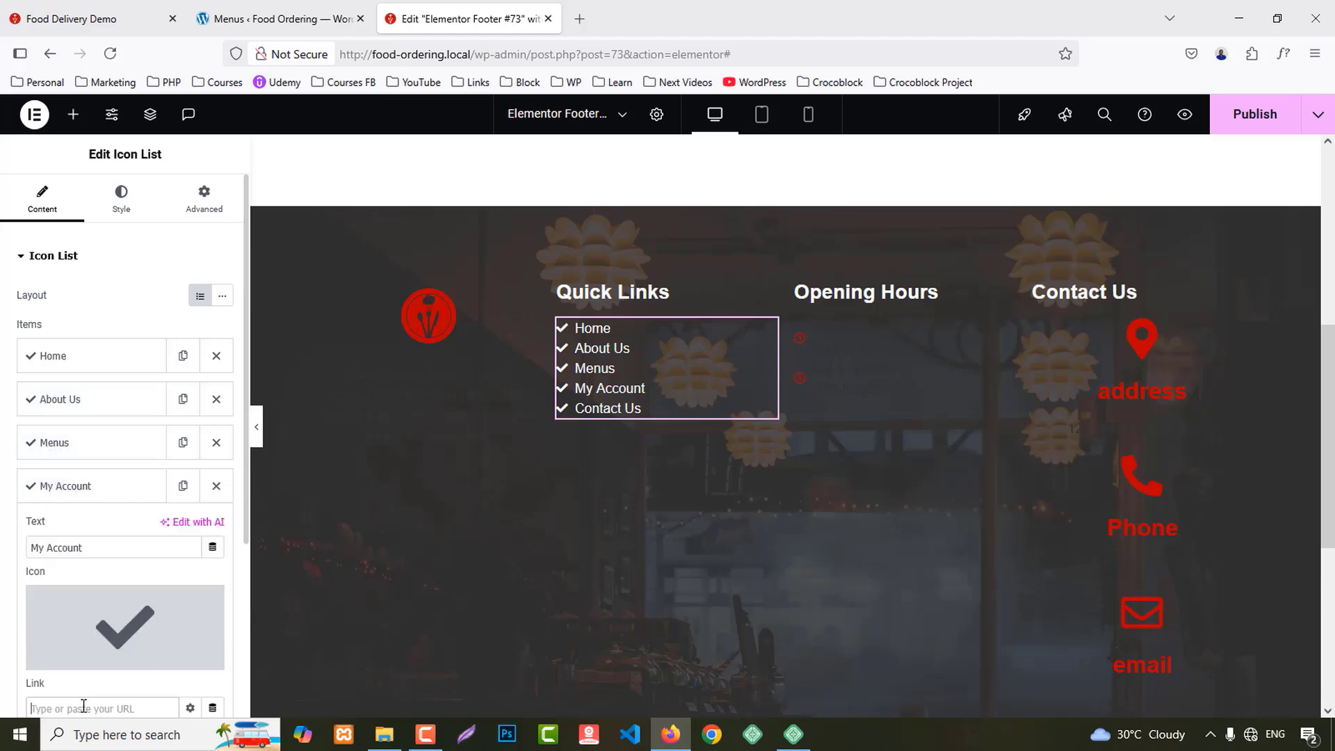
{"action": "left_click", "coordinate": [59, 486]}
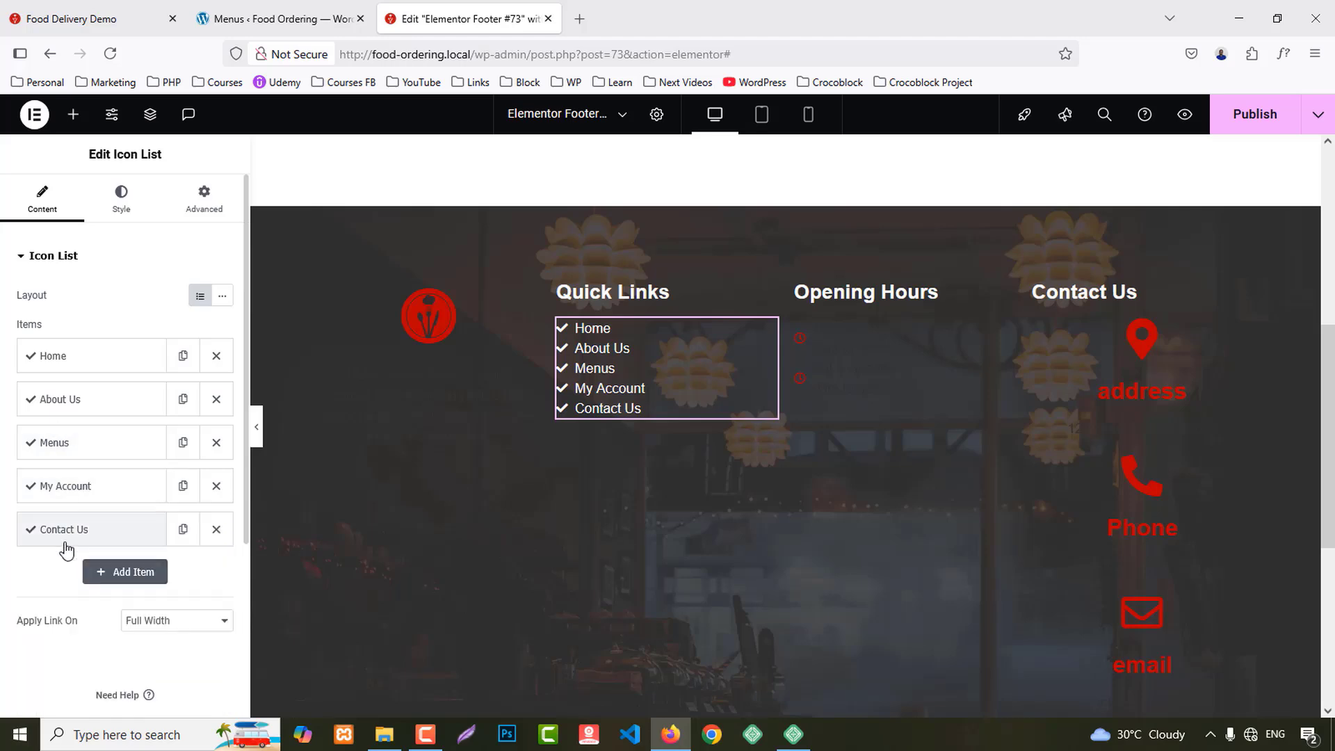
{"action": "left_click", "coordinate": [59, 528]}
{"action": "scroll", "coordinate": [77, 654], "scroll_direction": "down", "scroll_amount": 2}
{"action": "left_click", "coordinate": [77, 667]}
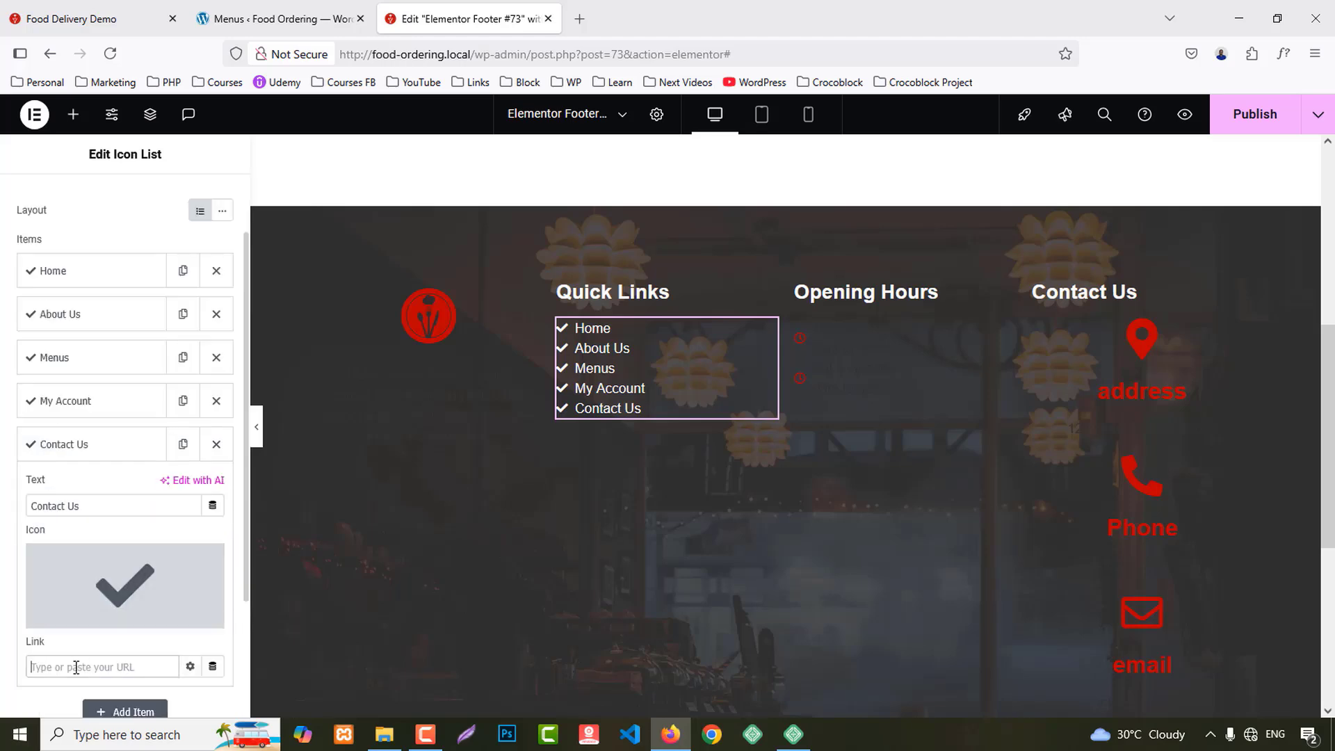
{"action": "scroll", "coordinate": [109, 199], "scroll_direction": "up", "scroll_amount": 3}
Step: Increase the Quick Links space between items to 5
{"action": "left_click", "coordinate": [119, 201]}
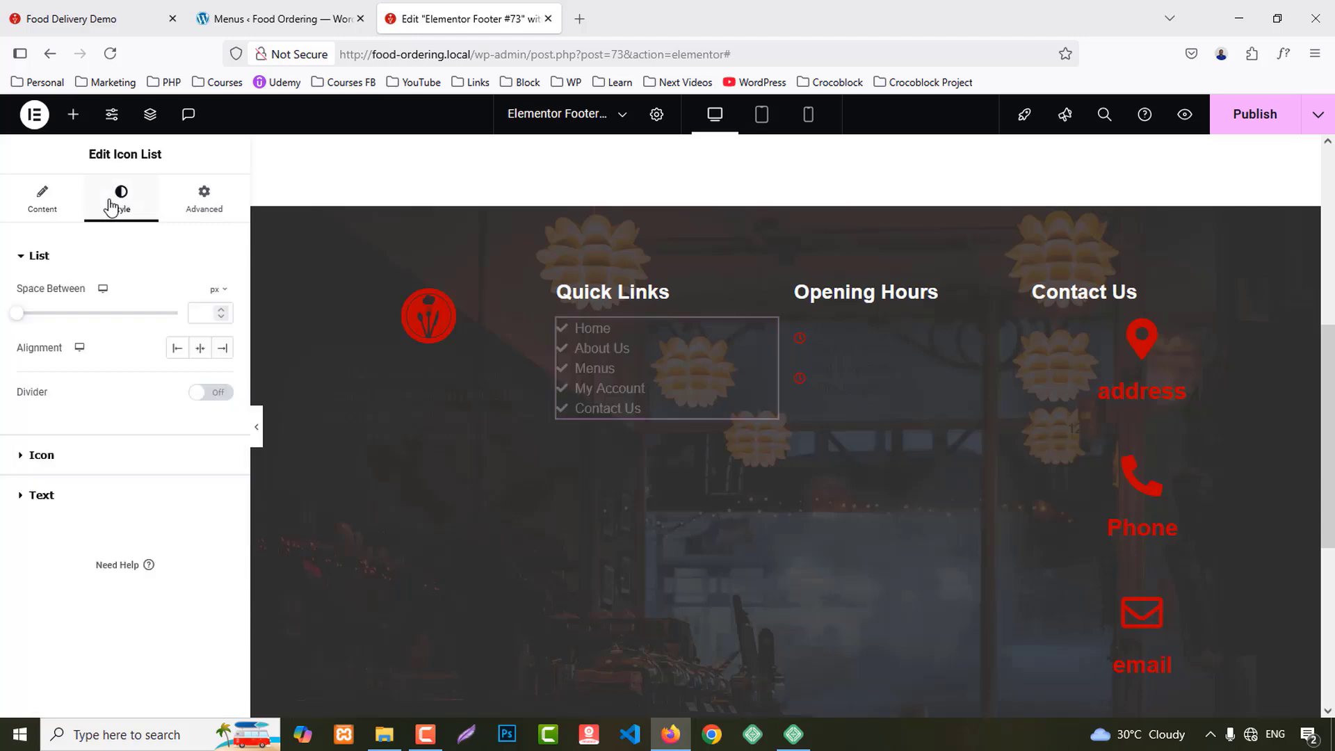
{"action": "left_click", "coordinate": [52, 495]}
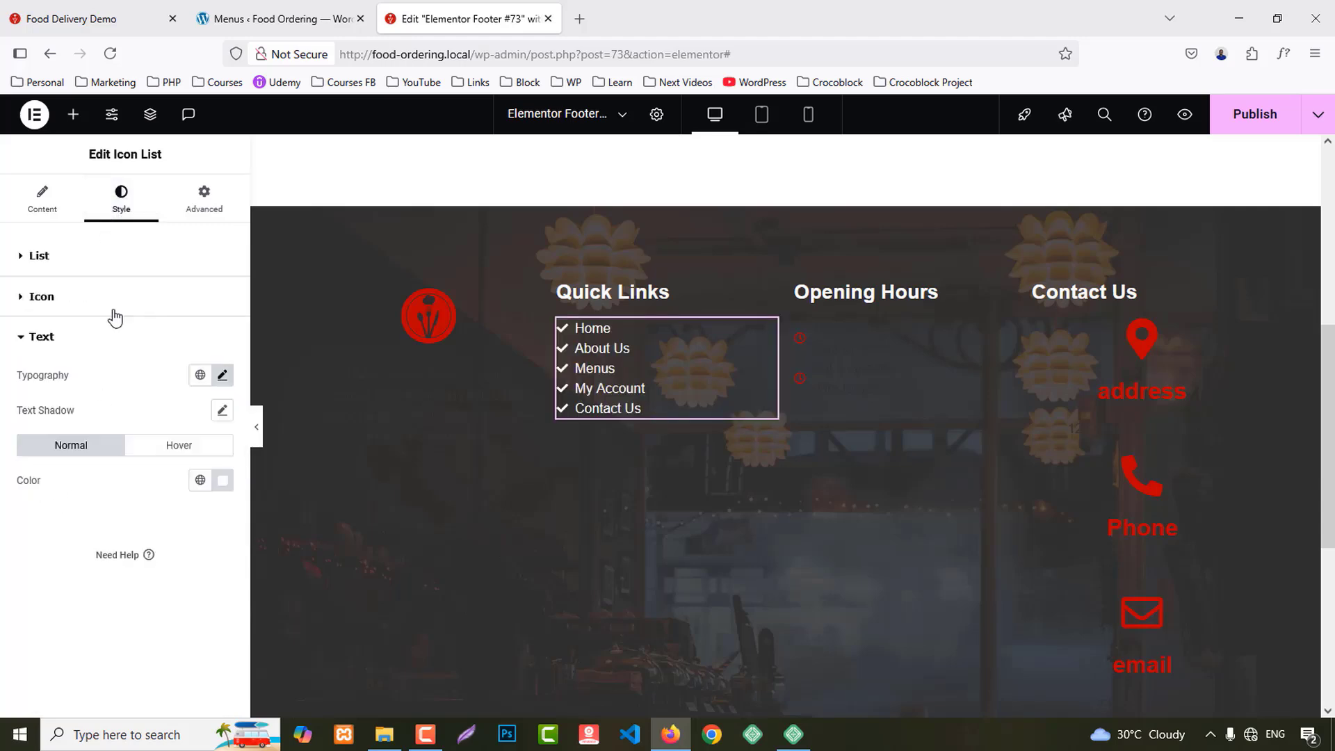
{"action": "left_click", "coordinate": [50, 257]}
{"action": "left_click", "coordinate": [197, 312]}
{"action": "key", "text": "Up"}
{"action": "key", "text": "Up"}
{"action": "key", "text": "Up"}
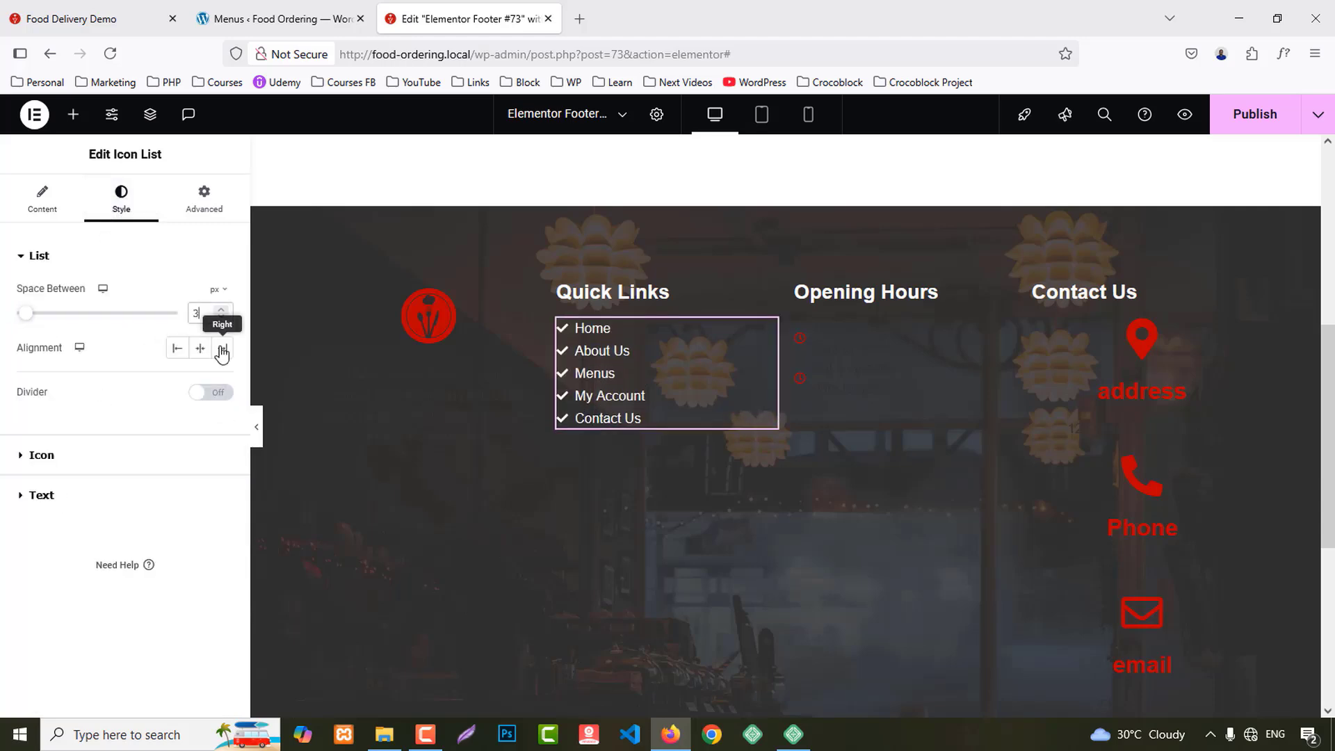
{"action": "key", "text": "Up"}
{"action": "key", "text": "Up"}
Step: Set the Quick Links text size to 18 px
{"action": "left_click", "coordinate": [124, 493]}
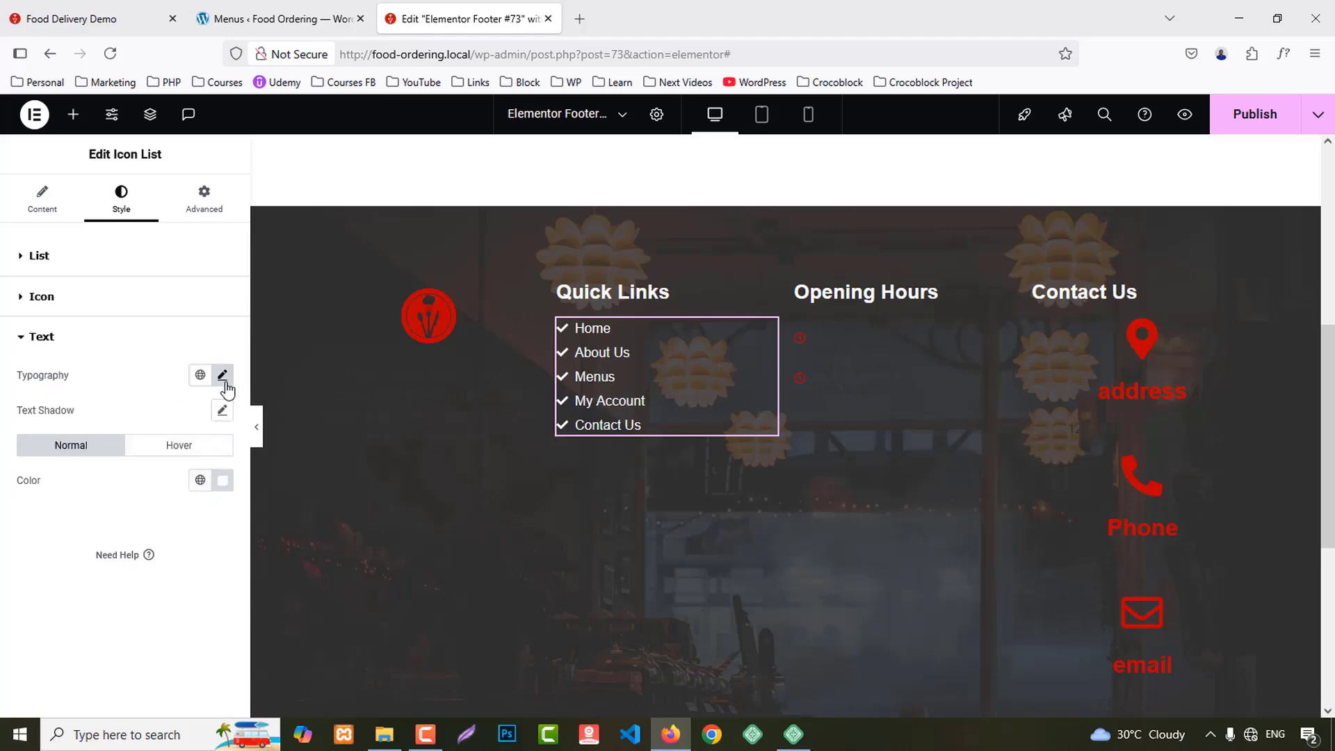
{"action": "left_click", "coordinate": [222, 375]}
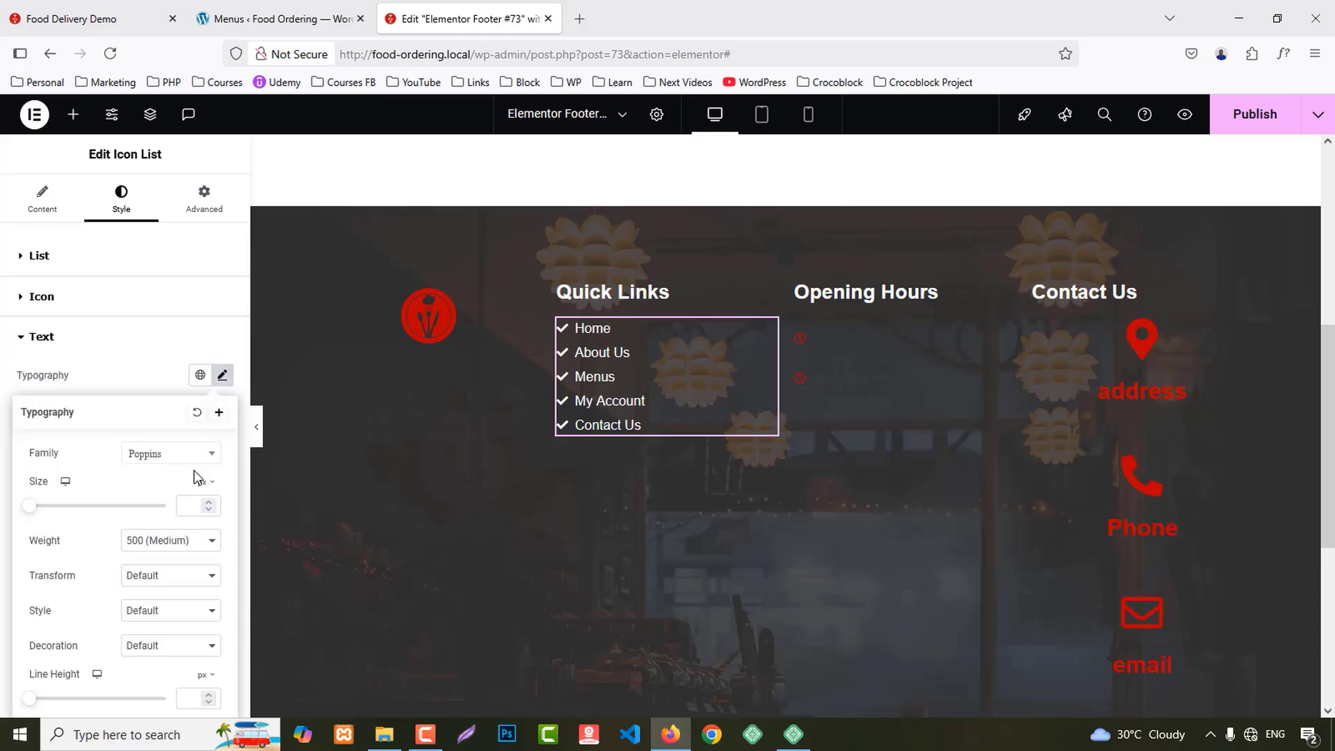
{"action": "left_click", "coordinate": [185, 505]}
{"action": "type", "text": "22"}
{"action": "key", "text": "Down"}
{"action": "key", "text": "Down"}
{"action": "key", "text": "Down"}
{"action": "key", "text": "Down"}
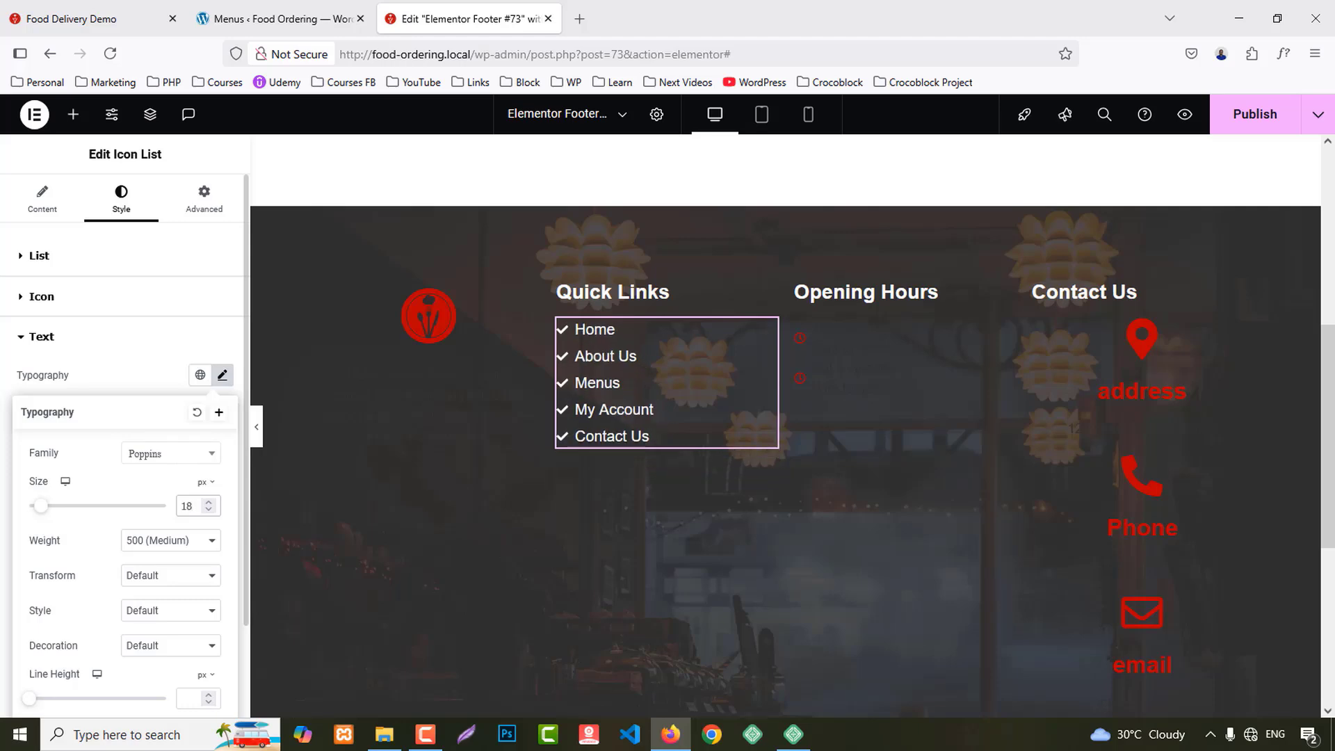
{"action": "key", "text": "Down"}
{"action": "key", "text": "Up"}
{"action": "left_click", "coordinate": [163, 379]}
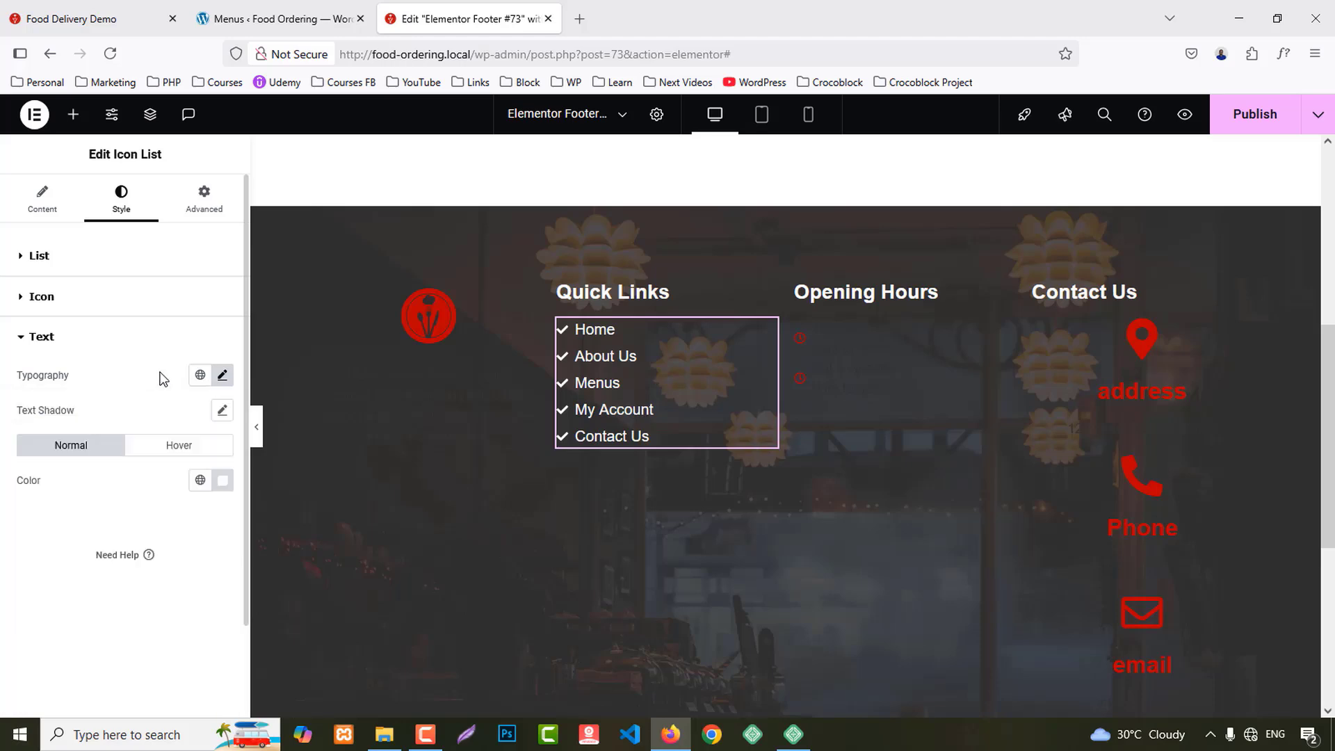
Step: Make the list text and icons turn Primary red on hover
{"action": "left_click", "coordinate": [185, 450]}
{"action": "left_click", "coordinate": [200, 480]}
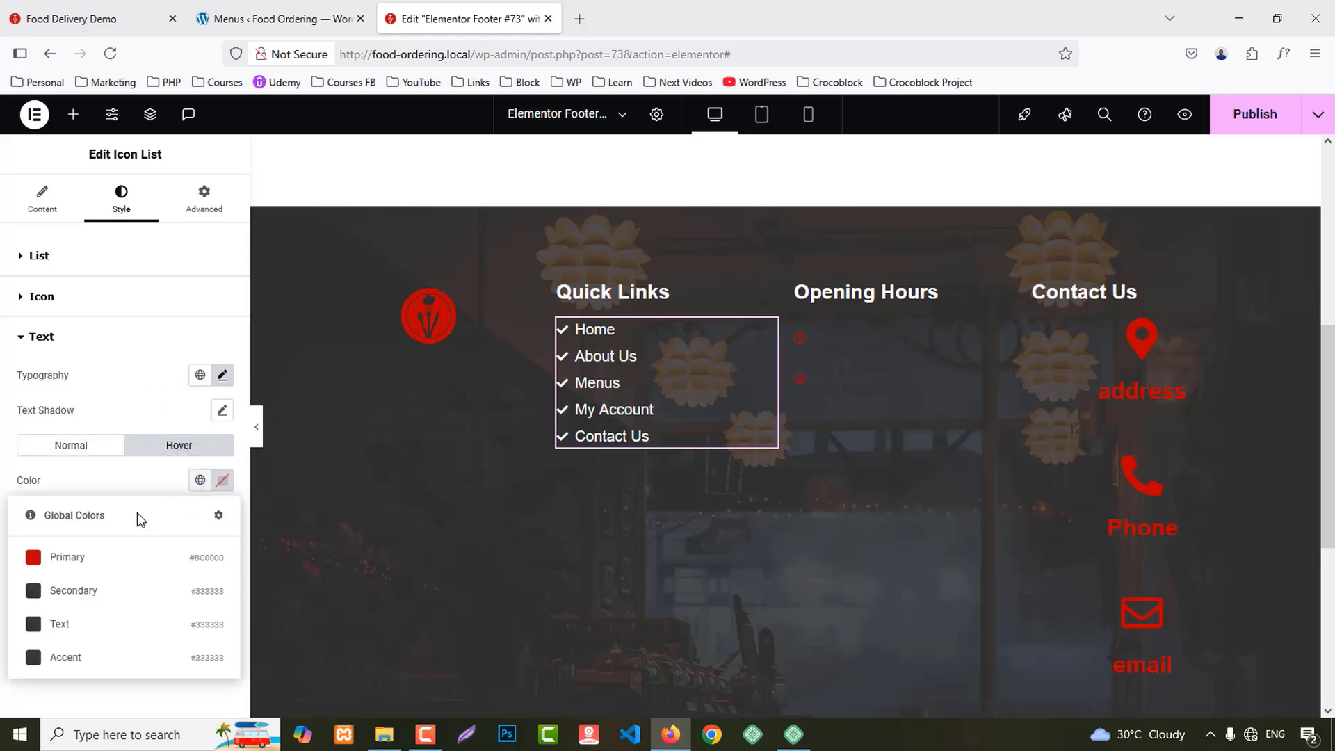
{"action": "left_click", "coordinate": [111, 554]}
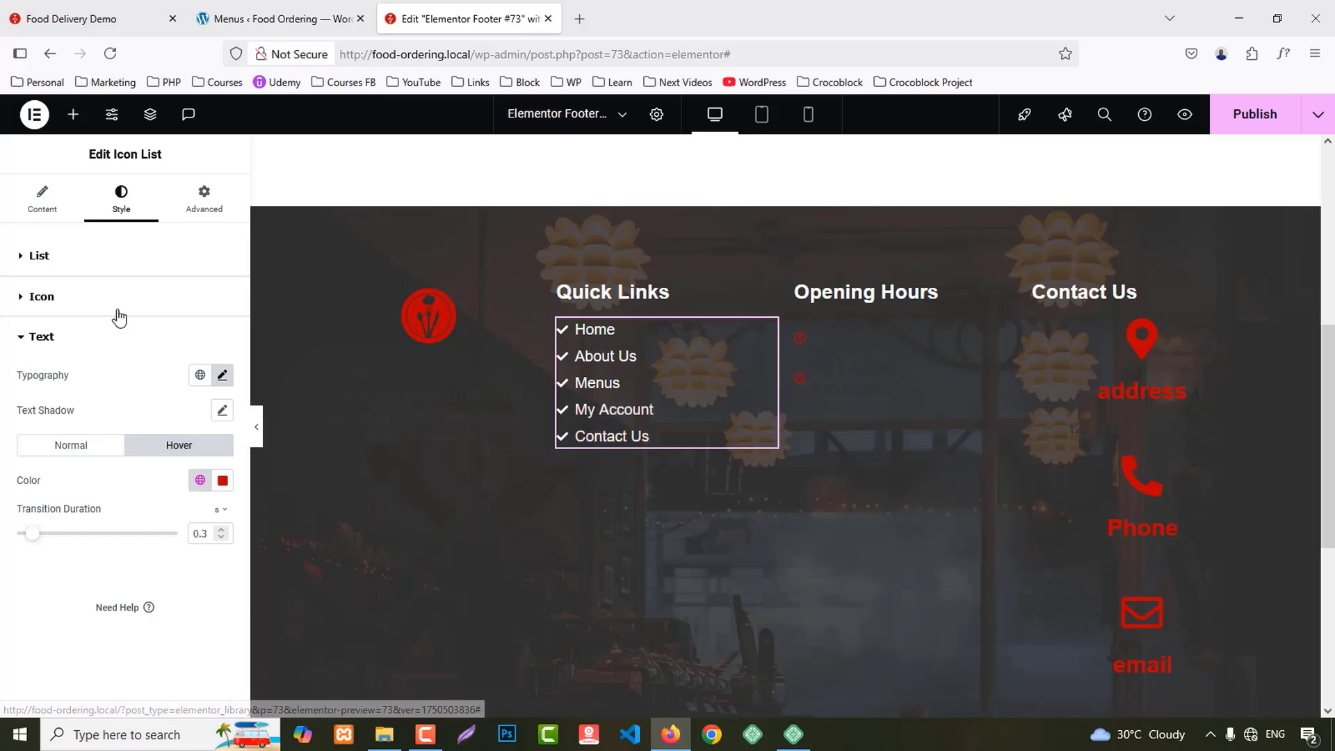
{"action": "left_click", "coordinate": [42, 297]}
{"action": "left_click", "coordinate": [178, 334]}
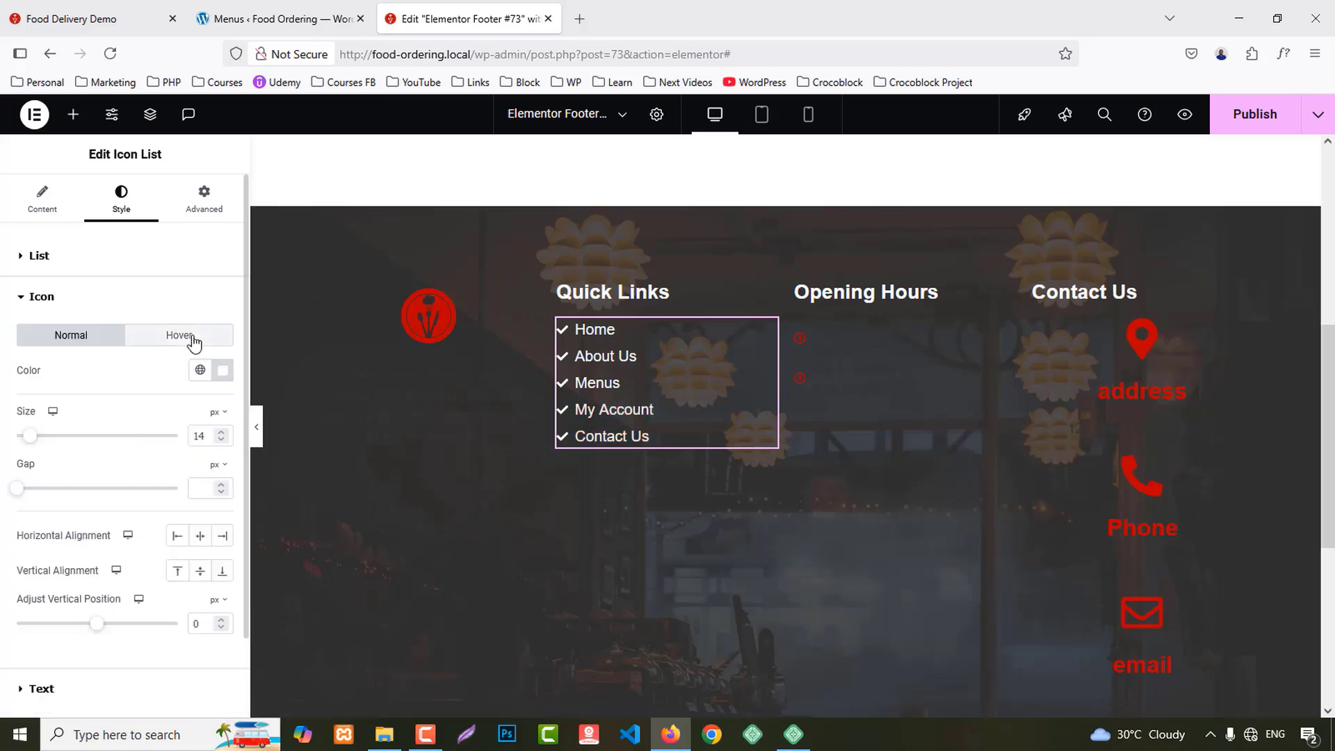
{"action": "left_click", "coordinate": [201, 370]}
{"action": "left_click", "coordinate": [99, 446]}
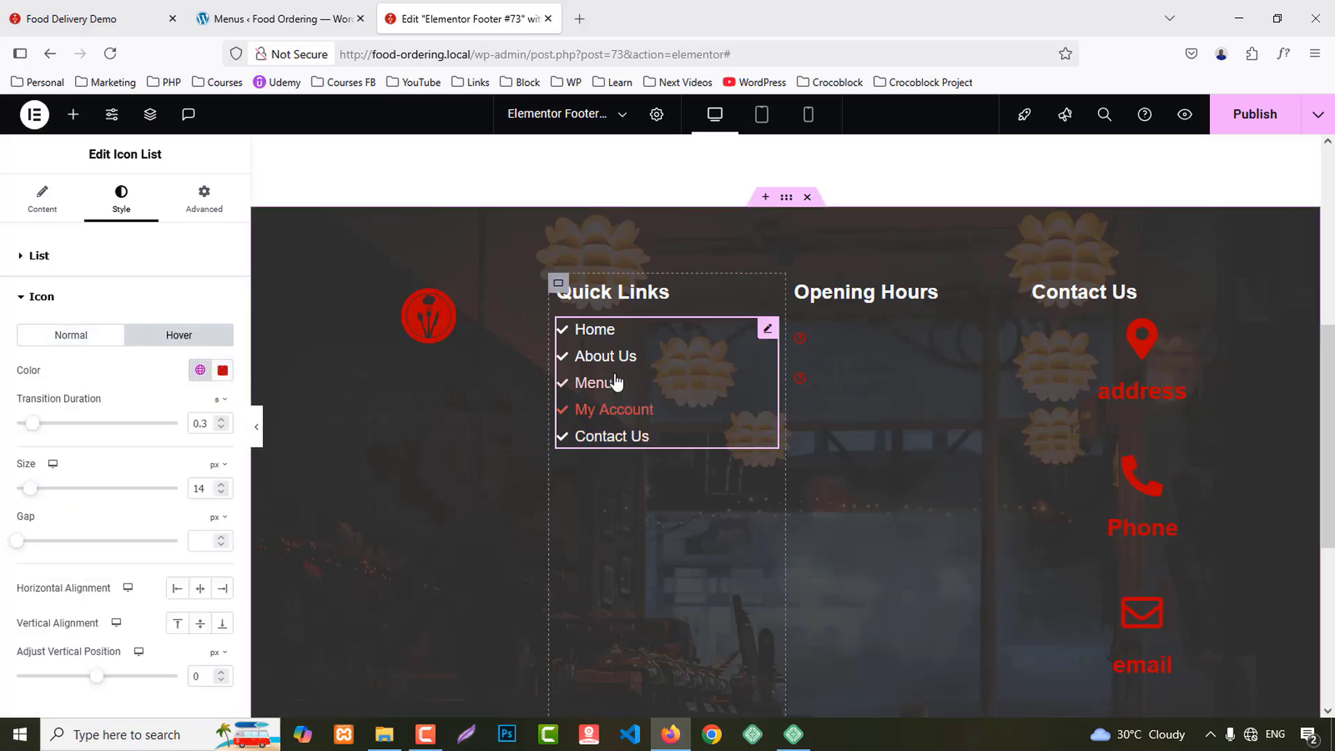
{"action": "right_click", "coordinate": [605, 330]}
Step: Copy the Quick Links list style and paste it onto the Opening Hours list
{"action": "left_click", "coordinate": [617, 408]}
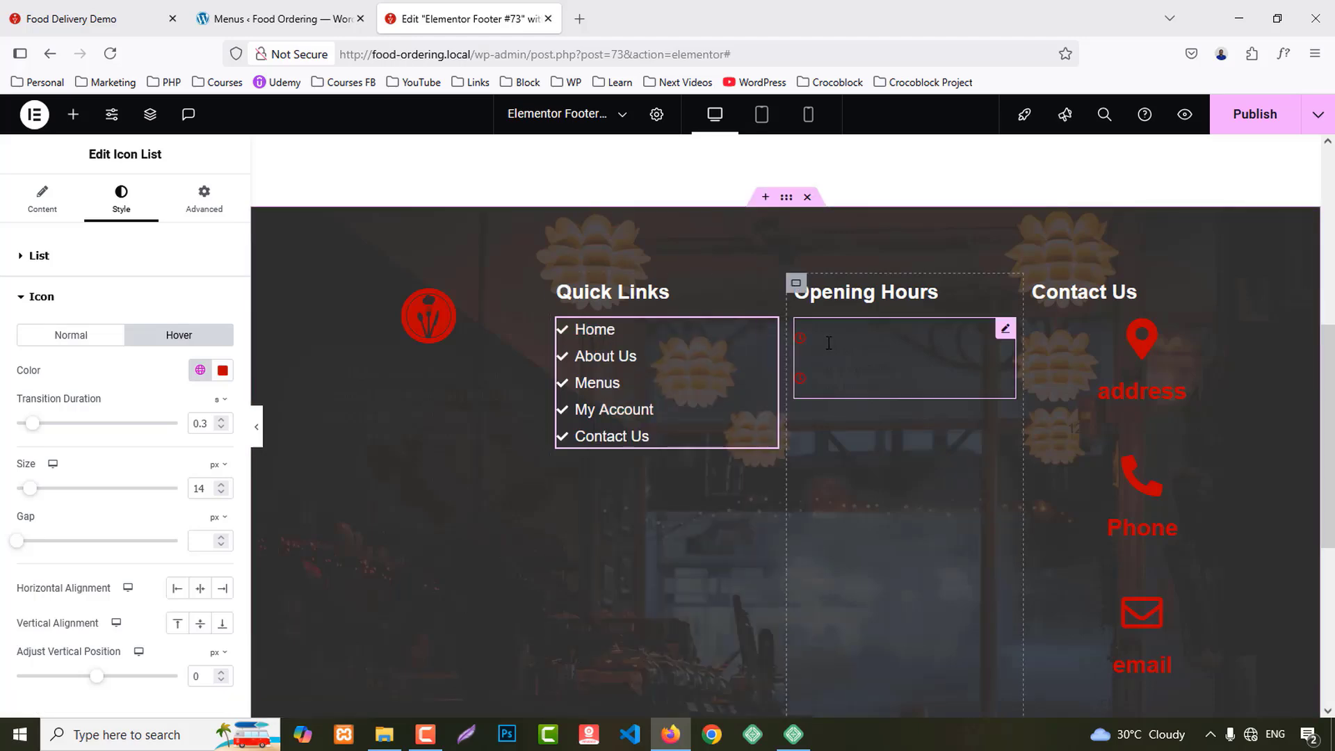
{"action": "right_click", "coordinate": [827, 325]}
{"action": "left_click", "coordinate": [874, 471]}
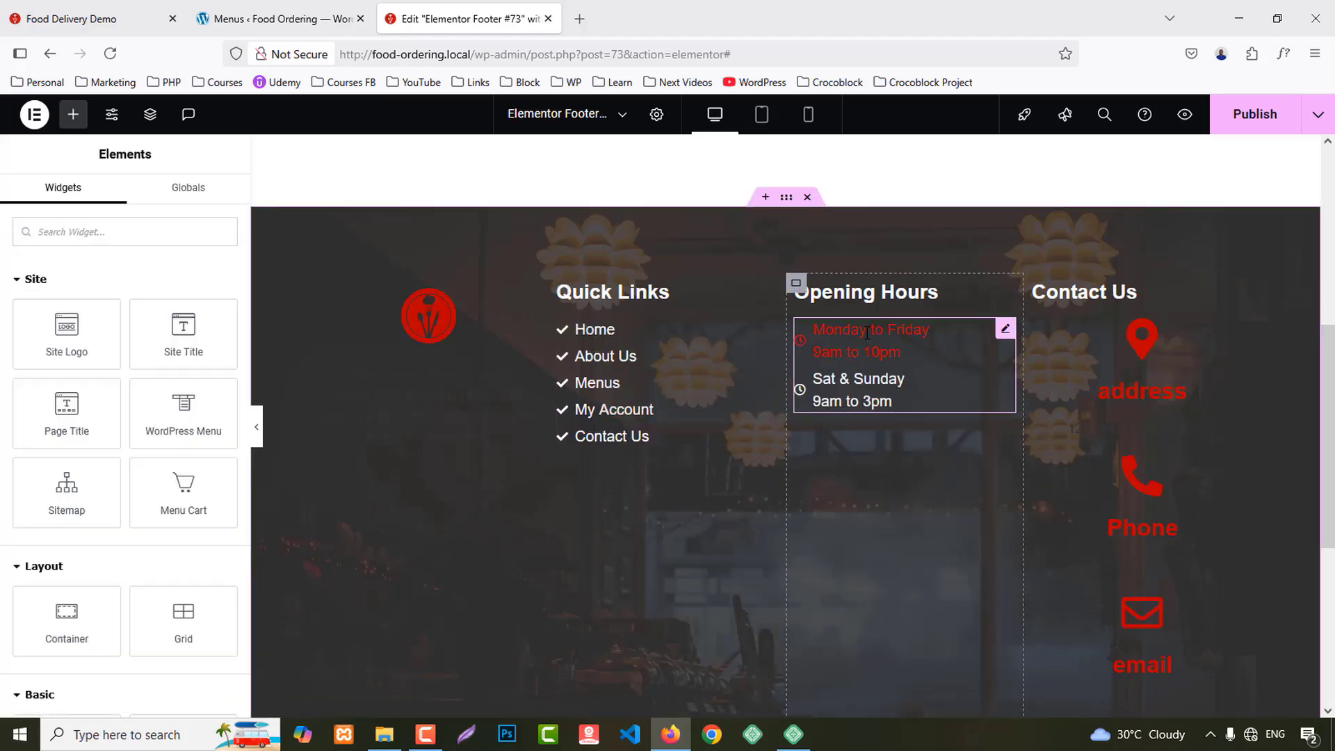
Step: Clear the red hover colour from the Opening Hours list icons
{"action": "left_click", "coordinate": [862, 341]}
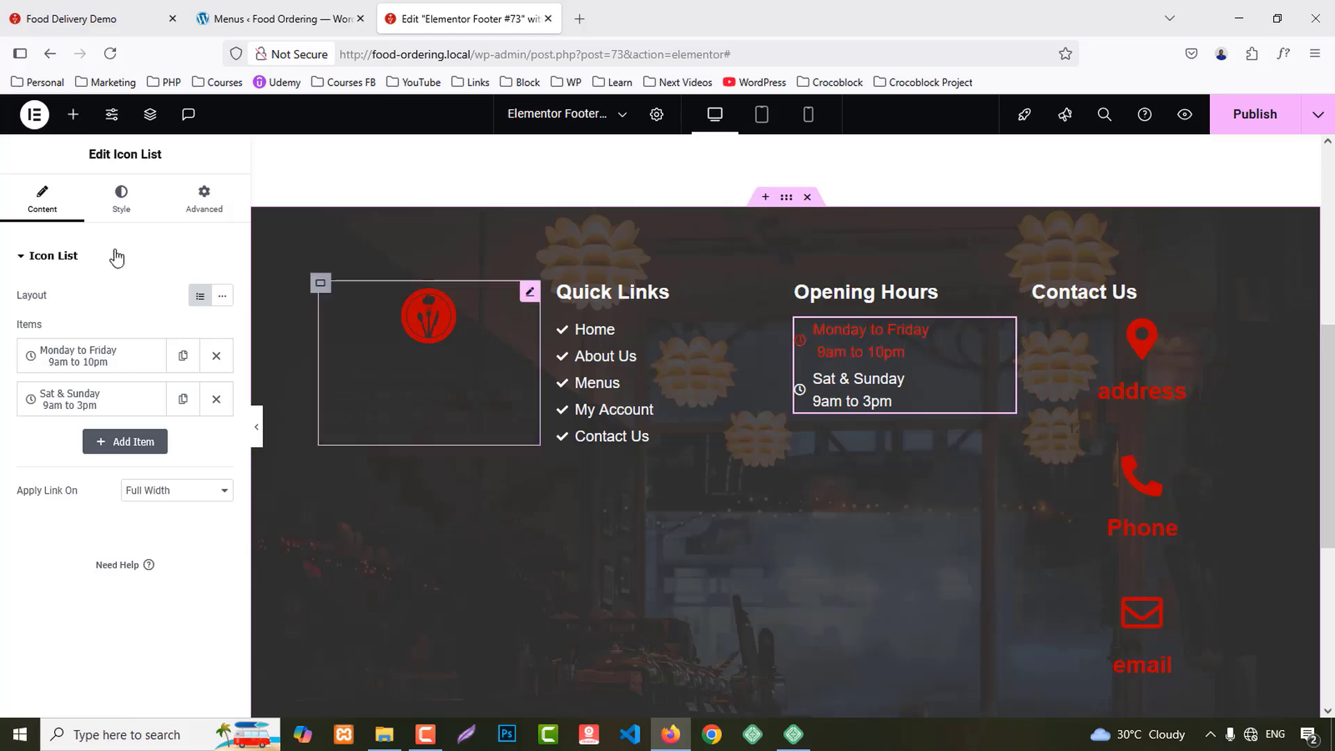
{"action": "left_click", "coordinate": [119, 200]}
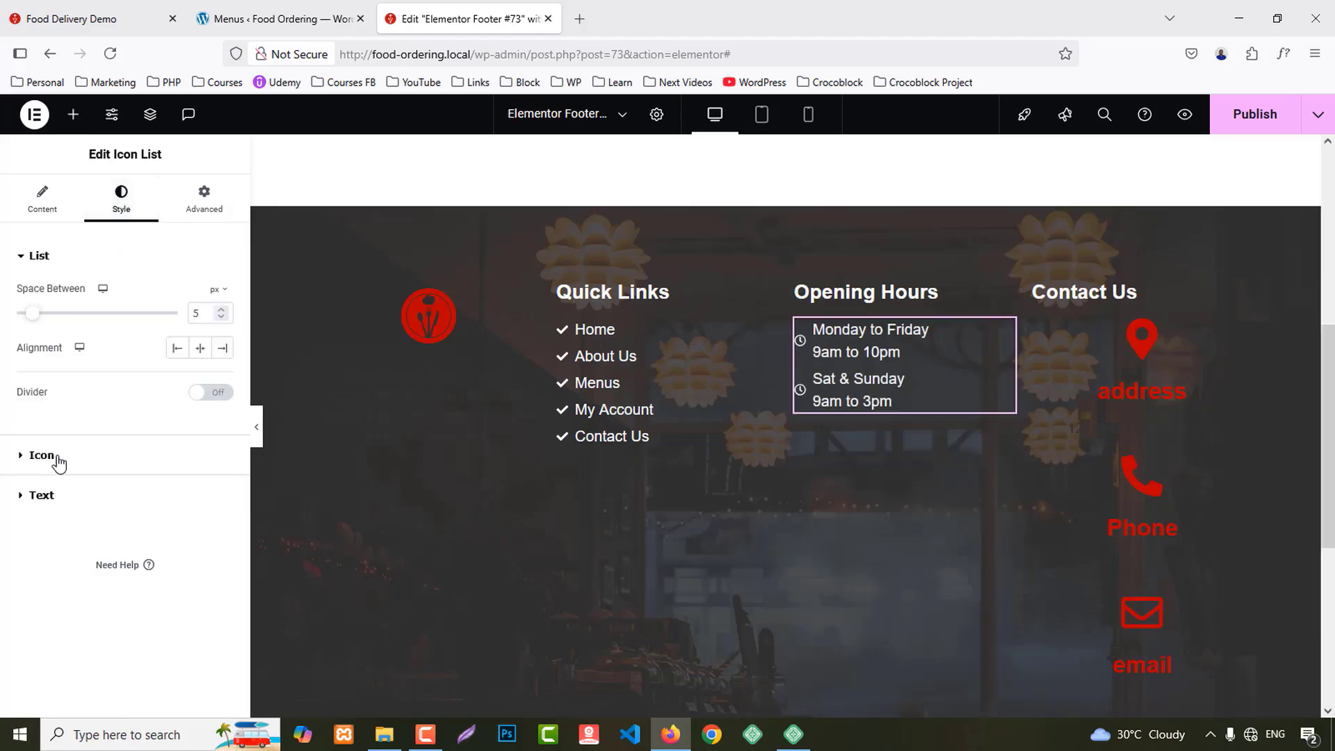
{"action": "left_click", "coordinate": [115, 458]}
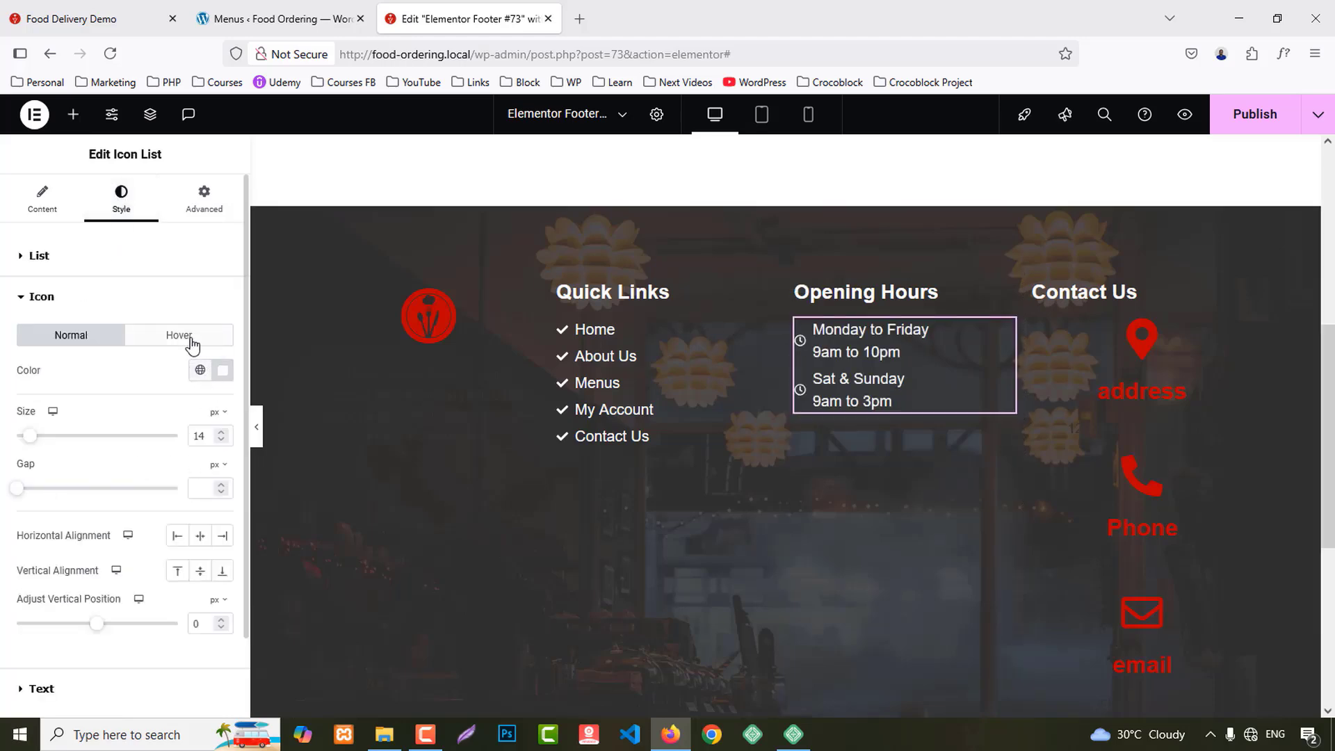
{"action": "left_click", "coordinate": [192, 341]}
{"action": "left_click", "coordinate": [222, 369]}
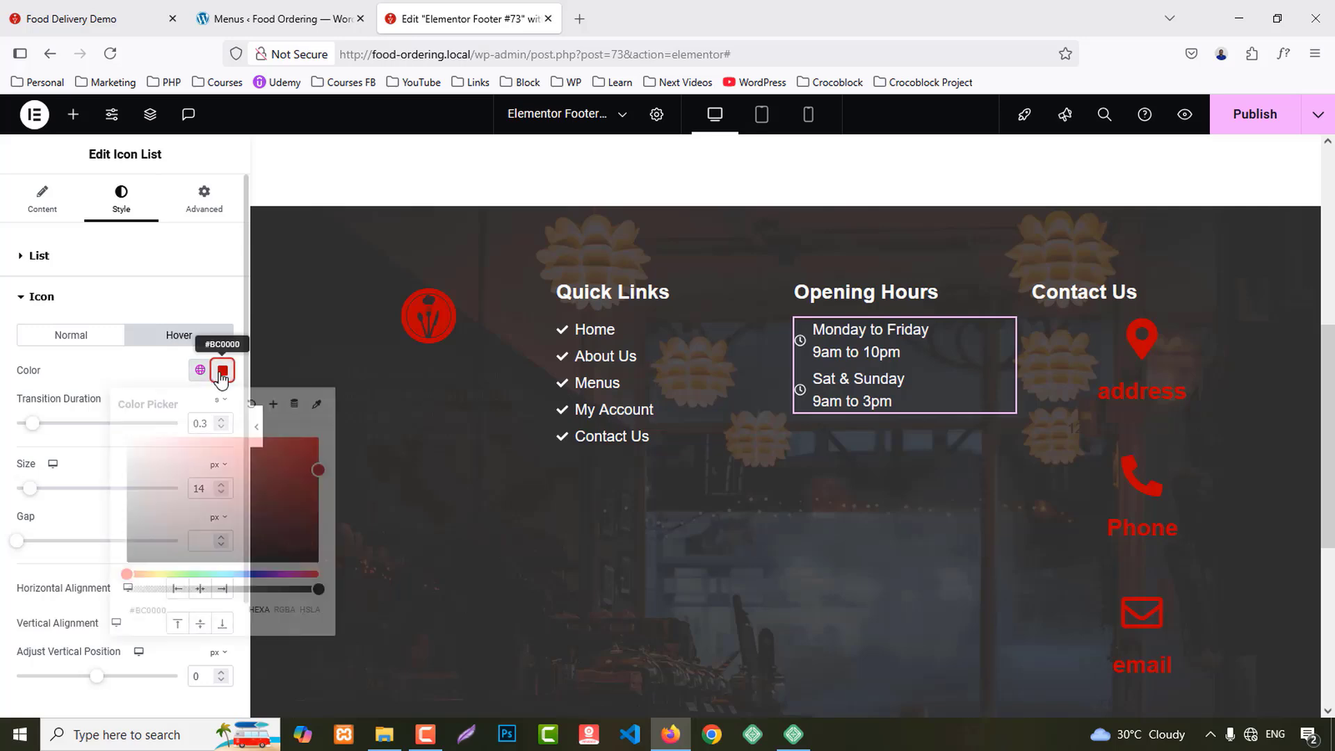
{"action": "left_click", "coordinate": [251, 405]}
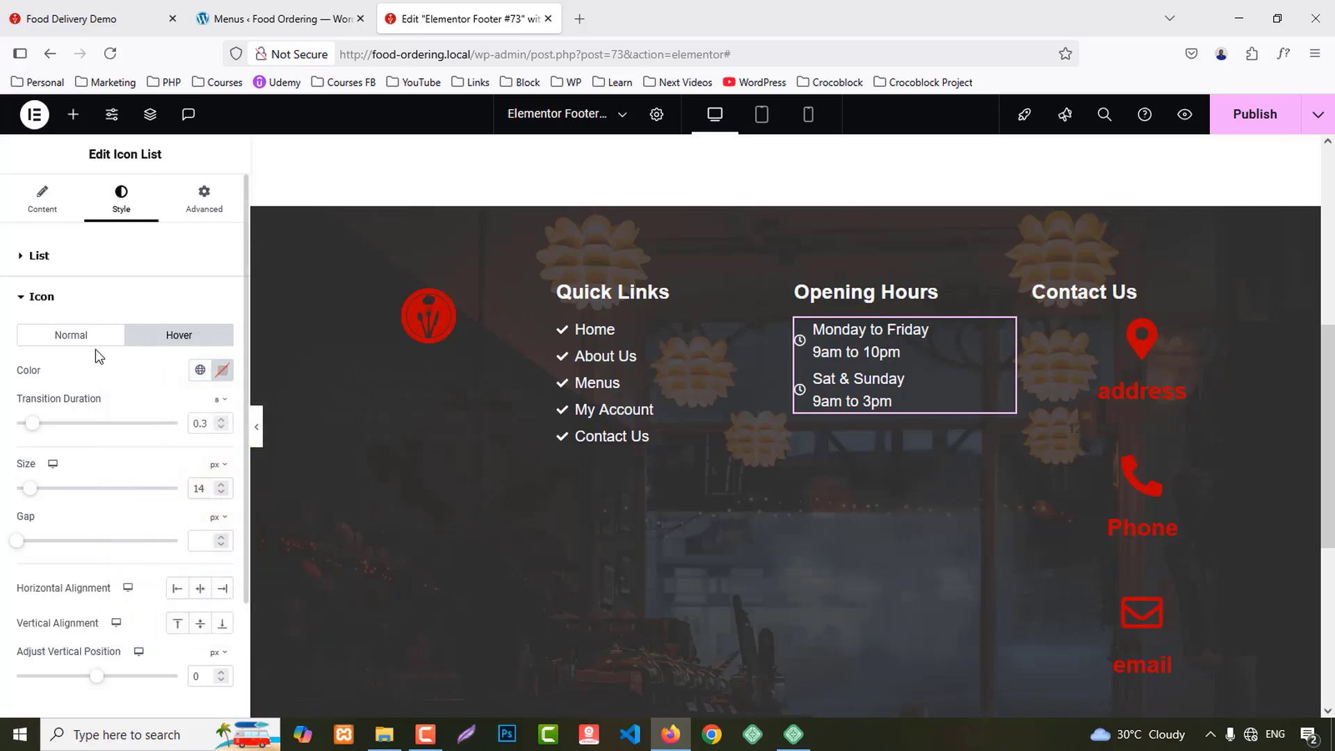
Step: Clear the red hover colour from the Opening Hours list text
{"action": "scroll", "coordinate": [91, 490], "scroll_direction": "down", "scroll_amount": 3}
{"action": "left_click", "coordinate": [68, 596]}
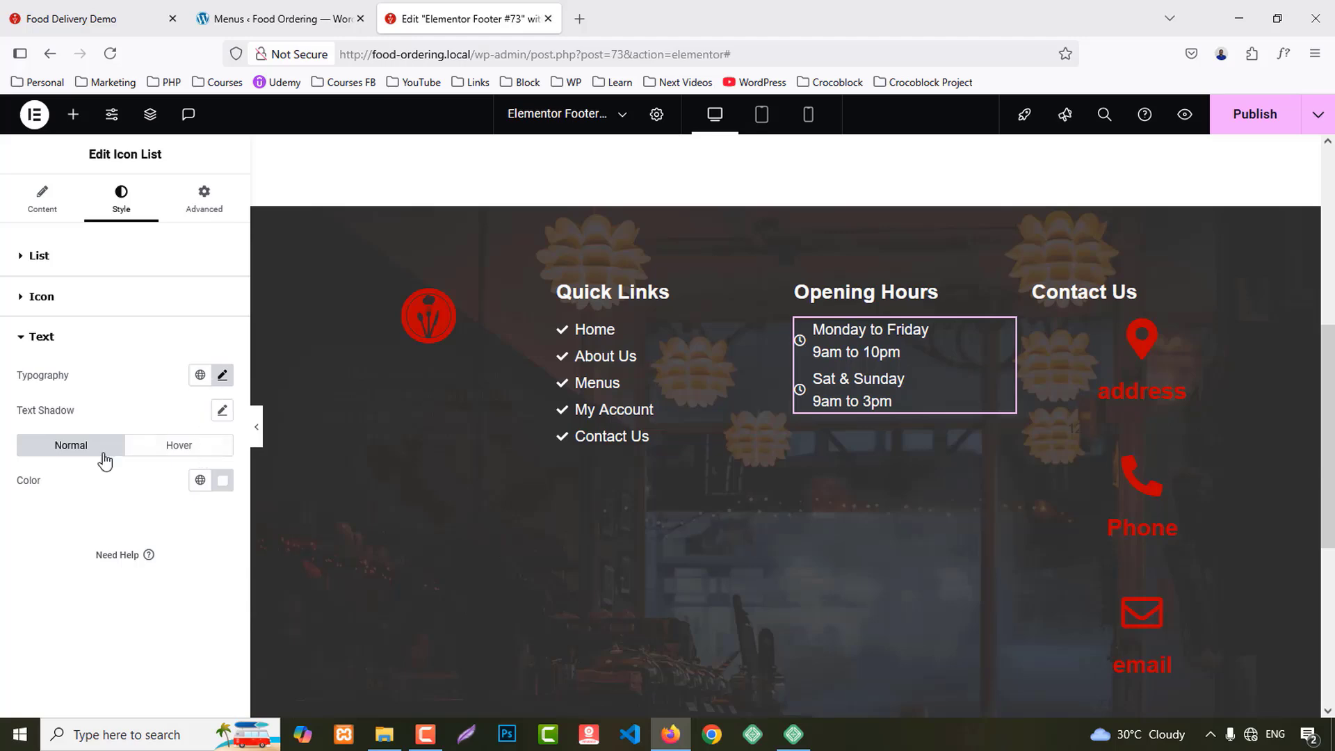
{"action": "left_click", "coordinate": [183, 446]}
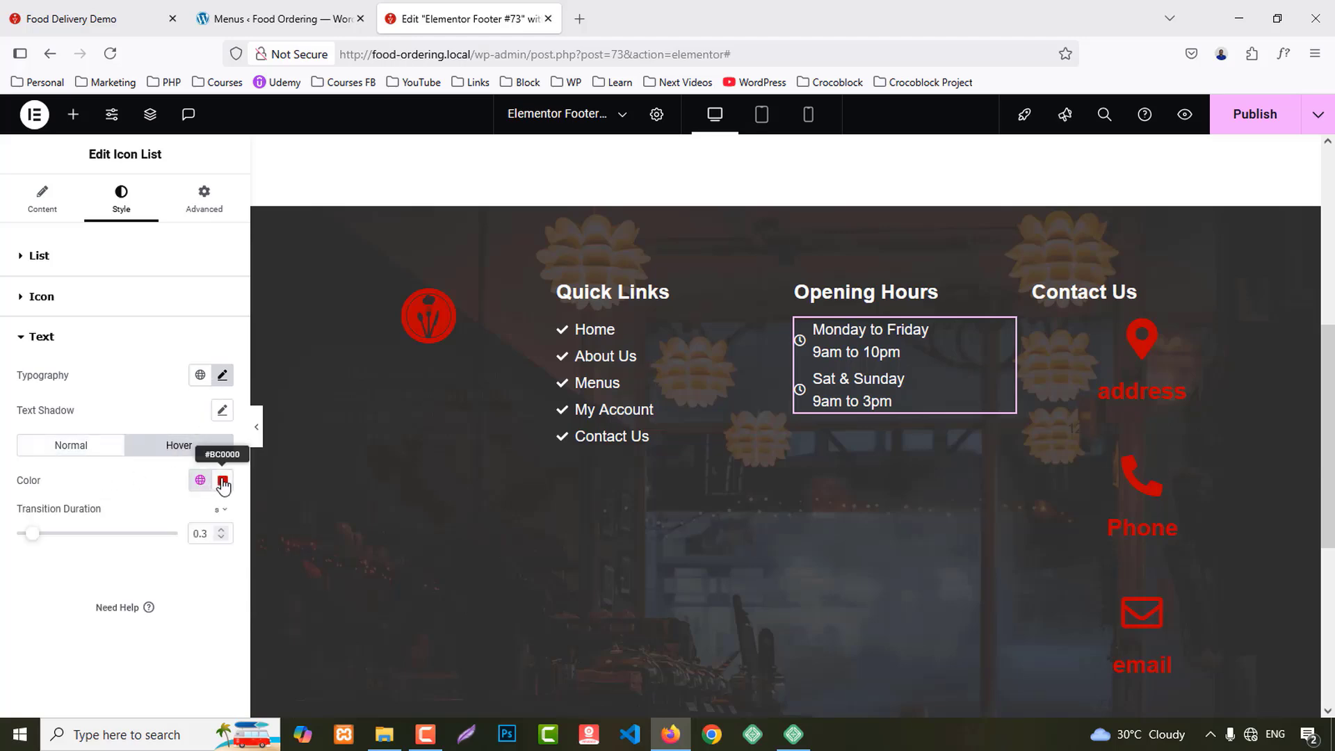
{"action": "left_click", "coordinate": [222, 480]}
{"action": "left_click", "coordinate": [250, 231]}
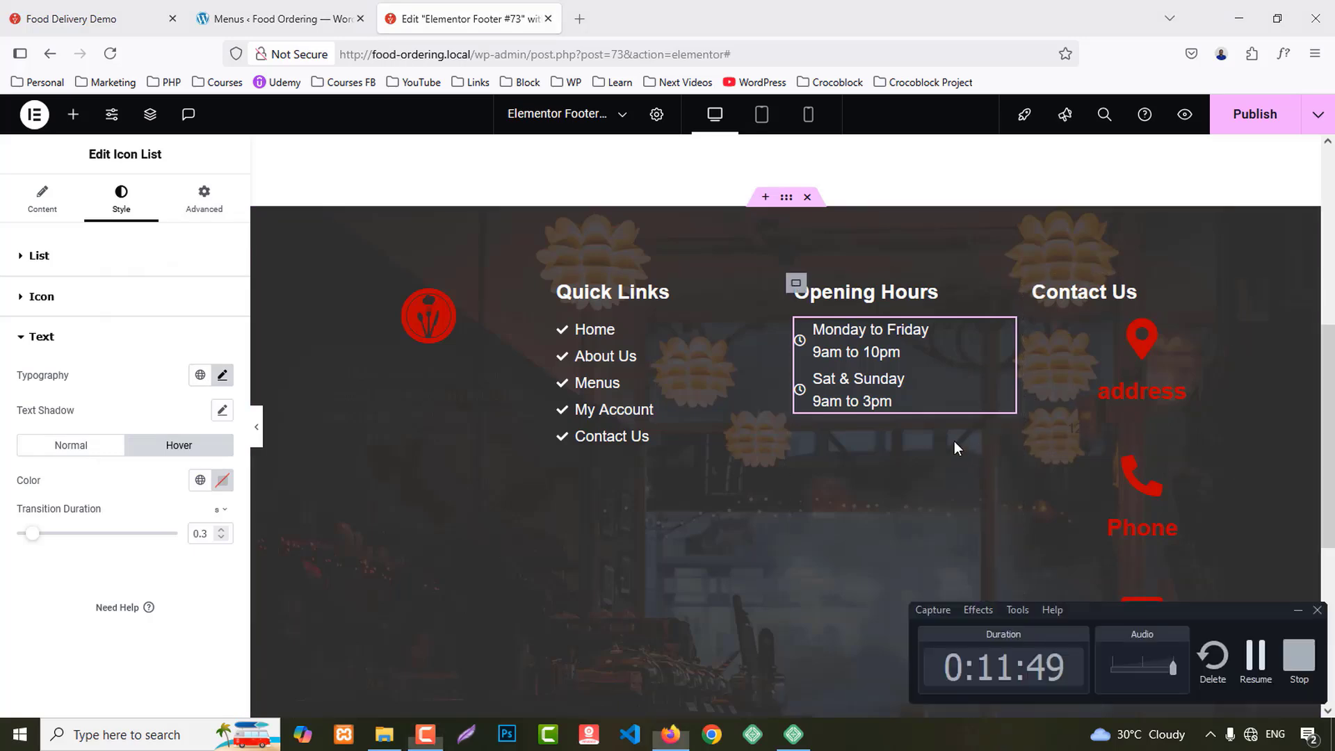
{"action": "left_click", "coordinate": [1081, 358]}
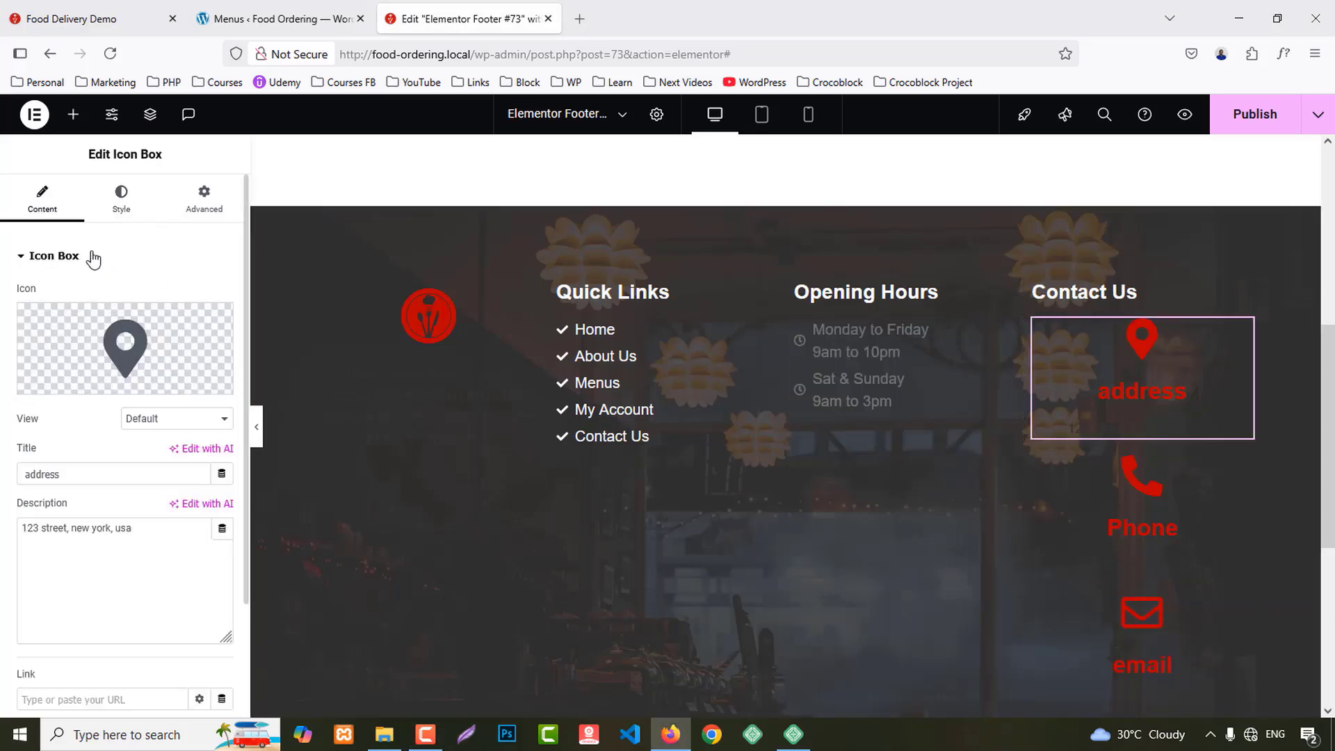
Step: Position the Address box icon to the left of its title
{"action": "left_click", "coordinate": [121, 195]}
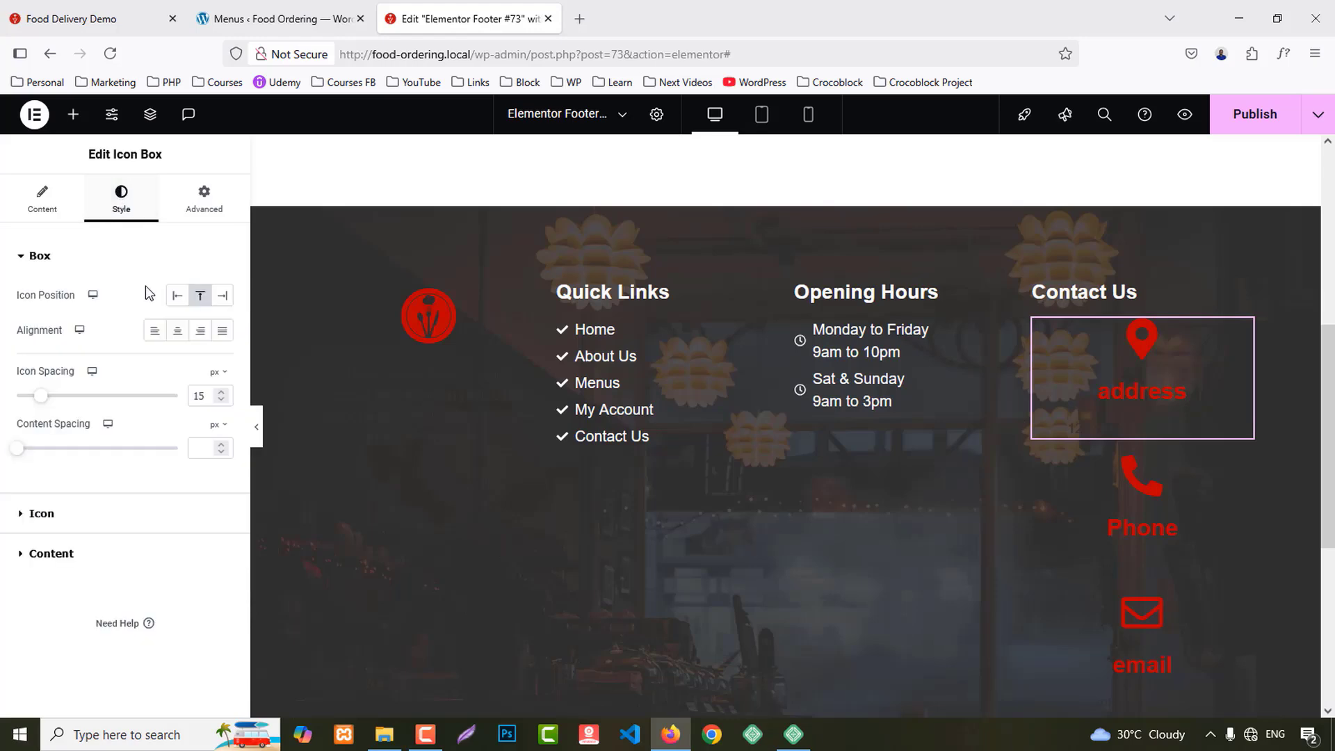
{"action": "left_click", "coordinate": [178, 299]}
{"action": "left_click", "coordinate": [21, 3]}
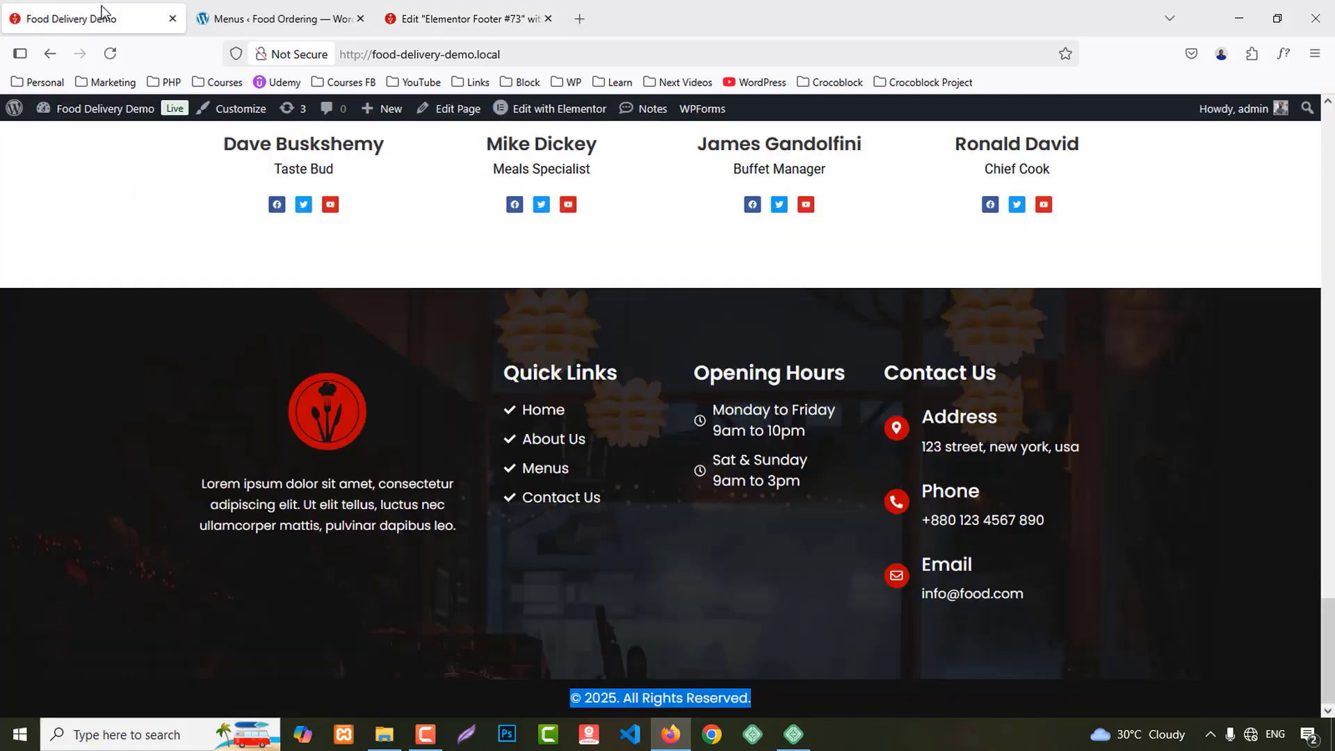
{"action": "left_click", "coordinate": [278, 19]}
{"action": "left_click", "coordinate": [445, 19]}
Step: Make the address icon a vertically centred stacked circle and adjust its size
{"action": "left_click", "coordinate": [46, 198]}
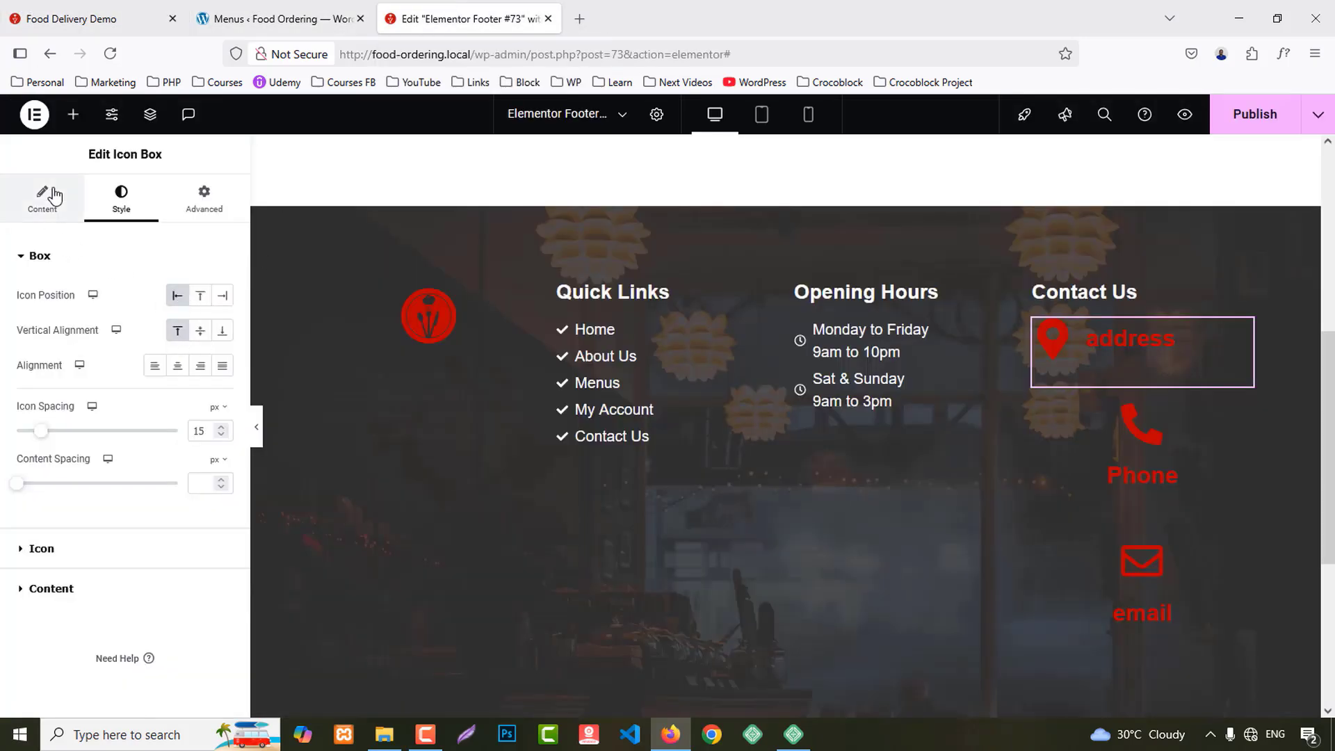
{"action": "left_click", "coordinate": [139, 418]}
{"action": "left_click", "coordinate": [148, 461]}
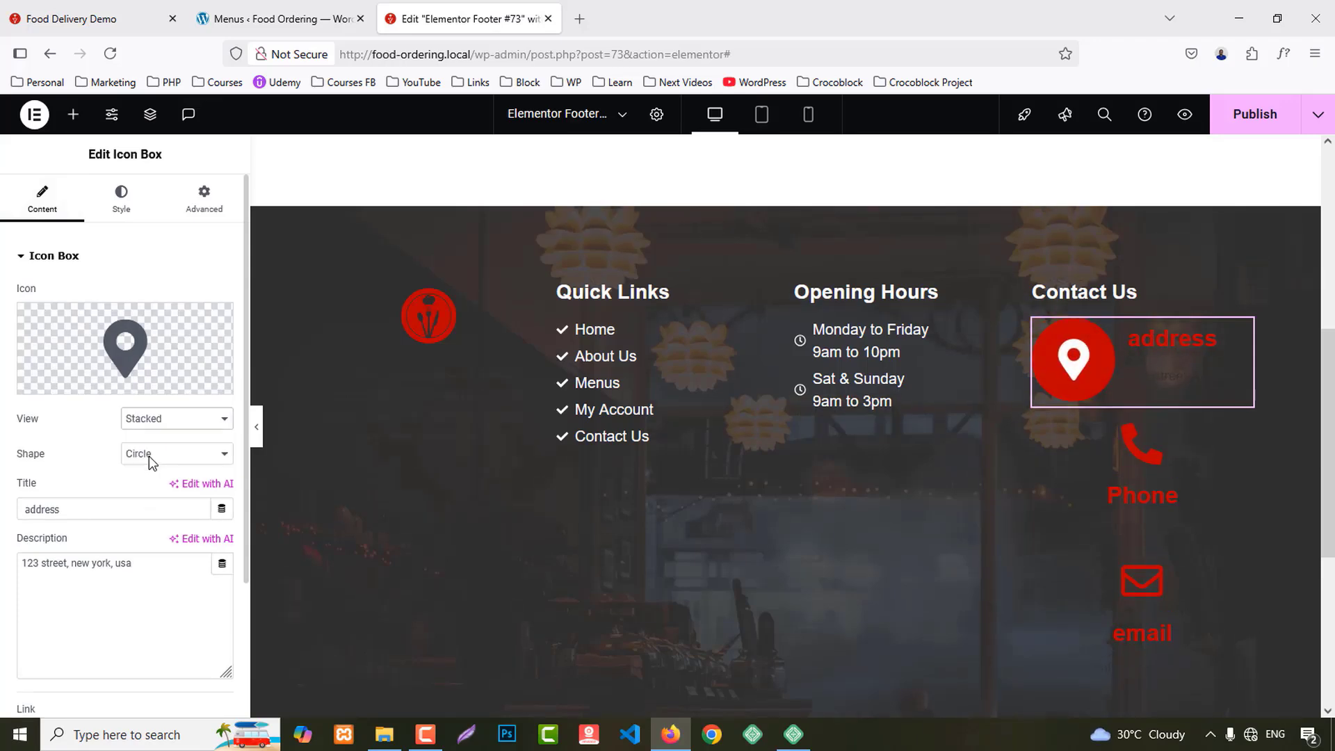
{"action": "left_click", "coordinate": [121, 199]}
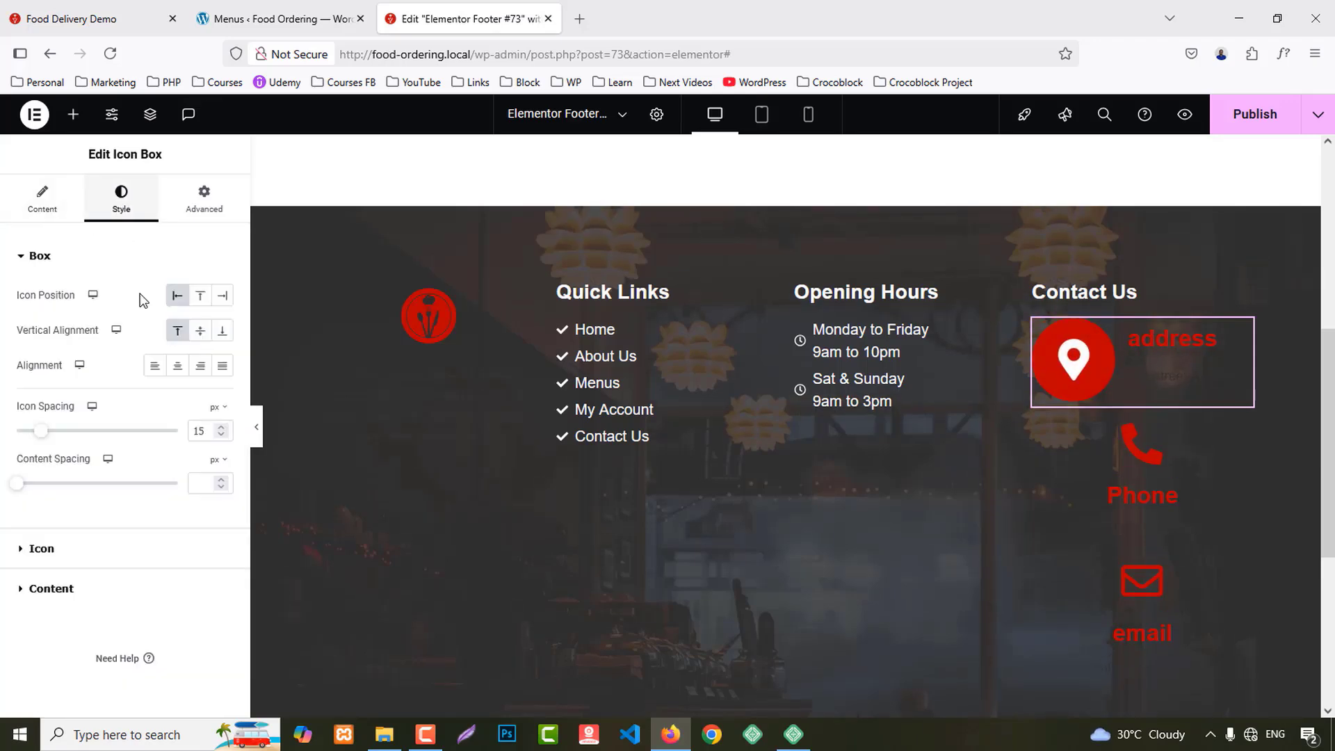
{"action": "left_click", "coordinate": [200, 330]}
{"action": "left_click", "coordinate": [40, 548]}
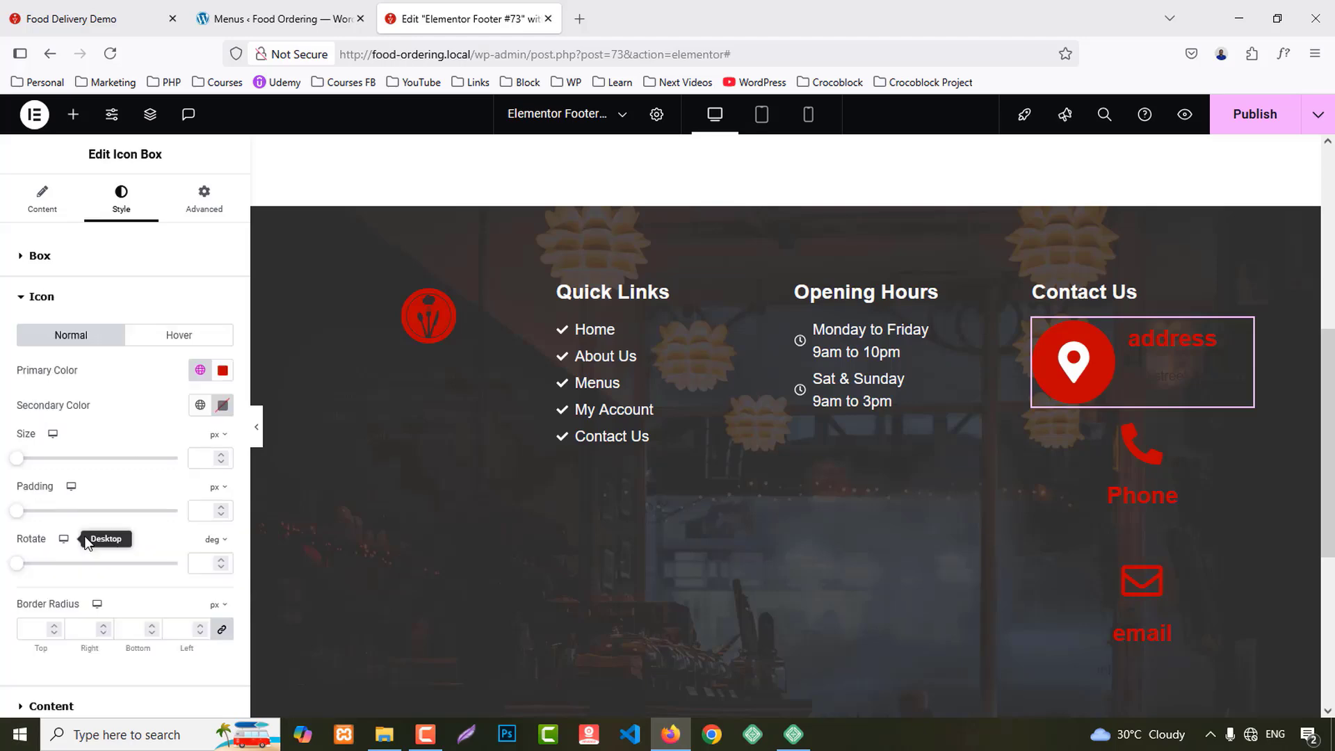
{"action": "left_click", "coordinate": [203, 463]}
{"action": "type", "text": "6"}
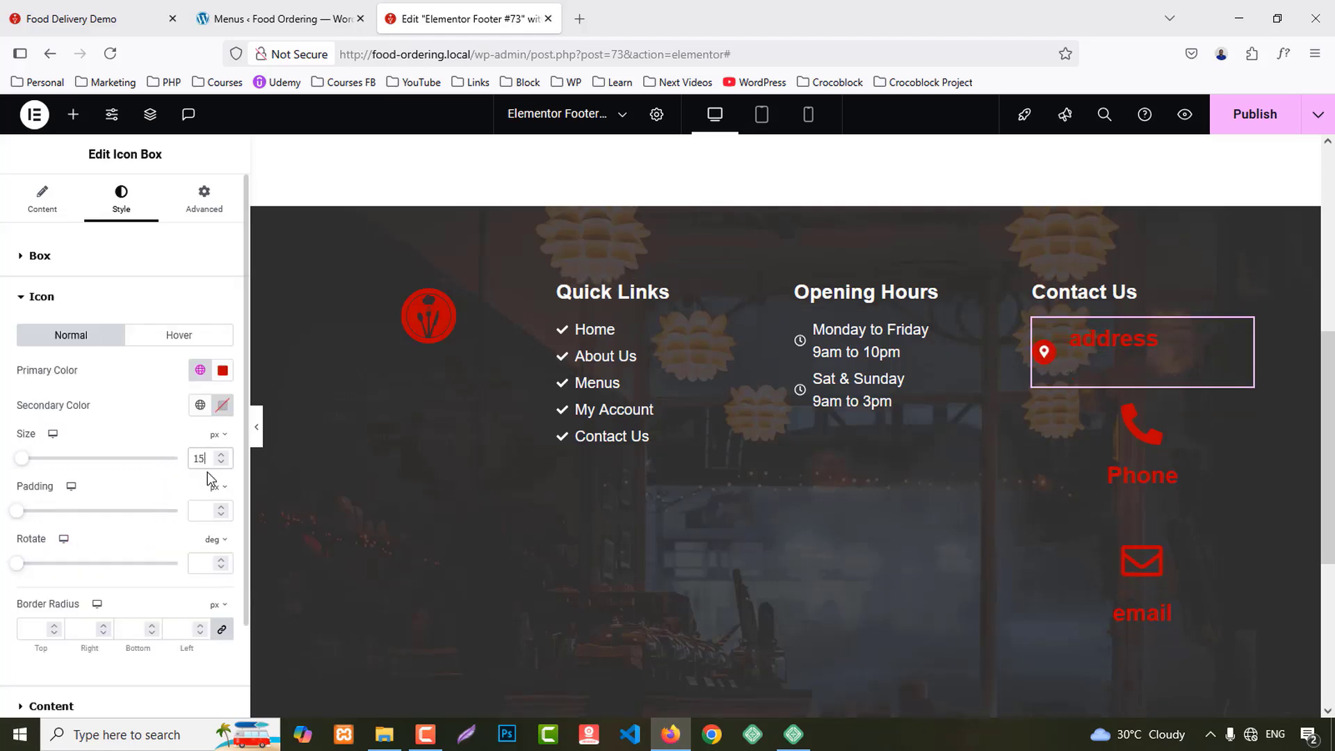
{"action": "scroll", "coordinate": [79, 595], "scroll_direction": "down", "scroll_amount": 2}
Step: Set the address title font size to 22
{"action": "left_click", "coordinate": [71, 599]}
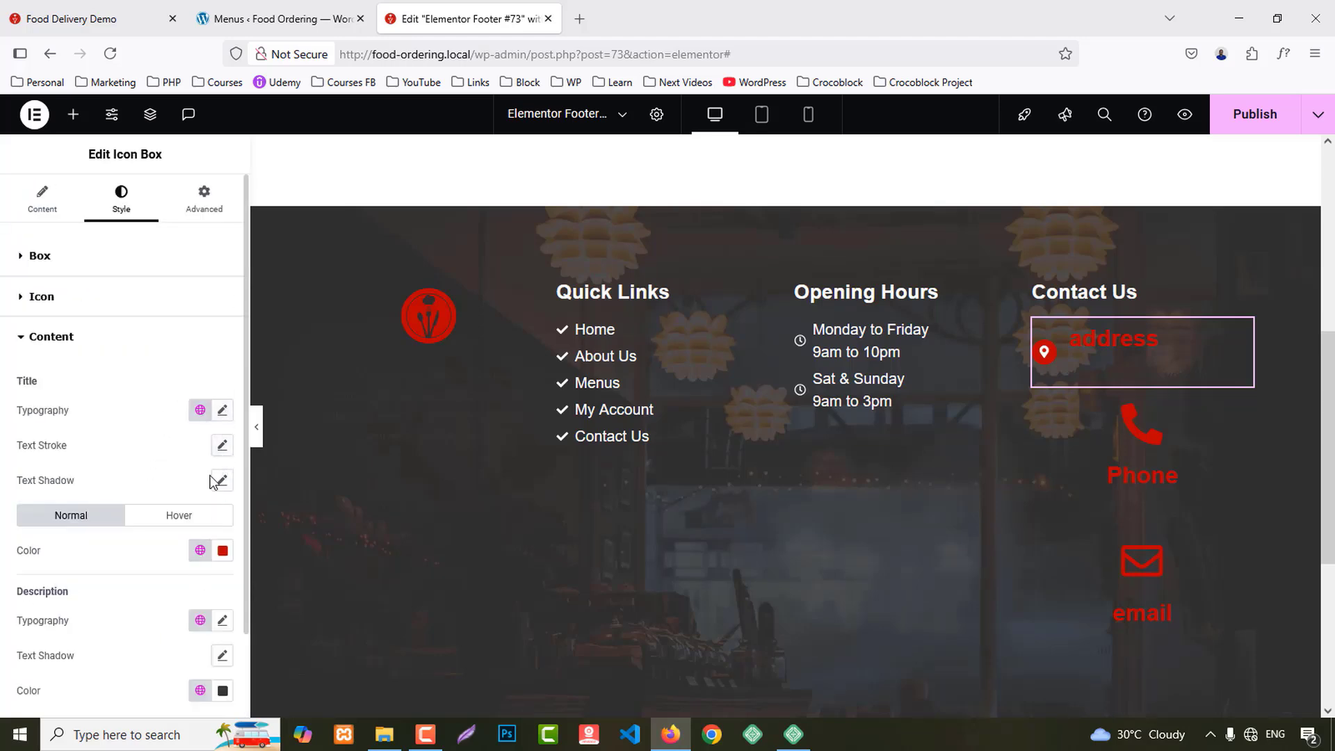
{"action": "left_click", "coordinate": [222, 410]}
{"action": "type", "text": "18"}
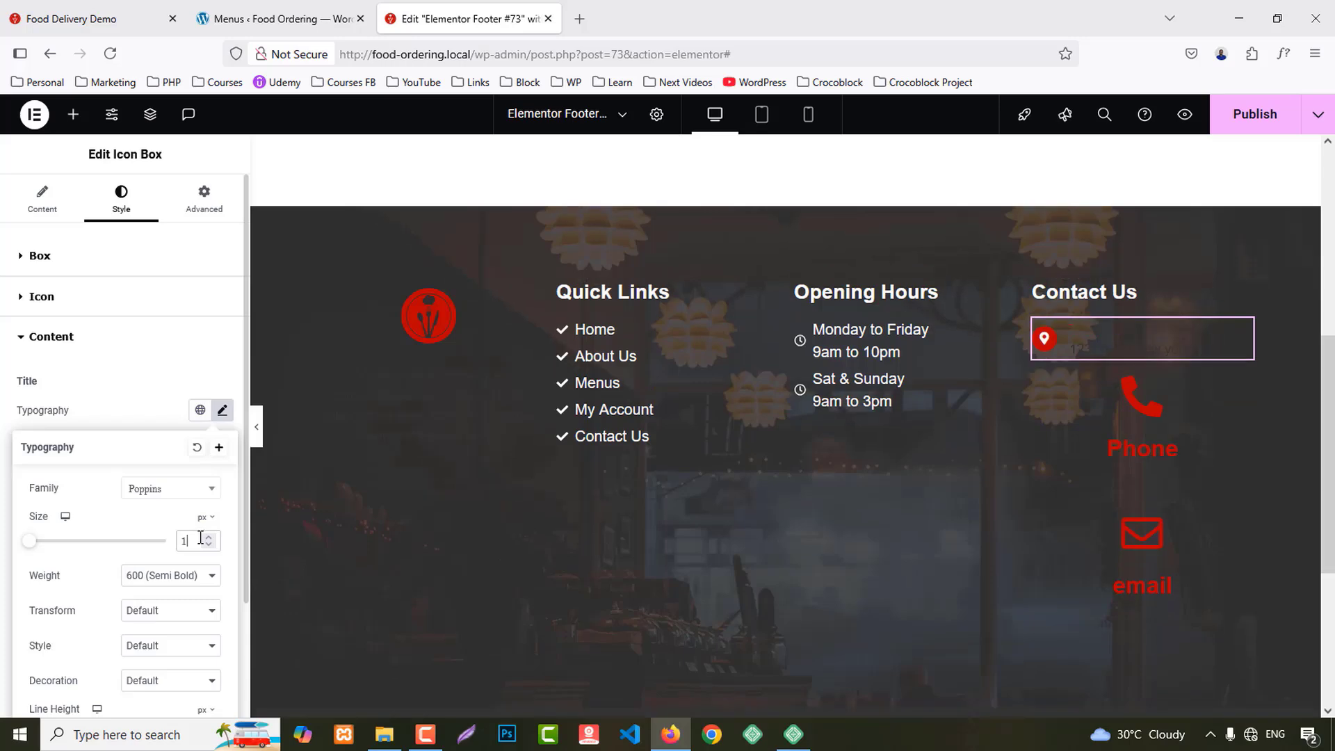
{"action": "key", "text": "Up"}
{"action": "key", "text": "Up"}
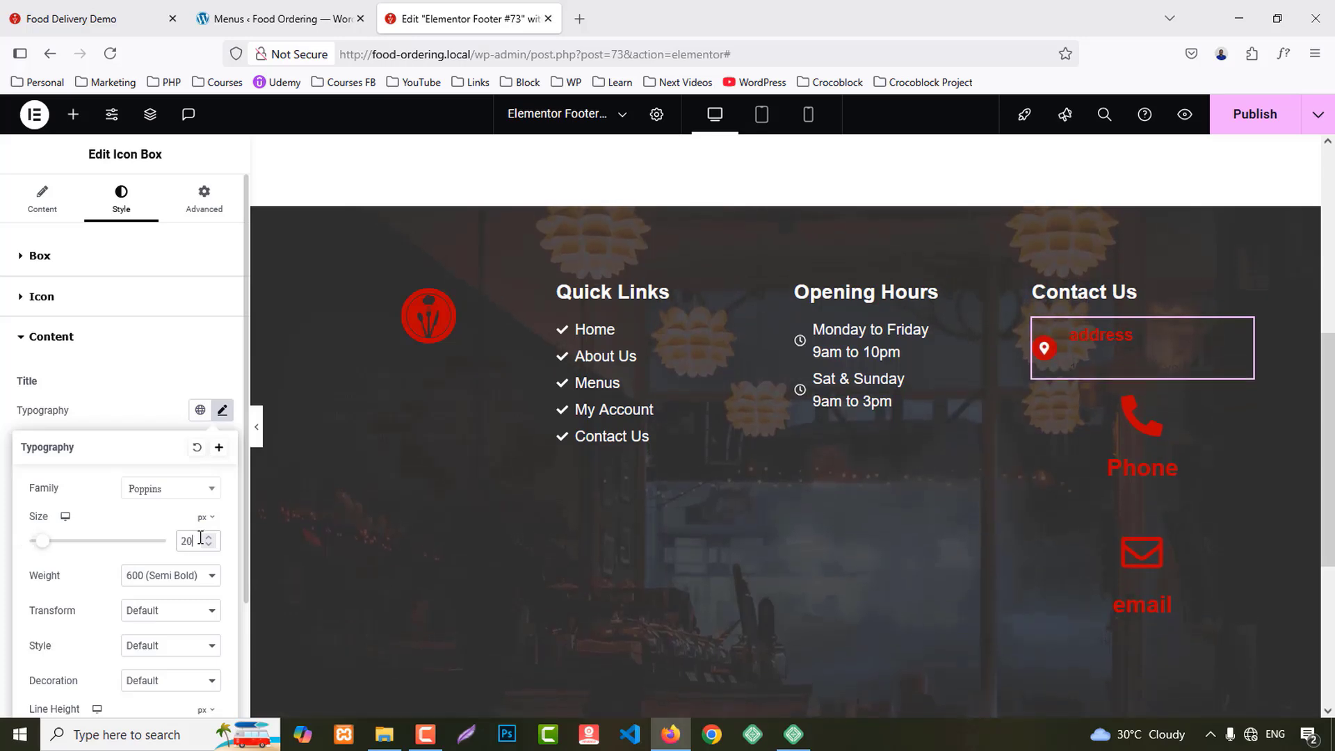
{"action": "key", "text": "Up"}
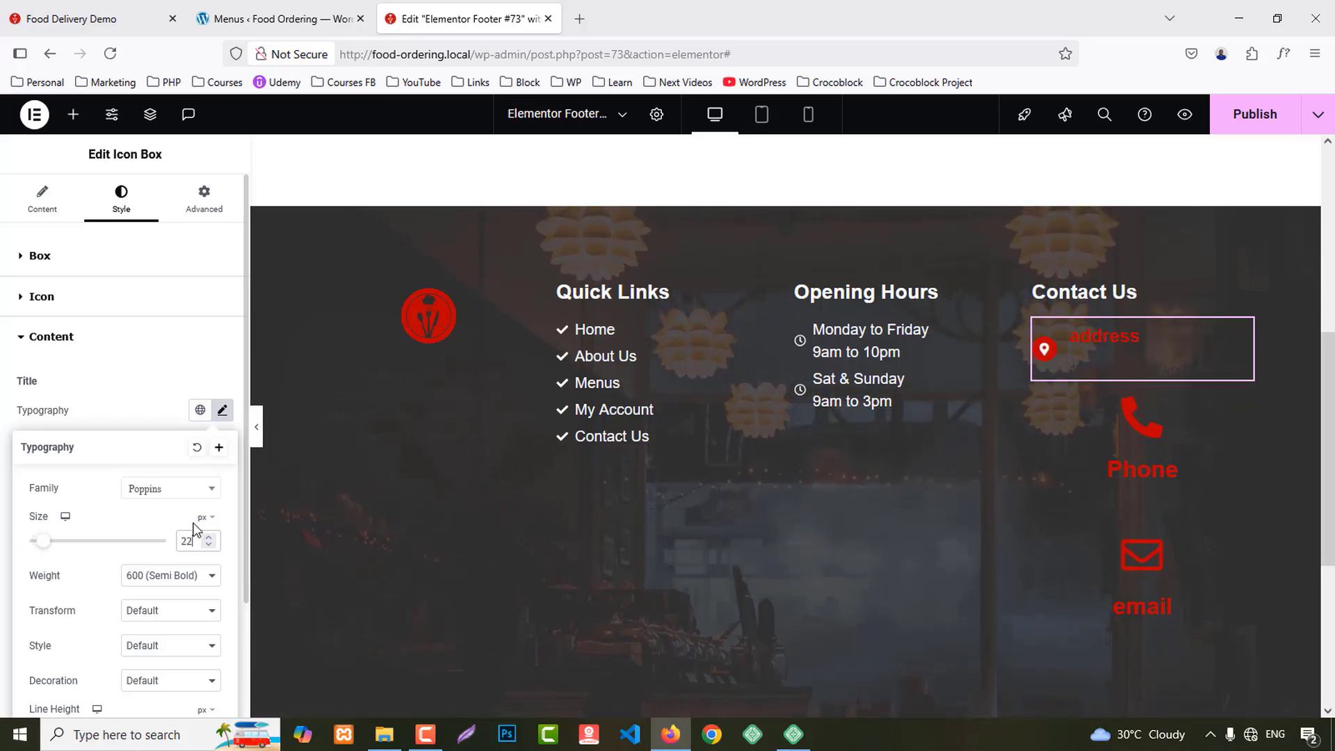
{"action": "left_click", "coordinate": [153, 398]}
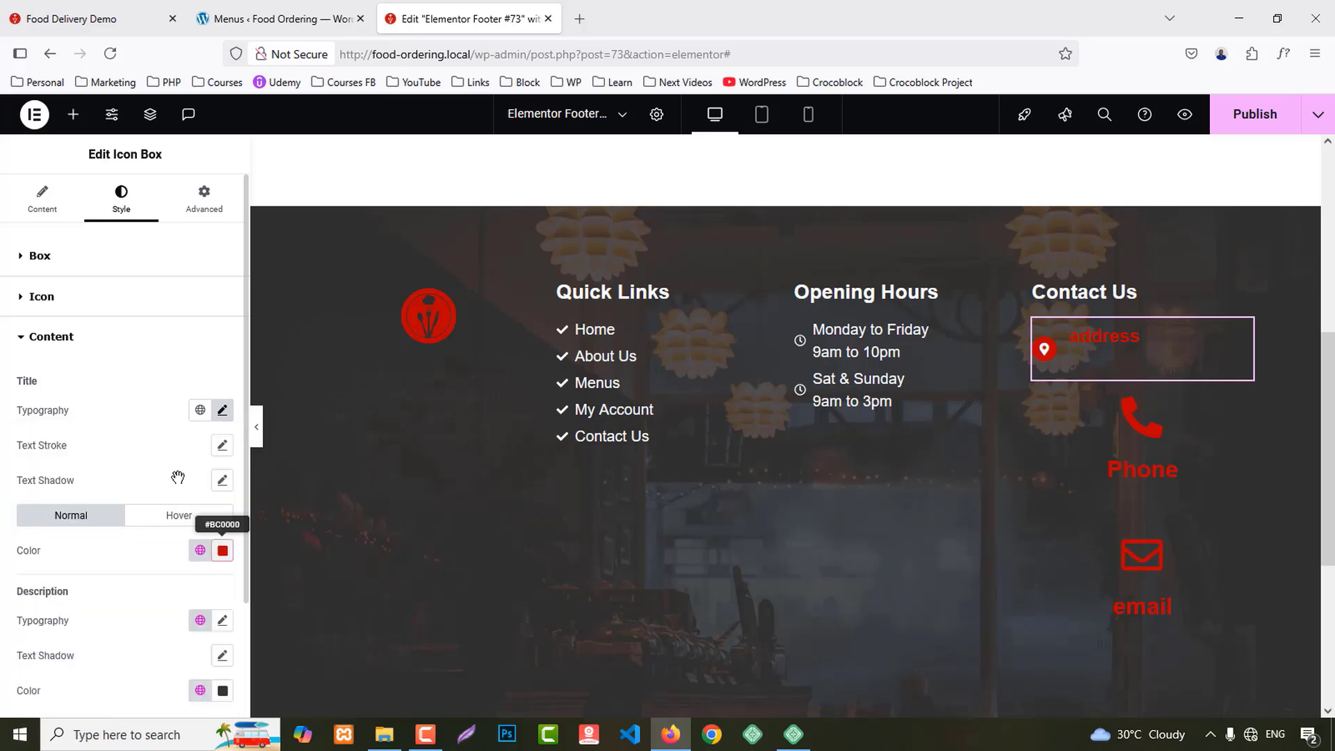
Step: Make the address title white, remove its red hover colour, and capitalize it
{"action": "left_click", "coordinate": [222, 550]}
{"action": "left_click", "coordinate": [98, 403]}
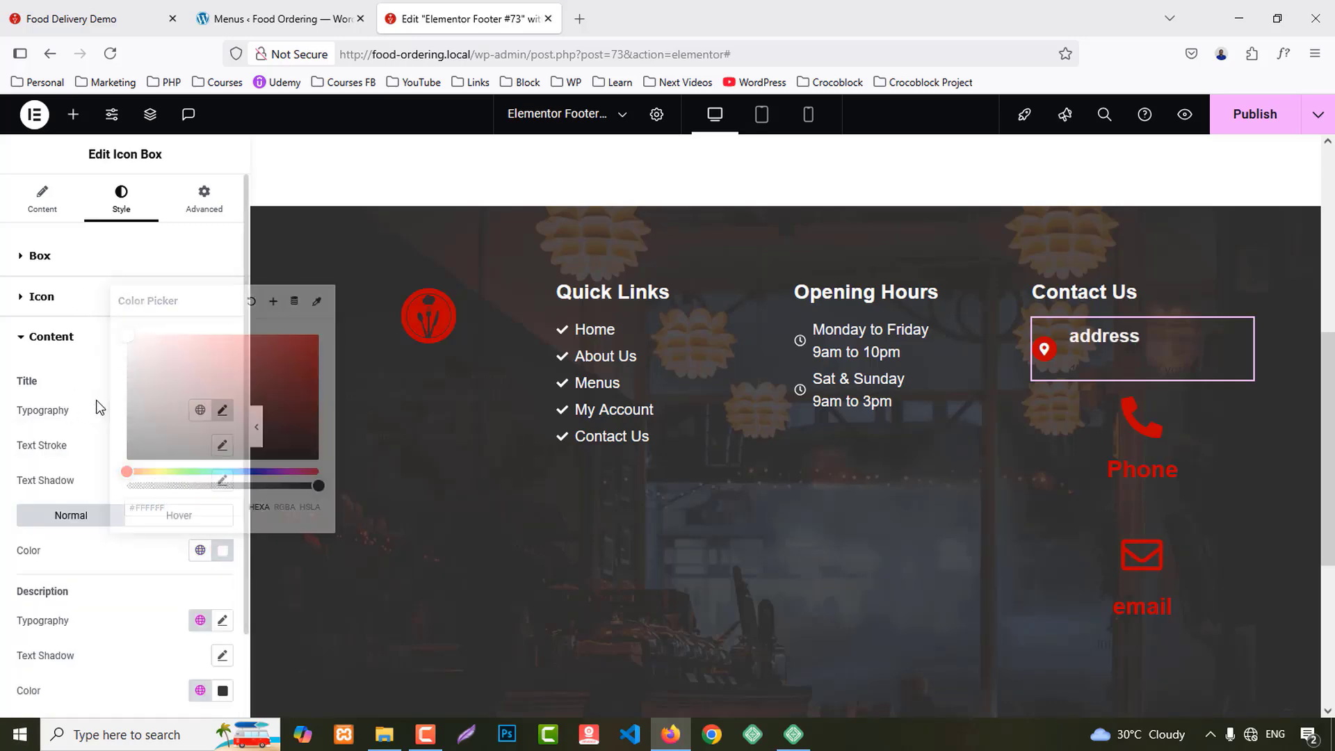
{"action": "left_click", "coordinate": [164, 515]}
{"action": "left_click", "coordinate": [223, 550]}
{"action": "key", "text": "BackSpace"}
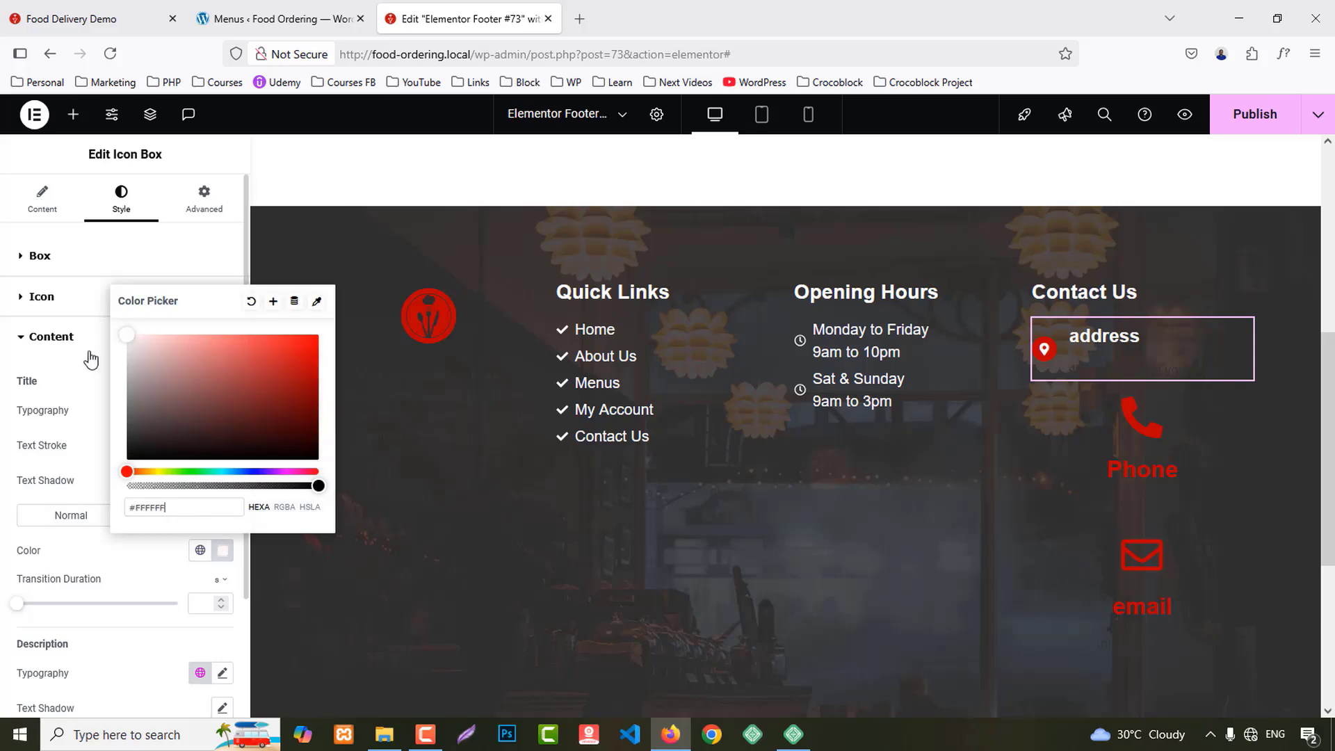
{"action": "left_click", "coordinate": [86, 376]}
{"action": "left_click", "coordinate": [223, 410]}
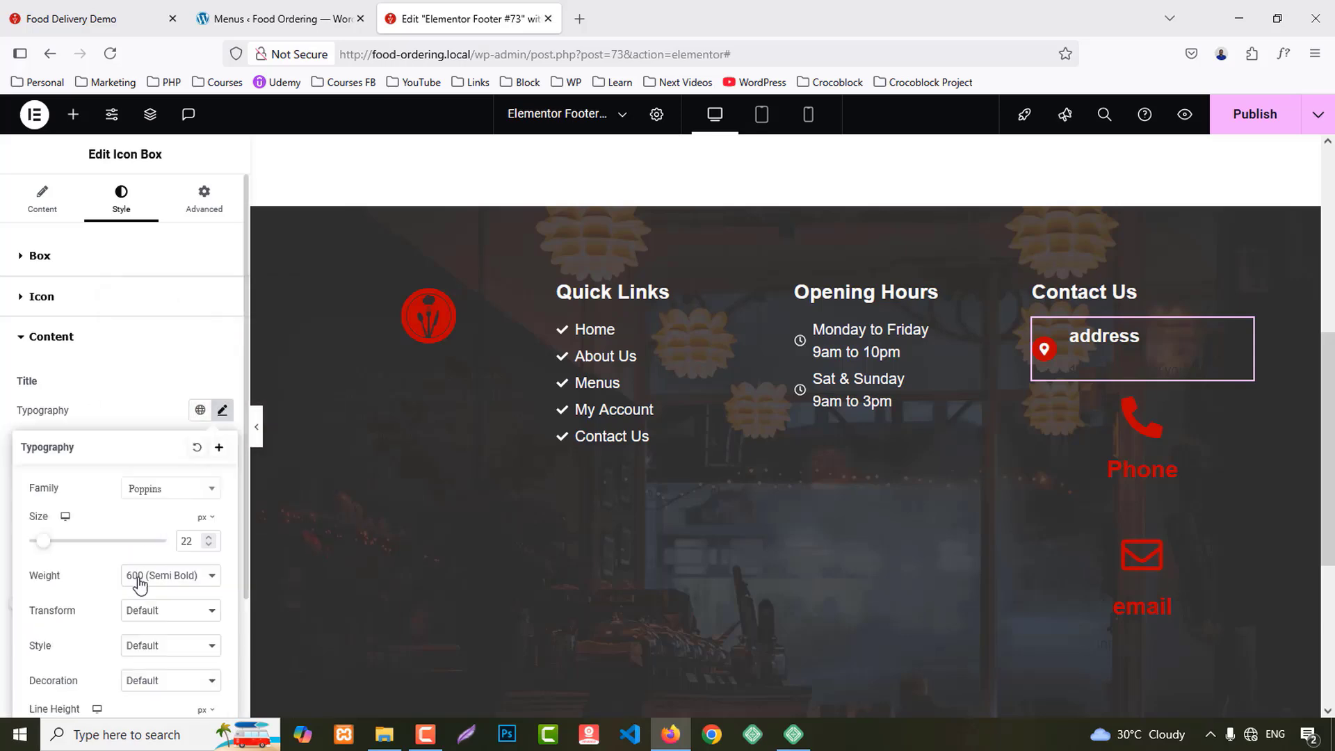
{"action": "left_click", "coordinate": [170, 612]}
{"action": "left_click", "coordinate": [153, 569]}
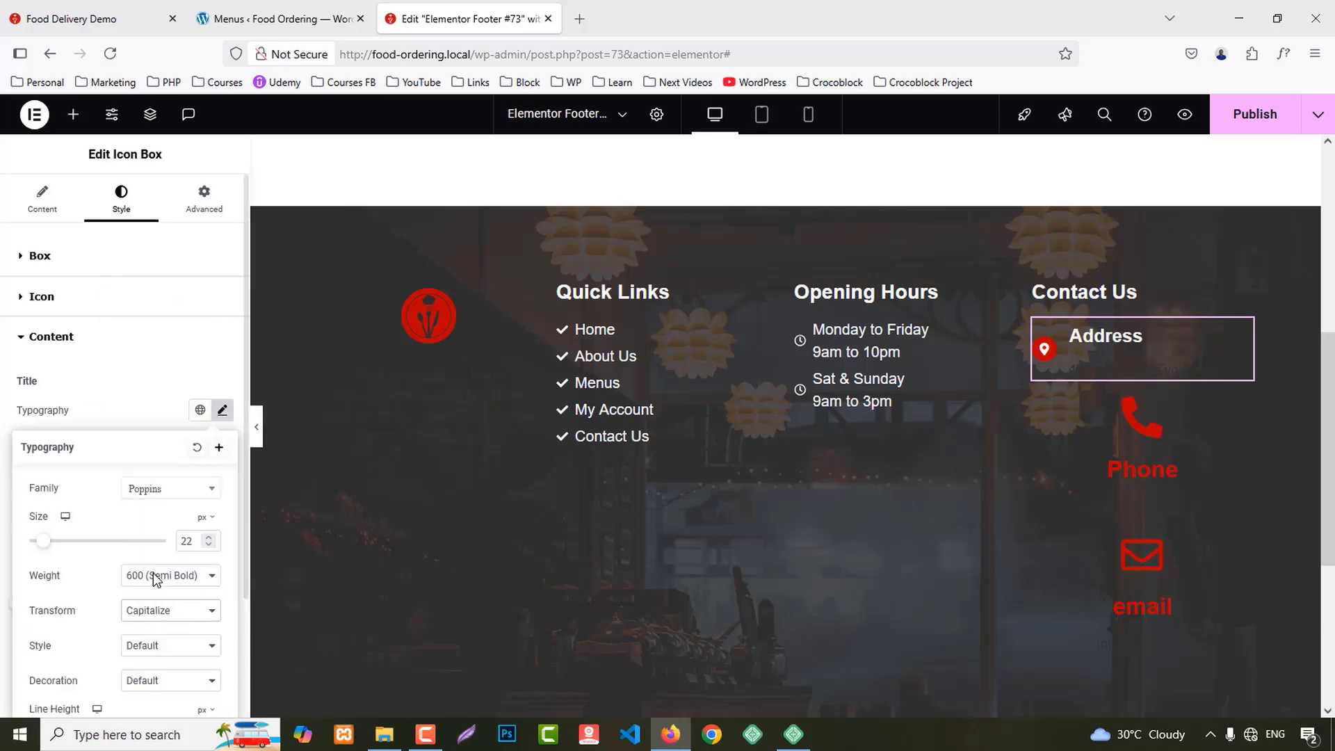
{"action": "left_click", "coordinate": [149, 374]}
Step: Make the address description text white
{"action": "scroll", "coordinate": [132, 480], "scroll_direction": "down", "scroll_amount": 2}
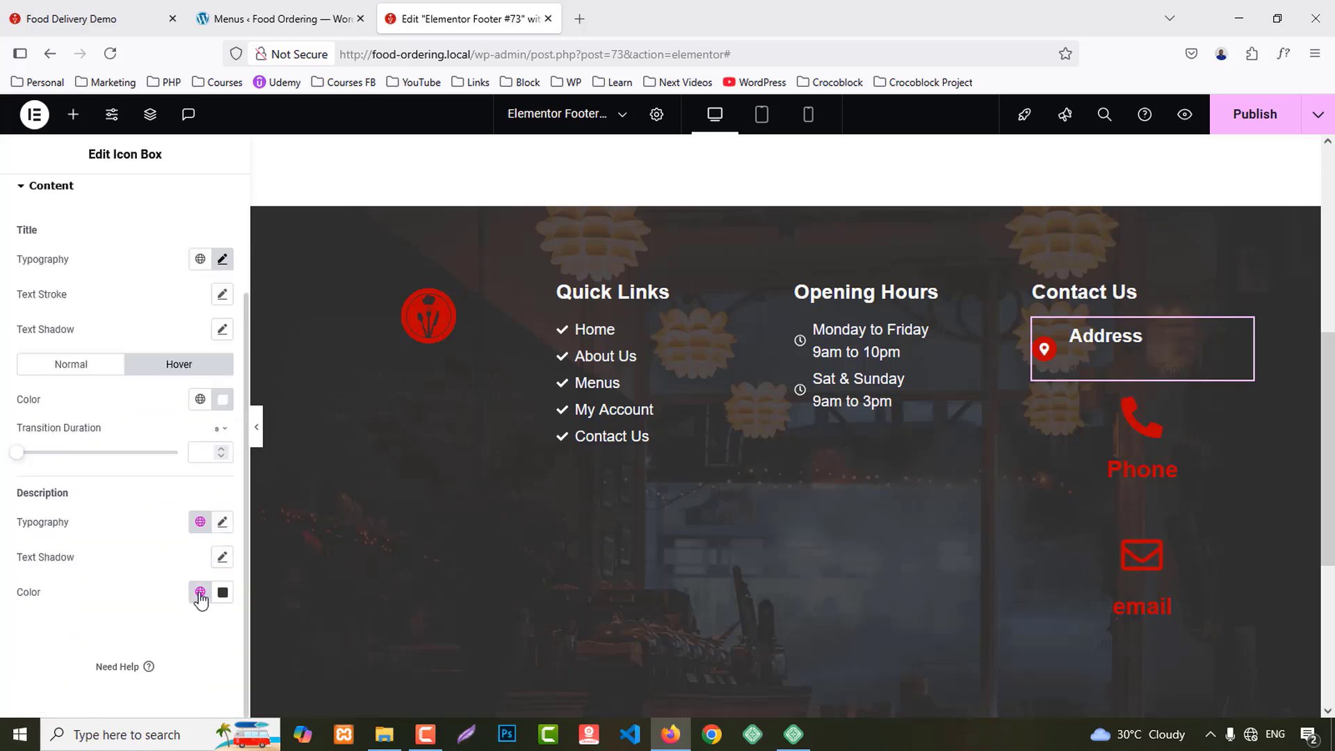
{"action": "left_click", "coordinate": [224, 595]}
{"action": "left_click_drag", "start_coordinate": [159, 388], "coordinate": [119, 355]}
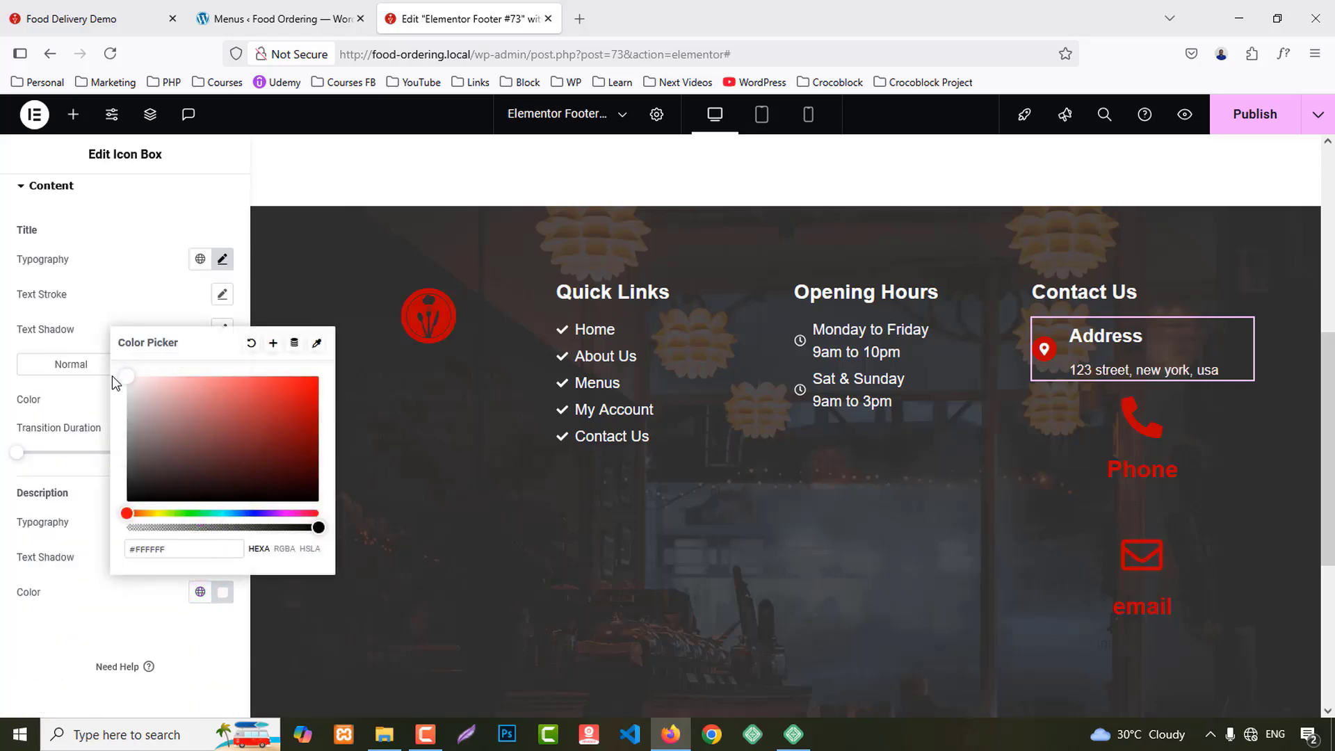
{"action": "left_click", "coordinate": [94, 628]}
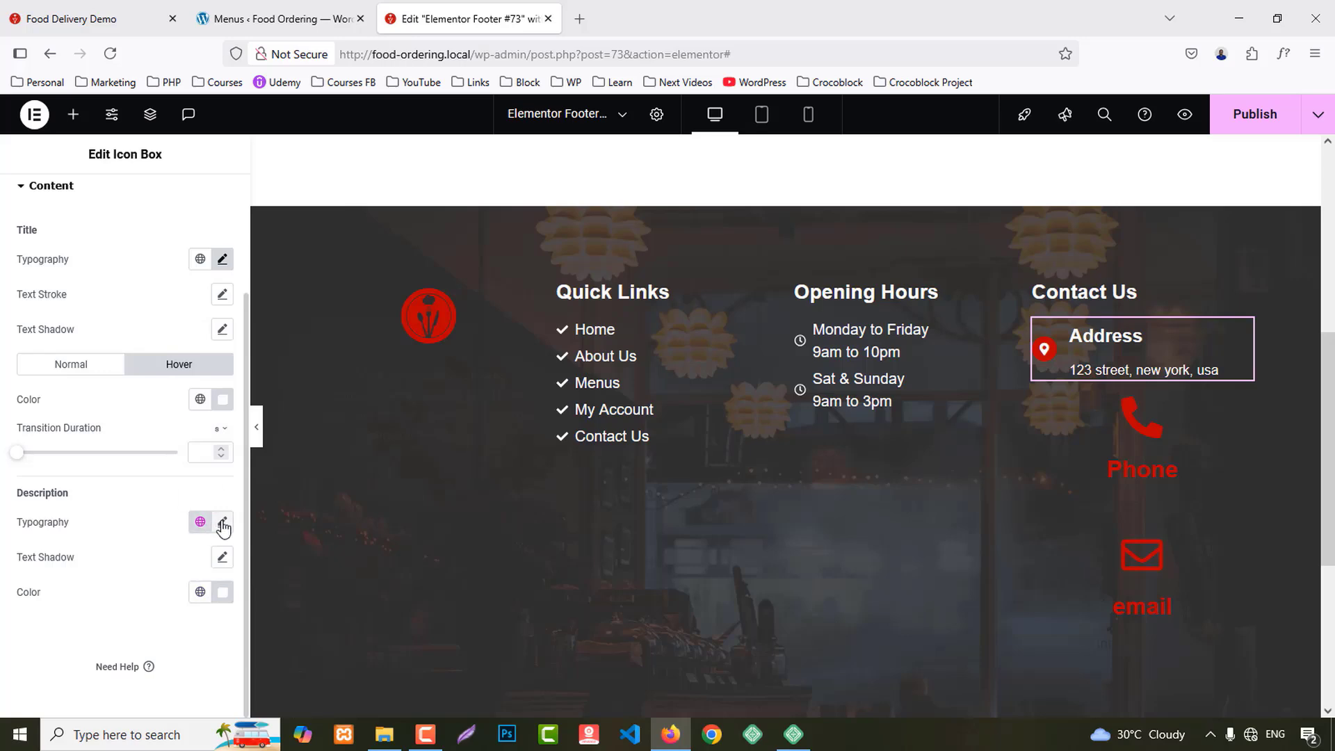
Step: Set the description typography to capitalized, weight 500 (Medium), size 16
{"action": "left_click", "coordinate": [223, 523]}
{"action": "scroll", "coordinate": [158, 530], "scroll_direction": "down", "scroll_amount": 4}
{"action": "left_click", "coordinate": [144, 470]}
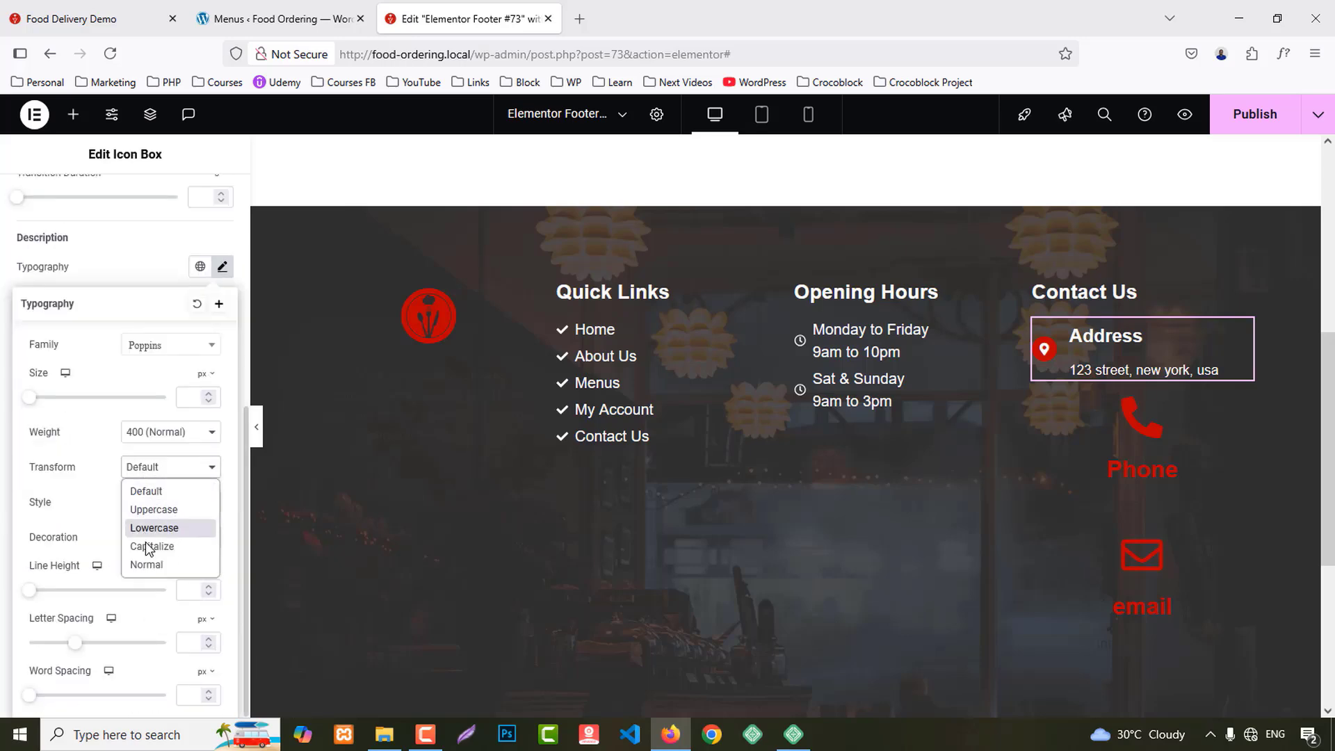
{"action": "left_click", "coordinate": [146, 546]}
{"action": "left_click", "coordinate": [164, 432]}
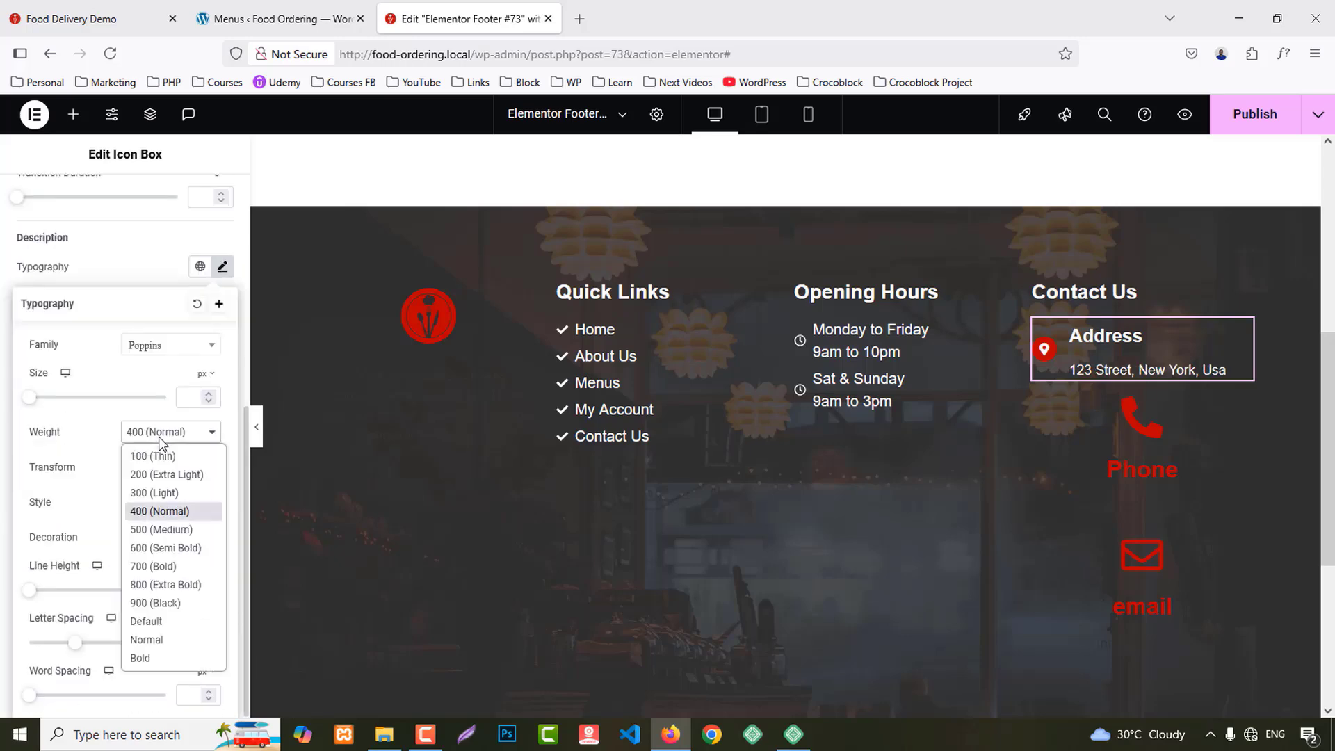
{"action": "left_click", "coordinate": [146, 531]}
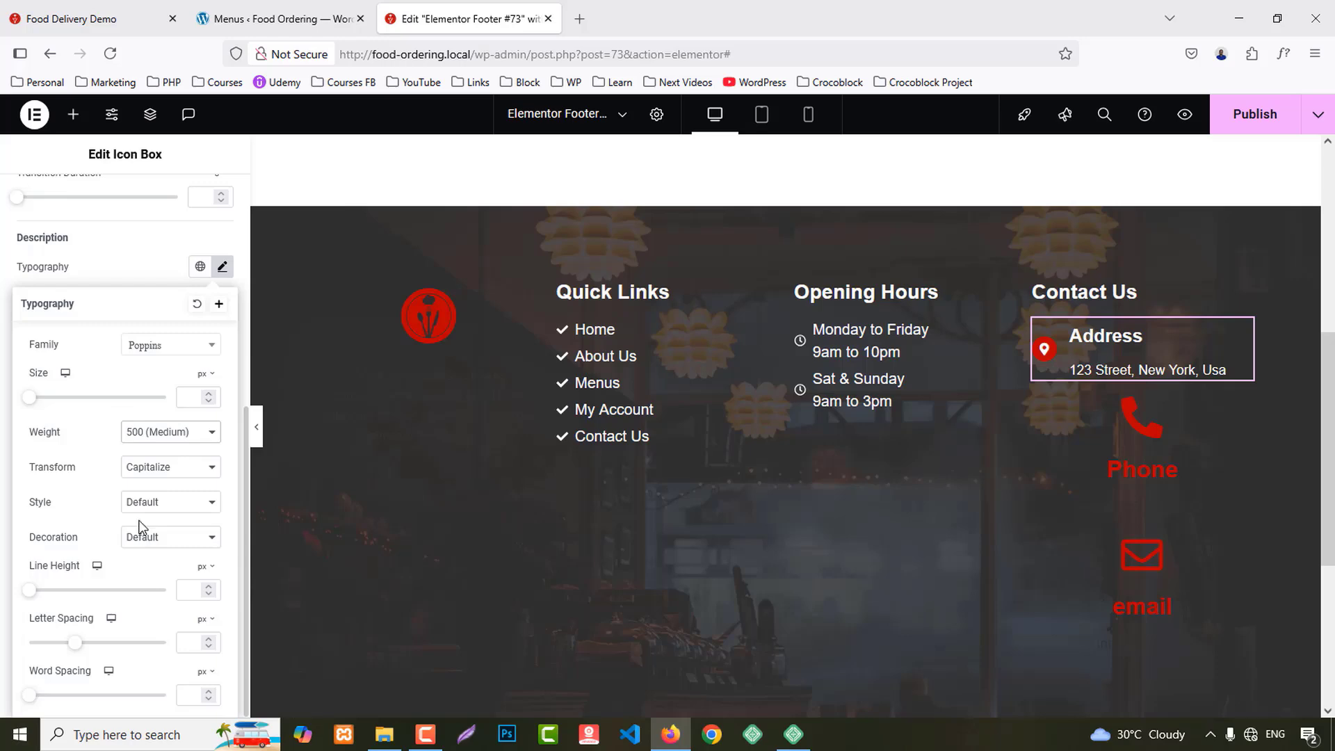
{"action": "left_click", "coordinate": [191, 398]}
{"action": "type", "text": "1"}
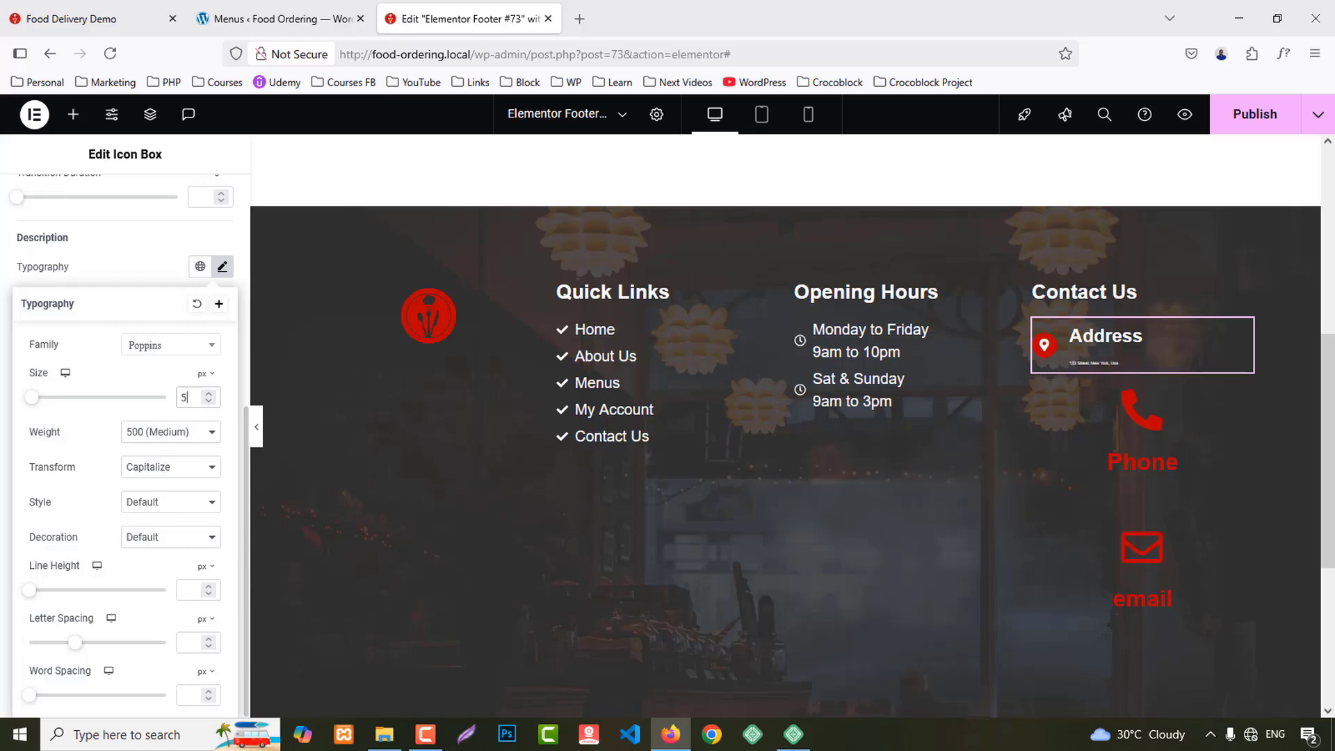
{"action": "key", "text": "Up"}
{"action": "key", "text": "Up"}
{"action": "key", "text": "Up"}
{"action": "key", "text": "Up"}
{"action": "key", "text": "Up"}
{"action": "key", "text": "Up"}
{"action": "key", "text": "Up"}
{"action": "key", "text": "Up"}
{"action": "key", "text": "Up"}
{"action": "key", "text": "Up"}
{"action": "key", "text": "Up"}
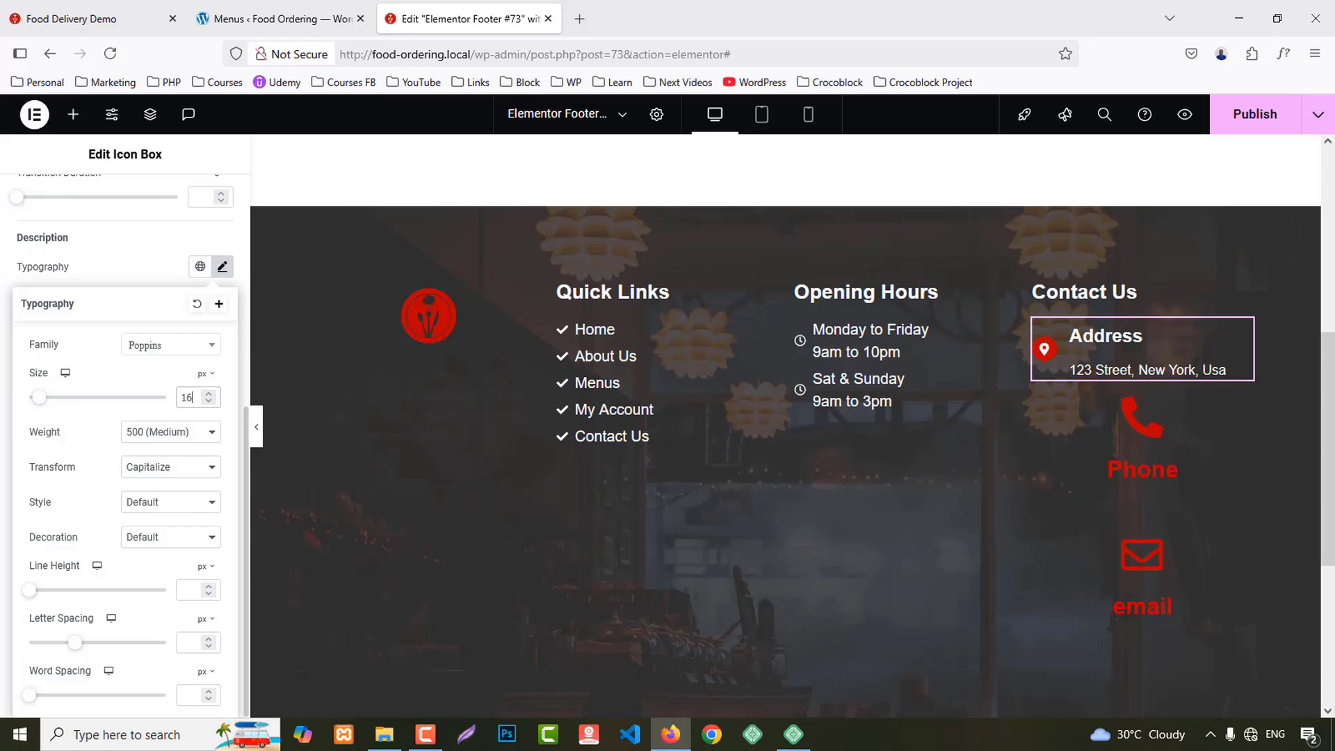
{"action": "key", "text": "Up"}
{"action": "key", "text": "Up"}
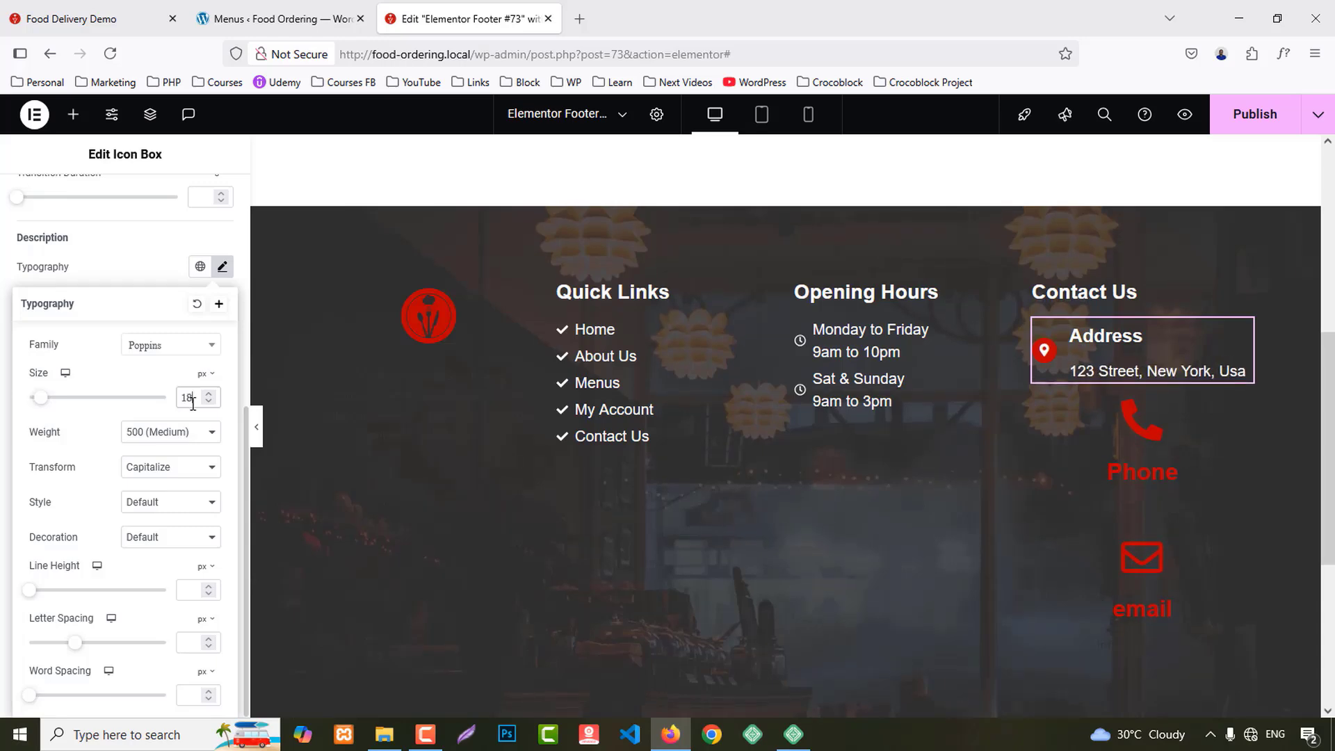
{"action": "key", "text": "Down"}
{"action": "key", "text": "Down"}
{"action": "scroll", "coordinate": [190, 411], "scroll_direction": "up", "scroll_amount": 2}
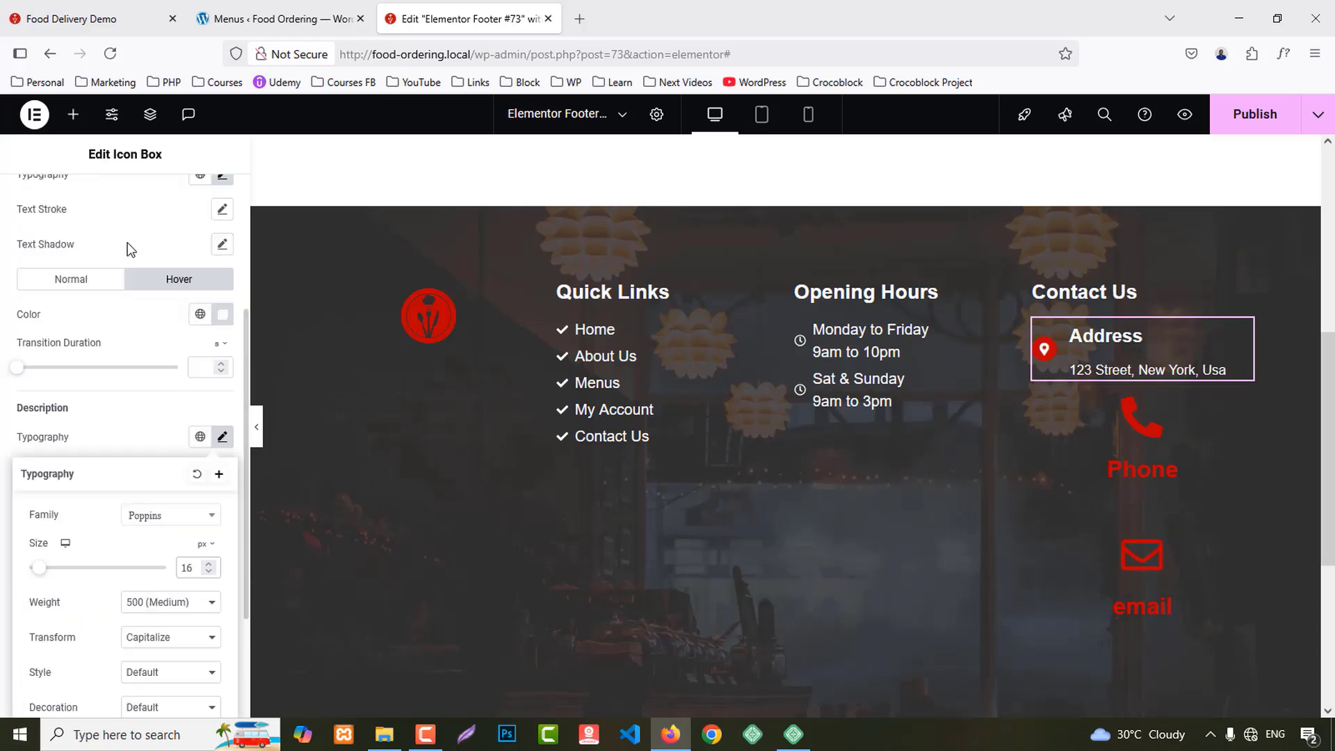
{"action": "scroll", "coordinate": [122, 240], "scroll_direction": "up", "scroll_amount": 3}
Step: Set the Address box content spacing to 10
{"action": "left_click", "coordinate": [40, 261]}
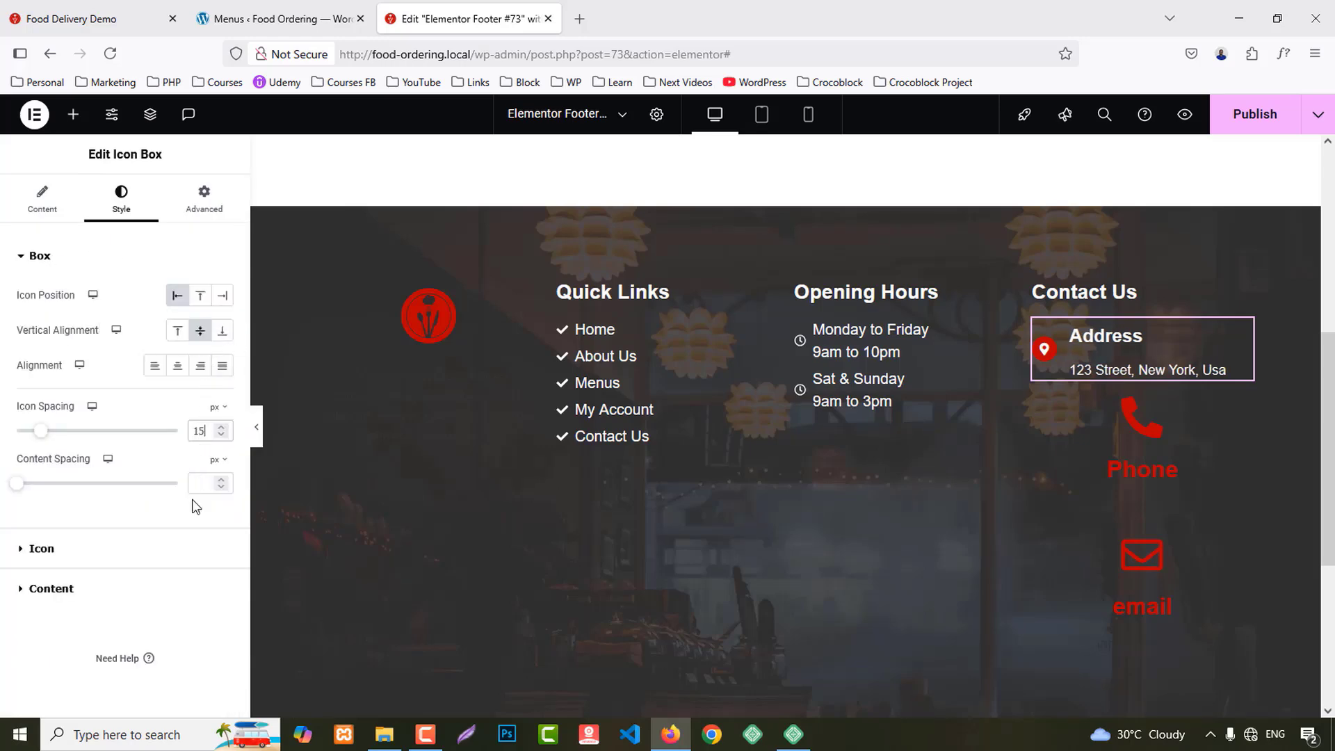
{"action": "type", "text": "7"}
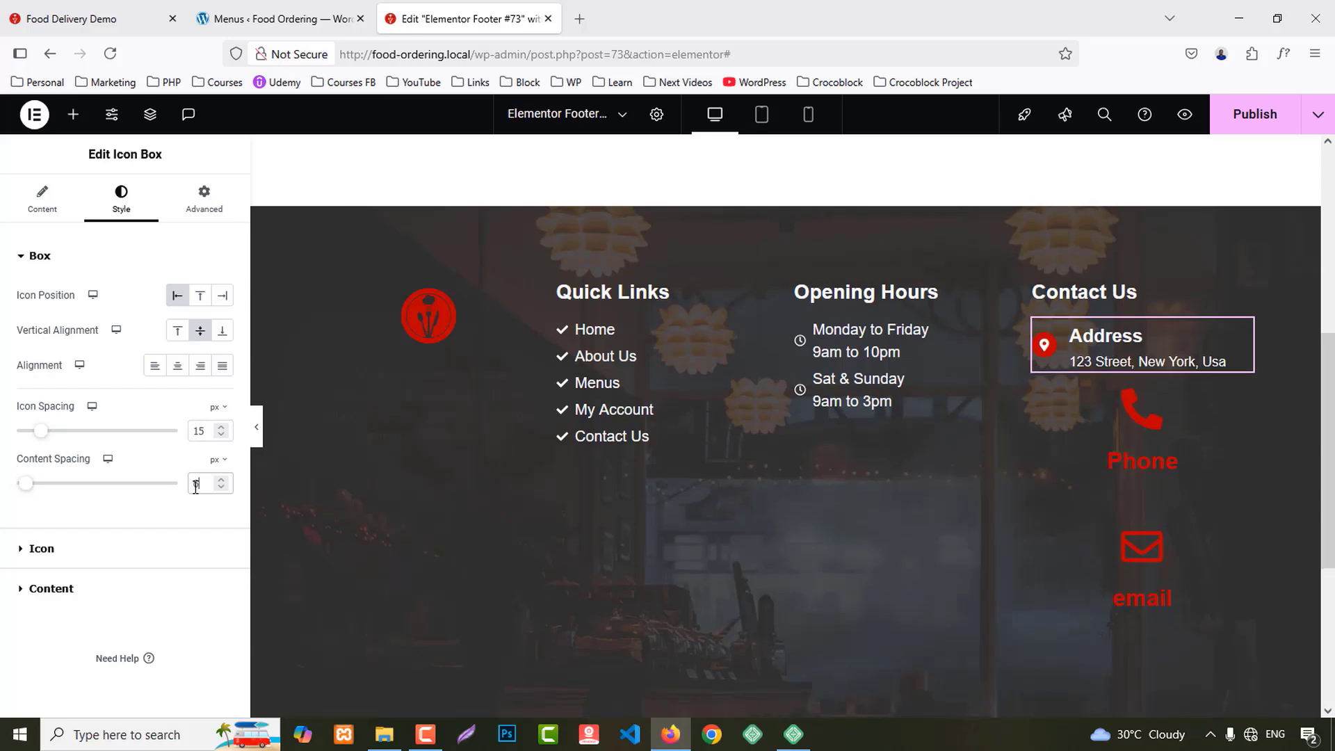
{"action": "key", "text": "BackSpace"}
{"action": "type", "text": "10"}
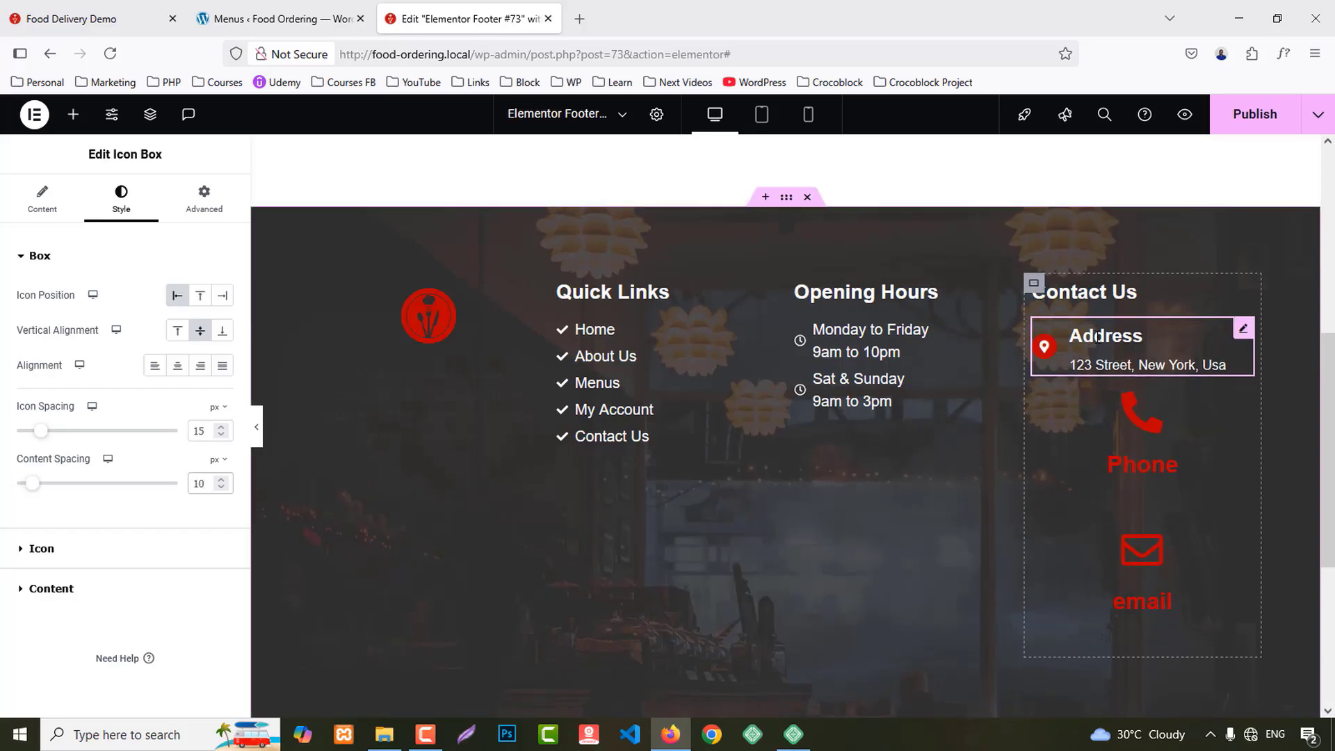
Step: Copy the Address box and paste its style onto the Phone and Email boxes
{"action": "right_click", "coordinate": [1097, 327]}
{"action": "left_click", "coordinate": [1128, 407]}
{"action": "right_click", "coordinate": [1085, 455]}
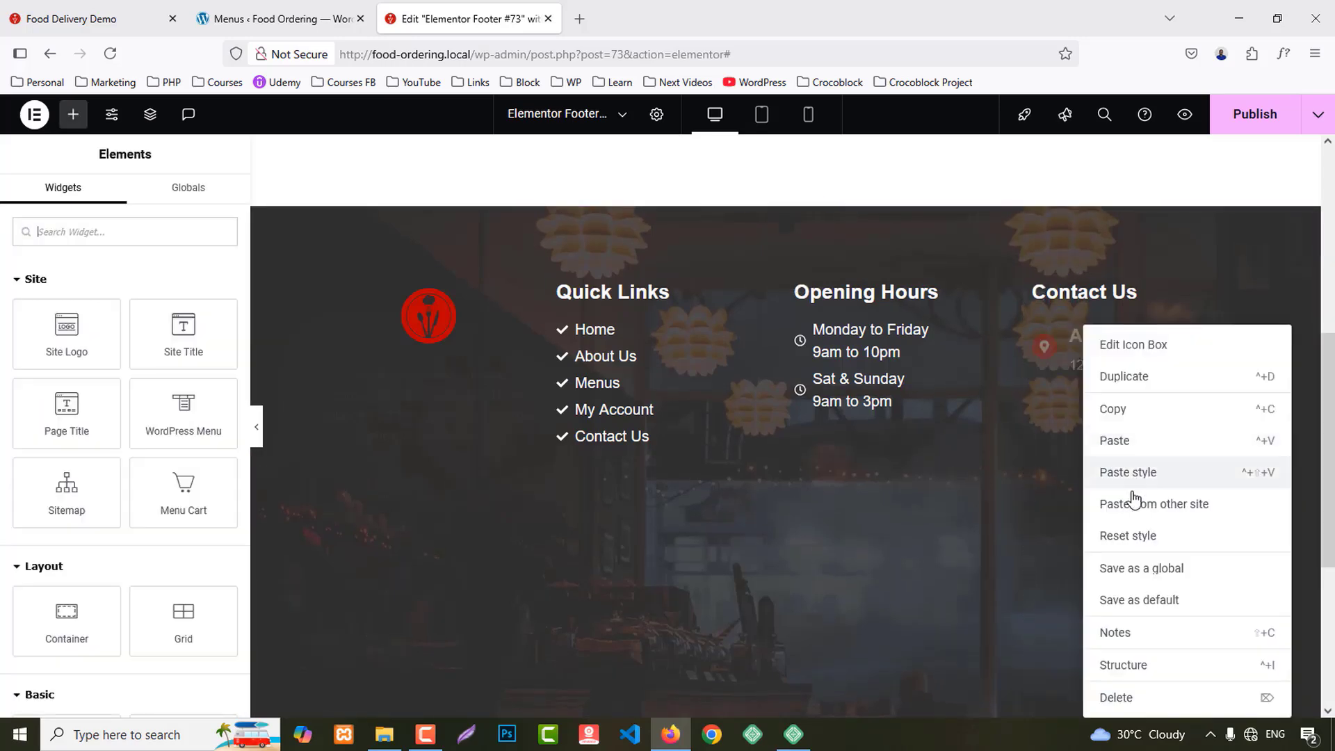
{"action": "left_click", "coordinate": [1129, 473]}
{"action": "scroll", "coordinate": [1106, 438], "scroll_direction": "down", "scroll_amount": 2}
{"action": "right_click", "coordinate": [1085, 417]}
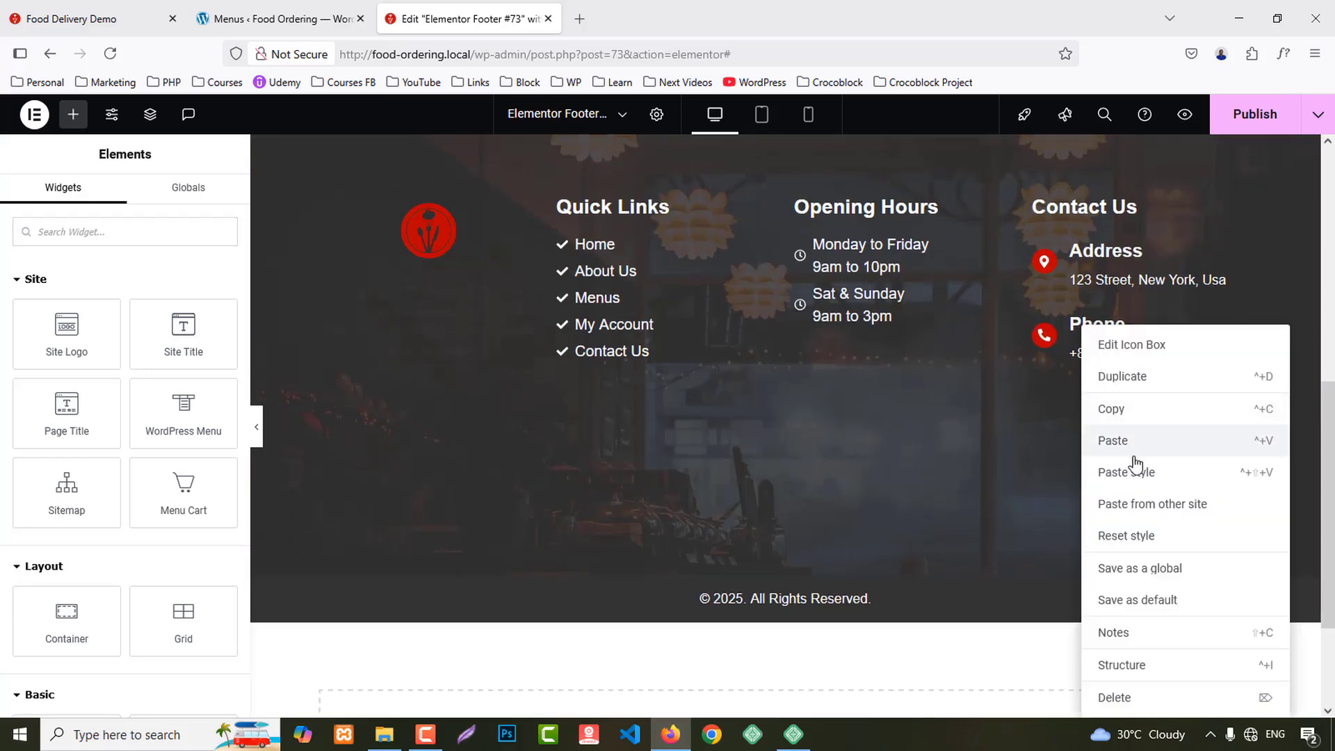
{"action": "left_click", "coordinate": [1133, 473]}
{"action": "scroll", "coordinate": [1120, 485], "scroll_direction": "up", "scroll_amount": 2}
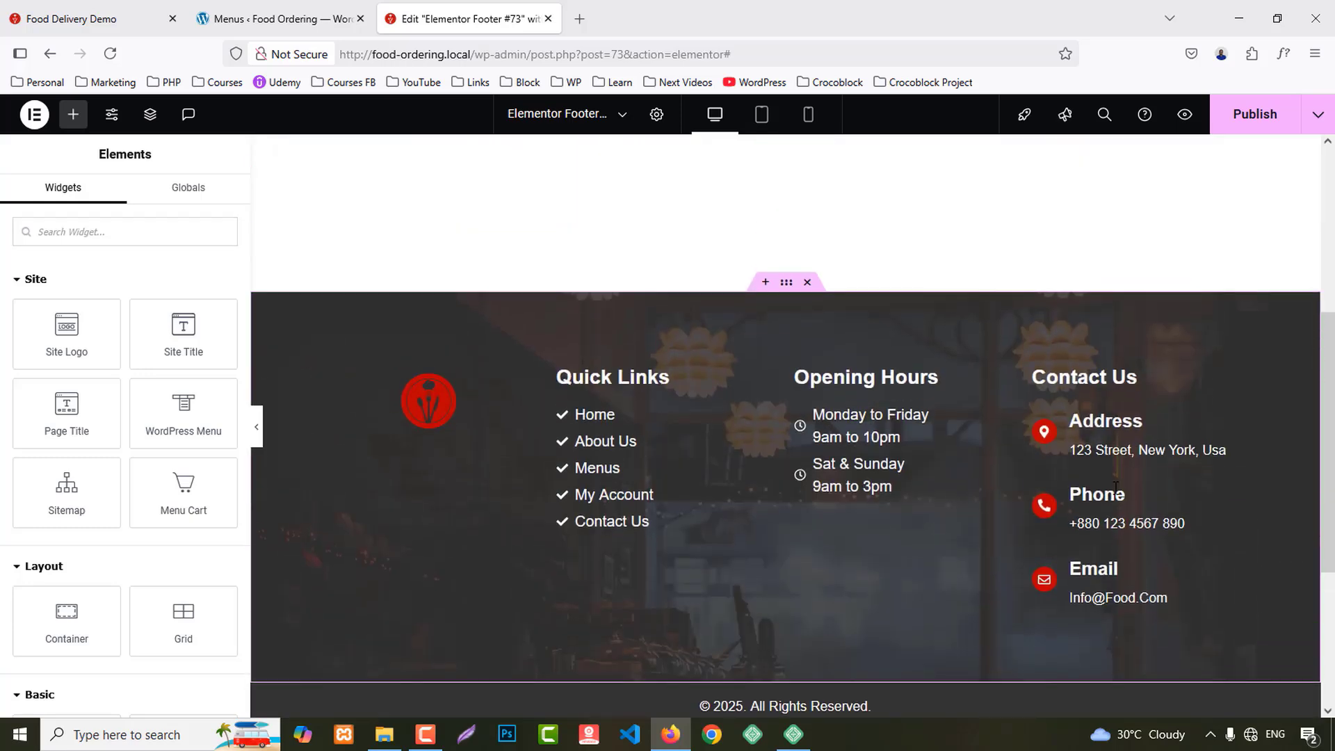
Step: Set the logo Image Box's description colour to white
{"action": "left_click", "coordinate": [413, 465]}
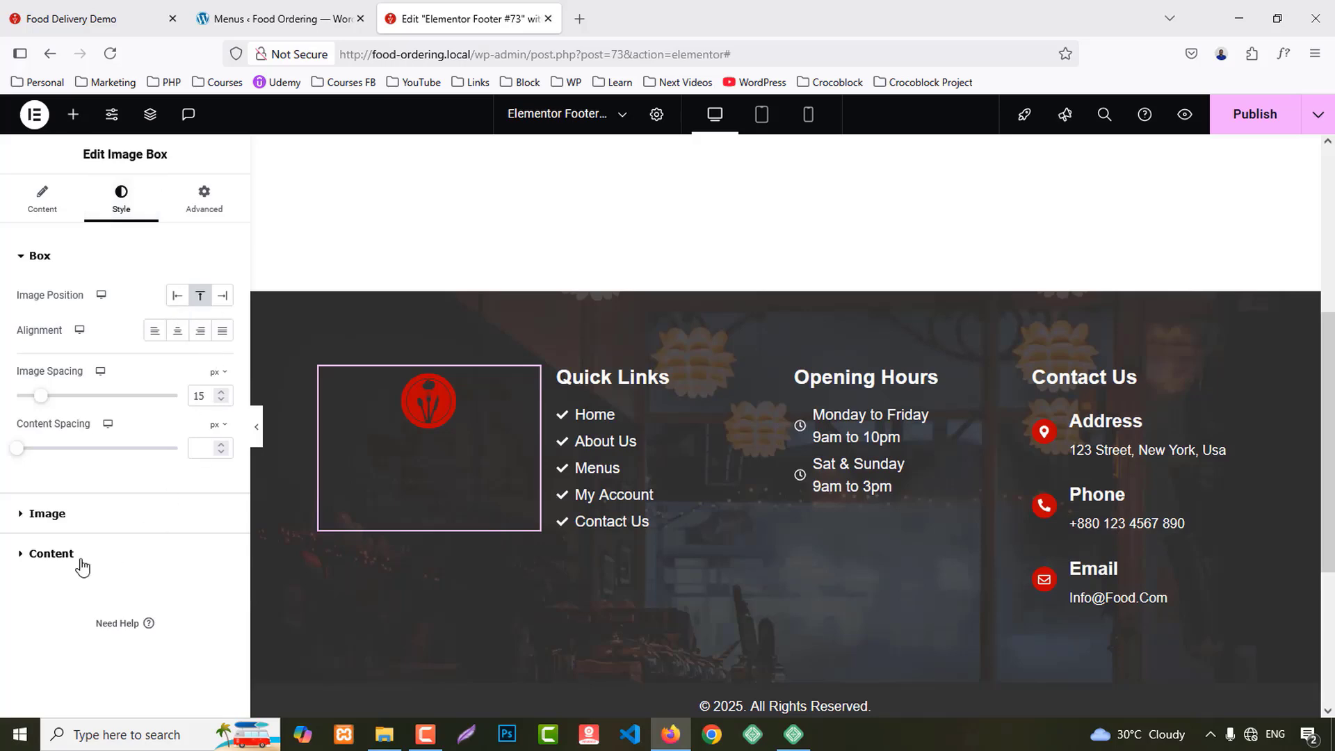
{"action": "left_click", "coordinate": [44, 556]}
{"action": "scroll", "coordinate": [221, 486], "scroll_direction": "down", "scroll_amount": 2}
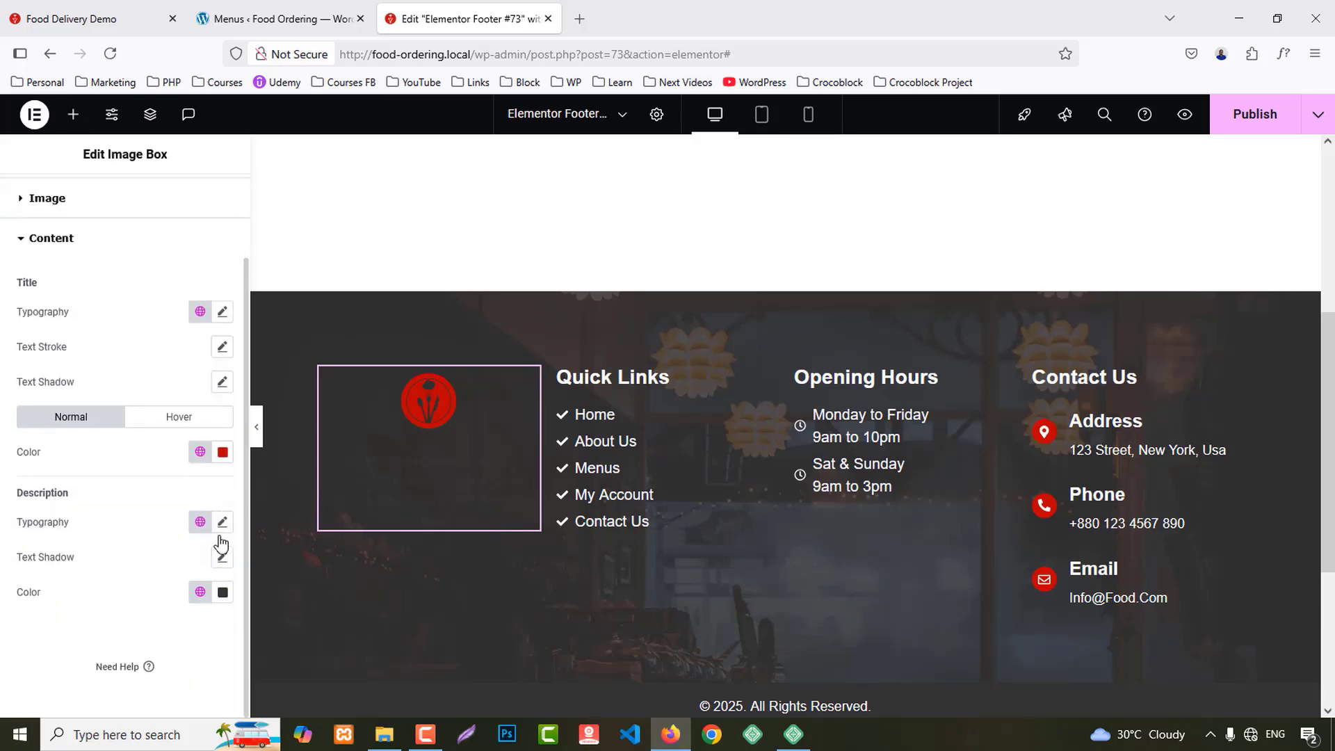
{"action": "left_click", "coordinate": [222, 592]}
{"action": "left_click_drag", "start_coordinate": [129, 445], "coordinate": [97, 326]}
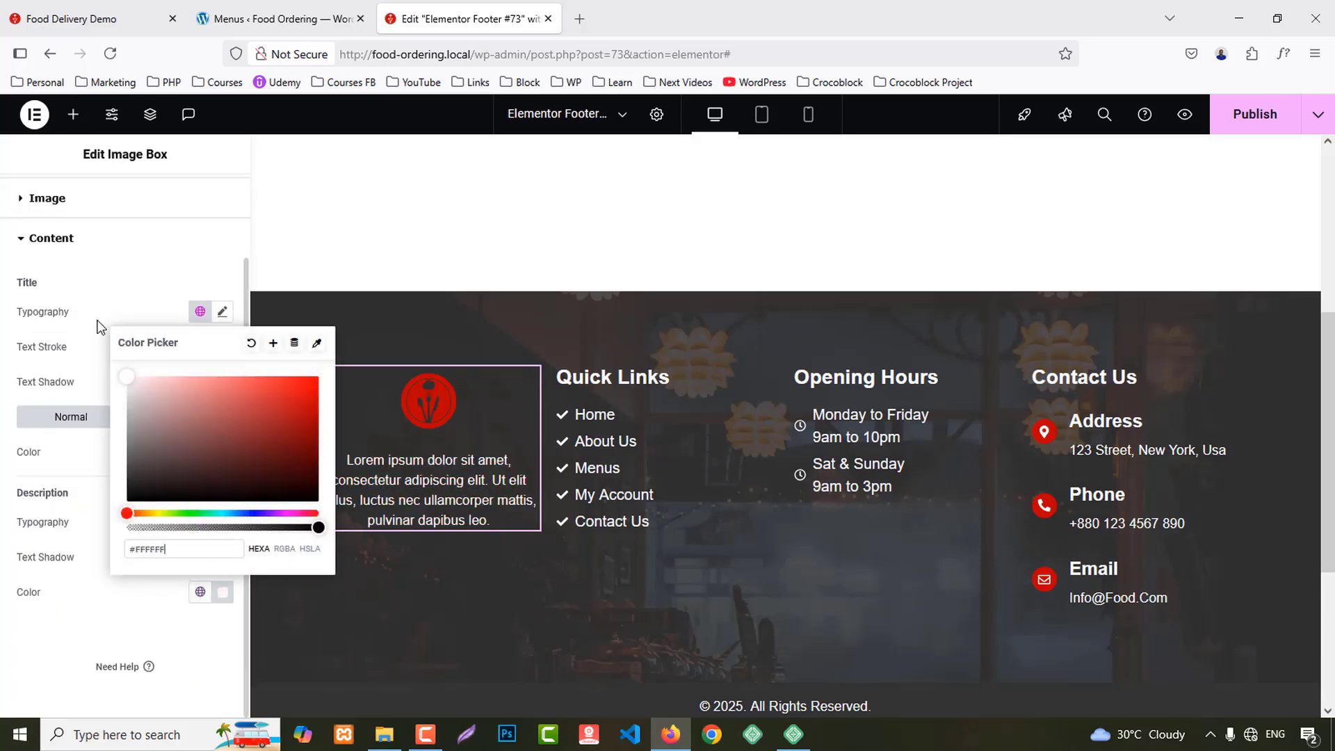
{"action": "left_click", "coordinate": [2, 618]}
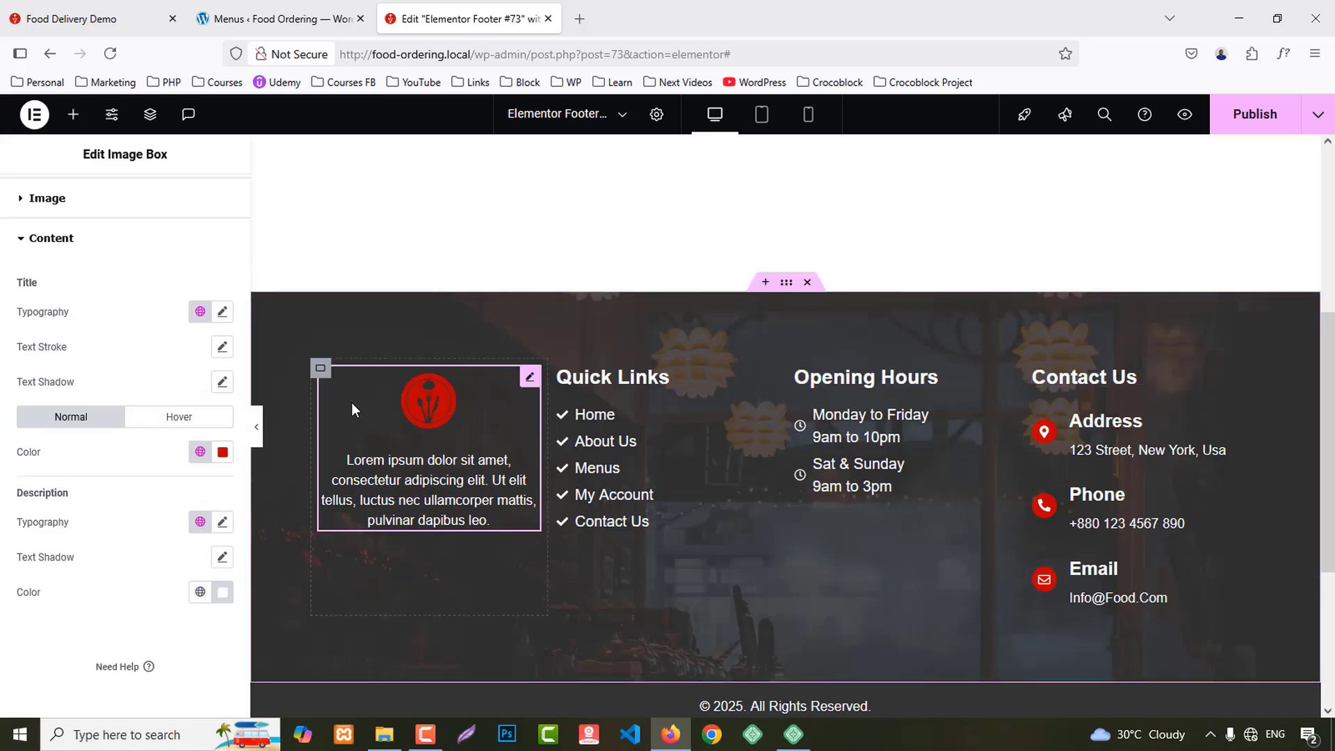
Step: Set the logo column width to 30% and unlink its margin sides
{"action": "left_click", "coordinate": [320, 368]}
{"action": "left_click", "coordinate": [201, 395]}
{"action": "type", "text": "30"}
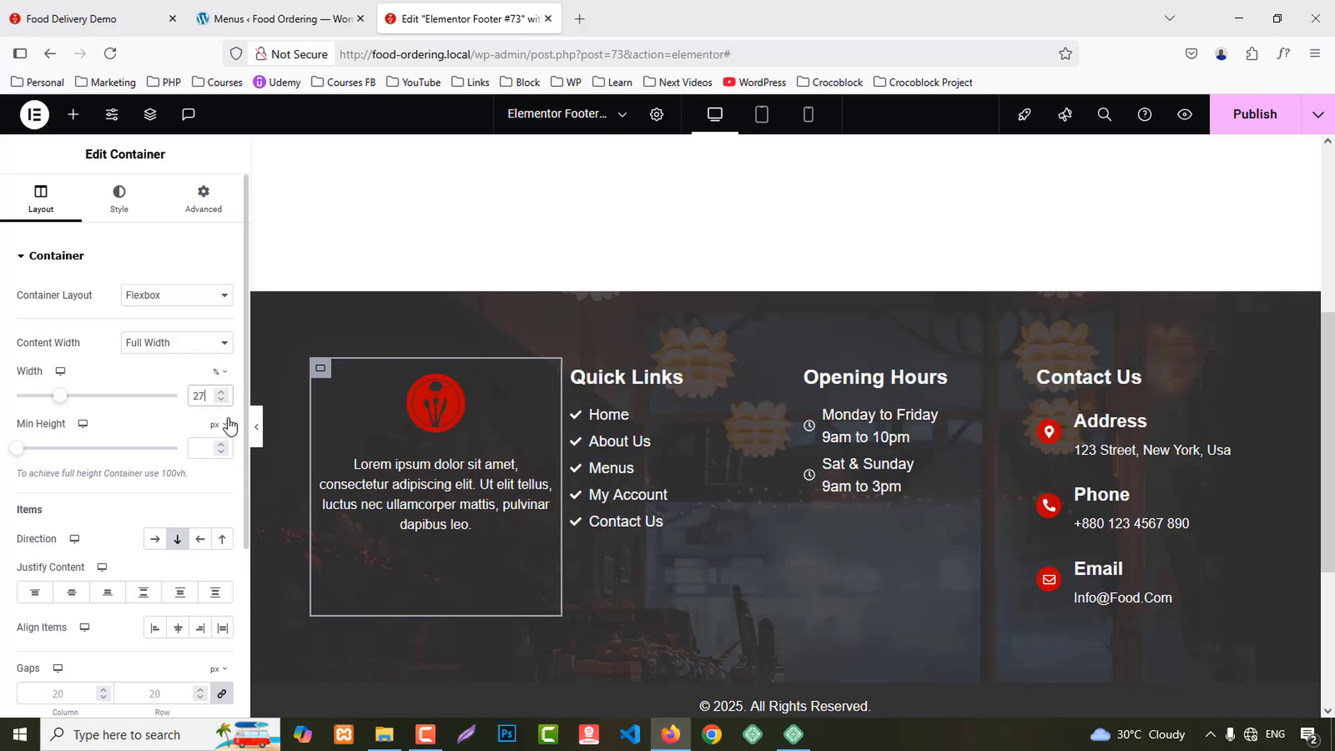
{"action": "left_click", "coordinate": [203, 198]}
{"action": "left_click", "coordinate": [222, 314]}
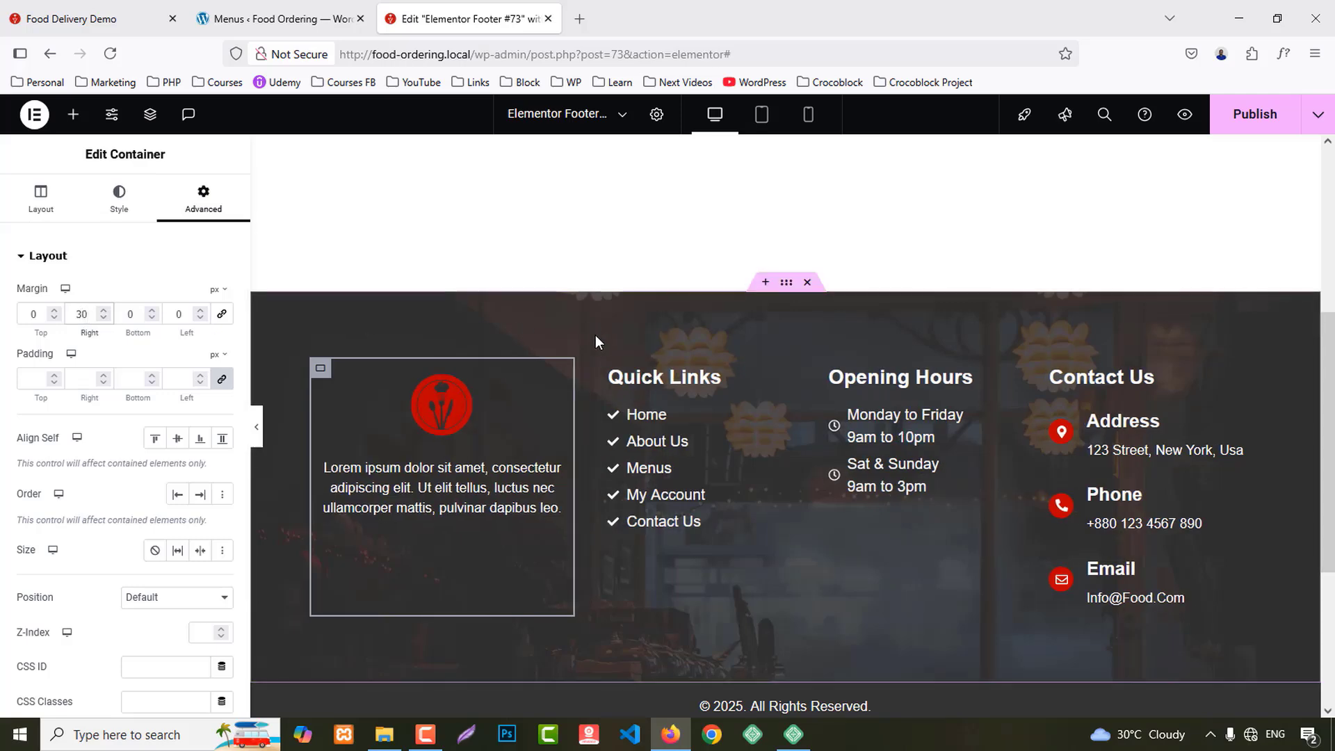
Step: Set Quick Links and Opening Hours columns to 20%, Contact Us to 30%, then publish
{"action": "left_click", "coordinate": [609, 368]}
{"action": "left_click", "coordinate": [205, 398]}
{"action": "key", "text": "Down"}
{"action": "key", "text": "Down"}
{"action": "key", "text": "Down"}
{"action": "key", "text": "Down"}
{"action": "key", "text": "Down"}
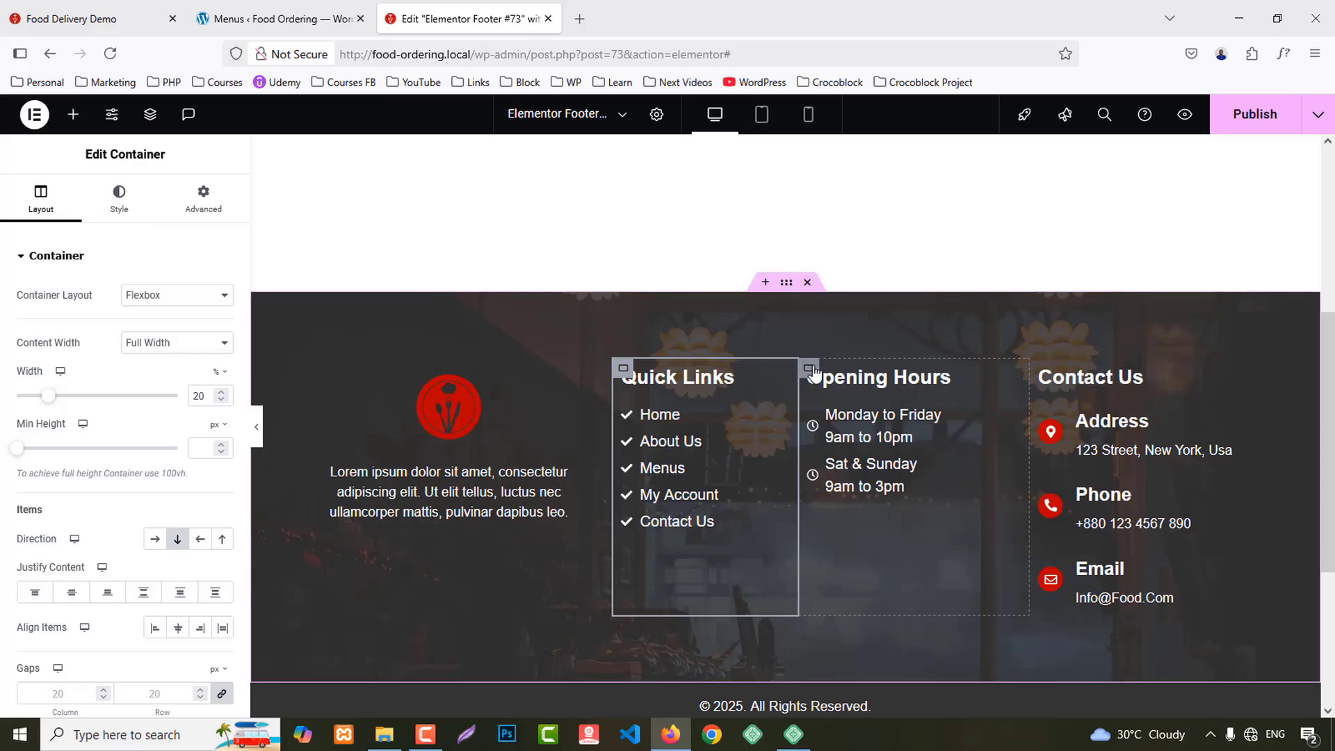
{"action": "left_click", "coordinate": [911, 556]}
{"action": "left_click", "coordinate": [203, 396]}
{"action": "key", "text": "Down"}
{"action": "key", "text": "Down"}
{"action": "key", "text": "Down"}
{"action": "key", "text": "Down"}
{"action": "key", "text": "Down"}
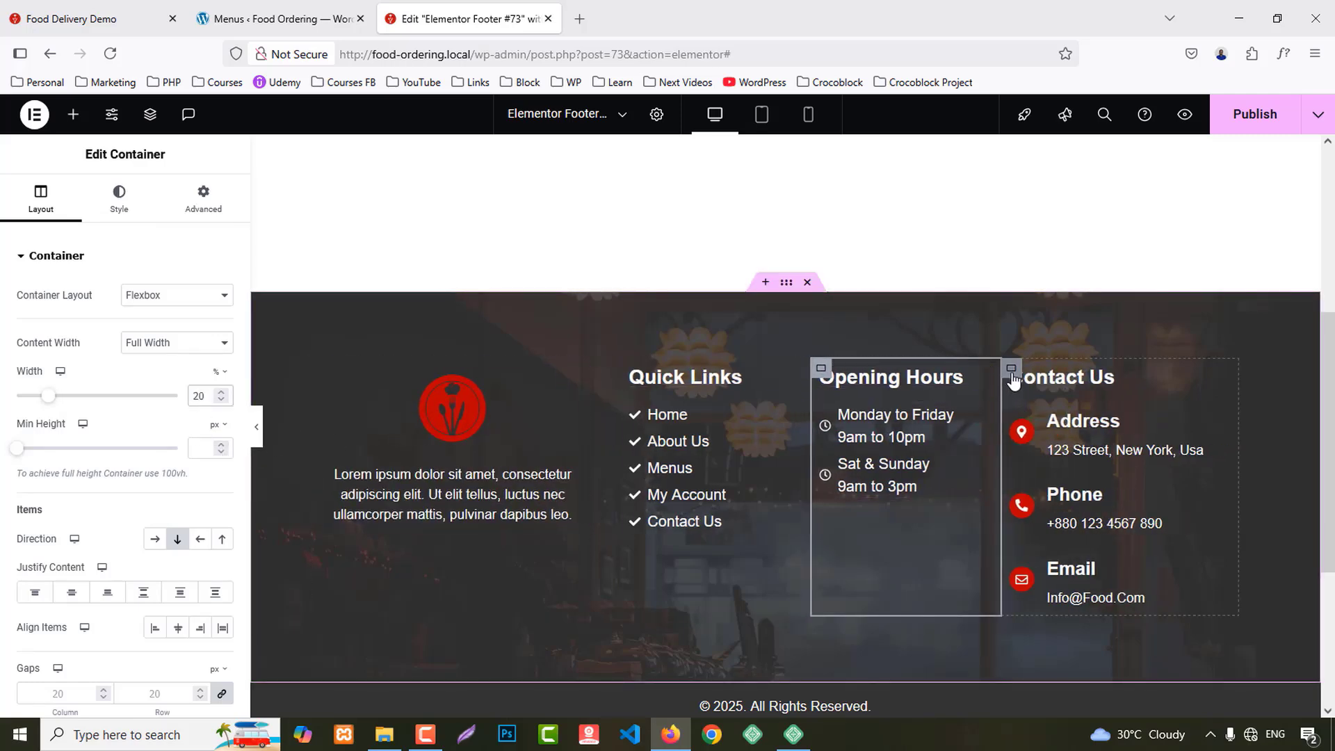
{"action": "left_click", "coordinate": [1015, 379]}
{"action": "left_click", "coordinate": [206, 397]}
{"action": "key", "text": "Up"}
{"action": "key", "text": "Up"}
{"action": "key", "text": "Up"}
{"action": "key", "text": "Up"}
{"action": "key", "text": "Up"}
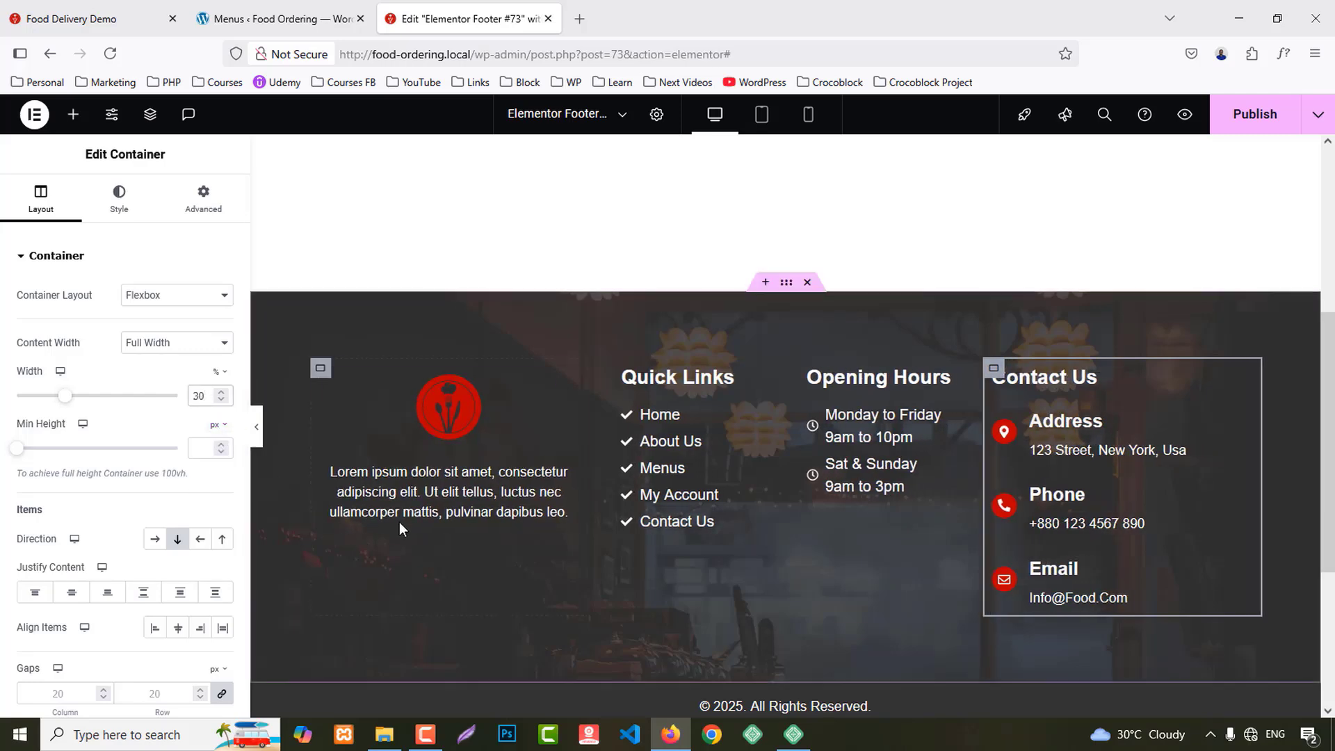
{"action": "left_click", "coordinate": [1241, 123]}
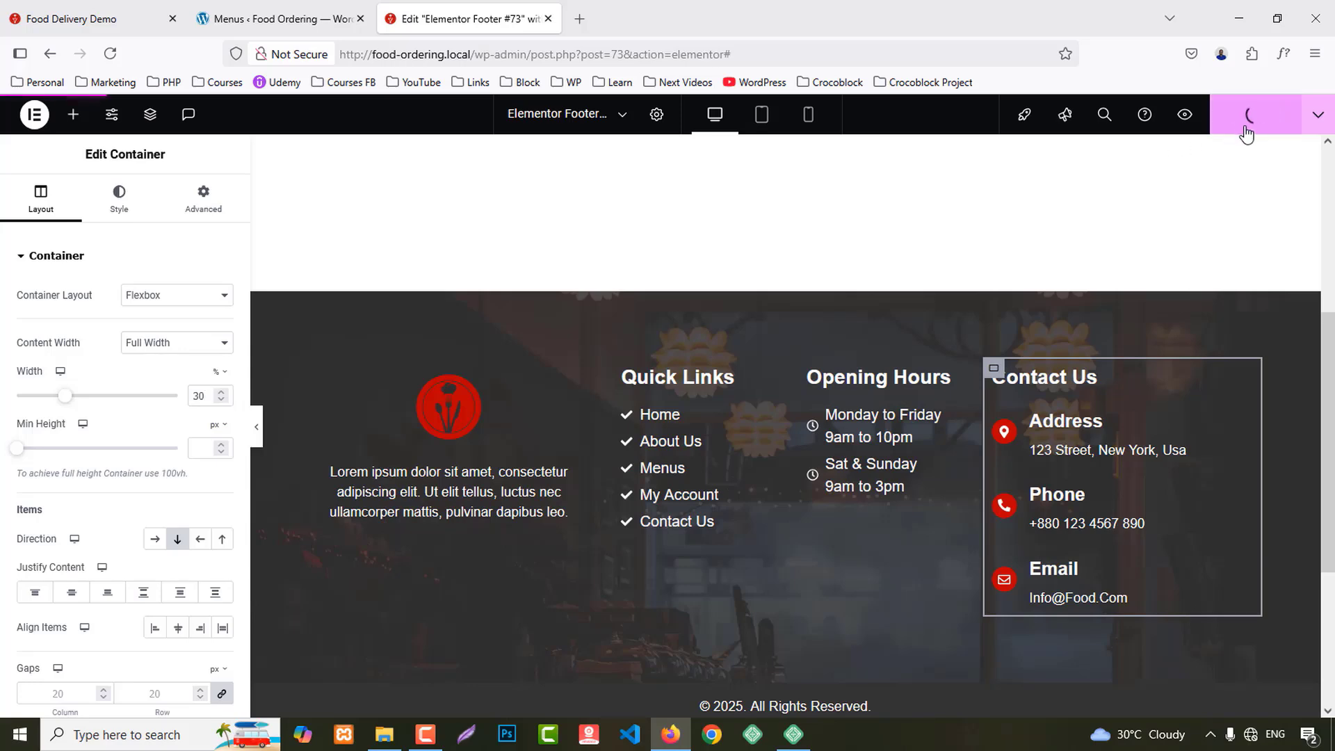
Step: Preview the footer template in a new tab, scroll through it, then close the tab
{"action": "left_click", "coordinate": [1184, 117]}
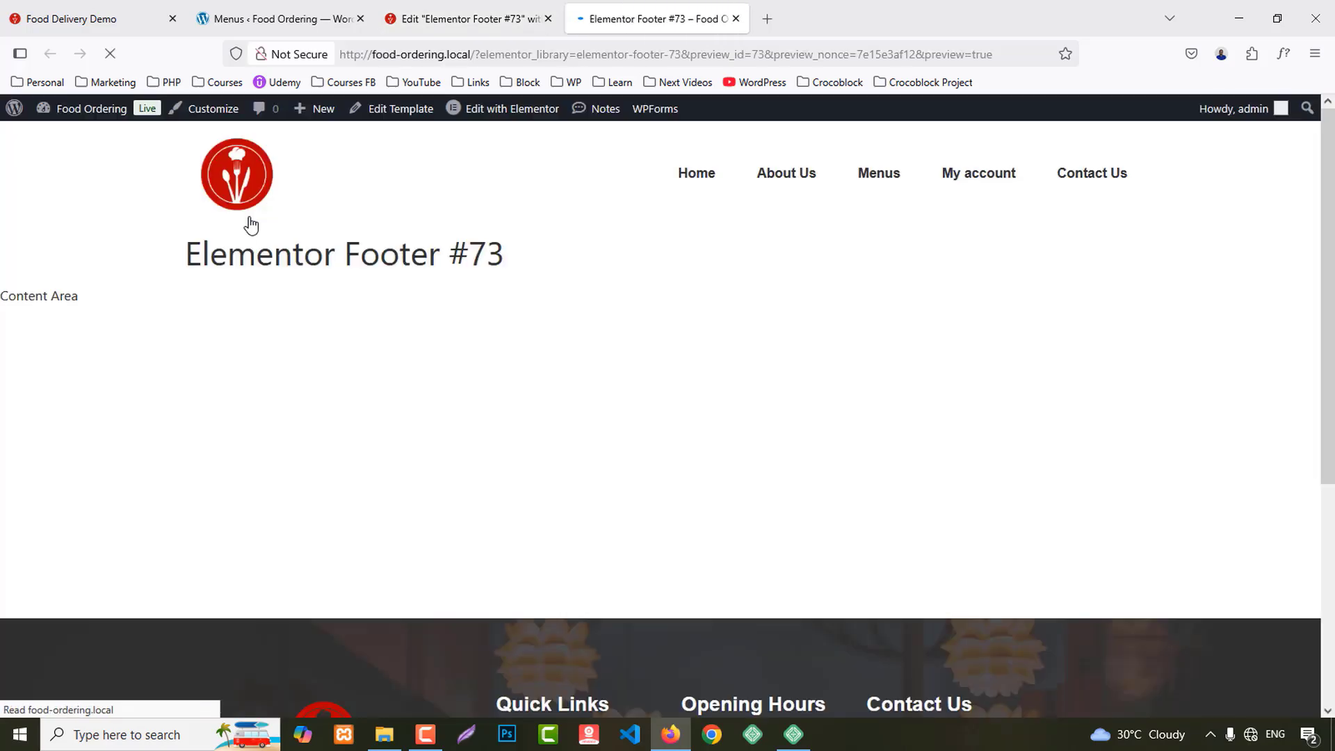
{"action": "scroll", "coordinate": [710, 476], "scroll_direction": "down", "scroll_amount": 5}
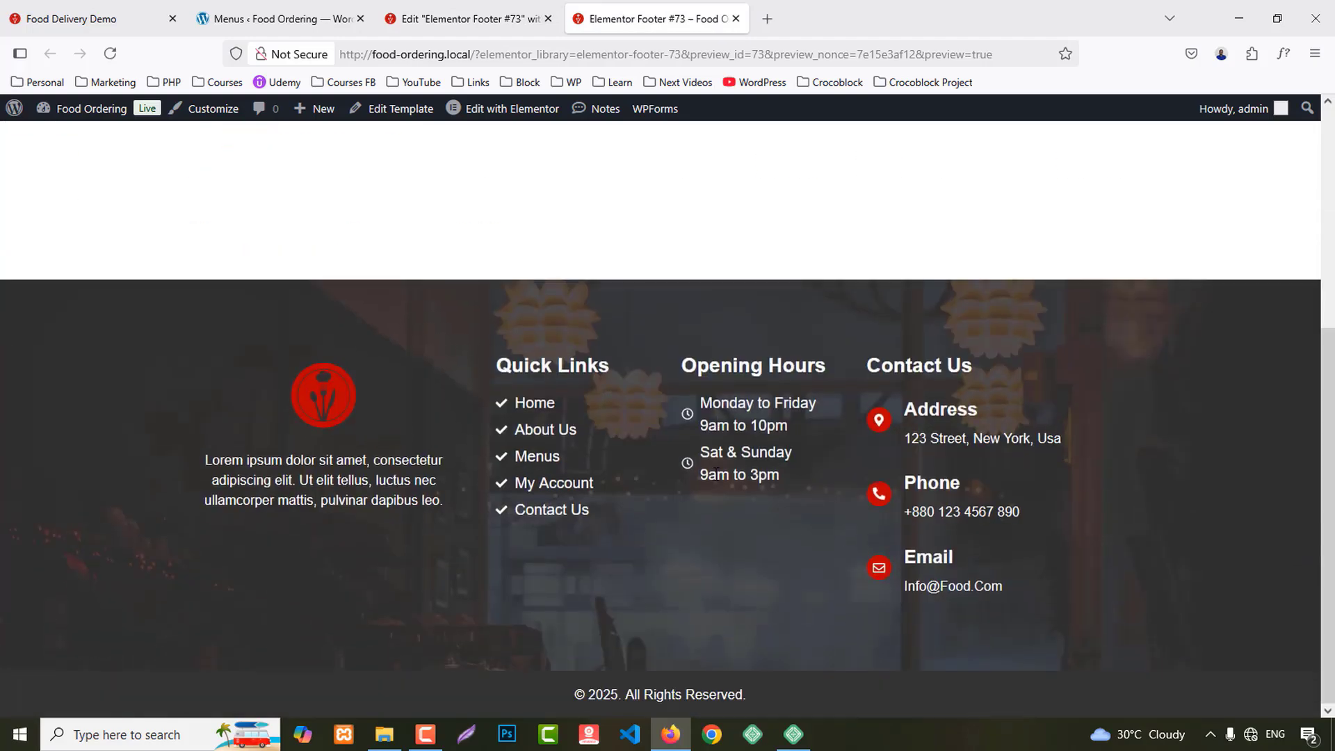
{"action": "scroll", "coordinate": [710, 478], "scroll_direction": "up", "scroll_amount": 5}
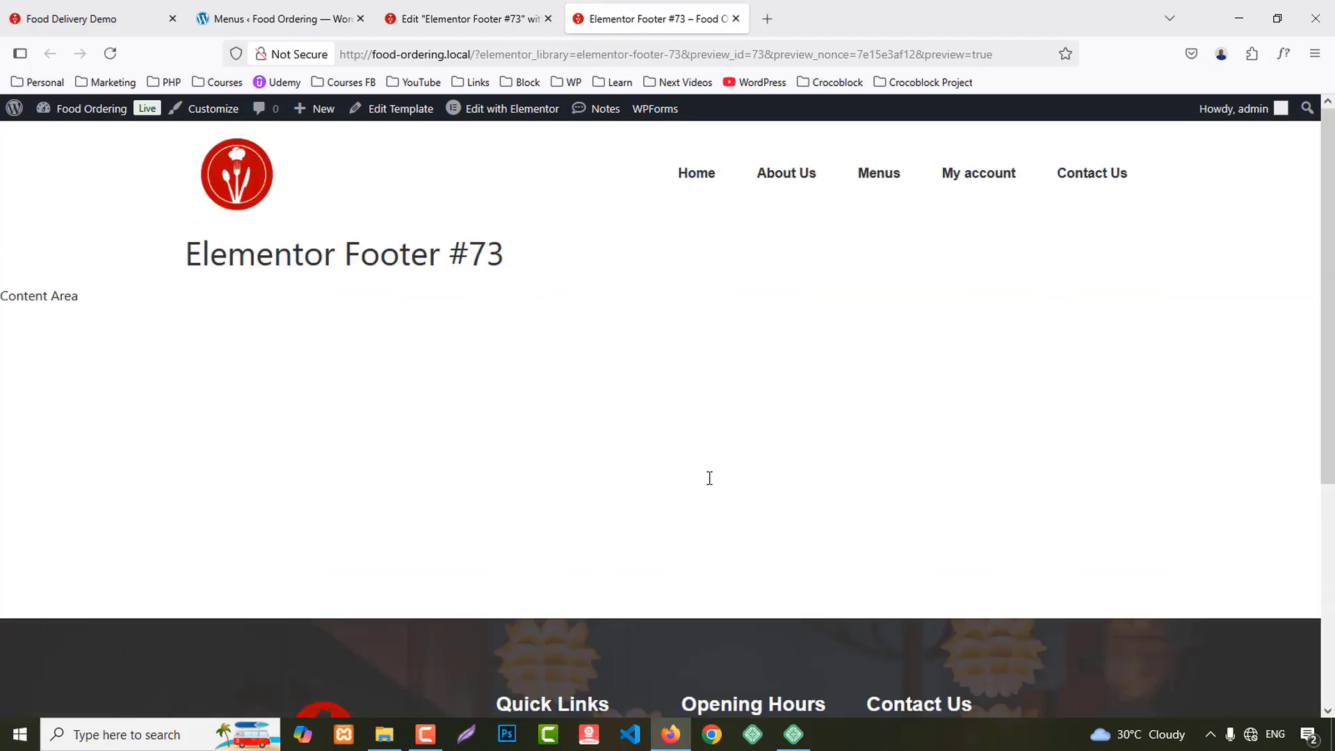
{"action": "key", "text": "ctrl+w"}
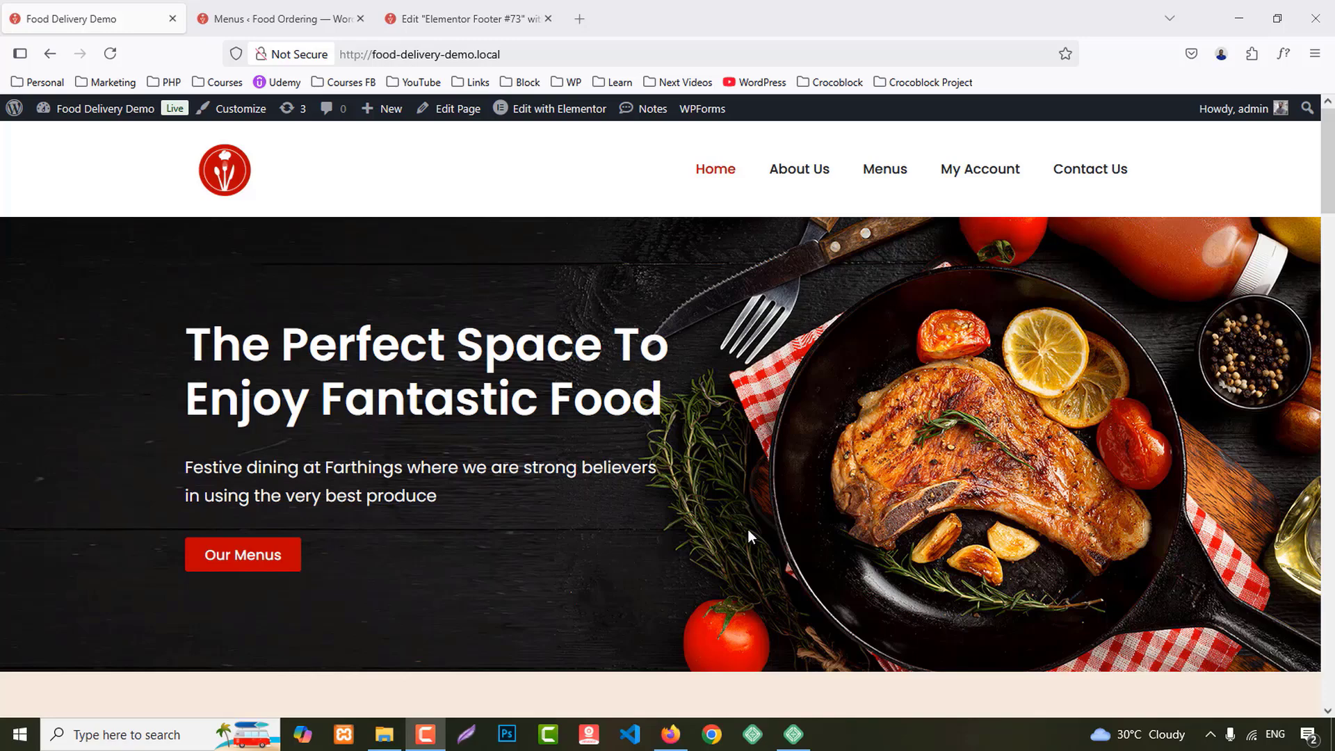
Step: From All Pages, open the Home page's editor in a new tab and launch Elementor
{"action": "left_click", "coordinate": [285, 19]}
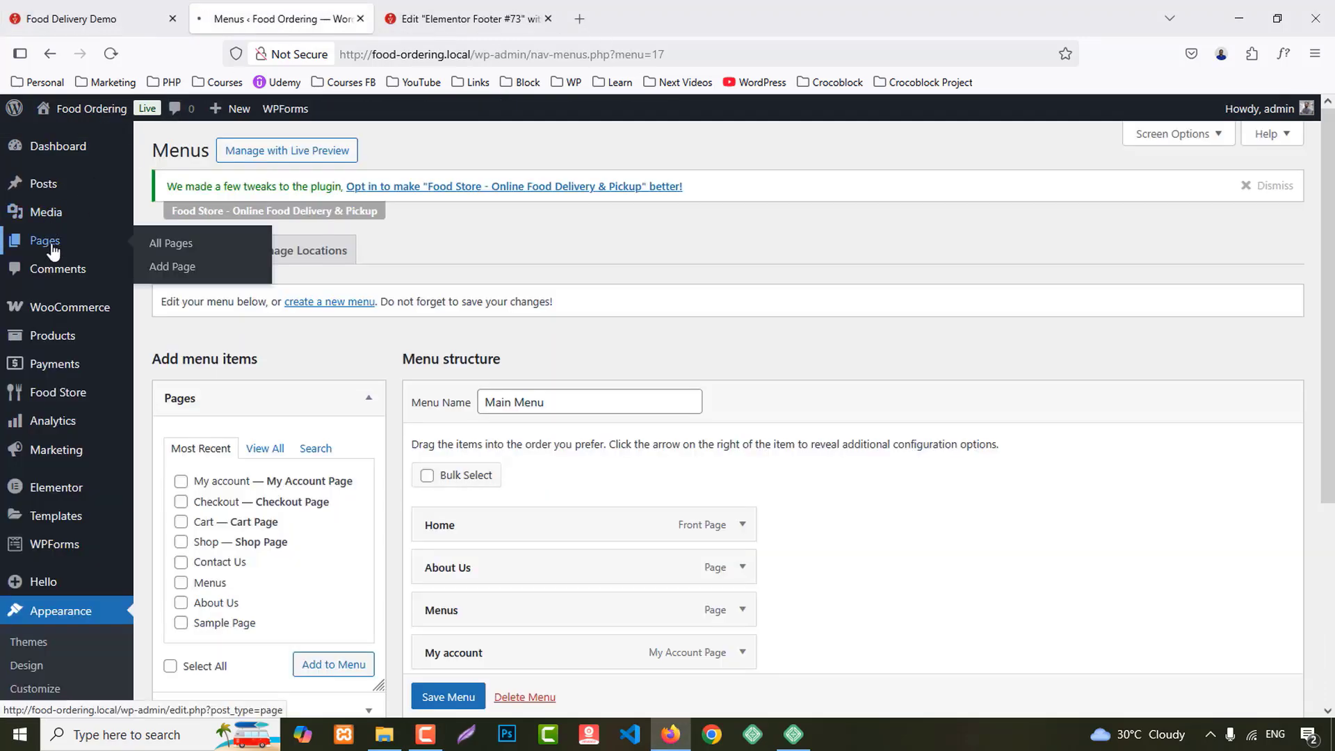
{"action": "left_click", "coordinate": [75, 243]}
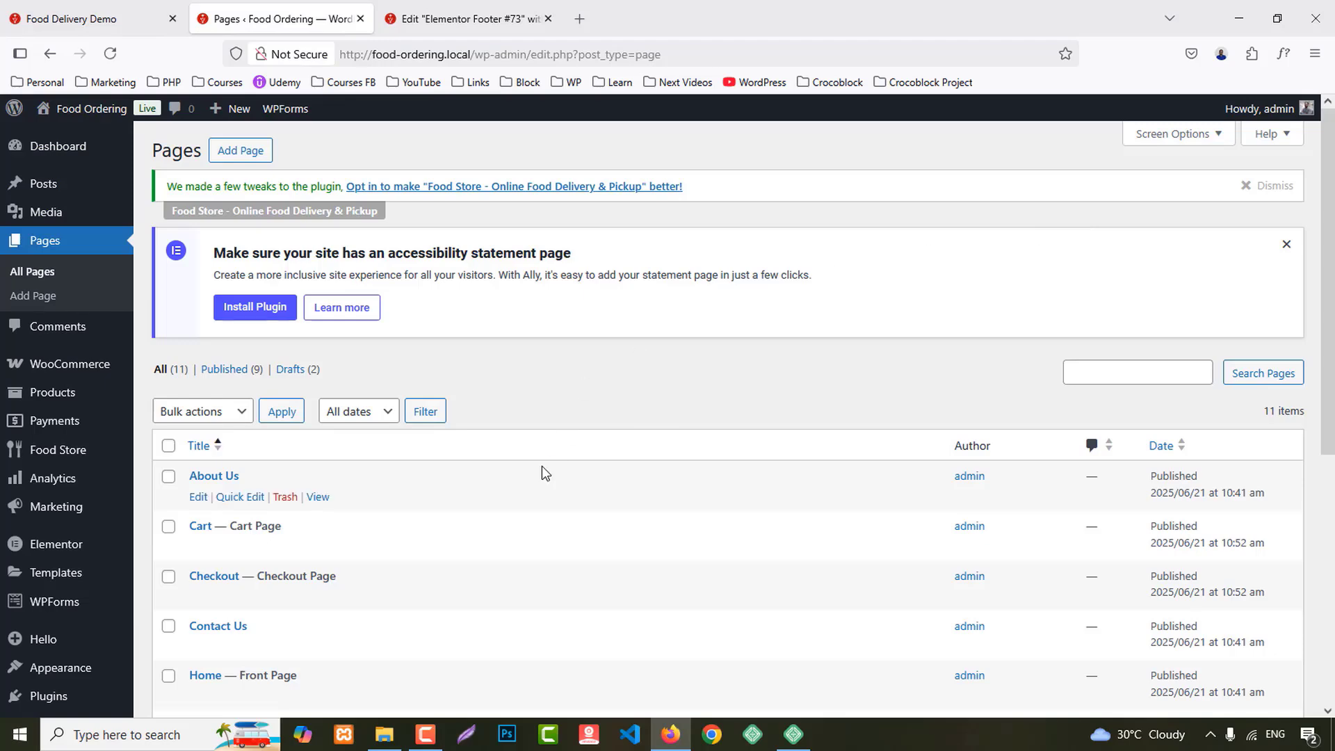
{"action": "scroll", "coordinate": [545, 475], "scroll_direction": "down", "scroll_amount": 2}
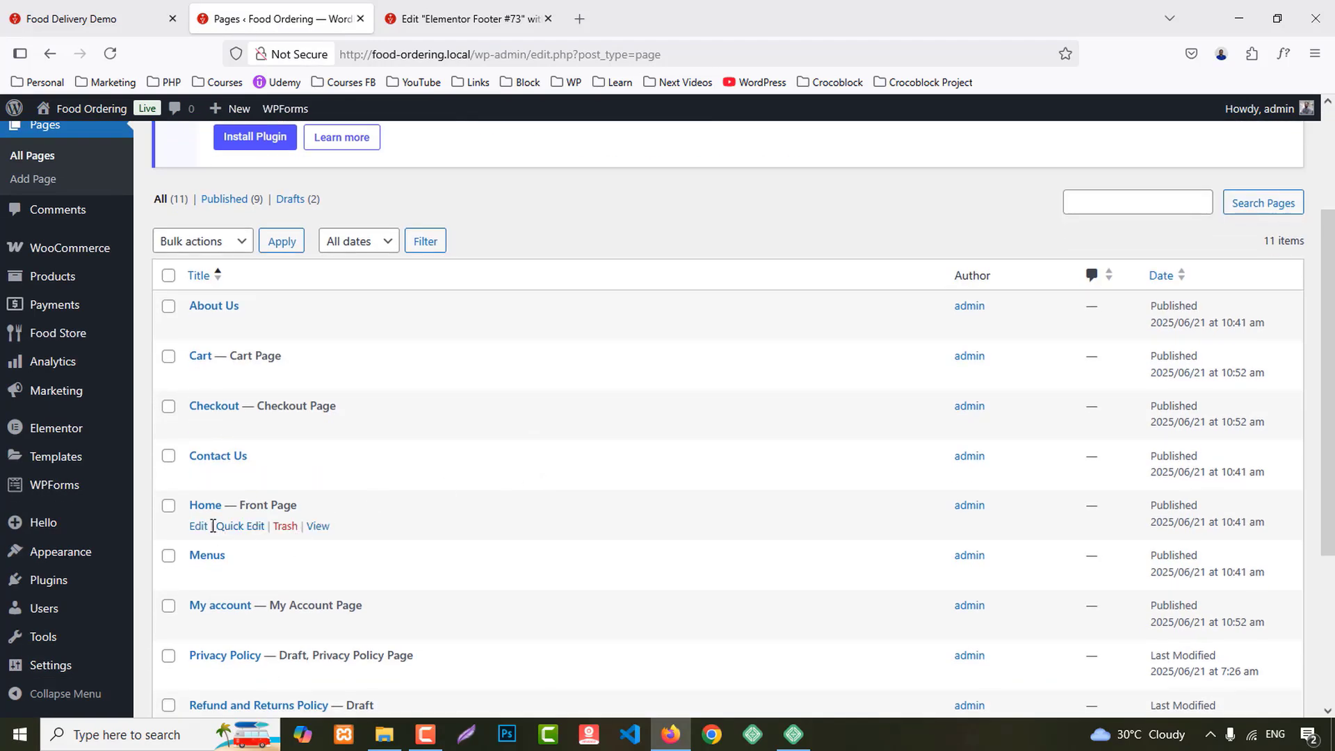
{"action": "middle_click", "coordinate": [199, 526]}
{"action": "left_click", "coordinate": [511, 19]}
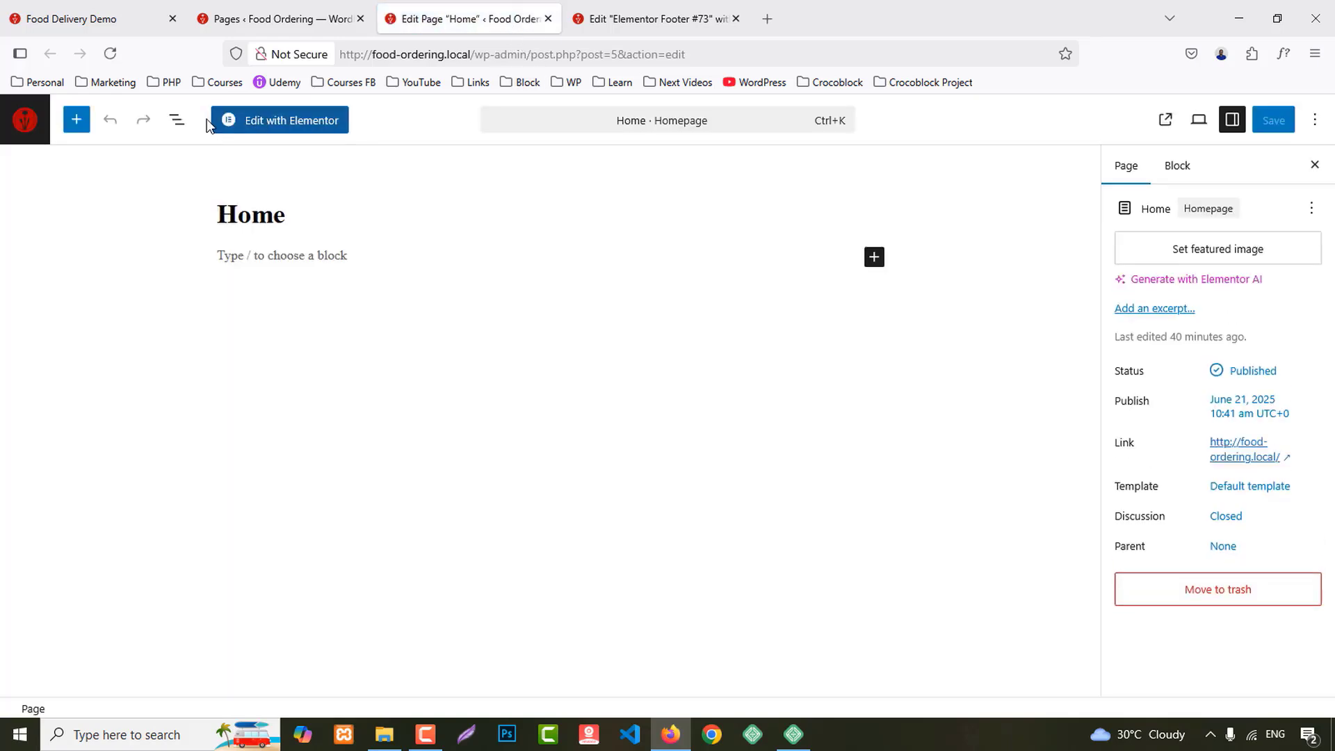
{"action": "left_click", "coordinate": [258, 127]}
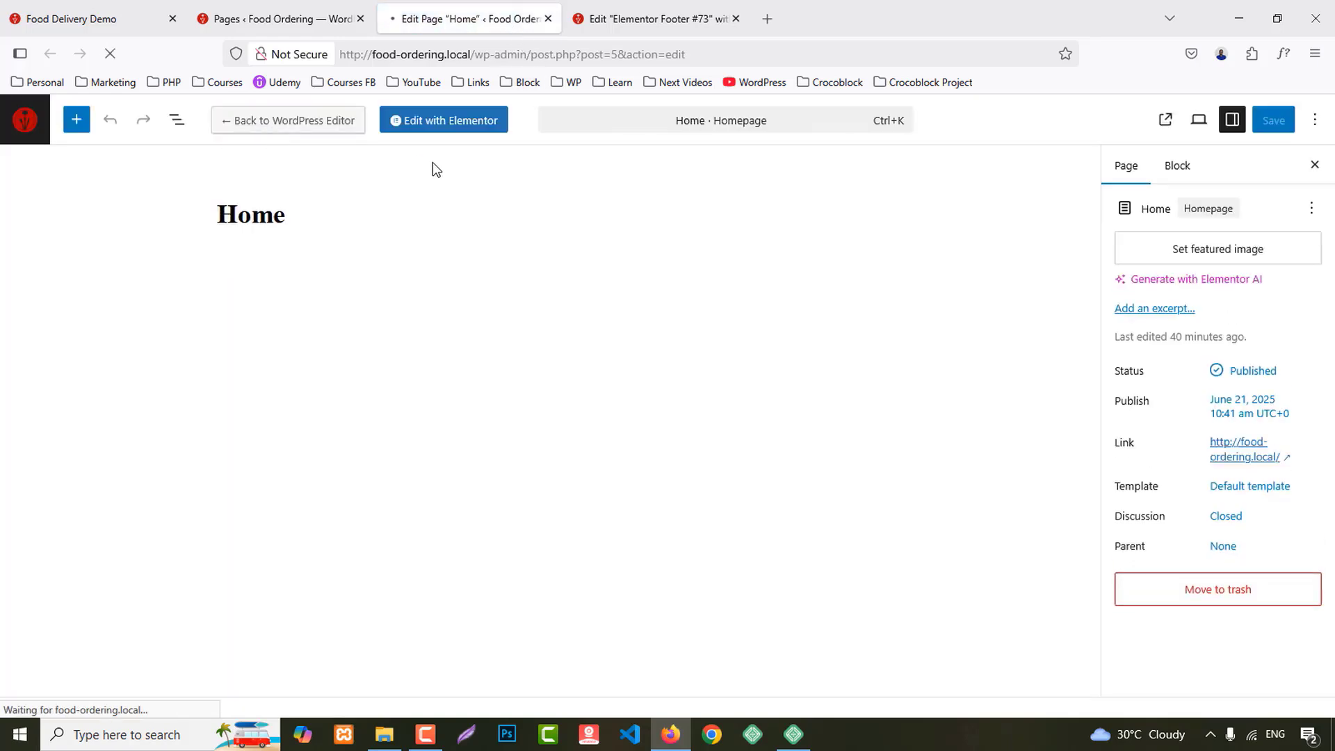
Step: Scroll through the live homepage for reference while the editor loads
{"action": "left_click", "coordinate": [77, 19]}
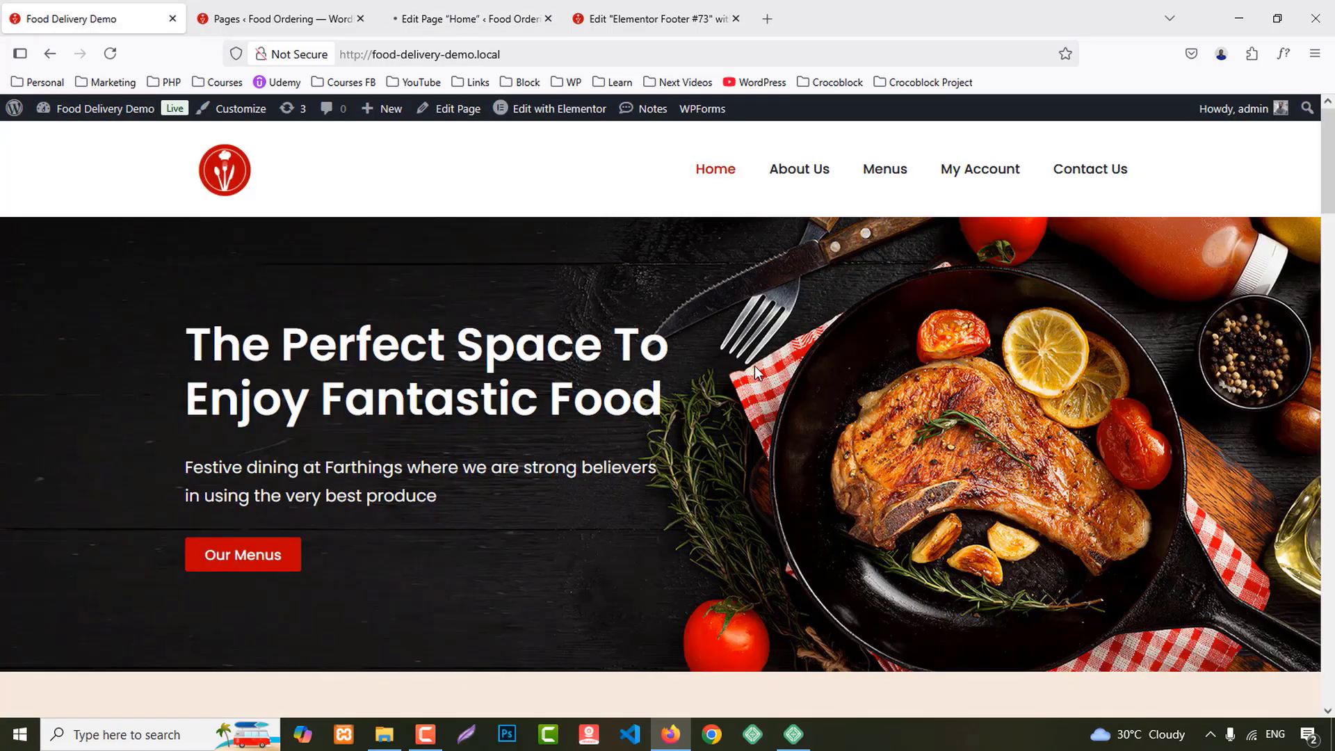
{"action": "scroll", "coordinate": [760, 398], "scroll_direction": "down", "scroll_amount": 12}
{"action": "scroll", "coordinate": [765, 400], "scroll_direction": "down", "scroll_amount": 15}
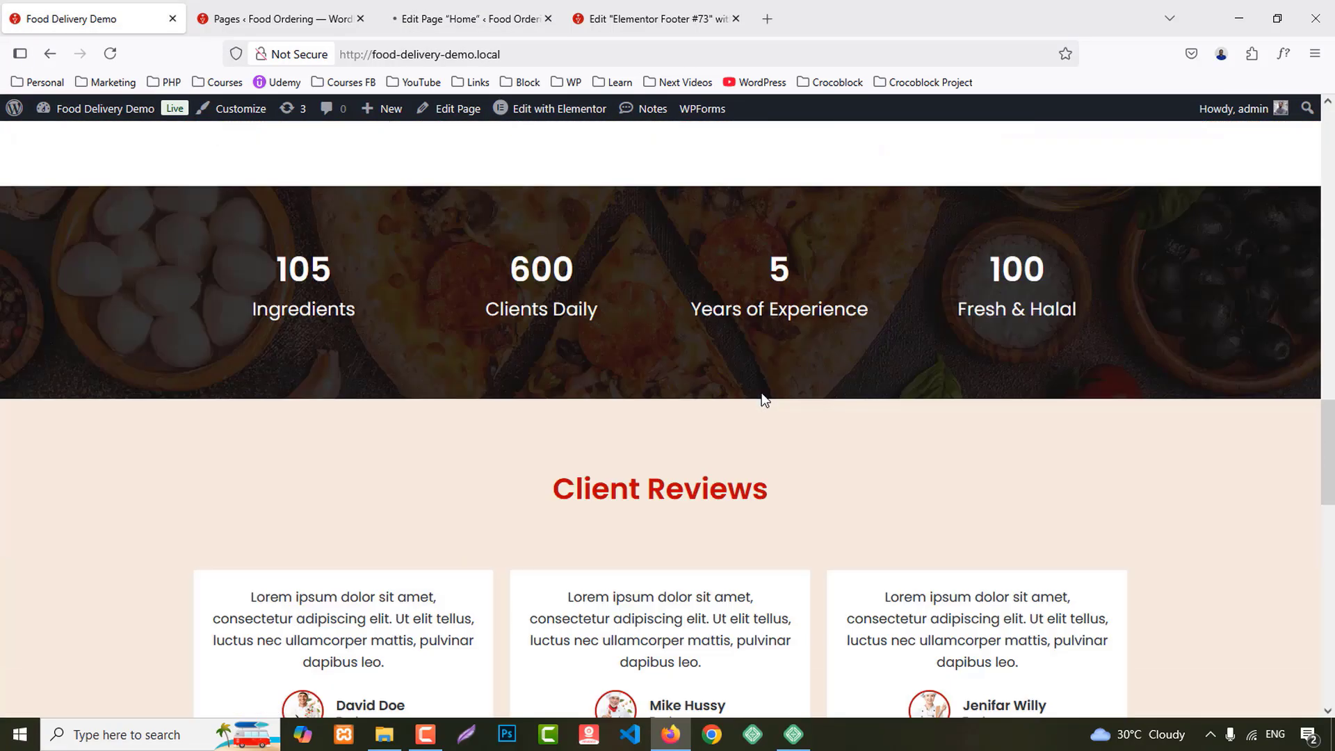
{"action": "scroll", "coordinate": [762, 394], "scroll_direction": "up", "scroll_amount": 4}
{"action": "scroll", "coordinate": [763, 394], "scroll_direction": "up", "scroll_amount": 20}
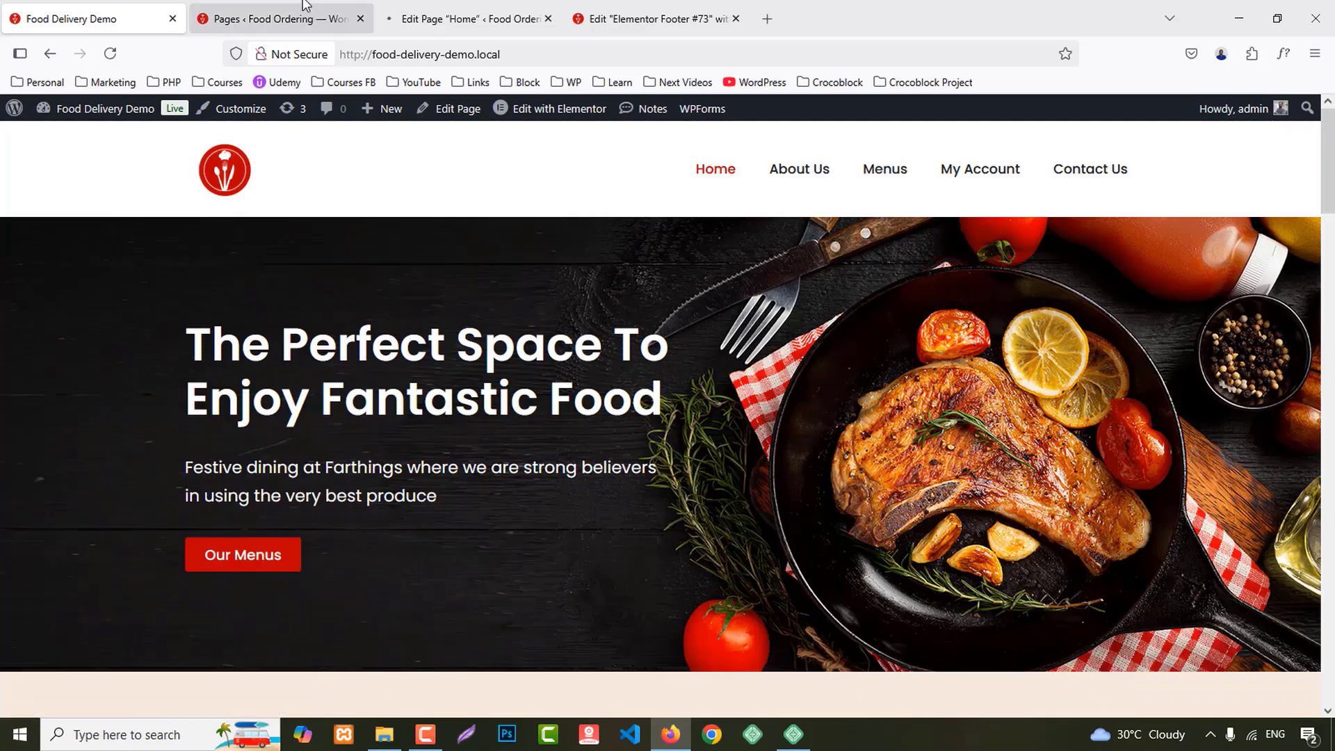
{"action": "left_click", "coordinate": [445, 17]}
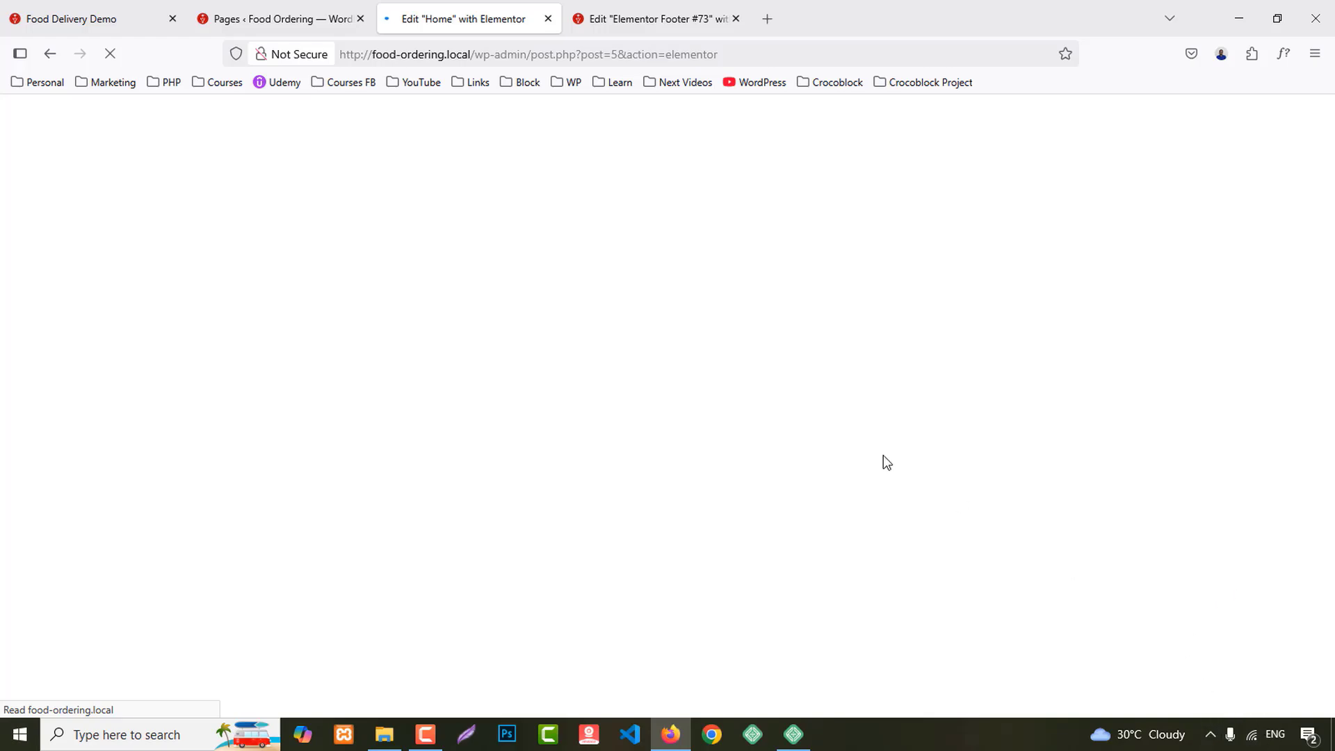
Step: Select the hero heading text on the live homepage for reuse
{"action": "left_click", "coordinate": [89, 7]}
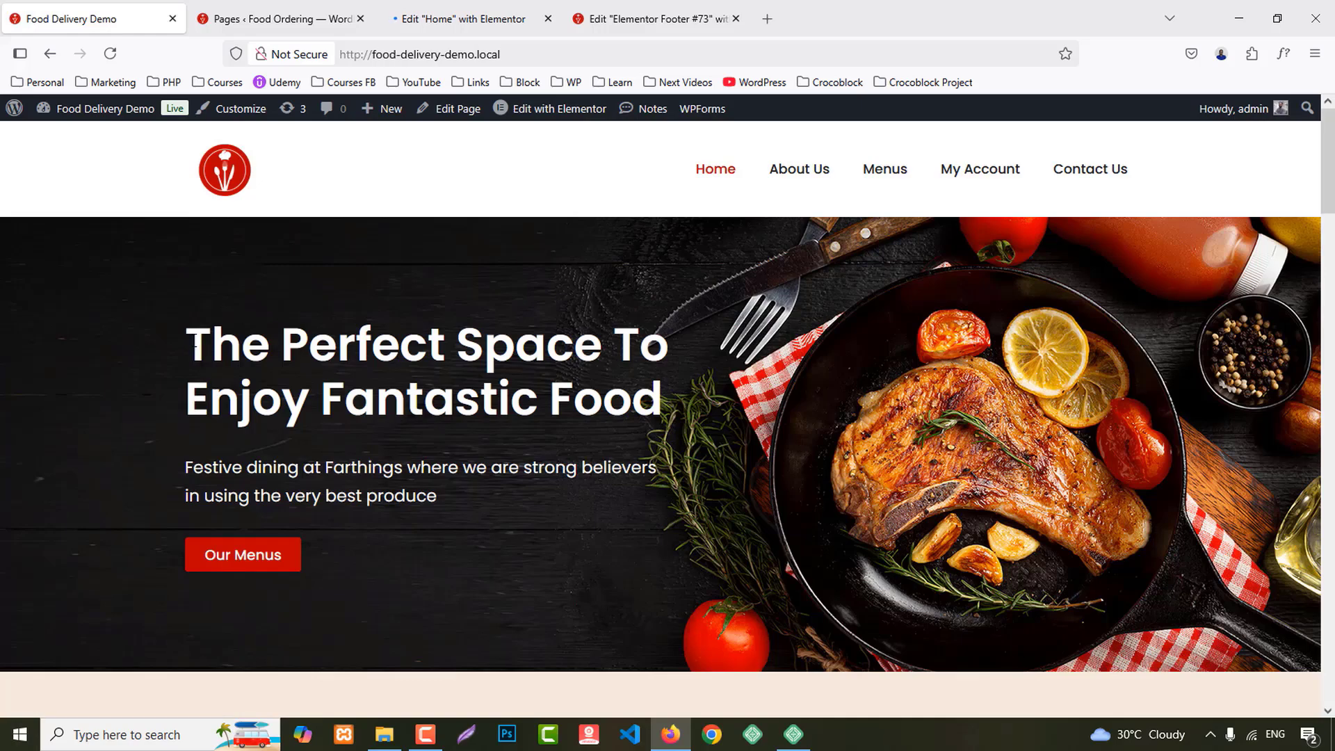
{"action": "left_click_drag", "start_coordinate": [187, 332], "coordinate": [666, 393]}
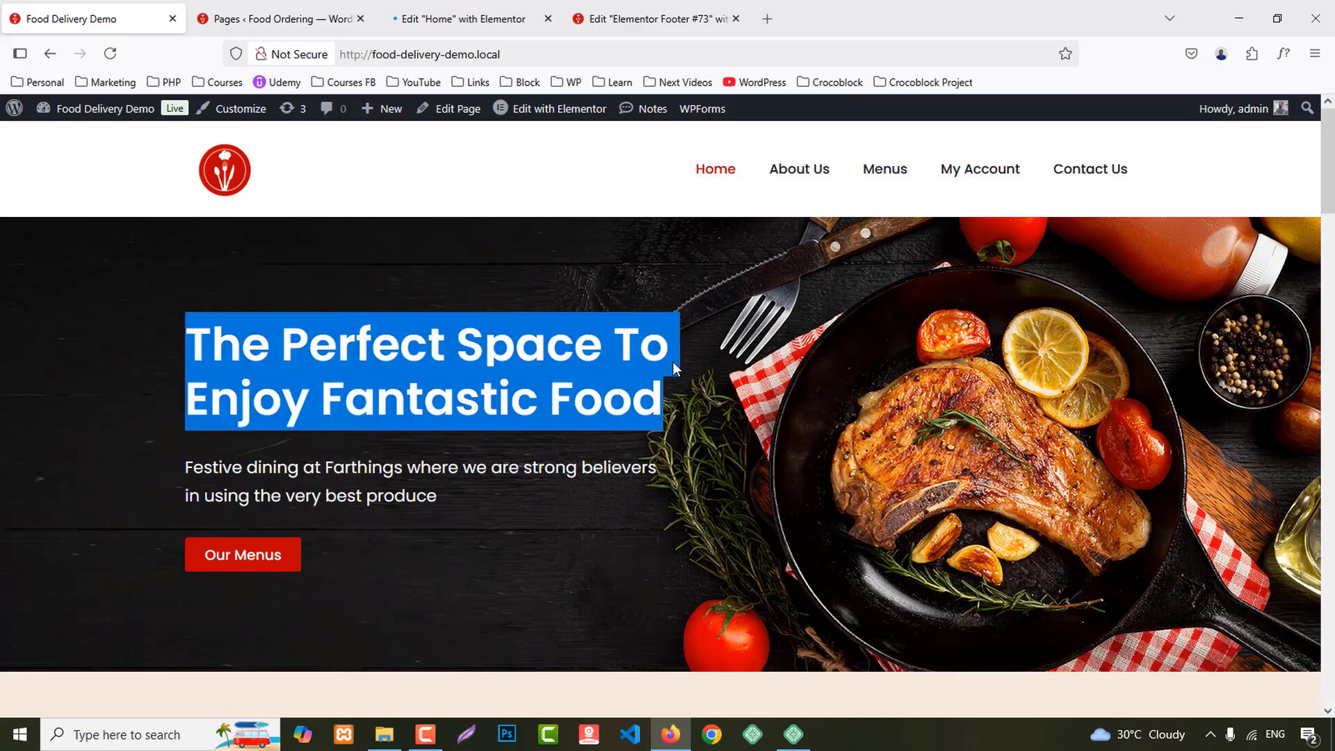
{"action": "left_click", "coordinate": [505, 8]}
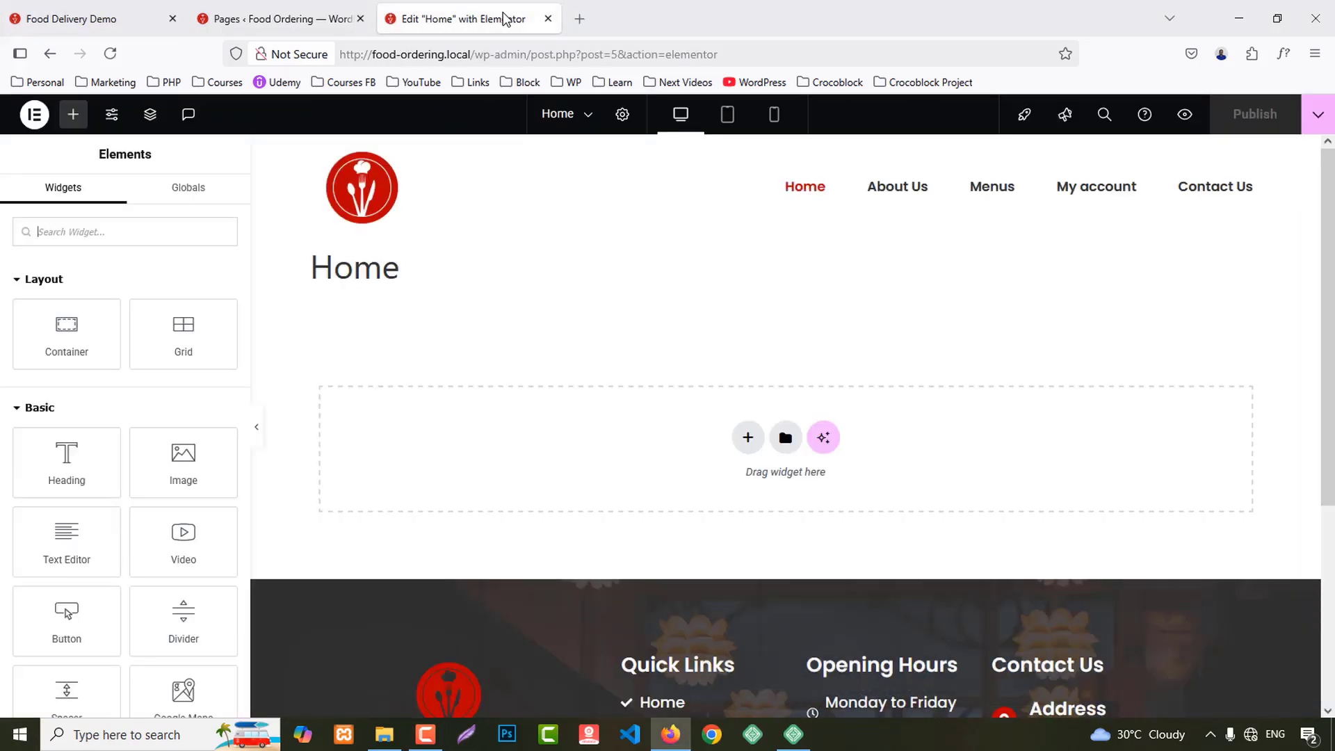
Step: Set the Home page layout to Elementor Full Width in Page Settings
{"action": "left_click", "coordinate": [621, 117]}
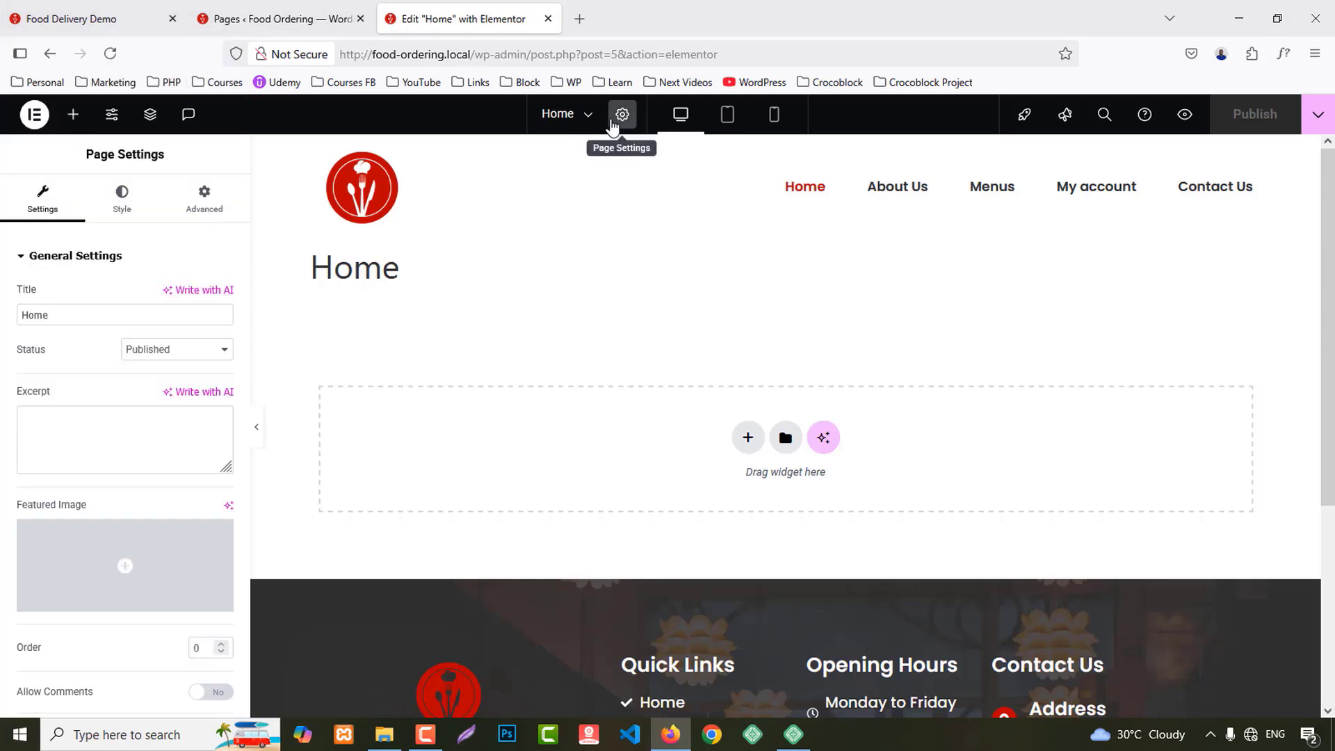
{"action": "scroll", "coordinate": [113, 489], "scroll_direction": "down", "scroll_amount": 3}
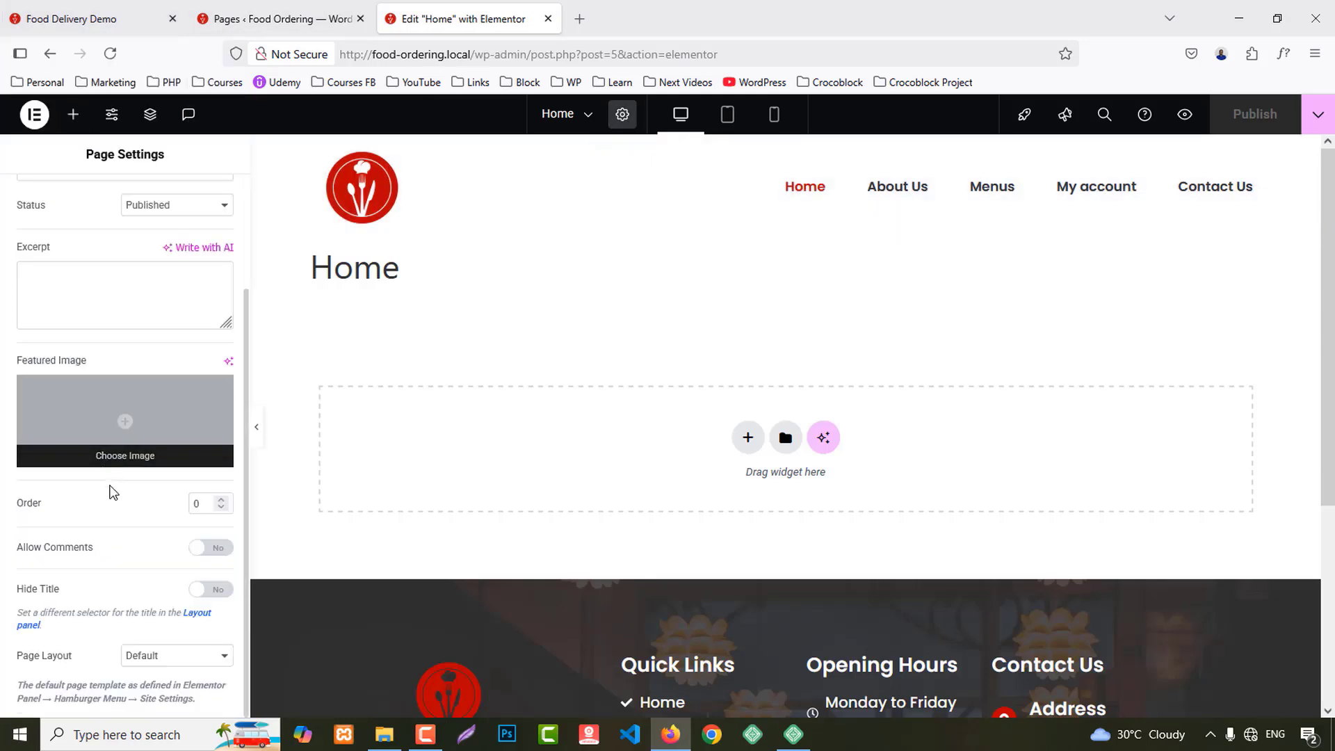
{"action": "left_click", "coordinate": [161, 657]}
{"action": "left_click", "coordinate": [173, 613]}
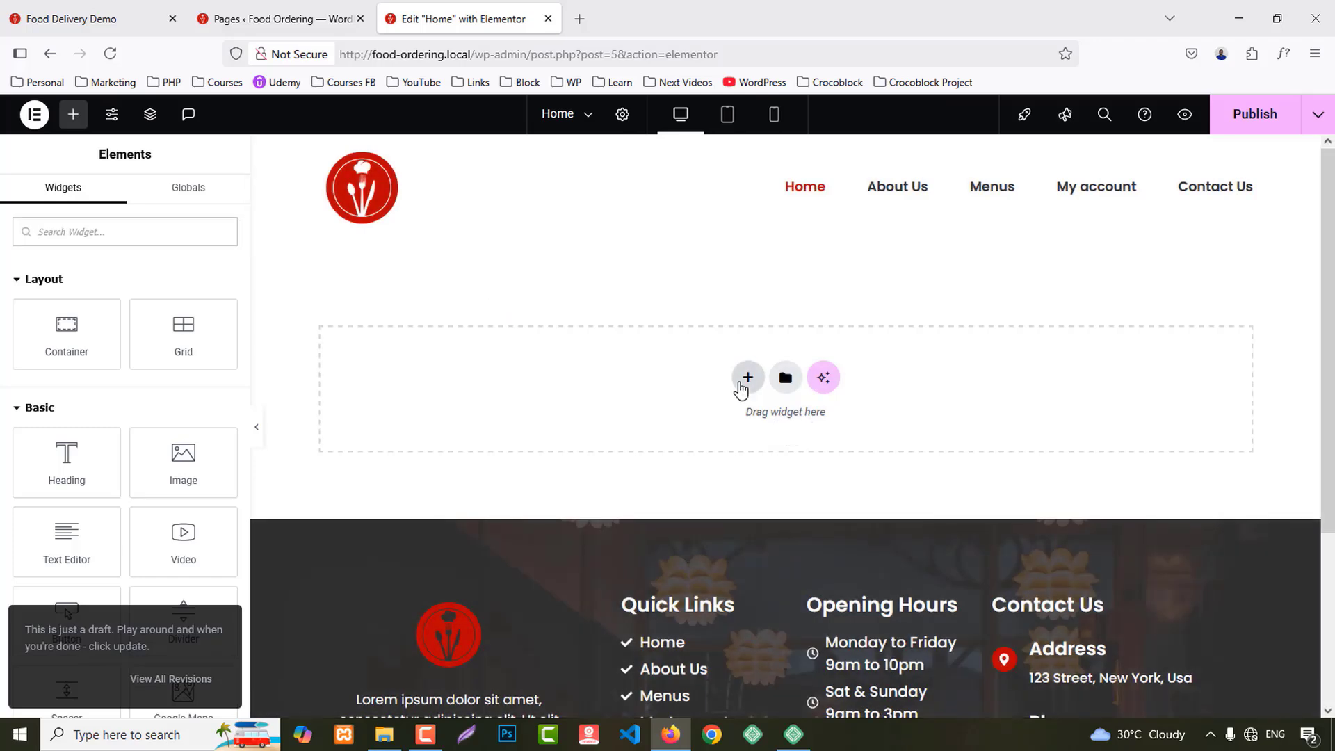
Step: Add a single-column Flexbox container to the page
{"action": "left_click", "coordinate": [745, 381]}
{"action": "left_click", "coordinate": [706, 435]}
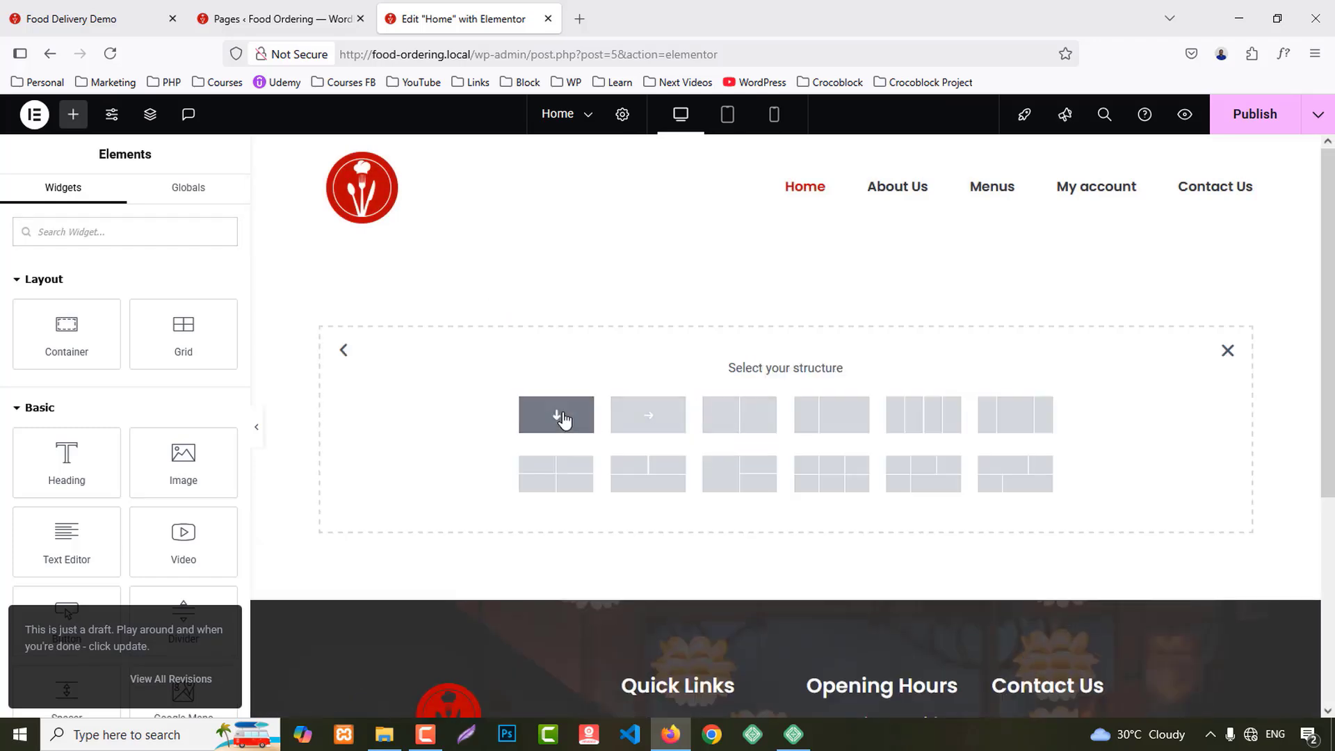
{"action": "left_click", "coordinate": [558, 416]}
Step: Give the container the dark food photo as a classic background, centred and cover-sized
{"action": "left_click", "coordinate": [120, 202]}
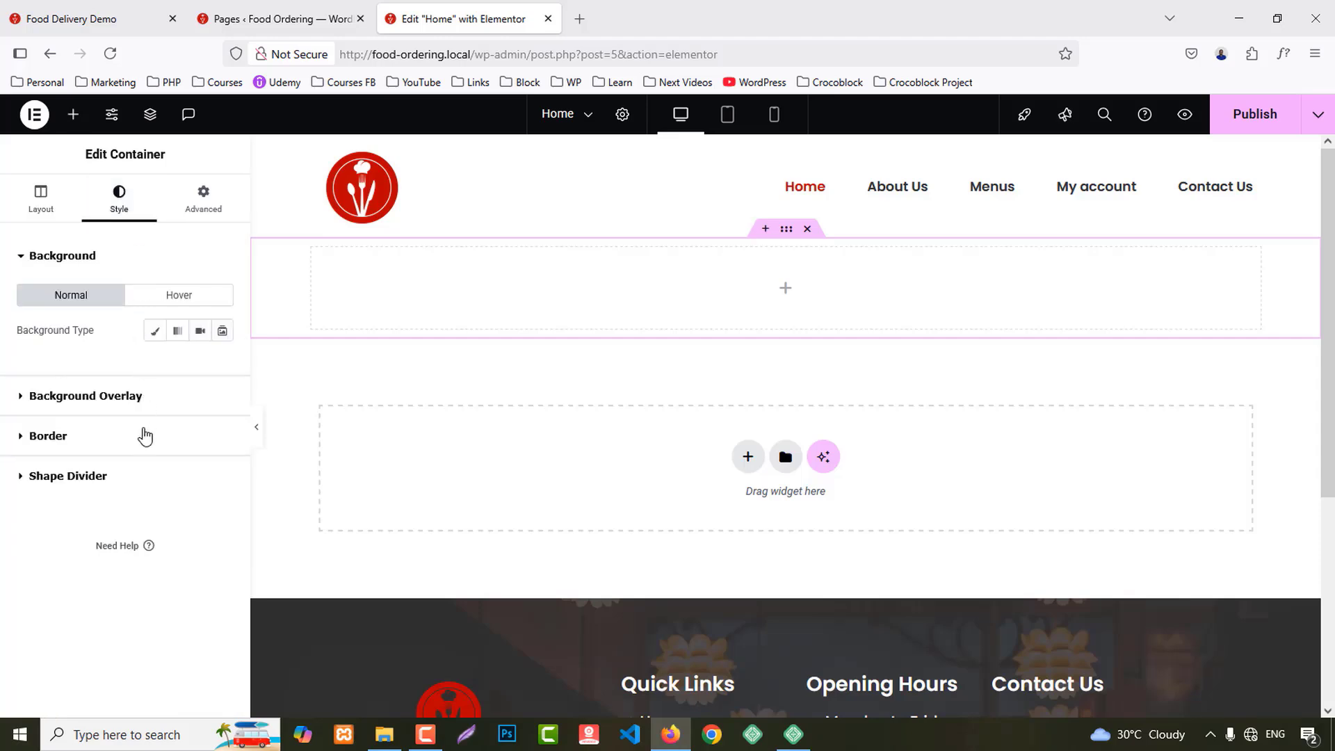
{"action": "left_click", "coordinate": [154, 330]}
{"action": "left_click", "coordinate": [125, 458]}
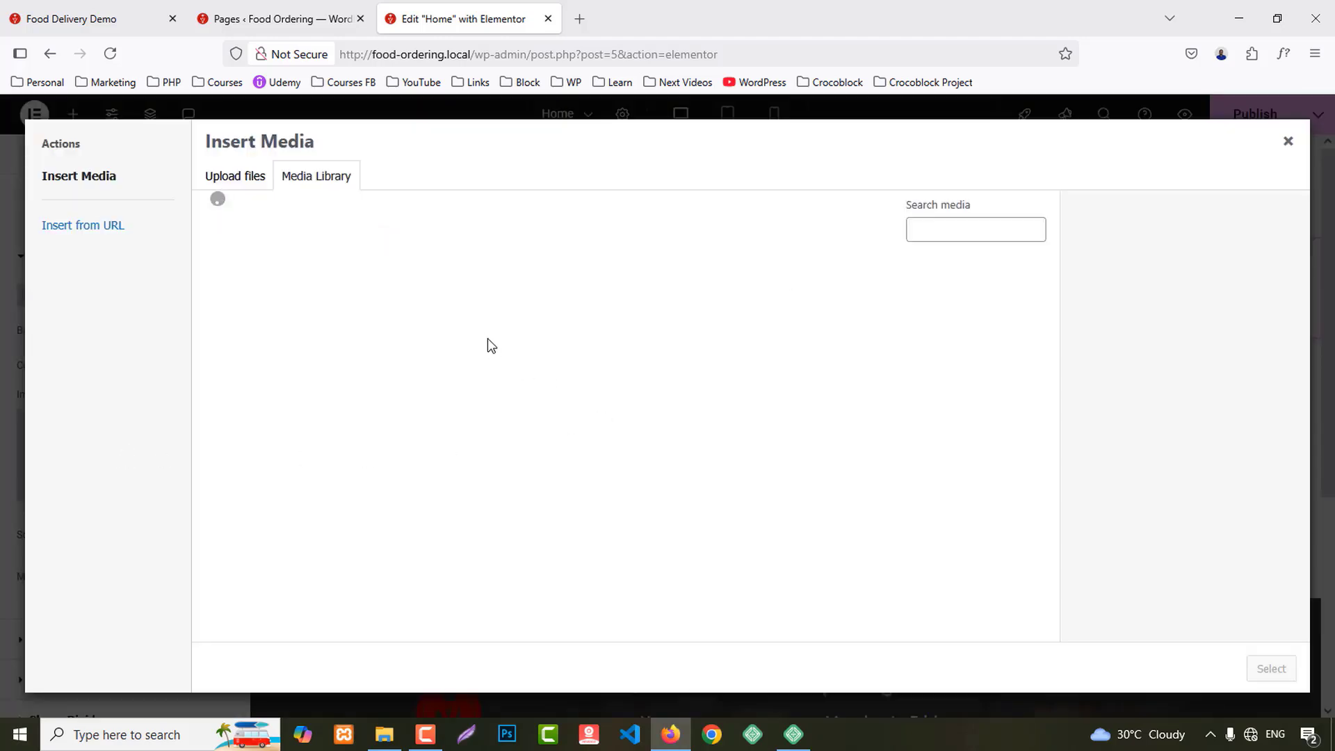
{"action": "scroll", "coordinate": [894, 447], "scroll_direction": "down", "scroll_amount": 5}
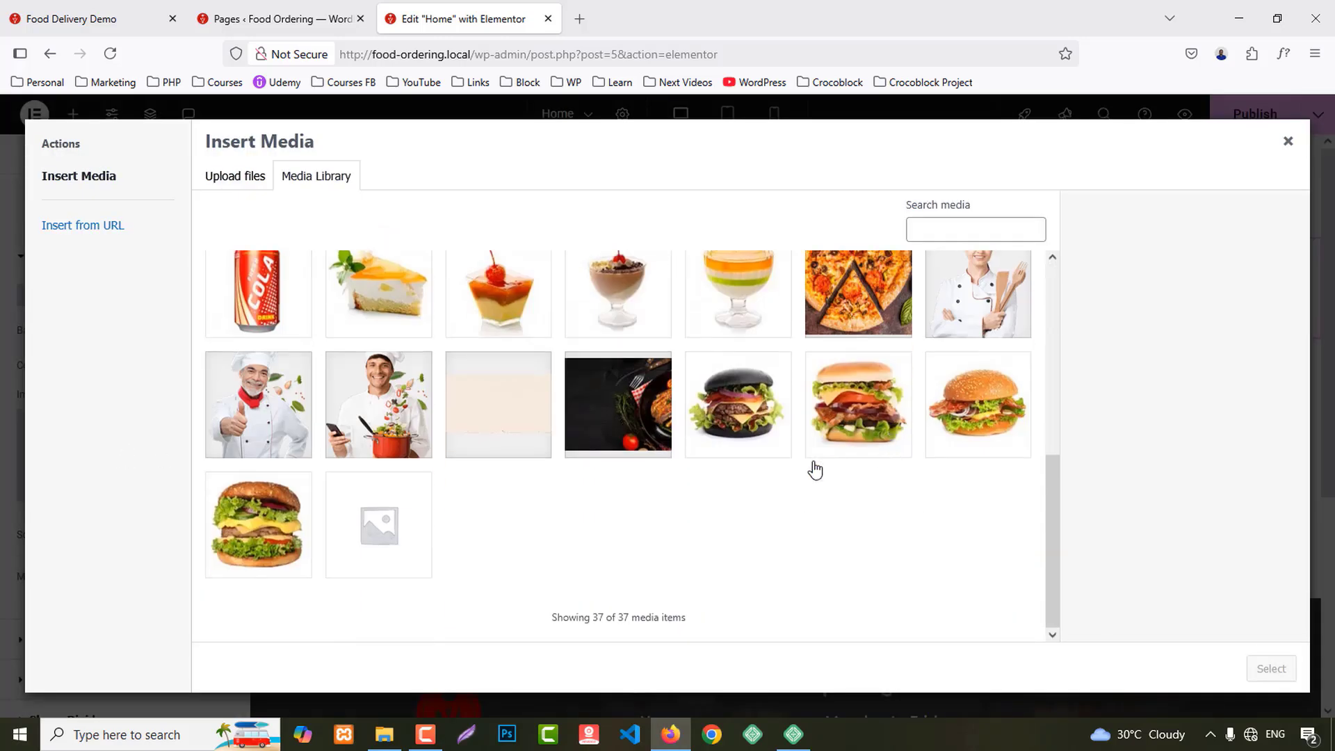
{"action": "left_click", "coordinate": [604, 418]}
{"action": "left_click", "coordinate": [1269, 669]}
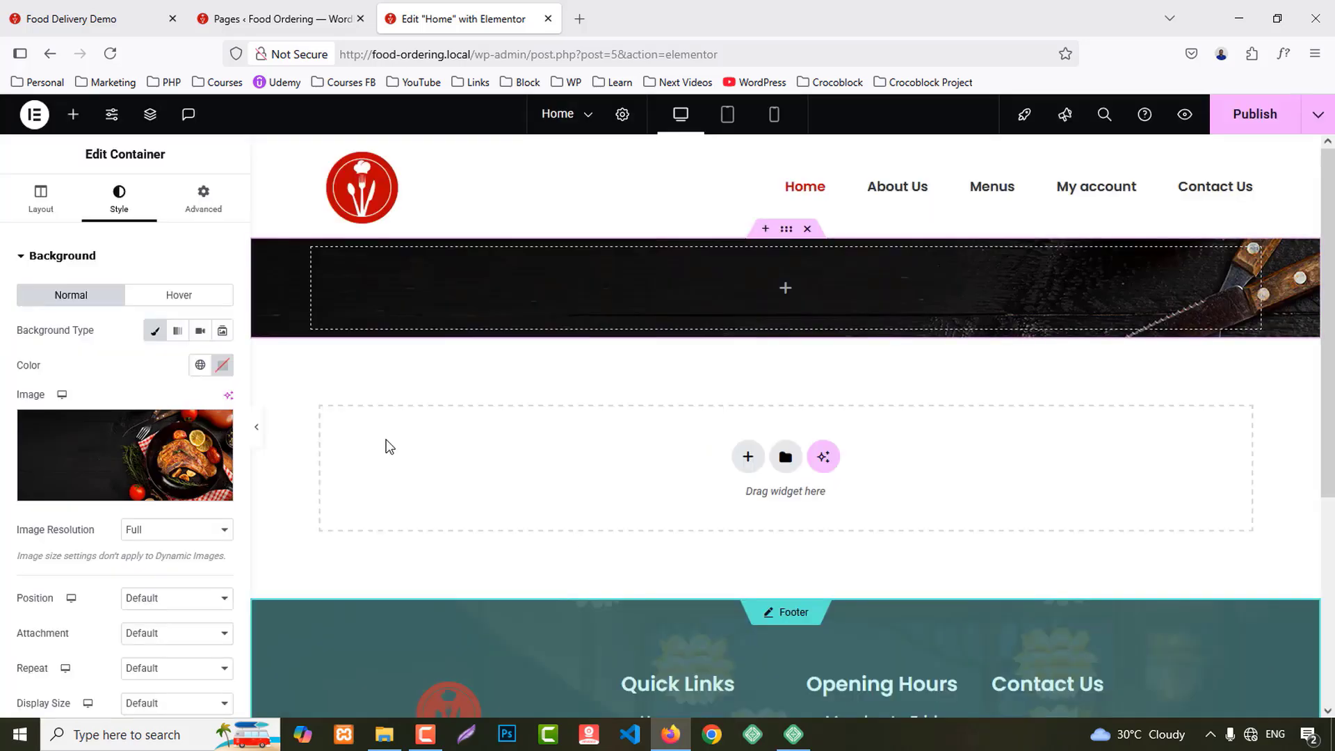
{"action": "scroll", "coordinate": [111, 542], "scroll_direction": "down", "scroll_amount": 1}
{"action": "left_click", "coordinate": [154, 514]}
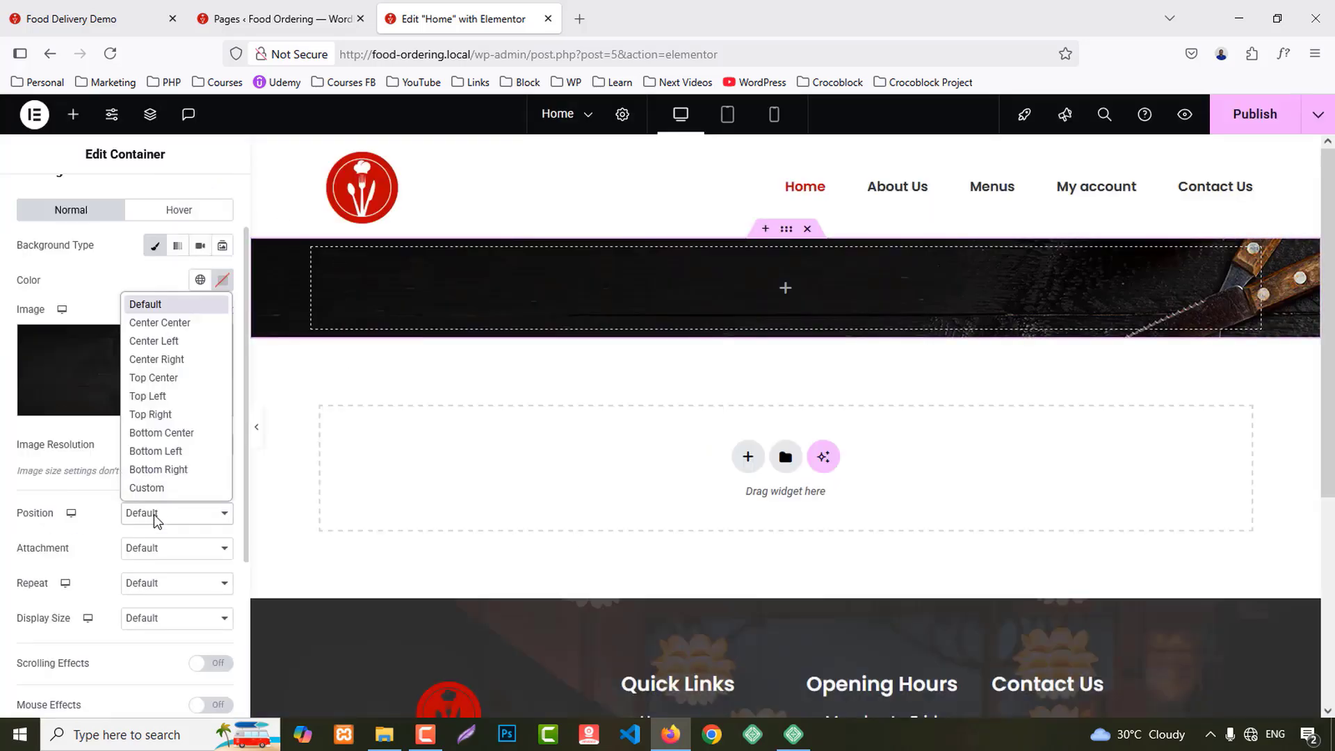
{"action": "left_click", "coordinate": [160, 323]}
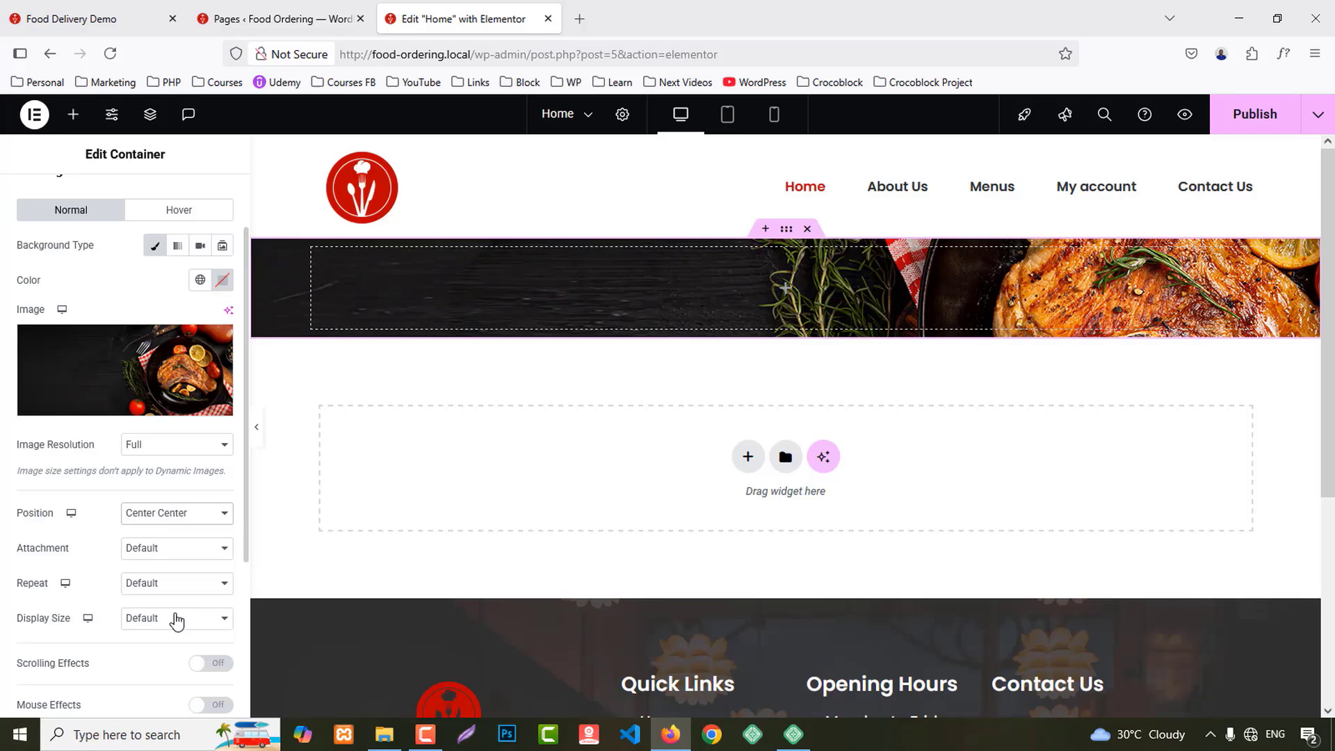
{"action": "left_click", "coordinate": [177, 618]}
{"action": "left_click", "coordinate": [142, 555]}
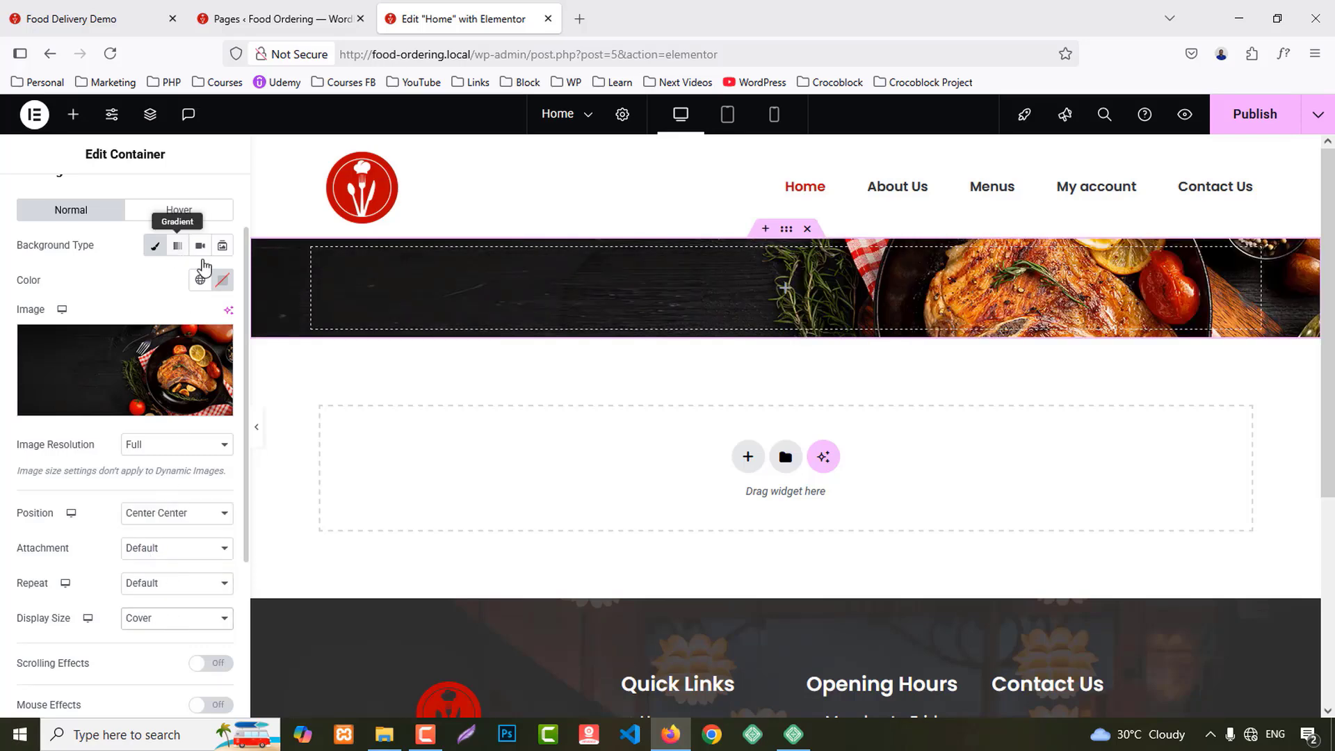
Step: Unlink the container padding and set top and bottom to 120 px
{"action": "scroll", "coordinate": [203, 266], "scroll_direction": "up", "scroll_amount": 2}
{"action": "left_click", "coordinate": [206, 200]}
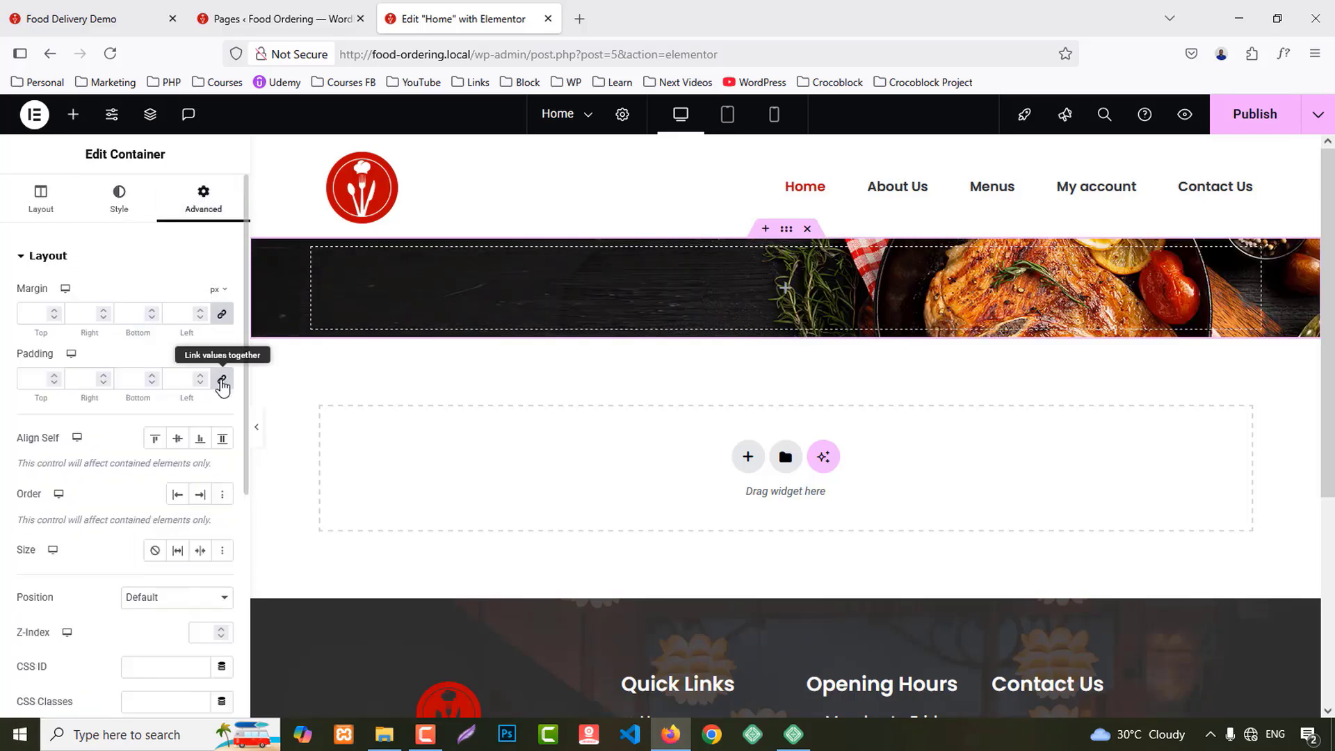
{"action": "left_click", "coordinate": [222, 384]}
{"action": "type", "text": "20"}
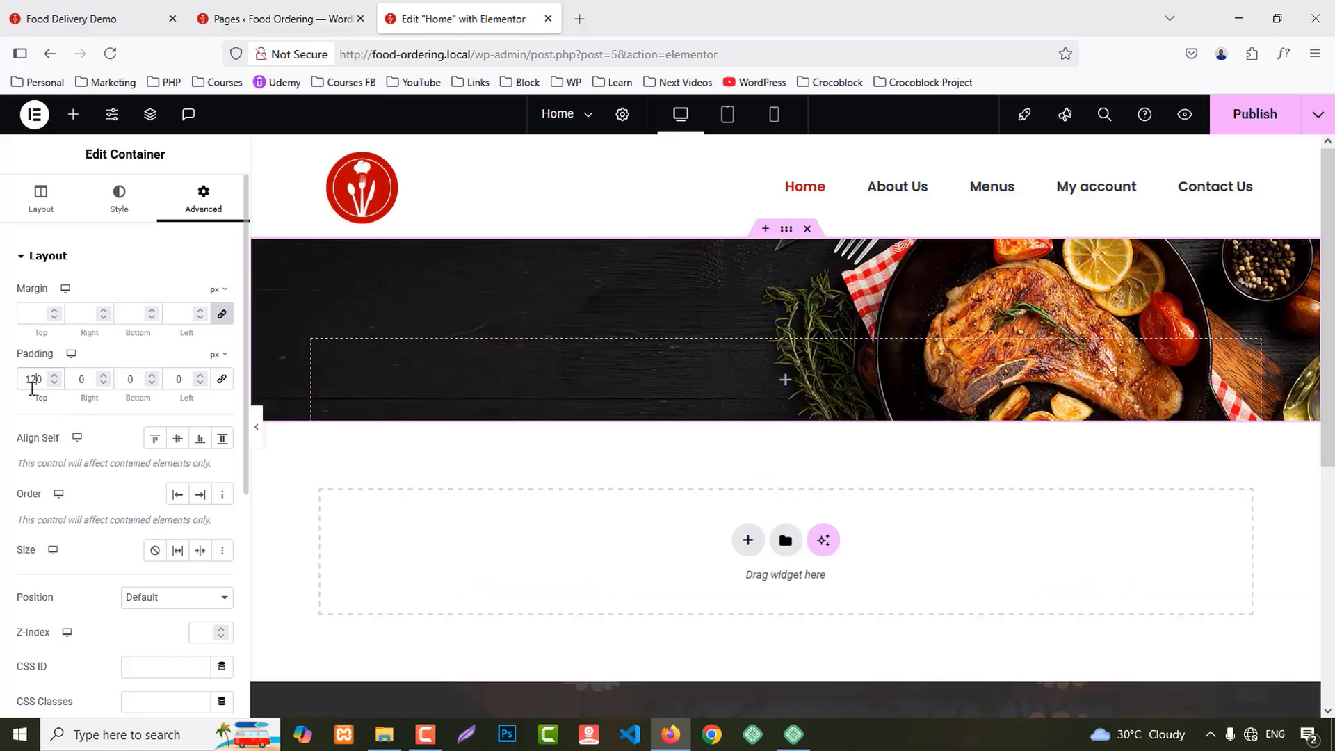
{"action": "left_click", "coordinate": [126, 380]}
{"action": "type", "text": "12"}
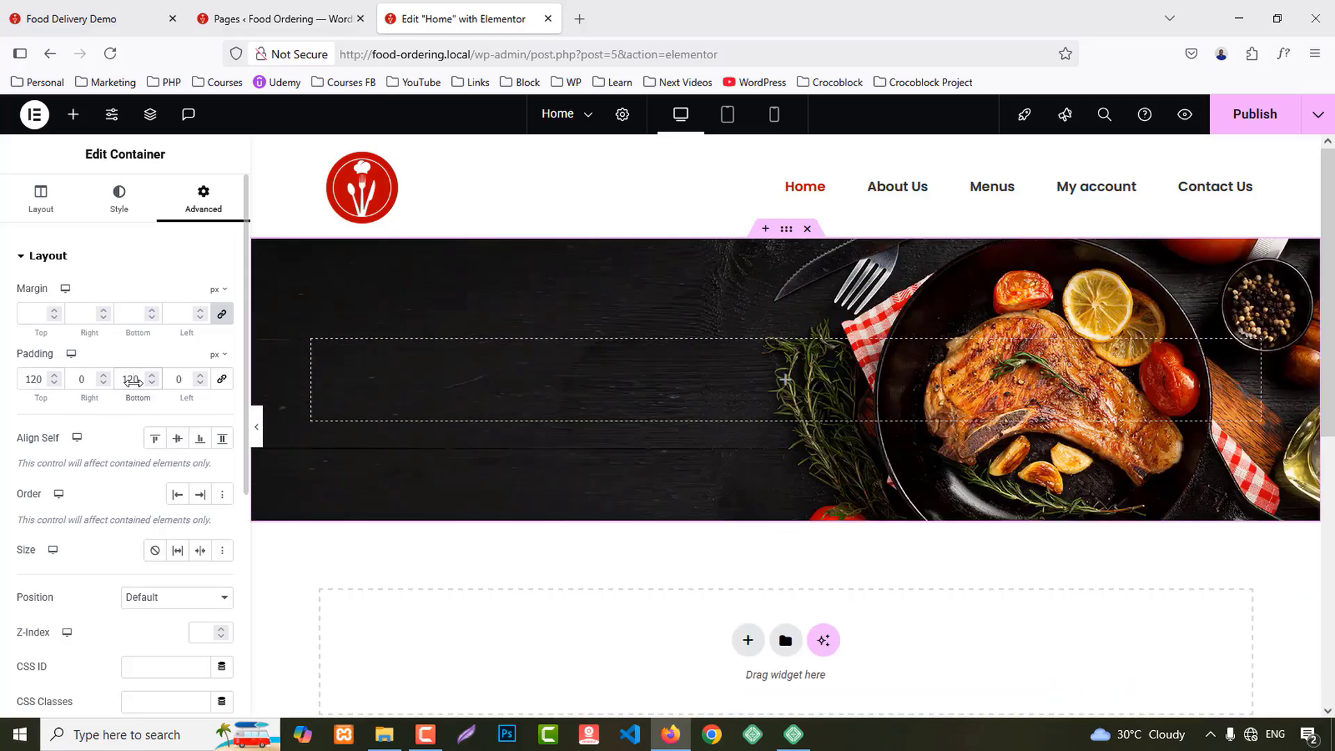
{"action": "left_click", "coordinate": [73, 114]}
Step: Add an H1 Heading to the banner with the pasted hero title text
{"action": "left_click_drag", "start_coordinate": [84, 476], "coordinate": [556, 368]}
{"action": "left_click", "coordinate": [134, 455]}
{"action": "left_click", "coordinate": [144, 469]}
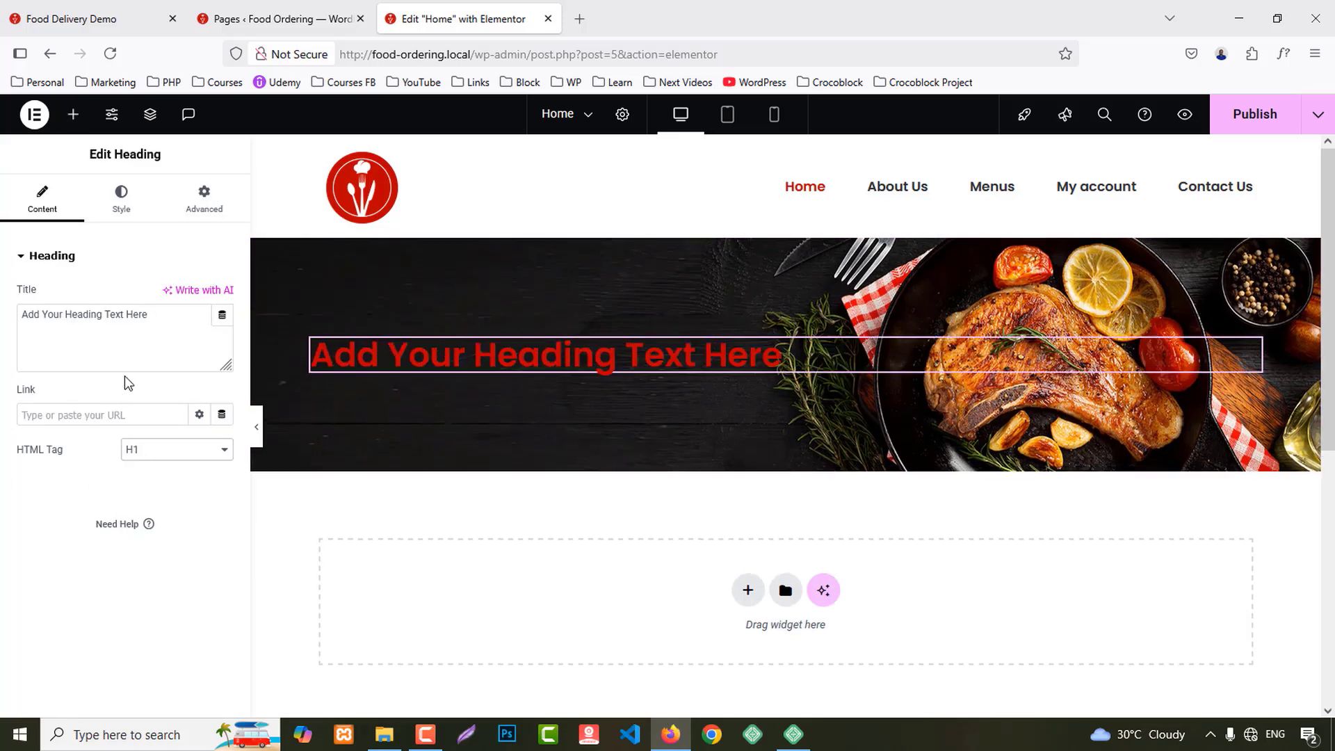
{"action": "left_click", "coordinate": [119, 328]}
{"action": "key", "text": "ctrl+a"}
{"action": "type", "text": "The Perfect Space to Enjoy Fantastic Food"}
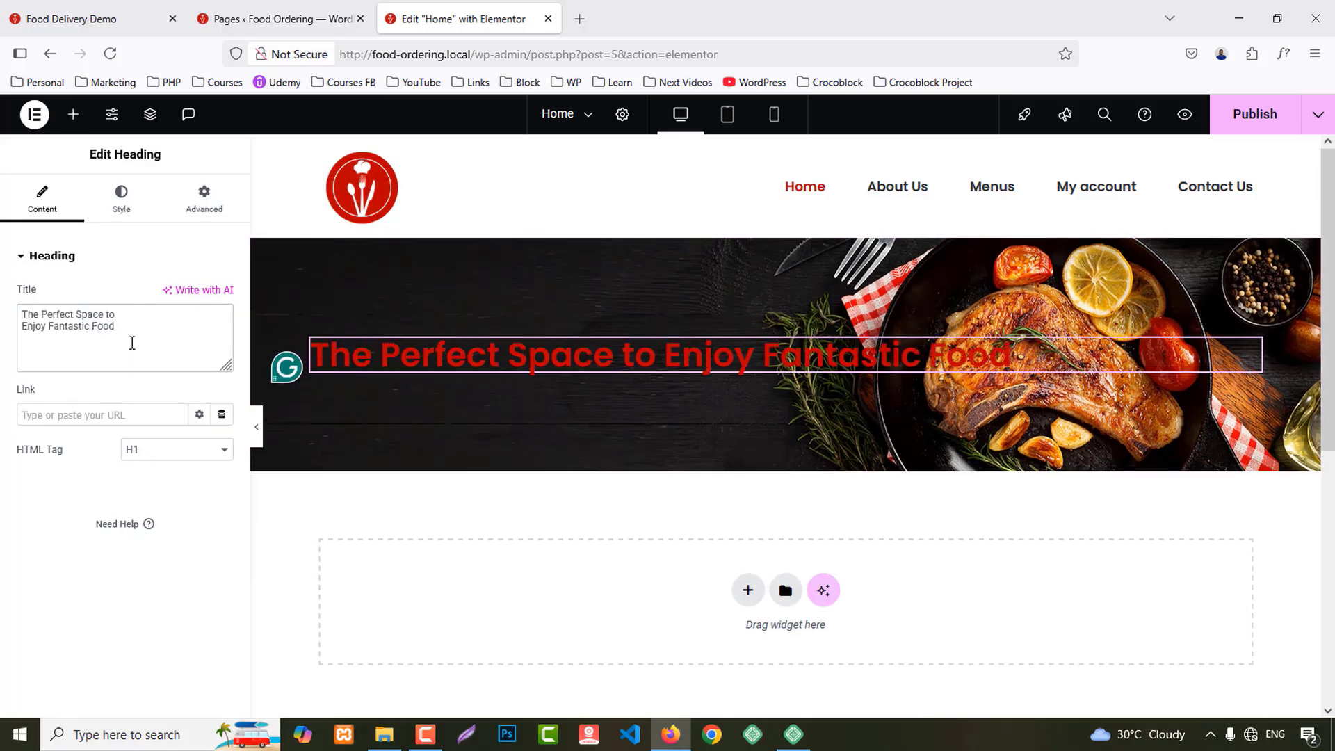
{"action": "type", "text": "<>"}
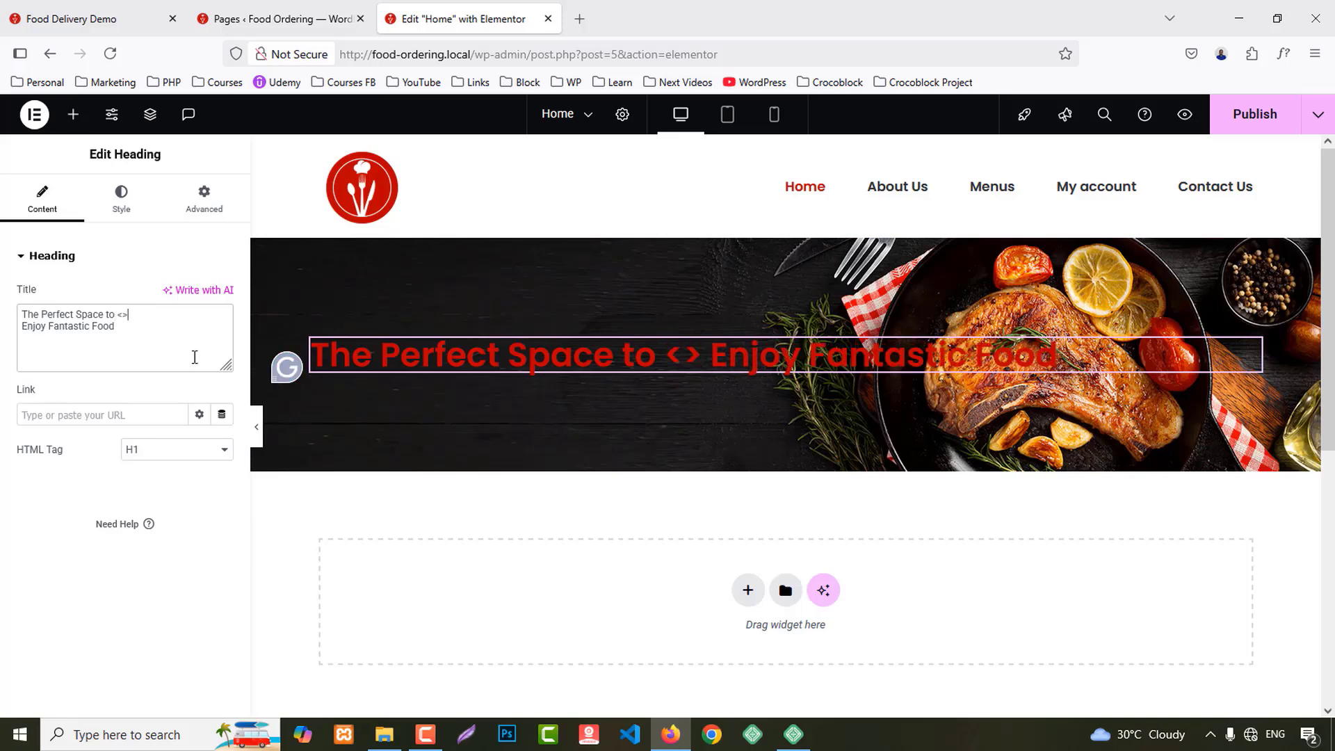
{"action": "type", "text": "br/"}
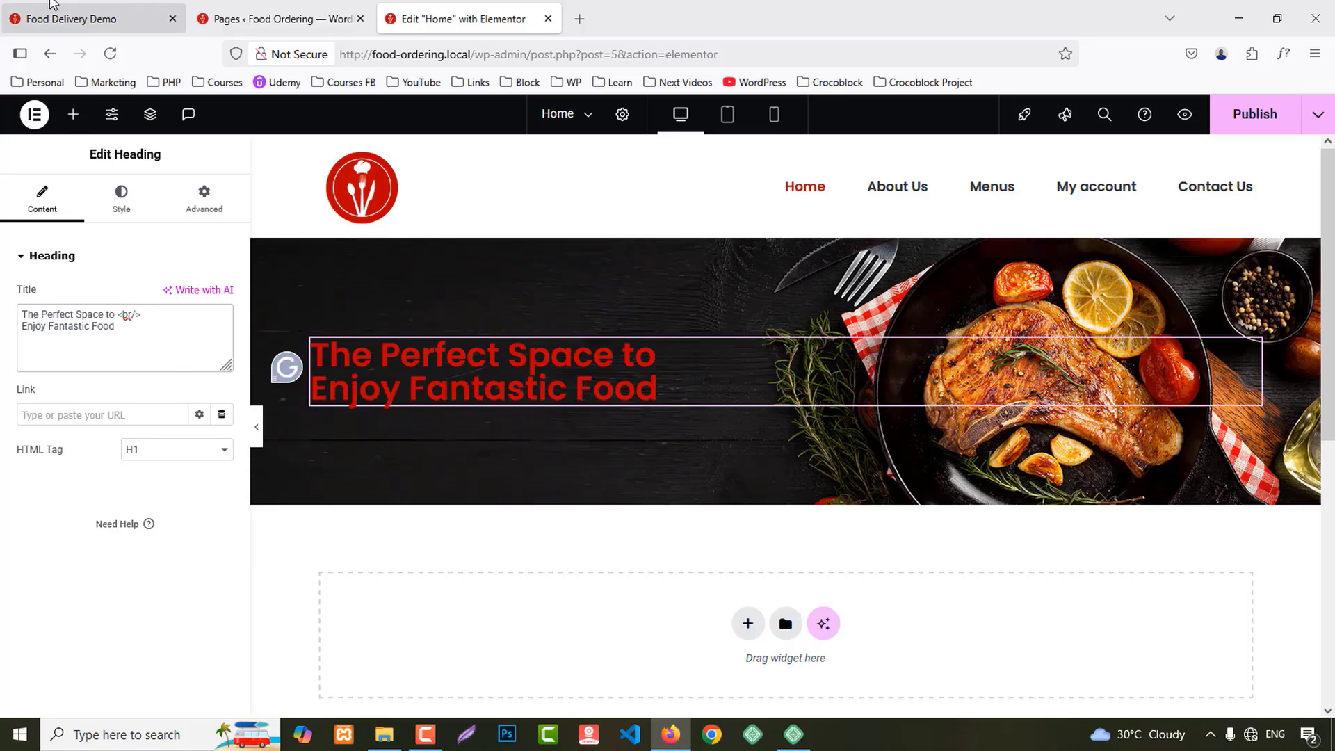
Step: Duplicate the hero title and paste the festive dining paragraph into the copy
{"action": "left_click", "coordinate": [70, 3]}
{"action": "left_click_drag", "start_coordinate": [184, 464], "coordinate": [477, 508]}
{"action": "key", "text": "ctrl+c"}
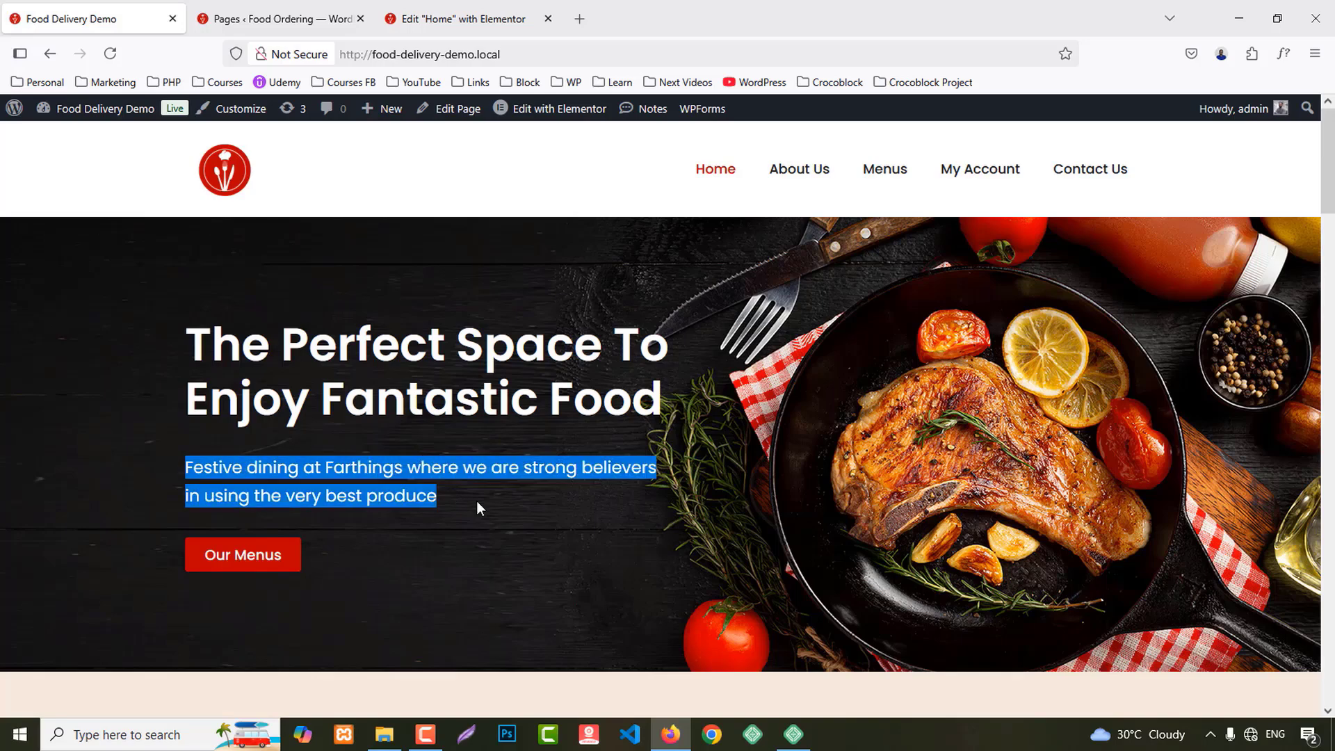
{"action": "left_click", "coordinate": [445, 19]}
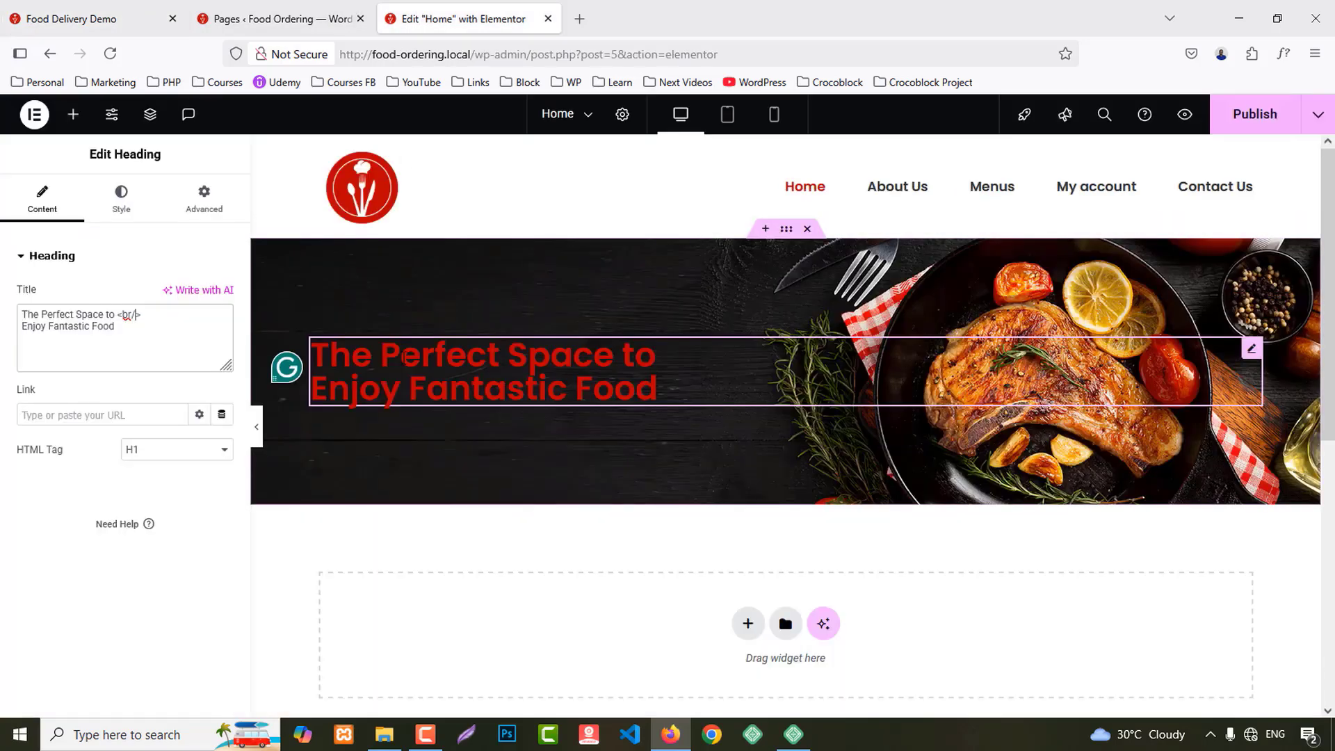
{"action": "right_click", "coordinate": [403, 375]}
{"action": "left_click", "coordinate": [464, 382]}
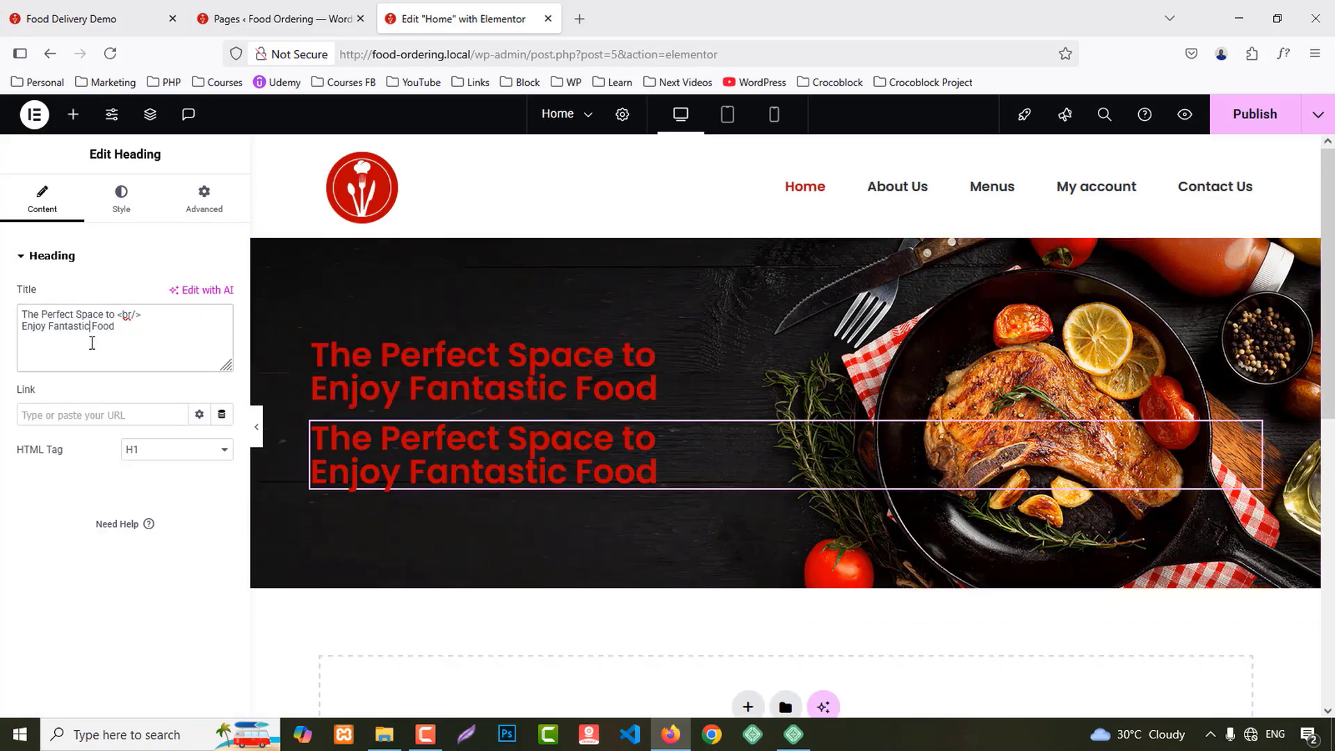
{"action": "left_click", "coordinate": [94, 344]}
{"action": "key", "text": "ctrl+a"}
{"action": "key", "text": "ctrl+v"}
Step: Insert a <br/> break after "believers", tidy the lines, and make the subheading H5
{"action": "left_click", "coordinate": [118, 332]}
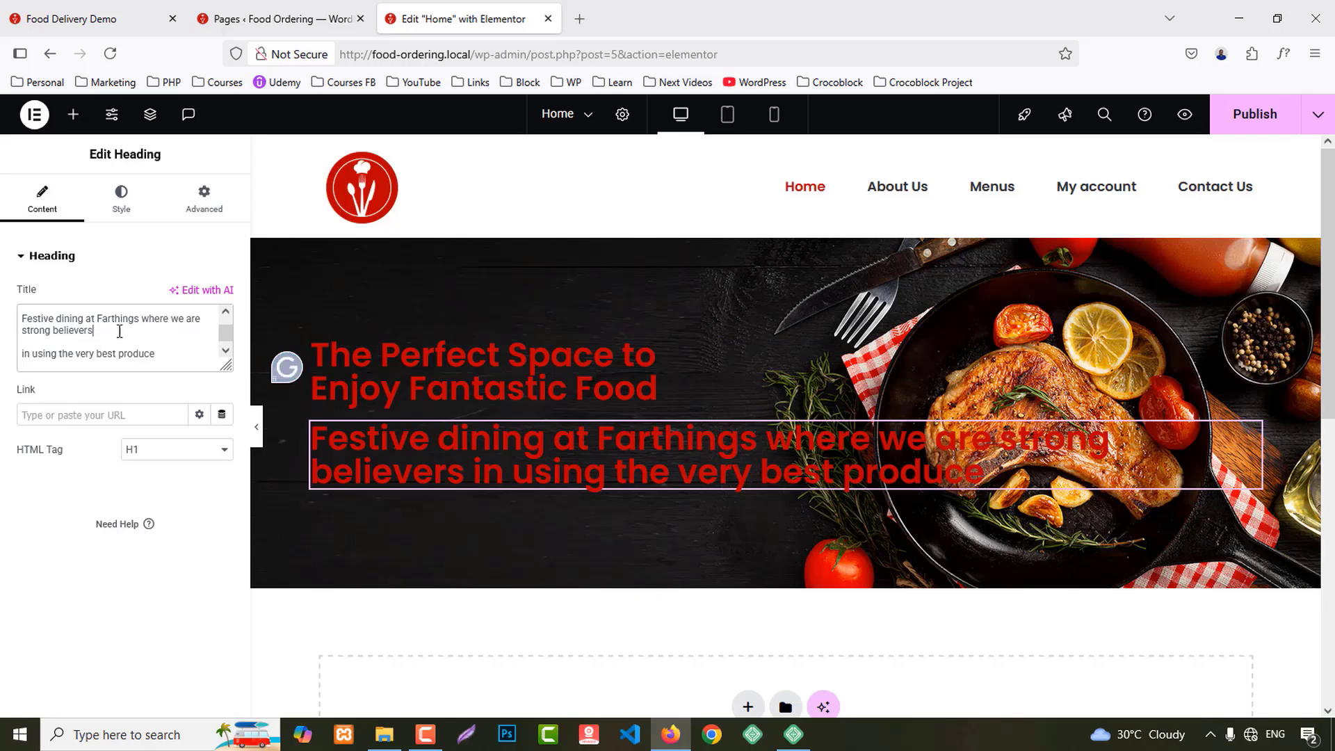
{"action": "type", "text": "<>"}
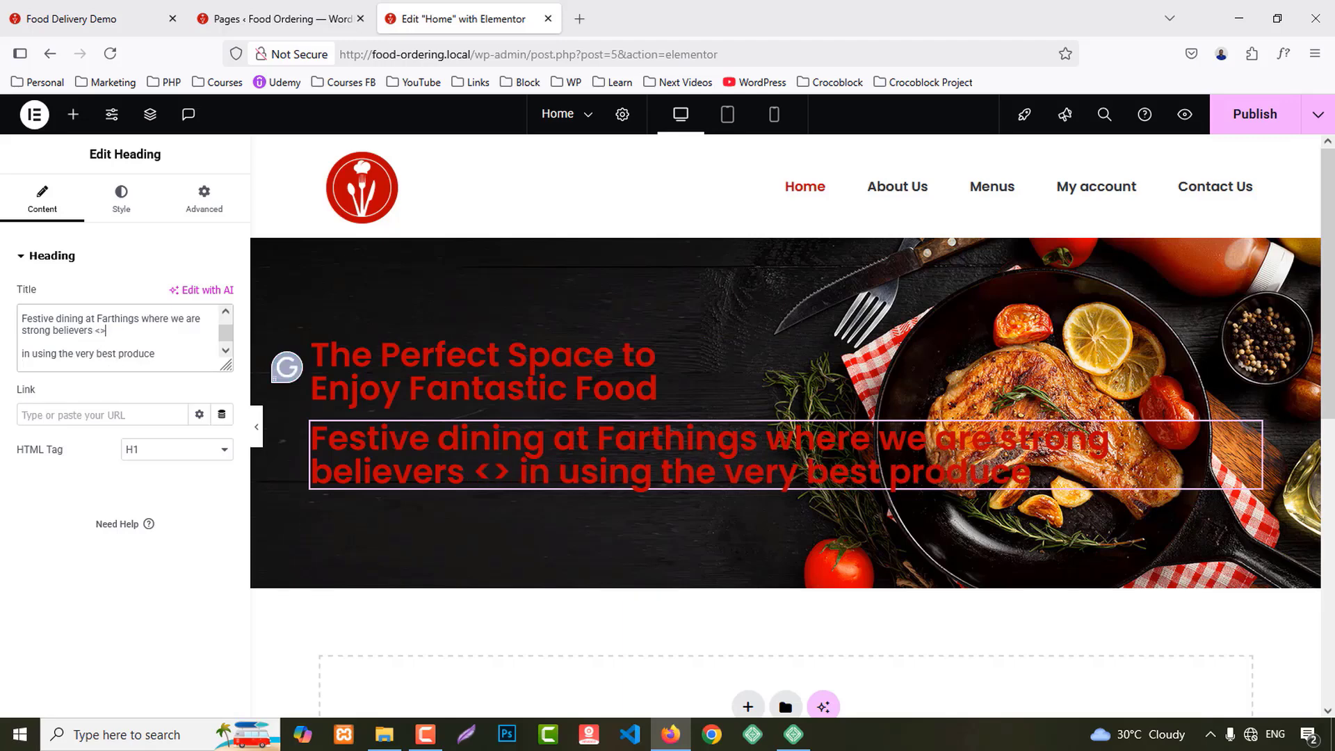
{"action": "left_click", "coordinate": [100, 331]}
{"action": "type", "text": "br/"}
{"action": "key", "text": "Delete"}
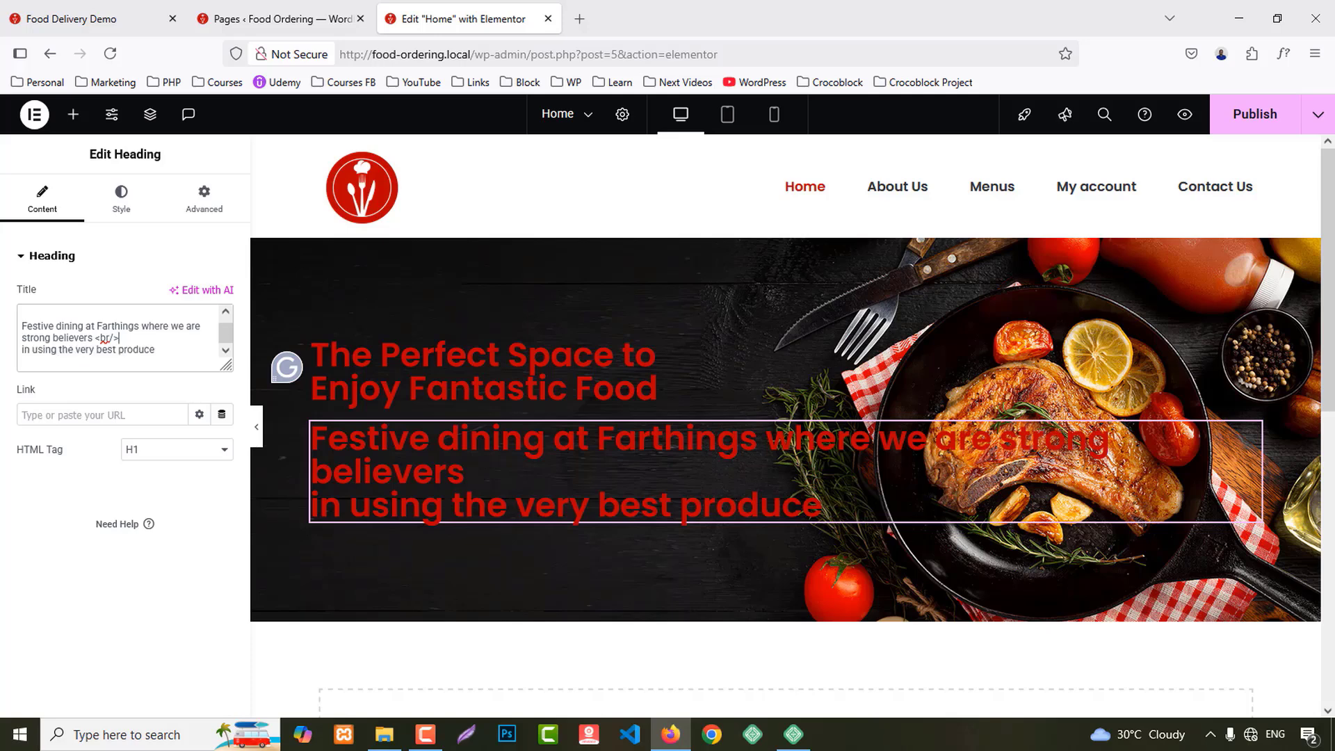
{"action": "key", "text": "Delete"}
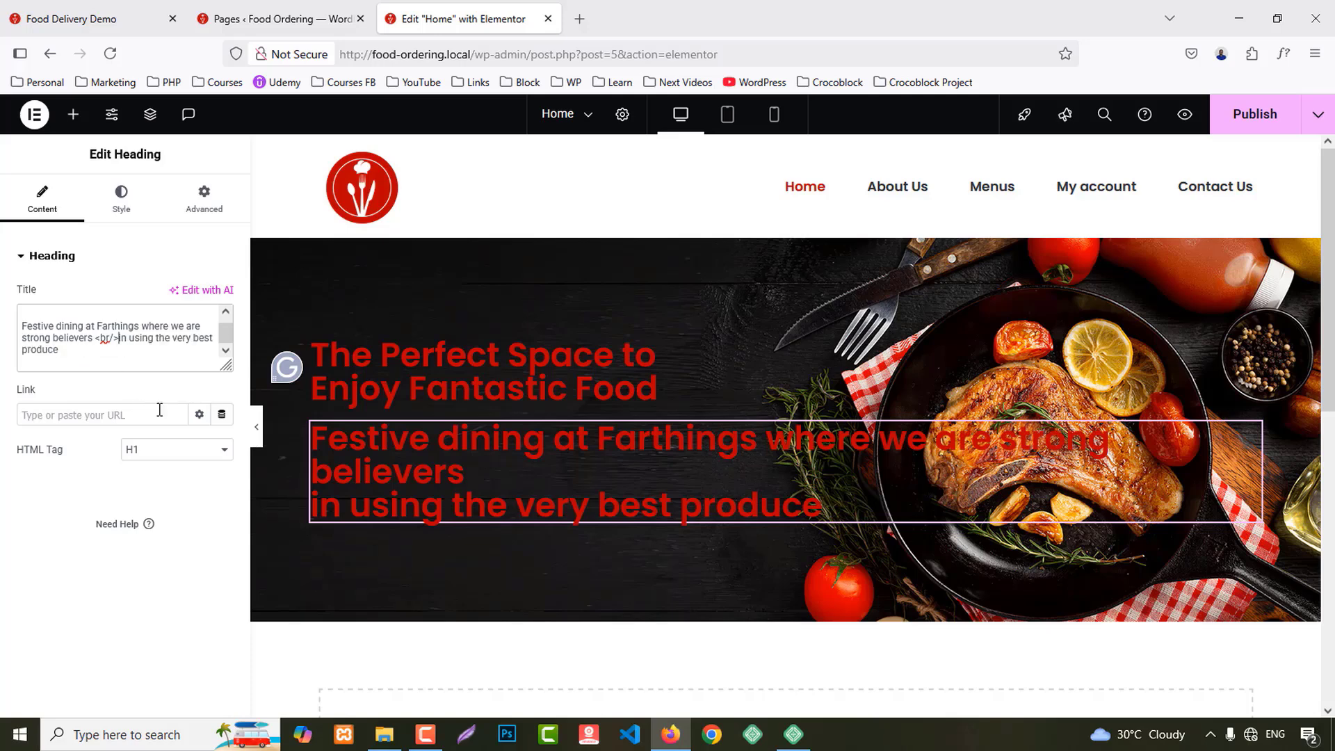
{"action": "key", "text": "Delete"}
{"action": "key", "text": "Delete"}
{"action": "left_click", "coordinate": [132, 451]}
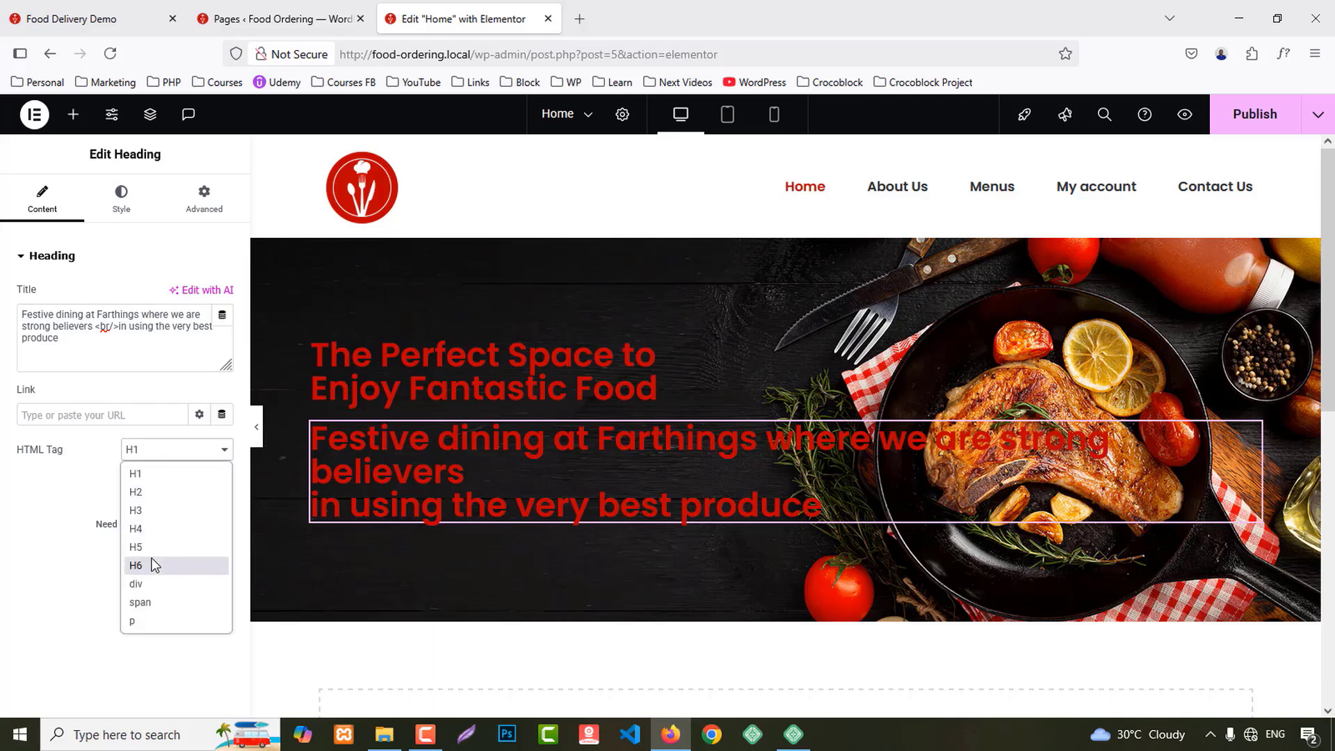
{"action": "left_click", "coordinate": [148, 551]}
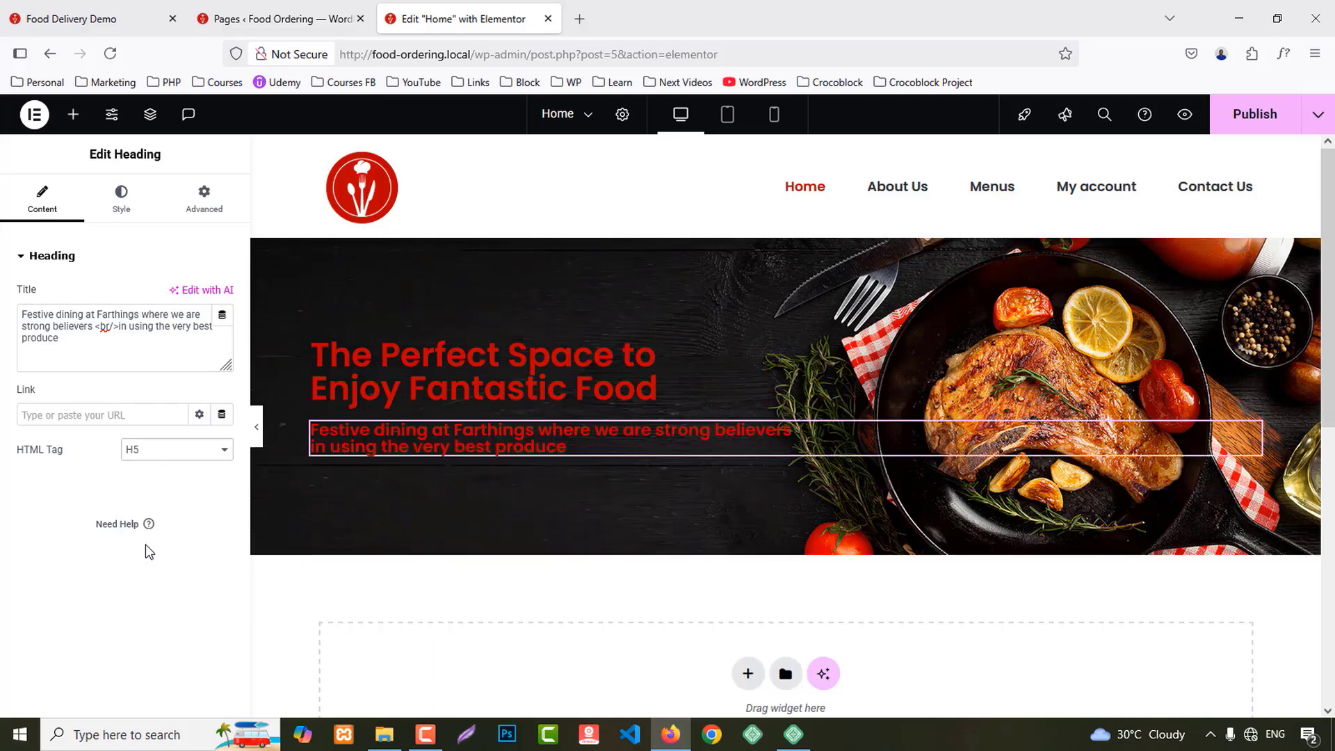
Step: Add a Button widget below the subheading labelled "Our Menus"
{"action": "left_click", "coordinate": [74, 116]}
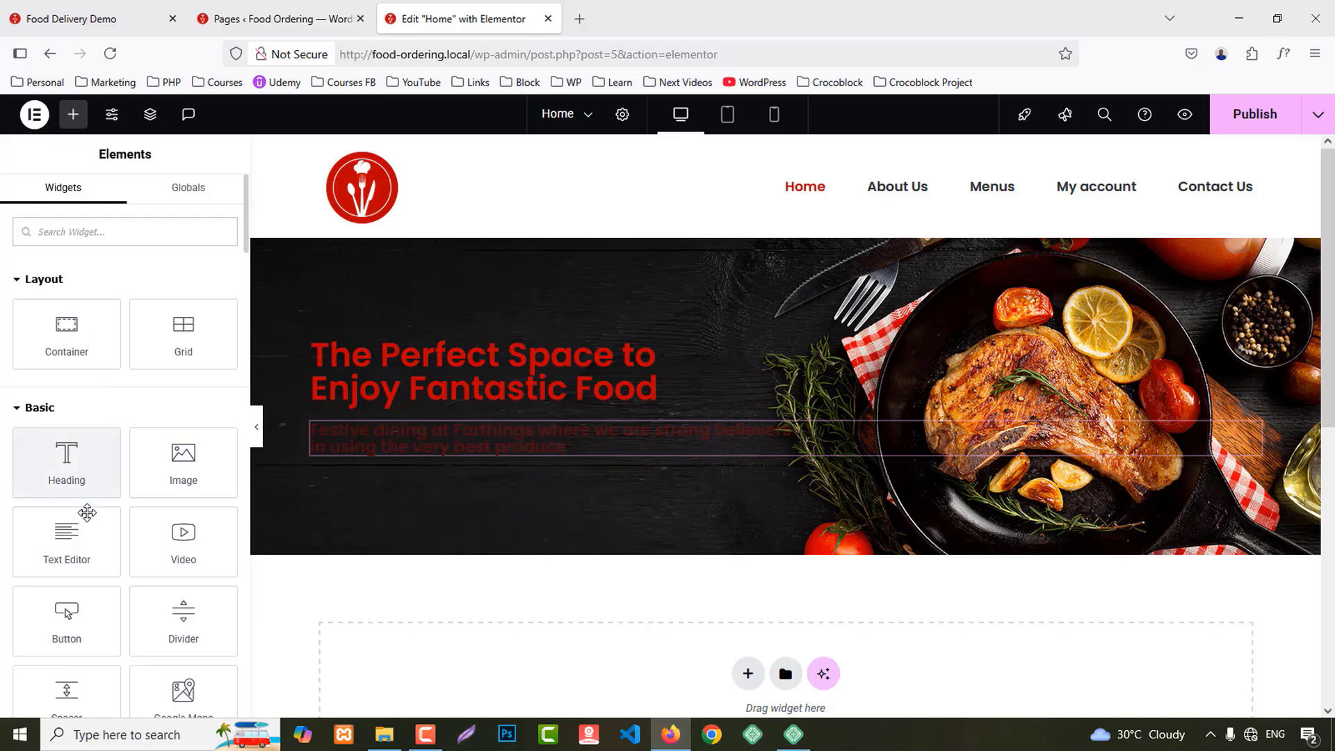
{"action": "scroll", "coordinate": [161, 540], "scroll_direction": "down", "scroll_amount": 2}
{"action": "left_click_drag", "start_coordinate": [69, 531], "coordinate": [449, 444]}
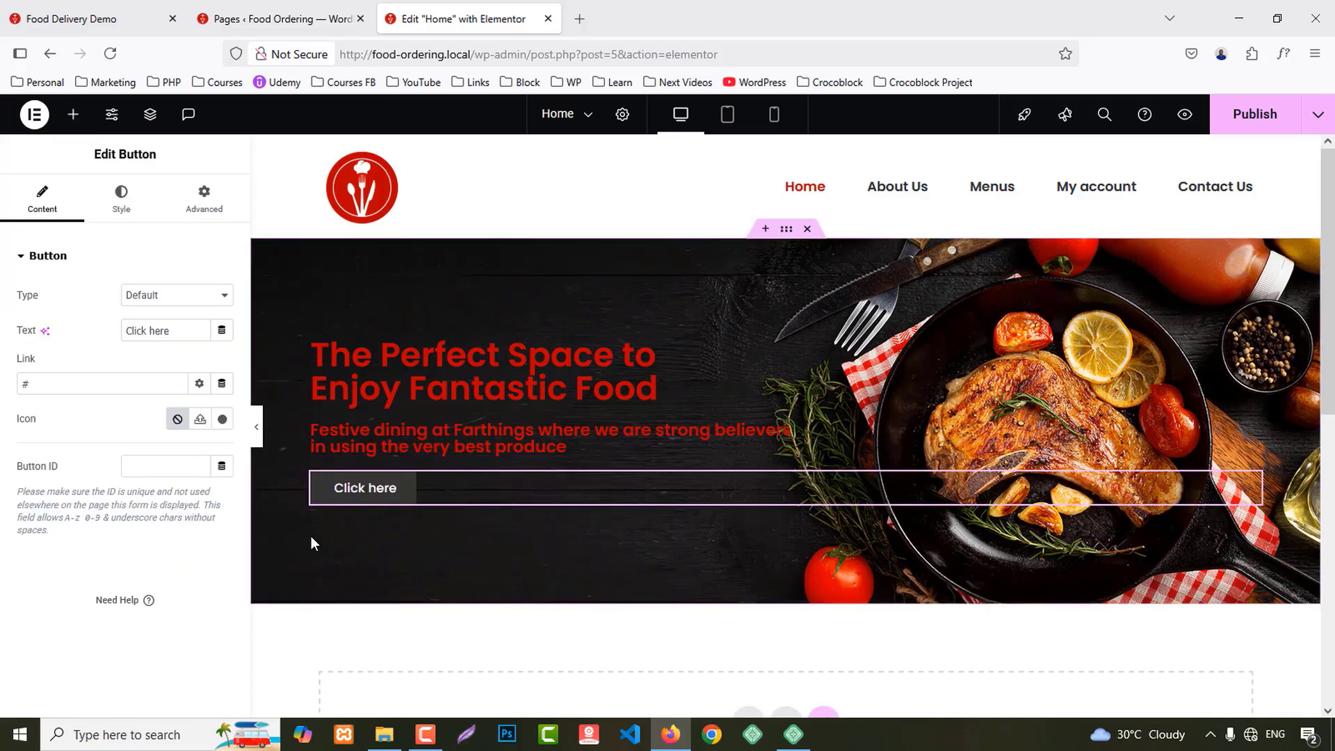
{"action": "triple_click", "coordinate": [182, 323]}
{"action": "type", "text": "Our M"}
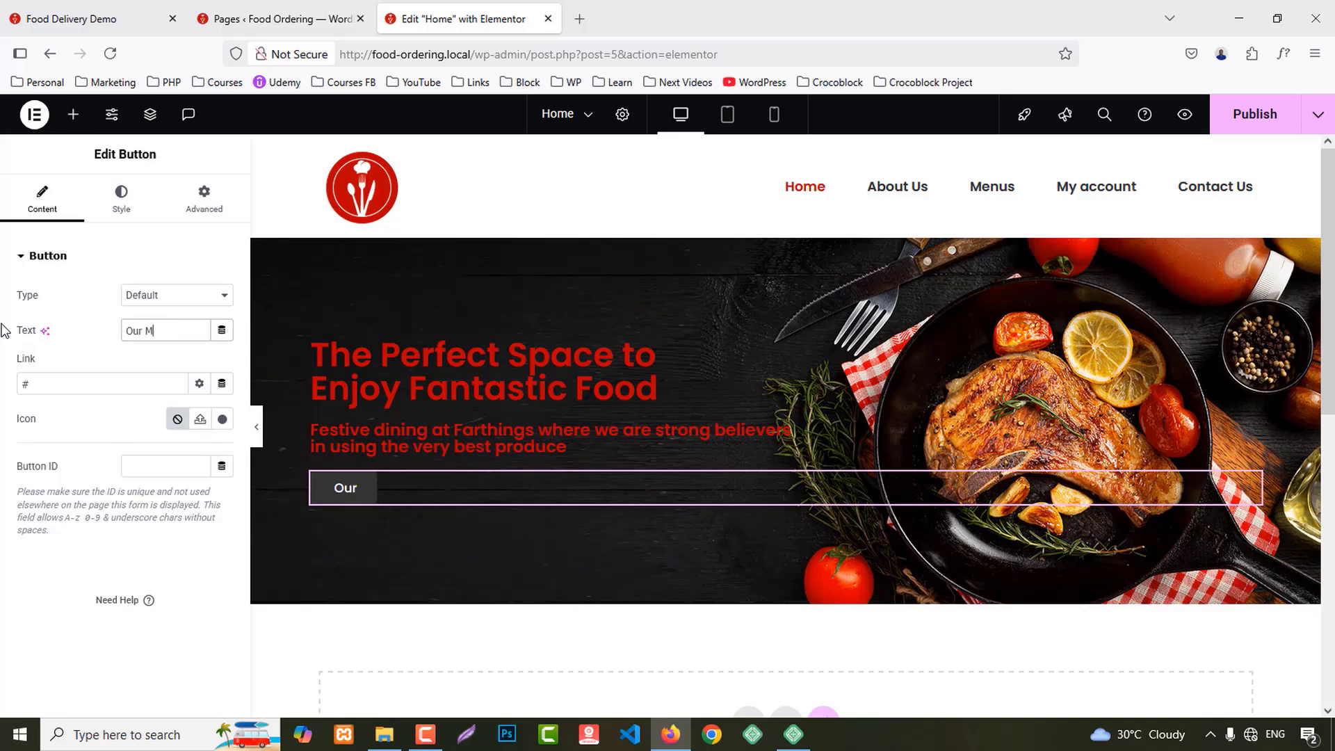
{"action": "type", "text": "enus"}
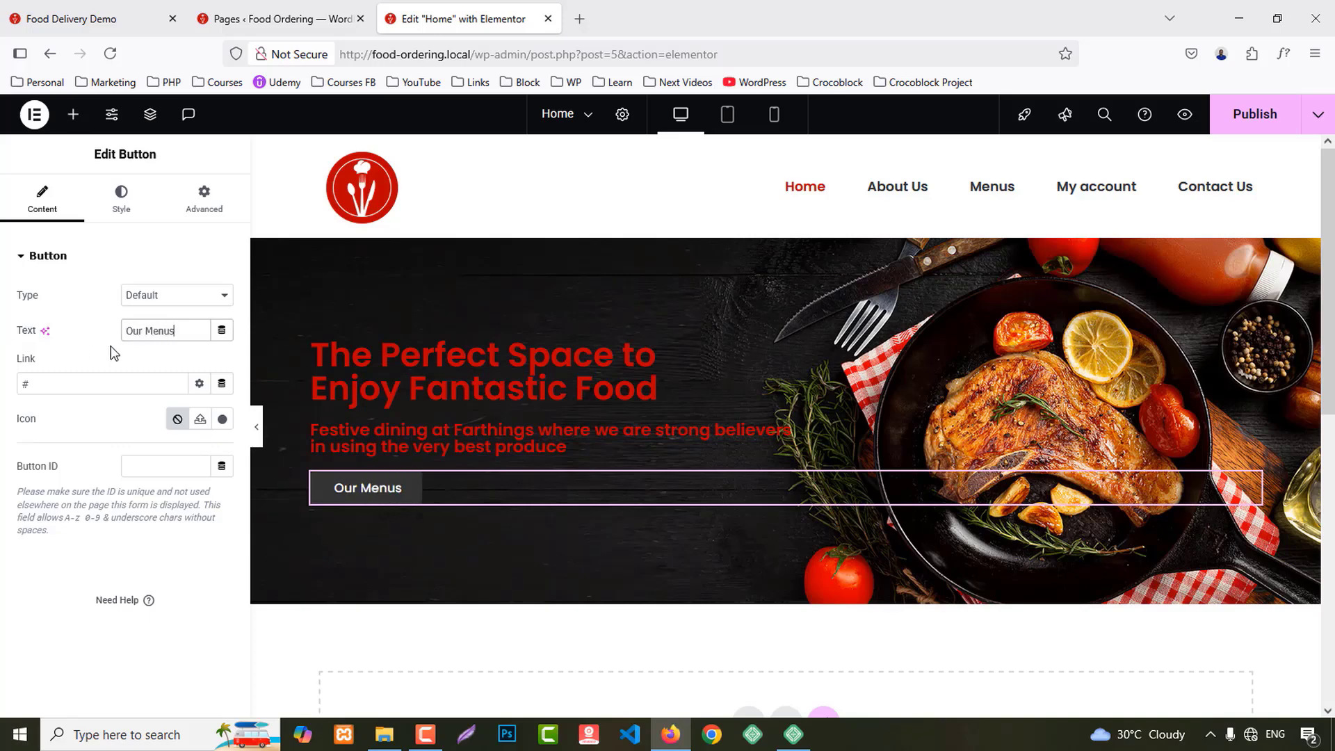
Step: Select the hero title and bring up its typography style settings
{"action": "left_click", "coordinate": [1254, 354]}
{"action": "left_click", "coordinate": [121, 198]}
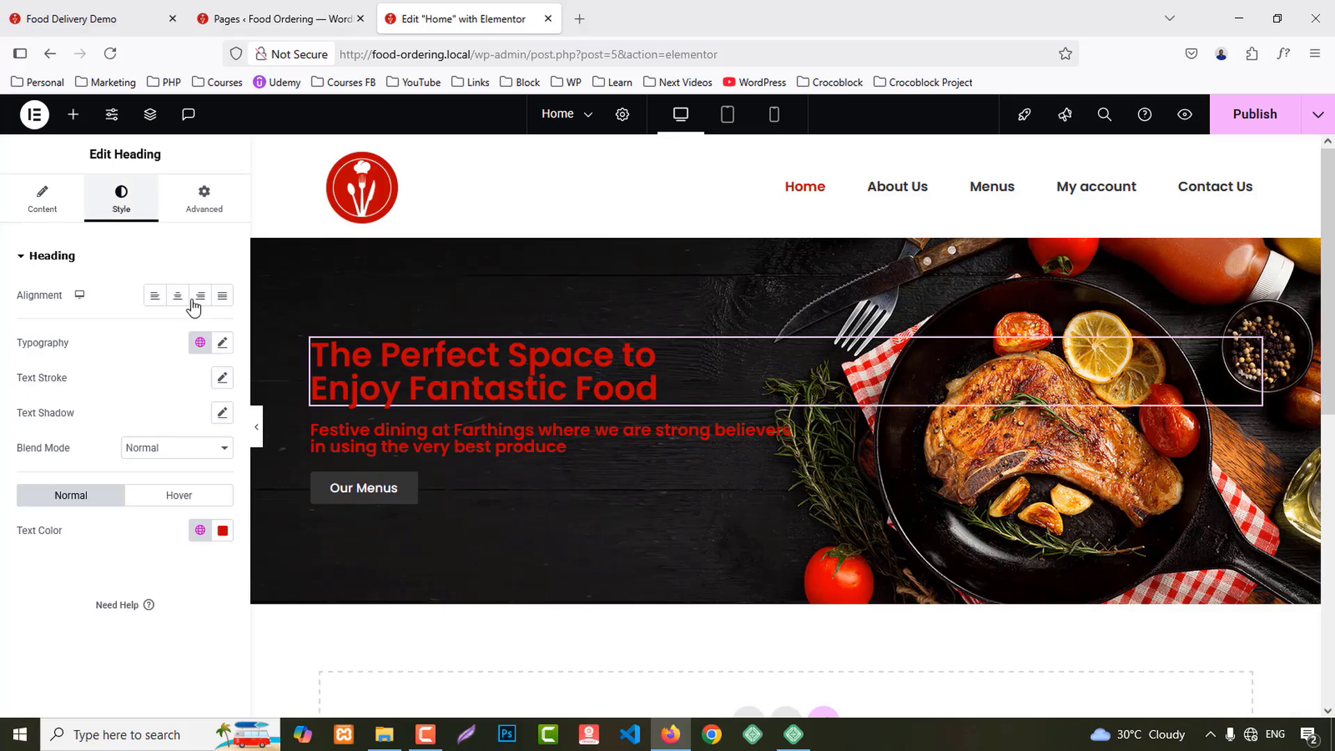
{"action": "left_click", "coordinate": [223, 342]}
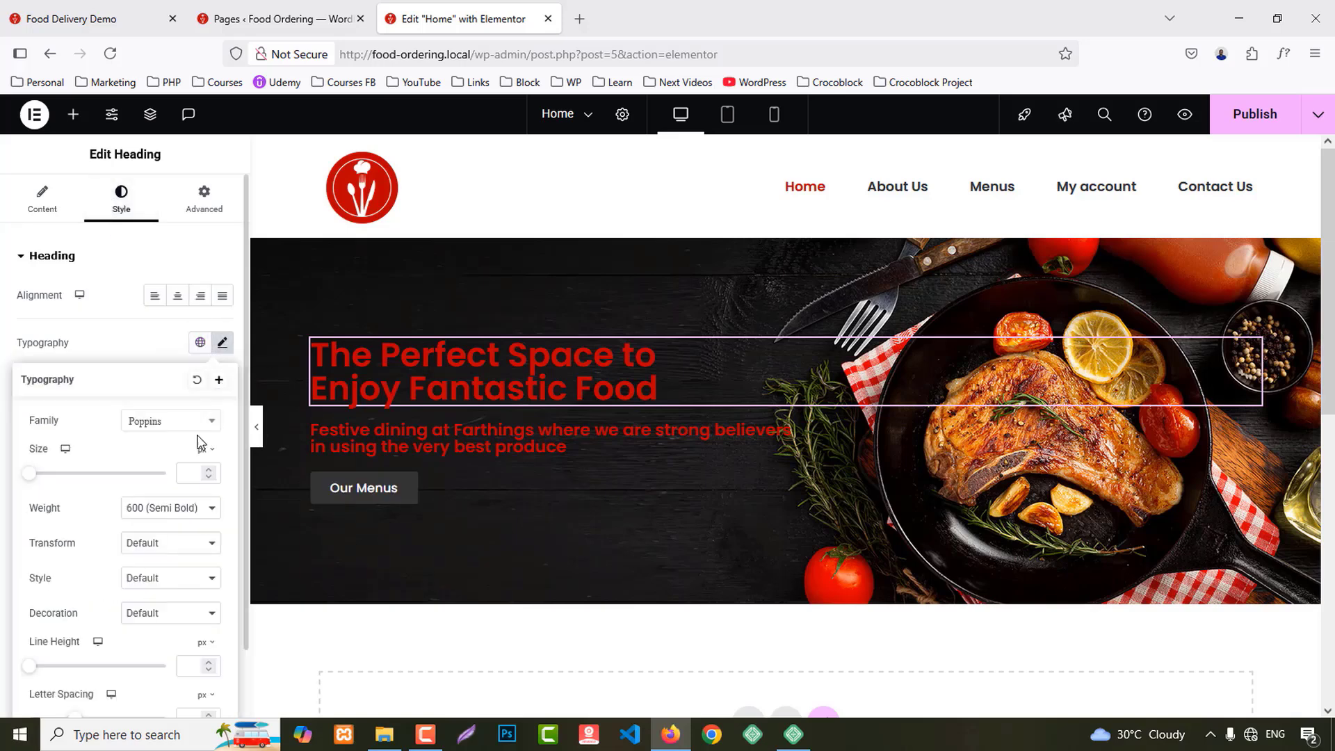
Step: Make the hero title white at 55 px font size with 65 px line height
{"action": "left_click", "coordinate": [173, 342]}
{"action": "left_click", "coordinate": [223, 530]}
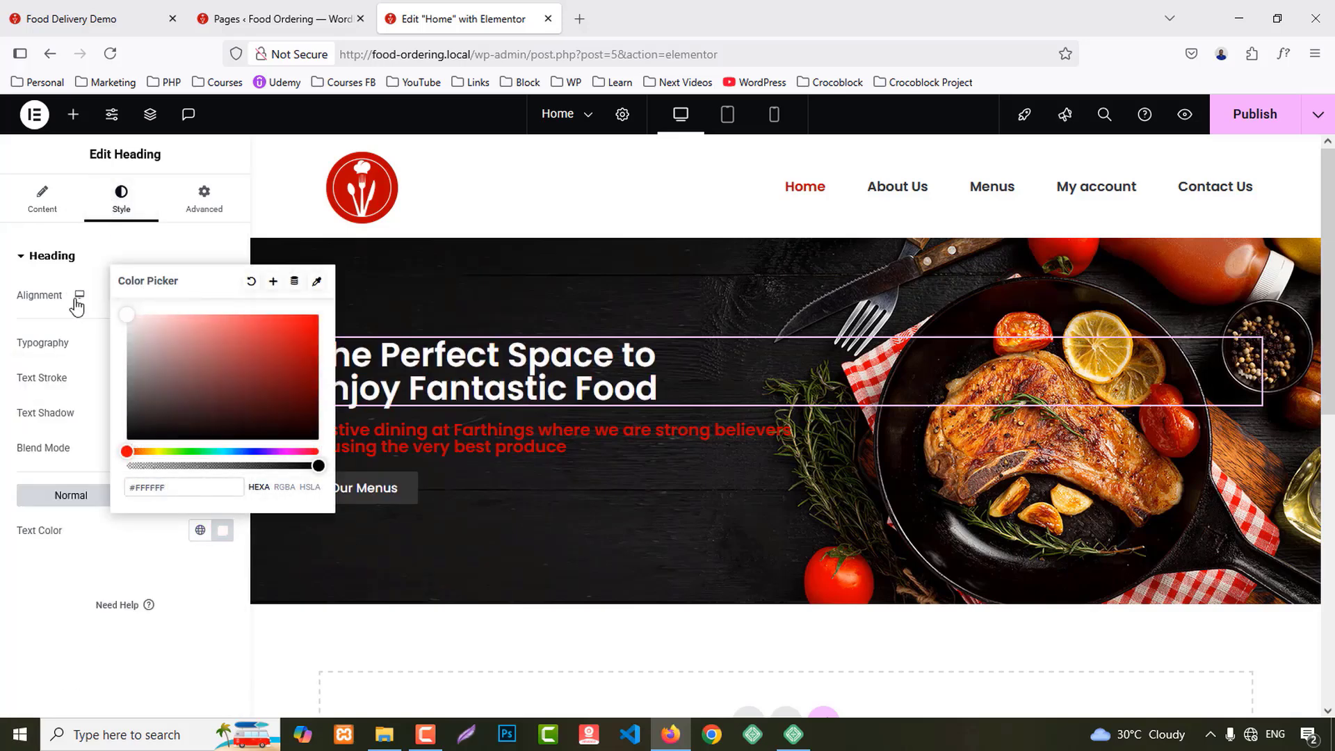
{"action": "left_click", "coordinate": [223, 342]}
{"action": "left_click", "coordinate": [223, 342]}
{"action": "left_click", "coordinate": [192, 473]}
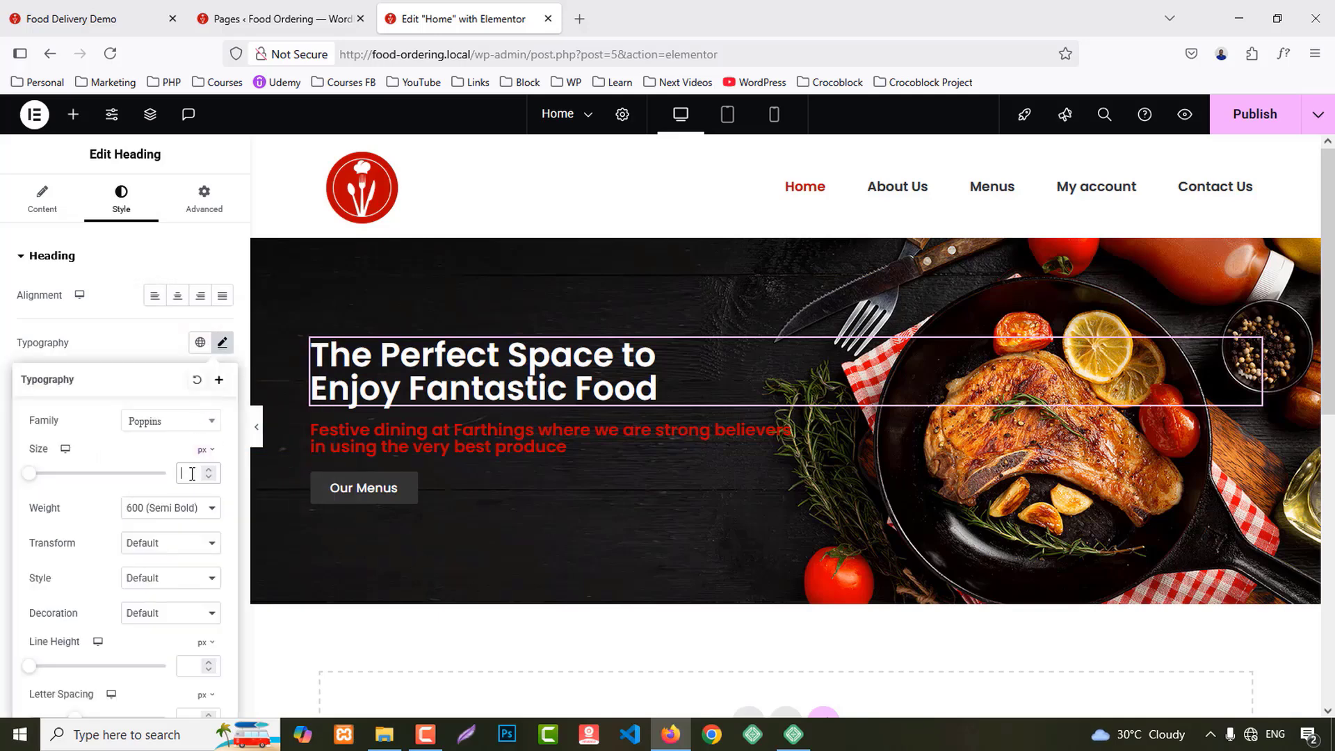
{"action": "type", "text": "50"}
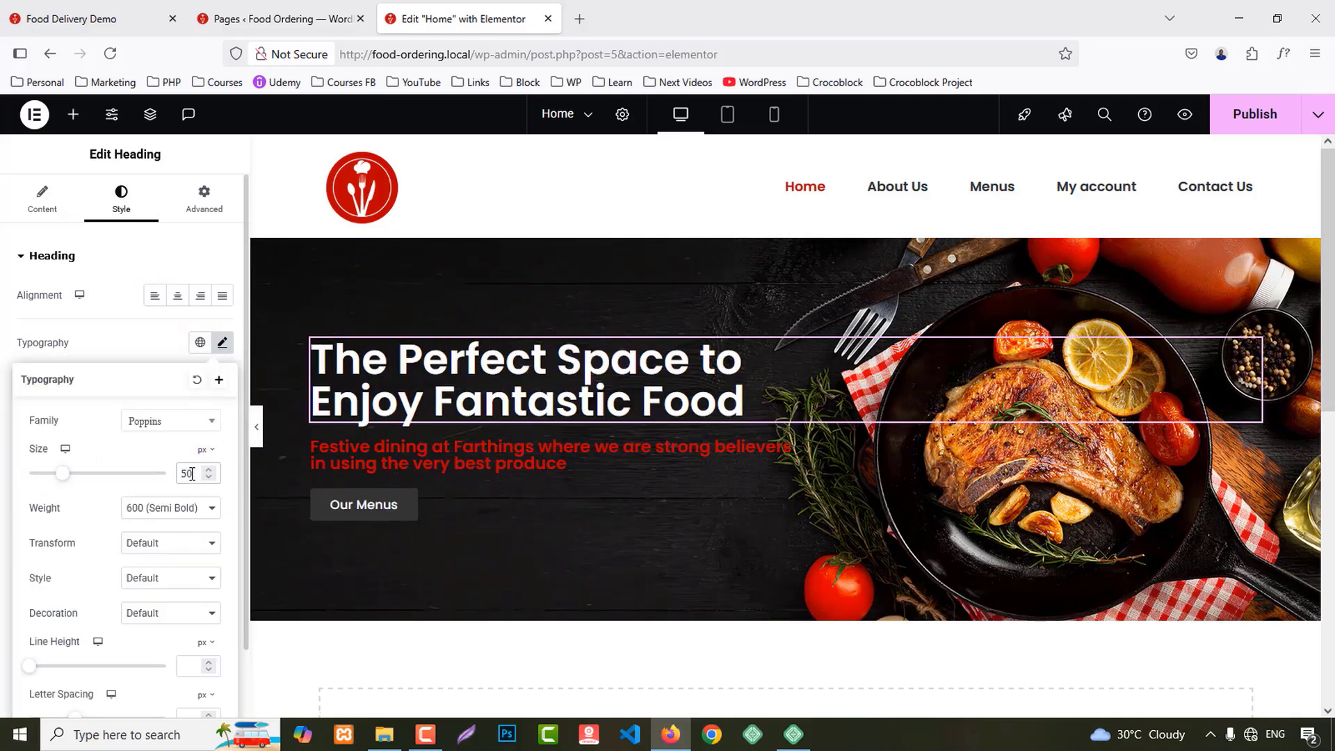
{"action": "key", "text": "Up"}
{"action": "key", "text": "Up"}
{"action": "key", "text": "Up"}
{"action": "key", "text": "Up"}
{"action": "key", "text": "Up"}
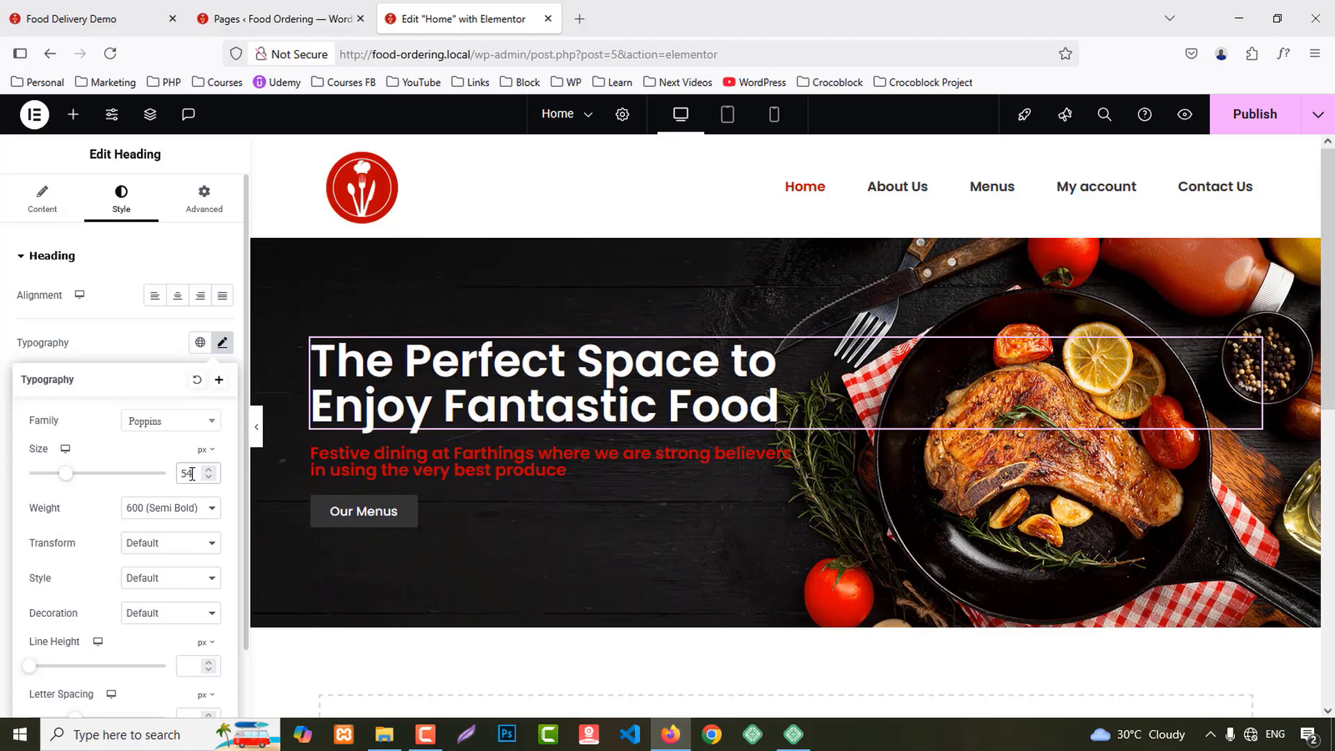
{"action": "left_click", "coordinate": [190, 664]}
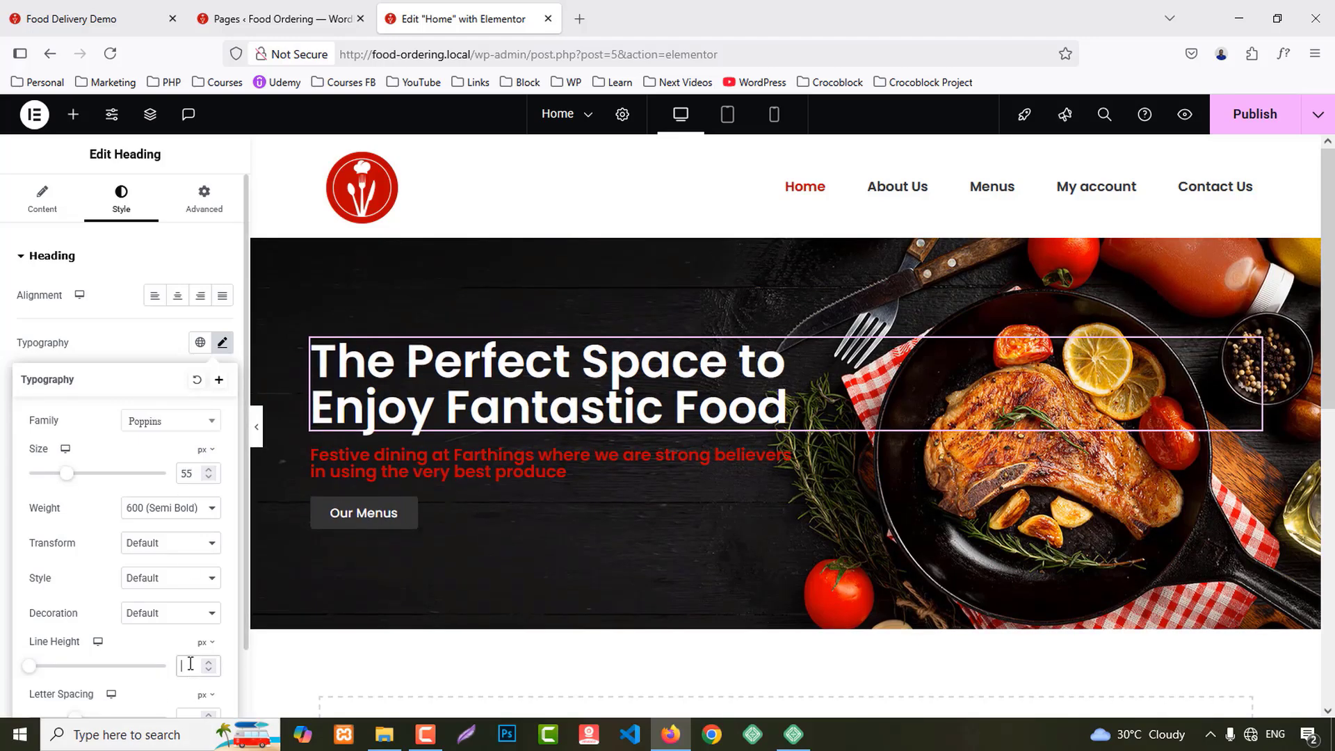
{"action": "type", "text": "65"}
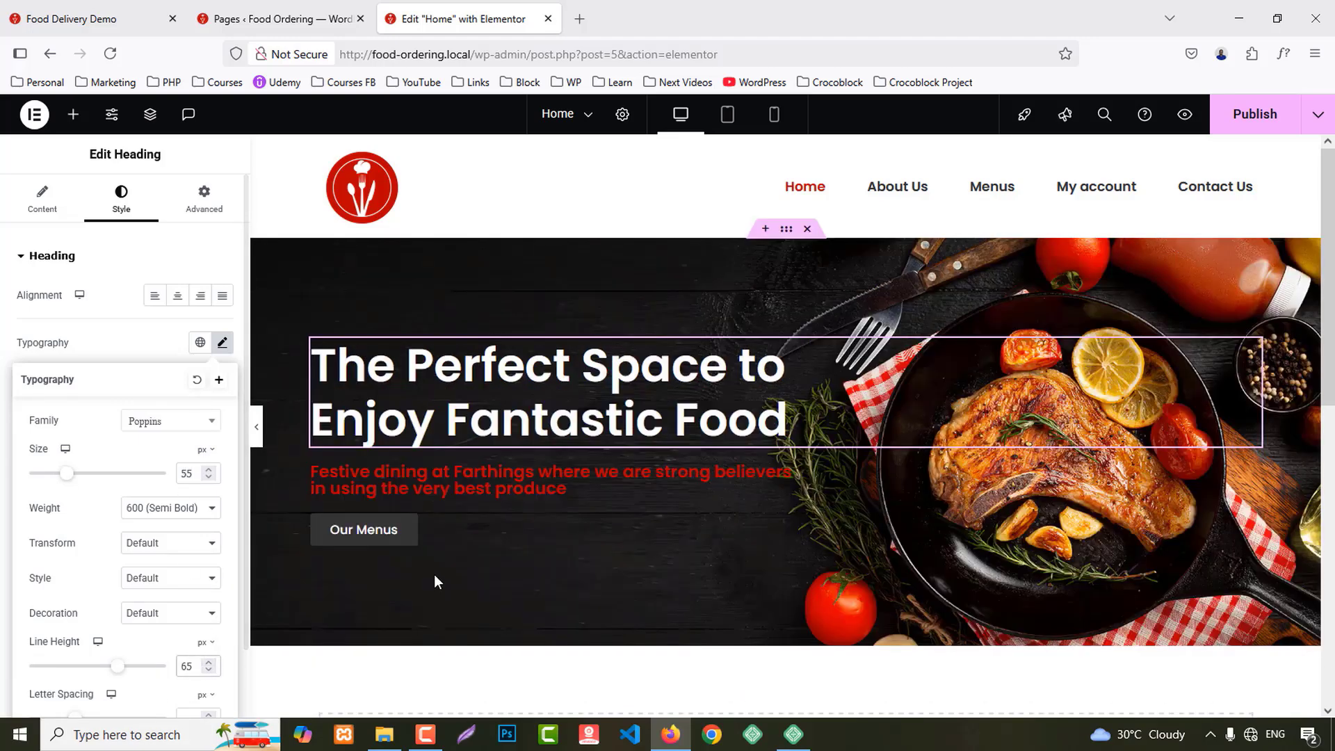
{"action": "left_click", "coordinate": [473, 488]}
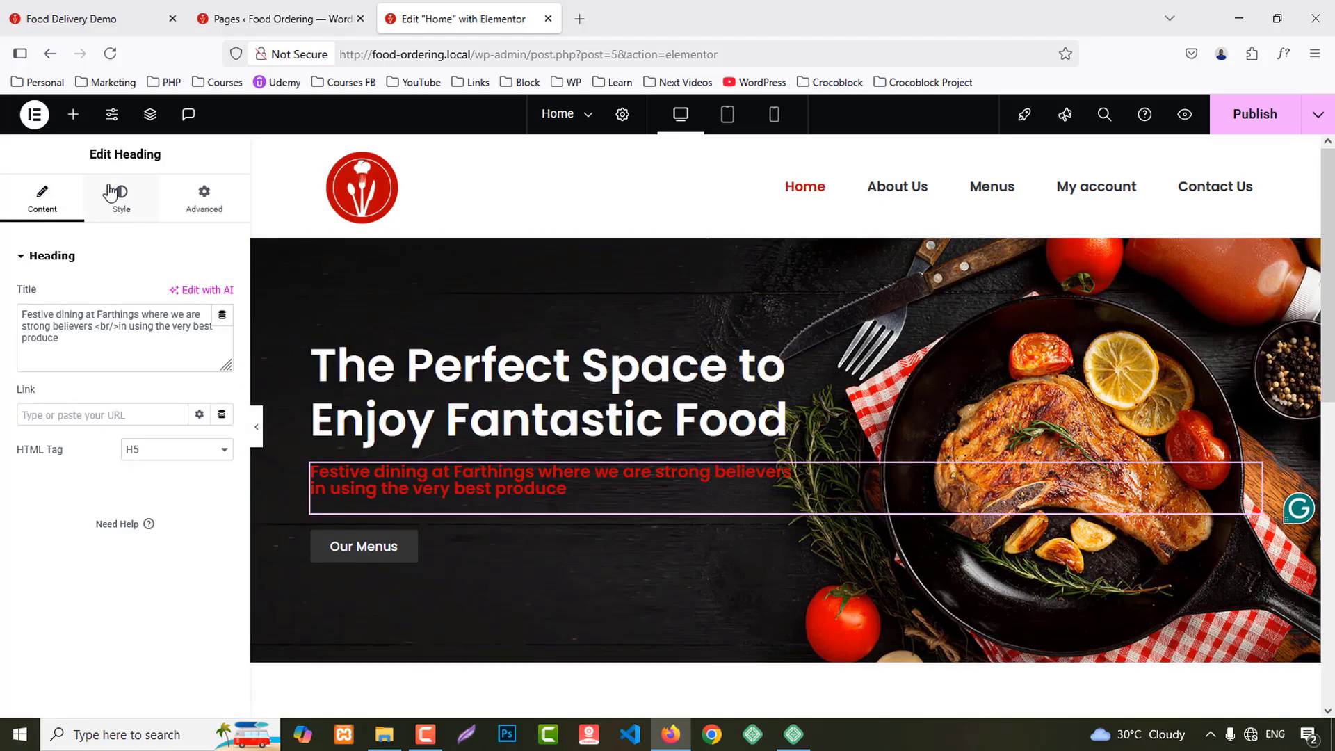
Step: Set the subheading typography to 22 px size with 32 px line height
{"action": "left_click", "coordinate": [113, 209]}
{"action": "left_click", "coordinate": [221, 342]}
{"action": "left_click", "coordinate": [189, 472]}
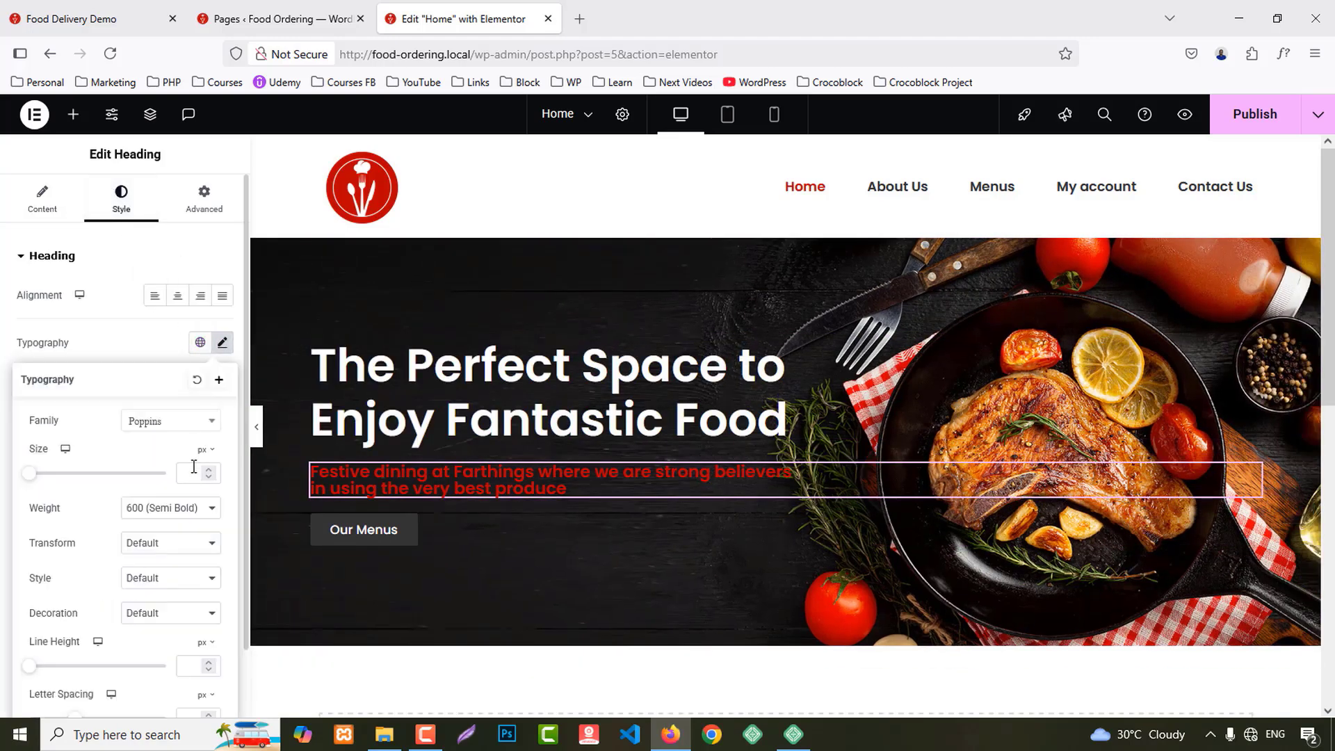
{"action": "type", "text": "22"}
{"action": "key", "text": "Up"}
{"action": "key", "text": "Up"}
{"action": "key", "text": "Up"}
{"action": "key", "text": "Up"}
{"action": "key", "text": "Up"}
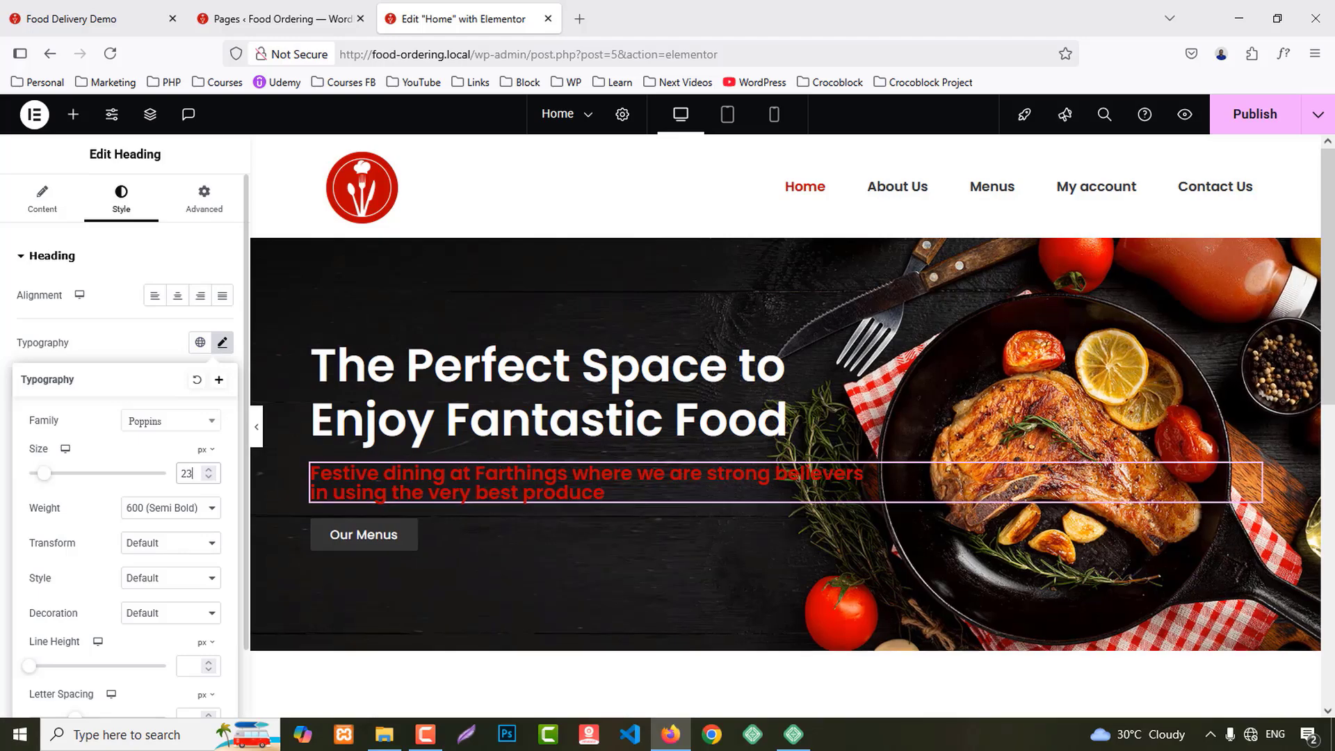
{"action": "key", "text": "Down"}
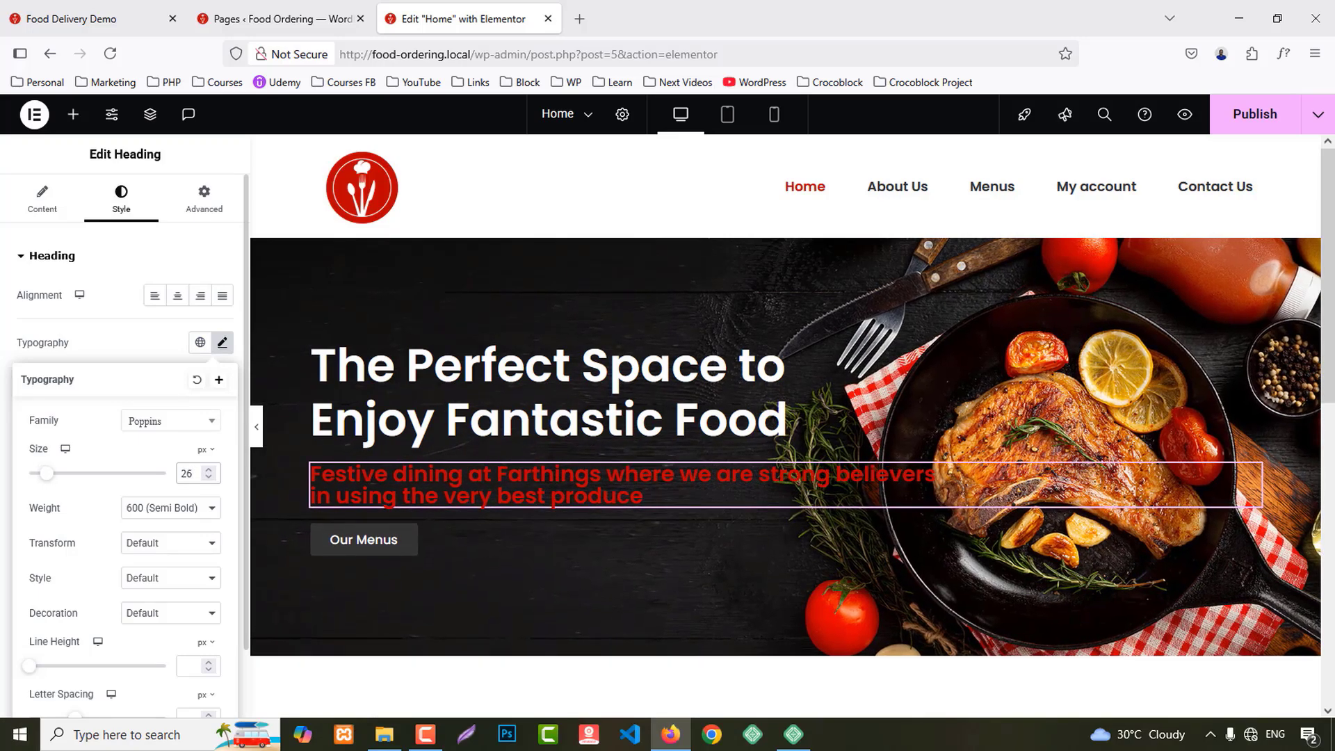
{"action": "key", "text": "Down"}
{"action": "key", "text": "Down"}
{"action": "key", "text": "Down"}
{"action": "key", "text": "Down"}
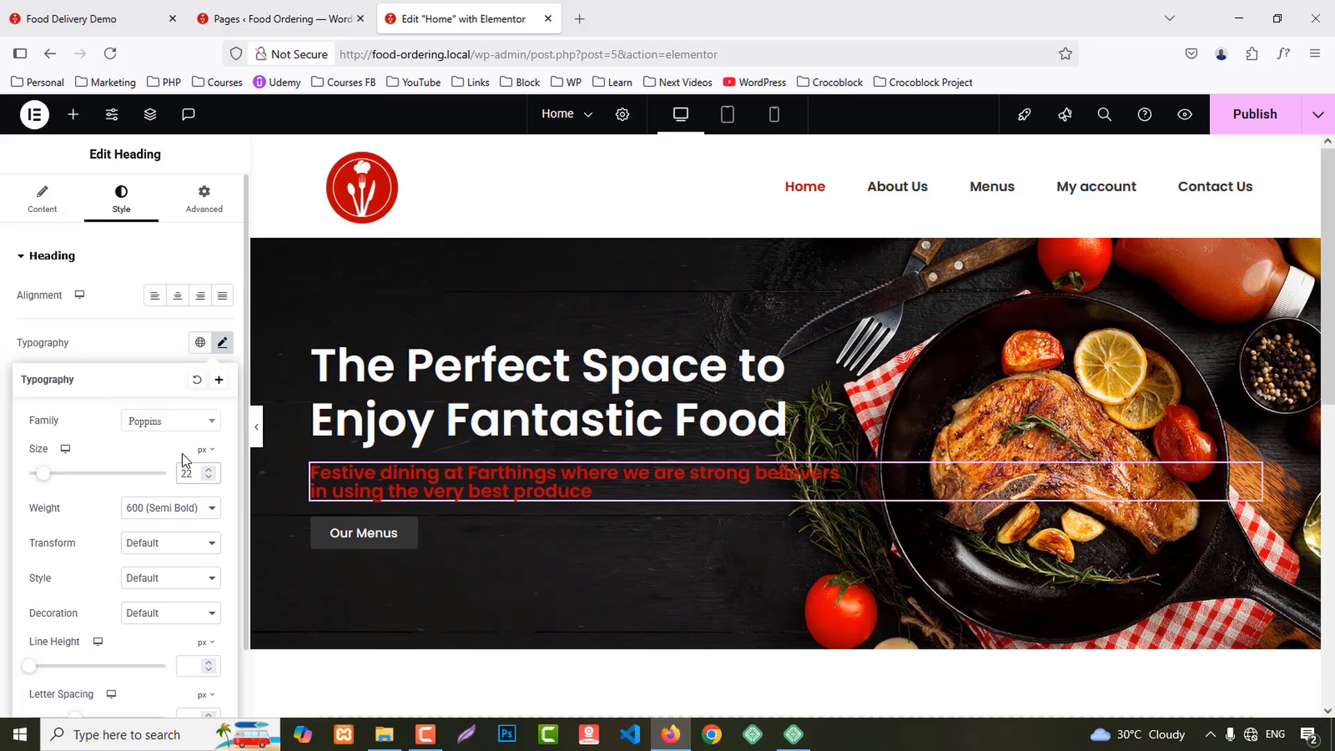
{"action": "left_click", "coordinate": [187, 665]}
{"action": "type", "text": "32"}
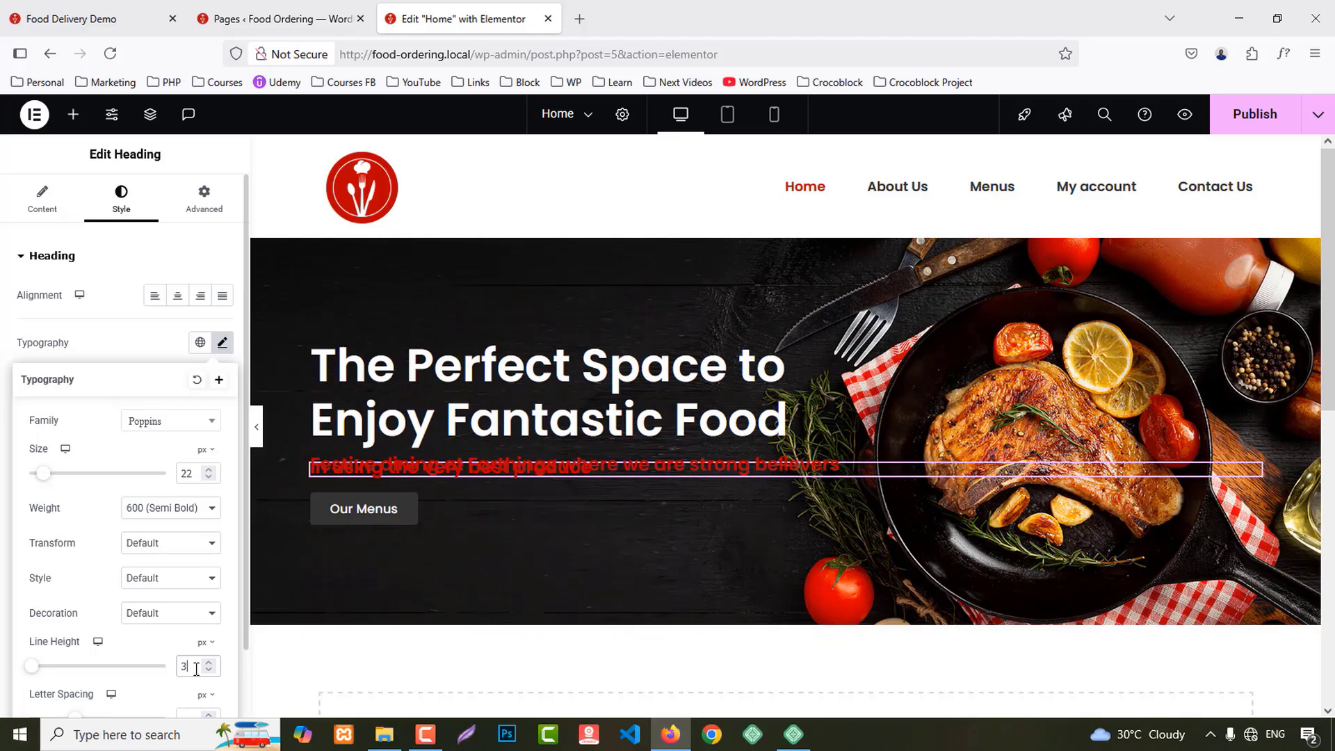
{"action": "left_click", "coordinate": [130, 341]}
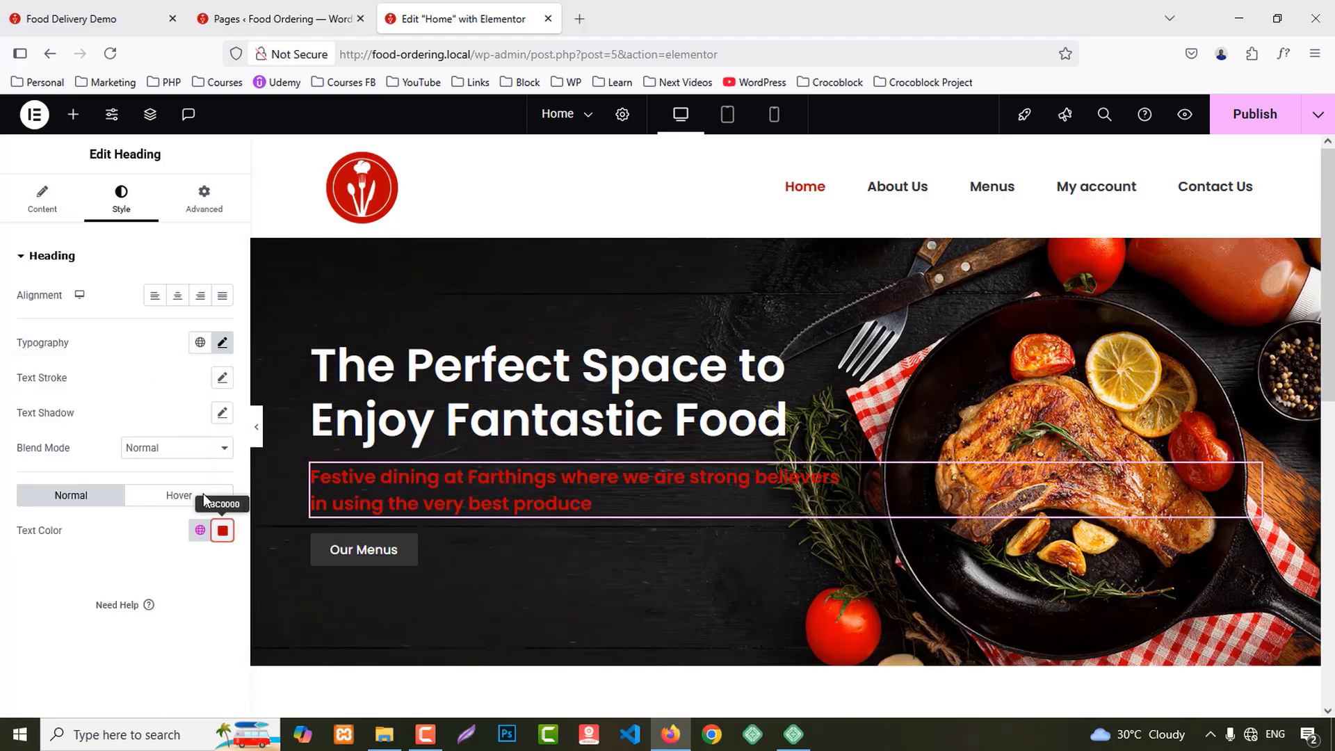
Step: Make the subheading text white and give it 20 px top and bottom margin
{"action": "left_click", "coordinate": [223, 530]}
{"action": "mouse_move", "coordinate": [196, 359]}
{"action": "left_mouse_down"}
{"action": "mouse_move", "coordinate": [98, 291]}
{"action": "mouse_move", "coordinate": [76, 302]}
{"action": "left_mouse_up"}
{"action": "left_click", "coordinate": [193, 604]}
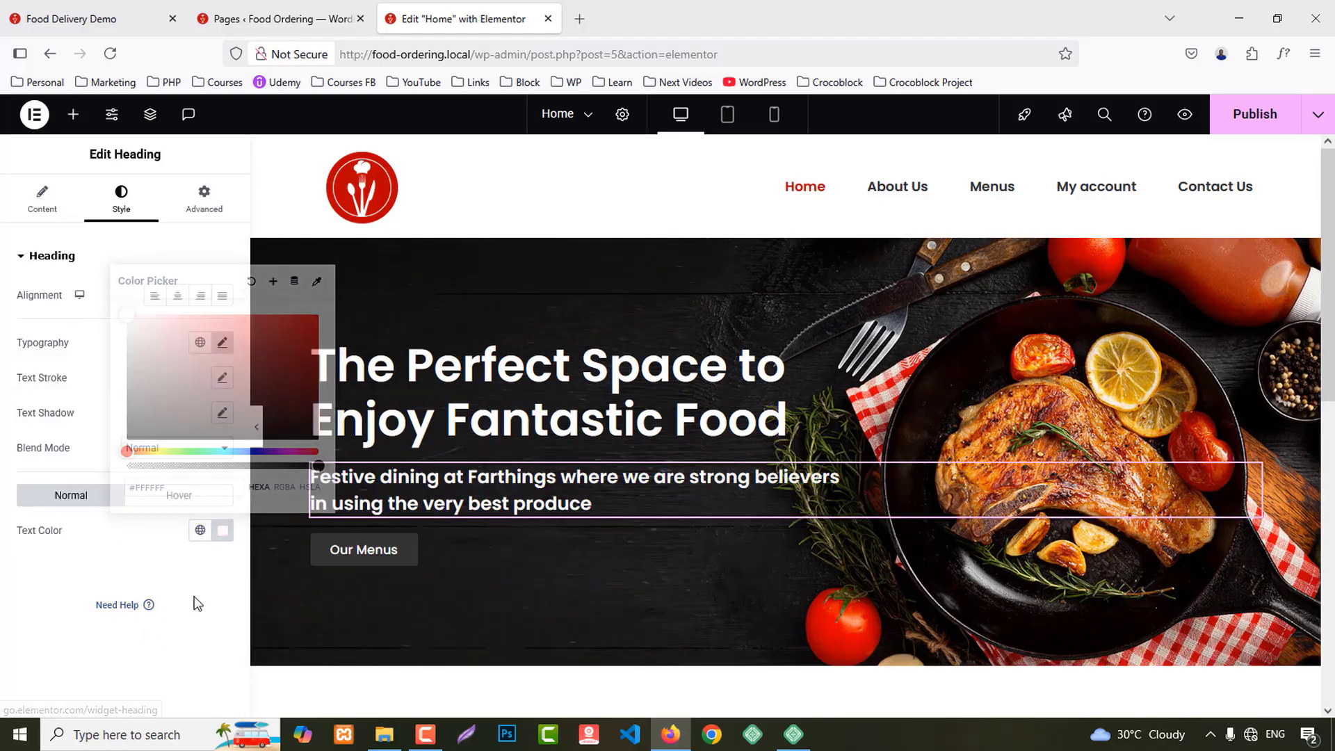
{"action": "left_click", "coordinate": [216, 208]}
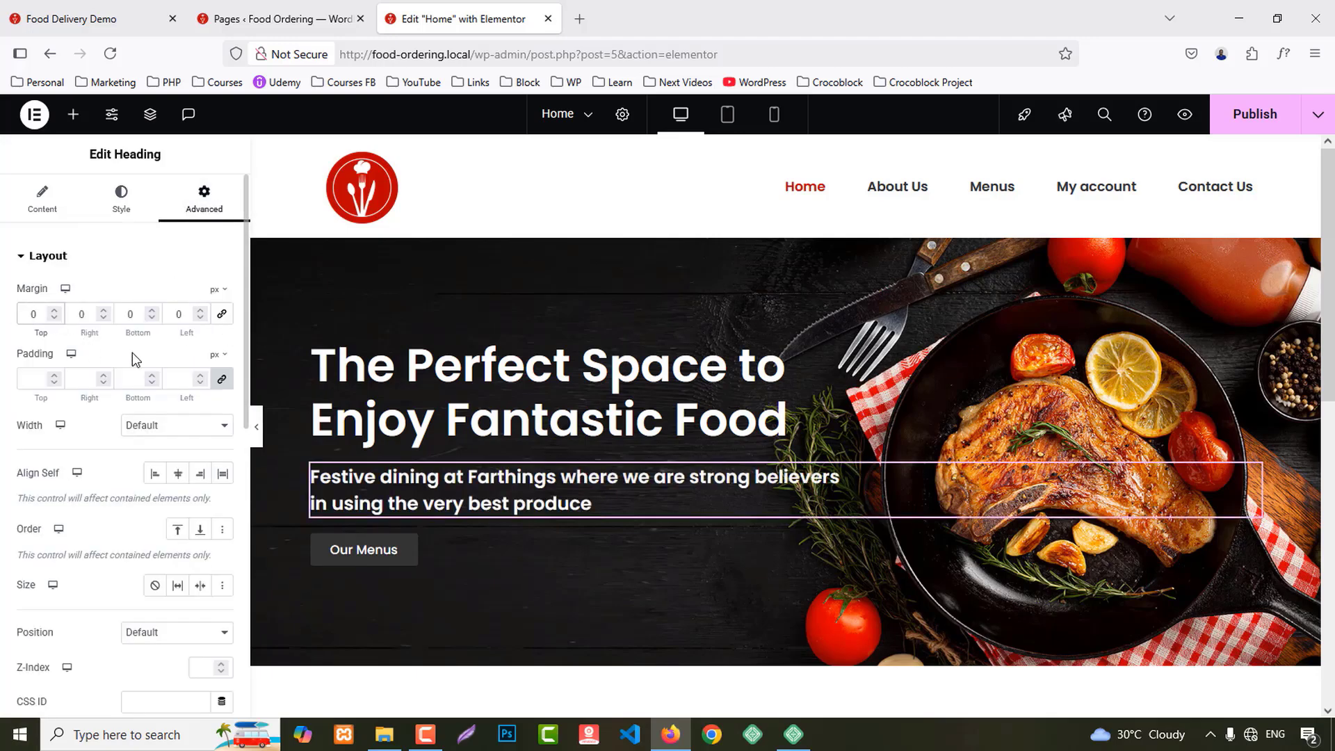
{"action": "type", "text": "2"}
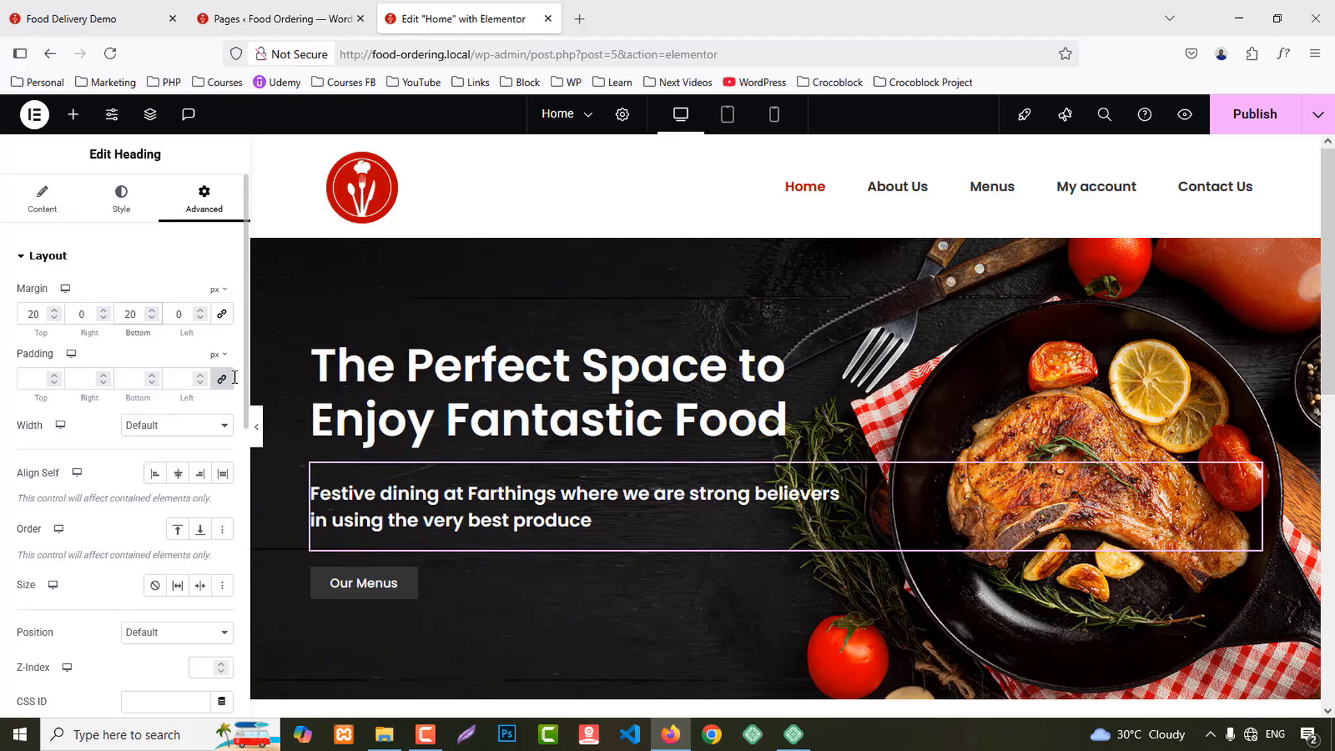
{"action": "scroll", "coordinate": [453, 522], "scroll_direction": "down", "scroll_amount": 2}
{"action": "left_click", "coordinate": [432, 499]}
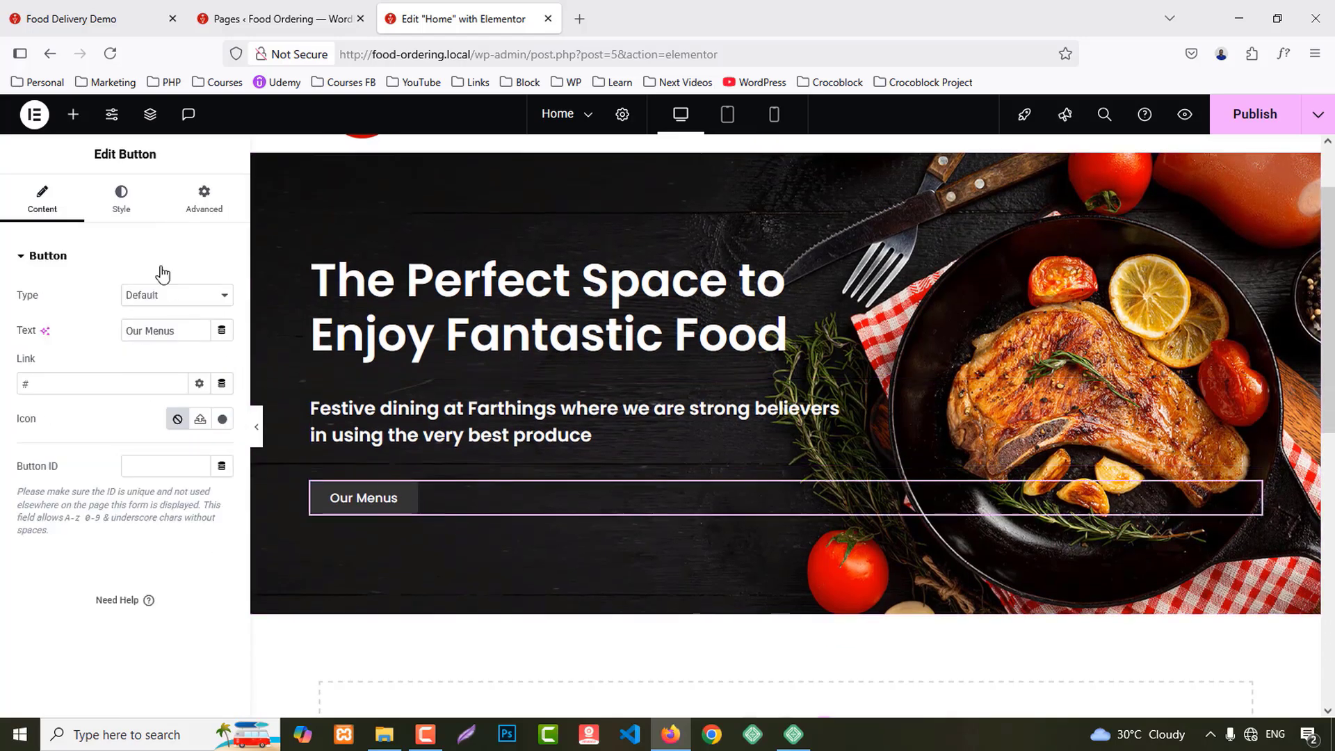
Step: Set the Our Menus button text size to 18
{"action": "left_click", "coordinate": [115, 197]}
{"action": "left_click", "coordinate": [223, 332]}
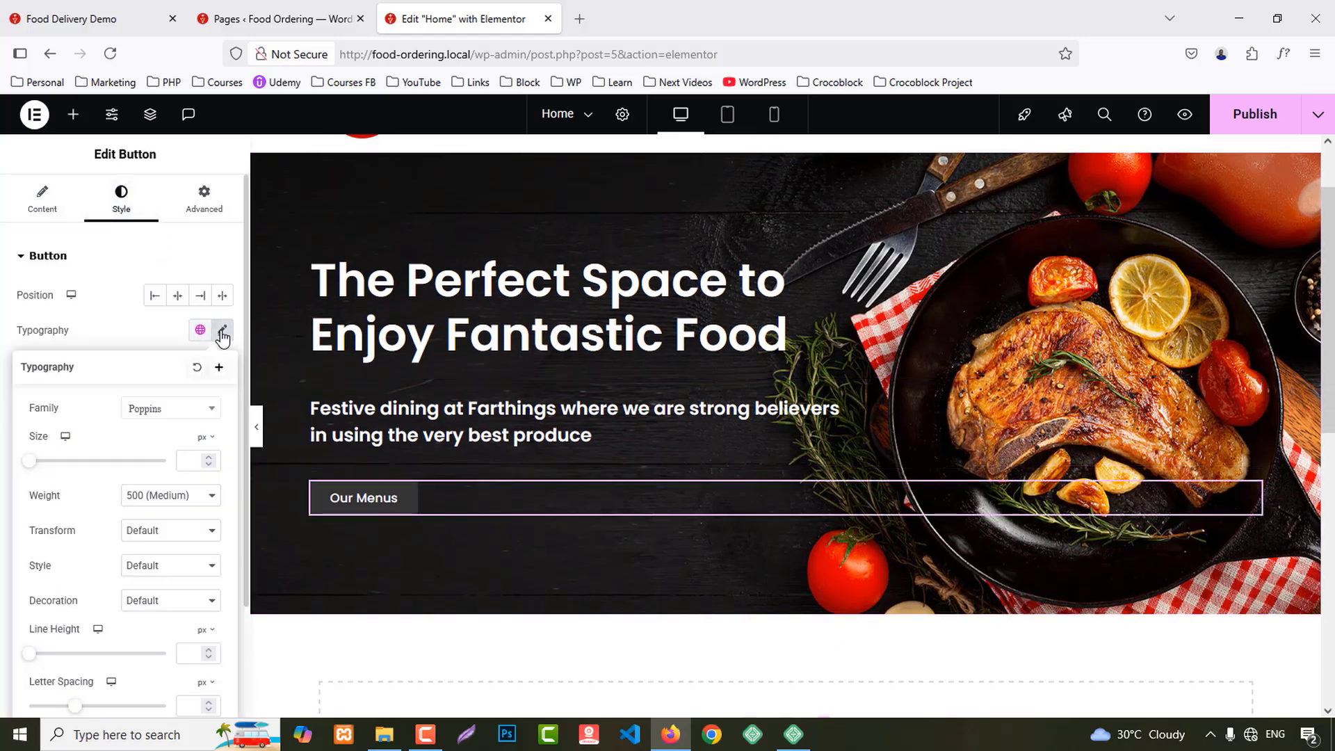
{"action": "left_click", "coordinate": [196, 461]}
{"action": "type", "text": "1"}
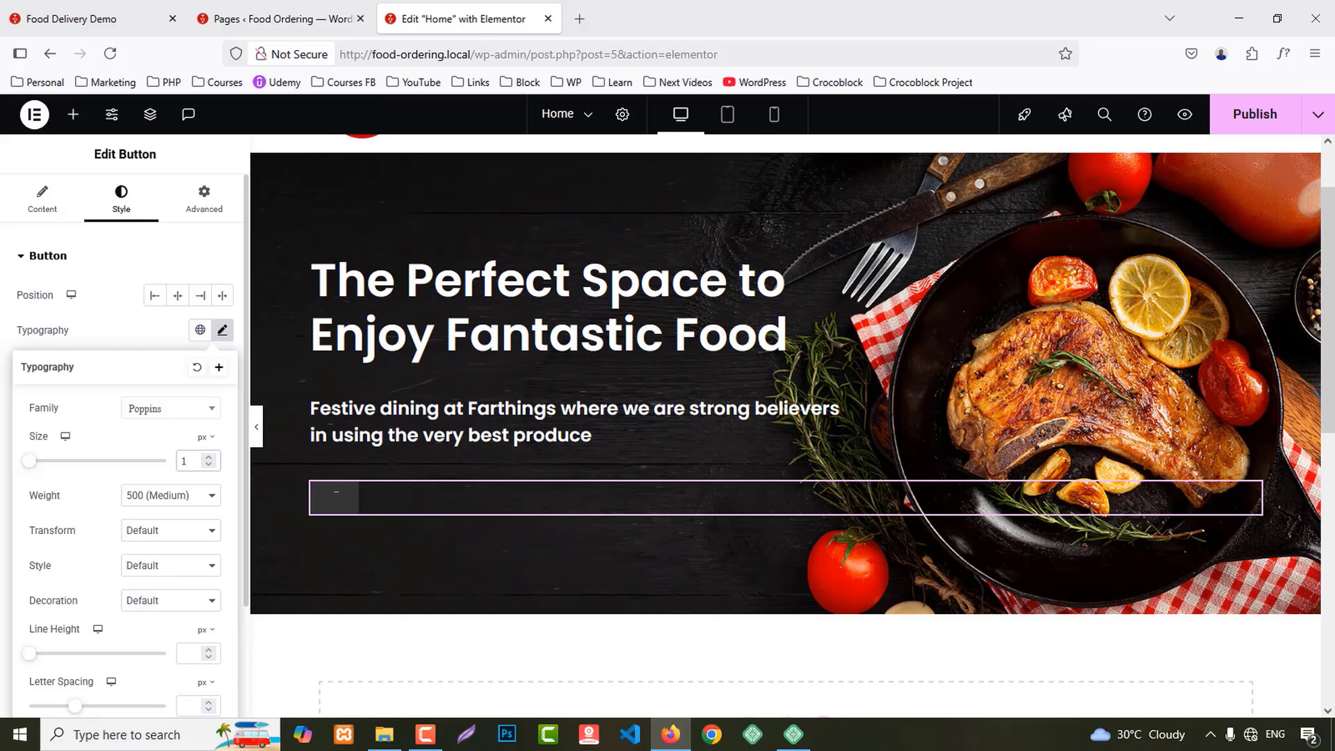
{"action": "type", "text": "8"}
{"action": "left_click", "coordinate": [136, 330]}
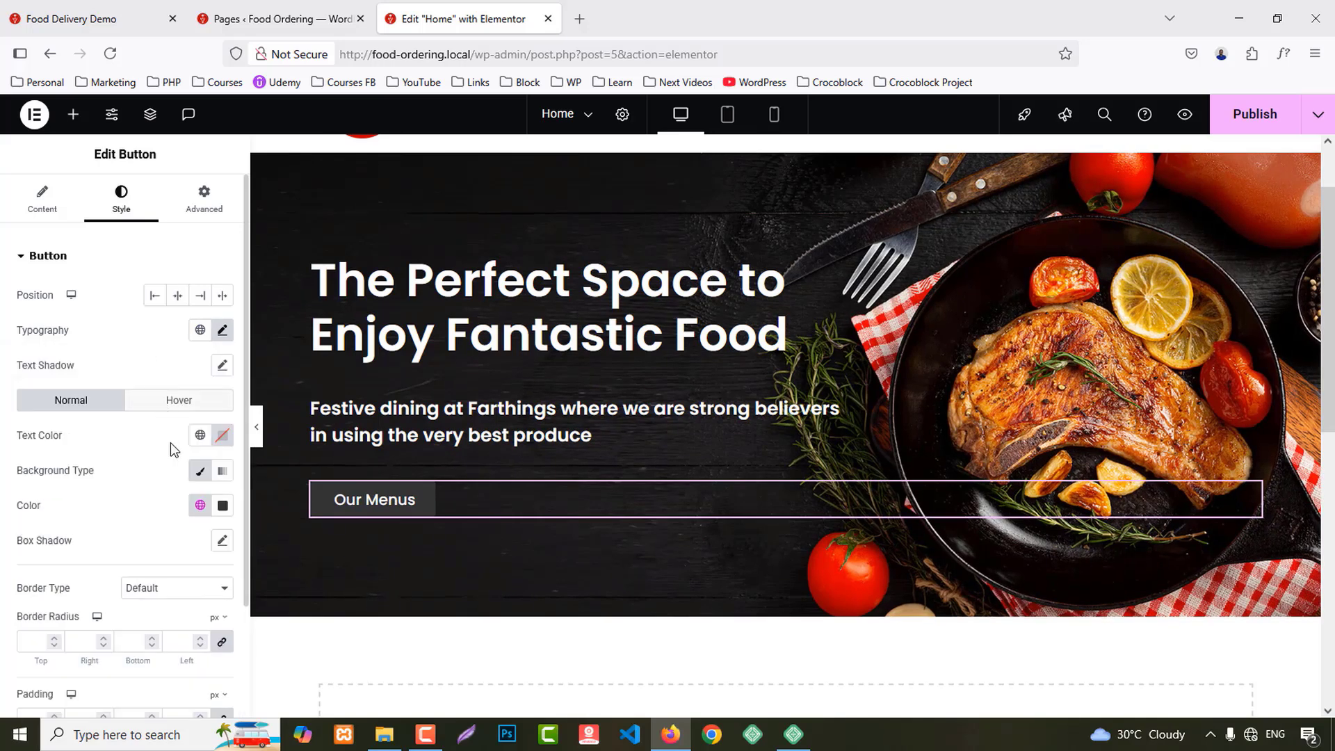
{"action": "scroll", "coordinate": [192, 428], "scroll_direction": "down", "scroll_amount": 2}
Step: Make the button background global Primary red, and dark Secondary on hover
{"action": "left_click", "coordinate": [200, 420]}
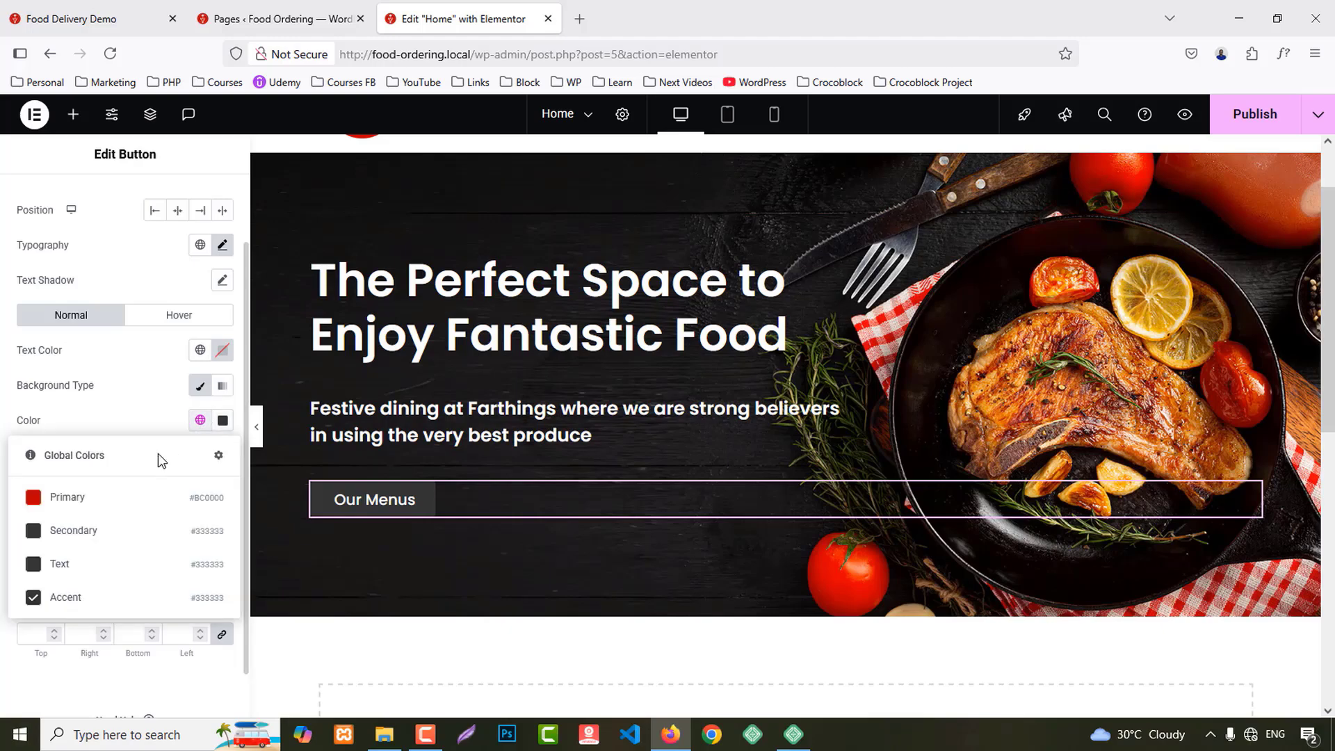
{"action": "left_click", "coordinate": [100, 500]}
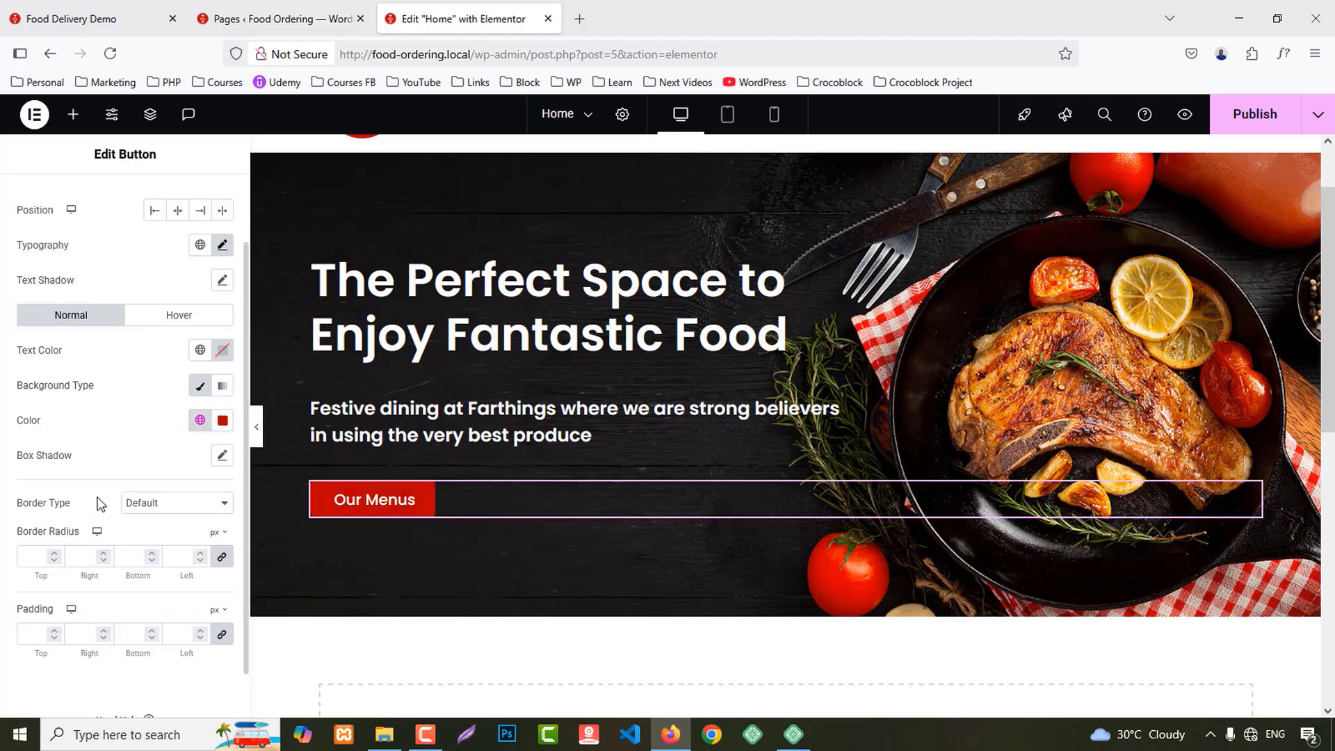
{"action": "left_click", "coordinate": [180, 319]}
{"action": "left_click", "coordinate": [200, 420]}
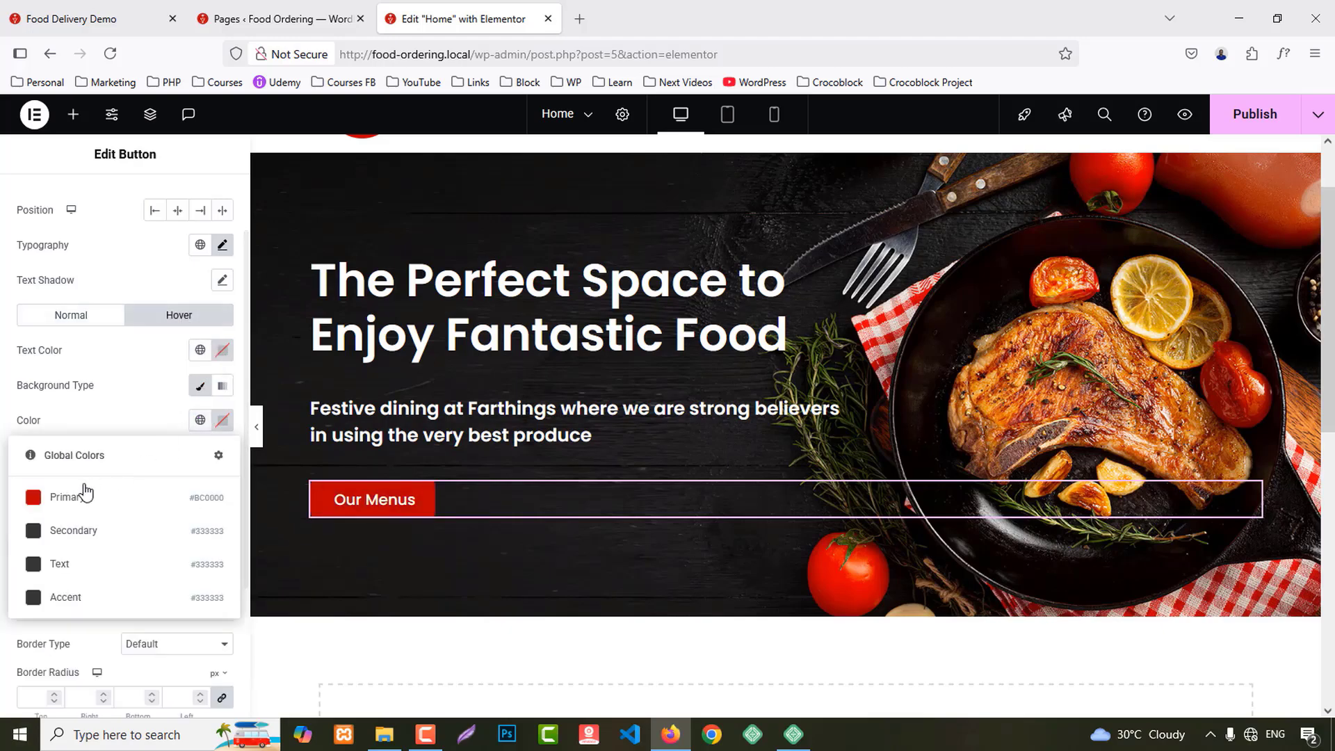
{"action": "left_click", "coordinate": [80, 529]}
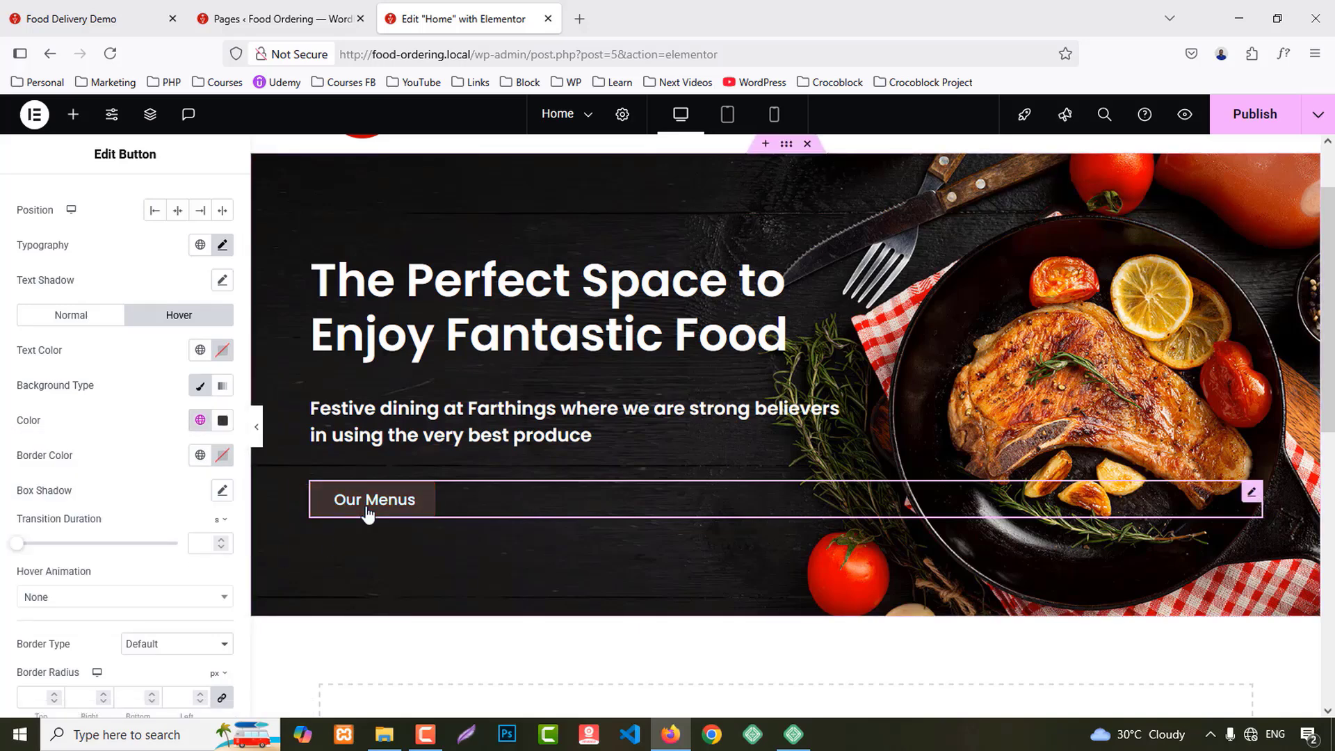
{"action": "scroll", "coordinate": [902, 619], "scroll_direction": "up", "scroll_amount": 2}
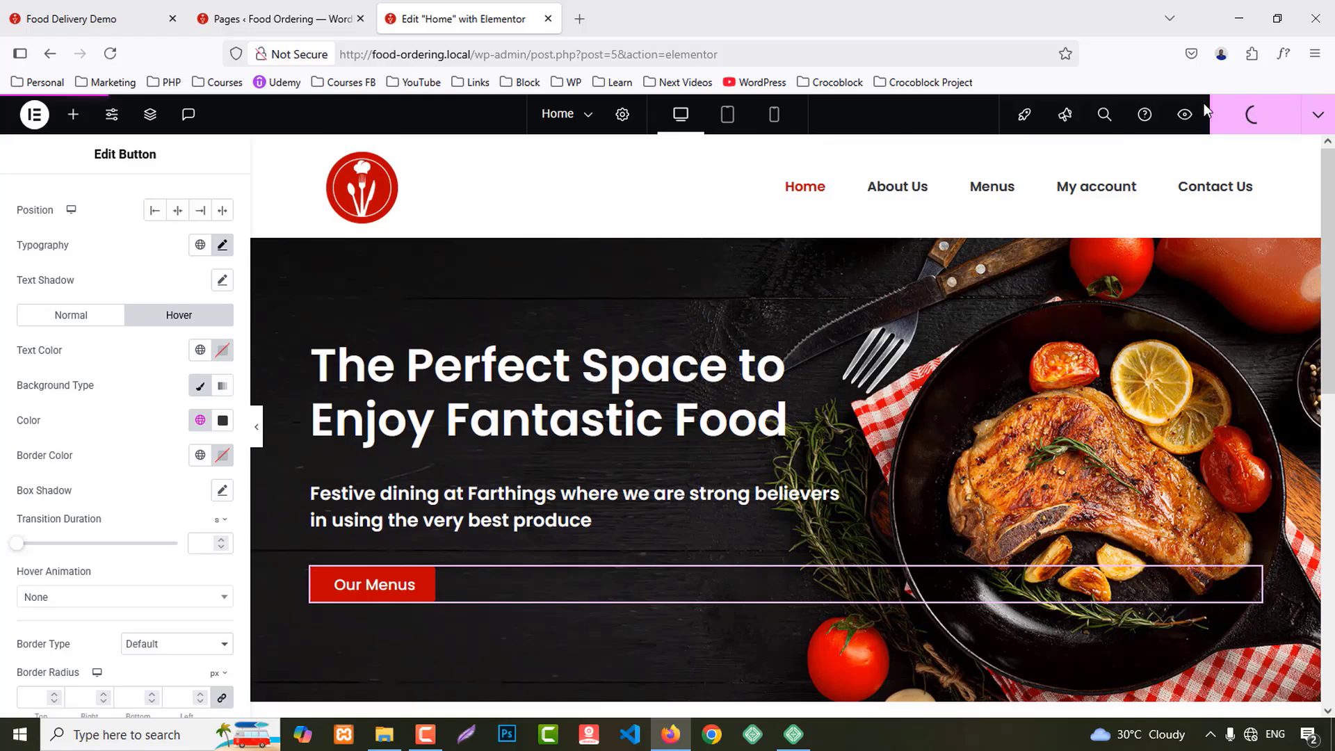
Step: Scroll the Food Delivery Demo site to its About Us section with pizza and pasta images
{"action": "left_click", "coordinate": [148, 8]}
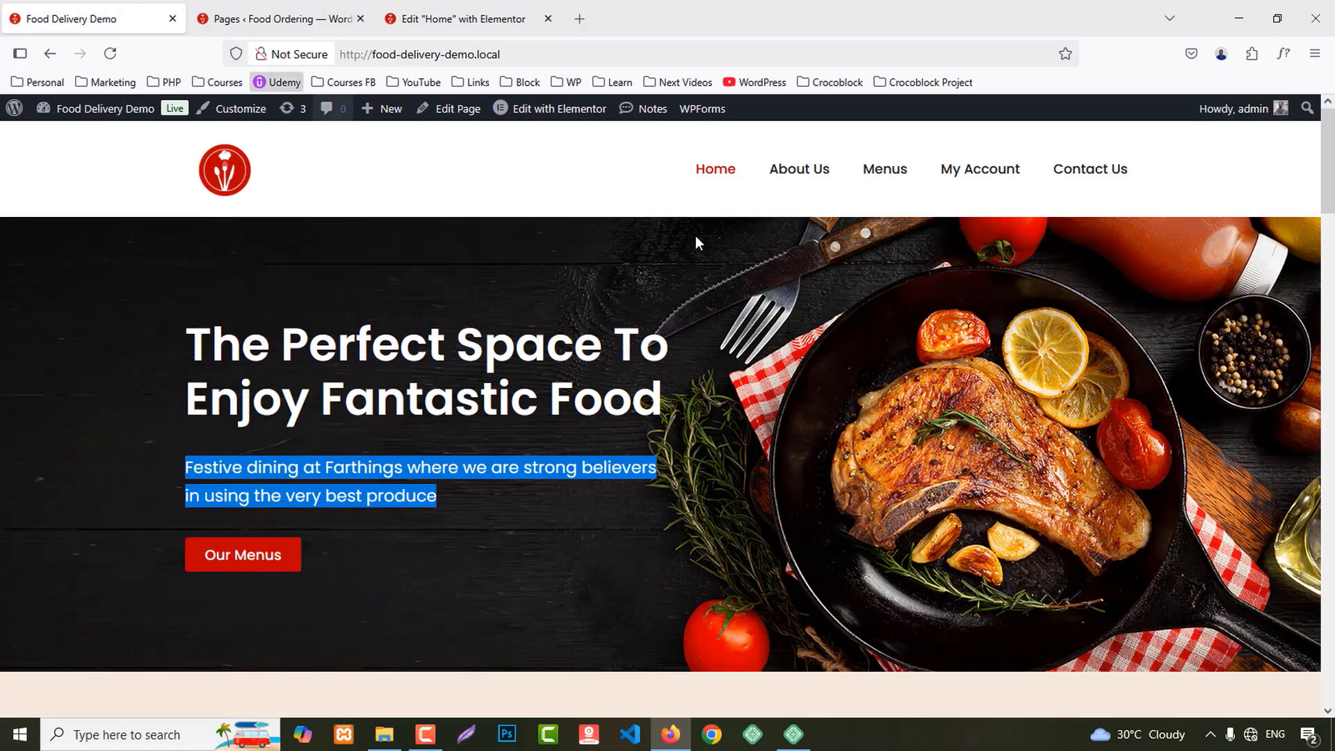
{"action": "scroll", "coordinate": [983, 454], "scroll_direction": "down", "scroll_amount": 6}
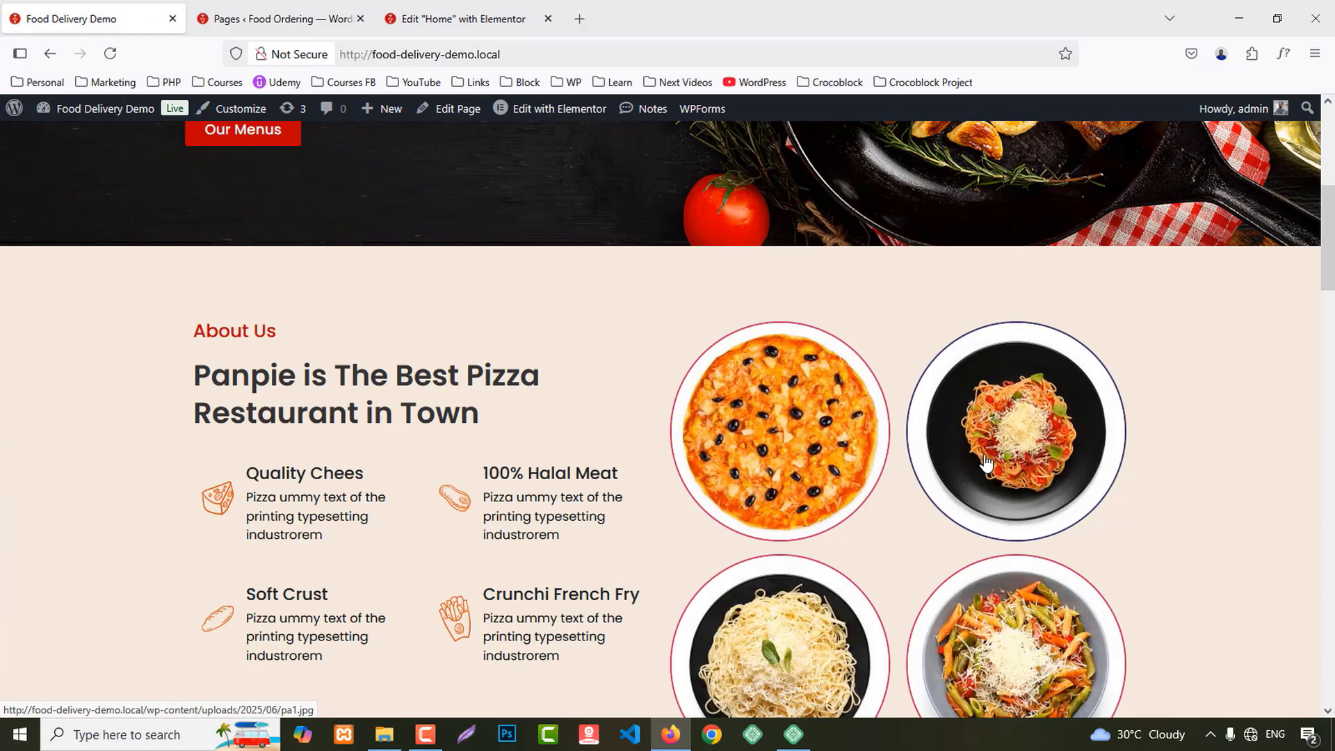
{"action": "scroll", "coordinate": [983, 460], "scroll_direction": "down", "scroll_amount": 3}
{"action": "scroll", "coordinate": [804, 519], "scroll_direction": "down", "scroll_amount": 2}
{"action": "scroll", "coordinate": [804, 519], "scroll_direction": "up", "scroll_amount": 4}
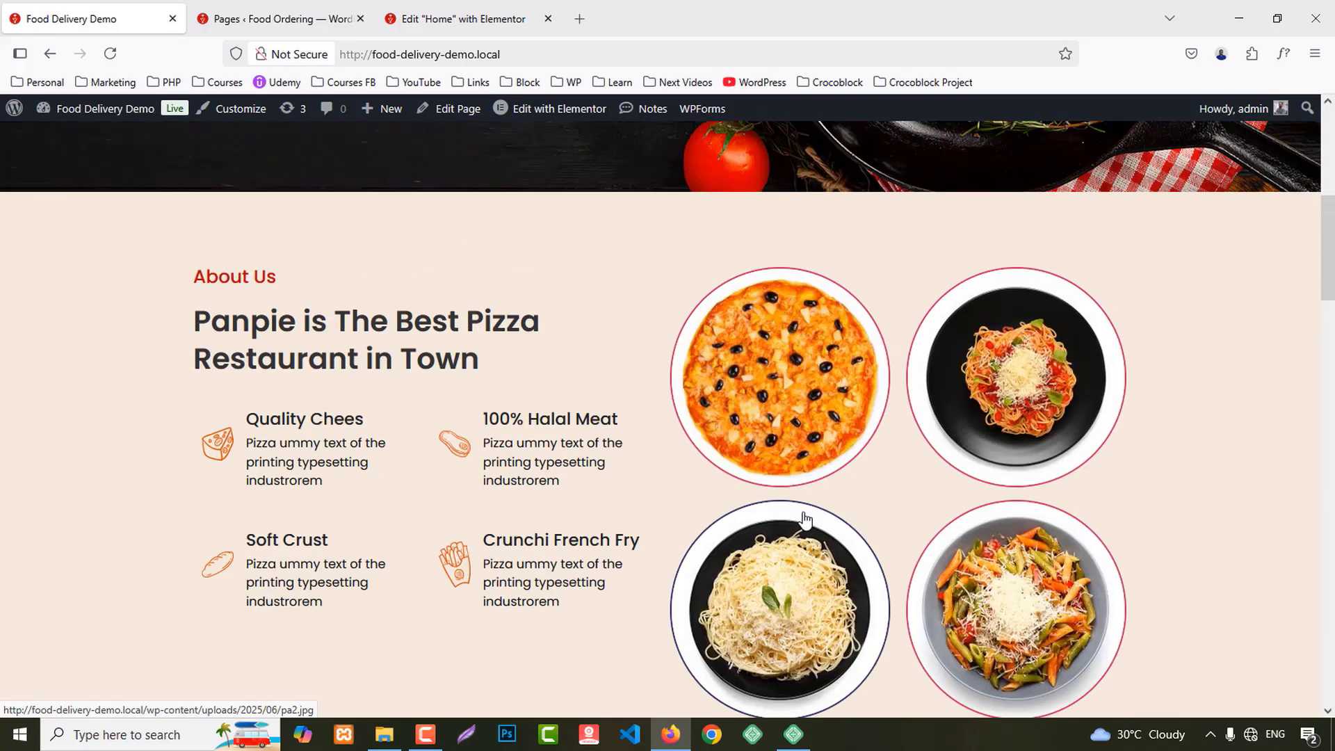
Step: Insert a two-column Flexbox container below the hero banner
{"action": "left_click", "coordinate": [511, 14]}
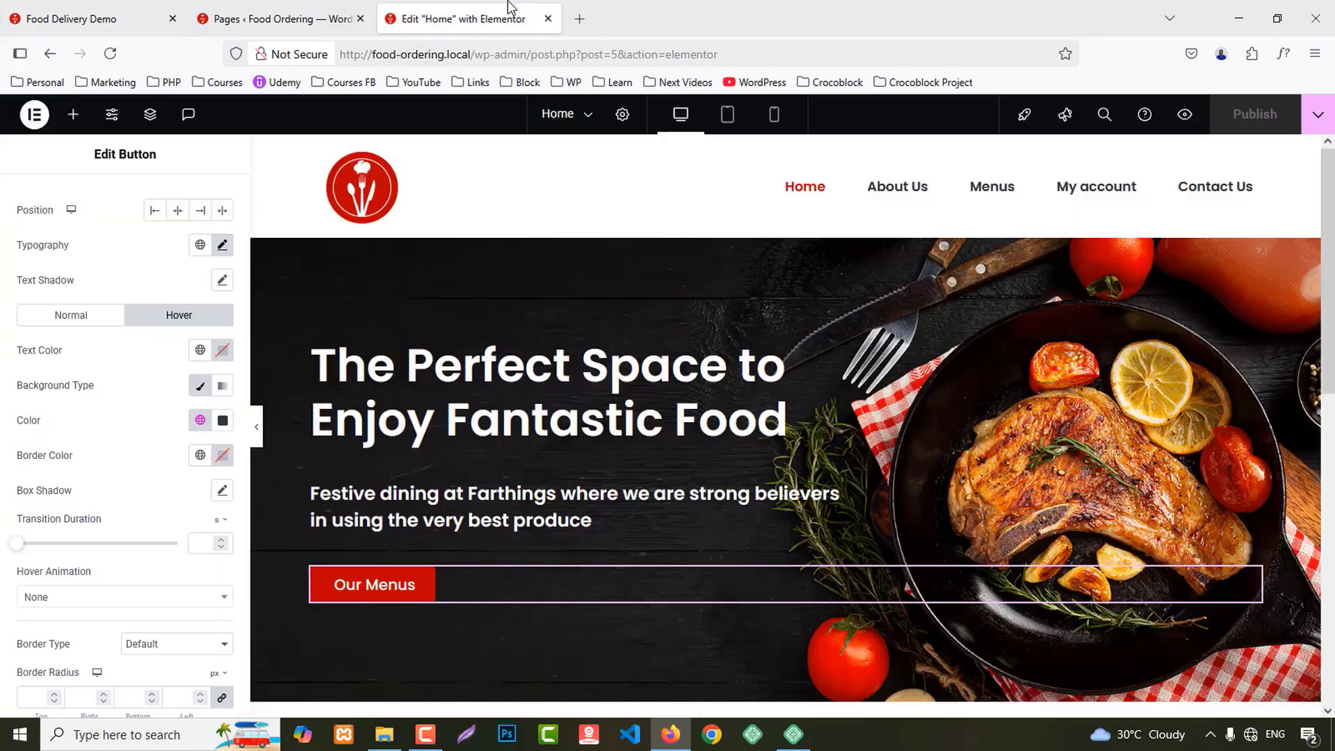
{"action": "scroll", "coordinate": [824, 558], "scroll_direction": "down", "scroll_amount": 5}
{"action": "left_click", "coordinate": [749, 395]}
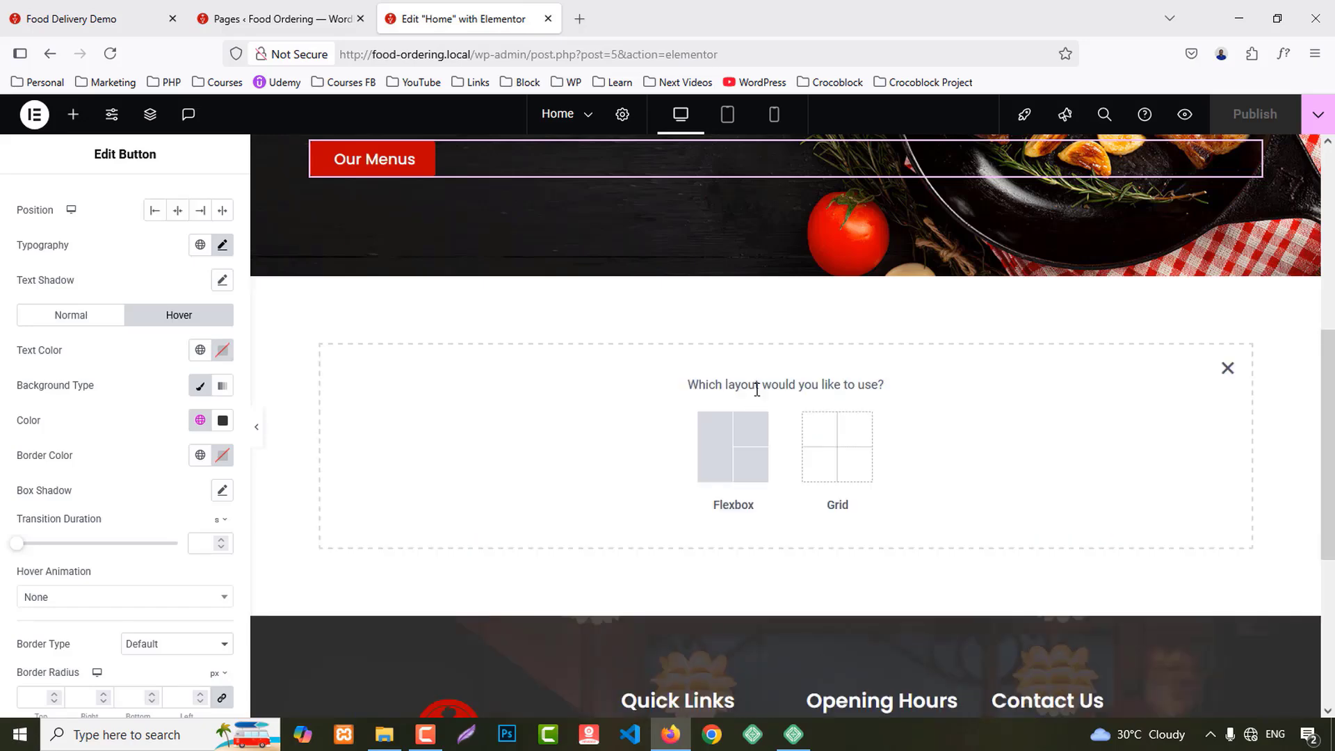
{"action": "left_click", "coordinate": [732, 447]}
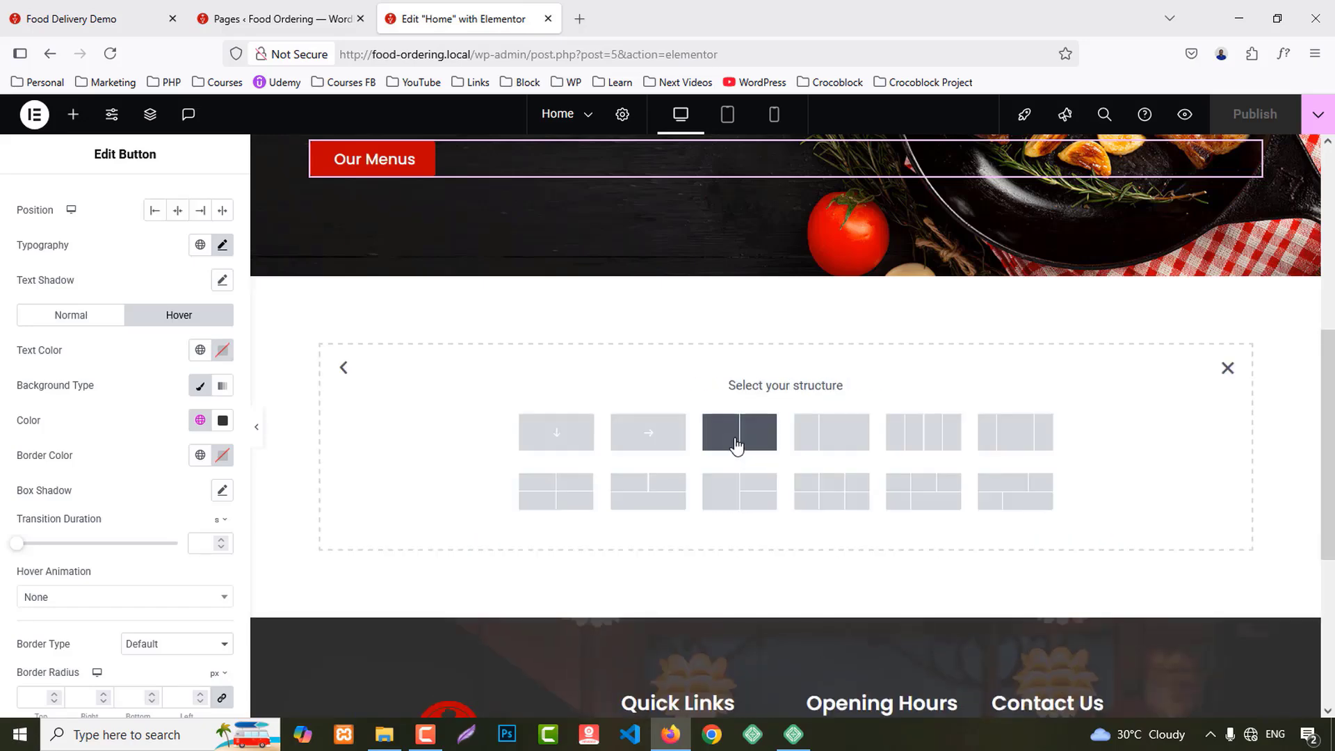
{"action": "left_click", "coordinate": [735, 443]}
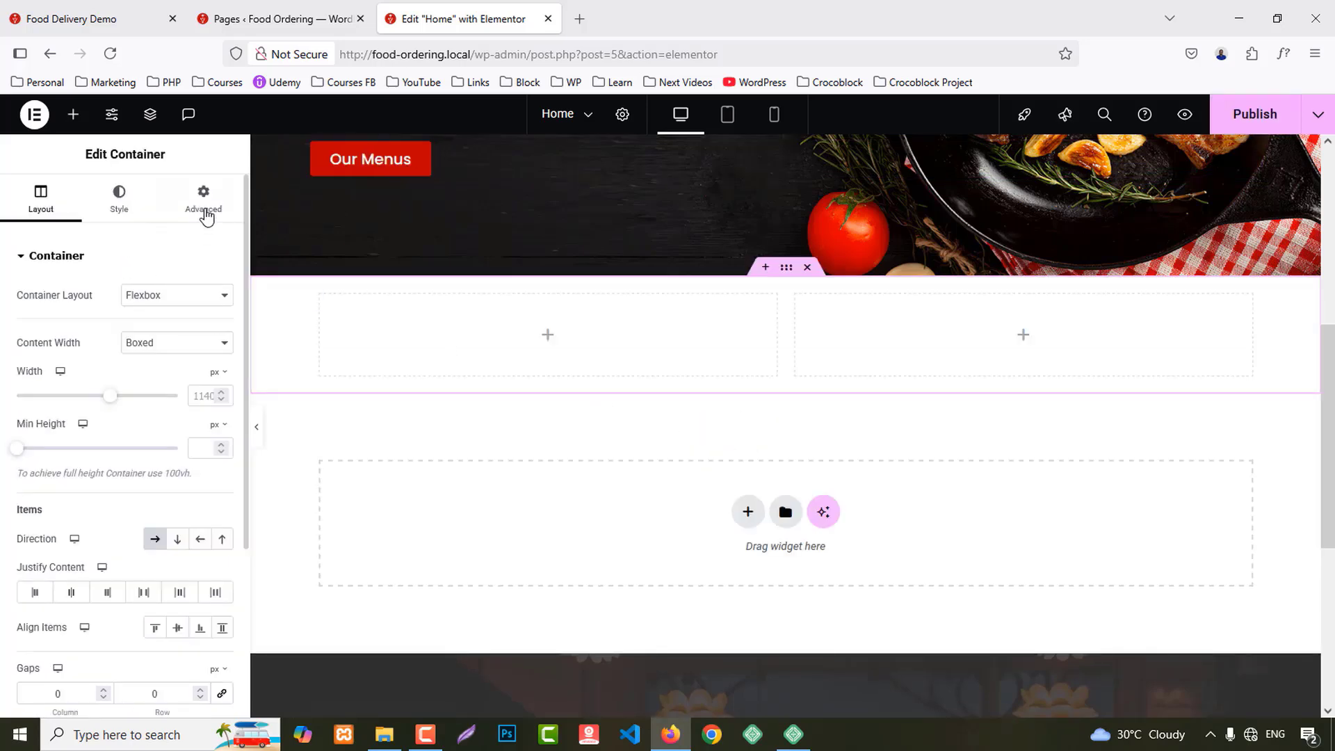
Step: Give the two-column container 80 px top padding
{"action": "left_click", "coordinate": [205, 208]}
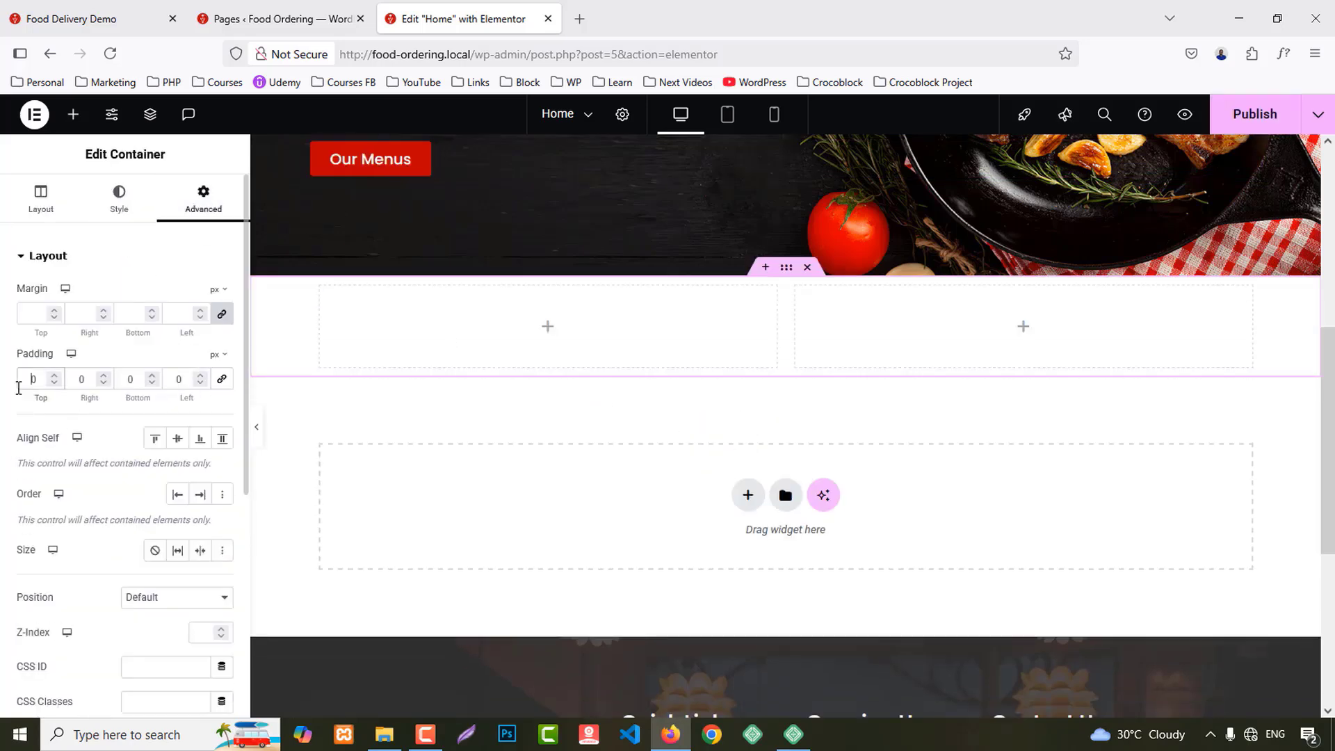
{"action": "left_click", "coordinate": [21, 387]}
{"action": "type", "text": "8"}
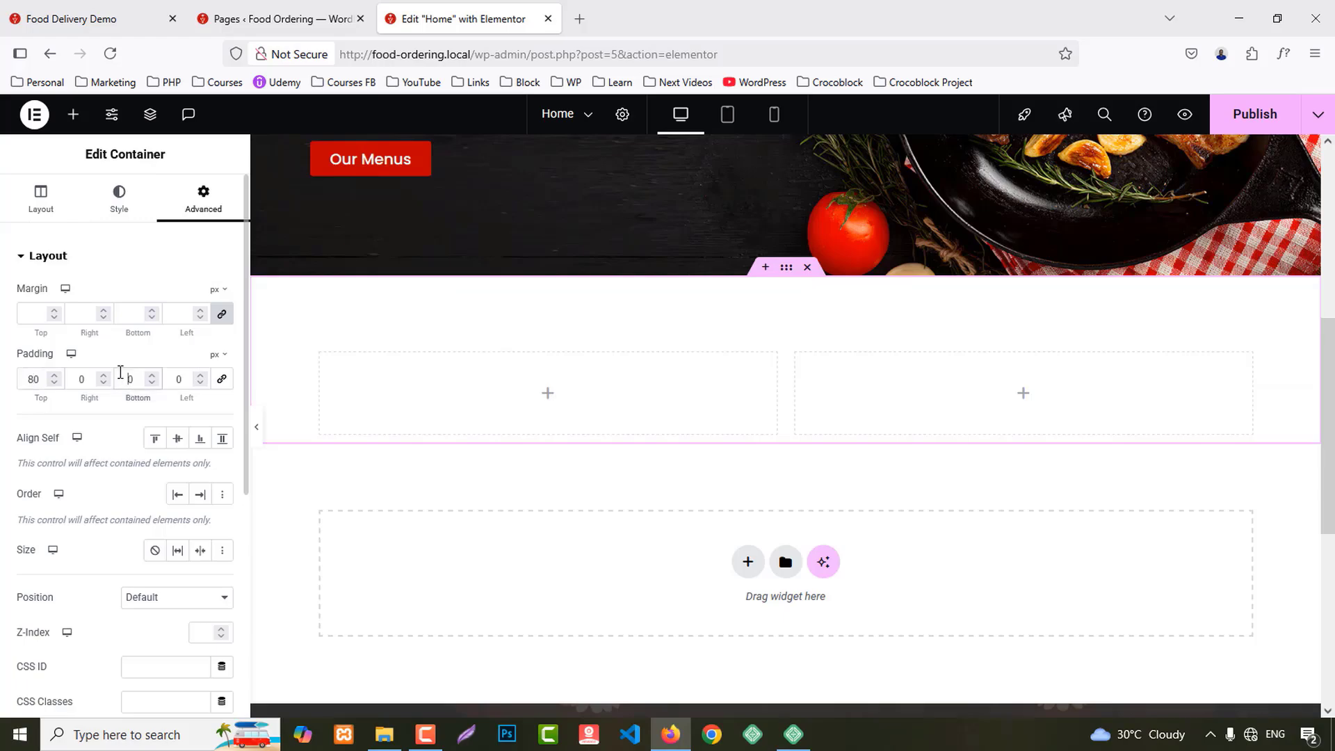
{"action": "left_click", "coordinate": [250, 19]}
{"action": "left_click", "coordinate": [115, 19]}
Step: Sample the demo's About Us background colour with the DevTools eyedropper, then return to Elementor
{"action": "scroll", "coordinate": [368, 327], "scroll_direction": "down", "scroll_amount": 4}
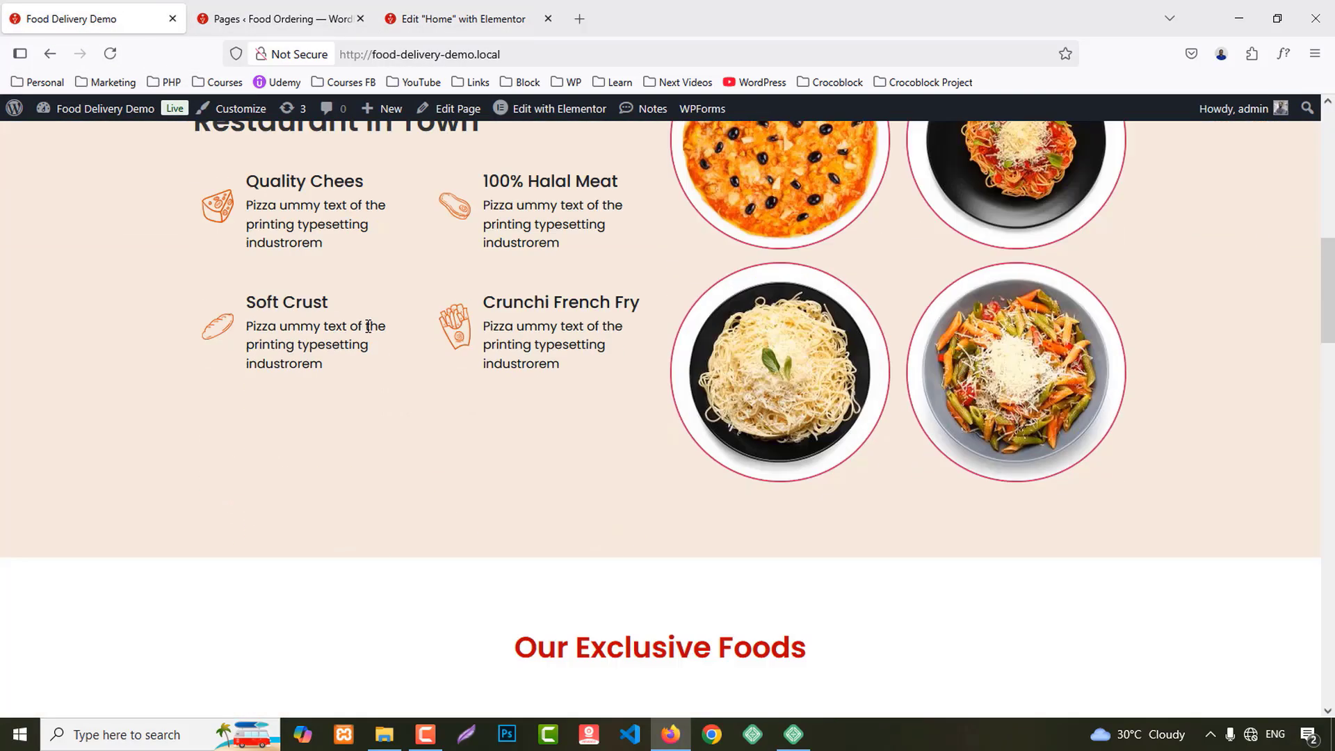
{"action": "scroll", "coordinate": [368, 329], "scroll_direction": "up", "scroll_amount": 3}
{"action": "right_click", "coordinate": [82, 277]}
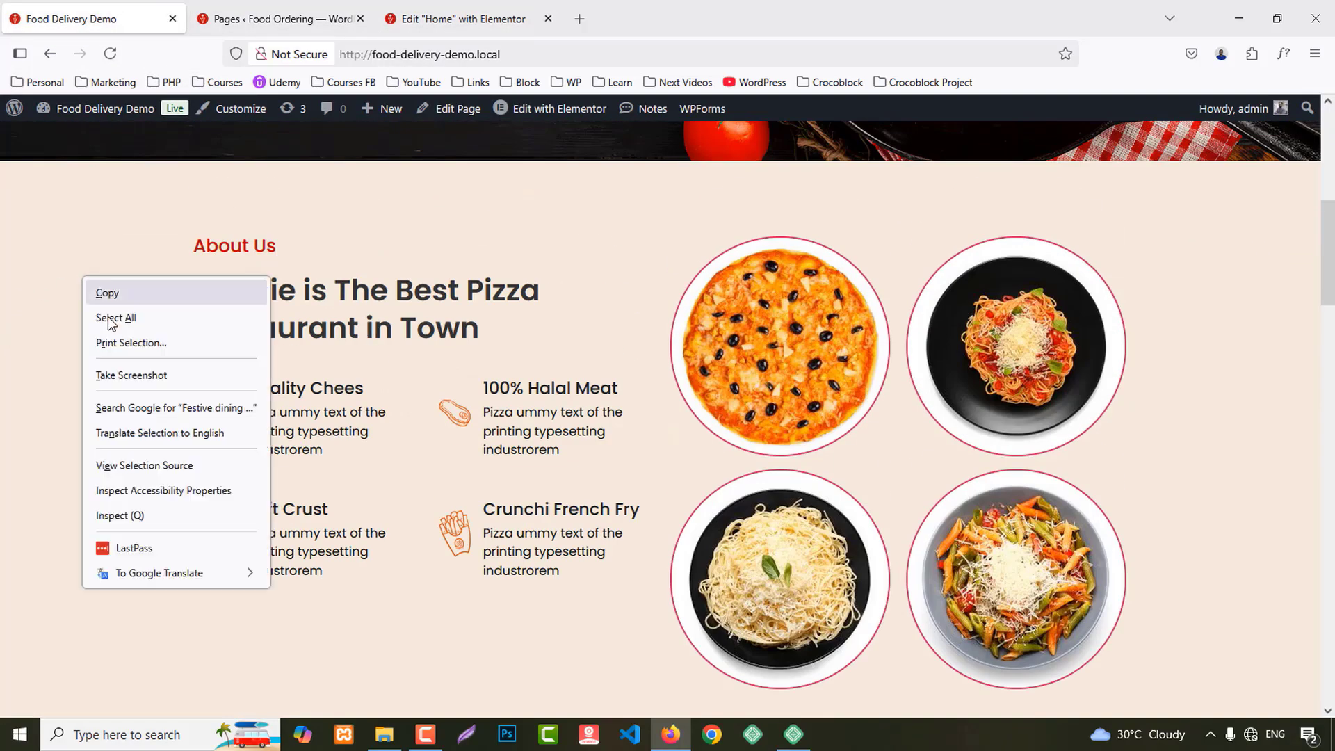
{"action": "left_click", "coordinate": [118, 513]}
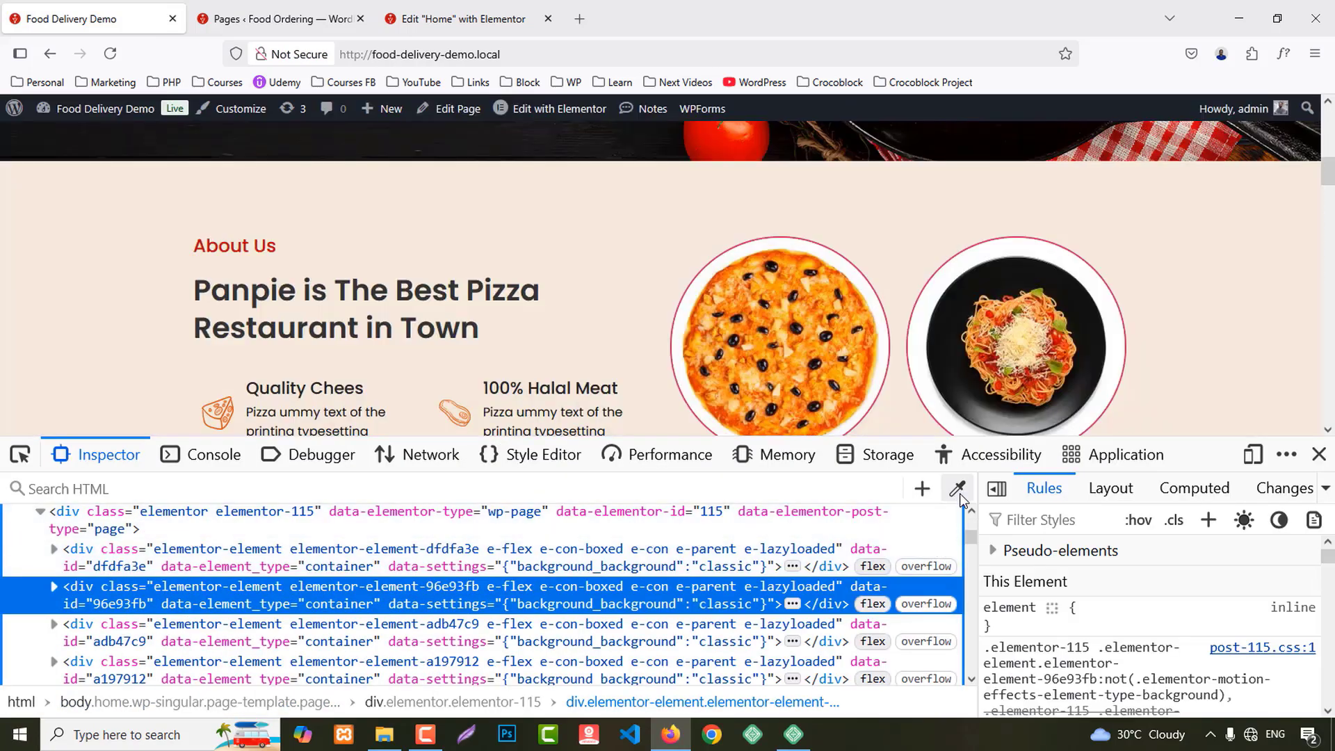
{"action": "left_click", "coordinate": [956, 488]}
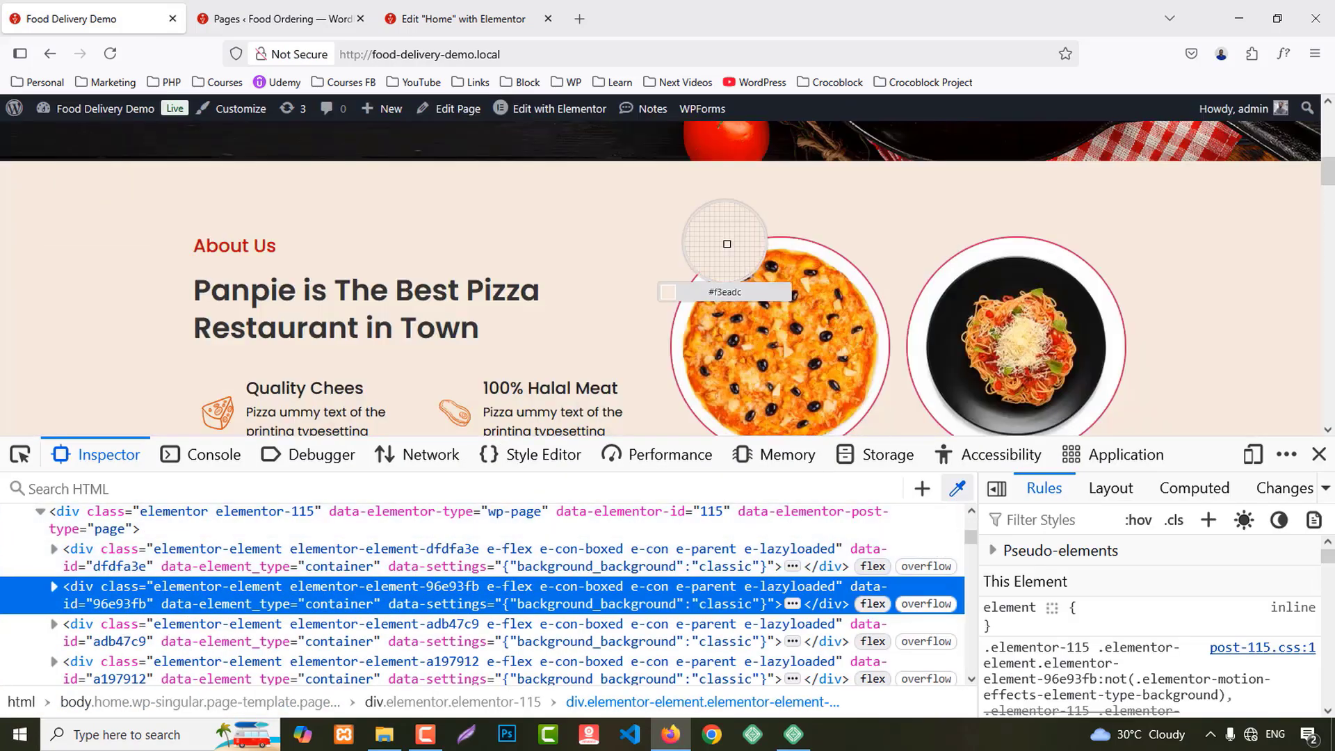
{"action": "left_click", "coordinate": [1318, 454]}
{"action": "left_click", "coordinate": [438, 9]}
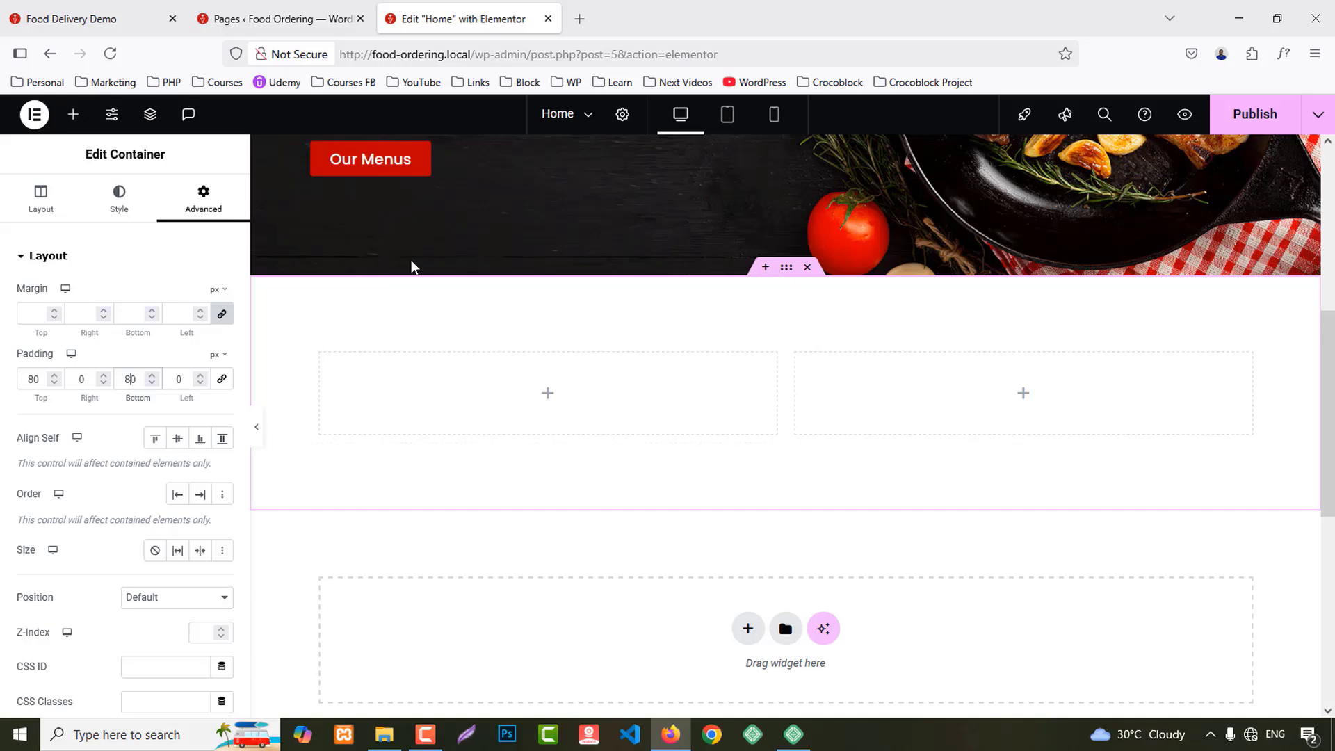
Step: Give the two-column container a classic #F3EADC beige background colour
{"action": "left_click", "coordinate": [119, 198]}
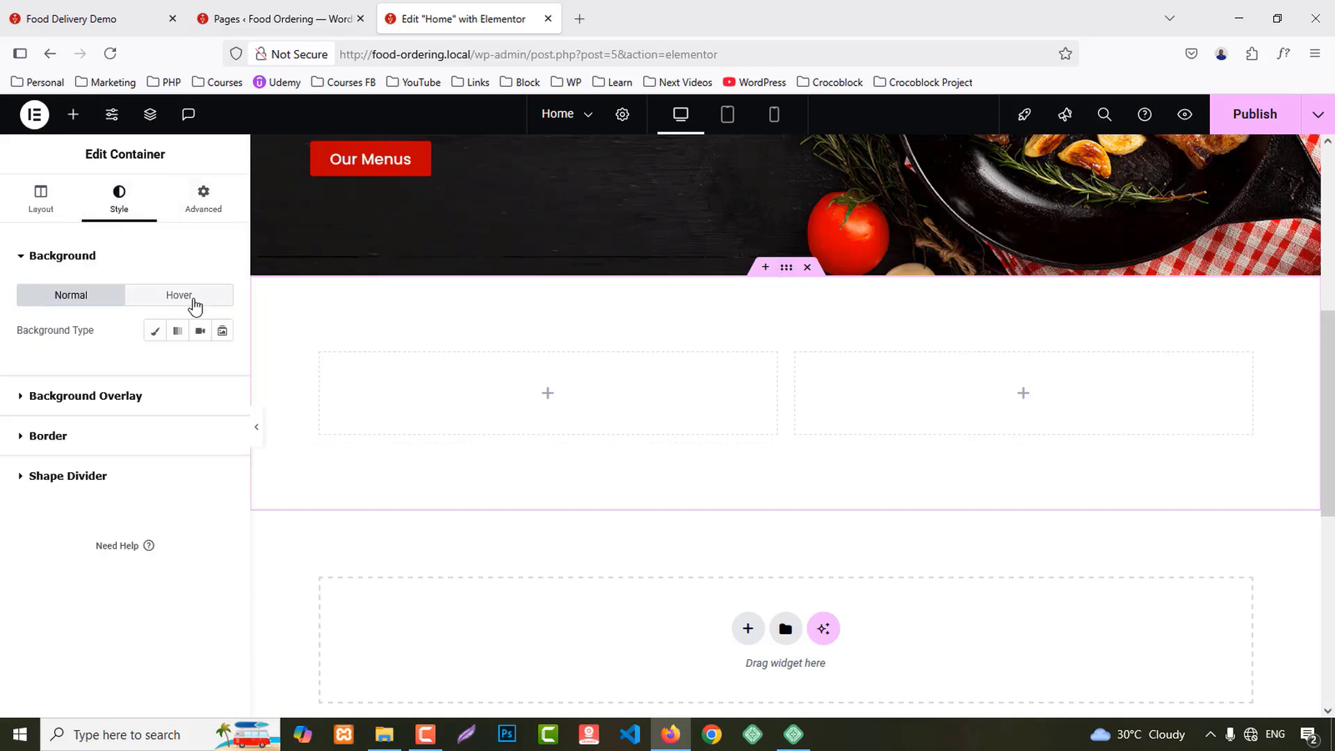
{"action": "left_click", "coordinate": [155, 330]}
{"action": "left_click", "coordinate": [222, 367]}
{"action": "type", "text": "#f3eadc"}
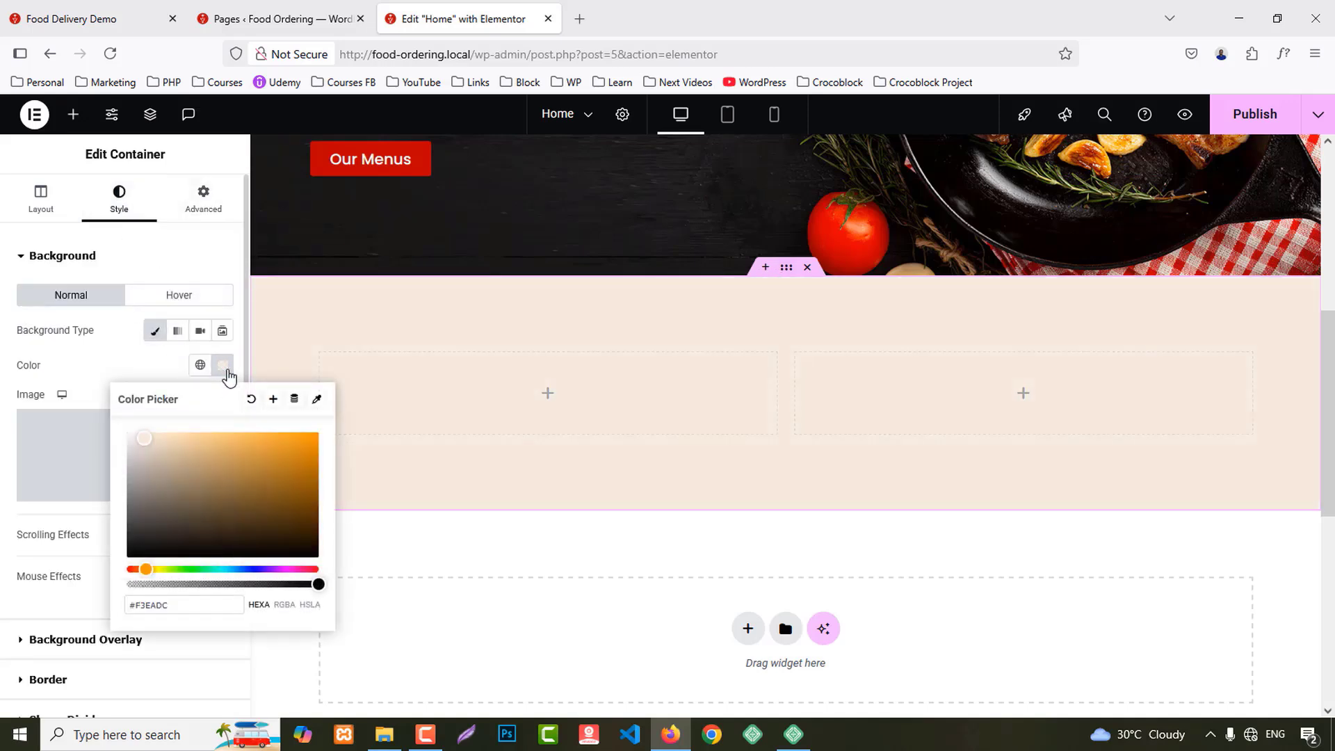
{"action": "left_click", "coordinate": [228, 373]}
Step: Copy the demo's About Us label text and drop a Heading widget into the left column
{"action": "left_click", "coordinate": [69, 19]}
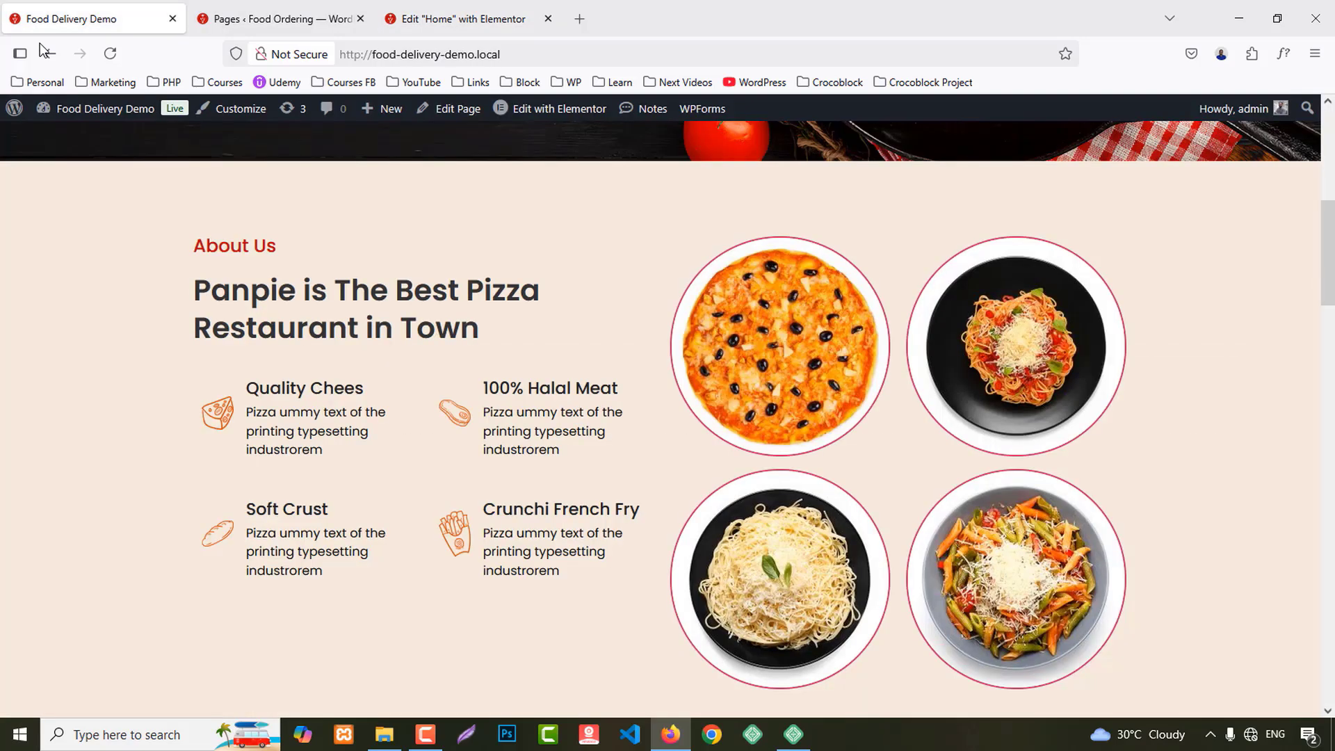
{"action": "left_click_drag", "start_coordinate": [196, 257], "coordinate": [328, 252]}
{"action": "key", "text": "ctrl+c"}
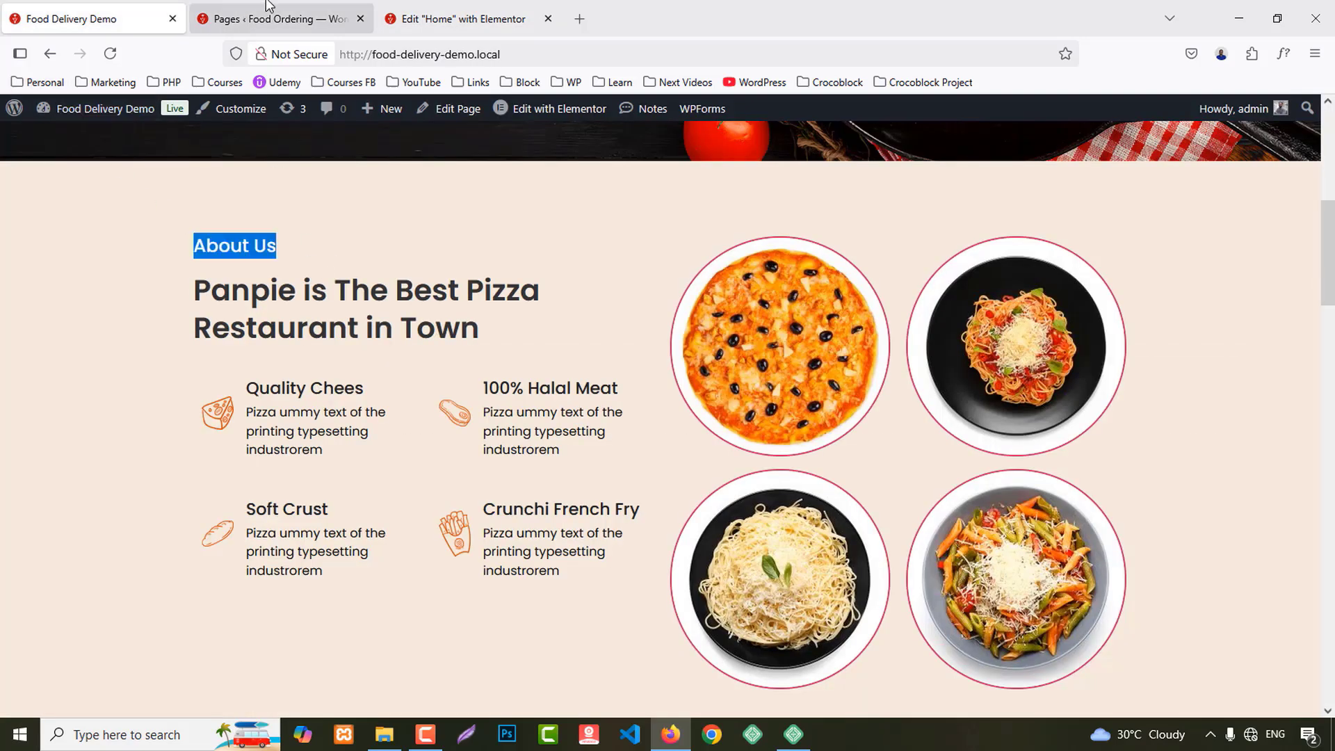
{"action": "left_click", "coordinate": [407, 28]}
{"action": "left_click", "coordinate": [73, 114]}
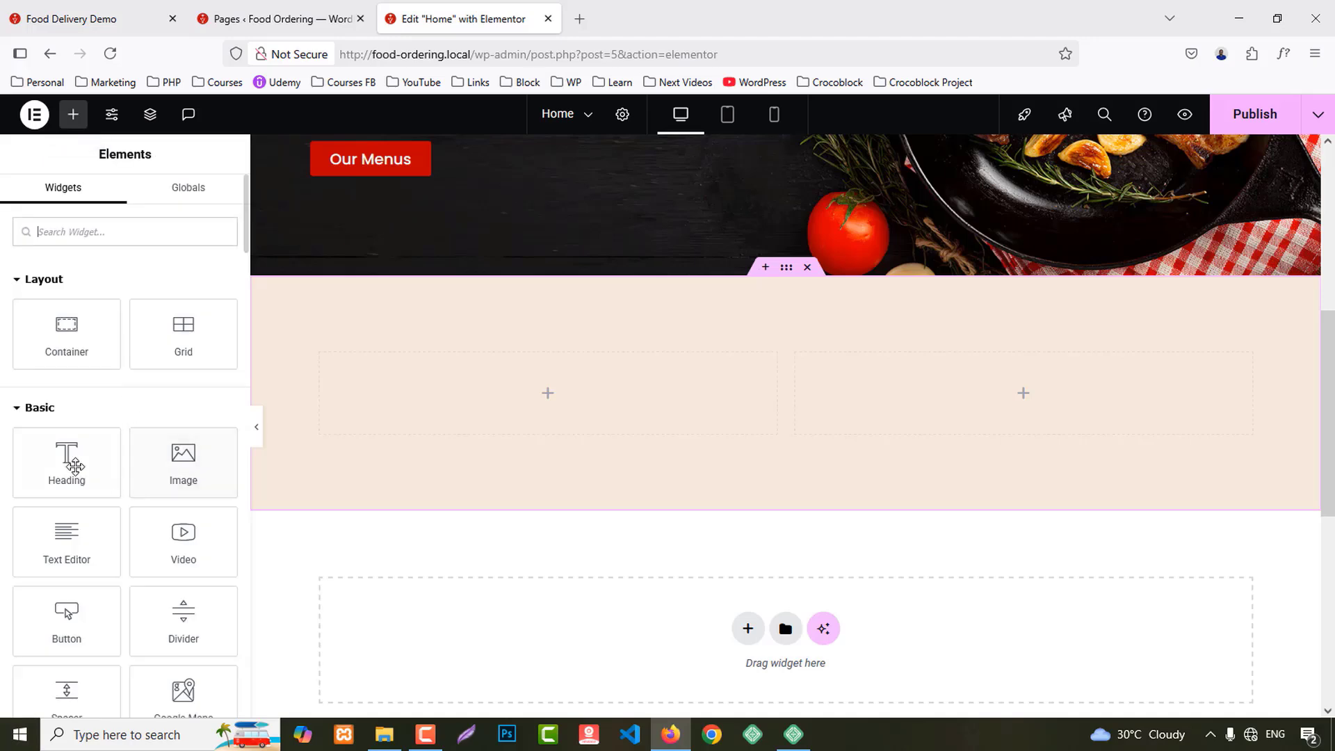
{"action": "left_click_drag", "start_coordinate": [68, 454], "coordinate": [454, 417]}
Step: Make the first heading a span element reading 'About Us'
{"action": "left_click", "coordinate": [164, 449]}
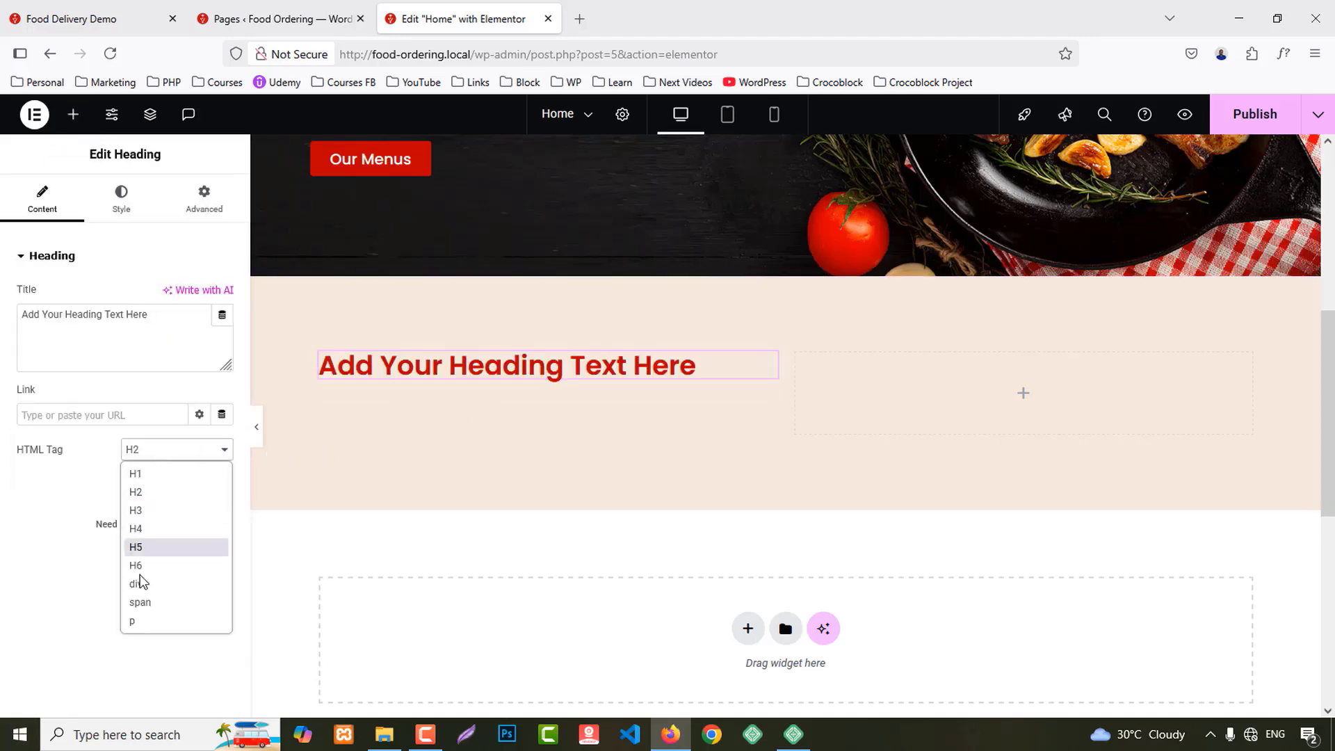
{"action": "left_click", "coordinate": [137, 606]}
{"action": "left_click", "coordinate": [88, 350]}
{"action": "key", "text": "ctrl+a"}
{"action": "key", "text": "ctrl+v"}
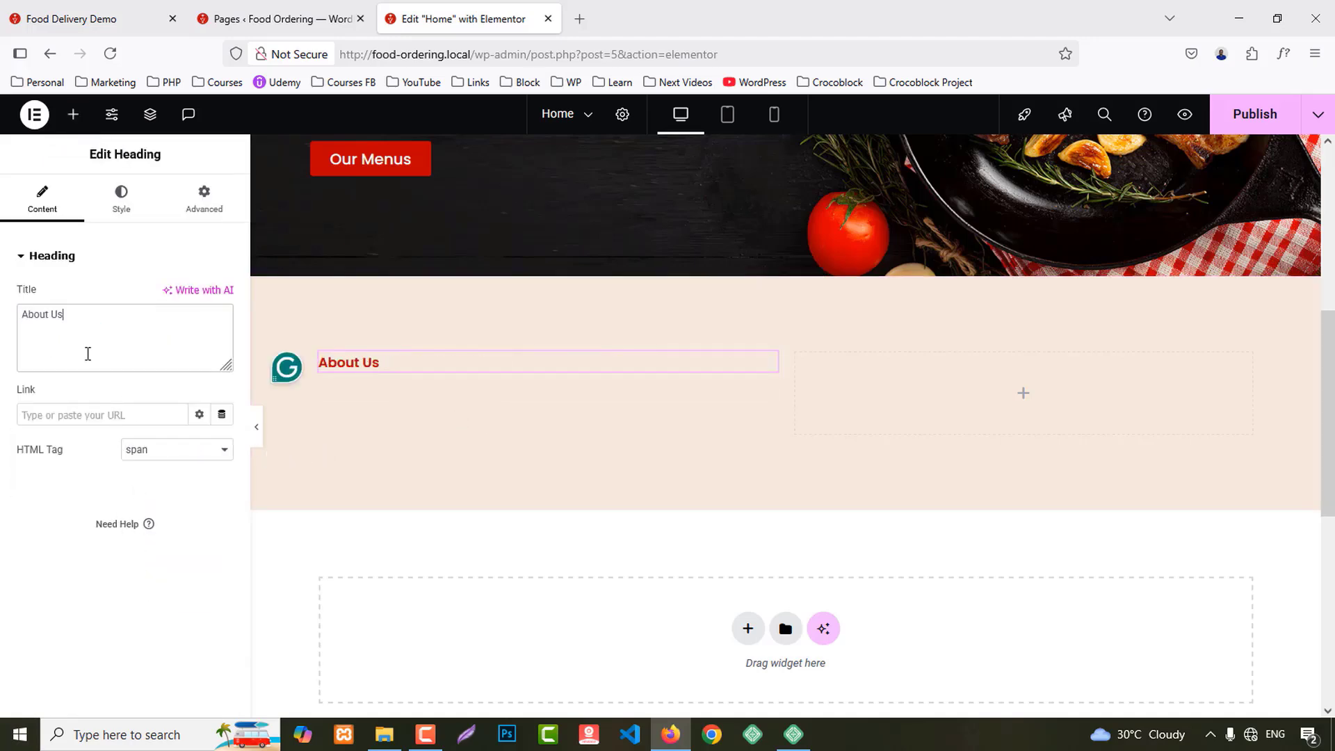
Step: Add a second heading below About Us with the demo's Panpie restaurant heading text
{"action": "left_click", "coordinate": [70, 18]}
{"action": "left_click_drag", "start_coordinate": [198, 290], "coordinate": [516, 325]}
{"action": "key", "text": "ctrl+c"}
{"action": "left_click", "coordinate": [452, 18]}
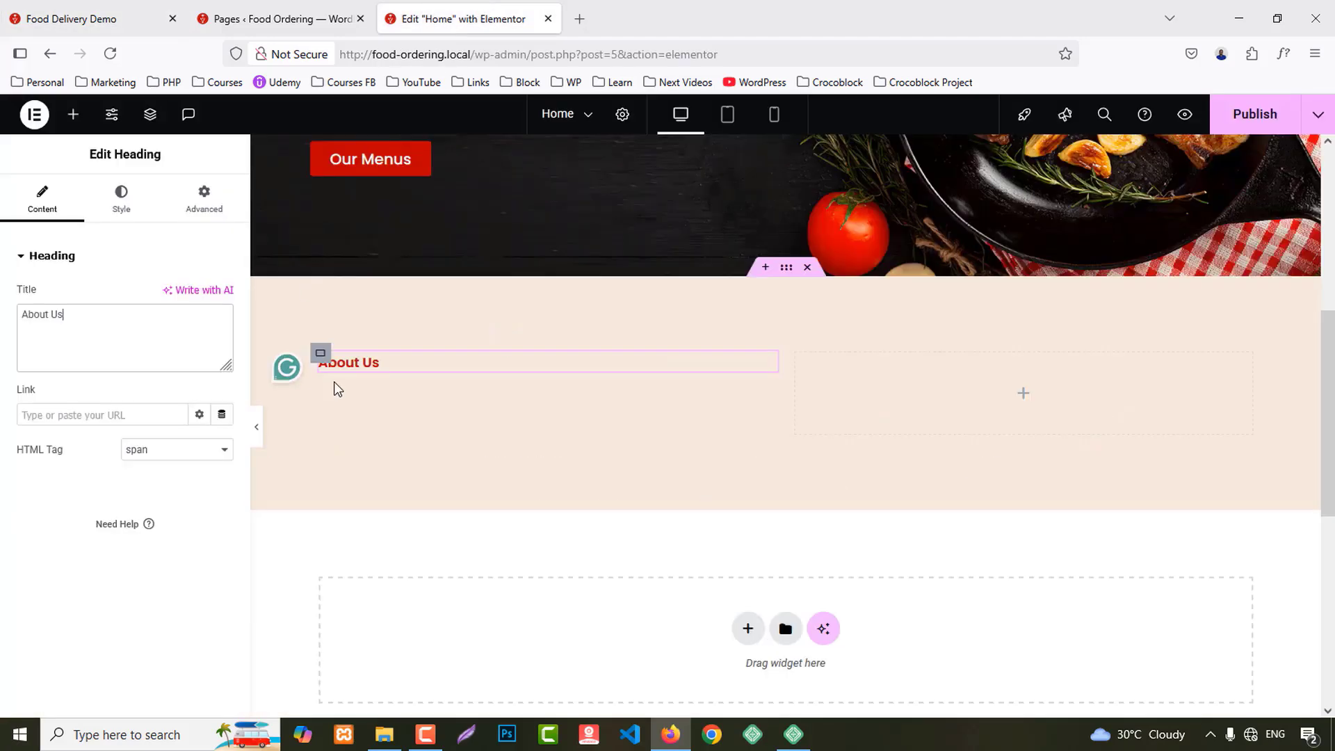
{"action": "left_click", "coordinate": [74, 116]}
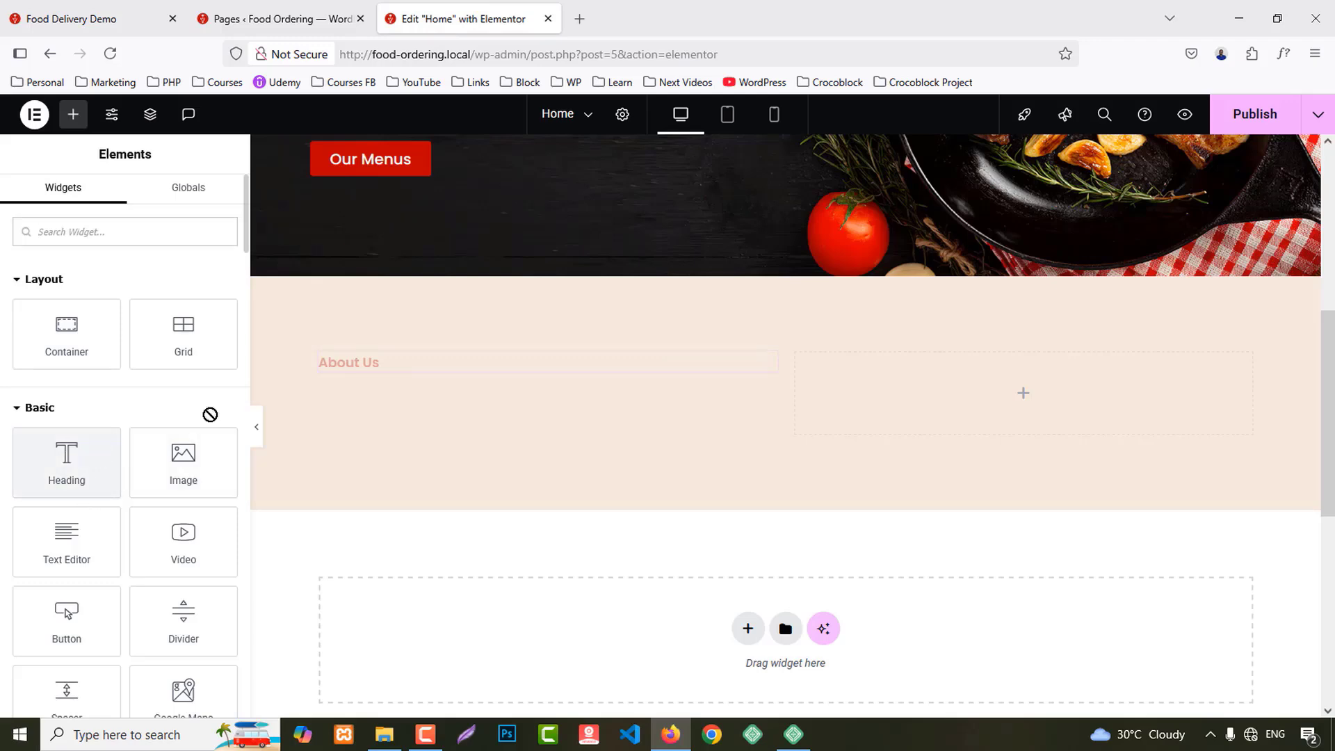
{"action": "left_click_drag", "start_coordinate": [210, 415], "coordinate": [387, 378]}
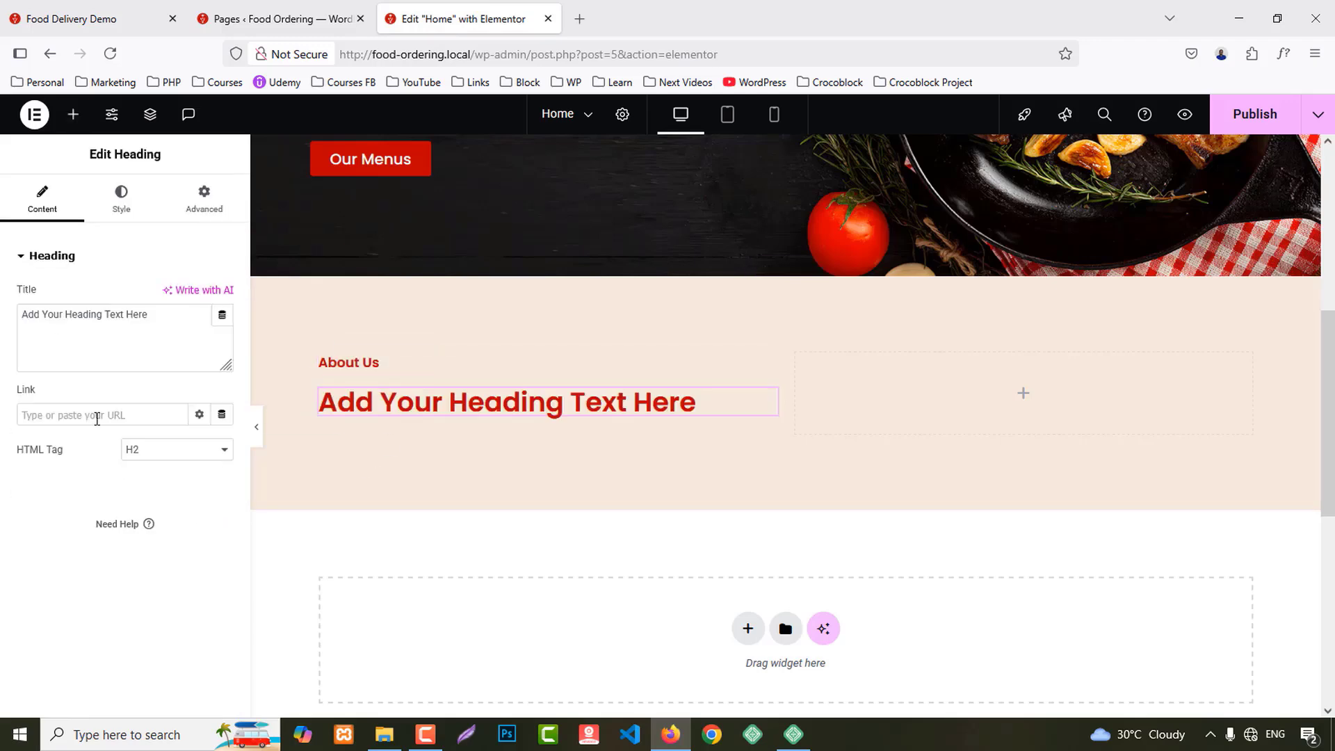
{"action": "key", "text": "ctrl+a"}
{"action": "key", "text": "ctrl+v"}
Step: Set the Panpie heading's tag to H4 and add an empty container beneath it
{"action": "left_click", "coordinate": [148, 453]}
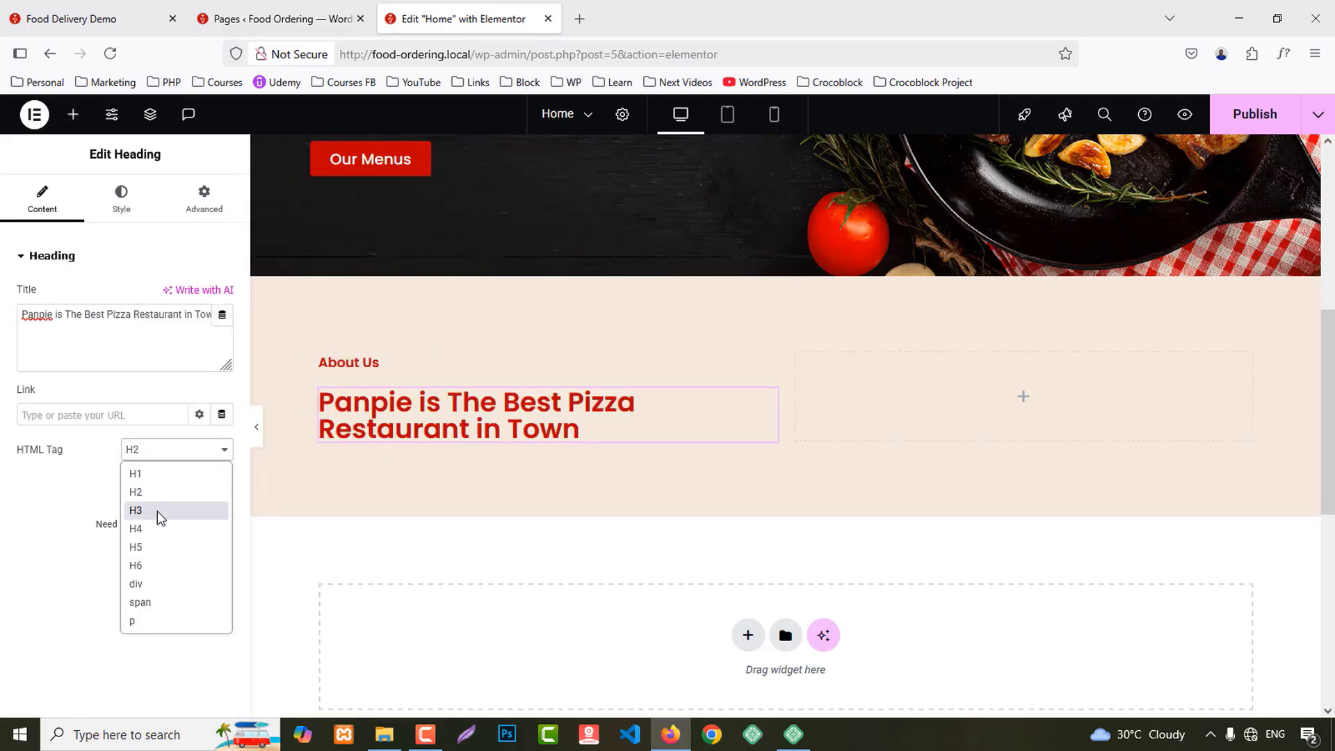
{"action": "left_click", "coordinate": [154, 524]}
{"action": "left_click", "coordinate": [96, 2]}
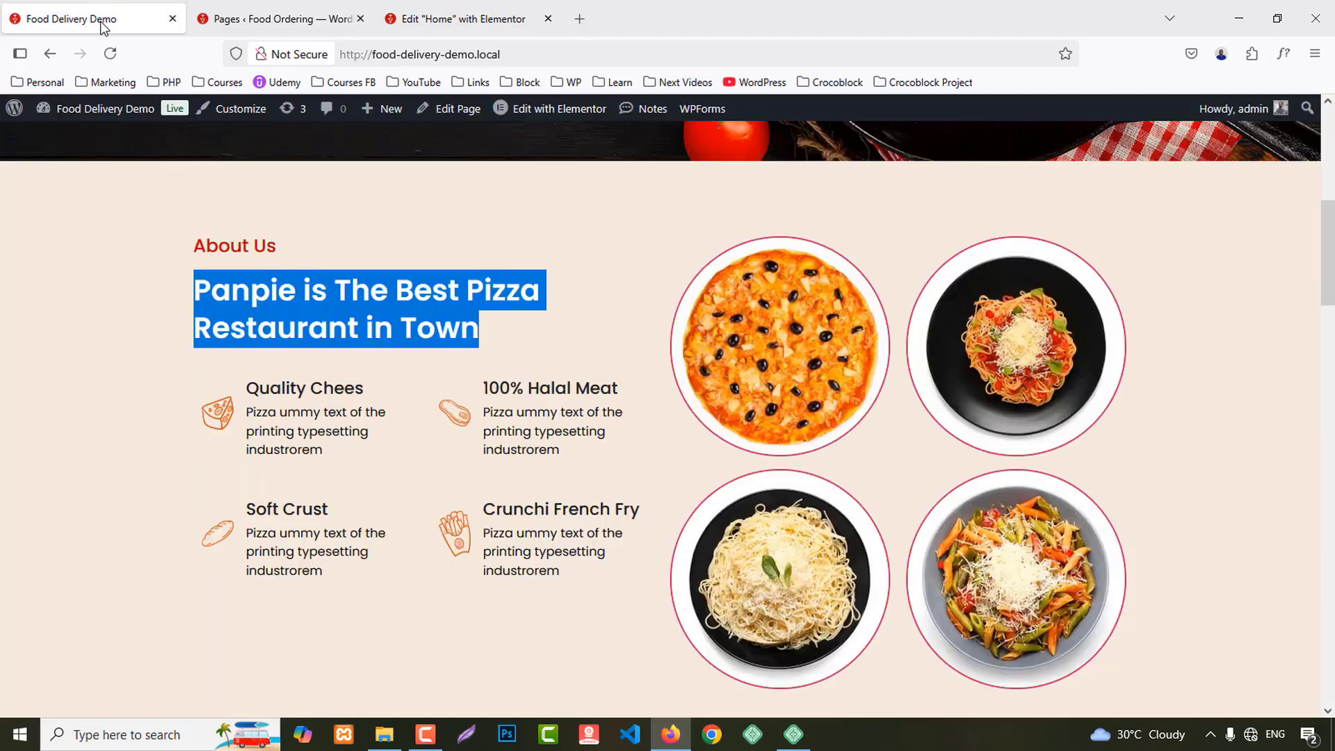
{"action": "left_click", "coordinate": [440, 12]}
{"action": "left_click", "coordinate": [74, 114]}
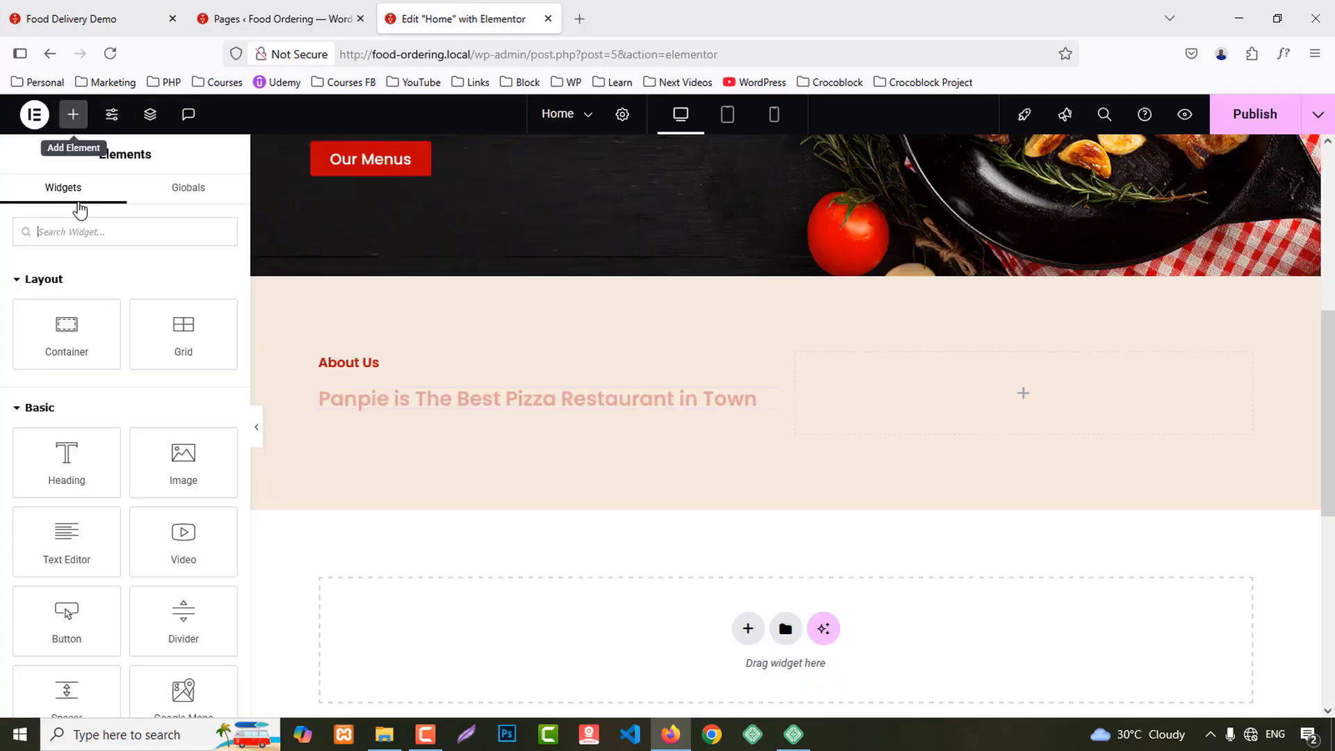
{"action": "left_click_drag", "start_coordinate": [63, 326], "coordinate": [537, 442]}
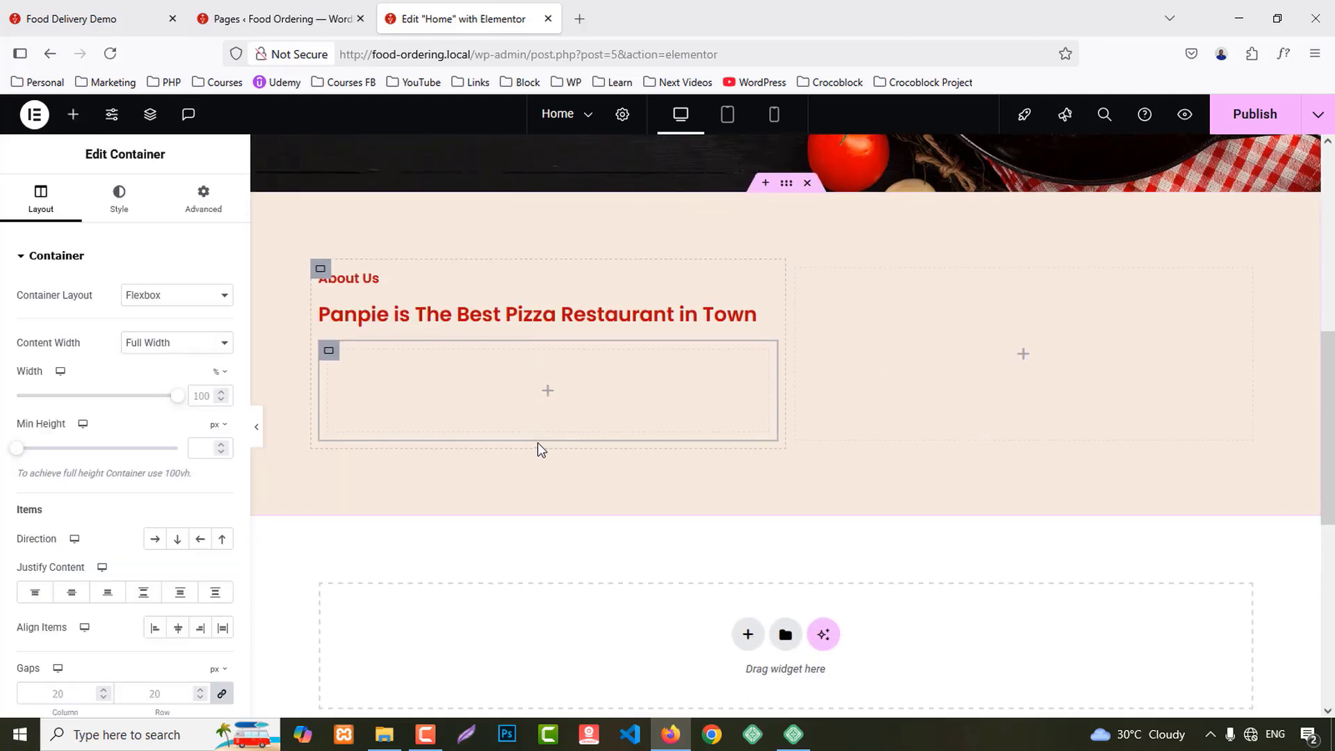
Step: Place an inner container in the new container and copy it to make four
{"action": "left_click", "coordinate": [73, 115]}
{"action": "left_click_drag", "start_coordinate": [66, 348], "coordinate": [448, 422]}
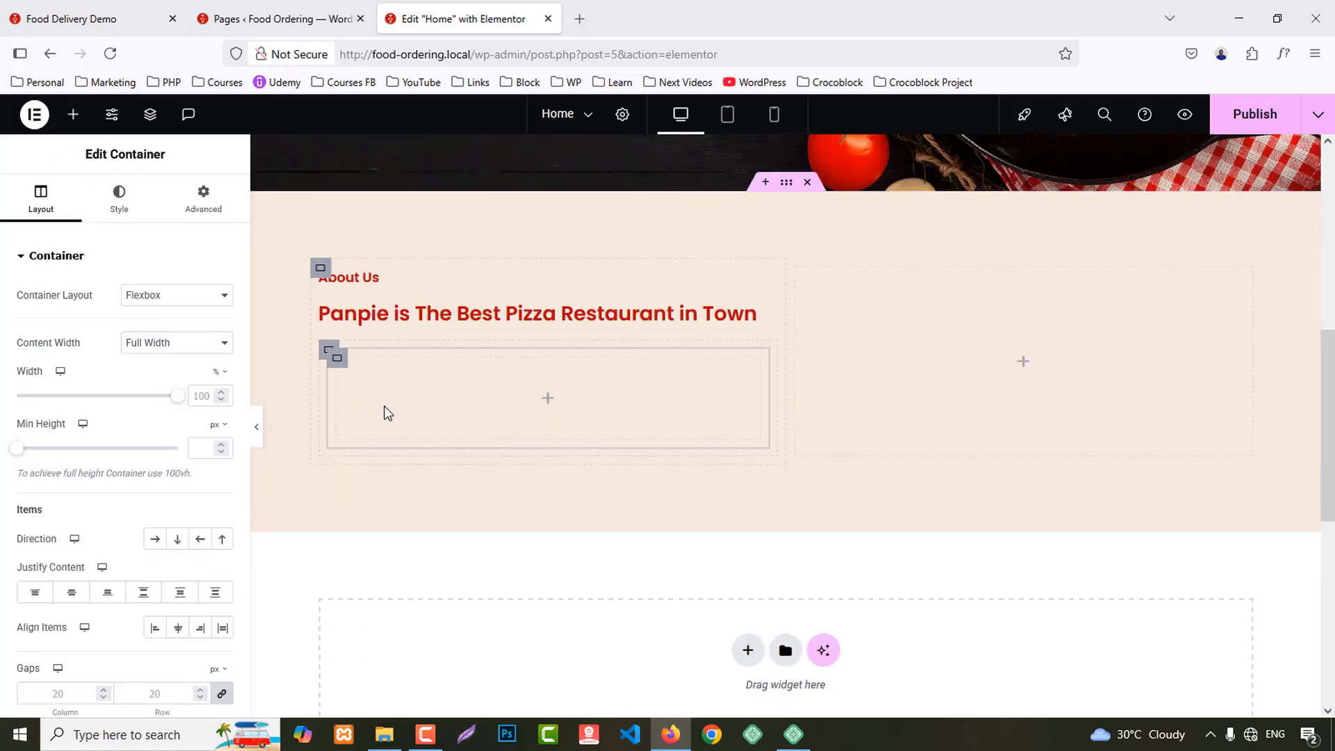
{"action": "right_click", "coordinate": [329, 368]}
{"action": "left_click", "coordinate": [372, 361]}
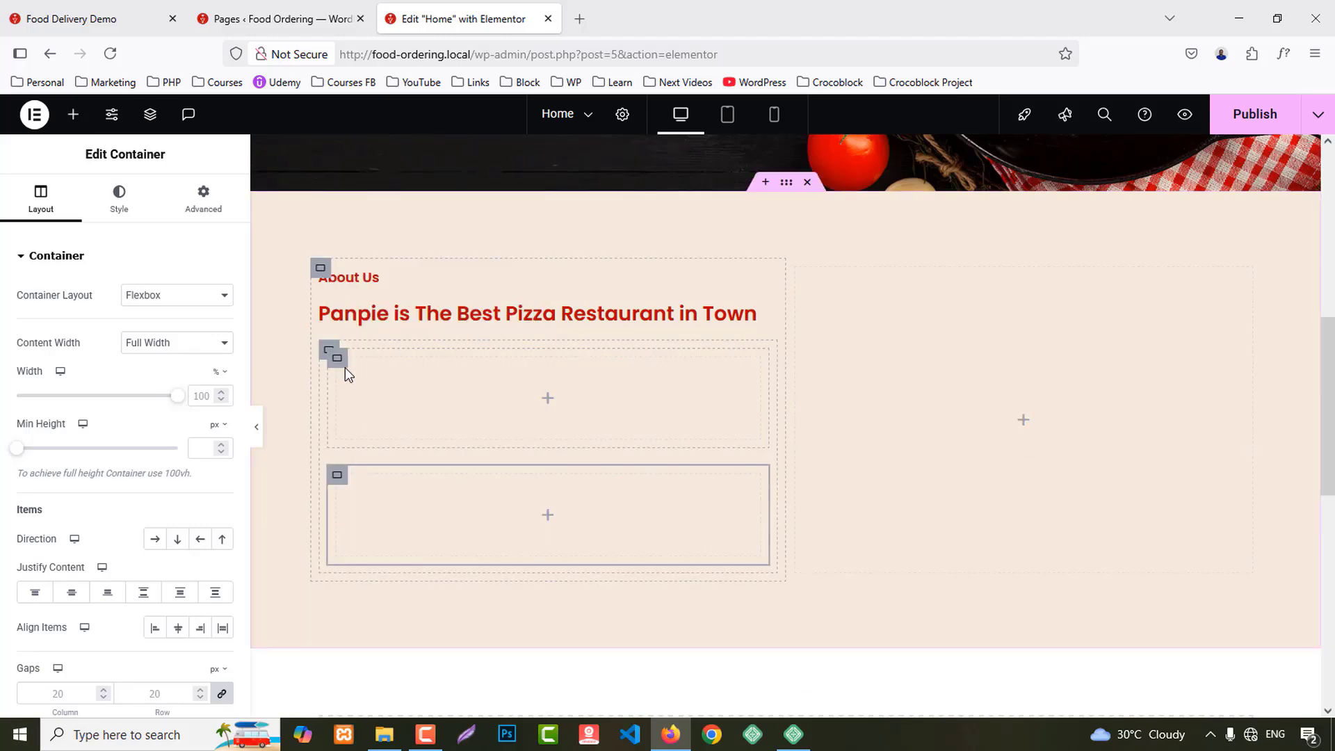
{"action": "right_click", "coordinate": [344, 367]}
{"action": "left_click", "coordinate": [366, 410]}
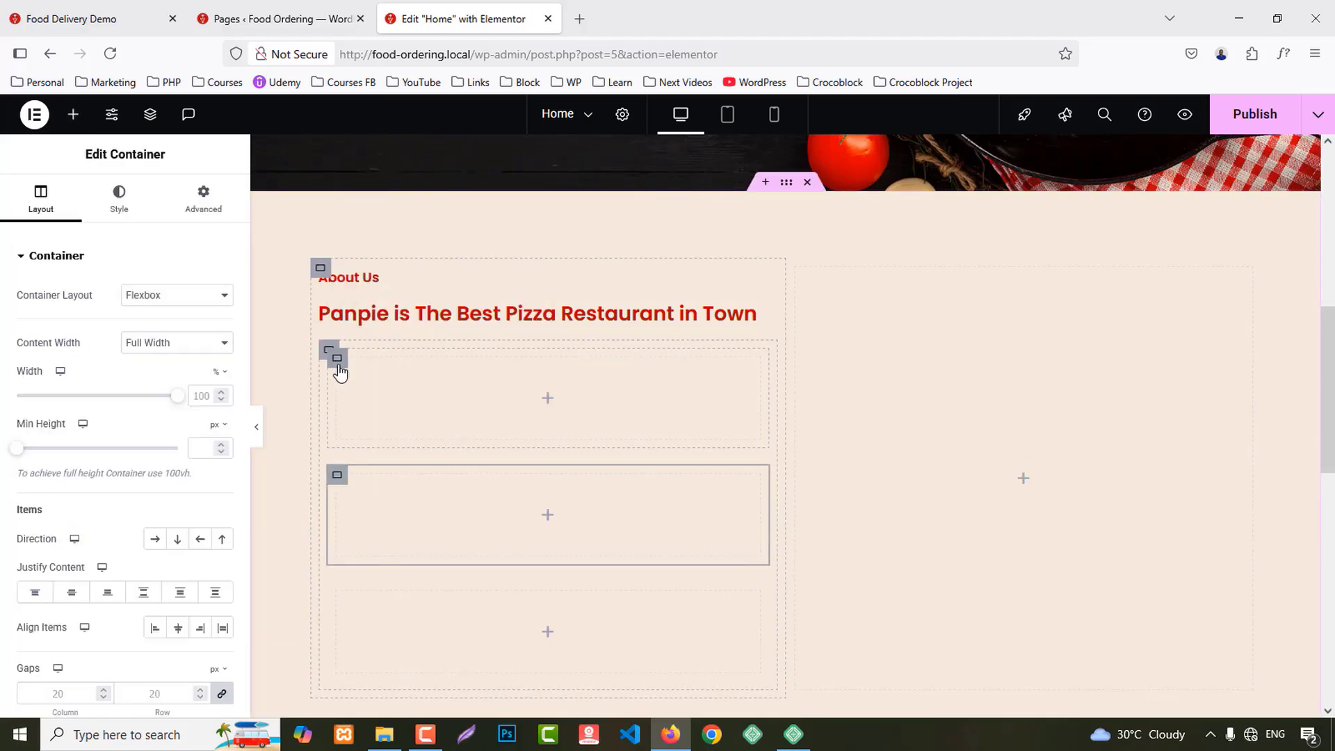
{"action": "right_click", "coordinate": [337, 373]}
{"action": "left_click", "coordinate": [369, 314]}
Step: Set the outer container to Row direction with Wrap enabled
{"action": "left_click", "coordinate": [329, 350]}
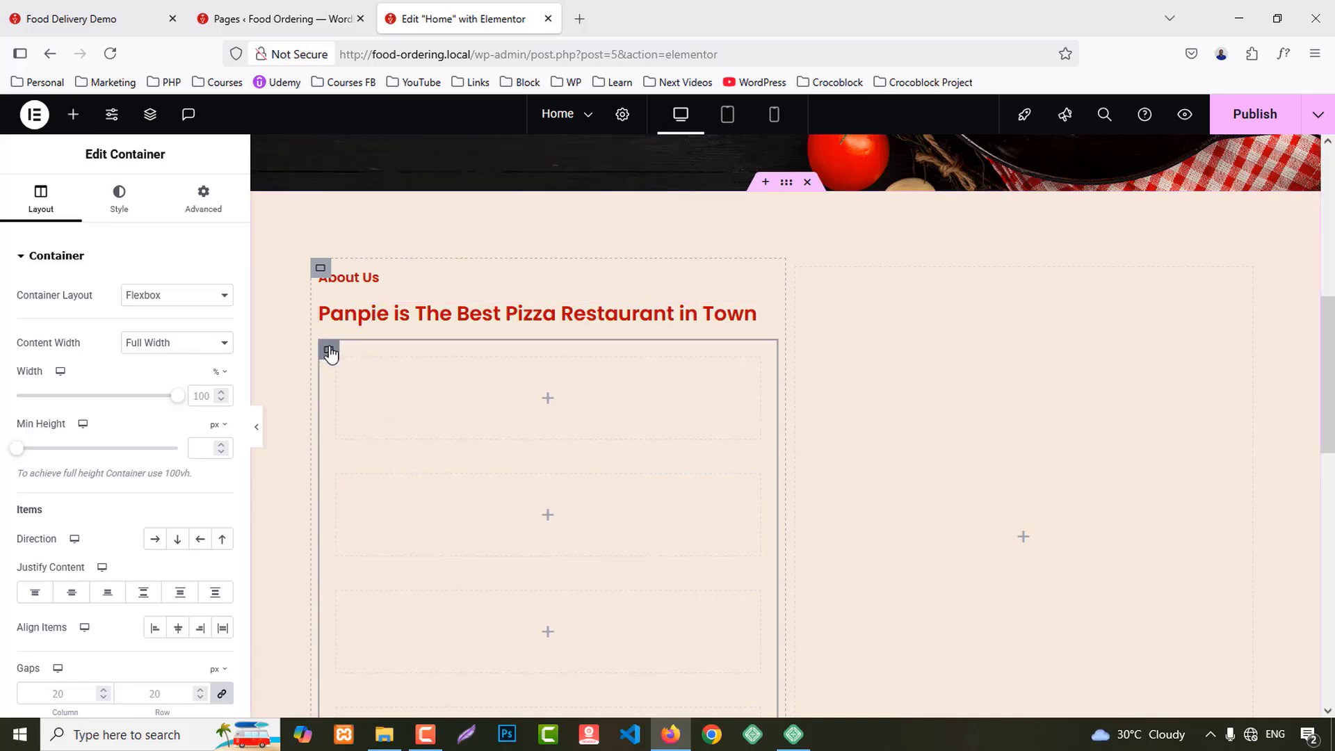
{"action": "left_click", "coordinate": [155, 540]}
{"action": "scroll", "coordinate": [174, 563], "scroll_direction": "down", "scroll_amount": 2}
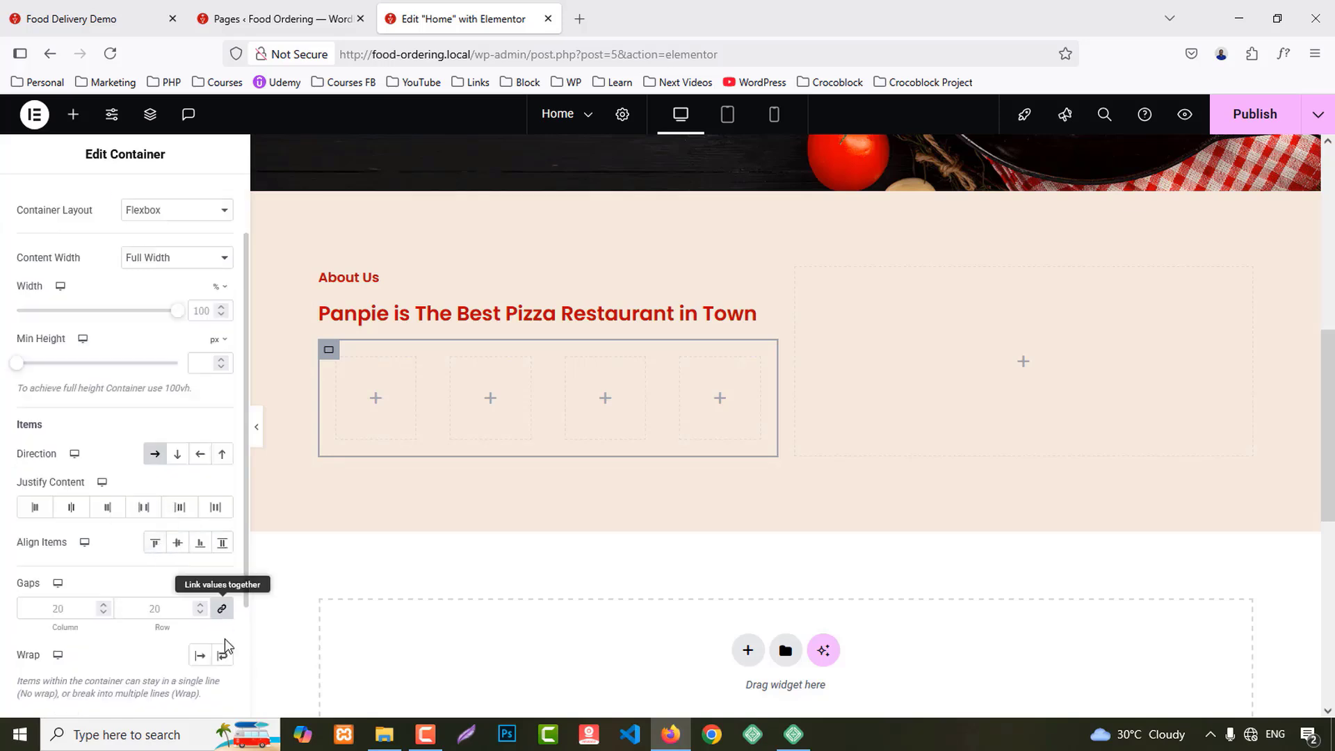
{"action": "left_click", "coordinate": [224, 659]}
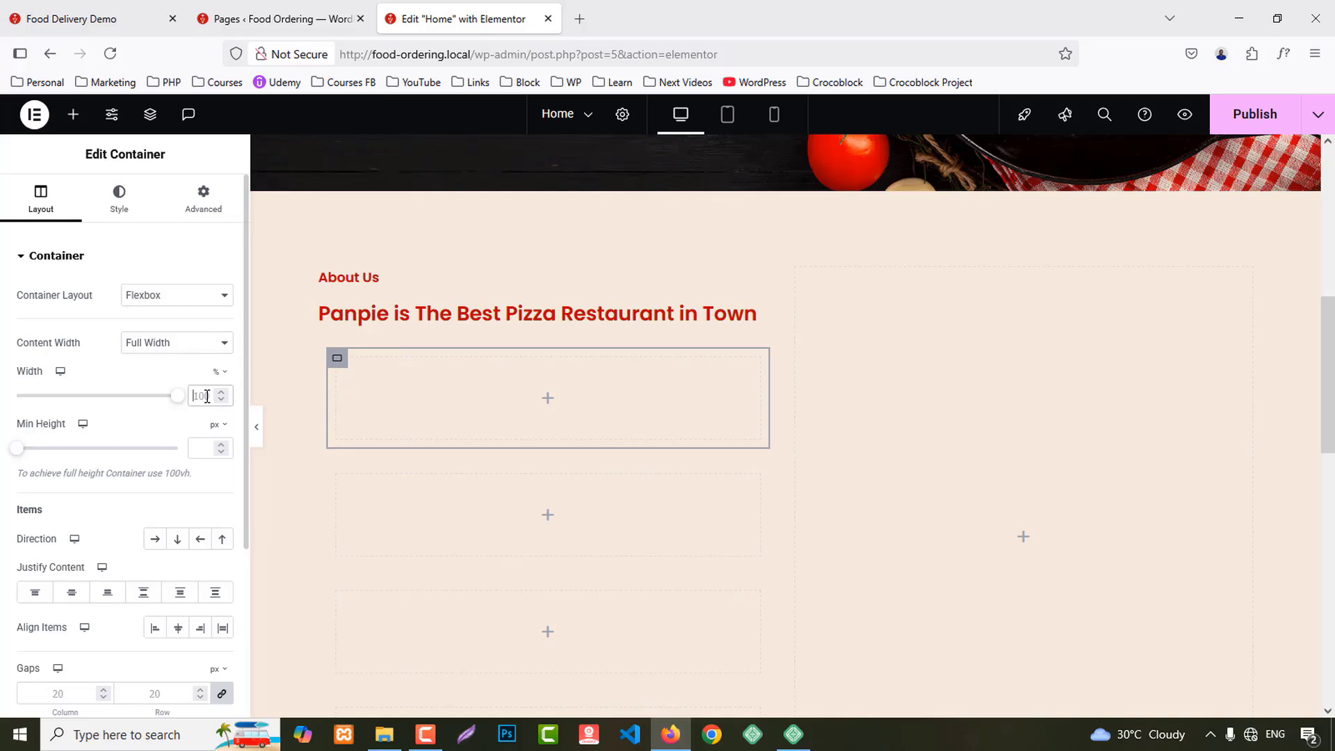
Step: Set the first inner container's width to 50% and copy it
{"action": "left_click", "coordinate": [206, 396]}
{"action": "type", "text": "50"}
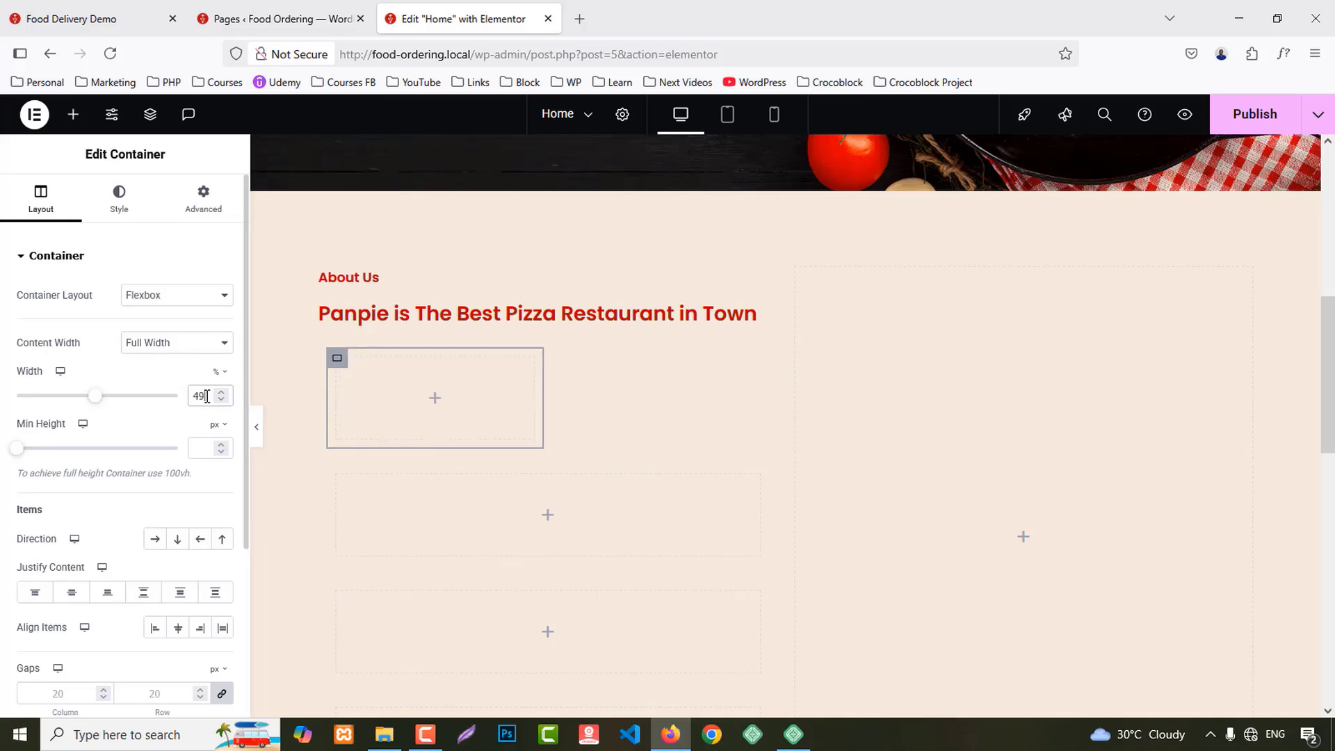
{"action": "right_click", "coordinate": [338, 369]}
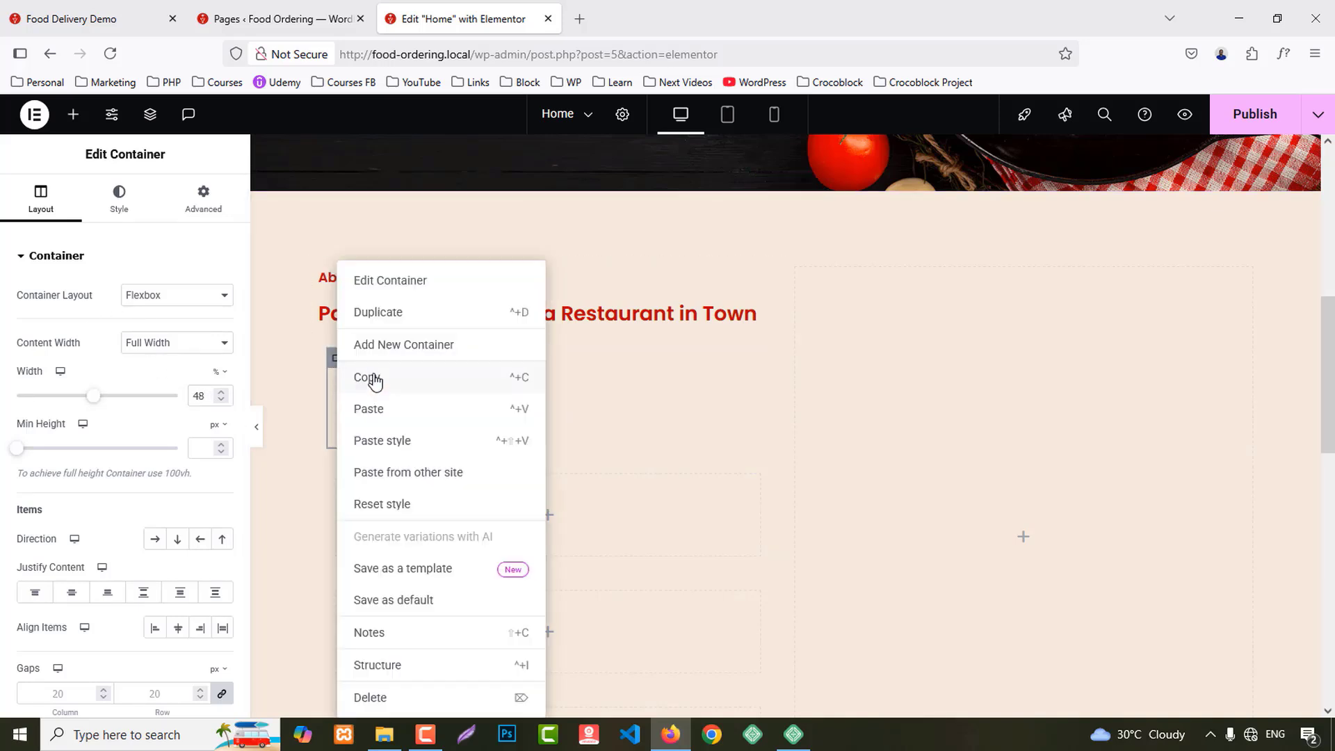
{"action": "left_click", "coordinate": [367, 378]}
Step: Paste the 50% width style onto the other three inner containers to form a 2x2 grid
{"action": "right_click", "coordinate": [346, 480]}
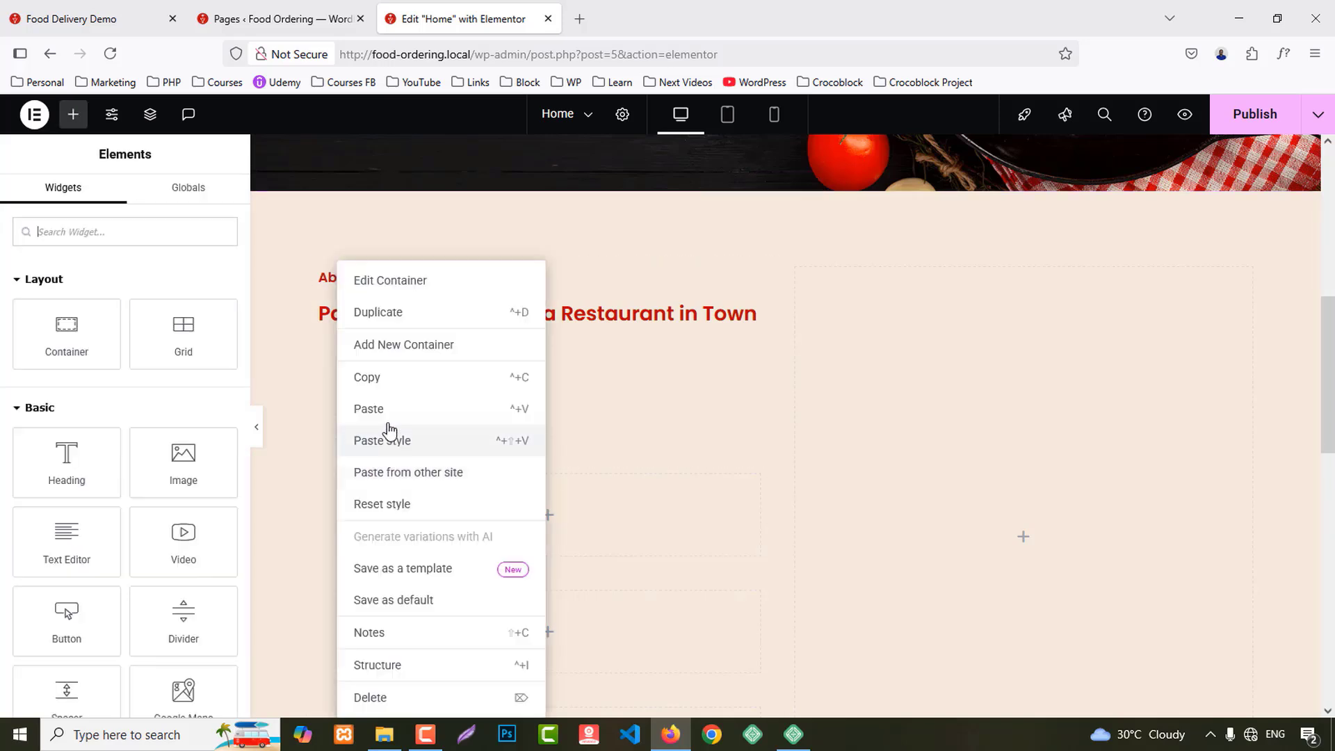
{"action": "left_click", "coordinate": [385, 411]}
{"action": "scroll", "coordinate": [362, 438], "scroll_direction": "down", "scroll_amount": 1}
{"action": "right_click", "coordinate": [339, 404]}
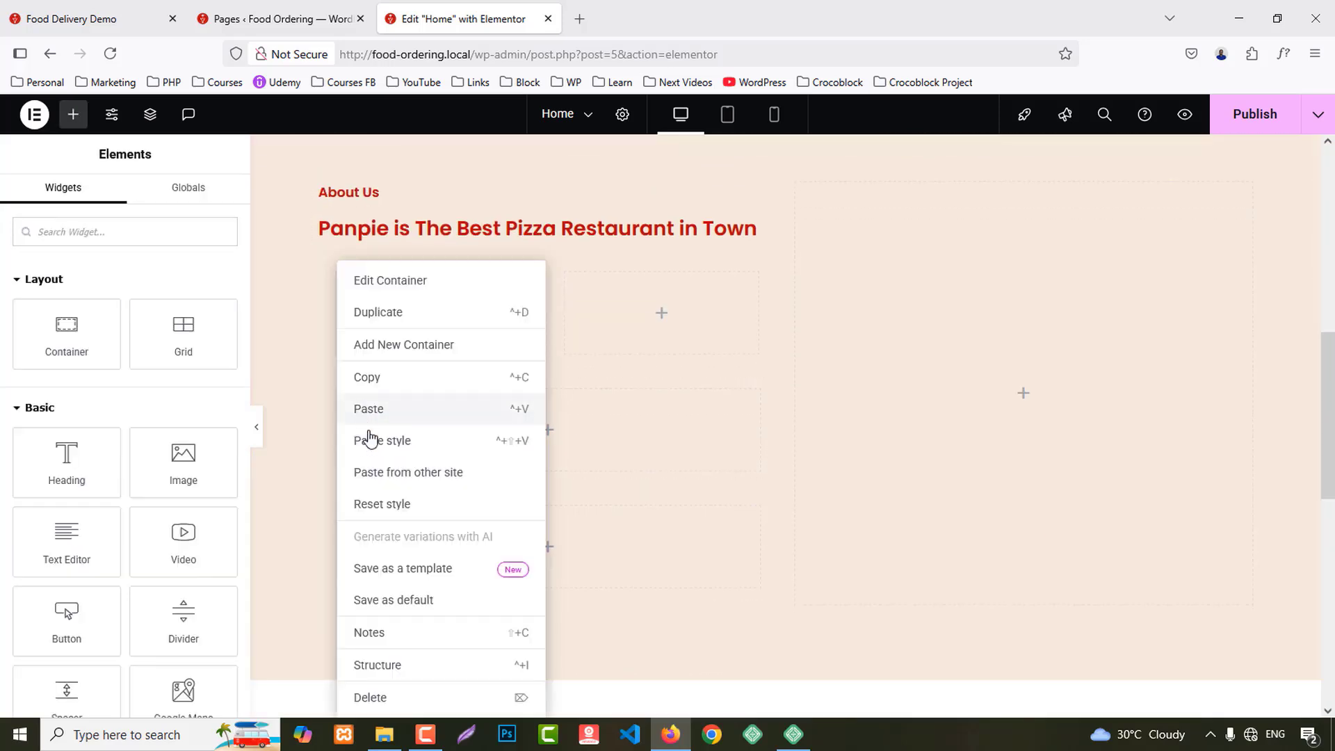
{"action": "left_click", "coordinate": [377, 443]}
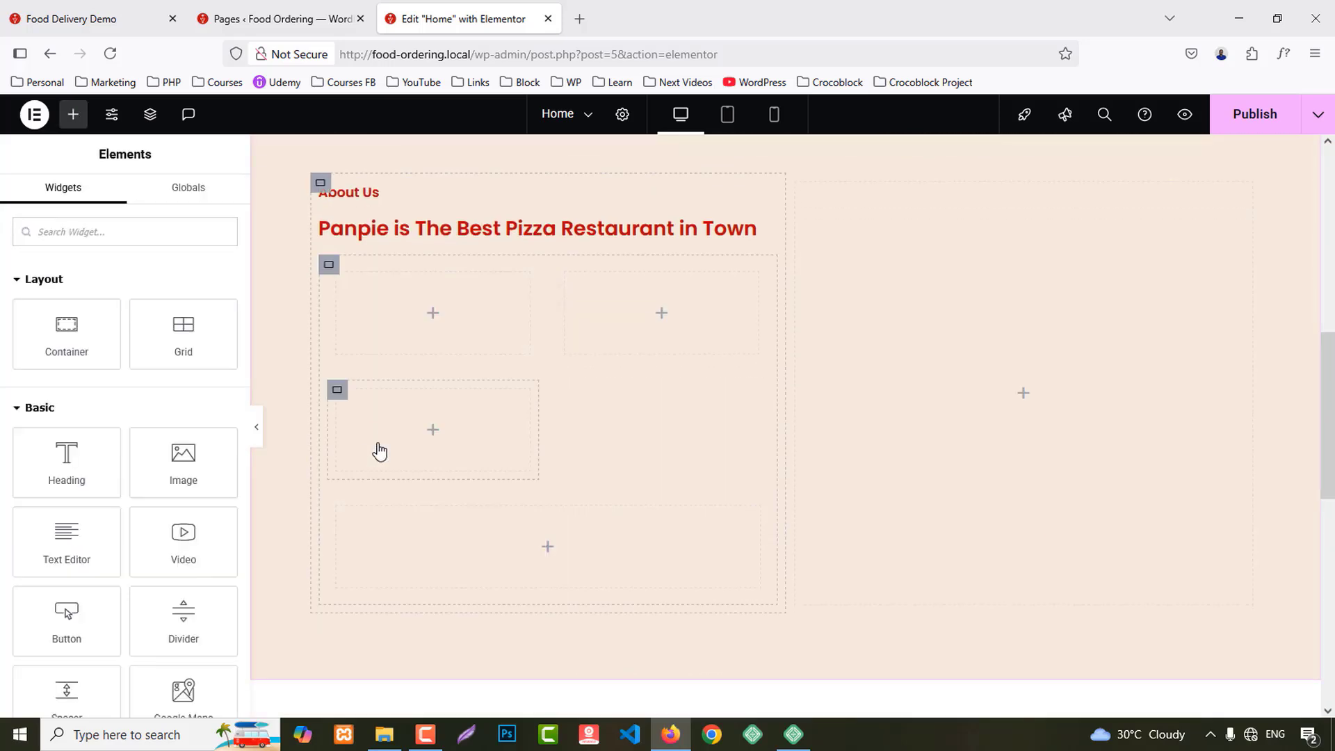
{"action": "right_click", "coordinate": [335, 506]}
{"action": "left_click", "coordinate": [332, 510]}
{"action": "right_click", "coordinate": [338, 515]}
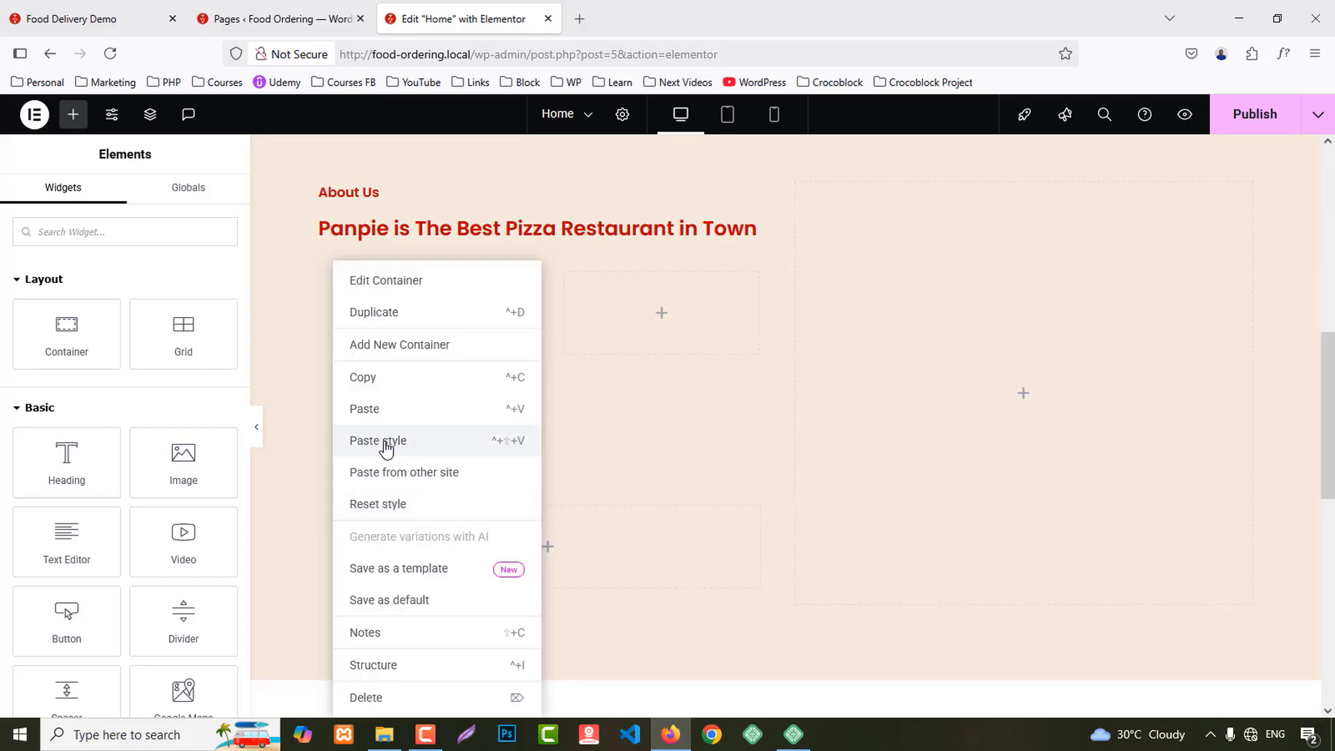
{"action": "left_click", "coordinate": [381, 439]}
{"action": "left_click", "coordinate": [326, 272]}
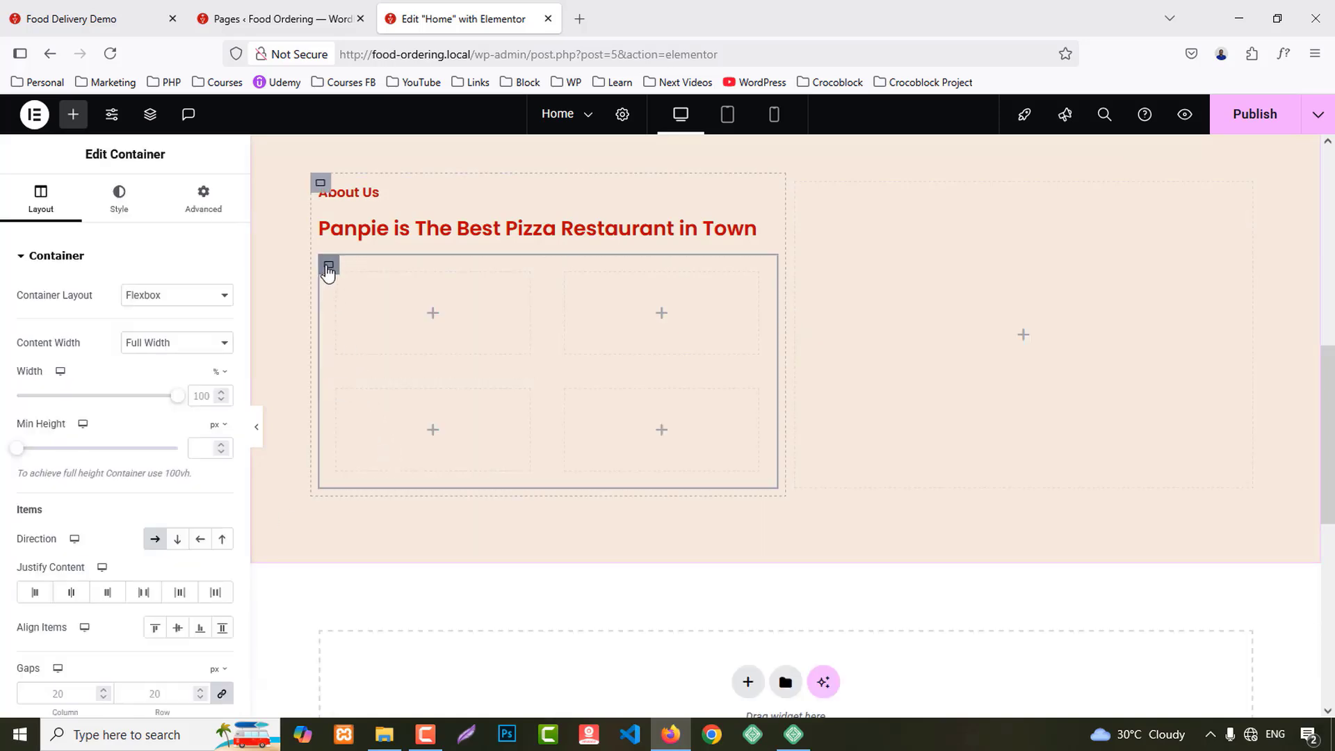
{"action": "left_click", "coordinate": [205, 199]}
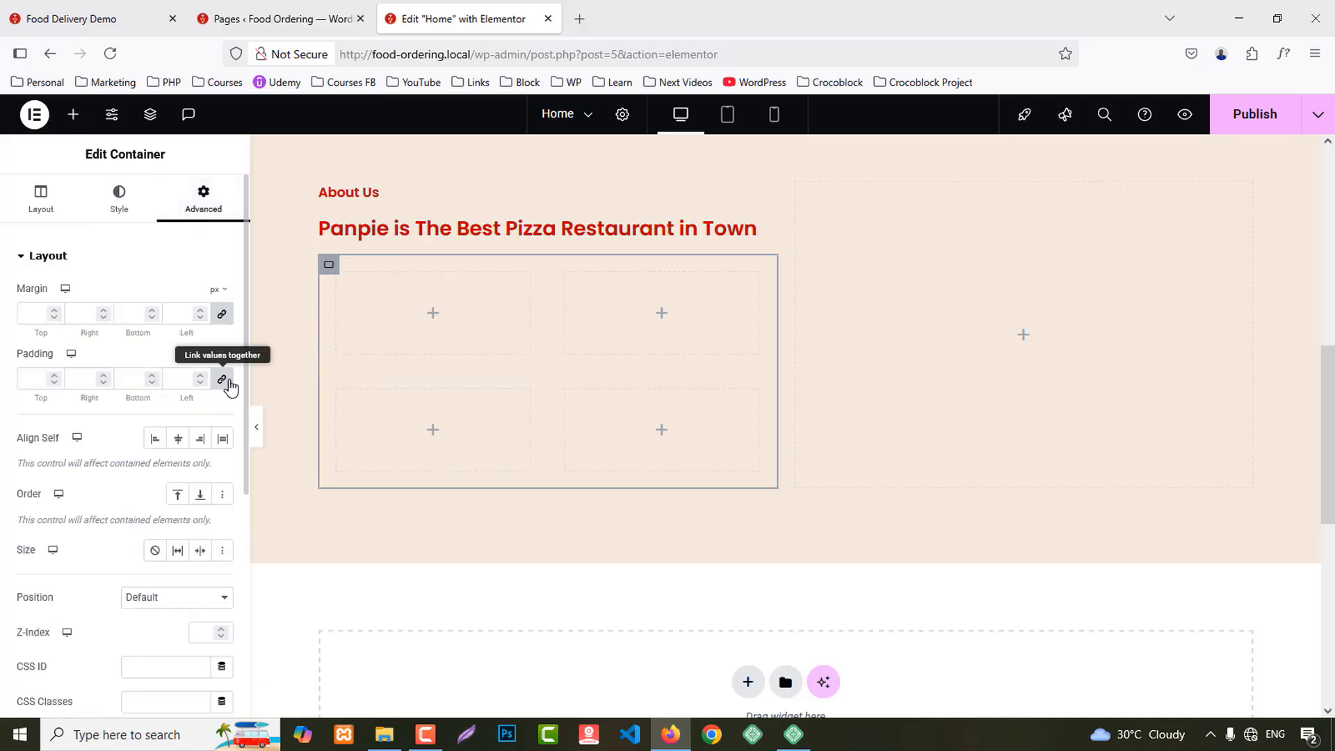
Step: Search 'imag', drag an Image Box into the top-left grid cell, and copy it
{"action": "left_click", "coordinate": [73, 114]}
{"action": "type", "text": "image"}
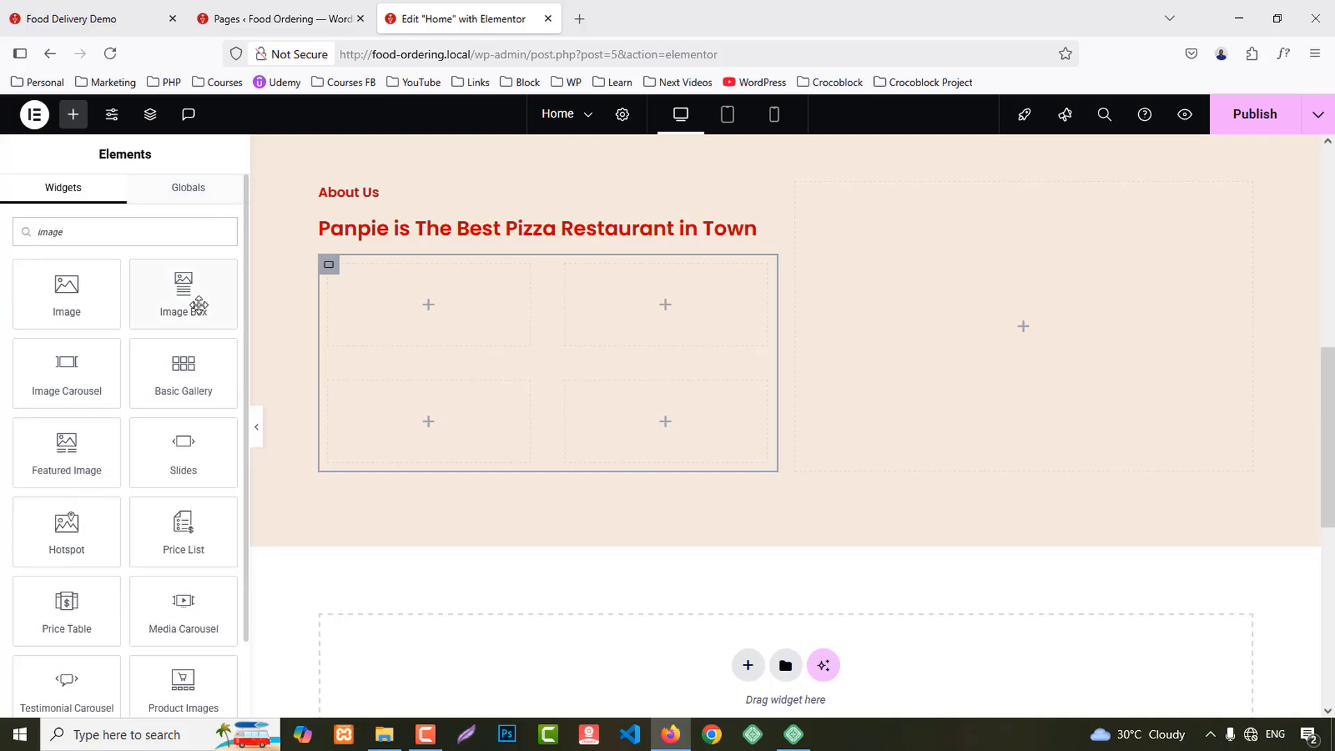
{"action": "left_click_drag", "start_coordinate": [196, 301], "coordinate": [499, 370]}
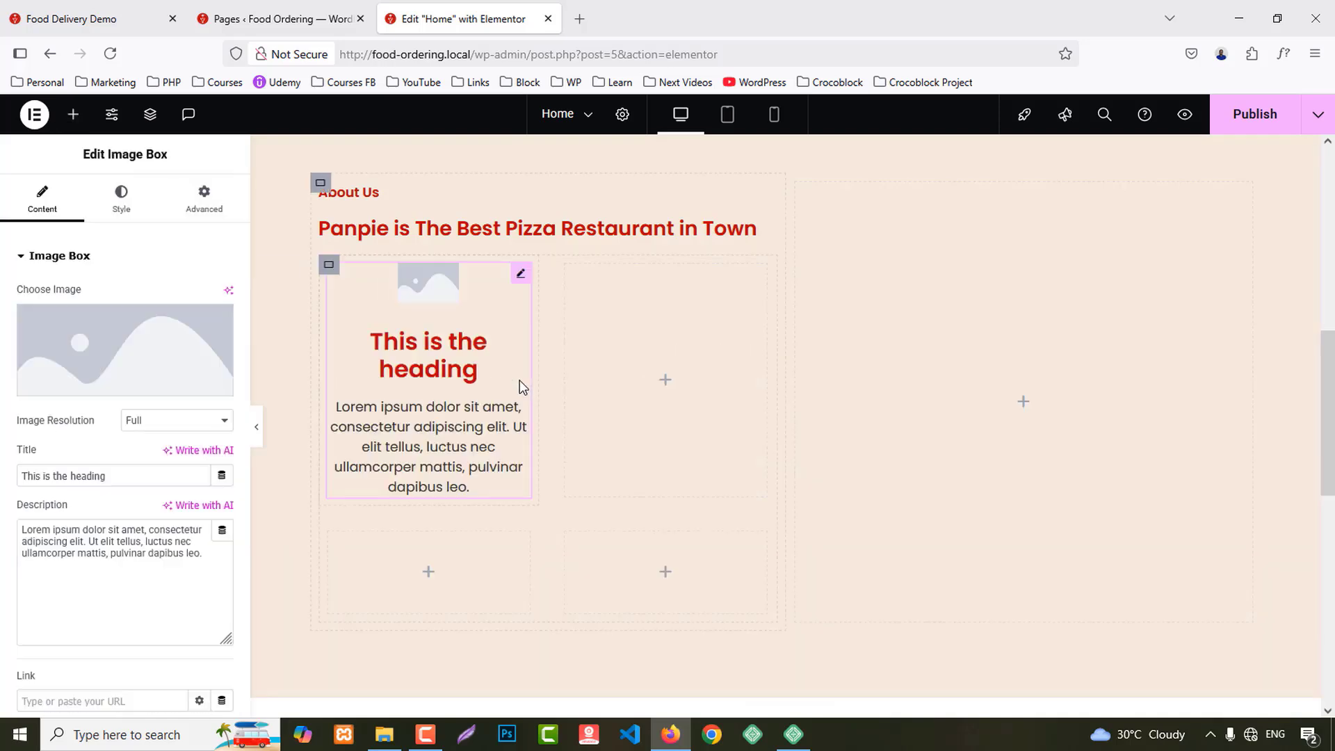
{"action": "right_click", "coordinate": [446, 360]}
{"action": "left_click", "coordinate": [470, 409]}
Step: Paste the Image Box into the top-right, bottom-left and bottom-right cells
{"action": "right_click", "coordinate": [641, 361]}
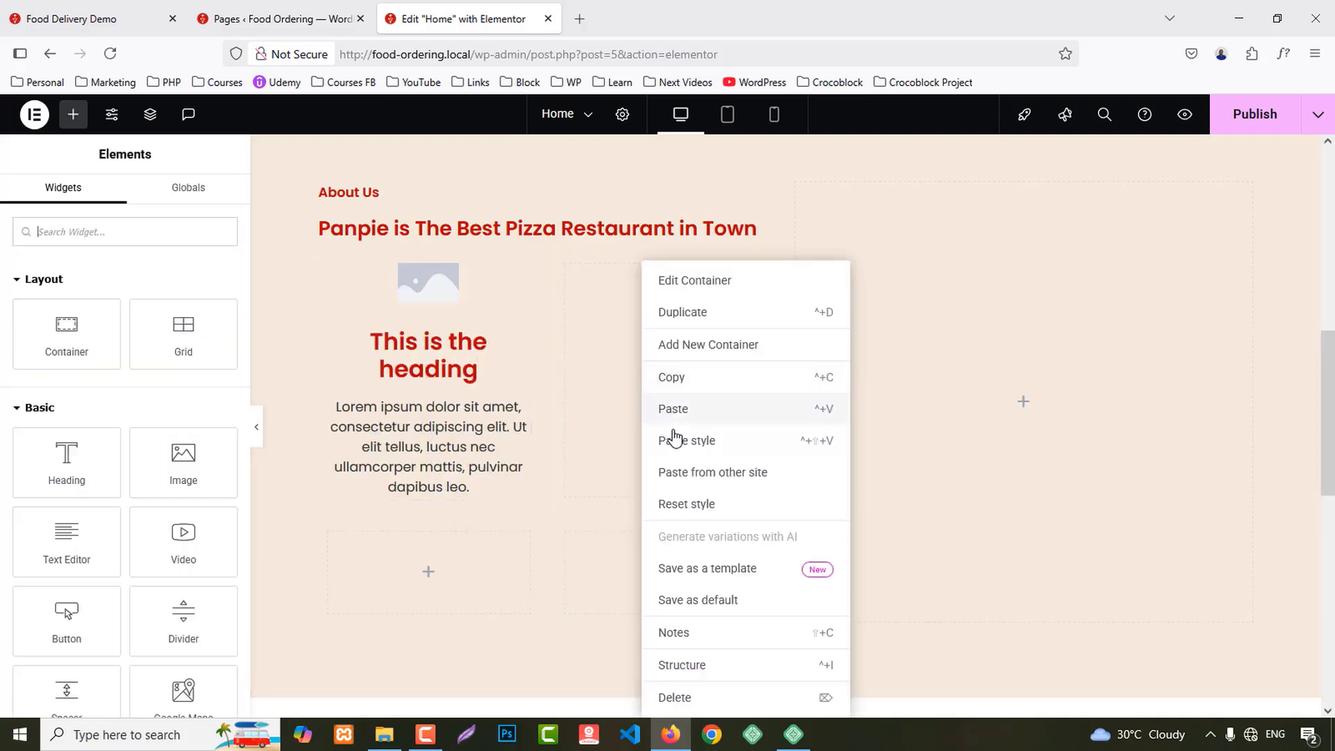
{"action": "left_click", "coordinate": [671, 408]}
{"action": "scroll", "coordinate": [656, 415], "scroll_direction": "down", "scroll_amount": 2}
{"action": "right_click", "coordinate": [384, 391]}
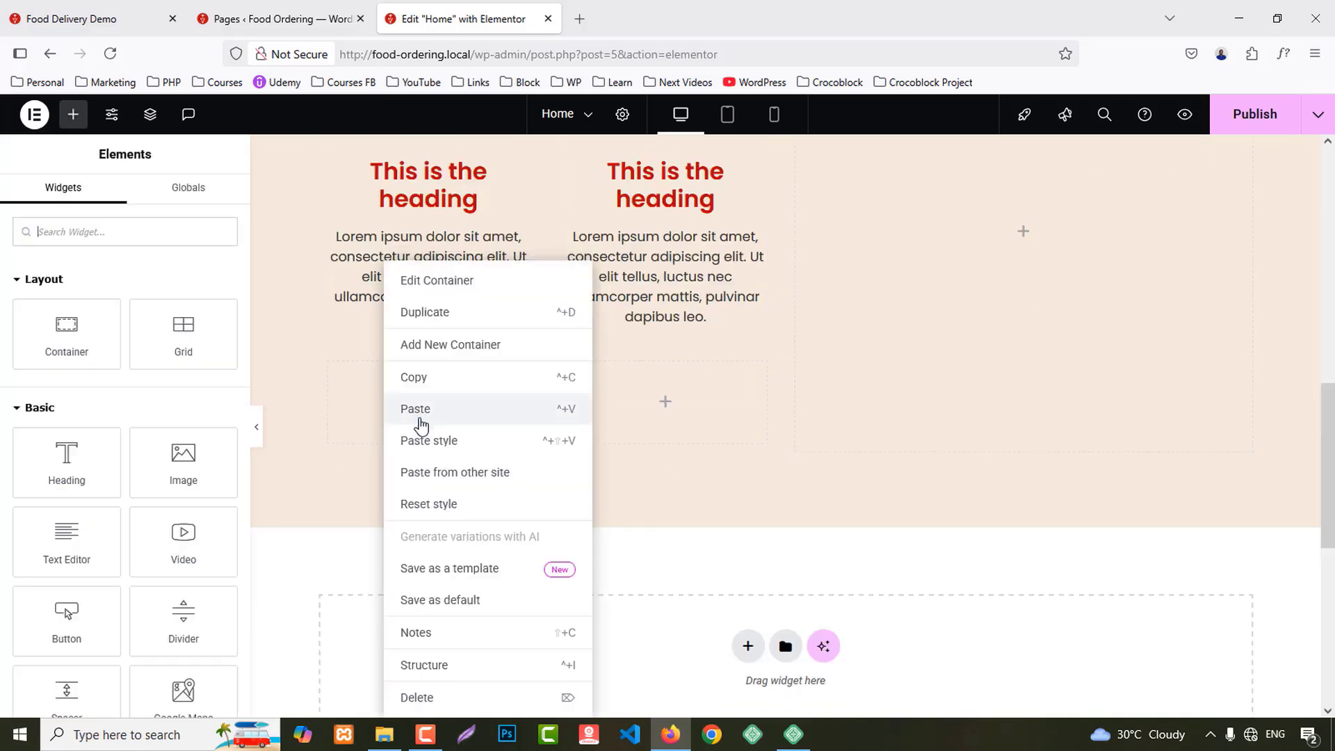
{"action": "left_click", "coordinate": [417, 410]}
{"action": "right_click", "coordinate": [638, 413]}
{"action": "left_click", "coordinate": [651, 410]}
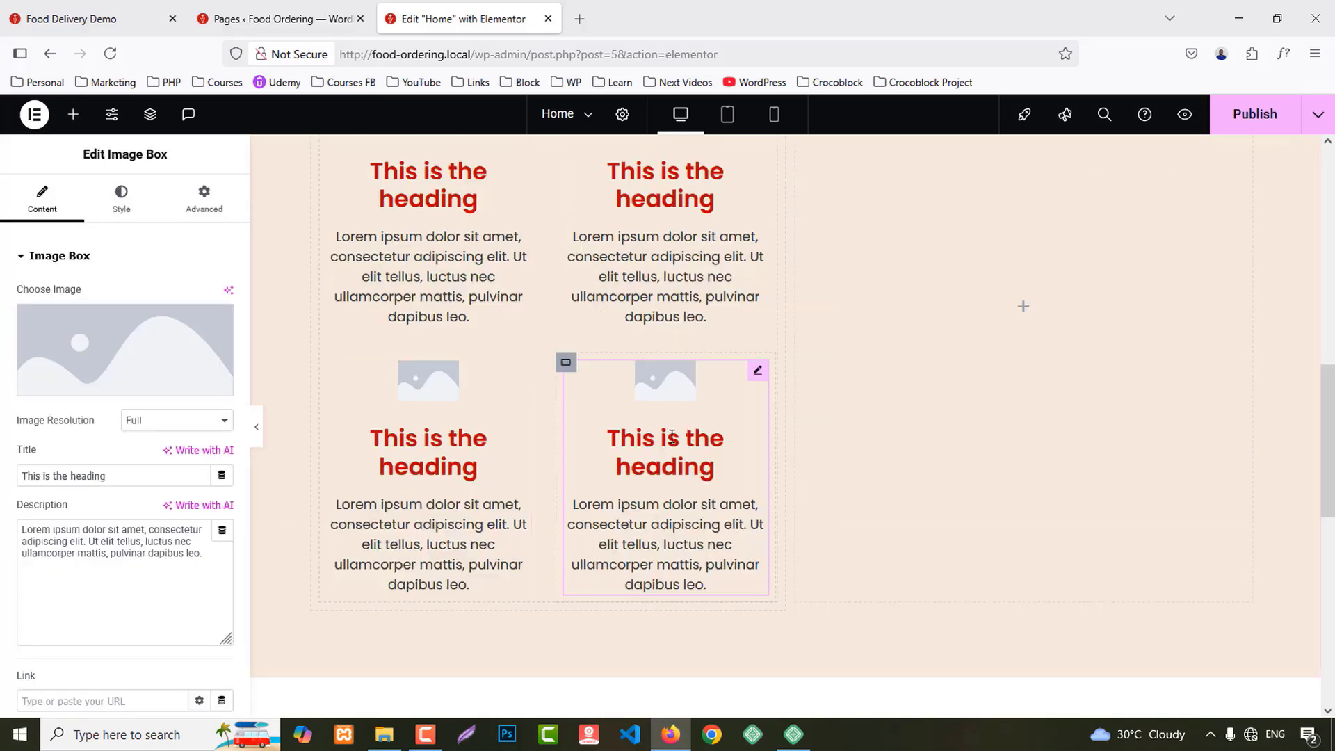
{"action": "scroll", "coordinate": [651, 410], "scroll_direction": "up", "scroll_amount": 2}
Step: Copy the demo's description and paste it into the top two image boxes
{"action": "left_click", "coordinate": [139, 5]}
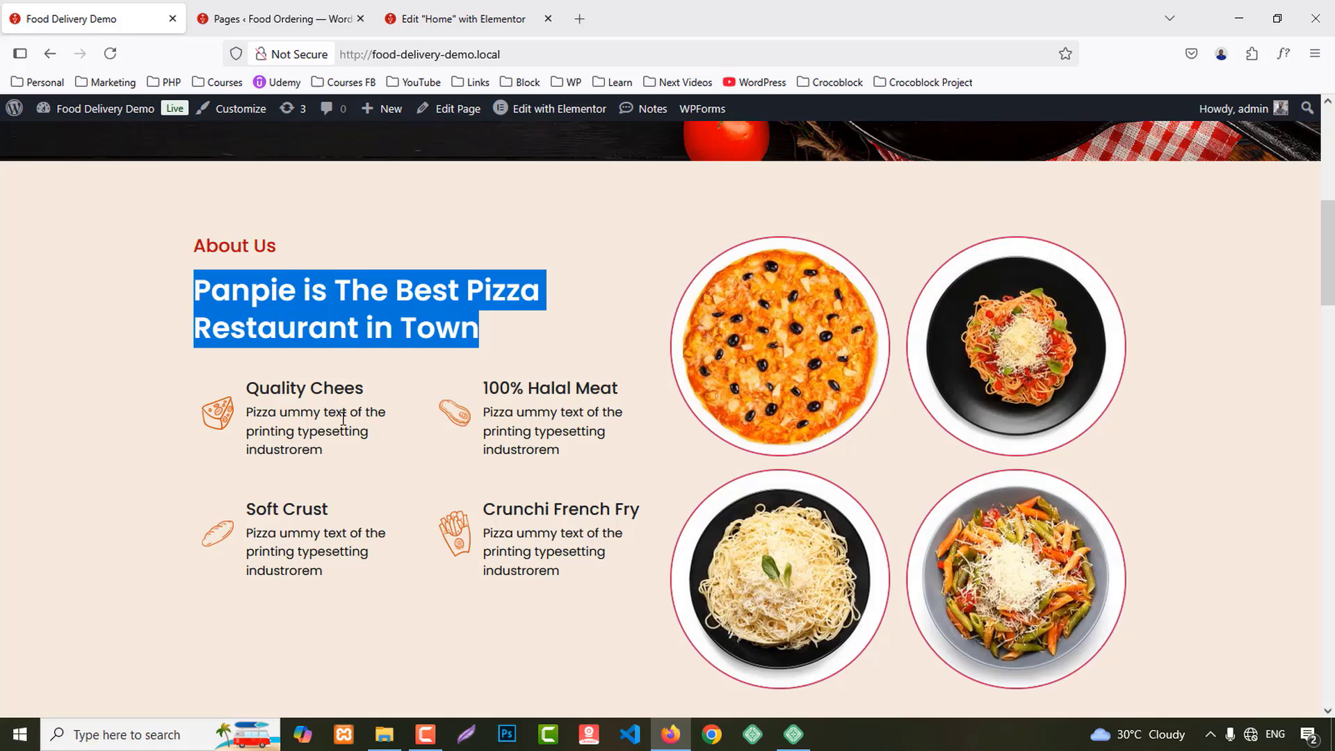
{"action": "left_click_drag", "start_coordinate": [249, 413], "coordinate": [340, 448]}
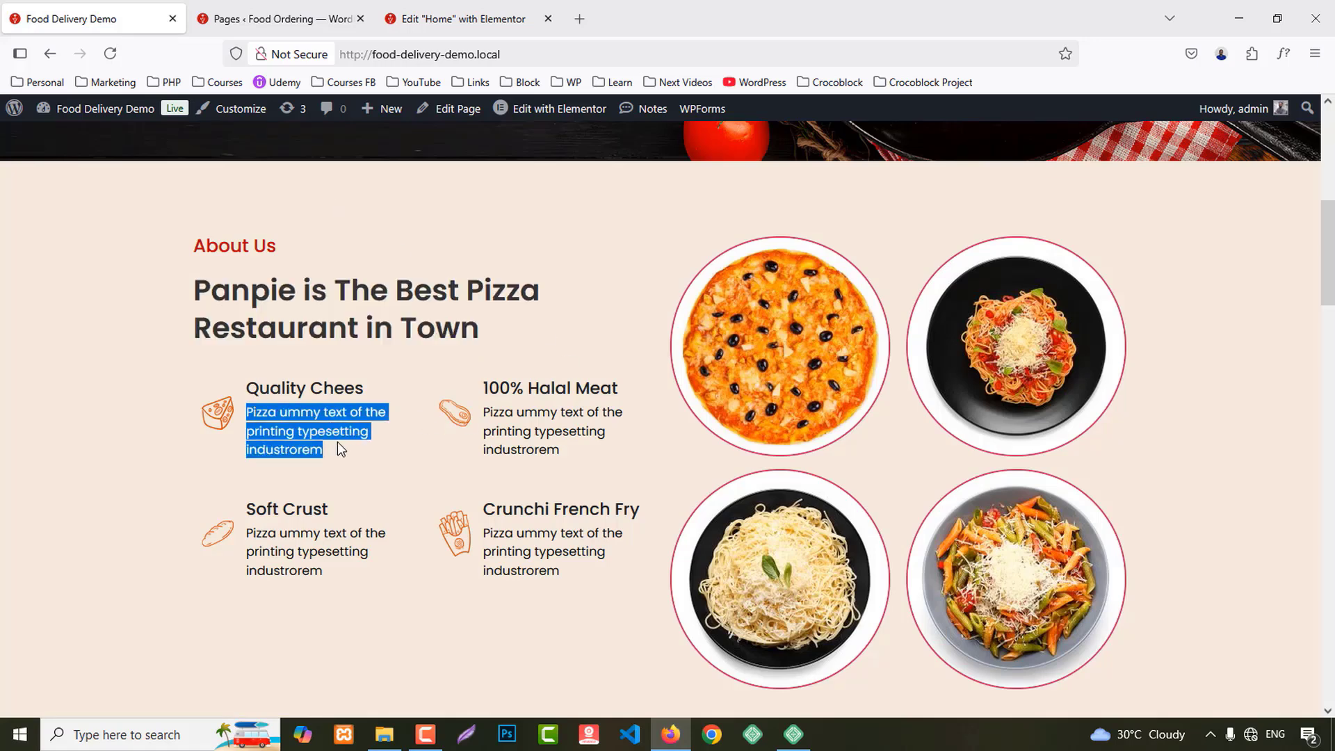
{"action": "left_click", "coordinate": [452, 18]}
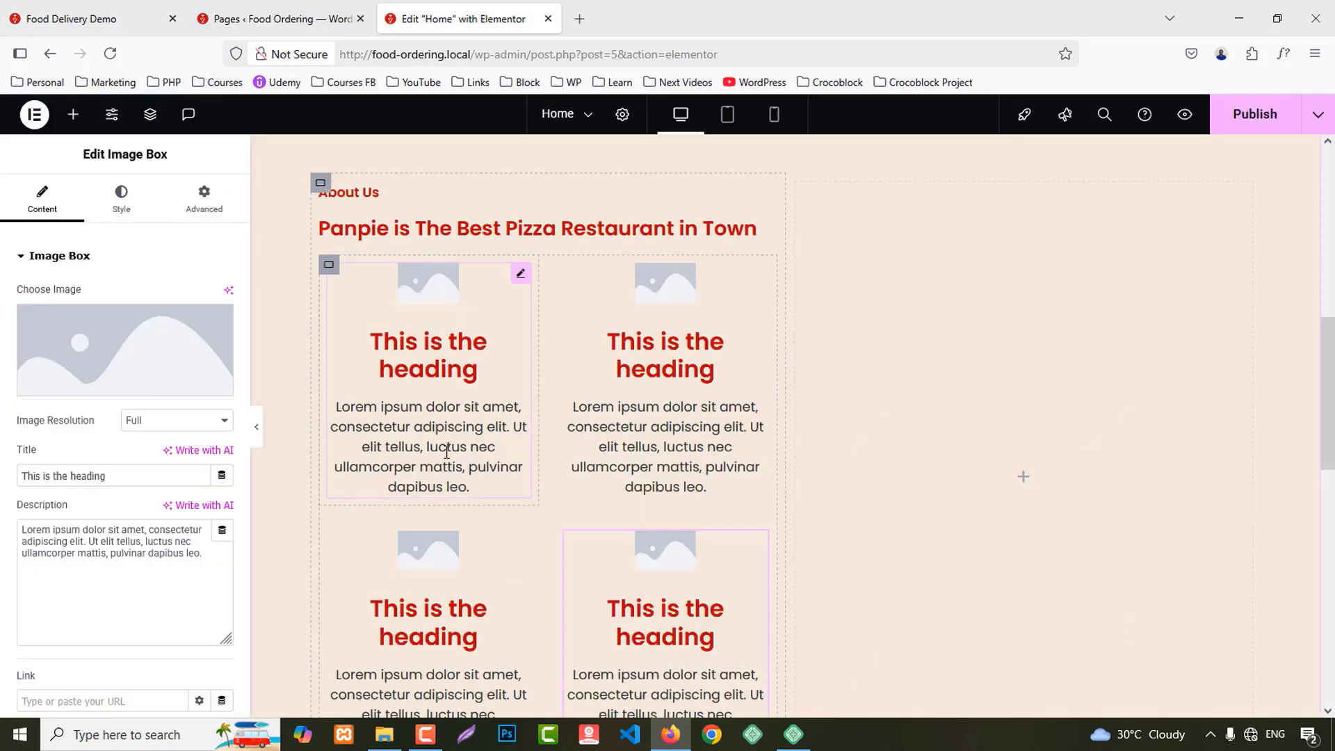
{"action": "triple_click", "coordinate": [170, 539]}
{"action": "key", "text": "ctrl+v"}
{"action": "left_click", "coordinate": [597, 459]}
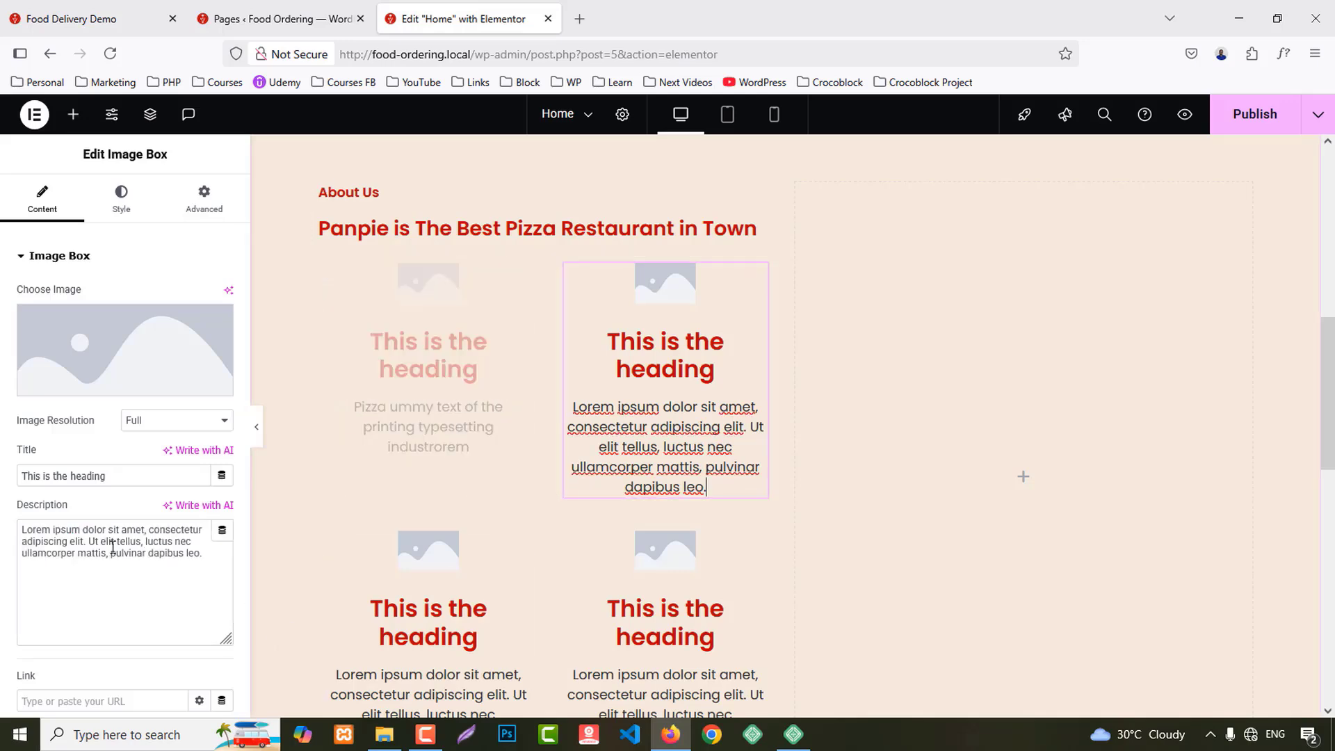
{"action": "triple_click", "coordinate": [101, 561]}
{"action": "key", "text": "ctrl+v"}
Step: Paste the same description into the bottom-left and bottom-right image boxes
{"action": "scroll", "coordinate": [348, 598], "scroll_direction": "down", "scroll_amount": 2}
{"action": "left_click", "coordinate": [406, 632]}
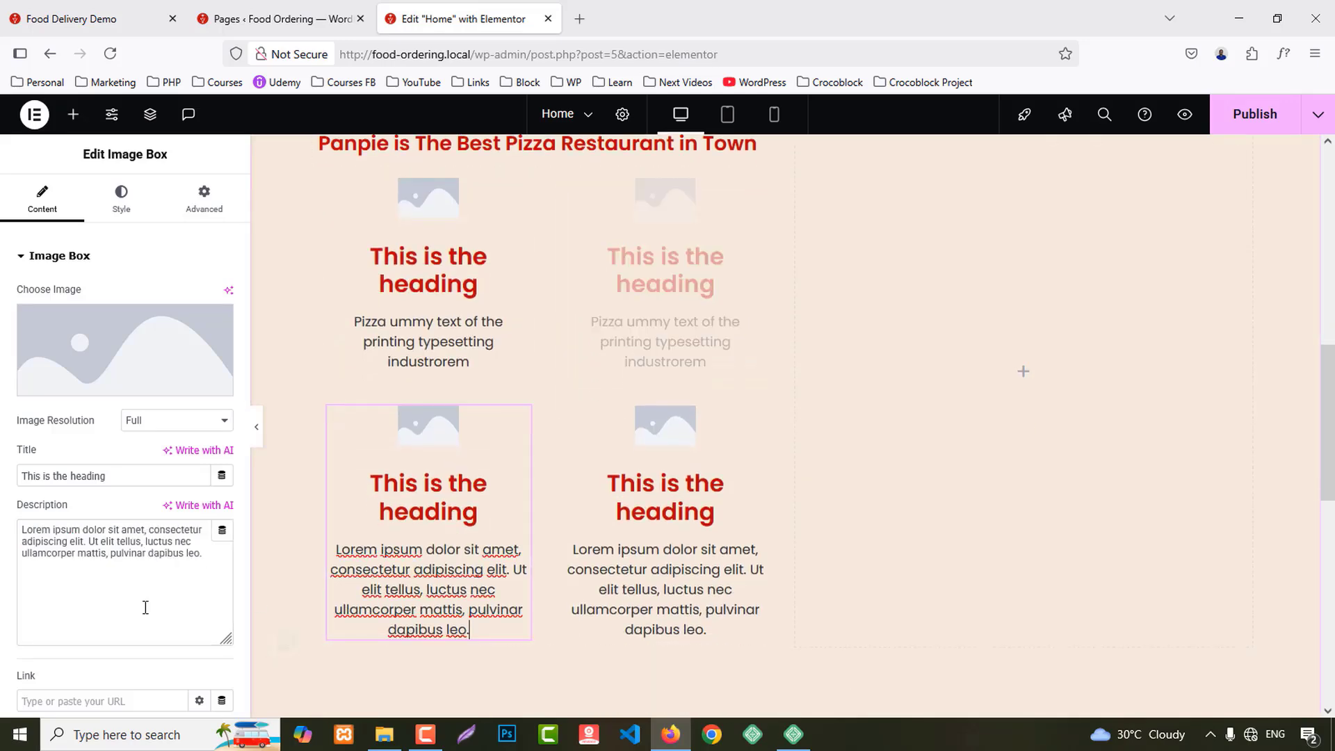
{"action": "left_click_drag", "start_coordinate": [110, 554], "coordinate": [114, 571]}
{"action": "triple_click", "coordinate": [115, 572]}
{"action": "key", "text": "ctrl+v"}
{"action": "left_click", "coordinate": [596, 590]}
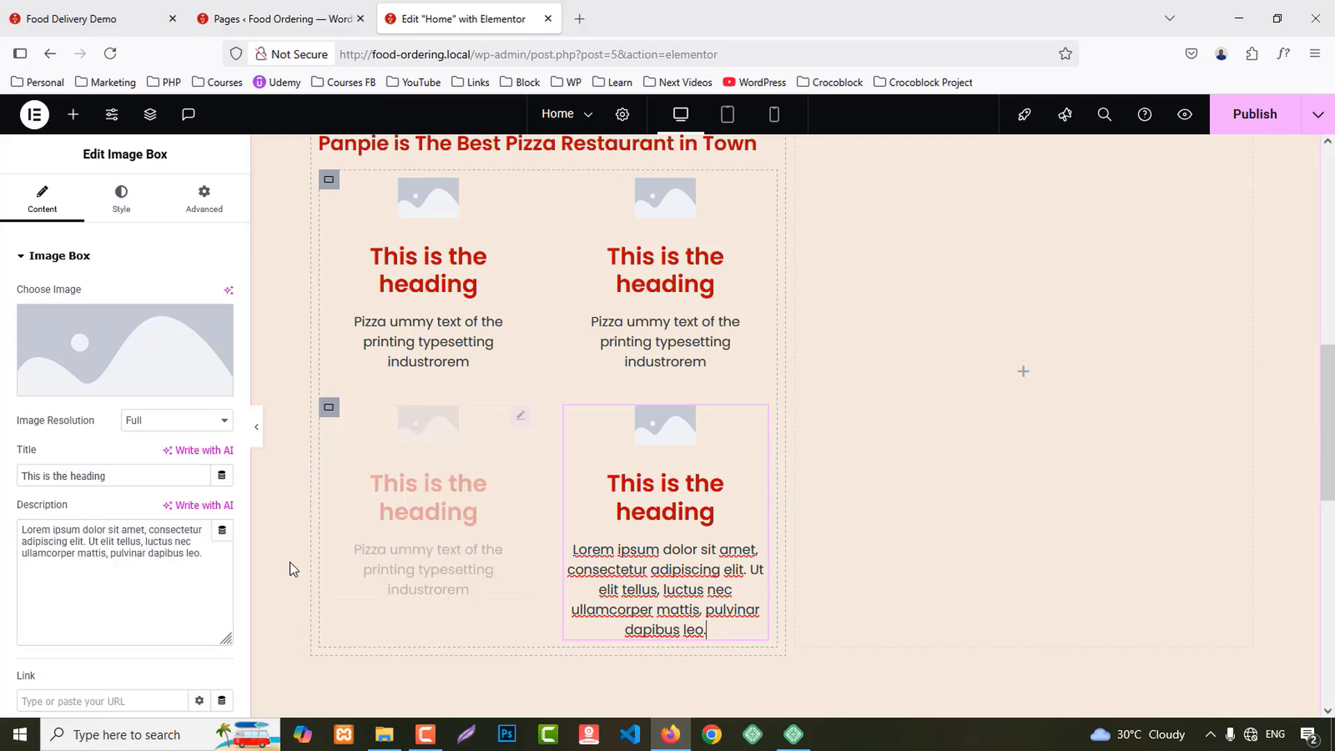
{"action": "triple_click", "coordinate": [170, 534]}
{"action": "key", "text": "ctrl+v"}
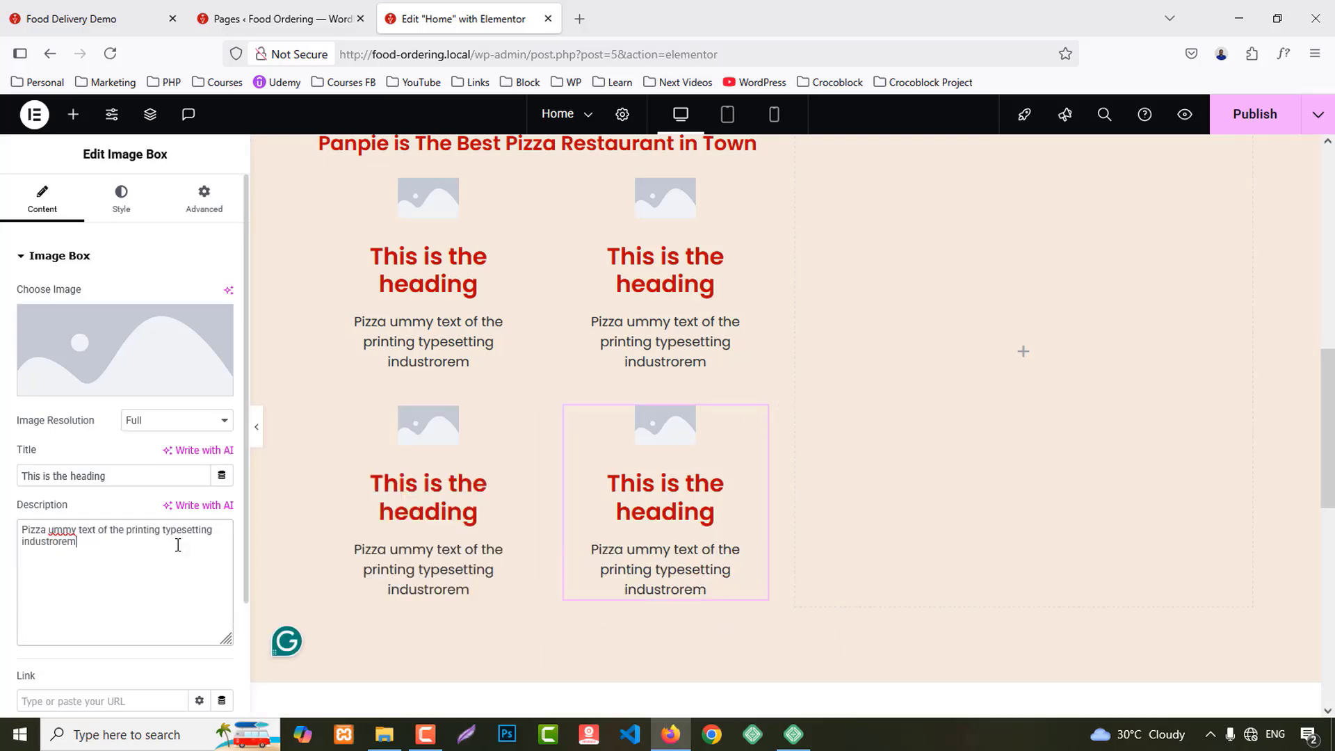
{"action": "left_click", "coordinate": [436, 218]}
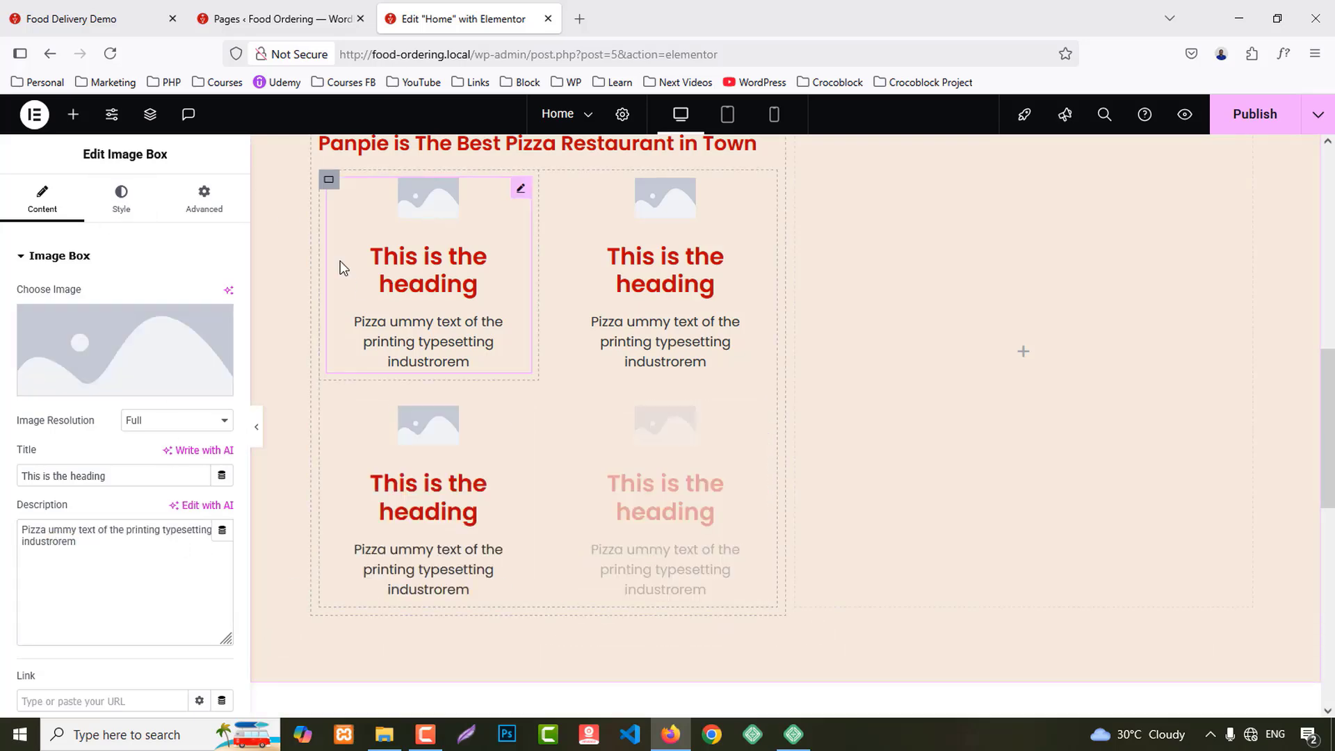
Step: Give the top-left box the cheese icon and the top-right box the steak icon
{"action": "left_click", "coordinate": [174, 321]}
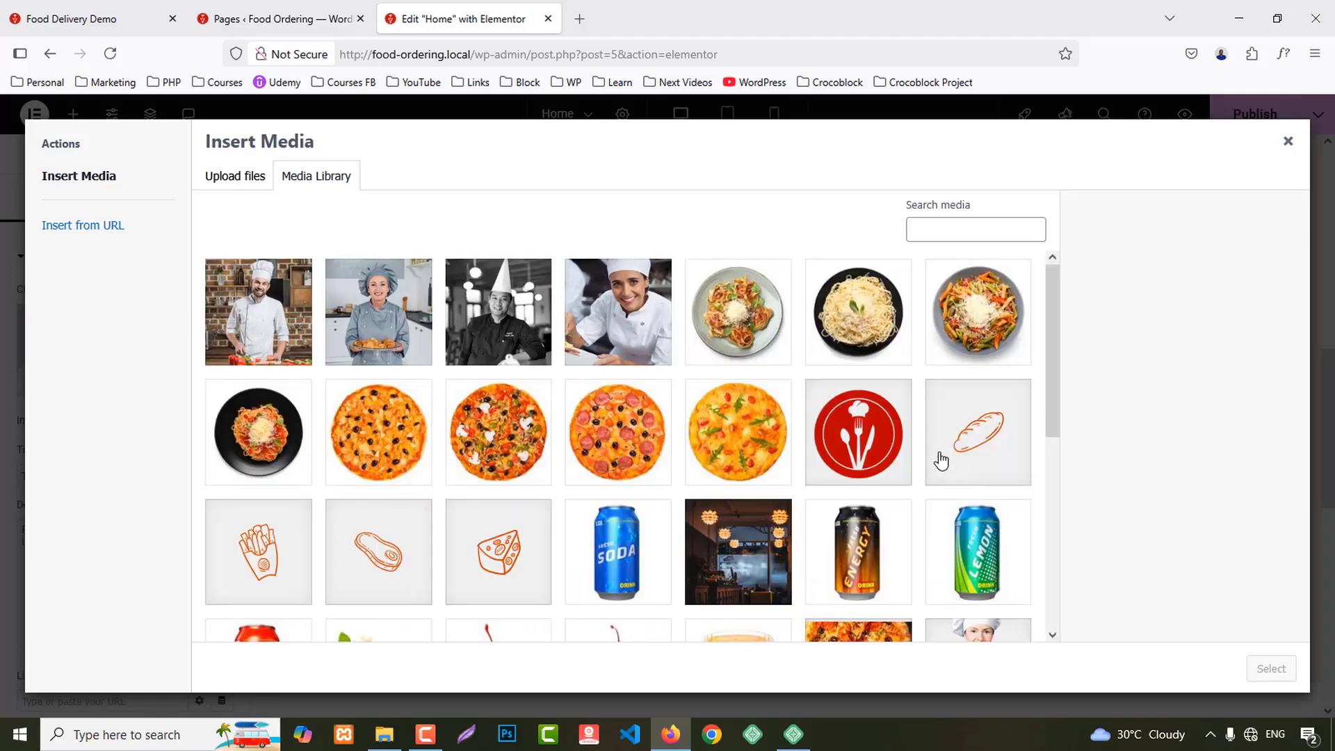
{"action": "scroll", "coordinate": [942, 460], "scroll_direction": "down", "scroll_amount": 3}
{"action": "scroll", "coordinate": [945, 459], "scroll_direction": "up", "scroll_amount": 2}
{"action": "left_click", "coordinate": [504, 474]}
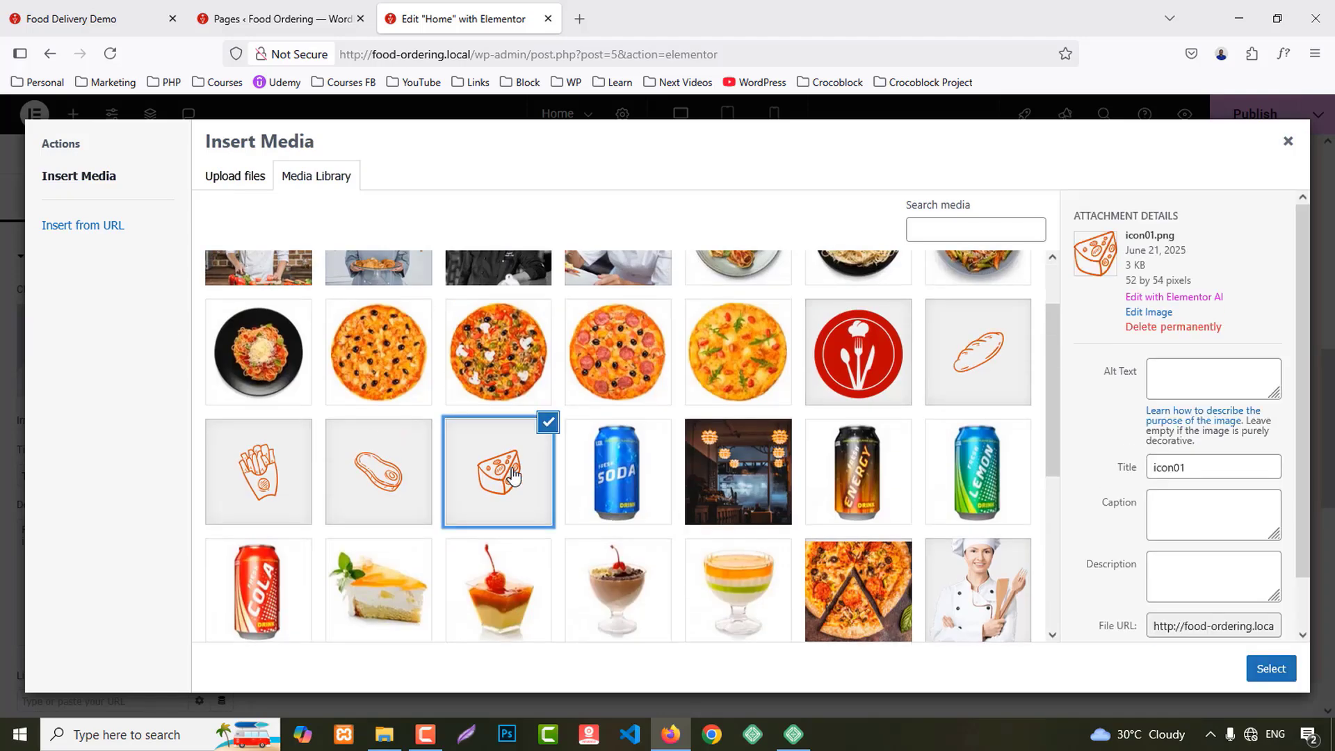
{"action": "left_click", "coordinate": [1271, 668]}
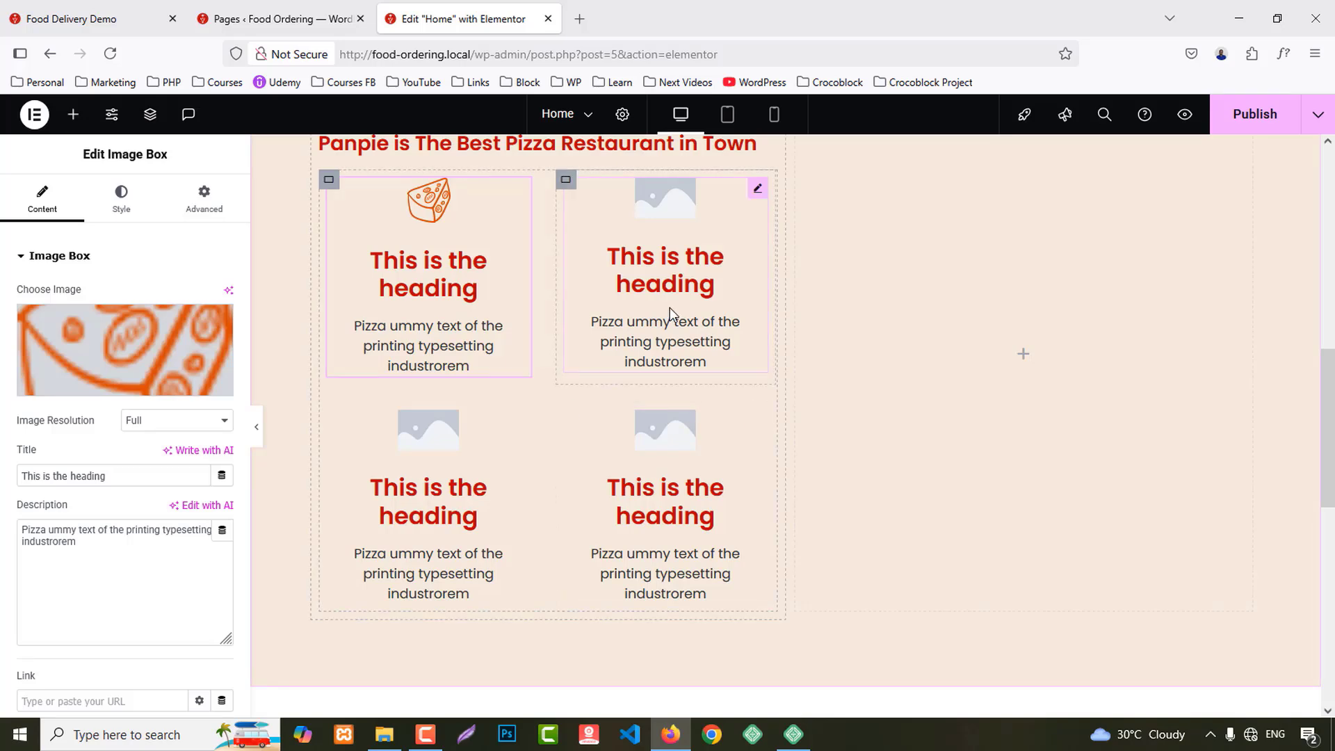
{"action": "left_click", "coordinate": [88, 342]}
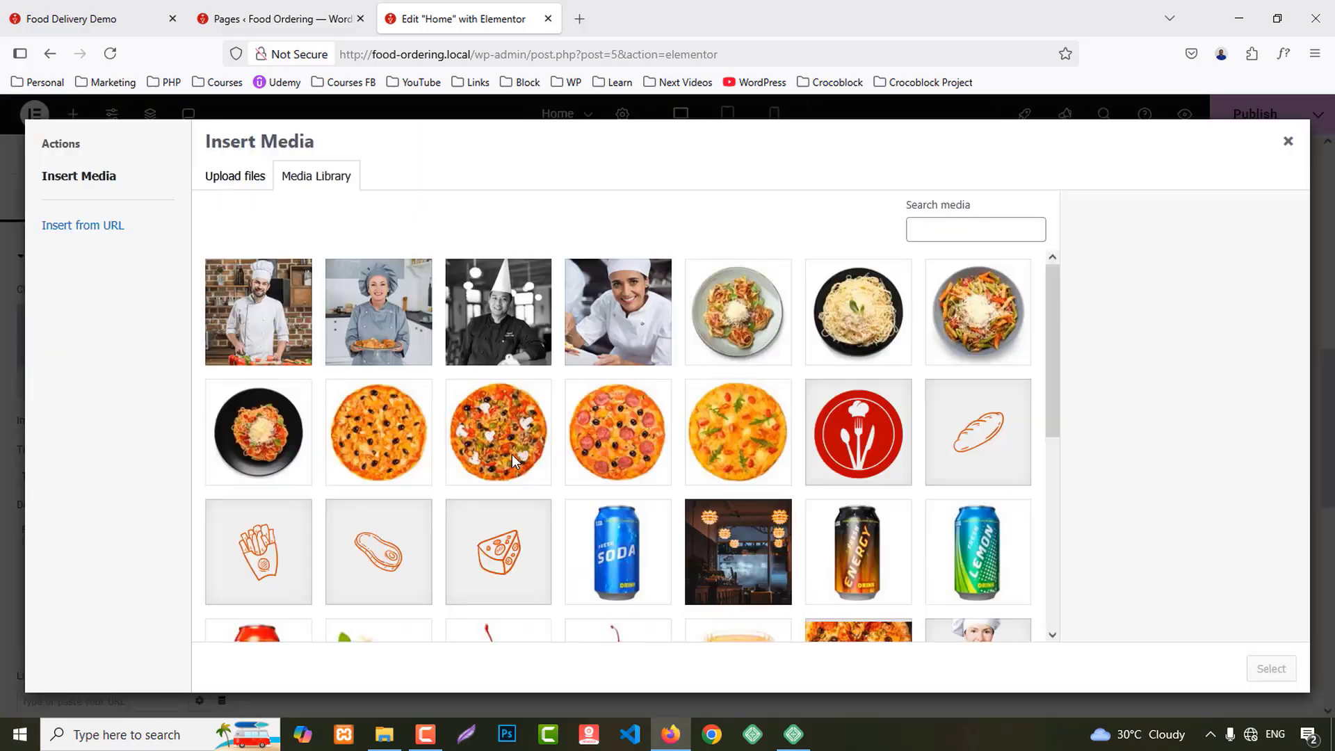
{"action": "left_click", "coordinate": [407, 556]}
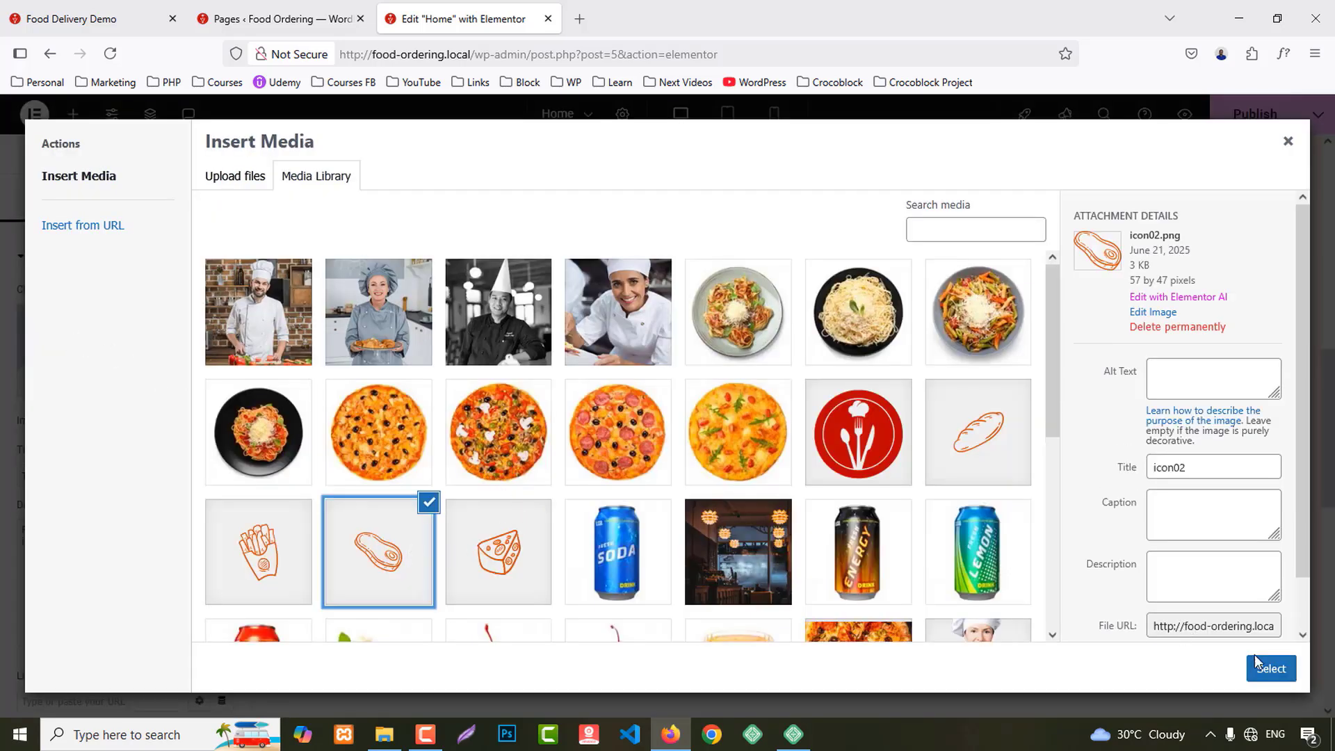
{"action": "left_click", "coordinate": [1257, 662]}
Step: Give the bottom-left box the fries icon and the bottom-right box the bread icon
{"action": "left_click", "coordinate": [439, 440]}
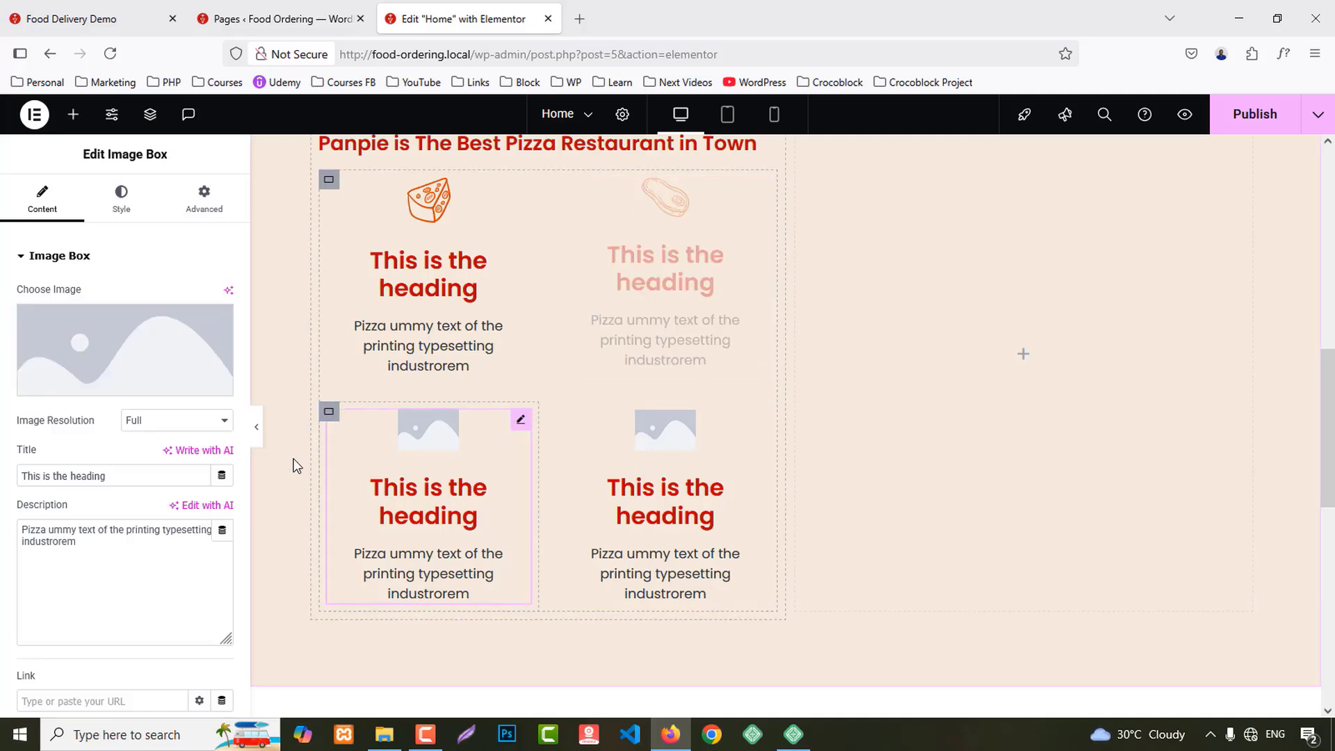
{"action": "left_click", "coordinate": [115, 354]}
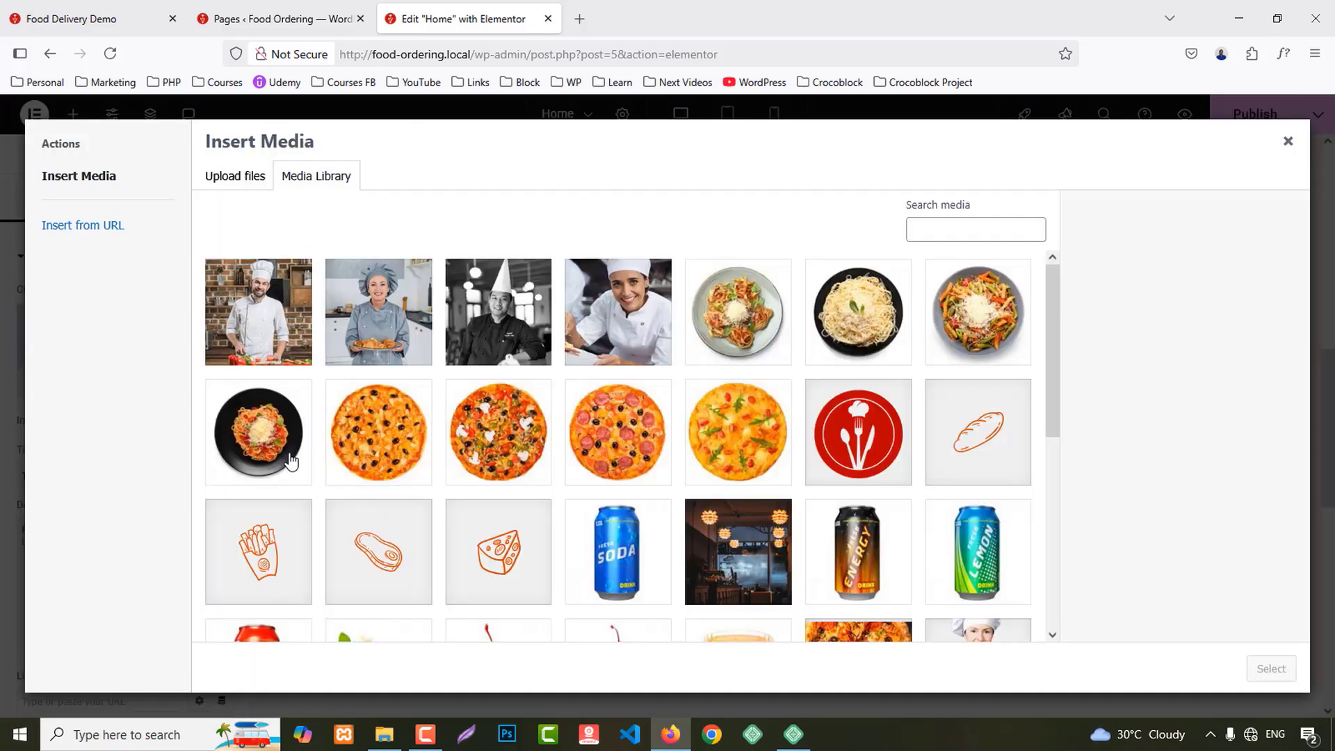
{"action": "scroll", "coordinate": [257, 445], "scroll_direction": "down", "scroll_amount": 2}
{"action": "left_click", "coordinate": [257, 471]}
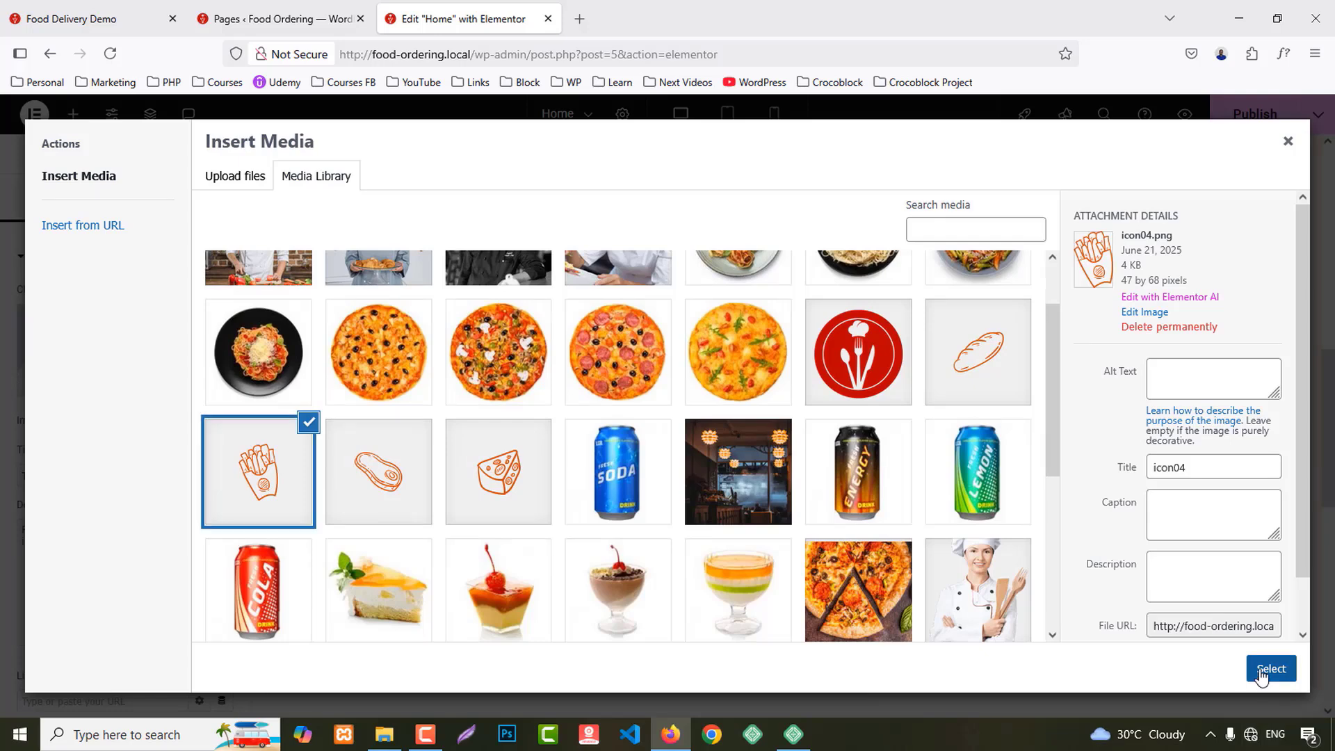
{"action": "left_click", "coordinate": [1271, 668]}
{"action": "left_click", "coordinate": [655, 444]}
{"action": "left_click", "coordinate": [117, 356]}
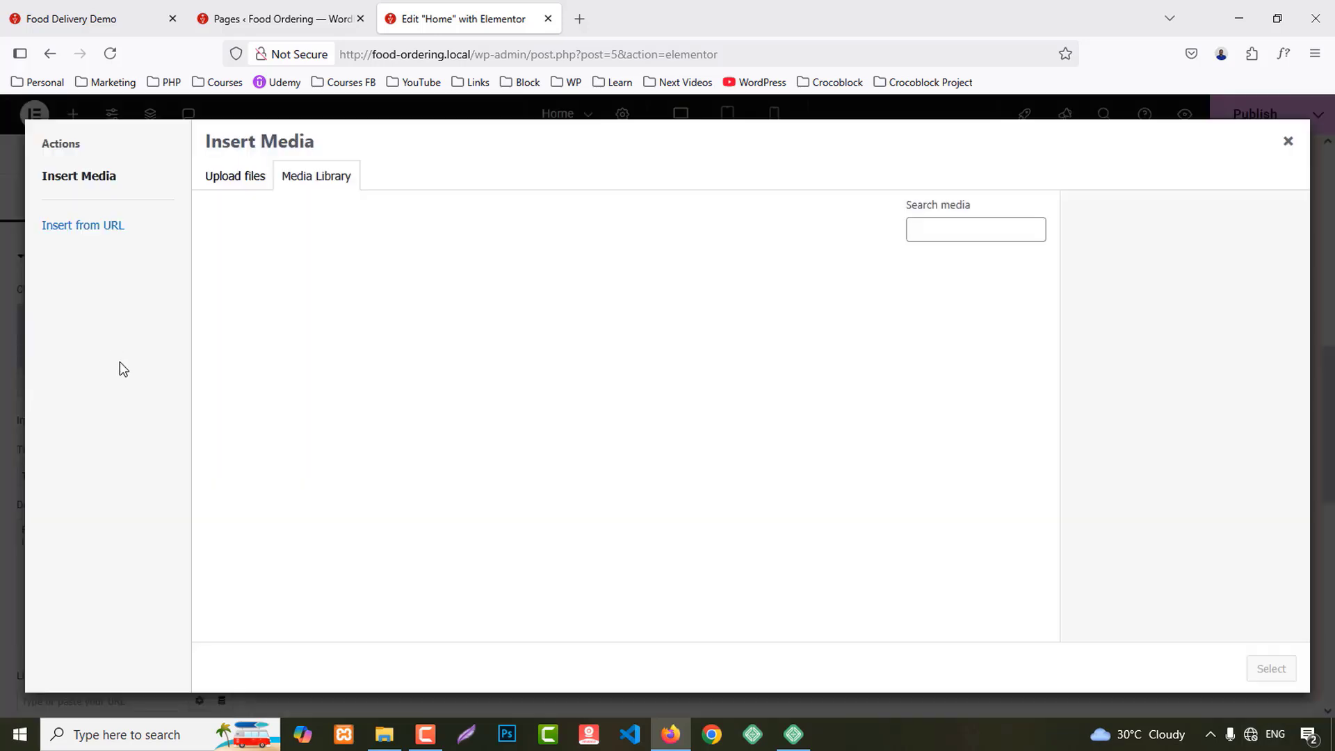
{"action": "left_click", "coordinate": [988, 450]}
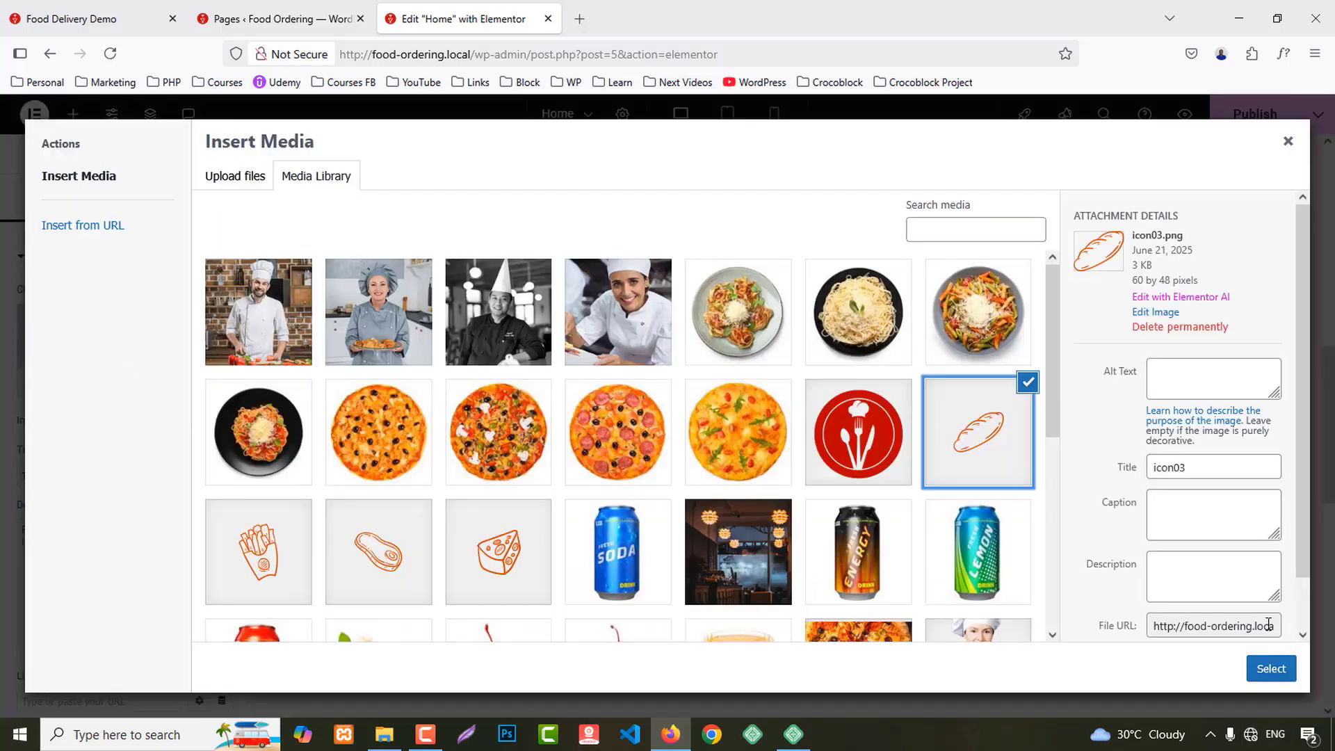
{"action": "left_click", "coordinate": [1270, 668]}
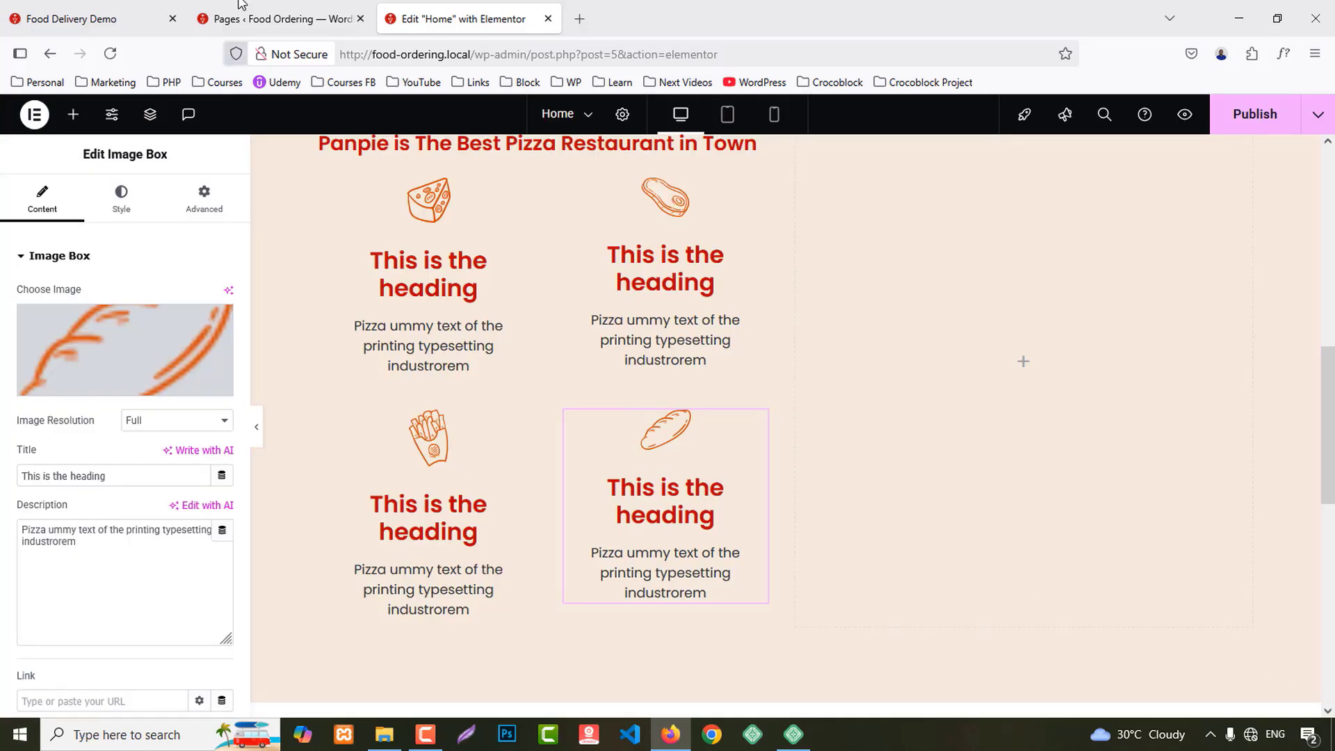
{"action": "left_click", "coordinate": [125, 8]}
{"action": "left_click_drag", "start_coordinate": [252, 381], "coordinate": [376, 395]}
{"action": "key", "text": "ctrl+c"}
Step: Title the cheese image box 'Quality Chees' with an H4 title tag
{"action": "left_click", "coordinate": [459, 18]}
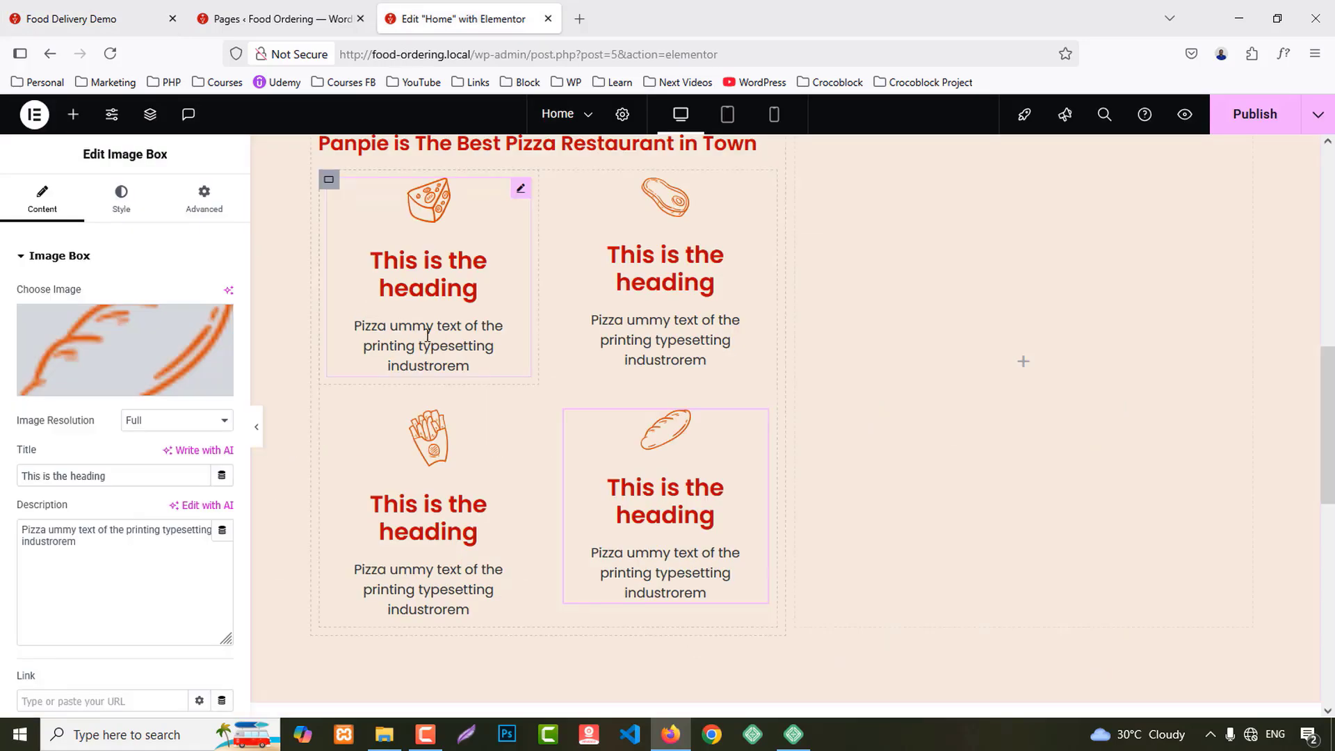
{"action": "left_click", "coordinate": [427, 334]}
{"action": "triple_click", "coordinate": [118, 471]}
{"action": "key", "text": "ctrl+v"}
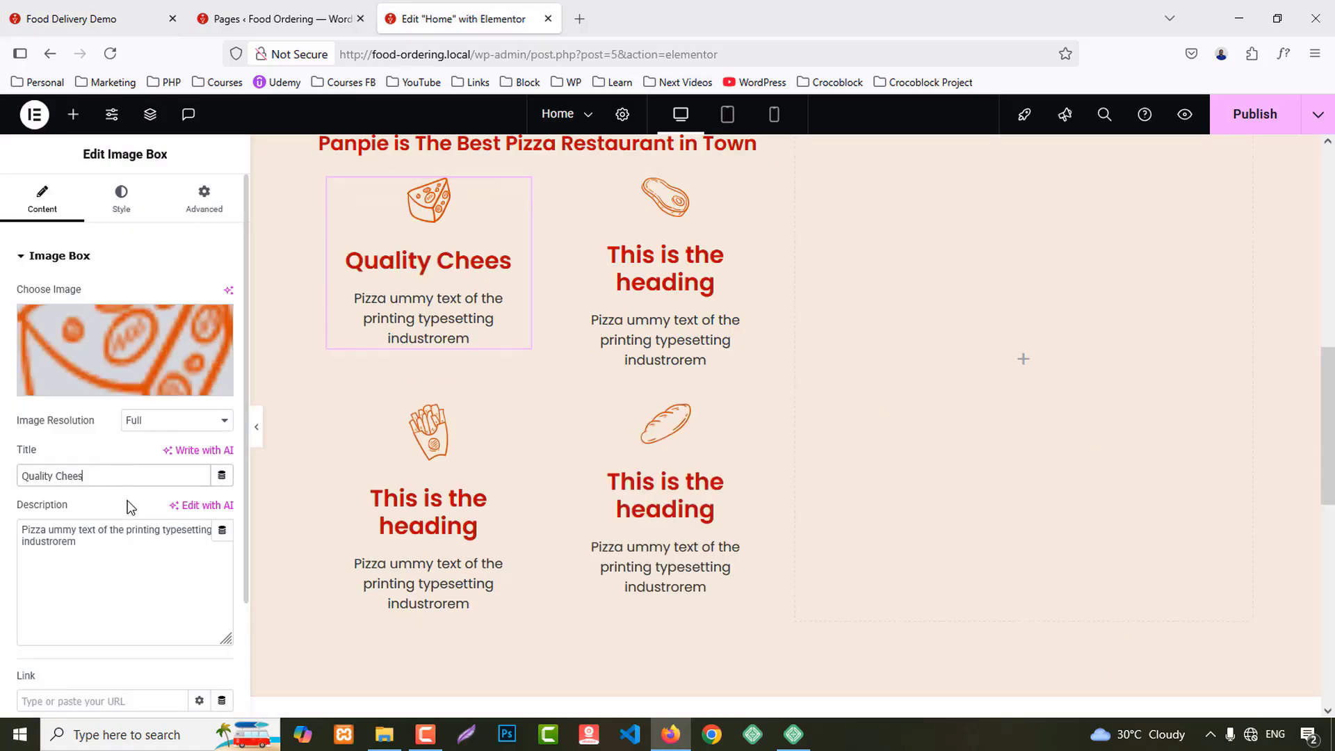
{"action": "scroll", "coordinate": [128, 506], "scroll_direction": "down", "scroll_amount": 2}
{"action": "left_click", "coordinate": [137, 651]}
{"action": "left_click", "coordinate": [136, 533]}
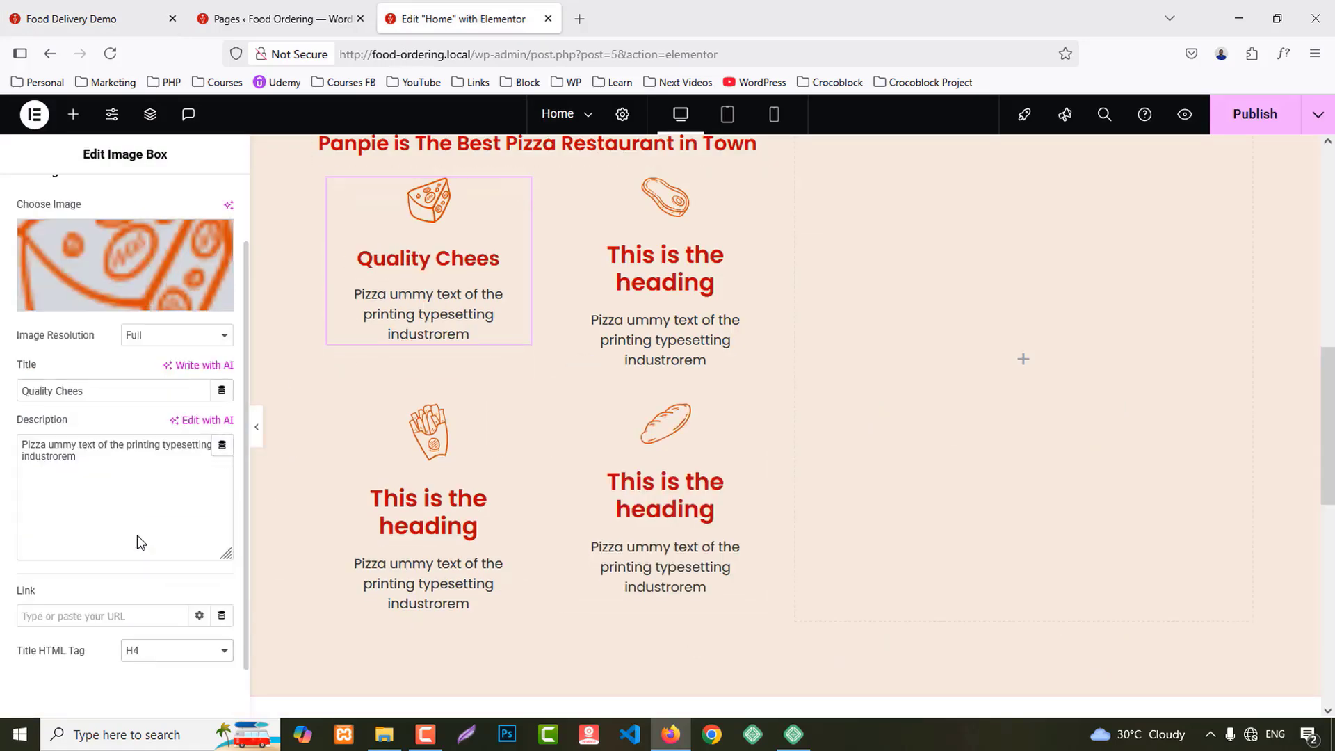
Step: Title the steak image box '100% Halal Meat' with an H4 title tag
{"action": "left_click", "coordinate": [139, 19]}
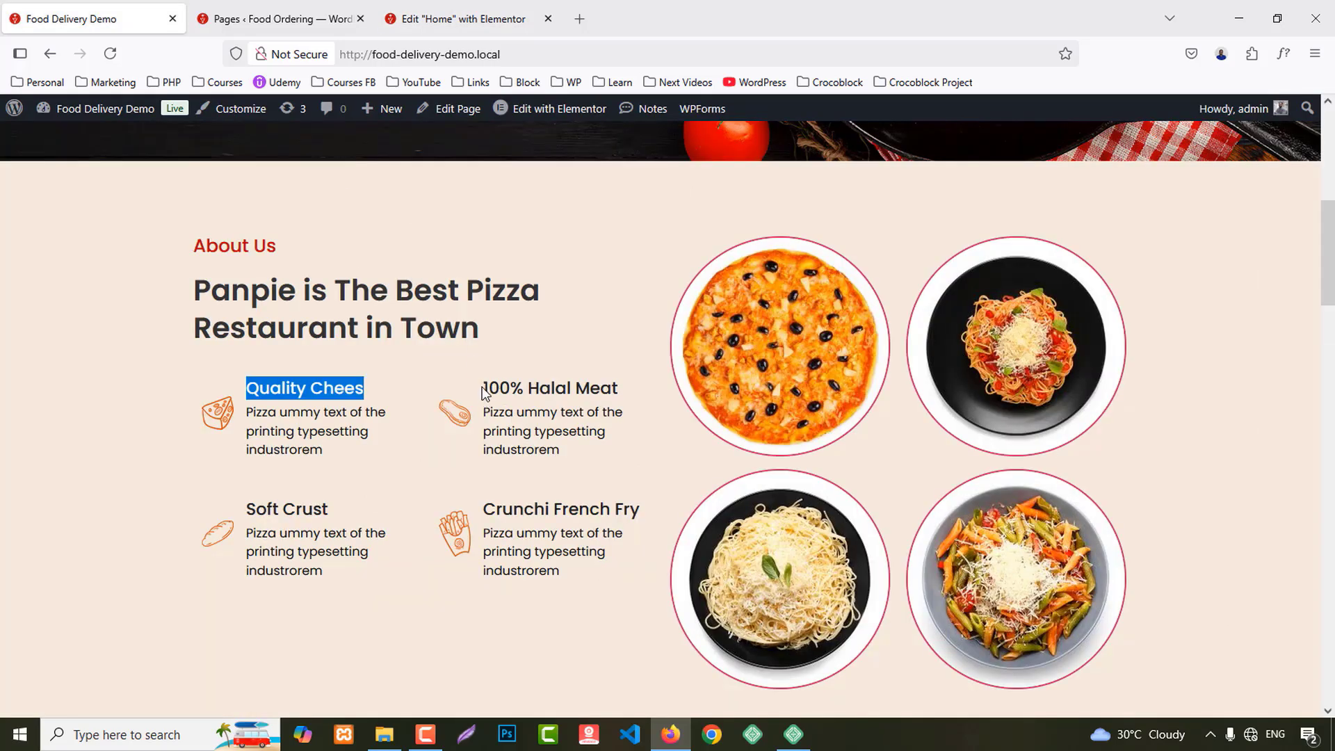
{"action": "left_click_drag", "start_coordinate": [483, 389], "coordinate": [628, 387]}
{"action": "key", "text": "ctrl+c"}
{"action": "left_click", "coordinate": [459, 18]}
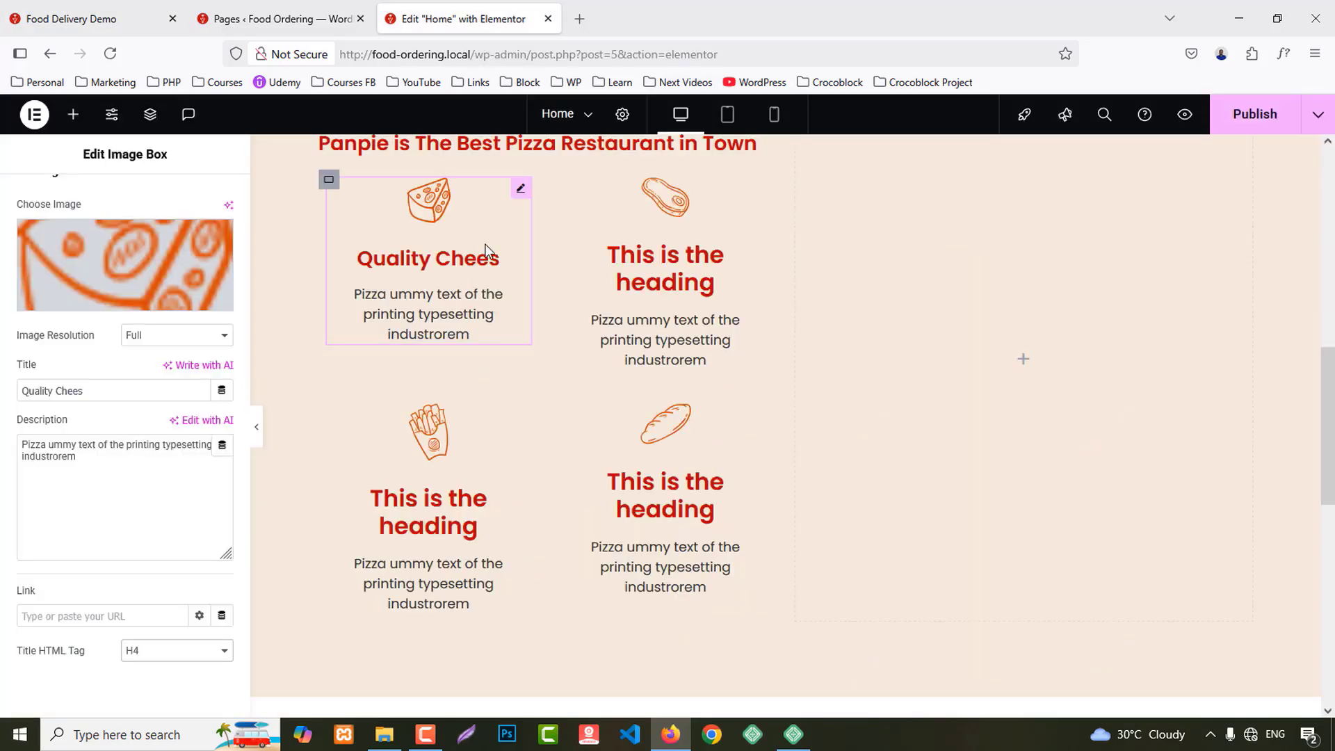
{"action": "left_click", "coordinate": [598, 284]}
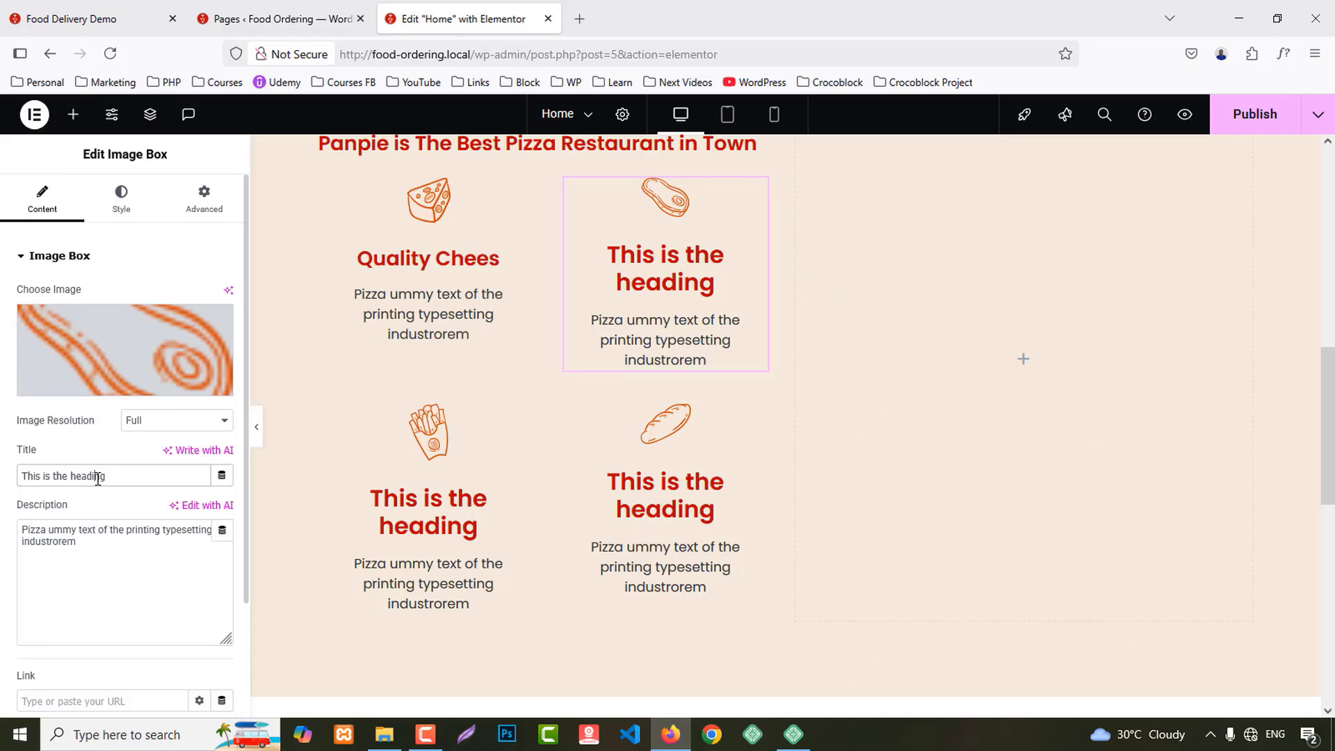
{"action": "key", "text": "ctrl+v"}
{"action": "scroll", "coordinate": [103, 677], "scroll_direction": "down", "scroll_amount": 3}
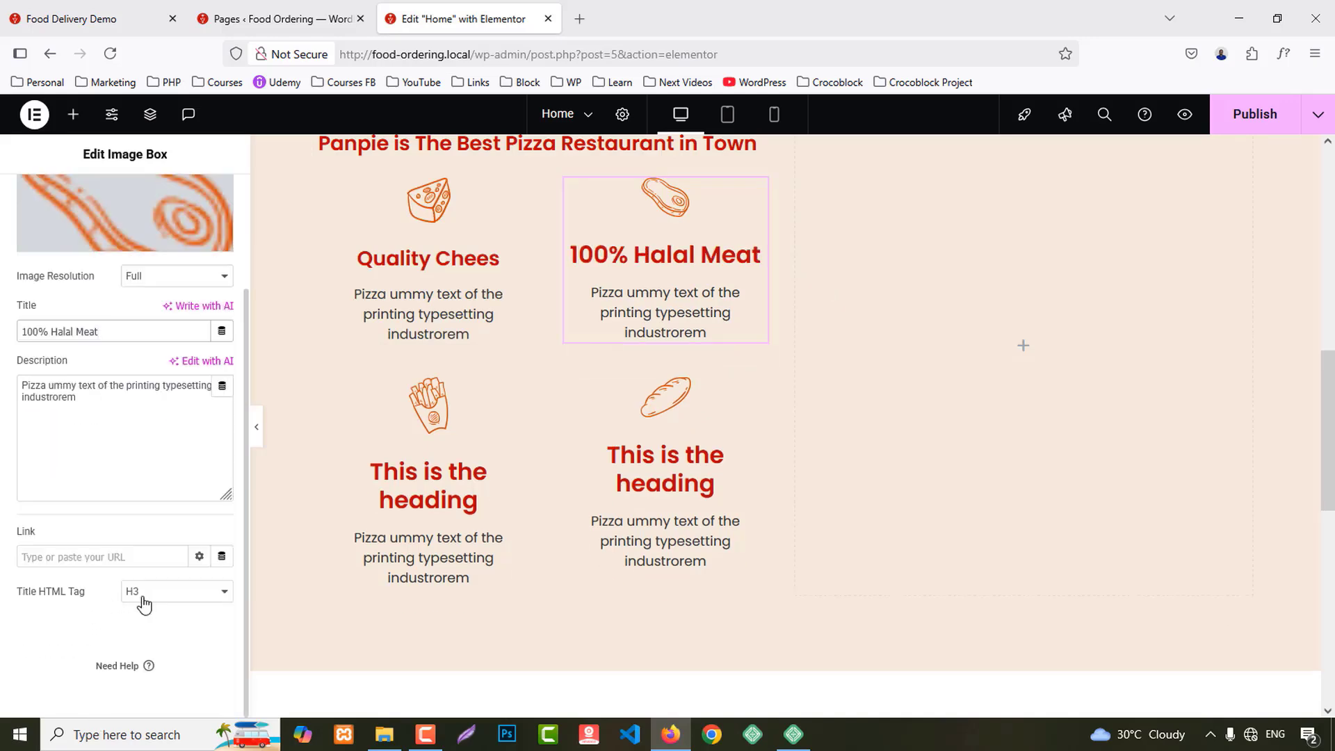
{"action": "left_click", "coordinate": [143, 593]}
{"action": "left_click", "coordinate": [162, 473]}
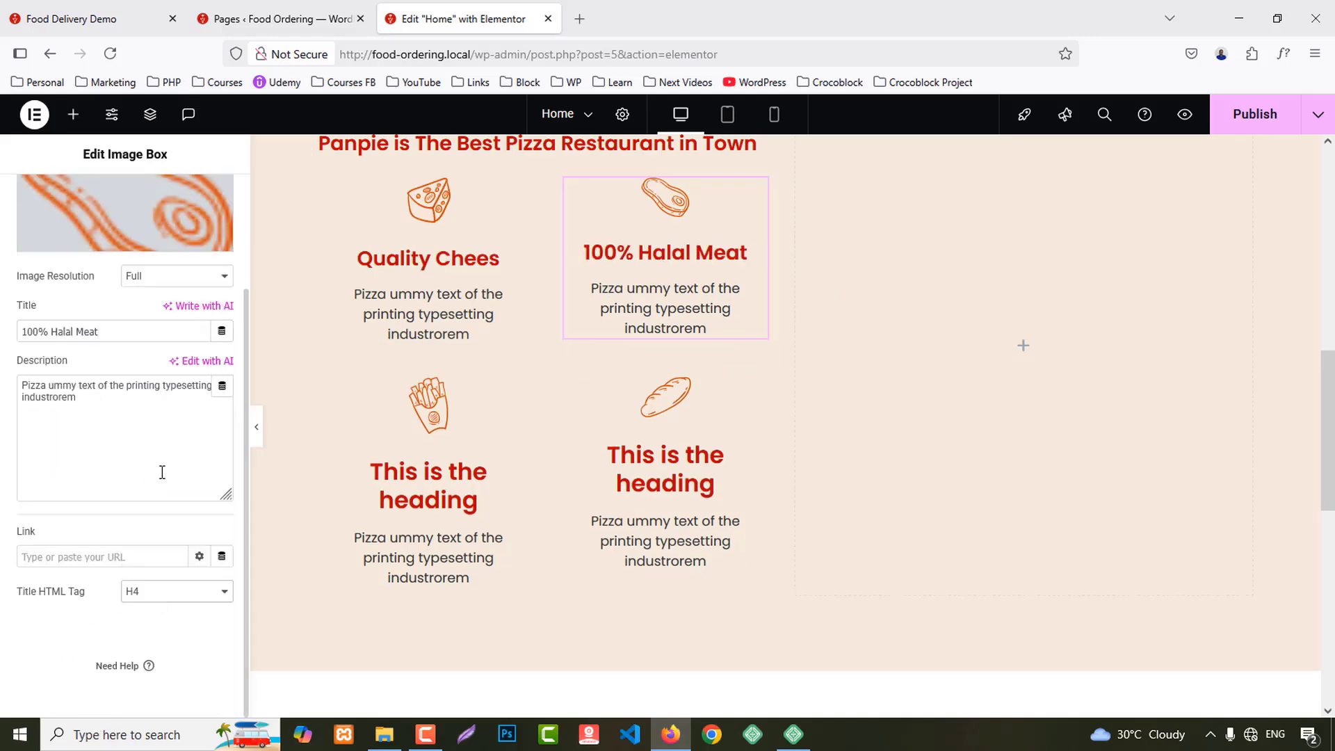
Step: Title the fries image box 'Soft Crust' with an H4 title tag
{"action": "left_click", "coordinate": [101, 17]}
{"action": "scroll", "coordinate": [287, 451], "scroll_direction": "down", "scroll_amount": 1}
{"action": "left_click_drag", "start_coordinate": [245, 426], "coordinate": [340, 426]}
{"action": "key", "text": "ctrl+c"}
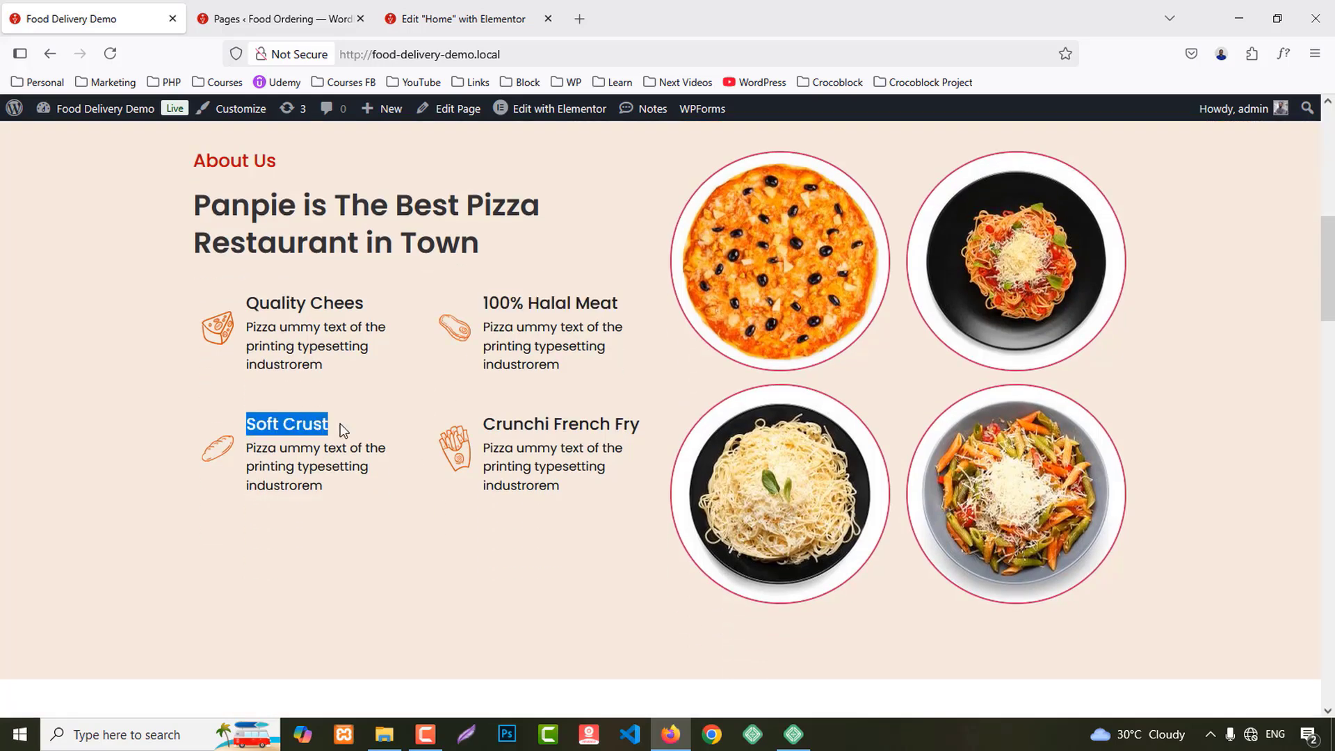
{"action": "left_click", "coordinate": [459, 19]}
{"action": "left_click", "coordinate": [417, 486]}
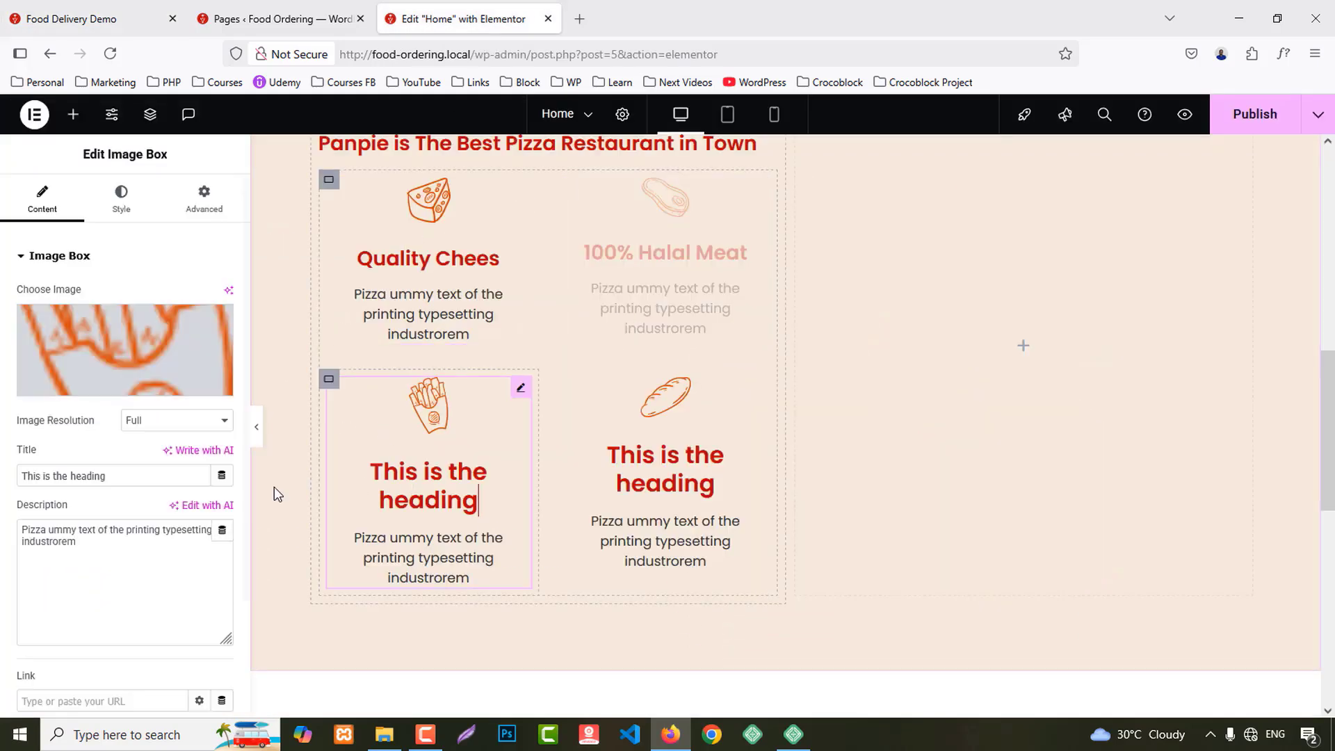
{"action": "triple_click", "coordinate": [95, 476]}
{"action": "key", "text": "ctrl+v"}
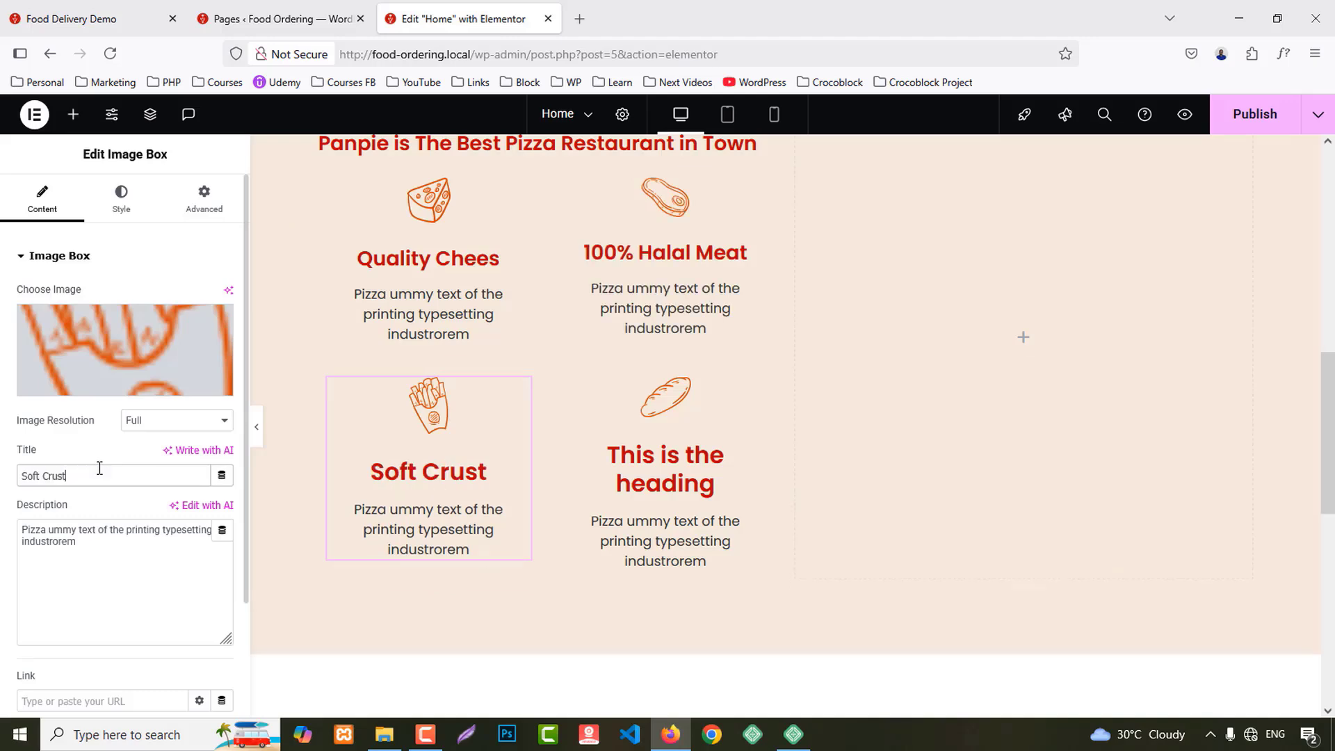
{"action": "scroll", "coordinate": [98, 480], "scroll_direction": "down", "scroll_amount": 2}
{"action": "left_click", "coordinate": [177, 599]}
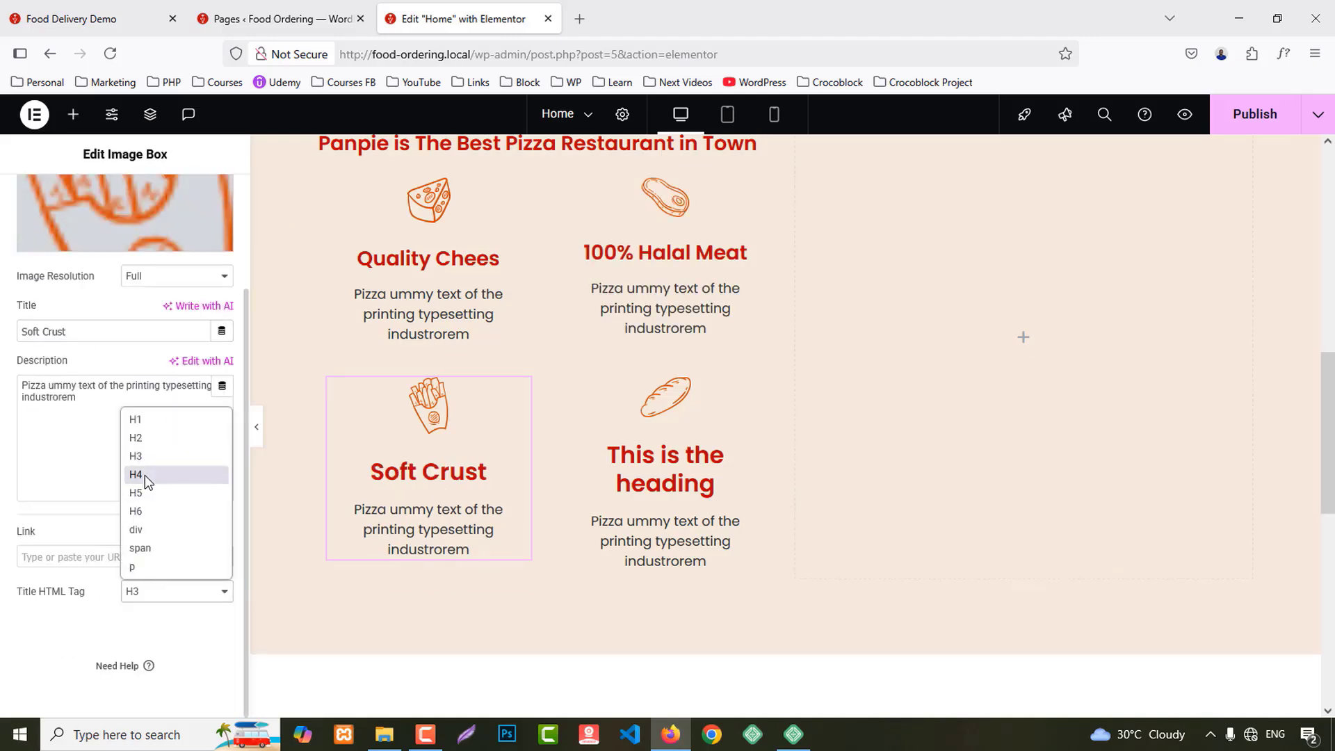
{"action": "left_click", "coordinate": [148, 479]}
Step: Title the bread image box 'Crunchi French Fry' with an H4 title tag
{"action": "left_click", "coordinate": [104, 25]}
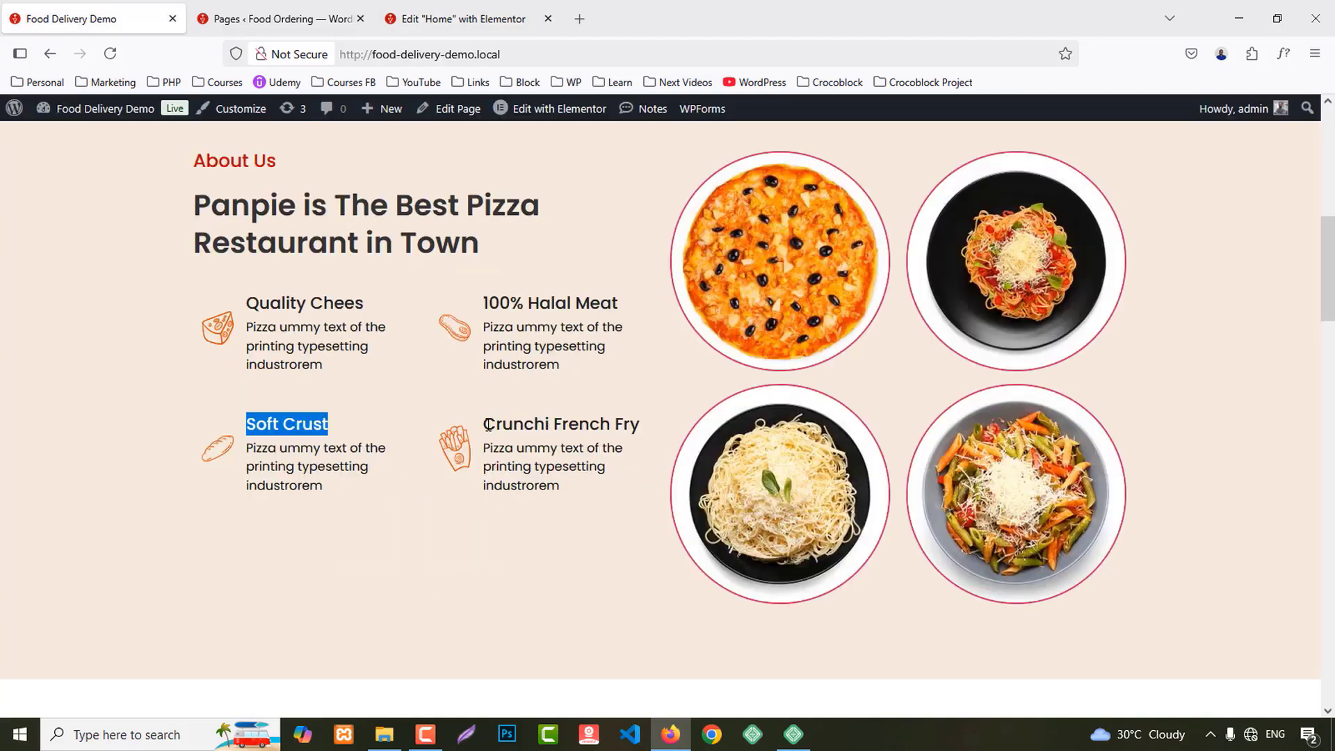
{"action": "left_click_drag", "start_coordinate": [489, 425], "coordinate": [647, 424]}
{"action": "key", "text": "ctrl+c"}
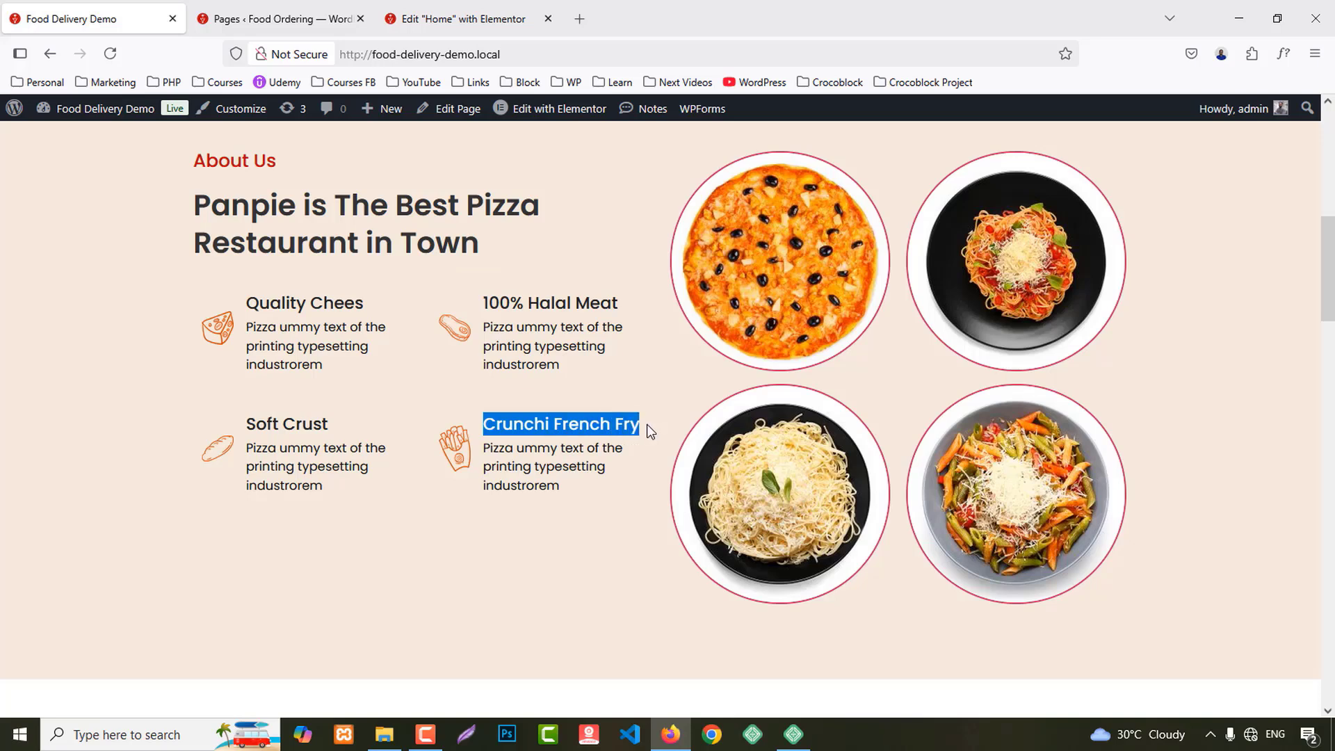
{"action": "left_click", "coordinate": [505, 5]}
{"action": "left_click", "coordinate": [104, 479]}
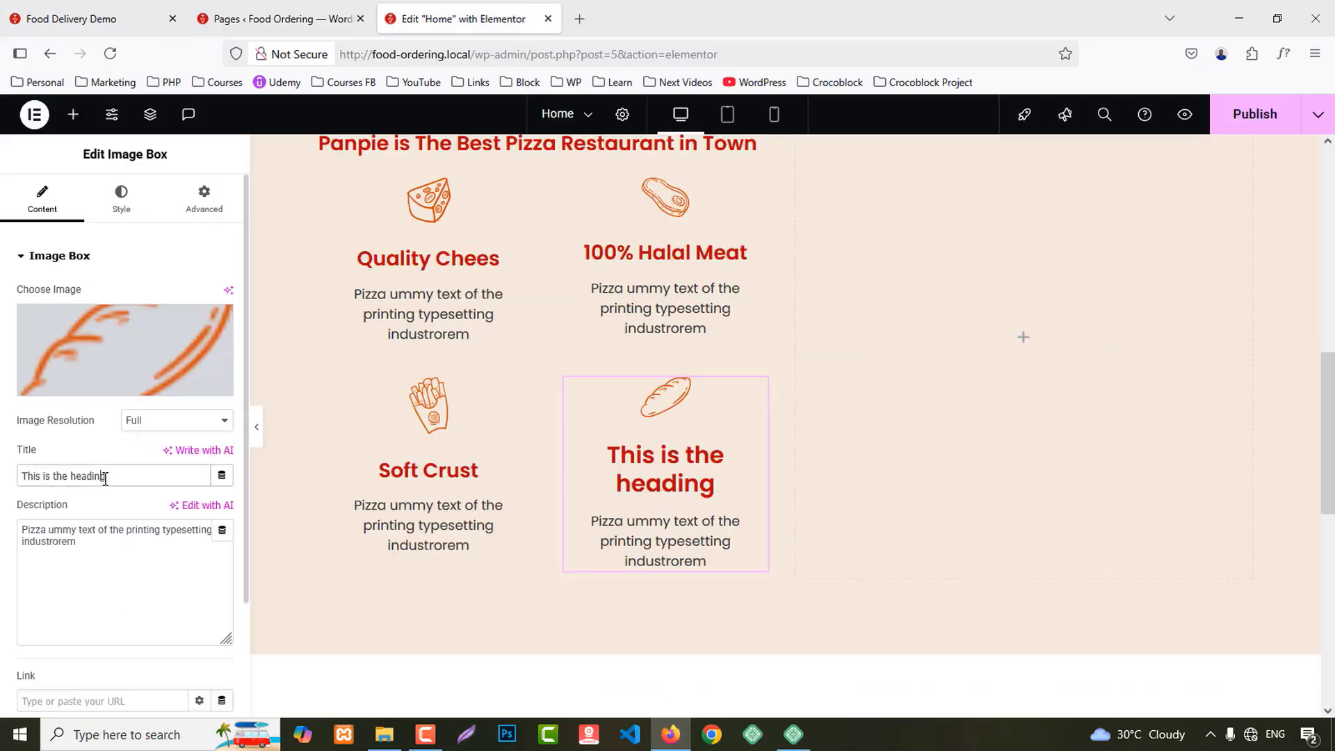
{"action": "key", "text": "ctrl+a"}
{"action": "key", "text": "ctrl+v"}
{"action": "scroll", "coordinate": [163, 699], "scroll_direction": "down", "scroll_amount": 3}
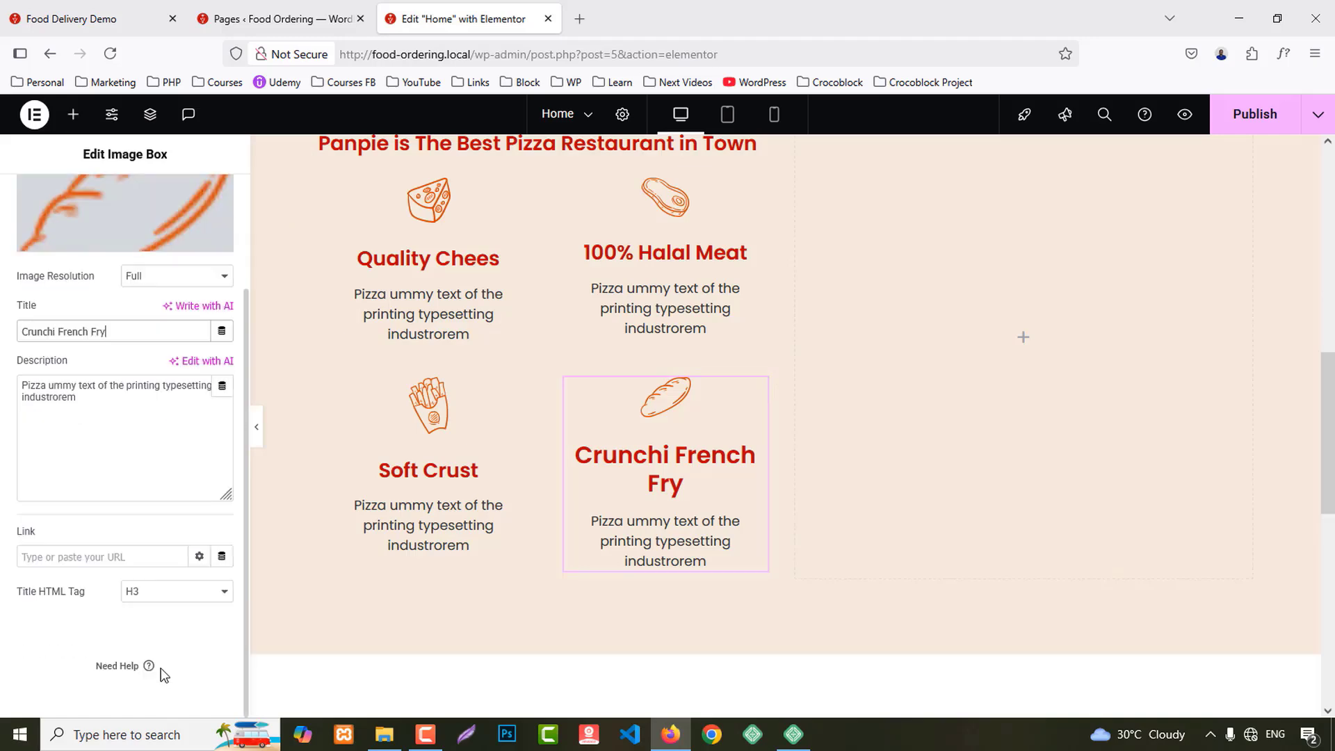
{"action": "left_click", "coordinate": [167, 602]}
{"action": "left_click", "coordinate": [149, 473]}
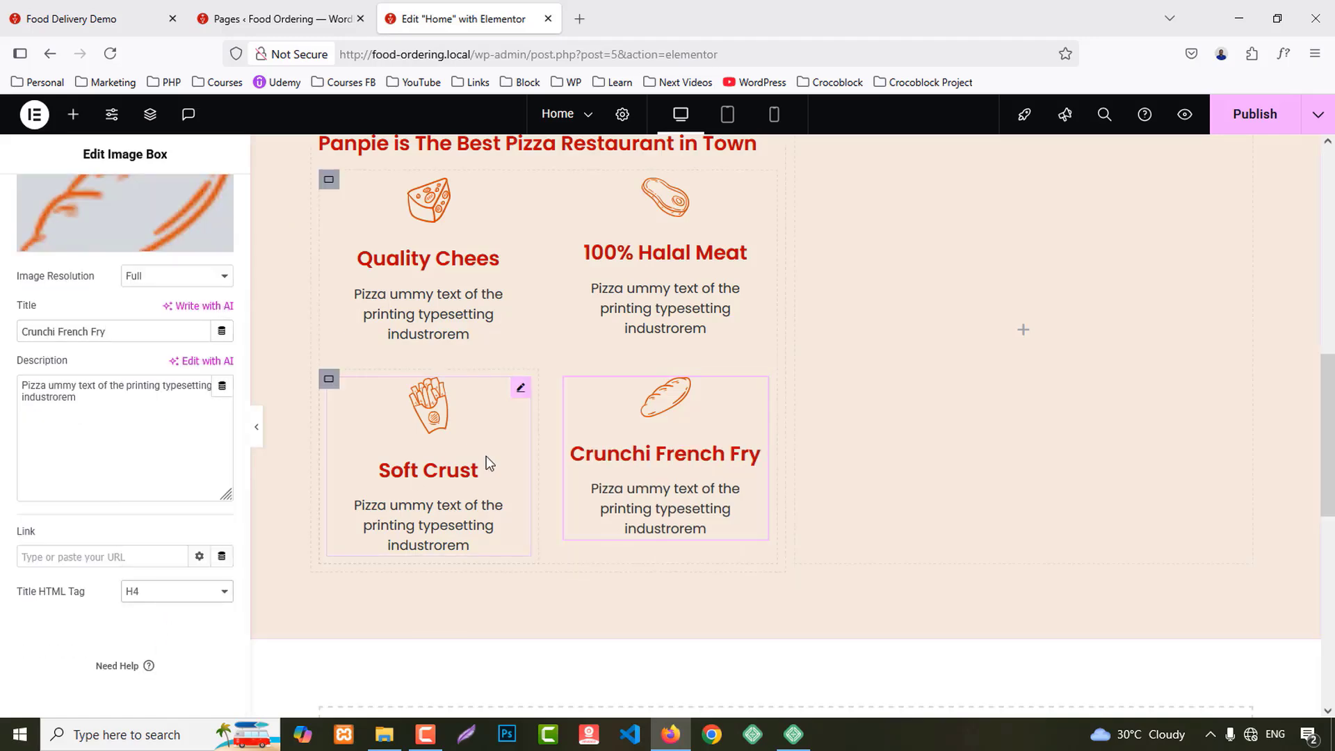
{"action": "scroll", "coordinate": [486, 462], "scroll_direction": "up", "scroll_amount": 4}
Step: Edit the About Us label's font size in its typography settings
{"action": "left_click", "coordinate": [345, 362]}
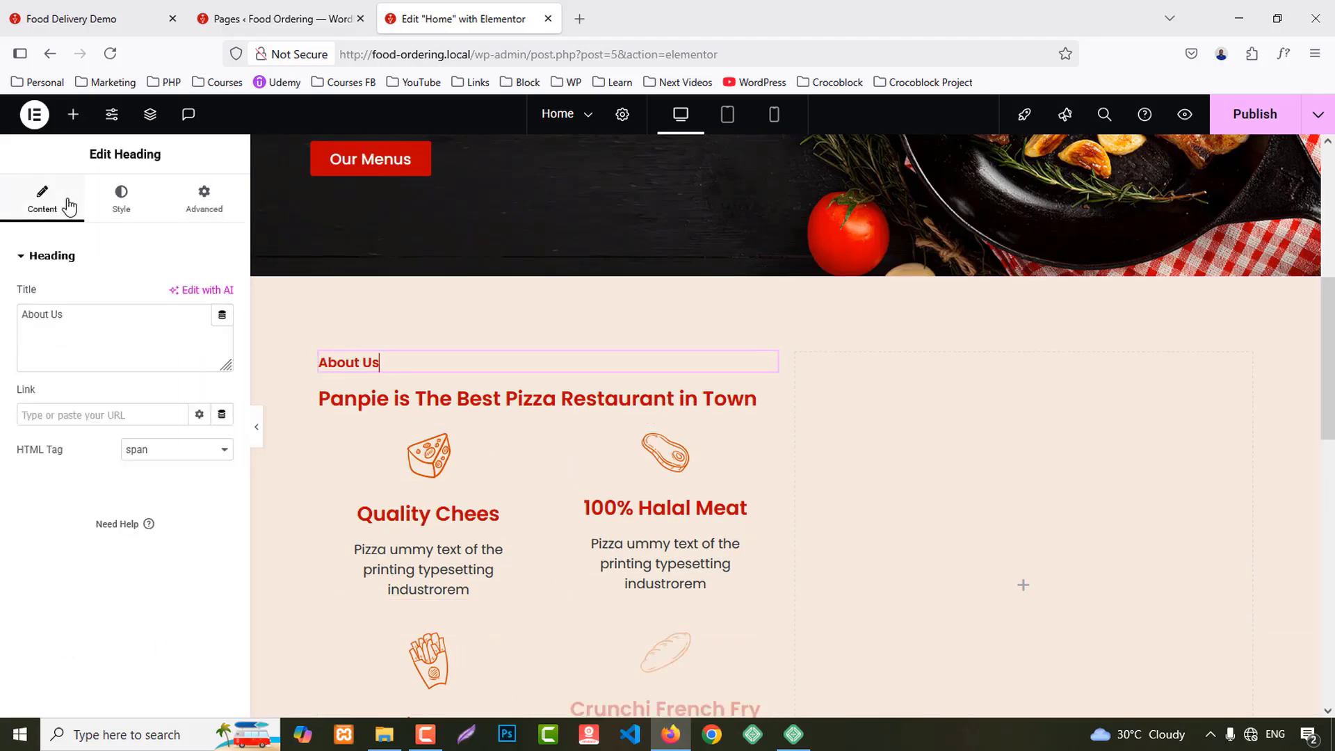
{"action": "left_click", "coordinate": [120, 198]}
{"action": "left_click", "coordinate": [60, 8]}
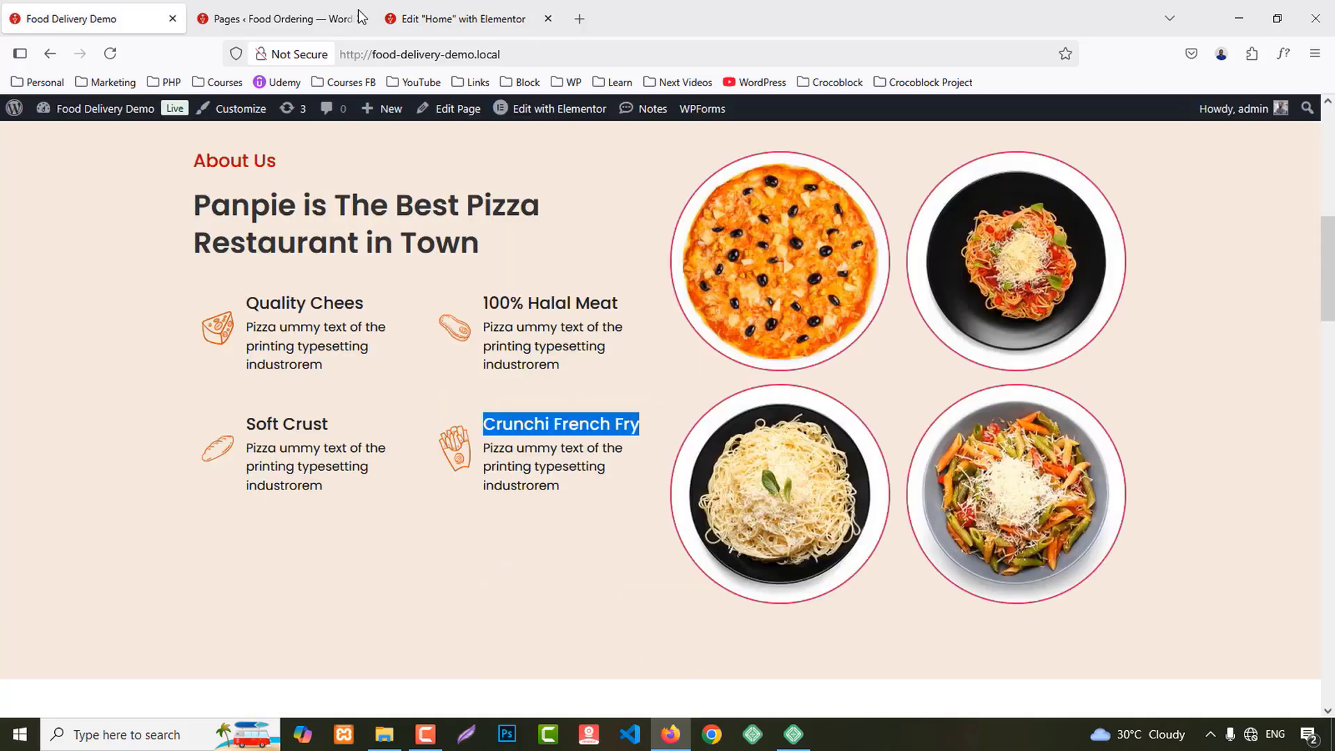
{"action": "left_click", "coordinate": [458, 19]}
{"action": "left_click", "coordinate": [223, 342]}
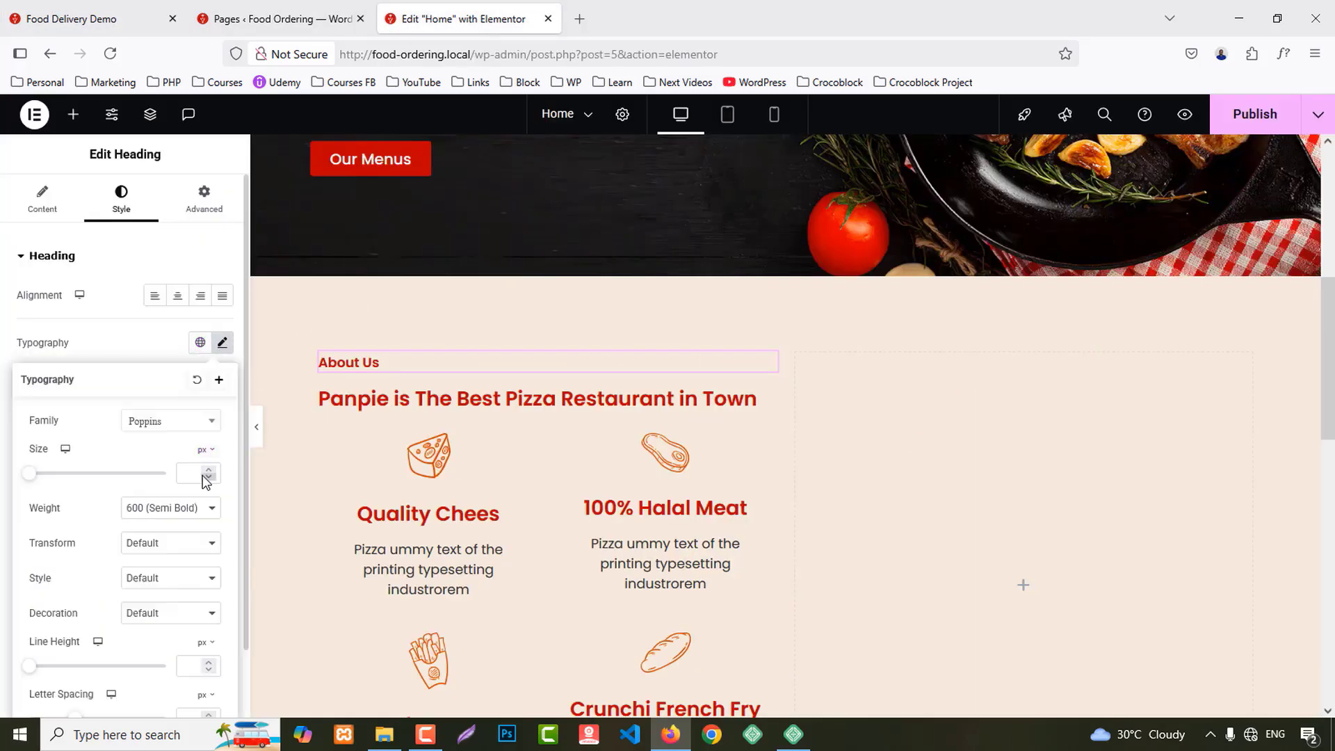
{"action": "left_click", "coordinate": [199, 474]}
{"action": "type", "text": "1"}
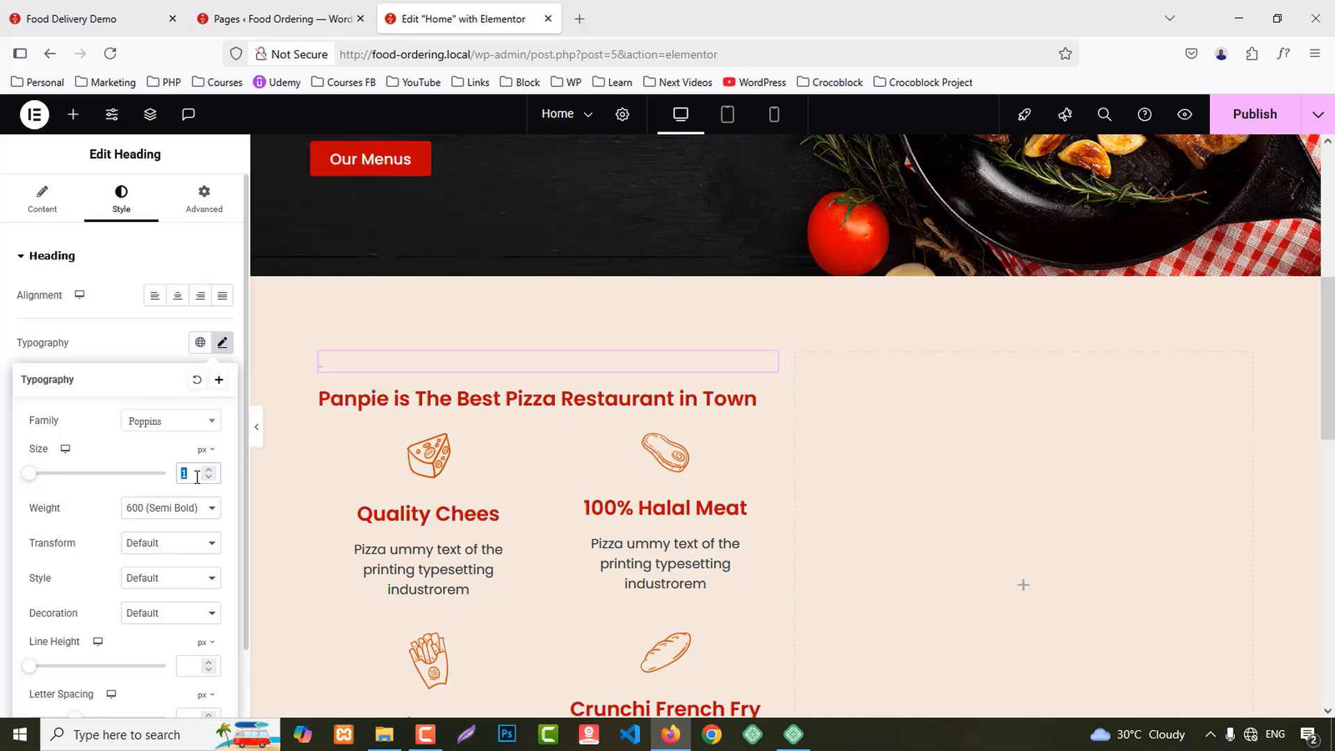
{"action": "type", "text": "22"}
Step: Give the Panpie heading the global dark Secondary colour
{"action": "left_click", "coordinate": [402, 399]}
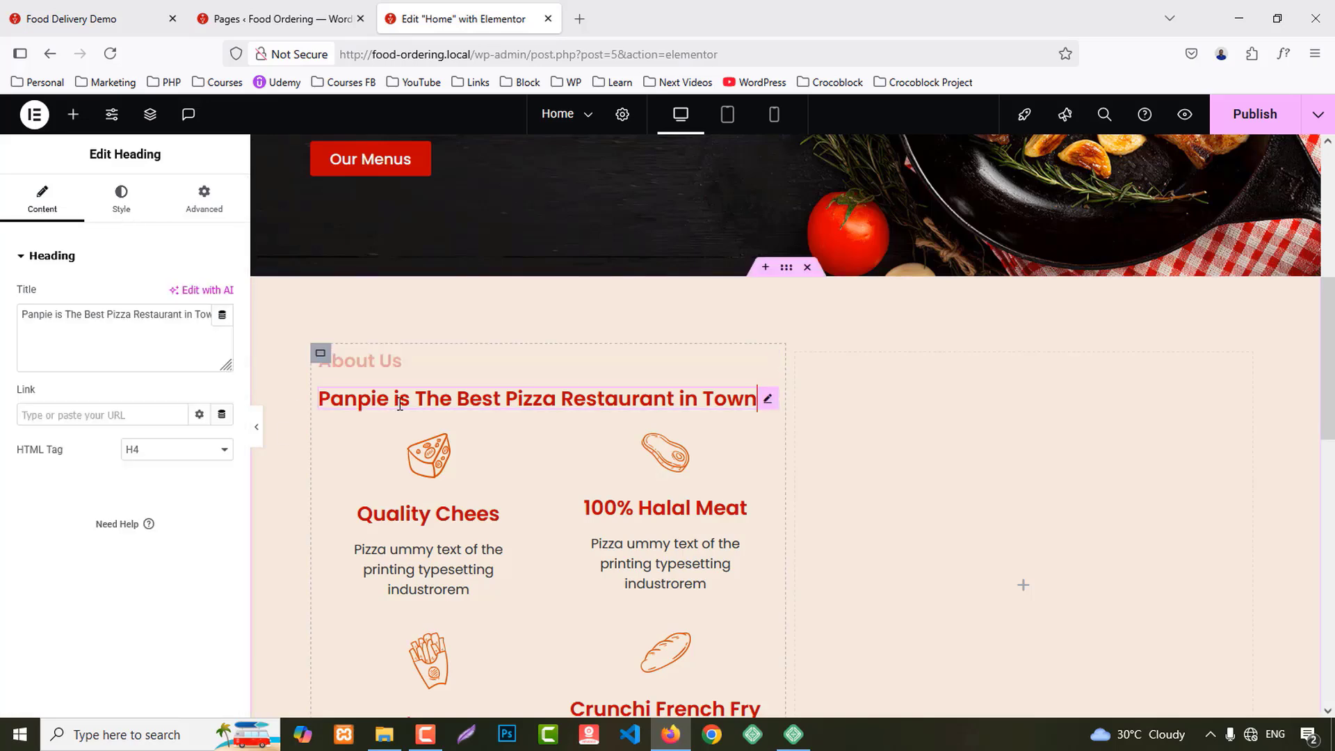
{"action": "left_click", "coordinate": [120, 208]}
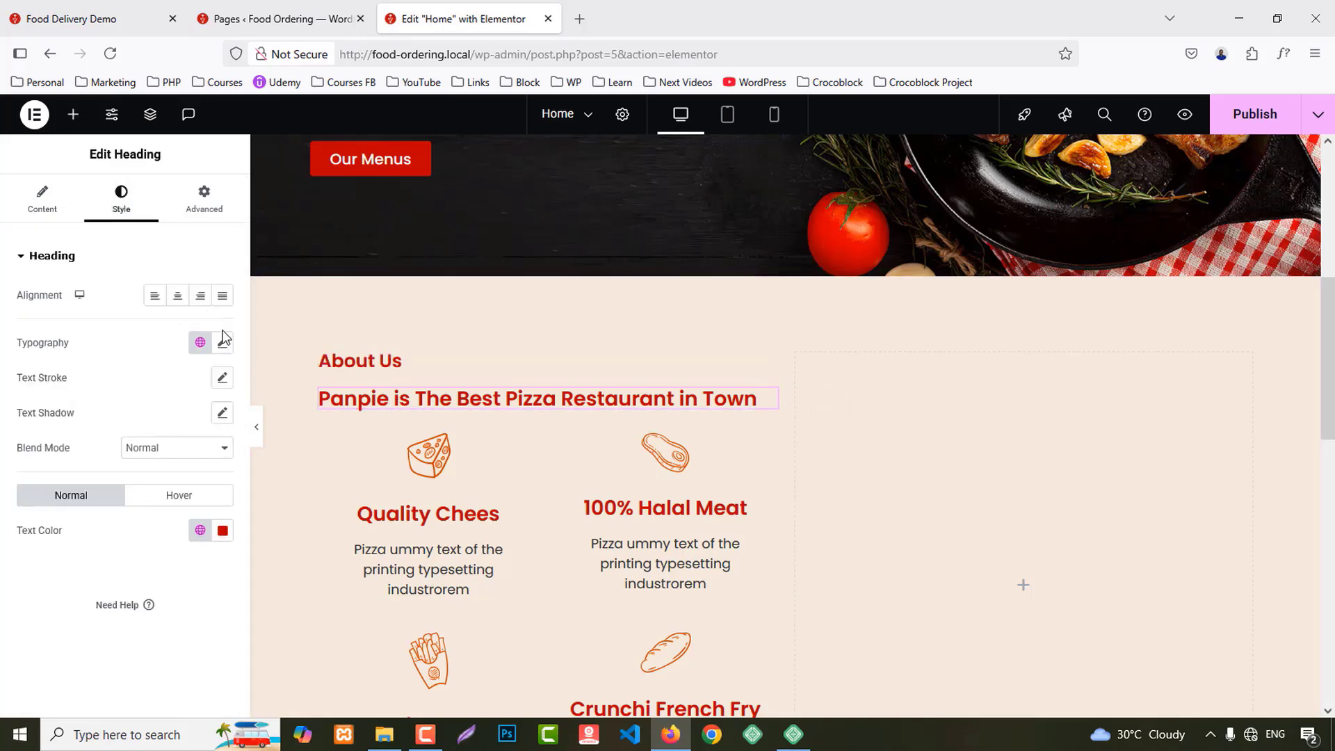
{"action": "left_click", "coordinate": [199, 530]}
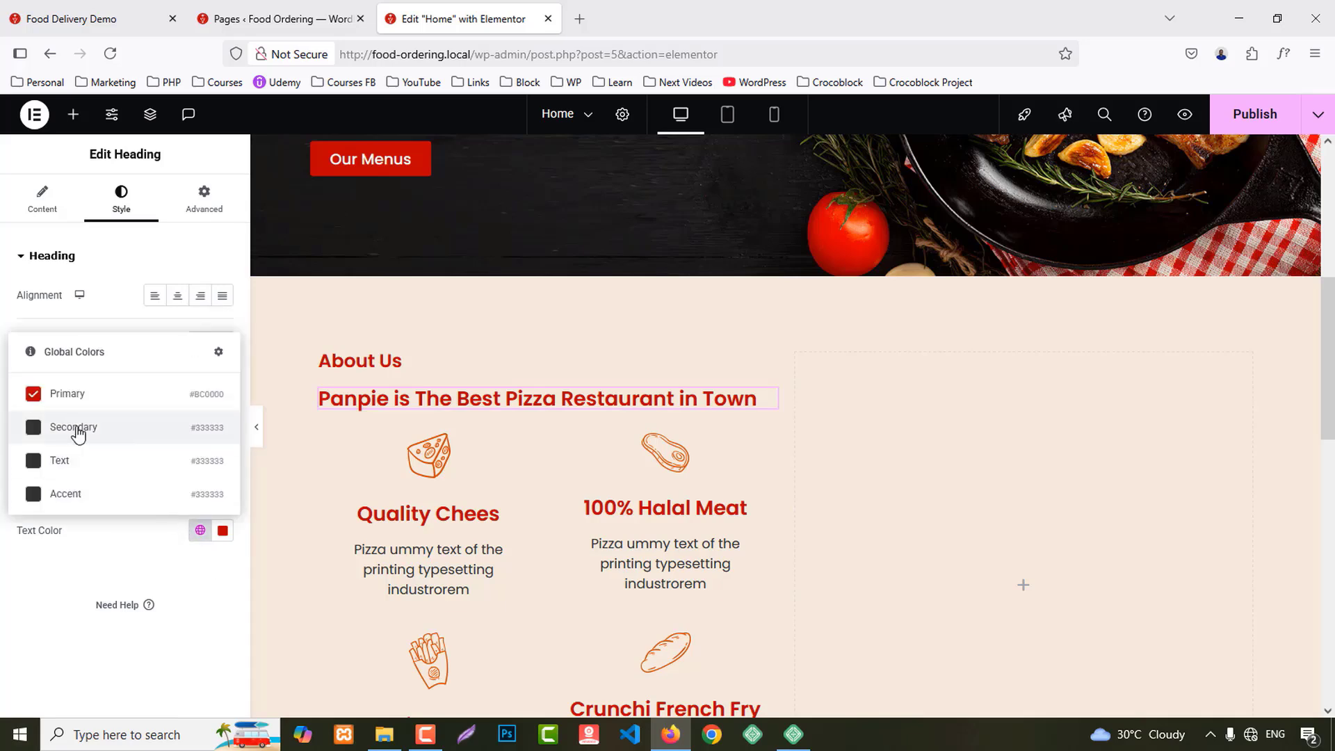
{"action": "left_click", "coordinate": [86, 431]}
Step: Set the heading's typography to 40px size with a 50px line height
{"action": "left_click", "coordinate": [219, 345]}
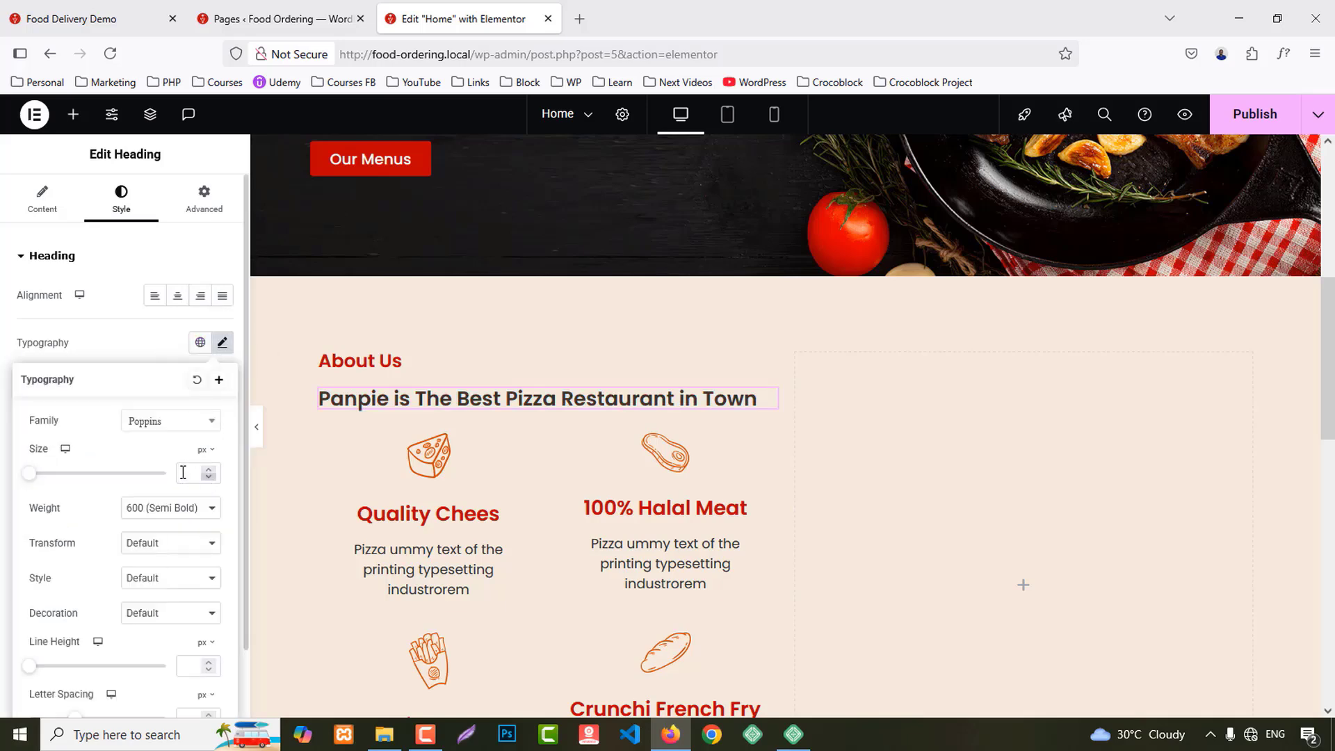
{"action": "left_click", "coordinate": [184, 472]}
{"action": "type", "text": "11"}
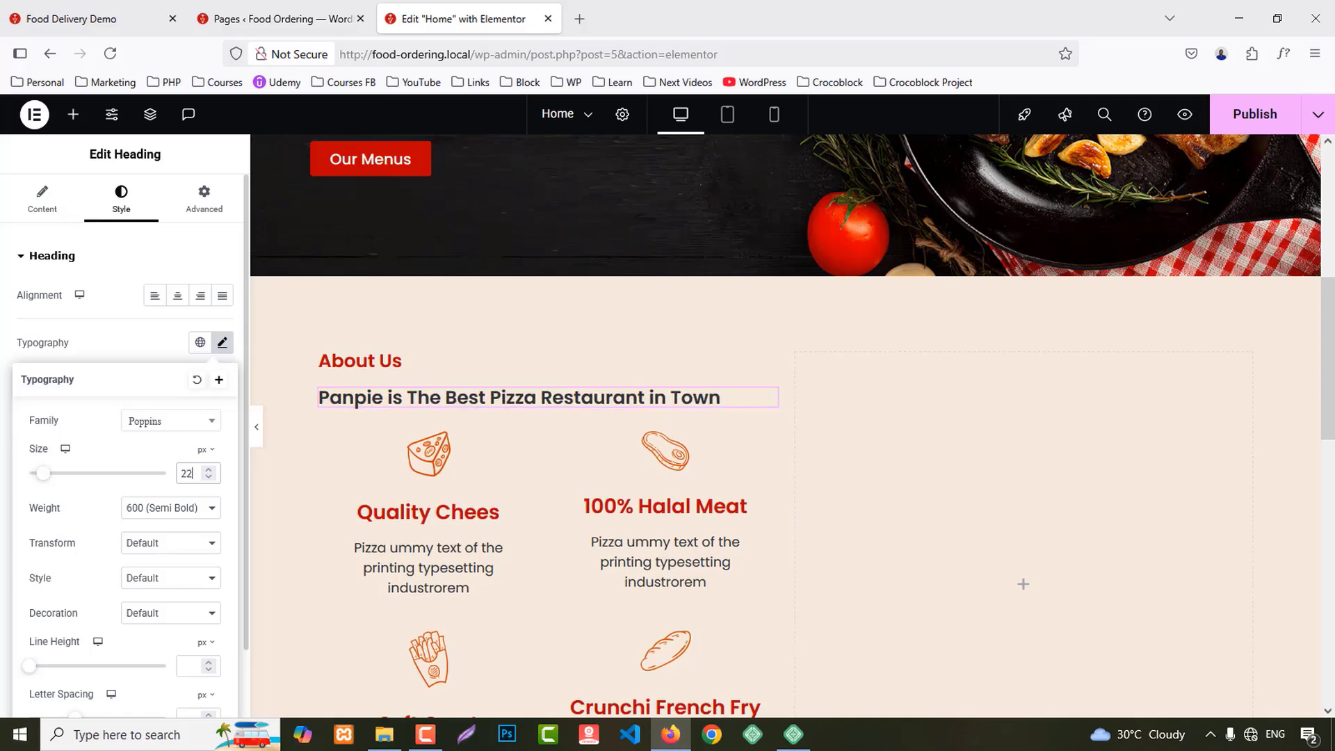
{"action": "key", "text": "Up"}
{"action": "key", "text": "Up"}
{"action": "key", "text": "Up"}
{"action": "key", "text": "Up"}
{"action": "key", "text": "Up"}
{"action": "key", "text": "Up"}
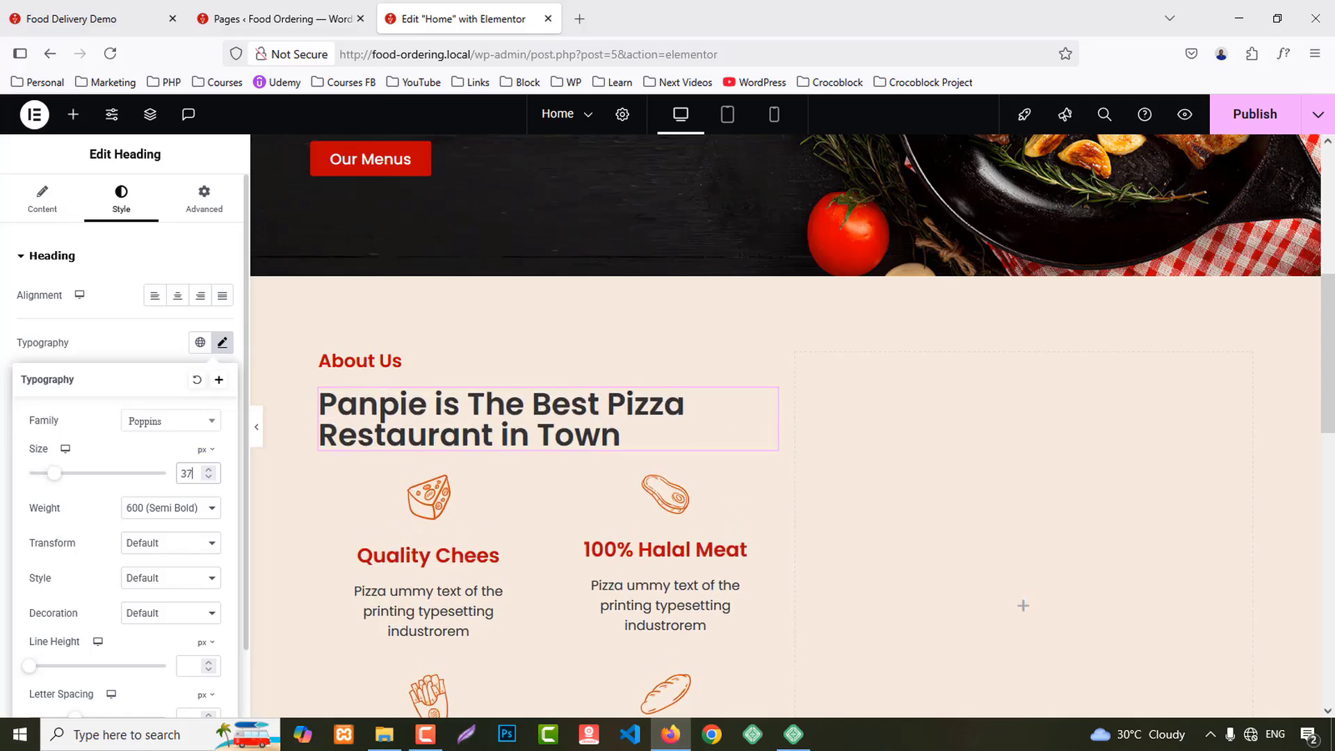
{"action": "key", "text": "Up"}
{"action": "key", "text": "Up"}
{"action": "key", "text": "Up"}
{"action": "scroll", "coordinate": [191, 584], "scroll_direction": "down", "scroll_amount": 1}
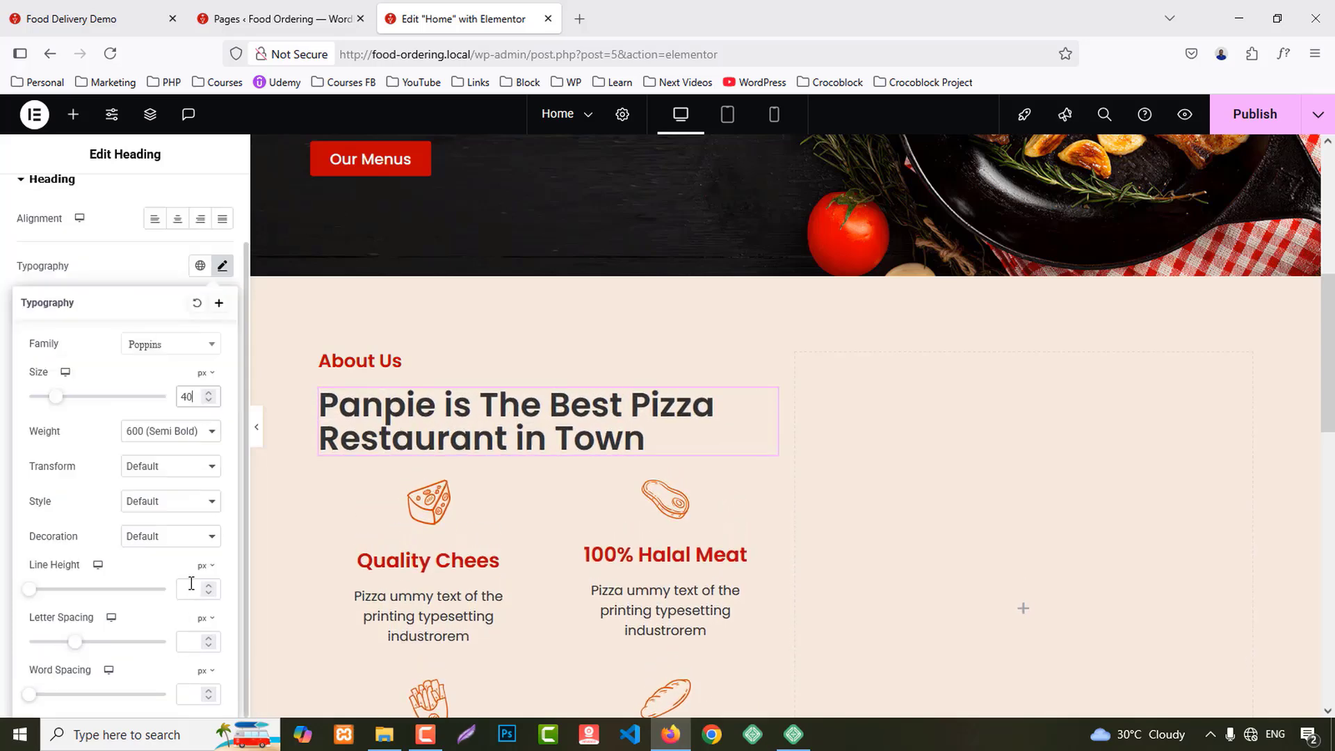
{"action": "type", "text": "50"}
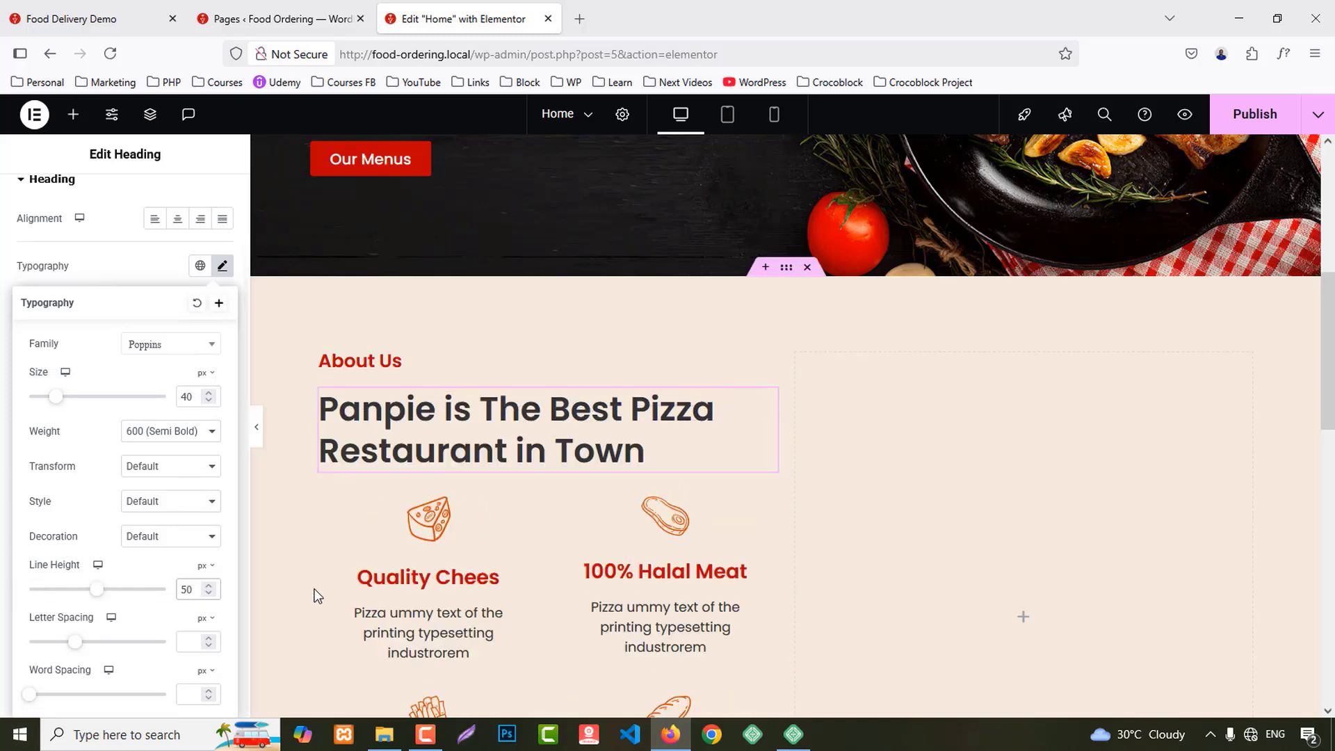
{"action": "scroll", "coordinate": [349, 557], "scroll_direction": "down", "scroll_amount": 2}
{"action": "left_click", "coordinate": [396, 445]}
Step: Put the Quality Chees icon left, vertically centred, with content spacing 5 and 20% width
{"action": "left_click", "coordinate": [121, 200]}
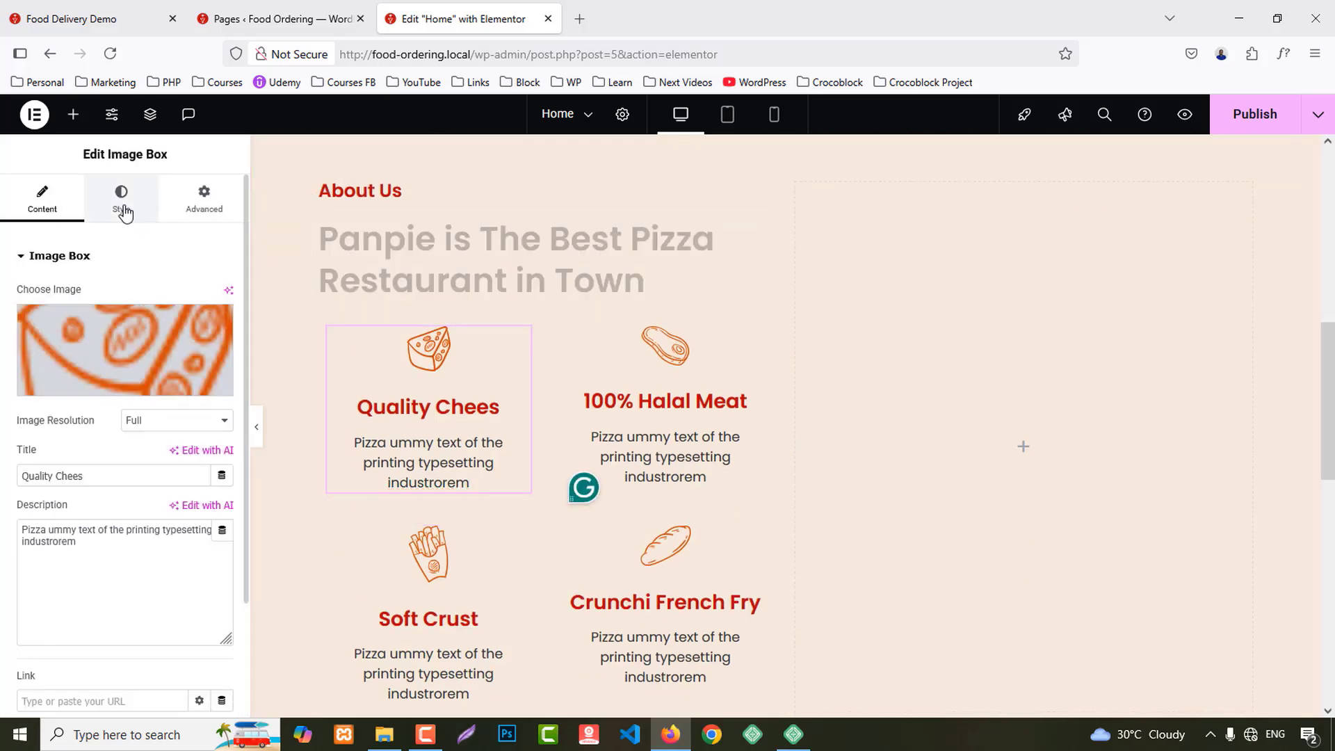
{"action": "left_click", "coordinate": [177, 295]}
{"action": "left_click", "coordinate": [199, 331]}
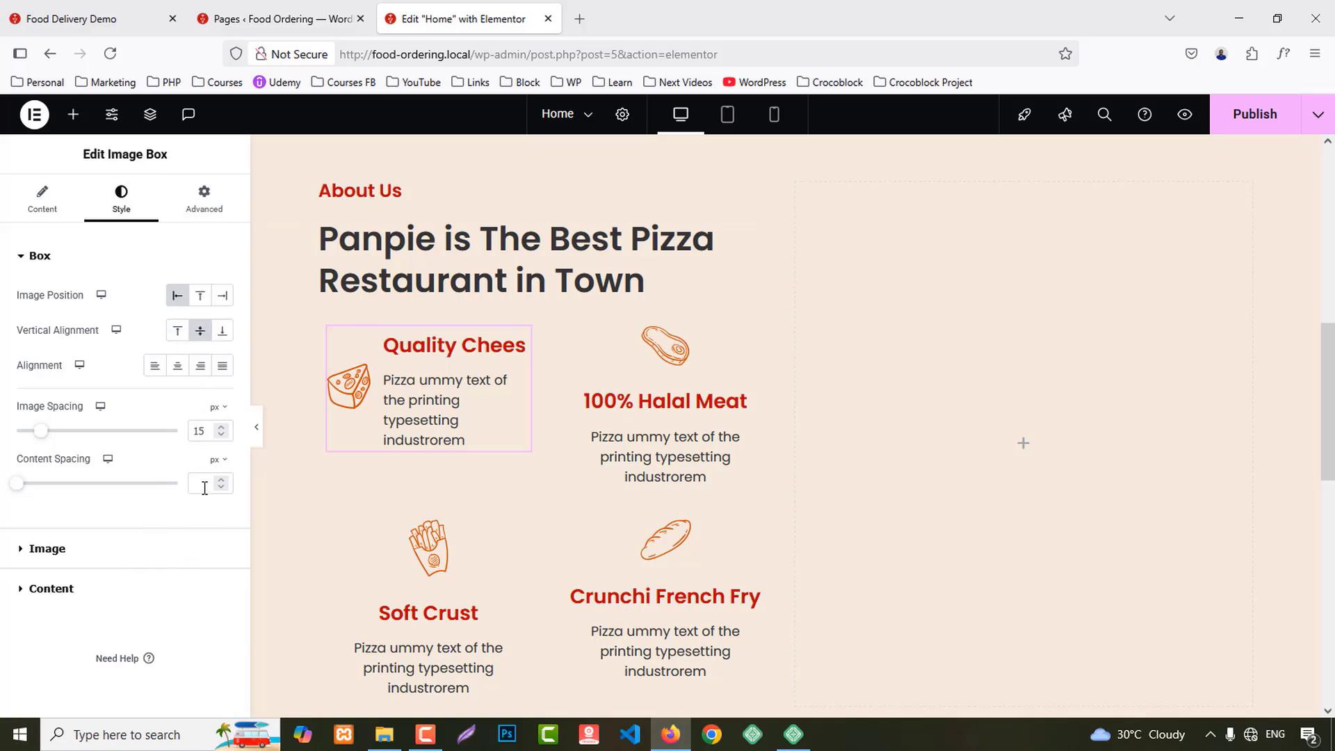
{"action": "type", "text": "5"}
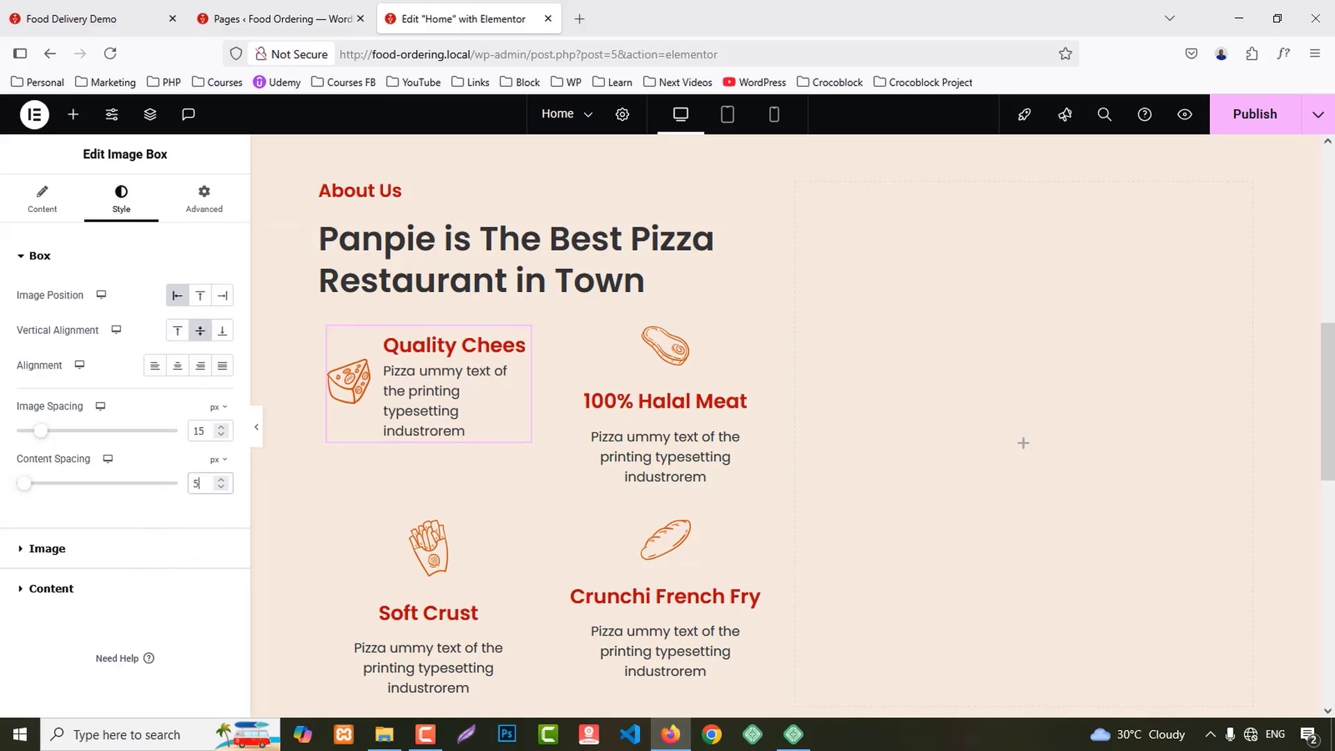
{"action": "left_click", "coordinate": [48, 548]}
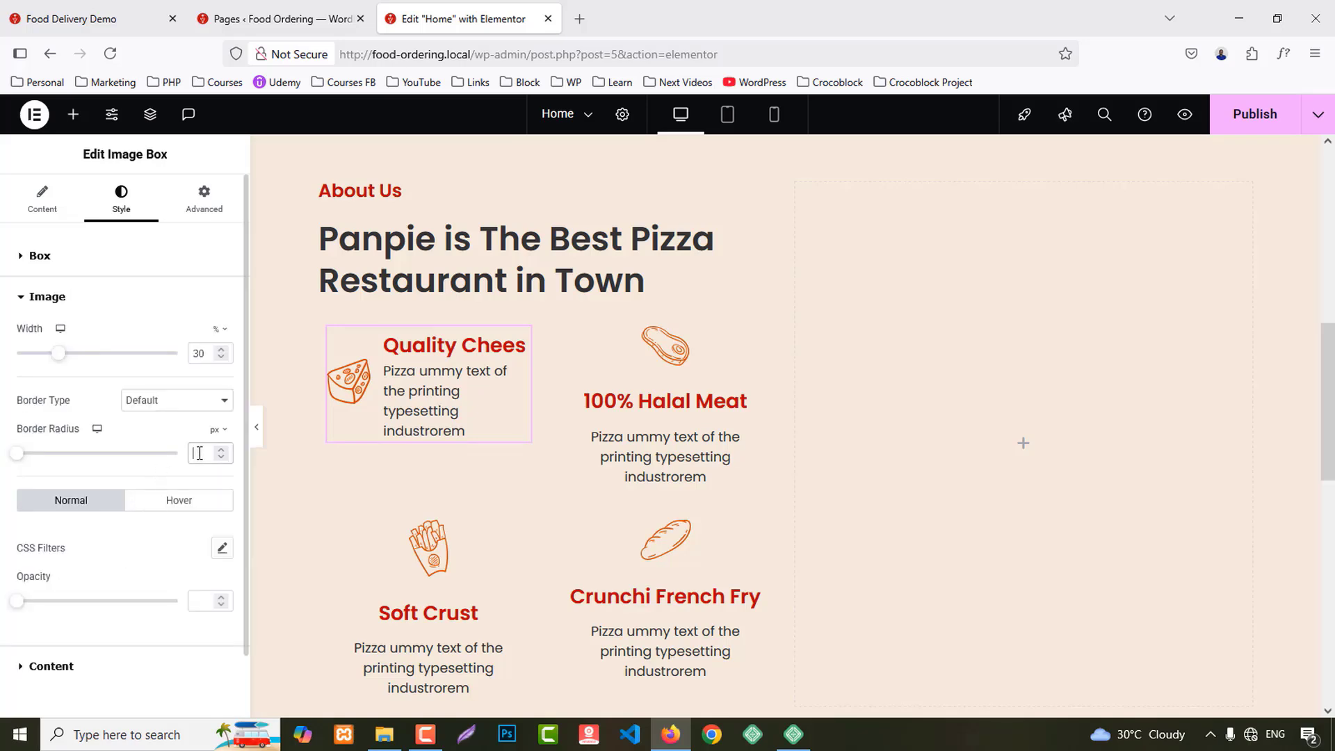
{"action": "key", "text": "Down"}
{"action": "key", "text": "Down"}
{"action": "key", "text": "Down"}
{"action": "key", "text": "Down"}
{"action": "key", "text": "Down"}
{"action": "key", "text": "Down"}
{"action": "key", "text": "Down"}
{"action": "key", "text": "Down"}
{"action": "key", "text": "Down"}
{"action": "key", "text": "Down"}
{"action": "key", "text": "Down"}
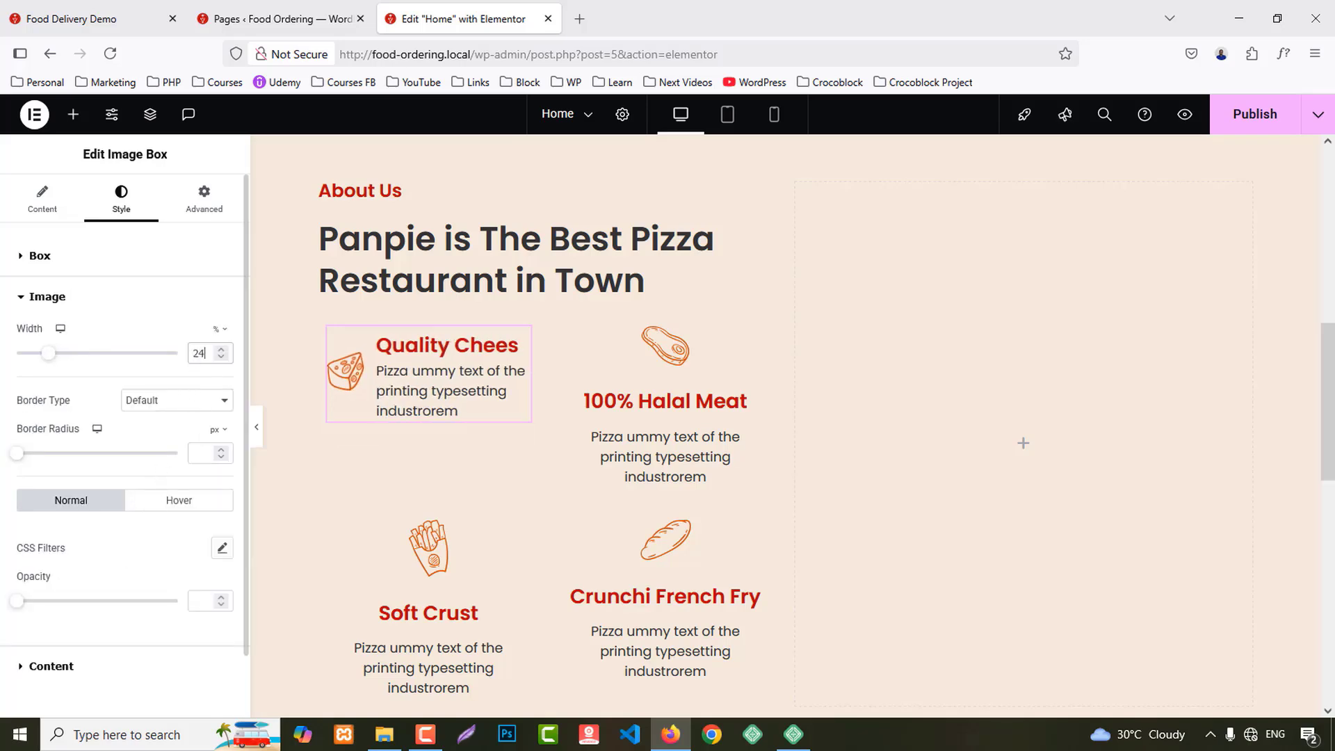
{"action": "key", "text": "Down"}
{"action": "key", "text": "Down"}
{"action": "key", "text": "Down"}
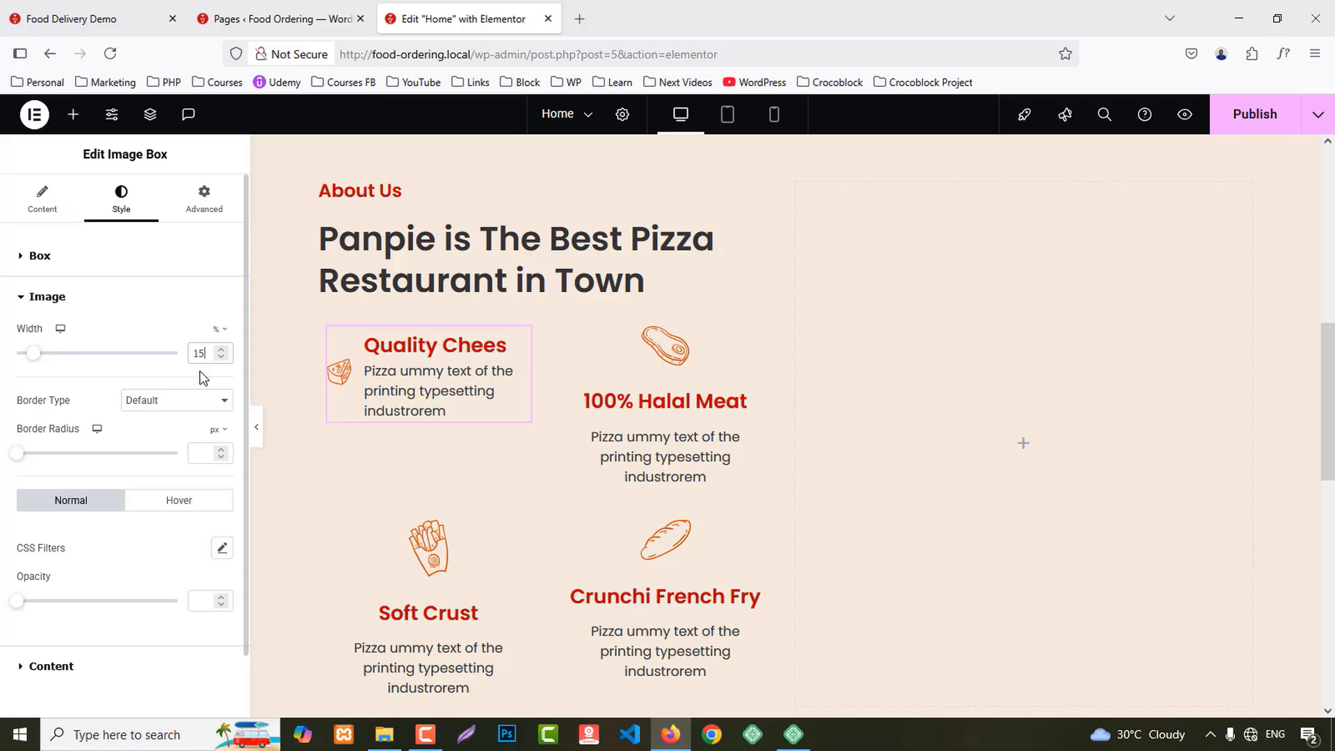
{"action": "key", "text": "Up"}
{"action": "key", "text": "Up"}
{"action": "key", "text": "Up"}
{"action": "key", "text": "Up"}
{"action": "scroll", "coordinate": [118, 599], "scroll_direction": "down", "scroll_amount": 2}
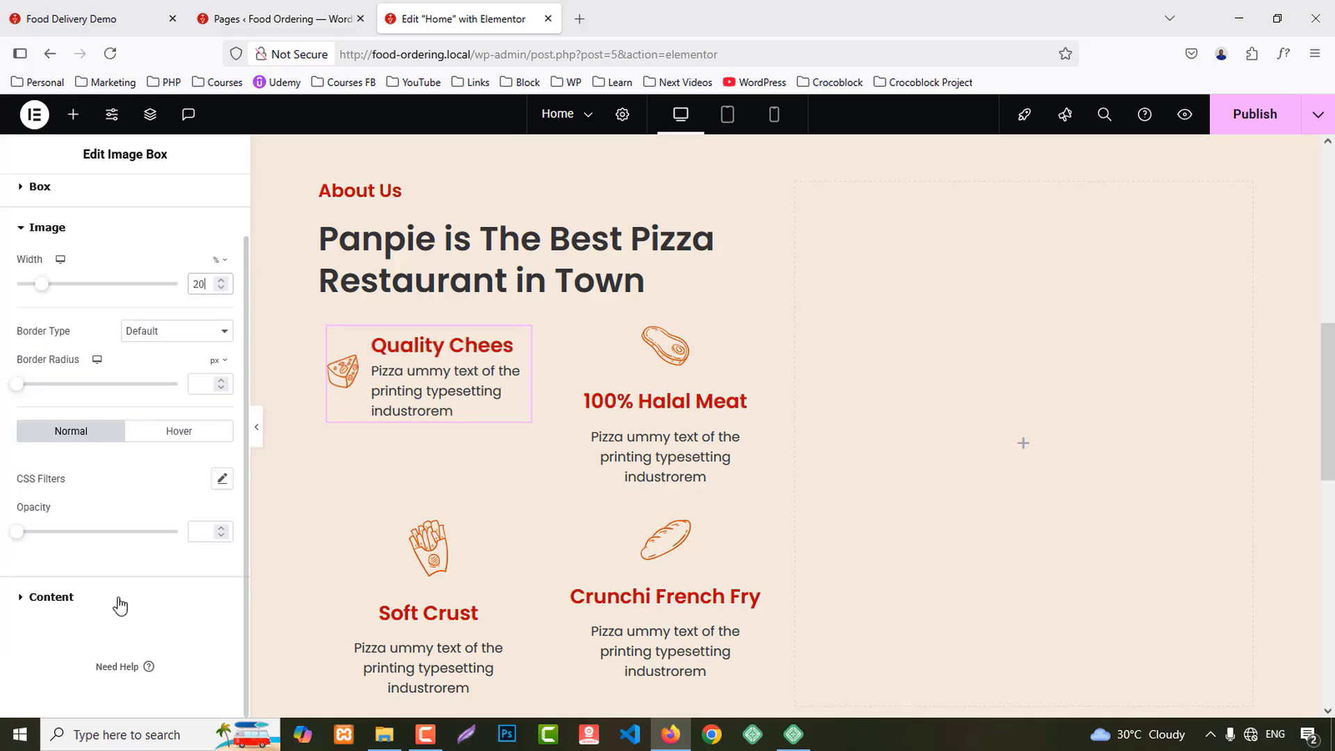
Step: Set the box title font size to 18px and the description to 15px
{"action": "left_click", "coordinate": [73, 602]}
{"action": "left_click", "coordinate": [222, 412]}
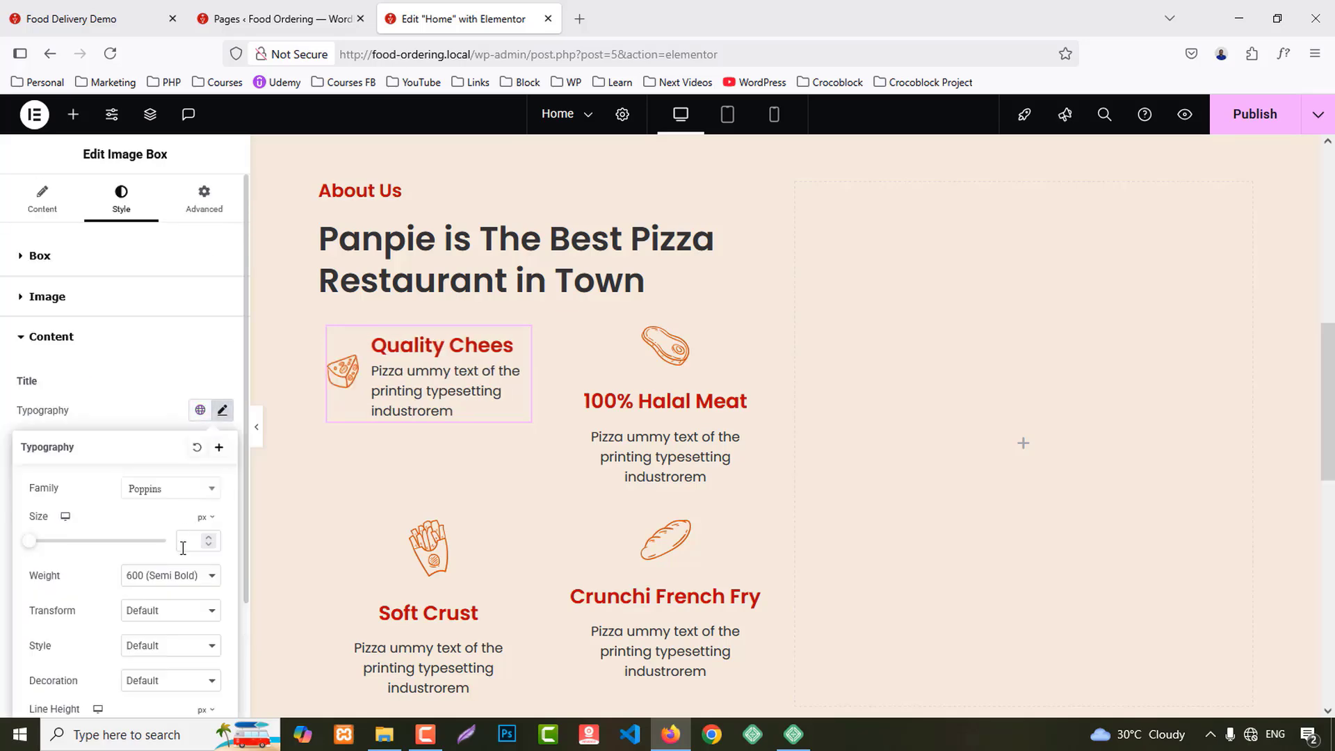
{"action": "double_click", "coordinate": [185, 542]}
{"action": "type", "text": "1"}
{"action": "type", "text": "8"}
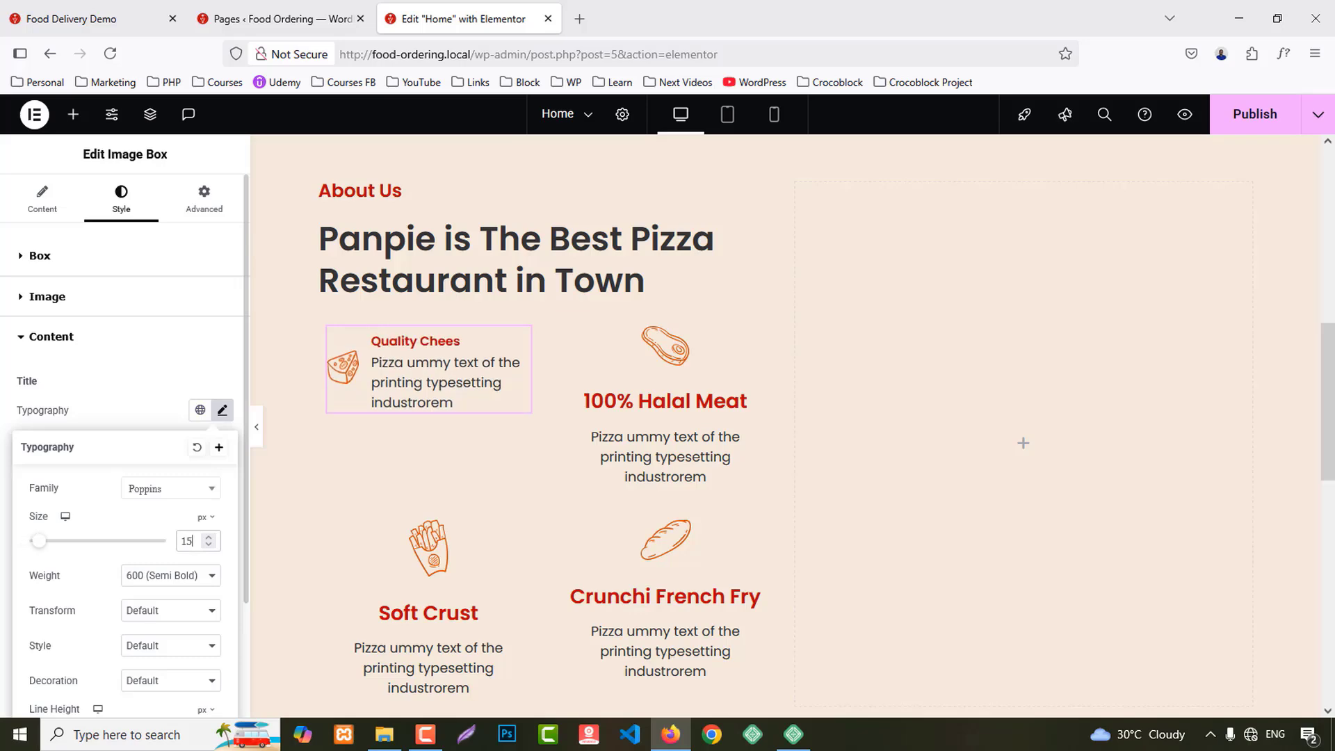
{"action": "scroll", "coordinate": [182, 581], "scroll_direction": "down", "scroll_amount": 2}
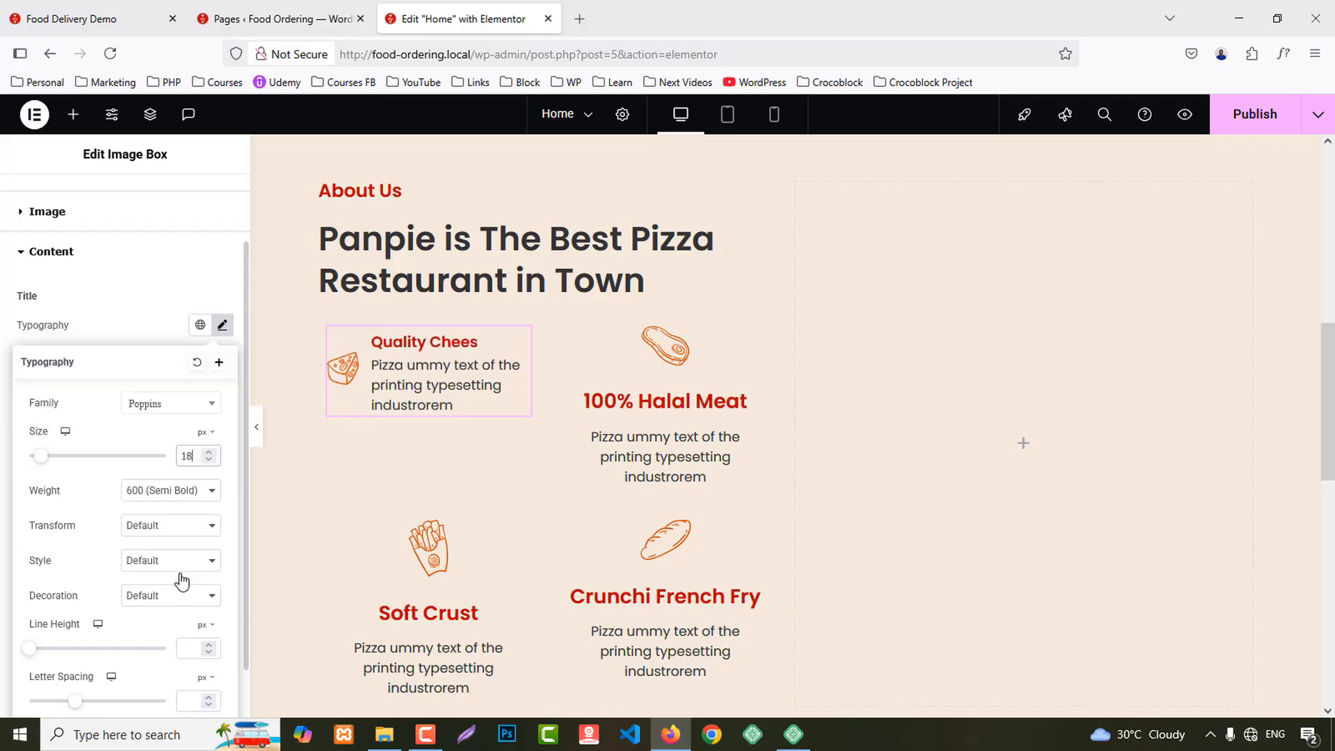
{"action": "left_click", "coordinate": [160, 331]}
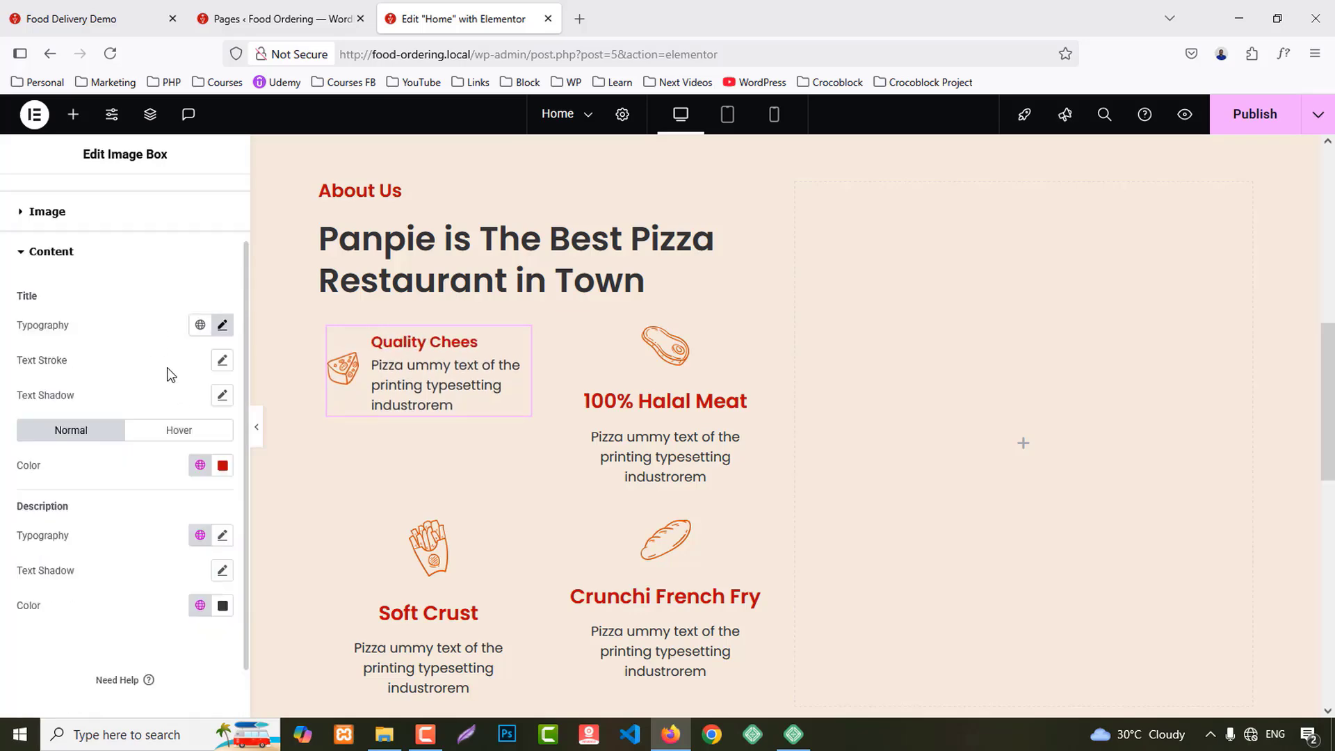
{"action": "left_click", "coordinate": [221, 537]}
{"action": "type", "text": "11"}
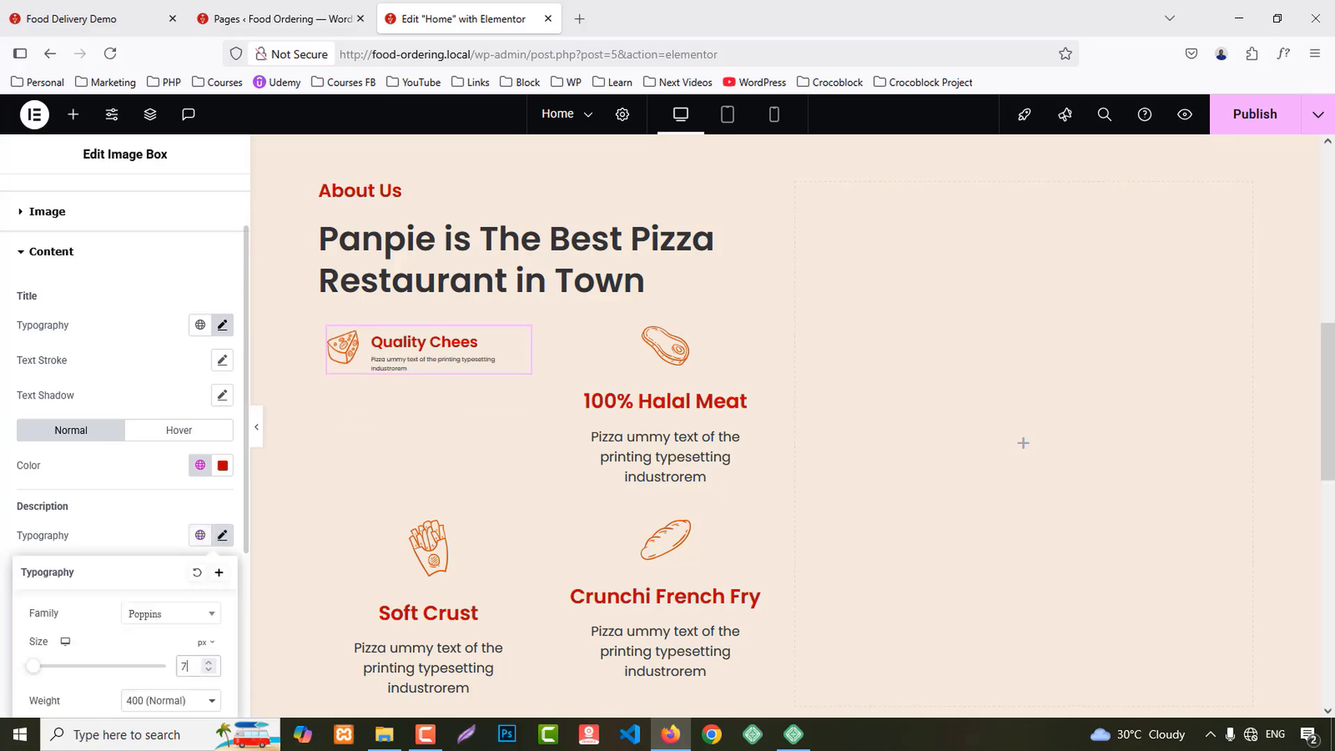
{"action": "key", "text": "BackSpace"}
{"action": "type", "text": "5"}
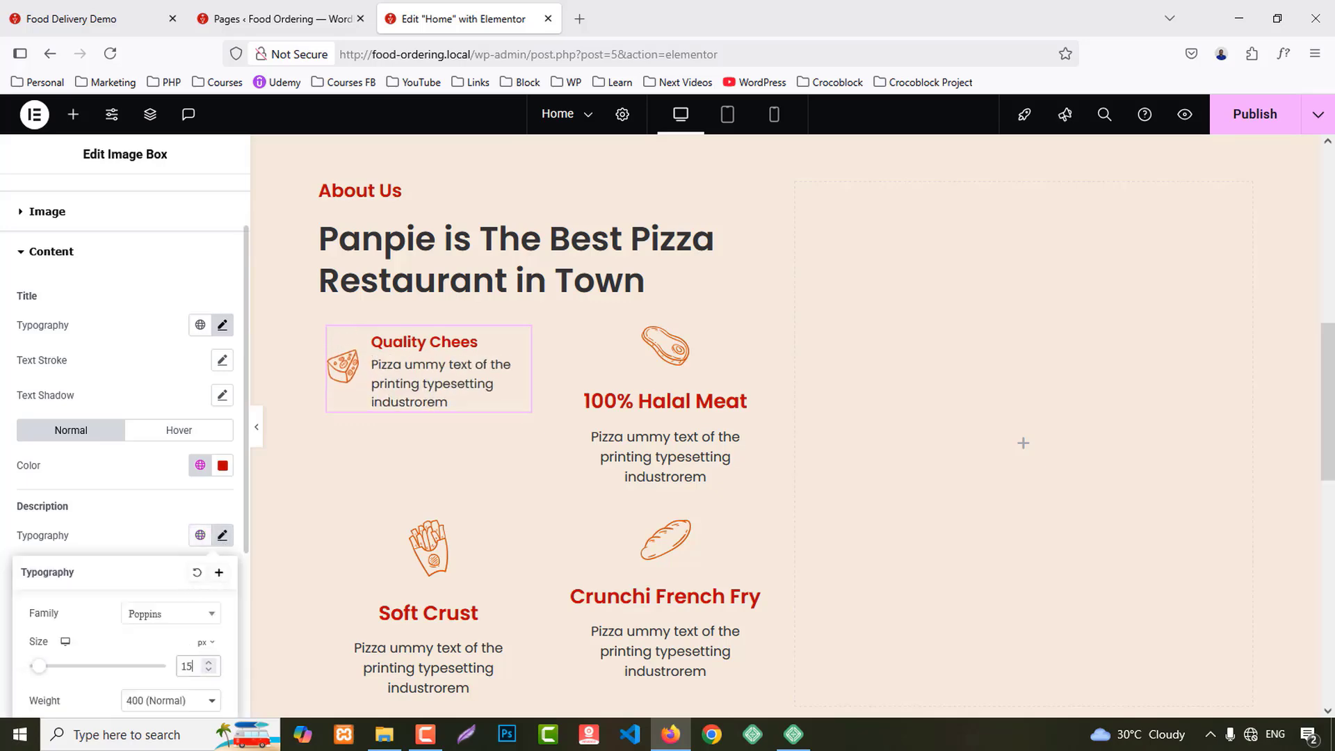
{"action": "scroll", "coordinate": [510, 450], "scroll_direction": "down", "scroll_amount": 1}
Step: Copy the Quality Chees box and paste its style onto Halal Meat, Soft Crust and French Fry
{"action": "right_click", "coordinate": [435, 276]}
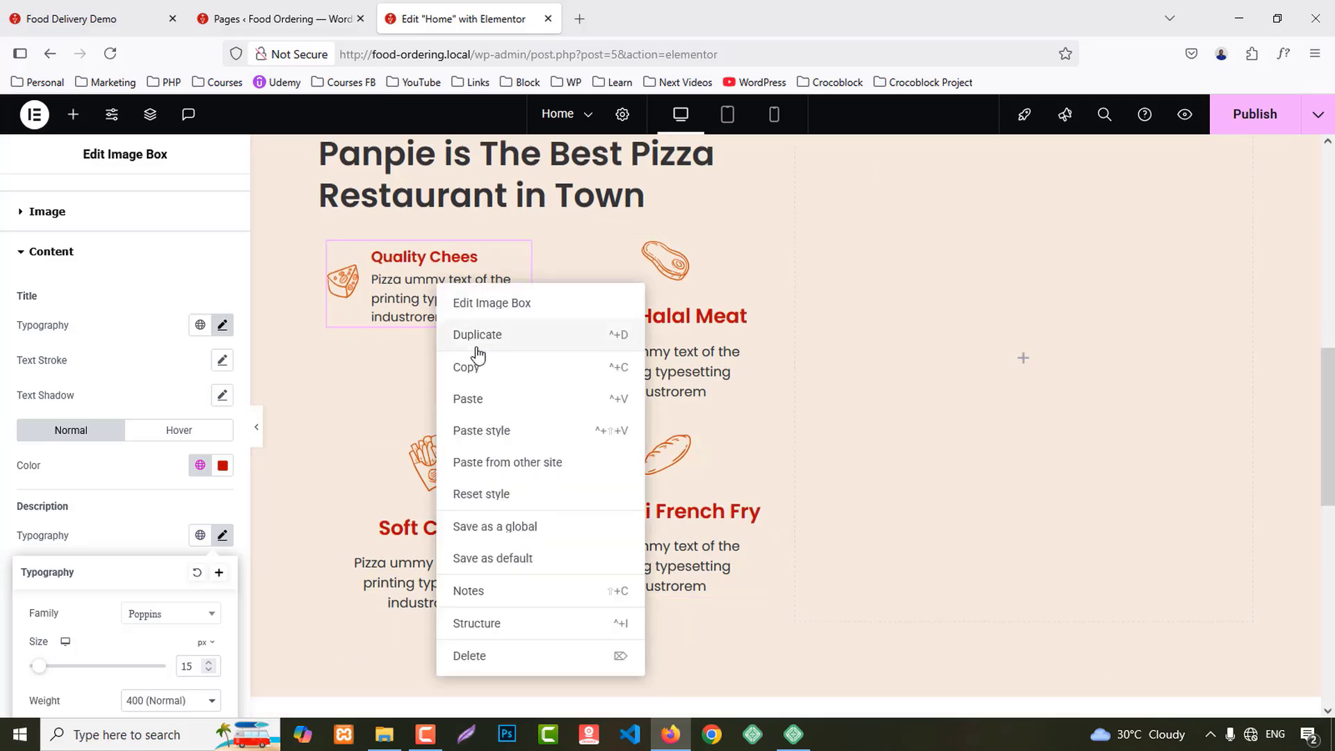
{"action": "left_click", "coordinate": [515, 363]}
{"action": "right_click", "coordinate": [642, 282]}
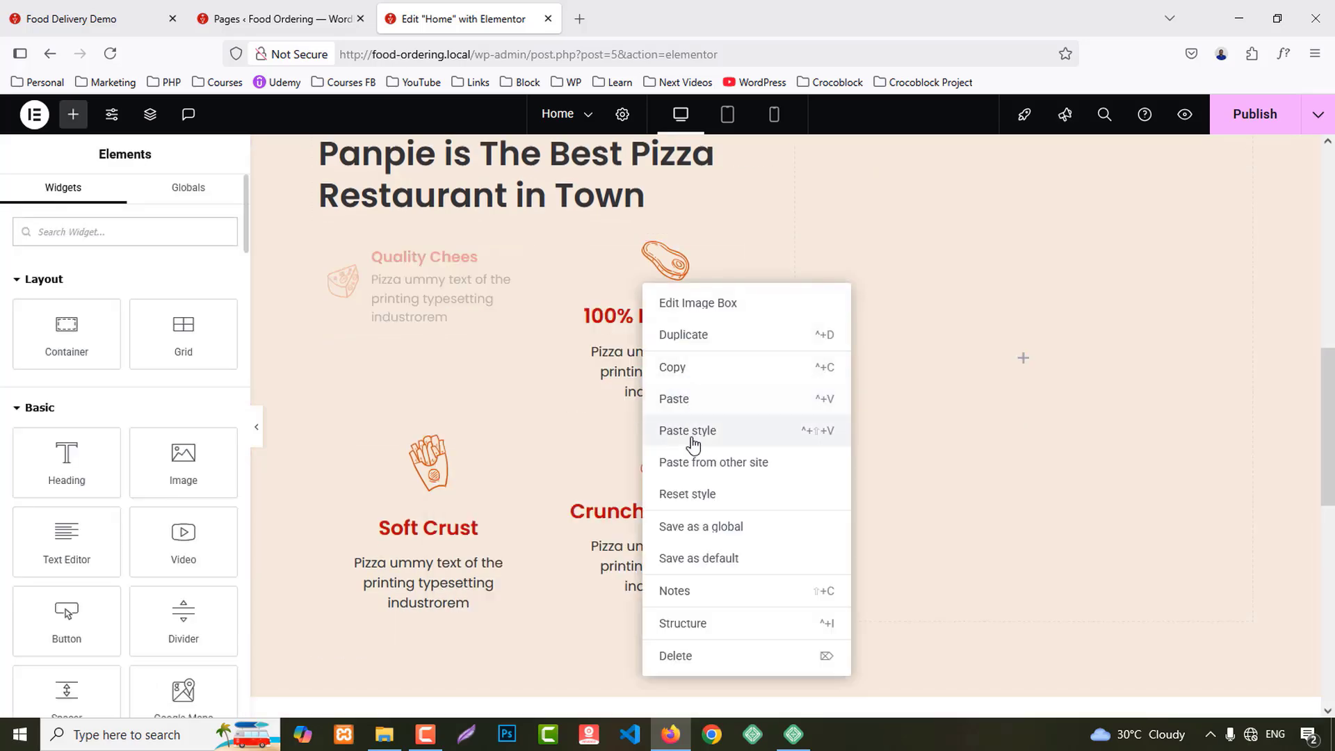
{"action": "left_click", "coordinate": [688, 434]}
{"action": "right_click", "coordinate": [422, 445]}
{"action": "left_click", "coordinate": [461, 472]}
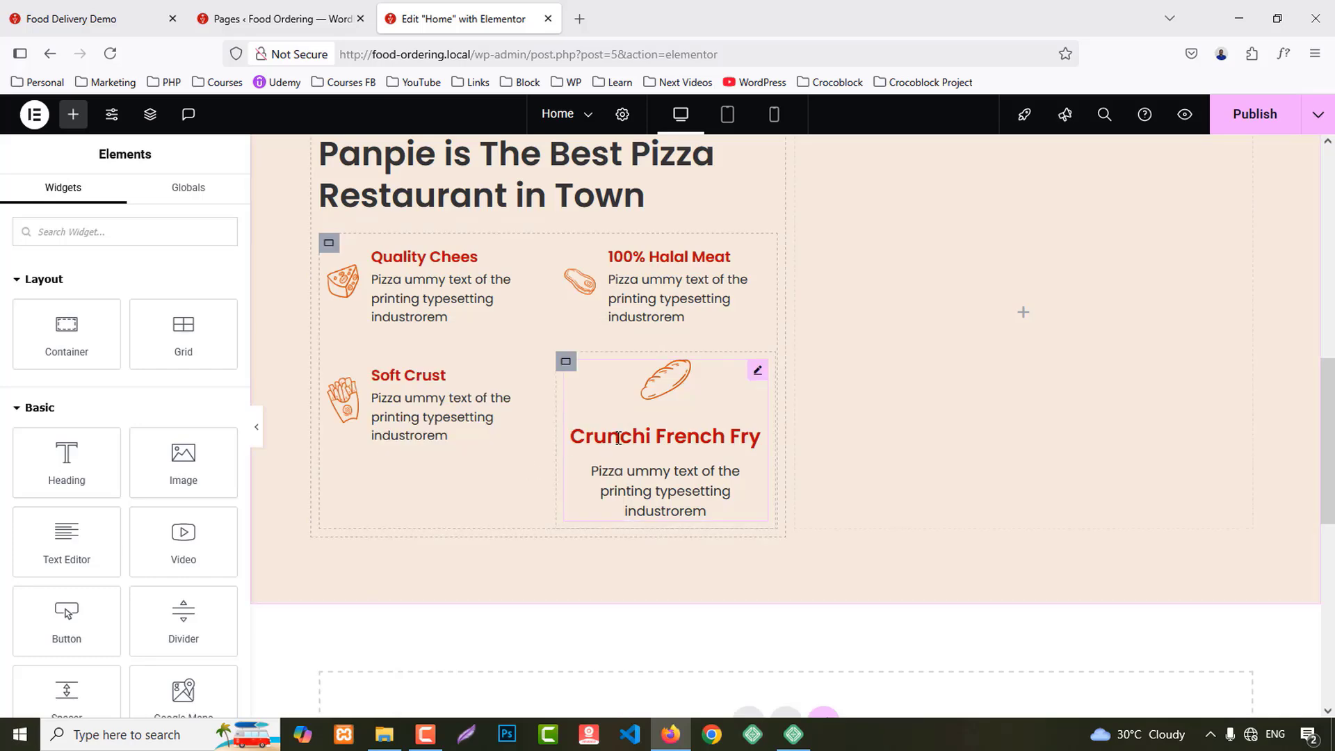
{"action": "right_click", "coordinate": [626, 411]}
{"action": "left_click", "coordinate": [669, 472]}
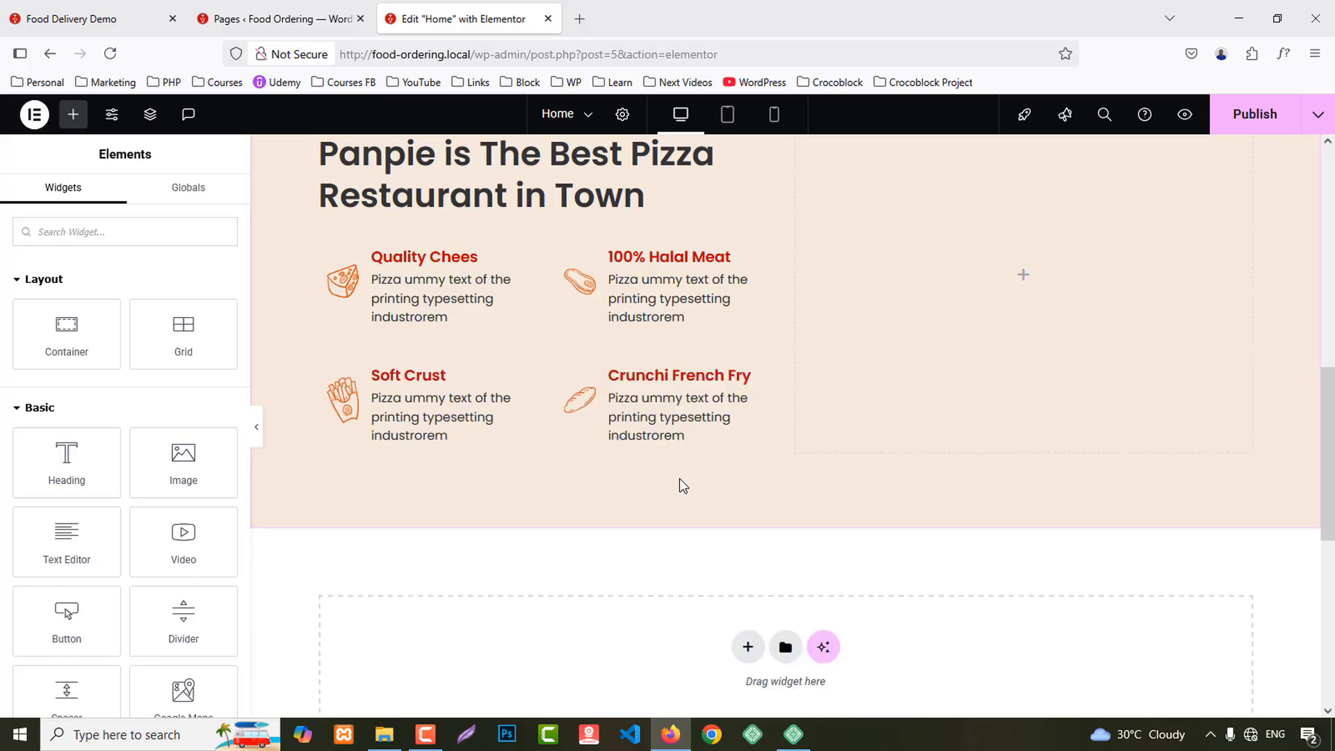
{"action": "scroll", "coordinate": [724, 470], "scroll_direction": "up", "scroll_amount": 3}
{"action": "left_click", "coordinate": [90, 19]}
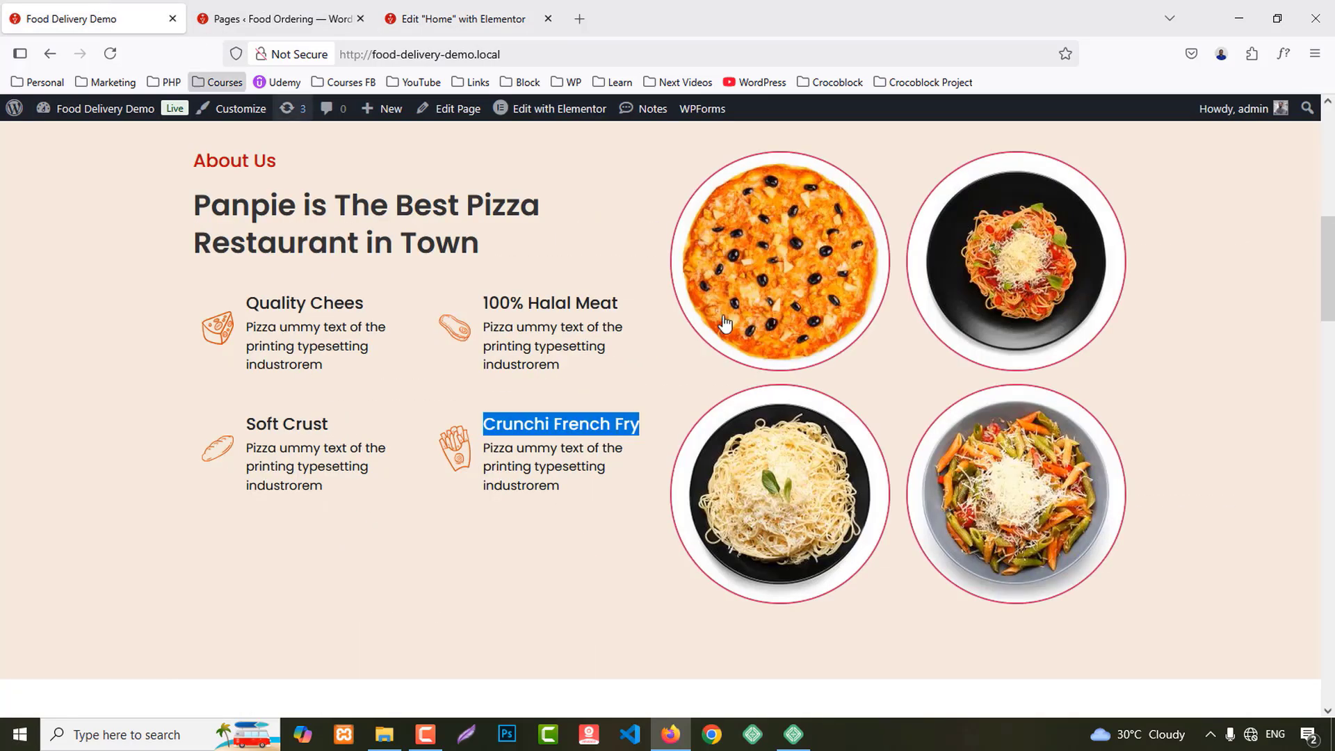
{"action": "left_click", "coordinate": [456, 19]}
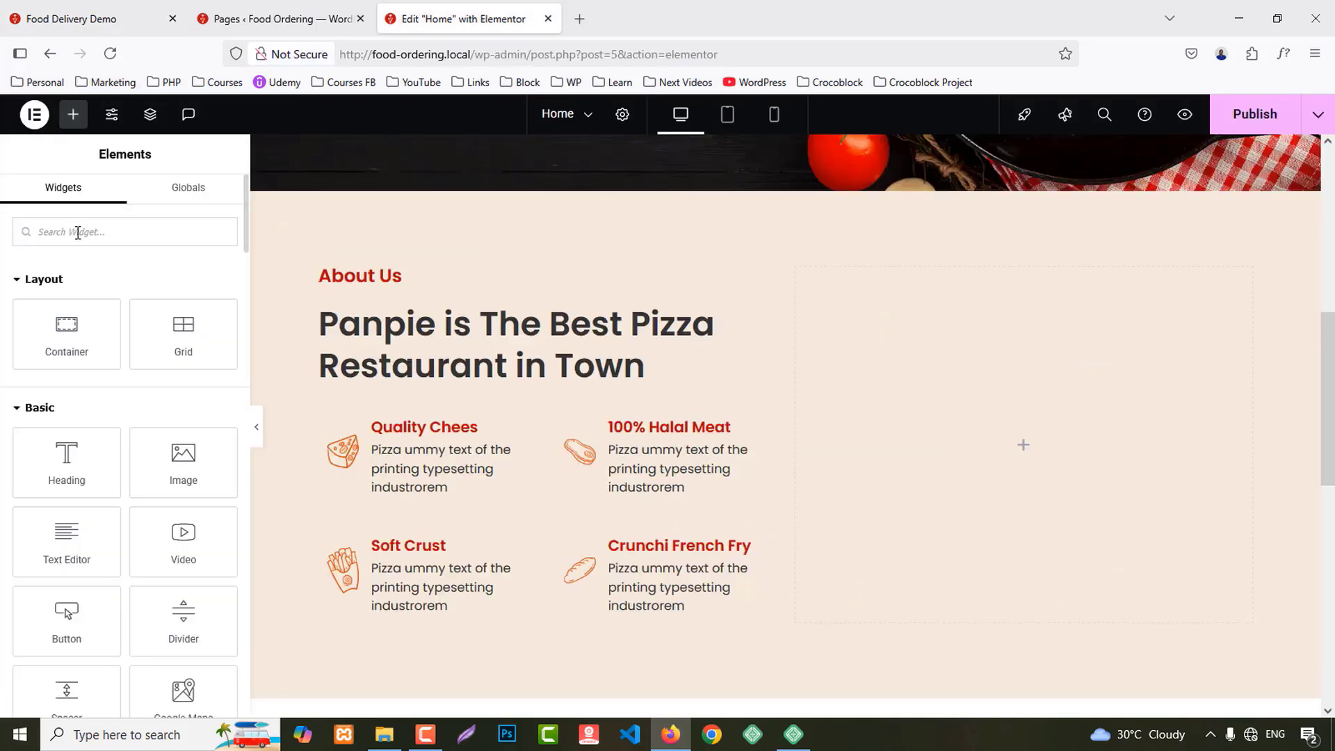
Step: Add a gallery to the right column with the pizza and three pasta images
{"action": "type", "text": "galle"}
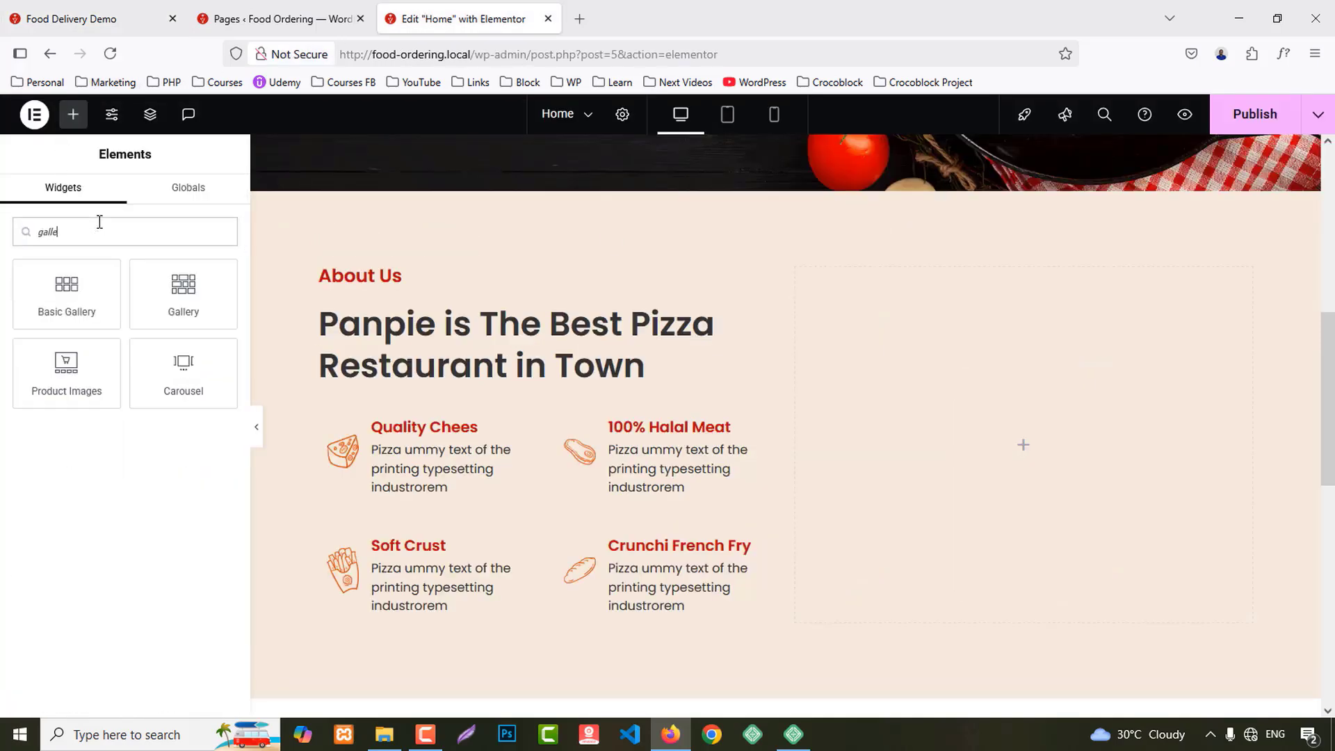
{"action": "left_click_drag", "start_coordinate": [180, 292], "coordinate": [1213, 453]}
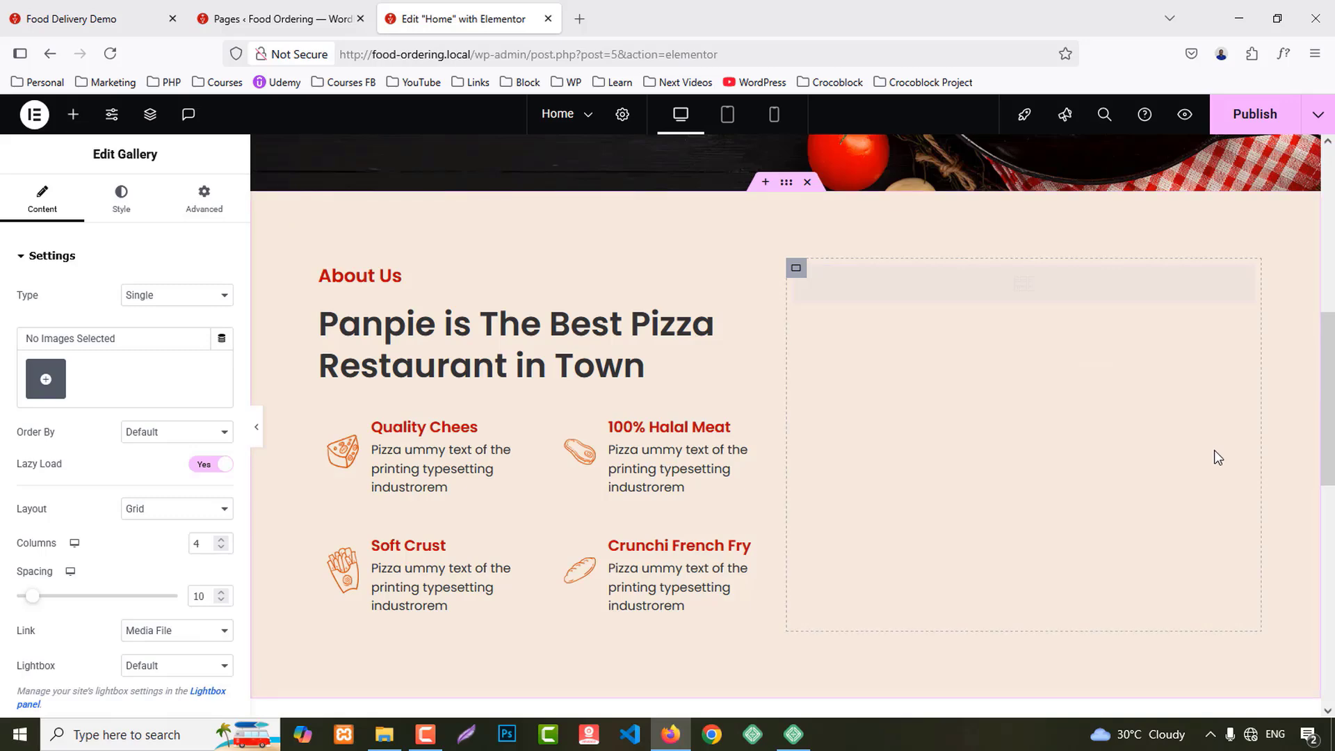
{"action": "left_click", "coordinate": [45, 379]}
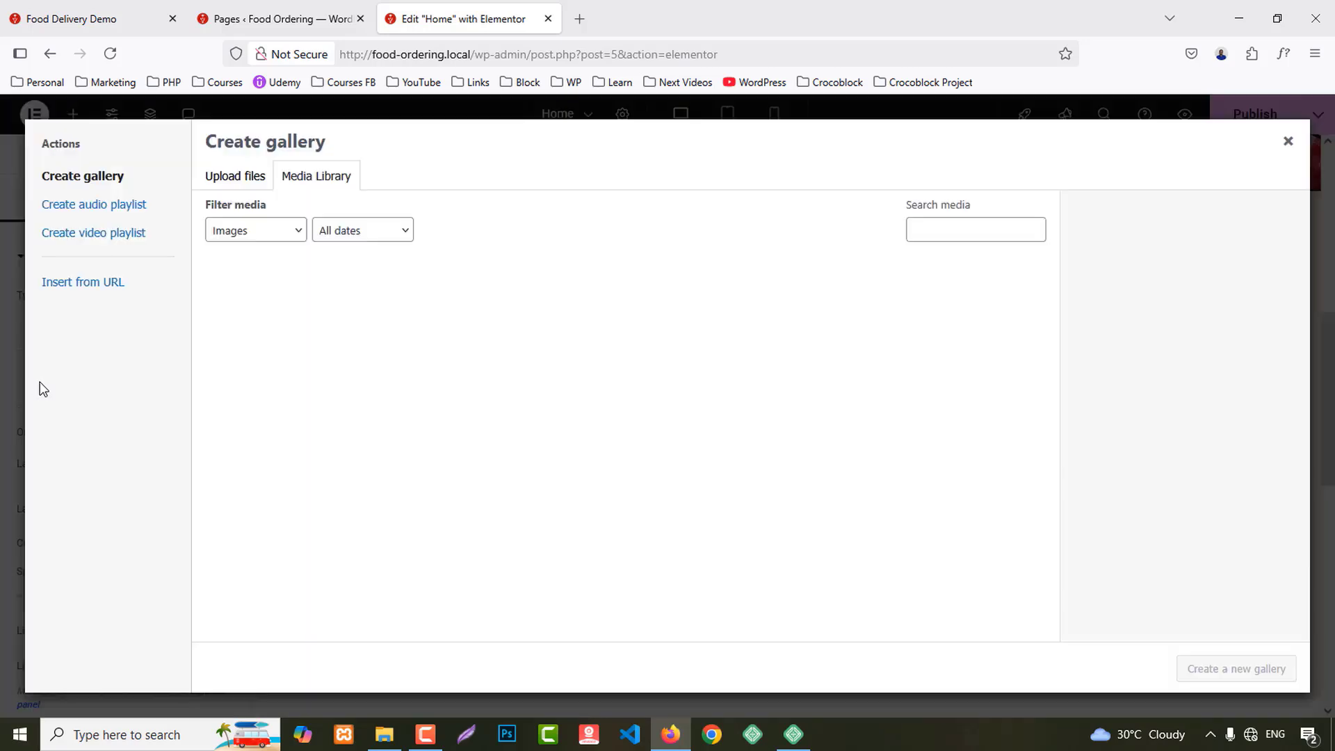
{"action": "scroll", "coordinate": [804, 435], "scroll_direction": "down", "scroll_amount": 2}
{"action": "left_click", "coordinate": [372, 365]}
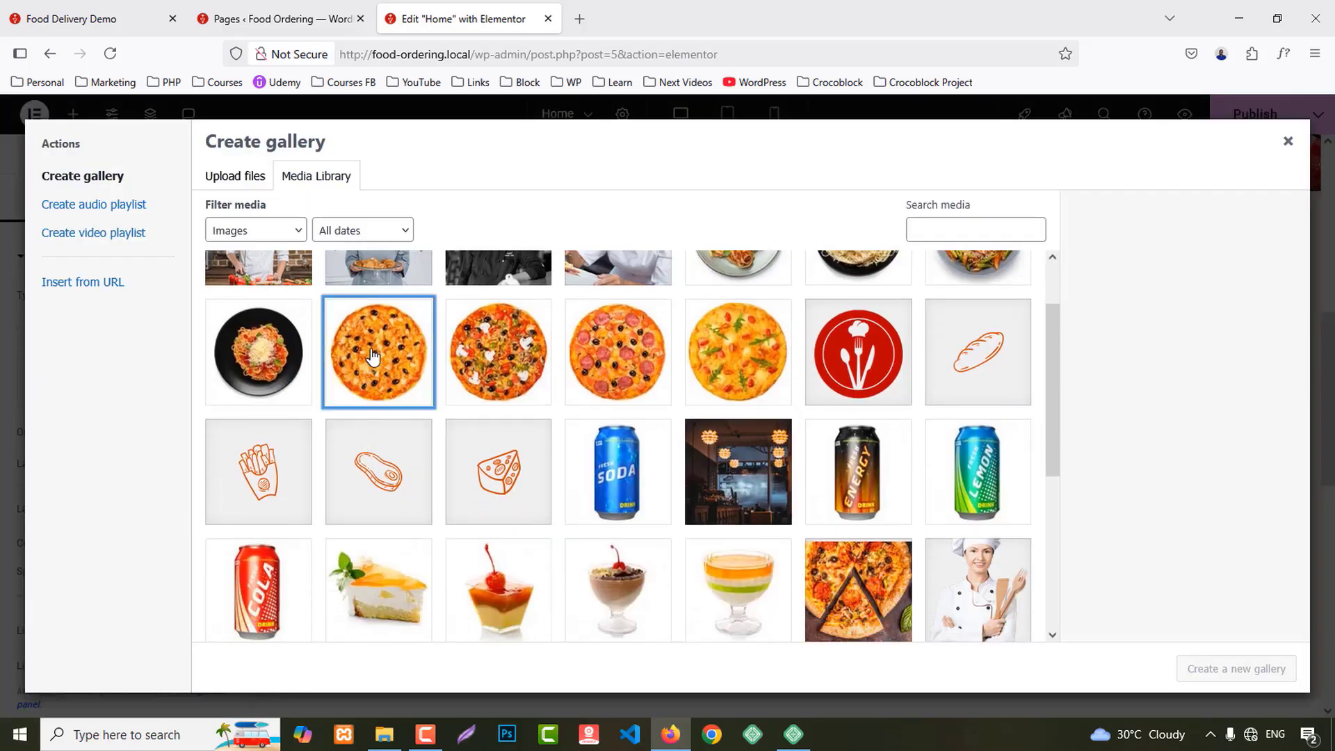
{"action": "scroll", "coordinate": [734, 453], "scroll_direction": "up", "scroll_amount": 1}
{"action": "left_click", "coordinate": [737, 310]}
{"action": "left_click", "coordinate": [858, 311]}
{"action": "left_click", "coordinate": [977, 312]}
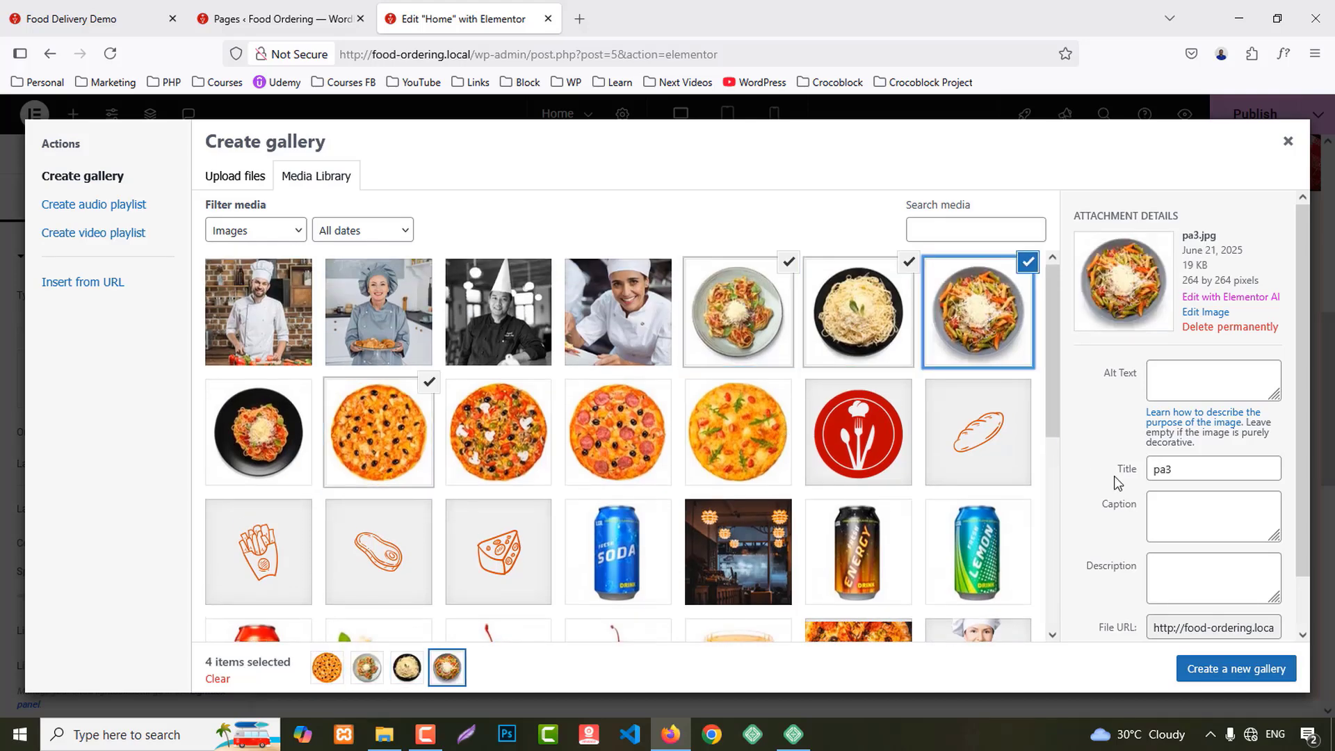
{"action": "left_click", "coordinate": [1245, 670]}
{"action": "left_click", "coordinate": [1246, 671]}
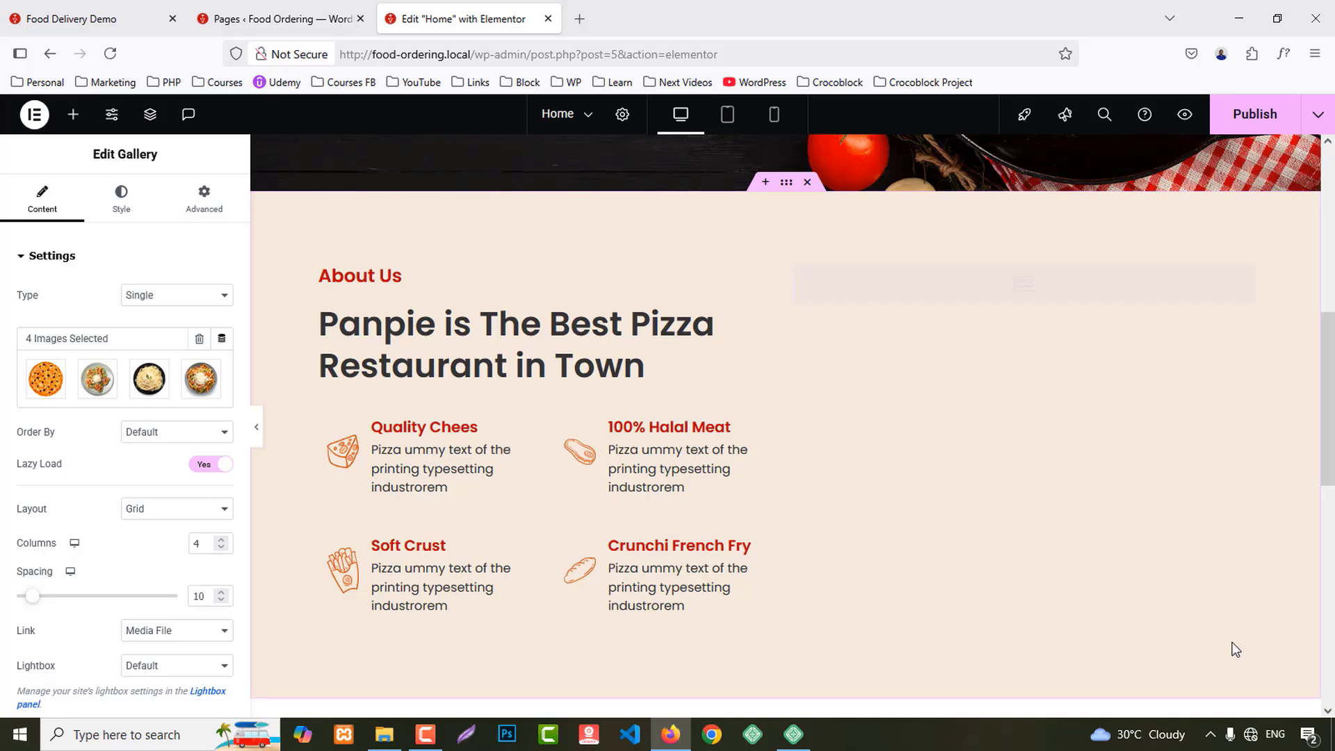
Step: Set the gallery to random order and reduce it to 2 columns
{"action": "left_click", "coordinate": [175, 440]}
{"action": "left_click", "coordinate": [165, 474]}
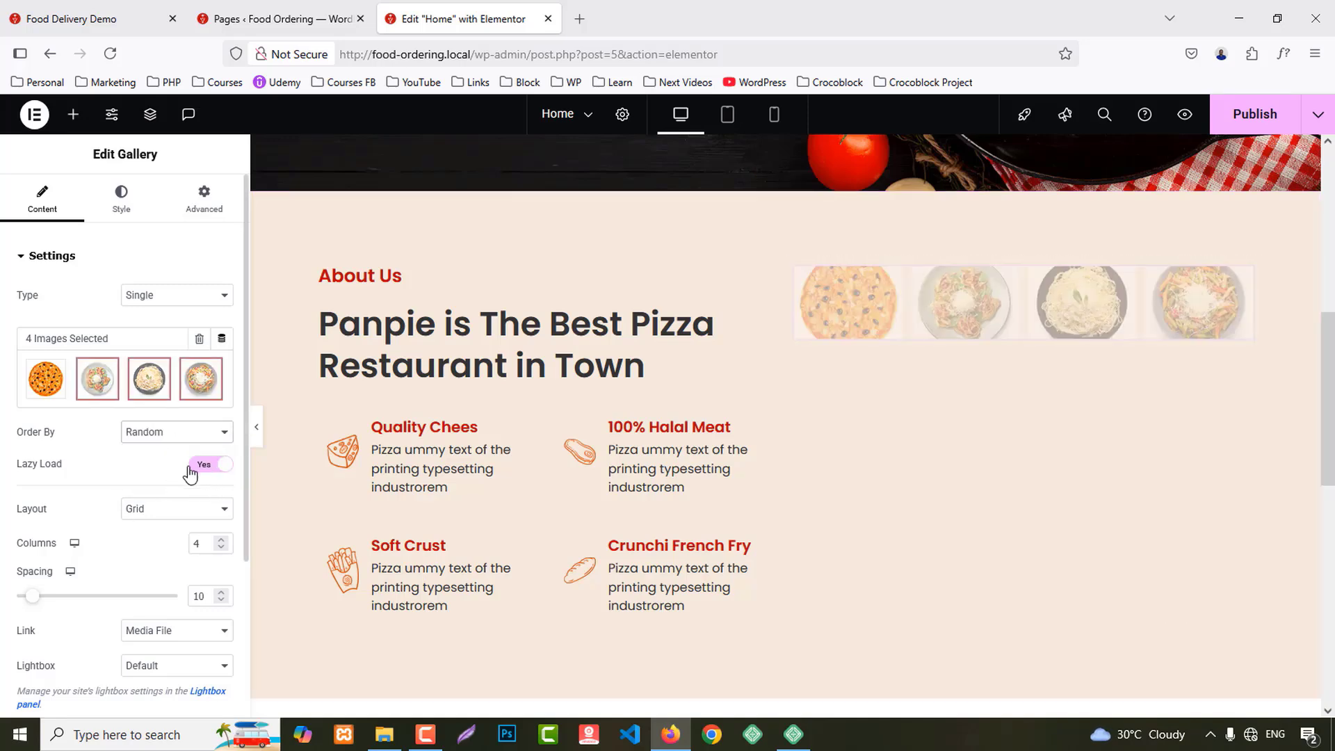
{"action": "scroll", "coordinate": [189, 475], "scroll_direction": "down", "scroll_amount": 3}
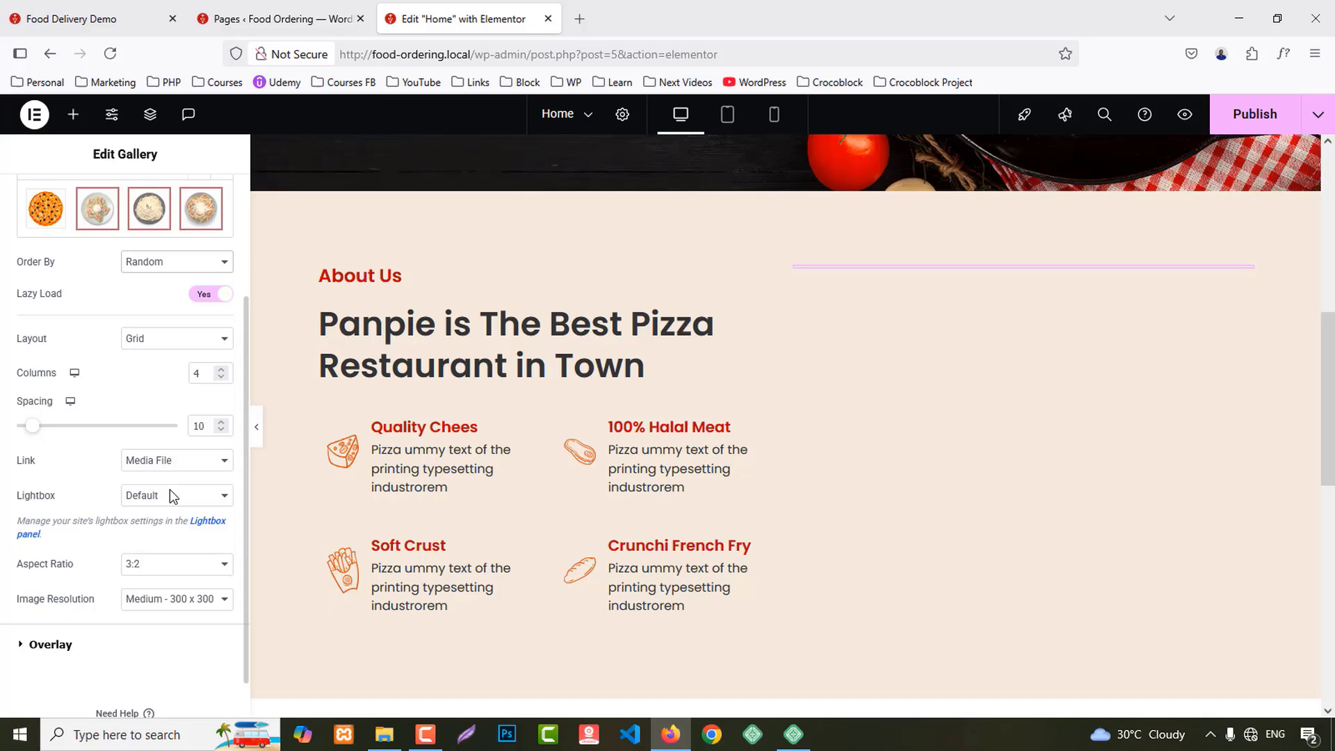
{"action": "left_click", "coordinate": [217, 377]}
{"action": "left_click", "coordinate": [217, 377]}
{"action": "left_click", "coordinate": [217, 377]}
{"action": "left_click", "coordinate": [217, 377]}
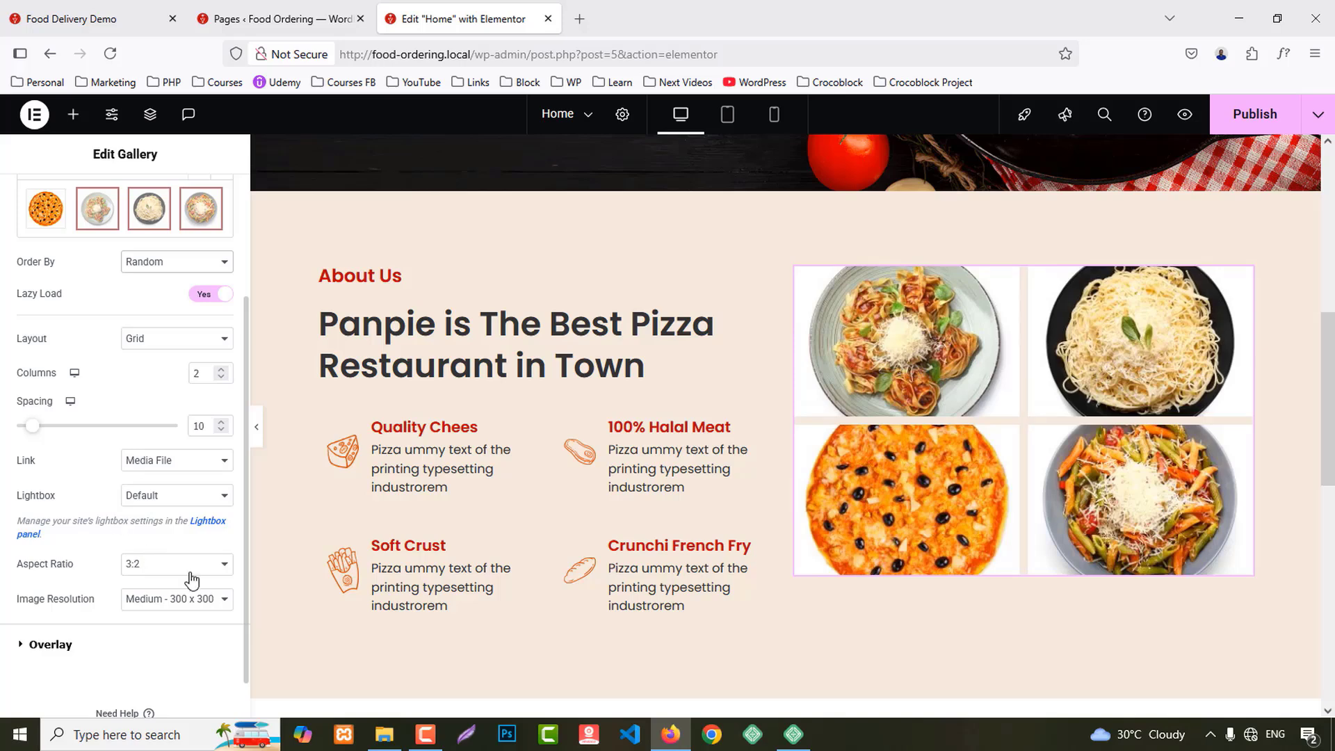
{"action": "scroll", "coordinate": [94, 363], "scroll_direction": "up", "scroll_amount": 3}
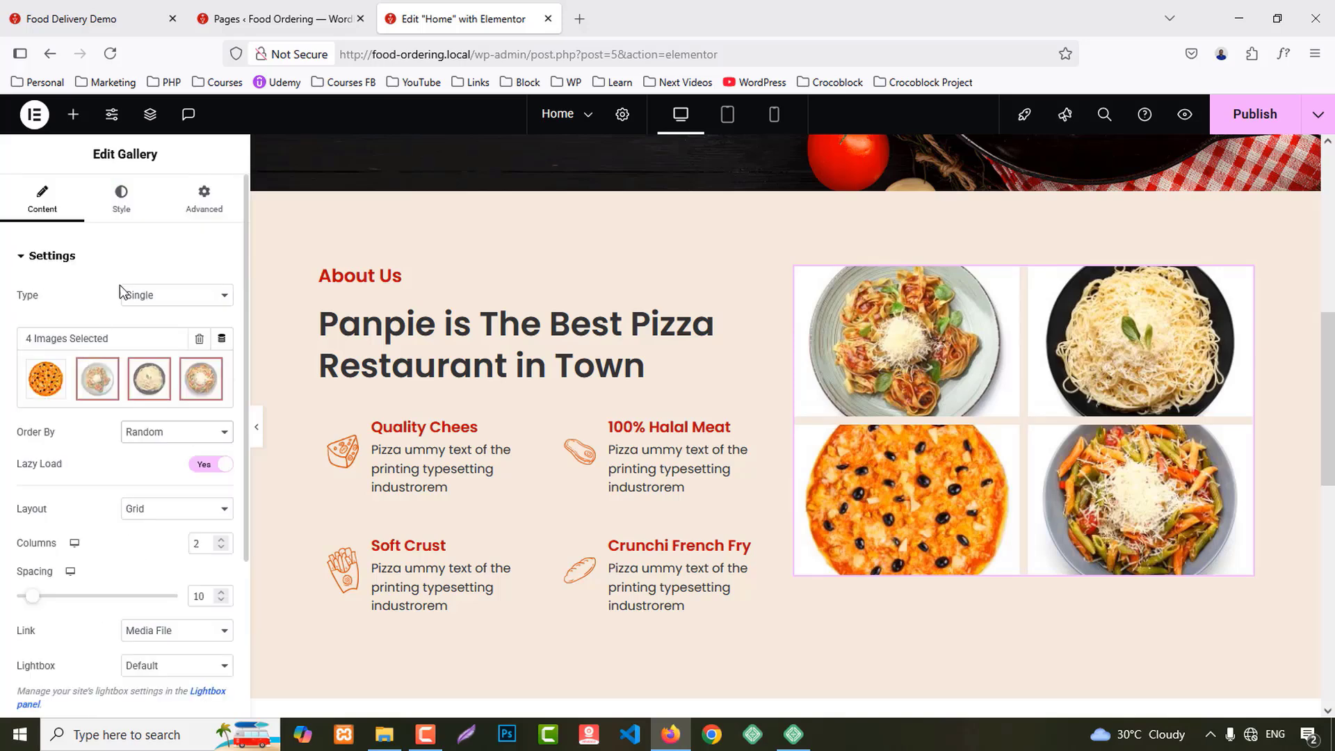
Step: Try a 50% image border radius, check the live site, then reset it to 0
{"action": "left_click", "coordinate": [124, 207]}
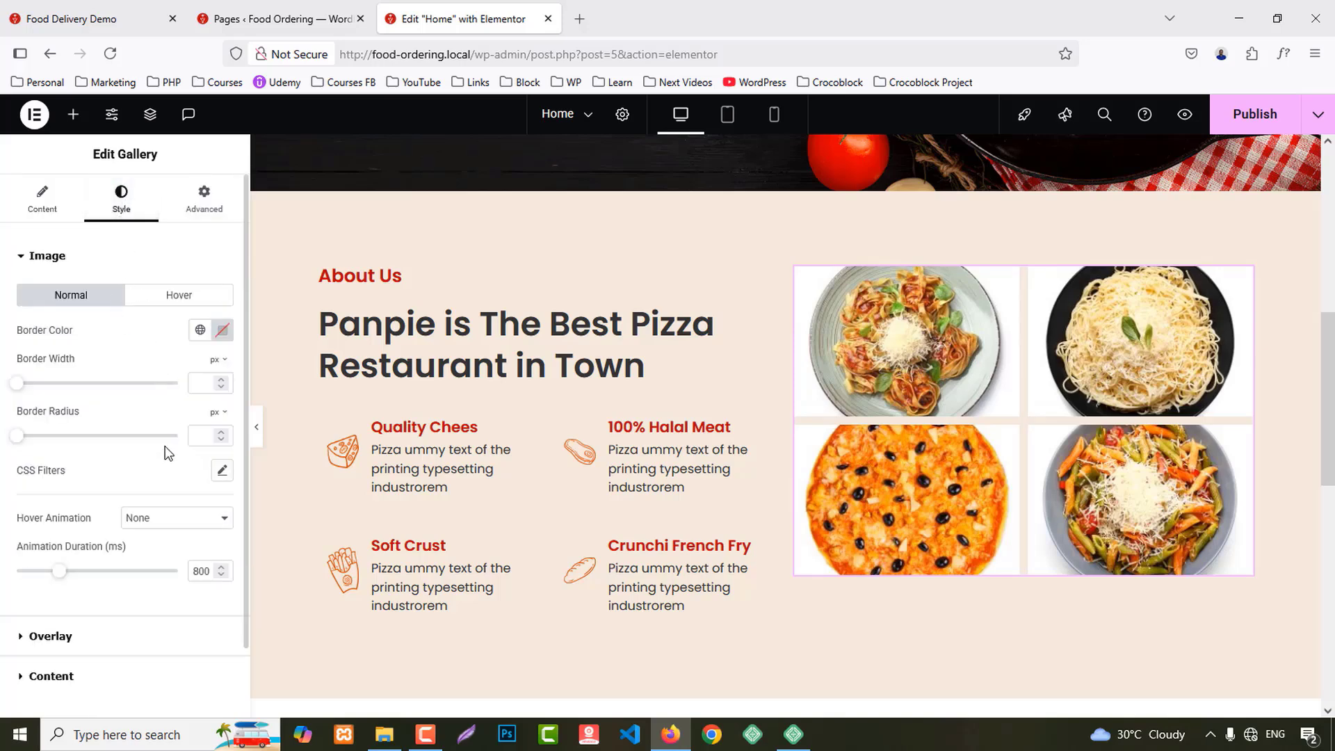
{"action": "scroll", "coordinate": [167, 453], "scroll_direction": "down", "scroll_amount": 2}
{"action": "scroll", "coordinate": [102, 556], "scroll_direction": "up", "scroll_amount": 2}
{"action": "left_click", "coordinate": [217, 411]}
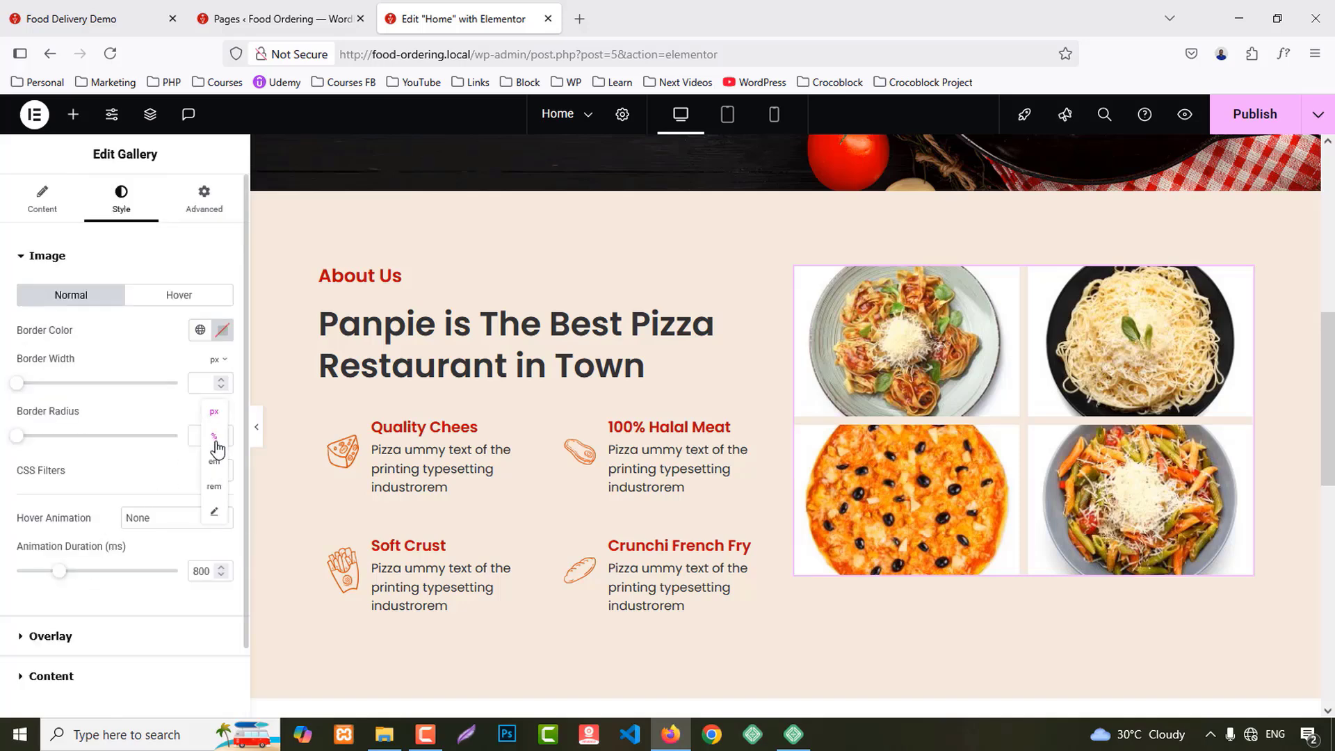
{"action": "left_click", "coordinate": [205, 436]}
{"action": "type", "text": "50"}
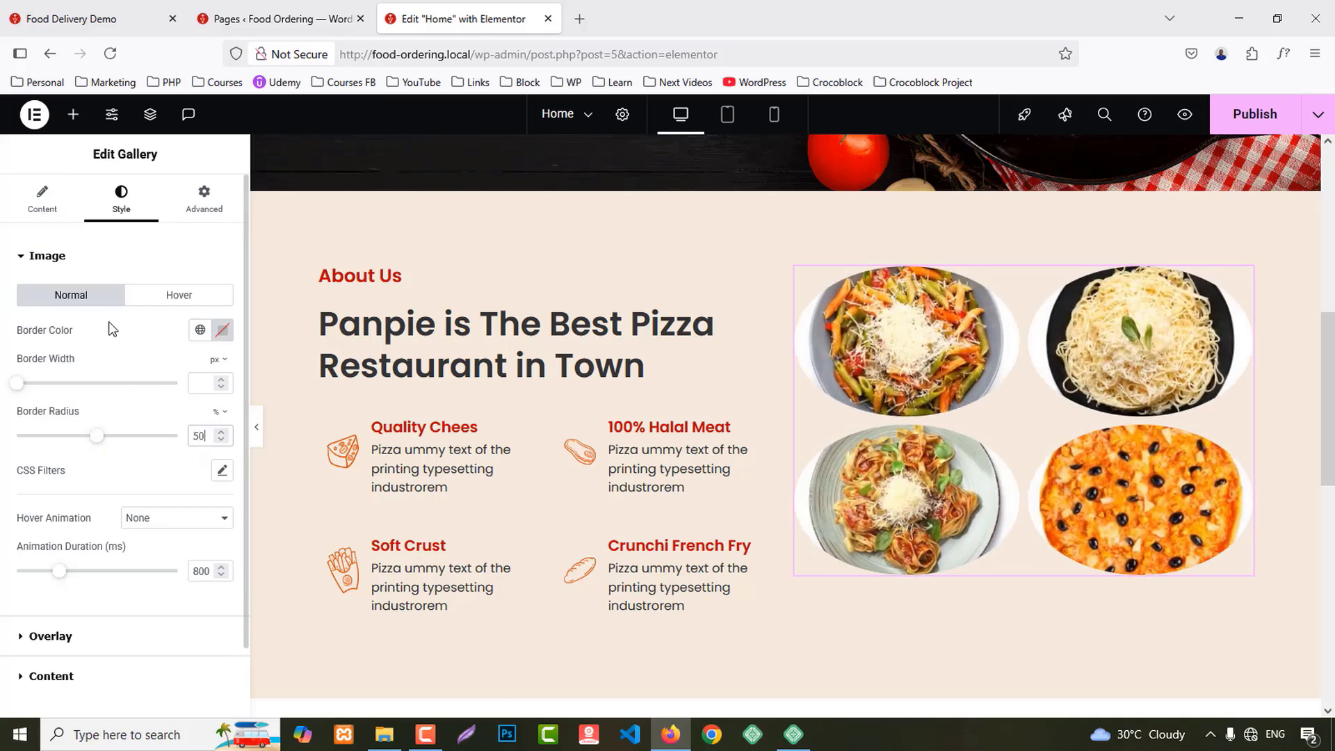
{"action": "left_click", "coordinate": [78, 6]}
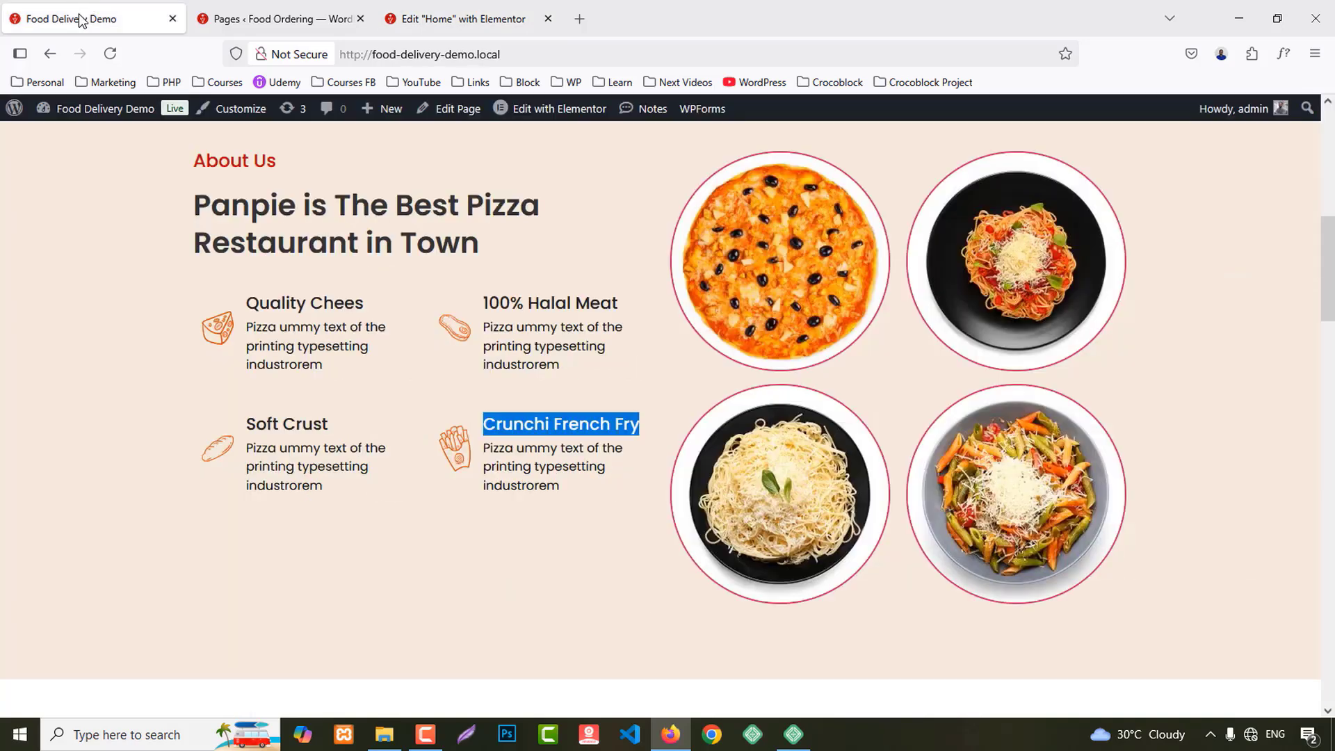
{"action": "left_click", "coordinate": [489, 21]}
{"action": "key", "text": "Down"}
{"action": "key", "text": "Down"}
{"action": "key", "text": "Down"}
{"action": "key", "text": "Down"}
{"action": "key", "text": "Down"}
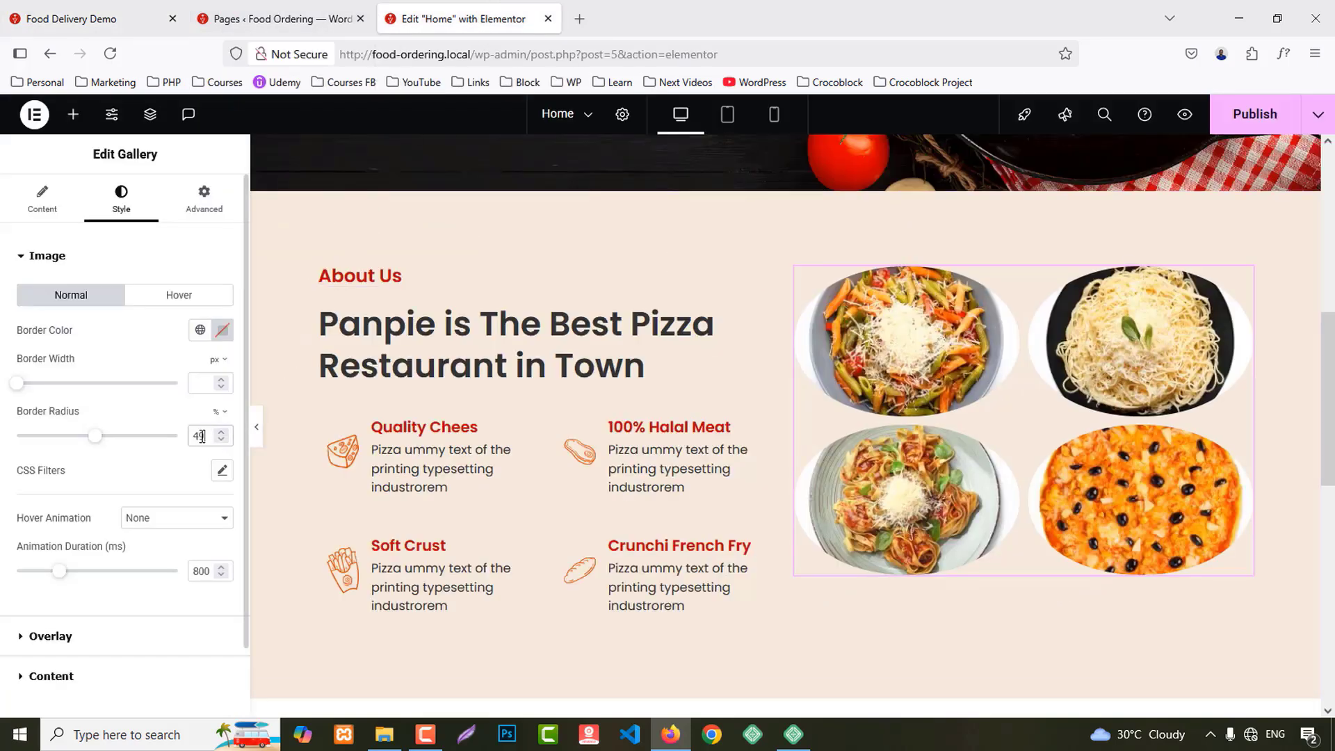
{"action": "key", "text": "Down"}
{"action": "key", "text": "Down"}
{"action": "key", "text": "Down"}
{"action": "key", "text": "Down"}
{"action": "key", "text": "Down"}
{"action": "key", "text": "Down"}
{"action": "key", "text": "Down"}
{"action": "key", "text": "Down"}
{"action": "key", "text": "Down"}
{"action": "key", "text": "Down"}
{"action": "key", "text": "Down"}
{"action": "key", "text": "Down"}
{"action": "key", "text": "Down"}
{"action": "key", "text": "Down"}
{"action": "key", "text": "Down"}
{"action": "key", "text": "Down"}
{"action": "key", "text": "Down"}
{"action": "key", "text": "Down"}
{"action": "key", "text": "Down"}
{"action": "key", "text": "Down"}
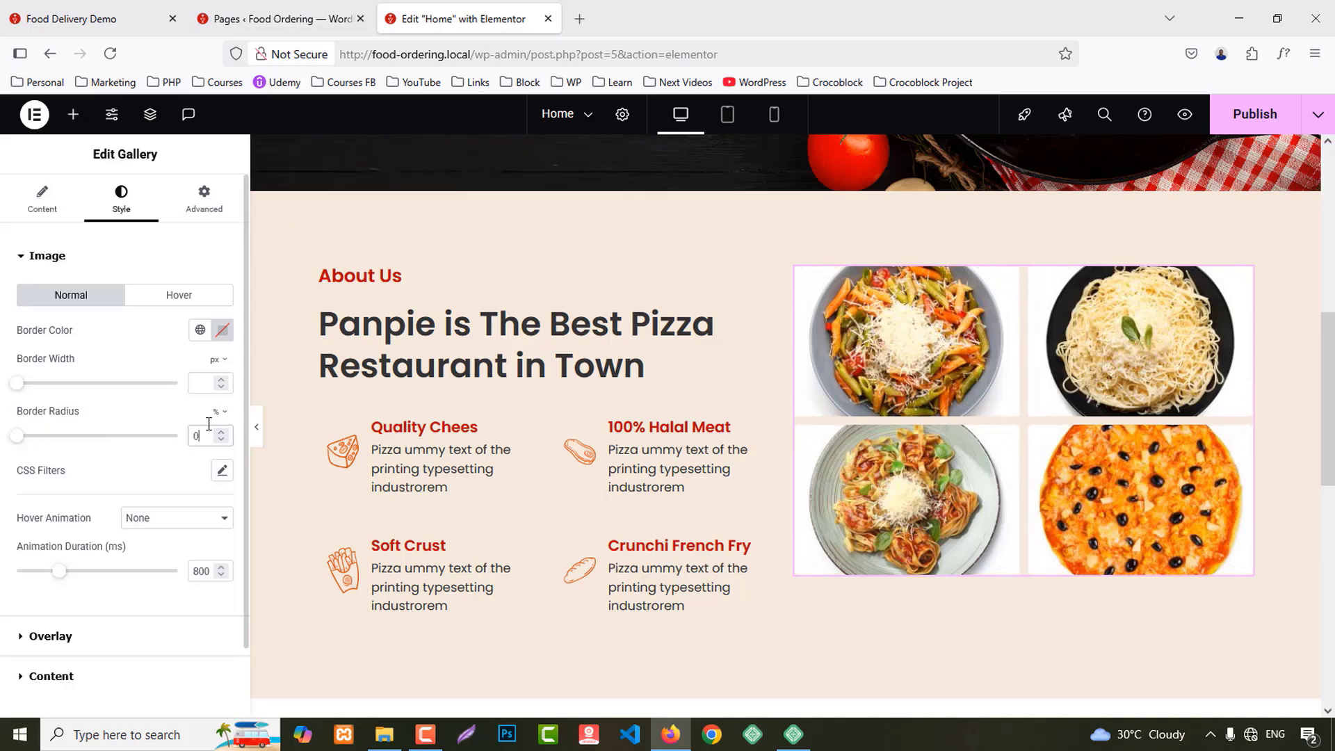
Step: Keep the Grid layout and set the gallery's image resolution to Full
{"action": "left_click", "coordinate": [42, 191]}
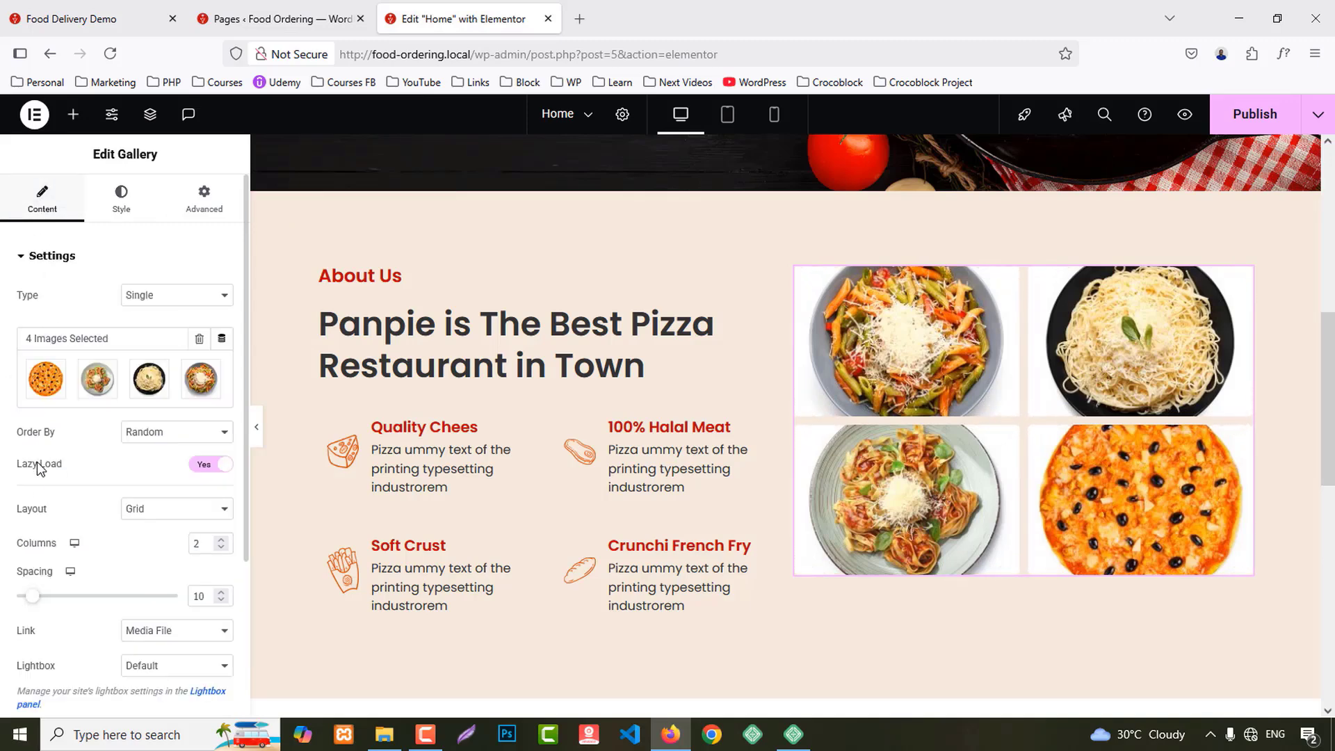
{"action": "scroll", "coordinate": [22, 525], "scroll_direction": "down", "scroll_amount": 2}
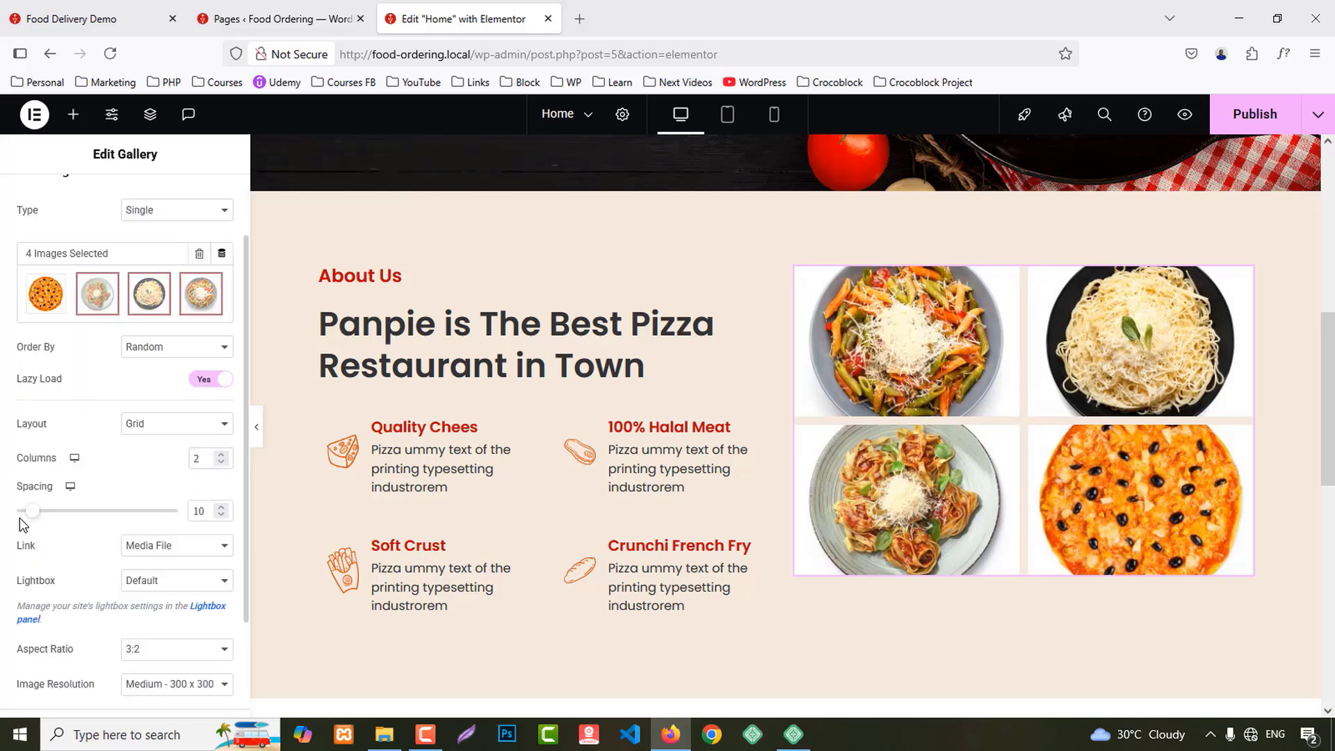
{"action": "left_click", "coordinate": [171, 422]}
{"action": "left_click", "coordinate": [143, 445]}
{"action": "scroll", "coordinate": [3, 521], "scroll_direction": "down", "scroll_amount": 3}
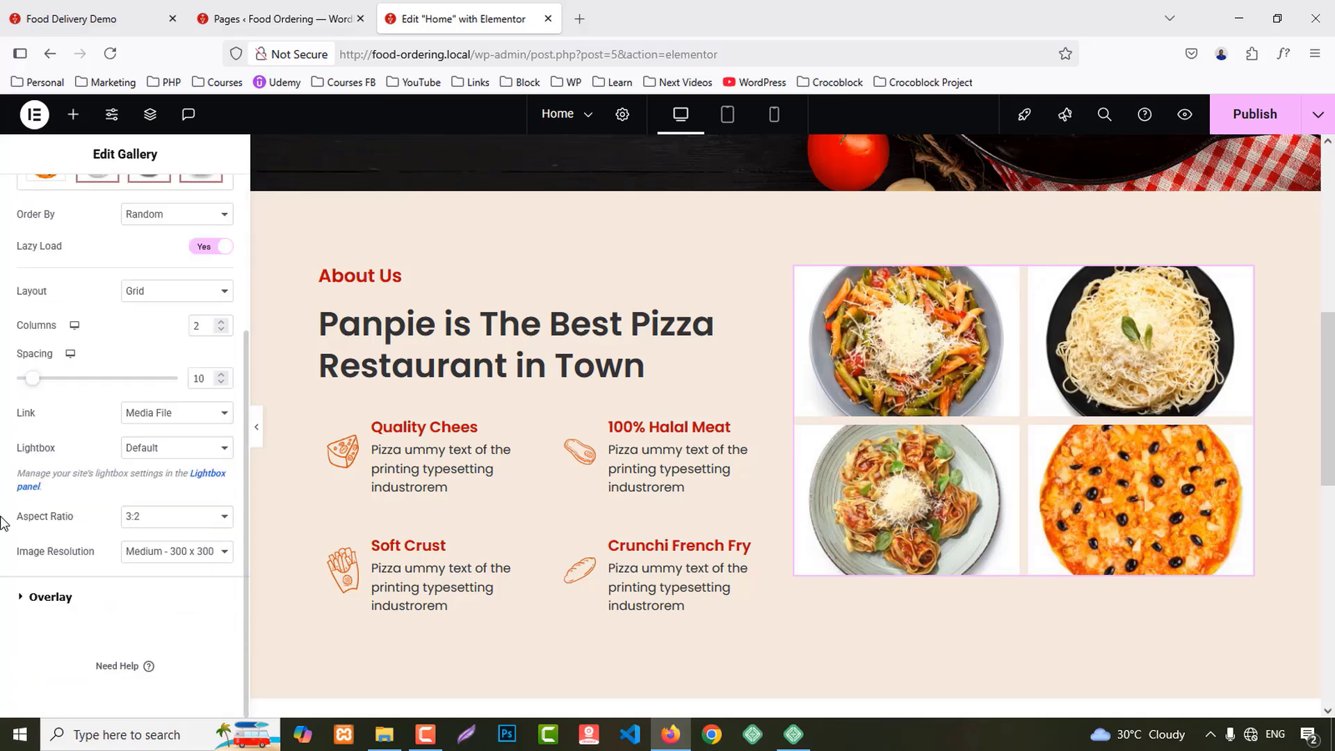
{"action": "left_click", "coordinate": [176, 552]}
{"action": "left_click", "coordinate": [168, 488]}
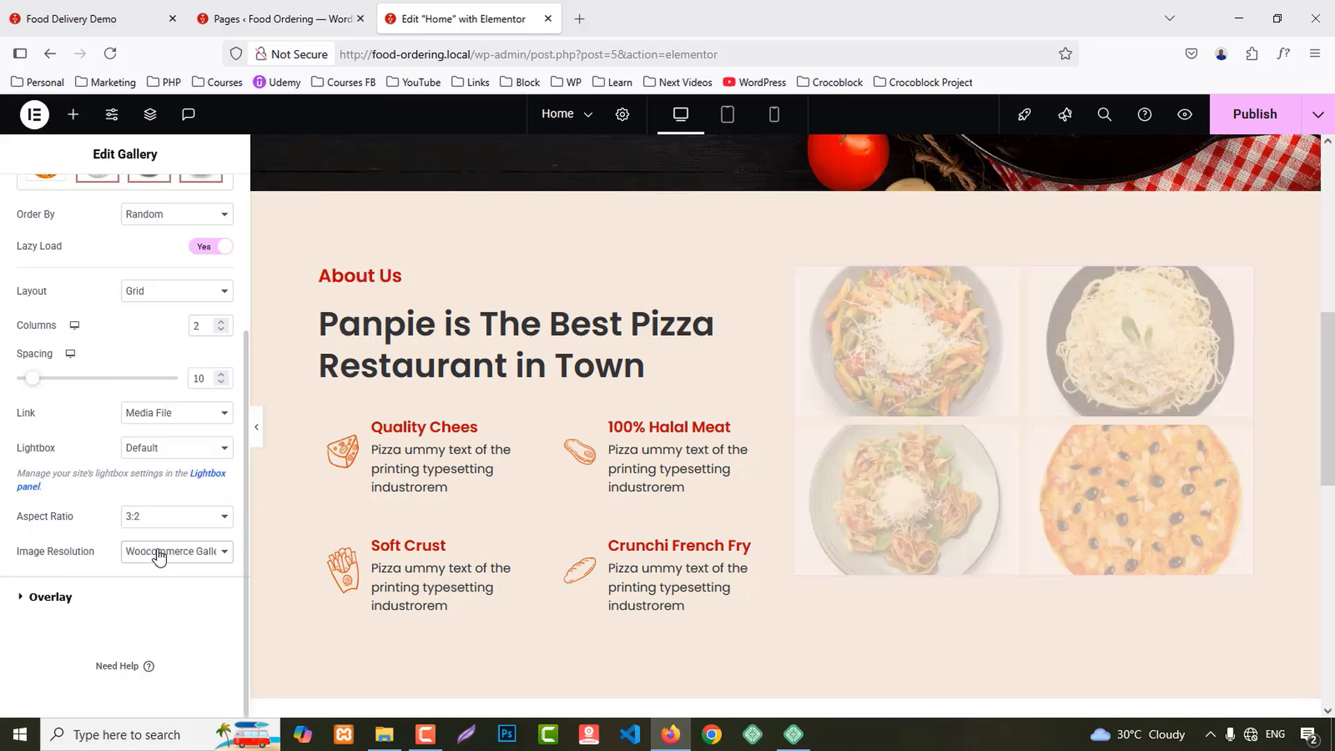
{"action": "left_click", "coordinate": [159, 557]}
{"action": "left_click", "coordinate": [149, 508]}
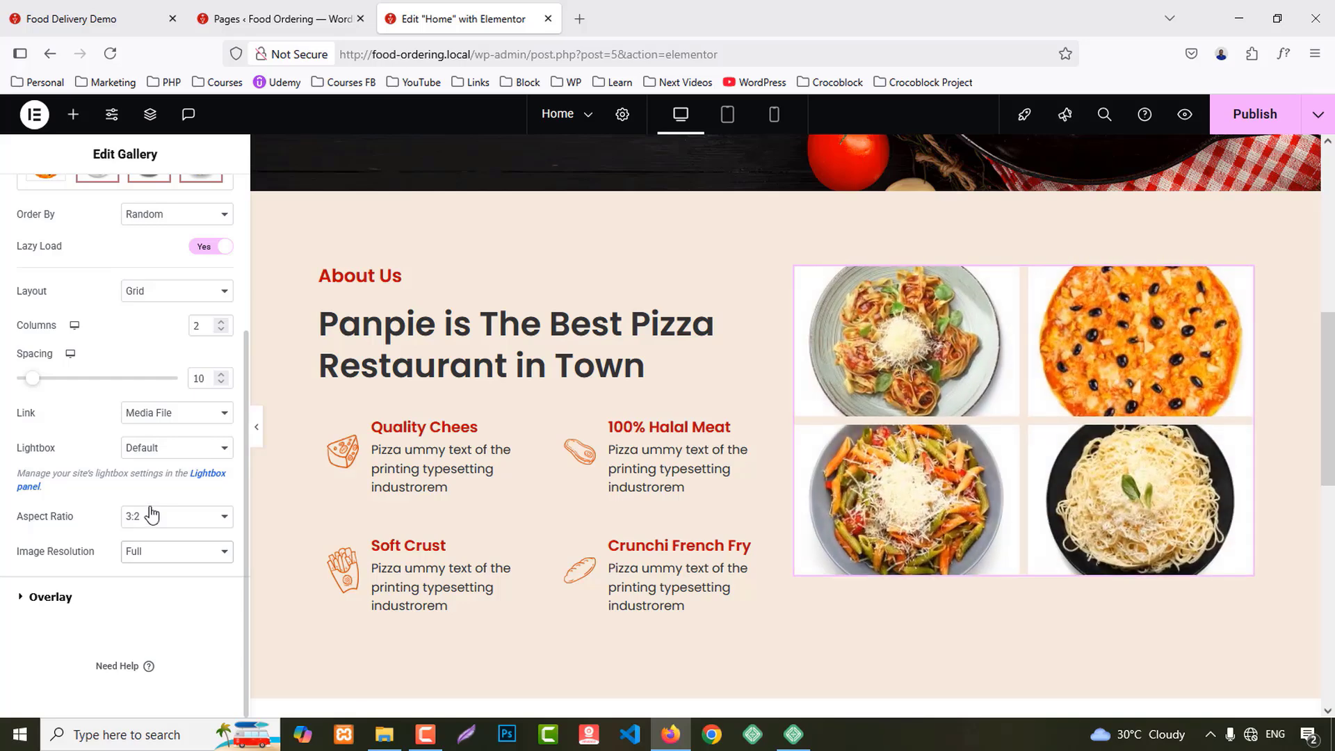
{"action": "scroll", "coordinate": [152, 514], "scroll_direction": "up", "scroll_amount": 3}
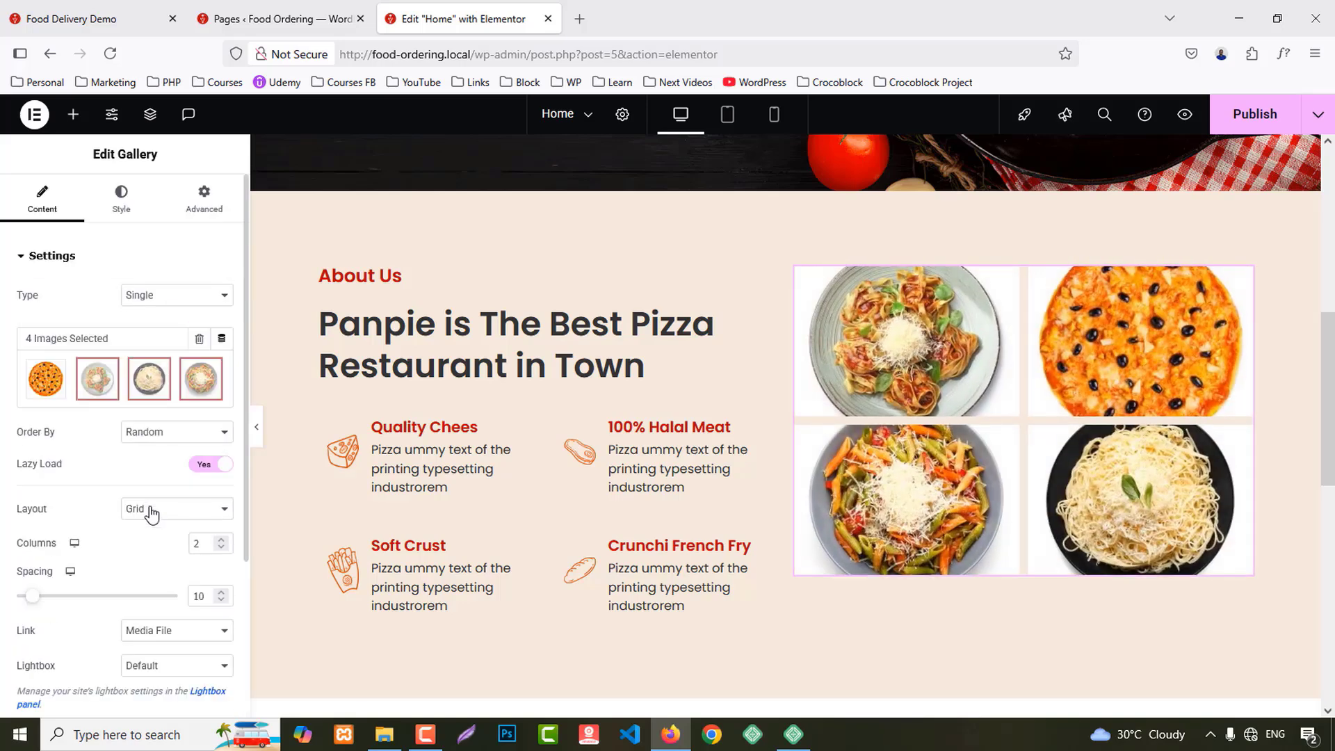
Step: Inspect the gallery's content styling and preview the pizza image lightbox on the live site
{"action": "left_click", "coordinate": [122, 198]}
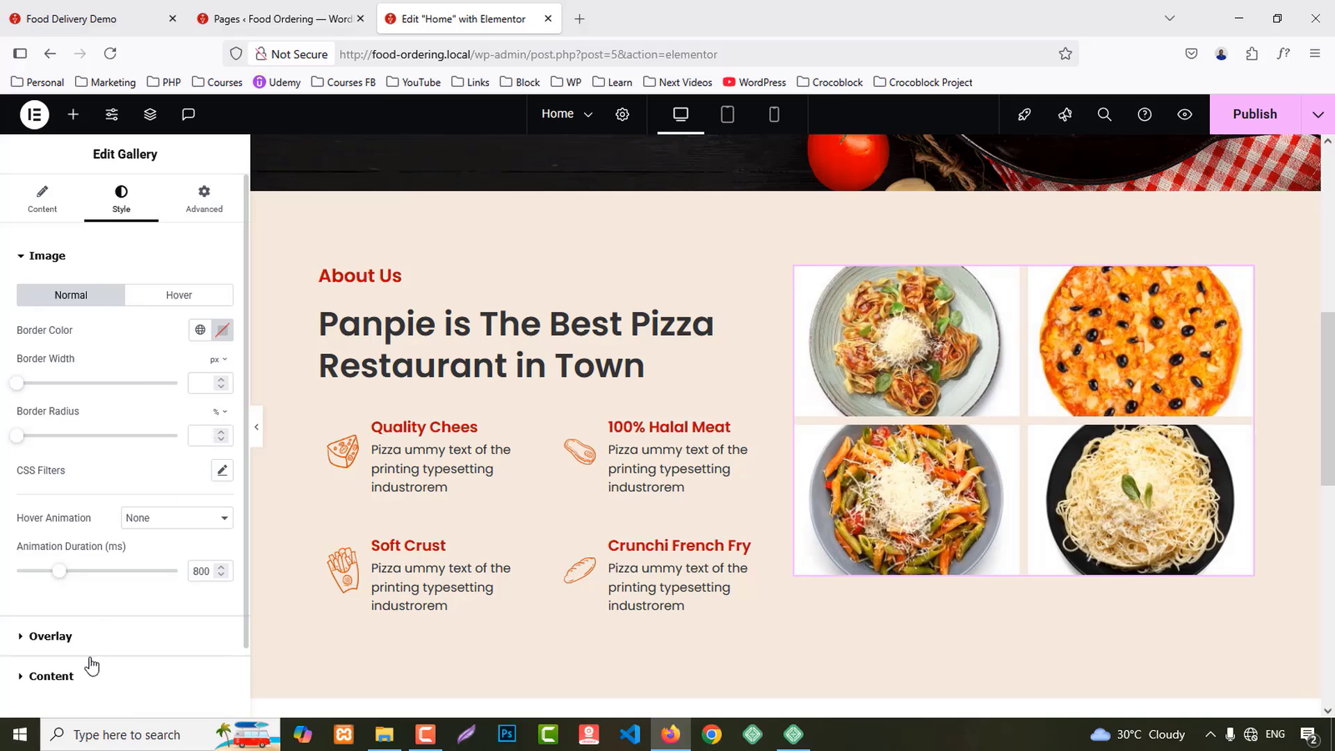
{"action": "left_click", "coordinate": [50, 676]}
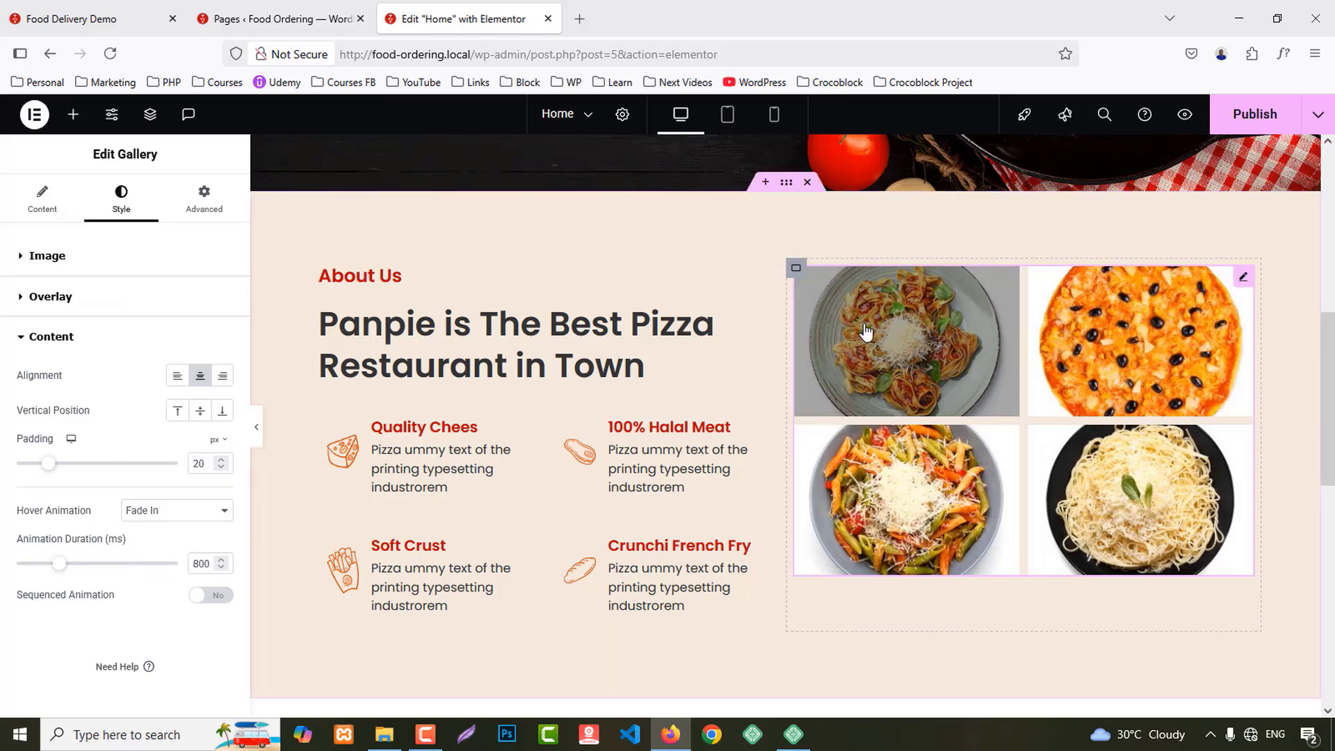
{"action": "left_click", "coordinate": [127, 7]}
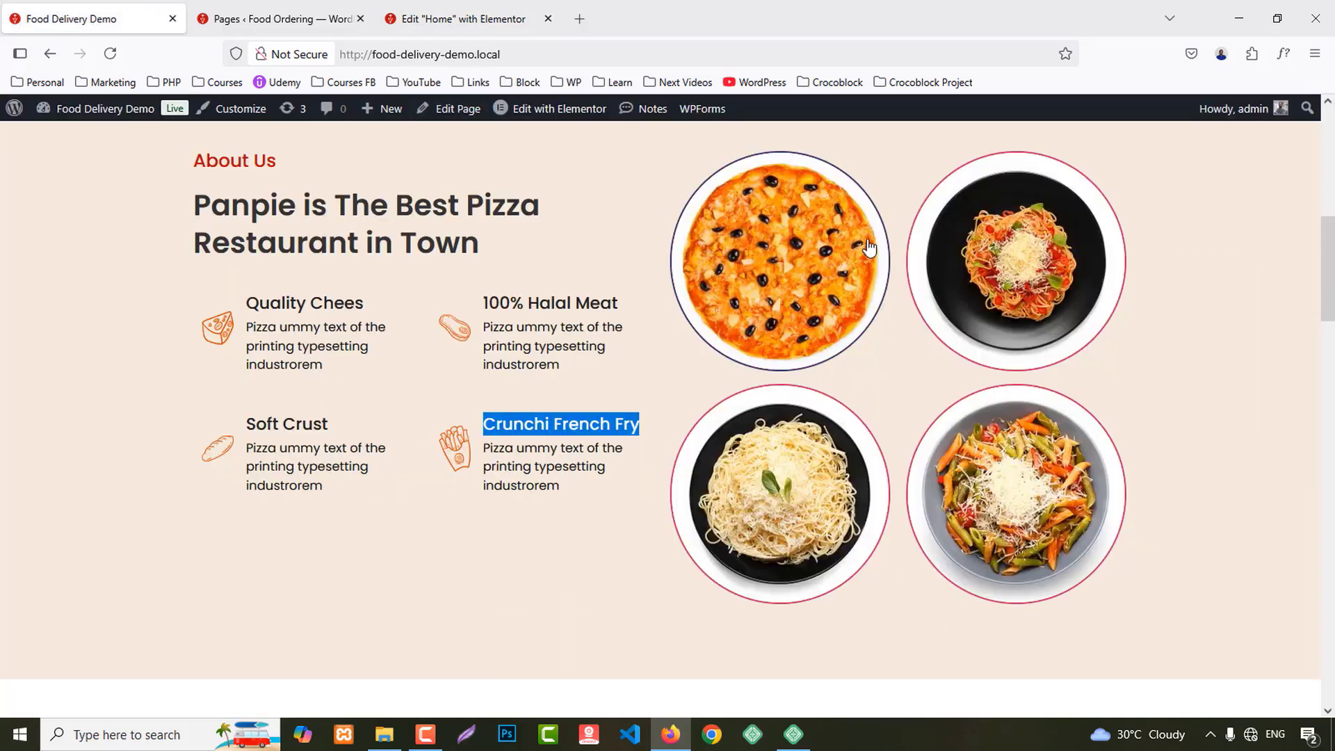
{"action": "left_click", "coordinate": [831, 278]}
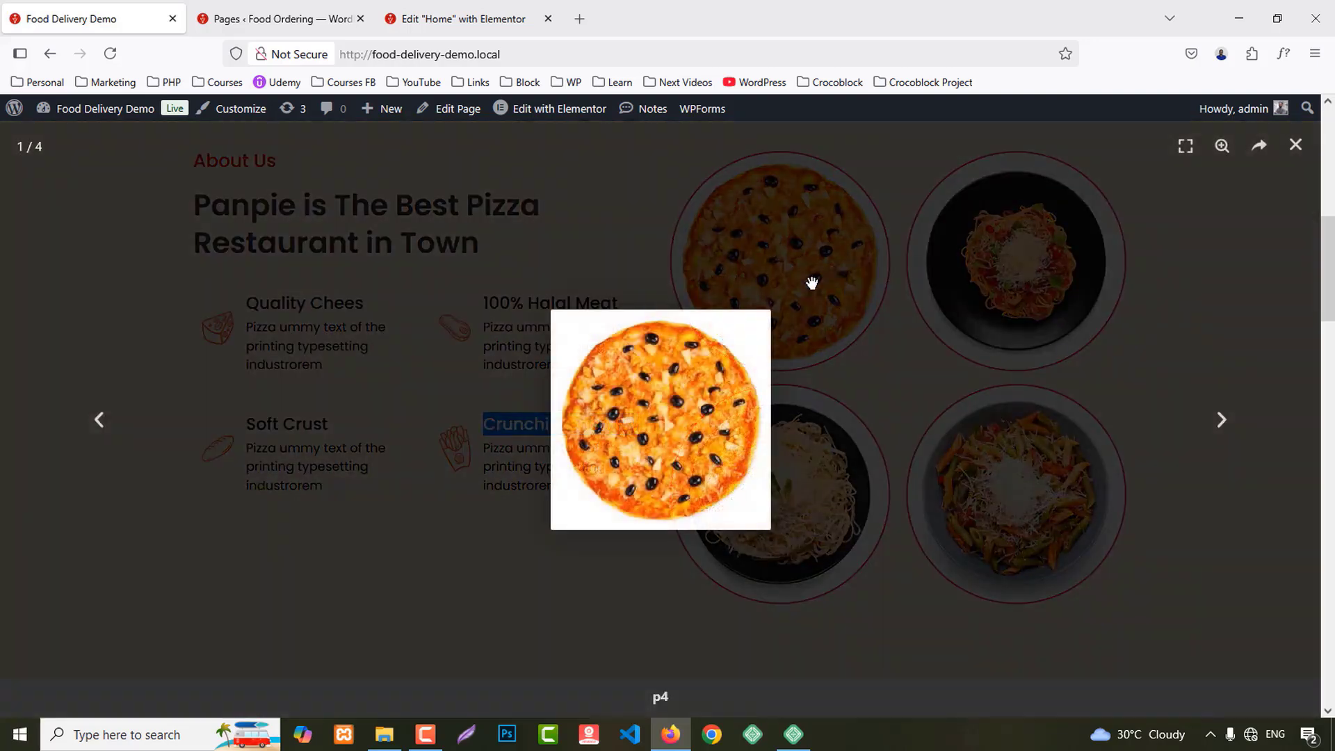
{"action": "left_click", "coordinate": [1091, 379]}
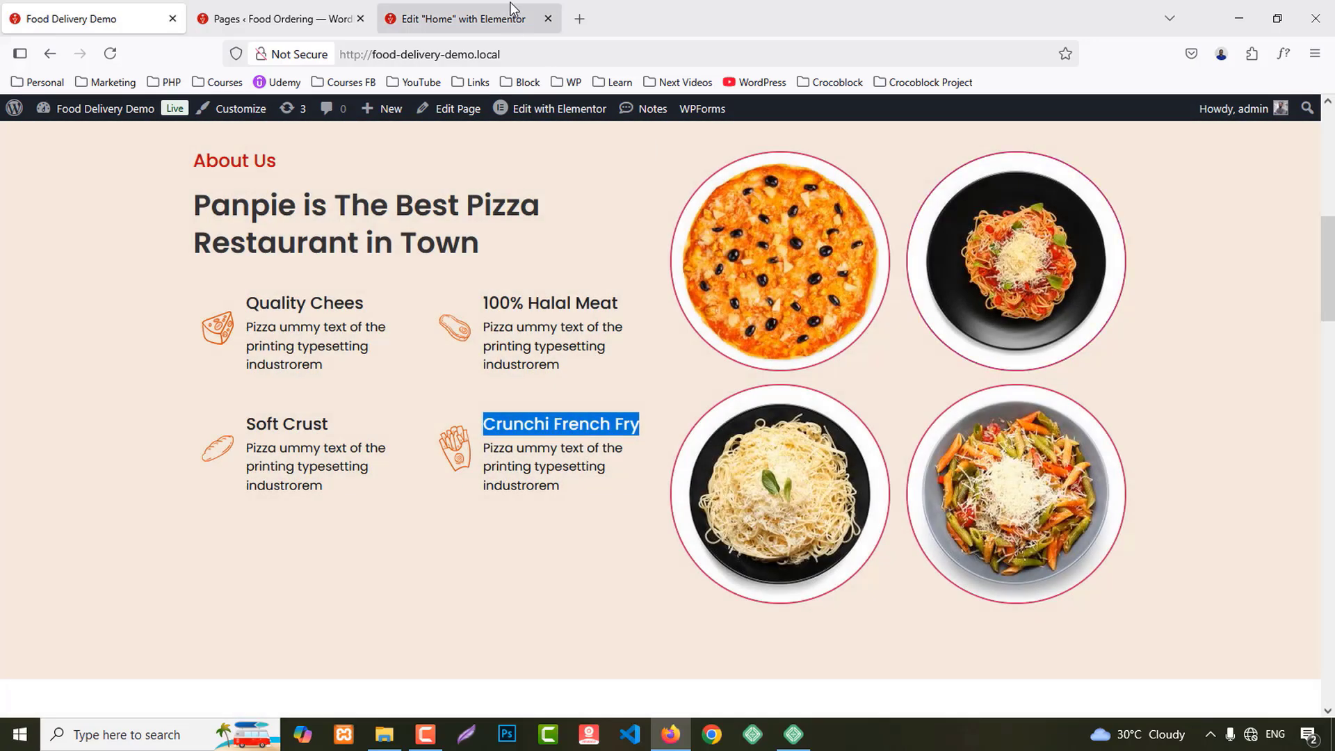
{"action": "left_click", "coordinate": [514, 14]}
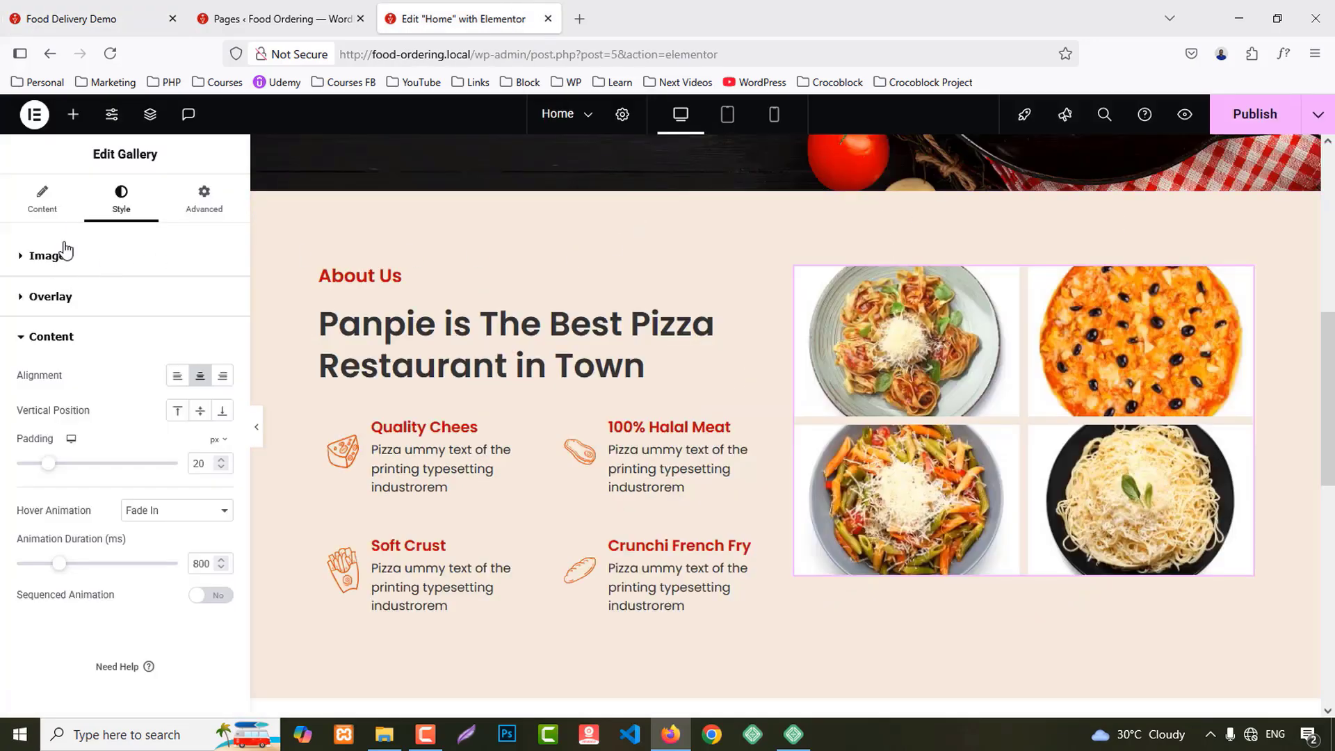
{"action": "left_click", "coordinate": [49, 191]}
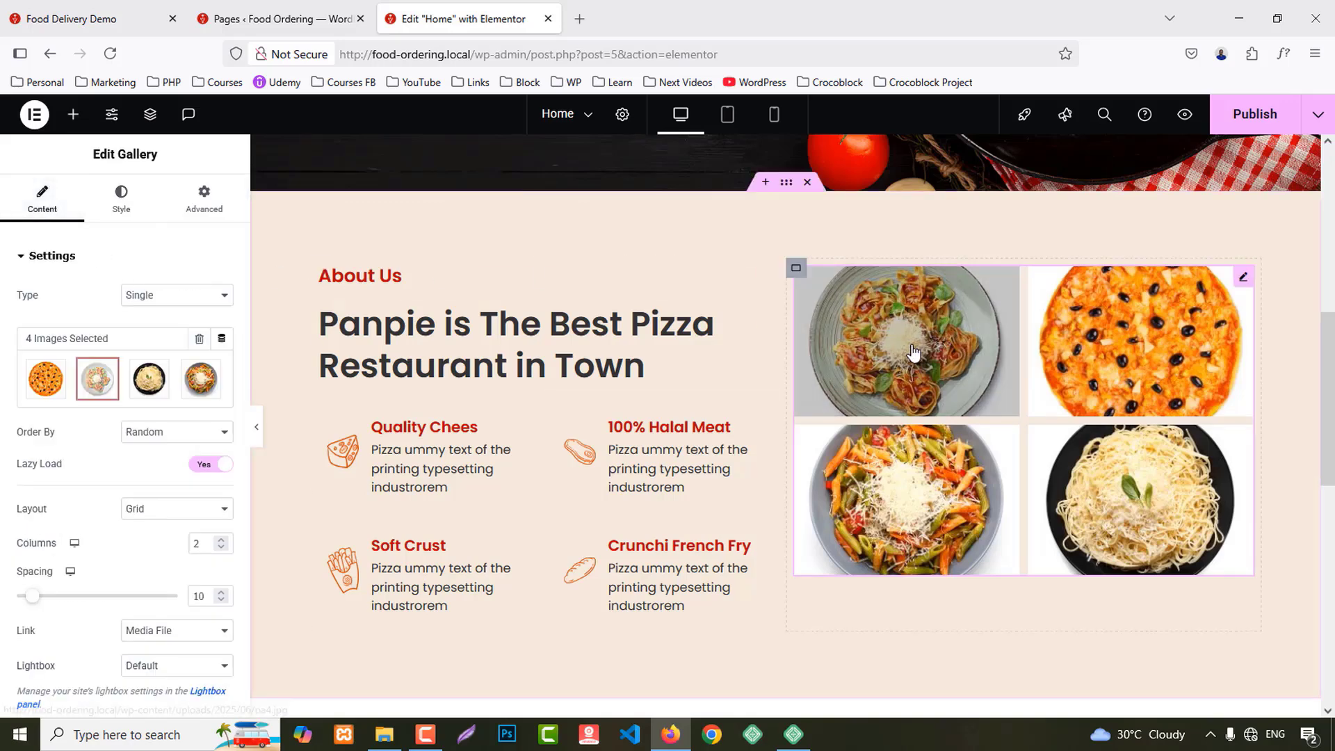
{"action": "right_click", "coordinate": [913, 375]}
Step: Delete the old gallery and insert a Basic Gallery of three pasta images and the pizza
{"action": "left_click", "coordinate": [972, 697]}
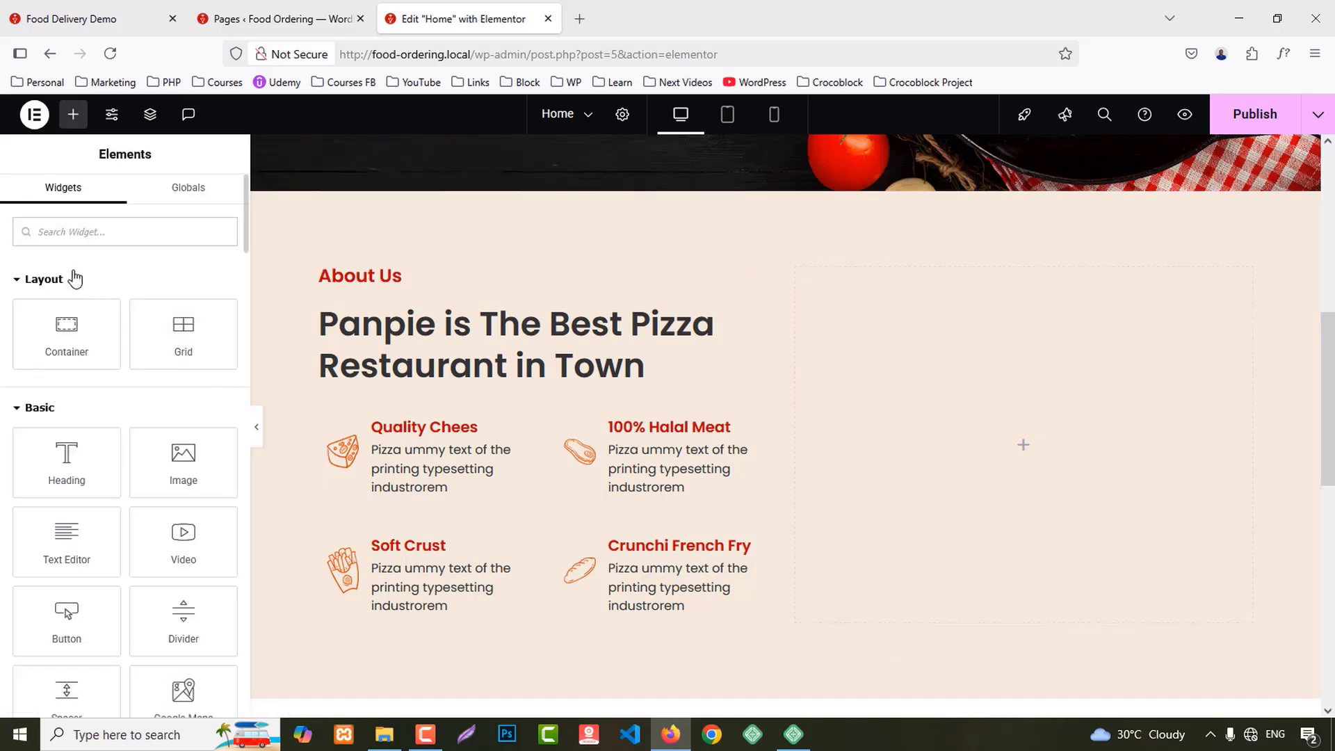
{"action": "type", "text": "gall"}
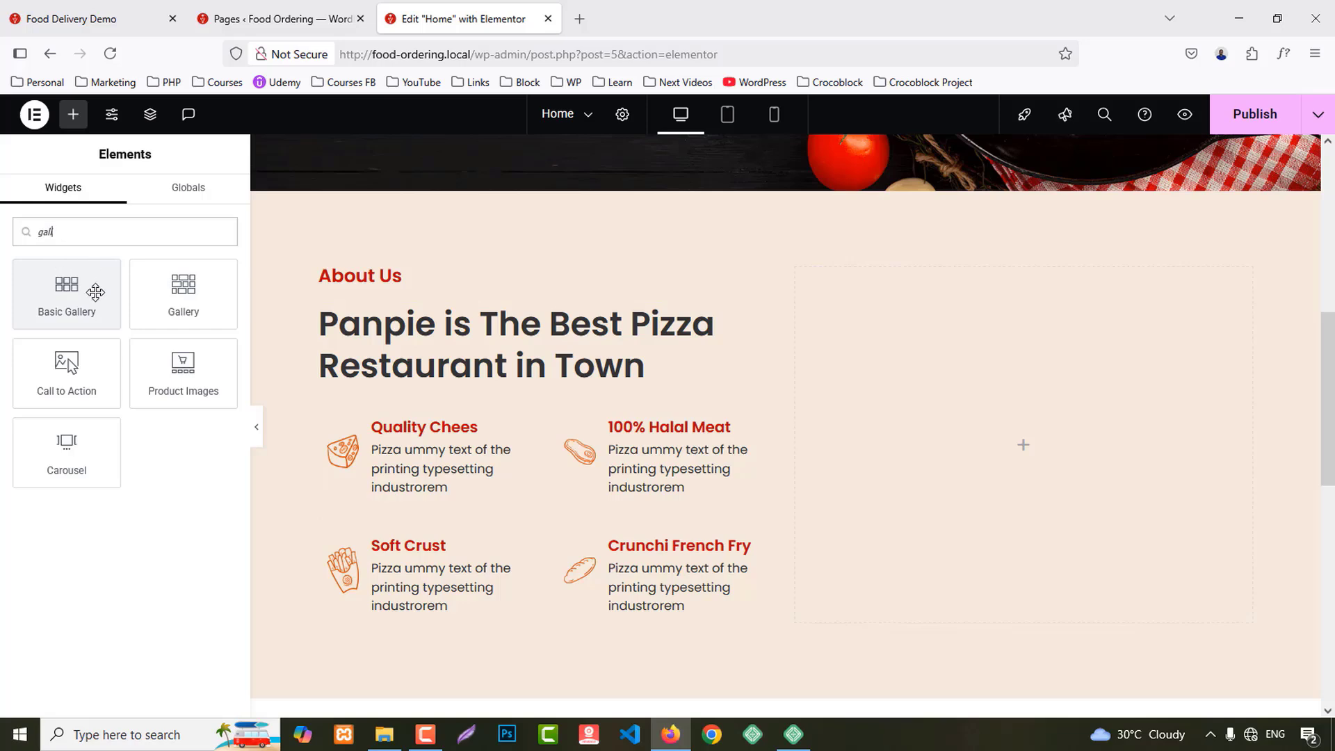
{"action": "left_click_drag", "start_coordinate": [96, 292], "coordinate": [1056, 411]}
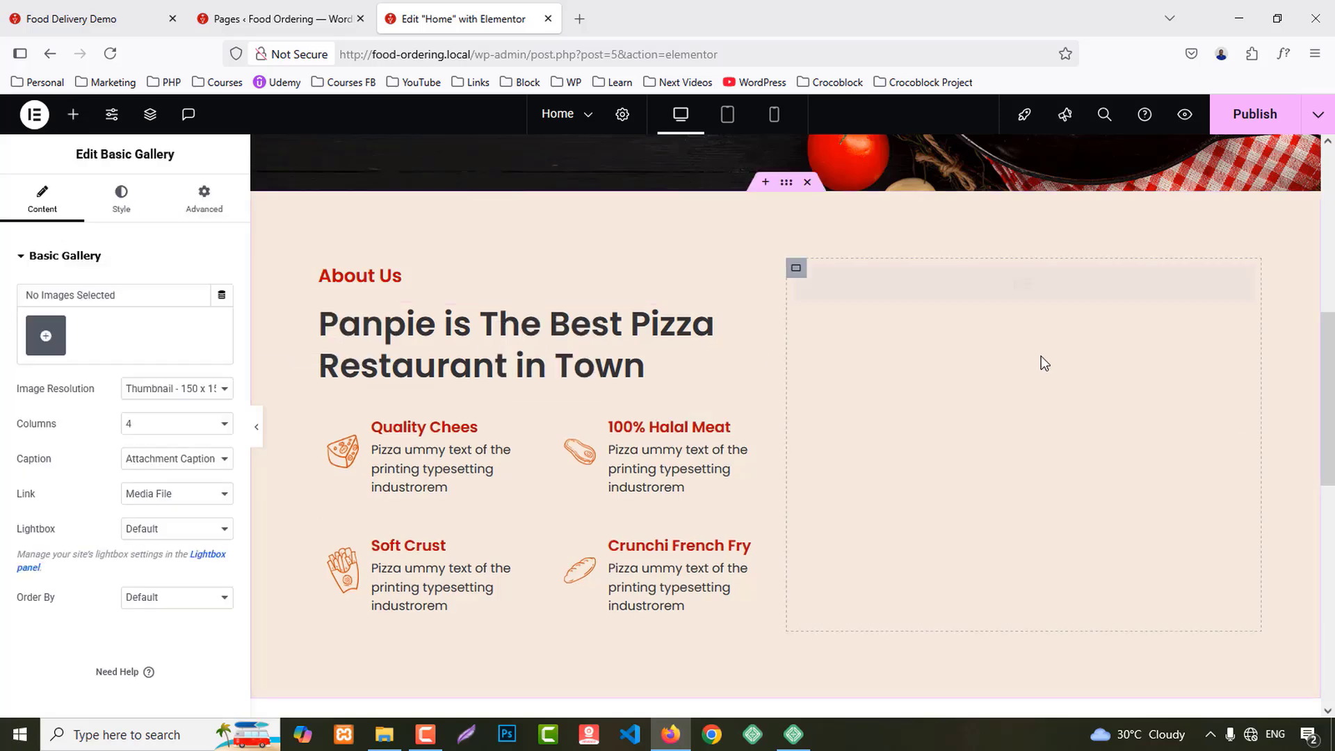
{"action": "left_click", "coordinate": [46, 336]}
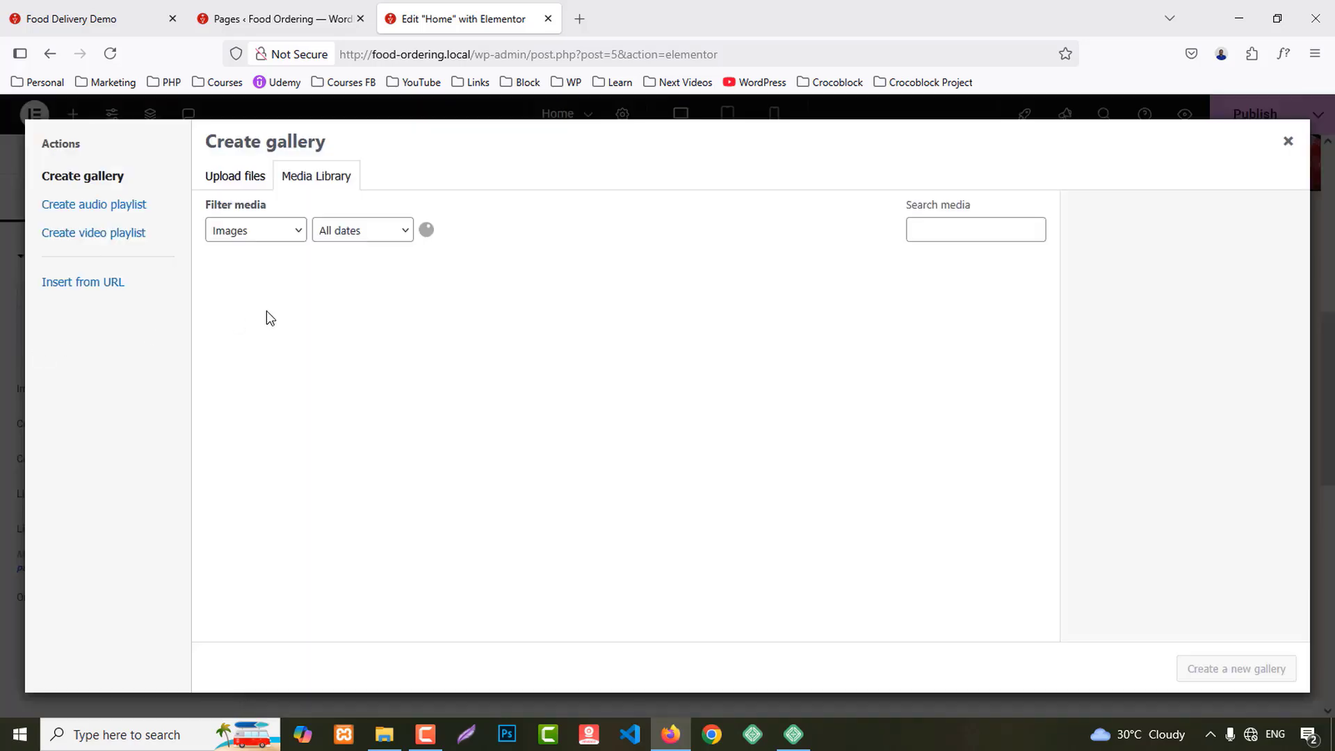
{"action": "left_click", "coordinate": [738, 311]}
{"action": "left_click", "coordinate": [858, 311]}
{"action": "left_click", "coordinate": [978, 311]}
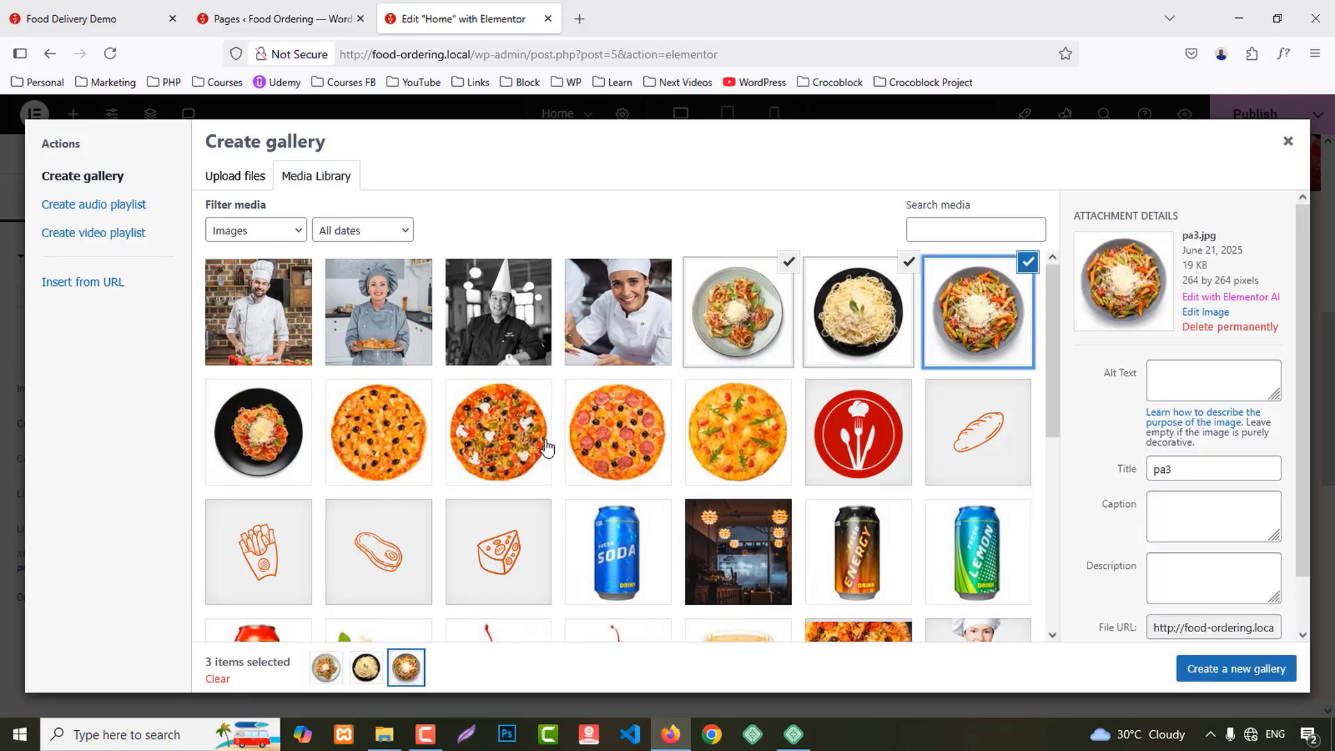
{"action": "left_click", "coordinate": [379, 431]}
{"action": "left_click", "coordinate": [1236, 668]}
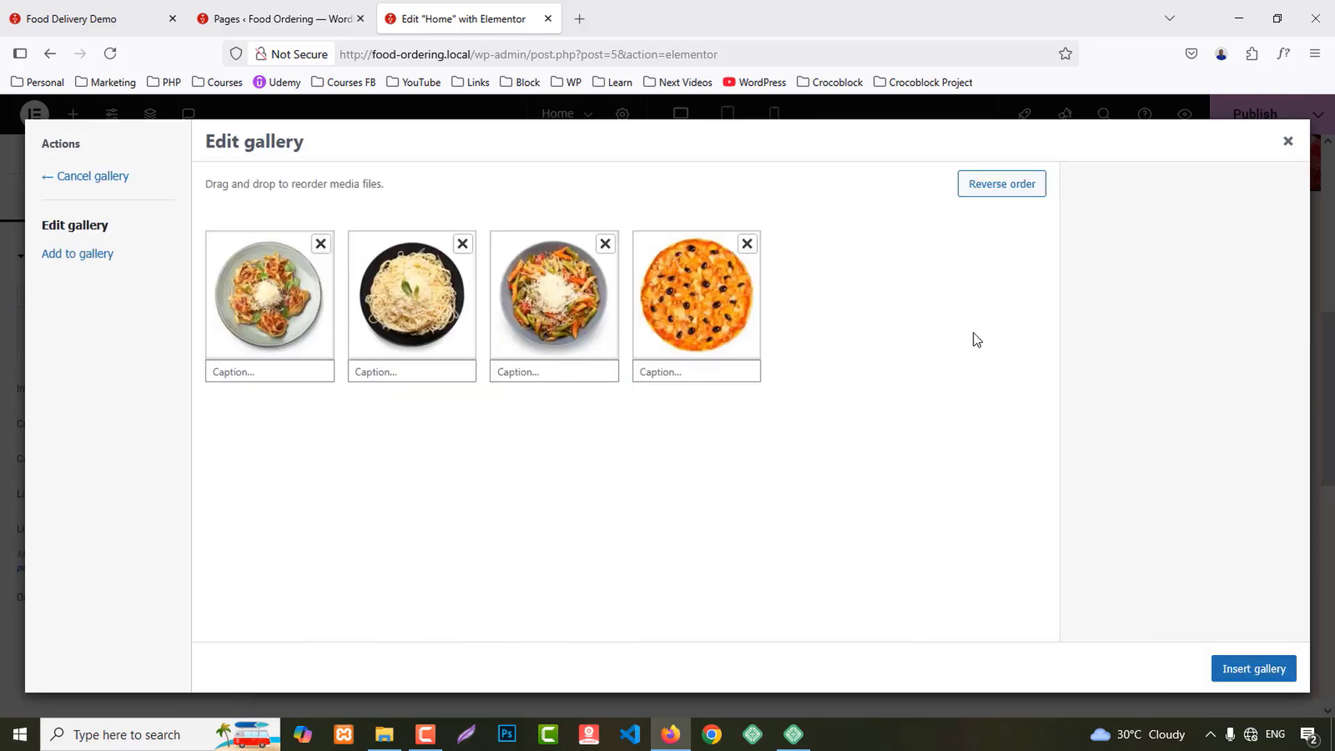
{"action": "left_click", "coordinate": [1244, 671]}
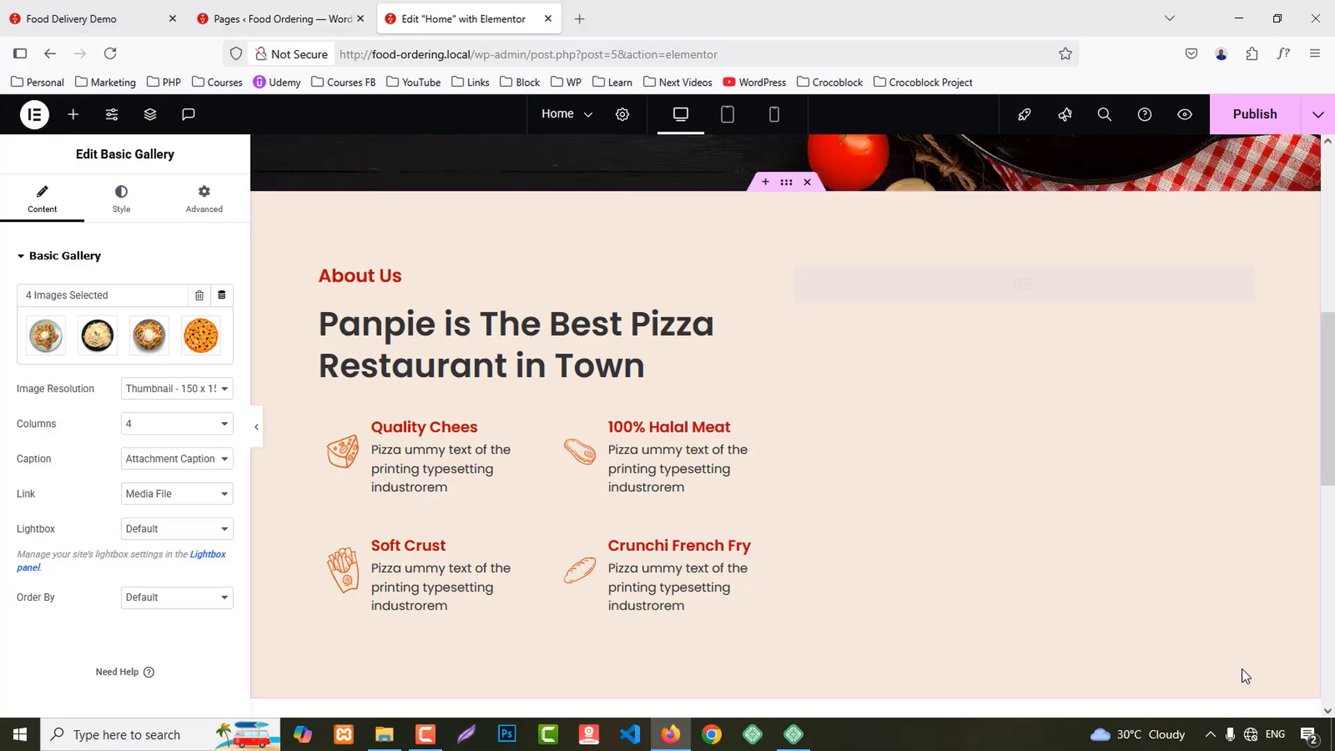
Step: Set the Basic Gallery to 2 columns at Full image resolution
{"action": "left_click", "coordinate": [141, 426]}
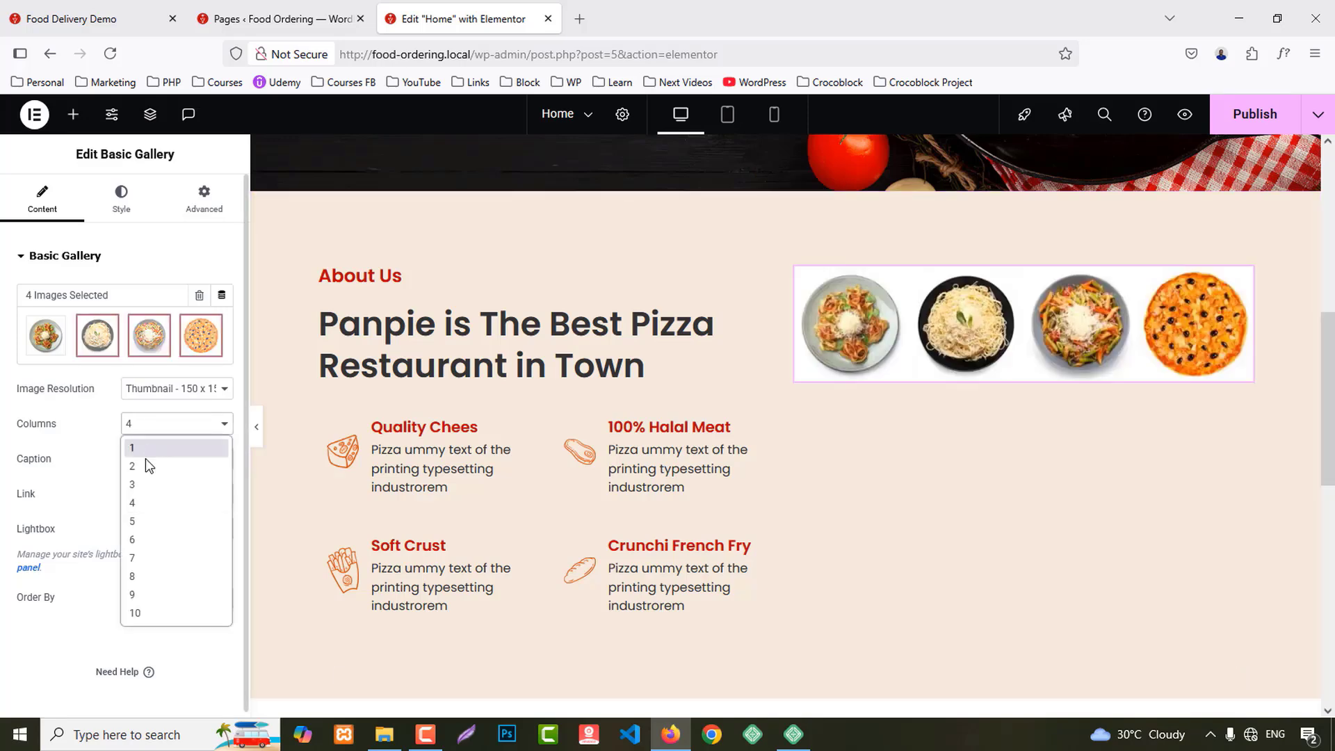
{"action": "left_click", "coordinate": [146, 466]}
{"action": "left_click", "coordinate": [152, 398]}
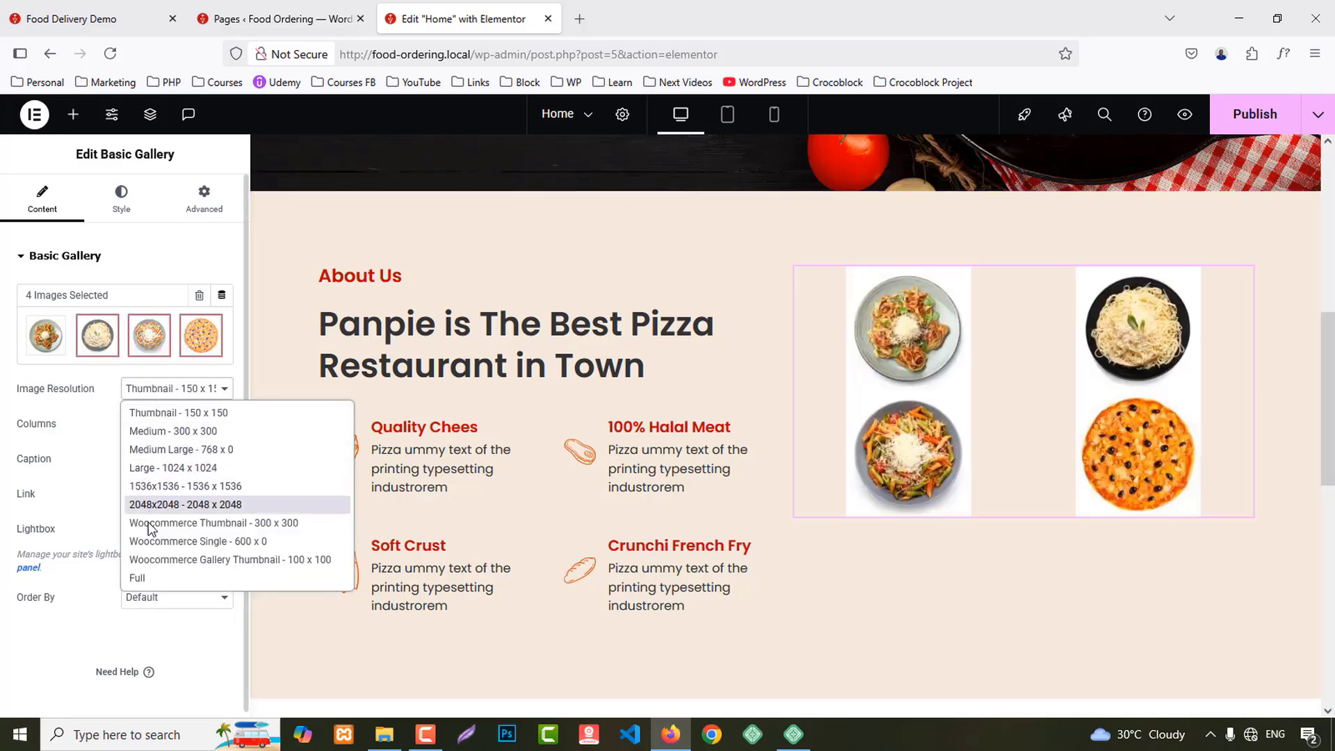
{"action": "left_click", "coordinate": [149, 578]}
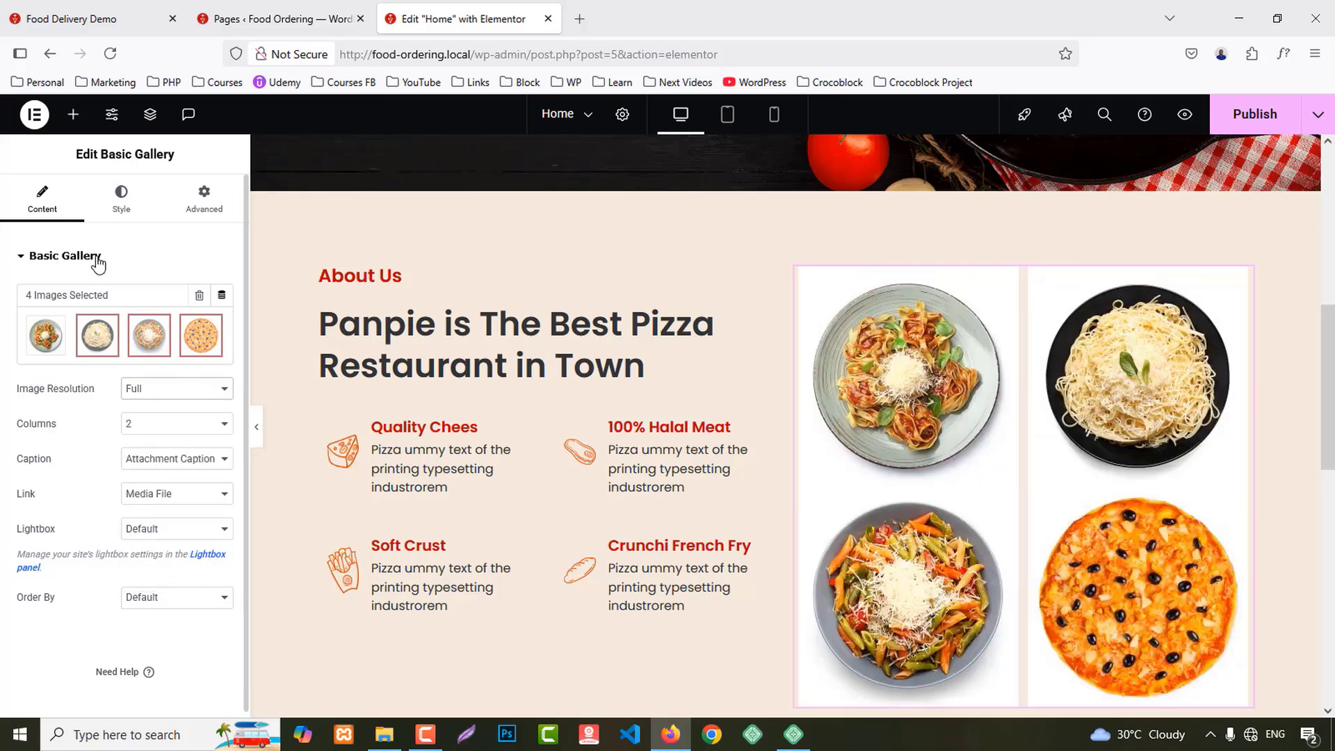
Step: Switch the gallery to a custom gap and give its images a 2 px solid Primary red border
{"action": "left_click", "coordinate": [120, 201]}
{"action": "left_click", "coordinate": [167, 296]}
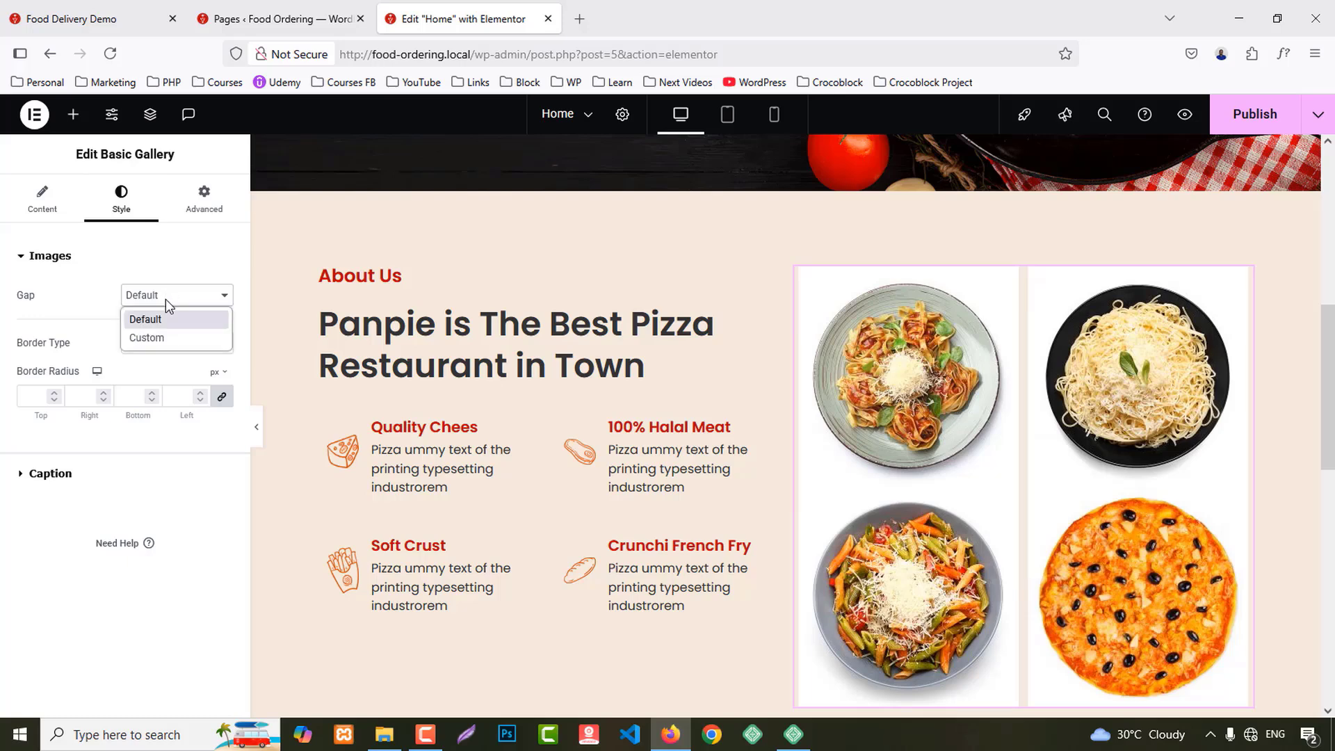
{"action": "left_click", "coordinate": [155, 338]}
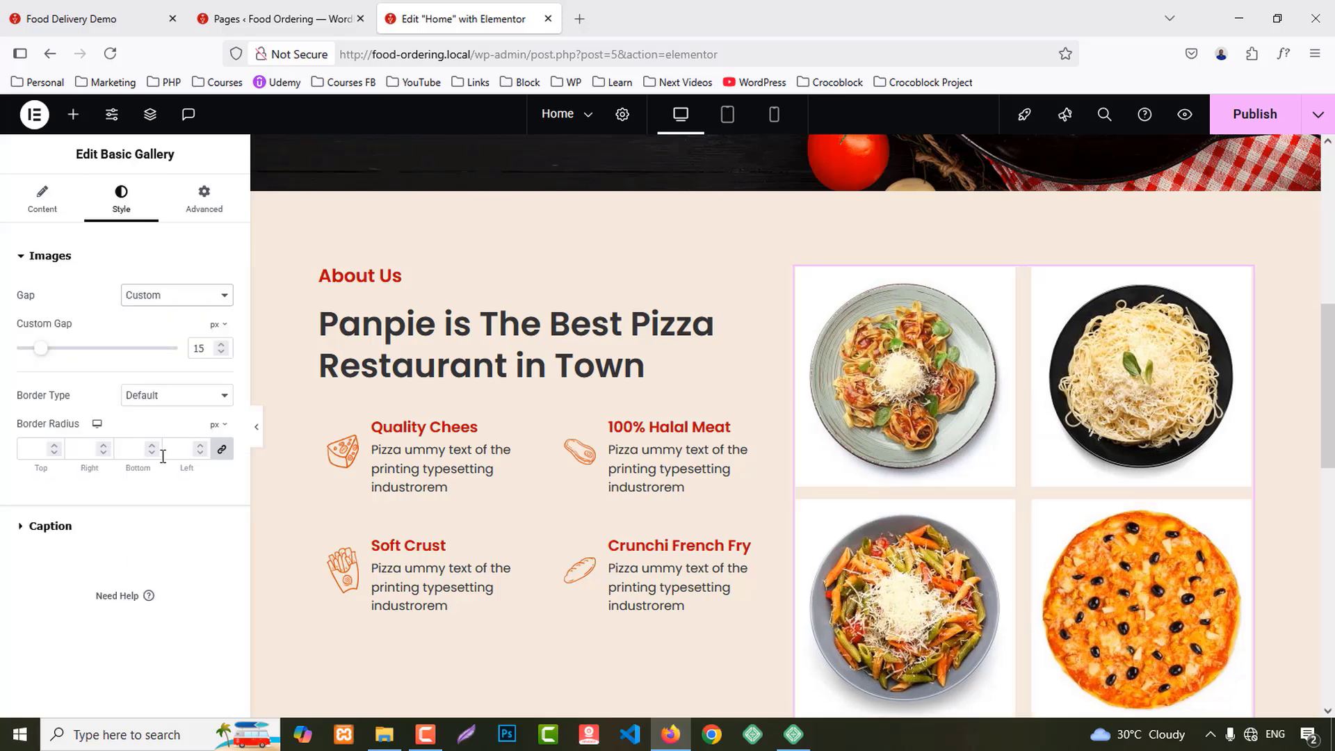
{"action": "left_click", "coordinate": [177, 395]}
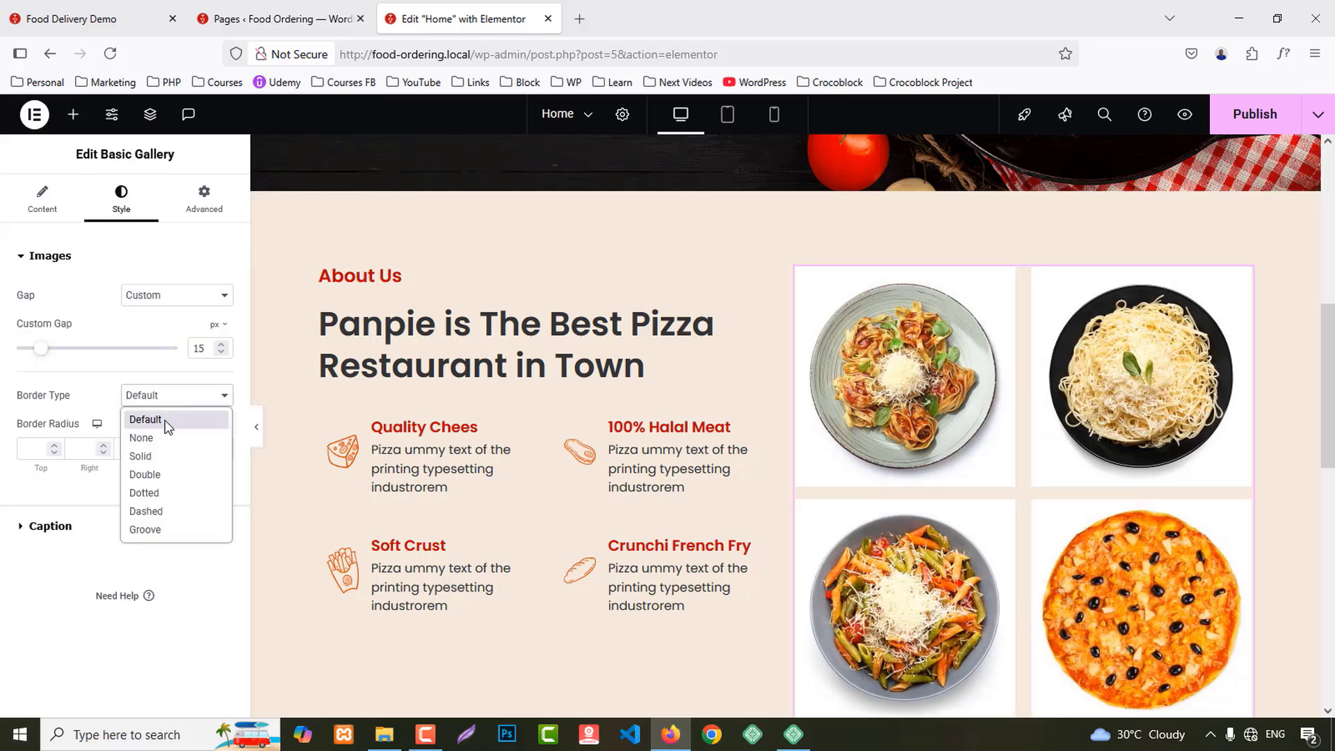
{"action": "left_click", "coordinate": [139, 452]}
{"action": "left_click", "coordinate": [38, 448]}
{"action": "type", "text": "2"}
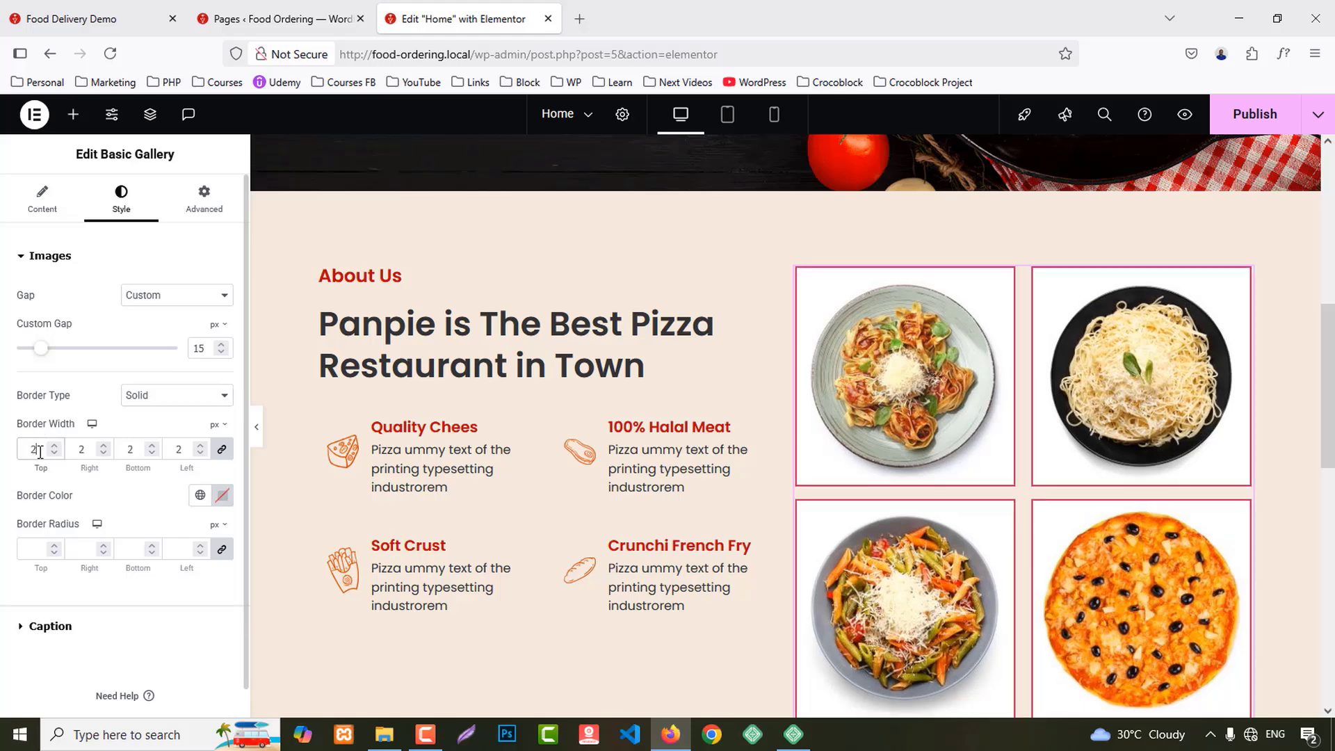
{"action": "left_click", "coordinate": [208, 495]}
{"action": "left_click", "coordinate": [92, 567]}
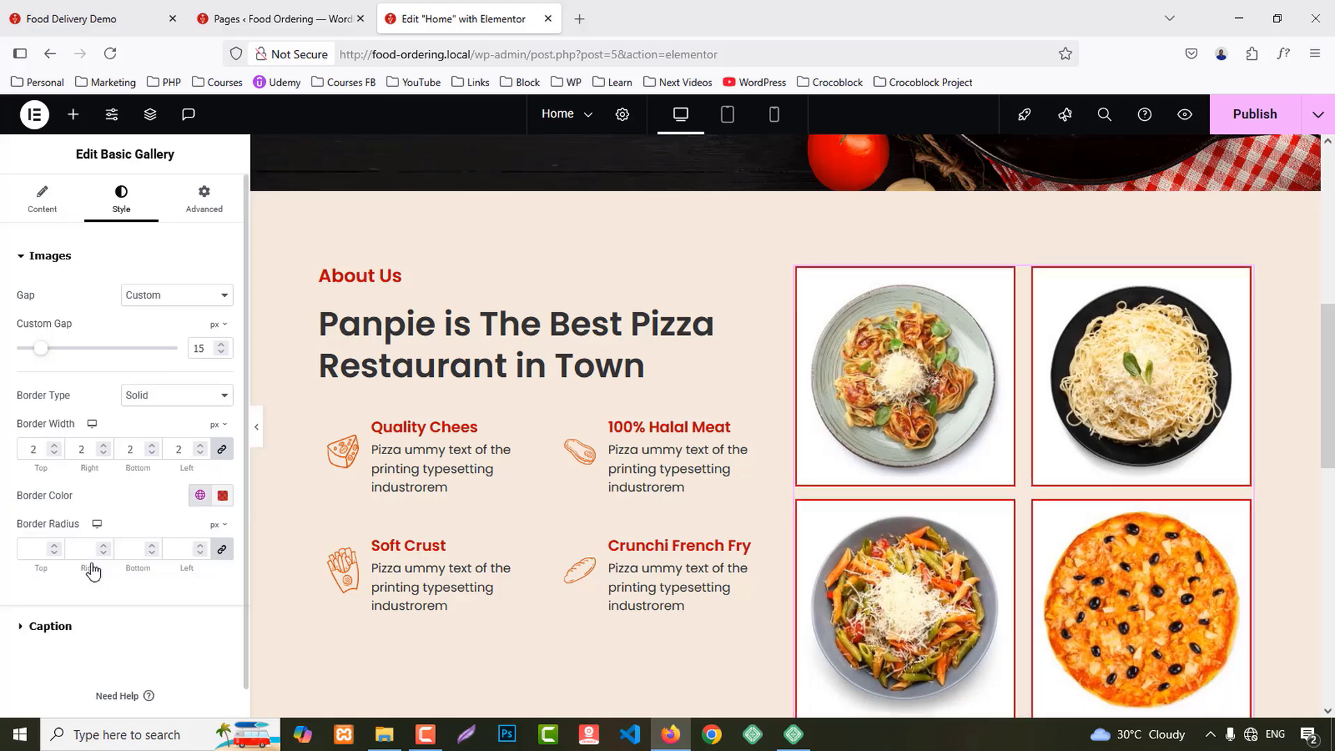
Step: Round the gallery image corners to 50% and raise the gap to 25 px
{"action": "left_click", "coordinate": [219, 524]}
{"action": "left_click", "coordinate": [218, 549]}
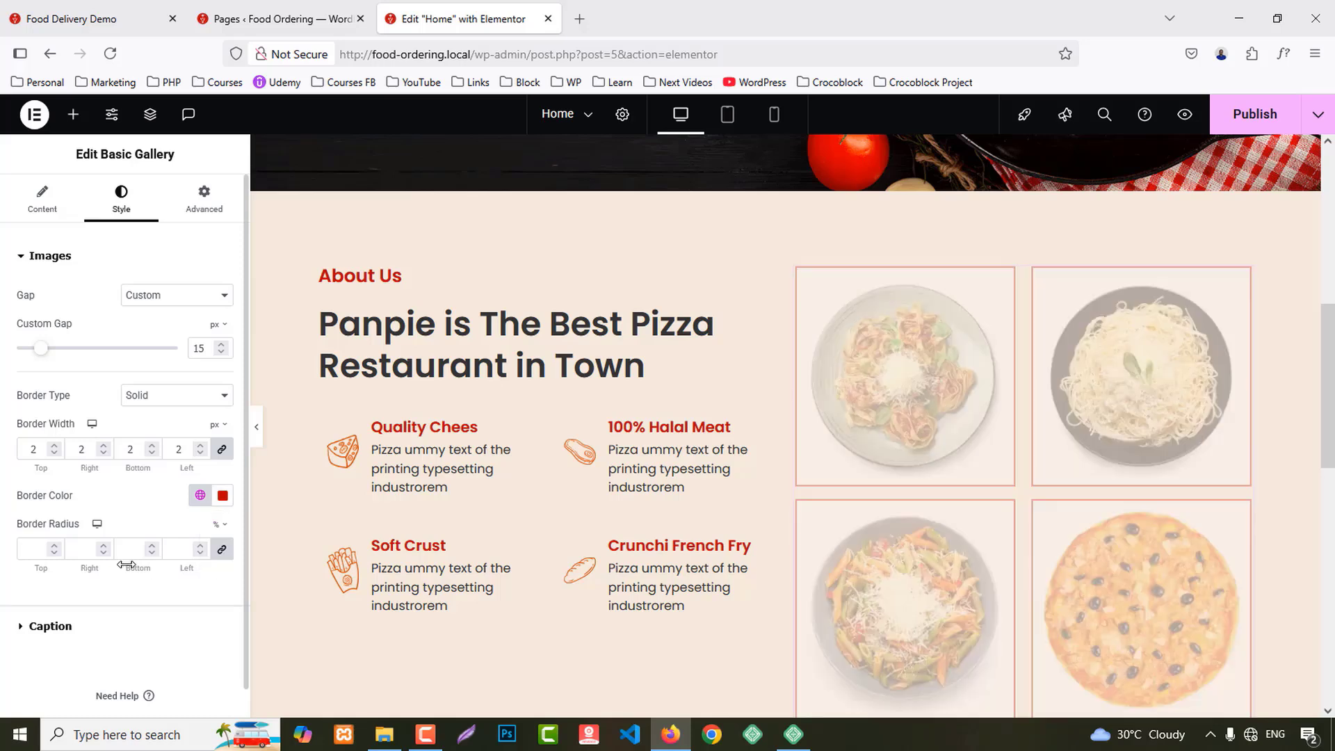
{"action": "left_click", "coordinate": [39, 554]}
{"action": "type", "text": "50"}
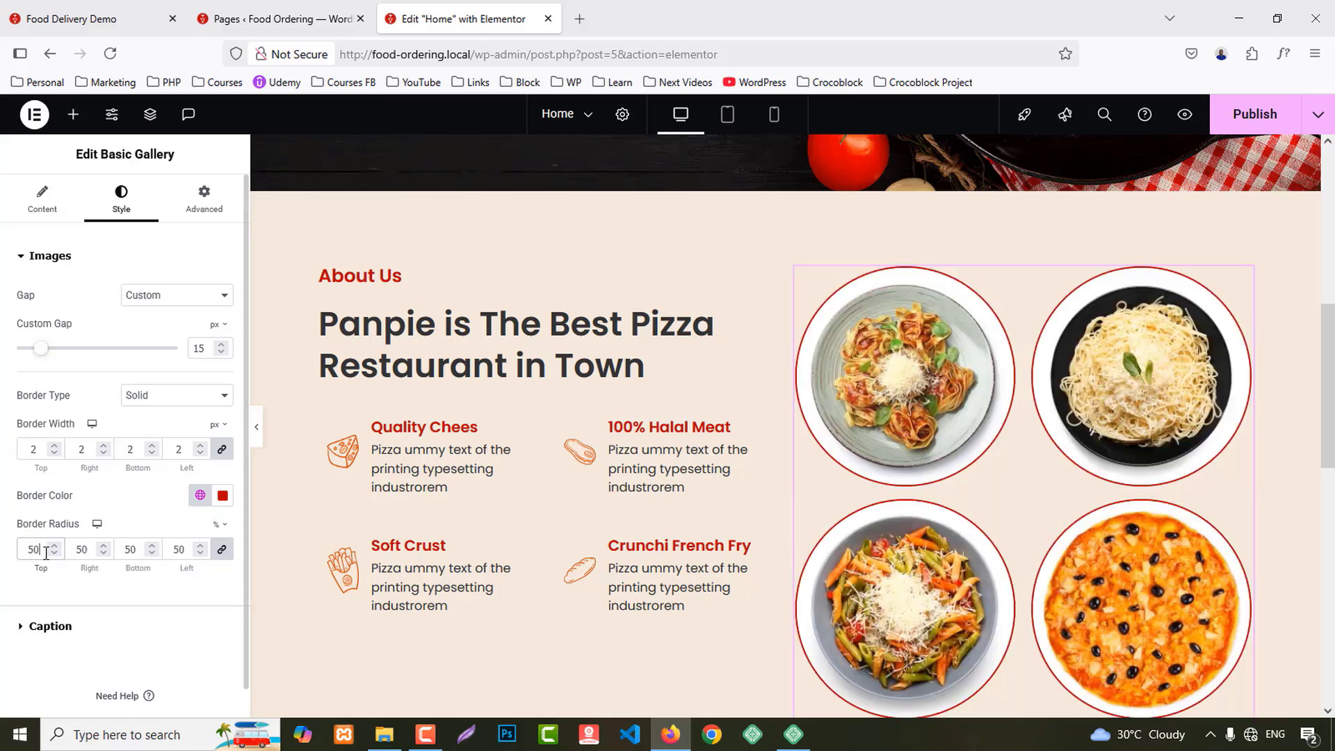
{"action": "scroll", "coordinate": [944, 532], "scroll_direction": "down", "scroll_amount": 1}
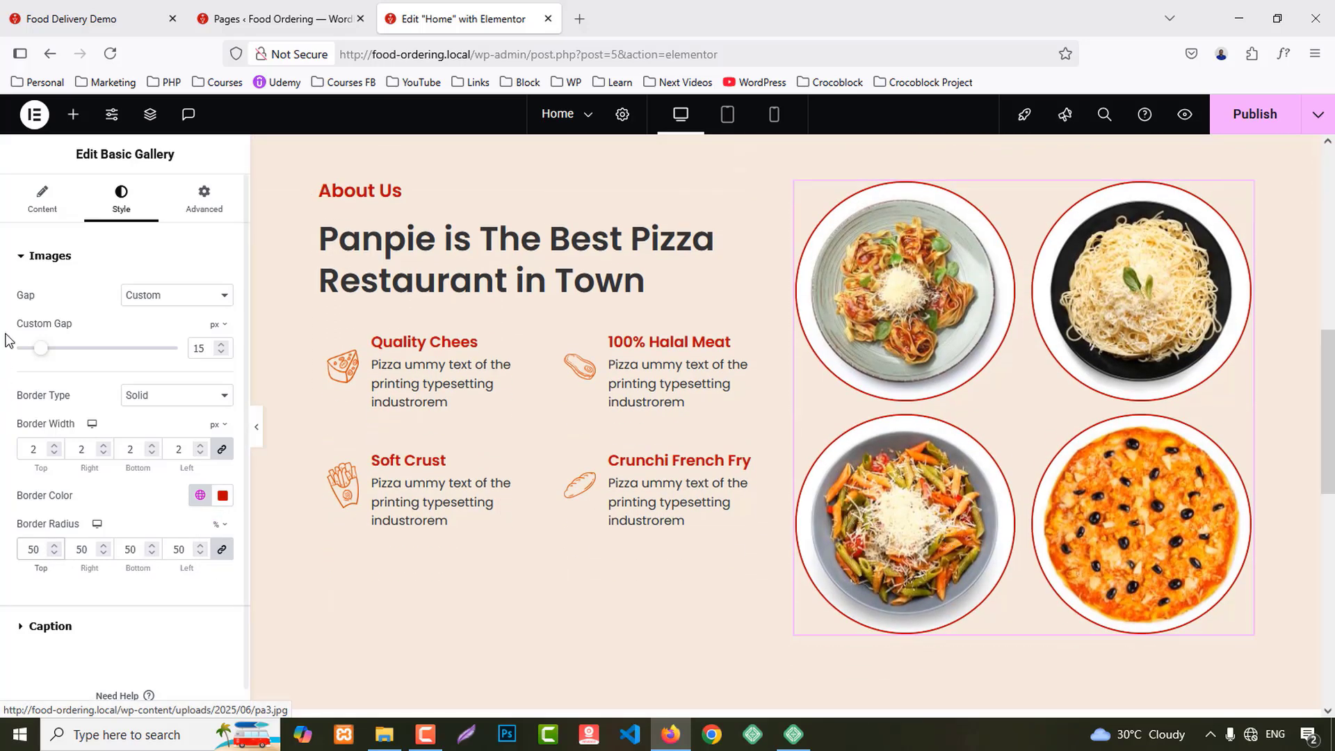
{"action": "left_click", "coordinate": [200, 348]}
{"action": "key", "text": "Up"}
{"action": "key", "text": "Up"}
{"action": "key", "text": "Up"}
{"action": "key", "text": "Up"}
{"action": "key", "text": "Up"}
{"action": "key", "text": "Up"}
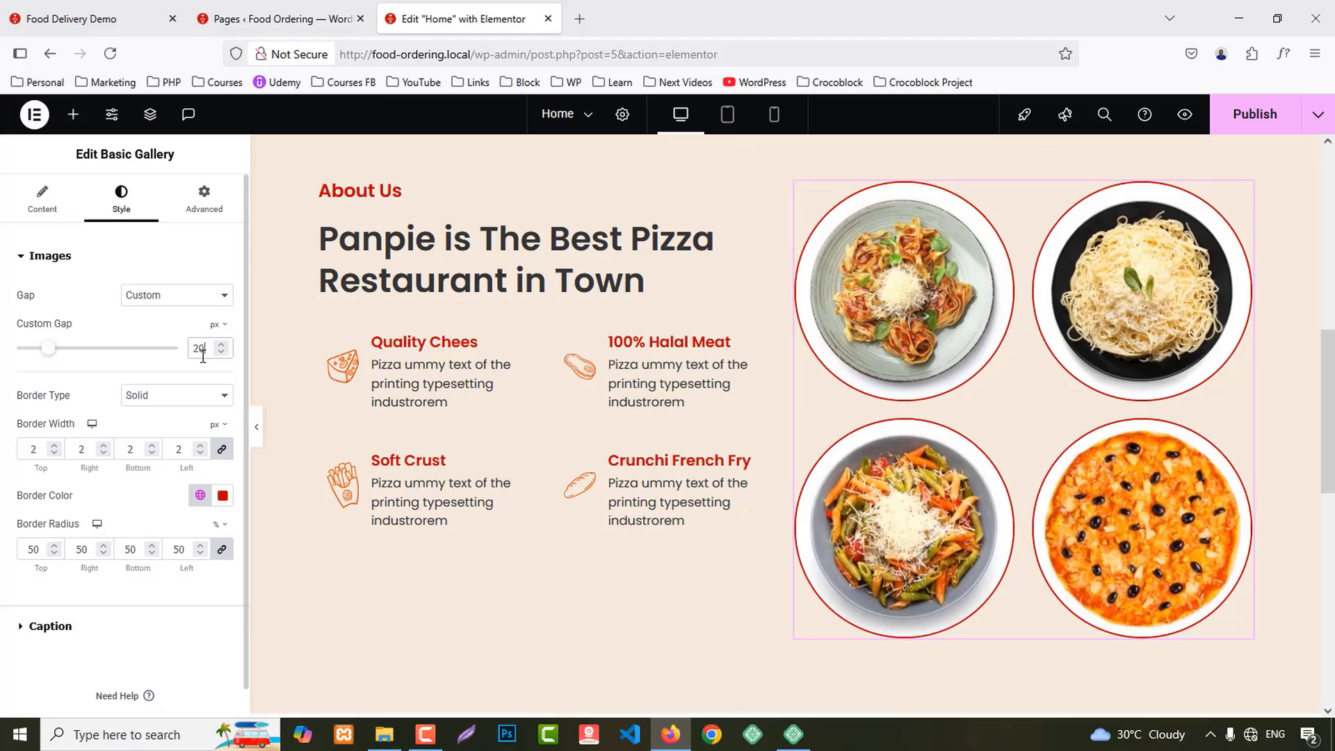
{"action": "key", "text": "Up"}
{"action": "key", "text": "Up"}
{"action": "key", "text": "Up"}
{"action": "key", "text": "Up"}
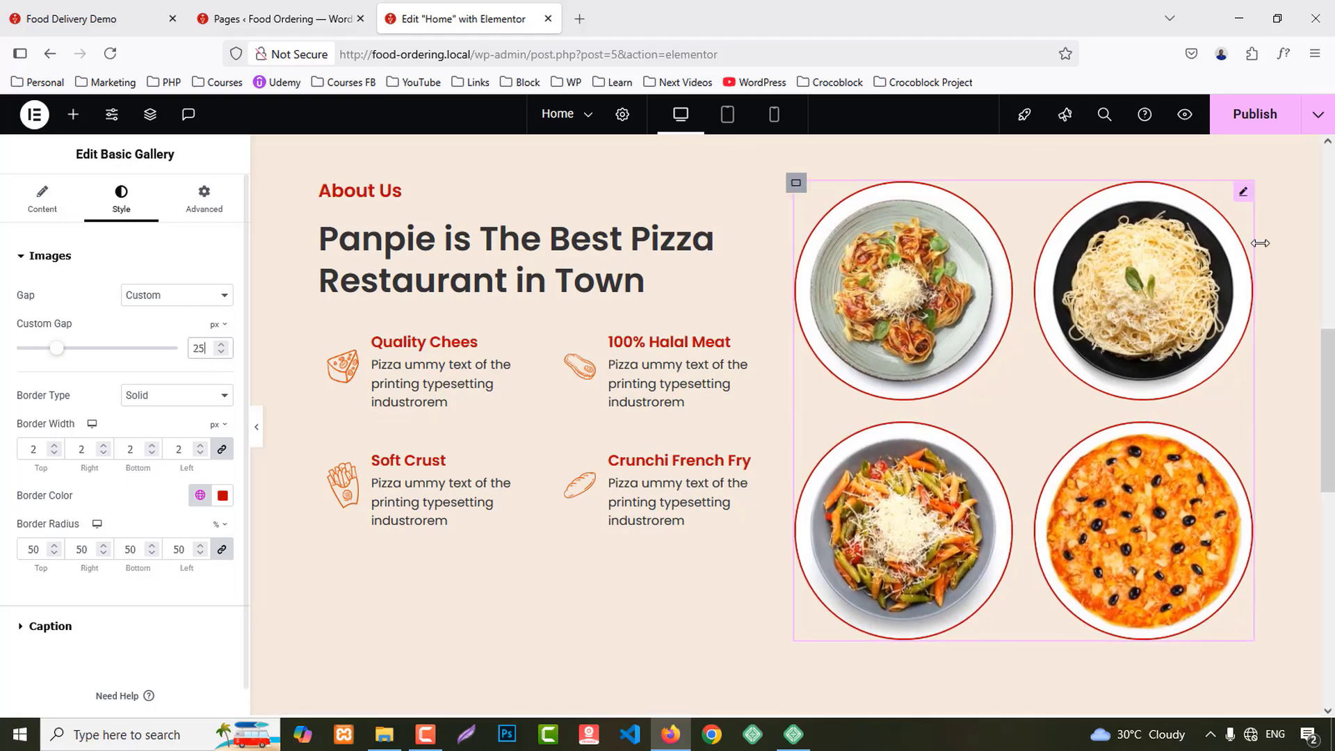
{"action": "scroll", "coordinate": [786, 297], "scroll_direction": "up", "scroll_amount": 2}
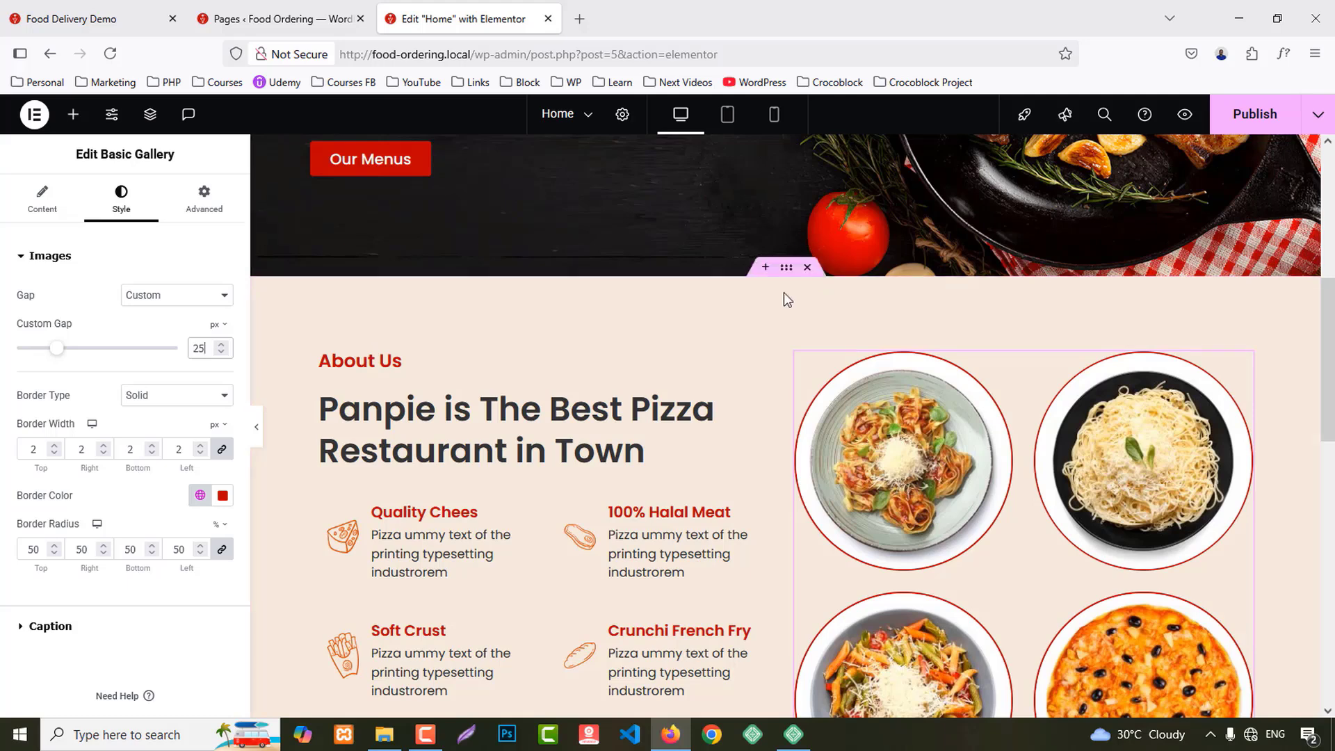
Step: Set the About Us section's Align Items to Center
{"action": "left_click", "coordinate": [785, 269]}
{"action": "left_click", "coordinate": [41, 196]}
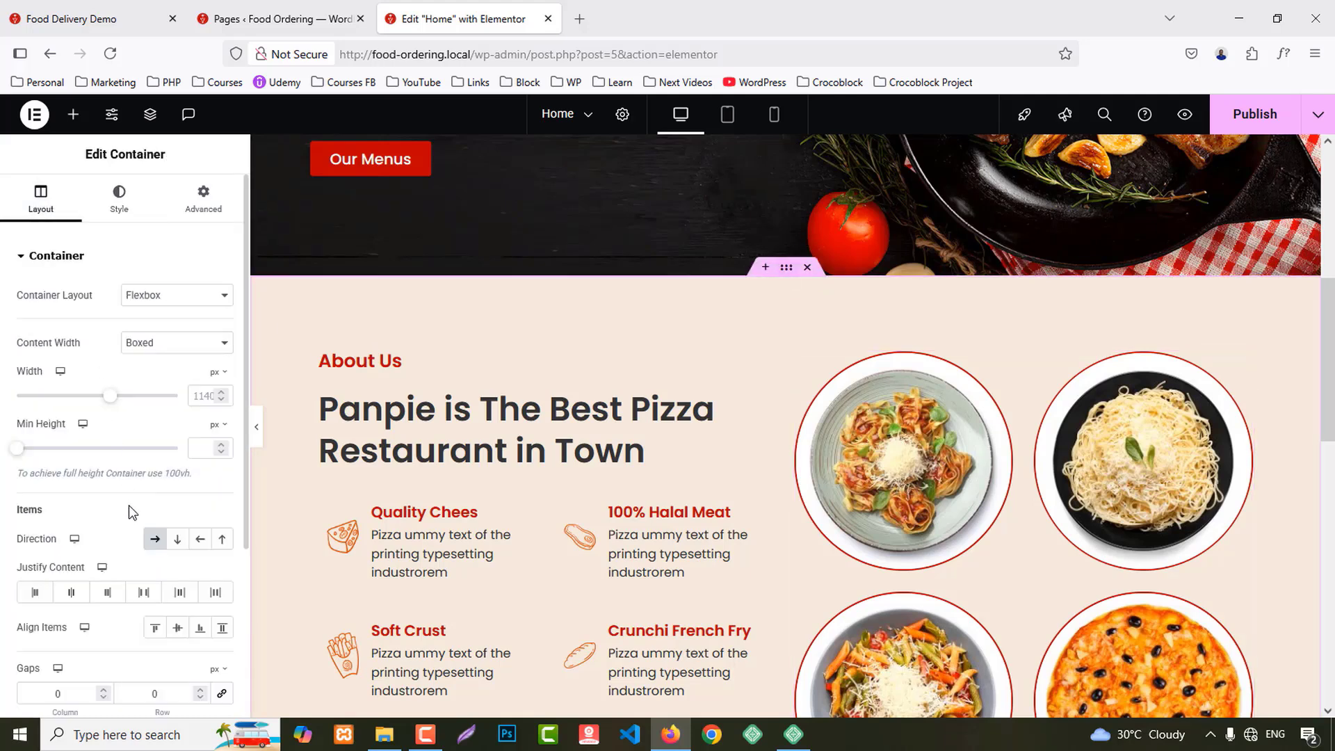
{"action": "left_click", "coordinate": [179, 542]}
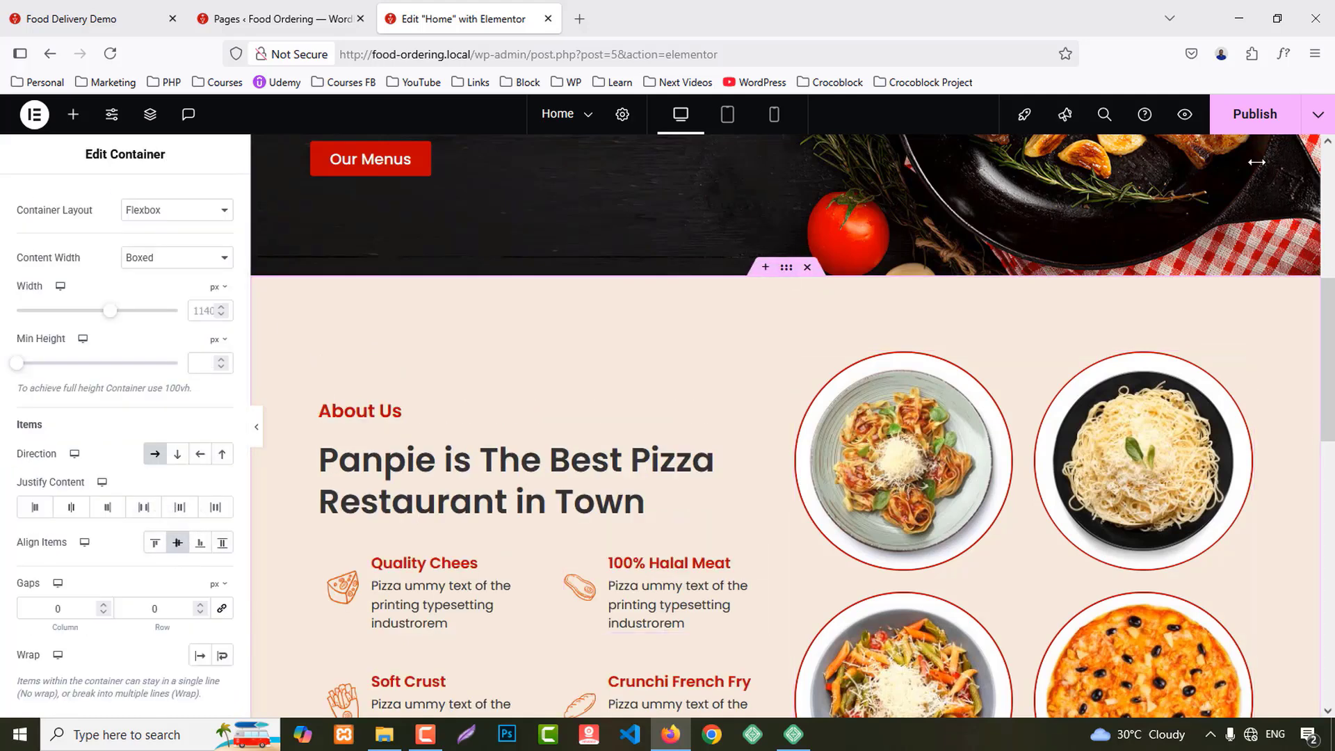
Step: Publish the Home page and preview it in a new tab
{"action": "left_click", "coordinate": [1239, 116]}
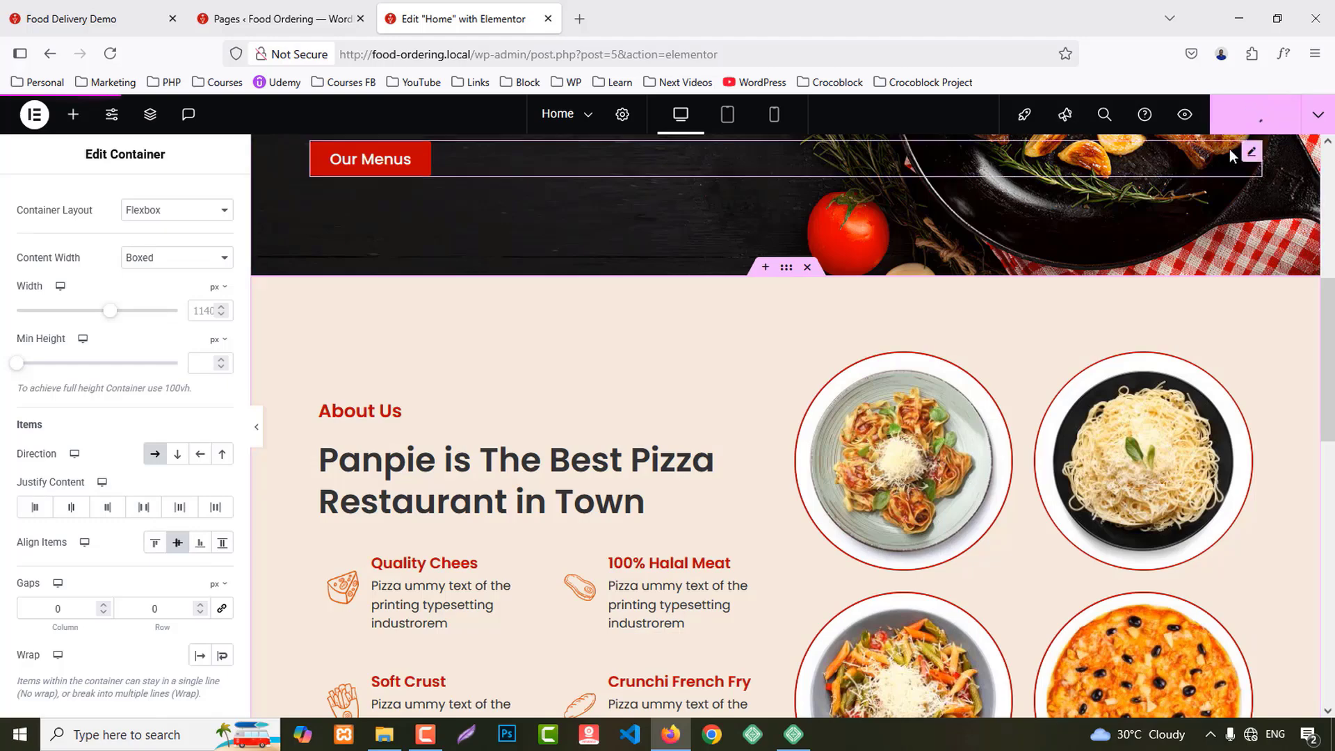
{"action": "left_click", "coordinate": [1186, 117]}
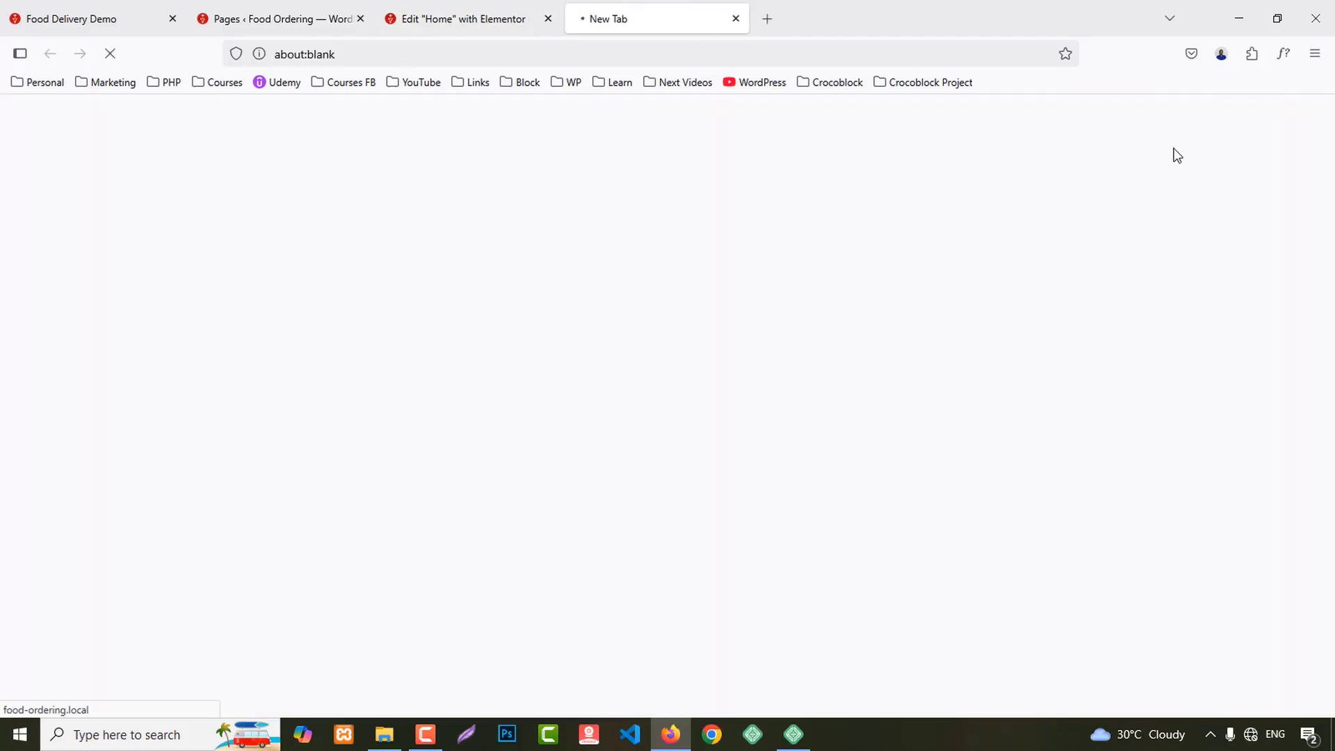
{"action": "scroll", "coordinate": [1179, 252], "scroll_direction": "down", "scroll_amount": 10}
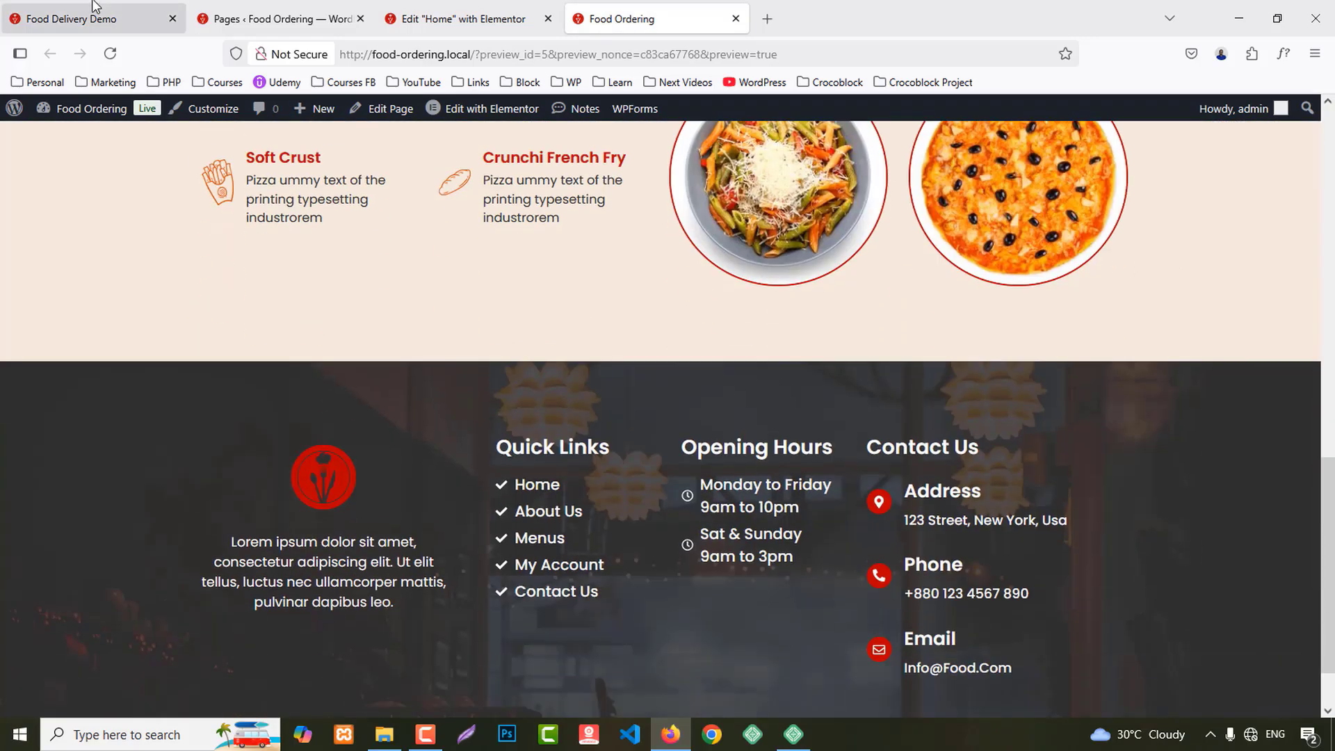
Step: Review the demo site's Our Exclusive Foods section for reference, then return to the editor
{"action": "left_click", "coordinate": [95, 7]}
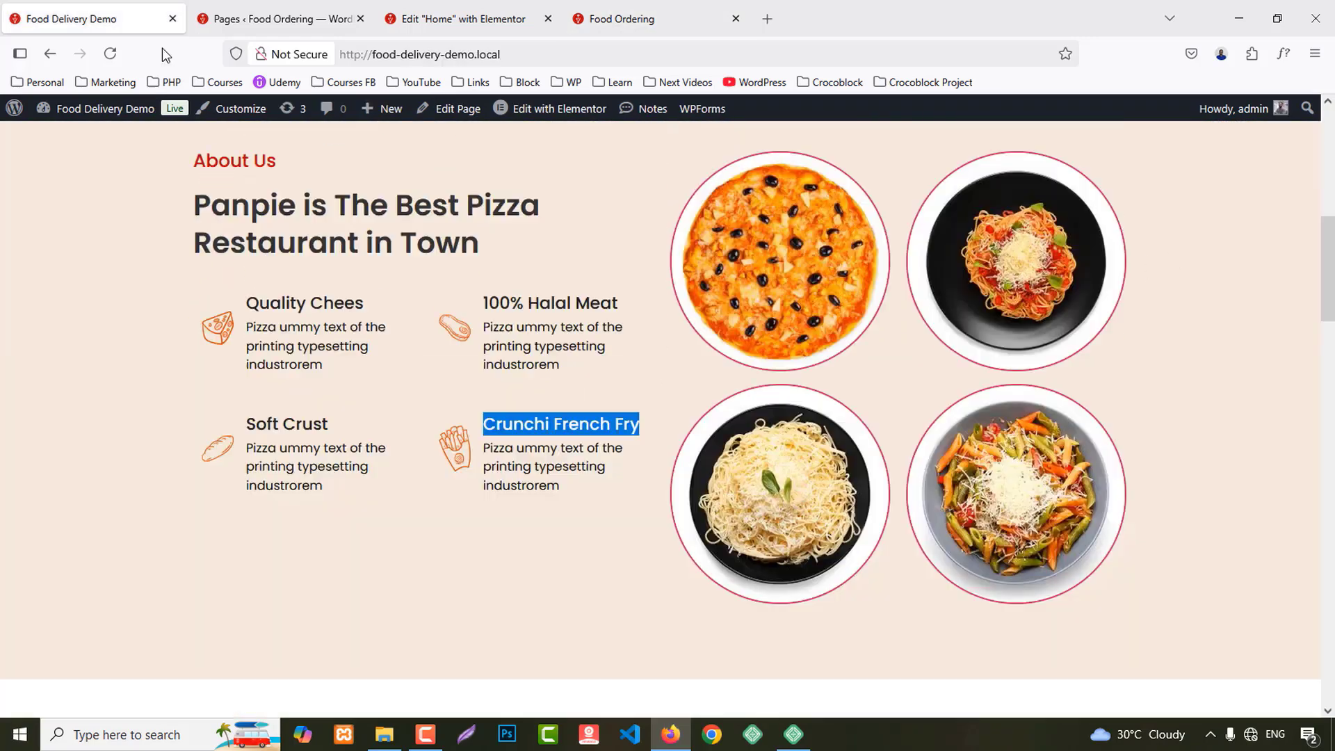
{"action": "scroll", "coordinate": [1040, 369], "scroll_direction": "down", "scroll_amount": 6}
{"action": "scroll", "coordinate": [1044, 371], "scroll_direction": "down", "scroll_amount": 2}
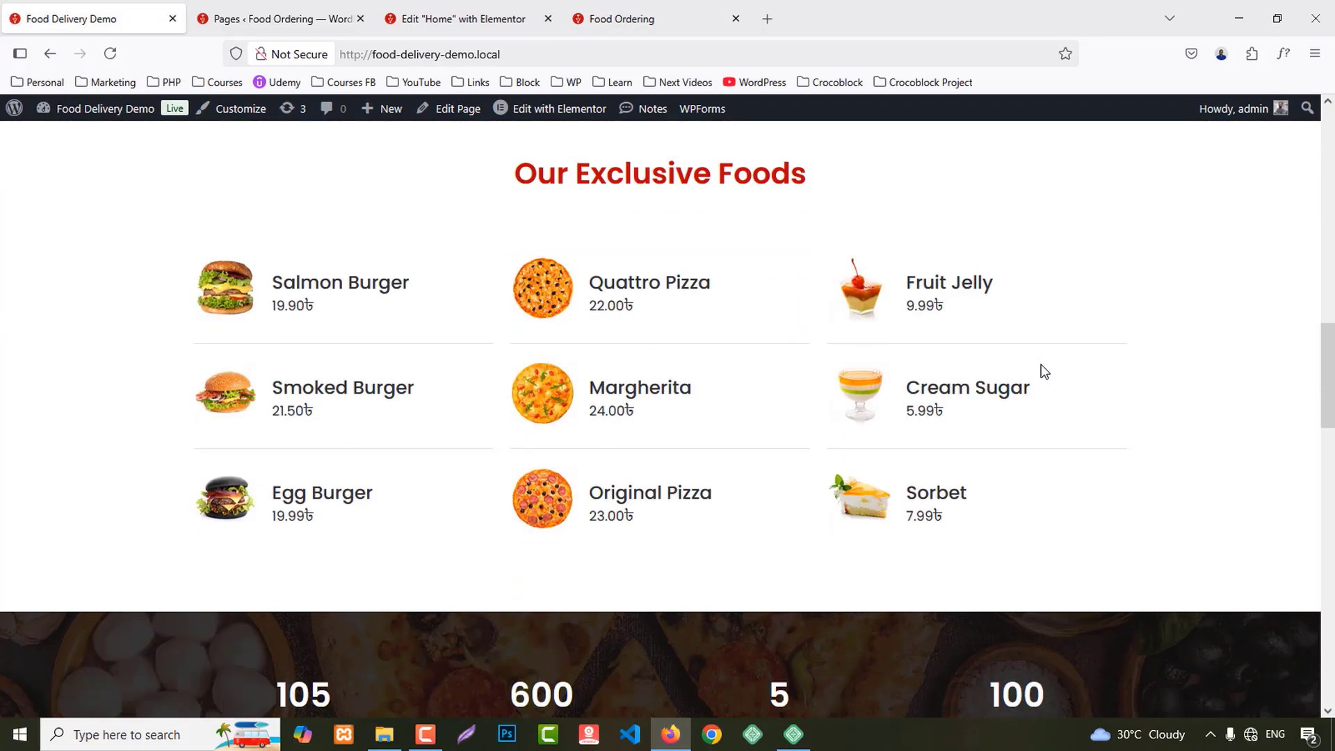
{"action": "scroll", "coordinate": [1036, 357], "scroll_direction": "up", "scroll_amount": 2}
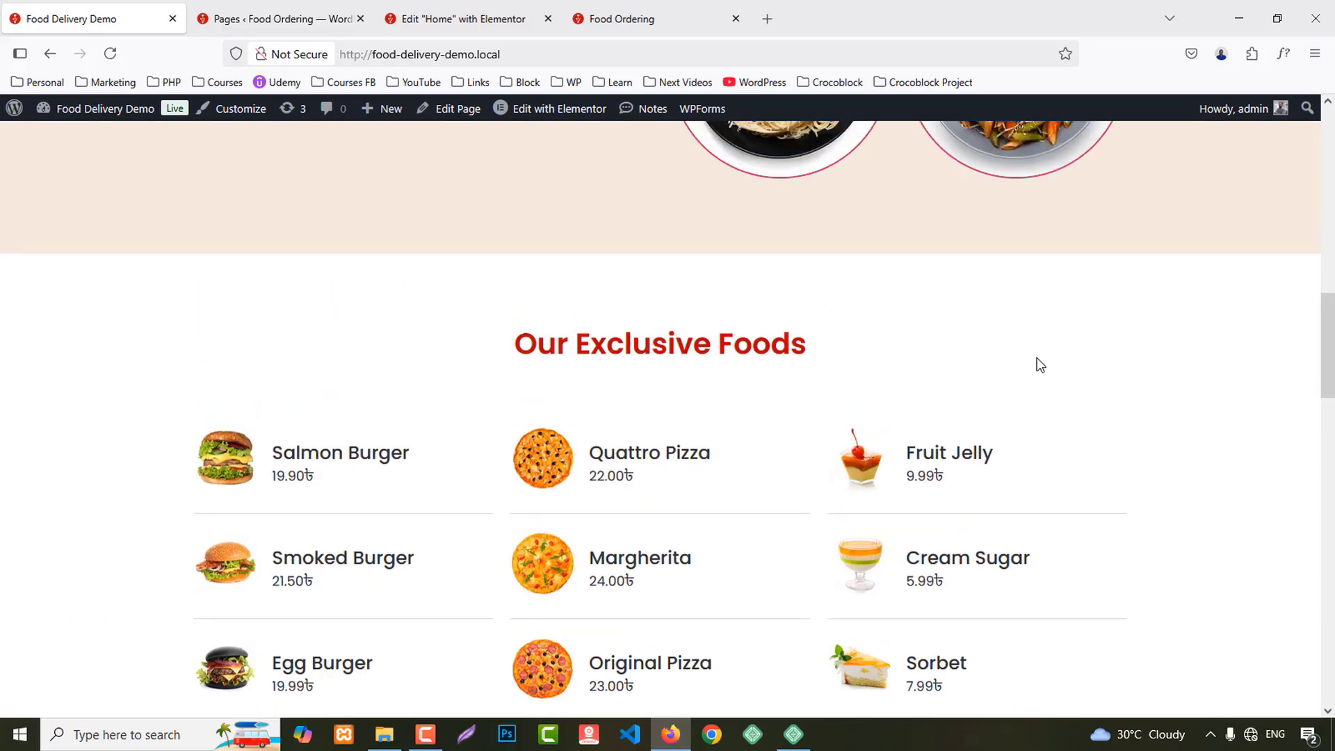
{"action": "left_click", "coordinate": [444, 7]}
Step: Add a 3x2 flexbox section below About Us with 80 px top padding
{"action": "scroll", "coordinate": [945, 539], "scroll_direction": "down", "scroll_amount": 10}
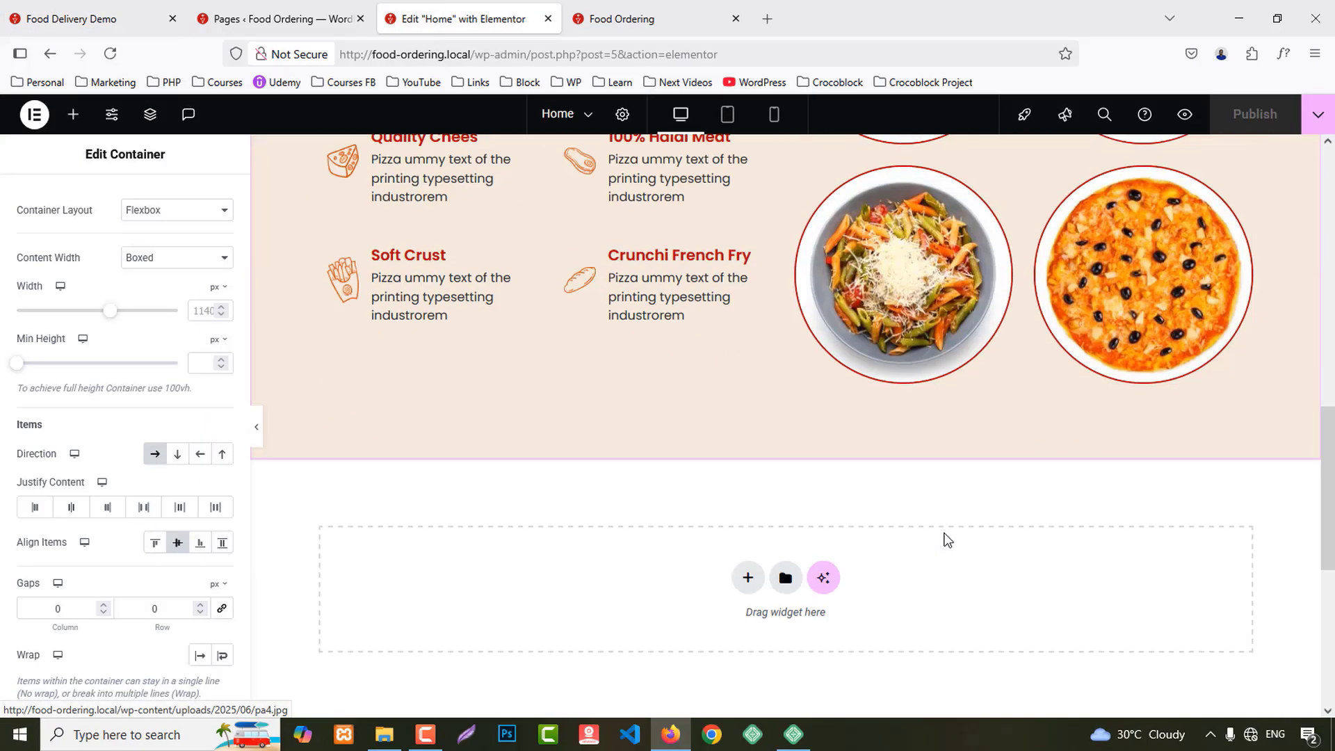
{"action": "left_click", "coordinate": [756, 334]}
{"action": "left_click", "coordinate": [748, 395]}
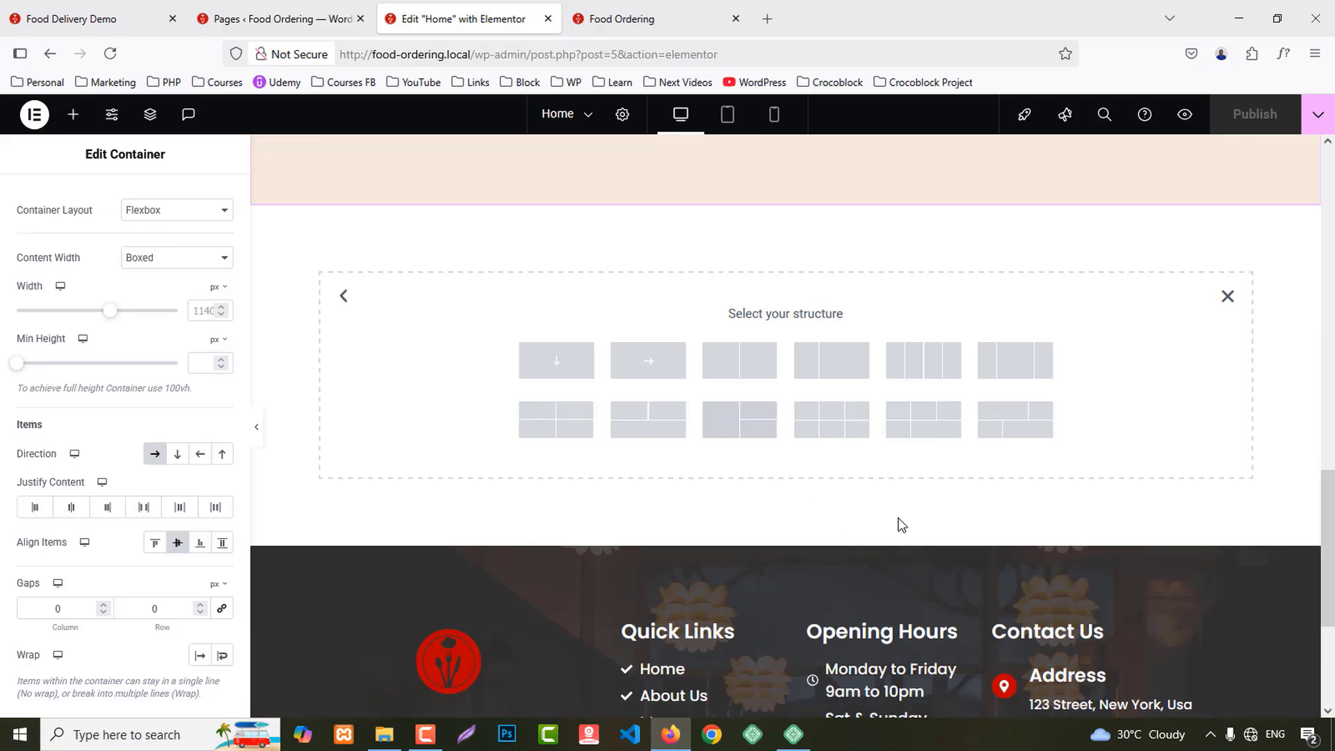
{"action": "left_click", "coordinate": [840, 424]}
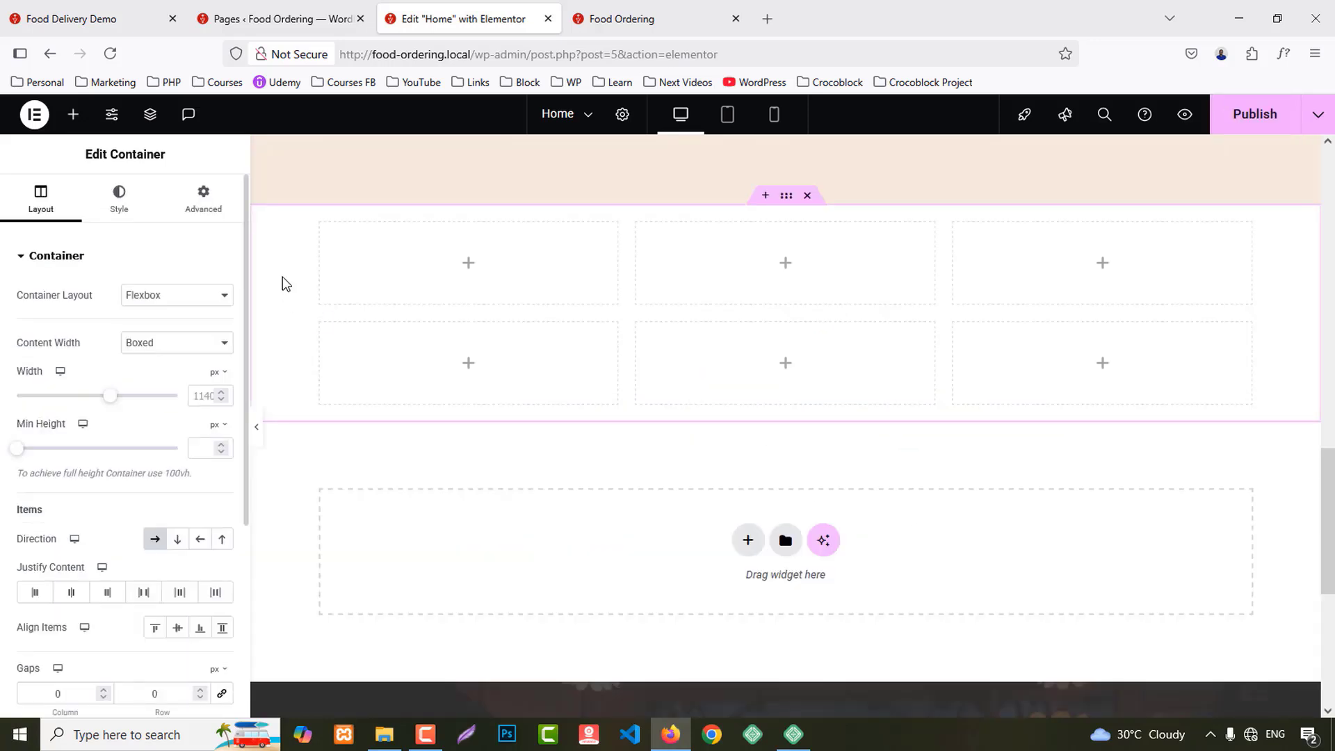
{"action": "left_click", "coordinate": [203, 197]}
{"action": "left_click", "coordinate": [223, 378]}
{"action": "left_click", "coordinate": [33, 379]}
{"action": "type", "text": "80"}
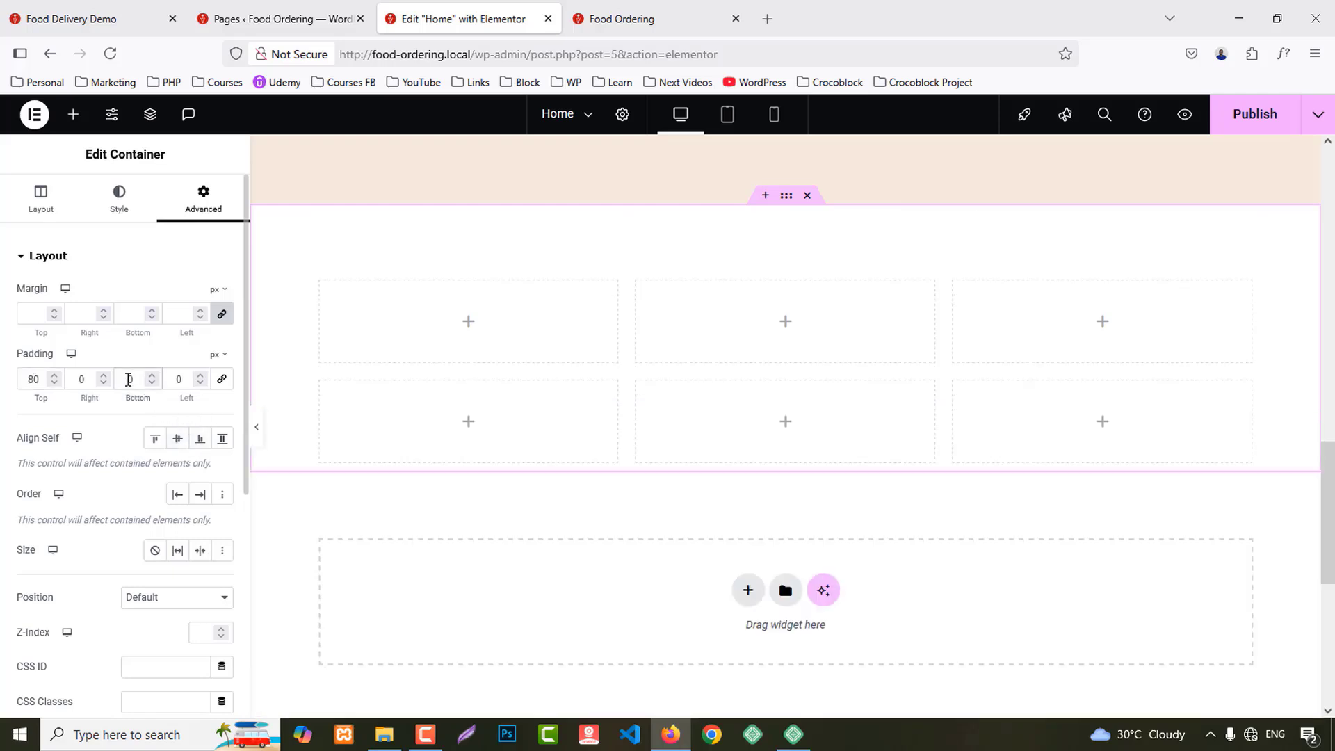
Step: Make the first cell 100% wide with a 60 px bottom margin
{"action": "left_click", "coordinate": [320, 283]}
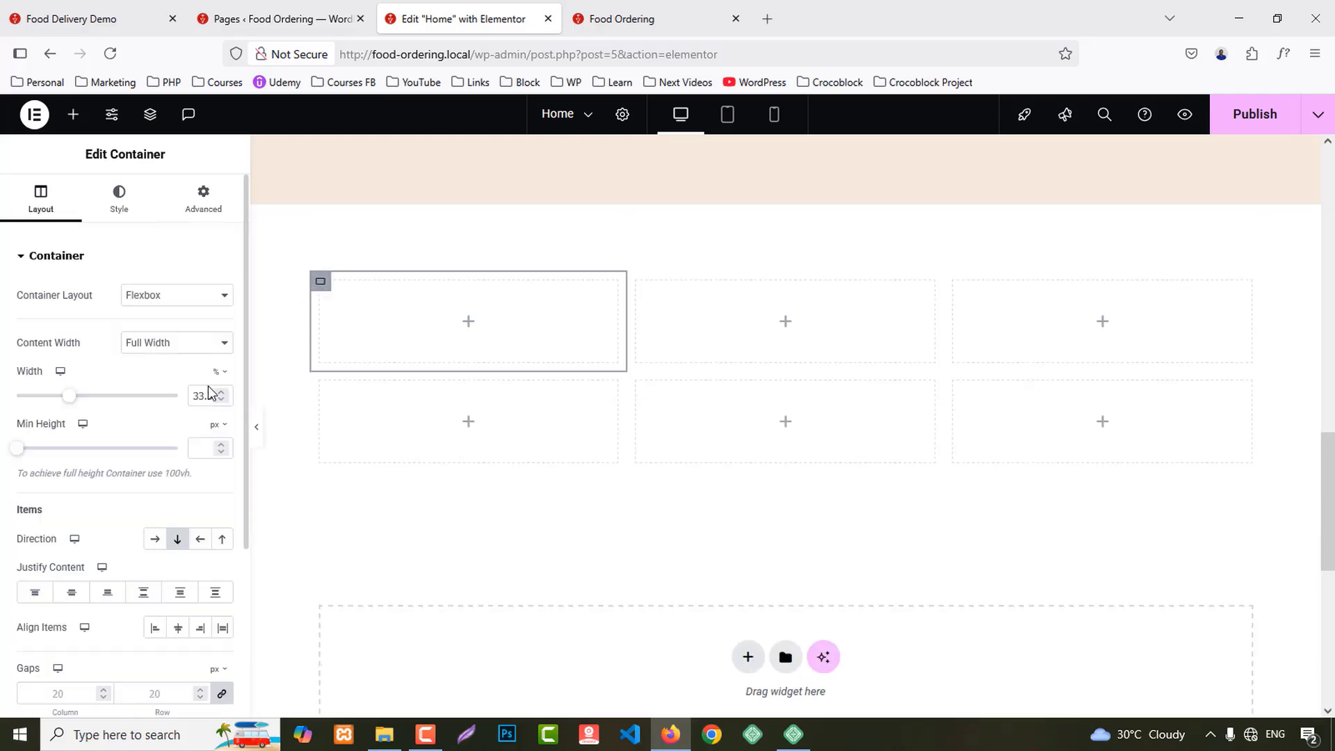
{"action": "type", "text": "100"}
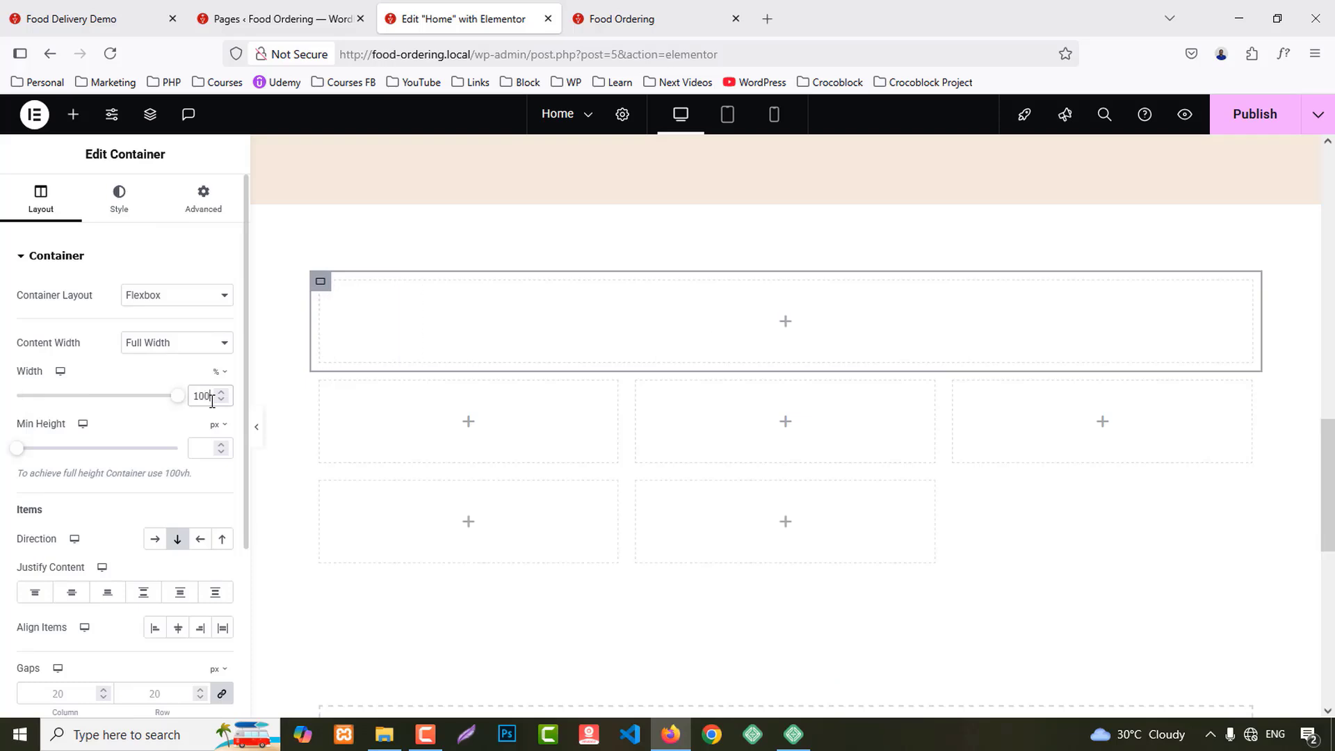
{"action": "left_click", "coordinate": [191, 205]}
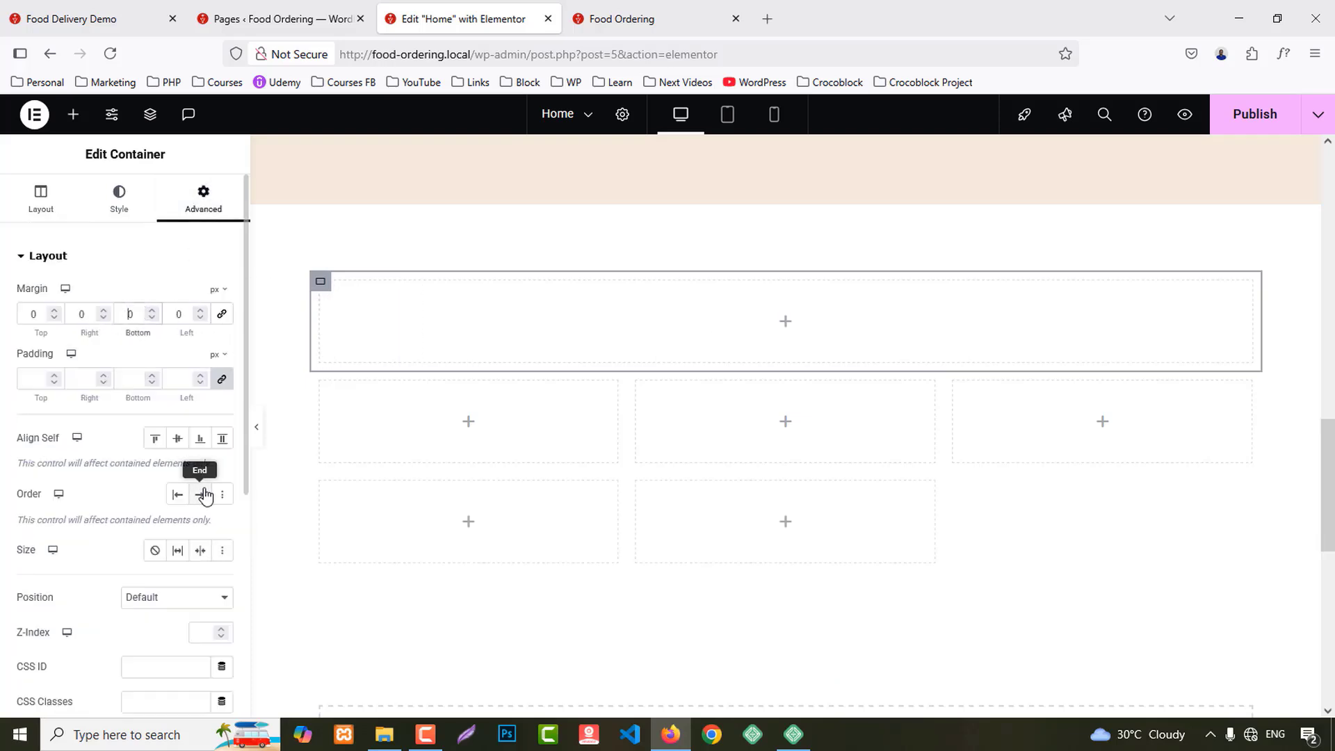
{"action": "type", "text": "6"}
{"action": "scroll", "coordinate": [480, 507], "scroll_direction": "down", "scroll_amount": 3}
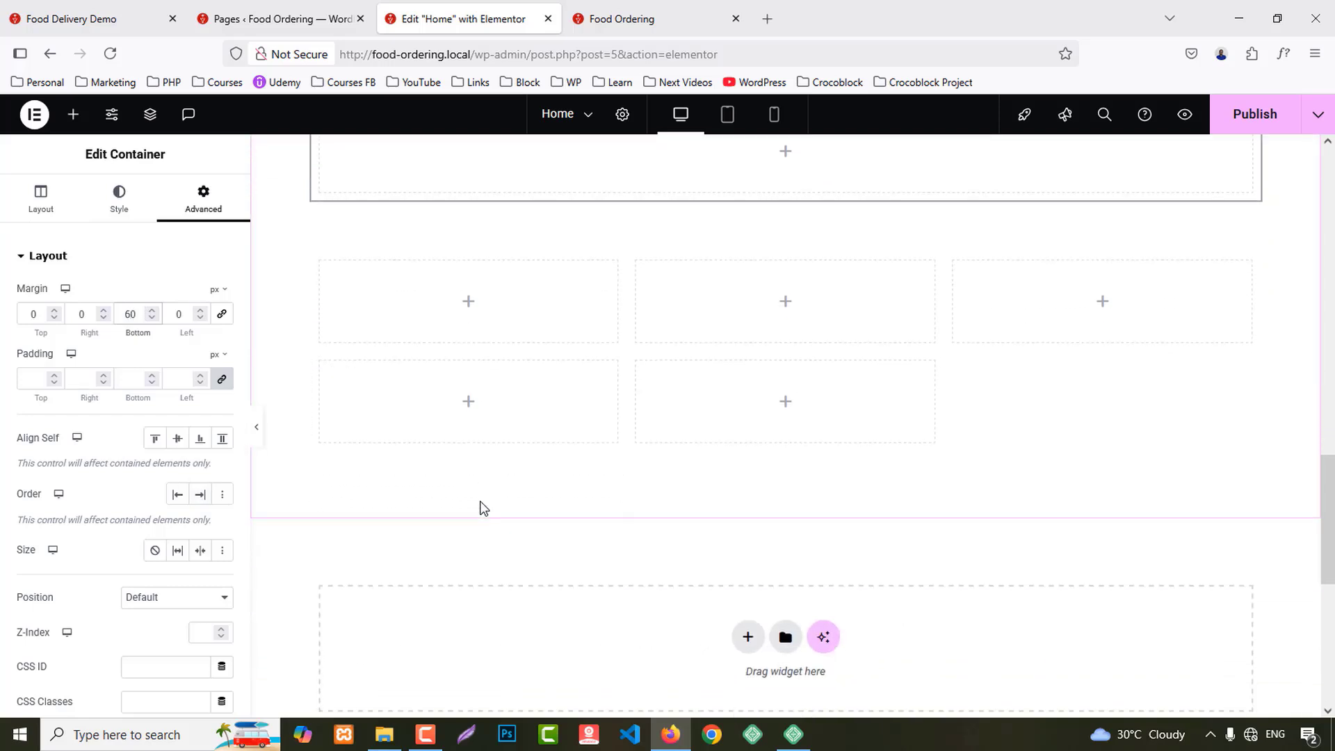
{"action": "right_click", "coordinate": [323, 365]}
Step: Delete the two extra second-row cells from the grid
{"action": "left_click", "coordinate": [362, 697]}
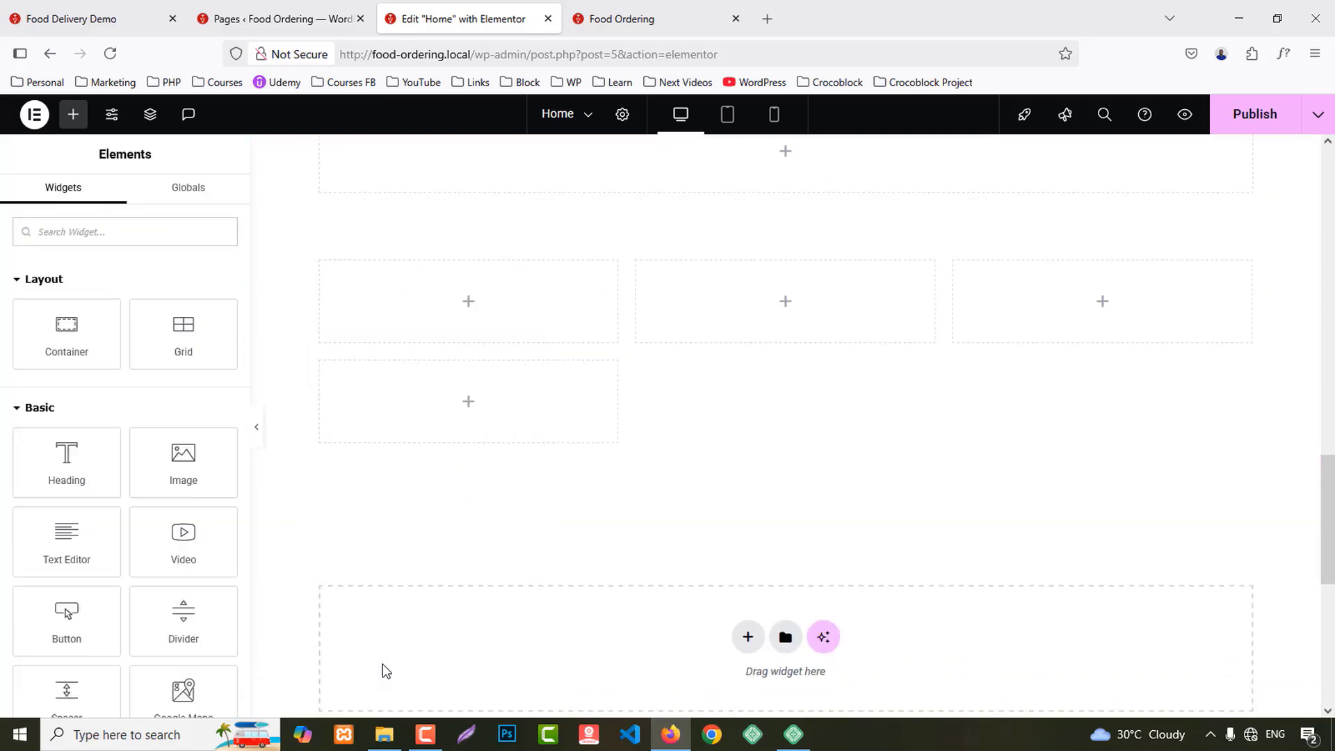
{"action": "right_click", "coordinate": [322, 364]}
{"action": "left_click", "coordinate": [355, 697]}
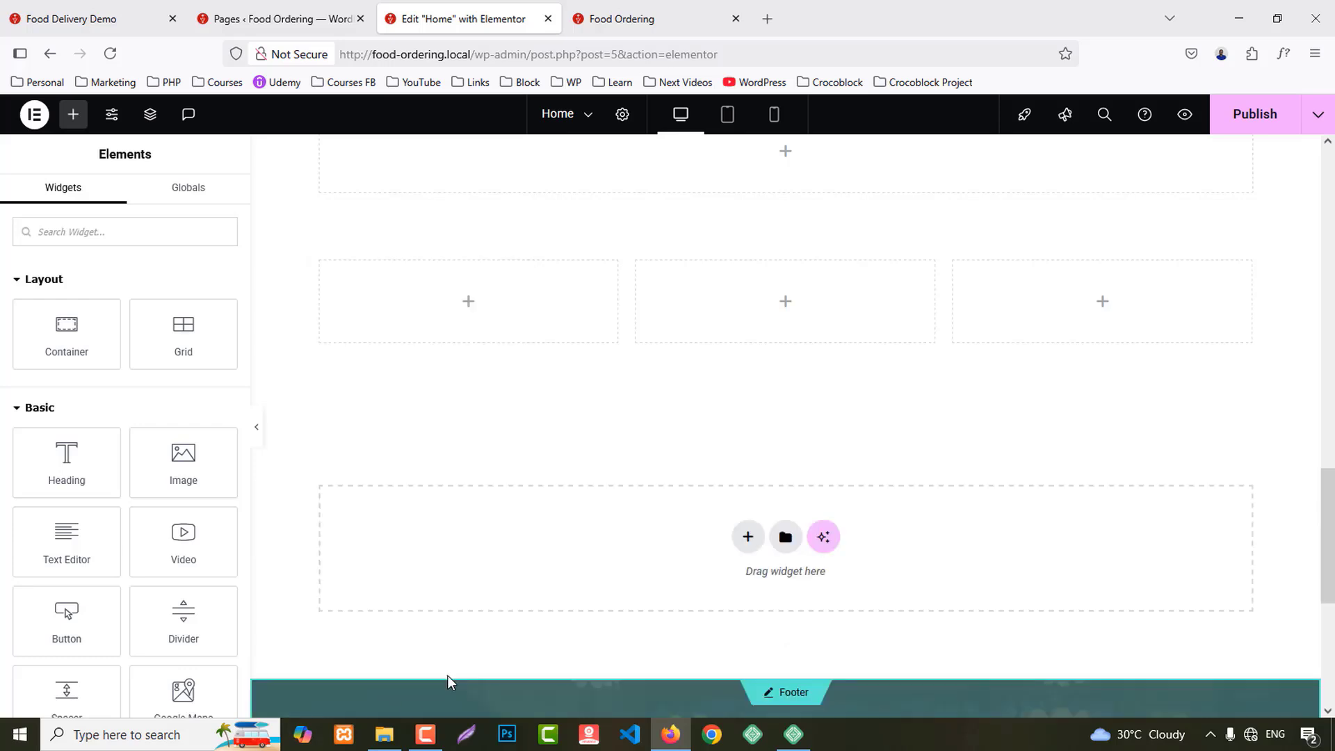
{"action": "scroll", "coordinate": [488, 619], "scroll_direction": "up", "scroll_amount": 3}
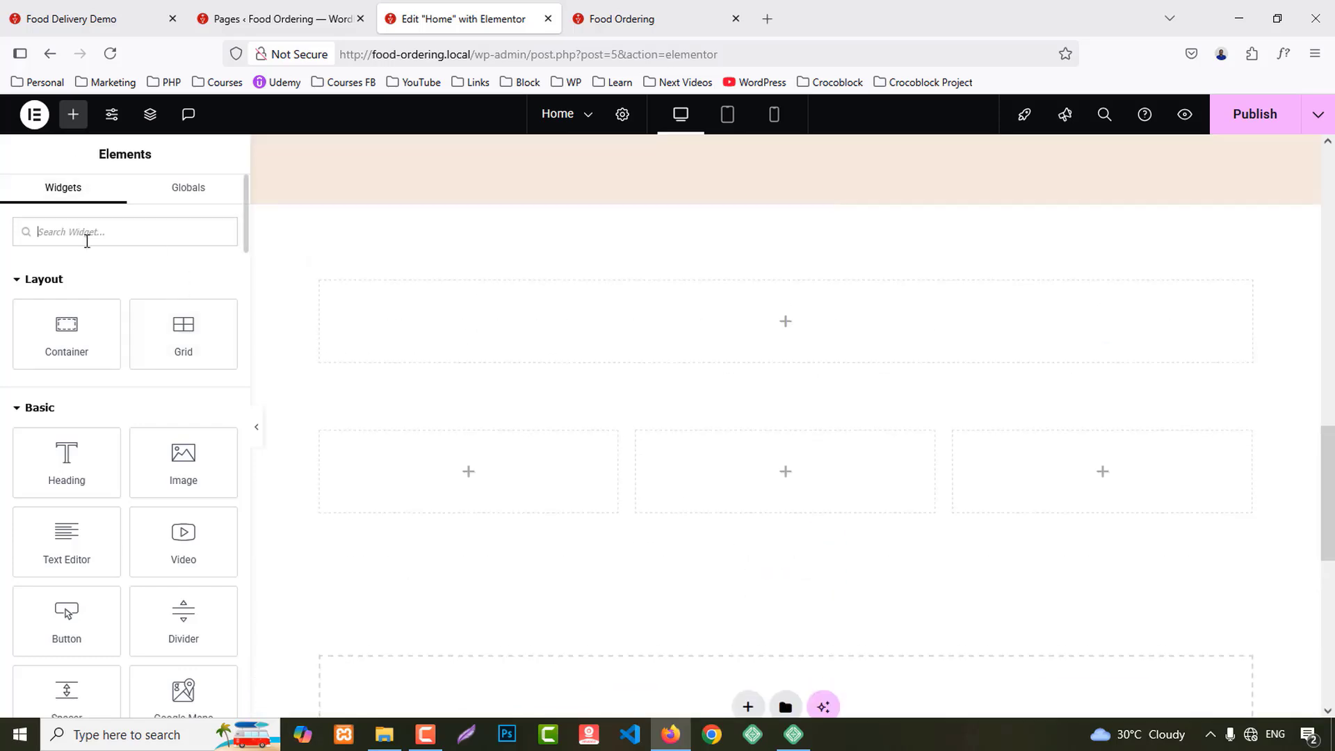
Step: Drop an Image Box into the first column and duplicate it twice
{"action": "type", "text": "image"}
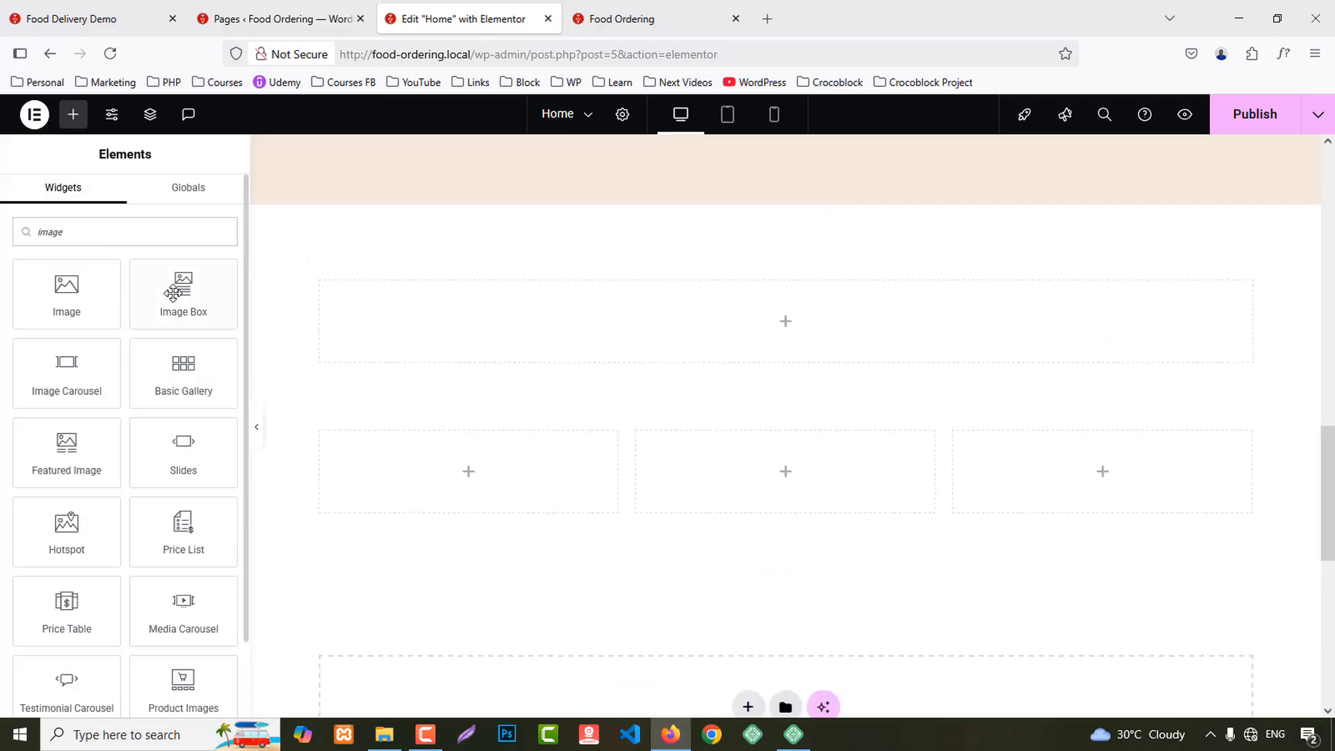
{"action": "left_click_drag", "start_coordinate": [173, 293], "coordinate": [529, 455]}
{"action": "scroll", "coordinate": [783, 525], "scroll_direction": "down", "scroll_amount": 3}
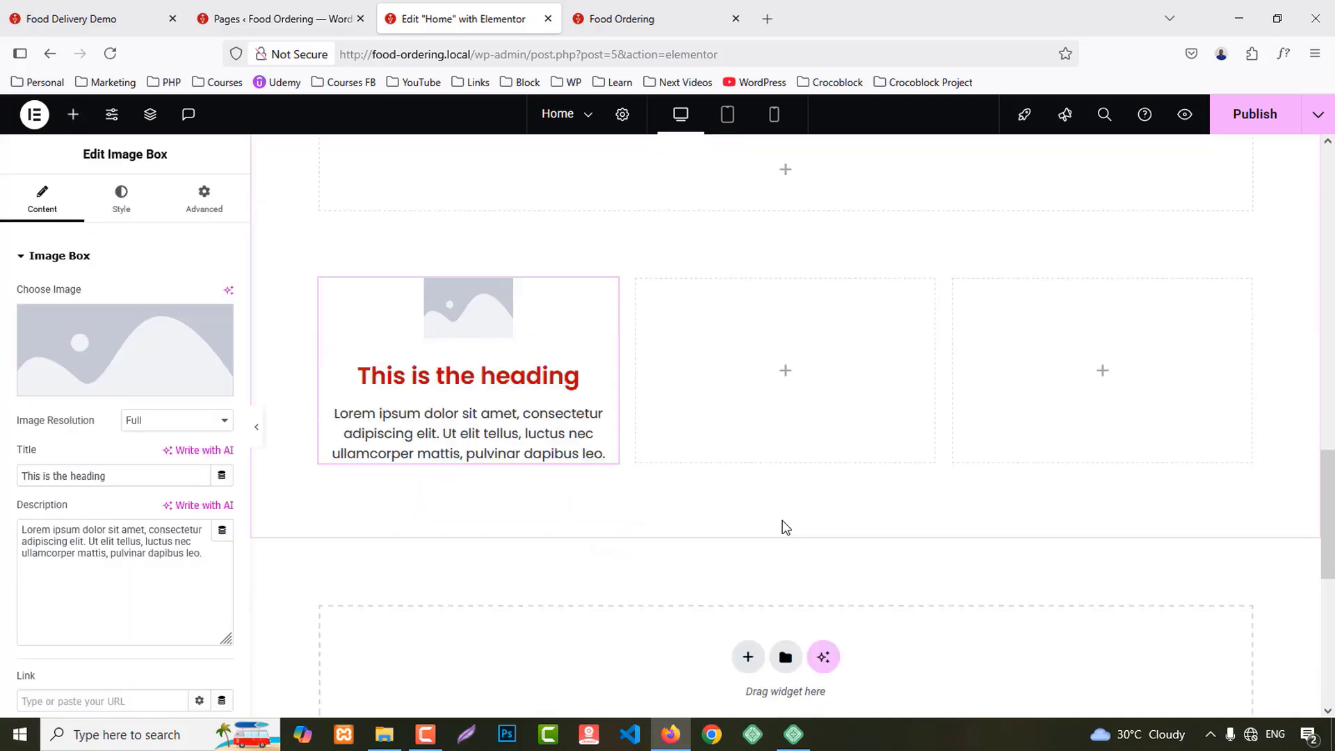
{"action": "right_click", "coordinate": [461, 333]}
{"action": "left_click", "coordinate": [482, 289]}
{"action": "right_click", "coordinate": [463, 329]}
{"action": "left_click", "coordinate": [482, 317]}
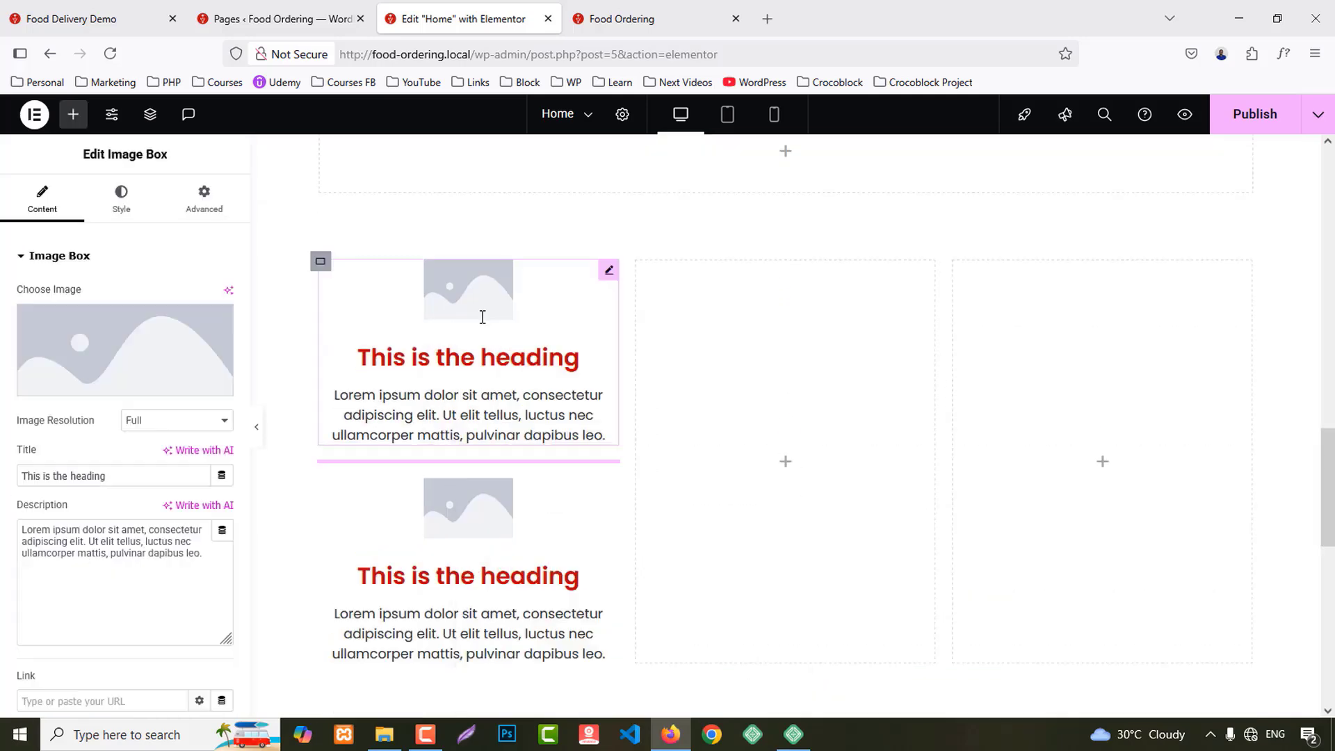
Step: Copy the Image Box into the second column and duplicate it twice there
{"action": "right_click", "coordinate": [479, 310]}
{"action": "left_click", "coordinate": [524, 390]}
{"action": "right_click", "coordinate": [758, 361]}
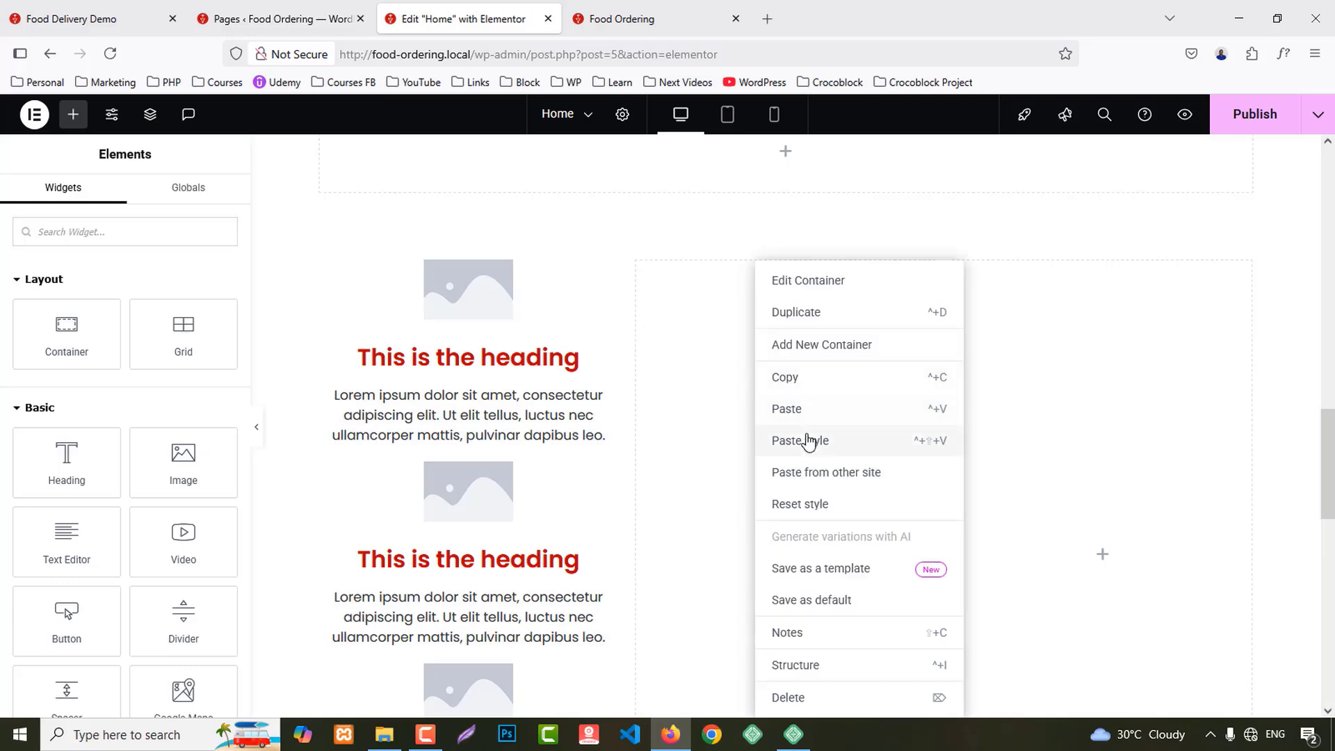
{"action": "left_click", "coordinate": [796, 410]}
{"action": "right_click", "coordinate": [749, 321]}
{"action": "left_click", "coordinate": [765, 365]}
{"action": "right_click", "coordinate": [771, 325]}
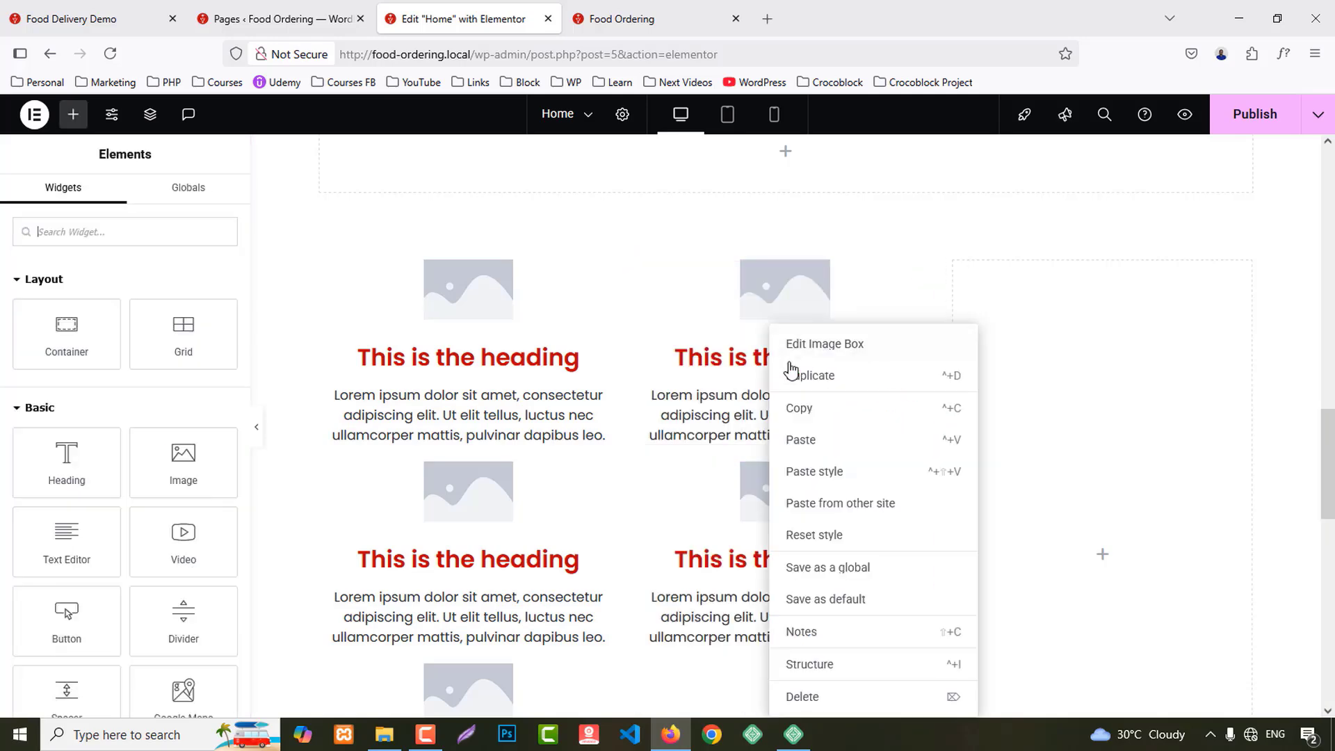
{"action": "left_click", "coordinate": [793, 374]}
Step: Paste the Image Box into the third column and duplicate it twice
{"action": "right_click", "coordinate": [1019, 340]}
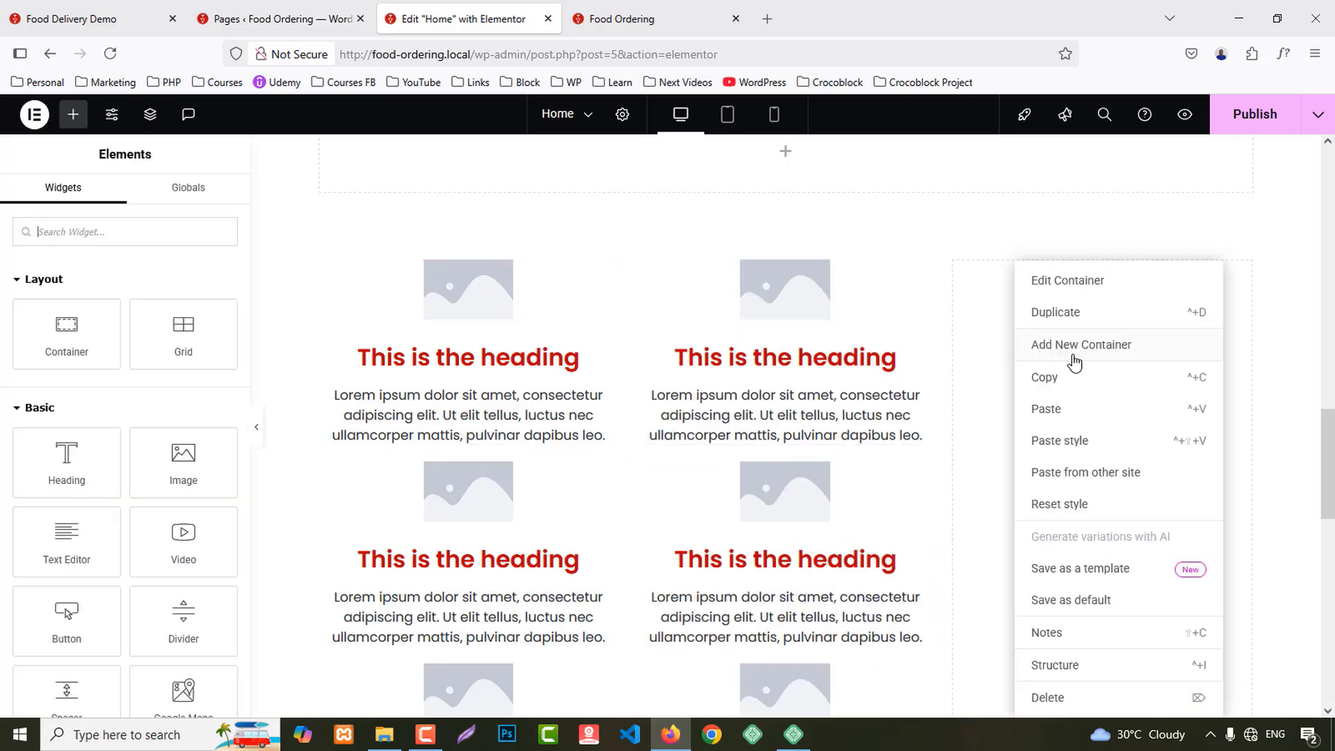
{"action": "left_click", "coordinate": [1056, 412]}
{"action": "right_click", "coordinate": [1057, 327]}
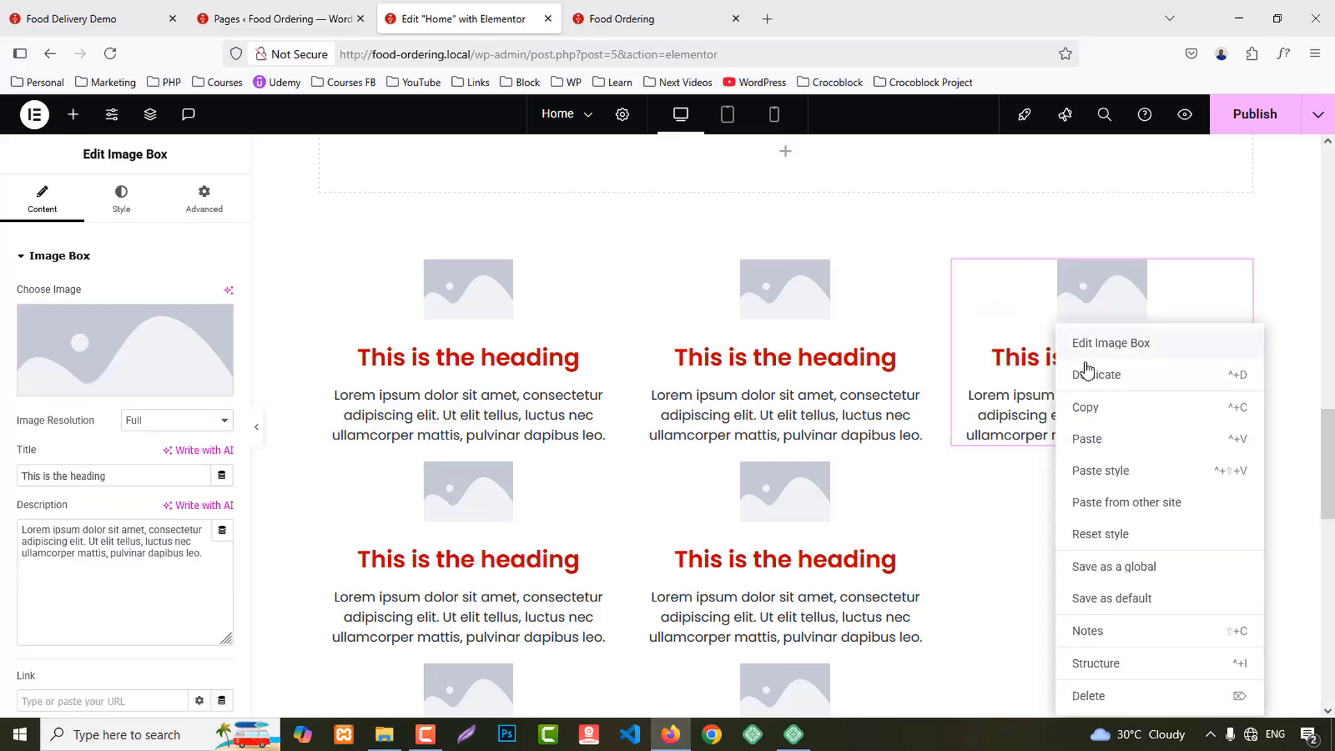
{"action": "left_click", "coordinate": [1079, 379]}
{"action": "right_click", "coordinate": [1061, 334]}
{"action": "left_click", "coordinate": [1096, 376]}
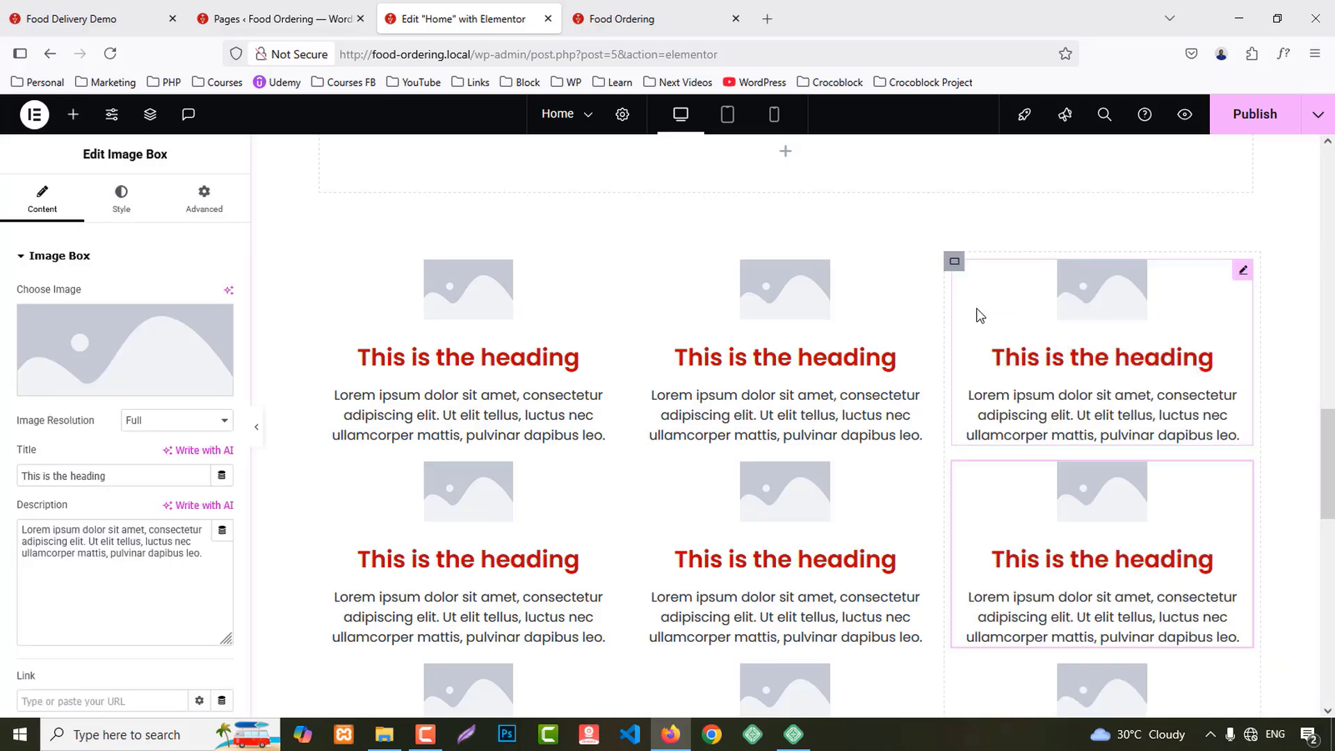
Step: Add an H4 heading reading 'Our Exclusive Foods' above the card grid
{"action": "left_click", "coordinate": [108, 8]}
{"action": "left_click_drag", "start_coordinate": [536, 345], "coordinate": [877, 351]}
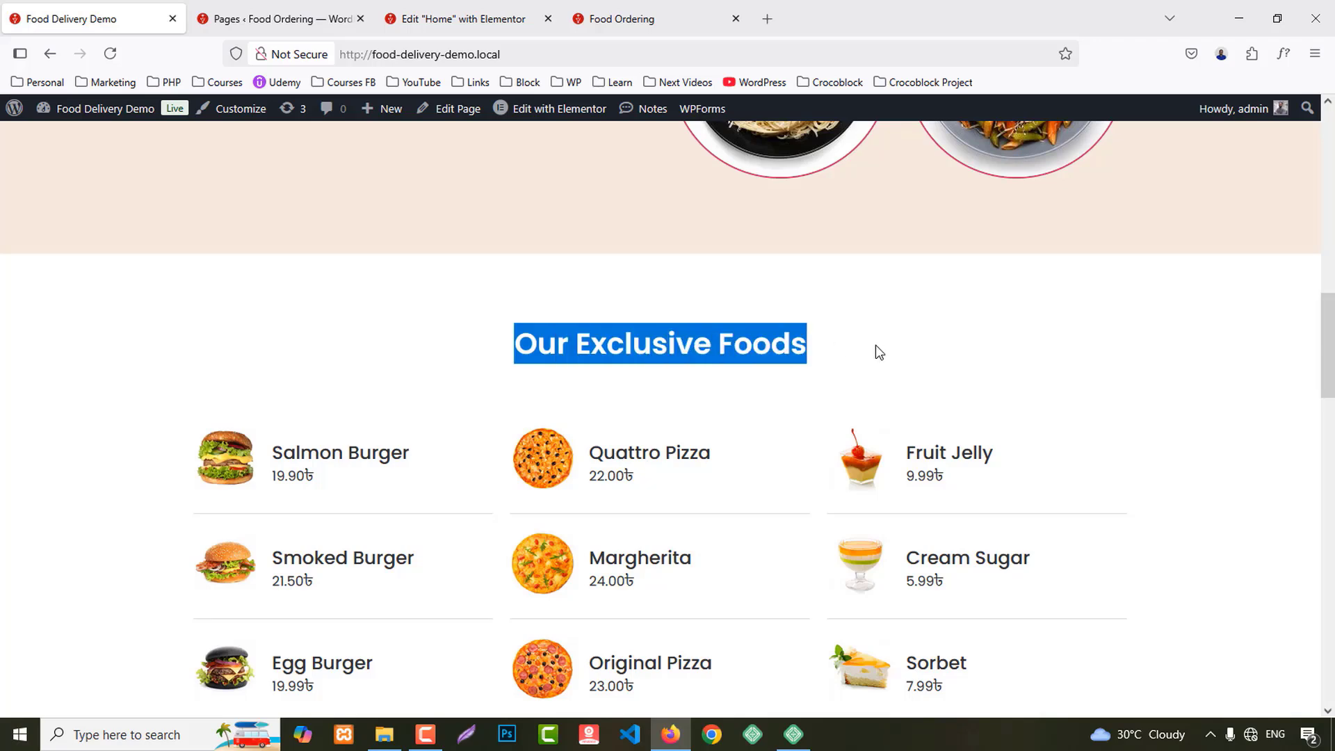
{"action": "left_click", "coordinate": [462, 19]}
{"action": "scroll", "coordinate": [792, 360], "scroll_direction": "up", "scroll_amount": 4}
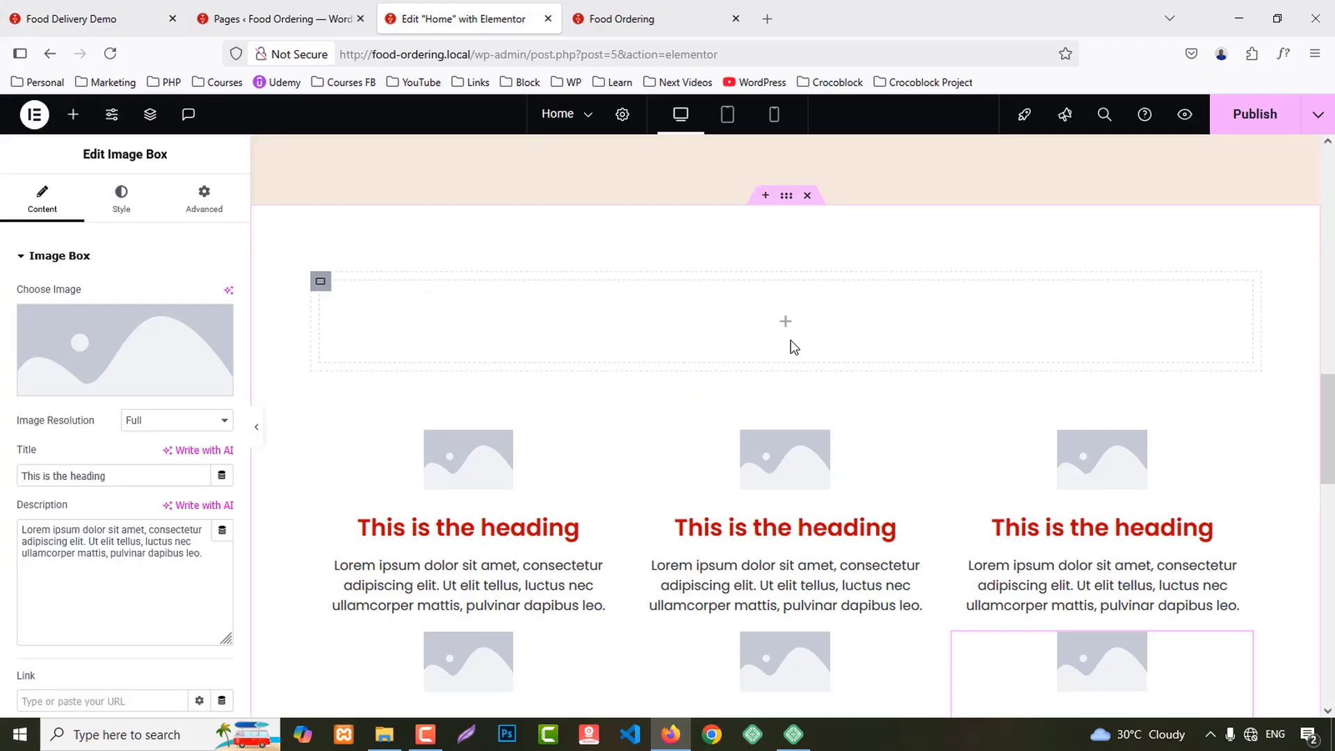
{"action": "left_click", "coordinate": [73, 114]}
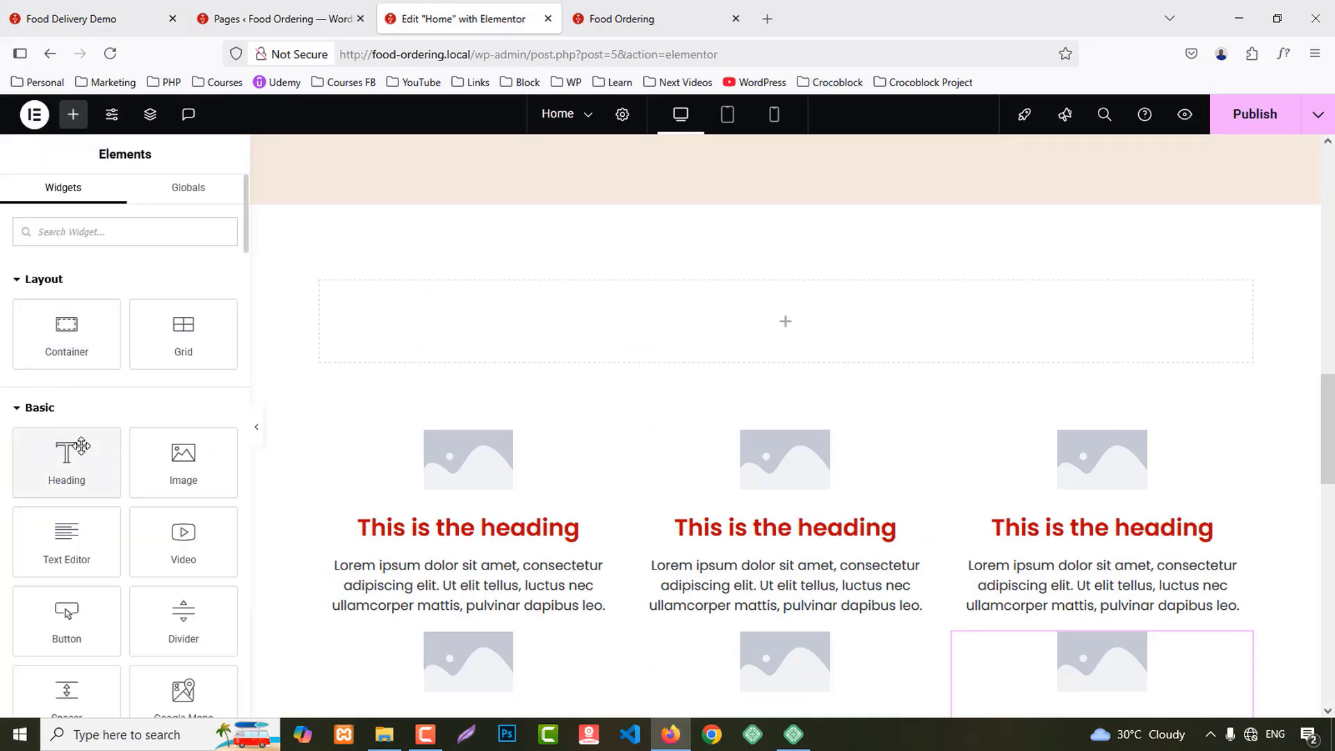
{"action": "left_click_drag", "start_coordinate": [67, 458], "coordinate": [894, 344]}
{"action": "left_click", "coordinate": [134, 448]}
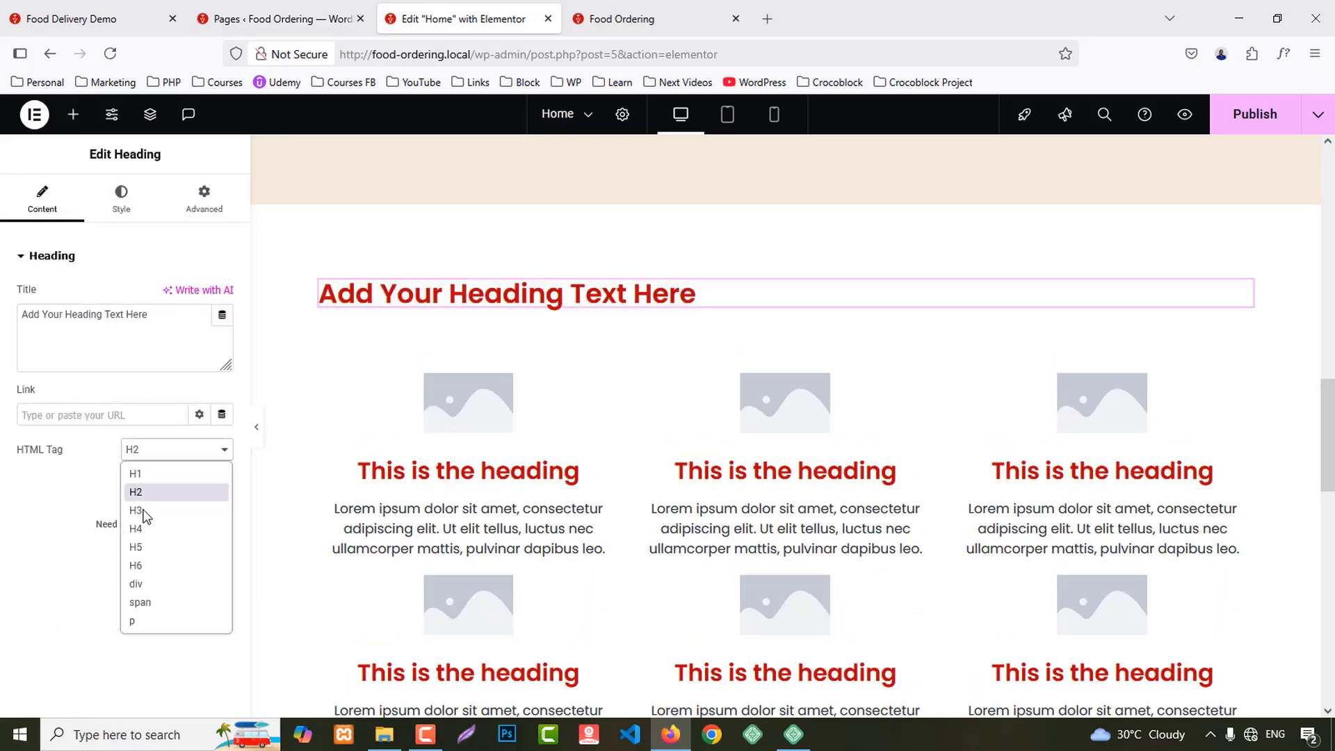
{"action": "left_click", "coordinate": [142, 524]}
{"action": "key", "text": "ctrl+a"}
{"action": "key", "text": "ctrl+v"}
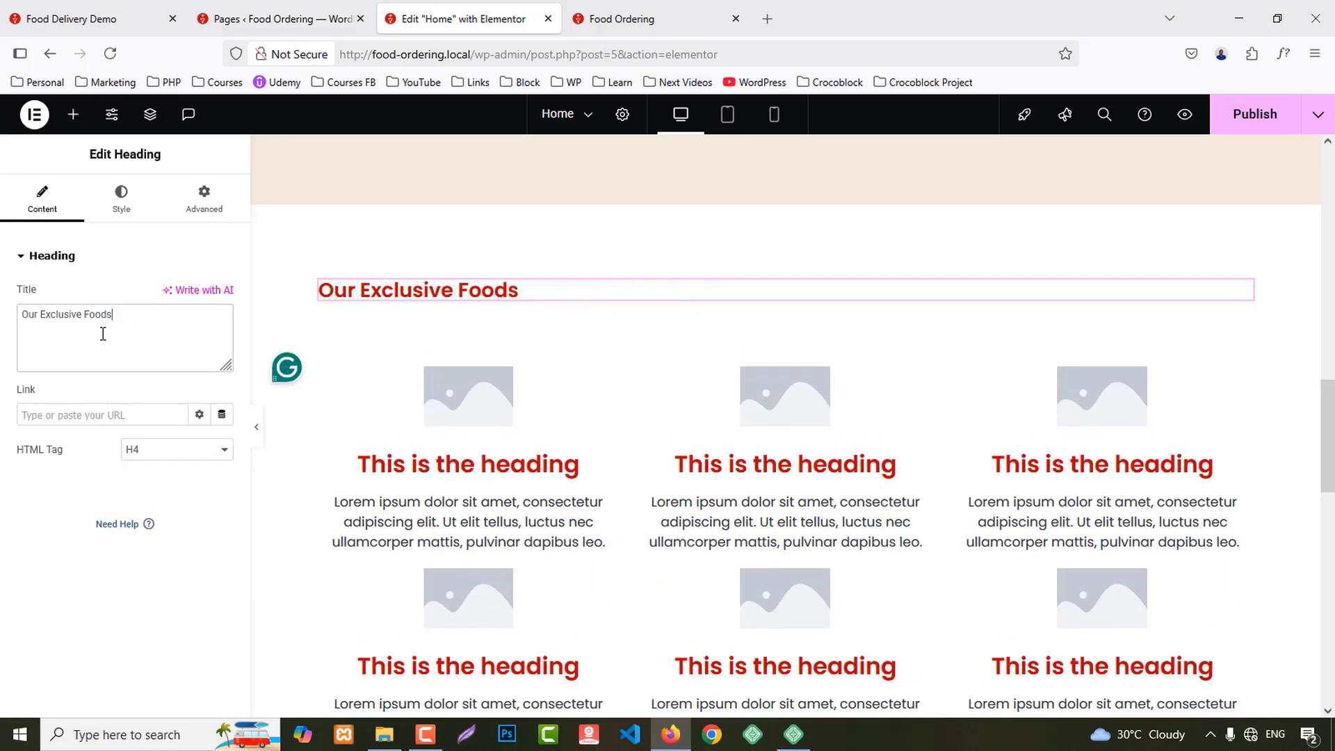
Step: Give the first card the b1 burger photo and the title 'Salmon Burger'
{"action": "left_click", "coordinate": [89, 19]}
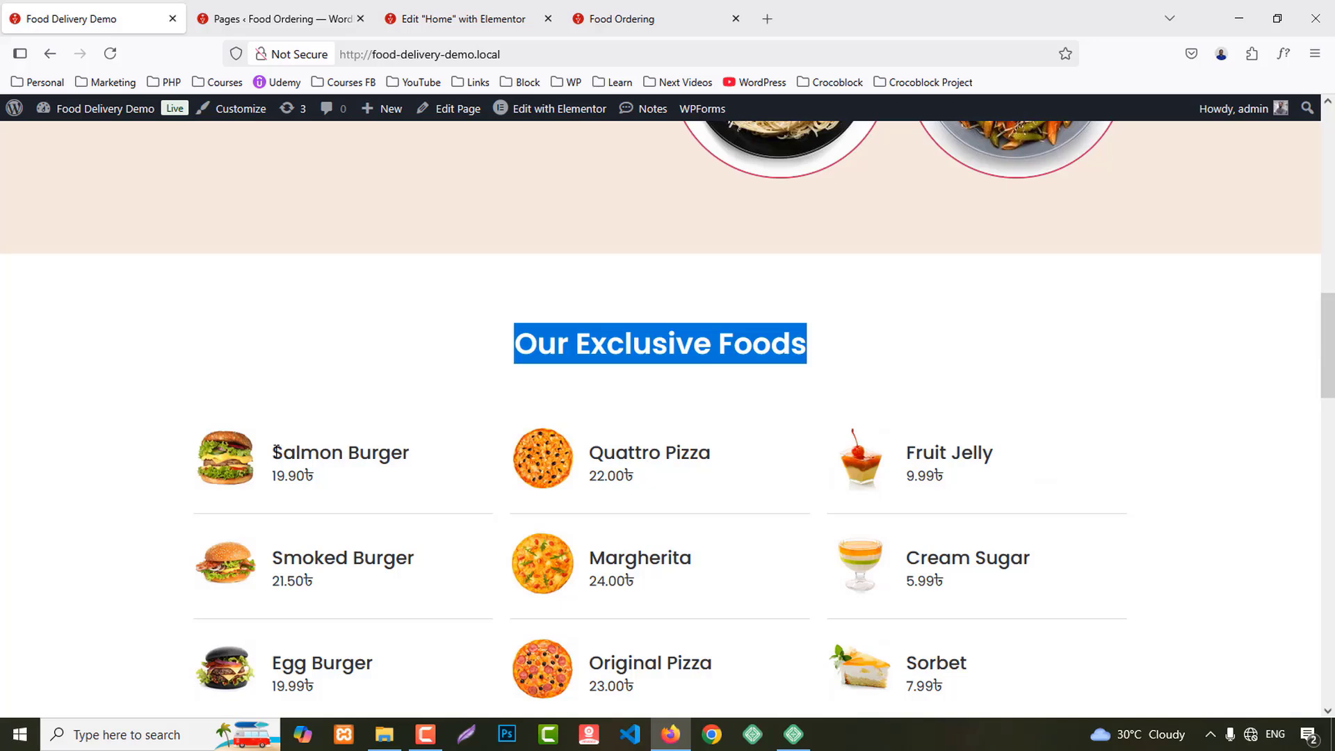
{"action": "left_click_drag", "start_coordinate": [273, 452], "coordinate": [420, 459]}
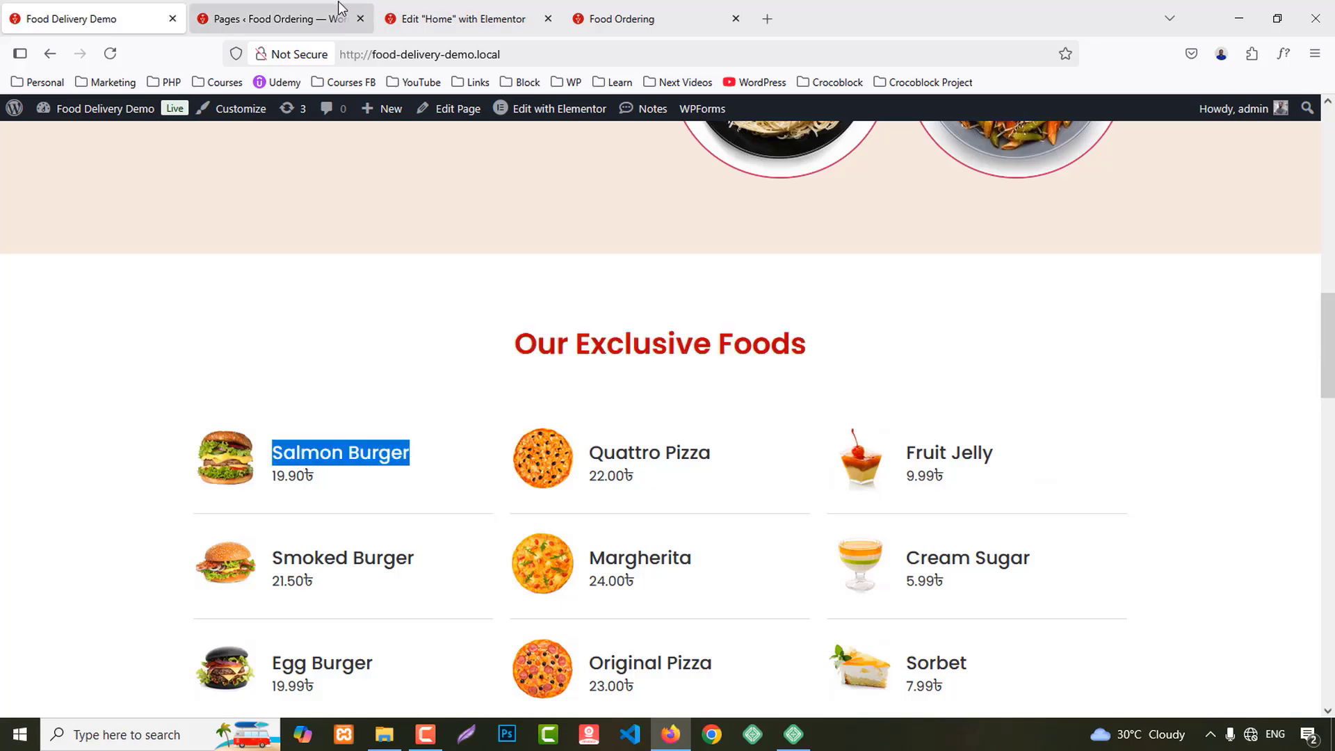
{"action": "left_click", "coordinate": [459, 19]}
{"action": "left_click", "coordinate": [466, 395]}
{"action": "left_click", "coordinate": [100, 340]}
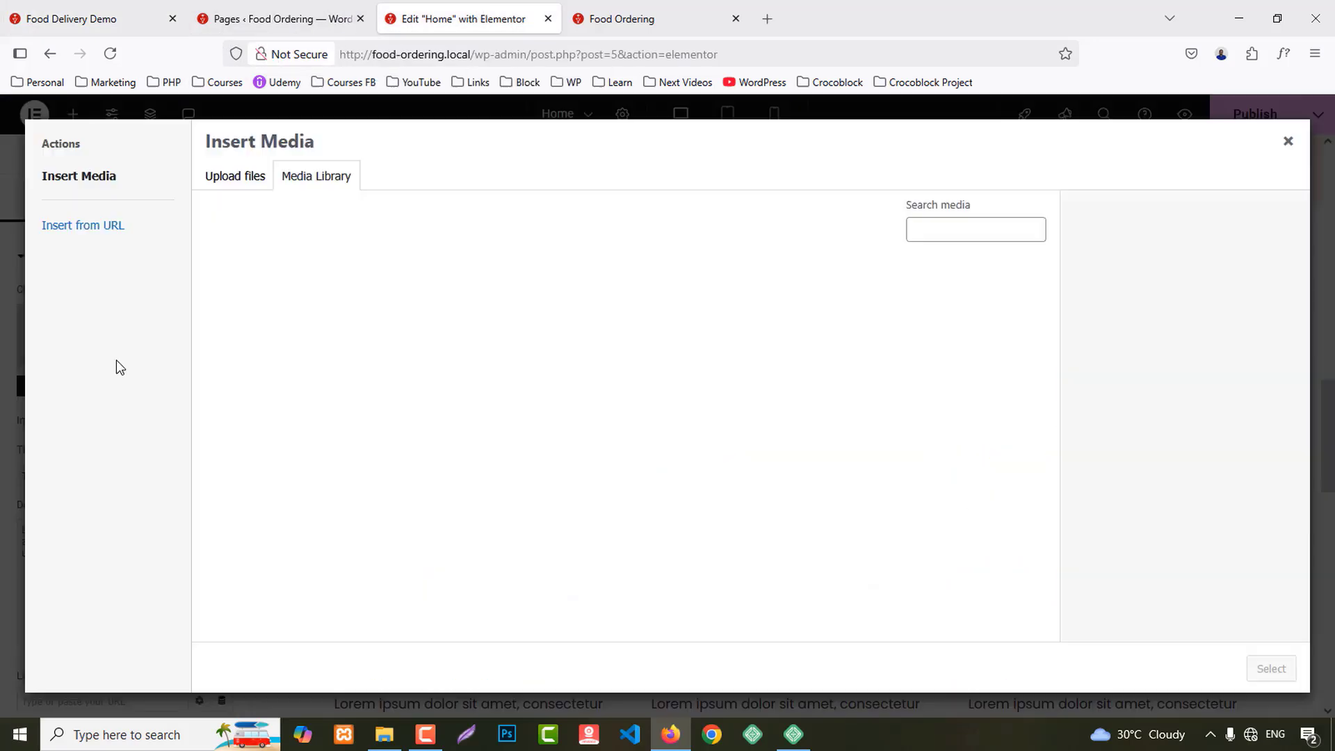
{"action": "scroll", "coordinate": [728, 452], "scroll_direction": "down", "scroll_amount": 5}
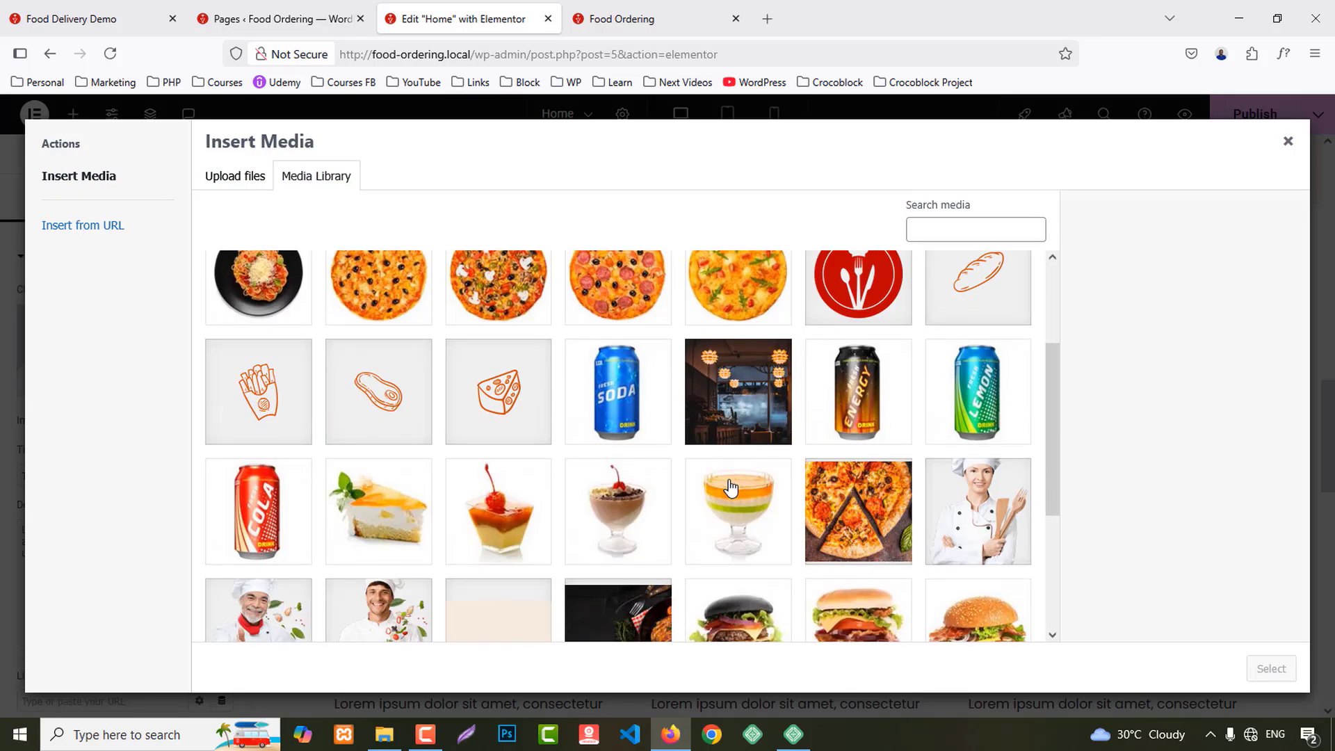
{"action": "left_click", "coordinate": [258, 522]}
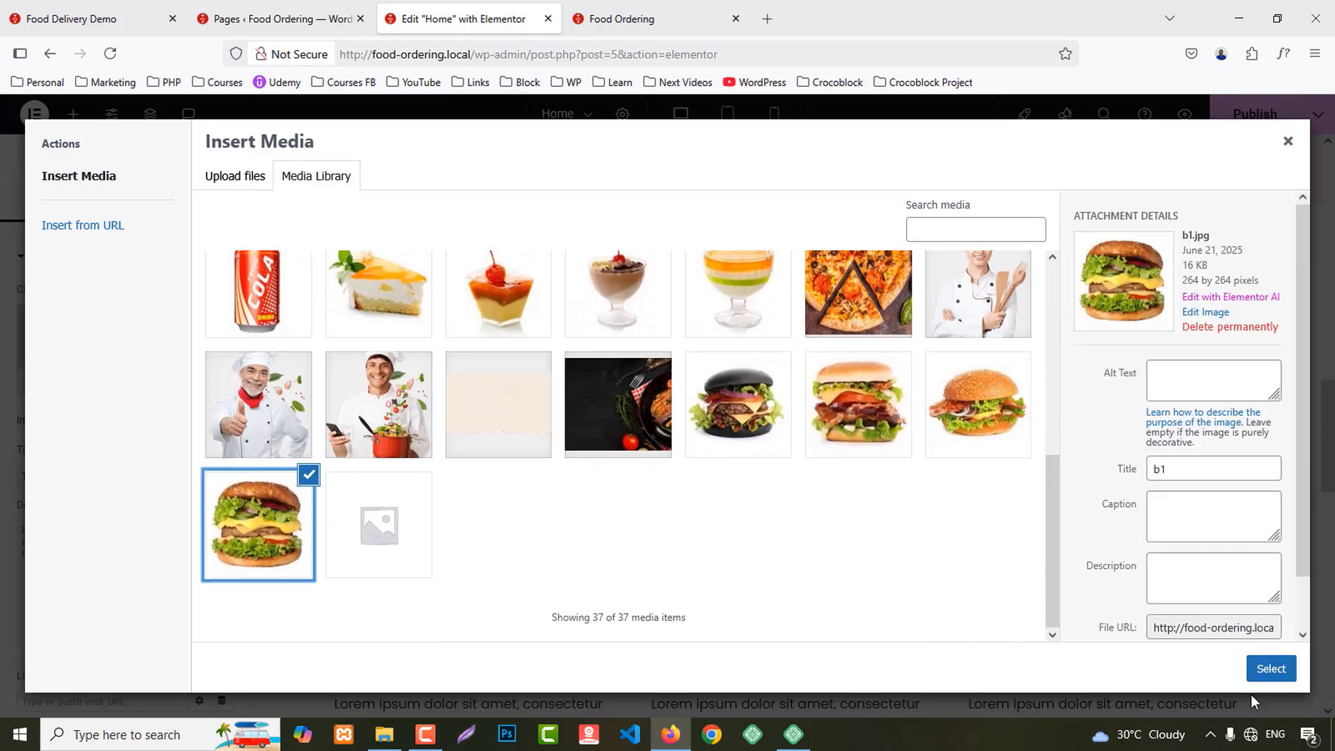
{"action": "left_click", "coordinate": [1271, 668]}
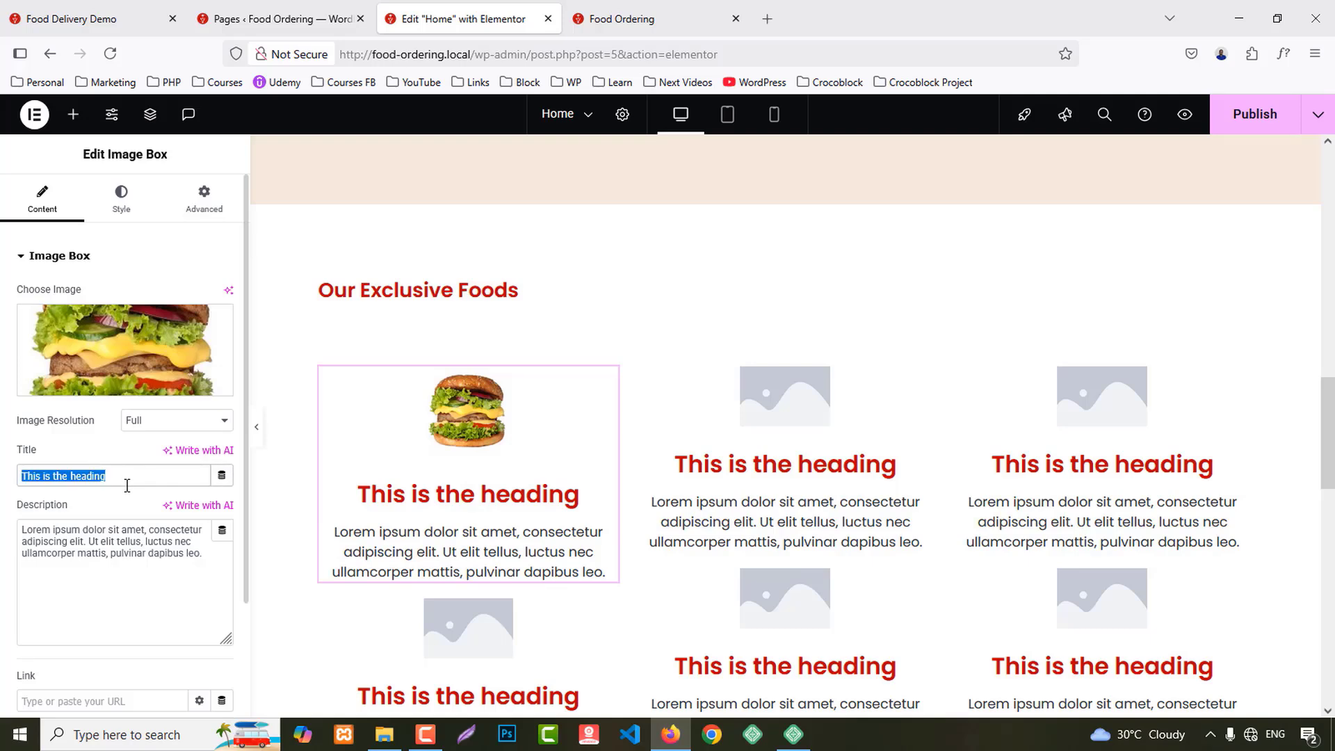
{"action": "key", "text": "ctrl+v"}
Step: Set the first card's description to the price 19.90৳
{"action": "left_click", "coordinate": [58, 21]}
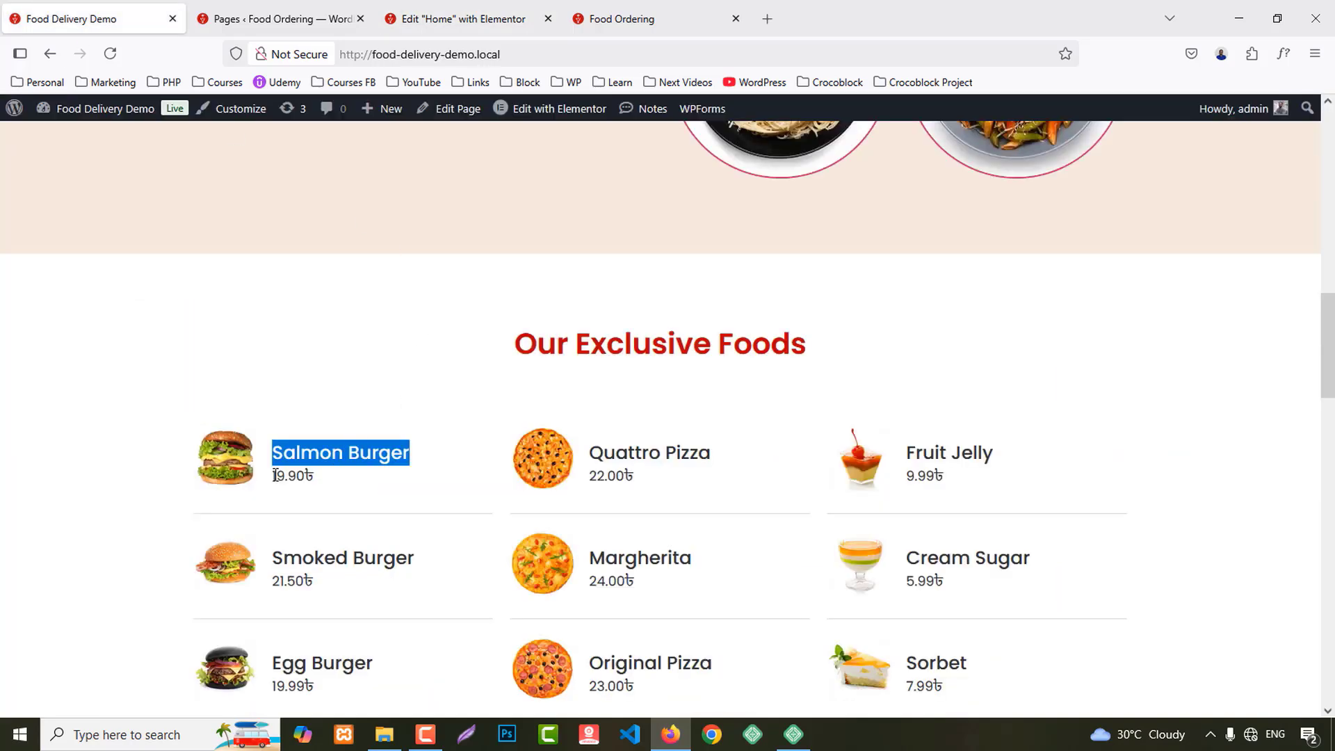
{"action": "left_click_drag", "start_coordinate": [276, 475], "coordinate": [353, 467]}
{"action": "left_click", "coordinate": [462, 18]}
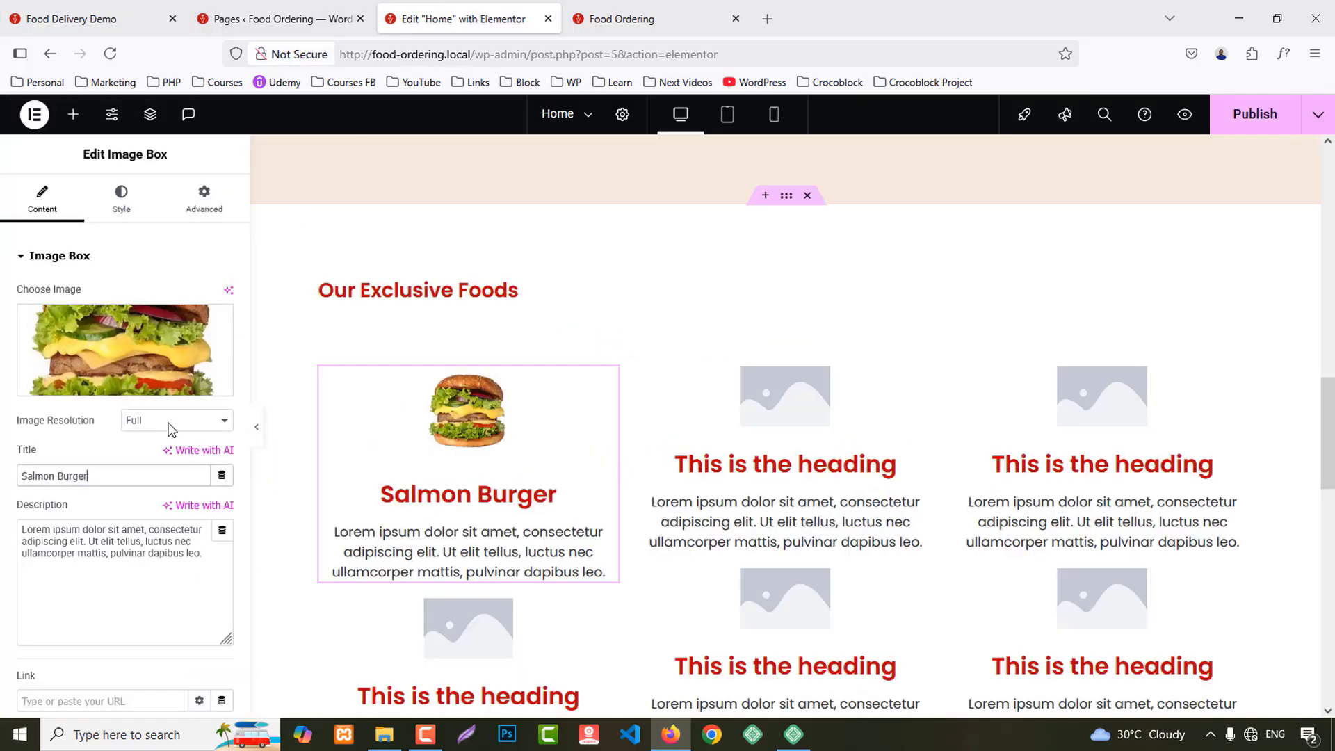
{"action": "left_click", "coordinate": [128, 545]}
{"action": "key", "text": "ctrl+a"}
{"action": "key", "text": "ctrl+v"}
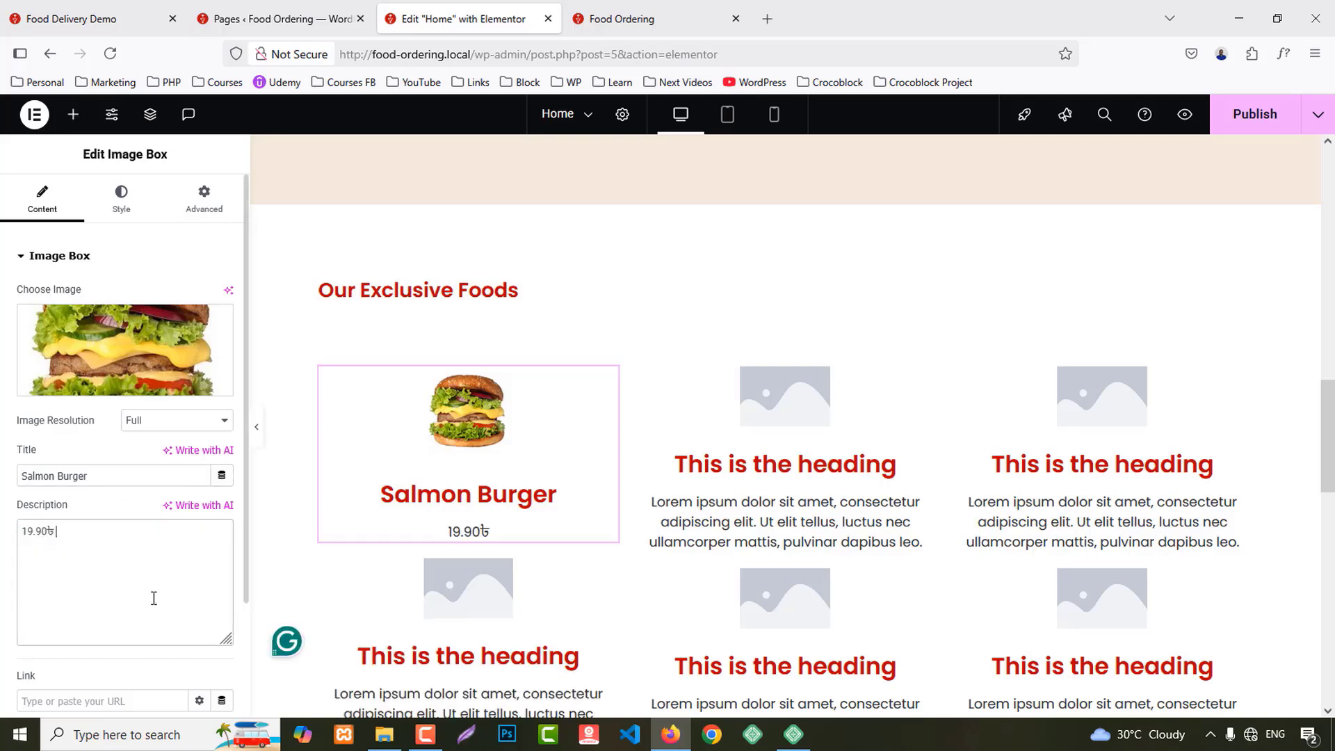
Step: Copy the Smoked Burger name and price from the demo and select the second card
{"action": "left_click", "coordinate": [111, 21]}
{"action": "left_click_drag", "start_coordinate": [273, 550], "coordinate": [360, 587]}
{"action": "key", "text": "ctrl+c"}
{"action": "left_click", "coordinate": [459, 19]}
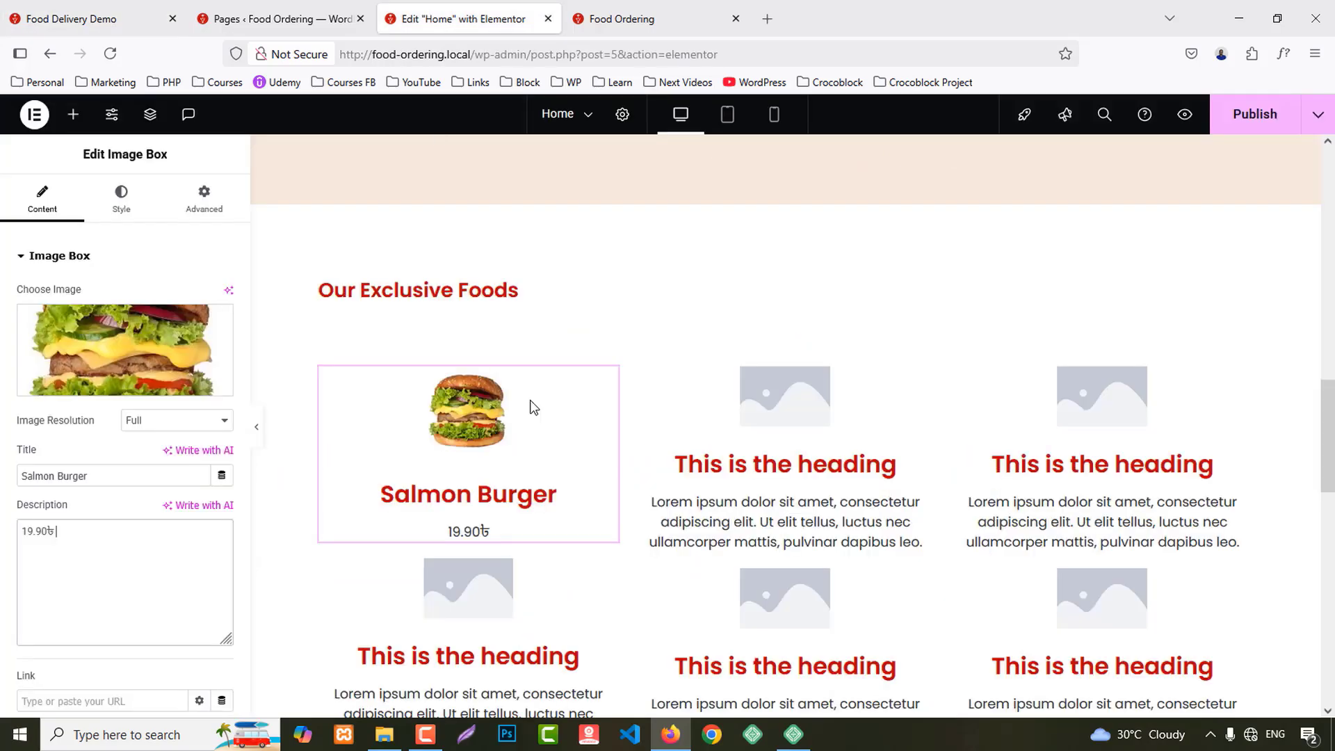
{"action": "scroll", "coordinate": [507, 498], "scroll_direction": "down", "scroll_amount": 1}
{"action": "left_click", "coordinate": [356, 431]}
Step: Make the second card a Smoked Burger with a bacon burger photo and 21.50৳ description
{"action": "left_click", "coordinate": [98, 346]}
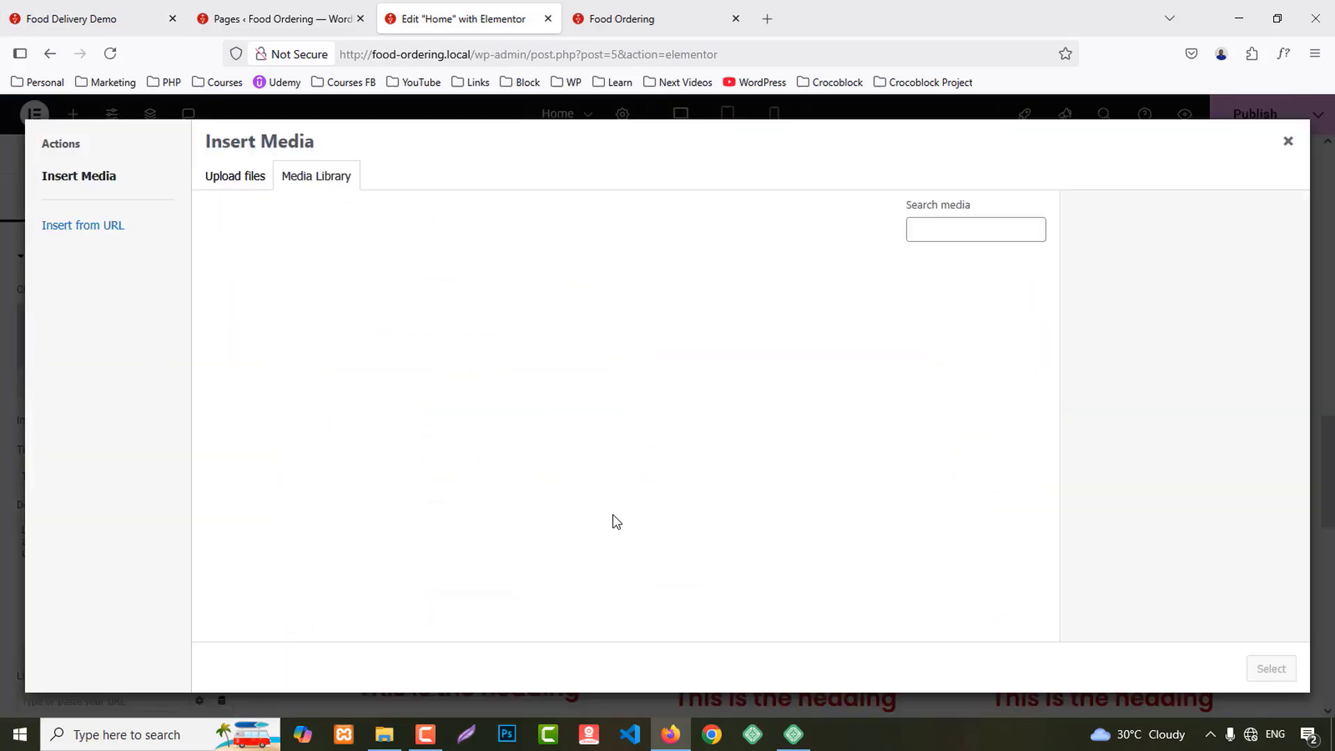
{"action": "scroll", "coordinate": [422, 526], "scroll_direction": "down", "scroll_amount": 5}
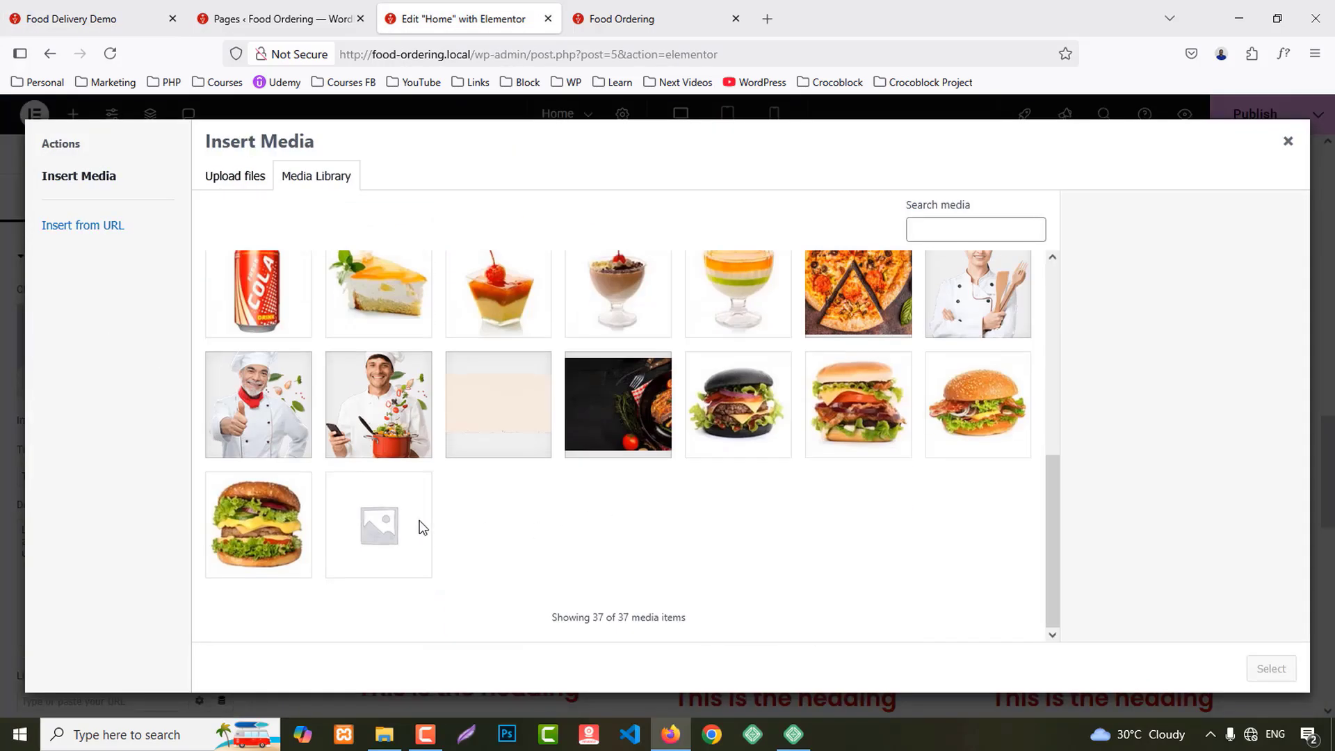
{"action": "left_click", "coordinate": [1008, 397]}
{"action": "left_click", "coordinate": [1271, 668]}
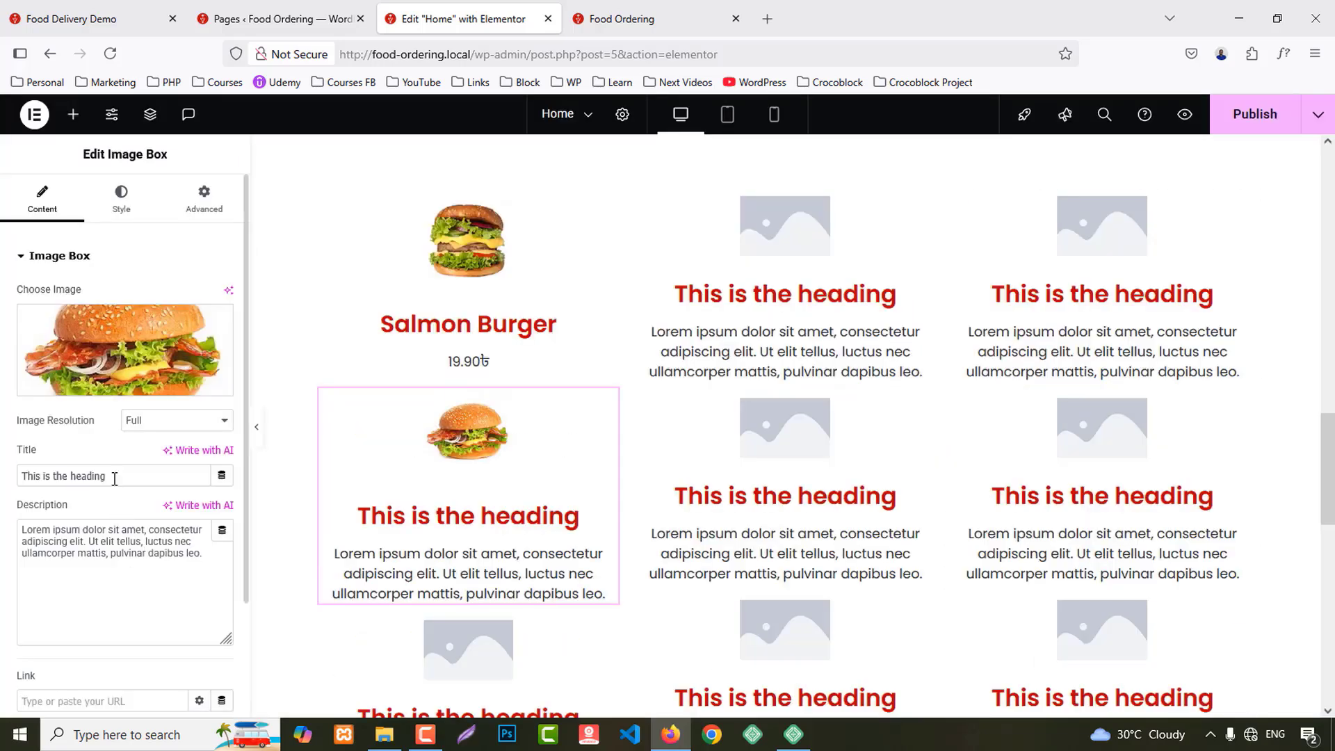
{"action": "key", "text": "ctrl+v"}
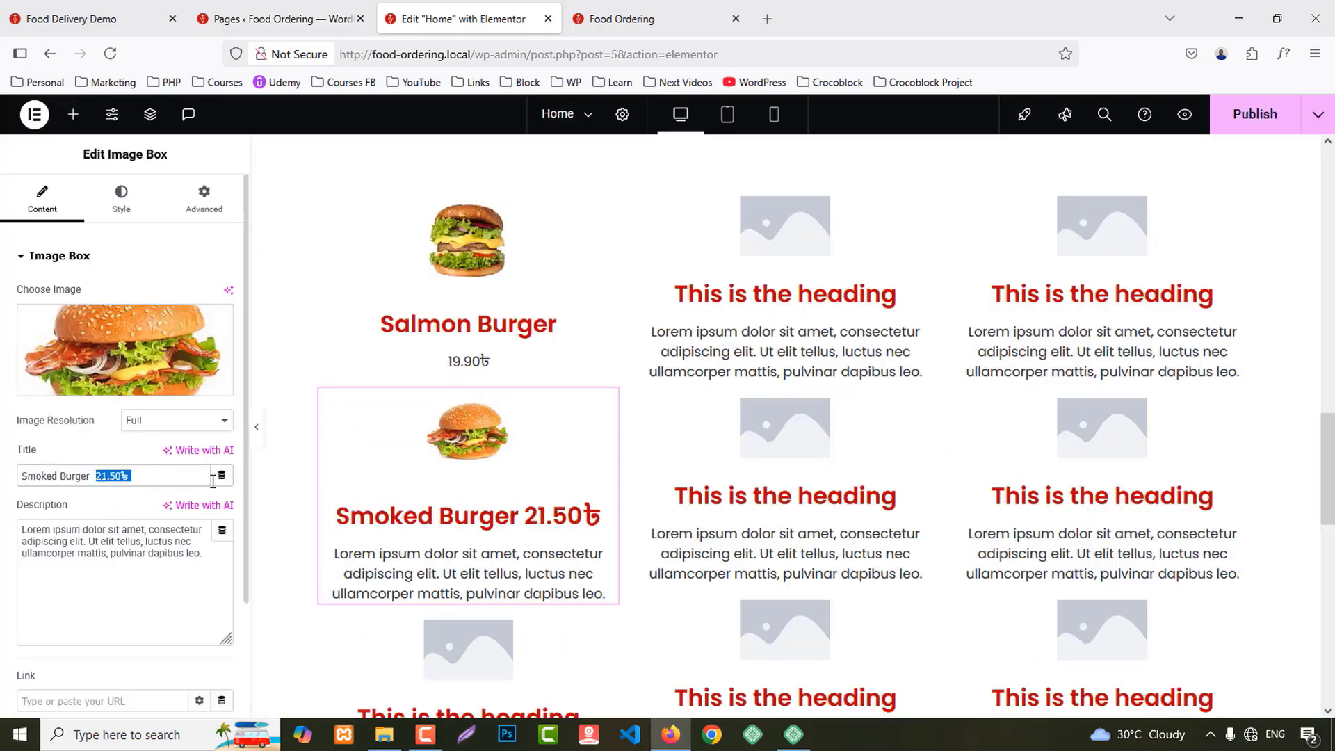
{"action": "left_click", "coordinate": [131, 530]}
{"action": "key", "text": "ctrl+a"}
{"action": "type", "text": "21.50৳"}
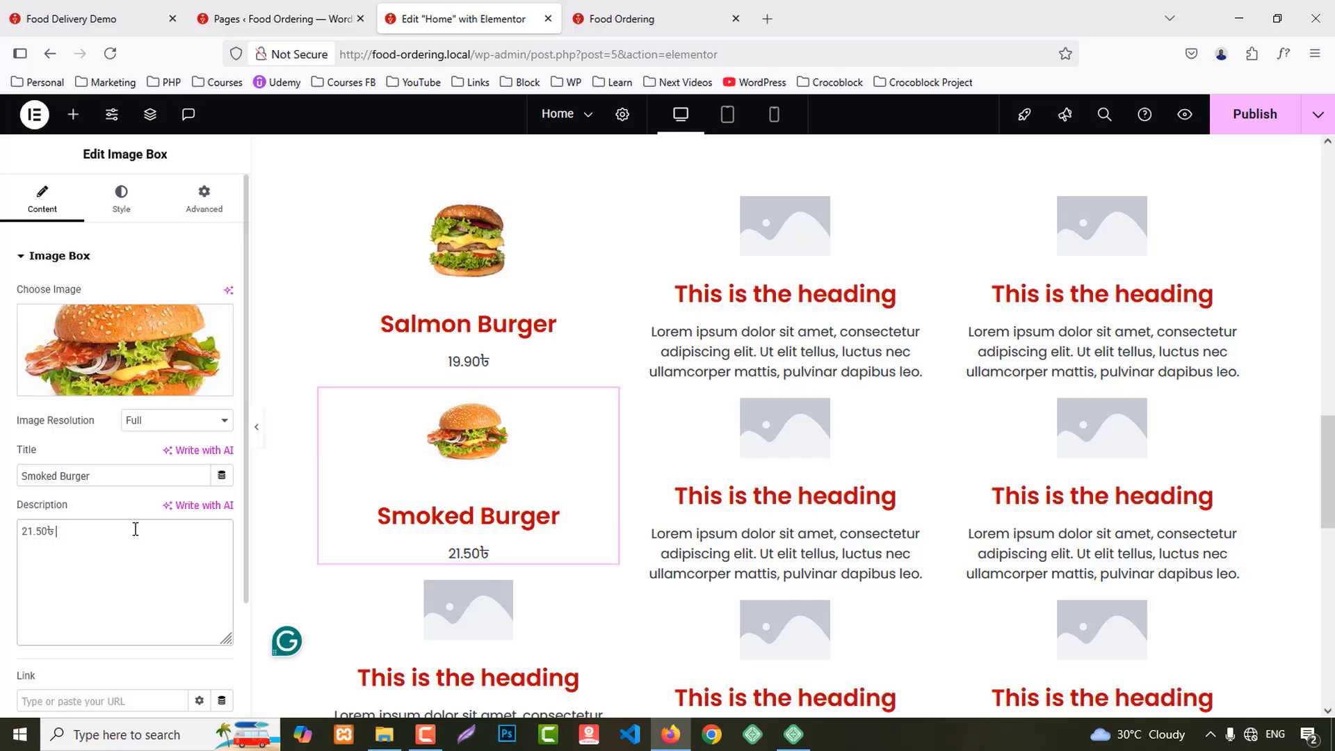
Step: Copy the Egg Burger name and price from the demo site
{"action": "left_click", "coordinate": [30, 33]}
{"action": "scroll", "coordinate": [883, 453], "scroll_direction": "down", "scroll_amount": 4}
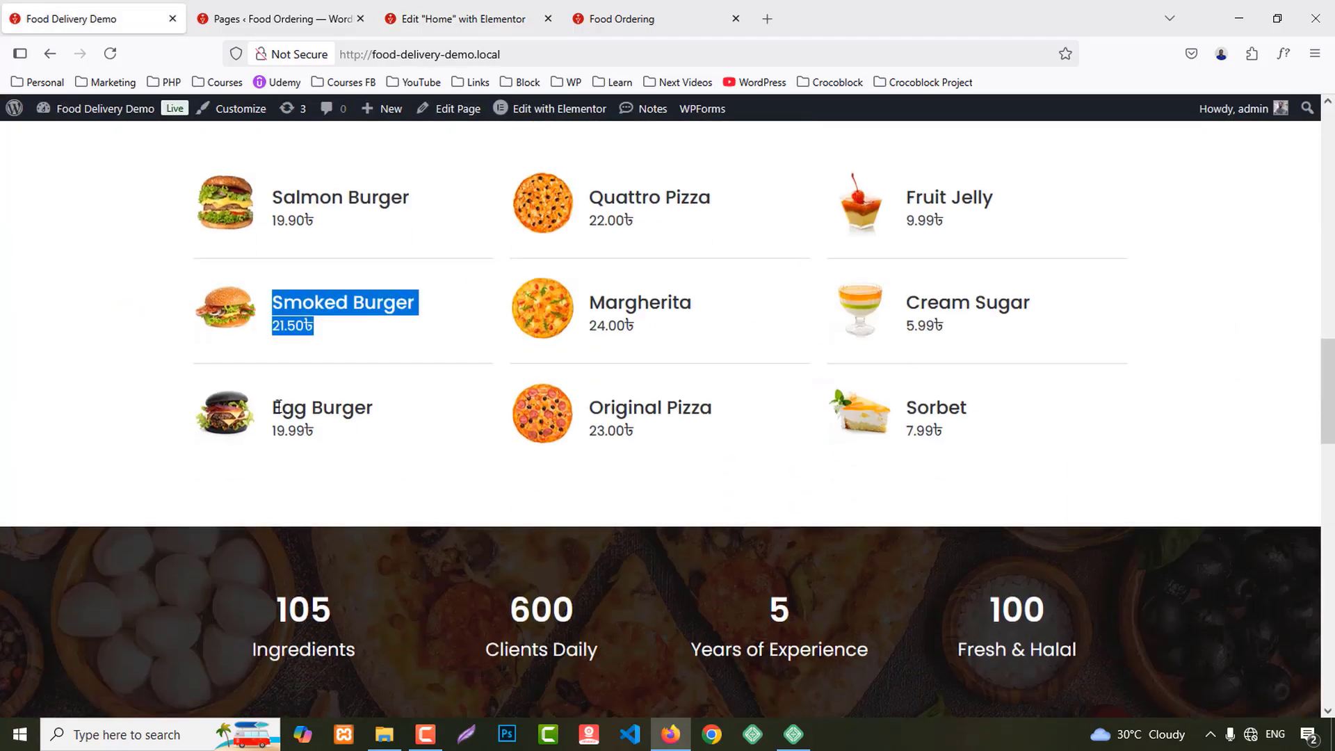
{"action": "left_click_drag", "start_coordinate": [278, 407], "coordinate": [345, 435]}
{"action": "key", "text": "ctrl+c"}
{"action": "left_click", "coordinate": [622, 19]}
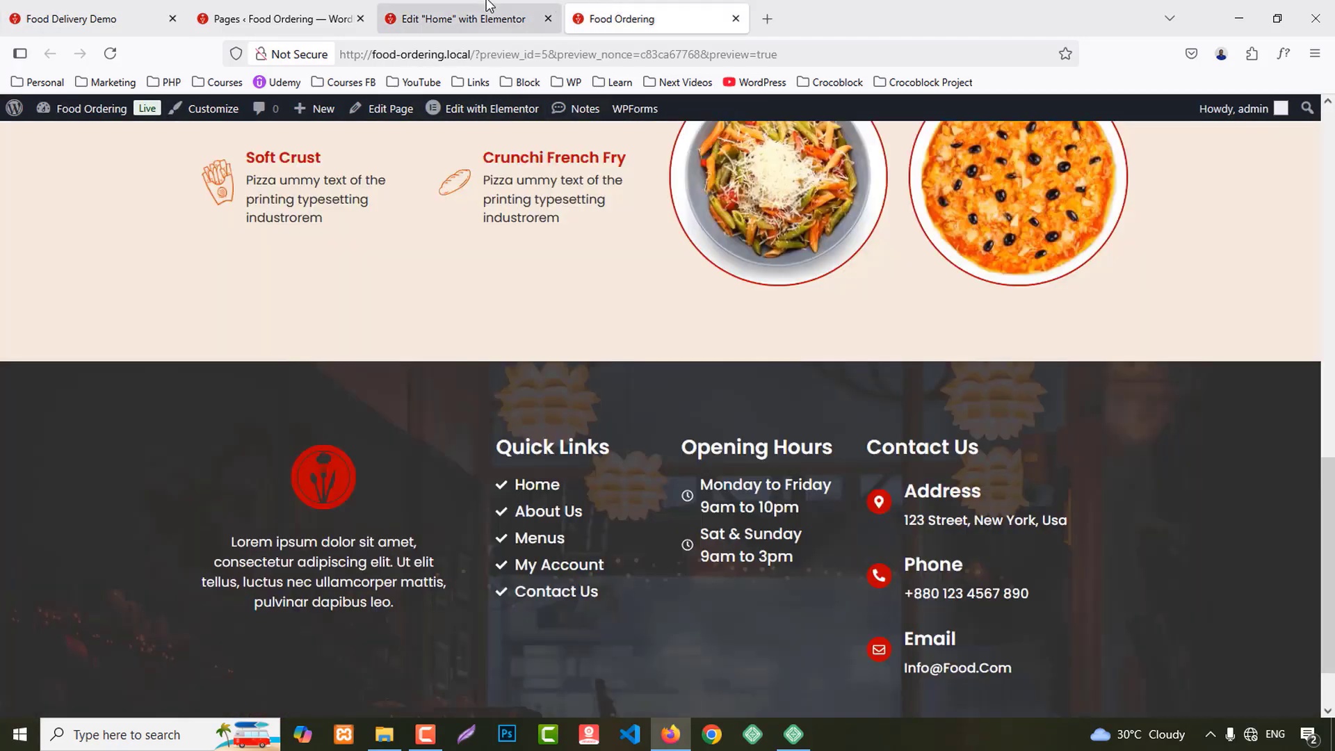
{"action": "left_click", "coordinate": [464, 18]}
{"action": "scroll", "coordinate": [462, 531], "scroll_direction": "down", "scroll_amount": 1}
Step: Give the third card the b3 burger photo, title 'Egg Burger' and description 19.99৳
{"action": "left_click", "coordinate": [462, 556]}
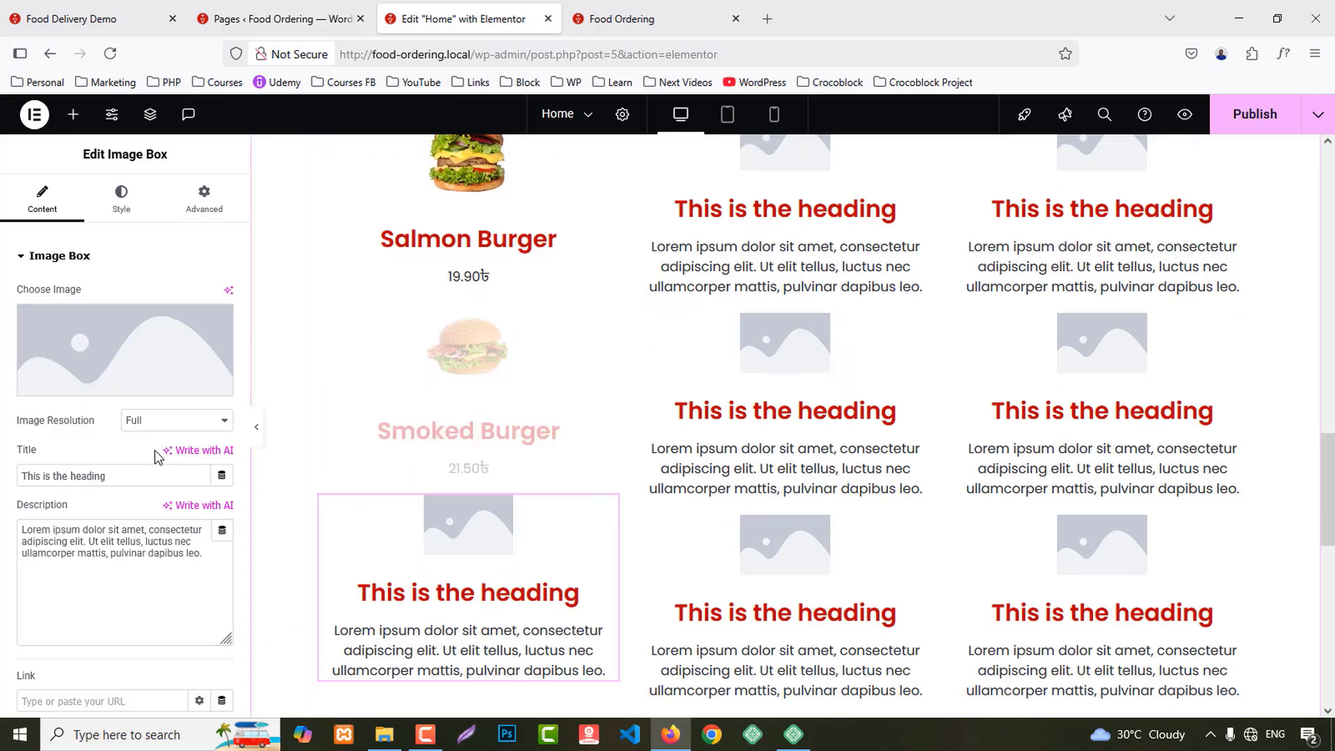
{"action": "left_click", "coordinate": [90, 344]}
{"action": "scroll", "coordinate": [811, 461], "scroll_direction": "down", "scroll_amount": 5}
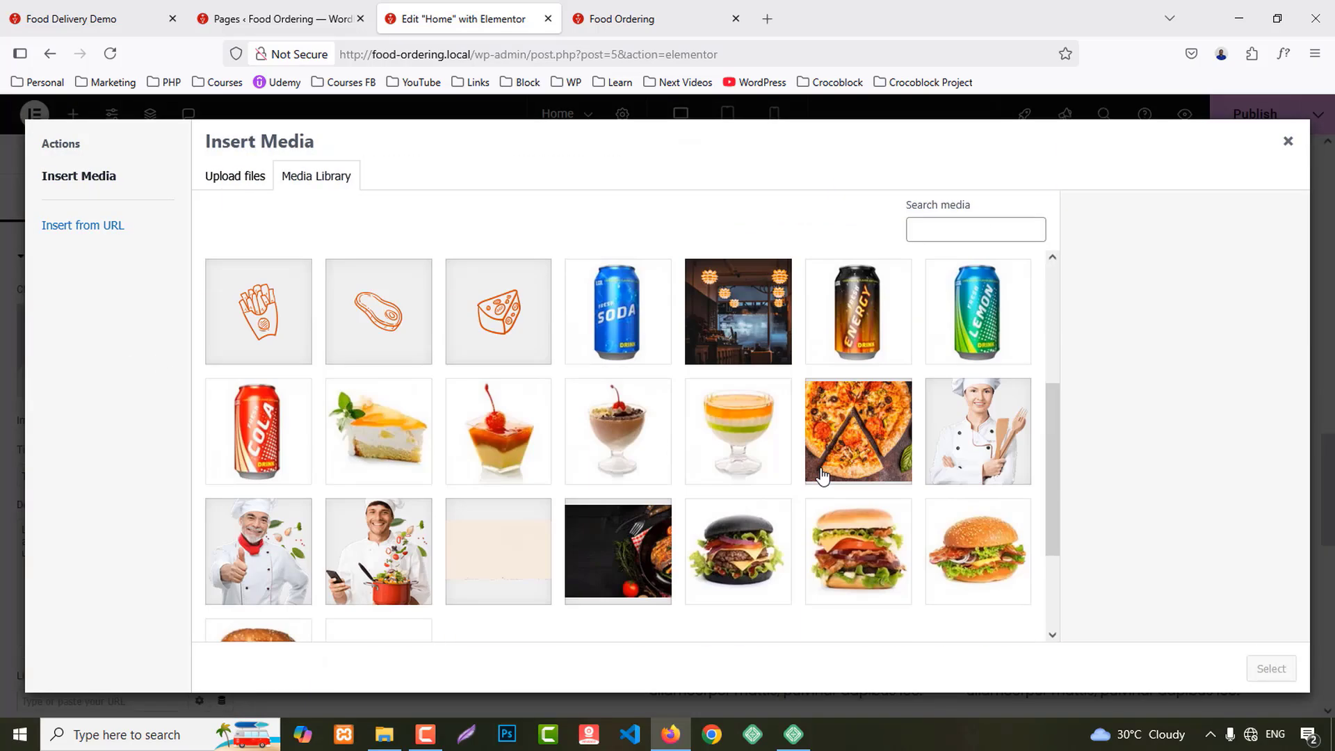
{"action": "left_click", "coordinate": [901, 452]}
{"action": "left_click", "coordinate": [1269, 668]}
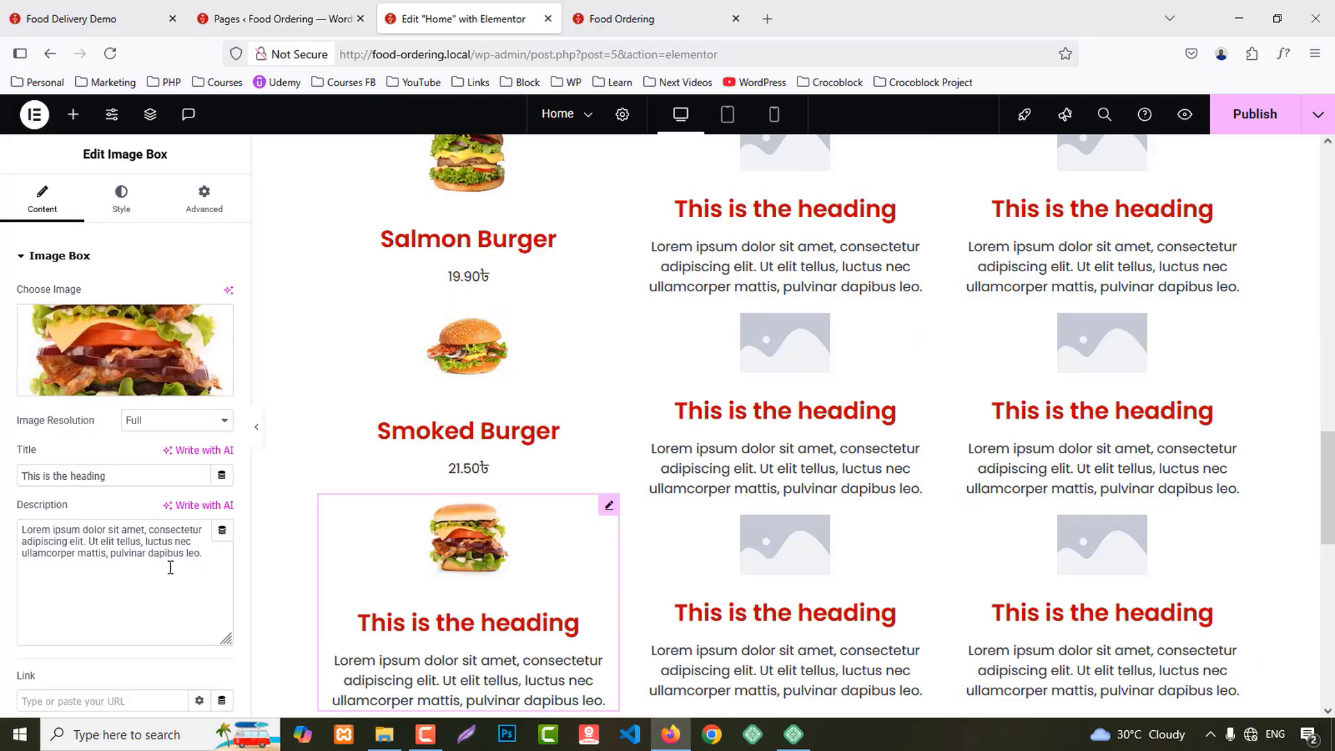
{"action": "triple_click", "coordinate": [73, 476]}
{"action": "key", "text": "ctrl+v"}
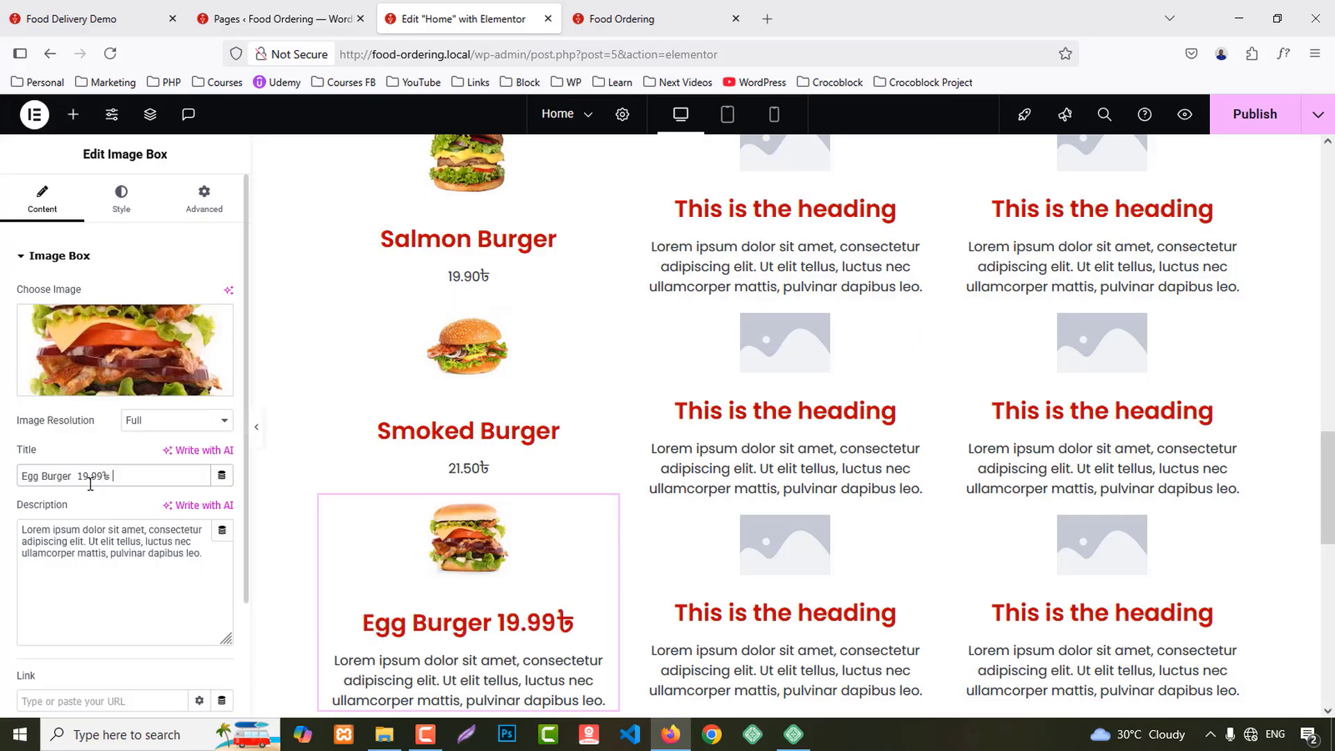
{"action": "key", "text": "ctrl+x"}
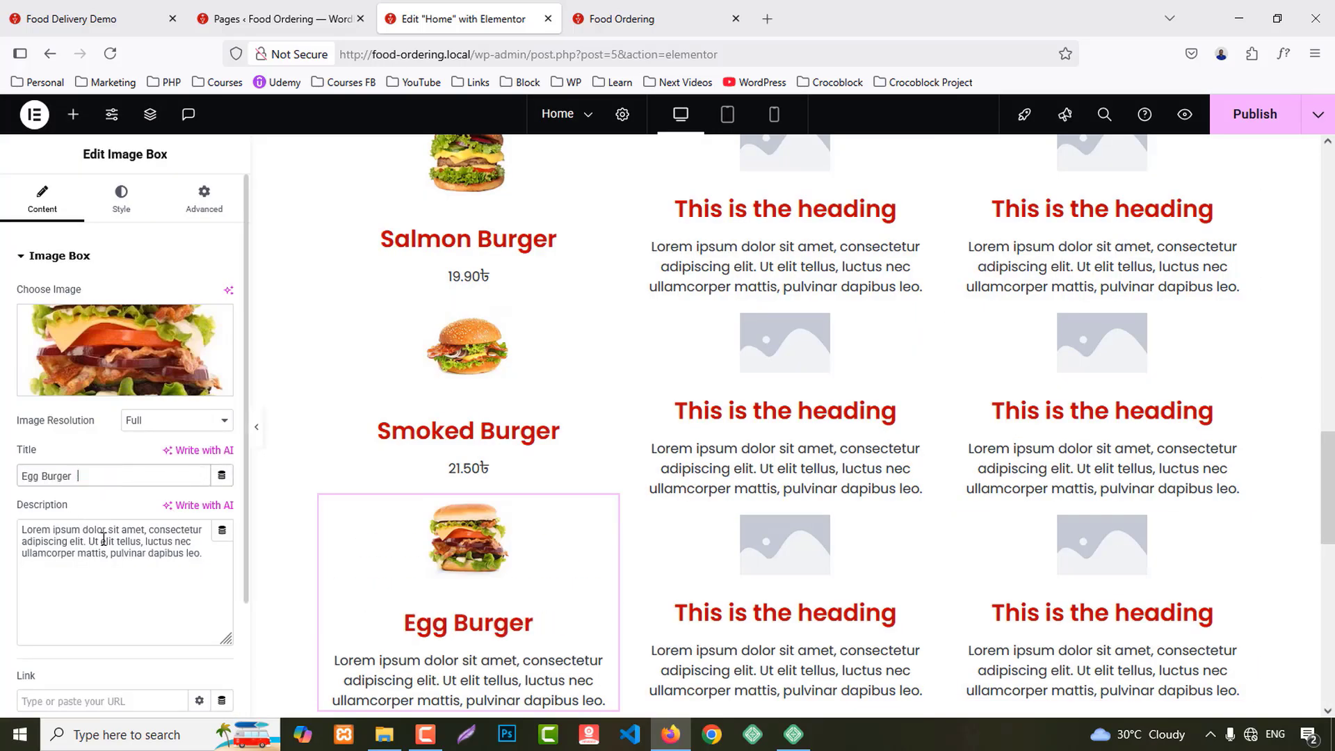
{"action": "triple_click", "coordinate": [104, 541]}
{"action": "key", "text": "ctrl+v"}
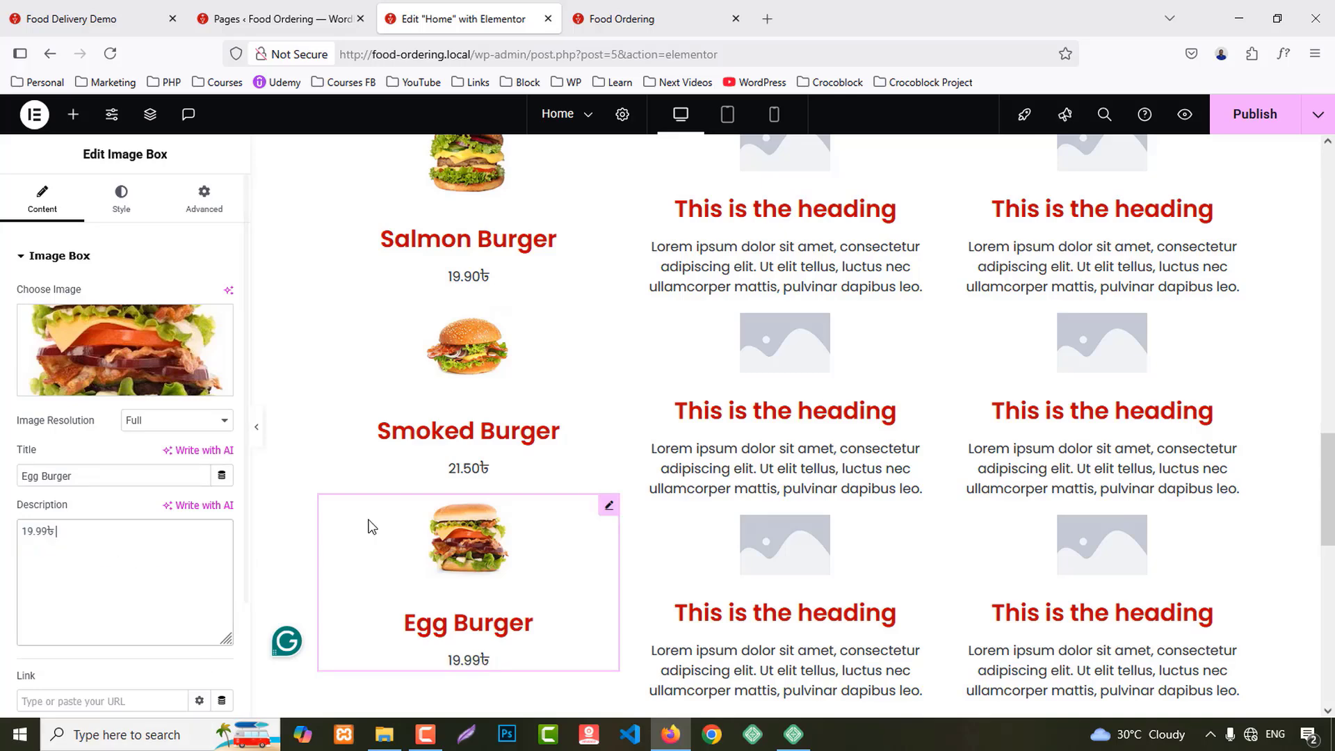
{"action": "scroll", "coordinate": [378, 503], "scroll_direction": "up", "scroll_amount": 2}
{"action": "left_click", "coordinate": [431, 313]}
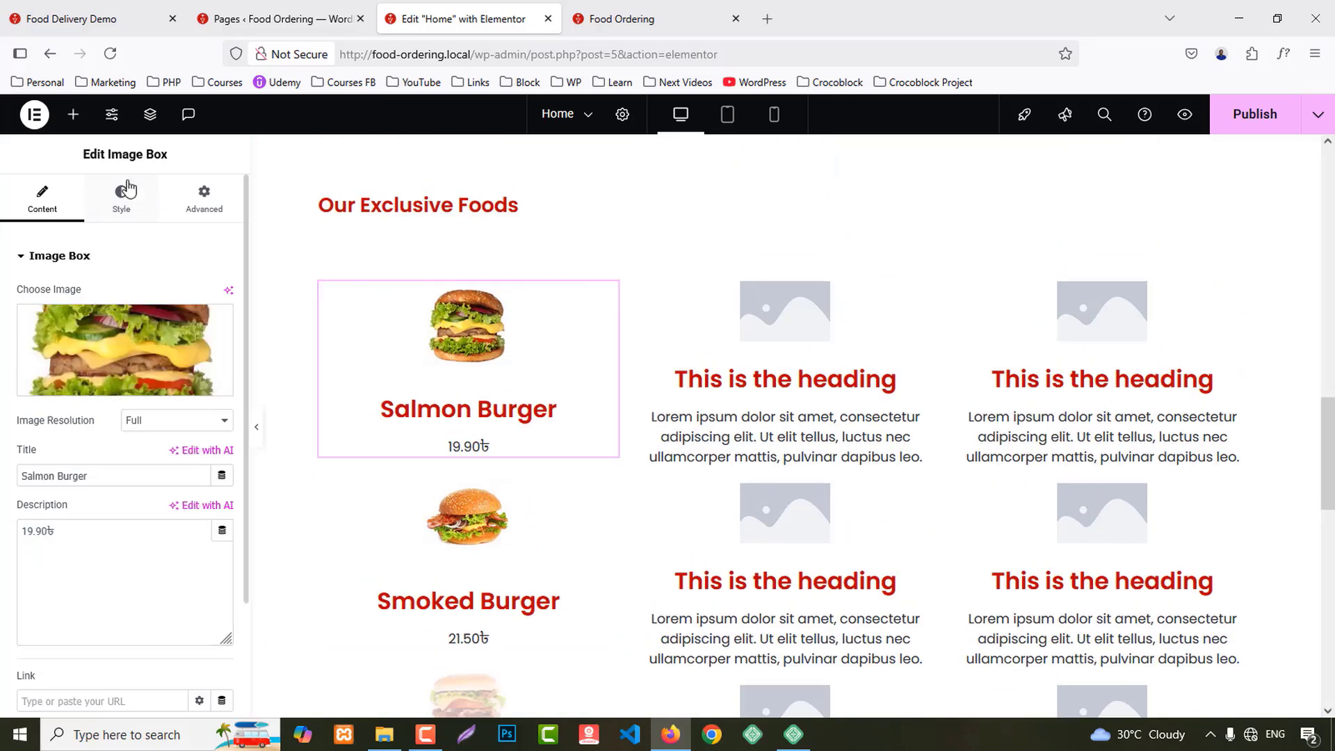
Step: Place the Salmon Burger image left of the text, vertically middle, at about 25% width
{"action": "left_click", "coordinate": [122, 196]}
{"action": "left_click", "coordinate": [178, 298]}
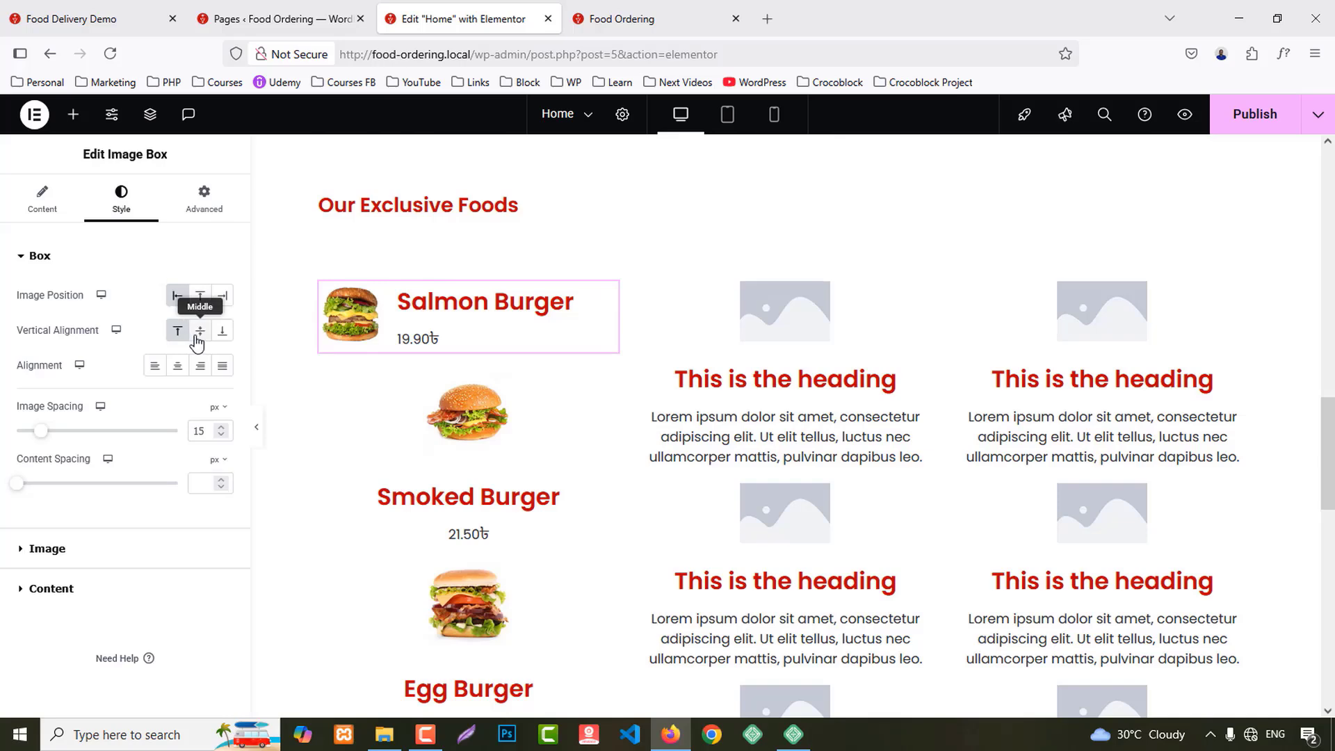
{"action": "left_click", "coordinate": [199, 333]}
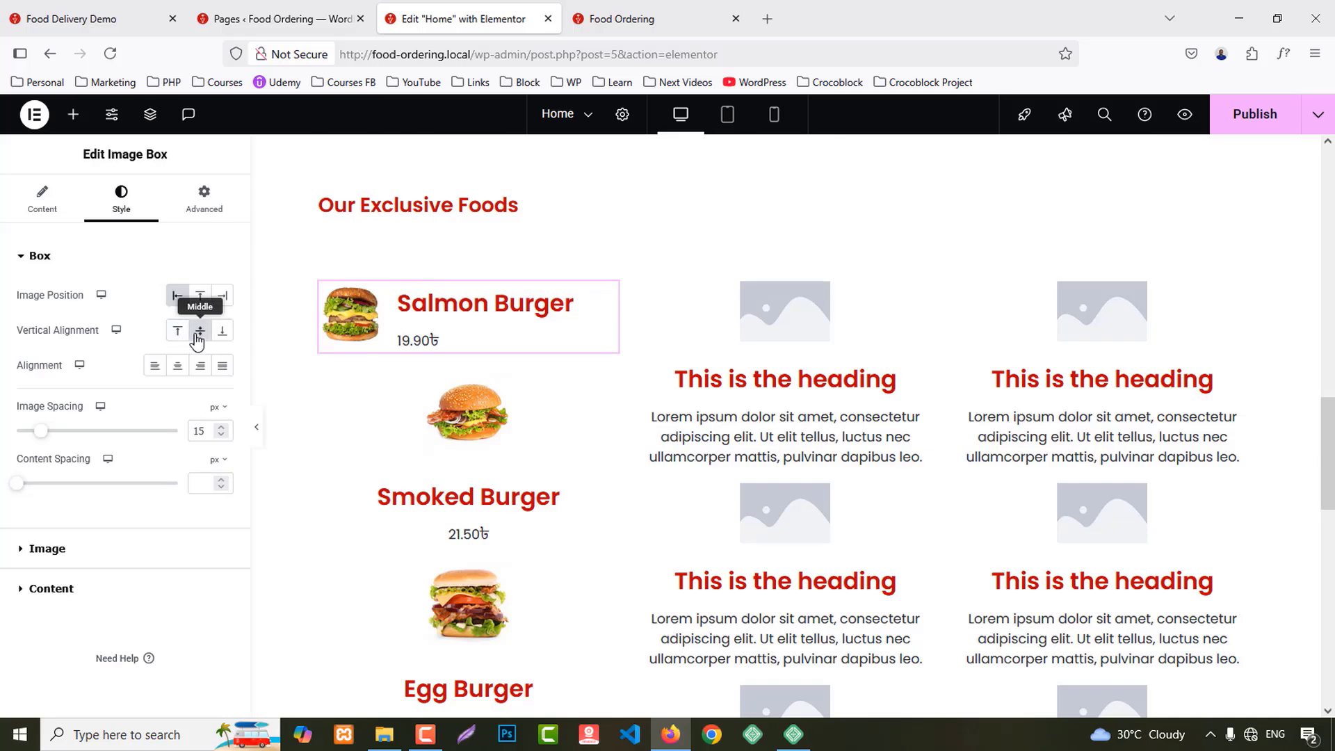
{"action": "left_click", "coordinate": [76, 19]}
{"action": "left_click", "coordinate": [462, 19]}
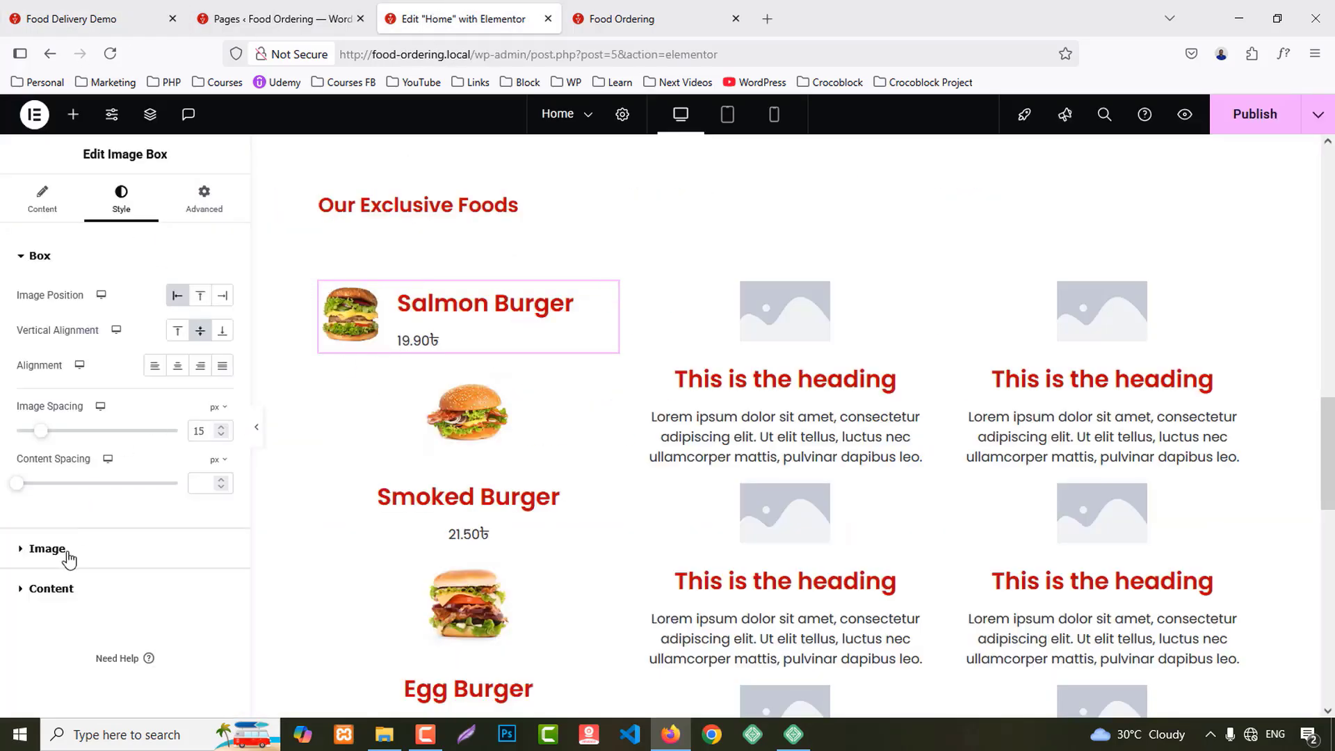
{"action": "left_click", "coordinate": [48, 549]}
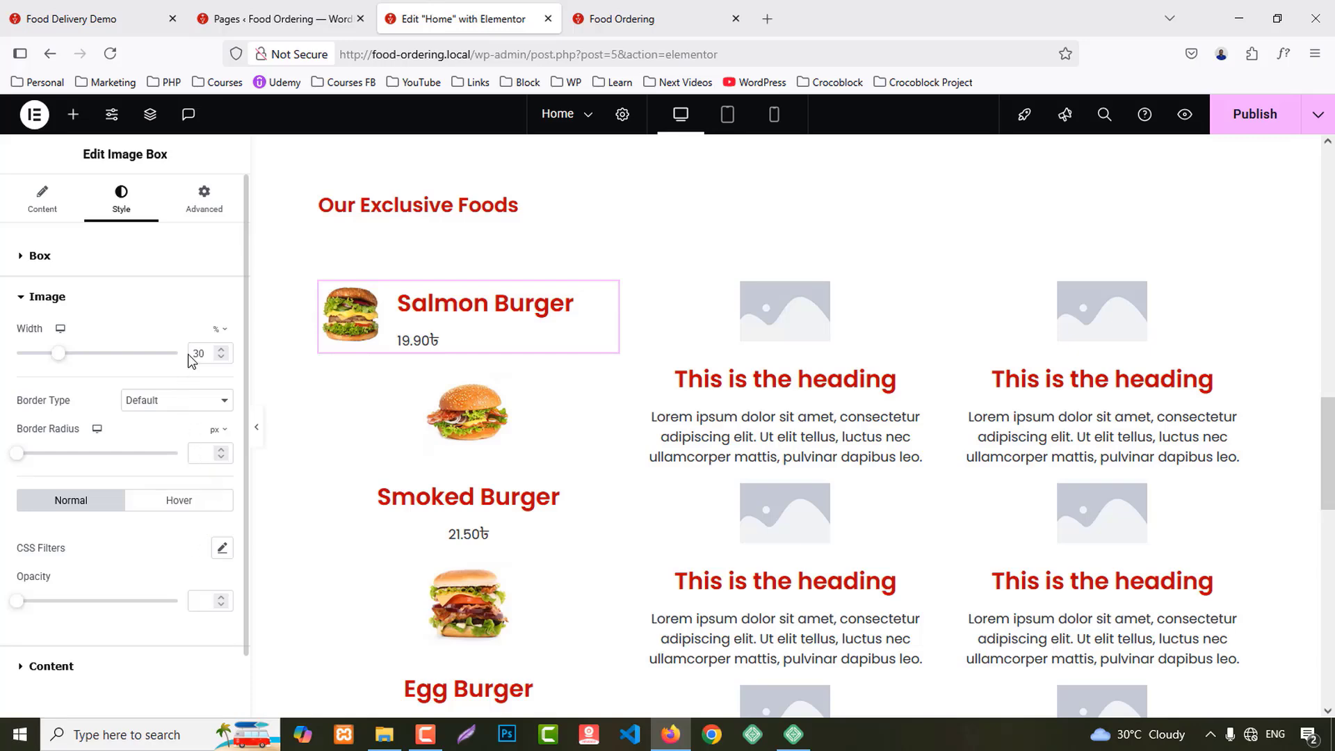
{"action": "scroll", "coordinate": [202, 362], "scroll_direction": "down", "scroll_amount": 1}
{"action": "key", "text": "Down"}
{"action": "key", "text": "Down"}
{"action": "key", "text": "Down"}
{"action": "key", "text": "Down"}
{"action": "key", "text": "Down"}
{"action": "key", "text": "Down"}
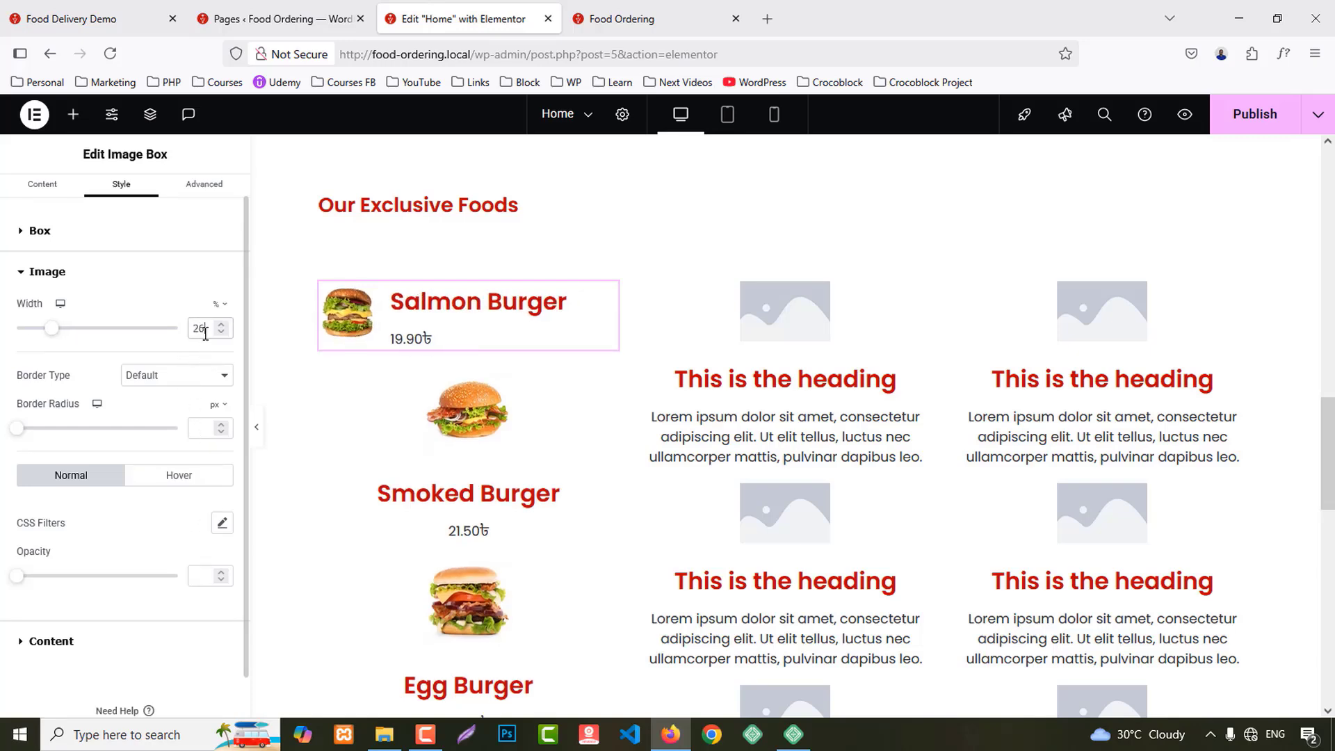
{"action": "key", "text": "Up"}
Step: Set the title typography to size 22 with weight 500 Medium
{"action": "left_click", "coordinate": [61, 651]}
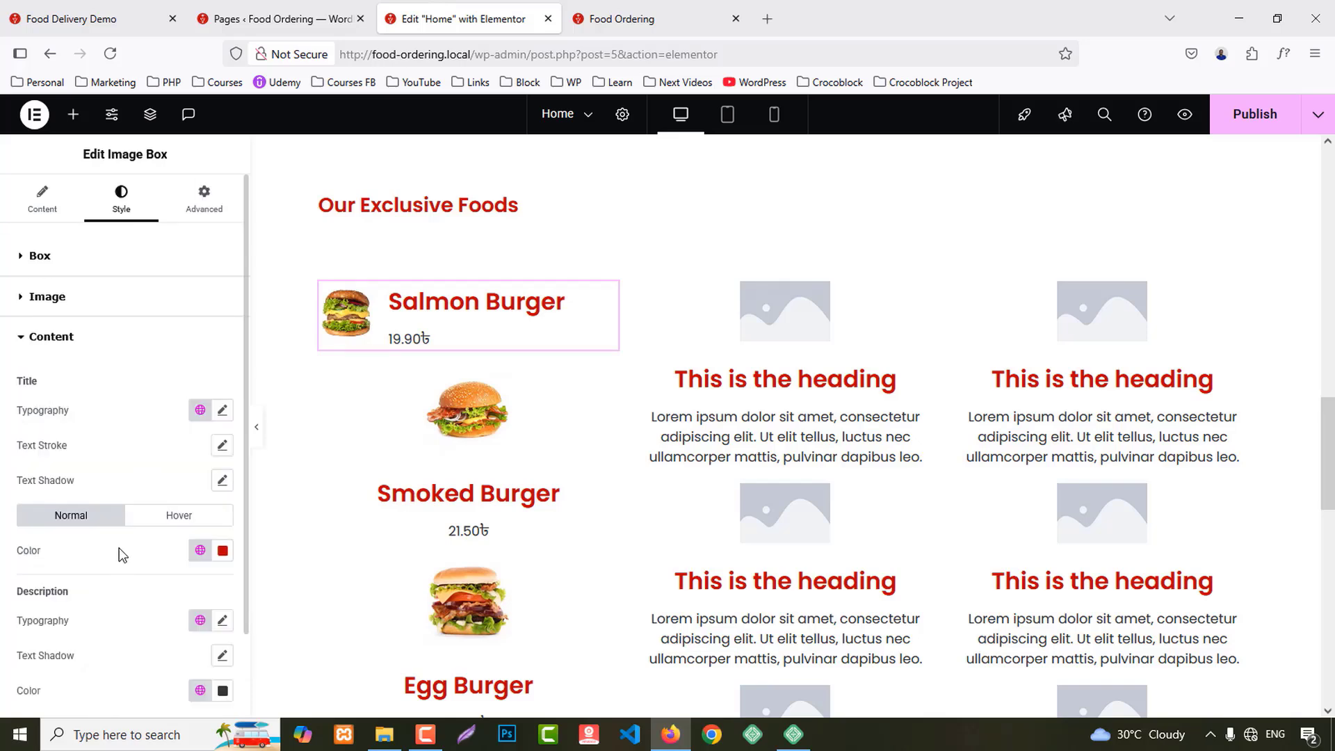
{"action": "left_click", "coordinate": [222, 410]}
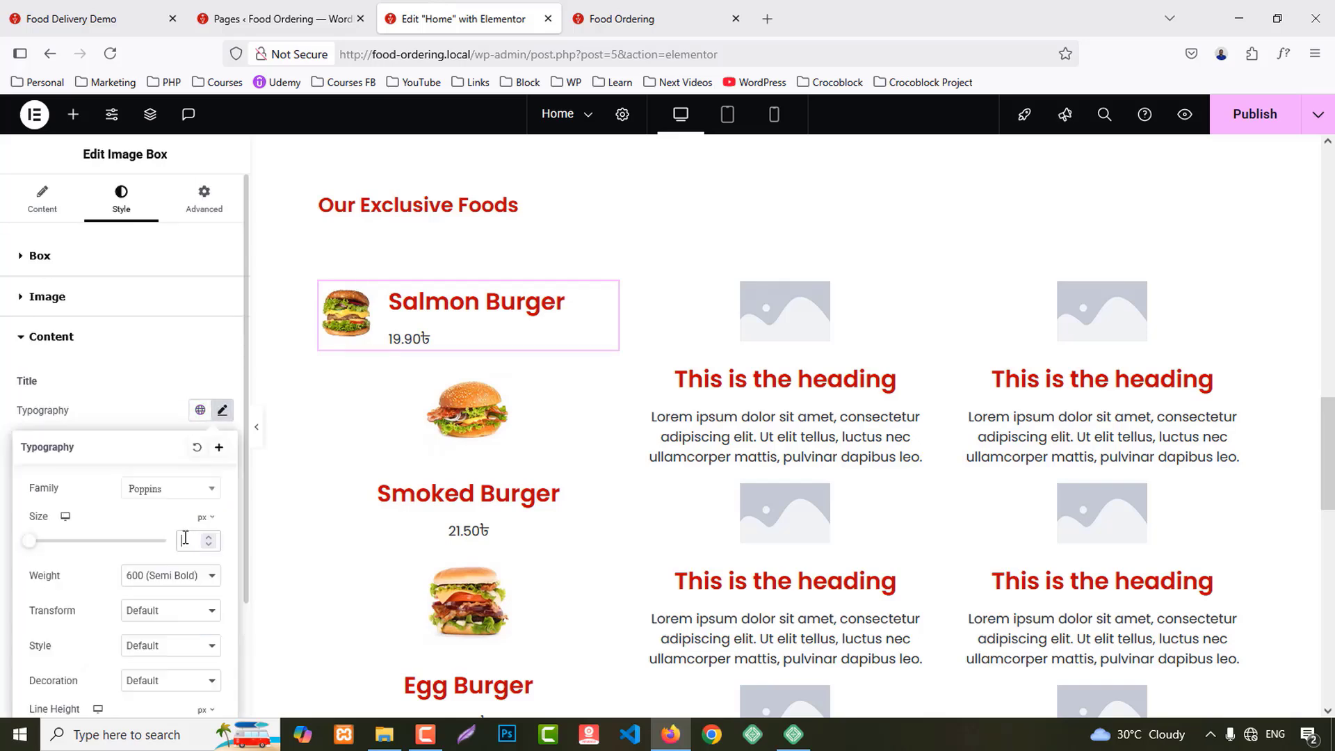
{"action": "type", "text": "22"}
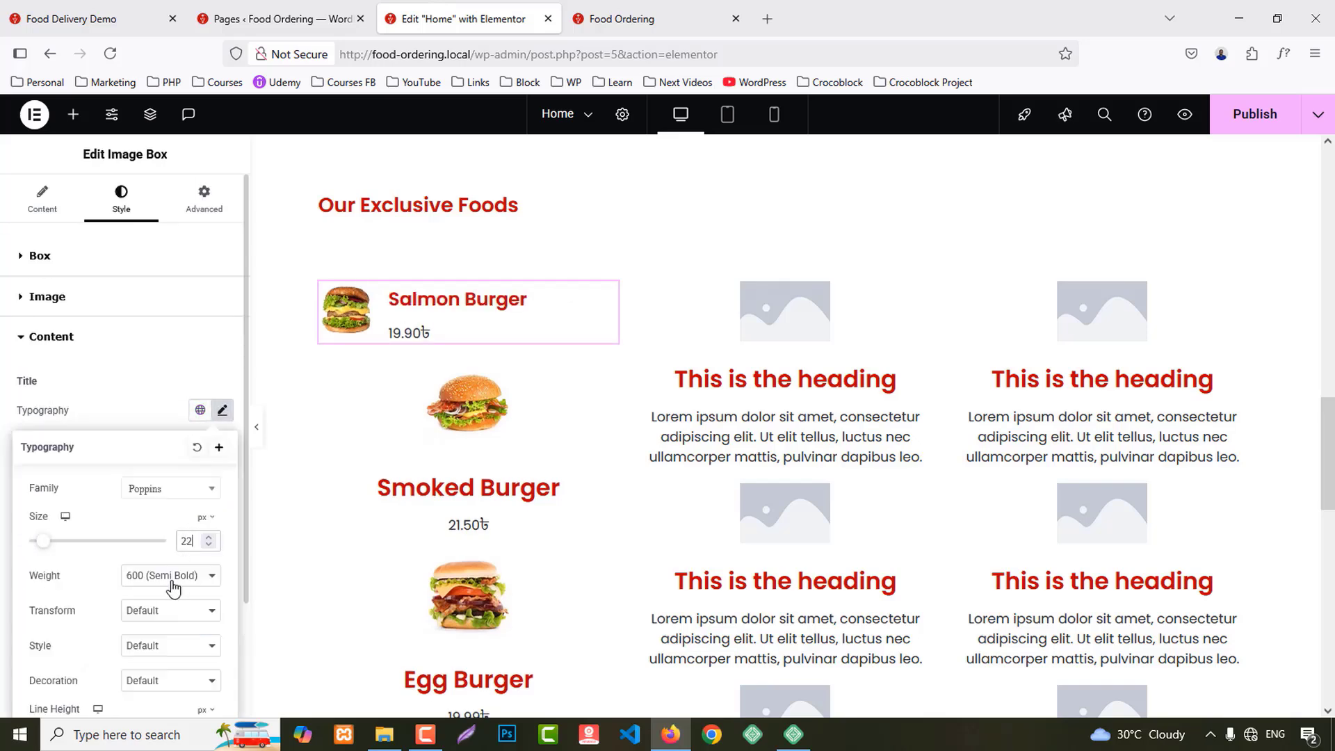
{"action": "left_click", "coordinate": [172, 588]}
{"action": "left_click", "coordinate": [160, 417]}
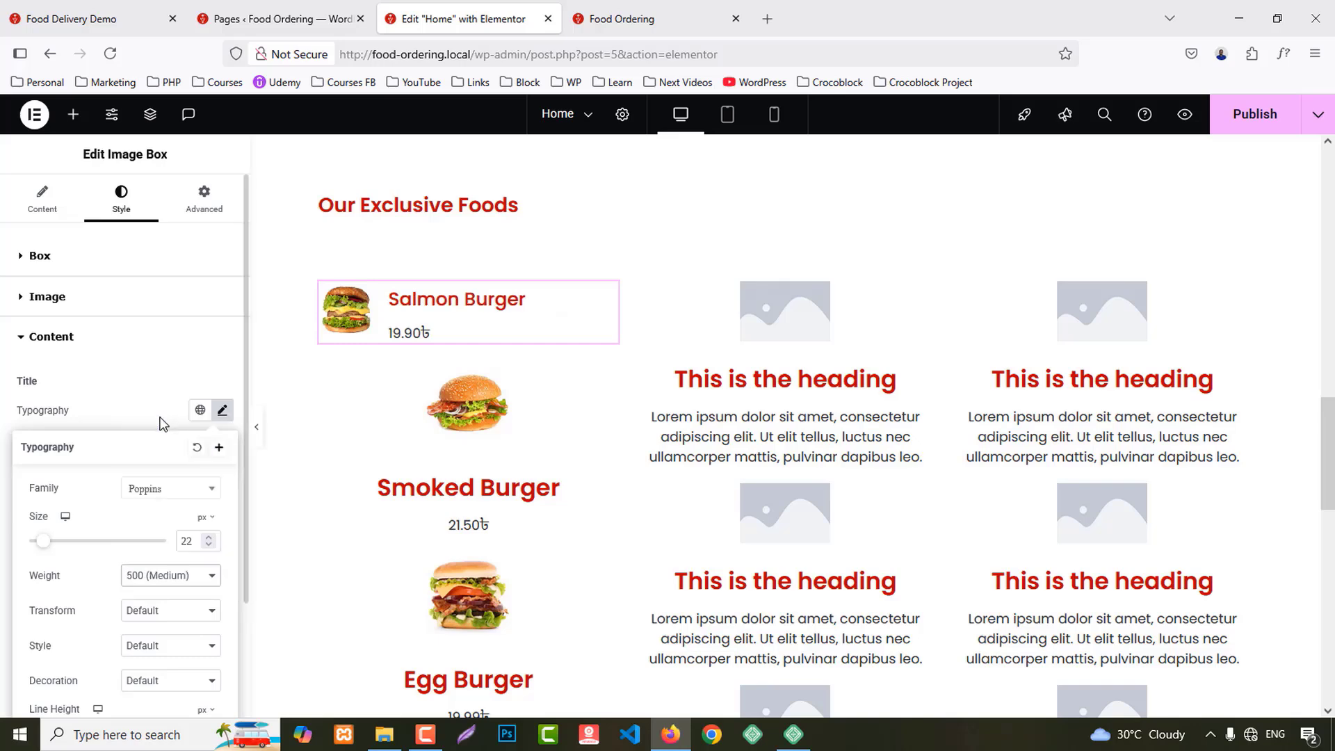
{"action": "left_click", "coordinate": [155, 373]}
Step: Make the title the dark Secondary global colour, keeping it on hover too
{"action": "scroll", "coordinate": [214, 575], "scroll_direction": "down", "scroll_amount": 1}
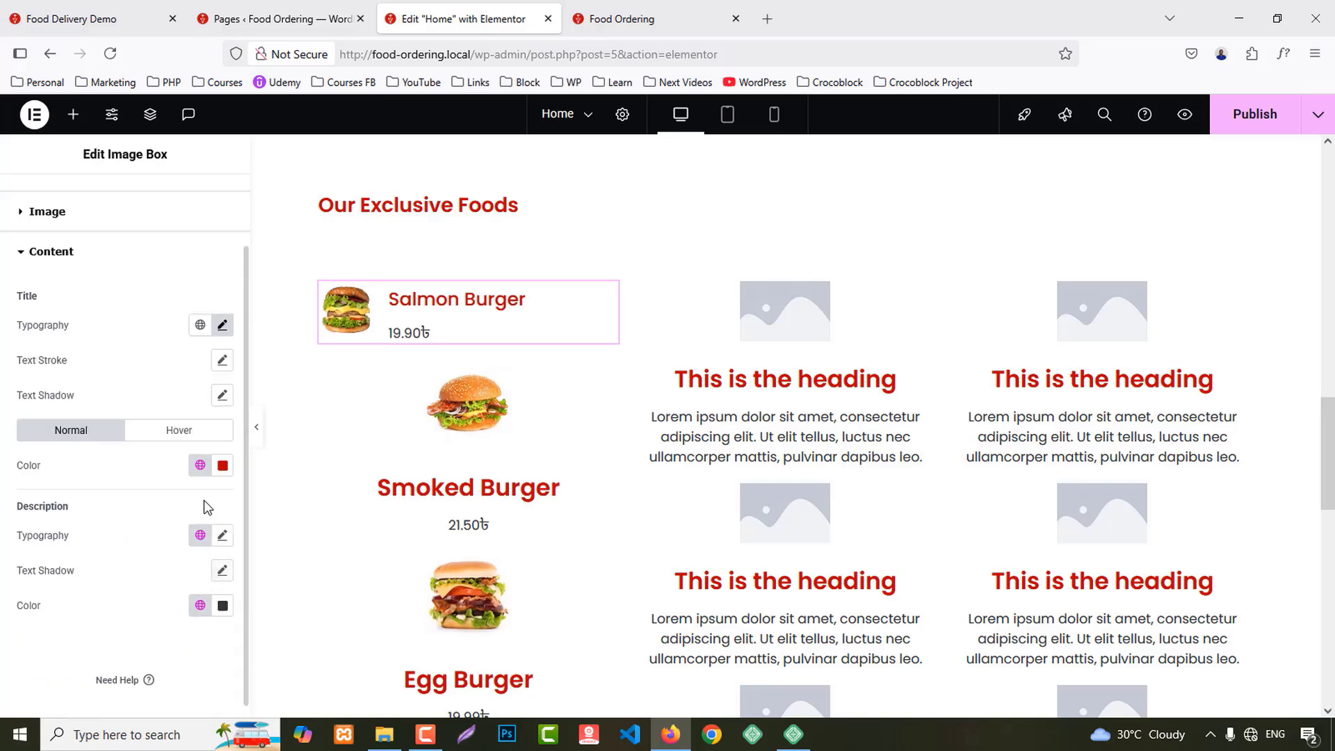
{"action": "left_click", "coordinate": [200, 466]}
{"action": "left_click", "coordinate": [77, 577]}
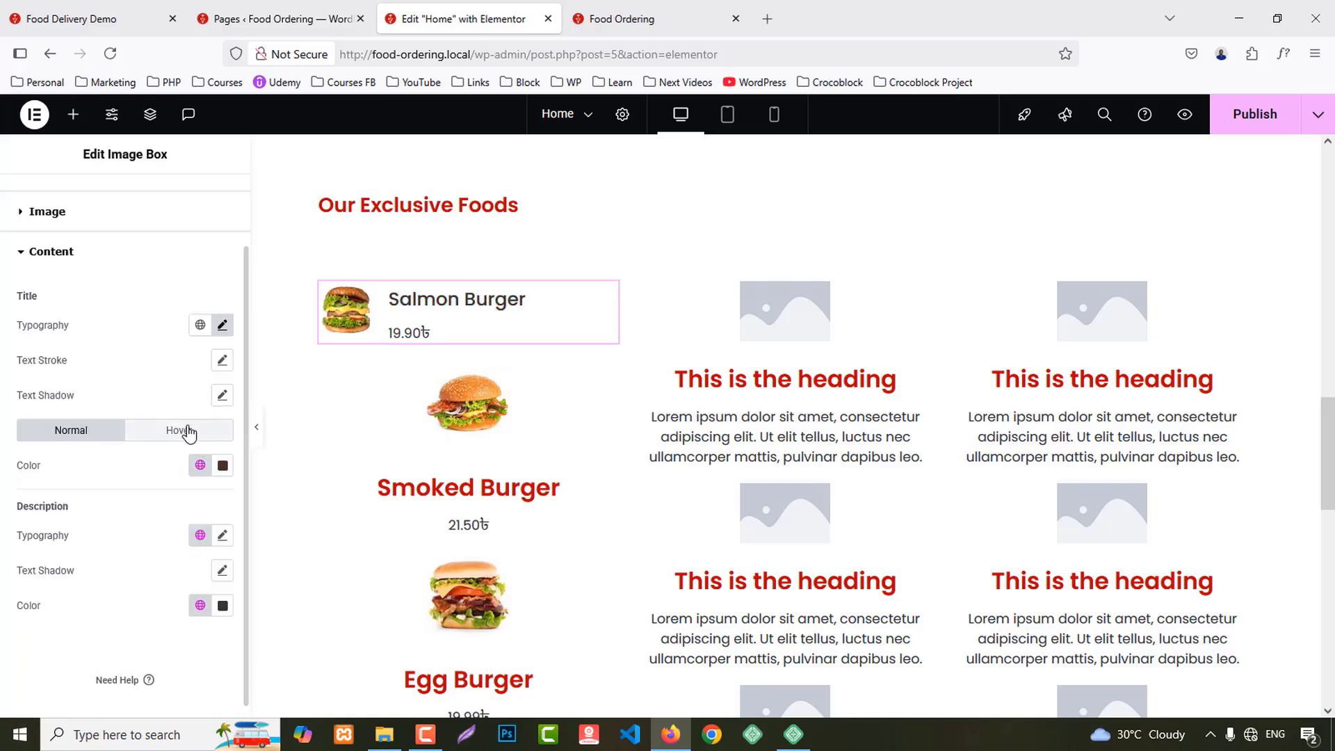
{"action": "left_click", "coordinate": [188, 432]}
{"action": "left_click", "coordinate": [201, 465]}
{"action": "left_click", "coordinate": [73, 576]}
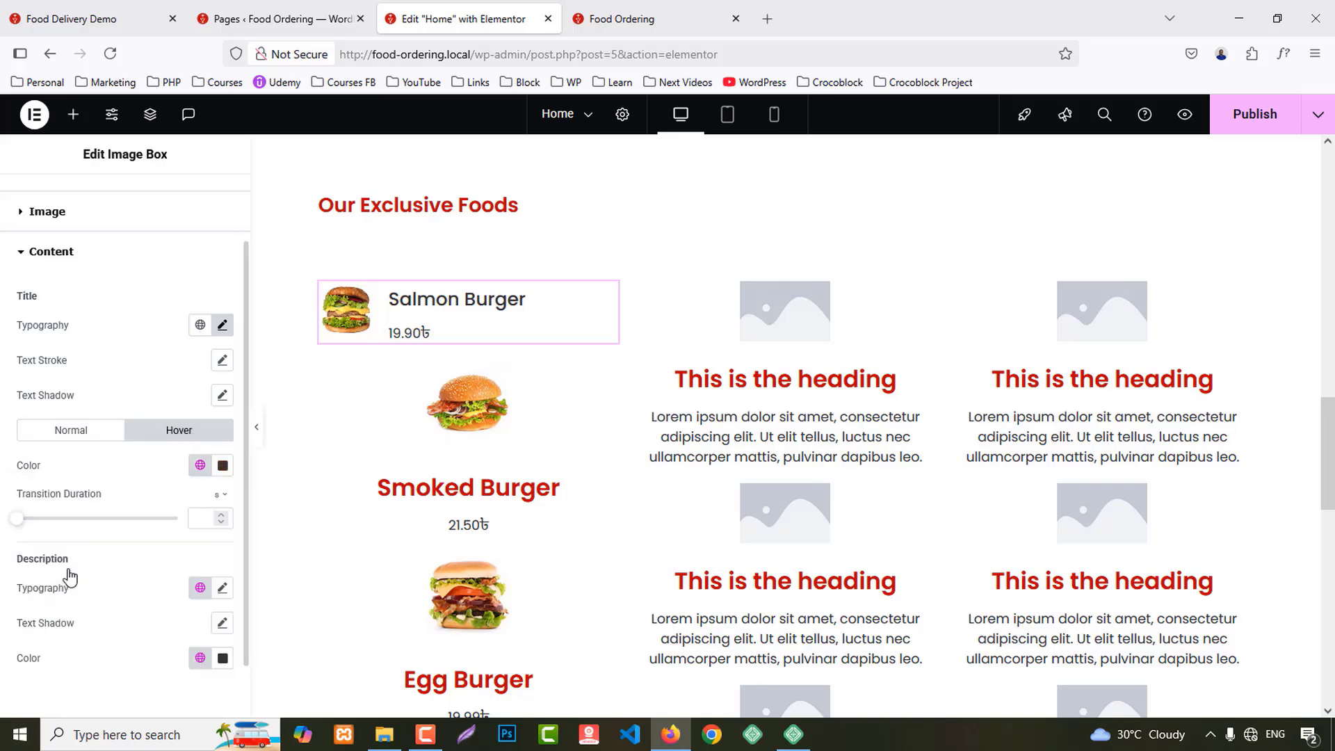
Step: Set the content spacing between title and price to 3
{"action": "scroll", "coordinate": [131, 331], "scroll_direction": "up", "scroll_amount": 1}
{"action": "left_click", "coordinate": [40, 257]}
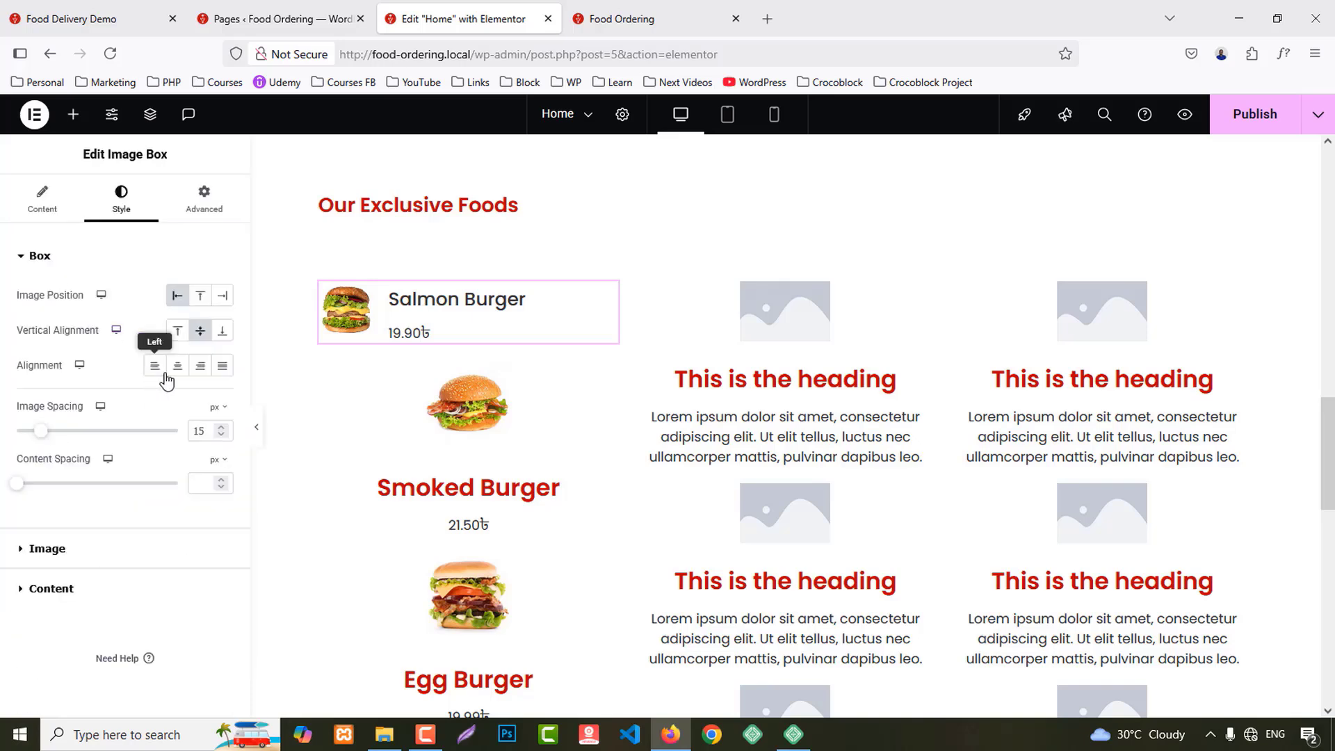
{"action": "left_click", "coordinate": [200, 485]}
{"action": "type", "text": "3"}
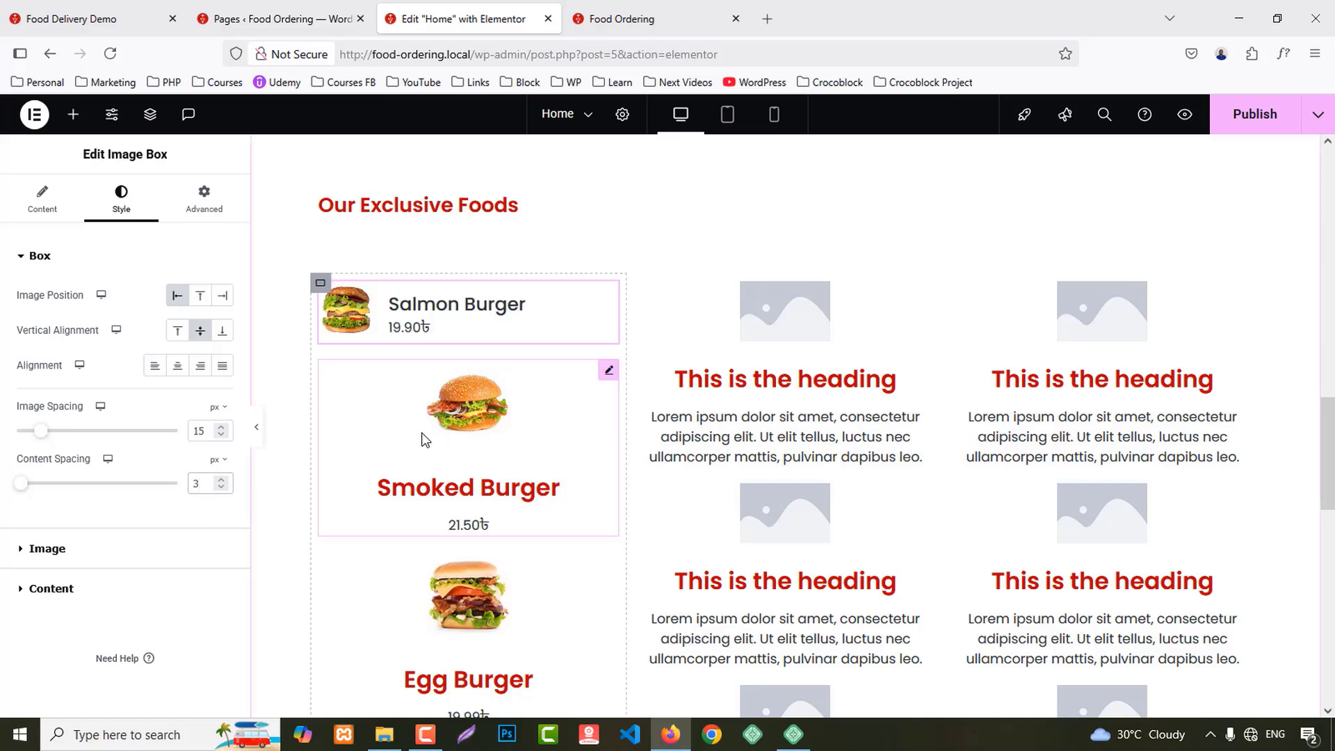
Step: Copy the Salmon Burger box and paste its style onto Smoked Burger and Egg Burger
{"action": "right_click", "coordinate": [435, 306]}
{"action": "left_click", "coordinate": [464, 387]}
{"action": "right_click", "coordinate": [373, 382]}
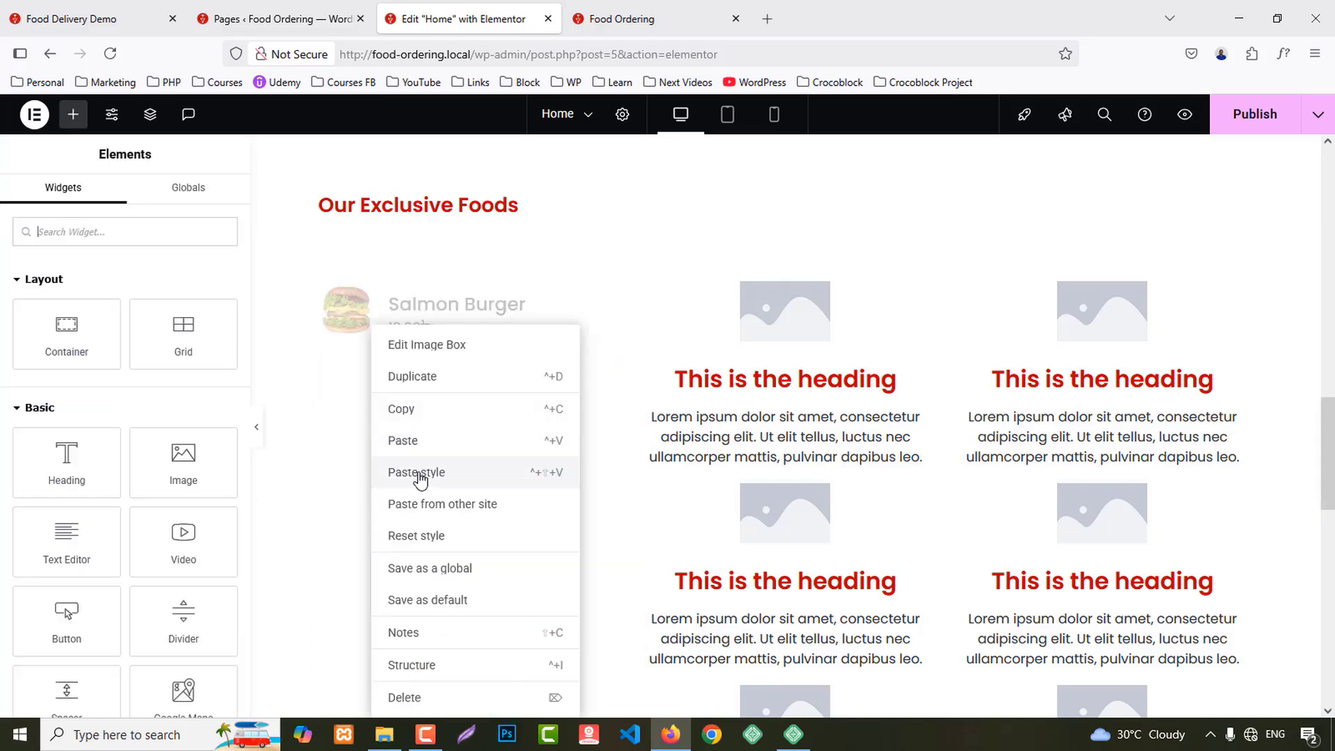
{"action": "left_click", "coordinate": [419, 473]}
{"action": "scroll", "coordinate": [419, 480], "scroll_direction": "down", "scroll_amount": 1}
{"action": "right_click", "coordinate": [371, 413]}
{"action": "left_click", "coordinate": [362, 467]}
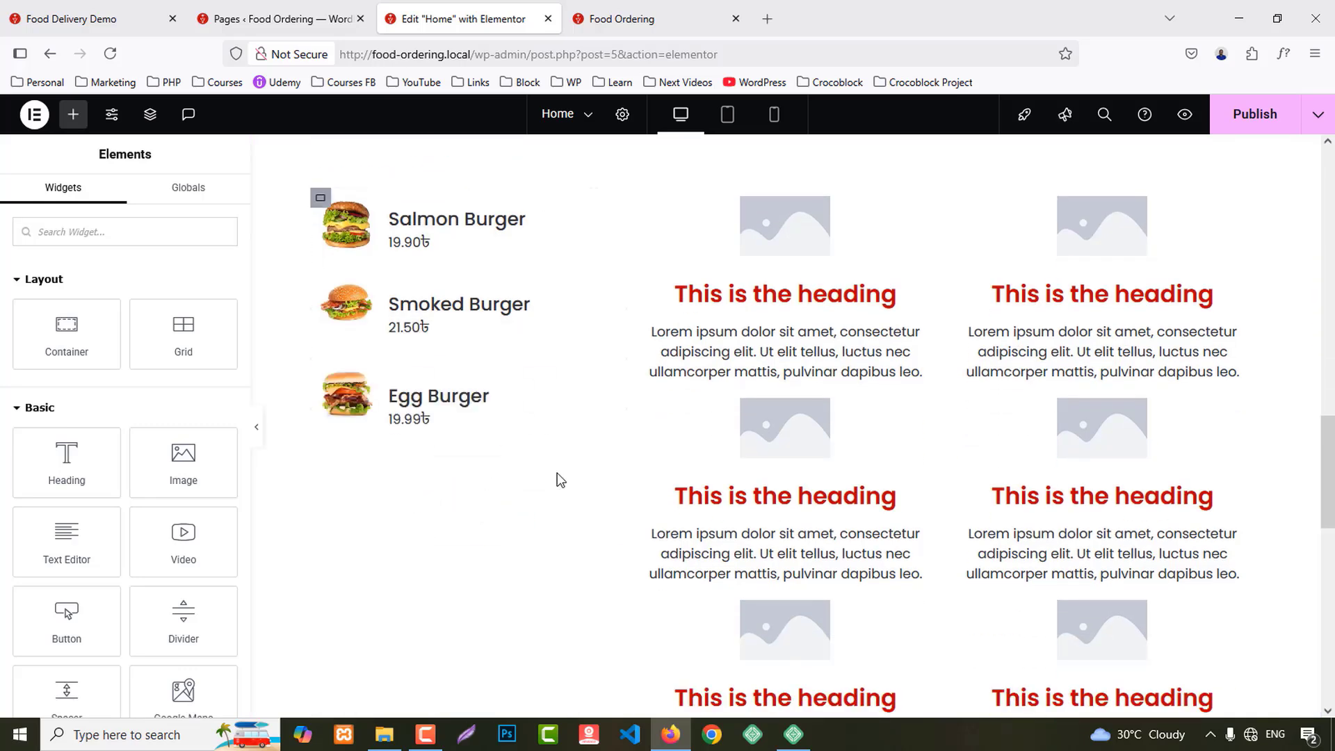
Step: Paste the Salmon Burger style onto the three middle-column boxes
{"action": "right_click", "coordinate": [751, 299]}
{"action": "left_click", "coordinate": [850, 445]}
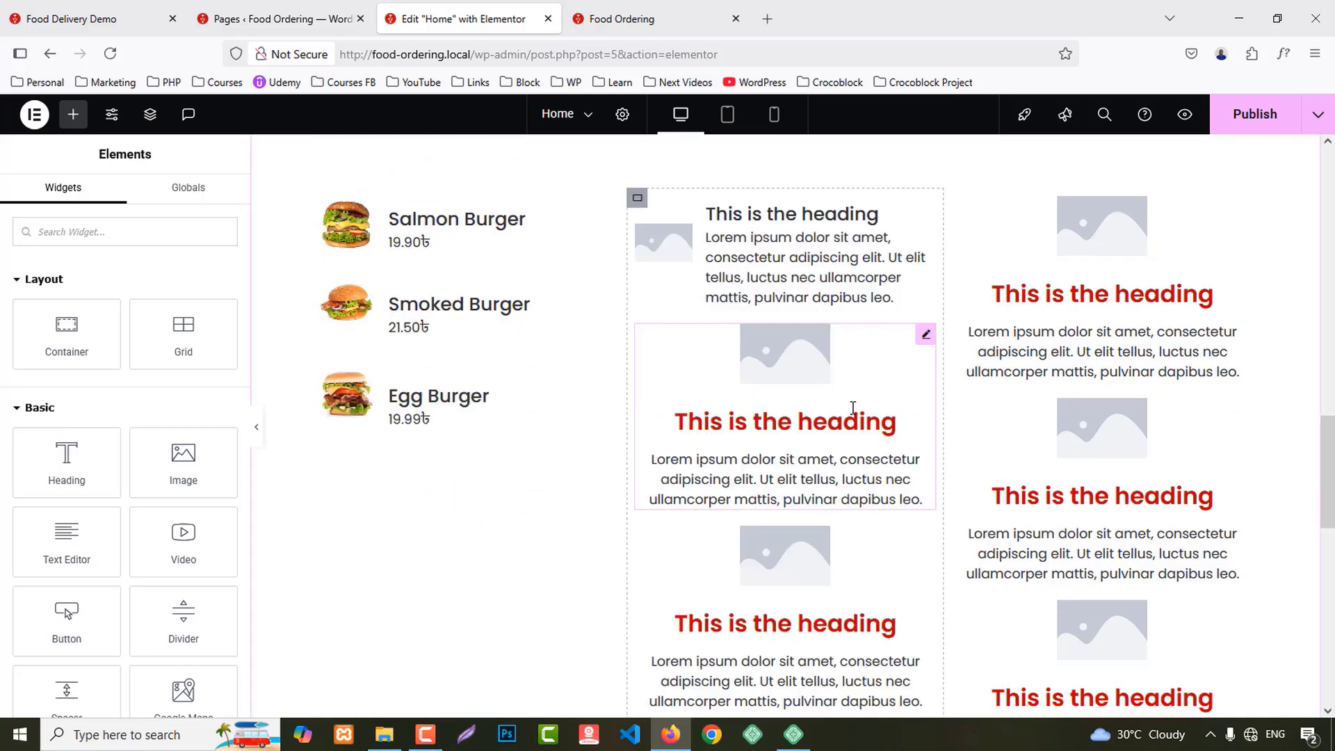
{"action": "scroll", "coordinate": [852, 411], "scroll_direction": "down", "scroll_amount": 1}
{"action": "right_click", "coordinate": [822, 324]}
{"action": "left_click", "coordinate": [866, 473]}
{"action": "right_click", "coordinate": [831, 325]}
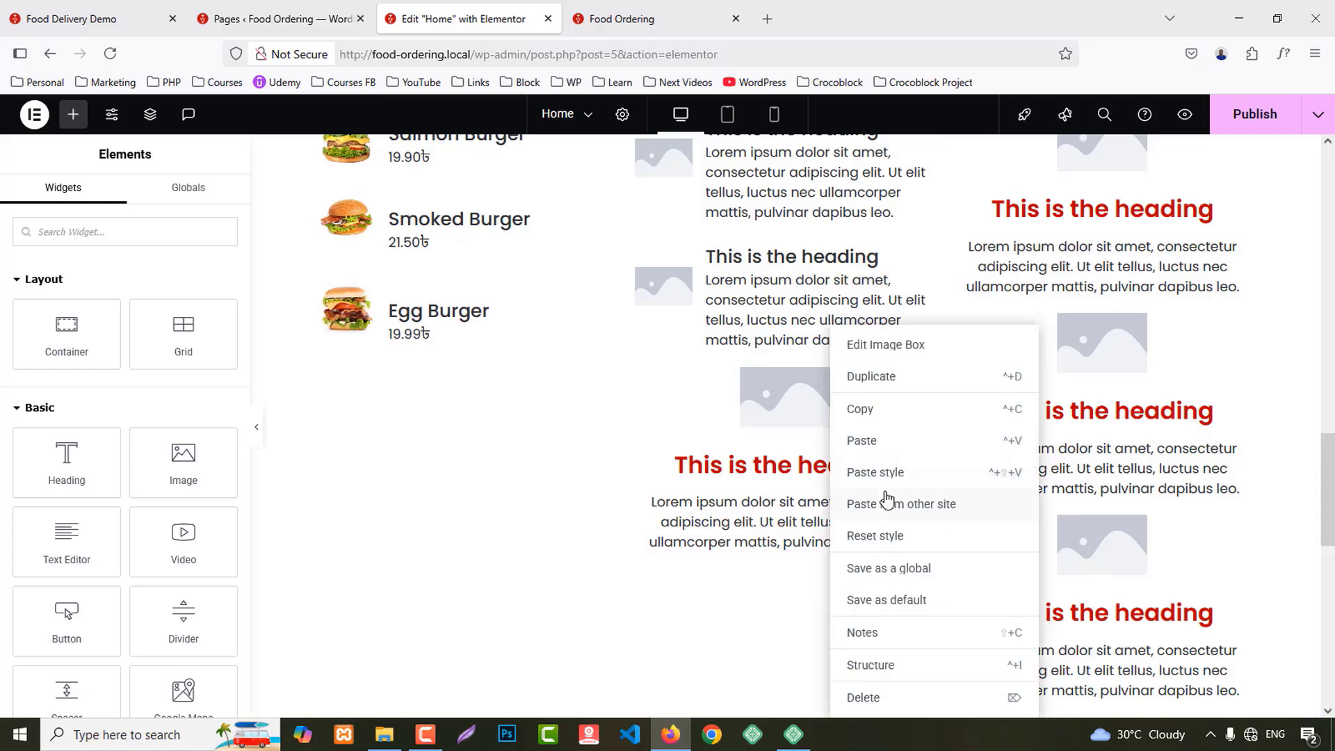
{"action": "left_click", "coordinate": [875, 473]}
Step: Paste the same style onto the three right-column boxes
{"action": "scroll", "coordinate": [1112, 347], "scroll_direction": "up", "scroll_amount": 3}
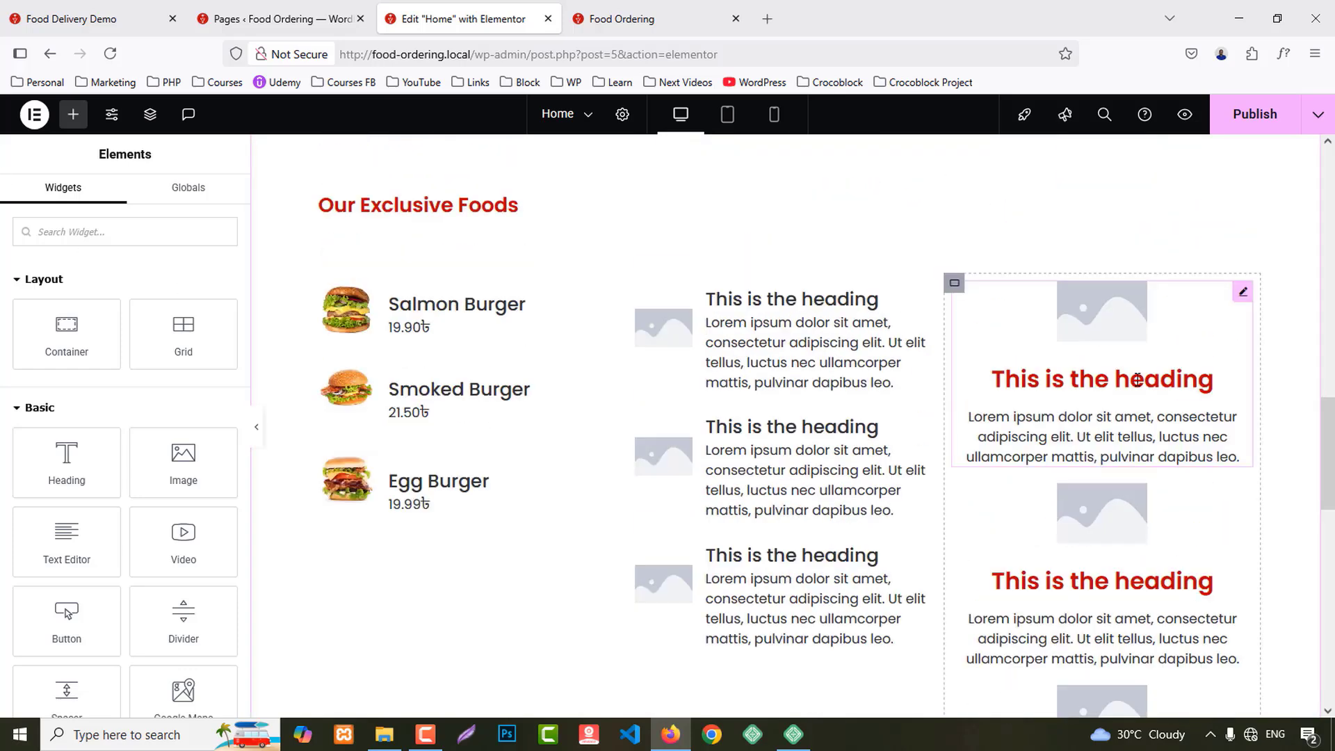
{"action": "right_click", "coordinate": [1129, 325]}
{"action": "left_click", "coordinate": [1168, 442]}
{"action": "scroll", "coordinate": [1043, 473], "scroll_direction": "down", "scroll_amount": 3}
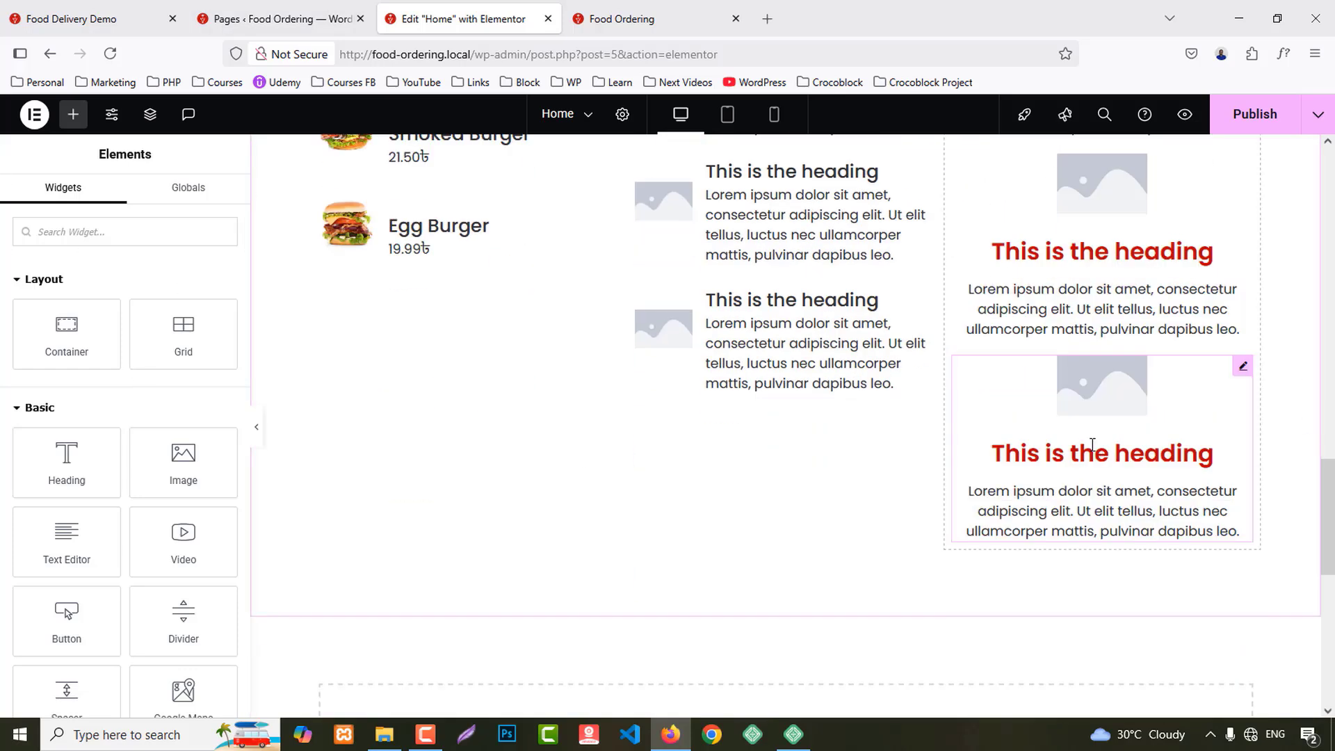
{"action": "right_click", "coordinate": [1074, 326]}
{"action": "left_click", "coordinate": [1105, 472]}
{"action": "right_click", "coordinate": [1112, 335]}
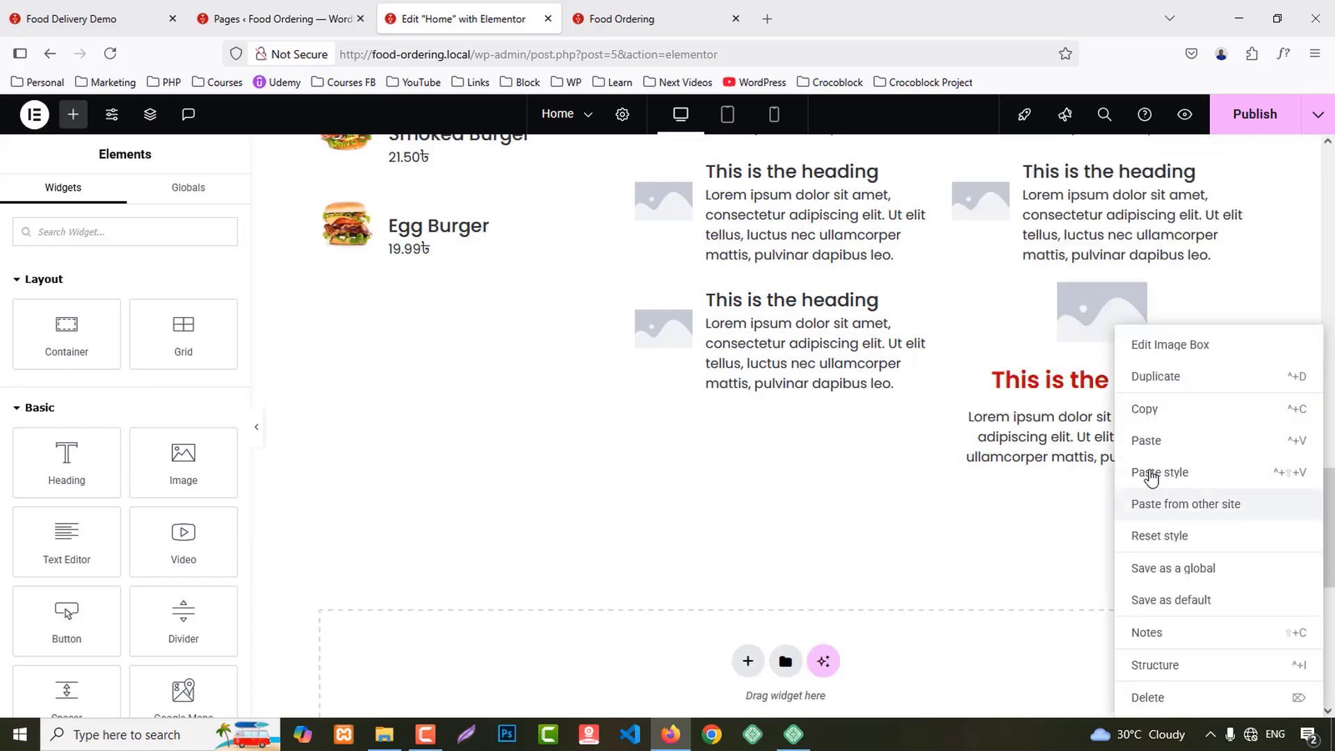
{"action": "left_click", "coordinate": [1110, 470]}
Step: Switch to the Food Delivery Demo tab to view its food menu
{"action": "scroll", "coordinate": [1141, 477], "scroll_direction": "up", "scroll_amount": 4}
{"action": "scroll", "coordinate": [921, 415], "scroll_direction": "down", "scroll_amount": 1}
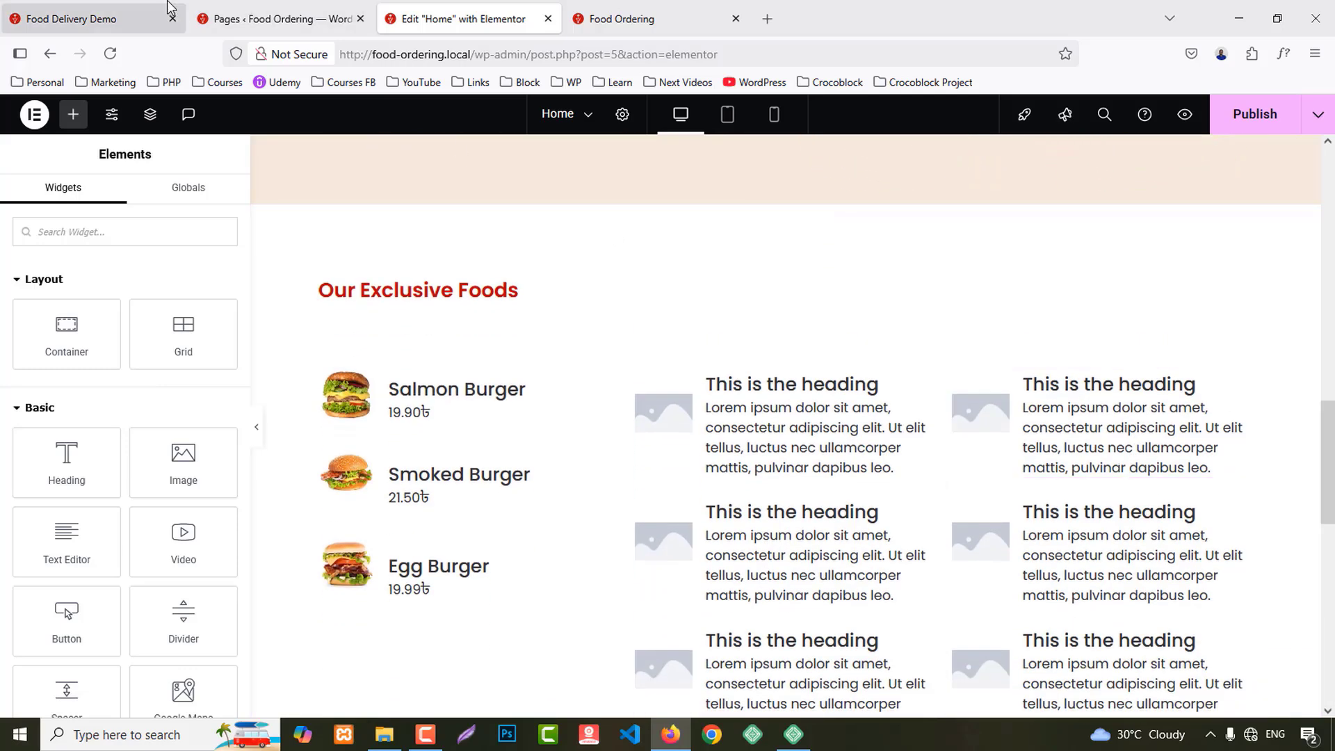
{"action": "left_click", "coordinate": [97, 19]}
{"action": "scroll", "coordinate": [638, 253], "scroll_direction": "up", "scroll_amount": 2}
Step: Fill the first middle-column box with a pizza photo, title Quattro Pizza and price 22.00৳
{"action": "left_click_drag", "start_coordinate": [590, 274], "coordinate": [646, 306]}
{"action": "key", "text": "ctrl+c"}
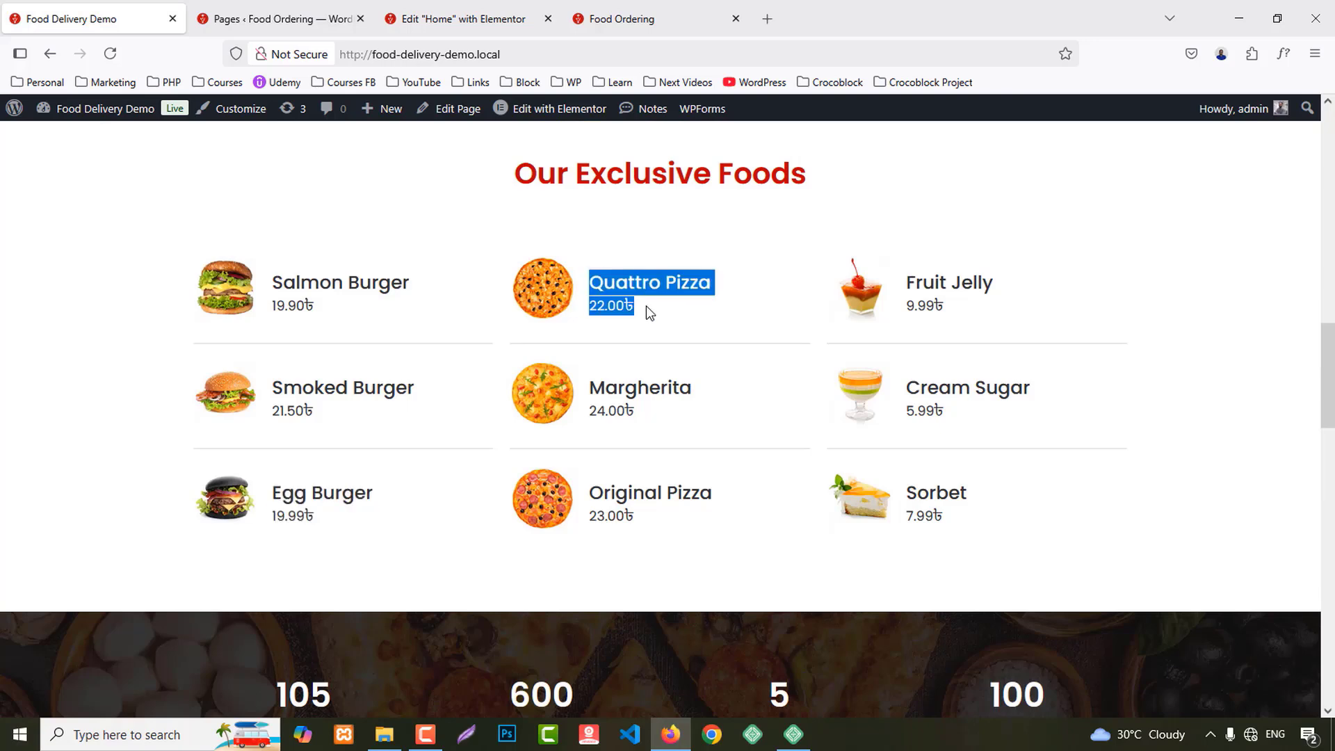
{"action": "left_click", "coordinate": [452, 18]}
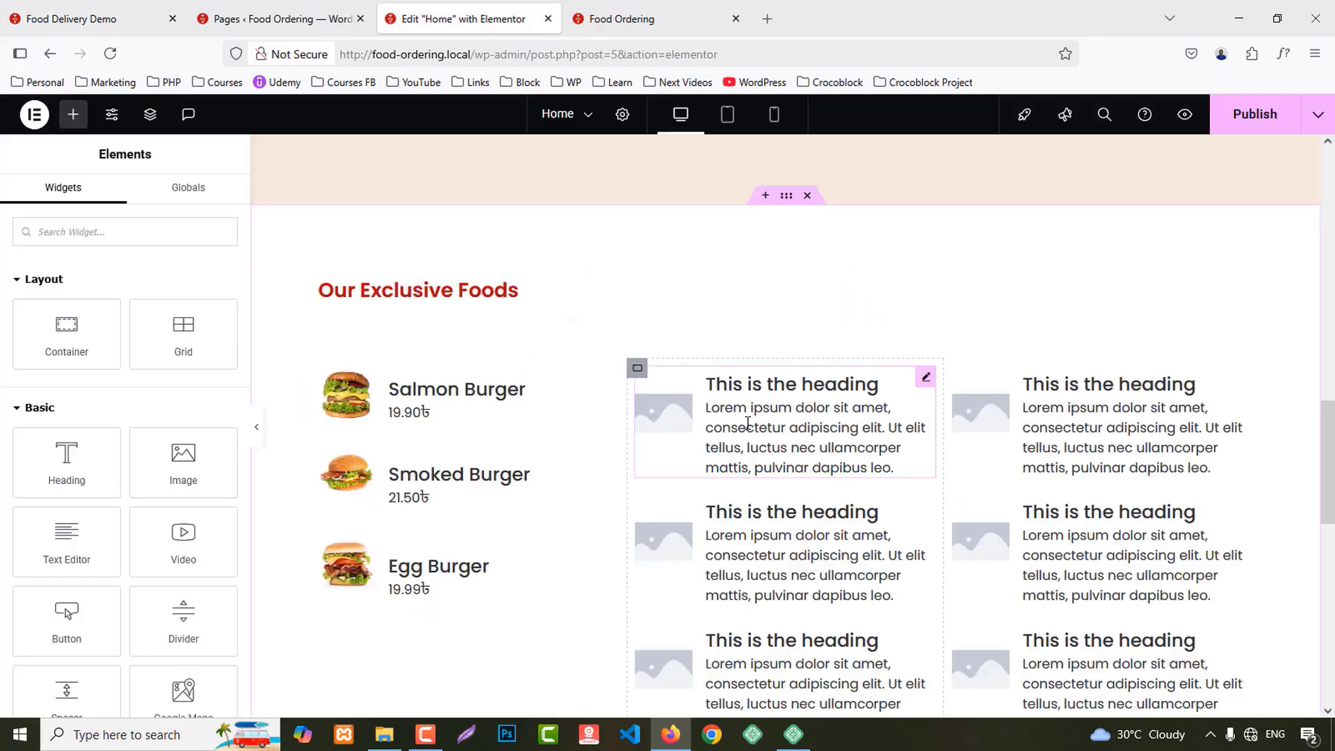
{"action": "left_click", "coordinate": [893, 467]}
{"action": "left_click", "coordinate": [120, 361]}
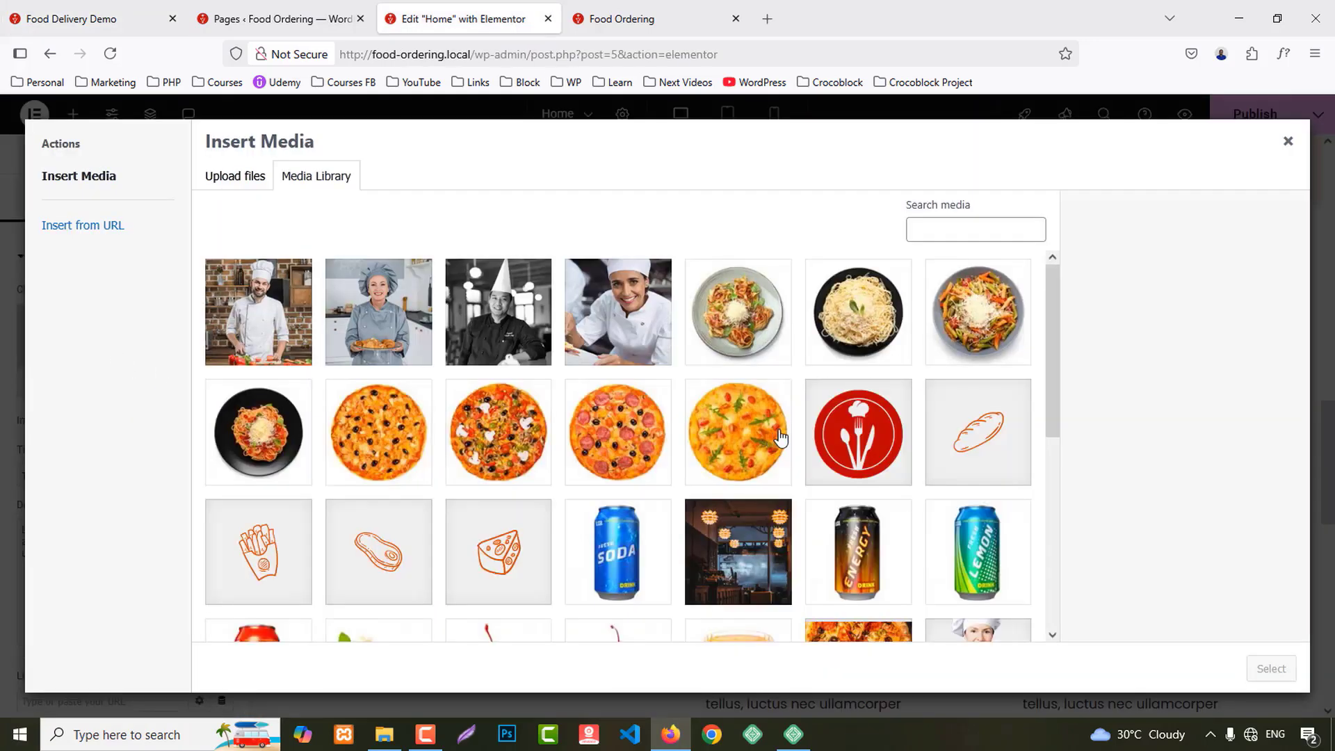
{"action": "left_click", "coordinate": [741, 435]}
{"action": "left_click", "coordinate": [1270, 668]}
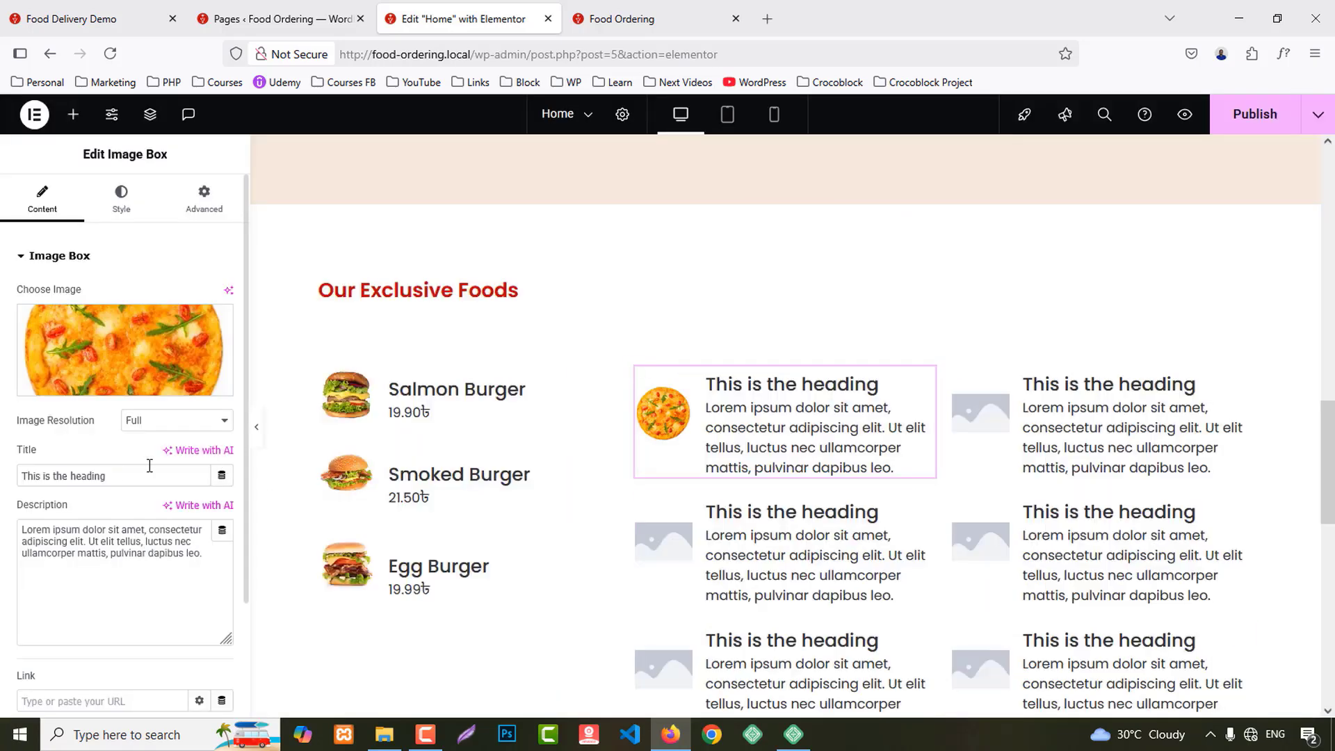
{"action": "key", "text": "ctrl+a"}
{"action": "key", "text": "ctrl+v"}
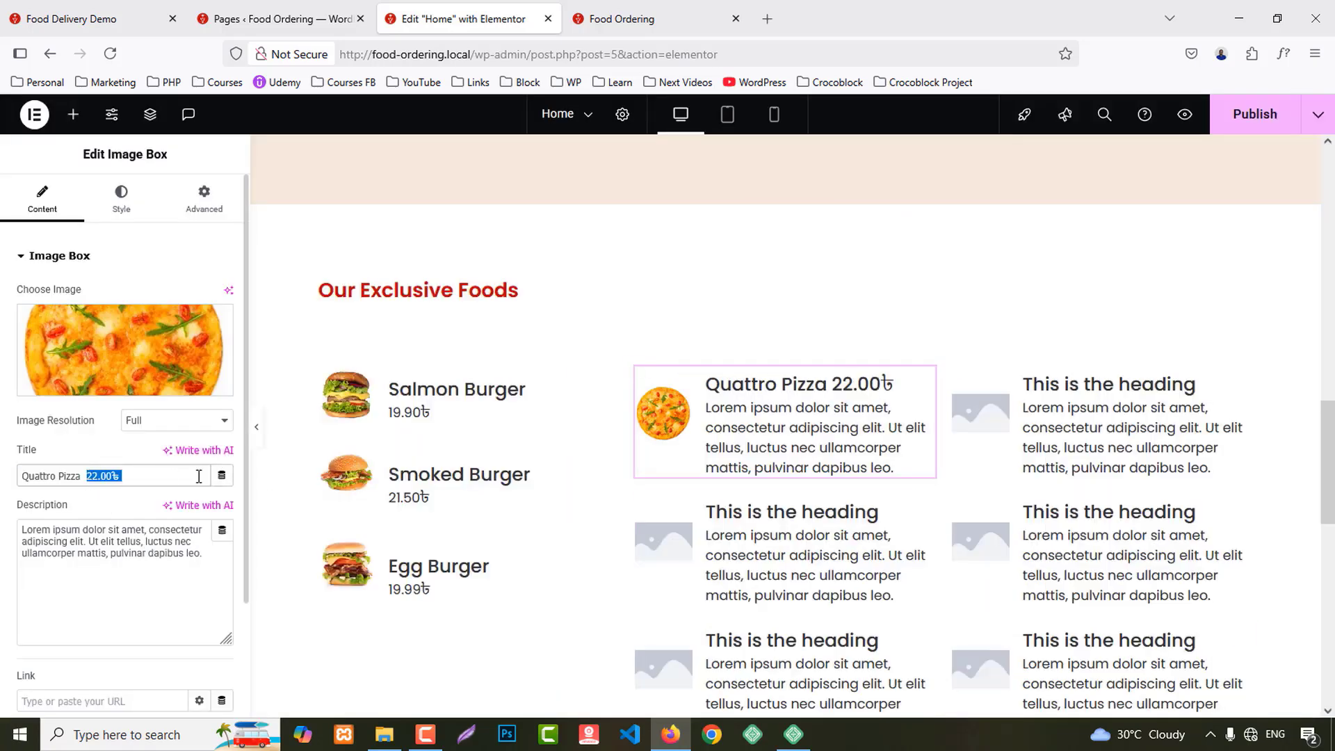
{"action": "key", "text": "ctrl+x"}
{"action": "left_click", "coordinate": [132, 532]}
{"action": "key", "text": "ctrl+a"}
{"action": "key", "text": "ctrl+v"}
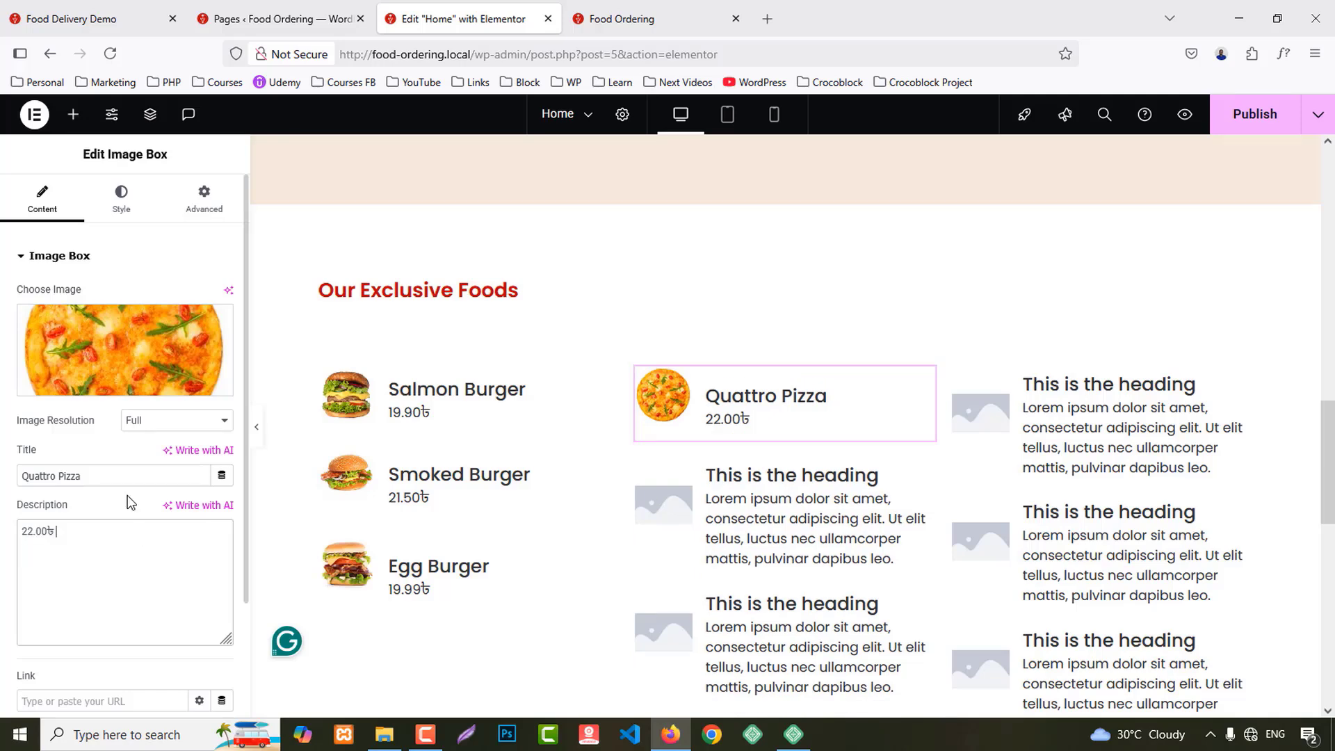
Step: Fill the second middle-column box with title Margherita, price 24.00৳ and a pizza image
{"action": "left_click", "coordinate": [125, 5]}
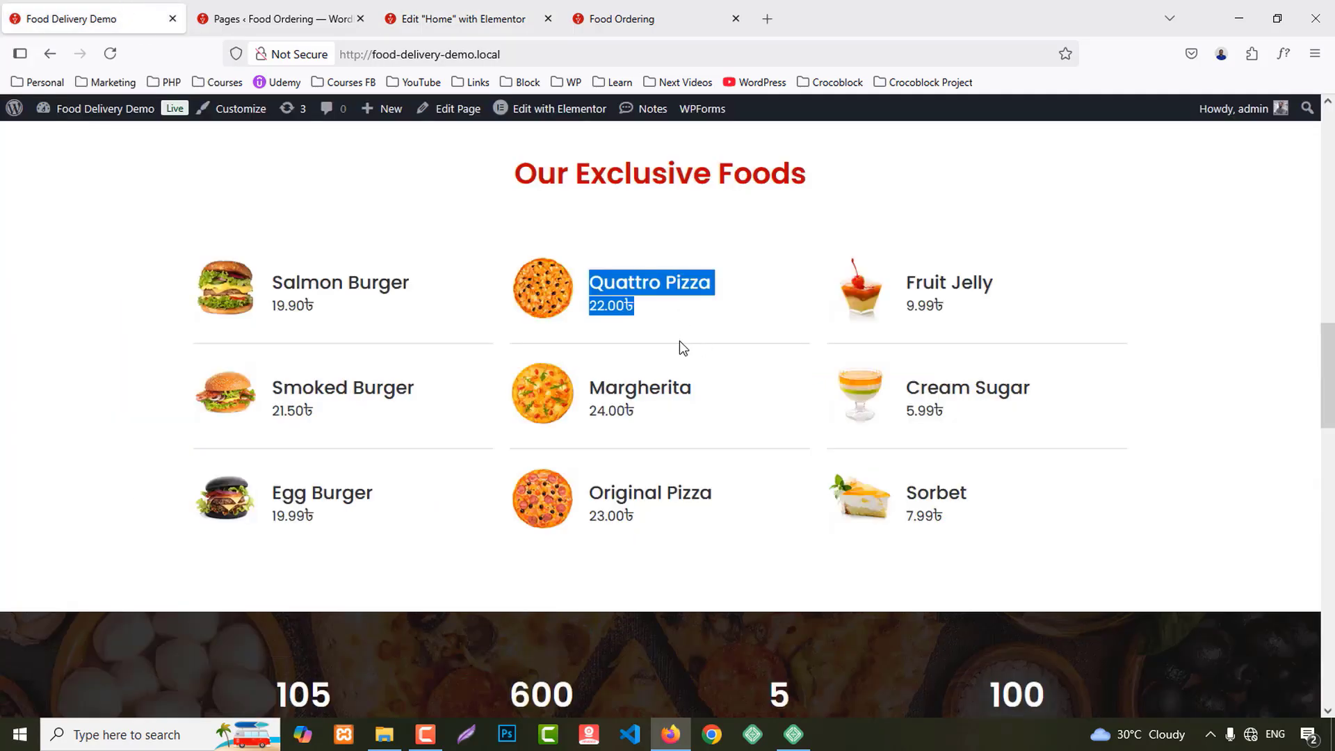
{"action": "left_click_drag", "start_coordinate": [593, 380], "coordinate": [672, 412]}
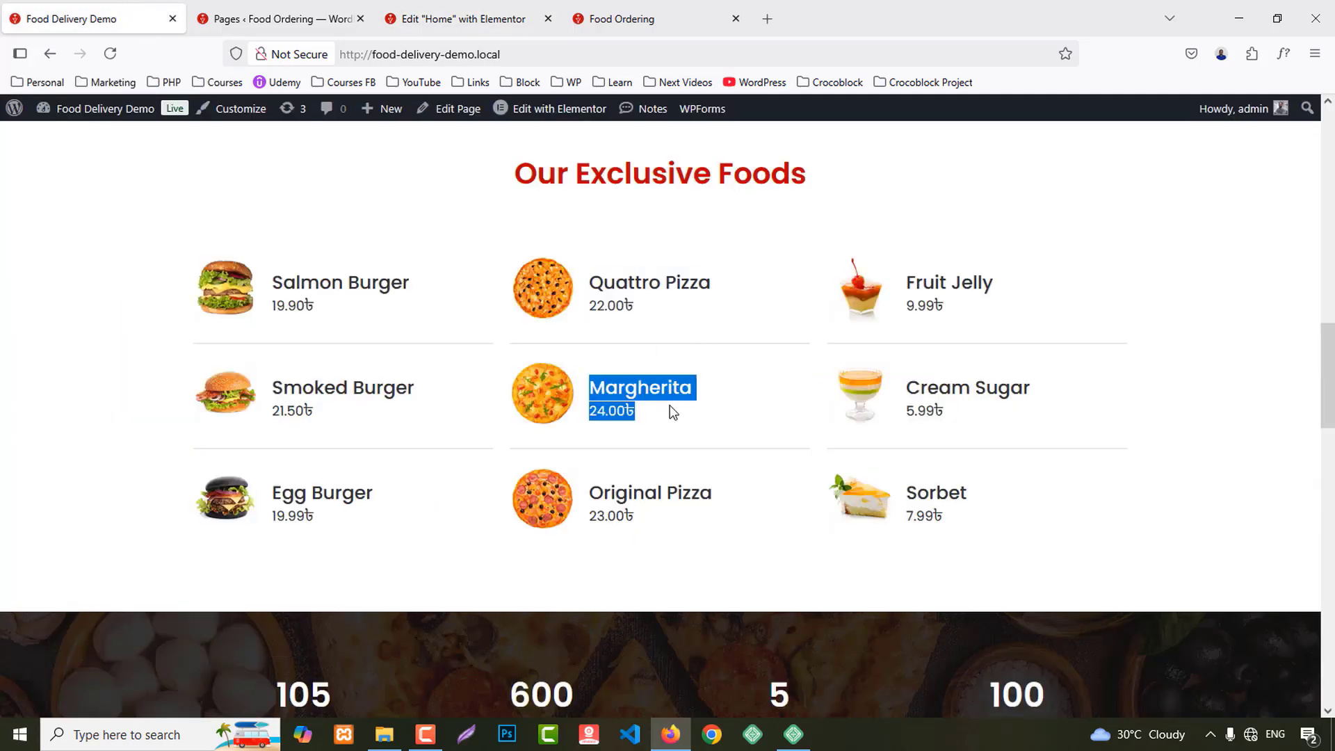
{"action": "left_click", "coordinate": [499, 5]}
{"action": "left_click", "coordinate": [652, 480]}
{"action": "triple_click", "coordinate": [111, 475]}
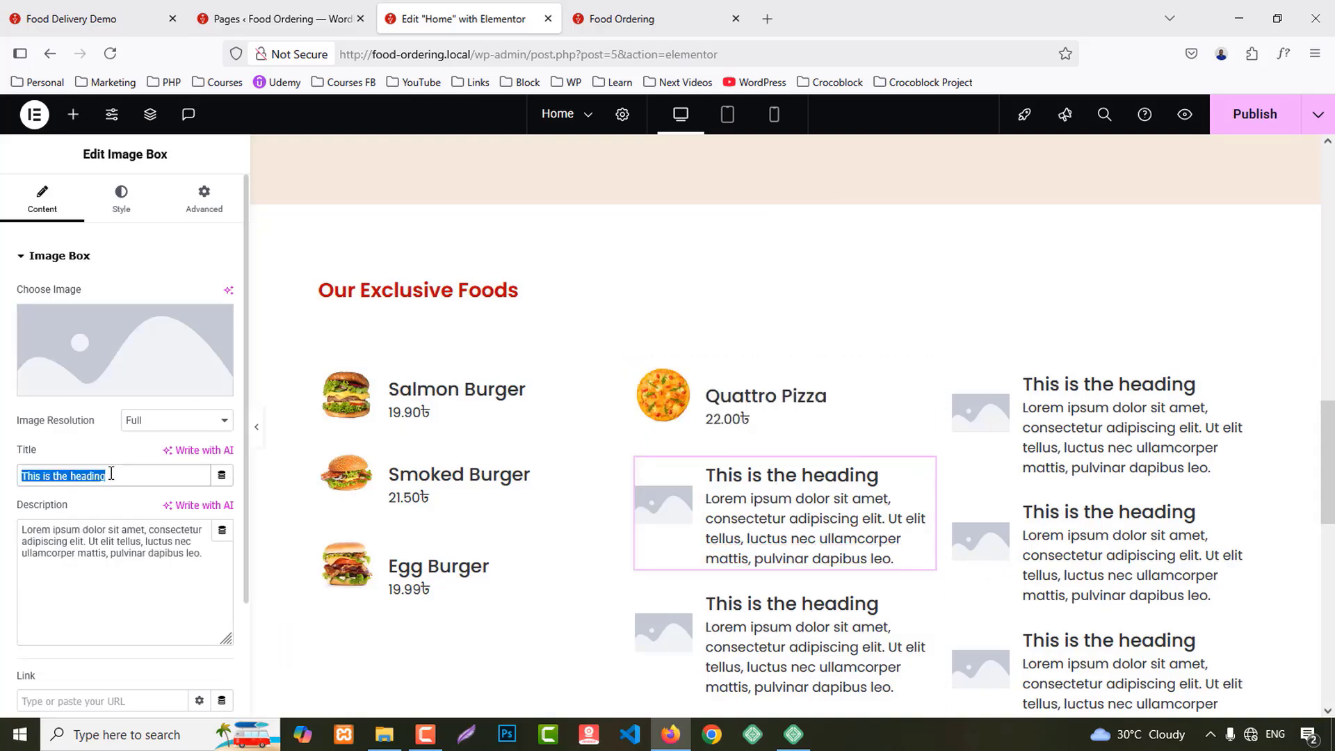
{"action": "key", "text": "ctrl+v"}
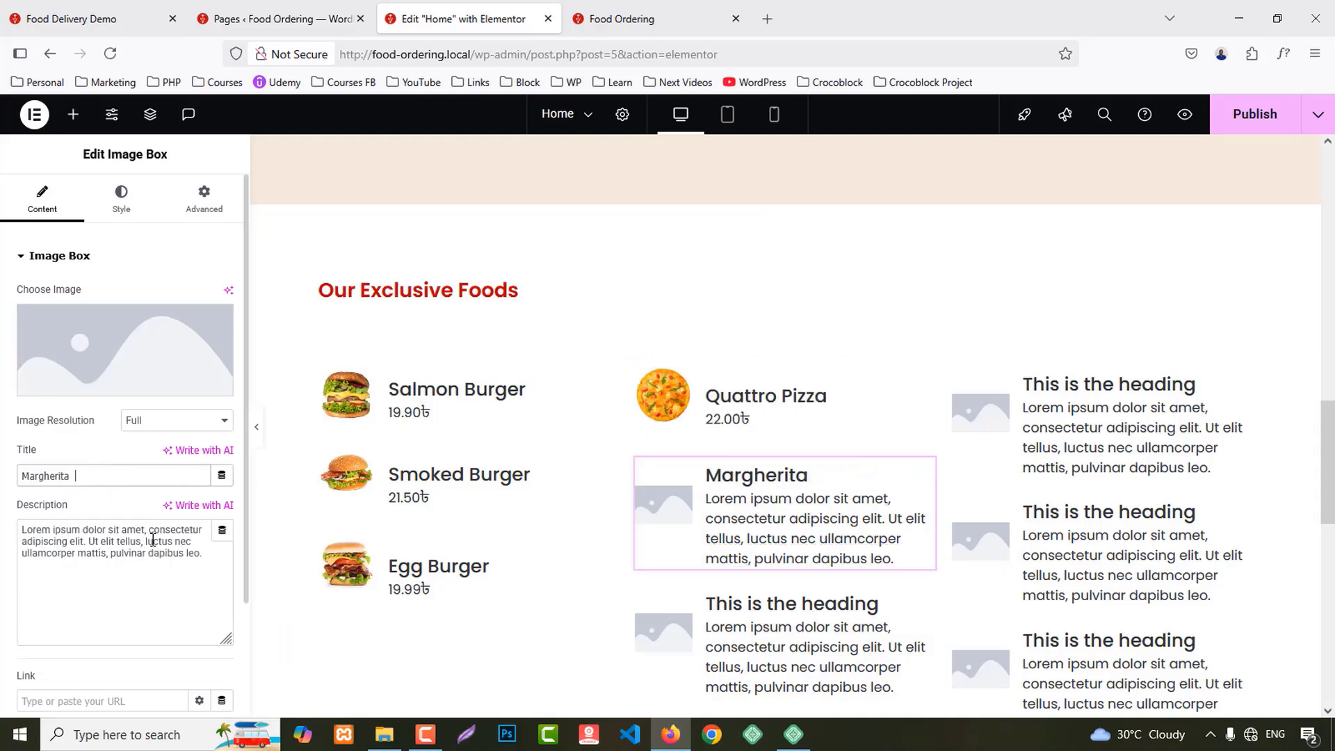
{"action": "triple_click", "coordinate": [152, 541]}
{"action": "key", "text": "ctrl+v"}
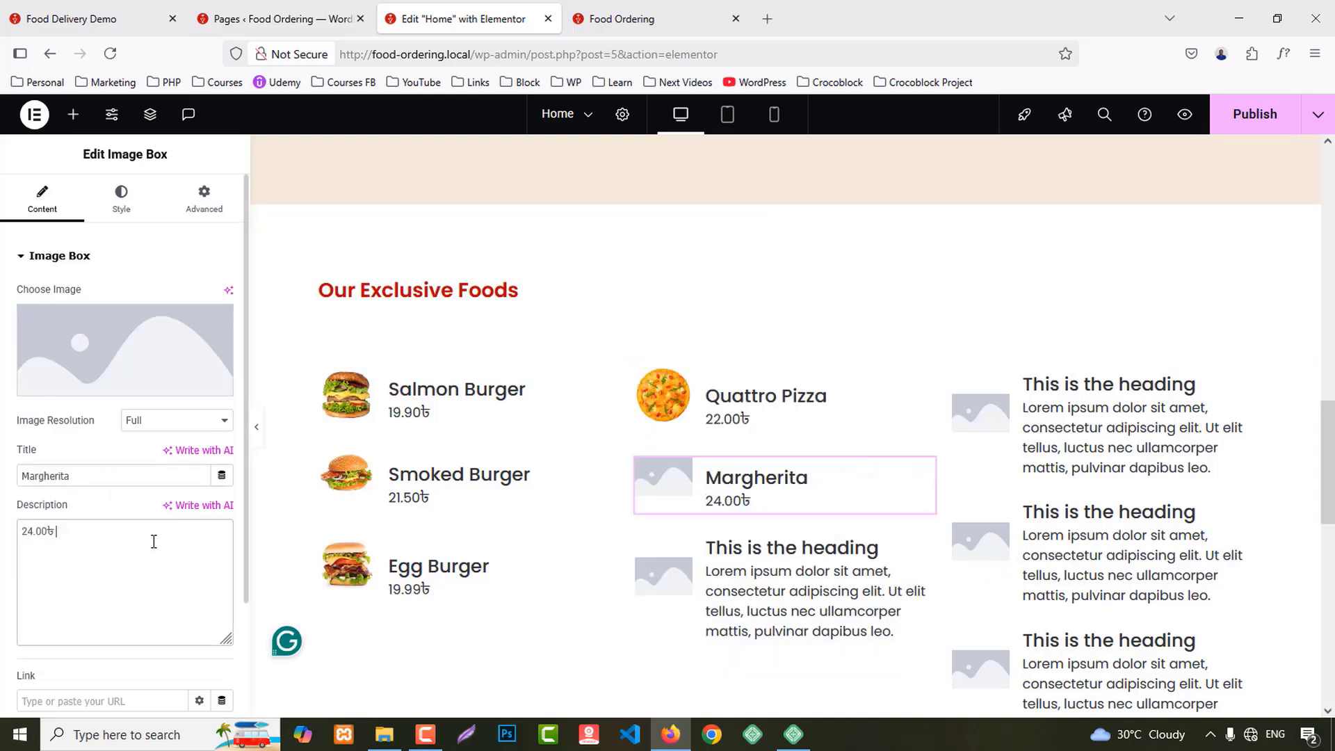
{"action": "left_click", "coordinate": [119, 337]}
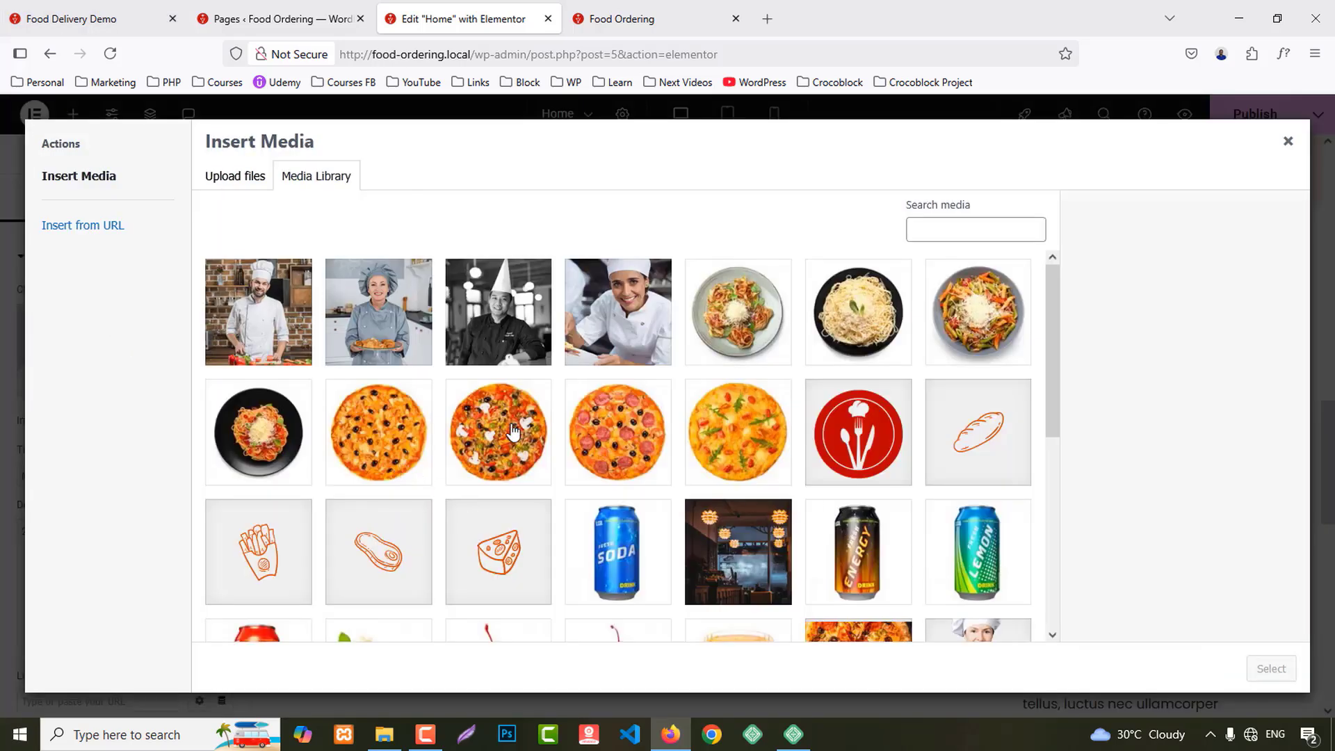
{"action": "left_click", "coordinate": [511, 432]}
{"action": "left_click", "coordinate": [1271, 668]}
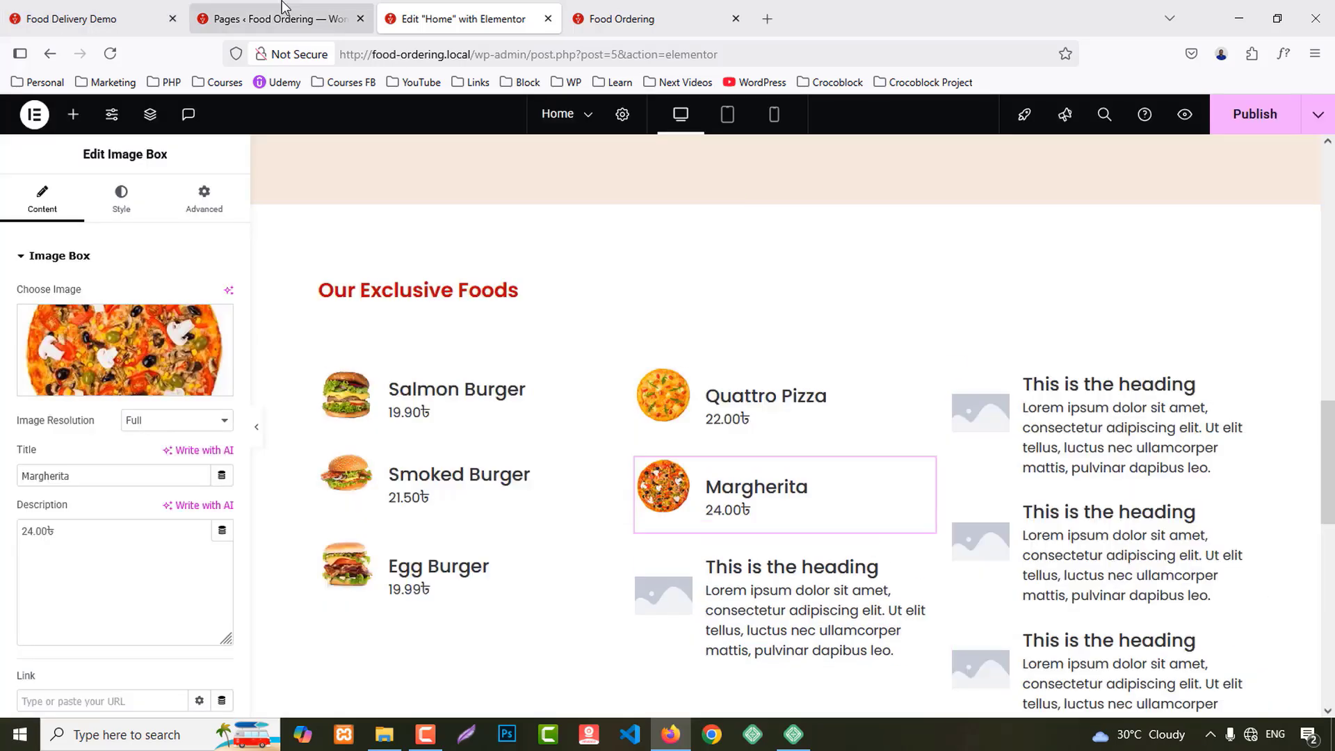
Step: Fill the third middle-column box with a pepperoni pizza image, title Original Pizza and price 23.00৳
{"action": "left_click", "coordinate": [126, 7]}
{"action": "left_click_drag", "start_coordinate": [596, 491], "coordinate": [654, 515]}
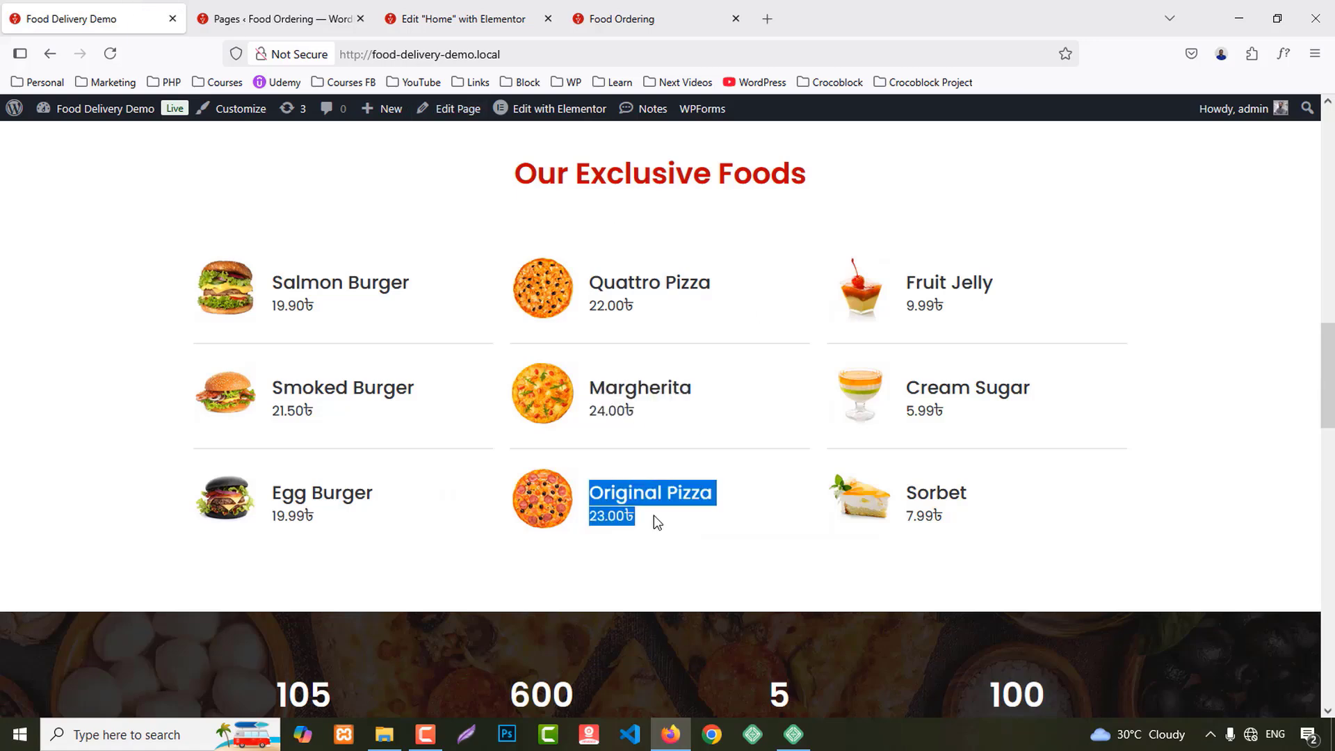
{"action": "left_click", "coordinate": [473, 15]}
{"action": "scroll", "coordinate": [751, 513], "scroll_direction": "down", "scroll_amount": 1}
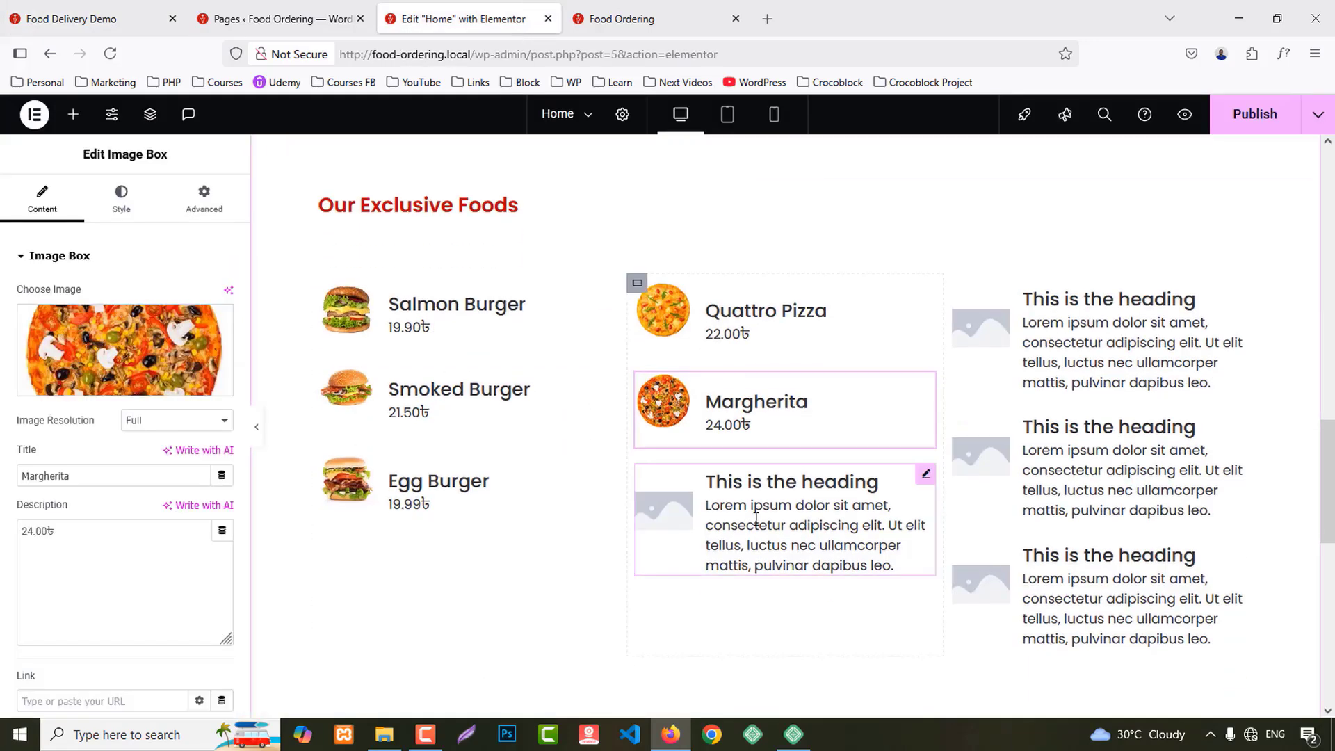
{"action": "left_click", "coordinate": [754, 517]}
{"action": "left_click", "coordinate": [110, 363]}
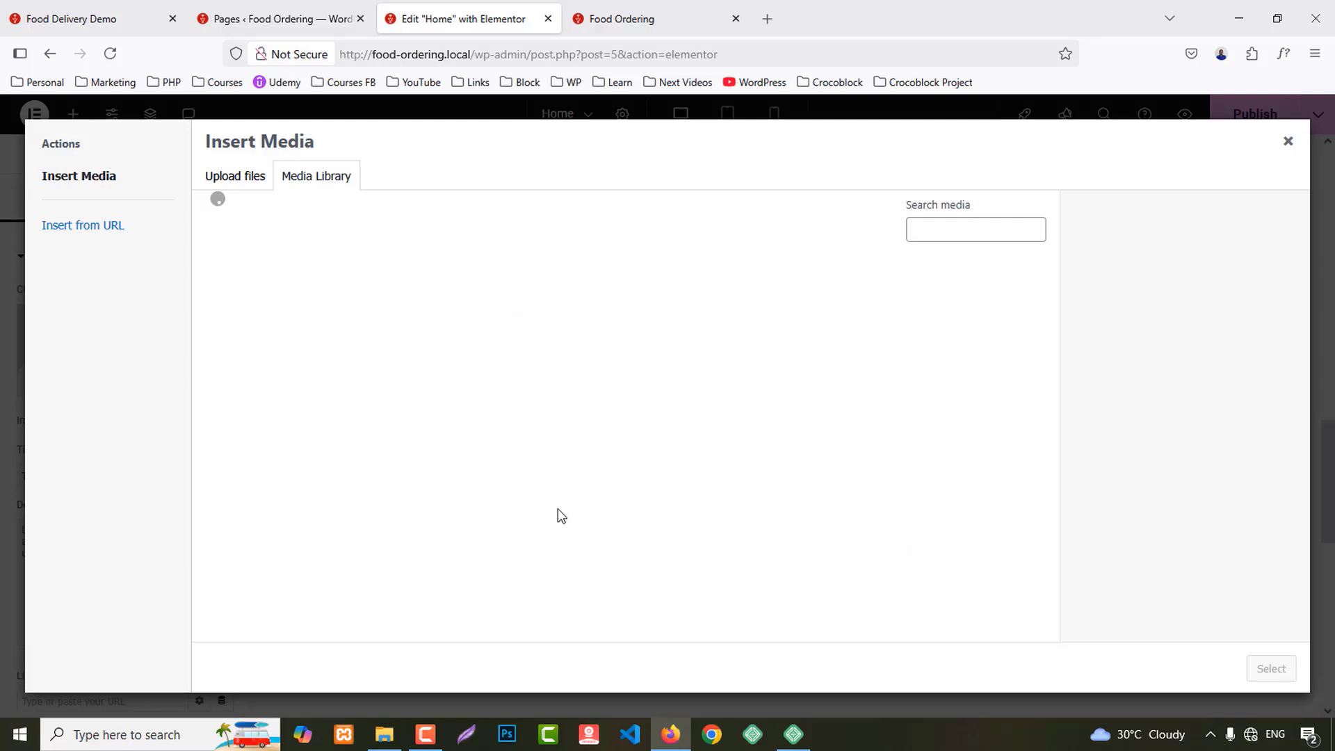
{"action": "left_click", "coordinate": [657, 443]}
{"action": "left_click", "coordinate": [1254, 666]}
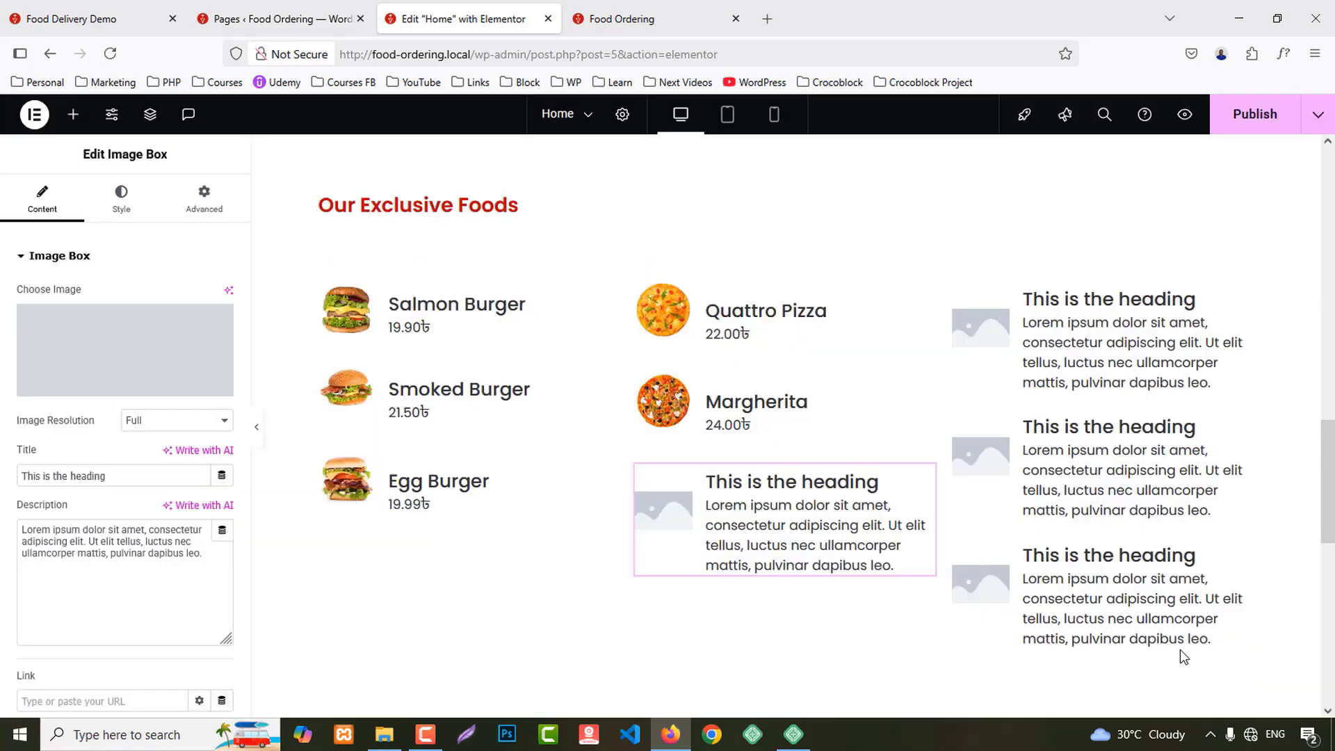
{"action": "key", "text": "ctrl+v"}
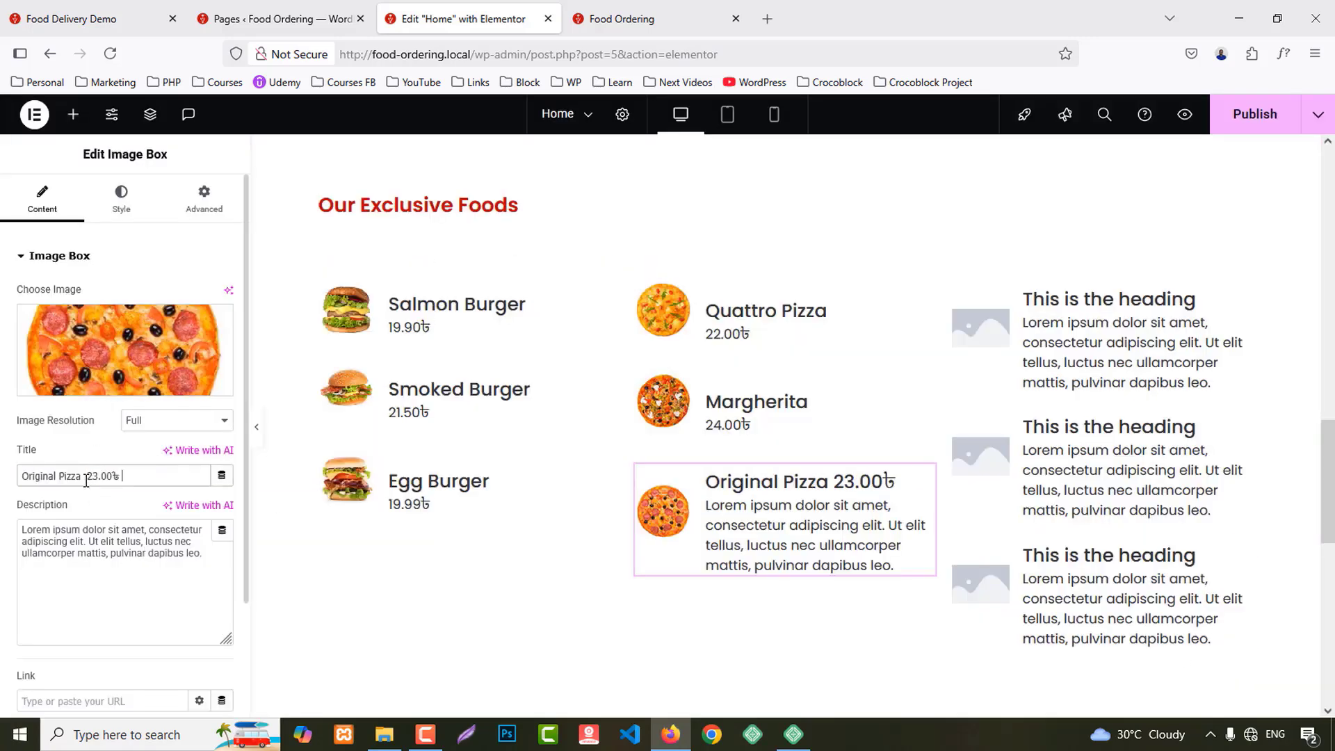
{"action": "left_click", "coordinate": [136, 547]}
{"action": "key", "text": "ctrl+a"}
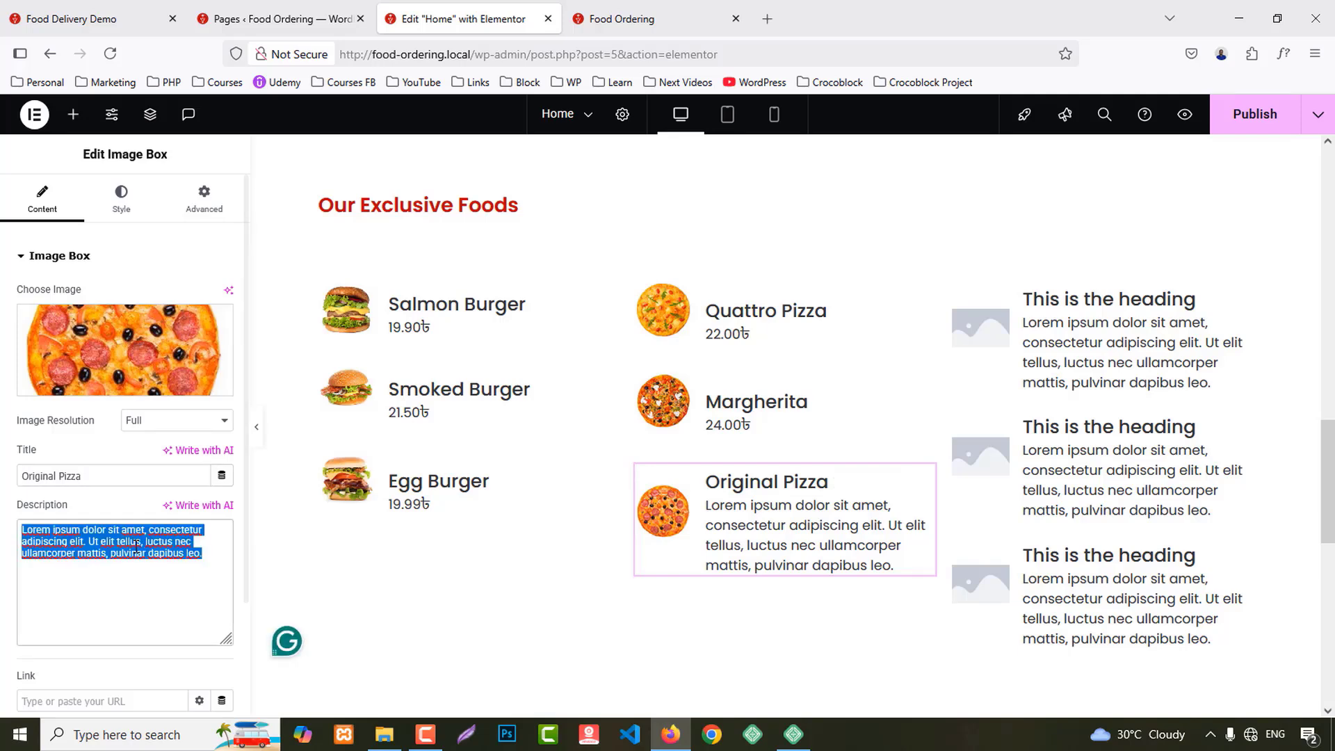
{"action": "key", "text": "ctrl+v"}
Step: Give the first right-column box the cherry jelly dessert image
{"action": "left_click", "coordinate": [84, 19]}
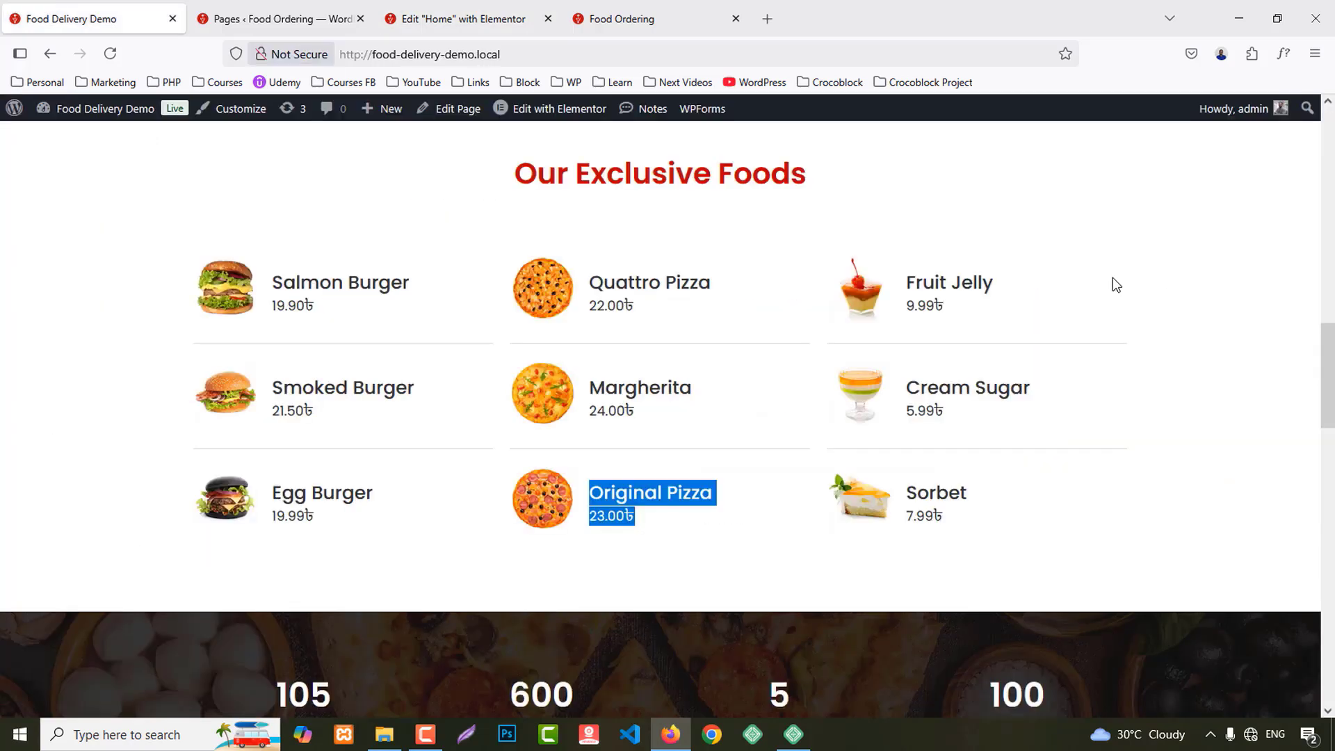
{"action": "left_click", "coordinate": [958, 296]}
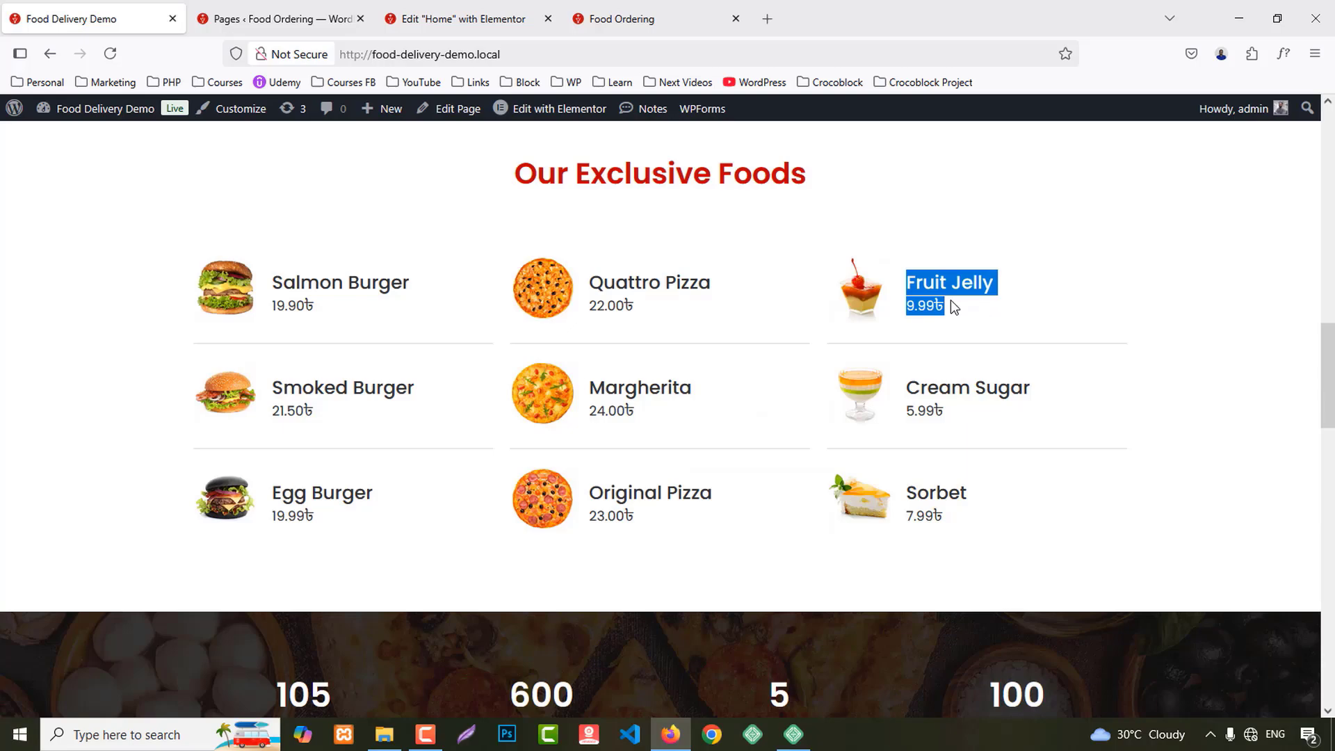
{"action": "left_click", "coordinate": [461, 15]}
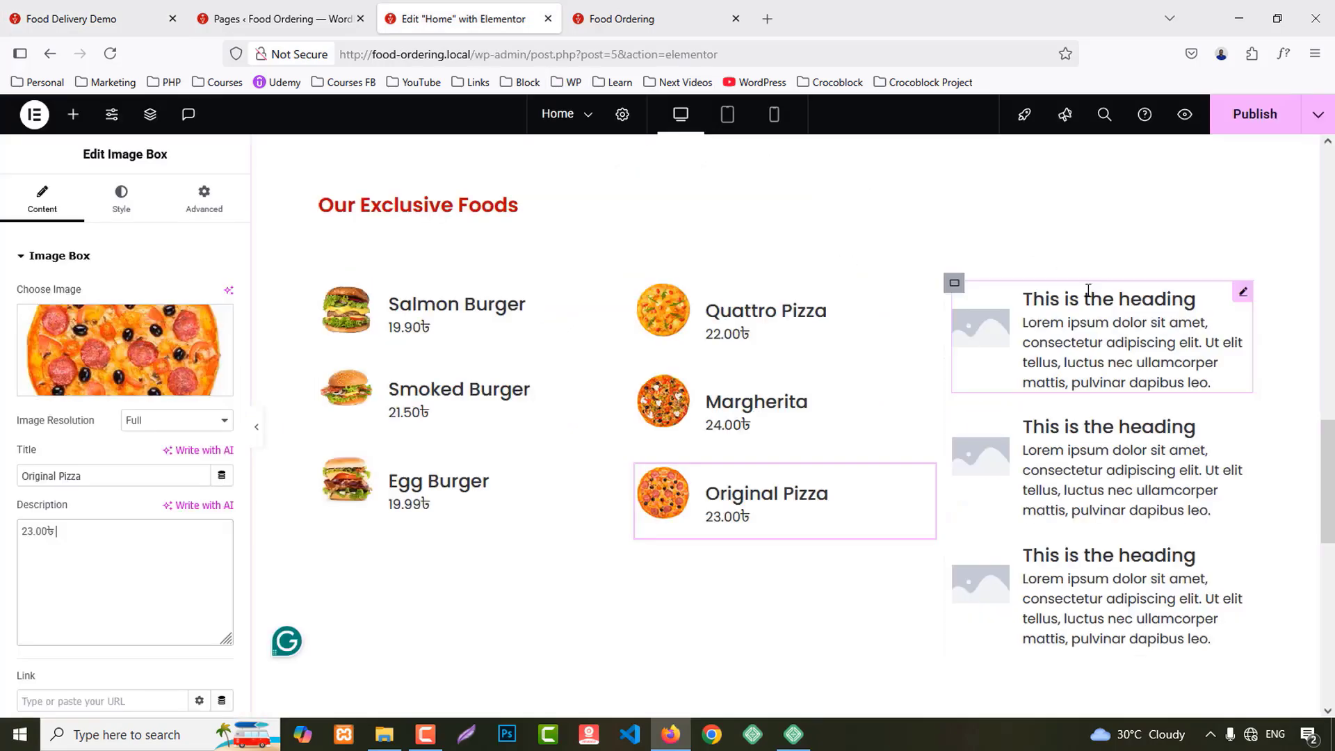
{"action": "left_click", "coordinate": [116, 357]}
{"action": "scroll", "coordinate": [893, 465], "scroll_direction": "down", "scroll_amount": 5}
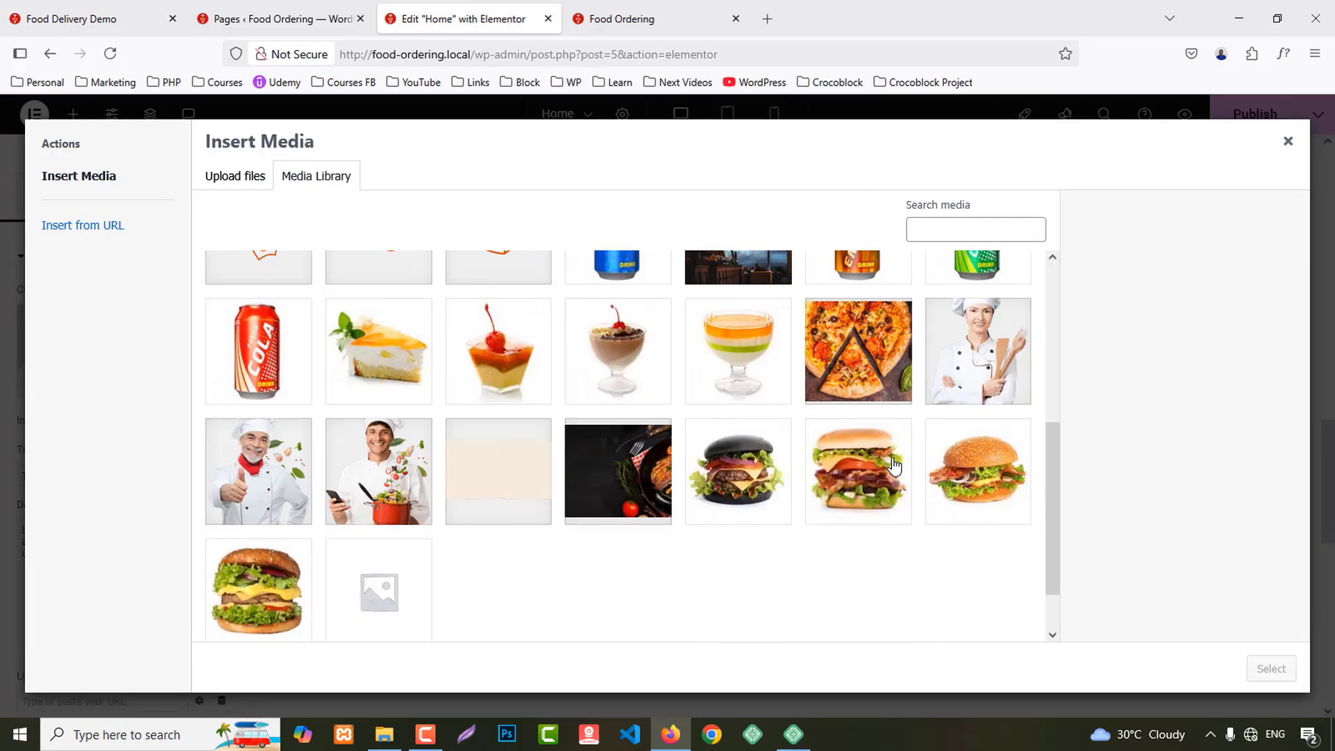
{"action": "scroll", "coordinate": [894, 465], "scroll_direction": "up", "scroll_amount": 5}
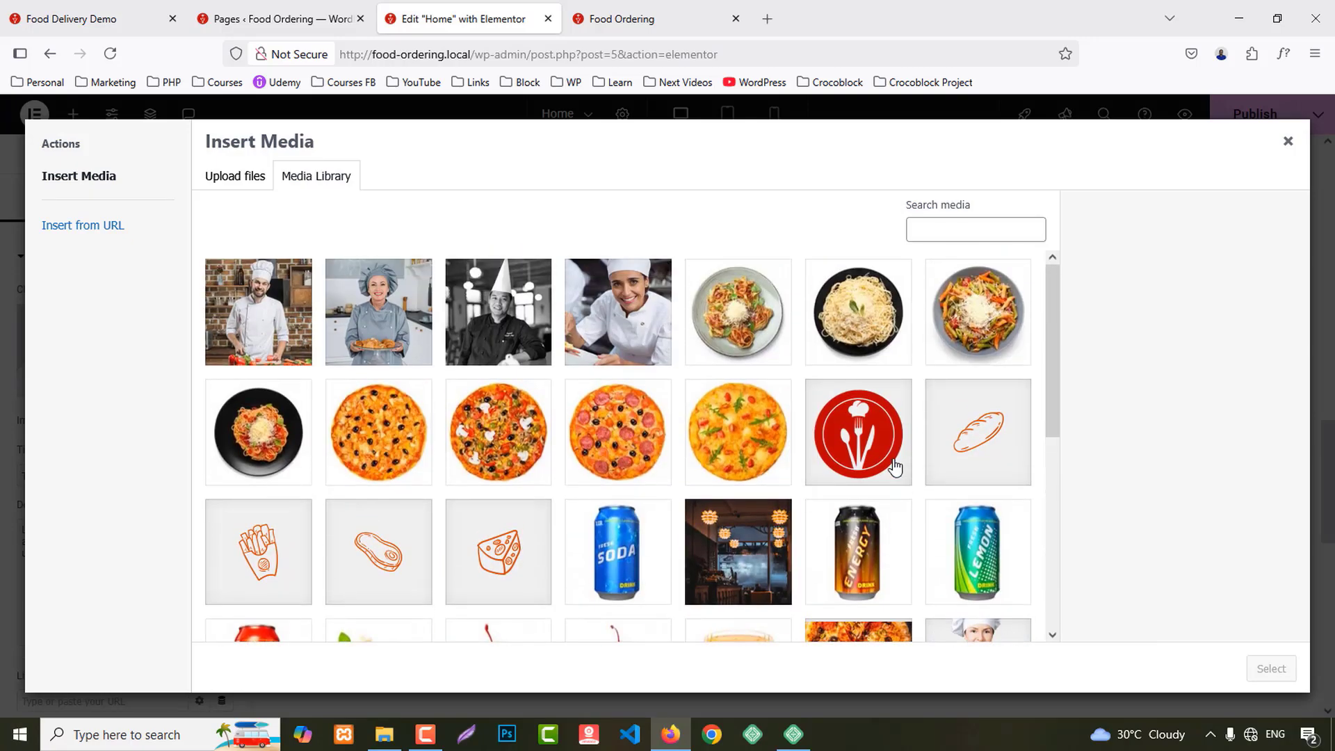
{"action": "scroll", "coordinate": [895, 466], "scroll_direction": "down", "scroll_amount": 2}
{"action": "left_click", "coordinate": [534, 516]}
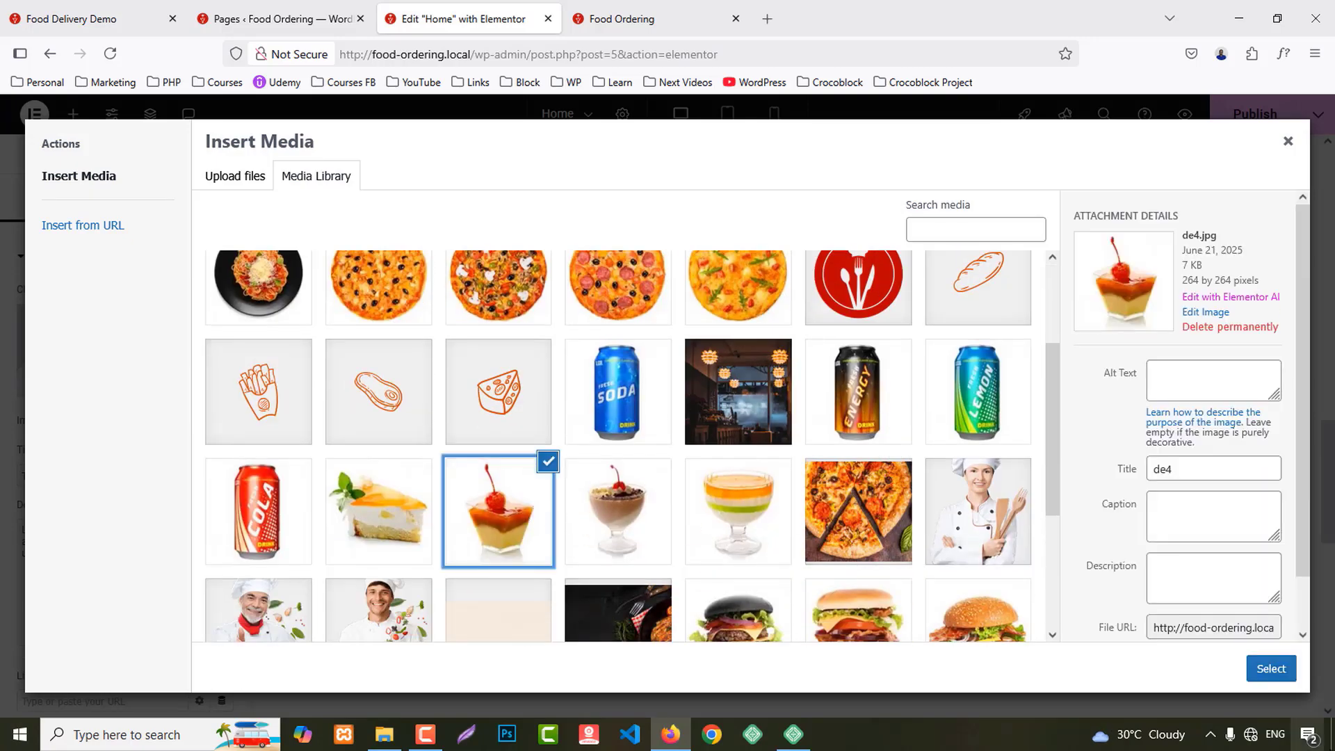
{"action": "left_click", "coordinate": [1269, 669]}
Step: Title that box Fruit Jelly with 9.99৳ as its description
{"action": "left_click", "coordinate": [185, 477]}
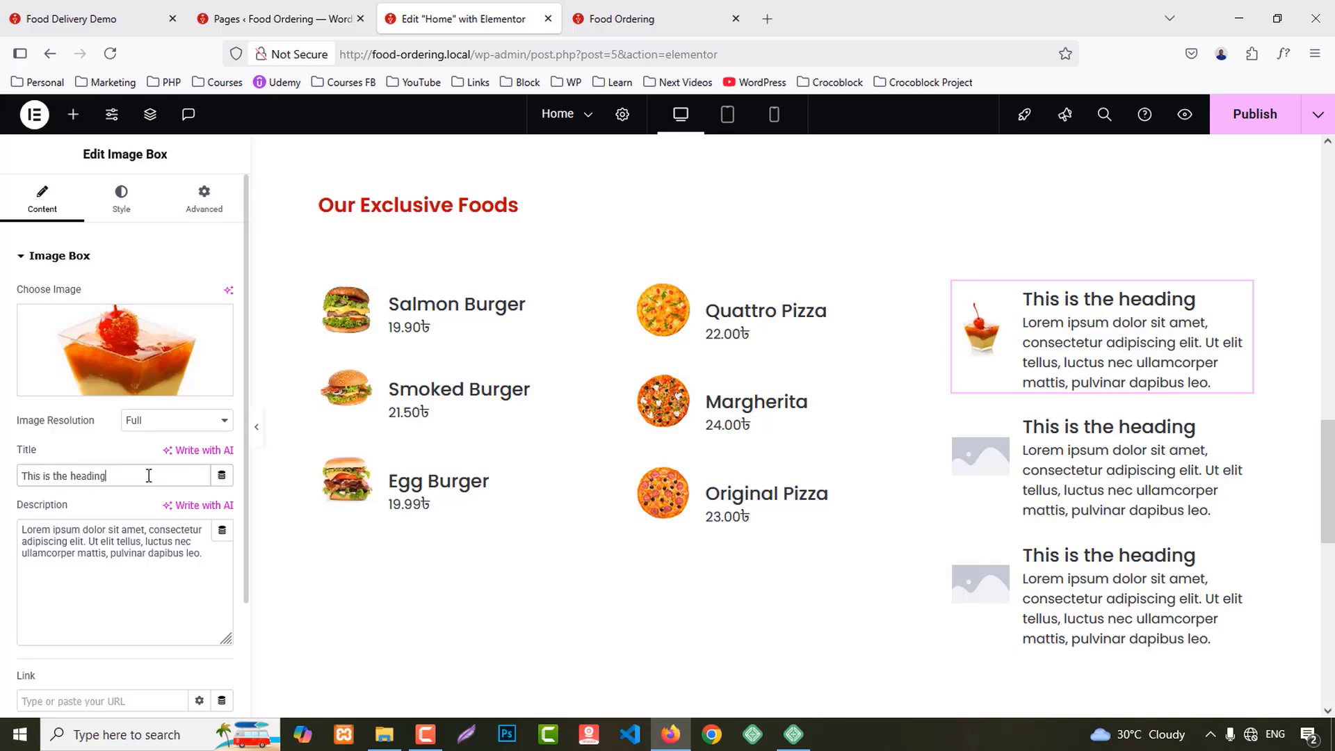
{"action": "key", "text": "ctrl+a"}
{"action": "type", "text": "Fruit Jelly  9.99৳"}
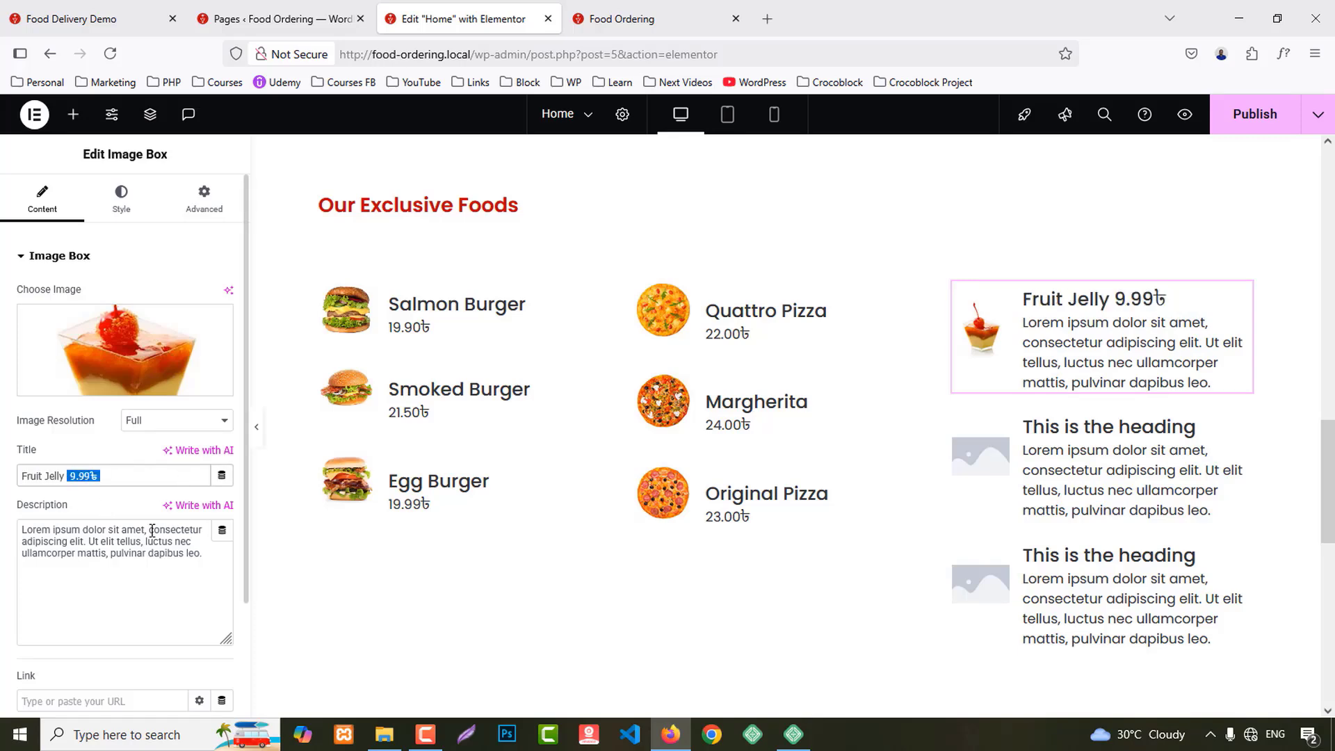
{"action": "key", "text": "ctrl+x"}
{"action": "left_click", "coordinate": [152, 530]}
{"action": "key", "text": "ctrl+a"}
{"action": "key", "text": "ctrl+v"}
Step: Fill the second right-column box with a layered cream dessert image, title Cream Sugar and price 5.99৳
{"action": "left_click", "coordinate": [94, 18]}
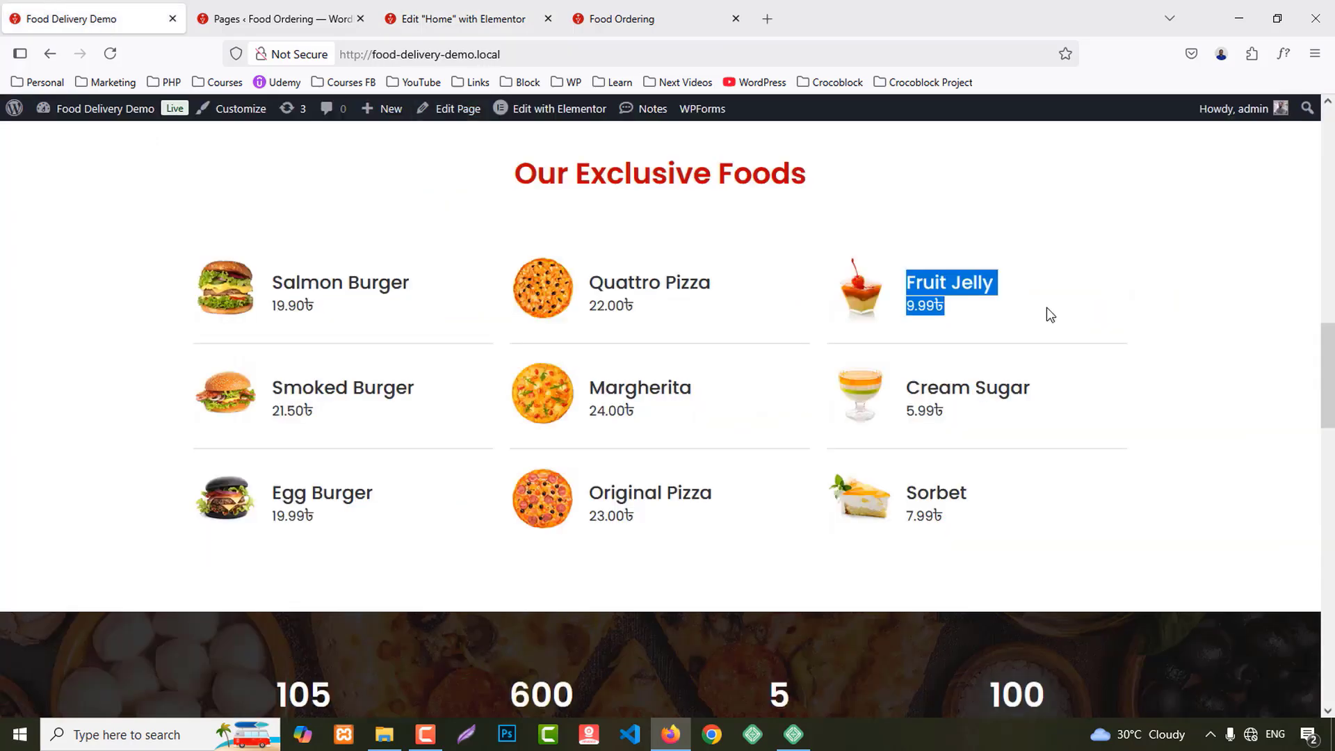
{"action": "left_click_drag", "start_coordinate": [905, 391], "coordinate": [999, 424]}
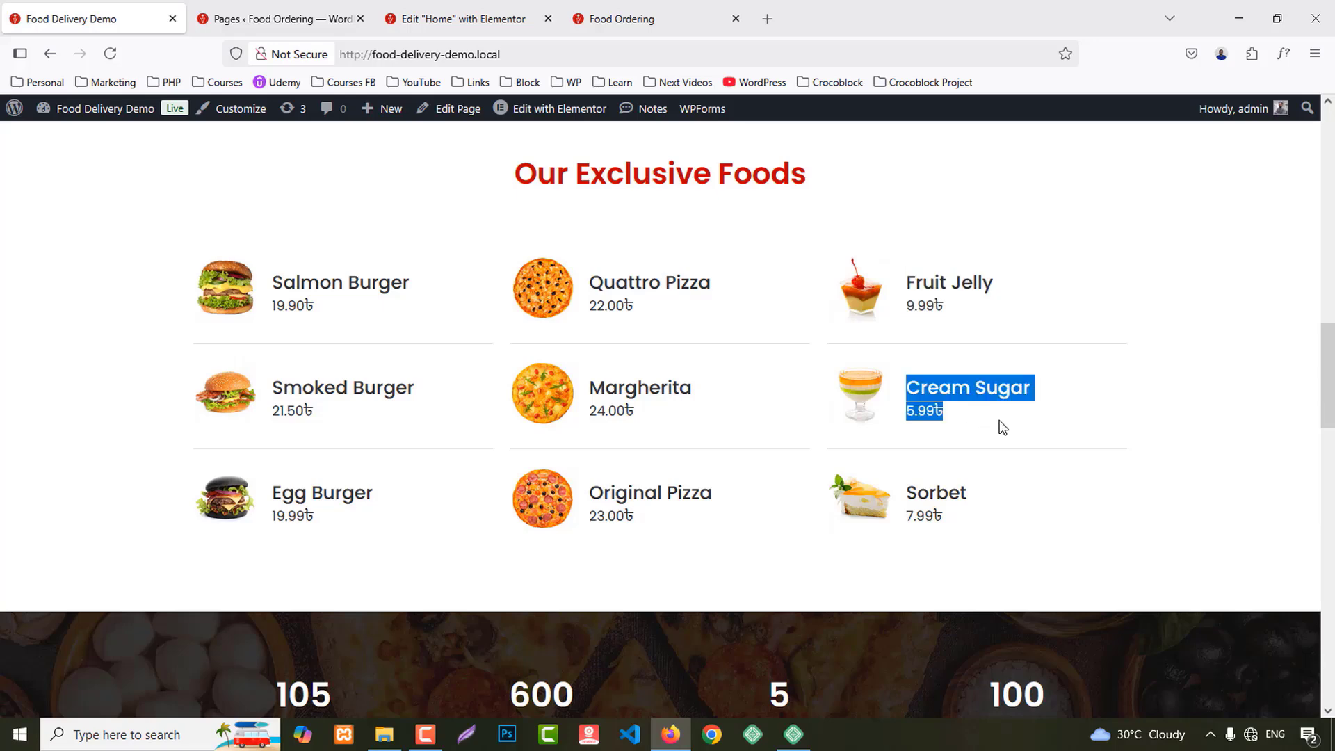
{"action": "left_click", "coordinate": [452, 19]}
{"action": "left_click", "coordinate": [1172, 459]}
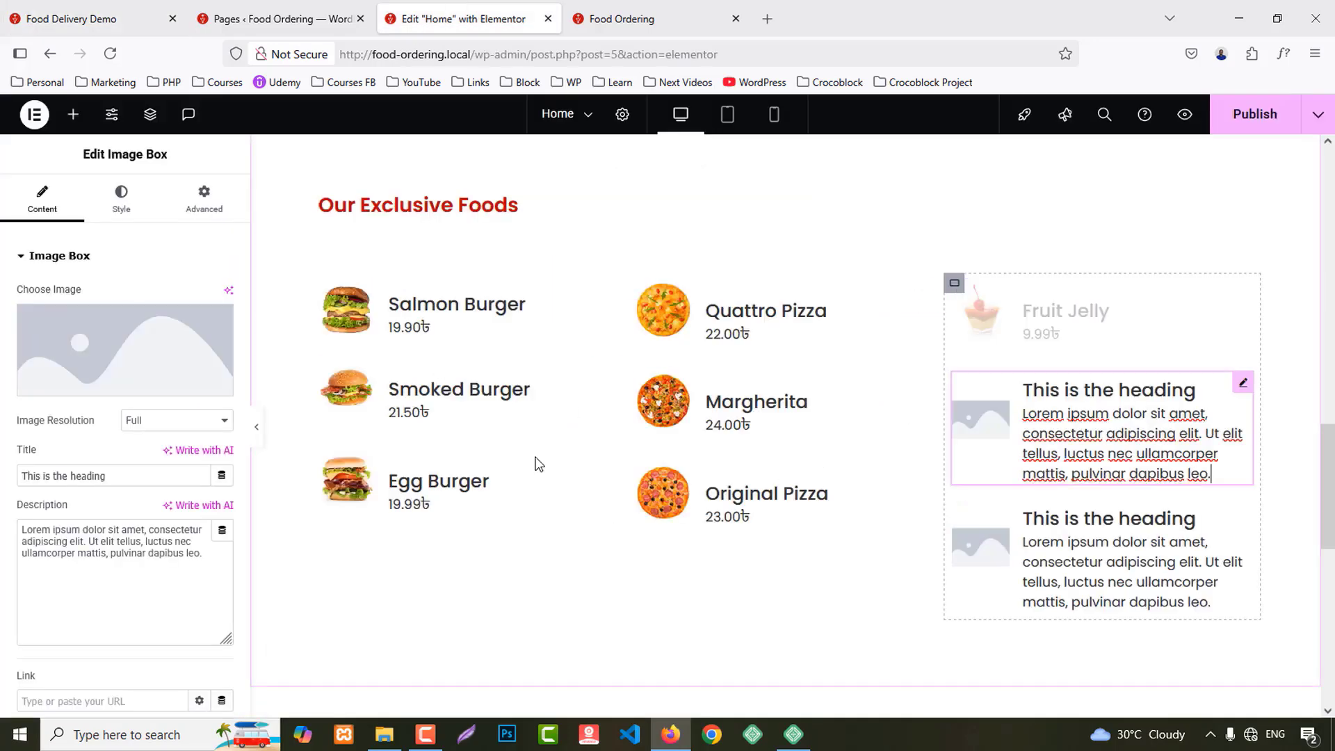
{"action": "left_click", "coordinate": [119, 369]}
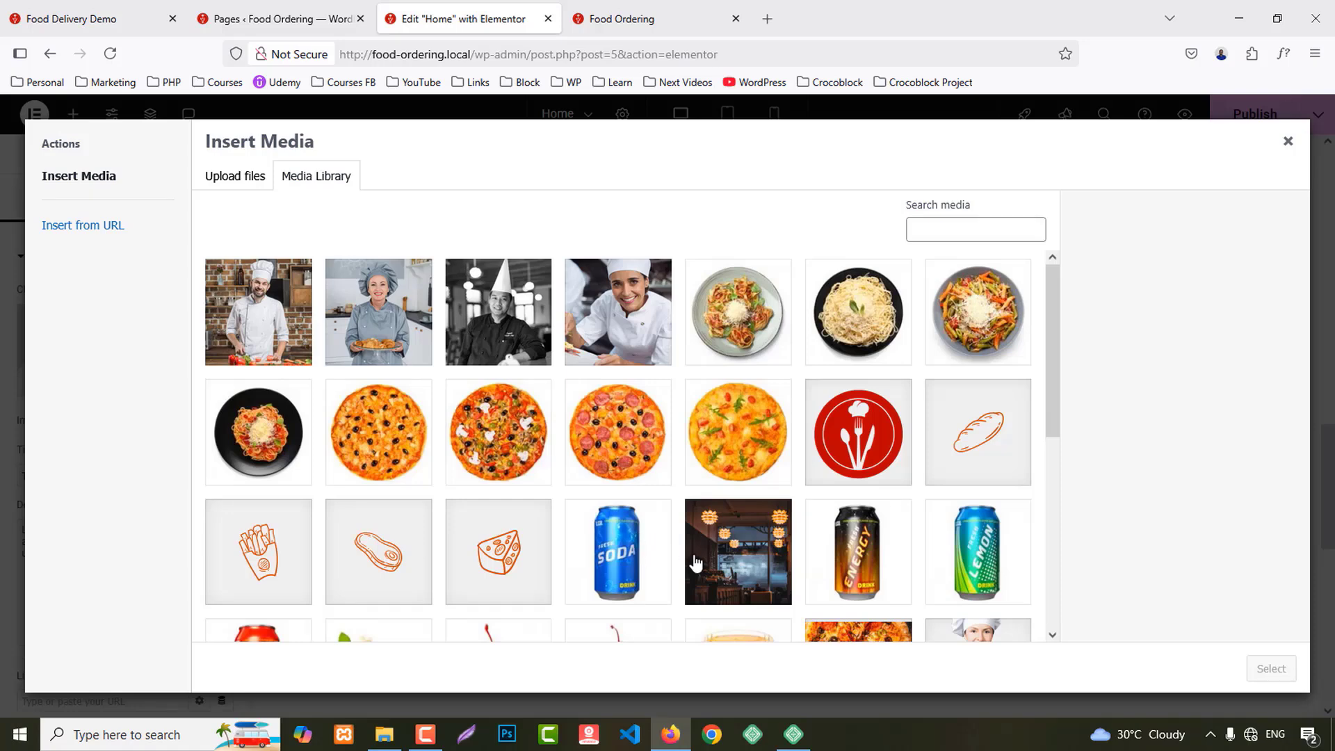
{"action": "scroll", "coordinate": [695, 563], "scroll_direction": "down", "scroll_amount": 2}
{"action": "left_click", "coordinate": [777, 549]}
{"action": "left_click", "coordinate": [1270, 669]}
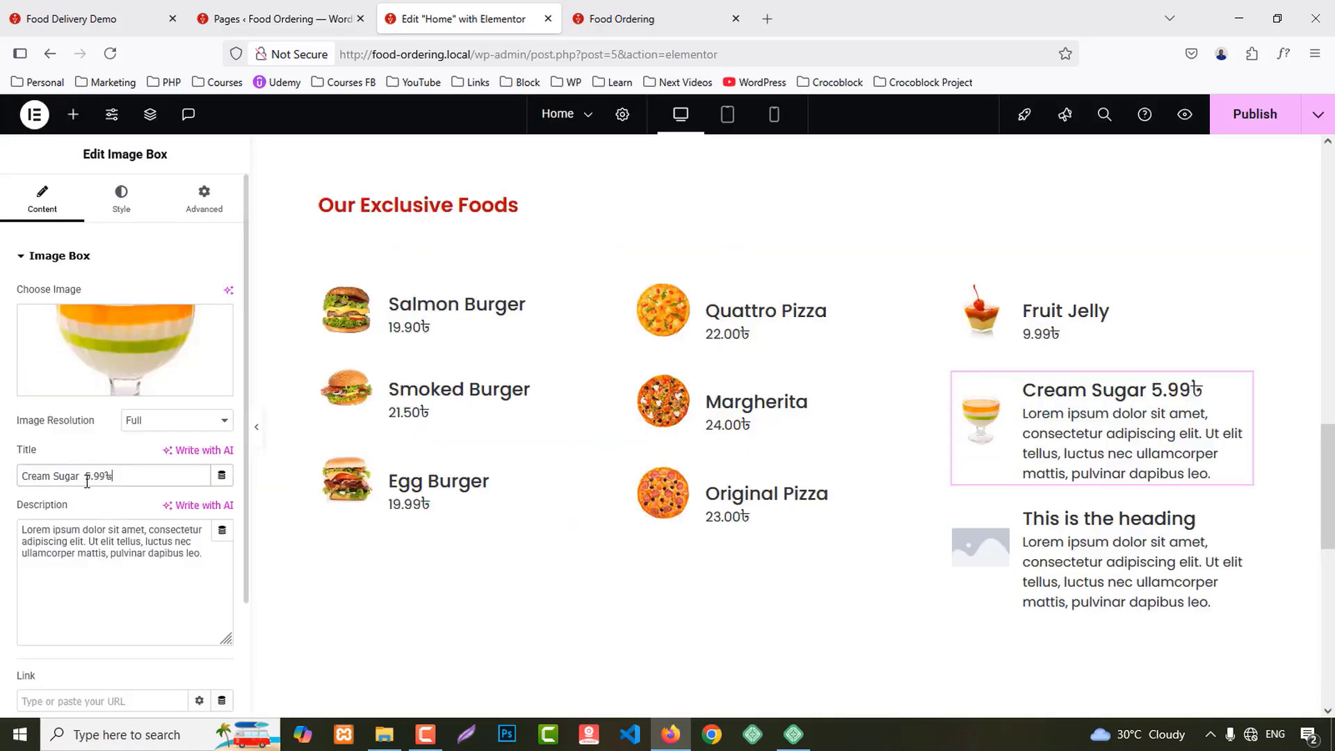
{"action": "key", "text": "ctrl+x"}
{"action": "left_click", "coordinate": [126, 539]}
{"action": "key", "text": "ctrl+a"}
{"action": "key", "text": "ctrl+v"}
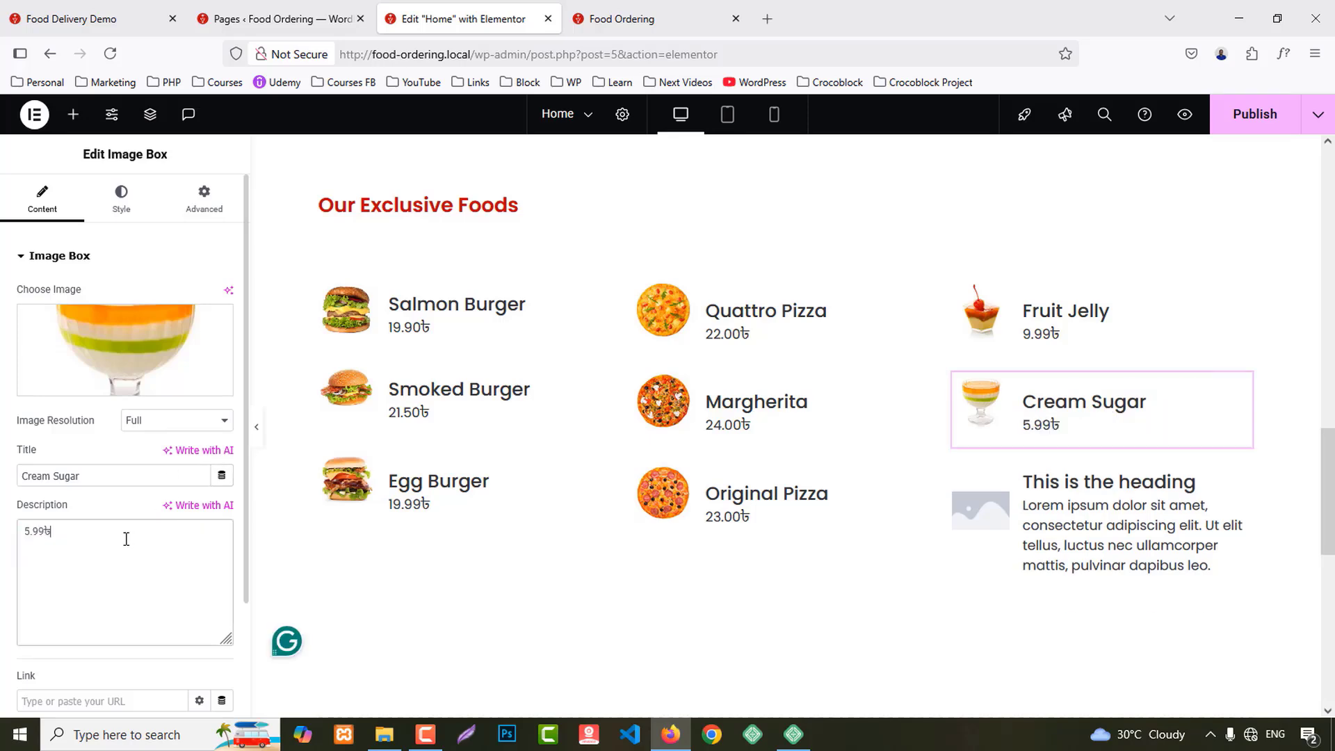
Step: Give the third right-column box the chocolate dessert image
{"action": "left_click", "coordinate": [76, 19]}
{"action": "left_click_drag", "start_coordinate": [908, 490], "coordinate": [976, 527]}
{"action": "left_click", "coordinate": [466, 19]}
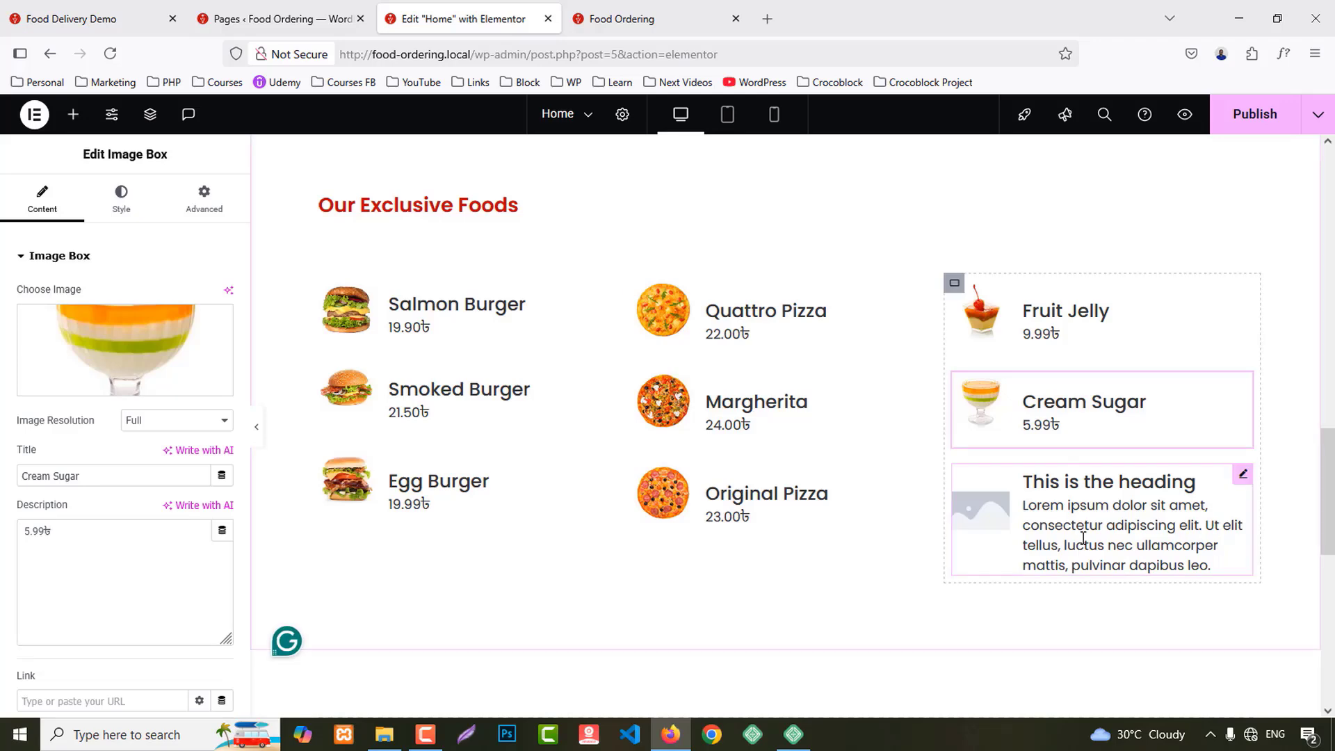
{"action": "left_click", "coordinate": [1112, 511]}
{"action": "left_click", "coordinate": [200, 357]}
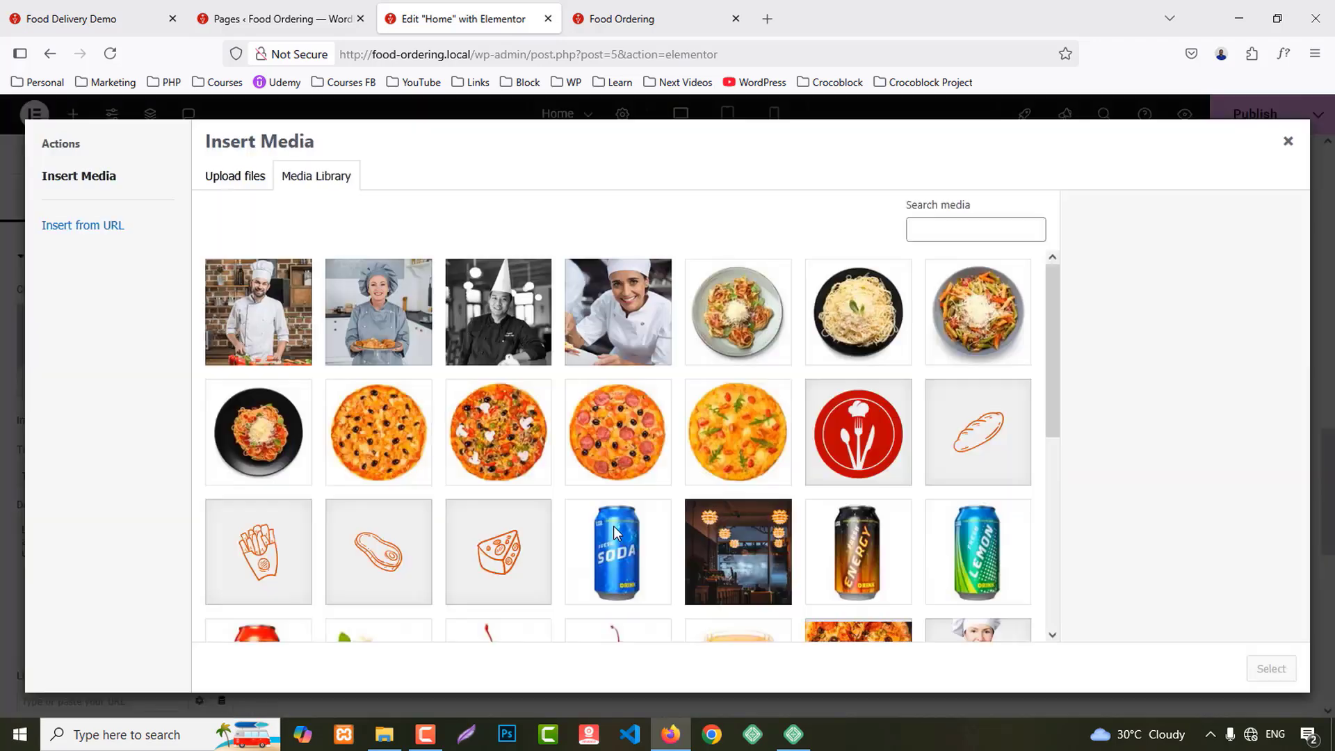
{"action": "scroll", "coordinate": [623, 537], "scroll_direction": "down", "scroll_amount": 5}
{"action": "left_click", "coordinate": [524, 301]}
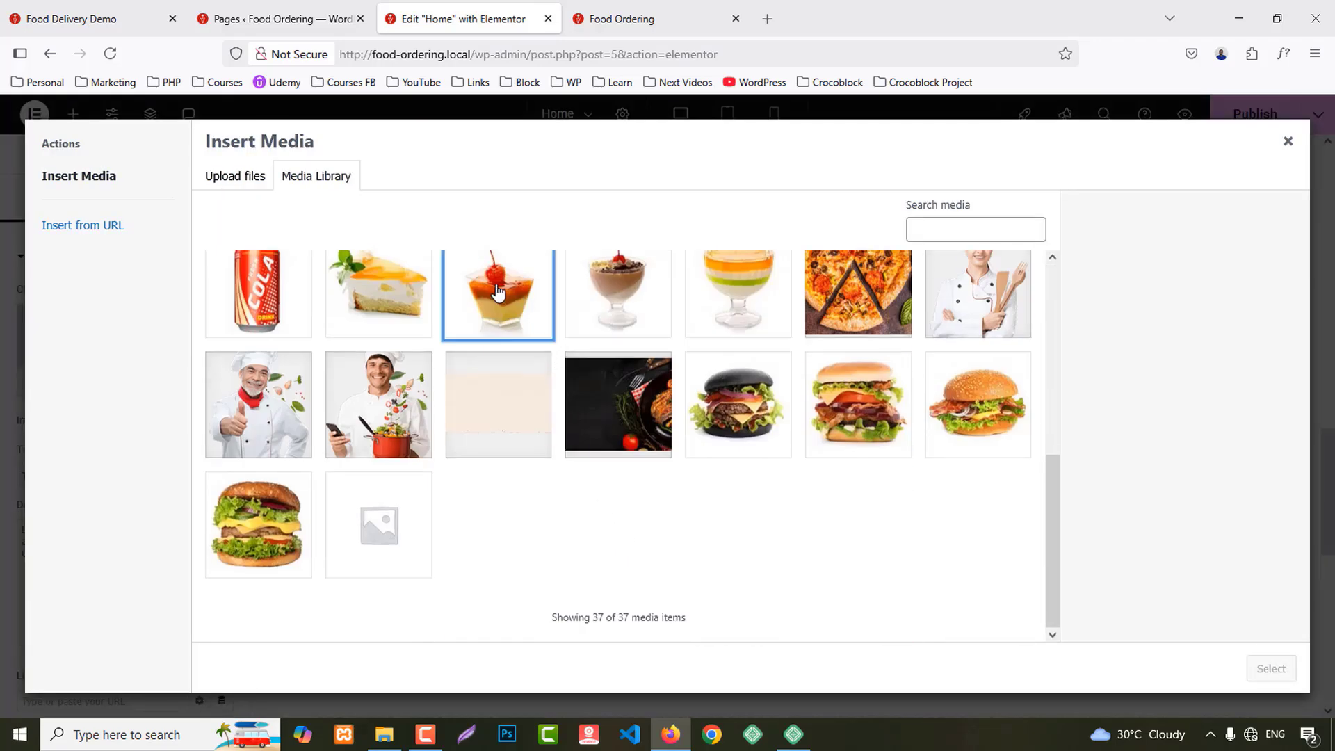
{"action": "left_click", "coordinate": [609, 285]}
{"action": "left_click", "coordinate": [1262, 669]}
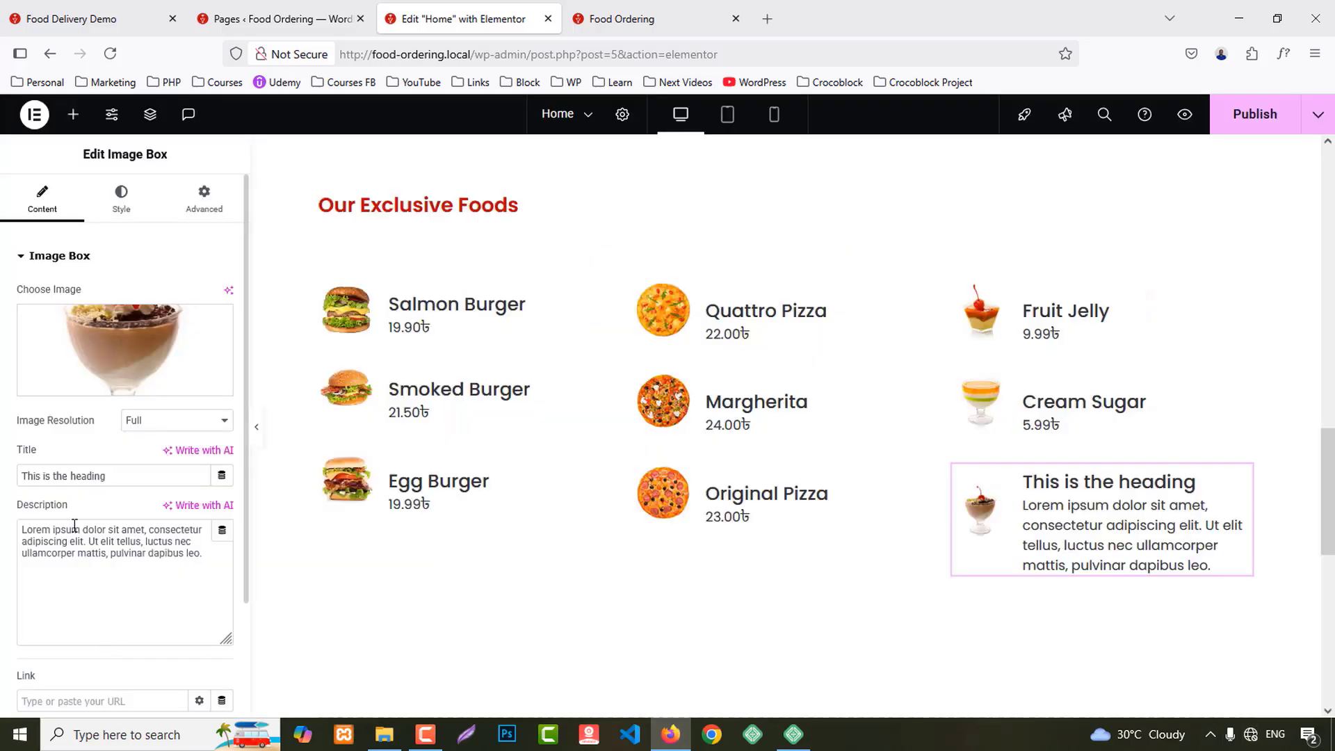
Step: Title that box Sorbet with 7.99৳ as its description, then publish the page
{"action": "key", "text": "ctrl+v"}
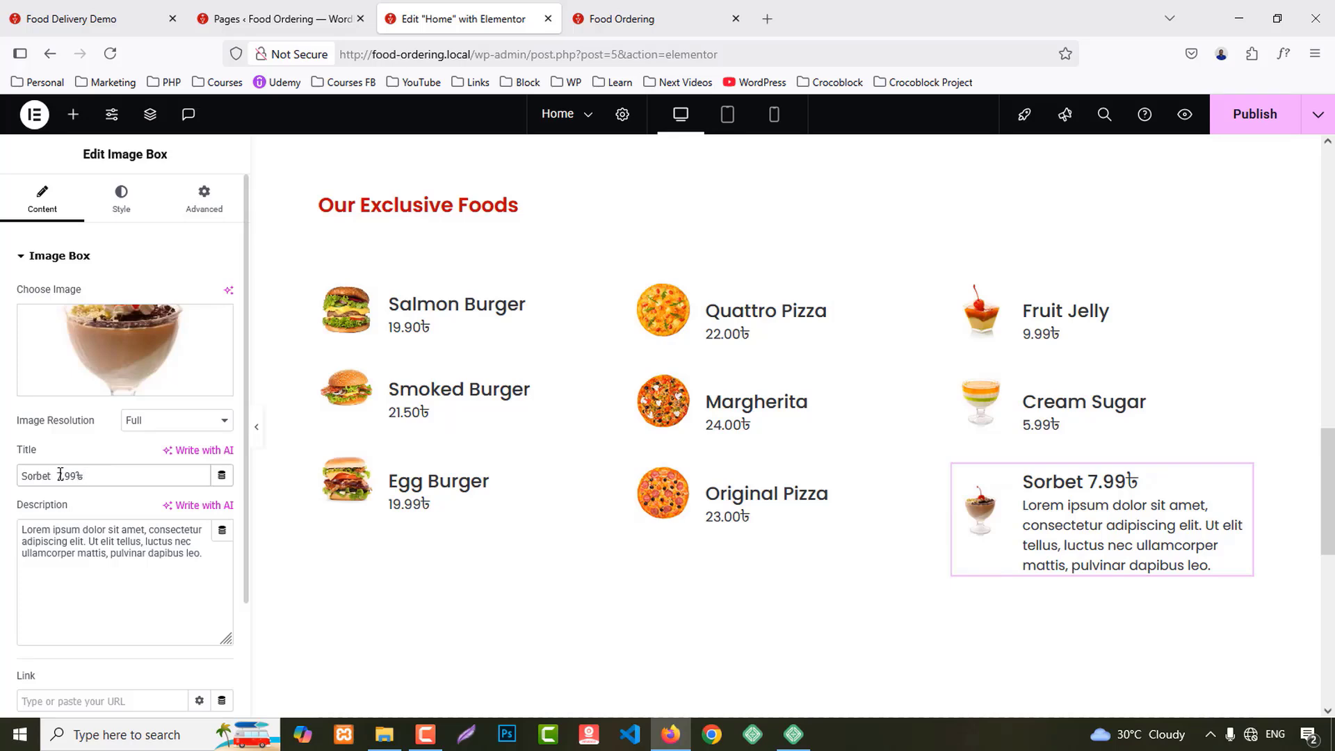
{"action": "key", "text": "ctrl+x"}
{"action": "left_click", "coordinate": [87, 561]}
{"action": "key", "text": "ctrl+a"}
{"action": "key", "text": "ctrl+v"}
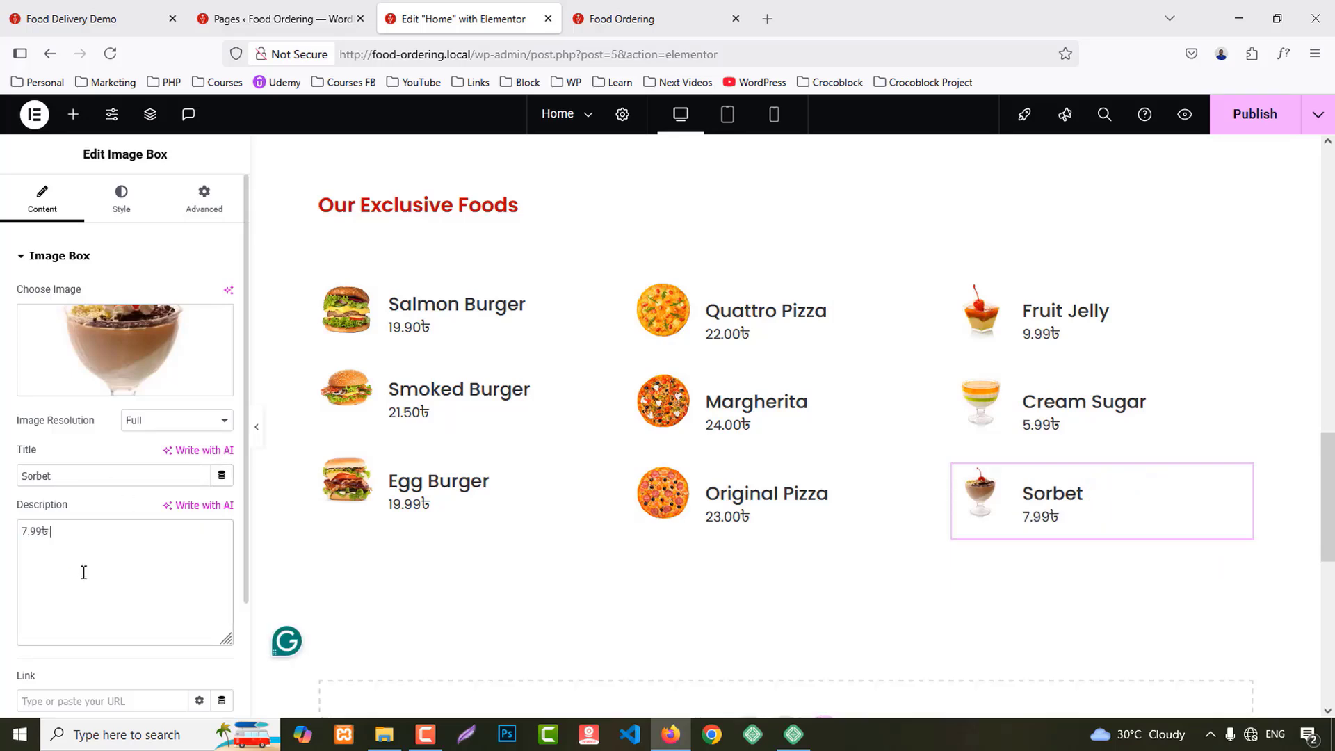
{"action": "left_click", "coordinate": [1253, 116]}
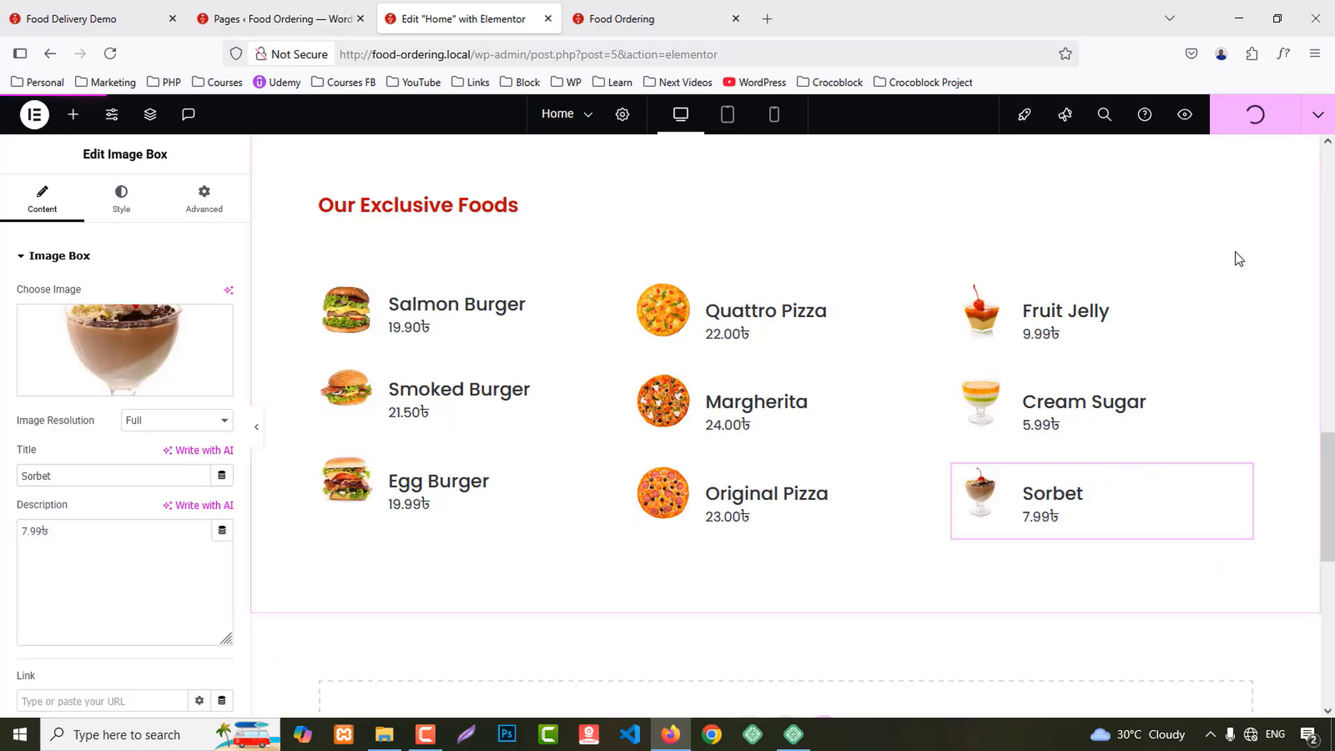
Step: Centre the Our Exclusive Foods heading and set its typography size to 35
{"action": "scroll", "coordinate": [665, 257], "scroll_direction": "up", "scroll_amount": 3}
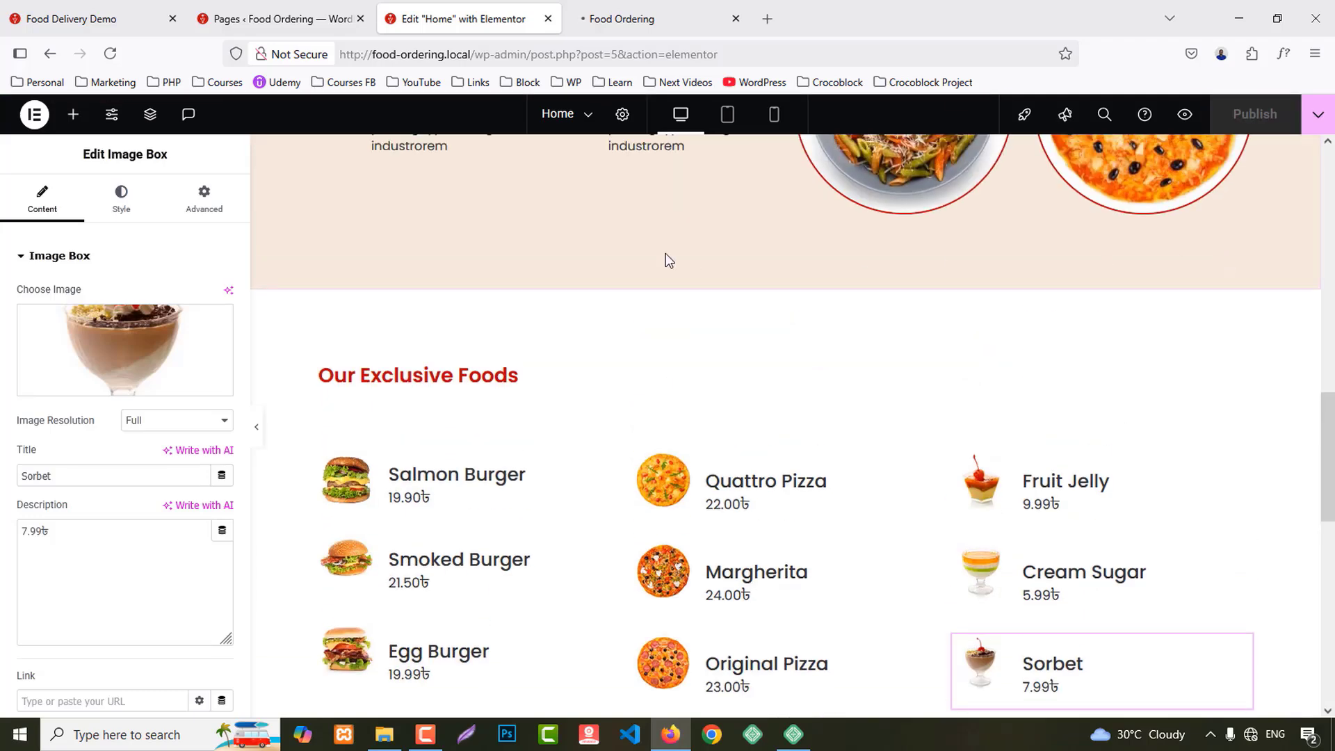
{"action": "left_click", "coordinate": [415, 384]}
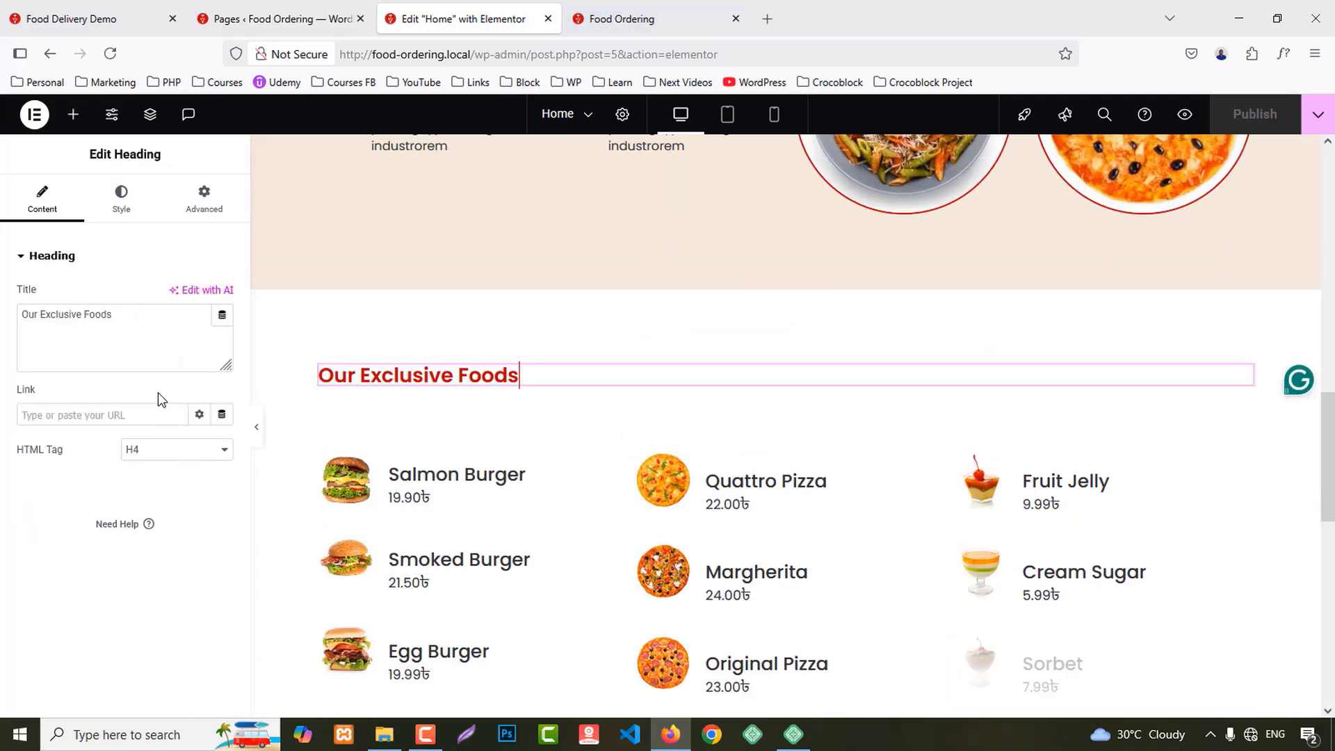
{"action": "left_click", "coordinate": [121, 197]}
{"action": "left_click", "coordinate": [177, 295]}
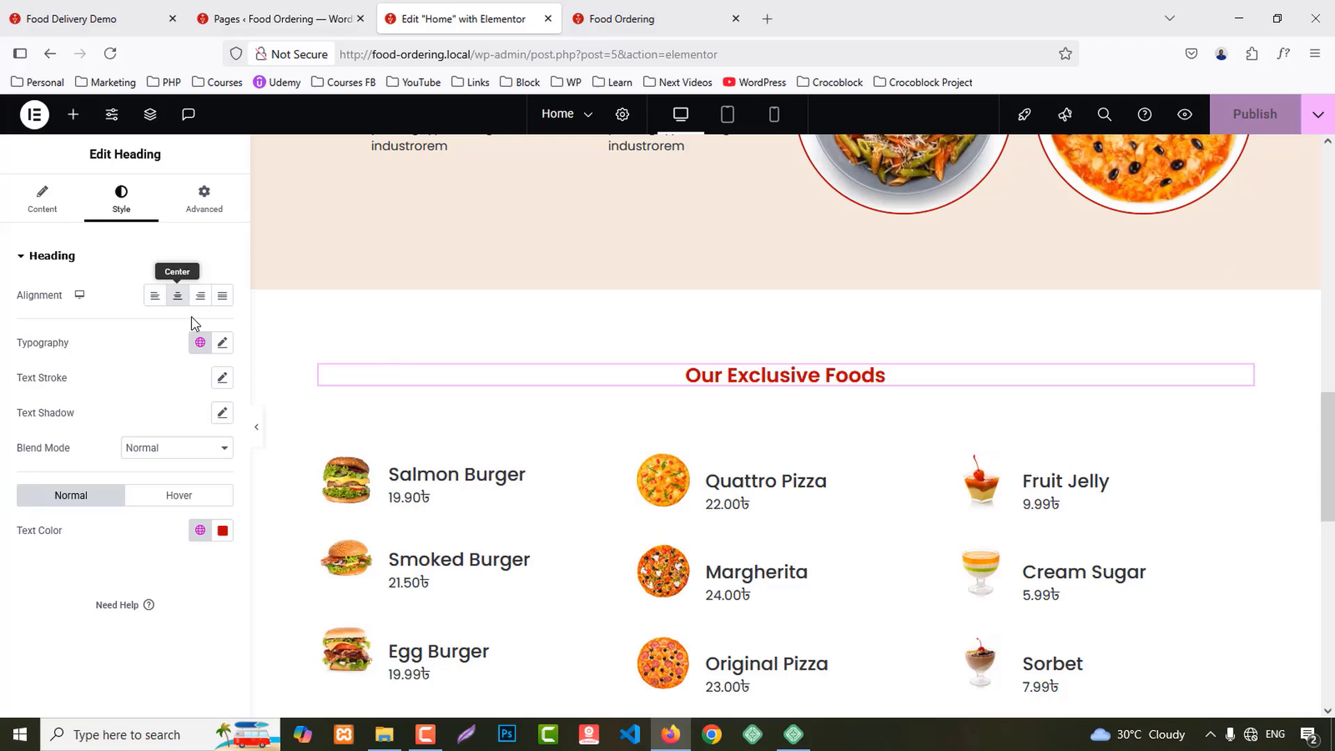
{"action": "left_click", "coordinate": [222, 342]}
{"action": "type", "text": "35"}
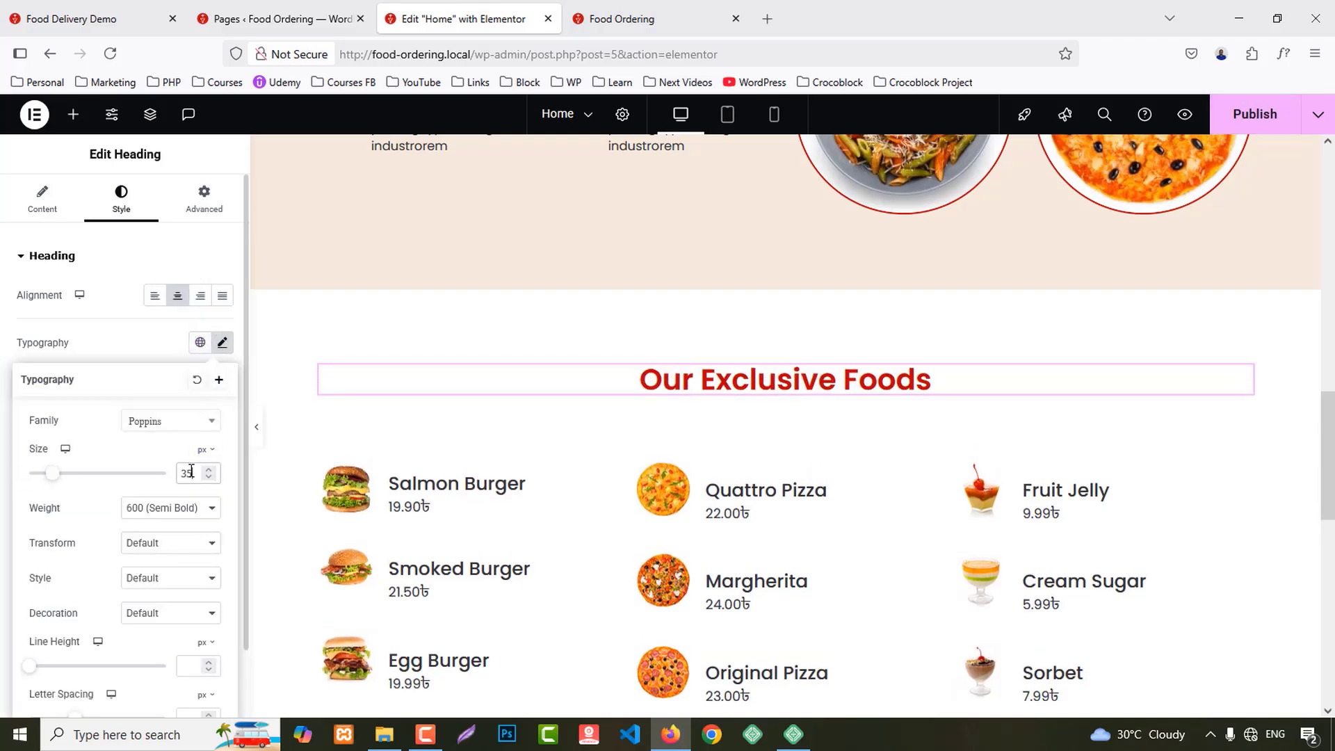
Step: Publish the page and compare the live preview with the reference demo site
{"action": "left_click", "coordinate": [1270, 109]}
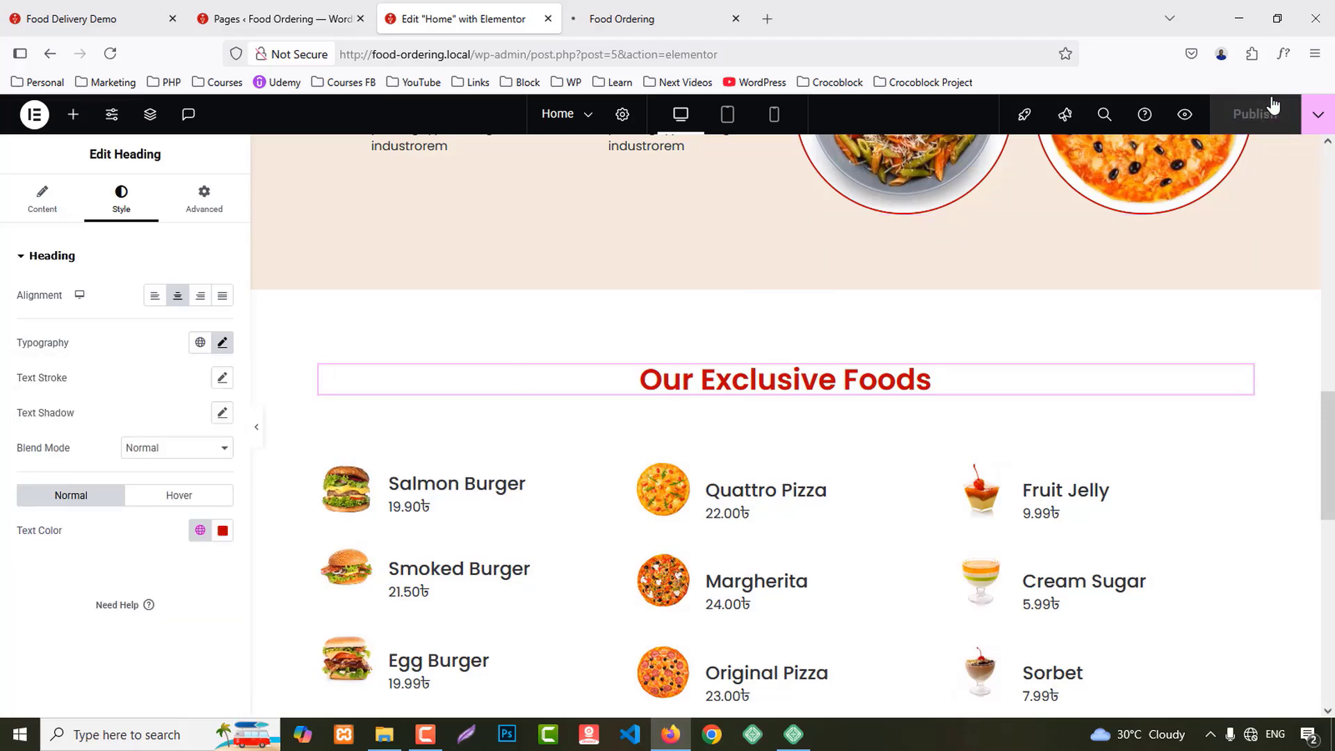
{"action": "left_click", "coordinate": [661, 19]}
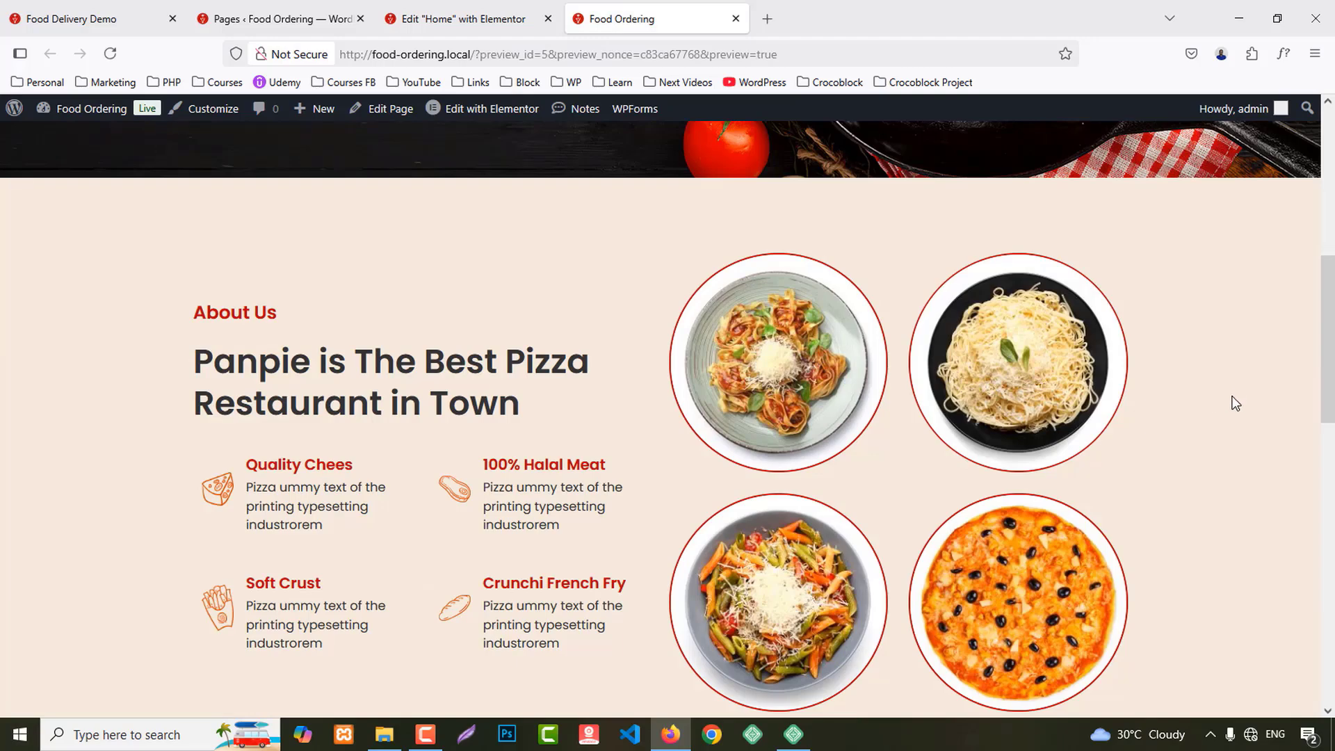
{"action": "scroll", "coordinate": [1235, 403], "scroll_direction": "down", "scroll_amount": 10}
{"action": "scroll", "coordinate": [1236, 404], "scroll_direction": "down", "scroll_amount": 1}
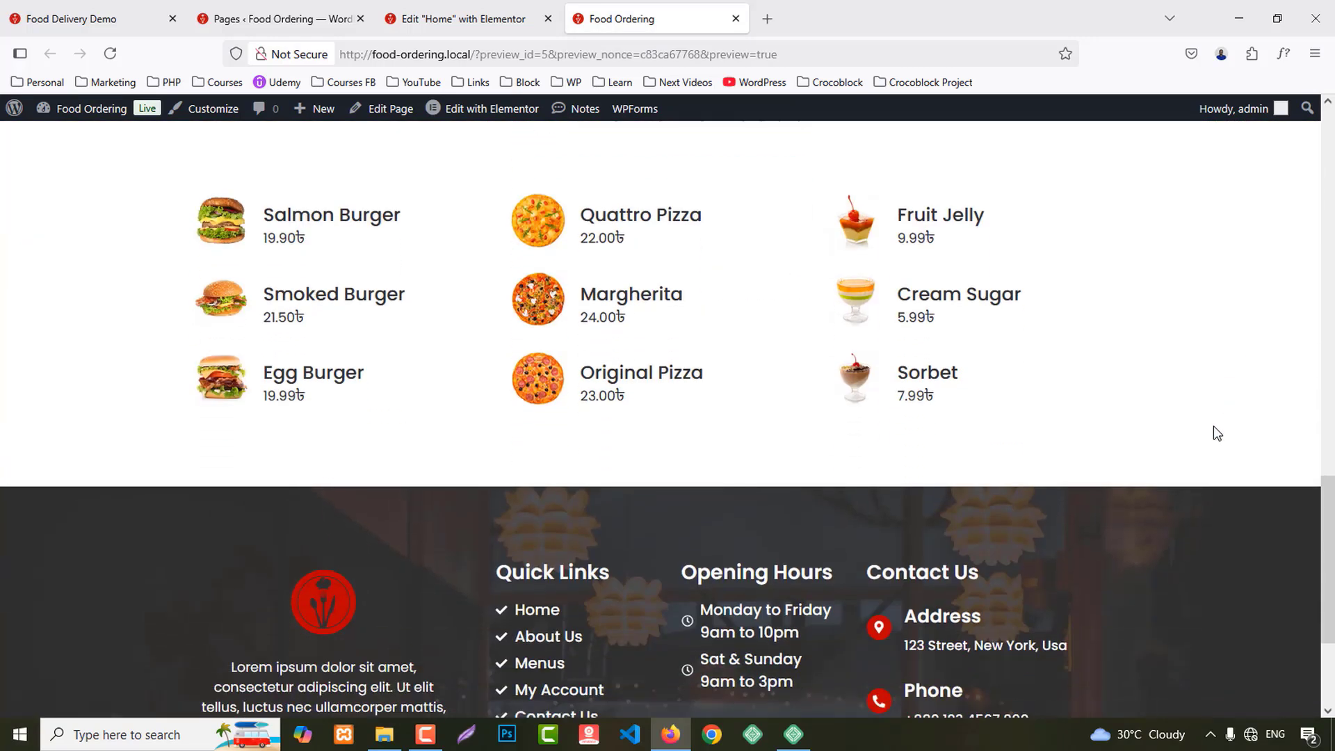
{"action": "left_click", "coordinate": [72, 7]}
{"action": "scroll", "coordinate": [1227, 391], "scroll_direction": "down", "scroll_amount": 1}
{"action": "scroll", "coordinate": [1227, 391], "scroll_direction": "down", "scroll_amount": 4}
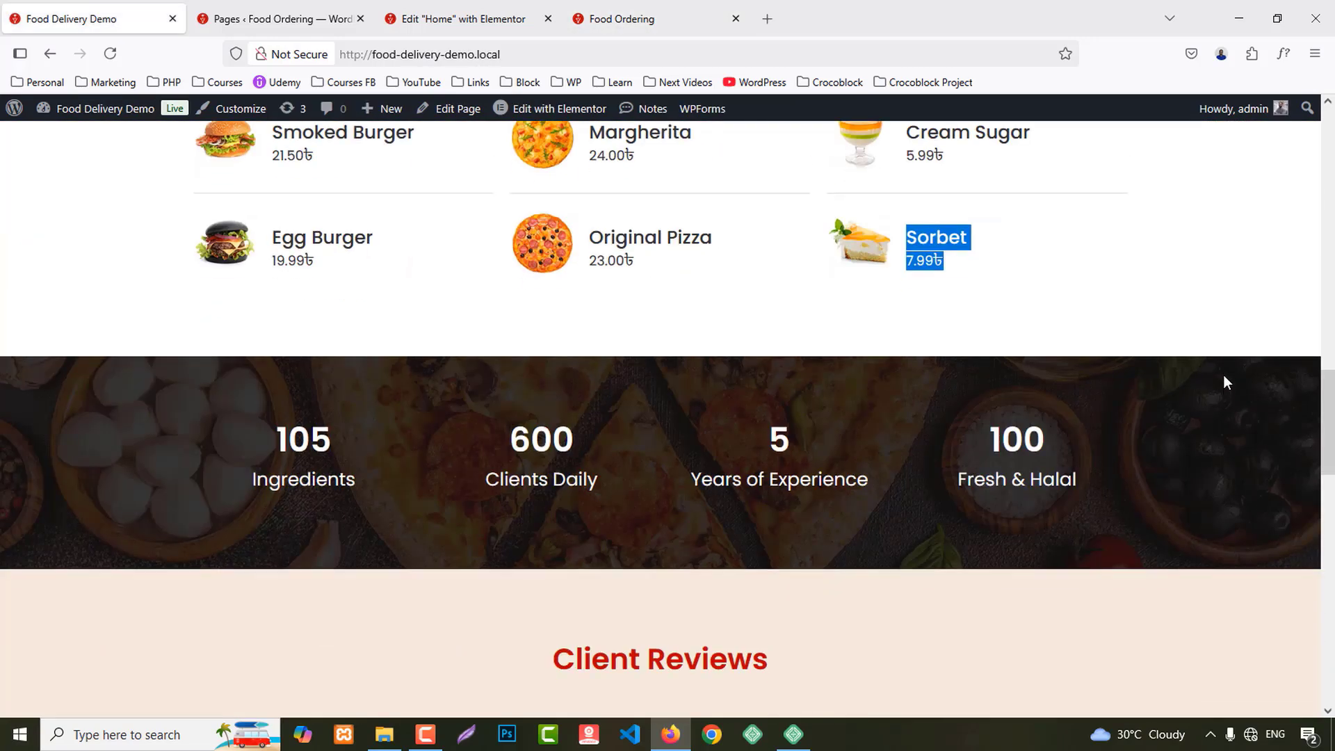
{"action": "scroll", "coordinate": [1182, 373], "scroll_direction": "up", "scroll_amount": 1}
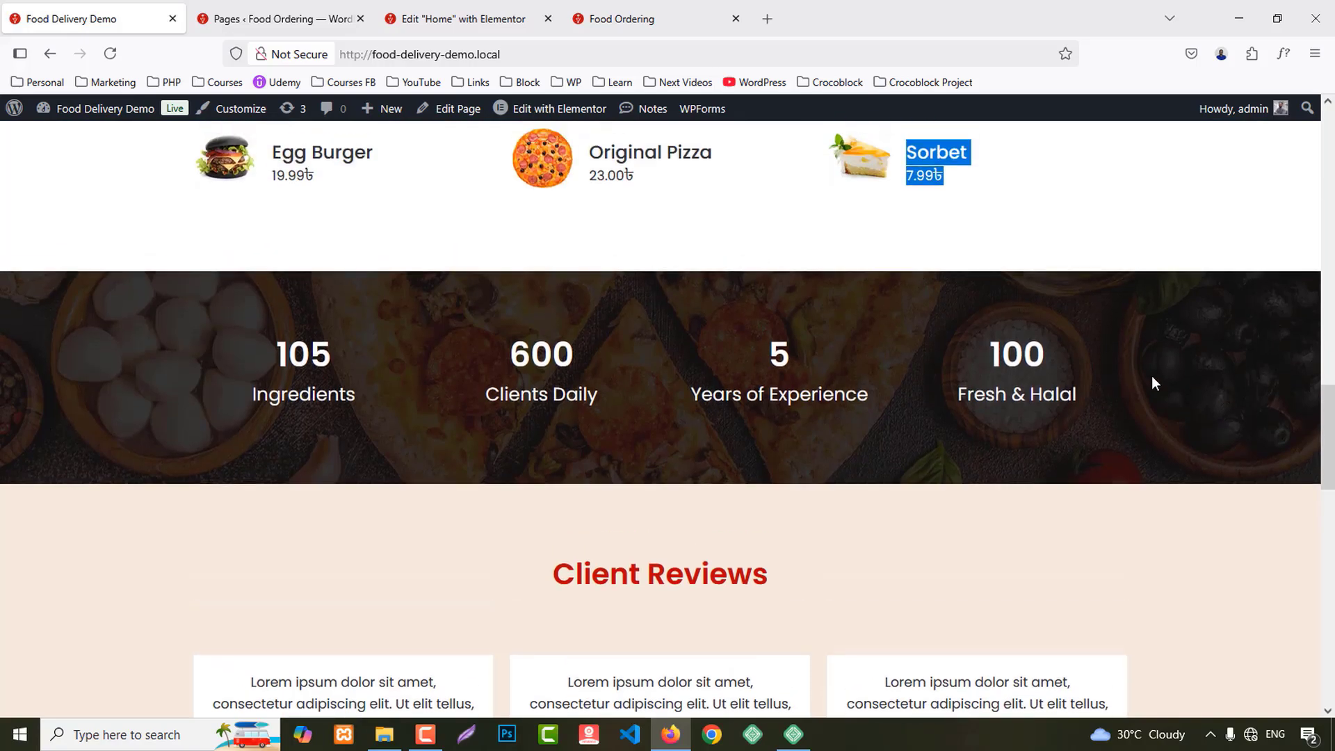
Step: Add a Flexbox container with a four-column structure below the food grid
{"action": "left_click", "coordinate": [462, 19]}
{"action": "scroll", "coordinate": [800, 480], "scroll_direction": "down", "scroll_amount": 6}
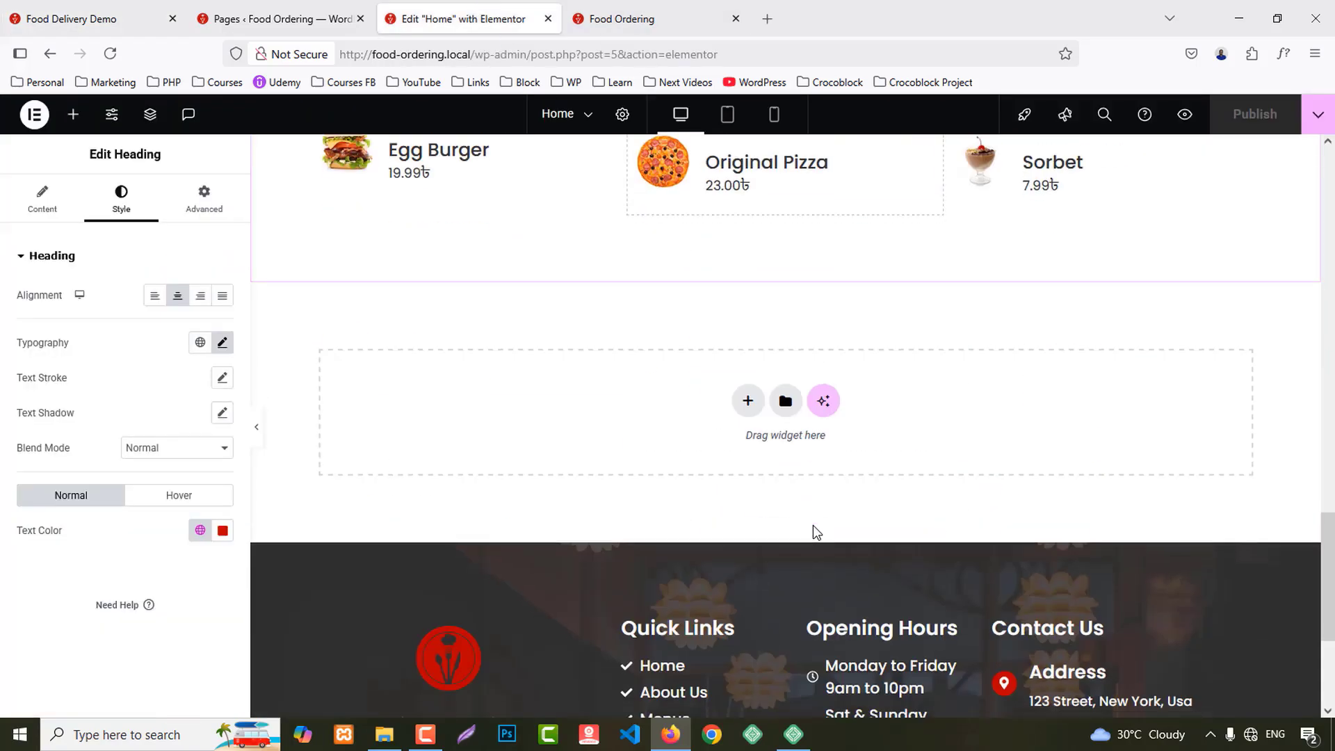
{"action": "left_click", "coordinate": [748, 401]}
{"action": "left_click", "coordinate": [735, 447]}
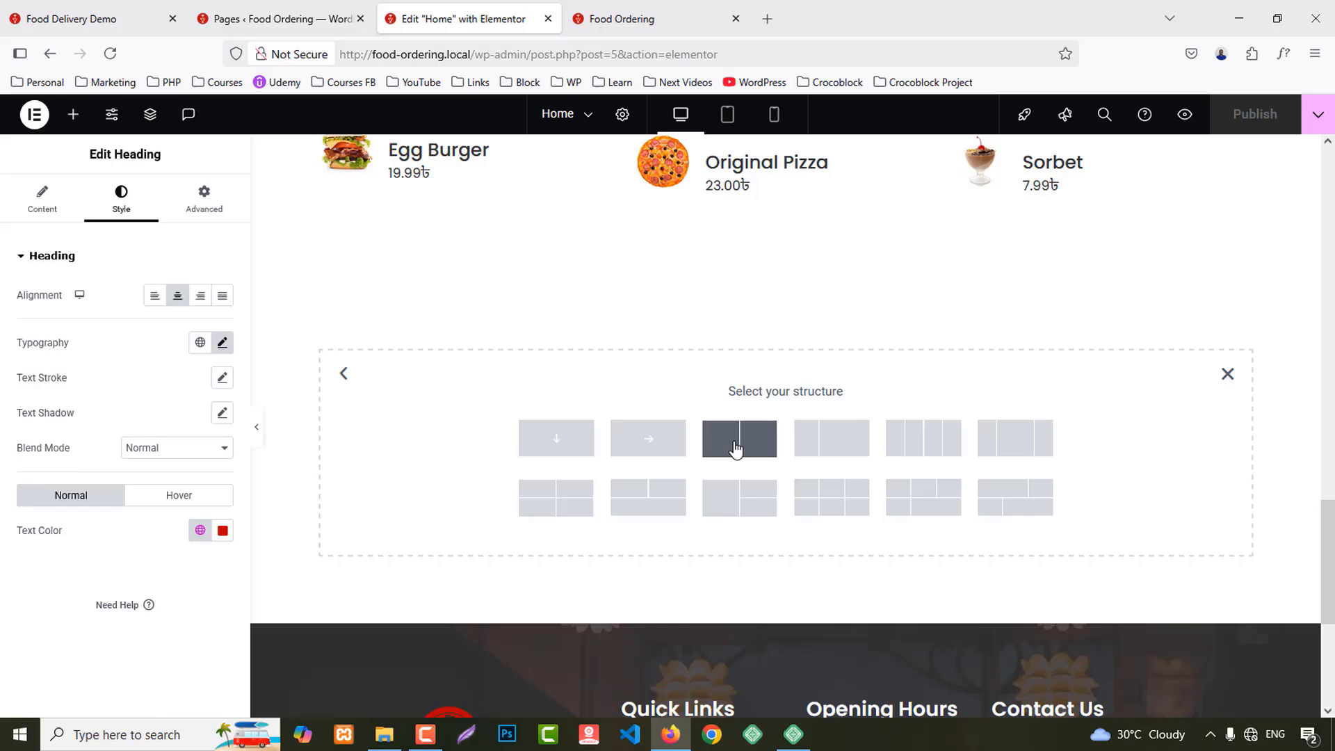
{"action": "left_click", "coordinate": [910, 447]}
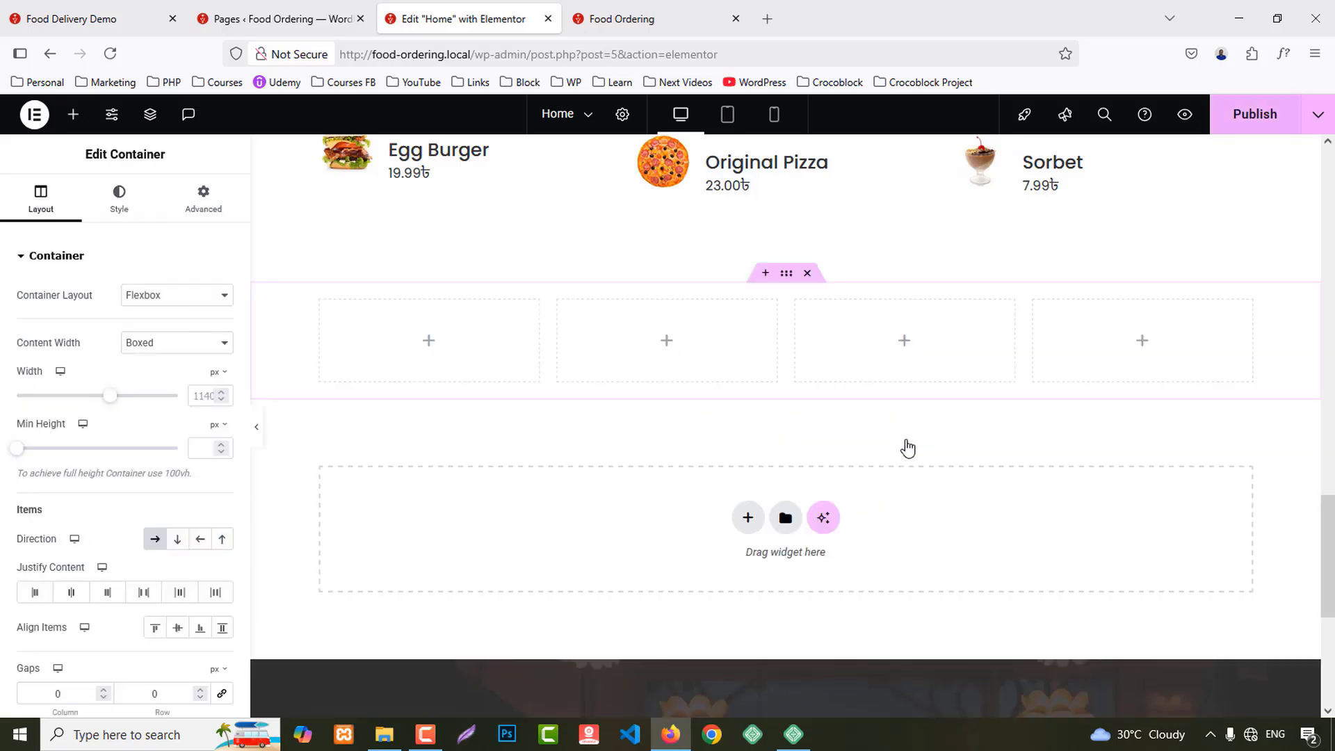
Step: Give the container a classic background using the pizza photo from the media library
{"action": "left_click", "coordinate": [117, 202]}
{"action": "left_click", "coordinate": [155, 330]}
{"action": "left_click", "coordinate": [165, 433]}
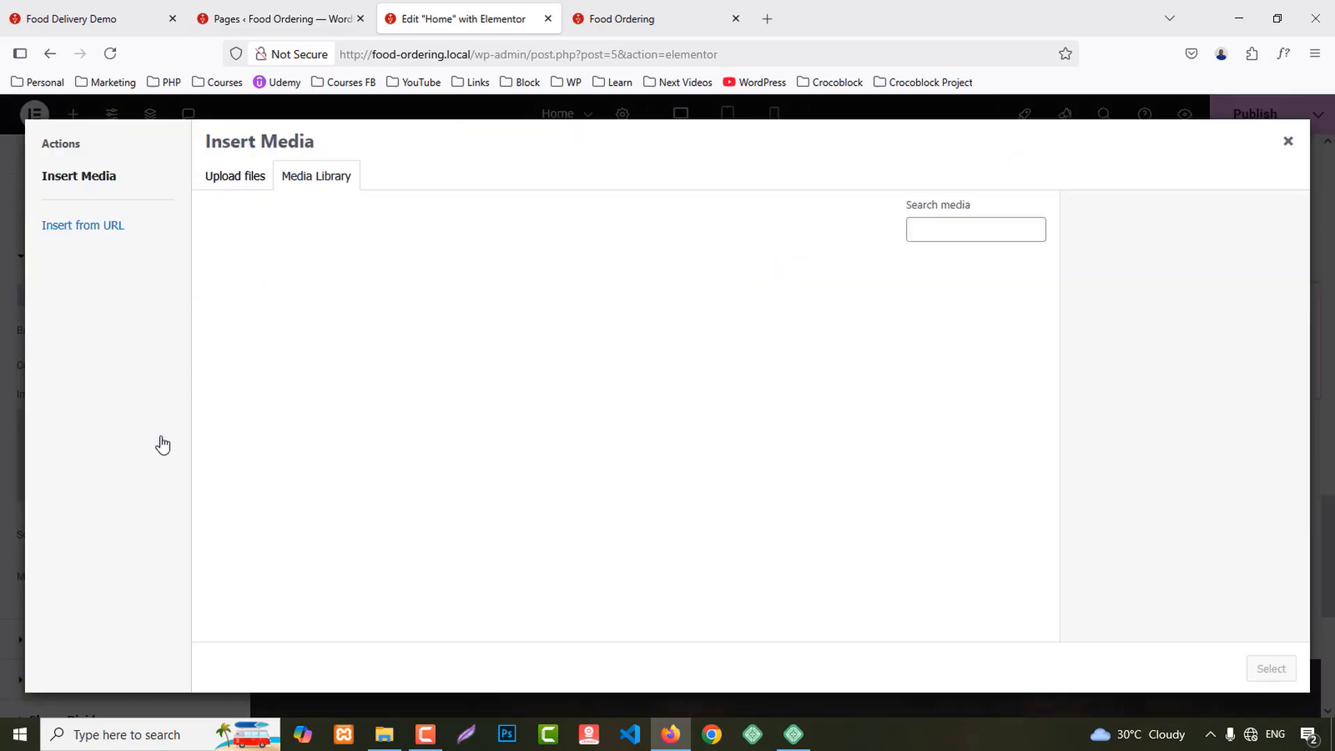
{"action": "scroll", "coordinate": [772, 487], "scroll_direction": "down", "scroll_amount": 7}
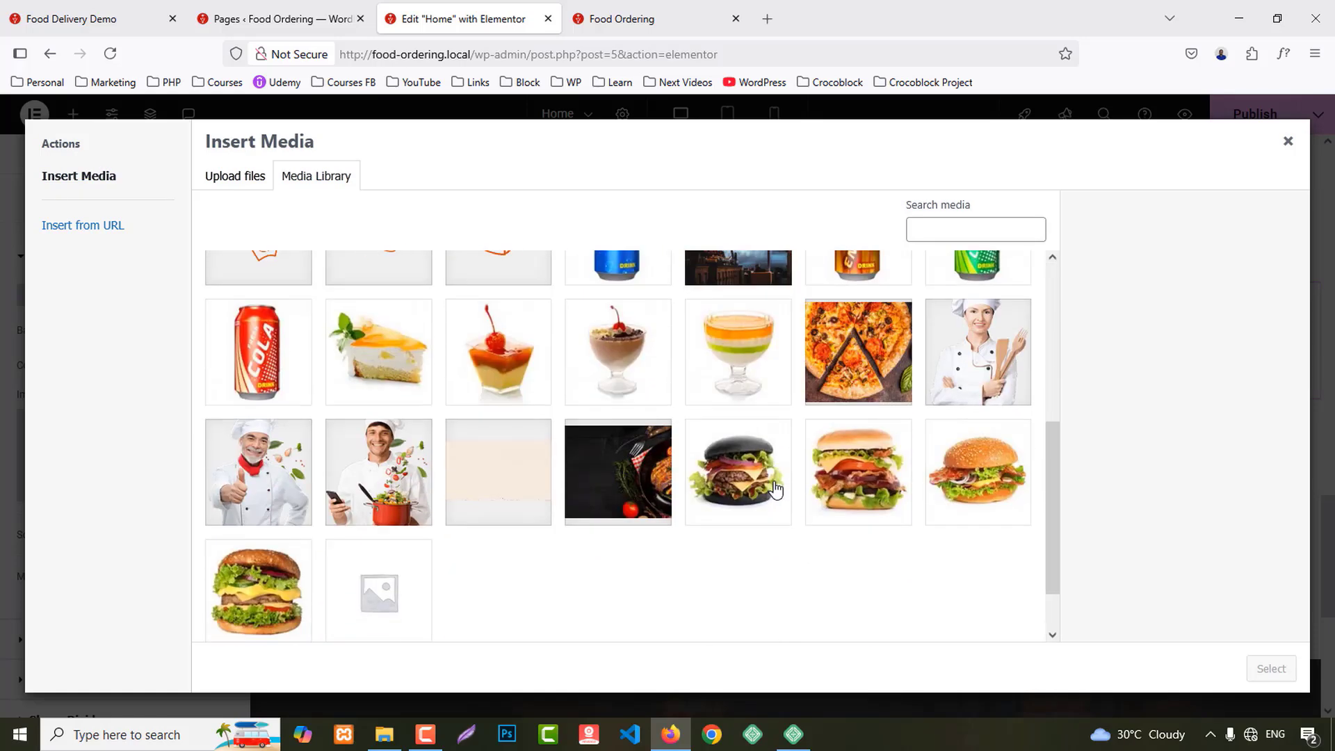
{"action": "scroll", "coordinate": [773, 482], "scroll_direction": "up", "scroll_amount": 3}
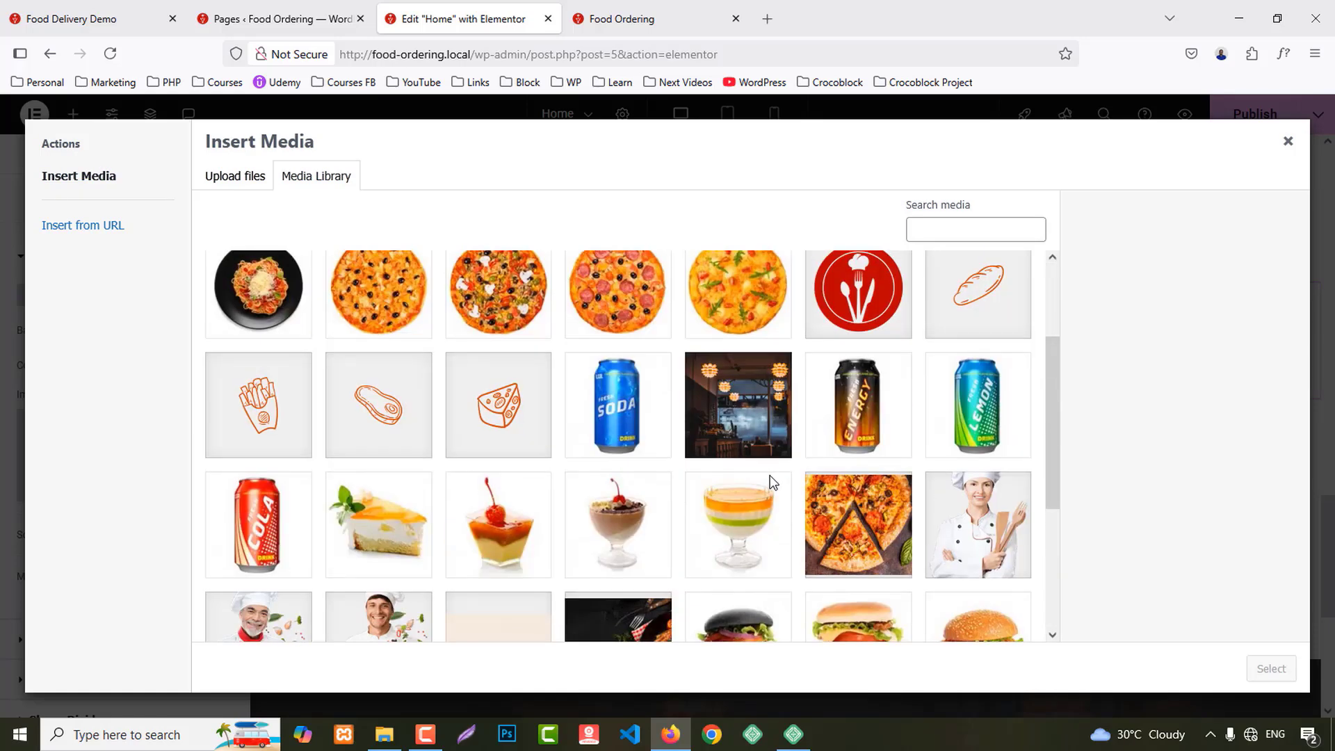
{"action": "left_click", "coordinate": [867, 536]}
{"action": "left_click", "coordinate": [1269, 667]}
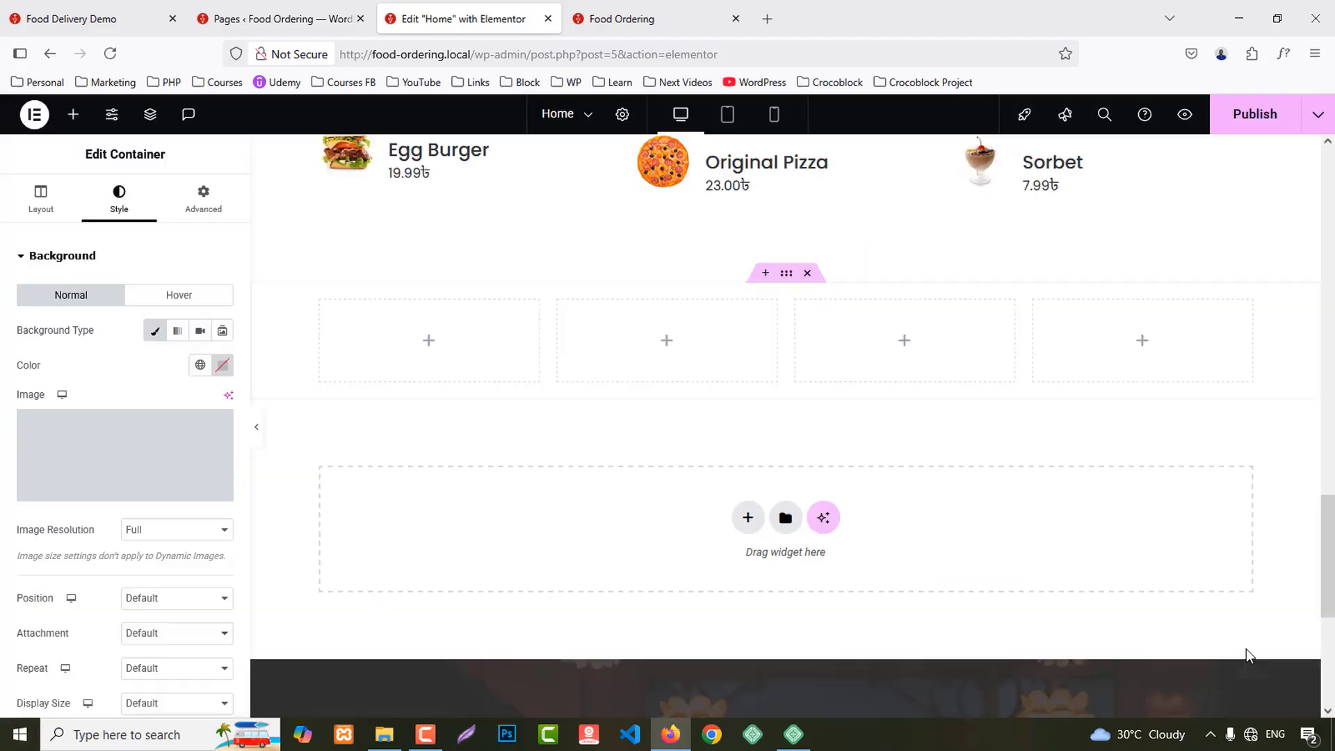
Step: Set the background image position to Center Center and size to Cover
{"action": "scroll", "coordinate": [154, 531], "scroll_direction": "down", "scroll_amount": 3}
{"action": "left_click", "coordinate": [146, 436]}
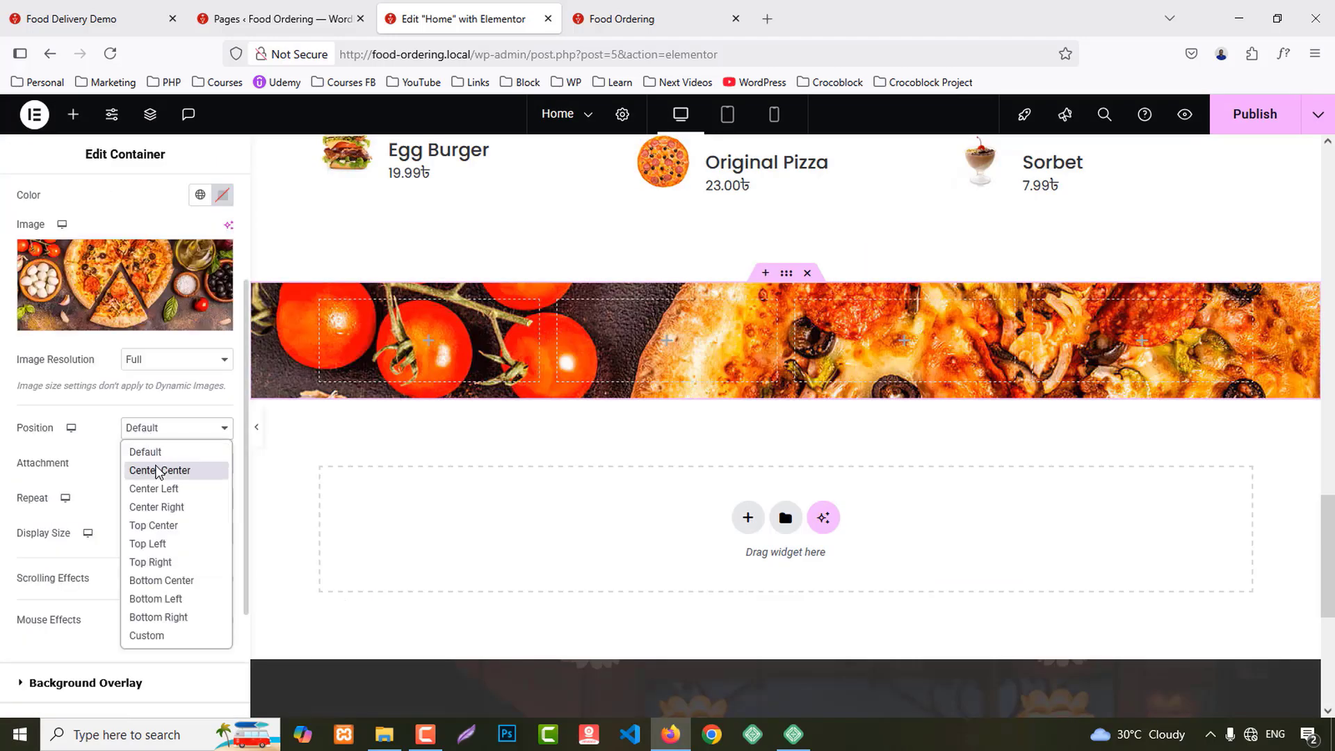
{"action": "left_click", "coordinate": [152, 467]}
{"action": "left_click", "coordinate": [164, 534]}
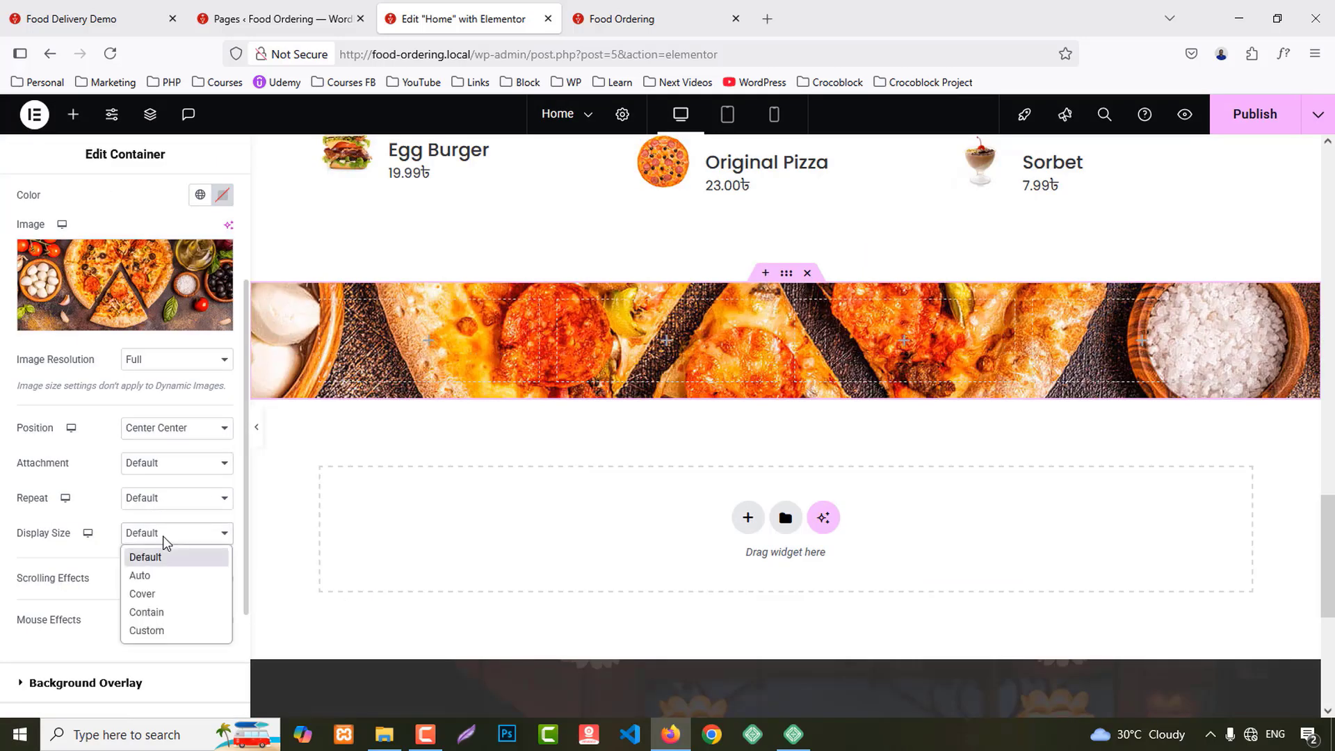
{"action": "left_click", "coordinate": [163, 592]}
{"action": "scroll", "coordinate": [100, 571], "scroll_direction": "down", "scroll_amount": 2}
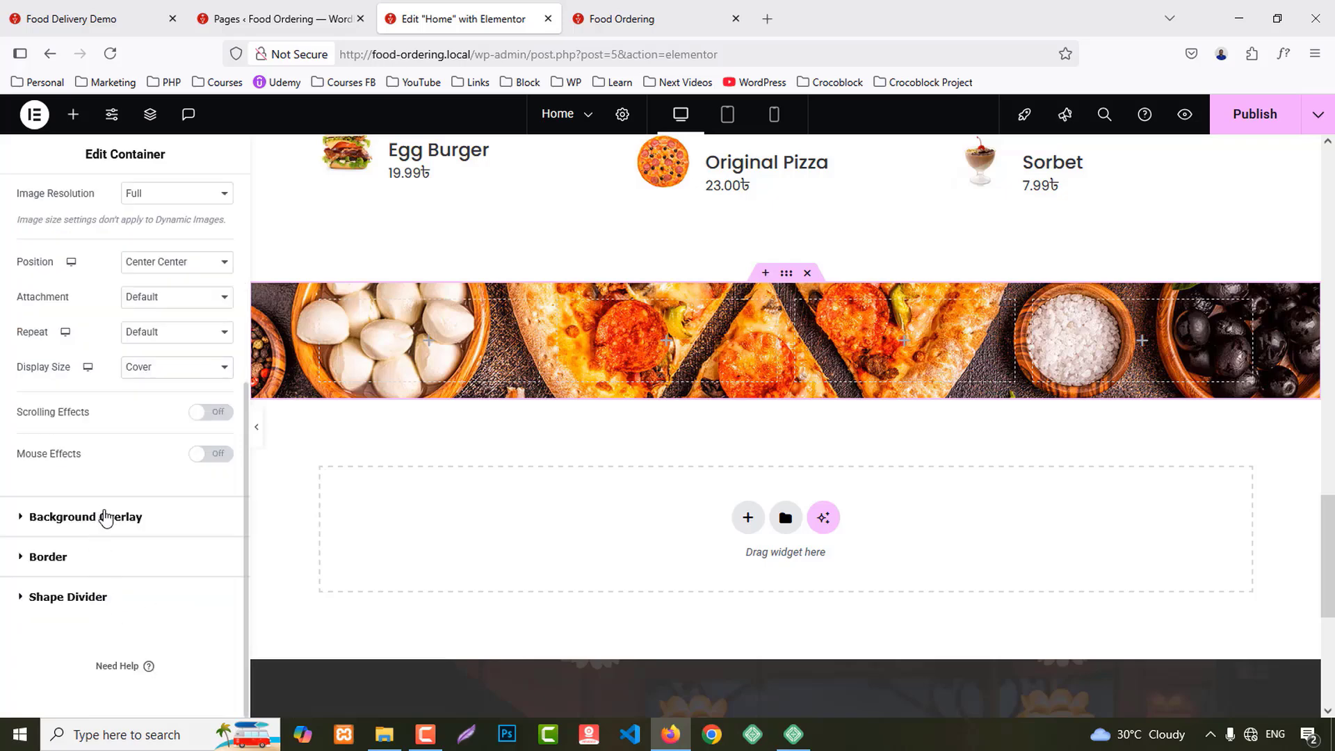
Step: Add a classic overlay in the dark Secondary colour at 0.85 opacity
{"action": "left_click", "coordinate": [106, 517]}
{"action": "left_click", "coordinate": [200, 370]}
{"action": "left_click", "coordinate": [200, 405]}
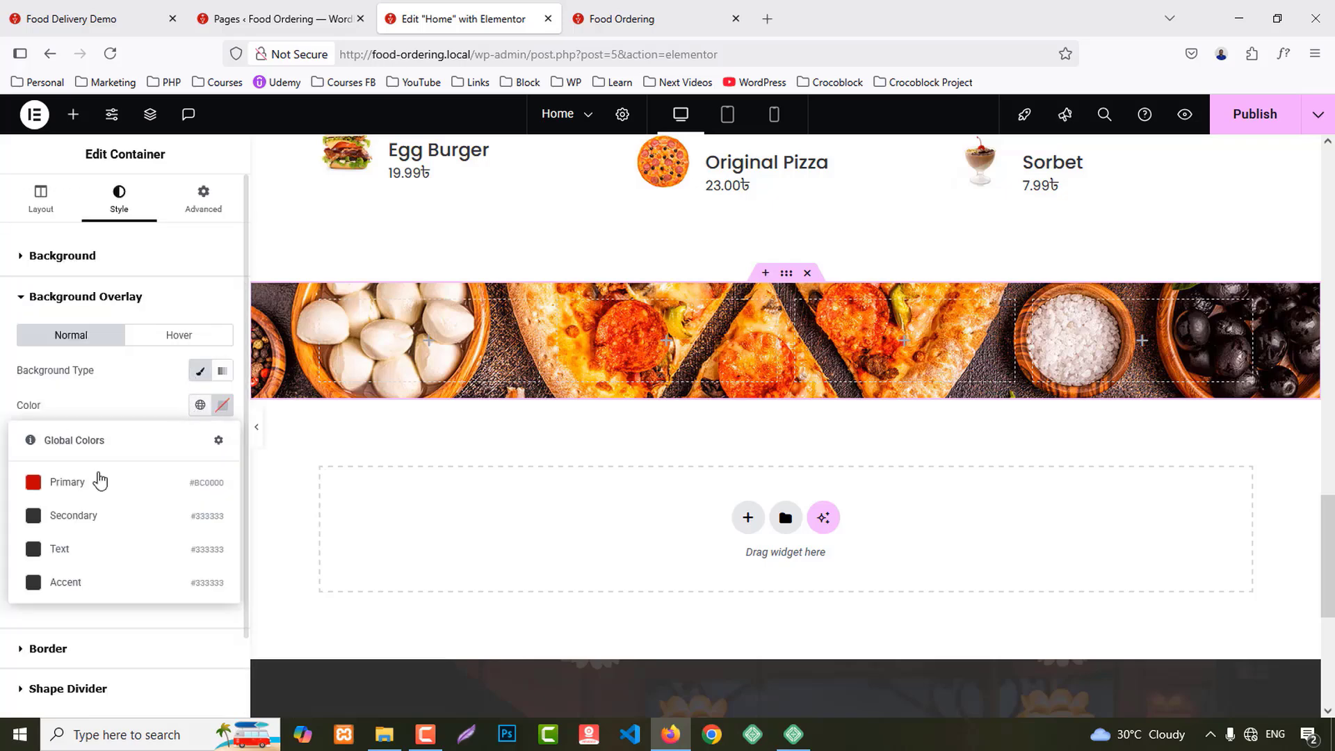
{"action": "left_click", "coordinate": [73, 521]}
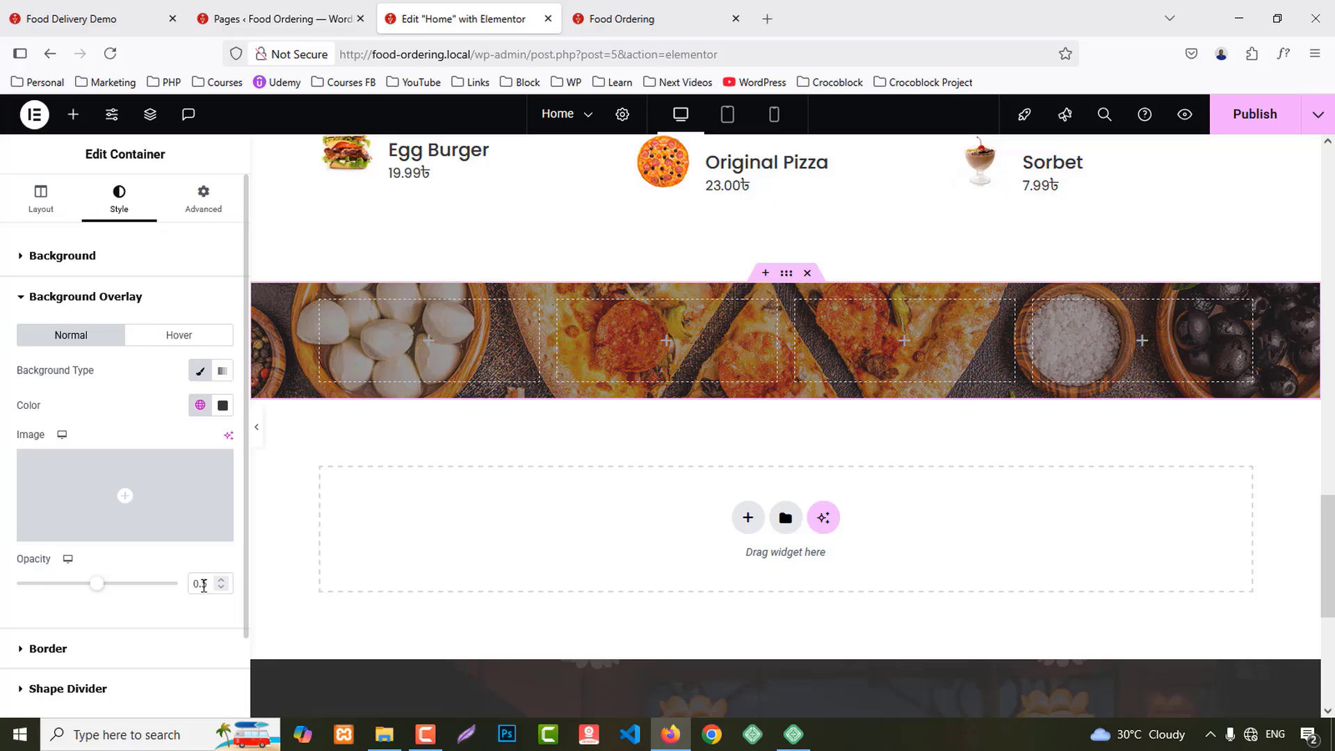
{"action": "type", "text": "8"}
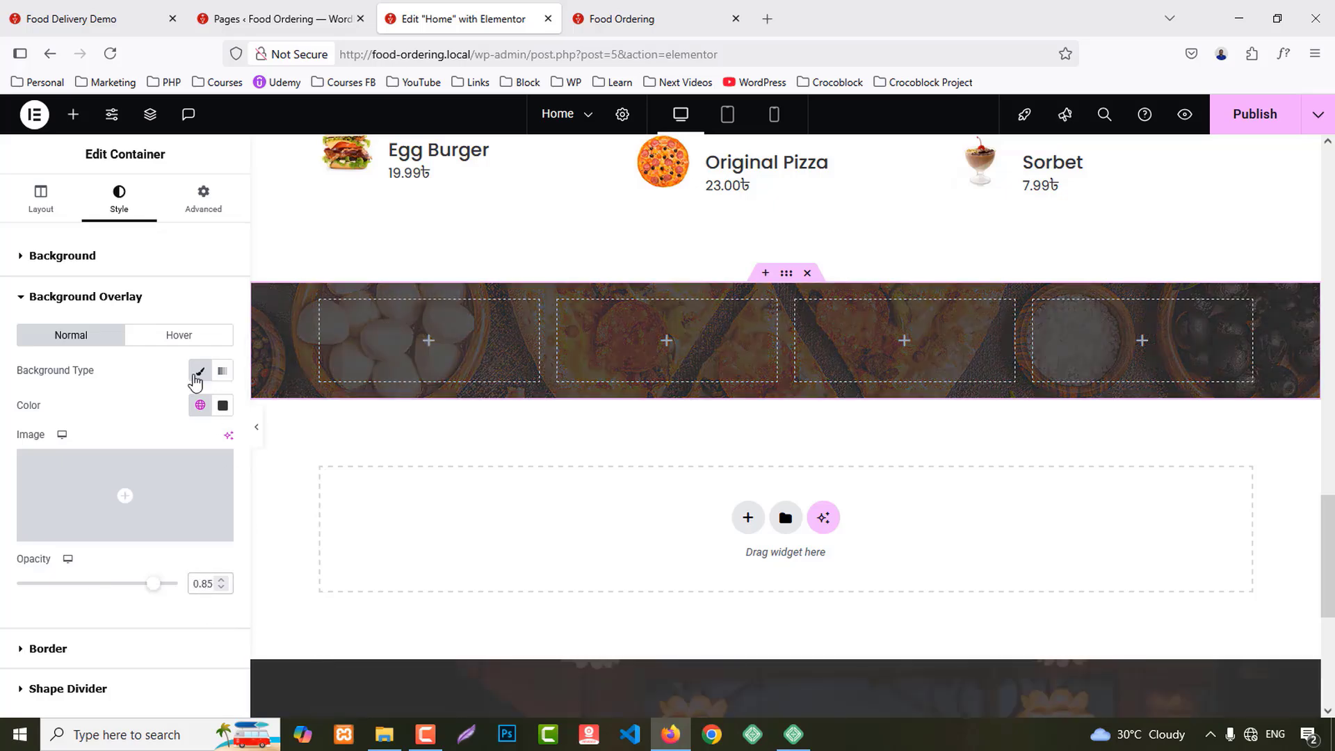
Step: Set the container's top padding to 80
{"action": "left_click", "coordinate": [203, 196]}
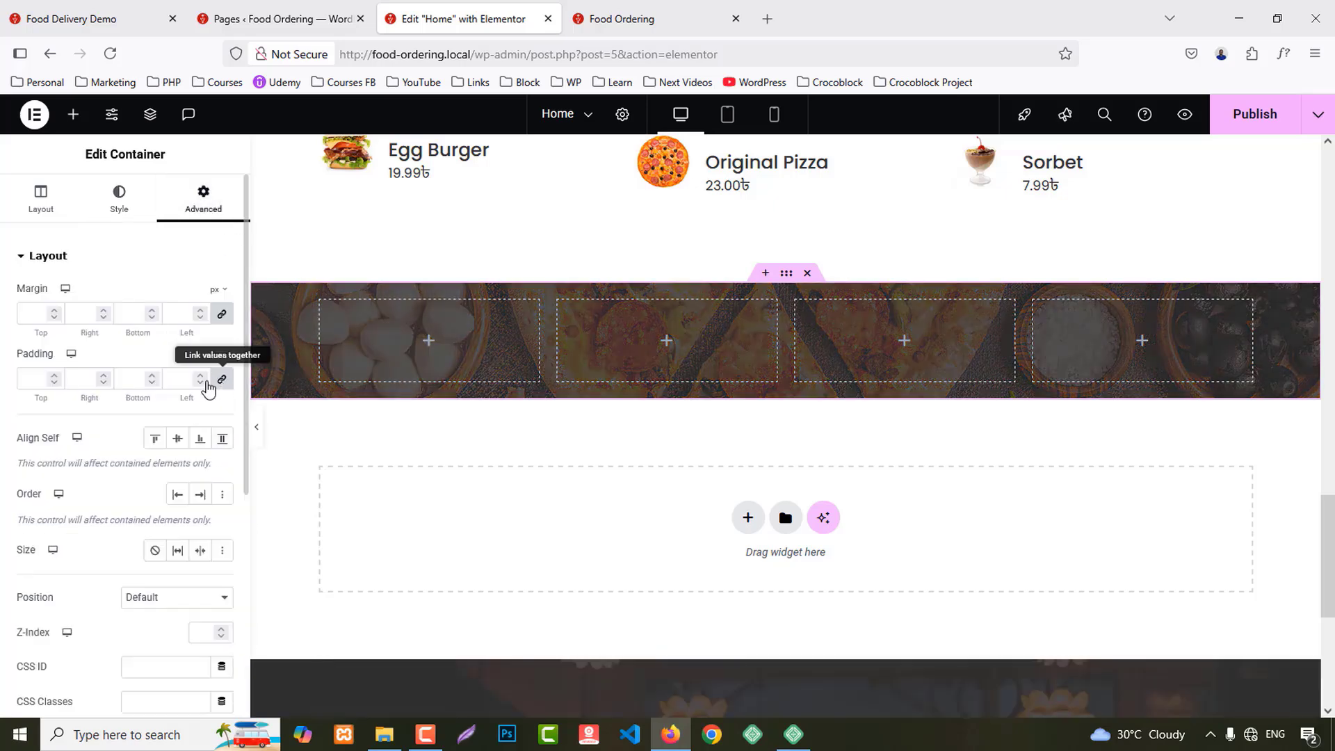
{"action": "left_click", "coordinate": [26, 379]}
{"action": "type", "text": "0"}
{"action": "type", "text": "8"}
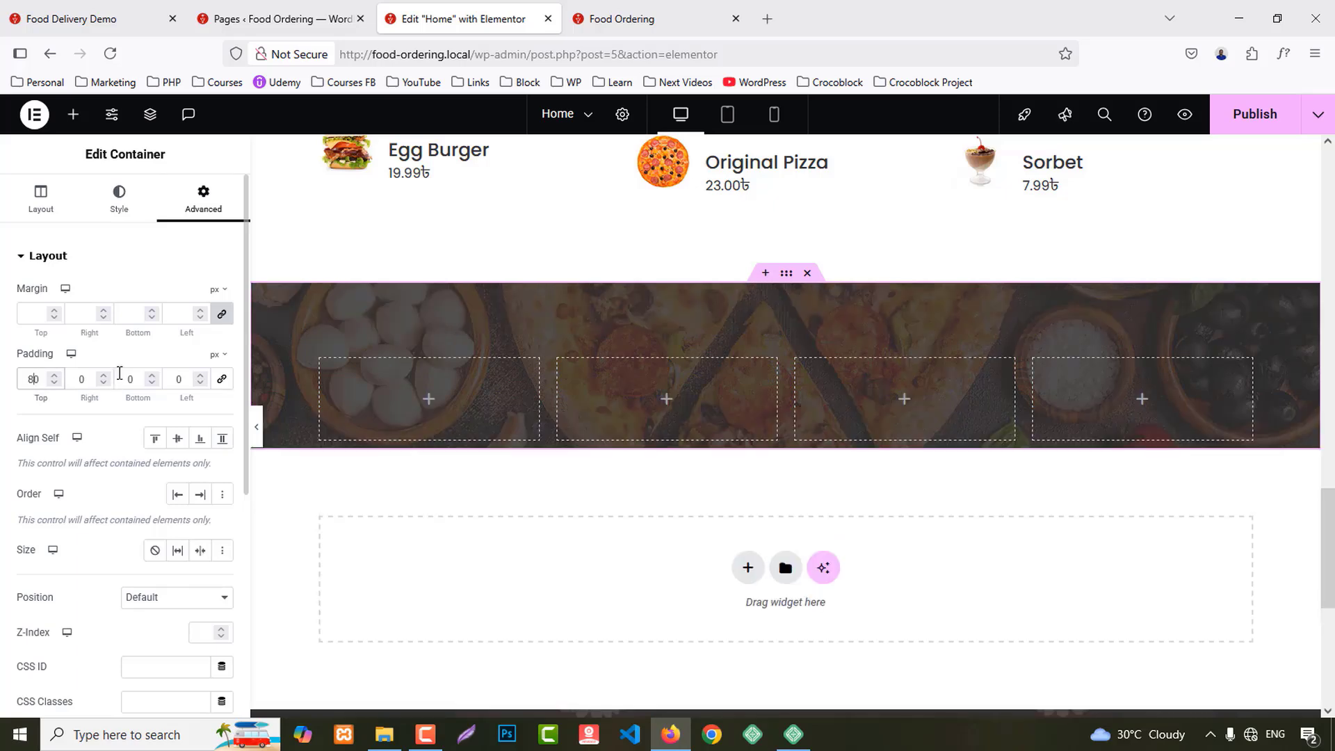
Step: Drag a Counter widget into the first column and copy it
{"action": "left_click", "coordinate": [73, 114]}
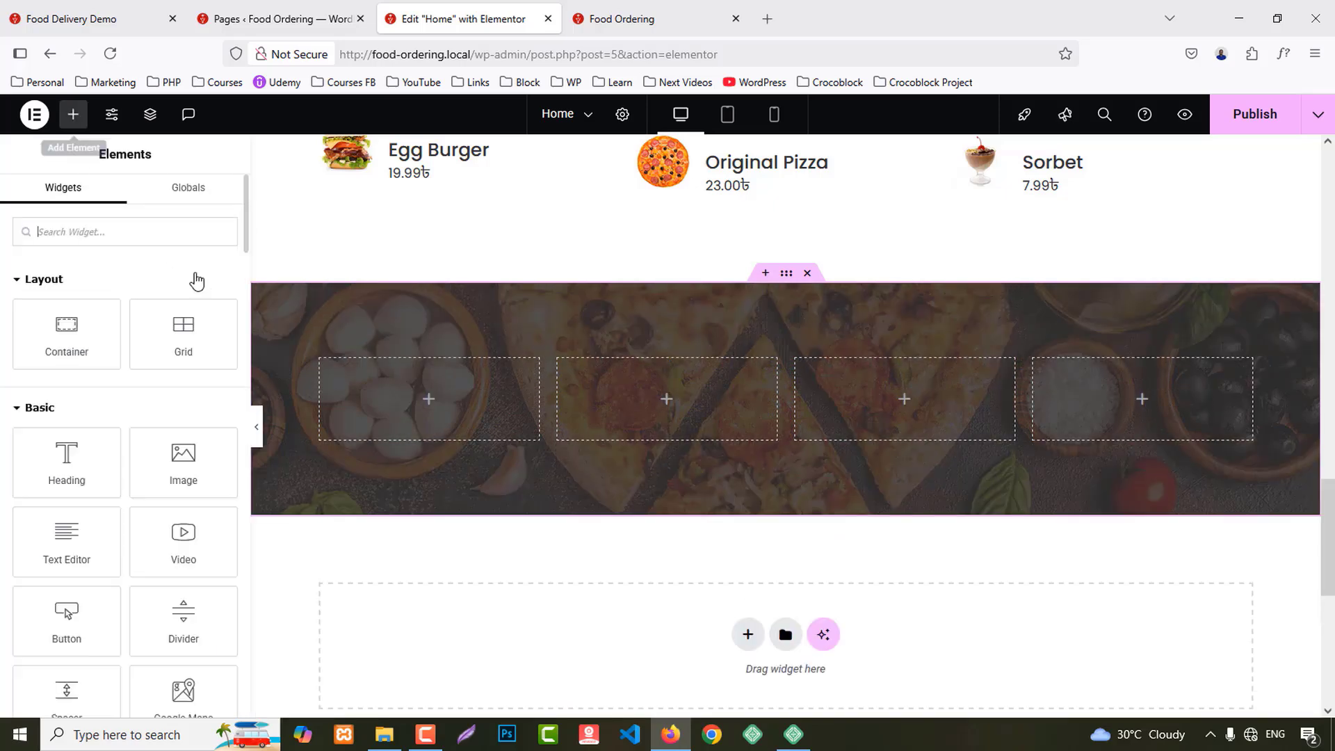
{"action": "type", "text": "counter"}
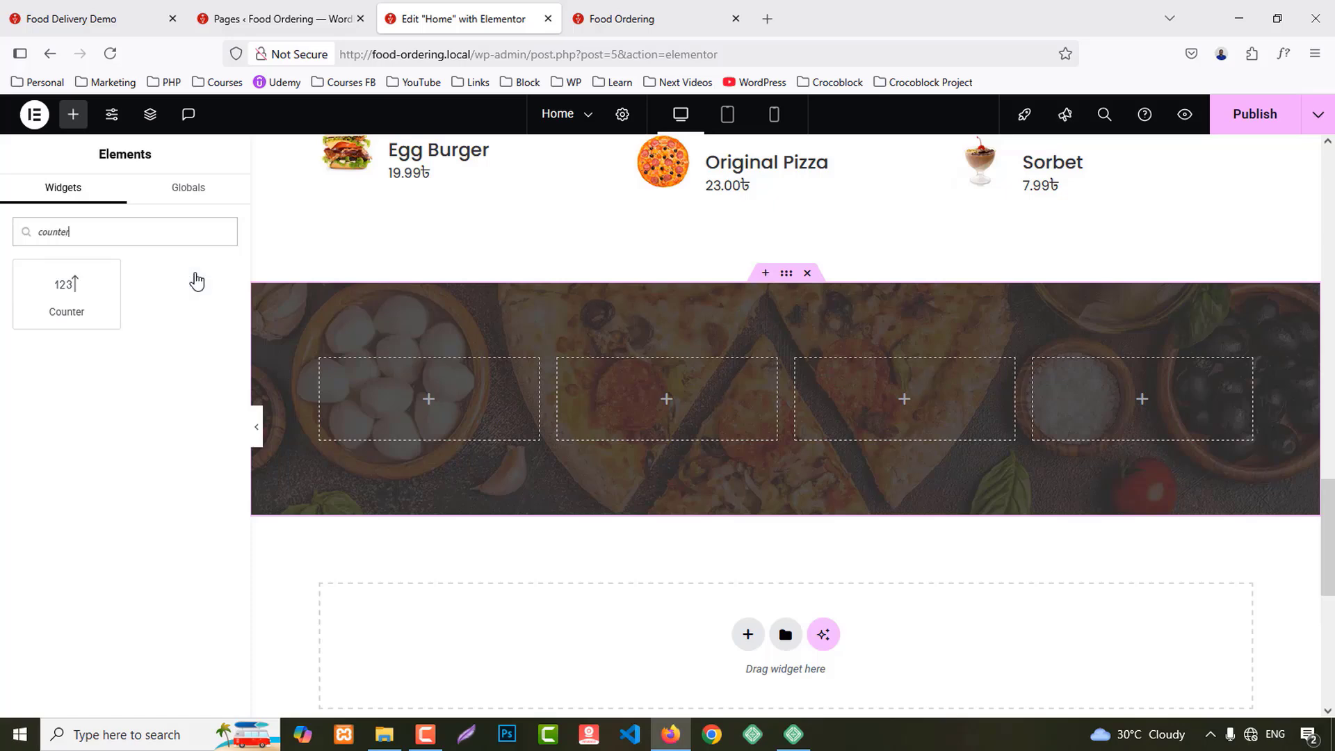
{"action": "left_click_drag", "start_coordinate": [105, 306], "coordinate": [449, 404]}
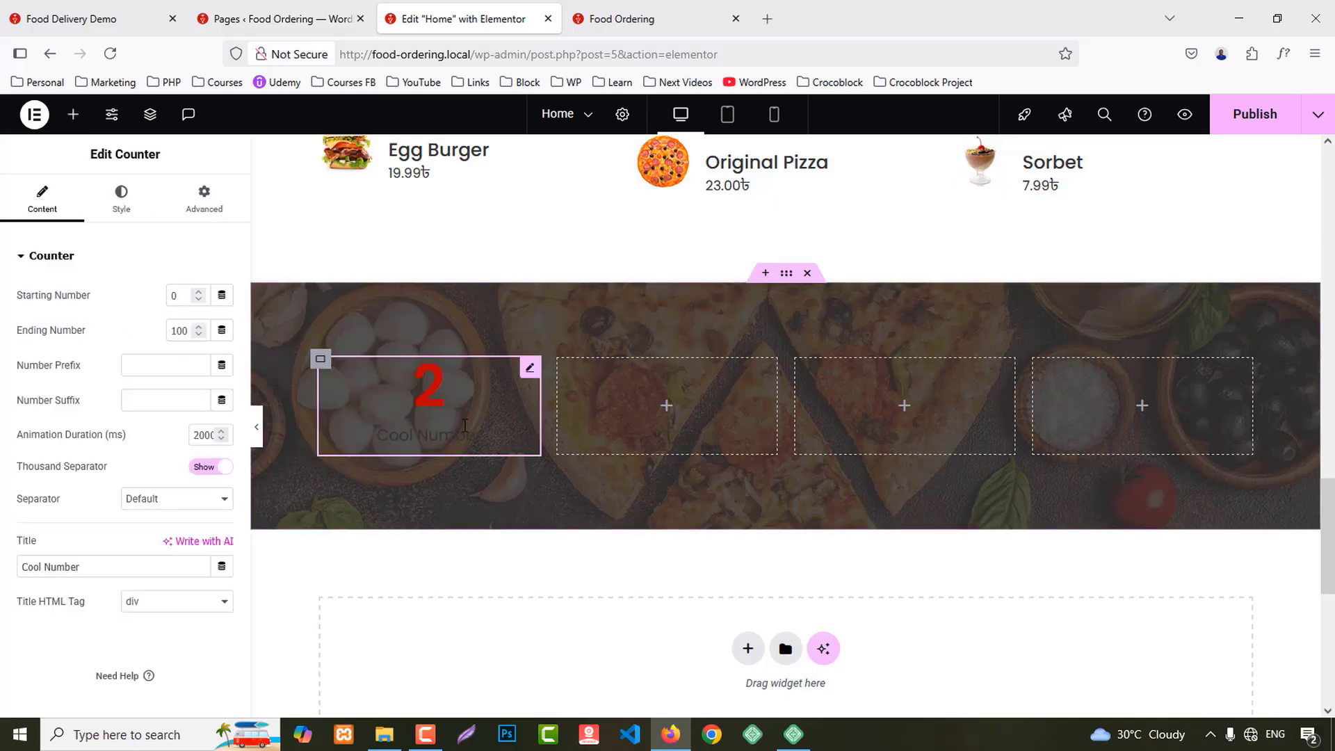
{"action": "right_click", "coordinate": [448, 405]}
{"action": "left_click", "coordinate": [577, 411]}
Step: Paste the copied counter into the second, third and fourth columns
{"action": "right_click", "coordinate": [710, 414]}
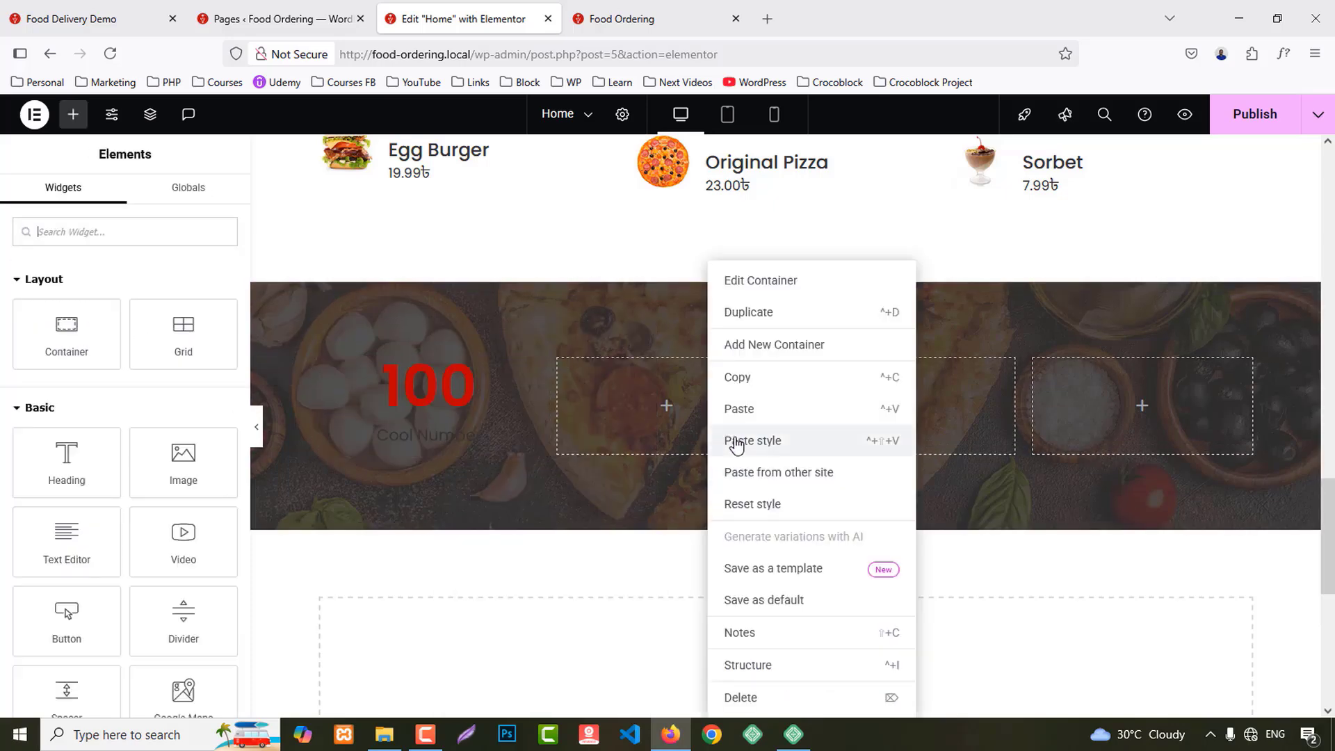
{"action": "left_click", "coordinate": [896, 415]}
{"action": "right_click", "coordinate": [894, 389]}
{"action": "left_click", "coordinate": [903, 408]}
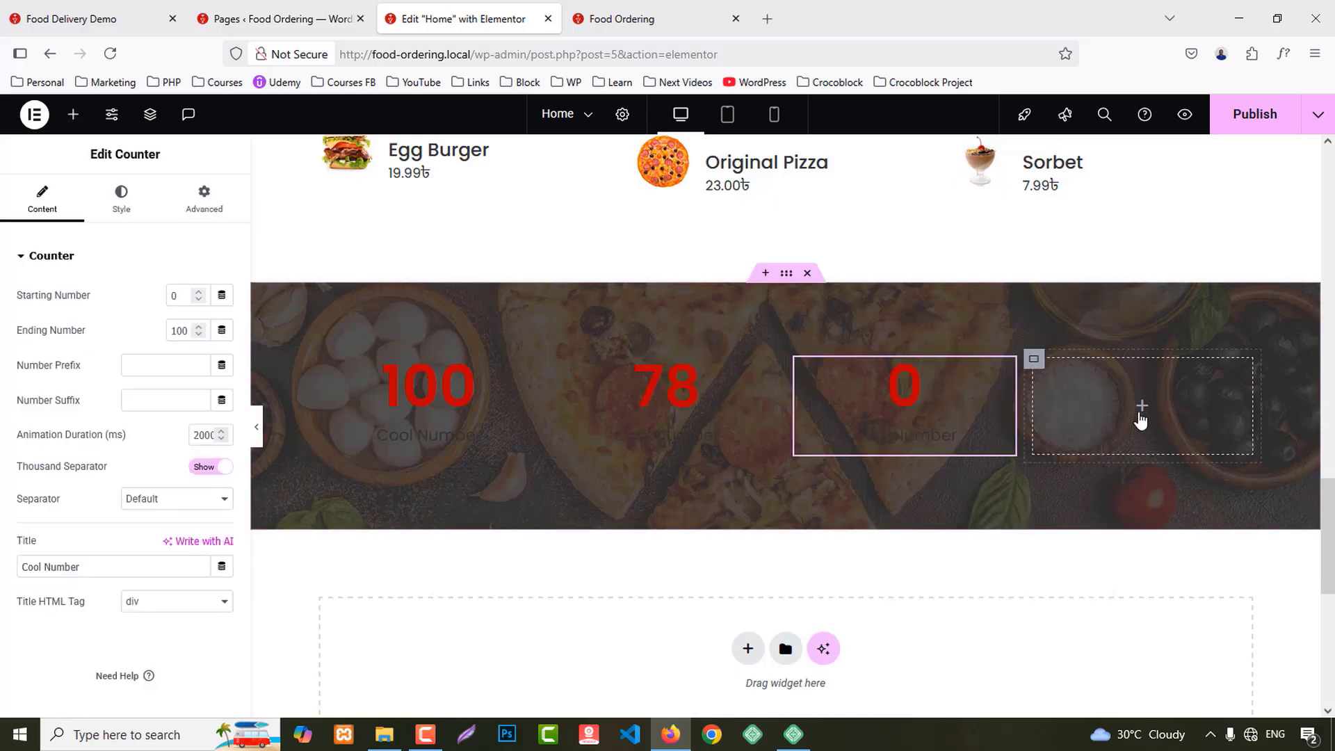
{"action": "right_click", "coordinate": [1143, 416]}
{"action": "left_click", "coordinate": [1151, 409]}
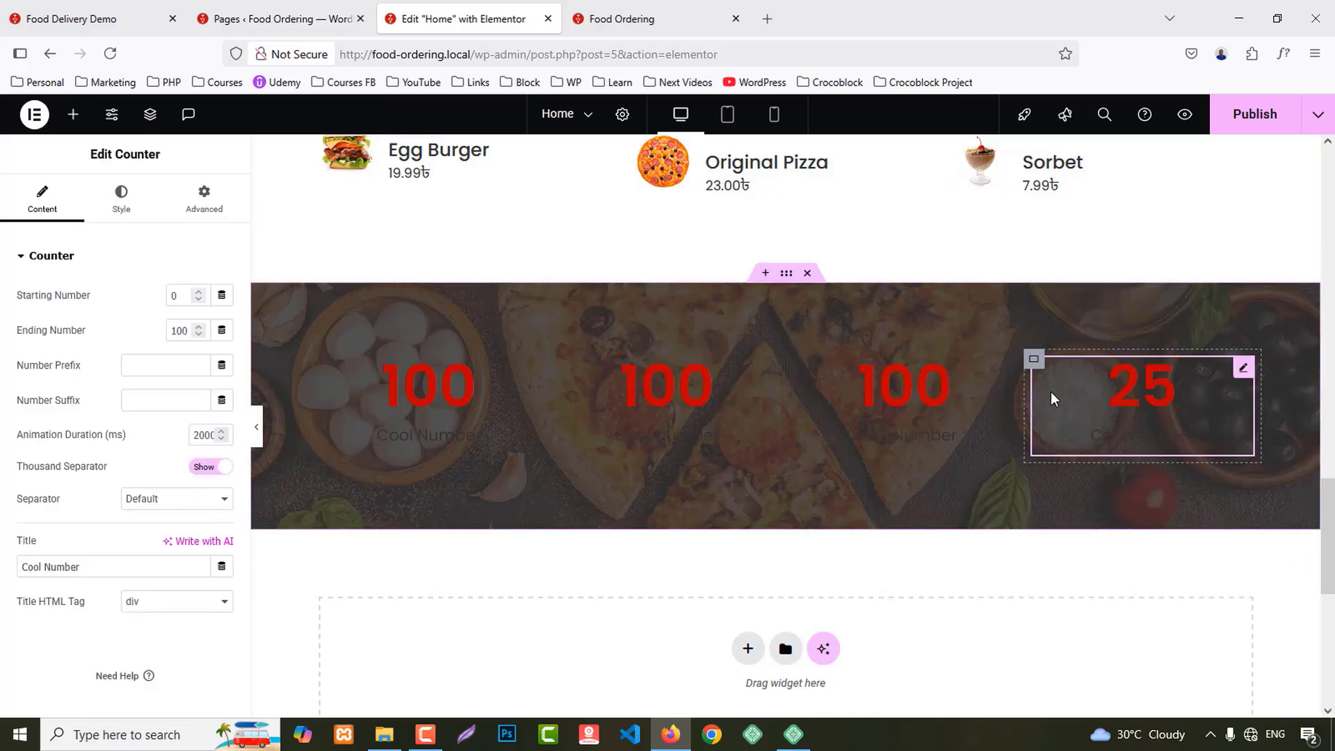
{"action": "left_click", "coordinate": [604, 8]}
{"action": "left_click", "coordinate": [47, 13]}
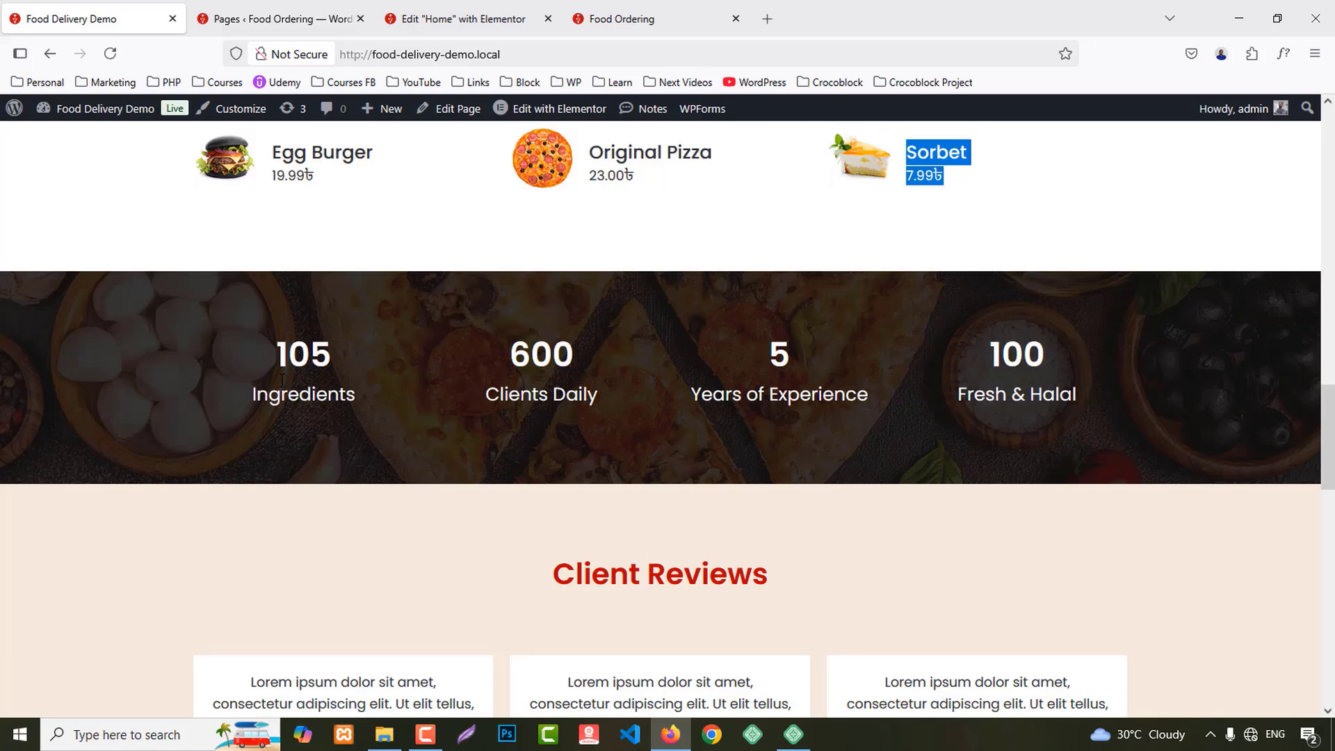
Step: Copy the Ingredients label from the demo and select the first counter
{"action": "left_click_drag", "start_coordinate": [278, 367], "coordinate": [342, 366]}
{"action": "double_click", "coordinate": [313, 391]}
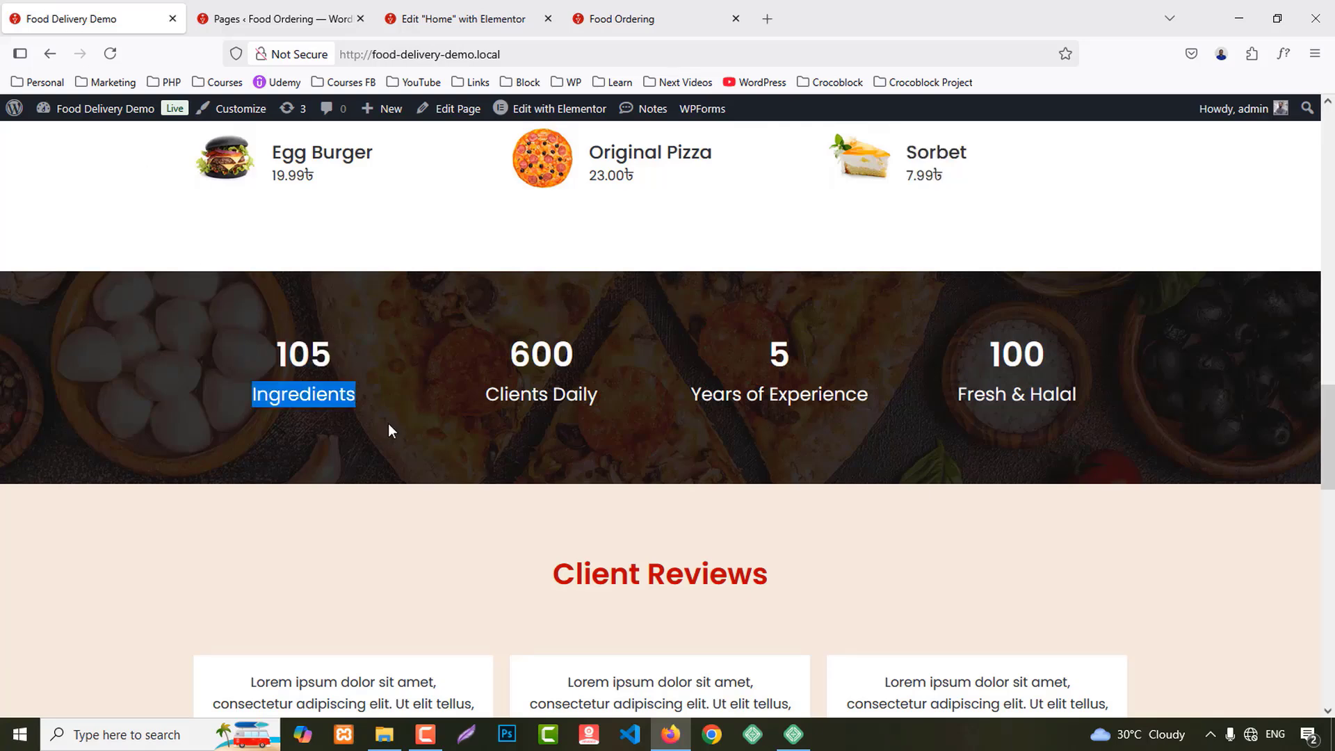
{"action": "left_click", "coordinate": [463, 19]}
{"action": "left_click", "coordinate": [417, 410]}
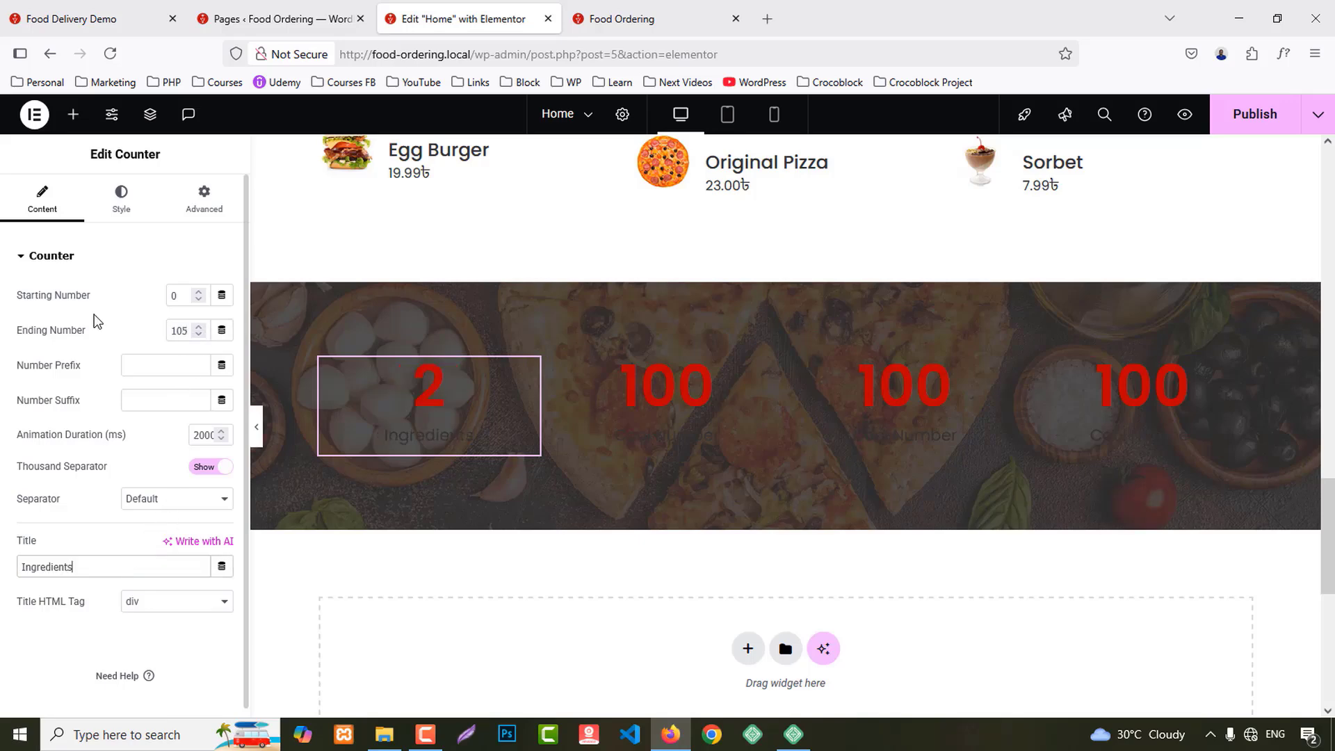
Step: Set the second counter to 600 with the title Clients Daily from the demo
{"action": "left_click", "coordinate": [76, 18]}
{"action": "left_click_drag", "start_coordinate": [487, 403], "coordinate": [603, 402]}
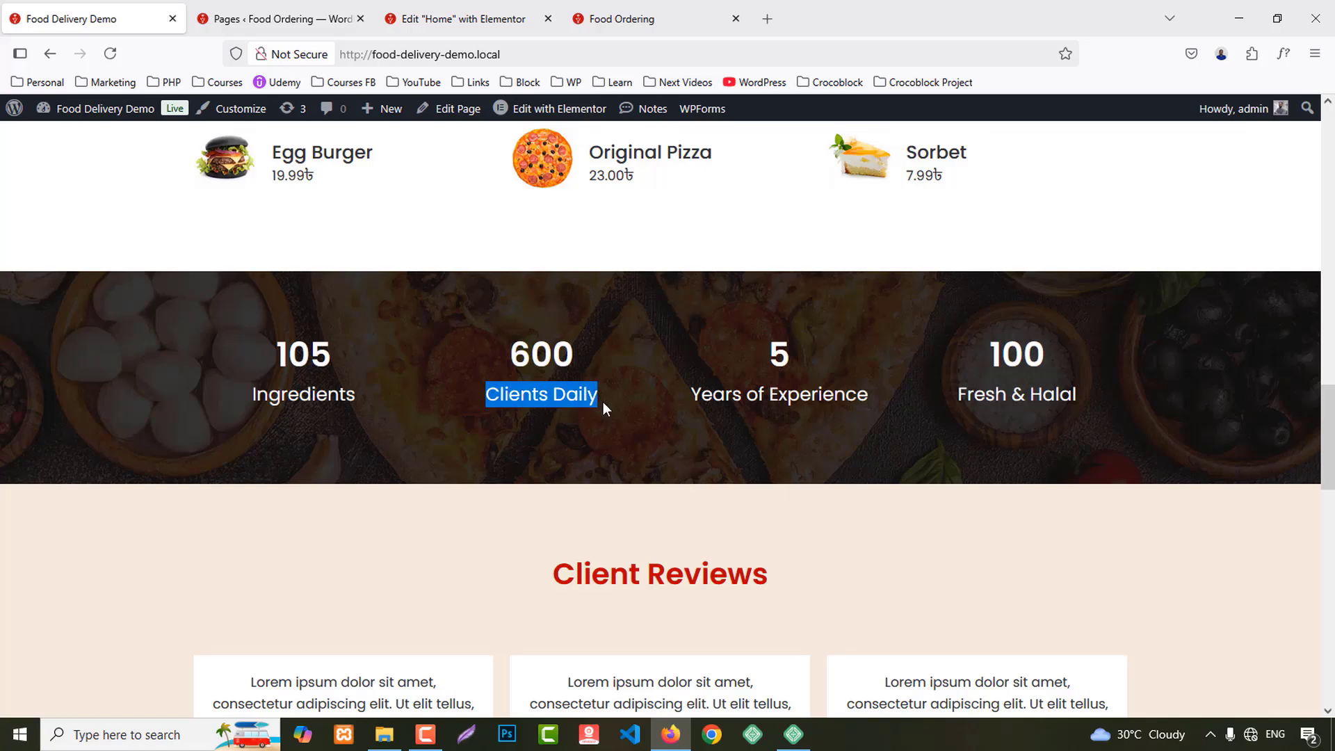
{"action": "left_click", "coordinate": [463, 19]}
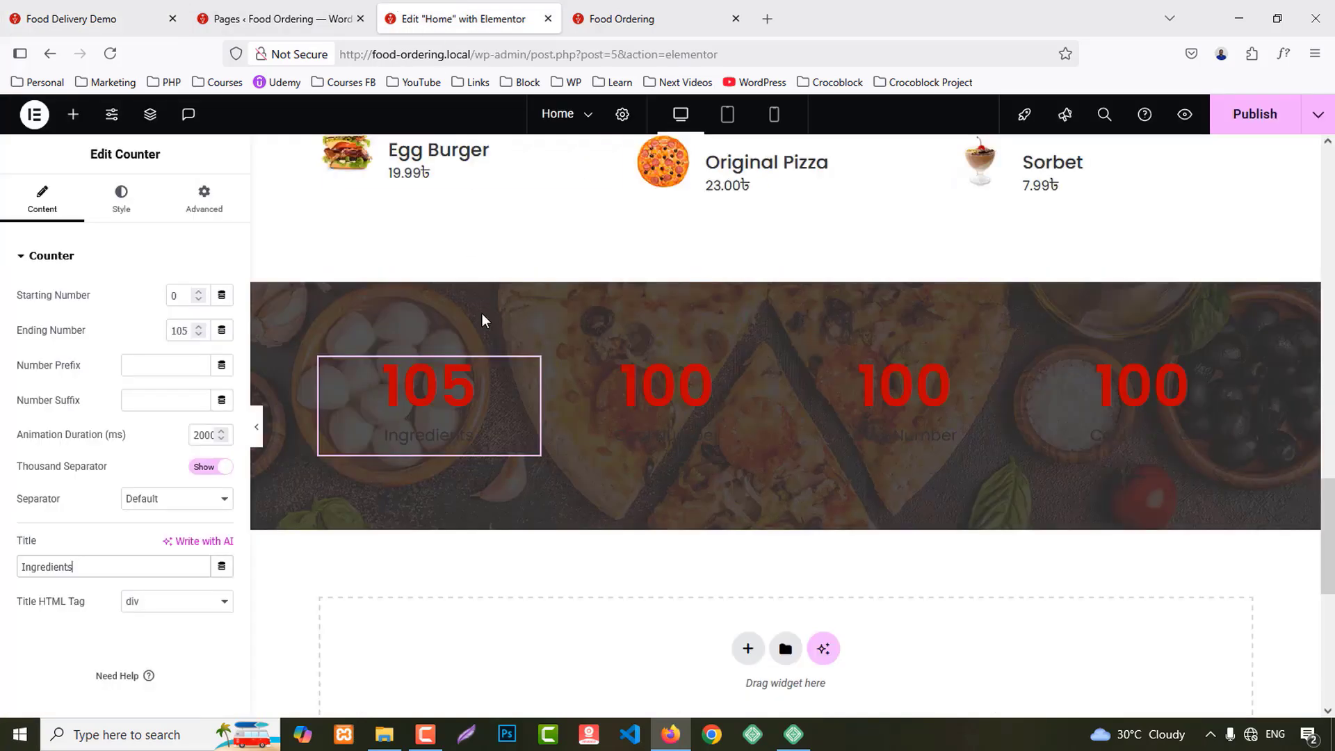
{"action": "left_click", "coordinate": [666, 389]}
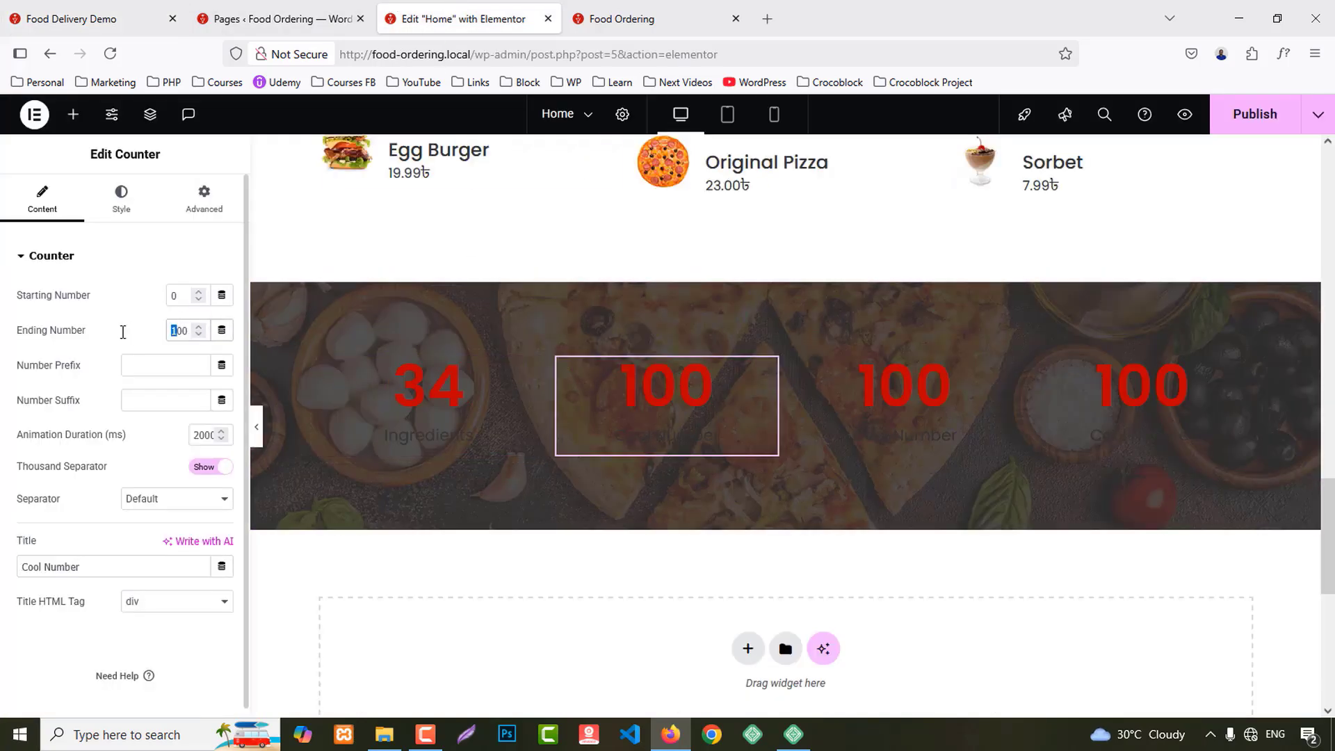
{"action": "type", "text": "6"}
{"action": "key", "text": "ctrl+a"}
{"action": "key", "text": "ctrl+v"}
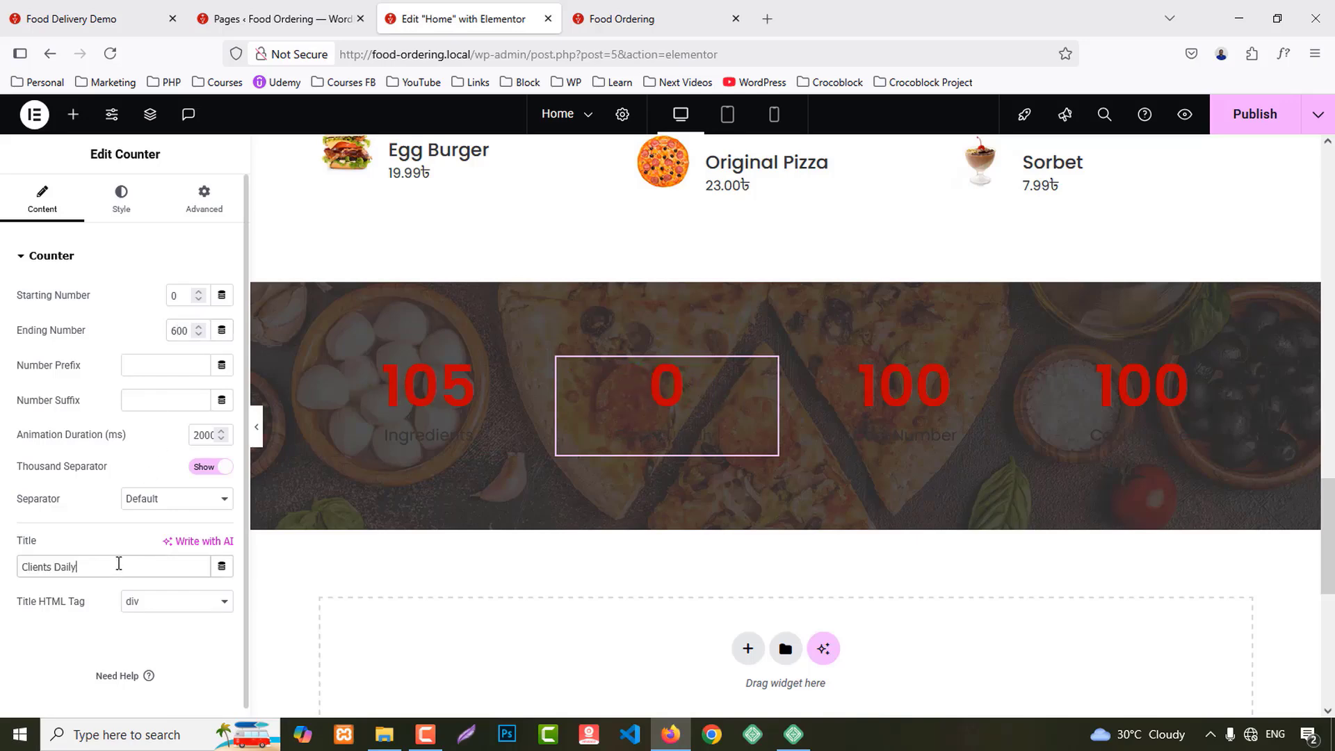
Step: Copy Years of Experience from the demo and set the third counter's ending number to 5
{"action": "left_click", "coordinate": [6, 5]}
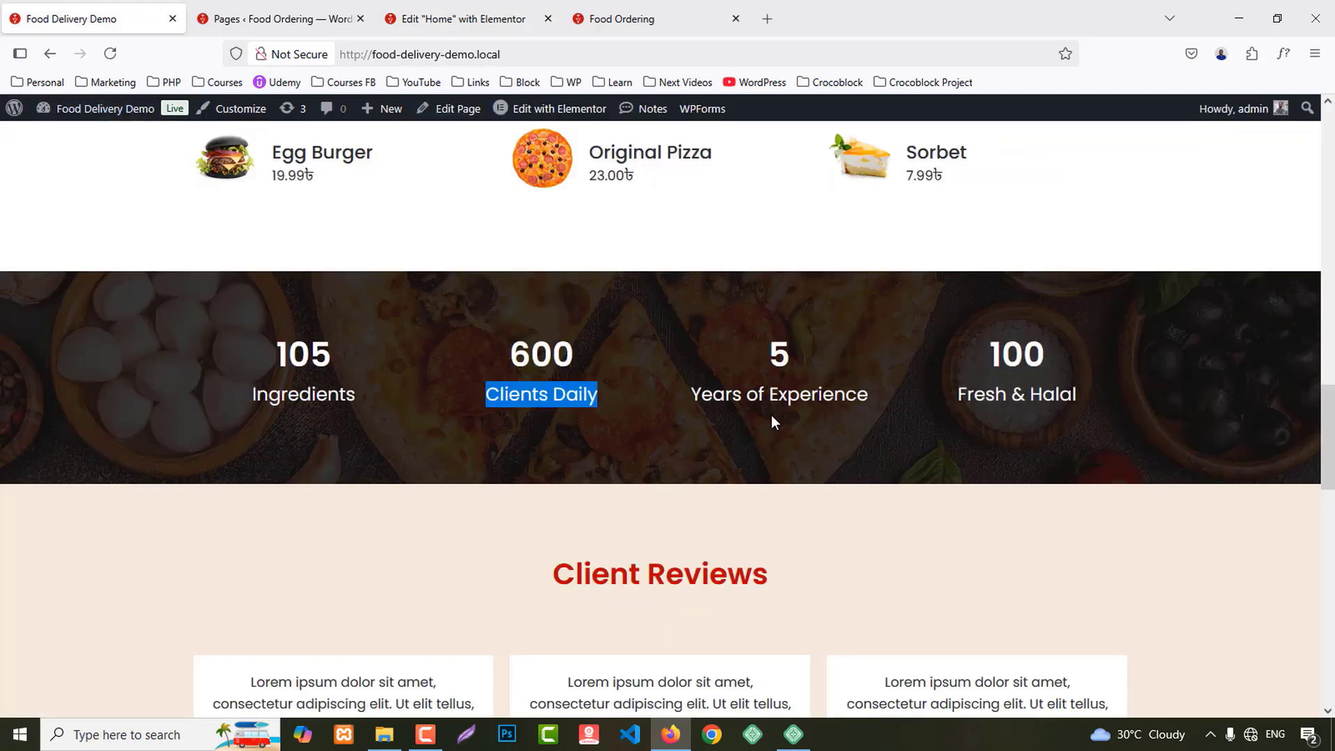
{"action": "left_click_drag", "start_coordinate": [693, 399], "coordinate": [881, 401]}
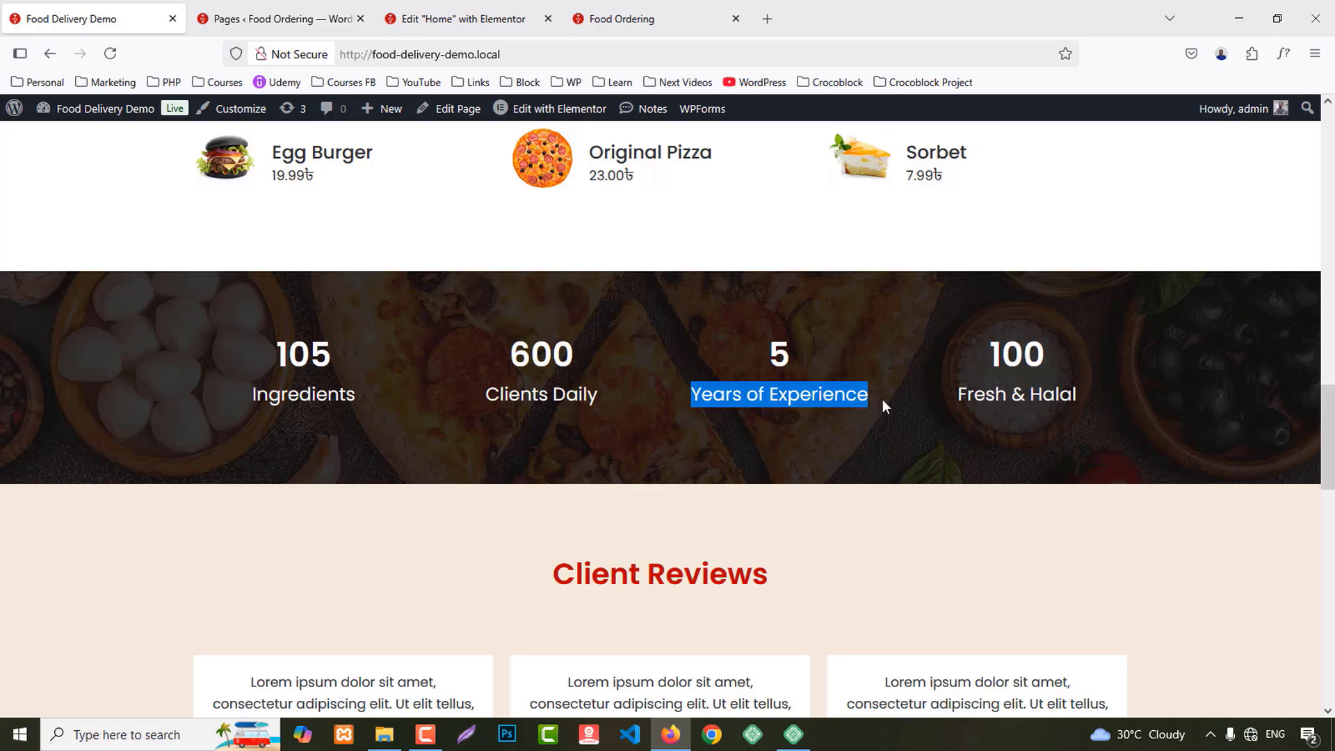
{"action": "left_click", "coordinate": [459, 19]}
{"action": "left_click", "coordinate": [903, 411]}
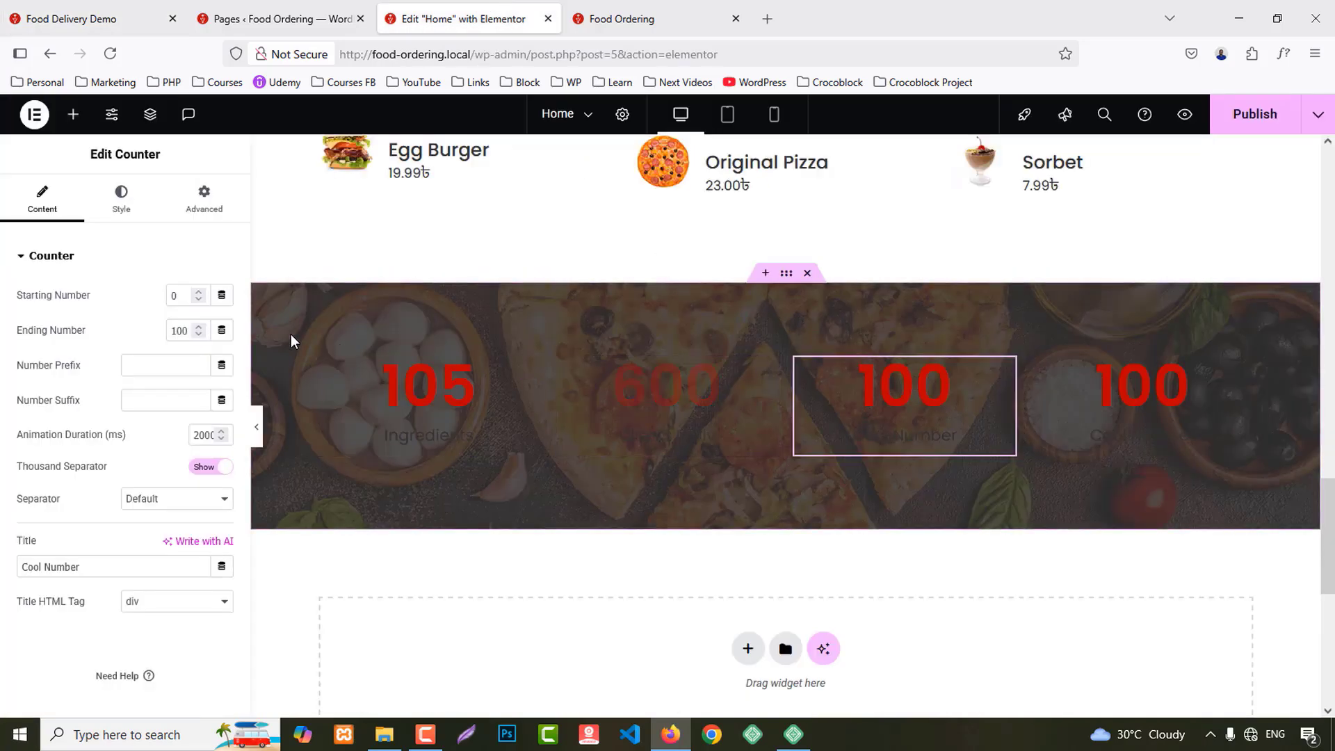
{"action": "double_click", "coordinate": [180, 331]}
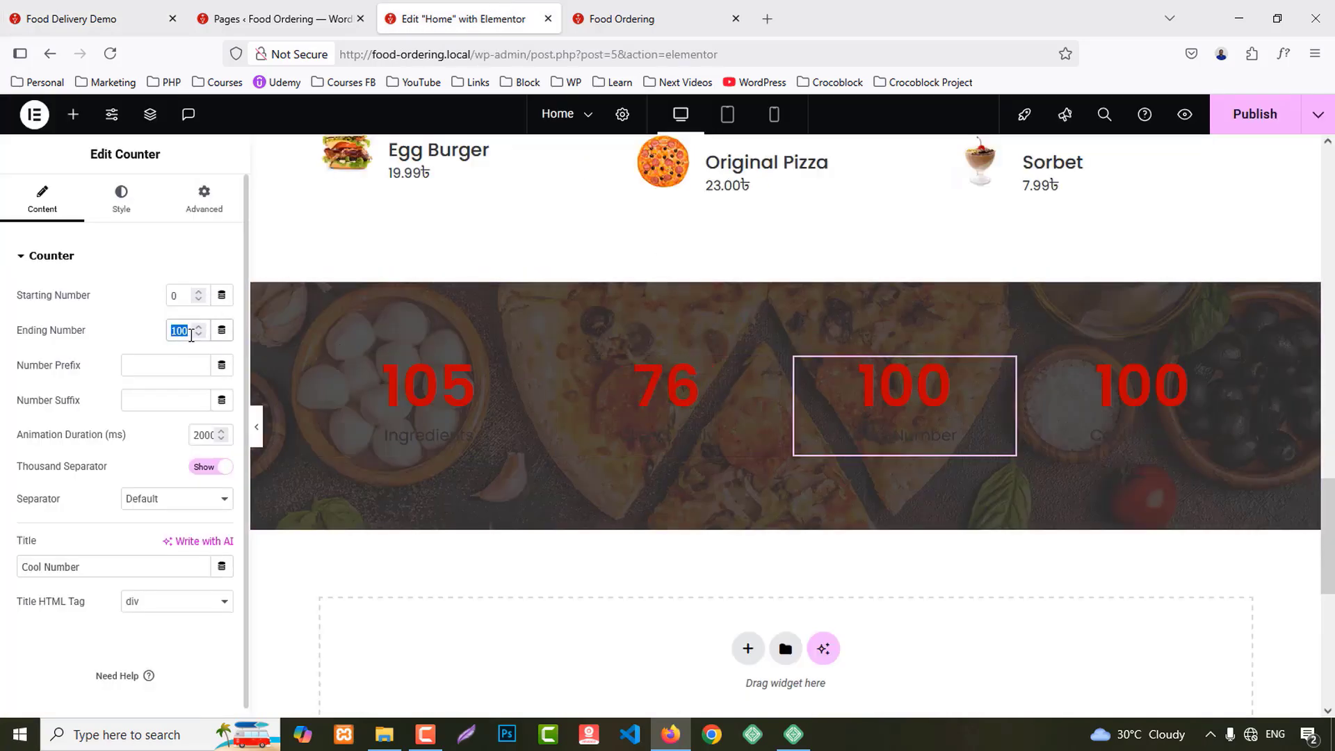
{"action": "type", "text": "5"}
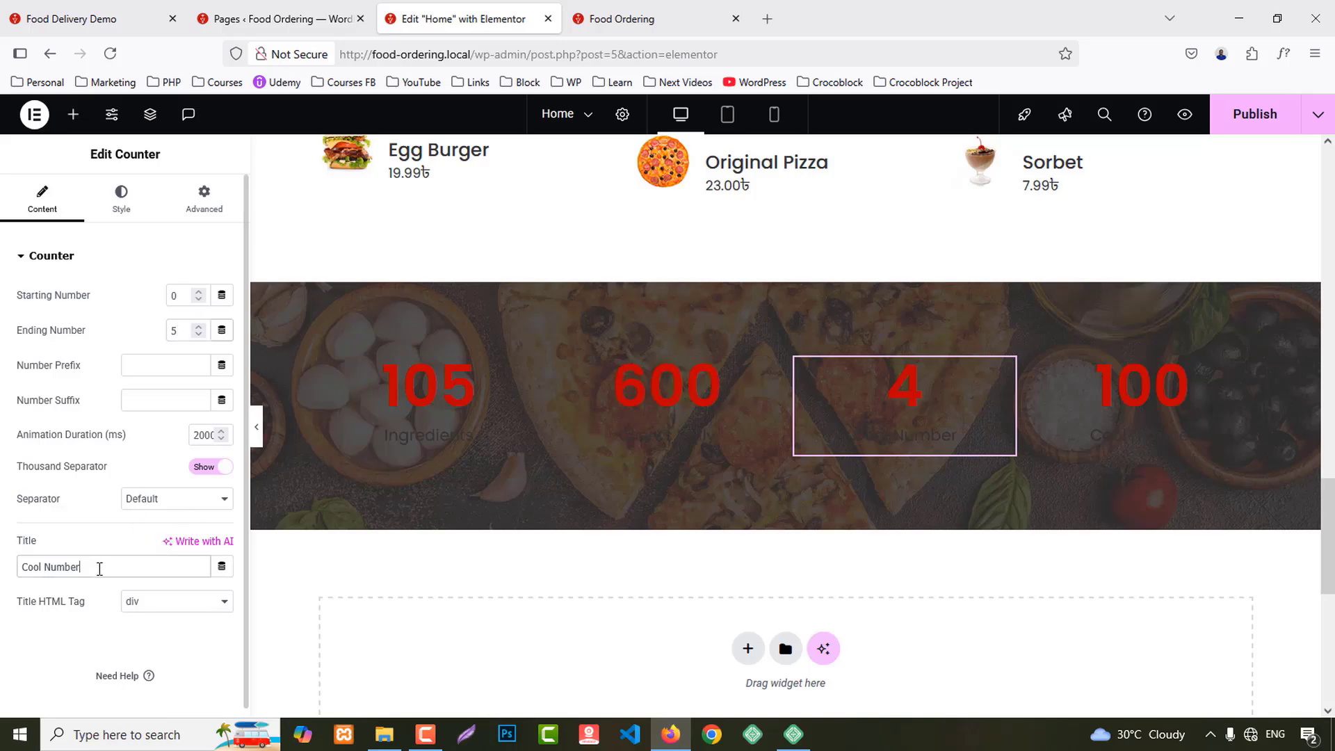
Step: Give the fourth counter the title Fresh & Halal copied from the demo
{"action": "left_click", "coordinate": [70, 19]}
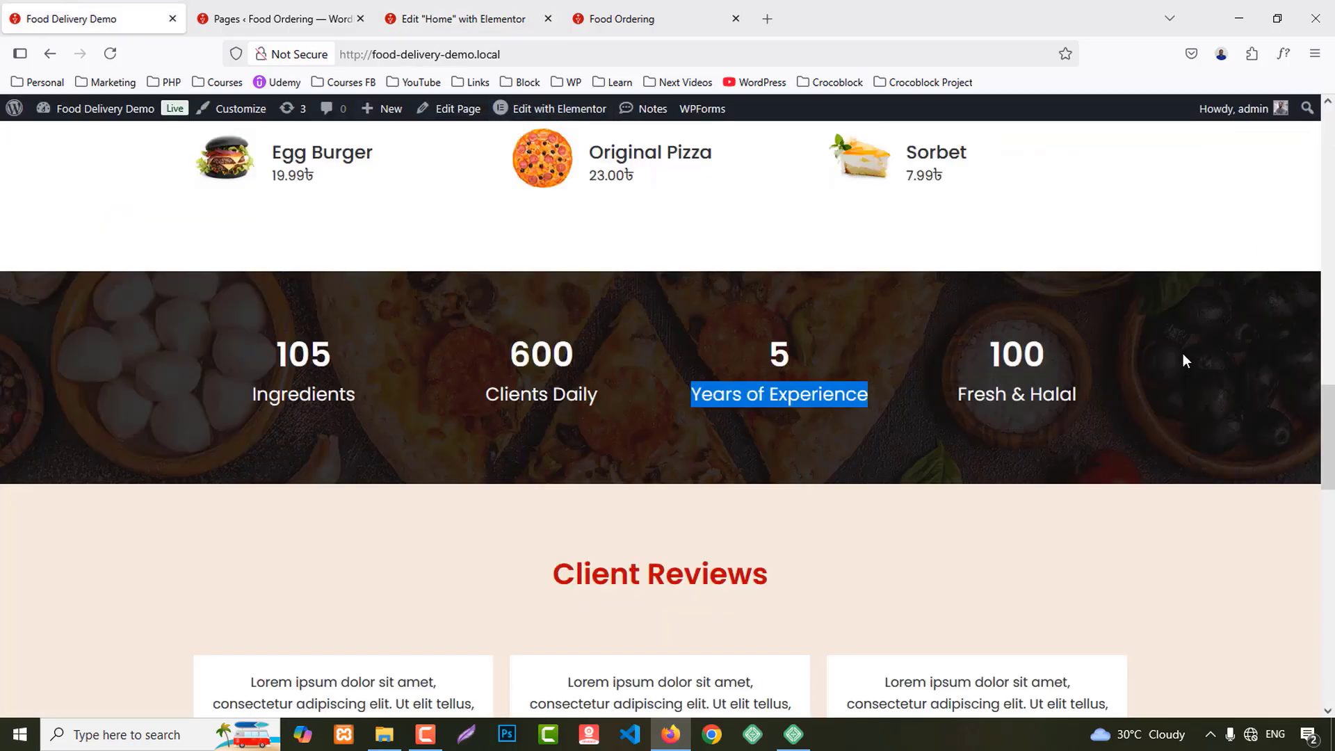
{"action": "left_click_drag", "start_coordinate": [960, 394], "coordinate": [1137, 397]}
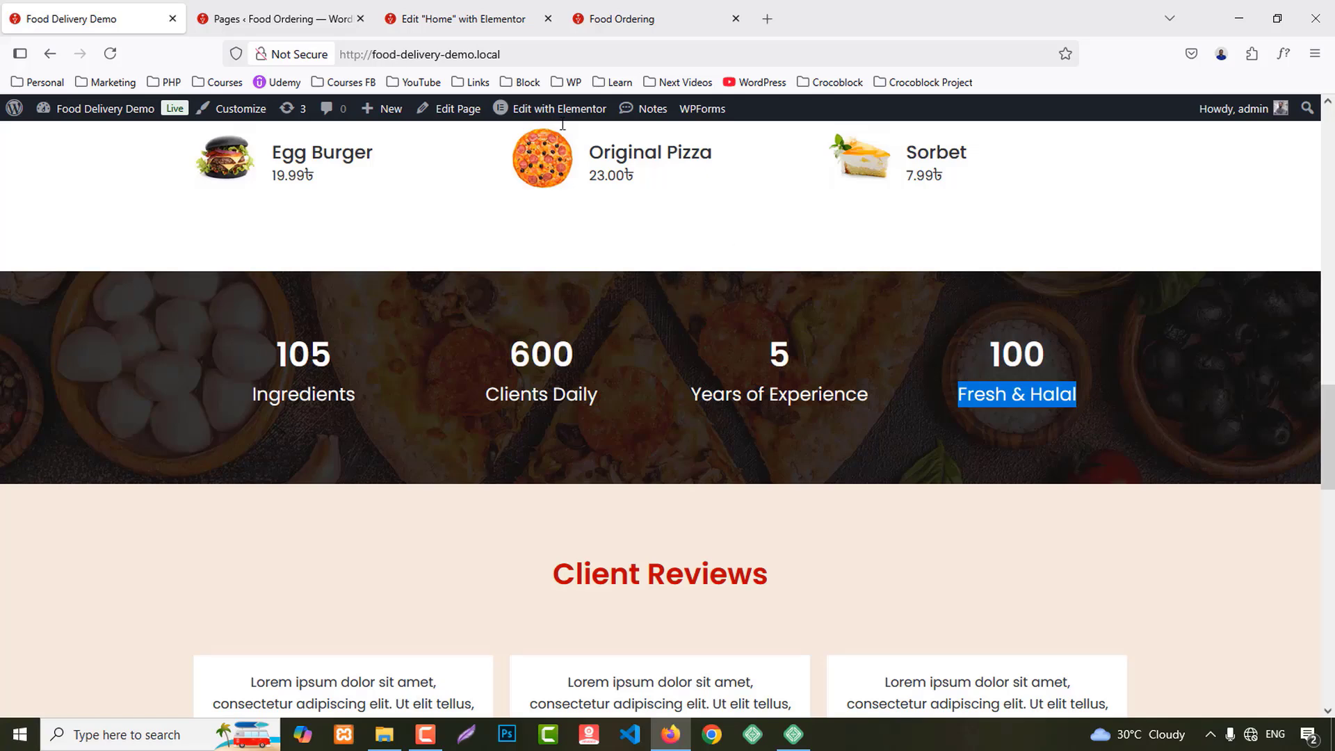
{"action": "left_click", "coordinate": [463, 19]}
{"action": "left_click", "coordinate": [1142, 403]}
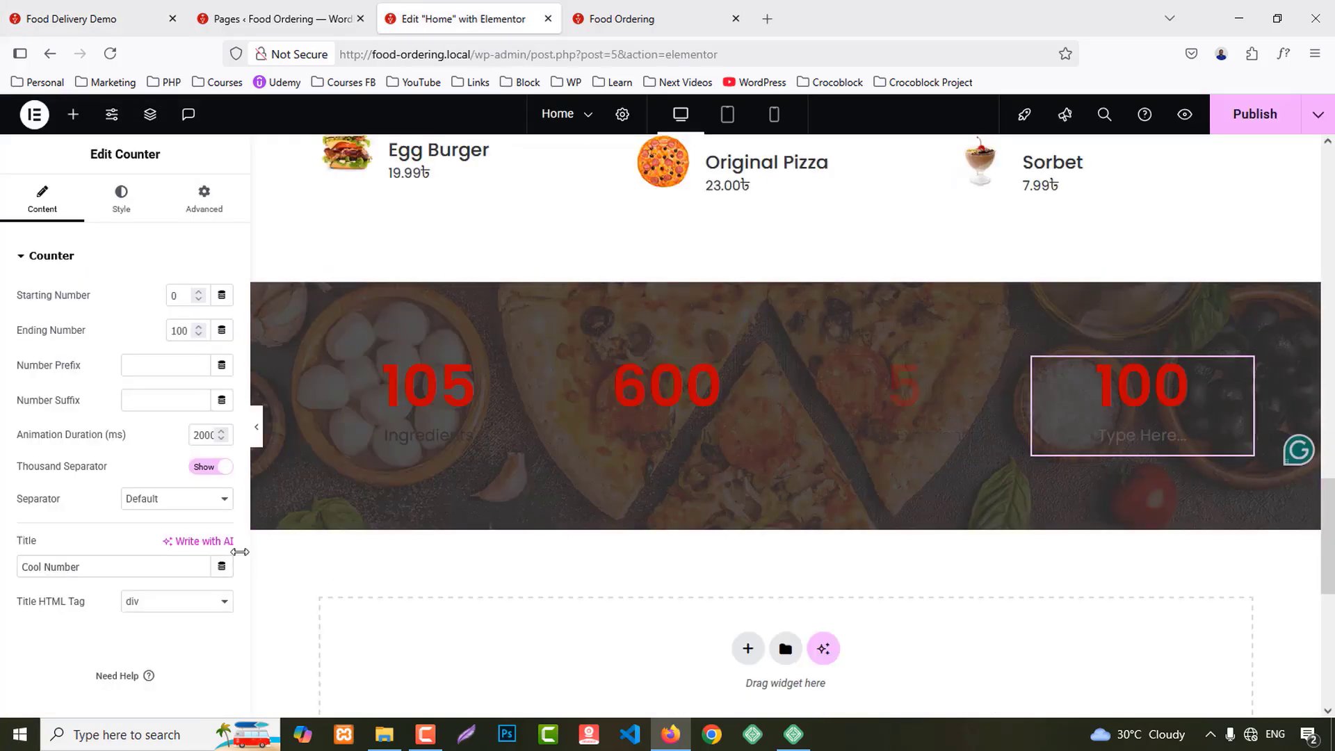
{"action": "left_click", "coordinate": [99, 570]}
{"action": "key", "text": "ctrl+v"}
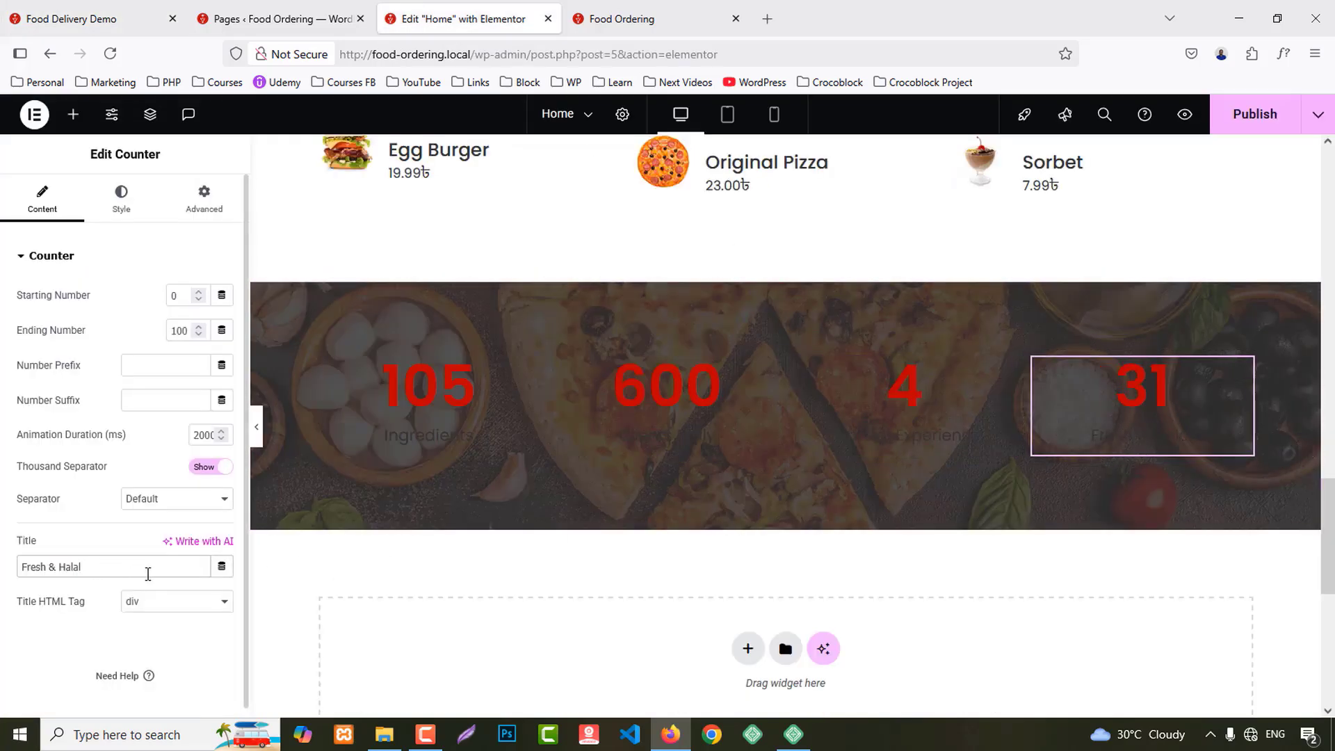
Step: Make the counter number #FFFFFF and 50 in size
{"action": "left_click", "coordinate": [121, 196]}
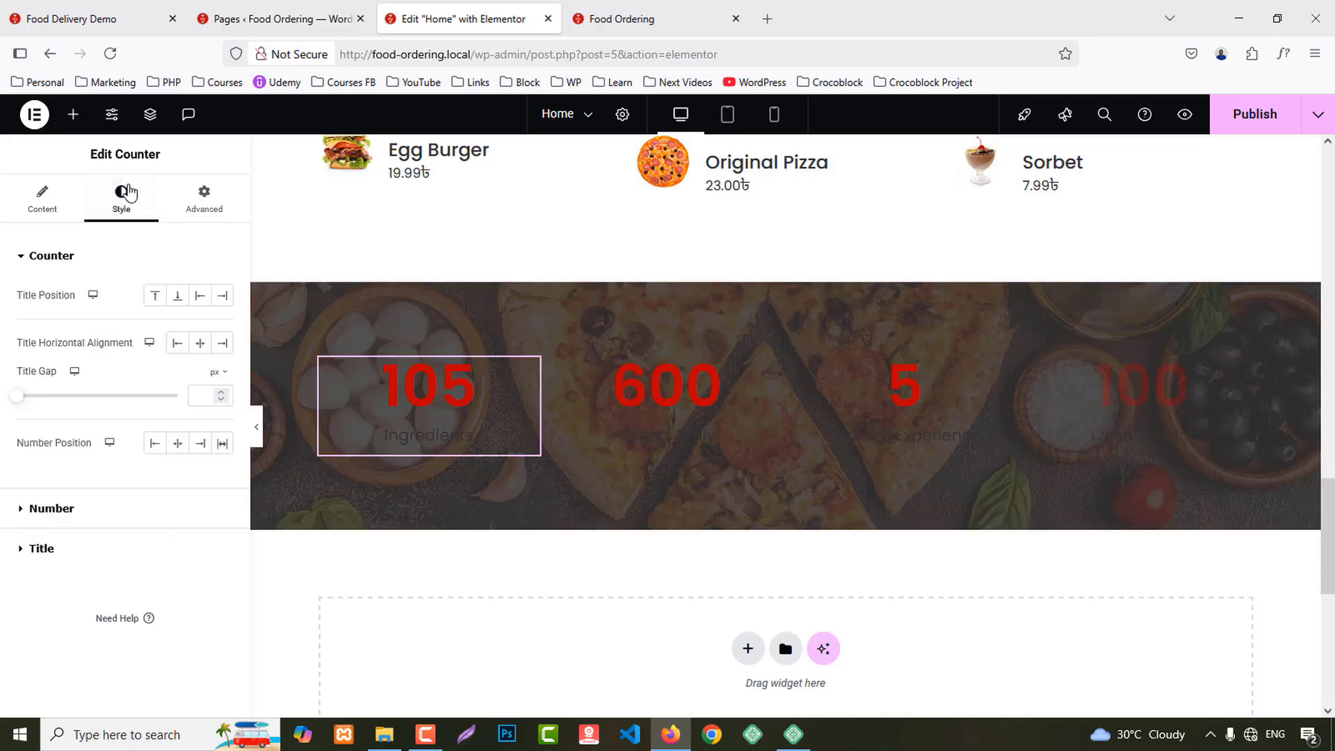
{"action": "left_click", "coordinate": [45, 508]}
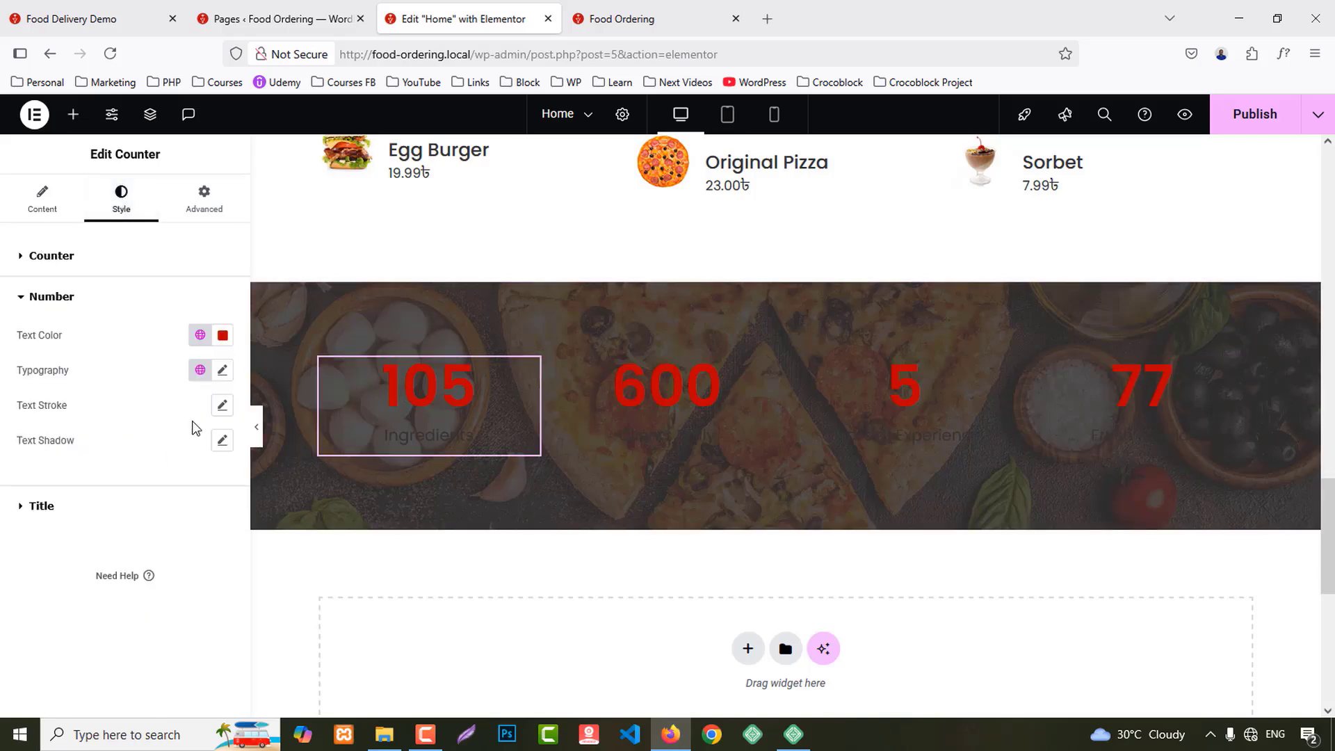
{"action": "left_click", "coordinate": [223, 335]}
{"action": "type", "text": "#FFFFFF"}
{"action": "left_click", "coordinate": [6, 650]}
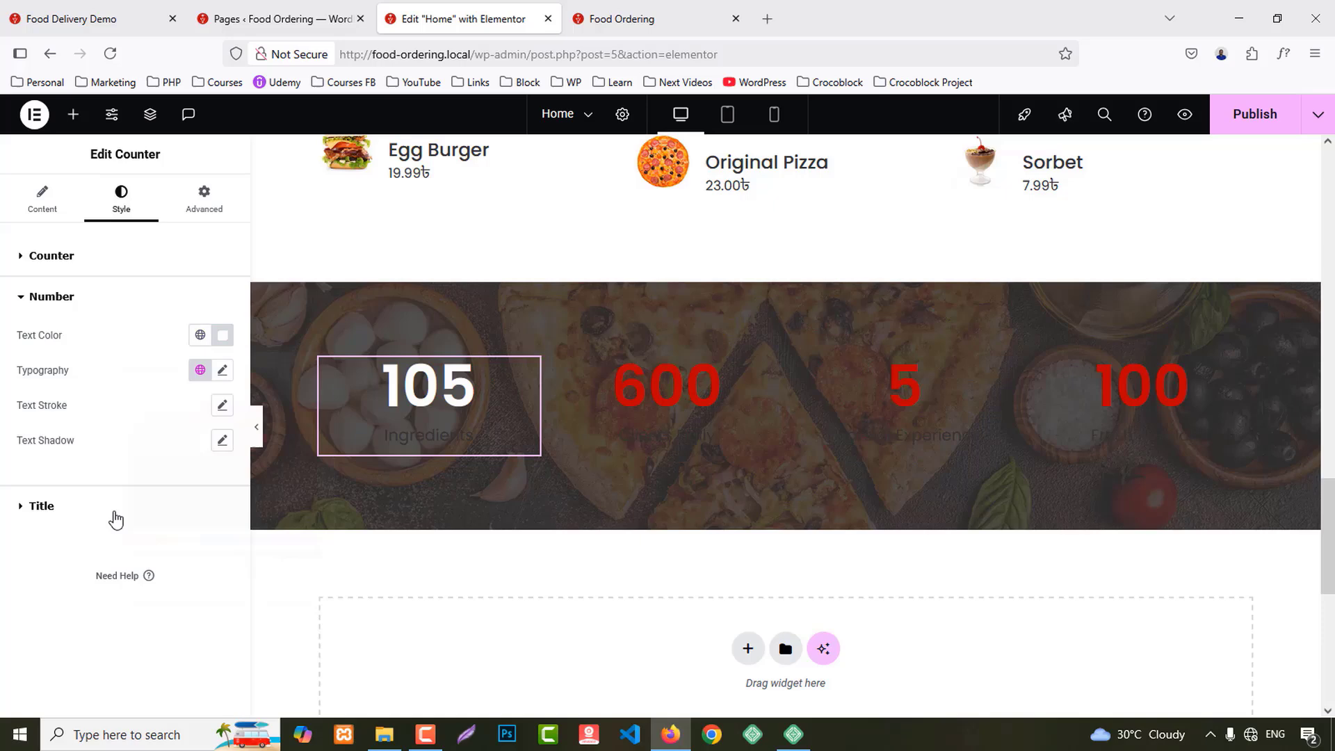
{"action": "left_click", "coordinate": [223, 374]}
{"action": "type", "text": "37"}
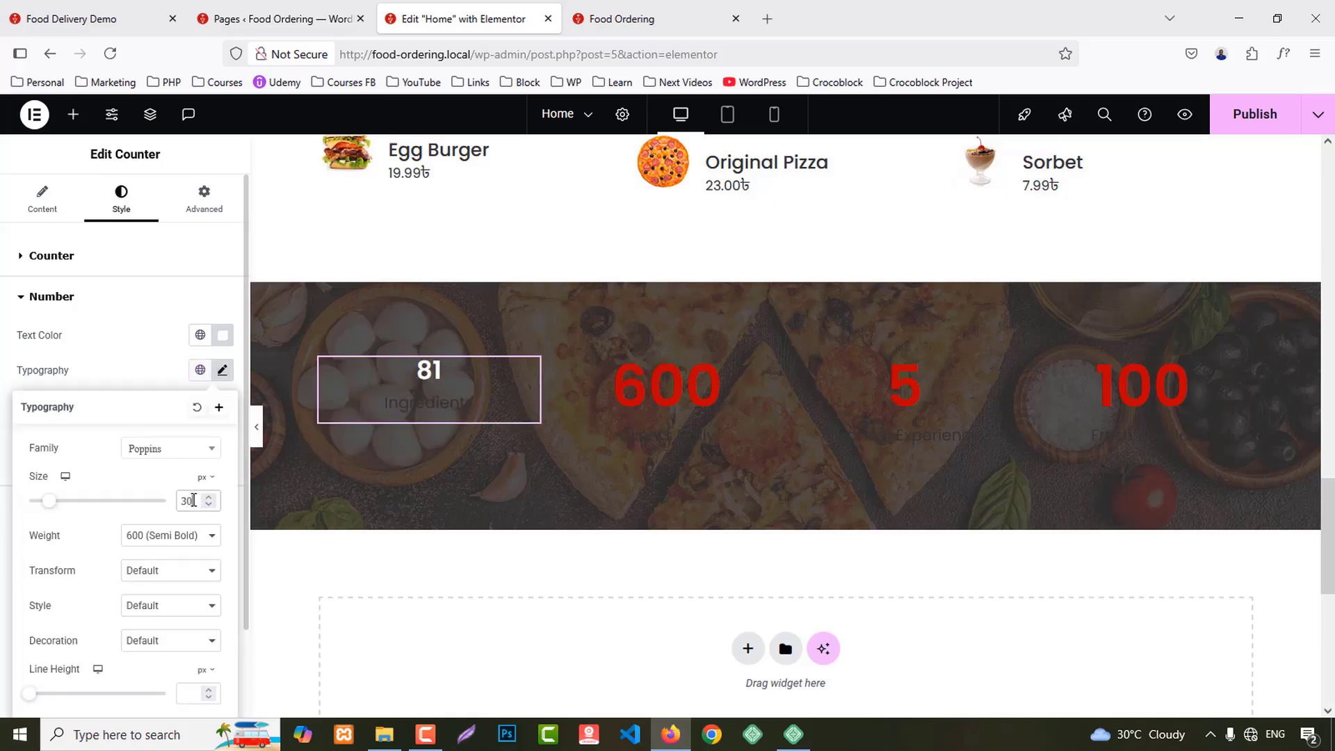
{"action": "key", "text": "Up"}
{"action": "key", "text": "Up"}
{"action": "key", "text": "Up"}
{"action": "key", "text": "Up"}
{"action": "key", "text": "Up"}
{"action": "key", "text": "Up"}
{"action": "key", "text": "Up"}
{"action": "key", "text": "Up"}
{"action": "key", "text": "Up"}
{"action": "key", "text": "Up"}
{"action": "key", "text": "Up"}
{"action": "key", "text": "Up"}
{"action": "key", "text": "Up"}
{"action": "key", "text": "Up"}
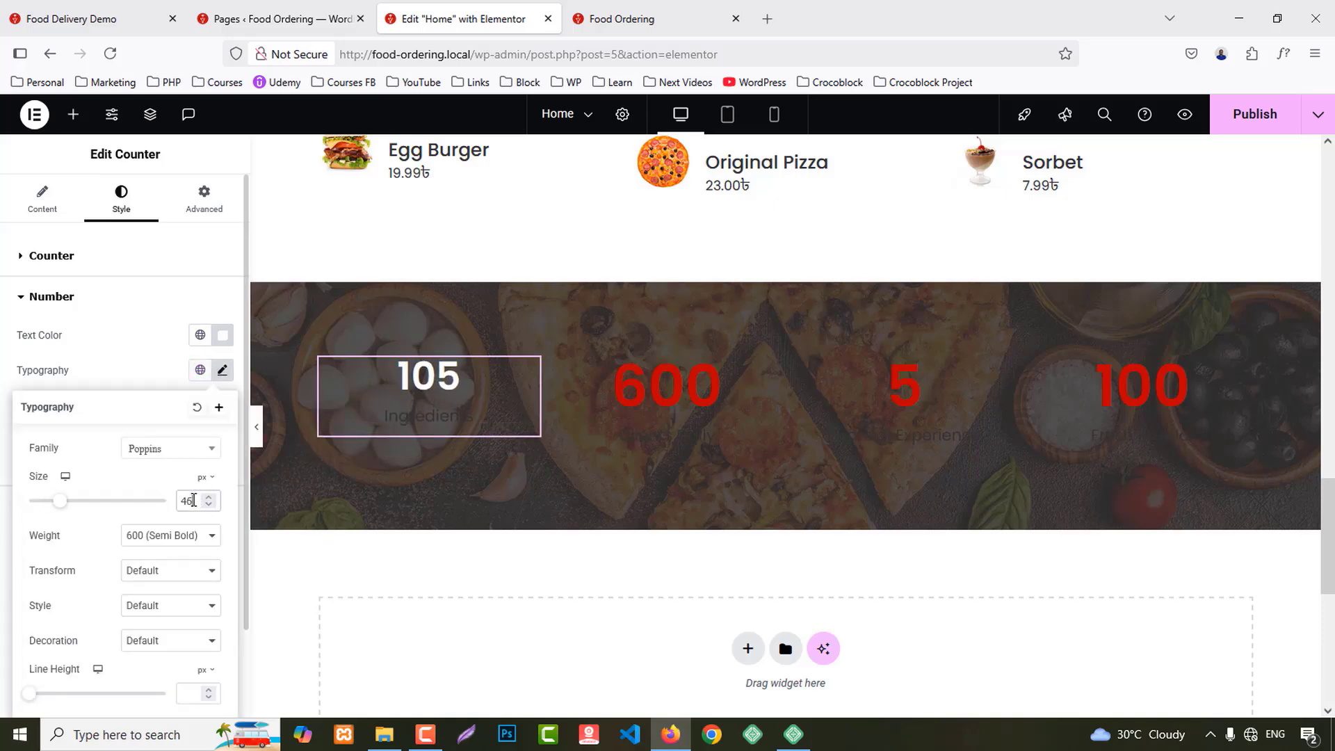
{"action": "key", "text": "Down"}
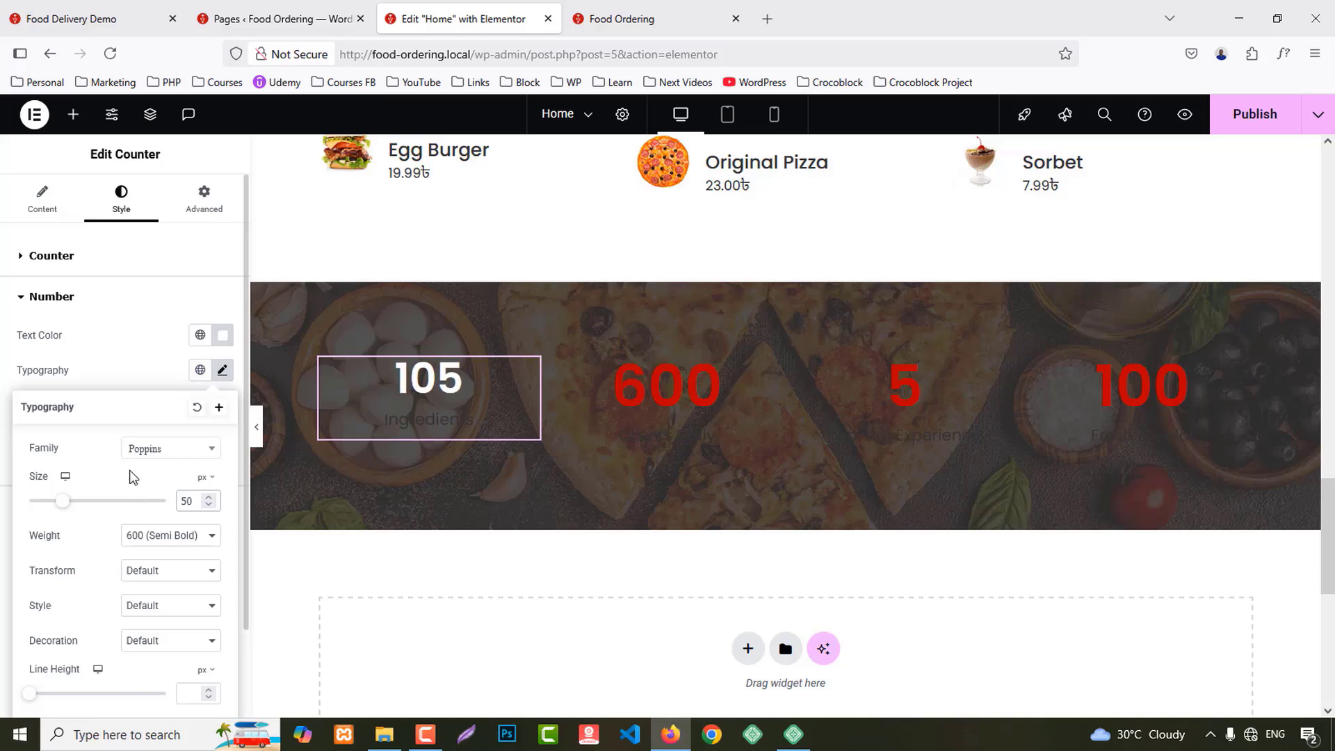
{"action": "left_click", "coordinate": [129, 370]}
Step: Style the counter title white, font weight 600, size 22
{"action": "left_click", "coordinate": [44, 512]}
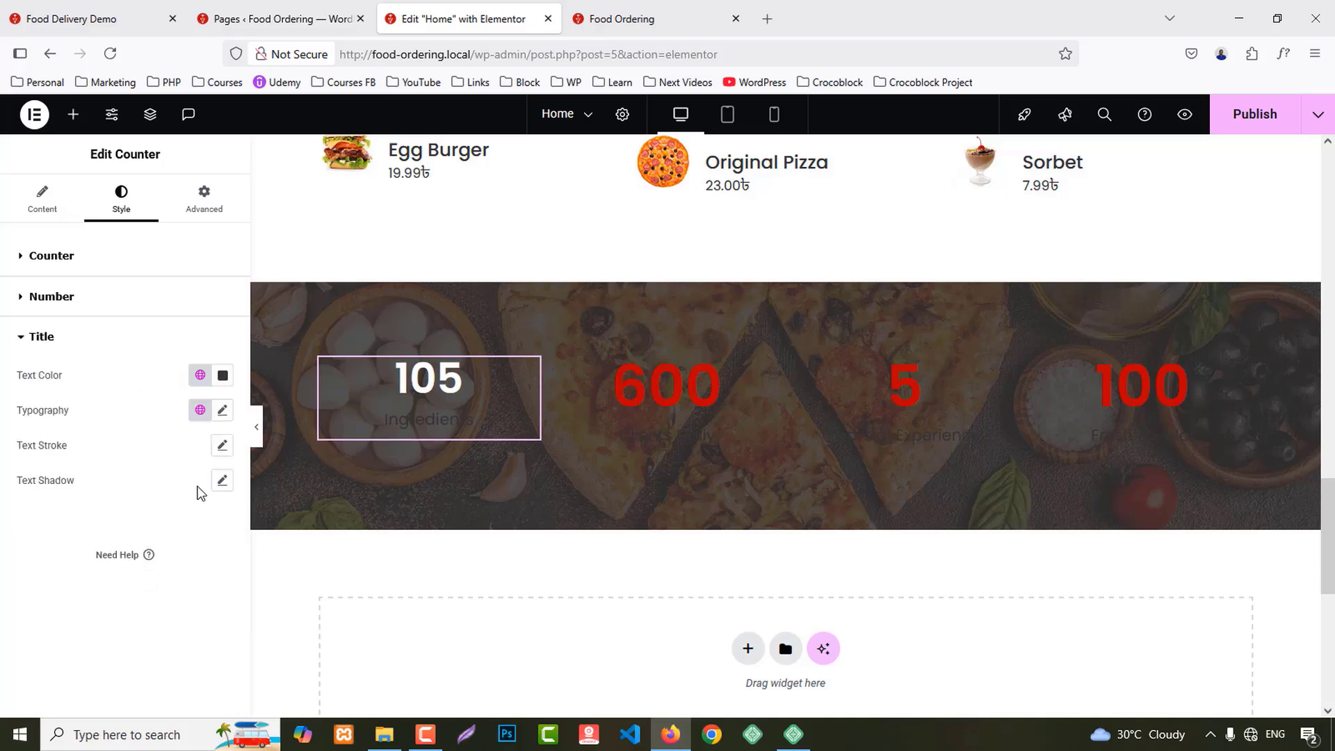
{"action": "left_click", "coordinate": [222, 376]}
{"action": "left_click", "coordinate": [127, 430]}
{"action": "left_click", "coordinate": [237, 411]}
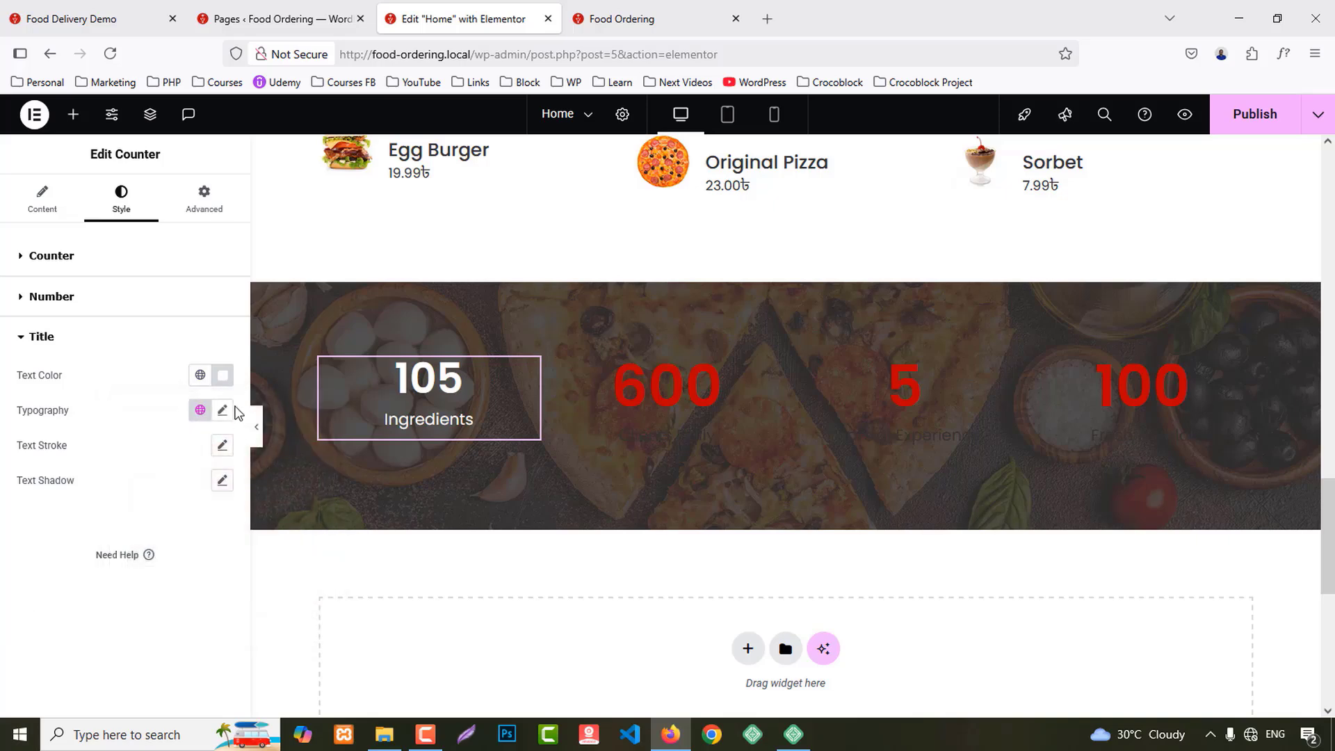
{"action": "left_click", "coordinate": [222, 412]}
{"action": "left_click", "coordinate": [169, 576]}
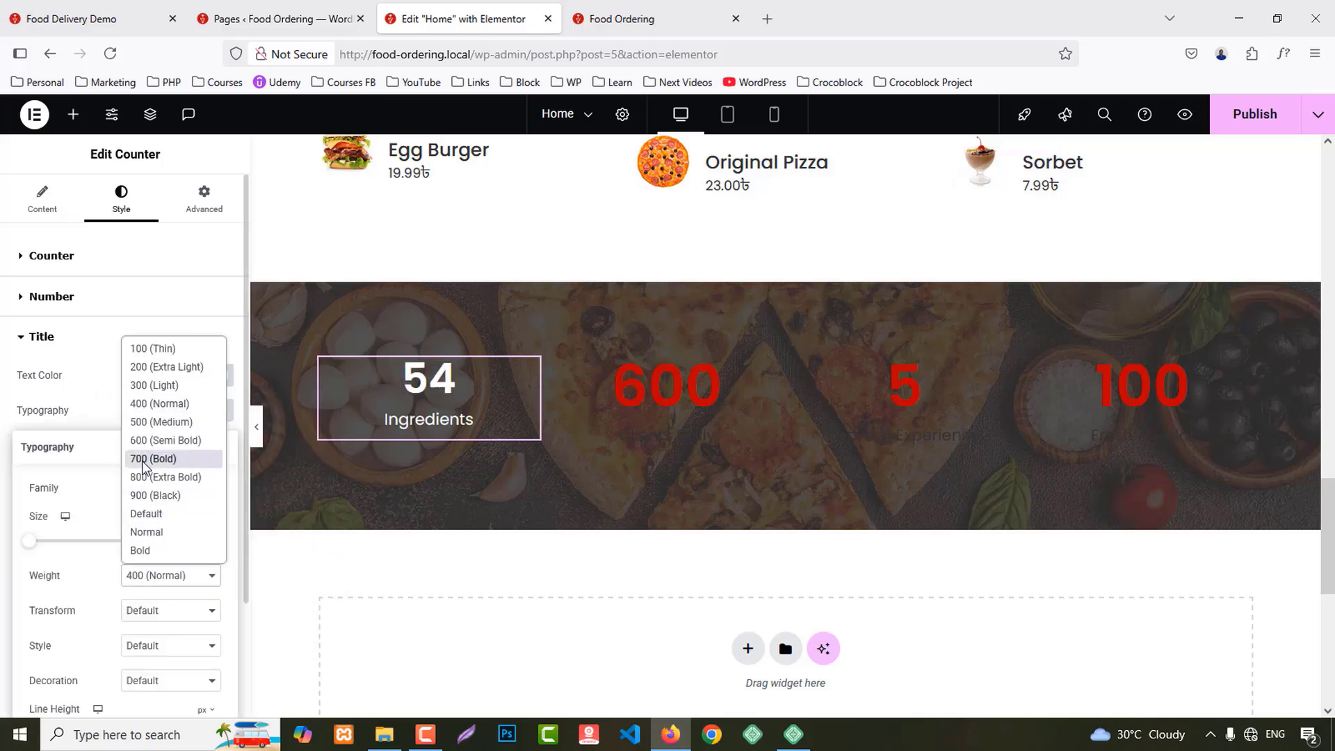
{"action": "left_click", "coordinate": [166, 440]}
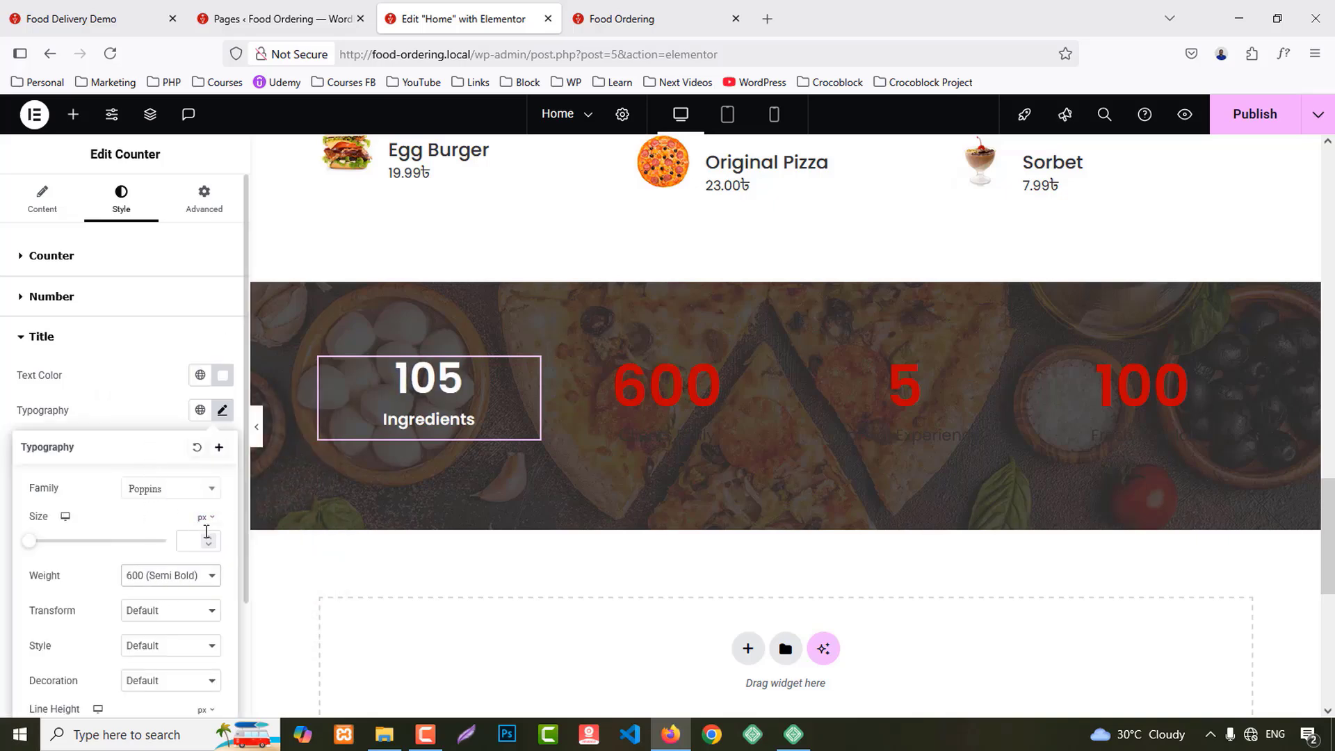
{"action": "type", "text": "22"}
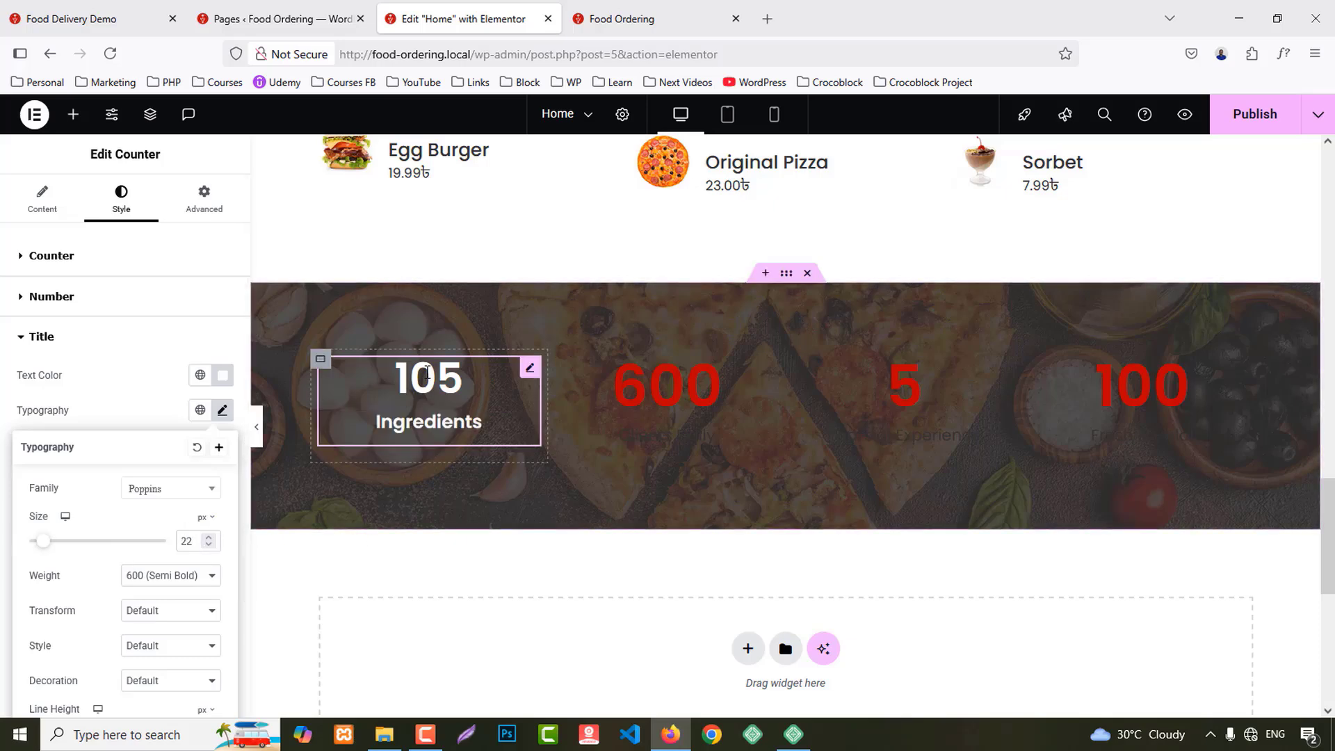
Step: Copy the 105 counter's style onto the 600, 5 and 100 counters, then publish
{"action": "right_click", "coordinate": [432, 410]}
{"action": "left_click", "coordinate": [468, 418]}
{"action": "right_click", "coordinate": [706, 390]}
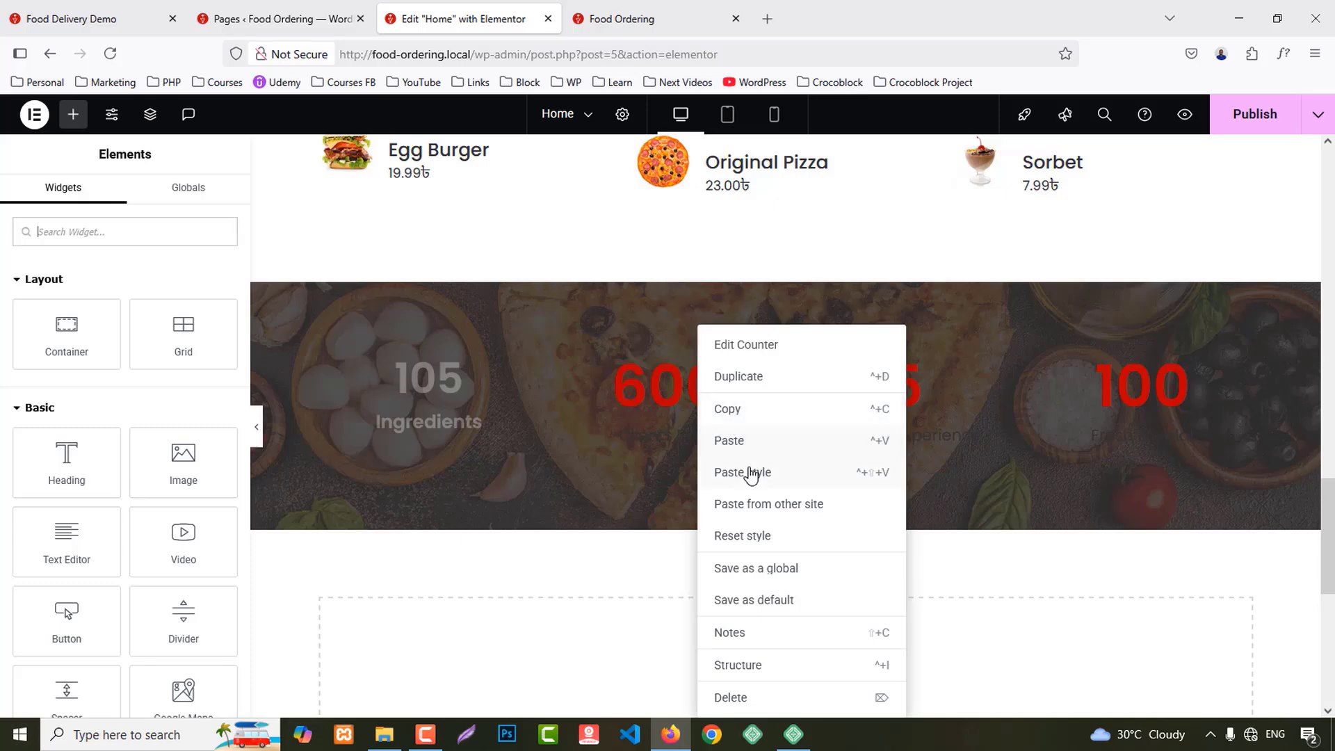
{"action": "left_click", "coordinate": [751, 472]}
{"action": "right_click", "coordinate": [875, 411]}
{"action": "left_click", "coordinate": [915, 471]}
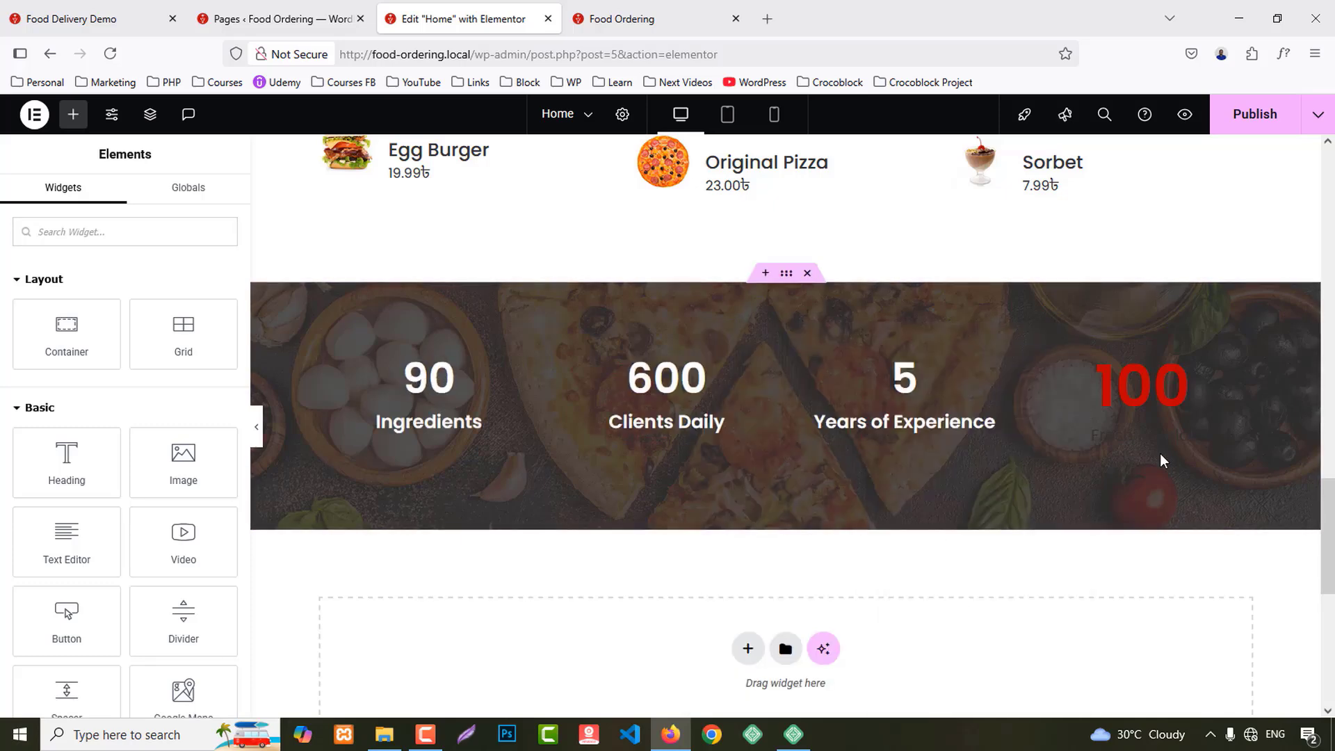
{"action": "right_click", "coordinate": [1171, 390]}
{"action": "left_click", "coordinate": [1175, 473]}
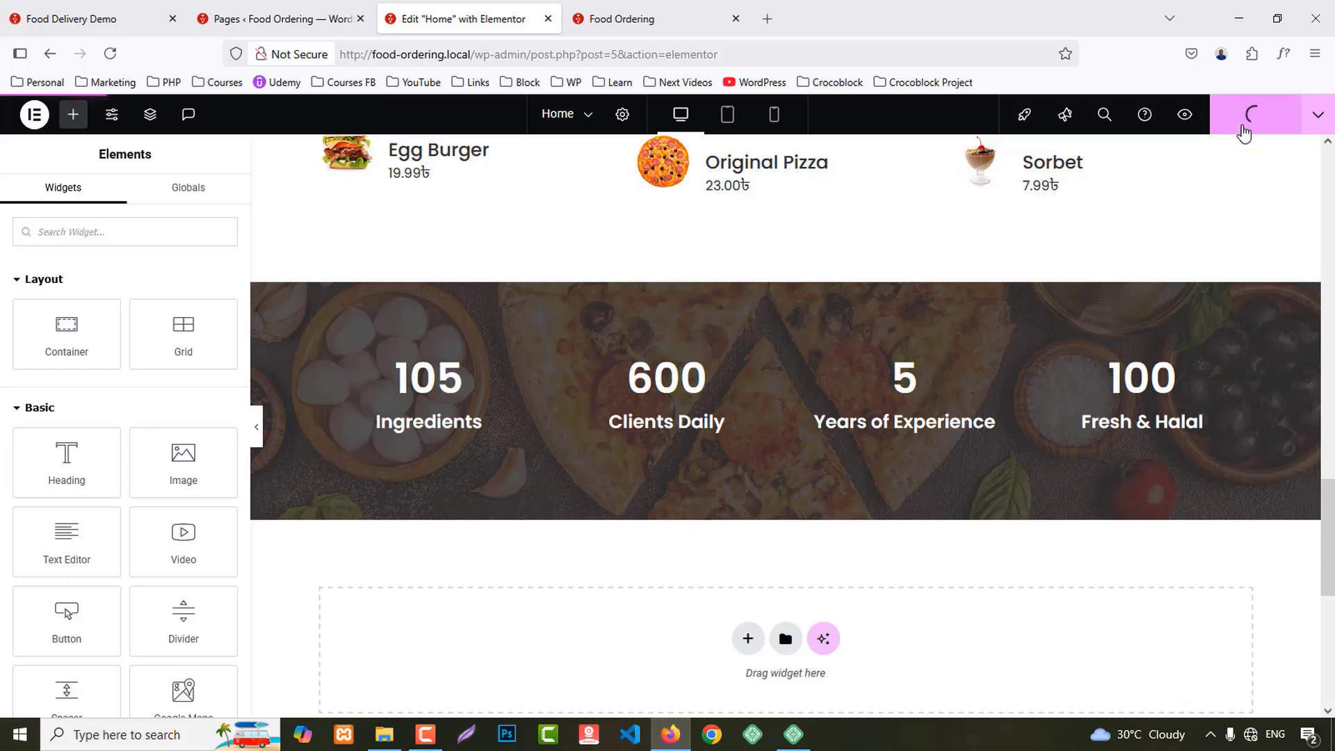
{"action": "left_click", "coordinate": [436, 741]}
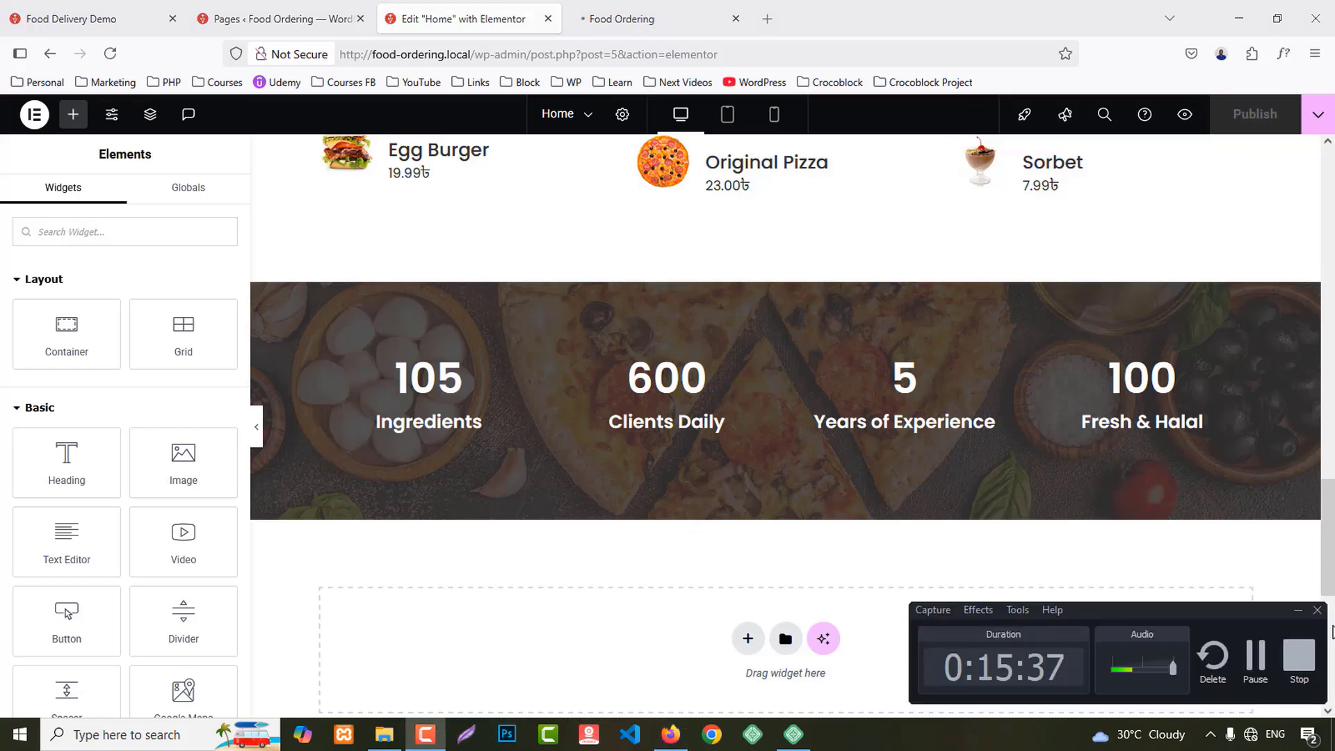
Step: Compare the live Food Ordering page with the demo site's Client Reviews section
{"action": "left_click", "coordinate": [1297, 611]}
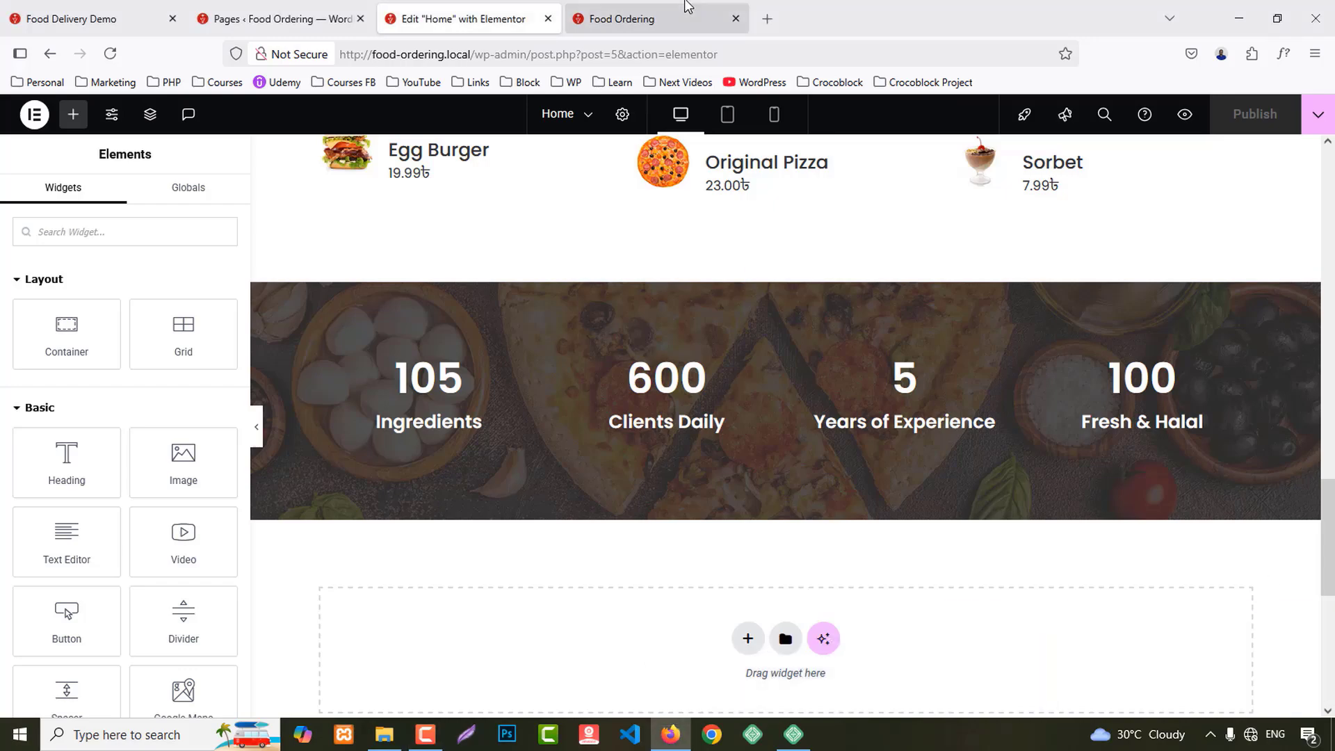
{"action": "left_click", "coordinate": [686, 10]}
{"action": "scroll", "coordinate": [1303, 453], "scroll_direction": "down", "scroll_amount": 10}
{"action": "scroll", "coordinate": [1304, 450], "scroll_direction": "down", "scroll_amount": 10}
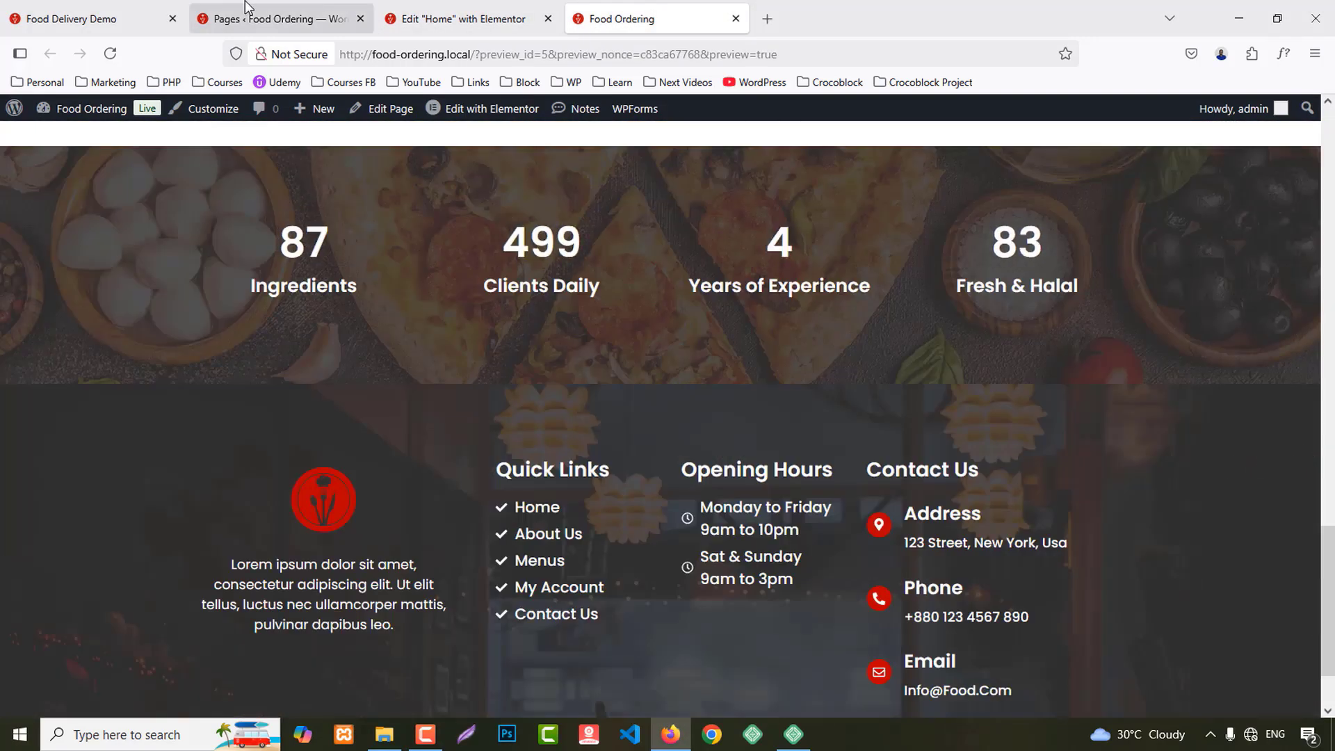
{"action": "left_click", "coordinate": [139, 9]}
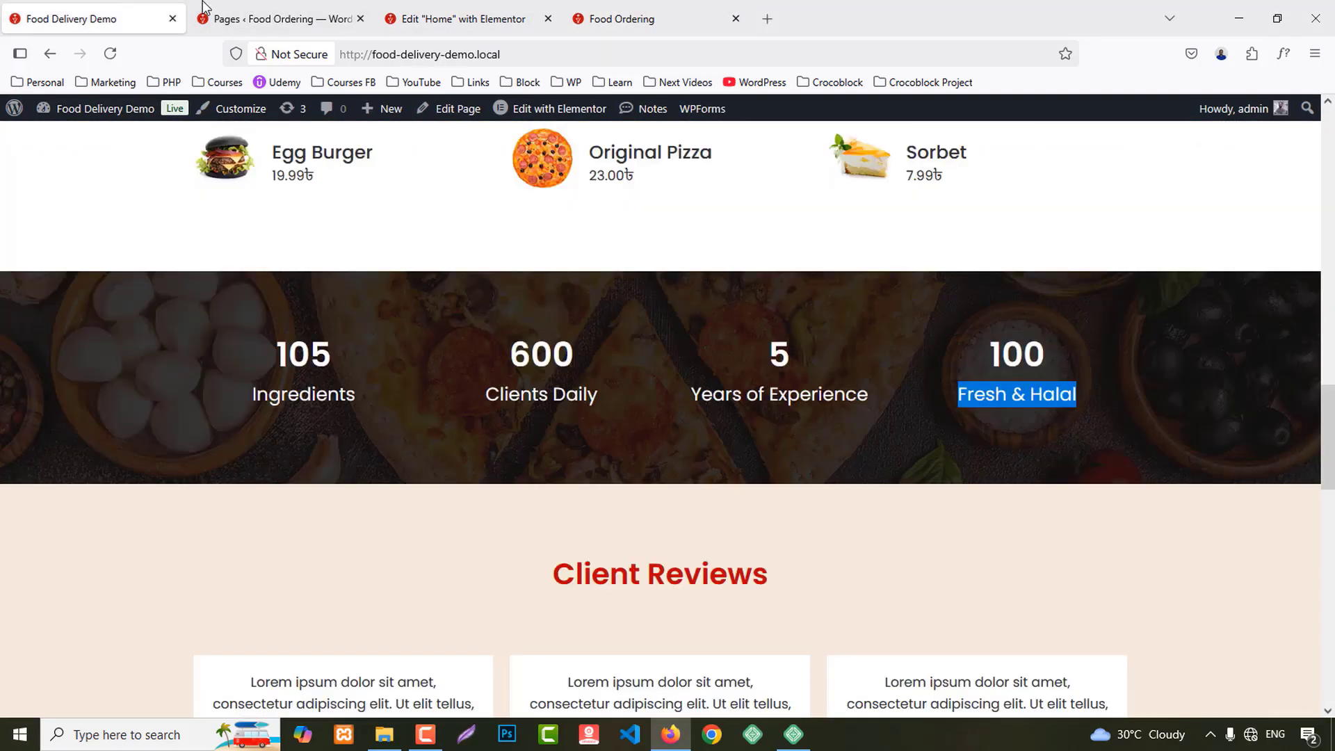
{"action": "scroll", "coordinate": [1179, 402], "scroll_direction": "down", "scroll_amount": 5}
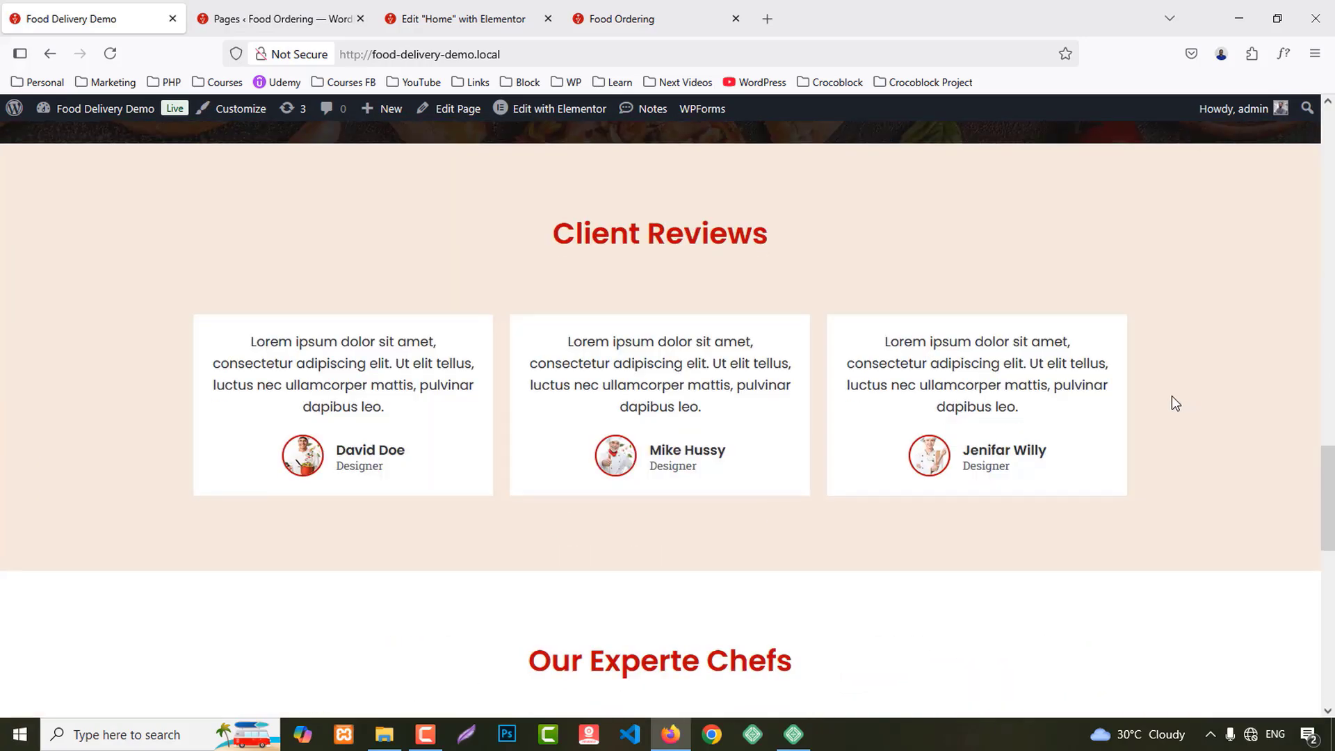
{"action": "scroll", "coordinate": [565, 480], "scroll_direction": "up", "scroll_amount": 3}
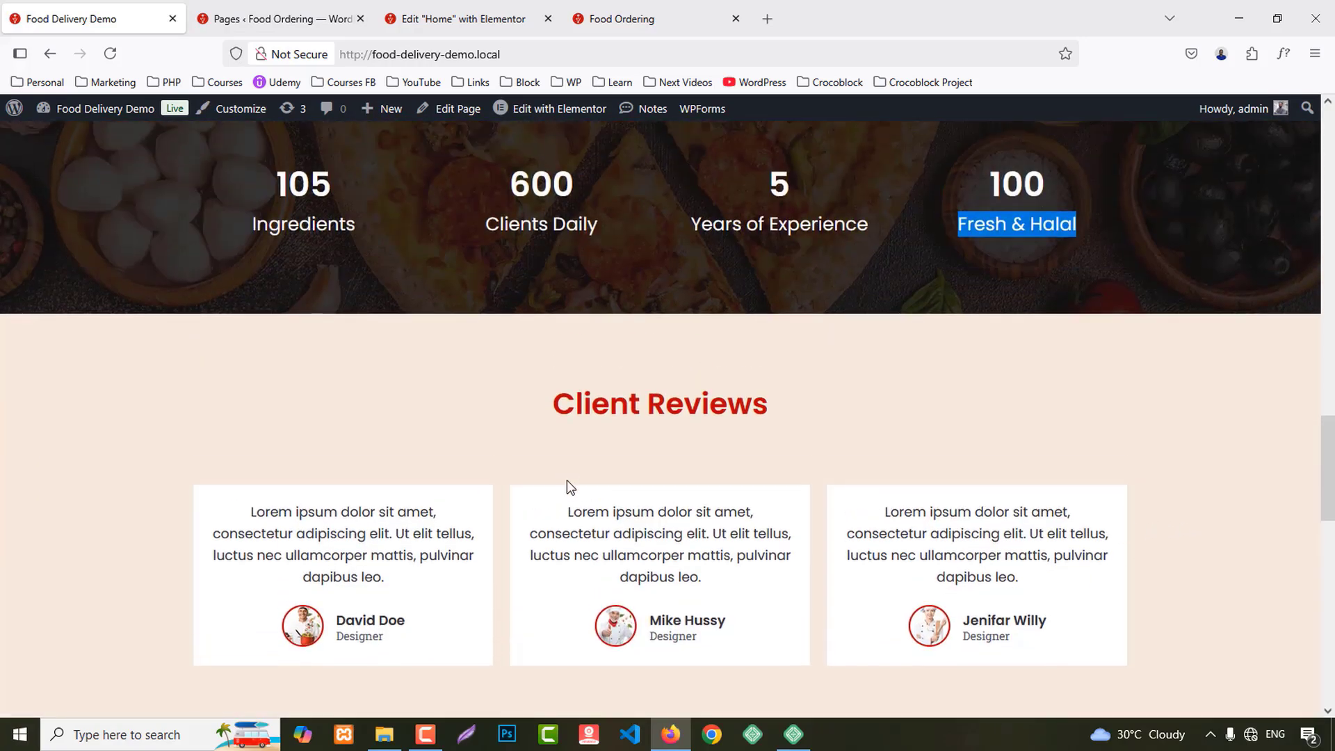
Step: Back in the editor, bring up the options for the Our Exclusive Foods section
{"action": "left_click", "coordinate": [436, 7]}
{"action": "scroll", "coordinate": [826, 379], "scroll_direction": "up", "scroll_amount": 6}
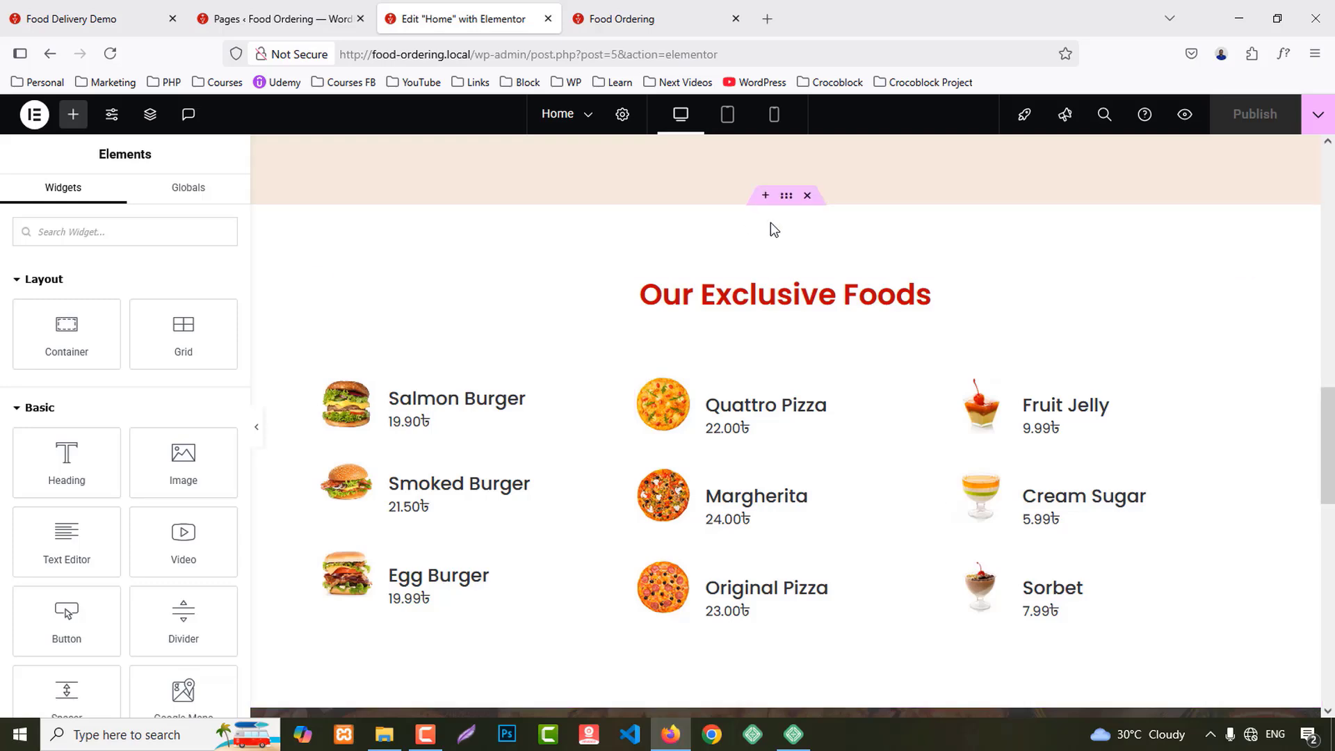
{"action": "right_click", "coordinate": [786, 196]}
Step: Copy the Our Exclusive Foods section and paste it into the empty container above the footer
{"action": "left_click", "coordinate": [831, 319]}
{"action": "scroll", "coordinate": [930, 407], "scroll_direction": "down", "scroll_amount": 7}
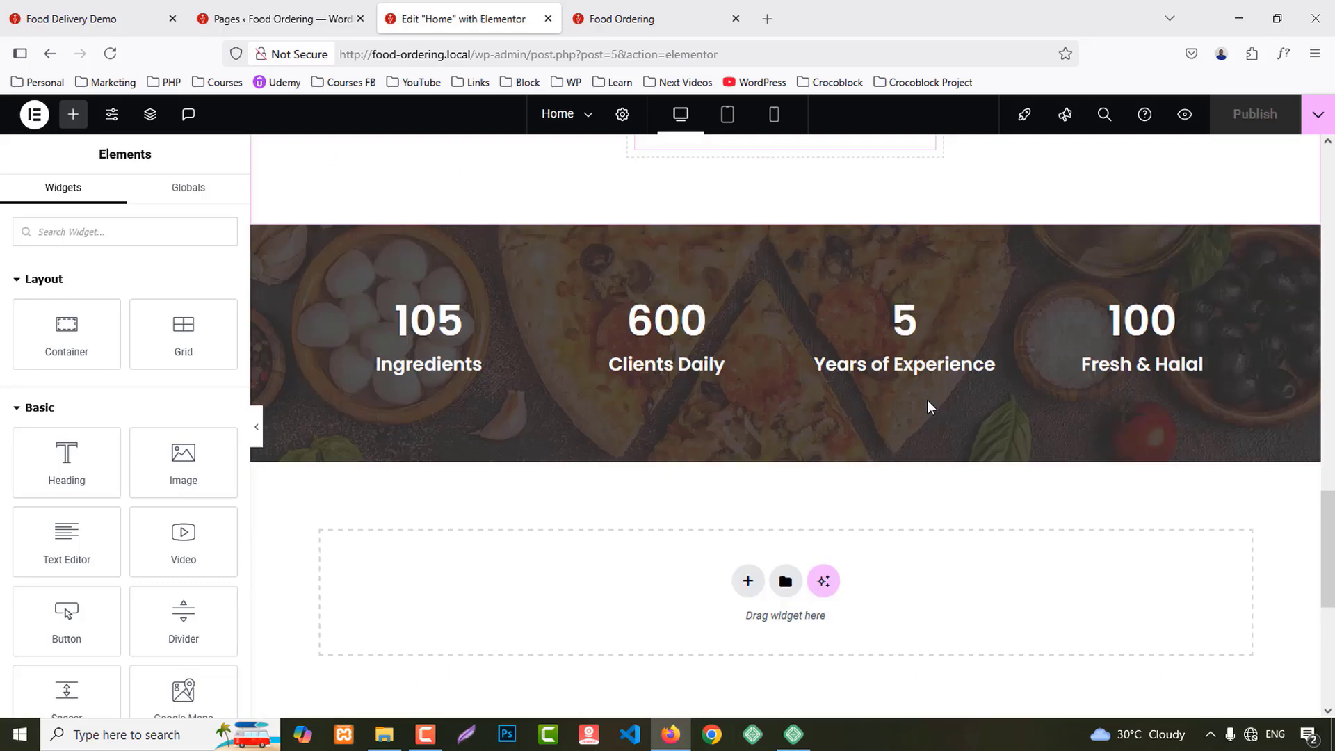
{"action": "scroll", "coordinate": [930, 407], "scroll_direction": "down", "scroll_amount": 5}
{"action": "right_click", "coordinate": [569, 225]}
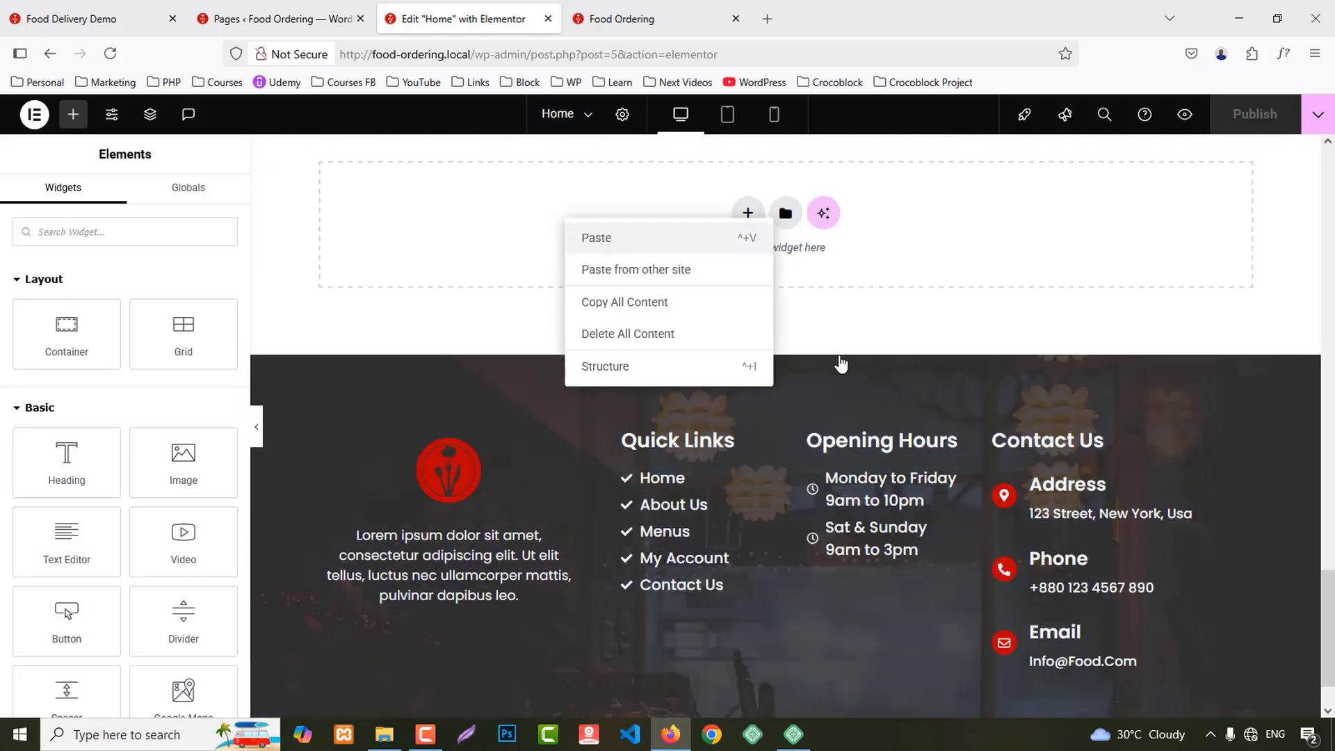
{"action": "key", "text": "ctrl+v"}
{"action": "scroll", "coordinate": [841, 361], "scroll_direction": "up", "scroll_amount": 15}
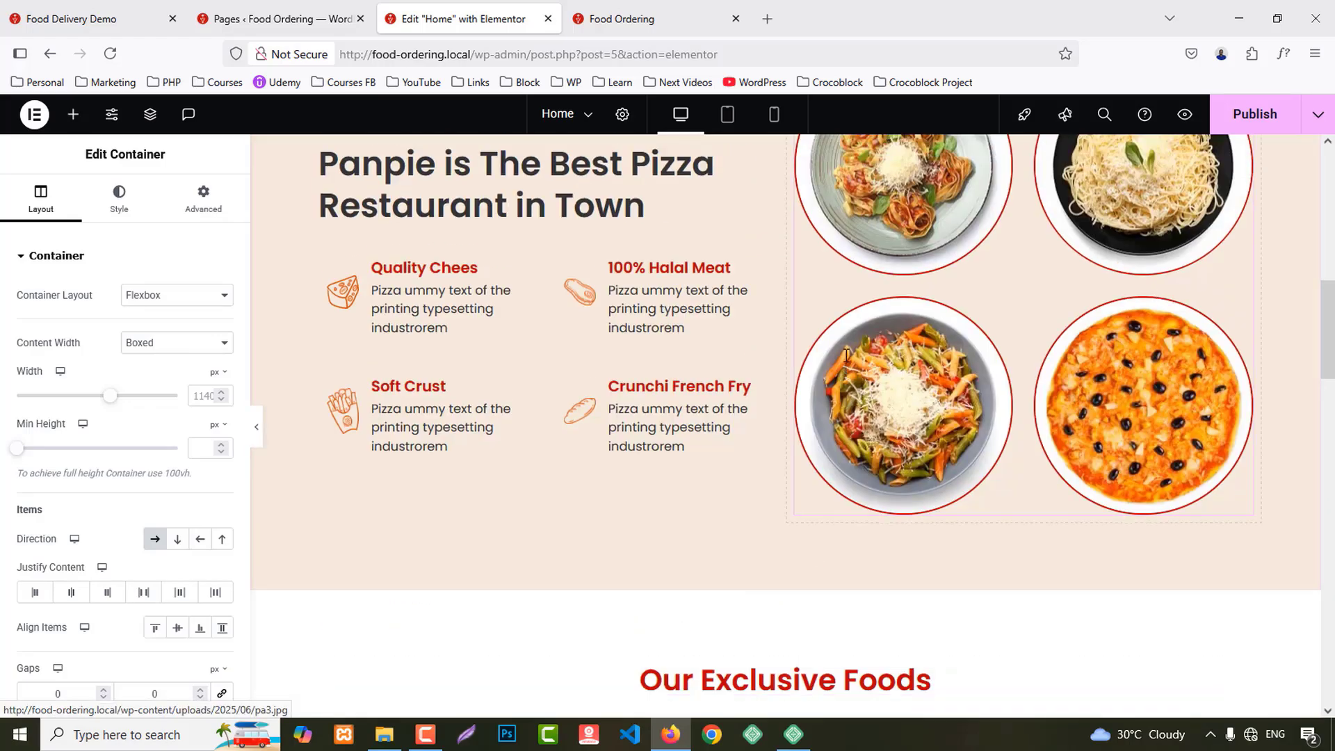
{"action": "scroll", "coordinate": [847, 355], "scroll_direction": "up", "scroll_amount": 4}
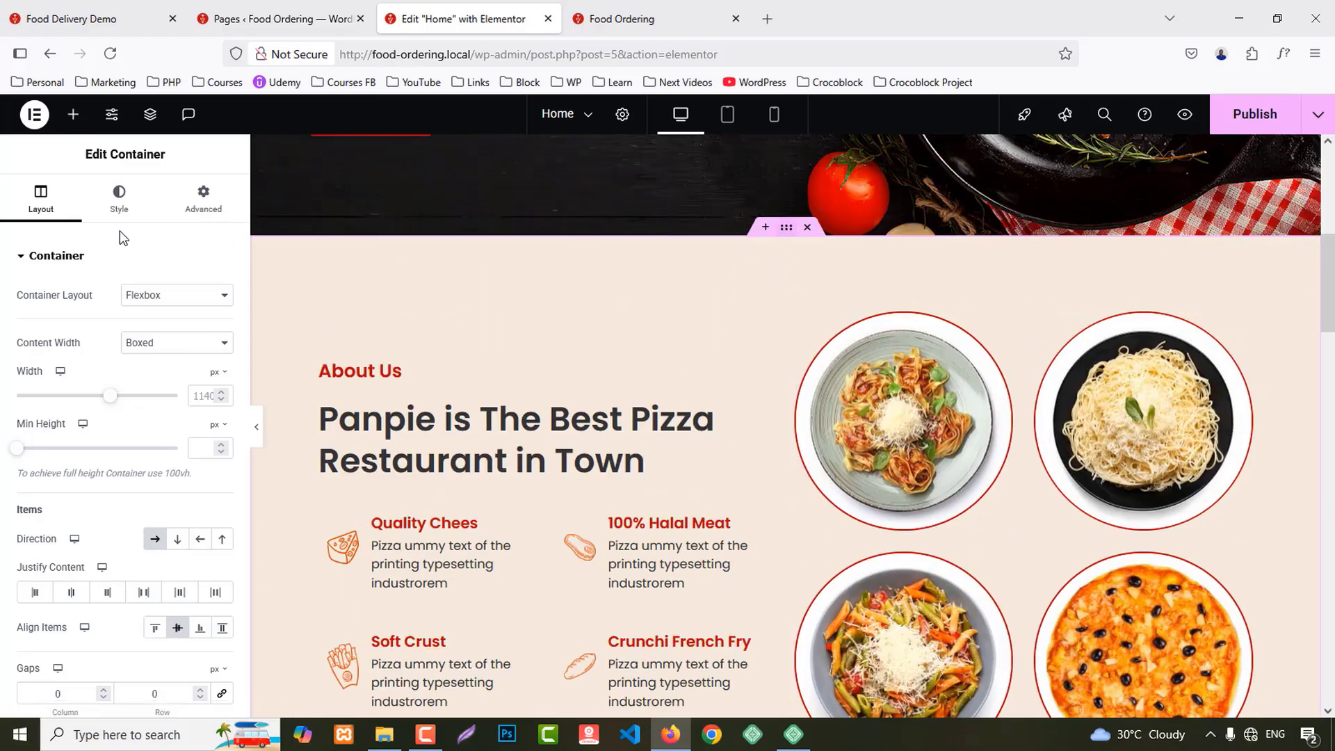
Step: Look up the About Us section's background colour value
{"action": "left_click", "coordinate": [119, 199]}
{"action": "left_click", "coordinate": [221, 374]}
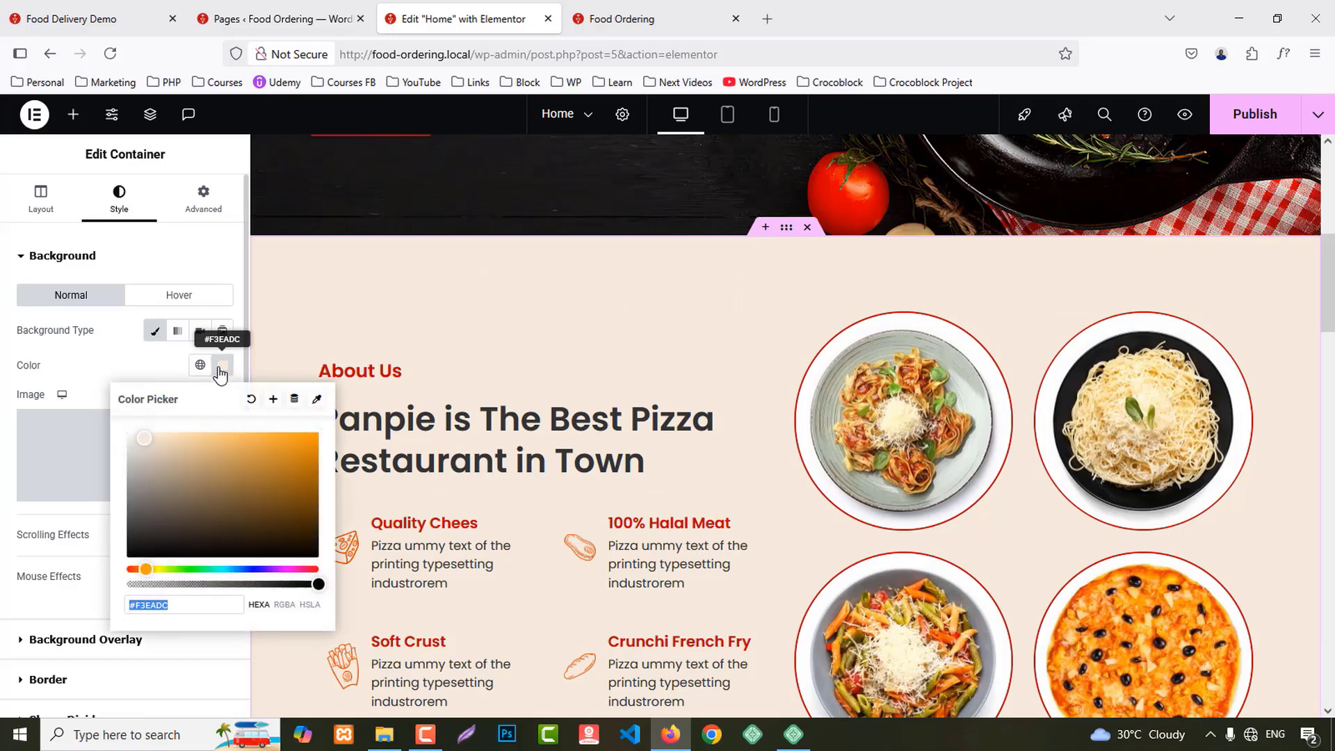
{"action": "left_click", "coordinate": [924, 536]}
{"action": "scroll", "coordinate": [924, 536], "scroll_direction": "down", "scroll_amount": 15}
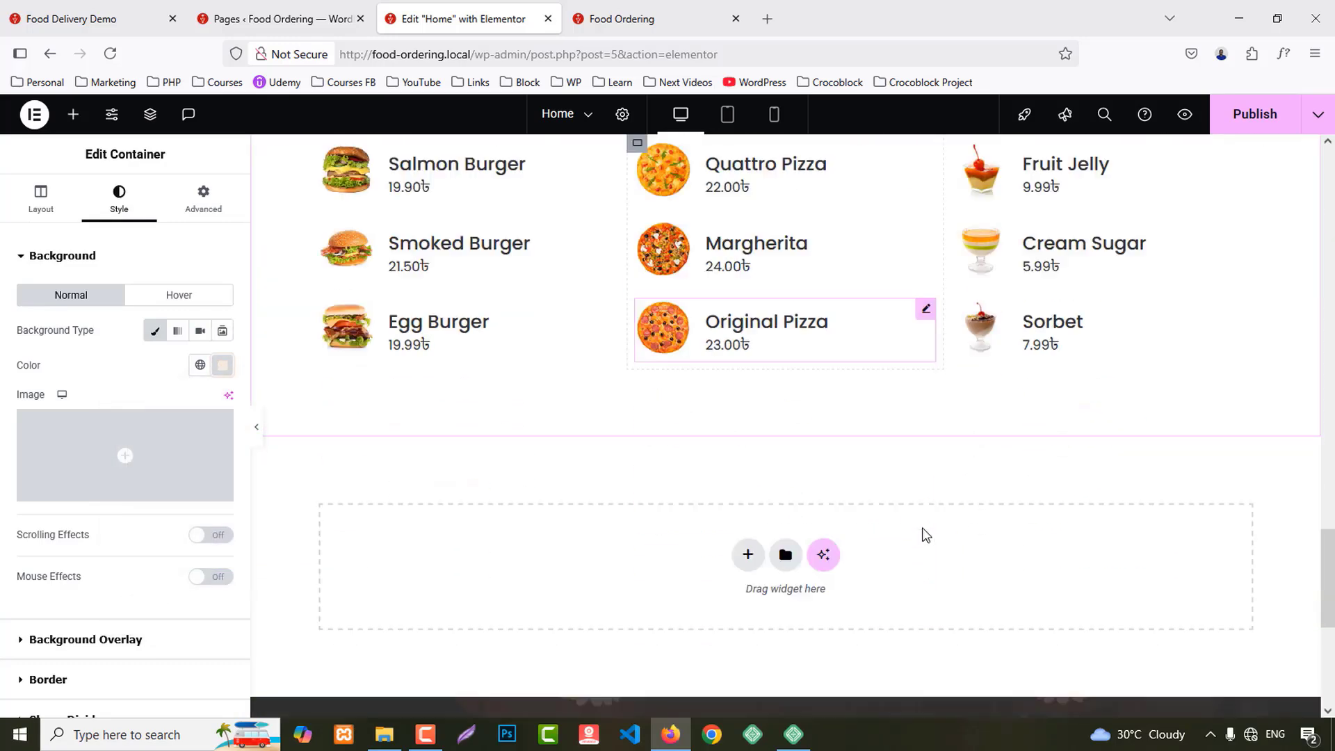
{"action": "scroll", "coordinate": [766, 275], "scroll_direction": "up", "scroll_amount": 3}
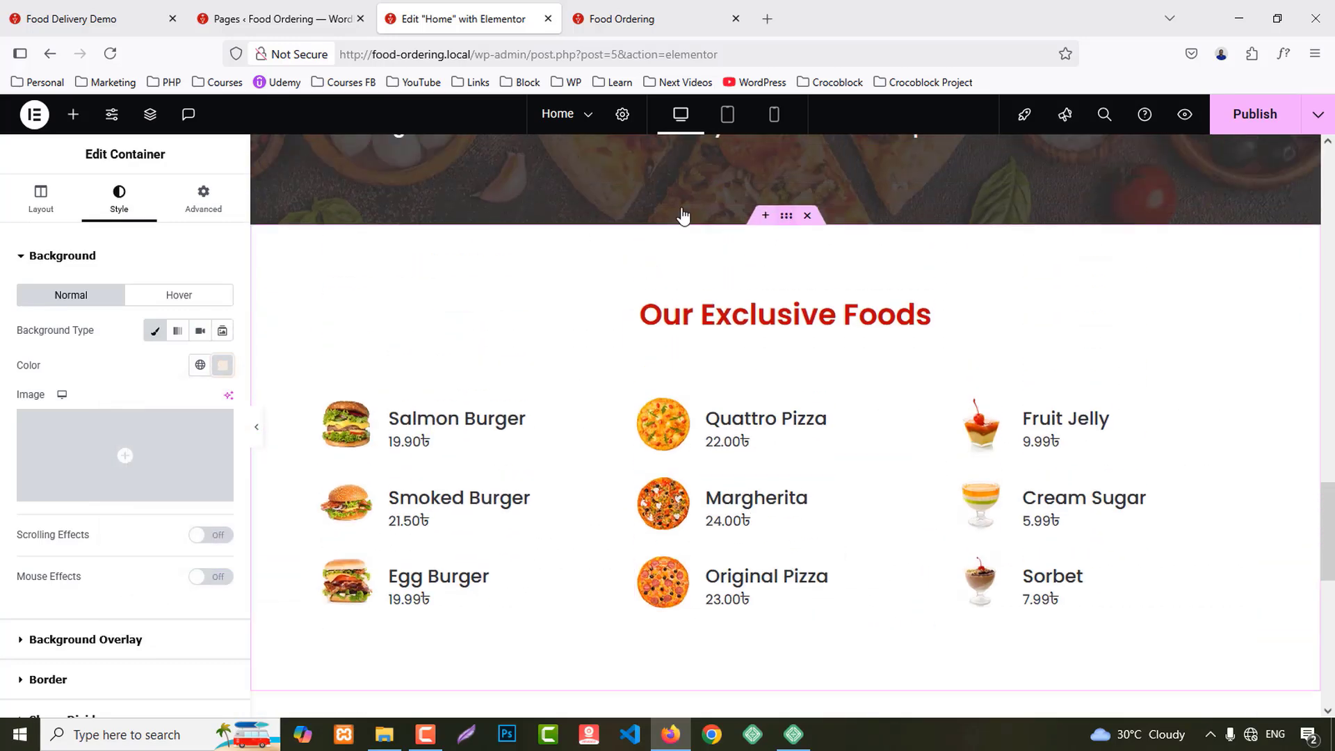
Step: Give the pasted section a classic #F3EADC beige background
{"action": "left_click", "coordinate": [682, 221]}
{"action": "left_click", "coordinate": [124, 193]}
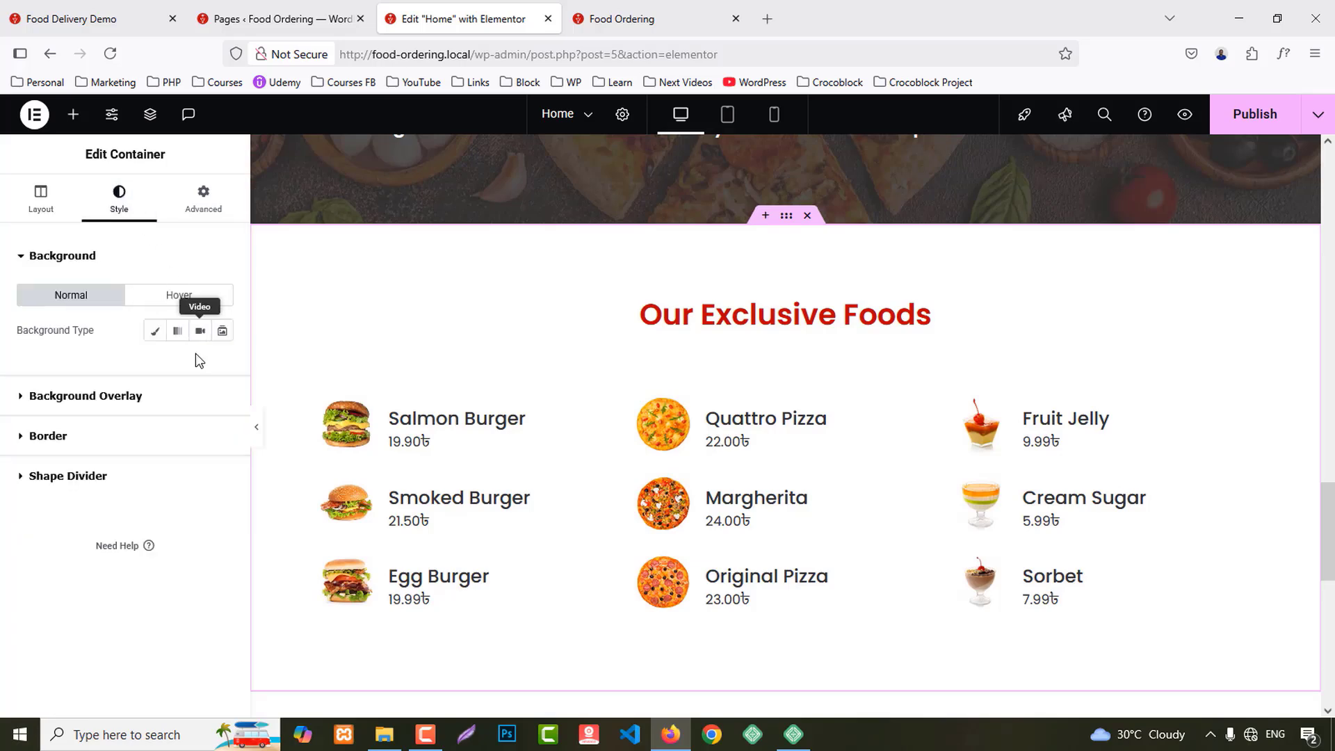
{"action": "left_click", "coordinate": [154, 334]}
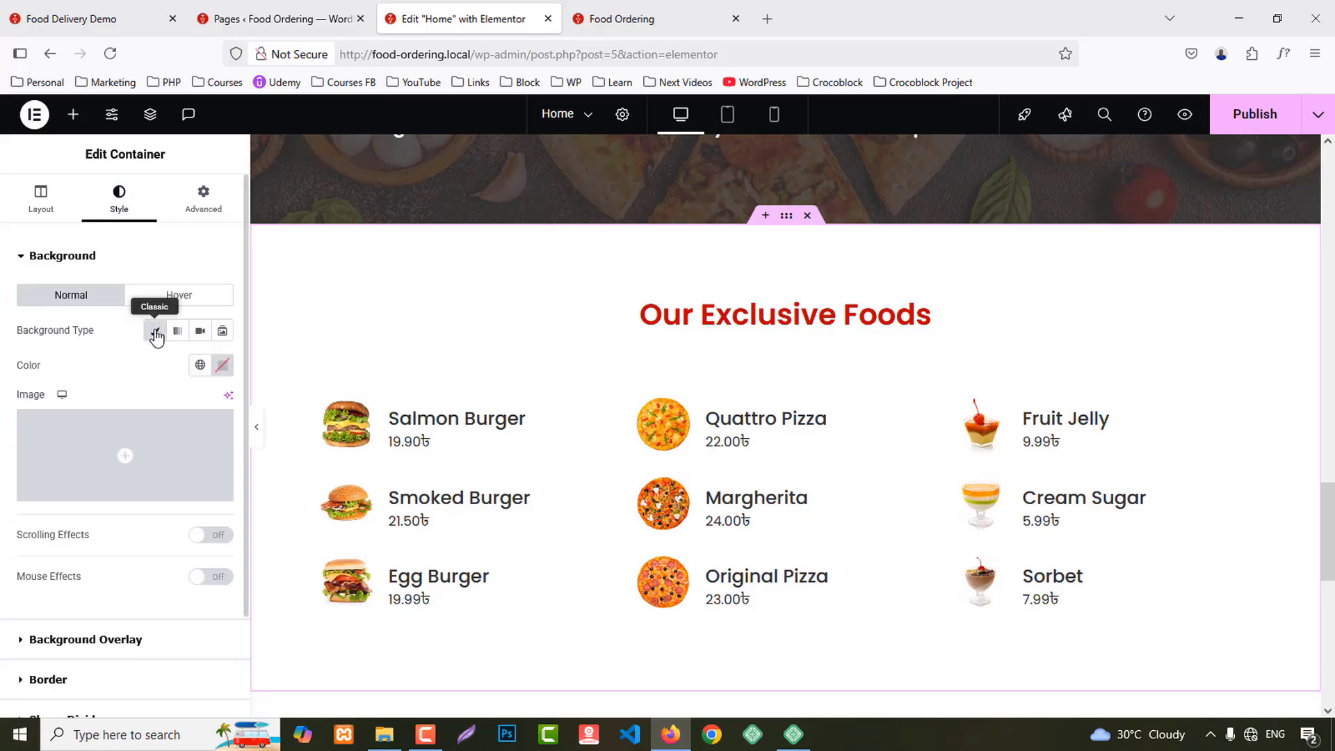
{"action": "left_click", "coordinate": [222, 366]}
{"action": "key", "text": "ctrl+v"}
{"action": "left_click", "coordinate": [225, 370]}
Step: Retitle the pasted section's heading to Client Reviews, copied from the demo
{"action": "left_click", "coordinate": [43, 13]}
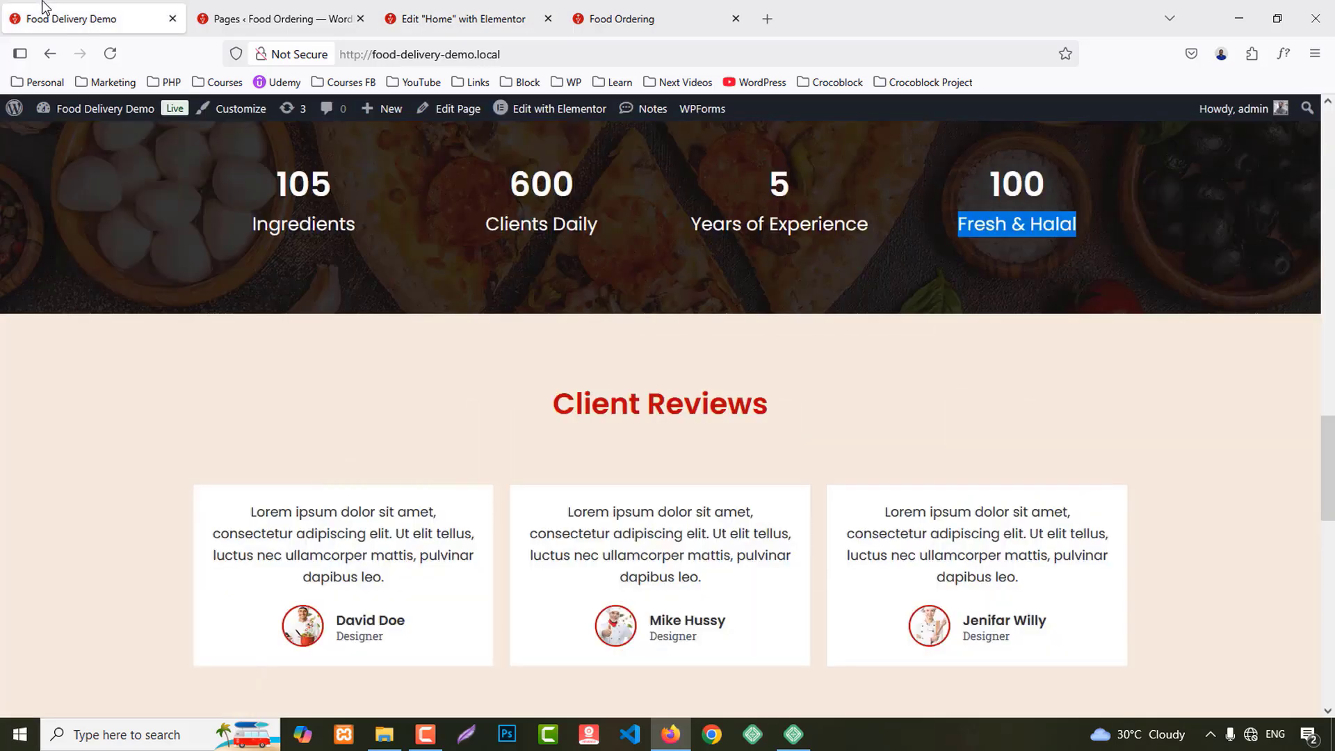
{"action": "left_click", "coordinate": [583, 398]}
{"action": "triple_click", "coordinate": [582, 398]}
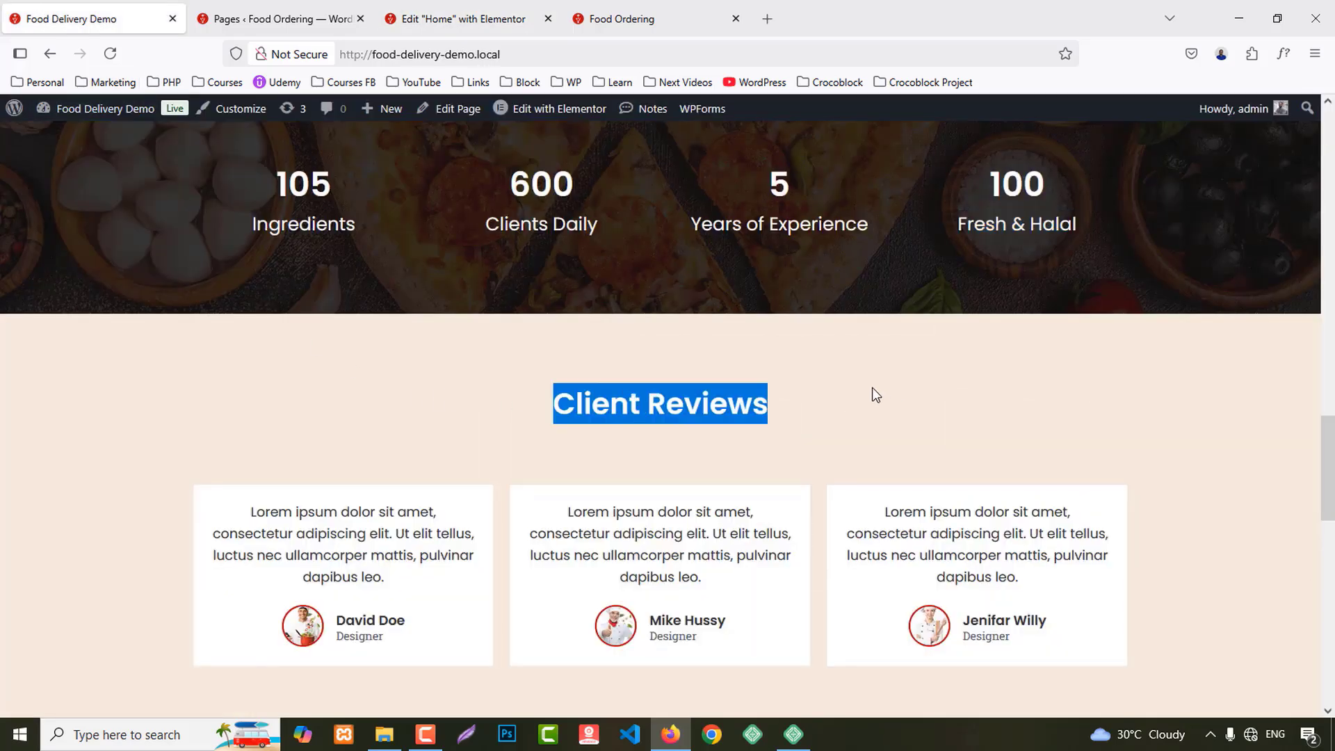
{"action": "left_click", "coordinate": [494, 9]}
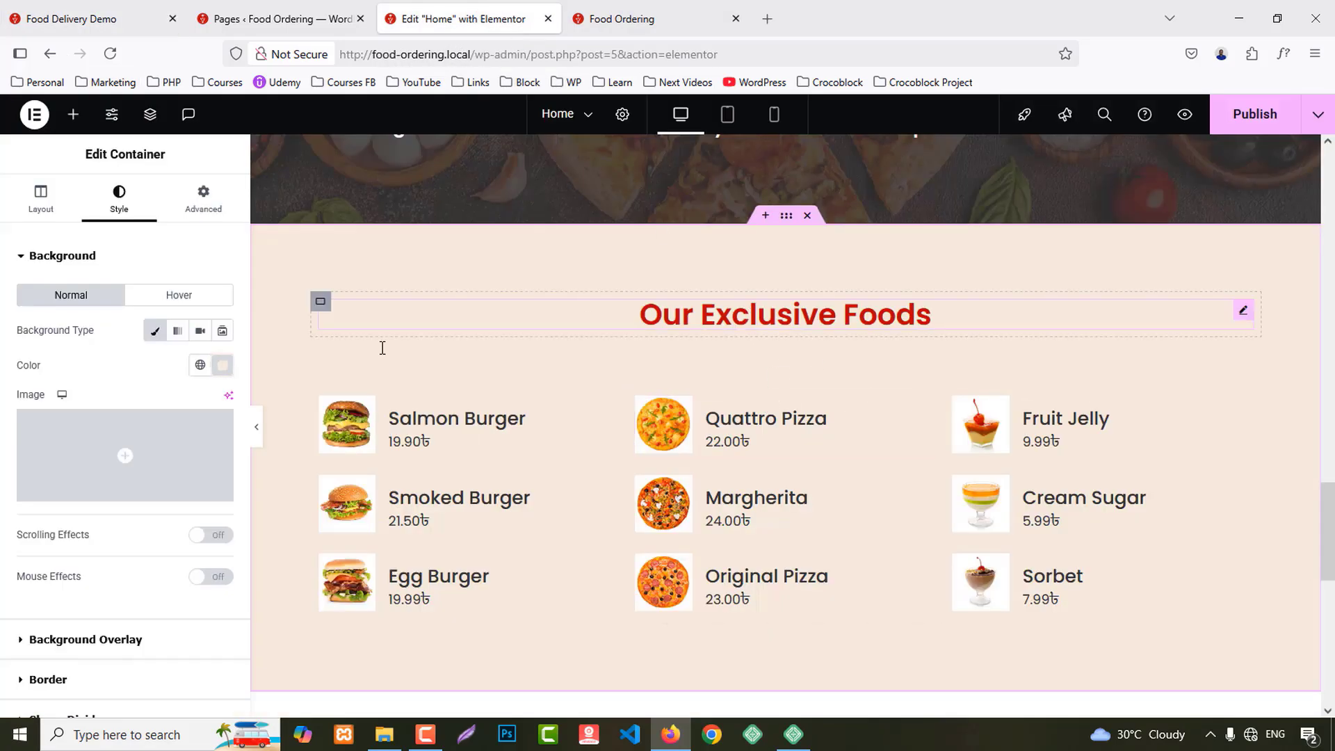
{"action": "left_click", "coordinate": [382, 322]}
{"action": "left_click", "coordinate": [83, 340]}
{"action": "key", "text": "ctrl+a"}
{"action": "key", "text": "ctrl+v"}
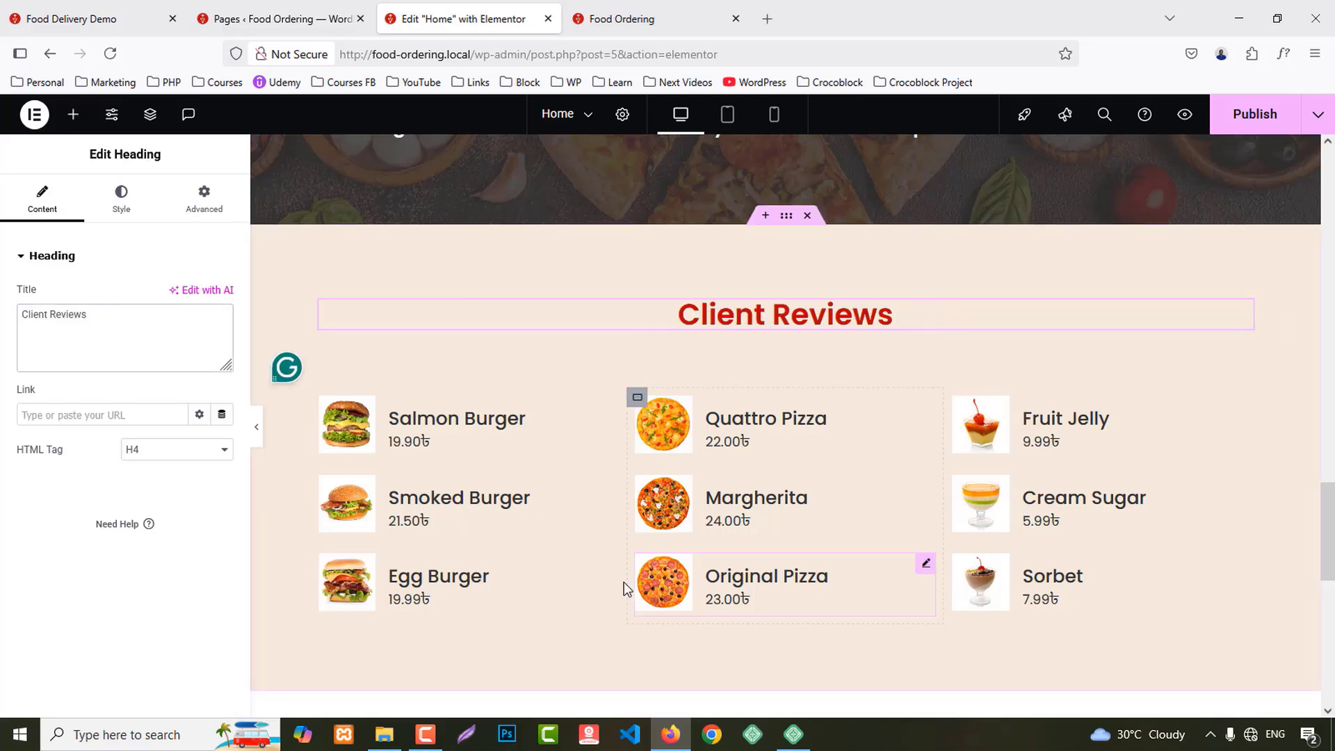
Step: Delete the Salmon Burger, Smoked Burger and Egg Burger cards from the first column
{"action": "right_click", "coordinate": [440, 431]}
{"action": "left_click", "coordinate": [490, 695]}
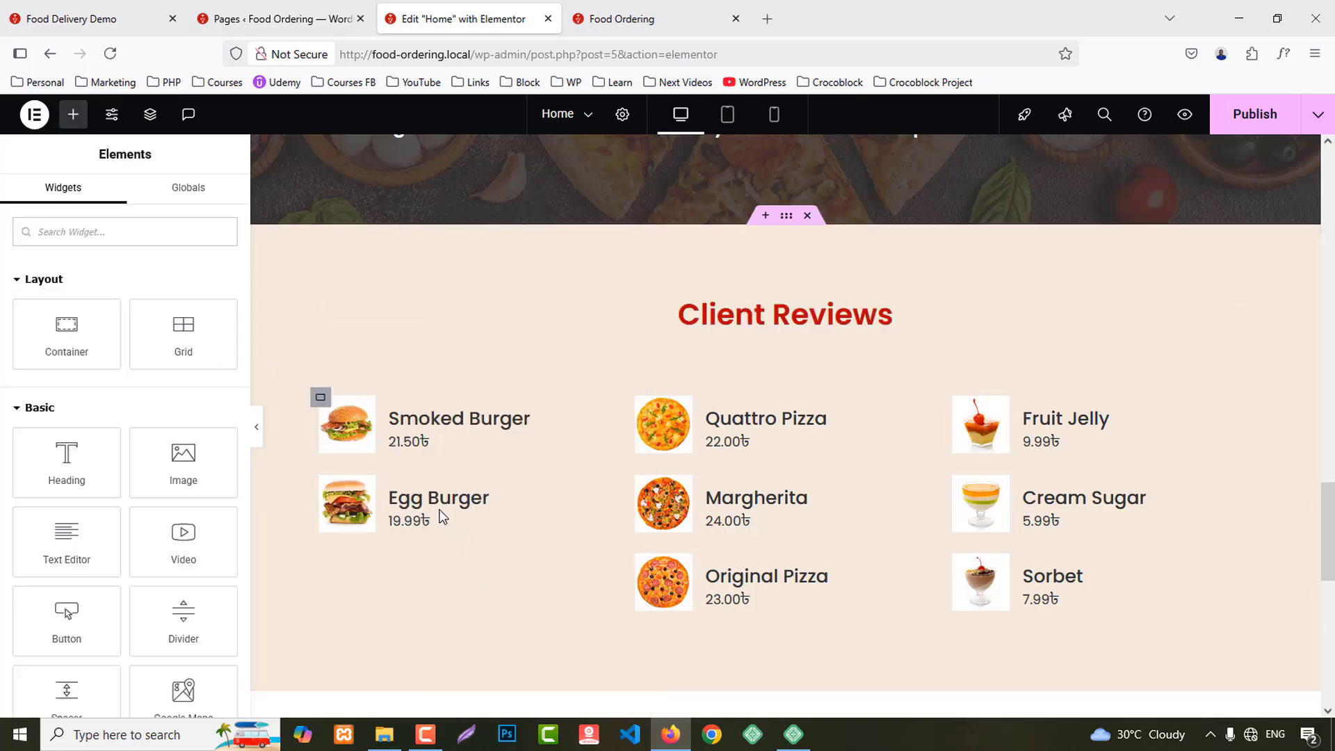
{"action": "right_click", "coordinate": [422, 509]}
{"action": "left_click", "coordinate": [490, 698]}
{"action": "right_click", "coordinate": [398, 428]}
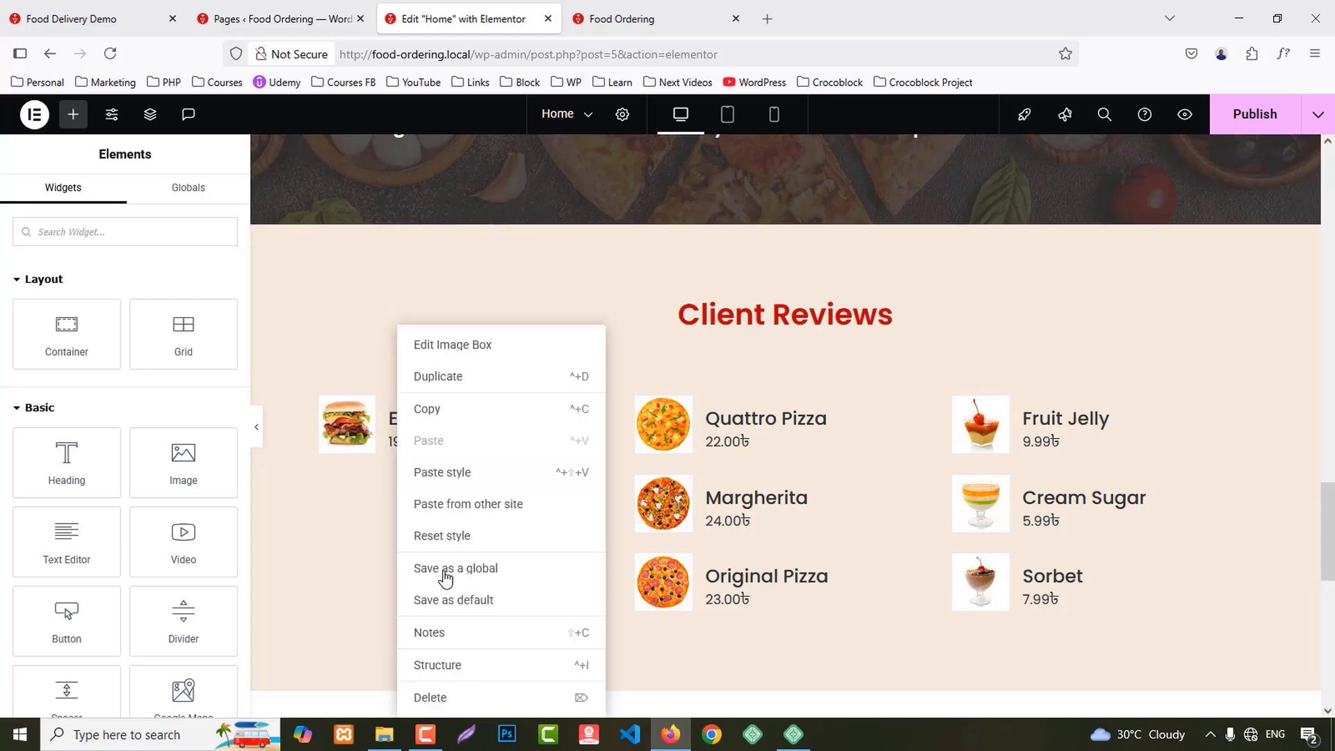
{"action": "left_click", "coordinate": [442, 698]}
Step: Delete the Quattro Pizza, Margherita and Original Pizza cards from the second column
{"action": "right_click", "coordinate": [742, 442]}
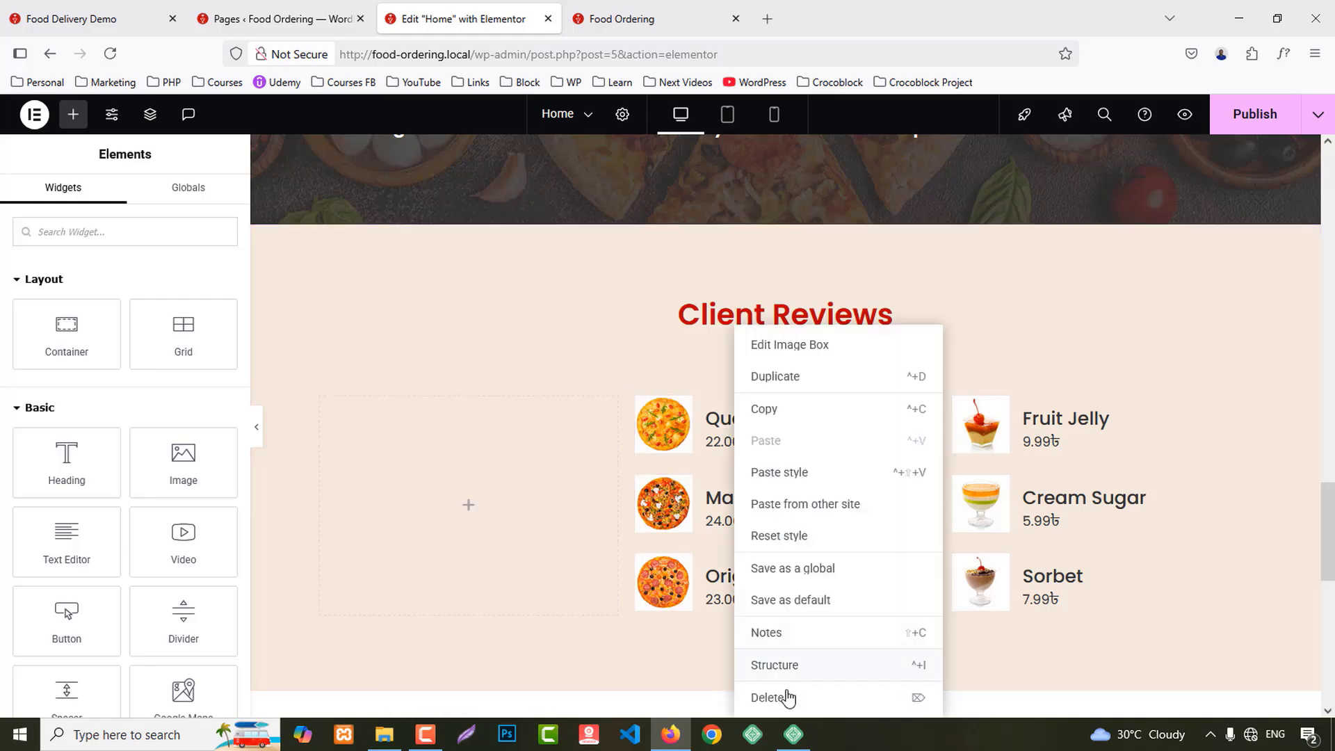
{"action": "left_click", "coordinate": [783, 696]}
{"action": "right_click", "coordinate": [772, 468]}
{"action": "left_click", "coordinate": [822, 697]}
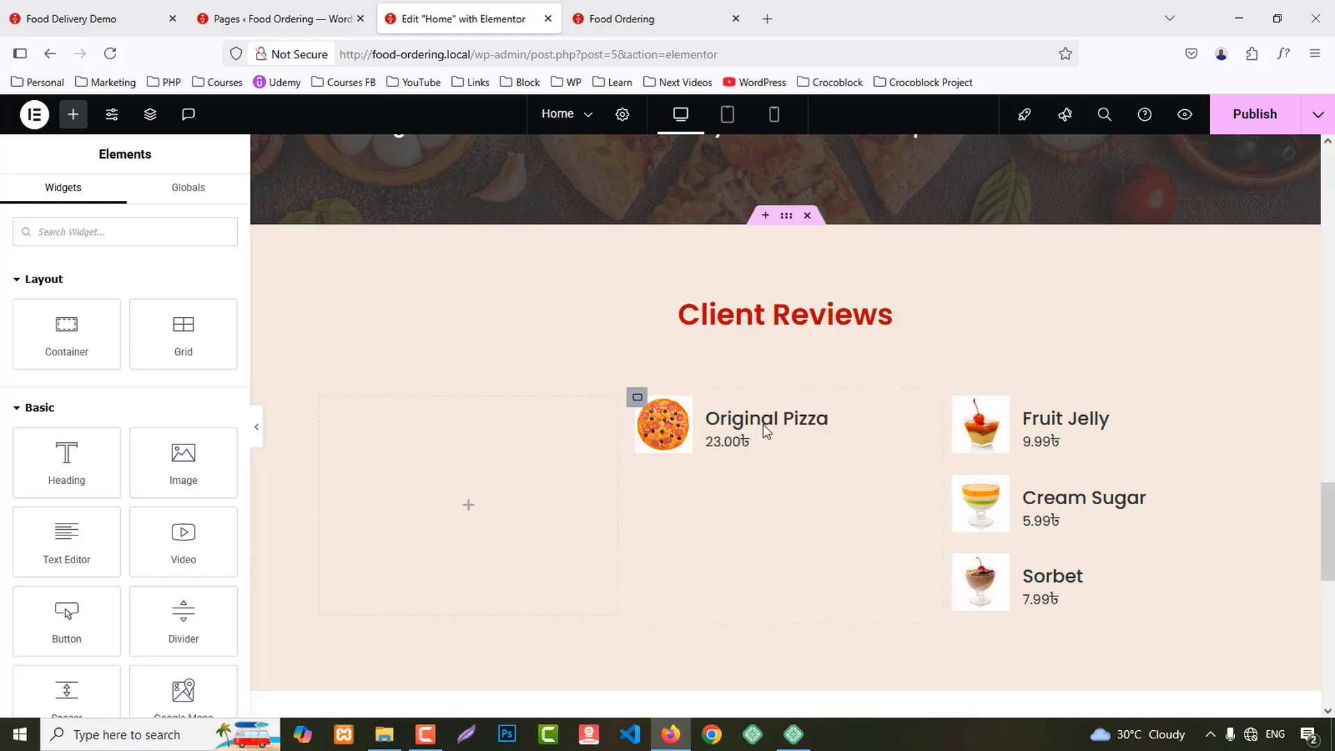
{"action": "right_click", "coordinate": [766, 436]}
{"action": "left_click", "coordinate": [807, 697]}
Step: Delete the Fruit Jelly, Cream Sugar and Sorbet cards from the third column
{"action": "right_click", "coordinate": [1204, 435]}
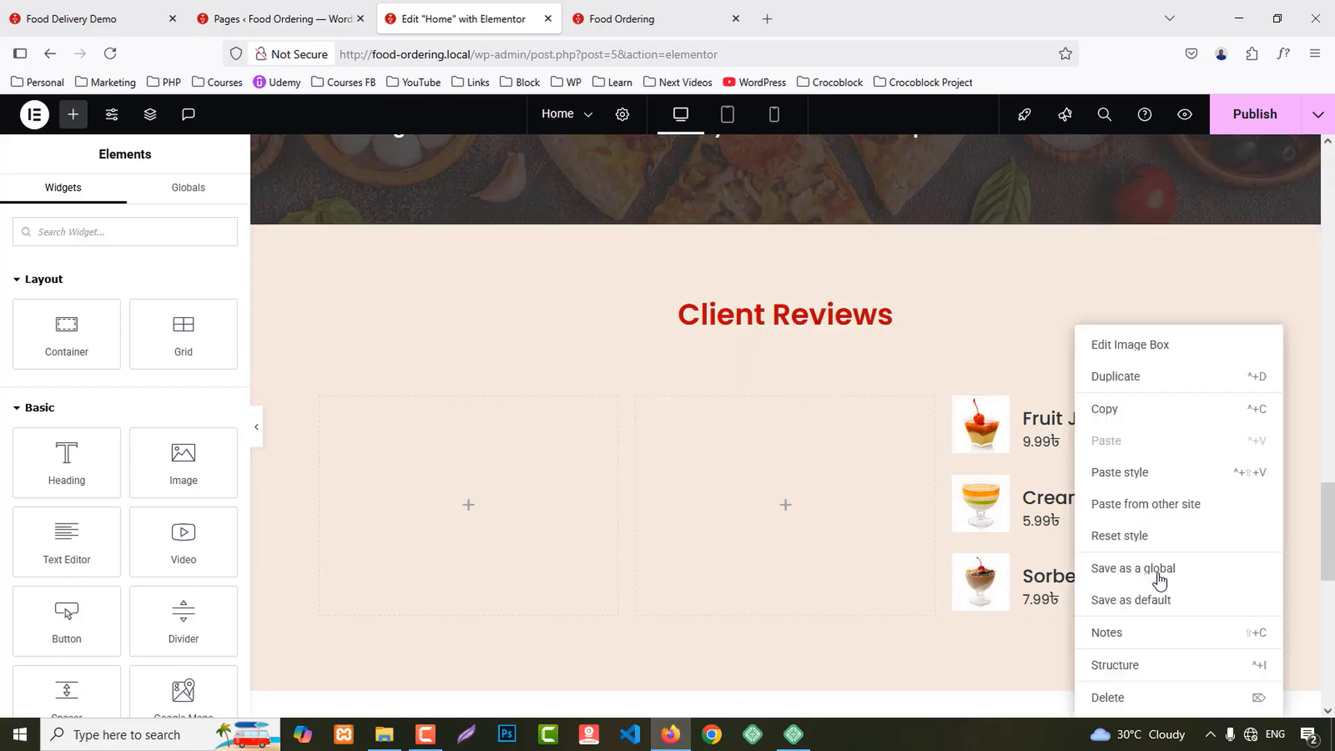
{"action": "left_click", "coordinate": [1140, 697]}
{"action": "right_click", "coordinate": [1077, 467]}
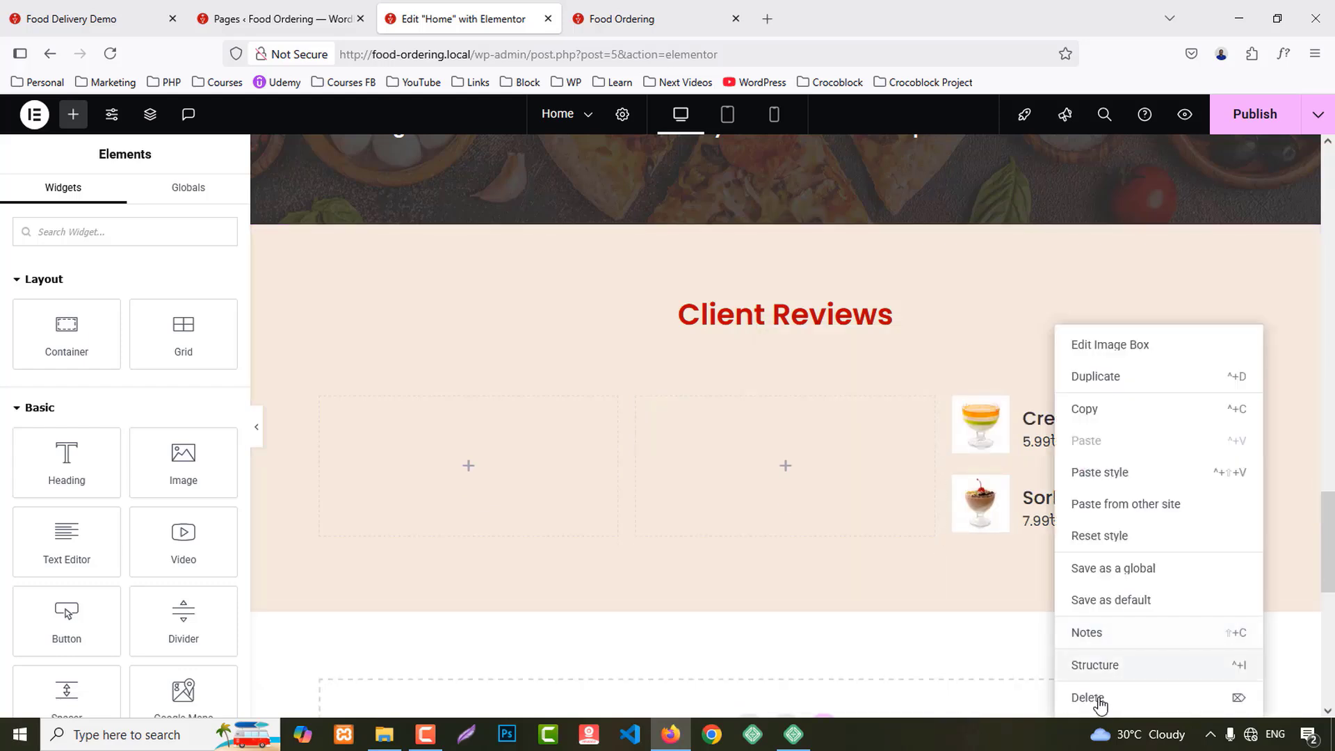
{"action": "left_click", "coordinate": [1098, 697]}
{"action": "right_click", "coordinate": [1064, 457]}
{"action": "left_click", "coordinate": [1121, 699]}
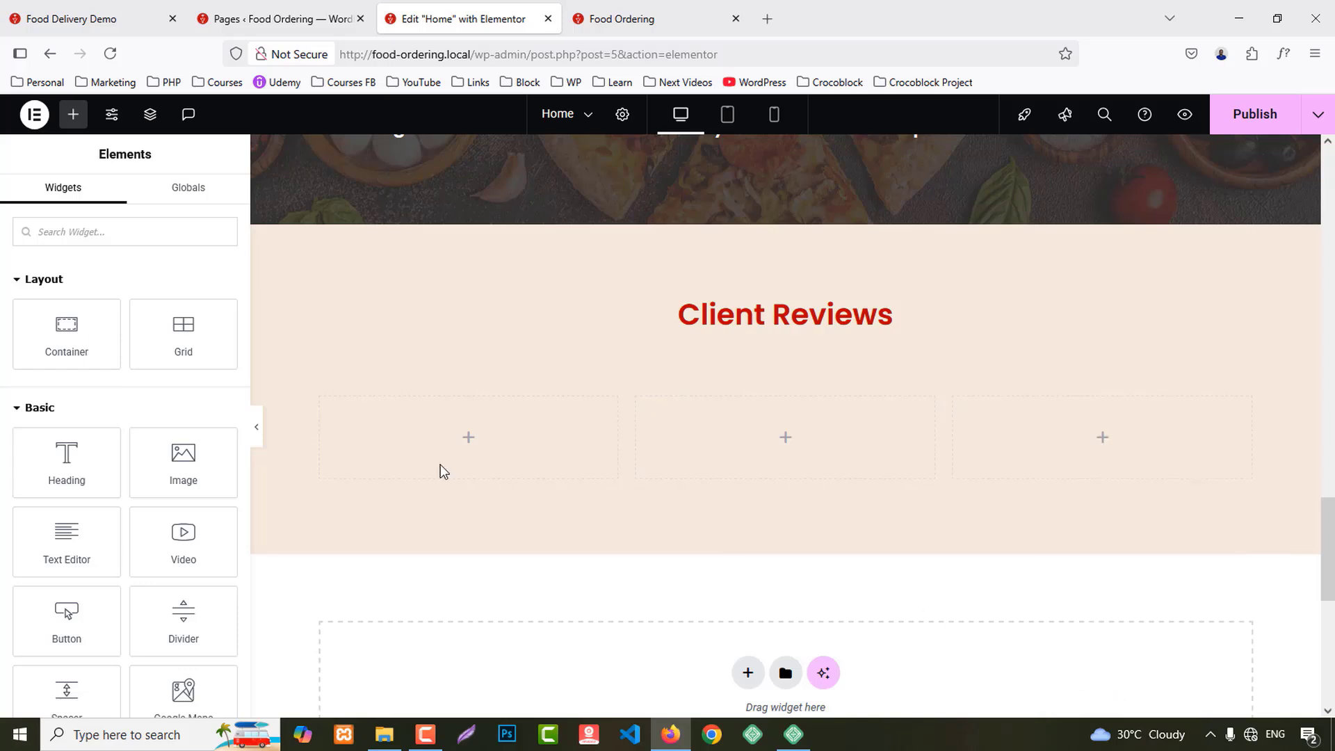
Step: Add a Testimonial widget, found by searching 'test', to column one and copy it
{"action": "left_click", "coordinate": [71, 237]}
{"action": "type", "text": "test"}
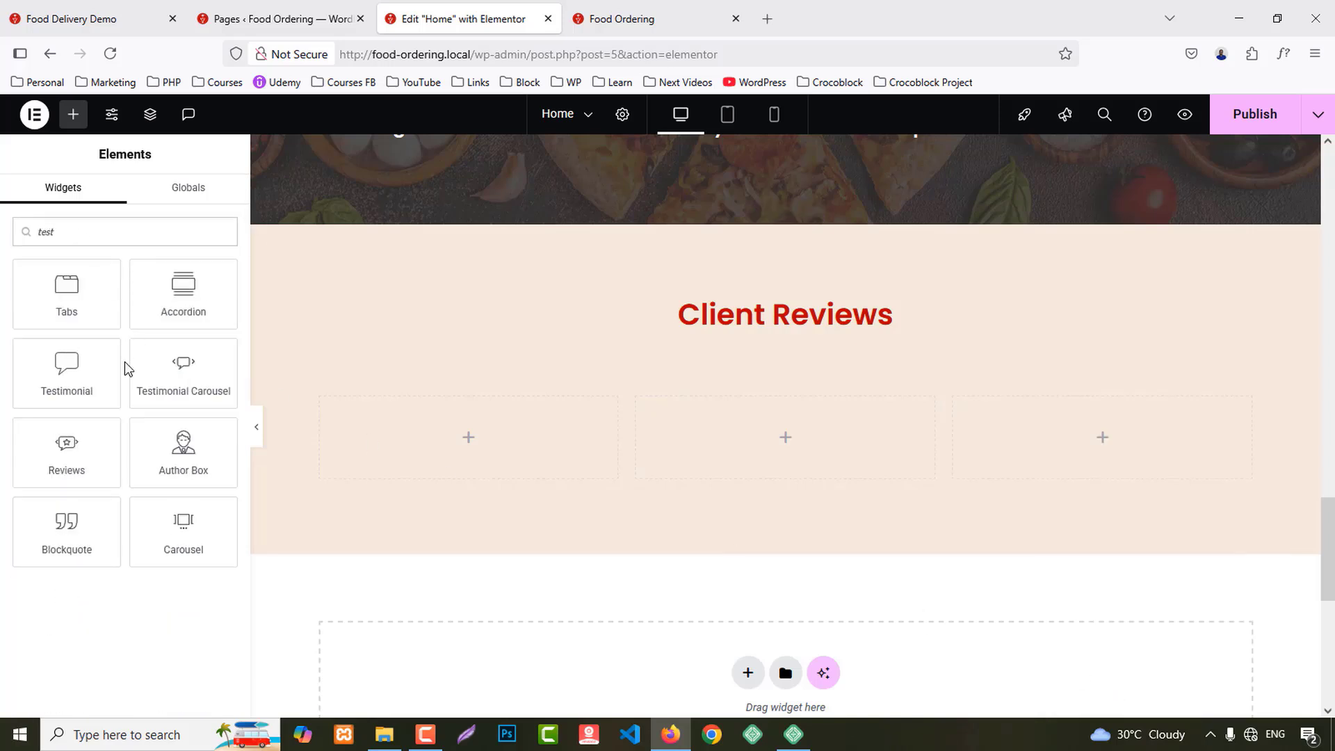
{"action": "left_click_drag", "start_coordinate": [81, 367], "coordinate": [487, 418]}
{"action": "right_click", "coordinate": [470, 395]}
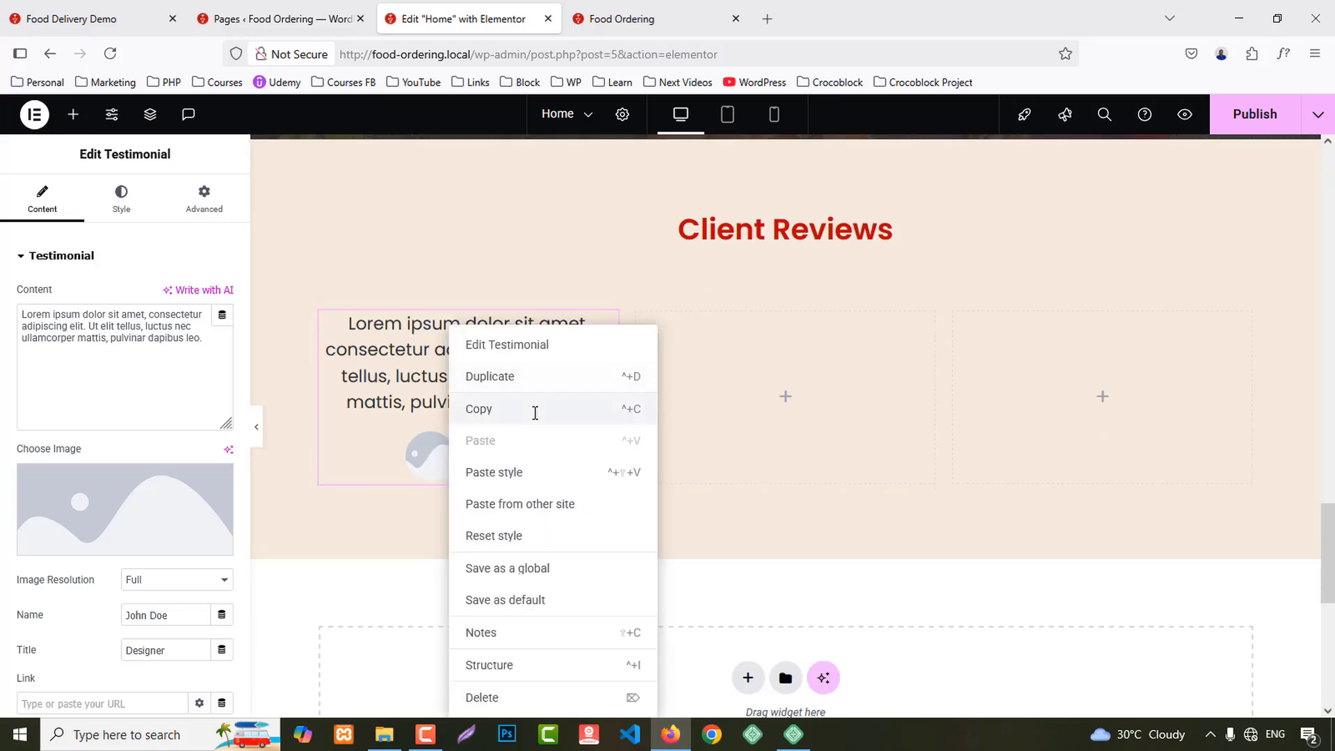
{"action": "left_click", "coordinate": [536, 408]}
Step: Paste the testimonial into columns two and three, then start choosing the first one's image
{"action": "right_click", "coordinate": [733, 348]}
{"action": "left_click", "coordinate": [799, 409]}
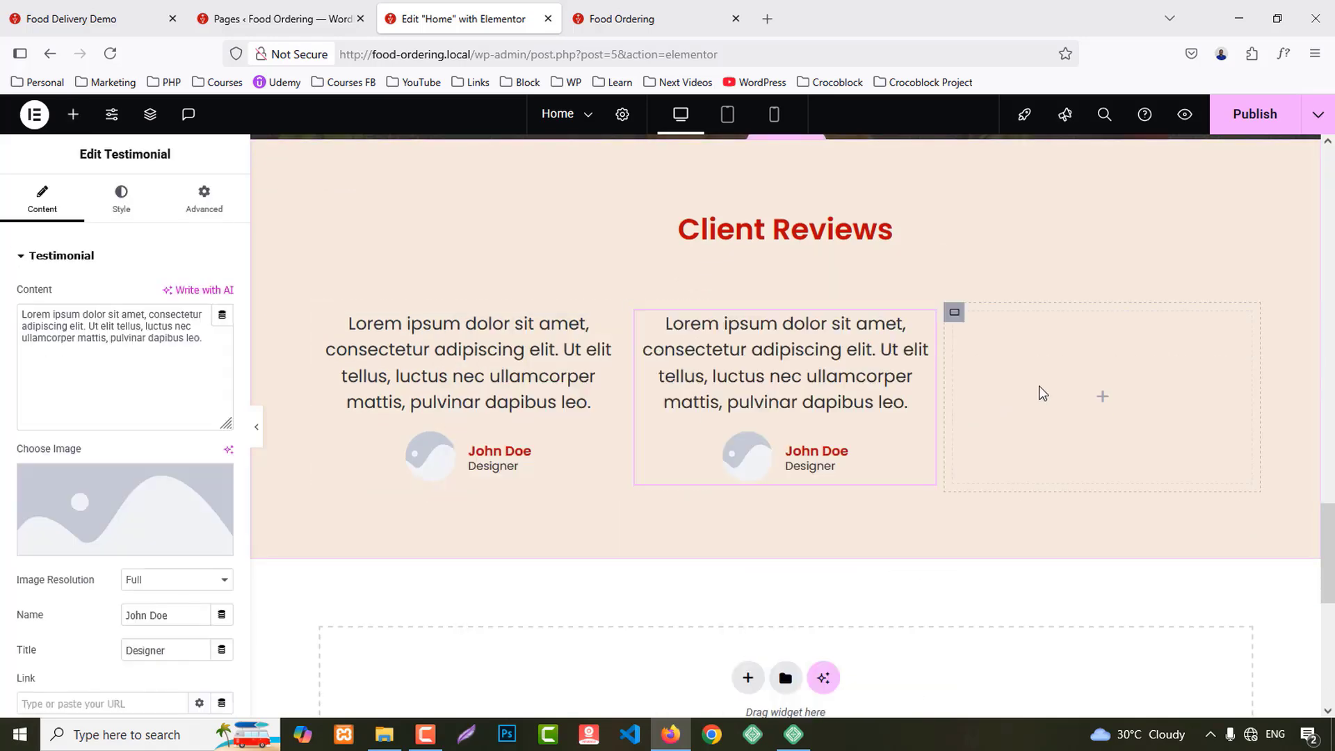
{"action": "right_click", "coordinate": [1022, 391]}
{"action": "left_click", "coordinate": [1043, 410]}
{"action": "left_click", "coordinate": [416, 458]}
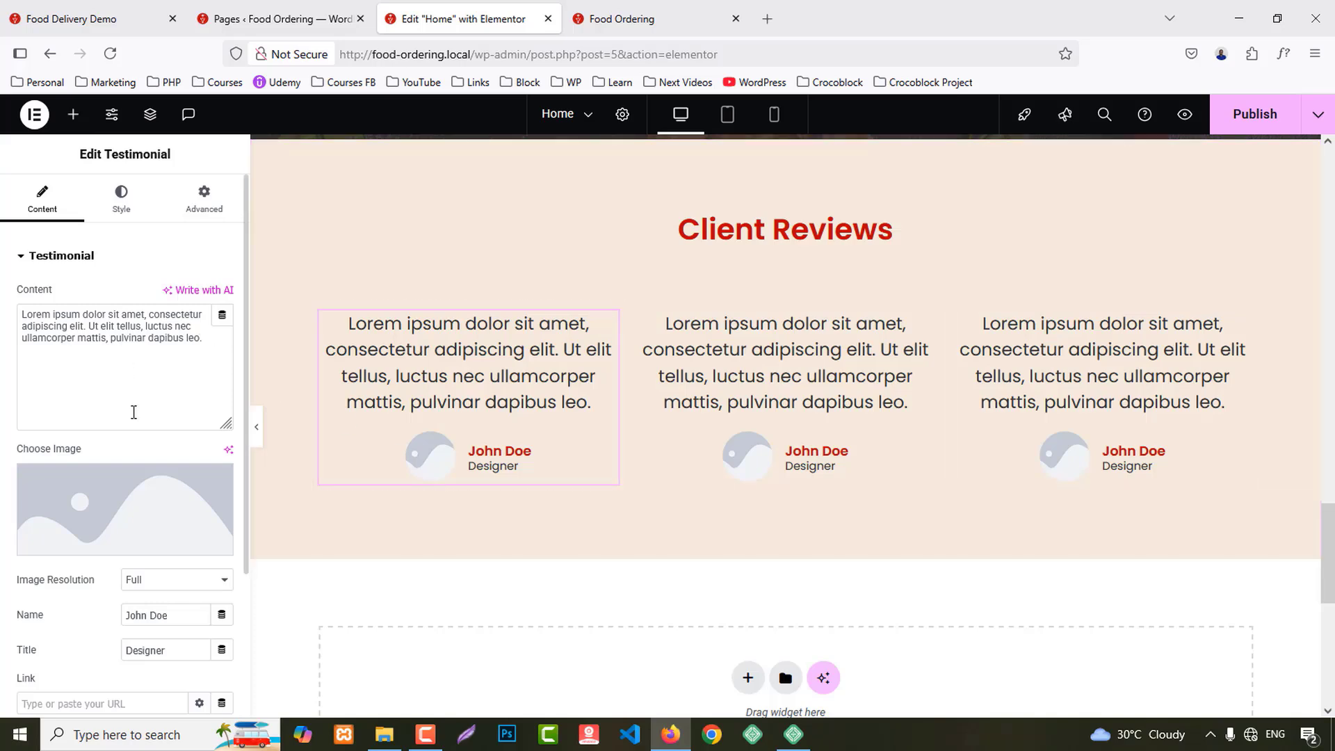
{"action": "left_click", "coordinate": [146, 497]}
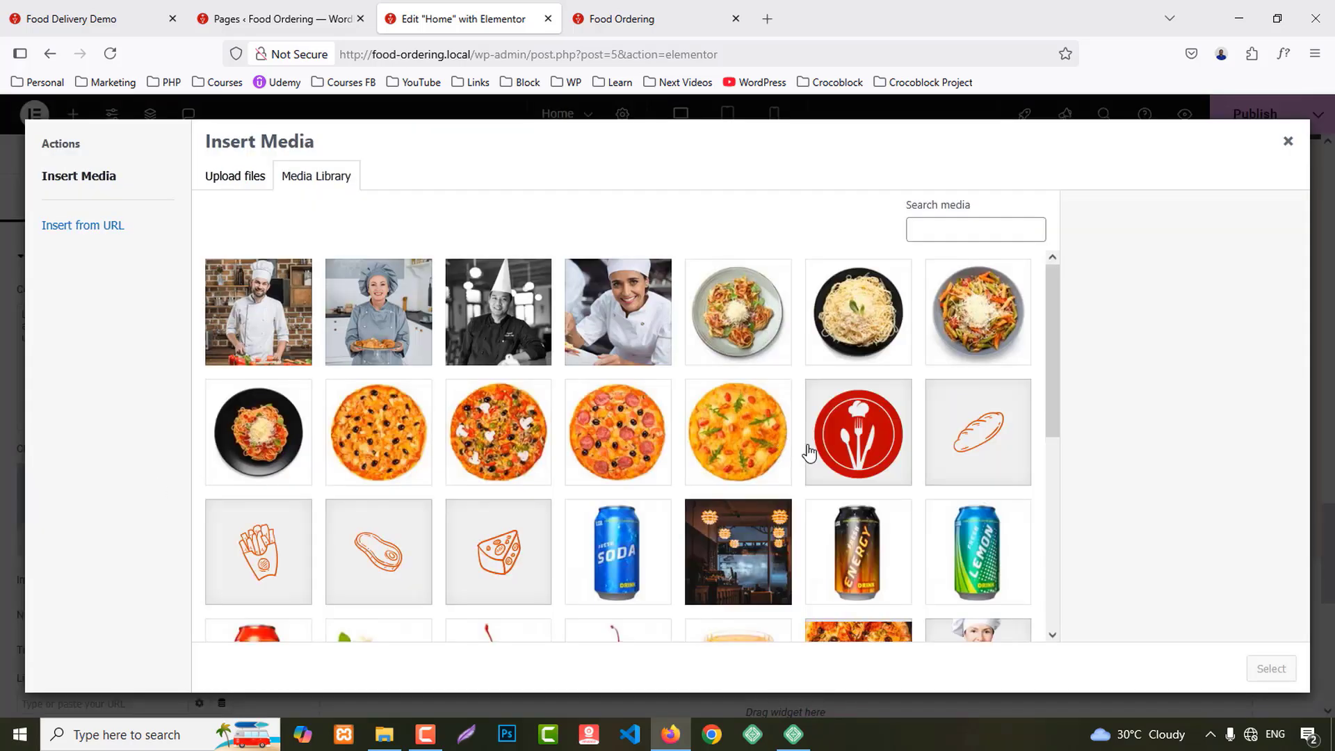
Step: Give the first testimonial the client-1.png chef photo and the second a chef photo
{"action": "scroll", "coordinate": [808, 453], "scroll_direction": "down", "scroll_amount": 5}
{"action": "left_click", "coordinate": [379, 459]}
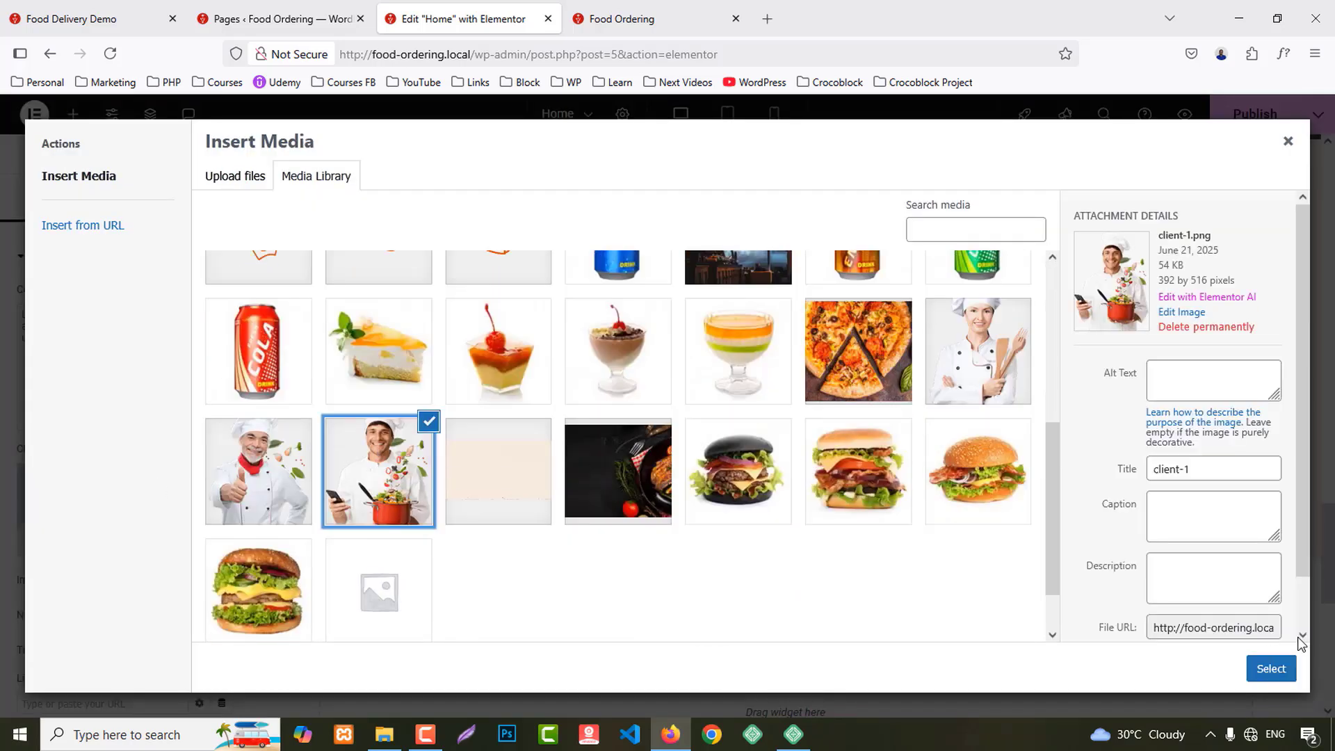
{"action": "left_click", "coordinate": [1282, 670]}
{"action": "left_click", "coordinate": [793, 455]}
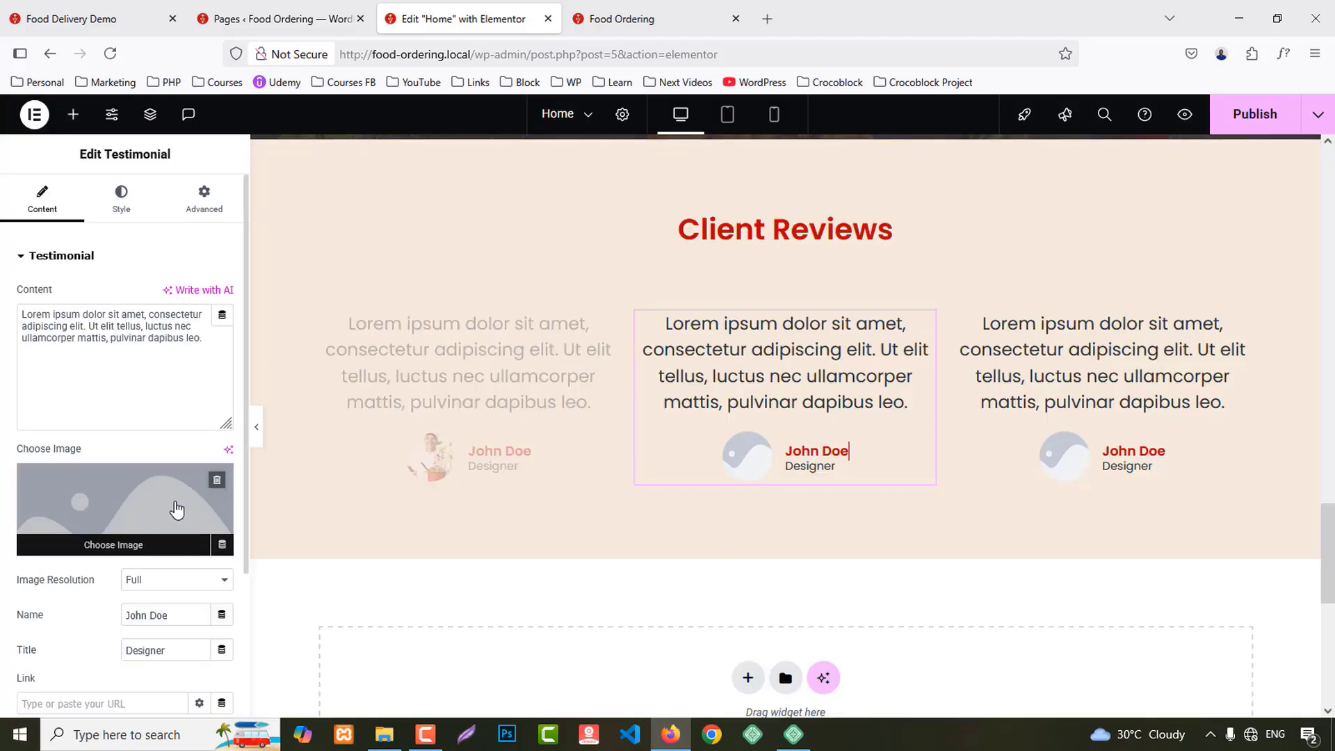
{"action": "left_click", "coordinate": [178, 512]}
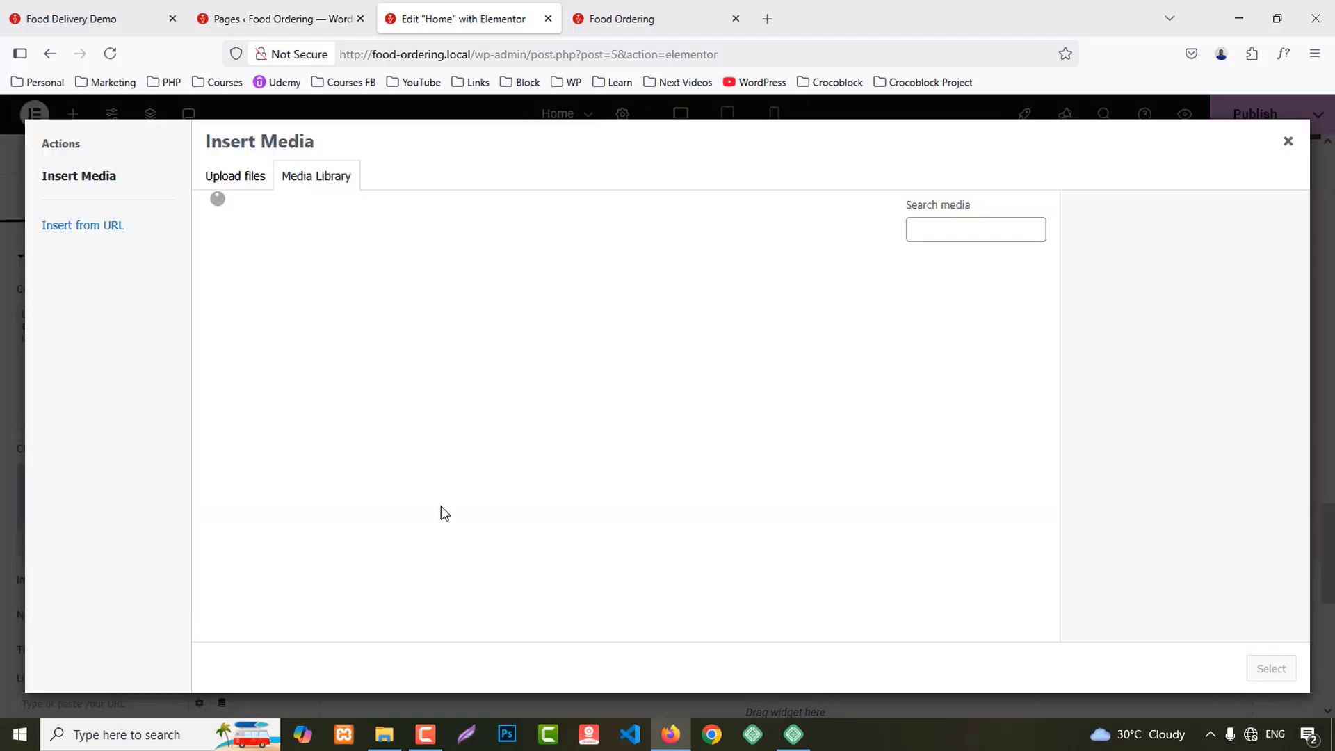
{"action": "scroll", "coordinate": [441, 508], "scroll_direction": "down", "scroll_amount": 5}
{"action": "left_click", "coordinate": [258, 405]}
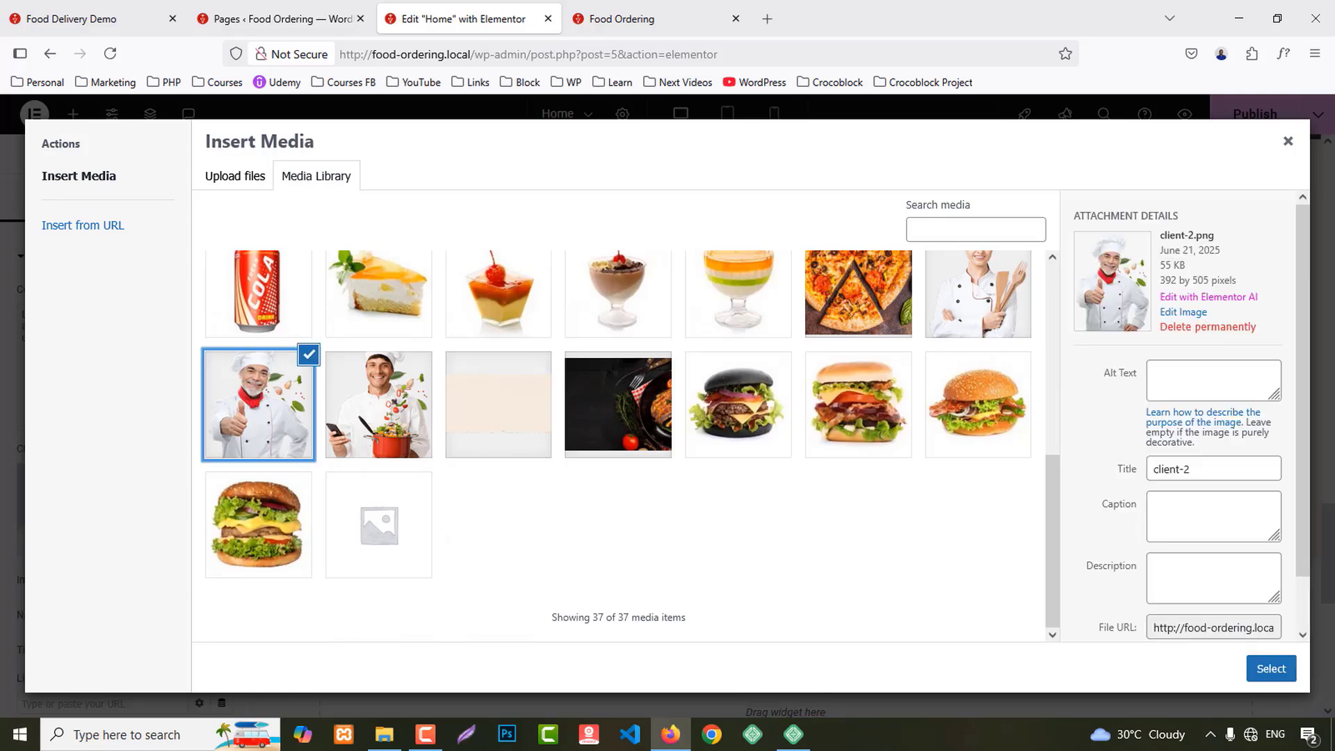
{"action": "left_click", "coordinate": [1271, 669]}
Step: Give the third testimonial the woman chef photo from the media library
{"action": "left_click", "coordinate": [1118, 413]}
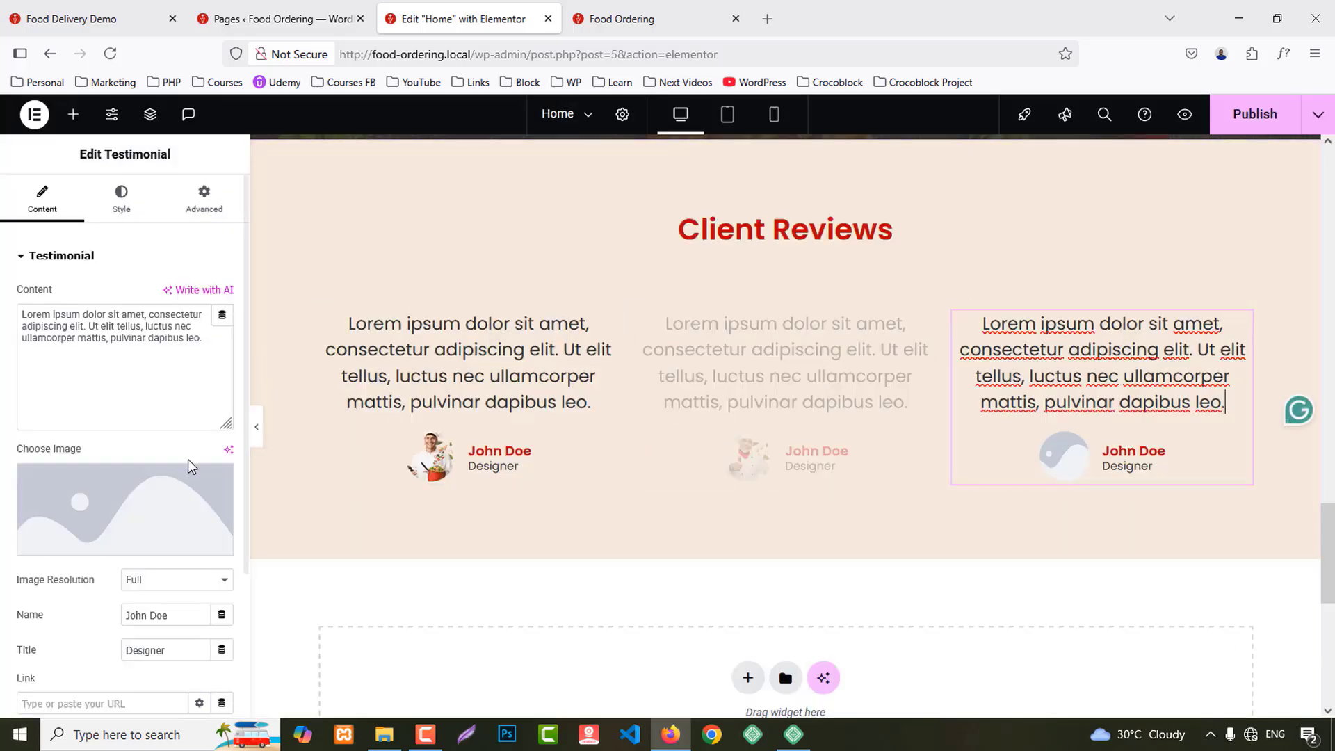
{"action": "left_click", "coordinate": [187, 460]}
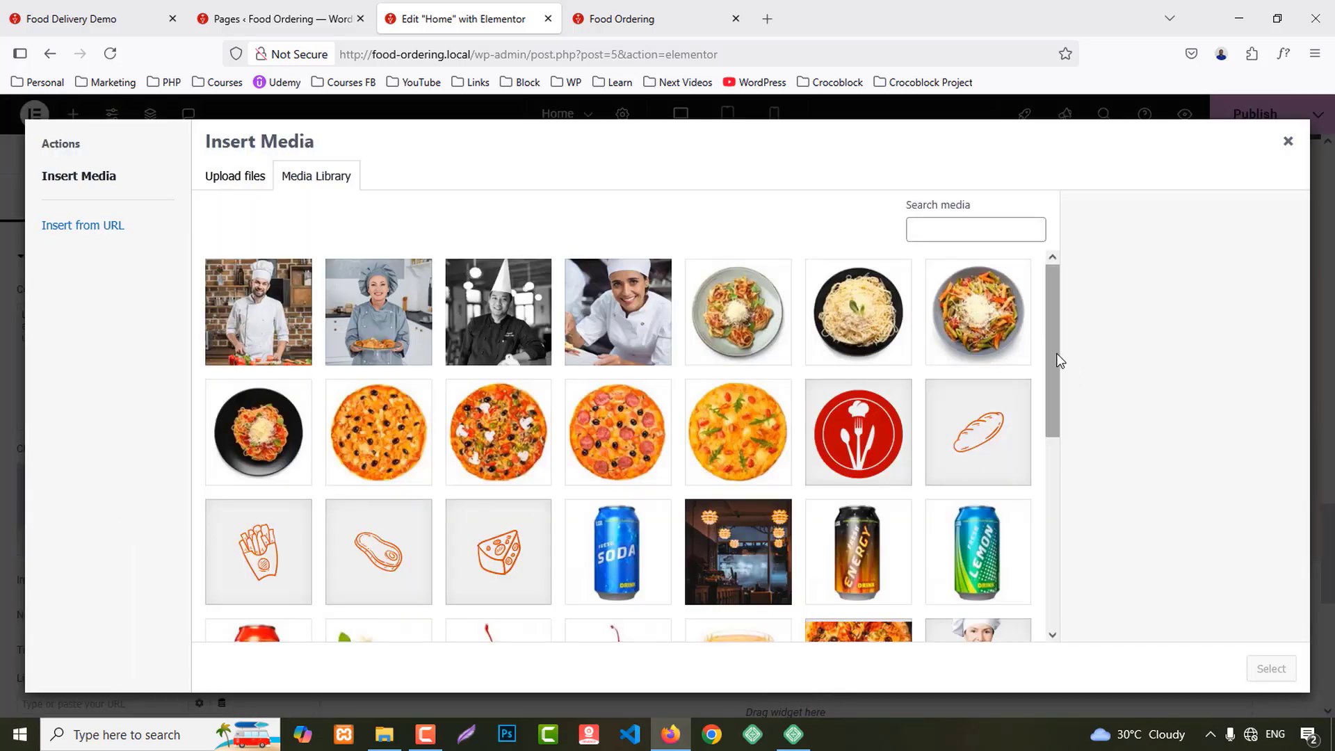
{"action": "scroll", "coordinate": [1049, 493], "scroll_direction": "down", "scroll_amount": 3}
{"action": "scroll", "coordinate": [1050, 494], "scroll_direction": "down", "scroll_amount": 3}
{"action": "left_click", "coordinate": [978, 355]}
{"action": "left_click", "coordinate": [1270, 669]}
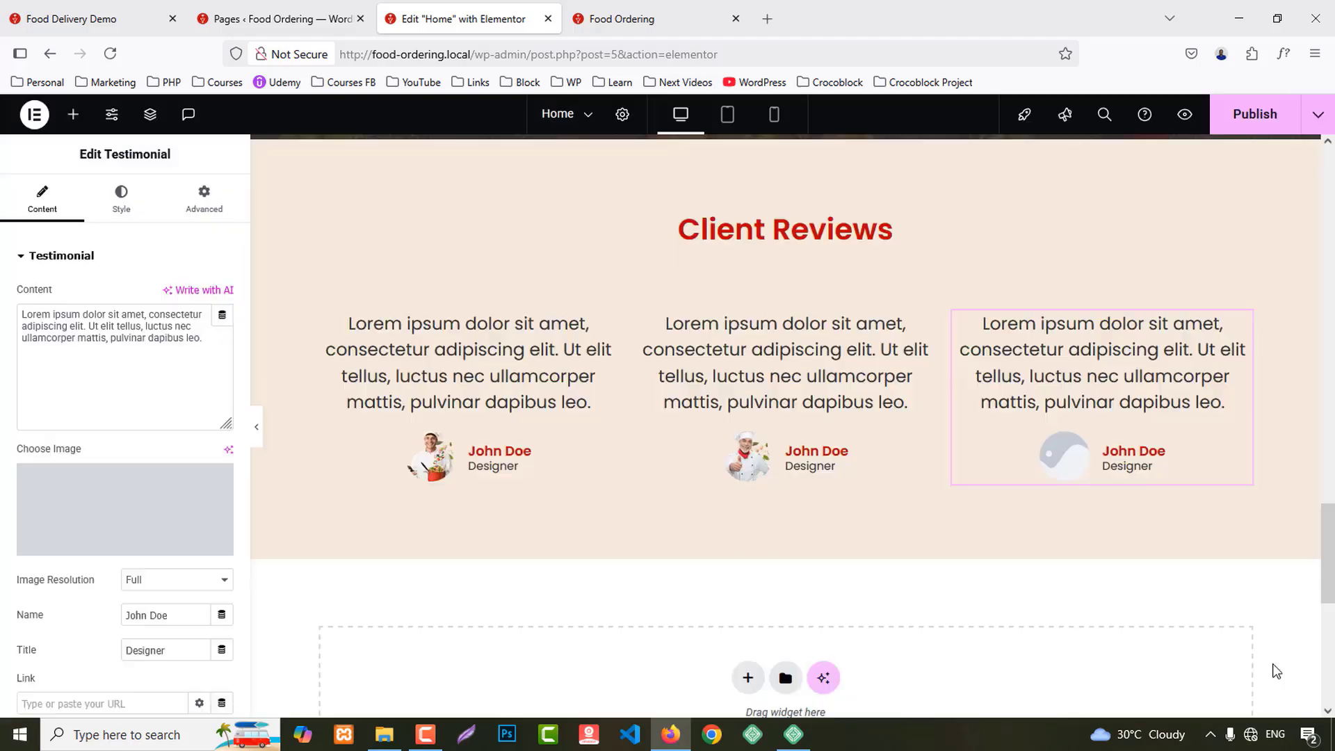
Step: Take the first reviewer's name from the demo site's Client Reviews, then reselect the first card
{"action": "left_click", "coordinate": [653, 13]}
{"action": "scroll", "coordinate": [321, 447], "scroll_direction": "up", "scroll_amount": 10}
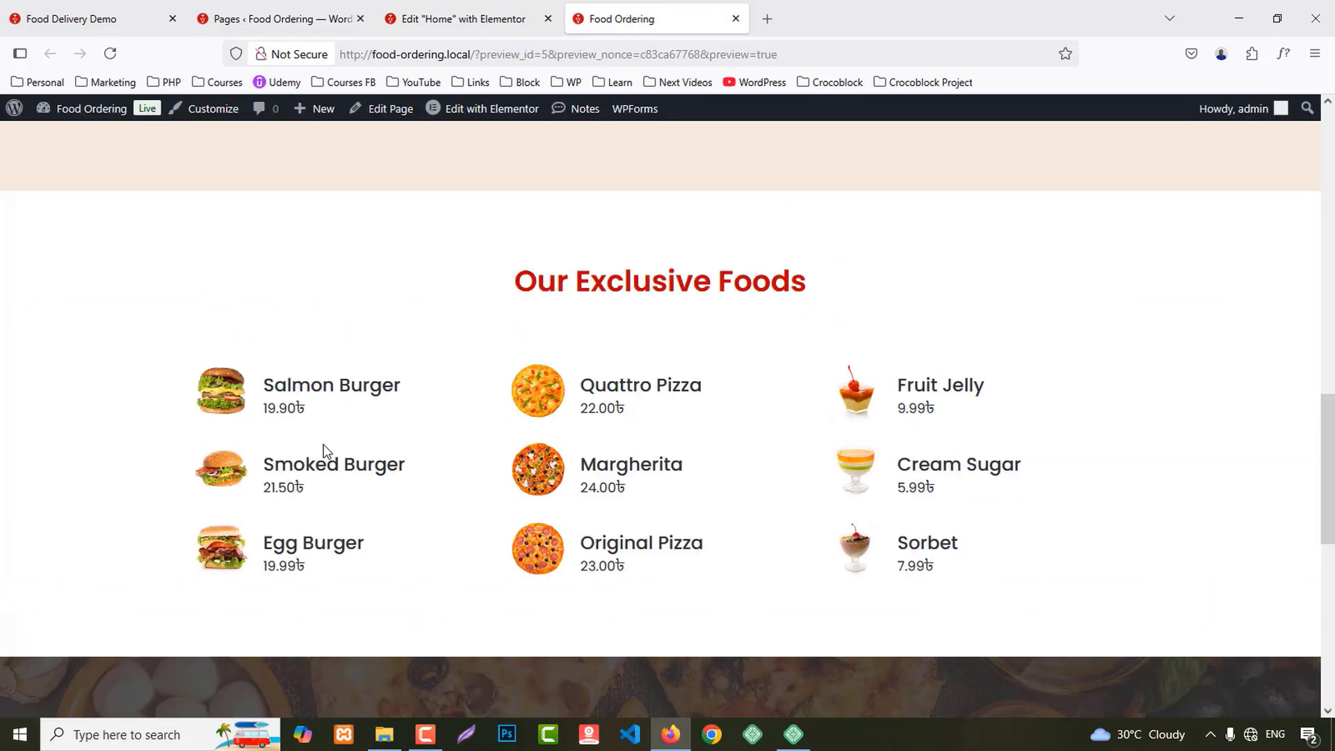
{"action": "left_click", "coordinate": [97, 8]}
{"action": "scroll", "coordinate": [191, 330], "scroll_direction": "down", "scroll_amount": 3}
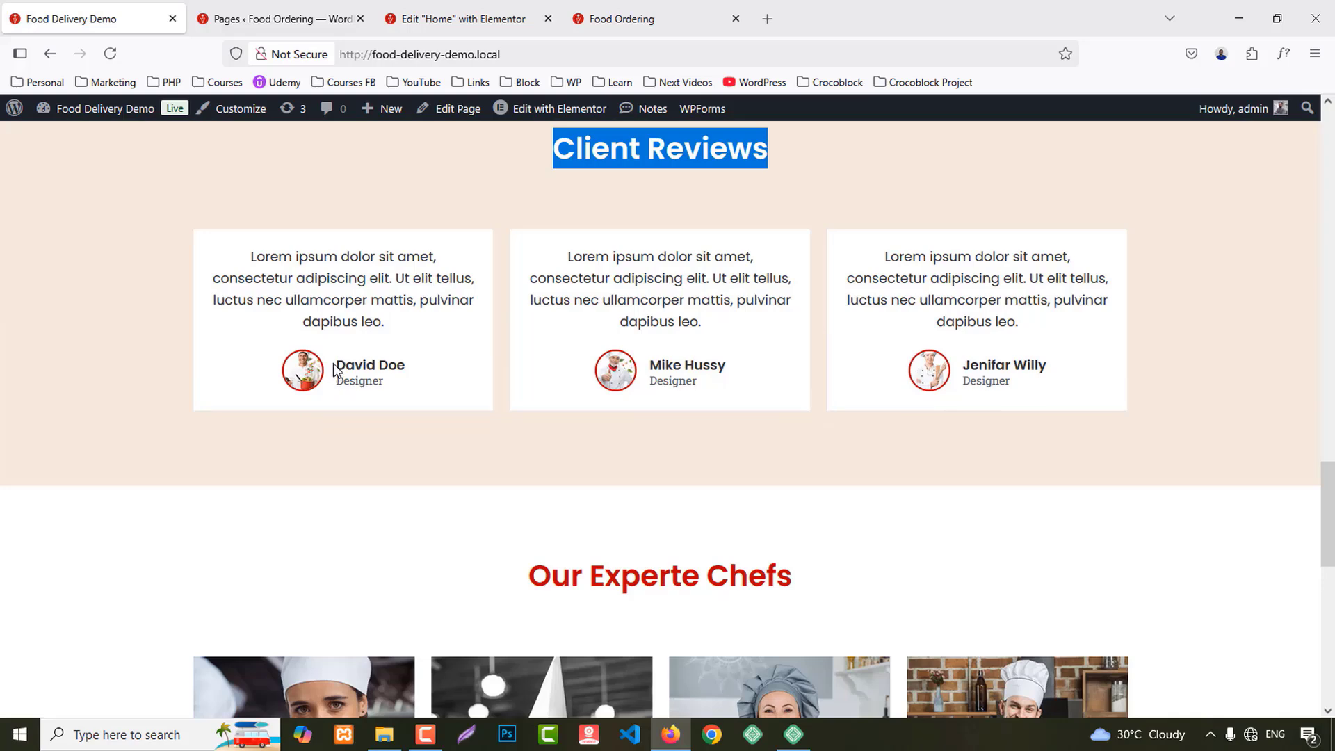
{"action": "left_click_drag", "start_coordinate": [334, 364], "coordinate": [430, 379]}
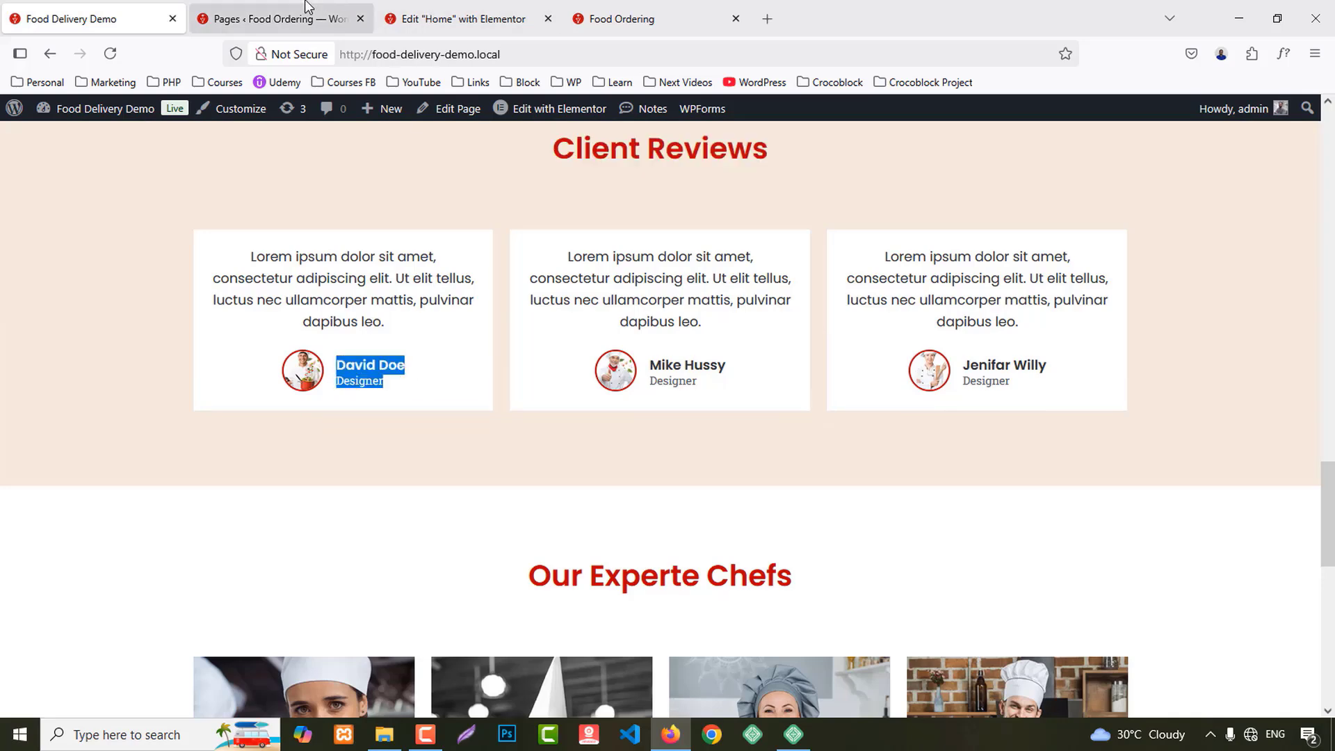
{"action": "left_click", "coordinate": [375, 379]}
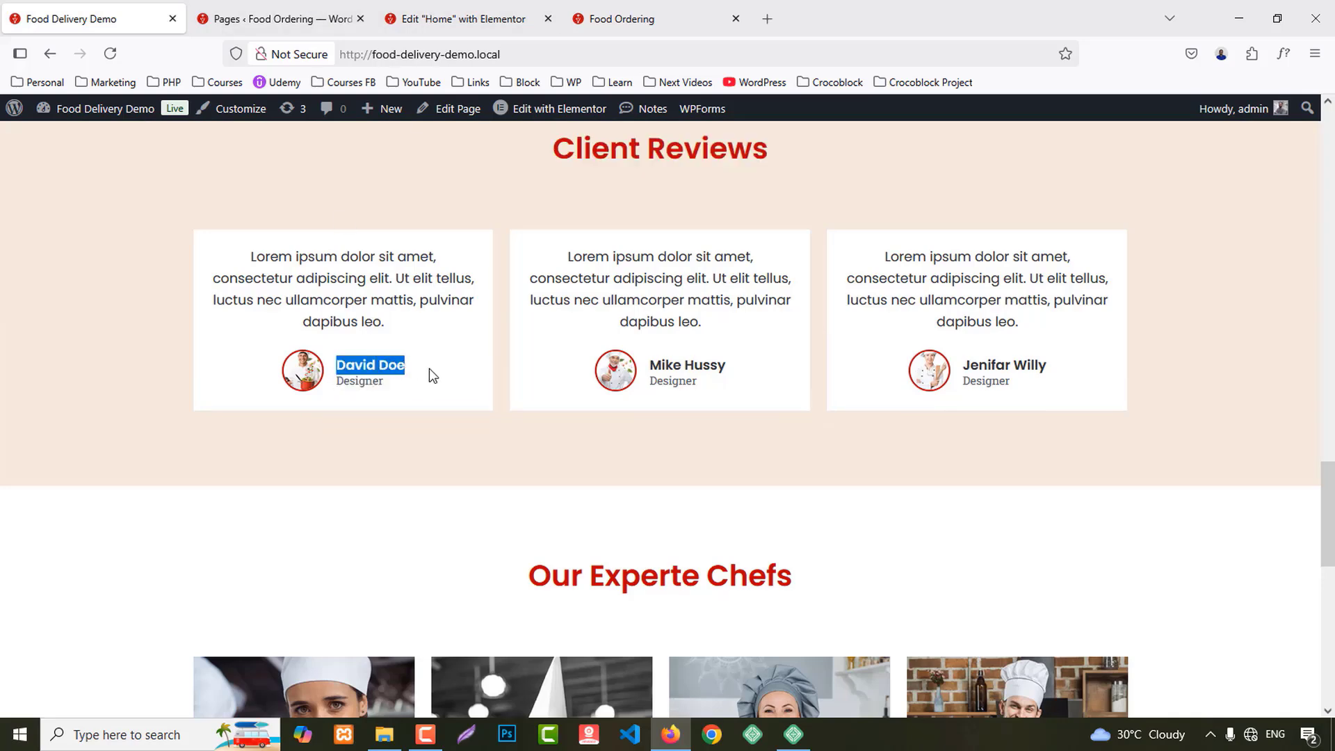
{"action": "left_click", "coordinate": [463, 18]}
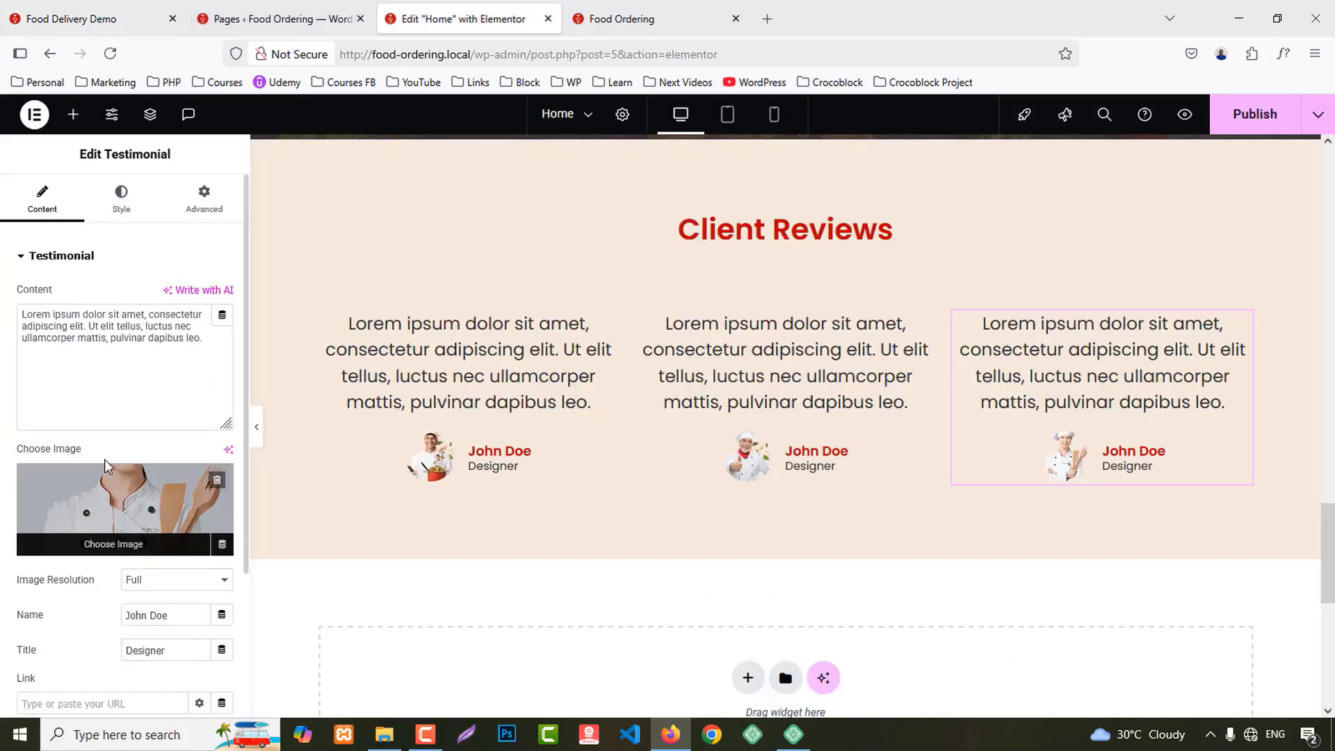
{"action": "left_click", "coordinate": [478, 432]}
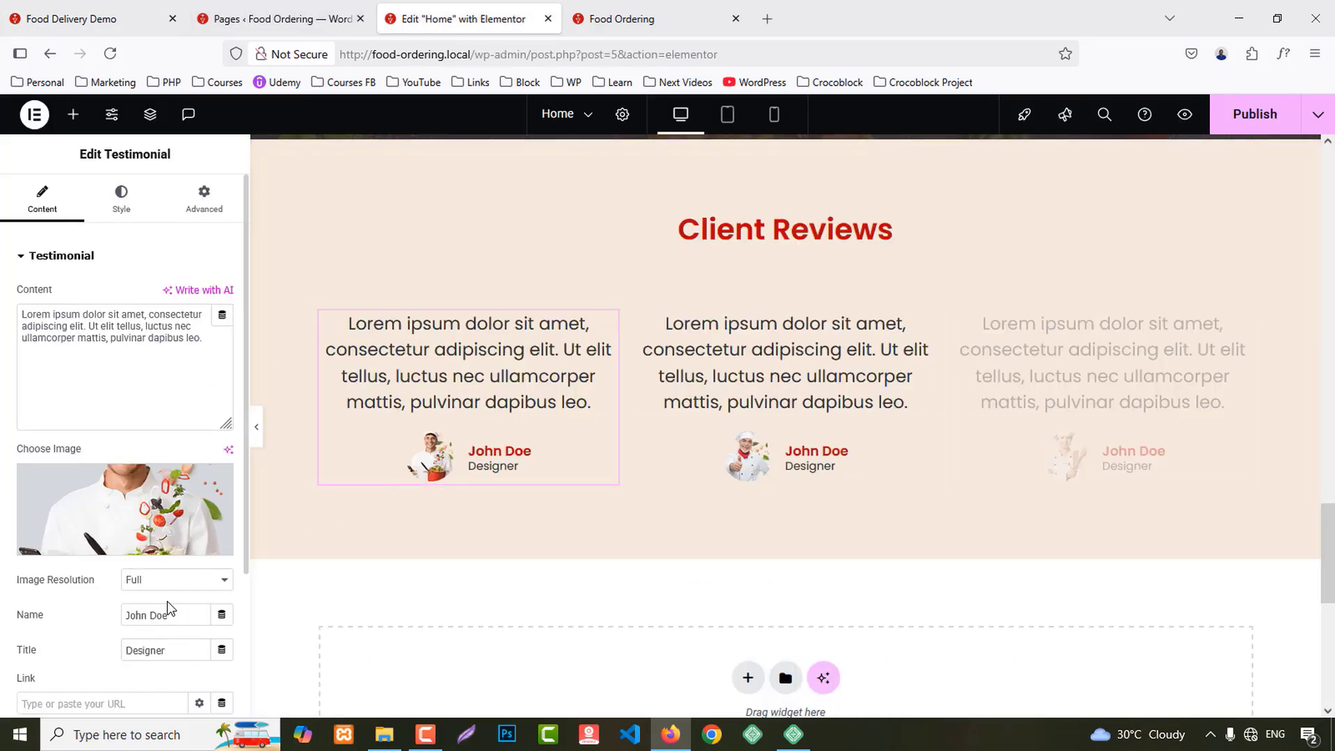
Step: Replace the second card's placeholder name with the demo's second reviewer name
{"action": "left_click", "coordinate": [94, 19]}
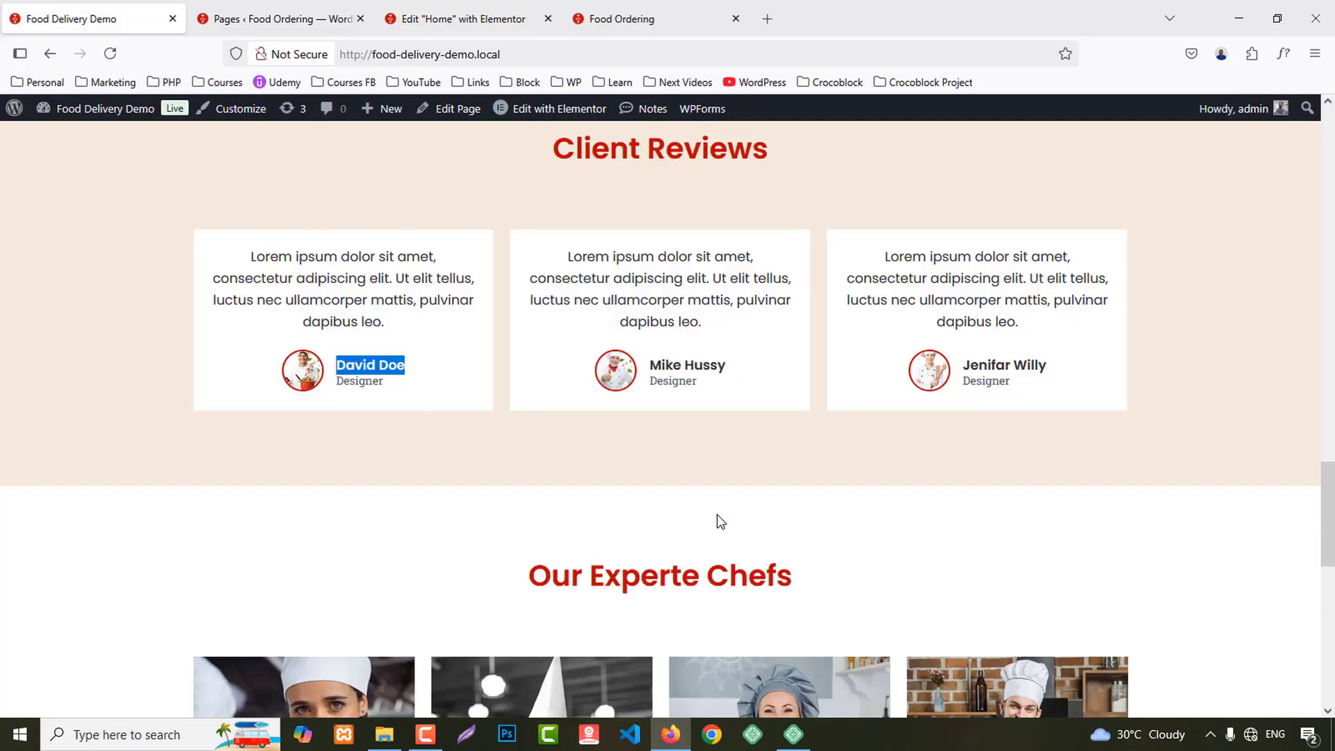
{"action": "double_click", "coordinate": [654, 368]}
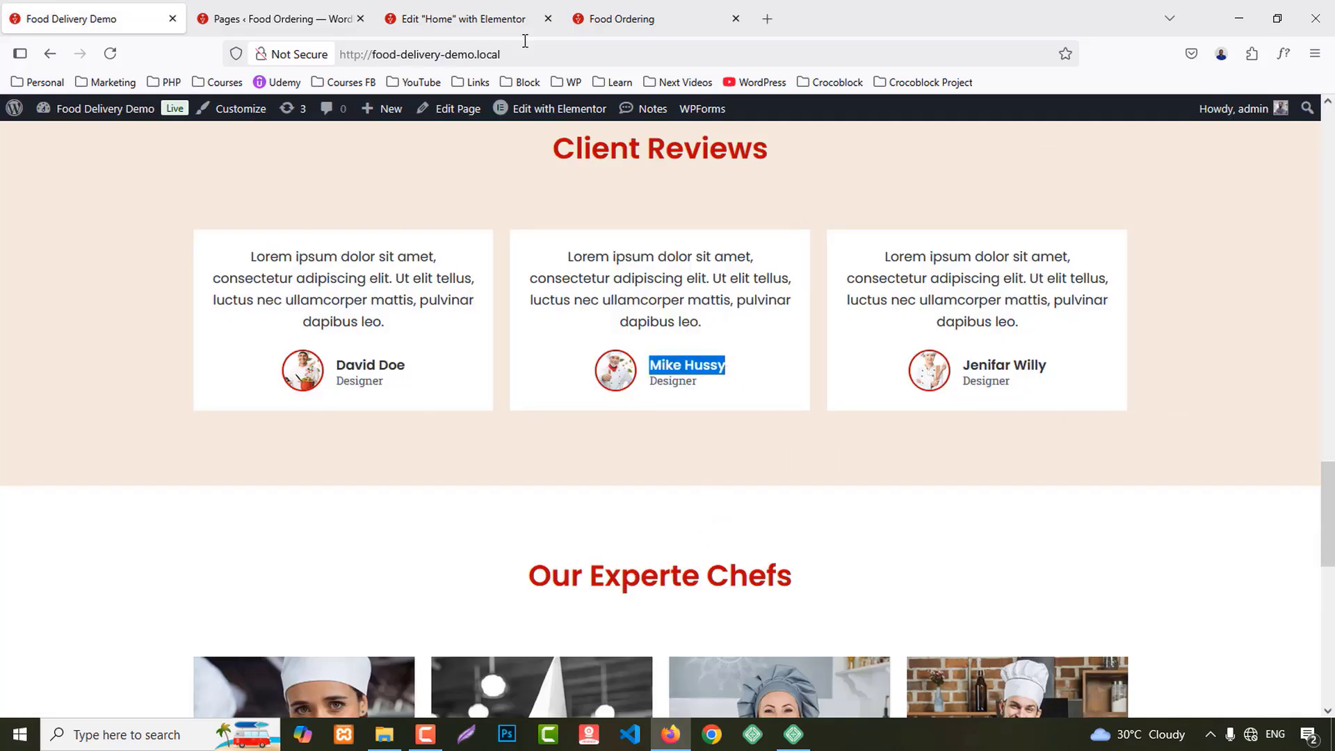
{"action": "left_click", "coordinate": [508, 19]}
{"action": "left_click", "coordinate": [771, 408]}
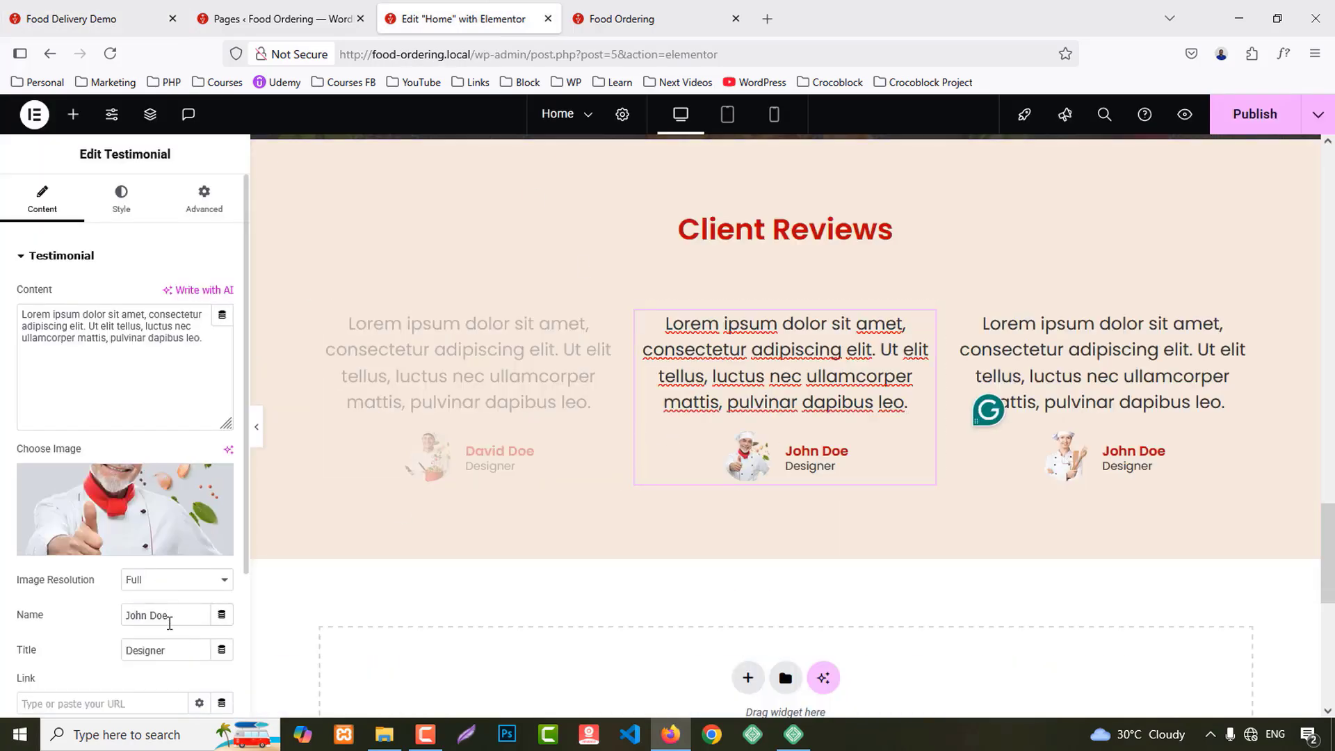
{"action": "left_click", "coordinate": [170, 621]}
{"action": "key", "text": "ctrl+a"}
{"action": "key", "text": "ctrl+v"}
Step: Replace the third card's placeholder name with the demo's third reviewer name
{"action": "left_click", "coordinate": [90, 19]}
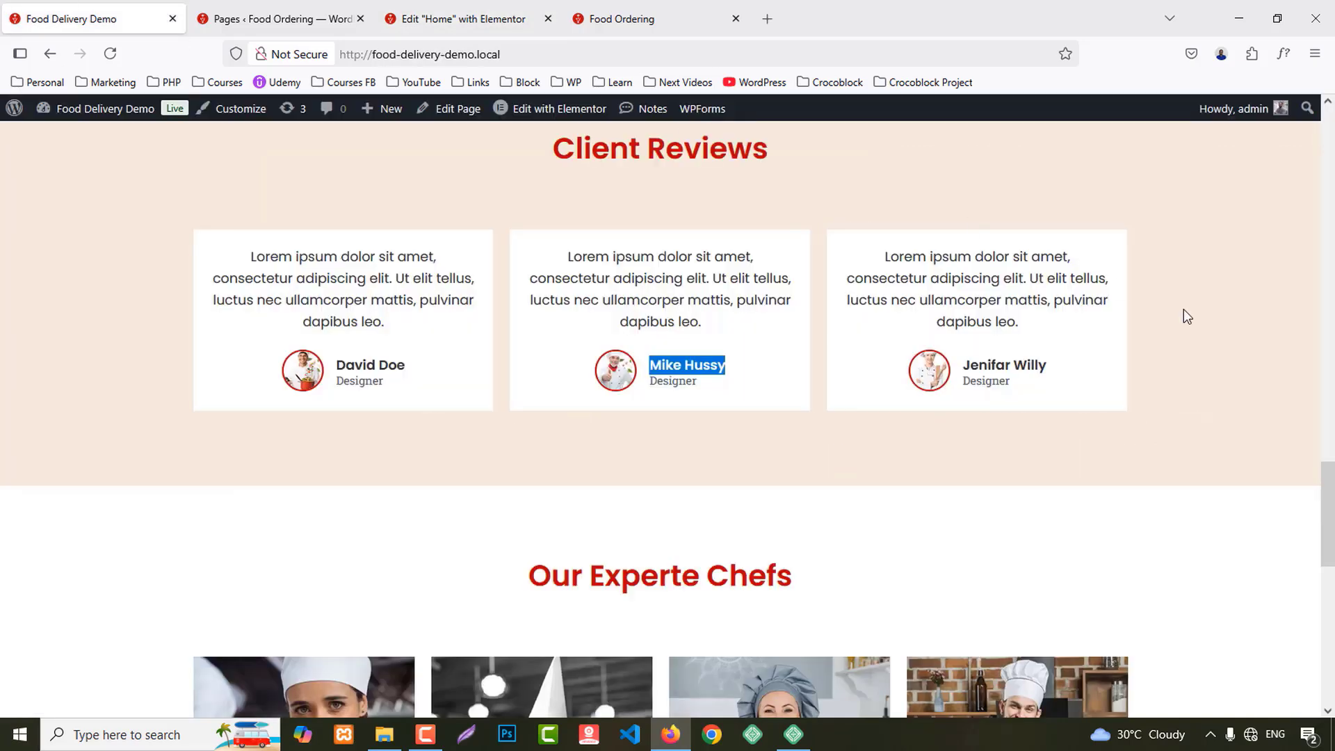
{"action": "left_click_drag", "start_coordinate": [960, 371], "coordinate": [1047, 376]}
{"action": "key", "text": "ctrl+c"}
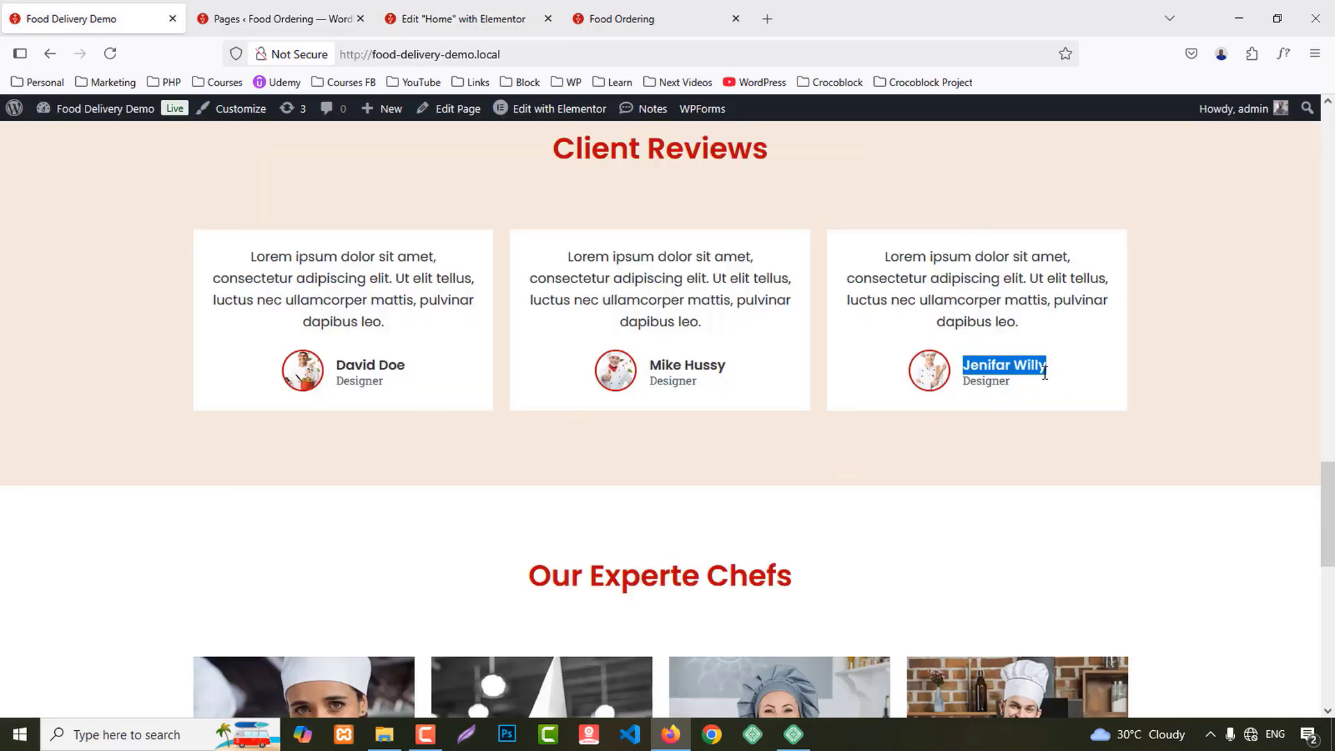
{"action": "left_click", "coordinate": [464, 19]}
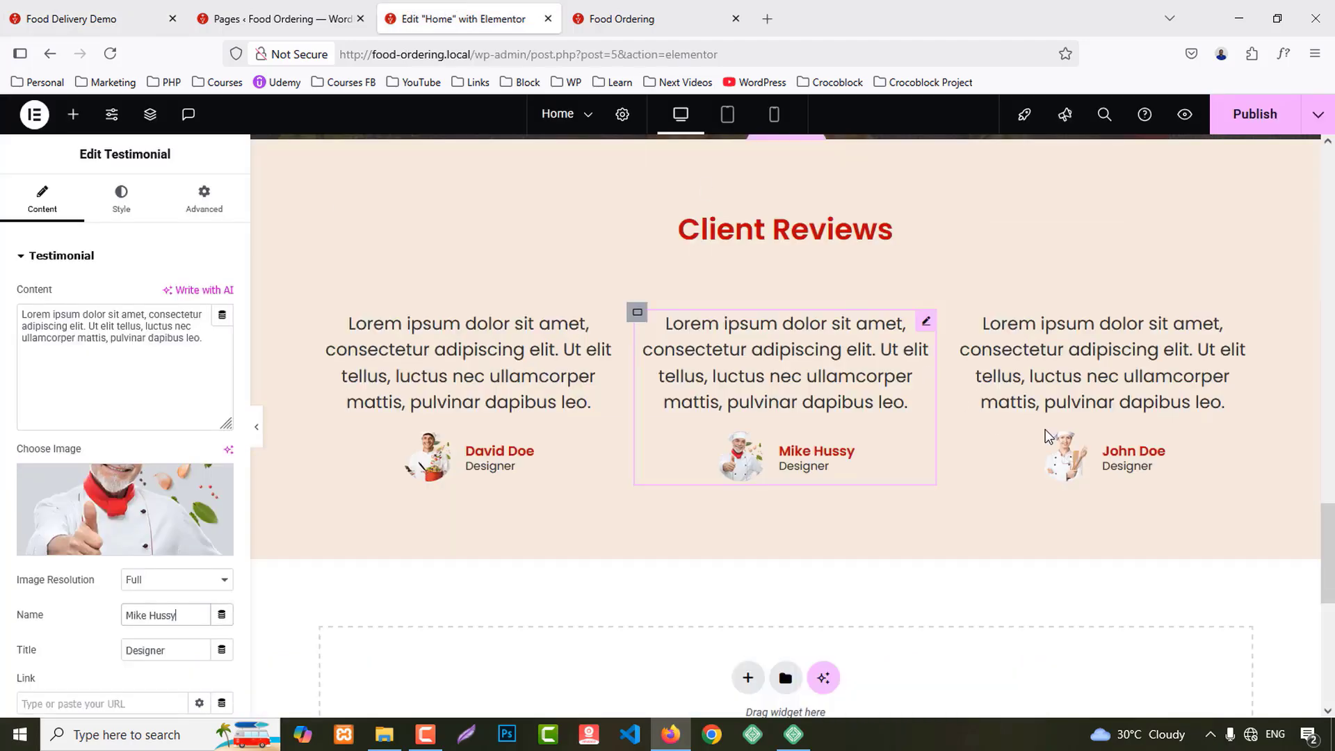
{"action": "left_click", "coordinate": [1133, 450]}
{"action": "left_click", "coordinate": [167, 615]}
{"action": "key", "text": "ctrl+a"}
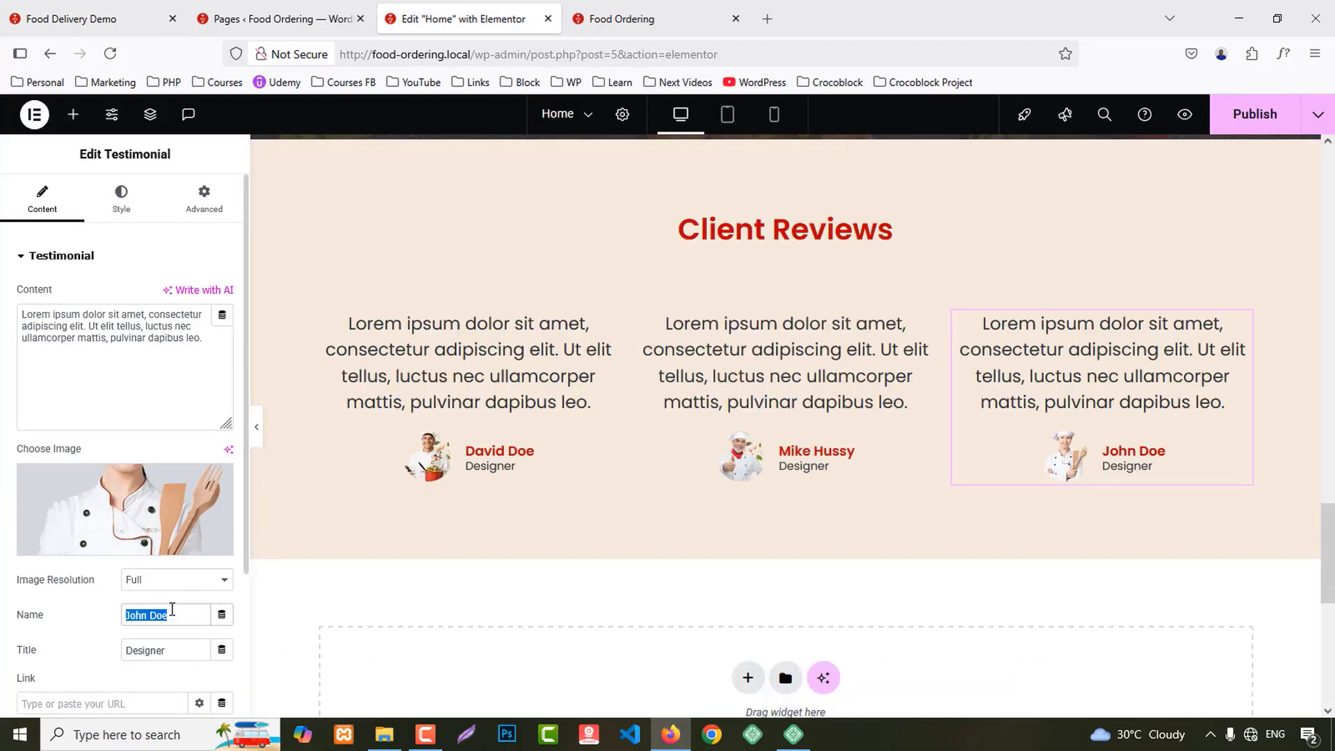
{"action": "key", "text": "ctrl+v"}
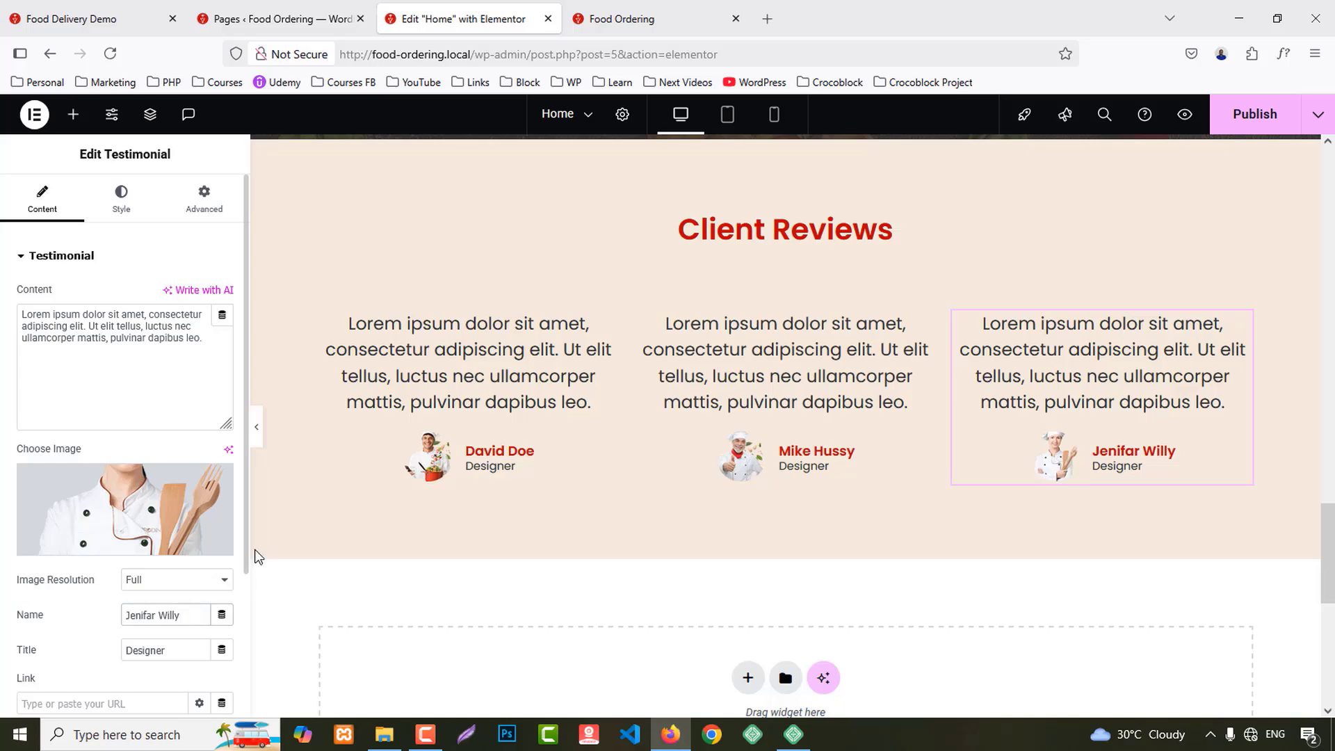
{"action": "left_click", "coordinate": [608, 324]}
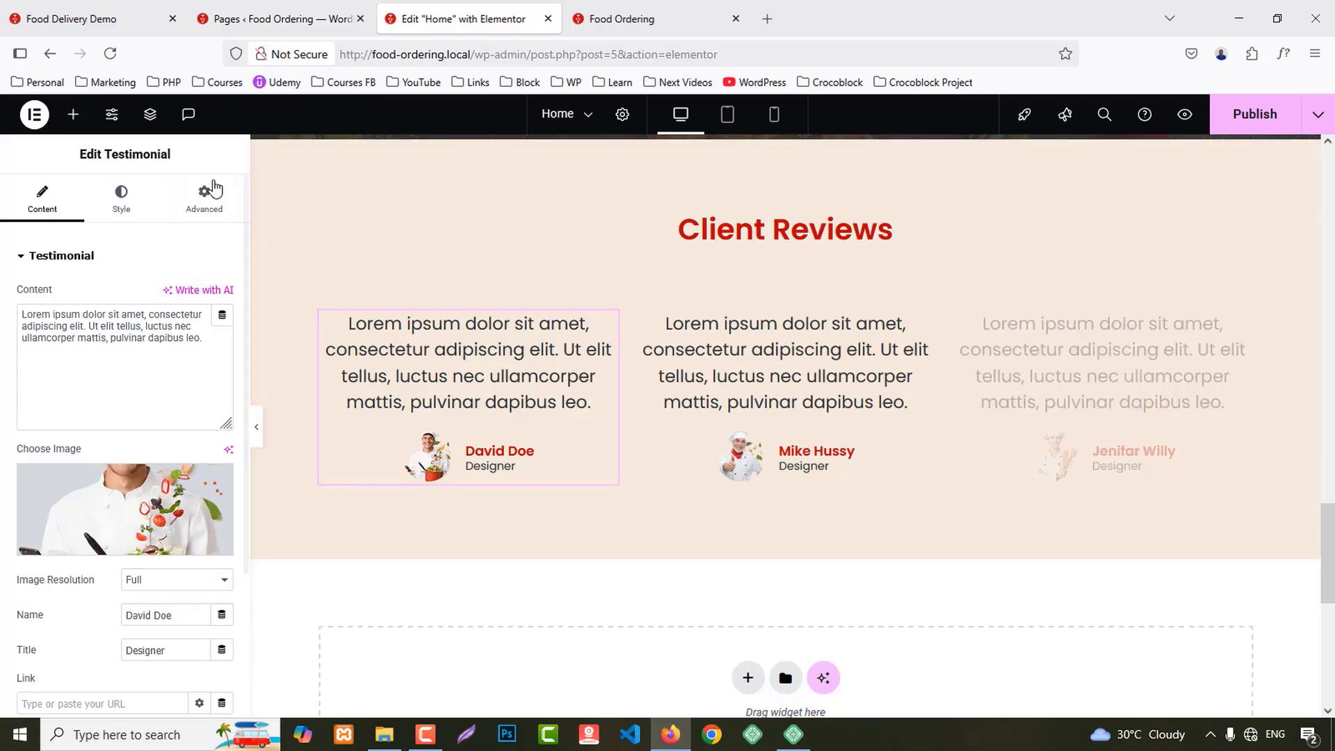
Step: Give the first testimonial a Classic white background in its Advanced settings
{"action": "left_click", "coordinate": [203, 198]}
{"action": "scroll", "coordinate": [91, 574], "scroll_direction": "down", "scroll_amount": 5}
{"action": "scroll", "coordinate": [89, 574], "scroll_direction": "down", "scroll_amount": 2}
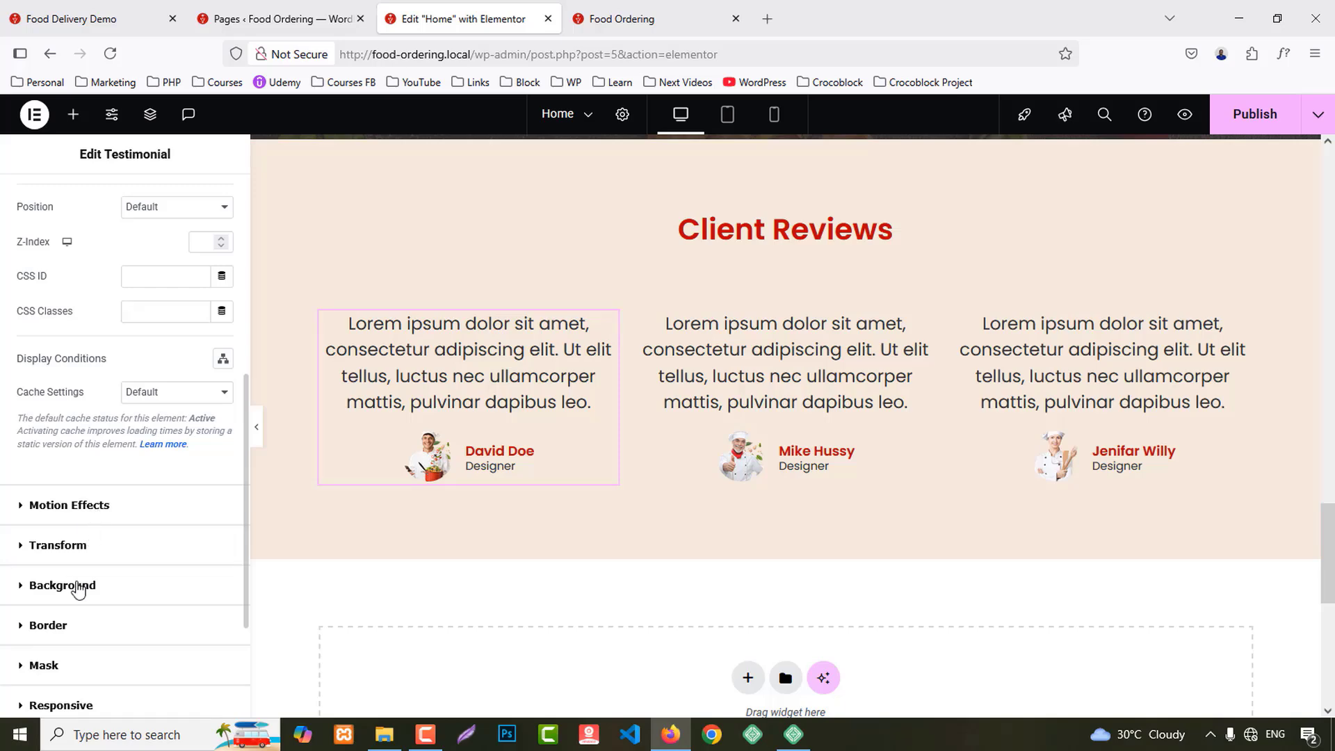
{"action": "left_click", "coordinate": [74, 586]}
{"action": "left_click", "coordinate": [200, 451]}
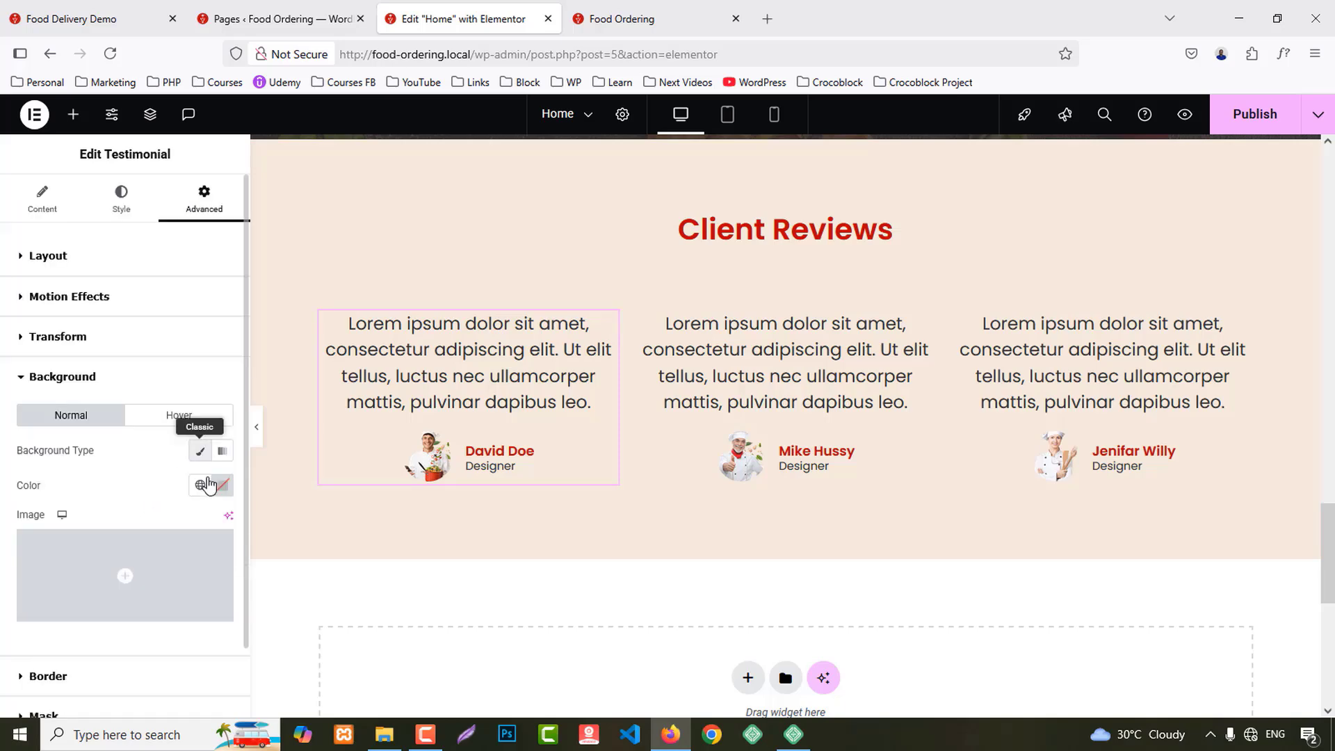
{"action": "left_click", "coordinate": [222, 486]}
{"action": "left_click", "coordinate": [155, 551]}
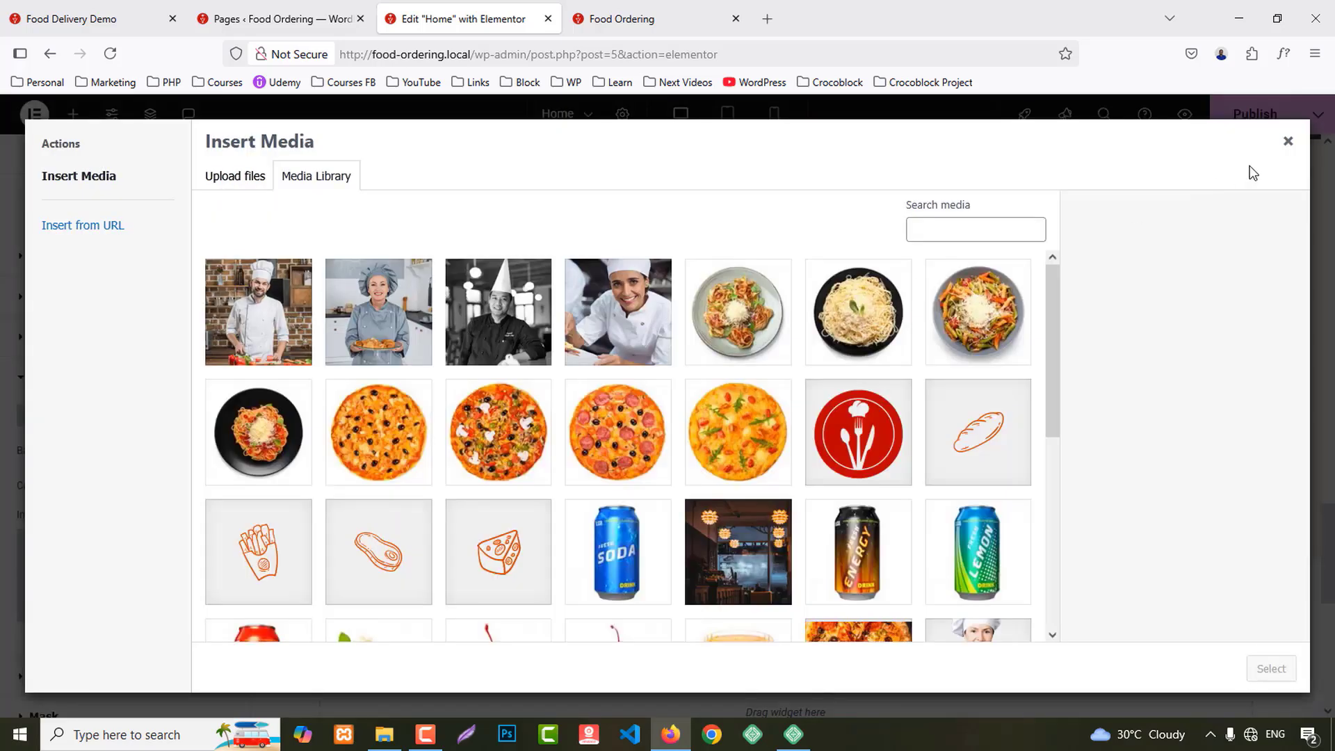
{"action": "left_click", "coordinate": [1285, 145]}
{"action": "left_click", "coordinate": [223, 486]}
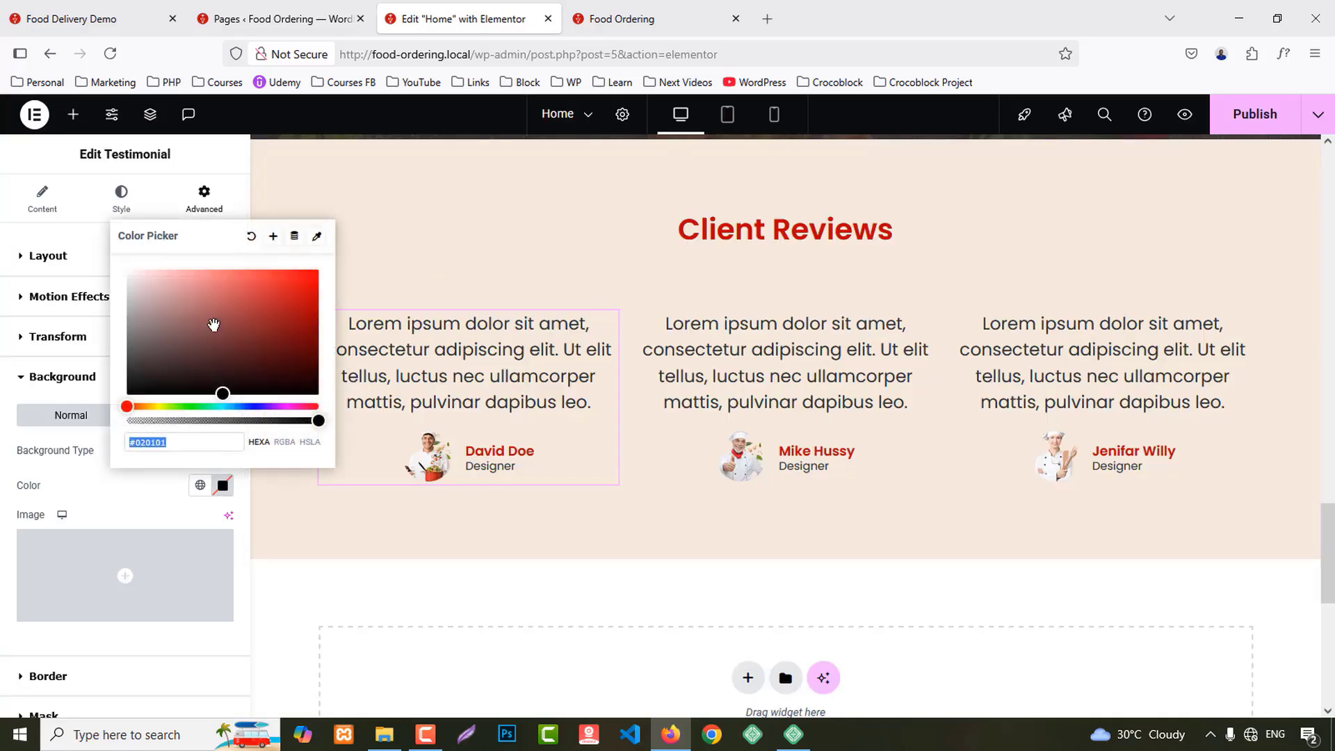
{"action": "left_click_drag", "start_coordinate": [213, 324], "coordinate": [74, 245]}
{"action": "left_click", "coordinate": [2, 564]}
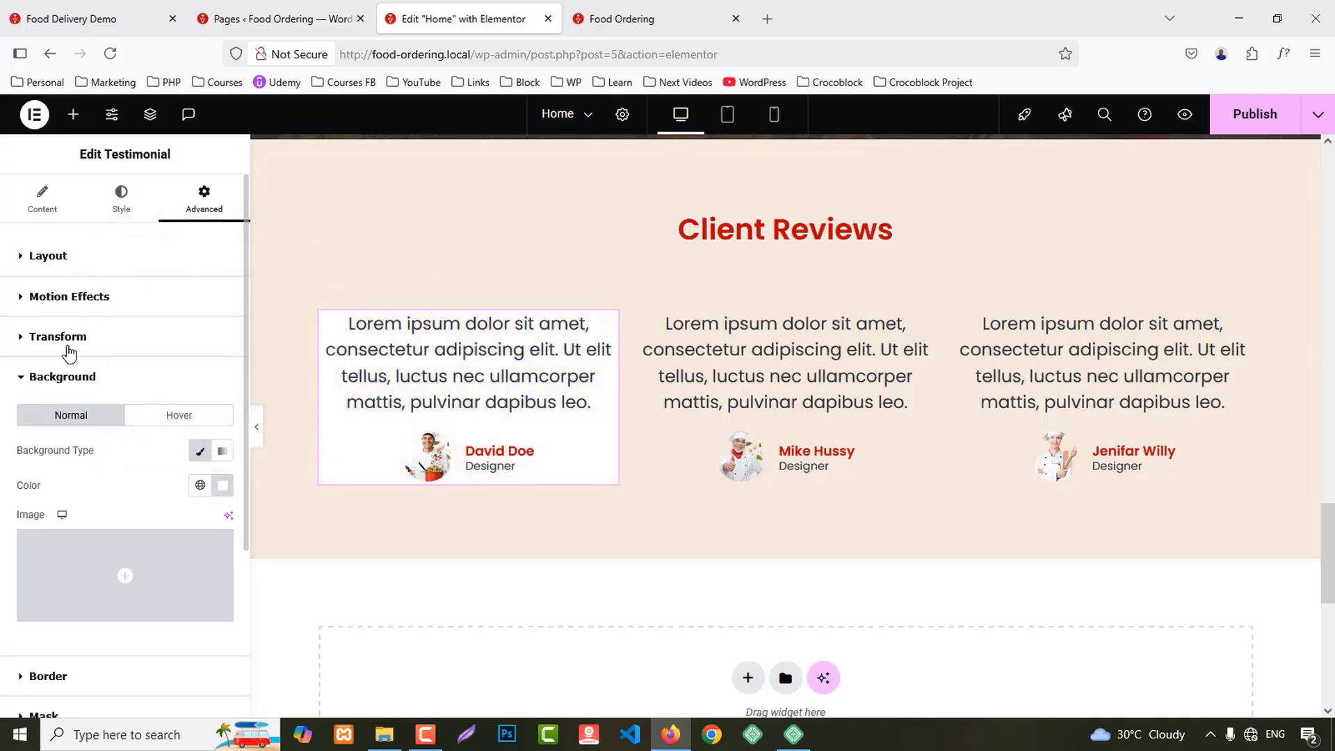
Step: Set the first testimonial's linked padding to 25 px
{"action": "left_click", "coordinate": [48, 256]}
{"action": "left_click", "coordinate": [35, 379]}
{"action": "type", "text": "25"}
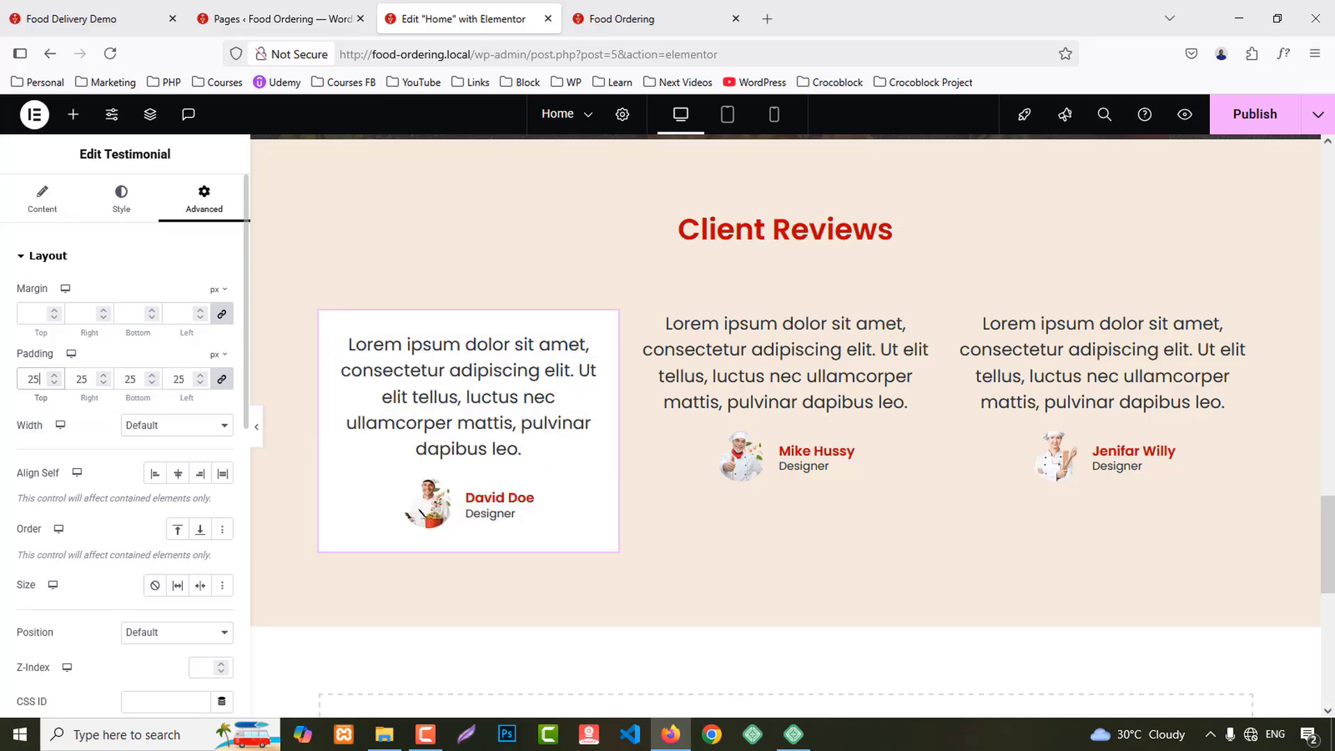
Step: Set the first testimonial's review text size to 15 px
{"action": "left_click", "coordinate": [122, 207]}
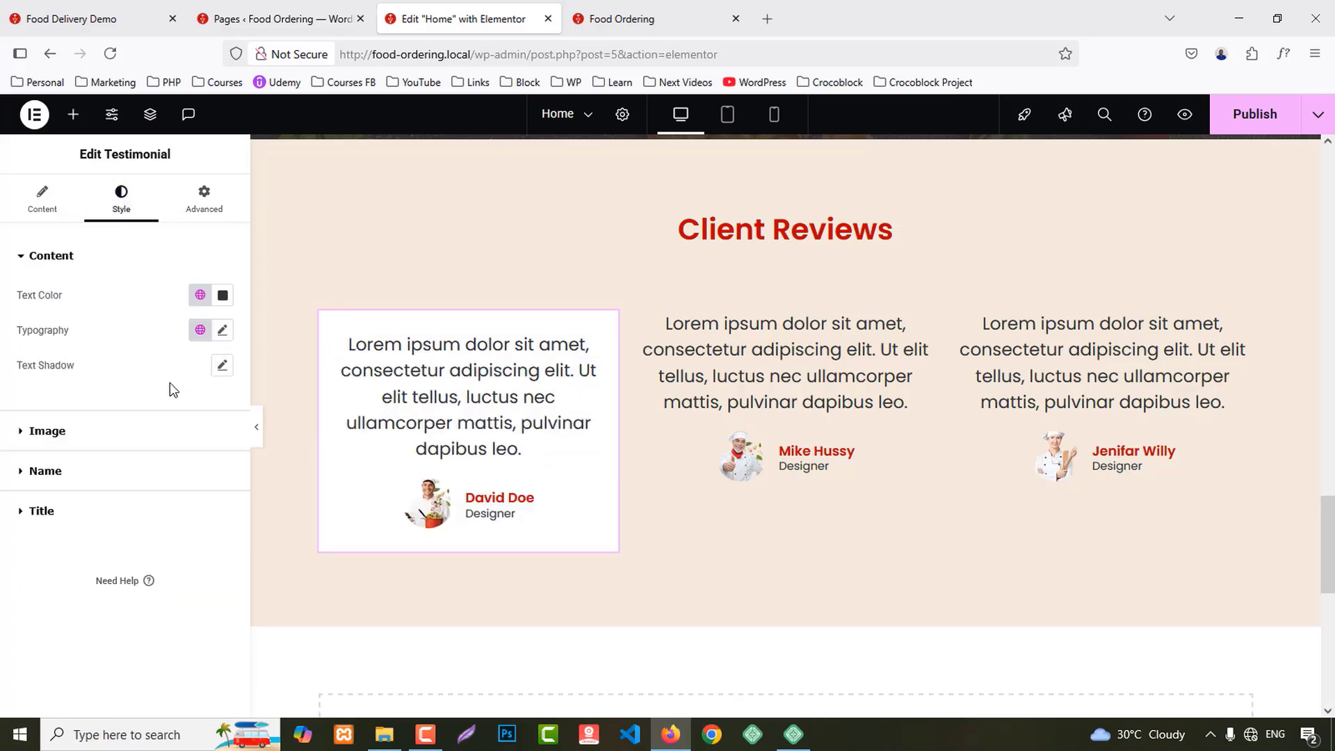
{"action": "left_click", "coordinate": [222, 331]}
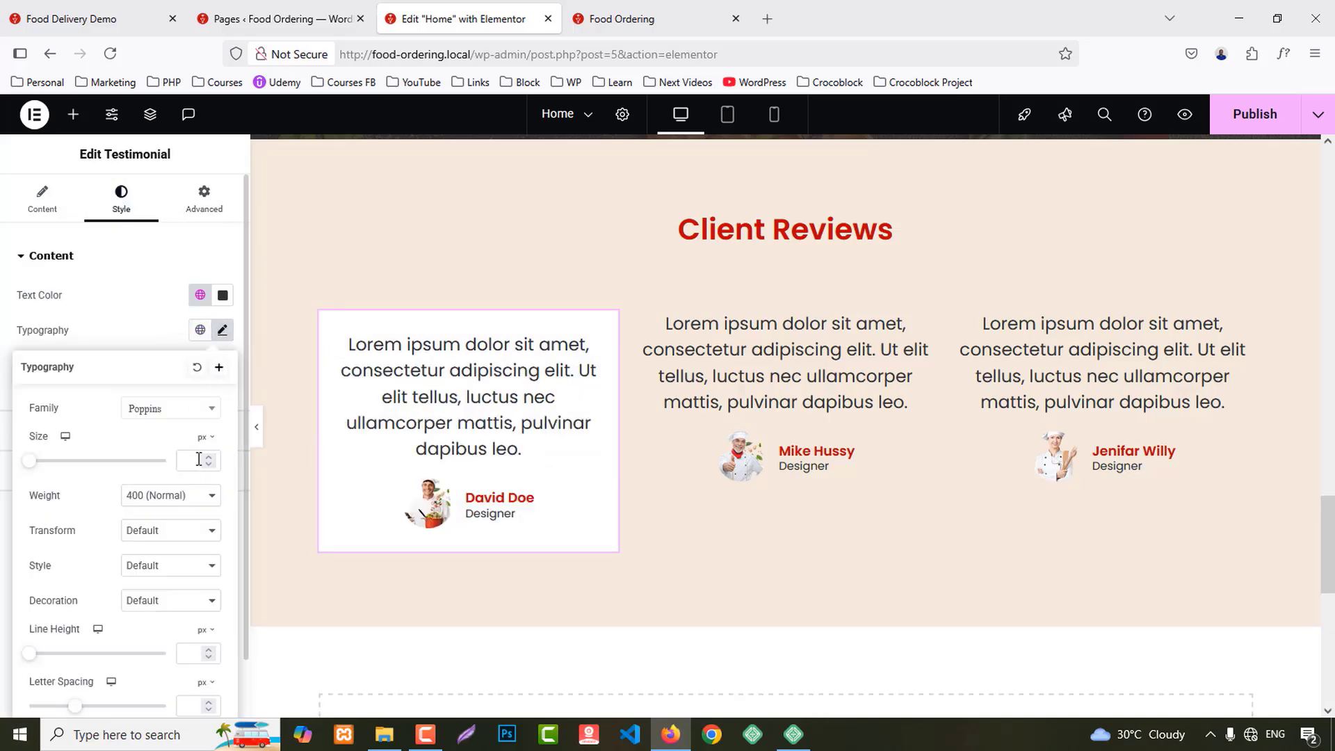
{"action": "type", "text": "13"}
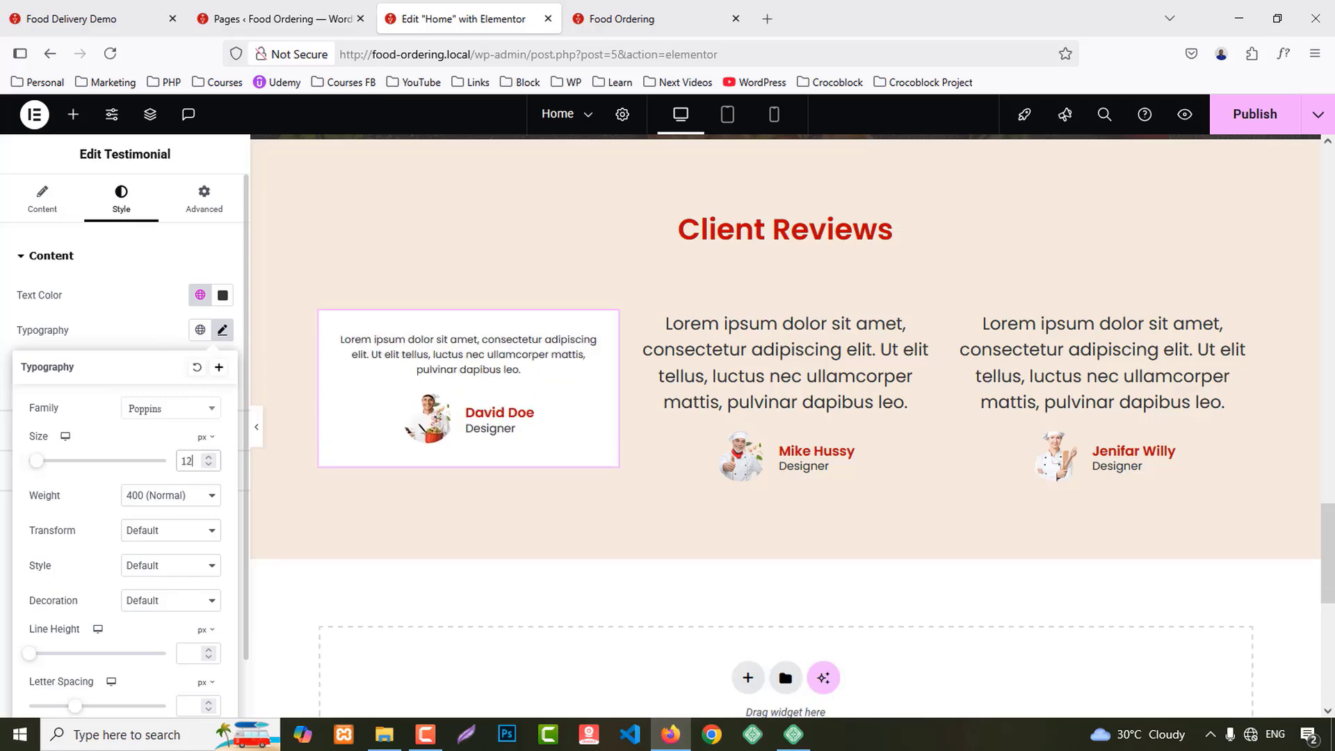
{"action": "key", "text": "BackSpace"}
{"action": "key", "text": "BackSpace"}
{"action": "type", "text": "15"}
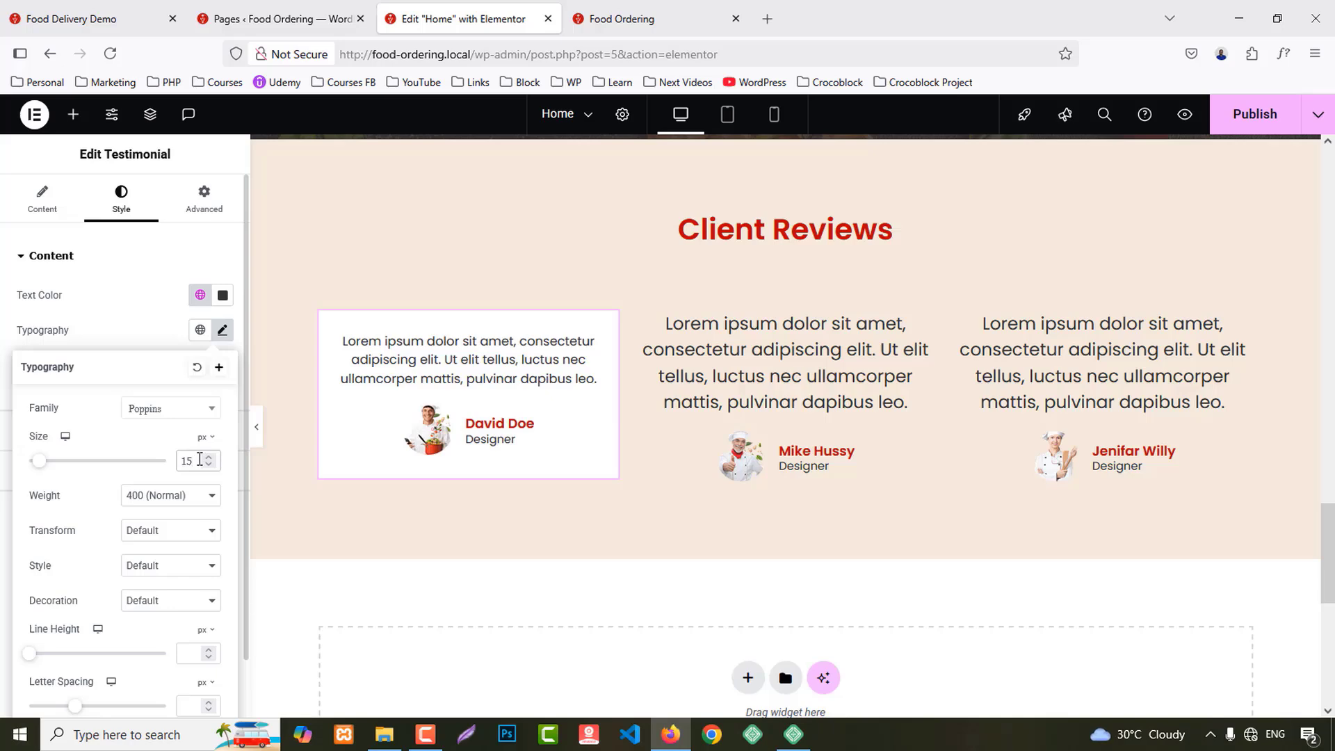
{"action": "left_click", "coordinate": [2, 571]}
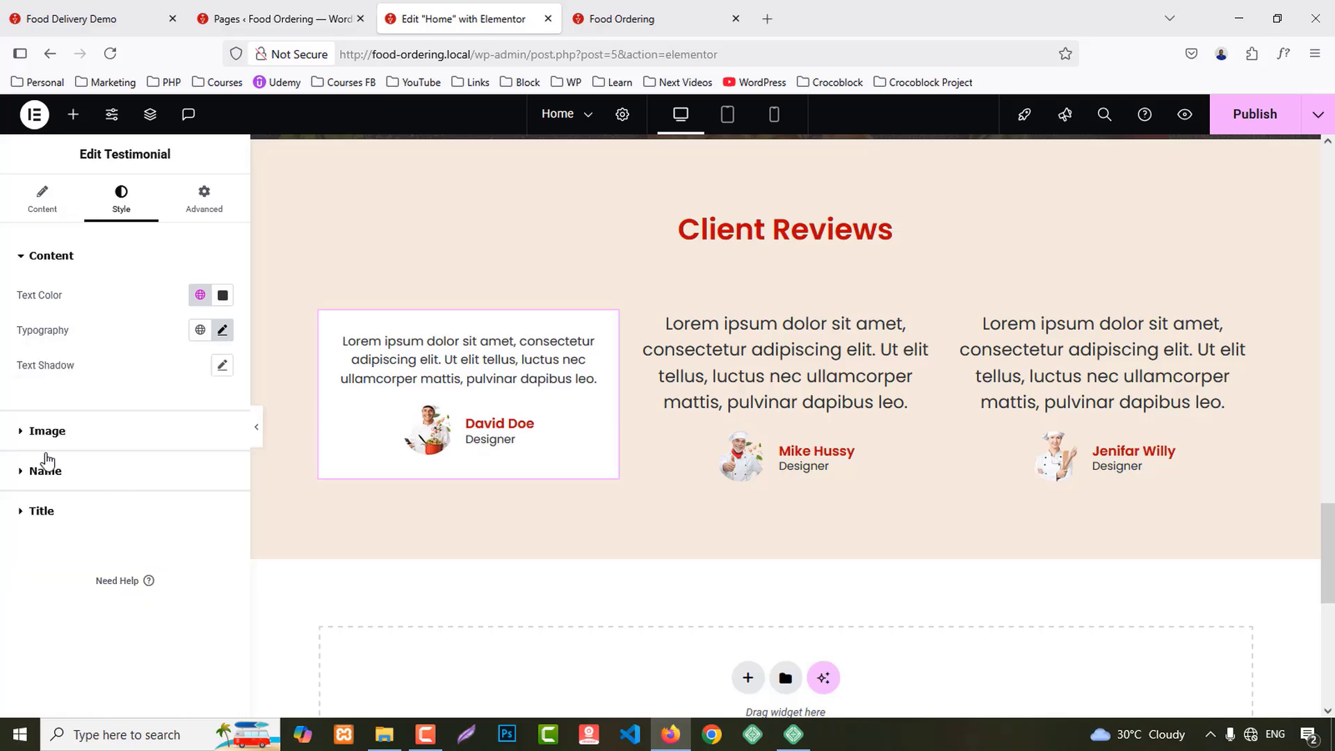
Step: Give the reviewer photo a 2 px solid border in the Primary red global colour
{"action": "left_click", "coordinate": [47, 431]}
{"action": "left_click", "coordinate": [160, 401]}
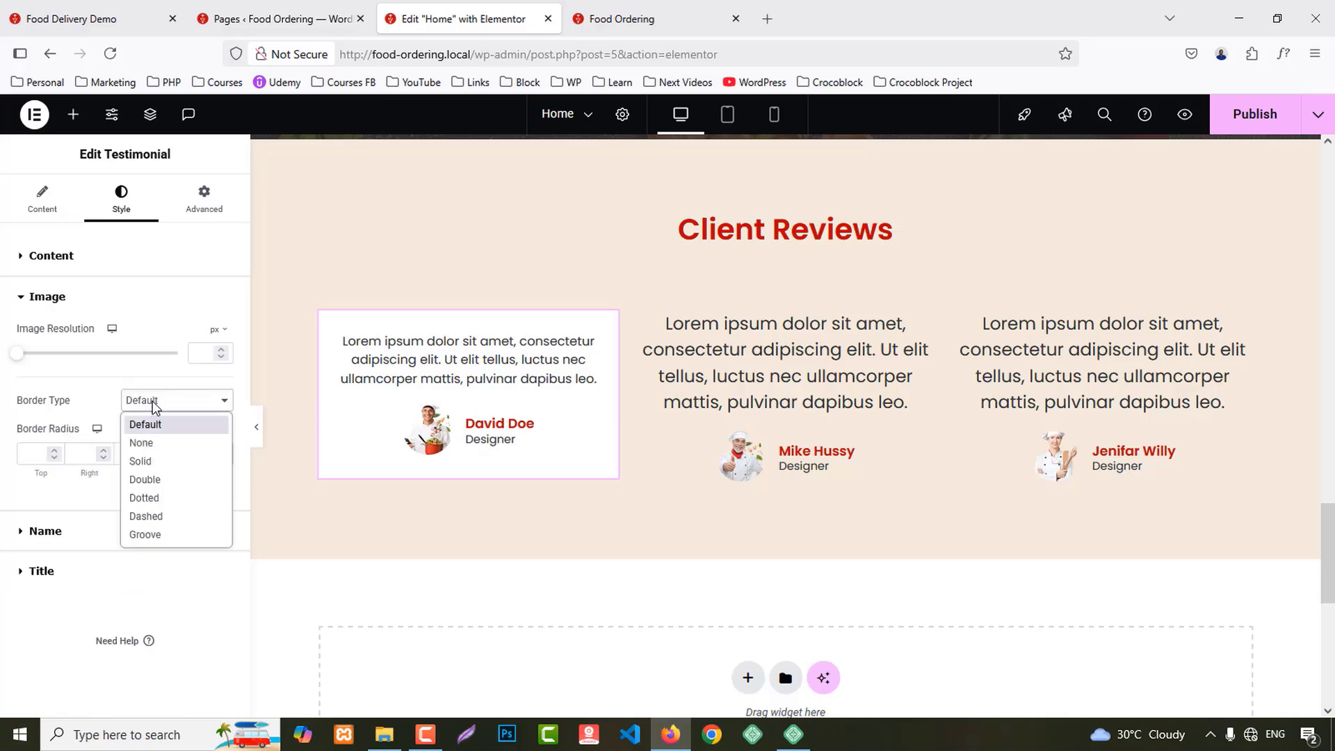
{"action": "left_click", "coordinate": [159, 462]}
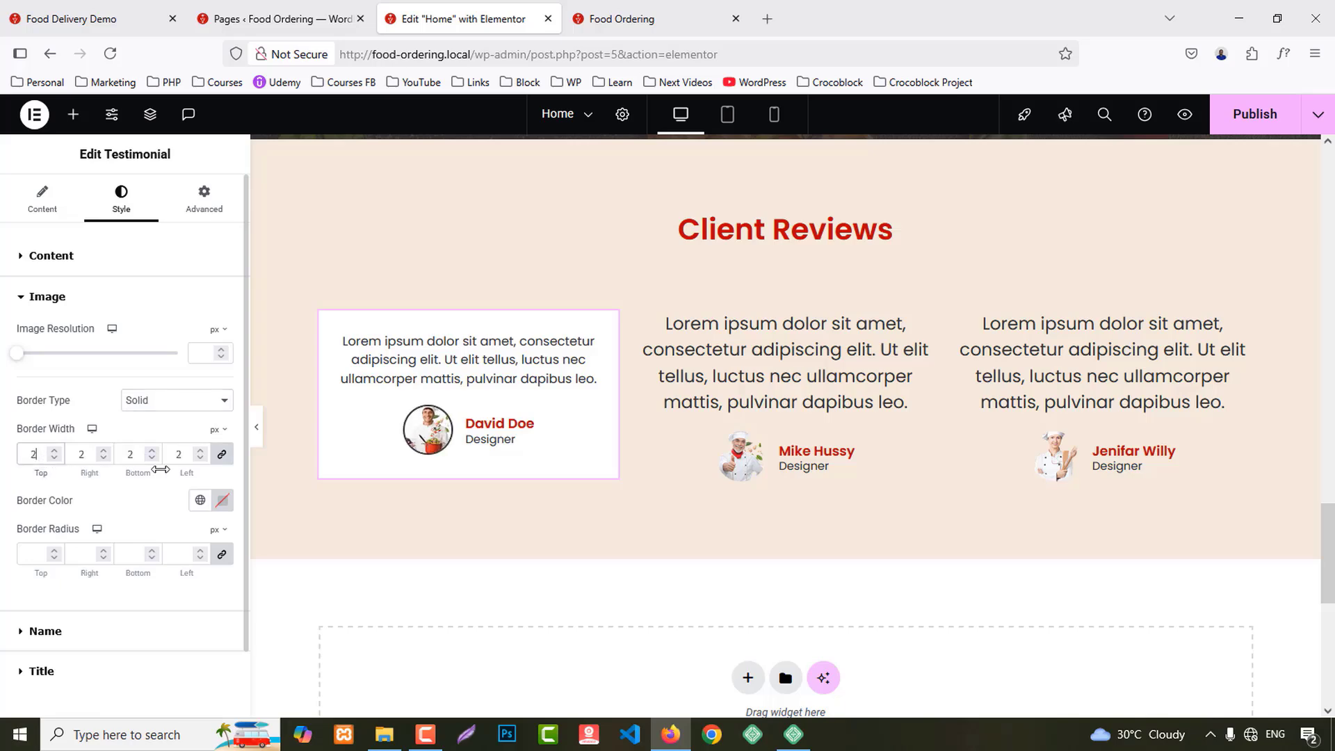
{"action": "left_click", "coordinate": [200, 502]}
{"action": "left_click", "coordinate": [84, 579]}
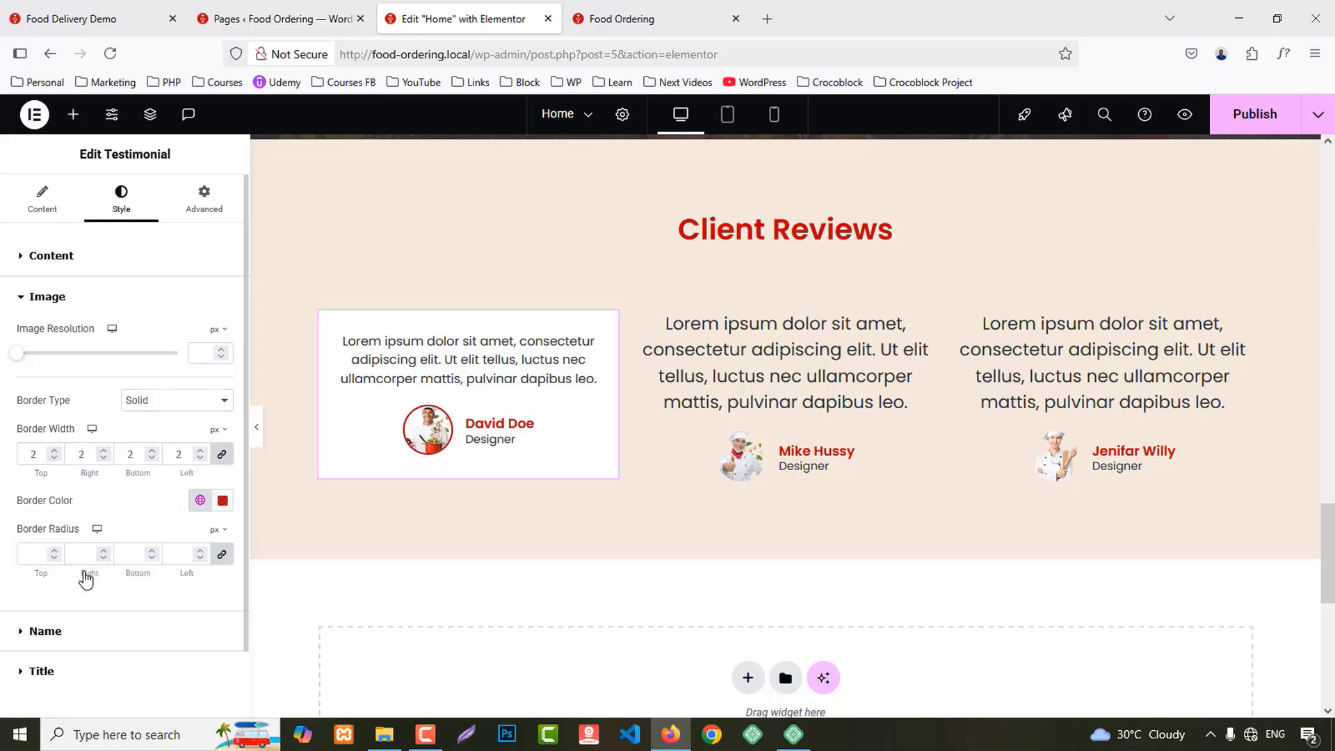
{"action": "left_click", "coordinate": [46, 631]}
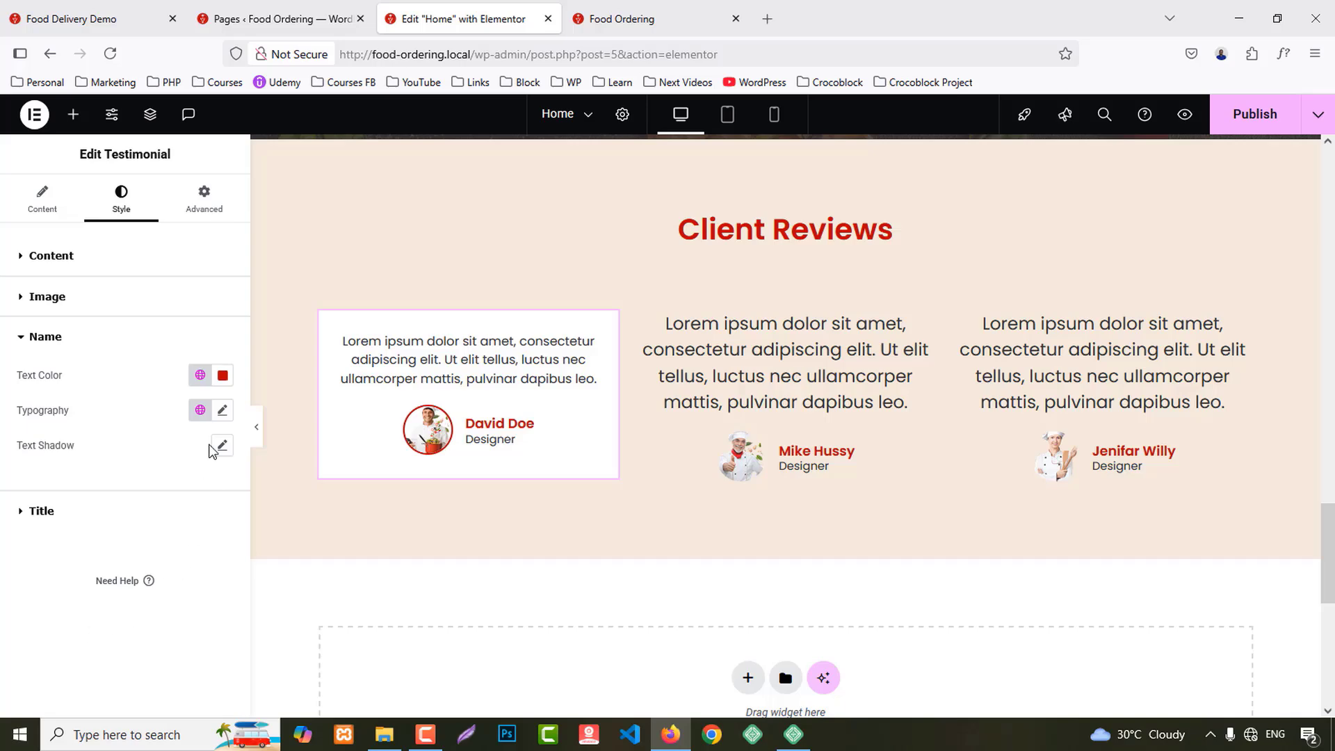
Step: Copy the first testimonial's style and paste it onto the second and third testimonials
{"action": "right_click", "coordinate": [517, 384]}
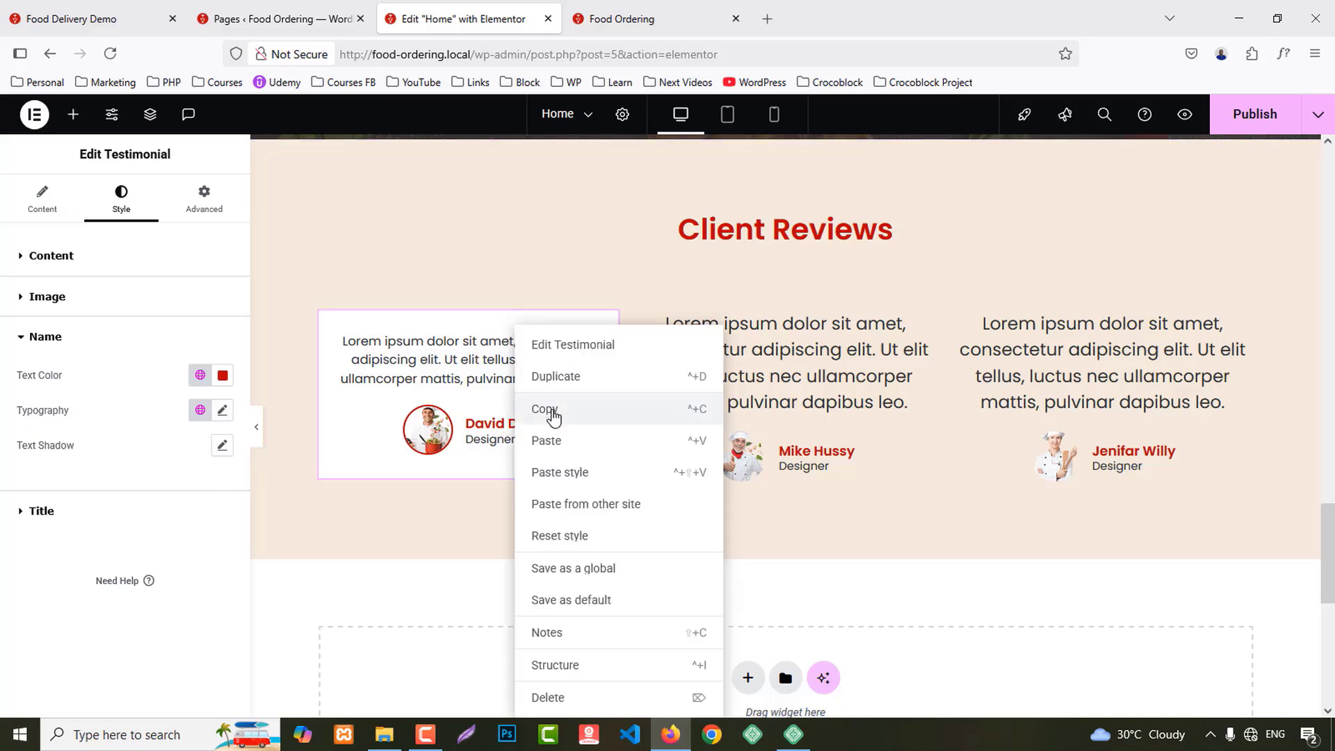
{"action": "left_click", "coordinate": [548, 409]}
{"action": "right_click", "coordinate": [778, 359]}
{"action": "left_click", "coordinate": [832, 473]}
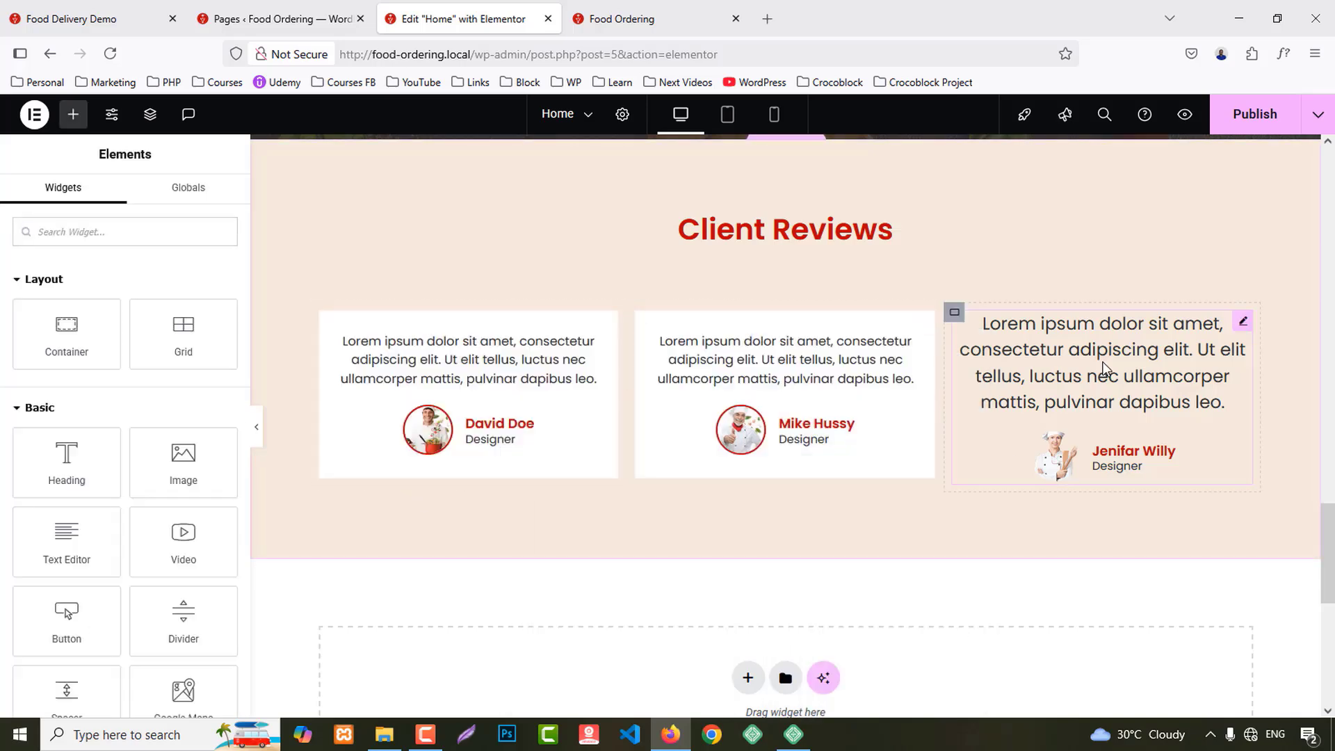
{"action": "right_click", "coordinate": [1068, 339]}
{"action": "left_click", "coordinate": [1116, 473]}
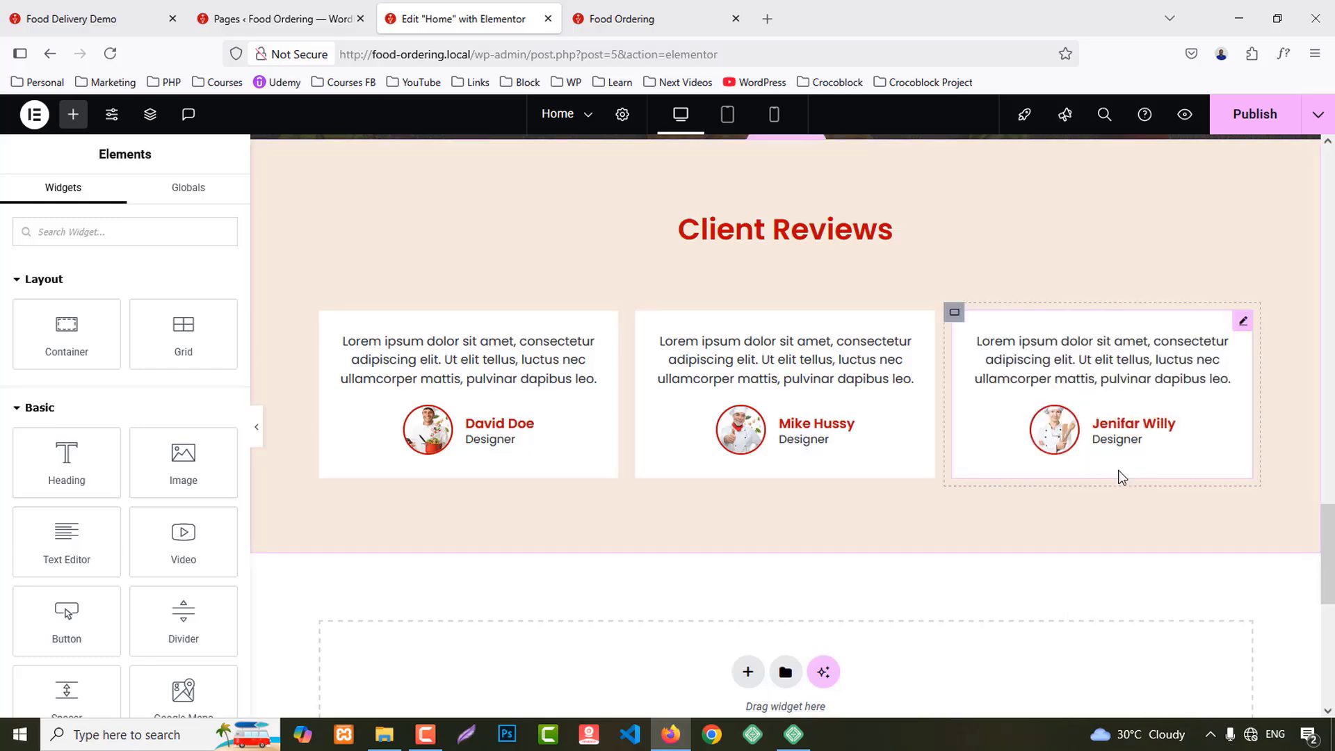
Step: Publish the home page and view the Client Reviews on the site preview
{"action": "left_click", "coordinate": [1257, 117]}
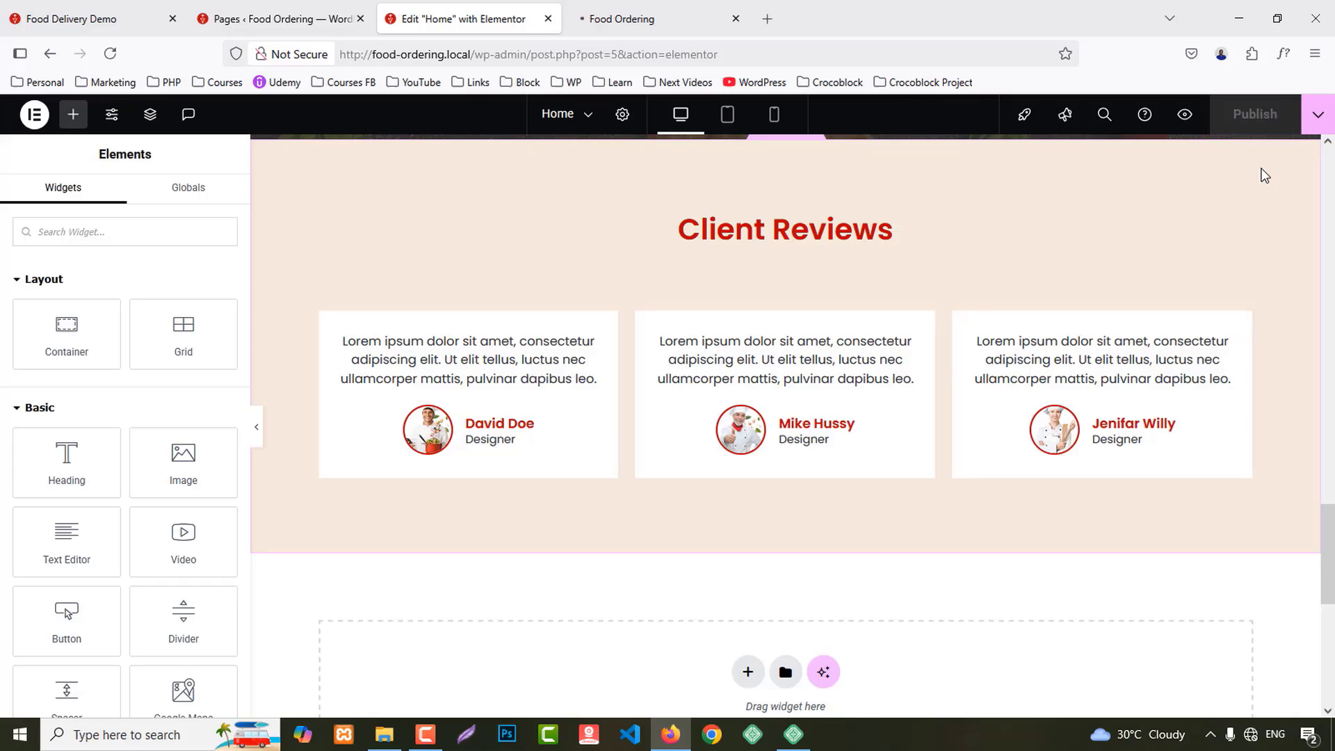
{"action": "left_click", "coordinate": [626, 19]}
{"action": "scroll", "coordinate": [1193, 387], "scroll_direction": "down", "scroll_amount": 20}
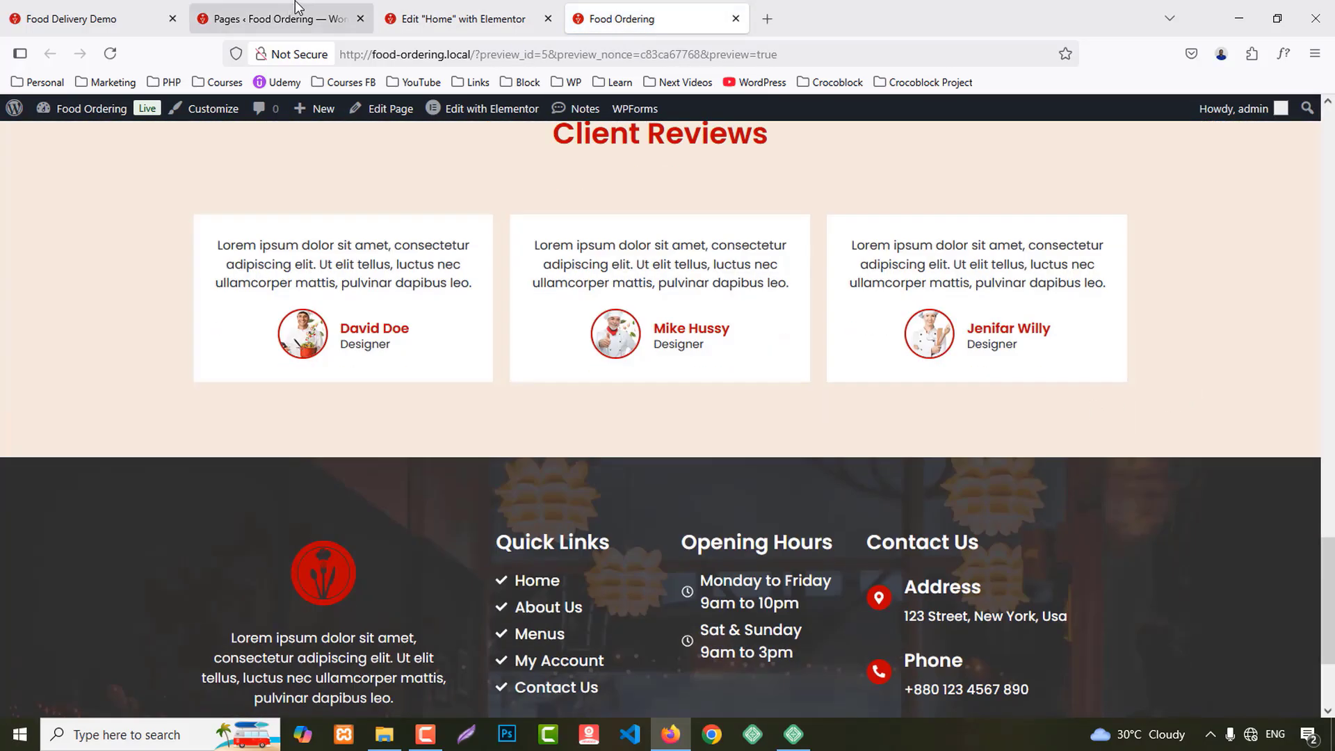
Step: Review the Food Delivery Demo layout, then return to the Home page editor
{"action": "left_click", "coordinate": [91, 19]}
{"action": "scroll", "coordinate": [973, 403], "scroll_direction": "down", "scroll_amount": 4}
{"action": "scroll", "coordinate": [987, 414], "scroll_direction": "down", "scroll_amount": 3}
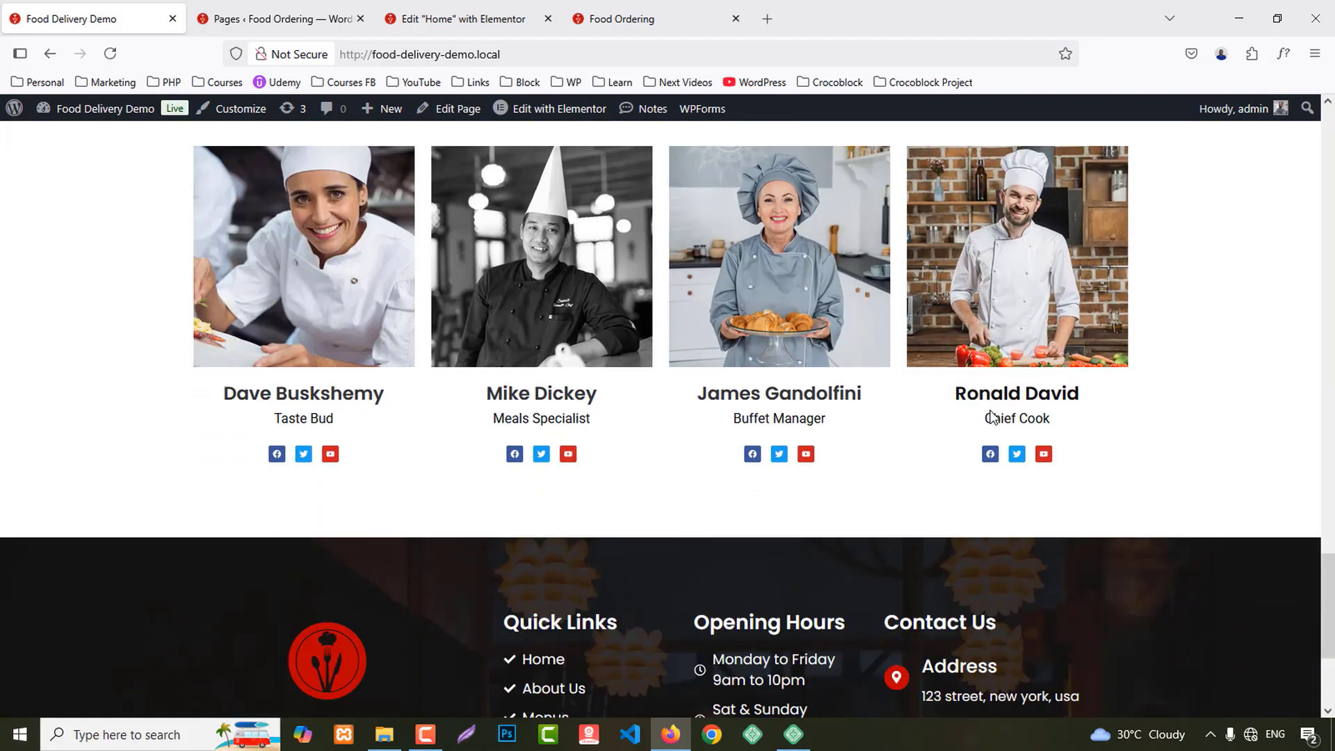
{"action": "scroll", "coordinate": [990, 417], "scroll_direction": "up", "scroll_amount": 15}
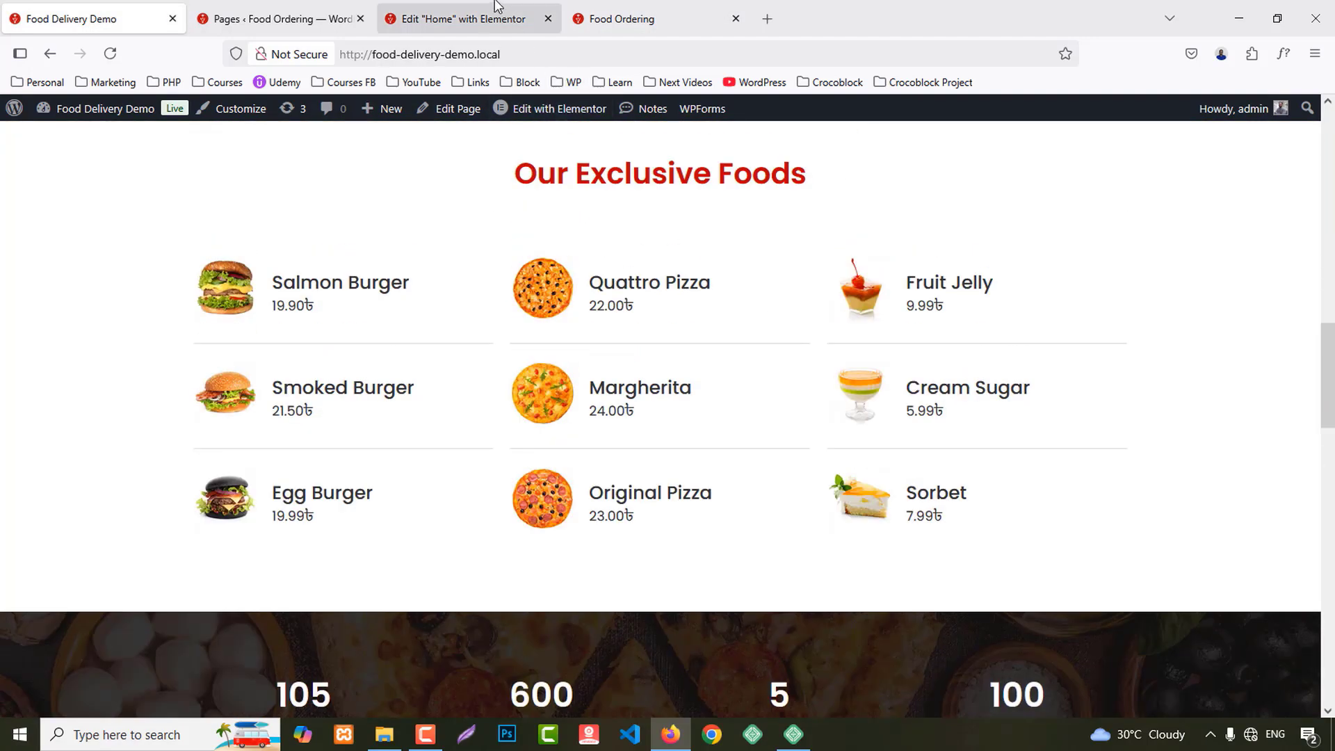
{"action": "left_click", "coordinate": [463, 19]}
{"action": "scroll", "coordinate": [935, 458], "scroll_direction": "up", "scroll_amount": 5}
{"action": "scroll", "coordinate": [935, 455], "scroll_direction": "up", "scroll_amount": 6}
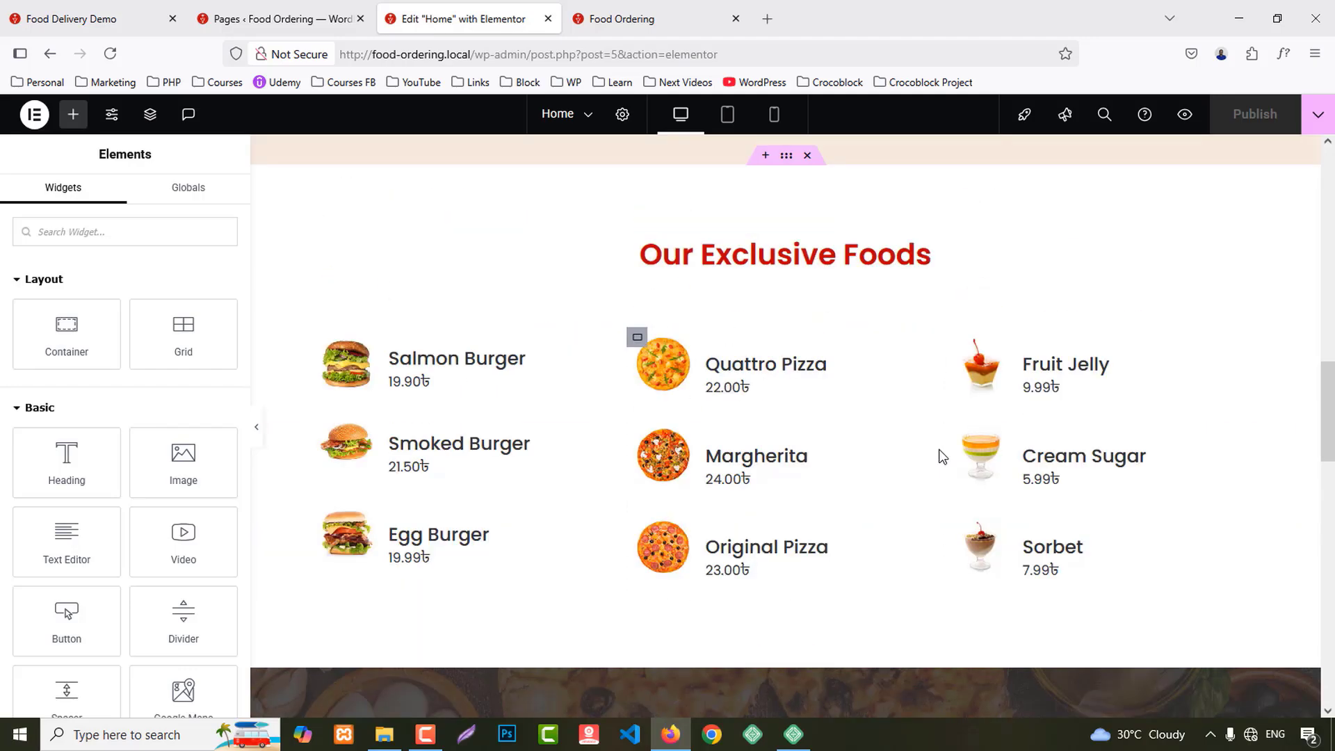
Step: Copy the Our Exclusive Foods section and bring up the empty container's options below reviews
{"action": "right_click", "coordinate": [785, 327]}
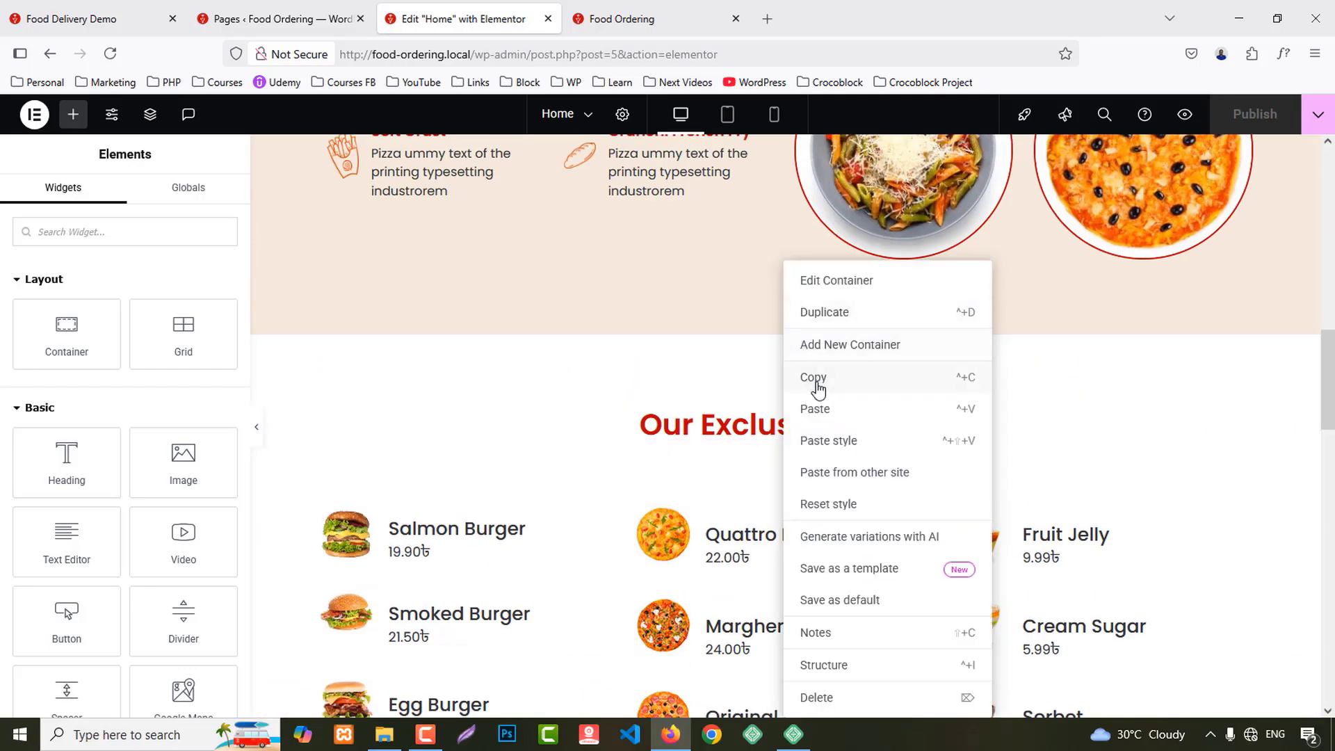
{"action": "left_click", "coordinate": [811, 379]}
{"action": "scroll", "coordinate": [834, 390], "scroll_direction": "down", "scroll_amount": 12}
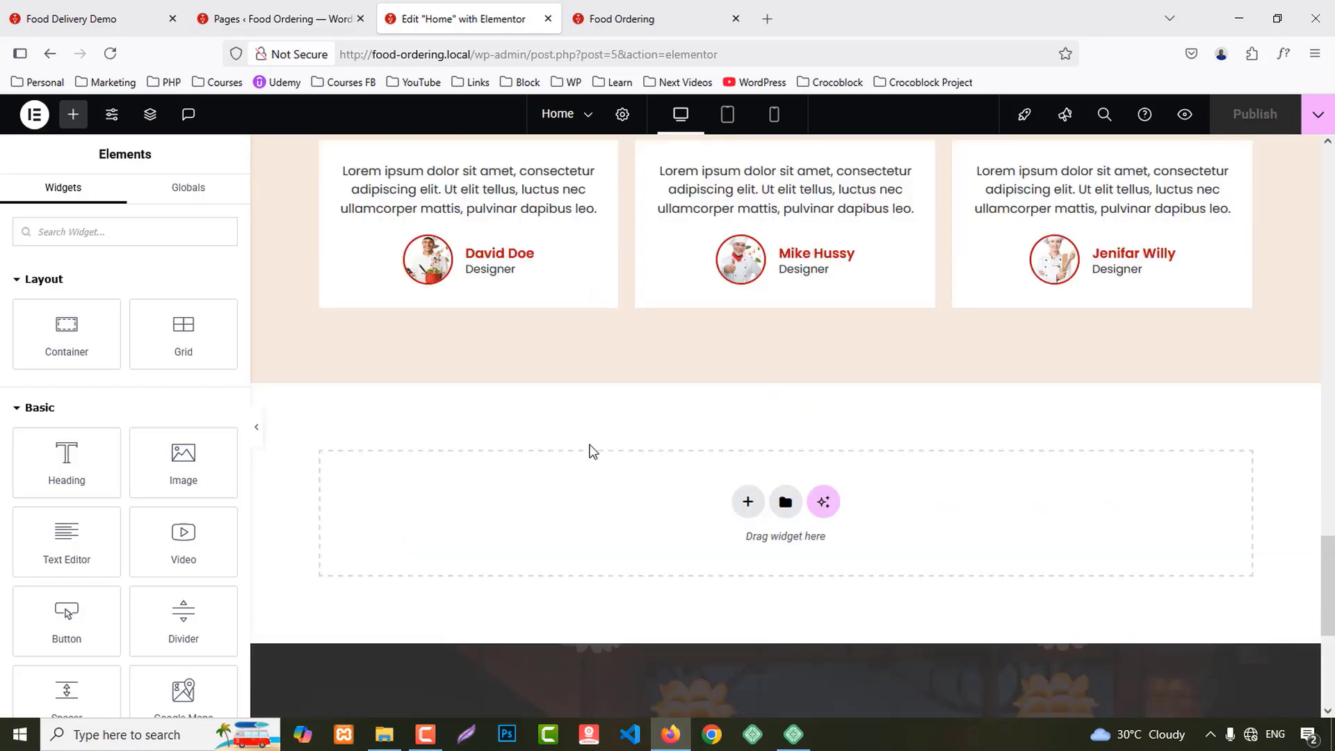
{"action": "right_click", "coordinate": [593, 447]}
{"action": "right_click", "coordinate": [539, 495]}
Step: Paste the Exclusive Foods copy into the empty container, undoing an accidental burger-column duplicate
{"action": "left_click", "coordinate": [593, 513]}
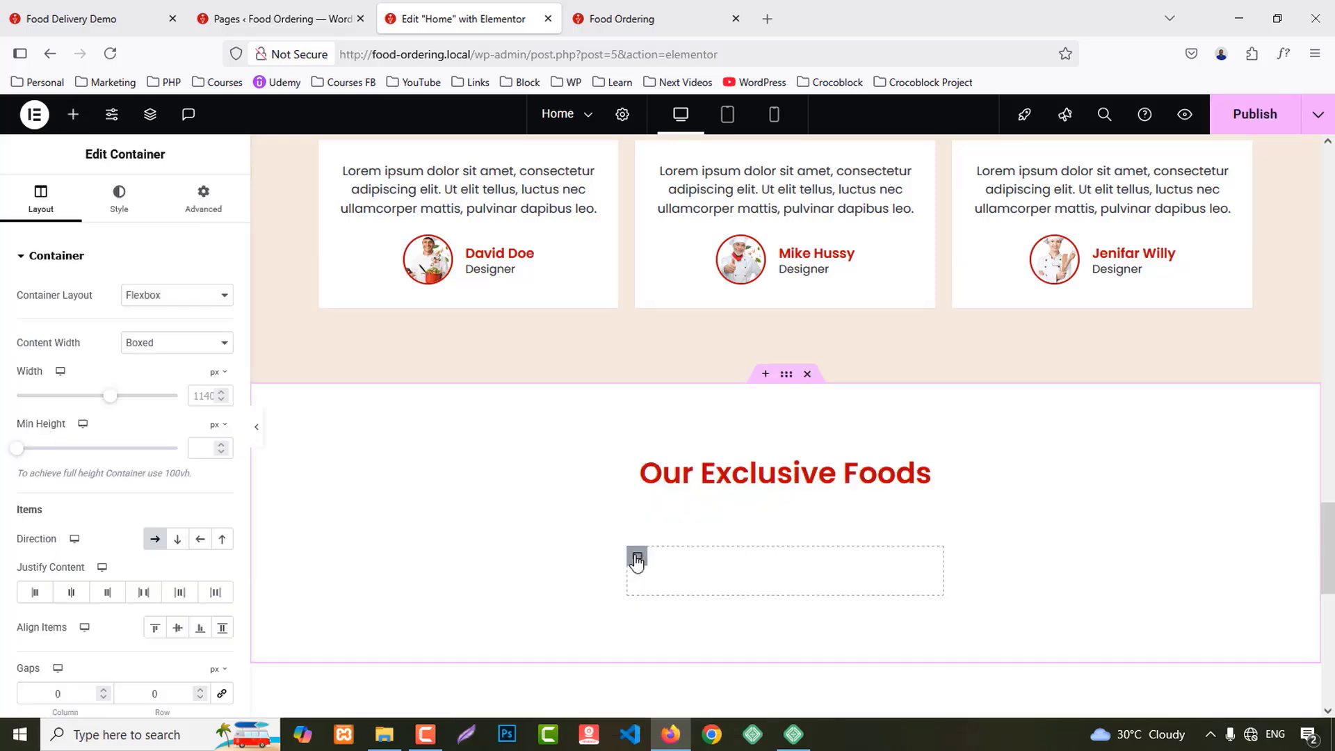
{"action": "scroll", "coordinate": [620, 551], "scroll_direction": "down", "scroll_amount": 3}
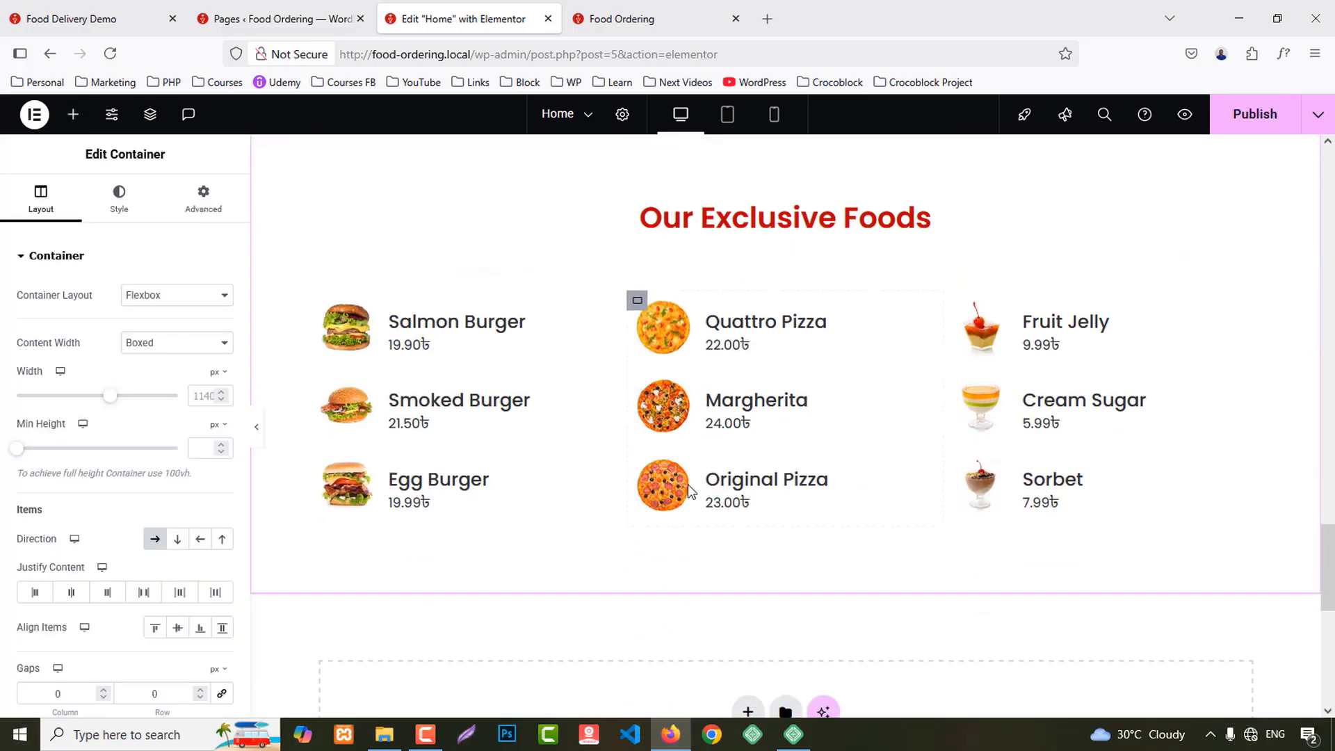
{"action": "right_click", "coordinate": [307, 302]}
{"action": "left_click", "coordinate": [294, 308]}
{"action": "right_click", "coordinate": [320, 301]}
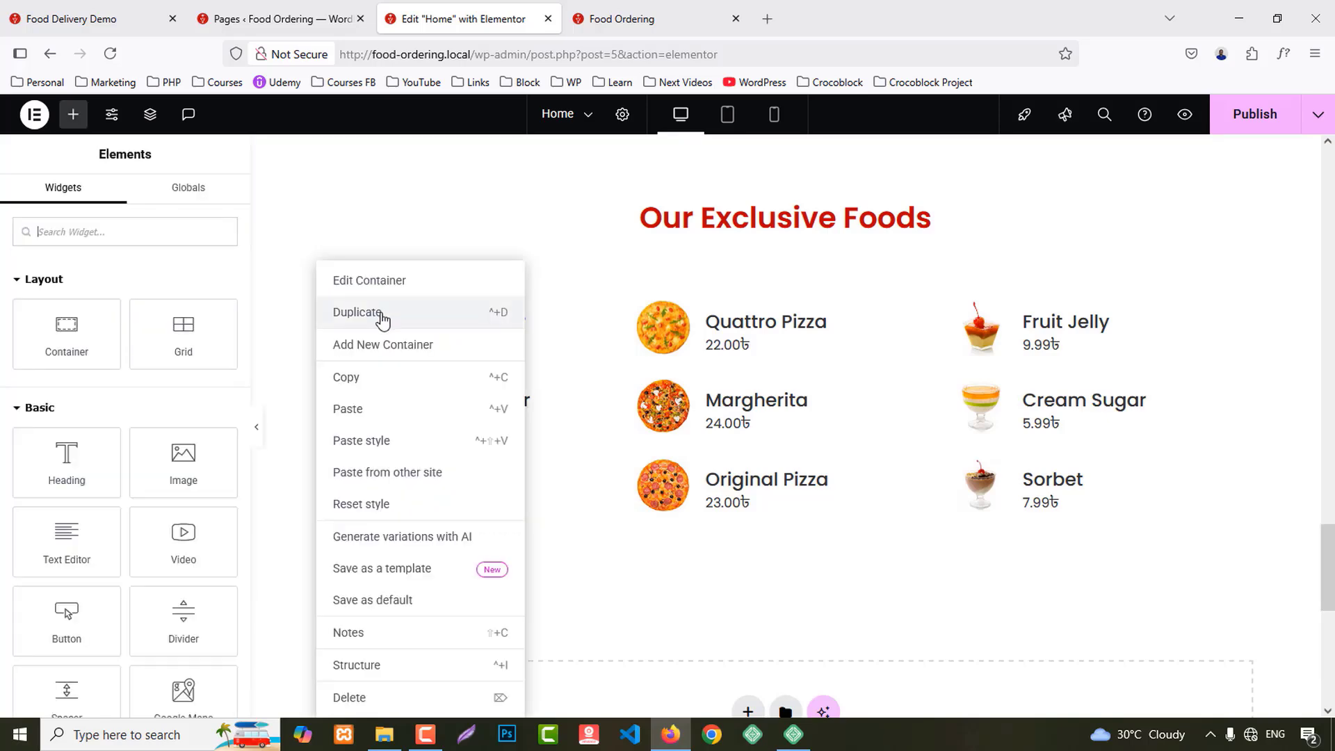
{"action": "left_click", "coordinate": [378, 312]}
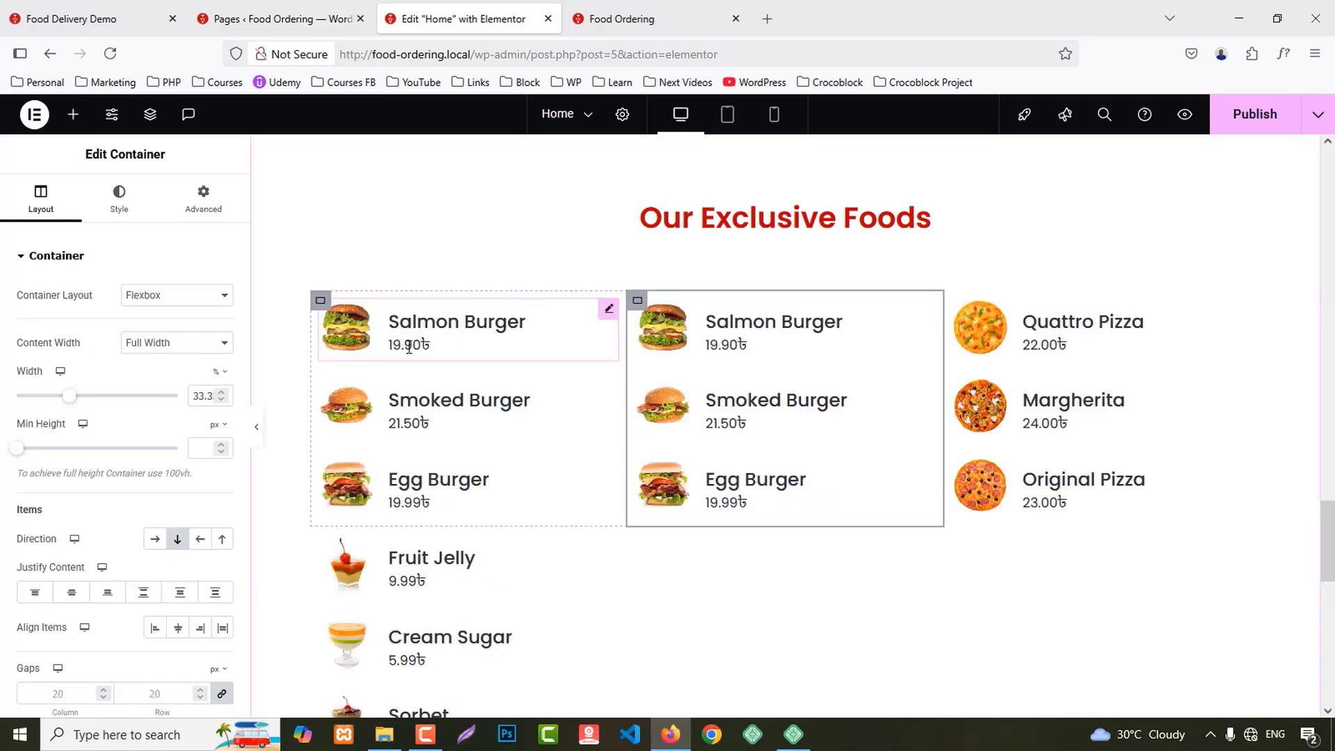
{"action": "key", "text": "ctrl+z"}
{"action": "scroll", "coordinate": [319, 313], "scroll_direction": "up", "scroll_amount": 4}
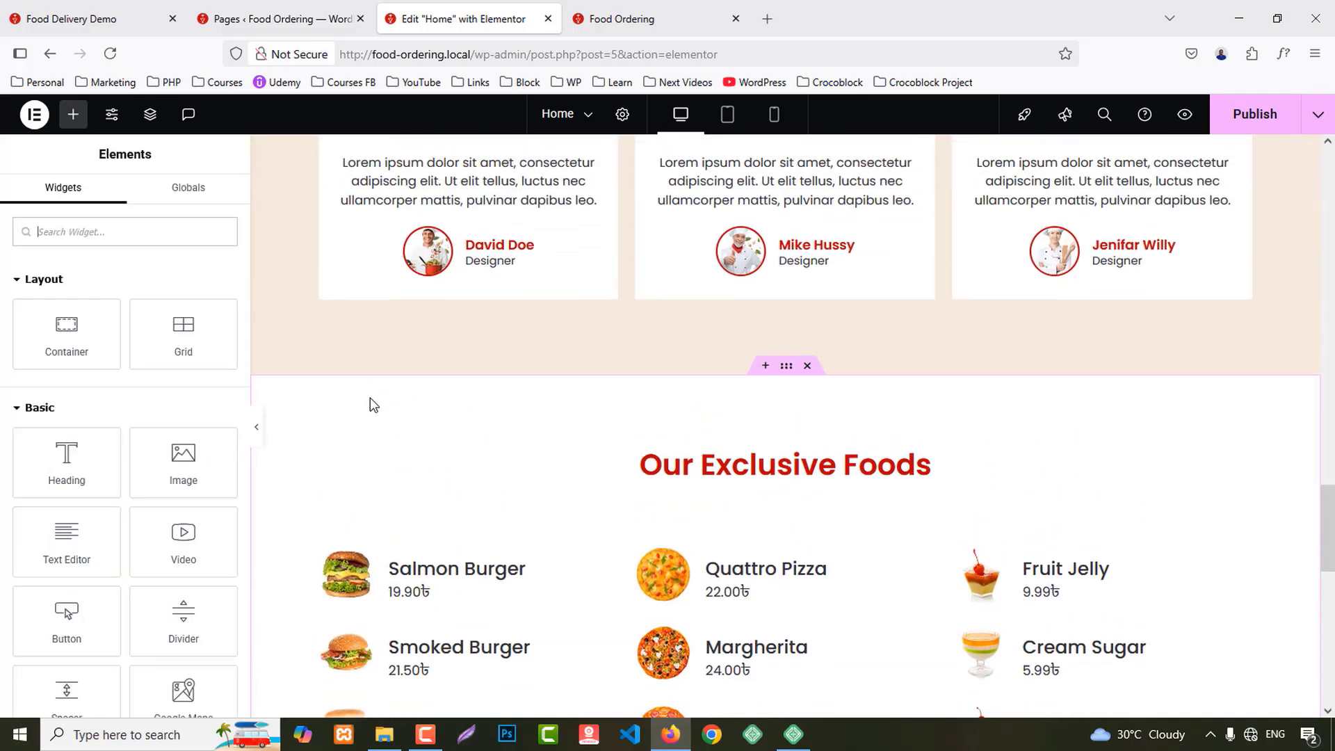
{"action": "scroll", "coordinate": [450, 504], "scroll_direction": "down", "scroll_amount": 3}
Step: Delete the burger column and the Quattro Pizza, Margherita and Original Pizza cards
{"action": "right_click", "coordinate": [431, 351]}
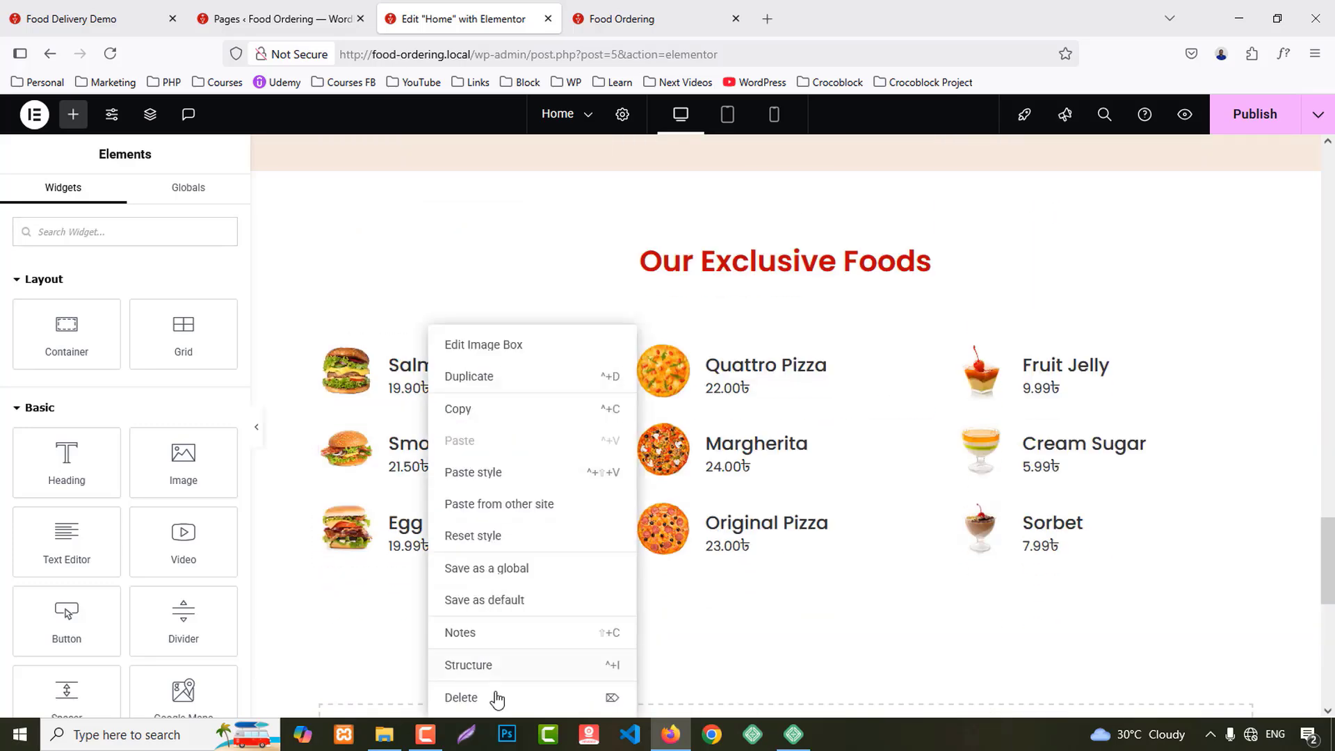
{"action": "left_click", "coordinate": [496, 697]}
{"action": "right_click", "coordinate": [417, 411]}
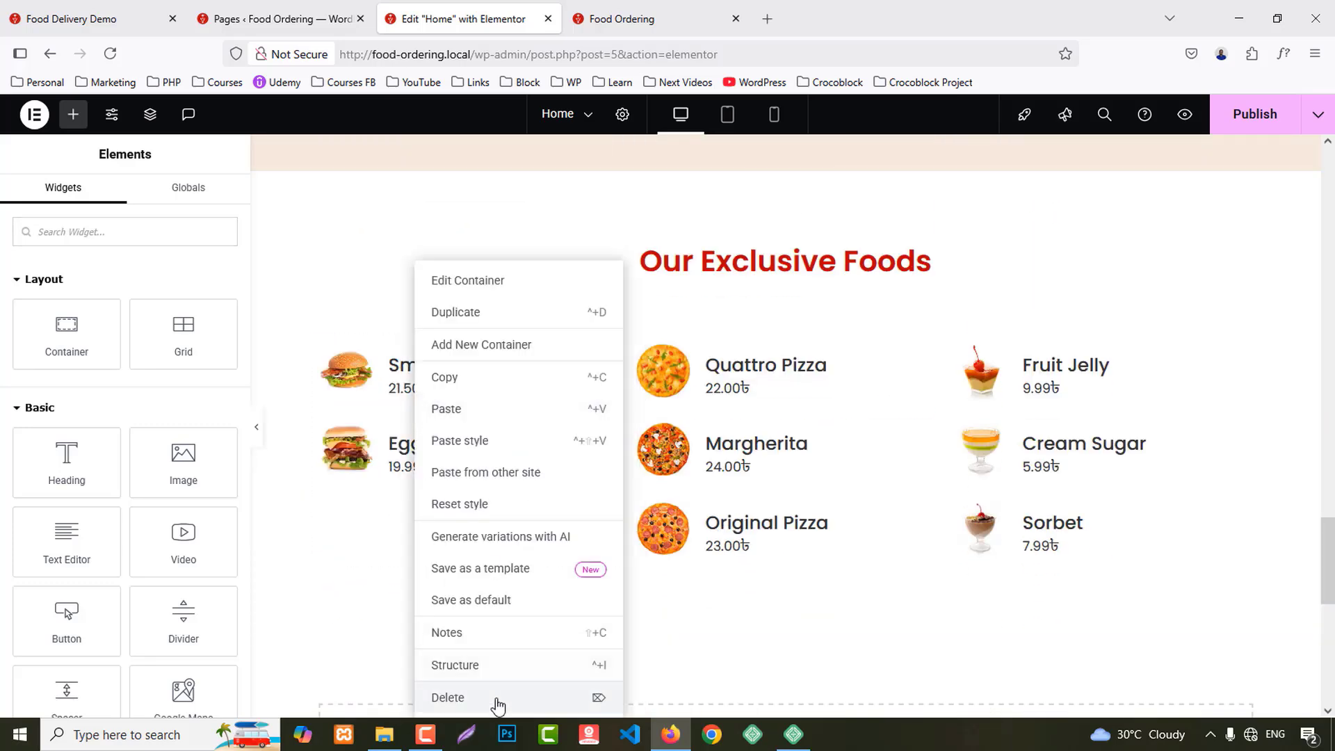
{"action": "left_click", "coordinate": [497, 697]}
{"action": "right_click", "coordinate": [424, 393]}
{"action": "left_click", "coordinate": [453, 695]}
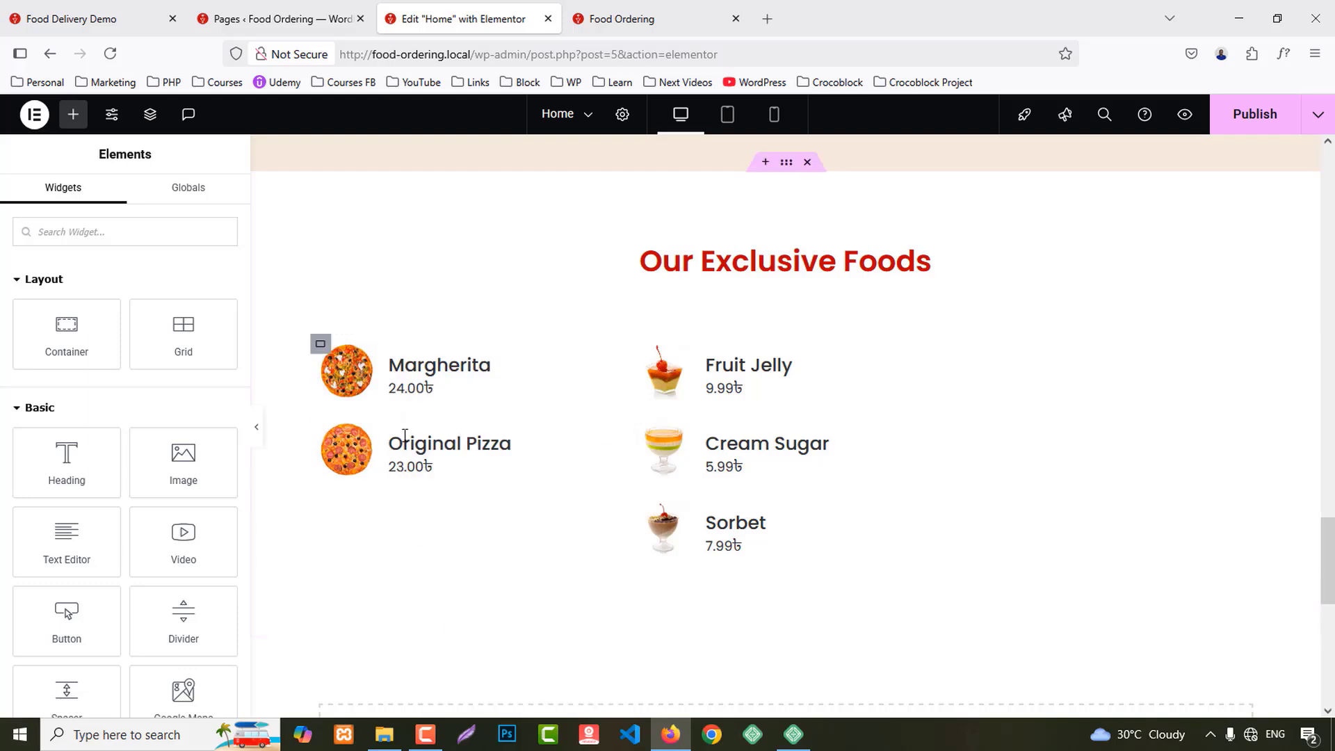
{"action": "right_click", "coordinate": [417, 438]}
{"action": "left_click", "coordinate": [451, 697]}
{"action": "right_click", "coordinate": [427, 438]}
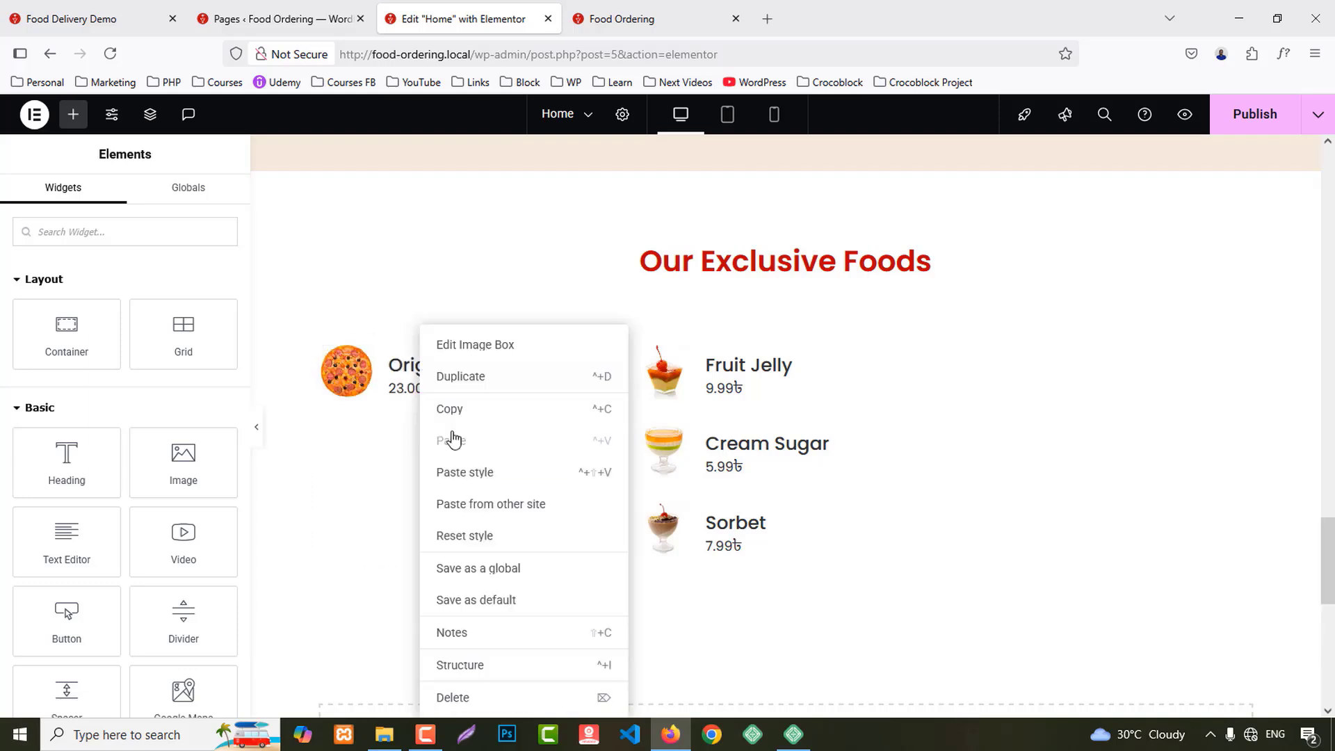
{"action": "left_click", "coordinate": [487, 697]}
Step: Delete the desserts column, leaving one empty column, and bring up its layout settings
{"action": "right_click", "coordinate": [636, 348]}
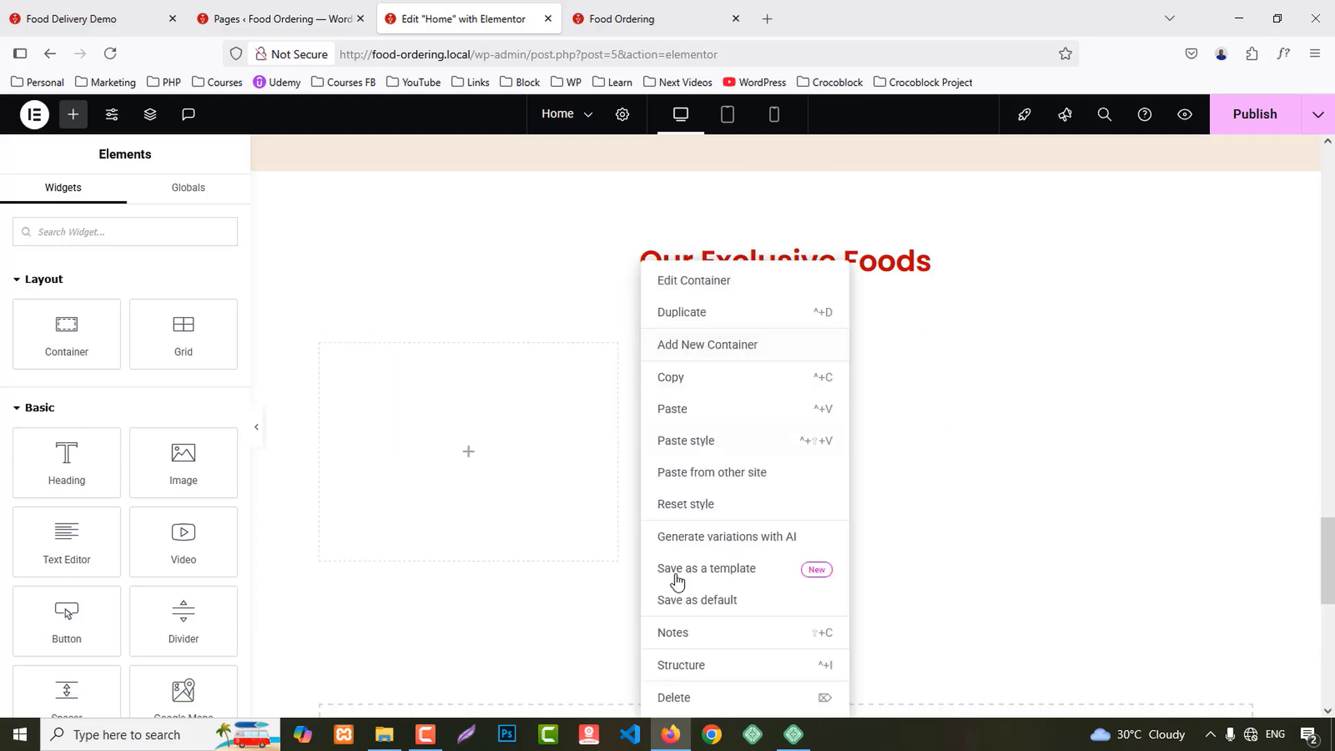
{"action": "left_click", "coordinate": [690, 698]}
{"action": "right_click", "coordinate": [327, 352]}
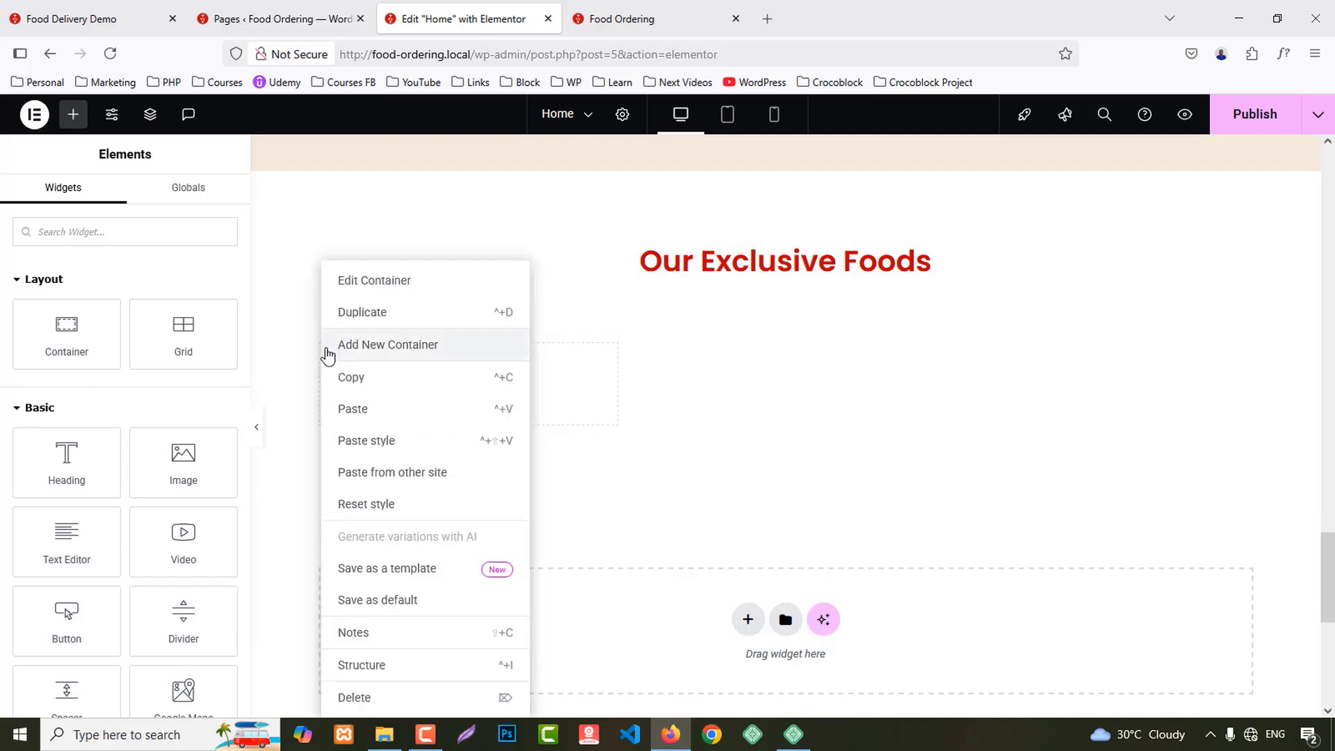
{"action": "left_click", "coordinate": [355, 287]}
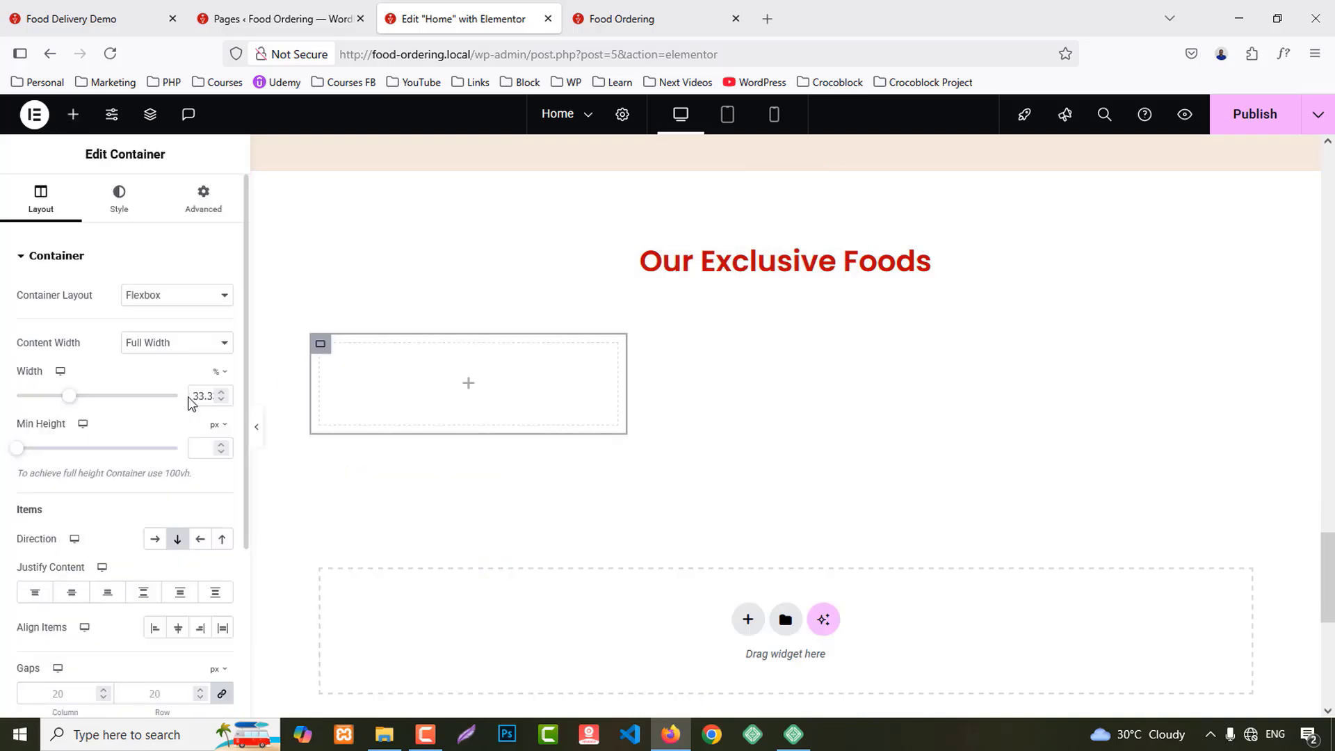
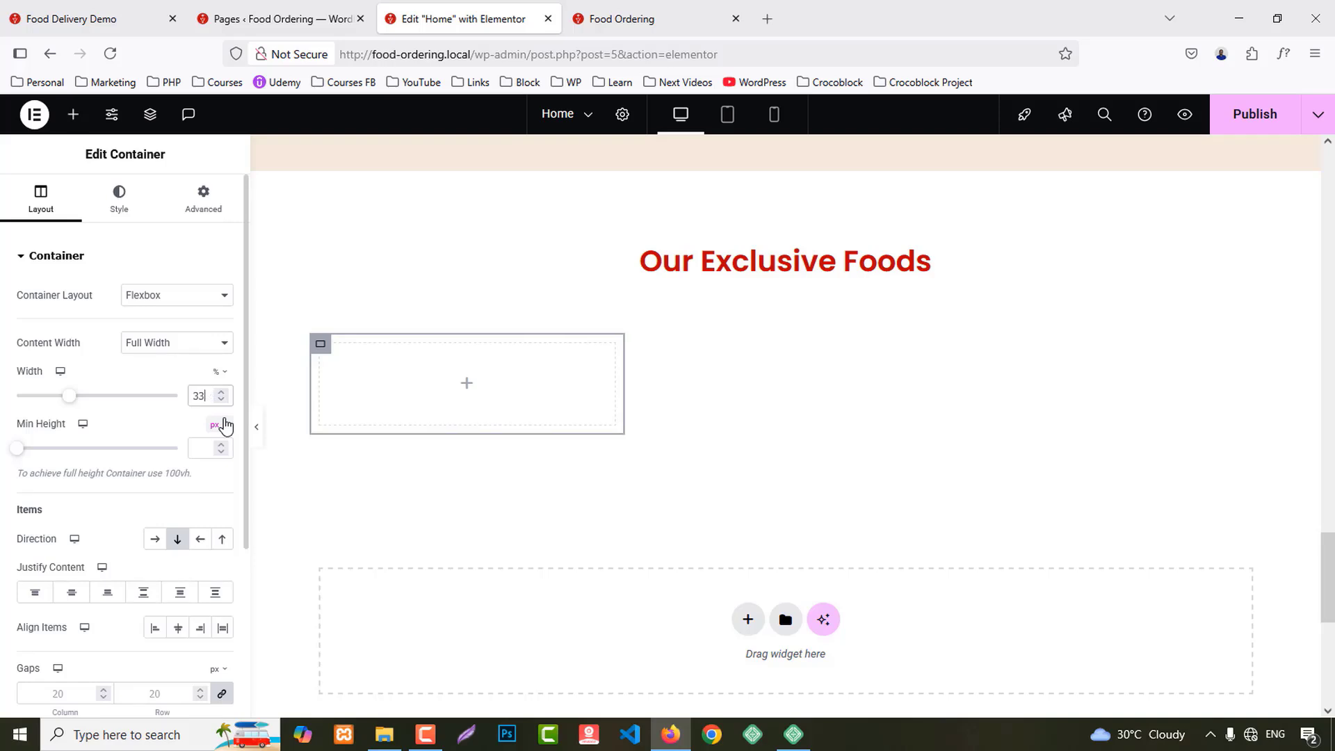
Step: Duplicate the quarter-width column container three times to make four columns
{"action": "right_click", "coordinate": [324, 350]}
{"action": "left_click", "coordinate": [351, 314]}
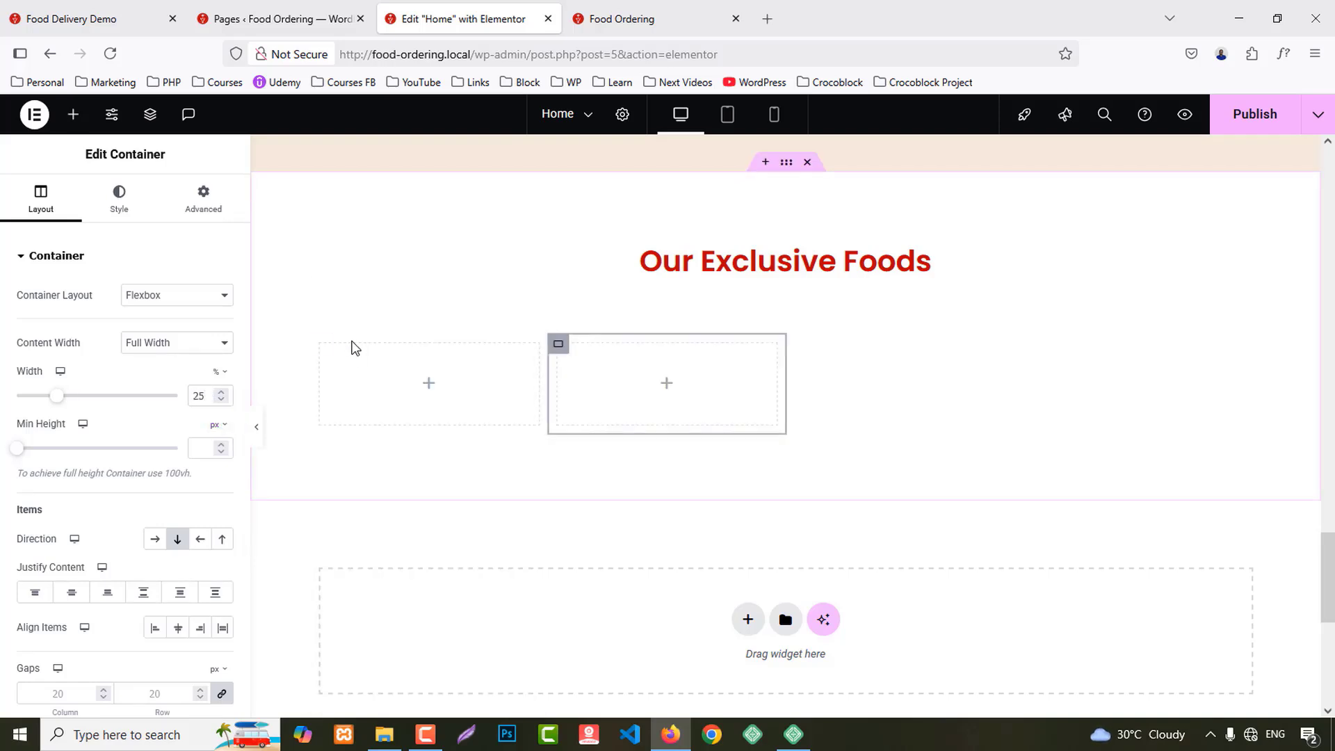
{"action": "right_click", "coordinate": [324, 350]}
{"action": "left_click", "coordinate": [354, 311]}
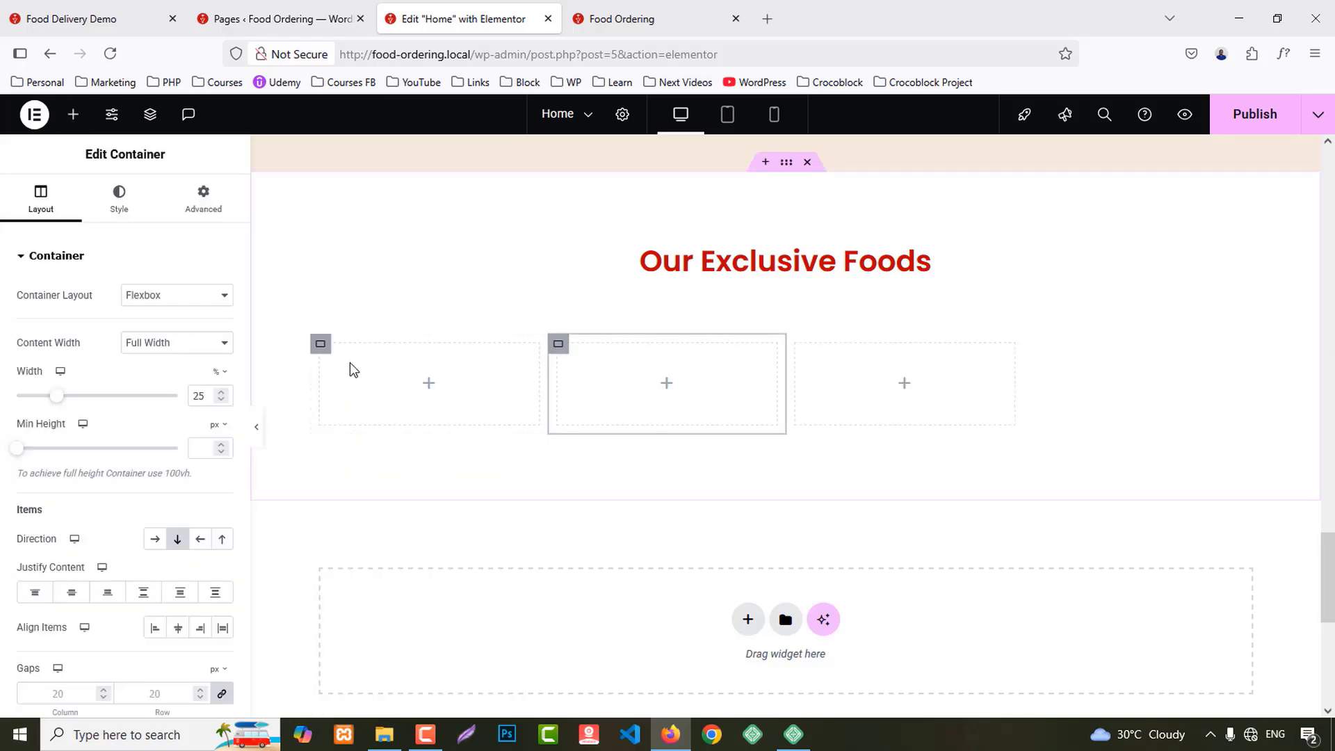
{"action": "right_click", "coordinate": [320, 352]}
{"action": "left_click", "coordinate": [360, 314]}
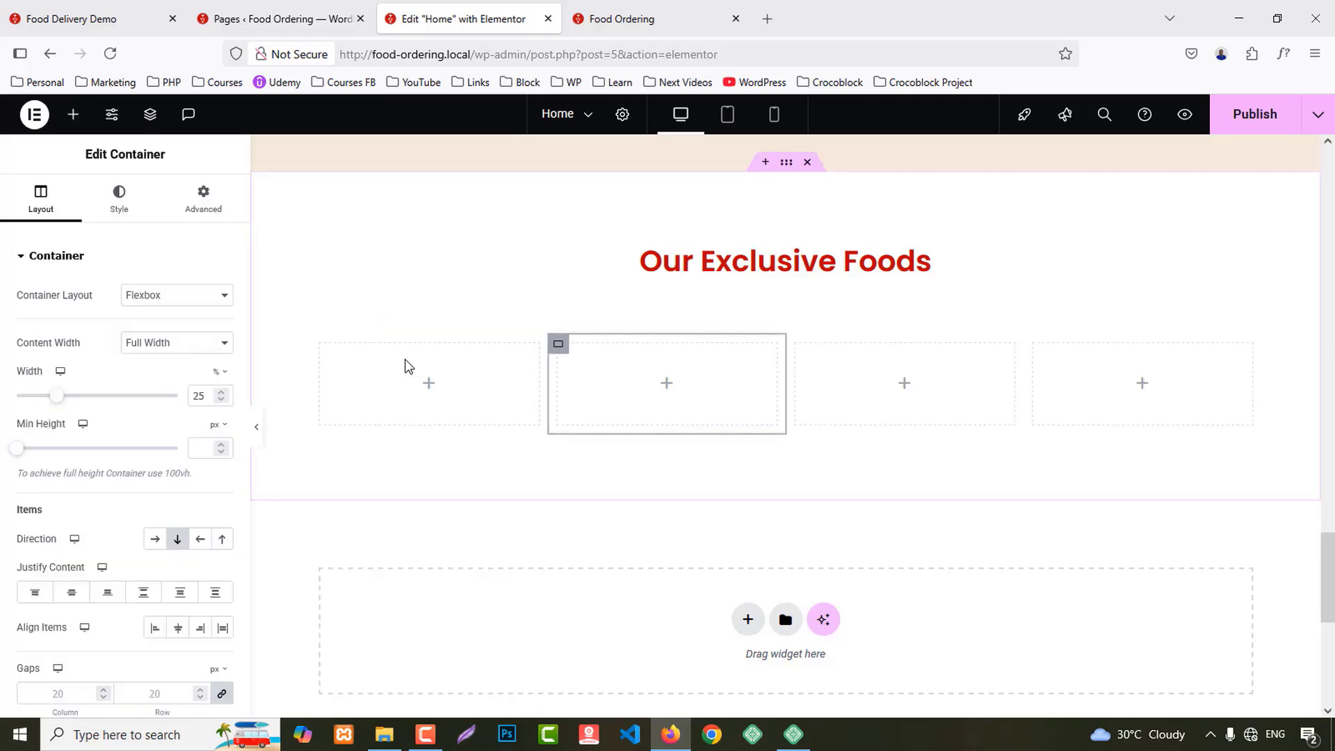
Step: Compare the layout with the live preview and the demo site, then return to the editor
{"action": "left_click", "coordinate": [640, 20]}
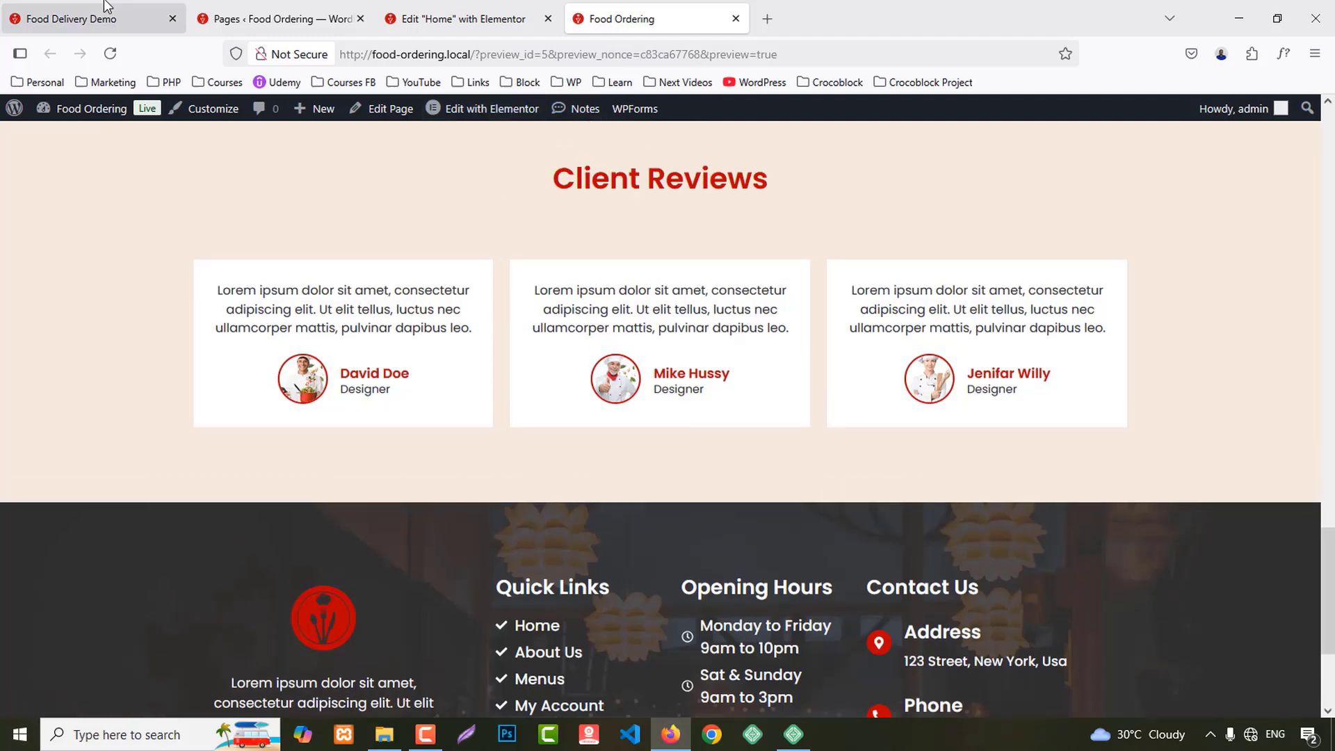
{"action": "left_click", "coordinate": [101, 14]}
{"action": "scroll", "coordinate": [479, 486], "scroll_direction": "down", "scroll_amount": 5}
{"action": "scroll", "coordinate": [472, 479], "scroll_direction": "down", "scroll_amount": 8}
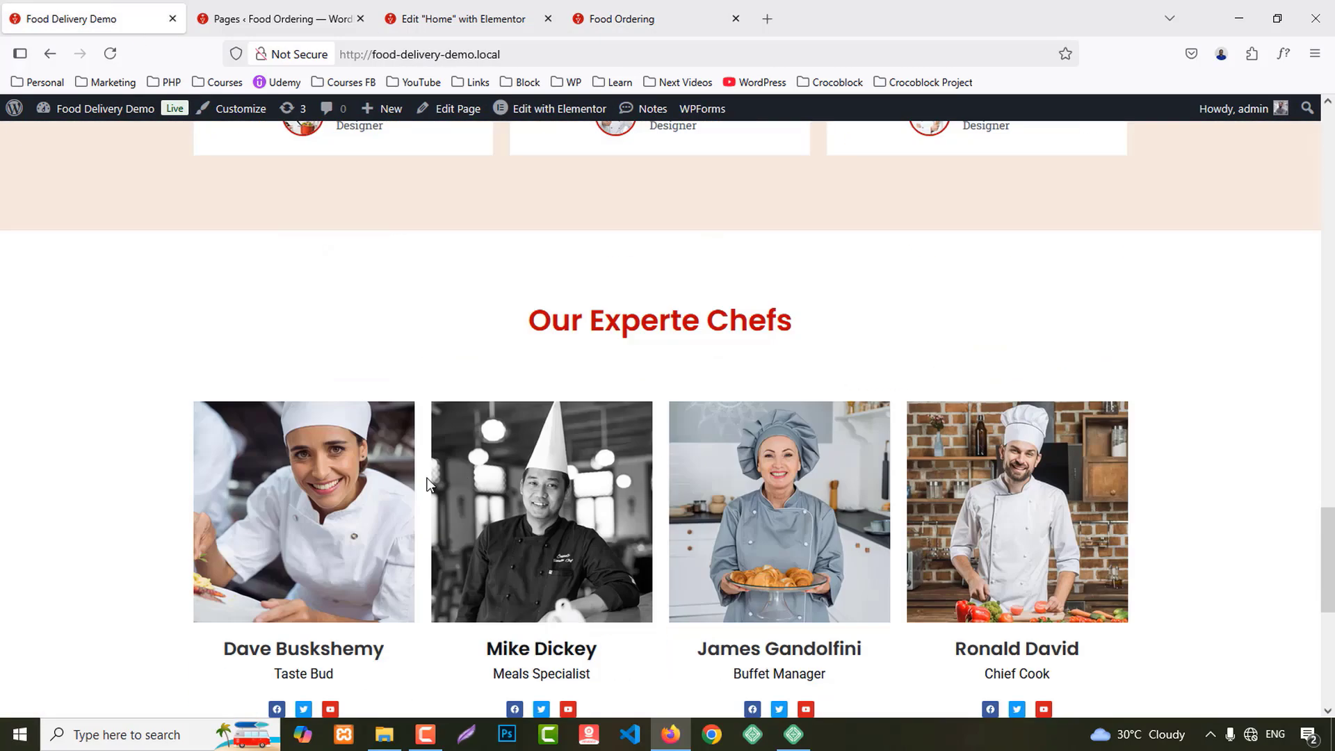
{"action": "left_click", "coordinate": [417, 14]}
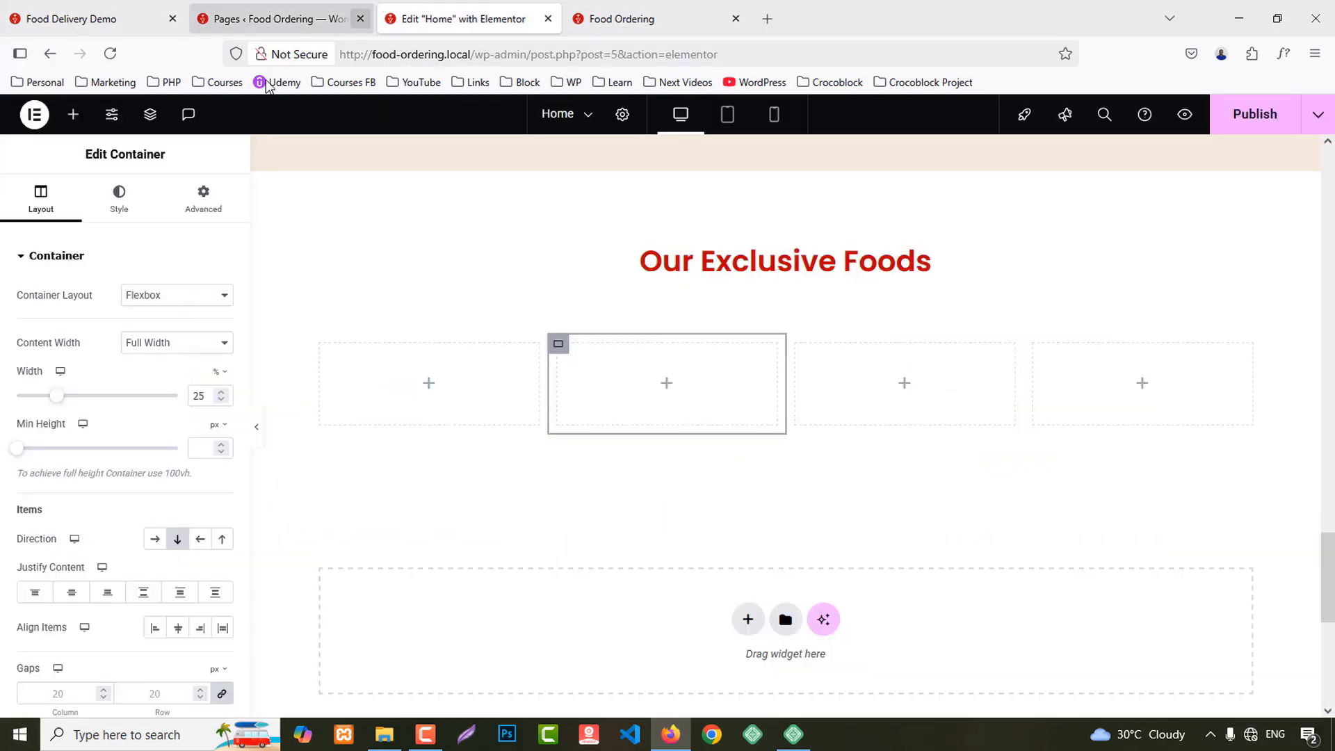
{"action": "left_click", "coordinate": [72, 116]}
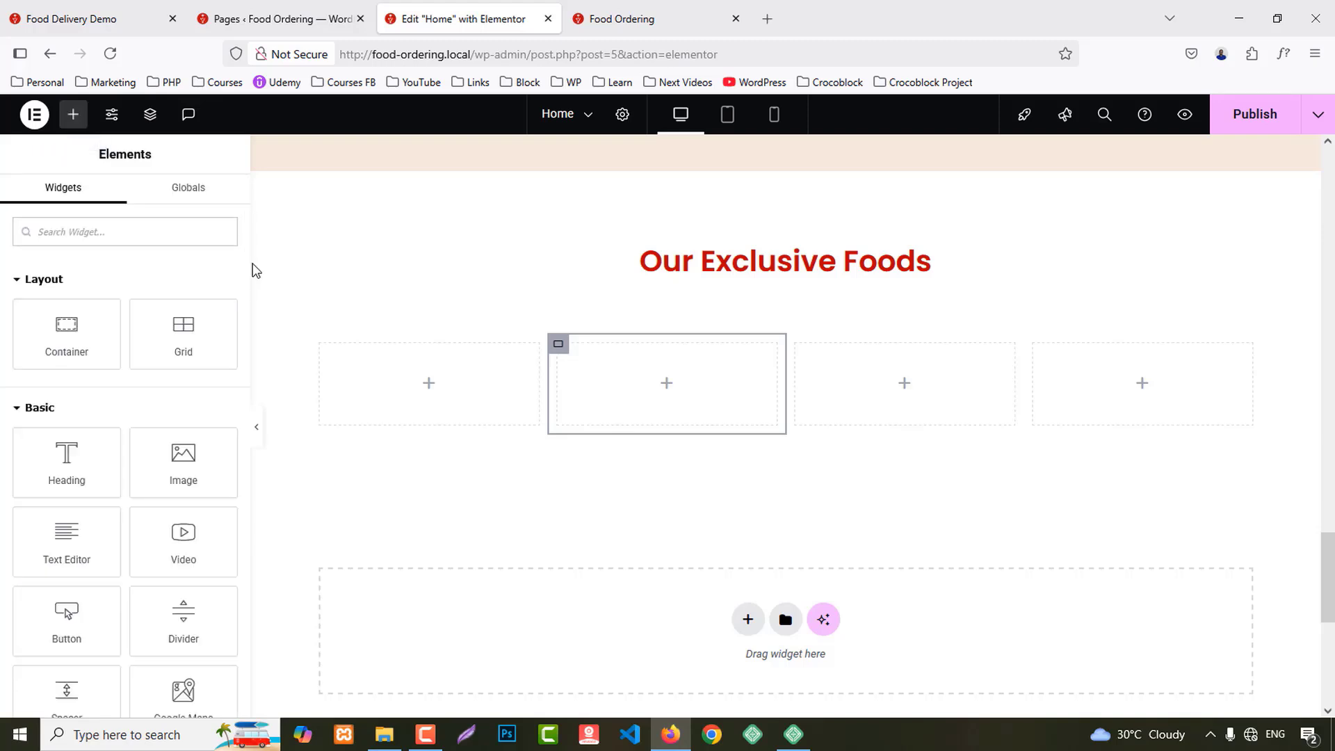
Step: Place an Image Box in the first column and paste copies into columns two to four
{"action": "type", "text": "image"}
{"action": "left_click_drag", "start_coordinate": [184, 292], "coordinate": [429, 372]}
{"action": "right_click", "coordinate": [418, 398]}
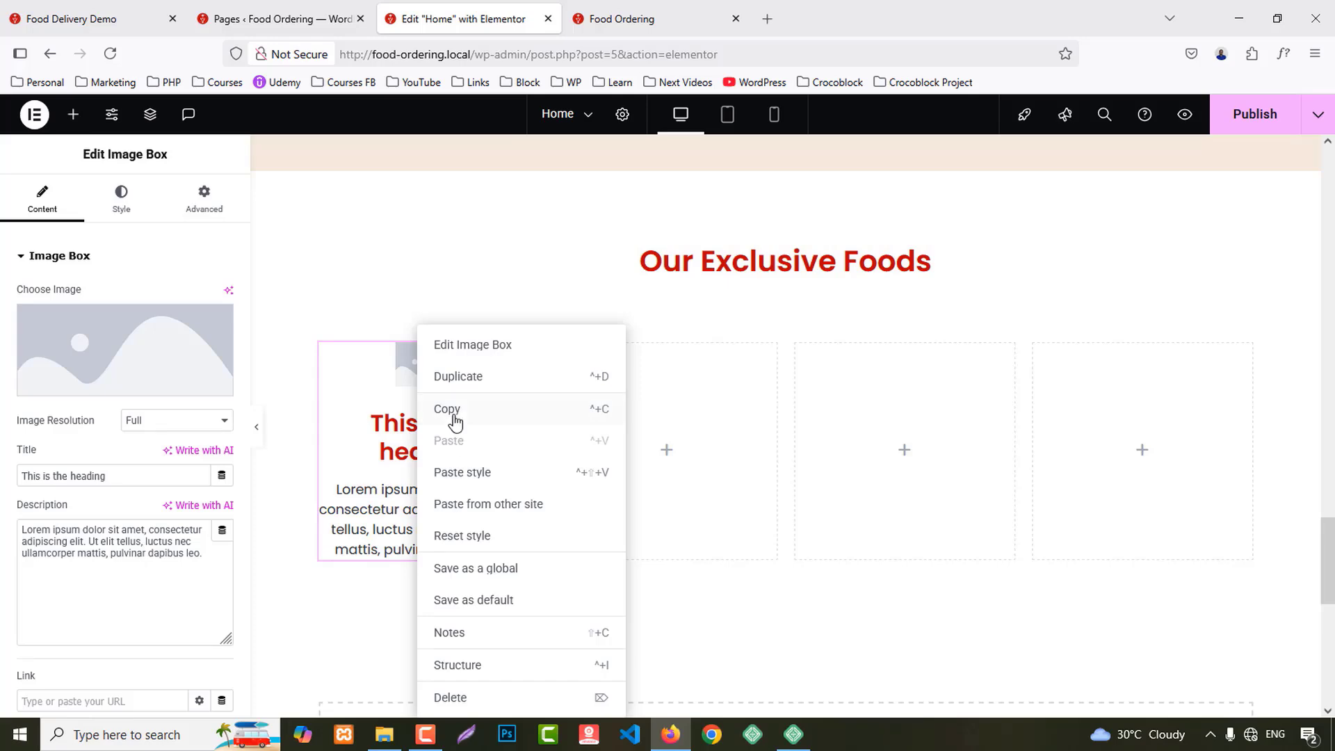
{"action": "left_click", "coordinate": [454, 421]}
{"action": "right_click", "coordinate": [738, 410]}
{"action": "left_click", "coordinate": [805, 412]}
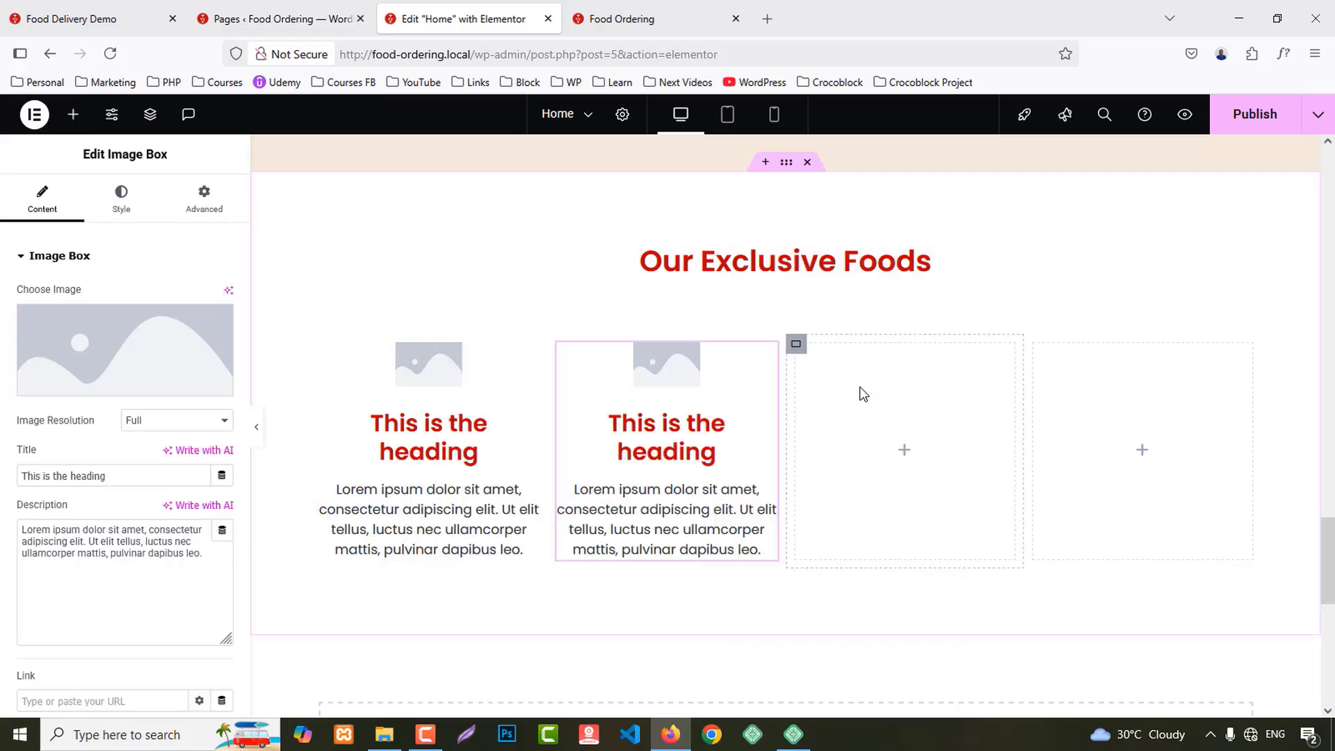
{"action": "right_click", "coordinate": [863, 394]}
{"action": "left_click", "coordinate": [890, 412]}
{"action": "right_click", "coordinate": [1188, 414]}
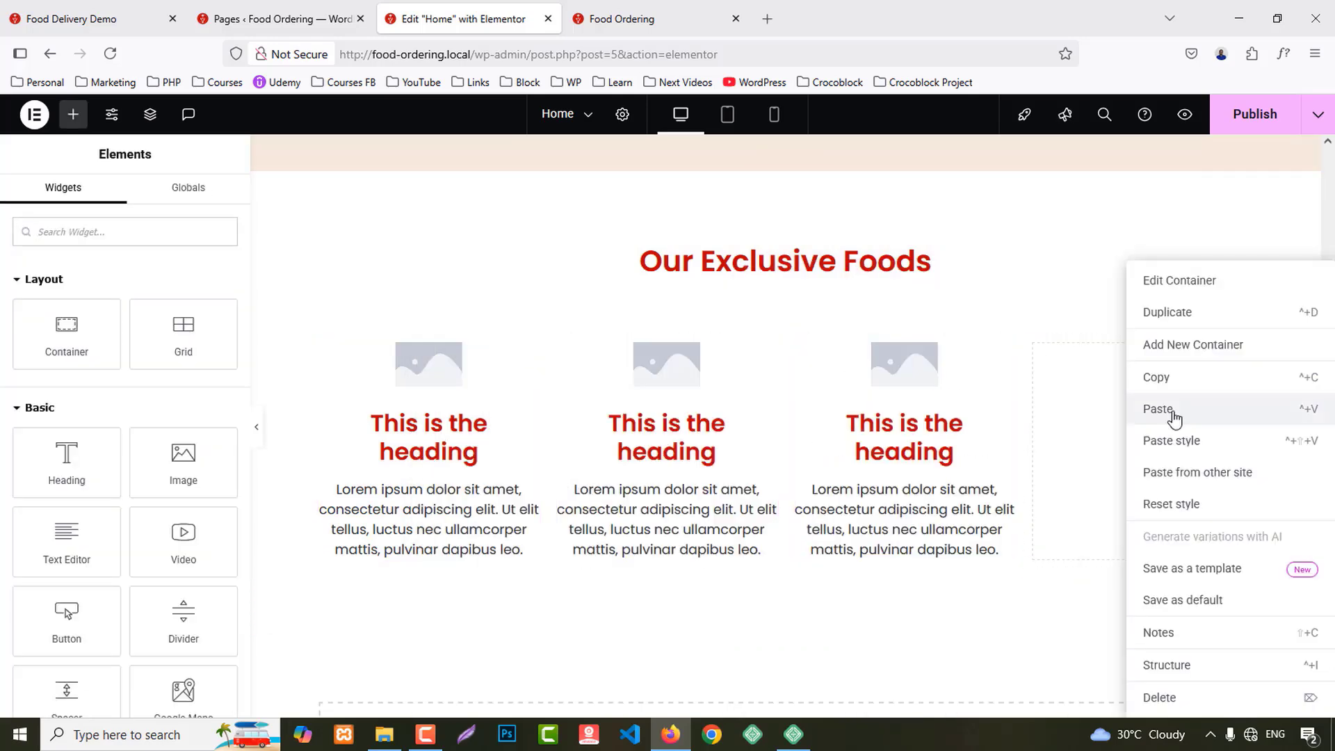
{"action": "left_click", "coordinate": [1172, 412]}
Step: Add a Social Icons widget with Facebook, Twitter and YouTube under the first image box
{"action": "left_click", "coordinate": [72, 114]}
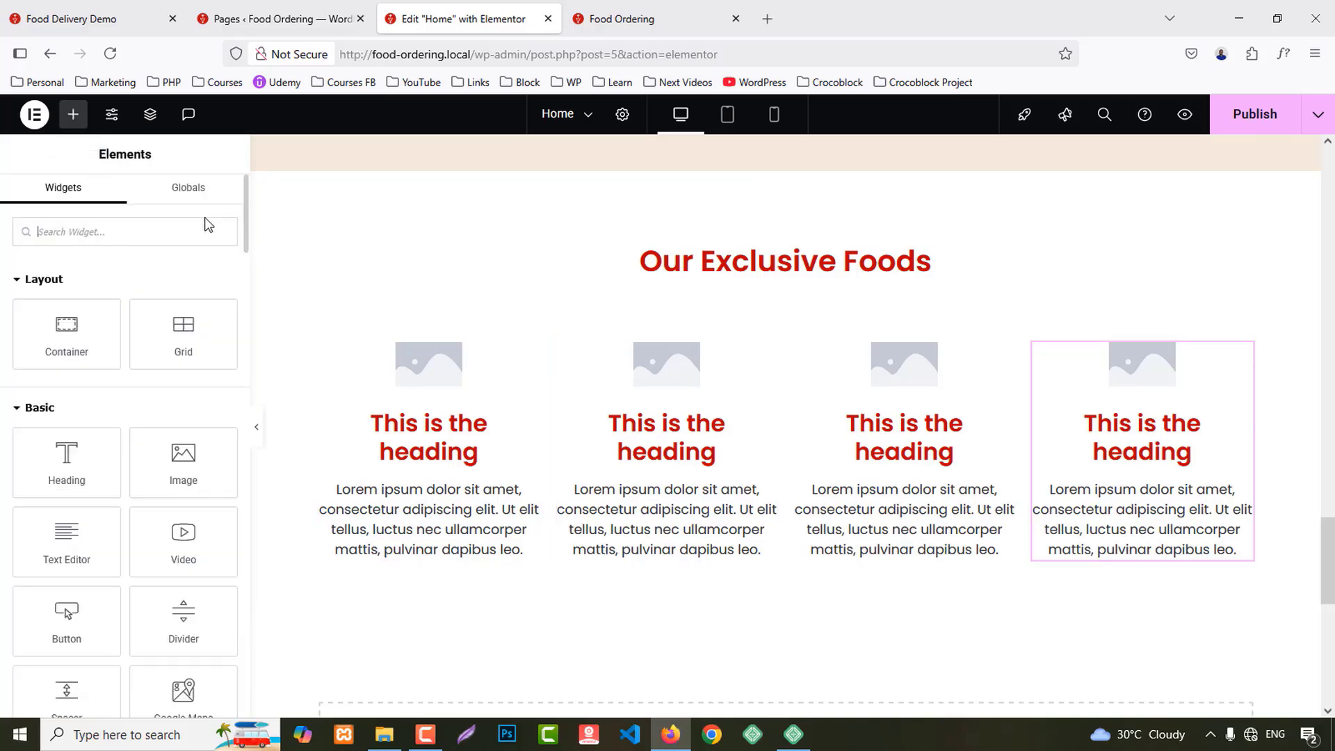
{"action": "type", "text": "socia"}
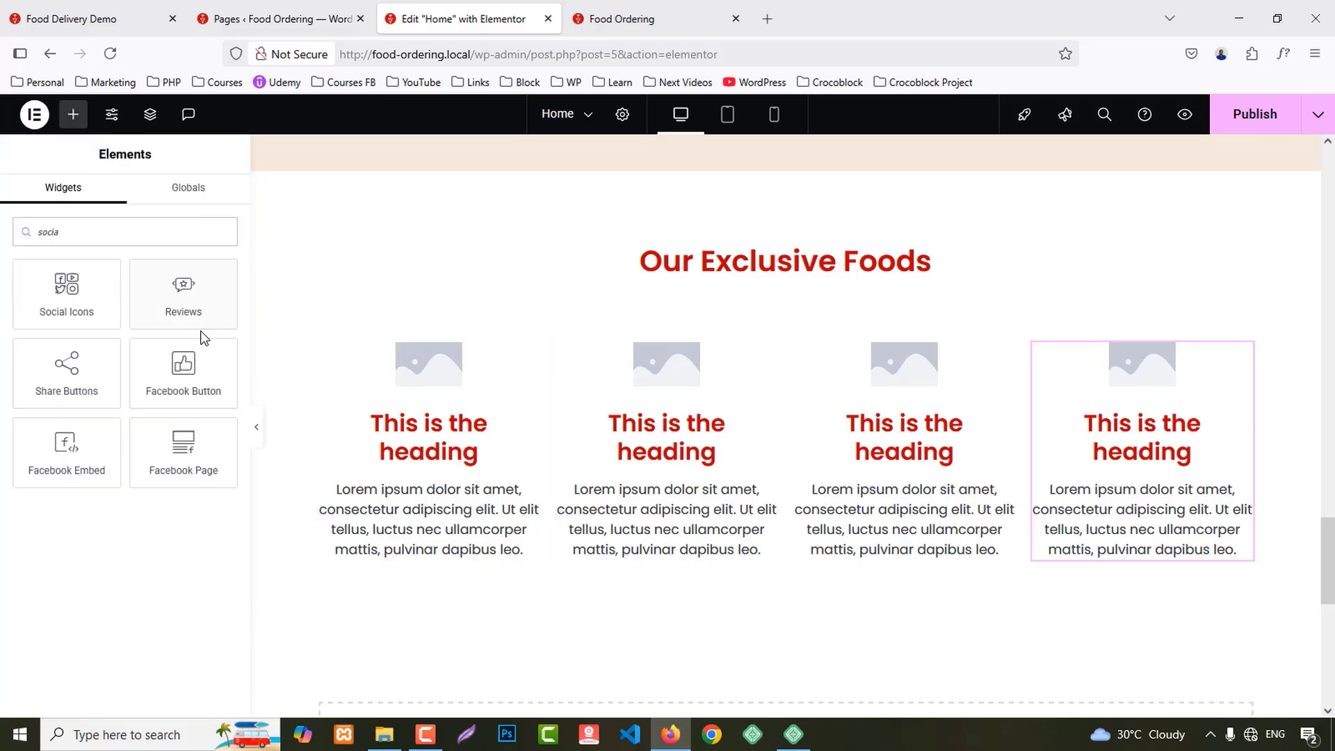
{"action": "left_click_drag", "start_coordinate": [67, 292], "coordinate": [437, 530]}
Step: Copy the first column's Social Icons widget and paste it into columns two, three and four
{"action": "scroll", "coordinate": [731, 565], "scroll_direction": "down", "scroll_amount": 2}
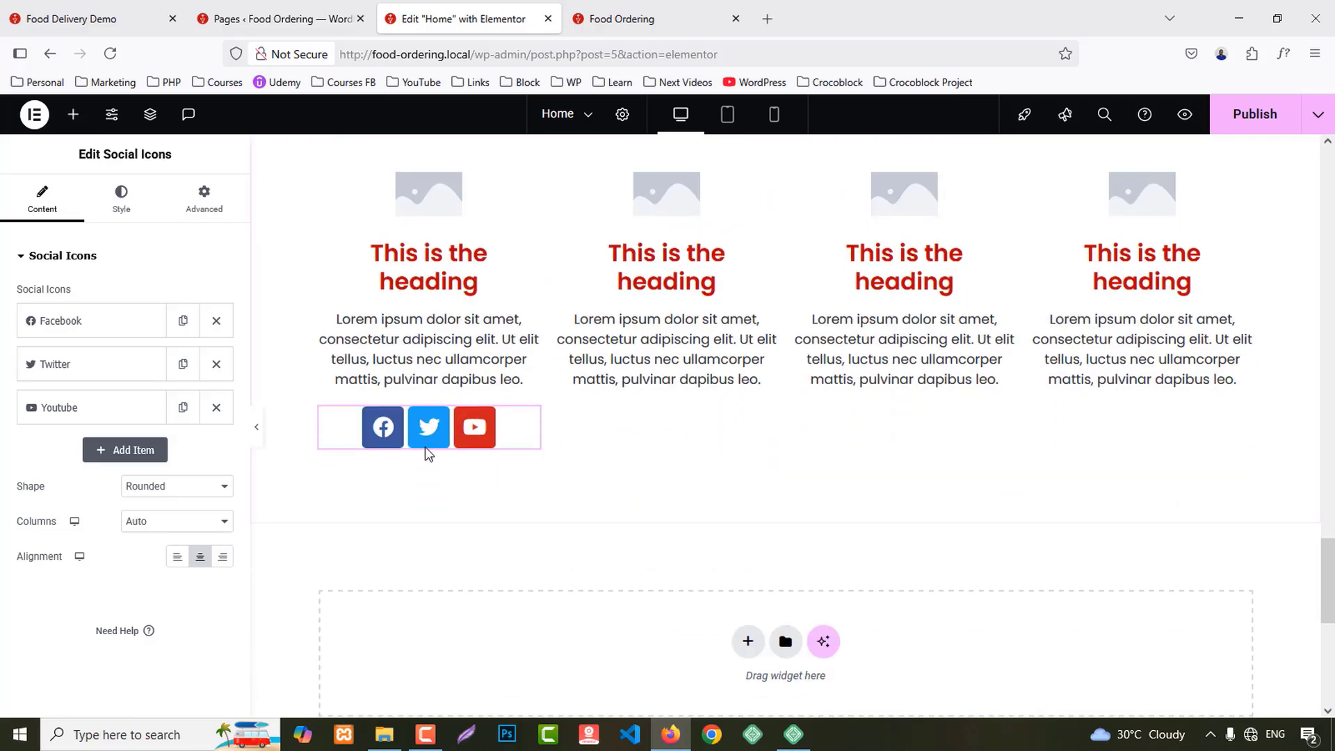
{"action": "right_click", "coordinate": [427, 445]}
{"action": "left_click", "coordinate": [459, 411]}
{"action": "right_click", "coordinate": [575, 327]}
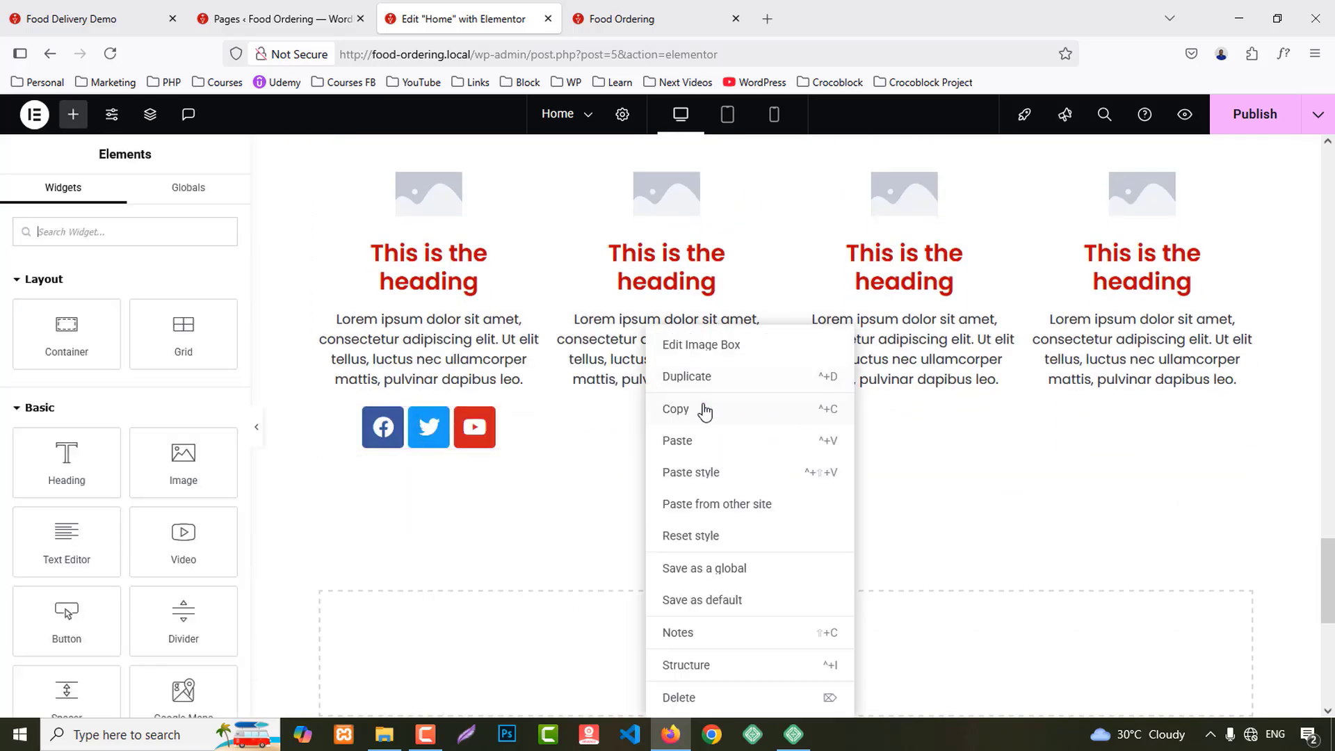
{"action": "left_click", "coordinate": [703, 439]}
{"action": "right_click", "coordinate": [864, 327]}
{"action": "left_click", "coordinate": [892, 440]}
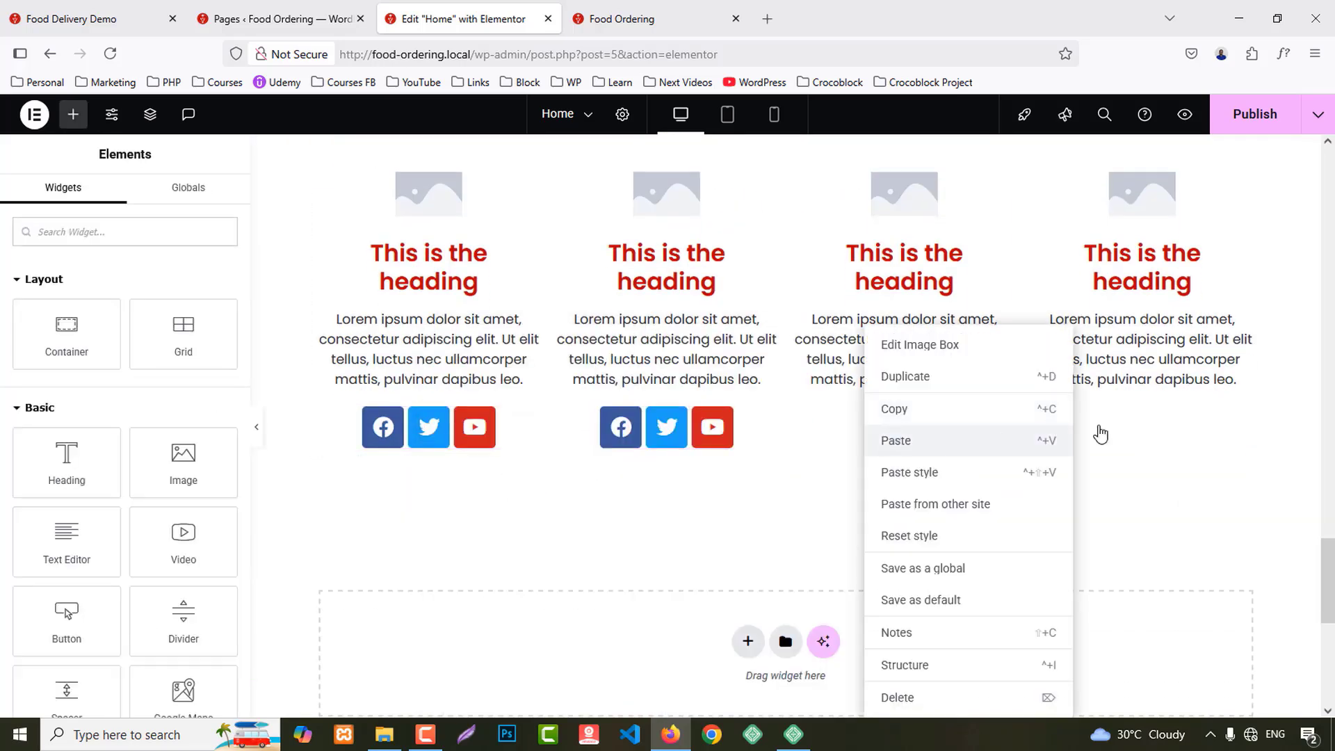
{"action": "right_click", "coordinate": [1091, 327]}
{"action": "left_click", "coordinate": [1129, 458]}
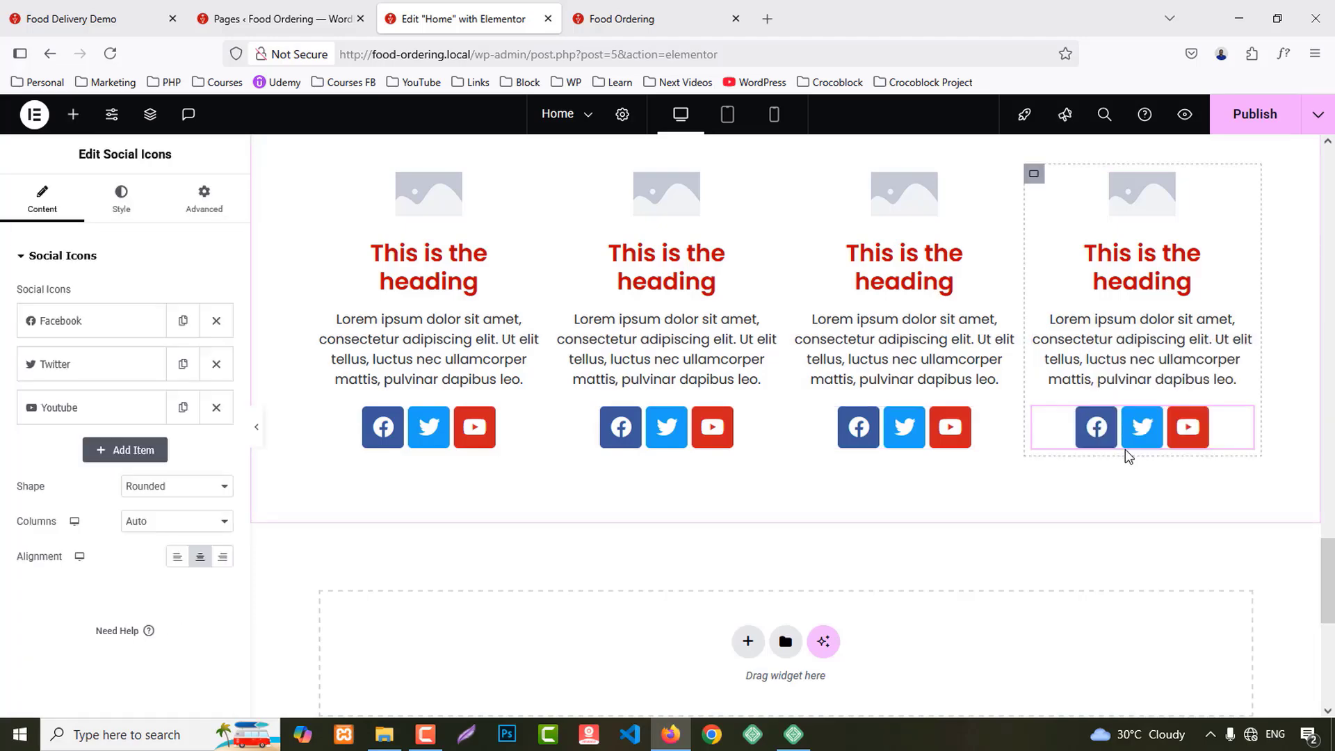
{"action": "scroll", "coordinate": [1124, 452], "scroll_direction": "up", "scroll_amount": 2}
Step: Copy 'Our Experte Chefs' from the demo site and paste it over the Our Exclusive Foods title
{"action": "left_click", "coordinate": [93, 30]}
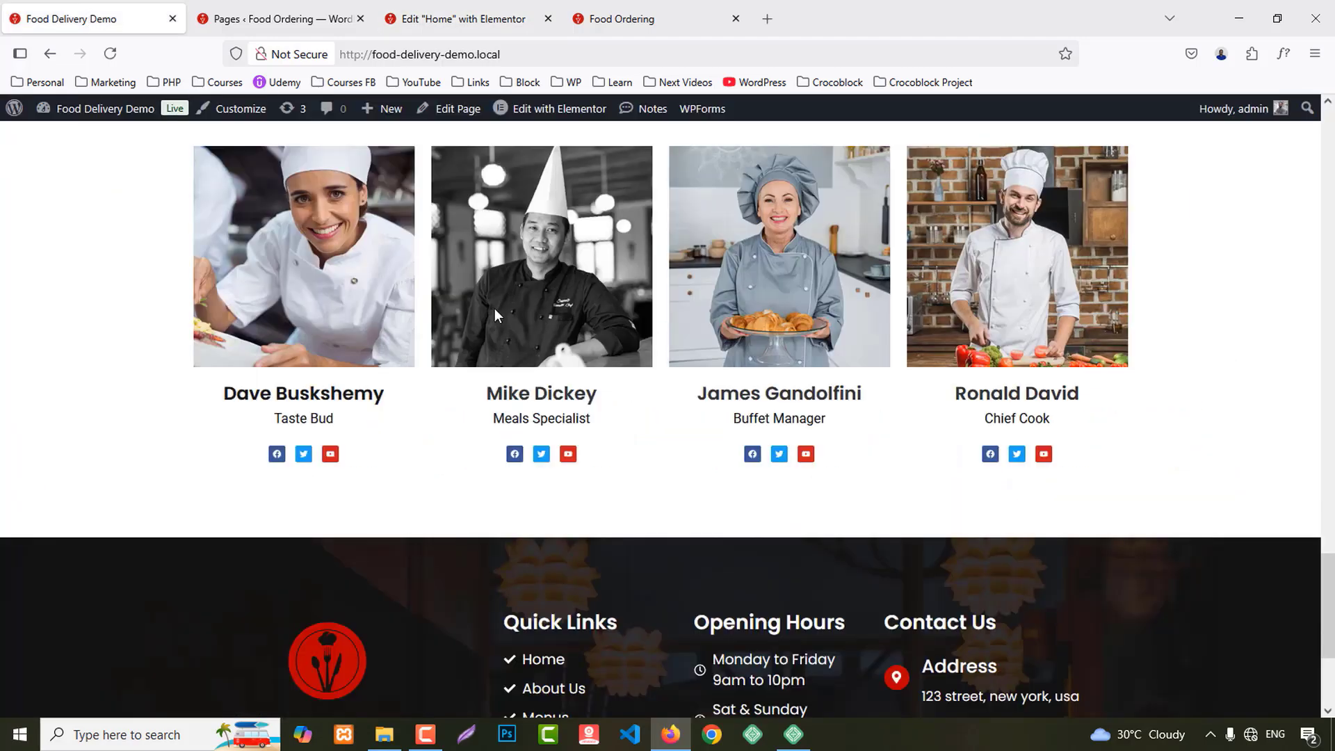
{"action": "scroll", "coordinate": [674, 462], "scroll_direction": "up", "scroll_amount": 6}
{"action": "left_click_drag", "start_coordinate": [540, 486], "coordinate": [818, 491]}
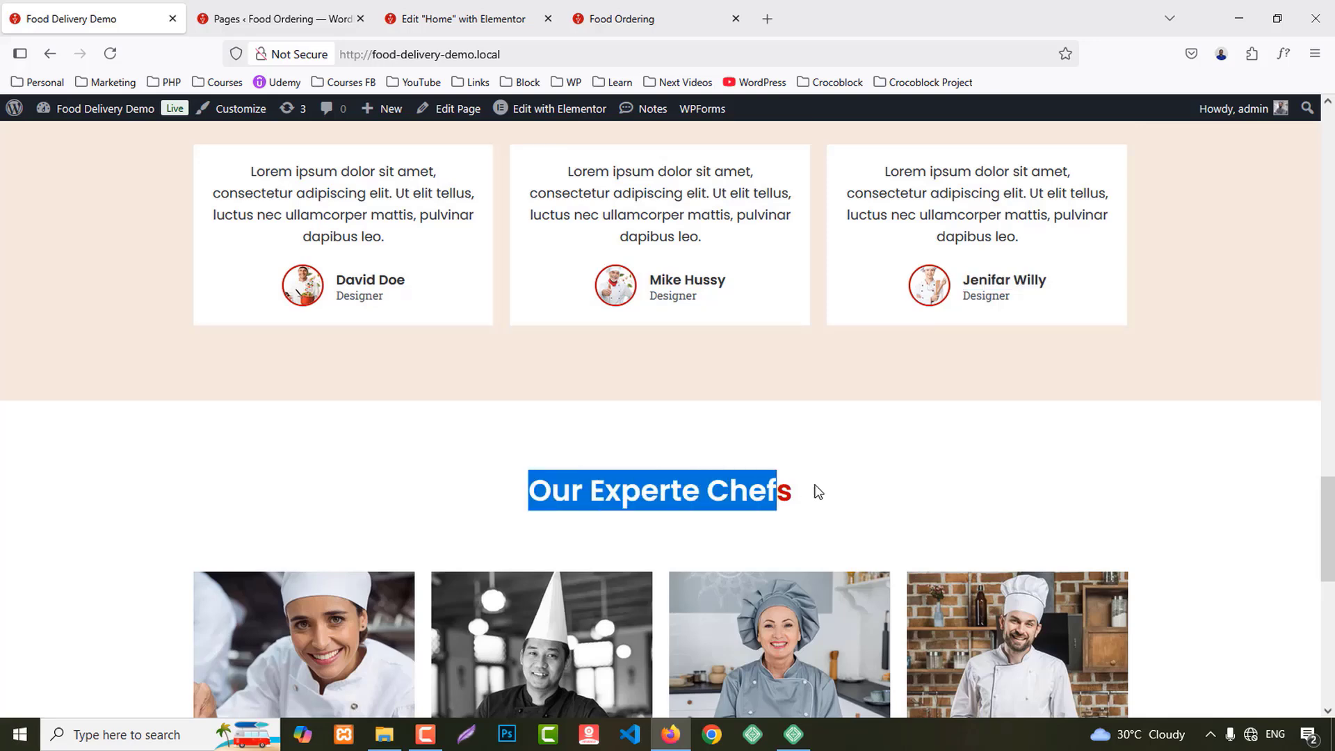
{"action": "left_click", "coordinate": [462, 19]}
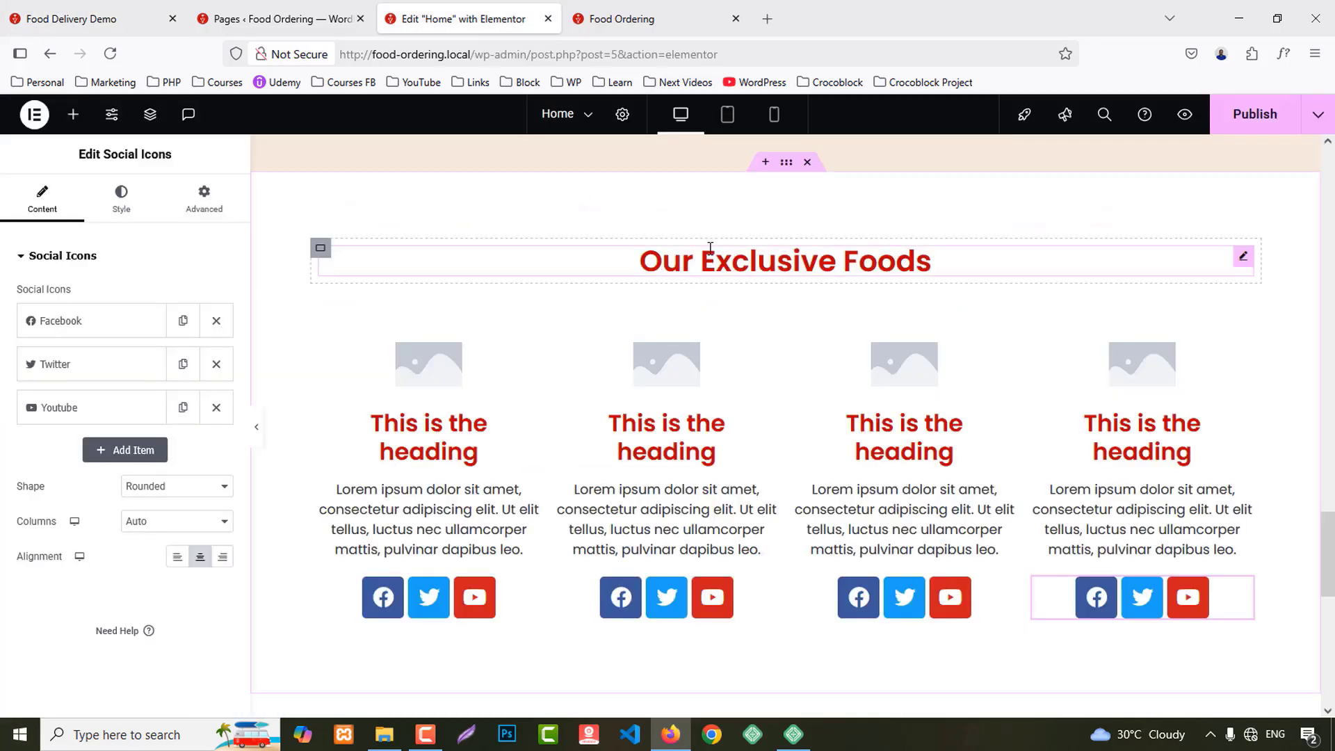
{"action": "left_click", "coordinate": [928, 261]}
{"action": "left_click", "coordinate": [41, 343]}
{"action": "key", "text": "ctrl+a"}
{"action": "key", "text": "ctrl+v"}
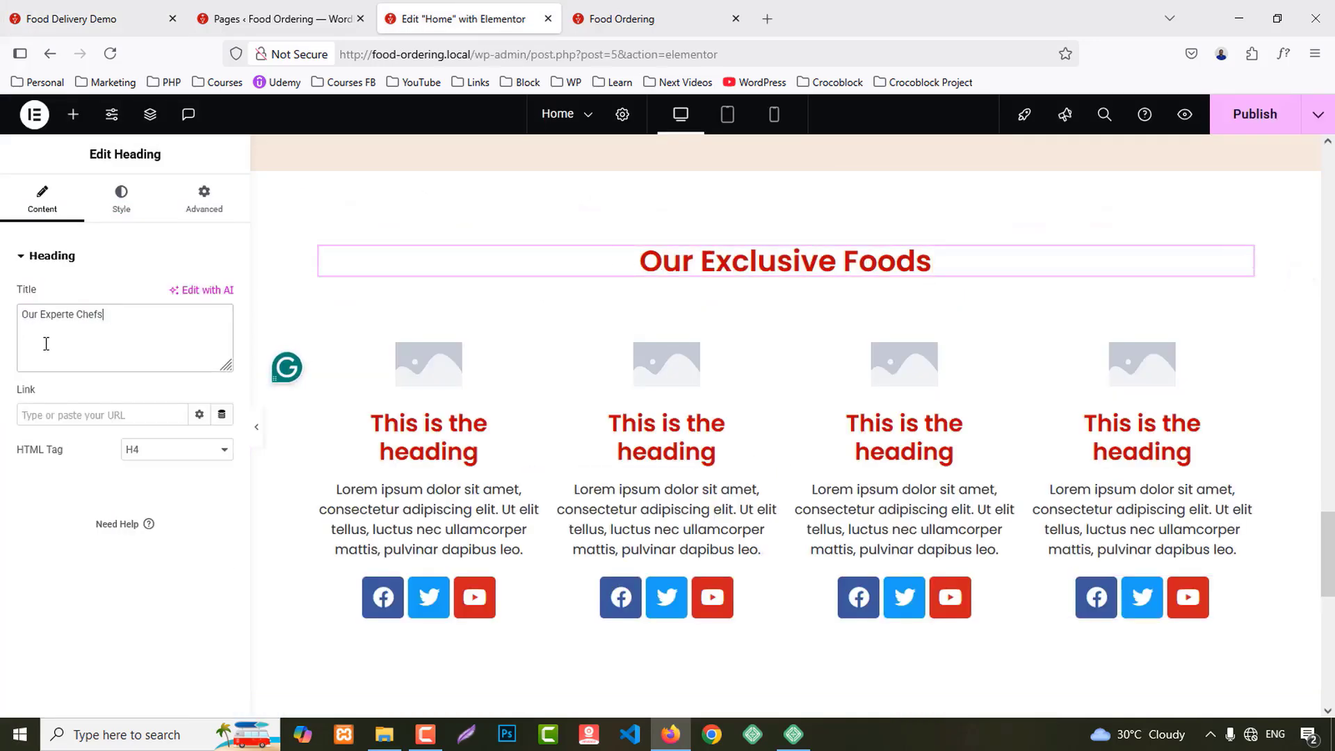
Step: Give the first two image boxes the team01 and team02 chef photos from the media library
{"action": "left_click", "coordinate": [445, 352]}
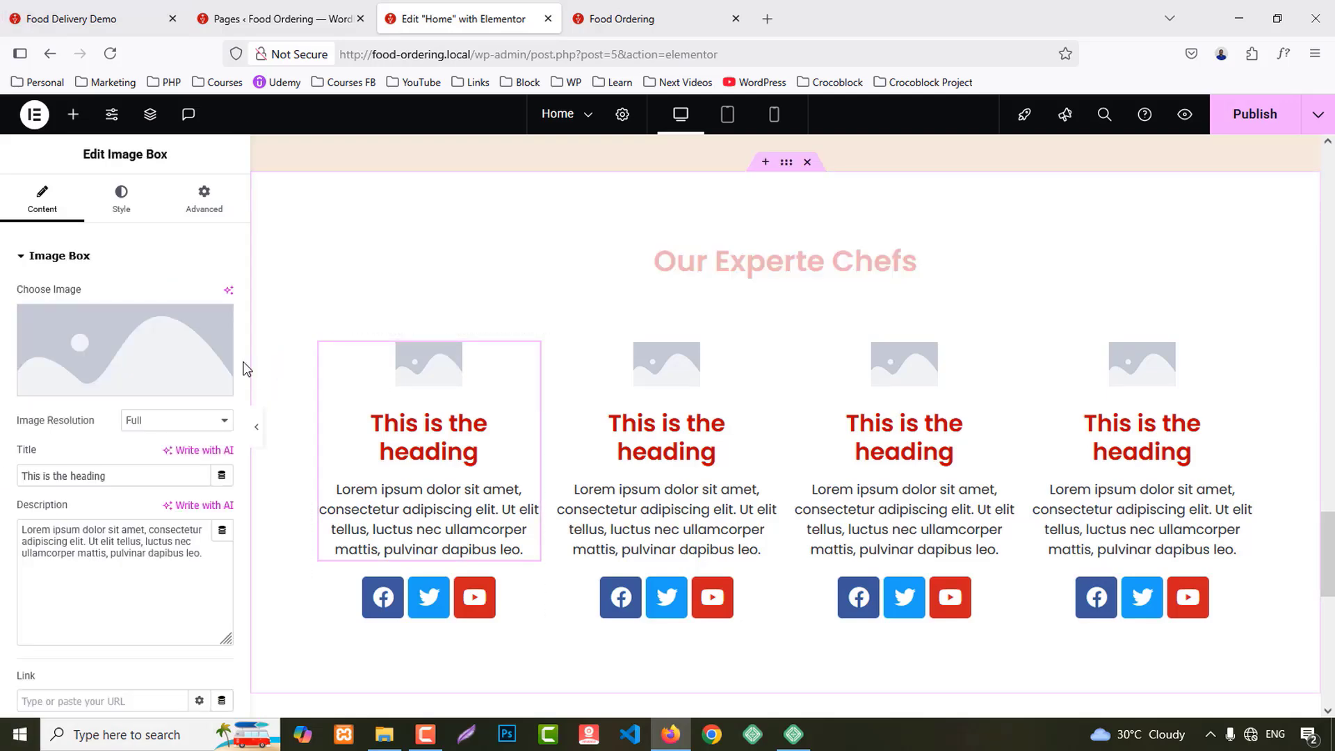
{"action": "left_click", "coordinate": [228, 335]}
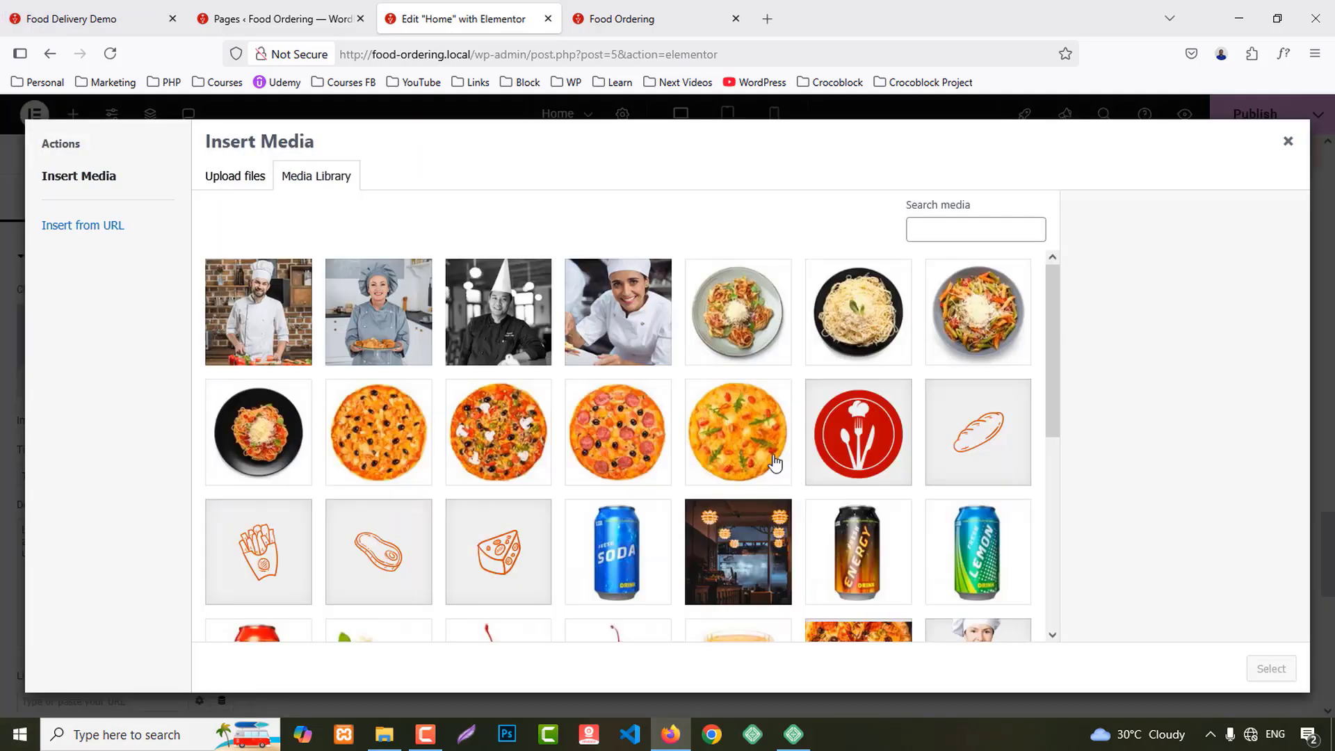
{"action": "left_click", "coordinate": [648, 327]}
{"action": "left_click", "coordinate": [1271, 668]}
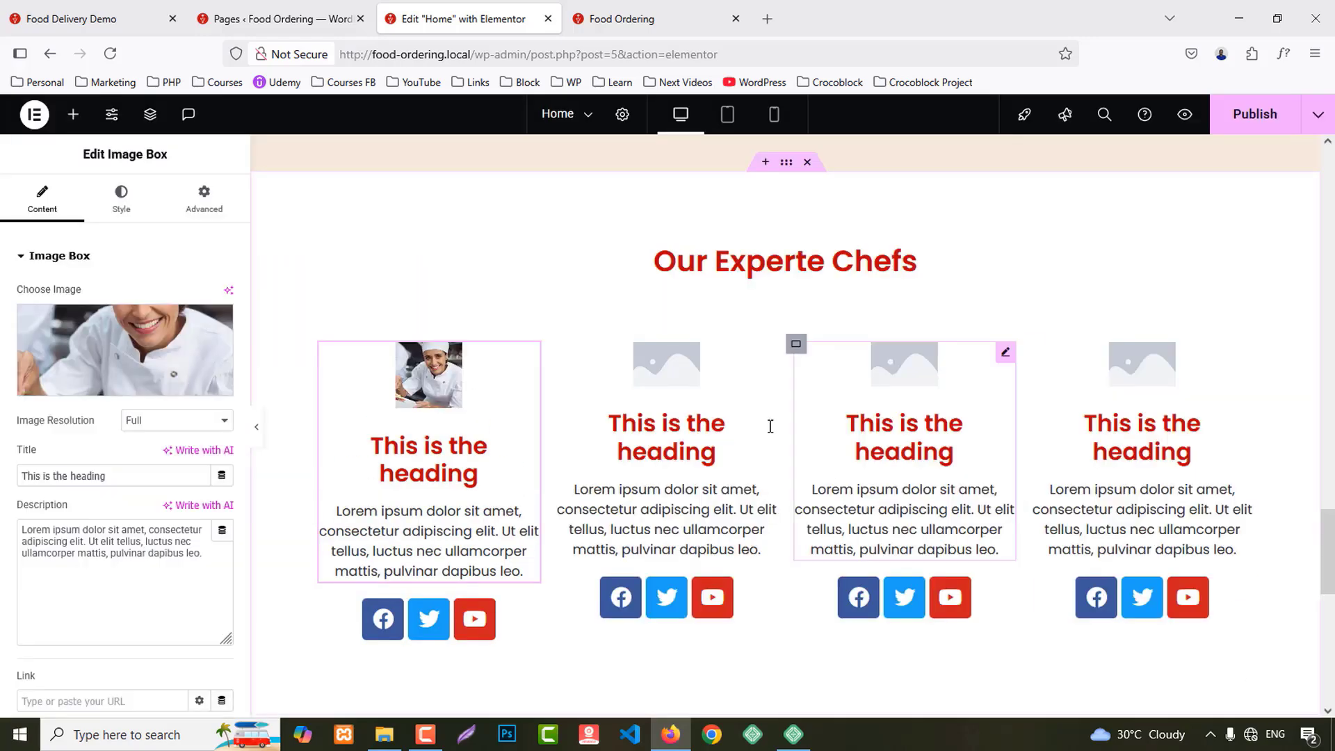
{"action": "left_click", "coordinate": [662, 366]}
{"action": "left_click", "coordinate": [172, 354]}
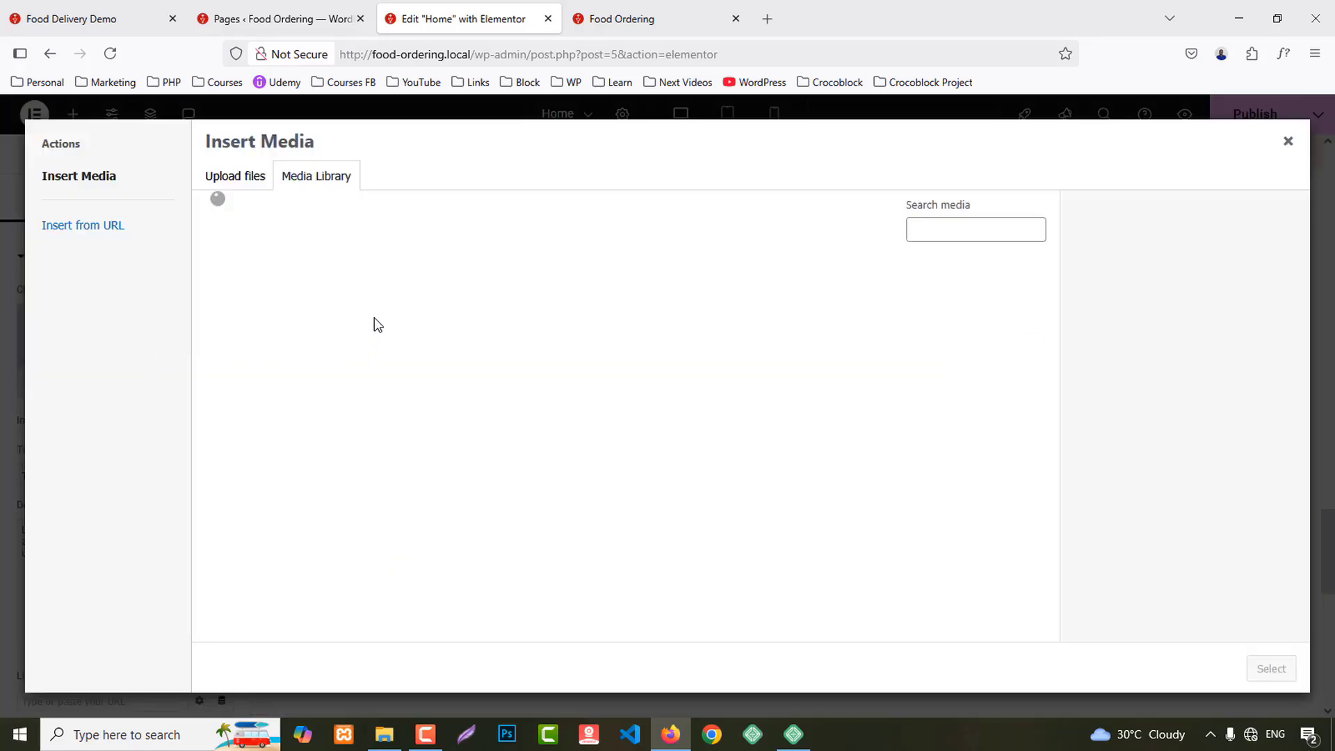
{"action": "left_click", "coordinate": [495, 299]}
{"action": "left_click", "coordinate": [1285, 668]}
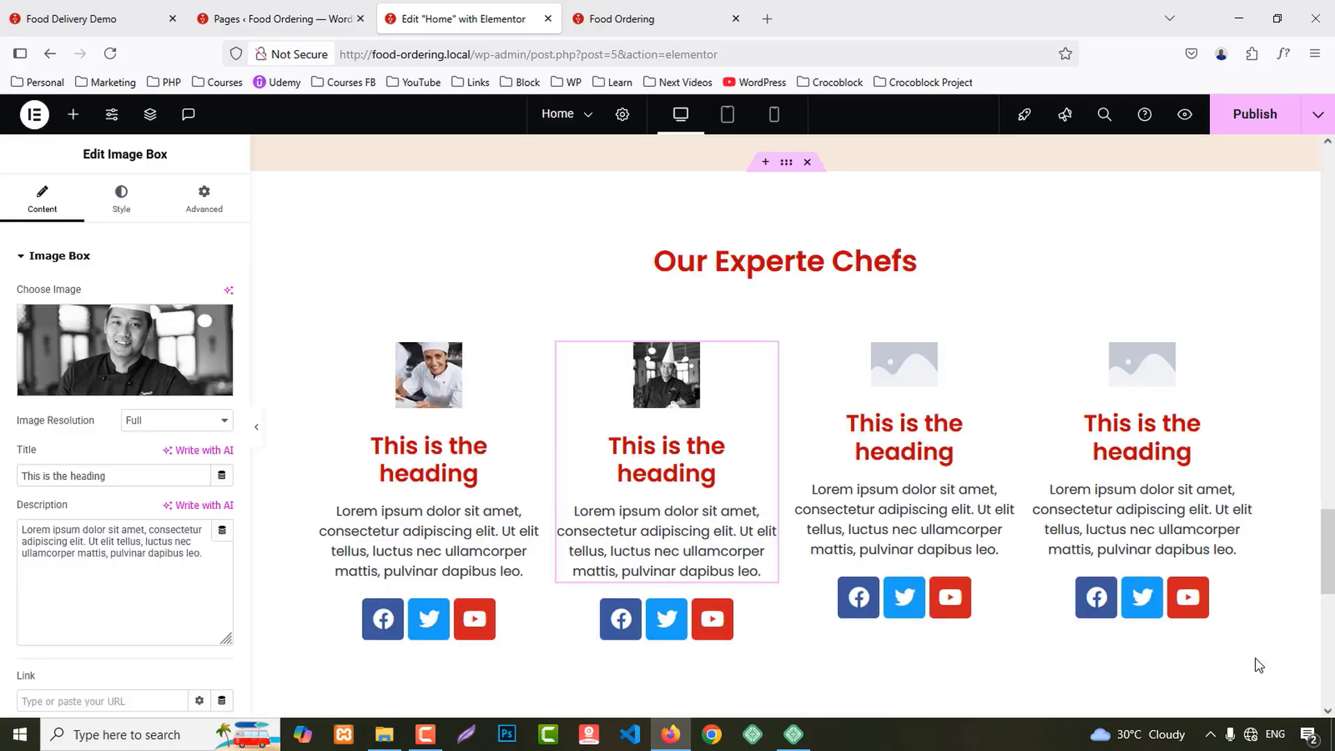
Step: Give the third and fourth image boxes the team03 and team04 chef photos
{"action": "left_click", "coordinate": [858, 361]}
{"action": "left_click", "coordinate": [138, 351]}
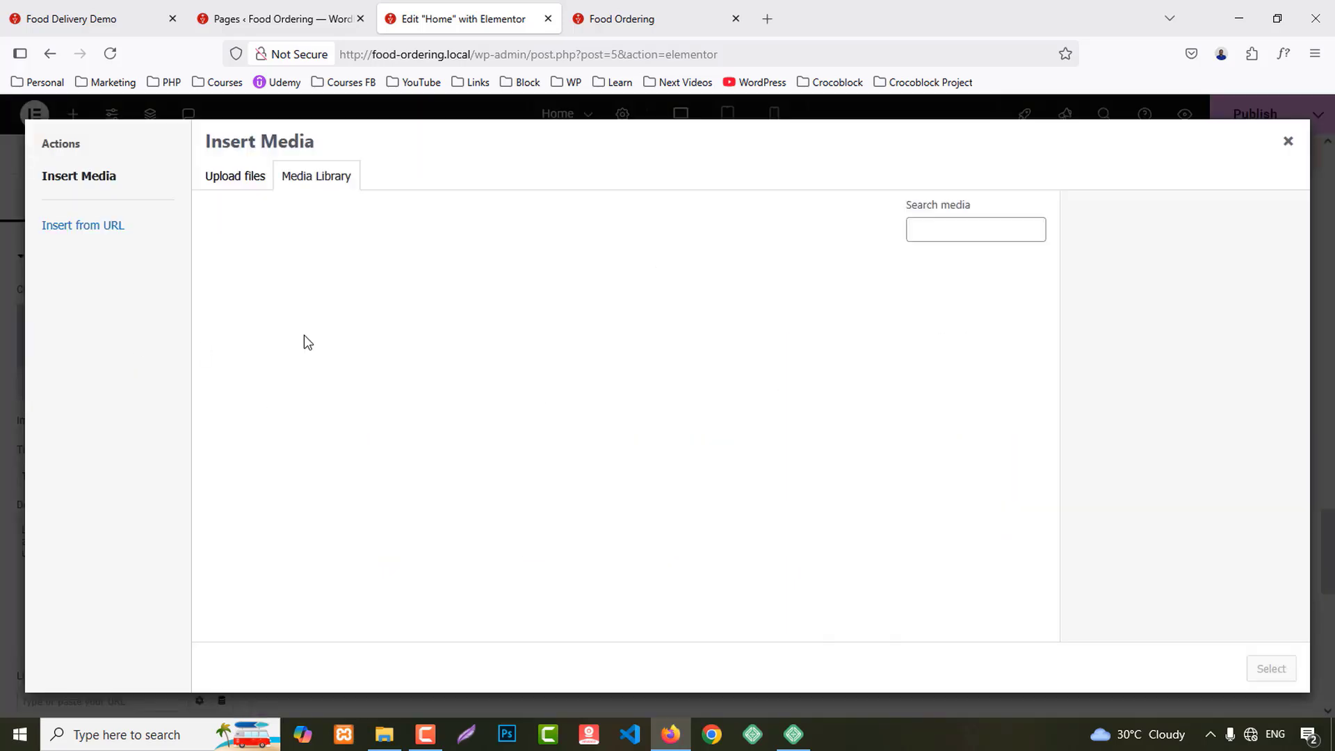
{"action": "left_click", "coordinate": [379, 306]}
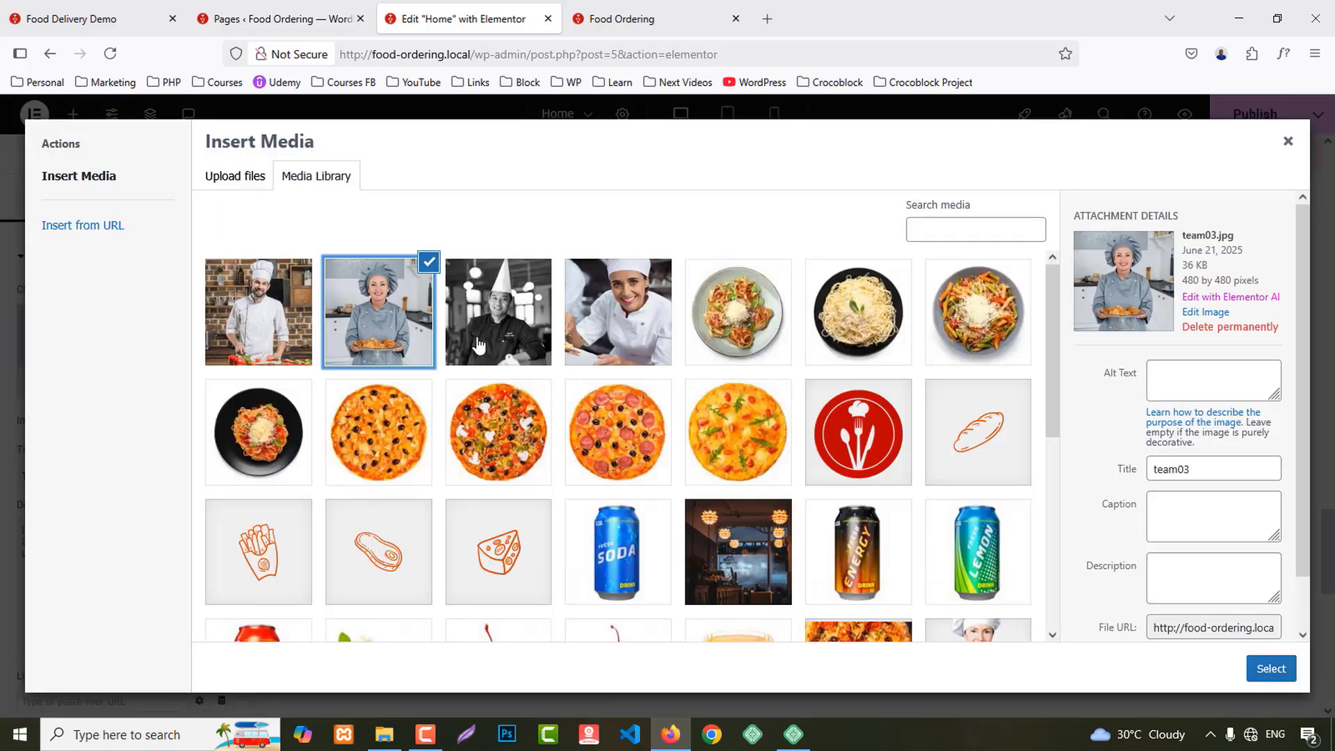
{"action": "left_click", "coordinate": [1272, 669]}
{"action": "left_click", "coordinate": [1134, 373]}
{"action": "left_click", "coordinate": [154, 346]}
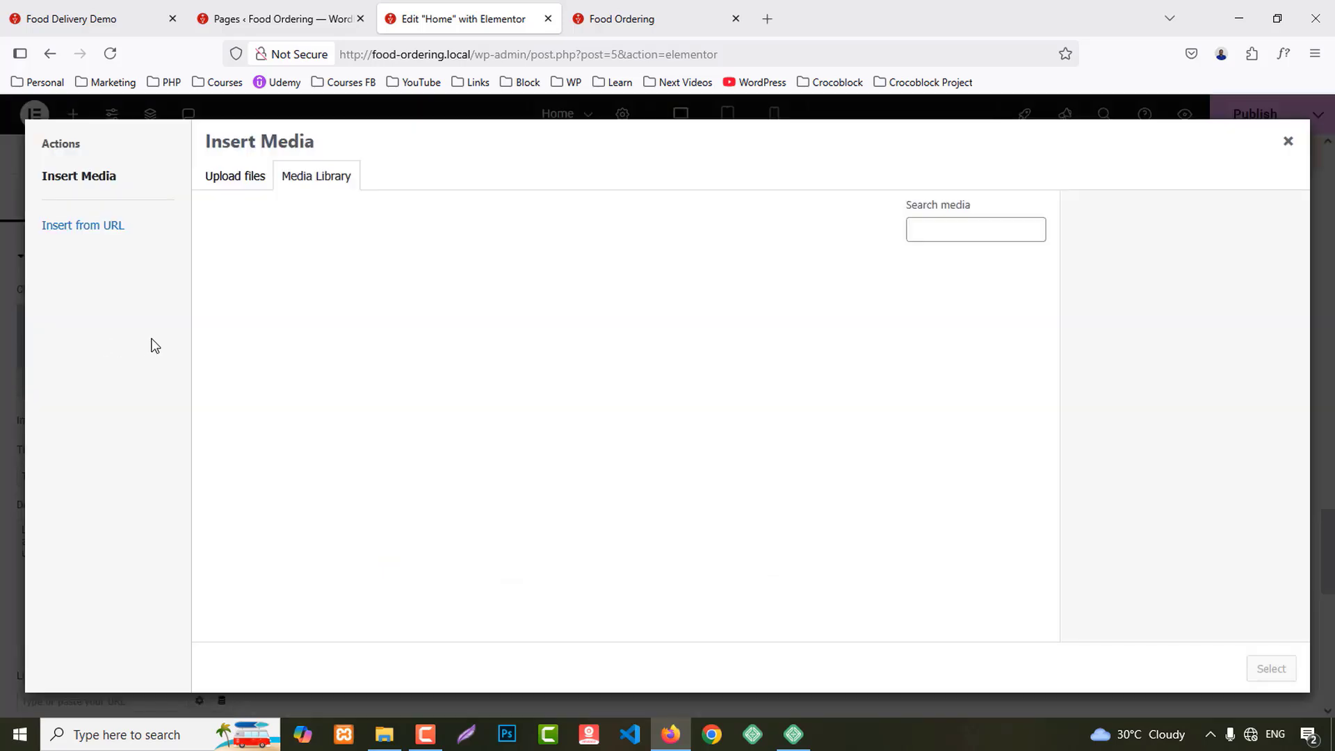
{"action": "left_click", "coordinate": [254, 305]}
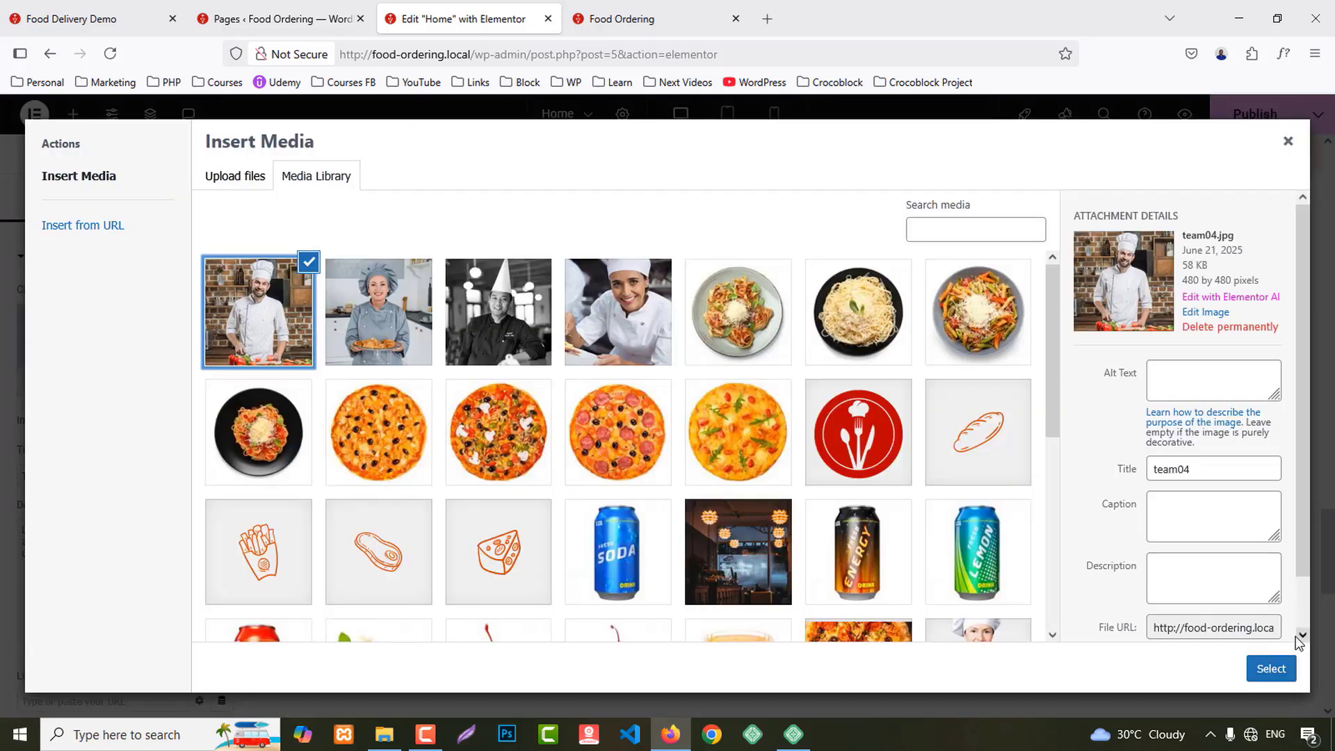
{"action": "left_click", "coordinate": [1271, 669]}
Step: Select Dave Buskshemy's name and 'Taste Bud' role on the demo site for copying
{"action": "left_click", "coordinate": [101, 18]}
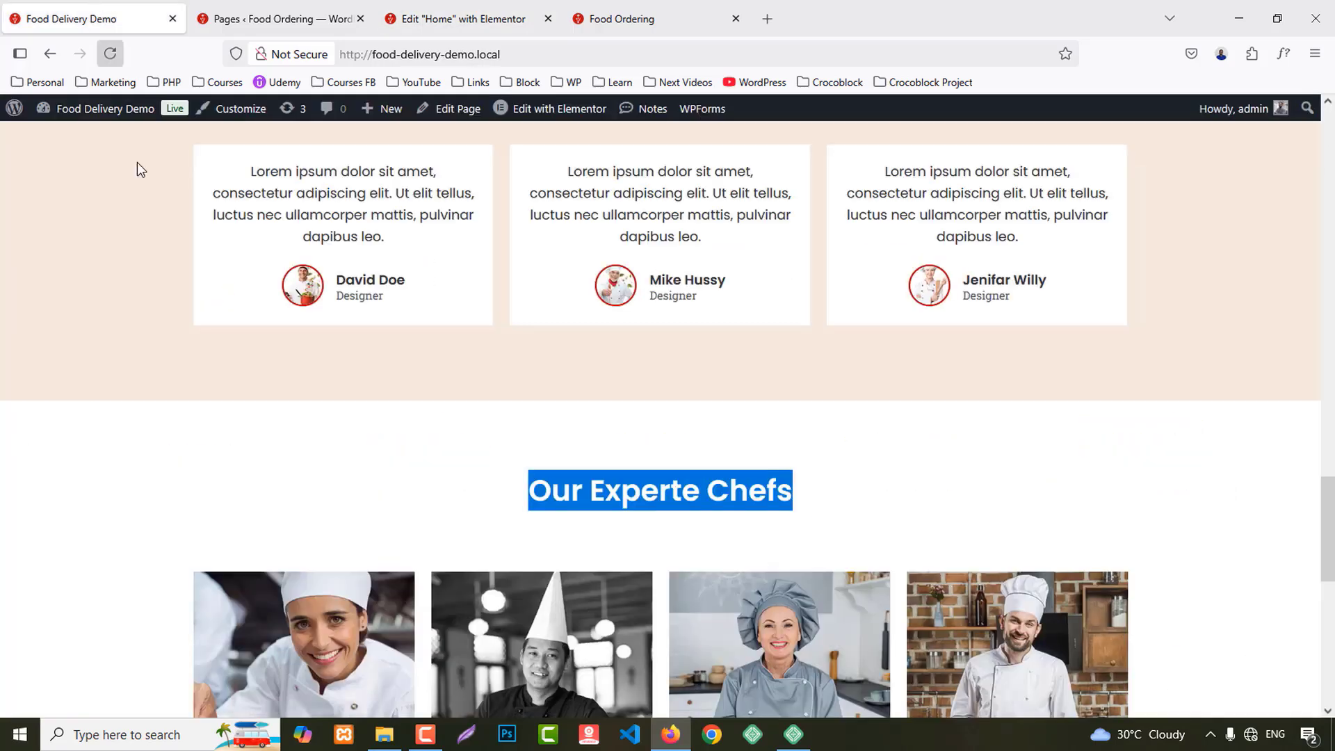
{"action": "scroll", "coordinate": [428, 465], "scroll_direction": "down", "scroll_amount": 5}
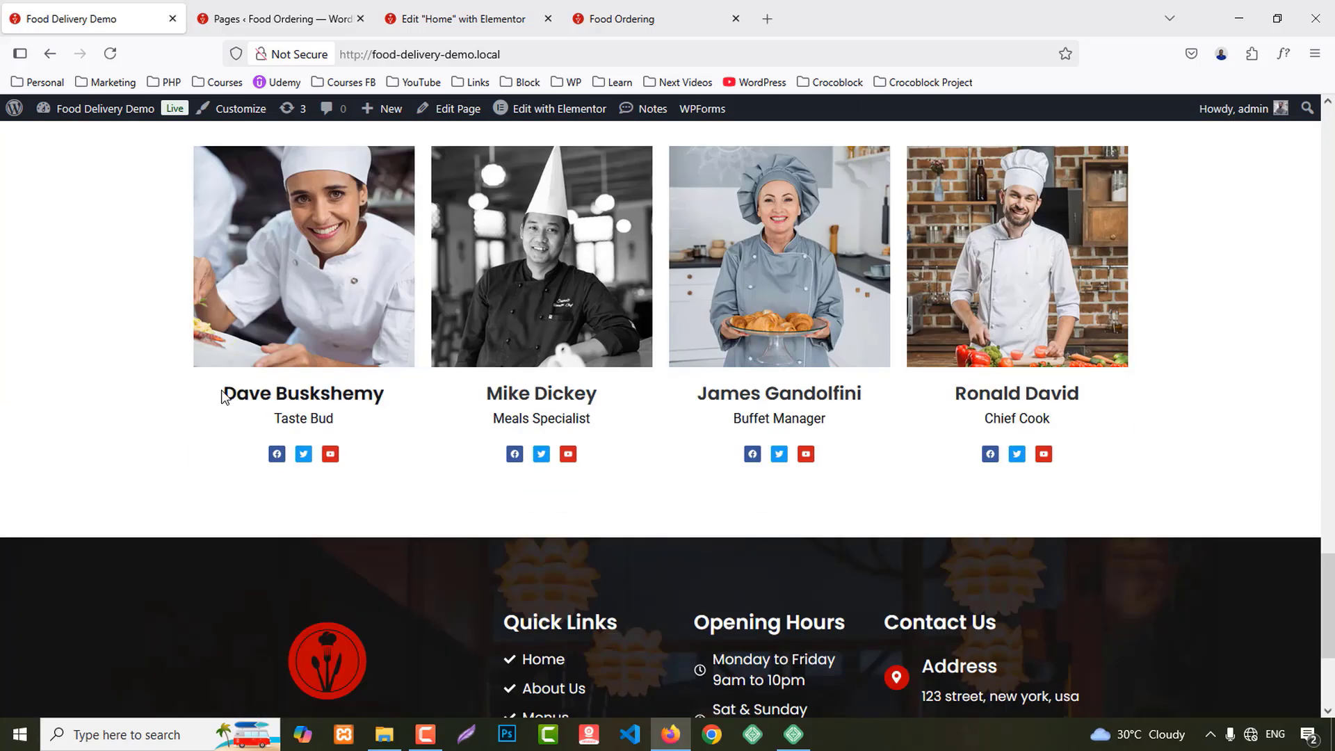
{"action": "left_click_drag", "start_coordinate": [223, 396], "coordinate": [407, 420]}
{"action": "key", "text": "ctrl+Tab"}
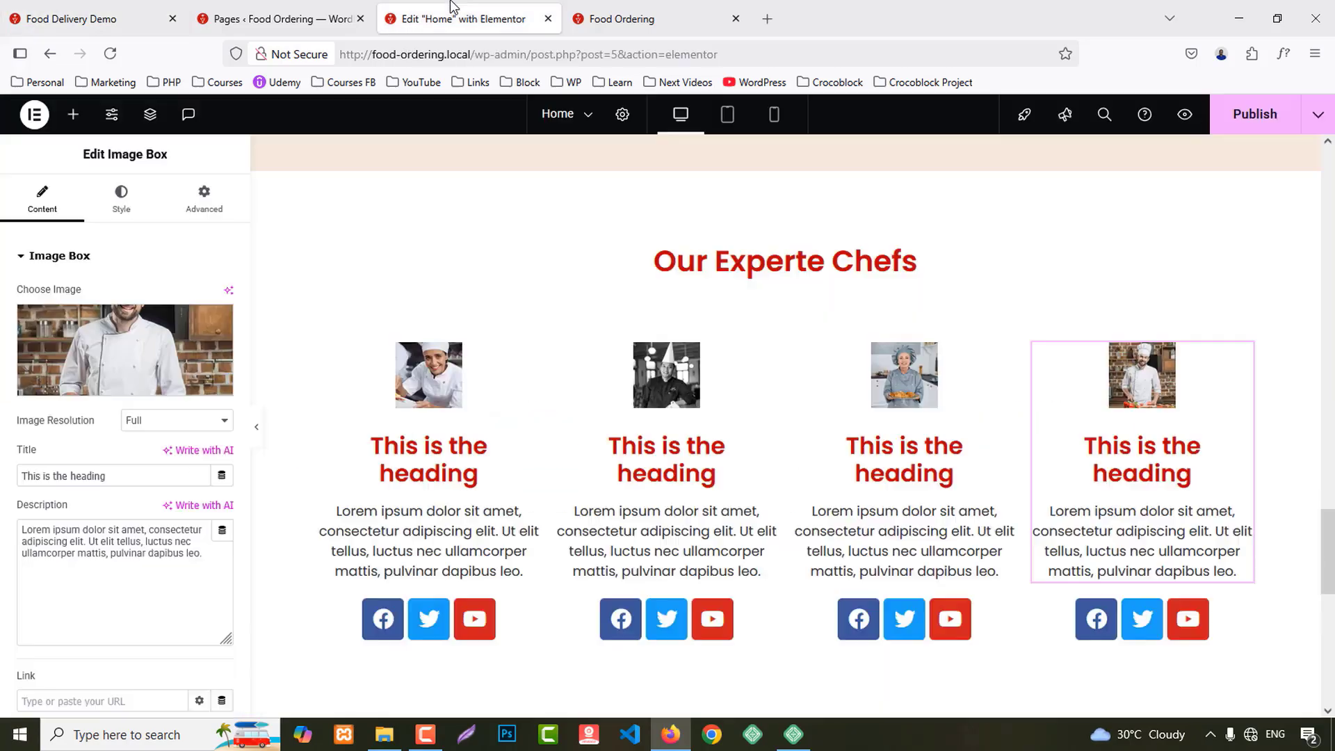
{"action": "left_click", "coordinate": [438, 459]}
{"action": "left_click", "coordinate": [108, 477]}
{"action": "key", "text": "ctrl+a"}
{"action": "key", "text": "ctrl+v"}
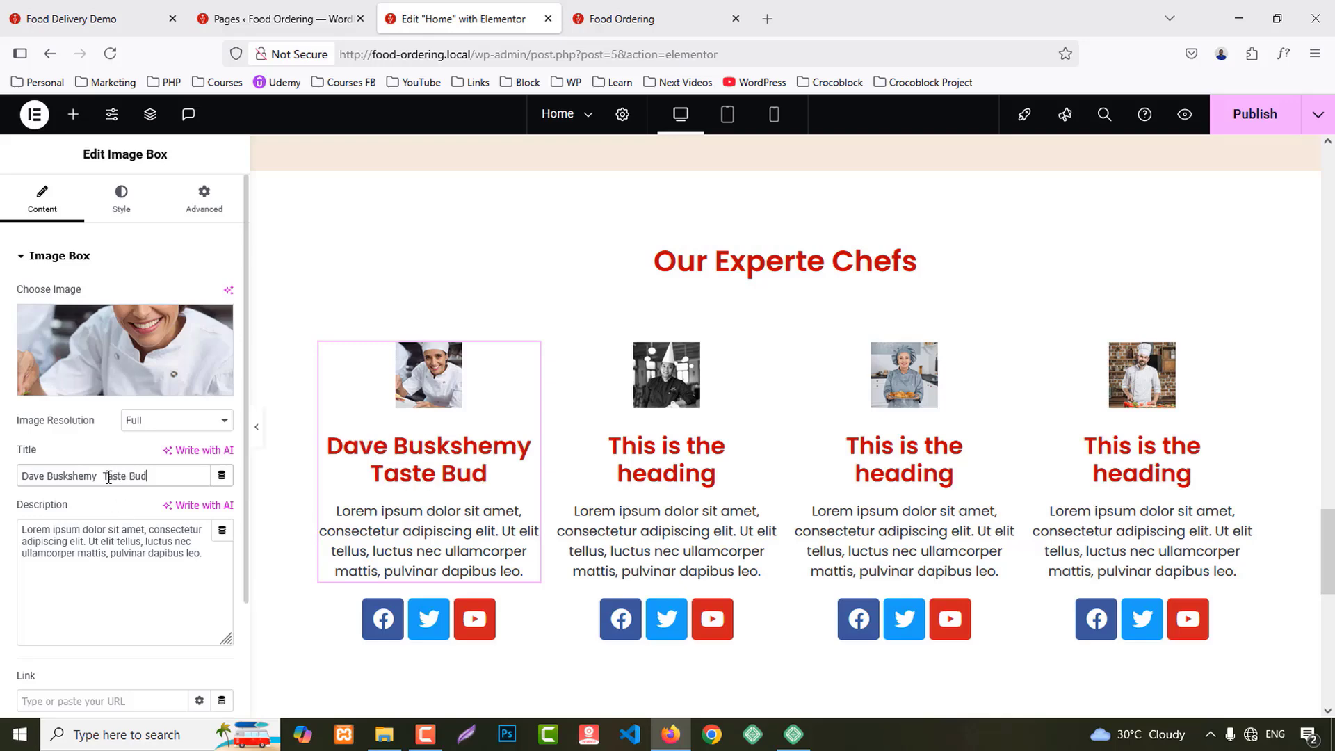
{"action": "key", "text": "ctrl+x"}
{"action": "left_click", "coordinate": [108, 540]}
{"action": "key", "text": "ctrl+a"}
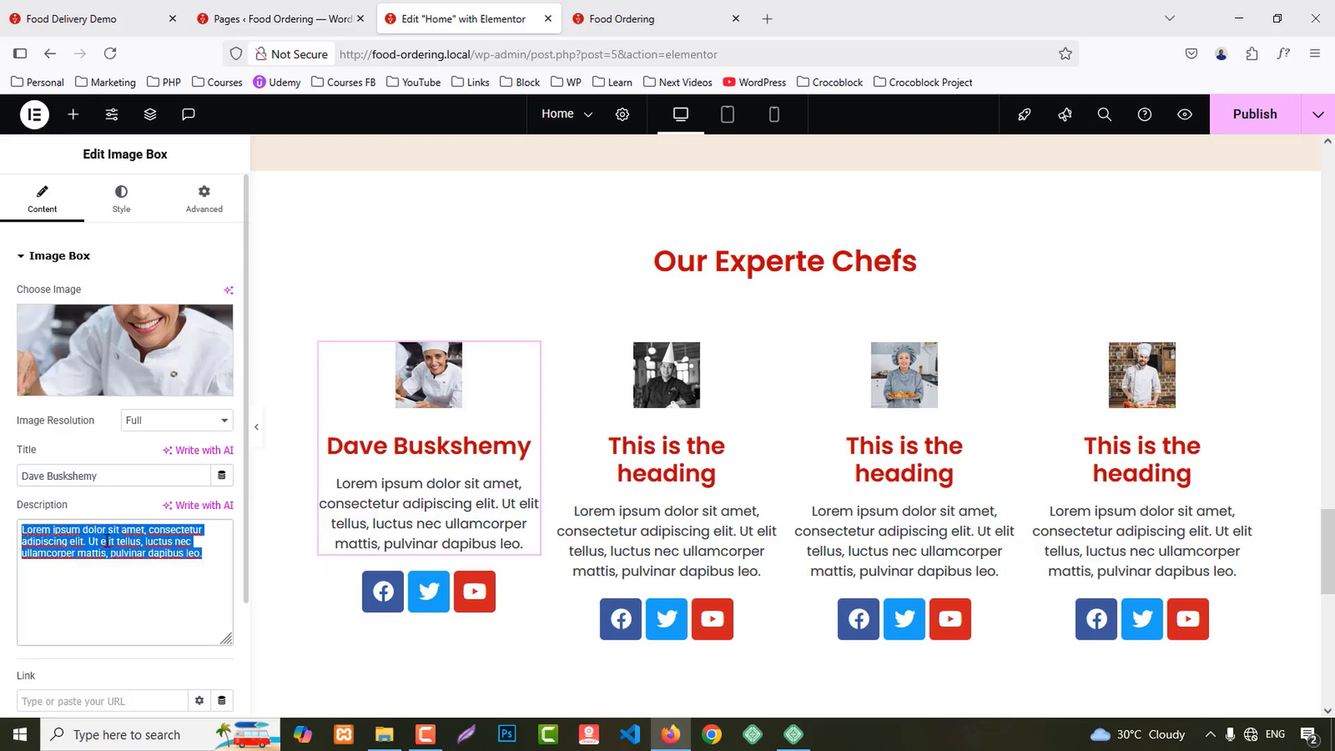
{"action": "key", "text": "ctrl+v"}
{"action": "left_click", "coordinate": [94, 19]}
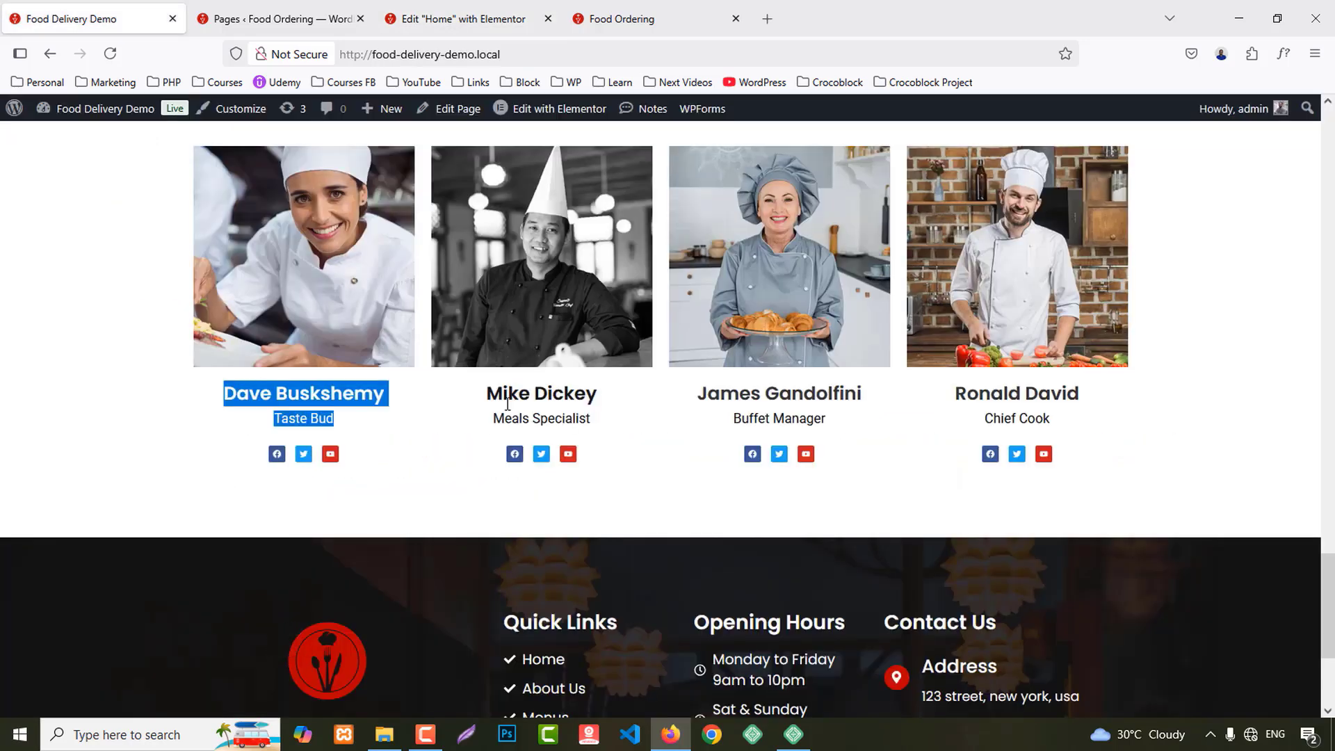
{"action": "left_click_drag", "start_coordinate": [490, 389], "coordinate": [614, 428]}
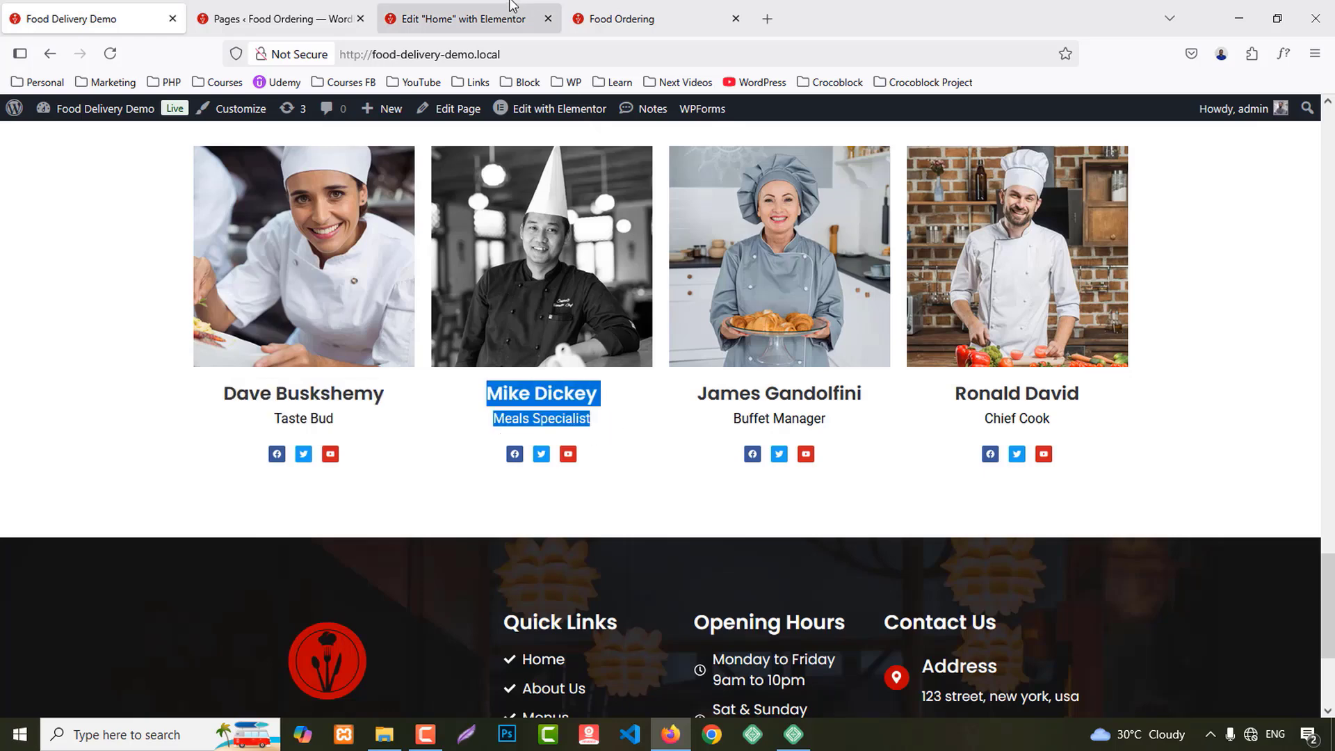
{"action": "left_click", "coordinate": [459, 19]}
{"action": "left_click", "coordinate": [713, 475]}
{"action": "triple_click", "coordinate": [64, 475]}
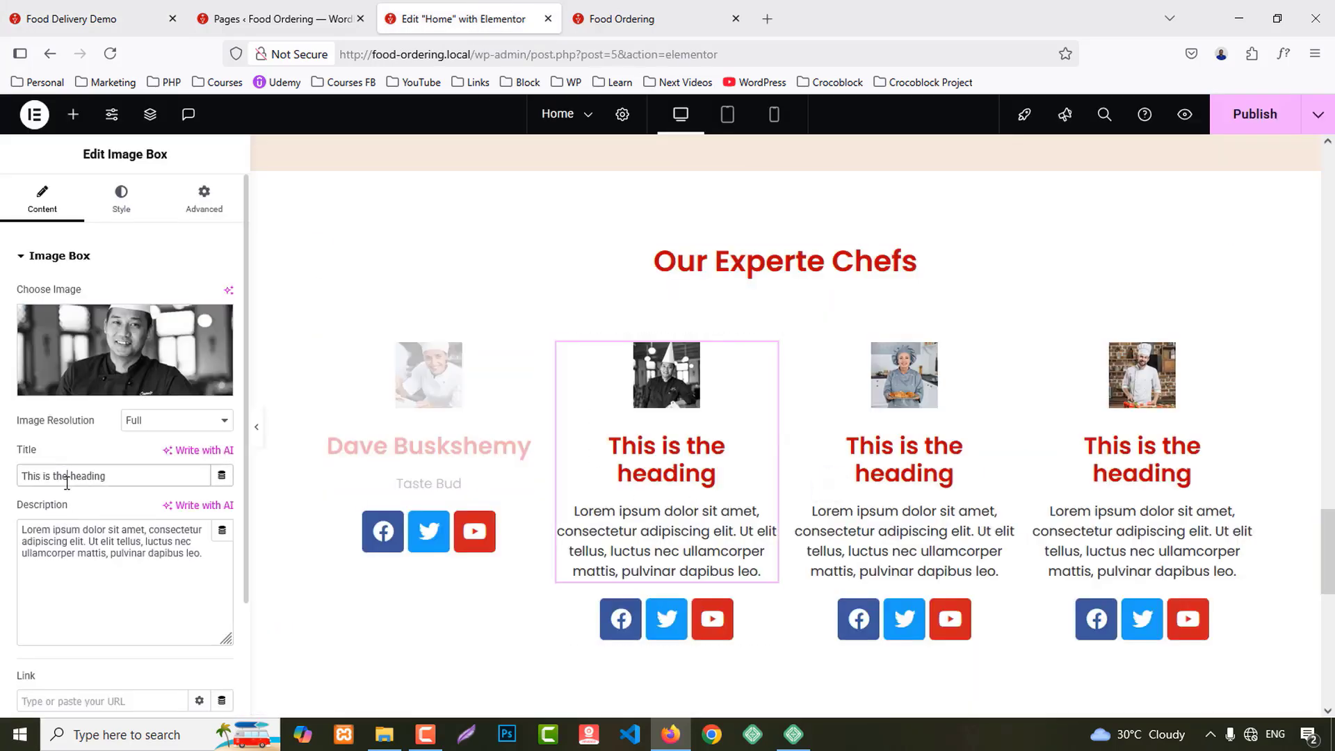
{"action": "key", "text": "ctrl+v"}
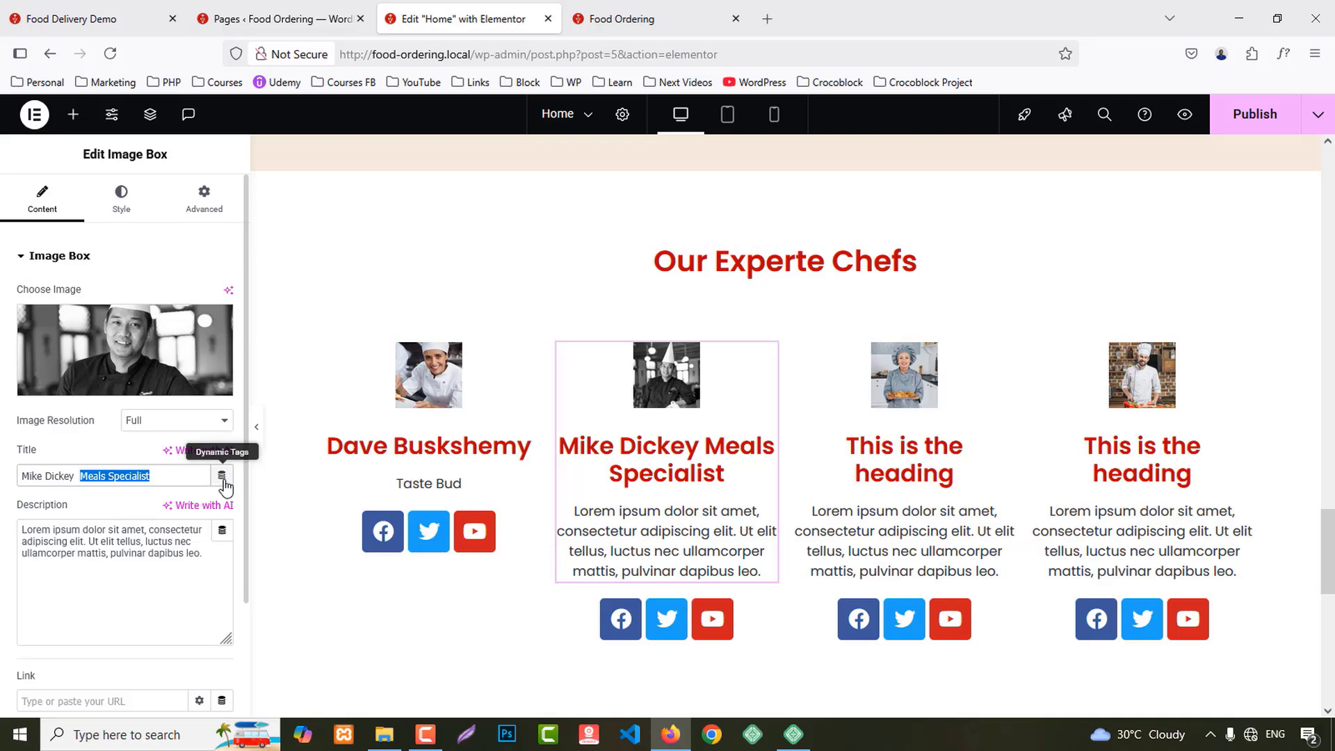
{"action": "key", "text": "ctrl+x"}
{"action": "triple_click", "coordinate": [118, 544]}
{"action": "key", "text": "ctrl+v"}
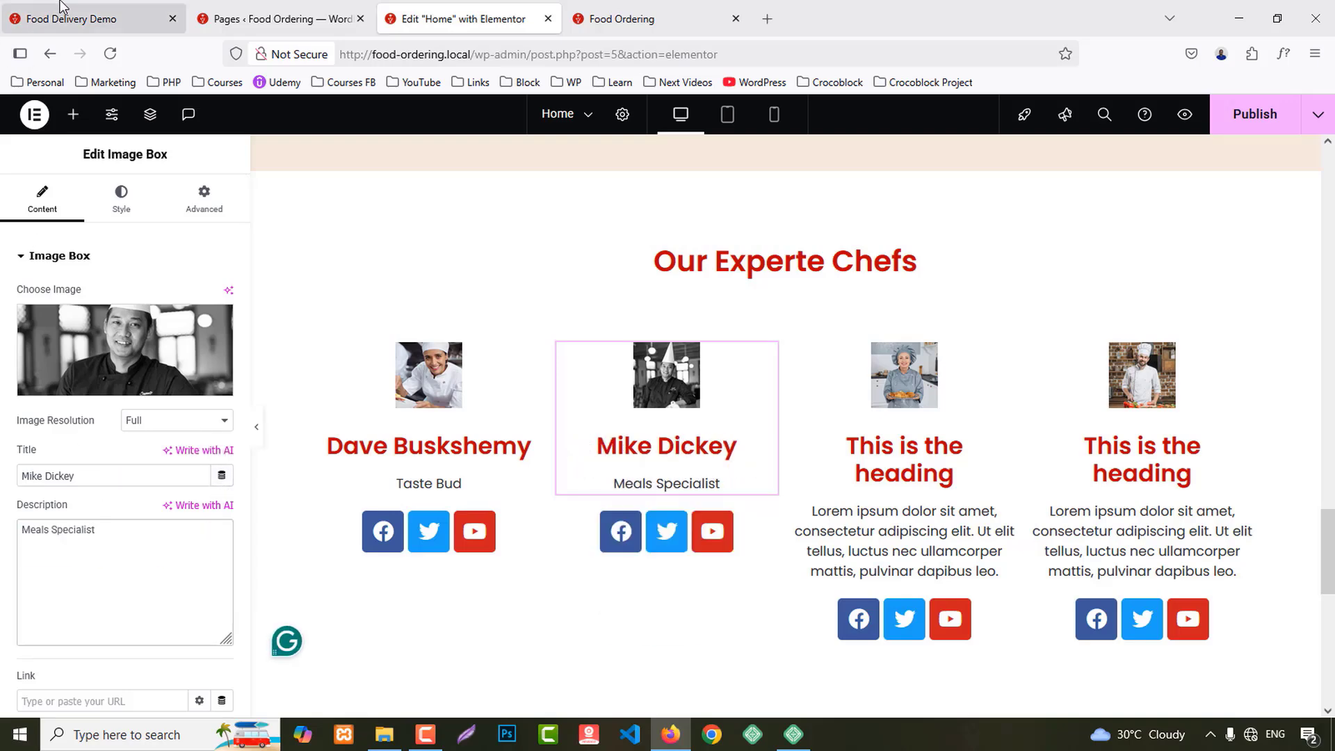
Step: Title the third card 'James Gandolfini' with 'Buffet Manager' as its description
{"action": "left_click", "coordinate": [90, 19]}
{"action": "left_click_drag", "start_coordinate": [708, 400], "coordinate": [833, 419]}
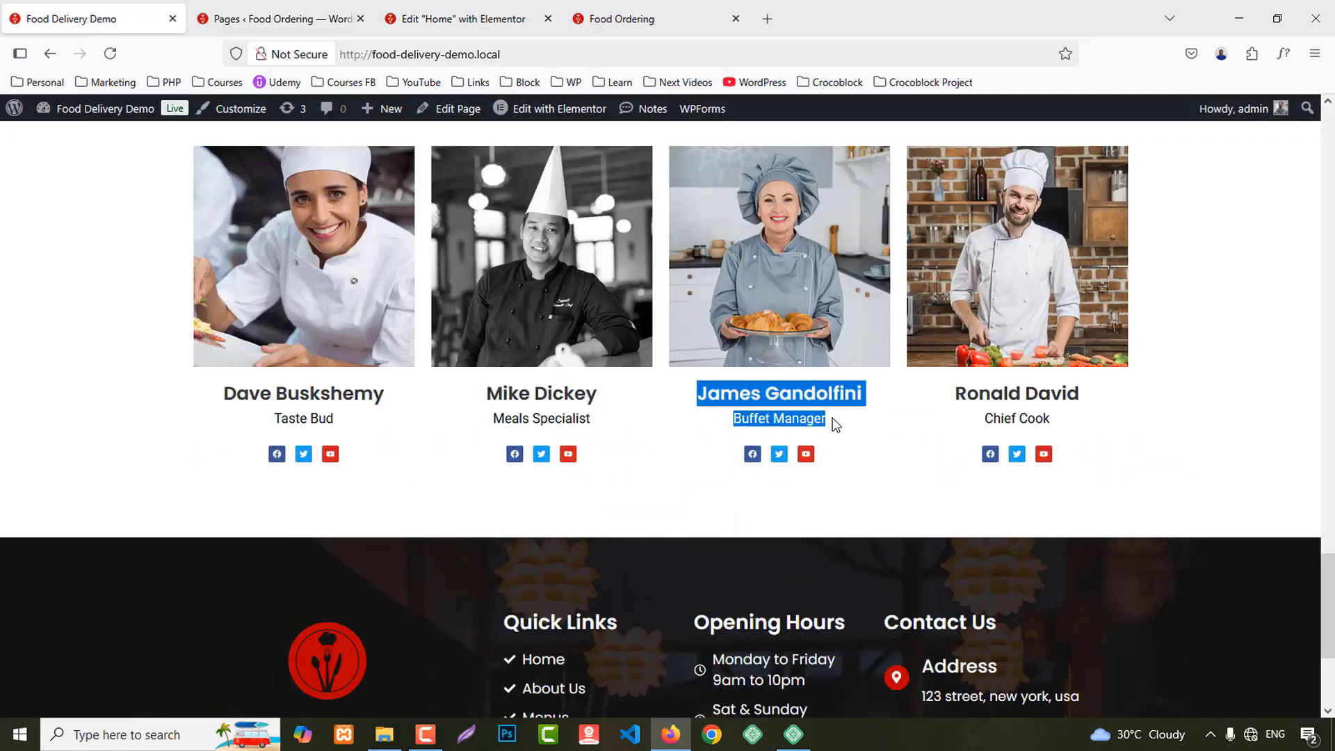
{"action": "left_click", "coordinate": [510, 9]}
{"action": "left_click", "coordinate": [904, 459]}
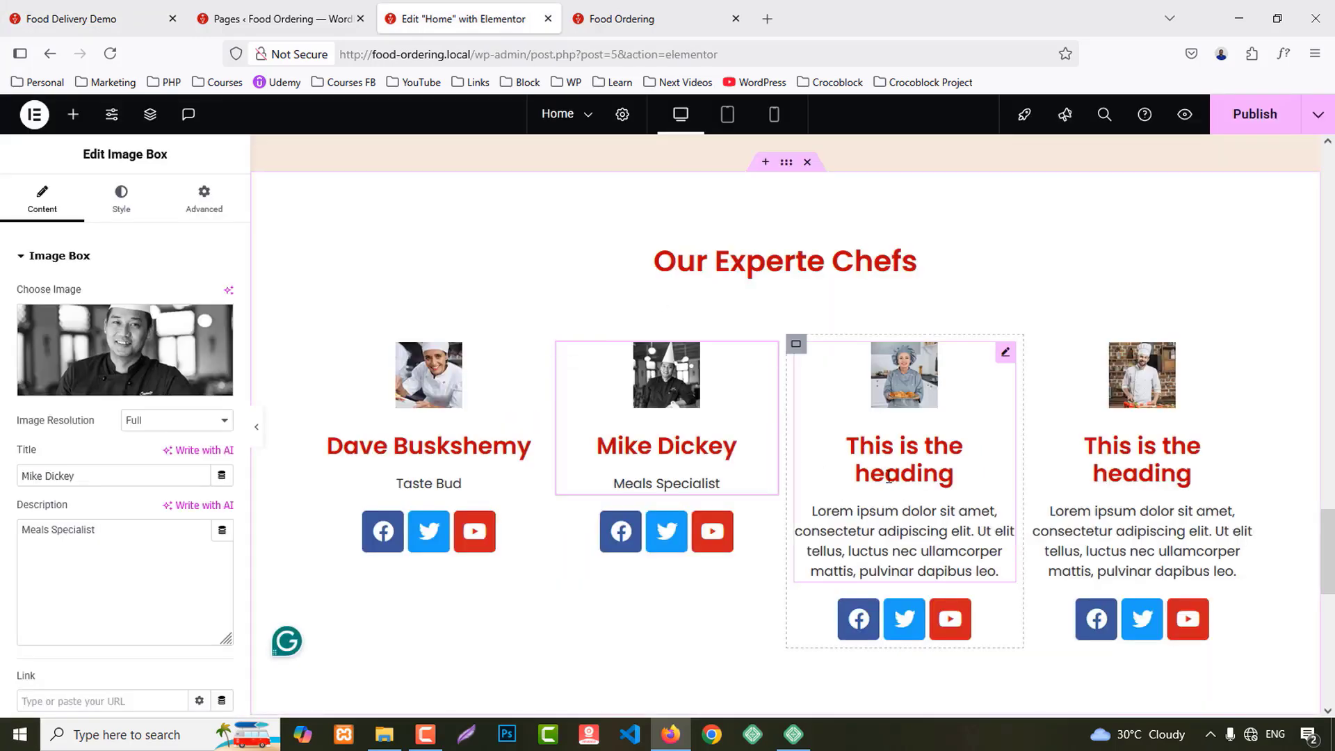
{"action": "triple_click", "coordinate": [158, 479]}
{"action": "key", "text": "ctrl+v"}
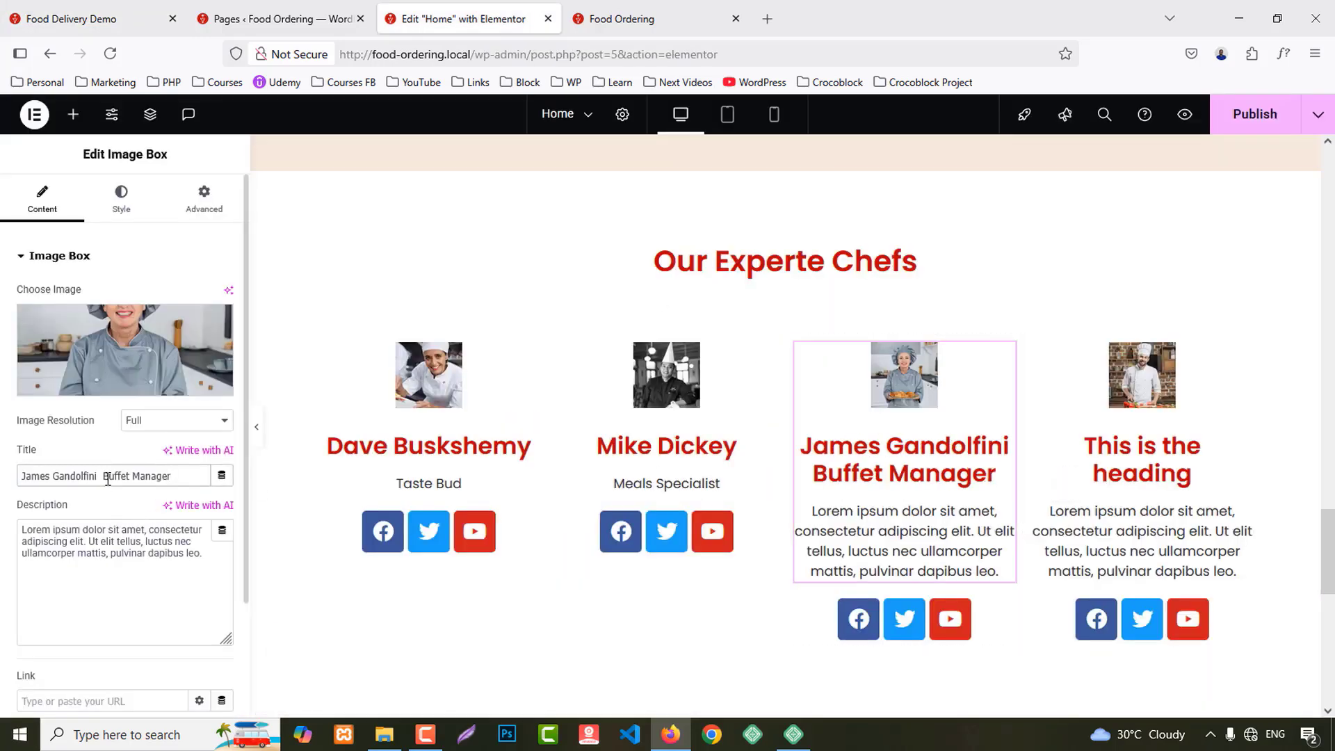
{"action": "key", "text": "ctrl+x"}
{"action": "left_click", "coordinate": [118, 560]}
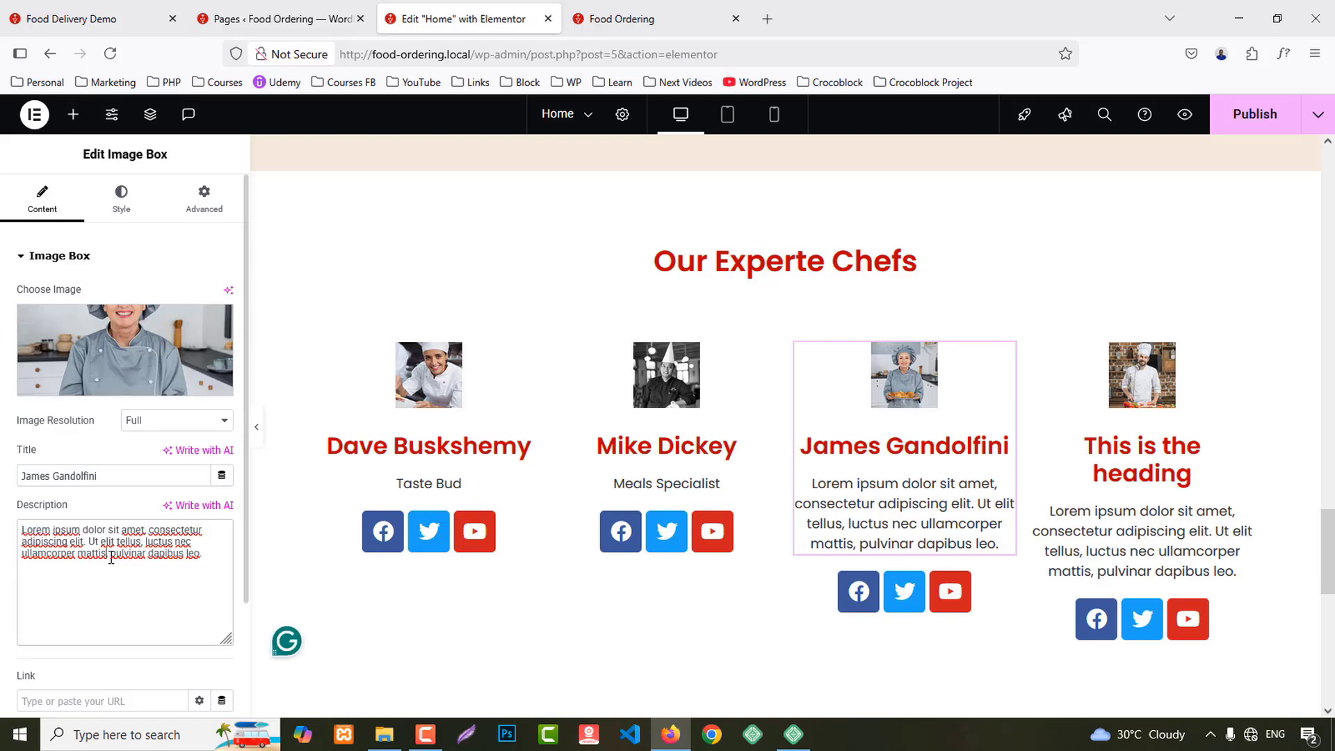
{"action": "key", "text": "ctrl+a"}
{"action": "key", "text": "ctrl+v"}
Step: Title the fourth card 'Ronald David' with 'Chief Cook' as its description
{"action": "left_click", "coordinate": [94, 19]}
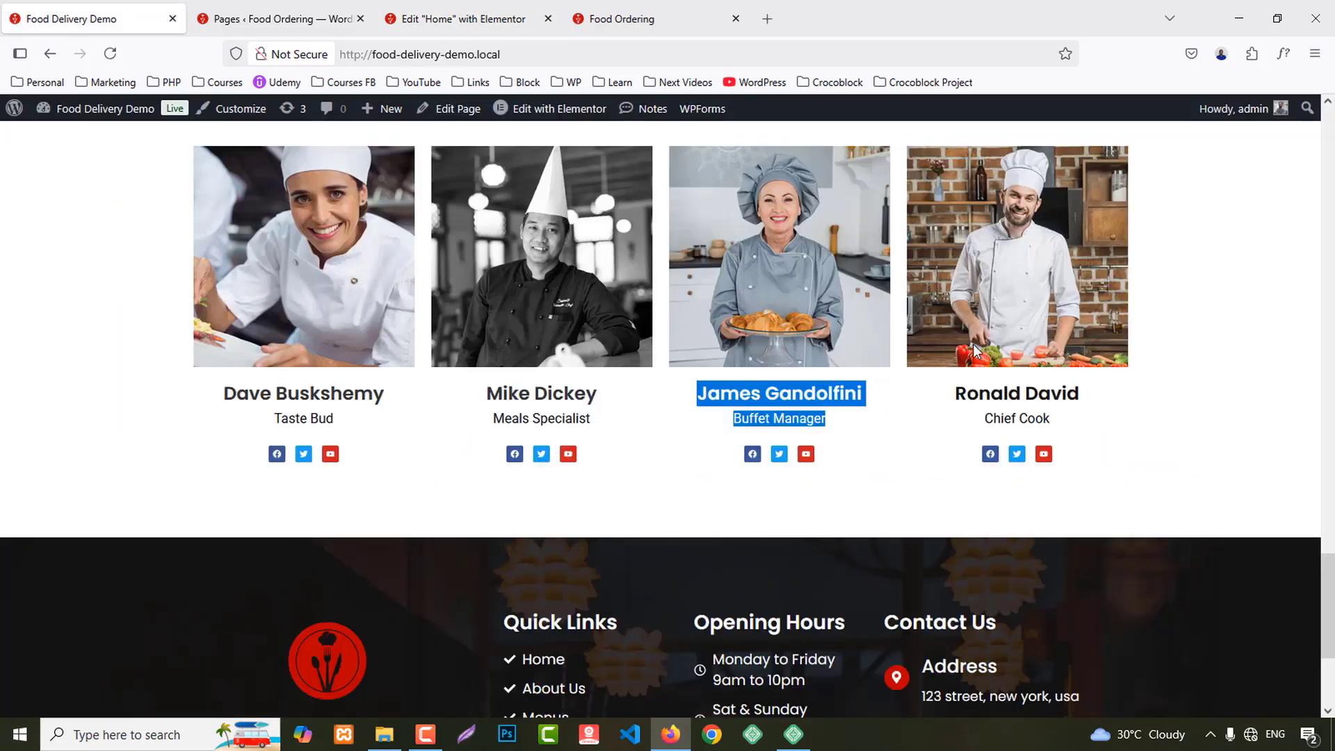
{"action": "left_click_drag", "start_coordinate": [957, 394], "coordinate": [1076, 428]}
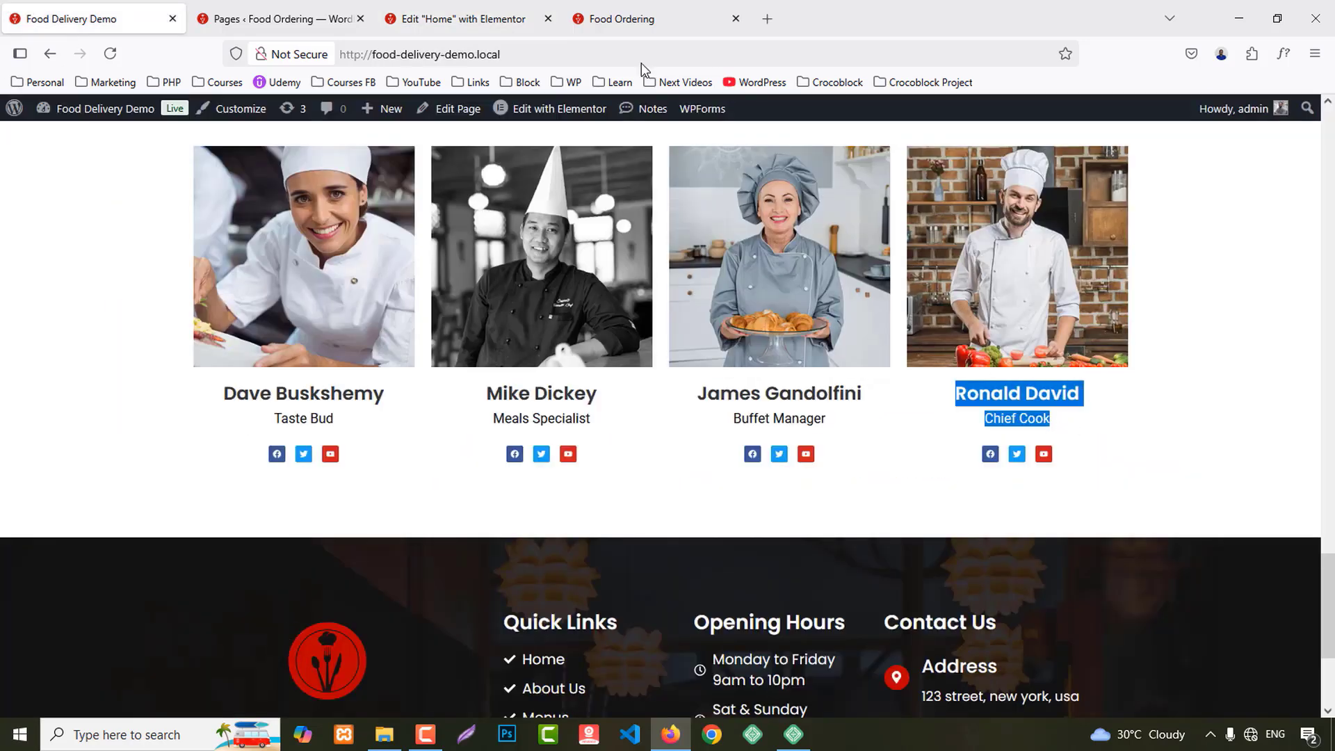
{"action": "left_click", "coordinate": [489, 12]}
{"action": "left_click", "coordinate": [1193, 473]}
{"action": "left_click", "coordinate": [122, 469]}
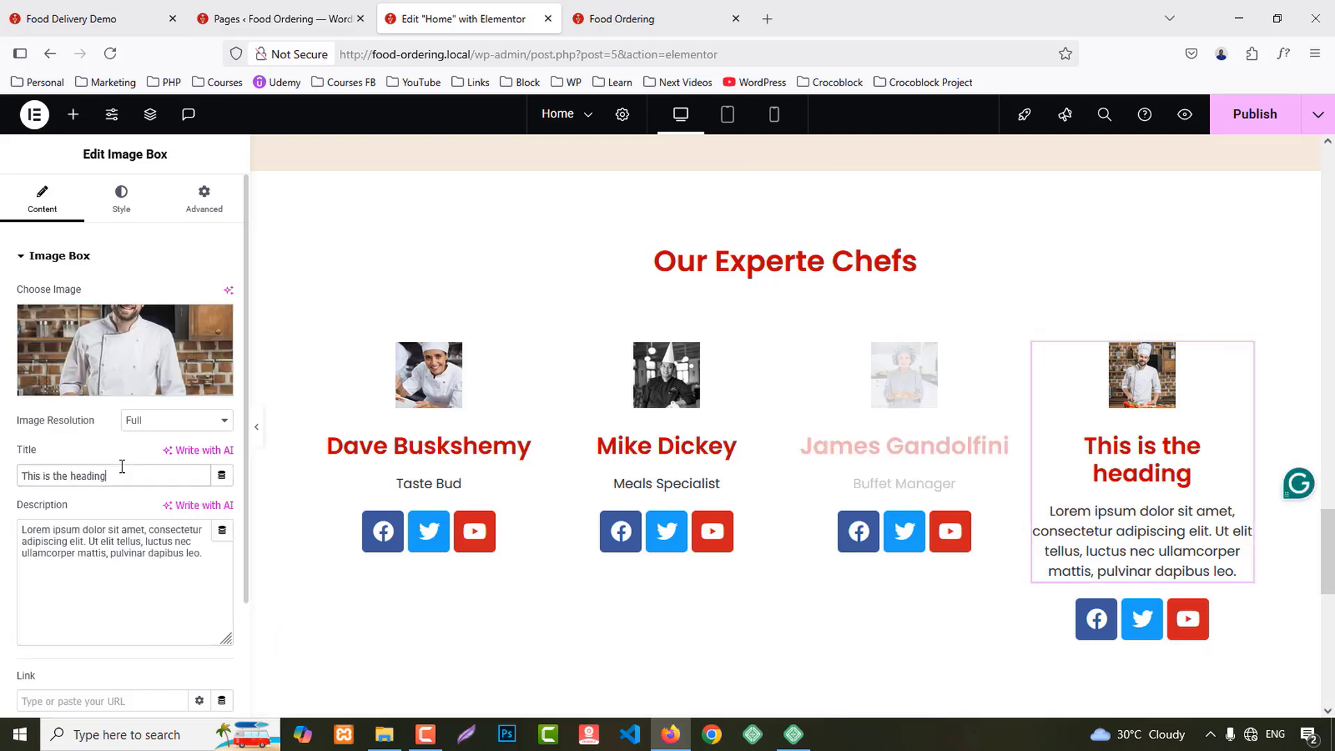
{"action": "key", "text": "ctrl+a"}
{"action": "key", "text": "ctrl+v"}
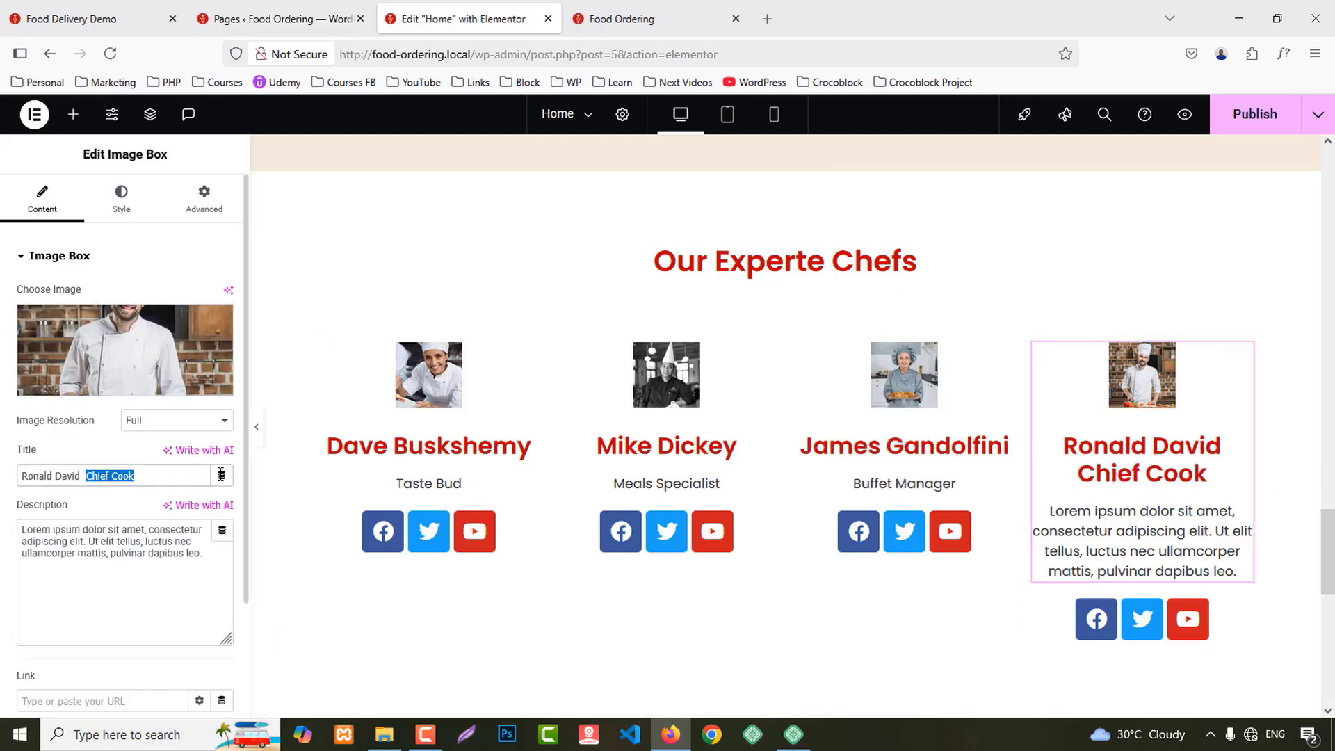
{"action": "key", "text": "ctrl+x"}
{"action": "left_click", "coordinate": [149, 551]}
{"action": "key", "text": "ctrl+a"}
{"action": "key", "text": "ctrl+v"}
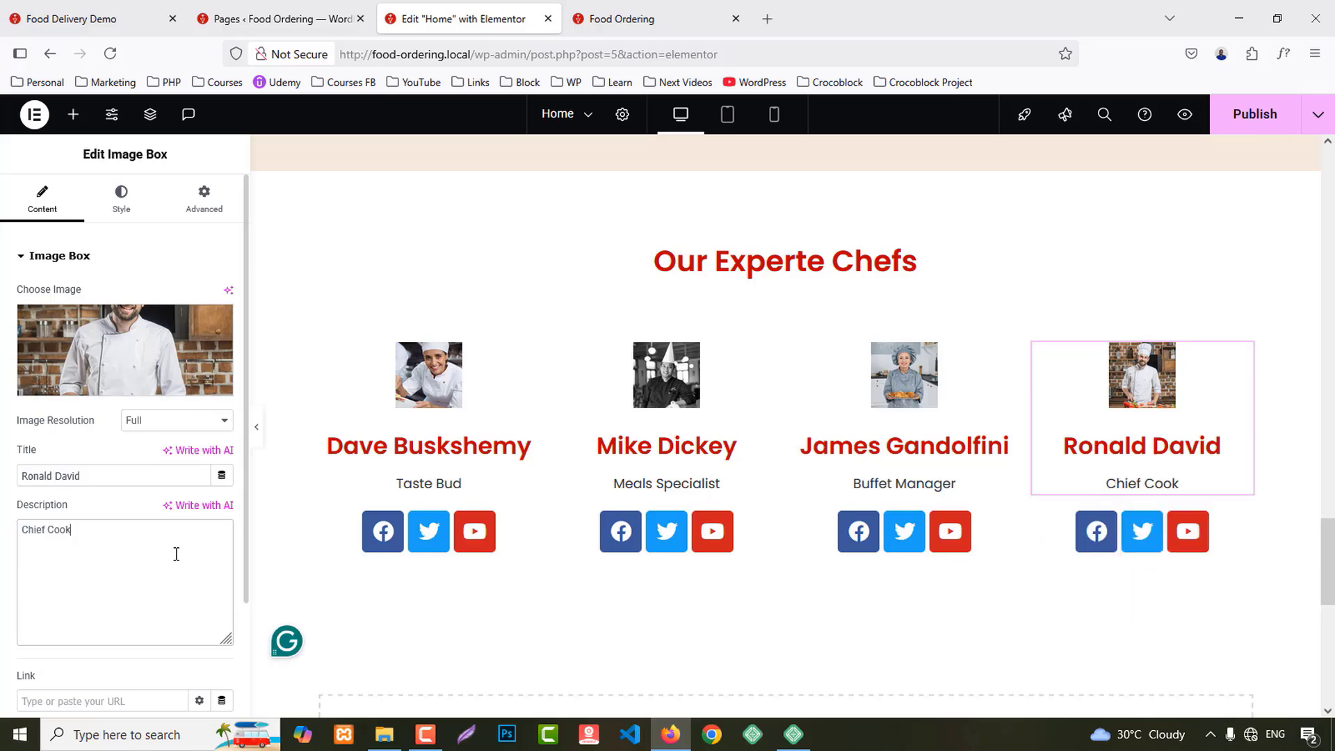
{"action": "left_click", "coordinate": [429, 374]}
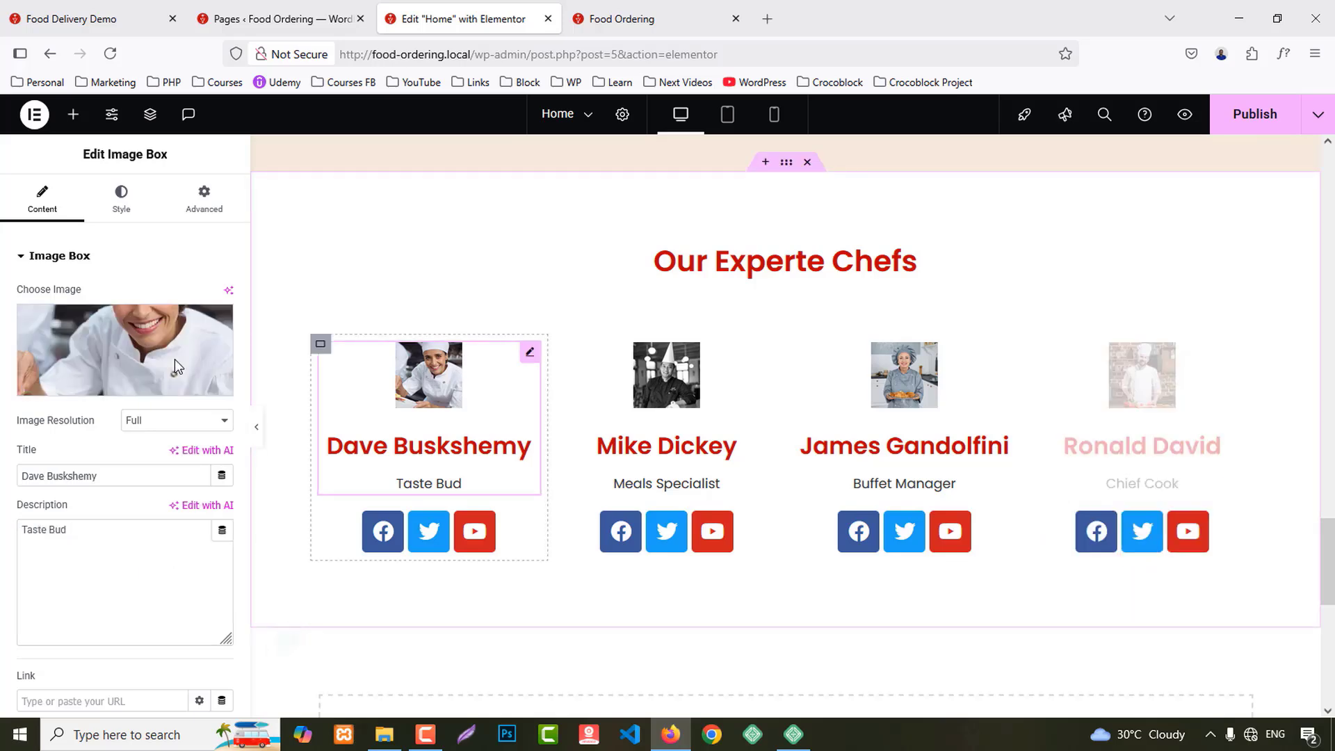
{"action": "left_click", "coordinate": [120, 198]}
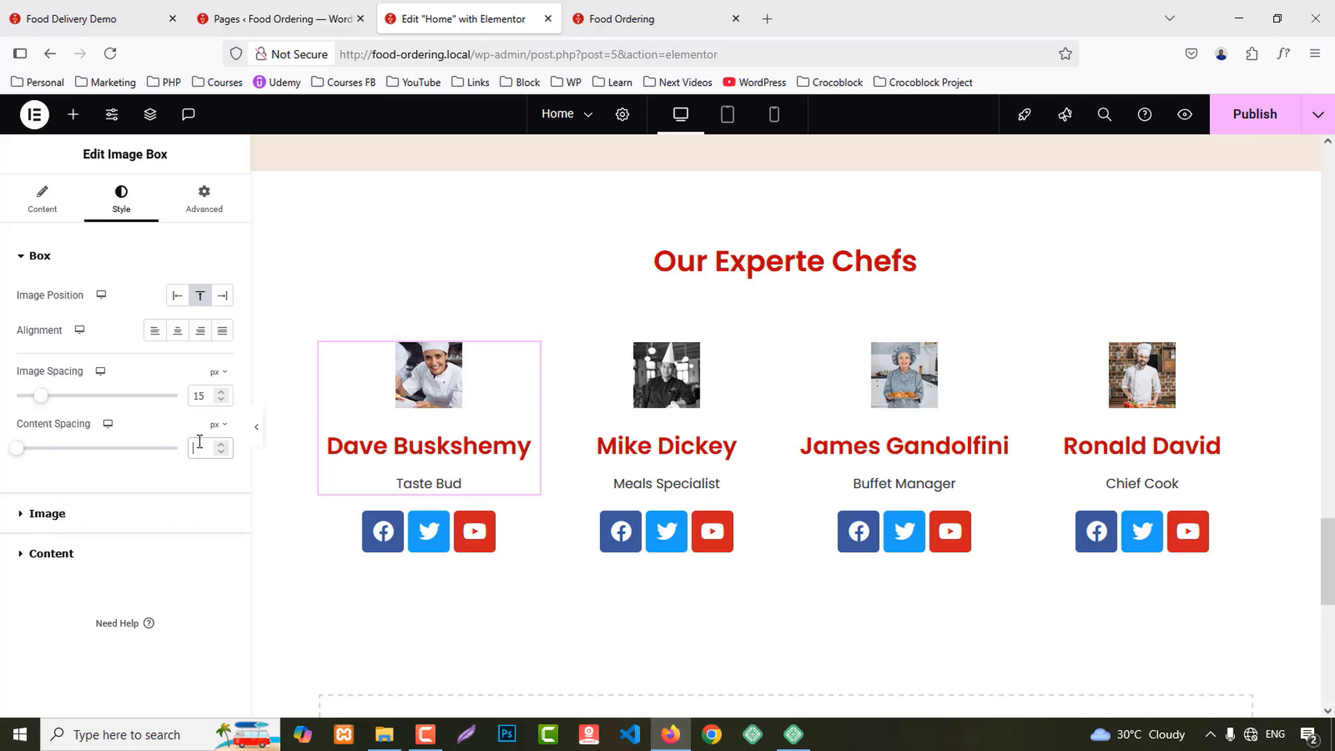
{"action": "type", "text": "1"}
{"action": "key", "text": "BackSpace"}
{"action": "type", "text": "3"}
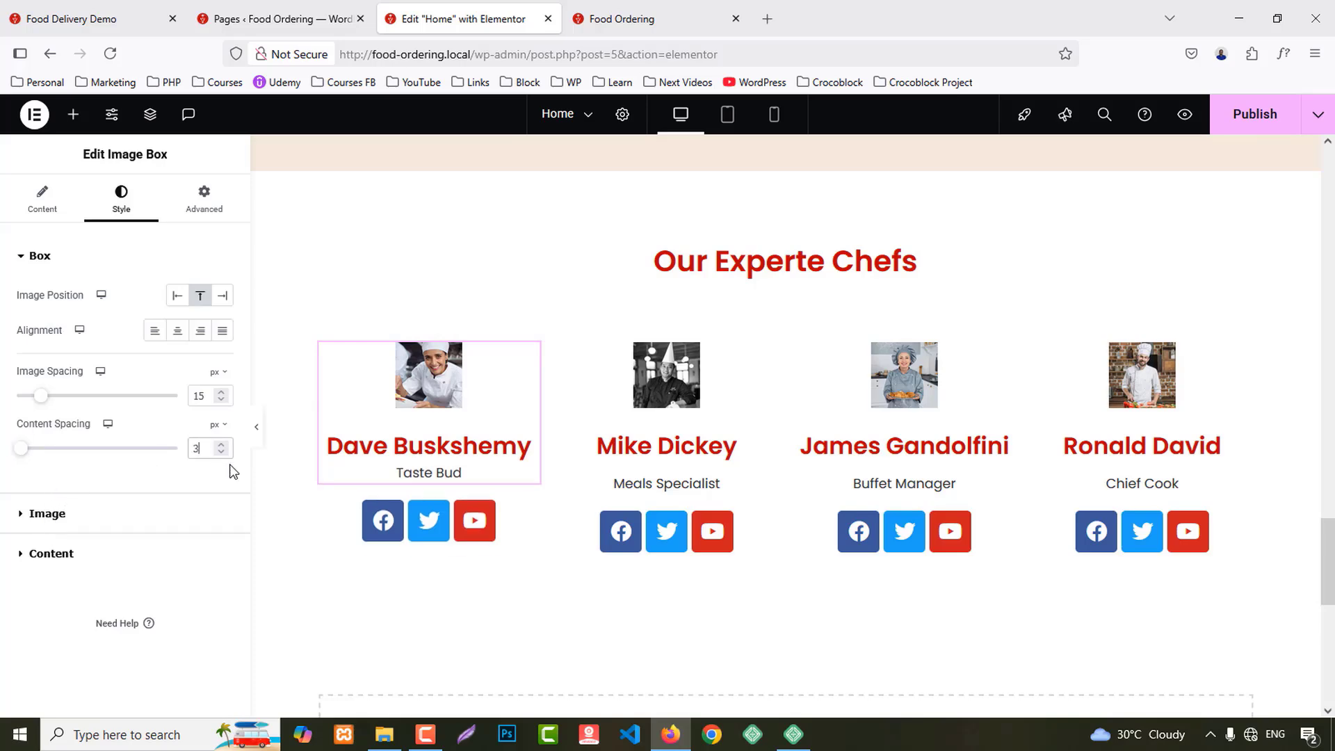
{"action": "key", "text": "BackSpace"}
{"action": "key", "text": "BackSpace"}
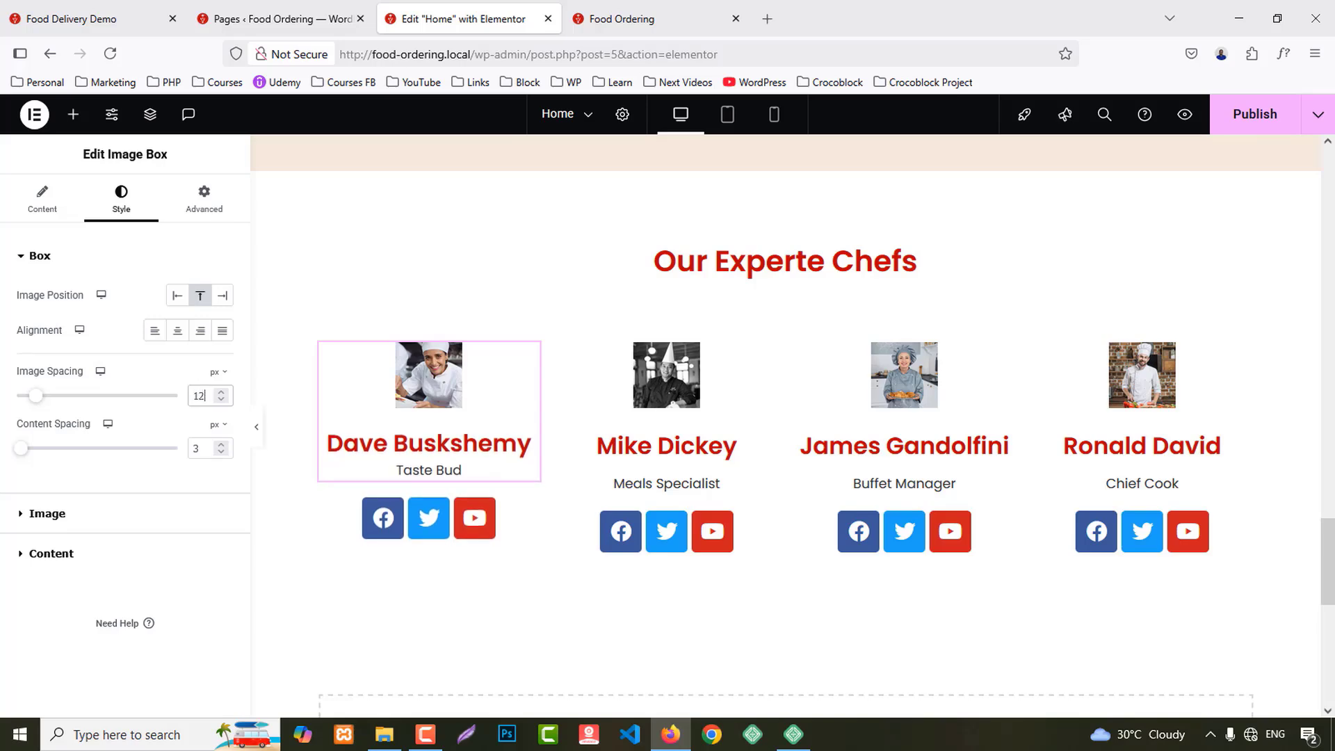
{"action": "type", "text": "2"}
{"action": "key", "text": "BackSpace"}
{"action": "type", "text": "0"}
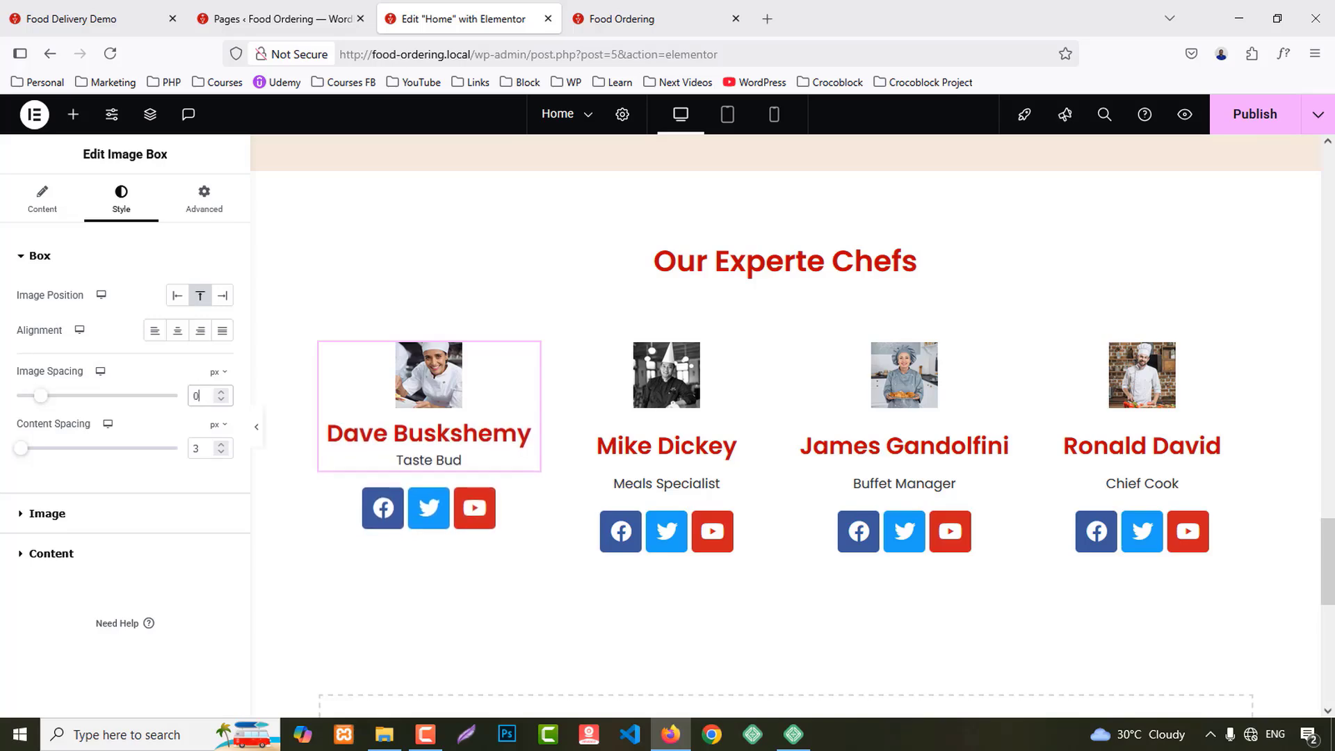
Step: Adjust the photo styling and colour the name Secondary dark, turning Primary red on hover
{"action": "left_click", "coordinate": [45, 514]}
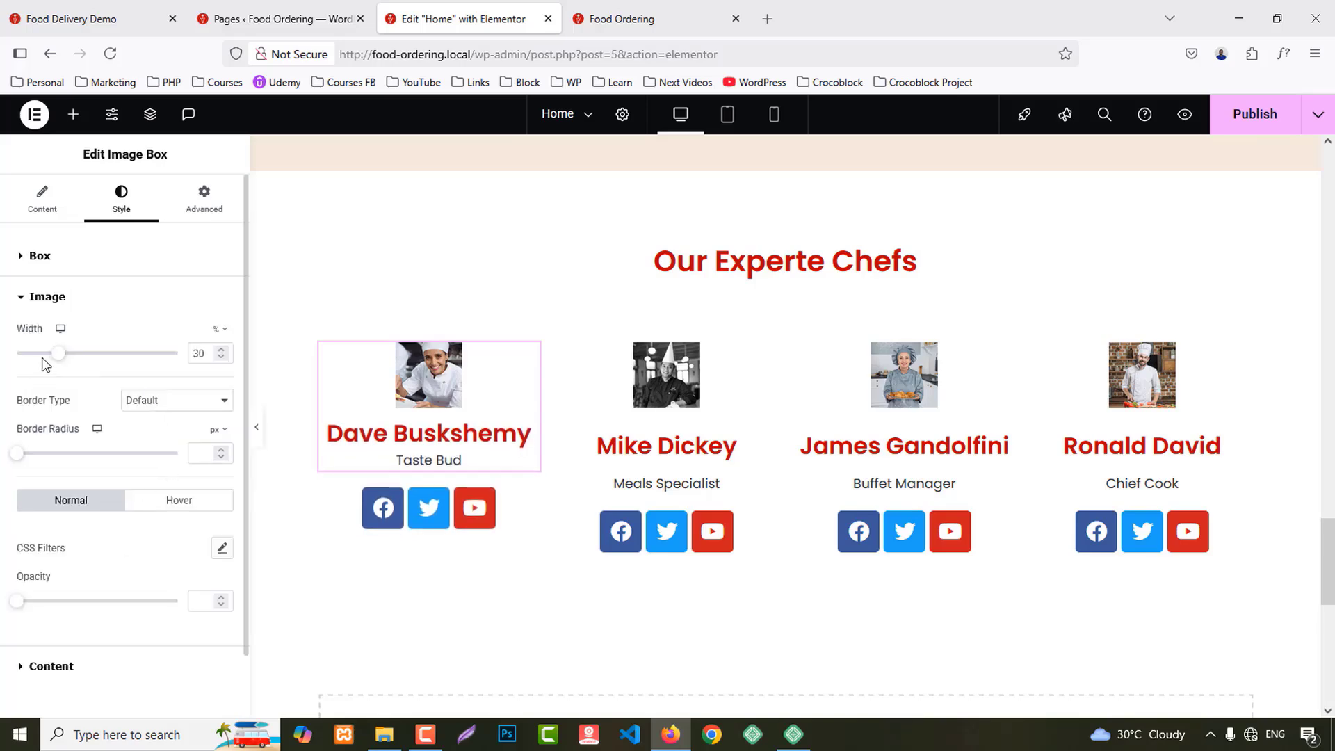
{"action": "left_click_drag", "start_coordinate": [58, 353], "coordinate": [262, 387]}
{"action": "scroll", "coordinate": [96, 609], "scroll_direction": "down", "scroll_amount": 1}
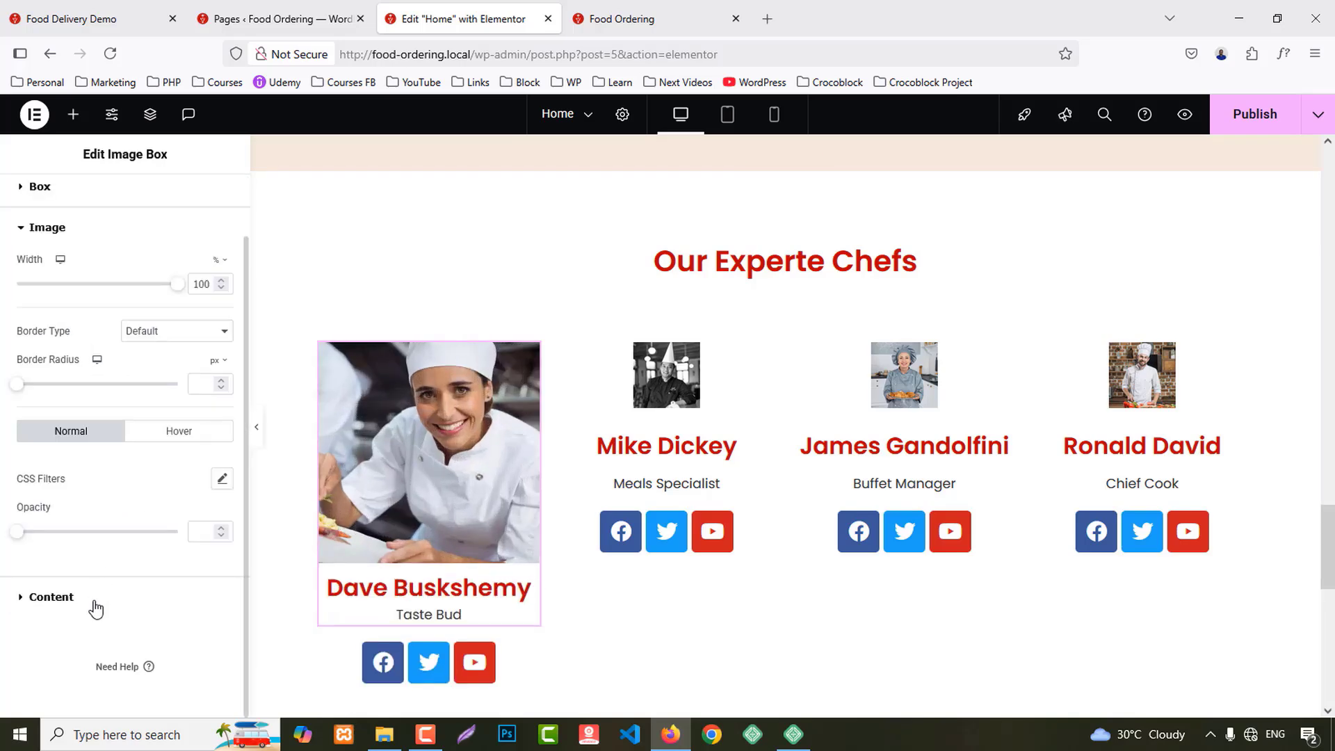
{"action": "left_click", "coordinate": [103, 599]}
{"action": "left_click", "coordinate": [90, 19]}
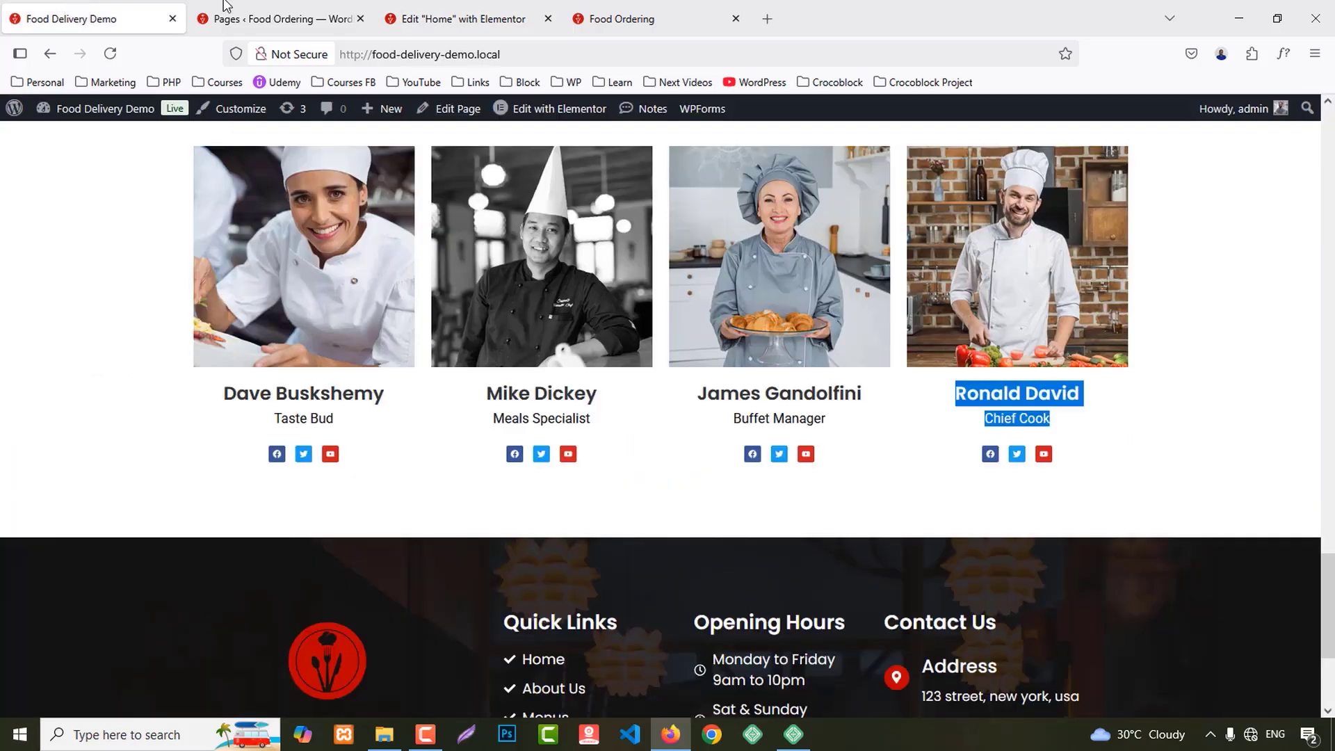
{"action": "left_click", "coordinate": [445, 10]}
{"action": "scroll", "coordinate": [107, 591], "scroll_direction": "down", "scroll_amount": 2}
{"action": "left_click", "coordinate": [200, 452]}
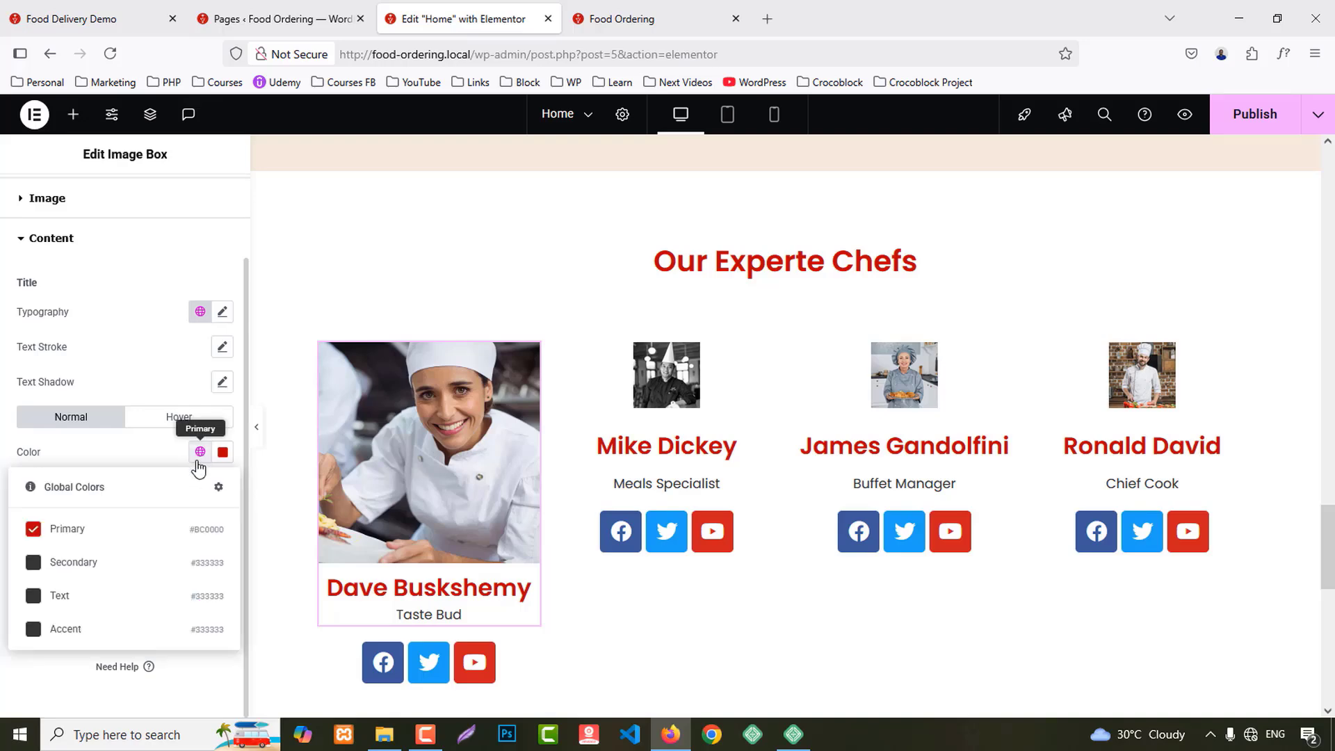
{"action": "left_click", "coordinate": [60, 563]}
{"action": "left_click", "coordinate": [207, 420]}
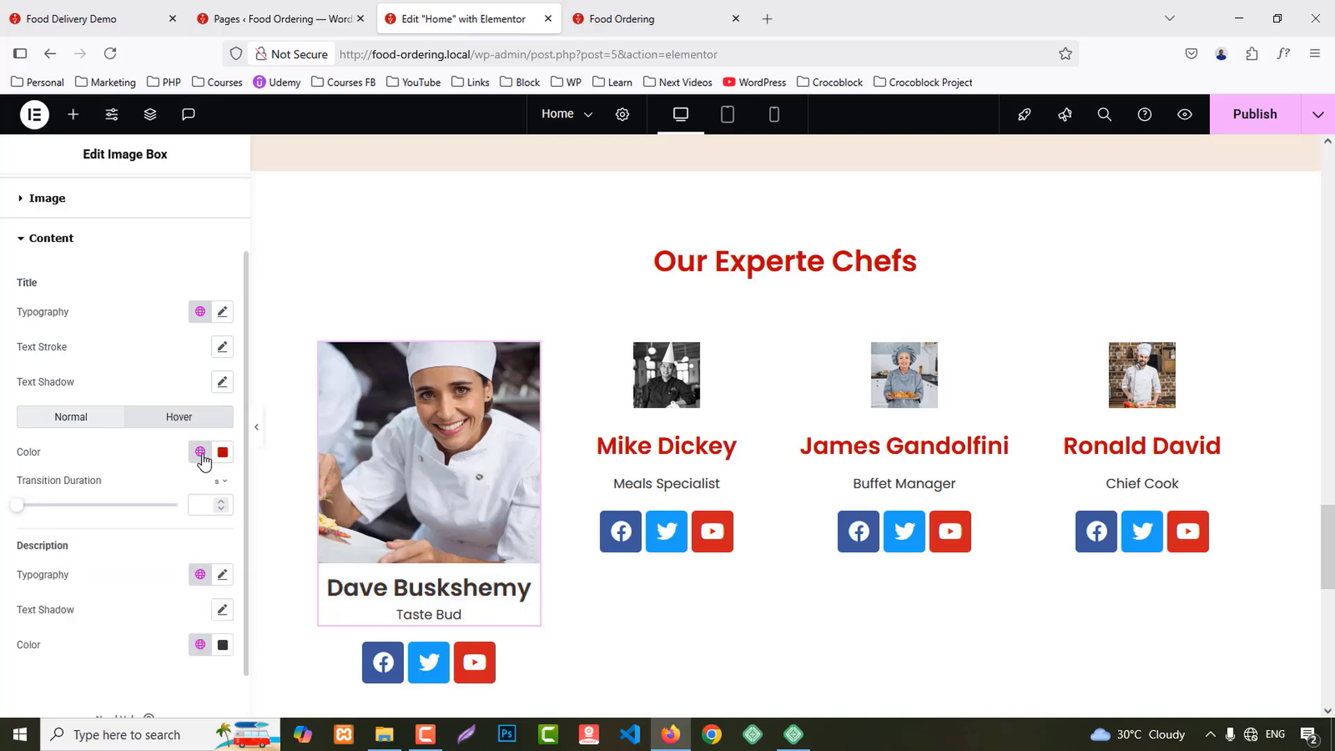
{"action": "left_click", "coordinate": [199, 452]}
{"action": "left_click", "coordinate": [59, 526]}
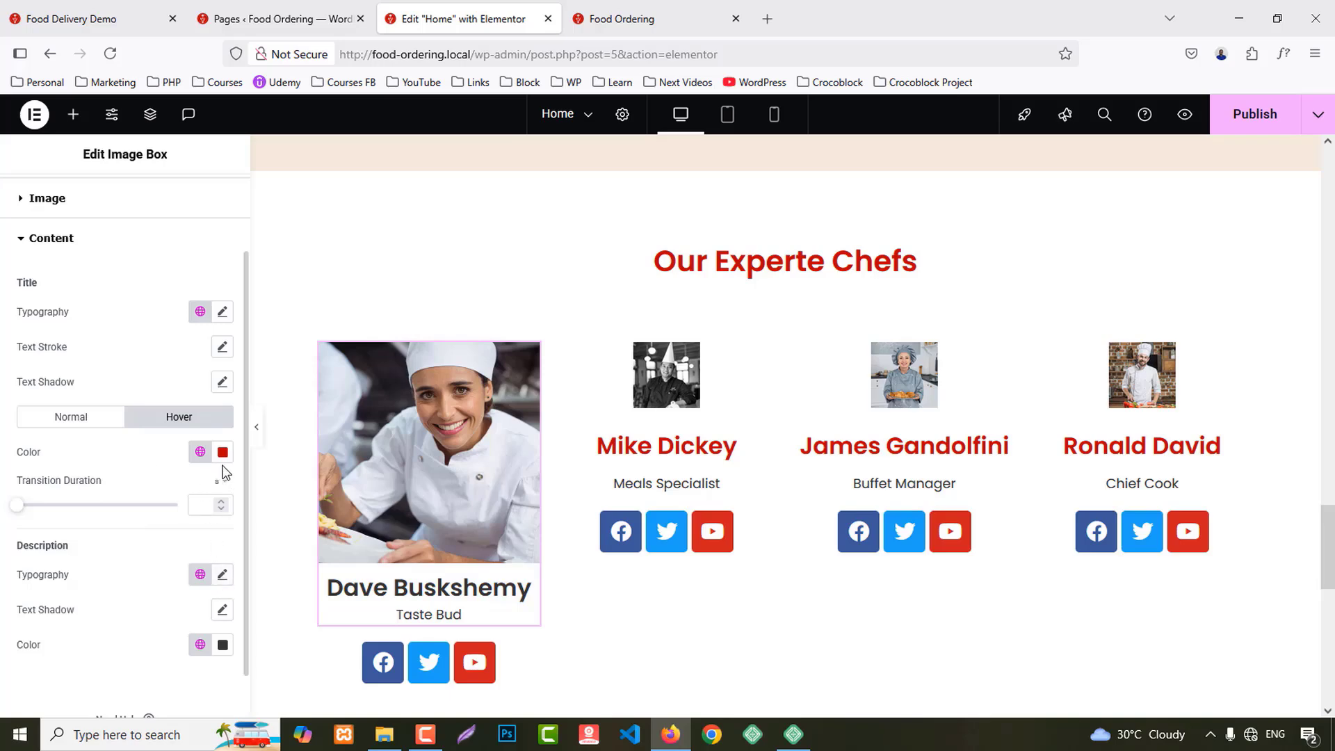
Step: Raise the chef name's title typography size to 22 px
{"action": "left_click", "coordinate": [222, 315]}
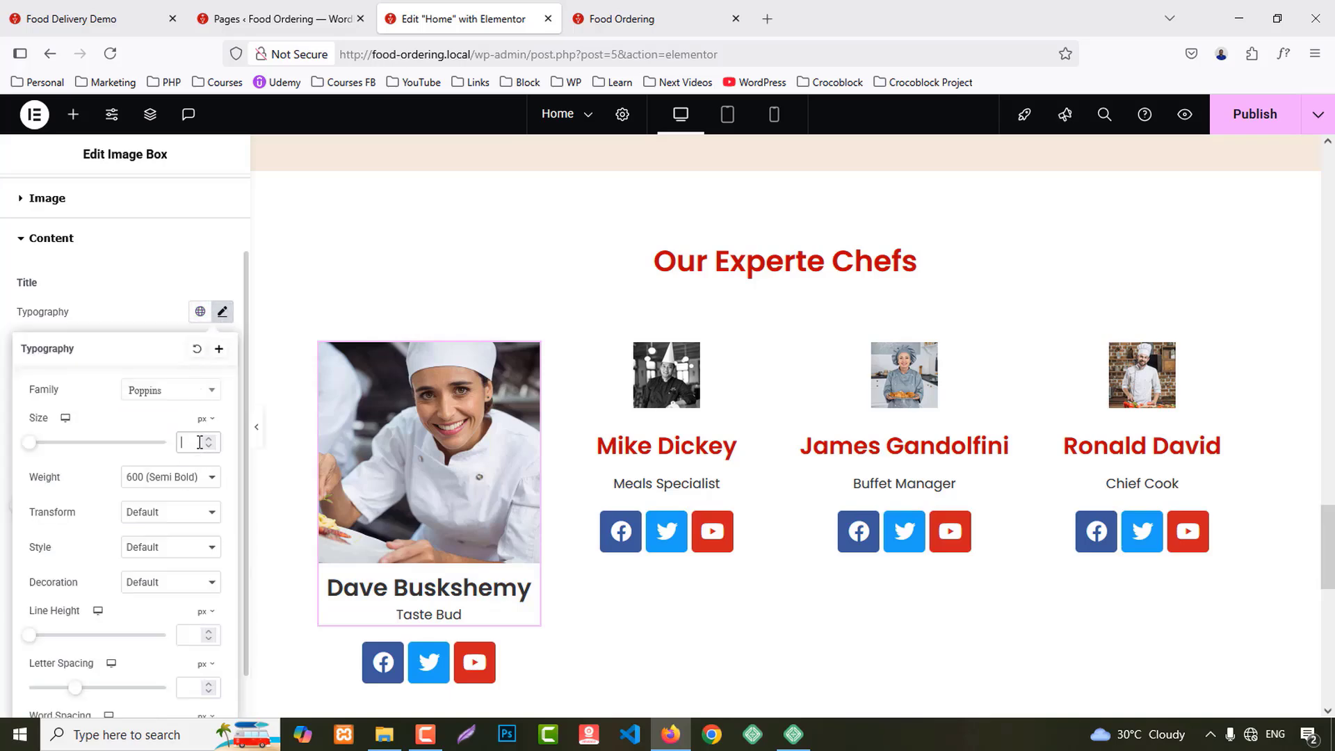
{"action": "type", "text": "1"}
{"action": "key", "text": "Up"}
{"action": "key", "text": "Up"}
{"action": "key", "text": "Up"}
{"action": "key", "text": "Up"}
{"action": "key", "text": "Up"}
{"action": "key", "text": "Up"}
{"action": "key", "text": "Up"}
{"action": "key", "text": "Up"}
{"action": "key", "text": "Up"}
{"action": "key", "text": "Up"}
{"action": "key", "text": "Up"}
{"action": "key", "text": "Up"}
{"action": "key", "text": "Up"}
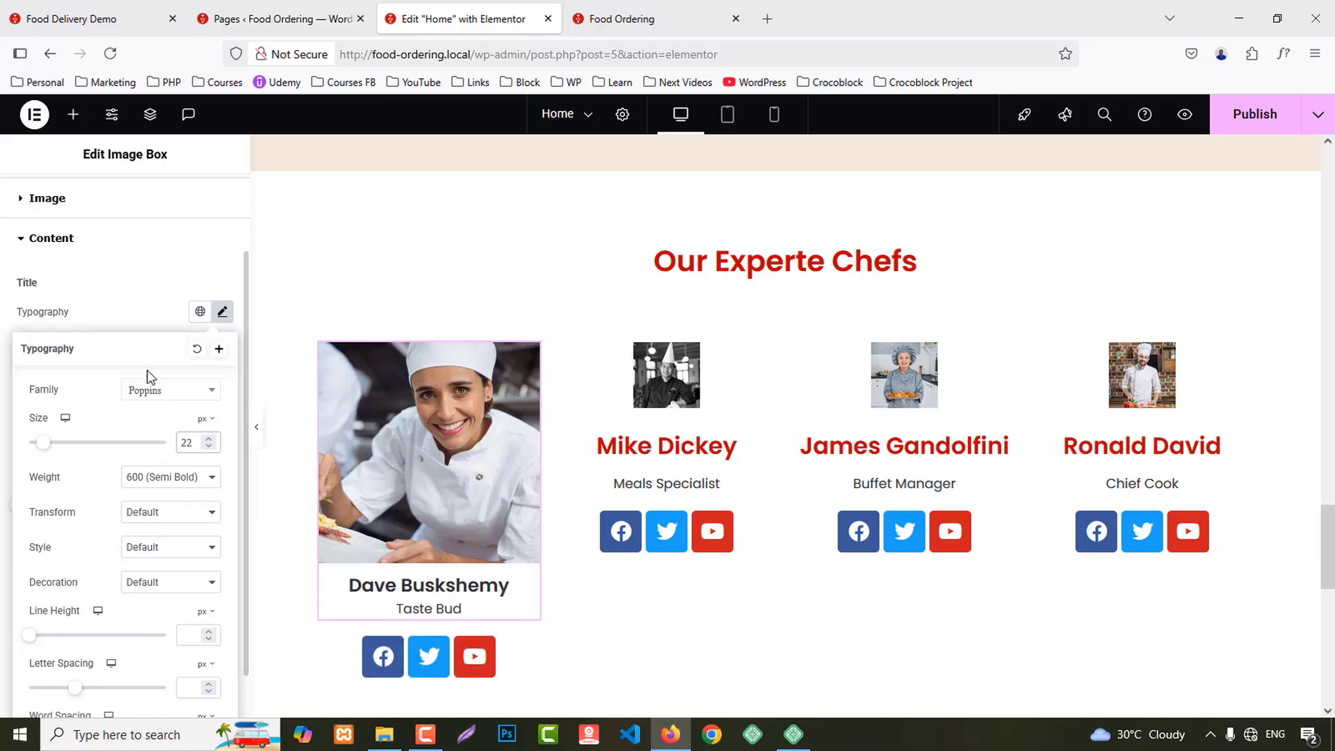
{"action": "left_click", "coordinate": [157, 311]}
{"action": "scroll", "coordinate": [179, 479], "scroll_direction": "down", "scroll_amount": 1}
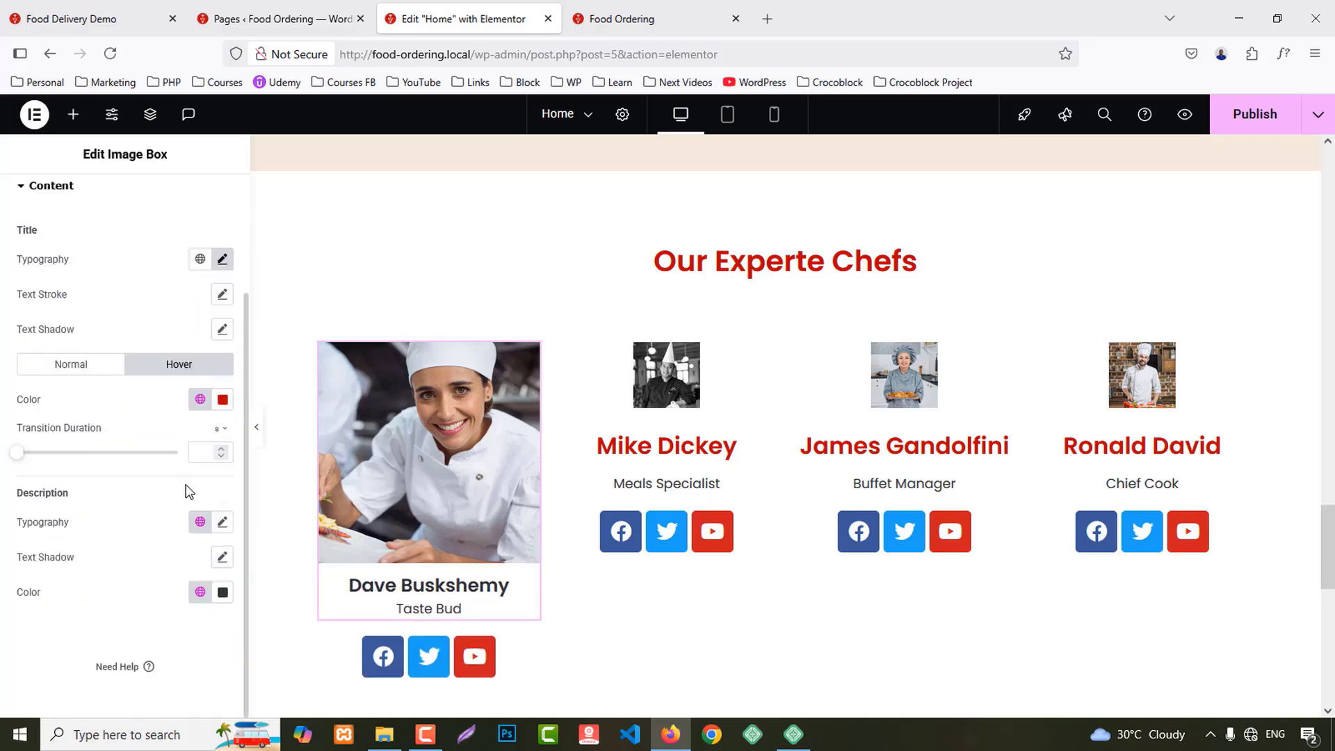
Step: Copy Dave's image box style onto Mike Dickey's, James Gandolfini's and Ronald David's boxes
{"action": "right_click", "coordinate": [452, 557]}
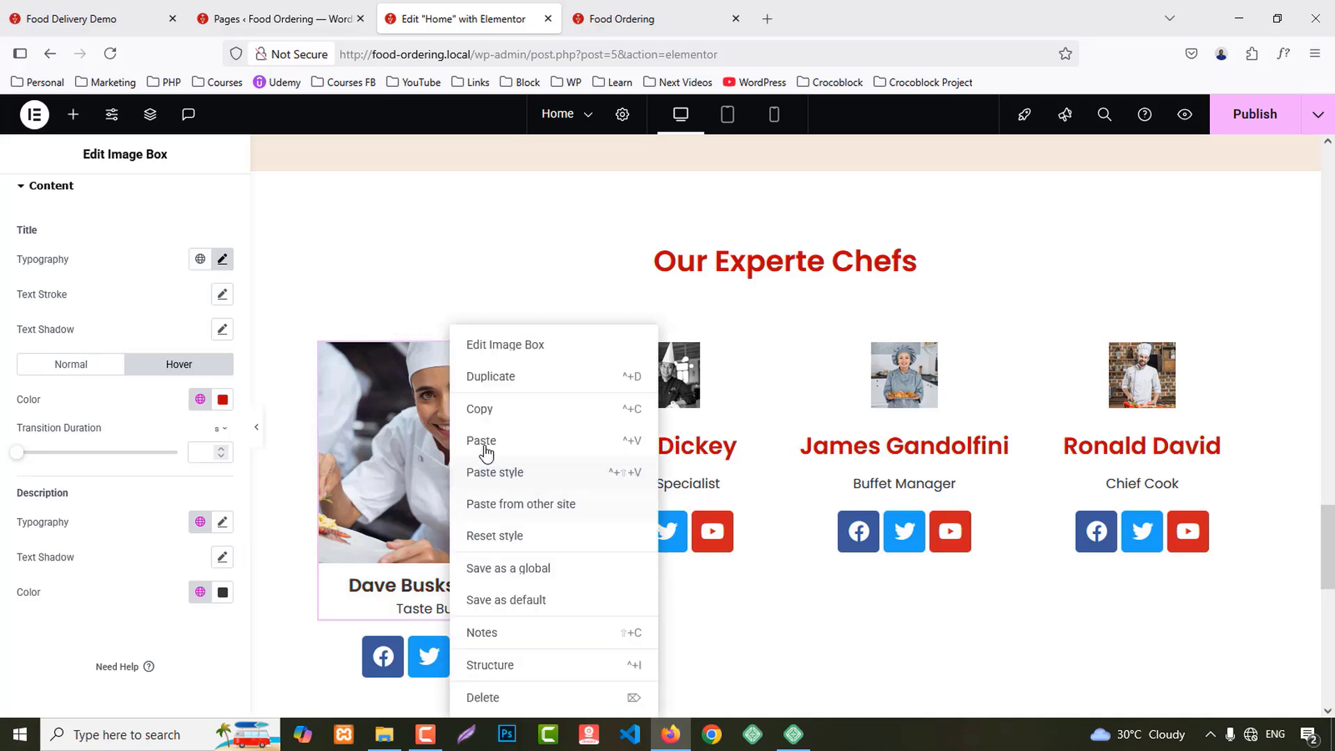
{"action": "left_click", "coordinate": [492, 410]}
{"action": "right_click", "coordinate": [653, 411]}
{"action": "left_click", "coordinate": [694, 473]}
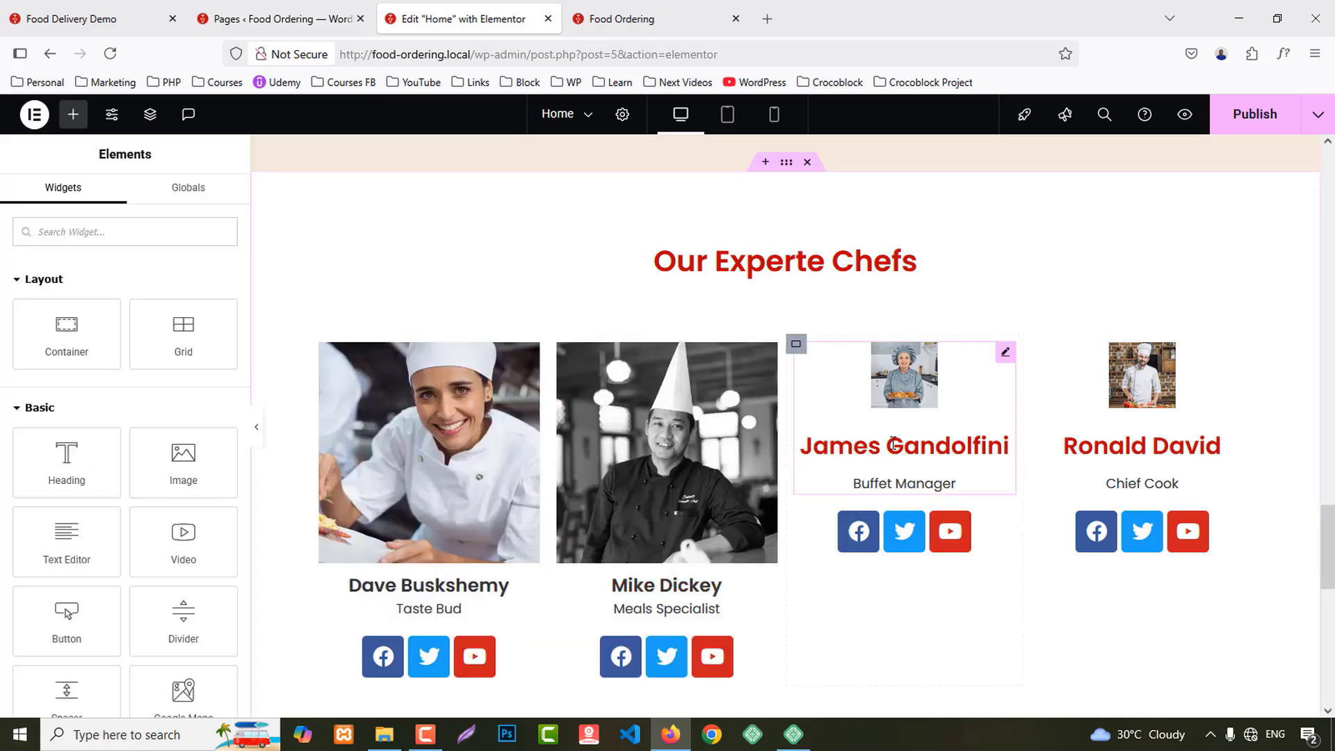
{"action": "right_click", "coordinate": [897, 443]}
{"action": "left_click", "coordinate": [925, 471]}
{"action": "right_click", "coordinate": [1126, 407]}
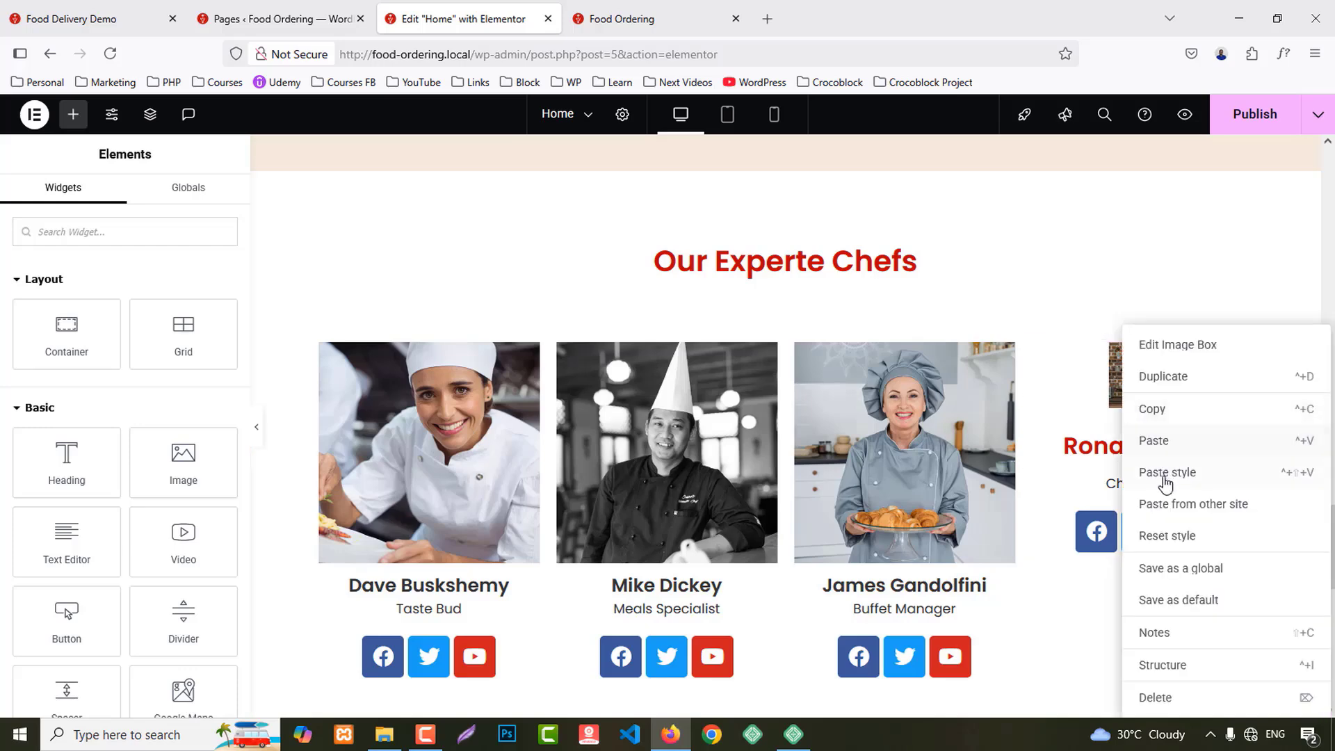
{"action": "left_click", "coordinate": [1162, 471]}
Step: Set Dave's social icons size to 10
{"action": "scroll", "coordinate": [1099, 508], "scroll_direction": "down", "scroll_amount": 3}
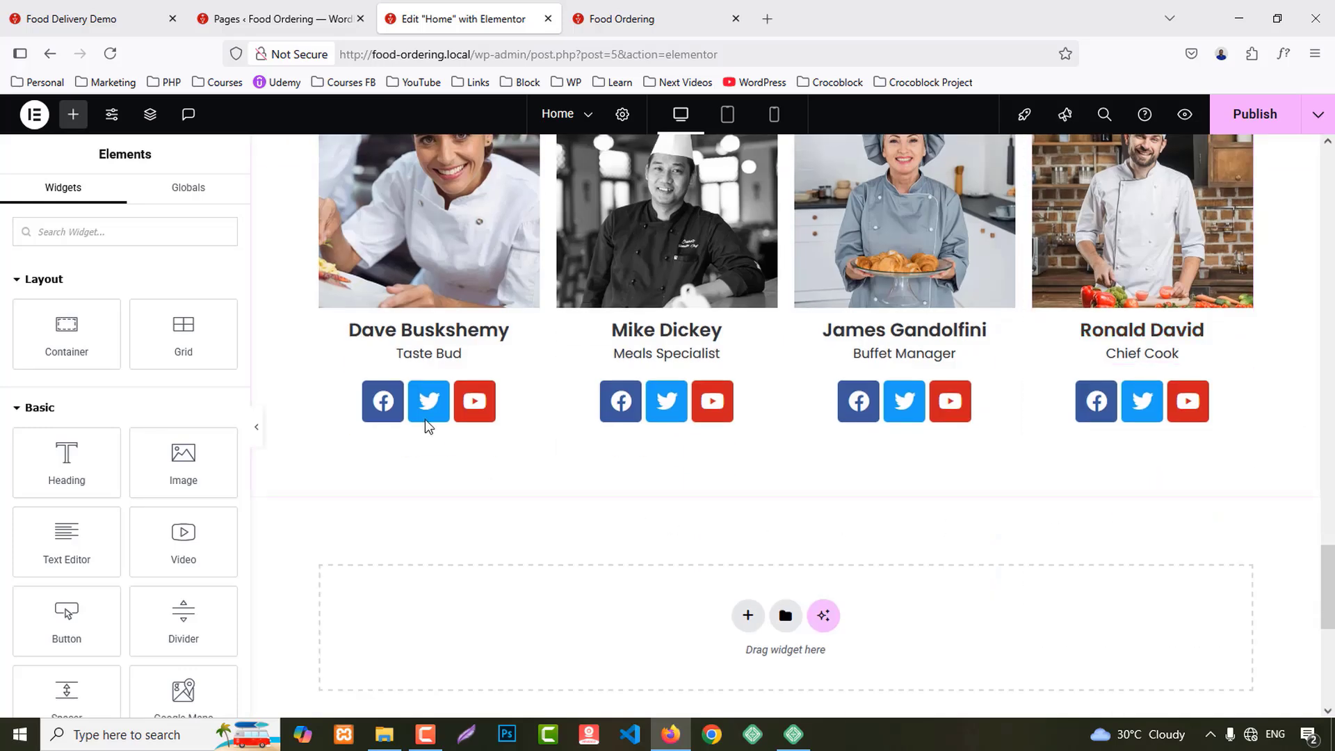
{"action": "left_click", "coordinate": [386, 407]}
{"action": "left_click", "coordinate": [128, 221]}
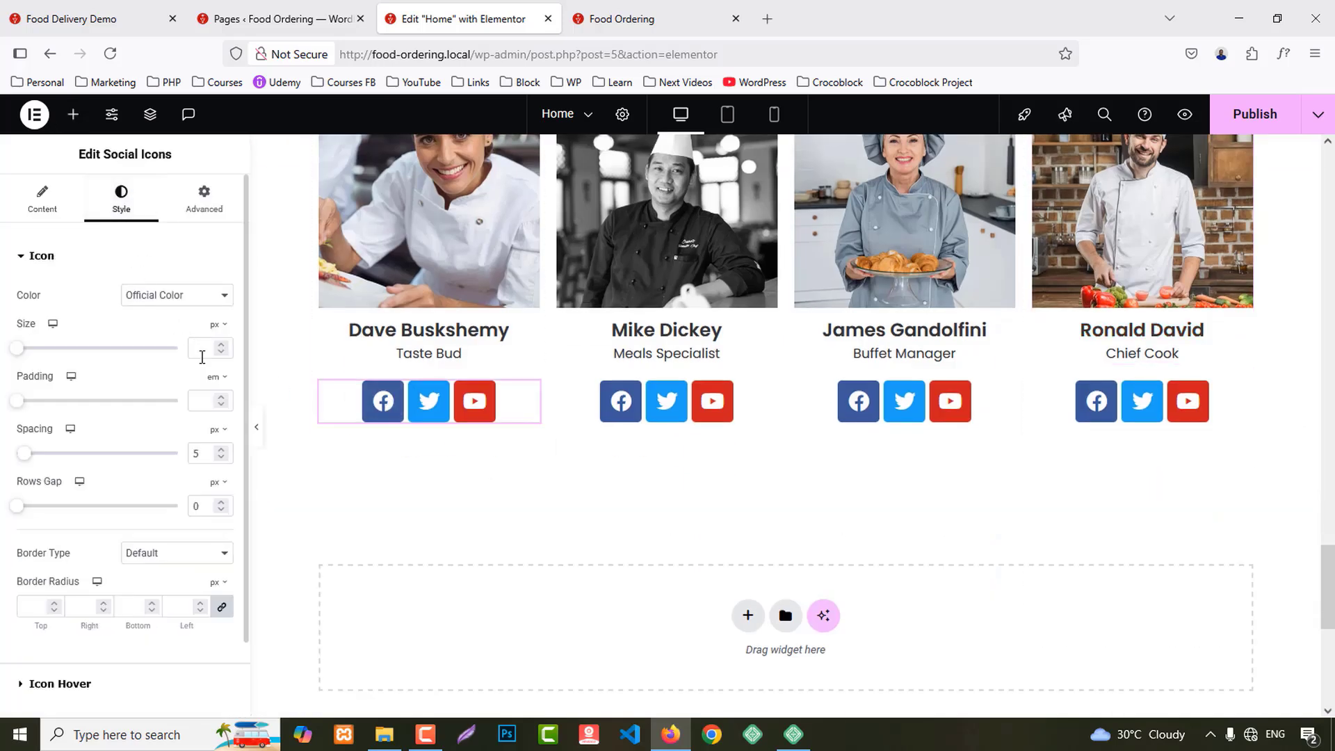
{"action": "type", "text": "6"}
{"action": "key", "text": "BackSpace"}
{"action": "type", "text": "10"}
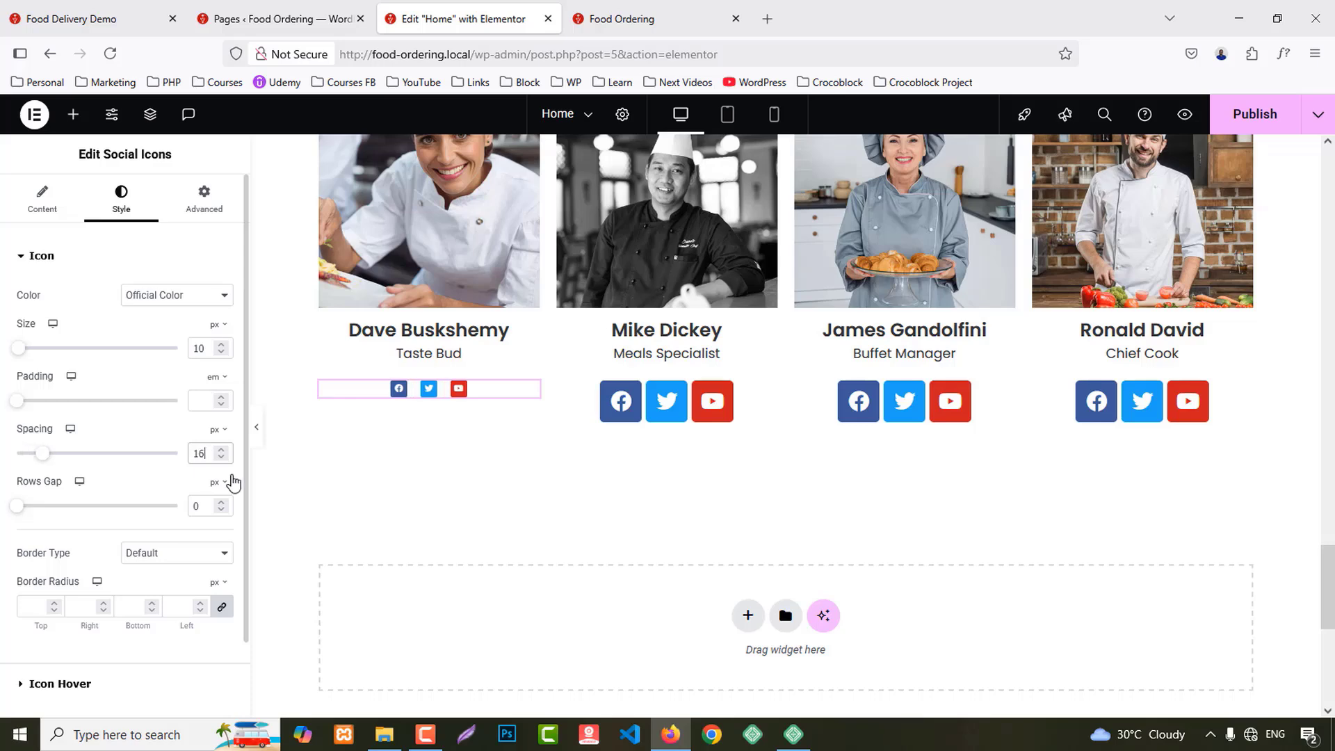
Step: Paste Dave's social icon style onto Mike's, James's and Ronald's icons
{"action": "right_click", "coordinate": [435, 396]}
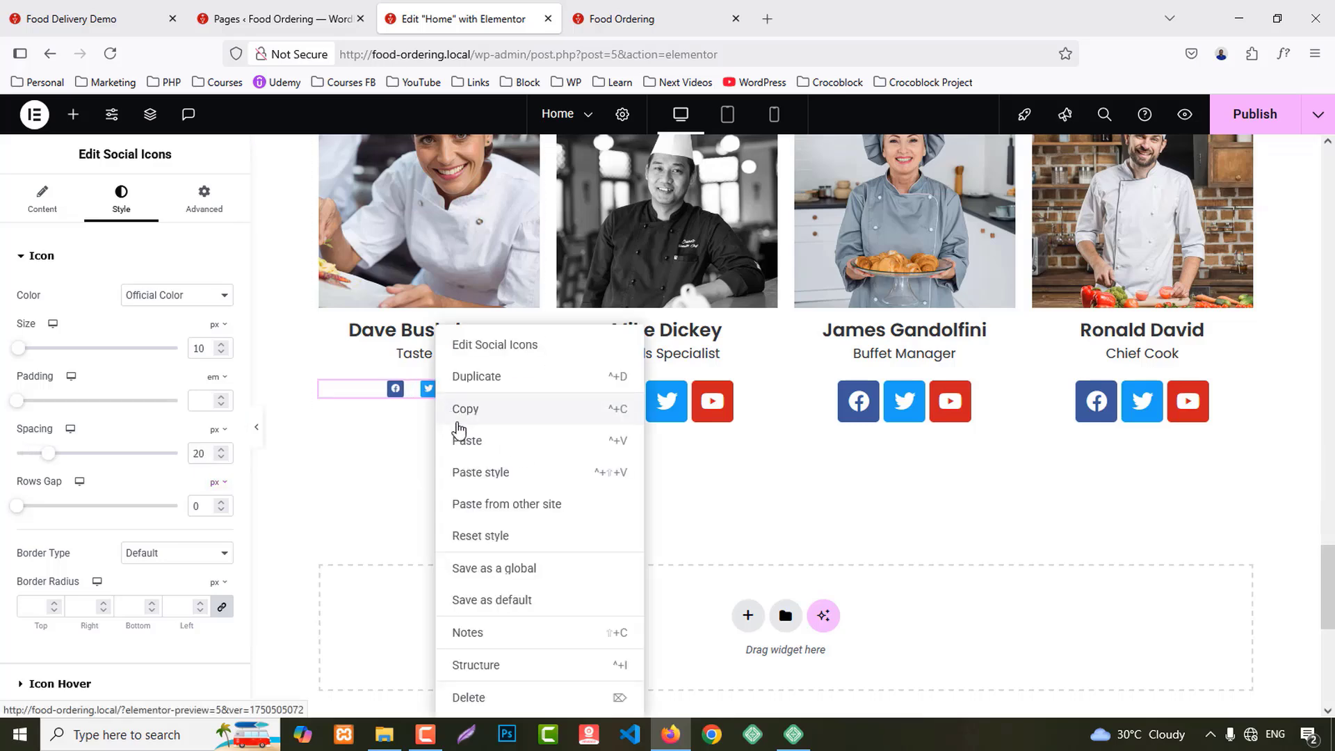
{"action": "left_click", "coordinate": [461, 413]}
{"action": "right_click", "coordinate": [712, 410]}
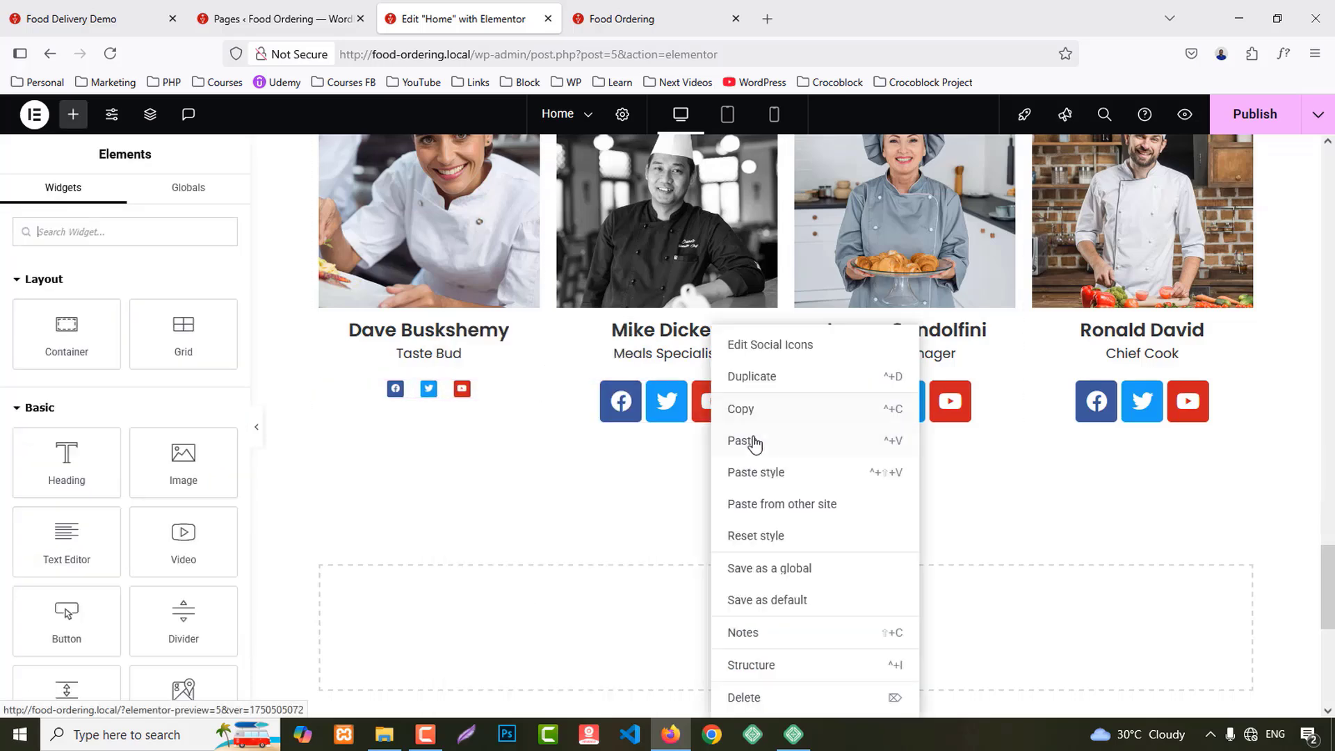
{"action": "left_click", "coordinate": [786, 472]}
{"action": "right_click", "coordinate": [918, 402]}
{"action": "left_click", "coordinate": [963, 472]}
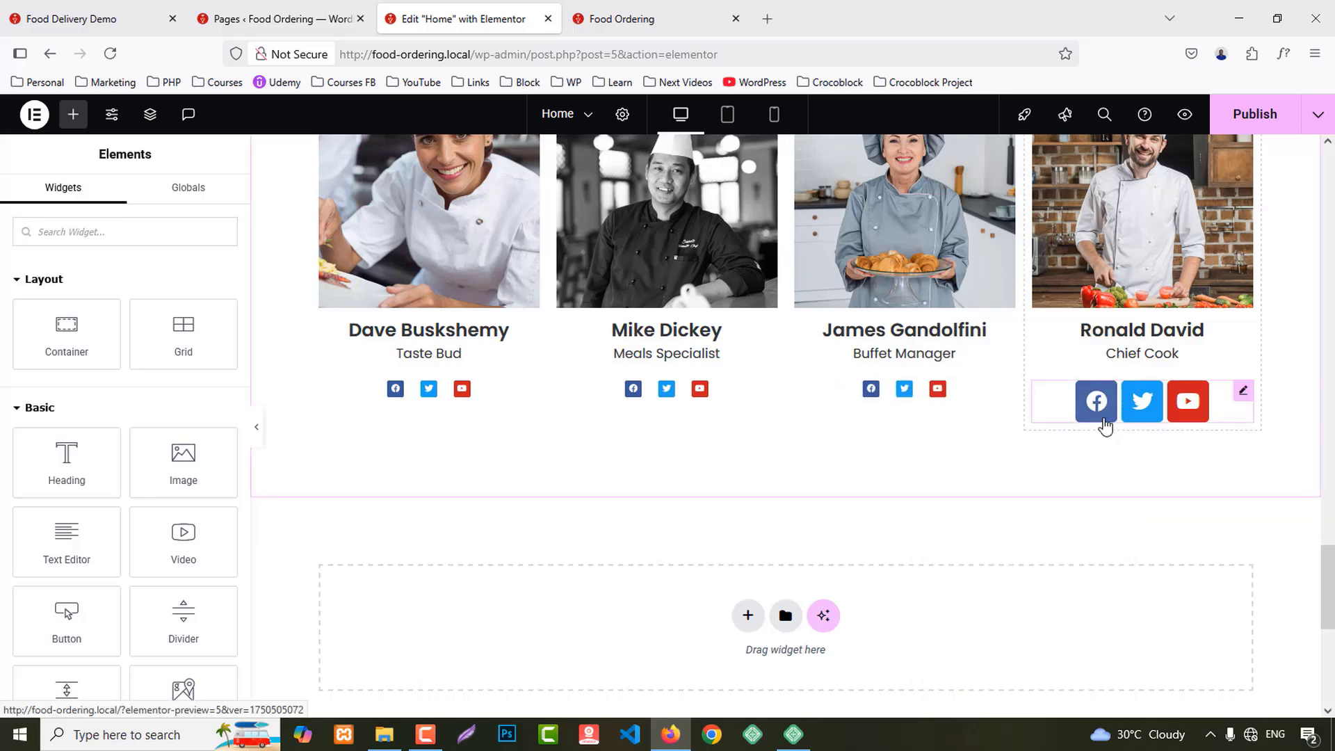
{"action": "right_click", "coordinate": [1115, 410]}
{"action": "left_click", "coordinate": [1141, 472]}
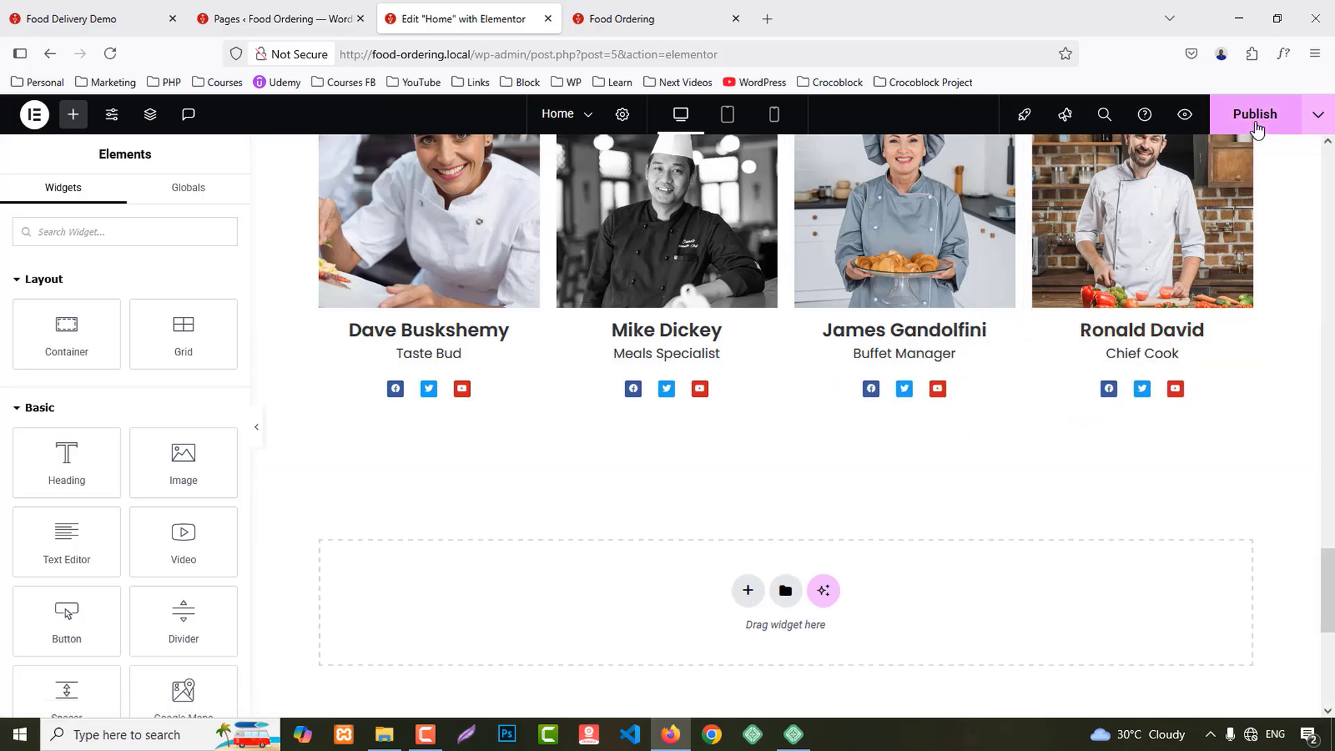
Step: Publish the Home page, then reload the live preview and scroll through the chef row
{"action": "left_click", "coordinate": [1251, 117]}
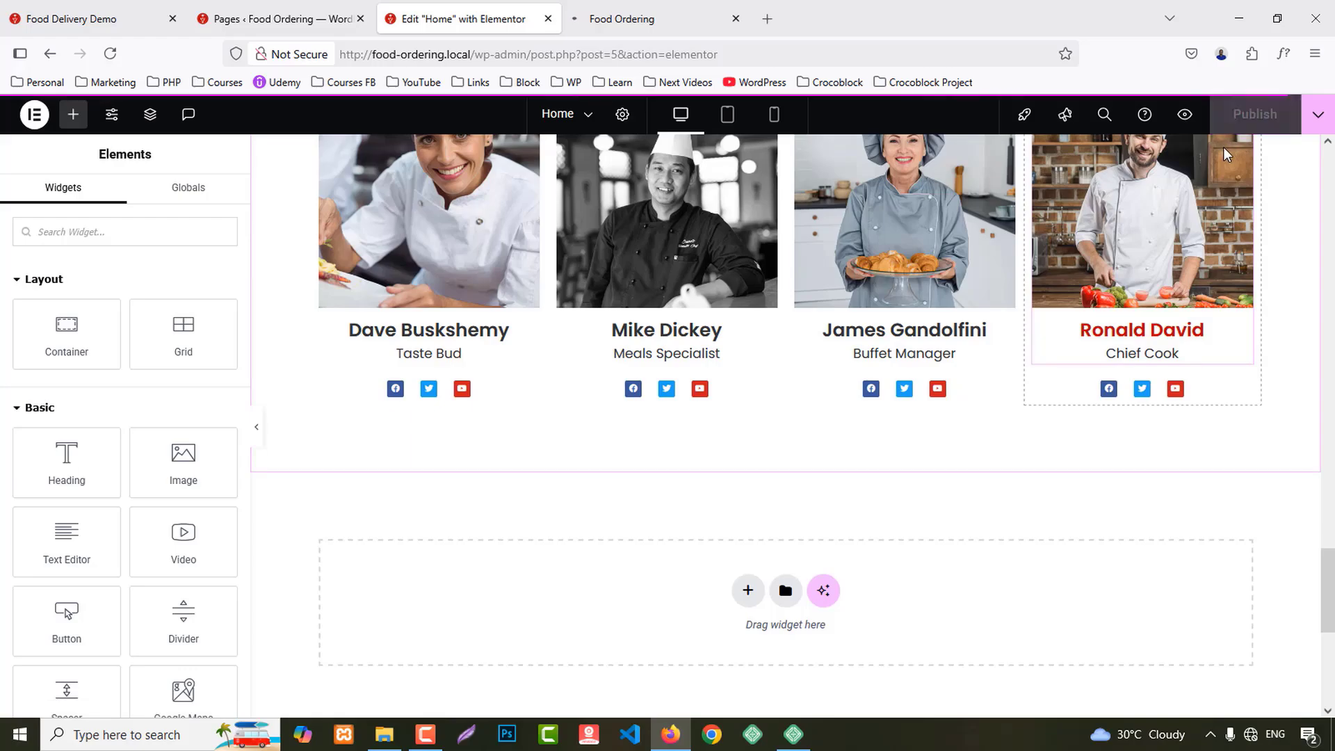
{"action": "left_click", "coordinate": [647, 17]}
{"action": "key", "text": "F5"}
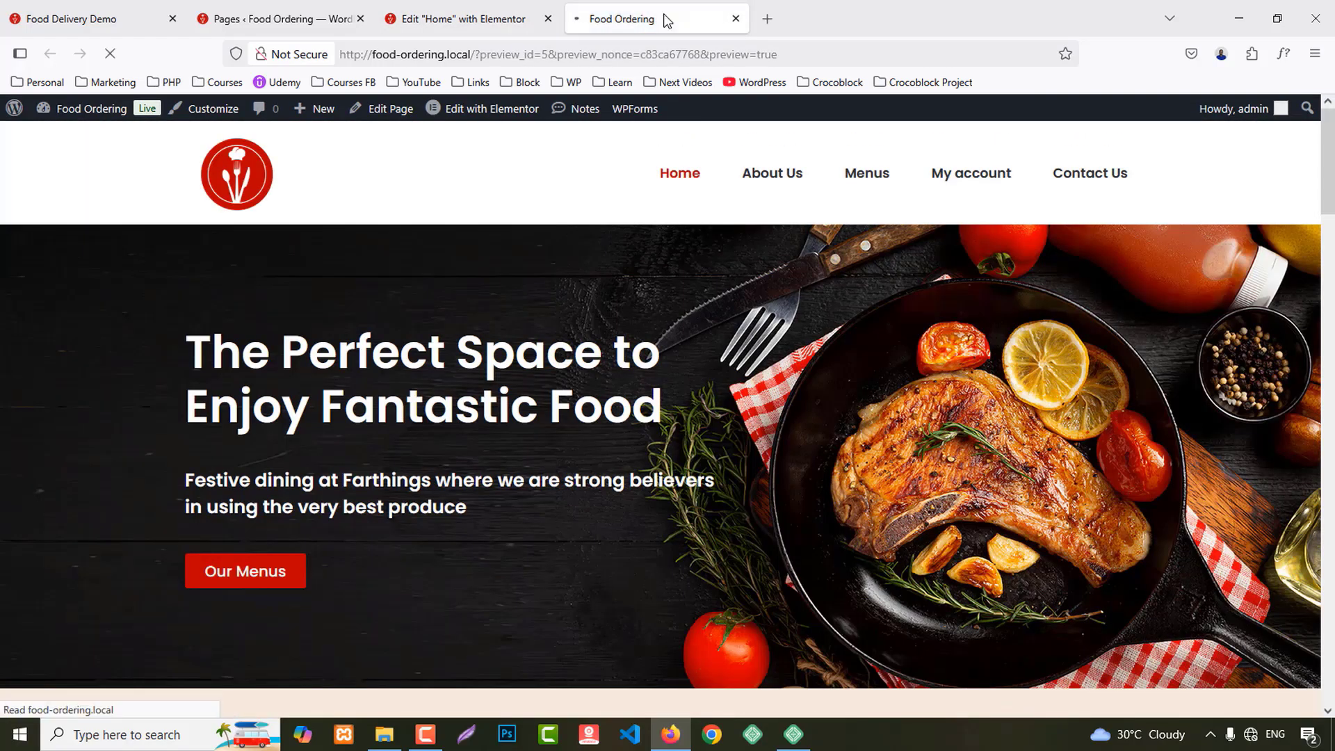
{"action": "scroll", "coordinate": [1029, 449], "scroll_direction": "down", "scroll_amount": 10}
{"action": "scroll", "coordinate": [1030, 450], "scroll_direction": "down", "scroll_amount": 15}
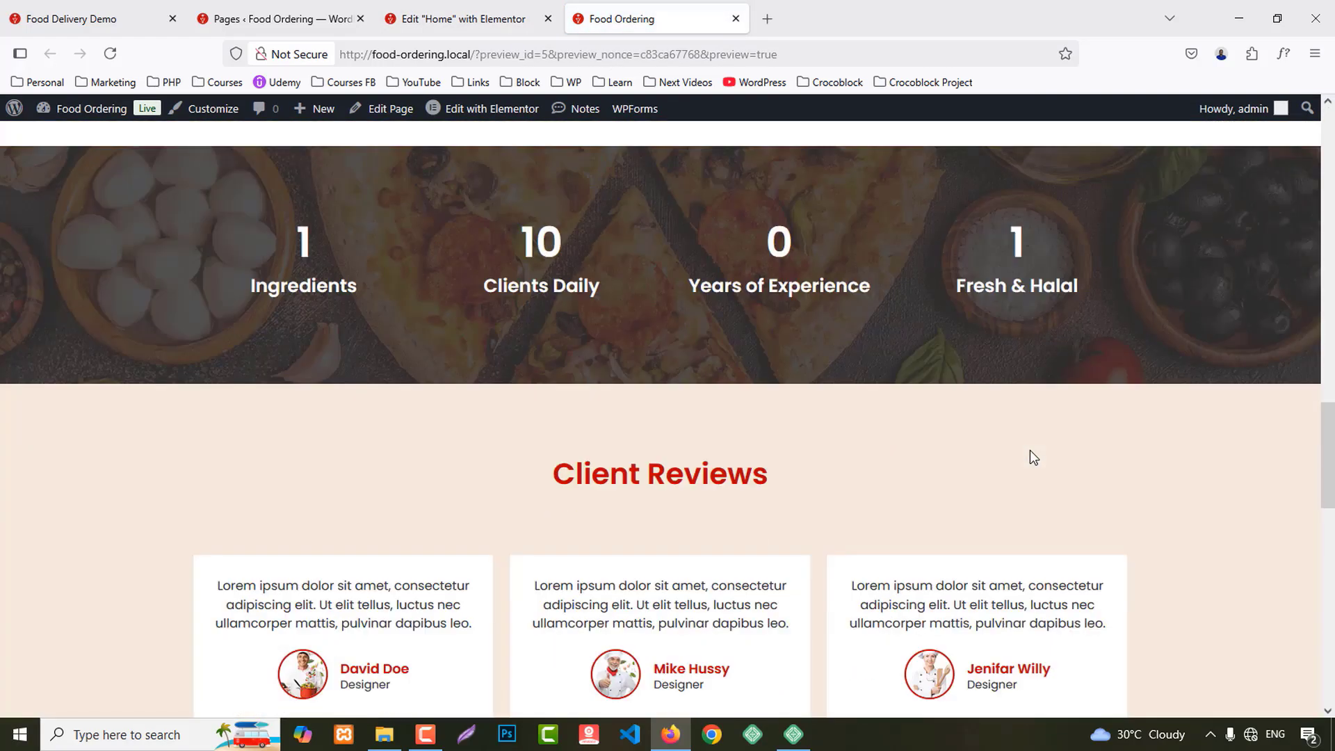
{"action": "scroll", "coordinate": [1029, 449], "scroll_direction": "up", "scroll_amount": 15}
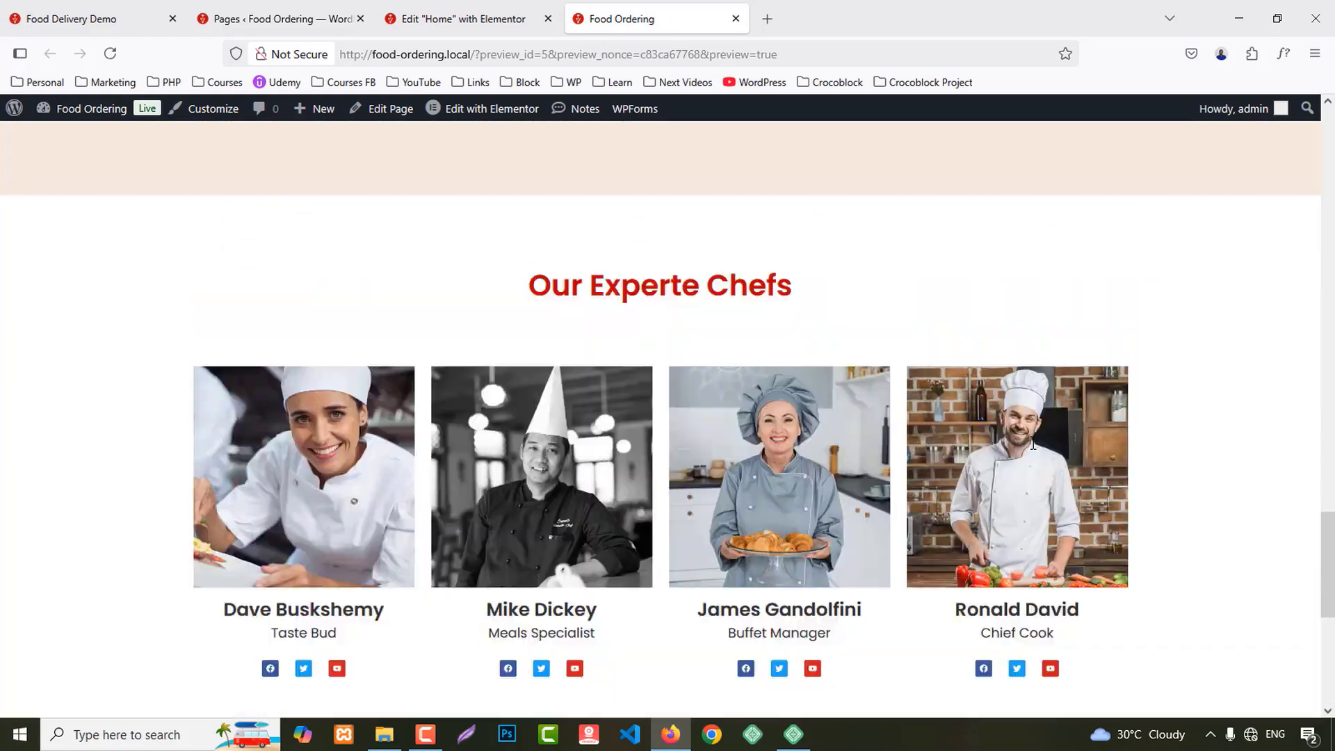
{"action": "scroll", "coordinate": [1032, 449], "scroll_direction": "up", "scroll_amount": 10}
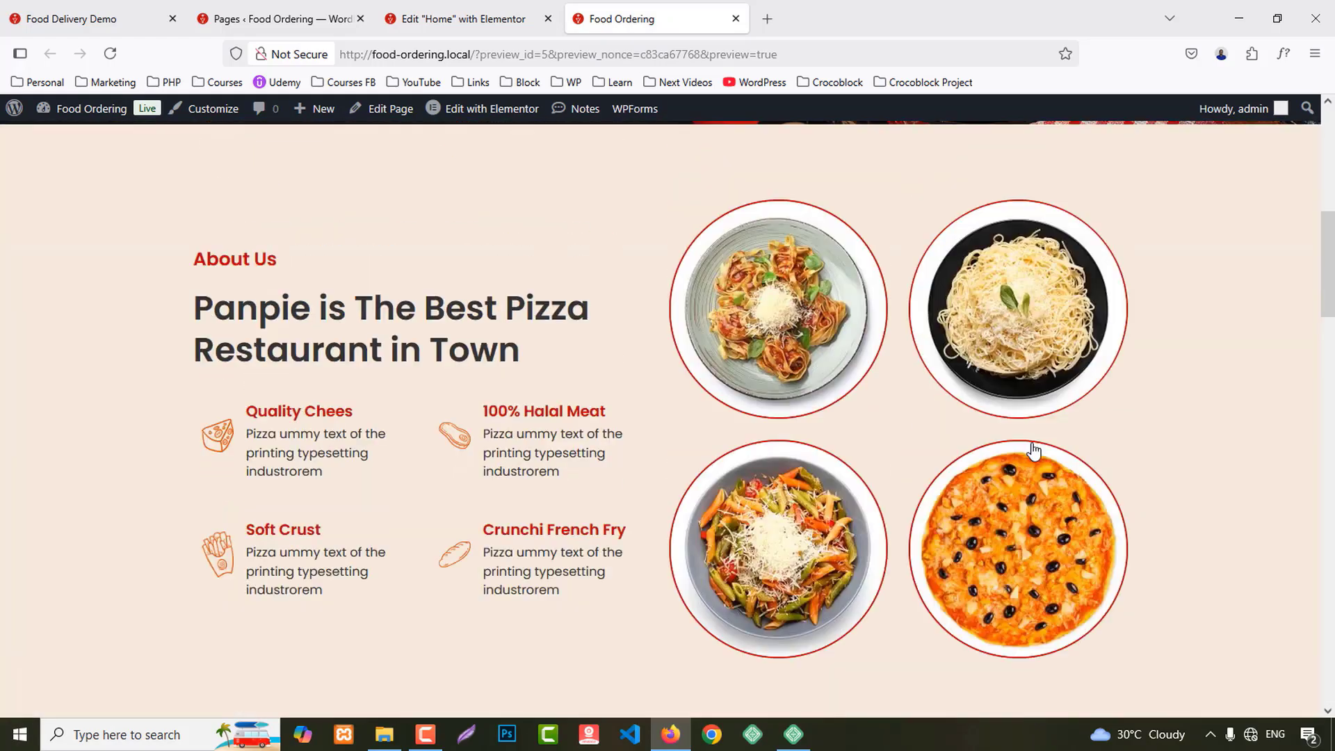
{"action": "scroll", "coordinate": [1032, 448], "scroll_direction": "down", "scroll_amount": 18}
{"action": "scroll", "coordinate": [1036, 465], "scroll_direction": "down", "scroll_amount": 9}
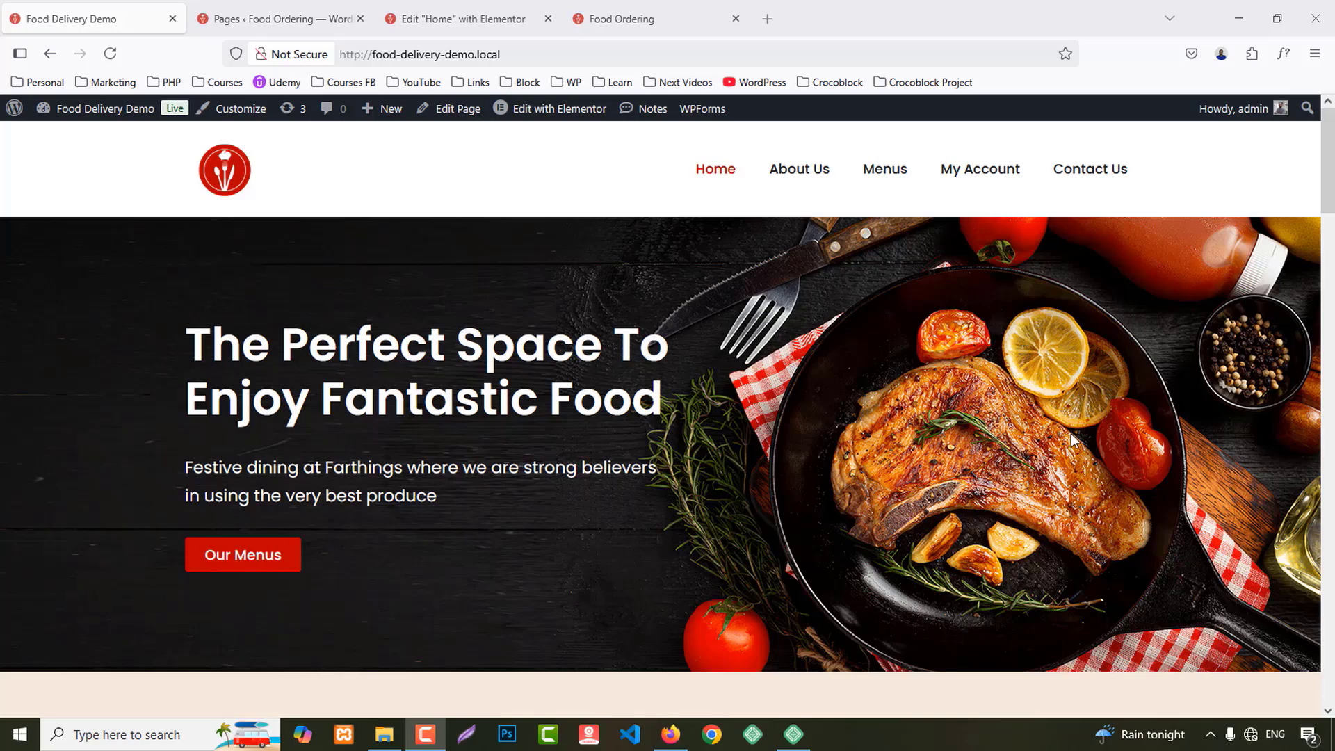
Step: Open the About Us page in the Elementor editor from the Pages list
{"action": "left_click", "coordinate": [306, 10]}
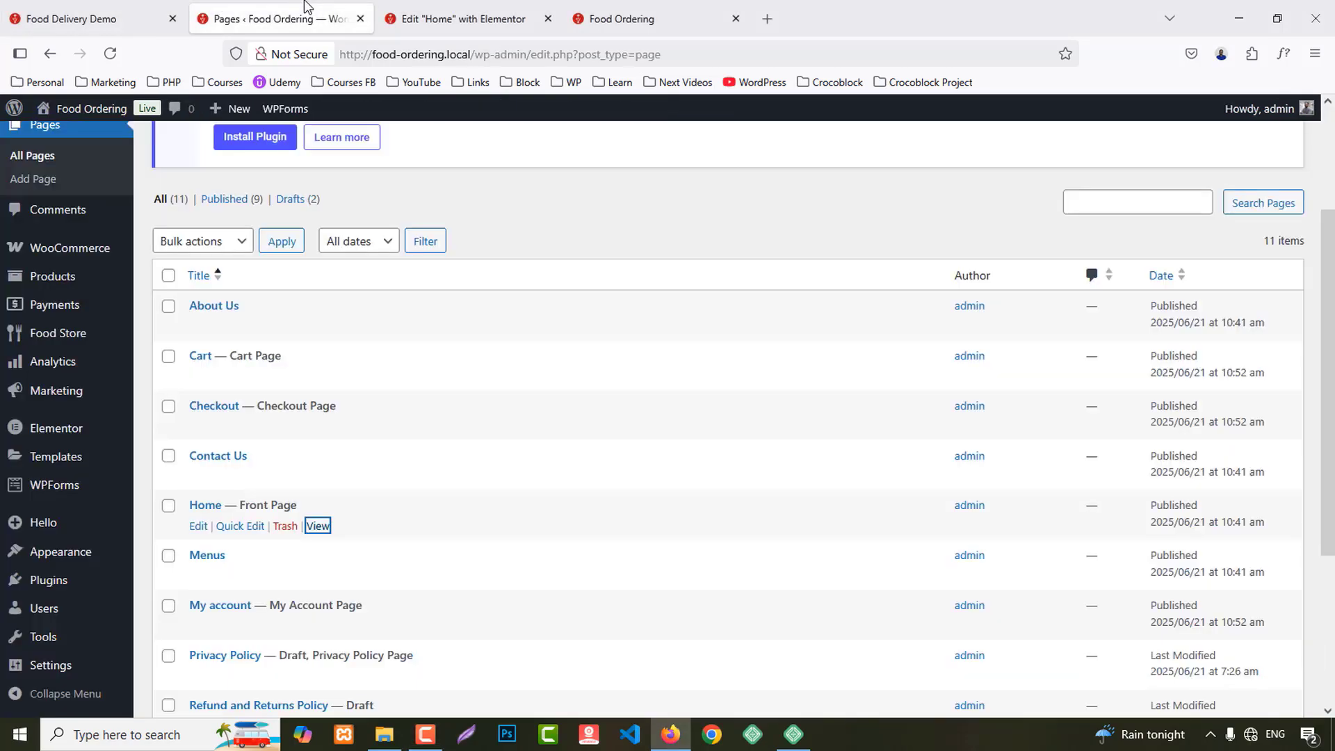
{"action": "scroll", "coordinate": [201, 459], "scroll_direction": "down", "scroll_amount": 3}
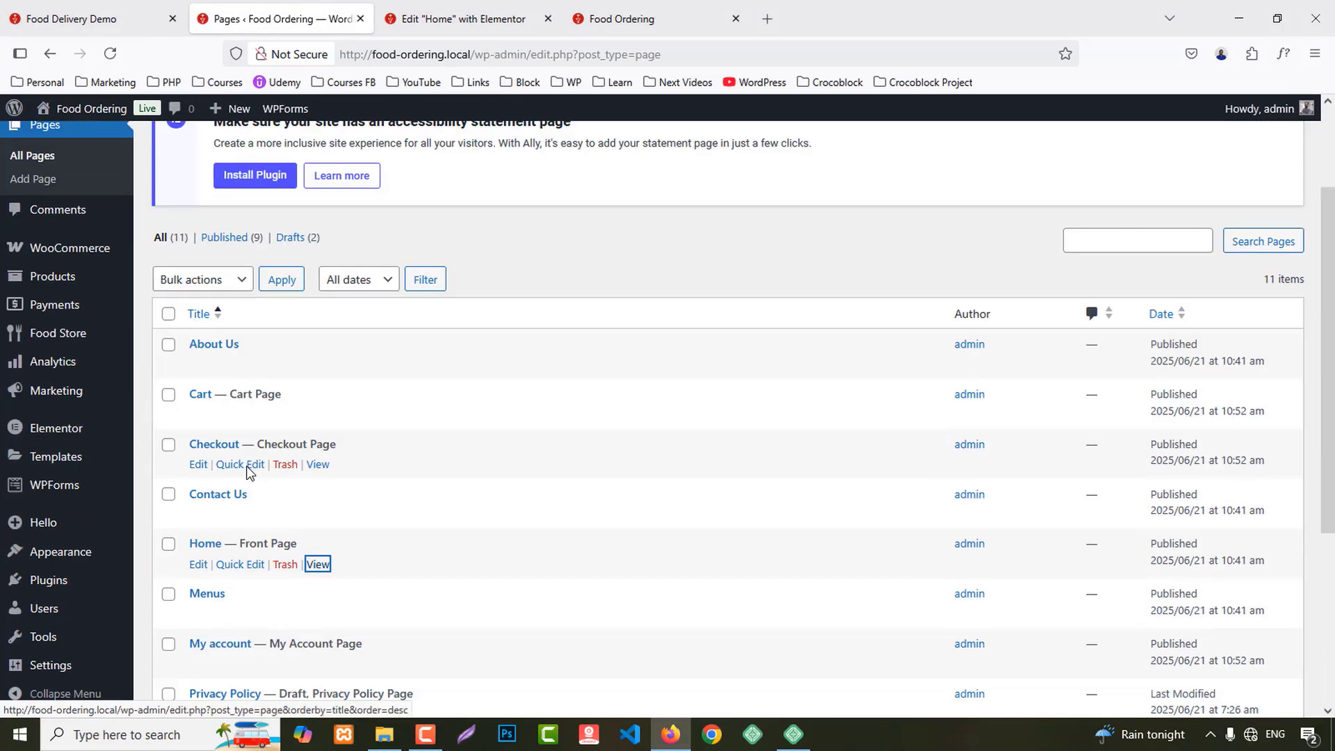
{"action": "middle_click", "coordinate": [201, 332]}
{"action": "left_click", "coordinate": [427, 17]}
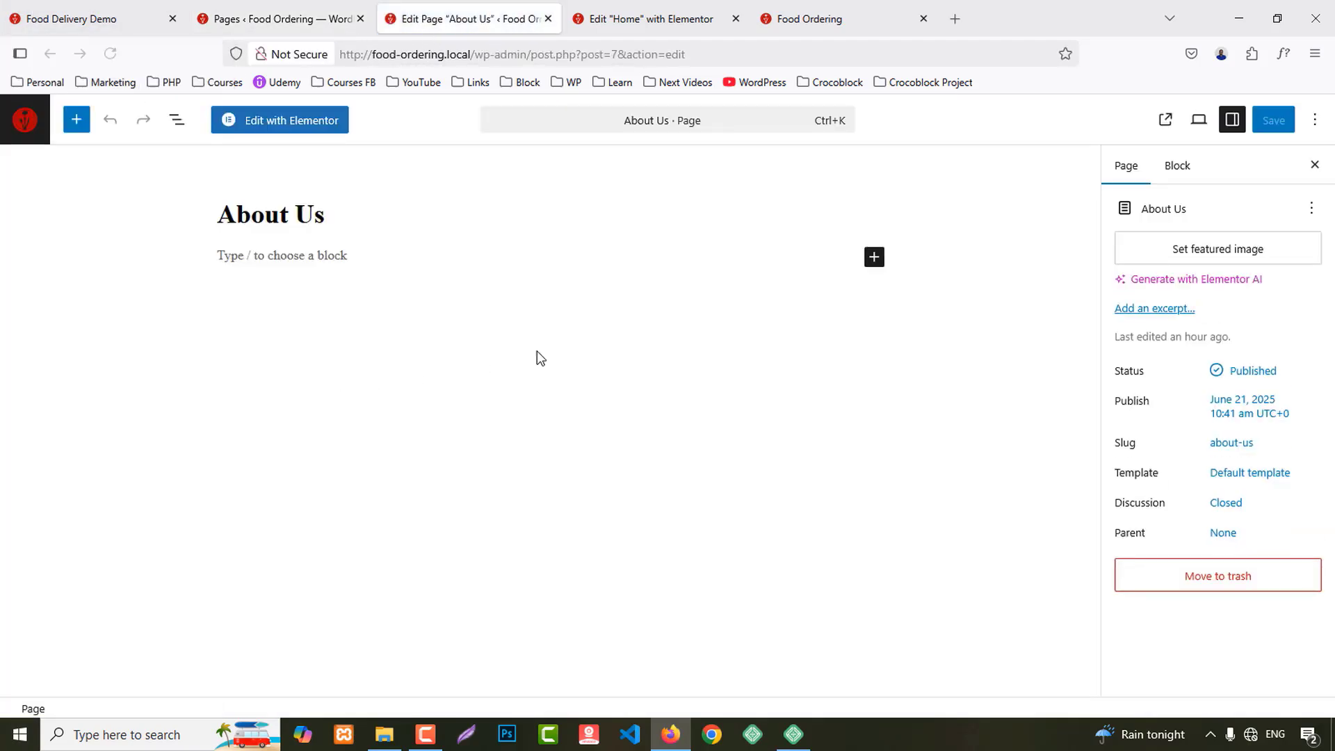
{"action": "left_click", "coordinate": [281, 122]}
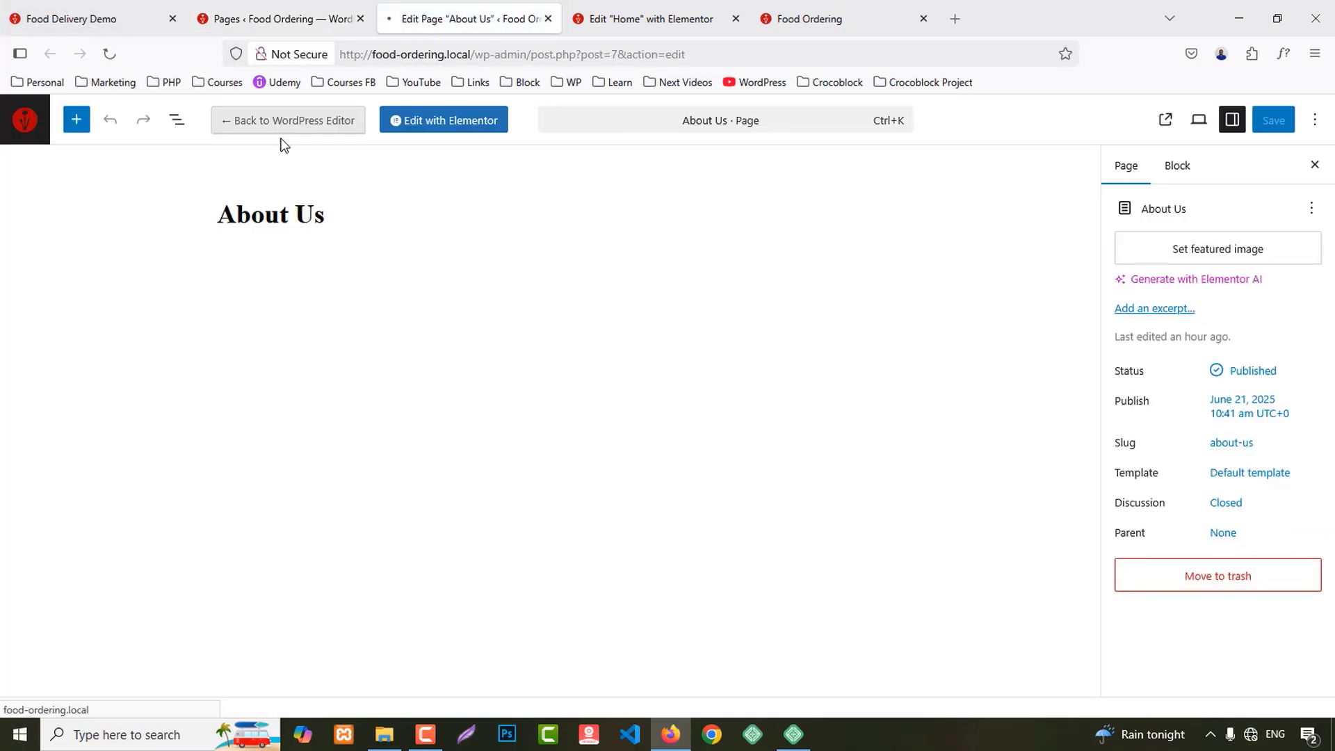
Step: Check the demo site's About Us banner heading for reference
{"action": "left_click", "coordinate": [84, 7]}
{"action": "left_click", "coordinate": [790, 170]}
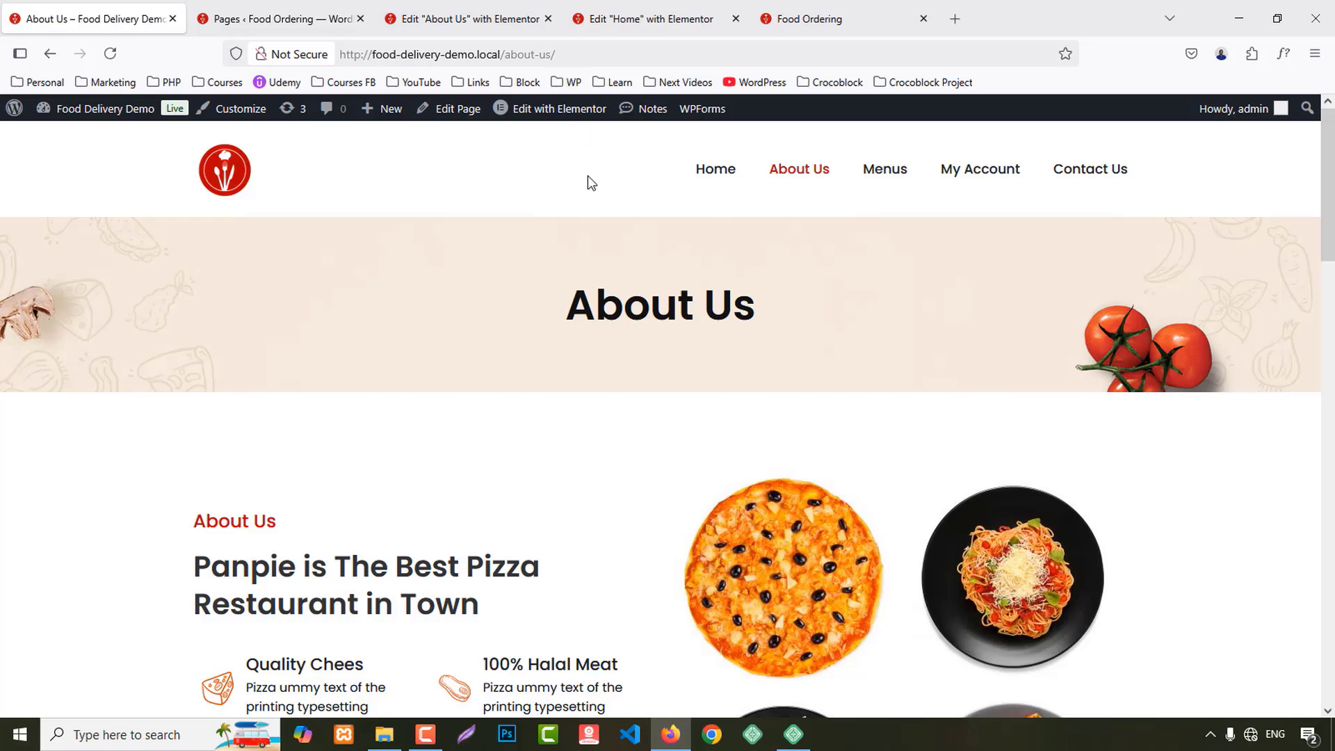
{"action": "left_click_drag", "start_coordinate": [564, 313], "coordinate": [908, 302]}
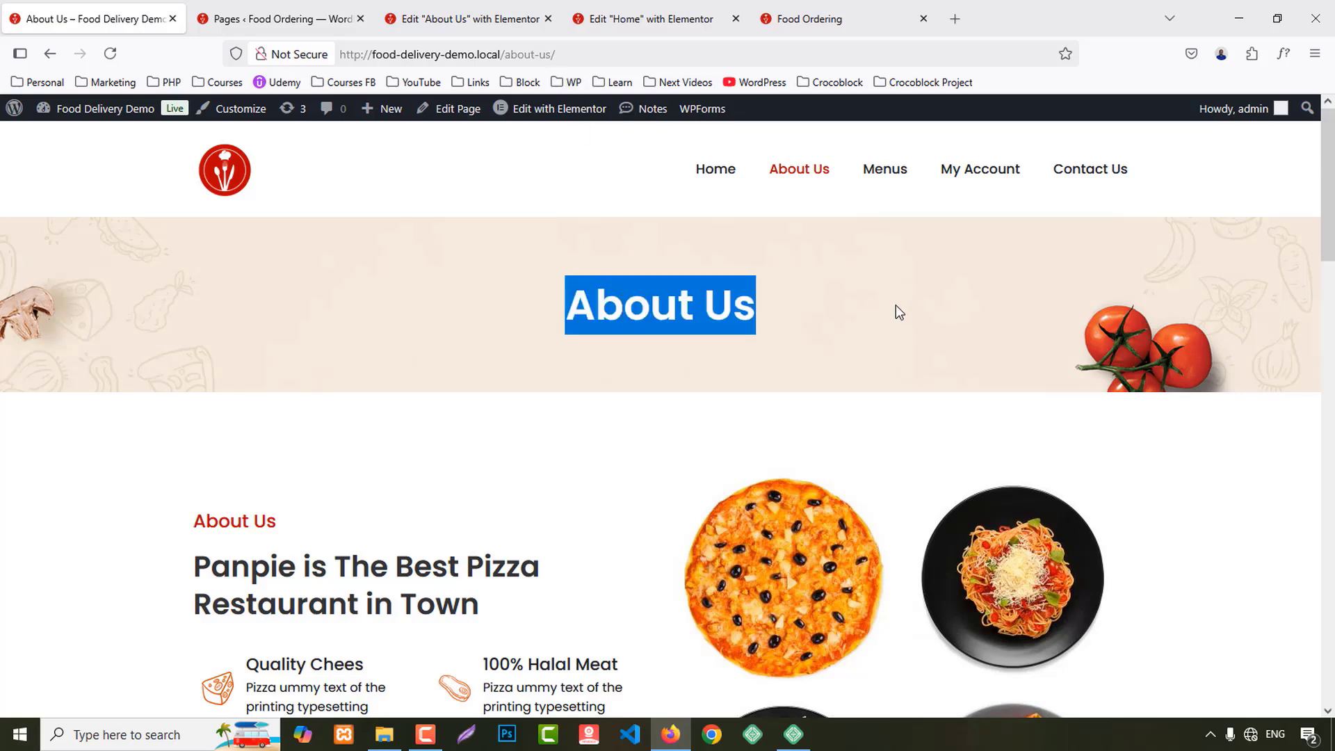
{"action": "left_click", "coordinate": [487, 19]}
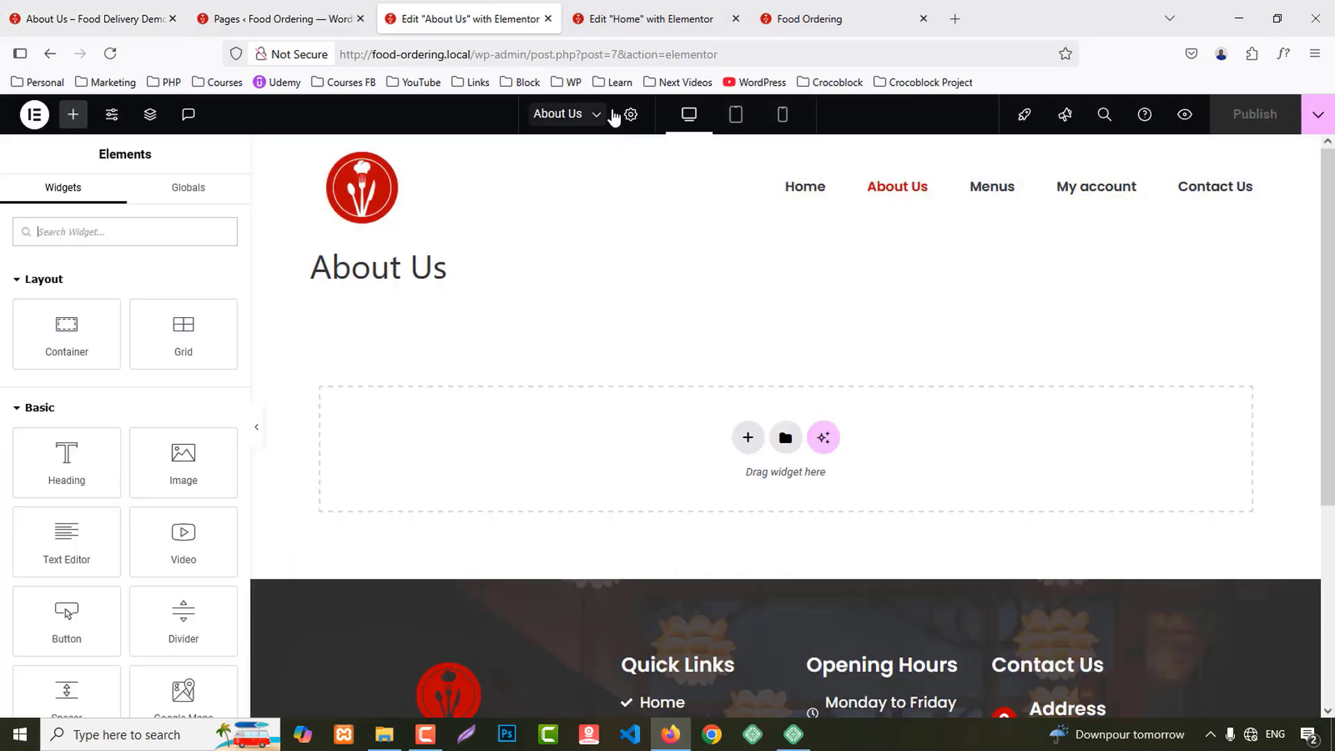
Step: Set the page layout to Elementor Full Width and add a Heading widget at the top
{"action": "left_click", "coordinate": [631, 114]}
{"action": "scroll", "coordinate": [115, 614], "scroll_direction": "down", "scroll_amount": 2}
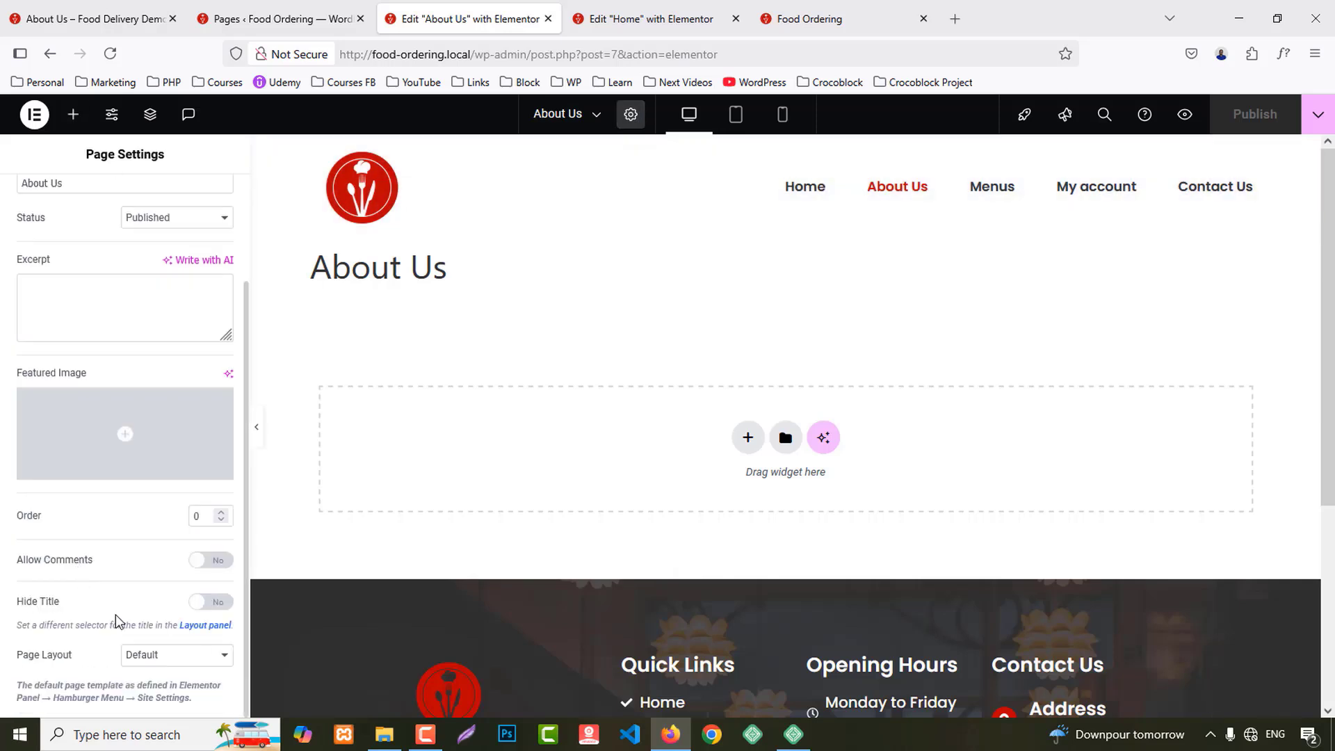
{"action": "left_click", "coordinate": [142, 664]}
{"action": "left_click", "coordinate": [166, 613]}
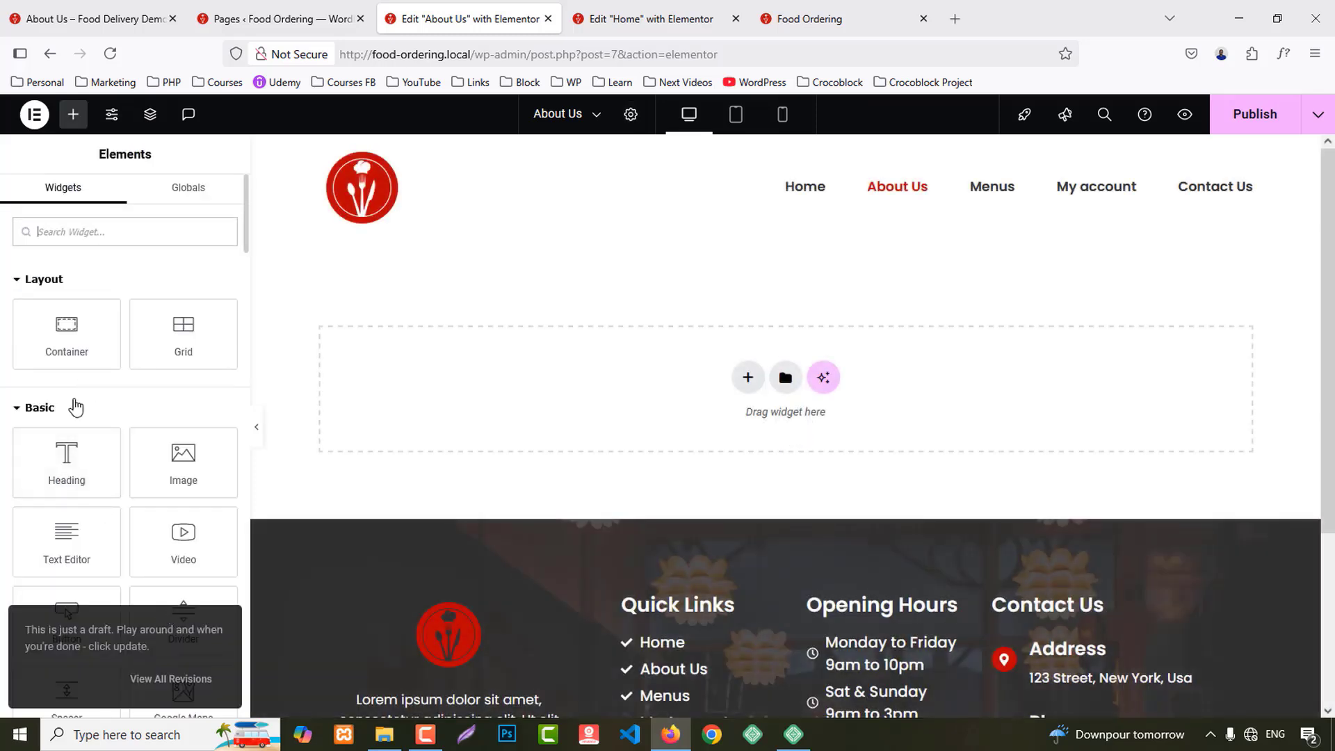
{"action": "left_click_drag", "start_coordinate": [66, 453], "coordinate": [718, 420]}
Step: Give the heading's container a classic background image, breadcumb.png
{"action": "left_click", "coordinate": [785, 228]}
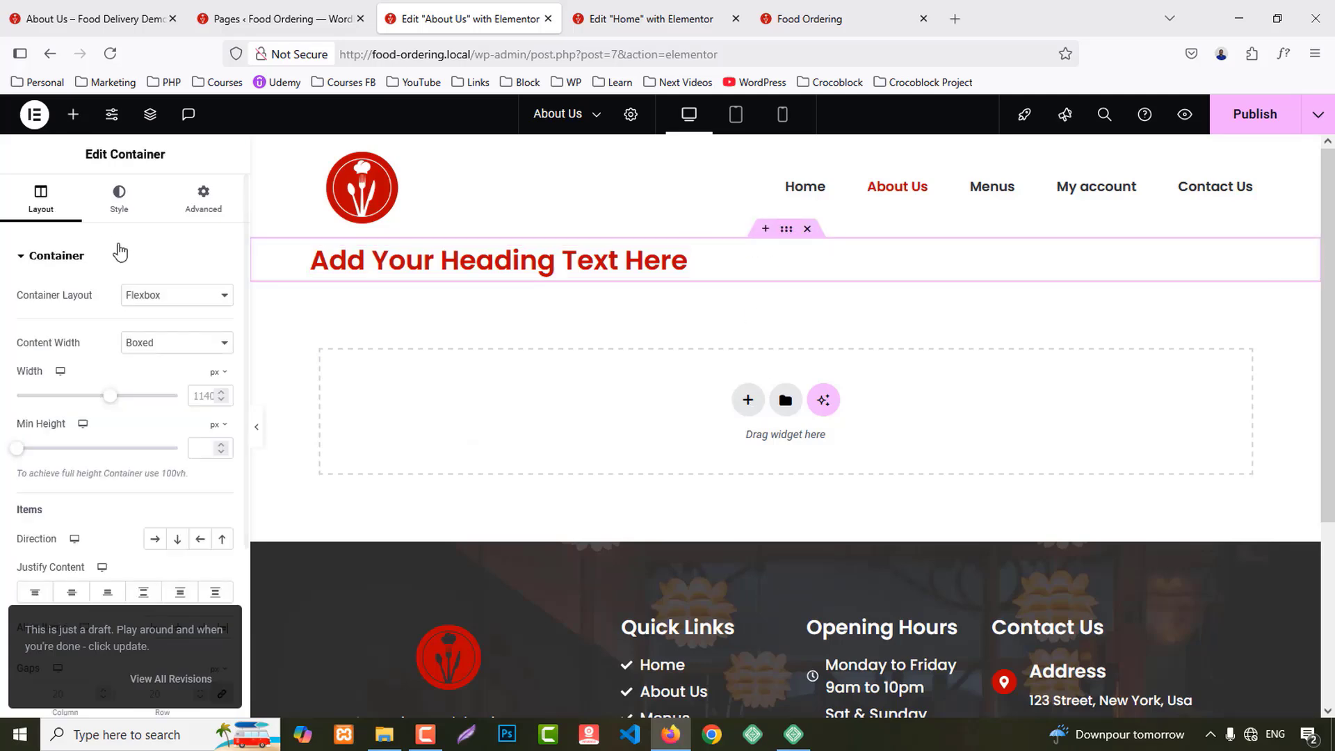
{"action": "left_click", "coordinate": [119, 196]}
{"action": "left_click", "coordinate": [156, 331]}
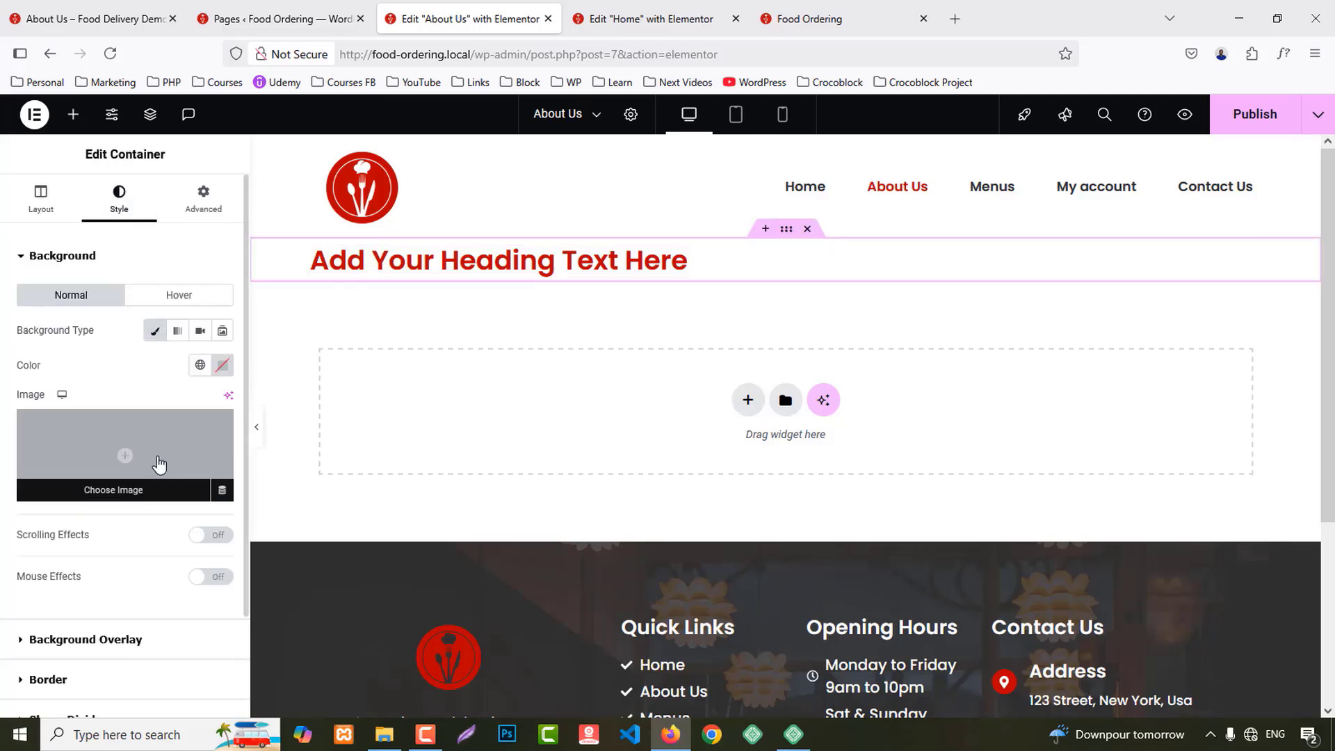
{"action": "left_click", "coordinate": [157, 462]}
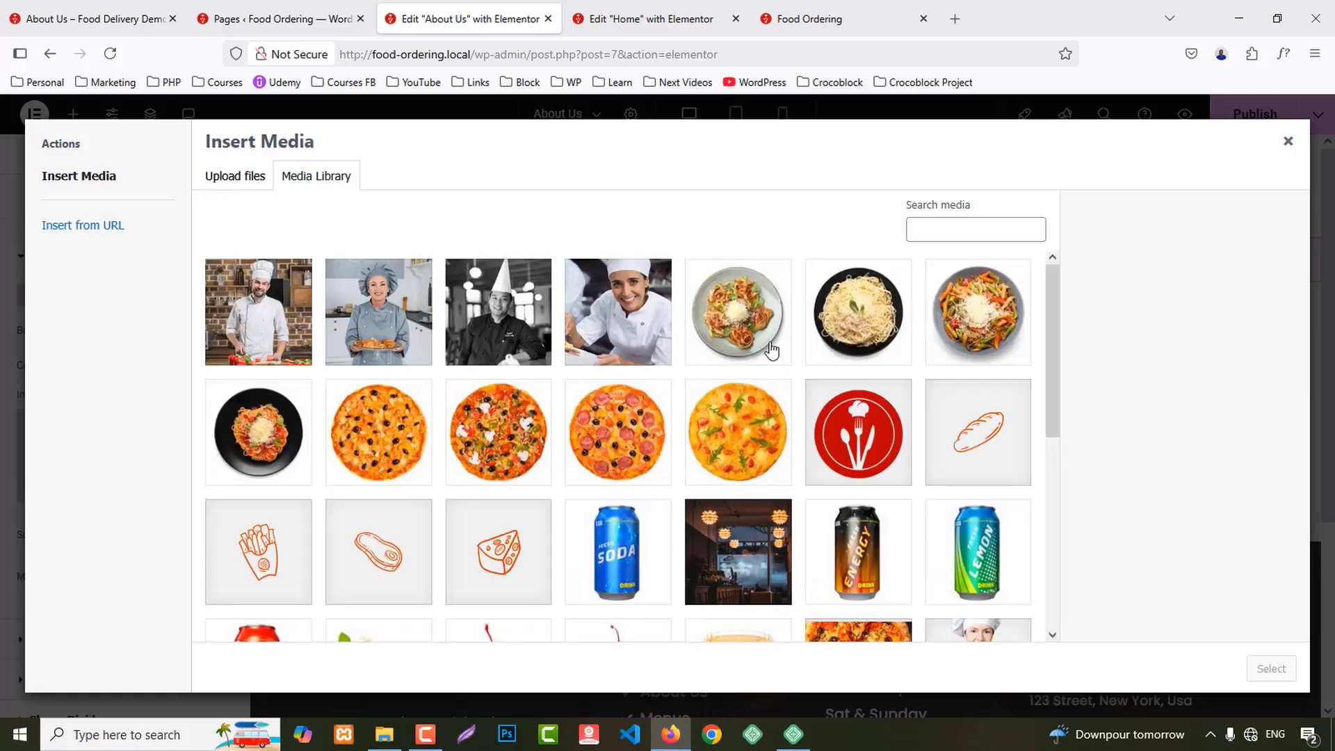
{"action": "scroll", "coordinate": [823, 411], "scroll_direction": "down", "scroll_amount": 5}
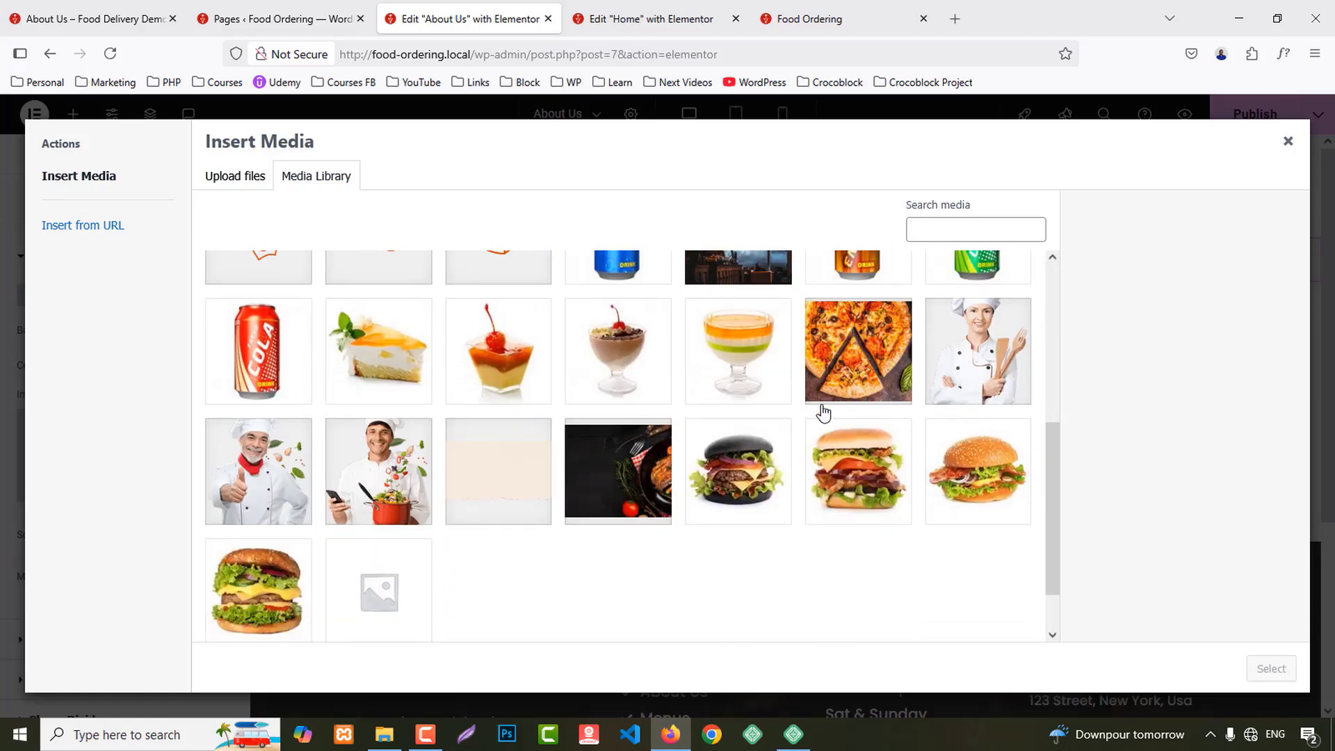
{"action": "left_click", "coordinate": [553, 476]}
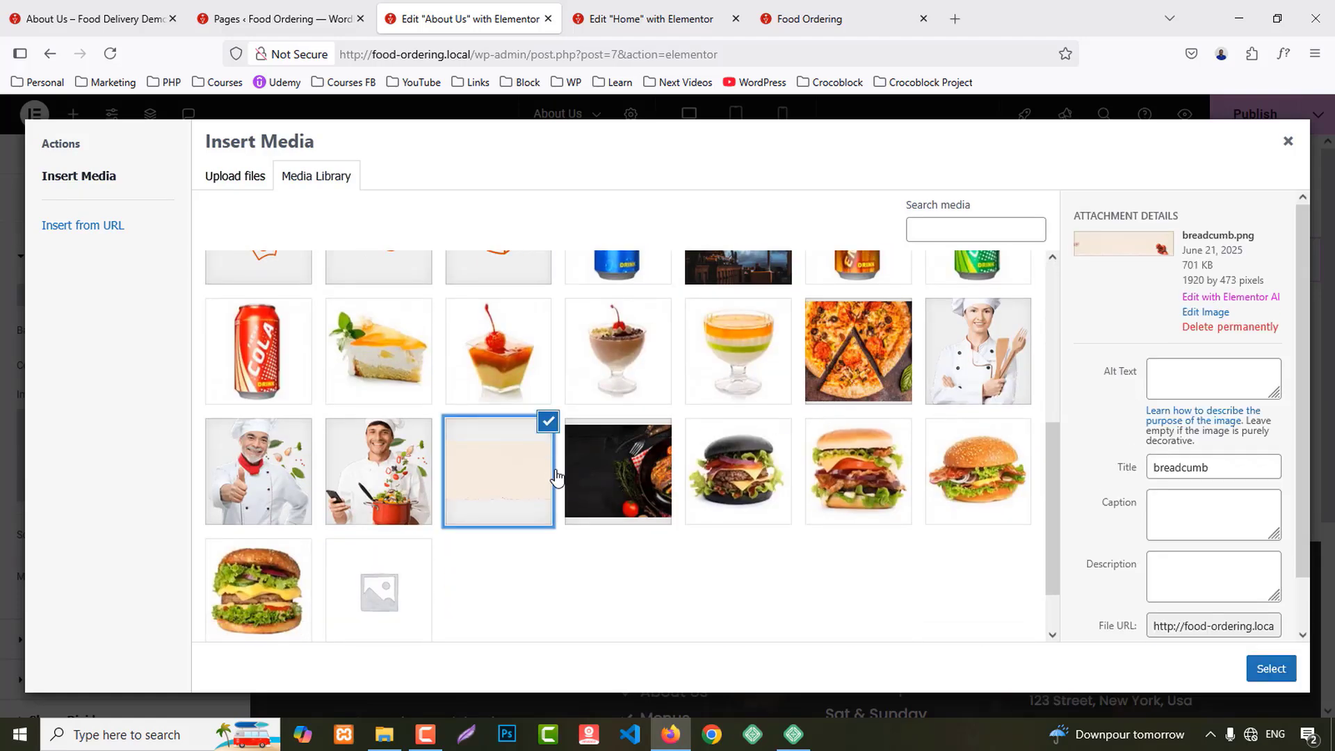
{"action": "left_click", "coordinate": [1271, 668]}
Step: Position the background Center Center with Cover sizing
{"action": "scroll", "coordinate": [78, 556], "scroll_direction": "down", "scroll_amount": 4}
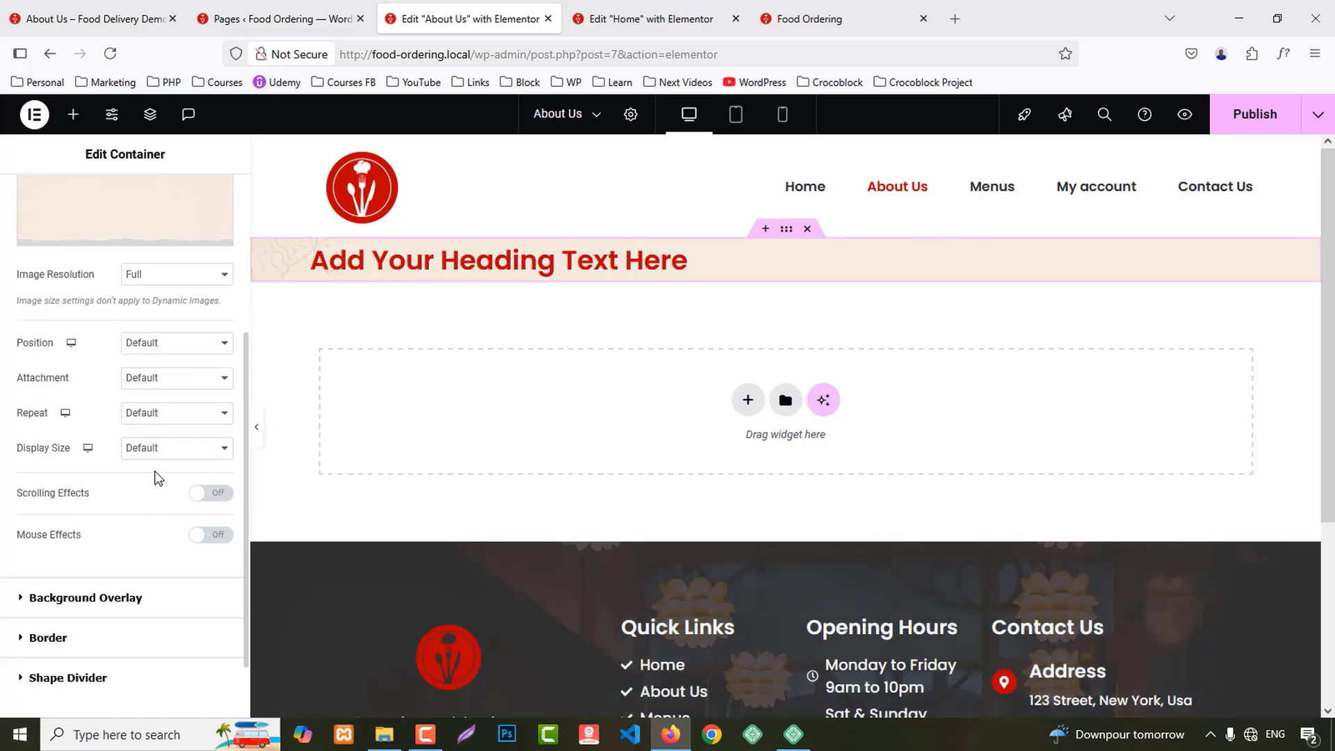
{"action": "left_click", "coordinate": [145, 357]}
{"action": "left_click", "coordinate": [149, 382]}
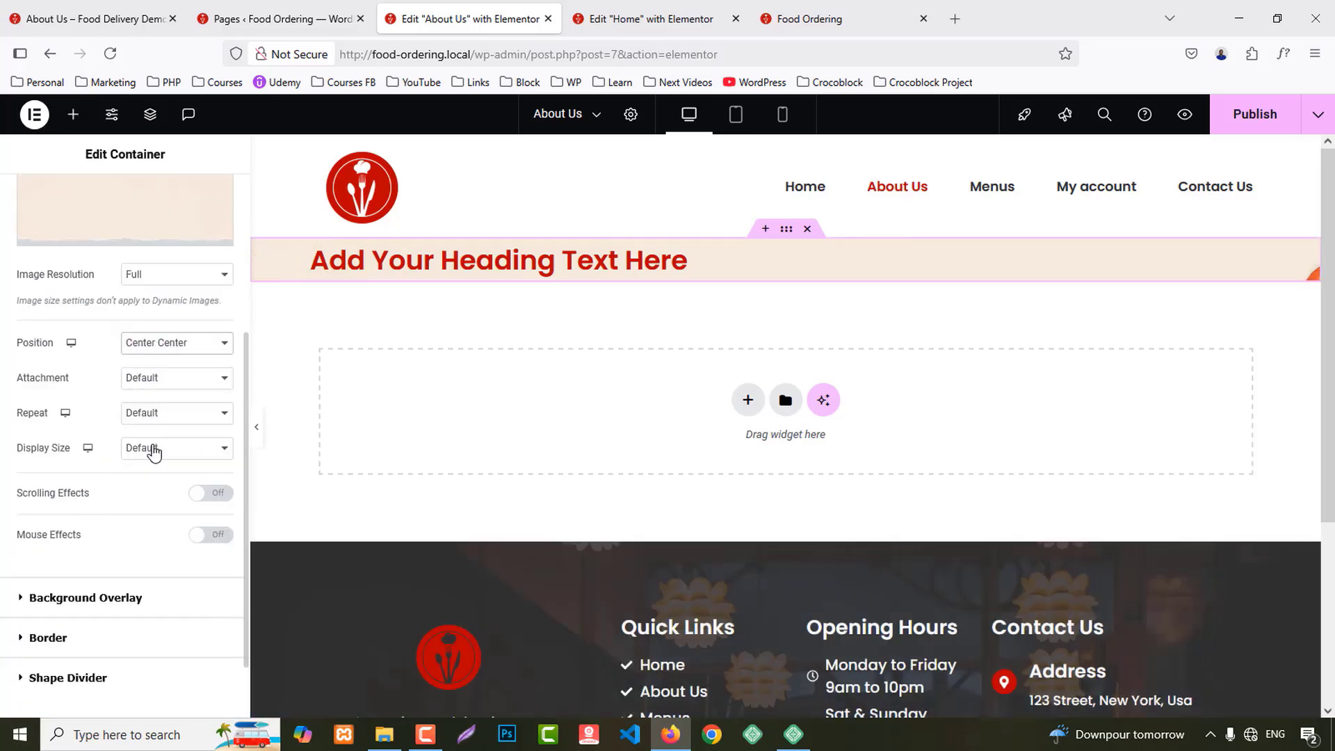
{"action": "left_click", "coordinate": [154, 453]}
{"action": "left_click", "coordinate": [155, 506]}
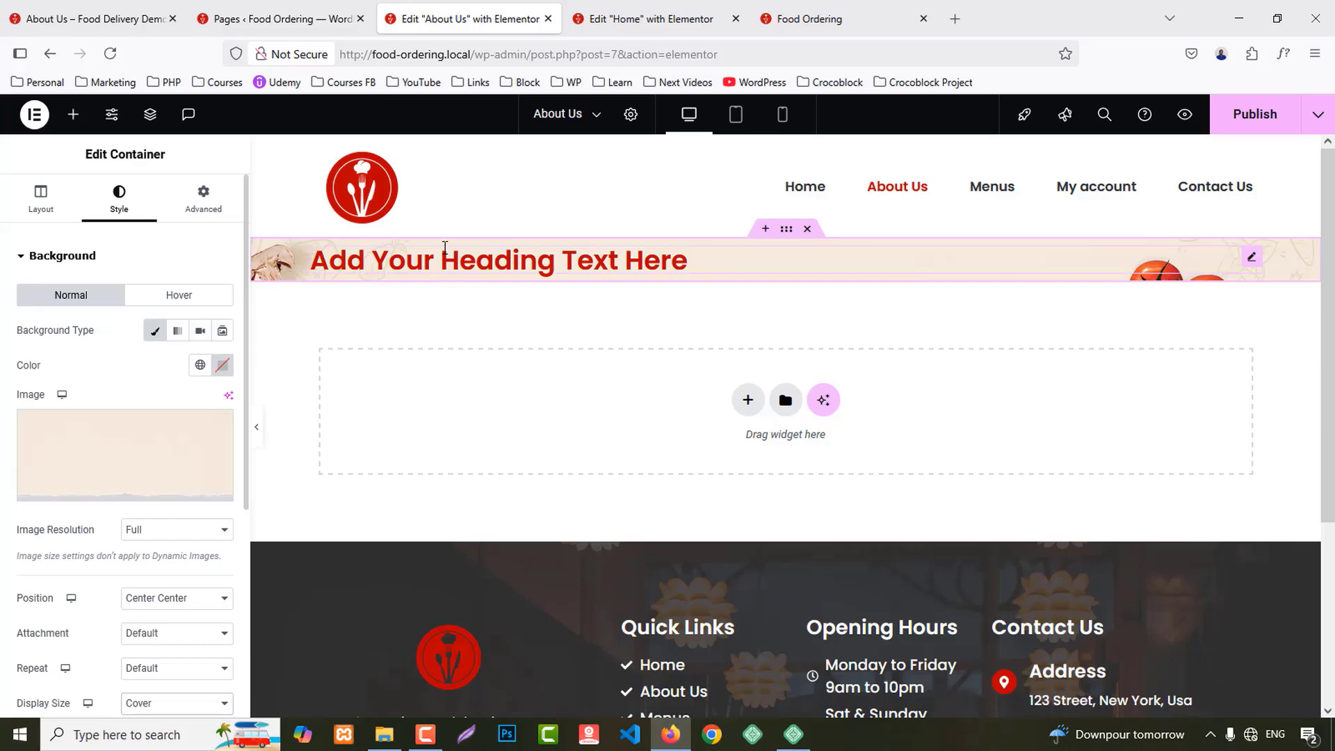
Step: Select all of the banner heading's title text for replacement
{"action": "left_click", "coordinate": [445, 247]}
{"action": "left_click", "coordinate": [125, 342]}
{"action": "key", "text": "ctrl+a"}
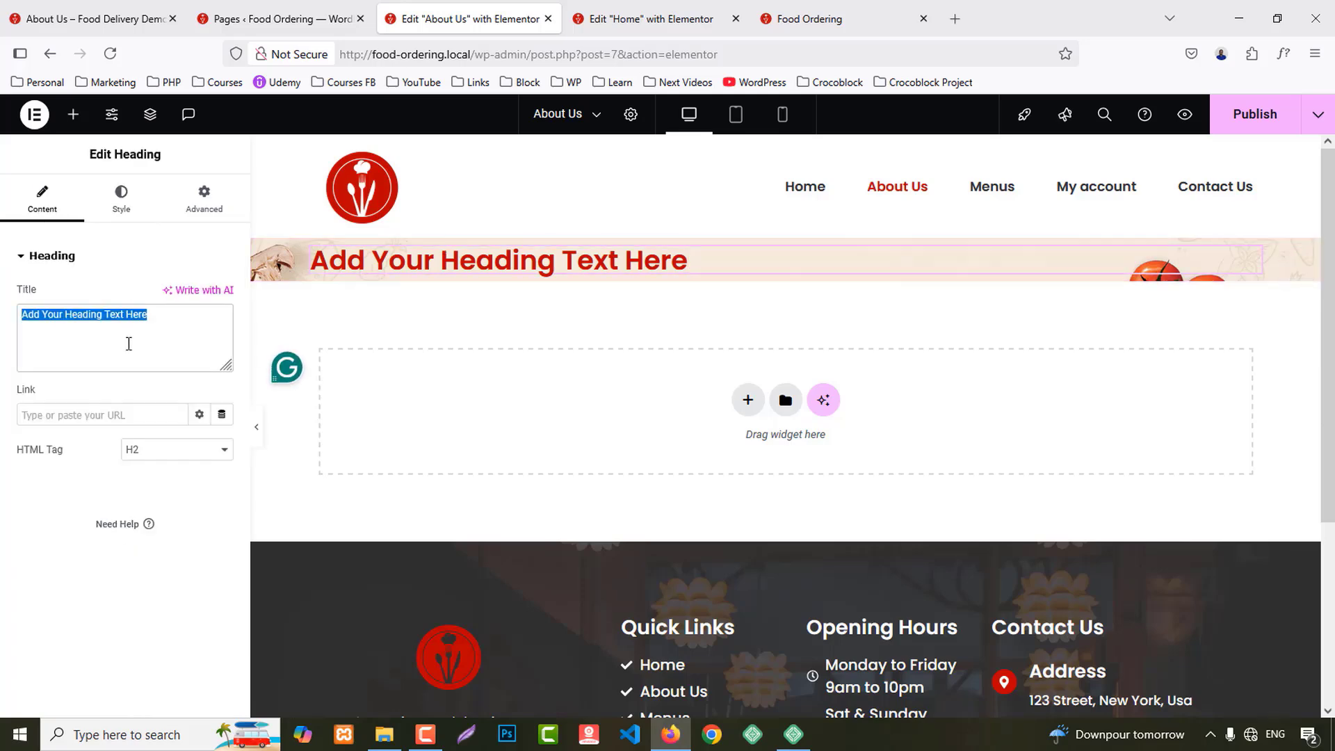
Step: Retitle the heading 'About Us', centre it and make it an H4
{"action": "type", "text": "About Us"}
{"action": "left_click", "coordinate": [121, 198]}
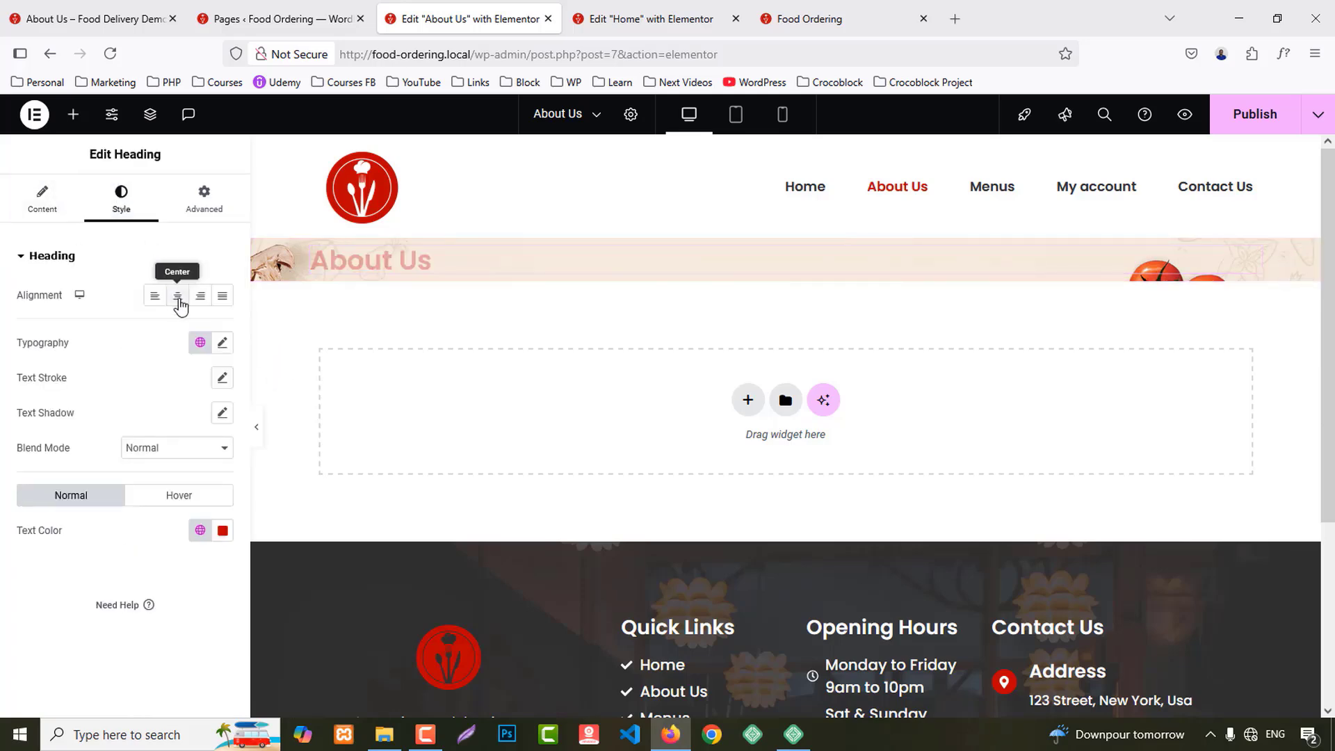
{"action": "left_click", "coordinate": [178, 297]}
{"action": "left_click", "coordinate": [25, 210]}
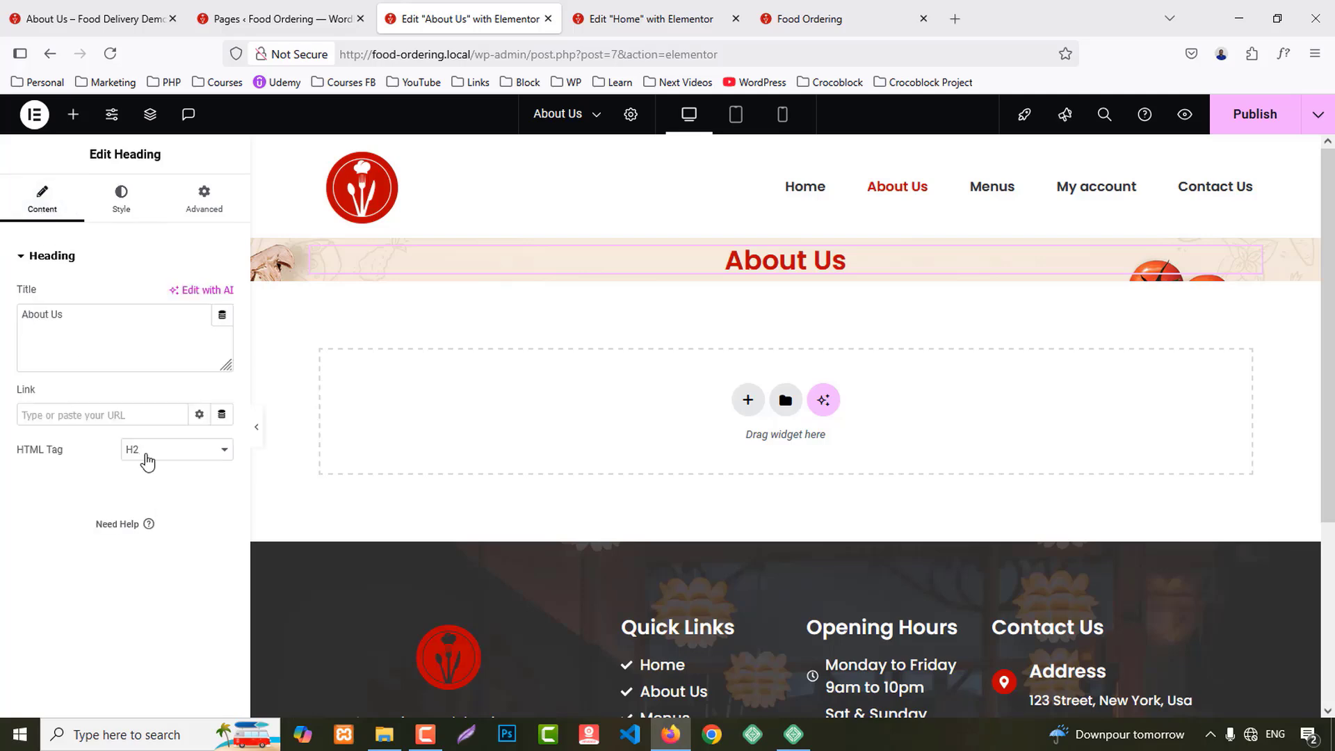
{"action": "left_click", "coordinate": [142, 452]}
{"action": "left_click", "coordinate": [141, 529]}
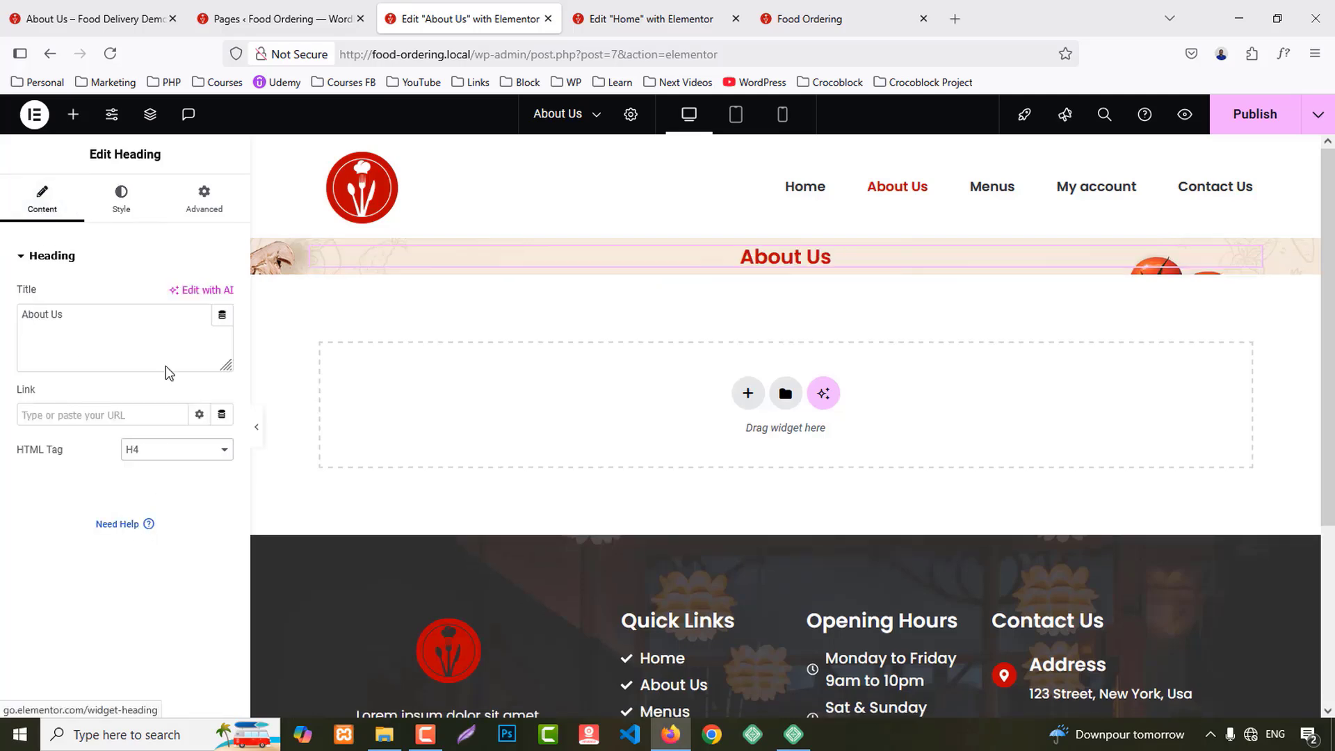
Step: Set the heading's font size to 35 and its colour to global Secondary, staying in the editor
{"action": "left_click", "coordinate": [122, 198]}
{"action": "left_click", "coordinate": [222, 343]}
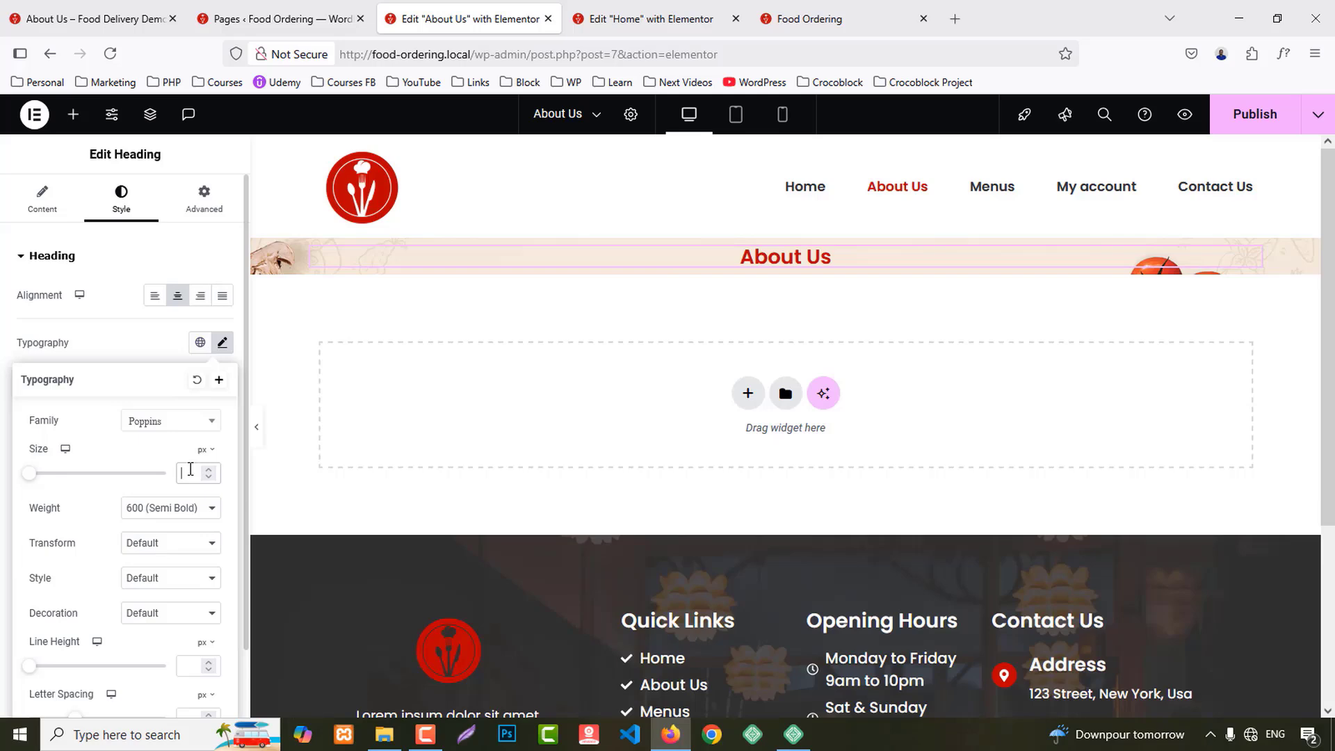
{"action": "type", "text": "40"}
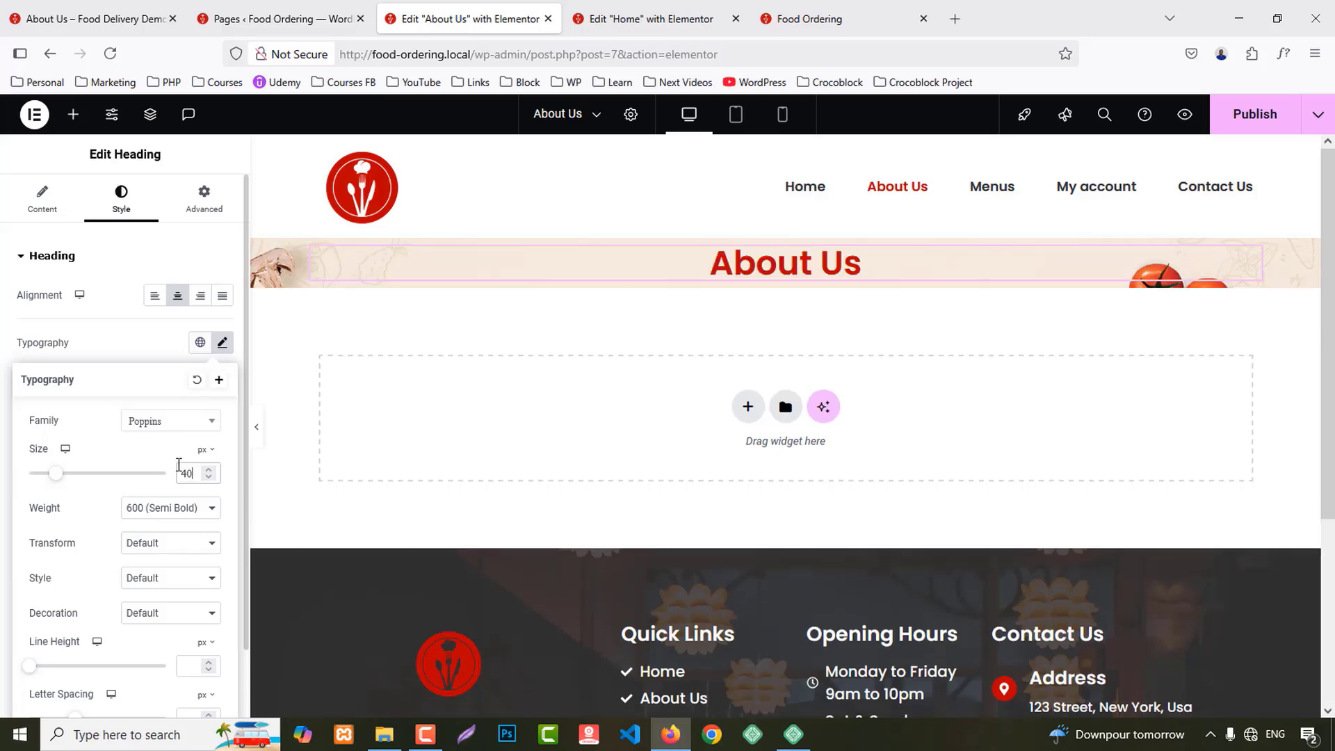
{"action": "key", "text": "BackSpace"}
{"action": "key", "text": "BackSpace"}
{"action": "type", "text": "35"}
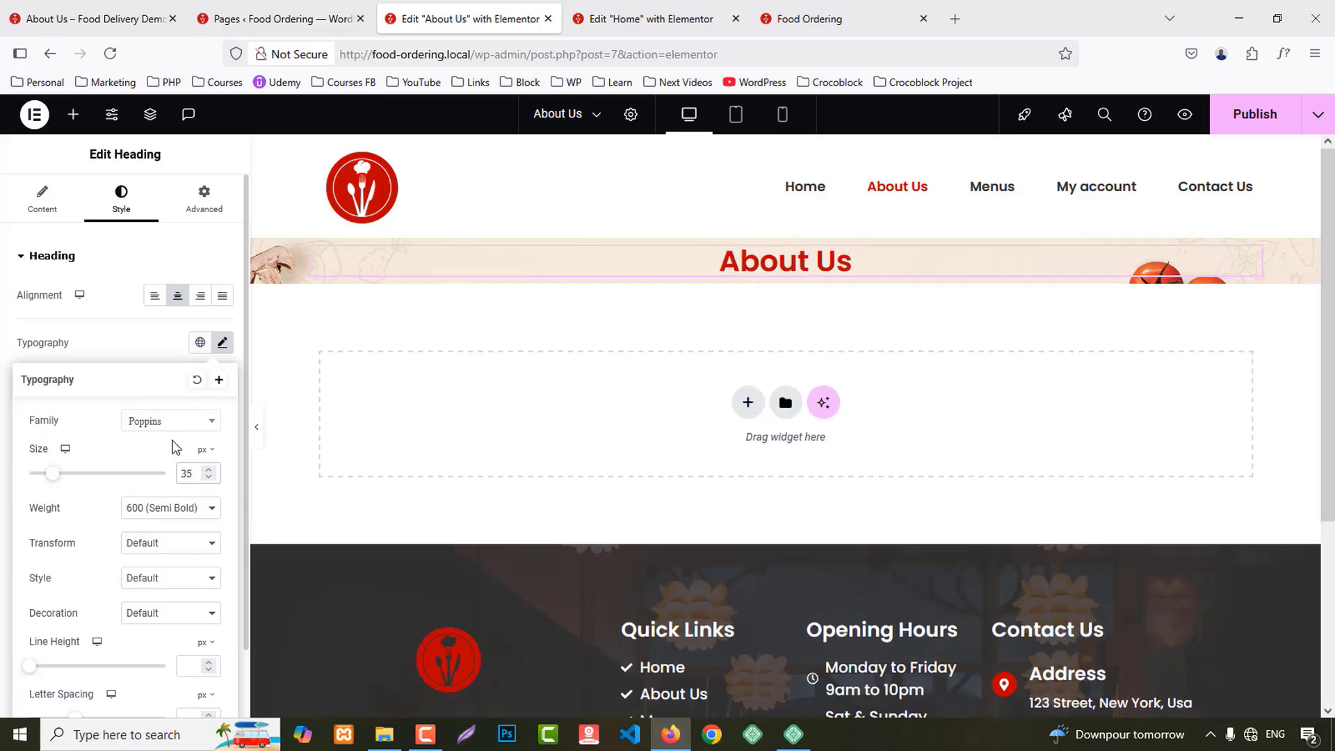
{"action": "left_click", "coordinate": [145, 341]}
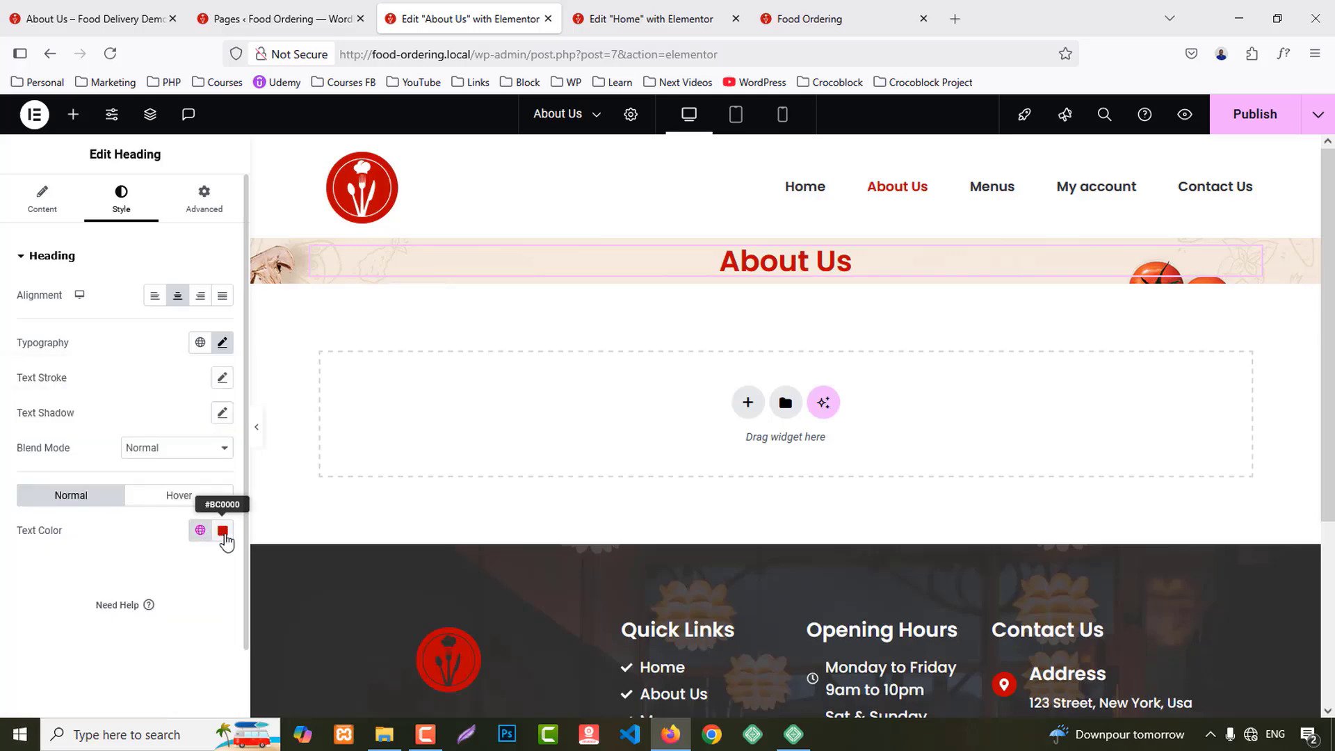
{"action": "left_click", "coordinate": [201, 530]}
{"action": "left_click", "coordinate": [84, 431]}
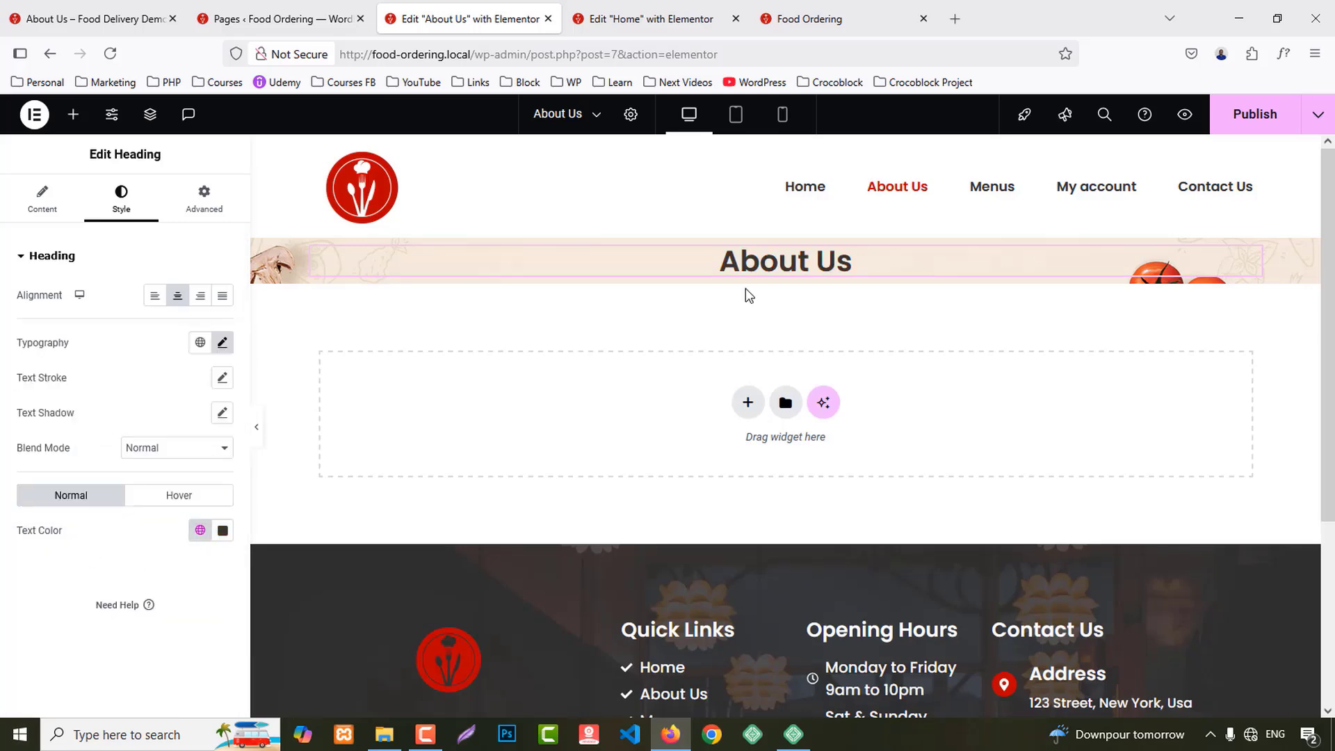
{"action": "left_click", "coordinate": [773, 279]}
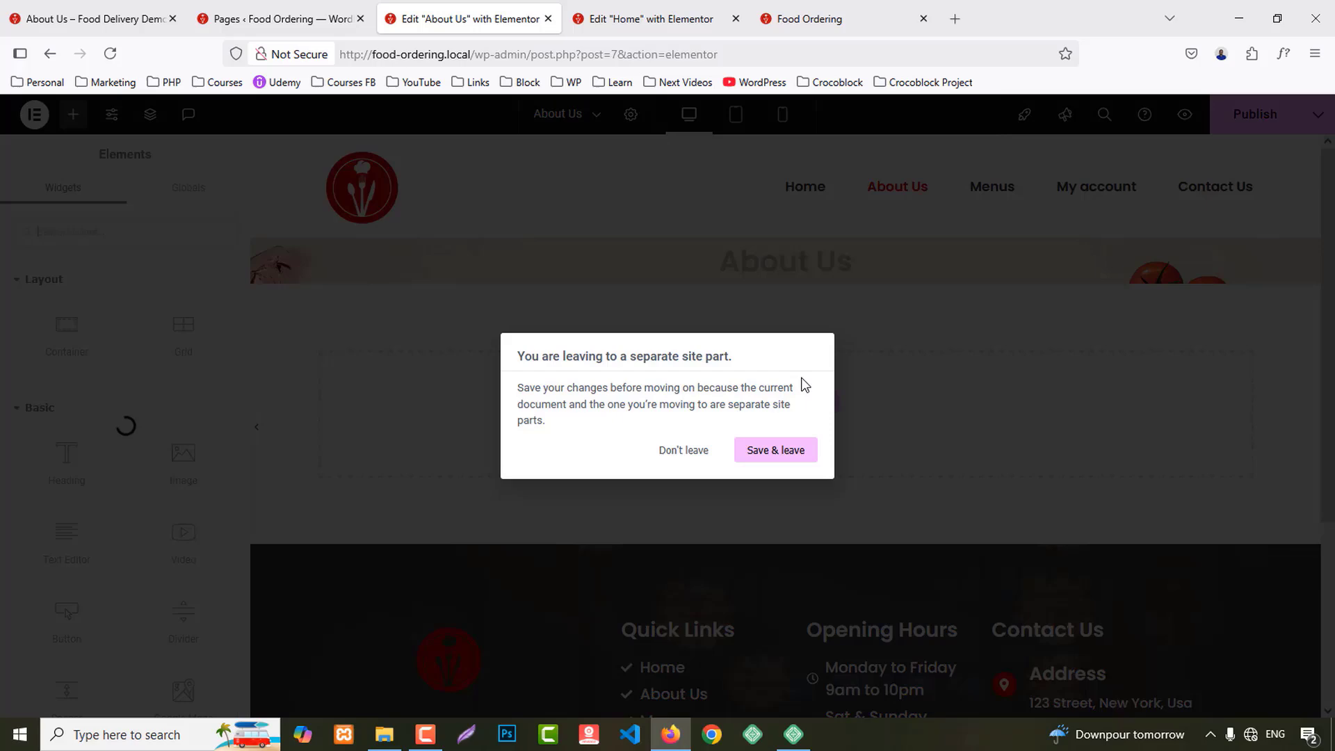
{"action": "left_click", "coordinate": [683, 450]}
Step: Unlink the banner container's padding and set top and bottom to 70
{"action": "left_click", "coordinate": [791, 240]}
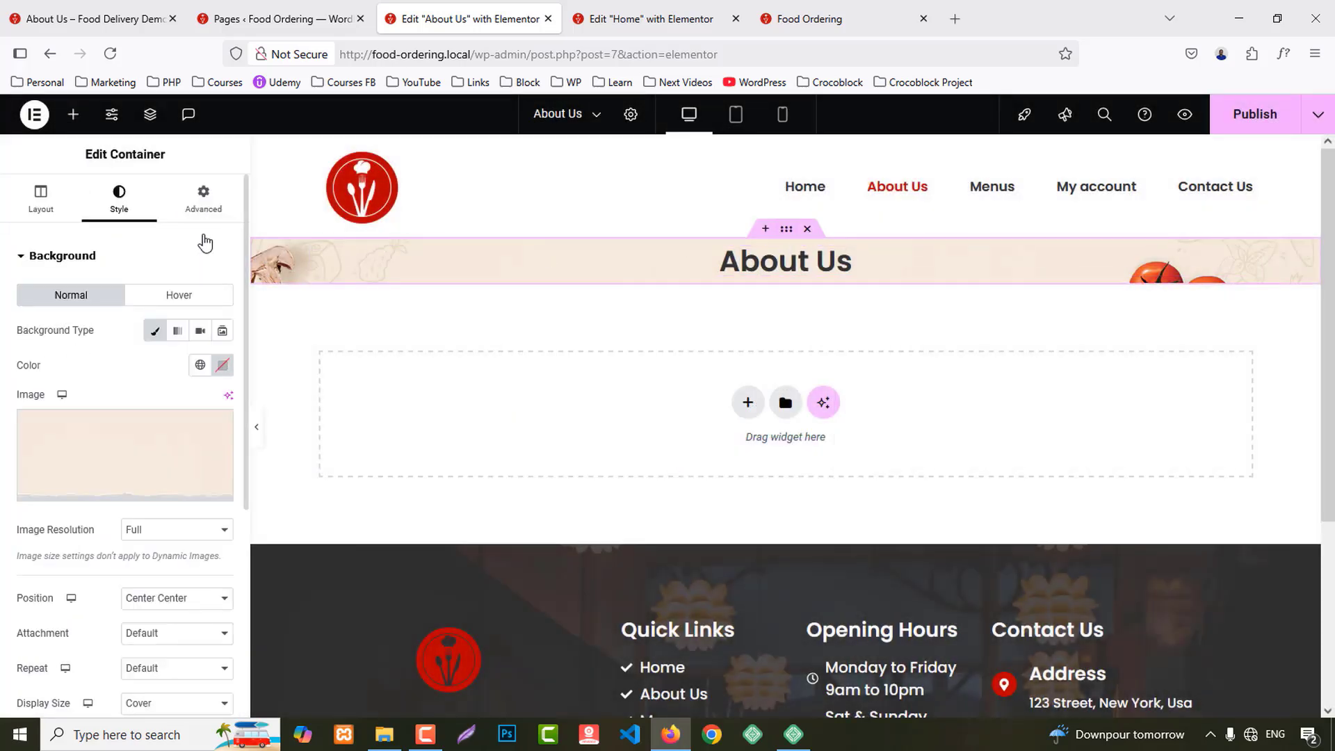
{"action": "left_click", "coordinate": [202, 198]}
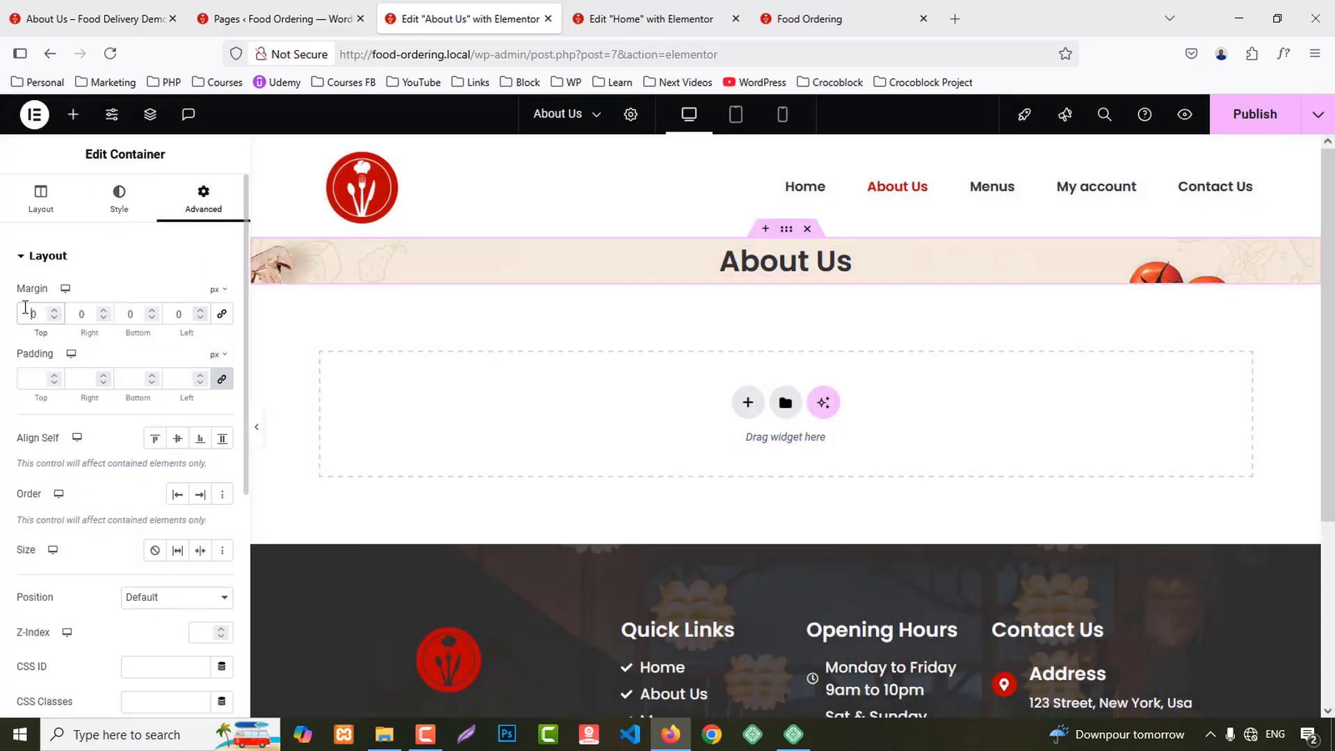
{"action": "left_click", "coordinate": [221, 379]}
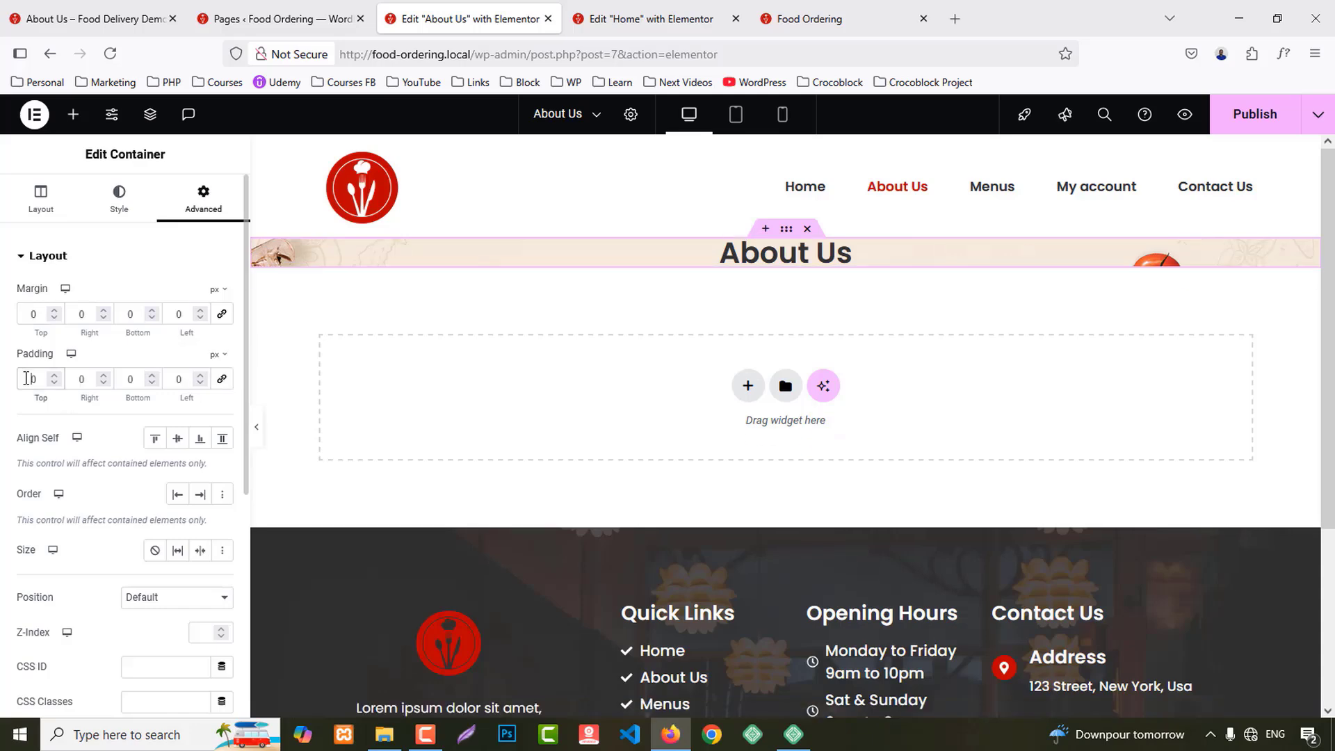
{"action": "type", "text": "7"}
{"action": "left_click", "coordinate": [121, 379]}
{"action": "type", "text": "7"}
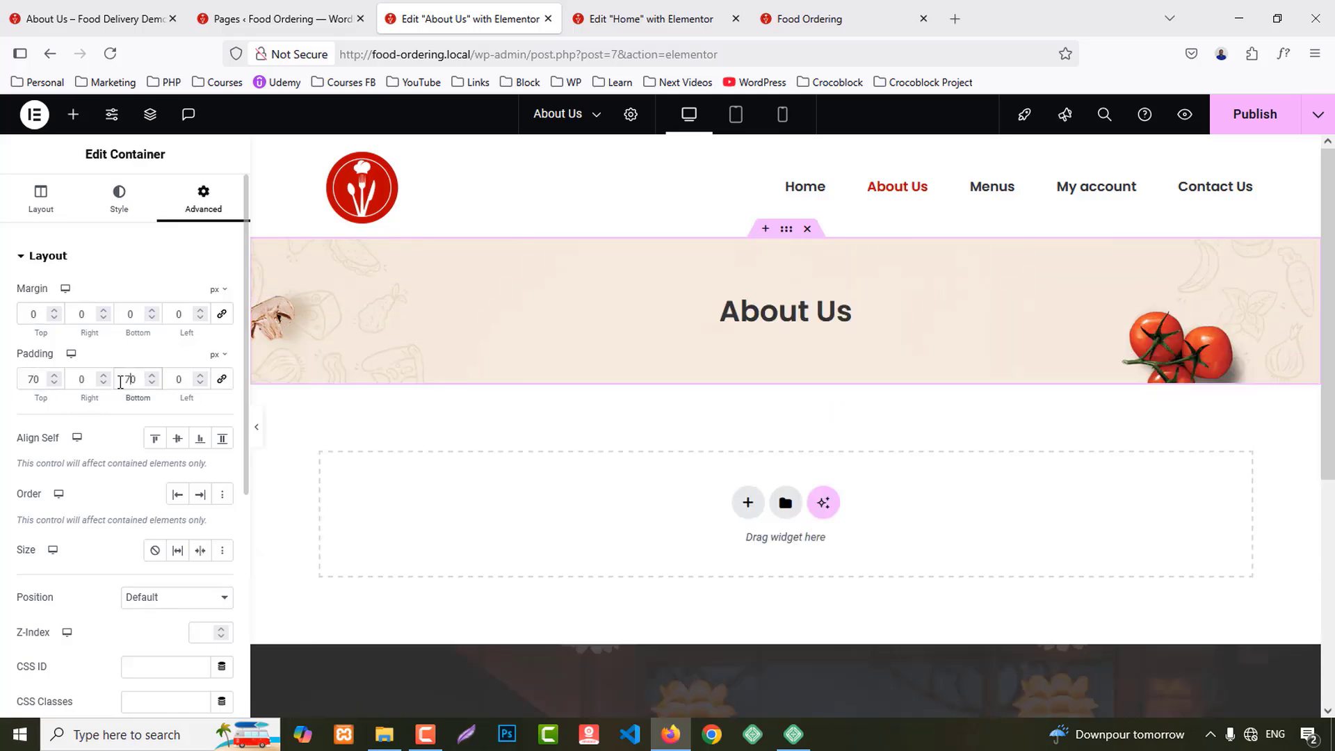
Step: Raise the About Us heading's font size to 45 px
{"action": "left_click", "coordinate": [847, 311]}
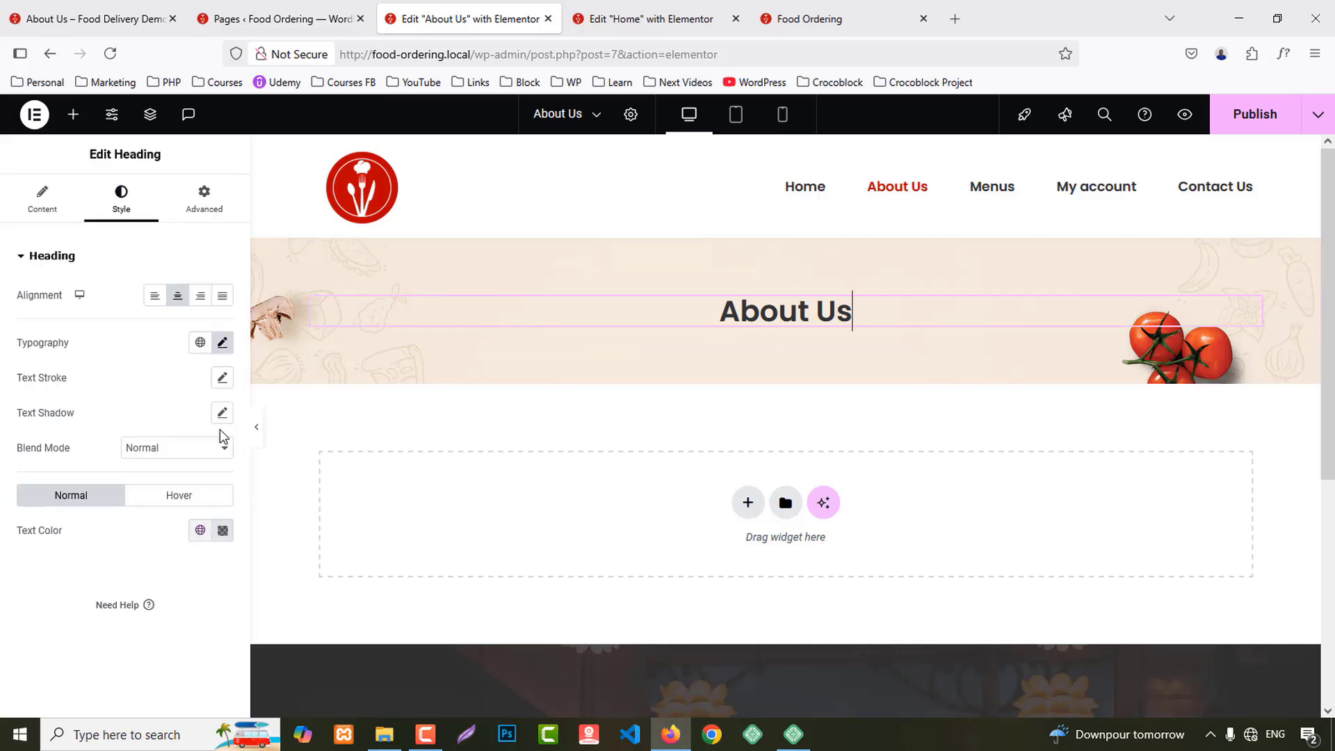
{"action": "left_click", "coordinate": [227, 348]}
{"action": "left_click", "coordinate": [211, 477]}
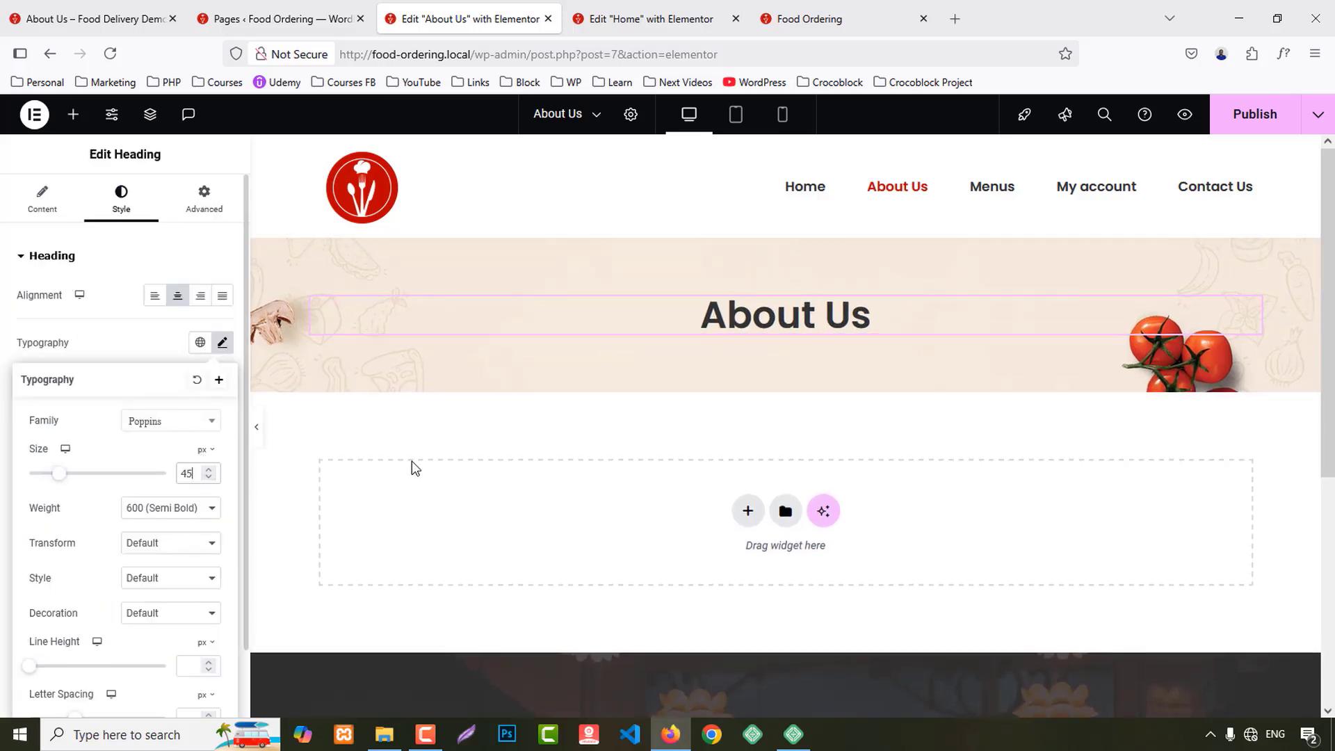
Step: Publish the About Us page, review it live, then return to the Home page editor
{"action": "left_click", "coordinate": [1252, 117]}
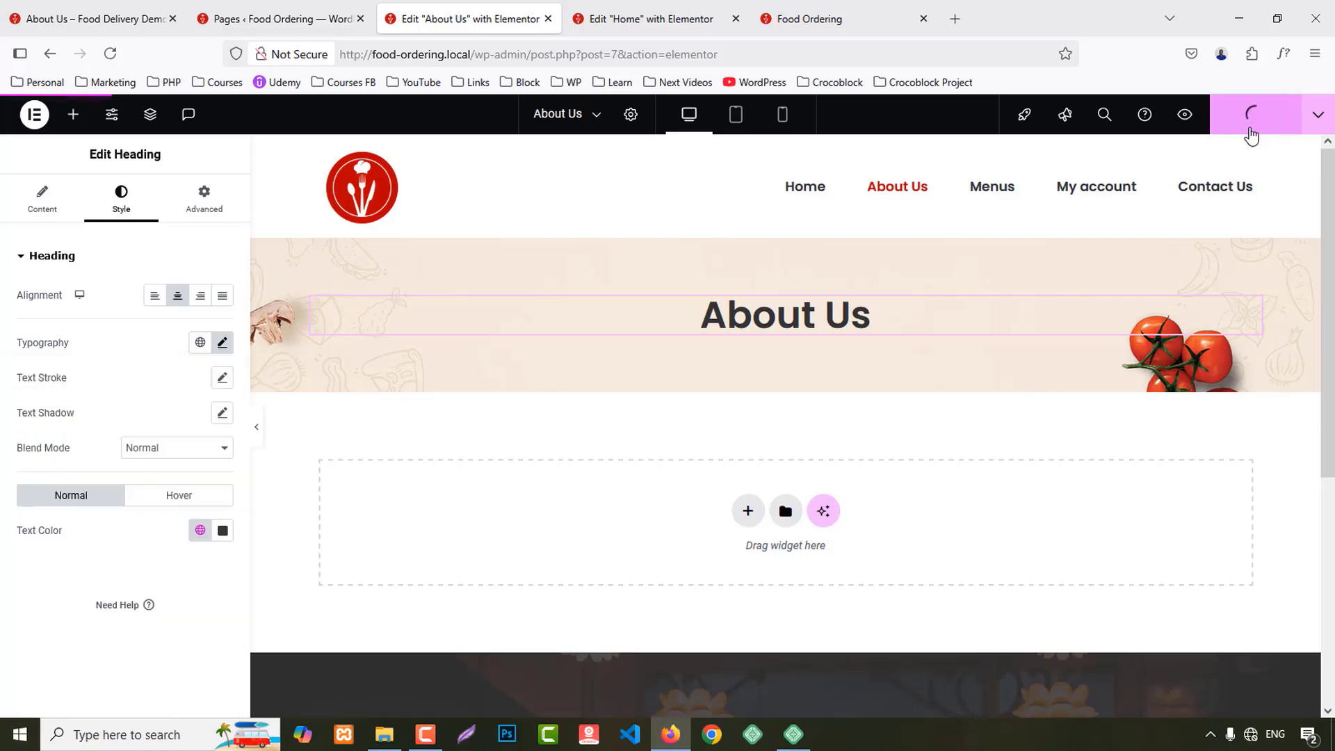
{"action": "left_click", "coordinate": [96, 14]}
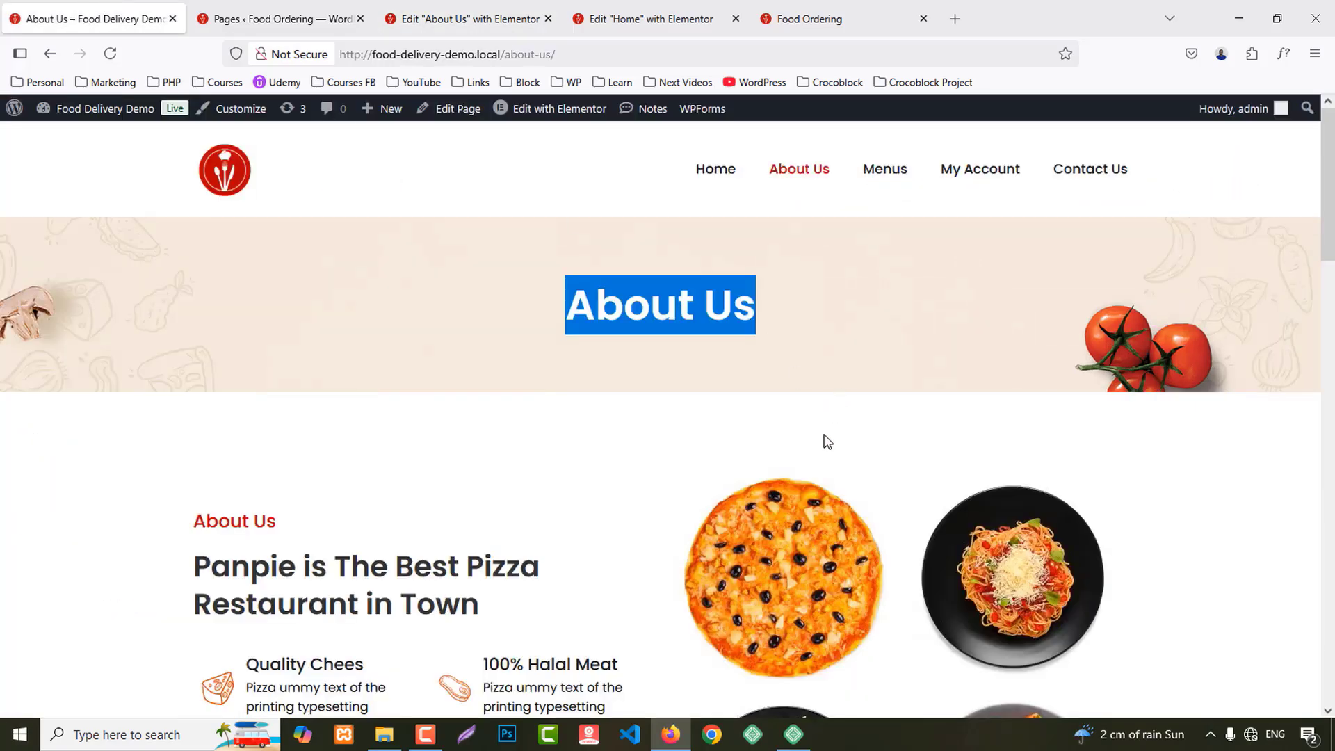
{"action": "scroll", "coordinate": [824, 442], "scroll_direction": "down", "scroll_amount": 10}
{"action": "scroll", "coordinate": [632, 167], "scroll_direction": "up", "scroll_amount": 6}
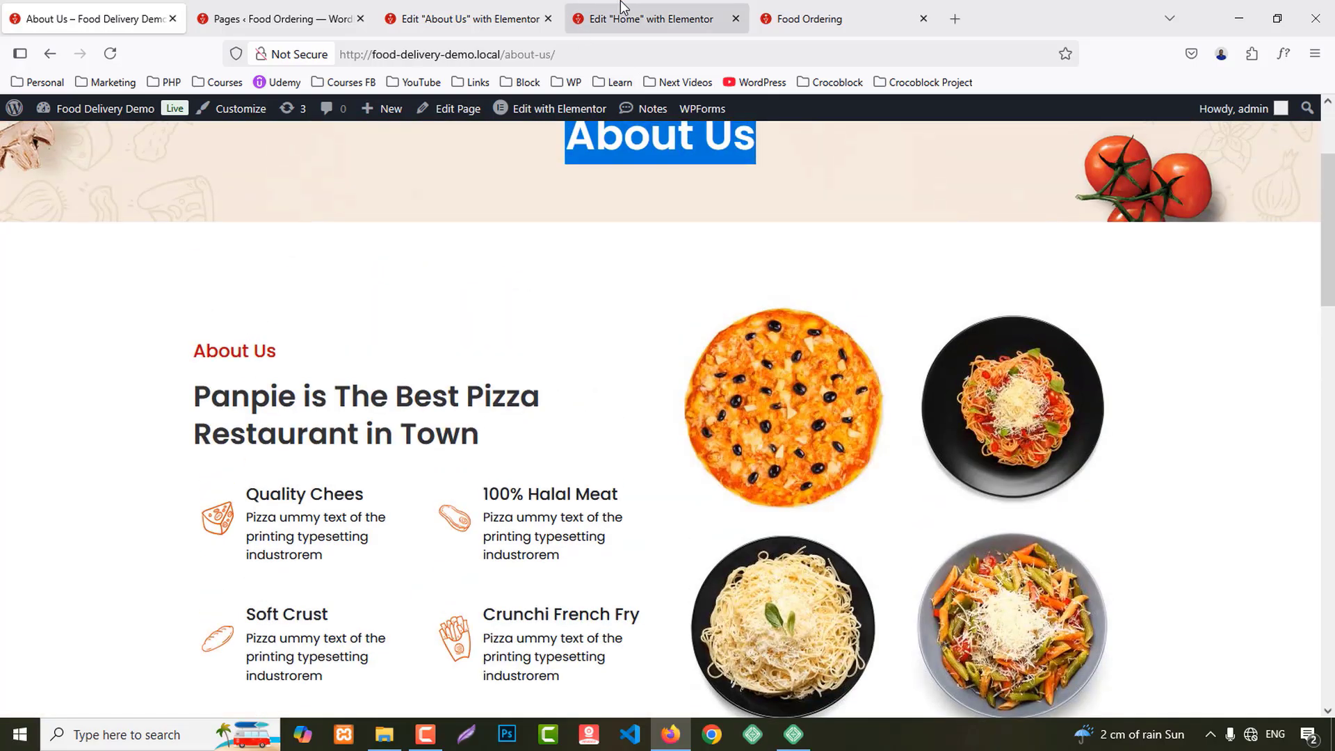
{"action": "left_click", "coordinate": [617, 19]}
{"action": "scroll", "coordinate": [744, 476], "scroll_direction": "up", "scroll_amount": 10}
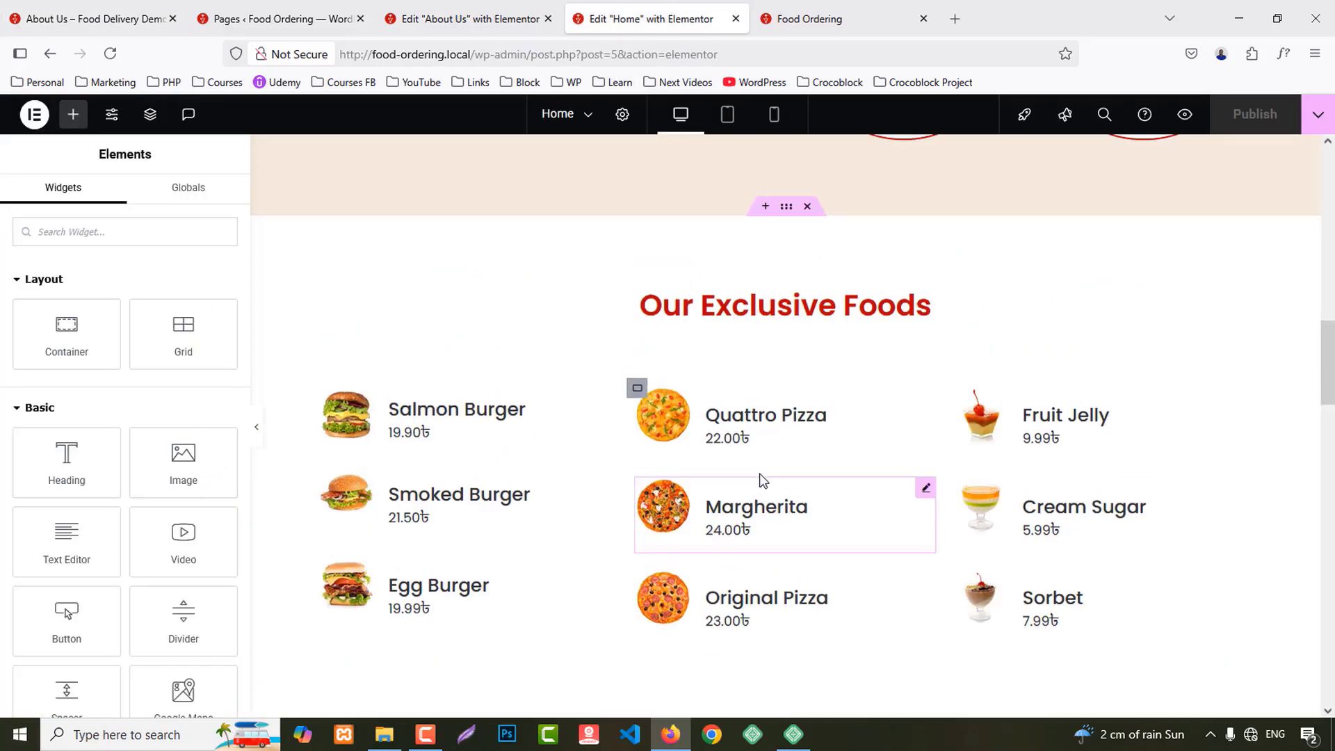
Step: Copy the Home page's About Us section and bring up paste options on the About Us page
{"action": "scroll", "coordinate": [760, 477], "scroll_direction": "up", "scroll_amount": 10}
{"action": "scroll", "coordinate": [760, 482], "scroll_direction": "down", "scroll_amount": 6}
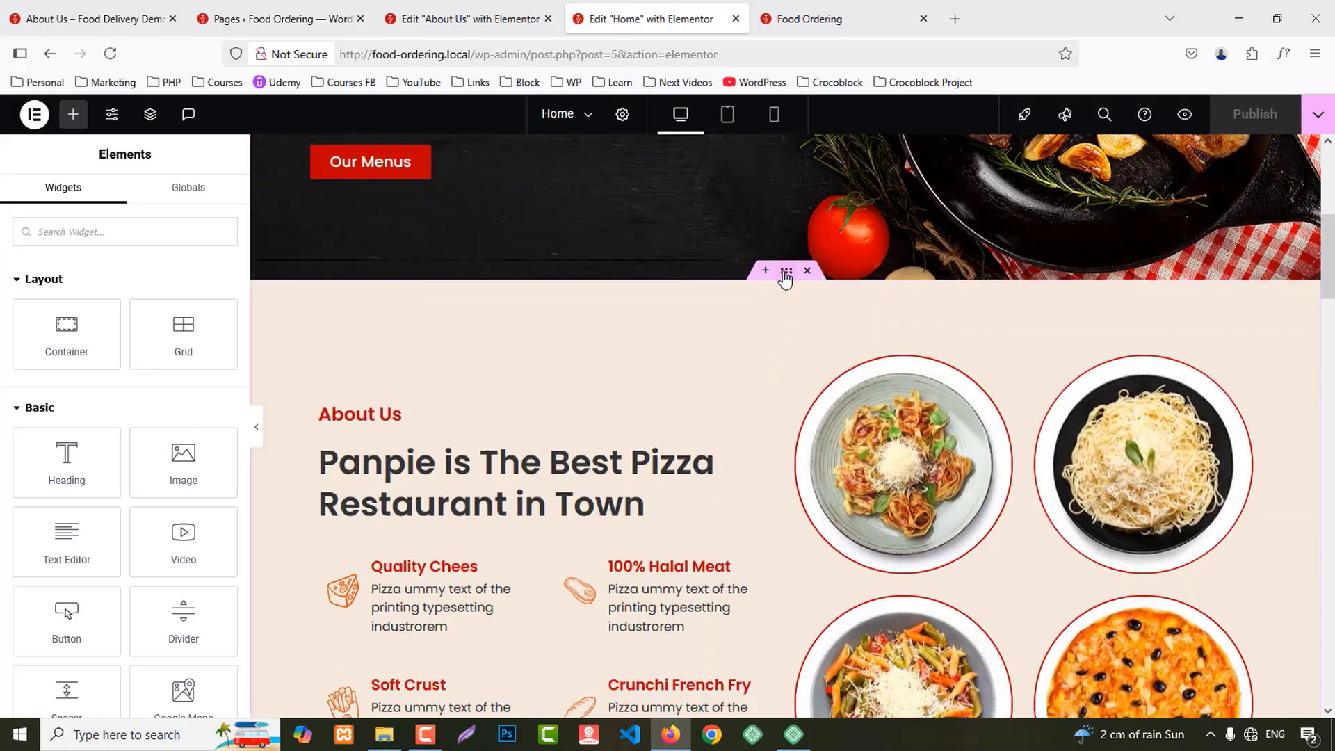
{"action": "right_click", "coordinate": [785, 273]}
{"action": "left_click", "coordinate": [793, 375]}
{"action": "left_click", "coordinate": [463, 19]}
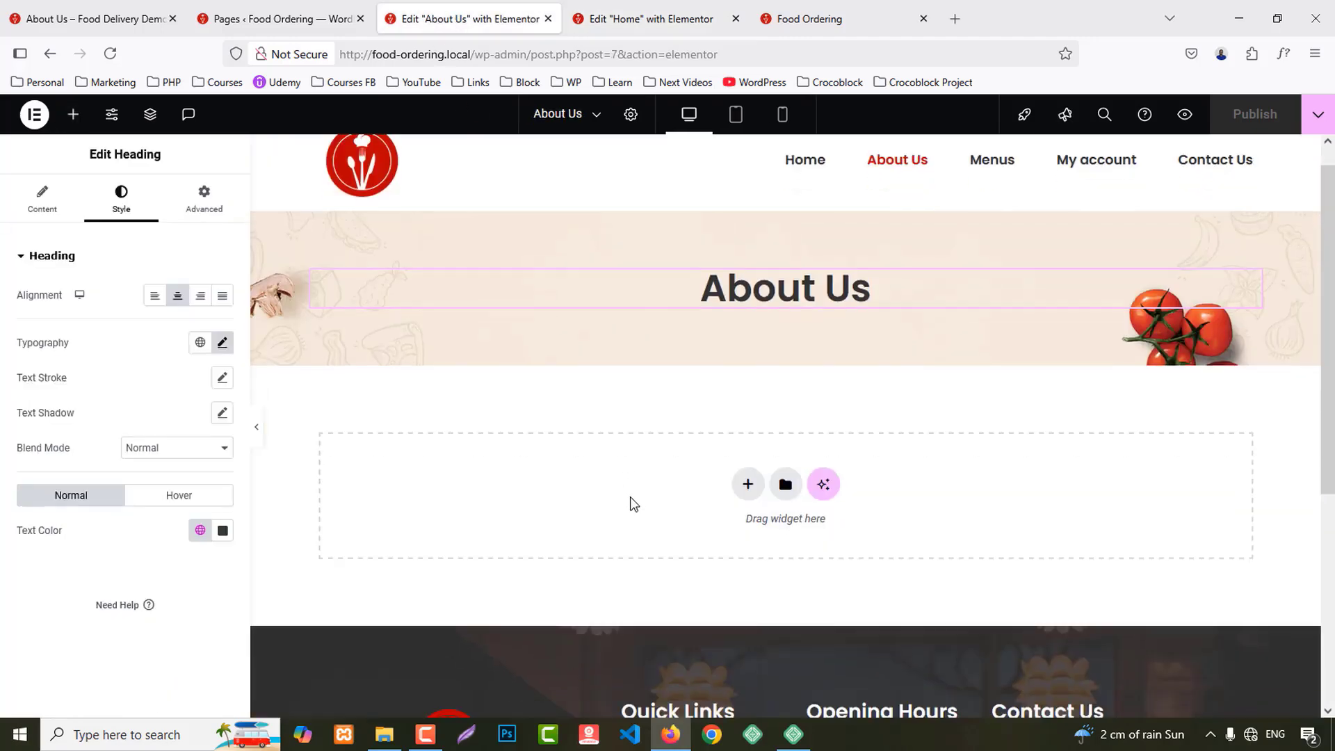
{"action": "scroll", "coordinate": [633, 503], "scroll_direction": "down", "scroll_amount": 2}
{"action": "right_click", "coordinate": [503, 348]}
Step: Copy the stats section from Home and paste it into the About Us page
{"action": "left_click", "coordinate": [650, 19]}
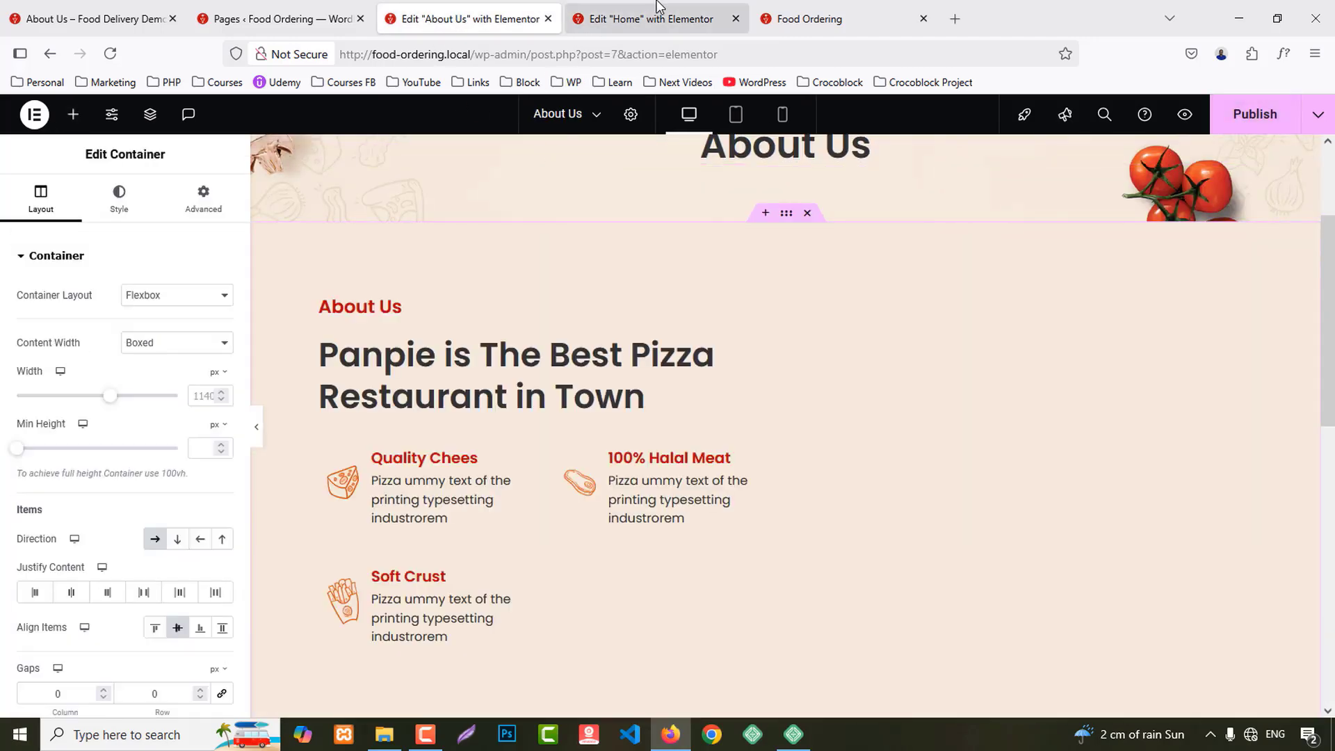
{"action": "scroll", "coordinate": [938, 560], "scroll_direction": "down", "scroll_amount": 5}
{"action": "scroll", "coordinate": [918, 547], "scroll_direction": "down", "scroll_amount": 5}
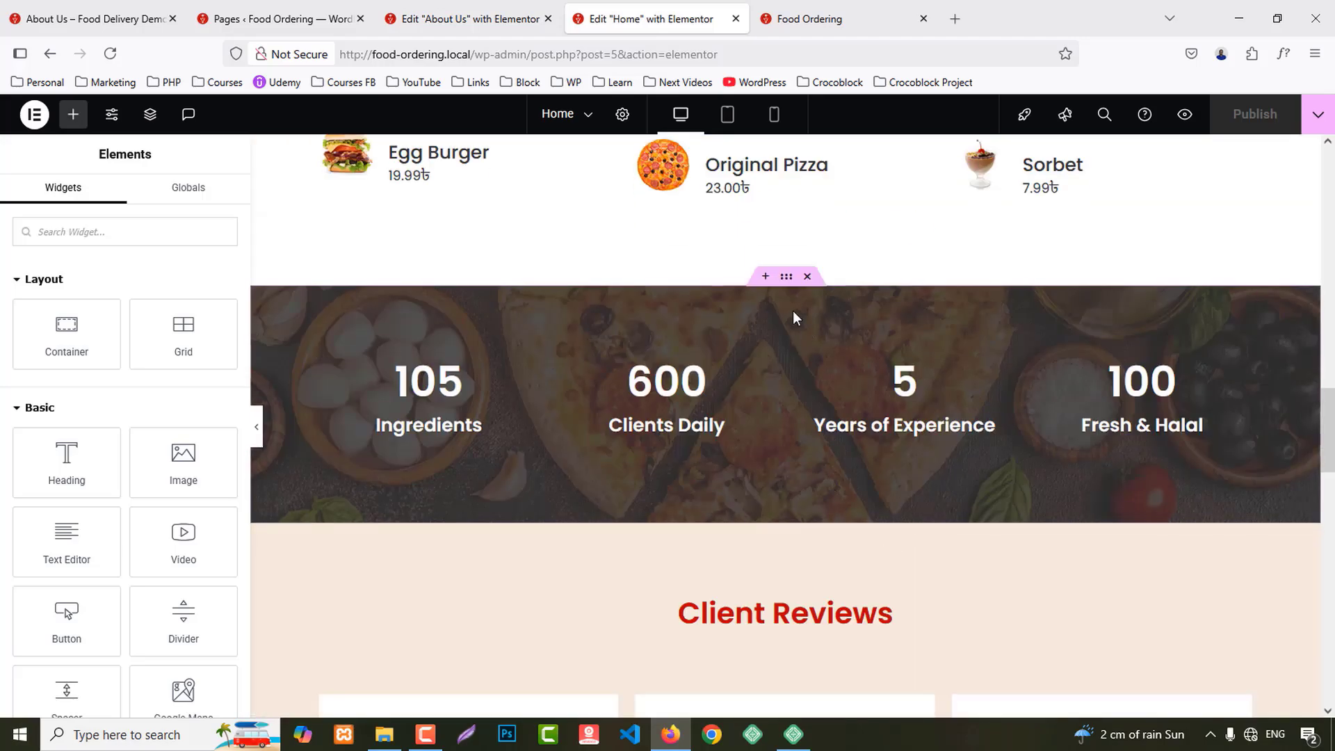
{"action": "right_click", "coordinate": [798, 285]}
{"action": "left_click", "coordinate": [797, 376]}
{"action": "key", "text": "ctrl+shift+Tab"}
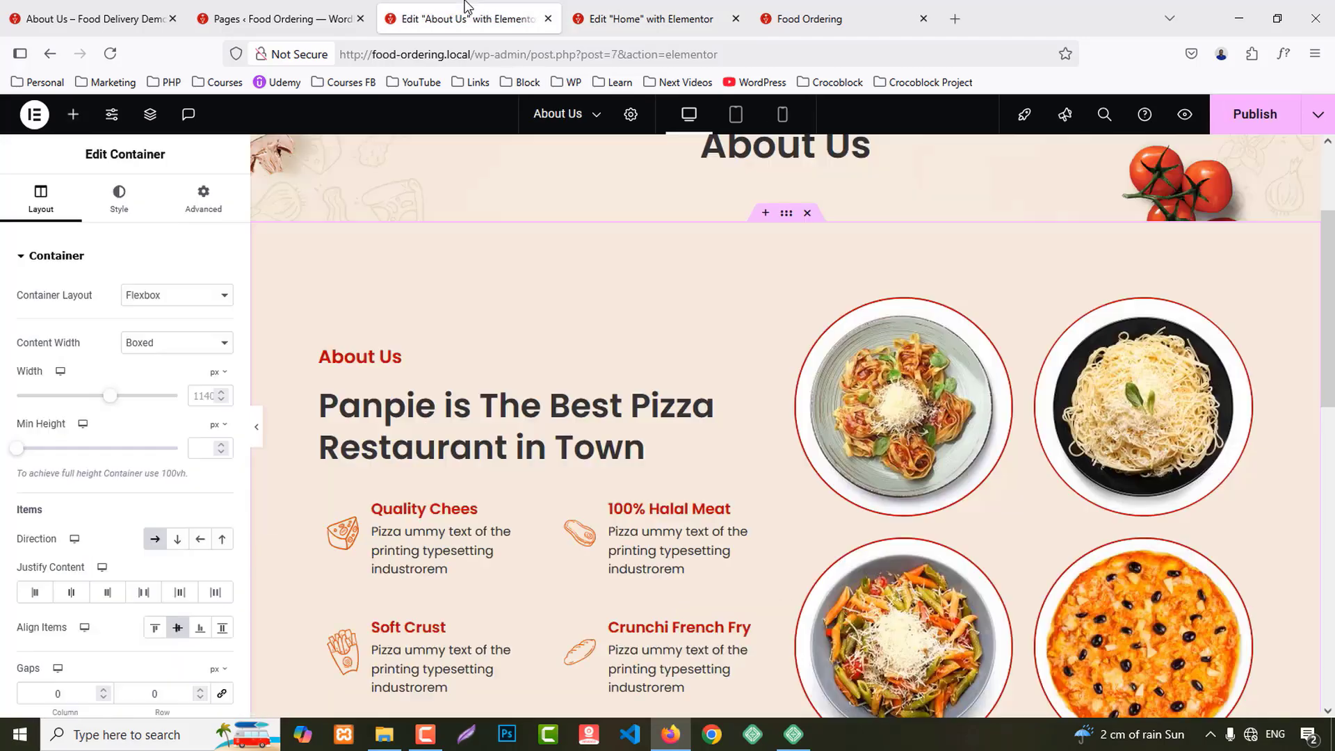
{"action": "scroll", "coordinate": [705, 531], "scroll_direction": "down", "scroll_amount": 9}
{"action": "right_click", "coordinate": [591, 510]}
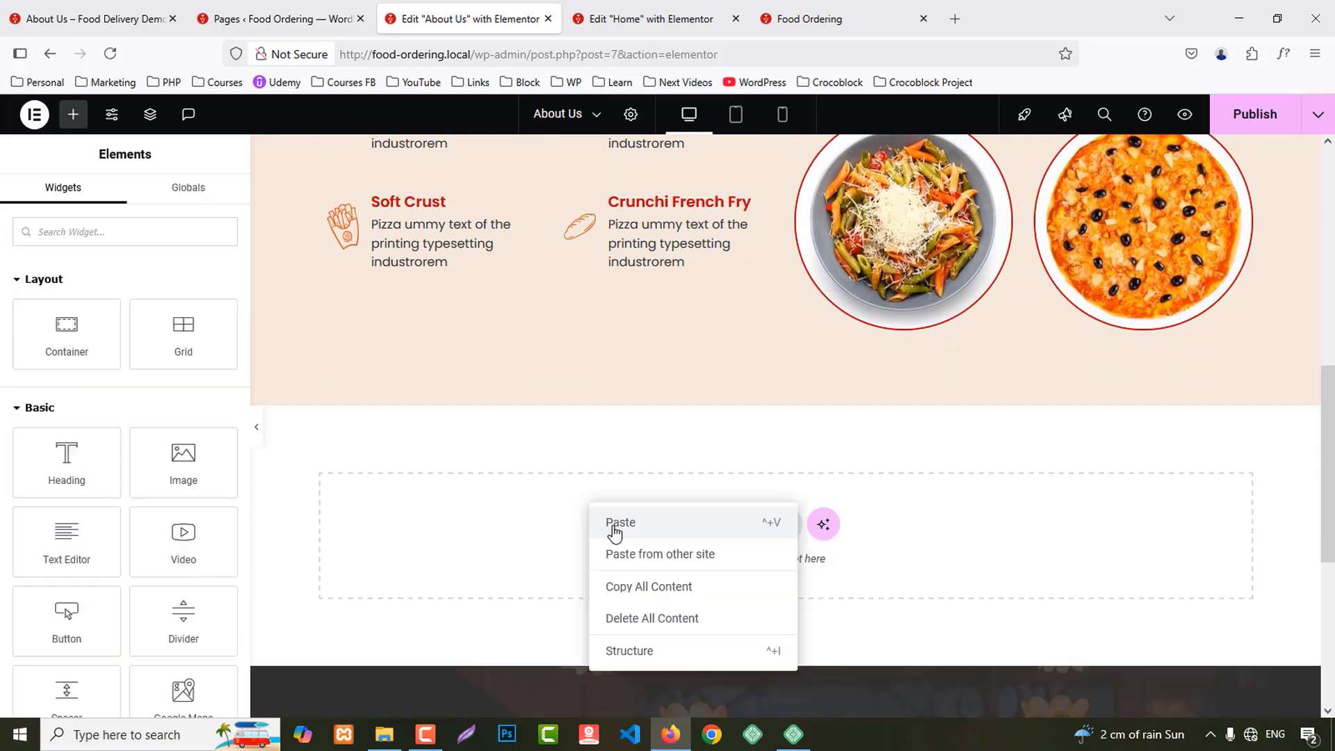
{"action": "left_click", "coordinate": [610, 521]}
Step: Bring up the Our Experte Chefs section's actions on Home, then dismiss them unchanged
{"action": "left_click", "coordinate": [650, 19]}
{"action": "scroll", "coordinate": [816, 328], "scroll_direction": "down", "scroll_amount": 10}
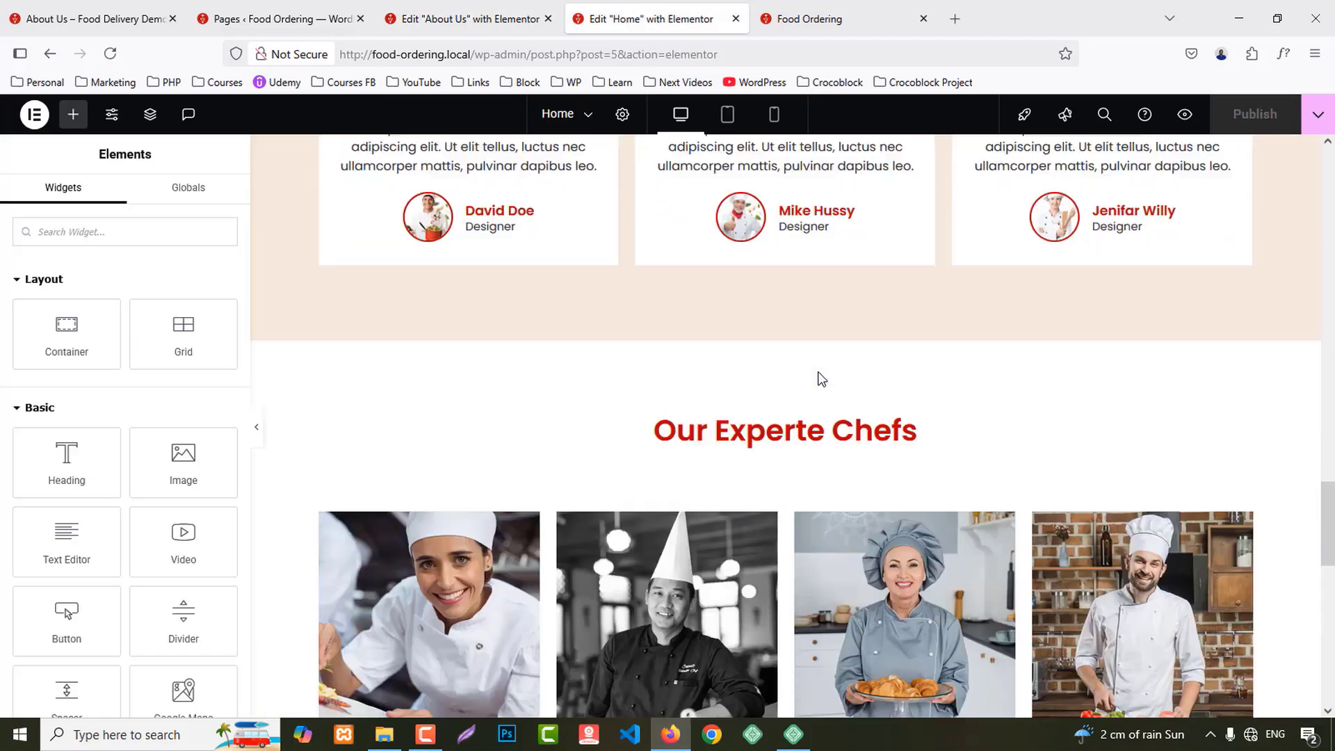
{"action": "scroll", "coordinate": [798, 266], "scroll_direction": "up", "scroll_amount": 1}
{"action": "right_click", "coordinate": [788, 254]}
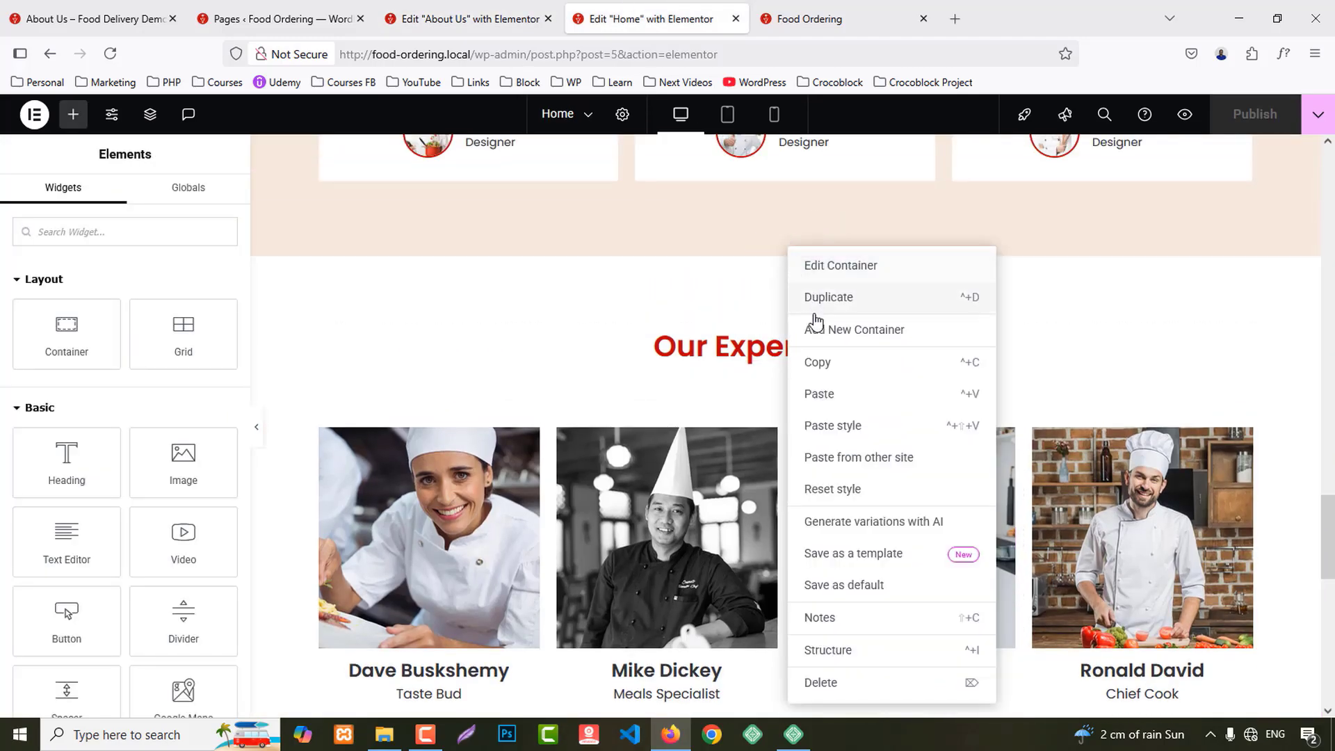
{"action": "left_click", "coordinate": [653, 331]}
Step: Copy Client Reviews from Home, paste it into About Us, publish, and close the Home editor
{"action": "scroll", "coordinate": [782, 290], "scroll_direction": "up", "scroll_amount": 5}
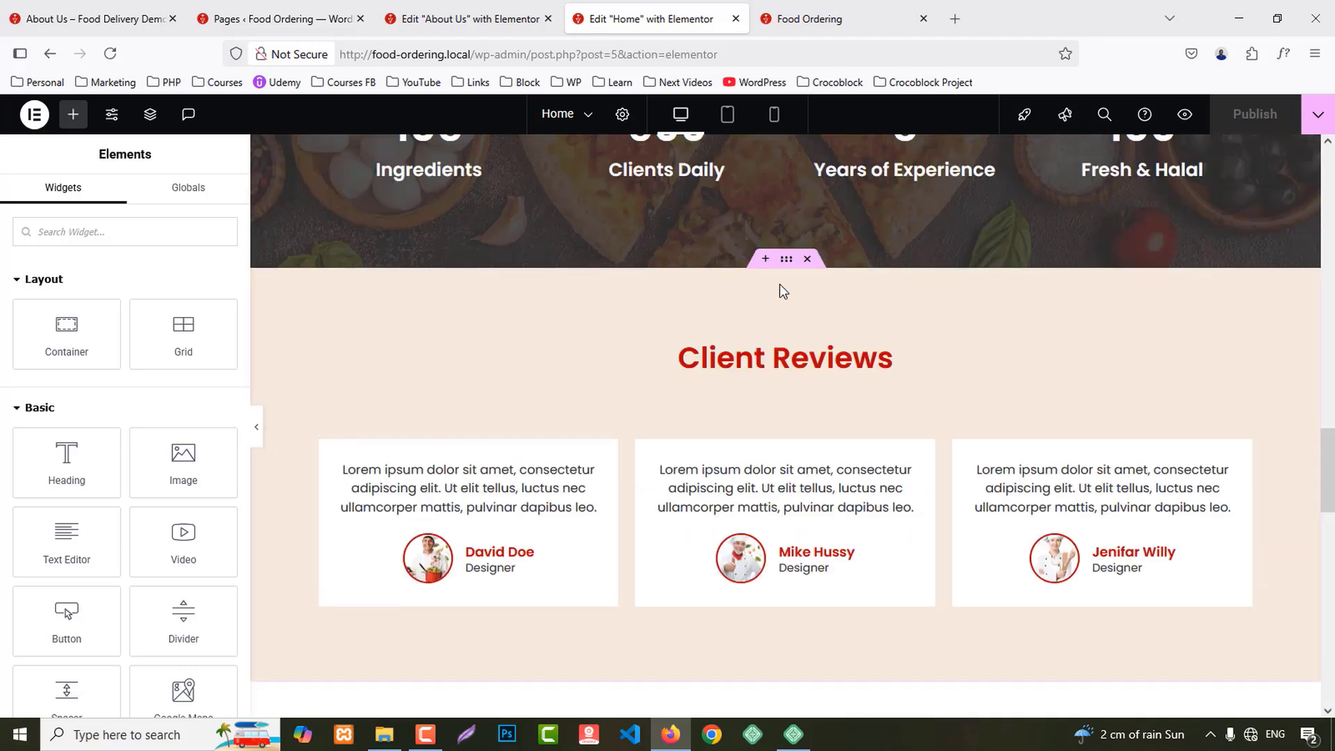
{"action": "right_click", "coordinate": [789, 264]}
{"action": "left_click", "coordinate": [819, 369]}
{"action": "key", "text": "ctrl+Page_Up"}
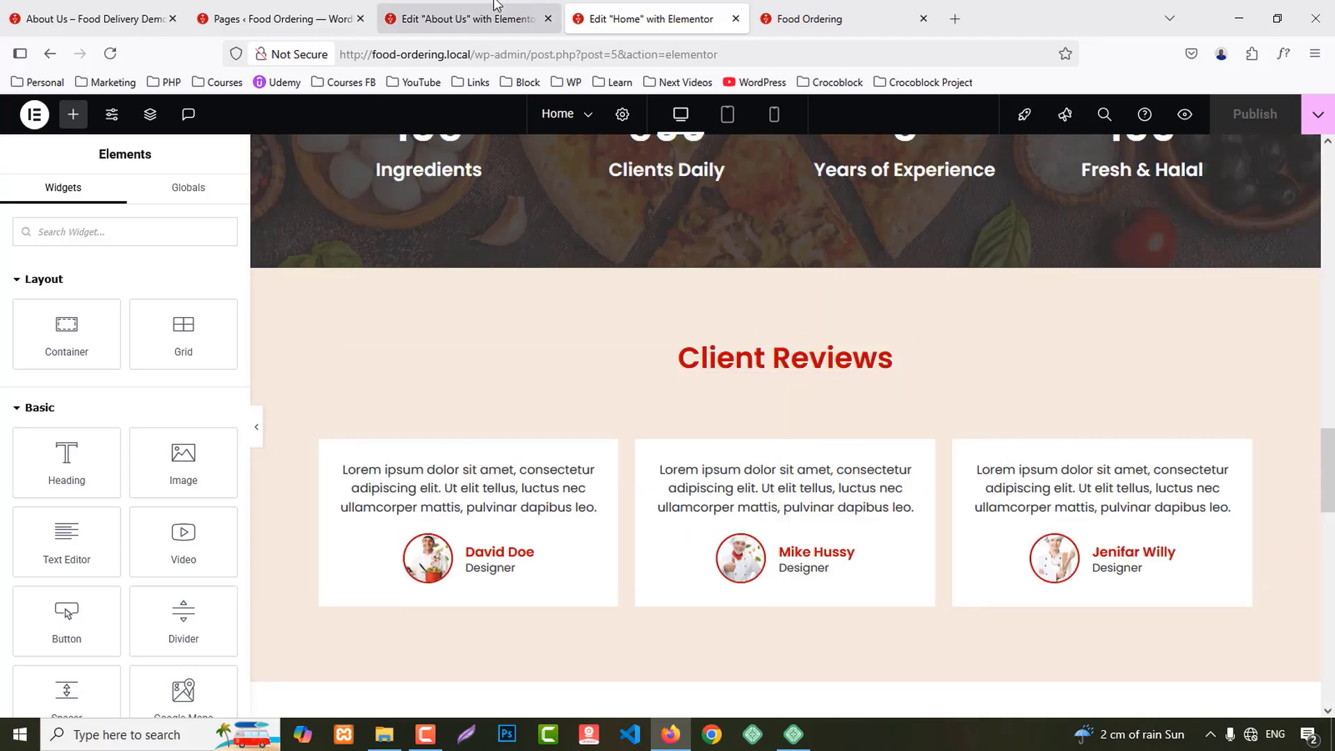
{"action": "scroll", "coordinate": [782, 464], "scroll_direction": "down", "scroll_amount": 5}
{"action": "right_click", "coordinate": [548, 343]}
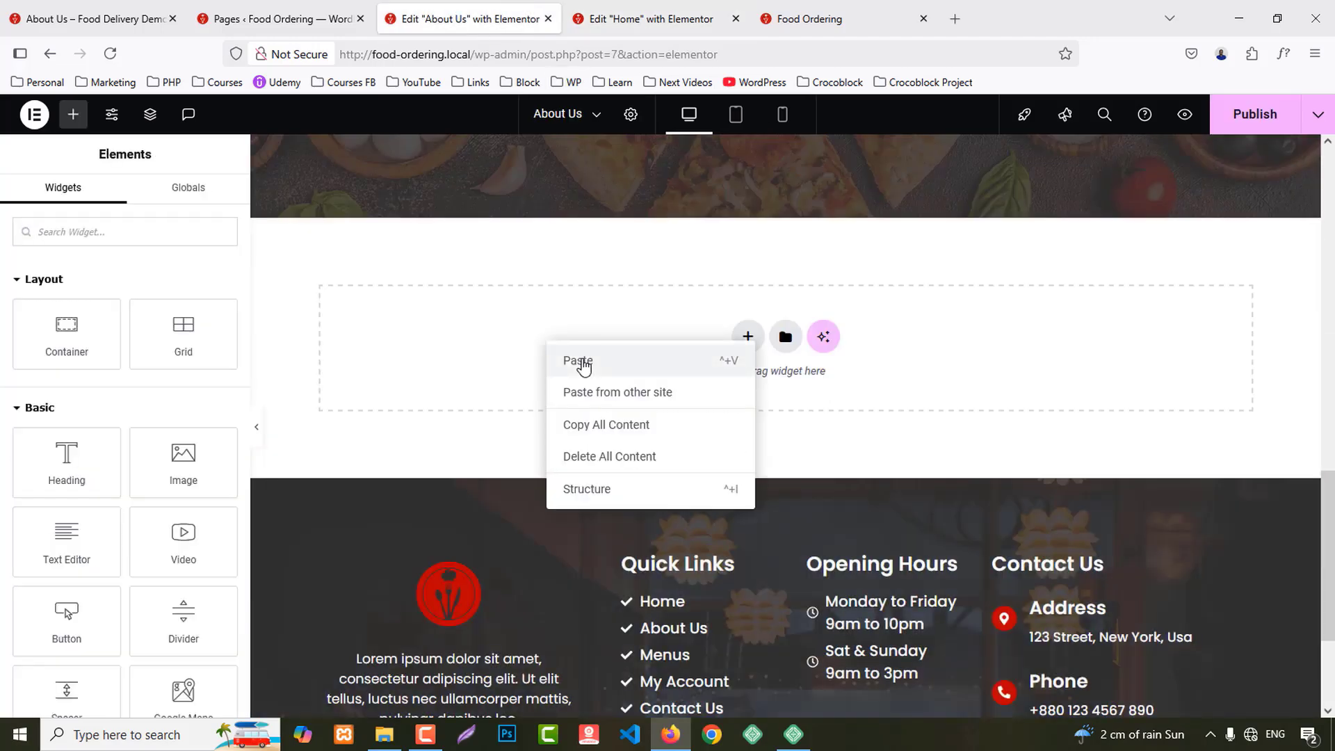
{"action": "left_click", "coordinate": [579, 361]}
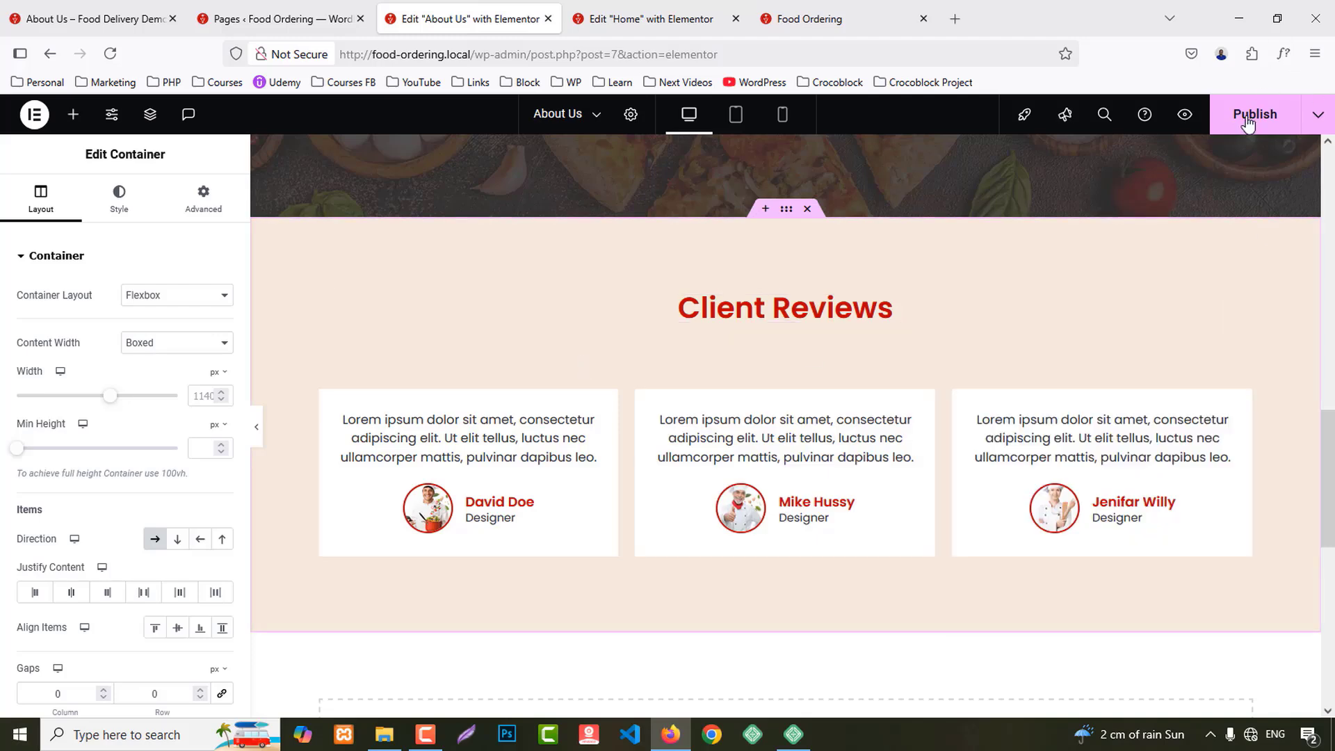
{"action": "left_click", "coordinate": [1248, 122]}
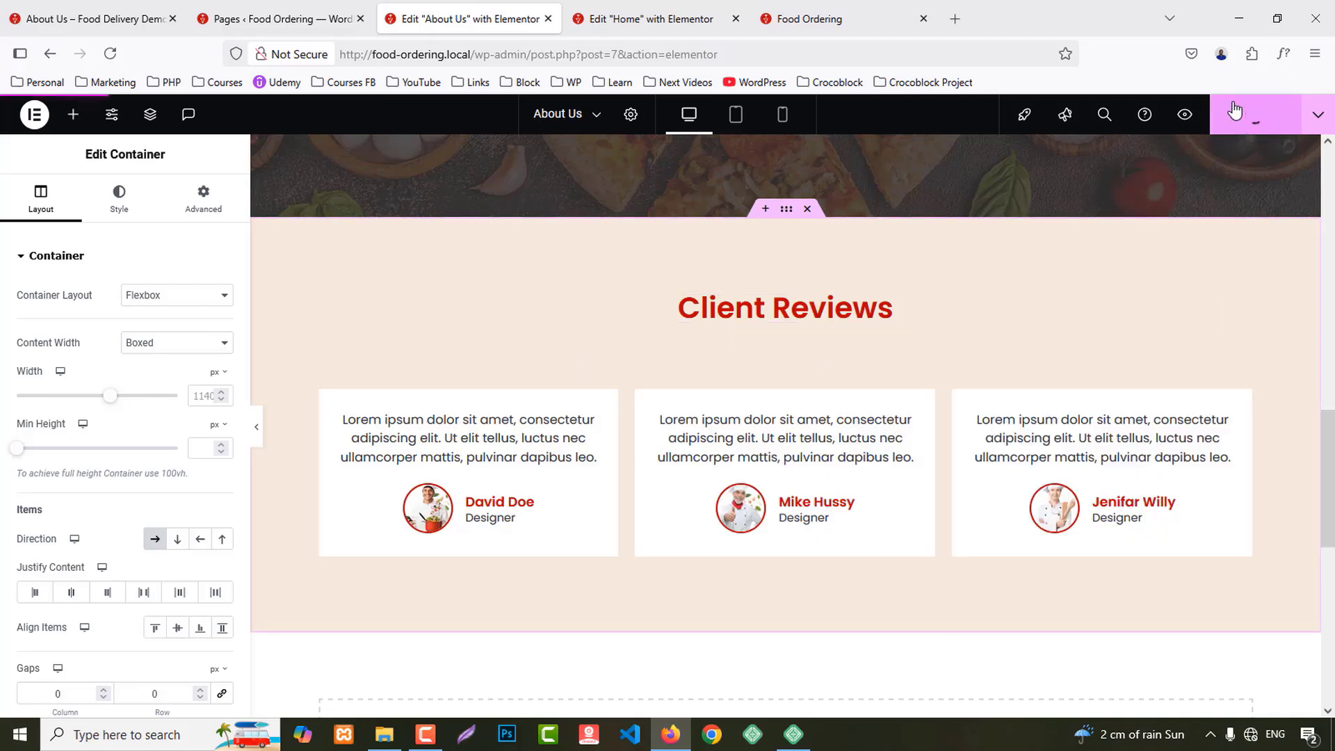
{"action": "left_click", "coordinate": [735, 19]}
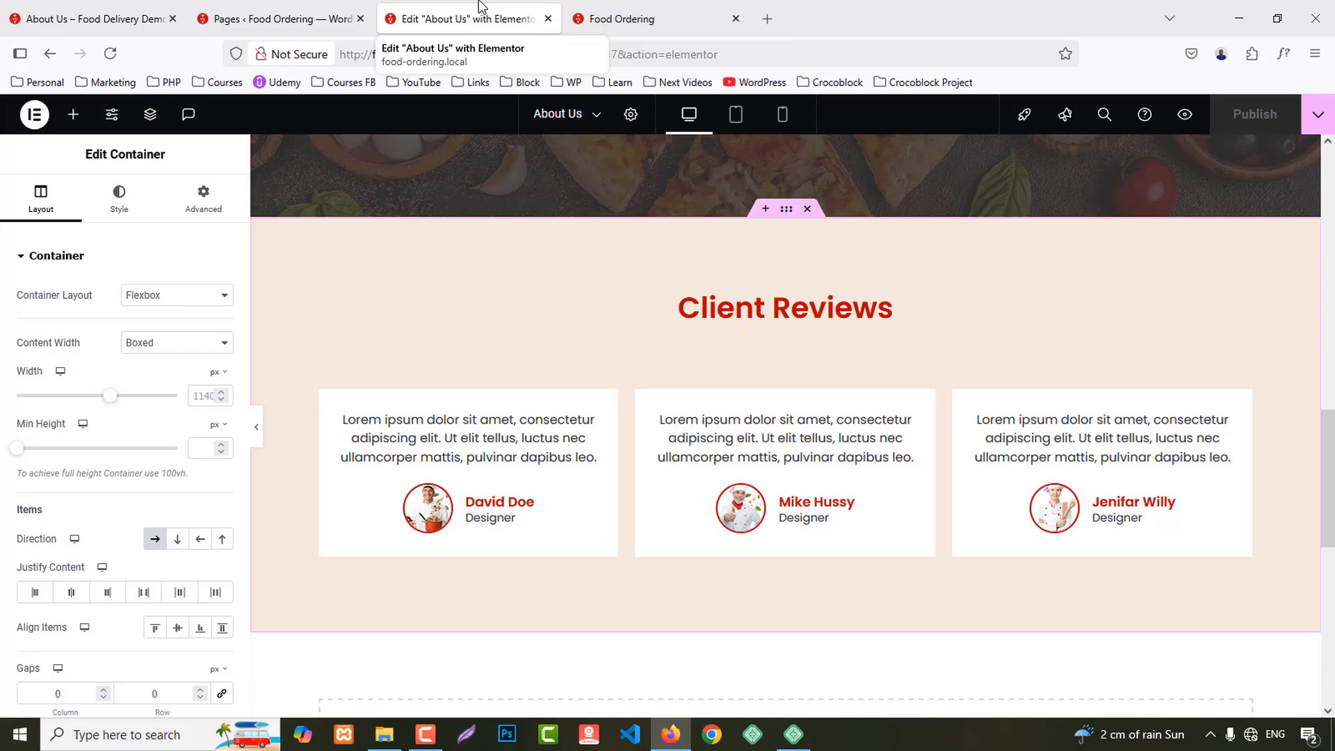
Step: Open the Contact Us page in Elementor after glancing at its live page
{"action": "left_click", "coordinate": [324, 9]}
{"action": "middle_click", "coordinate": [198, 475]}
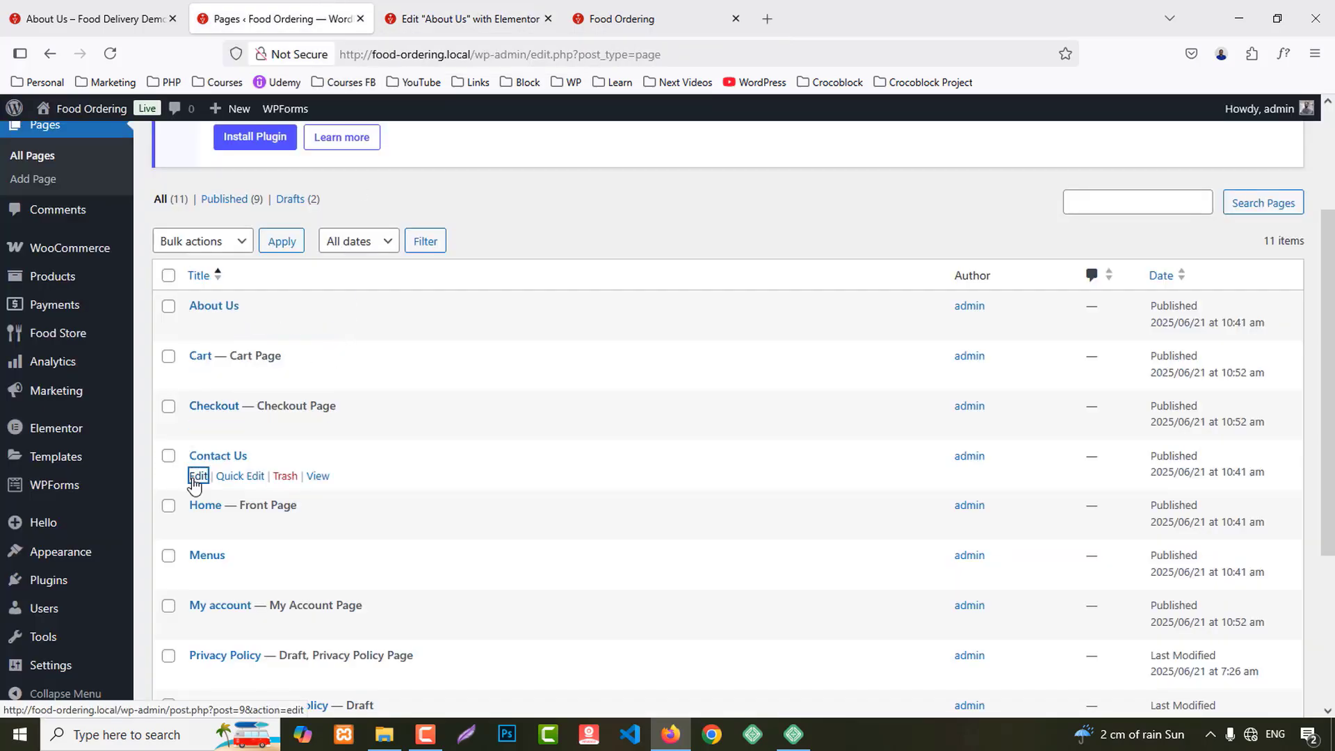
{"action": "left_click", "coordinate": [448, 12]}
{"action": "left_click", "coordinate": [91, 19]}
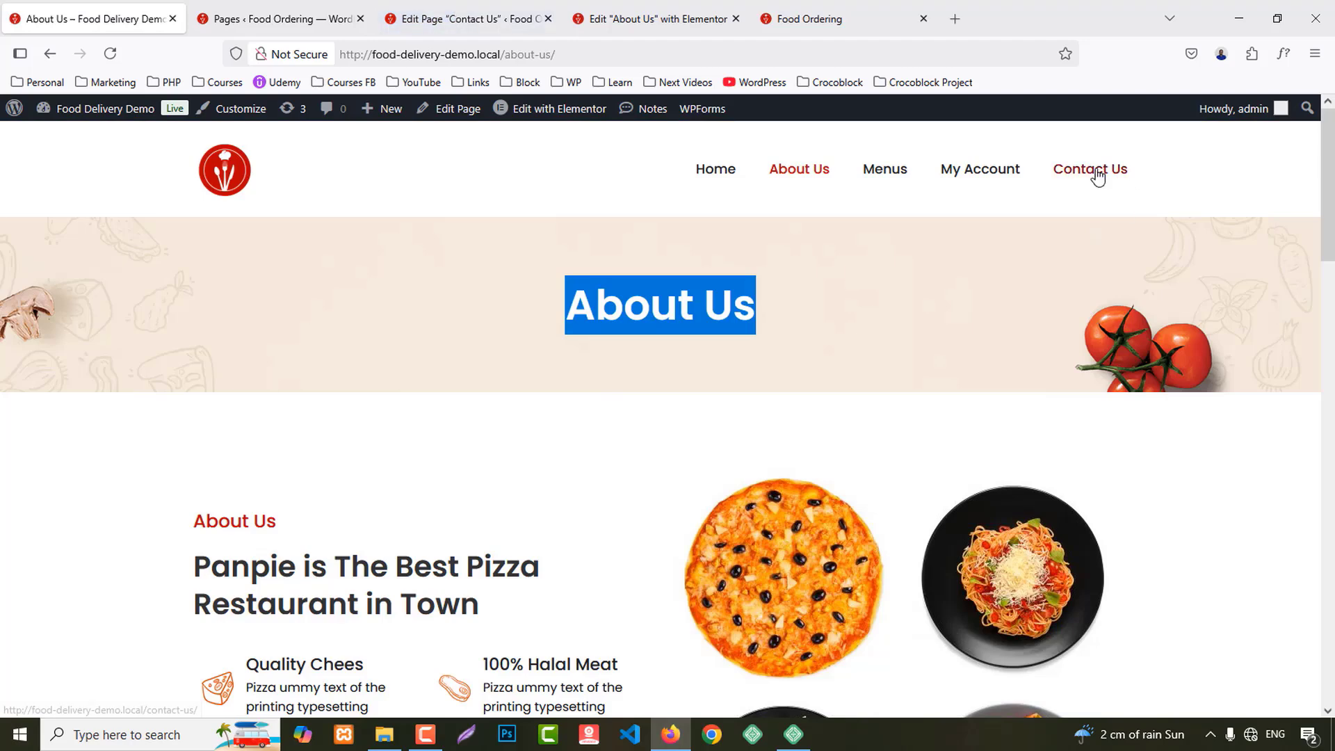
{"action": "left_click", "coordinate": [1097, 176]}
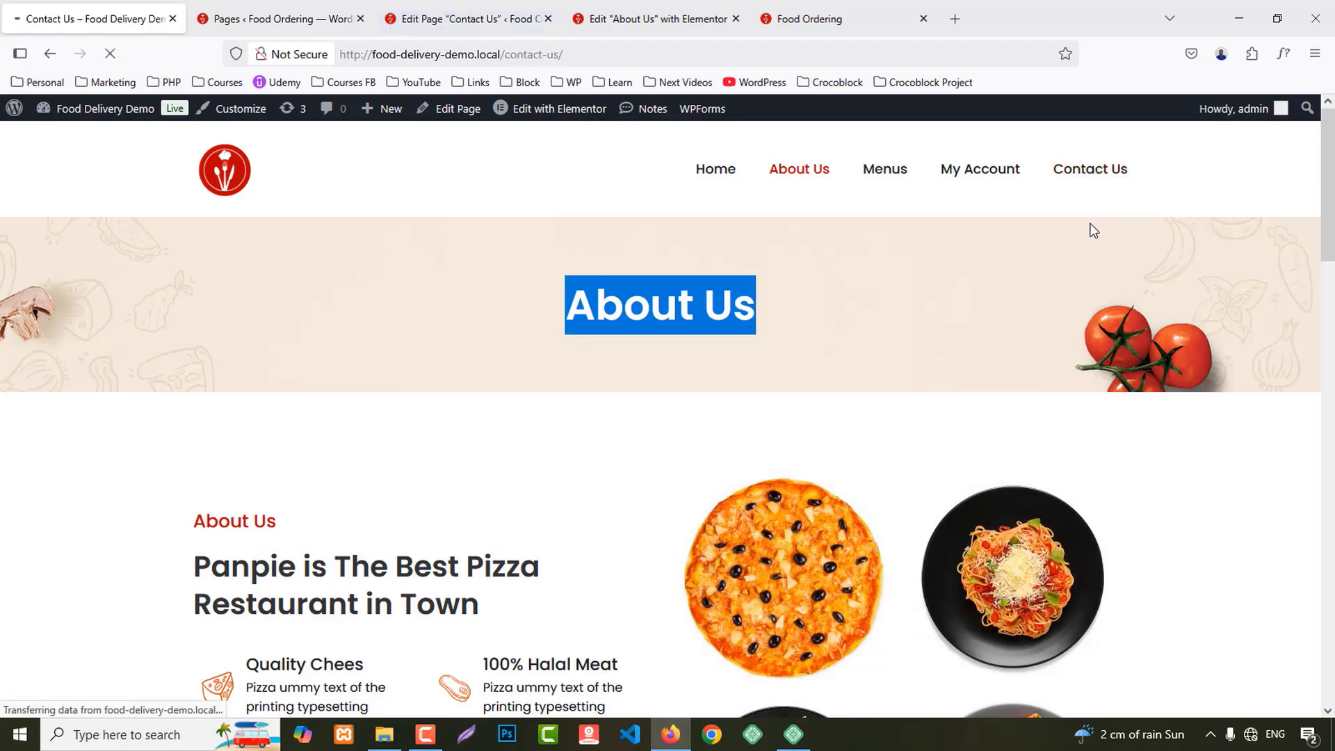
{"action": "scroll", "coordinate": [522, 561], "scroll_direction": "down", "scroll_amount": 6}
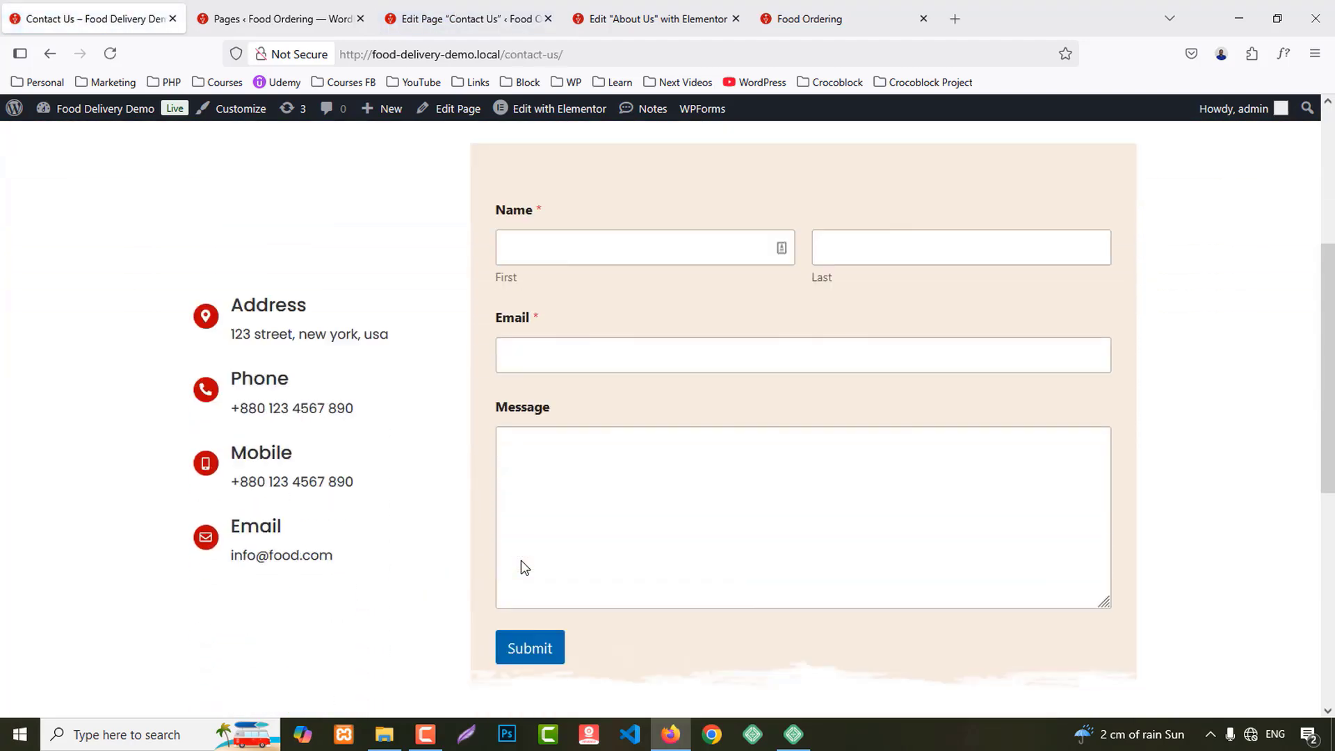
{"action": "left_click", "coordinate": [464, 19]}
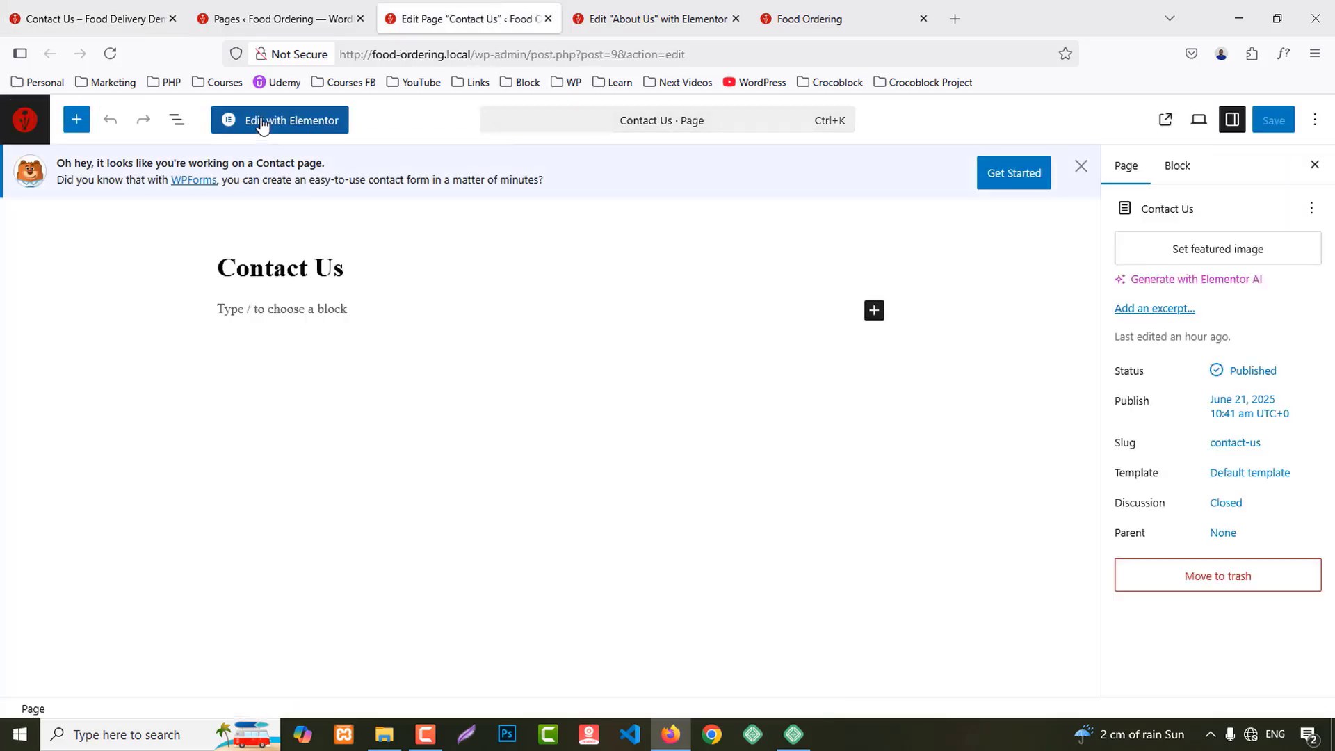
{"action": "left_click", "coordinate": [262, 123]}
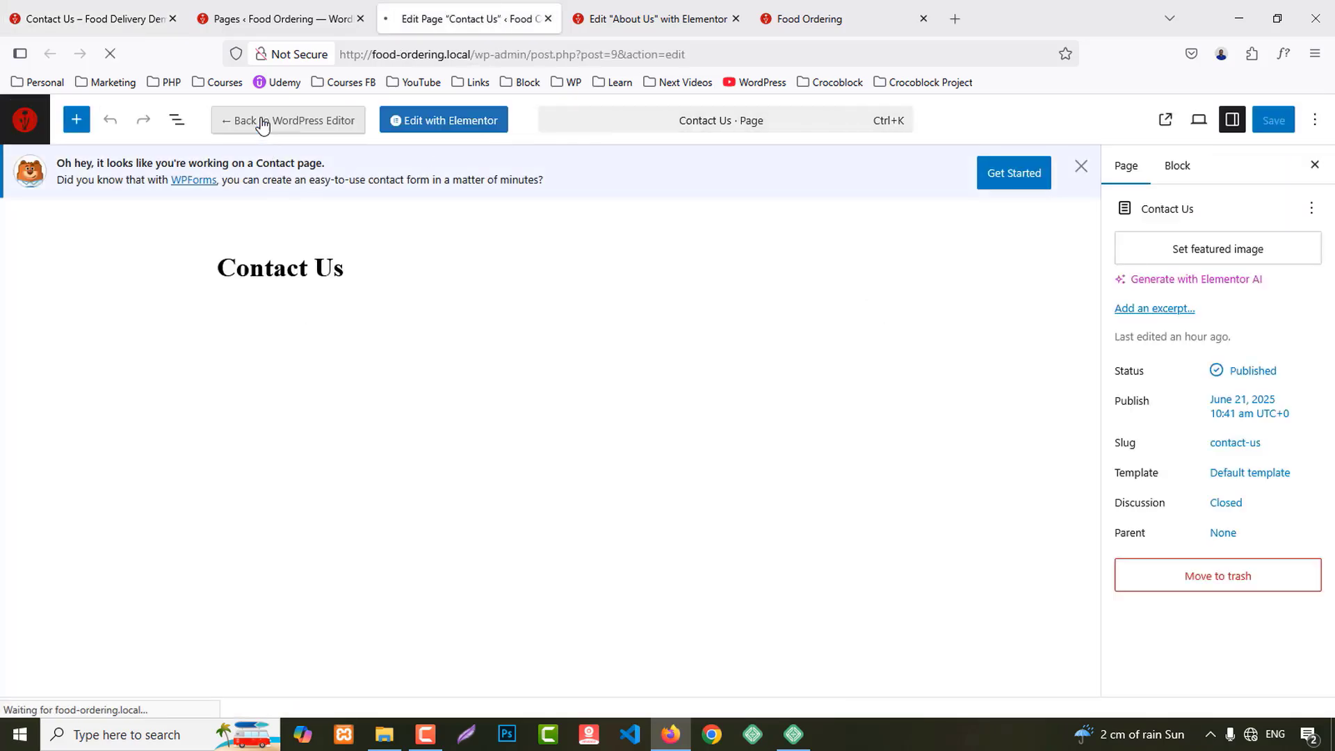
Step: Copy the About Us banner section for pasting into Contact Us
{"action": "left_click", "coordinate": [653, 18]}
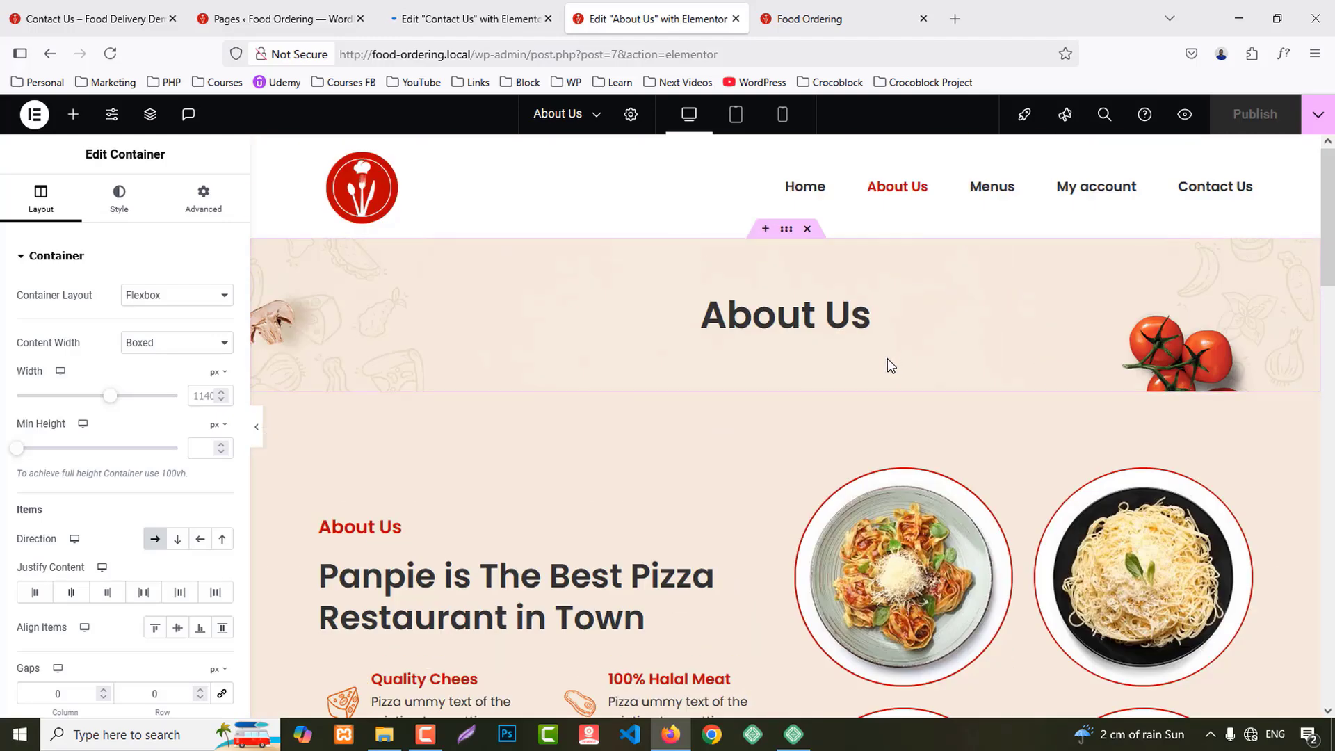
{"action": "right_click", "coordinate": [785, 230]}
{"action": "left_click", "coordinate": [812, 344]}
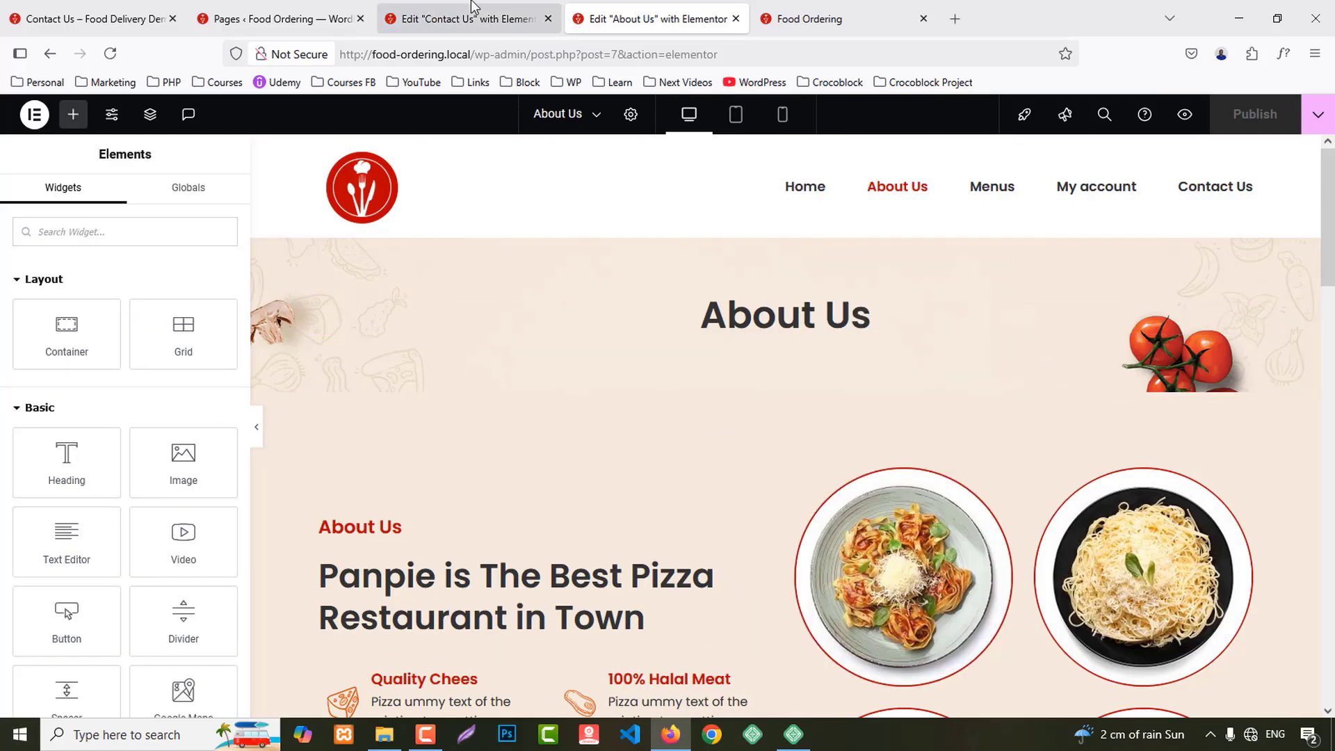
{"action": "left_click", "coordinate": [470, 10]}
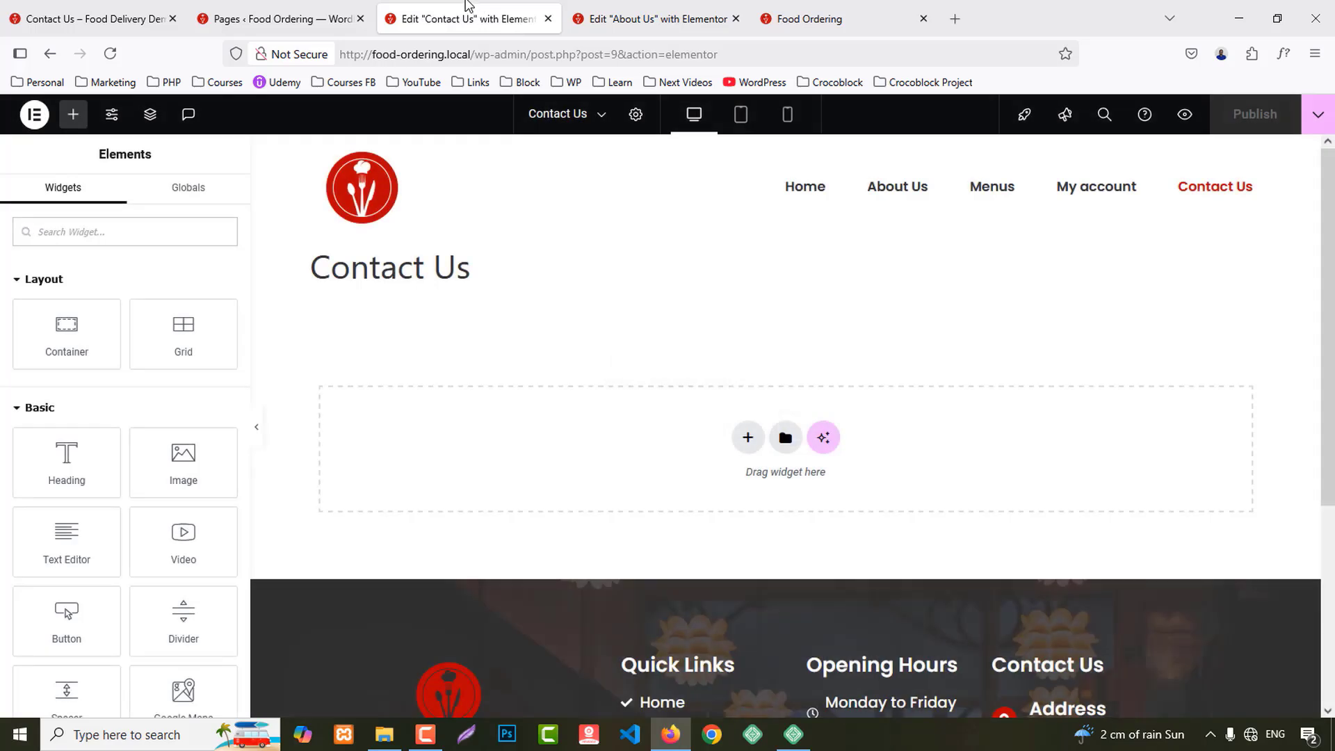
Step: Set the page layout to Elementor Full Width in Page Settings
{"action": "left_click", "coordinate": [636, 119]}
{"action": "scroll", "coordinate": [119, 545], "scroll_direction": "down", "scroll_amount": 3}
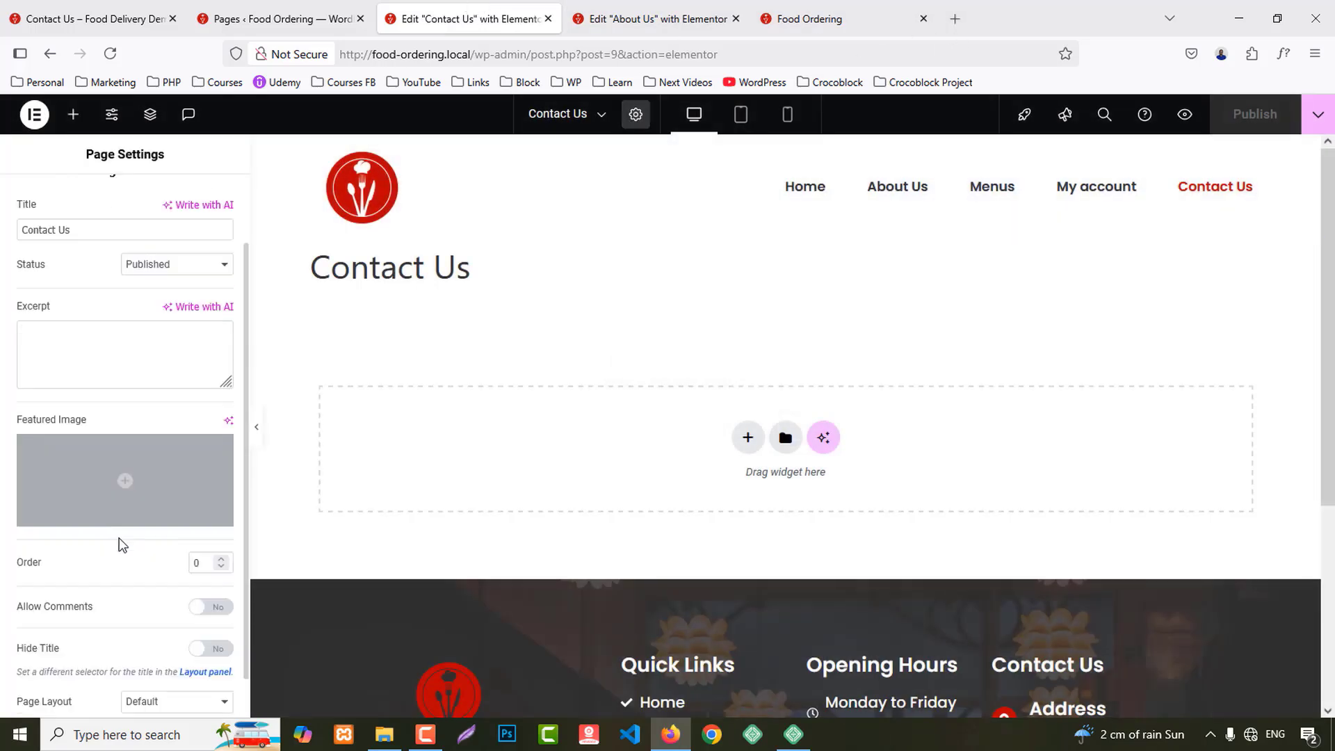
{"action": "left_click", "coordinate": [154, 664]}
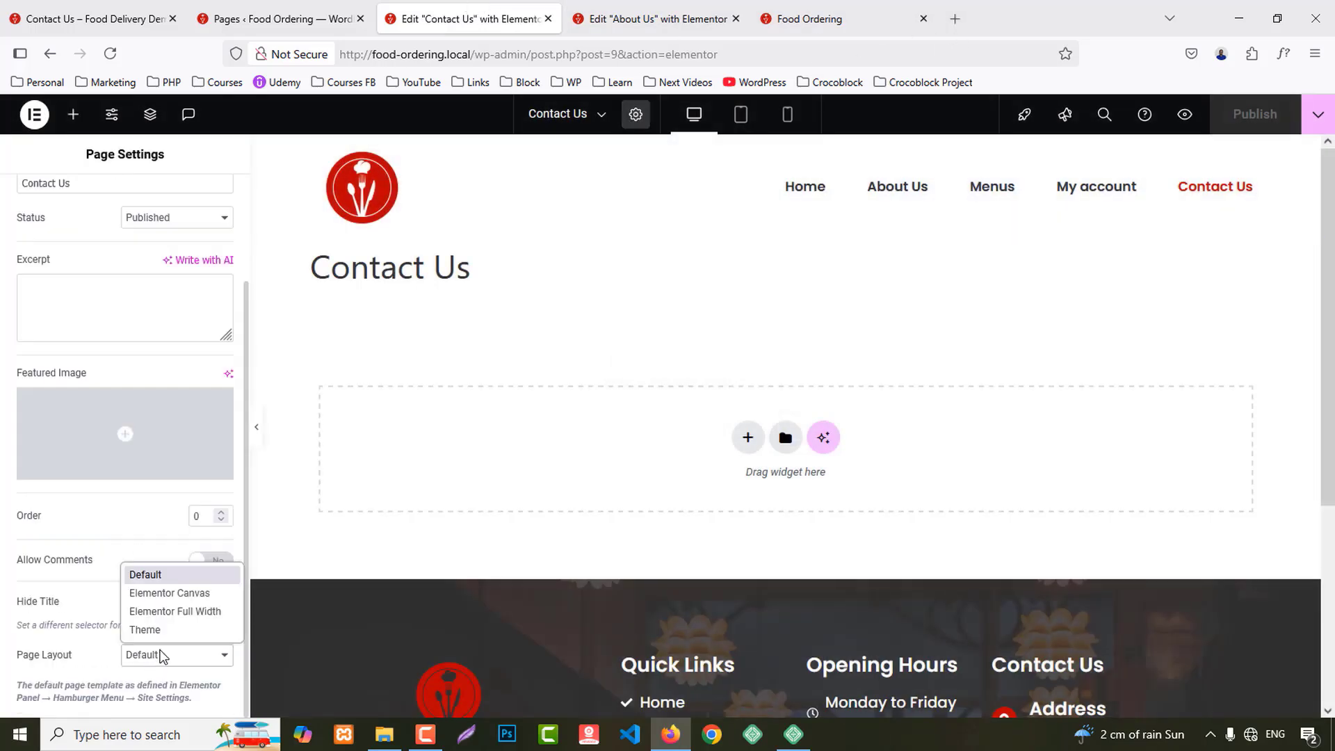
{"action": "left_click", "coordinate": [165, 612]}
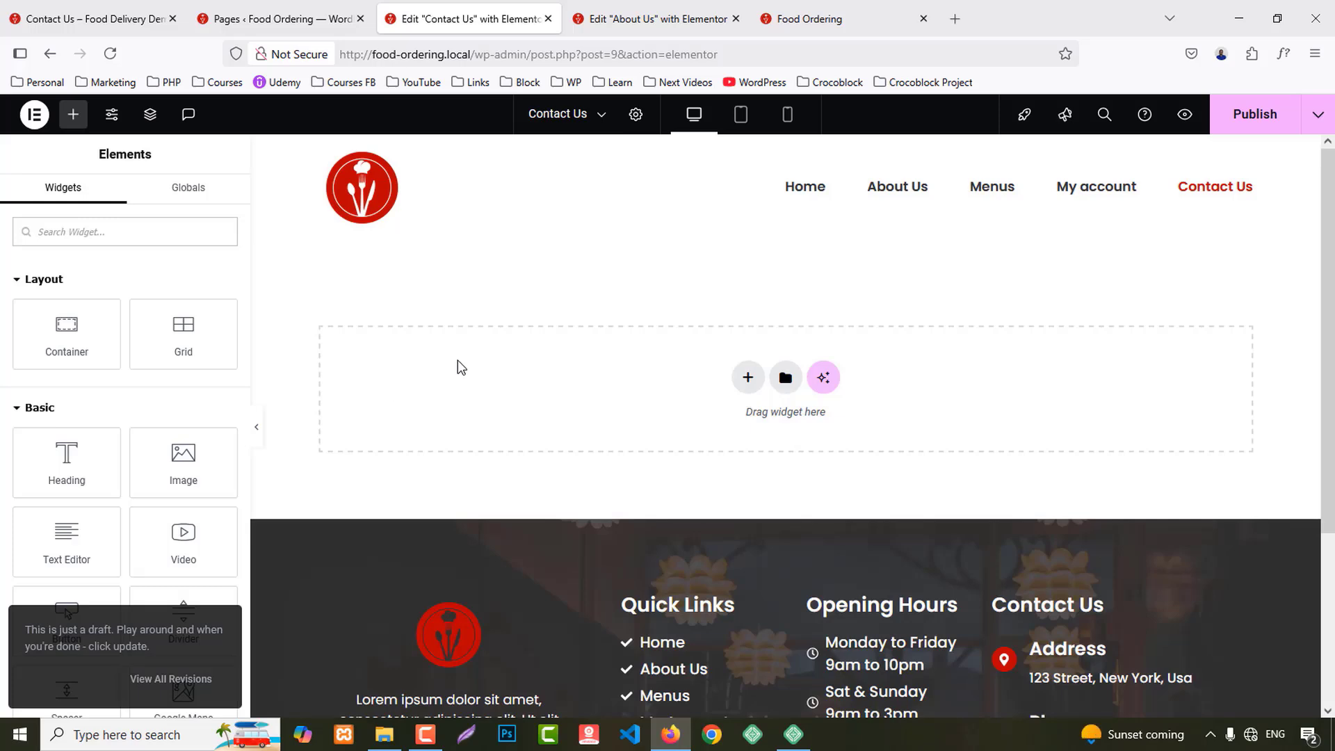
Step: Paste the copied beige banner, retitle its heading 'Contact Us', and publish the page
{"action": "right_click", "coordinate": [558, 428]}
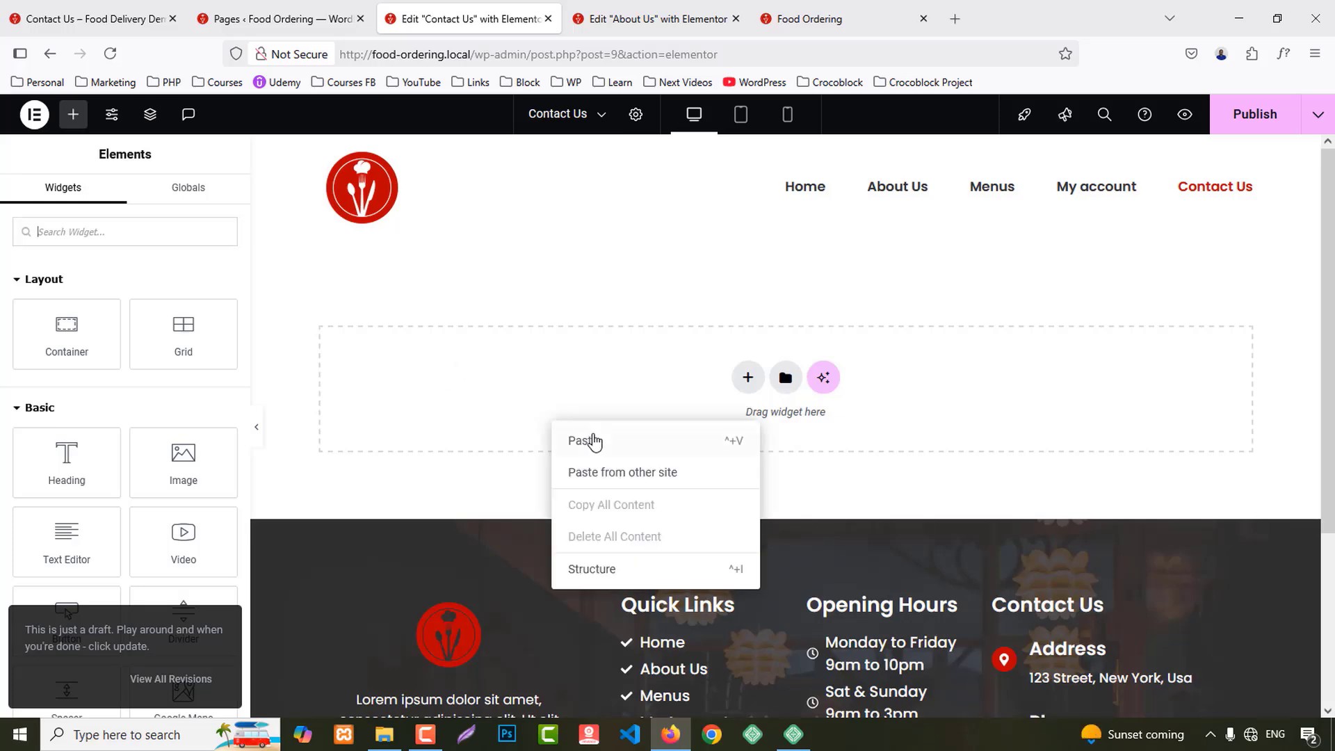
{"action": "left_click", "coordinate": [593, 438]}
{"action": "left_click", "coordinate": [834, 317]}
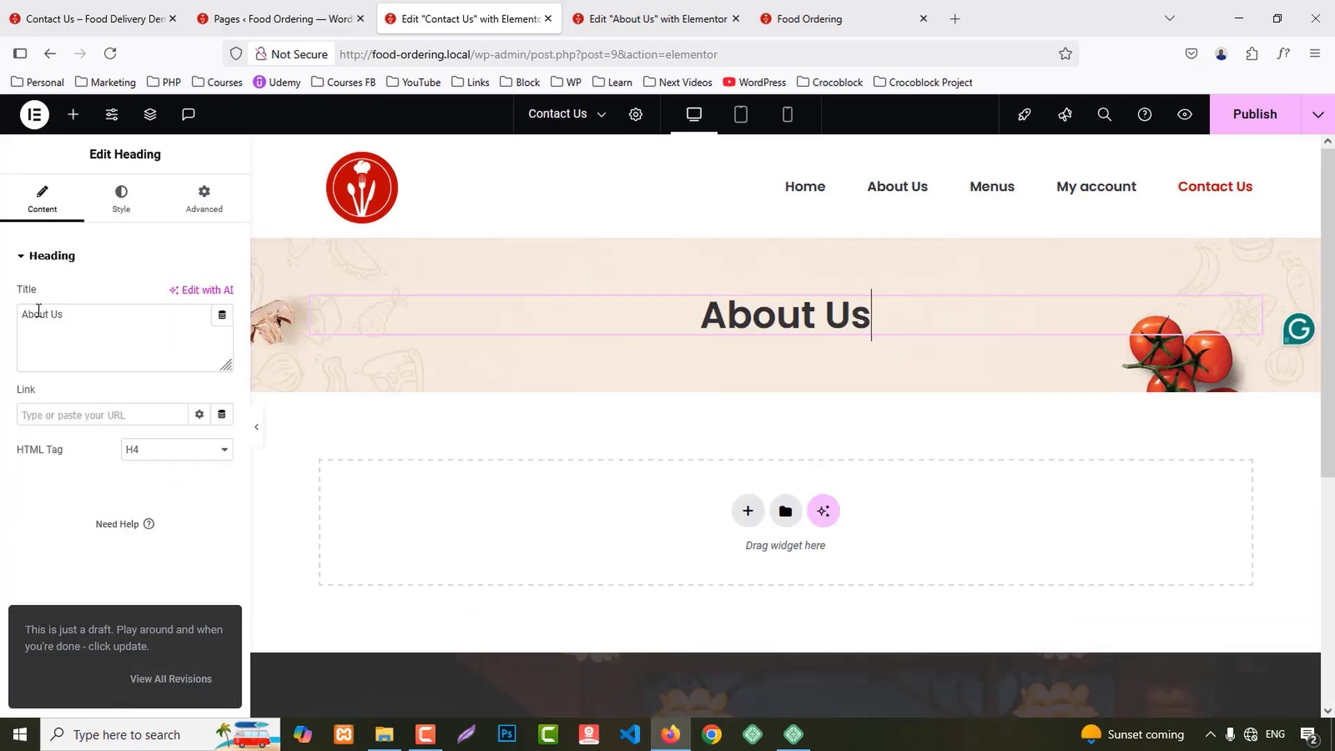
{"action": "double_click", "coordinate": [38, 314]}
{"action": "type", "text": "Contact"}
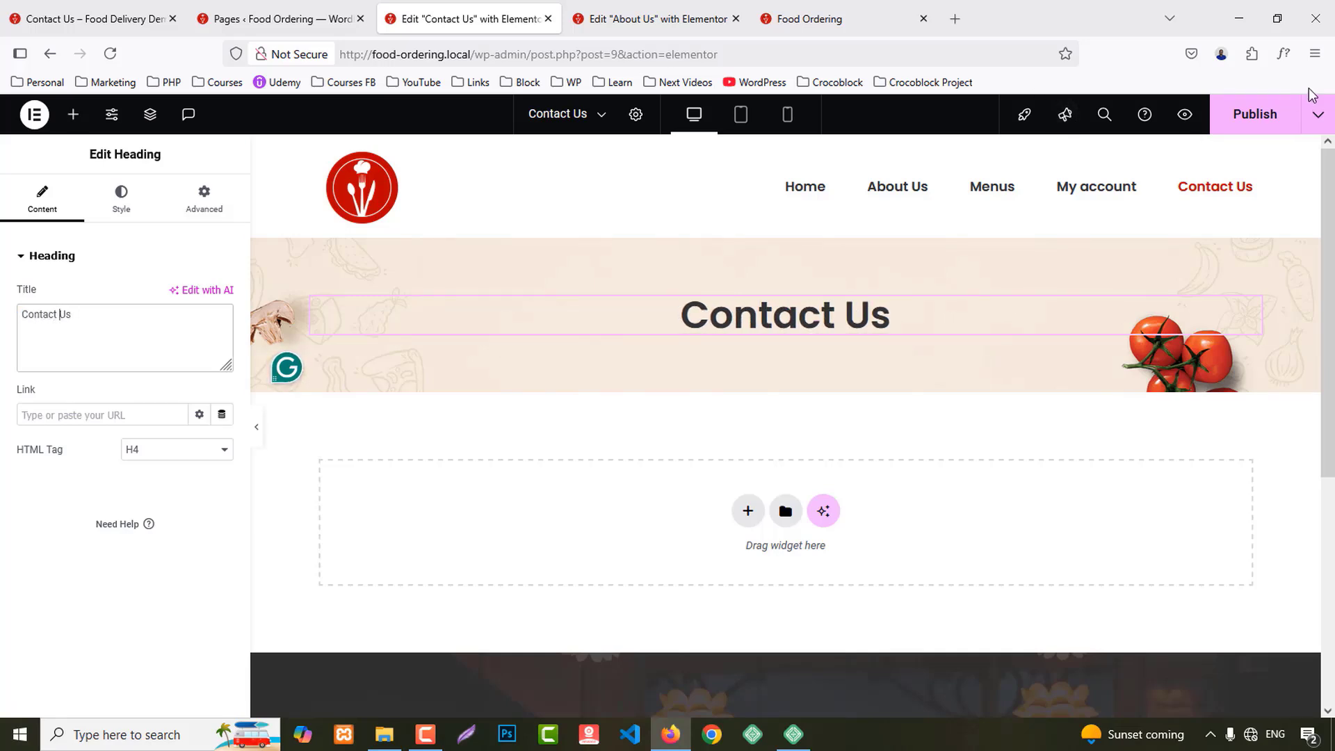
{"action": "left_click", "coordinate": [1260, 115]}
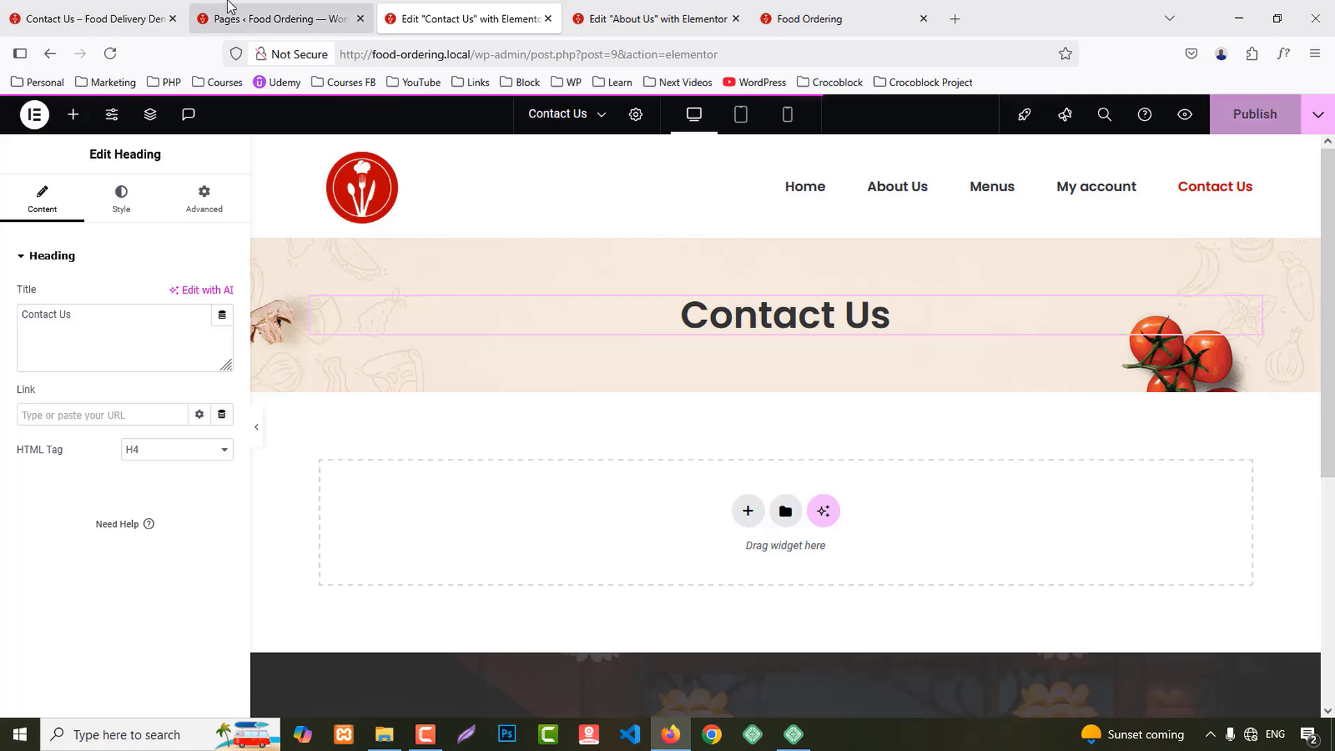
Step: Create a new WPForms form from the Simple Contact Form template
{"action": "left_click", "coordinate": [230, 5]}
{"action": "mouse_move", "coordinate": [59, 487]}
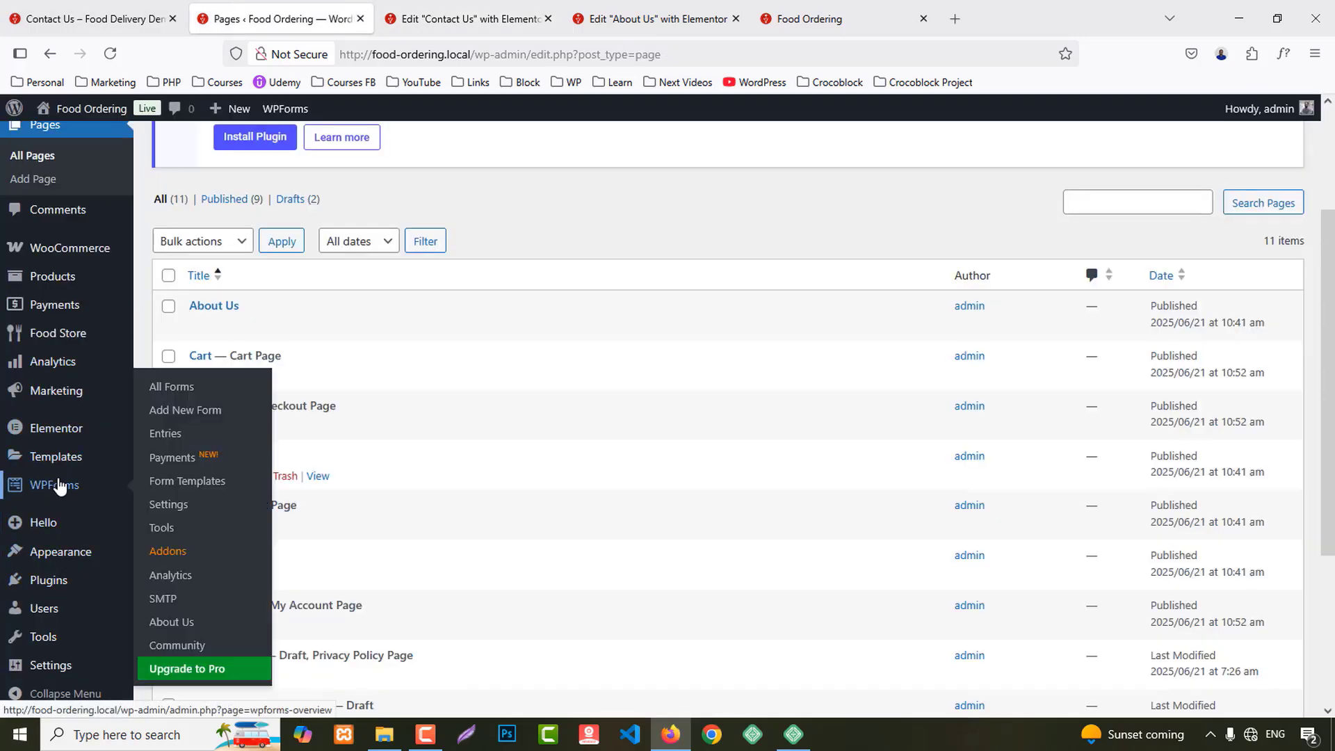
{"action": "middle_click", "coordinate": [174, 389]}
{"action": "left_click", "coordinate": [419, 7]}
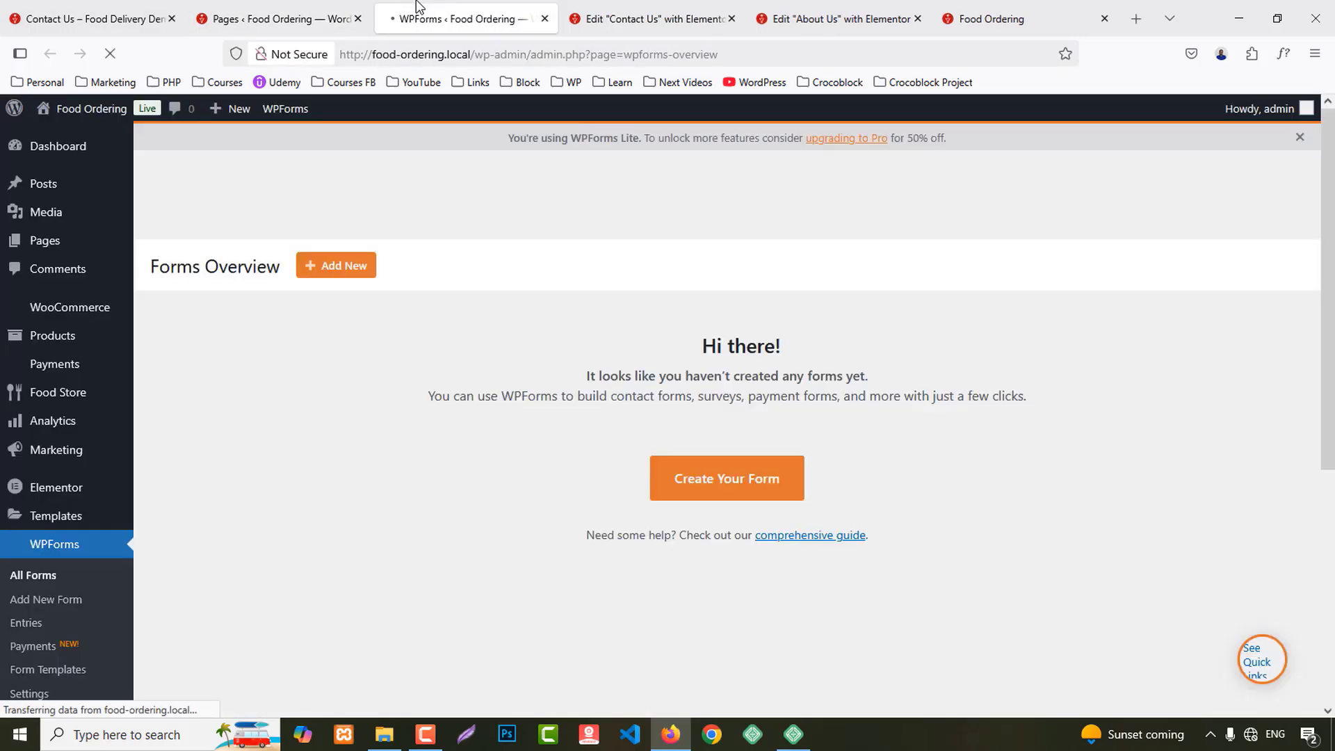
{"action": "left_click", "coordinate": [332, 279]}
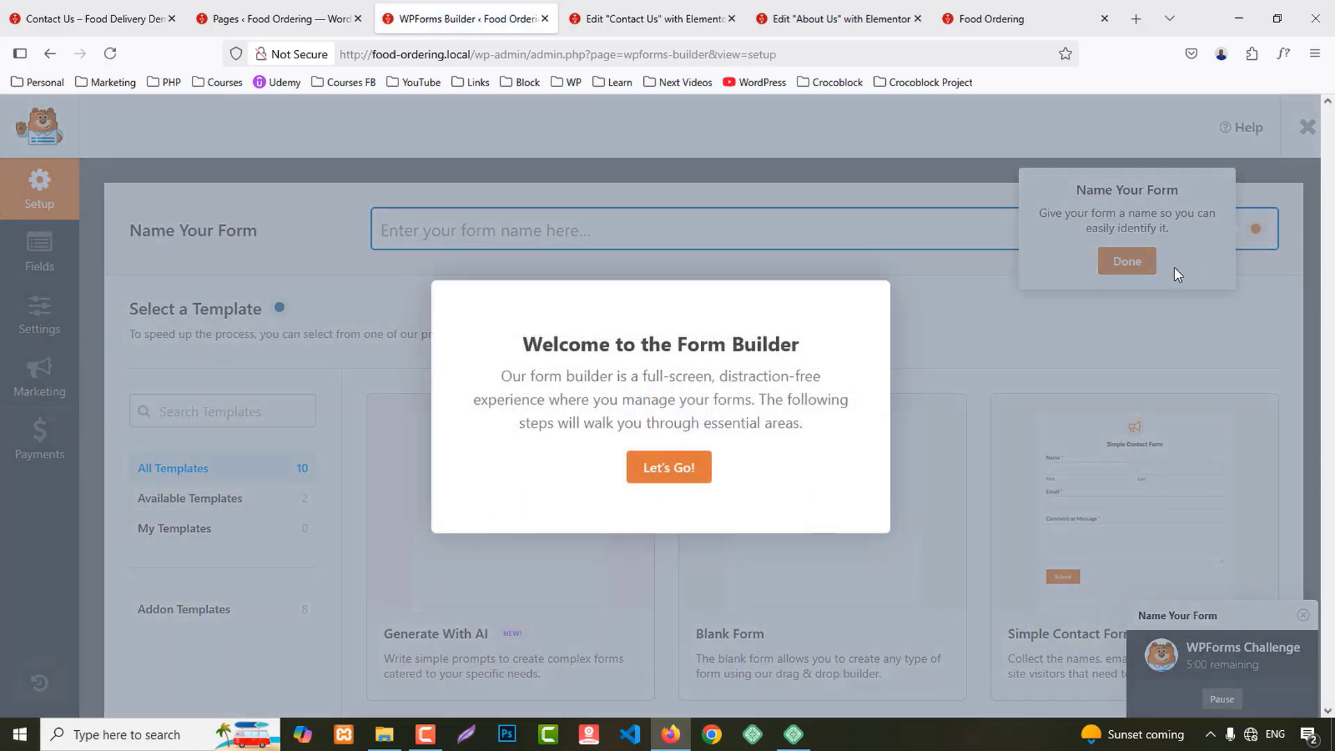
{"action": "left_click", "coordinate": [645, 471]}
{"action": "left_click", "coordinate": [1126, 262]}
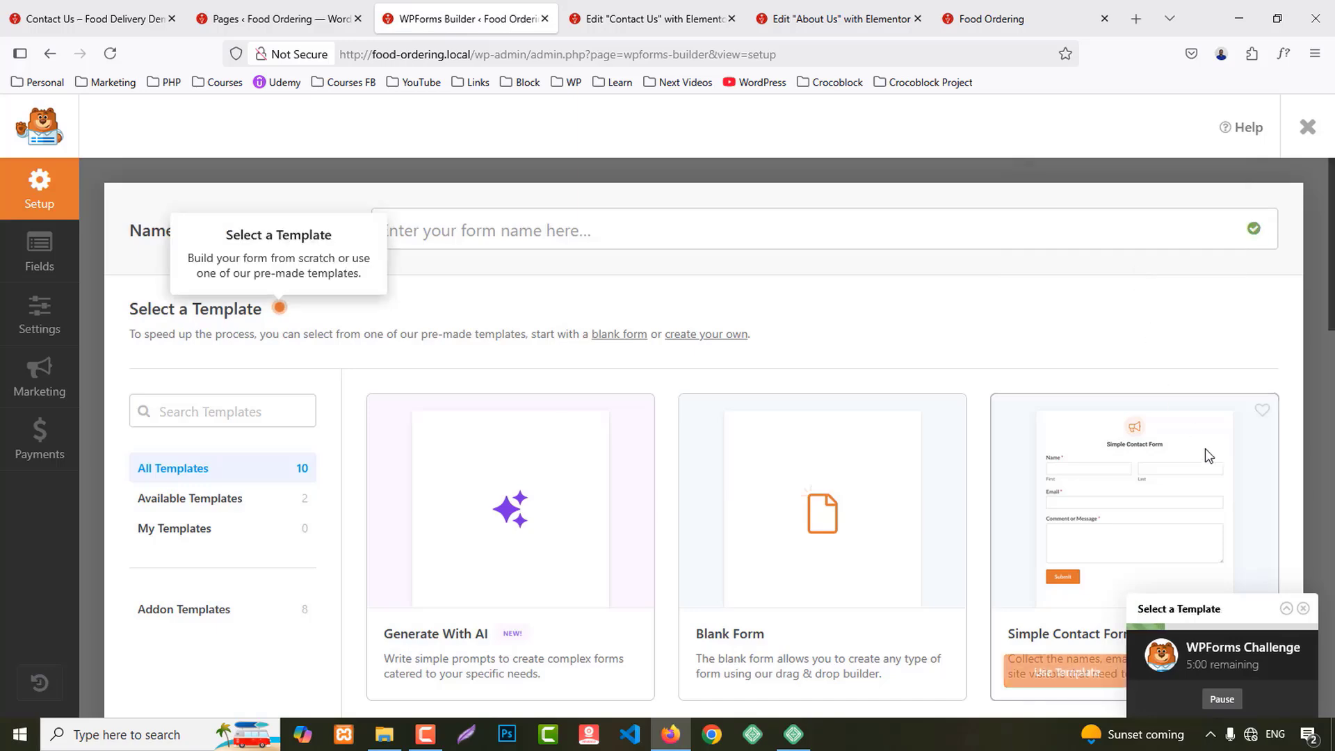
{"action": "scroll", "coordinate": [1112, 445], "scroll_direction": "down", "scroll_amount": 4}
{"action": "left_click", "coordinate": [1065, 388]}
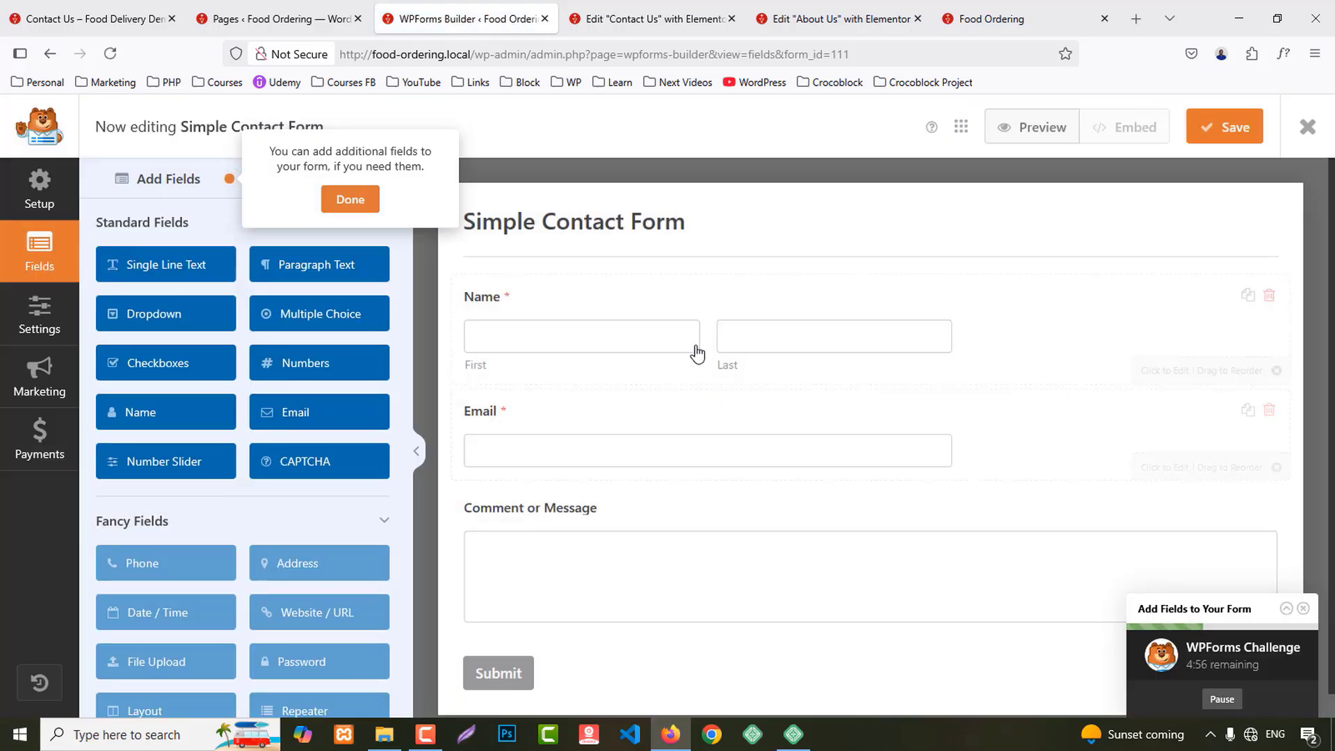
Step: Set the Name and Email fields' size to Large
{"action": "left_click", "coordinate": [715, 340]}
{"action": "left_click", "coordinate": [187, 219]}
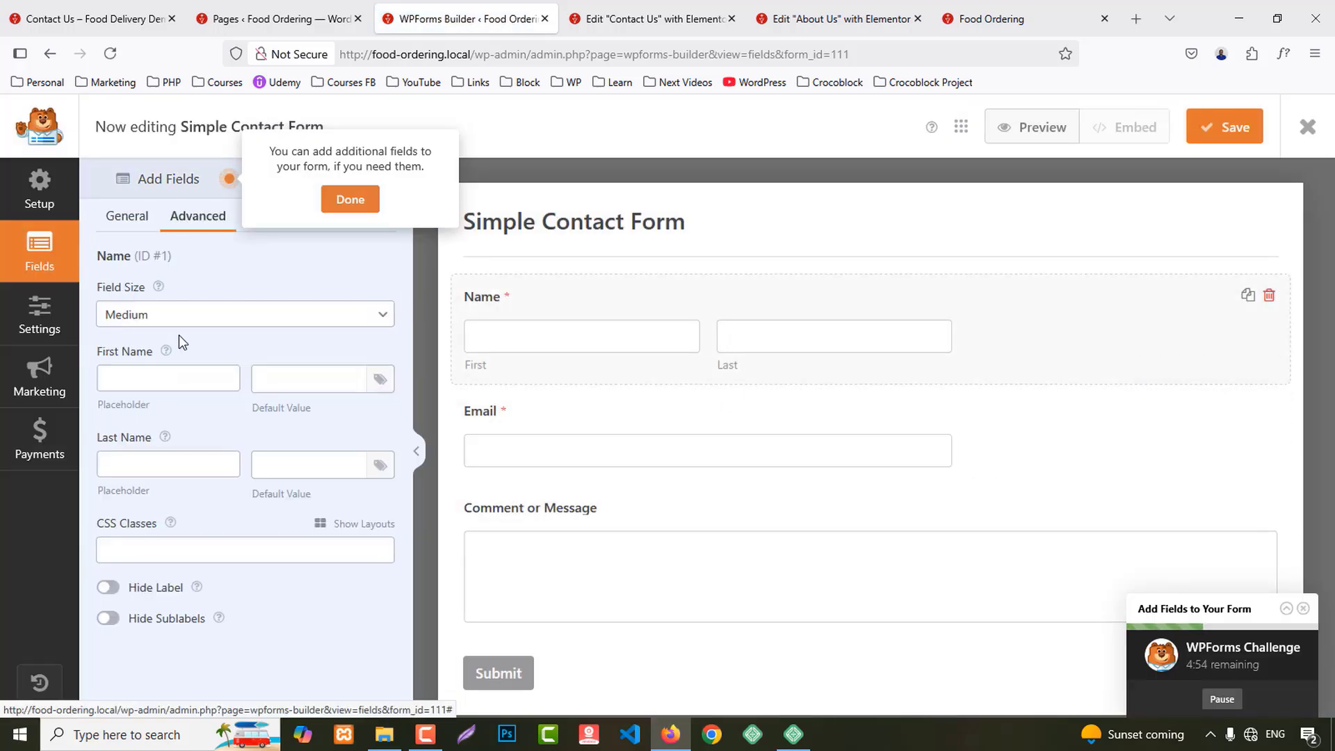
{"action": "left_click", "coordinate": [127, 317]}
{"action": "left_click", "coordinate": [129, 391]}
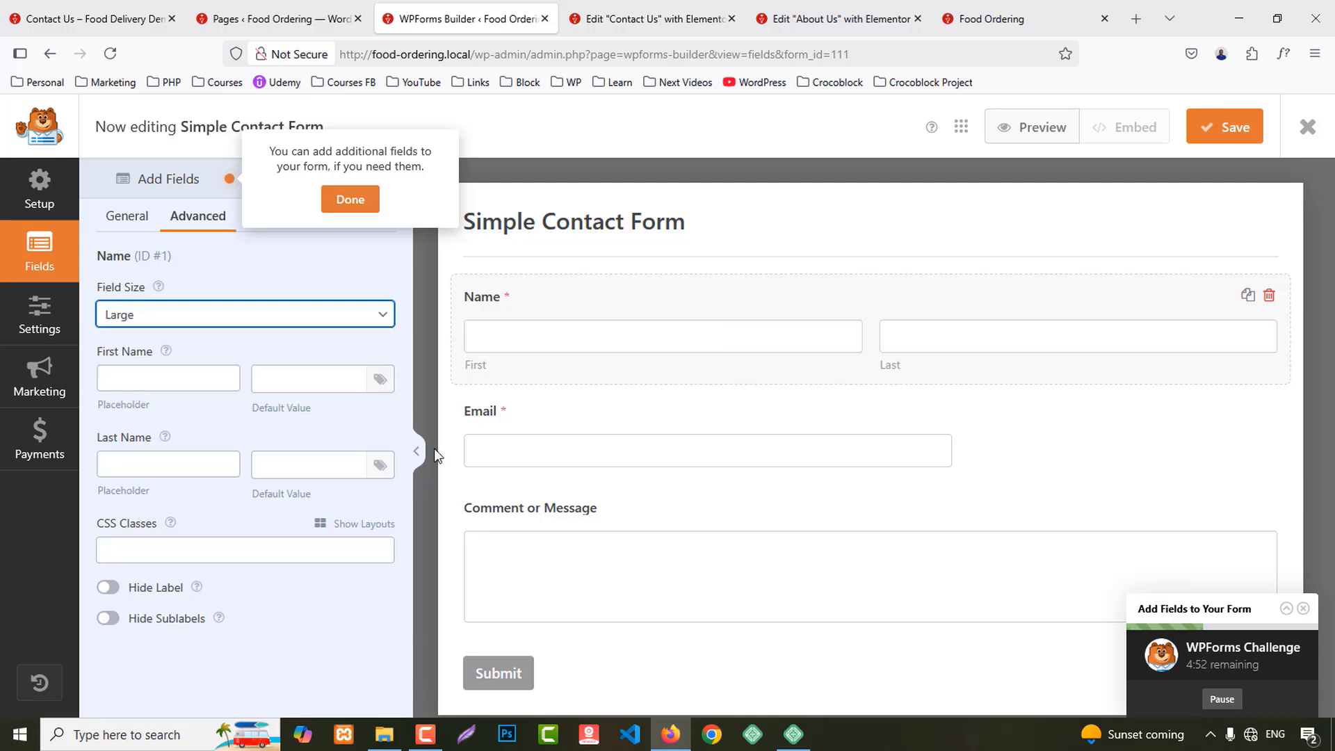
{"action": "left_click", "coordinate": [590, 420]}
{"action": "left_click", "coordinate": [194, 220]}
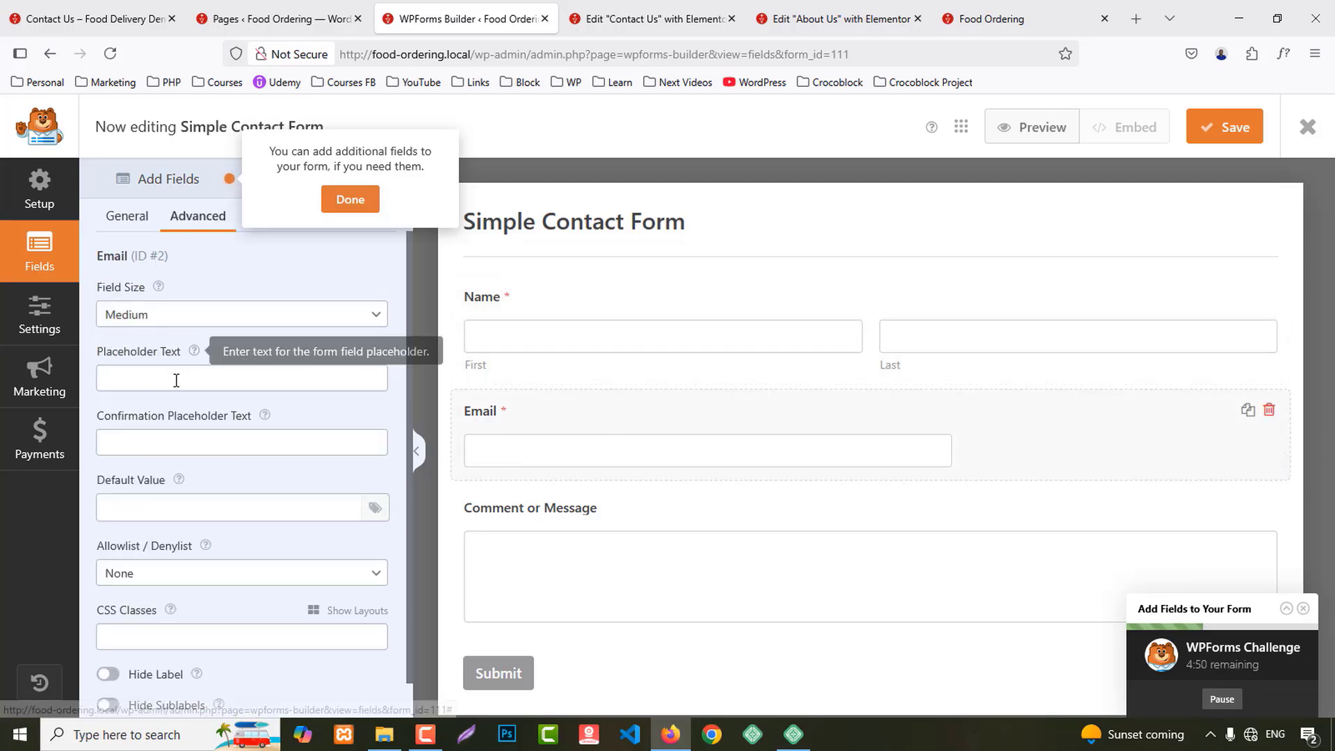
{"action": "left_click", "coordinate": [129, 315]}
{"action": "left_click", "coordinate": [129, 391]}
Step: Relabel the Comment or Message field to 'Message', size it Large, then save and close the form
{"action": "scroll", "coordinate": [709, 477], "scroll_direction": "down", "scroll_amount": 1}
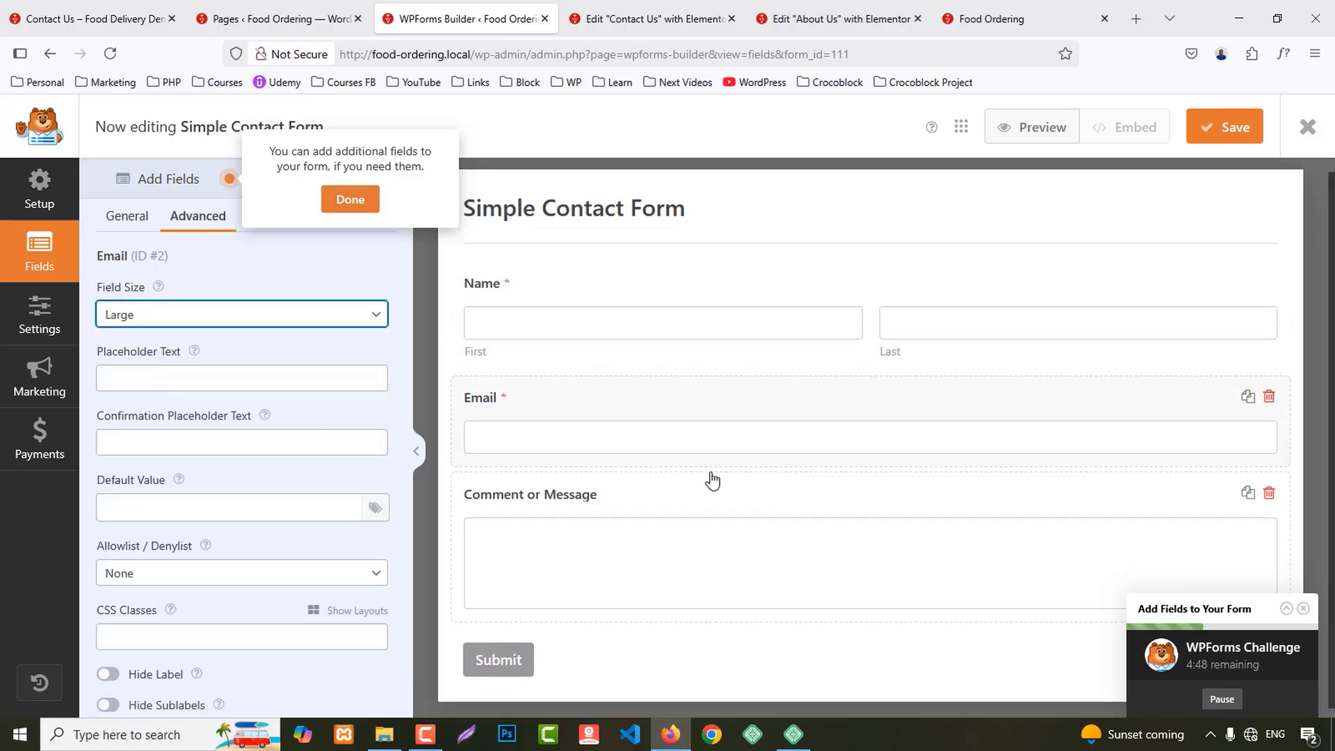
{"action": "left_click", "coordinate": [570, 498]}
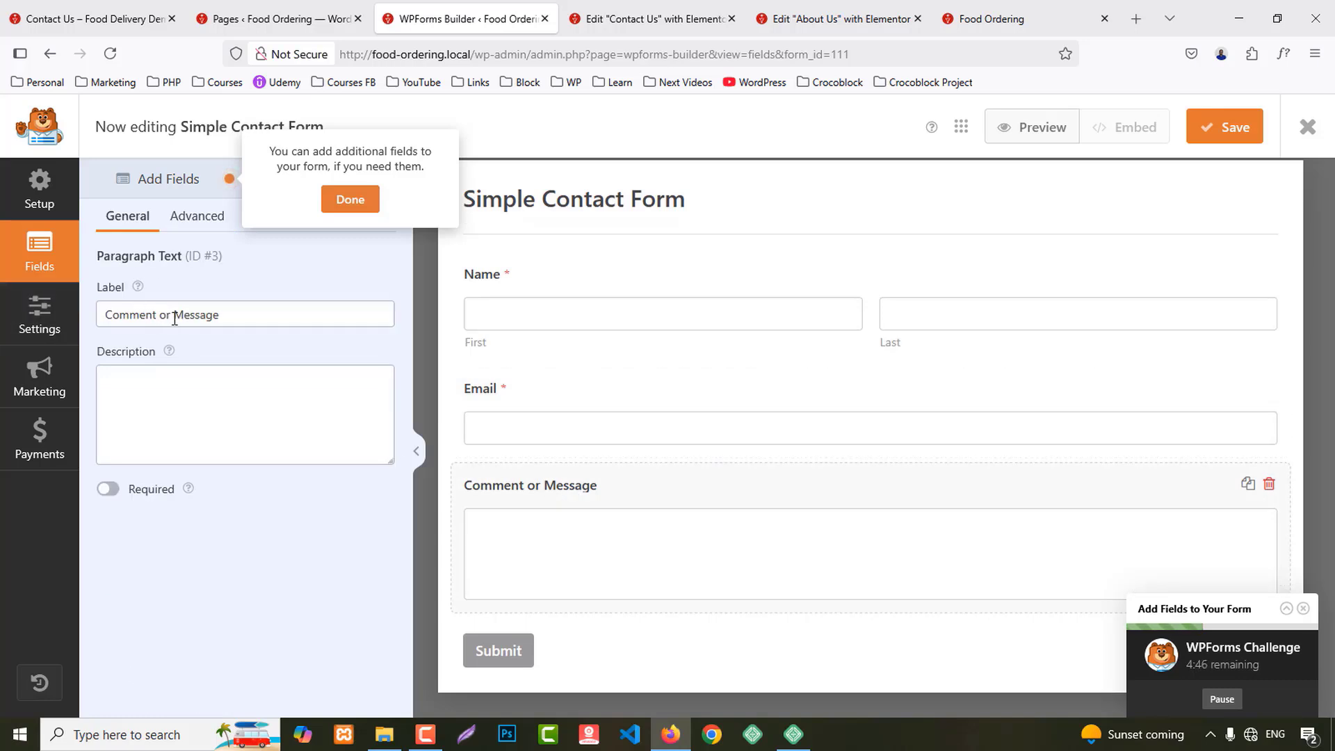
{"action": "left_click_drag", "start_coordinate": [175, 318], "coordinate": [60, 309]}
{"action": "key", "text": "BackSpace"}
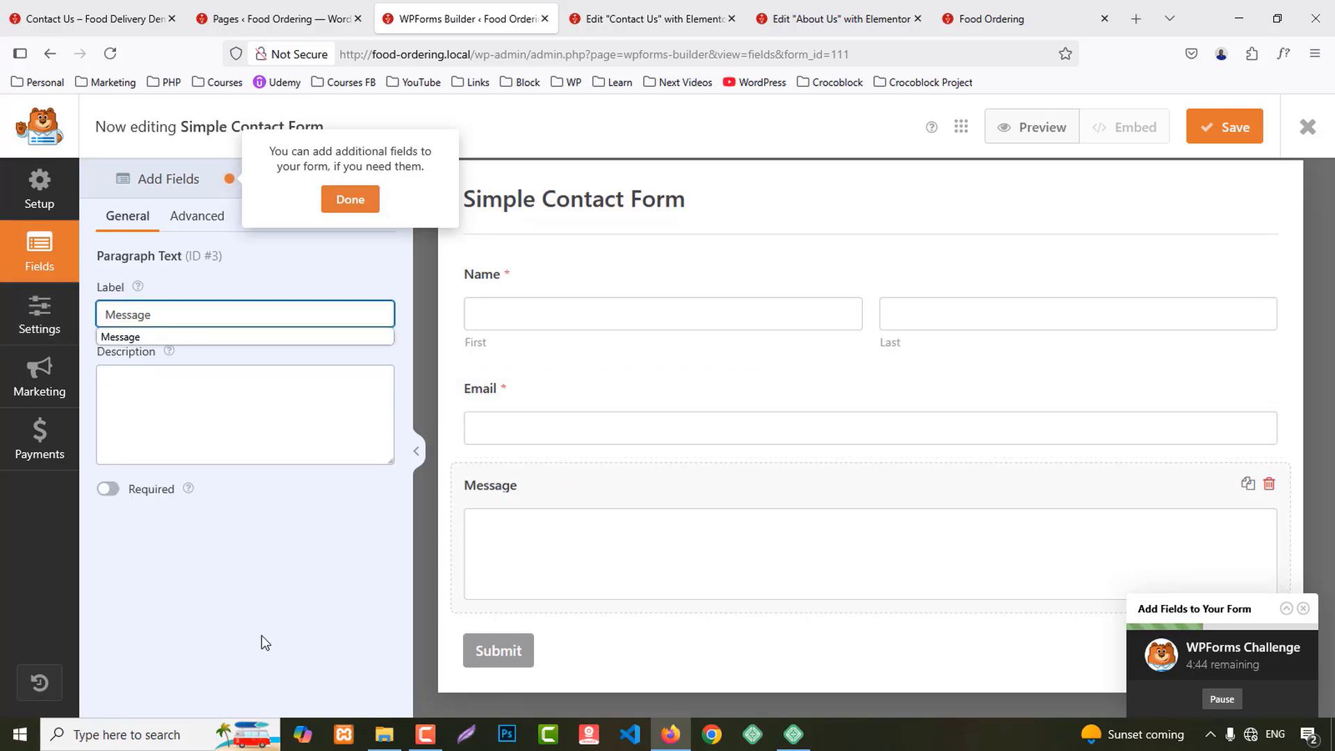
{"action": "left_click", "coordinate": [212, 520]}
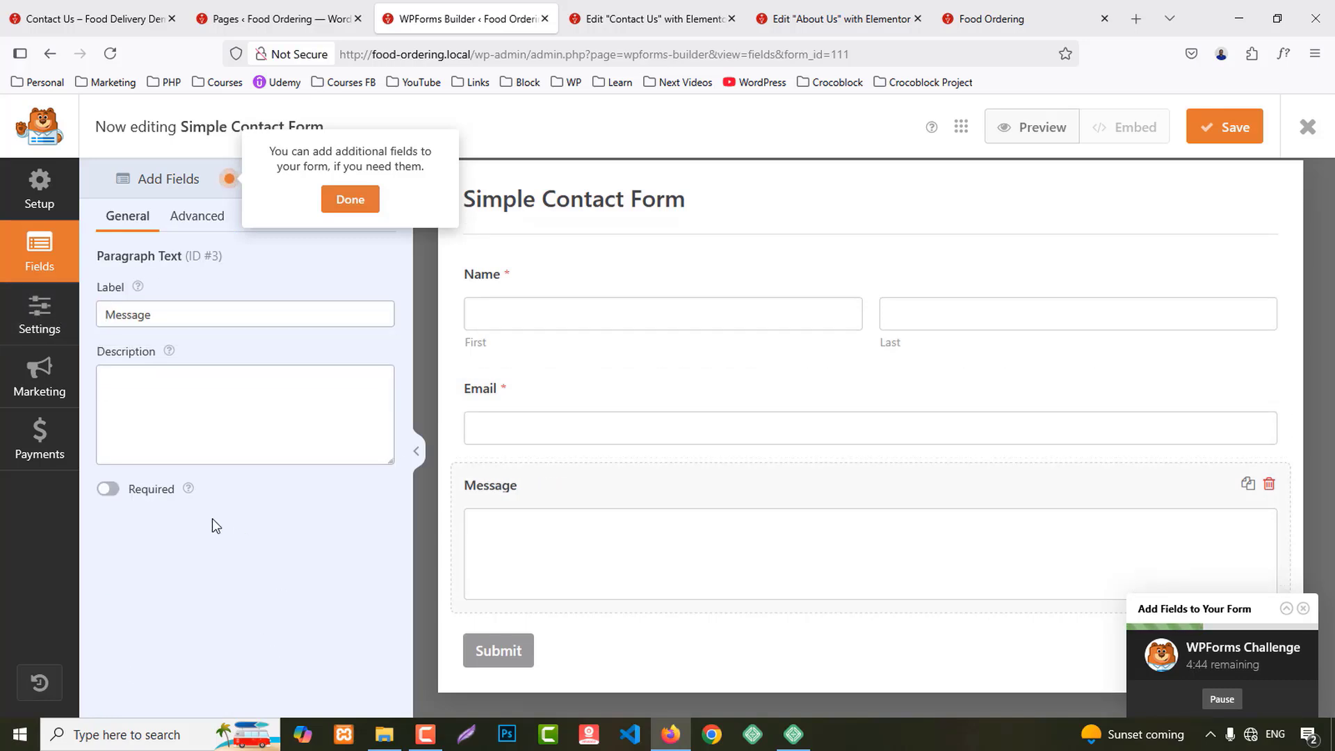
{"action": "left_click", "coordinate": [195, 217]}
{"action": "left_click", "coordinate": [158, 314]}
{"action": "left_click", "coordinate": [148, 388]}
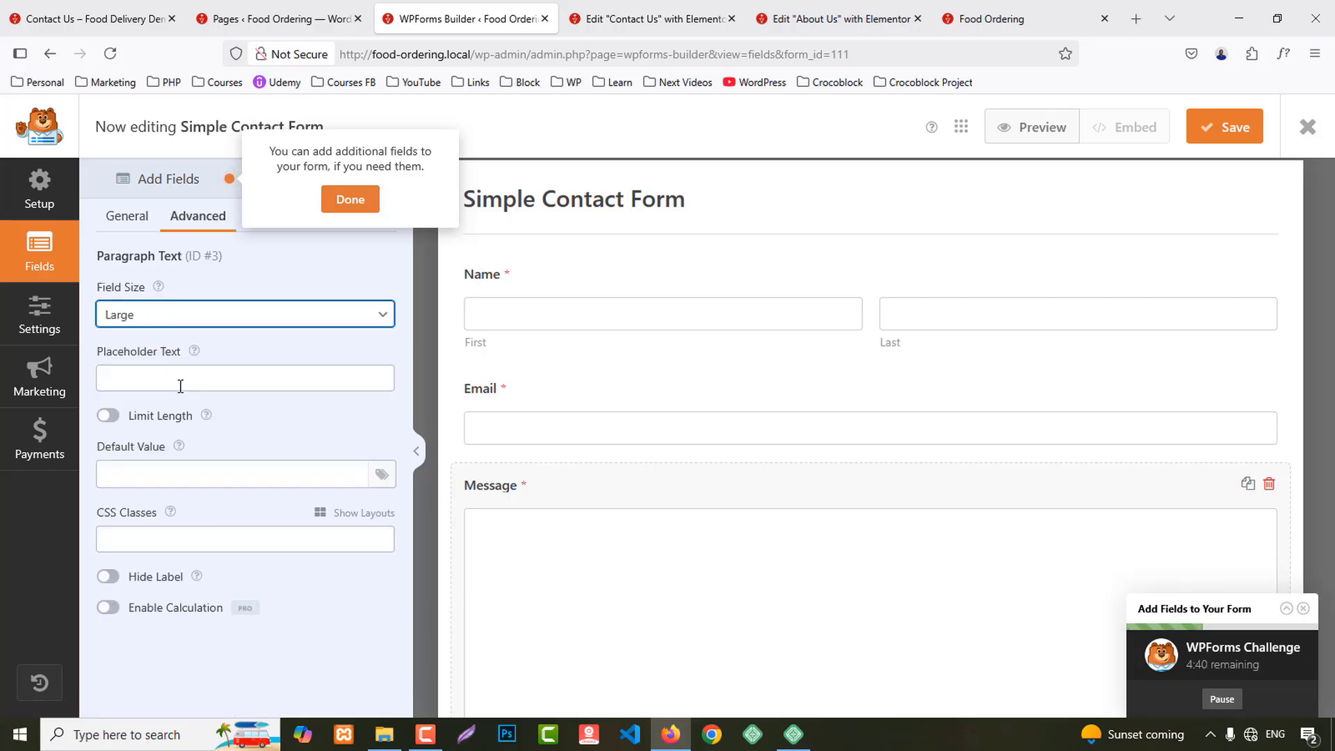
{"action": "left_click", "coordinate": [1222, 135]}
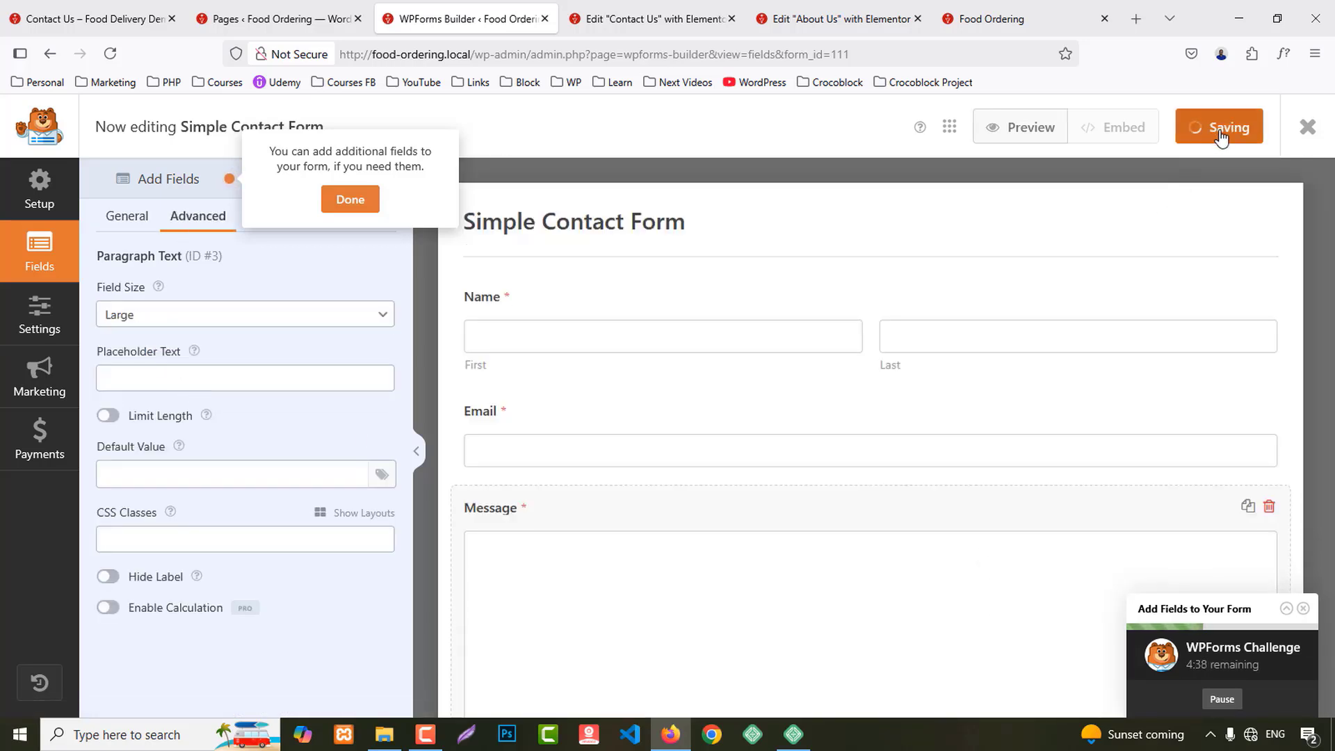
{"action": "middle_click", "coordinate": [465, 7]}
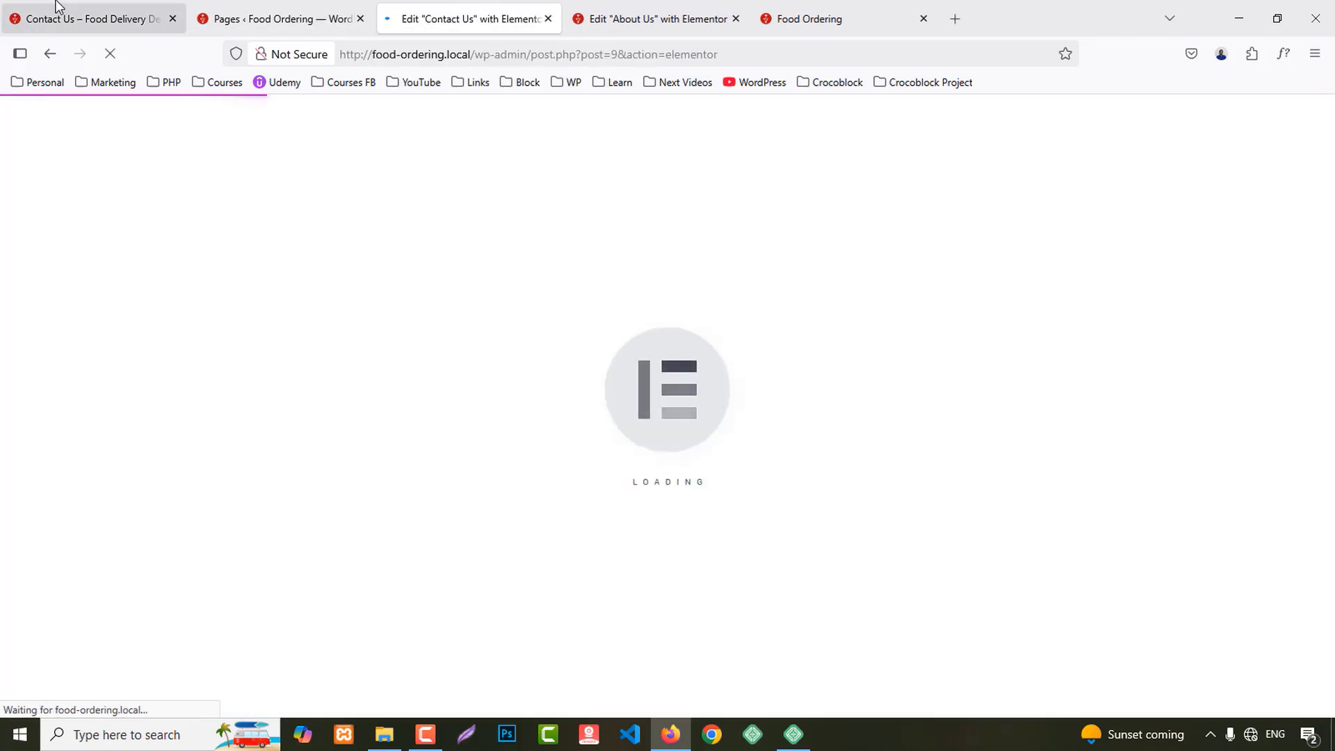
Step: Add a flexbox container with a narrow-and-wide two-column structure below the banner
{"action": "left_click", "coordinate": [91, 26]}
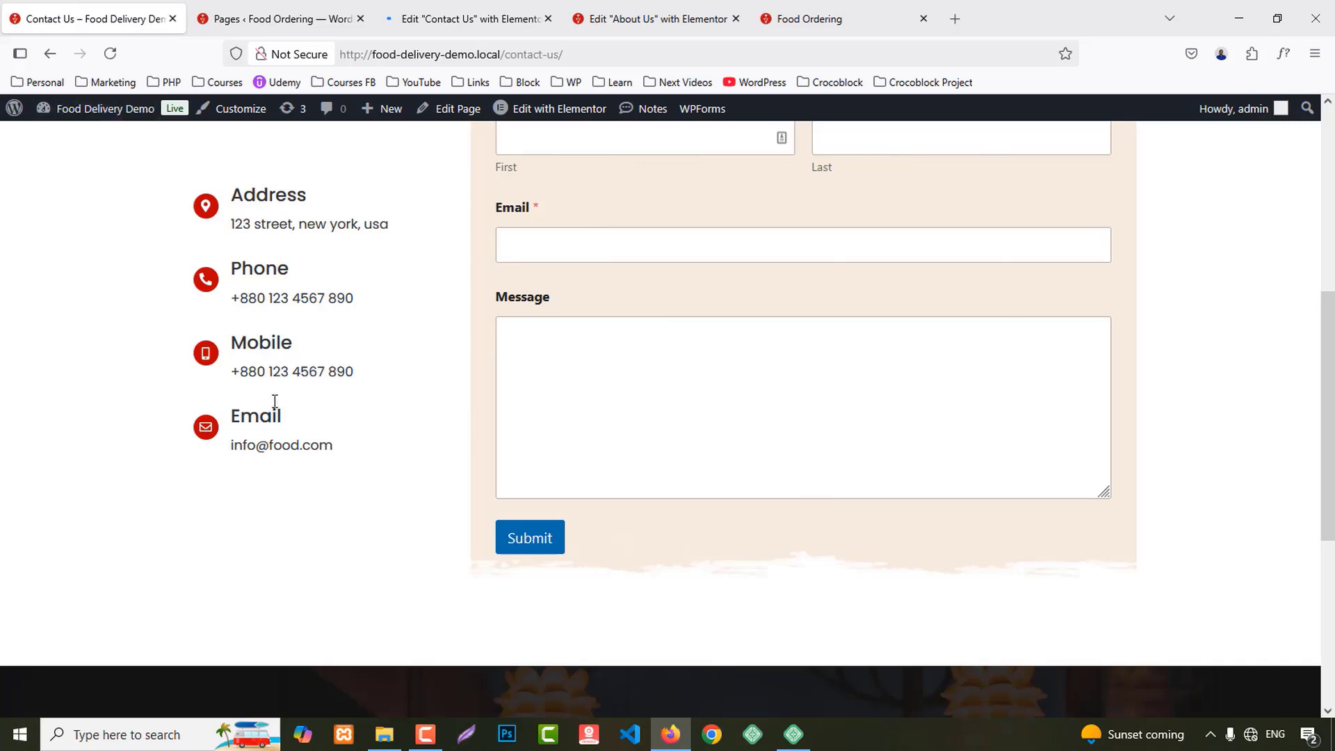
{"action": "scroll", "coordinate": [274, 401], "scroll_direction": "up", "scroll_amount": 2}
{"action": "left_click", "coordinate": [465, 18]}
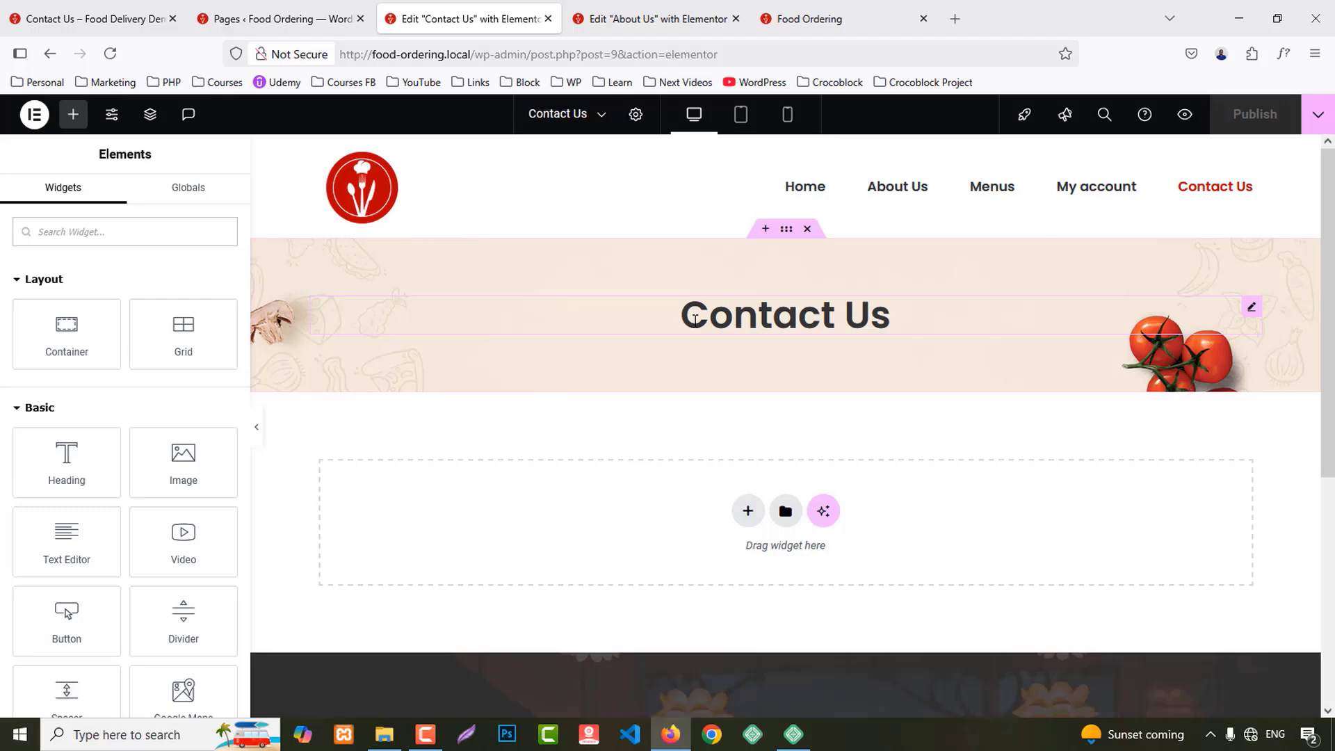
{"action": "scroll", "coordinate": [701, 321], "scroll_direction": "down", "scroll_amount": 3}
{"action": "left_click", "coordinate": [747, 337]}
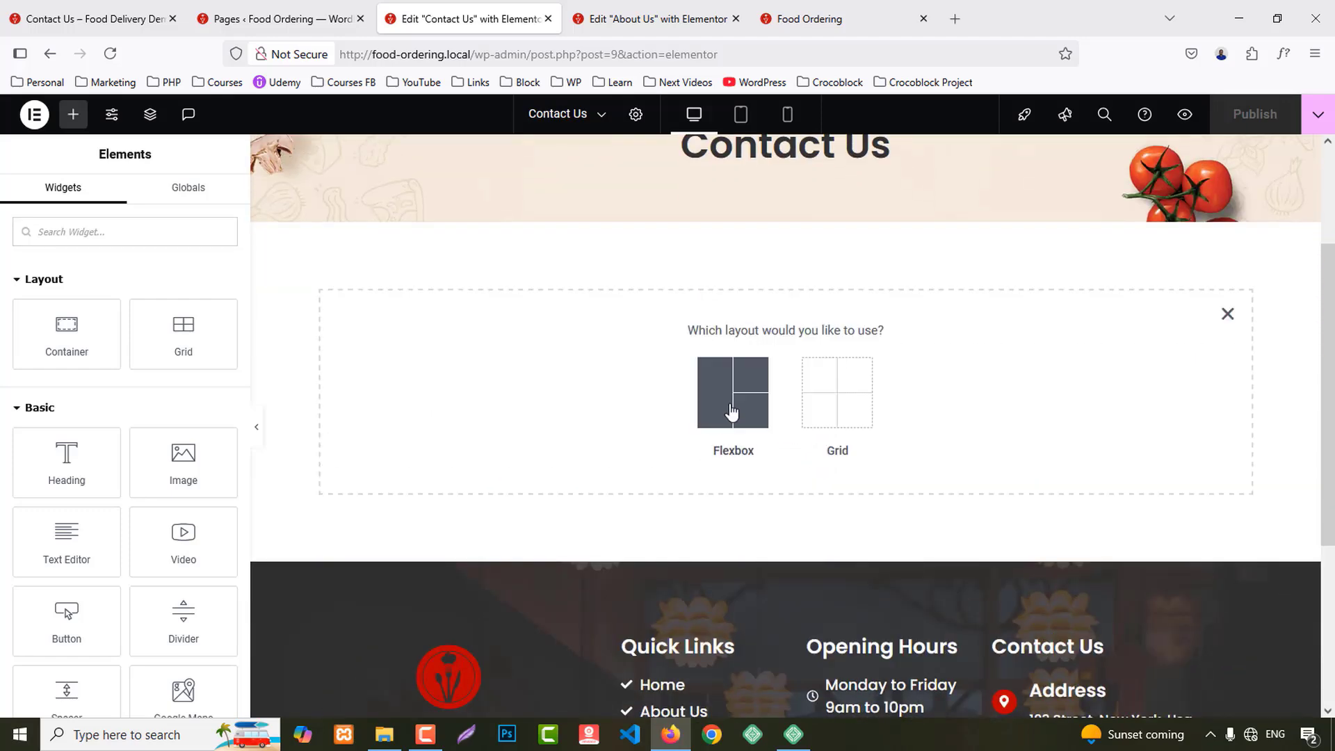
{"action": "left_click", "coordinate": [732, 412]}
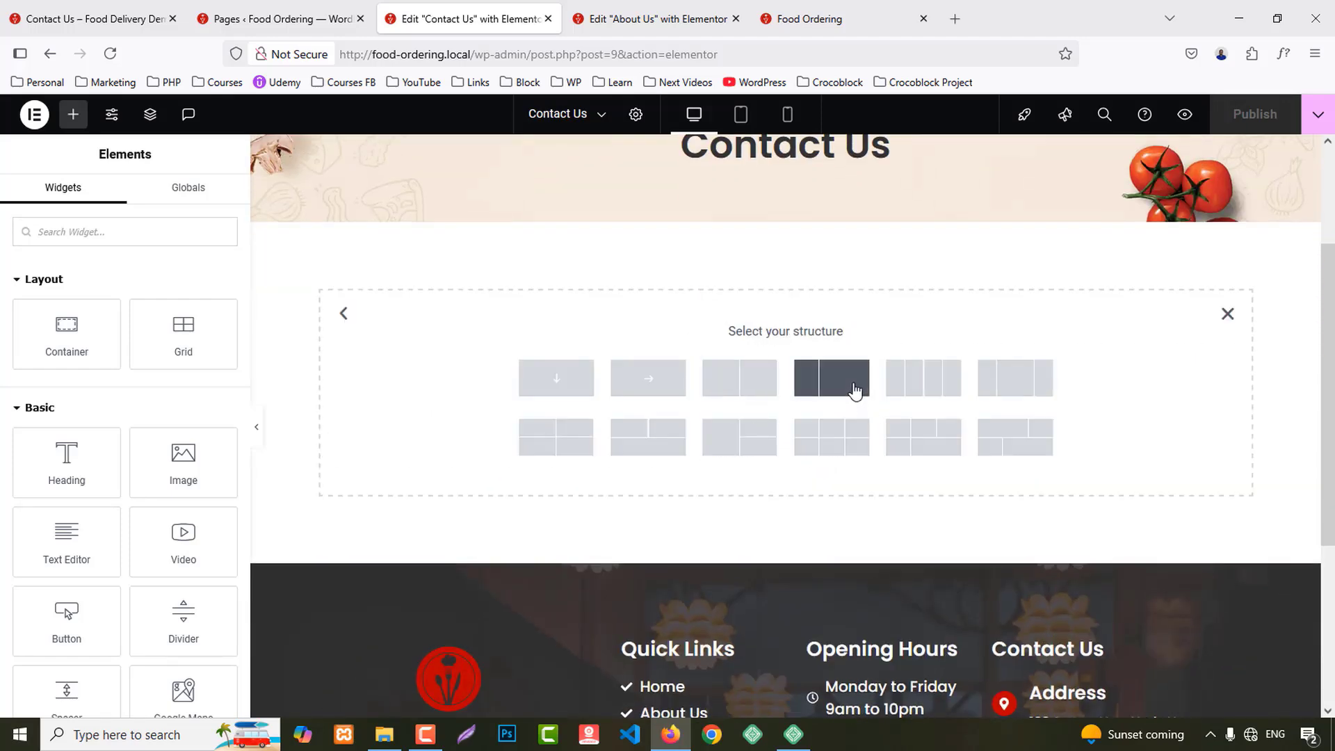
{"action": "left_click", "coordinate": [855, 391]}
Step: Give the container 80 px top and bottom padding and a 40/60 column split
{"action": "left_click", "coordinate": [209, 212]}
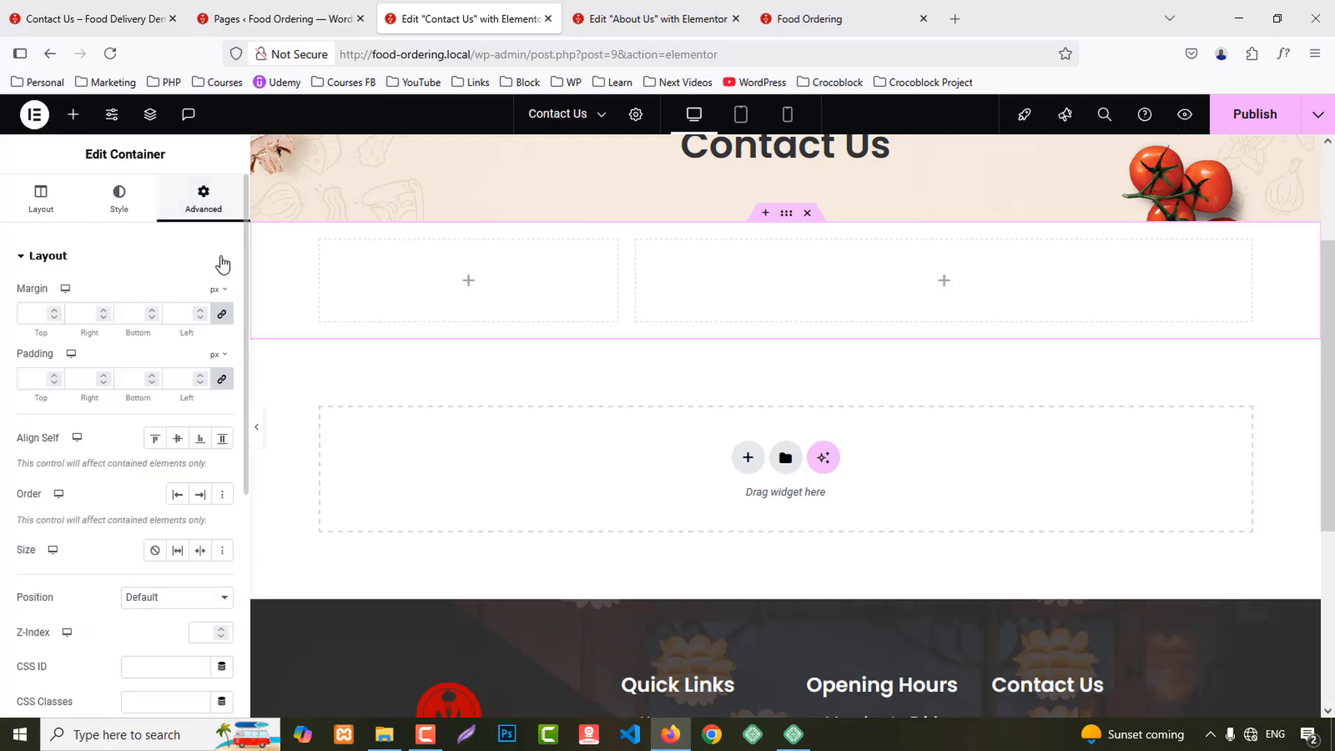
{"action": "left_click", "coordinate": [221, 384]}
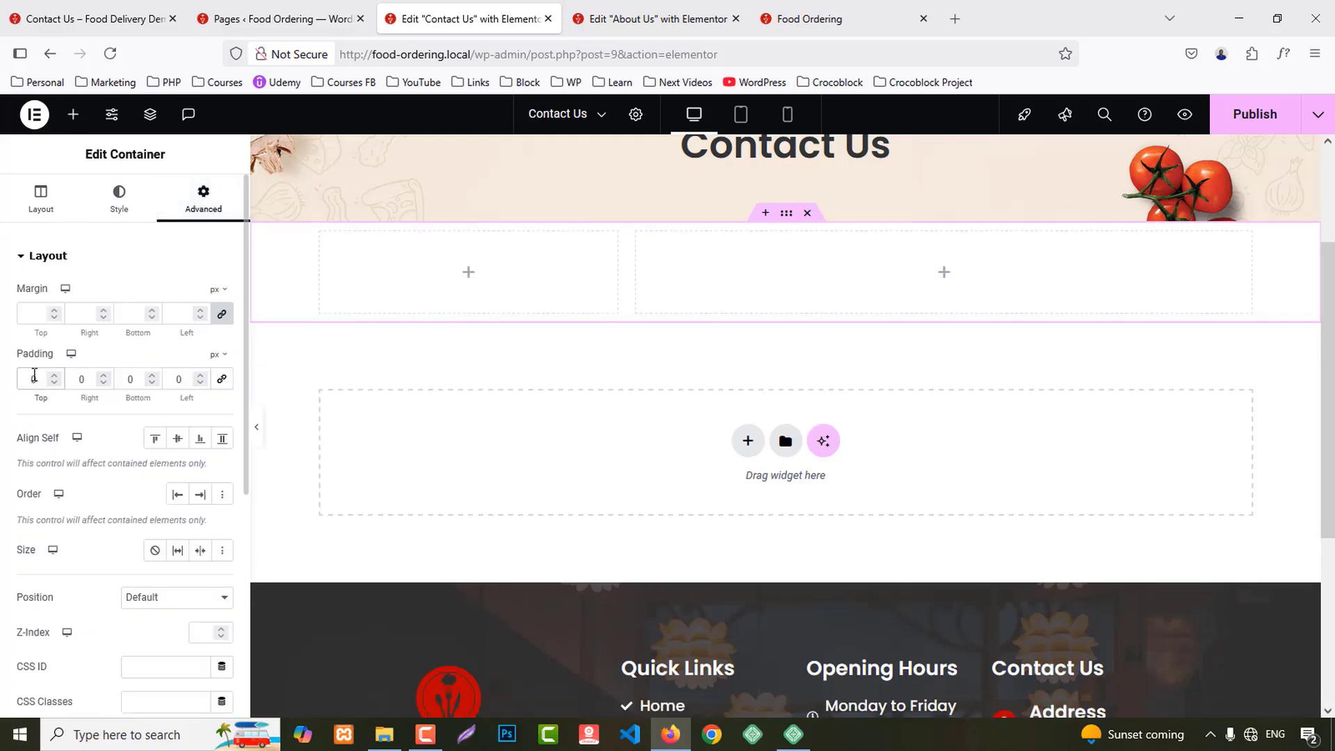
{"action": "left_click", "coordinate": [34, 375]}
{"action": "type", "text": "8"}
{"action": "type", "text": "8"}
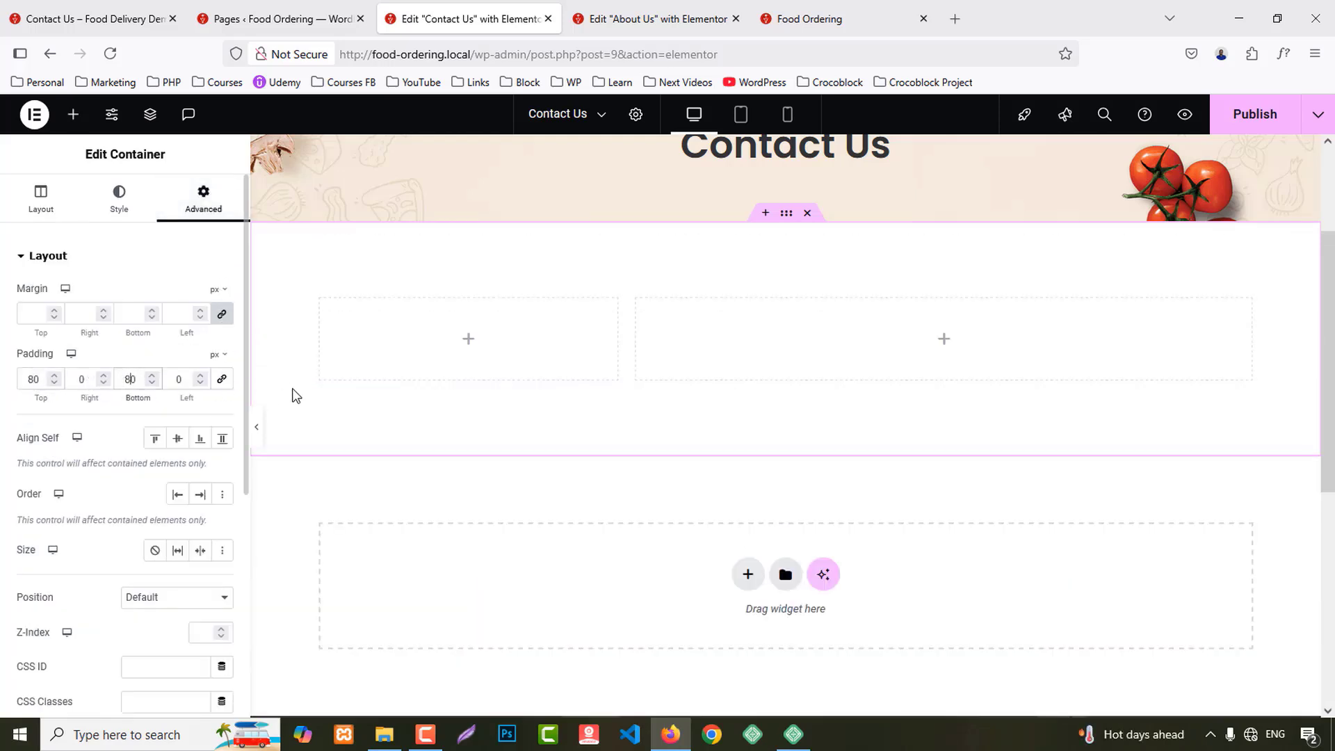
{"action": "left_click", "coordinate": [321, 301]}
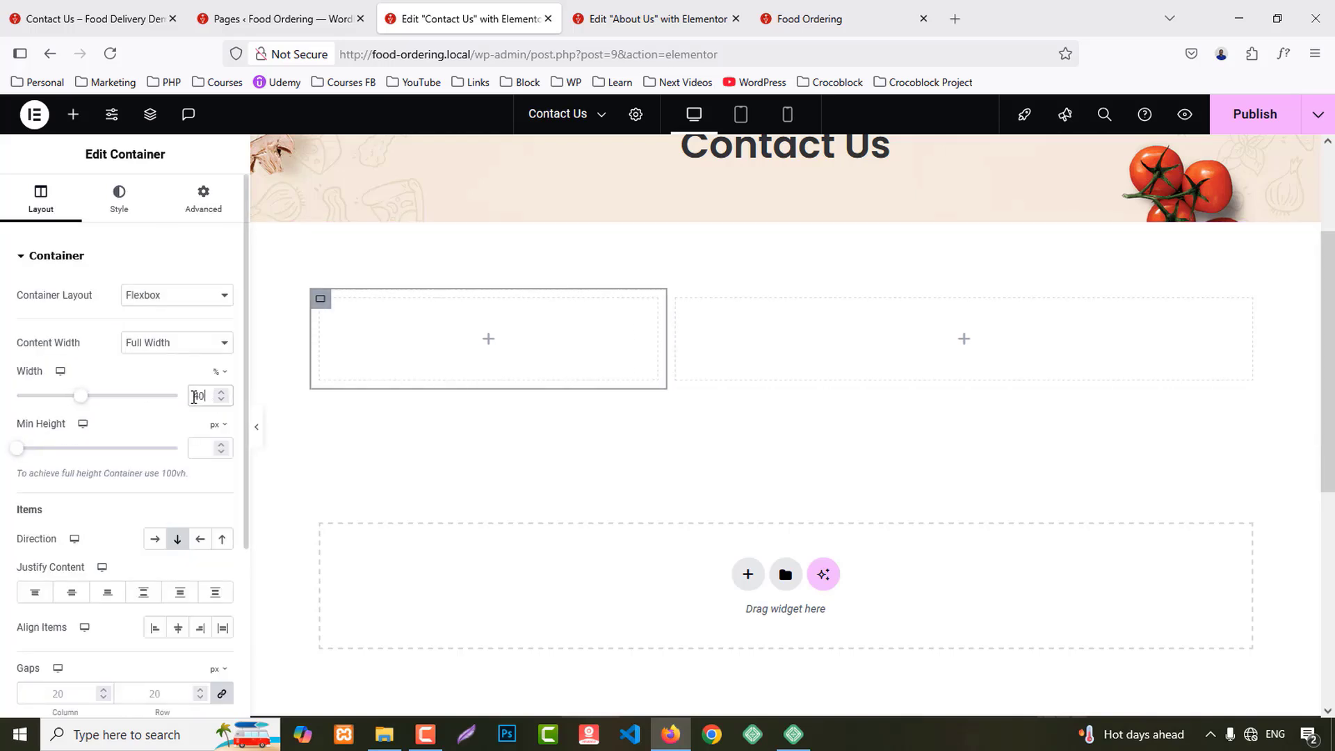
{"action": "left_click", "coordinate": [680, 300]}
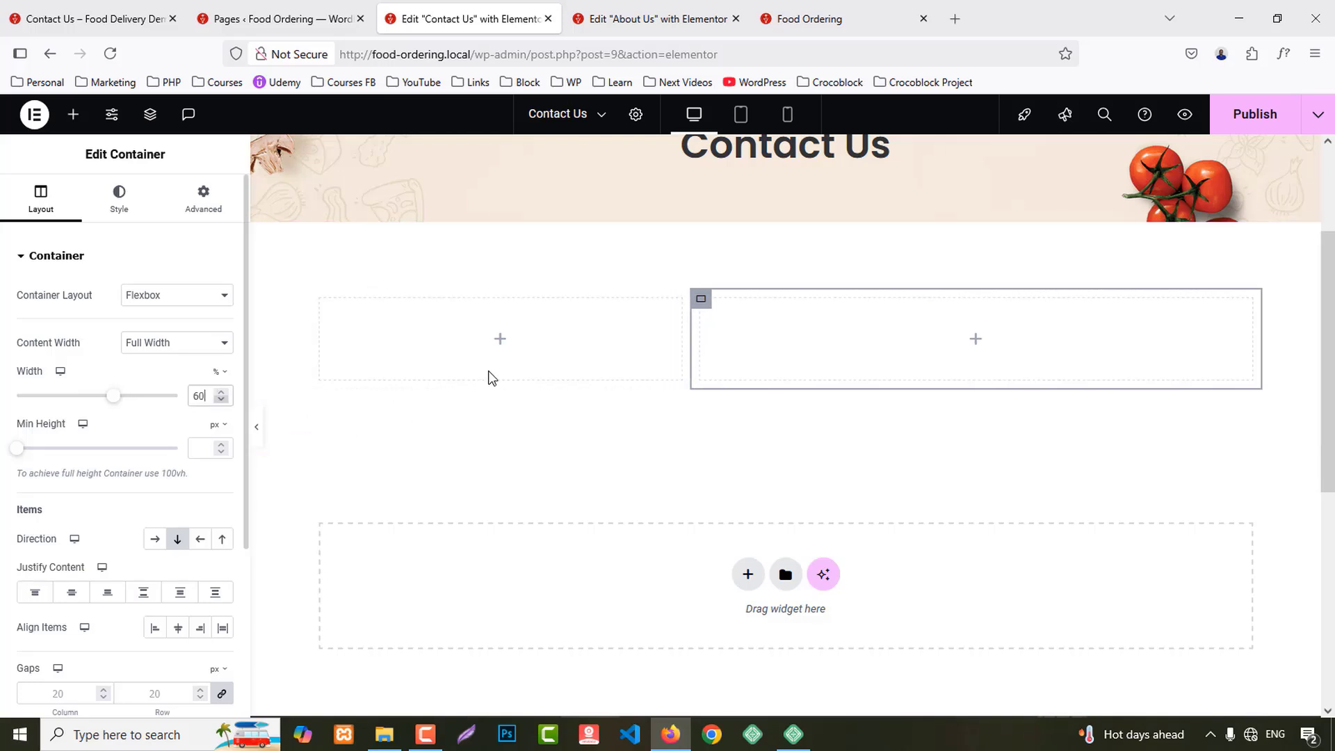
{"action": "left_click", "coordinate": [787, 213]}
{"action": "left_click", "coordinate": [203, 199]}
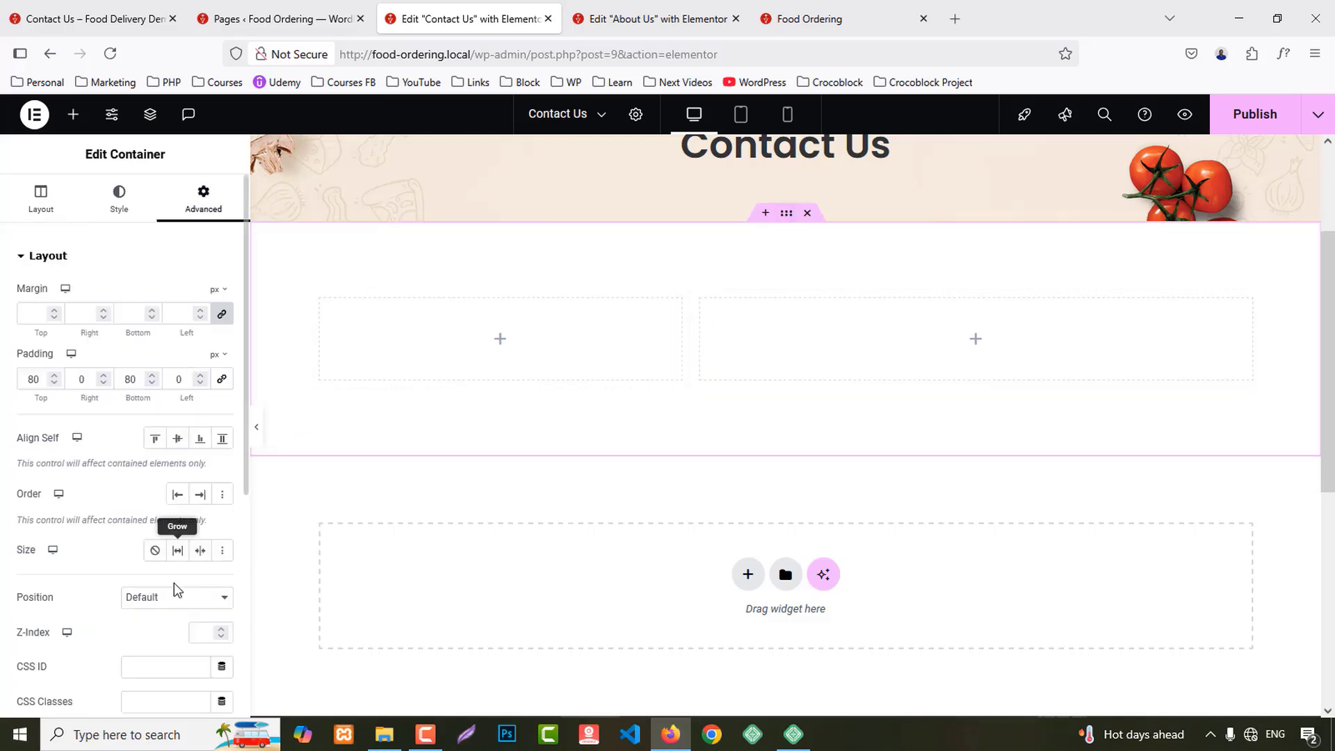
{"action": "left_click", "coordinate": [46, 207]}
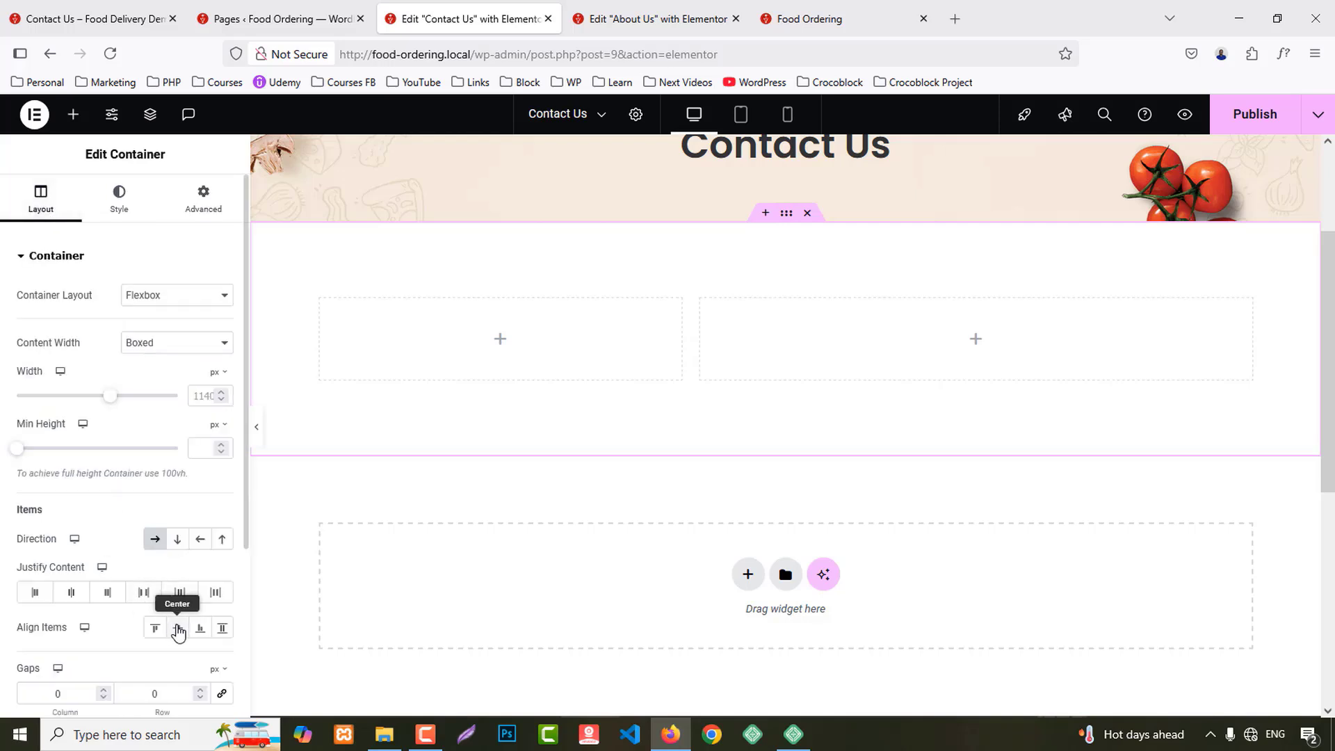
Step: Drop an Icon Box into the left column and duplicate it into a stack of boxes
{"action": "left_click", "coordinate": [73, 114]}
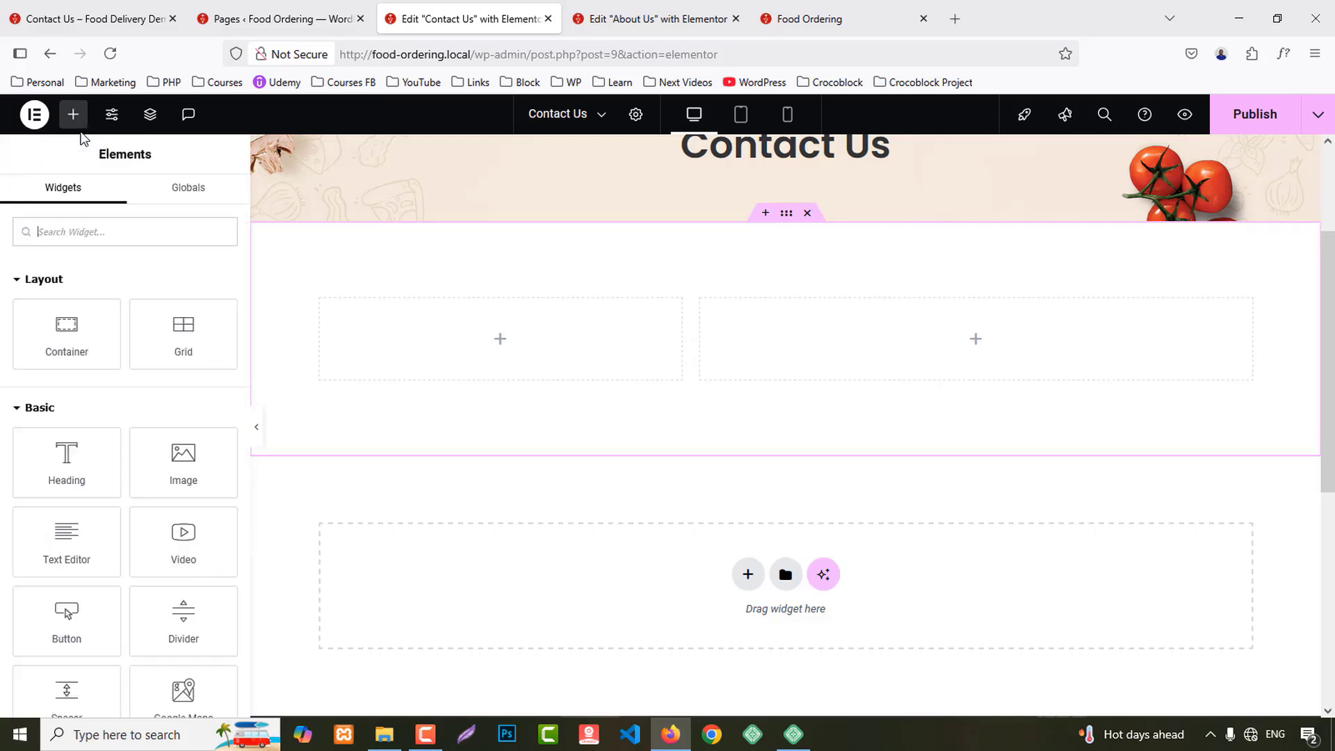
{"action": "type", "text": "icon"}
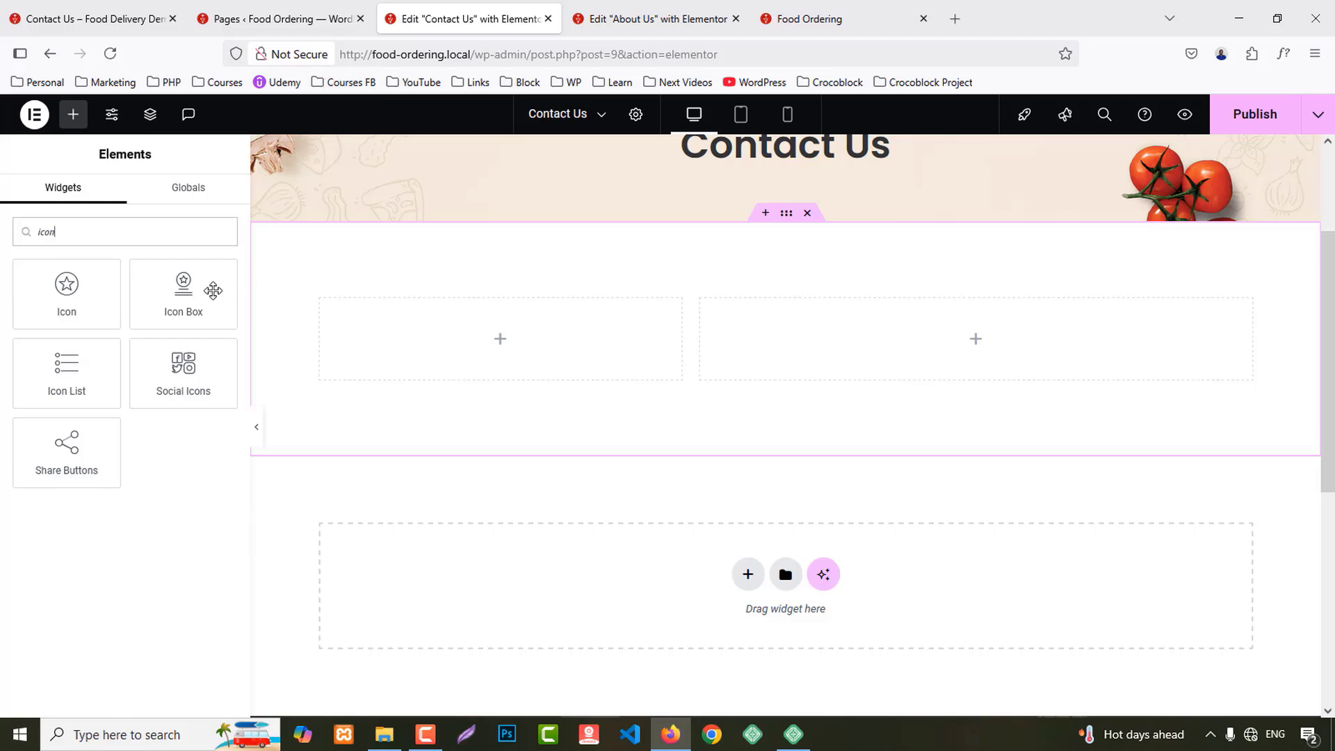
{"action": "left_click_drag", "start_coordinate": [212, 291], "coordinate": [458, 351]}
{"action": "scroll", "coordinate": [445, 292], "scroll_direction": "down", "scroll_amount": 1}
{"action": "right_click", "coordinate": [445, 282]}
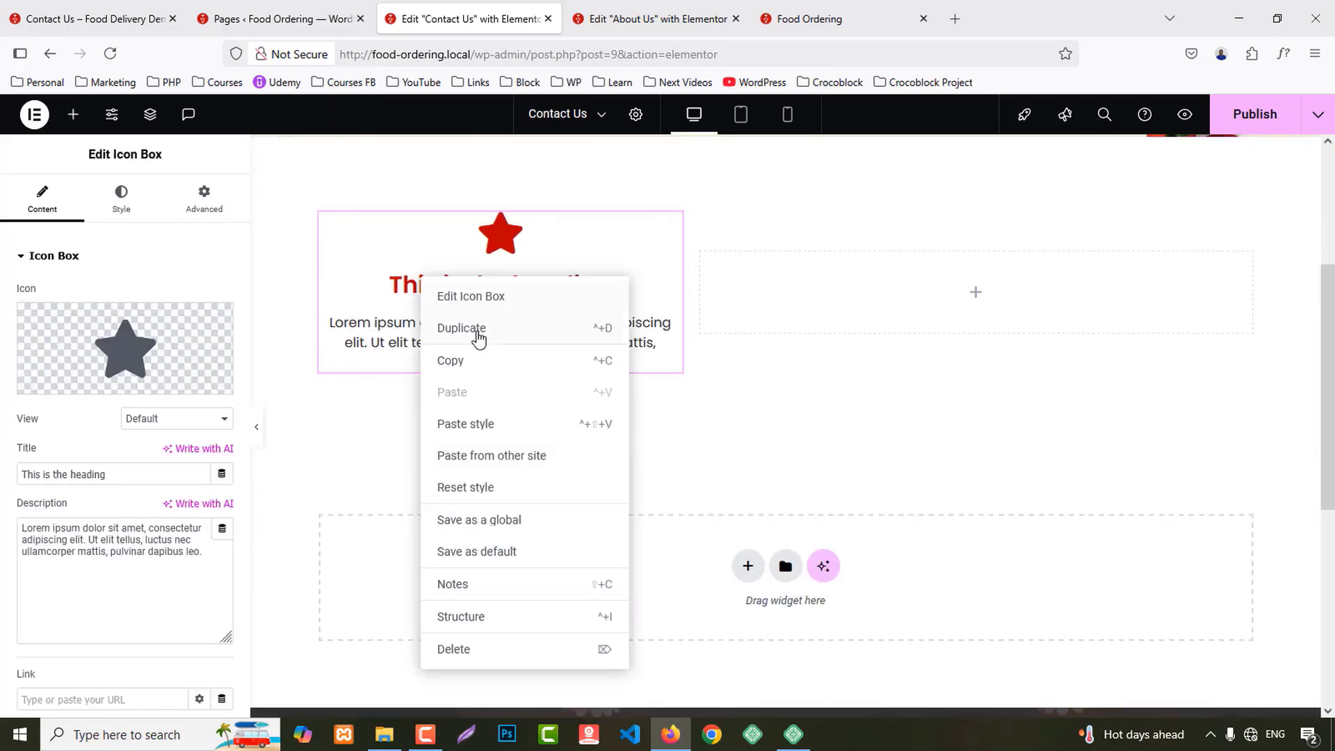
{"action": "left_click", "coordinate": [477, 328]}
{"action": "right_click", "coordinate": [481, 277]}
{"action": "left_click", "coordinate": [509, 329]}
{"action": "right_click", "coordinate": [504, 290]}
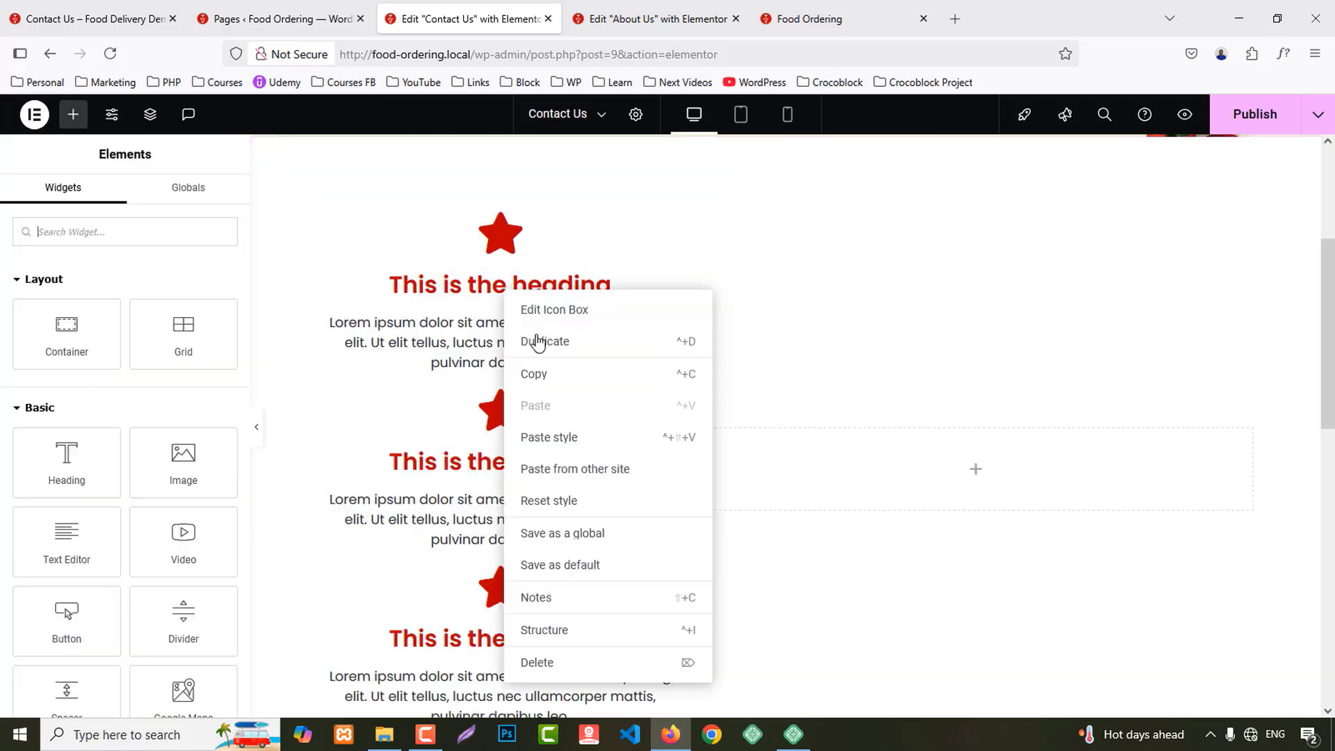
{"action": "left_click", "coordinate": [539, 341]}
{"action": "scroll", "coordinate": [1319, 588], "scroll_direction": "down", "scroll_amount": 10}
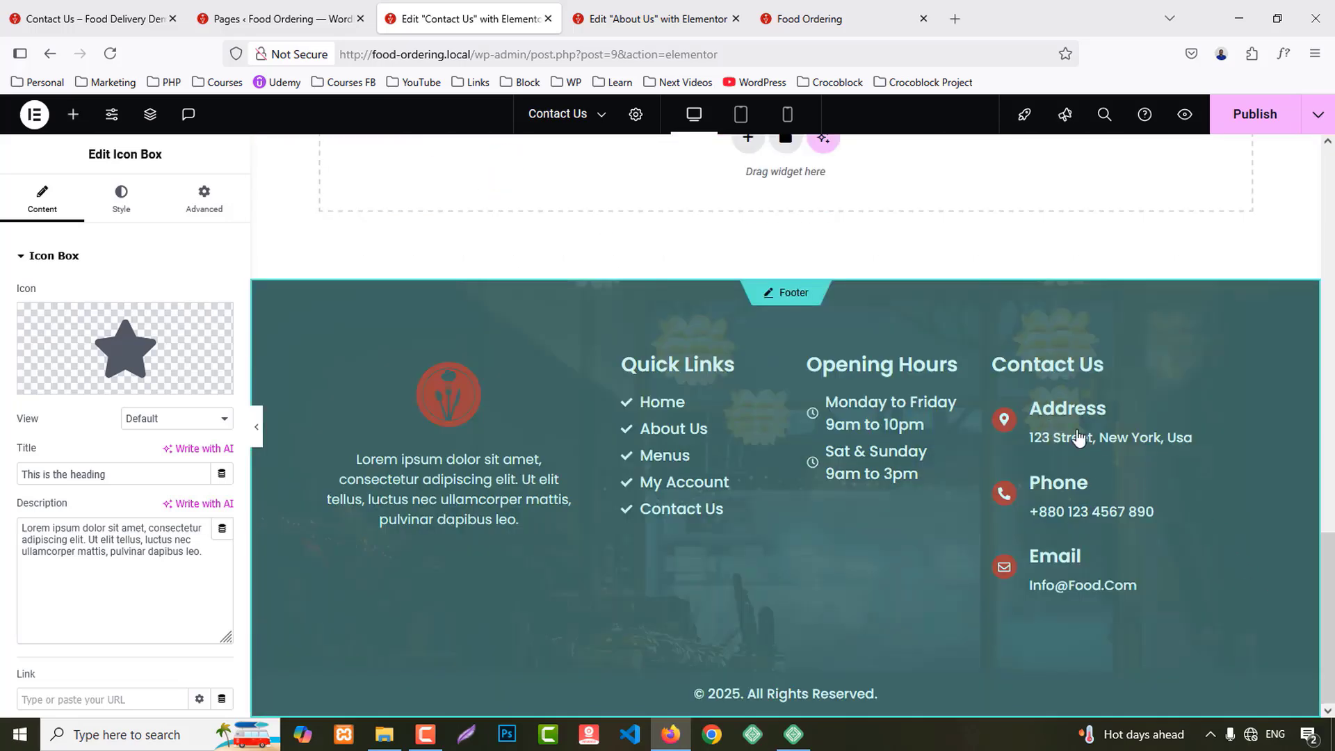
Step: Copy the Address heading and street line from the live Contact Us page
{"action": "left_click", "coordinate": [90, 19]}
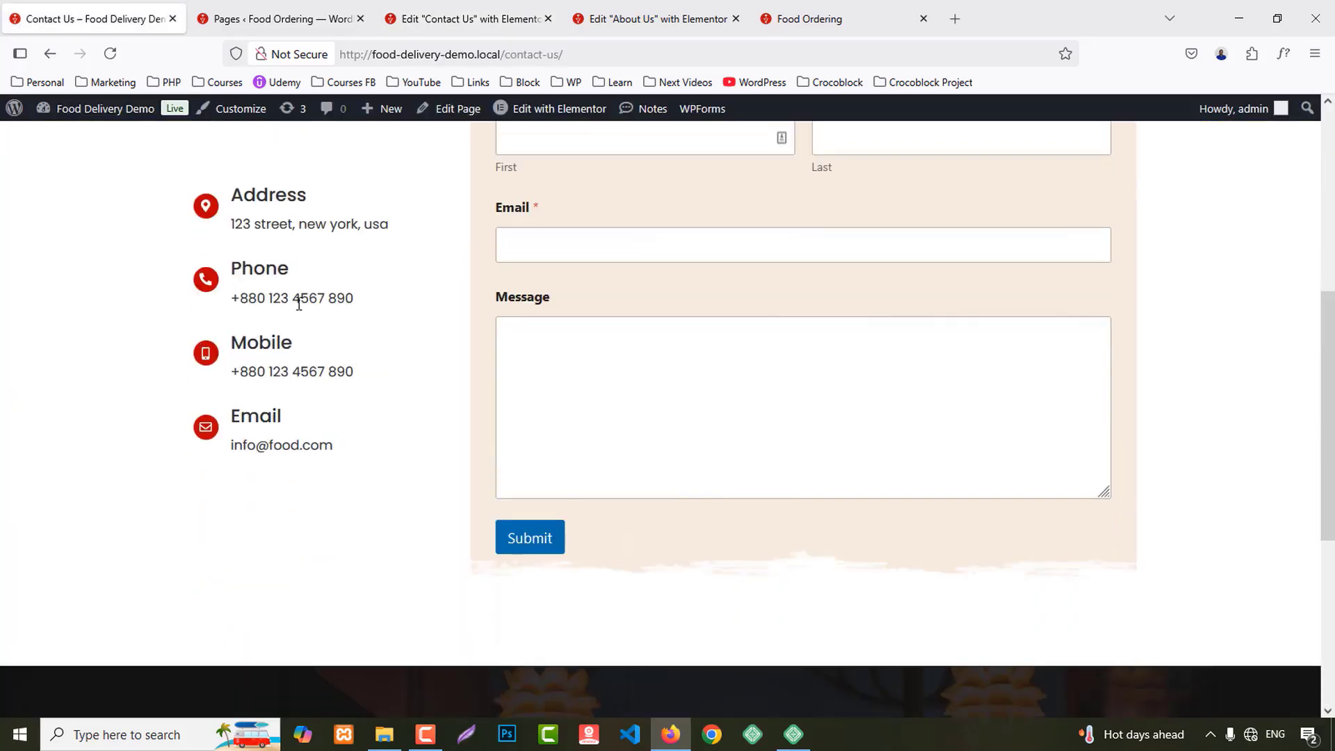
{"action": "left_click_drag", "start_coordinate": [231, 194], "coordinate": [417, 242]}
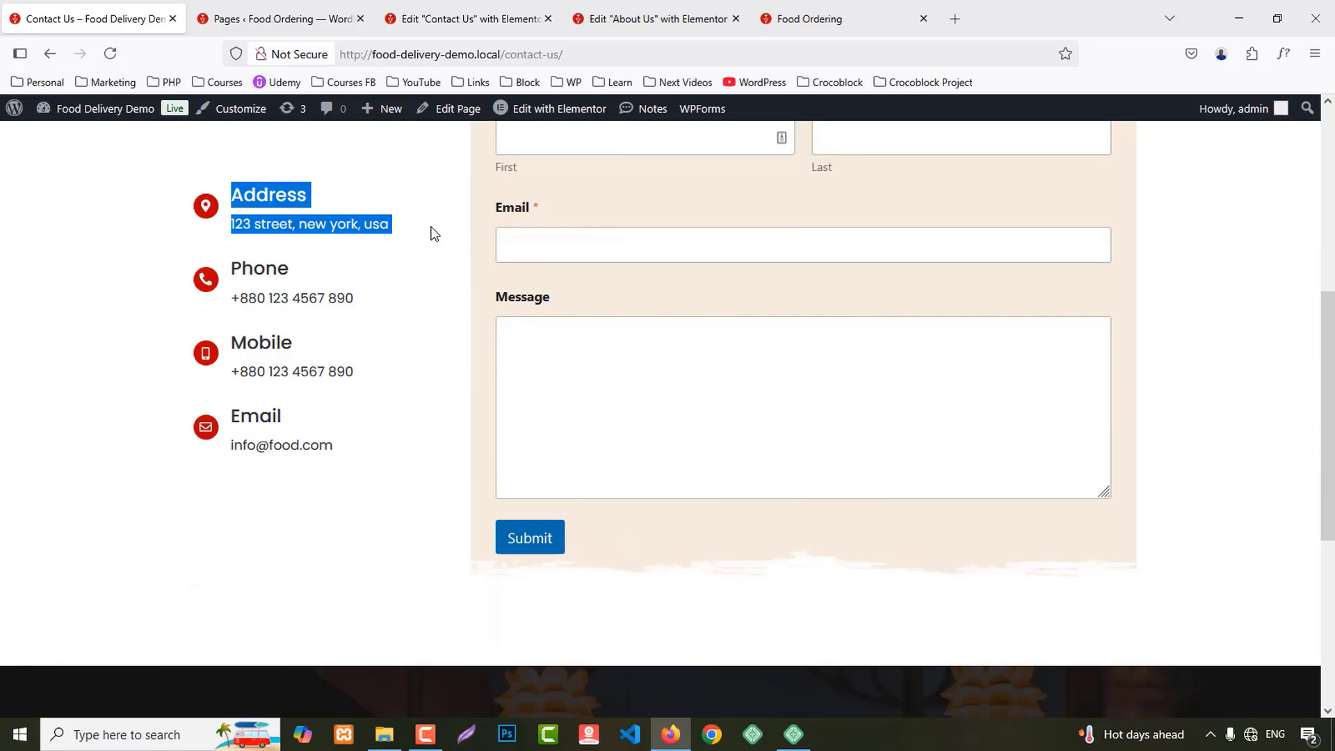
{"action": "left_click", "coordinate": [476, 10]}
{"action": "scroll", "coordinate": [445, 439], "scroll_direction": "up", "scroll_amount": 10}
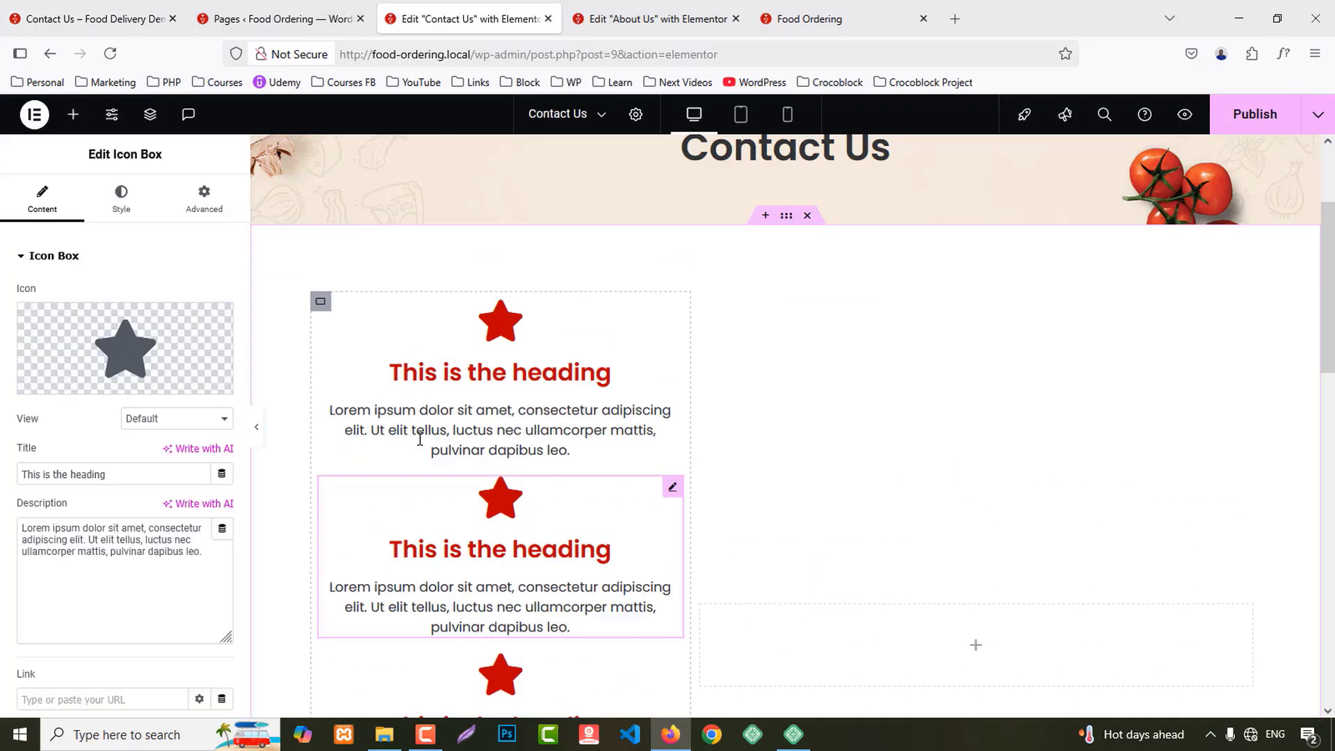
{"action": "scroll", "coordinate": [420, 439], "scroll_direction": "up", "scroll_amount": 1}
Step: Give the first icon box the map marker icon
{"action": "left_click", "coordinate": [420, 438]}
{"action": "left_click", "coordinate": [56, 382]}
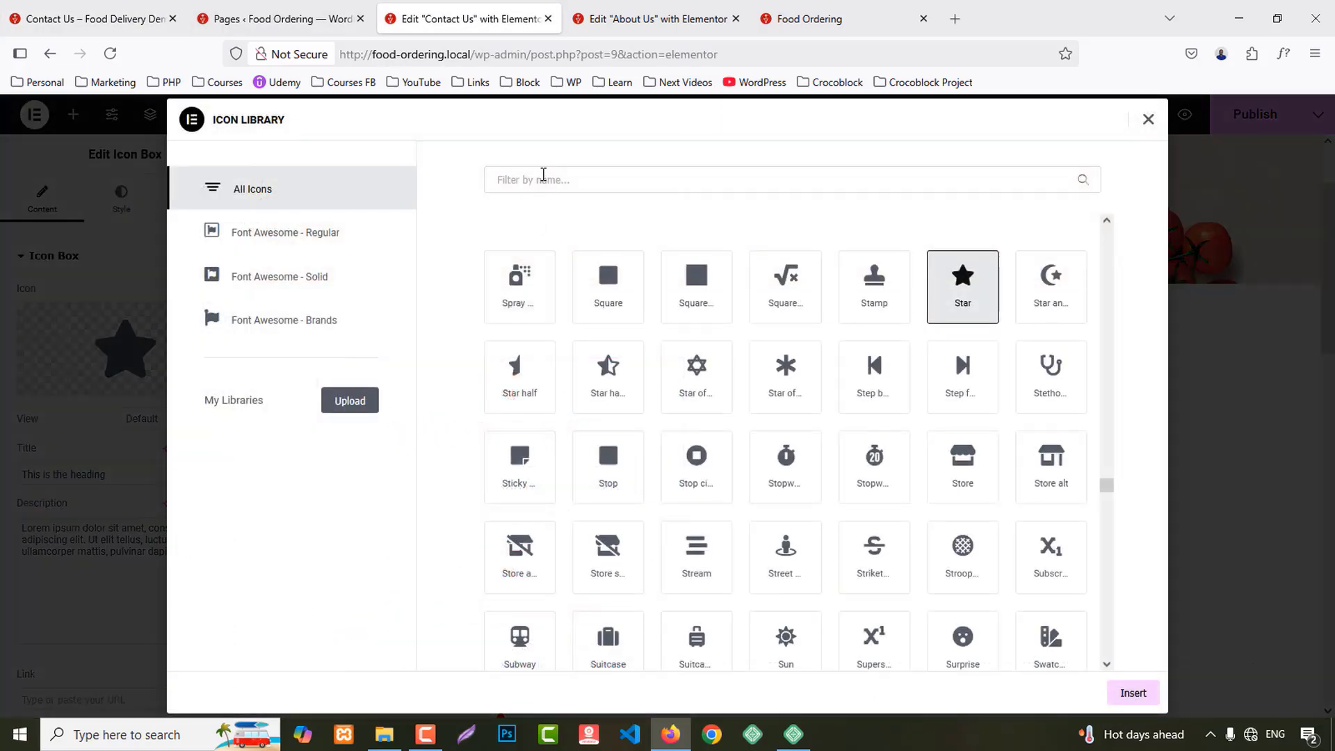
{"action": "left_click", "coordinate": [543, 175]}
{"action": "type", "text": "map"}
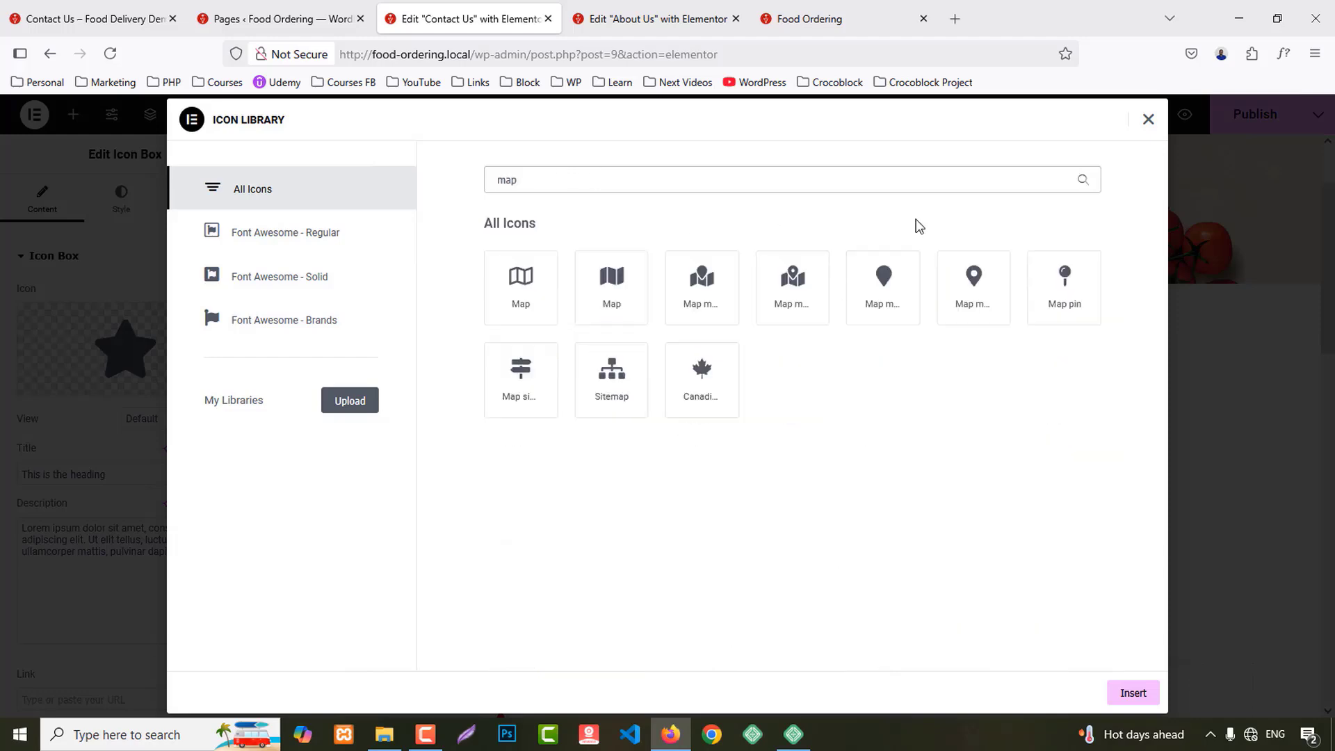
{"action": "left_click", "coordinate": [977, 297]}
{"action": "left_click", "coordinate": [1132, 693]}
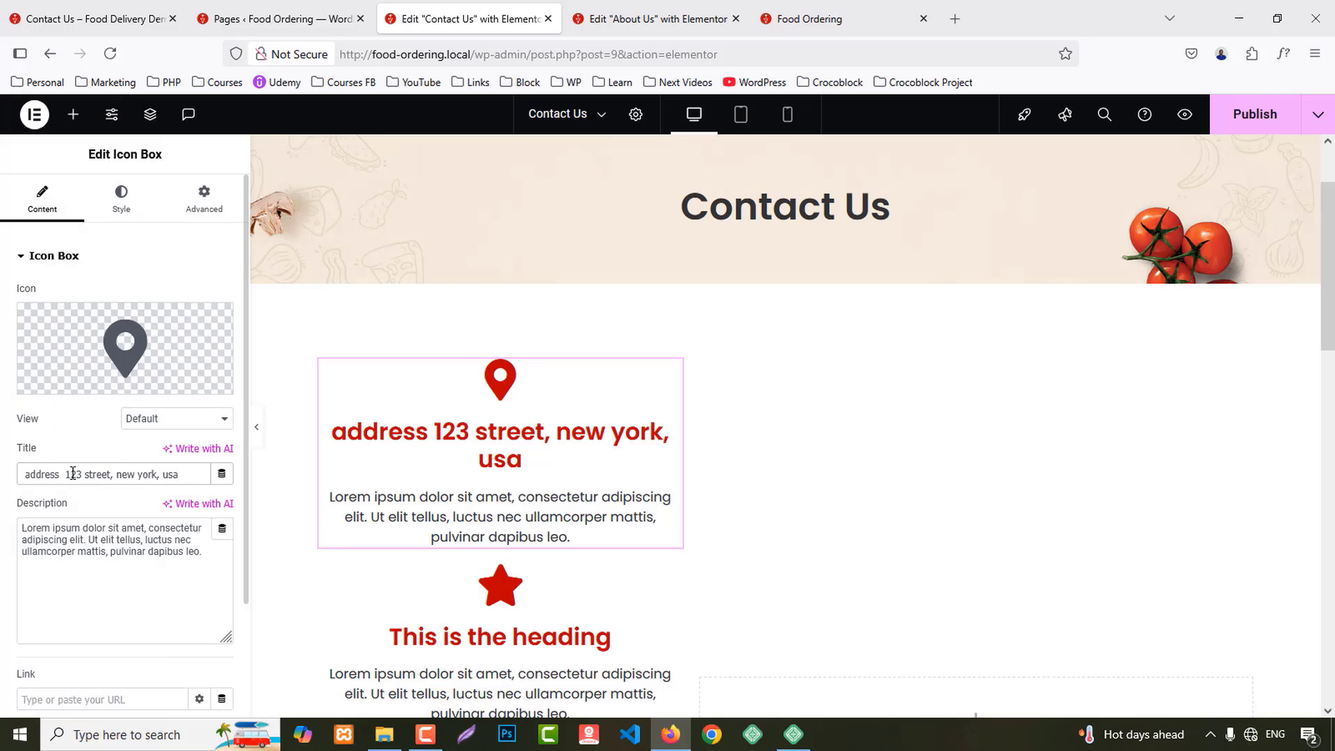
Step: Move the address into the first box's description and make its title an H4
{"action": "key", "text": "ctrl+x"}
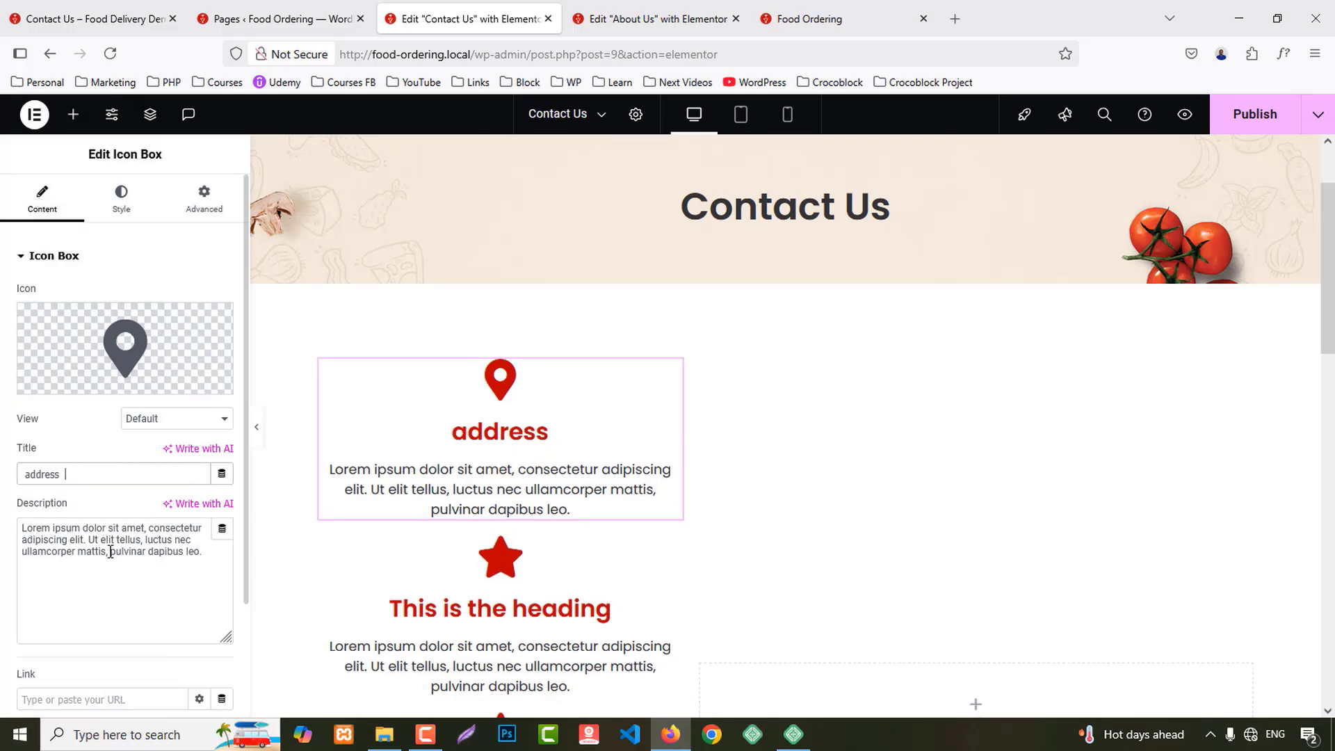
{"action": "triple_click", "coordinate": [113, 545]}
{"action": "key", "text": "ctrl+v"}
{"action": "scroll", "coordinate": [123, 584], "scroll_direction": "down", "scroll_amount": 2}
{"action": "left_click", "coordinate": [128, 592]}
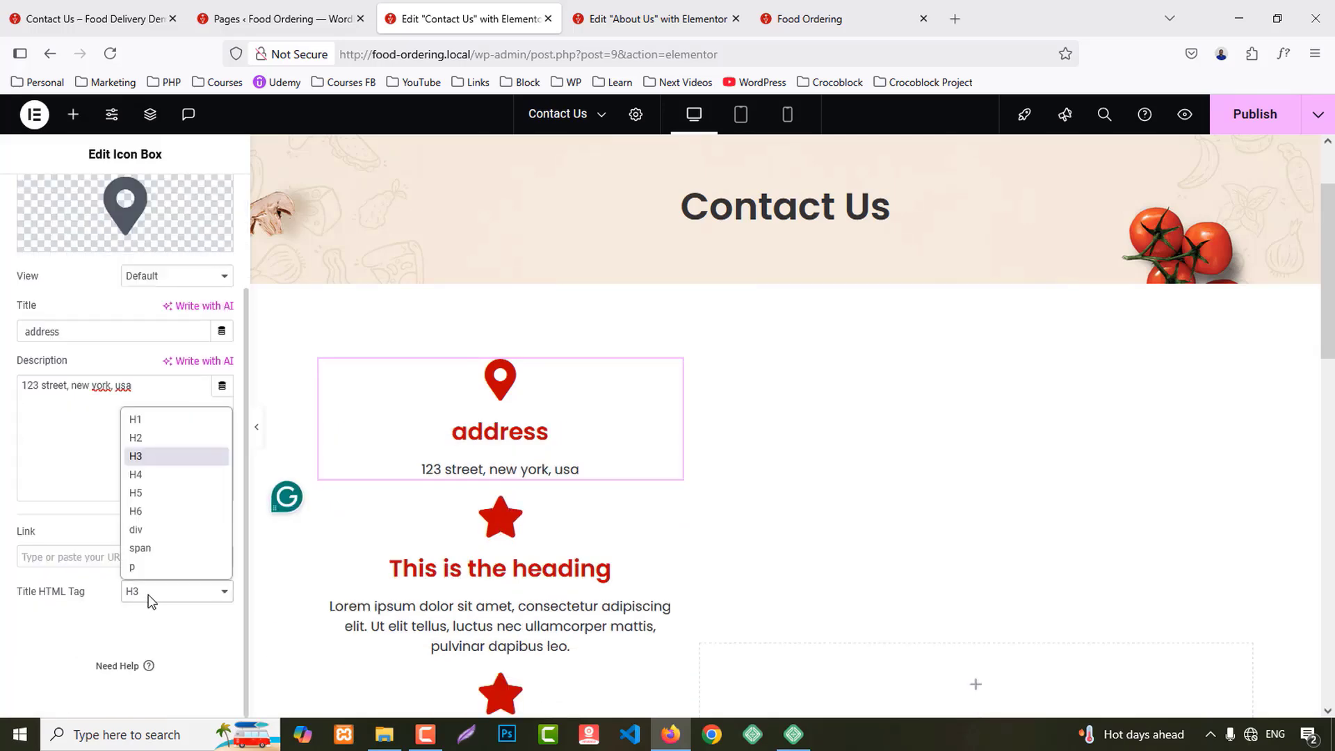
{"action": "left_click", "coordinate": [137, 475]}
Step: Copy the Phone heading and number from the live Contact Us page
{"action": "left_click", "coordinate": [61, 4]}
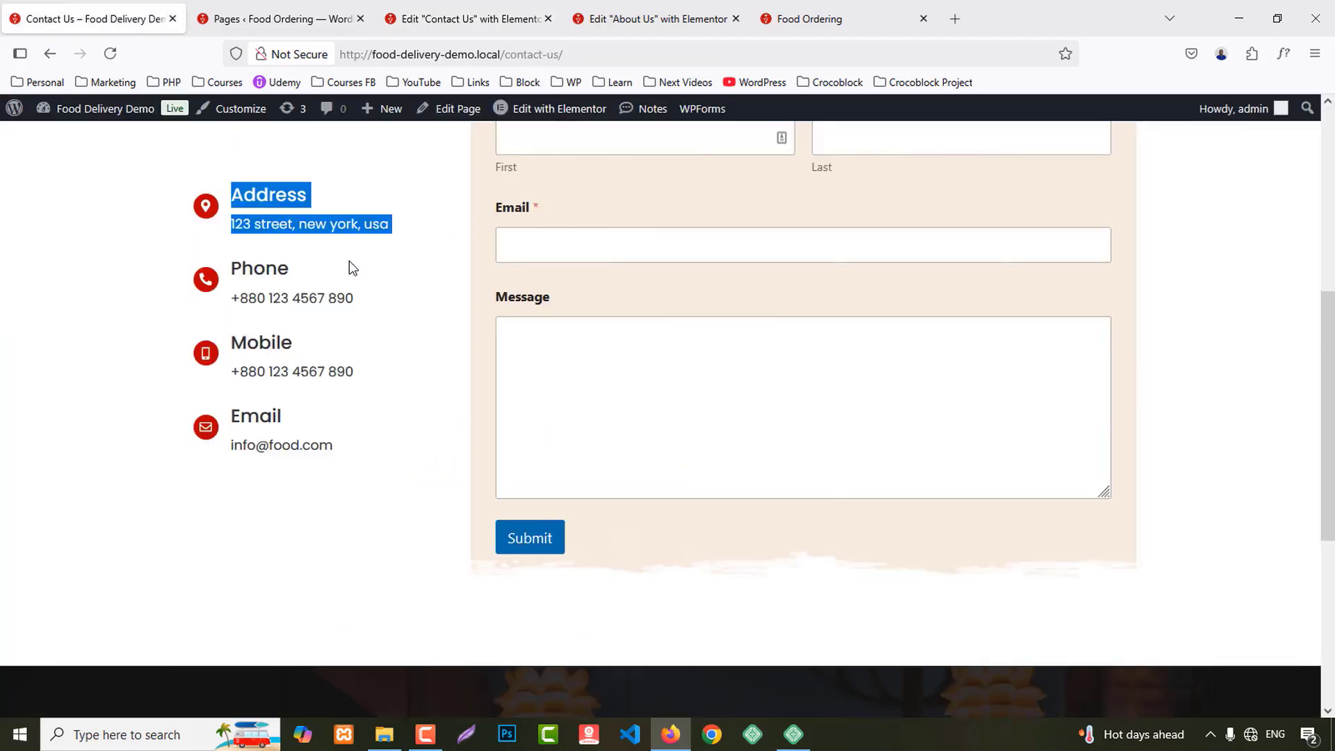
{"action": "left_click_drag", "start_coordinate": [237, 267], "coordinate": [376, 299]}
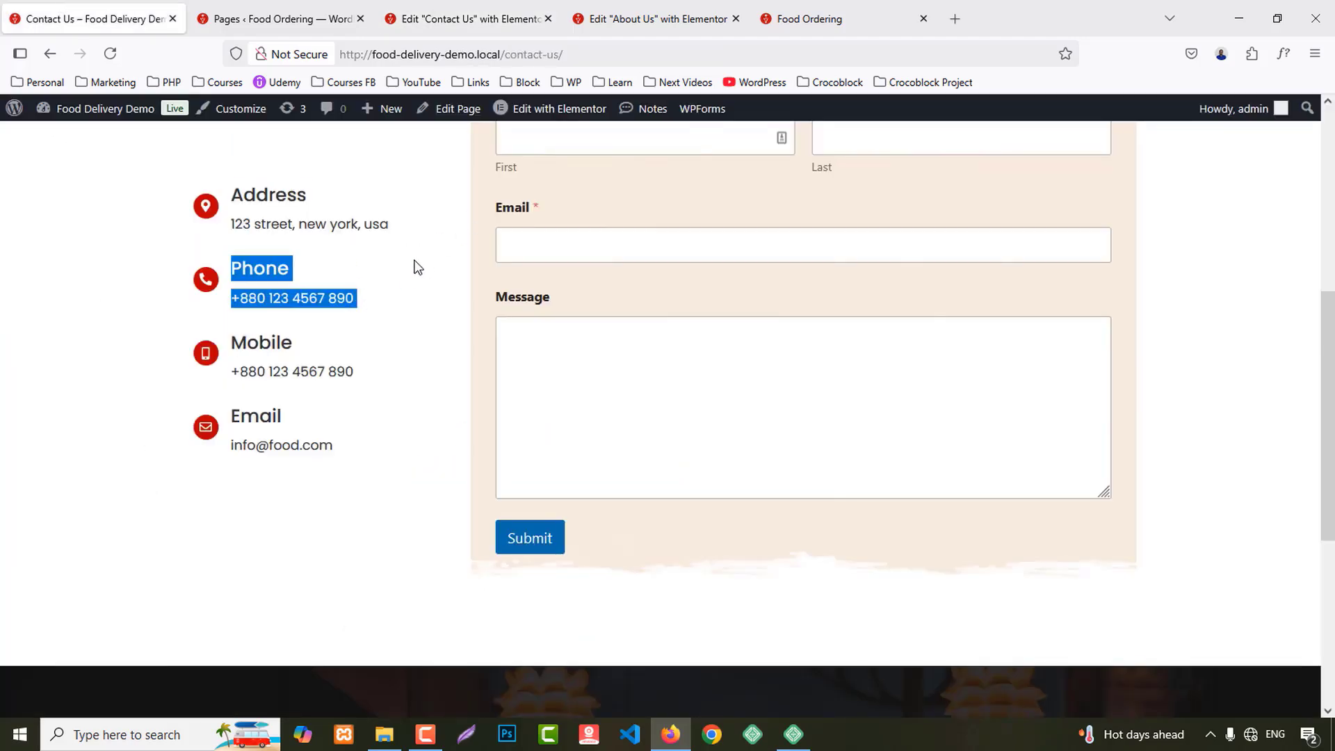
{"action": "left_click", "coordinate": [708, 9]}
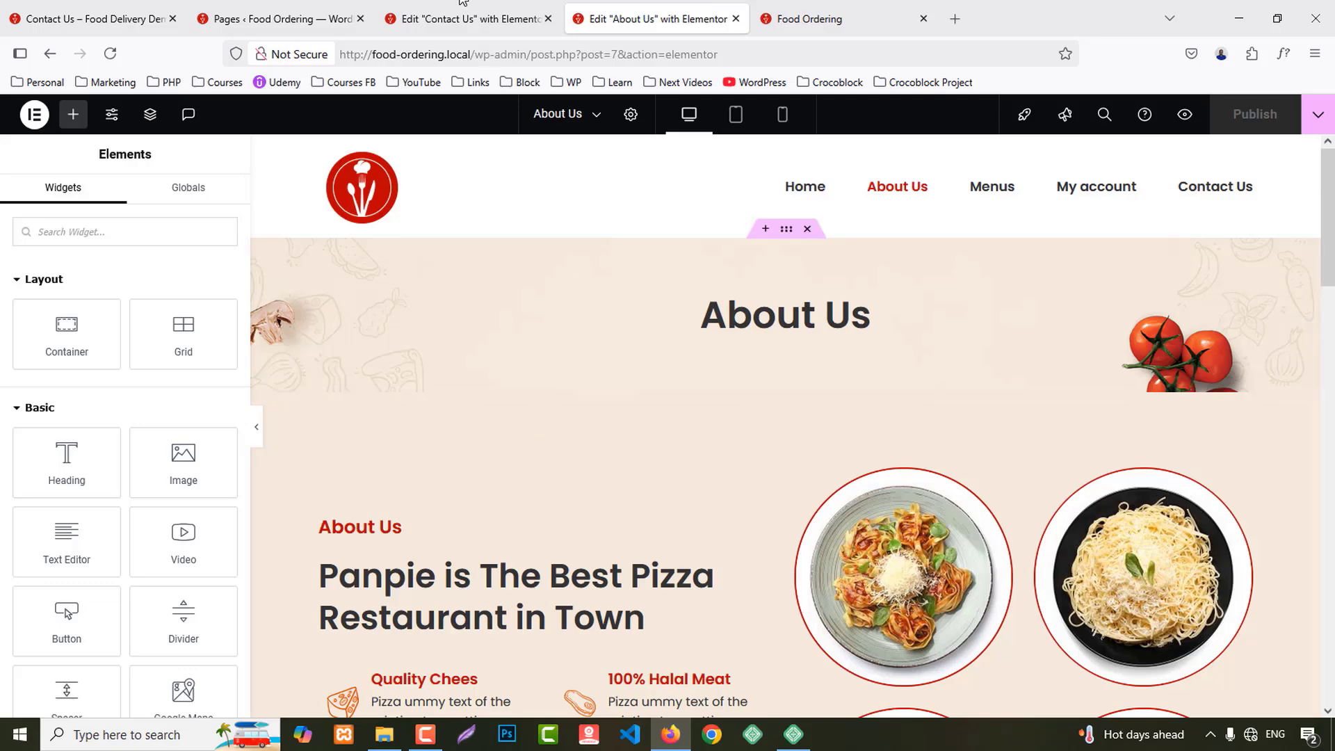
{"action": "left_click", "coordinate": [470, 15]}
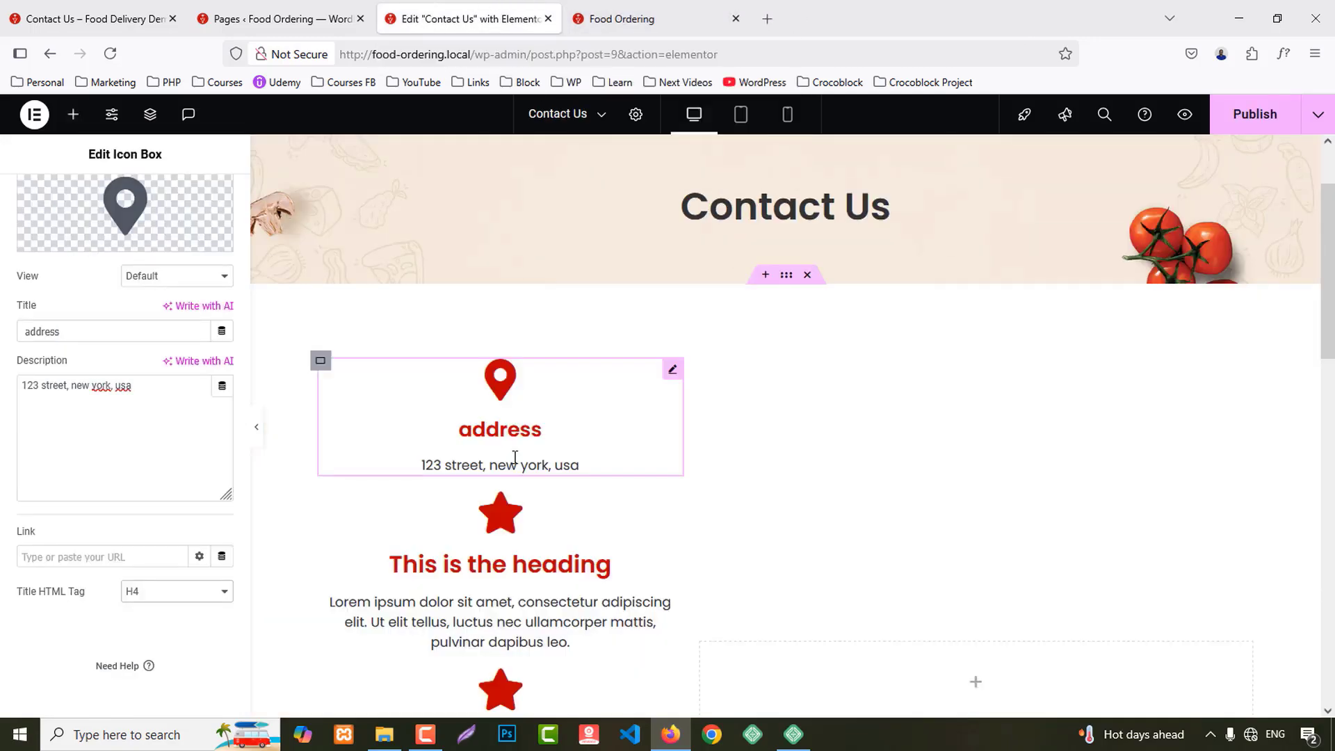
{"action": "scroll", "coordinate": [512, 458], "scroll_direction": "down", "scroll_amount": 3}
Step: Give the second icon box the phone icon
{"action": "left_click", "coordinate": [478, 383]}
{"action": "left_click", "coordinate": [61, 318]}
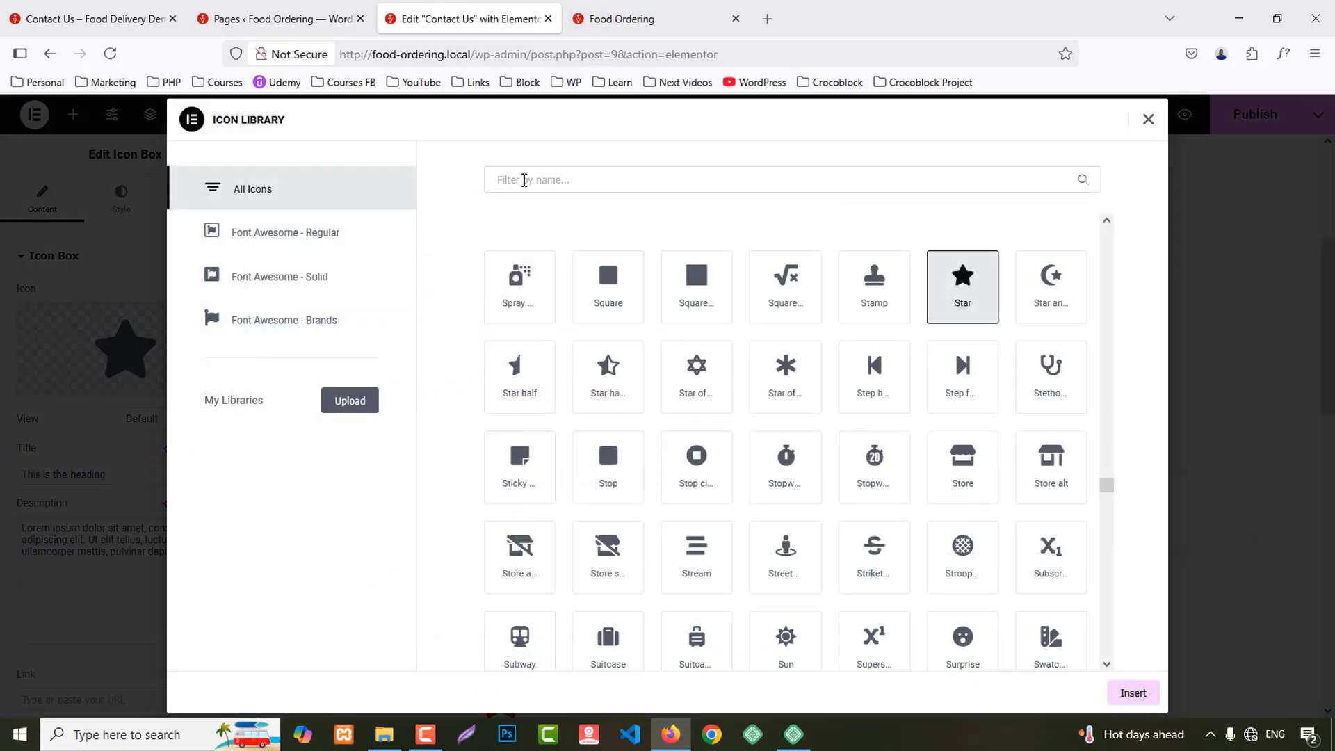
{"action": "left_click", "coordinate": [529, 180]}
{"action": "type", "text": "phone"}
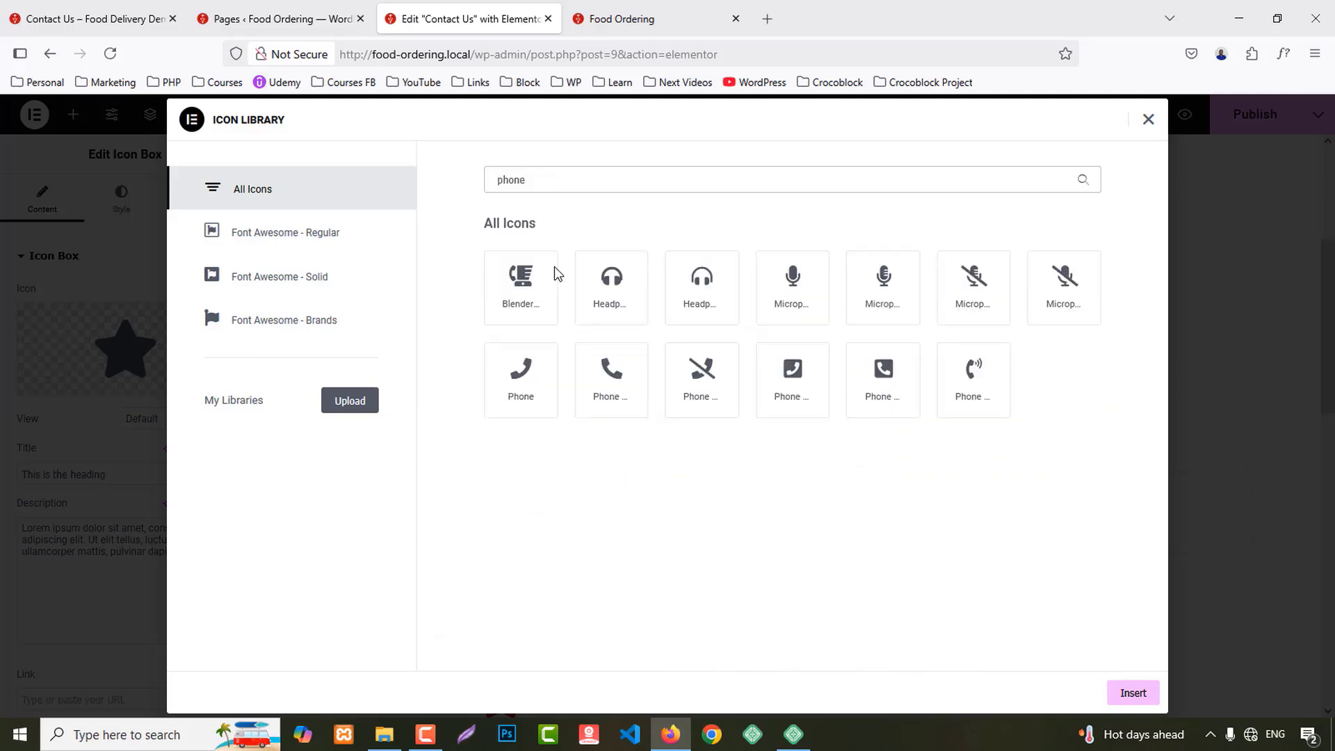
{"action": "left_click", "coordinate": [618, 399]}
{"action": "left_click", "coordinate": [1132, 692]}
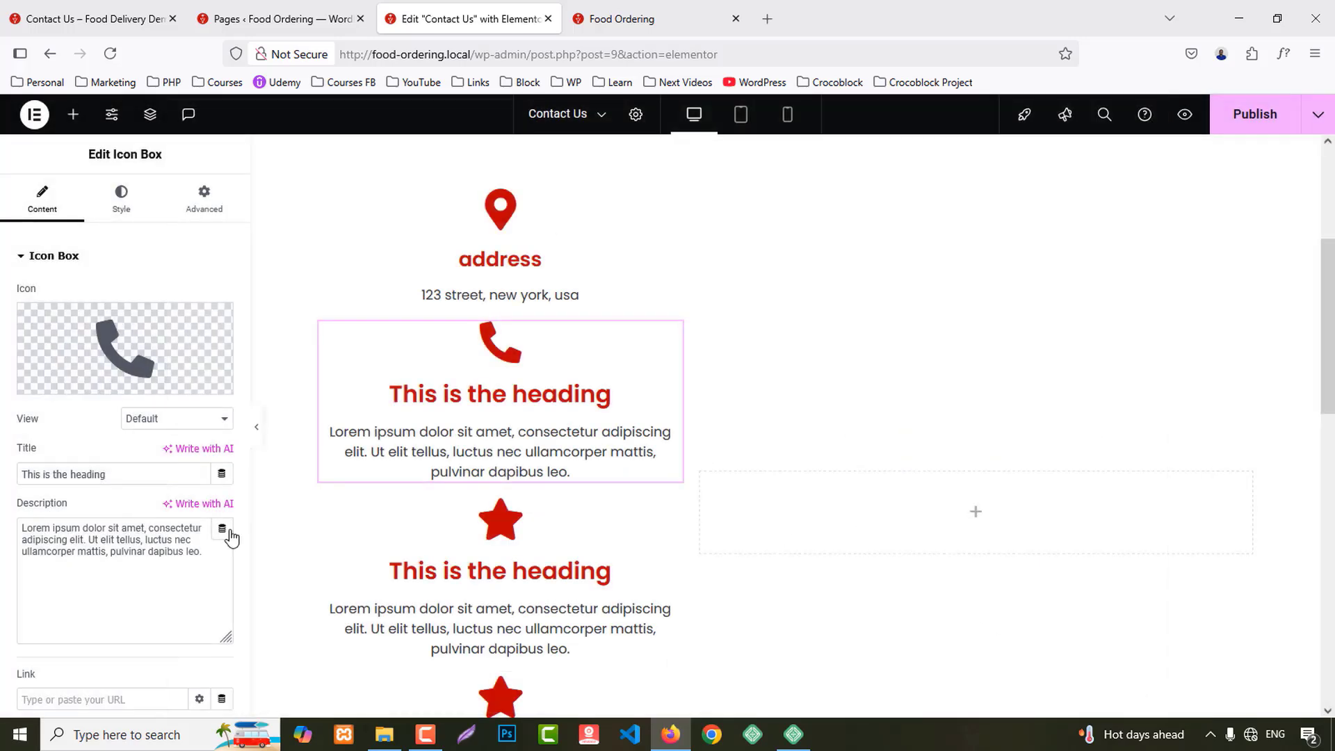
Step: Title the second box 'Phone' with the number as description and an H4 title
{"action": "left_click", "coordinate": [116, 472]}
{"action": "key", "text": "ctrl+v"}
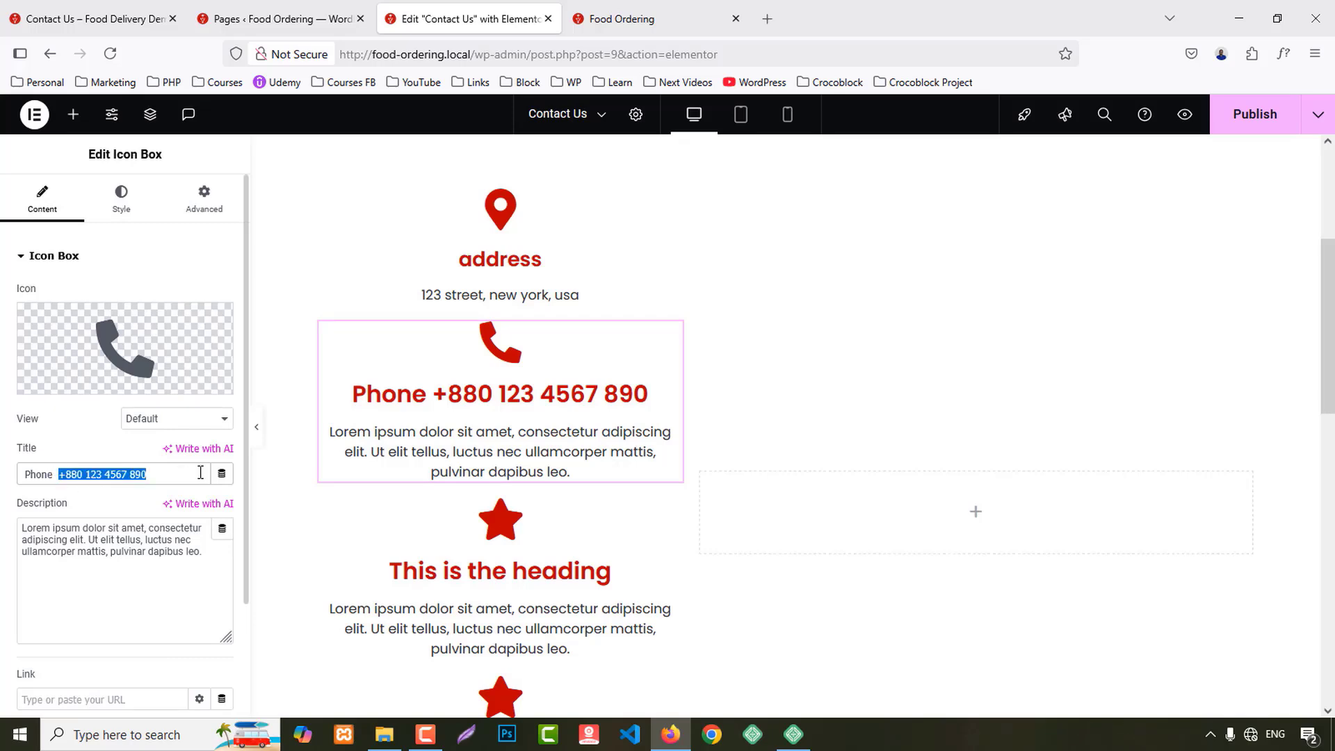
{"action": "key", "text": "ctrl+x"}
{"action": "left_click", "coordinate": [129, 548]}
{"action": "key", "text": "ctrl+a"}
{"action": "key", "text": "ctrl+v"}
{"action": "scroll", "coordinate": [129, 548], "scroll_direction": "down", "scroll_amount": 2}
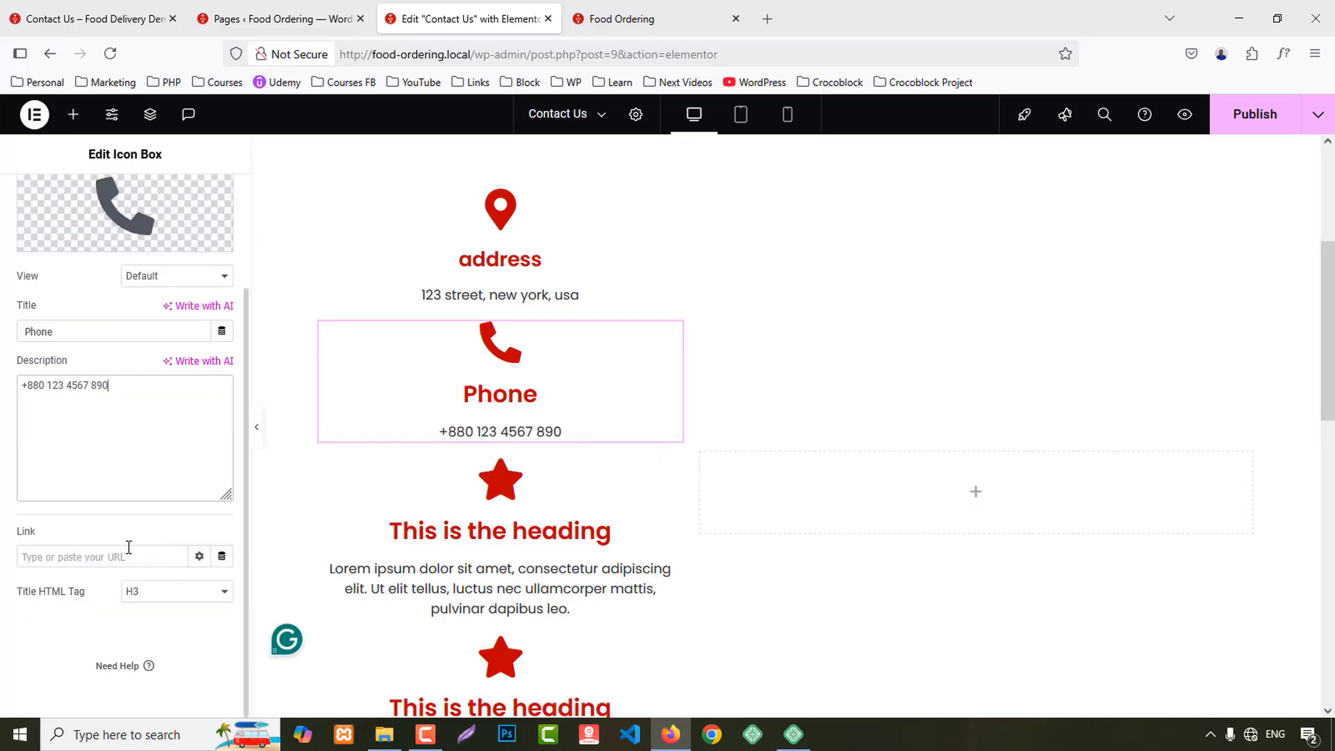
{"action": "left_click", "coordinate": [155, 592]}
{"action": "left_click", "coordinate": [153, 478]}
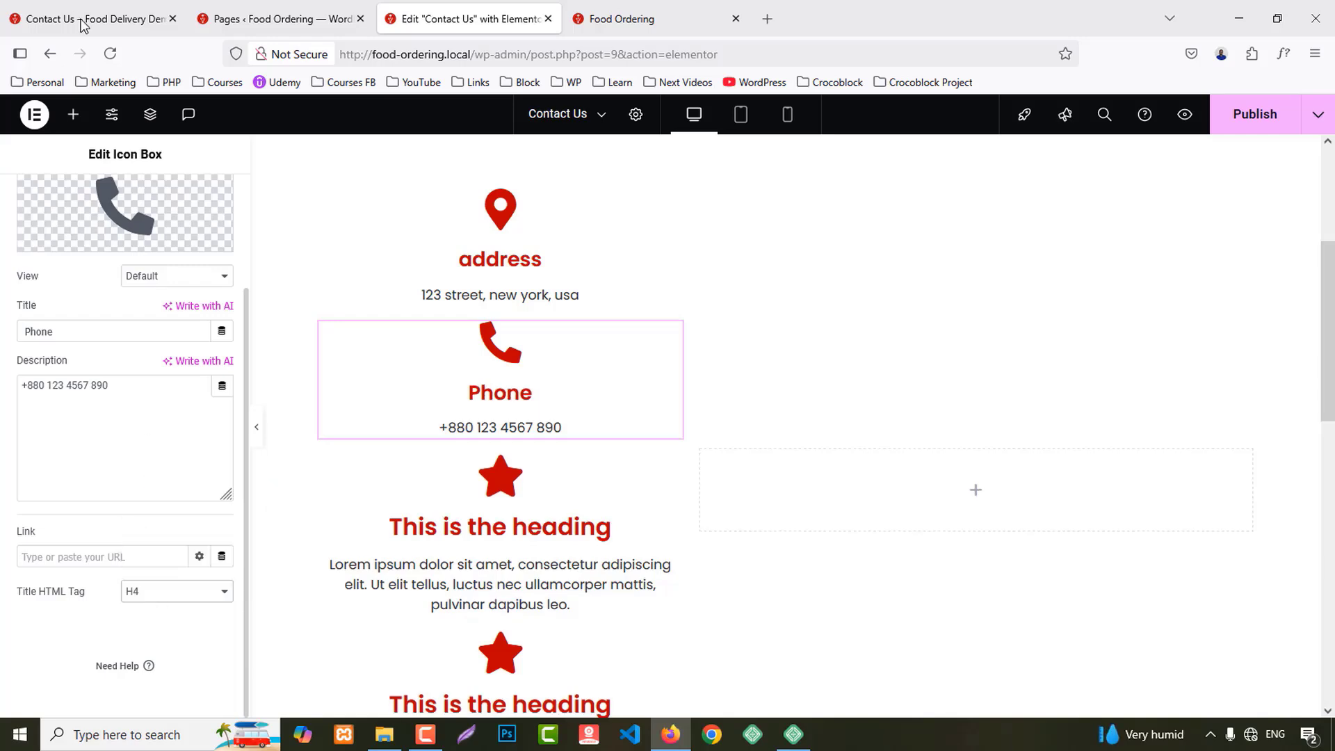
{"action": "left_click", "coordinate": [83, 21]}
{"action": "left_click_drag", "start_coordinate": [233, 346], "coordinate": [361, 381]}
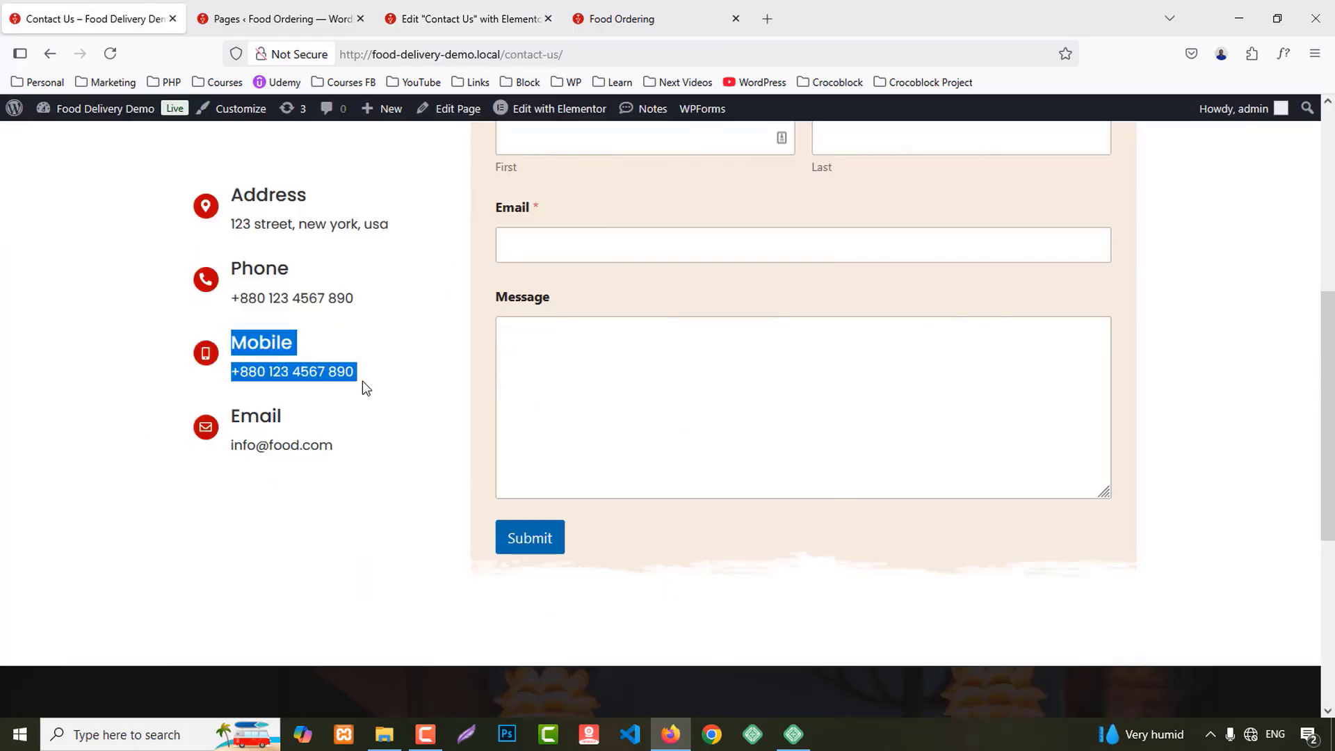
Step: Give the third icon box the mobile phone icon
{"action": "left_click", "coordinate": [479, 10]}
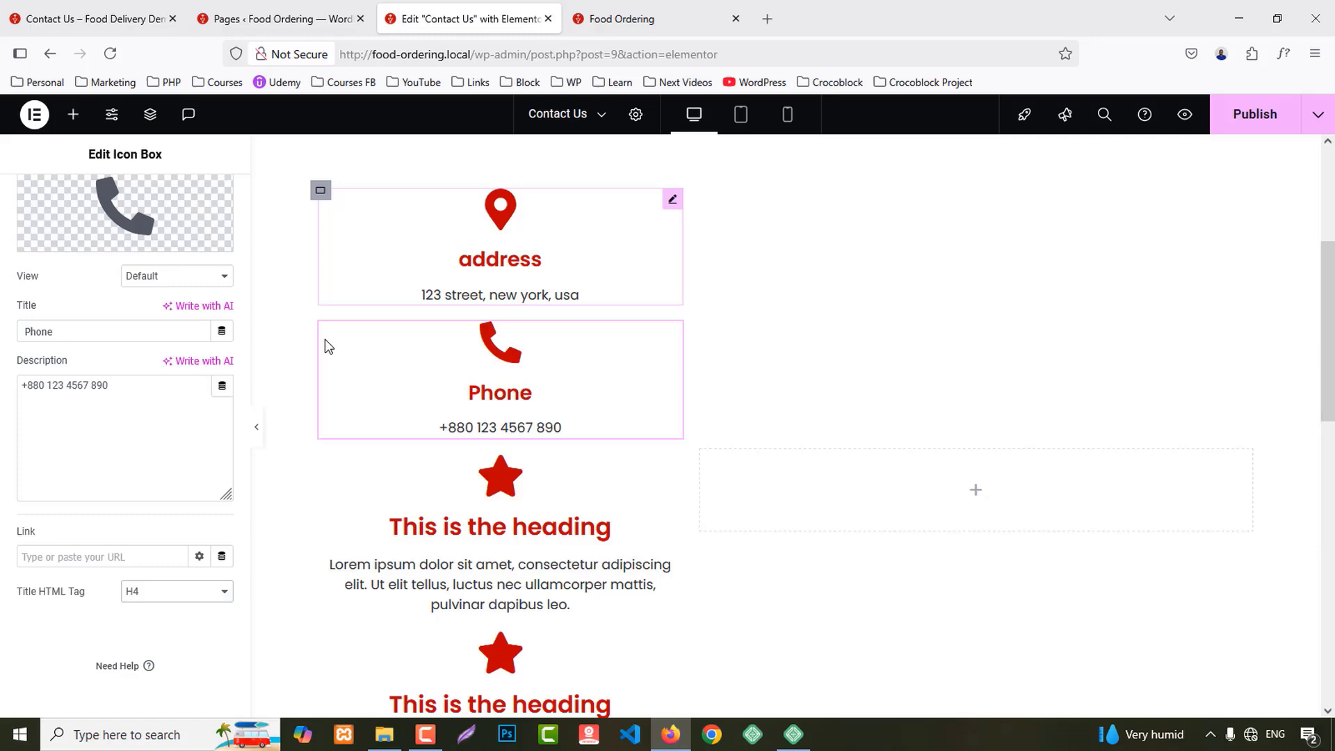
{"action": "left_click", "coordinate": [511, 526]}
{"action": "left_click", "coordinate": [137, 353]}
{"action": "left_click", "coordinate": [530, 180]}
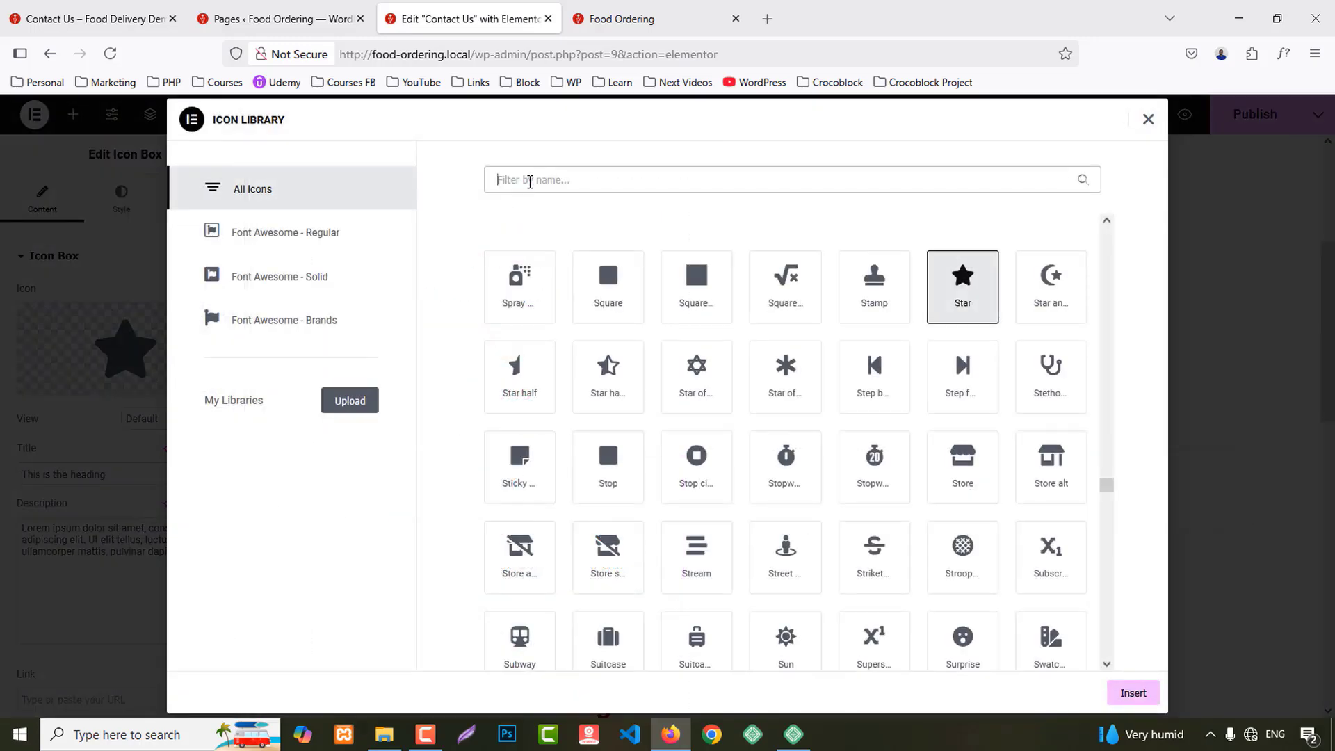
{"action": "type", "text": "mobile"}
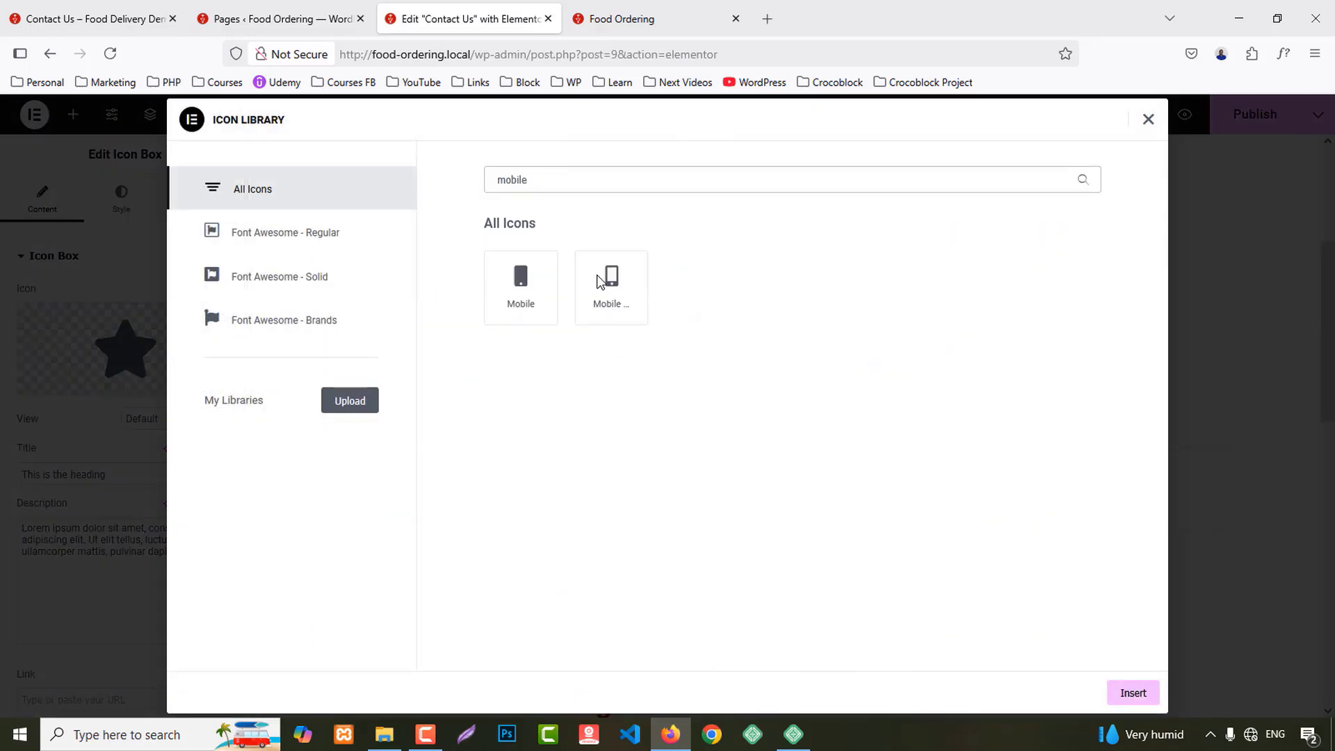
{"action": "left_click", "coordinate": [601, 281]}
{"action": "left_click", "coordinate": [1131, 693]}
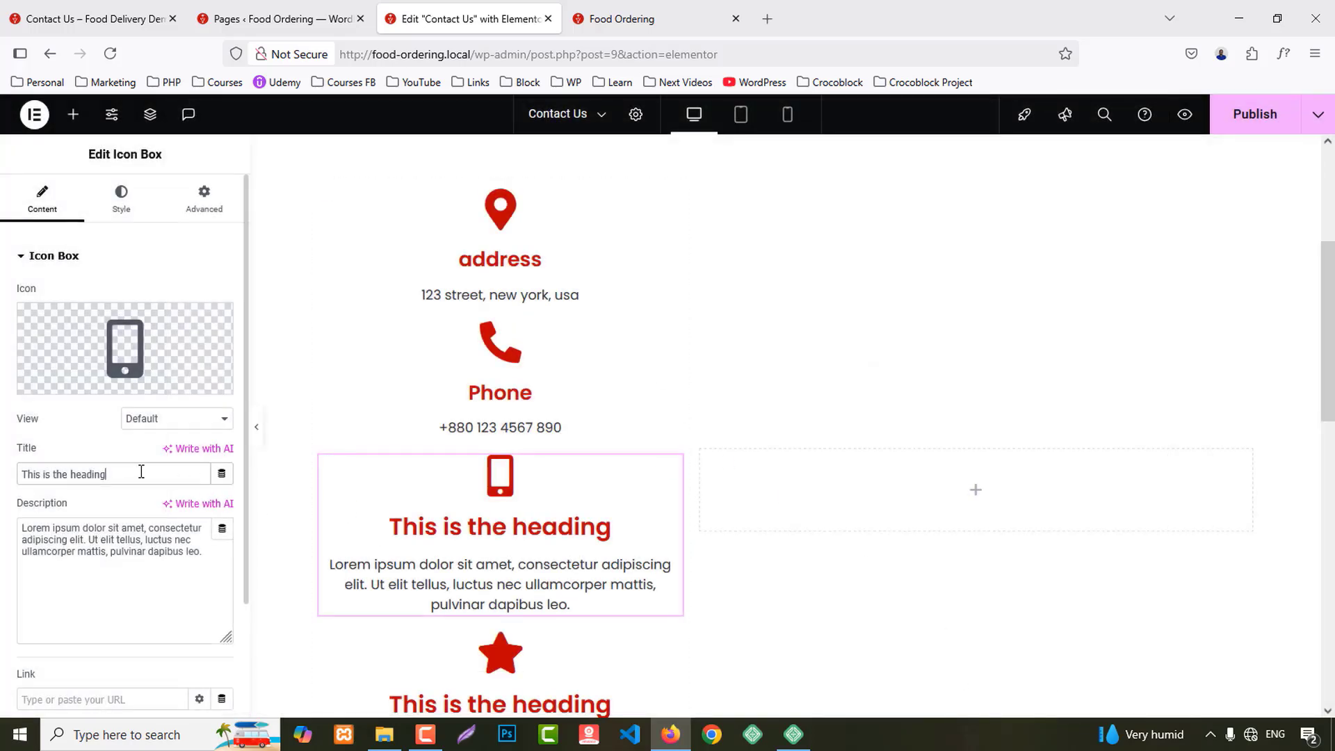
Step: Title the third box 'Mobile' with the number as description and an H4 title
{"action": "key", "text": "ctrl+v"}
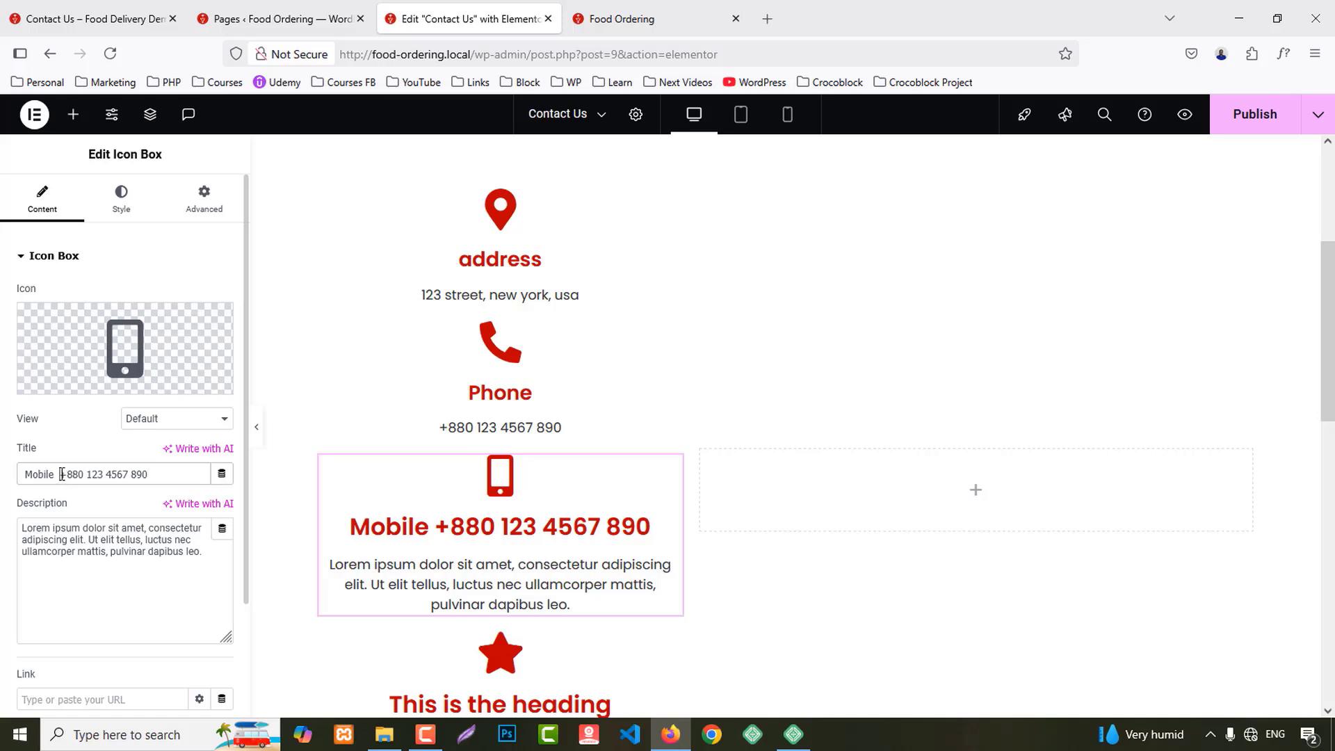
{"action": "key", "text": "ctrl+x"}
{"action": "left_click", "coordinate": [111, 553]}
{"action": "key", "text": "ctrl+a"}
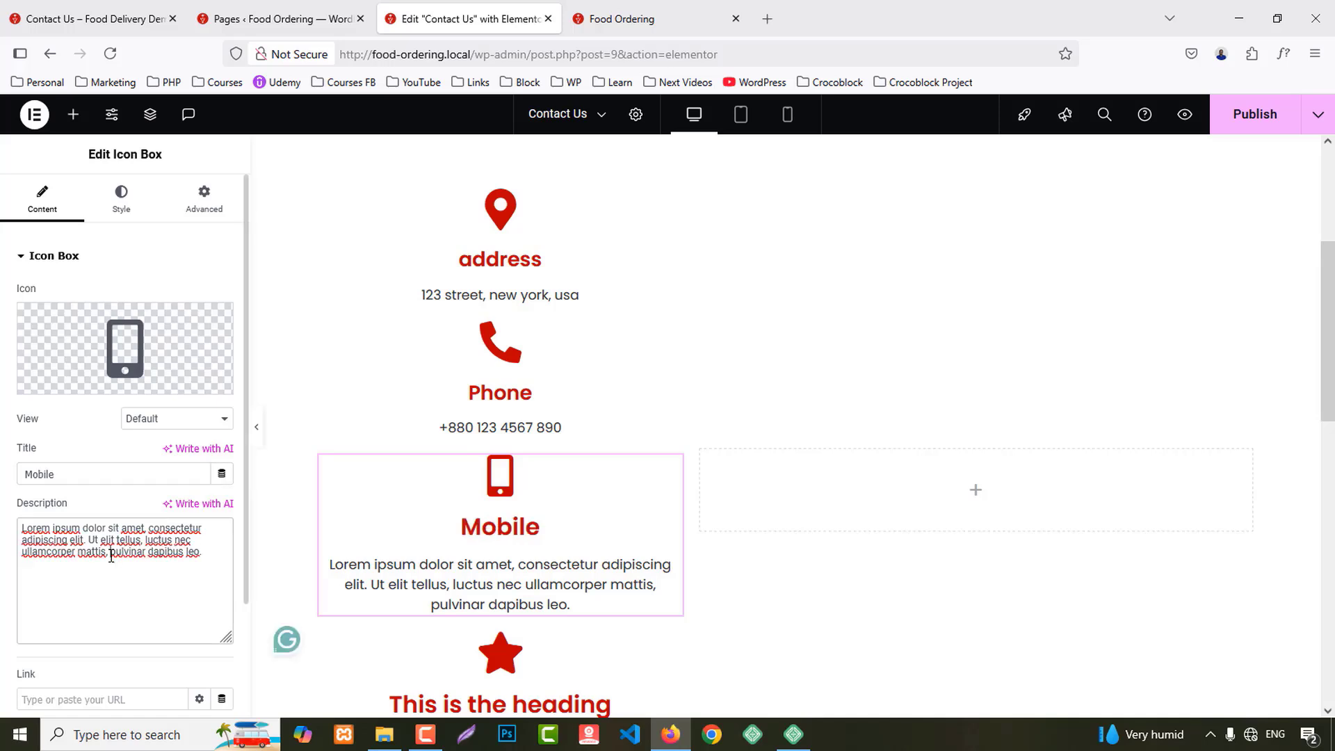
{"action": "key", "text": "ctrl+v"}
{"action": "scroll", "coordinate": [114, 553], "scroll_direction": "down", "scroll_amount": 2}
{"action": "left_click", "coordinate": [132, 591]}
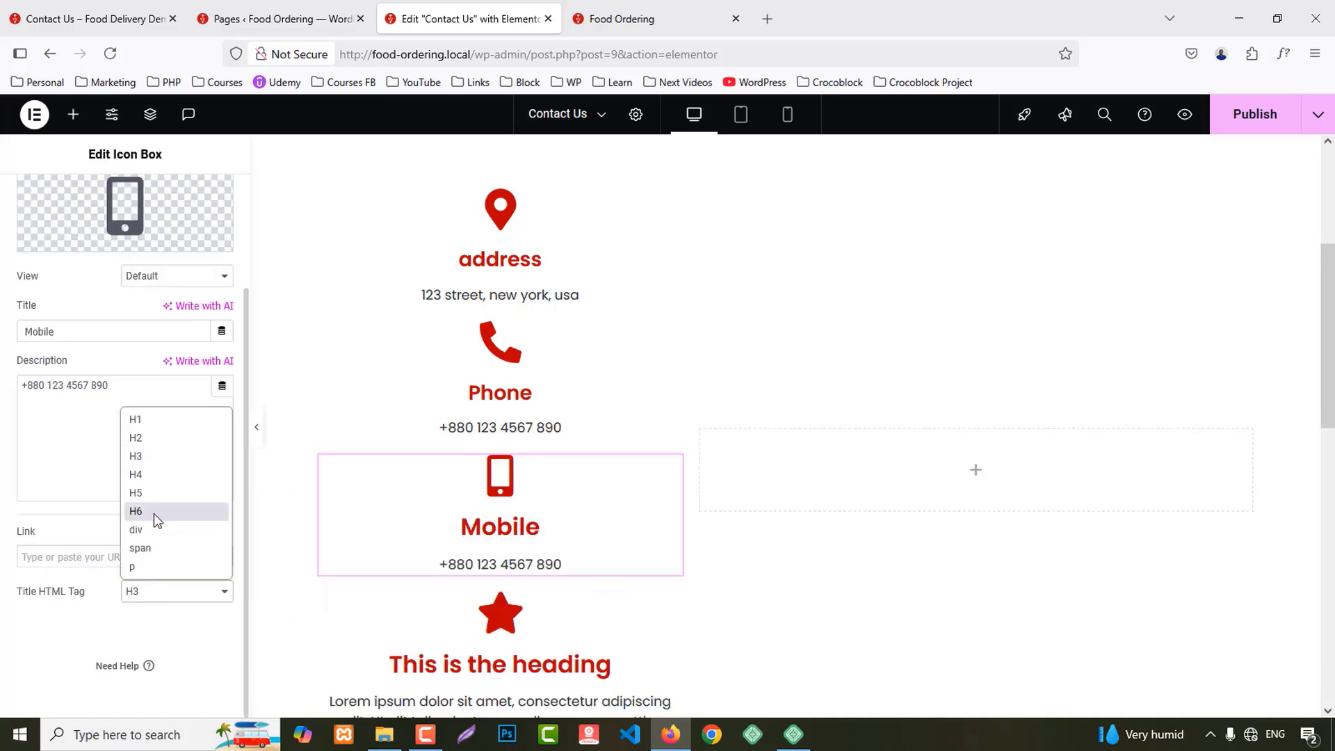
{"action": "left_click", "coordinate": [148, 474]}
Step: Copy the Email heading and address from the live Contact Us page
{"action": "left_click", "coordinate": [103, 8]}
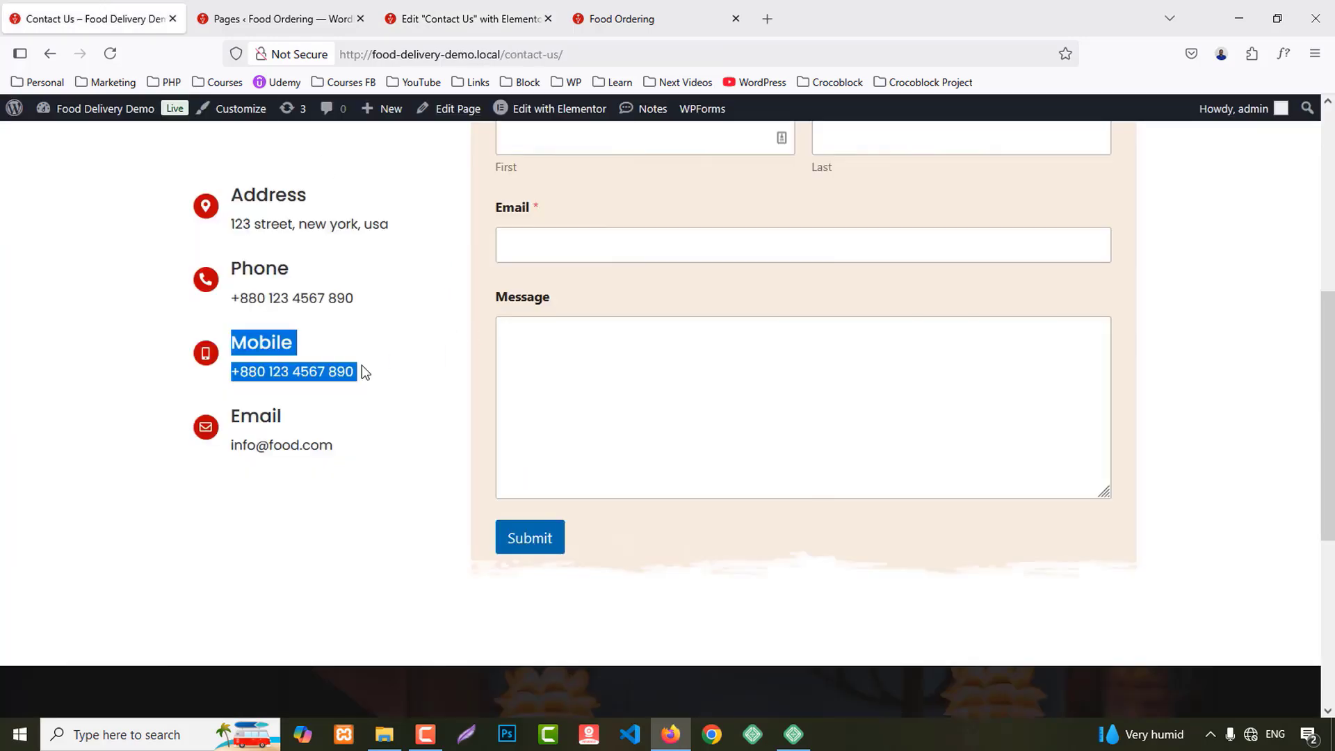
{"action": "left_click_drag", "start_coordinate": [232, 415], "coordinate": [278, 417]}
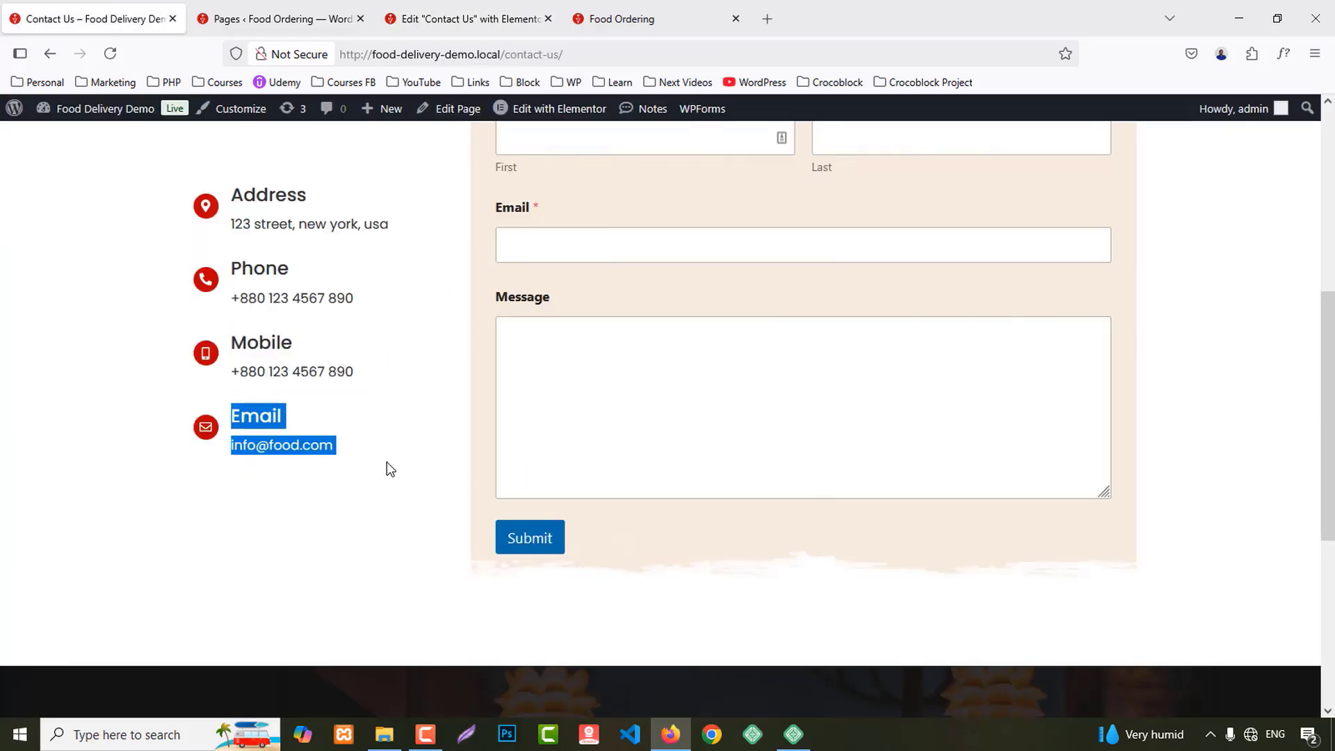
{"action": "left_click", "coordinate": [470, 19]}
Step: Give the last contact box the plain envelope icon, found by searching 'enve'
{"action": "left_click", "coordinate": [507, 516]}
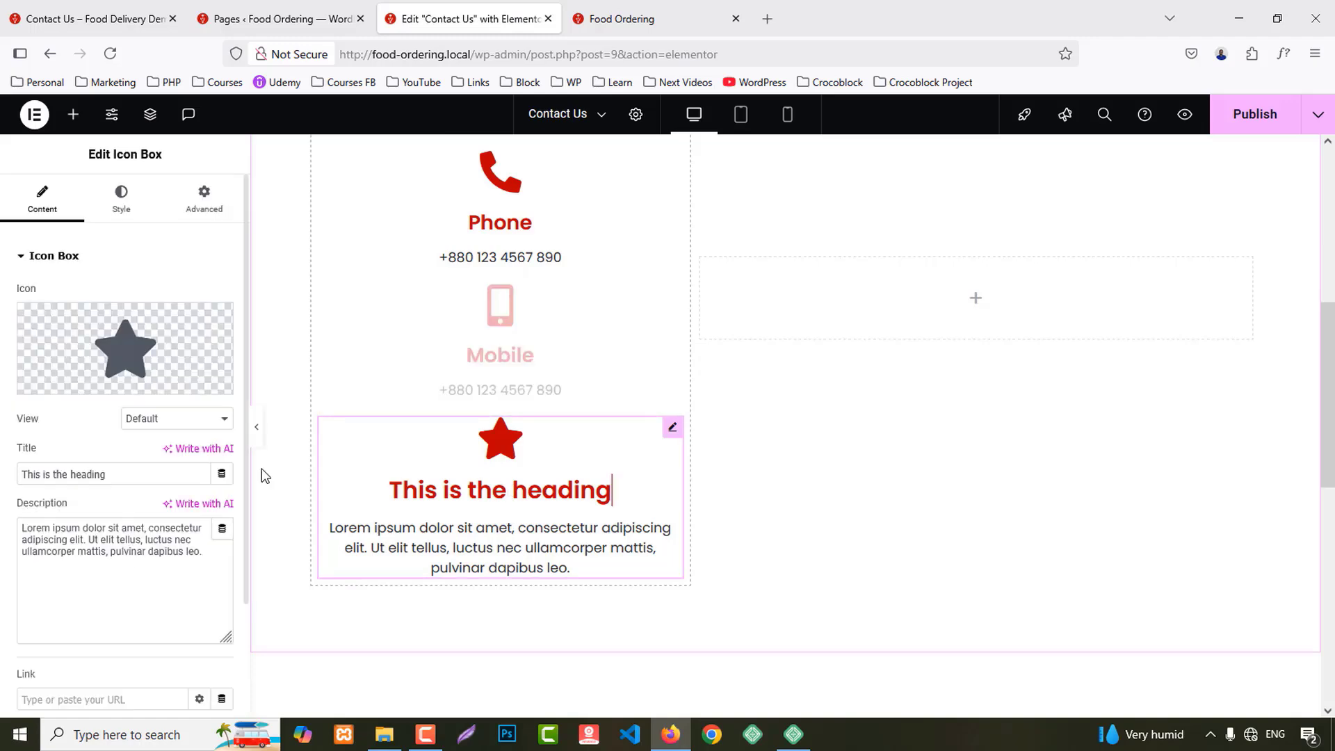
{"action": "left_click", "coordinate": [108, 386]}
{"action": "left_click", "coordinate": [599, 183]}
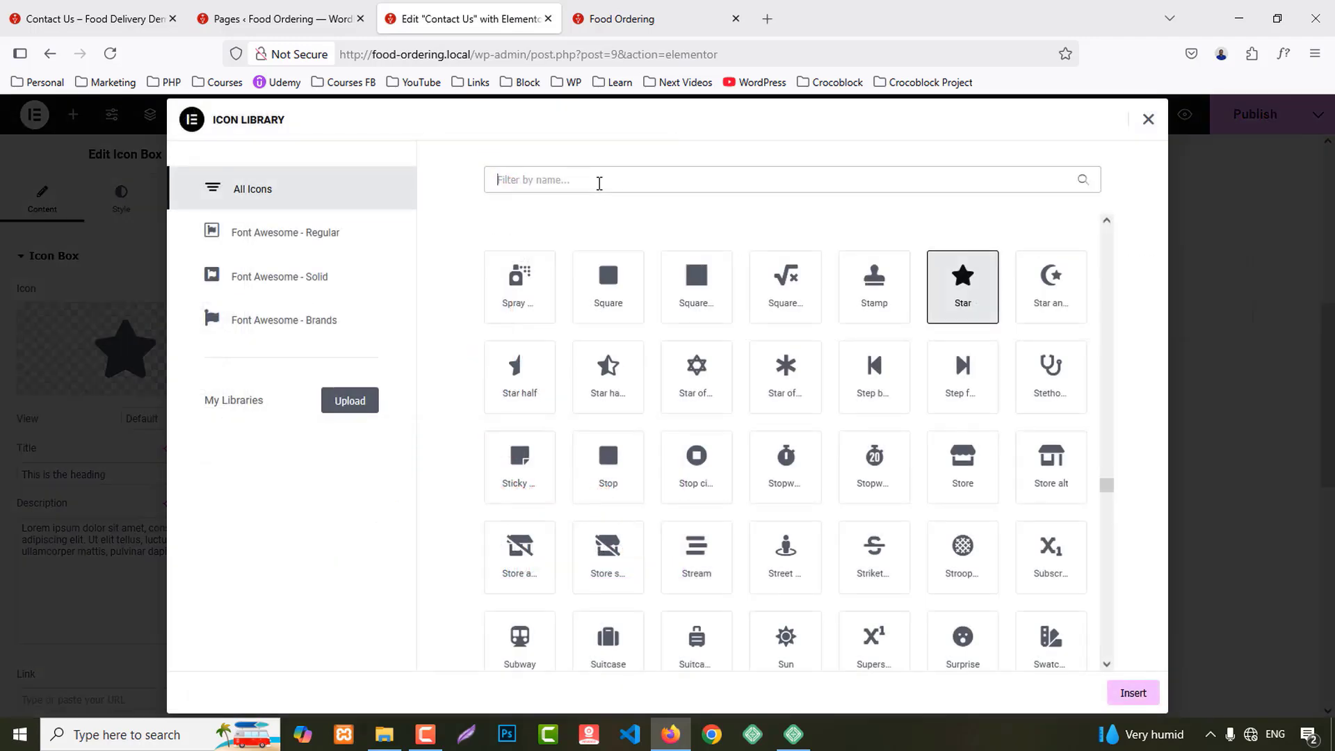
{"action": "type", "text": "enve"}
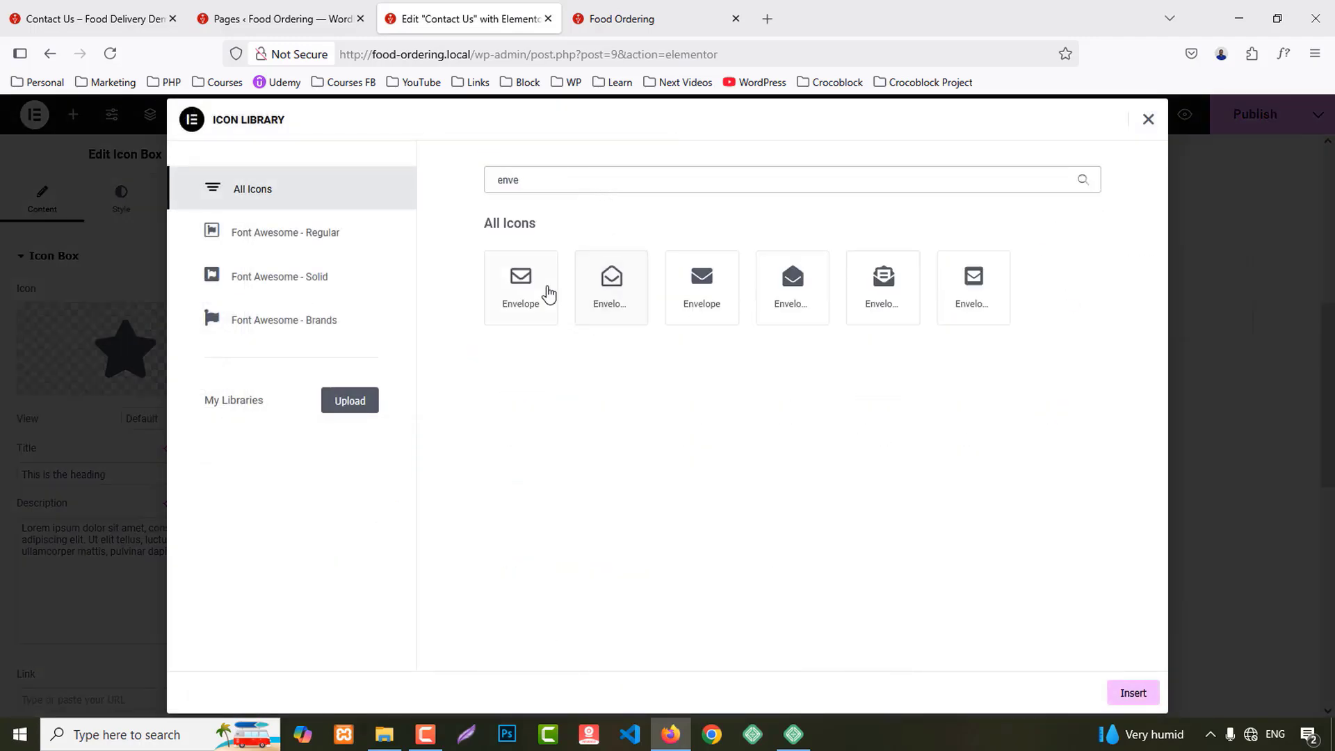
{"action": "left_click", "coordinate": [549, 294]}
{"action": "left_click", "coordinate": [1131, 693]}
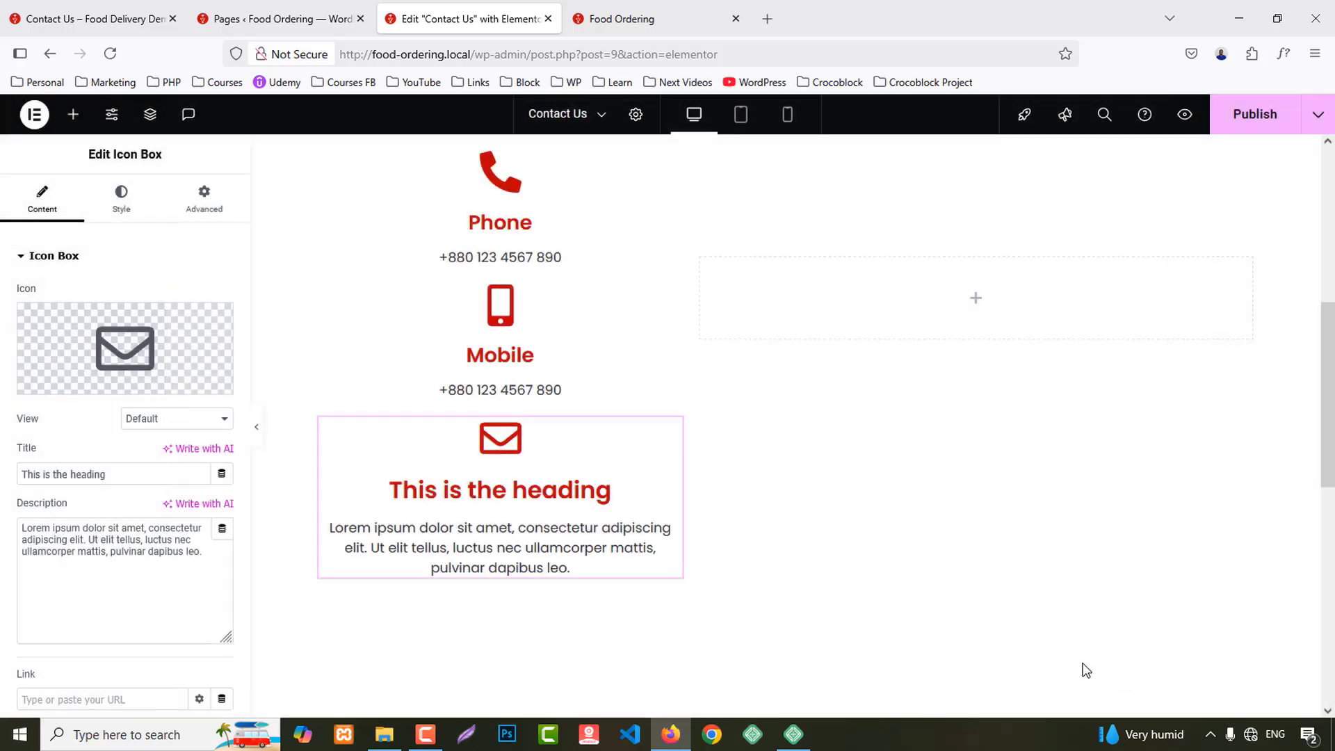
{"action": "scroll", "coordinate": [321, 530], "scroll_direction": "down", "scroll_amount": 2}
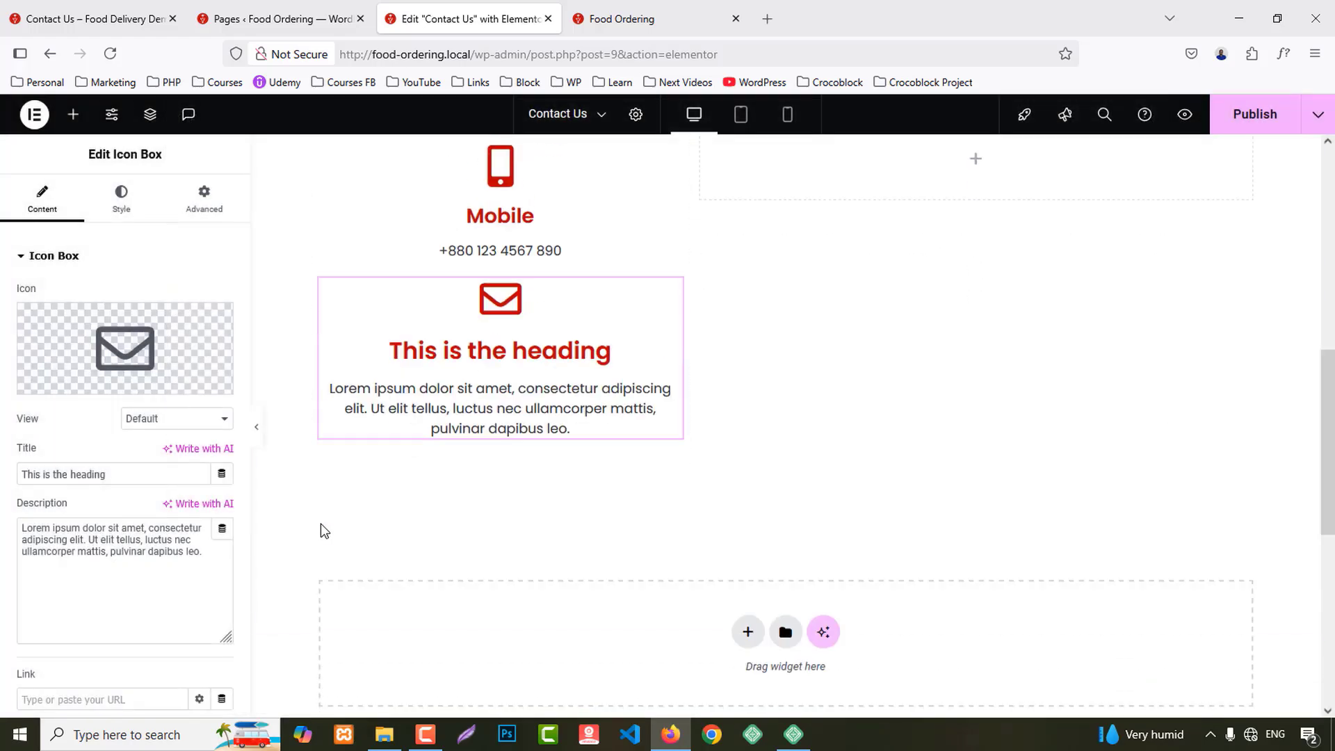
{"action": "triple_click", "coordinate": [126, 474]}
{"action": "key", "text": "ctrl+v"}
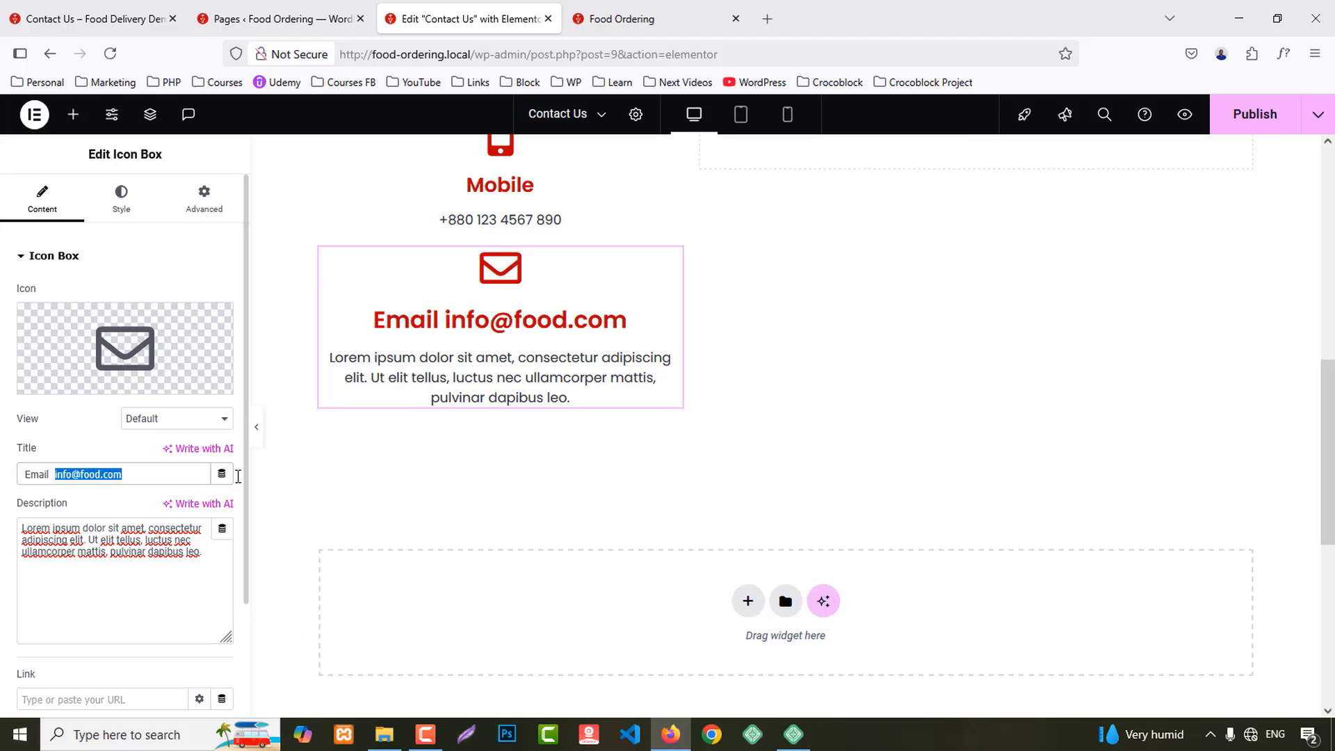
{"action": "key", "text": "ctrl+x"}
{"action": "triple_click", "coordinate": [108, 536]}
{"action": "key", "text": "ctrl+v"}
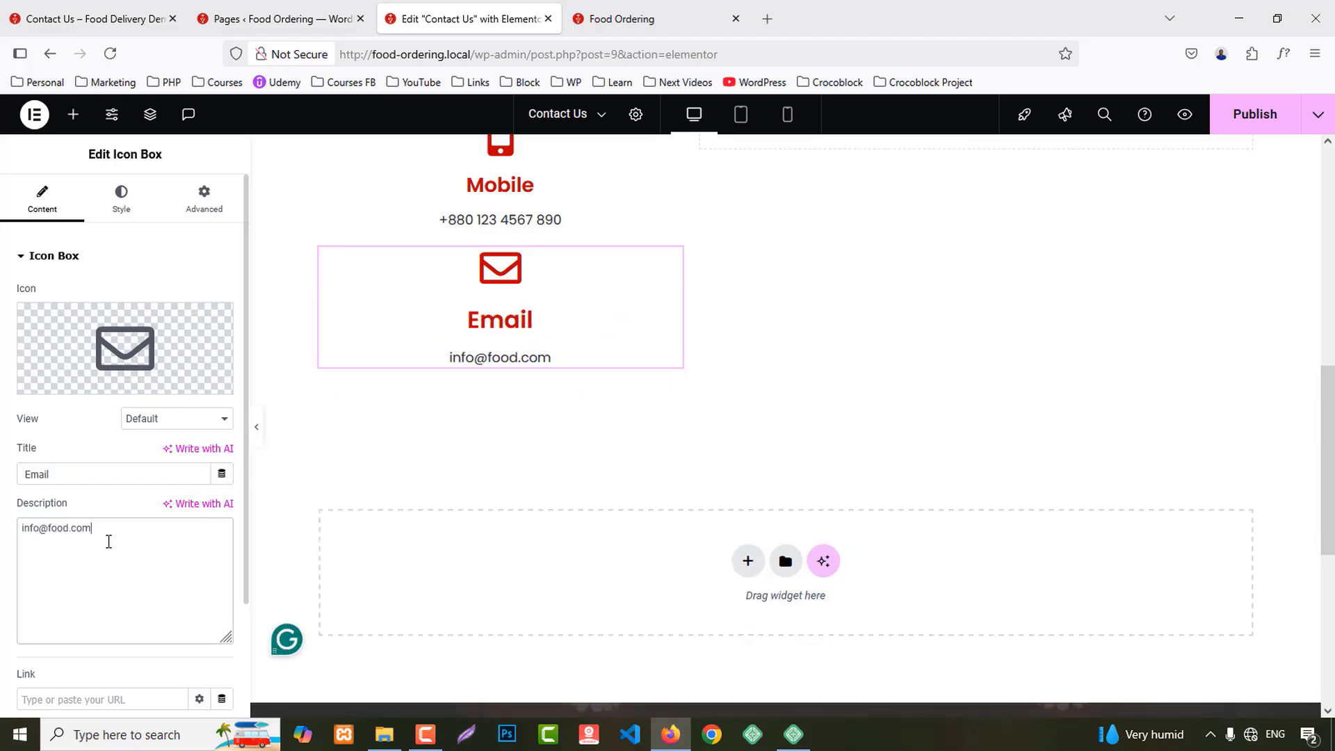
{"action": "scroll", "coordinate": [684, 580], "scroll_direction": "up", "scroll_amount": 6}
{"action": "scroll", "coordinate": [685, 579], "scroll_direction": "up", "scroll_amount": 3}
{"action": "scroll", "coordinate": [634, 531], "scroll_direction": "down", "scroll_amount": 3}
Step: Make the Address box Stacked, icon left and middle-aligned, spacing 3, icon size 15
{"action": "left_click", "coordinate": [546, 367]}
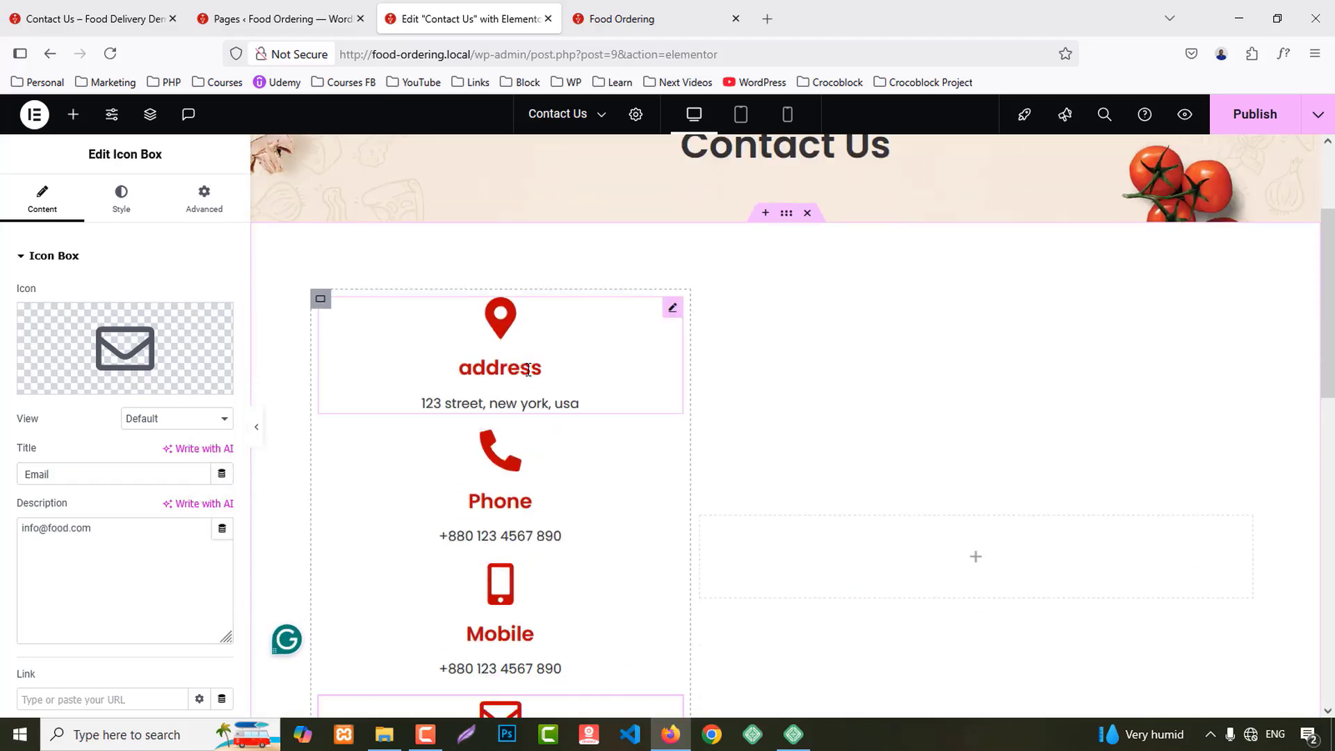
{"action": "left_click", "coordinate": [167, 418]}
{"action": "left_click", "coordinate": [166, 457]}
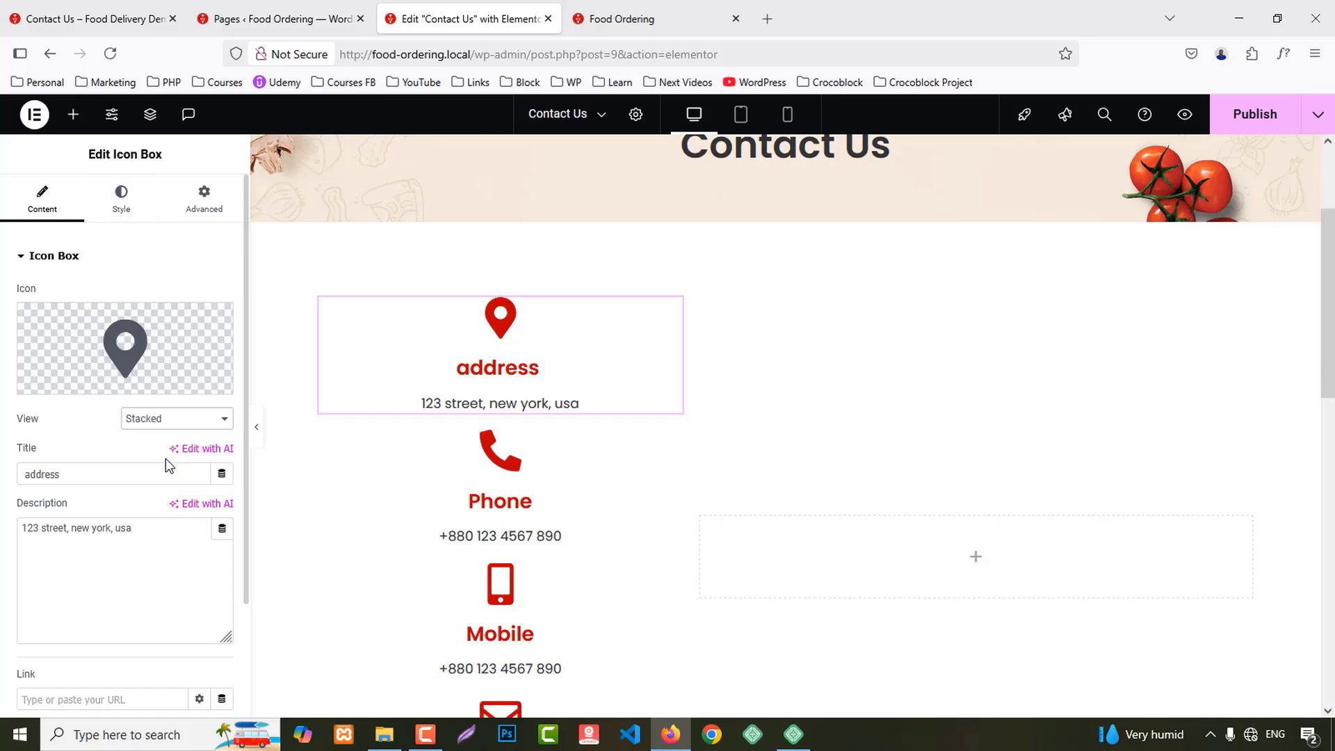
{"action": "left_click", "coordinate": [112, 212]}
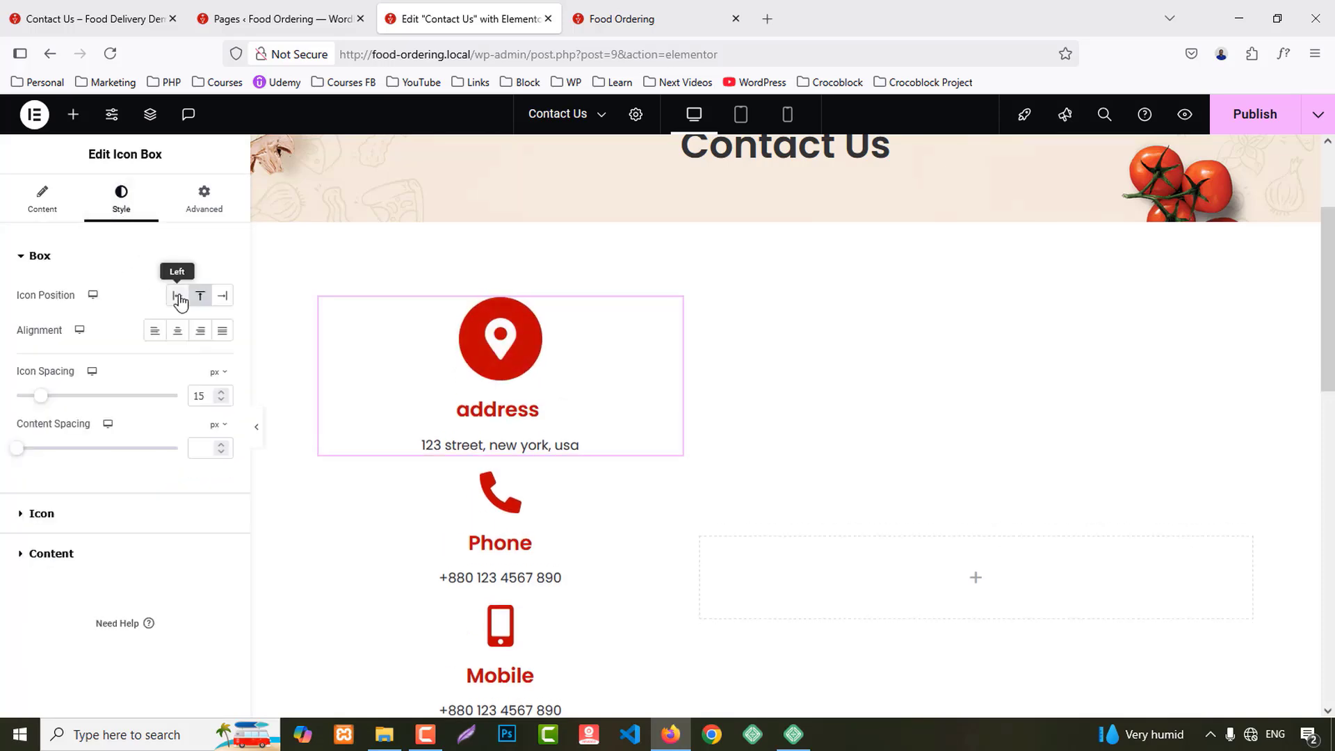
{"action": "left_click", "coordinate": [178, 298]}
{"action": "left_click", "coordinate": [200, 331]}
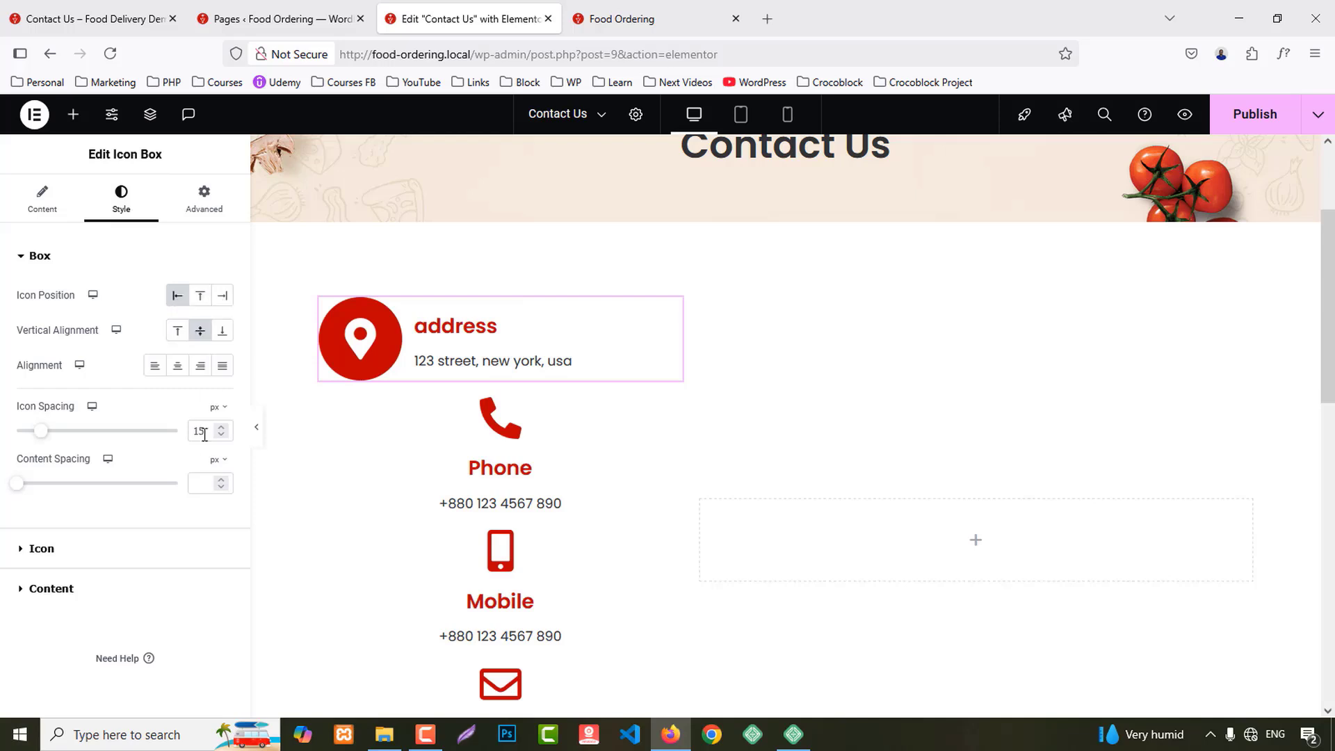
{"action": "left_click", "coordinate": [206, 479]}
{"action": "type", "text": "3"}
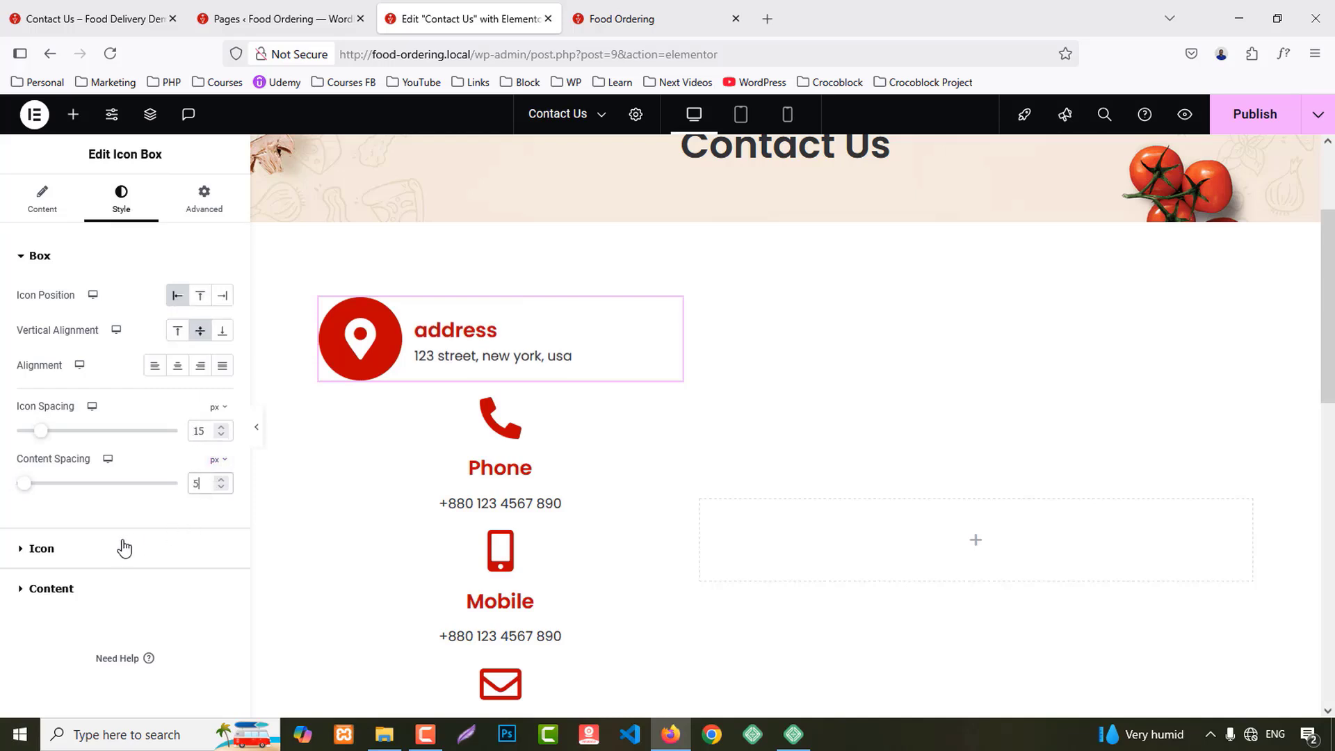
{"action": "left_click", "coordinate": [97, 549]}
{"action": "type", "text": "16"}
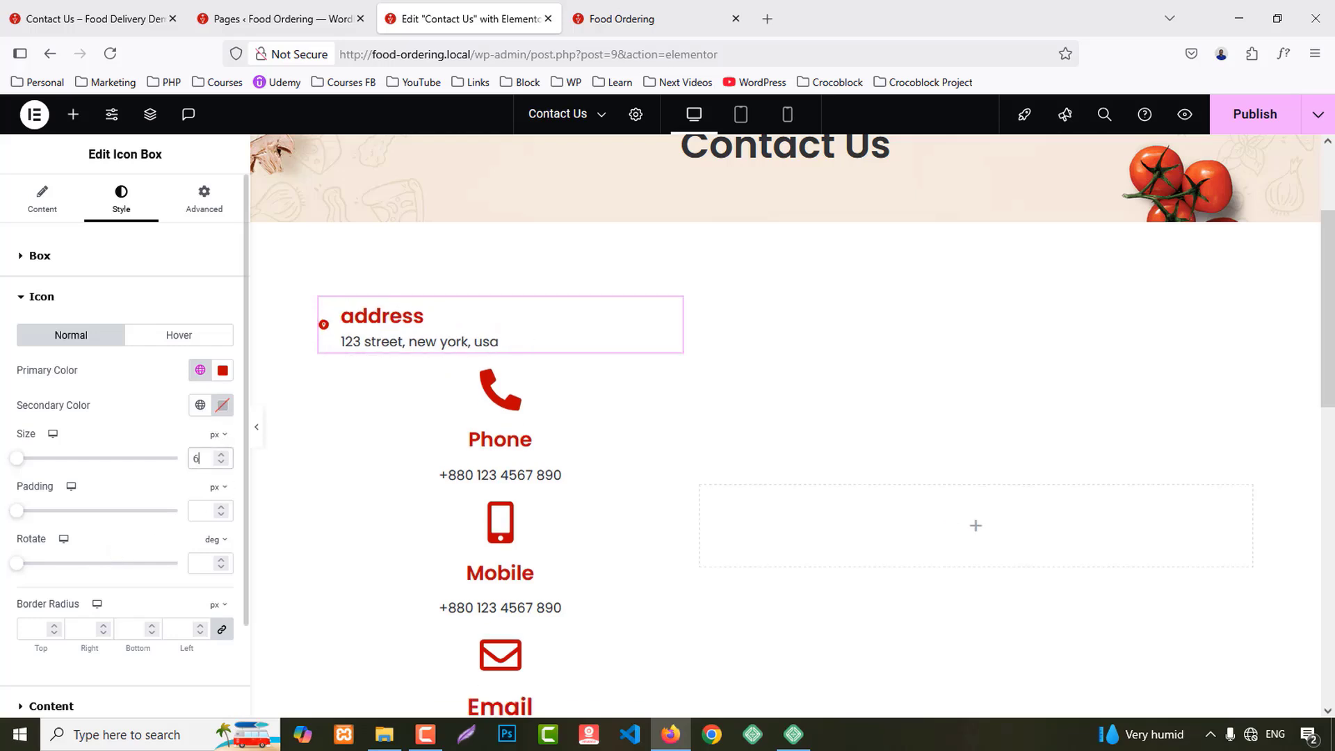
{"action": "key", "text": "Down"}
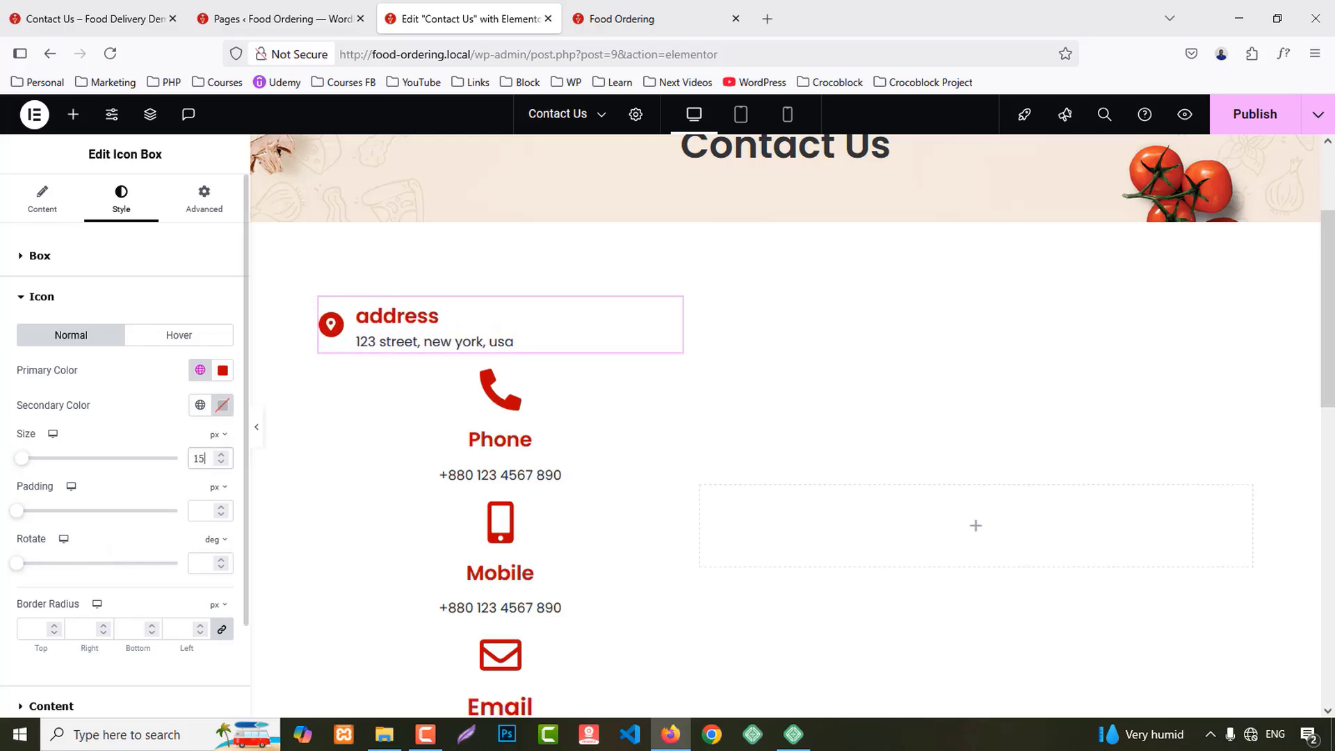
{"action": "scroll", "coordinate": [70, 577], "scroll_direction": "down", "scroll_amount": 2}
Step: Style the Address title at size 20 in the Secondary colour with Capitalize letter case
{"action": "left_click", "coordinate": [49, 599]}
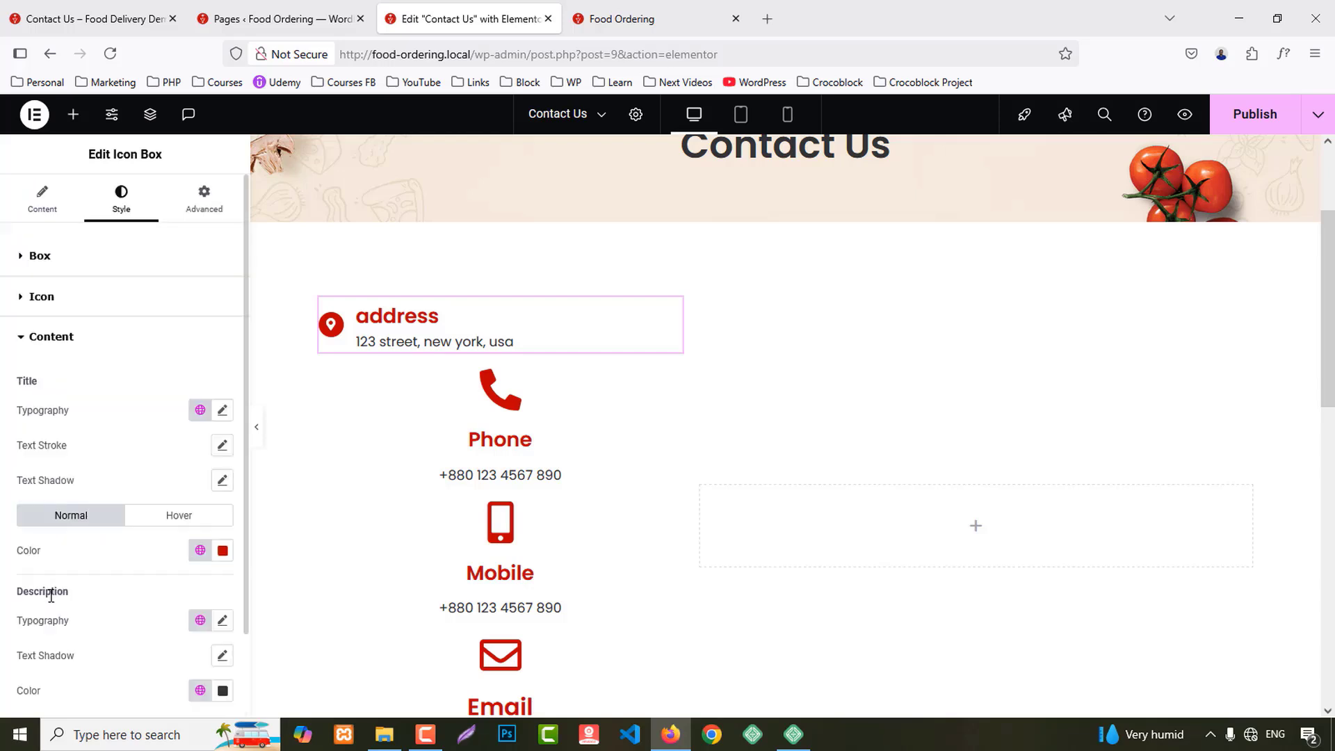
{"action": "left_click", "coordinate": [220, 411]}
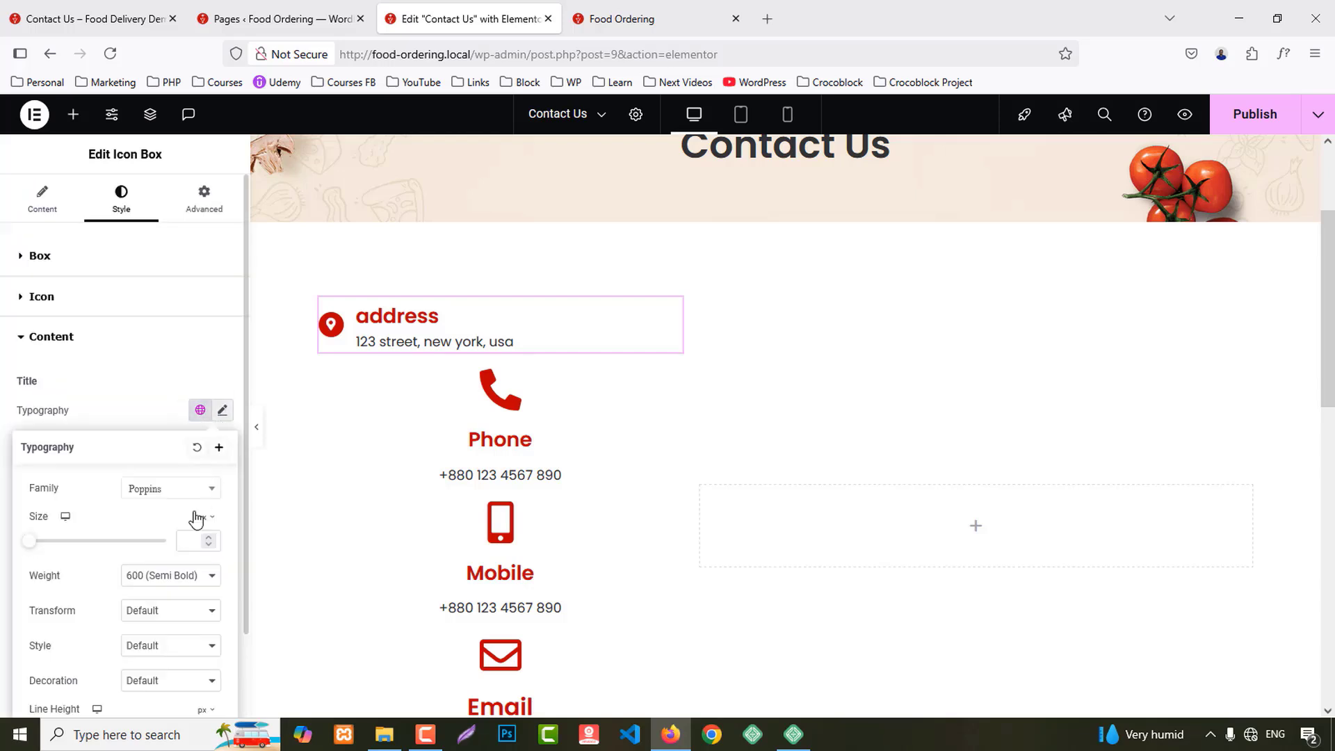
{"action": "type", "text": "17"}
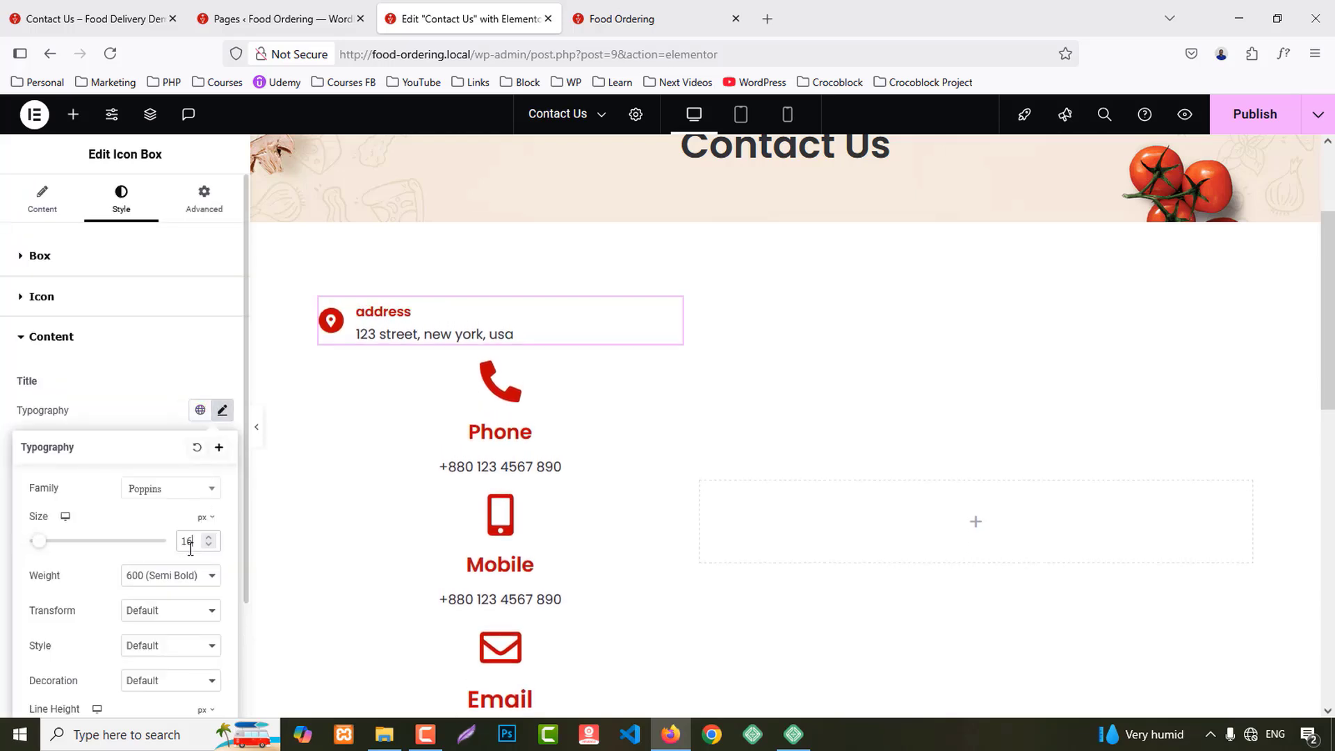
{"action": "key", "text": "Up"}
{"action": "key", "text": "Up"}
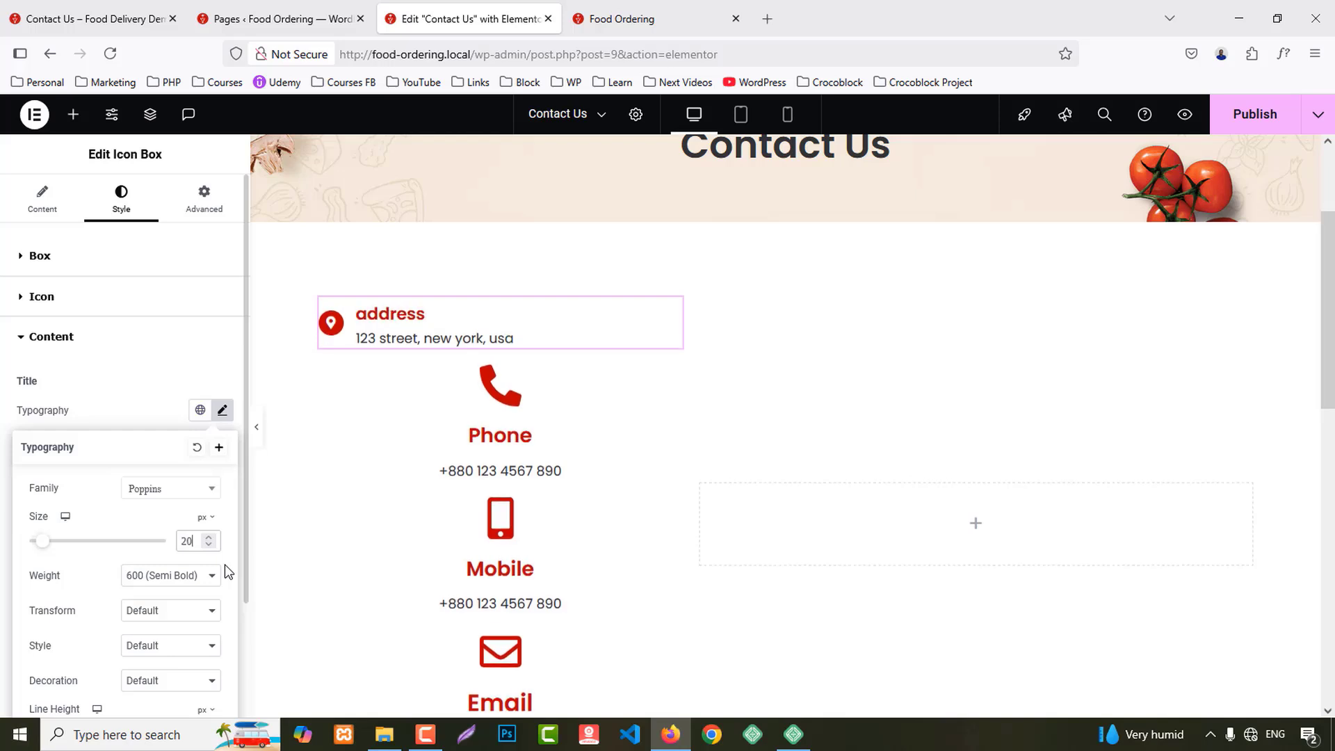
{"action": "left_click", "coordinate": [128, 389]}
{"action": "scroll", "coordinate": [201, 520], "scroll_direction": "down", "scroll_amount": 2}
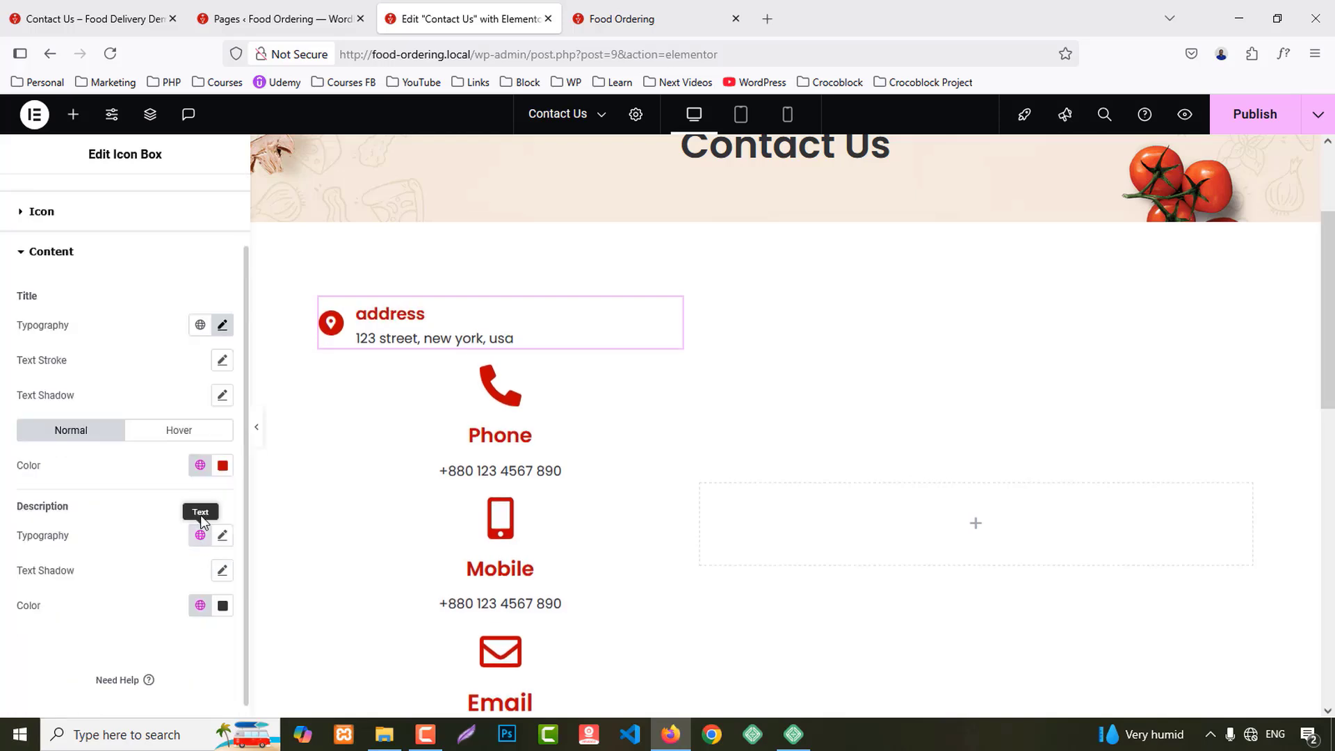
{"action": "left_click", "coordinate": [197, 464]}
{"action": "left_click", "coordinate": [74, 580]}
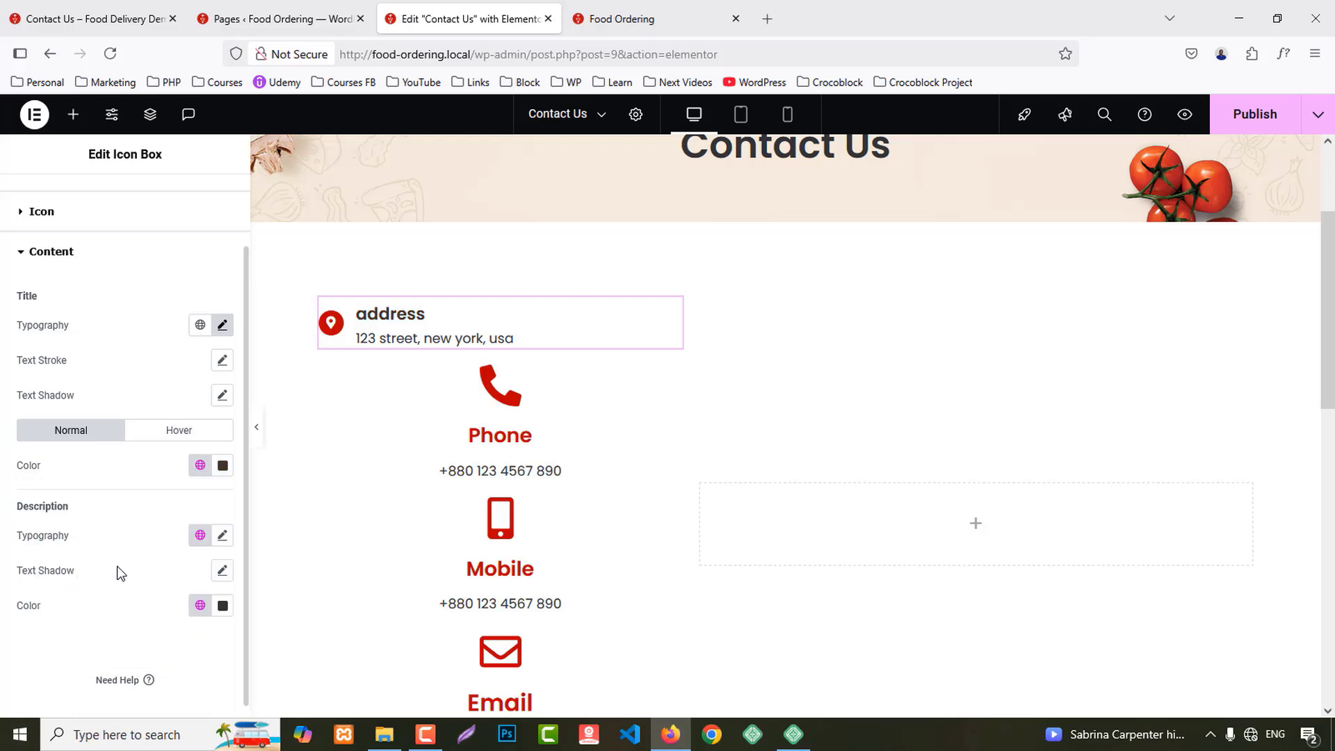
{"action": "left_click", "coordinate": [222, 327]}
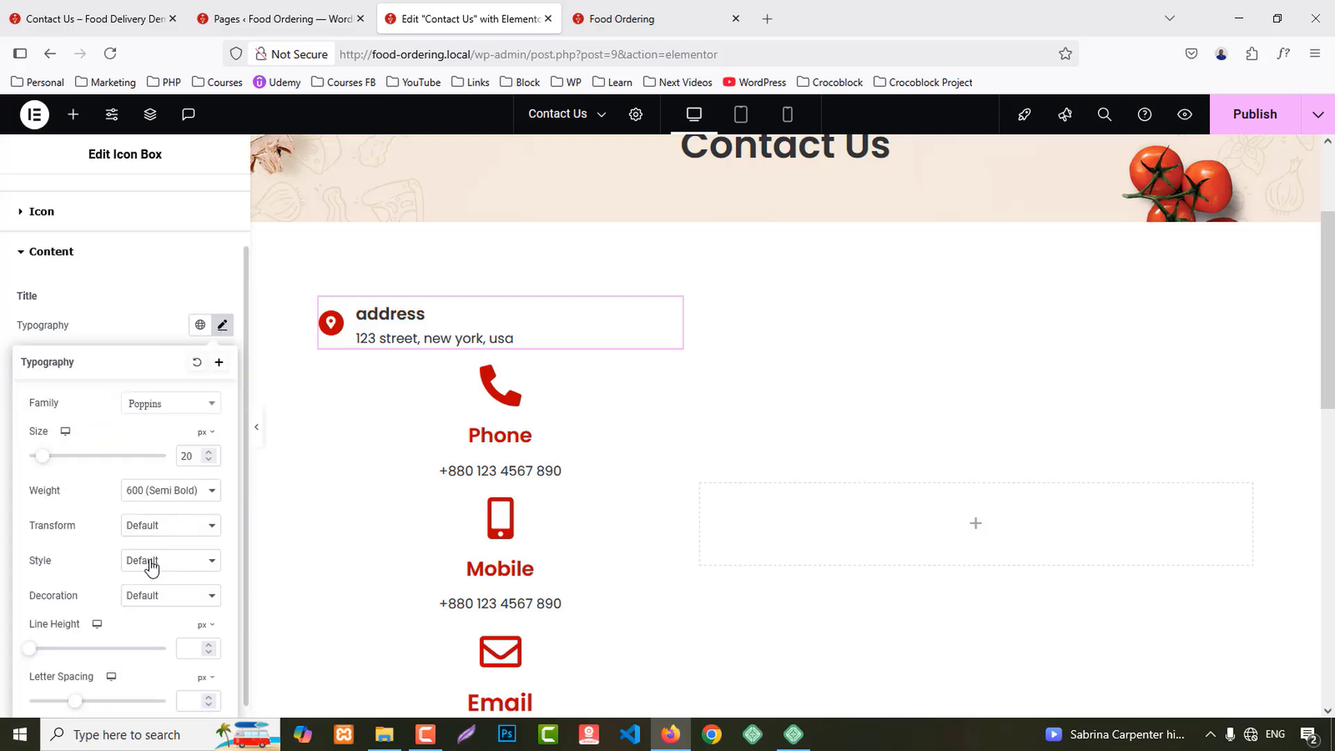
{"action": "left_click", "coordinate": [152, 532]}
{"action": "left_click", "coordinate": [153, 605]}
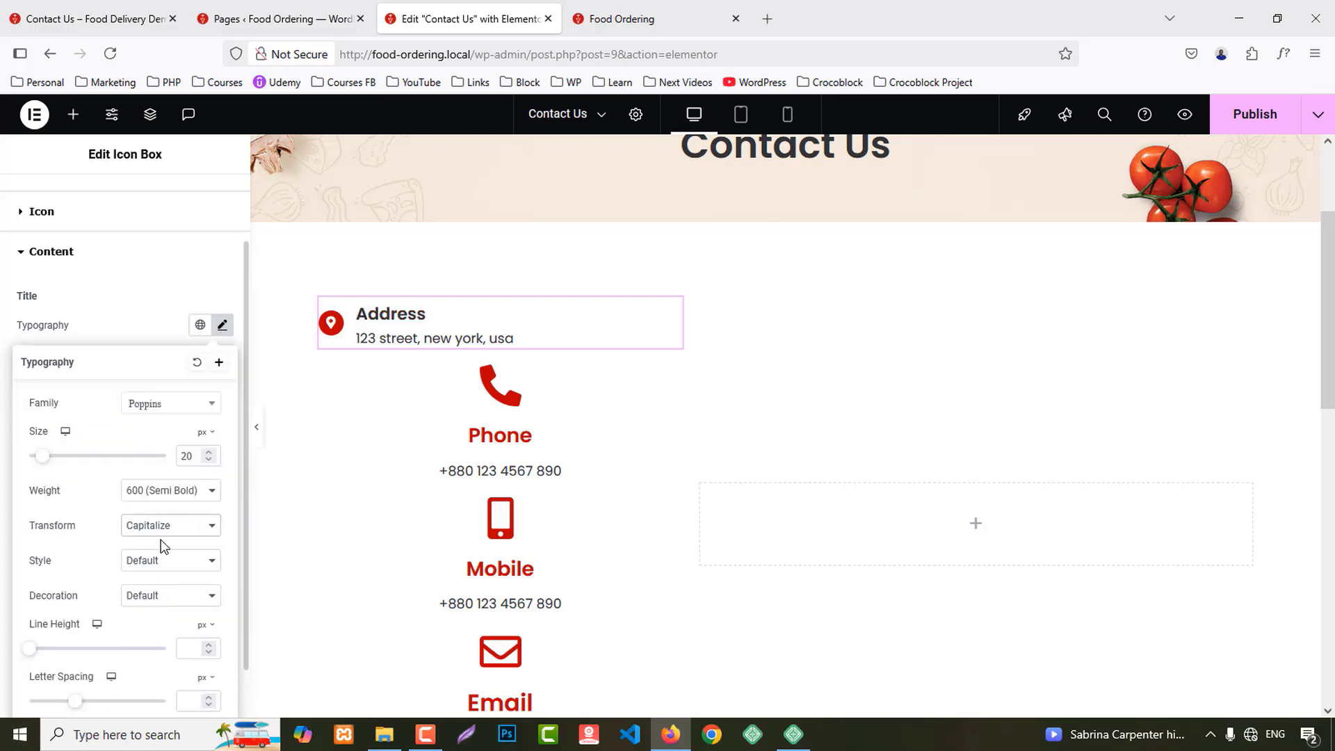
{"action": "left_click", "coordinate": [139, 320]}
Step: Copy the Address box and paste its style onto the Phone, Mobile and Email boxes
{"action": "right_click", "coordinate": [416, 342]}
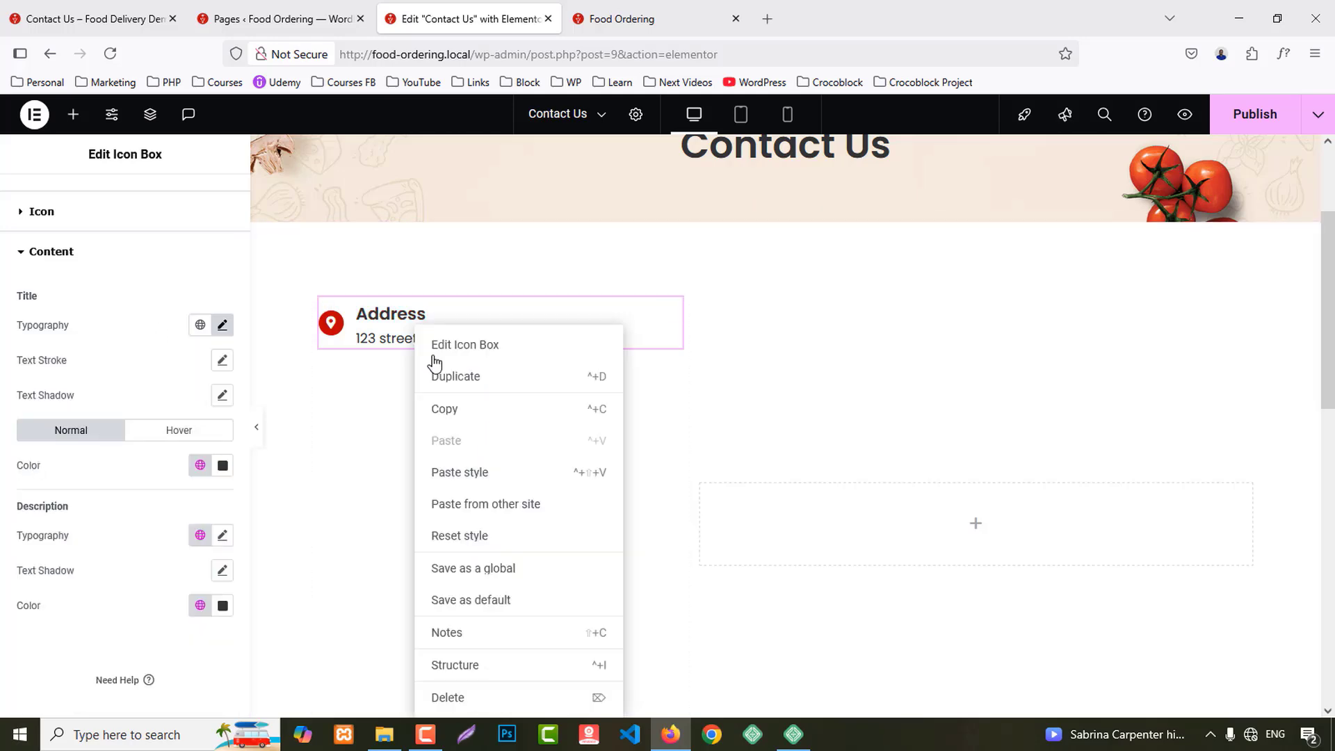
{"action": "left_click", "coordinate": [441, 412]}
{"action": "right_click", "coordinate": [397, 403]}
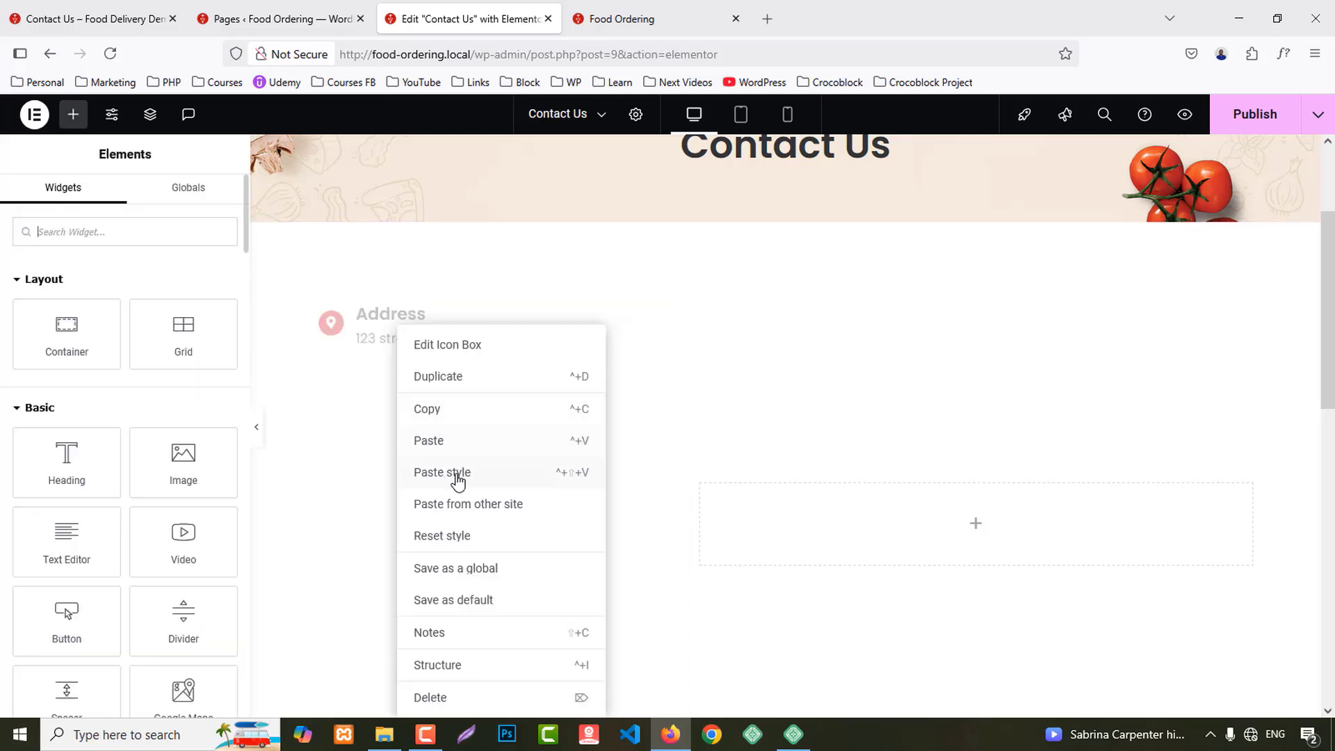
{"action": "left_click", "coordinate": [442, 472]}
{"action": "right_click", "coordinate": [408, 410]}
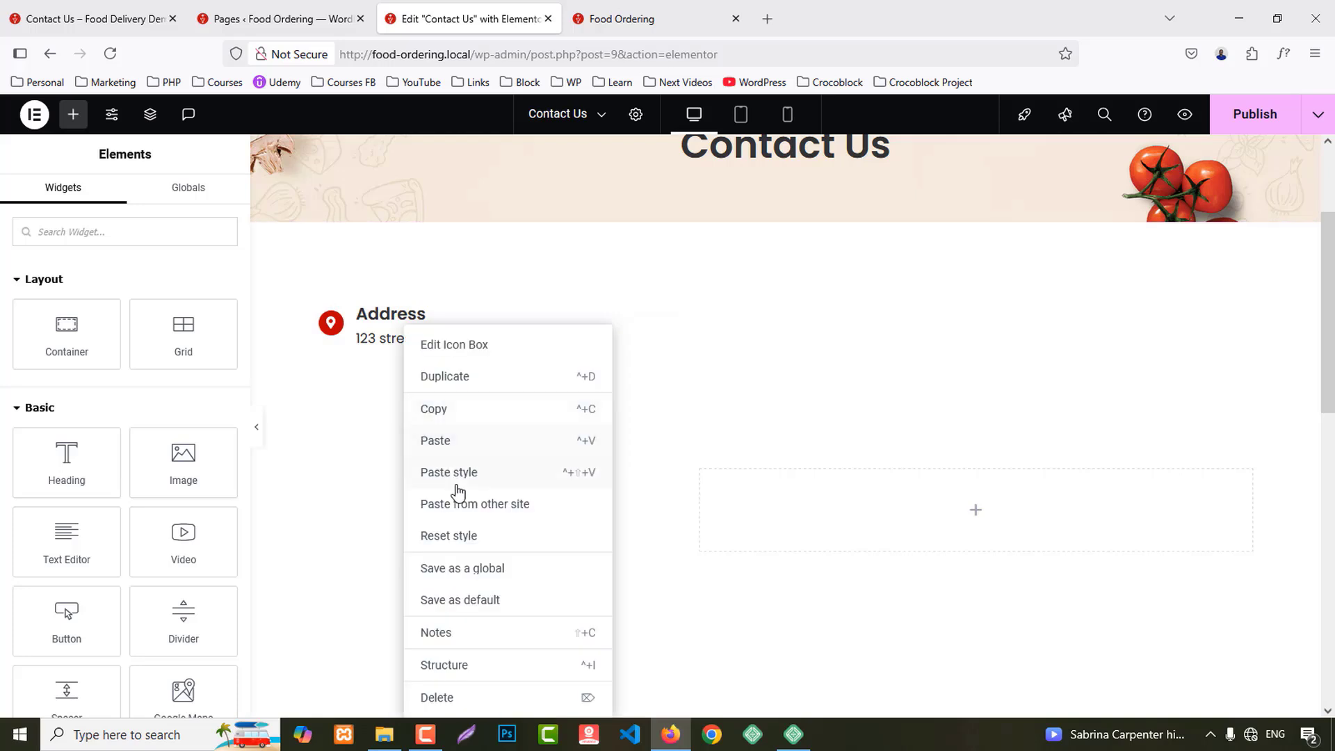
{"action": "left_click", "coordinate": [452, 472]}
{"action": "scroll", "coordinate": [411, 355], "scroll_direction": "down", "scroll_amount": 3}
{"action": "right_click", "coordinate": [412, 326]}
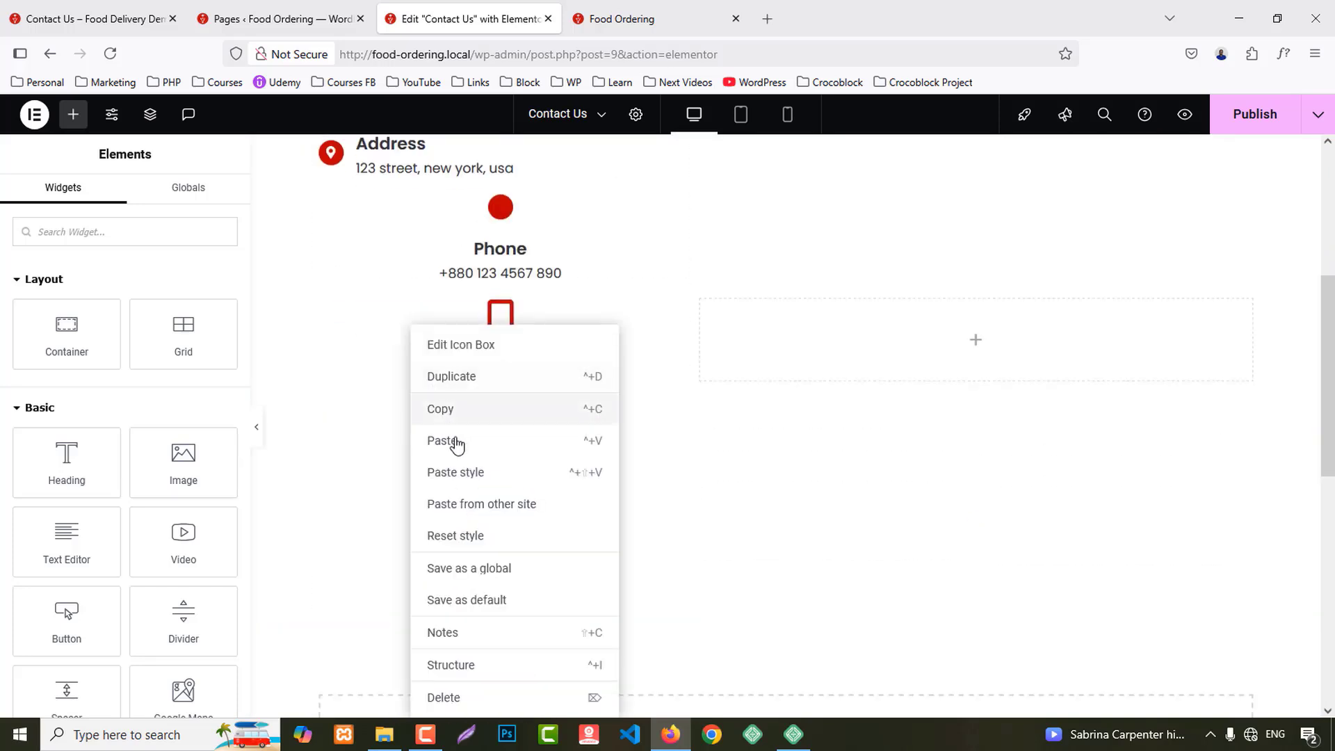
{"action": "left_click", "coordinate": [456, 479]}
{"action": "right_click", "coordinate": [408, 468]}
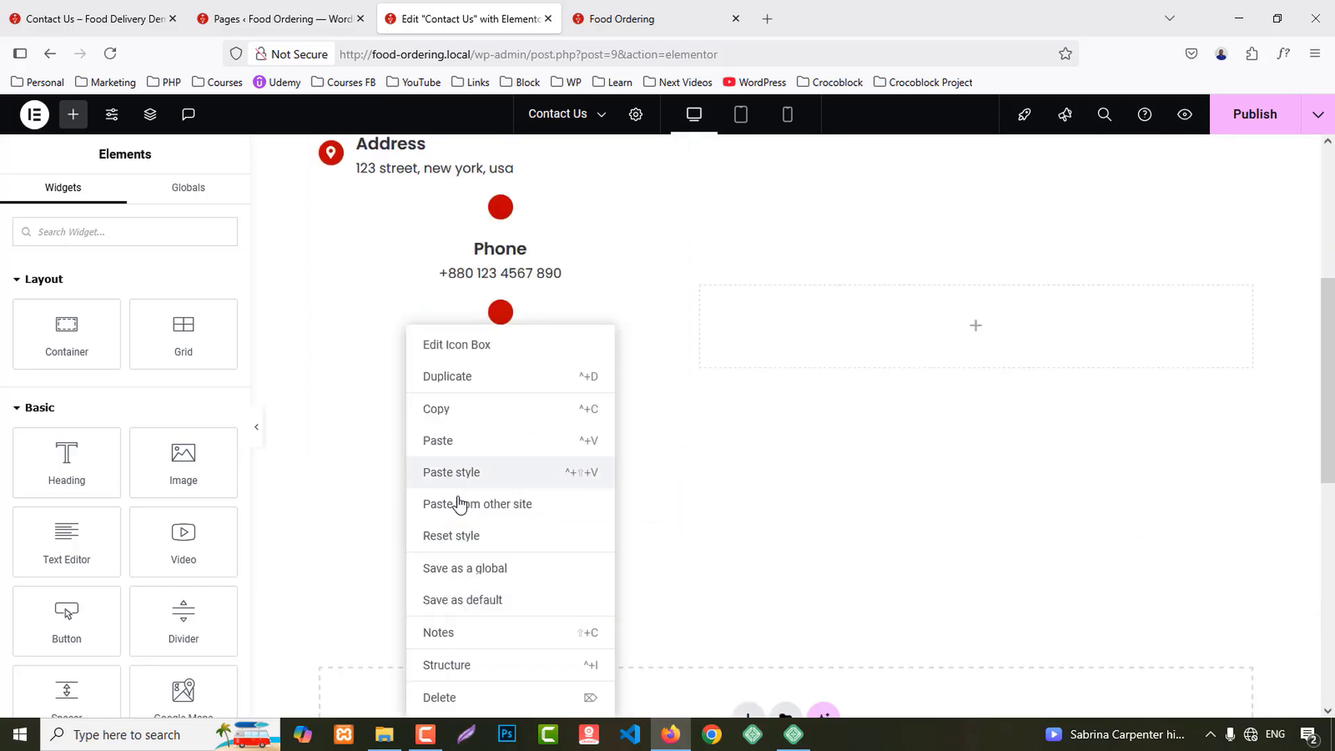
{"action": "left_click", "coordinate": [452, 473]}
{"action": "scroll", "coordinate": [431, 431], "scroll_direction": "up", "scroll_amount": 3}
Step: Try other phone and pepper icons on the Phone box, then undo back to the plain phone icon
{"action": "left_click", "coordinate": [417, 399]}
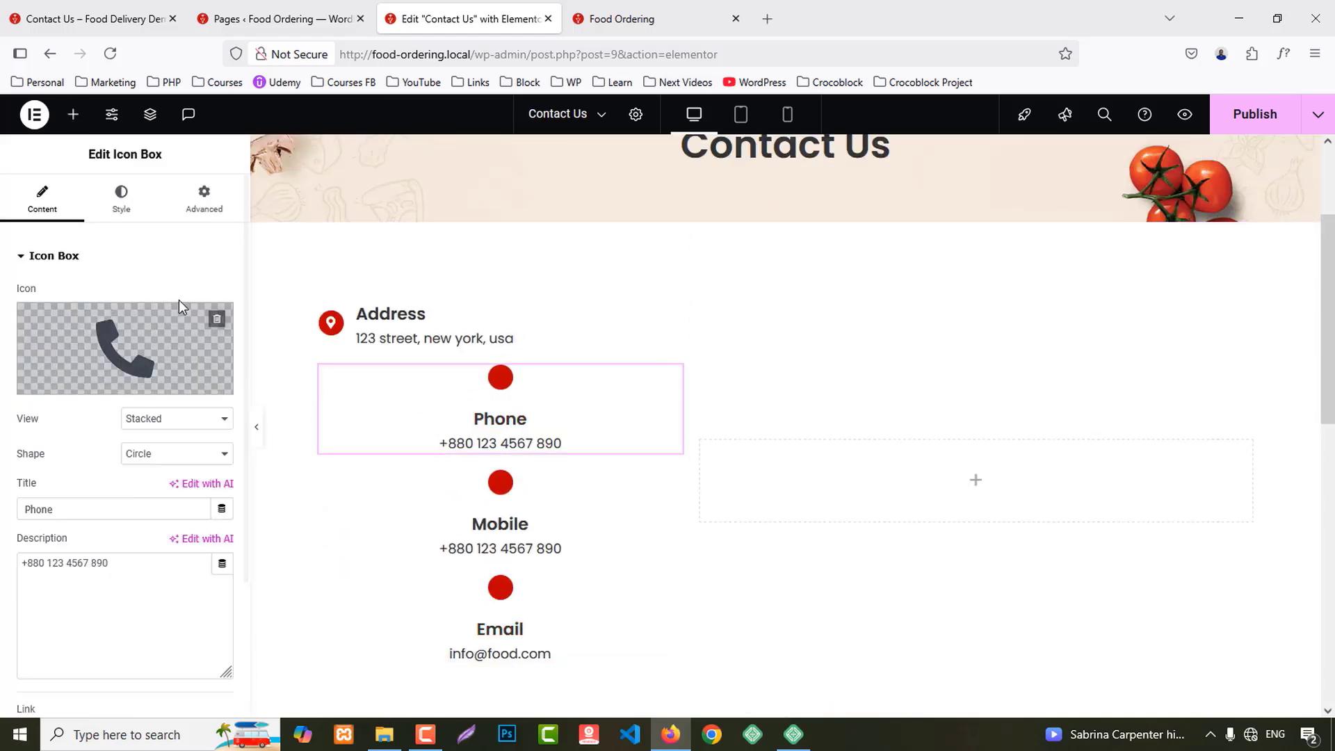
{"action": "left_click", "coordinate": [147, 330]}
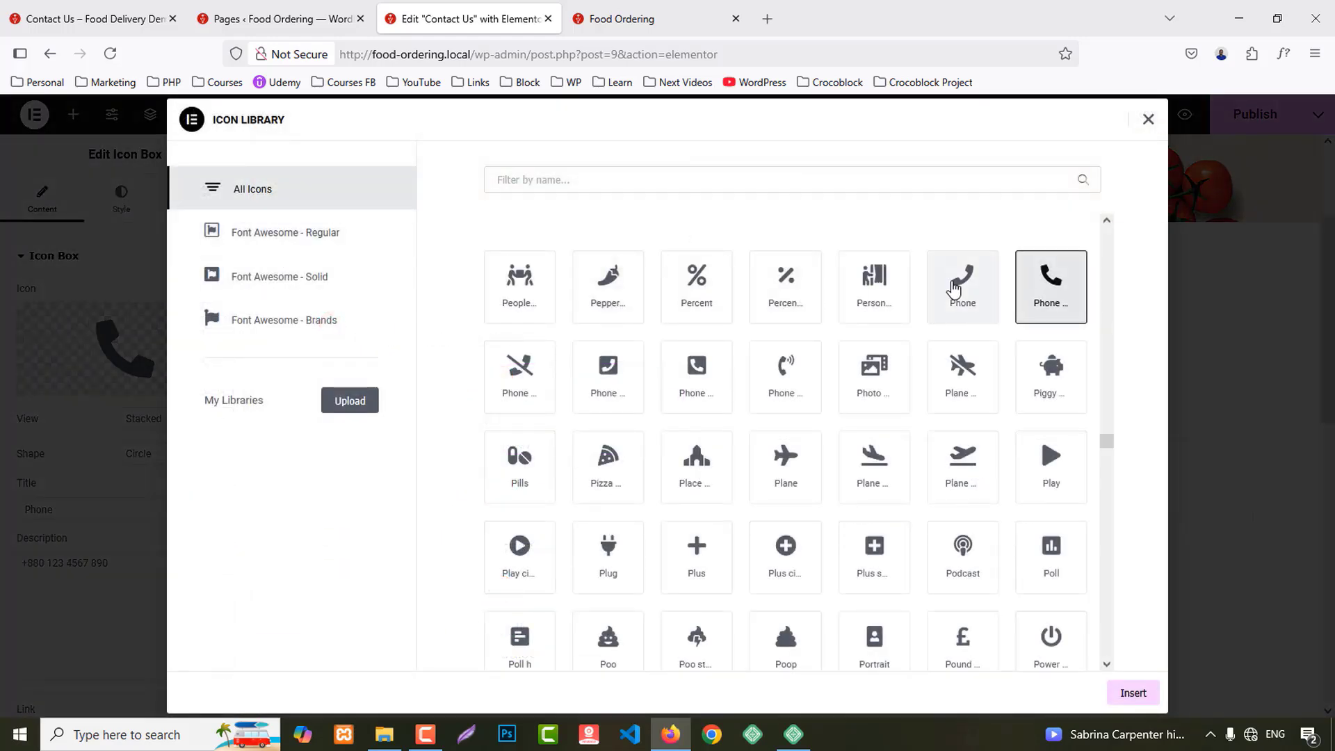
{"action": "left_click", "coordinate": [1041, 308]}
{"action": "left_click", "coordinate": [1133, 693]}
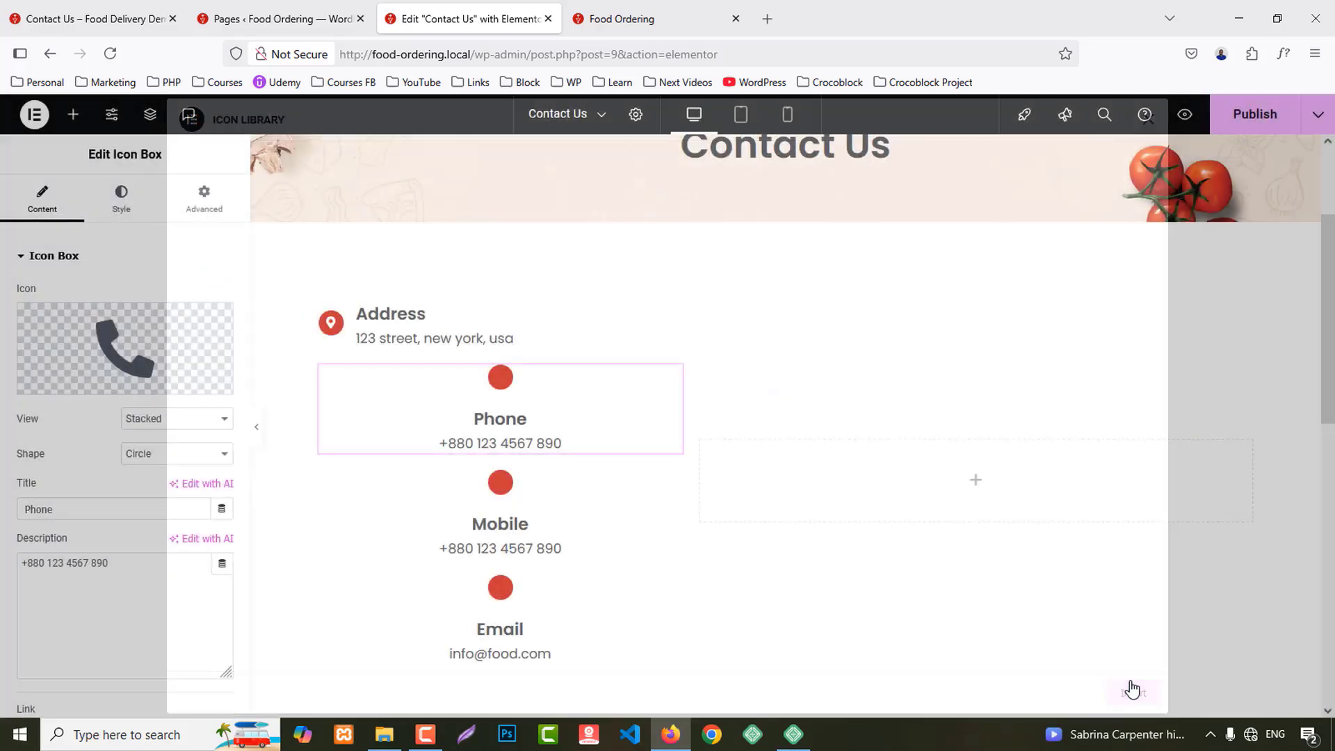
{"action": "left_click", "coordinate": [173, 333]}
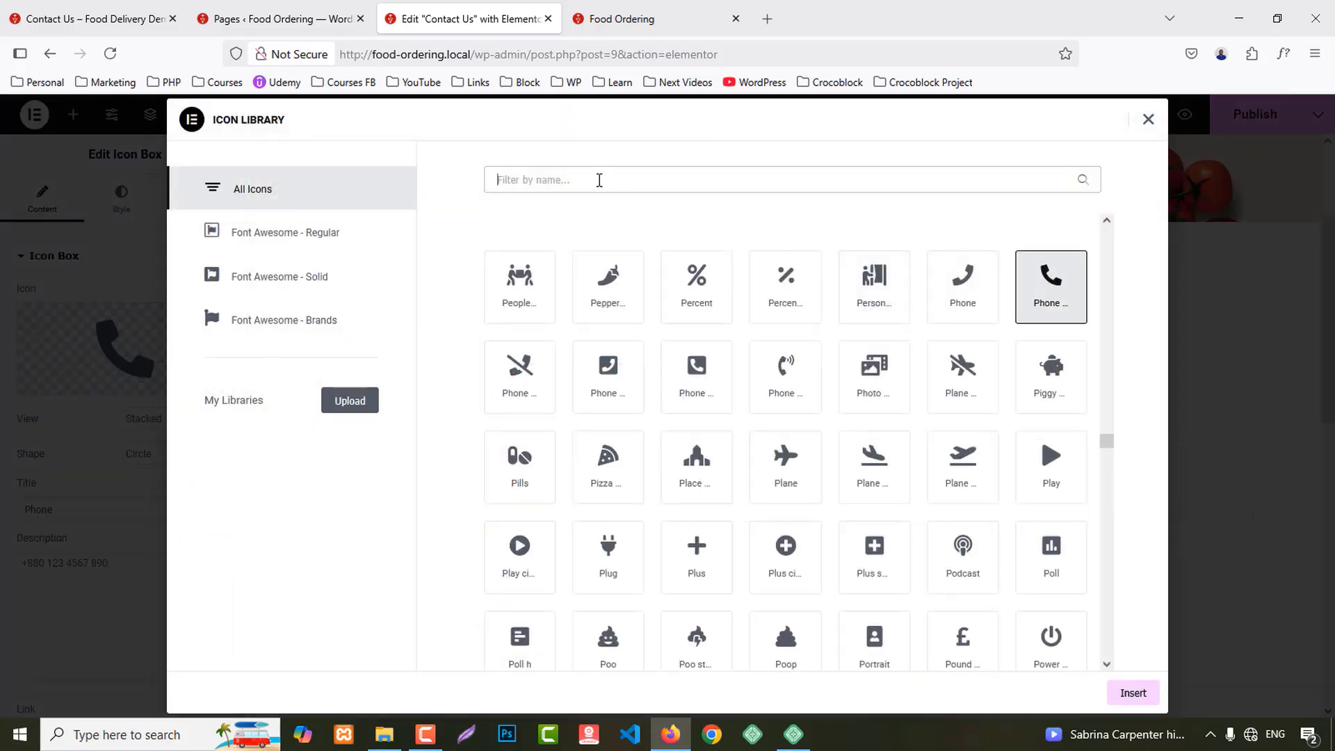
{"action": "left_click", "coordinate": [599, 300]}
{"action": "left_click", "coordinate": [1133, 693]}
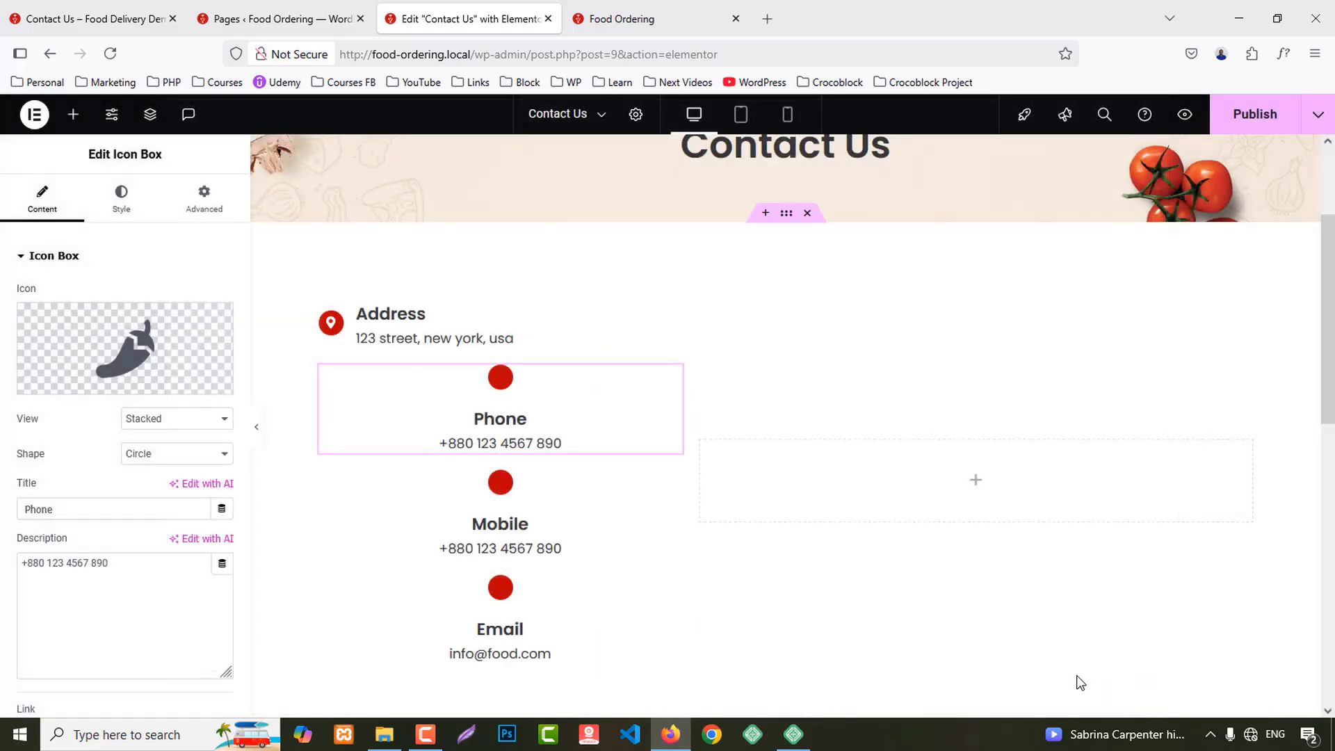
{"action": "mouse_move", "coordinate": [108, 363]}
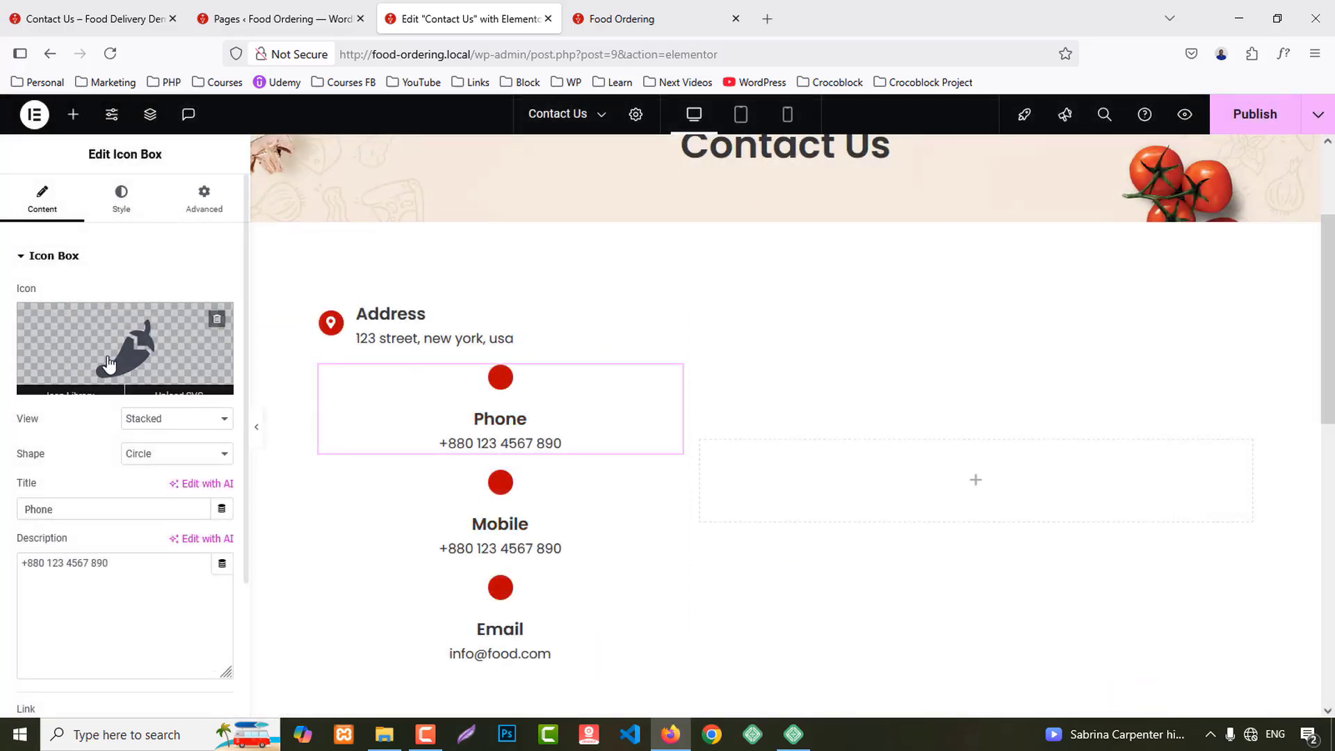
{"action": "left_click", "coordinate": [216, 320]}
{"action": "left_click", "coordinate": [150, 351]}
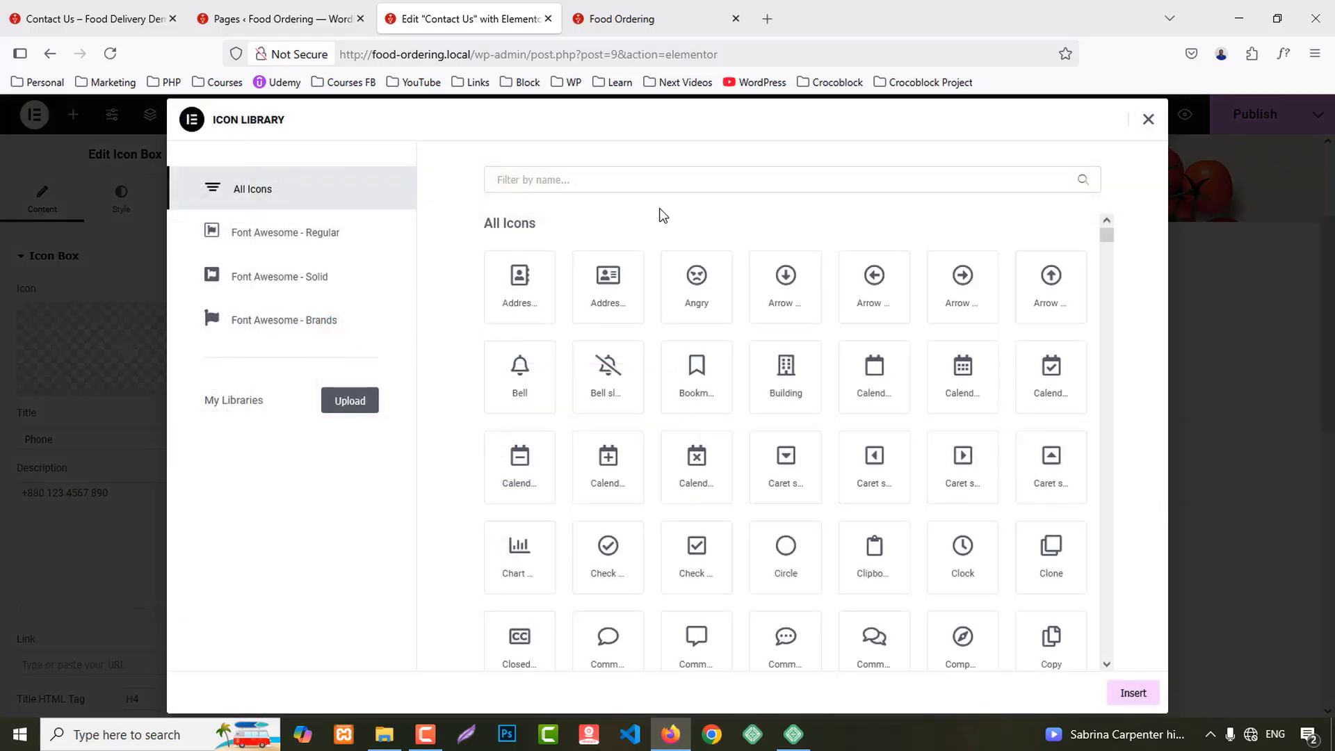
{"action": "type", "text": "phone"}
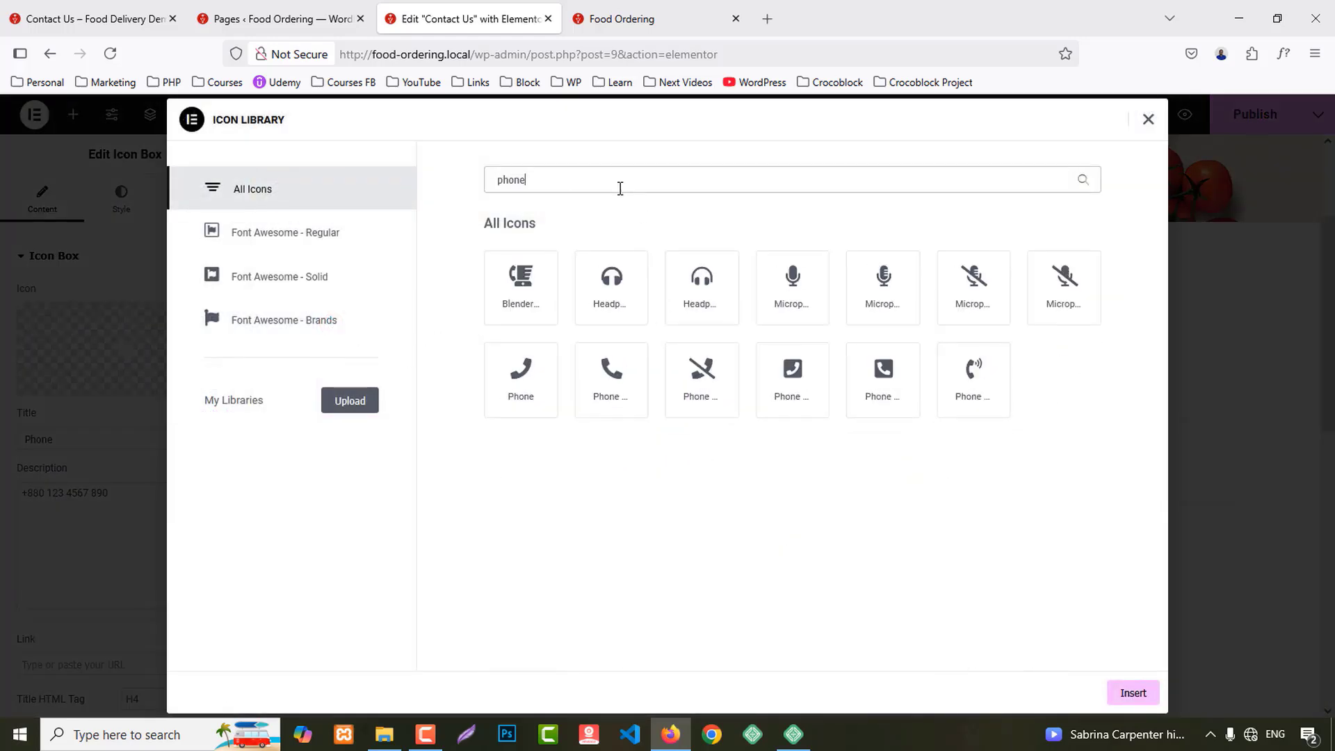
{"action": "left_click", "coordinate": [612, 375]}
{"action": "left_click", "coordinate": [1140, 693]}
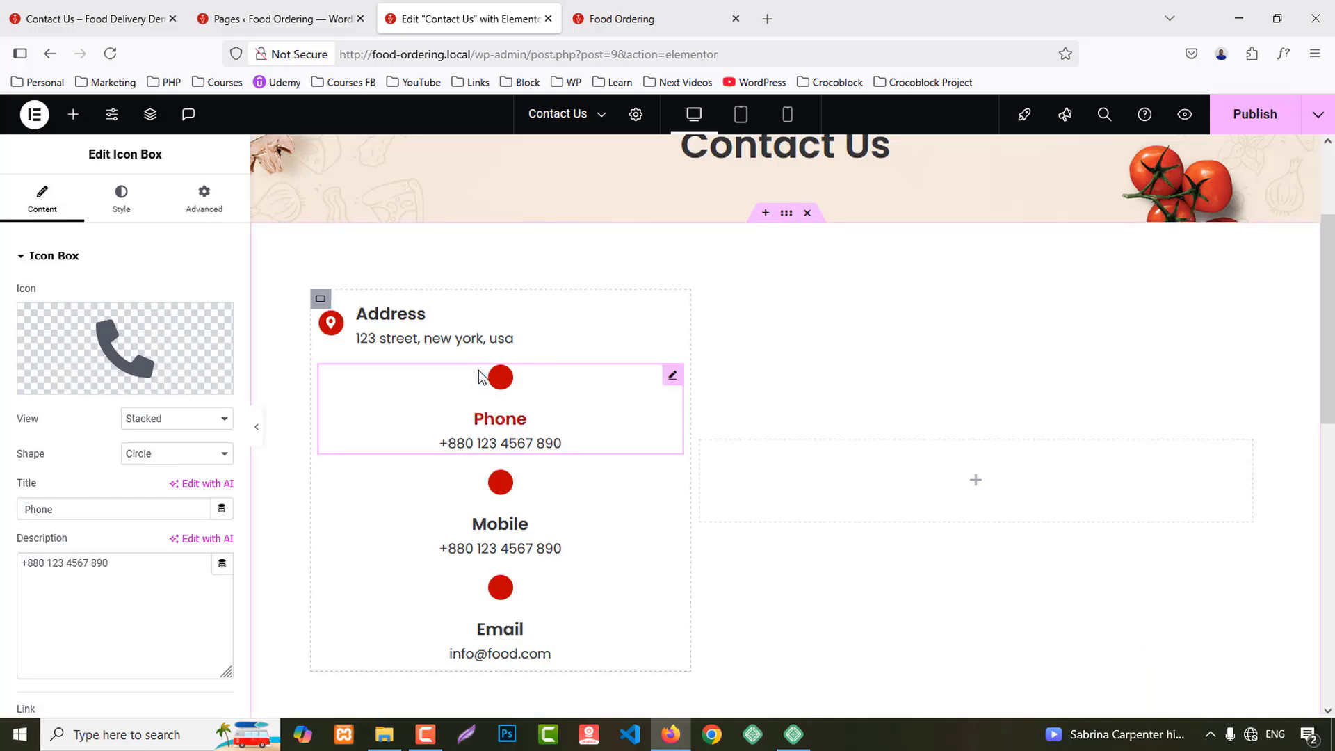
{"action": "key", "text": "ctrl+z"}
{"action": "key", "text": "ctrl+z"}
{"action": "key", "text": "ctrl+z"}
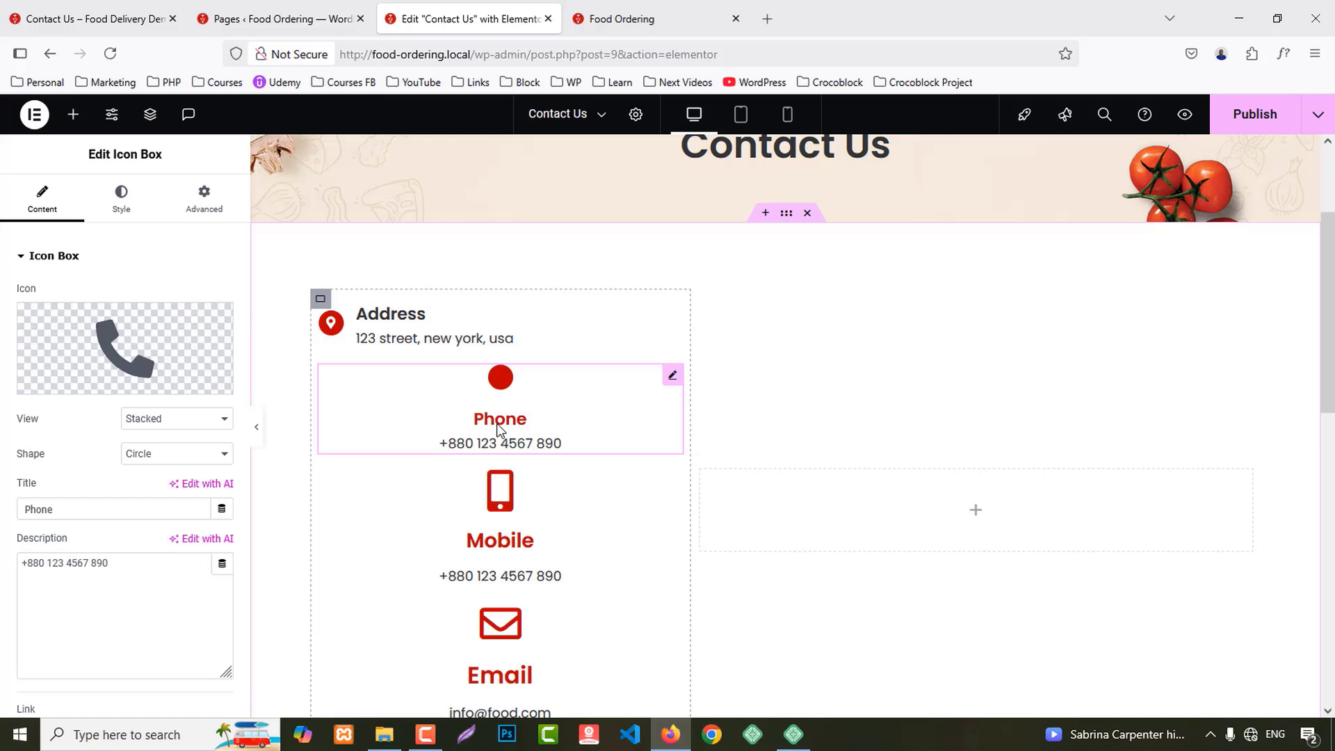
{"action": "key", "text": "ctrl+z"}
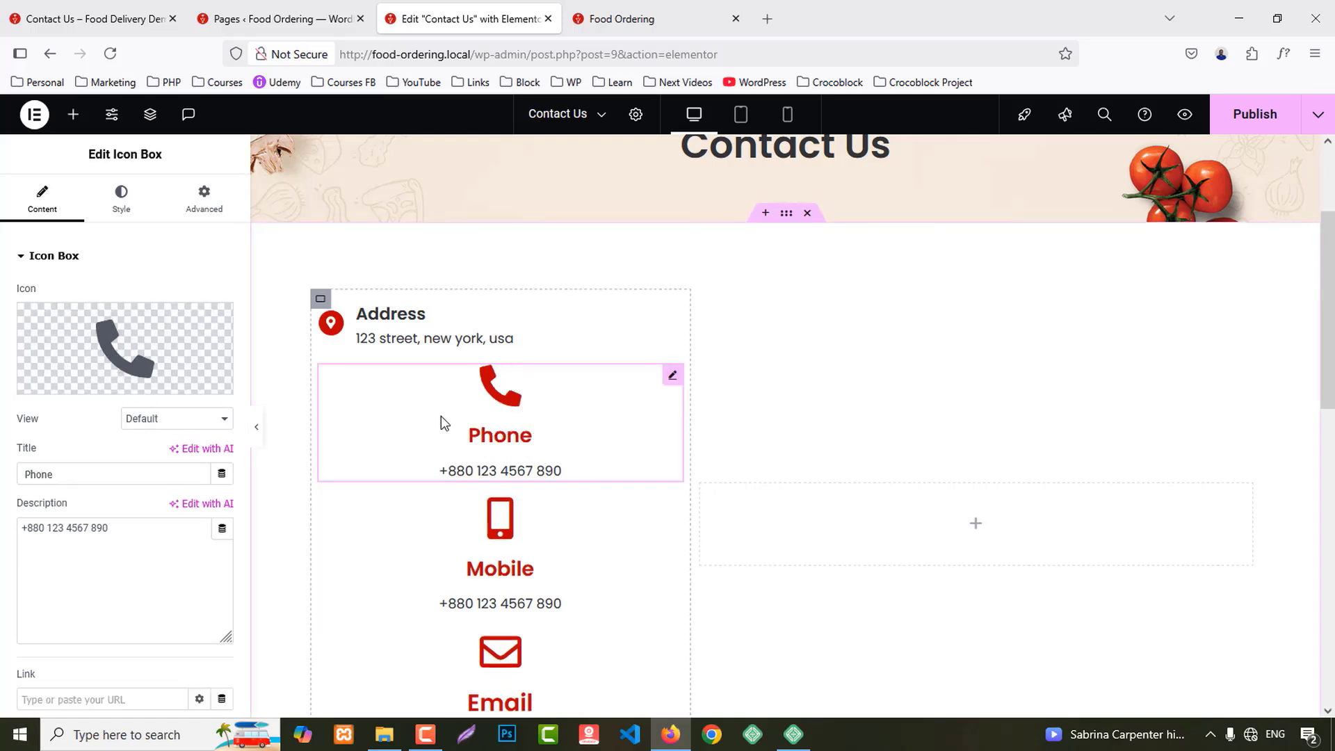
Step: Place the Phone icon left of its text in a Stacked red circle
{"action": "left_click", "coordinate": [148, 217]}
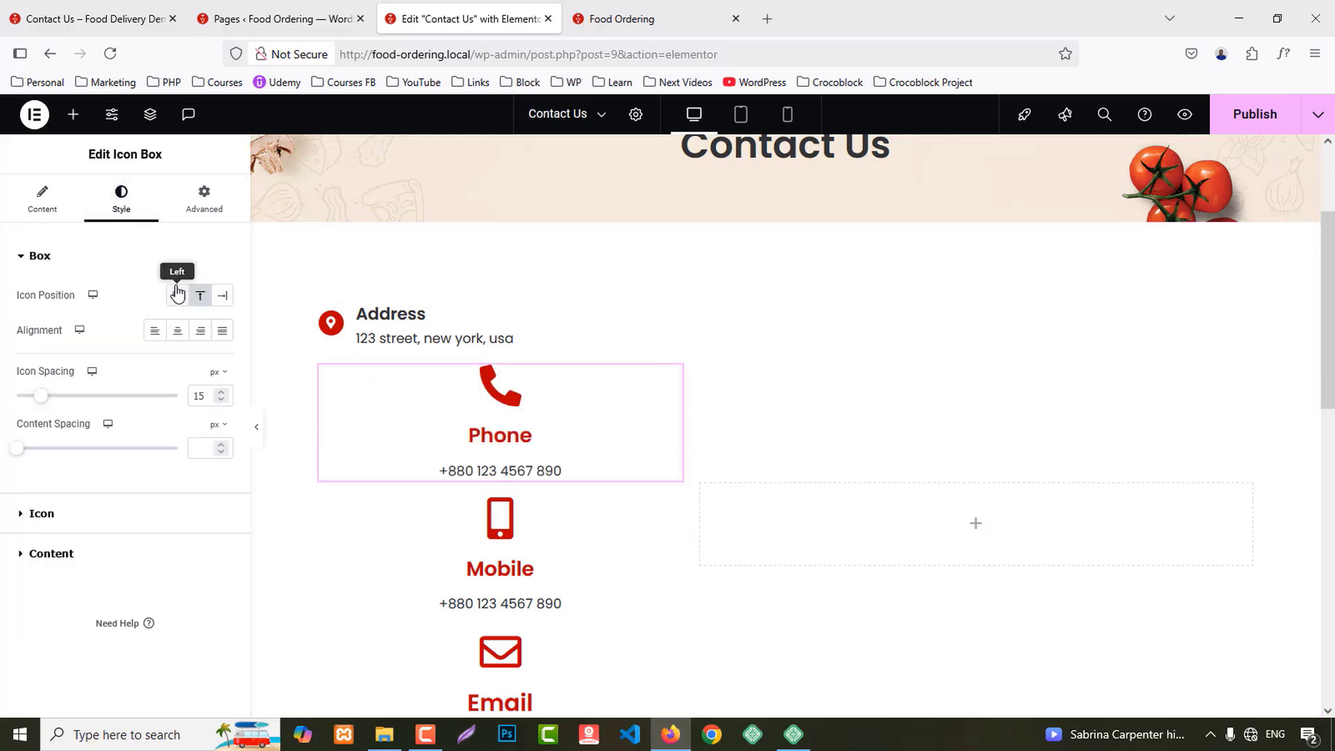
{"action": "left_click", "coordinate": [177, 296]}
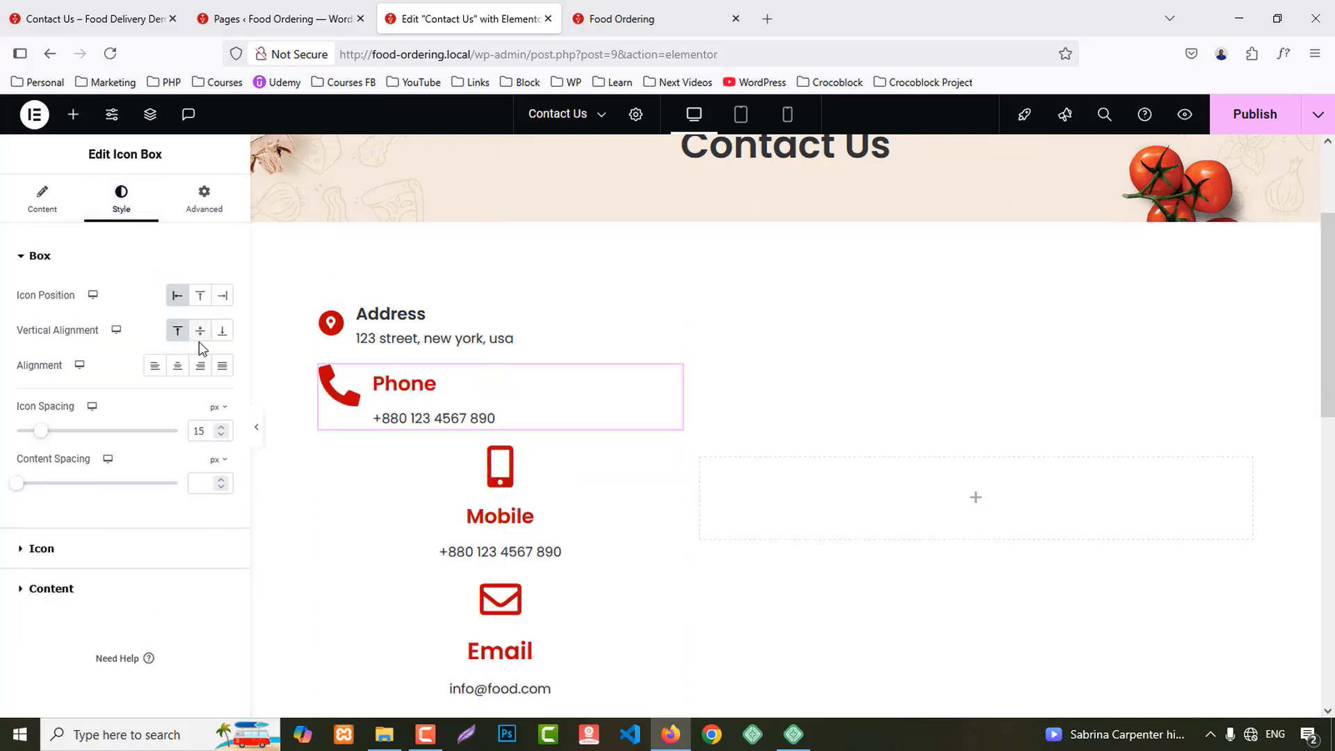
{"action": "left_click", "coordinate": [45, 208]}
{"action": "left_click", "coordinate": [148, 419]}
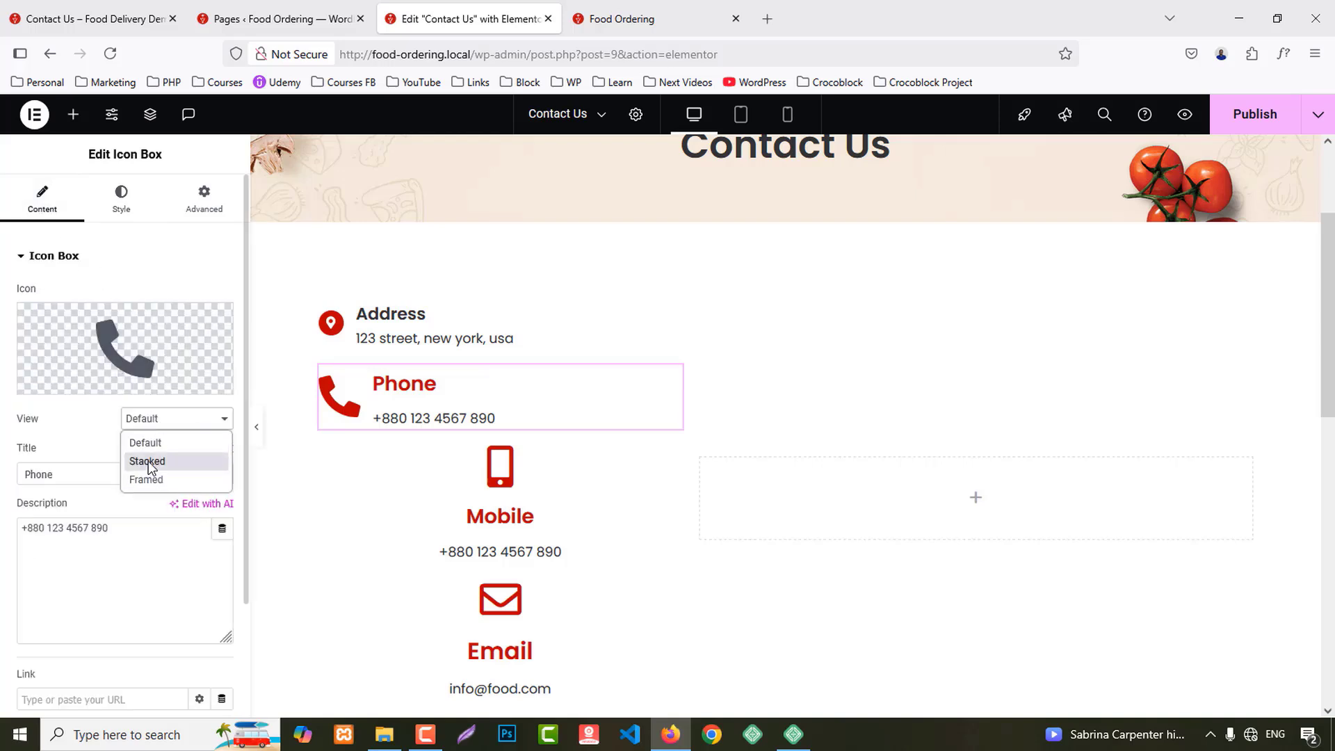
{"action": "left_click", "coordinate": [149, 460]}
Step: Set the Phone icon size to 15 and give the title the Secondary colour
{"action": "left_click", "coordinate": [118, 199]}
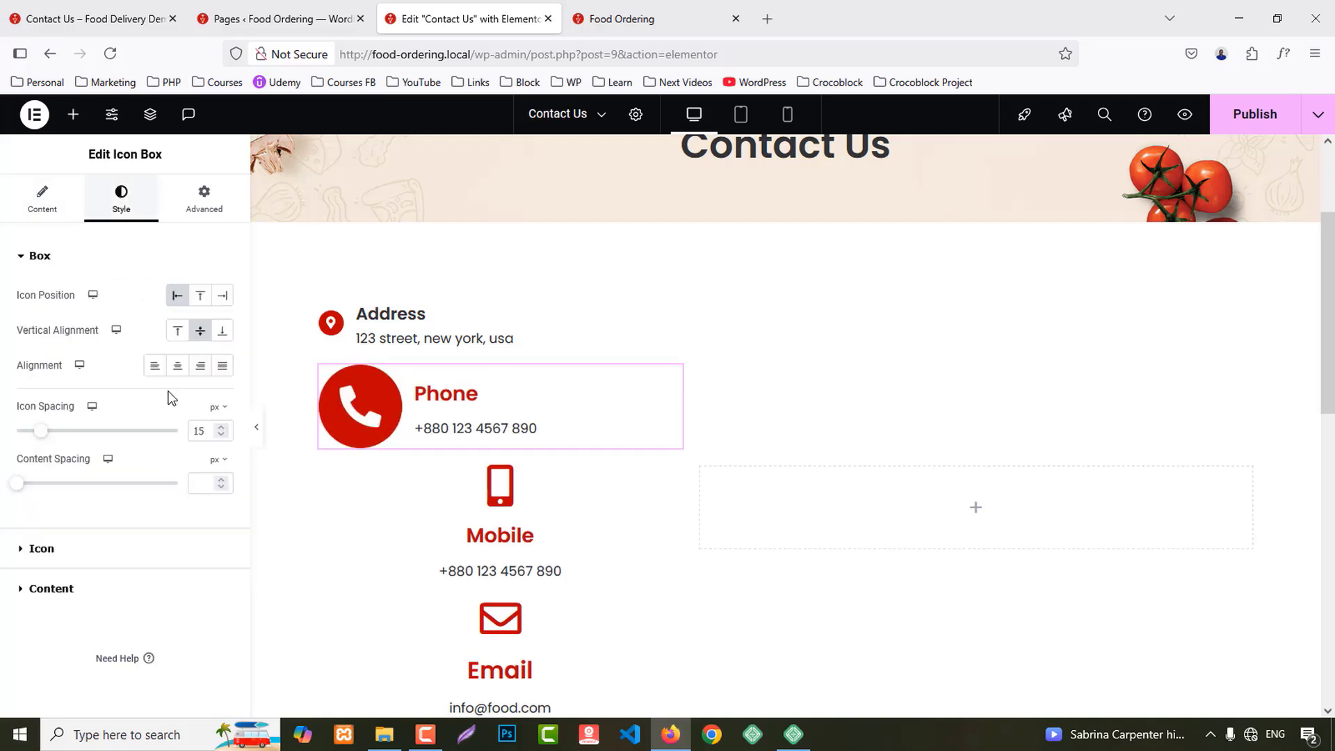
{"action": "left_click", "coordinate": [92, 549]}
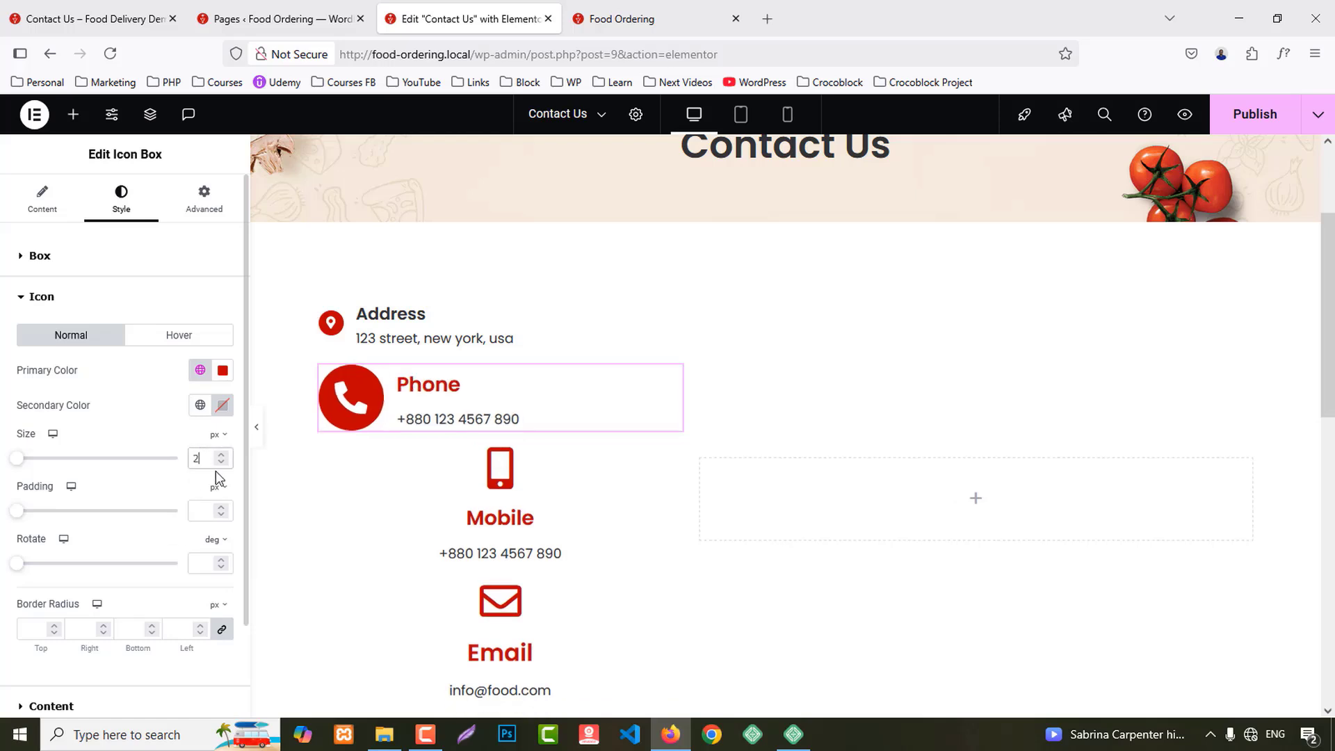
{"action": "type", "text": "25"}
{"action": "key", "text": "BackSpace"}
{"action": "key", "text": "BackSpace"}
{"action": "type", "text": "15"}
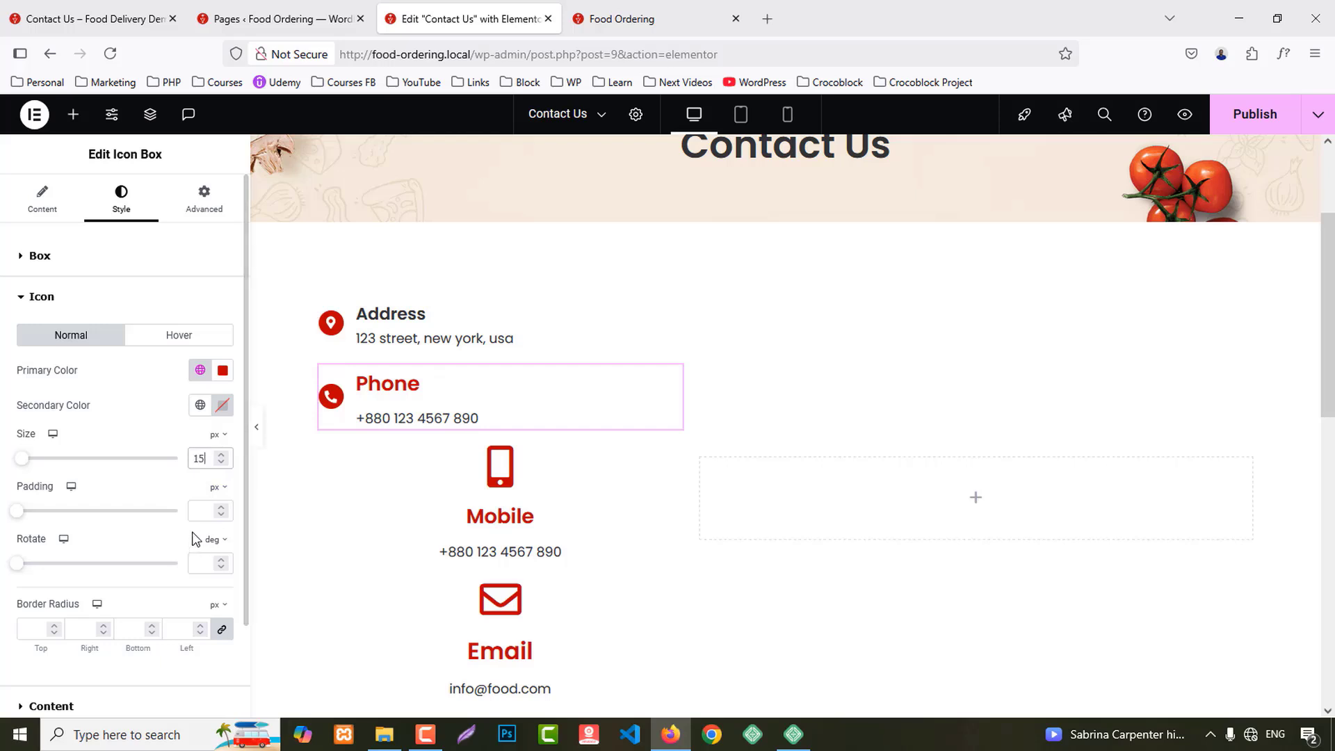
{"action": "scroll", "coordinate": [94, 625], "scroll_direction": "down", "scroll_amount": 2}
{"action": "left_click", "coordinate": [65, 597]}
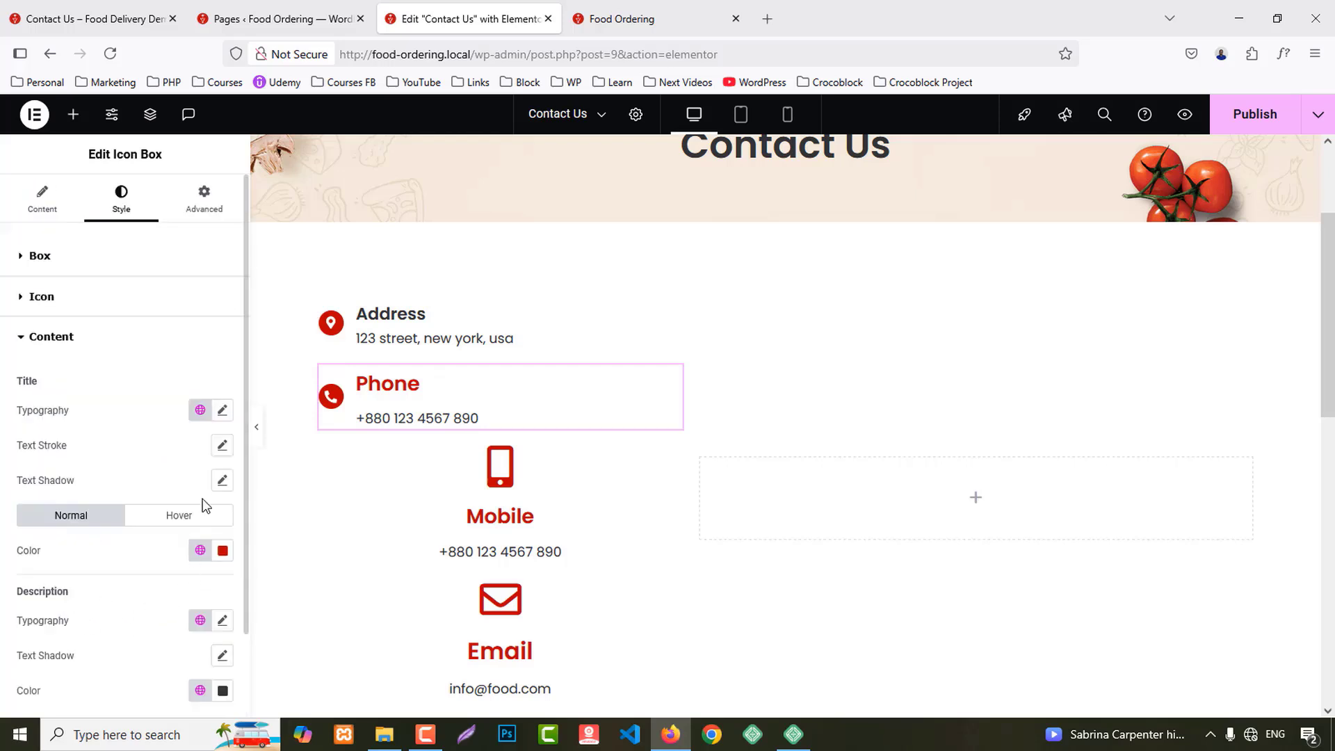
{"action": "left_click", "coordinate": [200, 549]}
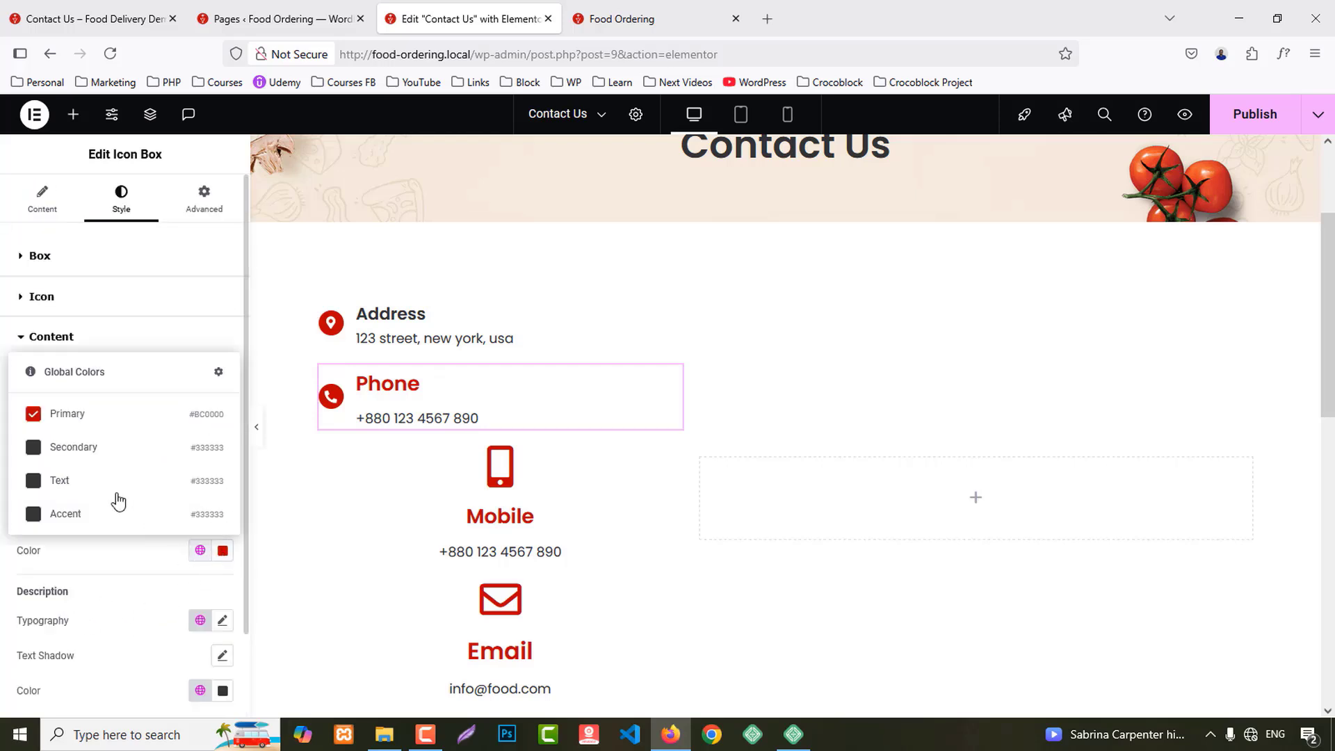
{"action": "left_click", "coordinate": [74, 450]}
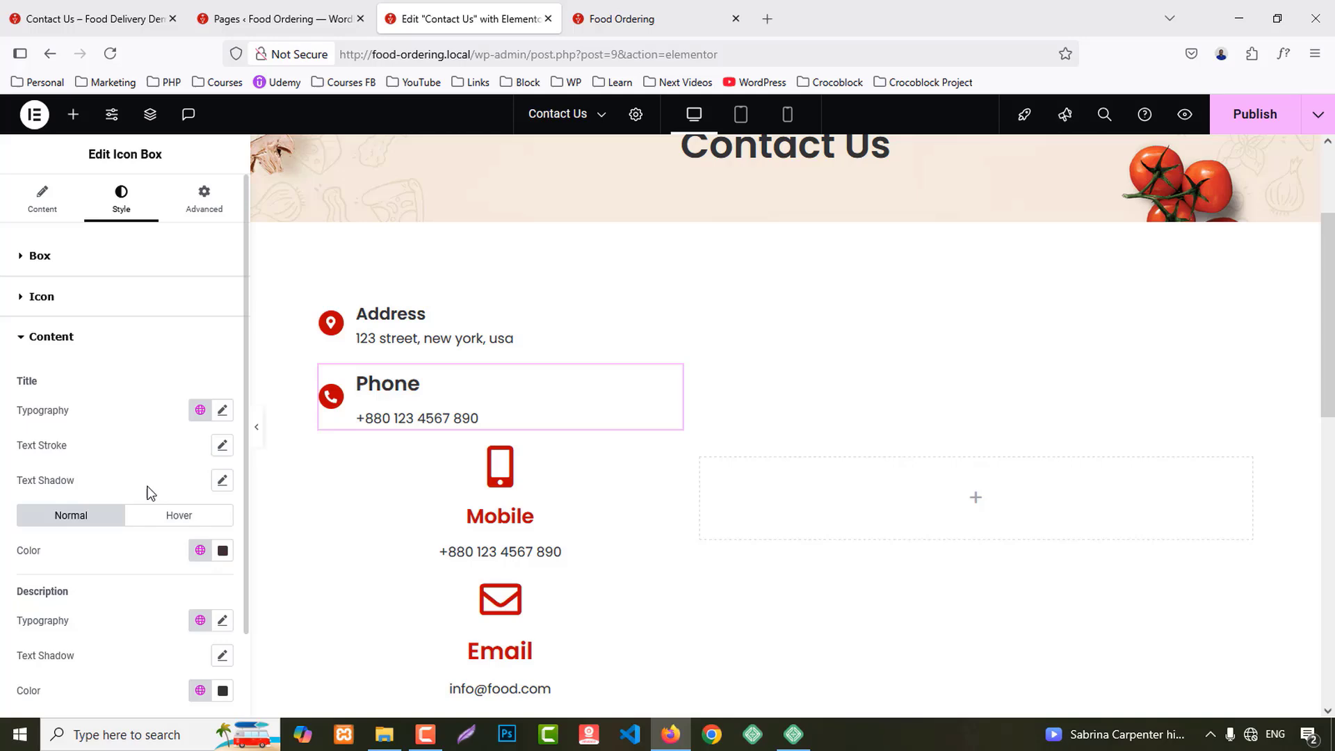
{"action": "right_click", "coordinate": [384, 325]}
Step: Copy the Address box and paste its style onto the Phone and Mobile boxes
{"action": "left_click", "coordinate": [427, 413]}
{"action": "right_click", "coordinate": [427, 412]}
{"action": "left_click", "coordinate": [470, 480]}
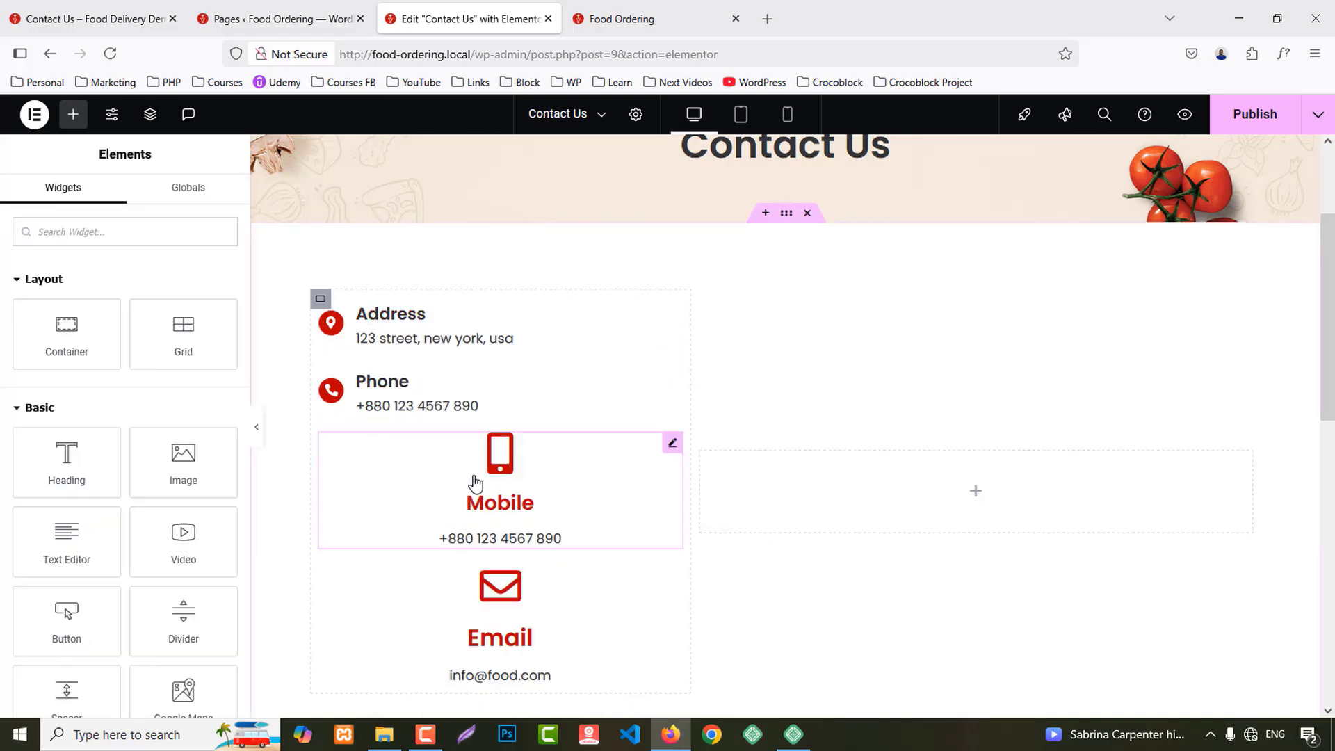
{"action": "right_click", "coordinate": [445, 499]}
{"action": "left_click", "coordinate": [456, 475]}
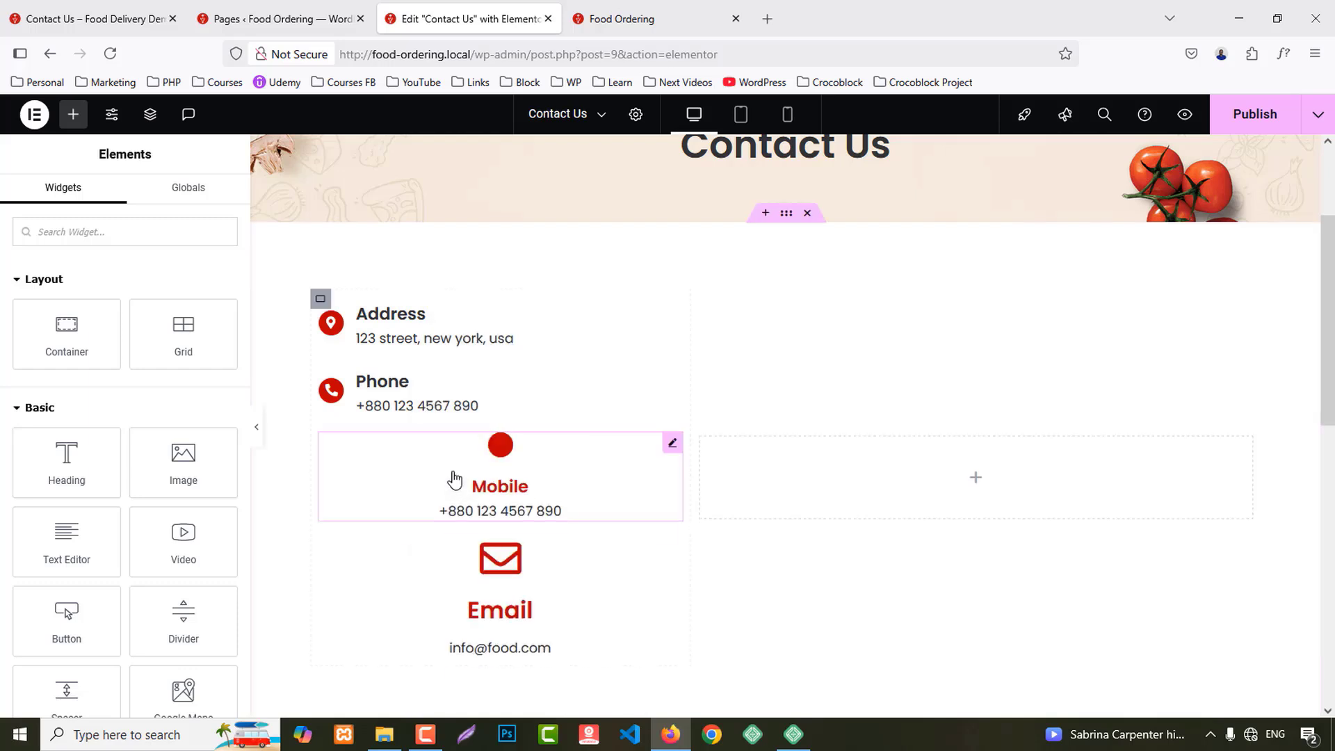
Step: Set the Mobile box to Stacked, icon left and middle-aligned, then paste the copied style
{"action": "left_click", "coordinate": [457, 479]}
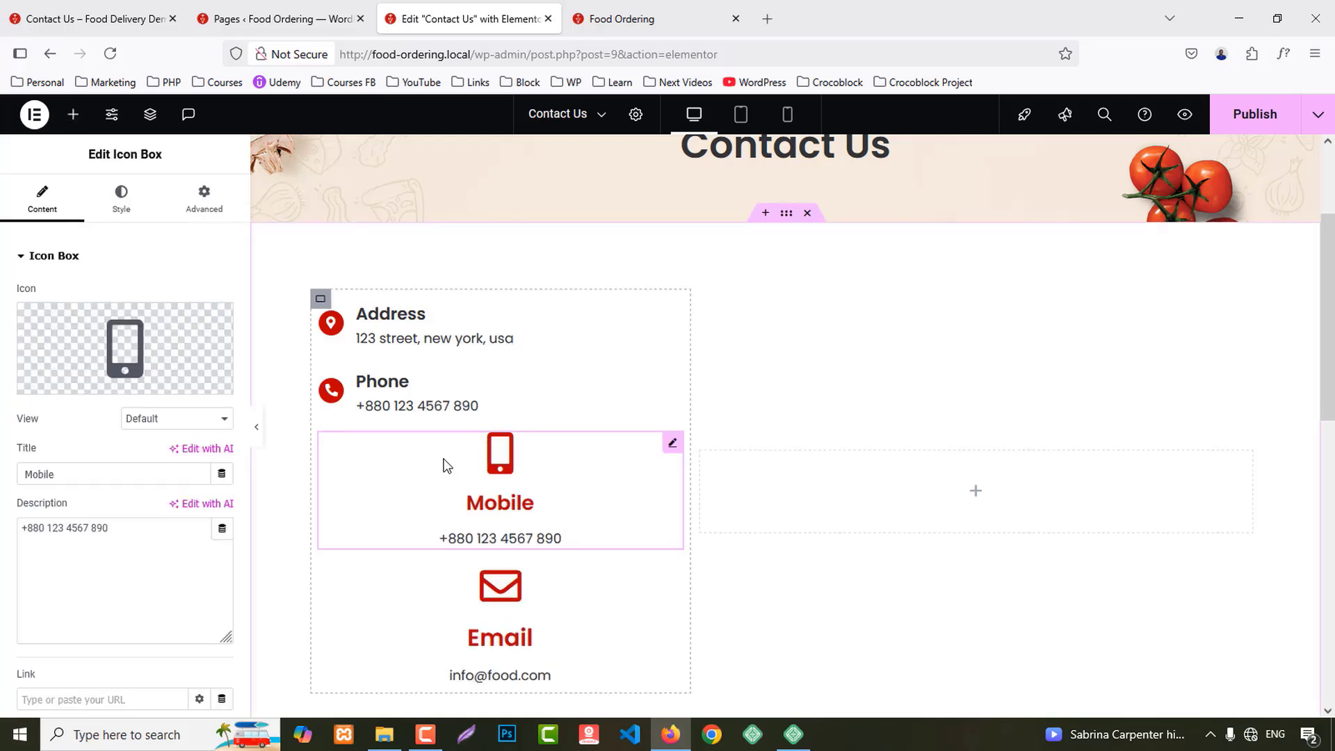
{"action": "left_click", "coordinate": [123, 205]}
{"action": "left_click", "coordinate": [43, 203]}
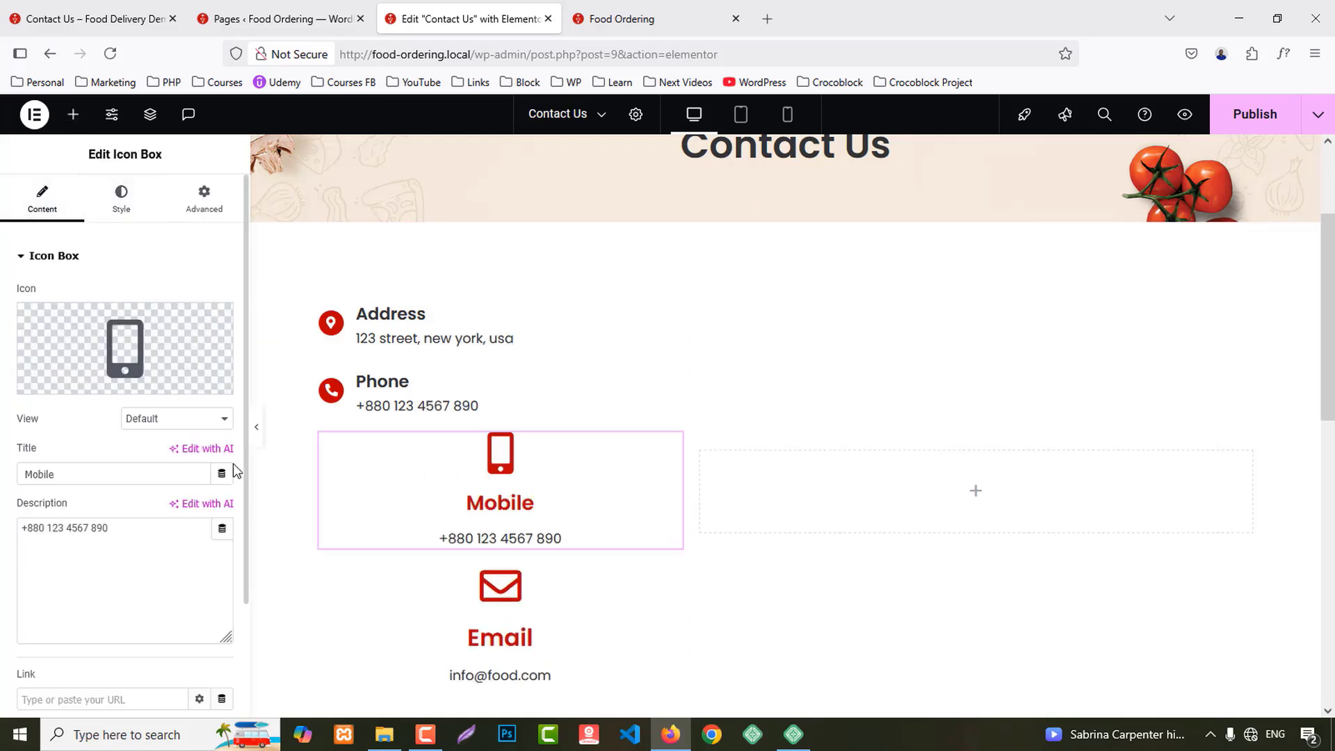
{"action": "left_click", "coordinate": [158, 427]}
{"action": "left_click", "coordinate": [156, 479]}
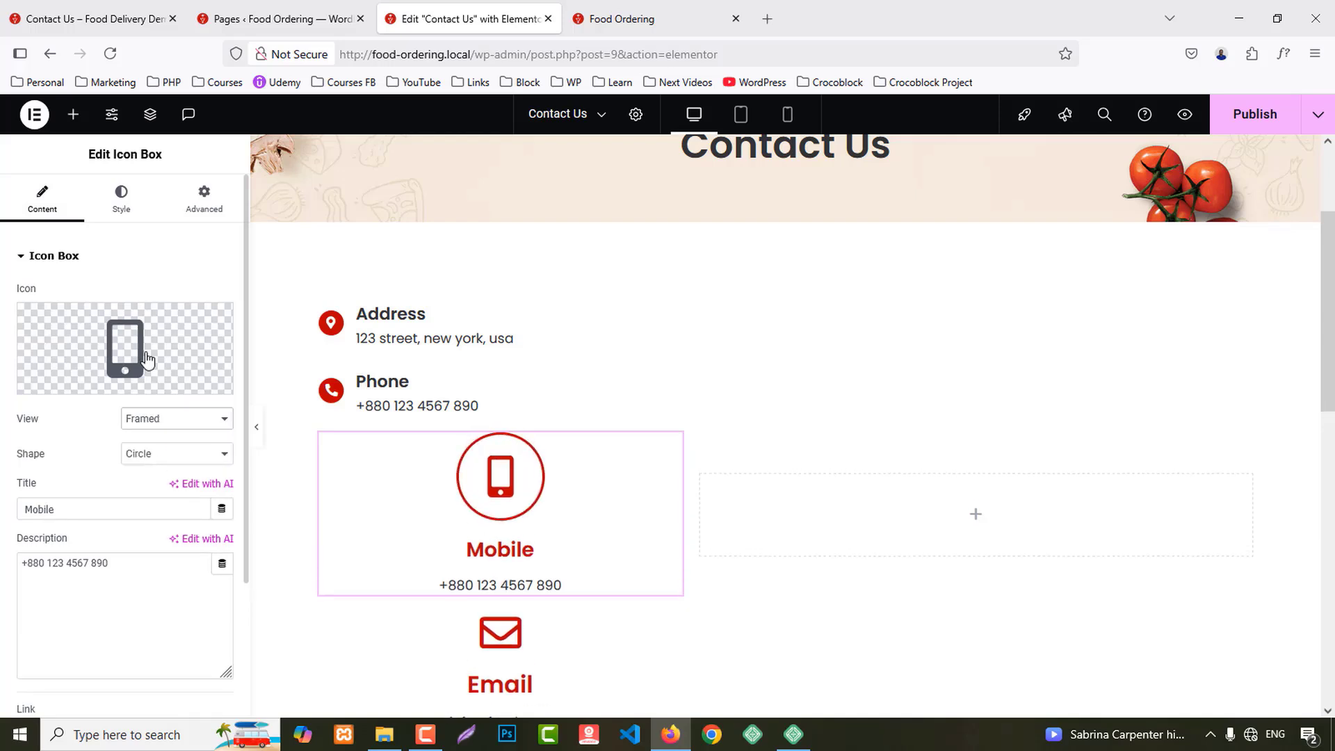
{"action": "left_click", "coordinate": [149, 418]}
{"action": "left_click", "coordinate": [159, 463]}
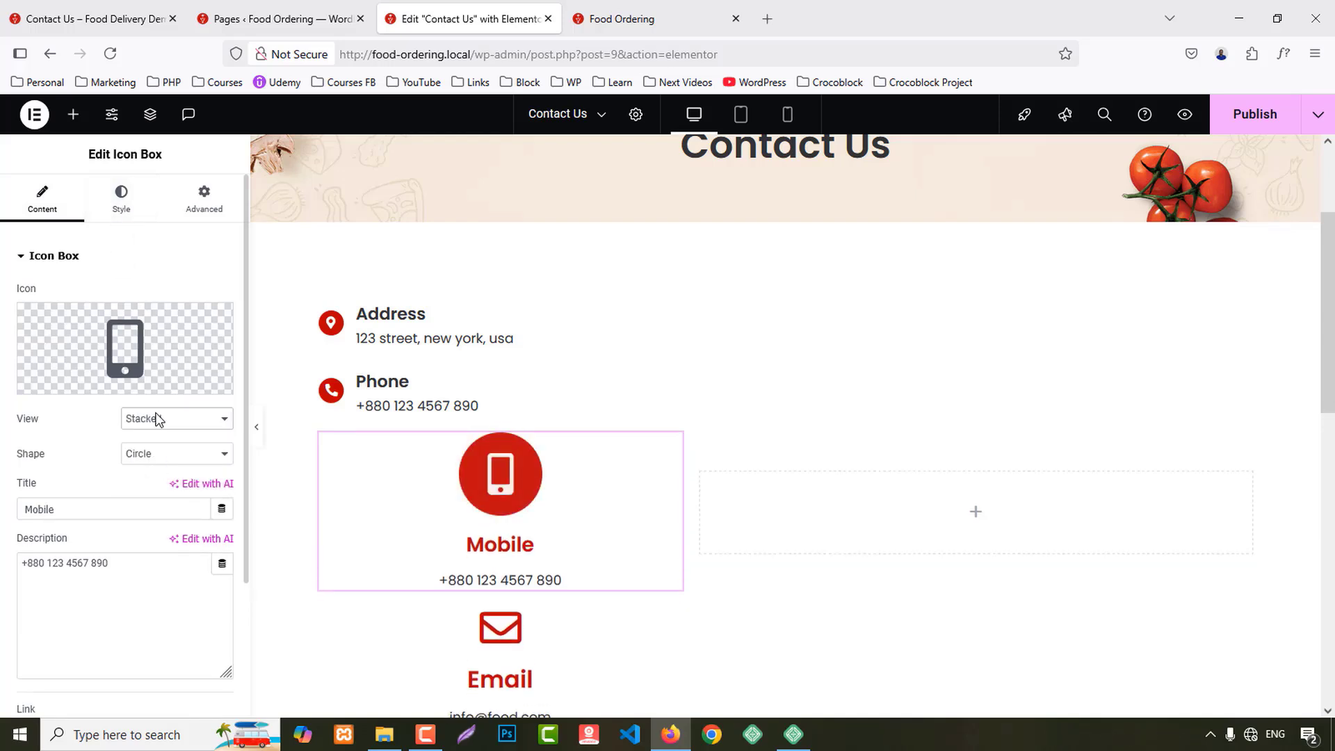
{"action": "left_click", "coordinate": [119, 203]}
{"action": "left_click", "coordinate": [177, 295]}
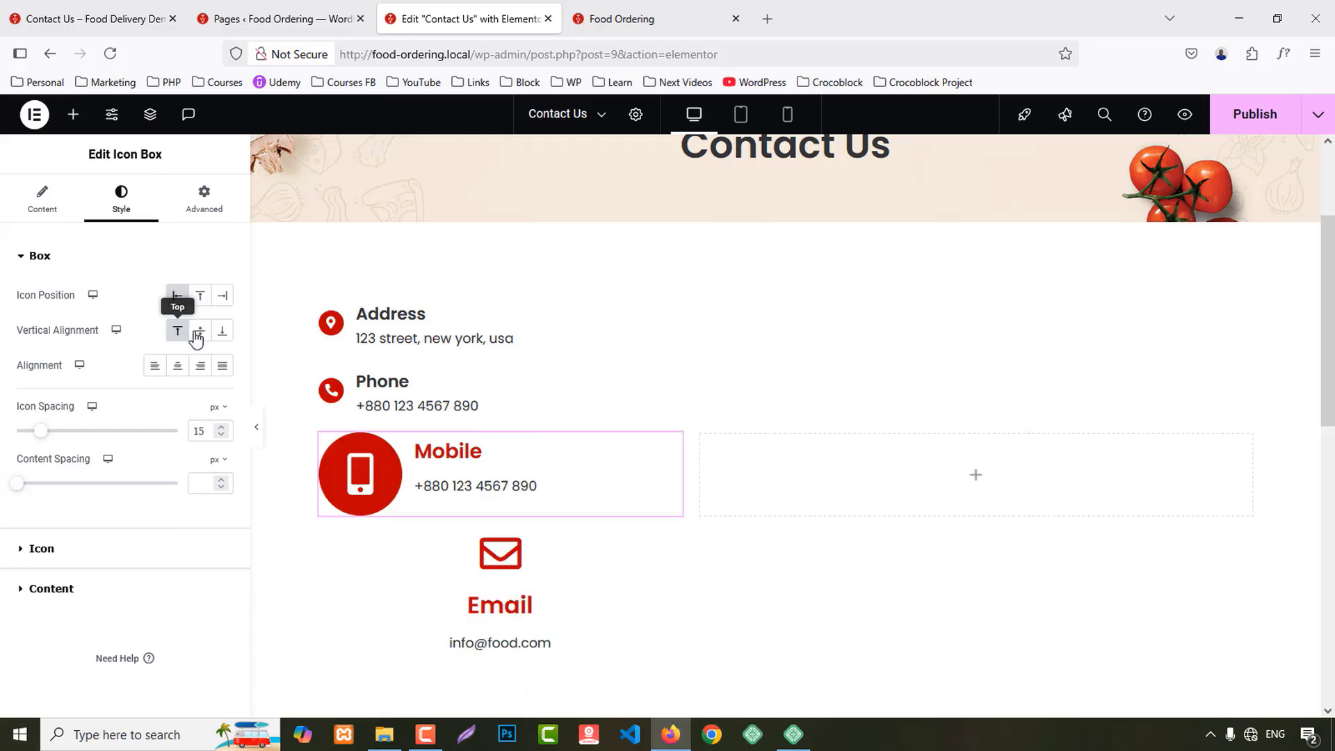
{"action": "left_click", "coordinate": [201, 330]}
{"action": "right_click", "coordinate": [502, 476]}
{"action": "left_click", "coordinate": [549, 473]}
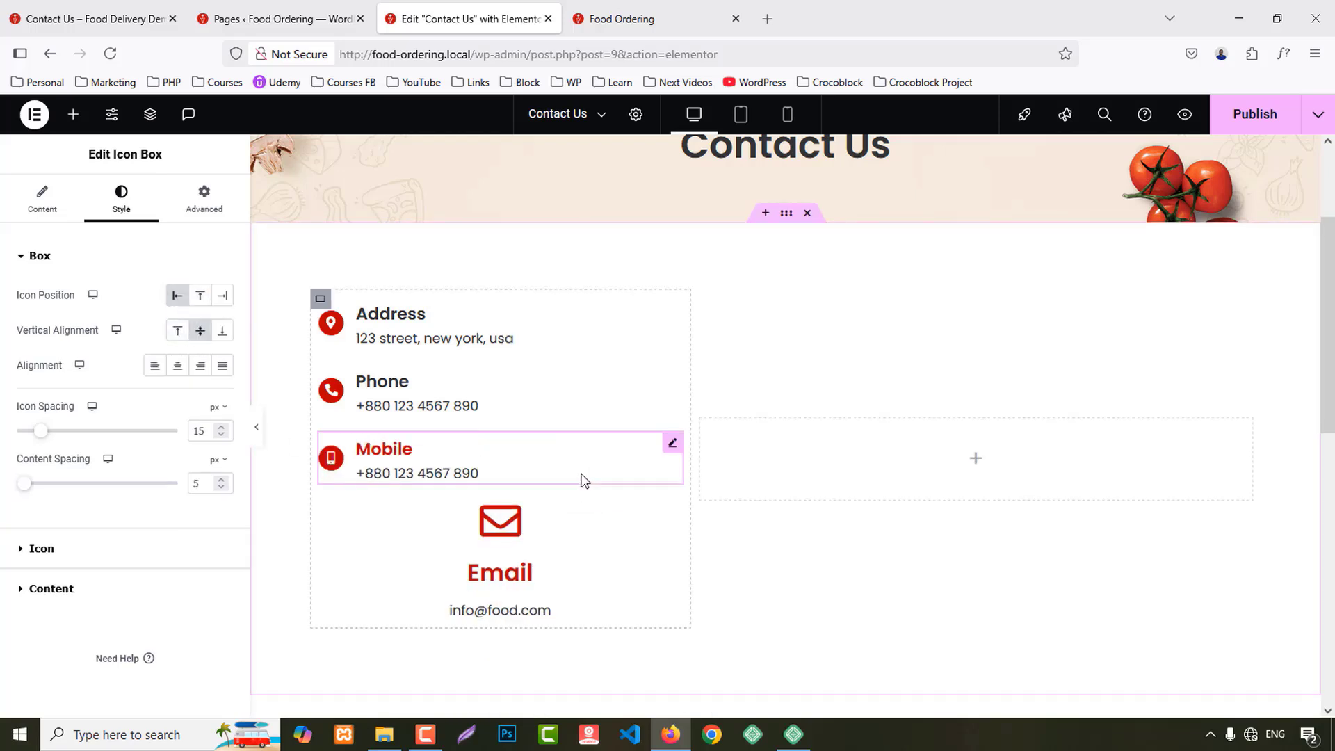
Step: Set the Email box to Stacked, icon left and middle-aligned, then paste the copied style
{"action": "left_click", "coordinate": [438, 516]}
{"action": "left_click", "coordinate": [157, 419]}
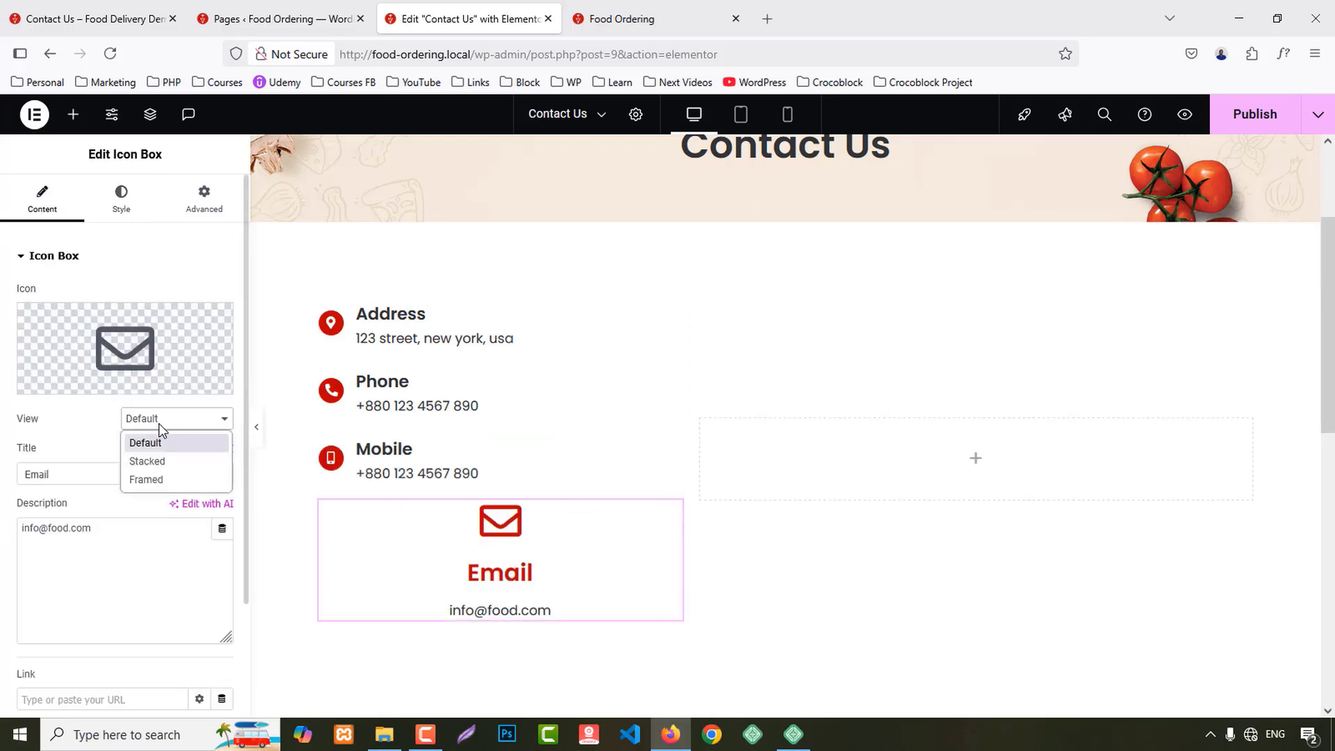
{"action": "left_click", "coordinate": [159, 476]}
{"action": "left_click", "coordinate": [148, 419]}
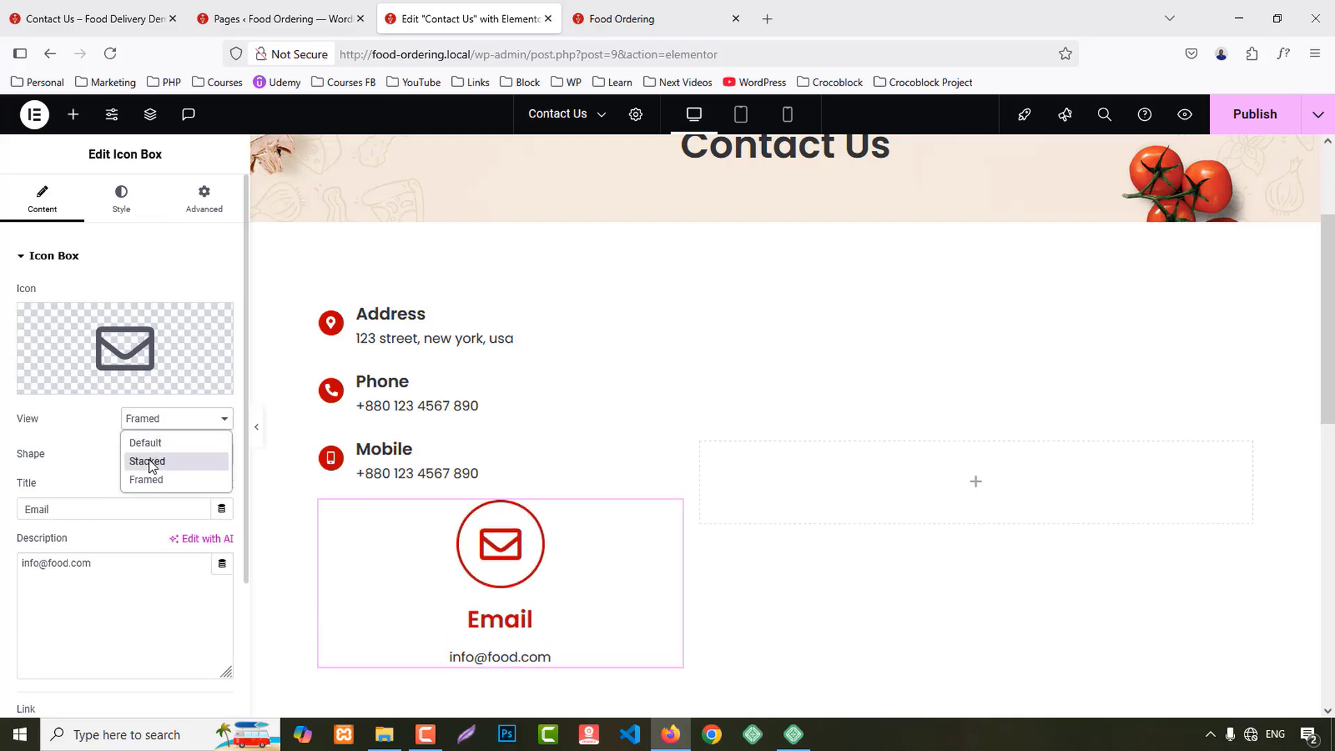
{"action": "left_click", "coordinate": [149, 459]}
{"action": "left_click", "coordinate": [120, 199]}
{"action": "left_click", "coordinate": [165, 268]}
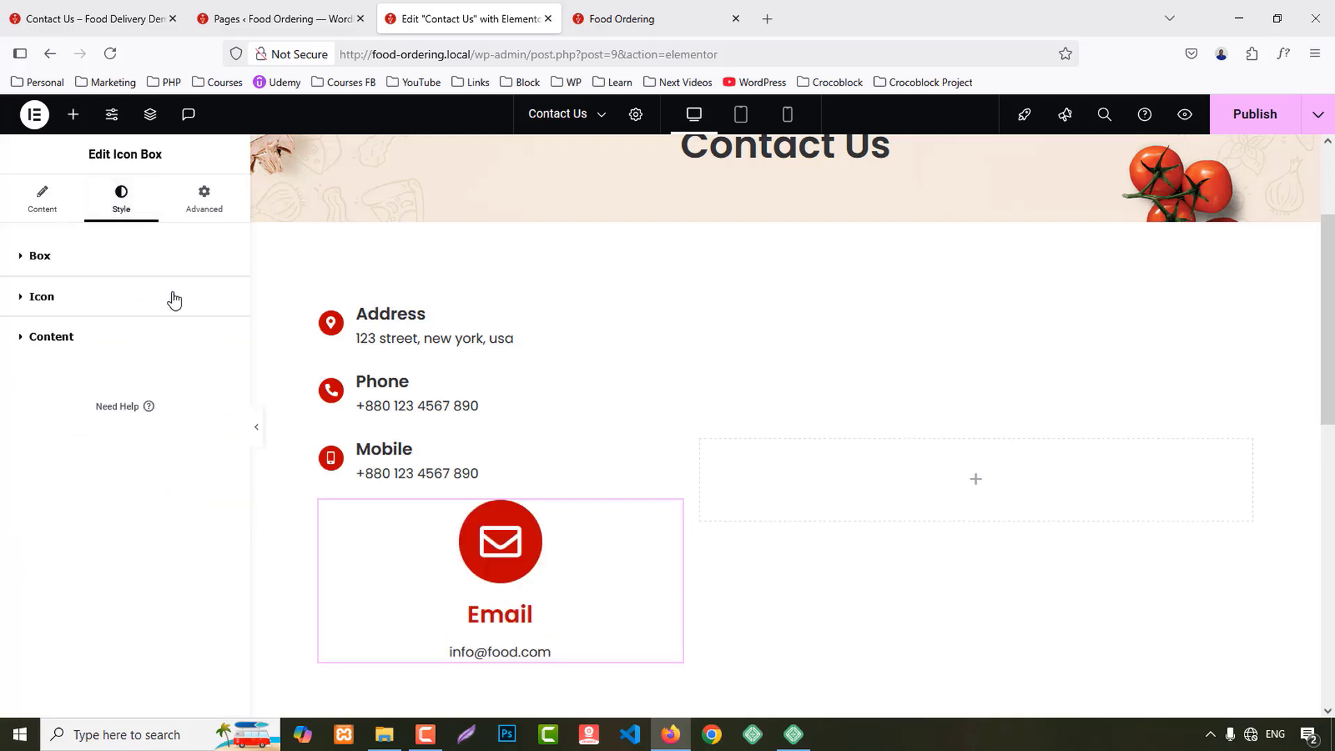
{"action": "left_click", "coordinate": [169, 296]}
{"action": "left_click", "coordinate": [40, 255]}
{"action": "left_click", "coordinate": [177, 295]}
{"action": "left_click", "coordinate": [199, 330]}
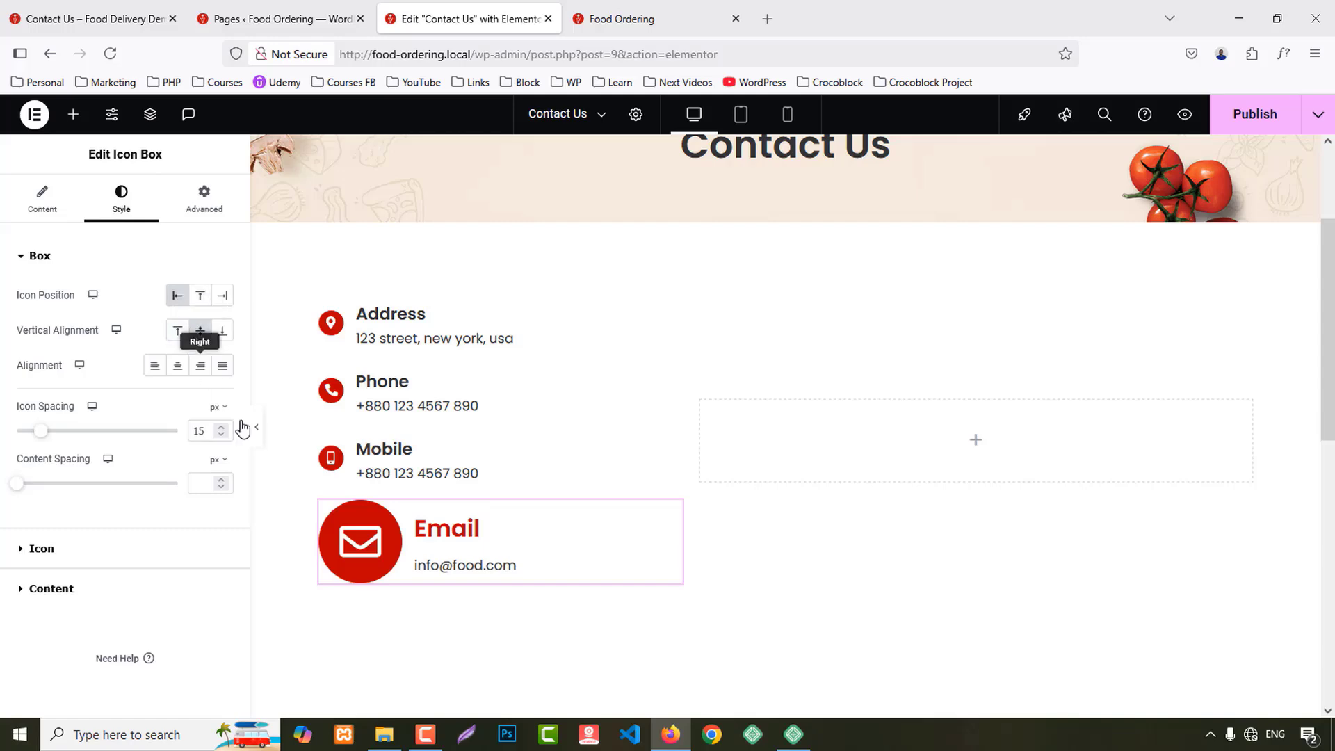
{"action": "right_click", "coordinate": [503, 548]}
{"action": "left_click", "coordinate": [537, 474]}
{"action": "scroll", "coordinate": [907, 554], "scroll_direction": "up", "scroll_amount": 3}
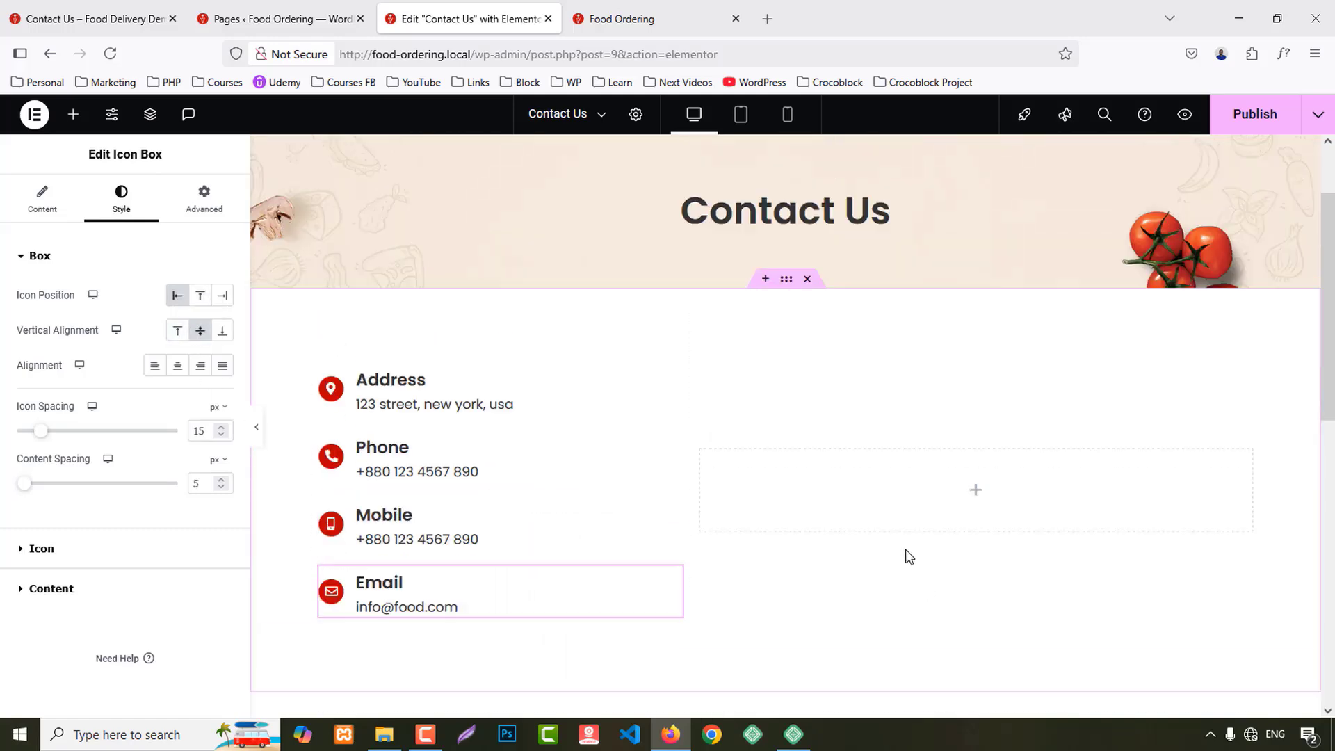
Step: Add a WPForms widget to the empty right column showing the Simple Contact Form
{"action": "left_click", "coordinate": [77, 115]}
{"action": "type", "text": "form"}
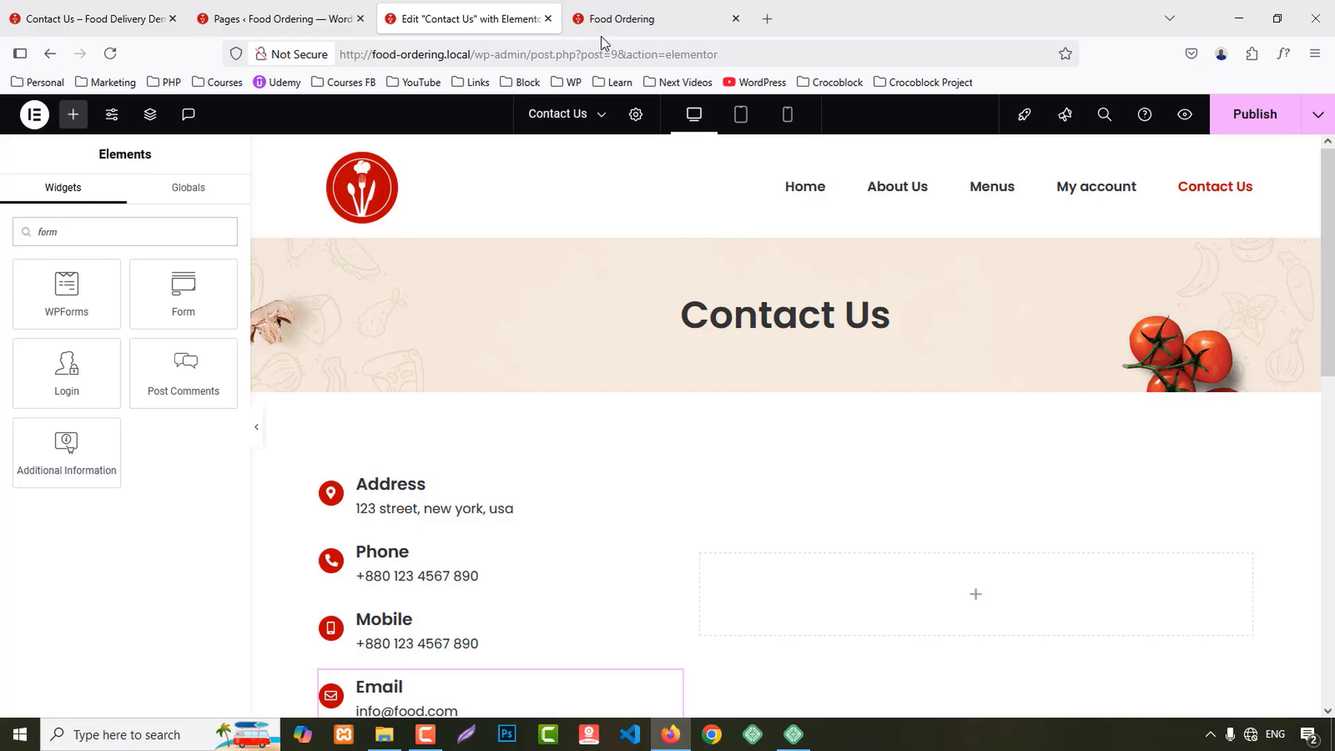
{"action": "scroll", "coordinate": [822, 652], "scroll_direction": "down", "scroll_amount": 5}
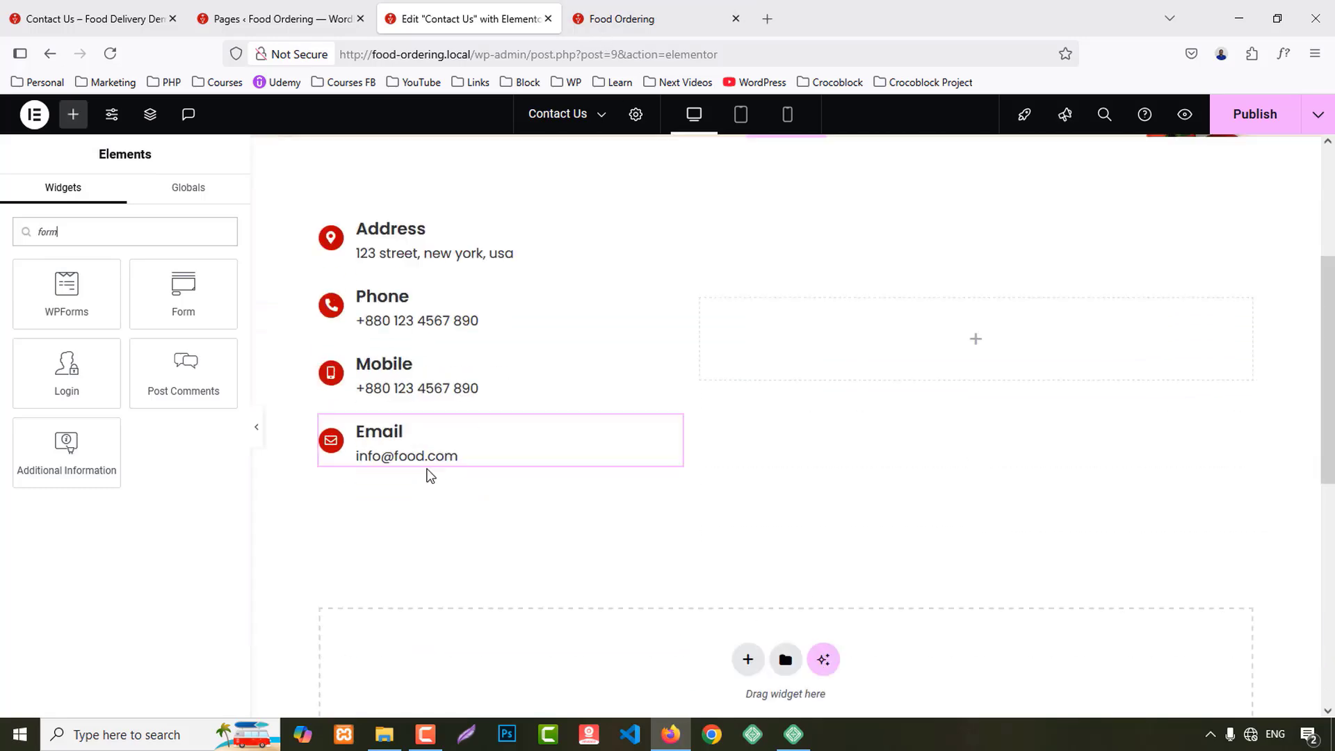
{"action": "left_click_drag", "start_coordinate": [197, 292], "coordinate": [901, 376]}
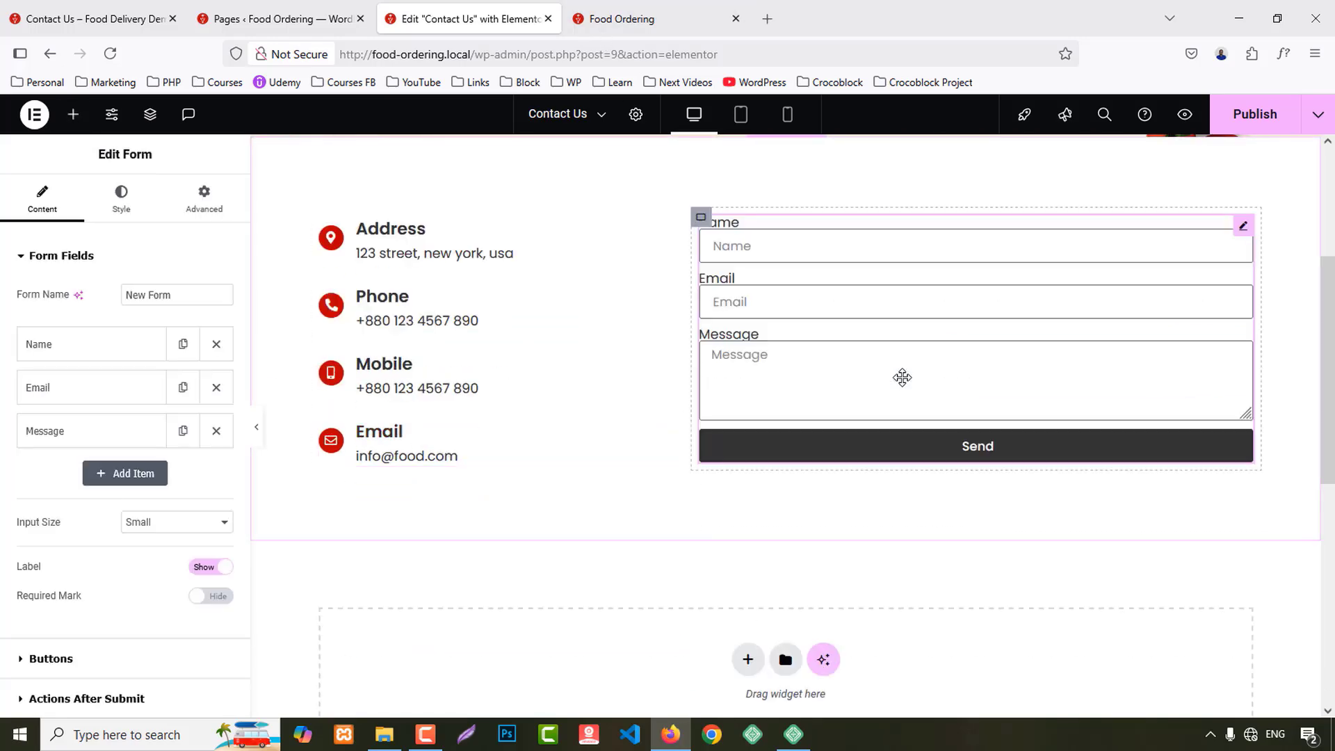
{"action": "right_click", "coordinate": [874, 271]}
{"action": "left_click", "coordinate": [936, 637]}
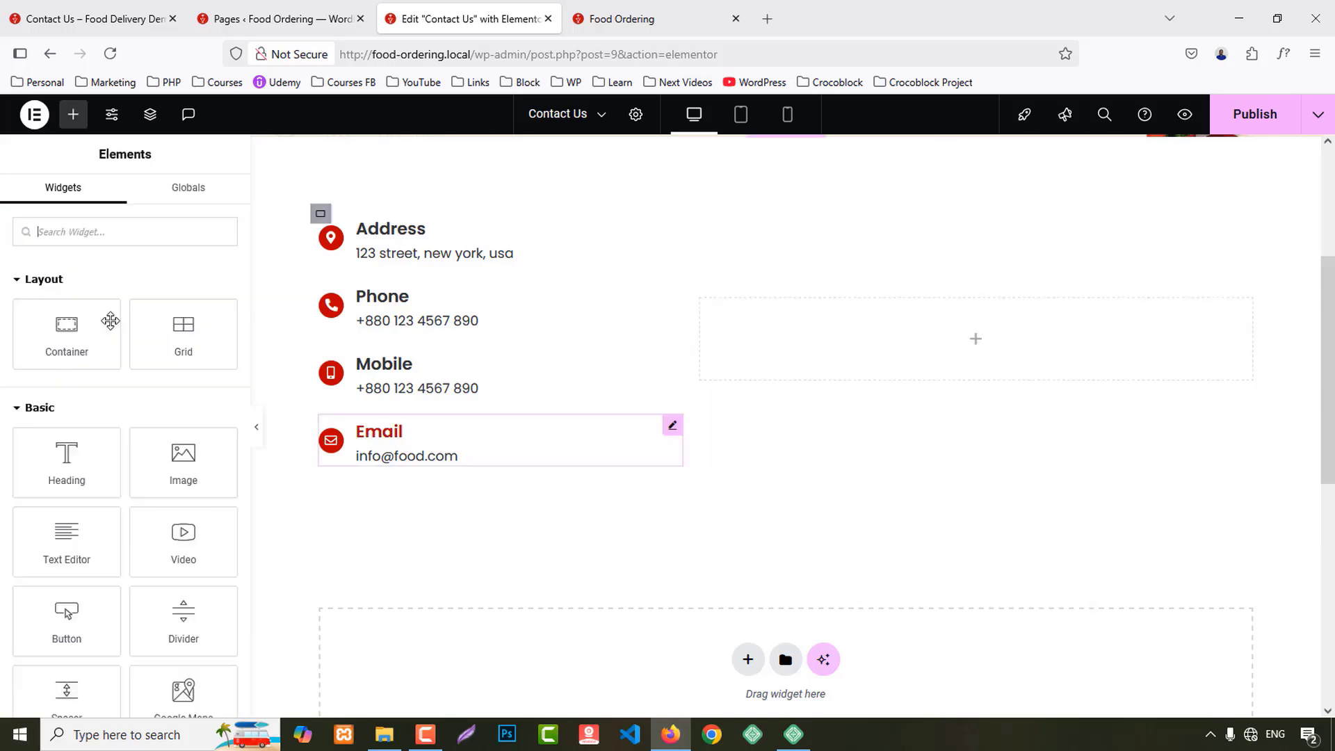
{"action": "type", "text": "wpf"}
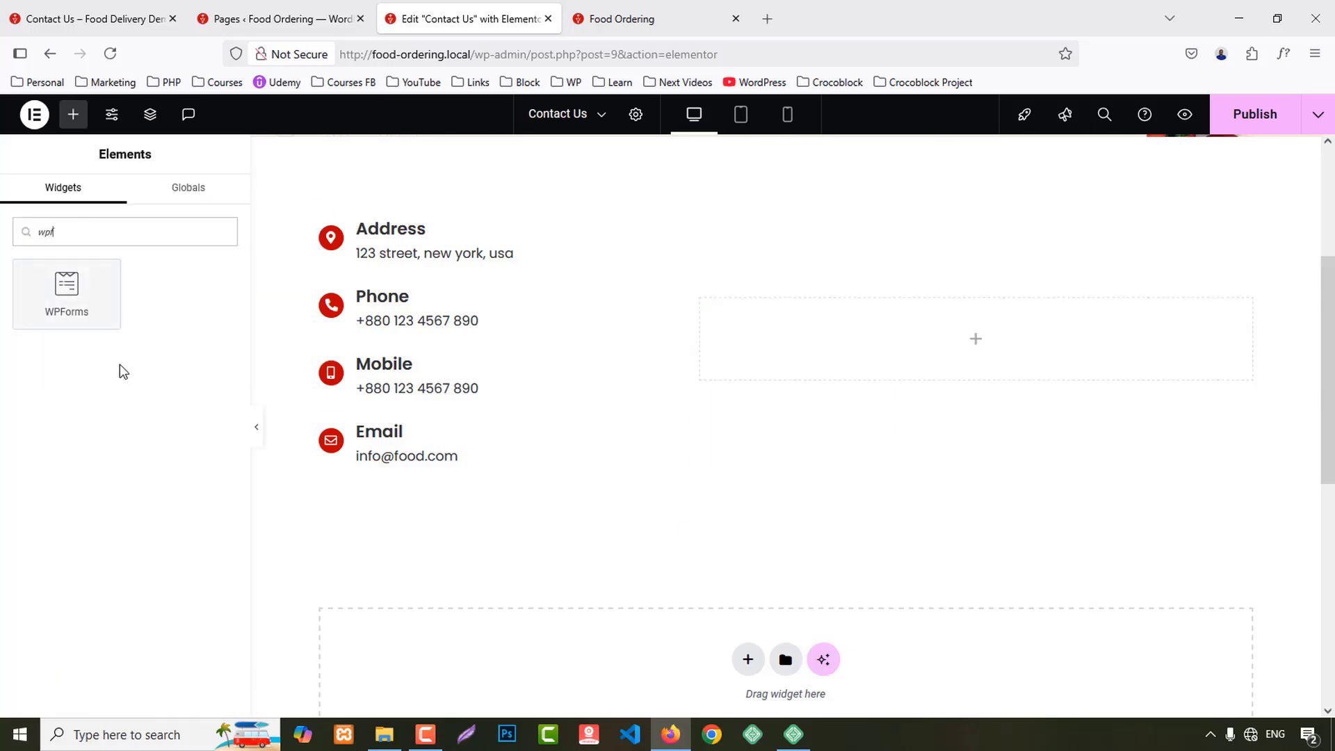
{"action": "left_click_drag", "start_coordinate": [67, 296], "coordinate": [941, 341]}
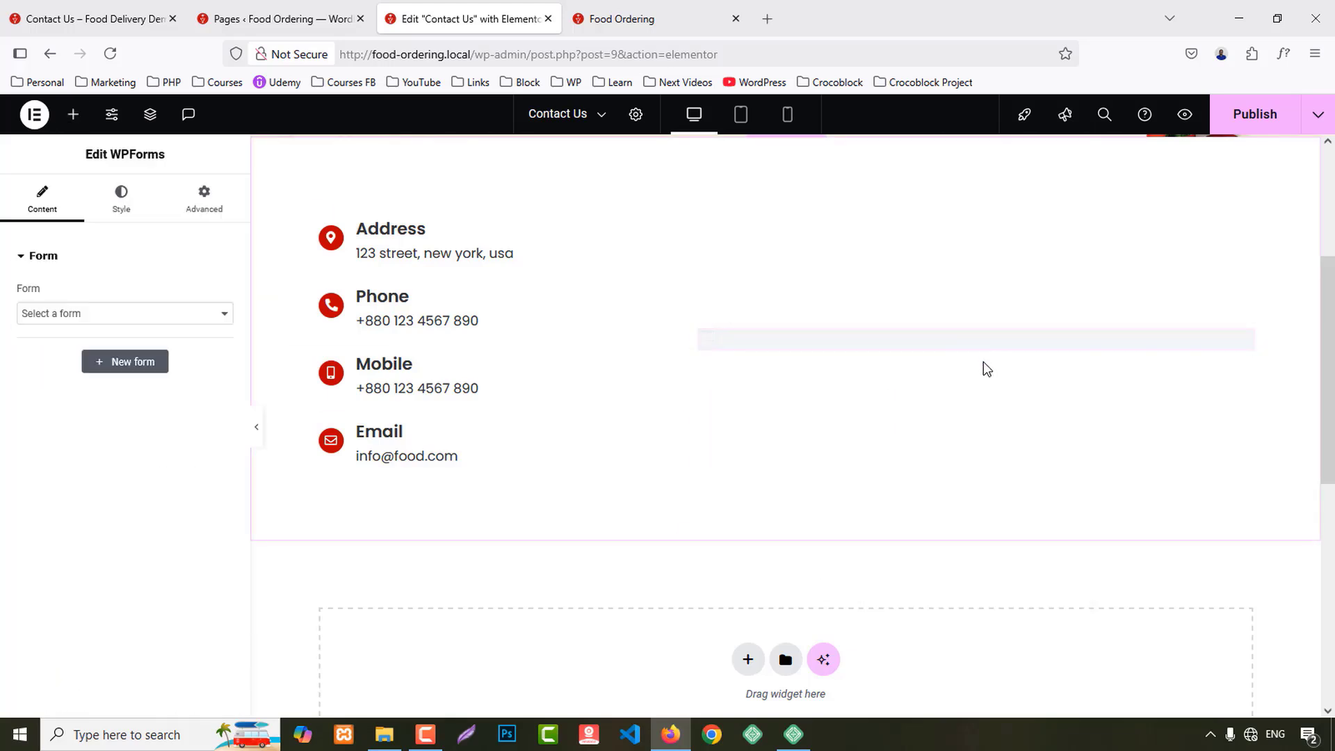
{"action": "left_click", "coordinate": [82, 314]}
{"action": "left_click", "coordinate": [74, 357]}
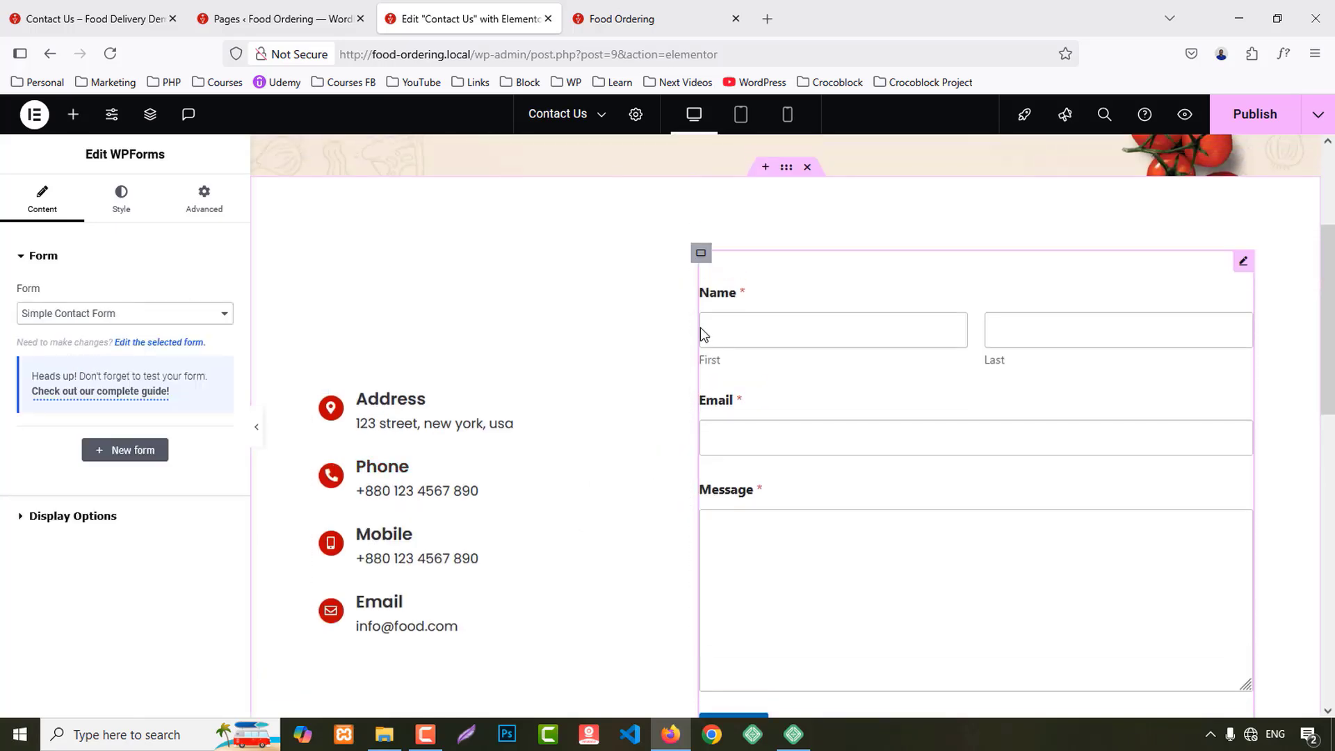
Step: Set the form container width to 70% and the contact-details container to 30%
{"action": "left_click", "coordinate": [701, 255]}
{"action": "left_click", "coordinate": [200, 403]}
{"action": "key", "text": "Up"}
{"action": "key", "text": "Up"}
{"action": "key", "text": "Up"}
{"action": "key", "text": "Up"}
{"action": "key", "text": "Up"}
{"action": "key", "text": "Up"}
{"action": "key", "text": "Up"}
{"action": "key", "text": "Up"}
{"action": "key", "text": "Up"}
{"action": "key", "text": "Up"}
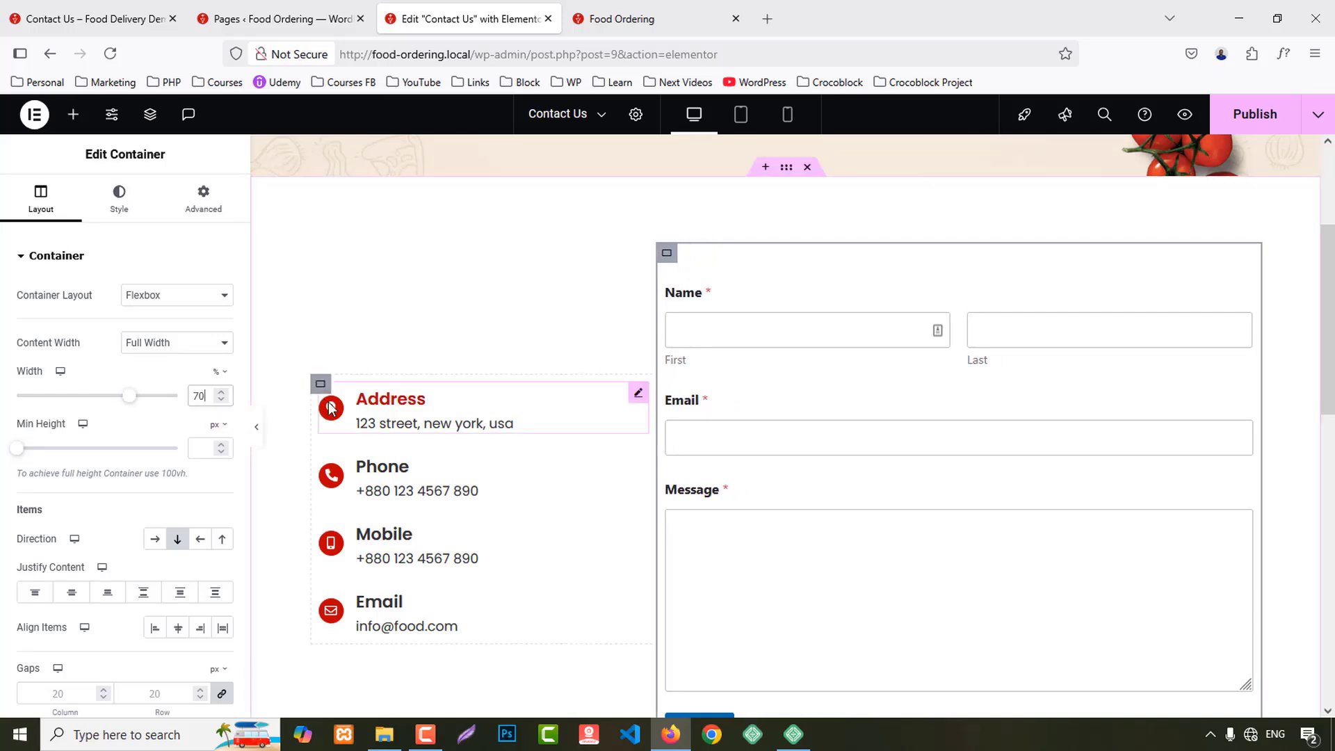
{"action": "left_click", "coordinate": [321, 386]}
{"action": "left_click", "coordinate": [200, 395]}
{"action": "key", "text": "Down"}
{"action": "key", "text": "Down"}
{"action": "key", "text": "Down"}
{"action": "key", "text": "Down"}
{"action": "key", "text": "Down"}
{"action": "key", "text": "Down"}
{"action": "key", "text": "Down"}
{"action": "key", "text": "Down"}
{"action": "key", "text": "Down"}
{"action": "key", "text": "Down"}
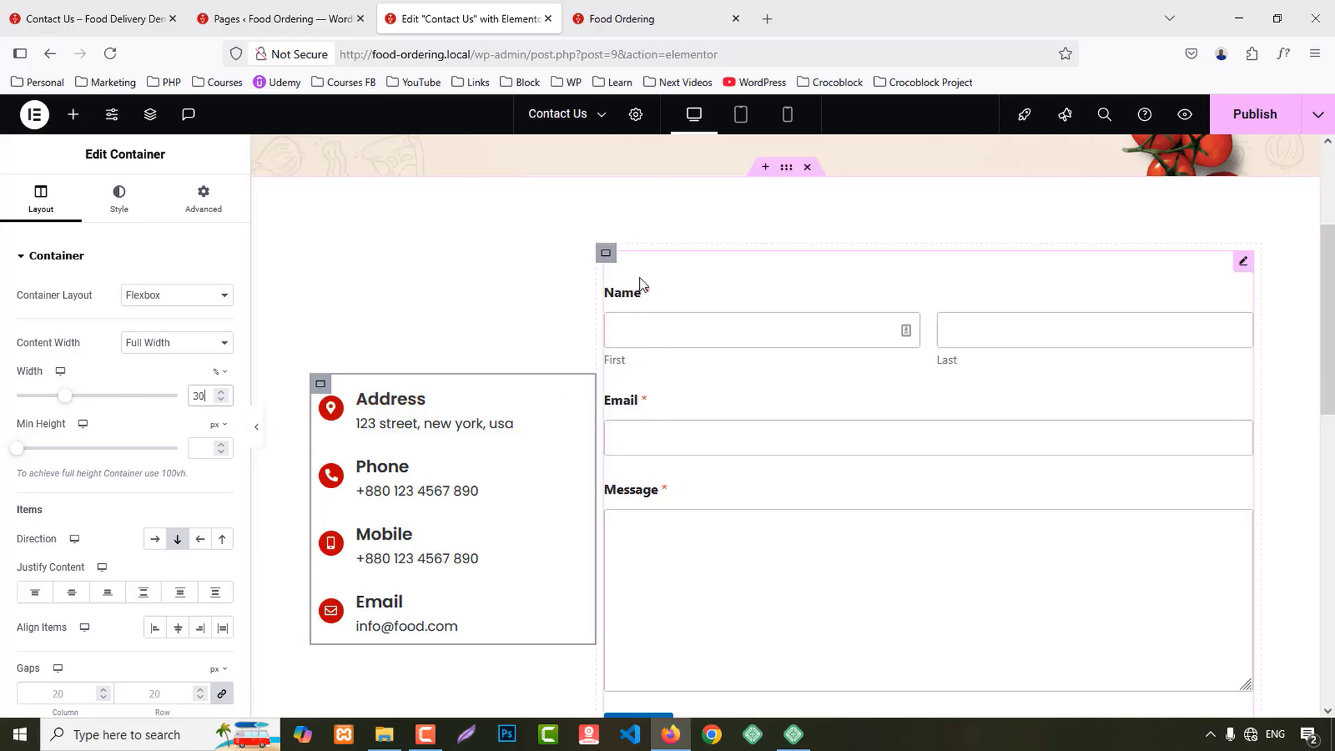
{"action": "left_click", "coordinate": [606, 253]}
Step: Give the form container a classic background using the beige breadcumb image
{"action": "left_click", "coordinate": [115, 200]}
{"action": "left_click", "coordinate": [155, 331]}
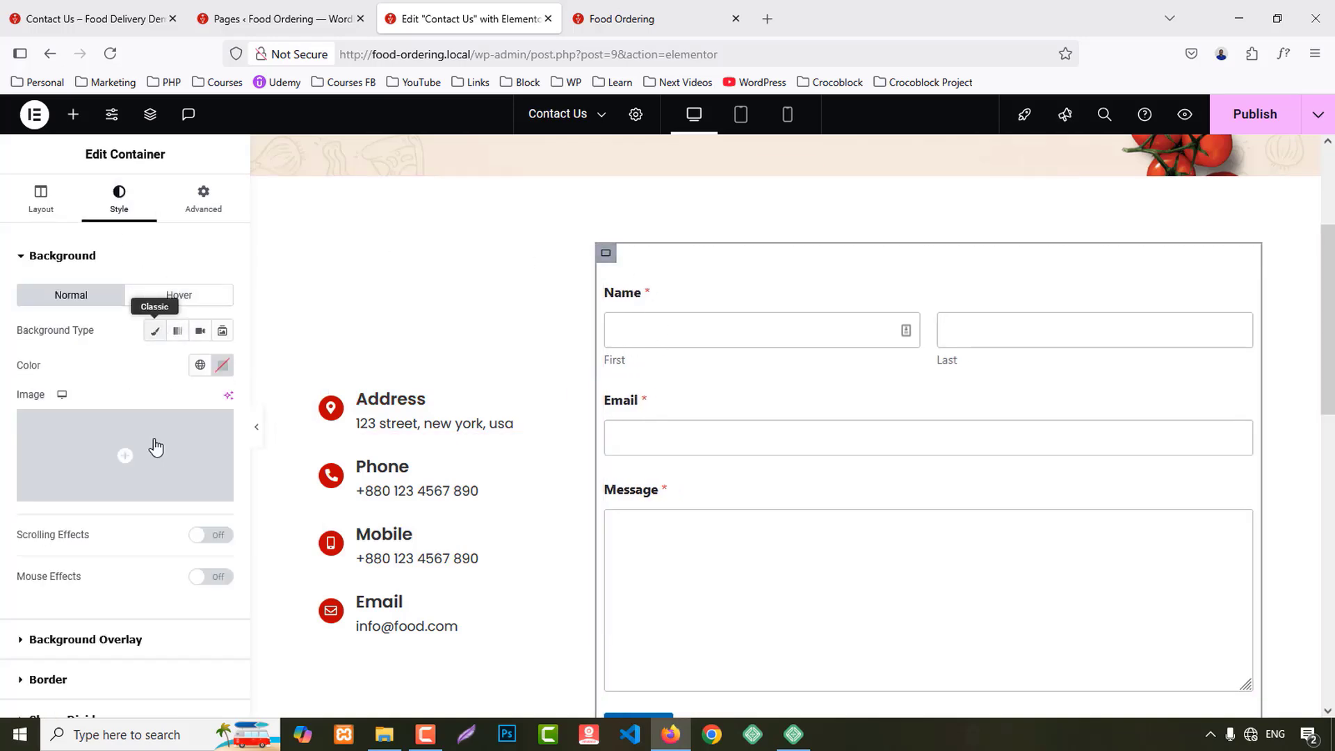
{"action": "left_click", "coordinate": [161, 455]}
{"action": "scroll", "coordinate": [598, 480], "scroll_direction": "down", "scroll_amount": 5}
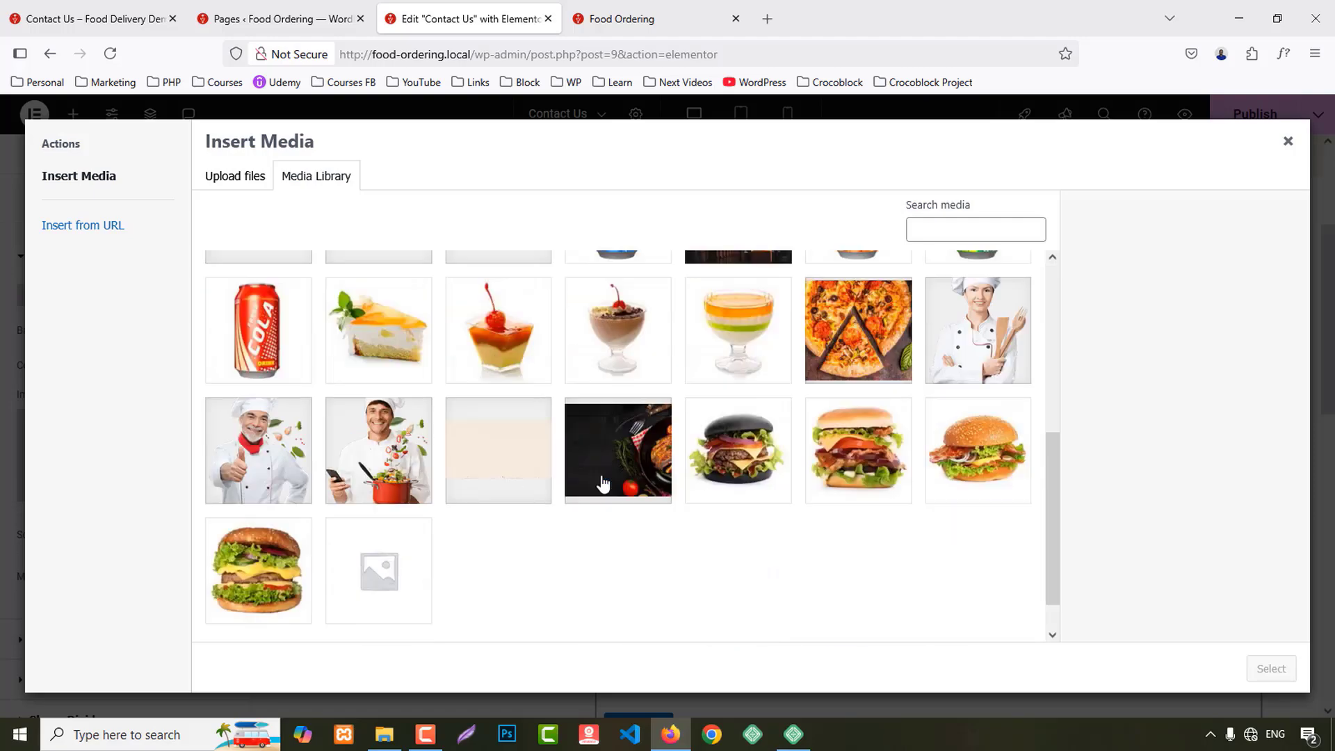
{"action": "left_click", "coordinate": [491, 388]}
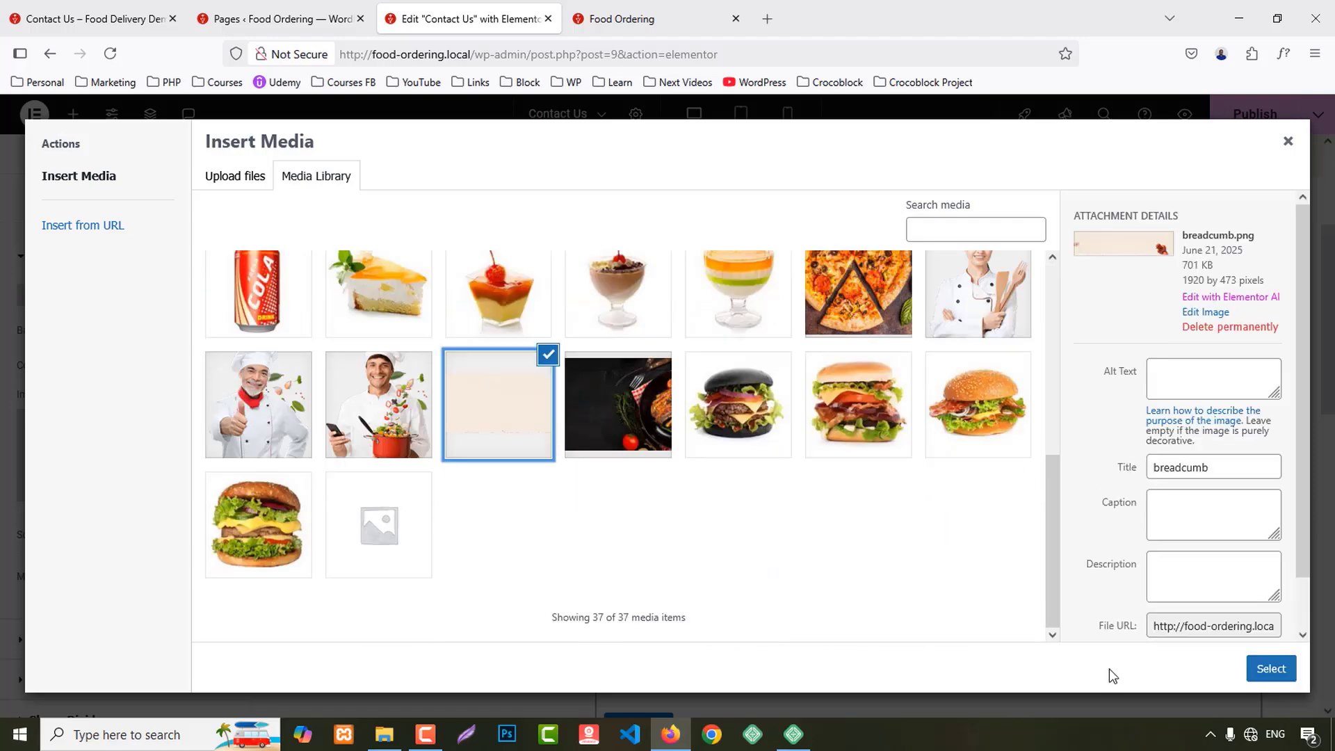
{"action": "left_click", "coordinate": [1270, 668]}
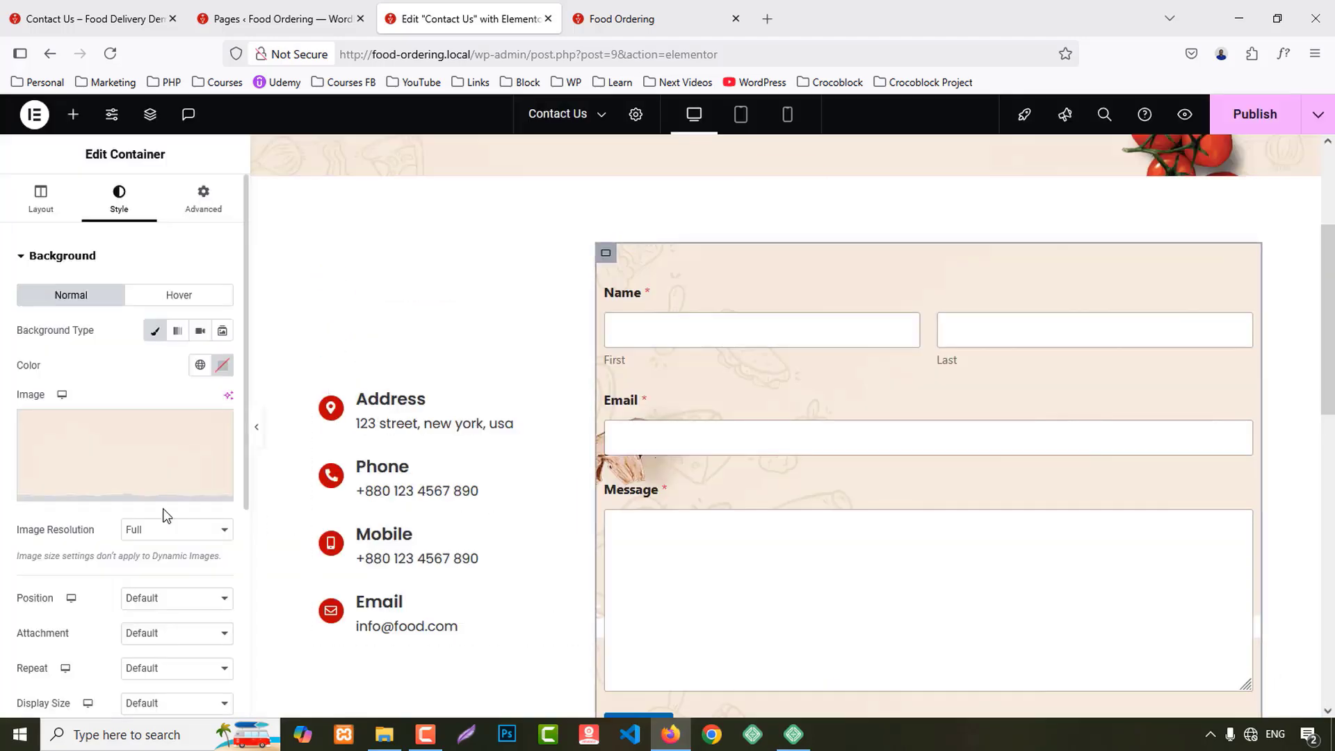
Step: Set the background image position to Center Center and size to Cover
{"action": "scroll", "coordinate": [143, 529], "scroll_direction": "down", "scroll_amount": 3}
{"action": "left_click", "coordinate": [146, 427]}
{"action": "left_click", "coordinate": [154, 470]}
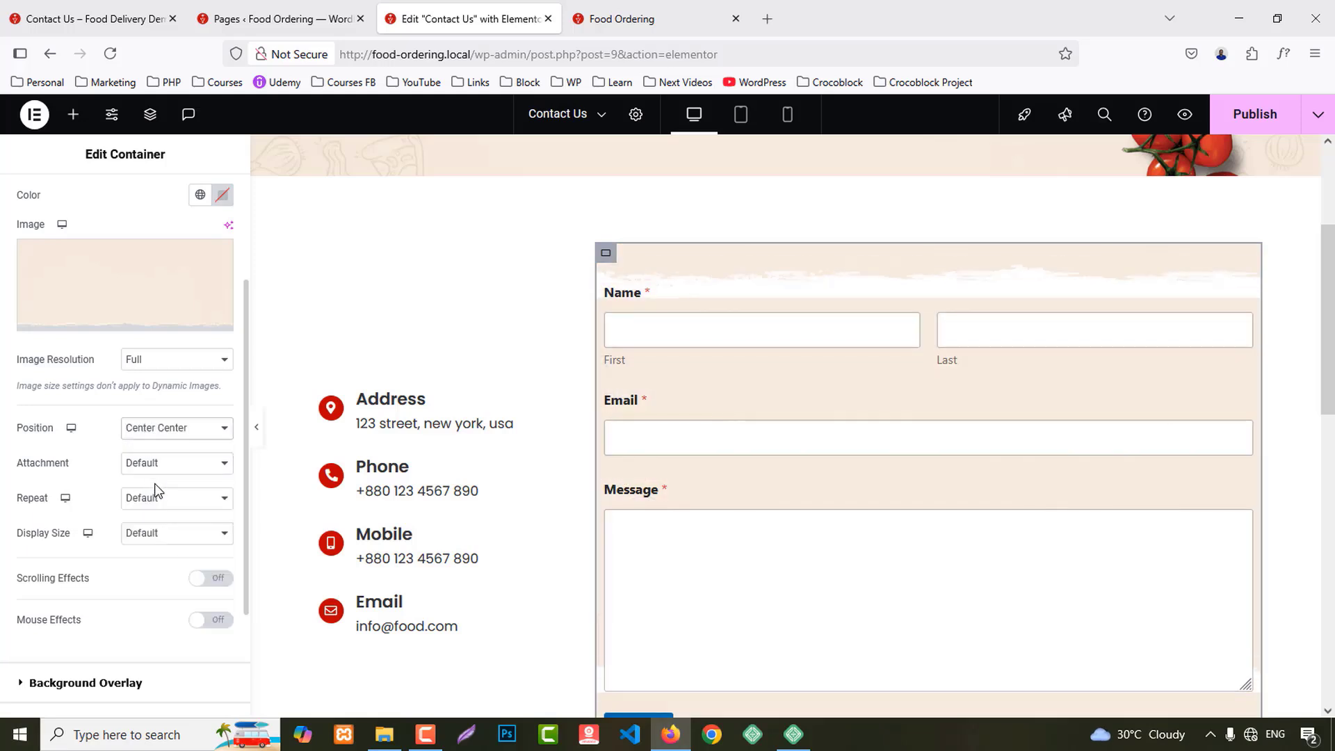
{"action": "left_click", "coordinate": [155, 499]}
{"action": "left_click", "coordinate": [154, 542]}
{"action": "left_click", "coordinate": [139, 534]}
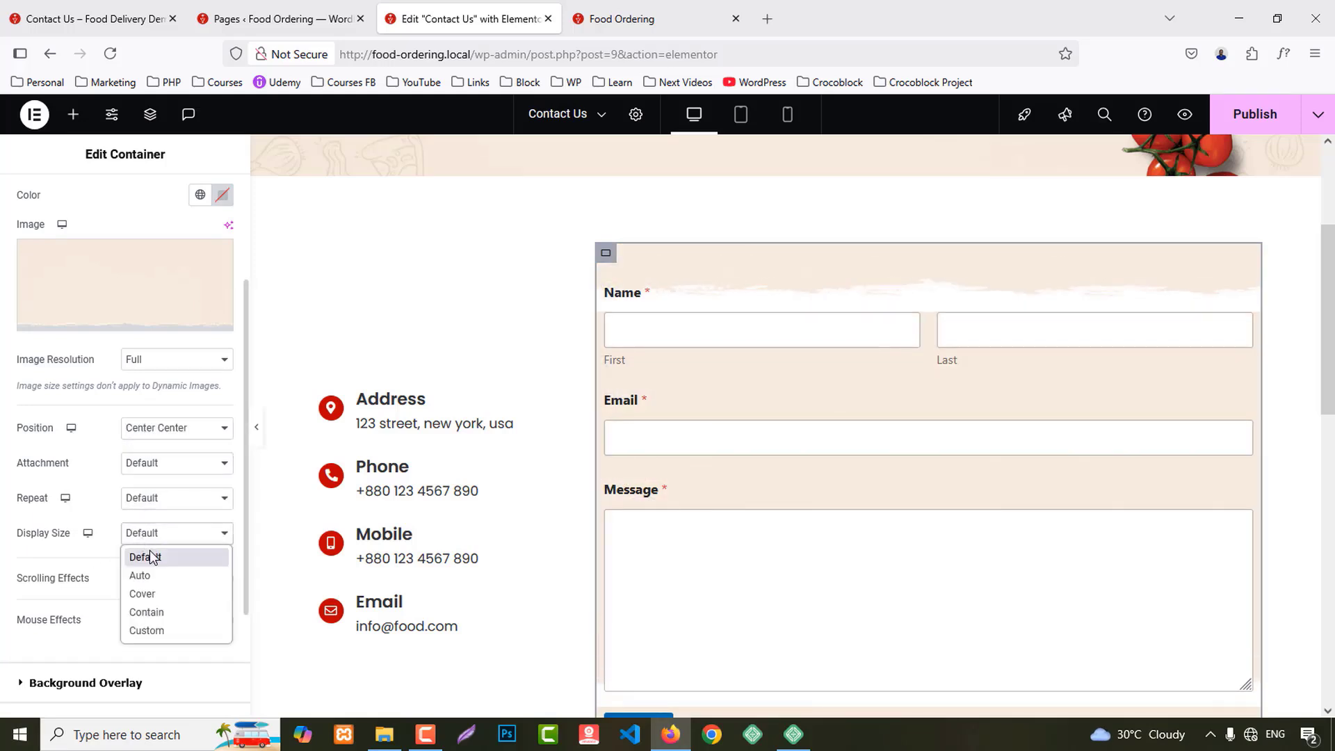
{"action": "left_click", "coordinate": [153, 594]}
{"action": "scroll", "coordinate": [146, 292], "scroll_direction": "up", "scroll_amount": 5}
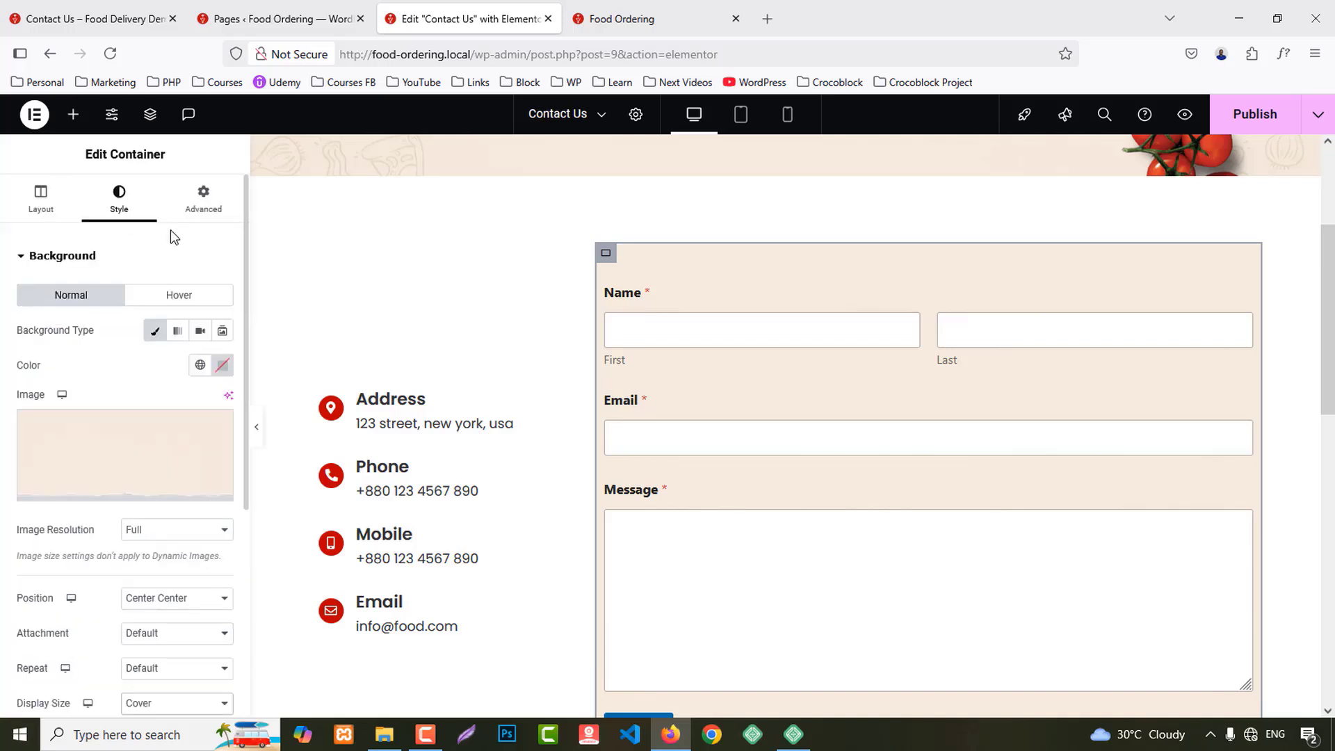
Step: Set the container padding to 0 top, 30 left and right, and 50 bottom
{"action": "left_click", "coordinate": [203, 199]}
{"action": "left_click", "coordinate": [222, 379]}
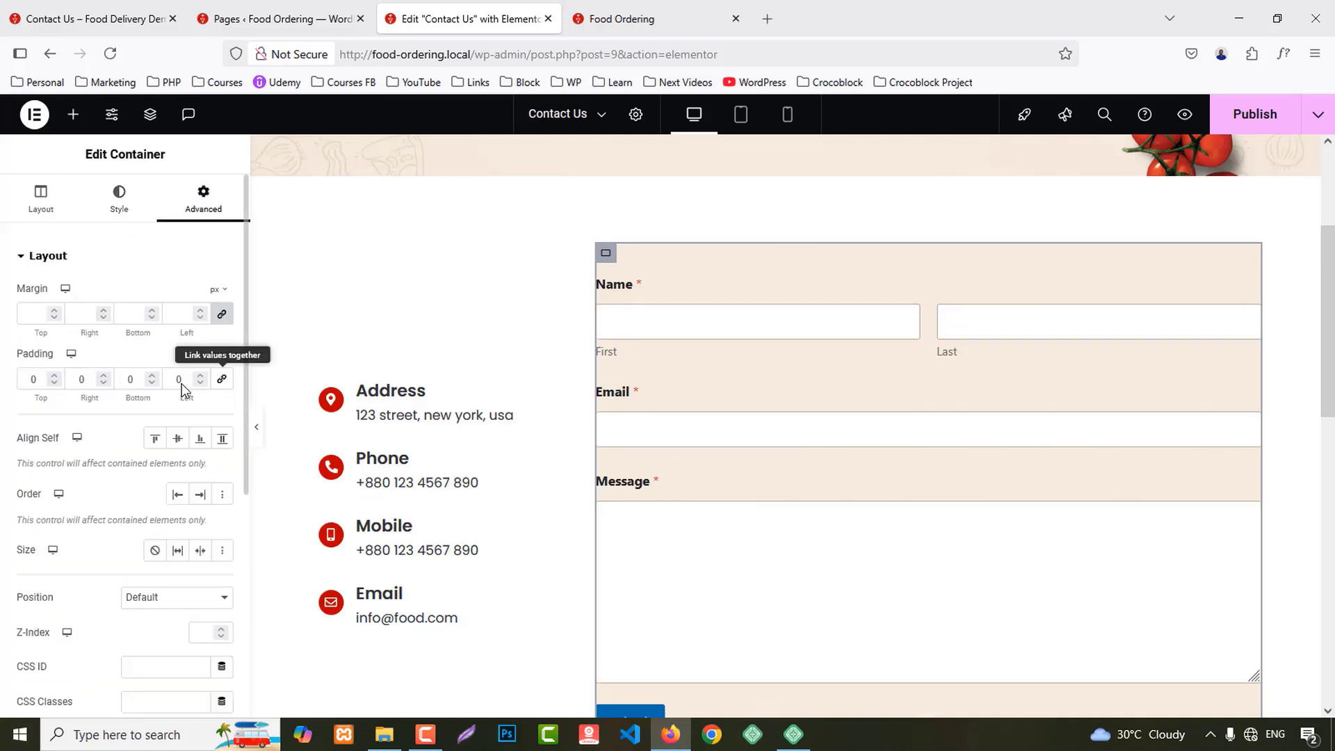
{"action": "type", "text": "3"}
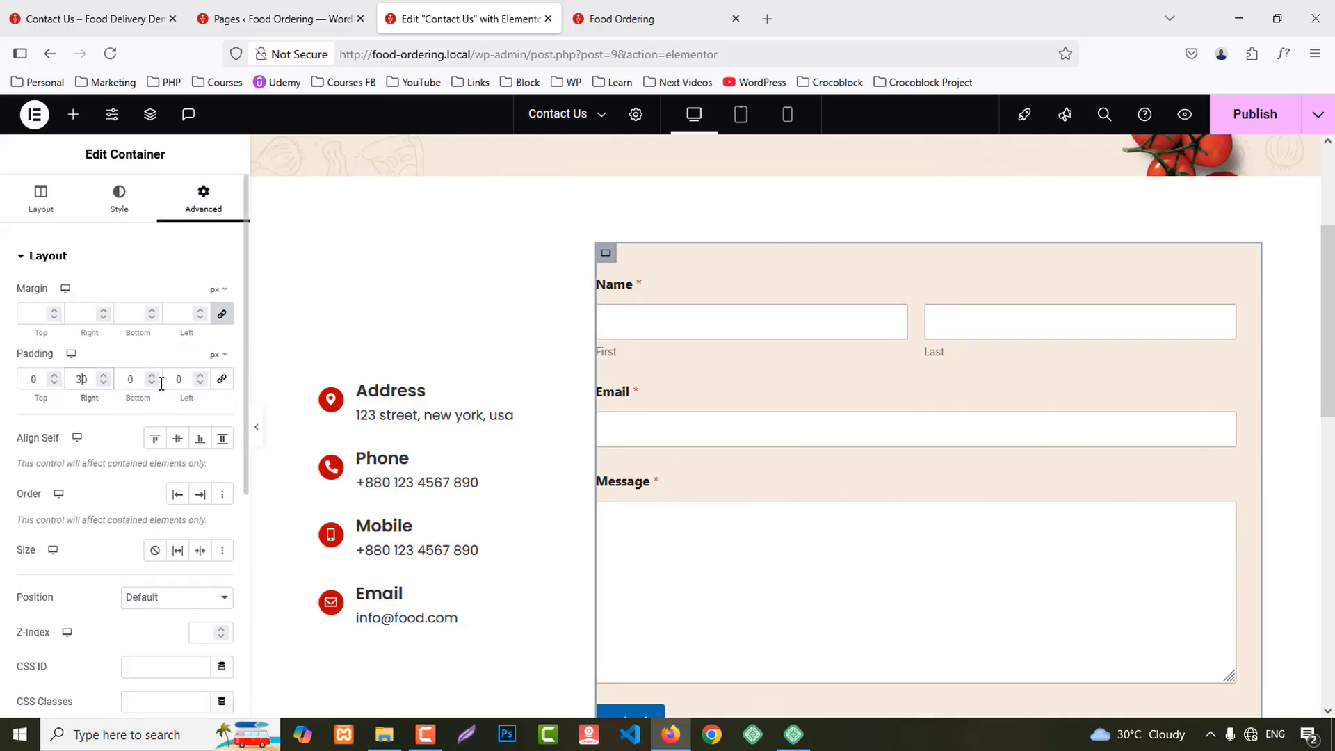
{"action": "left_click", "coordinate": [175, 380]}
{"action": "type", "text": "3"}
{"action": "scroll", "coordinate": [730, 452], "scroll_direction": "down", "scroll_amount": 3}
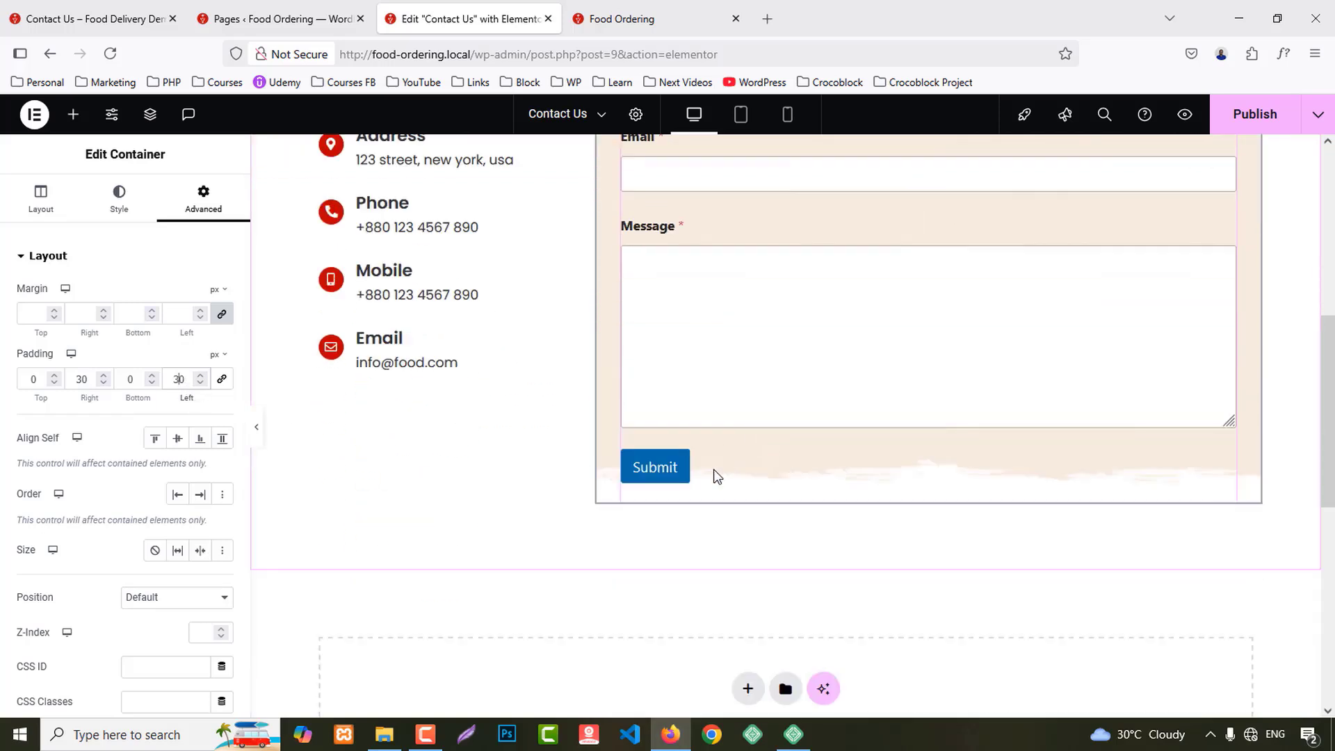
{"action": "left_click", "coordinate": [133, 380]}
{"action": "key", "text": "BackSpace"}
{"action": "type", "text": "50"}
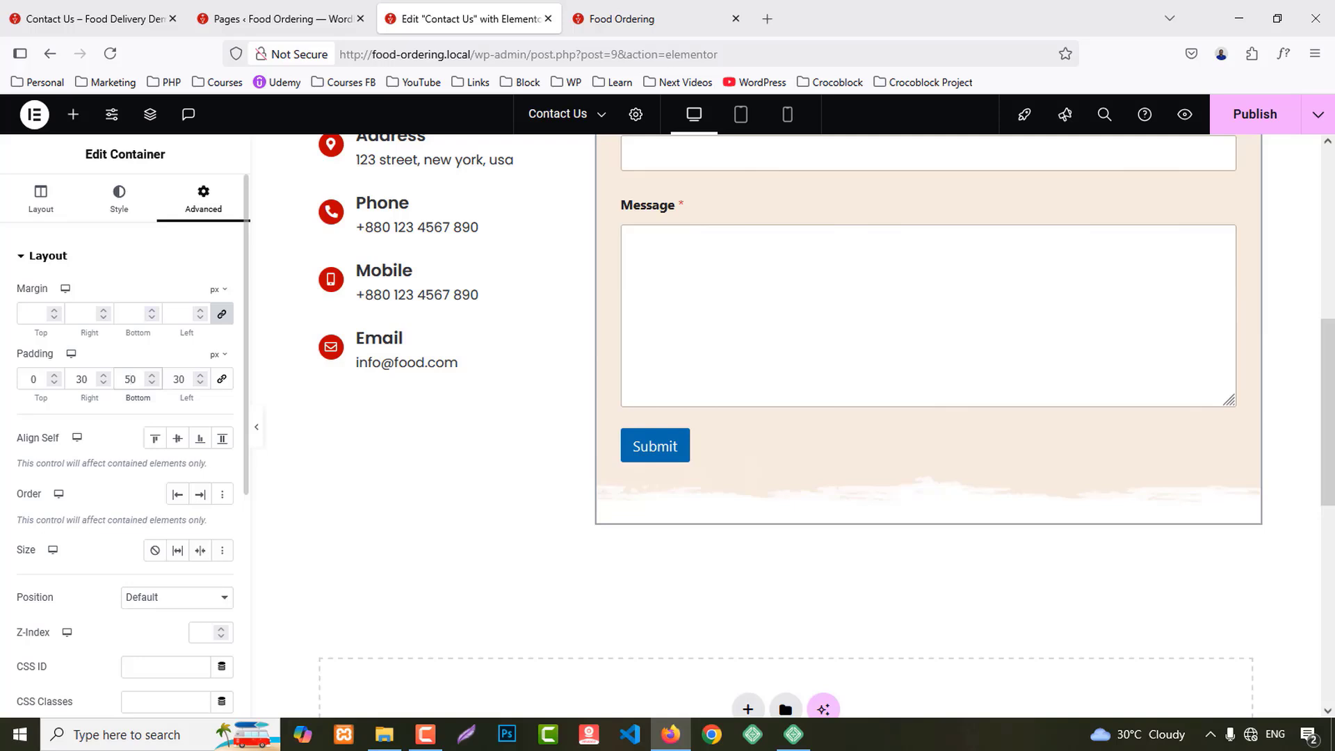
Step: Make the WPForms Submit button background the Primary red global colour
{"action": "left_click", "coordinate": [754, 453]}
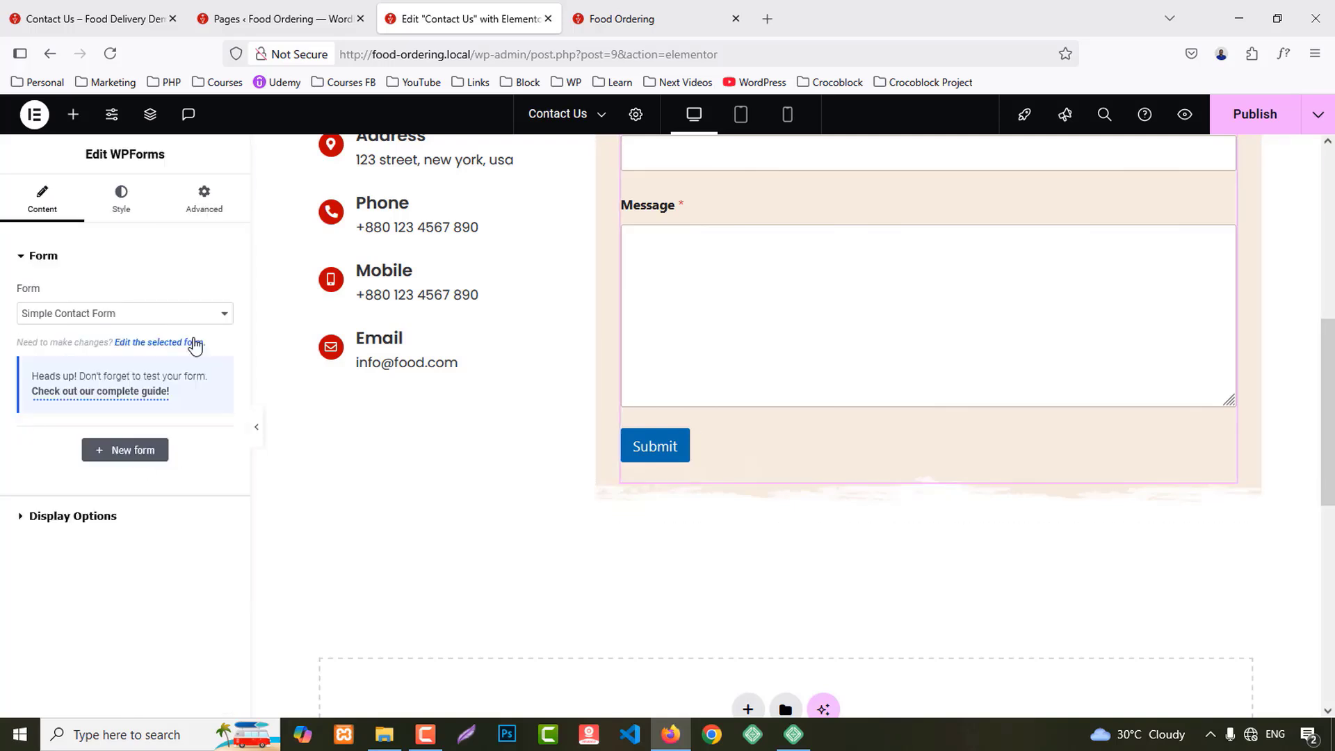
{"action": "left_click", "coordinate": [123, 201]}
{"action": "scroll", "coordinate": [125, 560], "scroll_direction": "down", "scroll_amount": 1}
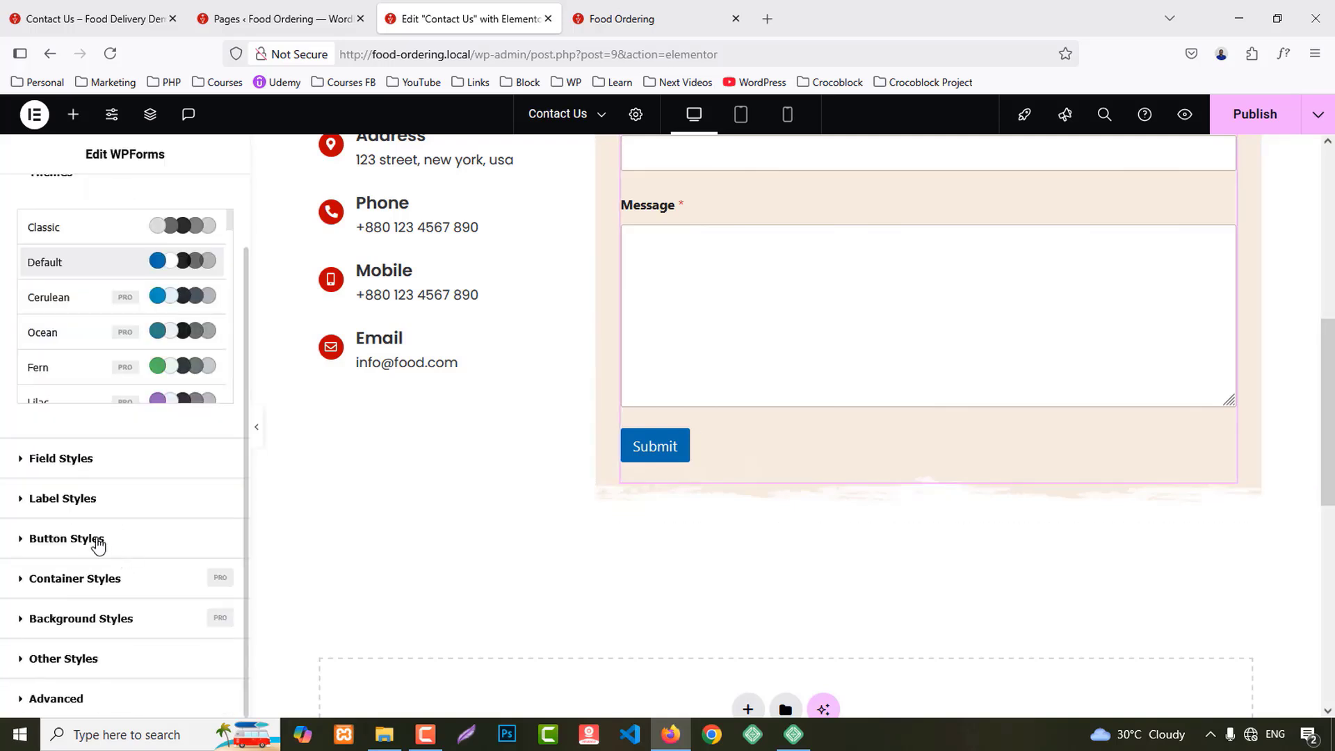
{"action": "left_click", "coordinate": [98, 541]}
{"action": "left_click", "coordinate": [200, 518]}
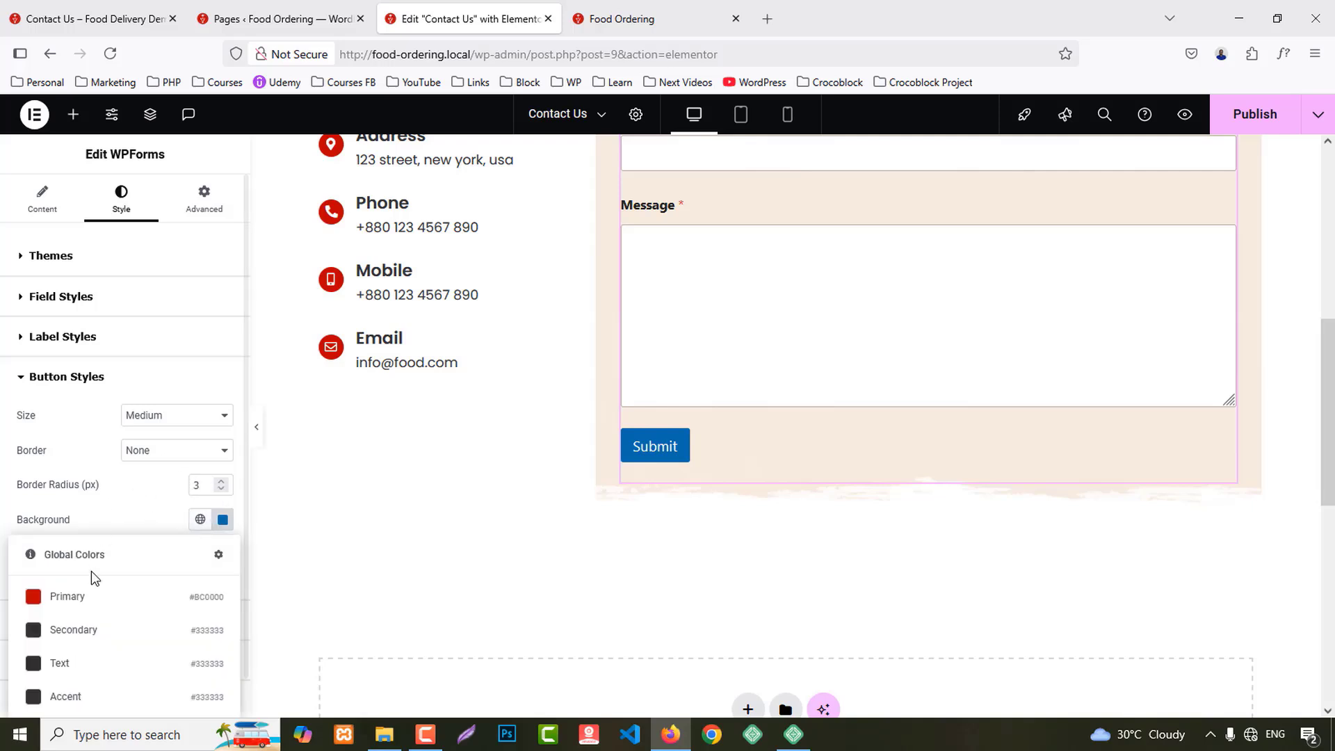
{"action": "left_click", "coordinate": [91, 593]}
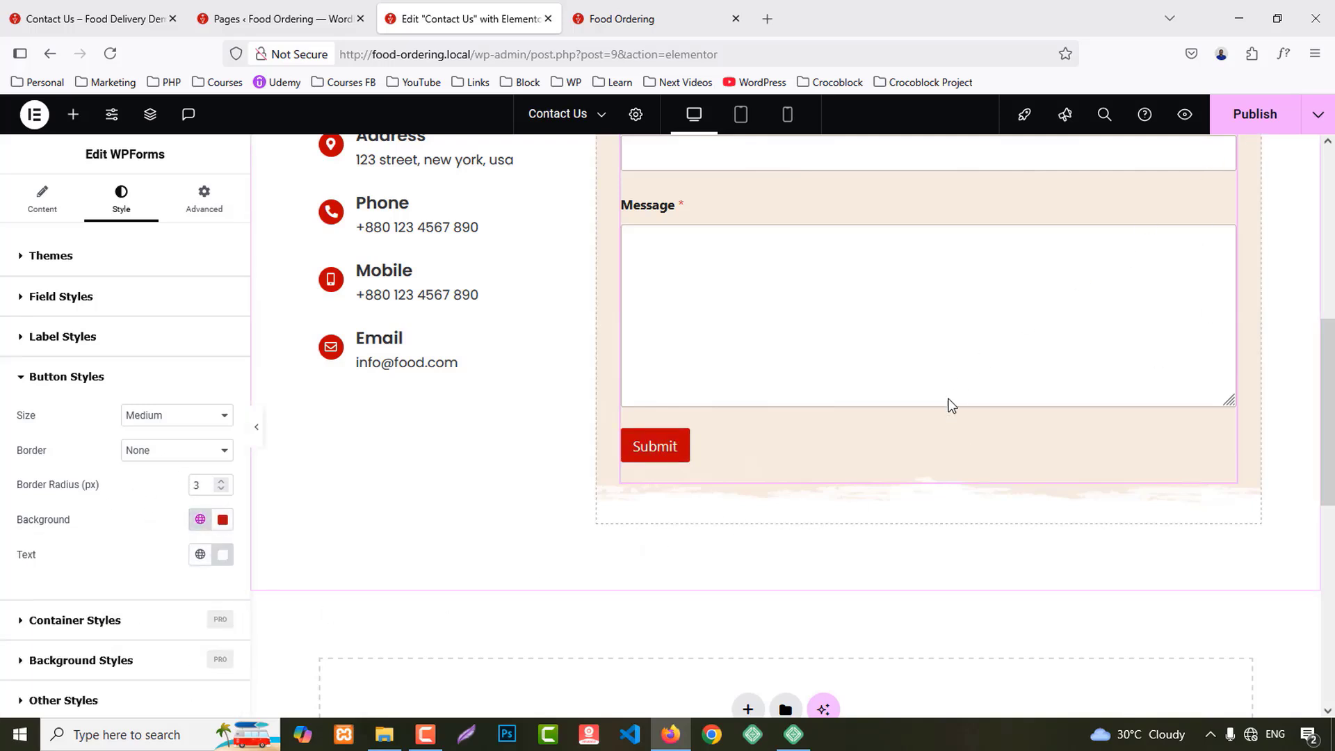
{"action": "scroll", "coordinate": [951, 405], "scroll_direction": "down", "scroll_amount": 2}
{"action": "left_click", "coordinate": [73, 116]}
Step: Drop a Google Maps widget below the form and set its container to Full Width
{"action": "type", "text": "m"}
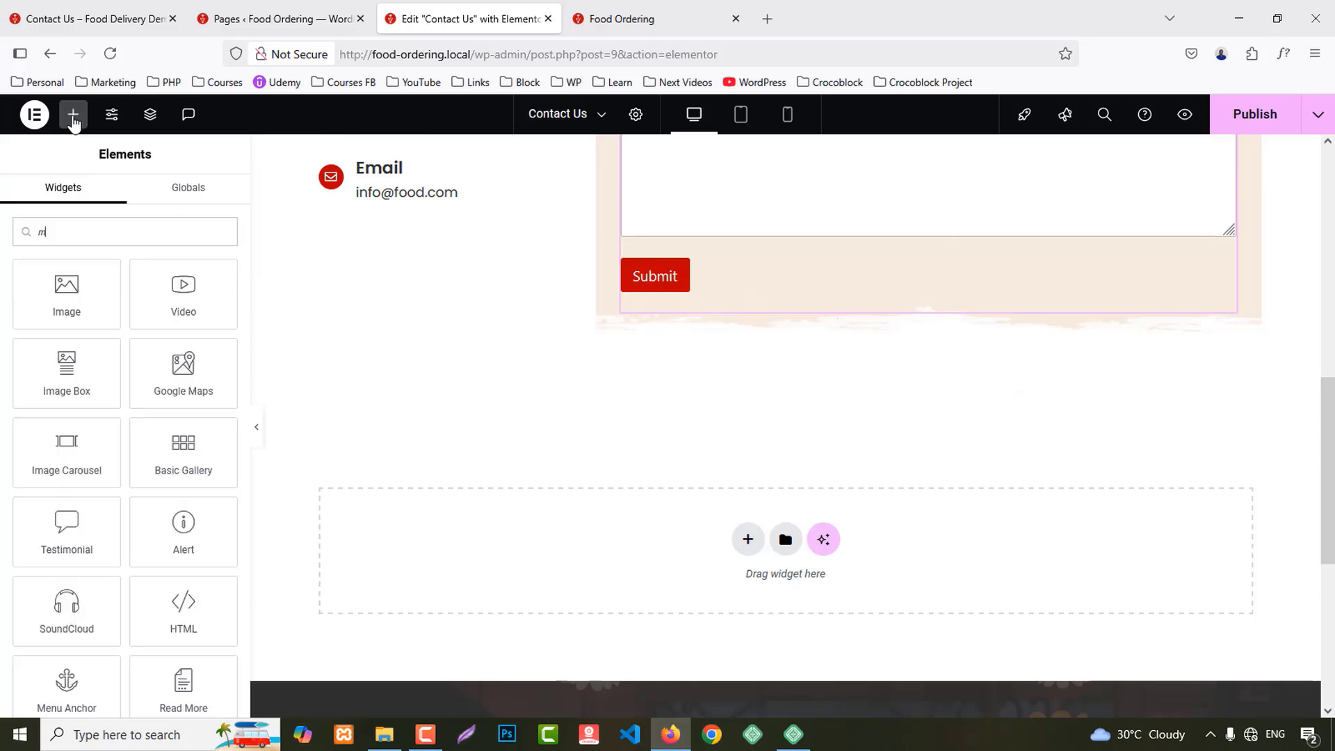
{"action": "type", "text": "ap"}
{"action": "left_click_drag", "start_coordinate": [66, 287], "coordinate": [650, 579]}
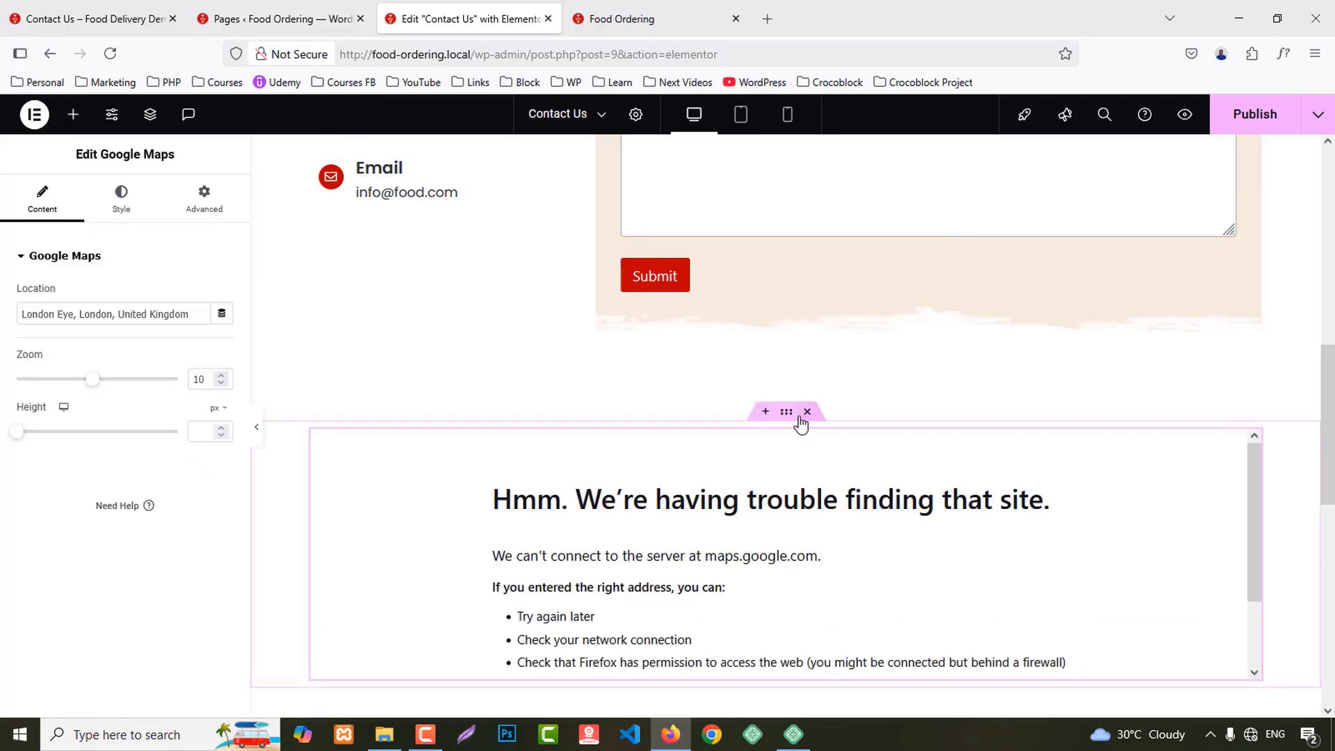
{"action": "left_click", "coordinate": [786, 413]}
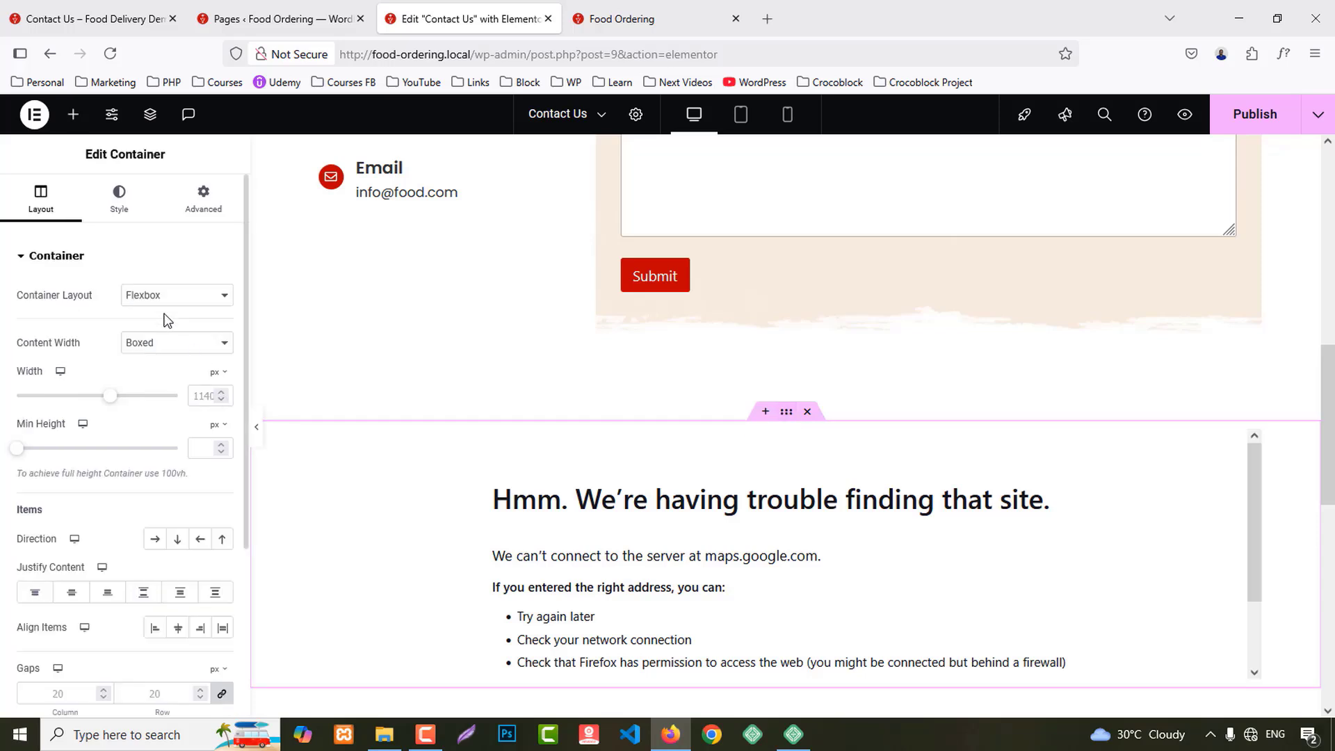
{"action": "left_click", "coordinate": [150, 343]}
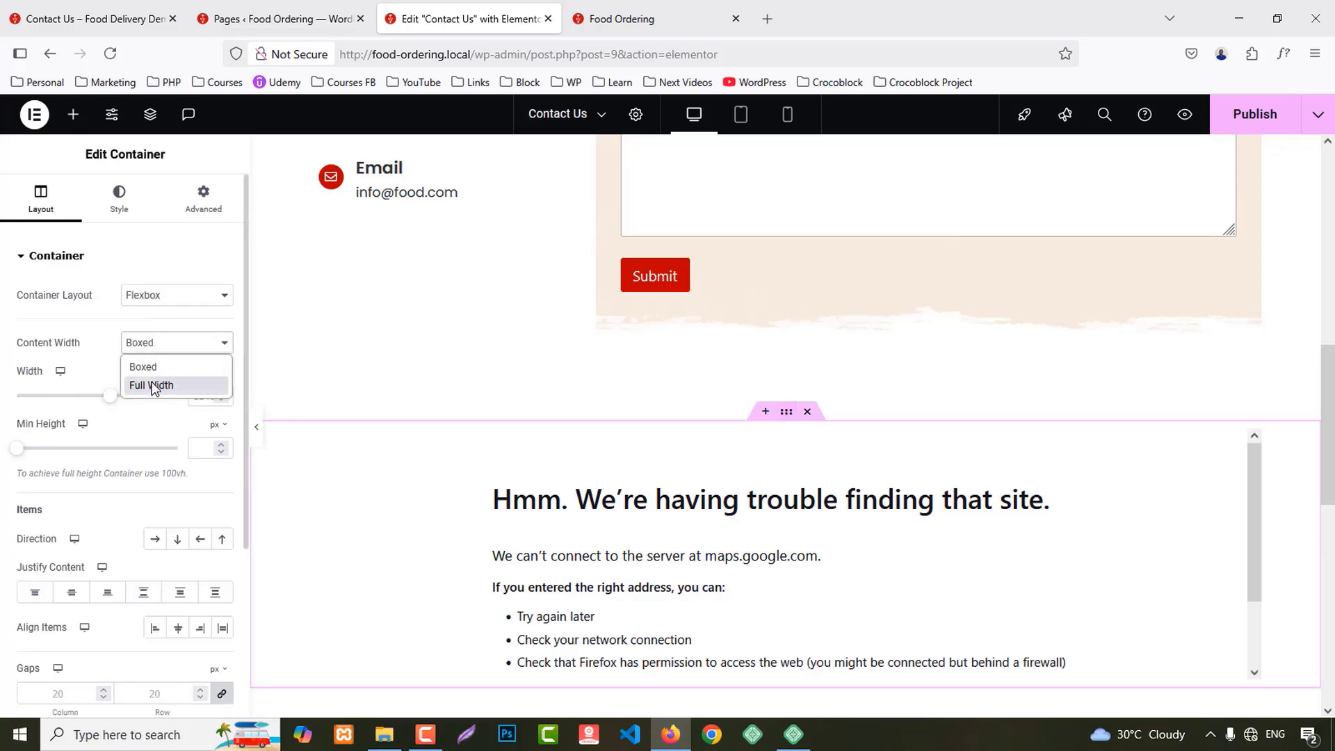
{"action": "left_click", "coordinate": [151, 381]}
{"action": "left_click", "coordinate": [194, 209]}
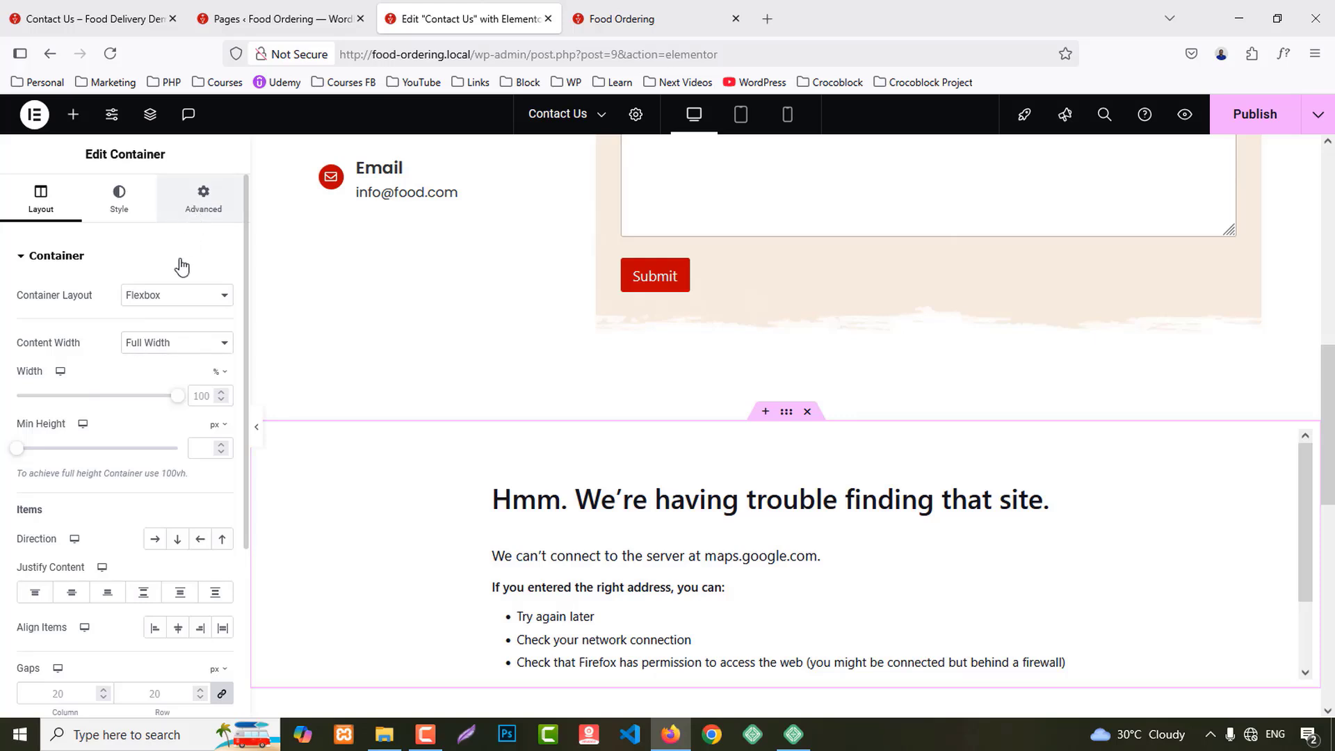
{"action": "scroll", "coordinate": [932, 482], "scroll_direction": "down", "scroll_amount": 2}
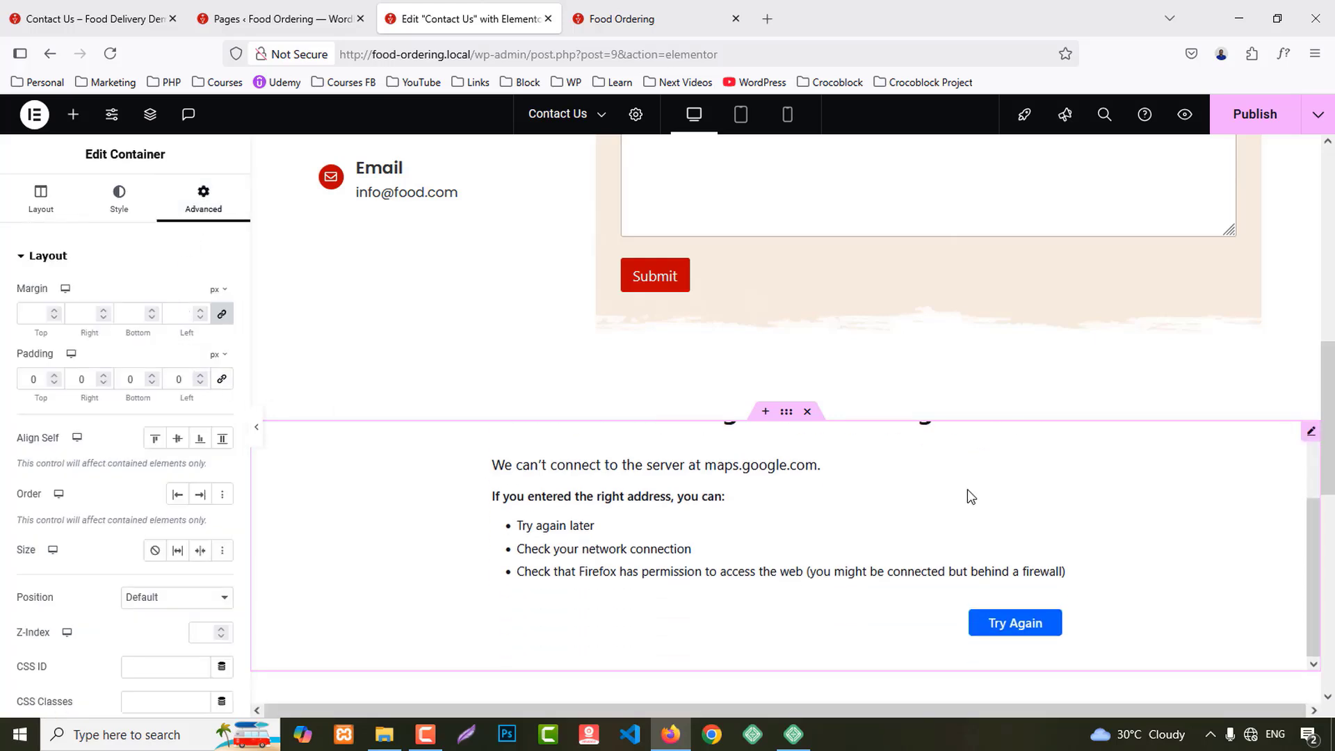
{"action": "scroll", "coordinate": [978, 485], "scroll_direction": "up", "scroll_amount": 2}
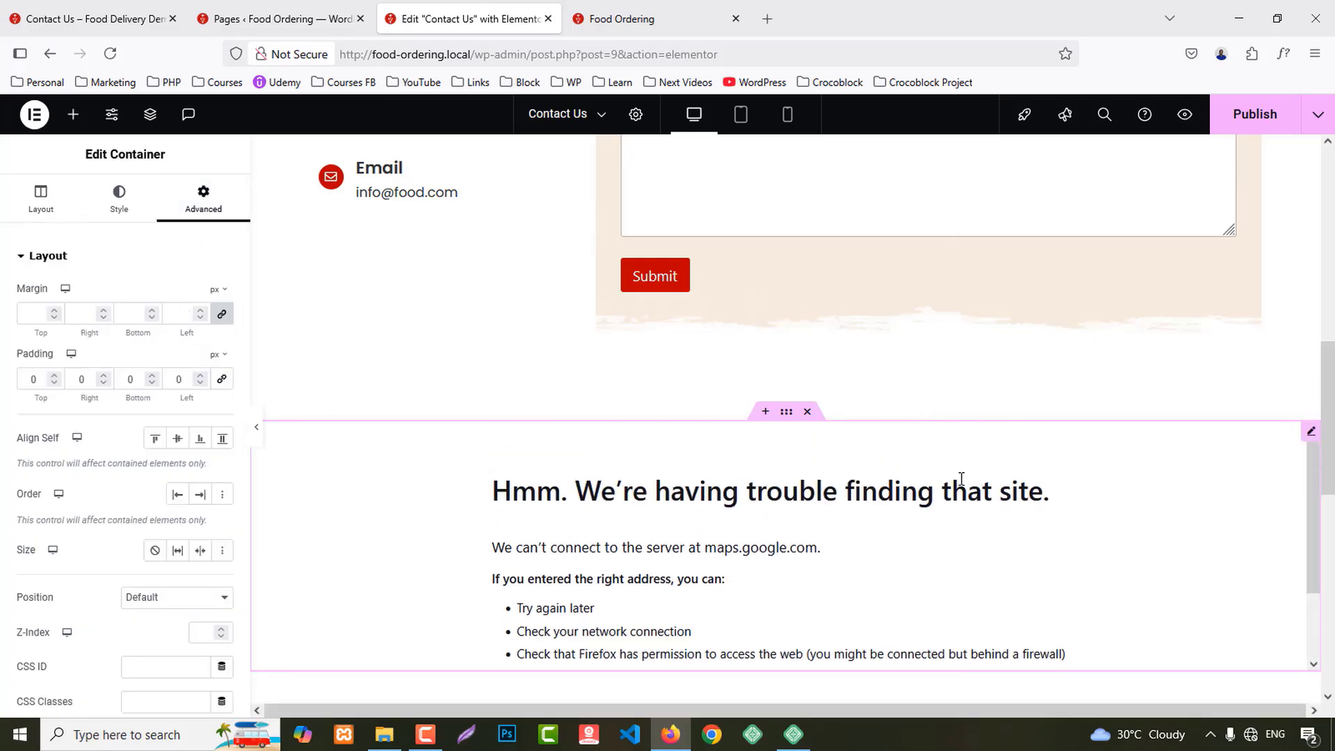
Step: Publish the Contact Us page and scroll through its live preview in a new tab
{"action": "left_click", "coordinate": [1240, 118]}
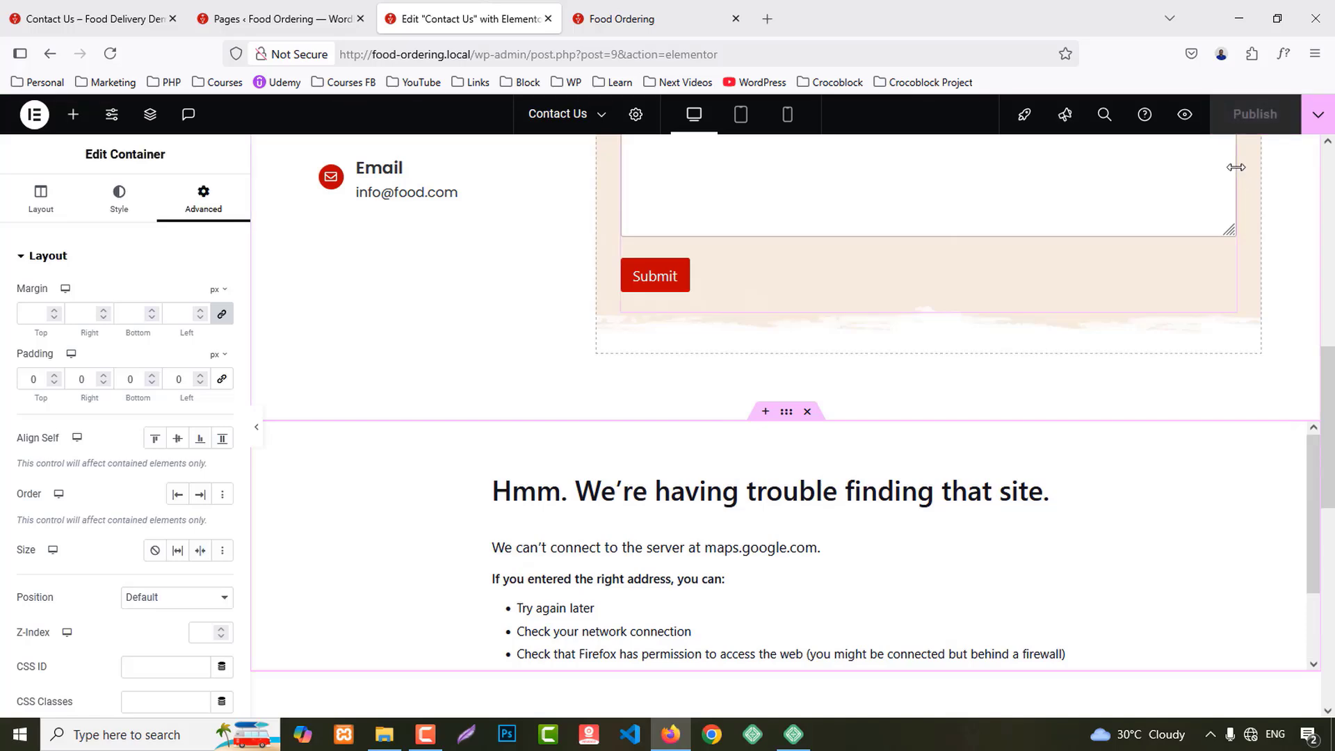
{"action": "left_click", "coordinate": [1186, 115]}
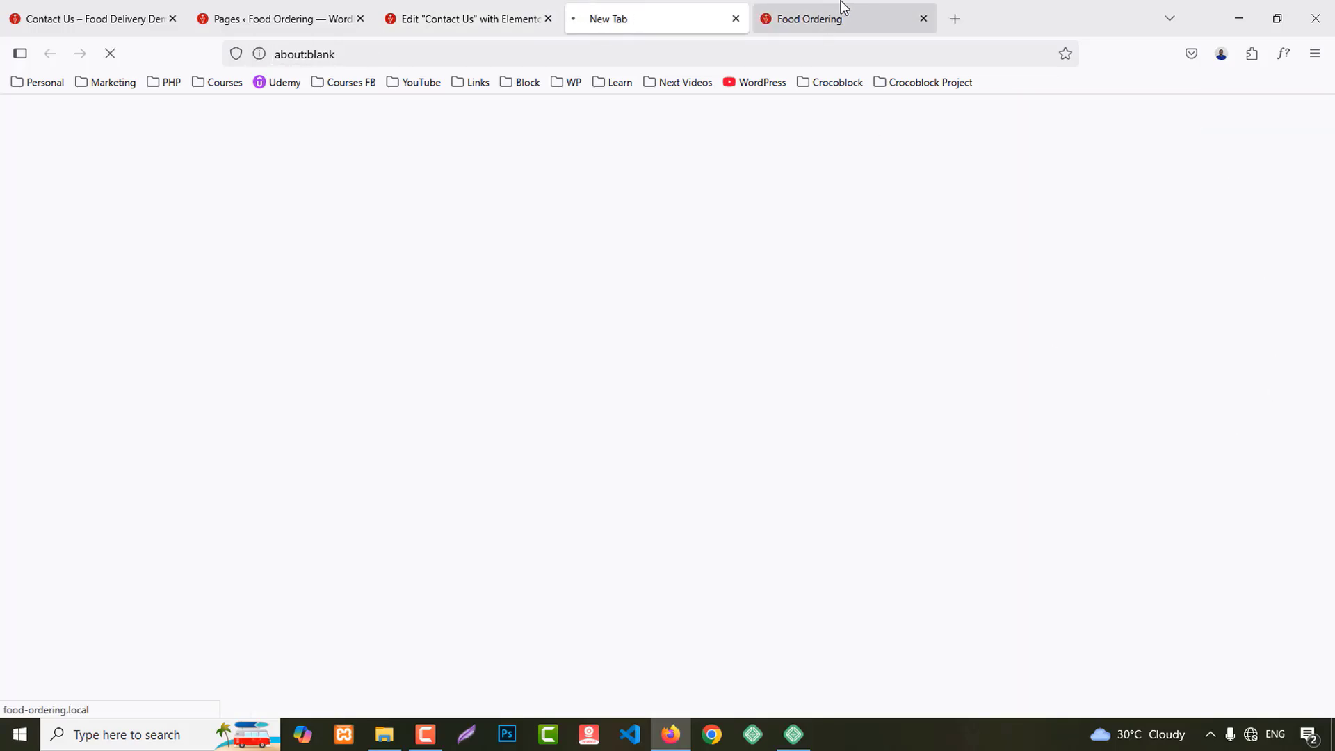
{"action": "scroll", "coordinate": [967, 273], "scroll_direction": "down", "scroll_amount": 10}
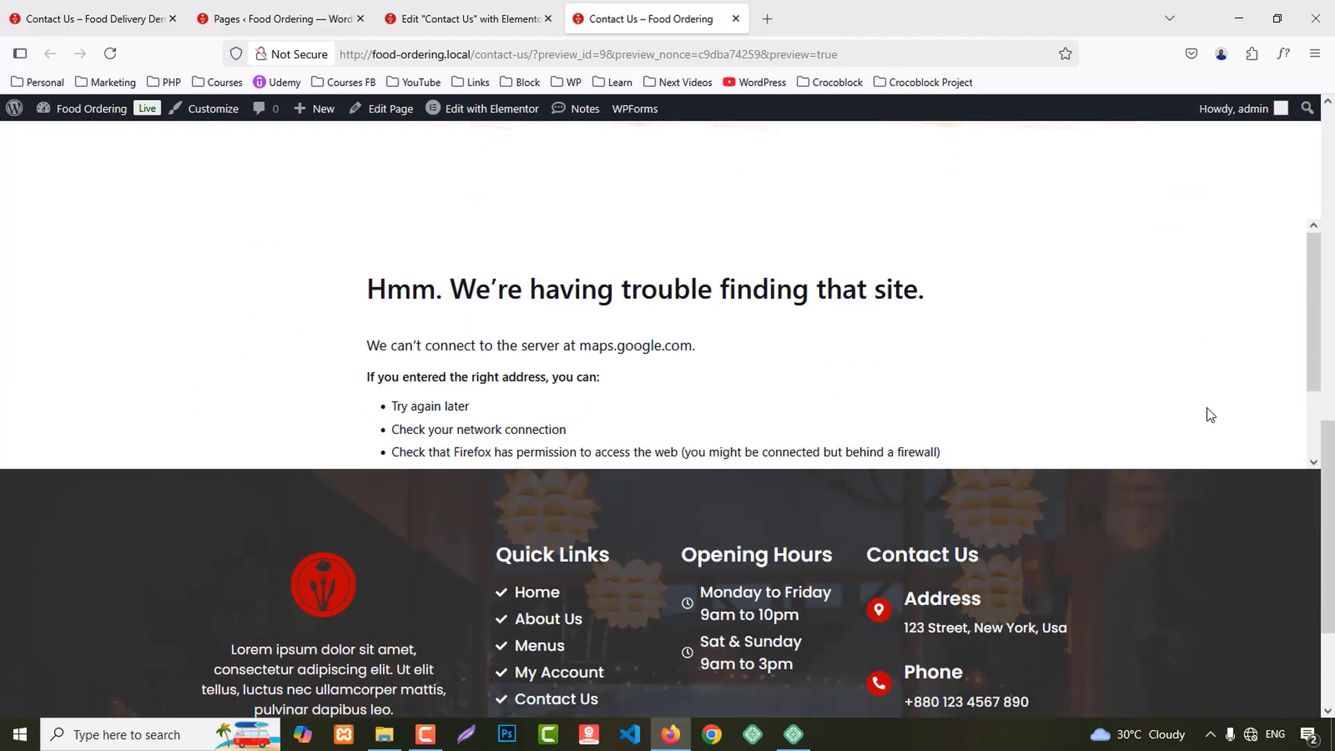
{"action": "scroll", "coordinate": [1119, 360], "scroll_direction": "up", "scroll_amount": 10}
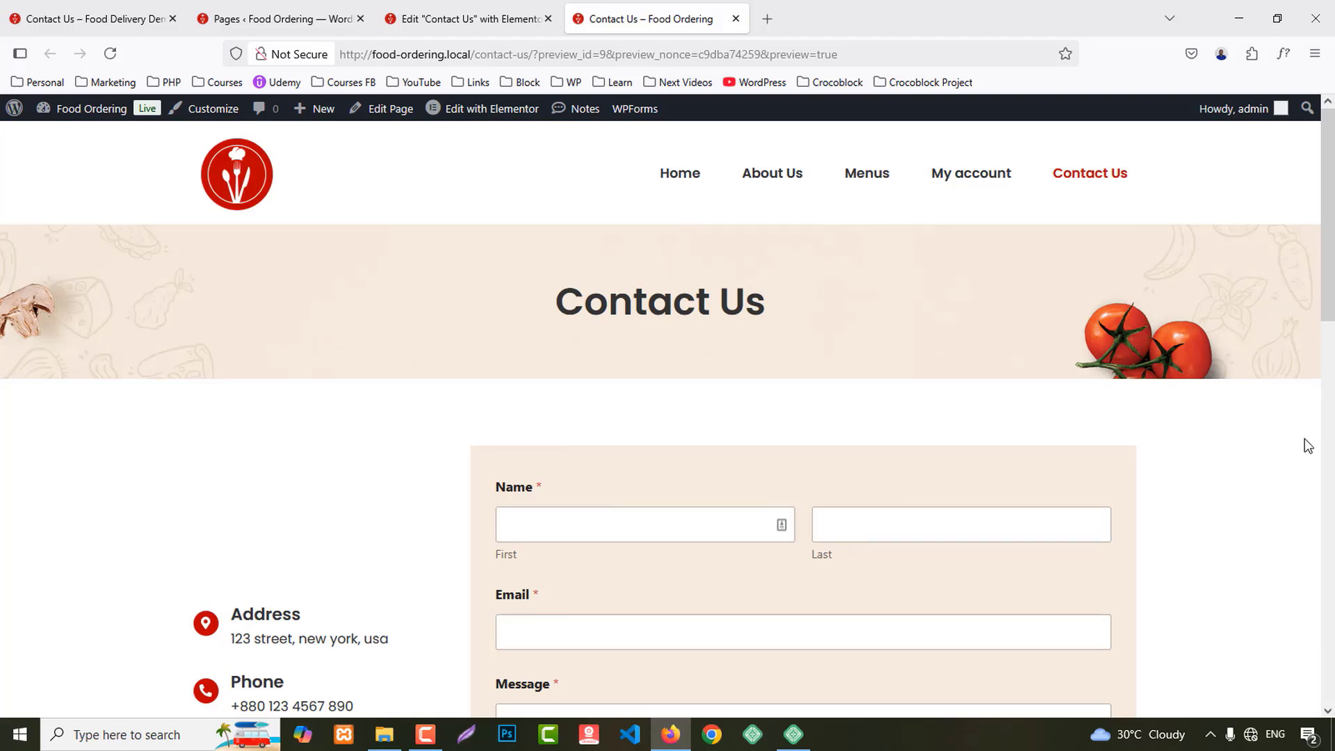
Step: Compare the empty Food Ordering Menus page with the demo's Menus page, then edit the Menus page
{"action": "left_click", "coordinate": [857, 182]}
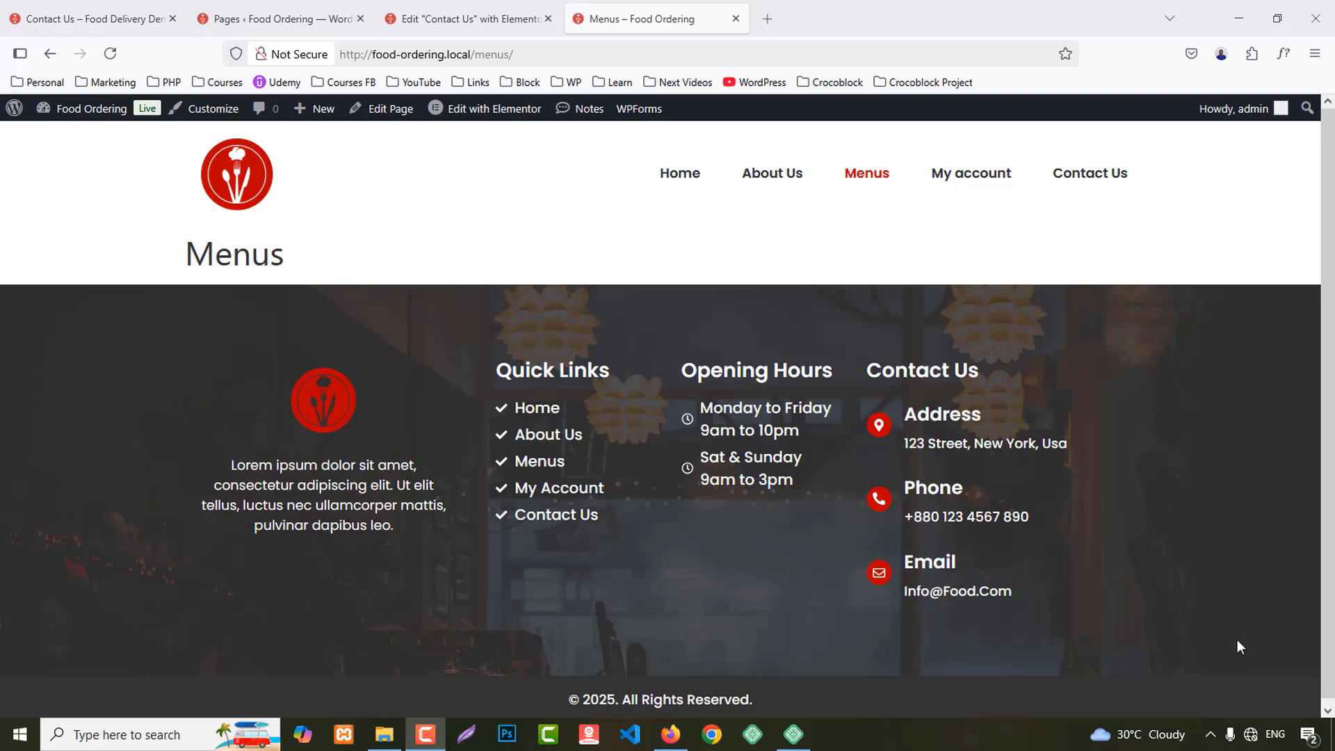
{"action": "left_click", "coordinate": [90, 19]}
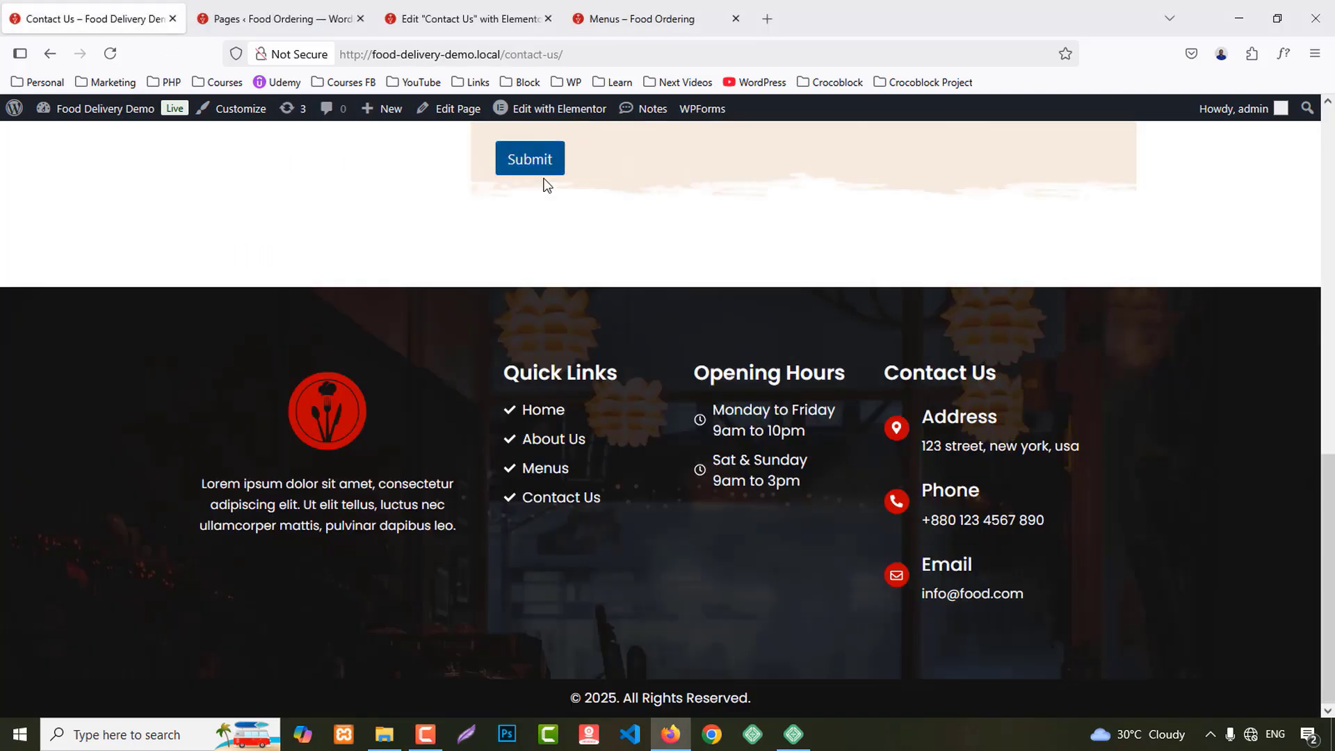
{"action": "scroll", "coordinate": [837, 340], "scroll_direction": "up", "scroll_amount": 5}
{"action": "scroll", "coordinate": [837, 344], "scroll_direction": "up", "scroll_amount": 4}
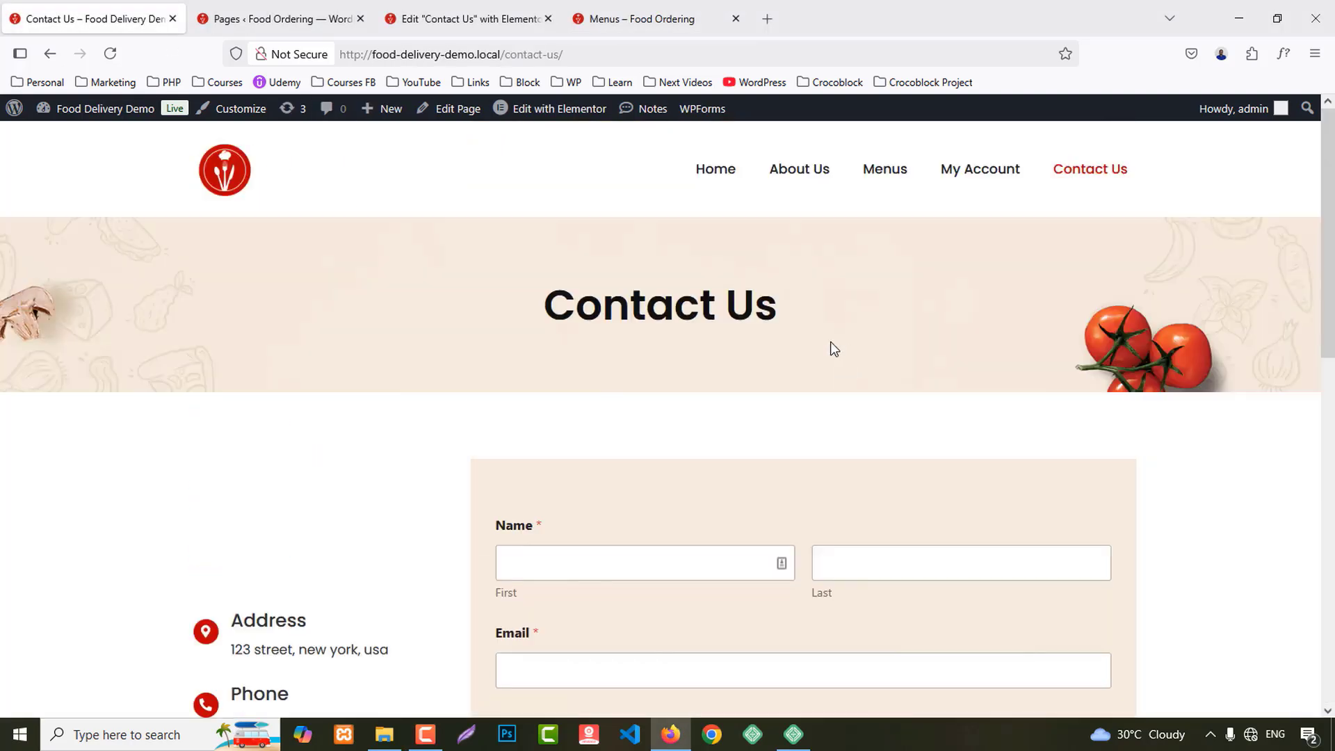
{"action": "left_click", "coordinate": [887, 178]}
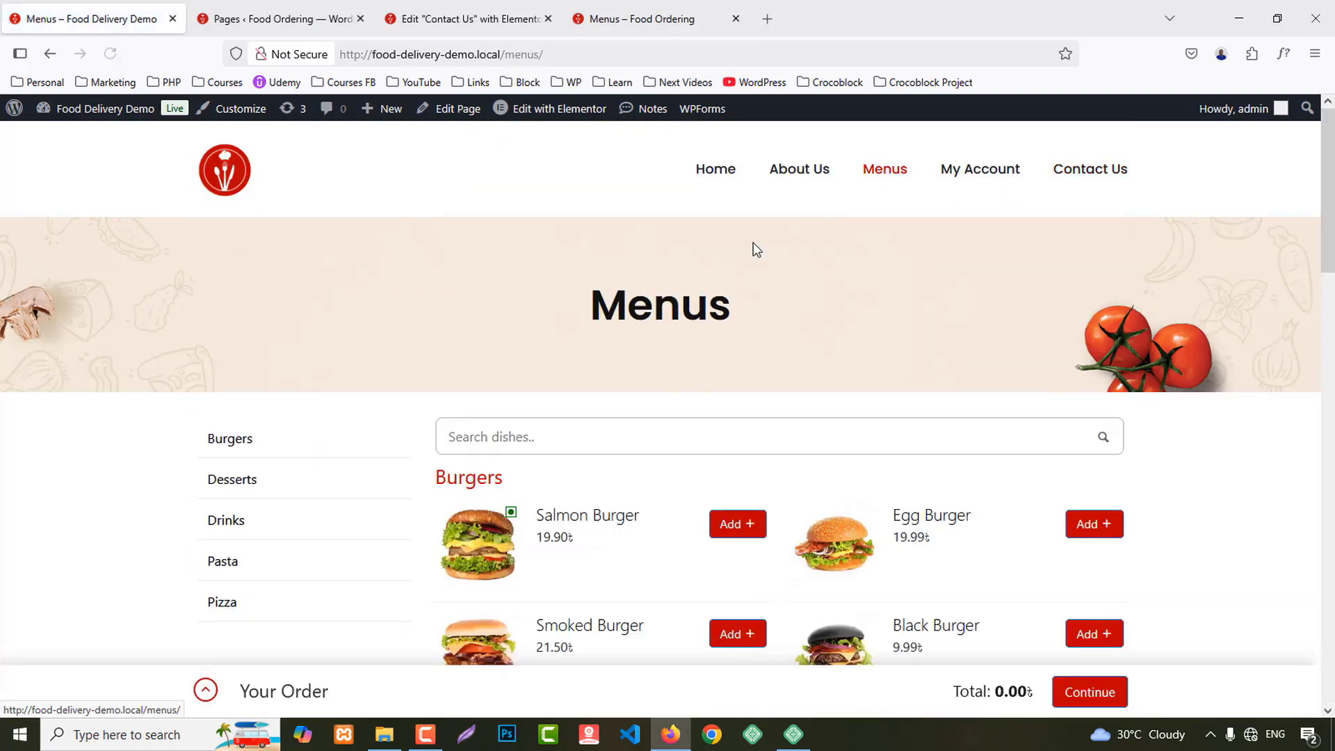
{"action": "left_click", "coordinate": [677, 10]}
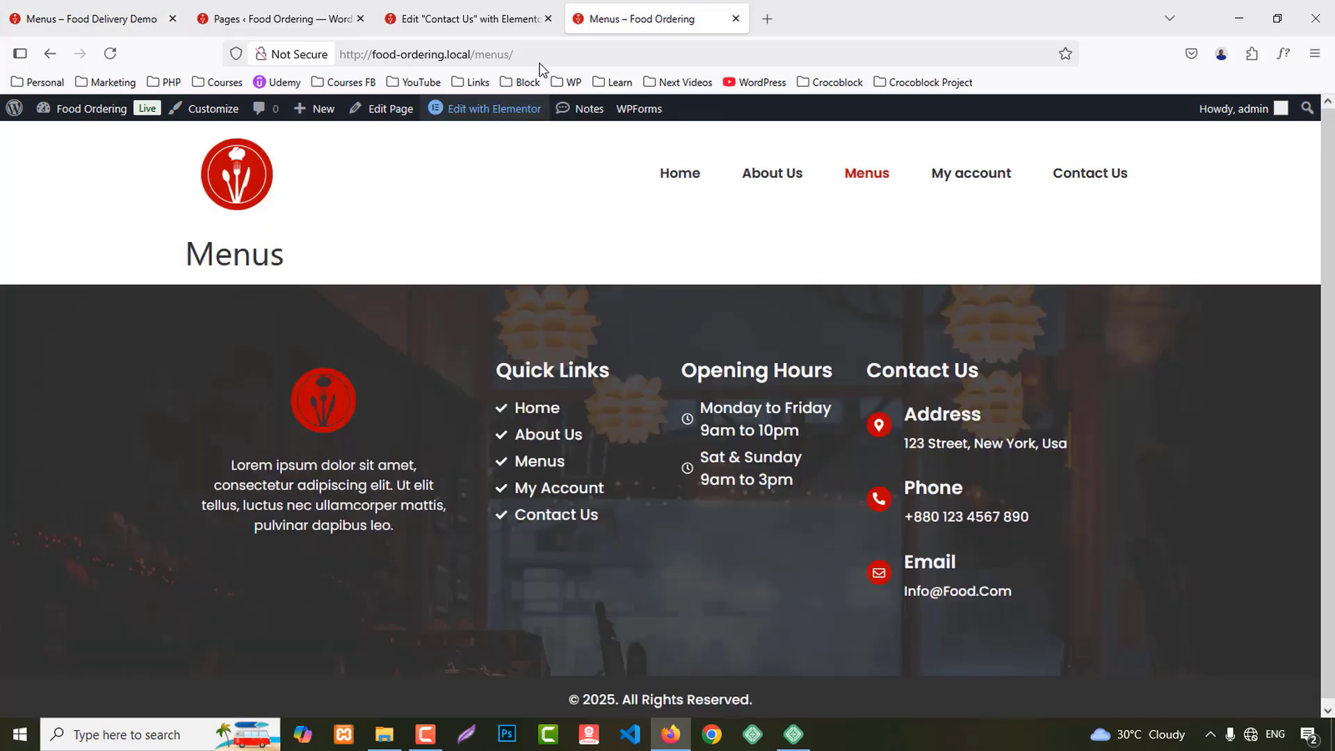
{"action": "mouse_move", "coordinate": [484, 111]}
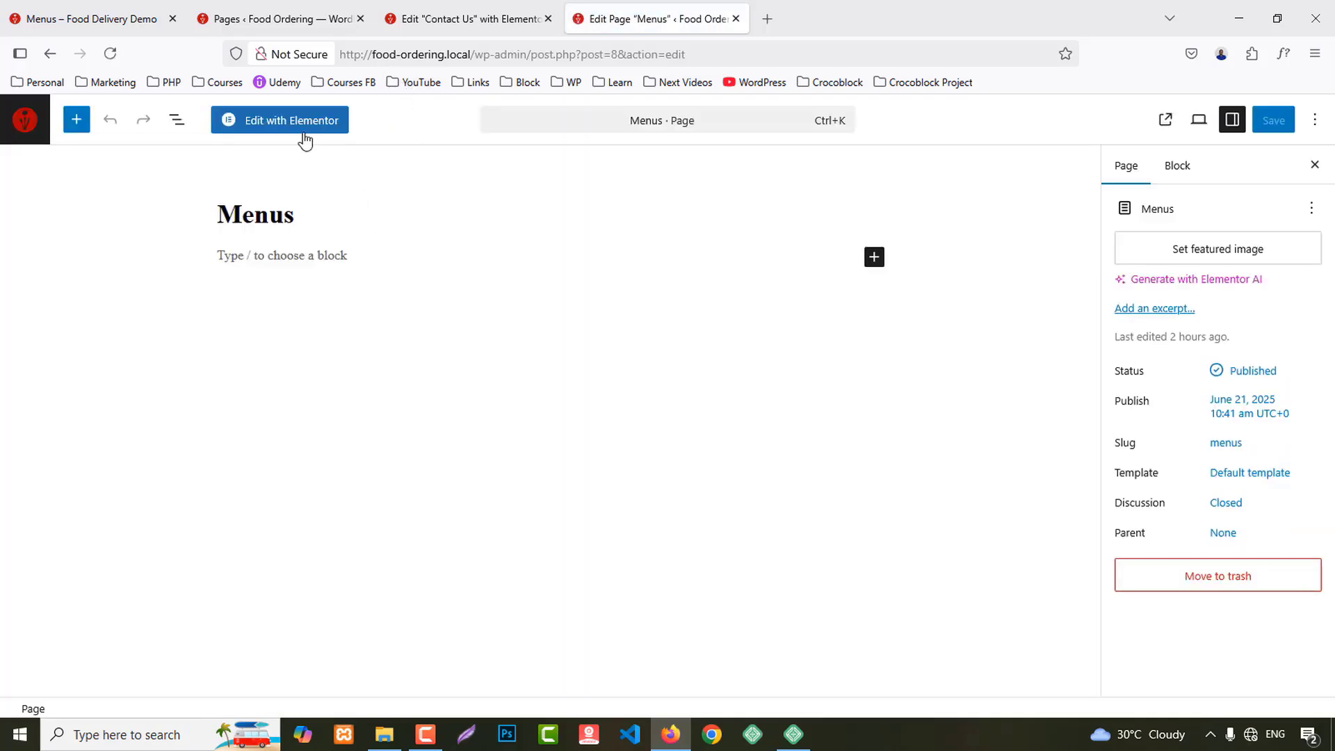
Step: Copy the Contact Us banner container from the Contact Us page in Elementor
{"action": "left_click", "coordinate": [304, 133]}
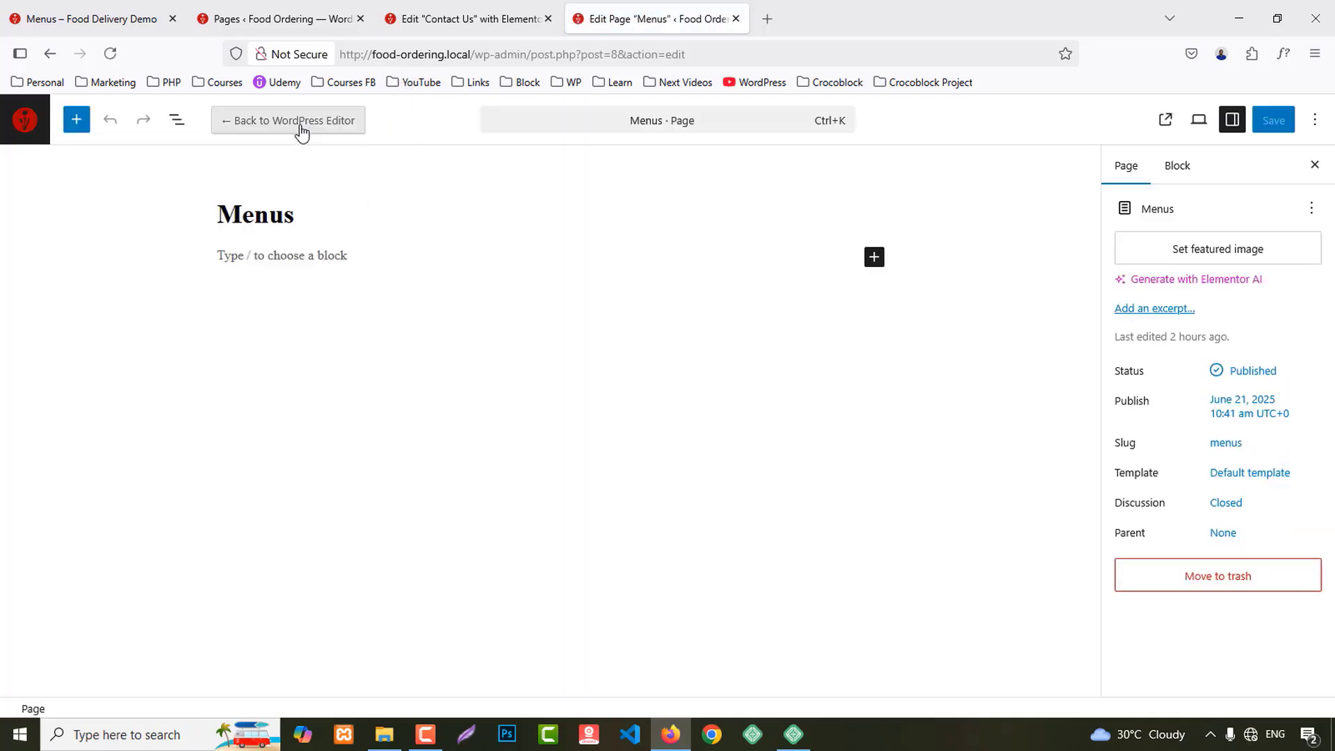
{"action": "left_click", "coordinate": [452, 14]}
{"action": "scroll", "coordinate": [739, 252], "scroll_direction": "up", "scroll_amount": 10}
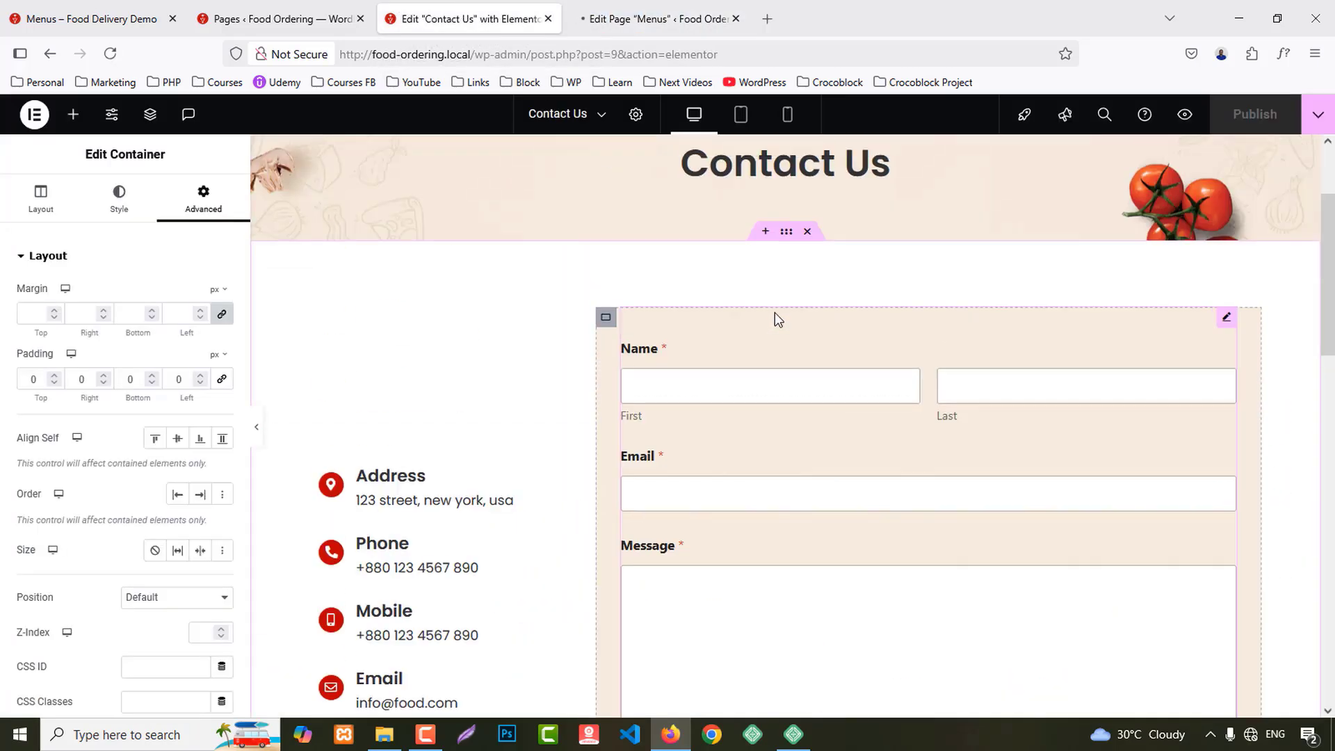
{"action": "right_click", "coordinate": [786, 232]}
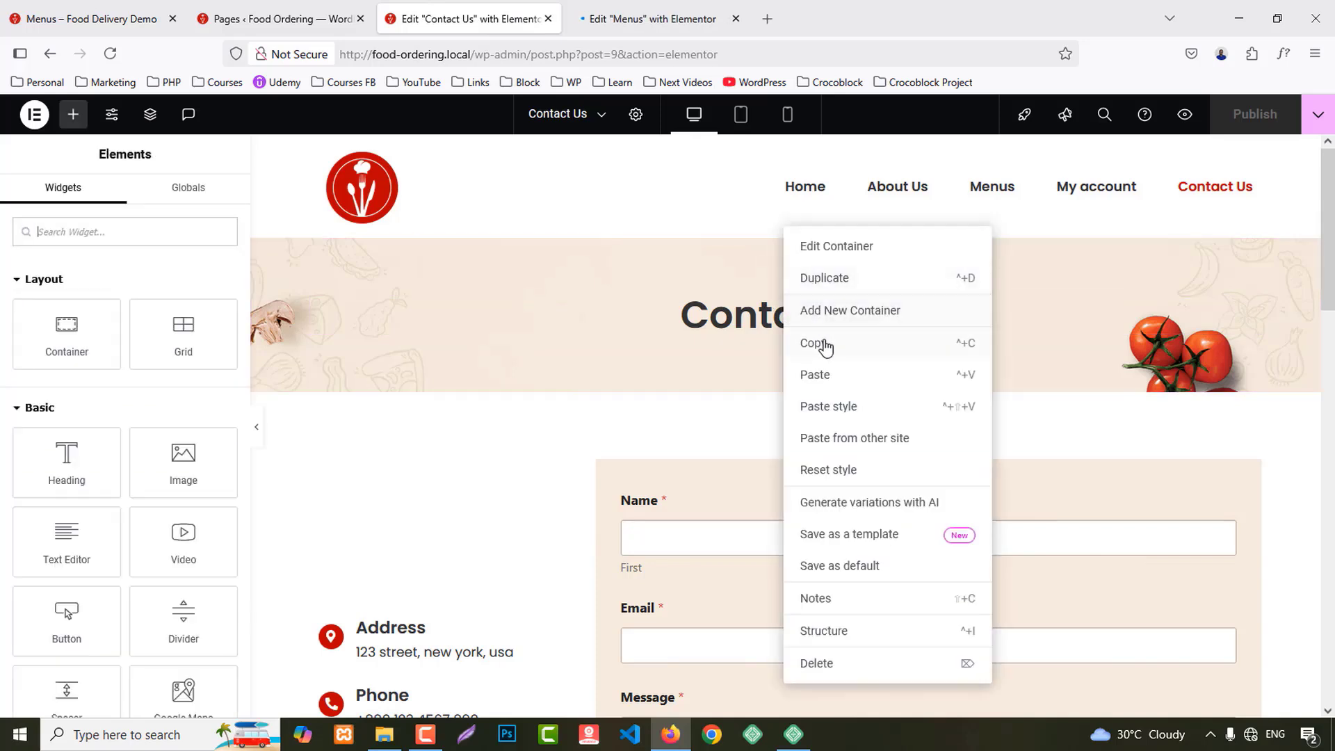
{"action": "left_click", "coordinate": [812, 343]}
{"action": "middle_click", "coordinate": [467, 12]}
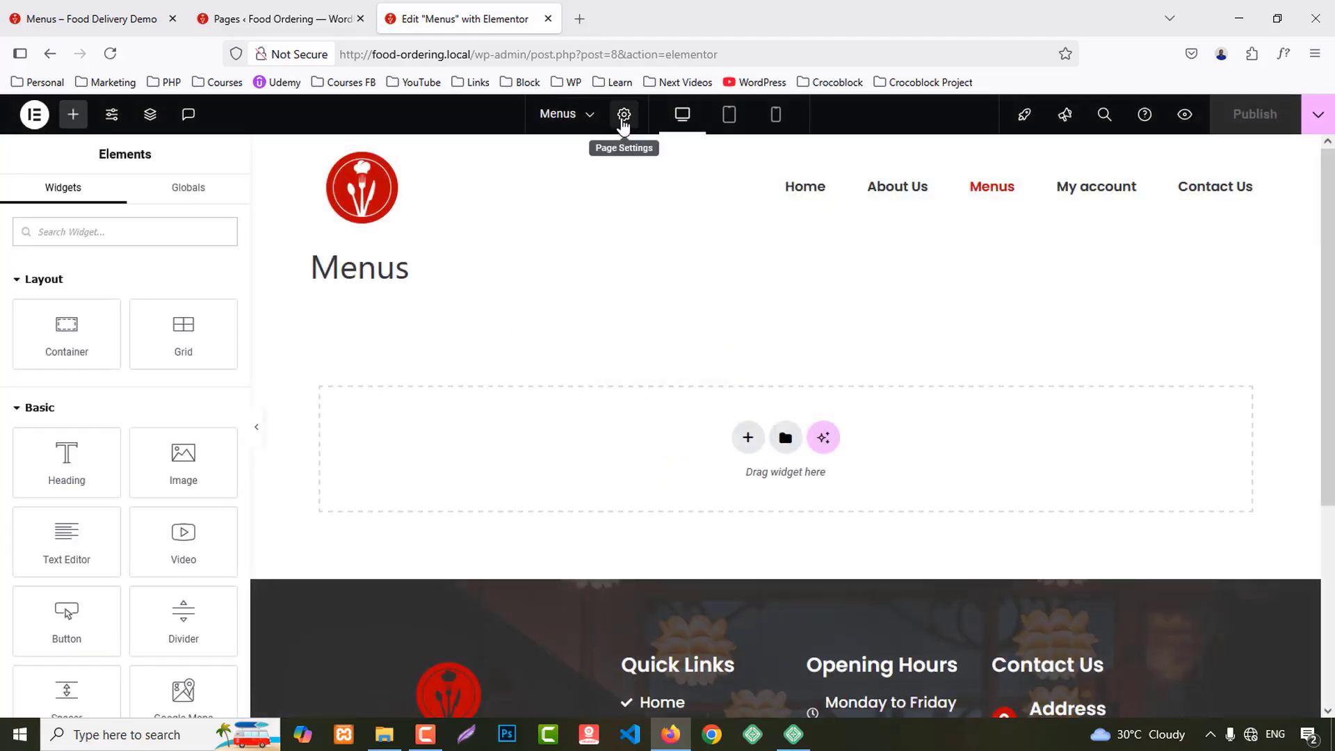
Step: Set the Menus page layout to Elementor Full Width
{"action": "left_click", "coordinate": [624, 114]}
{"action": "scroll", "coordinate": [115, 629], "scroll_direction": "down", "scroll_amount": 2}
{"action": "left_click", "coordinate": [156, 661]}
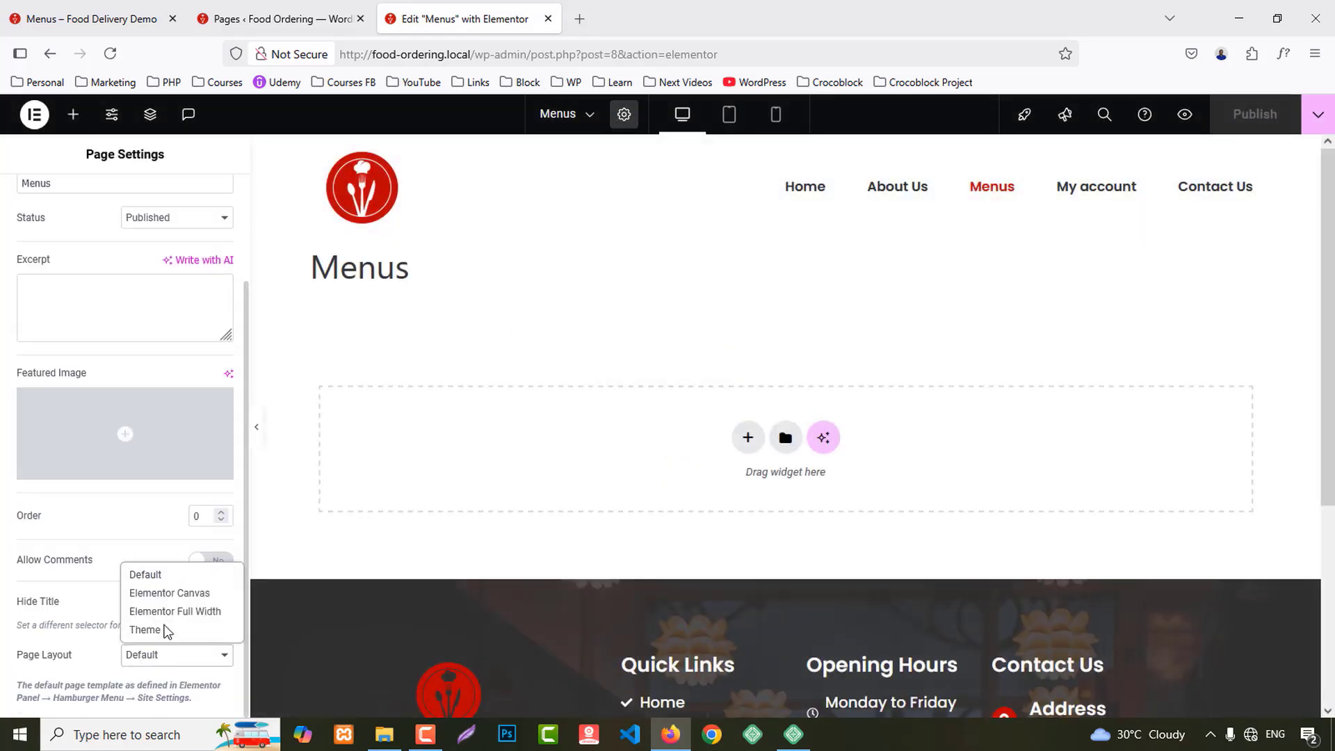
{"action": "left_click", "coordinate": [173, 611]}
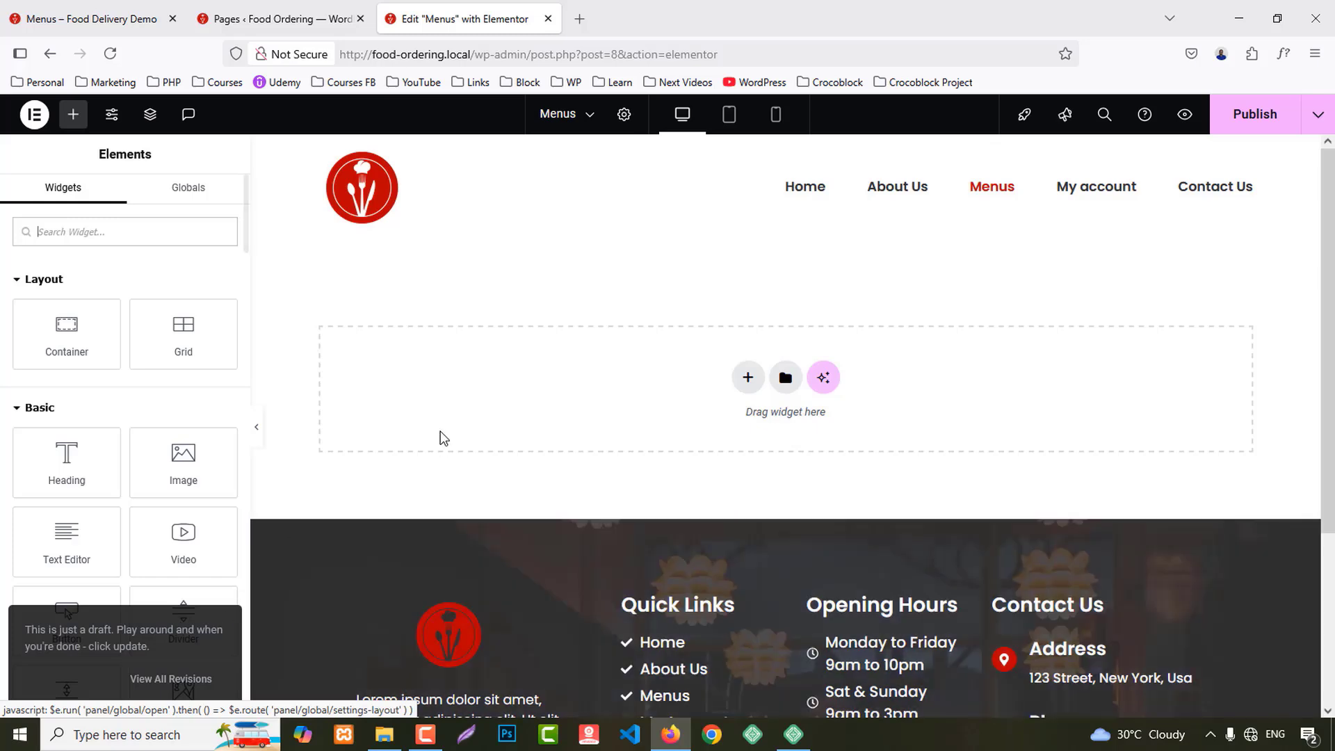
Step: Paste the banner into the Menus page, retitle its heading 'Menus', and publish
{"action": "right_click", "coordinate": [483, 390]}
{"action": "left_click", "coordinate": [483, 390]}
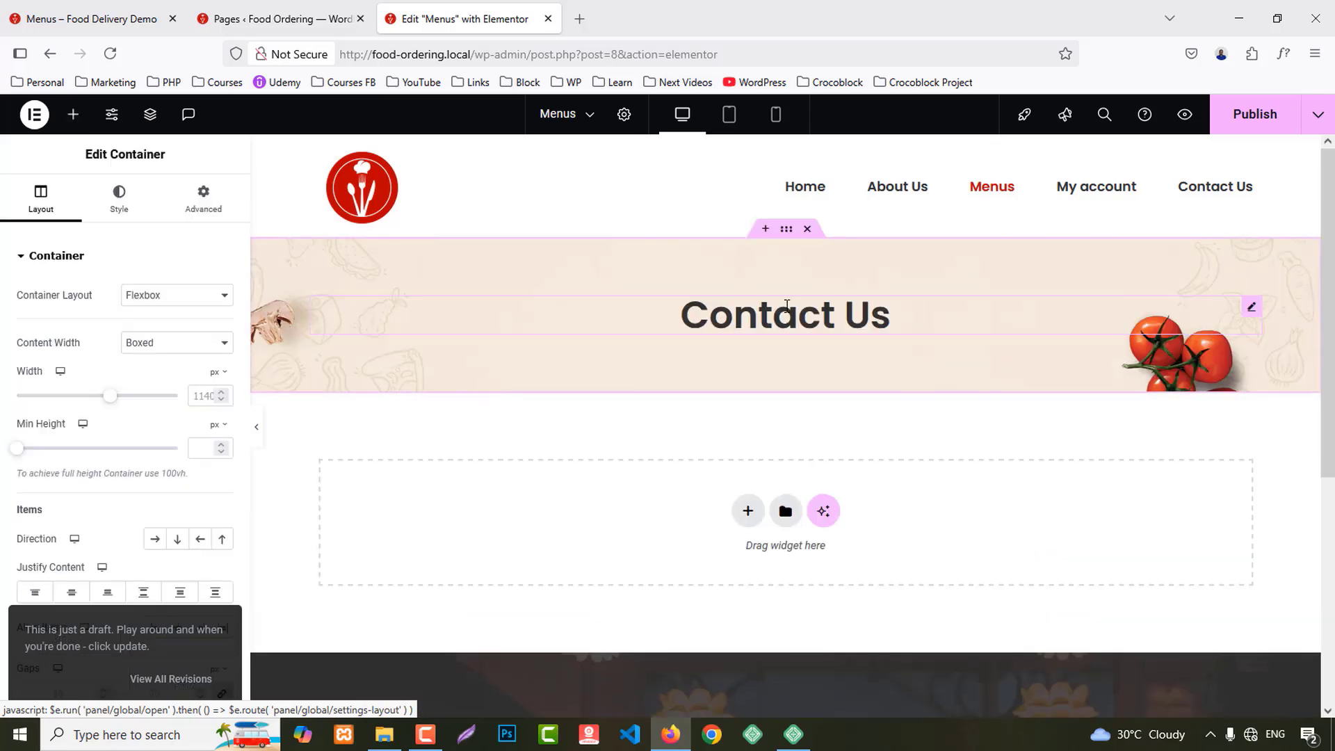
{"action": "left_click", "coordinate": [890, 314]}
{"action": "left_click_drag", "start_coordinate": [137, 306], "coordinate": [17, 320]}
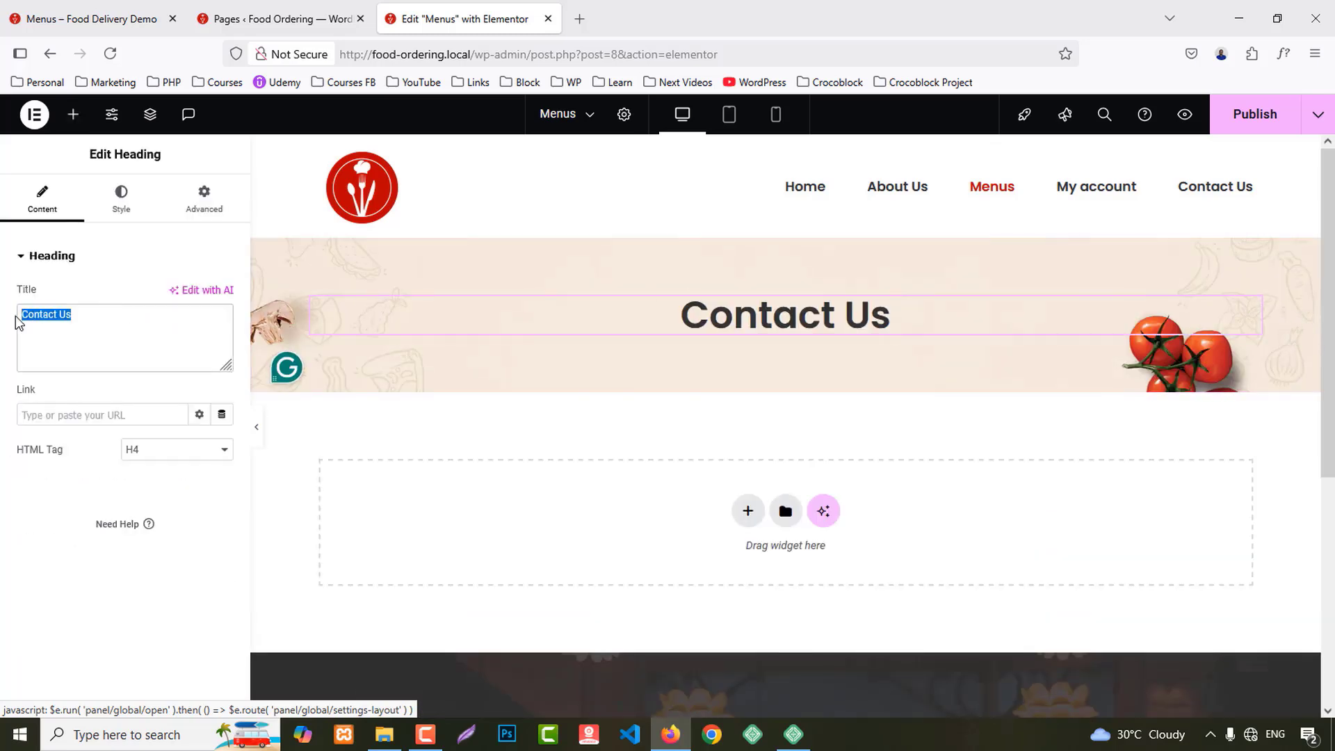
{"action": "type", "text": "Menus"}
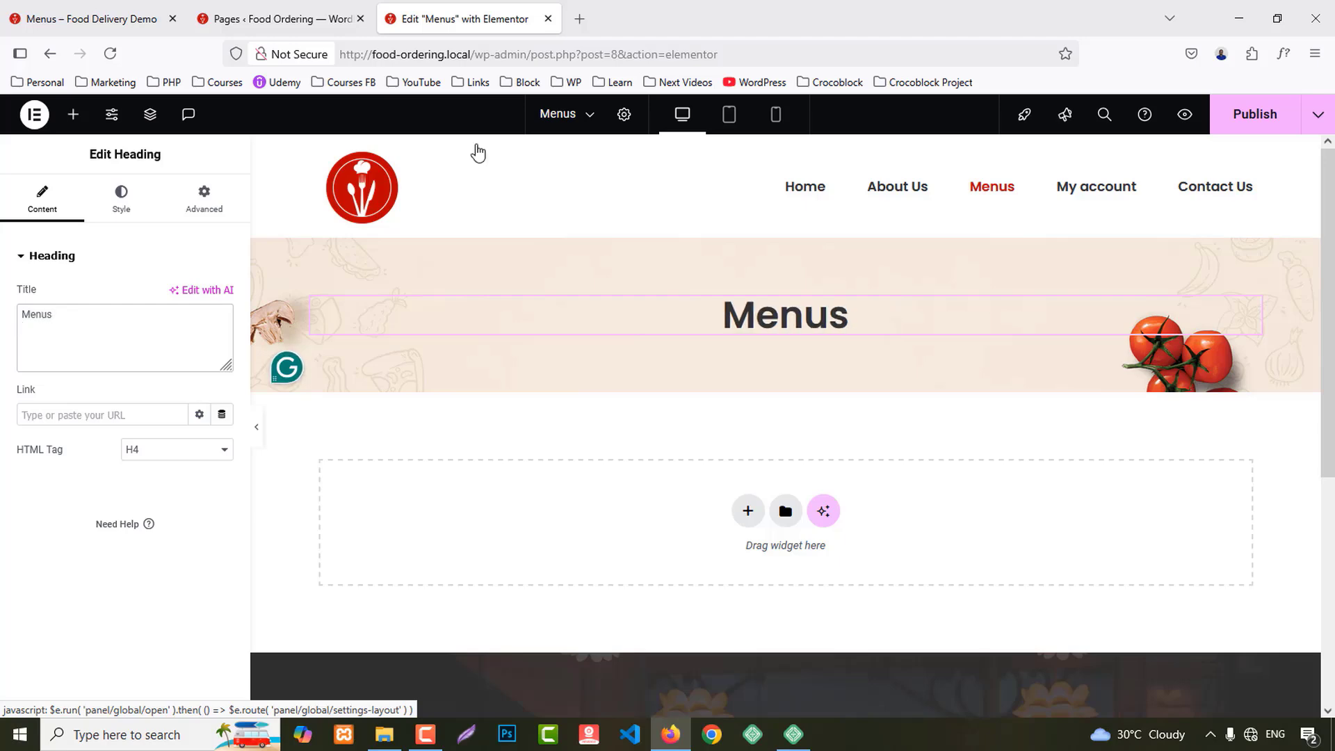
{"action": "left_click", "coordinate": [1235, 126]}
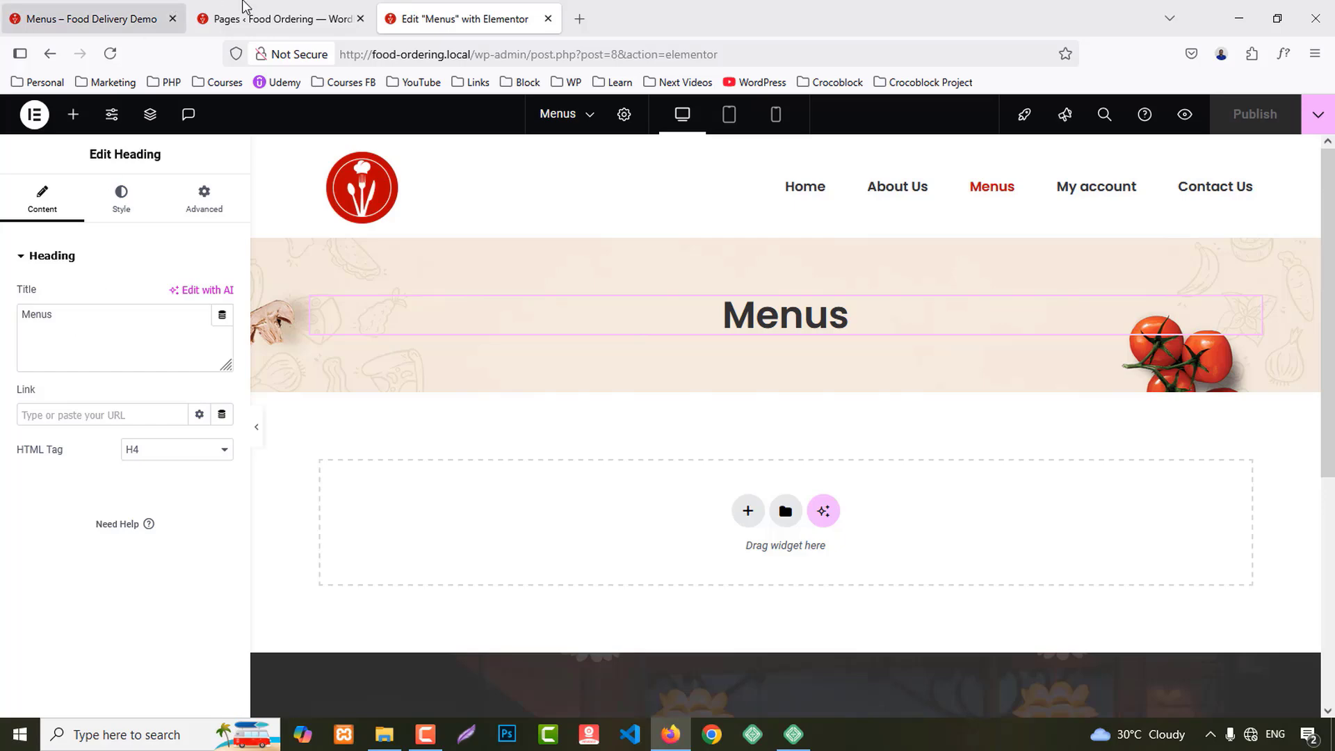
{"action": "left_click", "coordinate": [243, 6]}
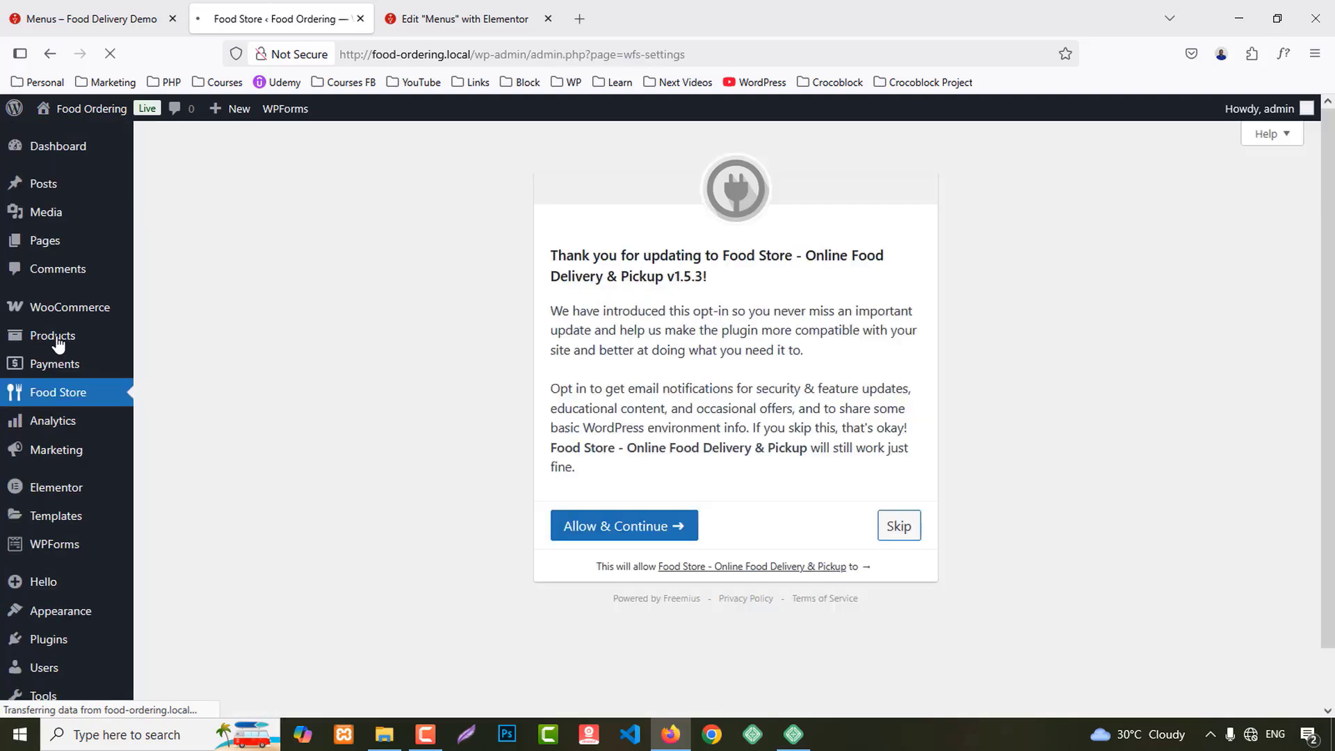
Step: Skip the Food Store opt-in and copy the [foodstore] shortcode from General settings
{"action": "left_click", "coordinate": [897, 528]}
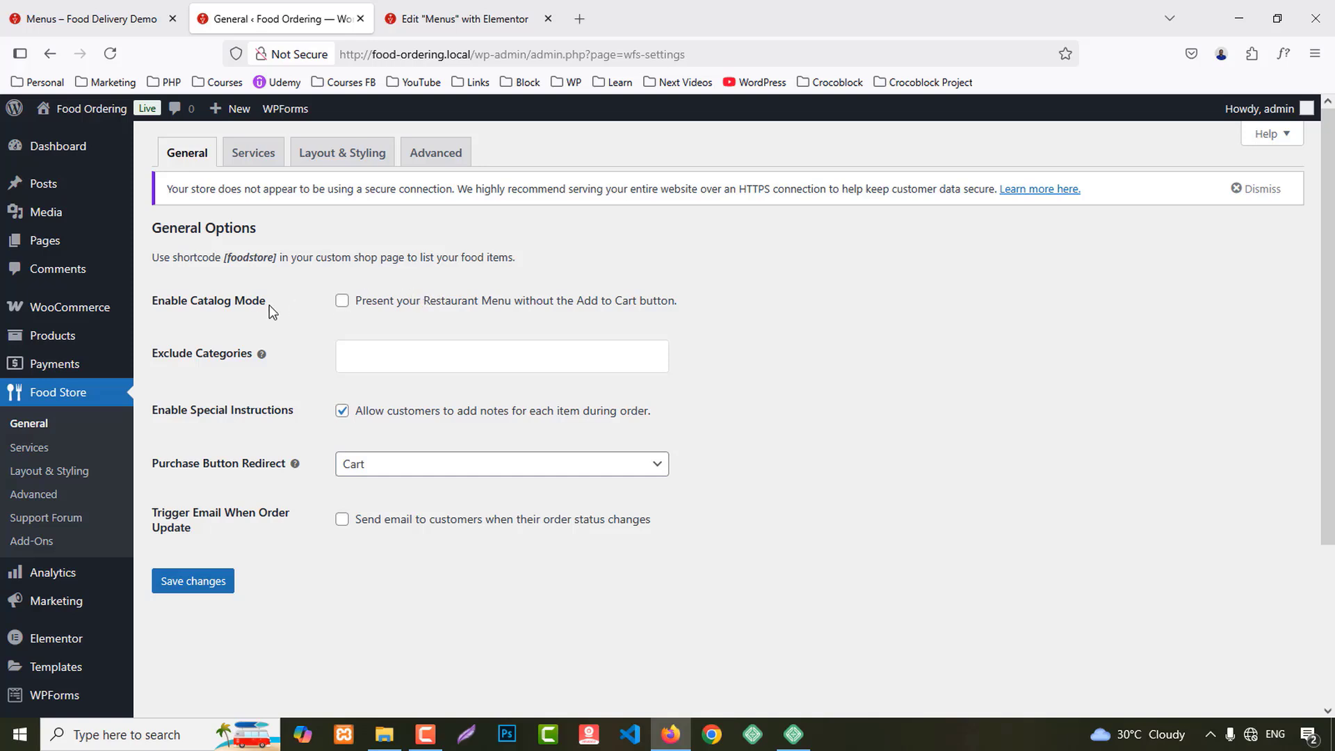
{"action": "left_click_drag", "start_coordinate": [225, 258], "coordinate": [281, 258]}
{"action": "key", "text": "ctrl+c"}
{"action": "left_click", "coordinate": [459, 19]}
Step: Add a Shortcode widget in a new section below the Menus banner with 80 top padding
{"action": "left_click", "coordinate": [743, 514]}
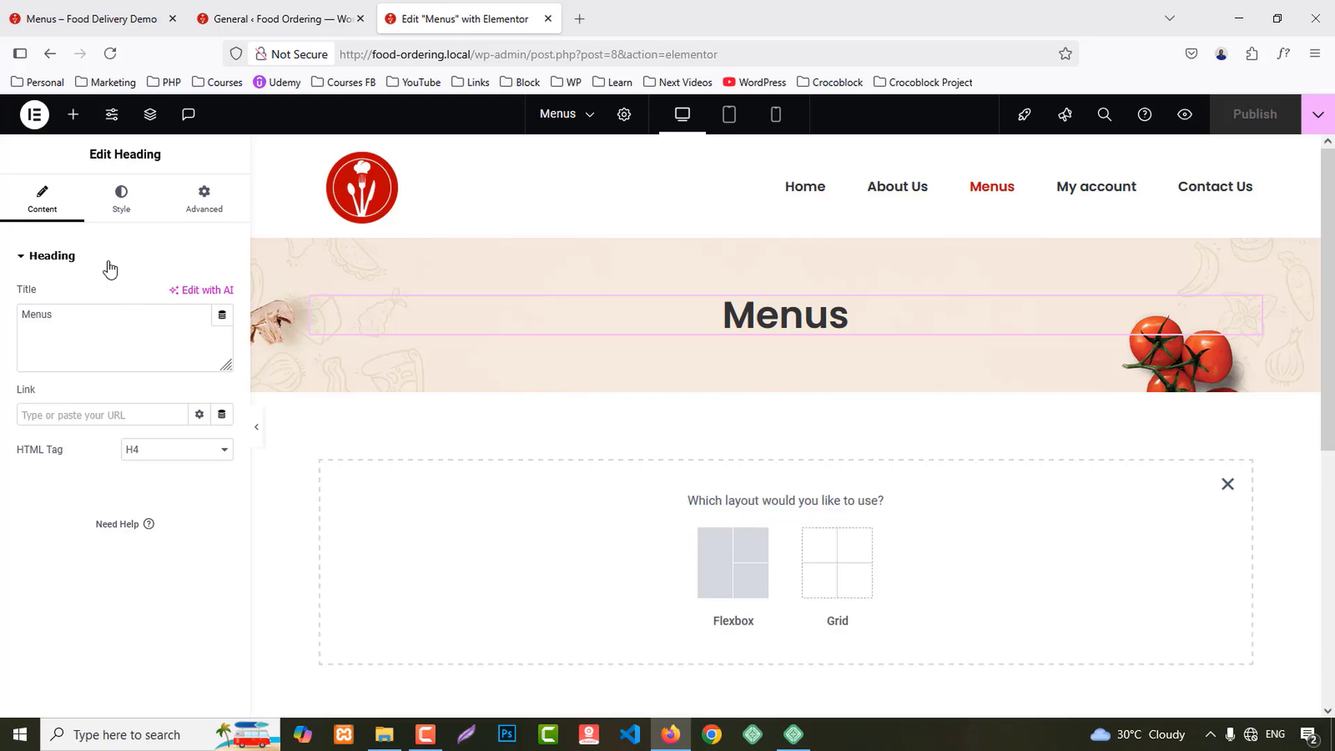
{"action": "left_click", "coordinate": [73, 114]}
{"action": "type", "text": "s"}
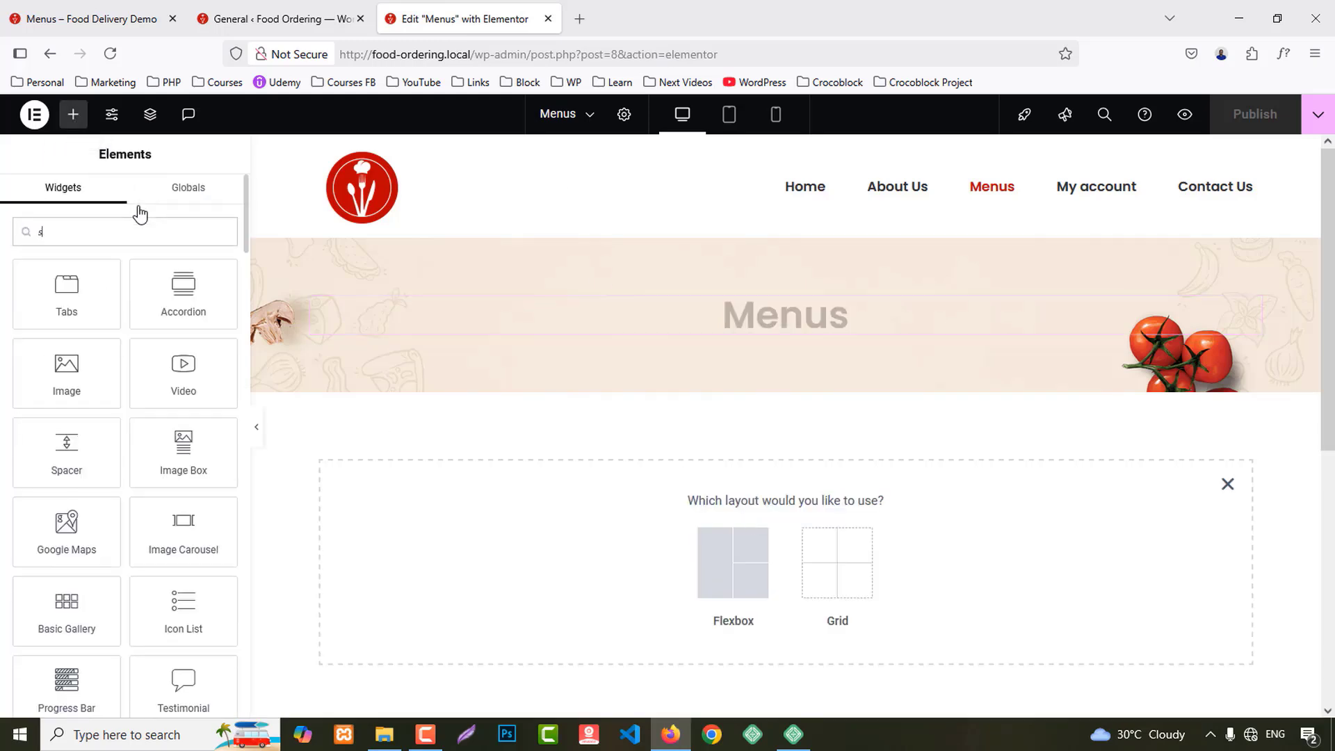
{"action": "type", "text": "hor"}
{"action": "left_click_drag", "start_coordinate": [106, 278], "coordinate": [703, 604]}
{"action": "left_click", "coordinate": [786, 387]}
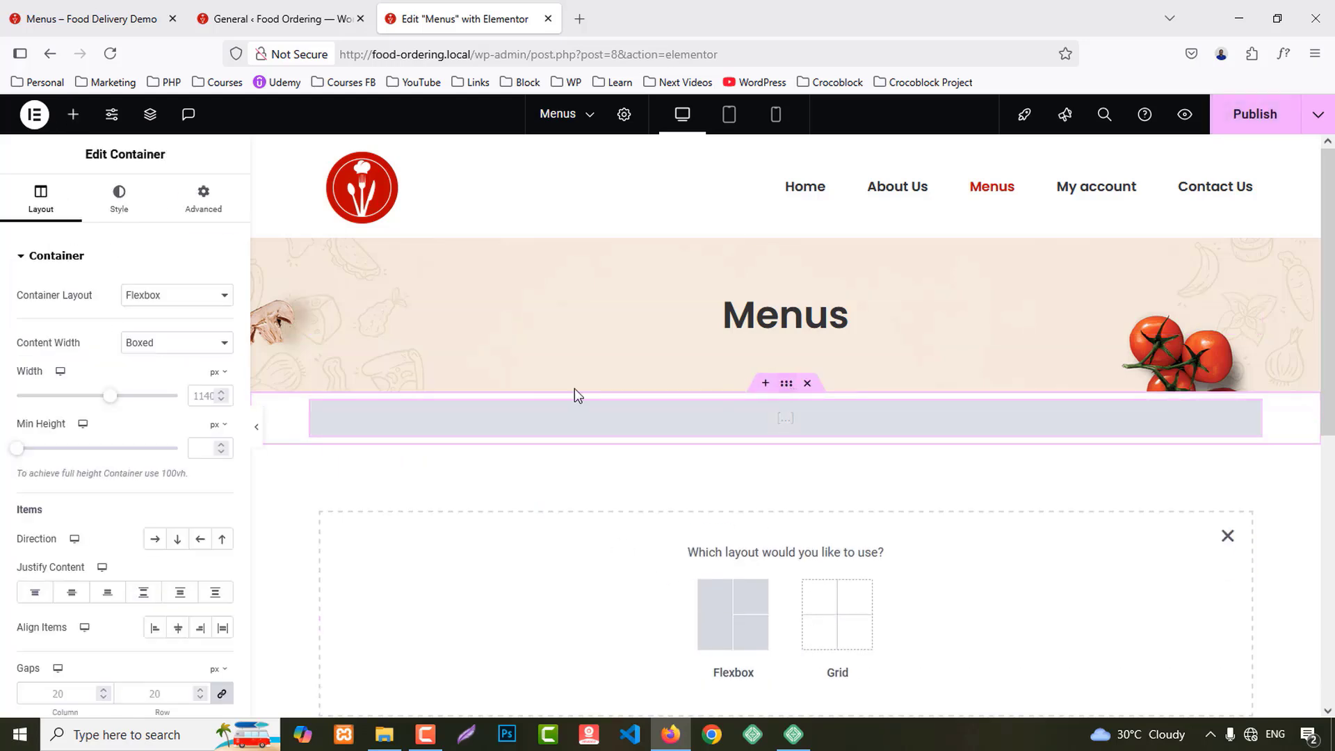
{"action": "left_click", "coordinate": [203, 198]}
{"action": "left_click", "coordinate": [30, 379]}
{"action": "type", "text": "0"}
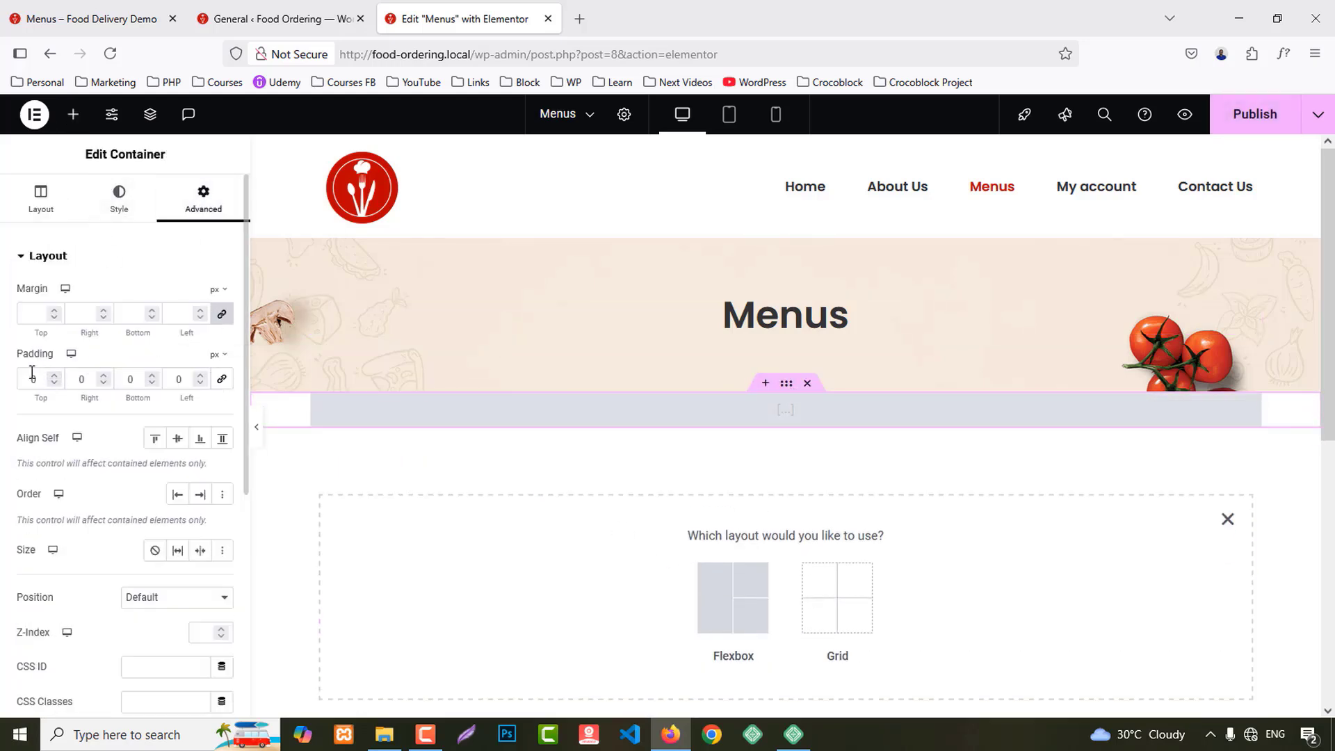
{"action": "type", "text": "8"}
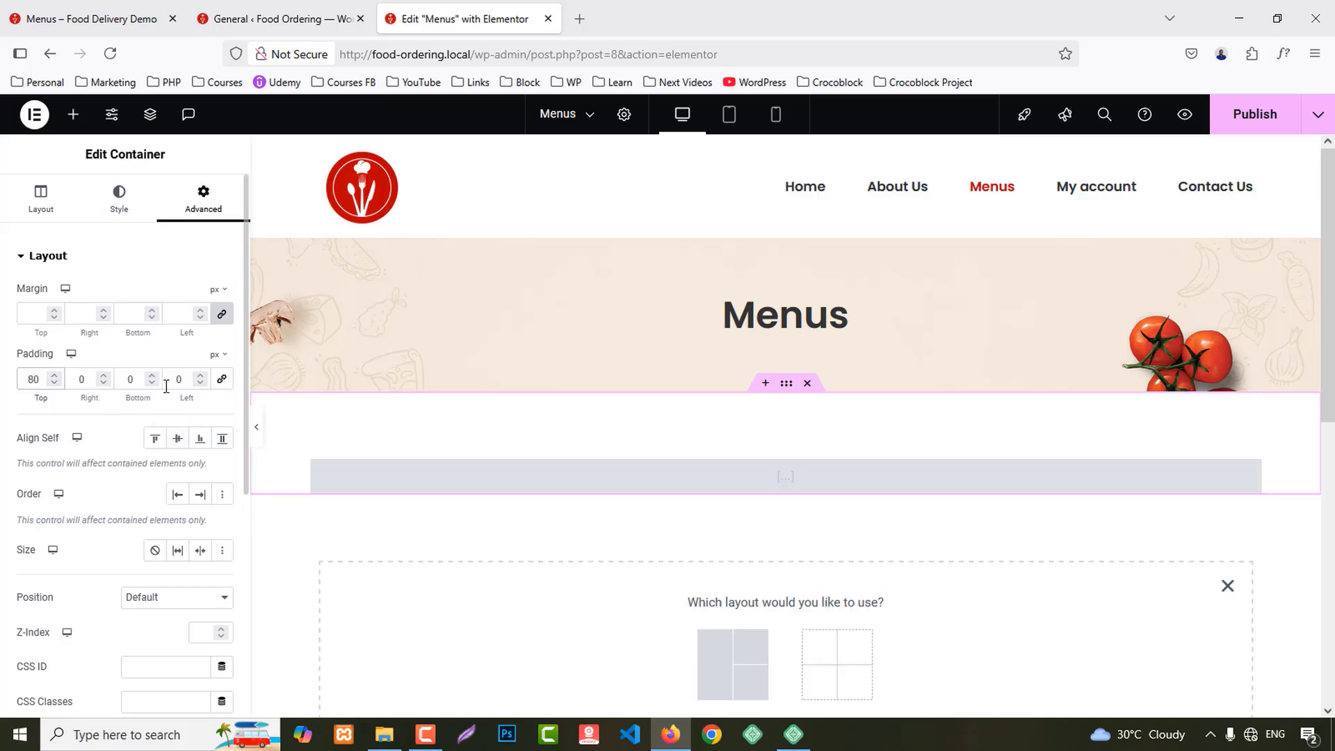
Step: Paste [foodstore] into the Shortcode widget and republish the Menus page
{"action": "left_click", "coordinate": [537, 481]}
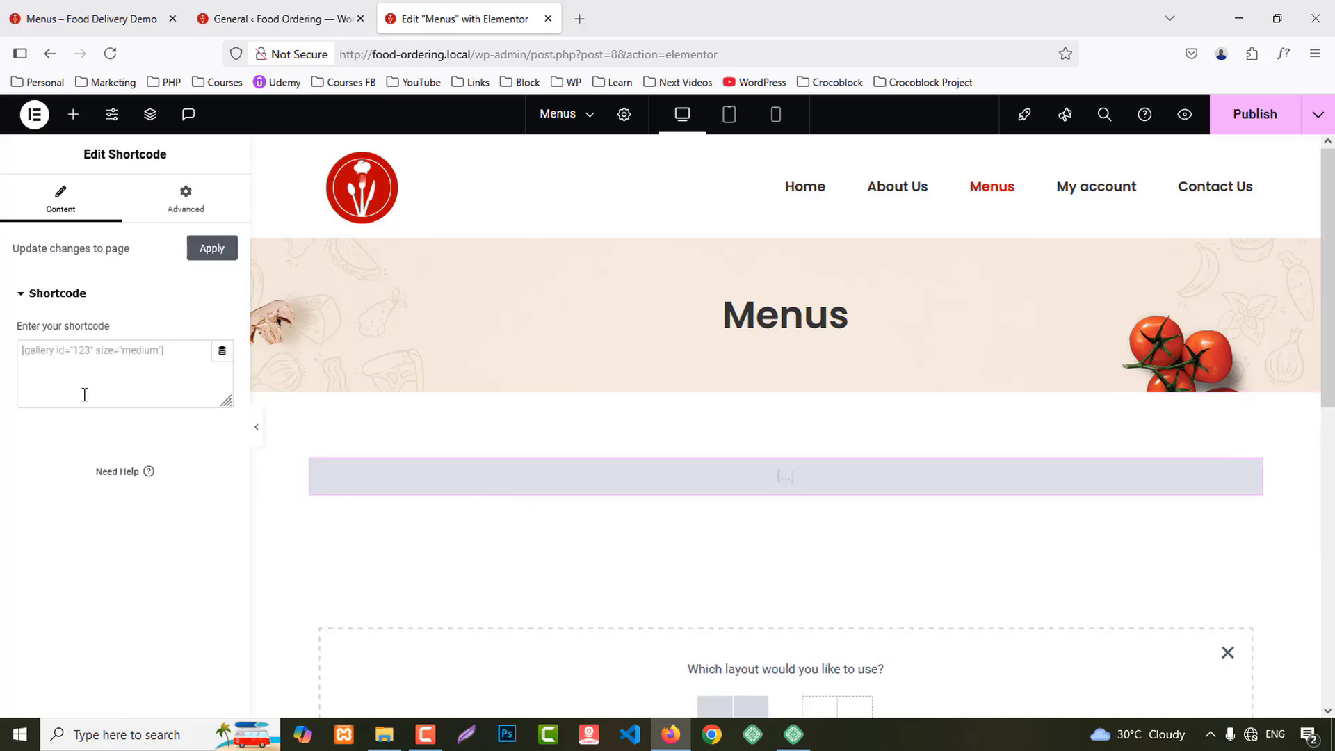
{"action": "key", "text": "ctrl+v"}
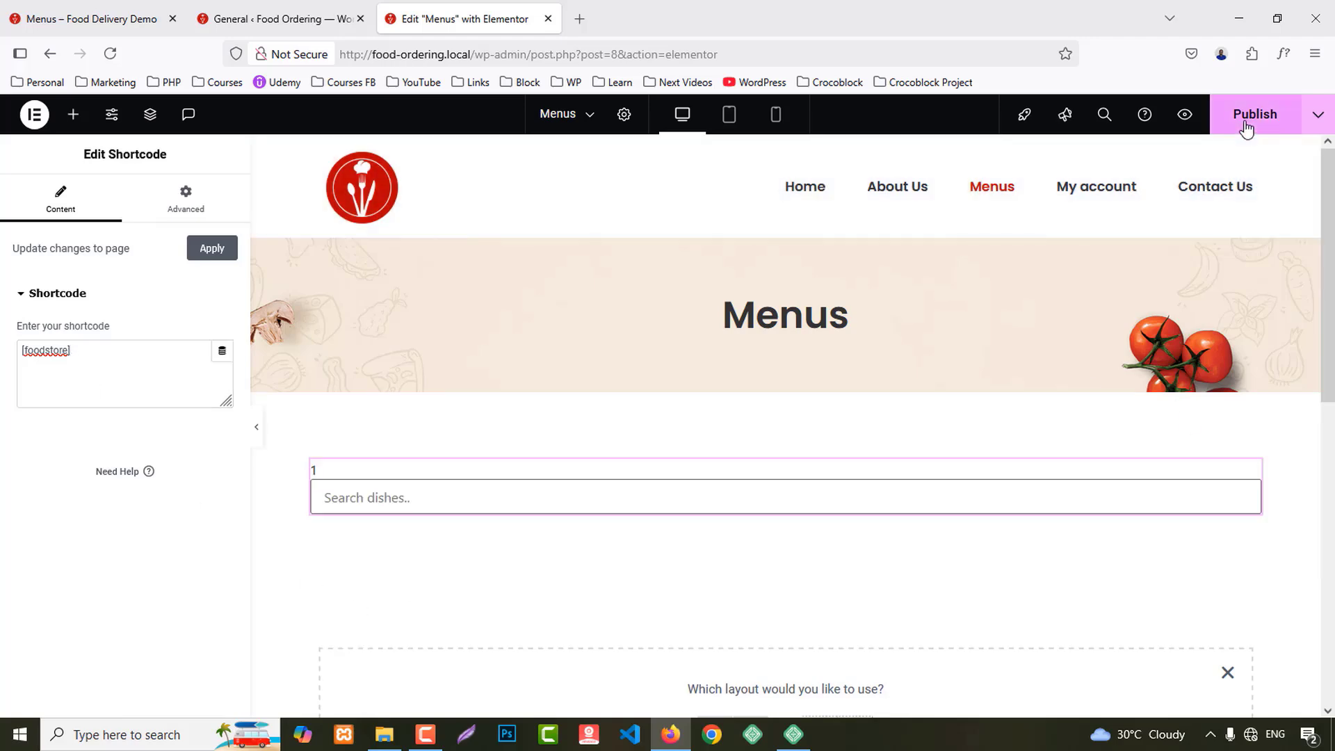
{"action": "left_click", "coordinate": [1255, 114]}
{"action": "scroll", "coordinate": [1025, 388], "scroll_direction": "down", "scroll_amount": 5}
{"action": "scroll", "coordinate": [1013, 435], "scroll_direction": "up", "scroll_amount": 5}
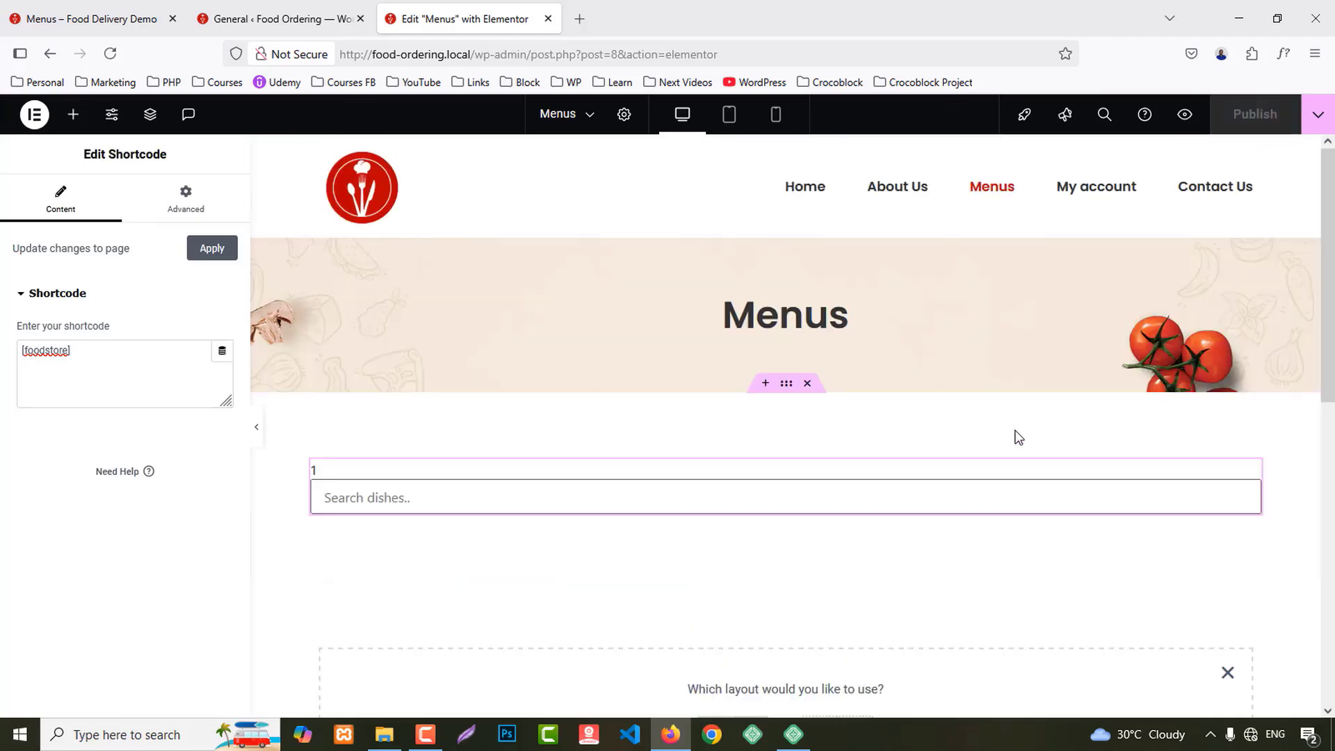
Step: Preview the Menus page with its dish search box, compare it to the demo menu, then go to Product categories
{"action": "left_click", "coordinate": [1184, 114]}
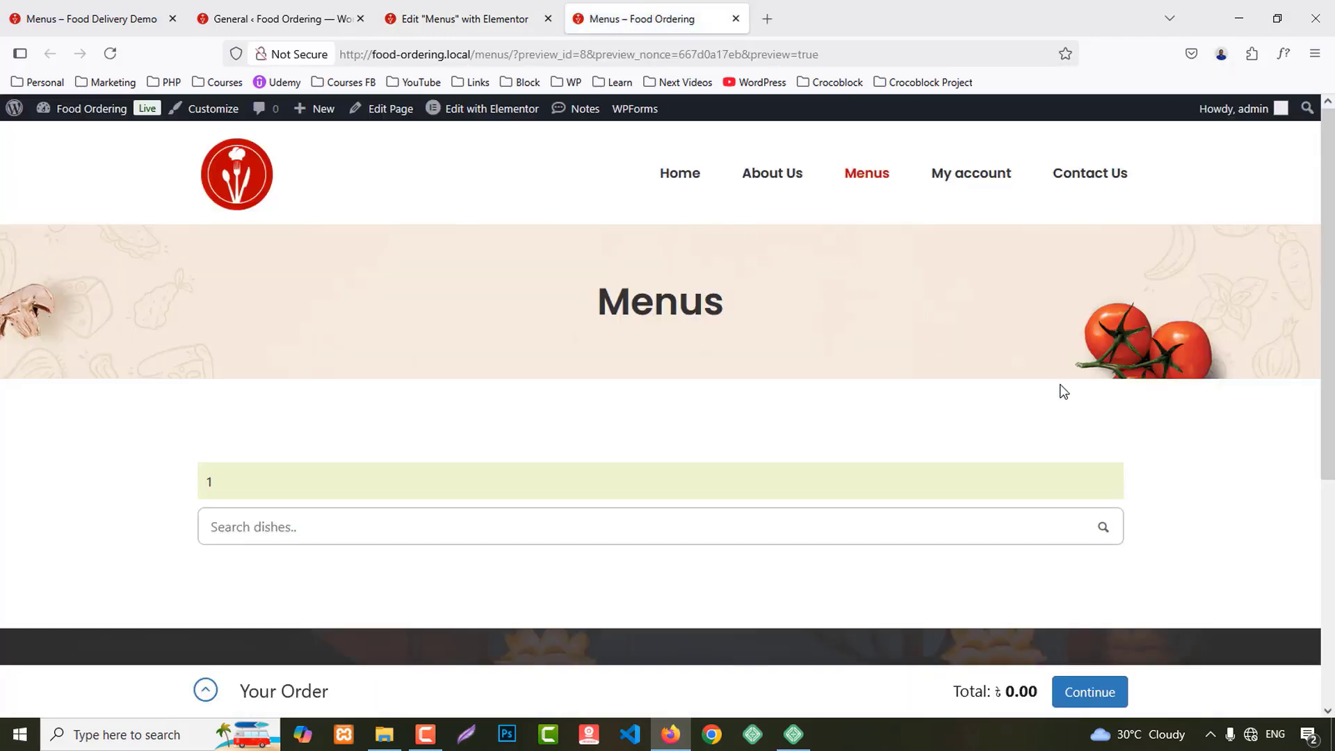
{"action": "scroll", "coordinate": [1062, 392], "scroll_direction": "down", "scroll_amount": 5}
{"action": "scroll", "coordinate": [1150, 499], "scroll_direction": "up", "scroll_amount": 5}
{"action": "left_click", "coordinate": [280, 17]}
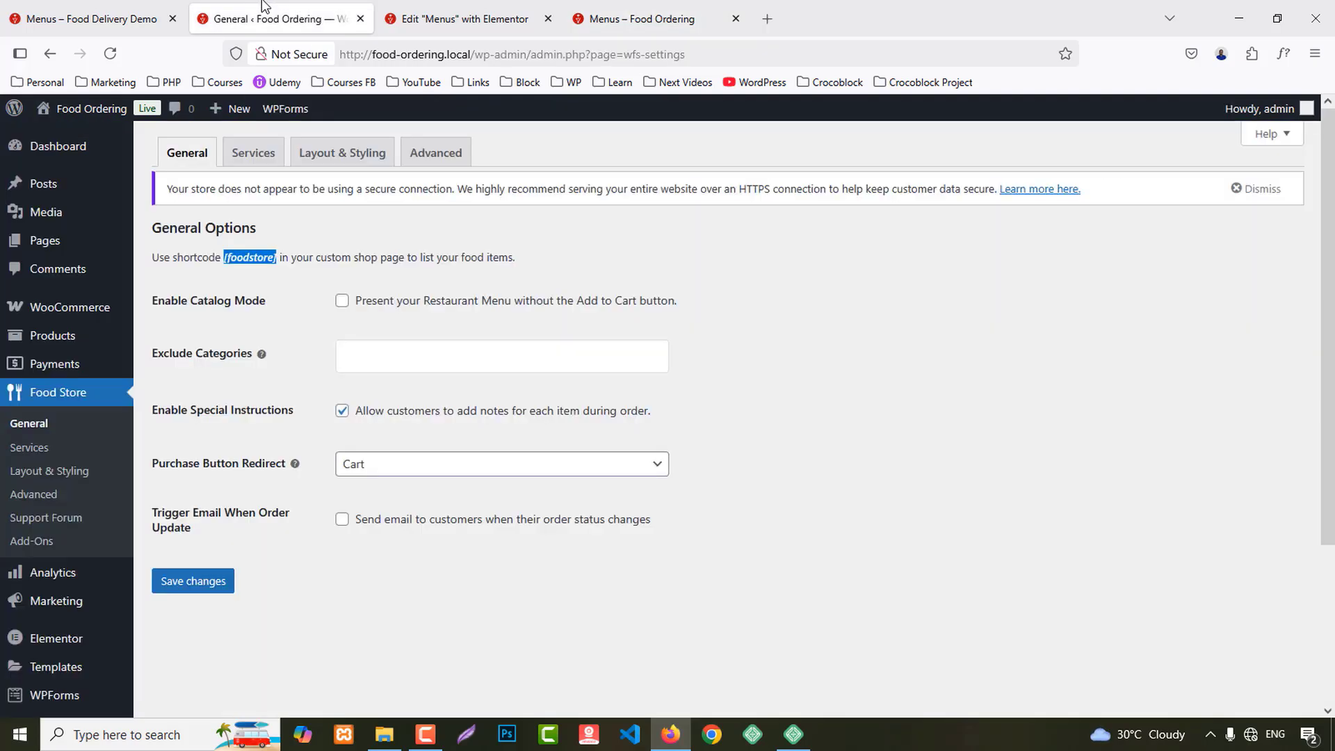
{"action": "left_click", "coordinate": [17, 11]}
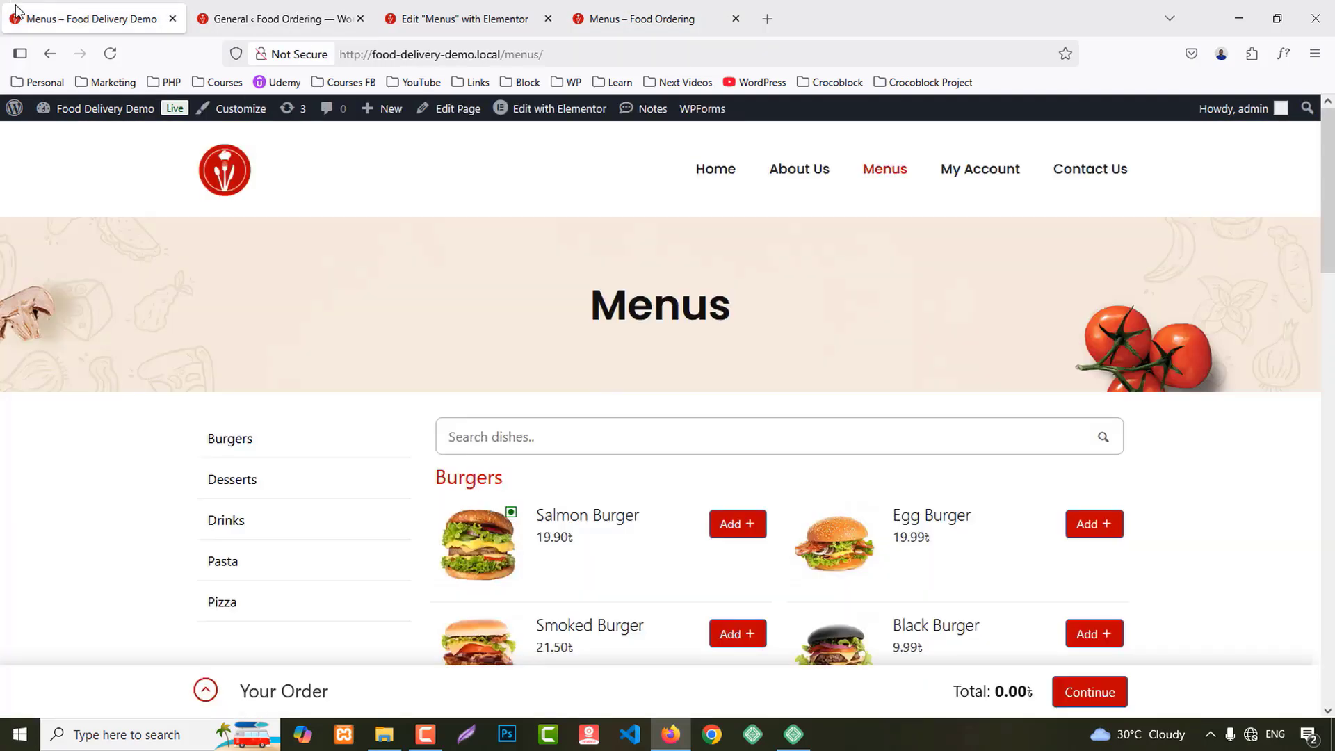
{"action": "scroll", "coordinate": [837, 452], "scroll_direction": "down", "scroll_amount": 2}
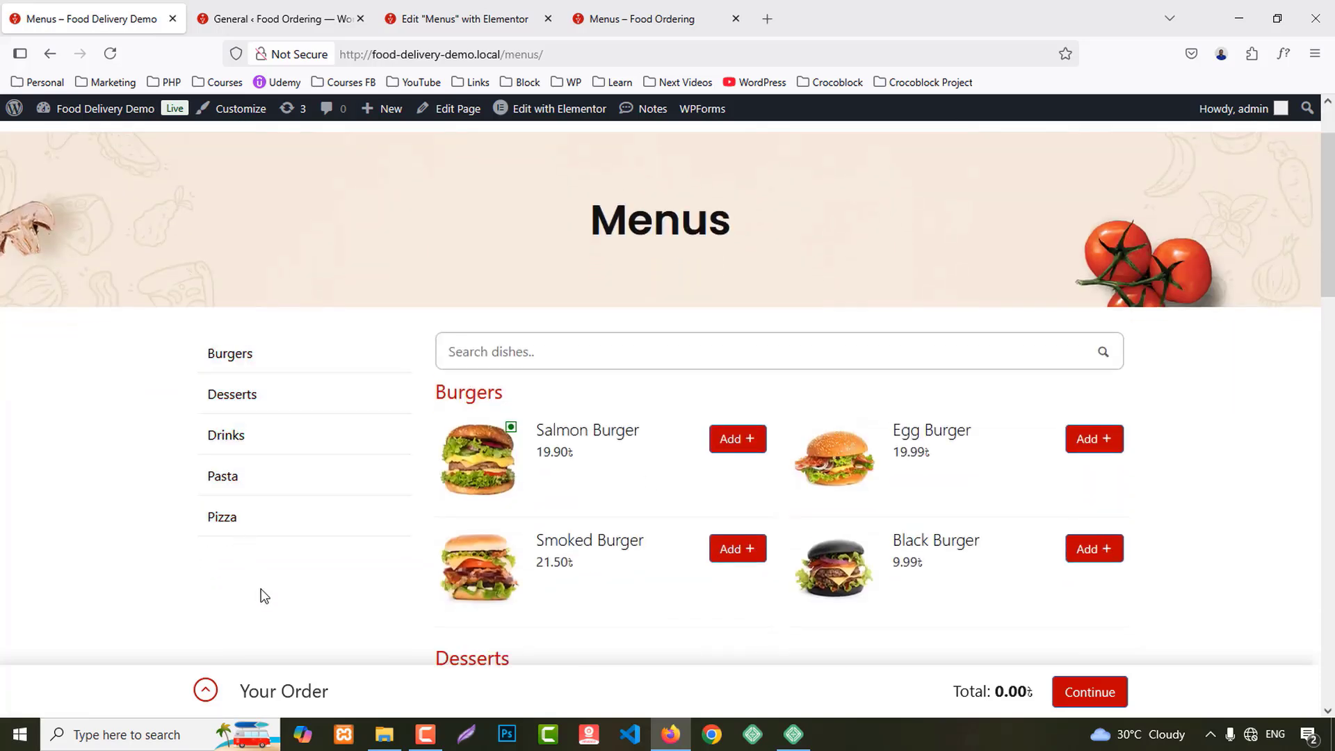
{"action": "left_click", "coordinate": [271, 18]}
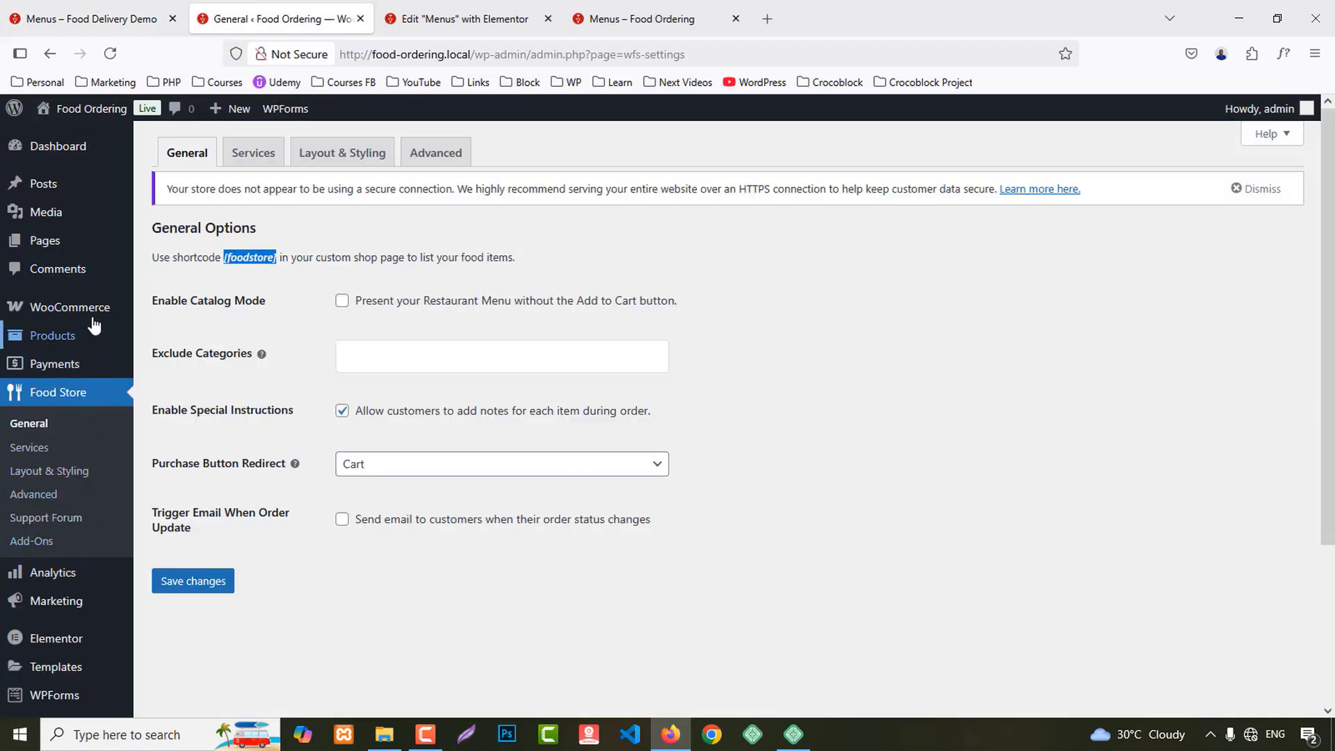
{"action": "mouse_move", "coordinate": [111, 318]}
{"action": "mouse_move", "coordinate": [137, 338]}
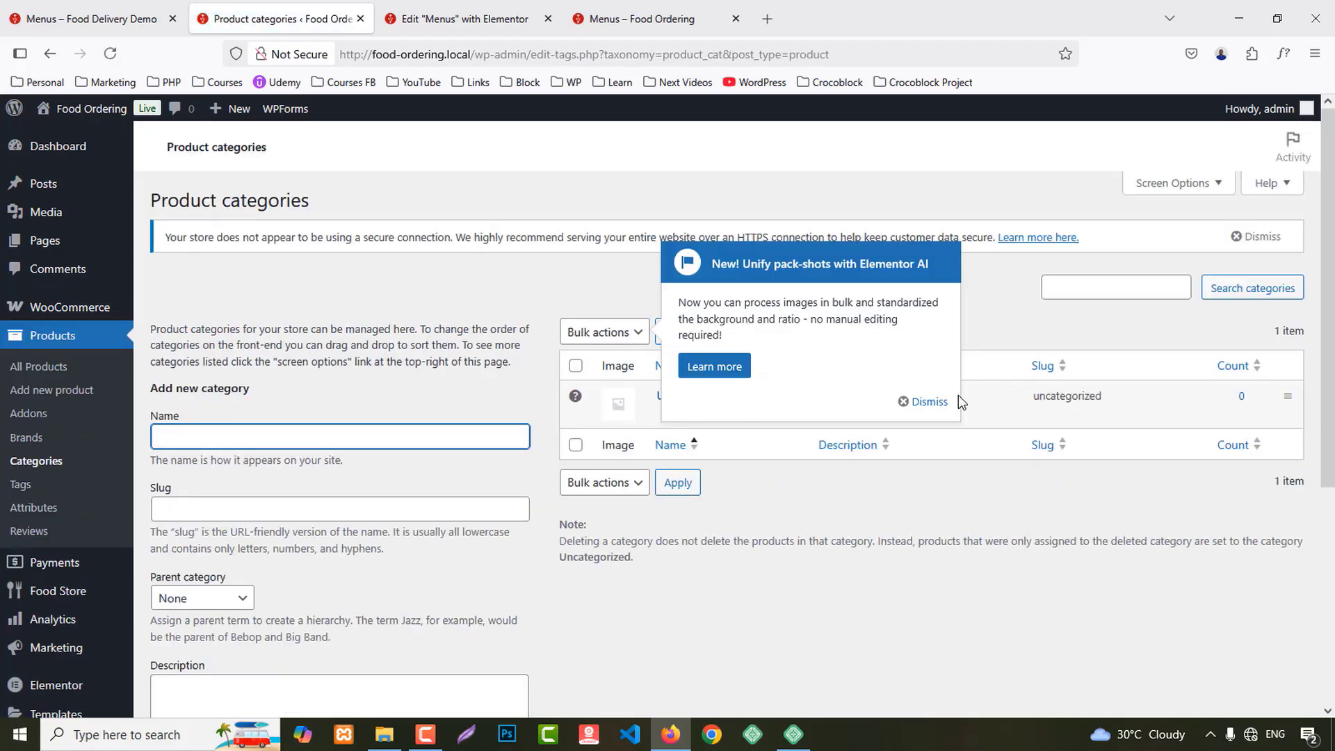
Step: Copy the five category names from the demo menu and add Burgers as a product category
{"action": "left_click", "coordinate": [925, 401]}
{"action": "scroll", "coordinate": [445, 390], "scroll_direction": "down", "scroll_amount": 3}
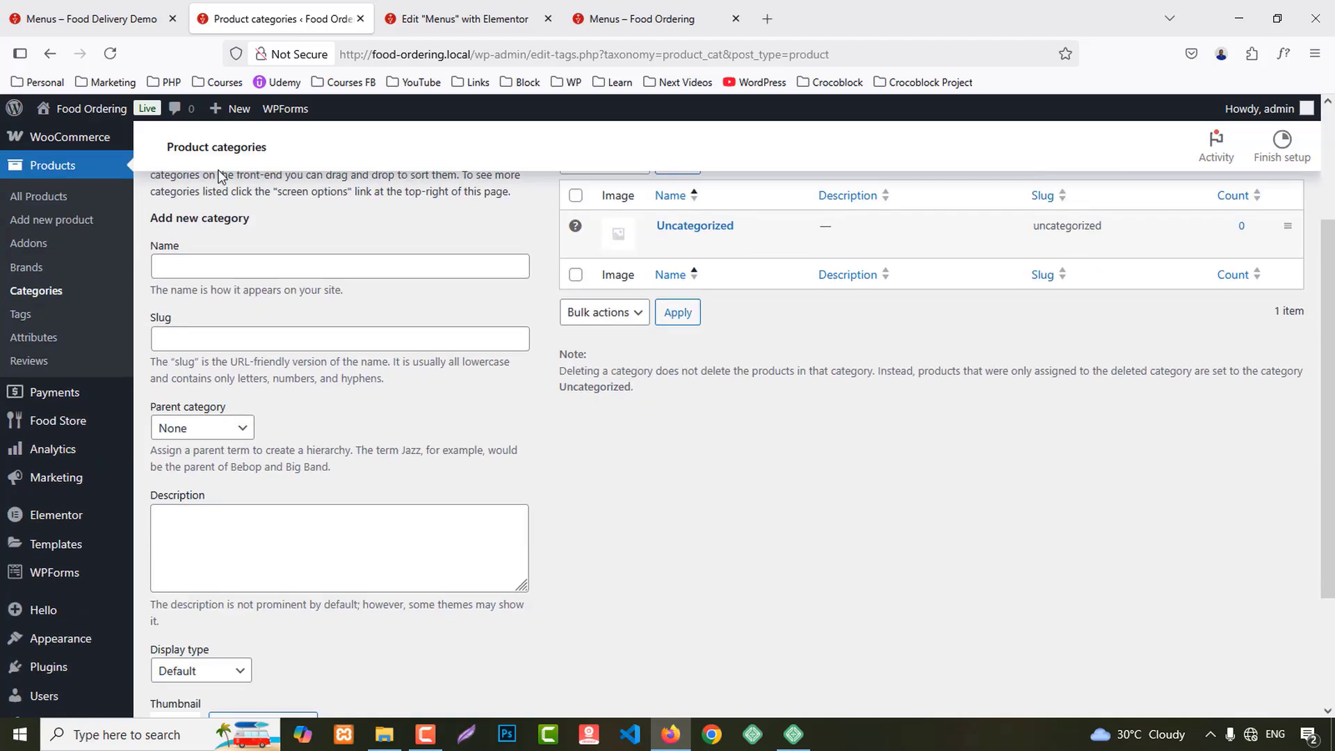
{"action": "left_click", "coordinate": [128, 7]}
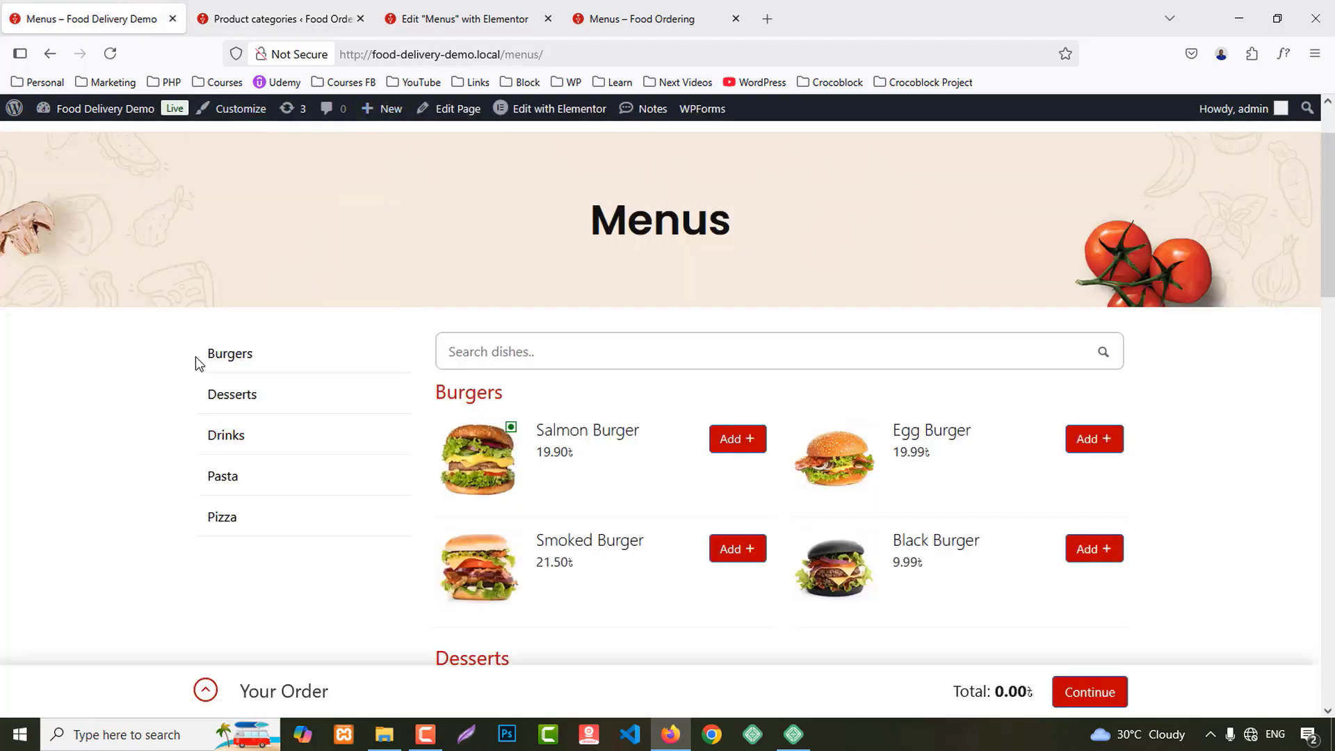
{"action": "left_click_drag", "start_coordinate": [197, 357], "coordinate": [259, 527]}
{"action": "key", "text": "ctrl+c"}
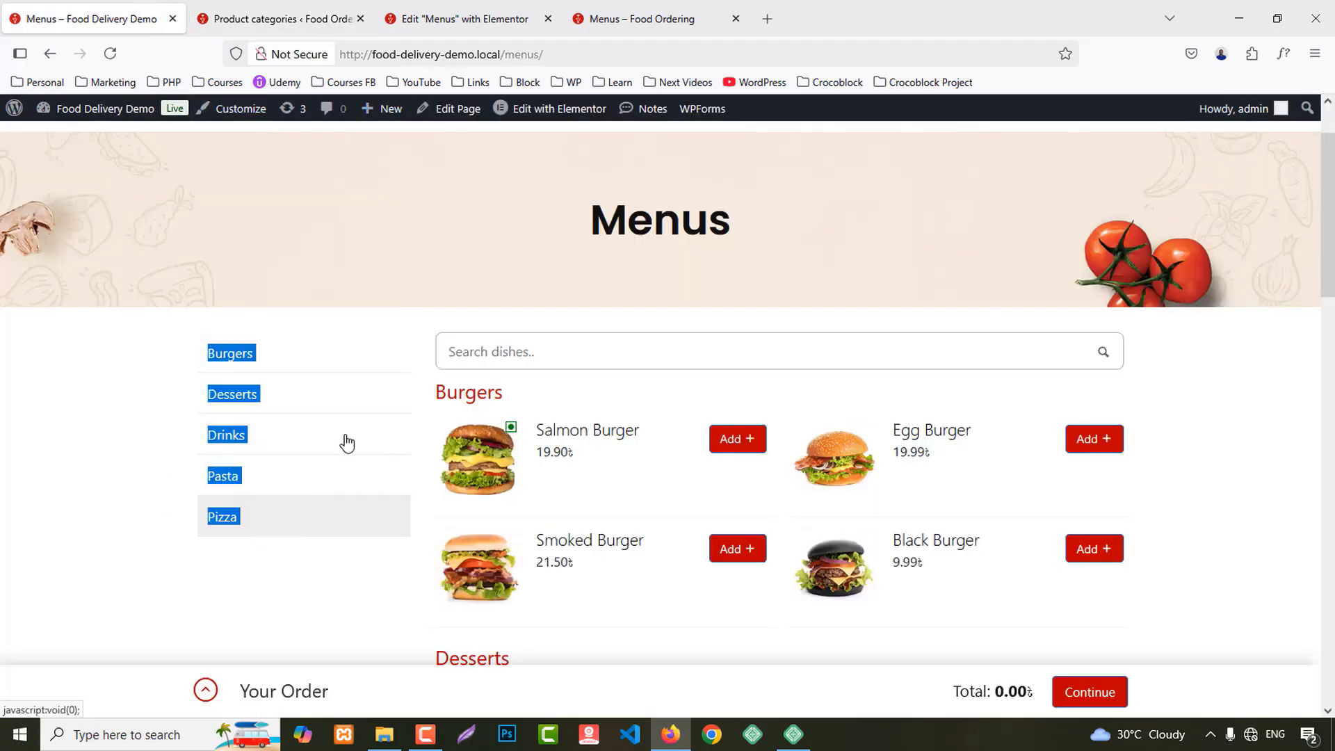
{"action": "left_click", "coordinate": [278, 19]}
{"action": "scroll", "coordinate": [565, 491], "scroll_direction": "up", "scroll_amount": 3}
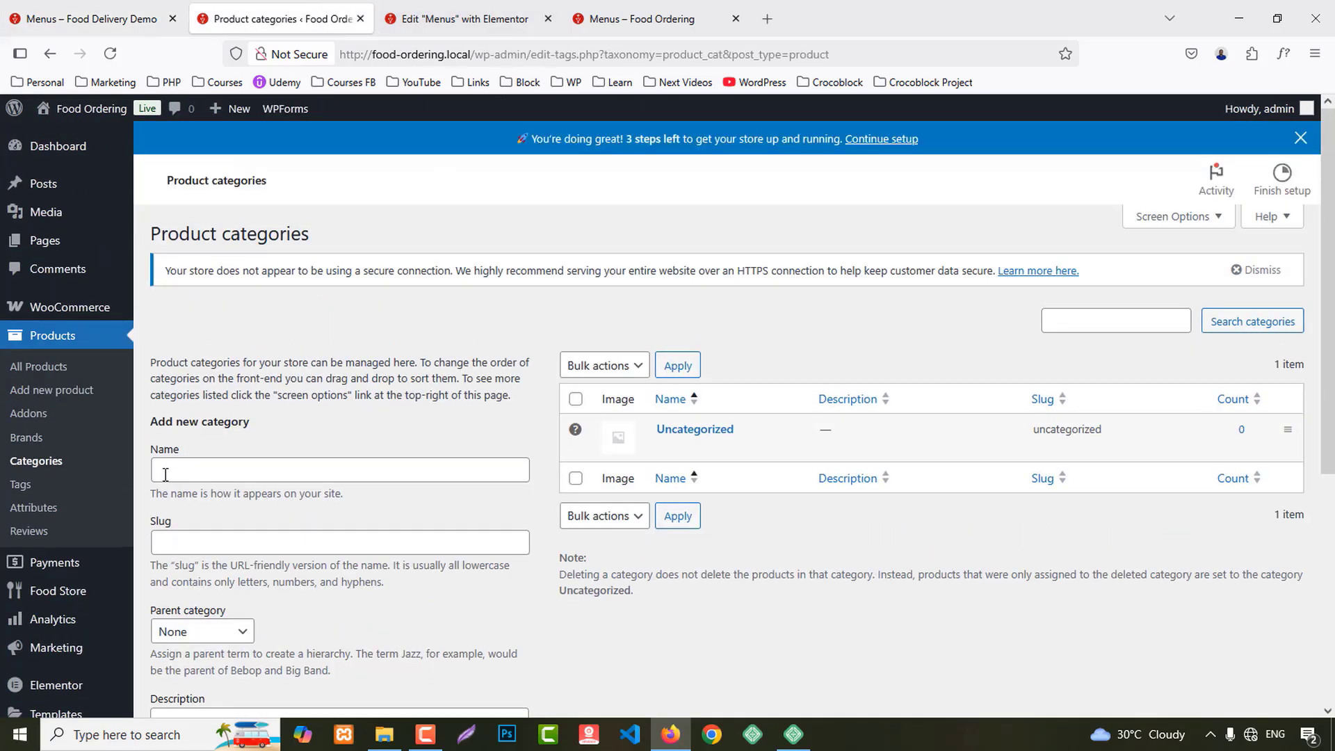
{"action": "left_click", "coordinate": [232, 470]}
{"action": "key", "text": "ctrl+v"}
{"action": "left_click_drag", "start_coordinate": [232, 470], "coordinate": [112, 467]}
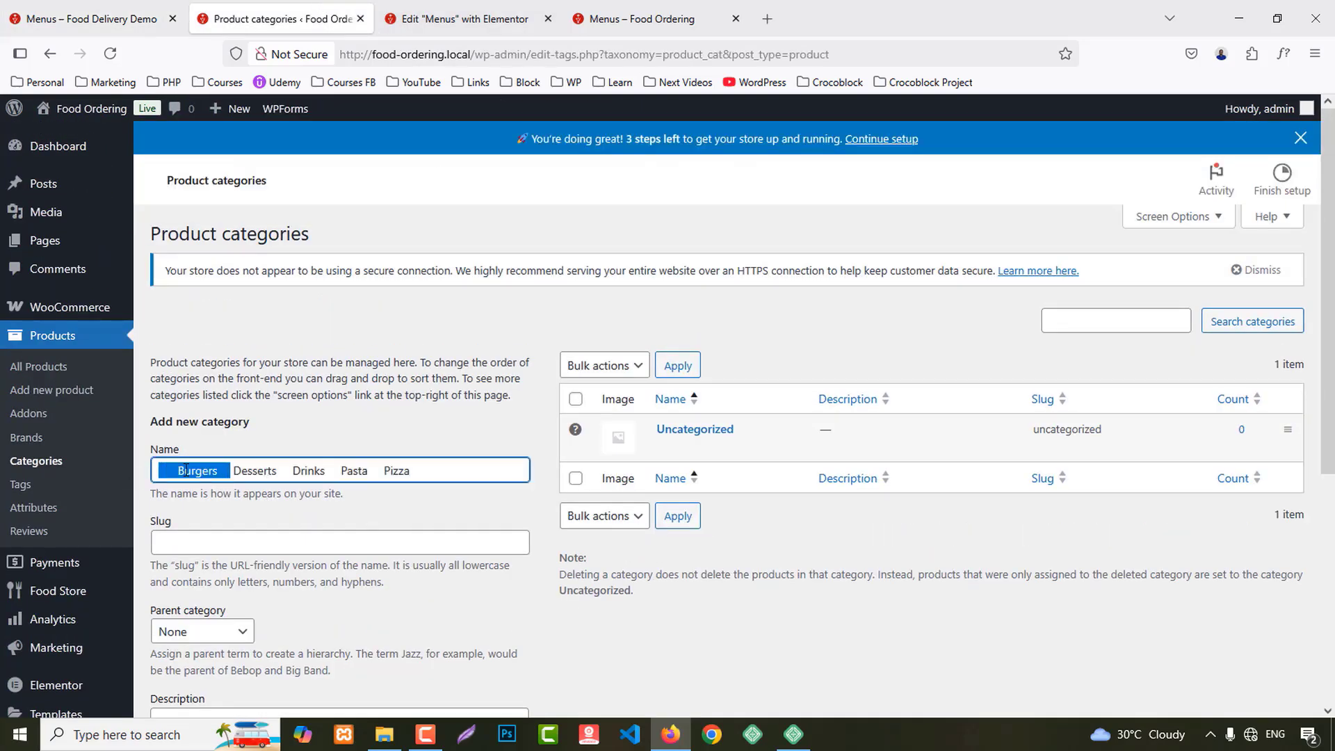
{"action": "left_click", "coordinate": [183, 470]}
{"action": "key", "text": "BackSpace"}
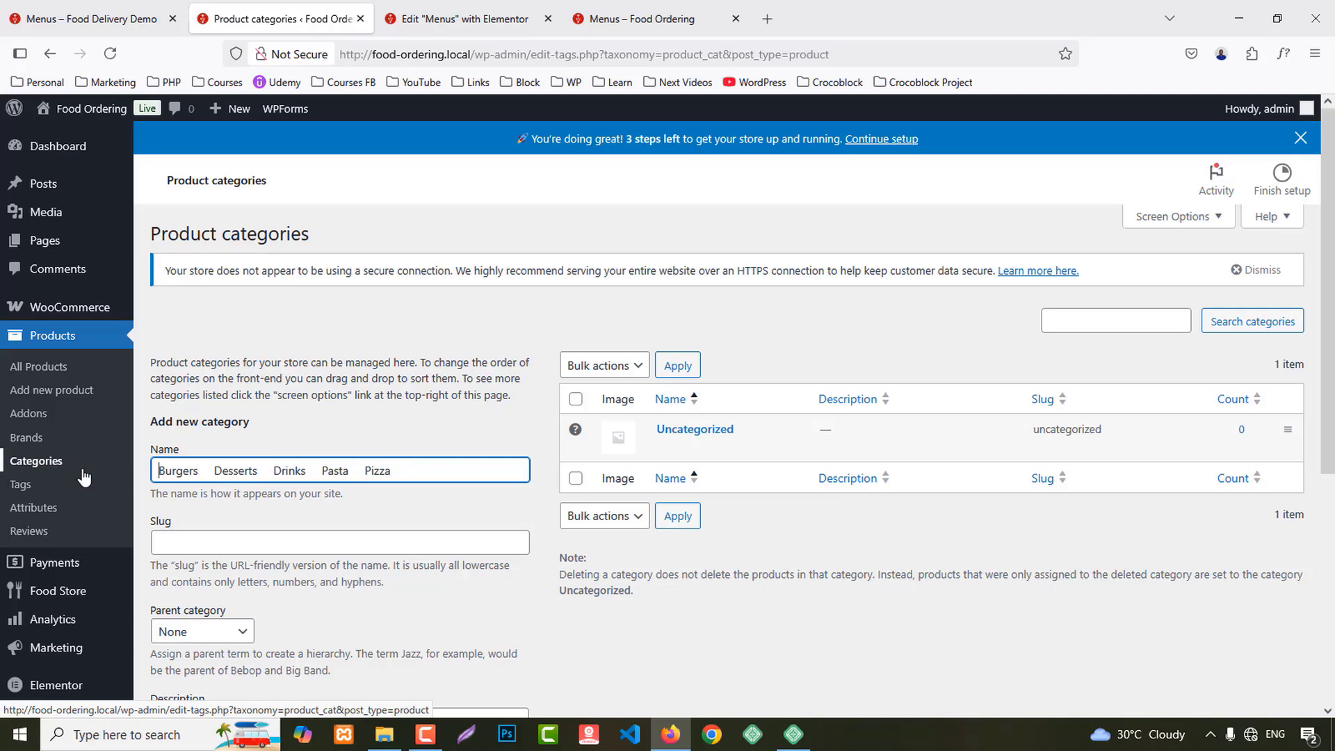
{"action": "left_click_drag", "start_coordinate": [199, 470], "coordinate": [541, 477]}
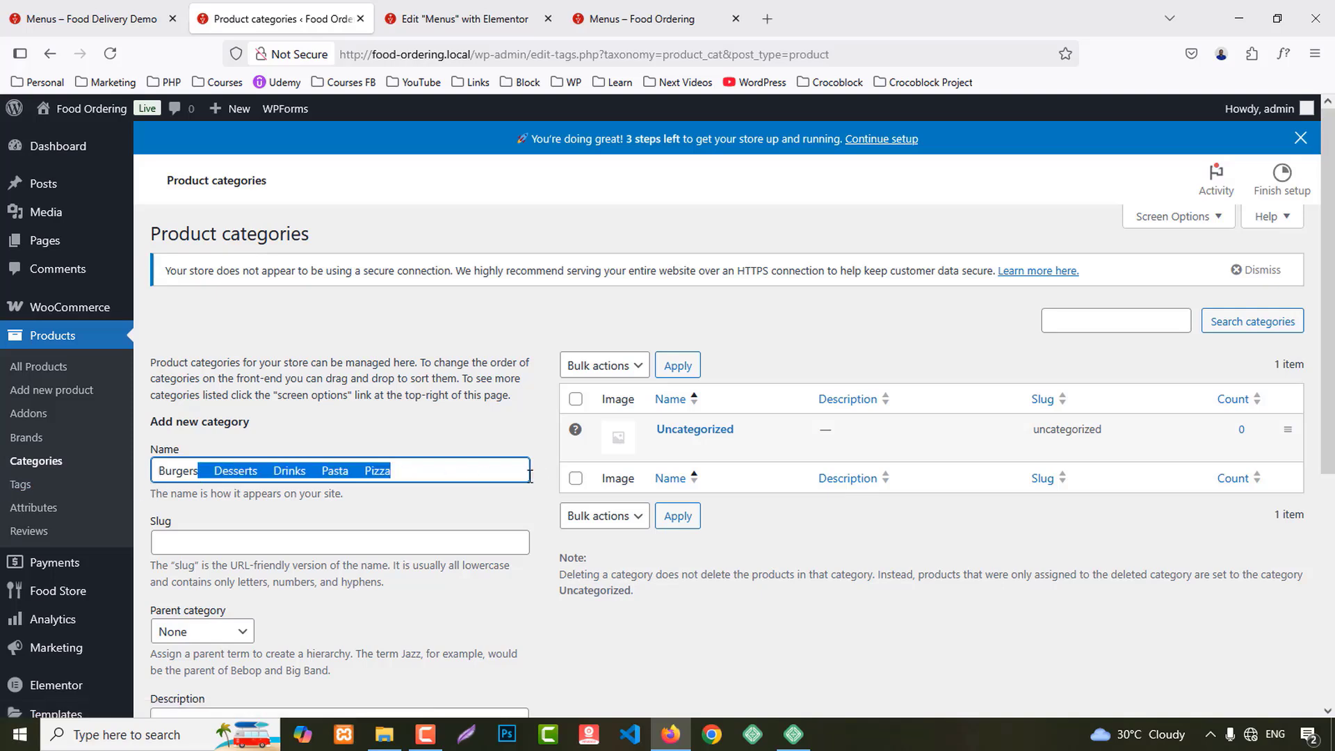
{"action": "key", "text": "ctrl+x"}
{"action": "scroll", "coordinate": [487, 487], "scroll_direction": "down", "scroll_amount": 5}
{"action": "left_click", "coordinate": [194, 655]}
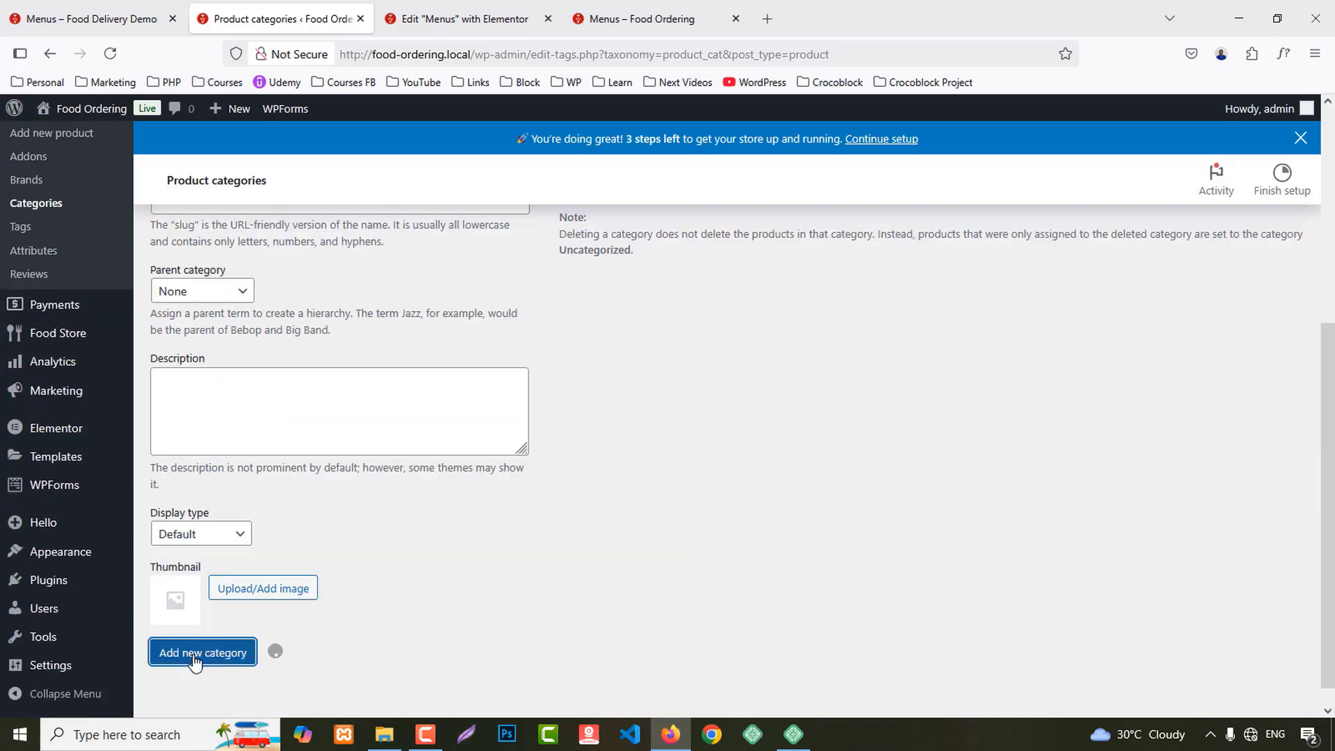
Step: Add Desserts and Drinks as product categories
{"action": "scroll", "coordinate": [453, 505], "scroll_direction": "up", "scroll_amount": 3}
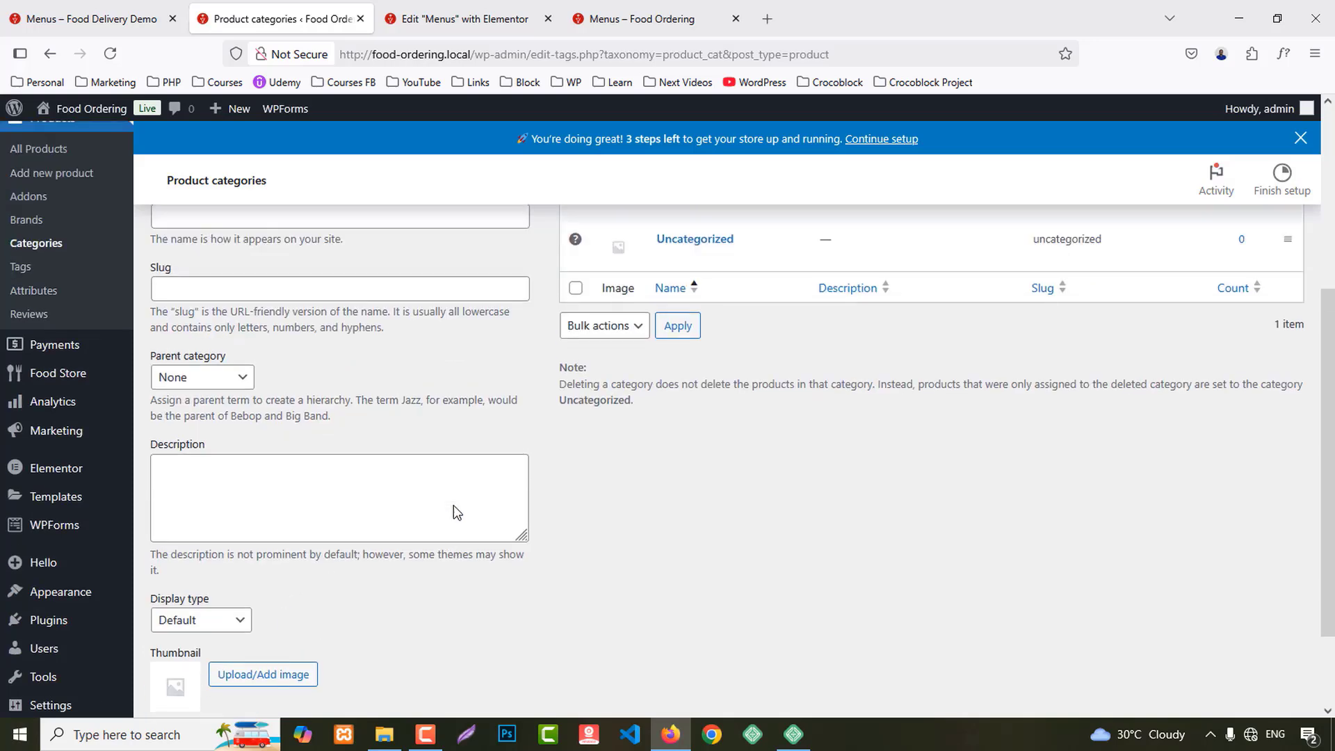
{"action": "left_click", "coordinate": [215, 433]}
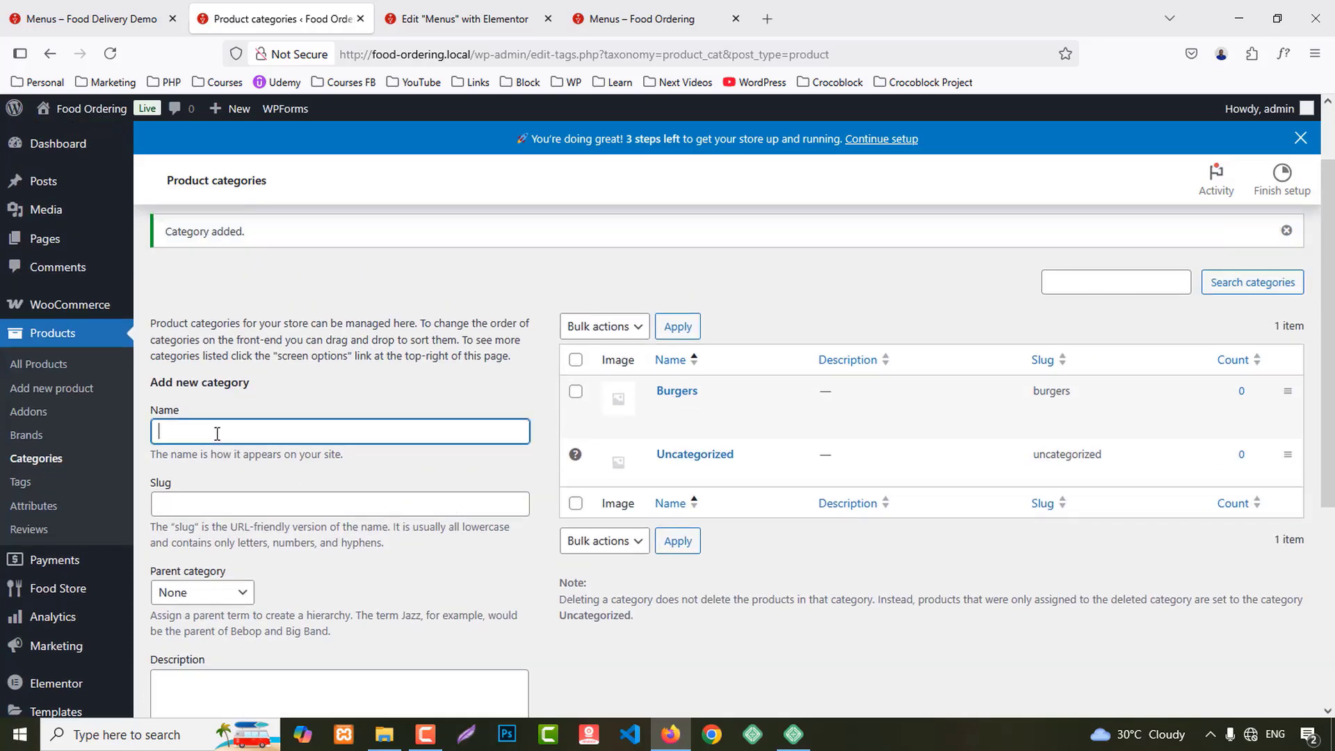
{"action": "key", "text": "ctrl+v"}
{"action": "key", "text": "BackSpace"}
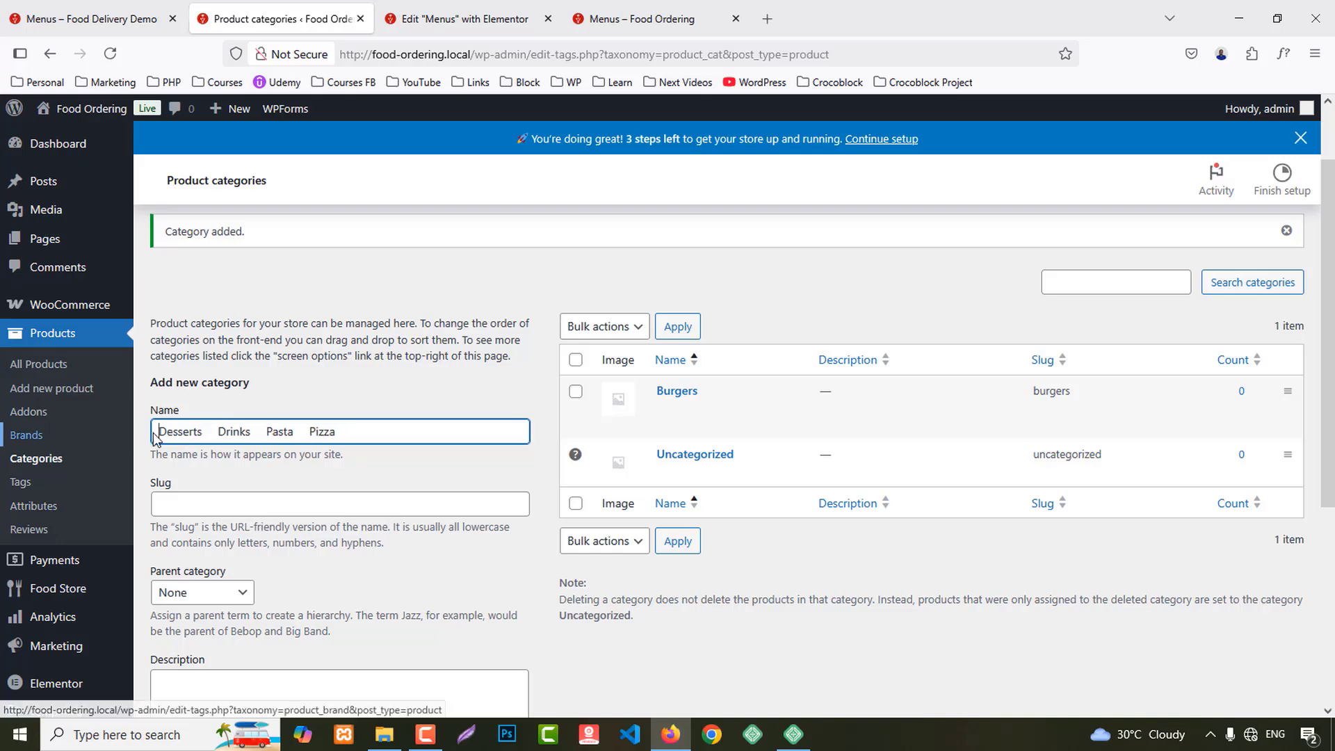
{"action": "key", "text": "shift+End"}
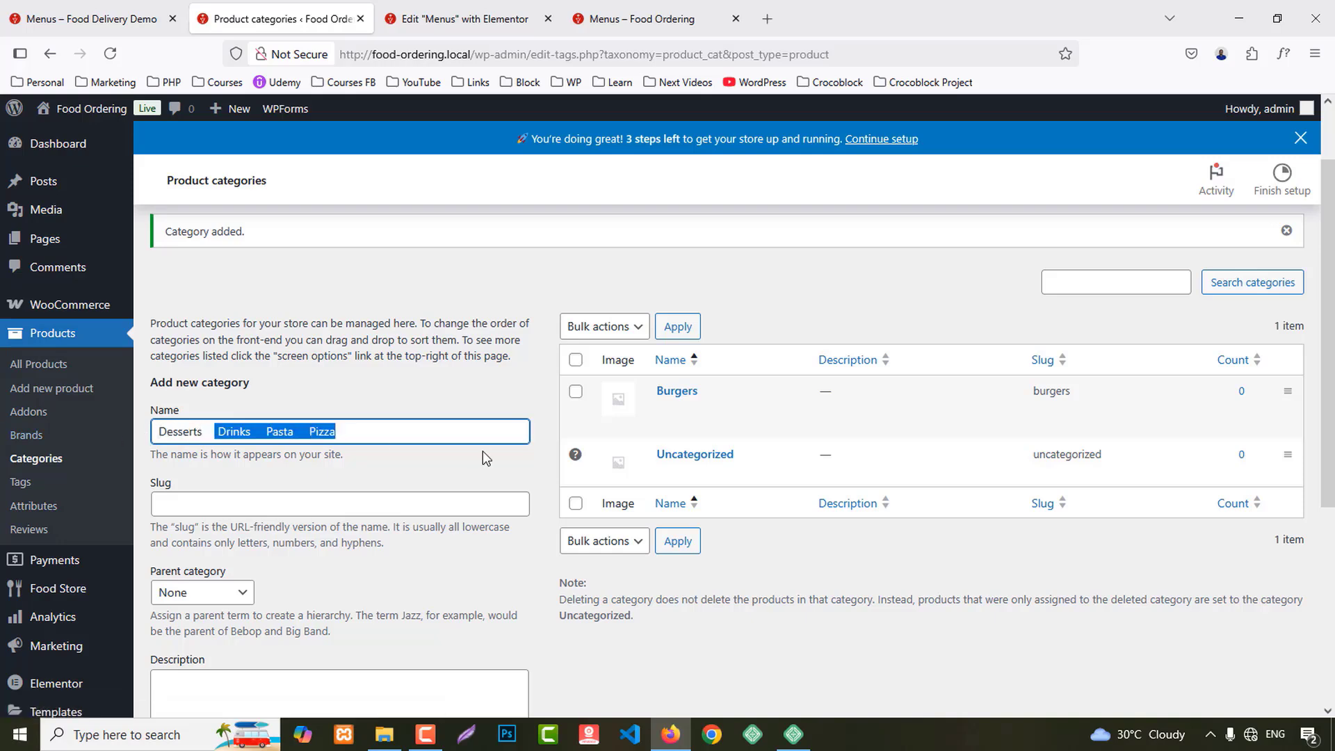
{"action": "key", "text": "BackSpace"}
{"action": "scroll", "coordinate": [278, 542], "scroll_direction": "down", "scroll_amount": 3}
{"action": "left_click", "coordinate": [202, 698]}
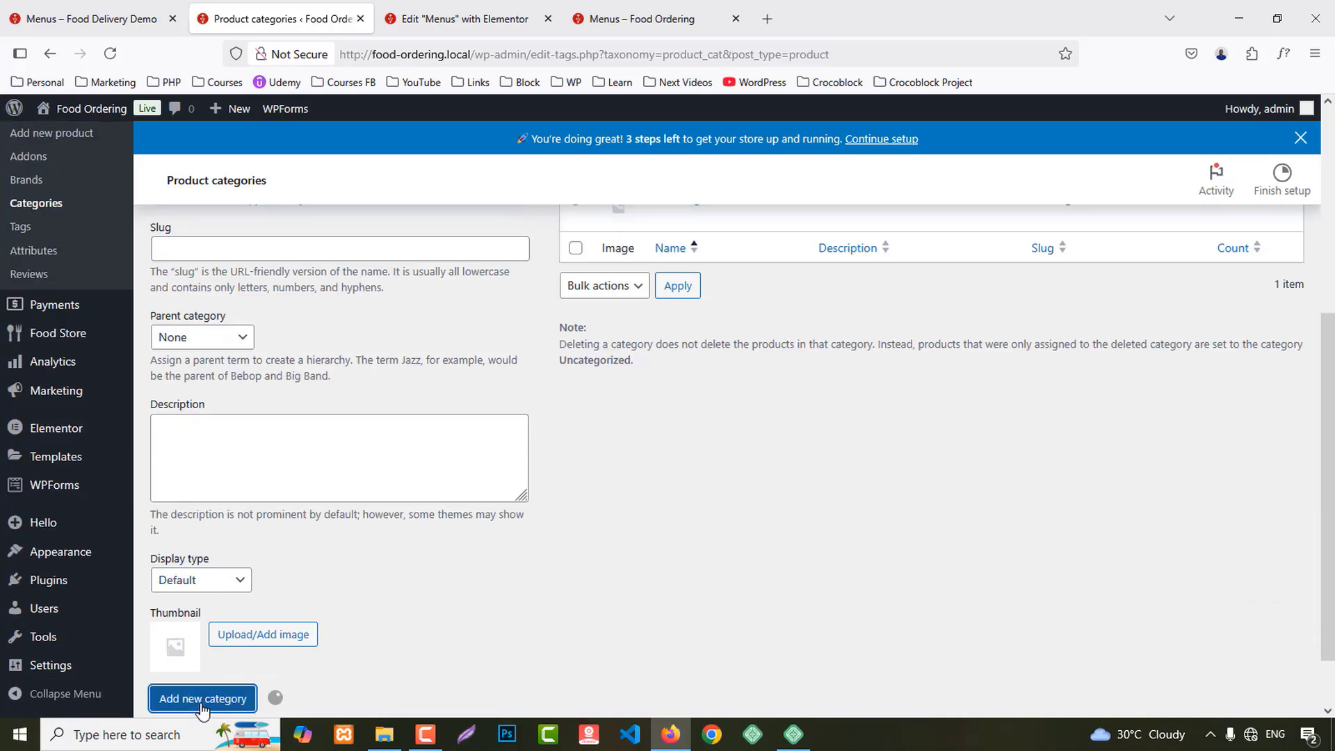
{"action": "scroll", "coordinate": [229, 591], "scroll_direction": "up", "scroll_amount": 4}
{"action": "left_click", "coordinate": [227, 439]}
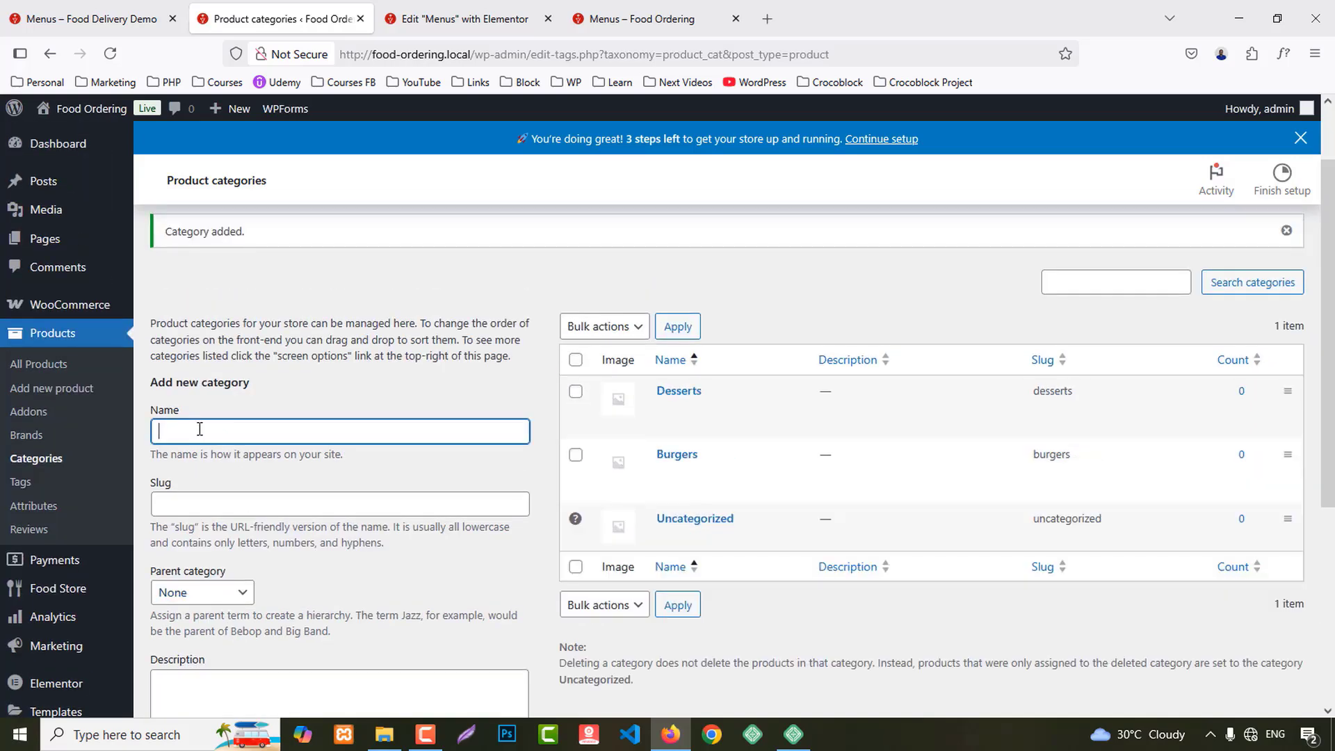
{"action": "key", "text": "ctrl+v"}
{"action": "key", "text": "Delete"}
{"action": "left_click_drag", "start_coordinate": [203, 438], "coordinate": [409, 431]}
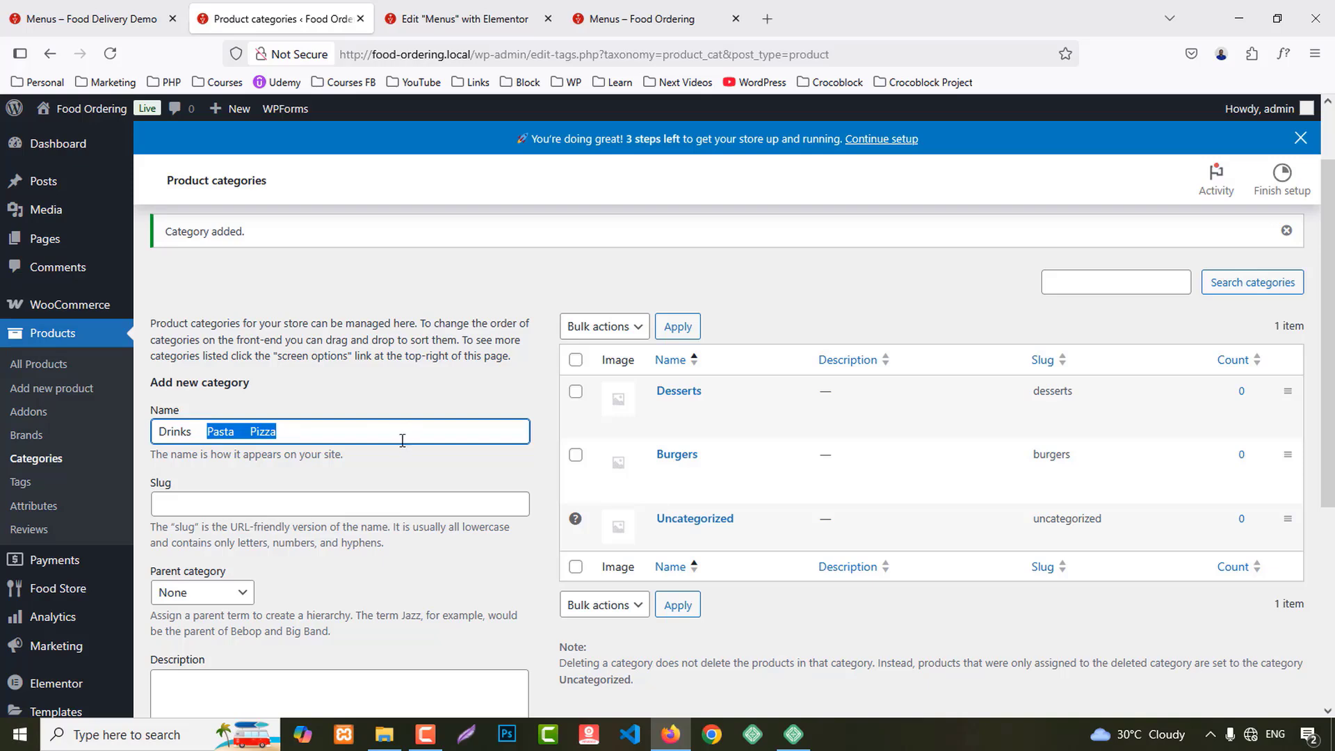
{"action": "key", "text": "Delete"}
{"action": "scroll", "coordinate": [266, 490], "scroll_direction": "down", "scroll_amount": 5}
{"action": "left_click", "coordinate": [203, 635]}
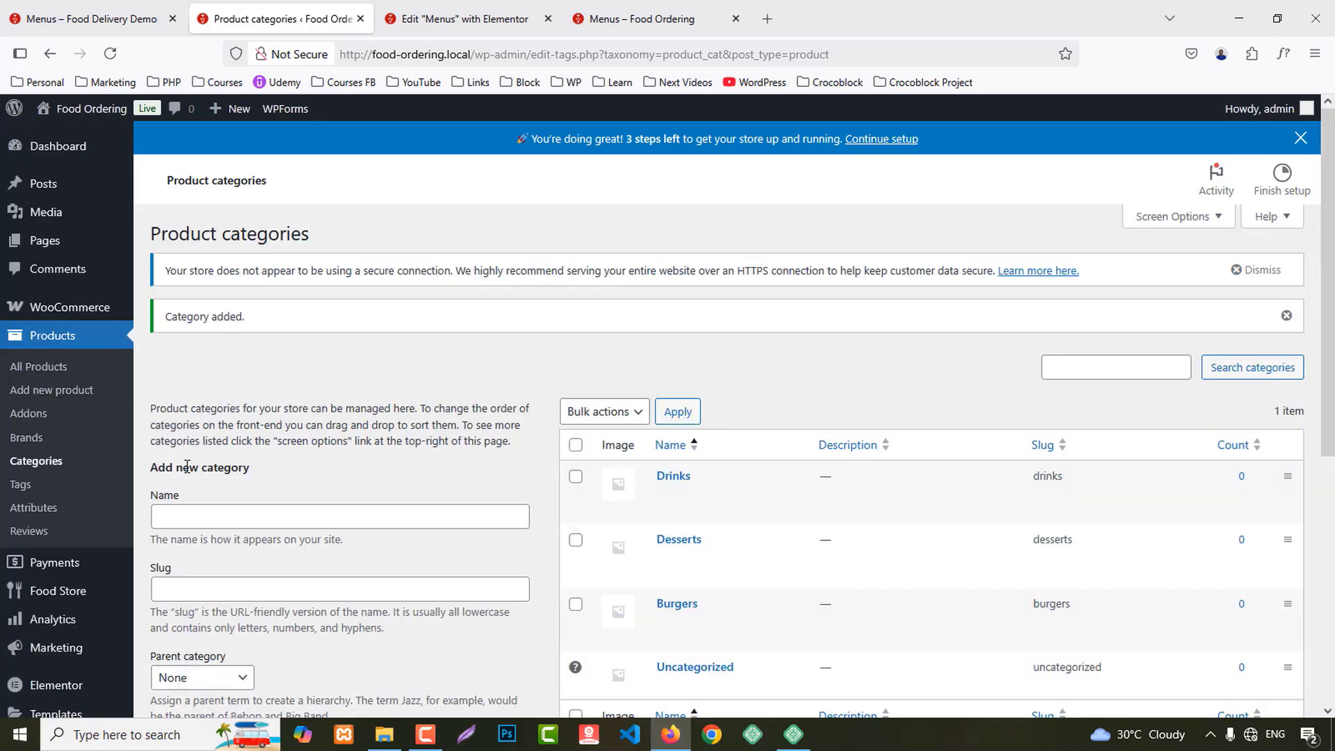
Step: Add Pasta and Pizza as product categories
{"action": "left_click", "coordinate": [192, 509]}
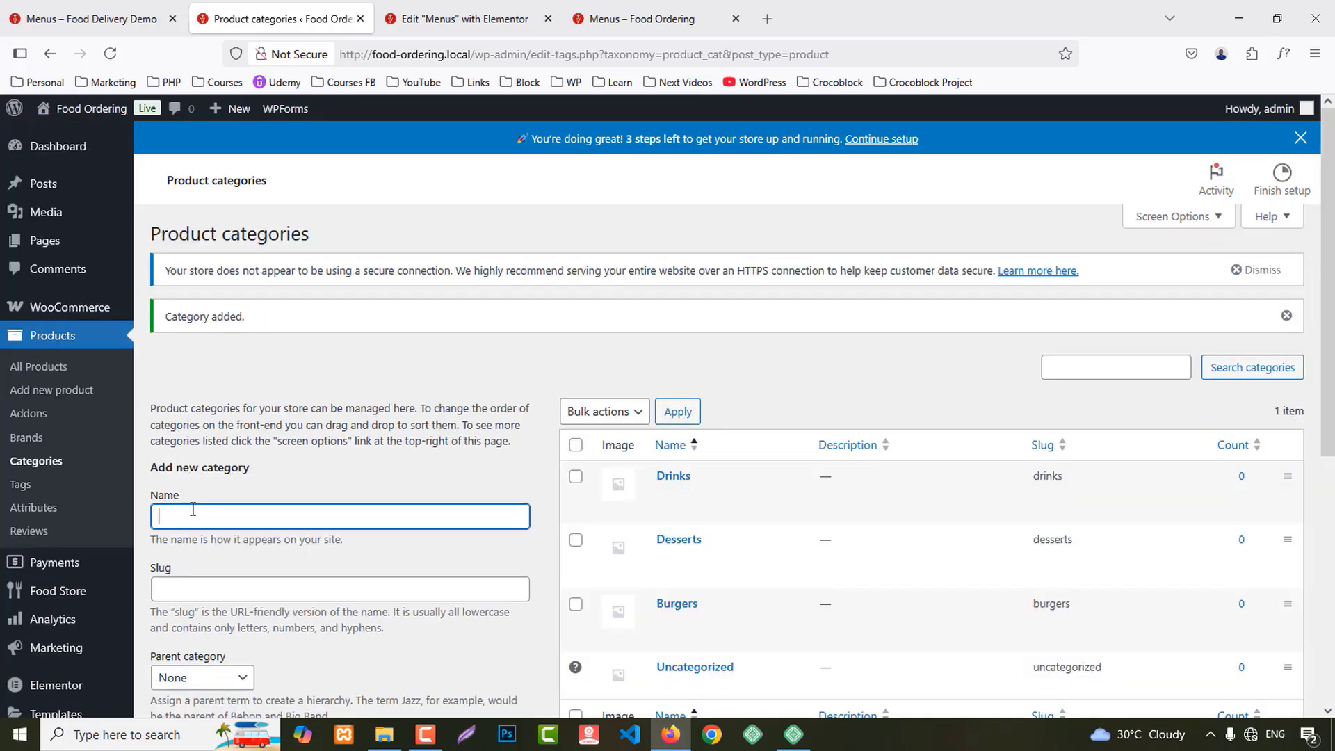
{"action": "double_click", "coordinate": [214, 516]}
{"action": "key", "text": "Delete"}
{"action": "scroll", "coordinate": [207, 625], "scroll_direction": "down", "scroll_amount": 5}
{"action": "left_click", "coordinate": [208, 629]}
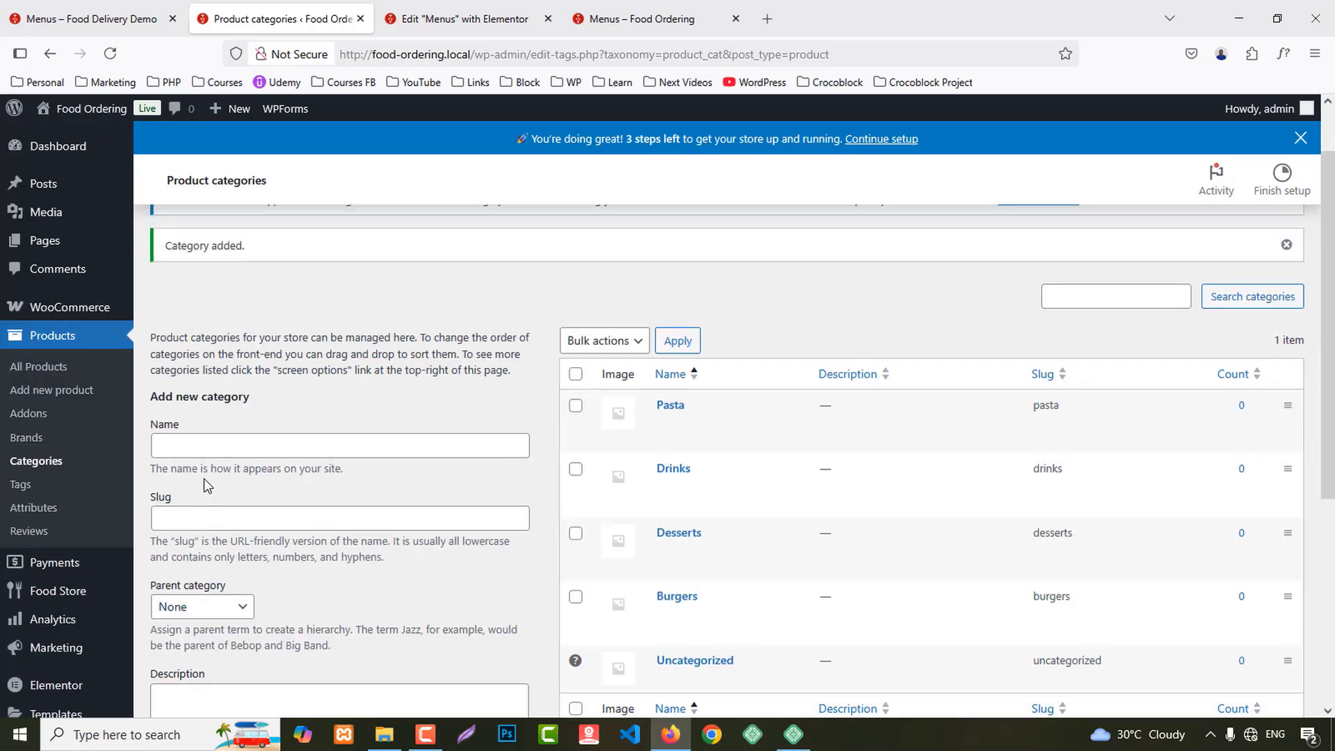
{"action": "left_click", "coordinate": [200, 445]}
{"action": "scroll", "coordinate": [246, 506], "scroll_direction": "down", "scroll_amount": 5}
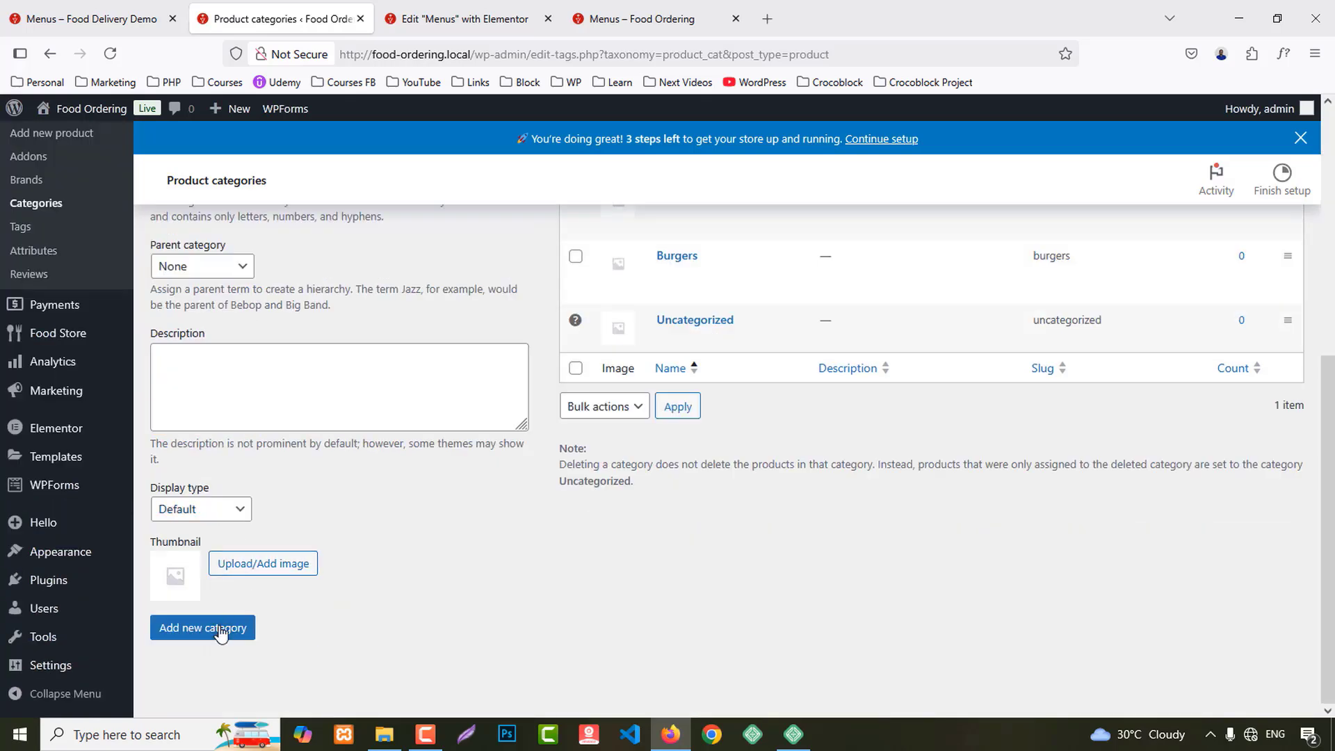
{"action": "left_click", "coordinate": [220, 630]}
Step: Reload the Food Ordering menu preview, then open the store's product list
{"action": "left_click", "coordinate": [602, 14]}
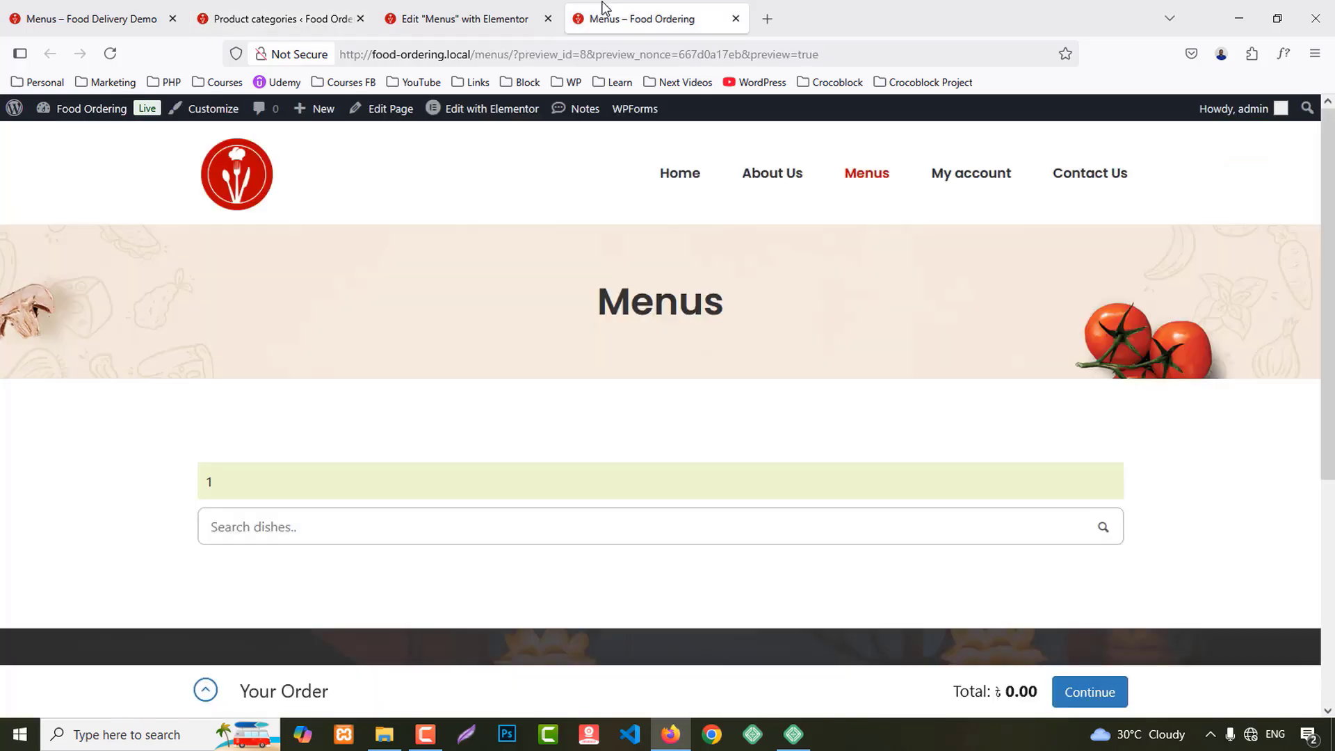
{"action": "key", "text": "F5"}
{"action": "left_click", "coordinate": [299, 16]}
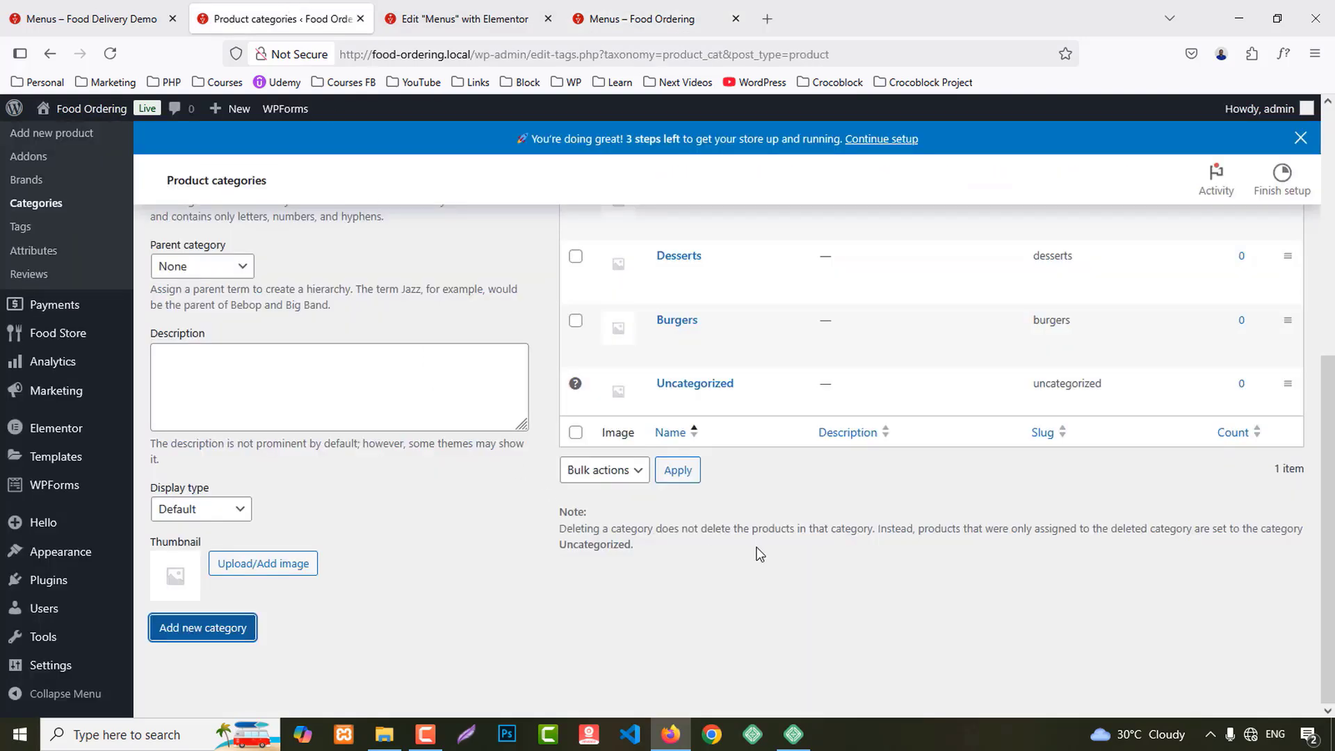
{"action": "scroll", "coordinate": [759, 554], "scroll_direction": "up", "scroll_amount": 4}
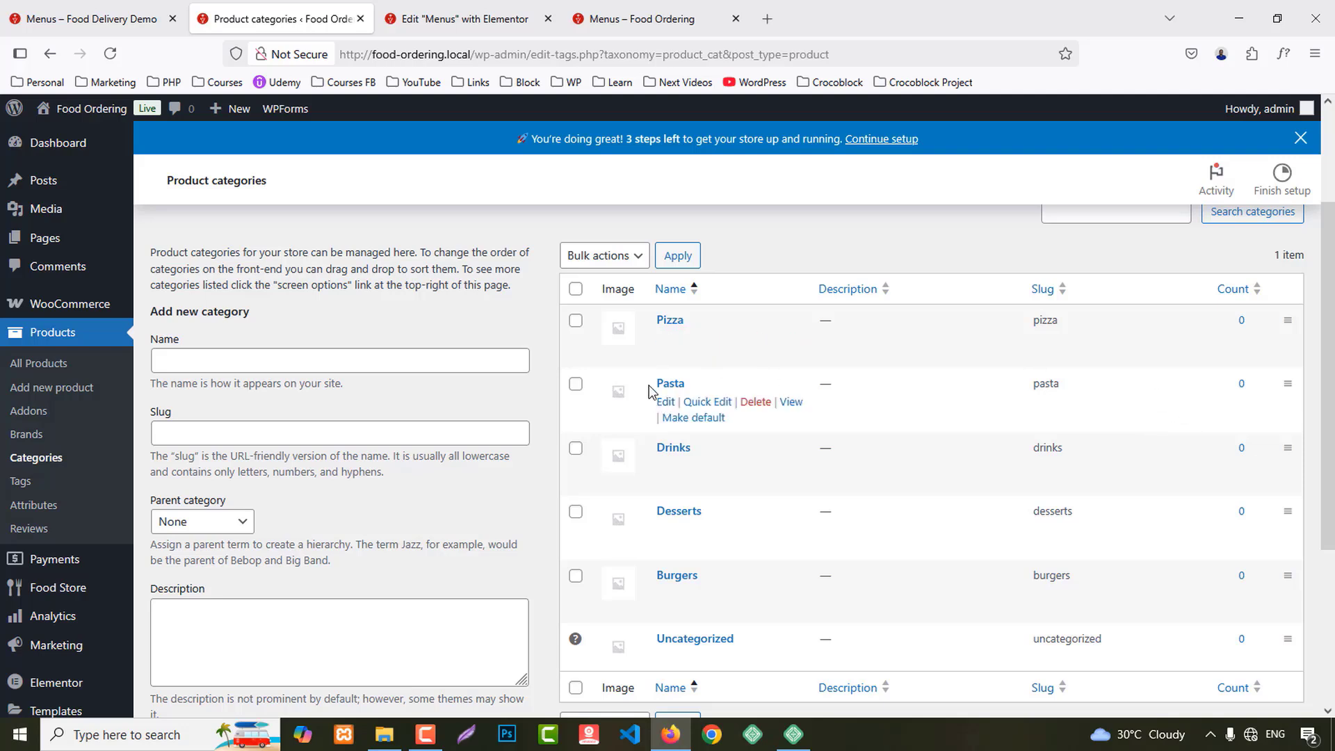
{"action": "left_click", "coordinate": [66, 362]}
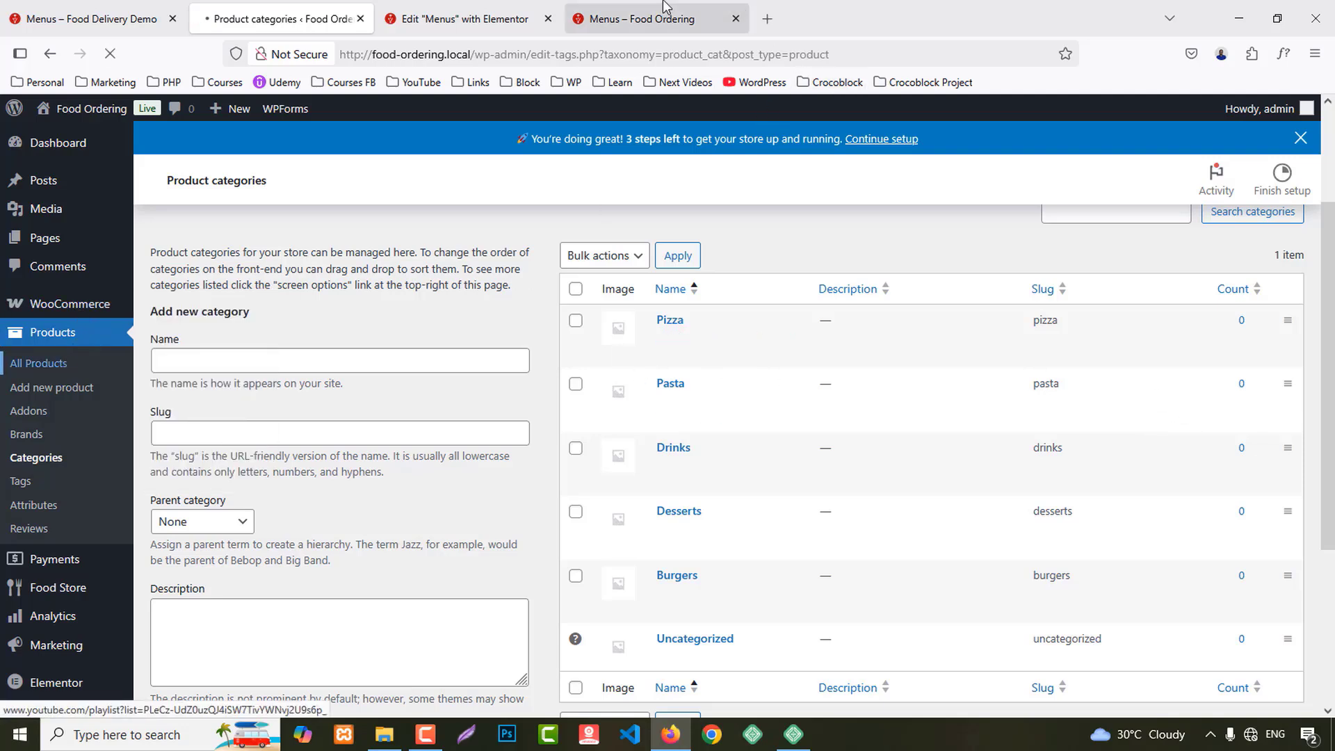
Step: Review the demo menu, then skip the WooCommerce guided setup
{"action": "left_click", "coordinate": [84, 19]}
{"action": "scroll", "coordinate": [1121, 462], "scroll_direction": "down", "scroll_amount": 5}
{"action": "scroll", "coordinate": [1121, 461], "scroll_direction": "down", "scroll_amount": 5}
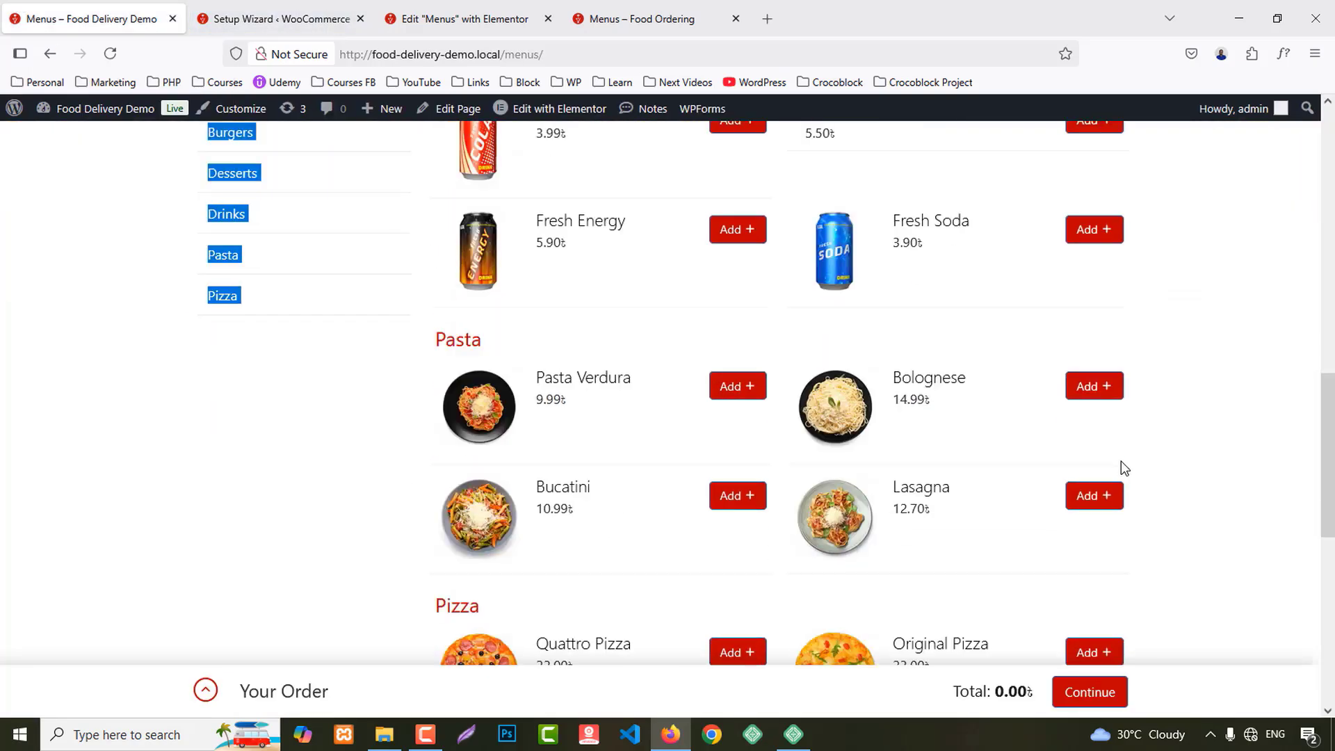
{"action": "scroll", "coordinate": [1120, 460], "scroll_direction": "up", "scroll_amount": 10}
{"action": "left_click", "coordinate": [242, 9]}
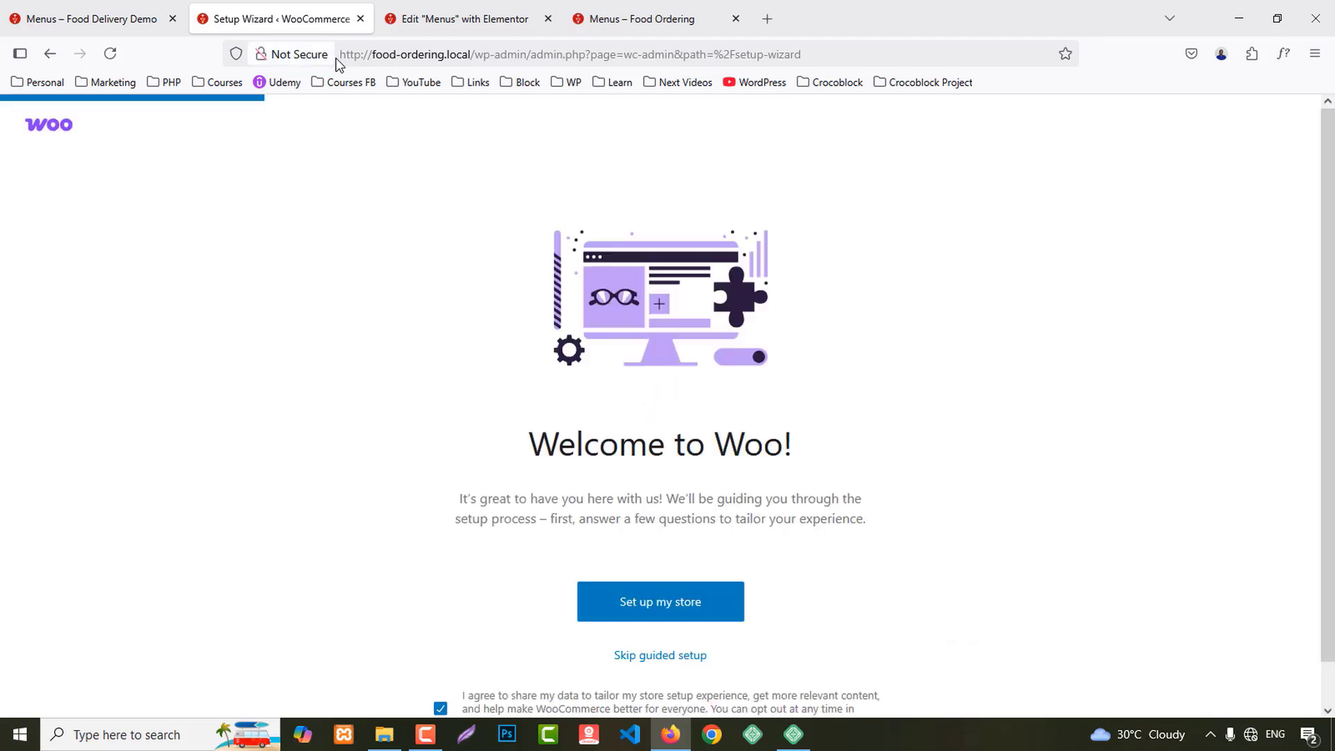
{"action": "left_click", "coordinate": [641, 658]}
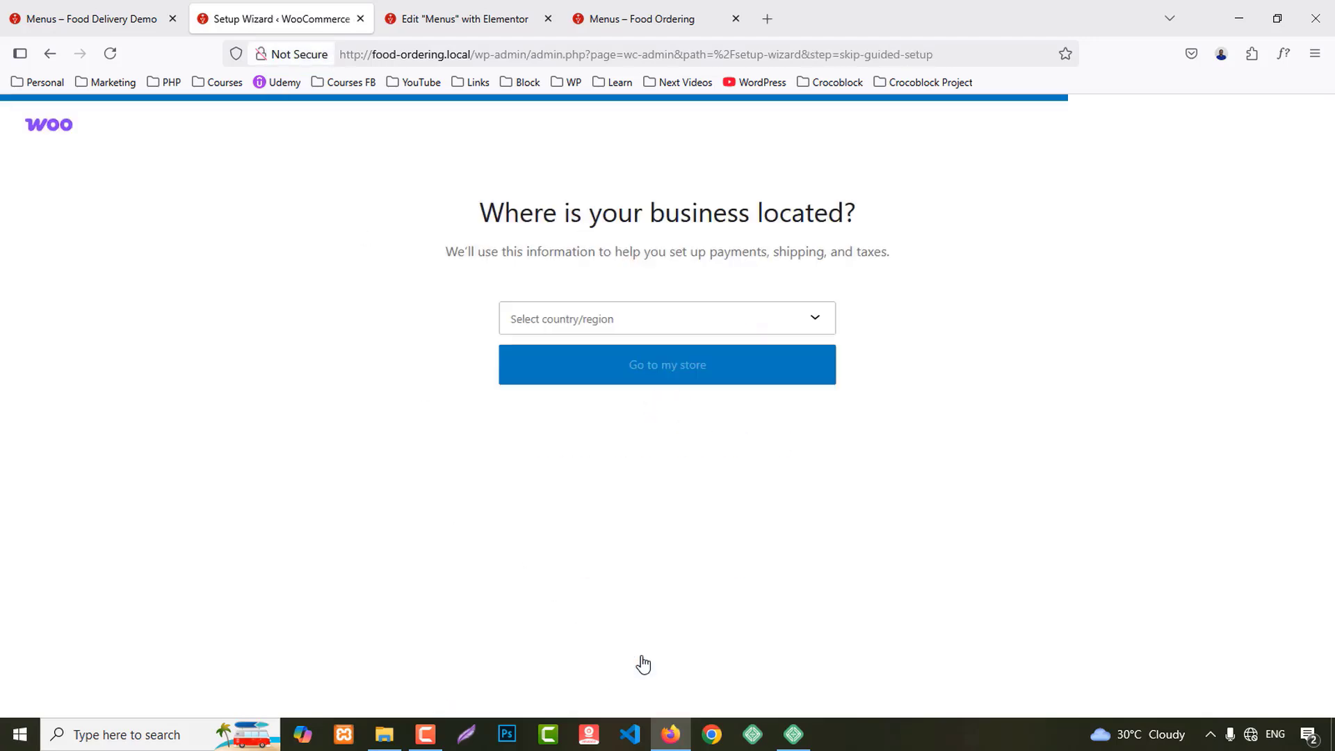
Step: Set the business location to Bangladesh — Sylhet and go to the store dashboard
{"action": "left_click", "coordinate": [605, 330]}
{"action": "scroll", "coordinate": [634, 524], "scroll_direction": "down", "scroll_amount": 12}
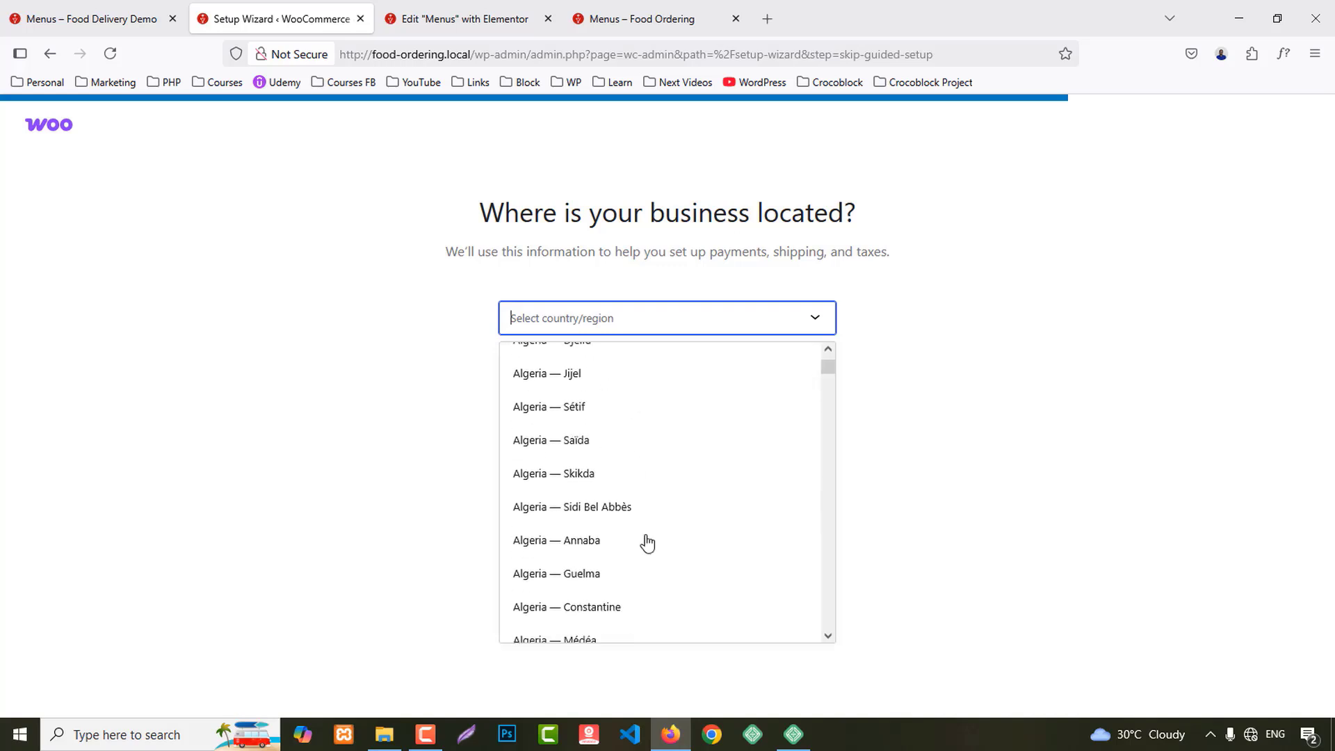
{"action": "scroll", "coordinate": [646, 543], "scroll_direction": "down", "scroll_amount": 10}
{"action": "type", "text": "ban"}
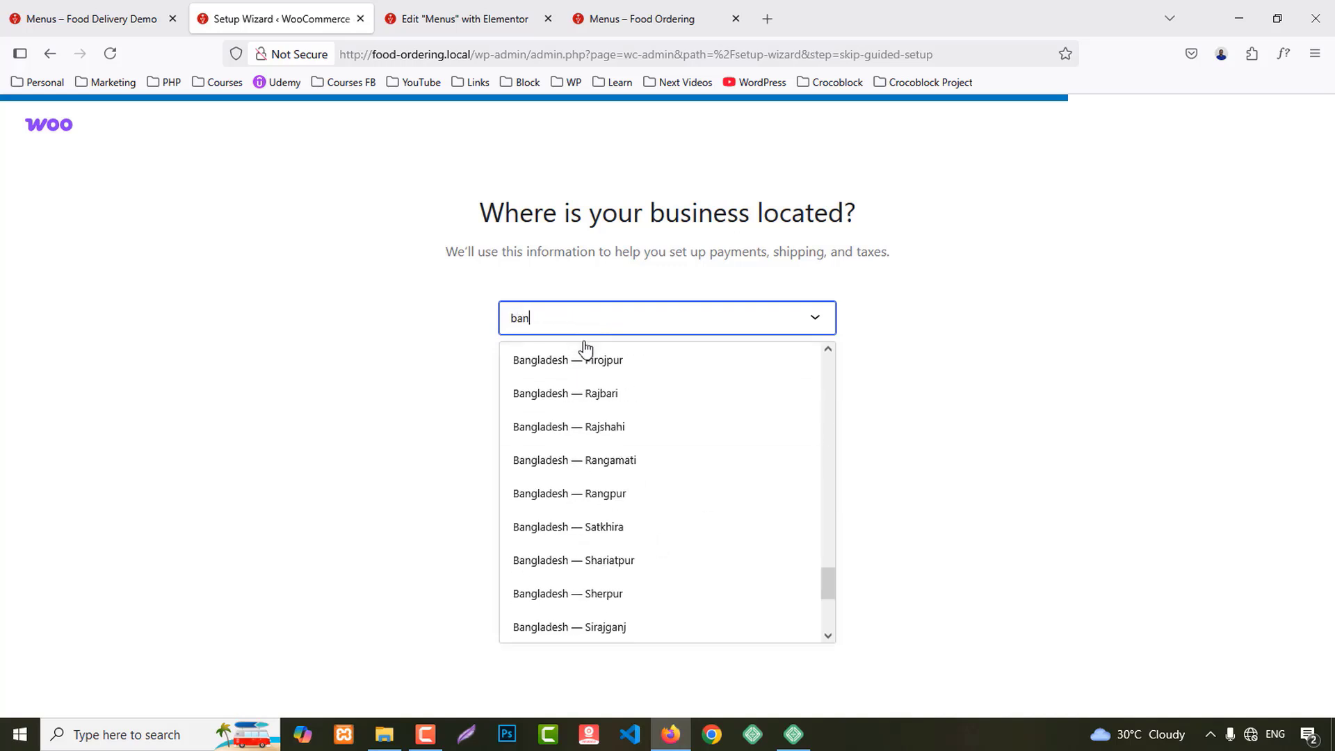
{"action": "type", "text": "gla"}
{"action": "scroll", "coordinate": [678, 459], "scroll_direction": "down", "scroll_amount": 2}
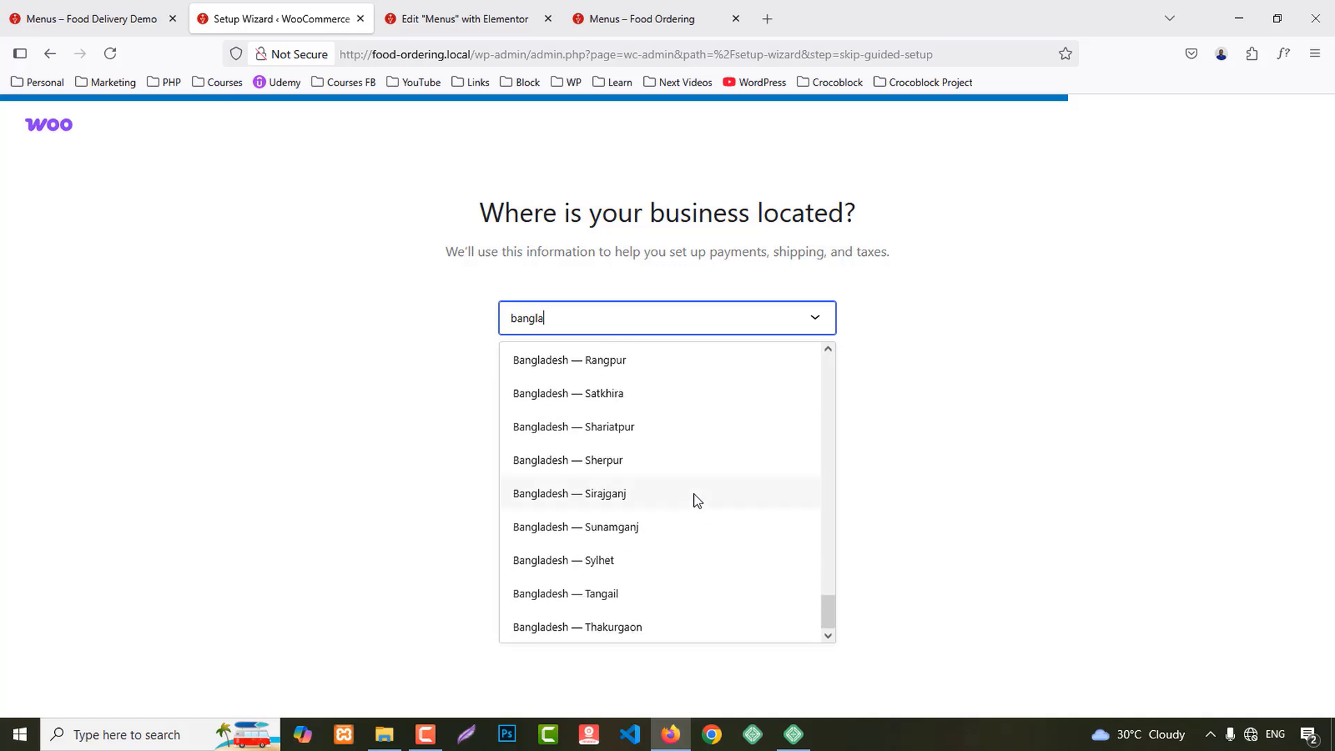
{"action": "left_click", "coordinate": [600, 560]}
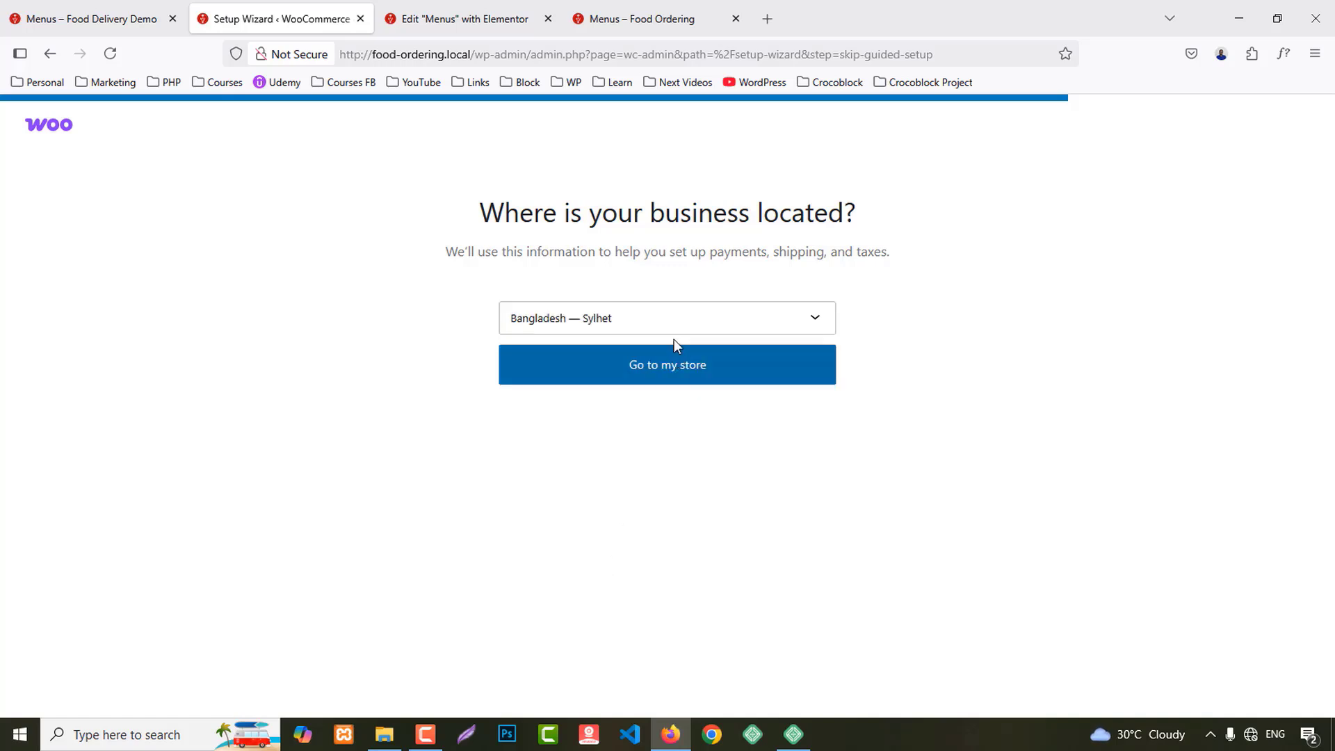
{"action": "left_click", "coordinate": [670, 365]}
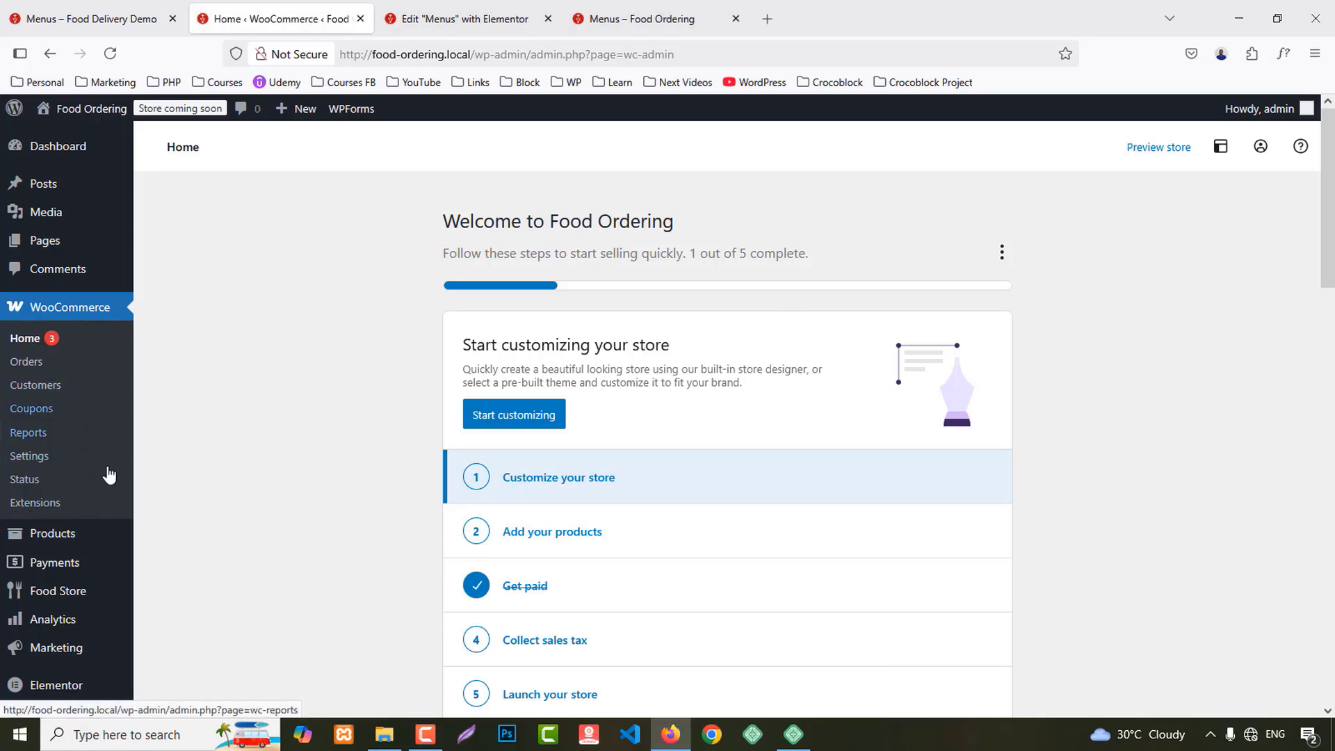
{"action": "scroll", "coordinate": [84, 466], "scroll_direction": "down", "scroll_amount": 2}
Step: Switch WooCommerce site visibility from Coming soon to Live, save, and return to Add your products
{"action": "left_click", "coordinate": [28, 450]}
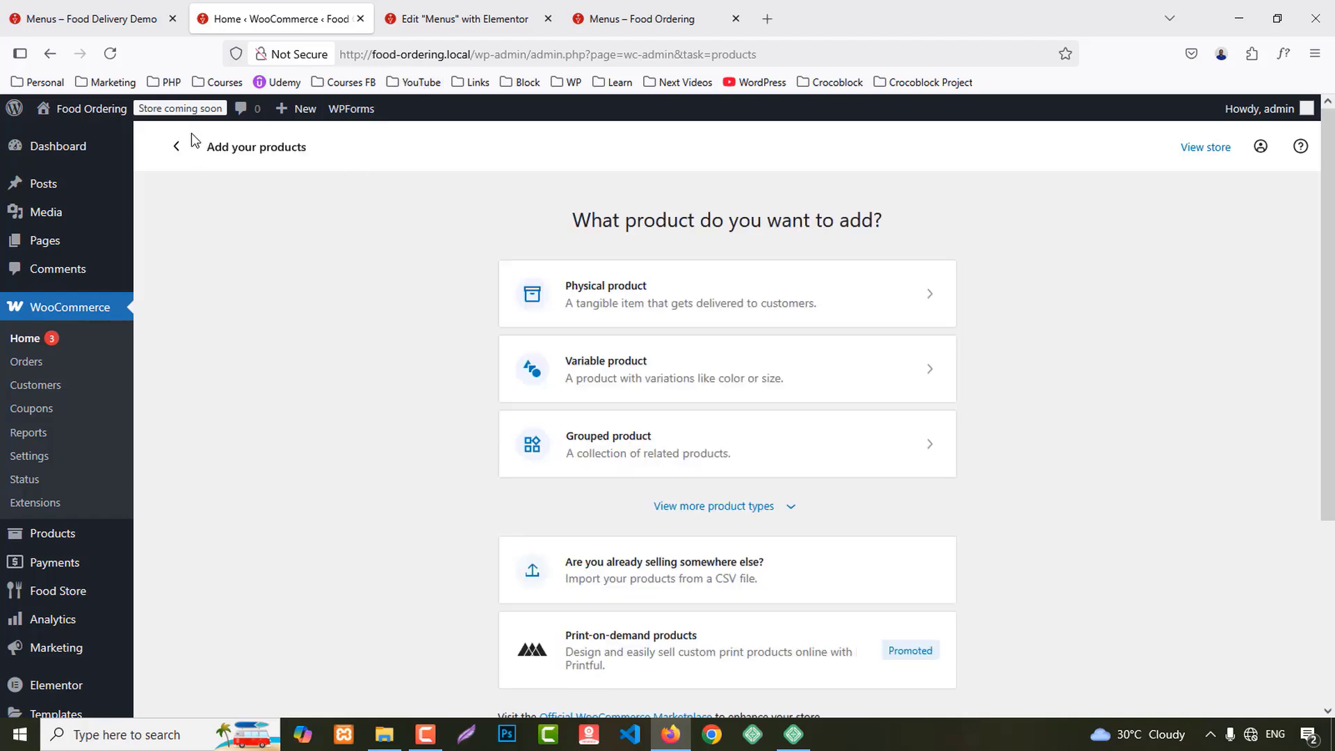
{"action": "left_click", "coordinate": [190, 117]}
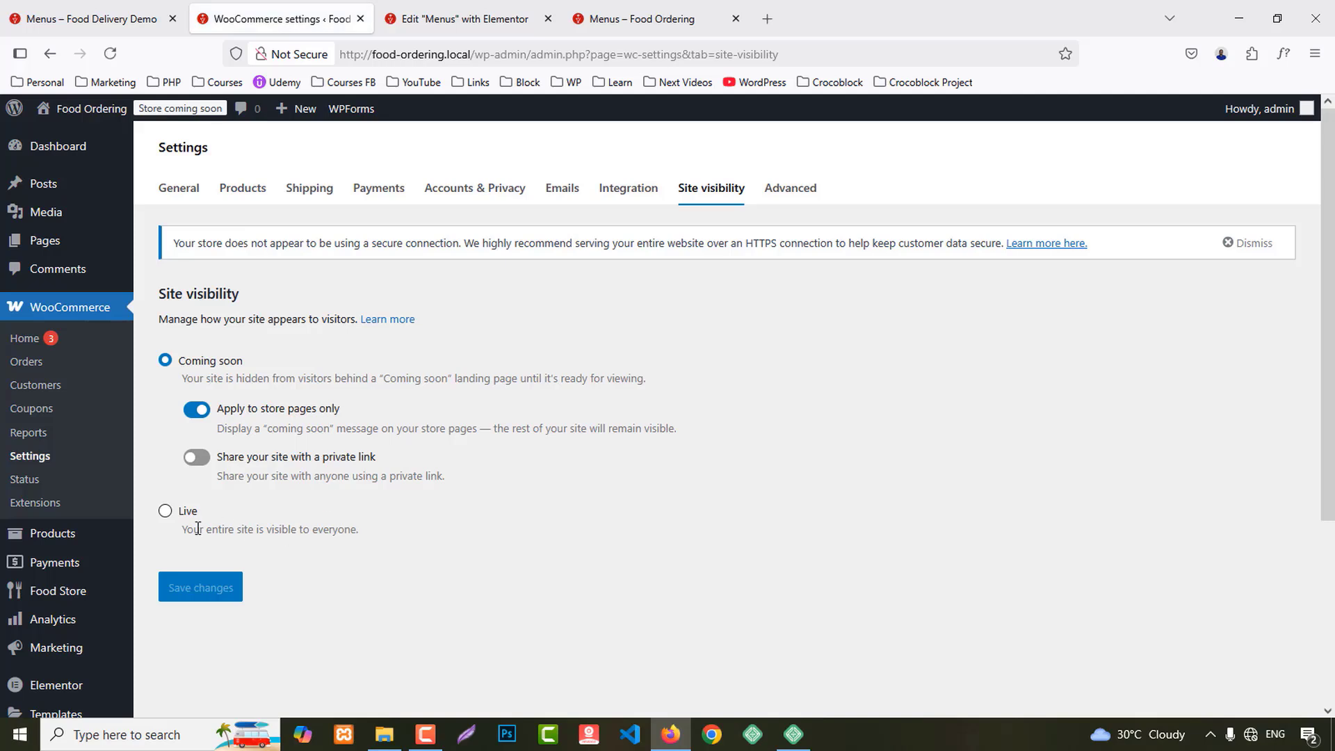
{"action": "left_click", "coordinate": [165, 511]}
{"action": "left_click", "coordinate": [206, 495]}
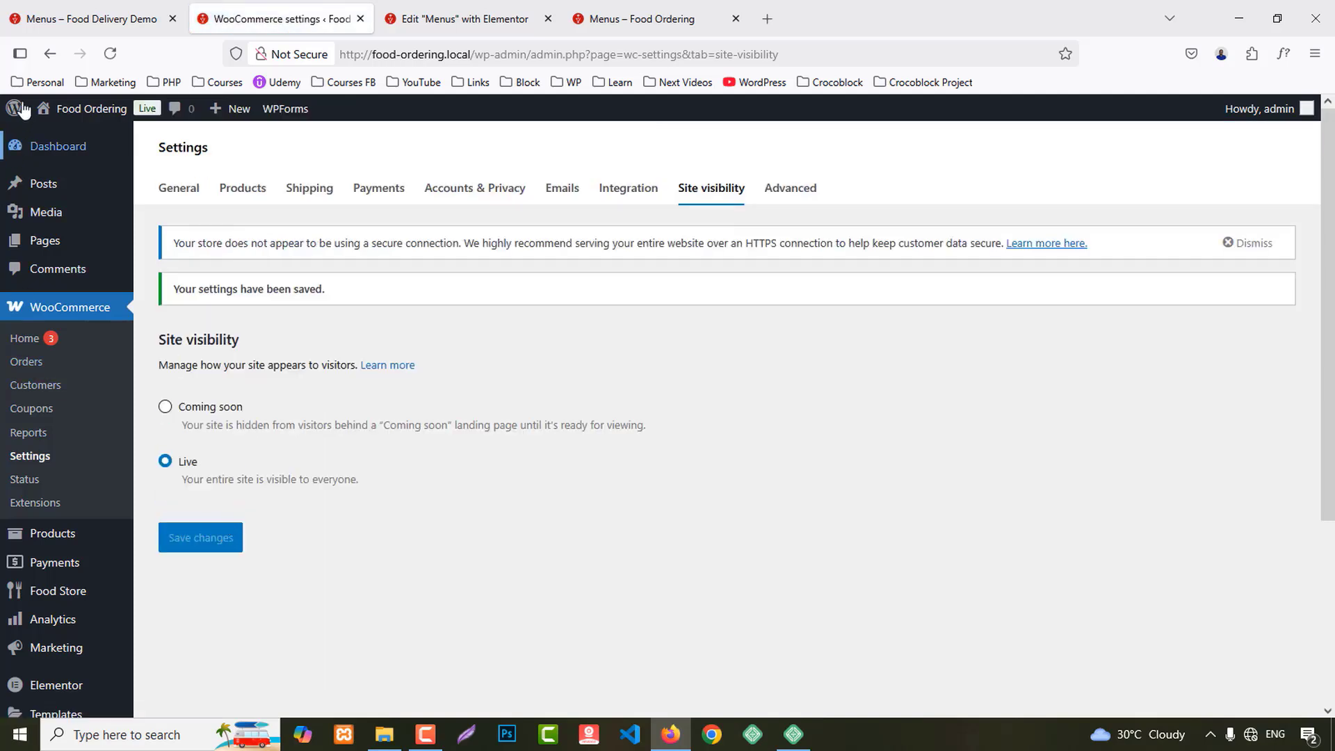
{"action": "left_click", "coordinate": [47, 59]}
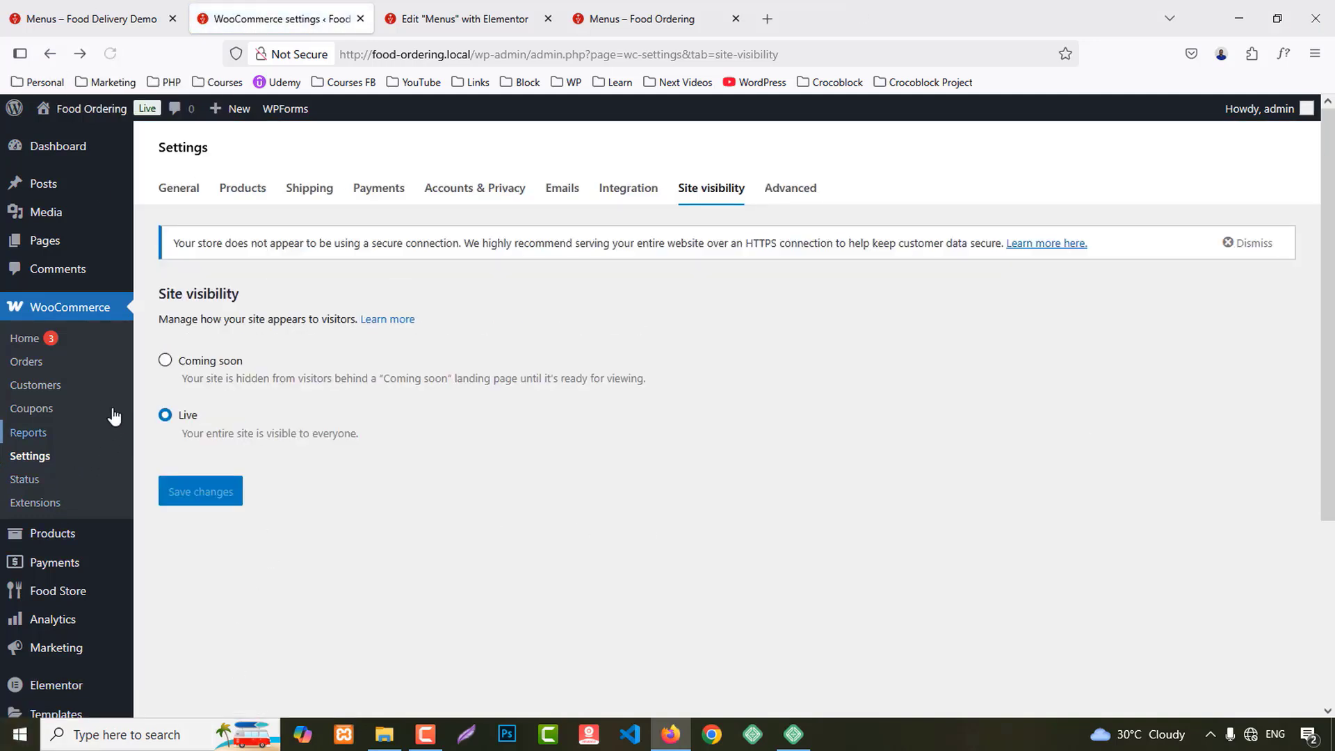
{"action": "left_click", "coordinate": [54, 538]}
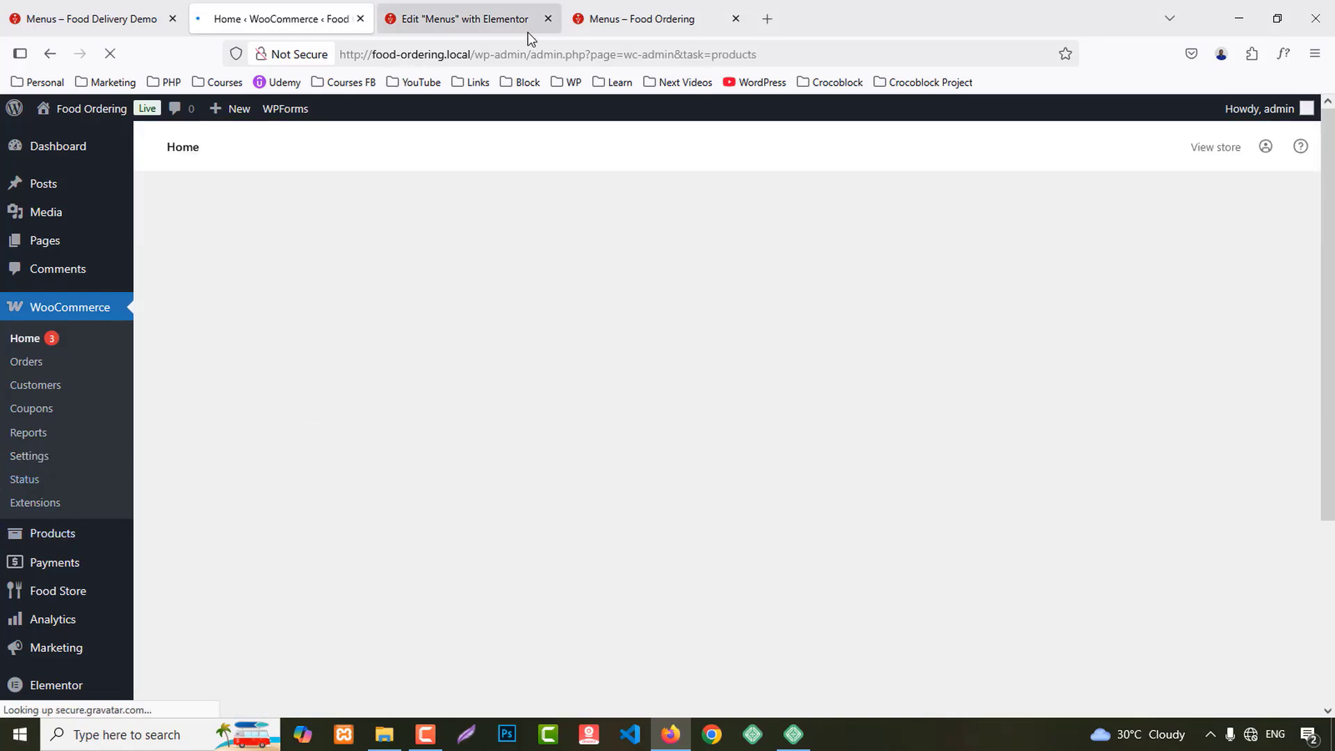
Step: Browse the Food Delivery Demo Menus page to review its dishes
{"action": "left_click", "coordinate": [634, 7]}
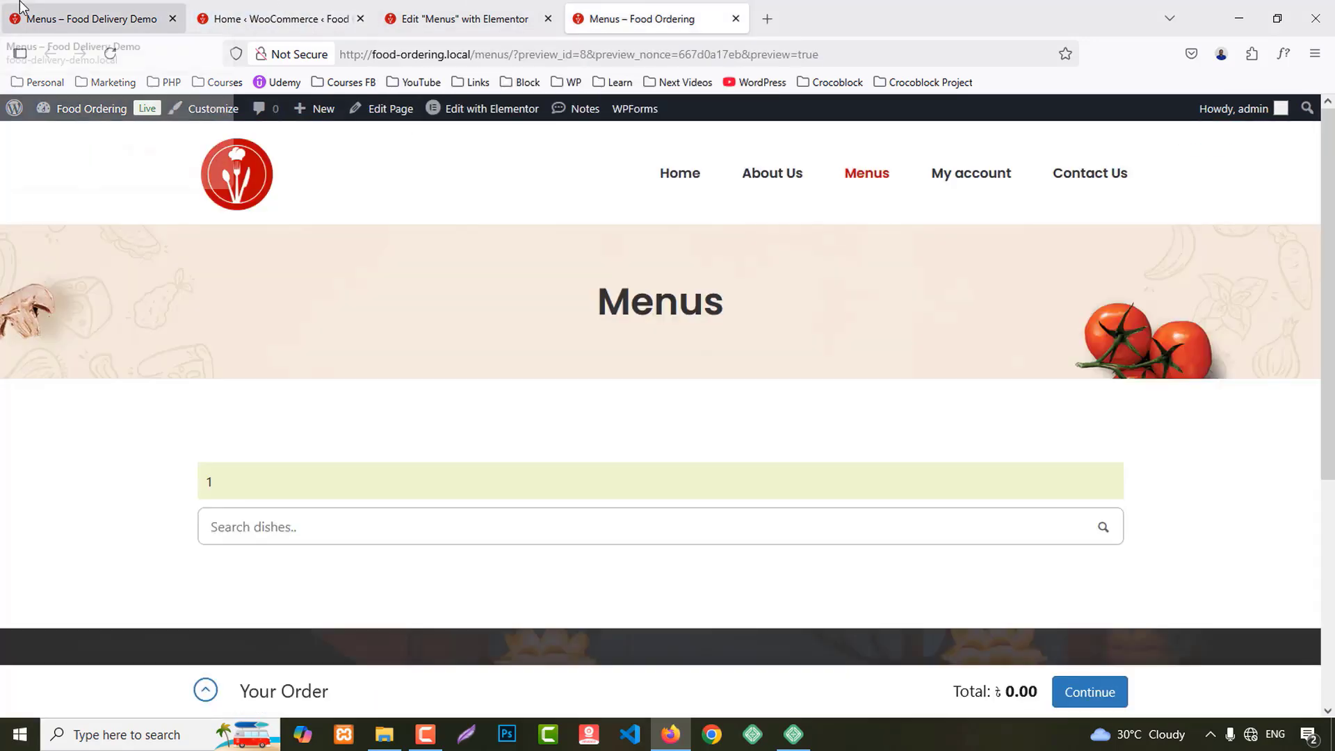
{"action": "left_click", "coordinate": [20, 5]}
{"action": "scroll", "coordinate": [861, 526], "scroll_direction": "down", "scroll_amount": 1}
{"action": "scroll", "coordinate": [861, 528], "scroll_direction": "down", "scroll_amount": 10}
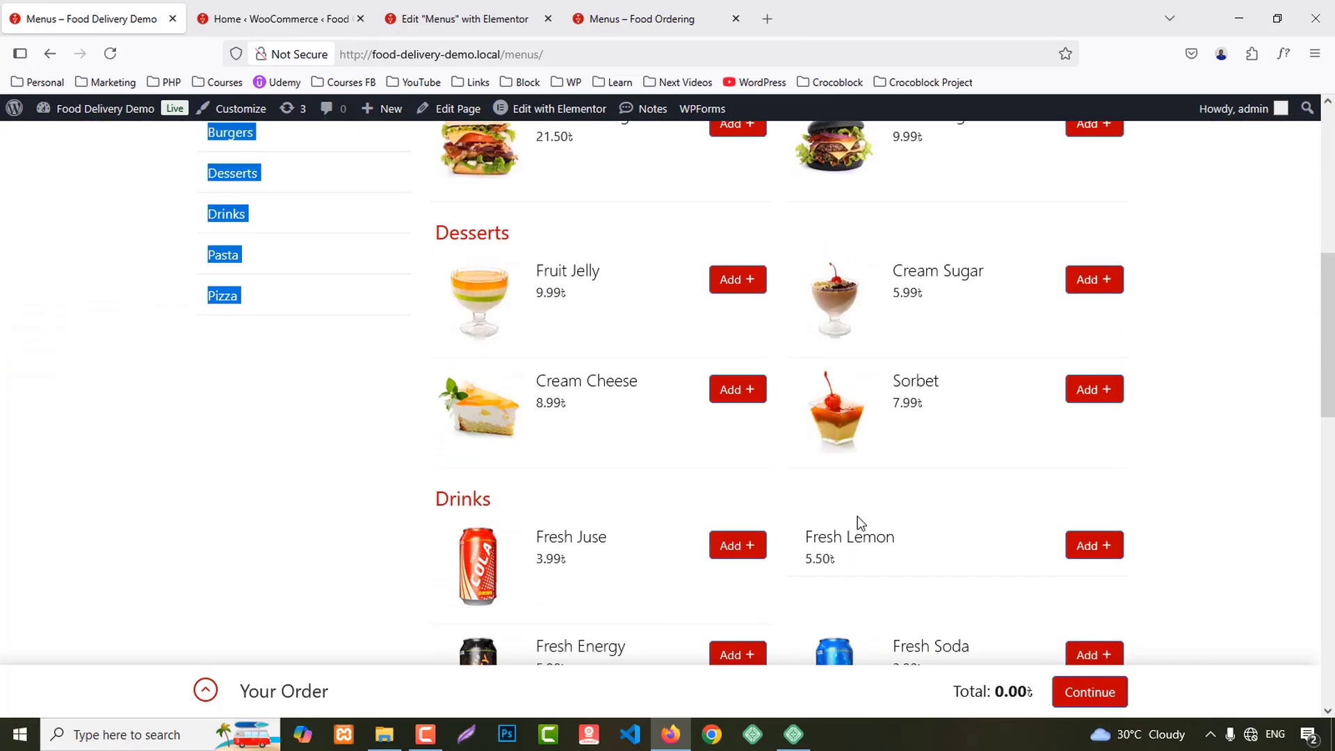
{"action": "scroll", "coordinate": [860, 524], "scroll_direction": "down", "scroll_amount": 2}
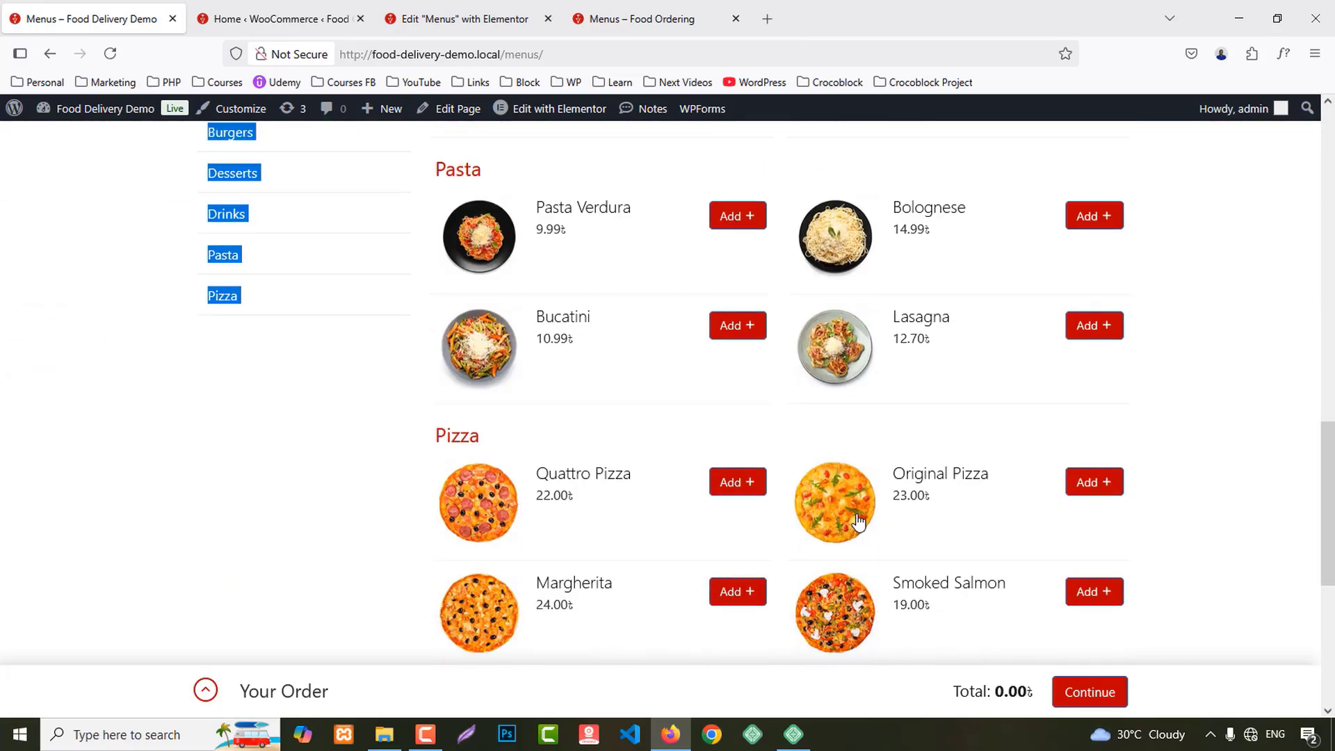
{"action": "scroll", "coordinate": [855, 522], "scroll_direction": "down", "scroll_amount": 3}
{"action": "scroll", "coordinate": [855, 521], "scroll_direction": "up", "scroll_amount": 15}
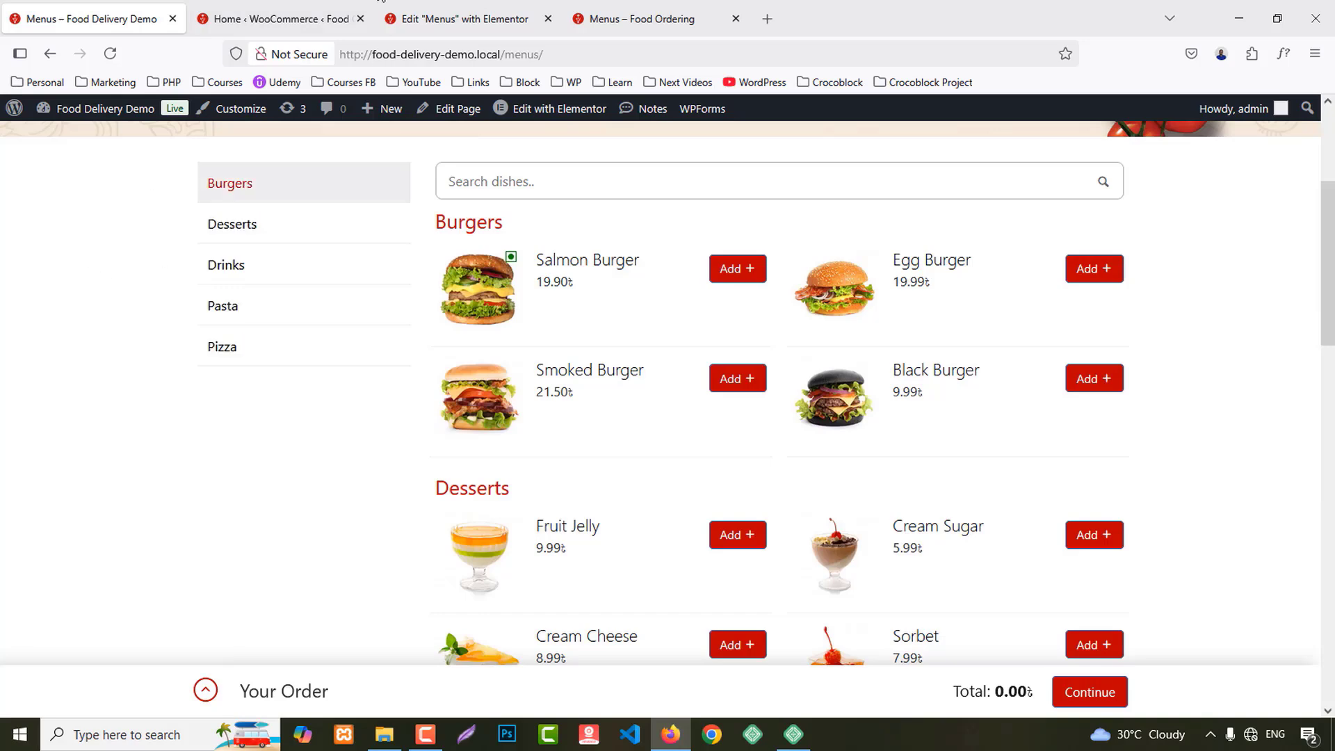
Step: Open a blank Add new product form in a separate tab
{"action": "left_click", "coordinate": [322, 8]}
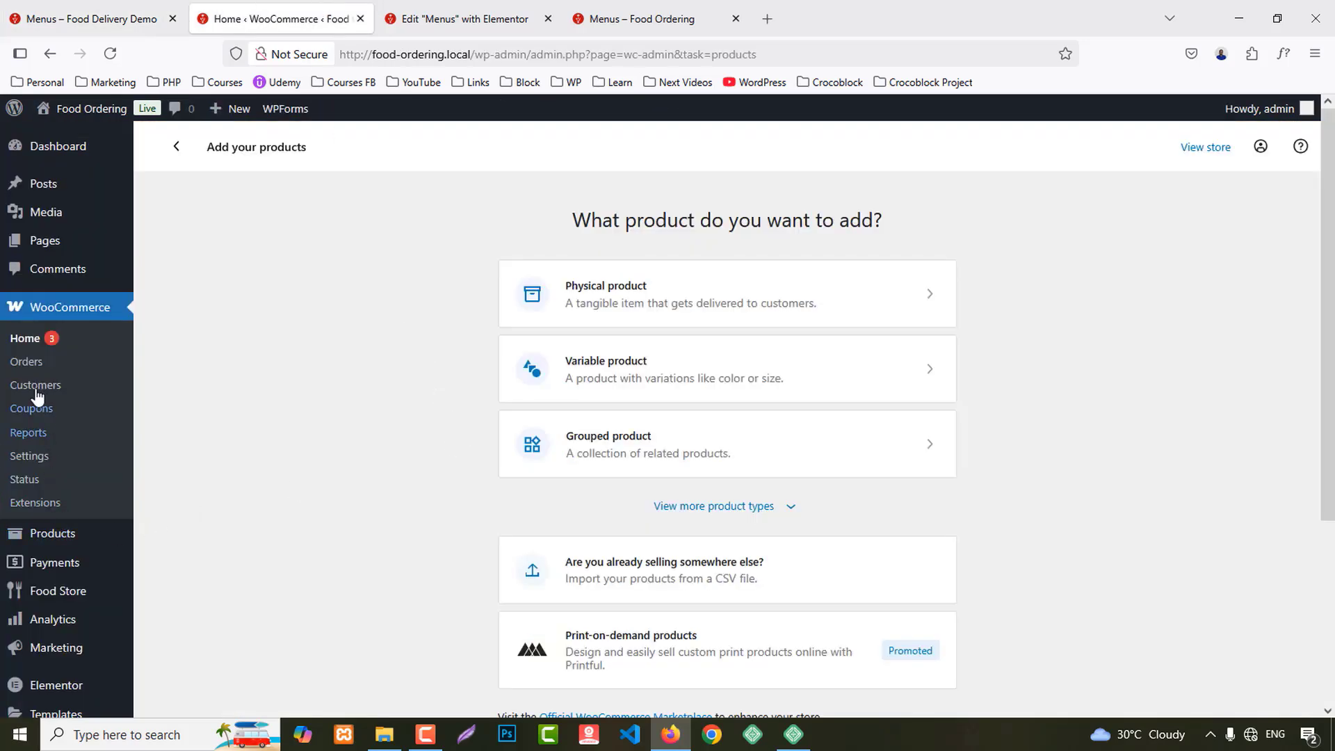
{"action": "mouse_move", "coordinate": [56, 533]}
{"action": "middle_click", "coordinate": [173, 537]}
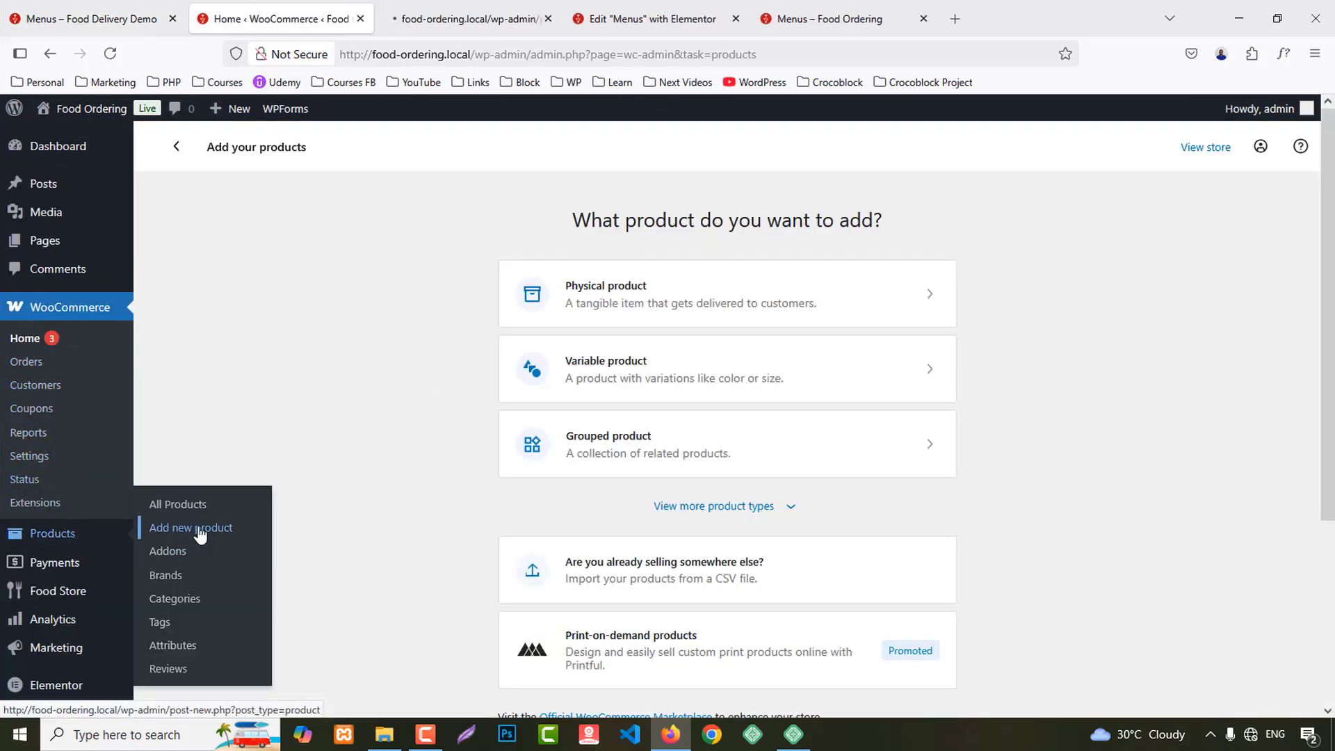
{"action": "mouse_move", "coordinate": [233, 109]}
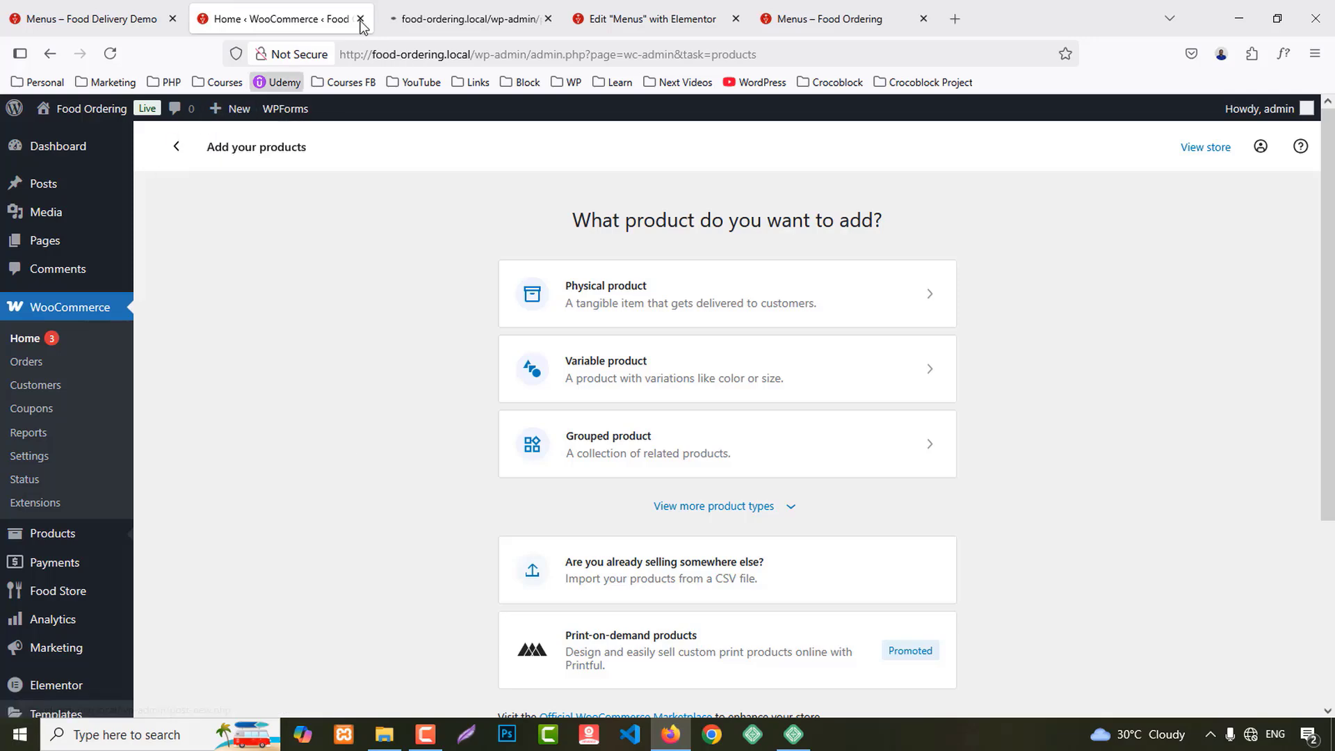
{"action": "left_click", "coordinate": [445, 17]}
{"action": "left_click", "coordinate": [278, 17]}
{"action": "left_click", "coordinate": [505, 4]}
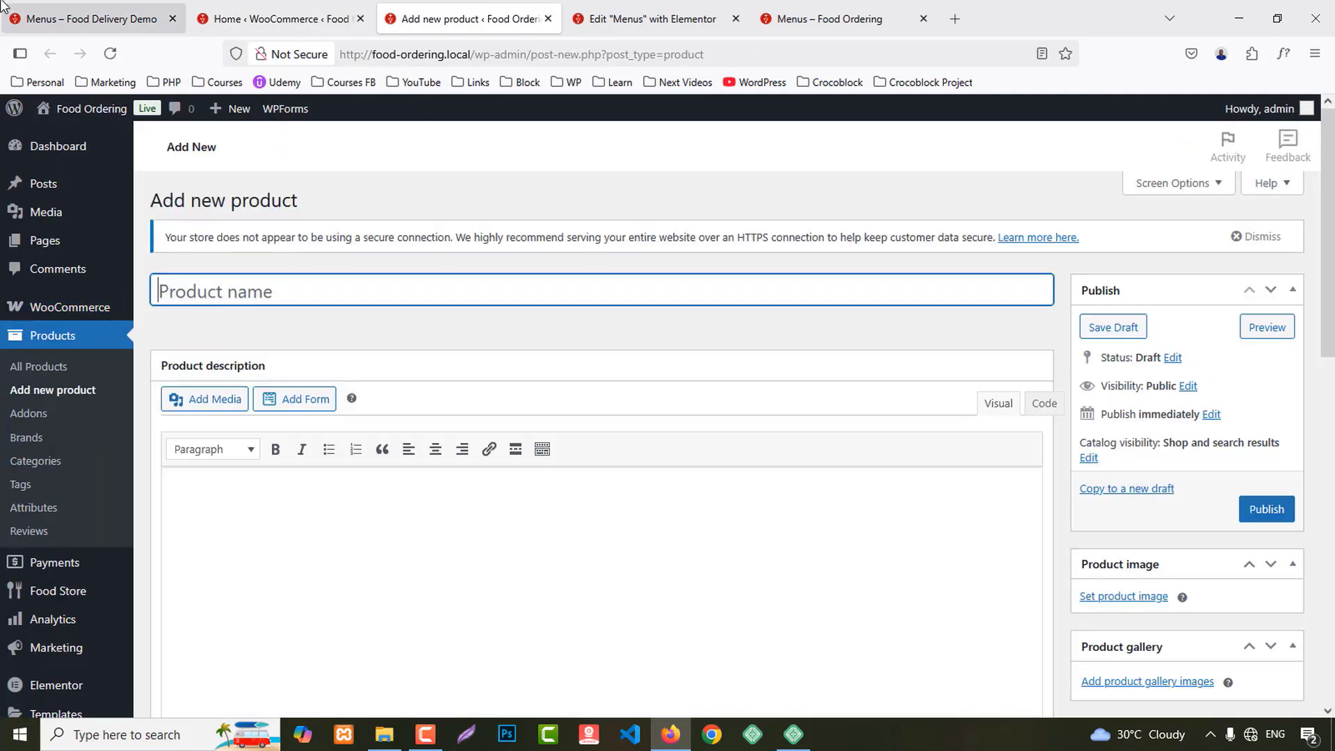
Step: Select the 'Salmon Burger' name on the demo Menus page
{"action": "left_click", "coordinate": [90, 19]}
{"action": "scroll", "coordinate": [531, 447], "scroll_direction": "up", "scroll_amount": 3}
{"action": "scroll", "coordinate": [582, 459], "scroll_direction": "down", "scroll_amount": 2}
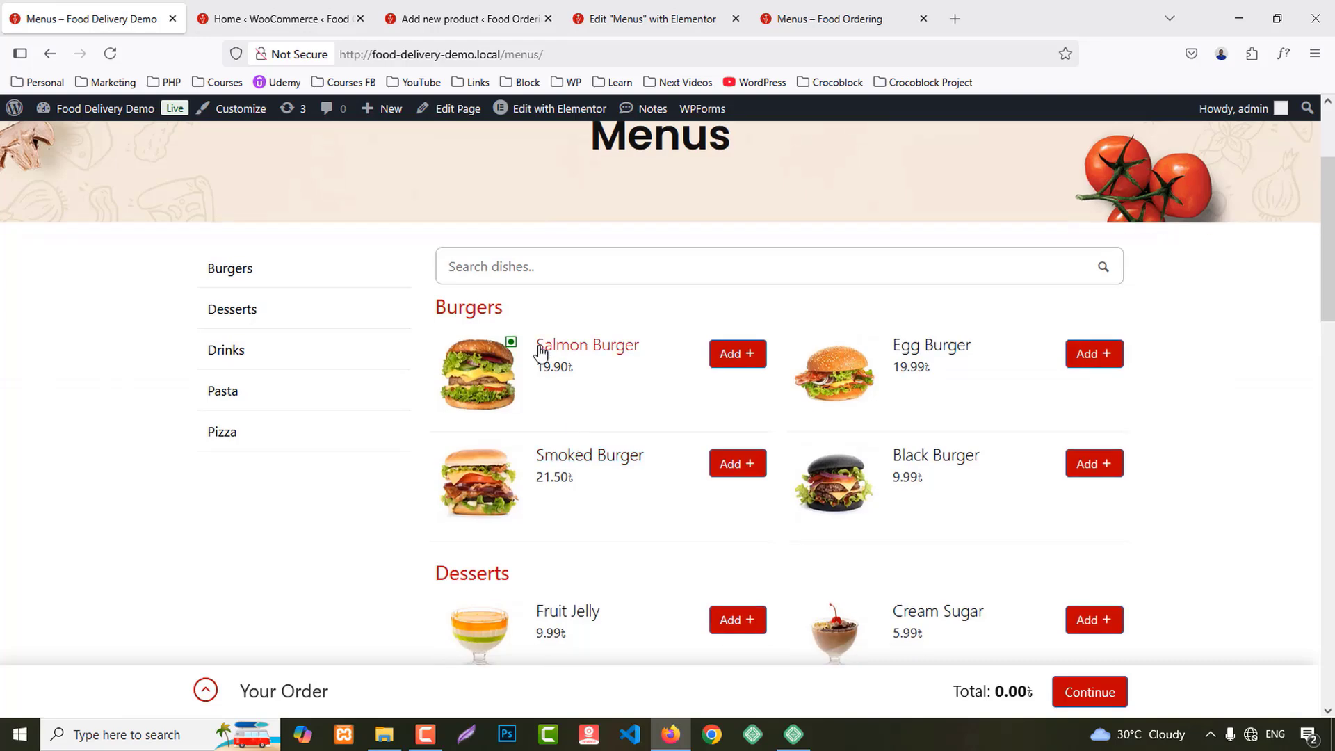
{"action": "left_click_drag", "start_coordinate": [539, 344], "coordinate": [640, 345]}
{"action": "key", "text": "ctrl+c"}
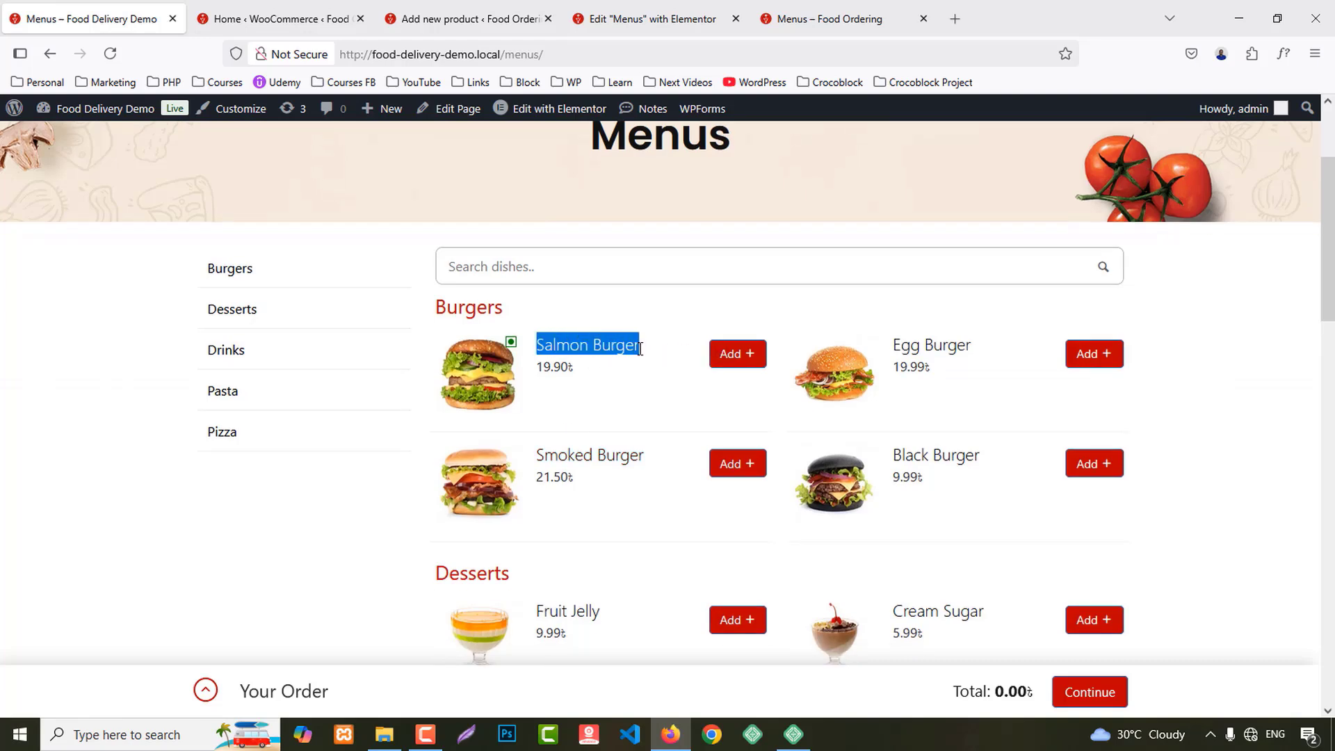
Step: Name the new product 'Salmon Burger' and add the description 'Product Description'
{"action": "left_click", "coordinate": [466, 19]}
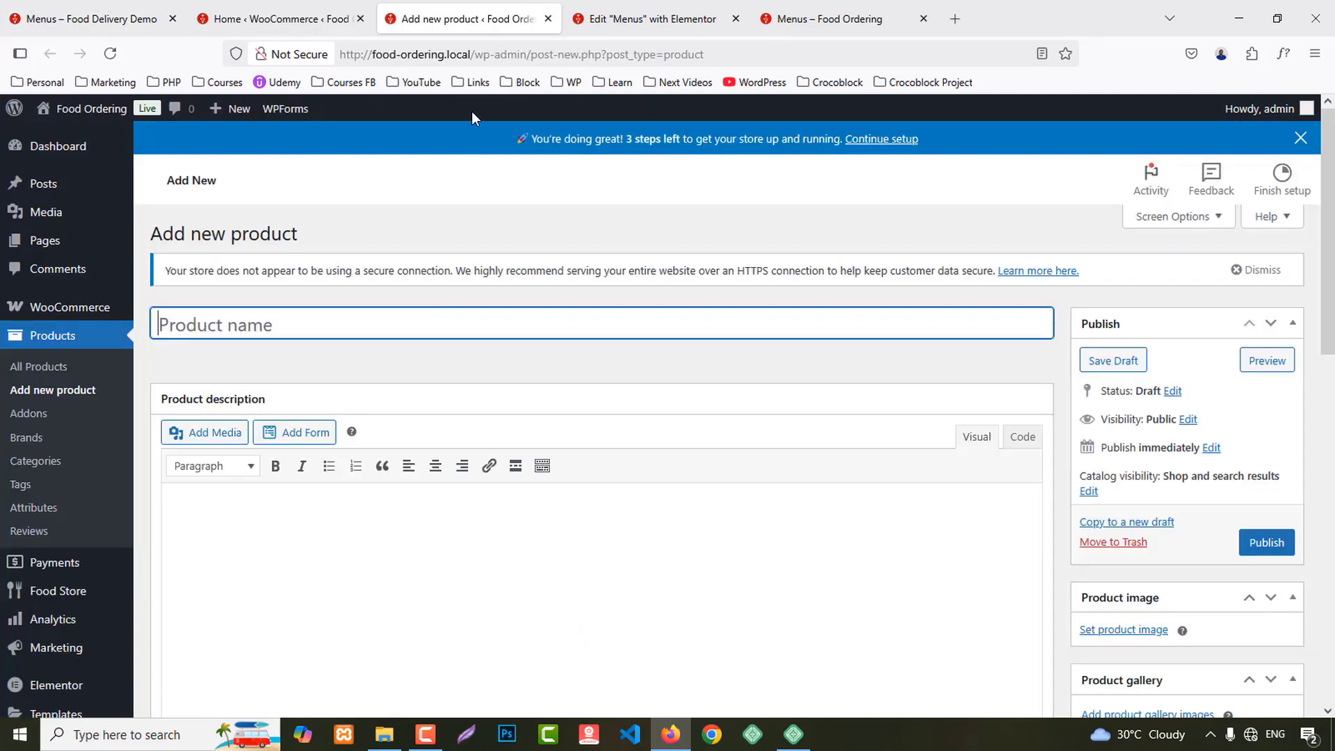
{"action": "left_click", "coordinate": [228, 333]}
{"action": "key", "text": "ctrl+v"}
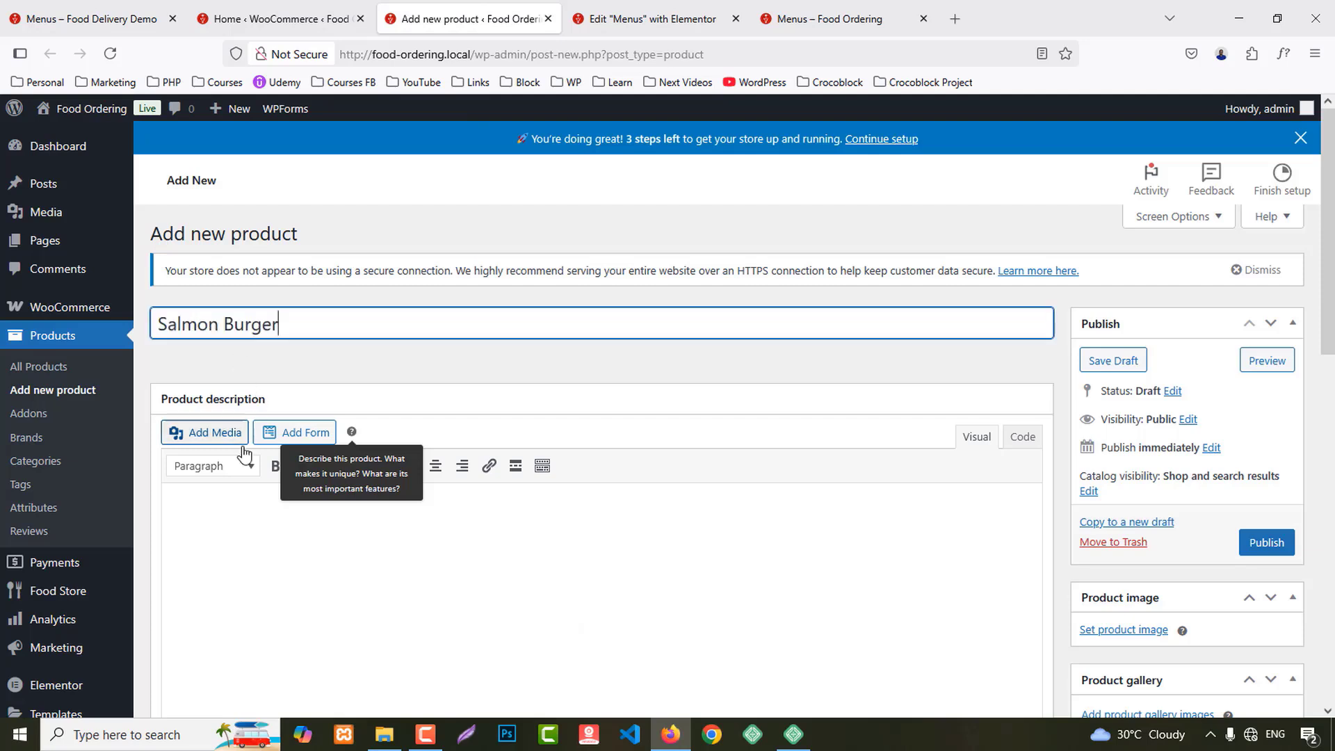
{"action": "left_click", "coordinate": [246, 510]}
{"action": "type", "text": "Prod"}
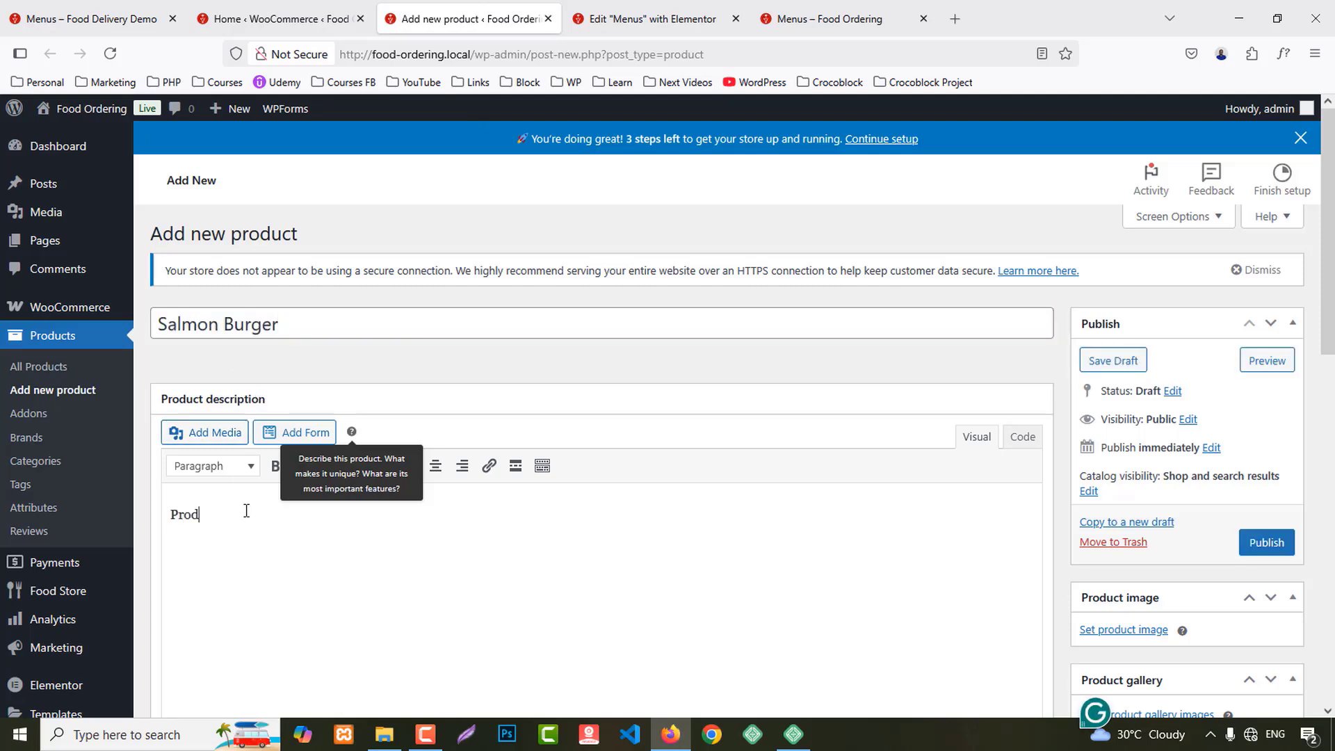
{"action": "type", "text": "uct Desc"}
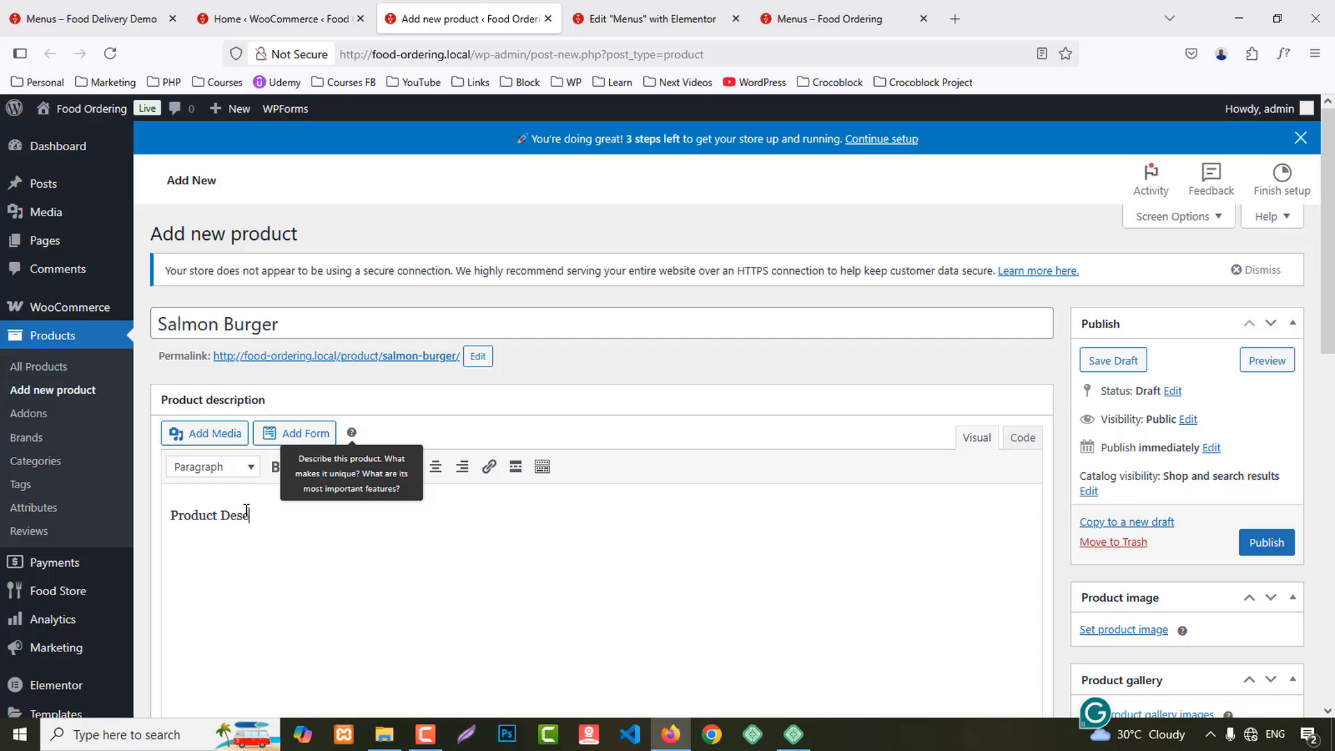
{"action": "type", "text": "ription"}
Step: Set the burger photo b1.jpg as the product image
{"action": "scroll", "coordinate": [1126, 472], "scroll_direction": "down", "scroll_amount": 3}
{"action": "left_click", "coordinate": [1144, 459]}
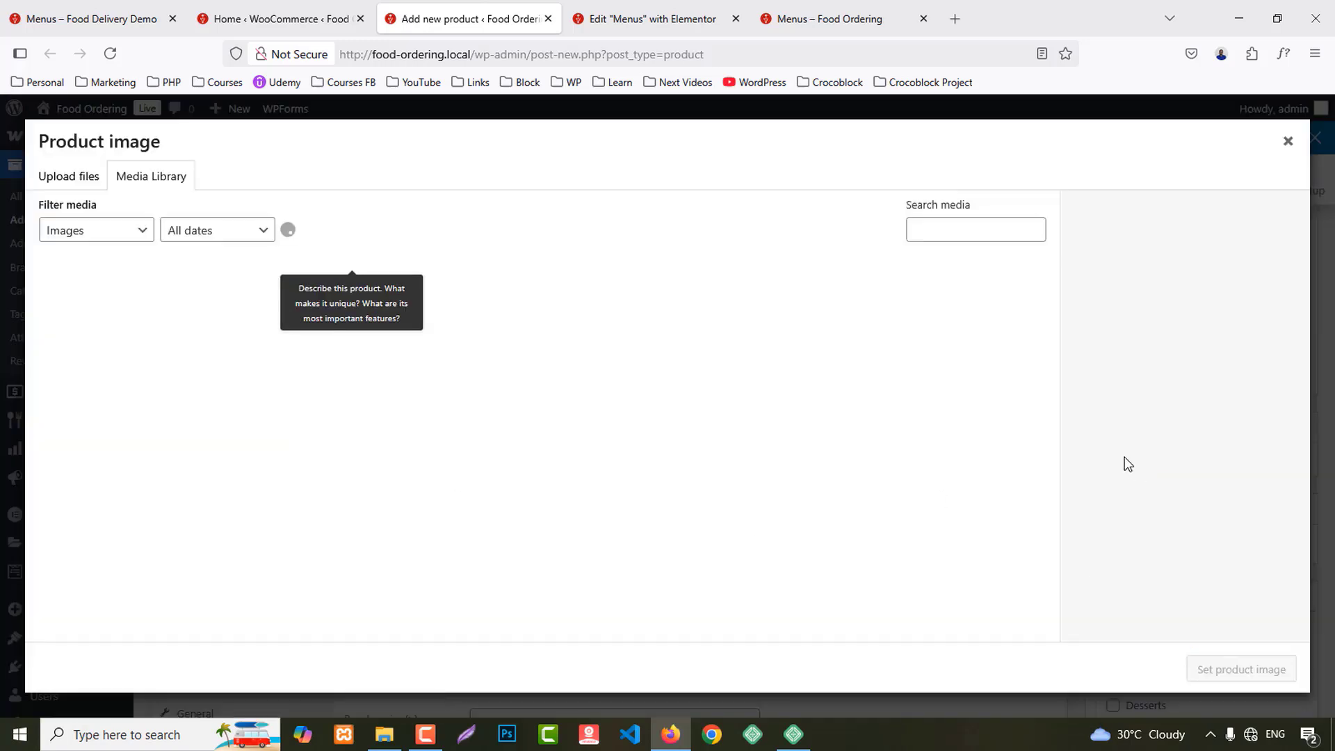
{"action": "scroll", "coordinate": [799, 475], "scroll_direction": "down", "scroll_amount": 3}
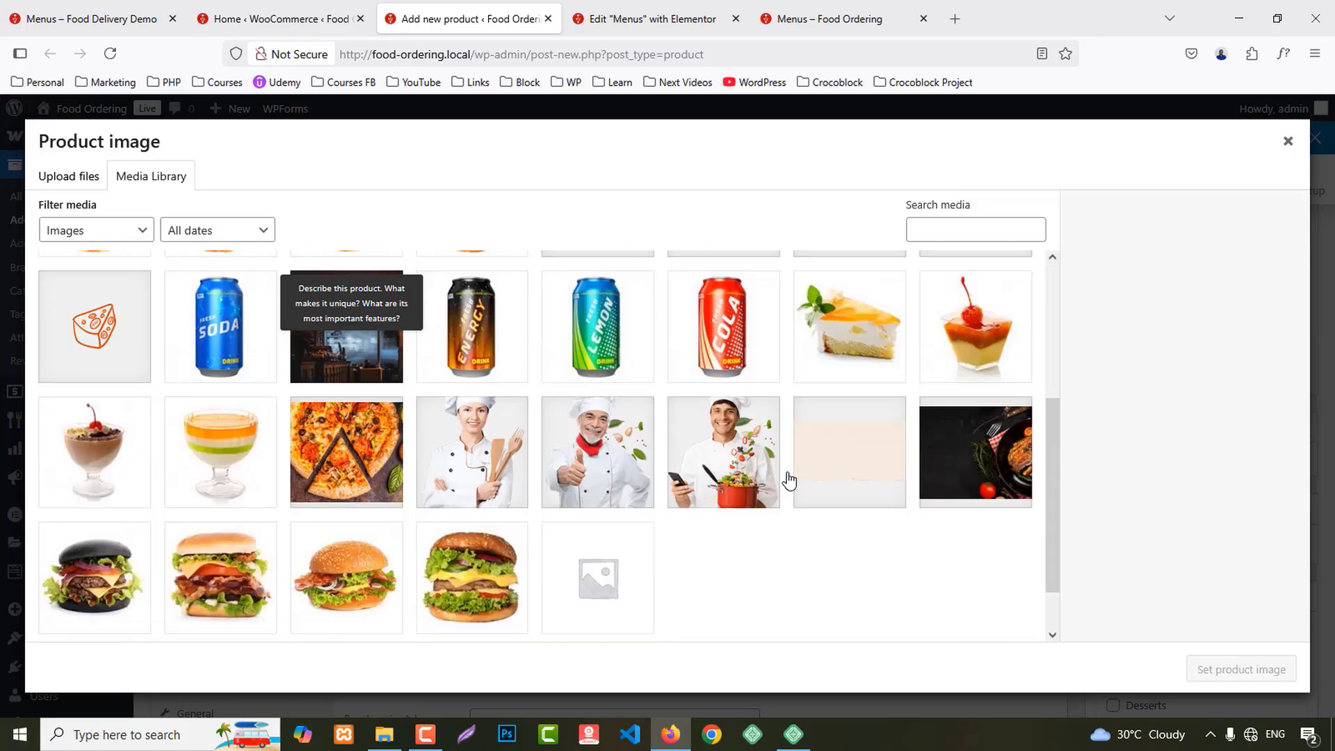
{"action": "left_click", "coordinate": [467, 577]}
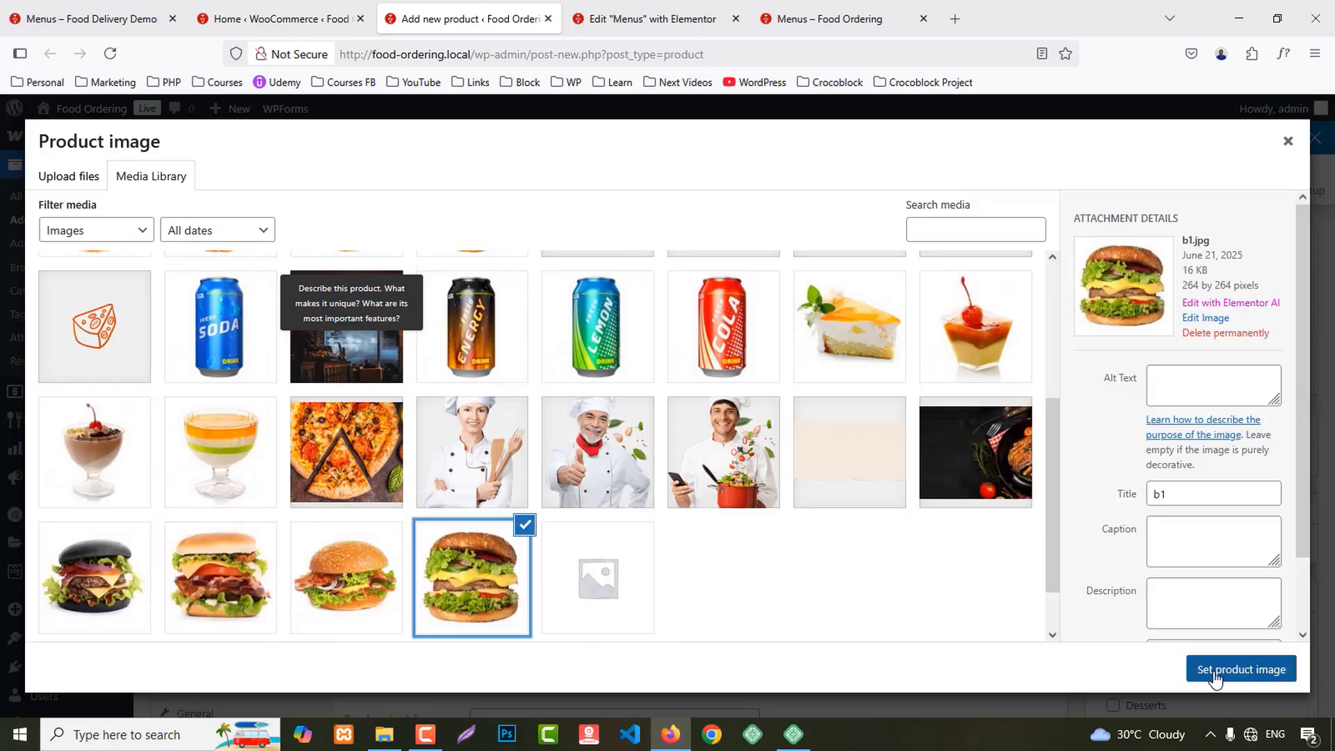
{"action": "left_click", "coordinate": [1215, 672]}
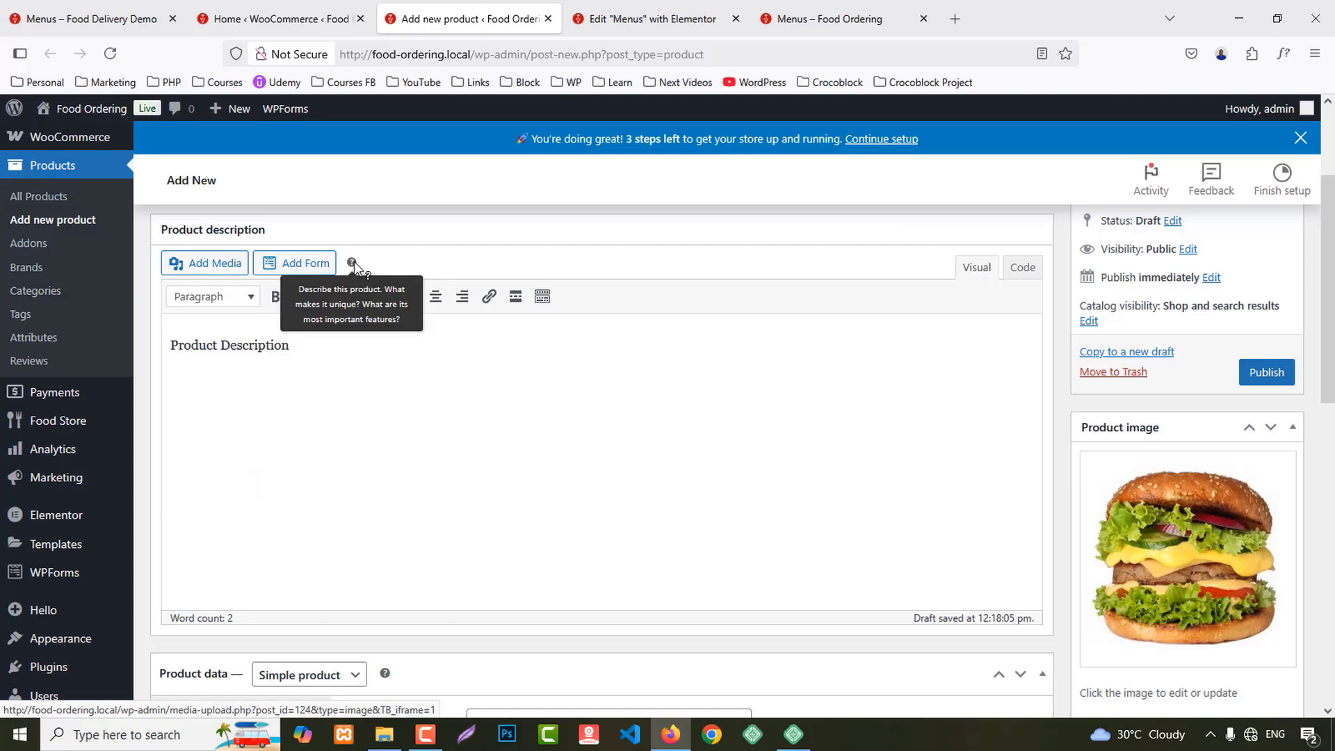
Step: Try numbered and bulleted list formatting on the description, undoing both
{"action": "left_click", "coordinate": [356, 296]}
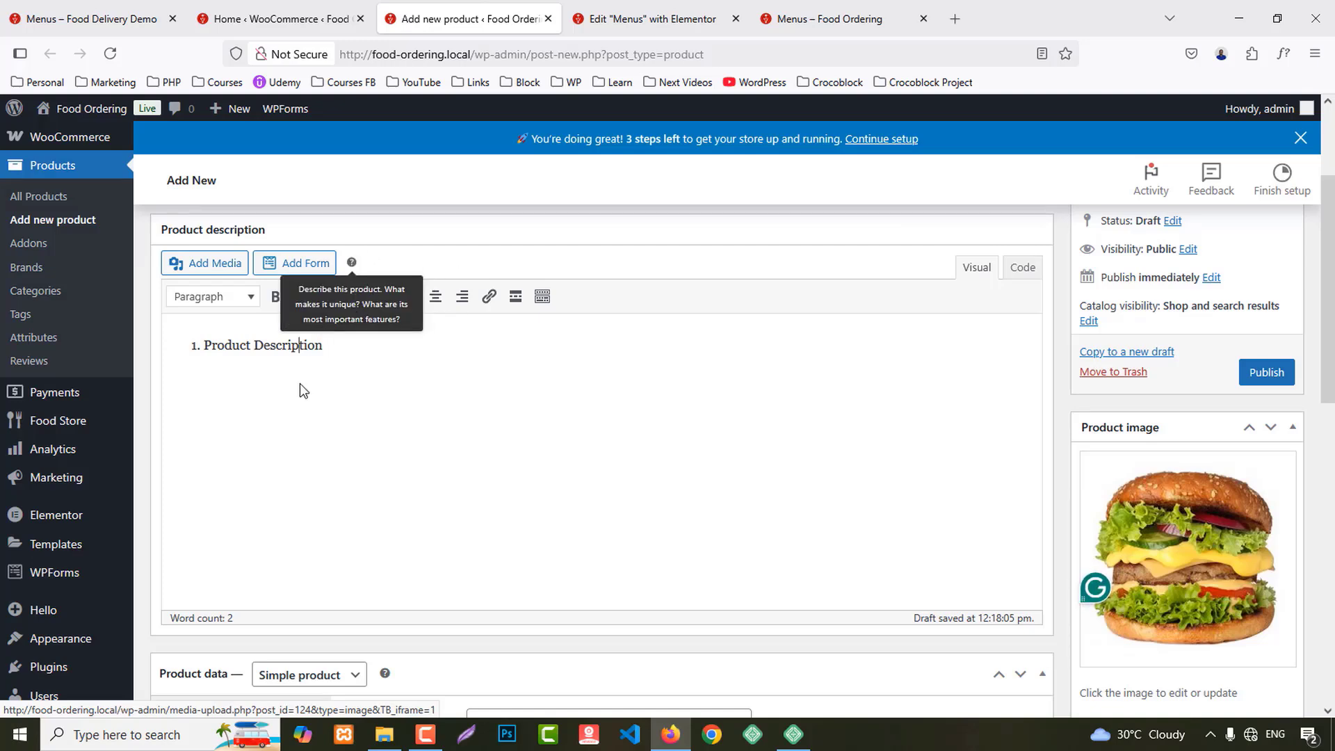
{"action": "key", "text": "ctrl+z"}
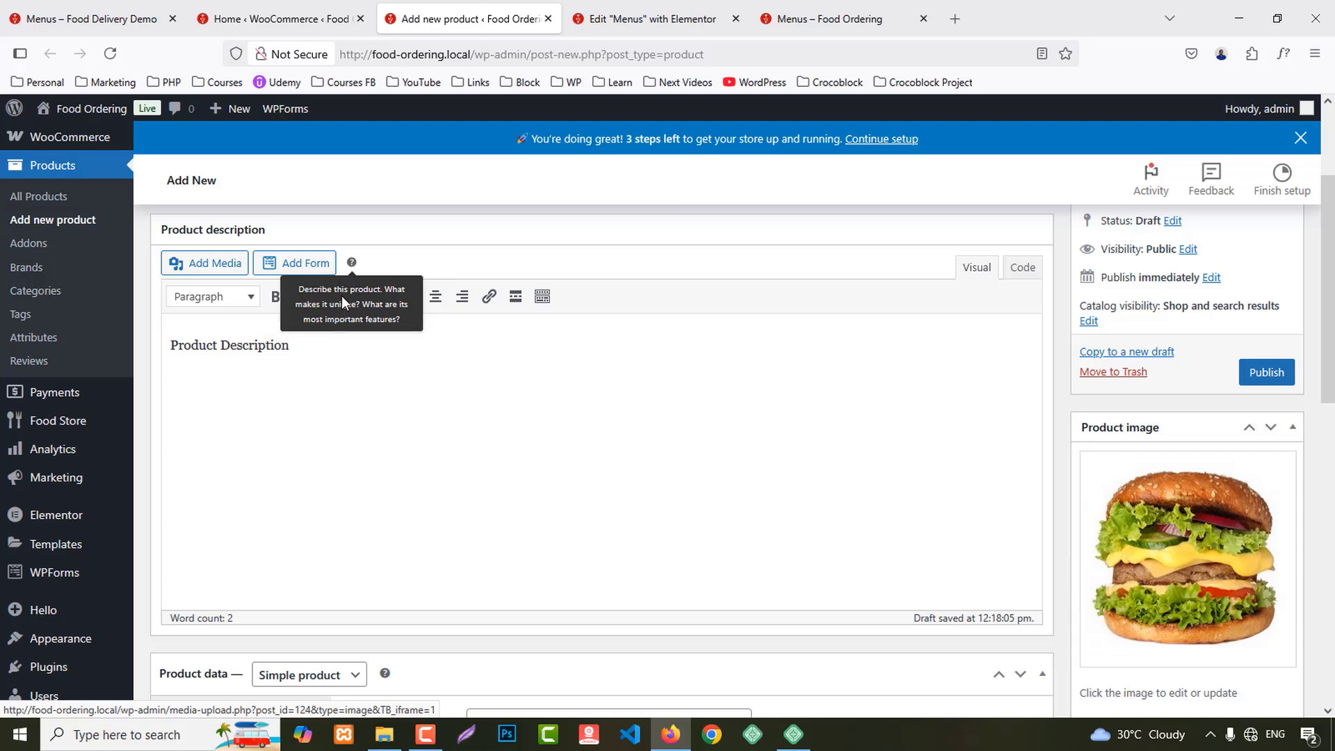
{"action": "left_click", "coordinate": [335, 297]}
{"action": "key", "text": "ctrl+z"}
Step: Set the regular price to 9.99
{"action": "scroll", "coordinate": [823, 432], "scroll_direction": "down", "scroll_amount": 4}
{"action": "scroll", "coordinate": [824, 433], "scroll_direction": "down", "scroll_amount": 1}
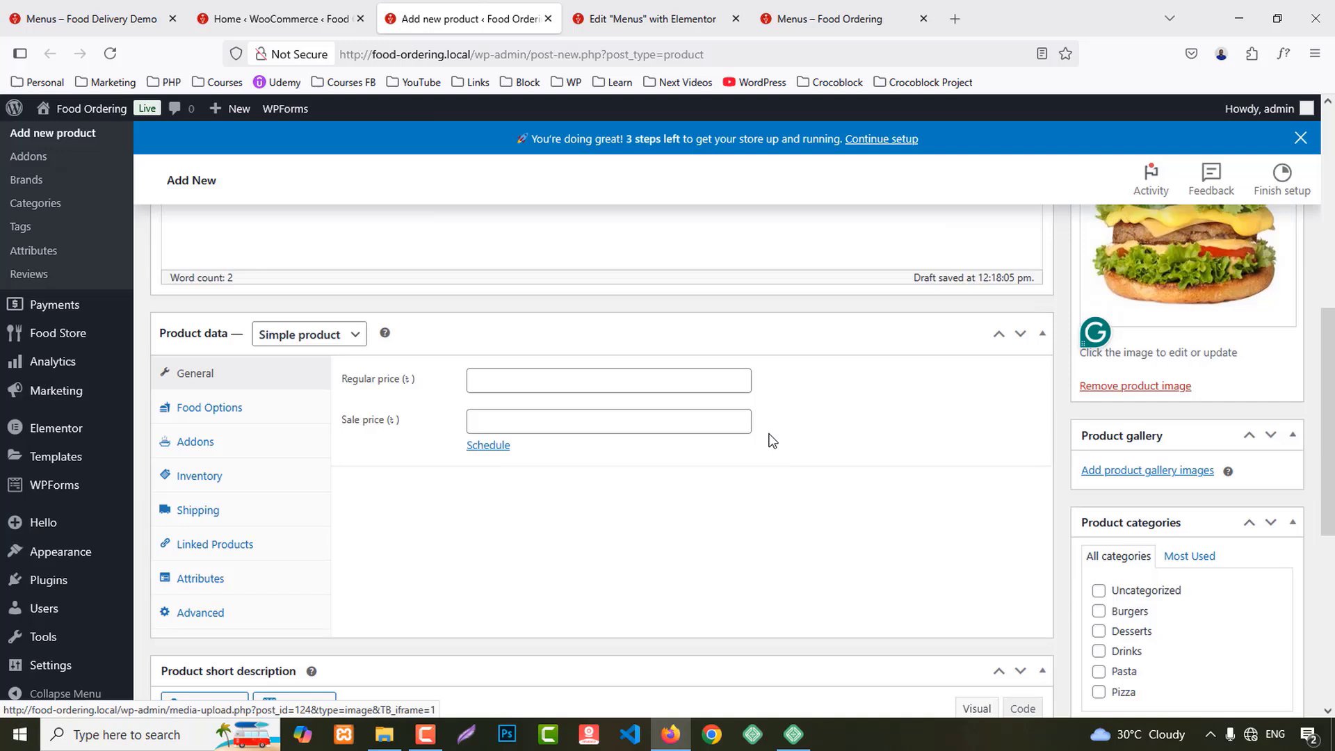
{"action": "left_click", "coordinate": [508, 392]}
{"action": "type", "text": "9"}
{"action": "left_click", "coordinate": [516, 404]}
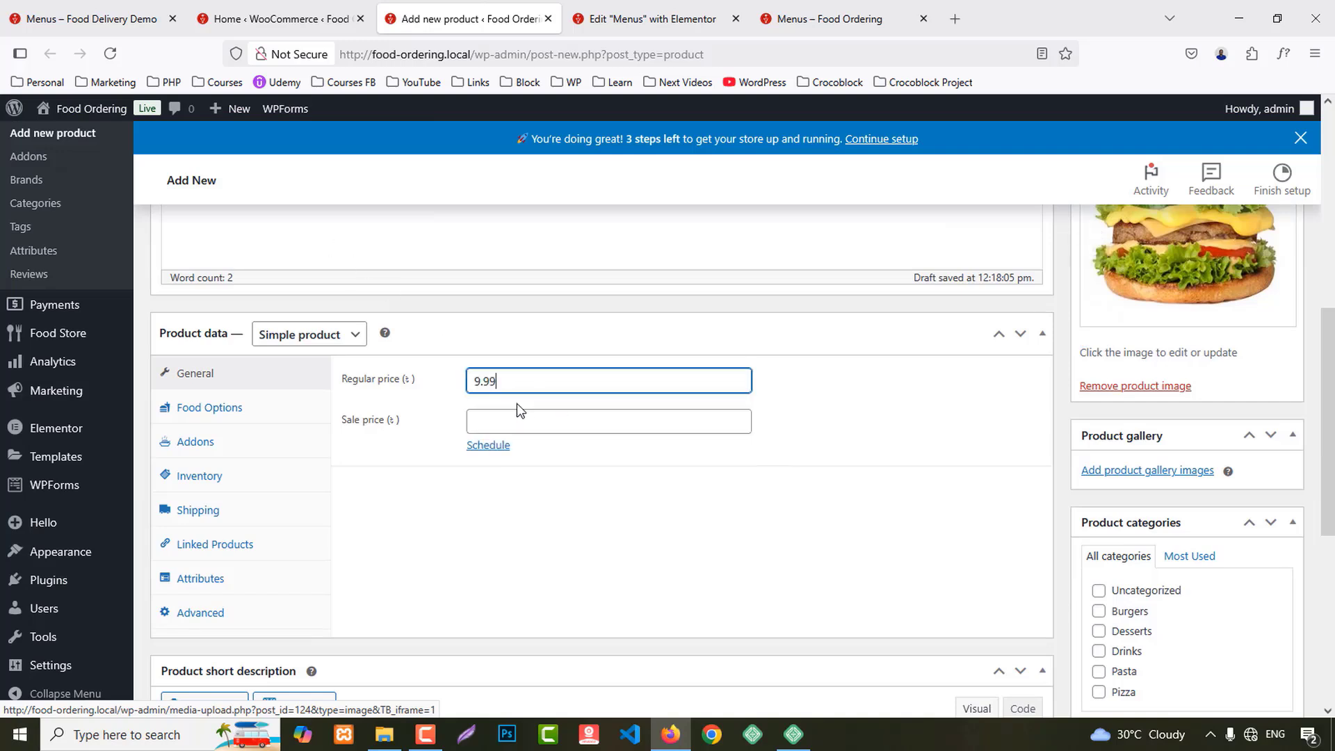
Step: Set the Food Type to Vegetarian and look over the addon settings
{"action": "left_click", "coordinate": [210, 410]}
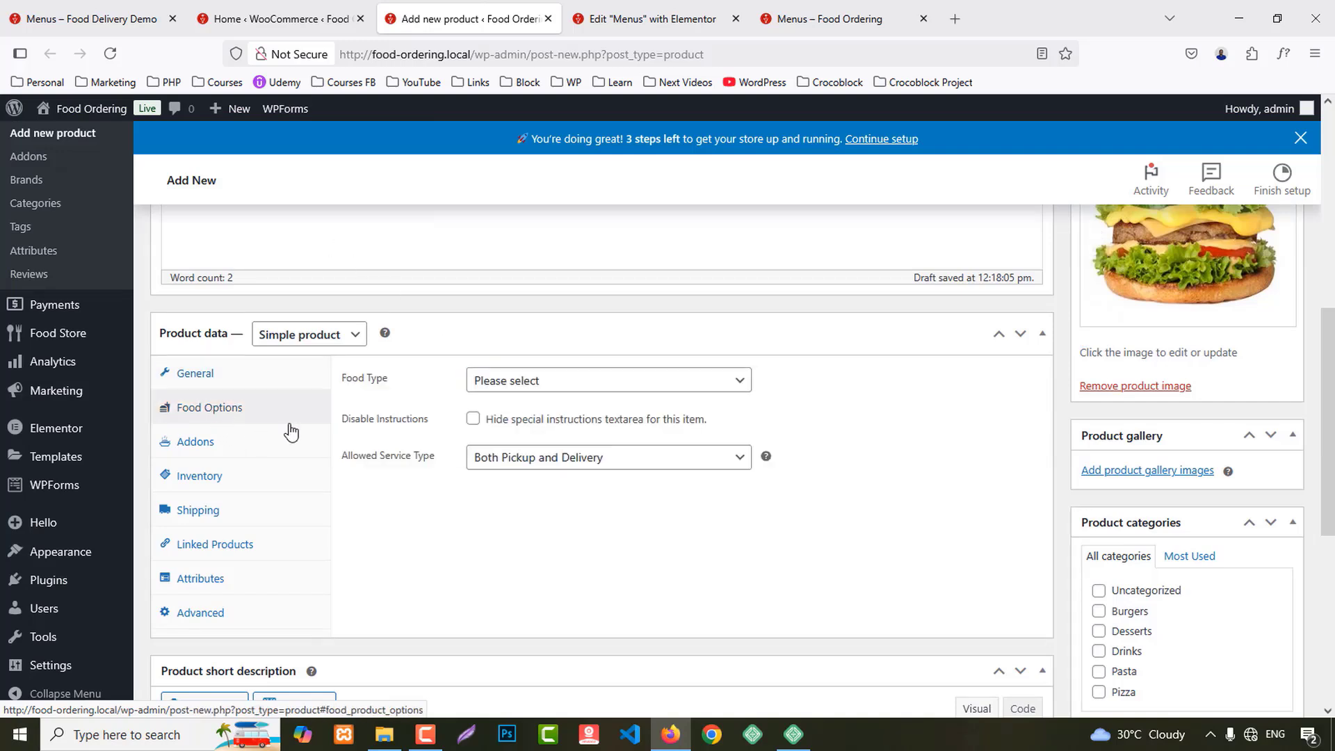
{"action": "left_click", "coordinate": [523, 382]}
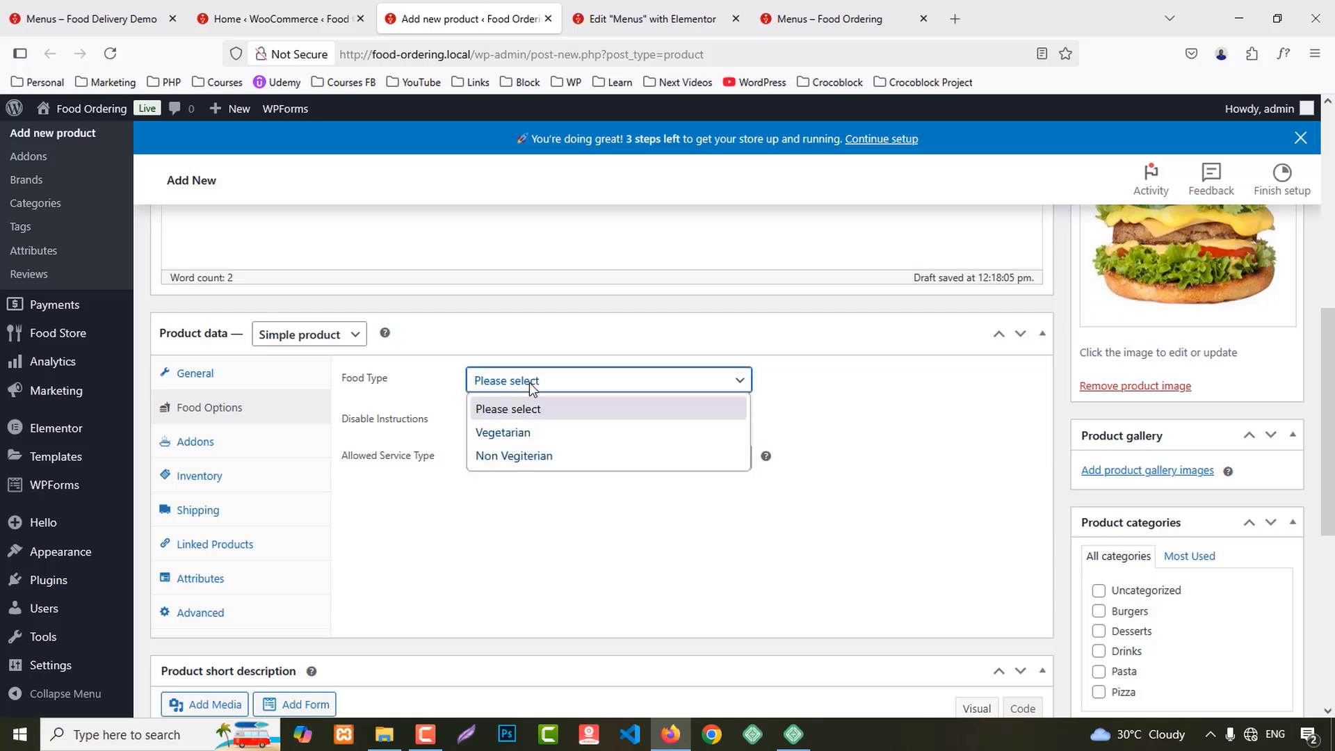
{"action": "left_click", "coordinate": [516, 435]}
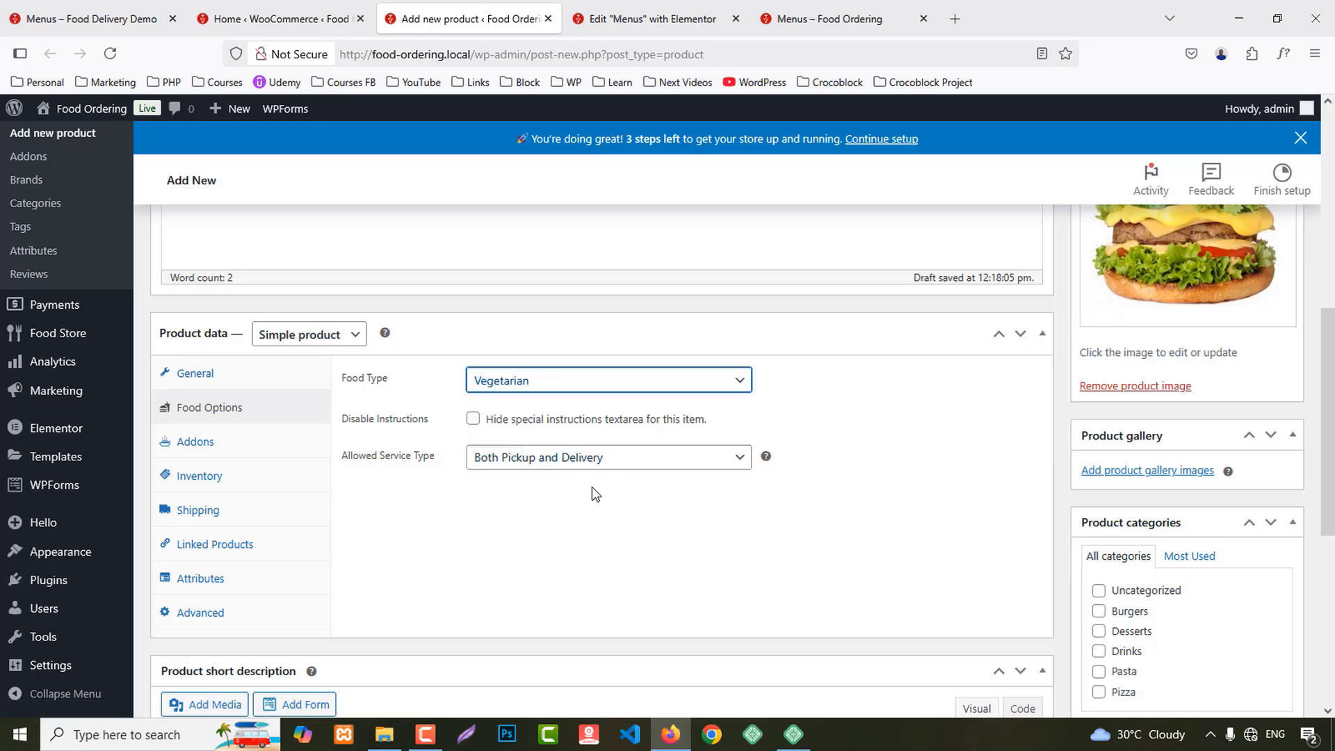
{"action": "left_click", "coordinate": [197, 445]}
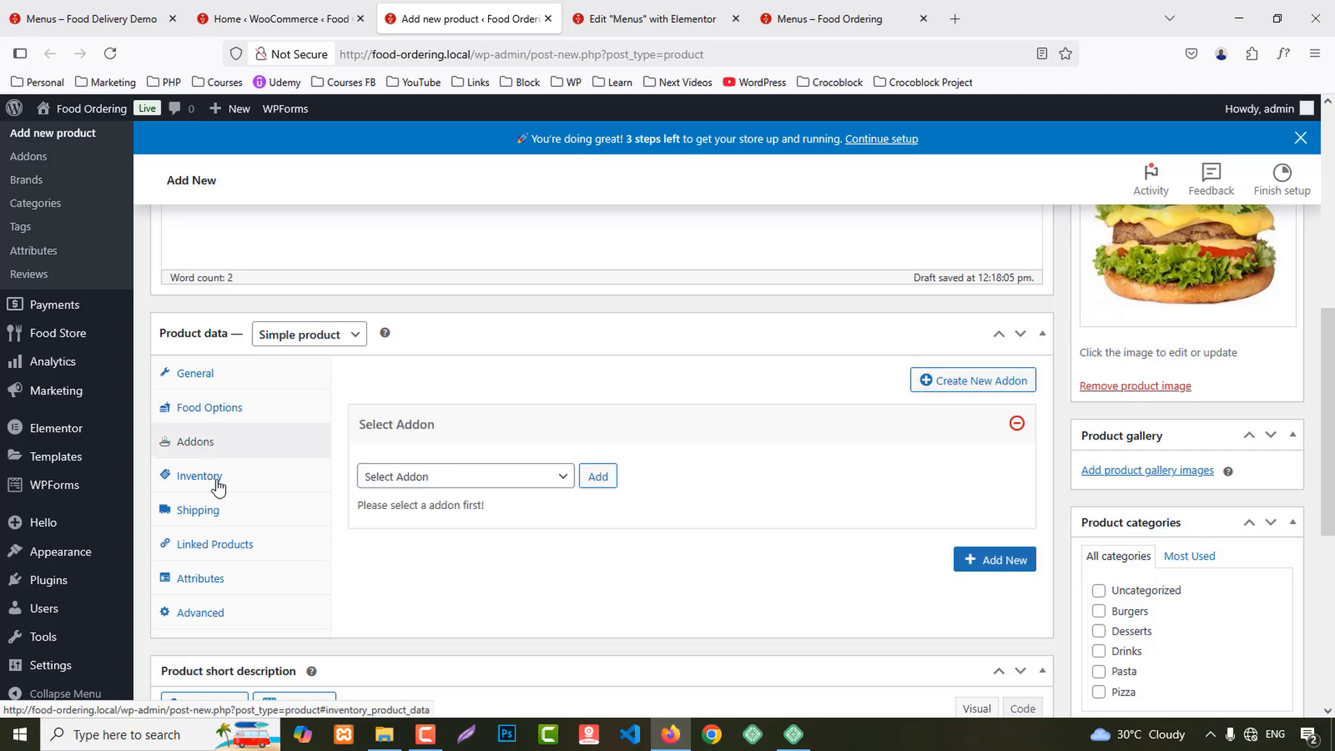
{"action": "scroll", "coordinate": [1252, 591], "scroll_direction": "down", "scroll_amount": 1}
{"action": "scroll", "coordinate": [1138, 464], "scroll_direction": "down", "scroll_amount": 1}
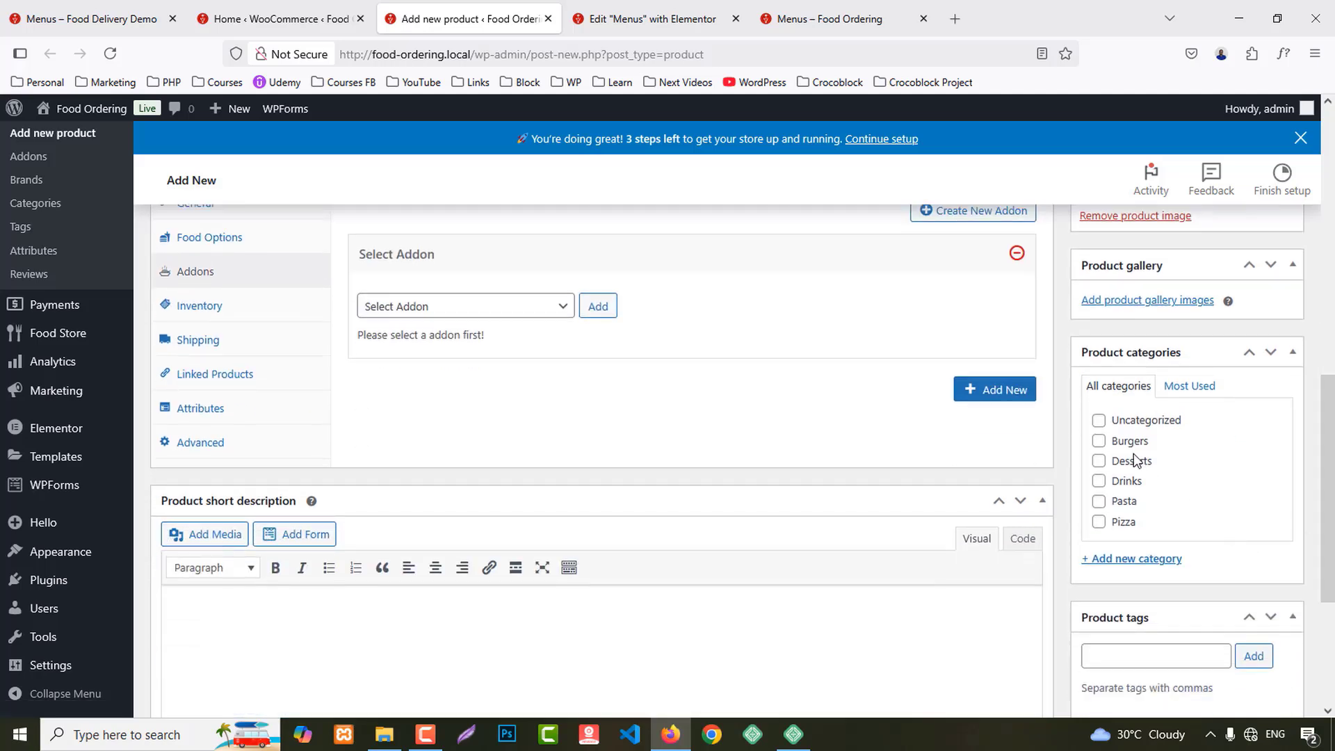
{"action": "scroll", "coordinate": [737, 527], "scroll_direction": "down", "scroll_amount": 3}
{"action": "scroll", "coordinate": [725, 539], "scroll_direction": "up", "scroll_amount": 15}
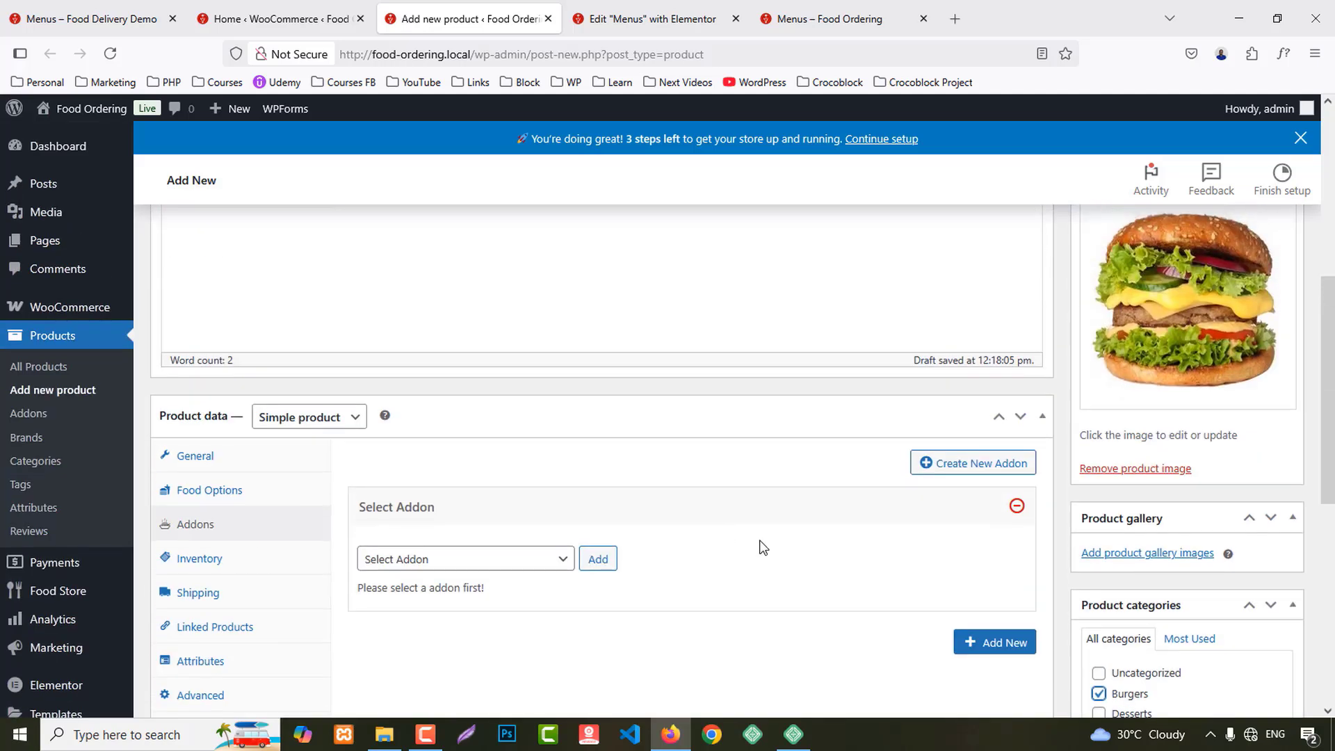
Step: Publish Salmon Burger, close Elementor, and check it on the Menus page at 9.99
{"action": "left_click", "coordinate": [1267, 541]}
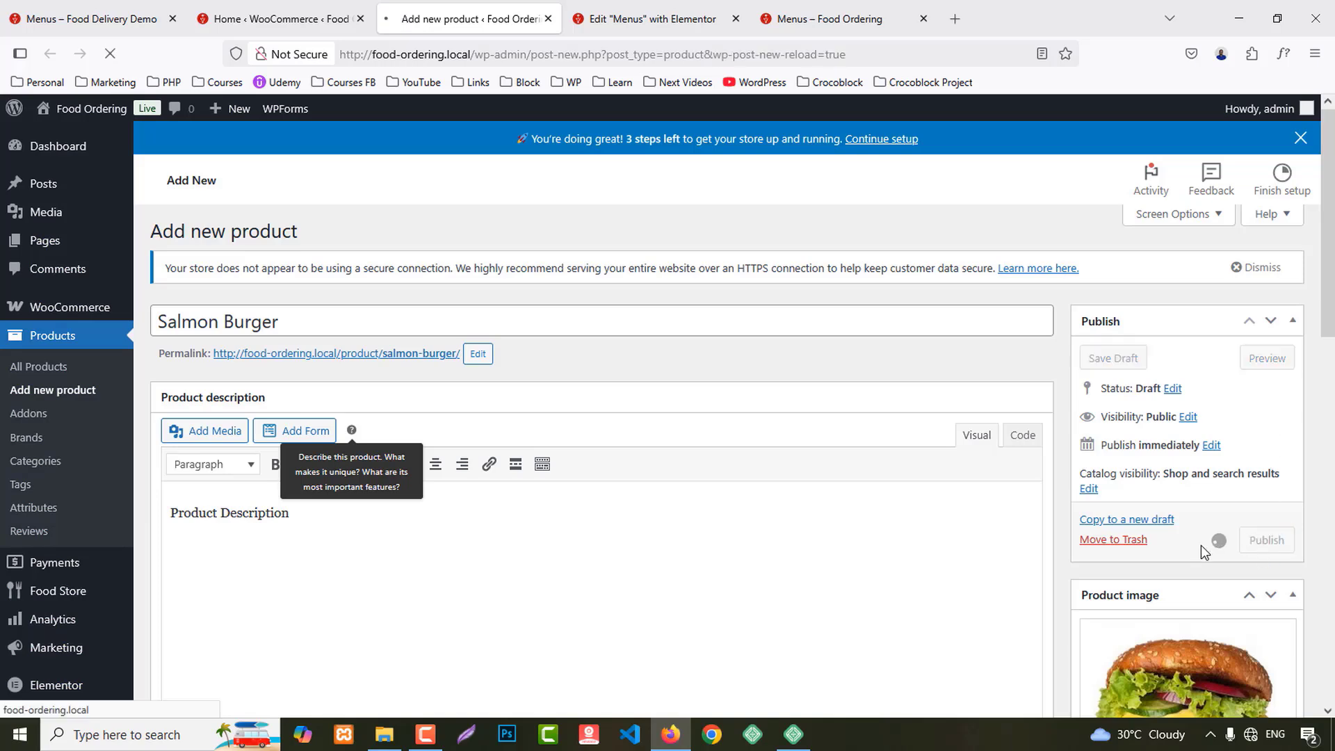
{"action": "middle_click", "coordinate": [645, 8]}
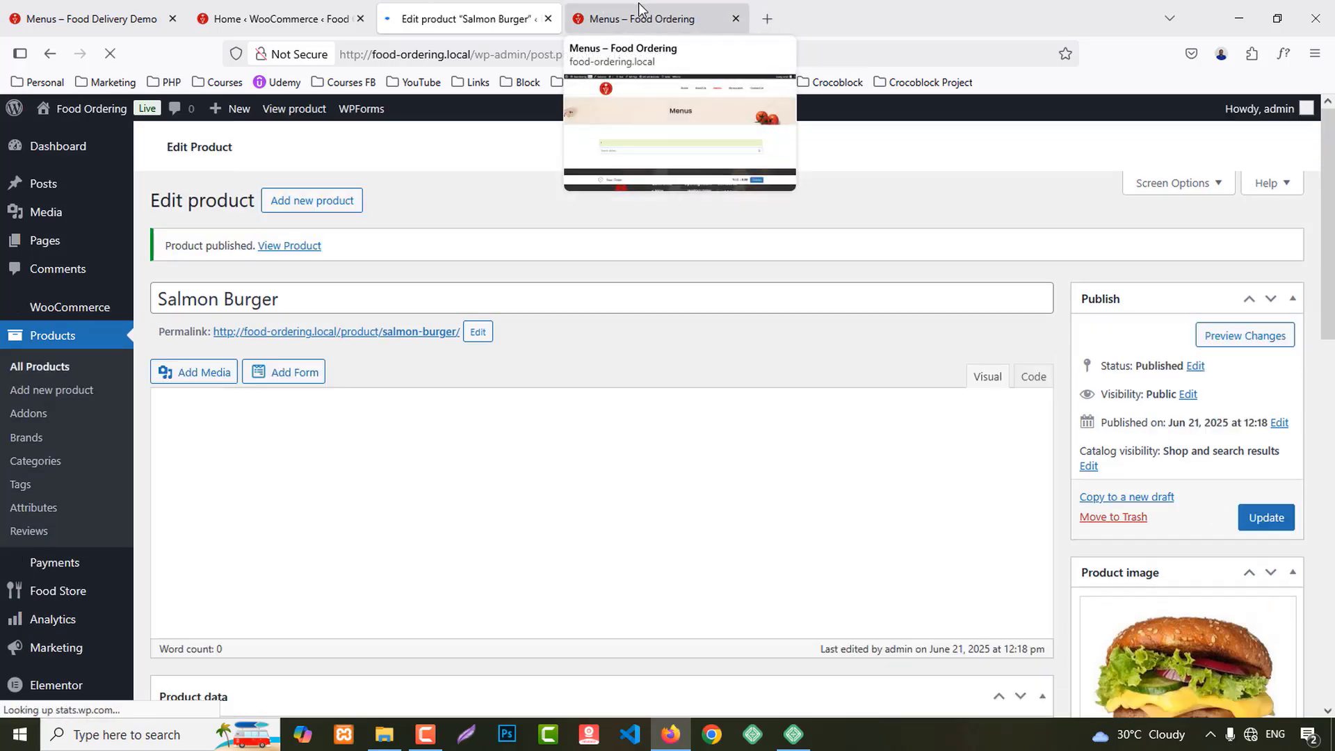
{"action": "left_click", "coordinate": [654, 18]}
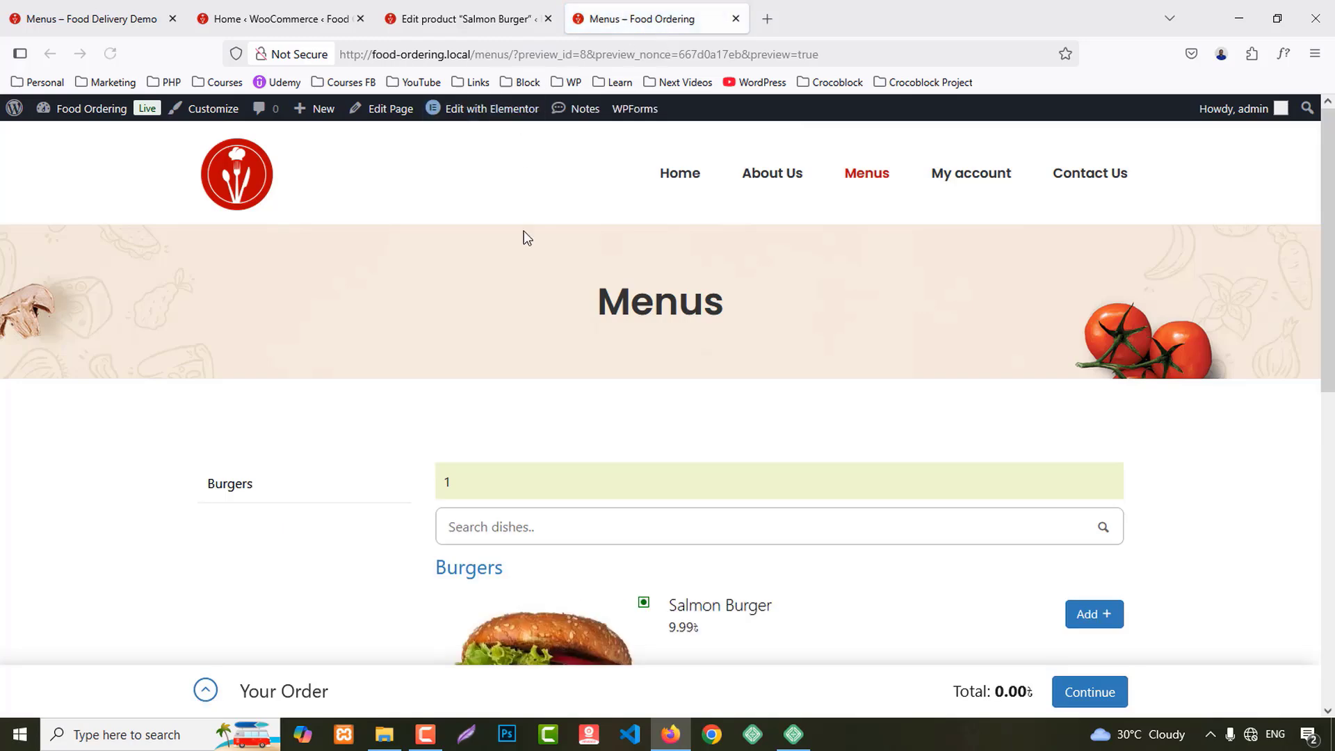
{"action": "scroll", "coordinate": [279, 431], "scroll_direction": "down", "scroll_amount": 1}
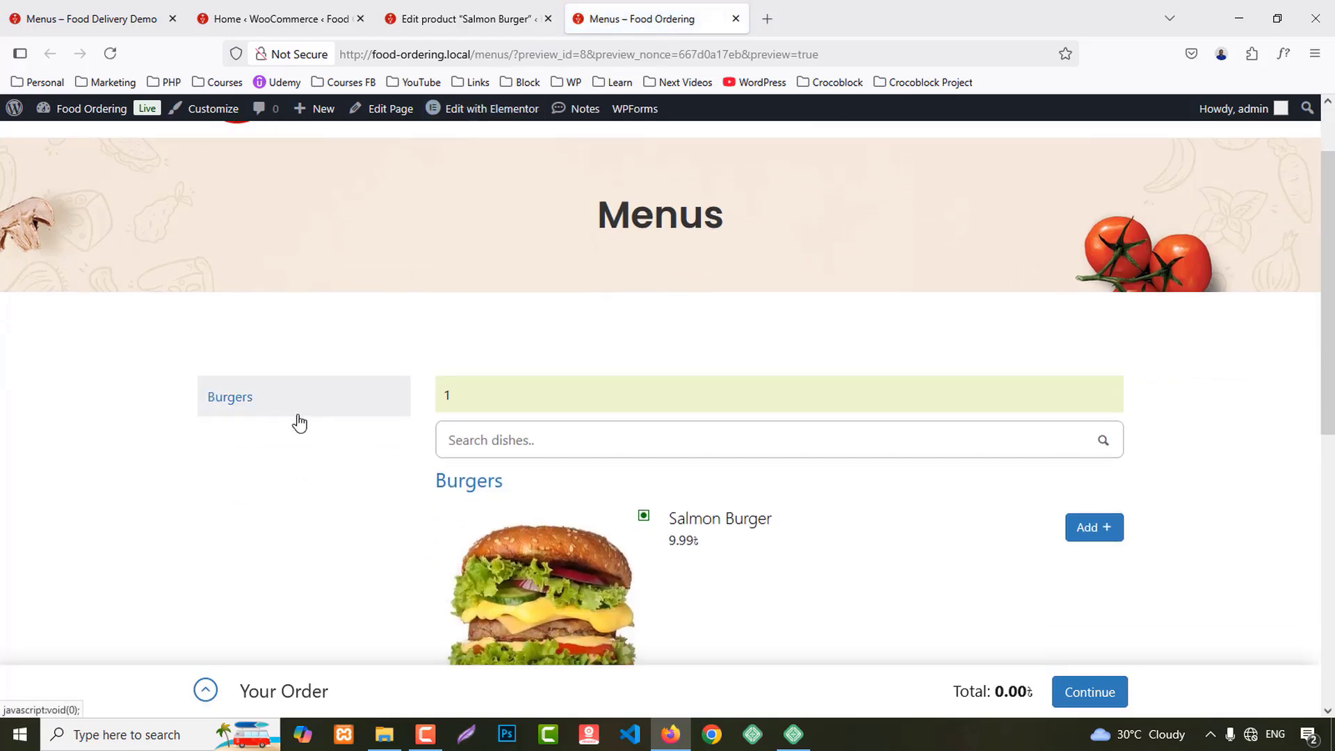
{"action": "scroll", "coordinate": [298, 416], "scroll_direction": "down", "scroll_amount": 3}
{"action": "scroll", "coordinate": [356, 611], "scroll_direction": "up", "scroll_amount": 5}
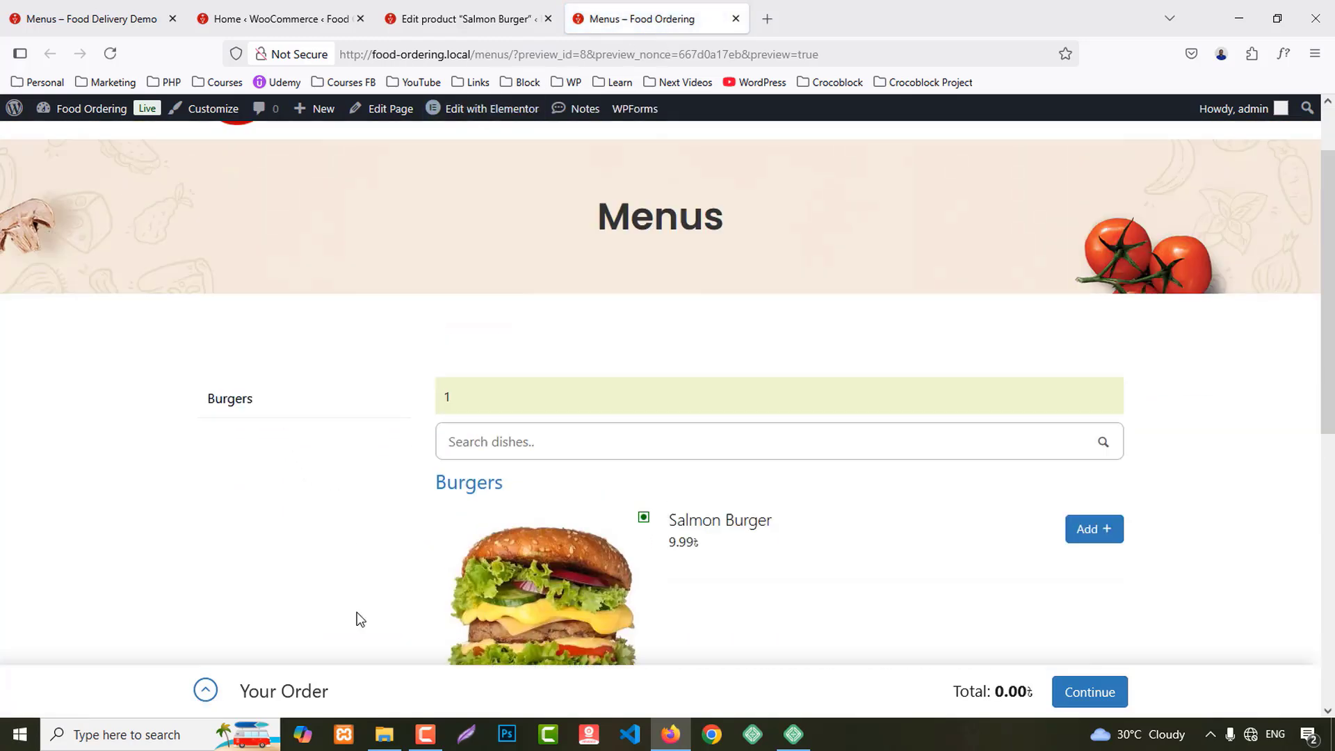
Step: Close the Salmon Burger edit tab to return to WooCommerce
{"action": "left_click", "coordinate": [456, 12]}
{"action": "middle_click", "coordinate": [457, 11]}
{"action": "left_click", "coordinate": [310, 5]}
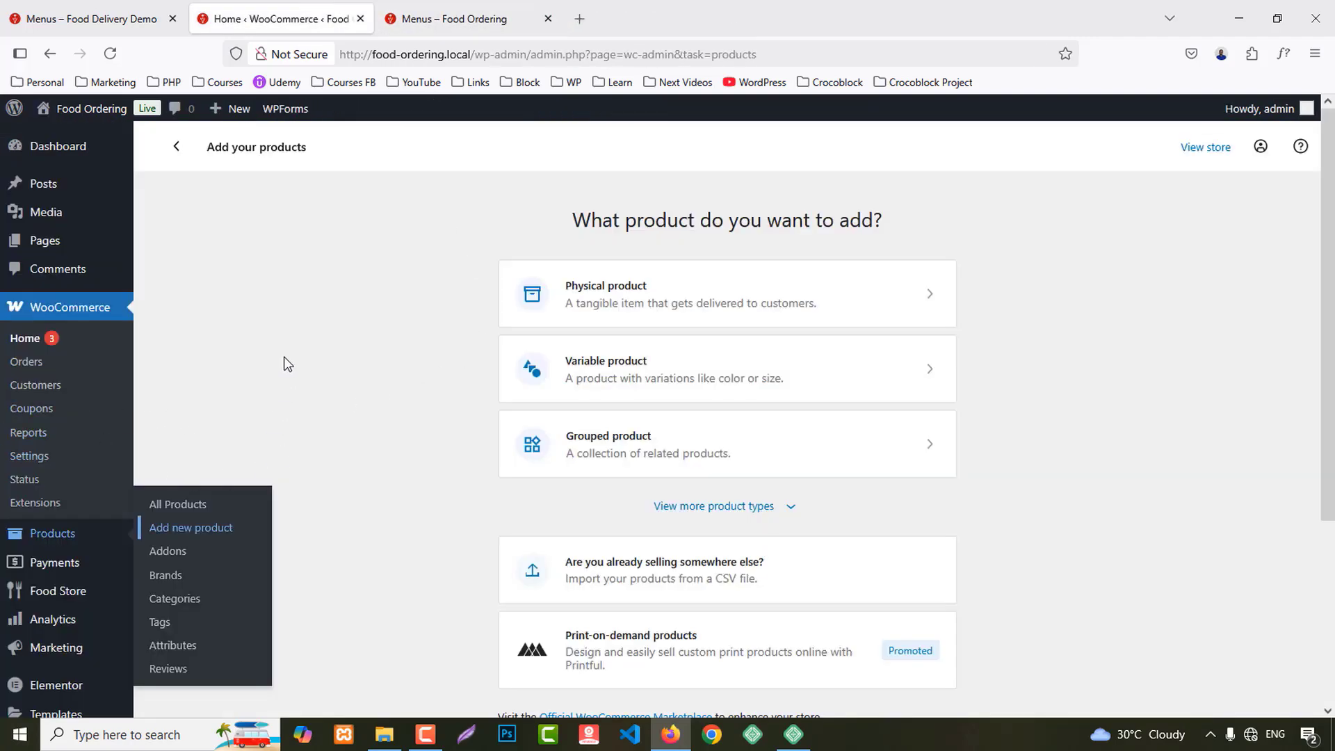
Step: Open five blank Add new product pages in background tabs
{"action": "scroll", "coordinate": [292, 362], "scroll_direction": "down", "scroll_amount": 2}
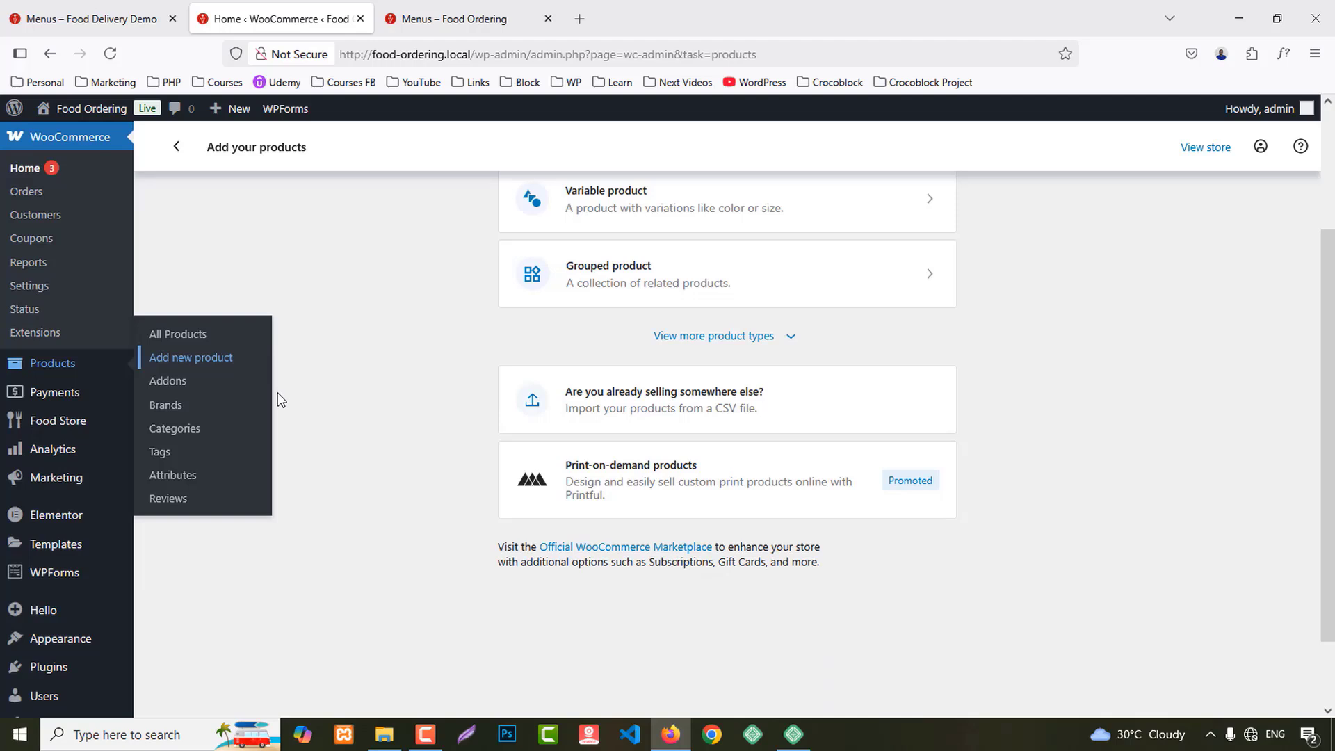
{"action": "middle_click", "coordinate": [179, 367]}
{"action": "middle_click", "coordinate": [178, 367]}
{"action": "middle_click", "coordinate": [179, 367]}
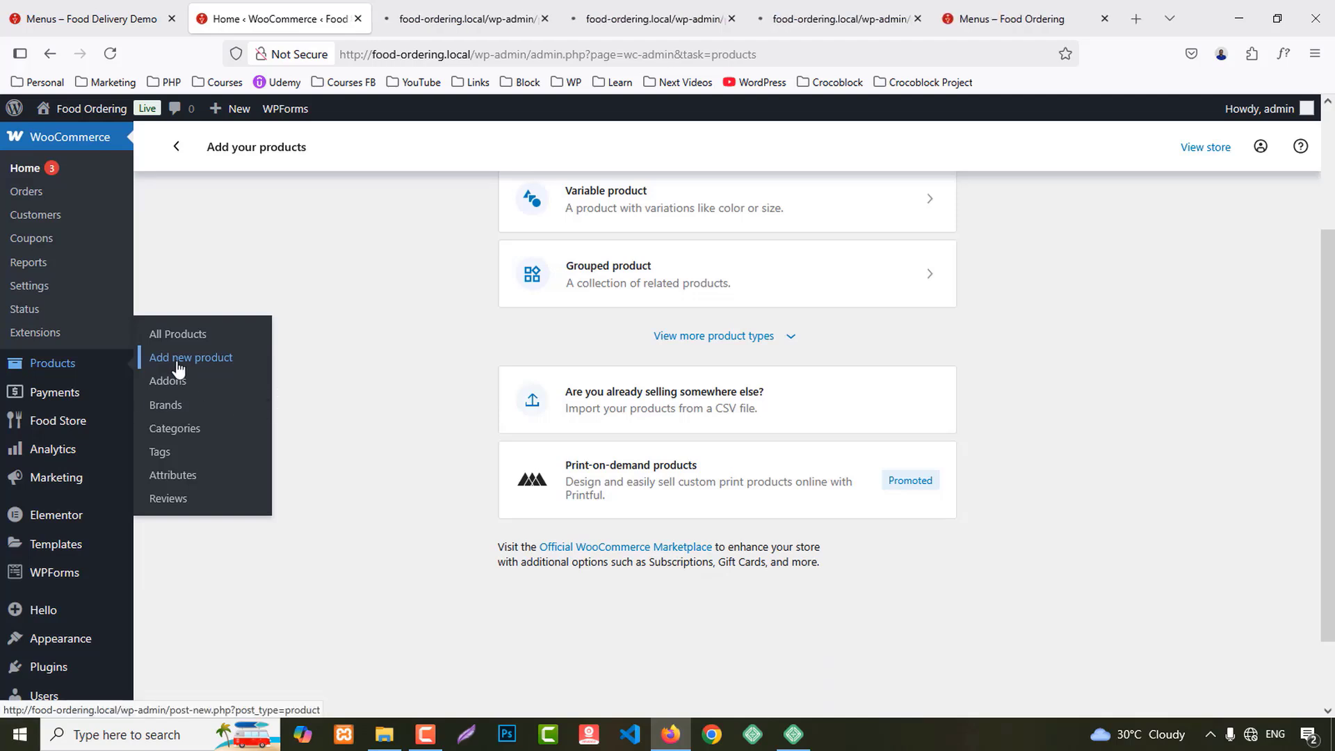
{"action": "middle_click", "coordinate": [178, 367]}
{"action": "middle_click", "coordinate": [178, 367]}
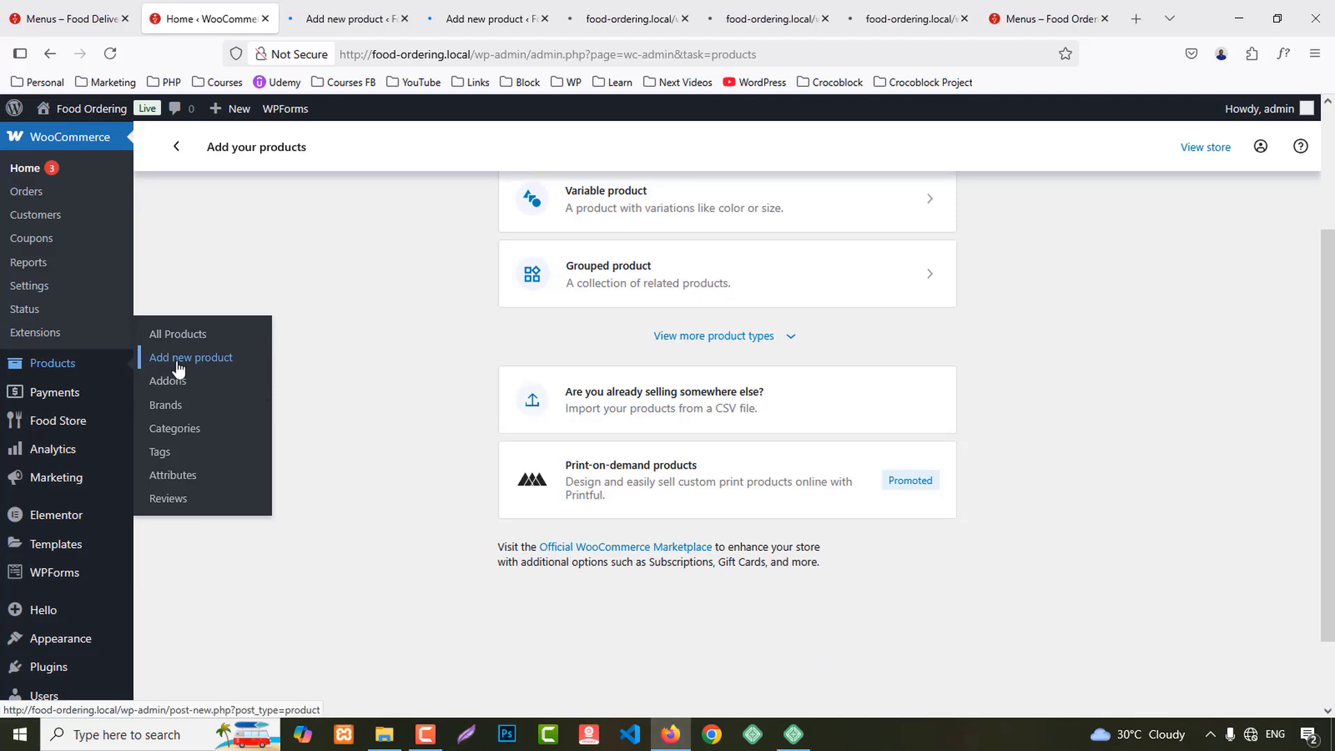
Step: Select 'Egg Burger' on the demo site's Menus page to copy it
{"action": "left_click", "coordinate": [1040, 5]}
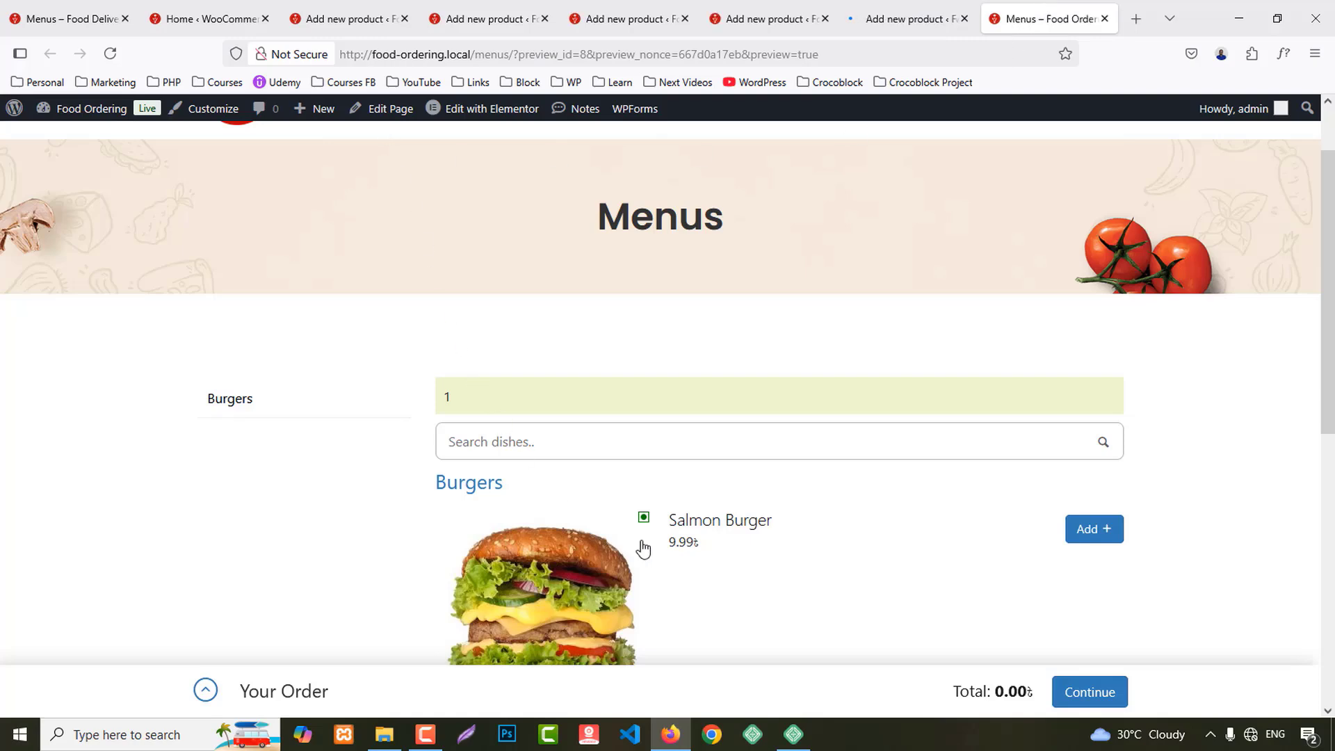
{"action": "key", "text": "ctrl+1"}
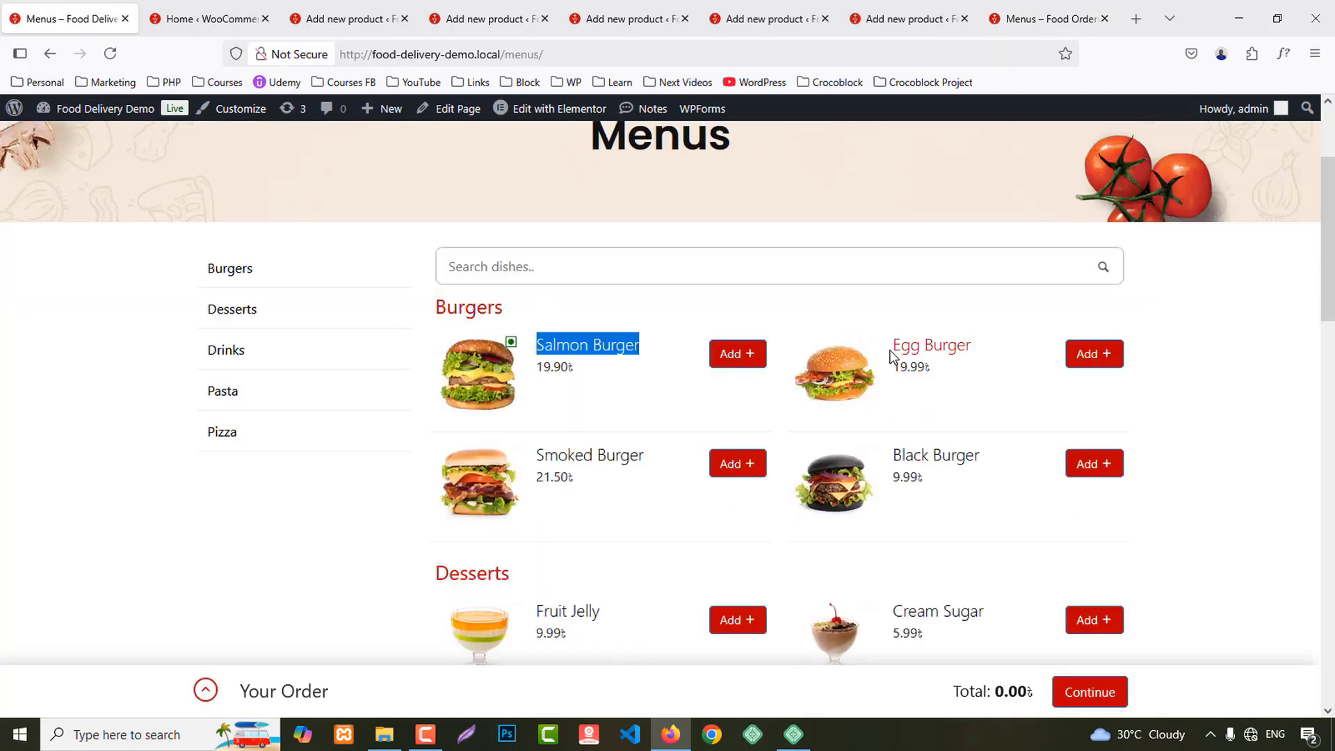
{"action": "left_click_drag", "start_coordinate": [894, 345], "coordinate": [983, 356]}
{"action": "key", "text": "ctrl+c"}
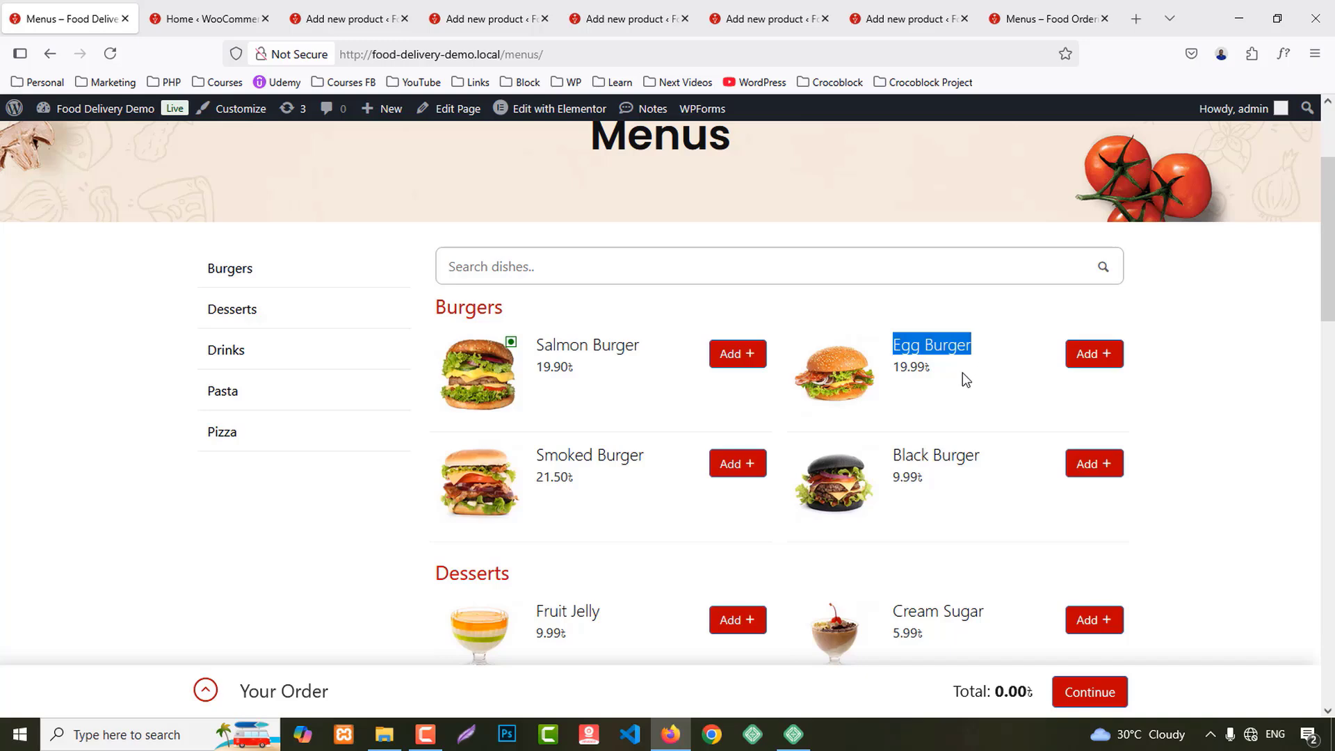
Step: Paste 'Egg Burger' as the product name and set a burger photo as its image
{"action": "left_click", "coordinate": [345, 19]}
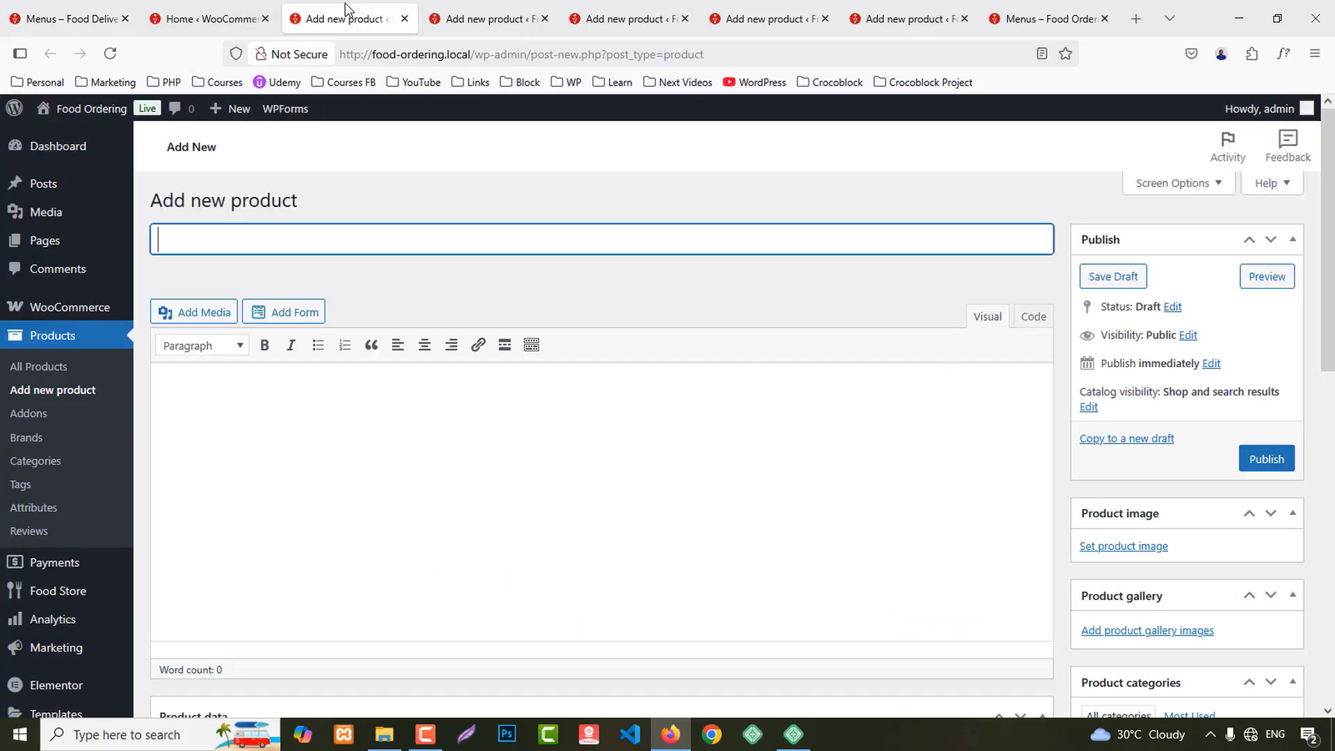
{"action": "key", "text": "ctrl+v"}
{"action": "scroll", "coordinate": [340, 386], "scroll_direction": "down", "scroll_amount": 2}
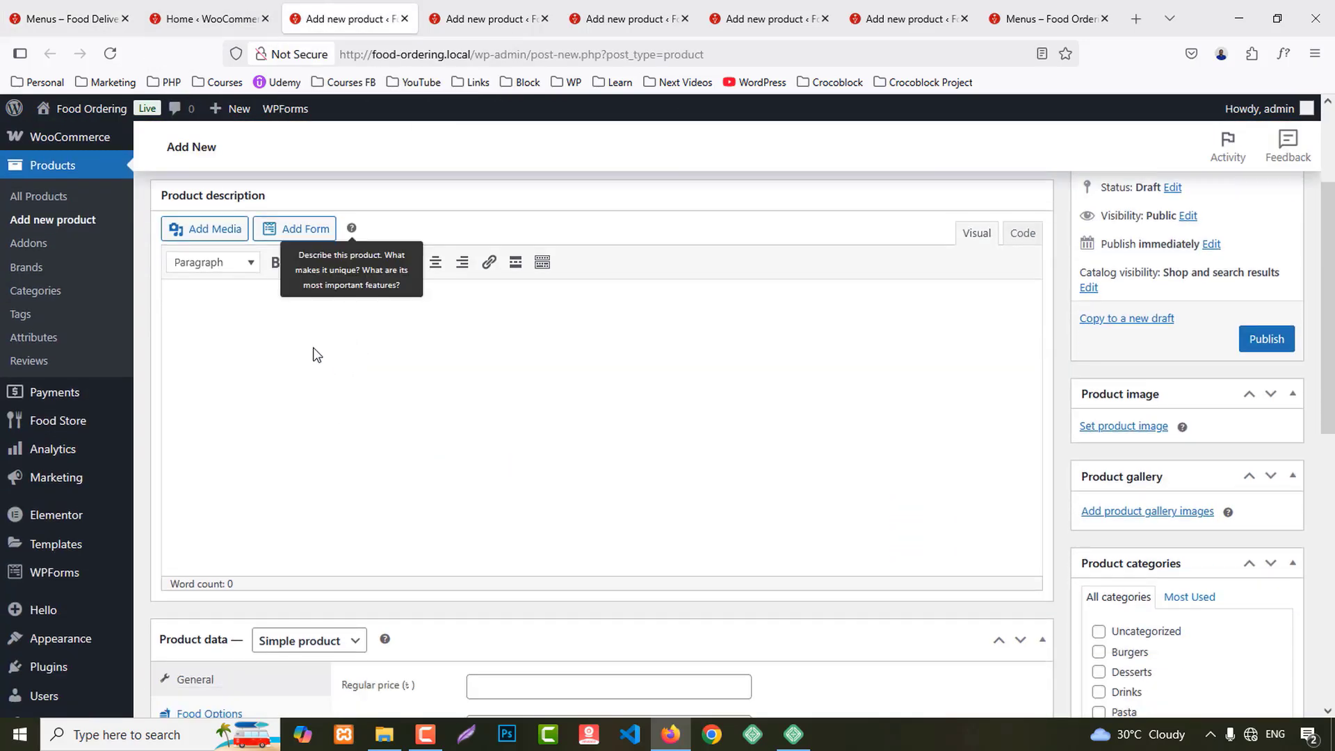
{"action": "left_click", "coordinate": [278, 337]}
{"action": "left_click", "coordinate": [1113, 425]}
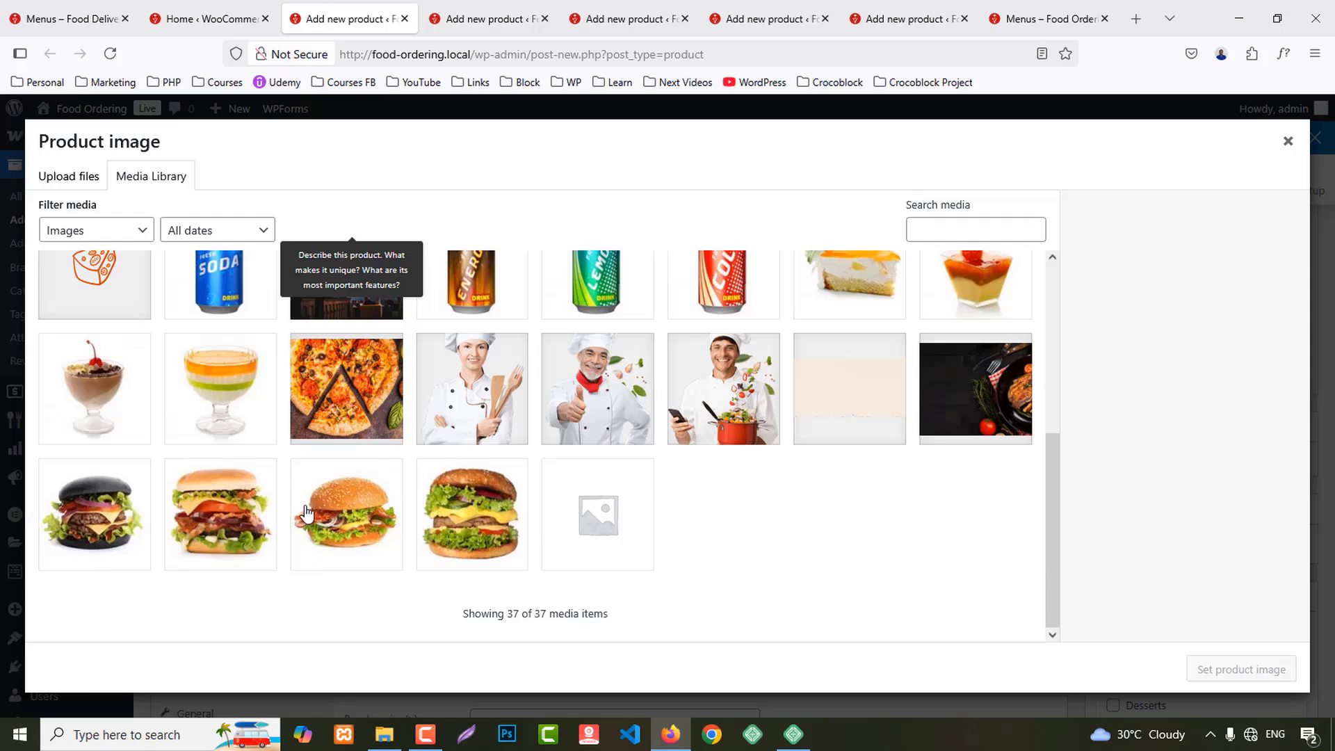
{"action": "left_click", "coordinate": [215, 518]}
{"action": "left_click", "coordinate": [1249, 671]}
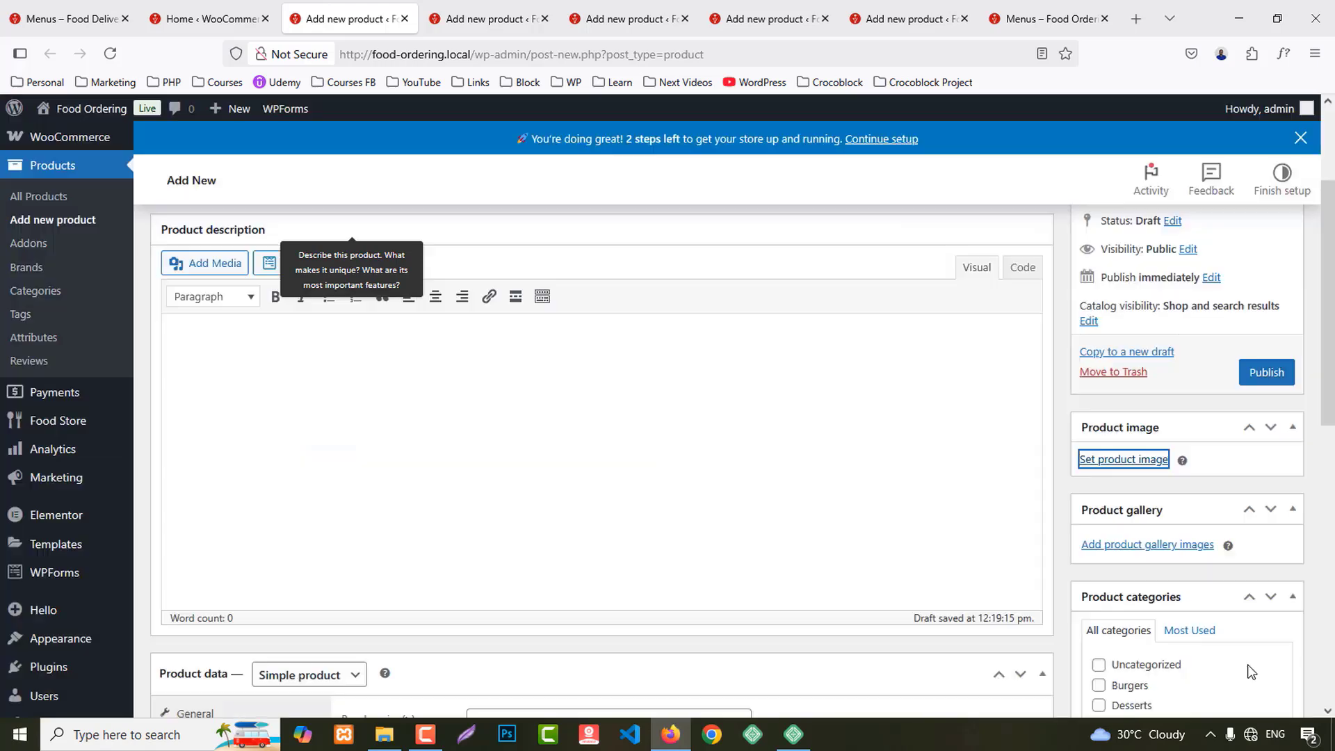
Step: Set the regular price to 19.99 and the Food Type to Vegetarian
{"action": "scroll", "coordinate": [518, 570], "scroll_direction": "down", "scroll_amount": 5}
{"action": "left_click", "coordinate": [507, 386]}
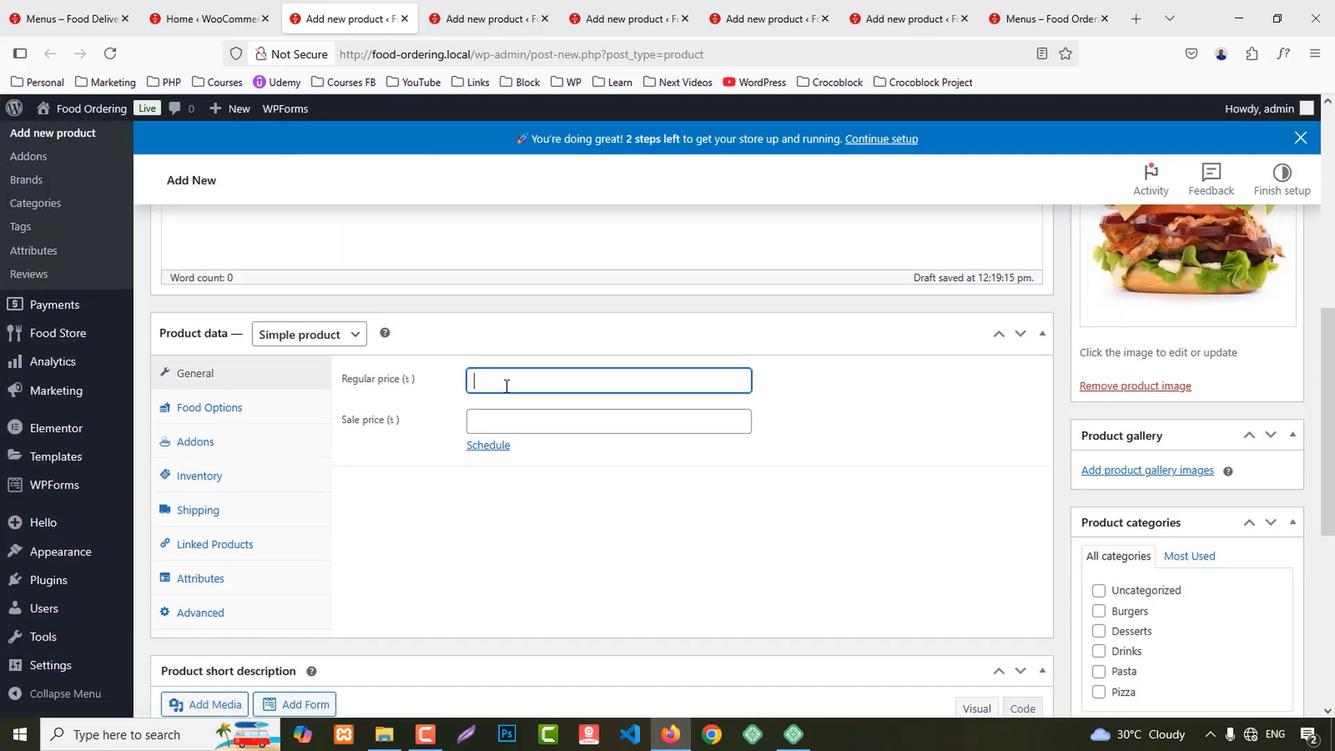
{"action": "type", "text": "19"}
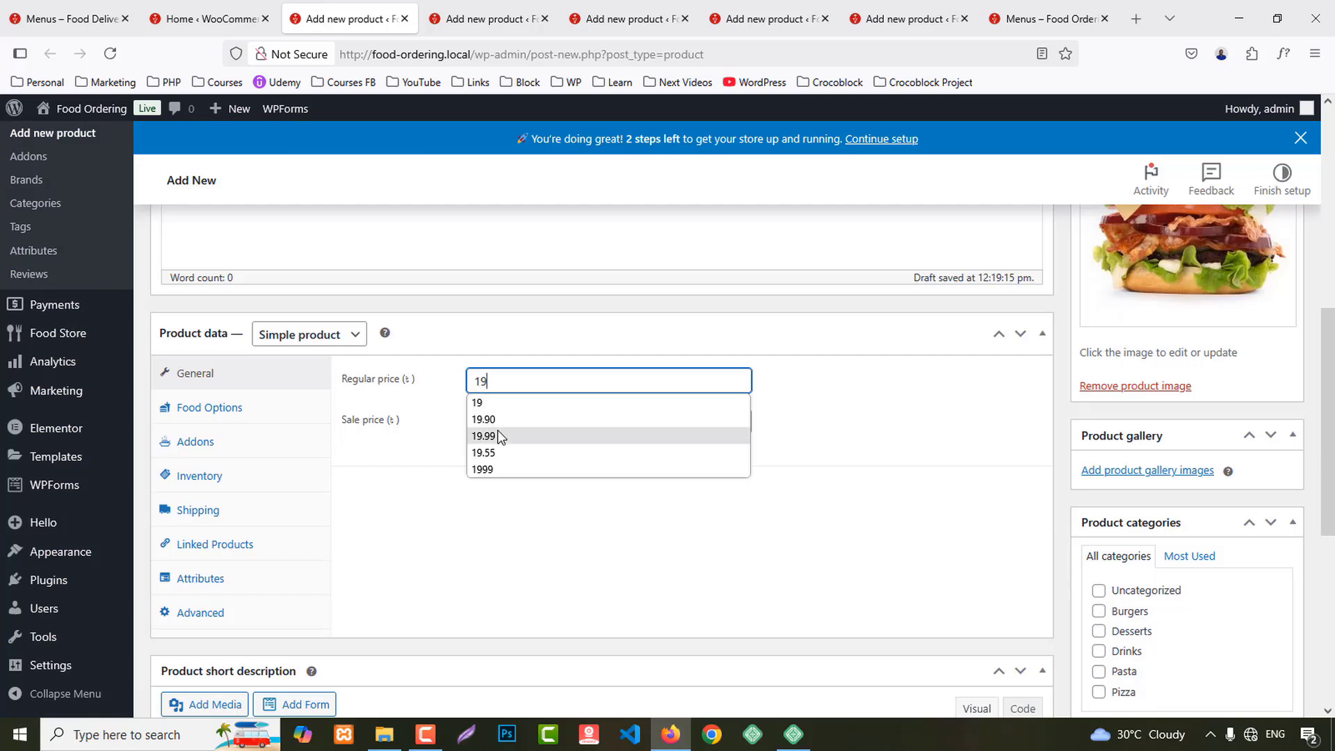
{"action": "left_click", "coordinate": [498, 435]}
{"action": "left_click", "coordinate": [196, 409]}
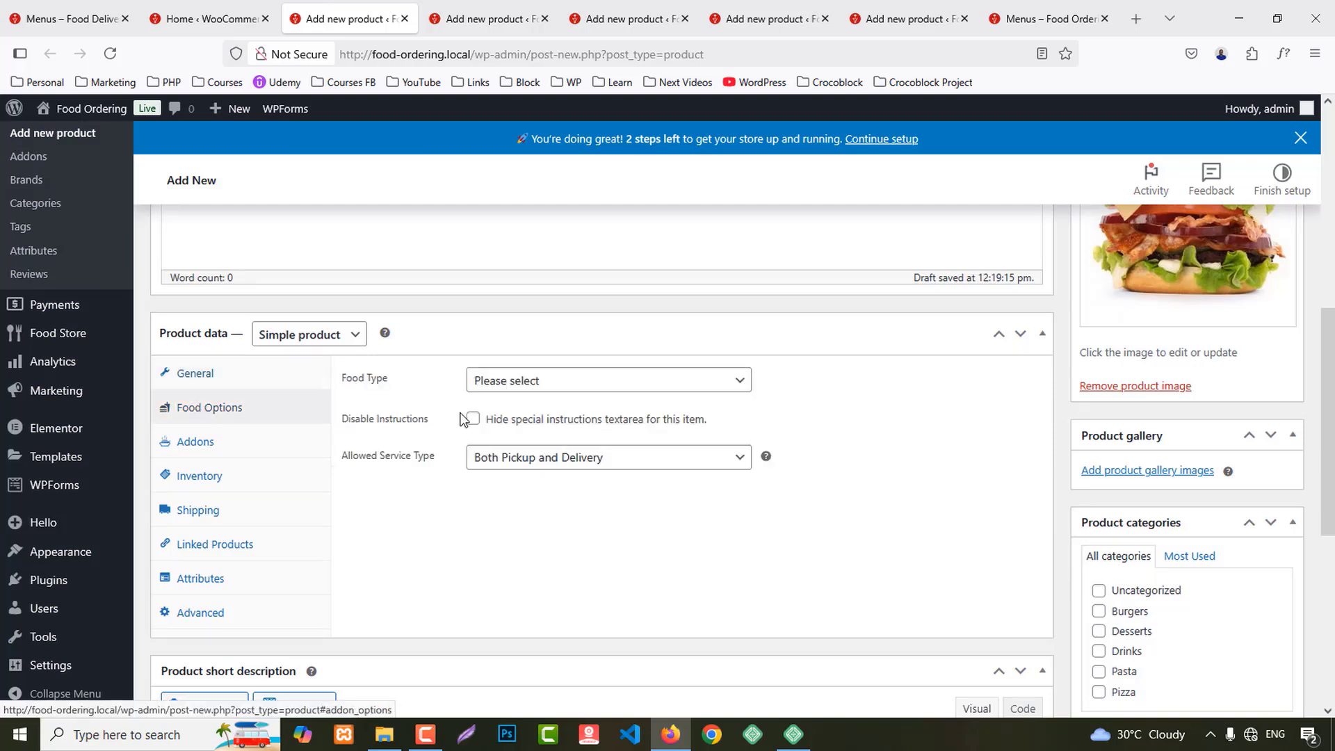
{"action": "left_click", "coordinate": [498, 381]}
{"action": "left_click", "coordinate": [503, 434]}
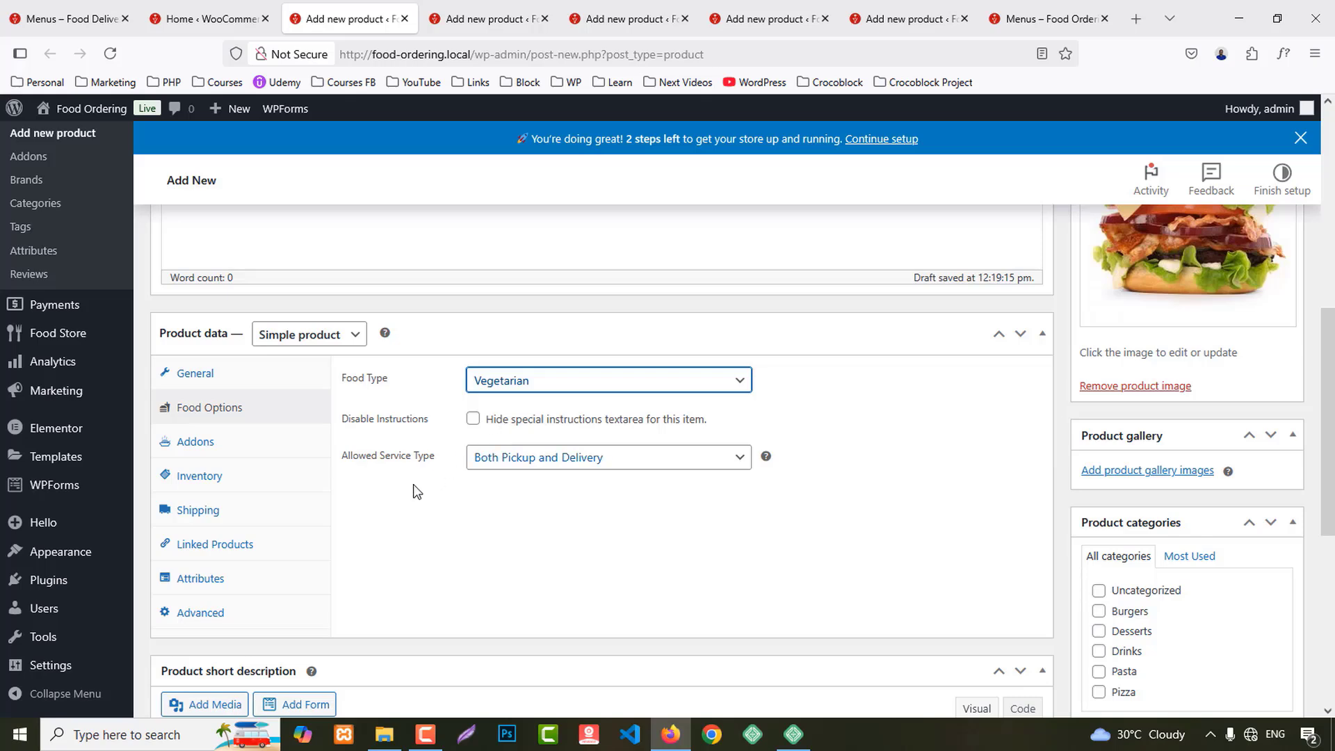
Step: Tick the Burgers category and publish the Egg Burger product
{"action": "scroll", "coordinate": [1224, 570], "scroll_direction": "down", "scroll_amount": 2}
{"action": "left_click", "coordinate": [1146, 529]}
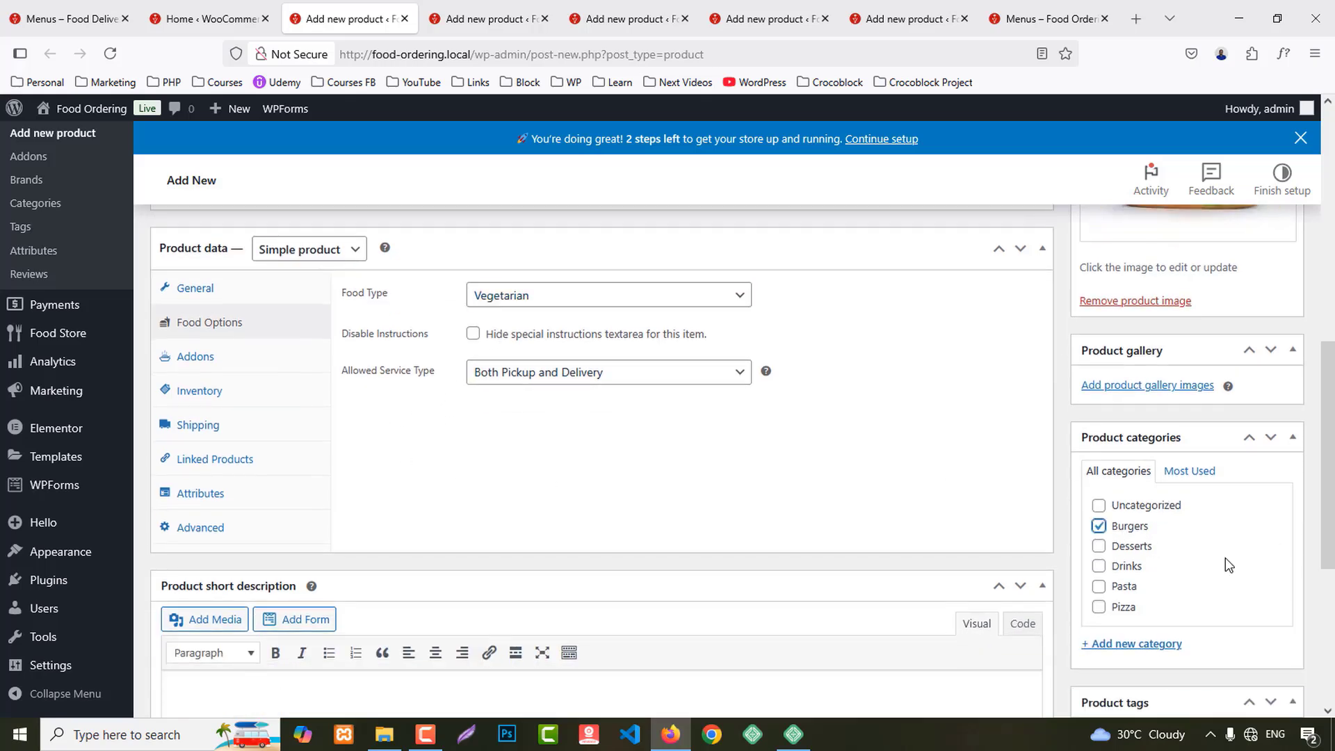
{"action": "scroll", "coordinate": [1225, 557], "scroll_direction": "up", "scroll_amount": 5}
{"action": "scroll", "coordinate": [1328, 556], "scroll_direction": "down", "scroll_amount": 8}
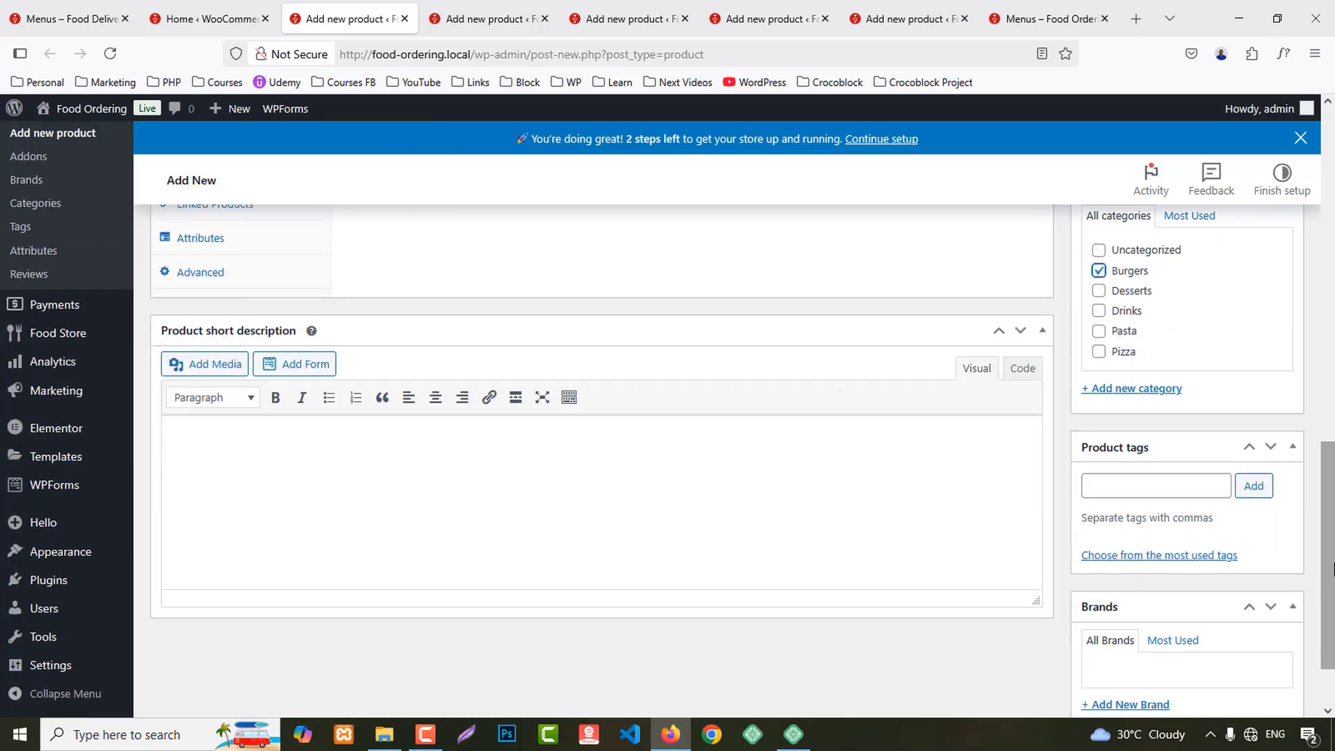
{"action": "scroll", "coordinate": [1317, 452], "scroll_direction": "up", "scroll_amount": 11}
{"action": "left_click", "coordinate": [1280, 546]}
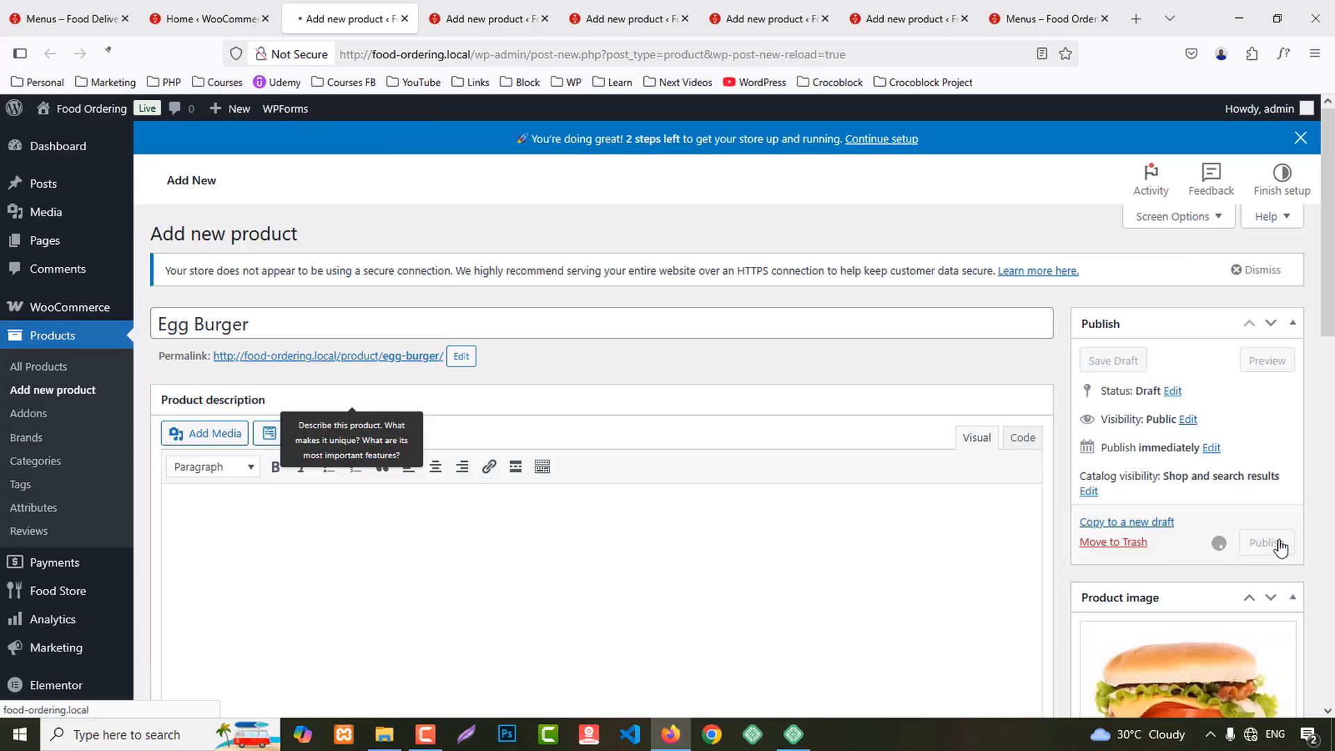
Step: Copy 'Fruit Jelly' from the demo menu and paste it as the new product's name
{"action": "left_click", "coordinate": [69, 18]}
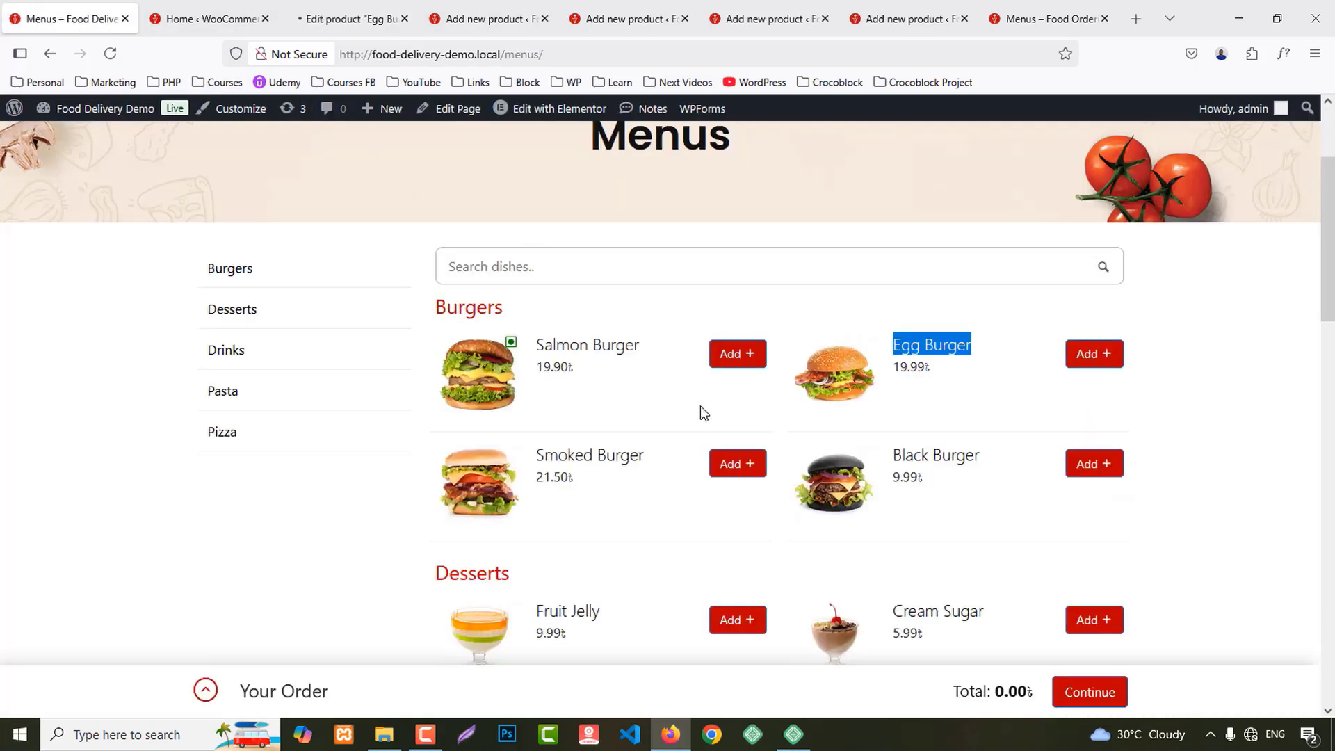
{"action": "scroll", "coordinate": [732, 452], "scroll_direction": "down", "scroll_amount": 3}
{"action": "left_click_drag", "start_coordinate": [528, 358], "coordinate": [613, 366]}
{"action": "key", "text": "ctrl+c"}
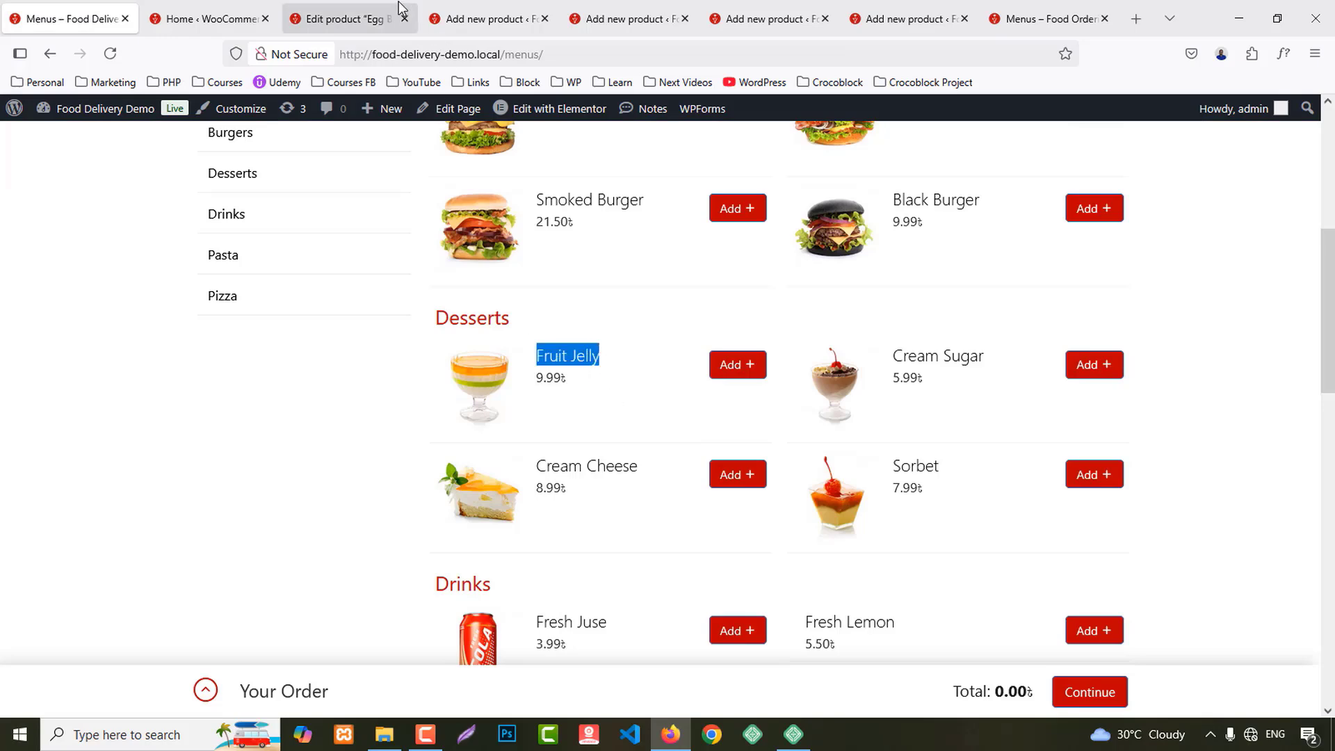
{"action": "left_click", "coordinate": [344, 6]}
{"action": "key", "text": "ctrl+w"}
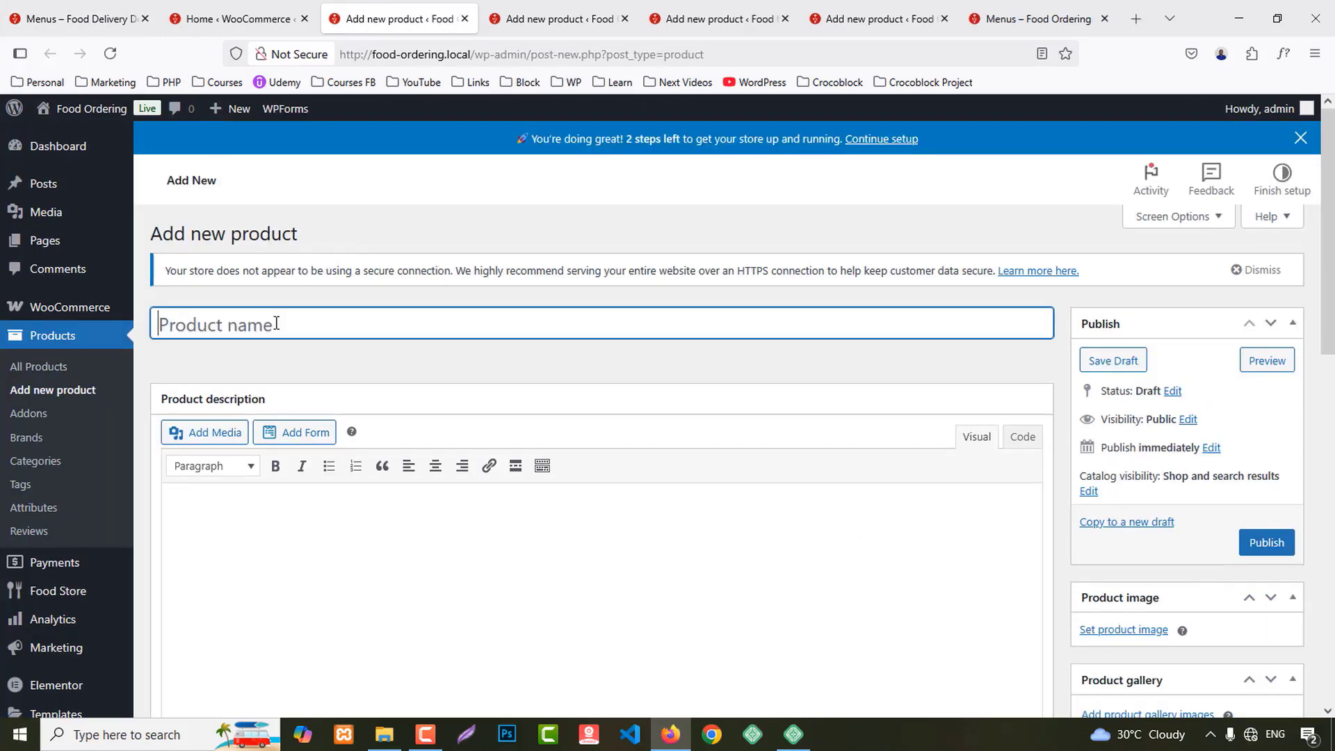
{"action": "key", "text": "ctrl+v"}
Step: Set the cake photo as the product image
{"action": "scroll", "coordinate": [1186, 507], "scroll_direction": "down", "scroll_amount": 2}
{"action": "left_click", "coordinate": [1124, 460]}
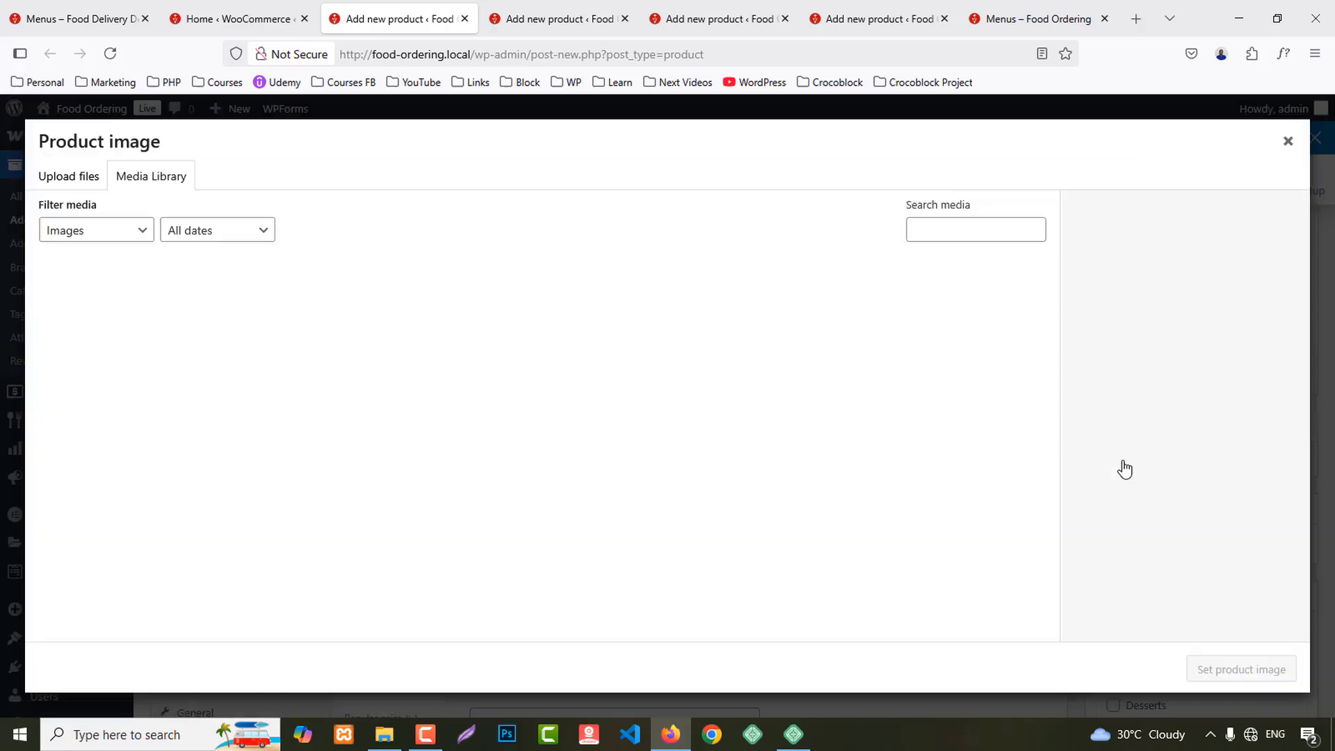
{"action": "scroll", "coordinate": [846, 411], "scroll_direction": "down", "scroll_amount": 3}
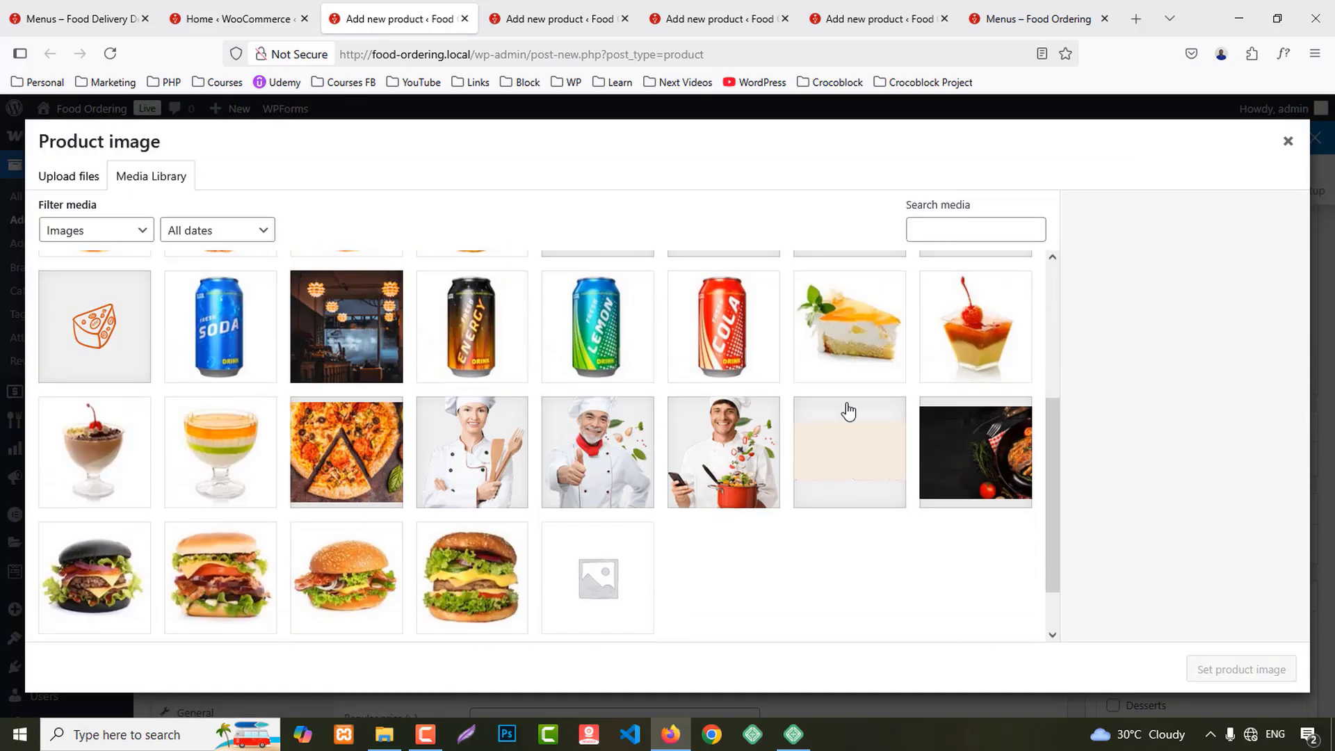
{"action": "left_click", "coordinate": [879, 324]}
{"action": "left_click", "coordinate": [1251, 669]}
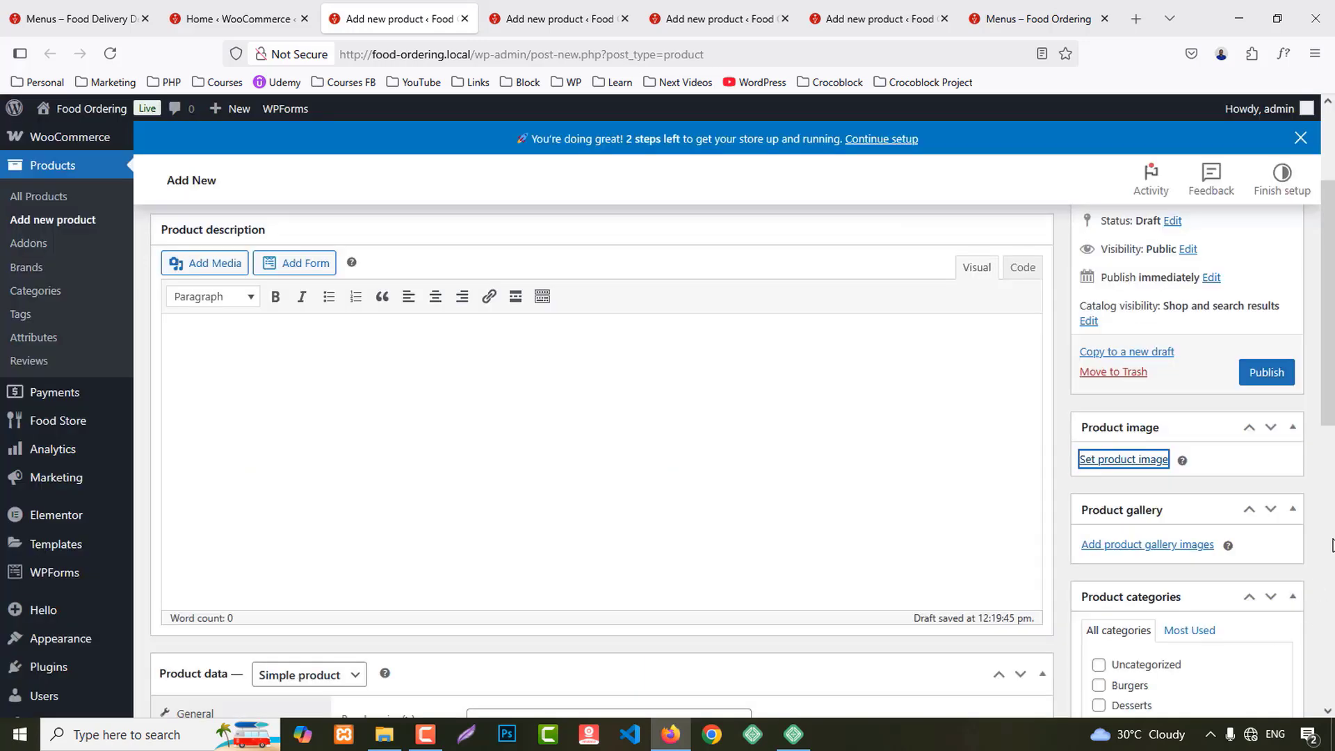
Step: Enter the regular price, choosing a remembered value beginning with 5
{"action": "scroll", "coordinate": [1275, 515], "scroll_direction": "down", "scroll_amount": 3}
{"action": "scroll", "coordinate": [1289, 549], "scroll_direction": "down", "scroll_amount": 3}
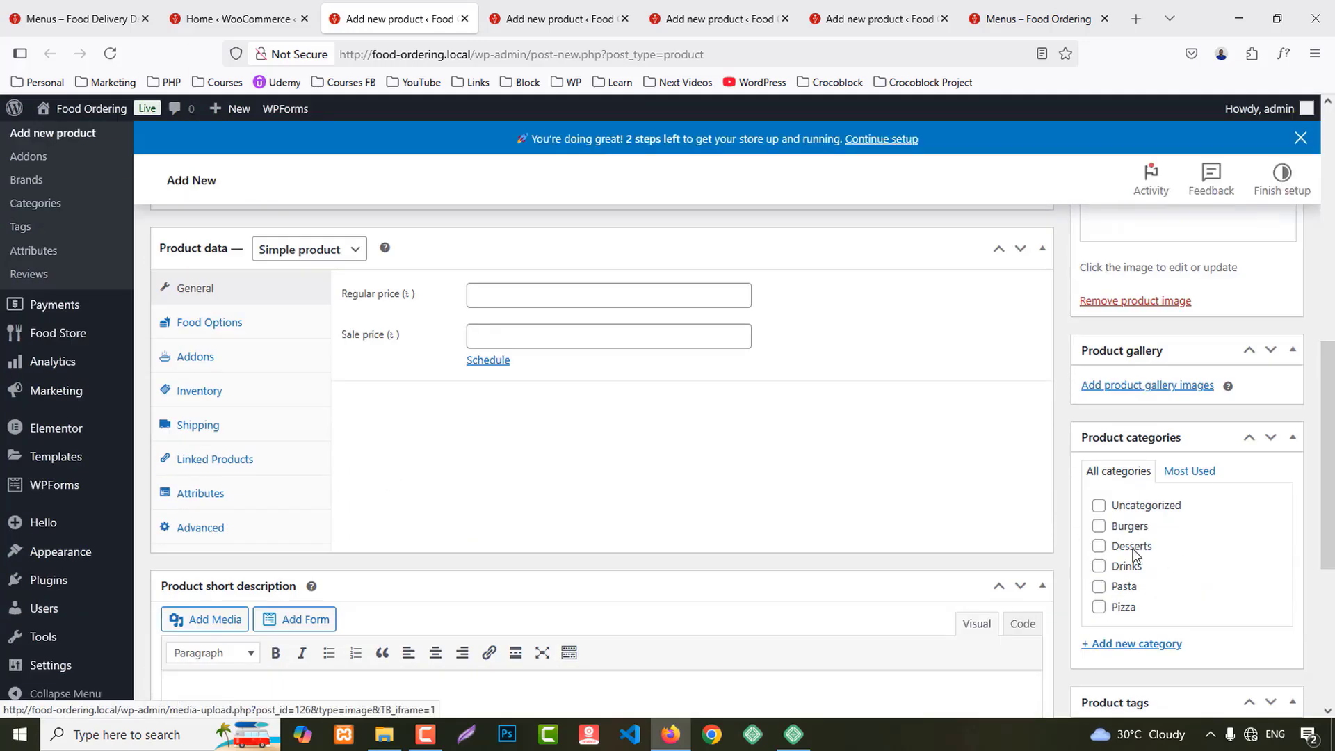
{"action": "left_click", "coordinate": [526, 289]}
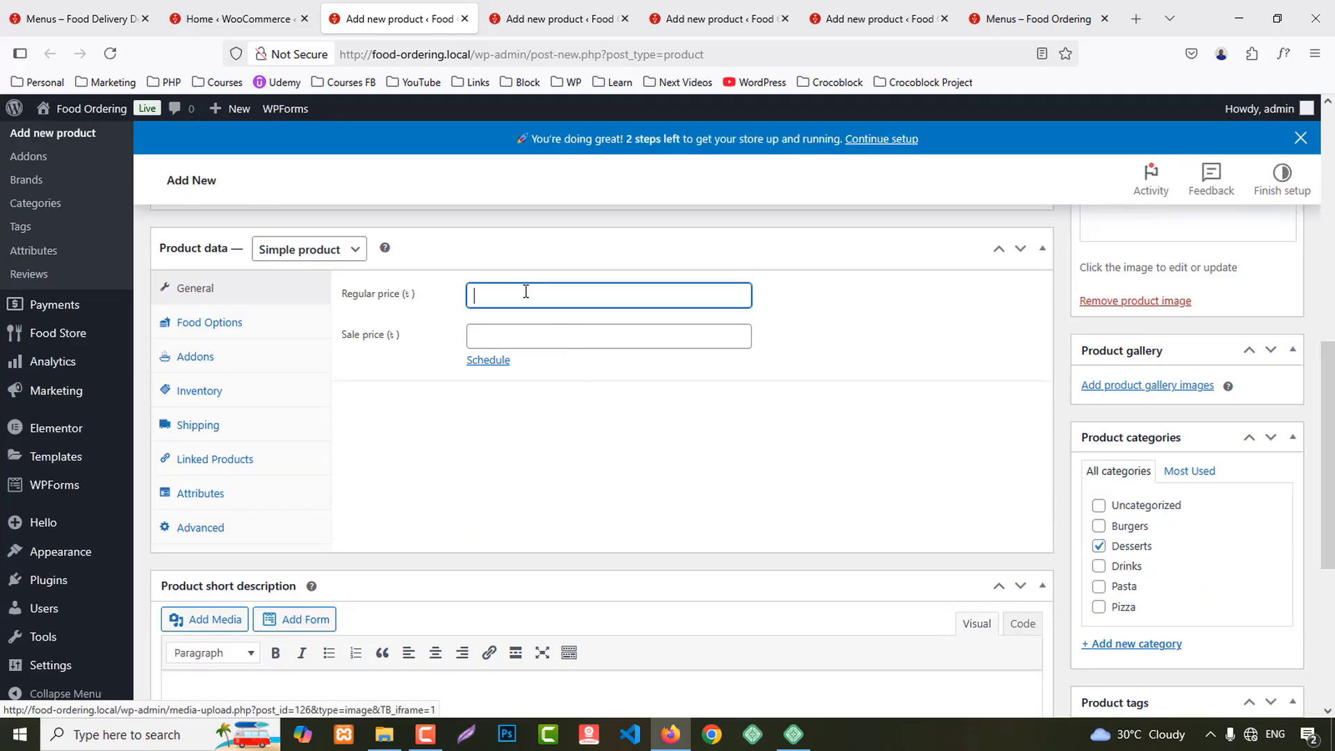
{"action": "type", "text": "5"}
{"action": "left_click", "coordinate": [492, 318]}
Step: Set the Food Type to Non Vegiterian
{"action": "left_click", "coordinate": [264, 331]}
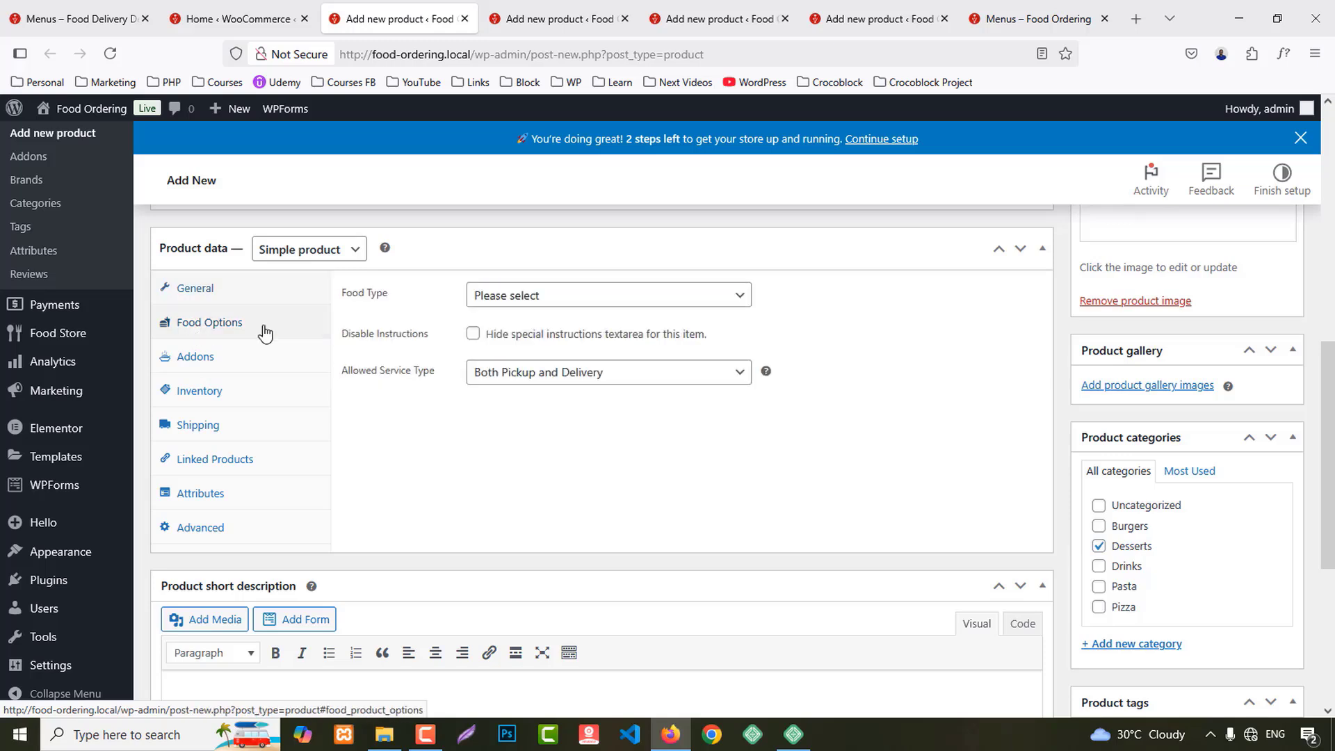
{"action": "left_click", "coordinate": [507, 298]}
{"action": "left_click", "coordinate": [499, 303]}
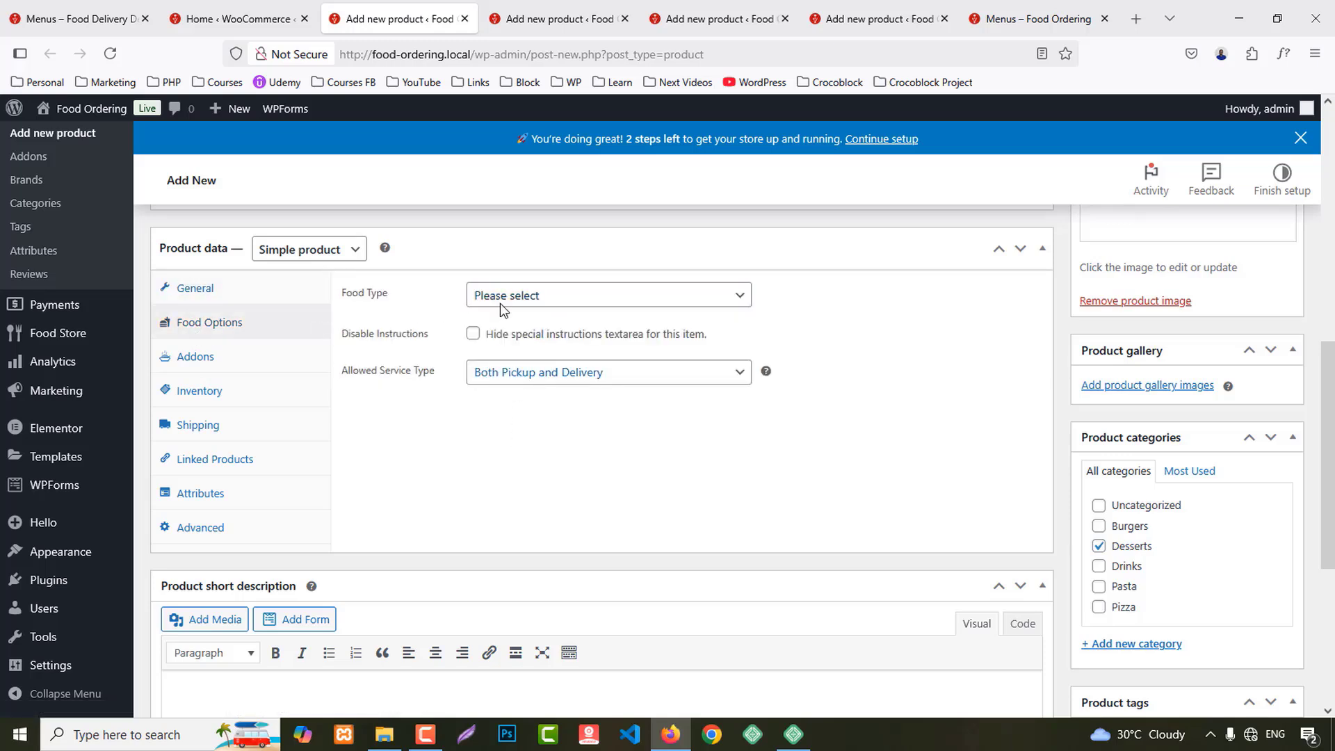
{"action": "left_click", "coordinate": [499, 301]}
{"action": "left_click", "coordinate": [509, 372]}
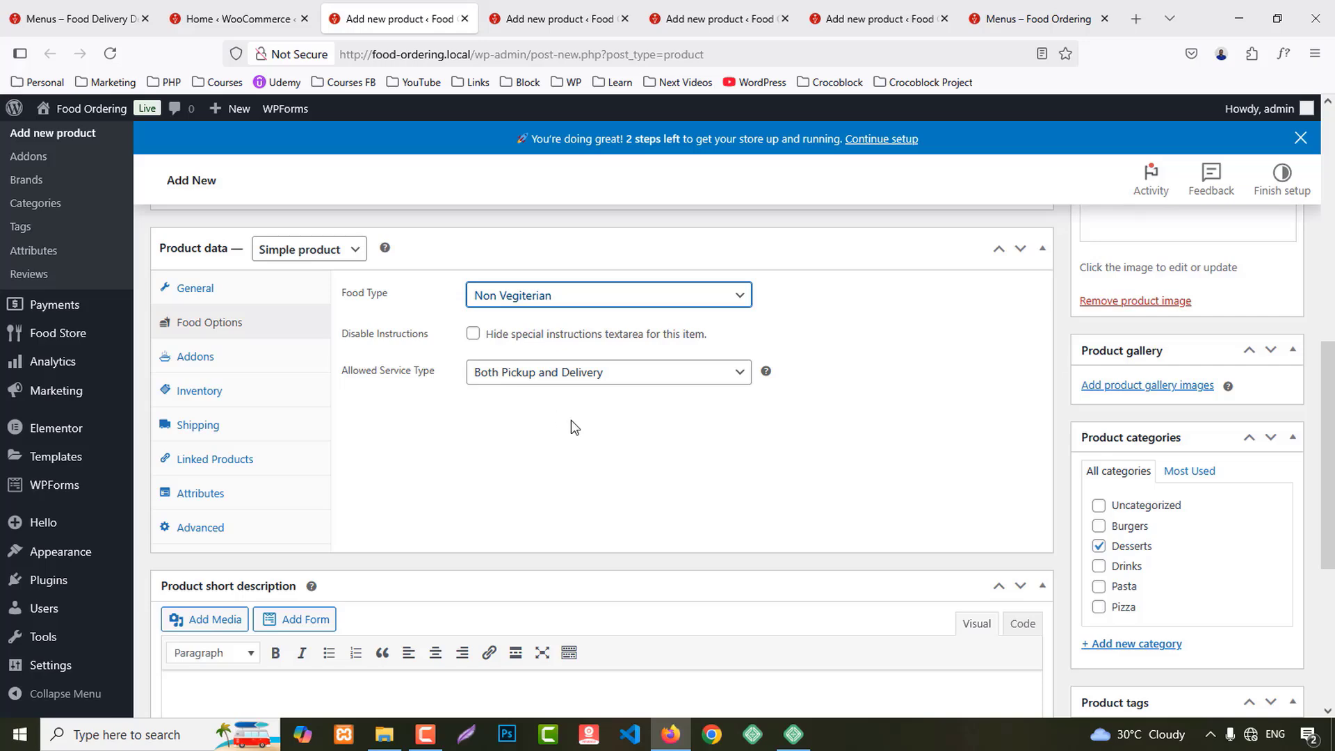
Step: Publish the Fruit Jelly dessert and return to the demo site's menu page
{"action": "scroll", "coordinate": [1309, 521], "scroll_direction": "down", "scroll_amount": 4}
{"action": "scroll", "coordinate": [1287, 417], "scroll_direction": "up", "scroll_amount": 10}
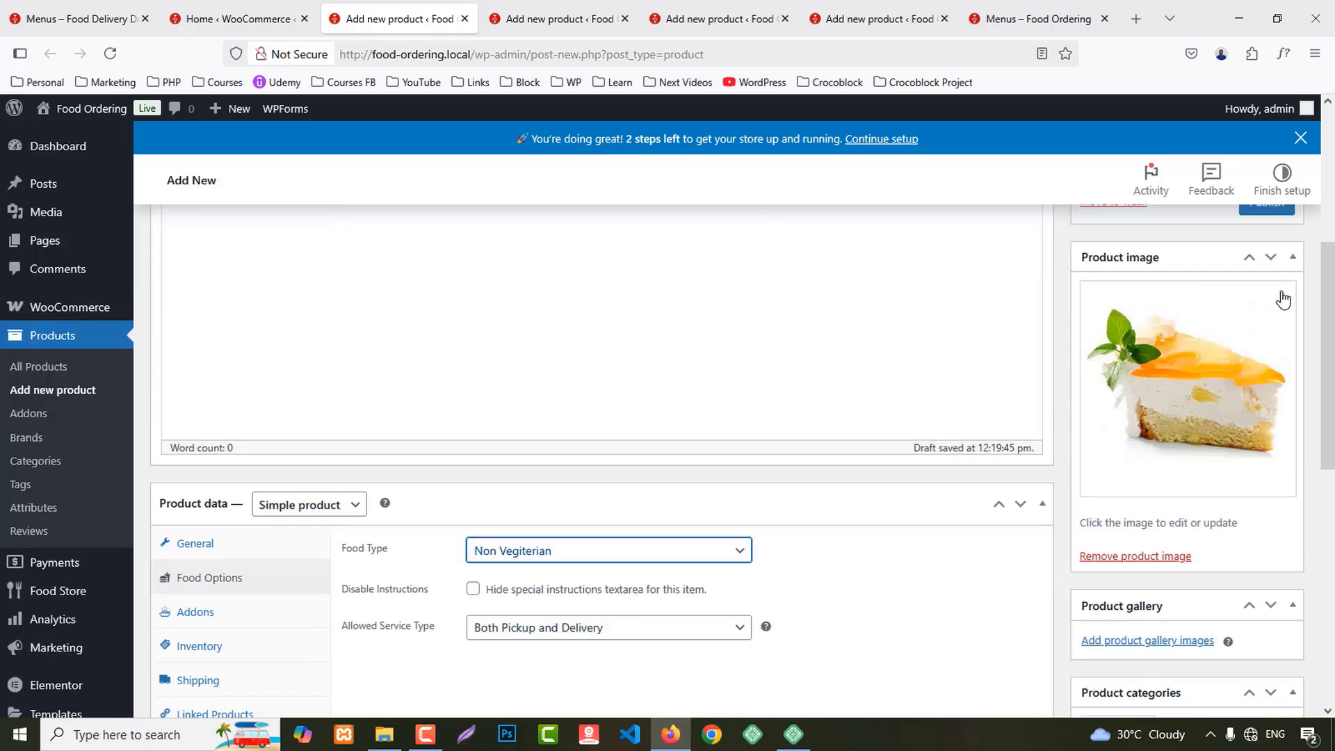
{"action": "left_click", "coordinate": [1267, 373]}
{"action": "left_click", "coordinate": [5, 10]}
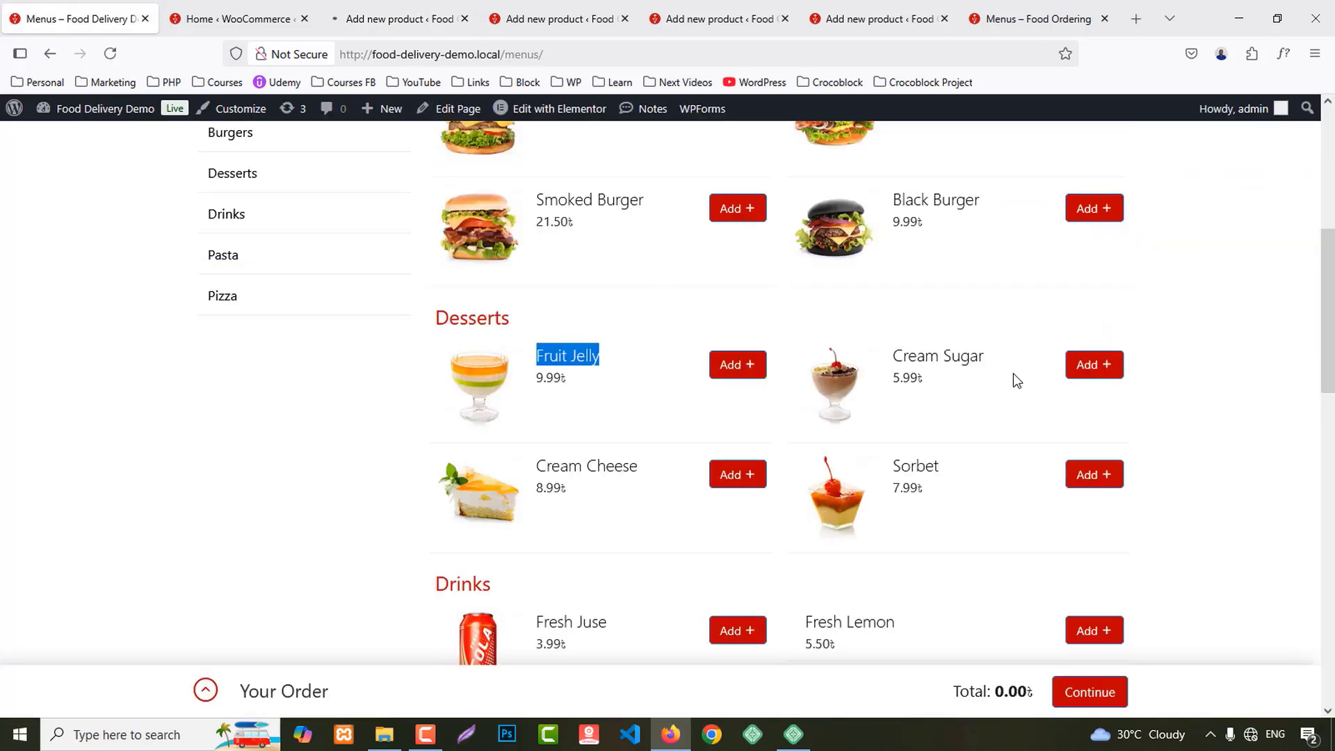
Step: Copy 'Cream Sugar' from the demo menu and paste it as the product name
{"action": "left_click_drag", "start_coordinate": [890, 367], "coordinate": [995, 366]}
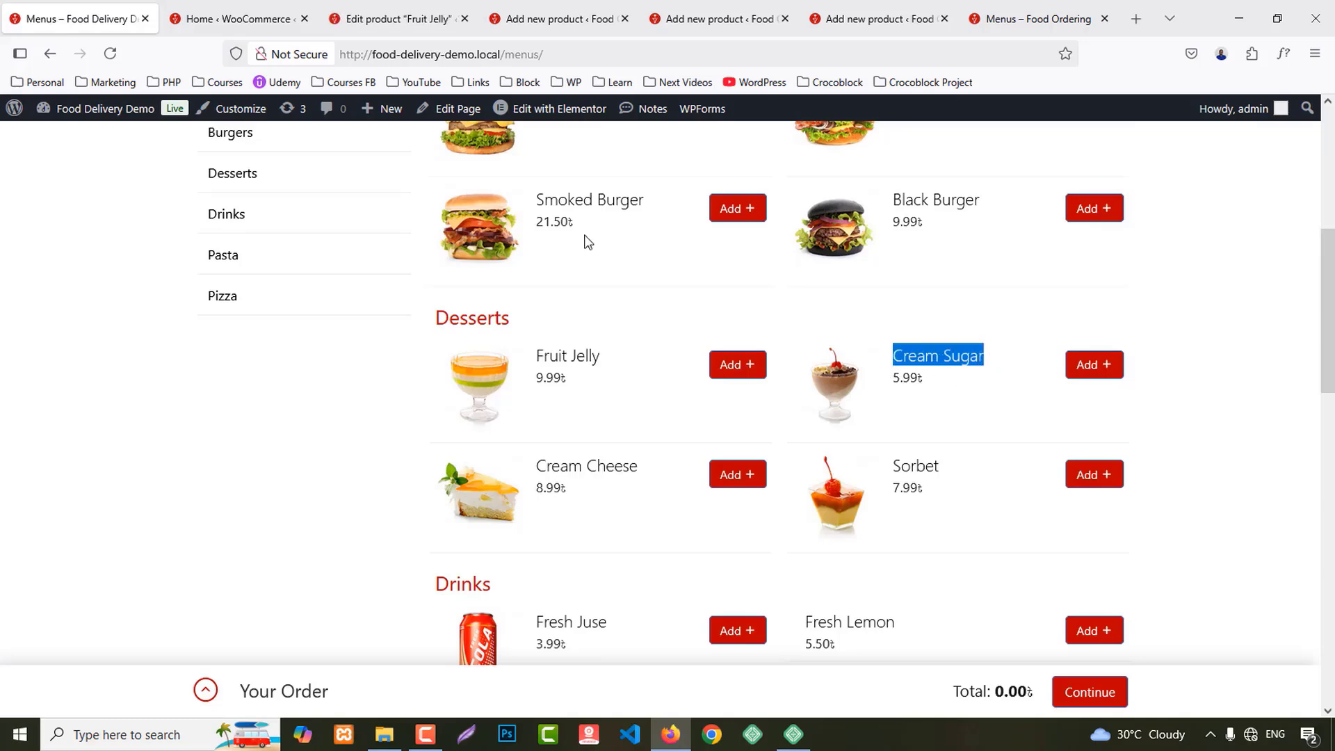
{"action": "left_click", "coordinate": [365, 11]}
{"action": "middle_click", "coordinate": [368, 11]}
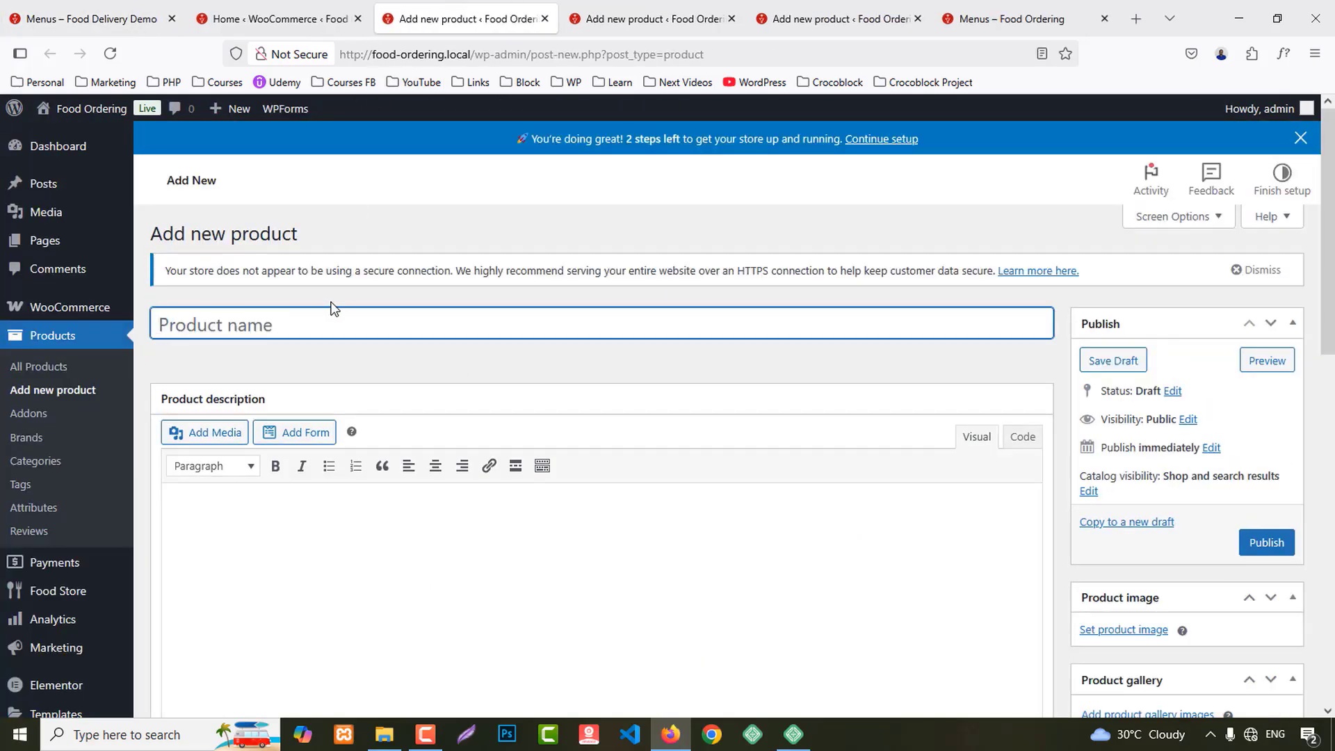
{"action": "type", "text": "Cream Sugar"}
Step: Set the chocolate dessert cup image de2.jpg as the product image
{"action": "scroll", "coordinate": [1307, 459], "scroll_direction": "down", "scroll_amount": 2}
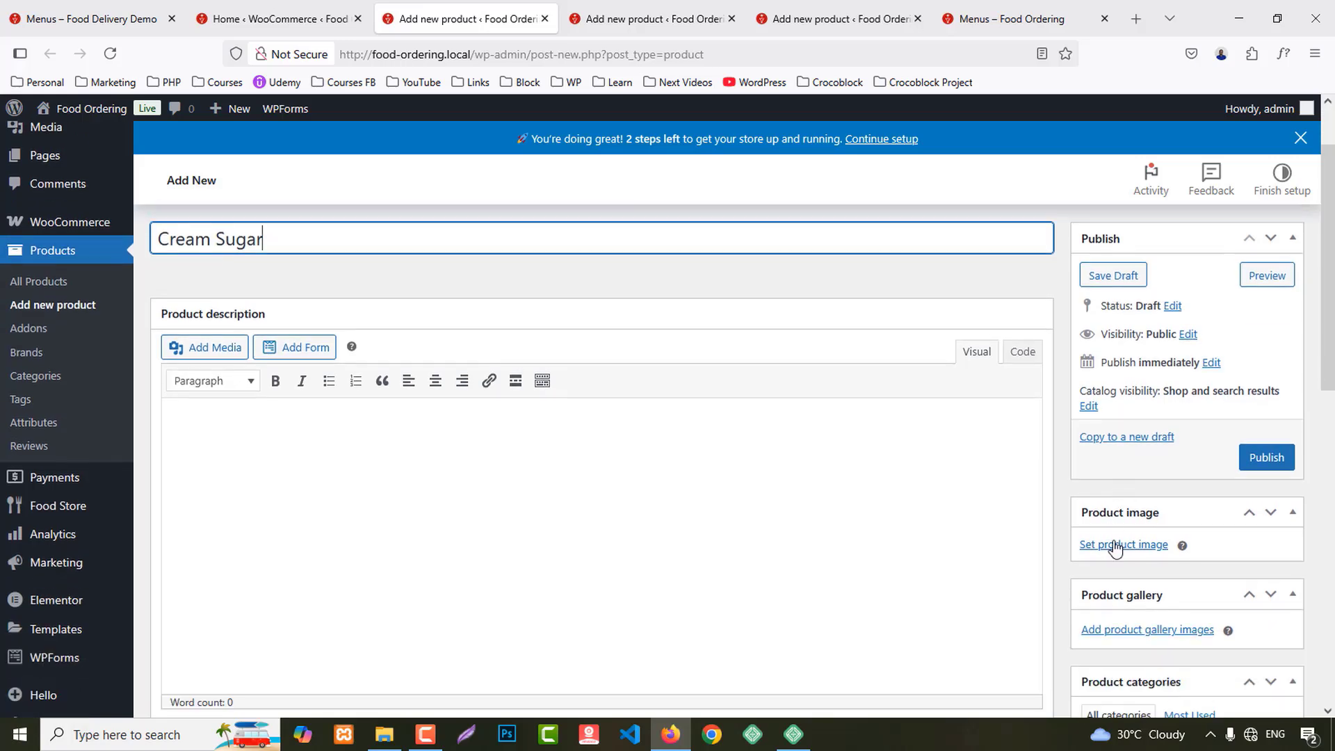
{"action": "left_click", "coordinate": [1112, 543]}
{"action": "scroll", "coordinate": [629, 425], "scroll_direction": "down", "scroll_amount": 5}
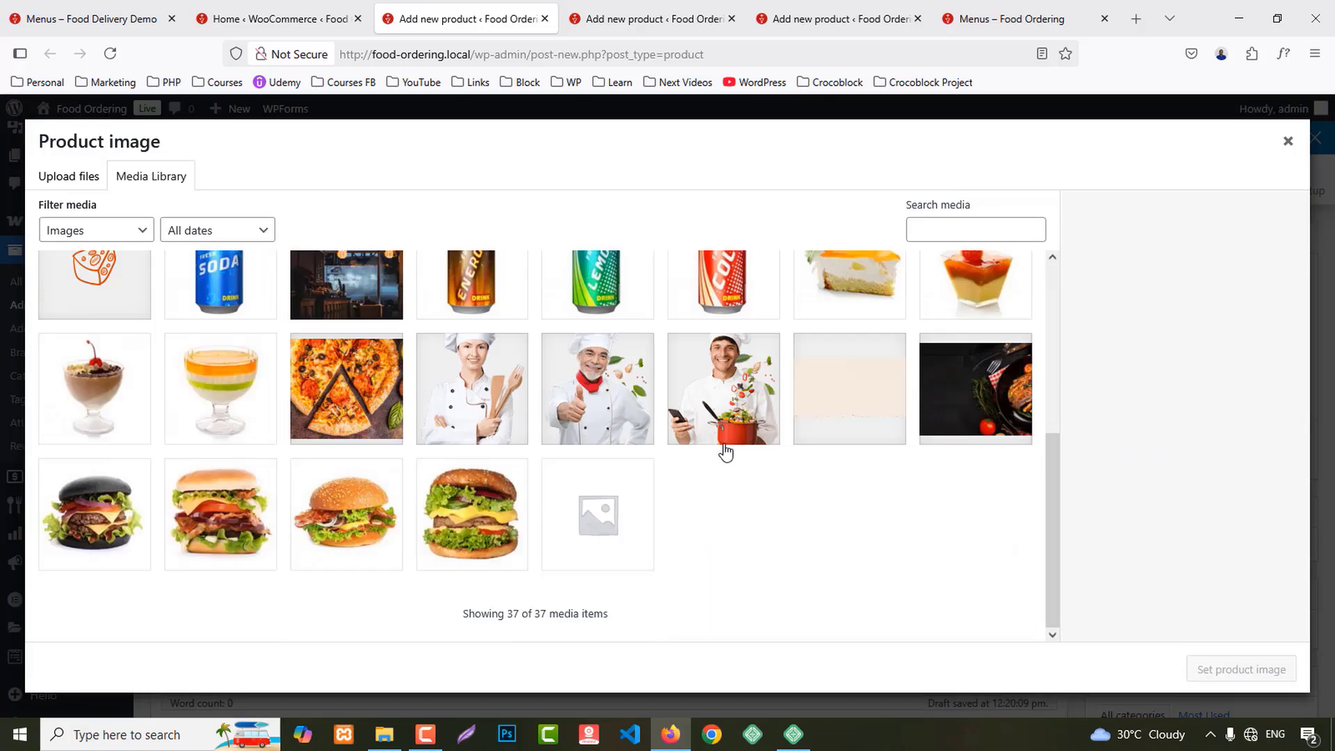
{"action": "left_click", "coordinate": [111, 392]}
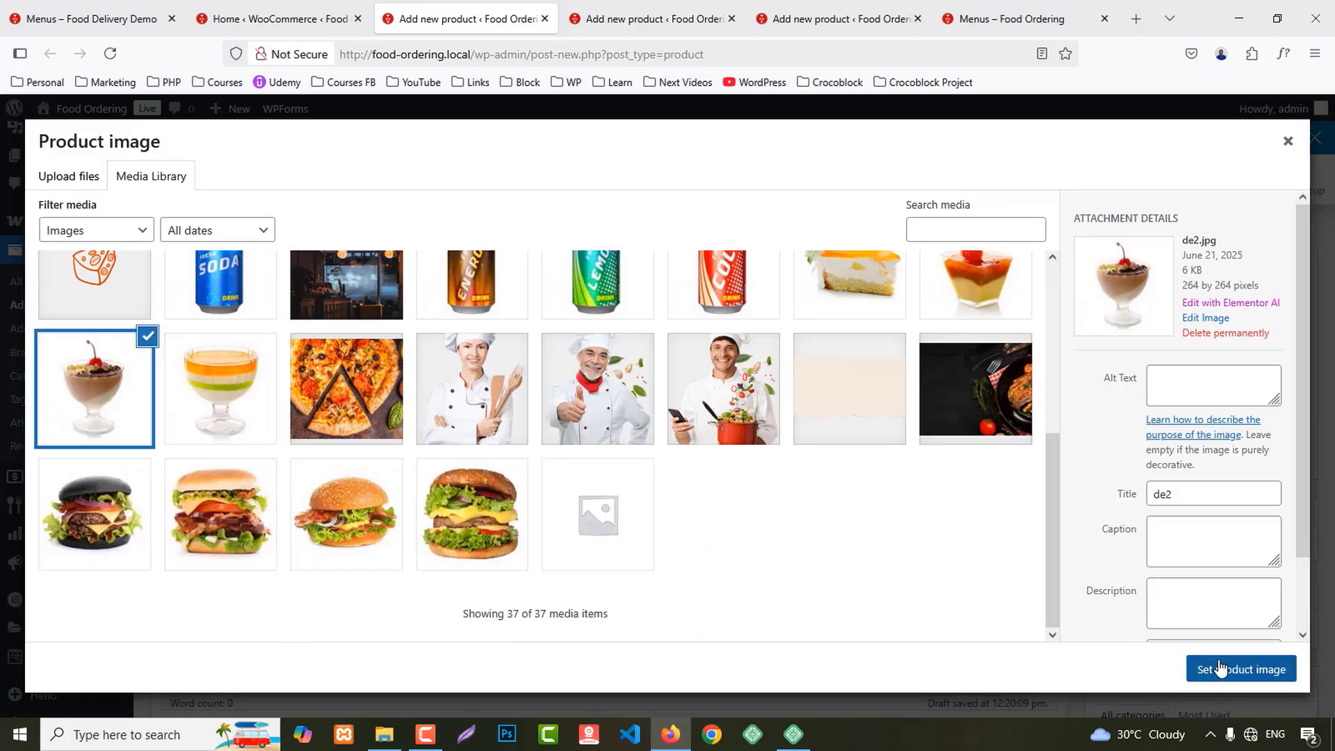
{"action": "left_click", "coordinate": [1241, 668]}
Step: Set the regular price to 10.99 and the Food Type to Vegetarian
{"action": "scroll", "coordinate": [683, 537], "scroll_direction": "down", "scroll_amount": 5}
{"action": "left_click", "coordinate": [517, 285]}
{"action": "left_click", "coordinate": [517, 285]}
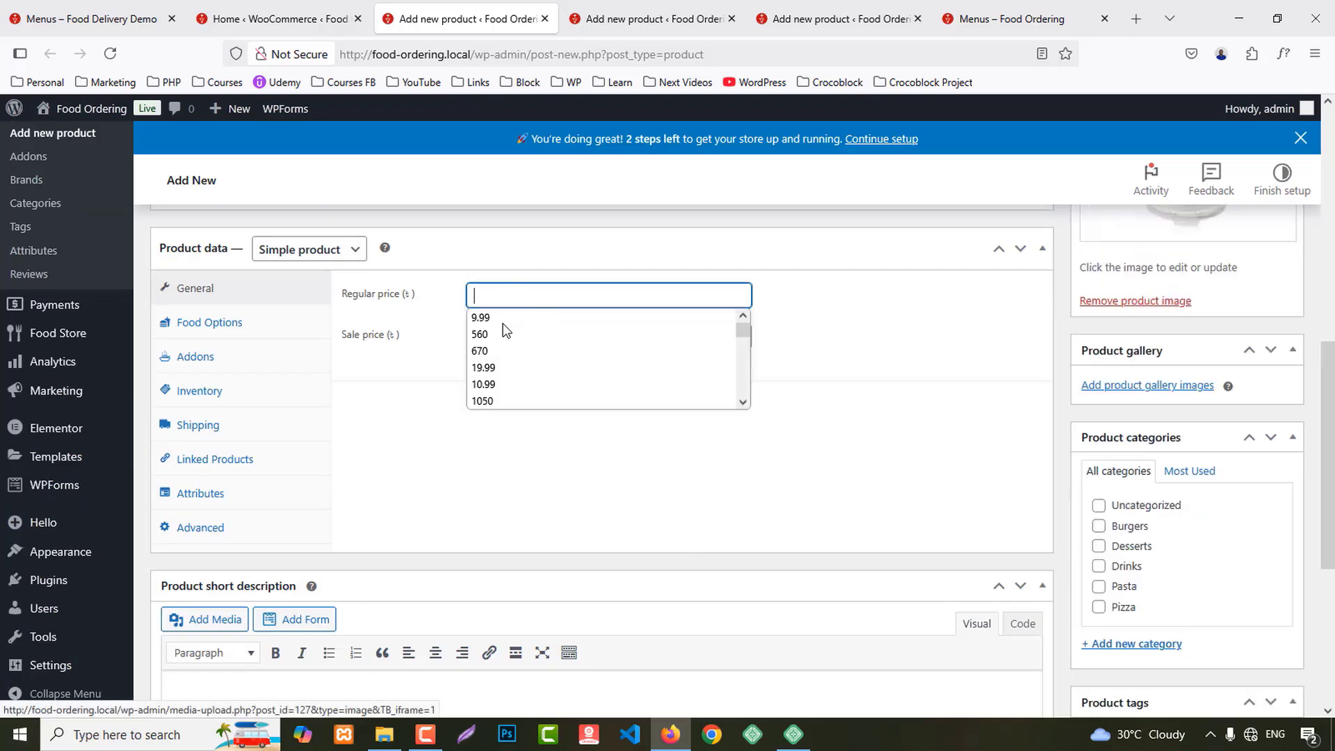
{"action": "left_click", "coordinate": [495, 384]}
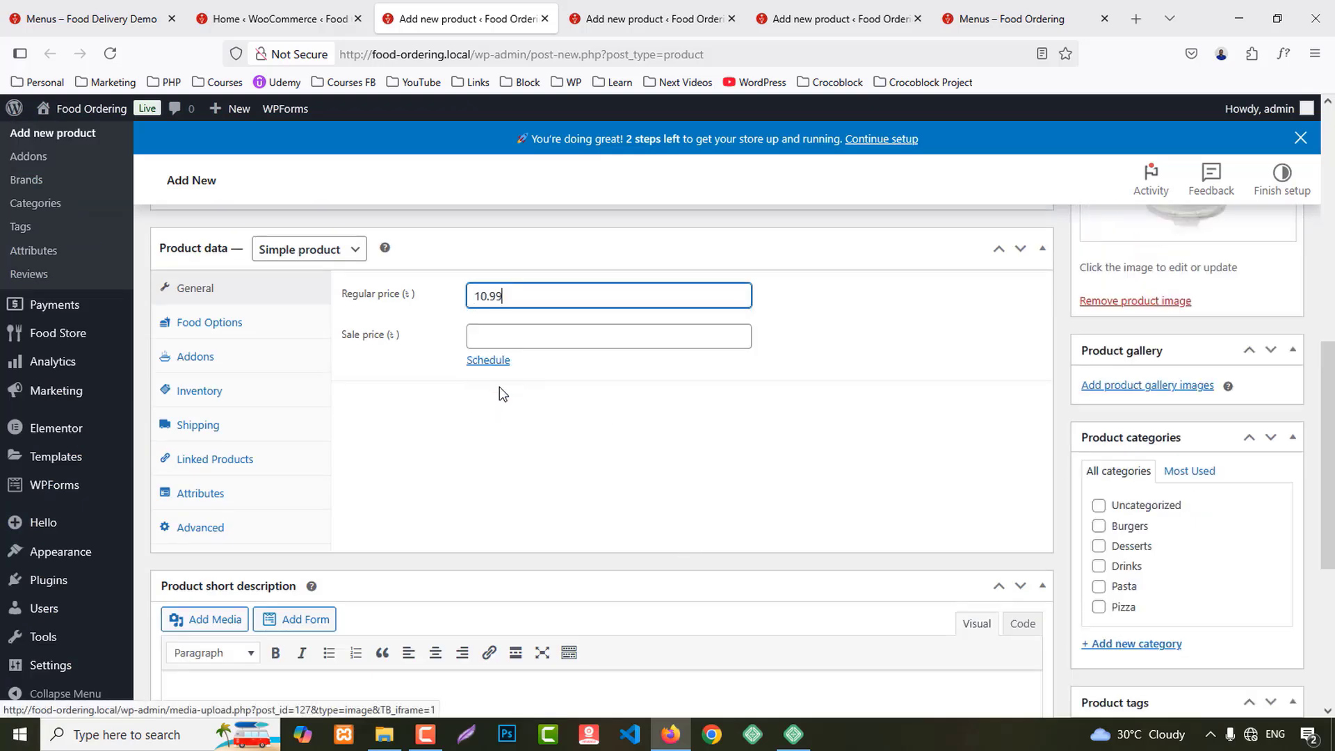
{"action": "left_click", "coordinate": [240, 327]}
{"action": "left_click", "coordinate": [508, 297]}
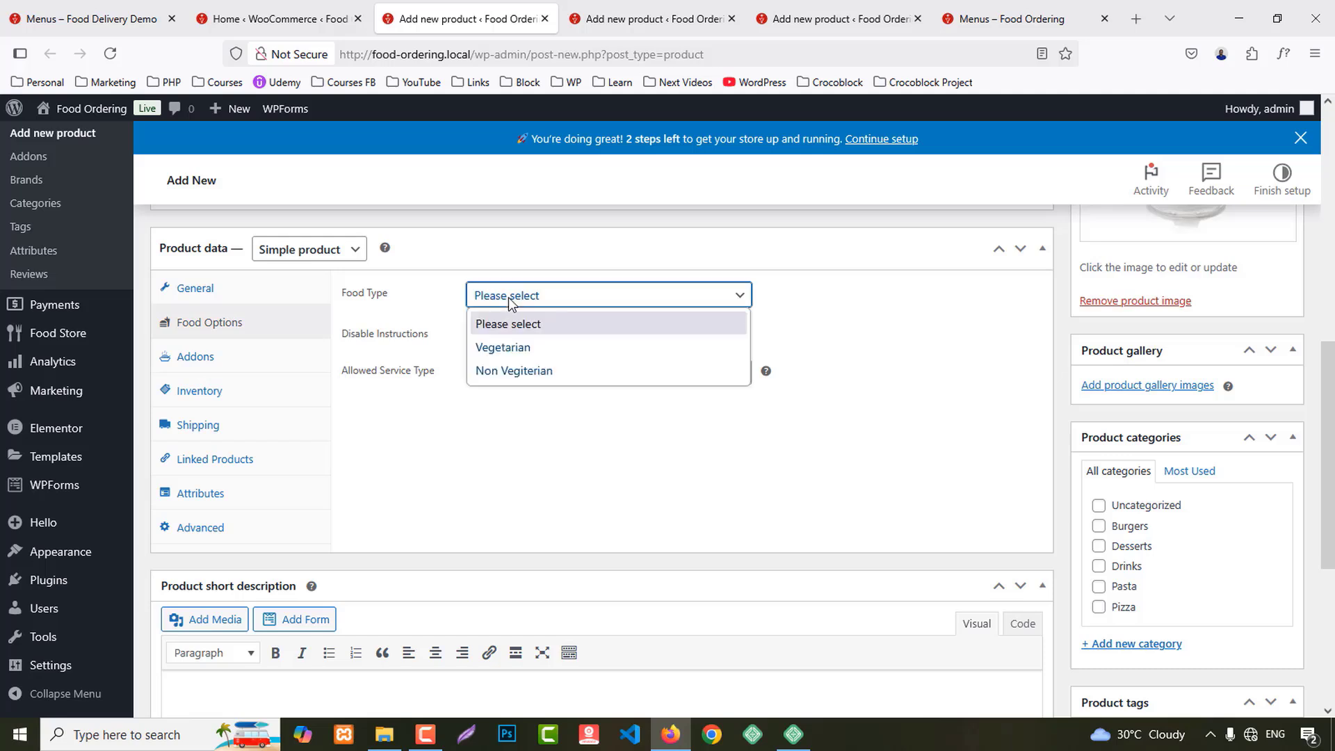
{"action": "left_click", "coordinate": [515, 349]}
Step: File Cream Sugar under Desserts only, clearing the stray Drinks tick, and publish it
{"action": "scroll", "coordinate": [701, 459], "scroll_direction": "down", "scroll_amount": 2}
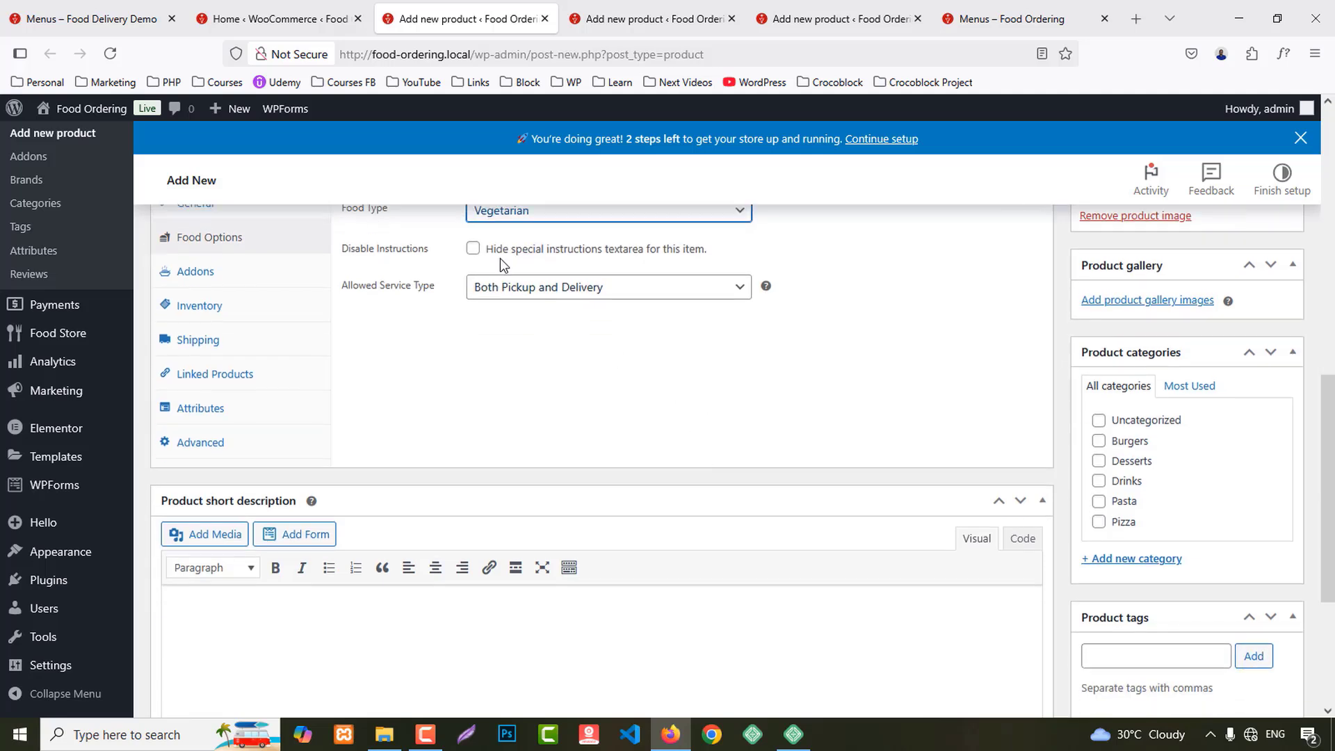
{"action": "left_click", "coordinate": [1127, 470]}
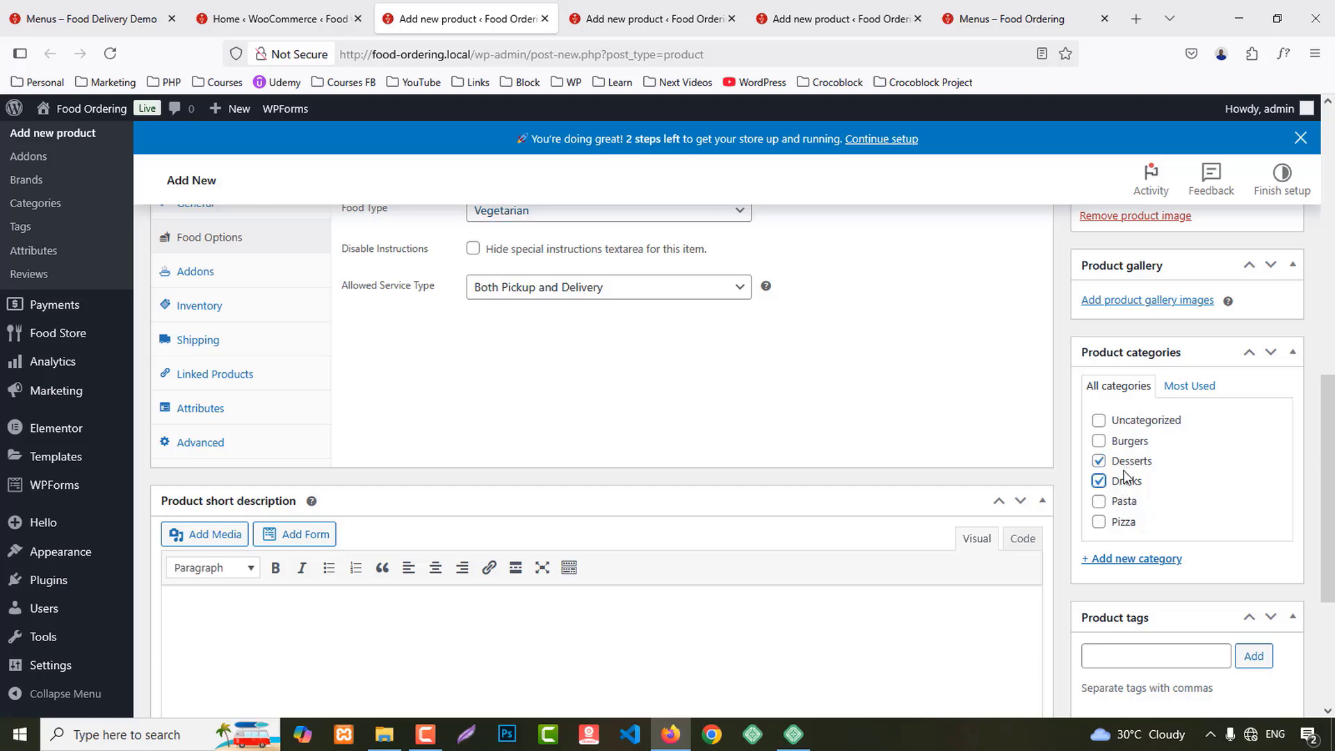
{"action": "left_click", "coordinate": [1128, 463]}
{"action": "left_click", "coordinate": [1126, 482]}
{"action": "left_click", "coordinate": [1133, 462]}
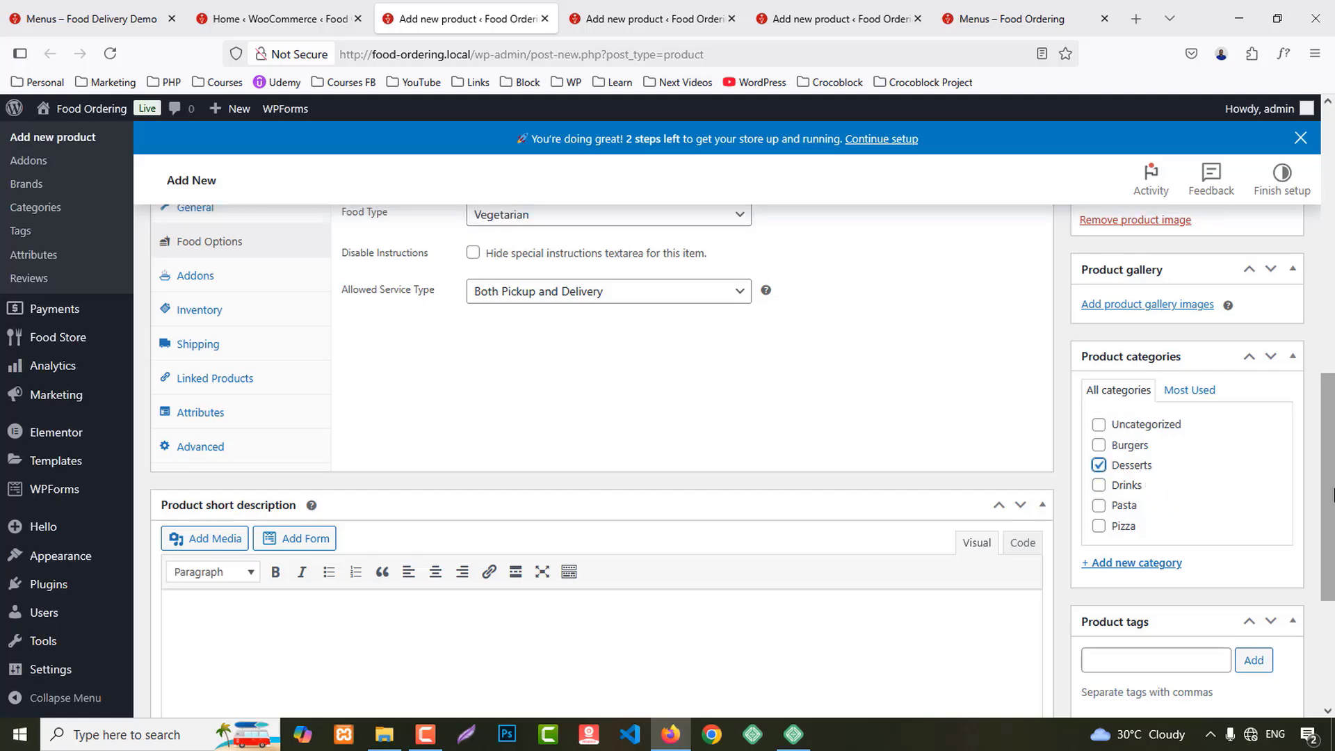
{"action": "scroll", "coordinate": [1182, 431], "scroll_direction": "up", "scroll_amount": 7}
{"action": "left_click", "coordinate": [1244, 376]}
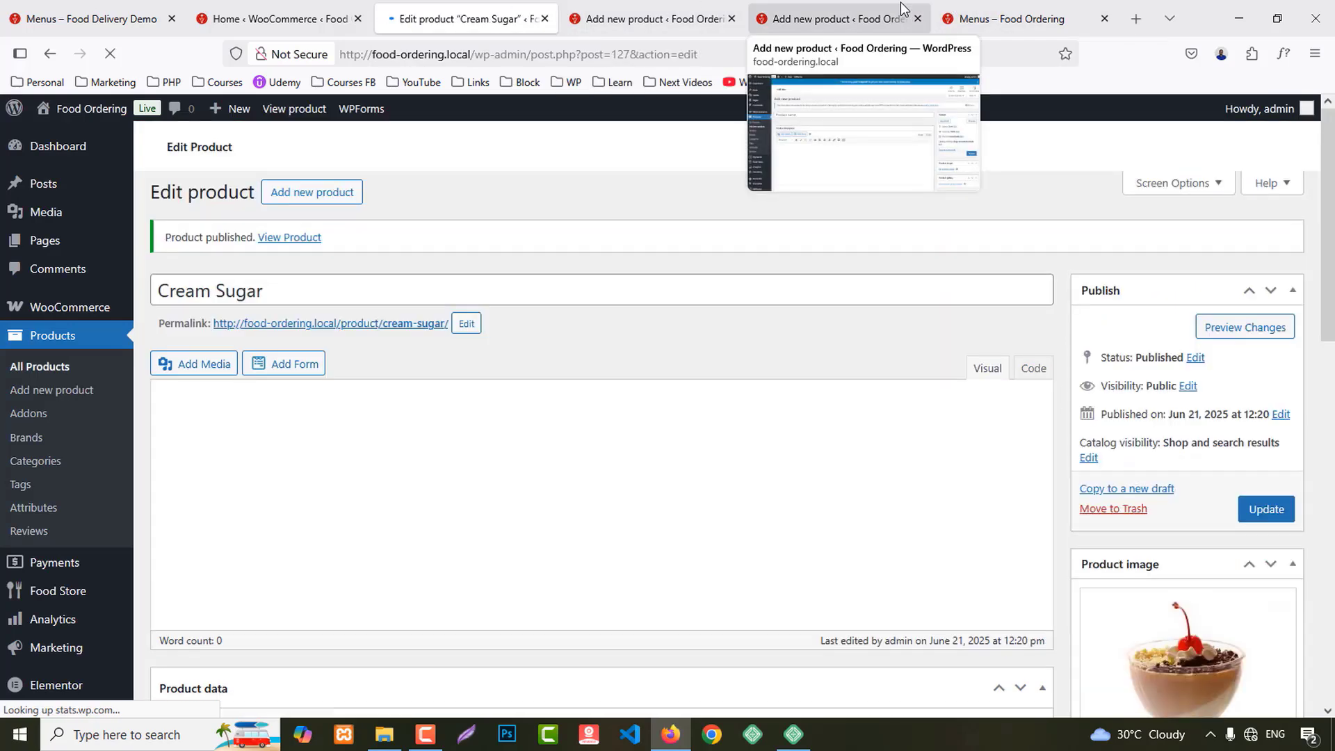
Step: Verify Fruit Jelly and Cream Sugar under Desserts in the menu preview, then return to the demo menu
{"action": "left_click", "coordinate": [1028, 14]}
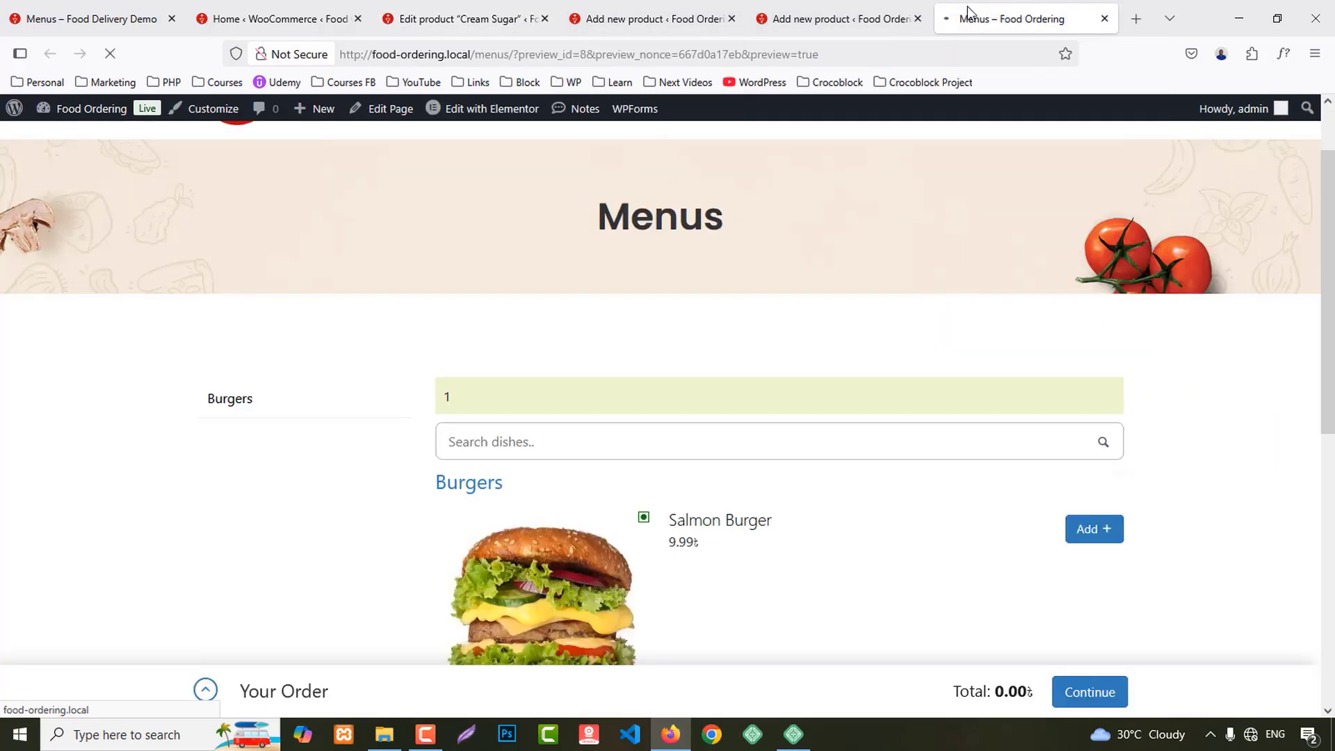
{"action": "scroll", "coordinate": [257, 364], "scroll_direction": "down", "scroll_amount": 2}
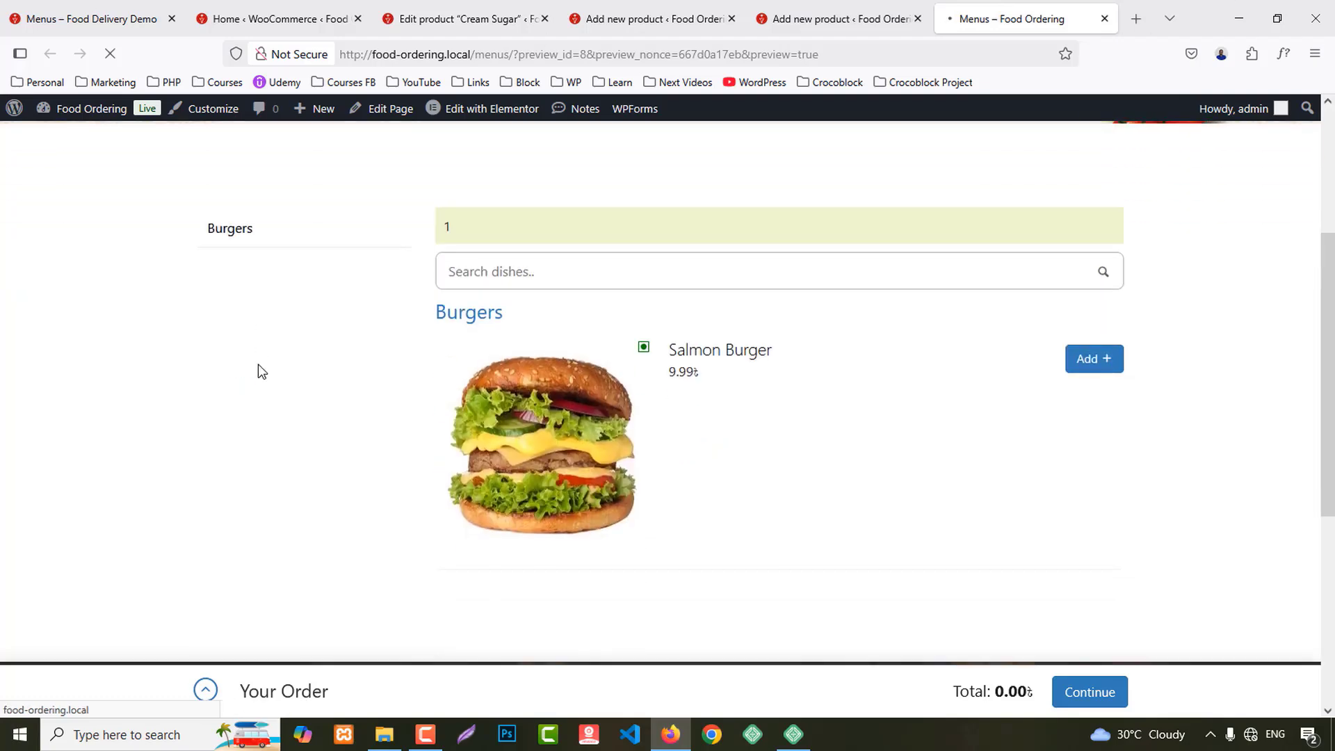
{"action": "scroll", "coordinate": [257, 360], "scroll_direction": "up", "scroll_amount": 3}
{"action": "scroll", "coordinate": [60, 478], "scroll_direction": "down", "scroll_amount": 5}
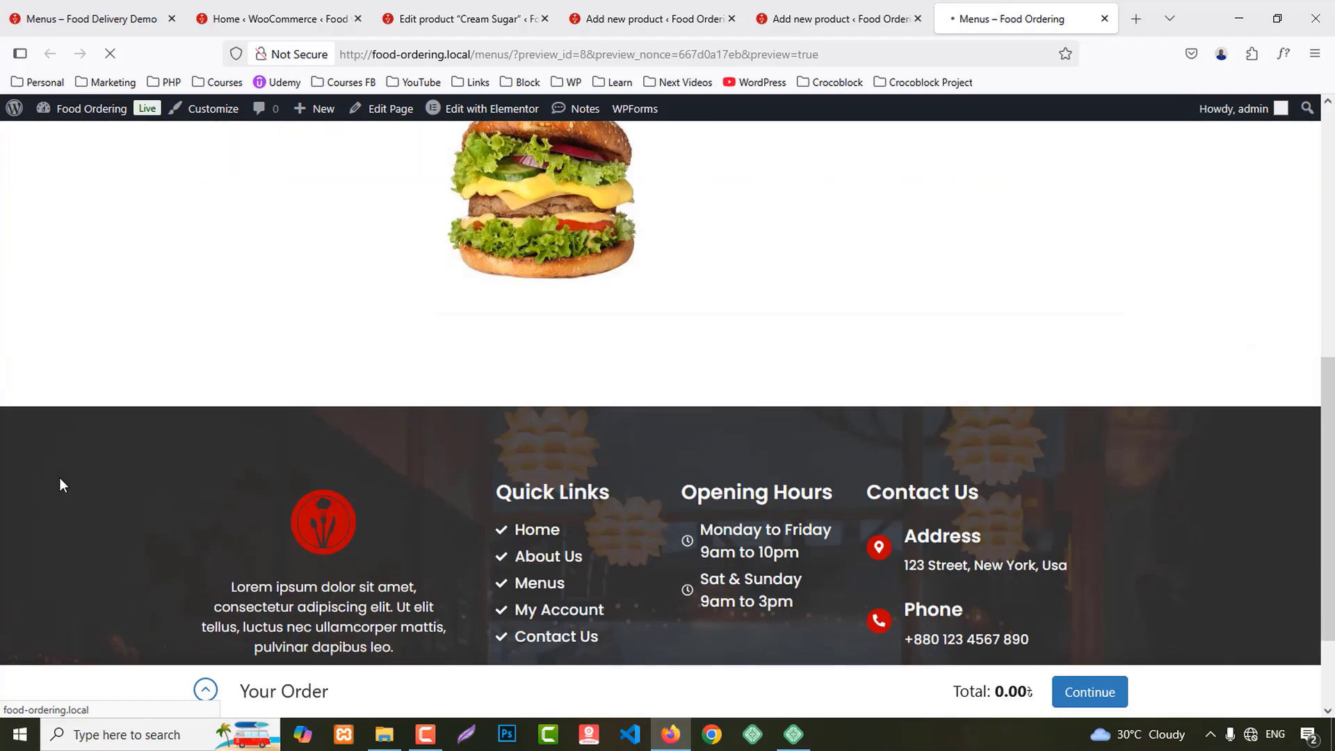
{"action": "scroll", "coordinate": [60, 480], "scroll_direction": "up", "scroll_amount": 5}
{"action": "scroll", "coordinate": [66, 493], "scroll_direction": "down", "scroll_amount": 3}
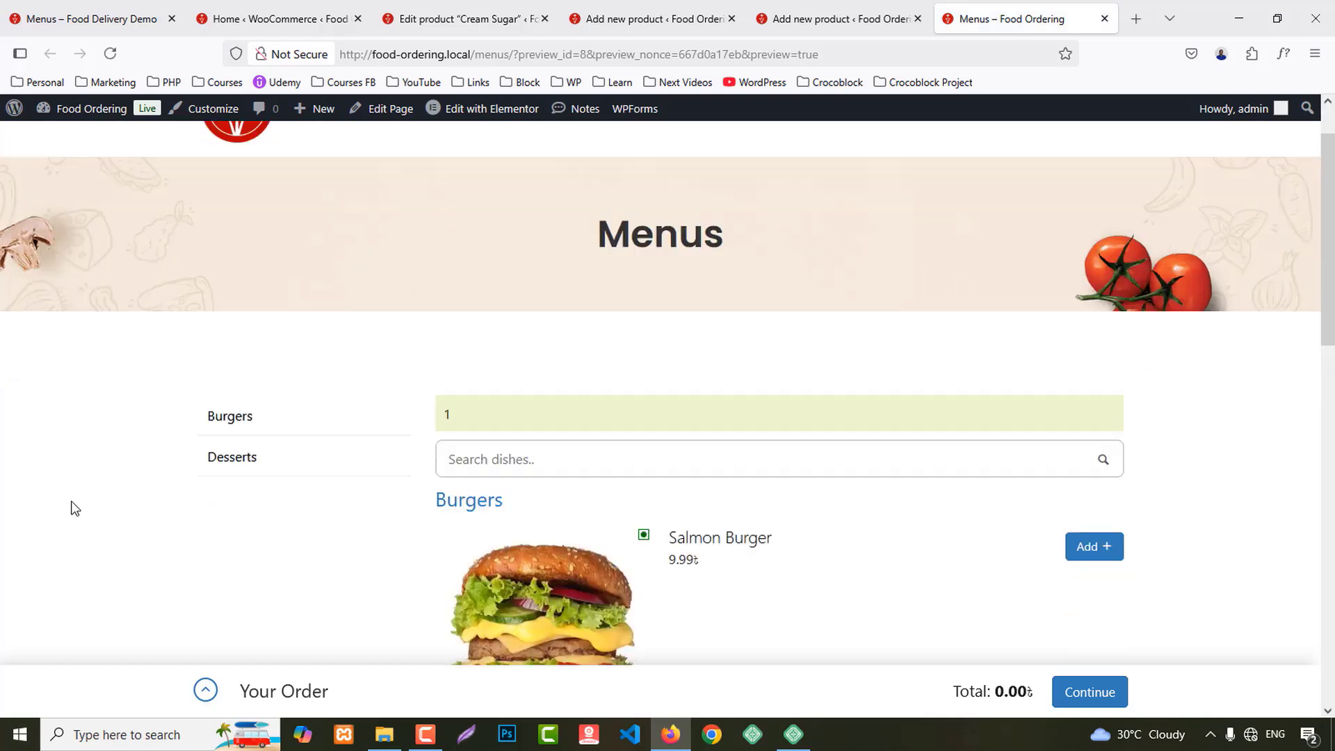
{"action": "left_click", "coordinate": [231, 356]}
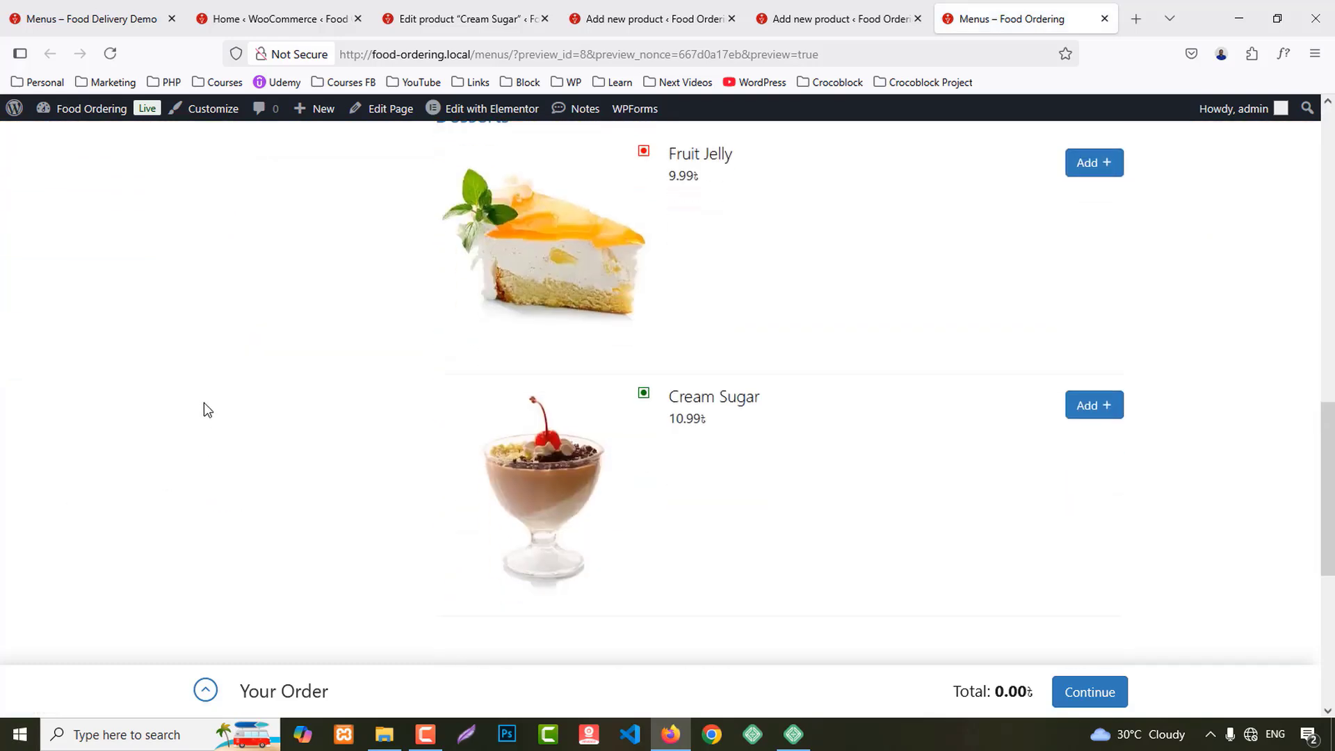
{"action": "scroll", "coordinate": [827, 511], "scroll_direction": "down", "scroll_amount": 3}
{"action": "scroll", "coordinate": [829, 509], "scroll_direction": "up", "scroll_amount": 6}
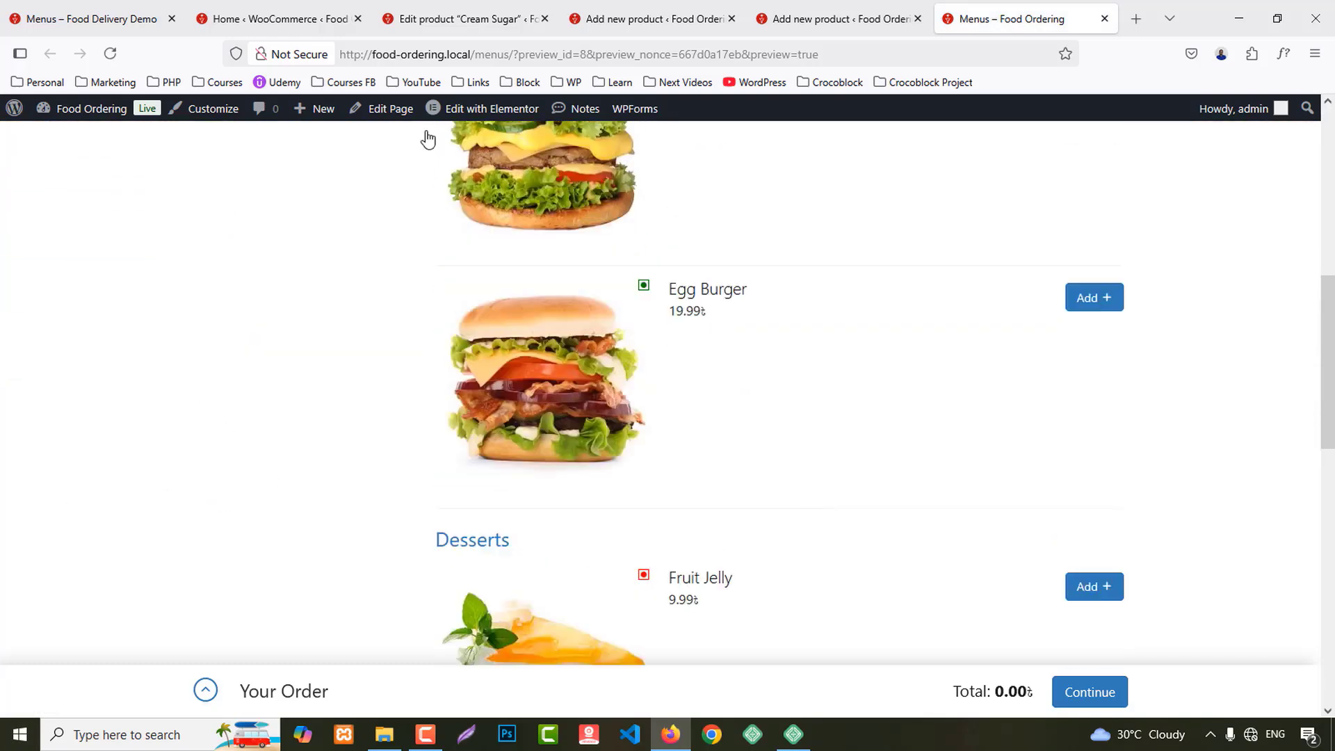
{"action": "left_click", "coordinate": [82, 6]}
{"action": "scroll", "coordinate": [1110, 426], "scroll_direction": "down", "scroll_amount": 12}
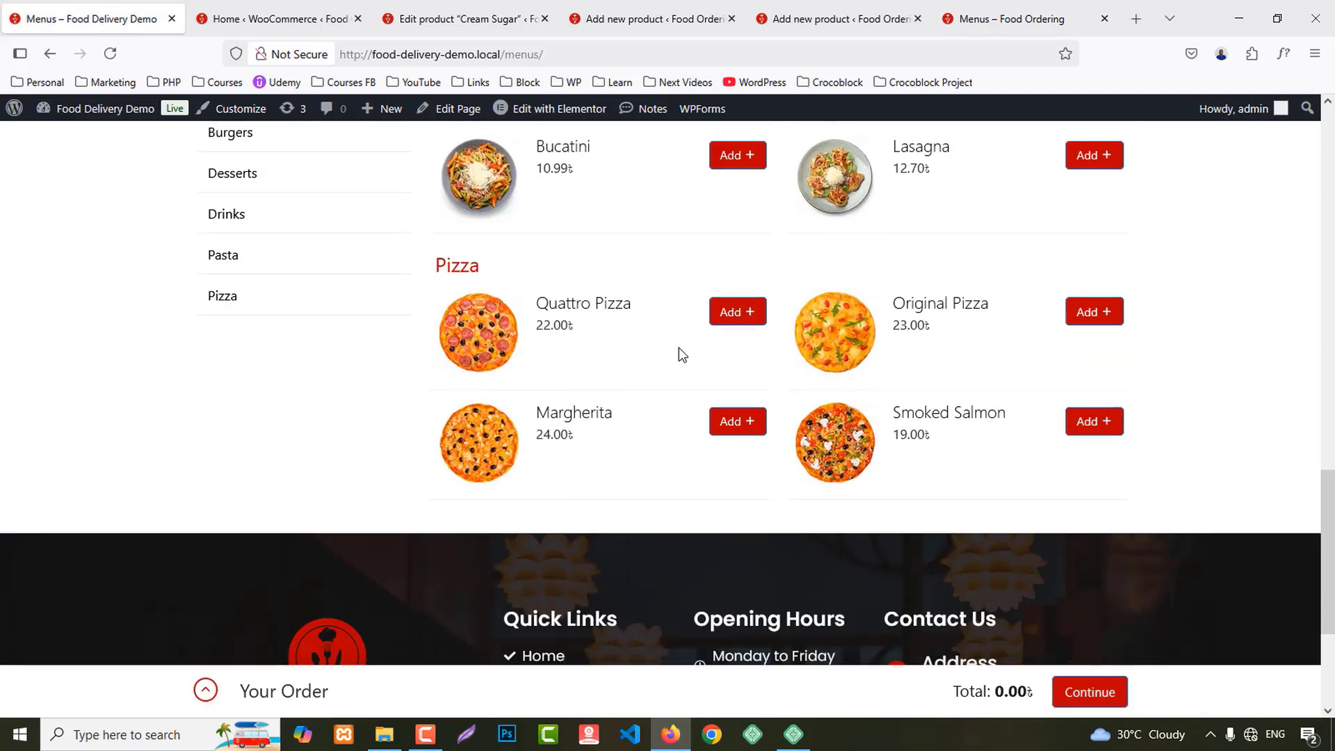
Step: Copy 'Quattro Pizza' from the demo menu and paste it as the new product's name
{"action": "left_click_drag", "start_coordinate": [527, 306], "coordinate": [630, 303]}
{"action": "key", "text": "ctrl+c"}
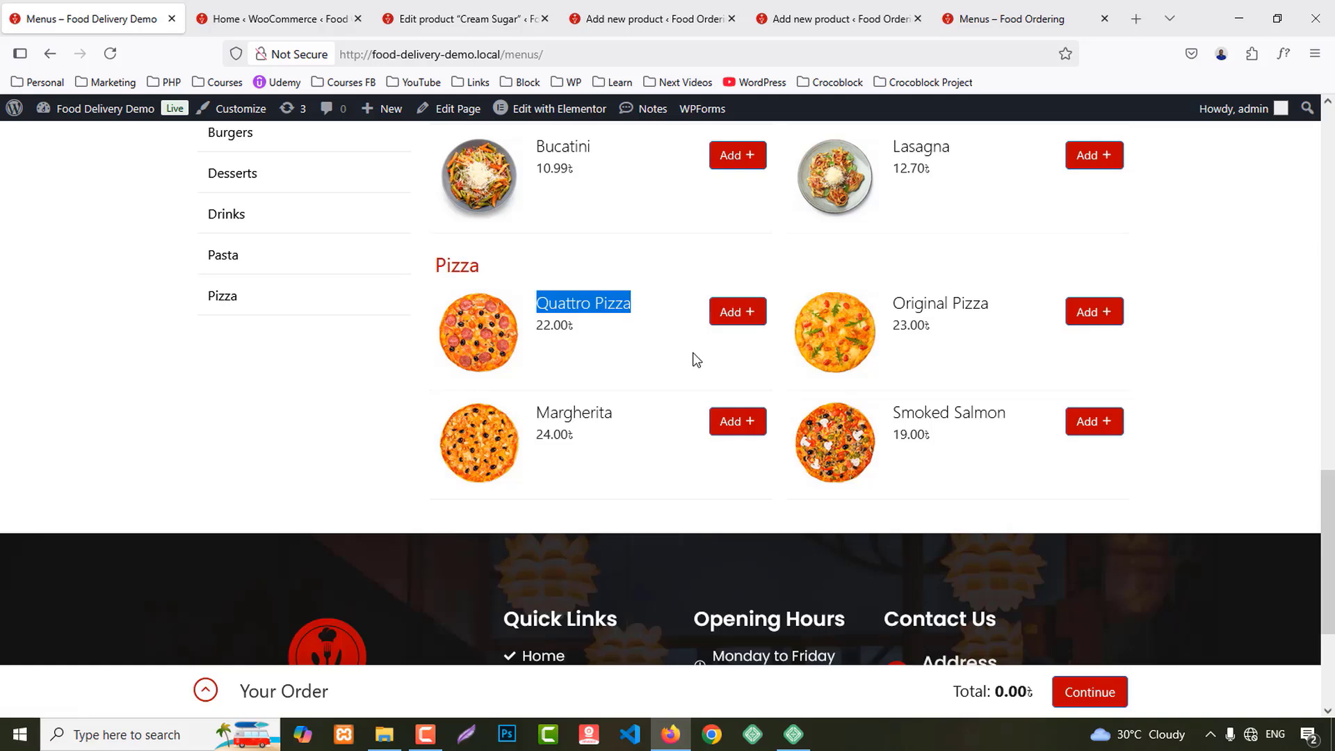
{"action": "left_click", "coordinate": [478, 19]}
{"action": "middle_click", "coordinate": [478, 15]}
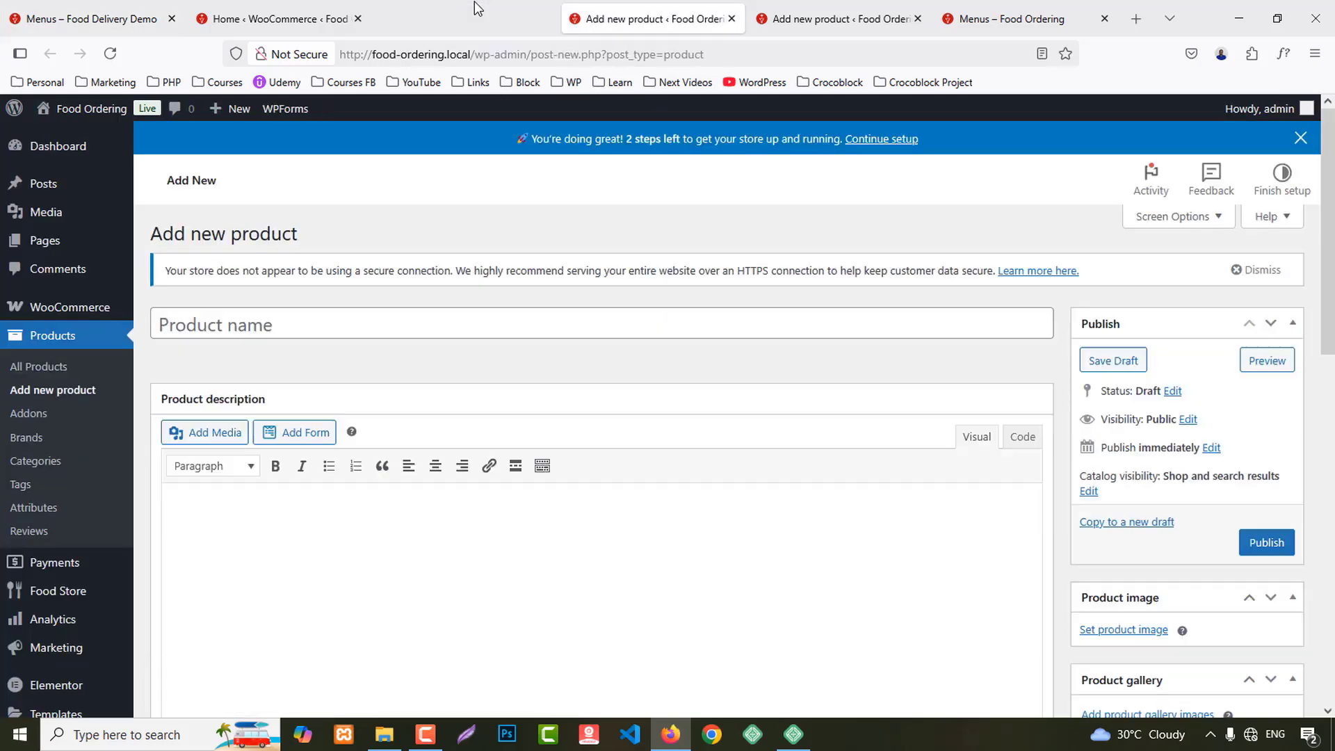
{"action": "key", "text": "ctrl+v"}
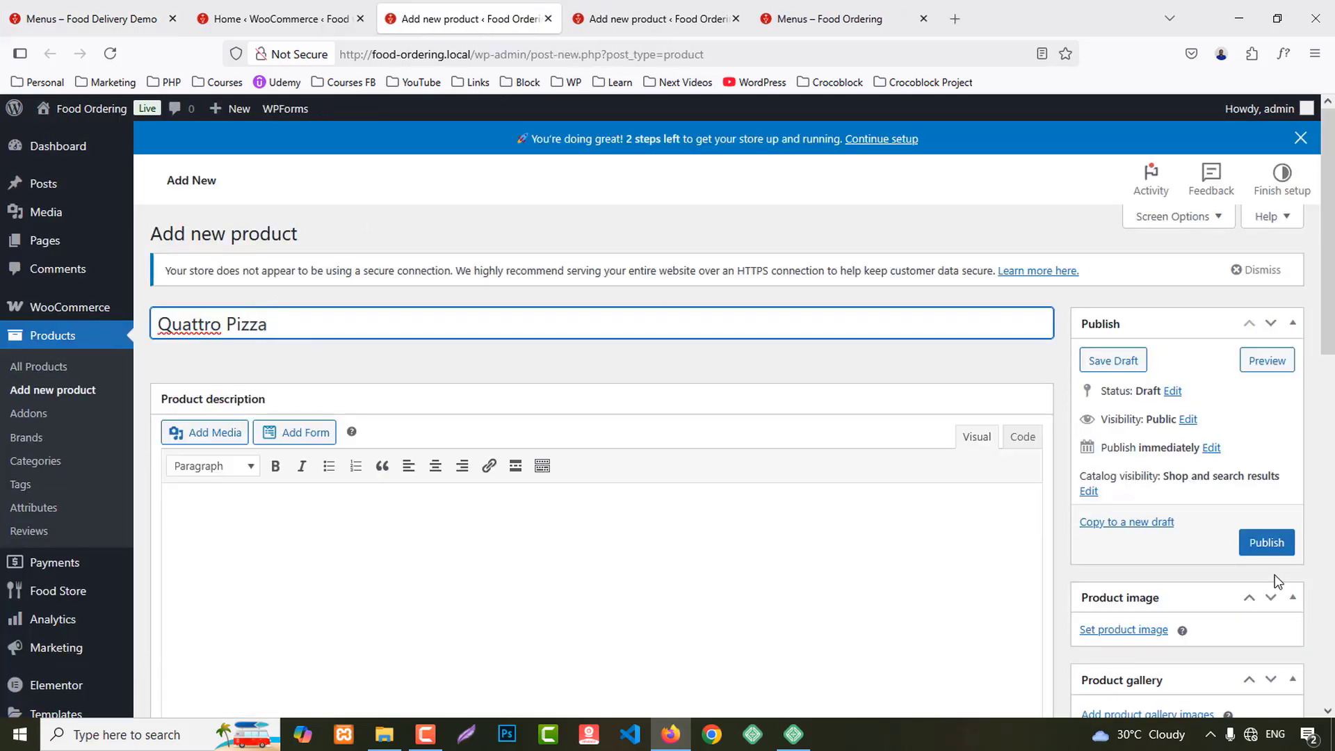
Step: Give the product a pizza image and file it under the Pizza category
{"action": "left_click", "coordinate": [1123, 630]}
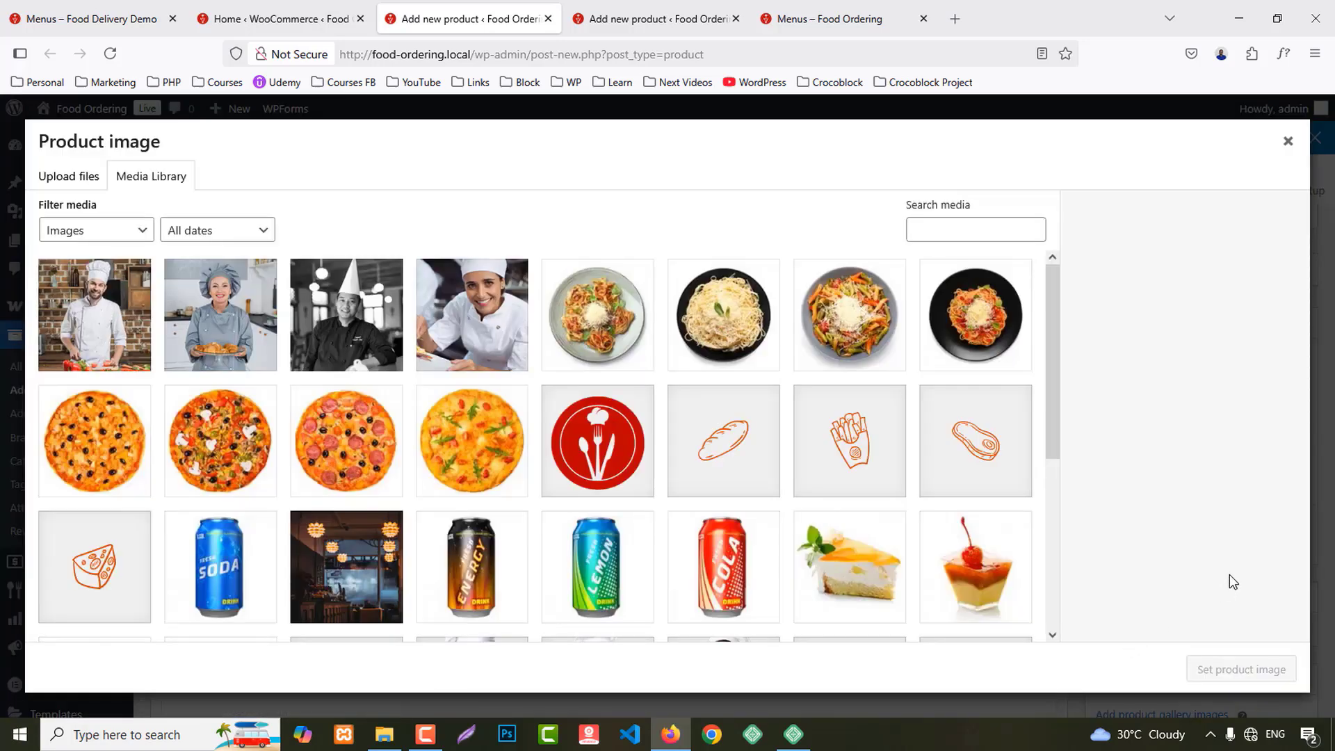
{"action": "left_click", "coordinate": [362, 443]}
{"action": "left_click", "coordinate": [1257, 681]}
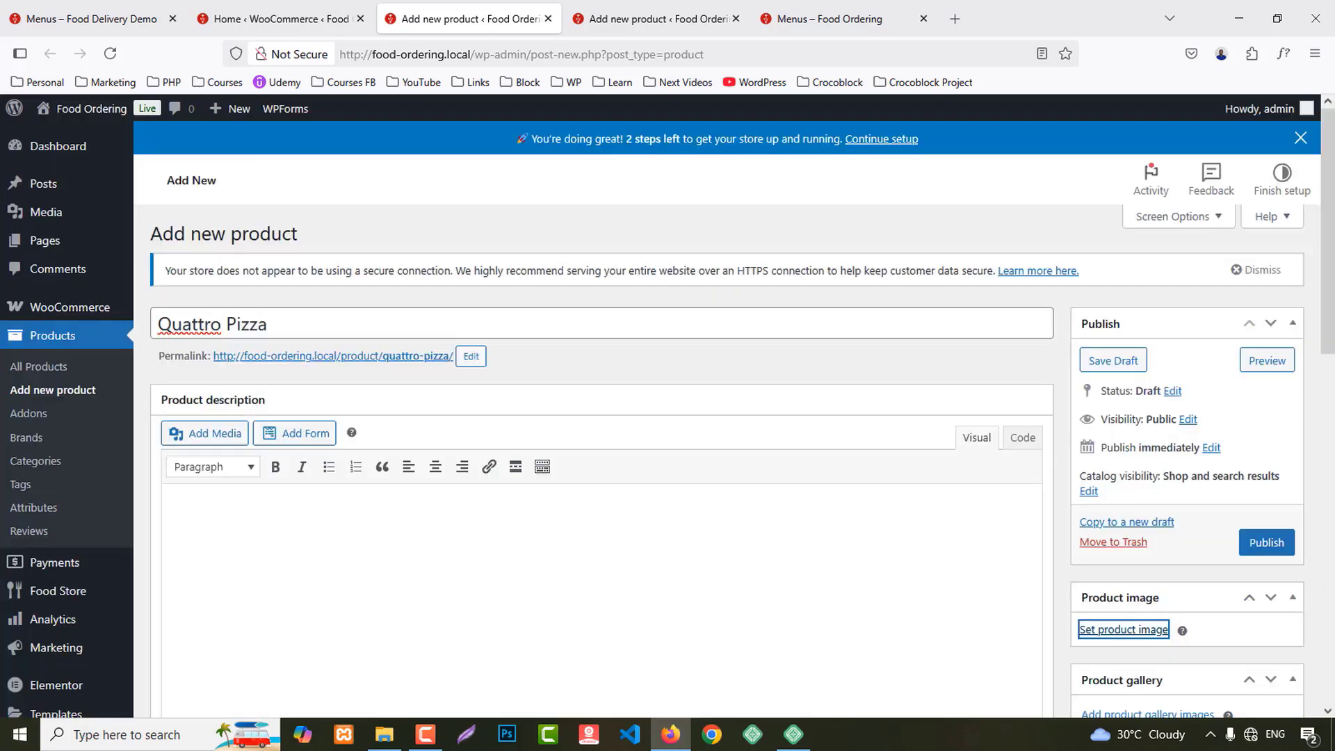
{"action": "scroll", "coordinate": [1210, 550], "scroll_direction": "down", "scroll_amount": 5}
{"action": "scroll", "coordinate": [1262, 609], "scroll_direction": "down", "scroll_amount": 4}
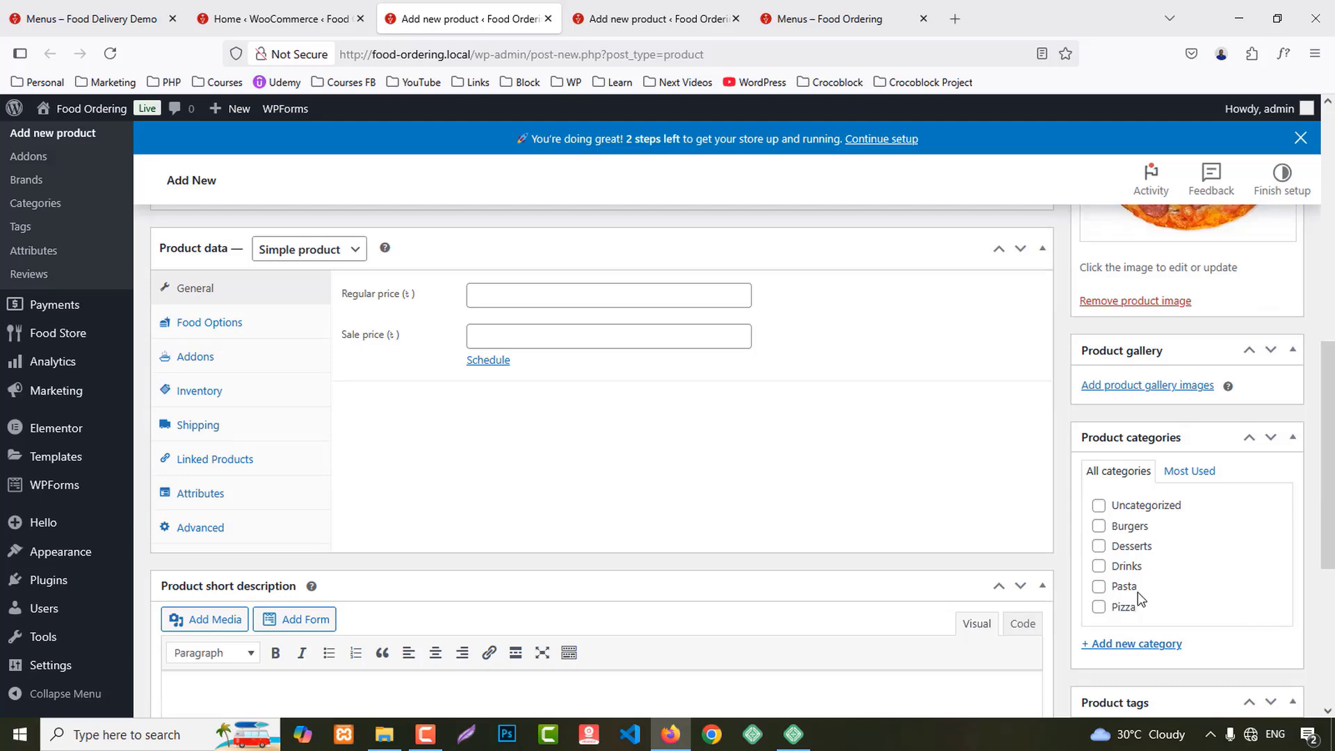
{"action": "left_click", "coordinate": [1120, 607]}
Step: Set the regular price to 21.50
{"action": "left_click", "coordinate": [525, 298]}
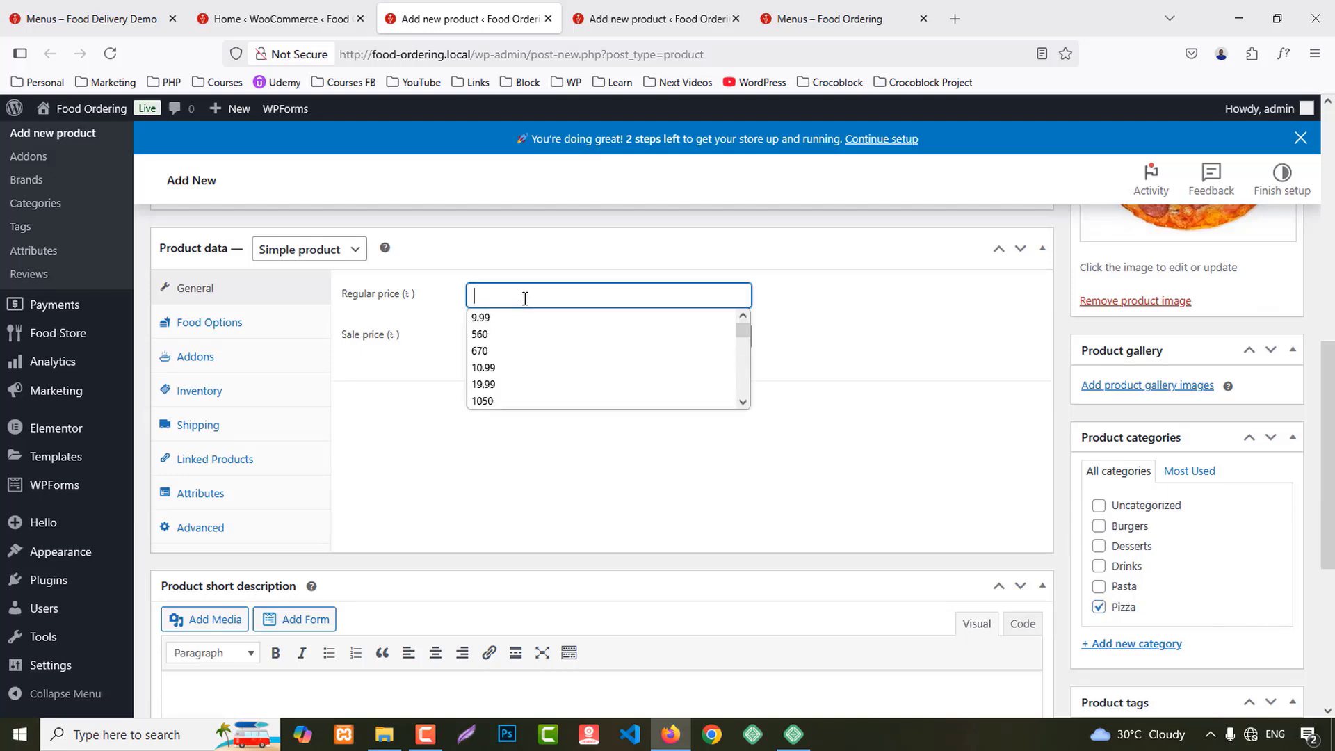
{"action": "scroll", "coordinate": [524, 392], "scroll_direction": "down", "scroll_amount": 2}
{"action": "scroll", "coordinate": [489, 368], "scroll_direction": "up", "scroll_amount": 2}
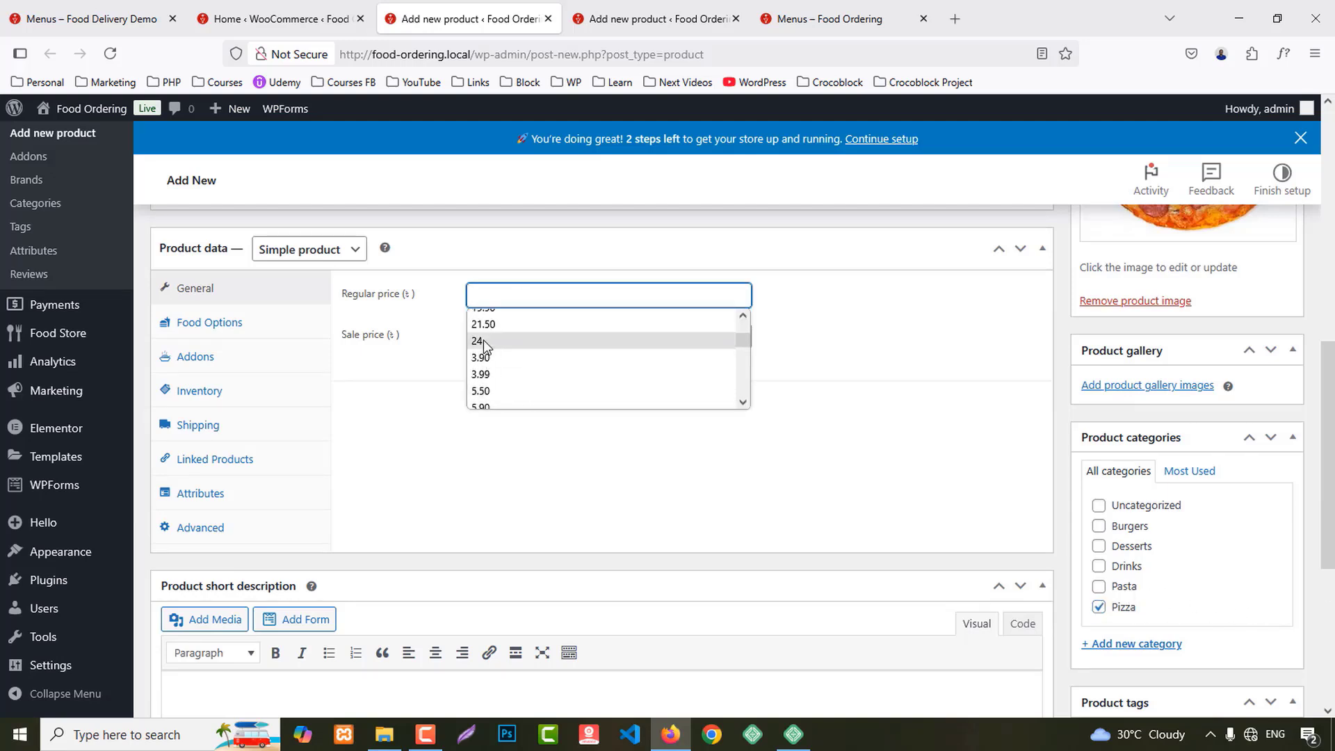
{"action": "left_click", "coordinate": [484, 324]}
Step: Set the product's Food Type to Vegetarian in Food Options
{"action": "left_click", "coordinate": [223, 324]}
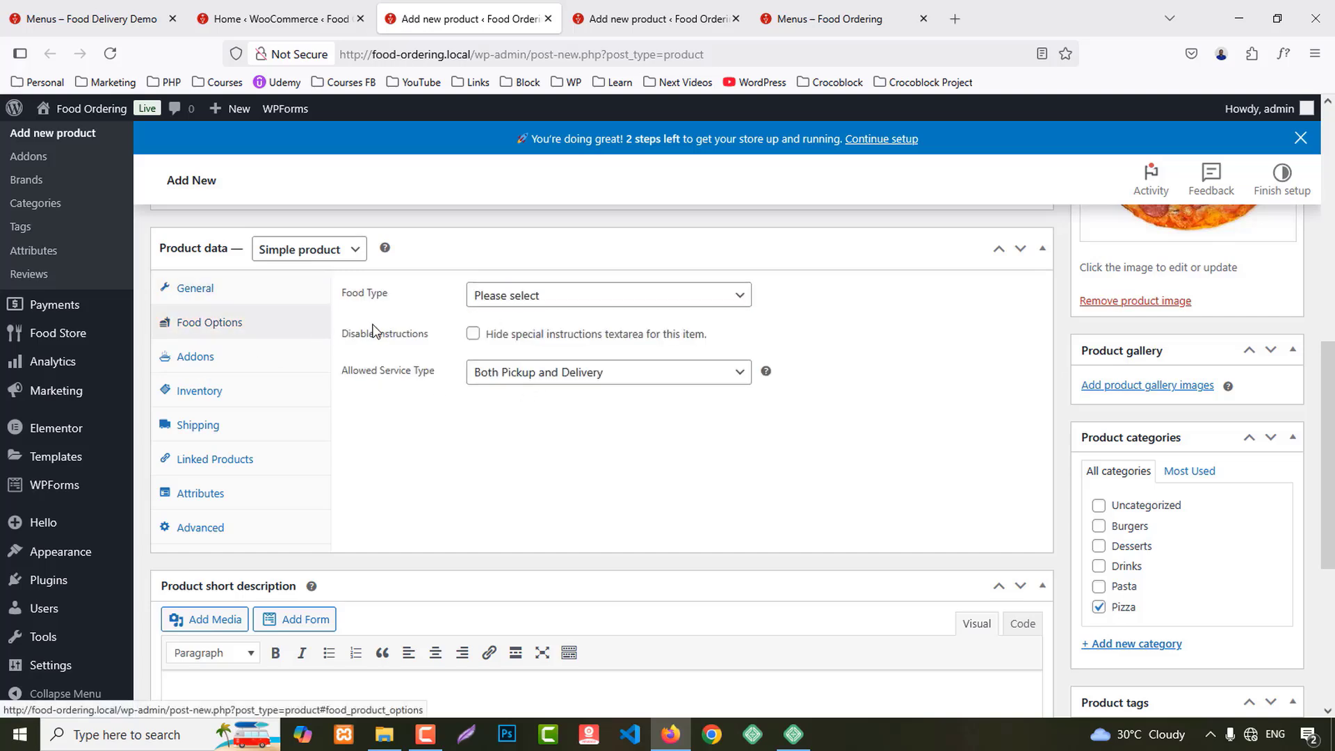
{"action": "left_click", "coordinate": [500, 296]}
{"action": "left_click", "coordinate": [502, 351]}
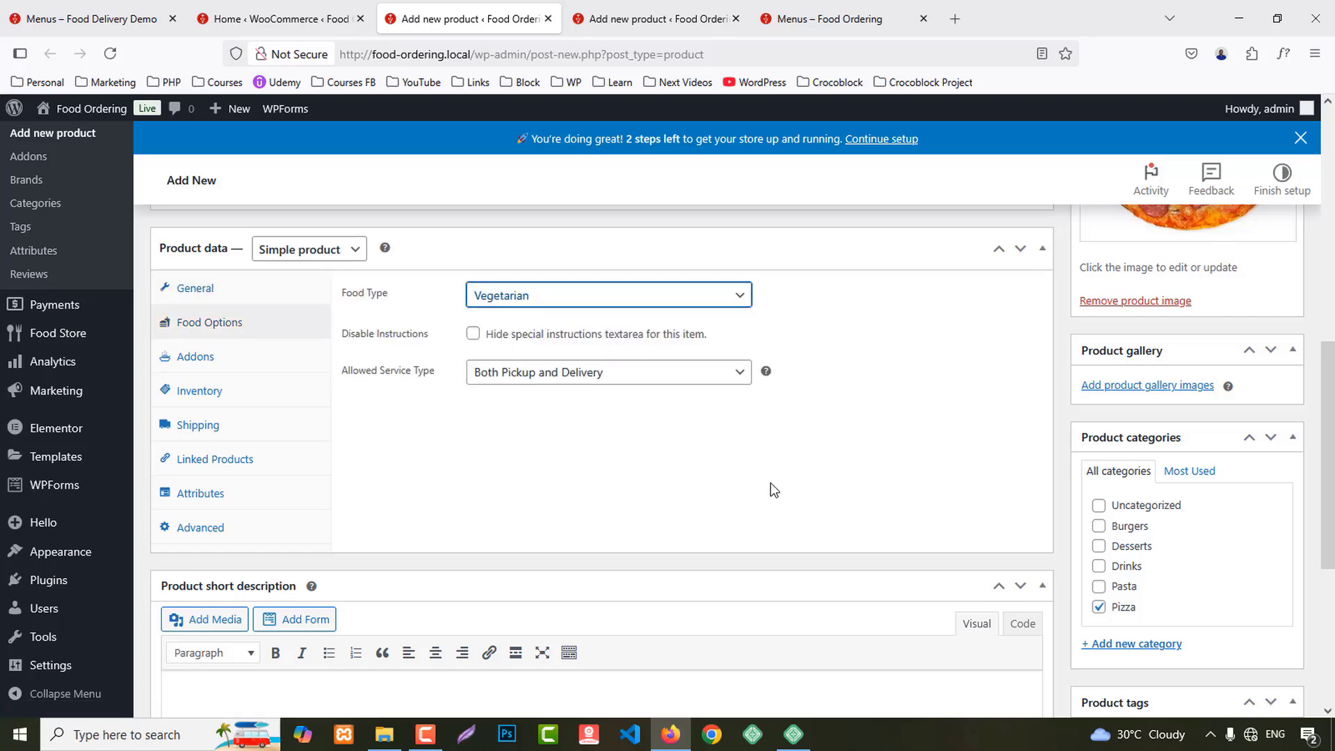
{"action": "scroll", "coordinate": [770, 482], "scroll_direction": "down", "scroll_amount": 3}
{"action": "scroll", "coordinate": [1196, 457], "scroll_direction": "up", "scroll_amount": 10}
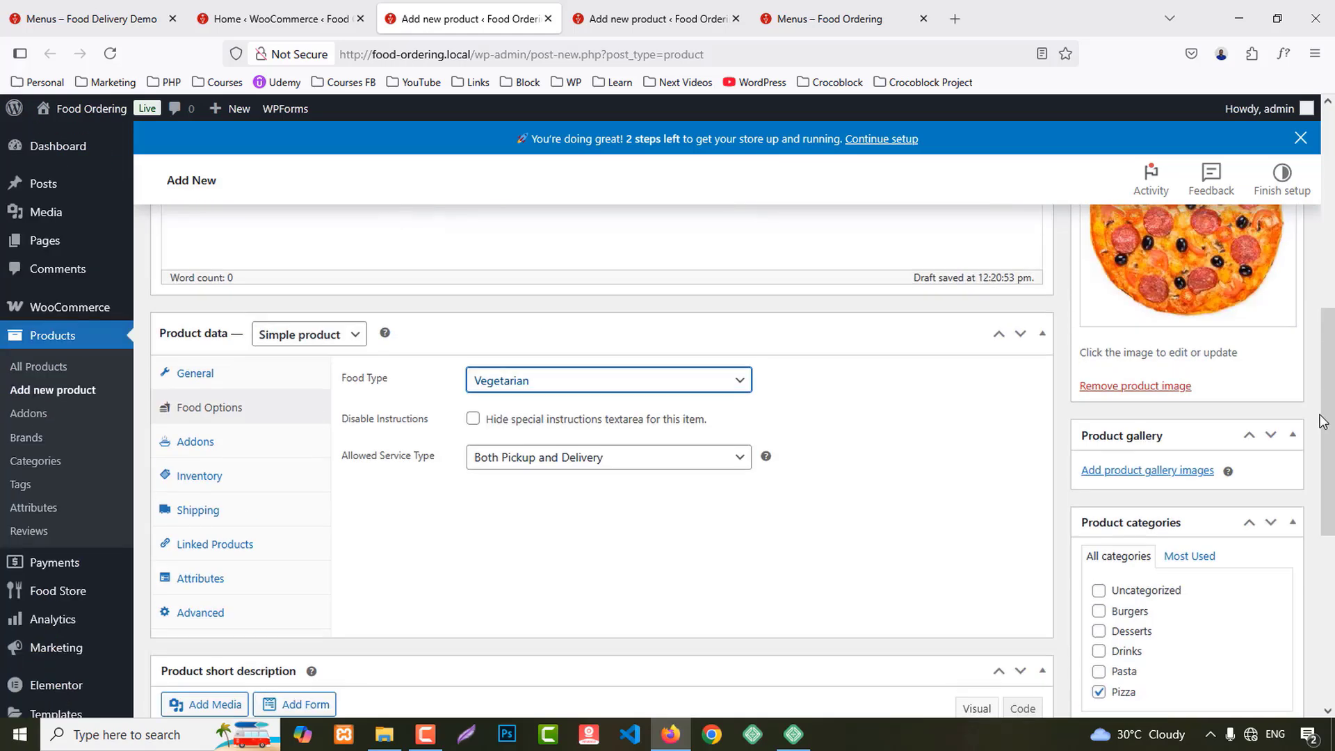
Step: Publish Quattro Pizza and copy the 'Original Pizza' name from the demo menu page
{"action": "left_click", "coordinate": [1266, 375]}
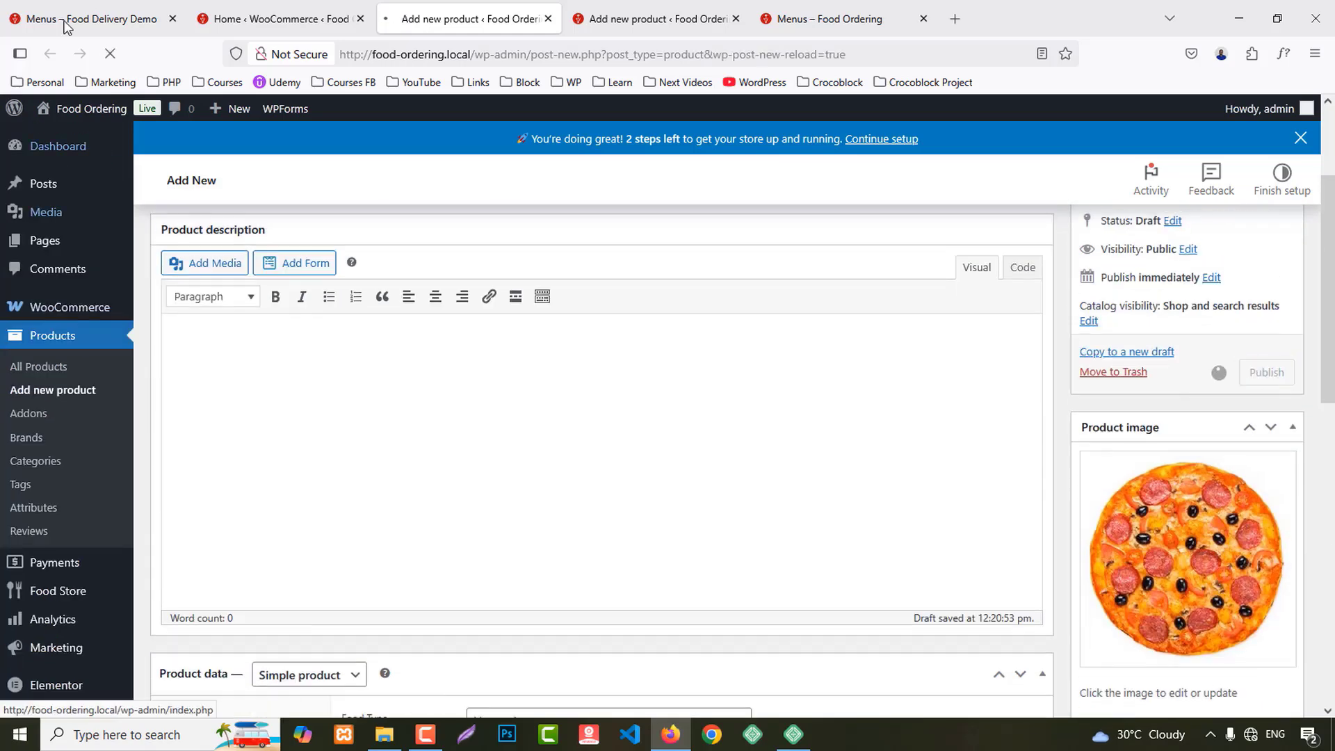
{"action": "left_click", "coordinate": [41, 19]}
{"action": "left_click_drag", "start_coordinate": [892, 304], "coordinate": [992, 310]}
{"action": "key", "text": "ctrl+c"}
Step: Paste 'Original Pizza' as the new product's name
{"action": "left_click", "coordinate": [466, 19]}
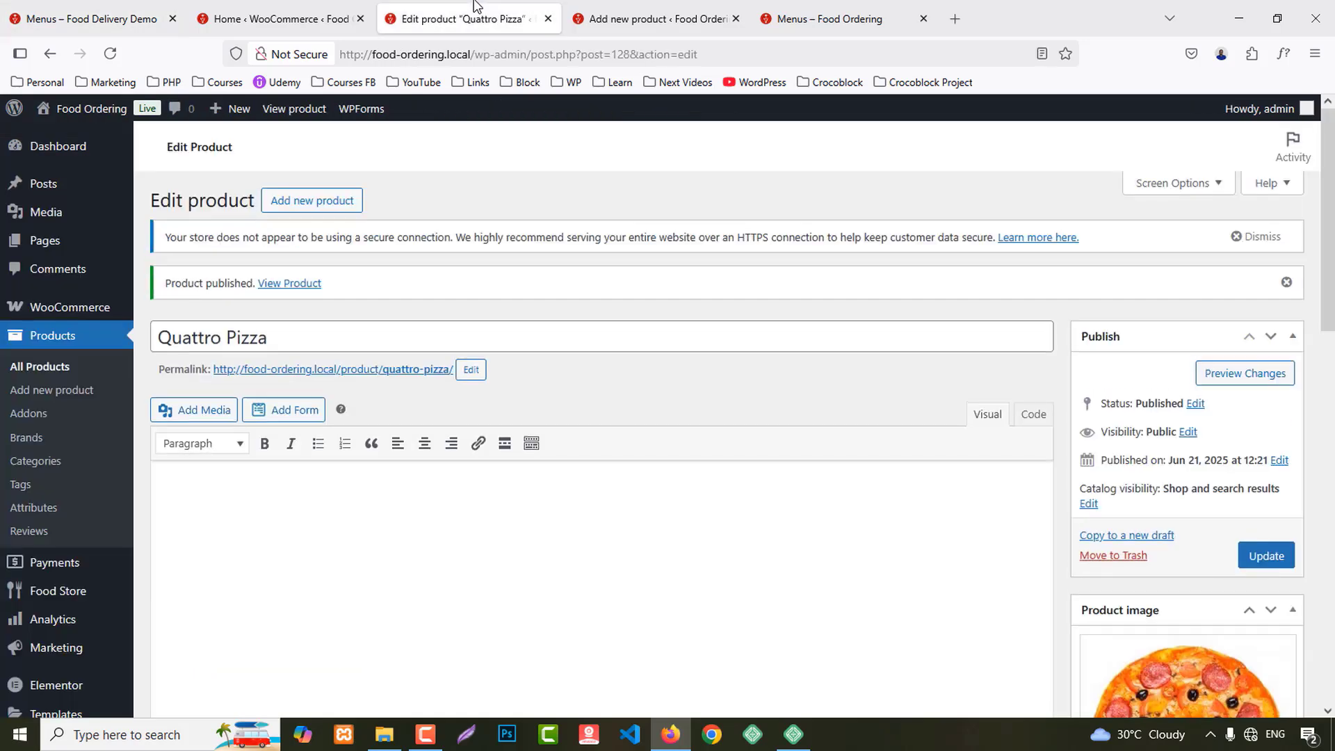
{"action": "left_click", "coordinate": [548, 19]}
{"action": "key", "text": "ctrl+v"}
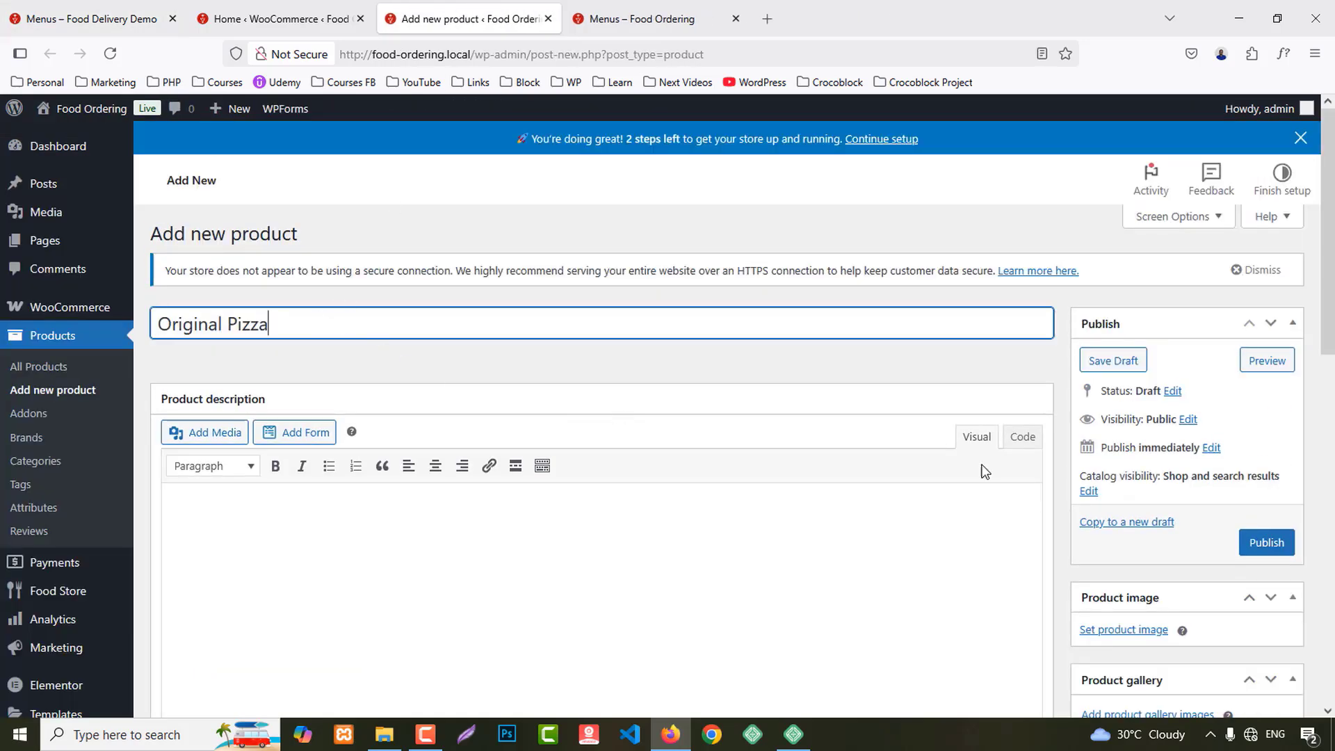
{"action": "scroll", "coordinate": [1194, 502], "scroll_direction": "down", "scroll_amount": 3}
Step: Set the plain pizza photo as the product image
{"action": "left_click", "coordinate": [1136, 462]}
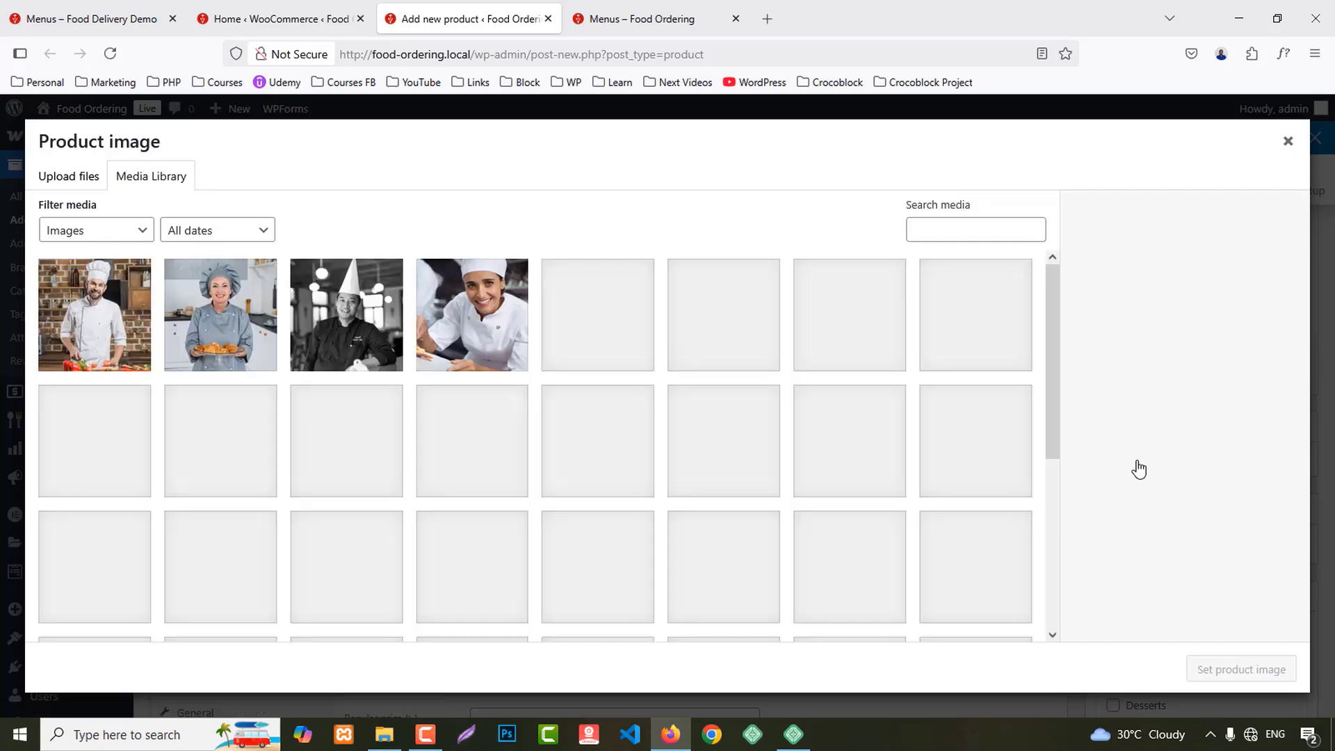
{"action": "left_click", "coordinate": [60, 473]}
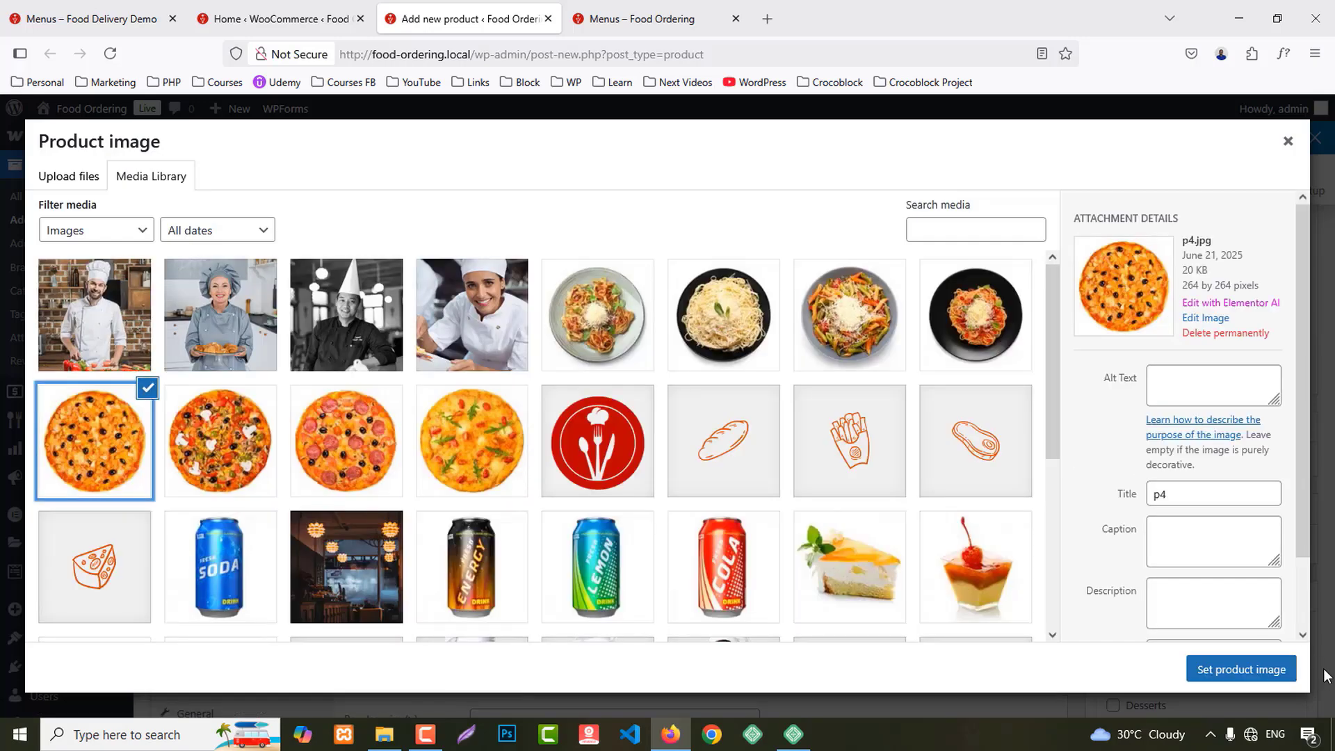
{"action": "left_click", "coordinate": [1241, 669]}
{"action": "scroll", "coordinate": [1121, 534], "scroll_direction": "down", "scroll_amount": 6}
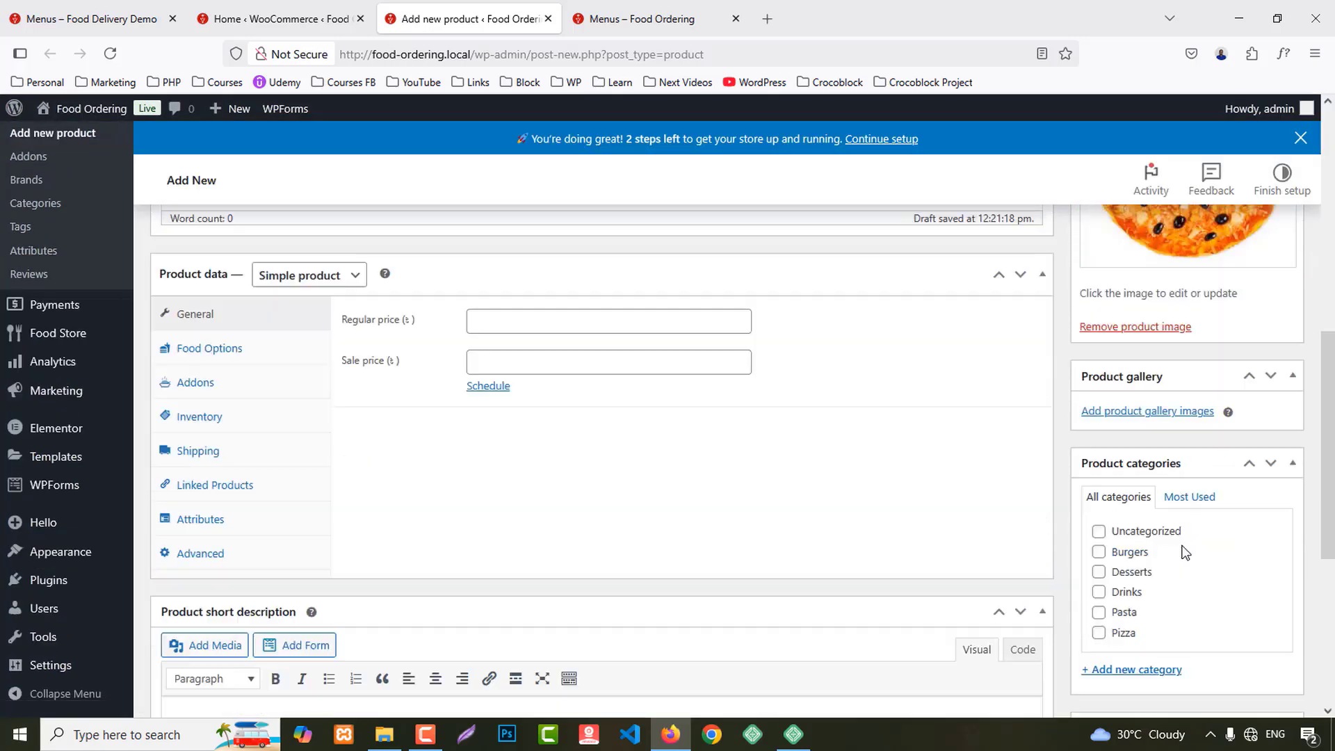
{"action": "scroll", "coordinate": [435, 436], "scroll_direction": "up", "scroll_amount": 3}
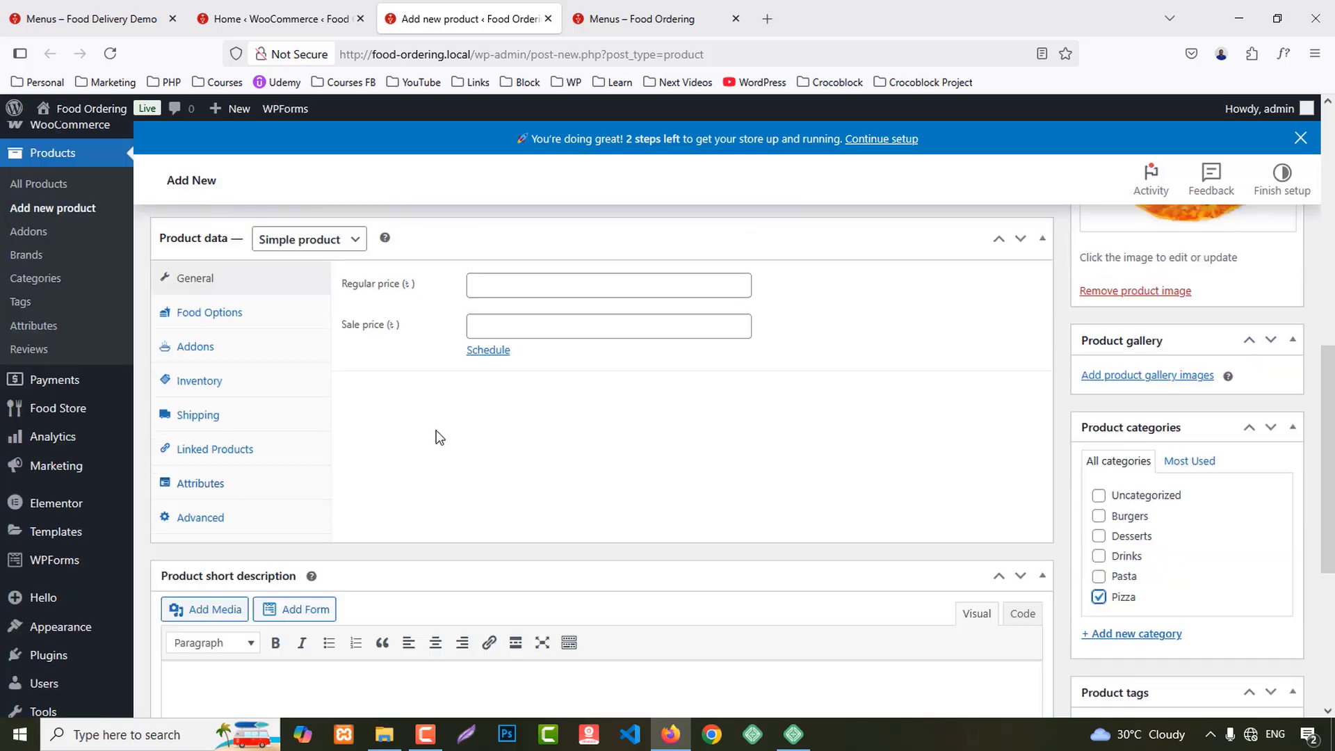
Step: Enter 21.50 as the regular price
{"action": "left_click", "coordinate": [482, 379]}
{"action": "scroll", "coordinate": [507, 417], "scroll_direction": "down", "scroll_amount": 2}
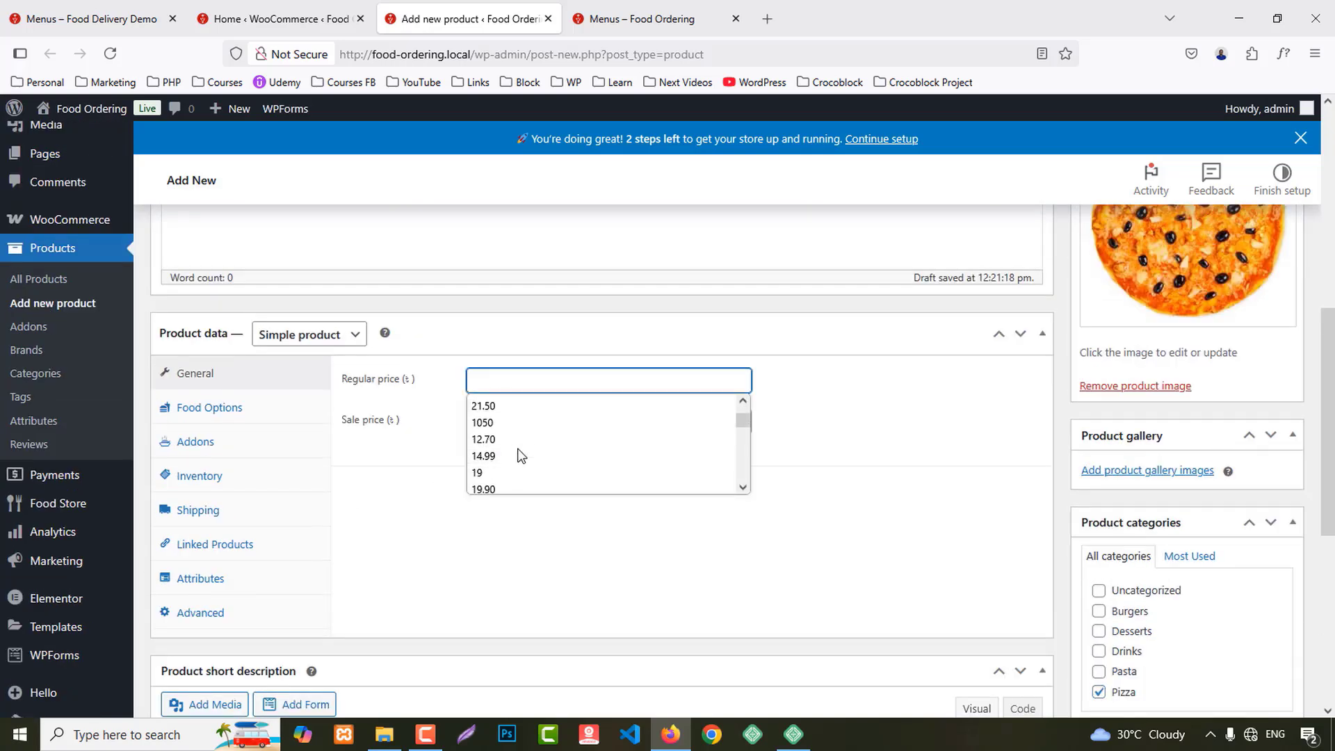
{"action": "left_click", "coordinate": [489, 410]}
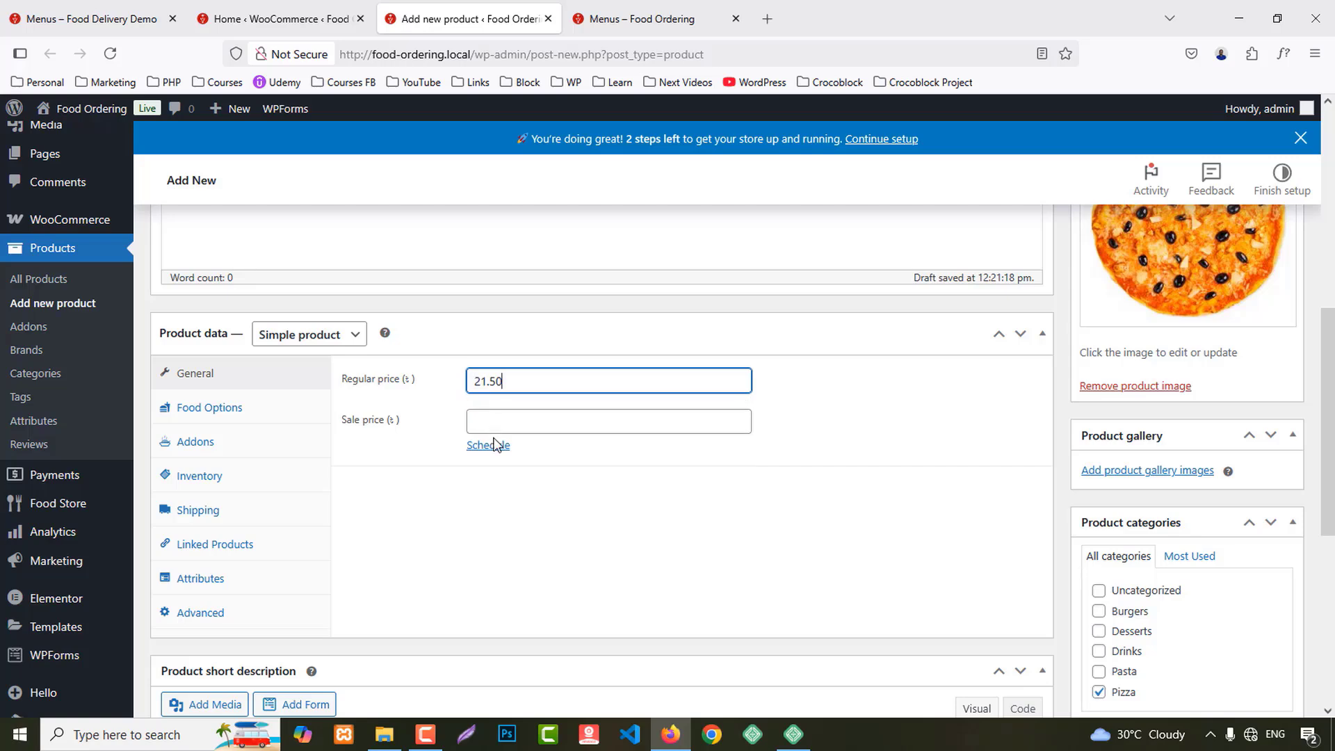
{"action": "scroll", "coordinate": [494, 450], "scroll_direction": "down", "scroll_amount": 3}
Step: Set the Food Type to Non Vegiterian and publish the Original Pizza product
{"action": "left_click", "coordinate": [212, 239]}
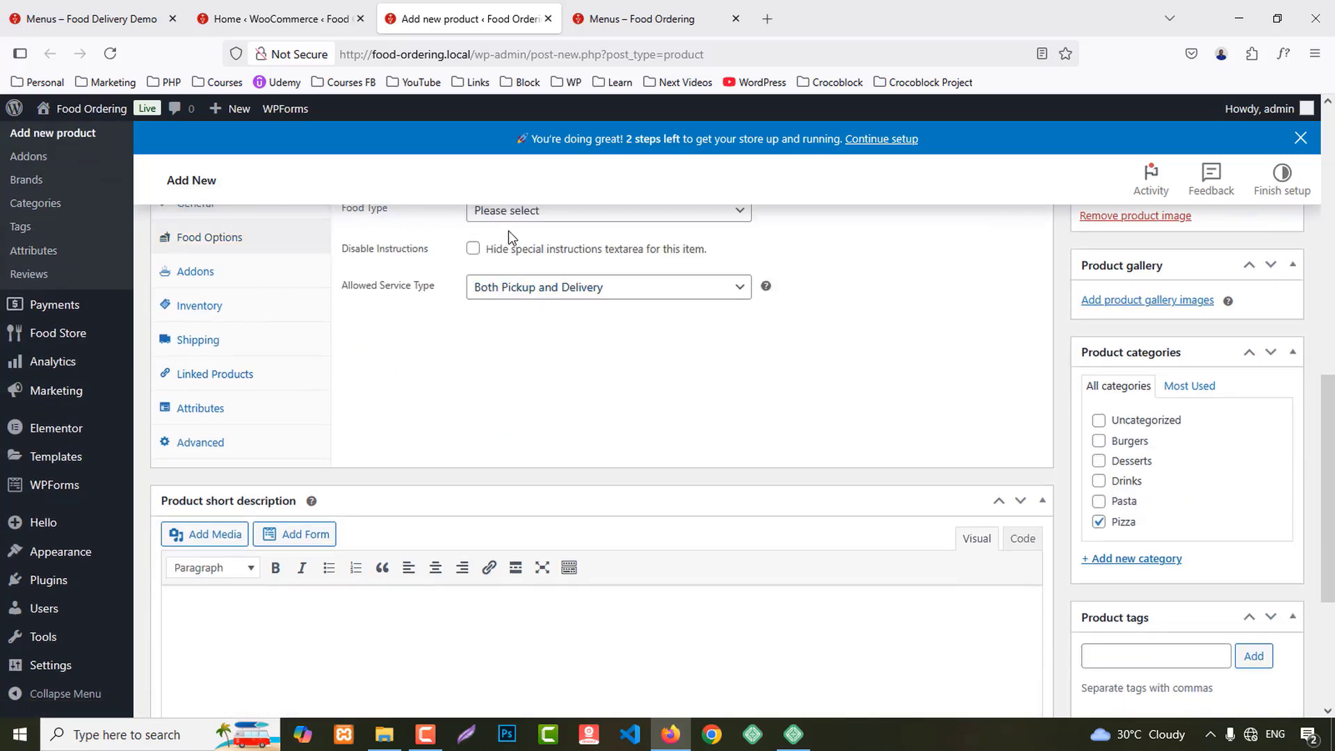
{"action": "left_click", "coordinate": [510, 212]}
{"action": "left_click", "coordinate": [512, 286]}
{"action": "scroll", "coordinate": [1299, 471], "scroll_direction": "up", "scroll_amount": 7}
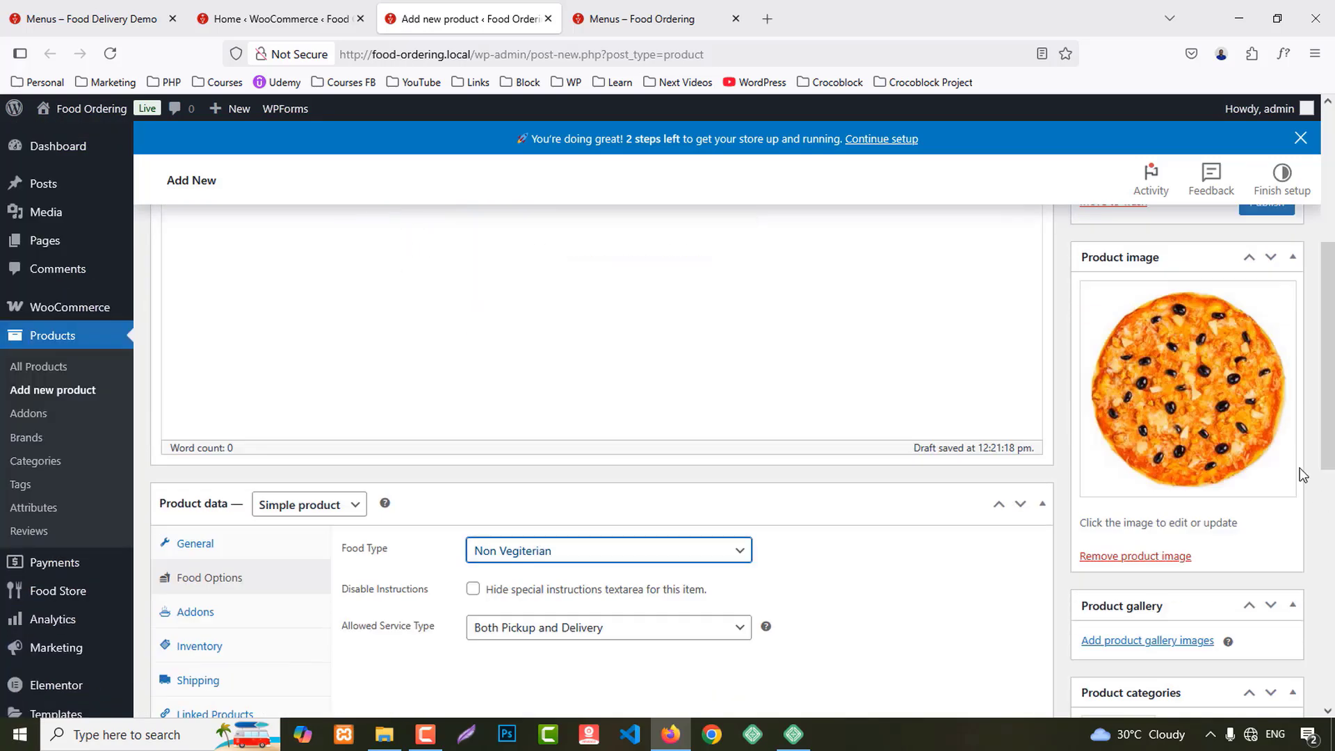
{"action": "left_click", "coordinate": [1266, 372]}
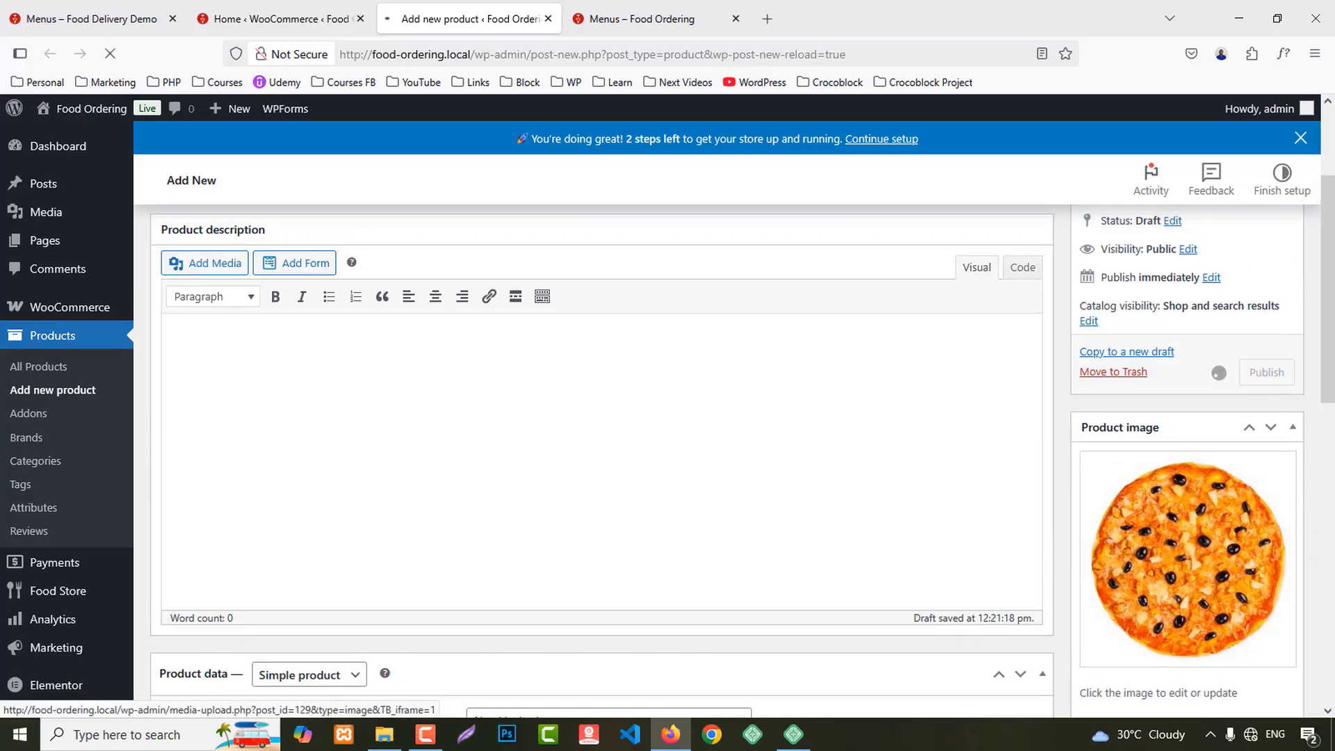
{"action": "mouse_move", "coordinate": [641, 11]}
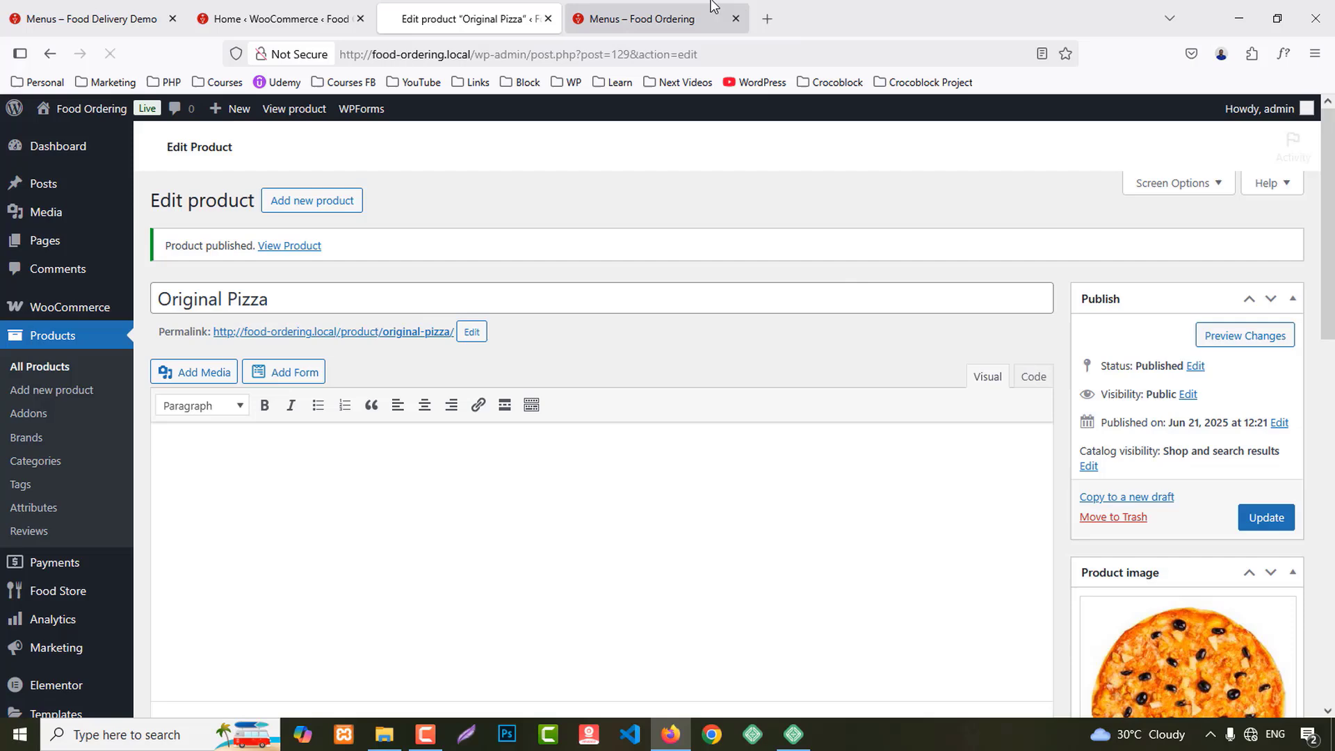
Step: Scroll through the Food Ordering menu page, then switch to the Food Delivery Demo menu page to compare
{"action": "left_click", "coordinate": [695, 10]}
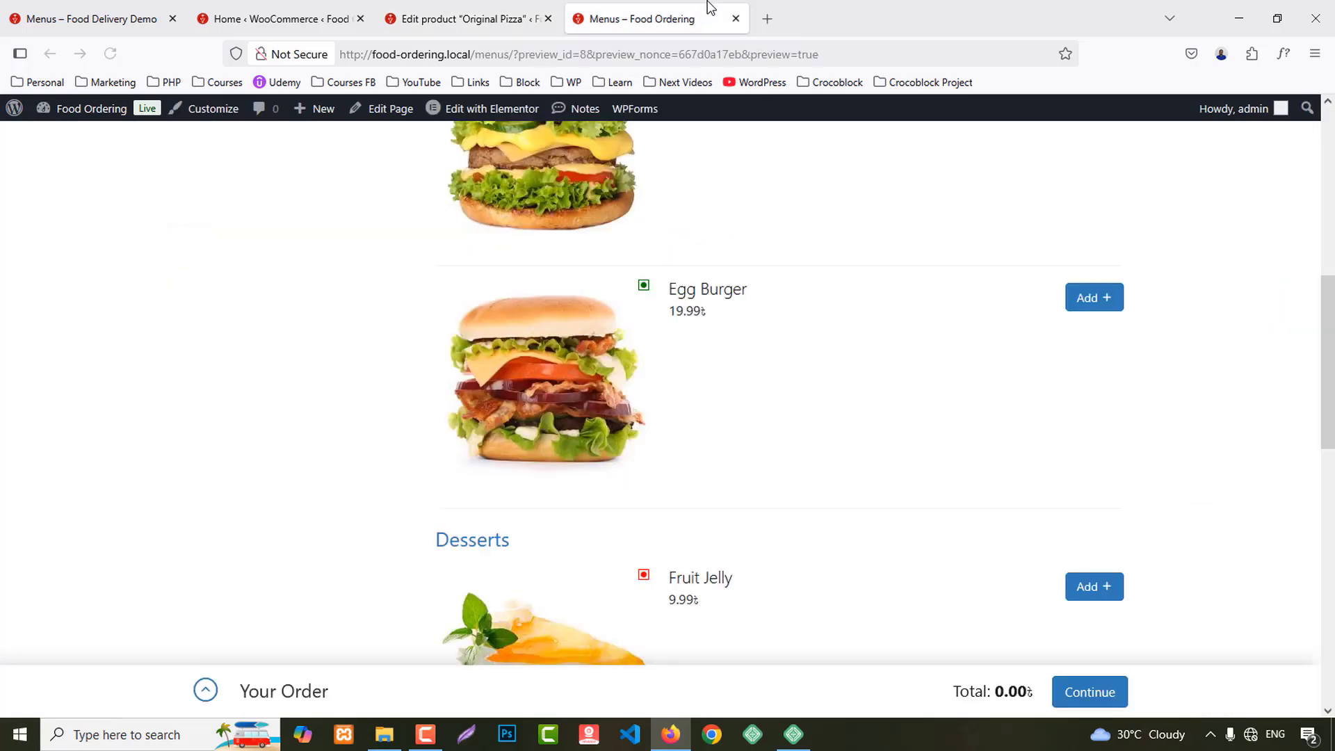
{"action": "scroll", "coordinate": [880, 281], "scroll_direction": "down", "scroll_amount": 7}
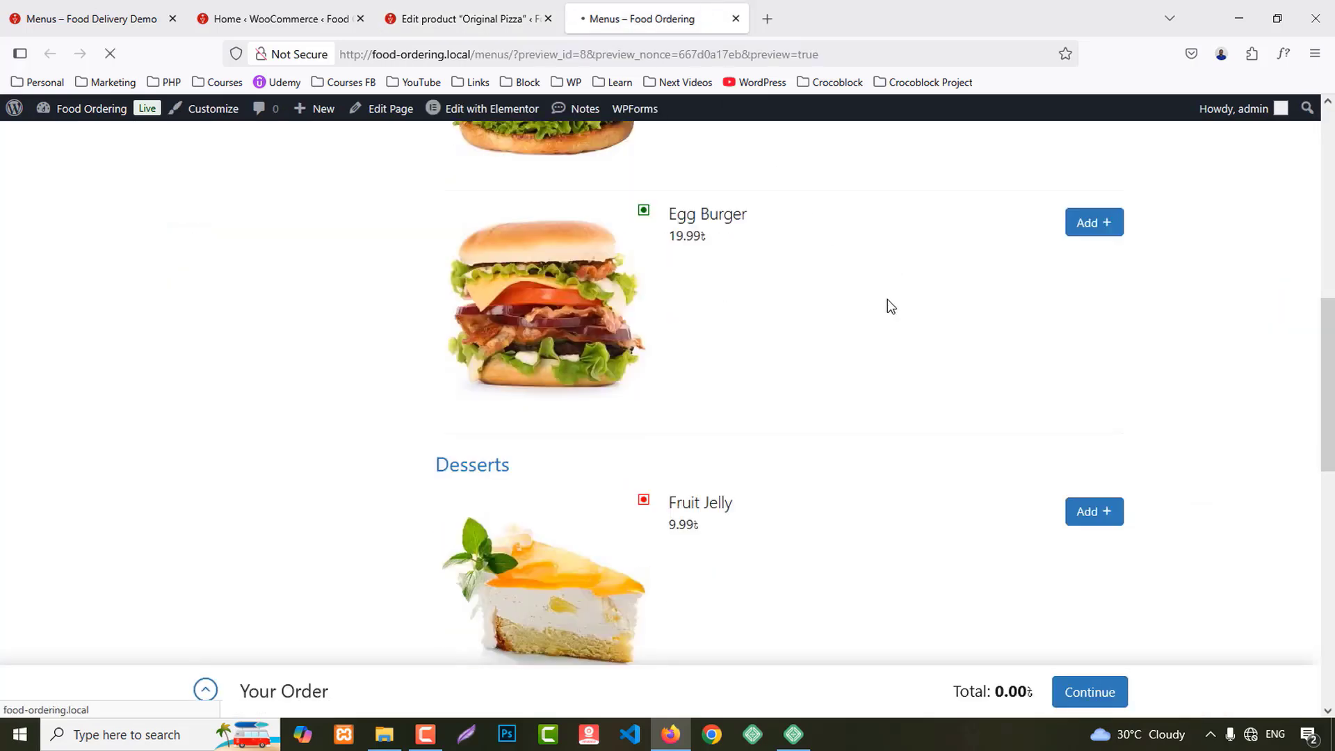
{"action": "scroll", "coordinate": [889, 301], "scroll_direction": "up", "scroll_amount": 7}
{"action": "scroll", "coordinate": [884, 313], "scroll_direction": "down", "scroll_amount": 7}
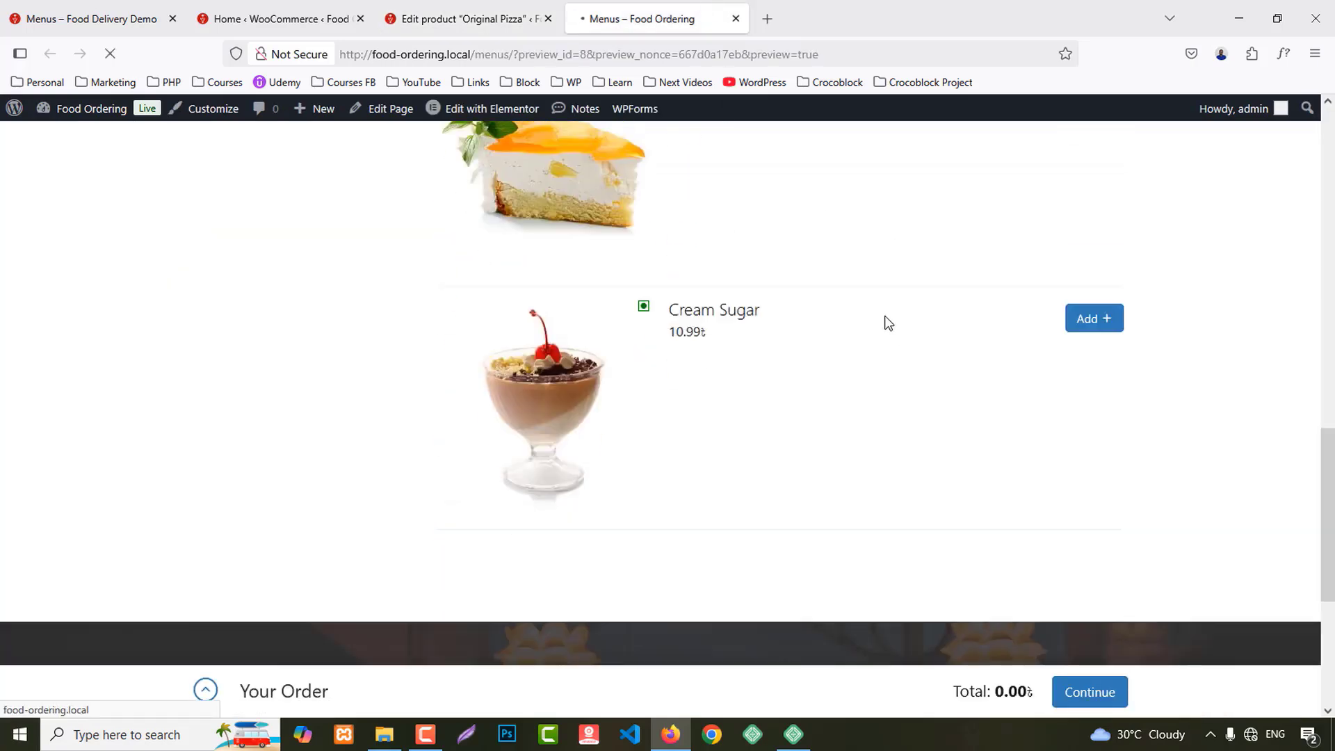
{"action": "scroll", "coordinate": [882, 315], "scroll_direction": "up", "scroll_amount": 15}
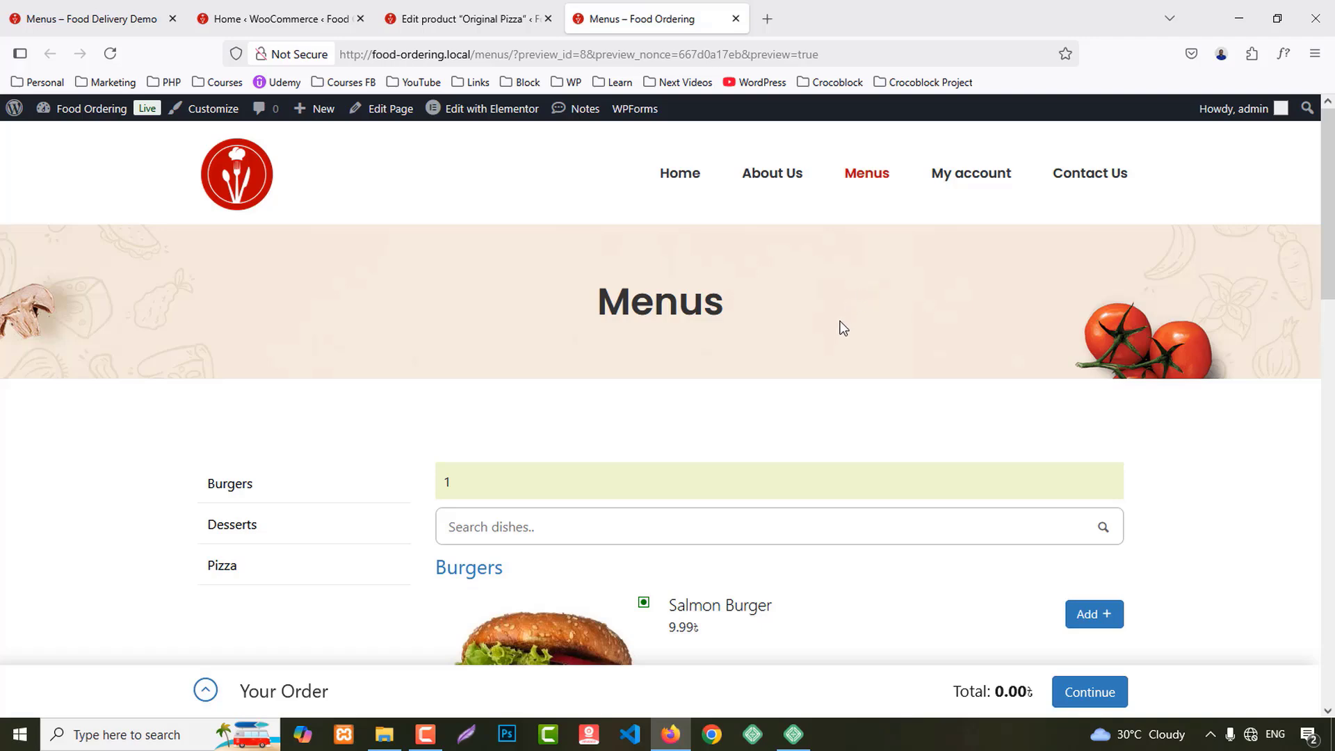
{"action": "scroll", "coordinate": [843, 326], "scroll_direction": "down", "scroll_amount": 3}
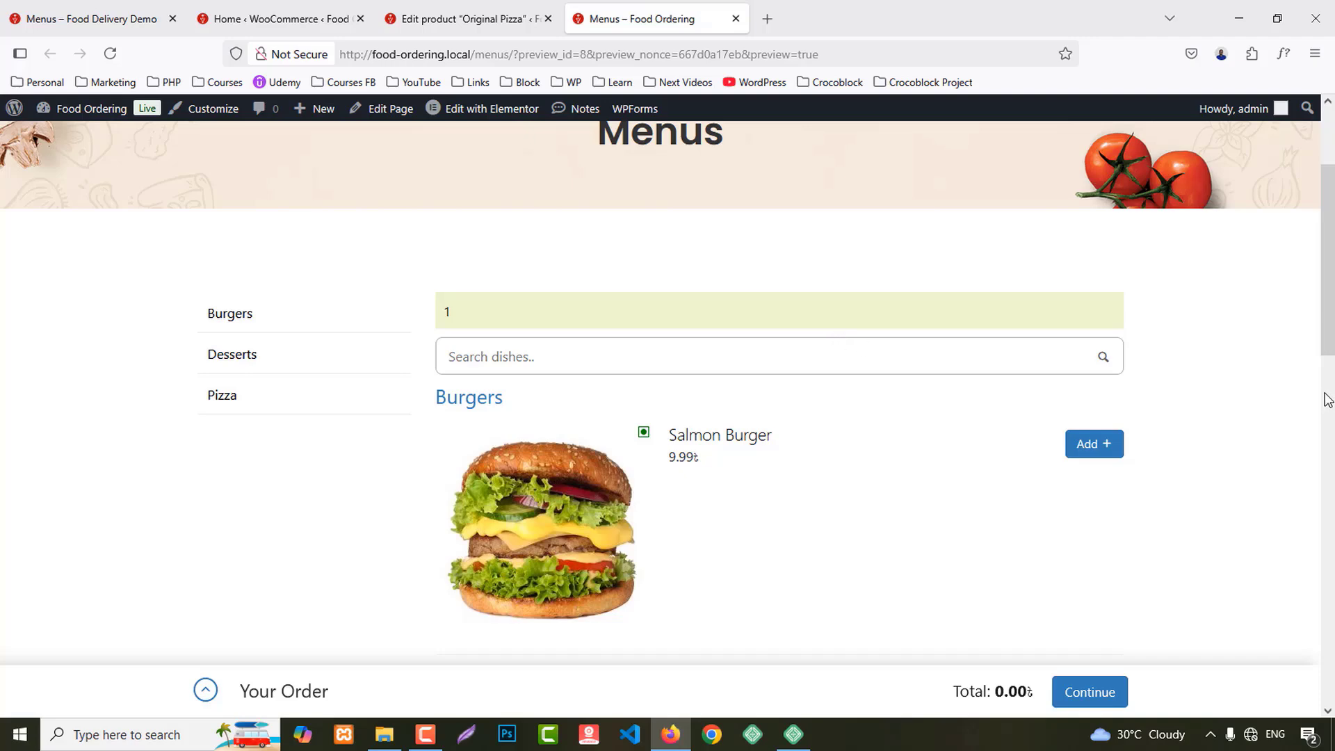
{"action": "scroll", "coordinate": [1326, 399], "scroll_direction": "up", "scroll_amount": 3}
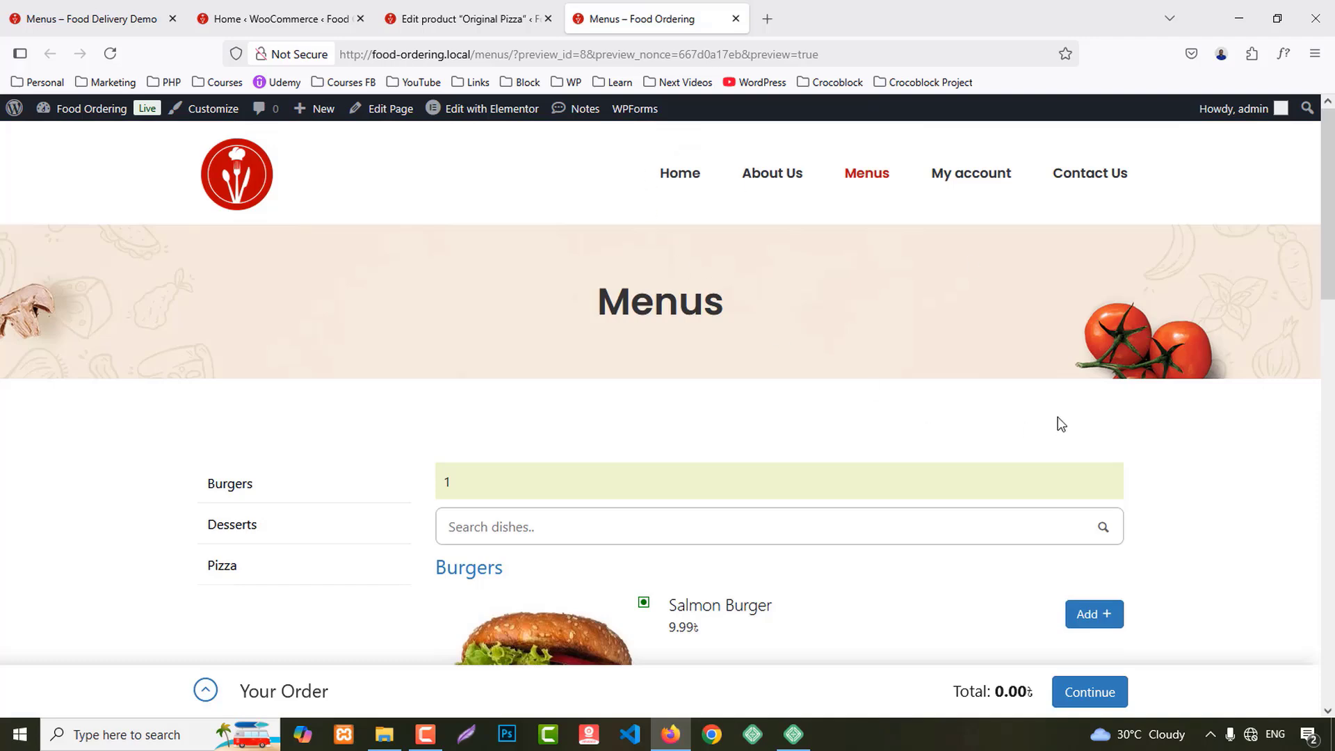
{"action": "scroll", "coordinate": [1056, 417], "scroll_direction": "down", "scroll_amount": 10}
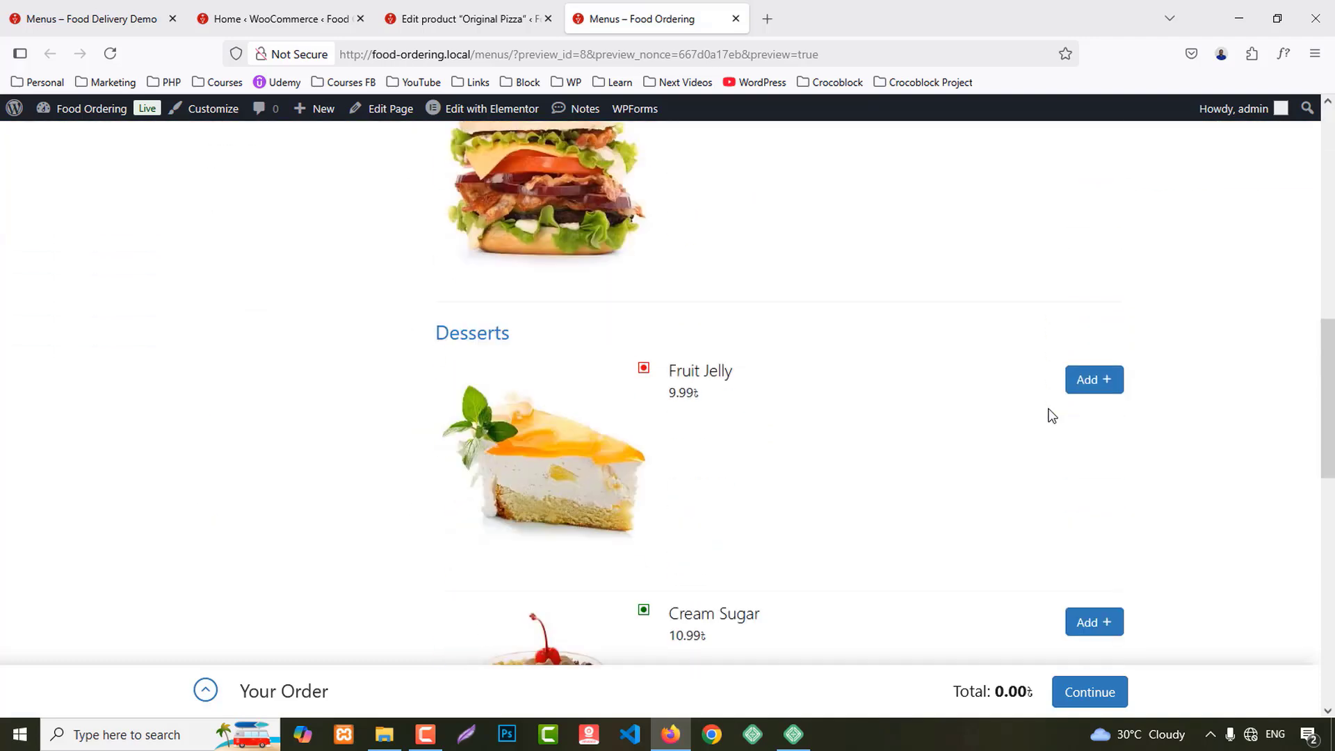
{"action": "scroll", "coordinate": [1047, 414], "scroll_direction": "down", "scroll_amount": 4}
{"action": "scroll", "coordinate": [1033, 414], "scroll_direction": "up", "scroll_amount": 20}
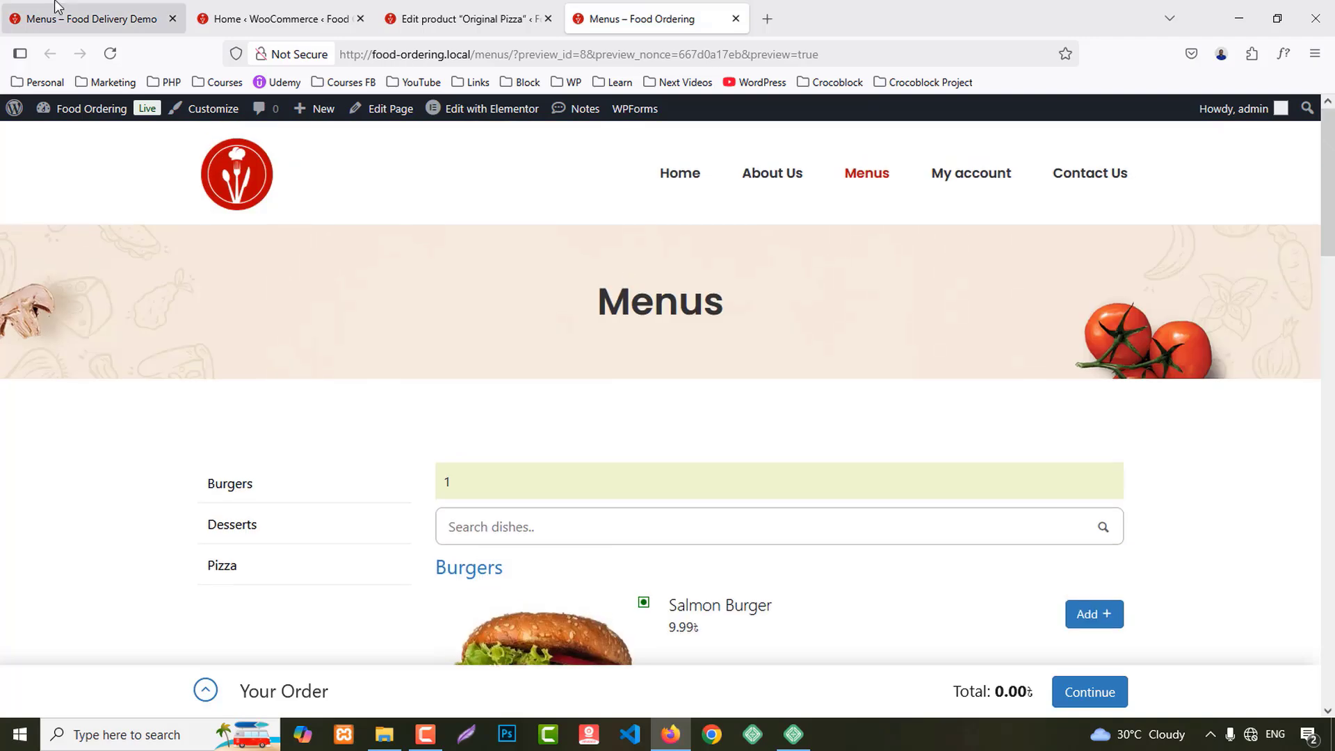
{"action": "left_click", "coordinate": [55, 6]}
{"action": "scroll", "coordinate": [1081, 485], "scroll_direction": "up", "scroll_amount": 15}
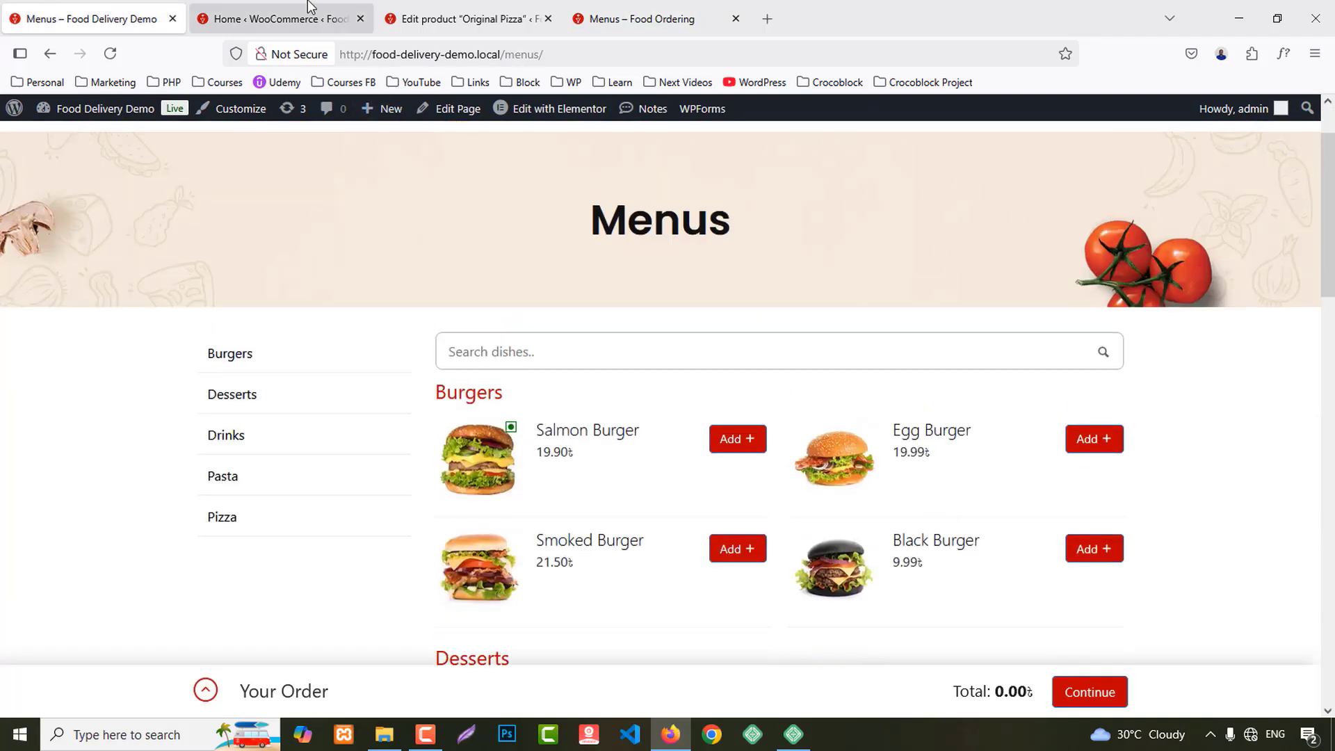
Step: Return to the Food Ordering admin and go to Food Store's General options
{"action": "left_click", "coordinate": [311, 7]}
{"action": "scroll", "coordinate": [351, 325], "scroll_direction": "up", "scroll_amount": 3}
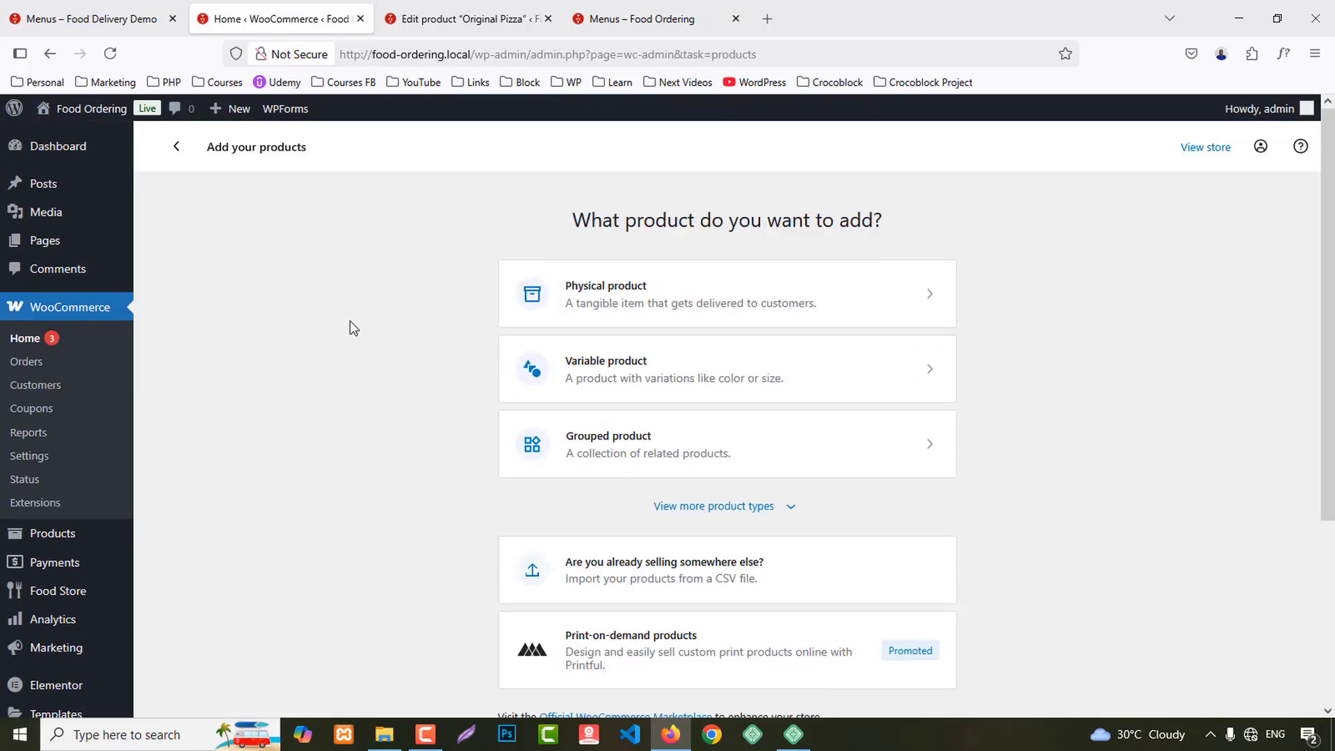
{"action": "mouse_move", "coordinate": [60, 603]}
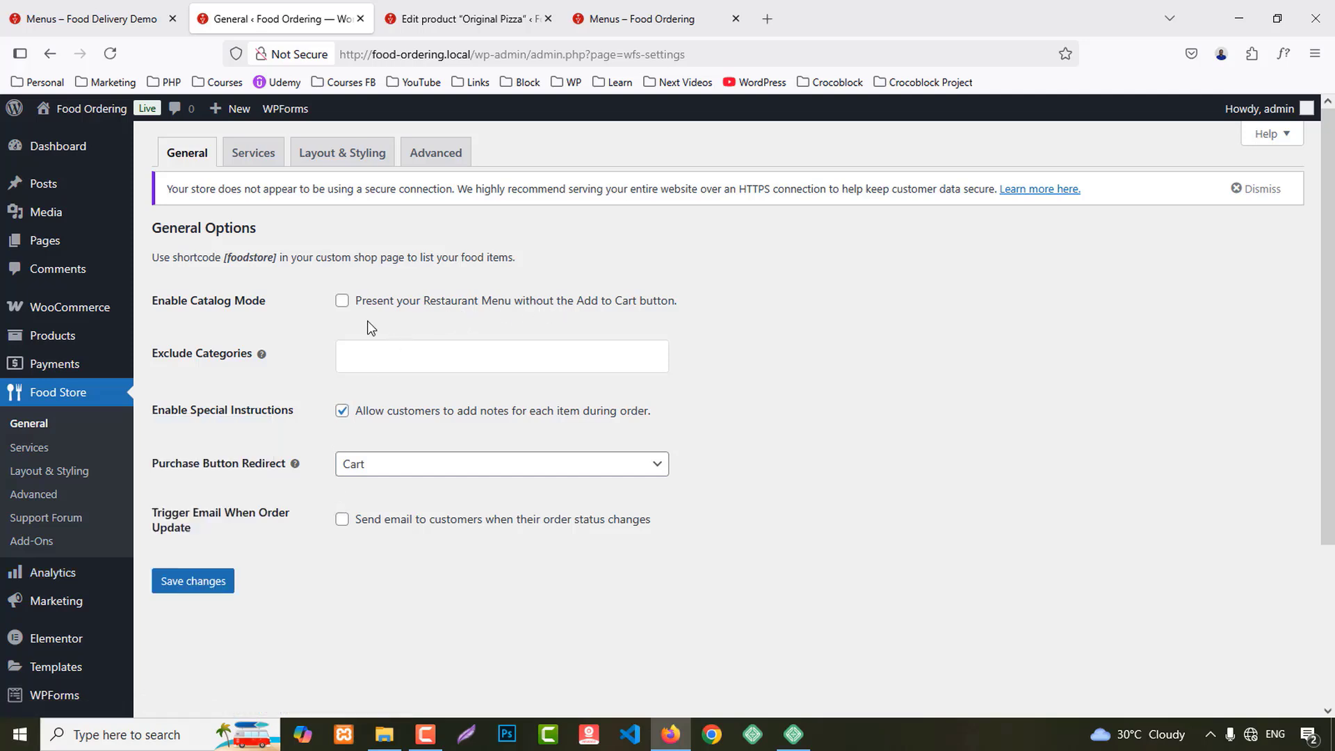
Step: Enable Catalog Mode and order-update emails, keep Cart as purchase redirect, and save
{"action": "left_click", "coordinate": [341, 301]}
{"action": "left_click", "coordinate": [357, 465]}
{"action": "left_click", "coordinate": [452, 486]}
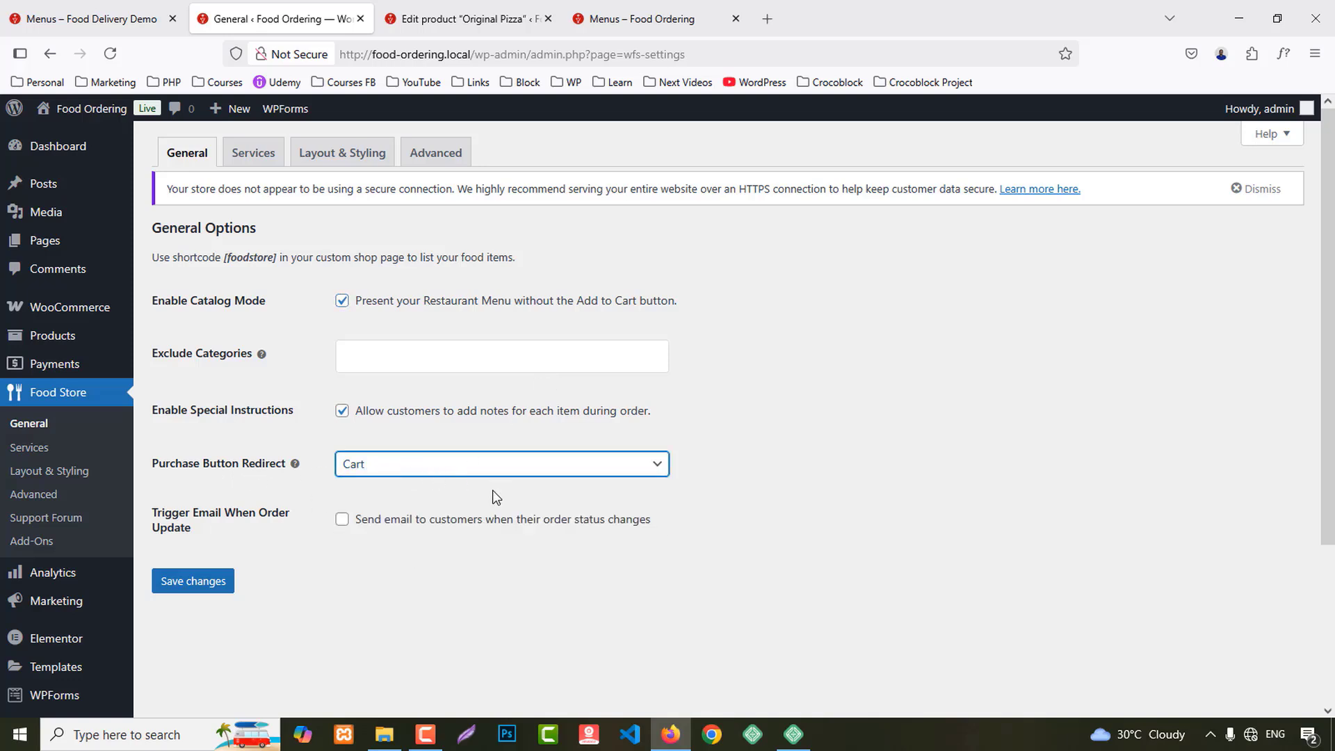
{"action": "left_click", "coordinate": [340, 520]}
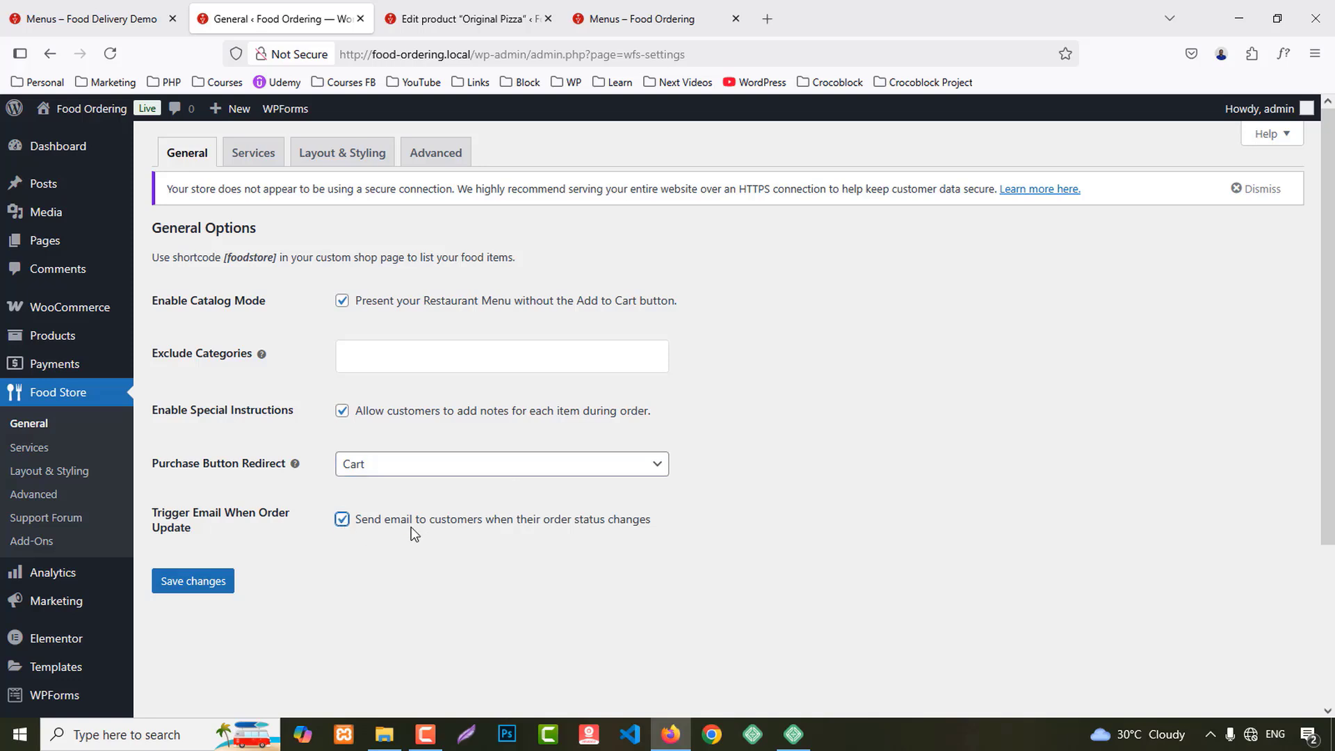
{"action": "left_click", "coordinate": [175, 589]}
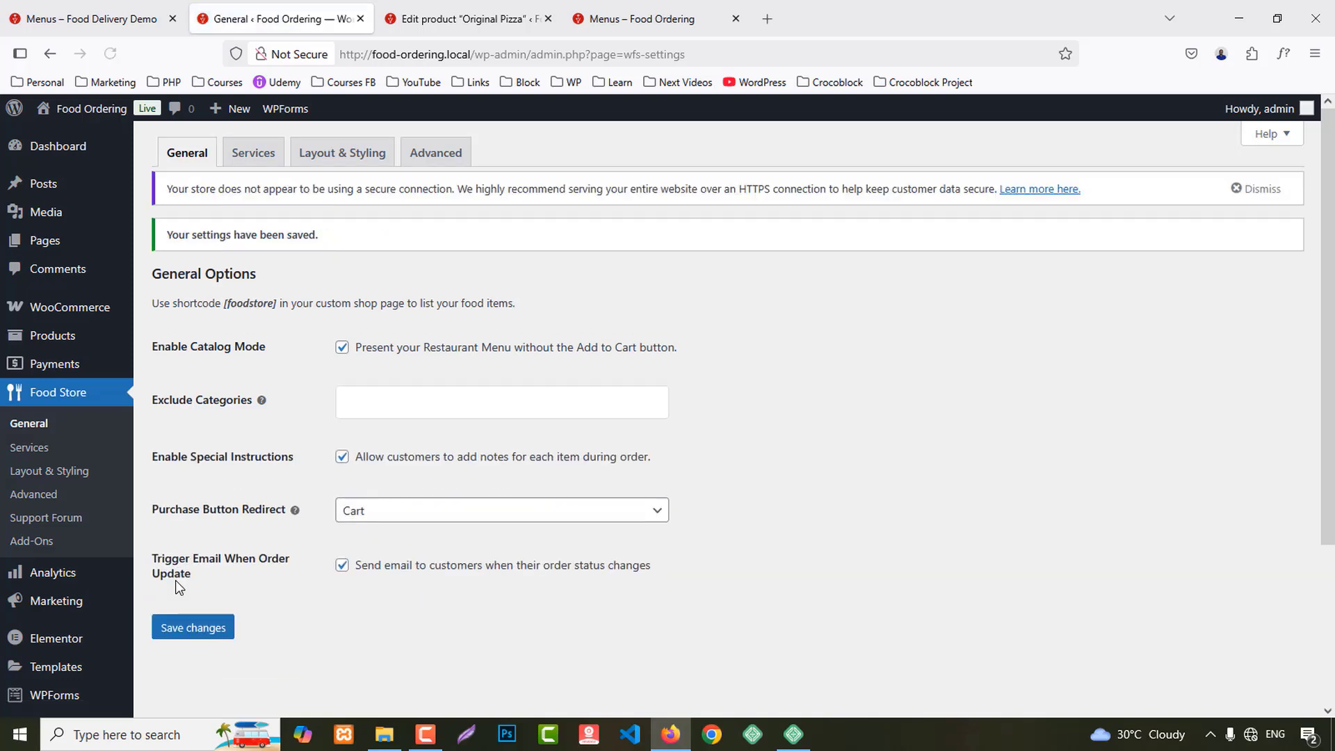
{"action": "left_click", "coordinate": [257, 154]}
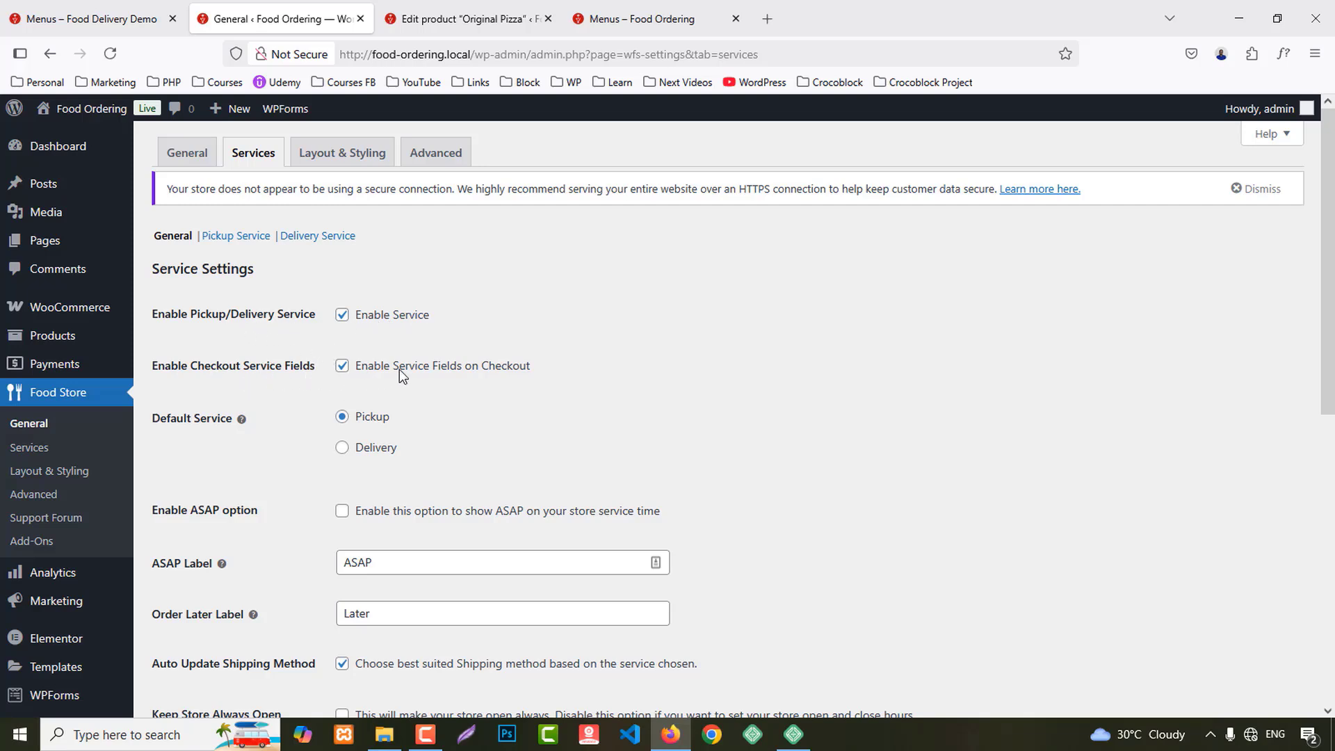
Step: Make Delivery the default service and toggle the always-open store option
{"action": "left_click", "coordinate": [342, 448]}
{"action": "scroll", "coordinate": [506, 431], "scroll_direction": "down", "scroll_amount": 2}
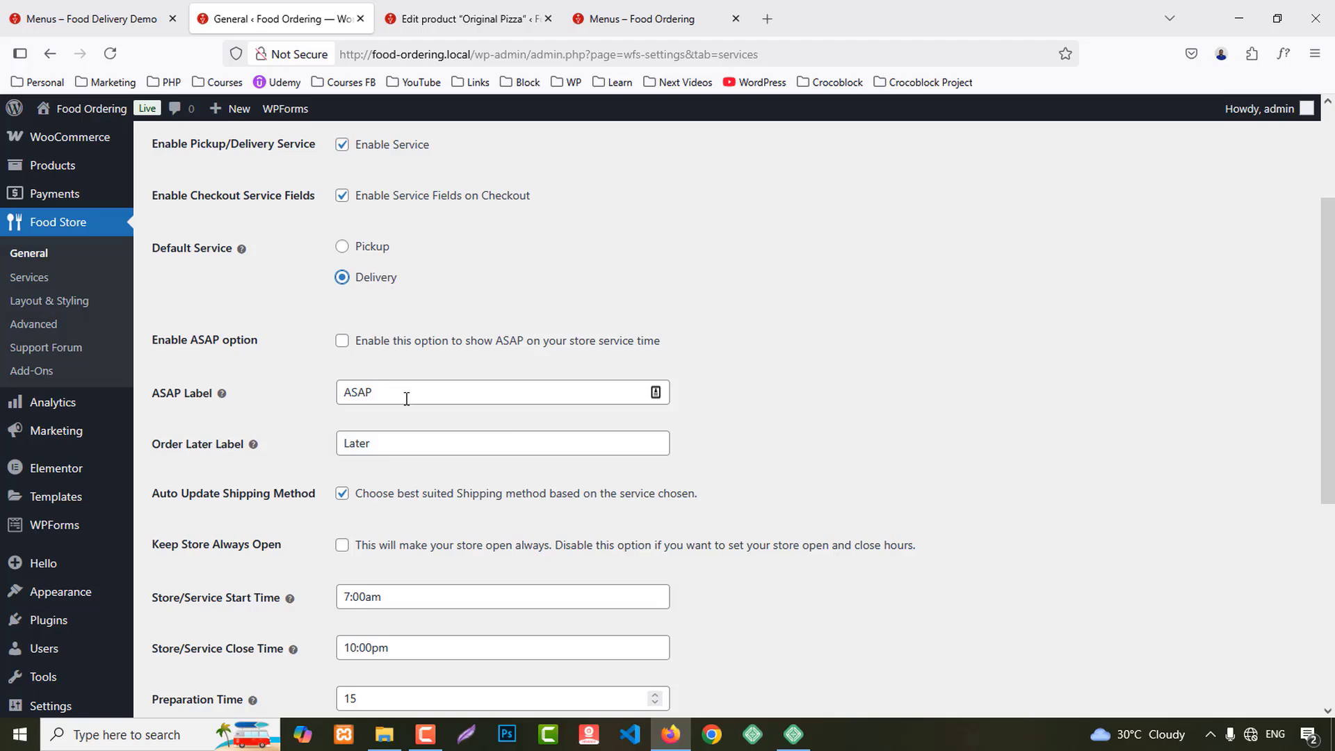
{"action": "scroll", "coordinate": [407, 398], "scroll_direction": "down", "scroll_amount": 1}
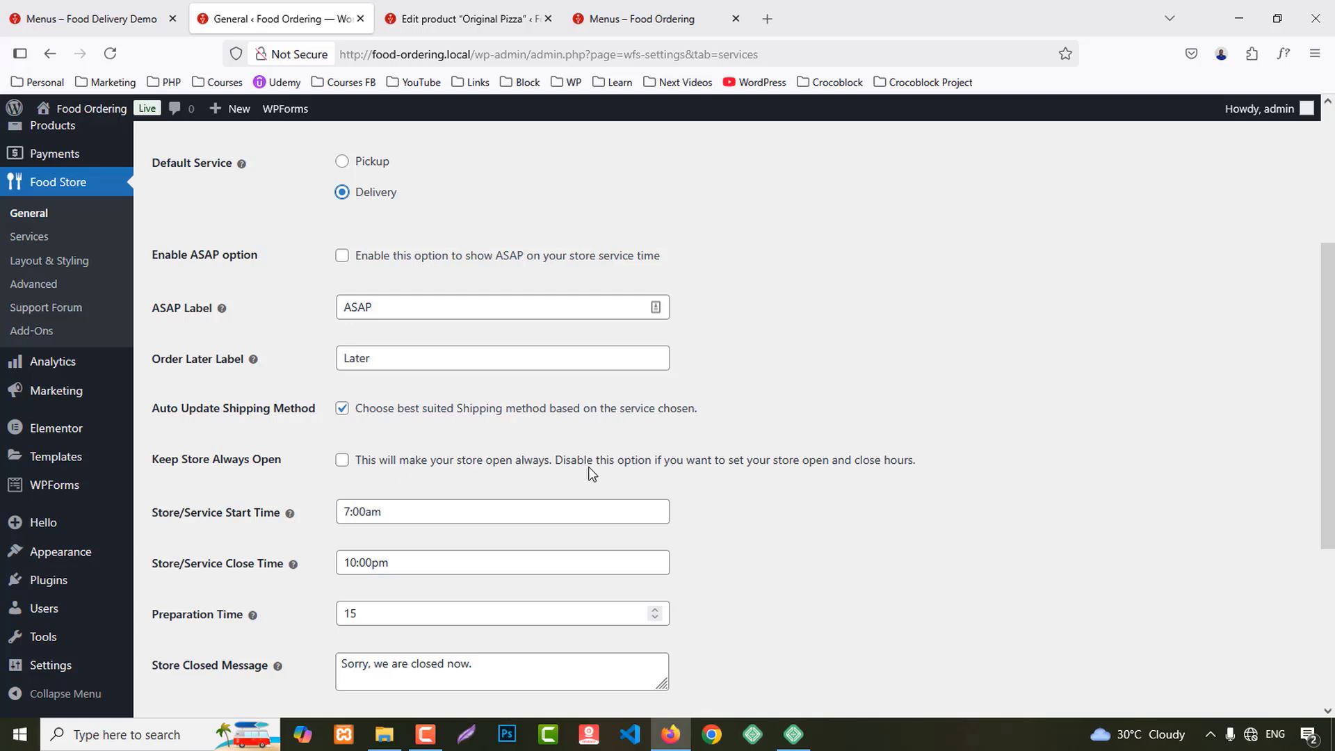
{"action": "left_click", "coordinate": [342, 460]}
Step: Set the store start time to 12:00am, leaving the close time at 10:00pm
{"action": "scroll", "coordinate": [716, 487], "scroll_direction": "down", "scroll_amount": 1}
{"action": "left_click", "coordinate": [393, 426]}
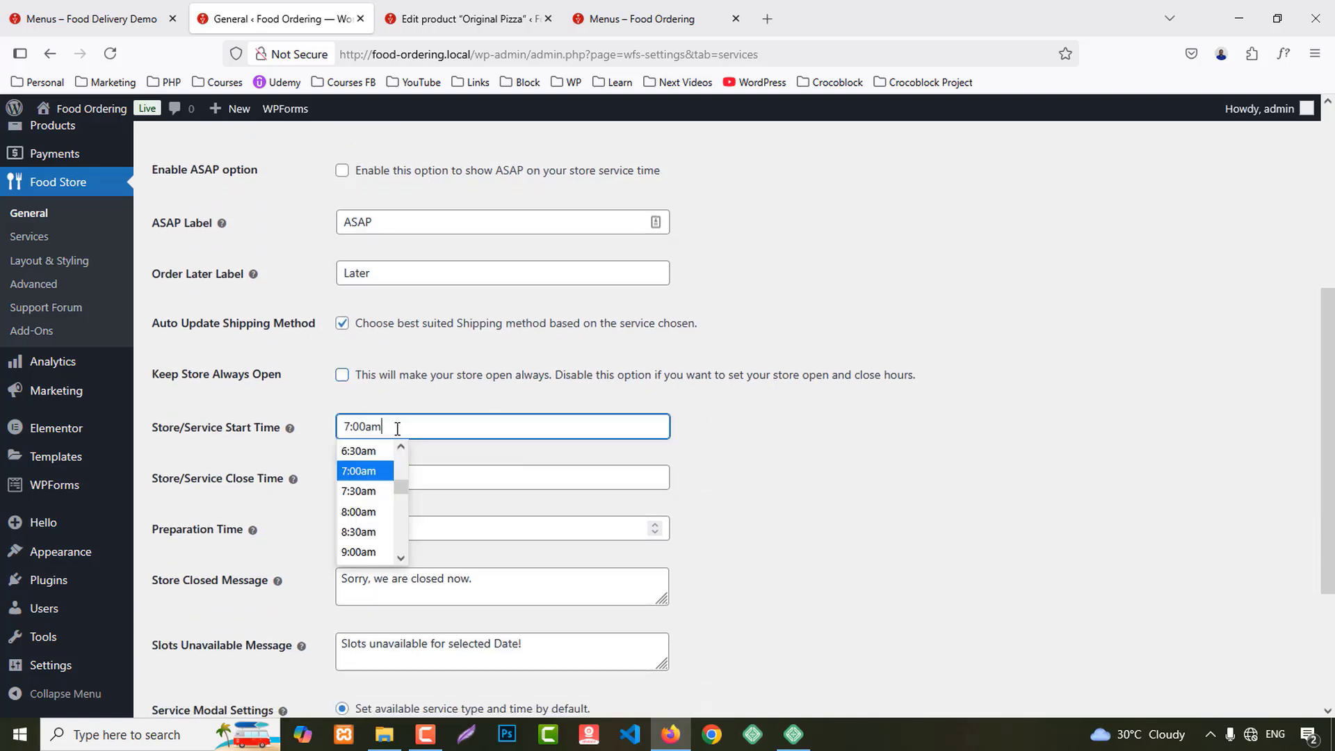
{"action": "scroll", "coordinate": [376, 466], "scroll_direction": "up", "scroll_amount": 5}
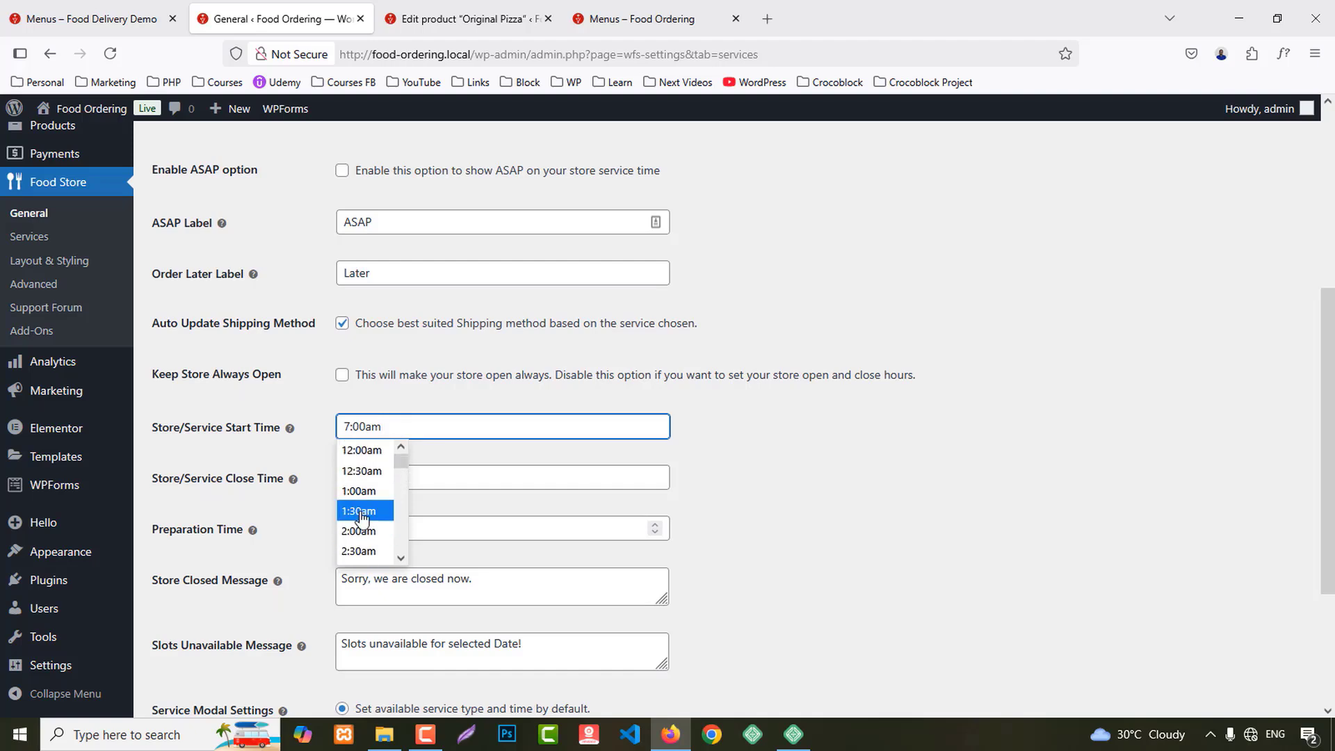
{"action": "left_click", "coordinate": [363, 450]}
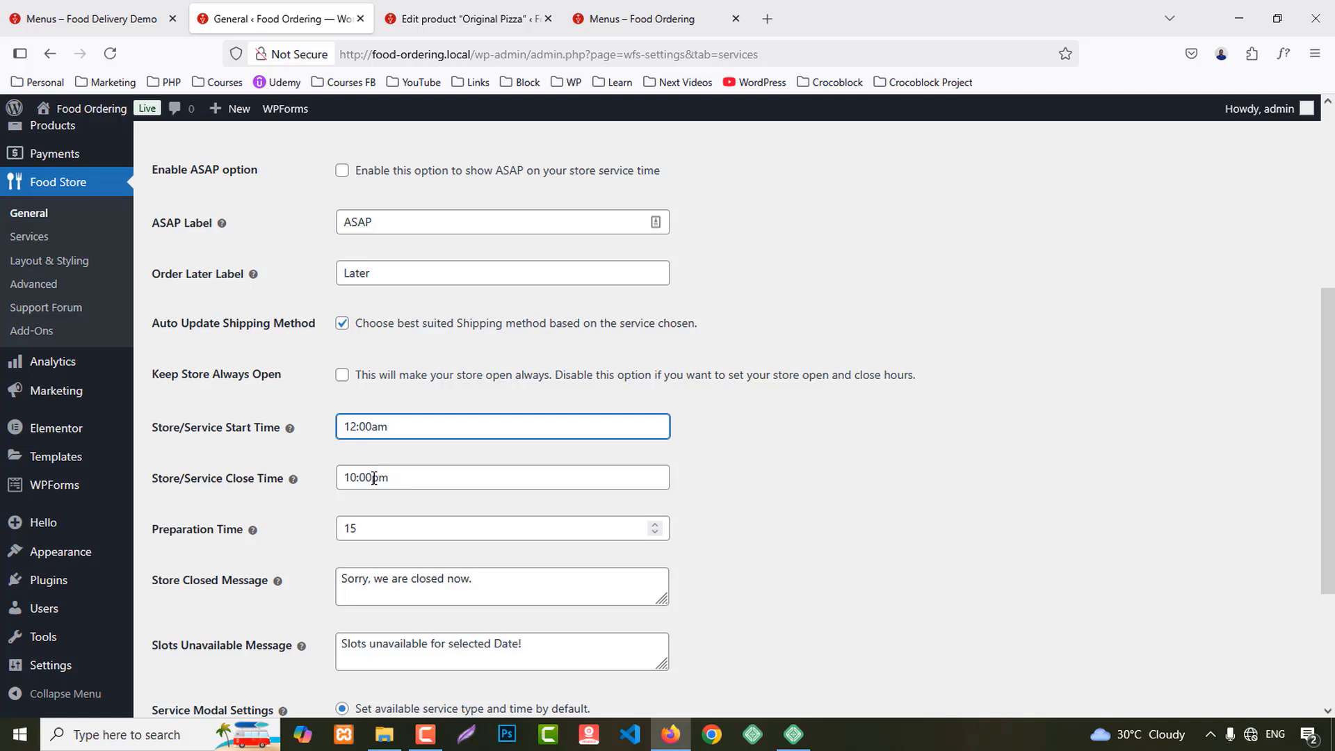
{"action": "left_click", "coordinate": [373, 477]}
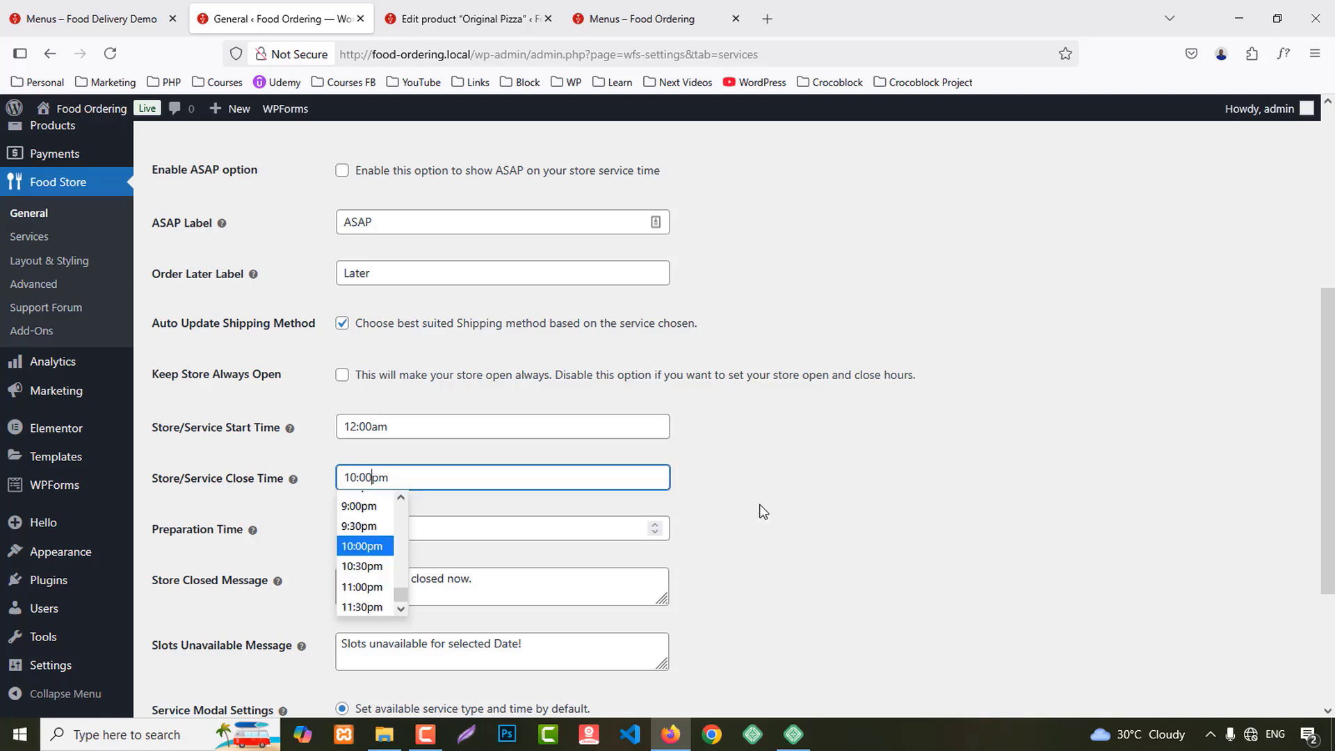
{"action": "left_click", "coordinate": [762, 484]}
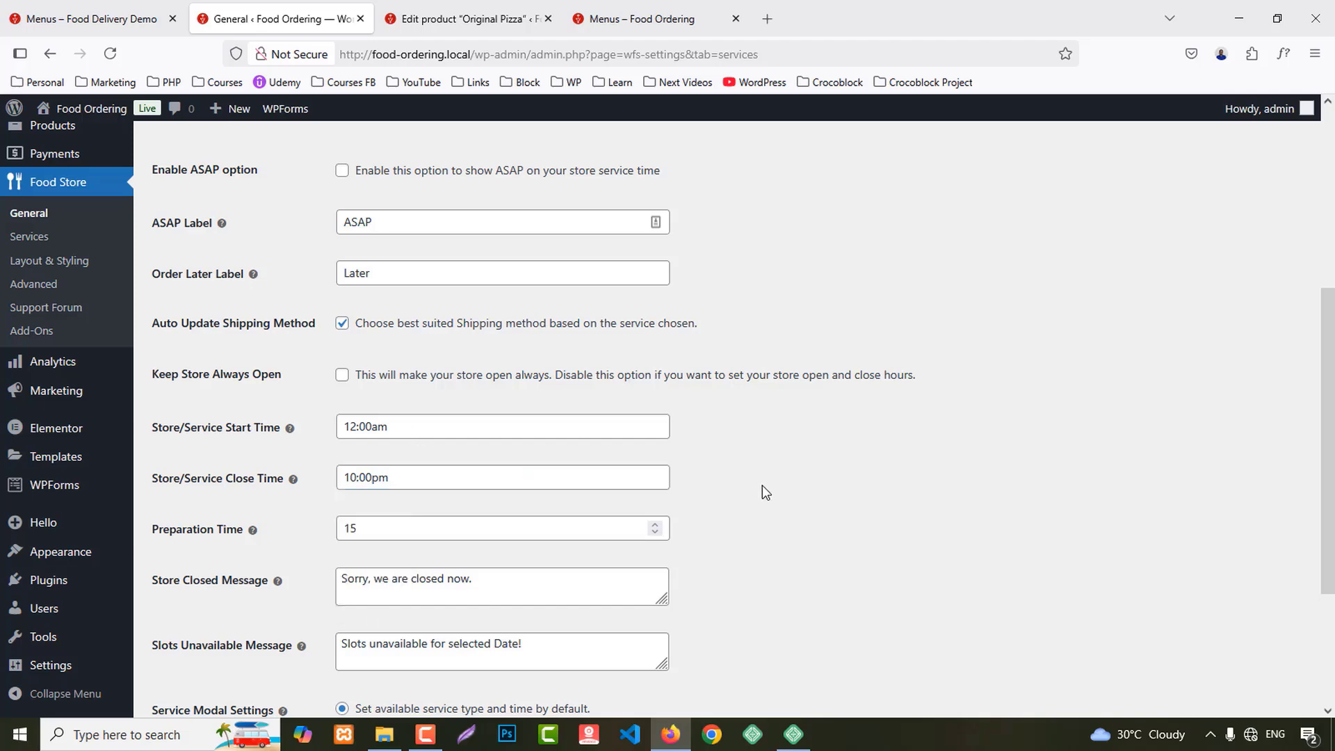
Step: Enable opening the service modal on add to cart and save the service settings
{"action": "scroll", "coordinate": [467, 477], "scroll_direction": "down", "scroll_amount": 2}
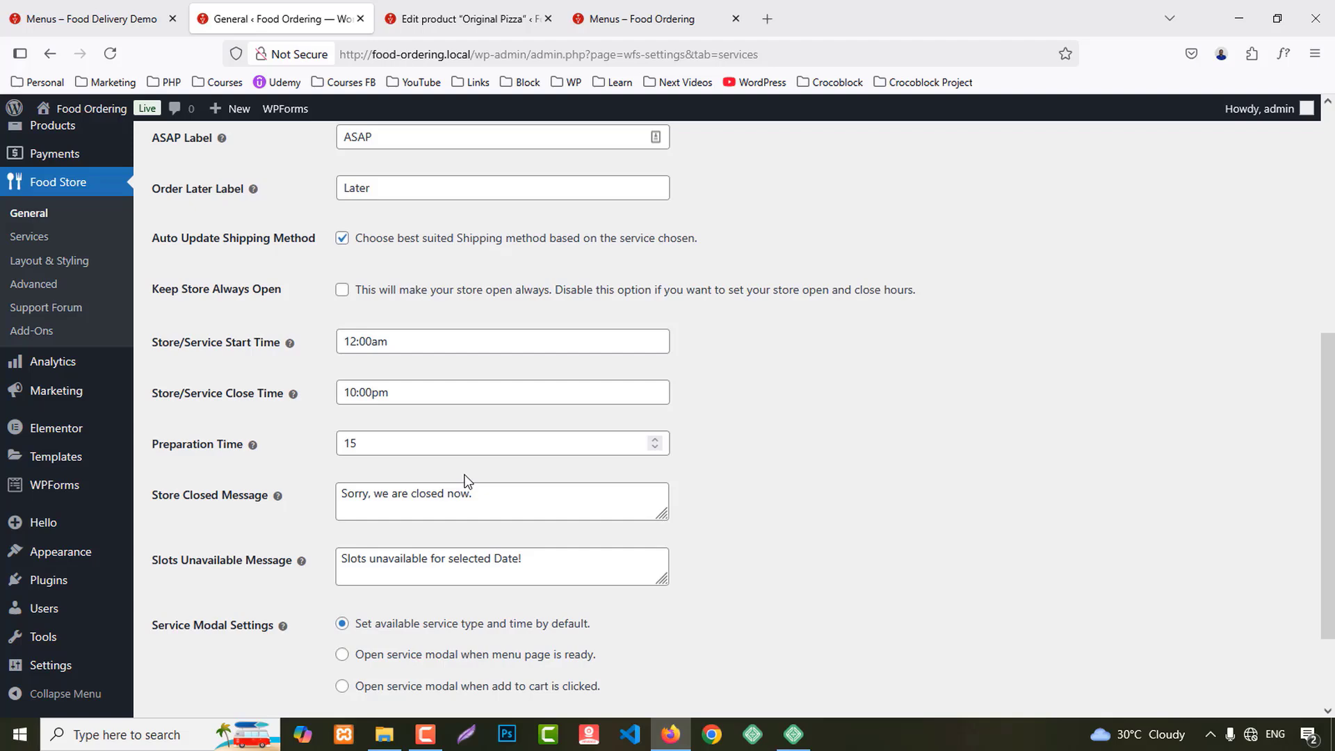
{"action": "left_click_drag", "start_coordinate": [488, 494], "coordinate": [298, 497]}
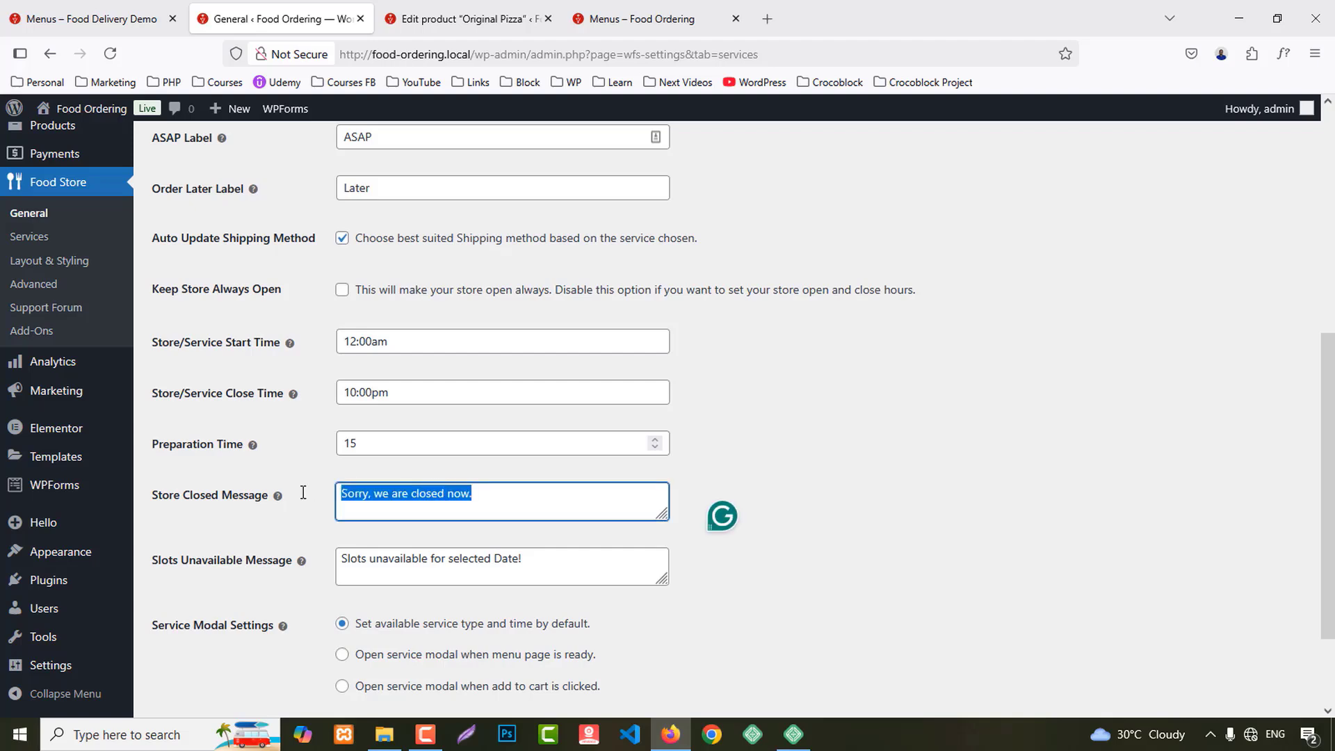
{"action": "scroll", "coordinate": [328, 495], "scroll_direction": "down", "scroll_amount": 2}
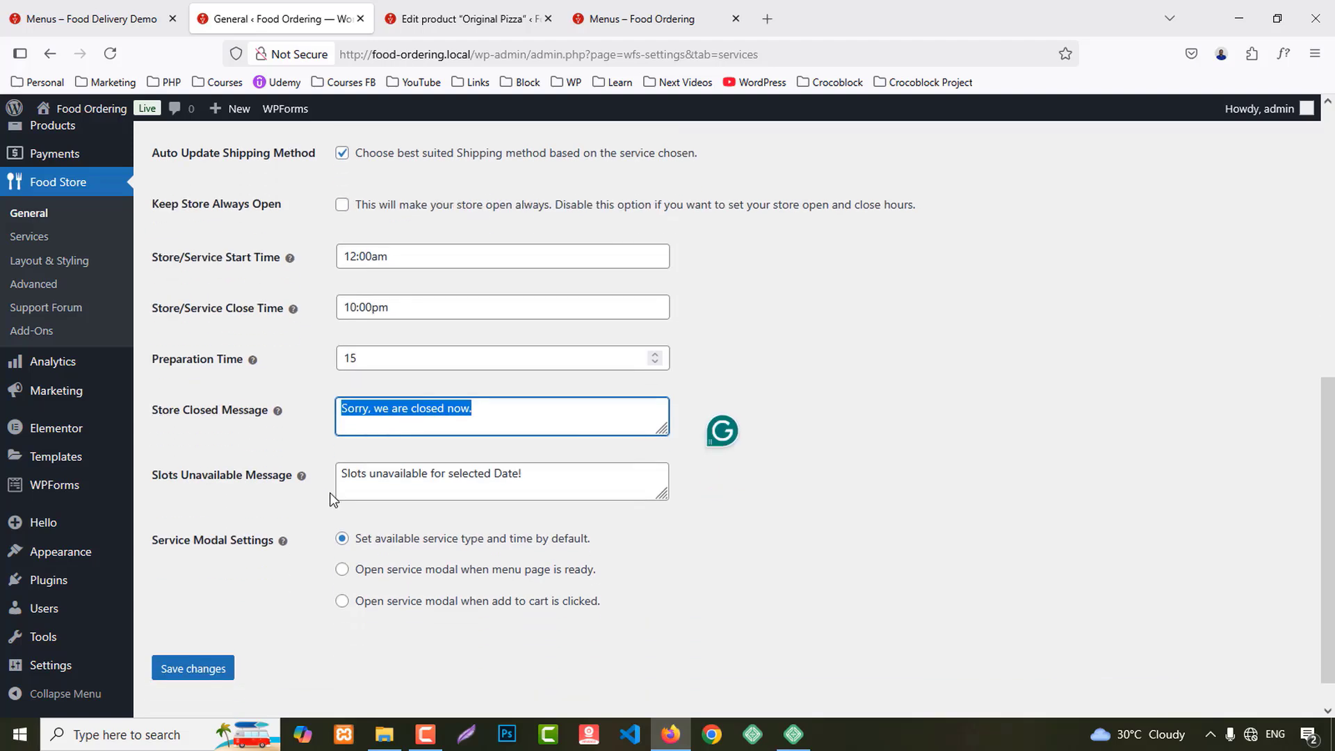
{"action": "left_click_drag", "start_coordinate": [523, 478], "coordinate": [288, 479]}
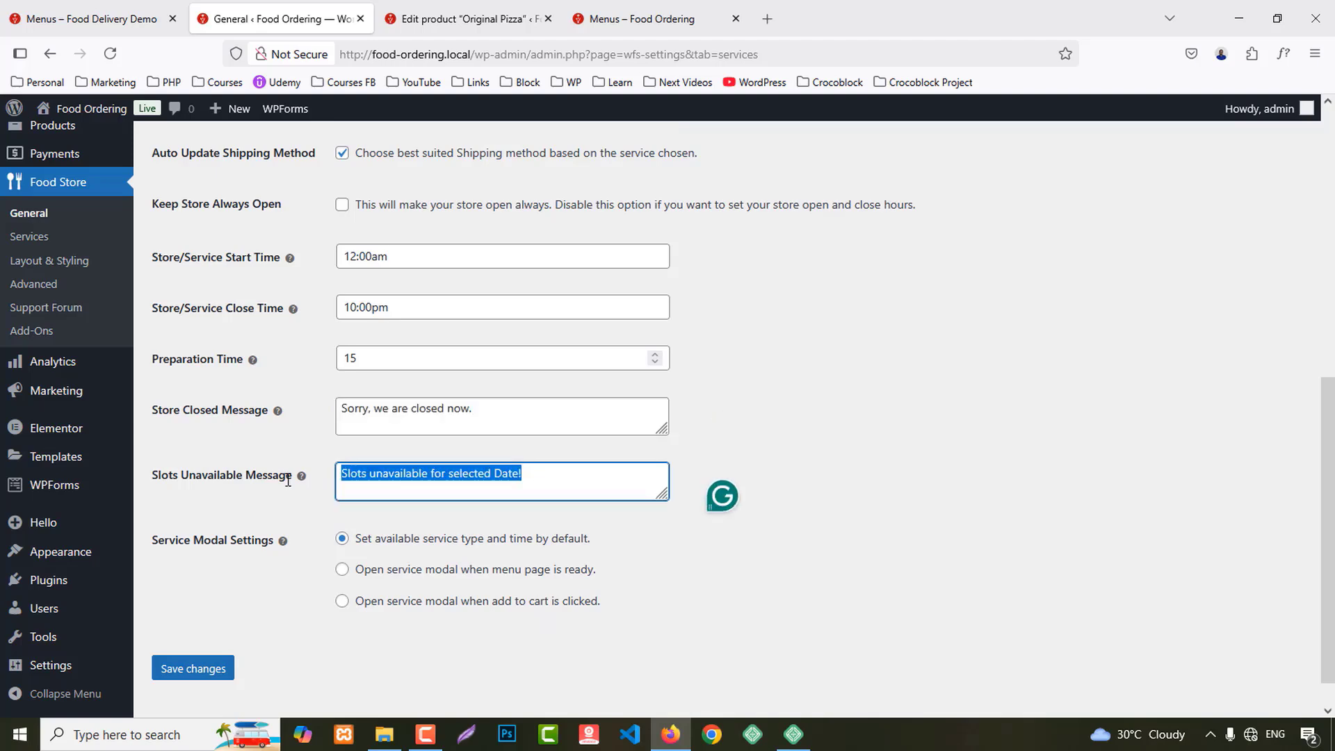
{"action": "left_click", "coordinate": [343, 602]}
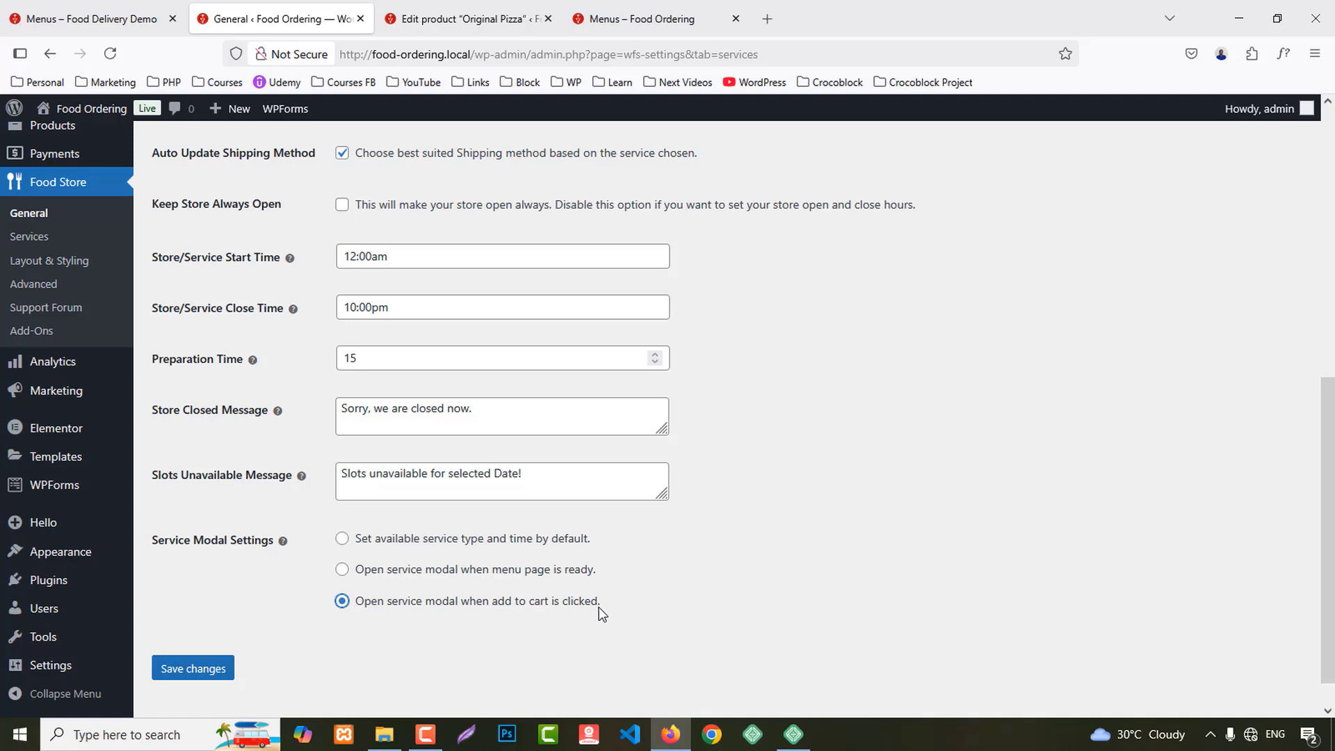
{"action": "left_click", "coordinate": [192, 668]}
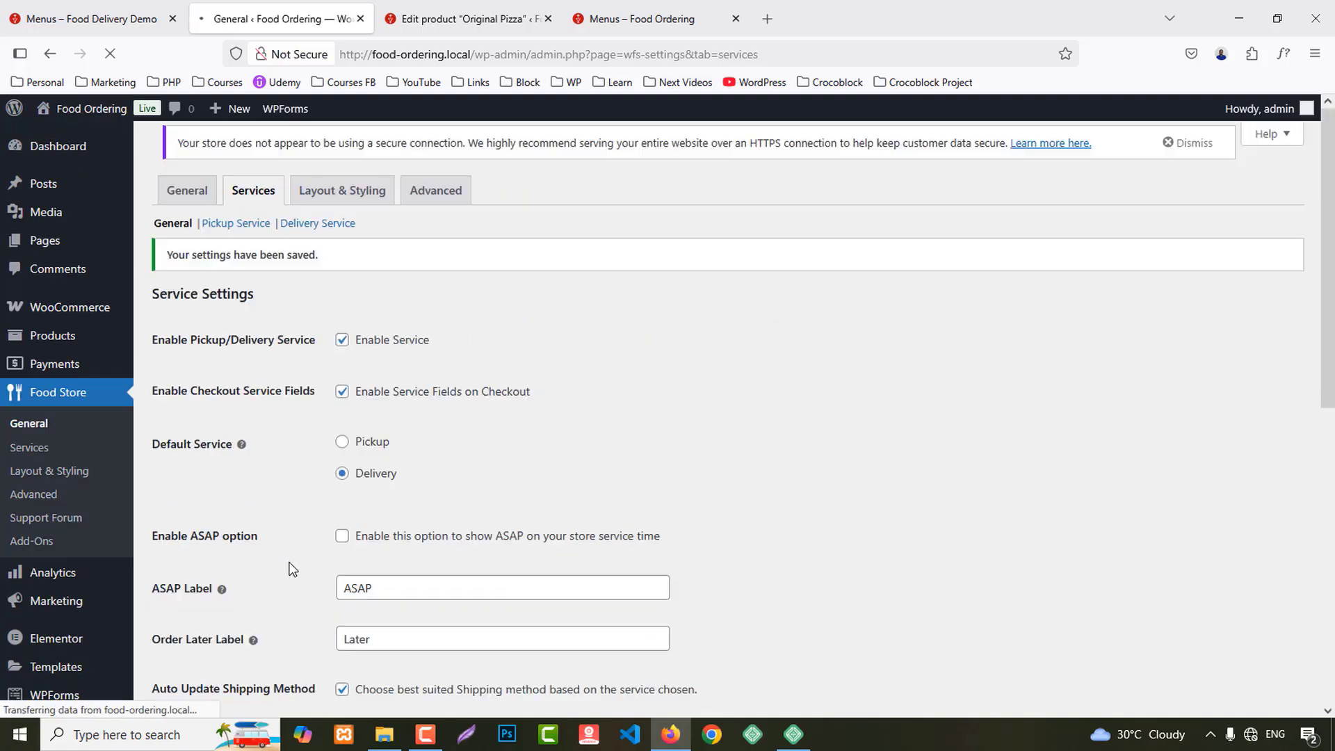
{"action": "left_click", "coordinate": [228, 240]}
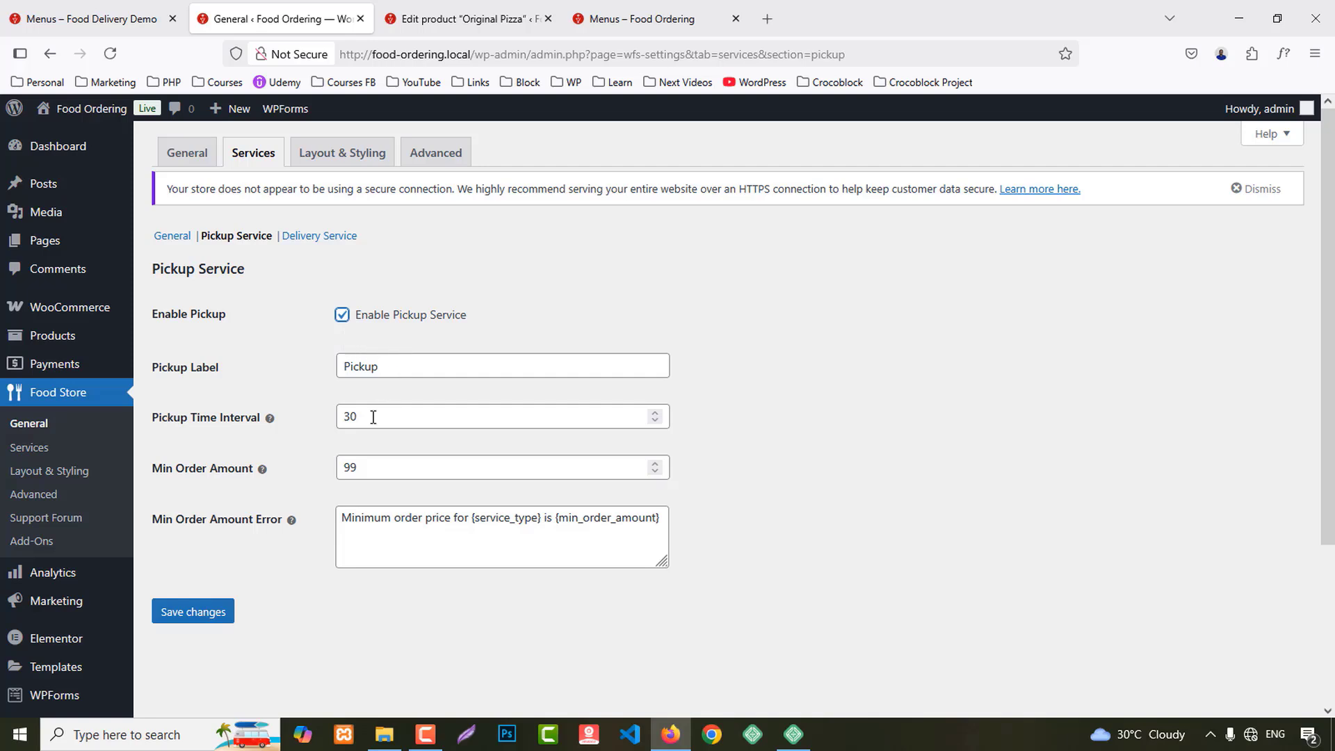
Step: Set the pickup minimum order amount to 60 and save
{"action": "left_click", "coordinate": [255, 470]}
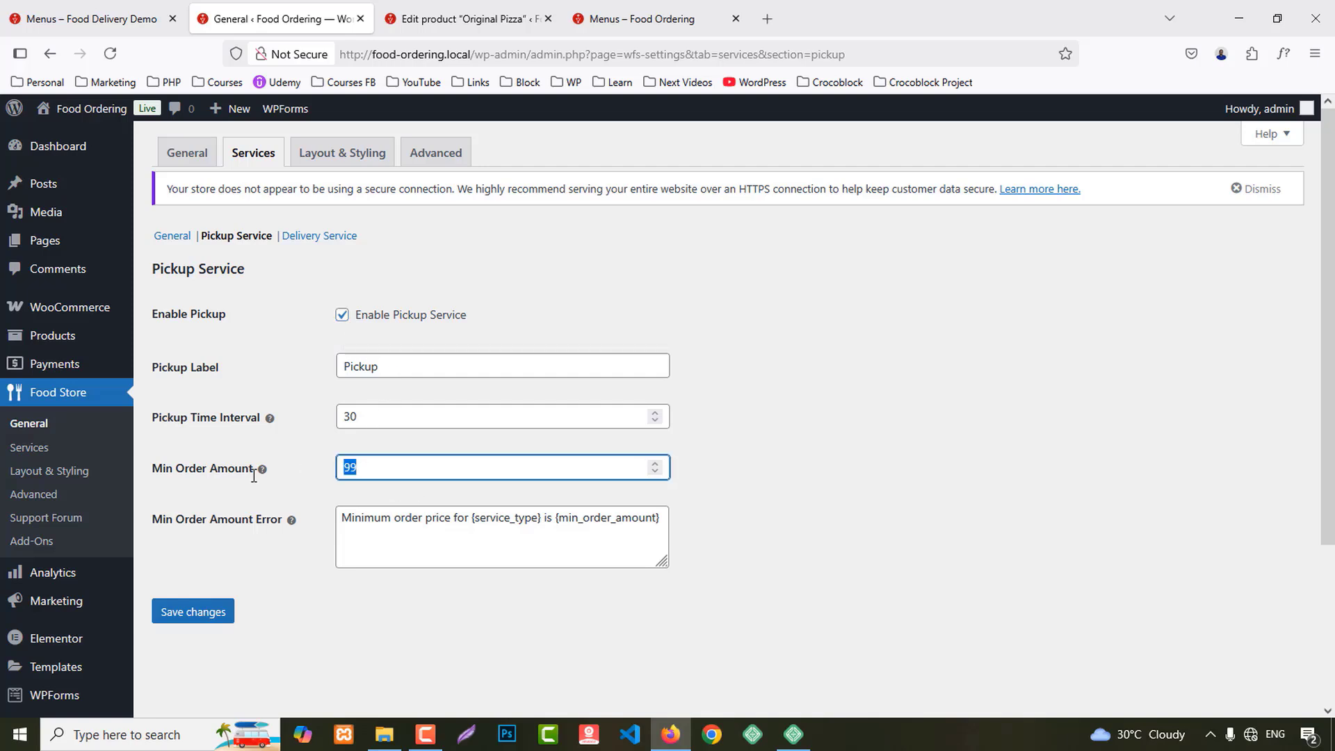
{"action": "type", "text": "60"}
{"action": "left_click", "coordinate": [188, 611]}
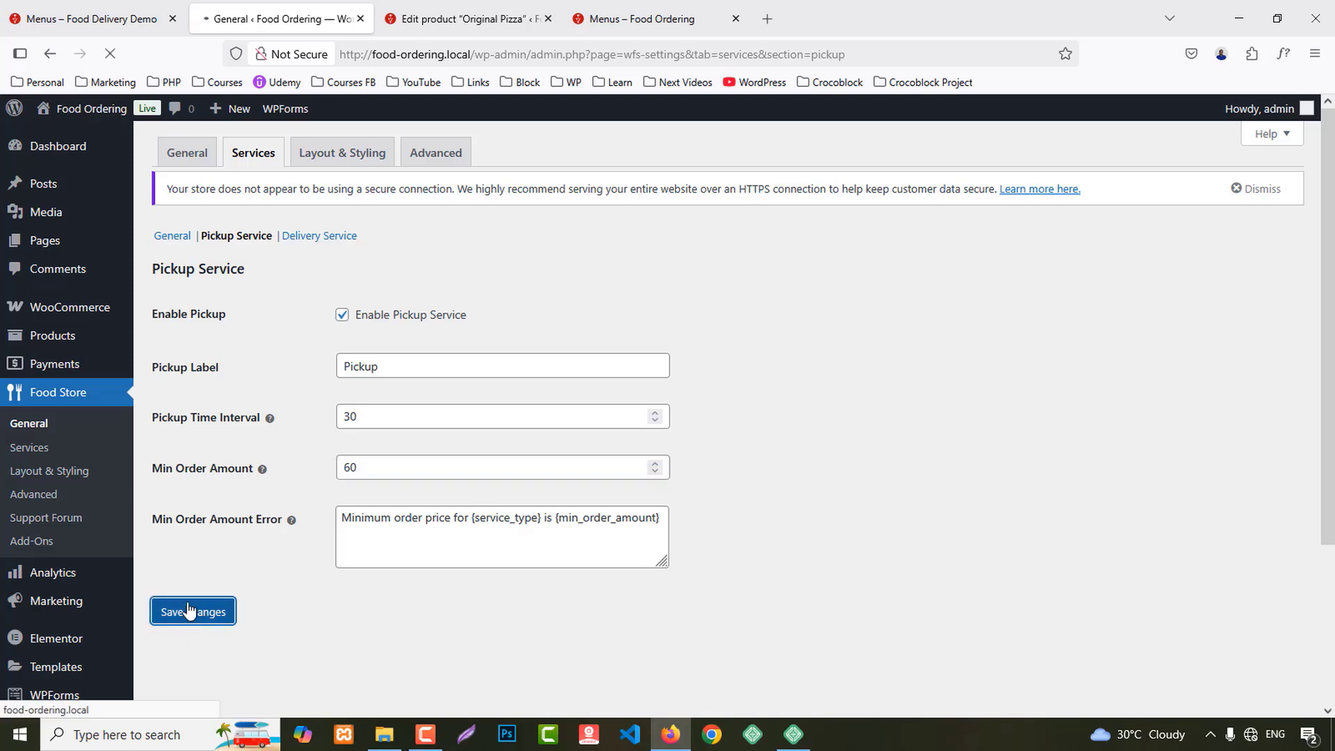
Step: Set the Delivery Service minimum order amount to 60 and save
{"action": "left_click", "coordinate": [314, 237]}
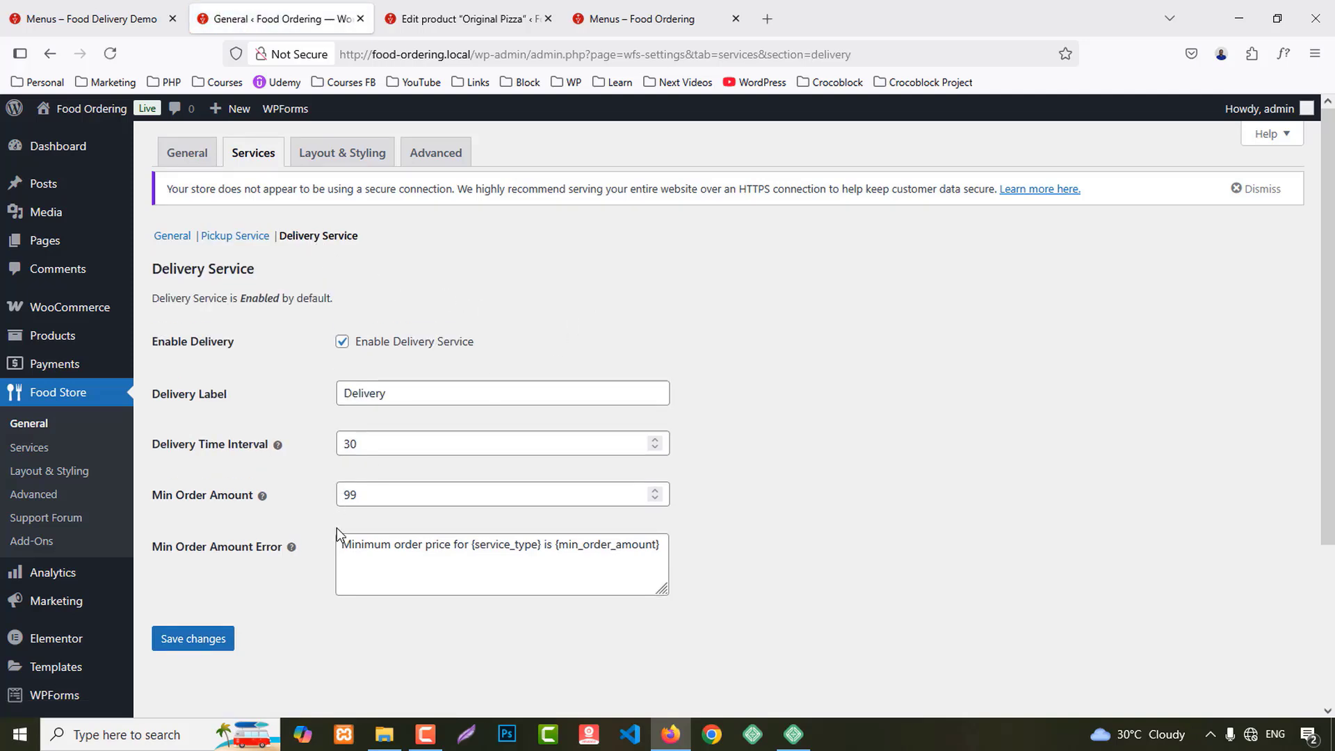
{"action": "double_click", "coordinate": [362, 496]}
{"action": "type", "text": "60"}
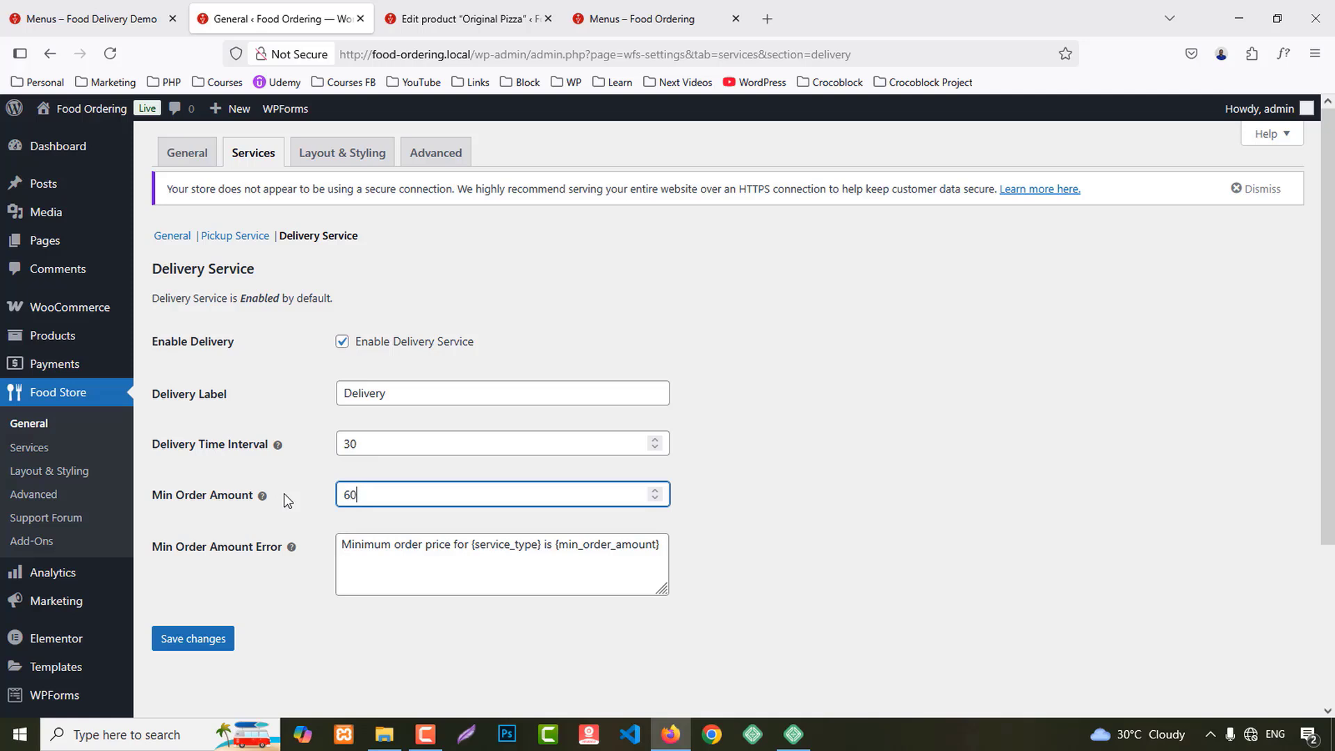
{"action": "left_click", "coordinate": [220, 643]}
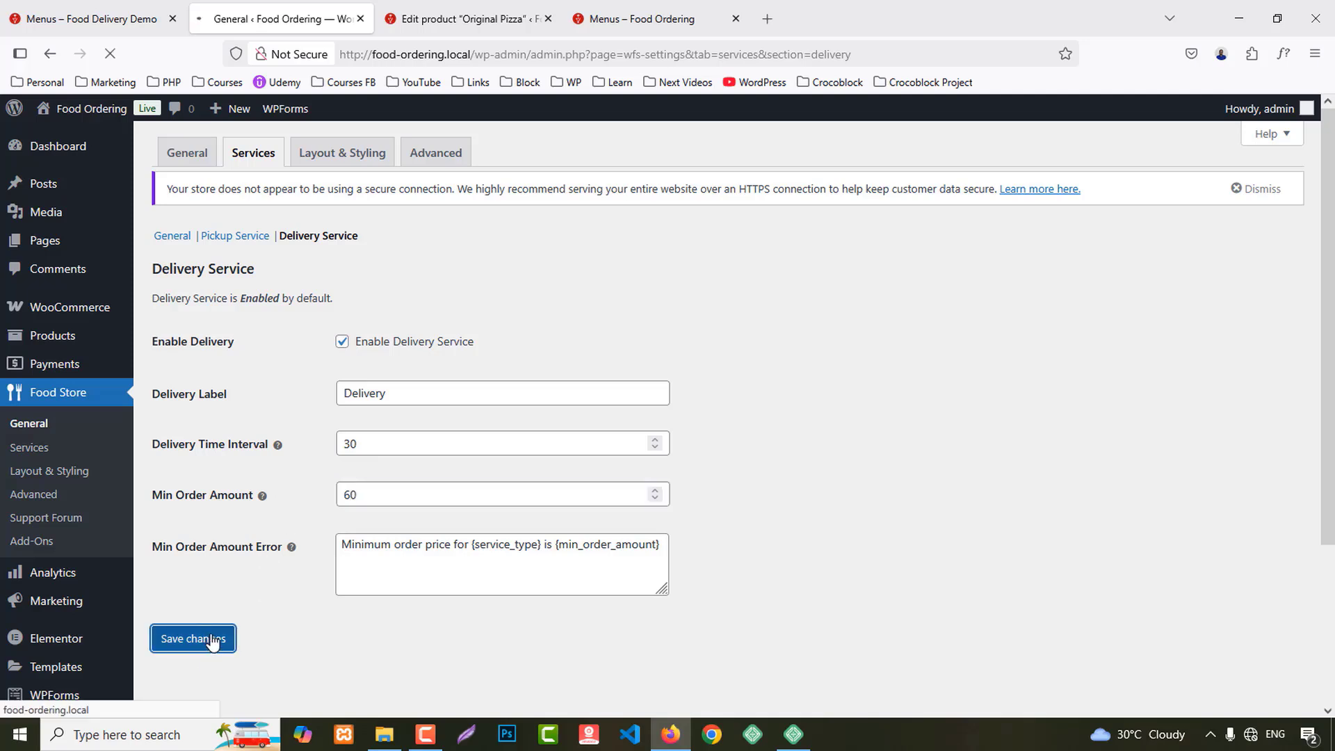
{"action": "left_click", "coordinate": [331, 159]}
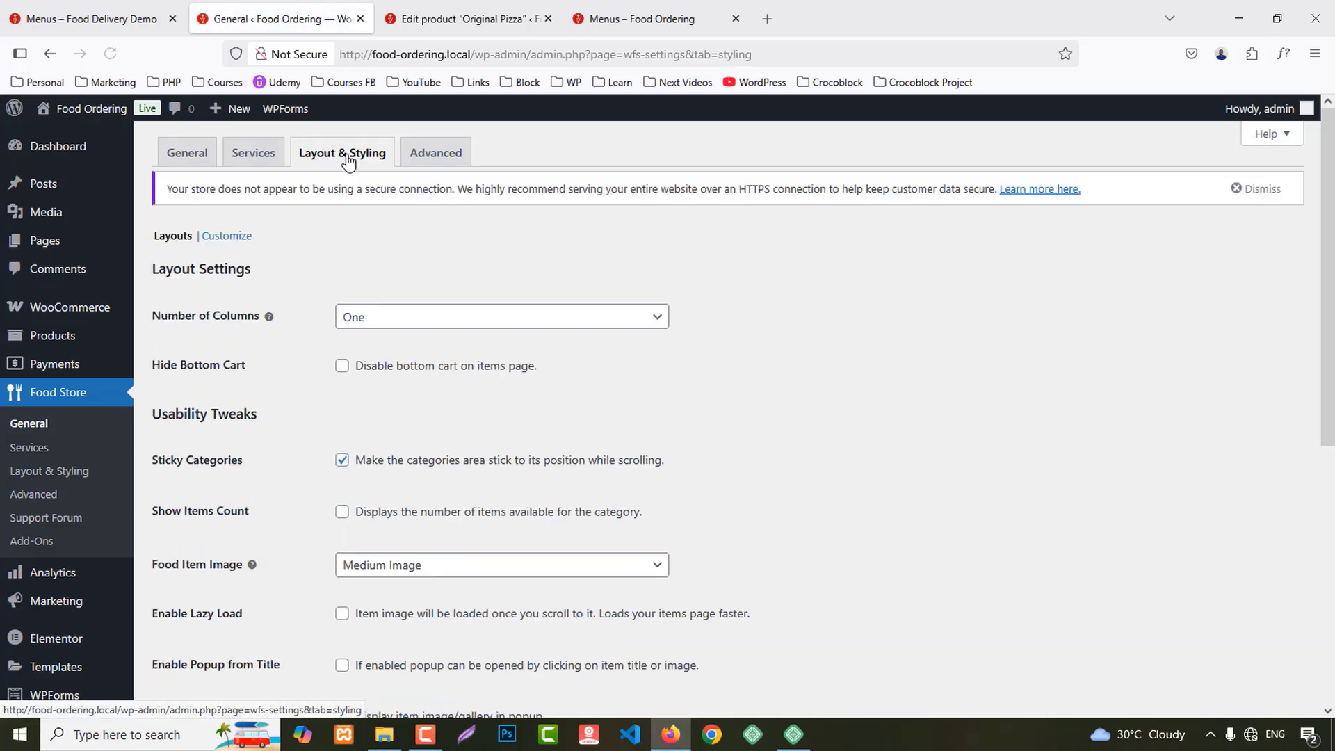
Step: Set the menu to two columns and show the item count per category
{"action": "left_click", "coordinate": [439, 318]}
{"action": "left_click", "coordinate": [382, 367]}
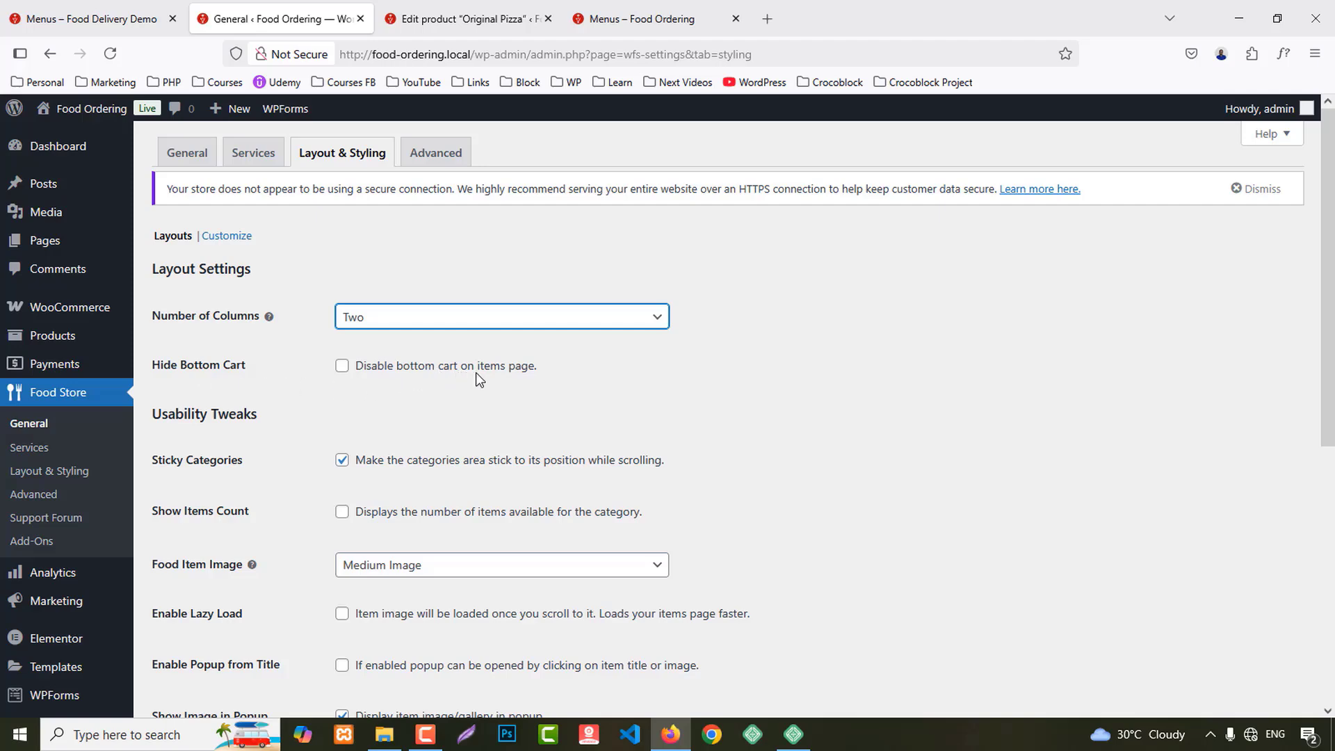
{"action": "scroll", "coordinate": [449, 354], "scroll_direction": "down", "scroll_amount": 2}
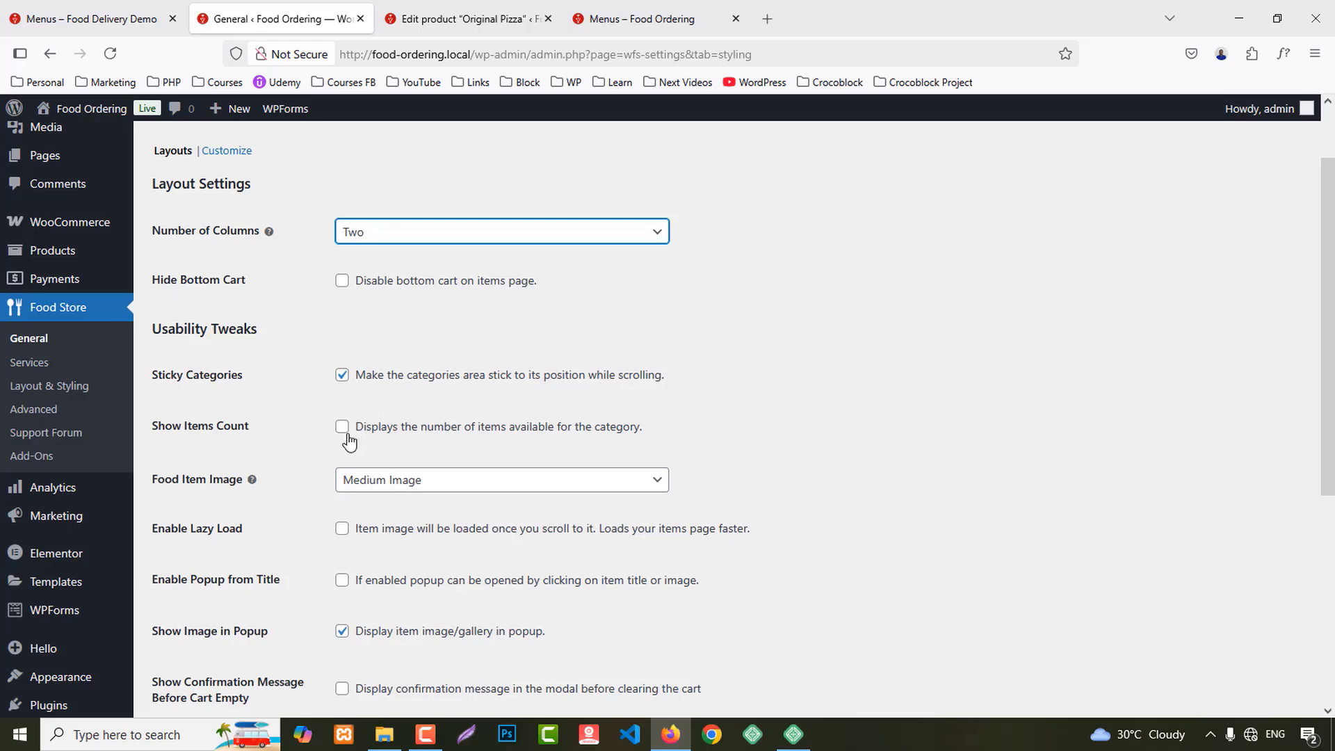
{"action": "left_click", "coordinate": [570, 428]}
Step: Check the front-end menu, then enable lazy loading for food item images
{"action": "left_click", "coordinate": [661, 9]}
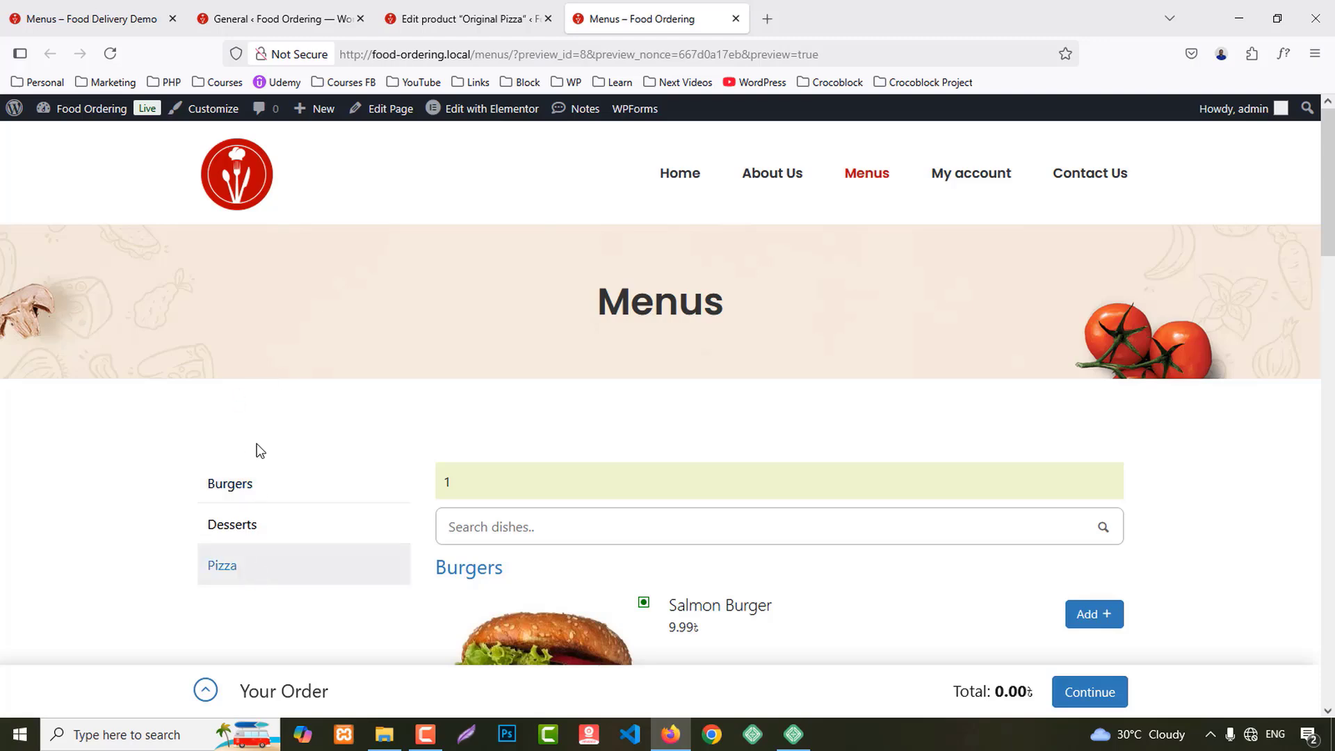
{"action": "left_click", "coordinate": [460, 14]}
{"action": "left_click", "coordinate": [265, 7]}
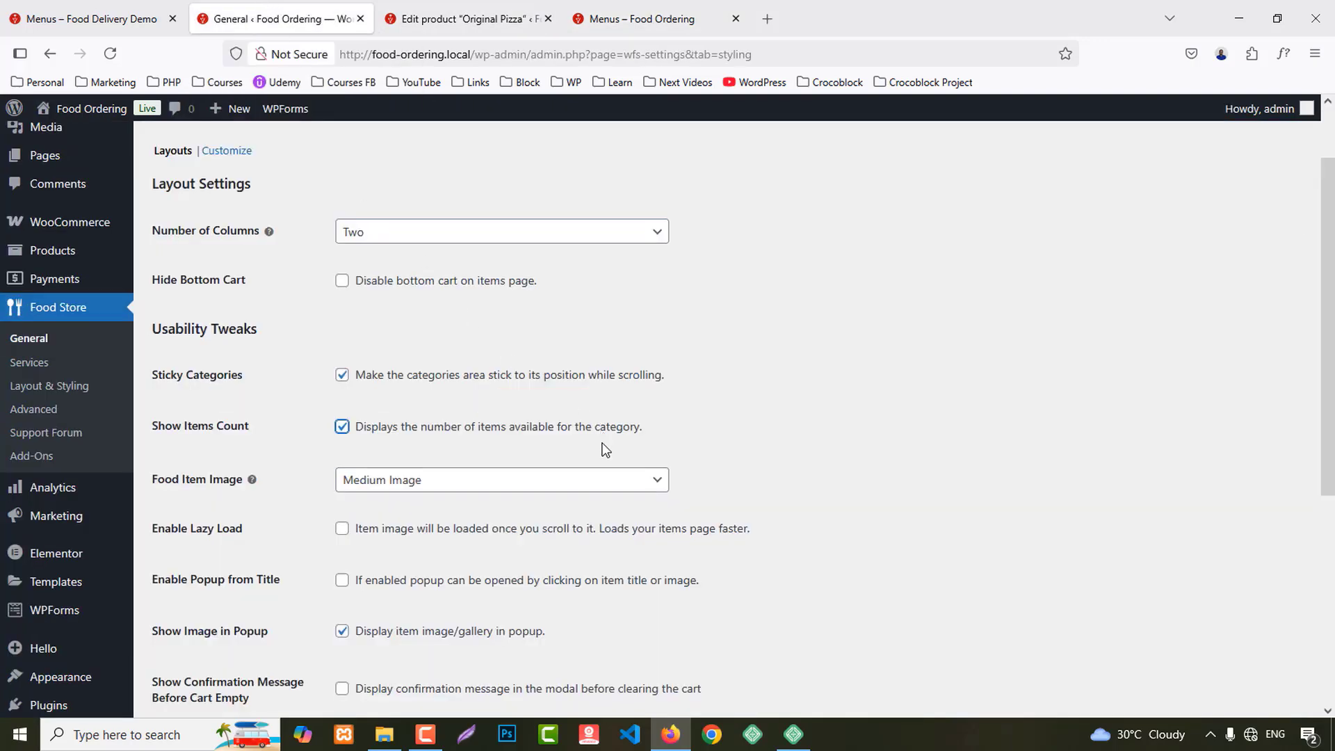
{"action": "scroll", "coordinate": [602, 449], "scroll_direction": "down", "scroll_amount": 1}
{"action": "left_click", "coordinate": [361, 410]}
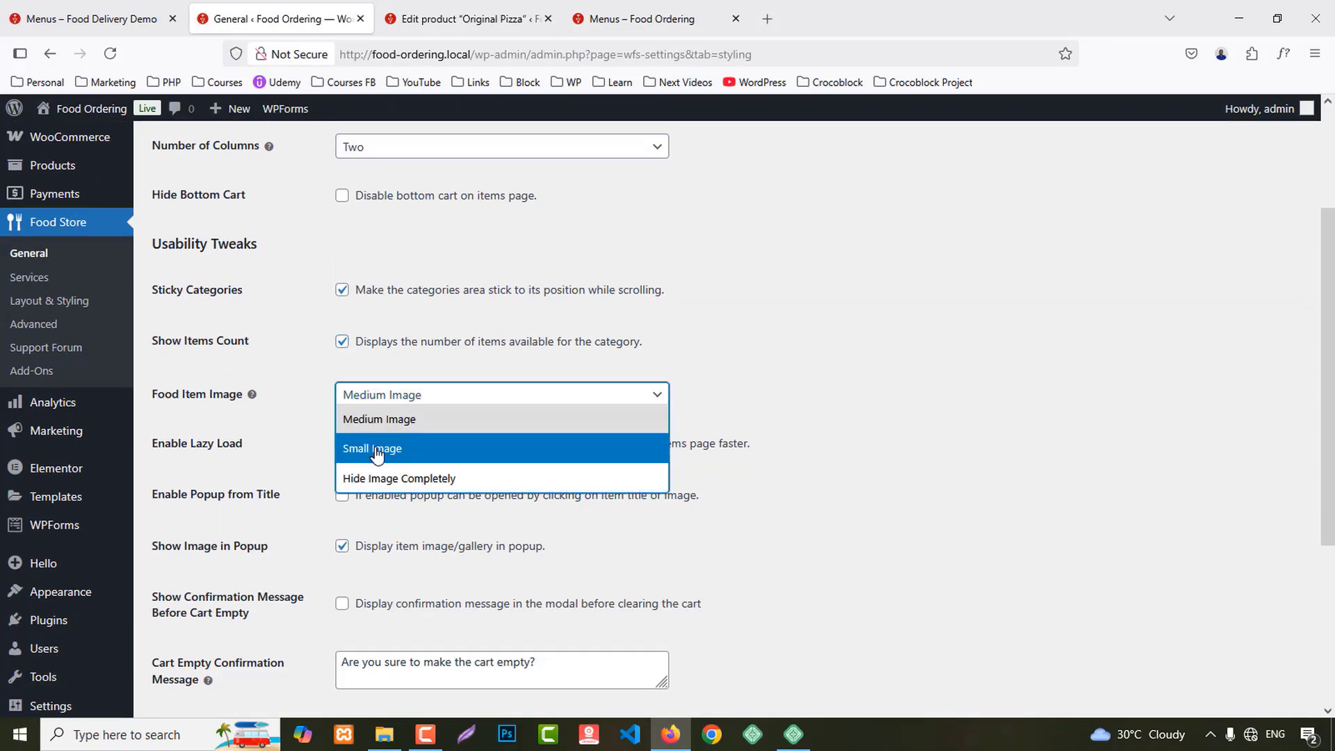
{"action": "left_click", "coordinate": [844, 488]}
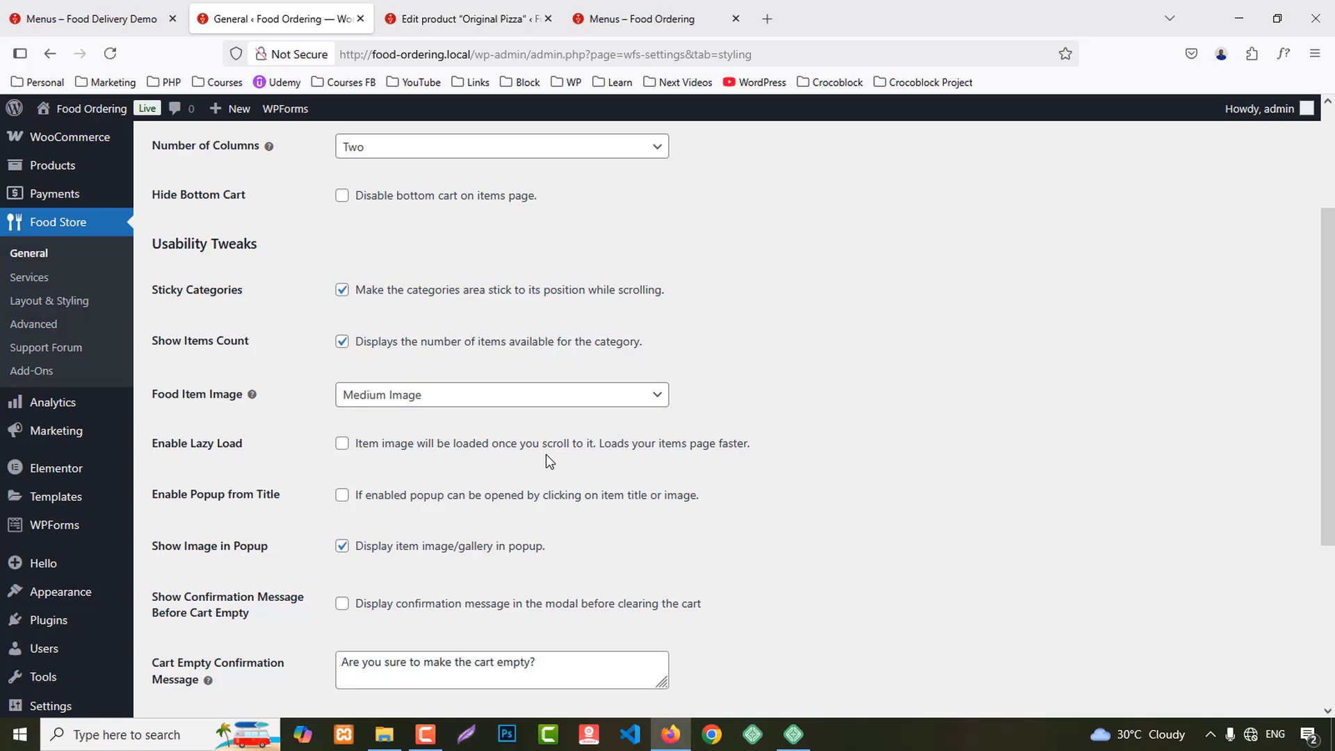
{"action": "left_click", "coordinate": [524, 447]}
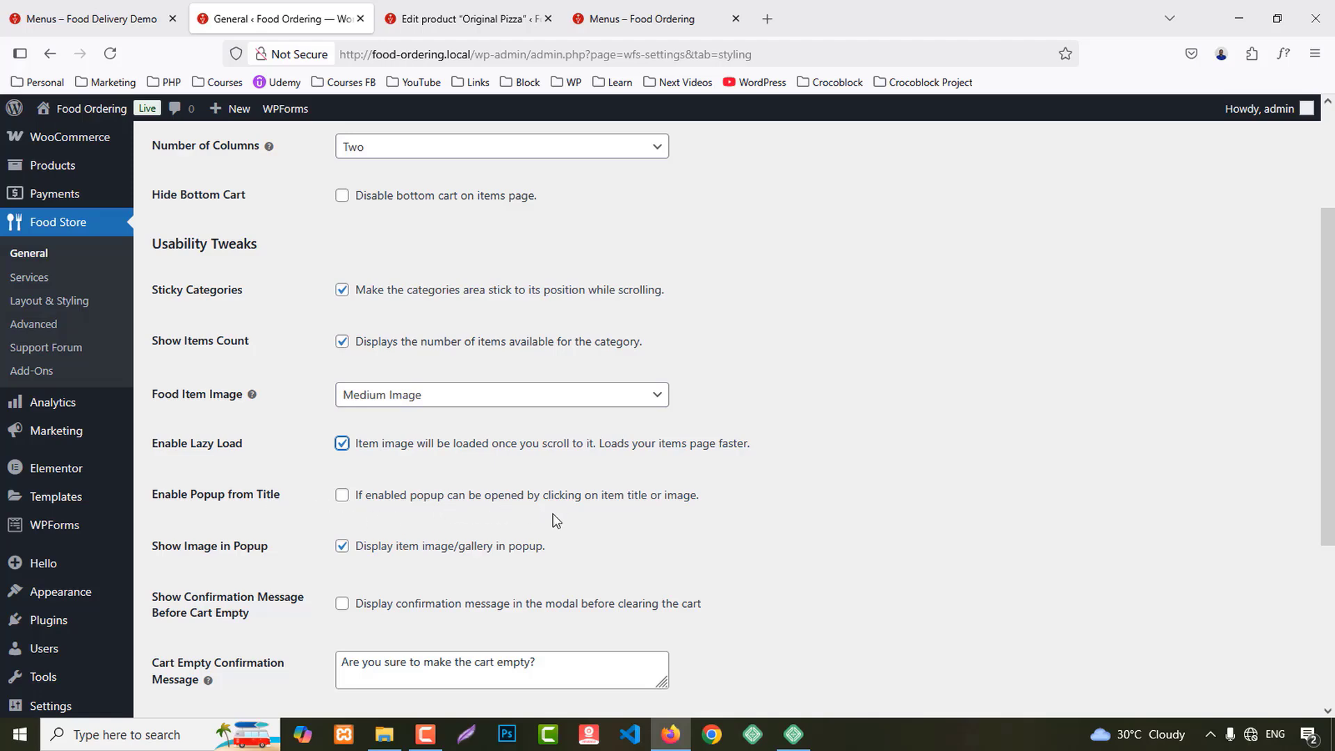
Step: Keep Mini Cart as the mobile cart style and save the layout settings
{"action": "scroll", "coordinate": [556, 515], "scroll_direction": "down", "scroll_amount": 2}
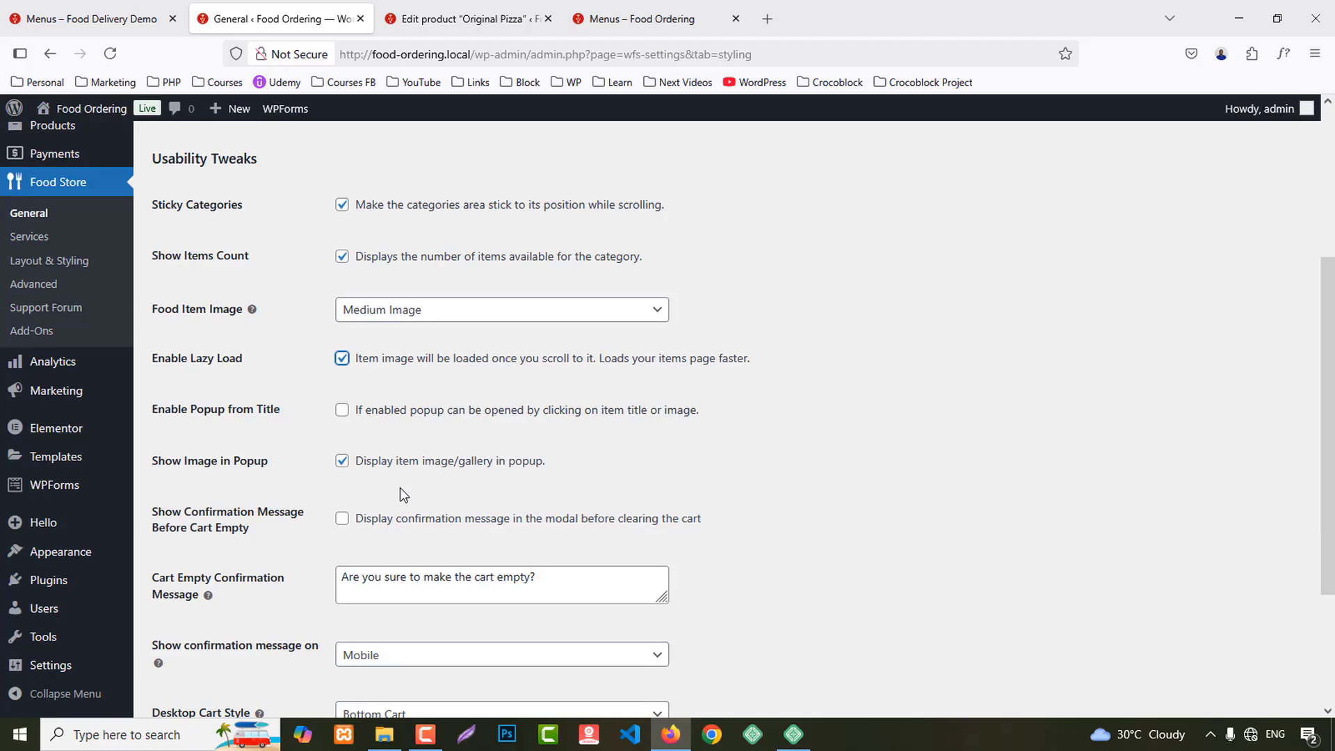
{"action": "scroll", "coordinate": [403, 509], "scroll_direction": "down", "scroll_amount": 4}
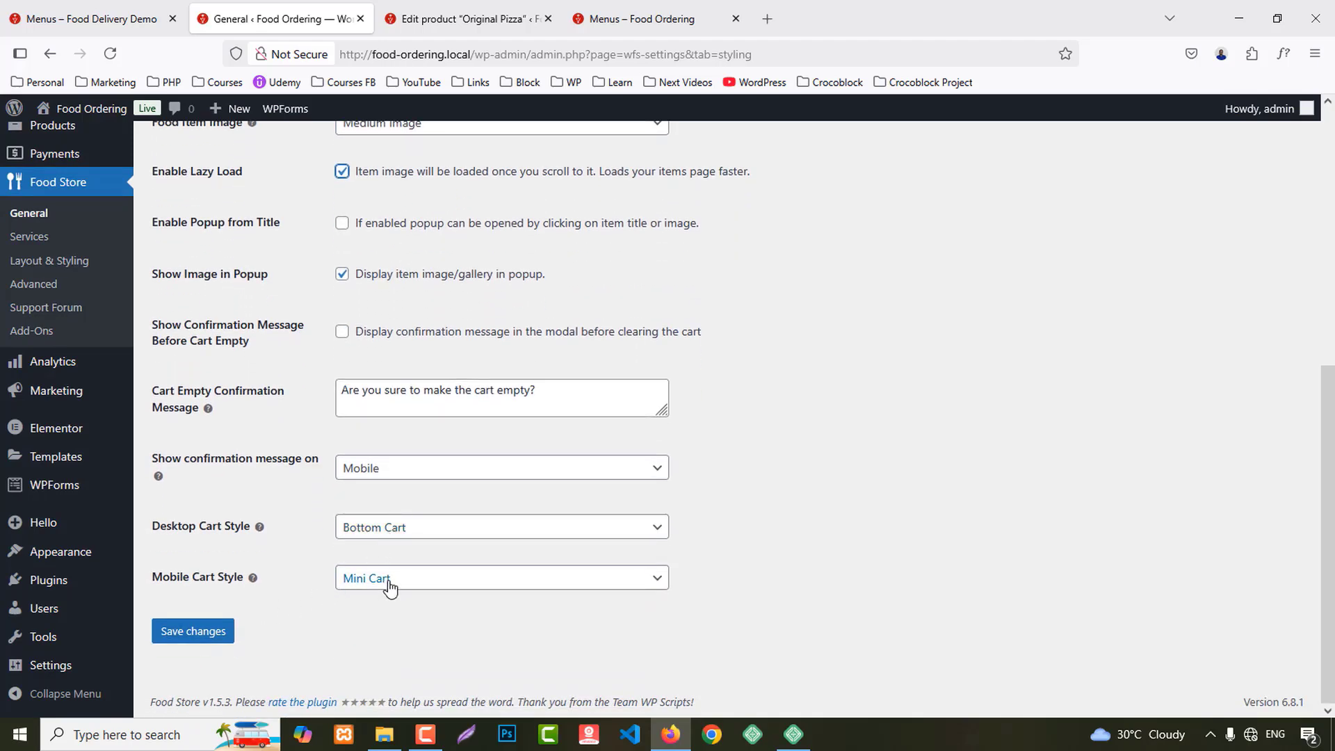
{"action": "left_click", "coordinate": [382, 583]}
{"action": "left_click", "coordinate": [388, 588]}
{"action": "left_click", "coordinate": [199, 633]}
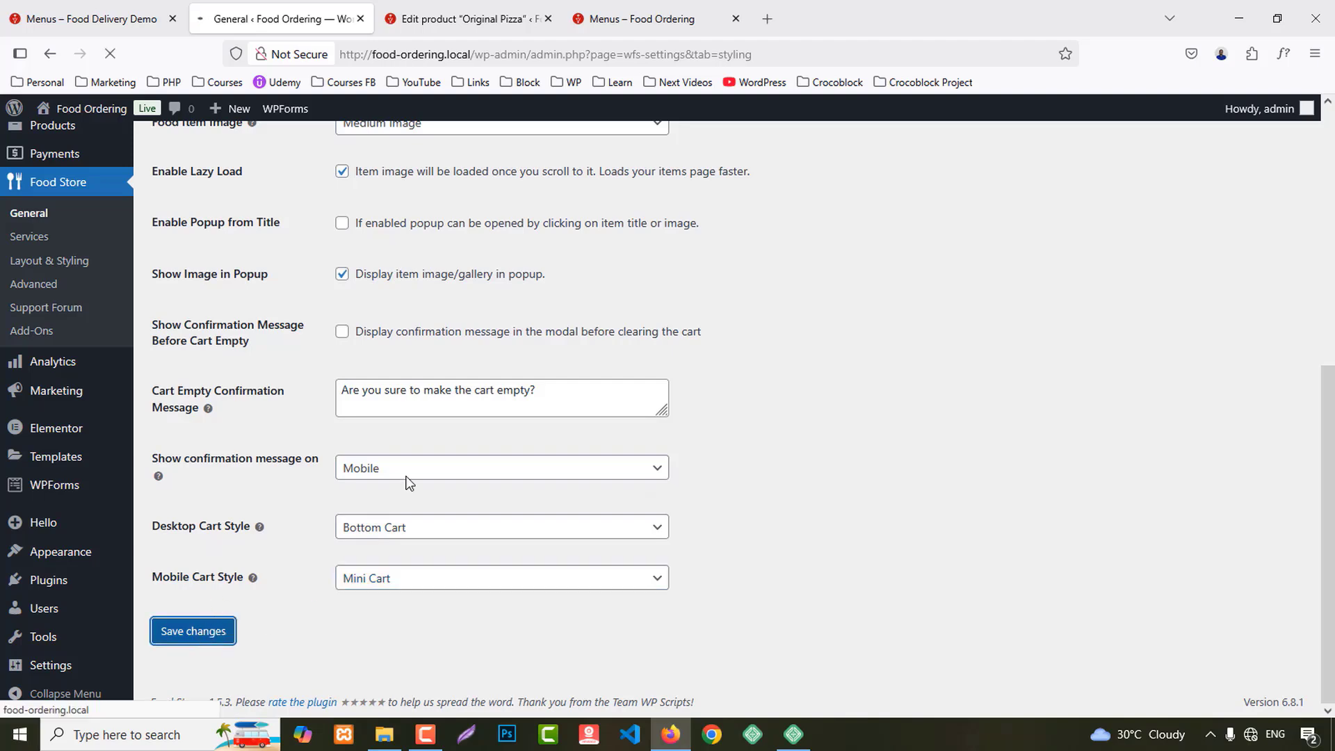
Step: Reload the Menus page to check the two-column layout with category counts
{"action": "left_click", "coordinate": [658, 13]}
{"action": "key", "text": "F5"}
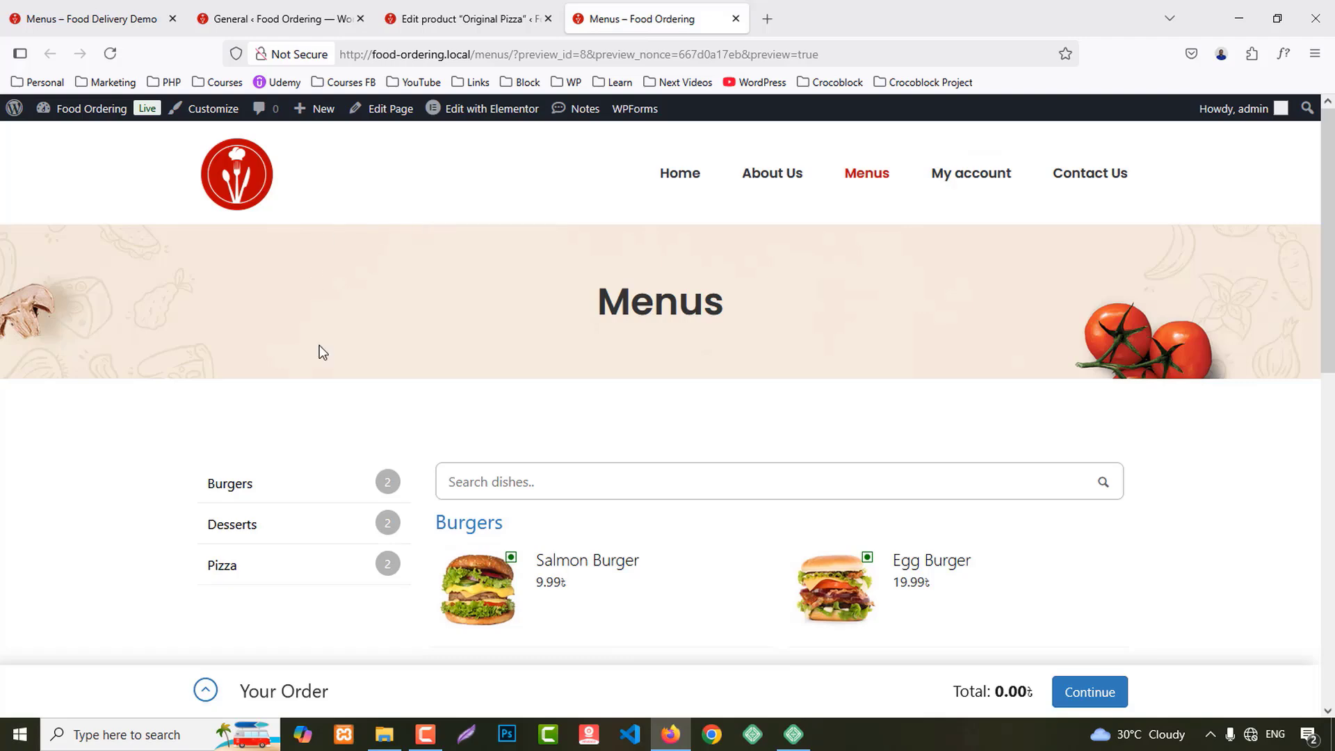
{"action": "scroll", "coordinate": [1159, 549], "scroll_direction": "down", "scroll_amount": 5}
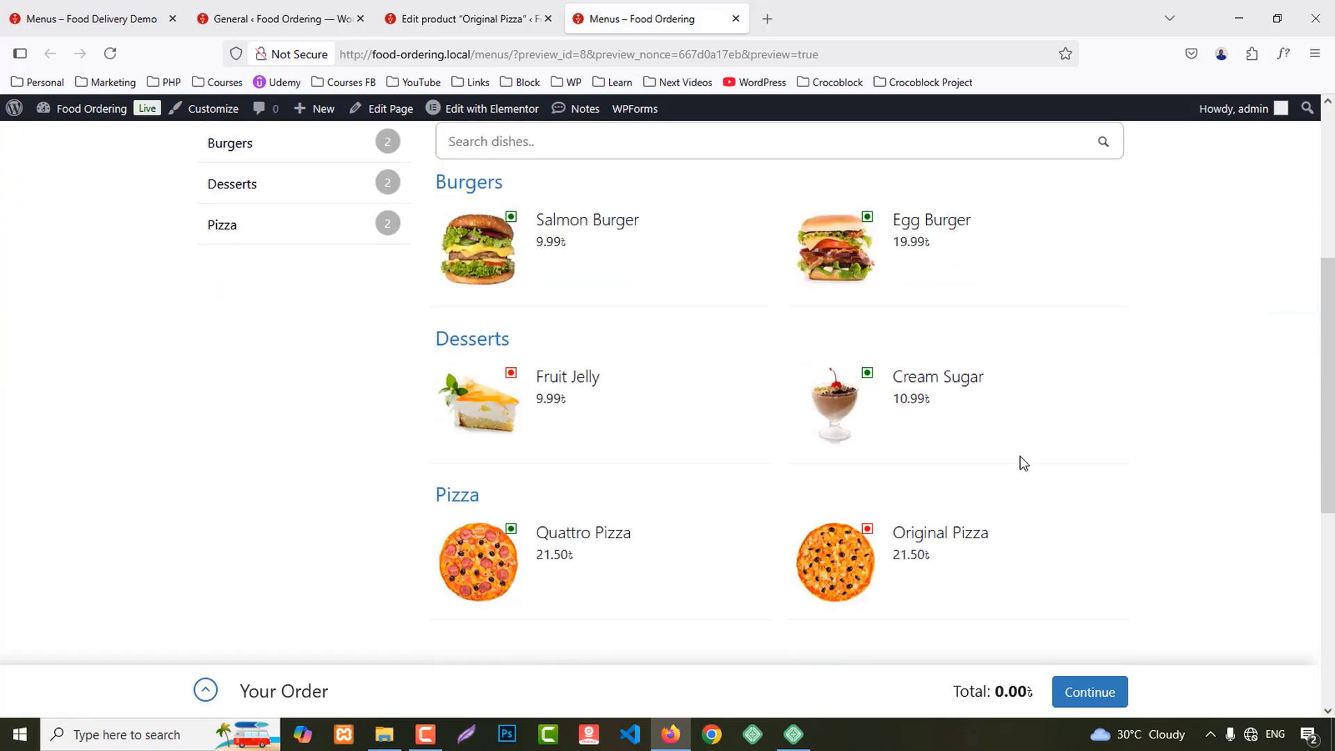
{"action": "scroll", "coordinate": [766, 382], "scroll_direction": "down", "scroll_amount": 5}
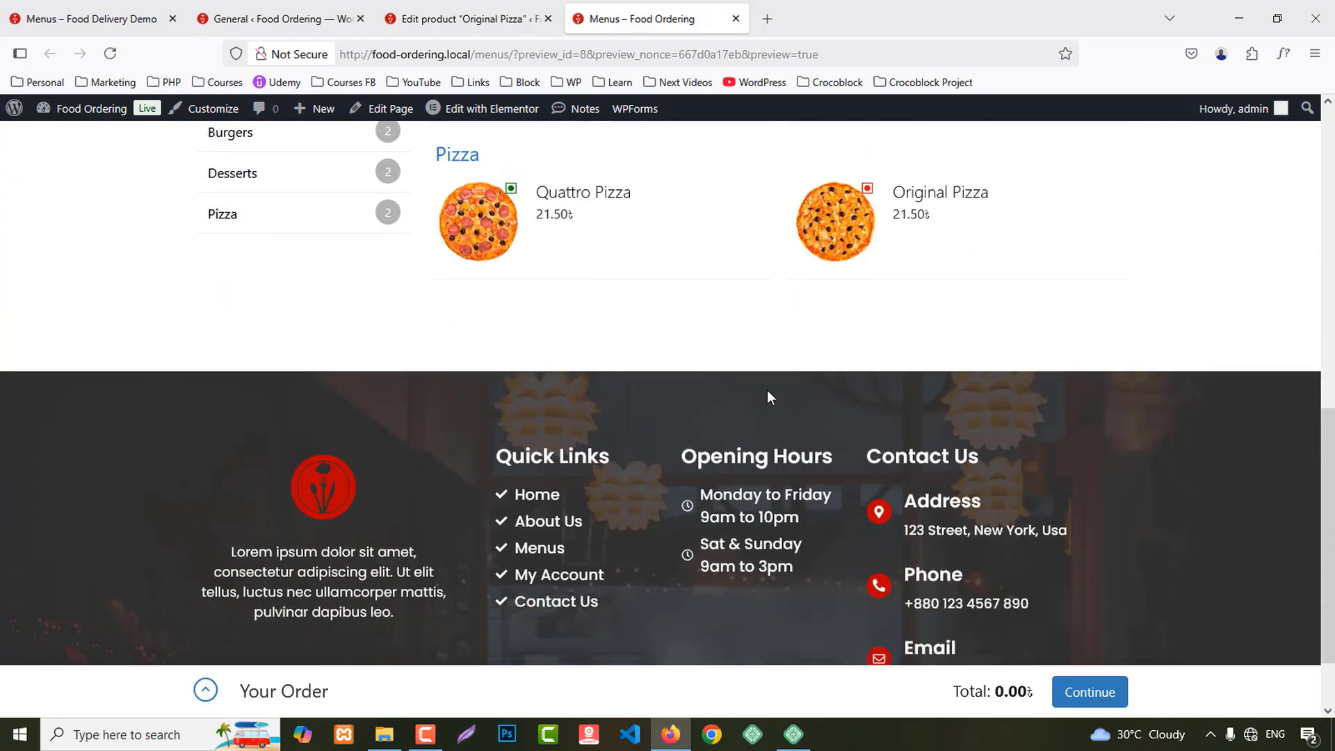
{"action": "scroll", "coordinate": [766, 390], "scroll_direction": "up", "scroll_amount": 10}
{"action": "left_click", "coordinate": [334, 19]}
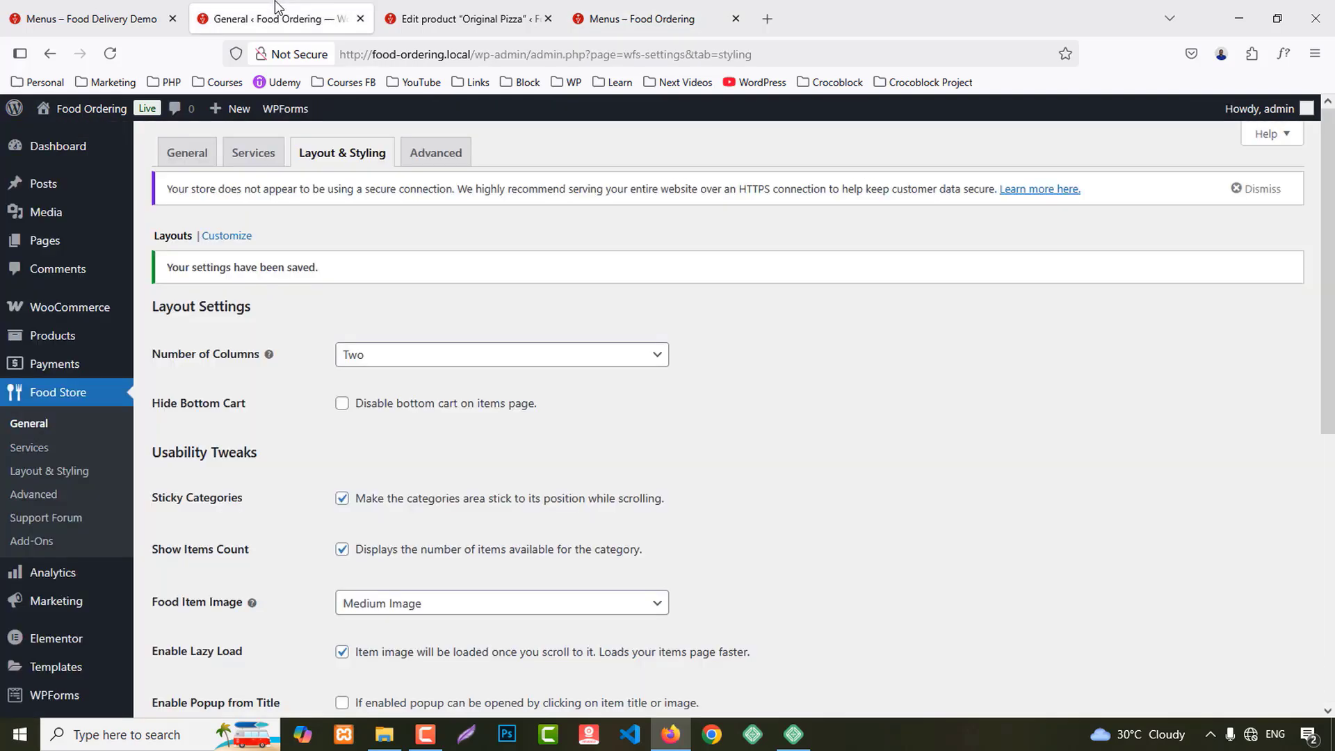
Step: Copy the logo's red colour with the developer tools eyedropper on the Menus page
{"action": "left_click", "coordinate": [237, 238]}
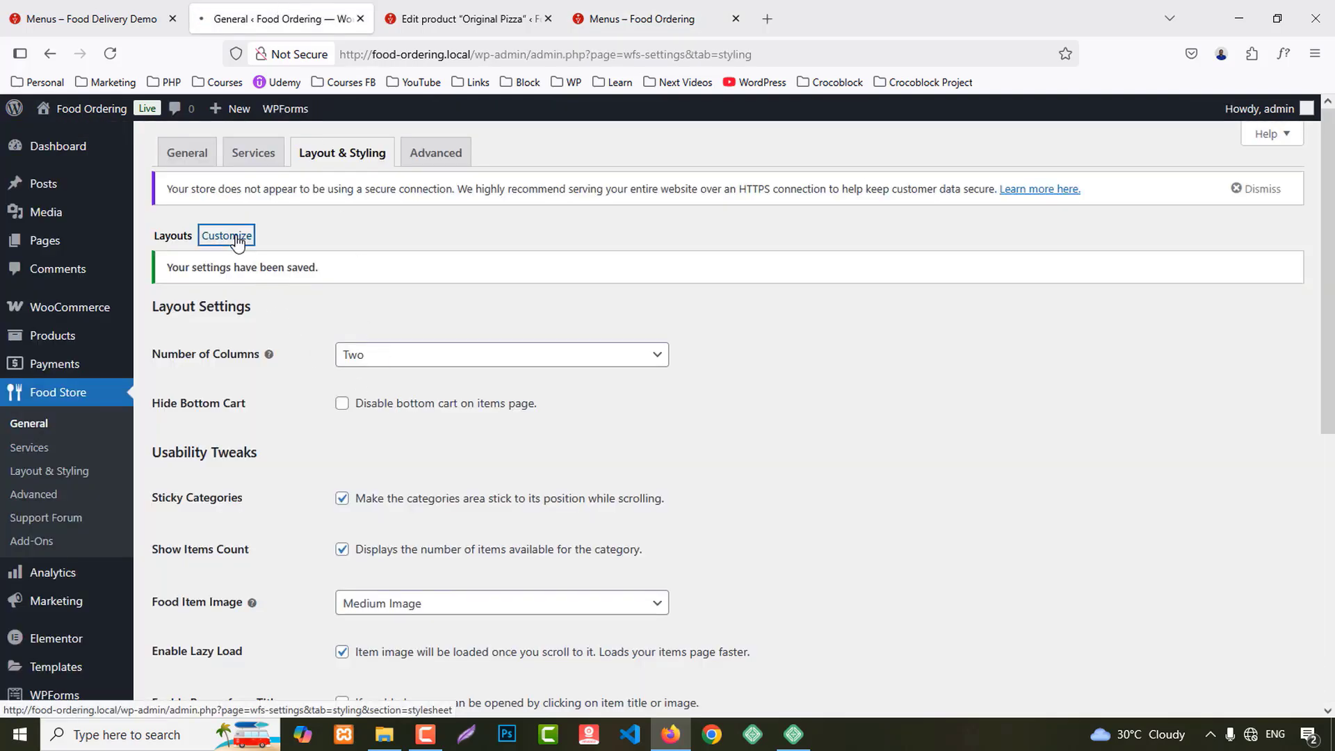
{"action": "left_click", "coordinate": [611, 23]}
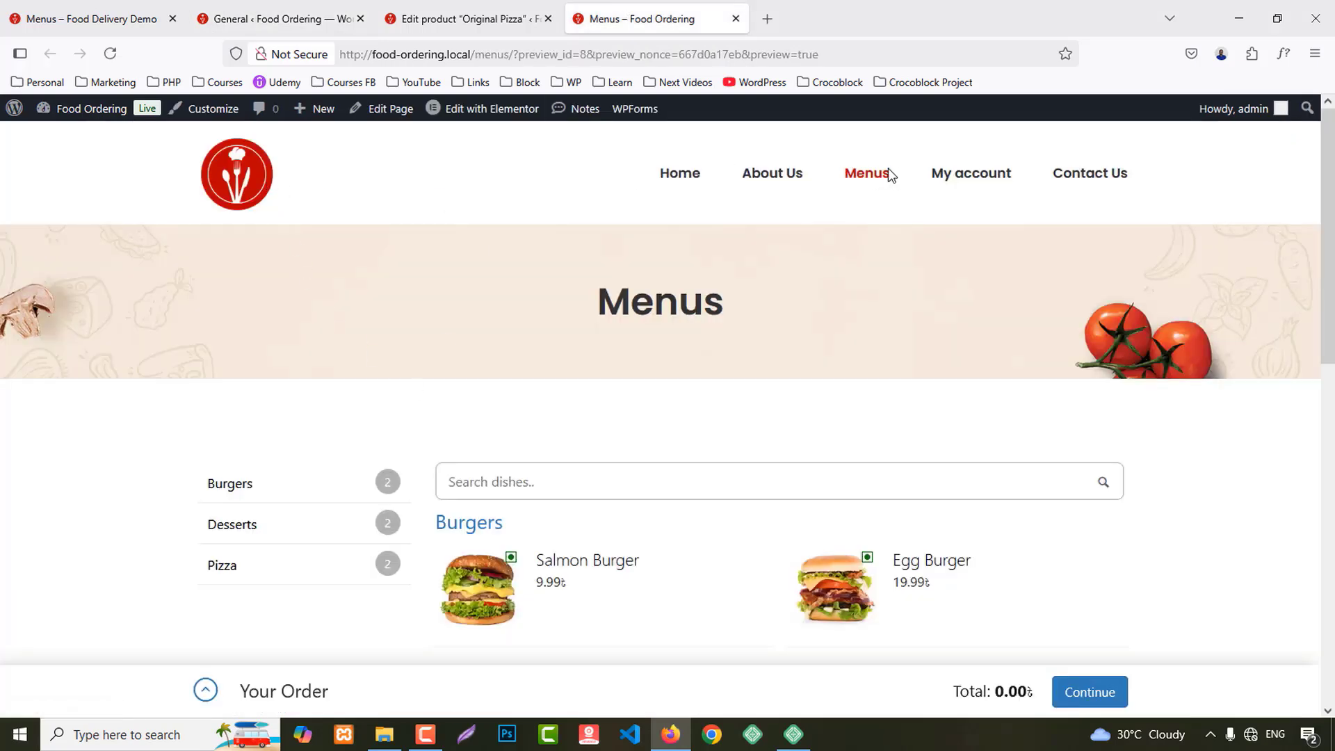
{"action": "right_click", "coordinate": [264, 196]}
{"action": "left_click", "coordinate": [285, 611]}
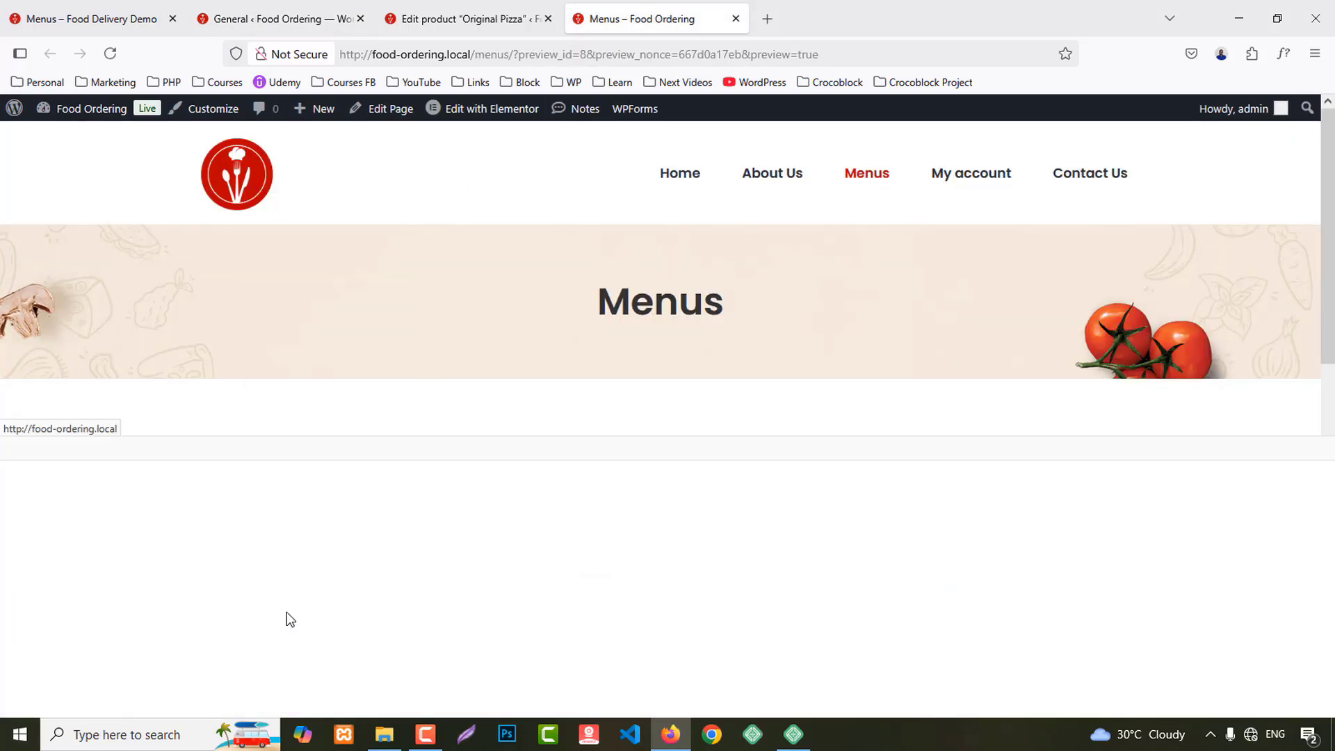
{"action": "left_click", "coordinate": [958, 488]}
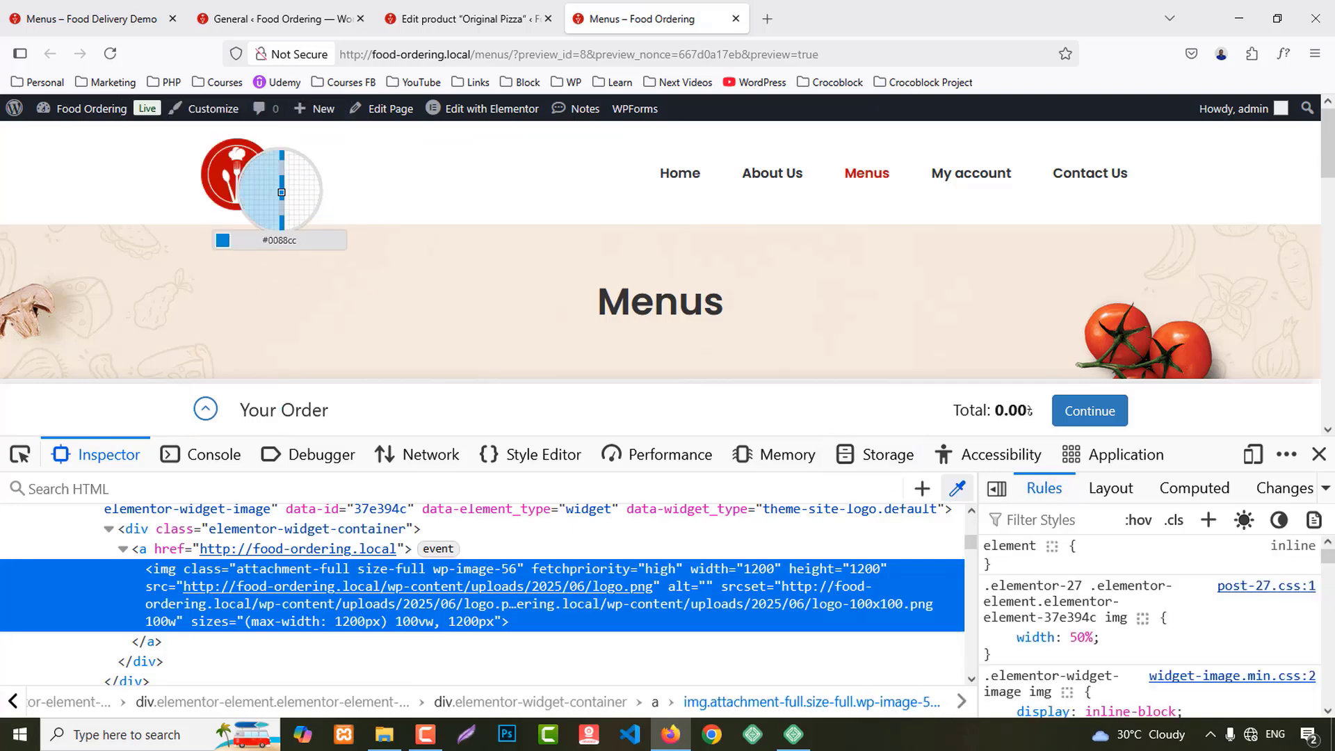
{"action": "left_click", "coordinate": [957, 488]}
{"action": "left_click", "coordinate": [887, 457]}
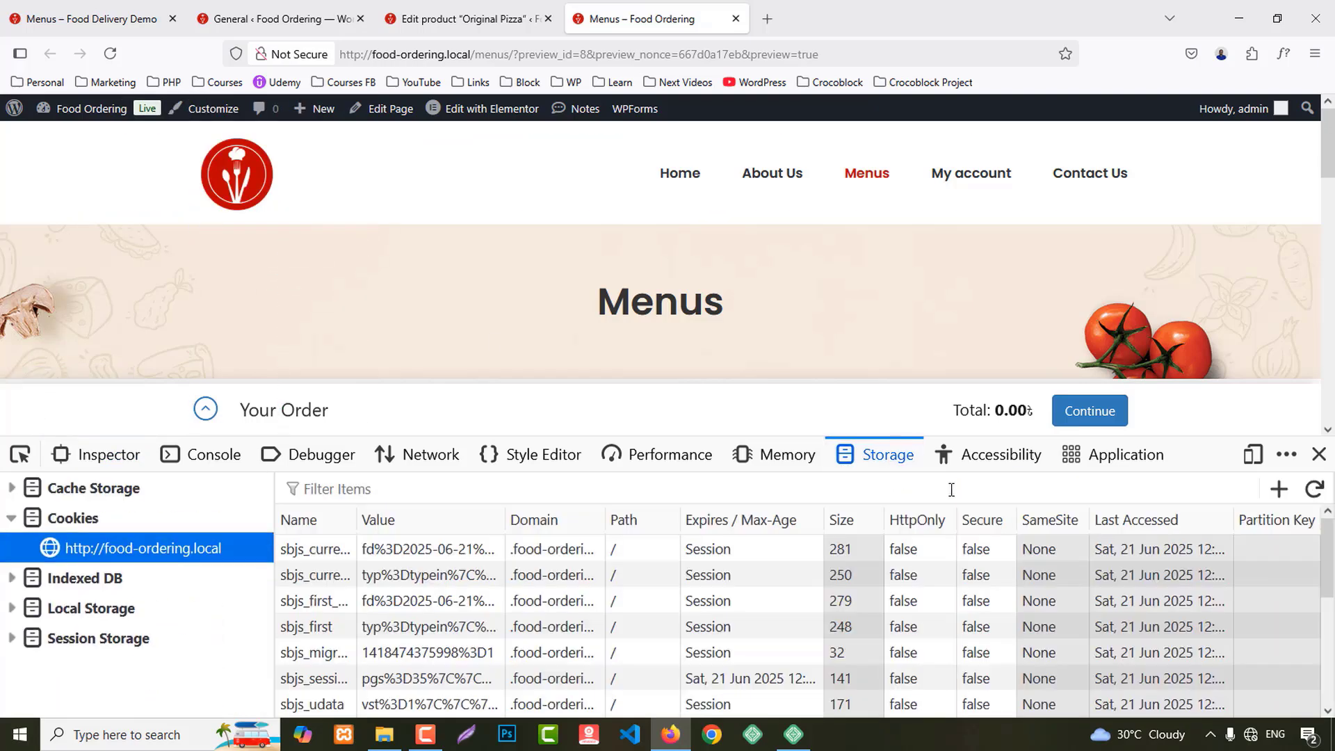
{"action": "left_click", "coordinate": [97, 454]}
{"action": "left_click", "coordinate": [957, 488]}
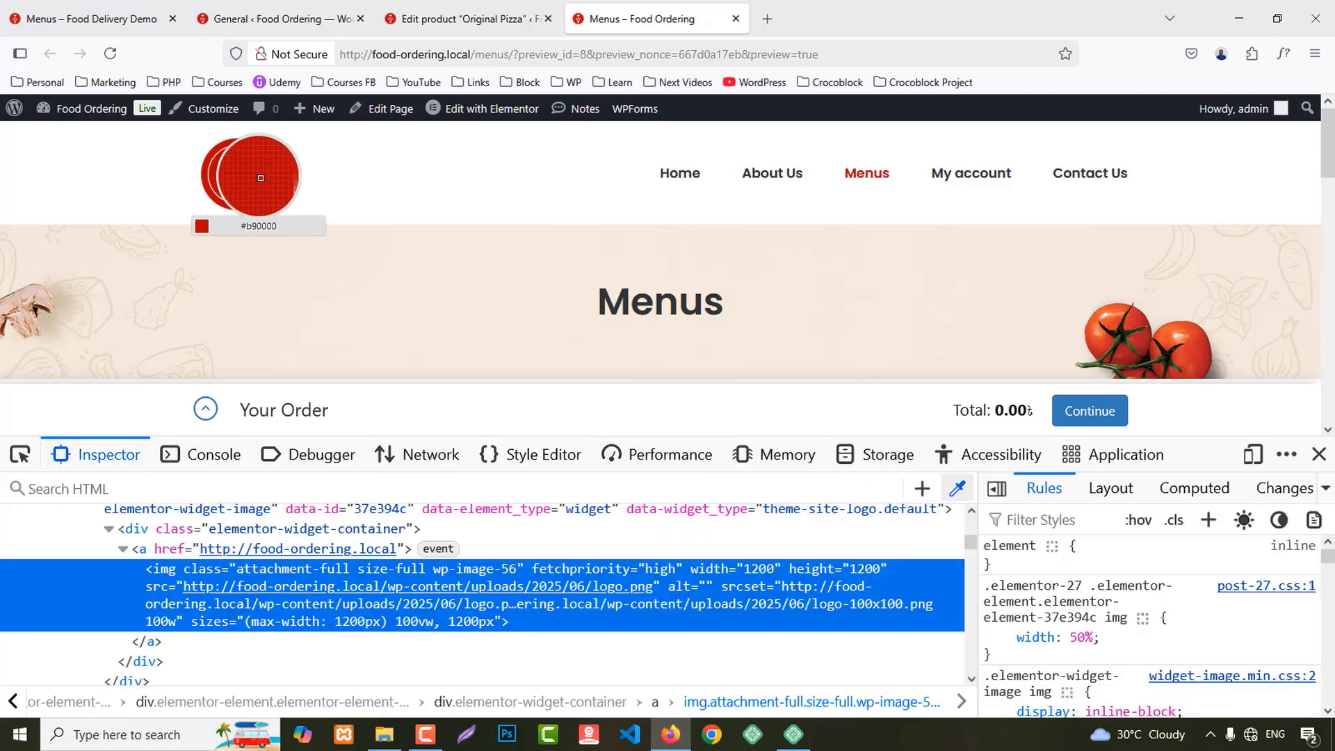
{"action": "left_click", "coordinate": [256, 177]}
{"action": "left_click", "coordinate": [1320, 455]}
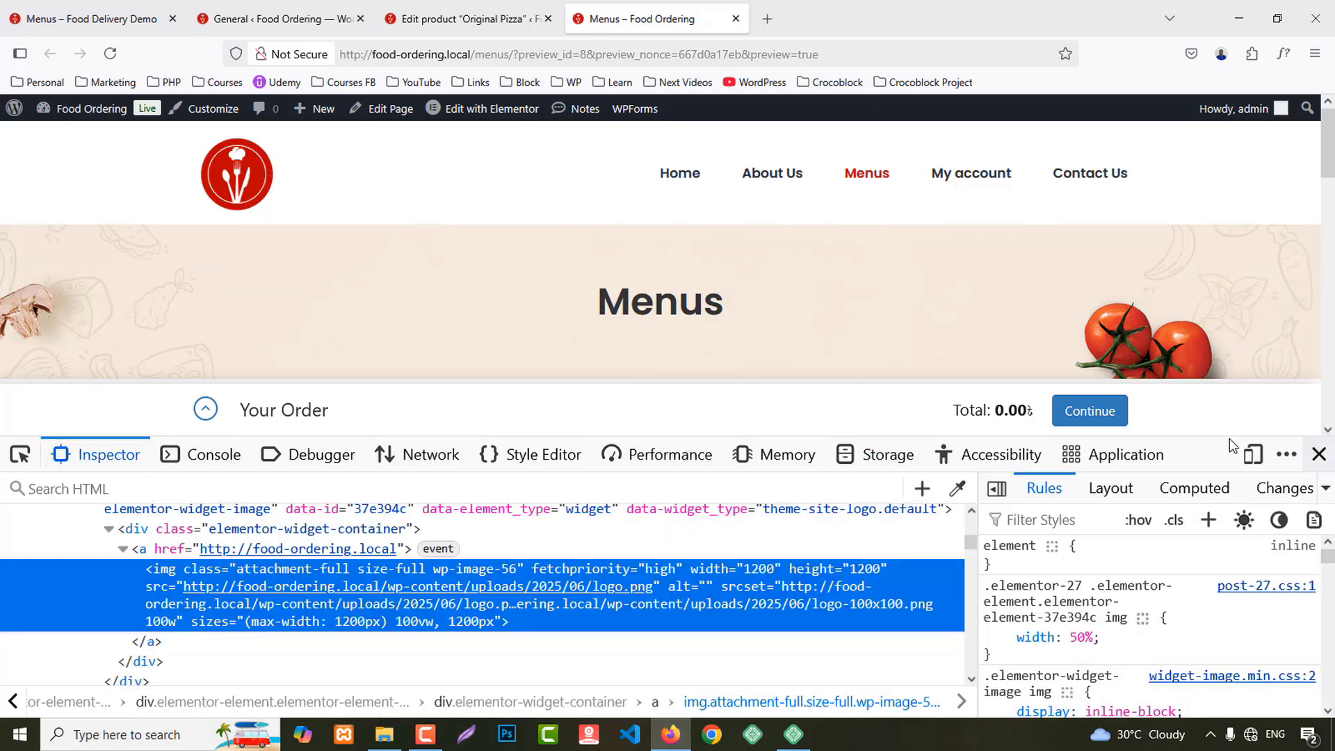
{"action": "left_click", "coordinate": [466, 19]}
{"action": "left_click", "coordinate": [271, 19]}
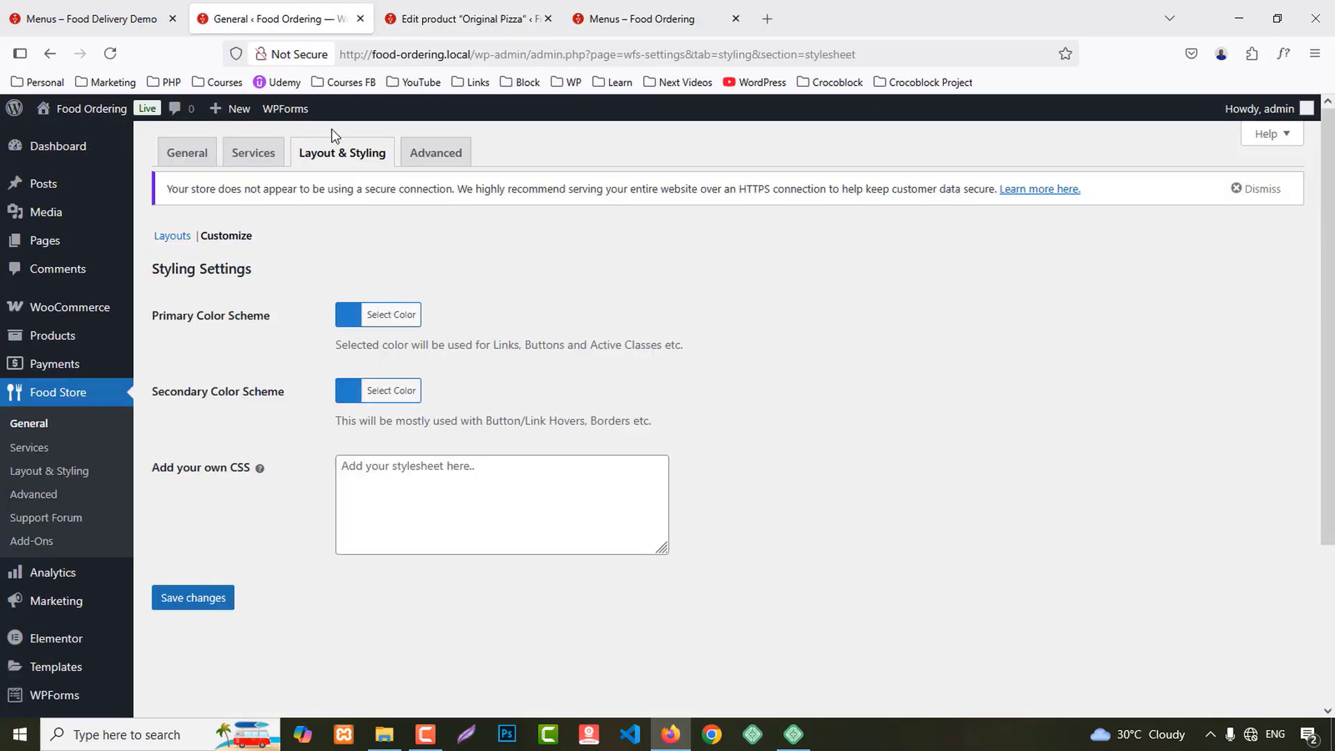
Step: Paste #b90000 into the Primary and Secondary Color Scheme and save
{"action": "left_click", "coordinate": [349, 317]}
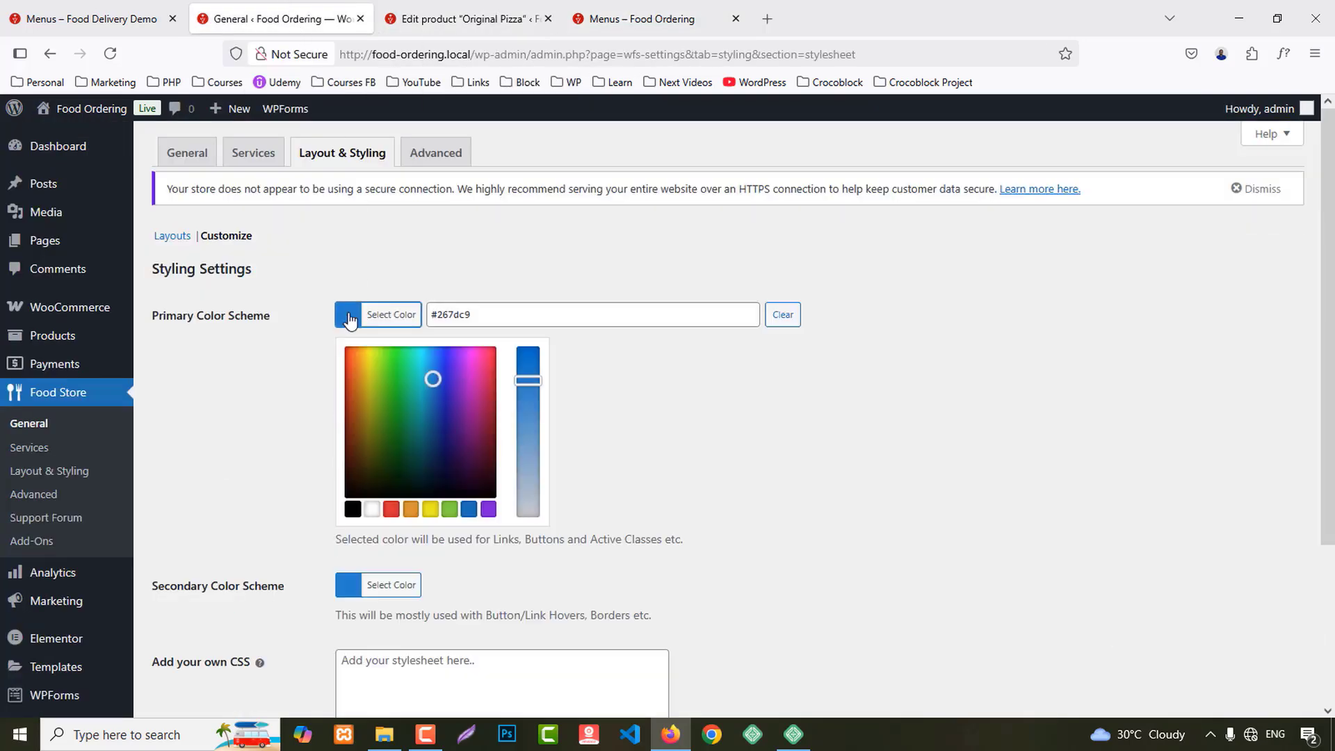
{"action": "triple_click", "coordinate": [477, 314]}
{"action": "key", "text": "ctrl+v"}
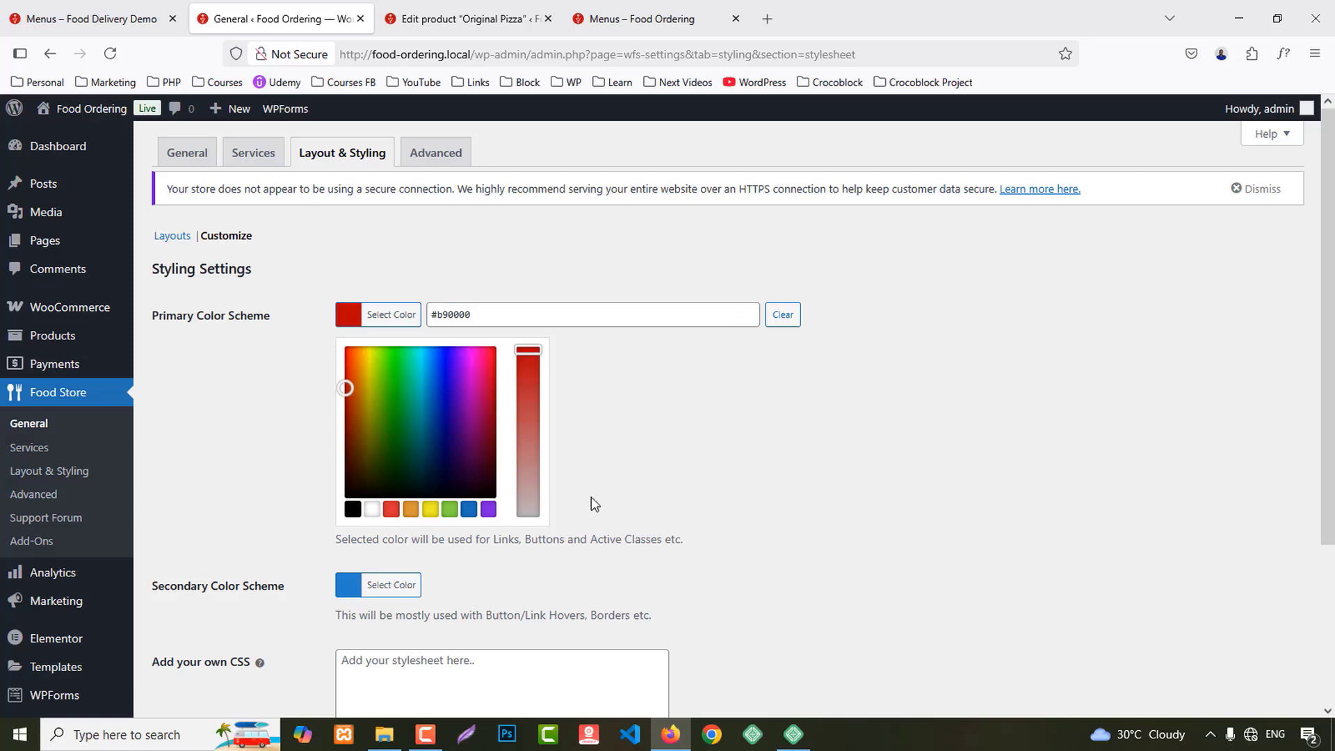
{"action": "left_click", "coordinate": [354, 586]}
{"action": "triple_click", "coordinate": [445, 390]}
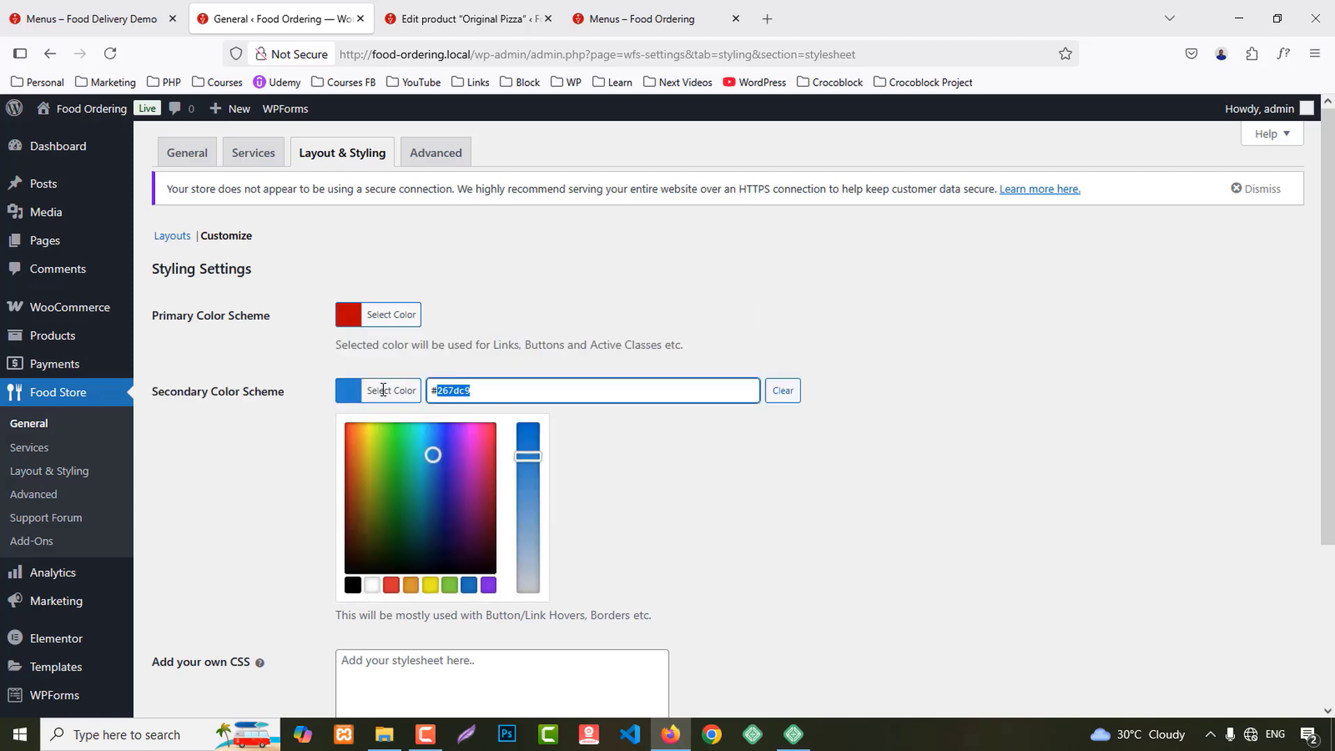
{"action": "key", "text": "ctrl+v"}
{"action": "scroll", "coordinate": [695, 490], "scroll_direction": "down", "scroll_amount": 2}
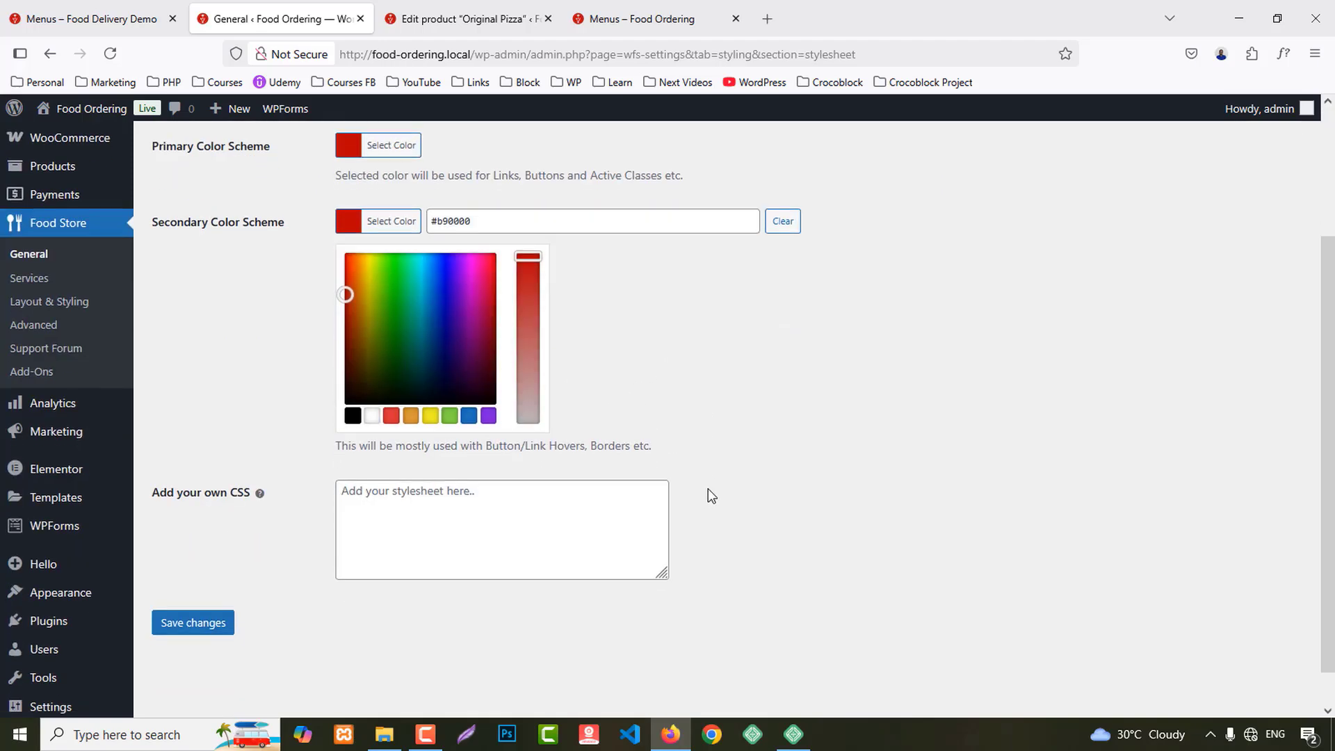
{"action": "left_click", "coordinate": [219, 640]}
{"action": "left_click", "coordinate": [194, 437]}
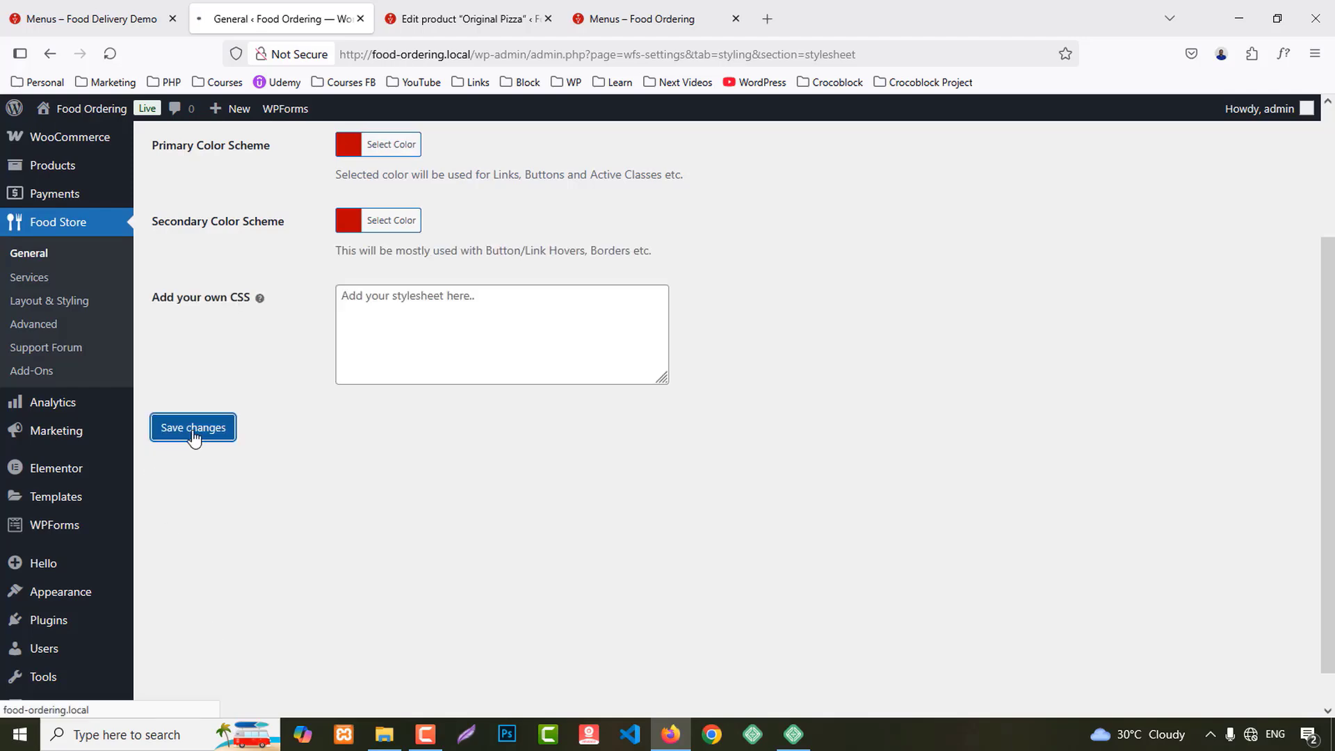
Step: Preview the Menus page to confirm the red headings and order panel
{"action": "left_click", "coordinate": [629, 19]}
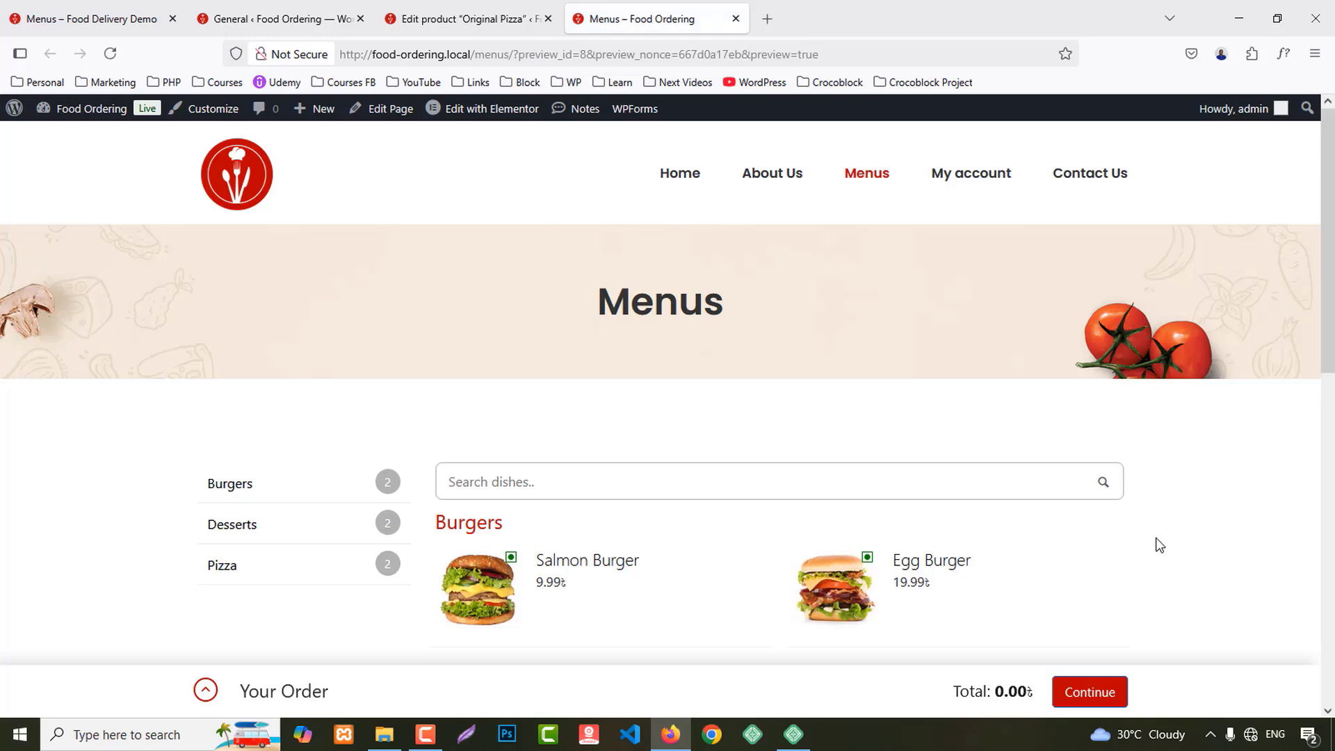
{"action": "scroll", "coordinate": [1157, 543], "scroll_direction": "down", "scroll_amount": 3}
{"action": "scroll", "coordinate": [1158, 516], "scroll_direction": "down", "scroll_amount": 2}
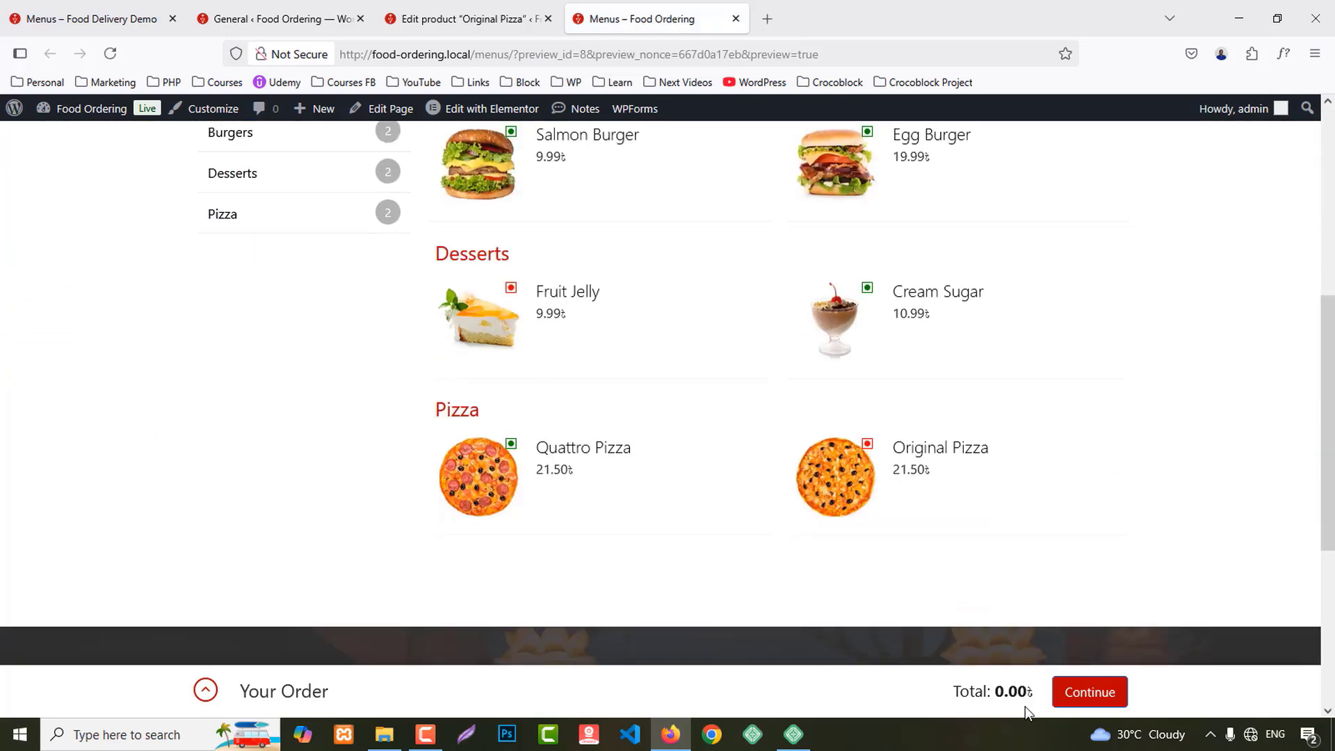
{"action": "left_click", "coordinate": [205, 690]}
{"action": "left_click", "coordinate": [1116, 405]}
{"action": "scroll", "coordinate": [1121, 410], "scroll_direction": "up", "scroll_amount": 5}
{"action": "left_click", "coordinate": [277, 19]}
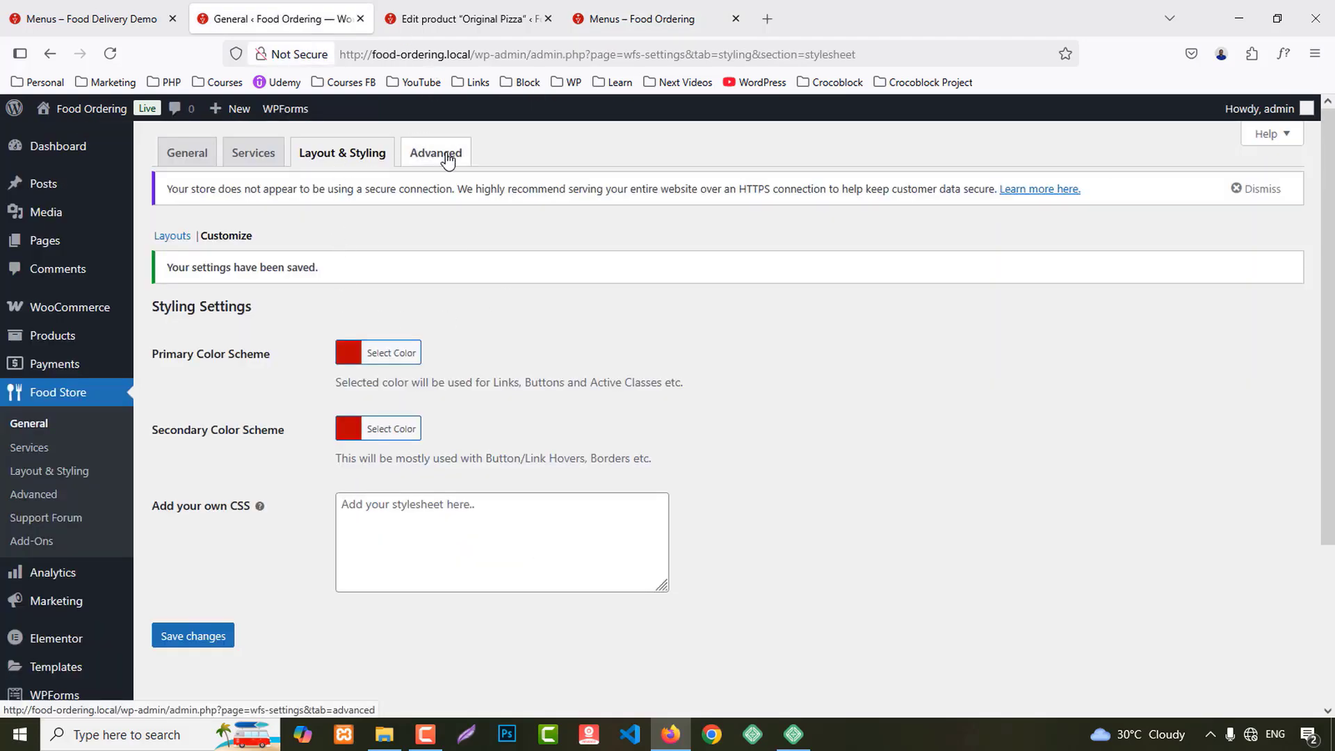
Step: Enable keeping other product types in Advanced settings, save, and reload the Menus page
{"action": "left_click", "coordinate": [448, 158]}
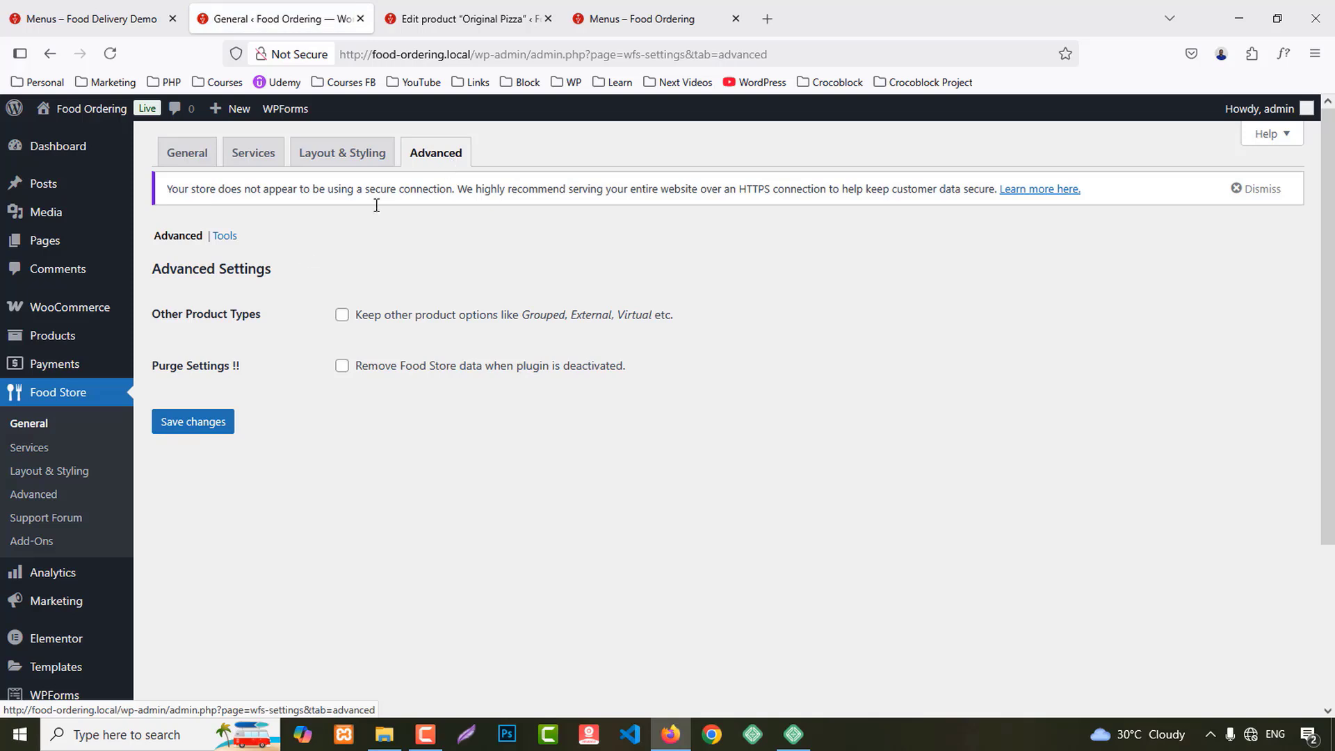
{"action": "left_click", "coordinate": [342, 315]}
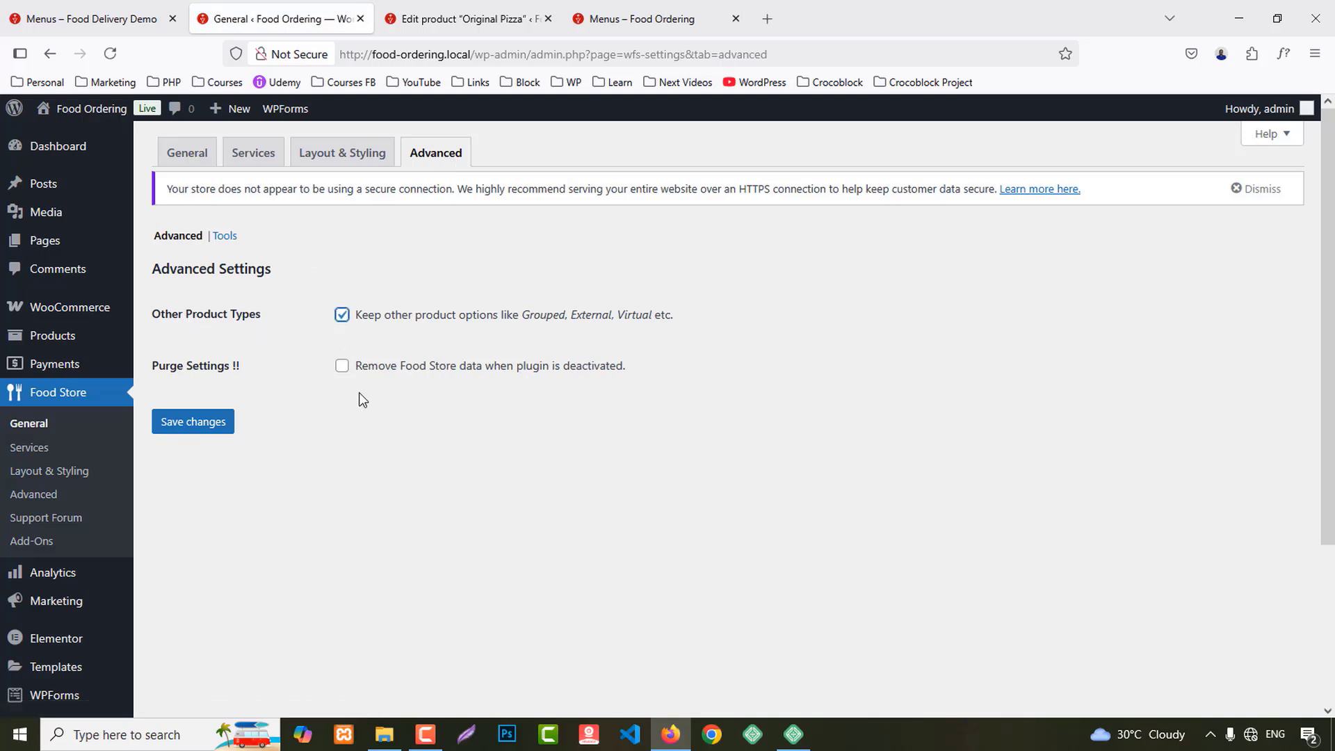
{"action": "left_click", "coordinate": [188, 429]}
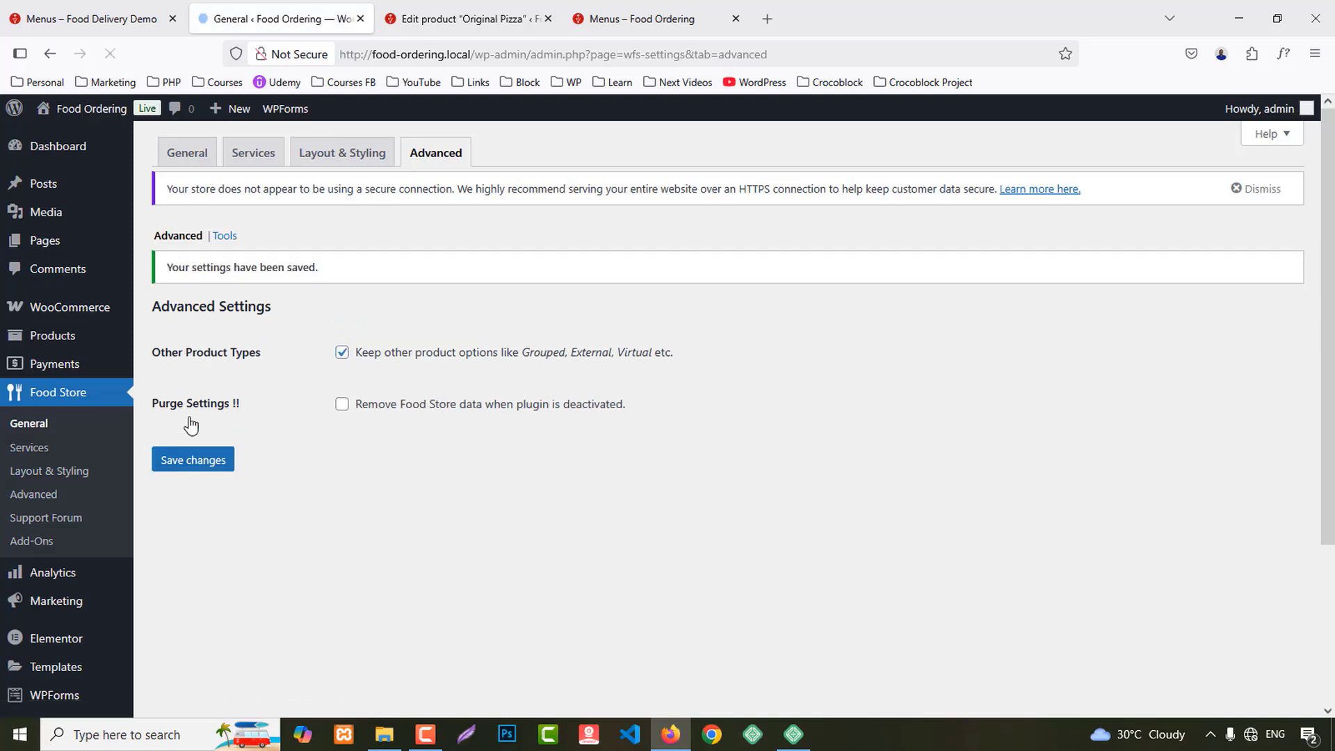
{"action": "left_click", "coordinate": [668, 8]}
{"action": "key", "text": "F5"}
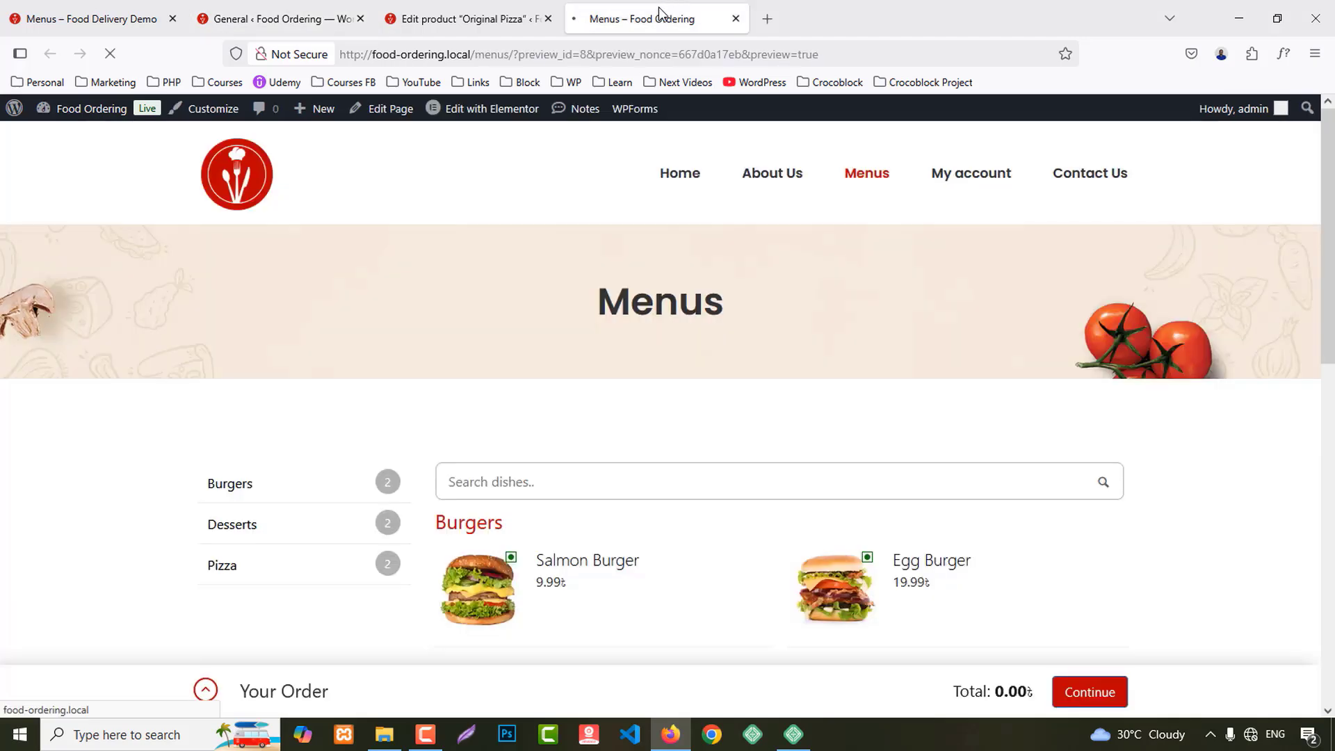
{"action": "scroll", "coordinate": [609, 296], "scroll_direction": "down", "scroll_amount": 2}
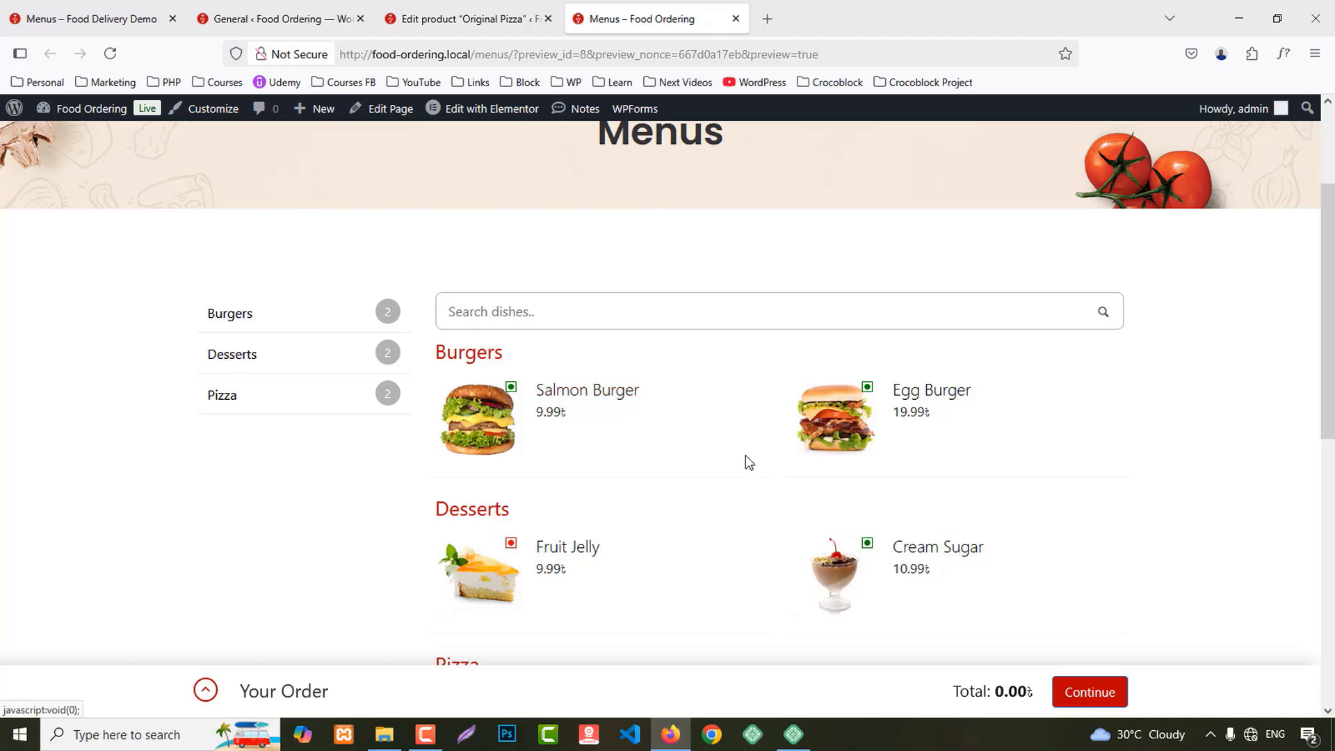
{"action": "scroll", "coordinate": [896, 379], "scroll_direction": "down", "scroll_amount": 6}
{"action": "scroll", "coordinate": [898, 379], "scroll_direction": "up", "scroll_amount": 6}
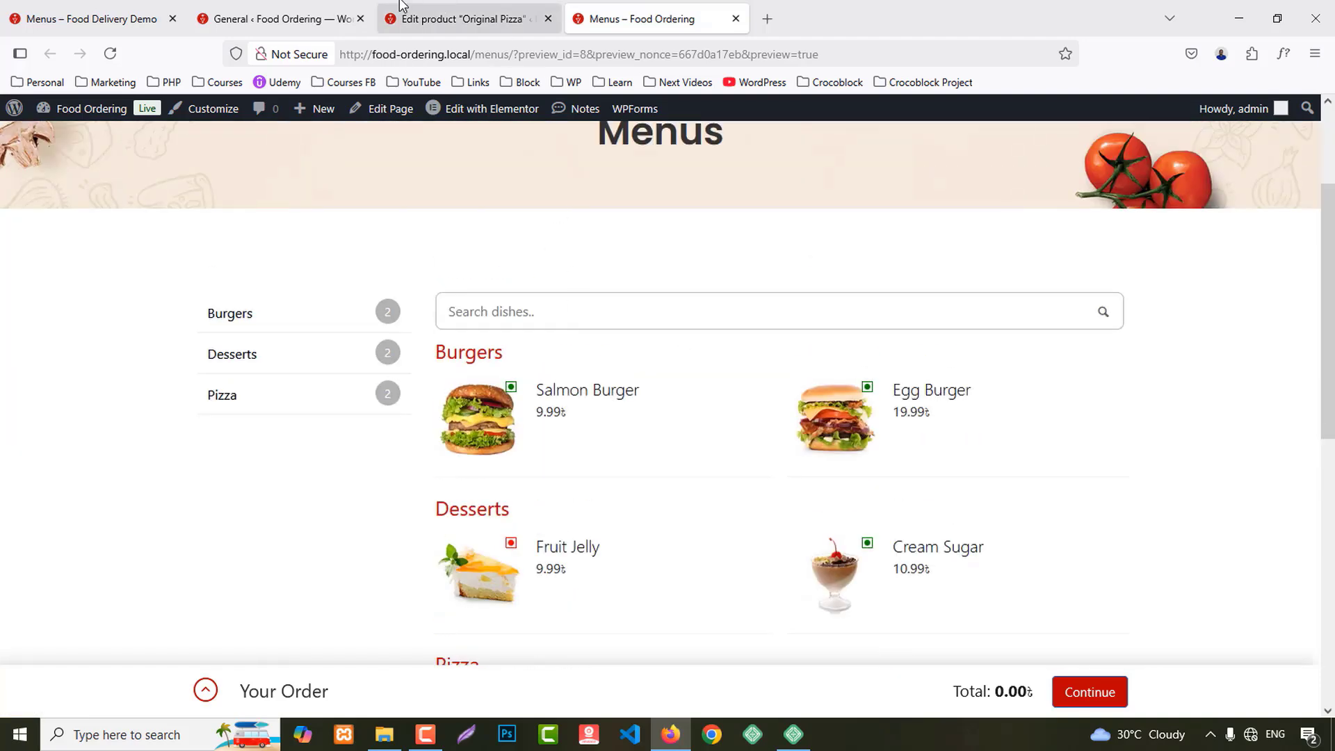
Step: Uncheck Enable Catalog Mode in the General Food Store settings and save
{"action": "left_click", "coordinate": [278, 19]}
{"action": "left_click", "coordinate": [336, 157]}
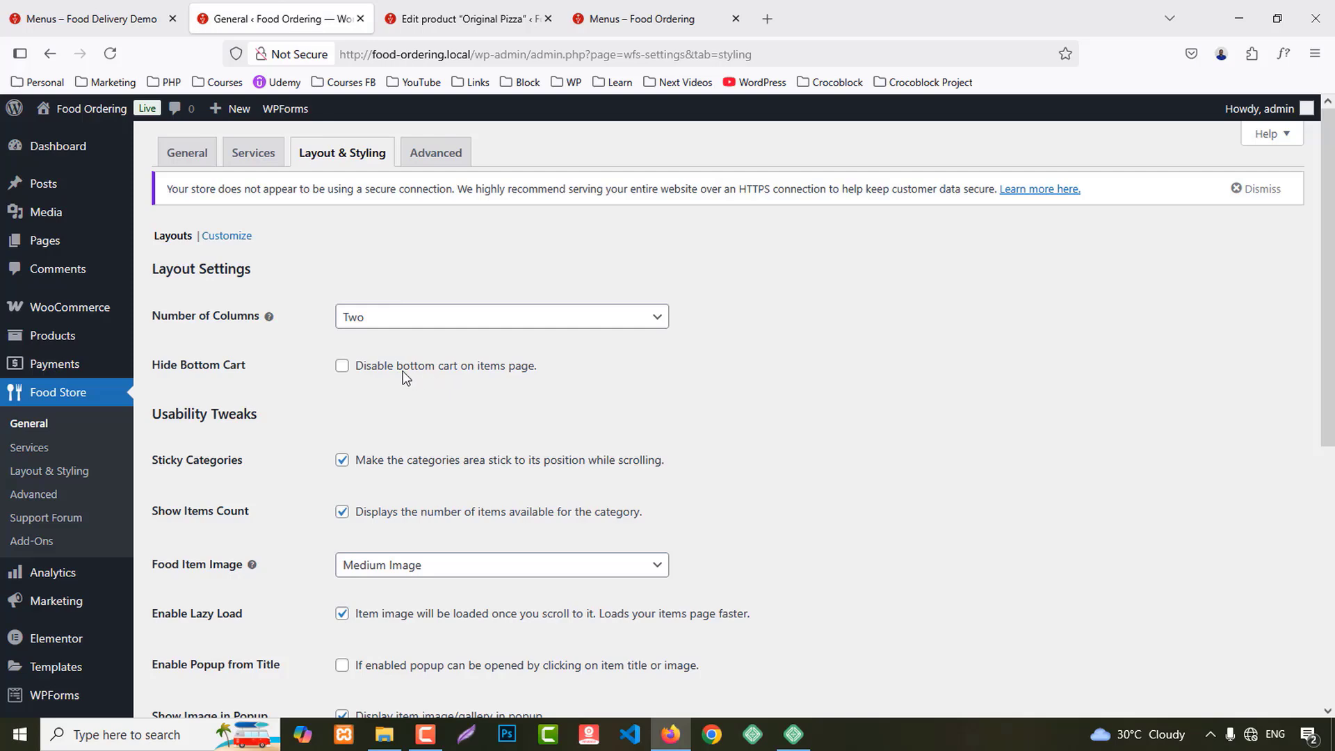
{"action": "left_click", "coordinate": [187, 156]}
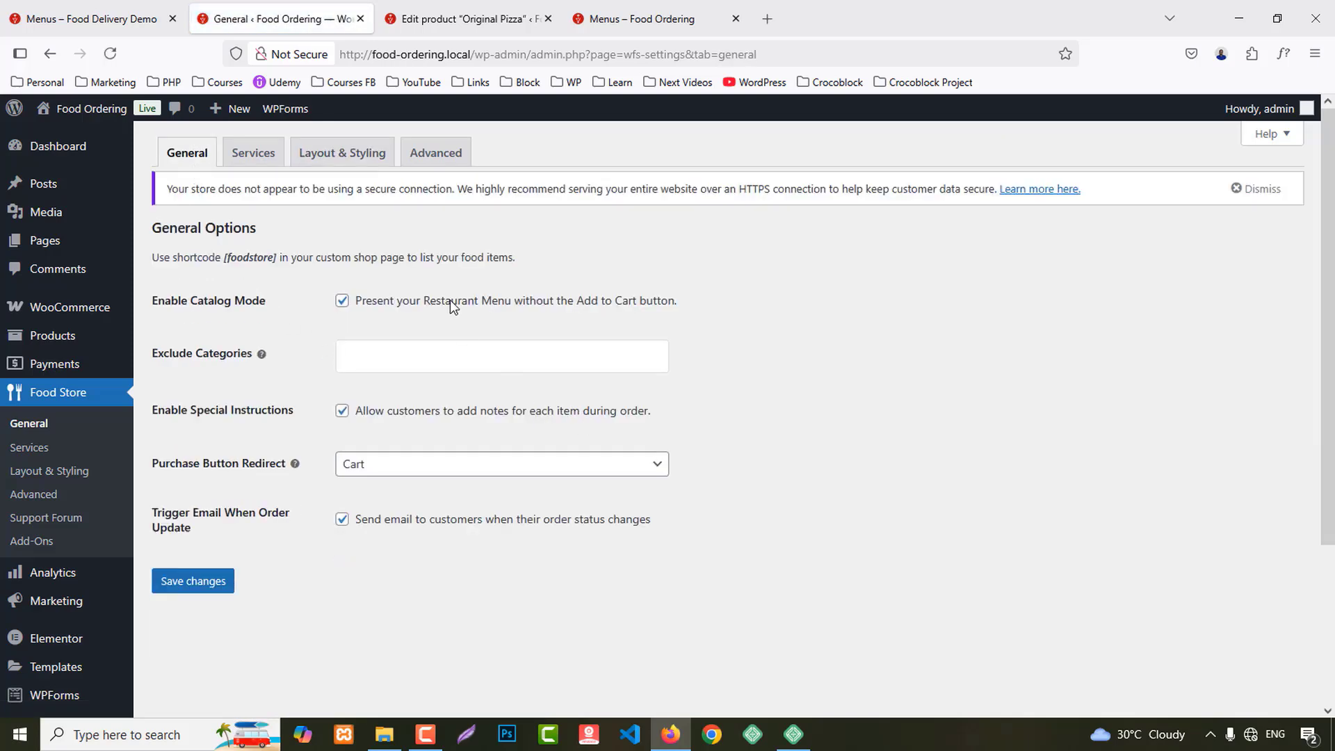
{"action": "left_click", "coordinate": [449, 299]}
{"action": "left_click", "coordinate": [193, 591]}
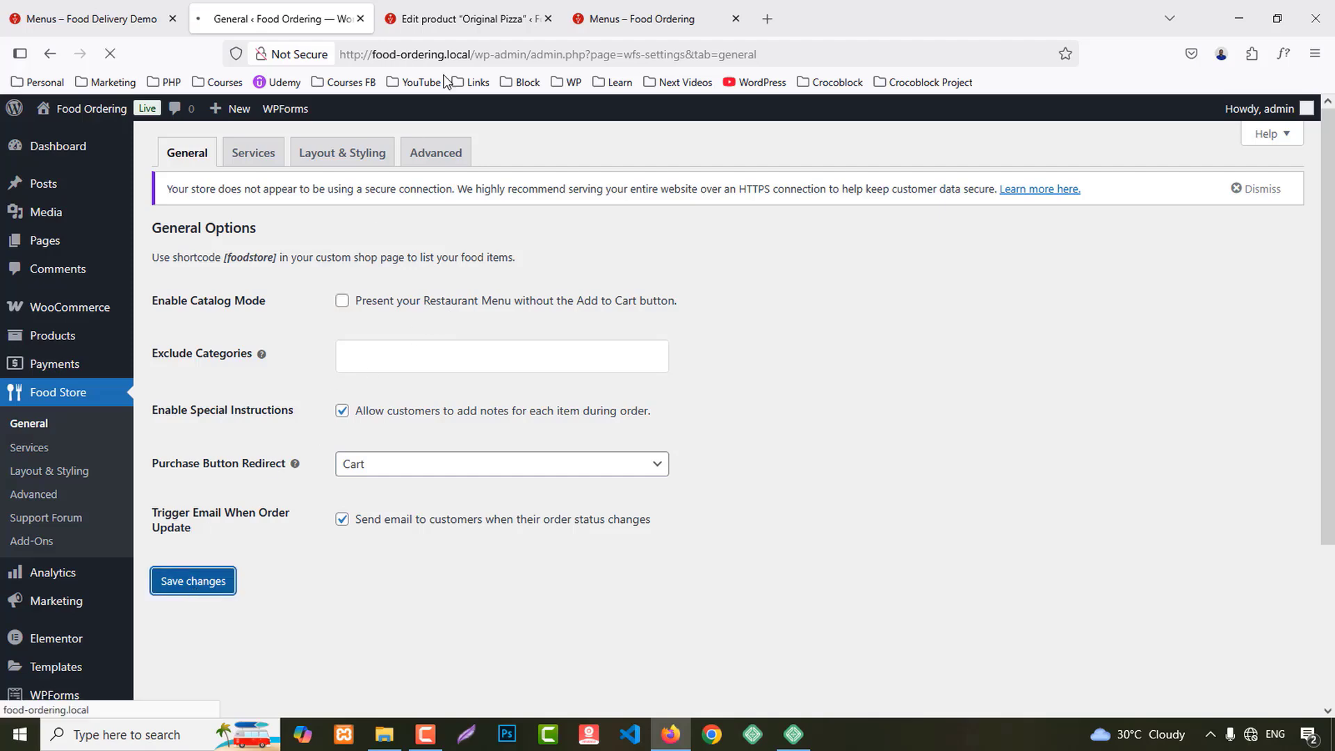
{"action": "left_click", "coordinate": [624, 14]}
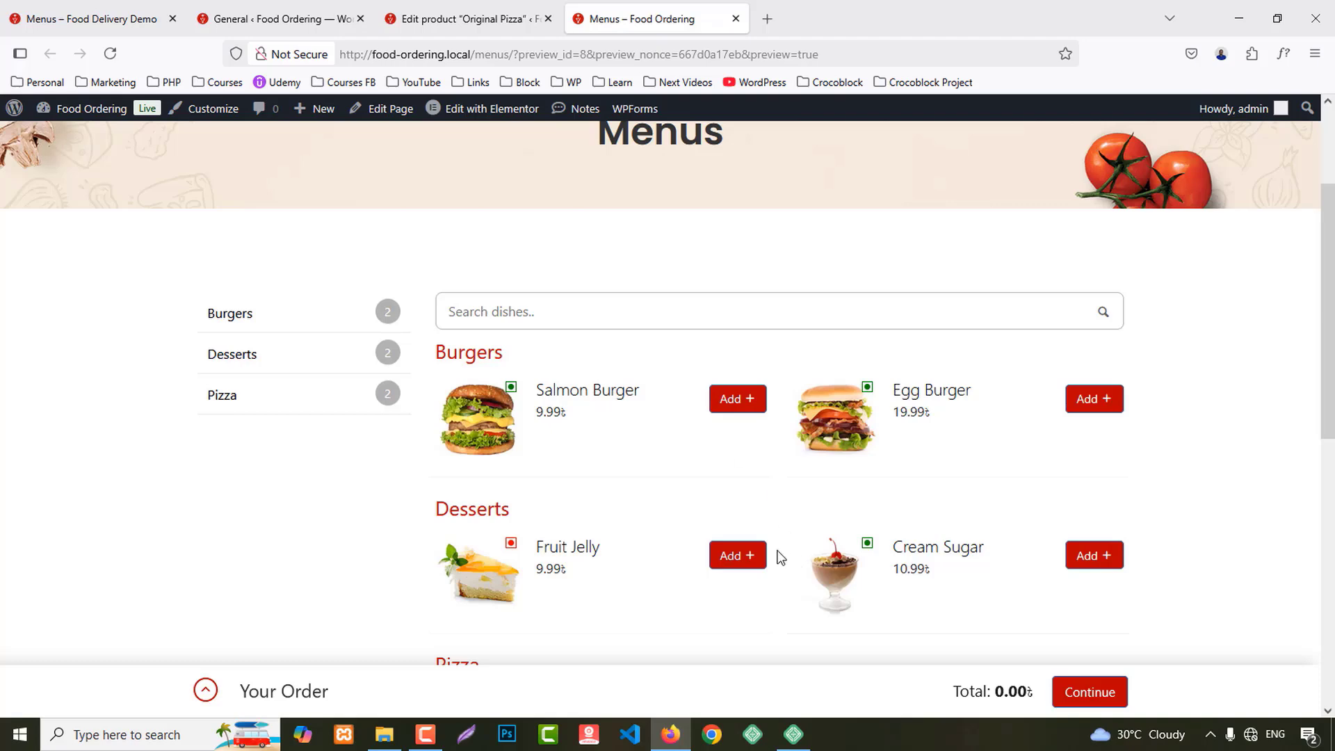
Step: Add Salmon Burger to the order with Delivery at 1:00 pm
{"action": "left_click", "coordinate": [728, 409]}
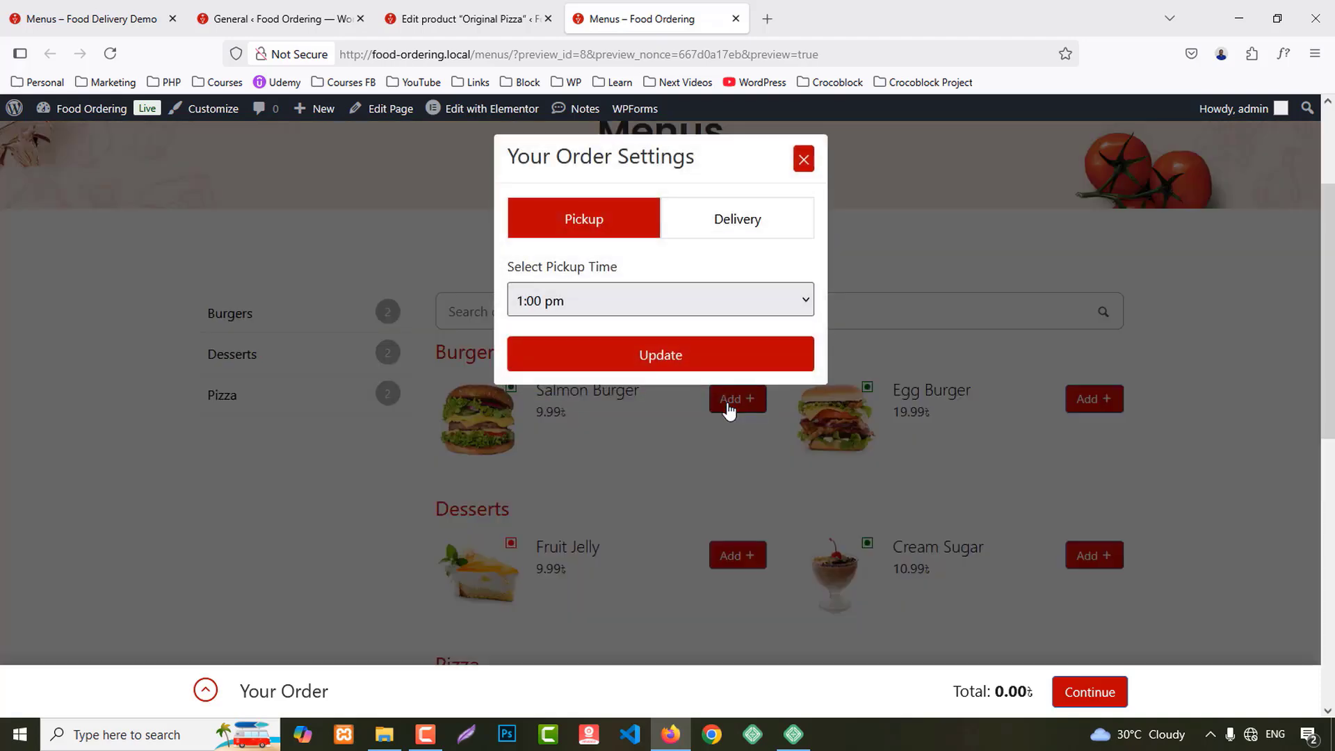
{"action": "left_click", "coordinate": [748, 230]}
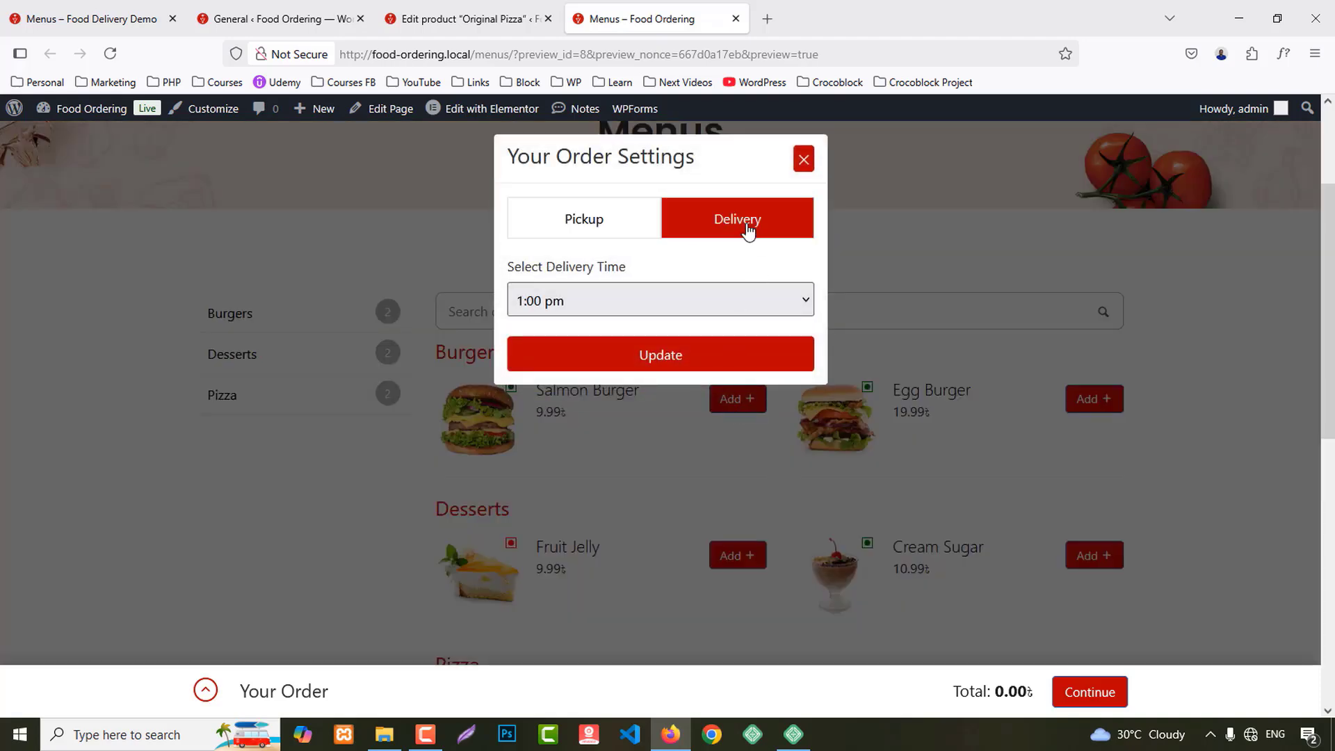
{"action": "left_click", "coordinate": [588, 228]}
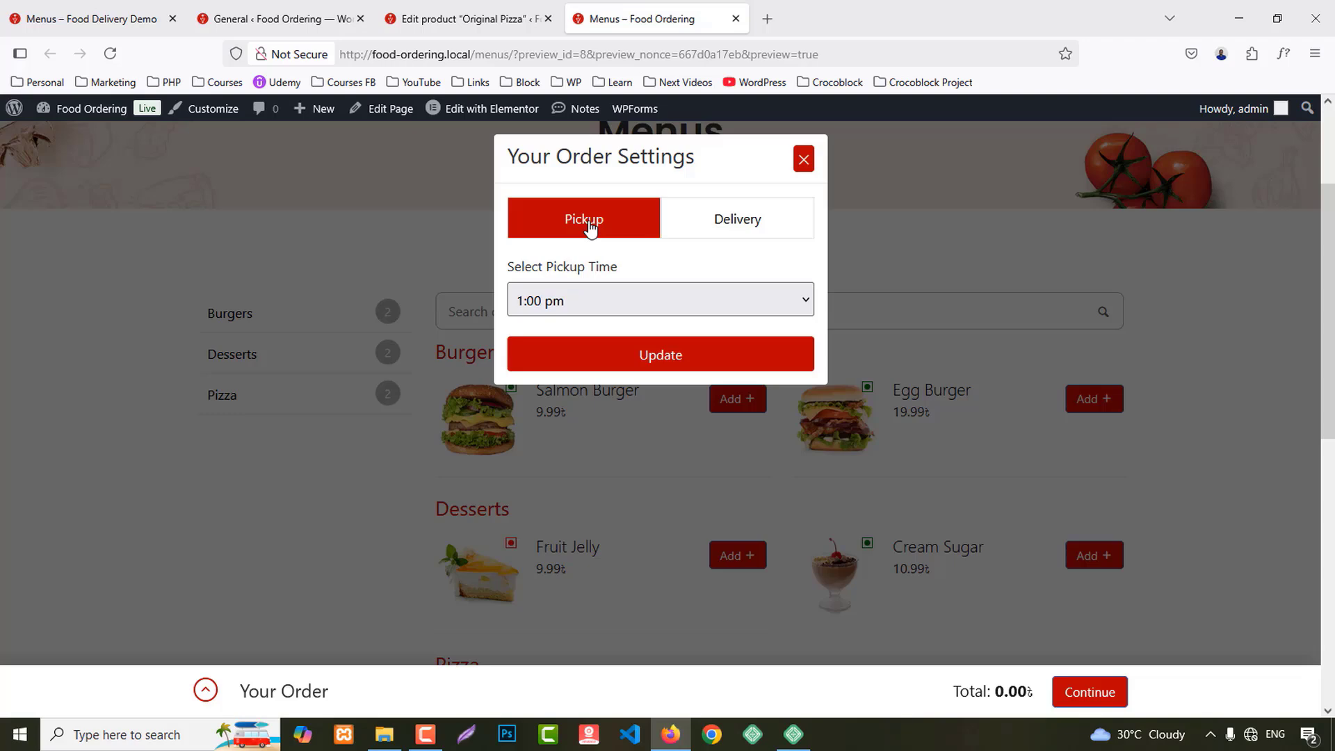
{"action": "left_click", "coordinate": [745, 218]}
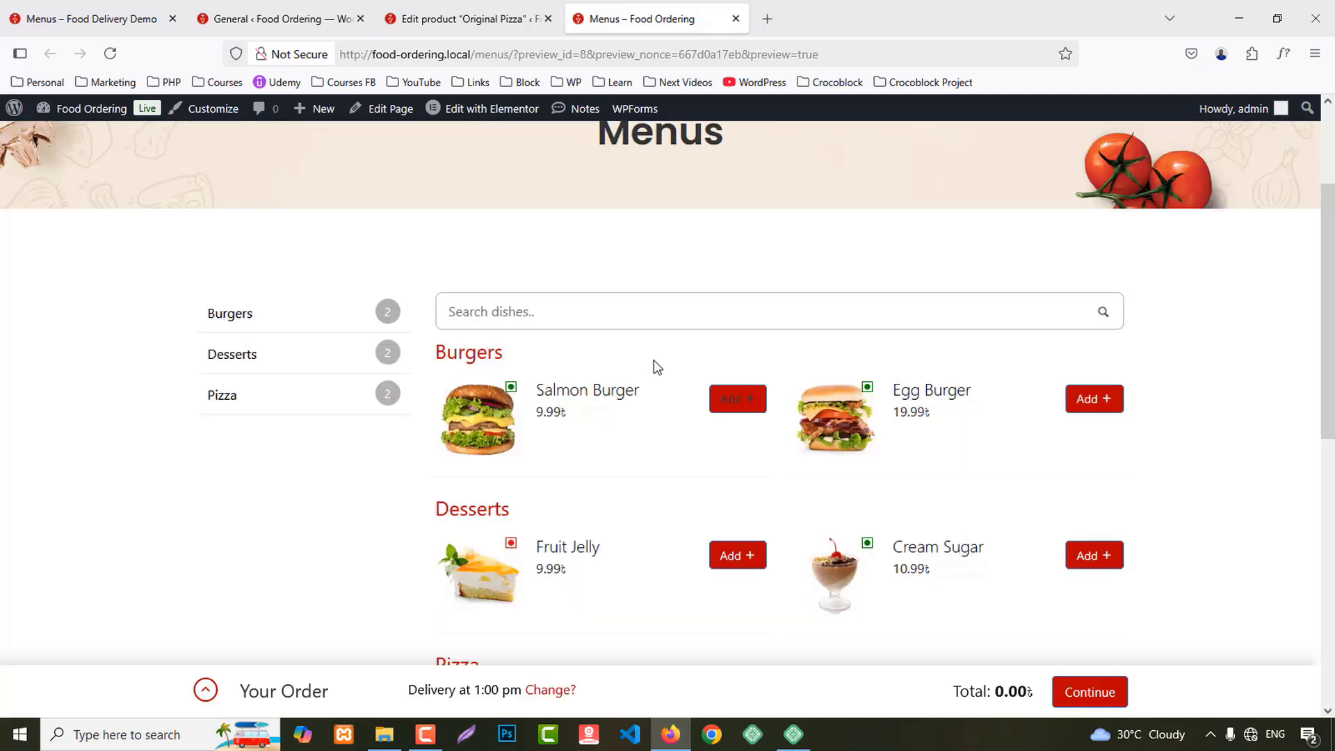
{"action": "left_click", "coordinate": [737, 399]}
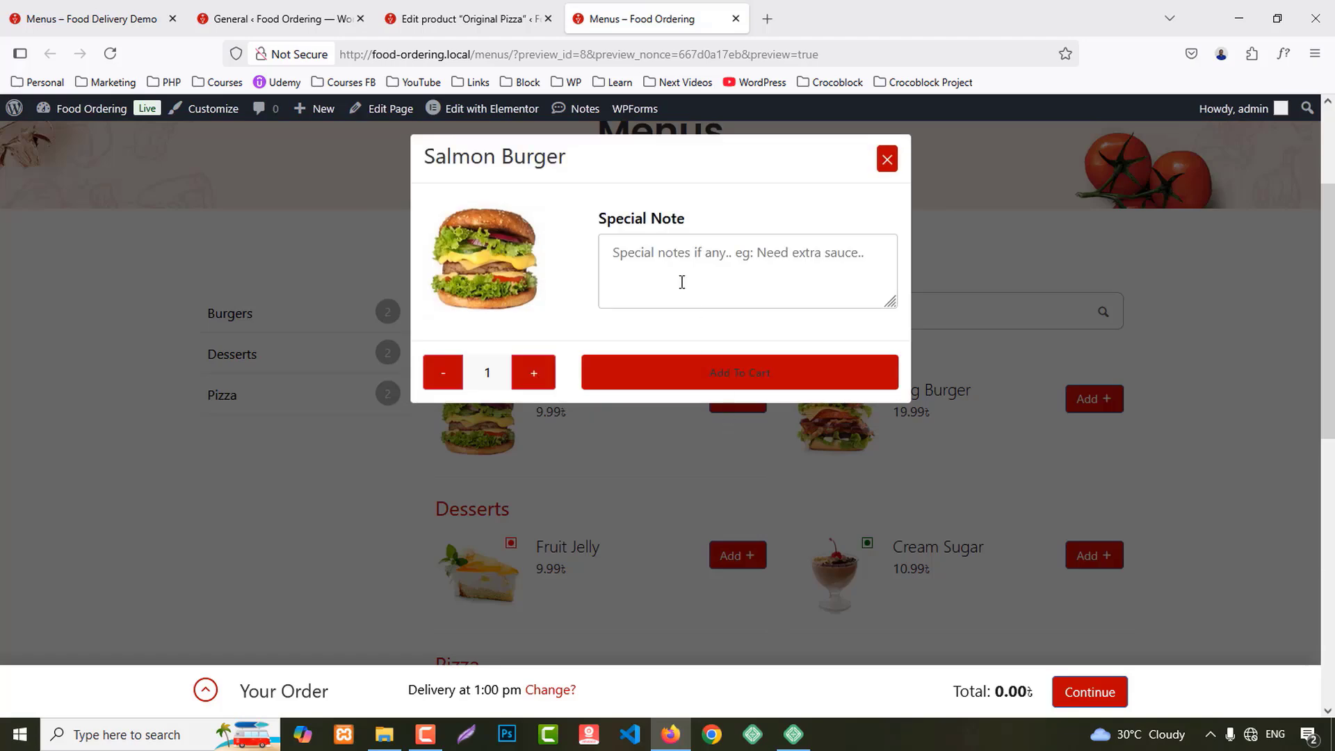
{"action": "left_click", "coordinate": [880, 170]}
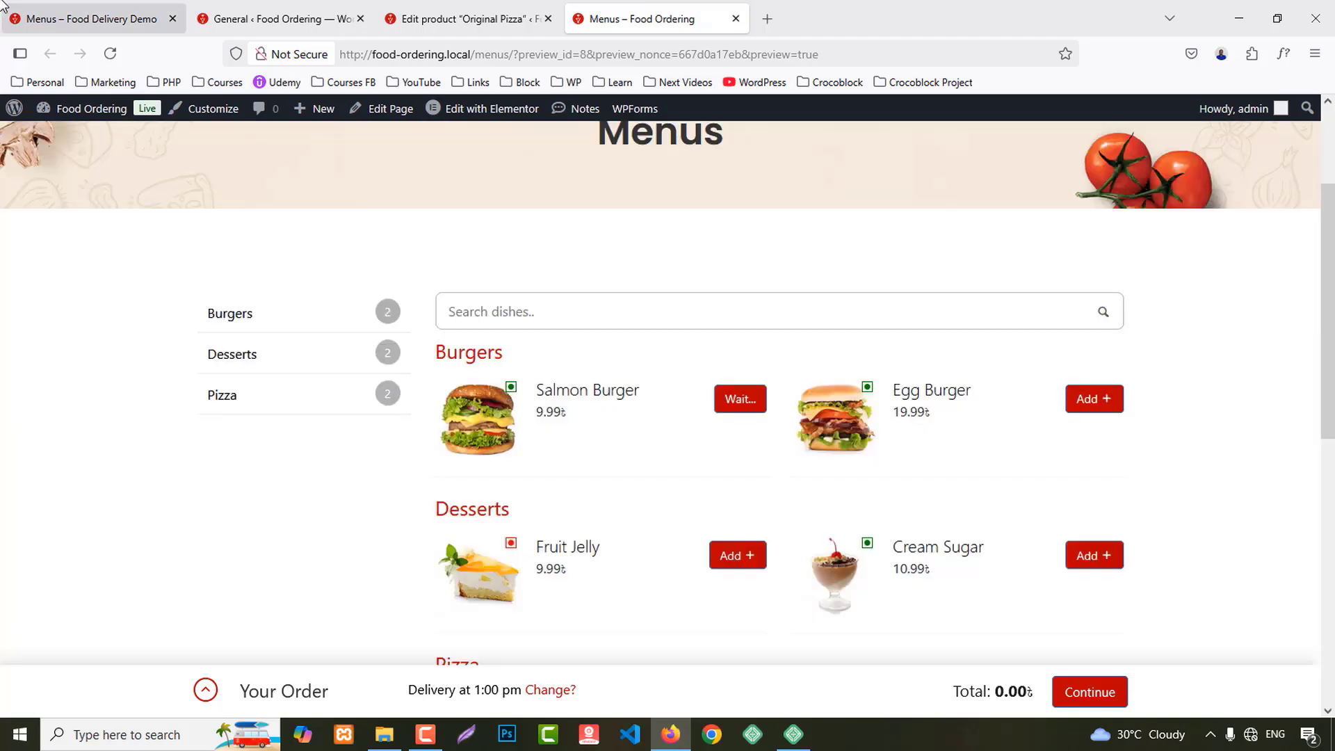
Step: On the demo site, choose Delivery ASAP and view the Salmon Burger options popup
{"action": "left_click", "coordinate": [69, 19]}
{"action": "left_click", "coordinate": [310, 364]}
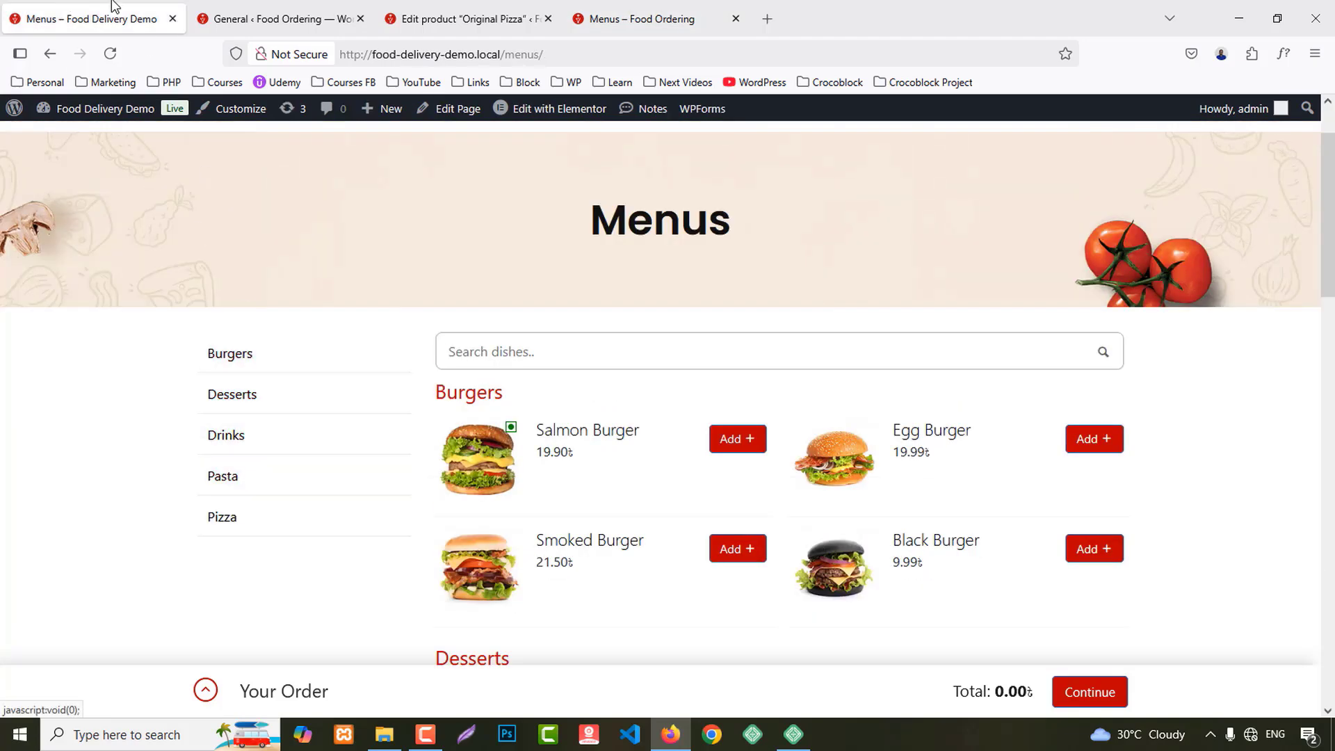
{"action": "left_click", "coordinate": [742, 439]}
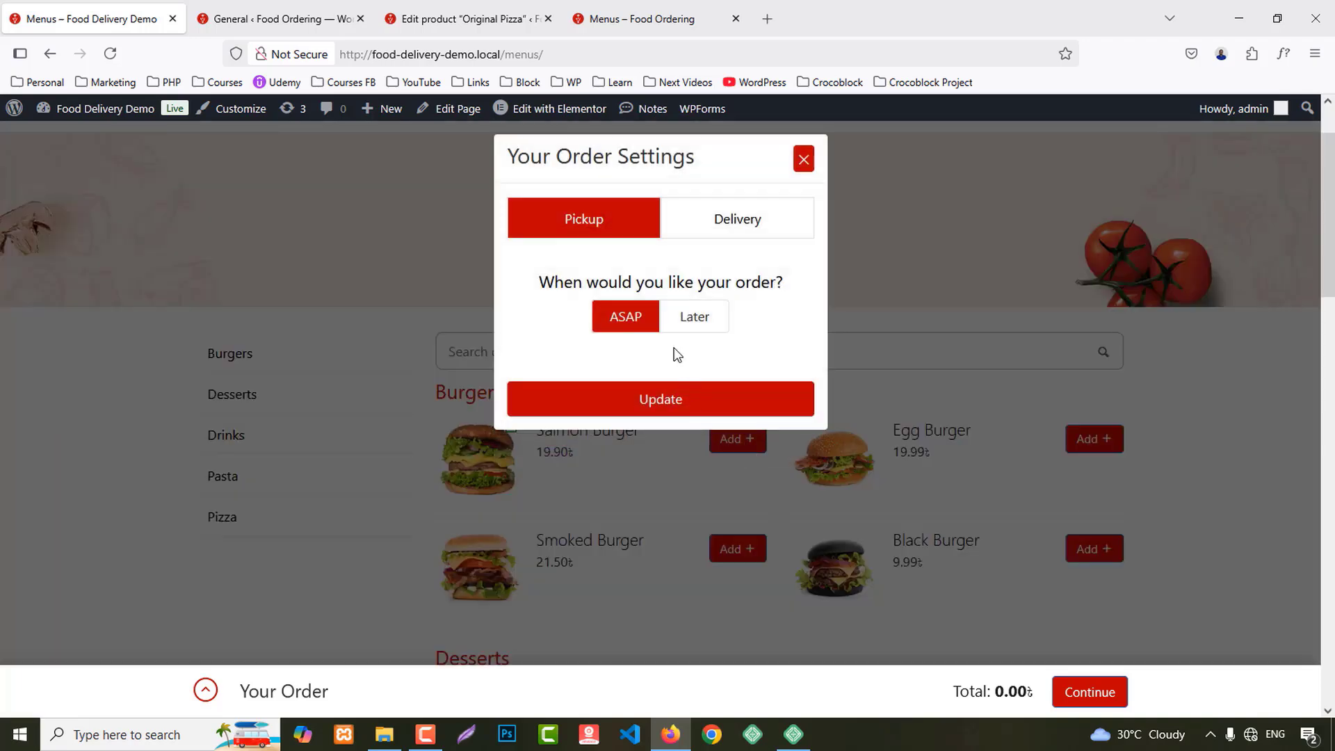
{"action": "left_click", "coordinate": [730, 221]}
{"action": "left_click", "coordinate": [668, 406]}
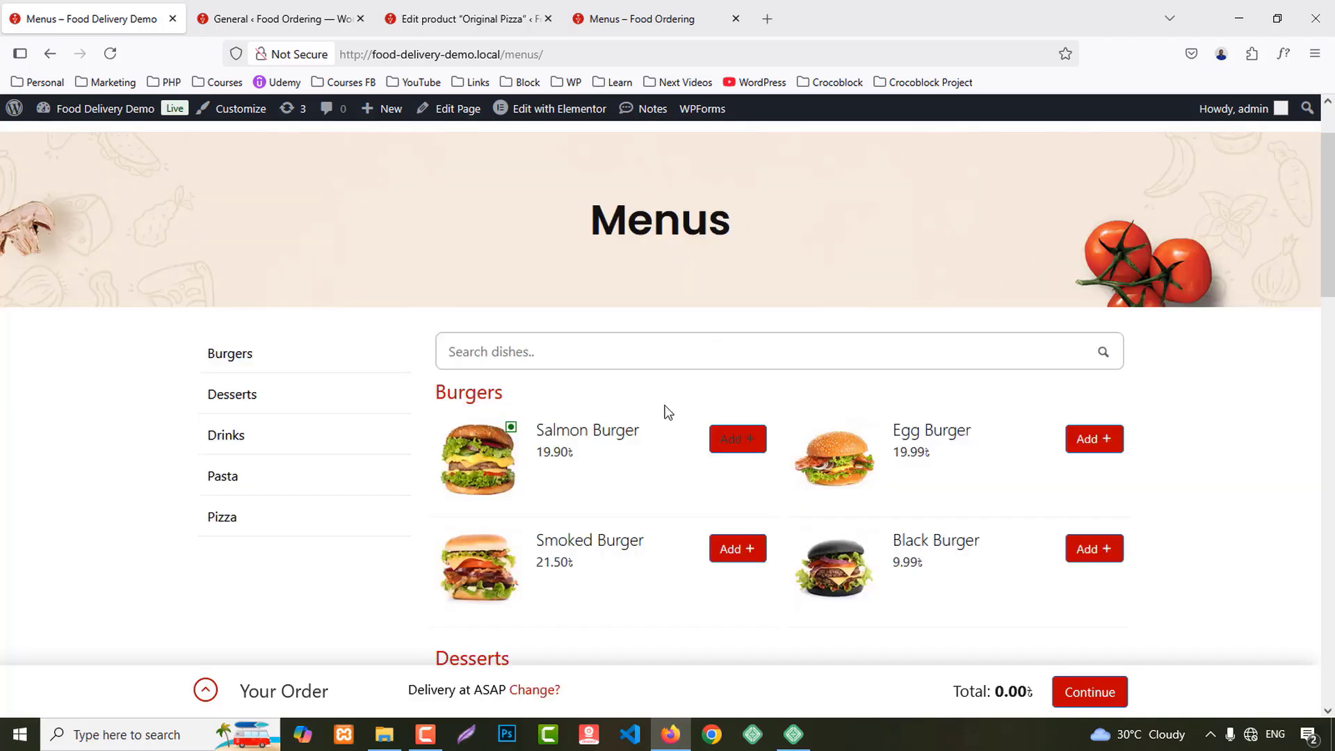
{"action": "left_click", "coordinate": [720, 444]}
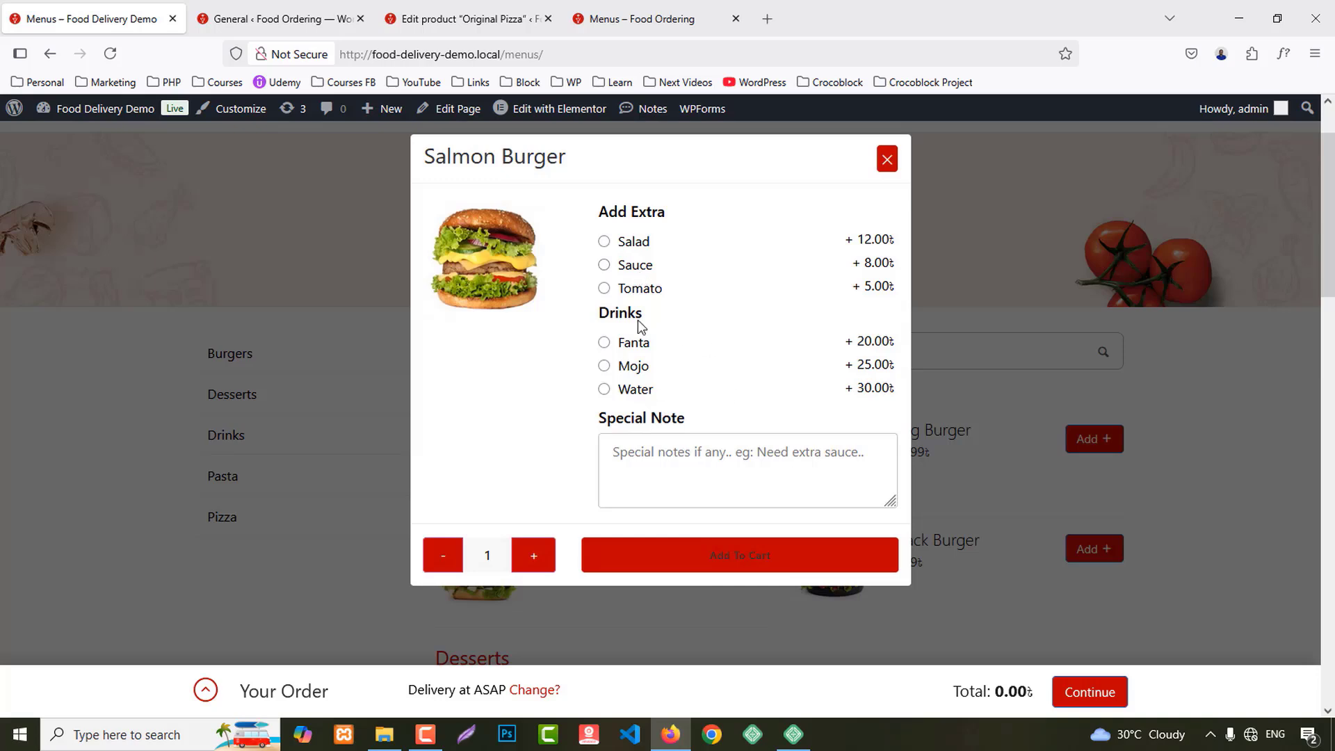
{"action": "left_click", "coordinate": [886, 161]}
Step: Open Products > Addons and create the 'Add Extra' addon
{"action": "left_click", "coordinate": [278, 19]}
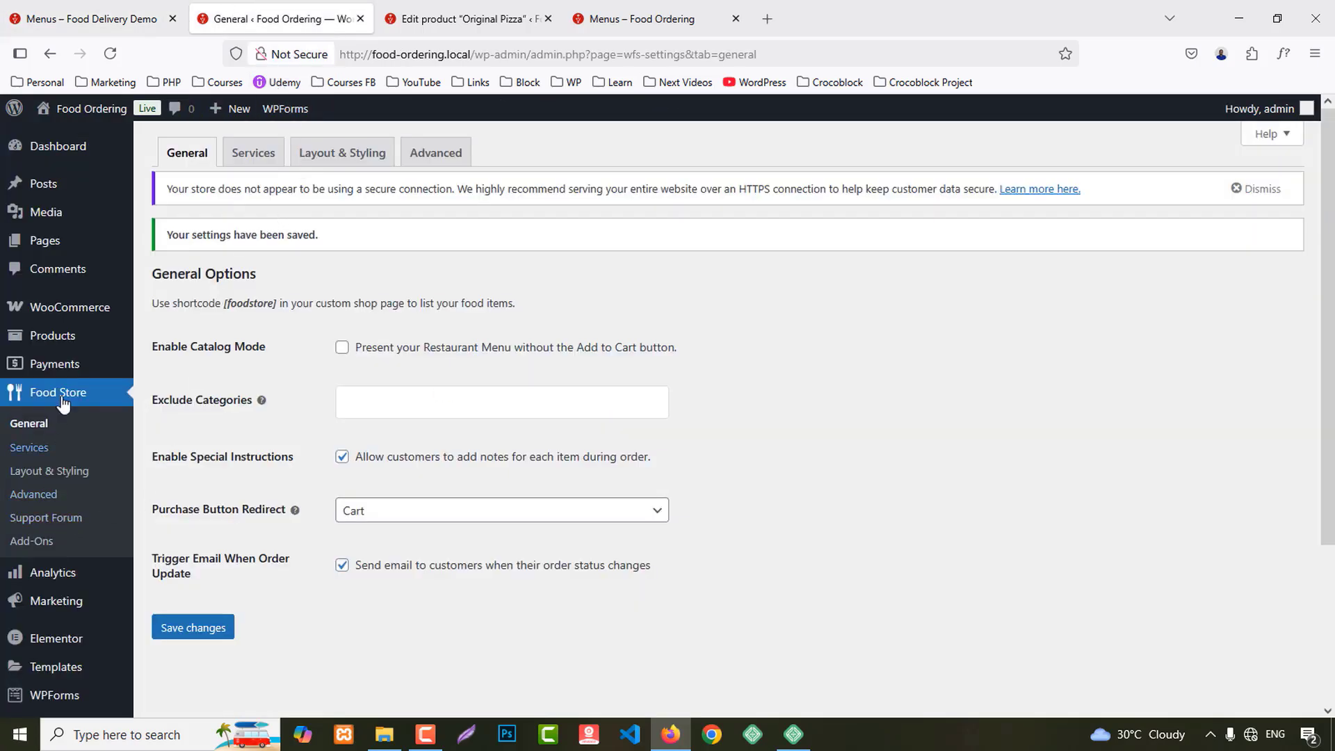
{"action": "mouse_move", "coordinate": [82, 325]}
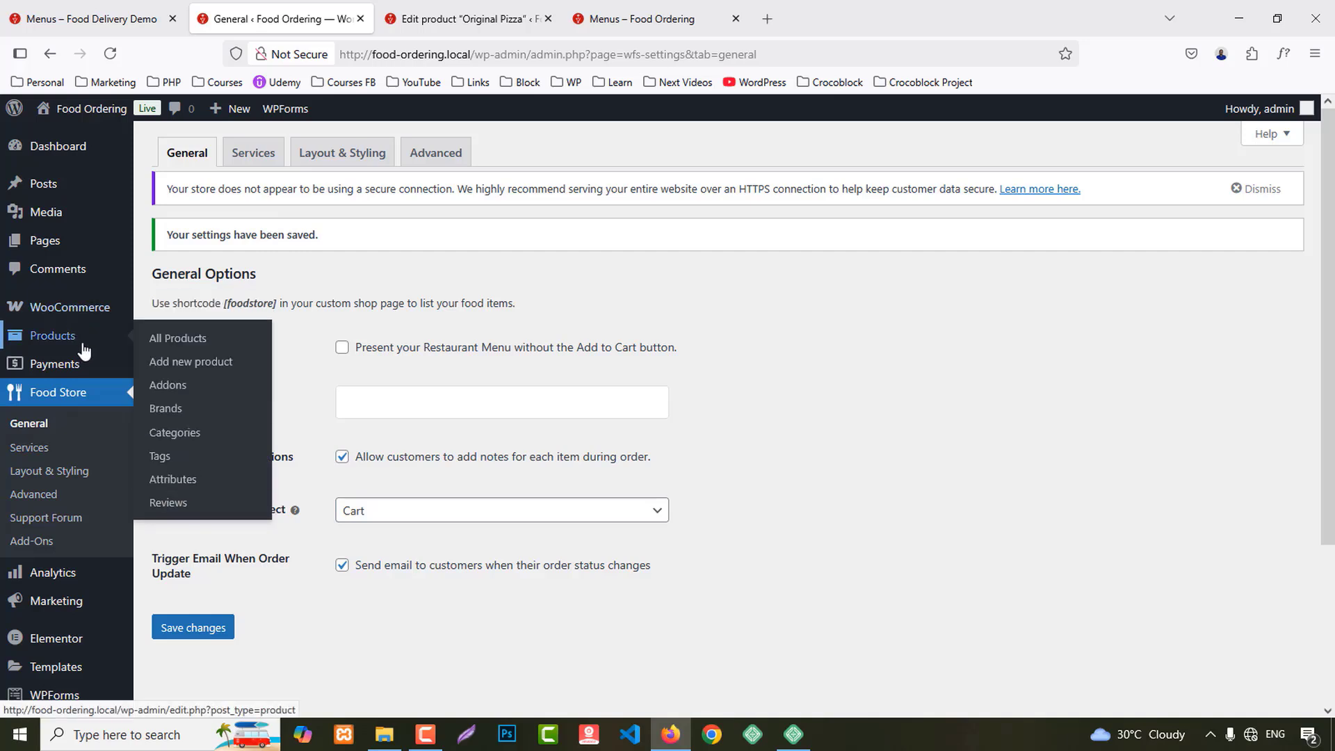
{"action": "middle_click", "coordinate": [173, 386]}
{"action": "left_click", "coordinate": [452, 15]}
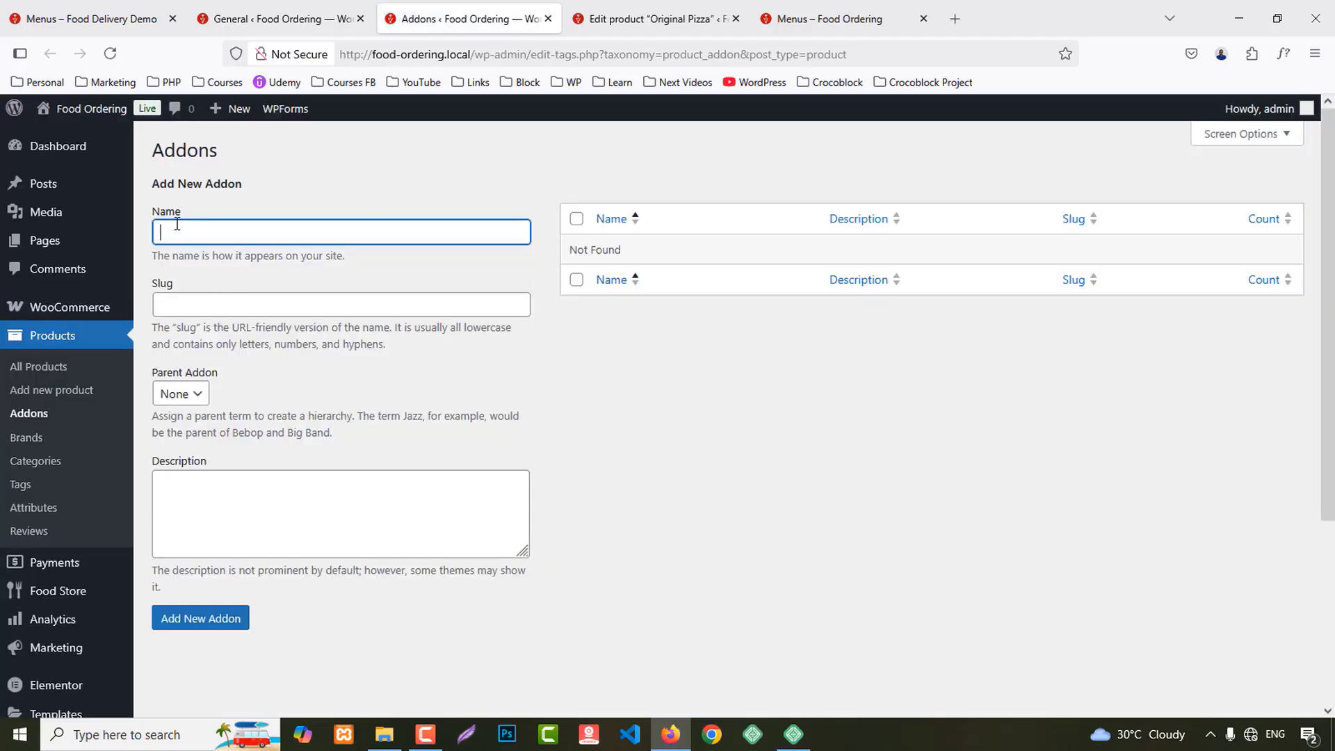
{"action": "left_click", "coordinate": [177, 225]}
{"action": "type", "text": "Add Extra"}
{"action": "left_click", "coordinate": [206, 624]}
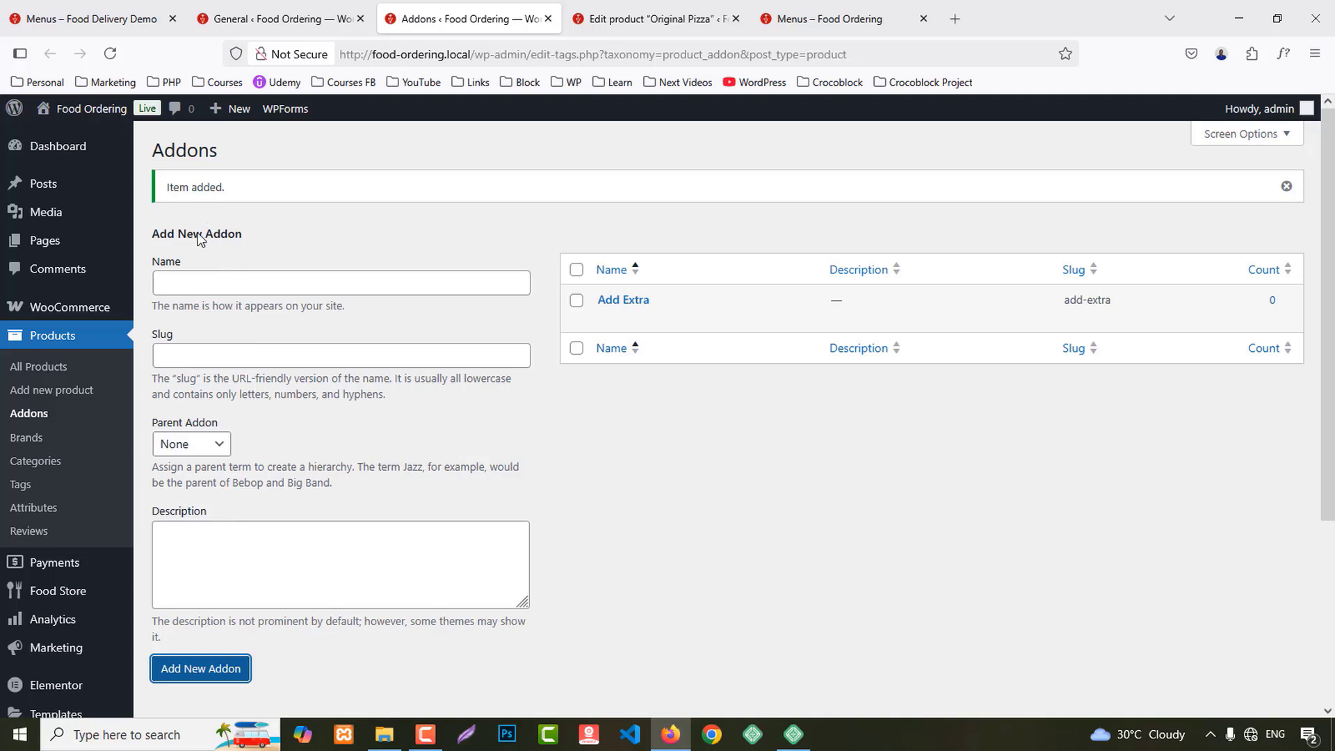
Step: Add Sauce and Salad as child addons of Add Extra
{"action": "left_click", "coordinate": [196, 280]}
{"action": "type", "text": "Sa"}
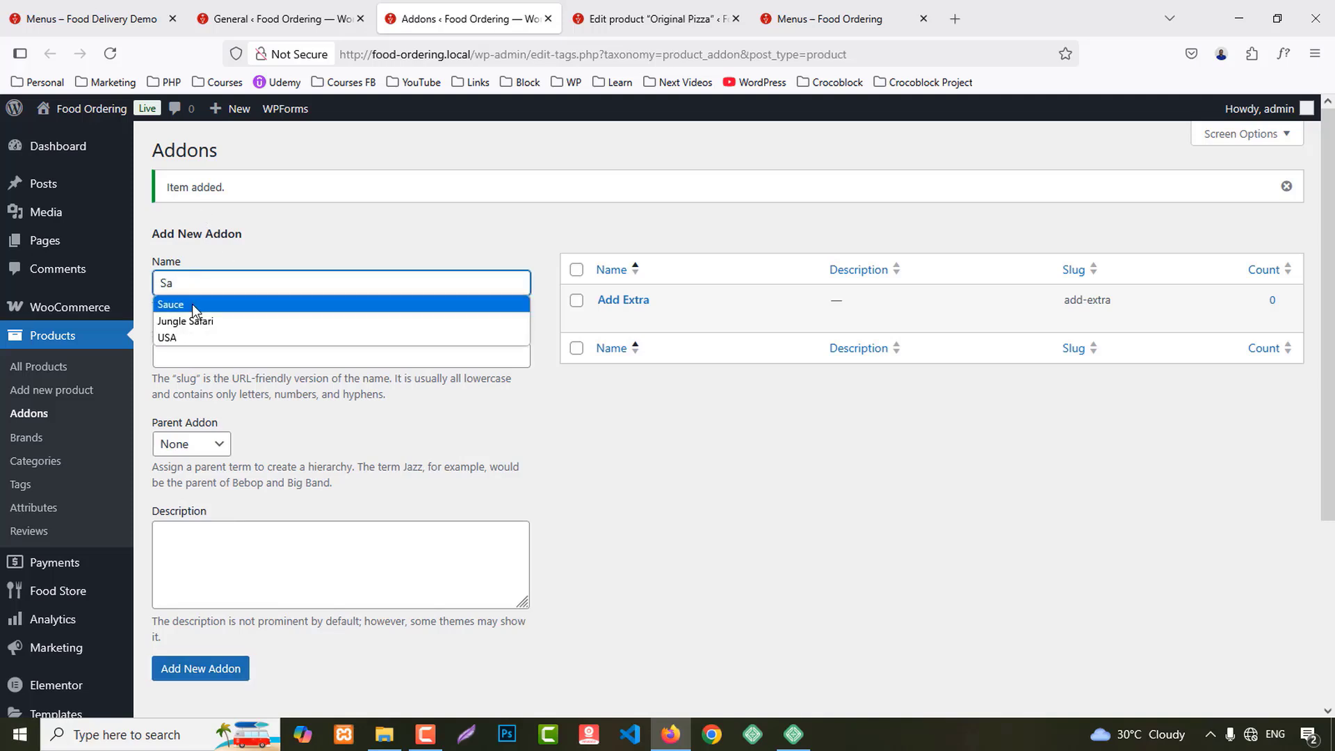
{"action": "left_click", "coordinate": [192, 303]}
{"action": "left_click", "coordinate": [187, 448]}
{"action": "left_click", "coordinate": [184, 492]}
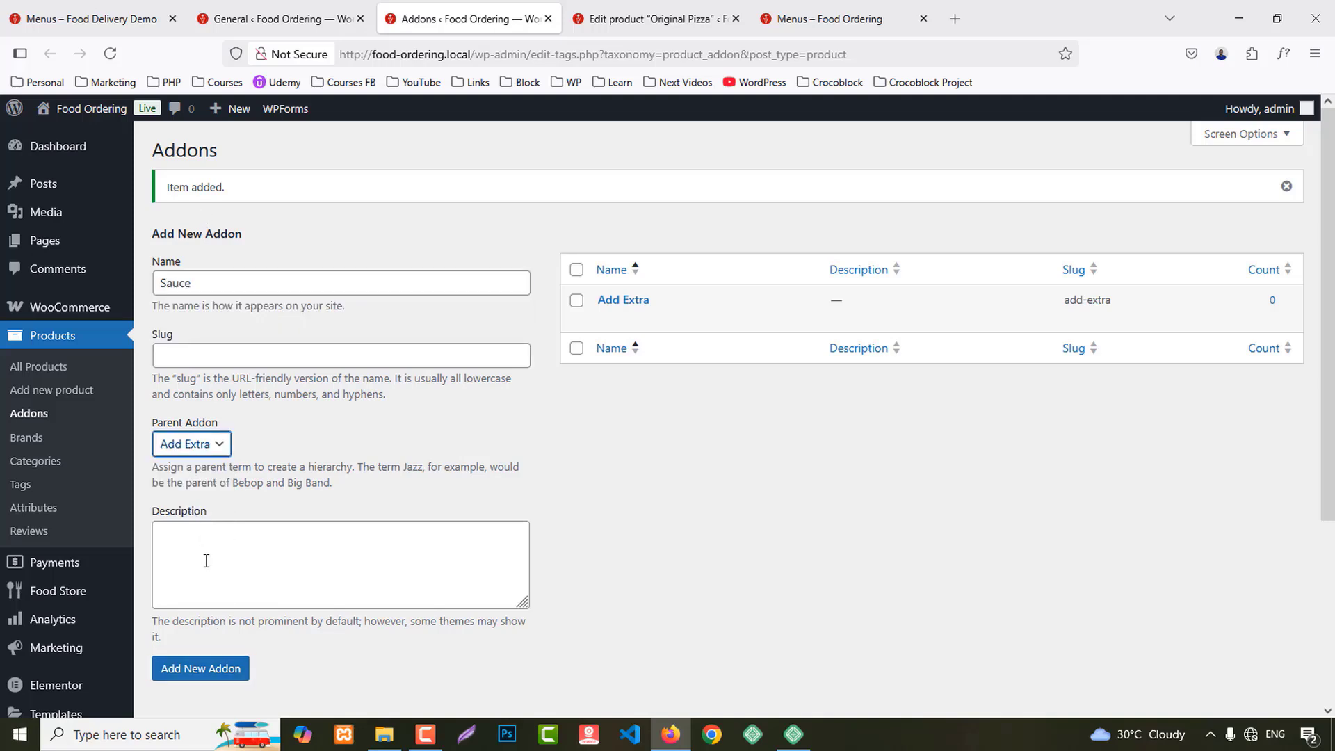
{"action": "left_click", "coordinate": [202, 683]}
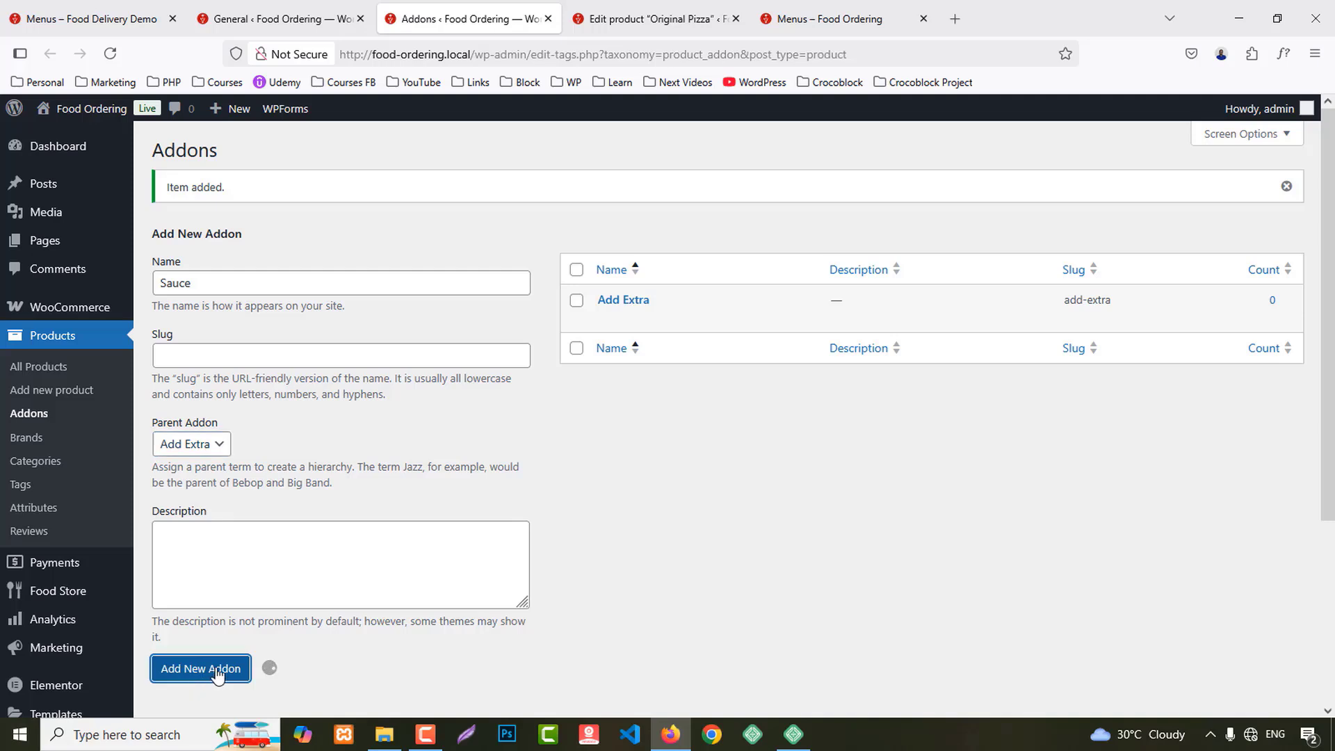
{"action": "left_click", "coordinate": [209, 290]}
{"action": "type", "text": "S"}
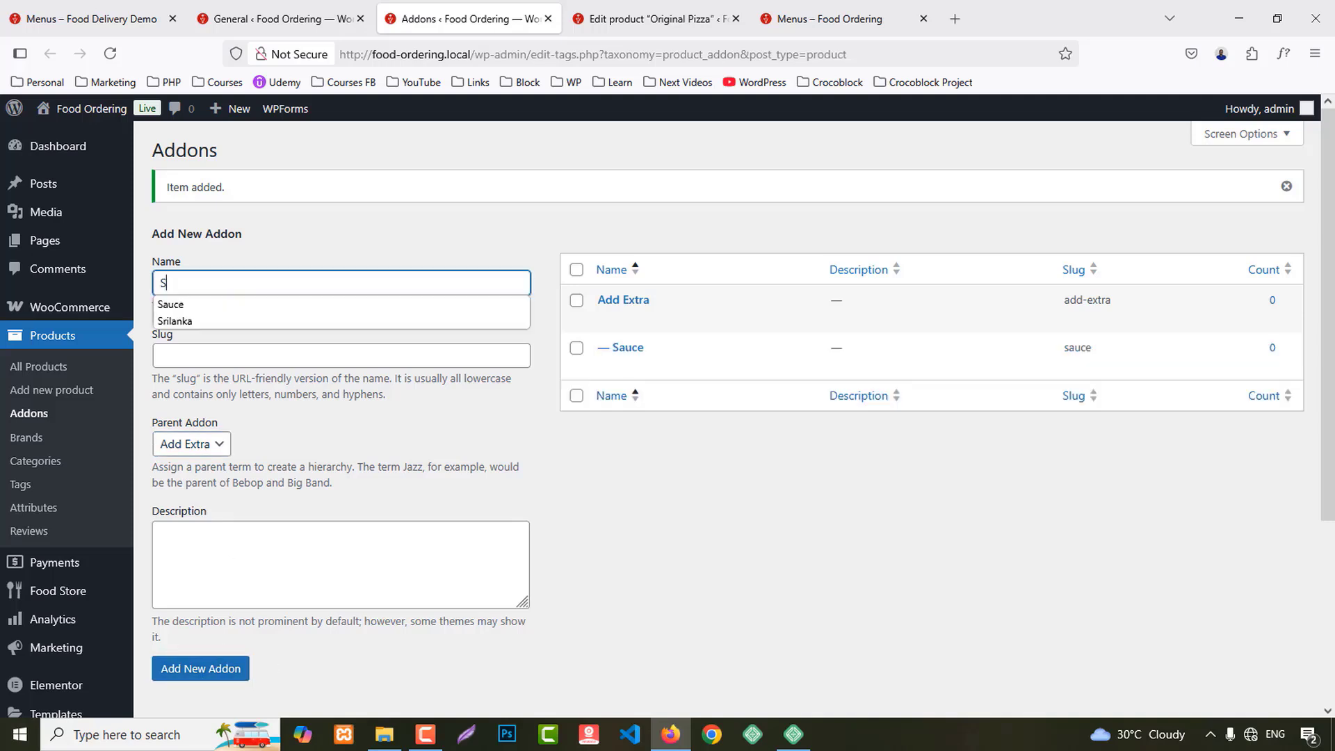
{"action": "type", "text": "ala"}
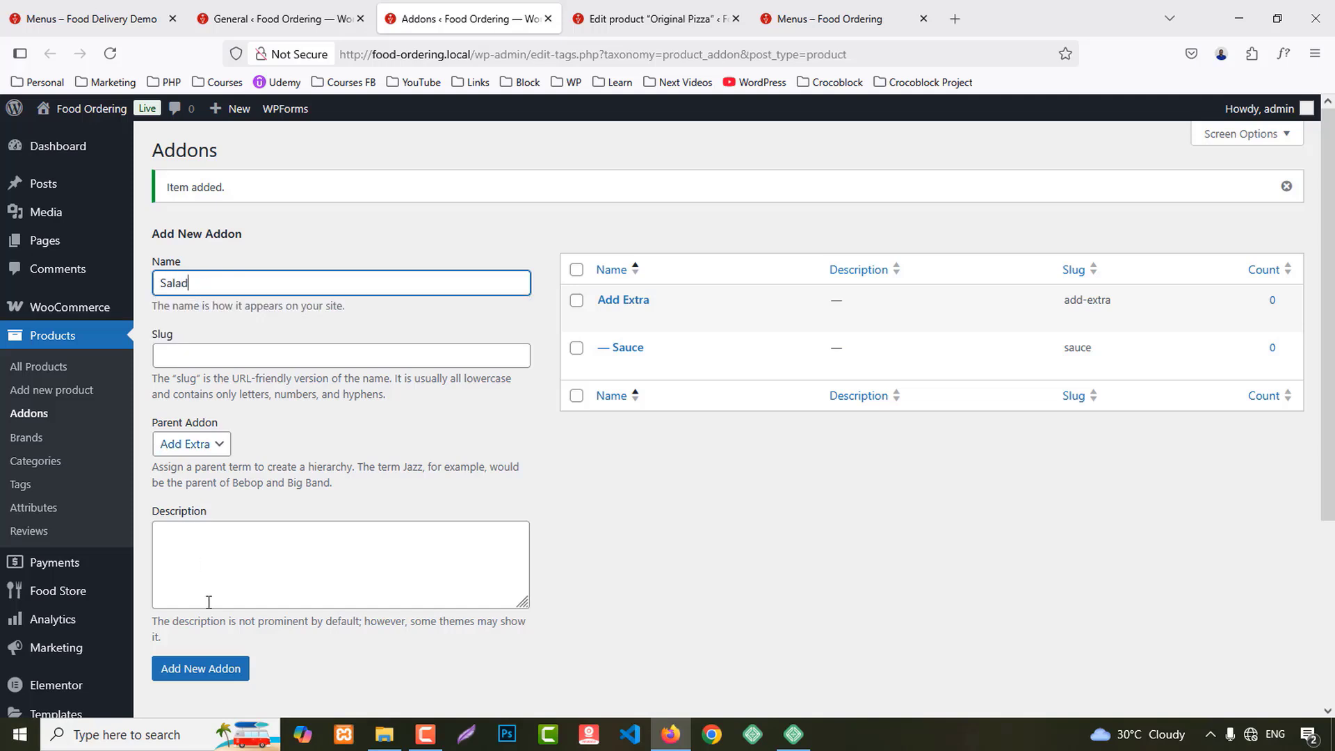
{"action": "type", "text": "d"}
{"action": "left_click", "coordinate": [221, 678]}
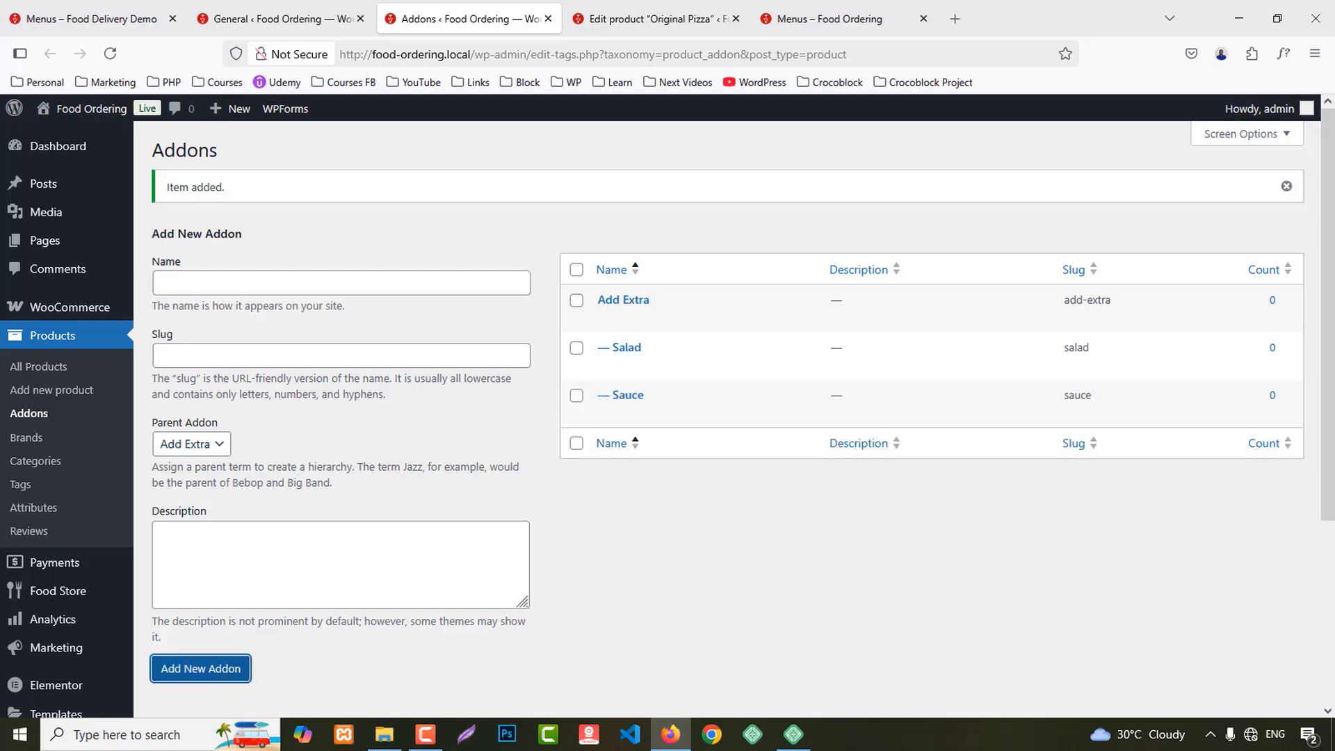
Step: Check the demo's Salmon Burger options, then add Tomato under Add Extra
{"action": "left_click", "coordinate": [57, 8]}
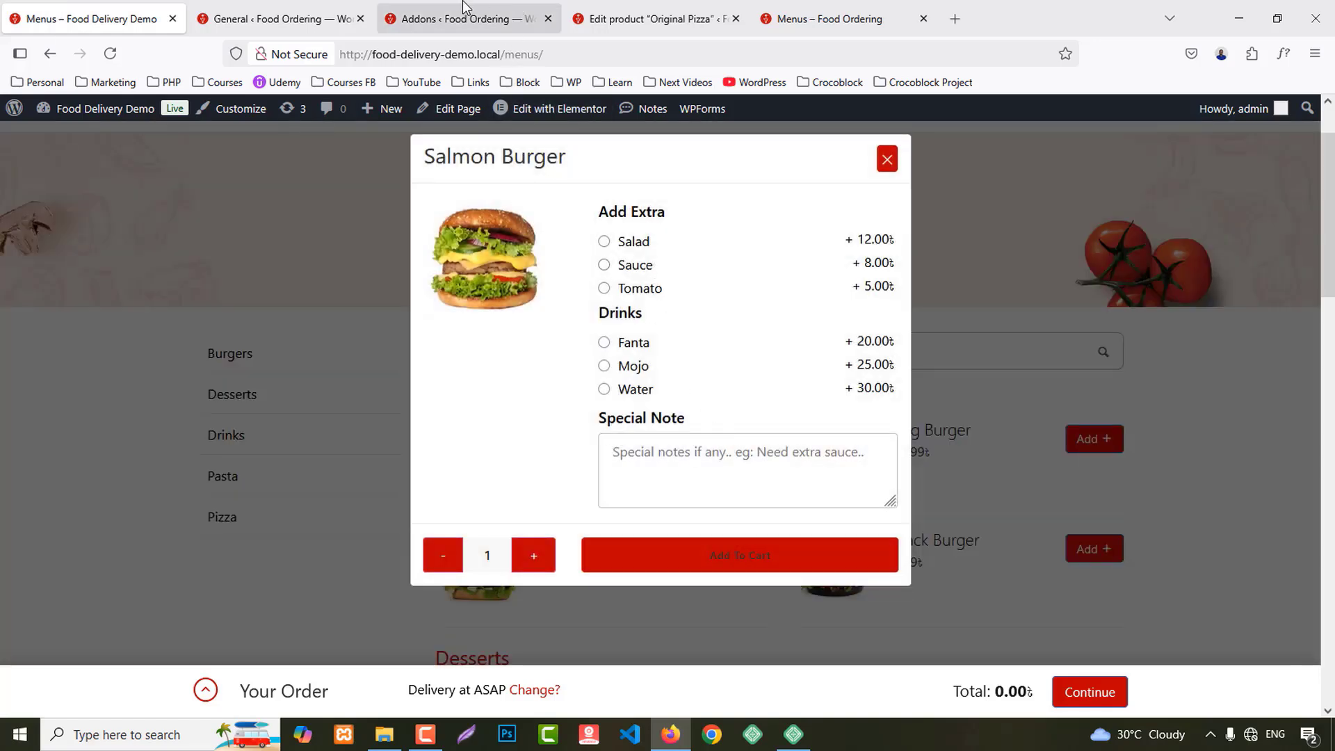
{"action": "left_click", "coordinate": [472, 16]}
{"action": "type", "text": "Tomato"}
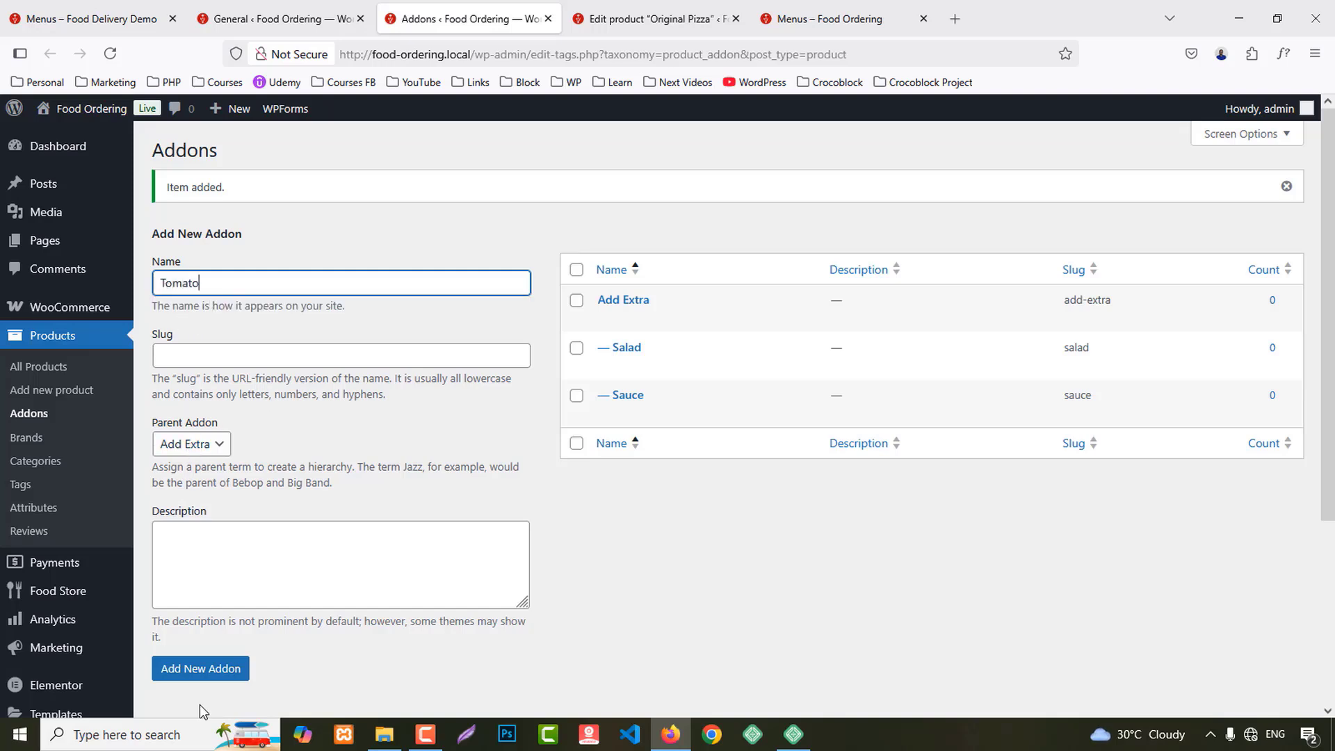
{"action": "left_click", "coordinate": [198, 669]}
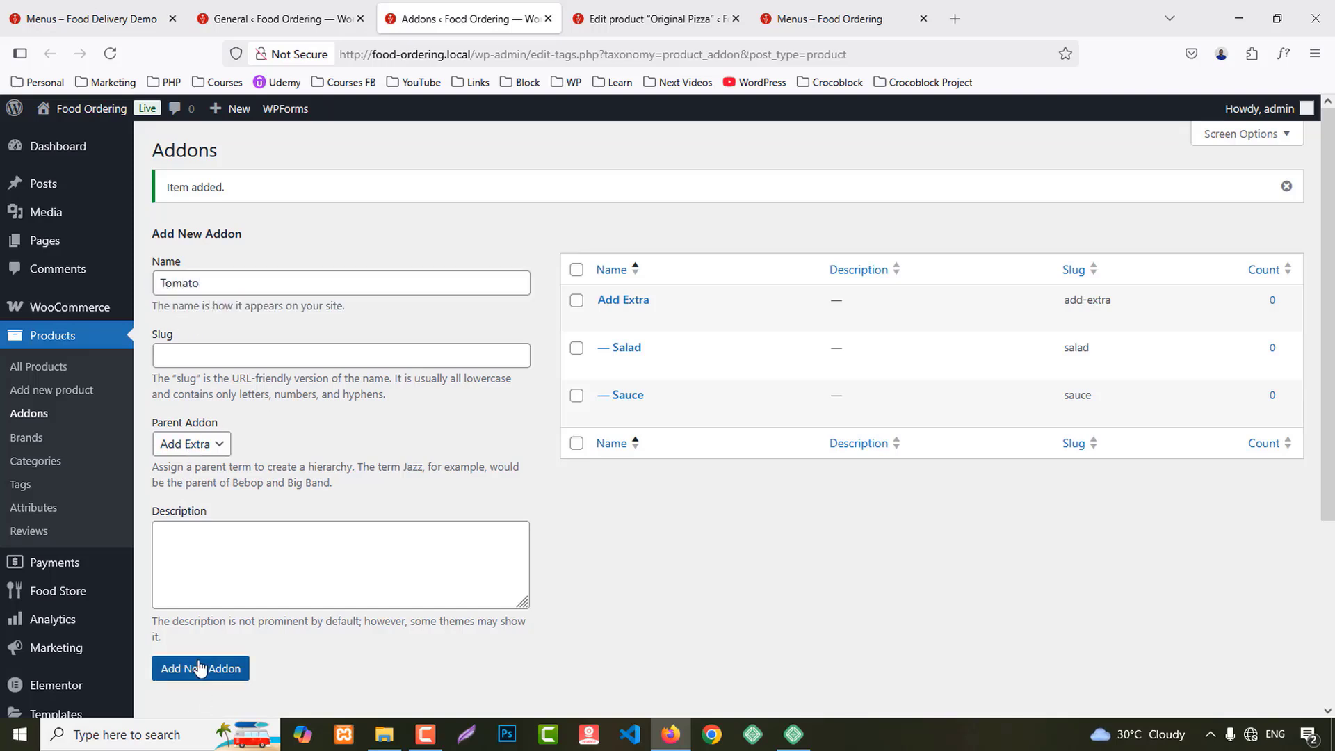
{"action": "left_click", "coordinate": [229, 278]}
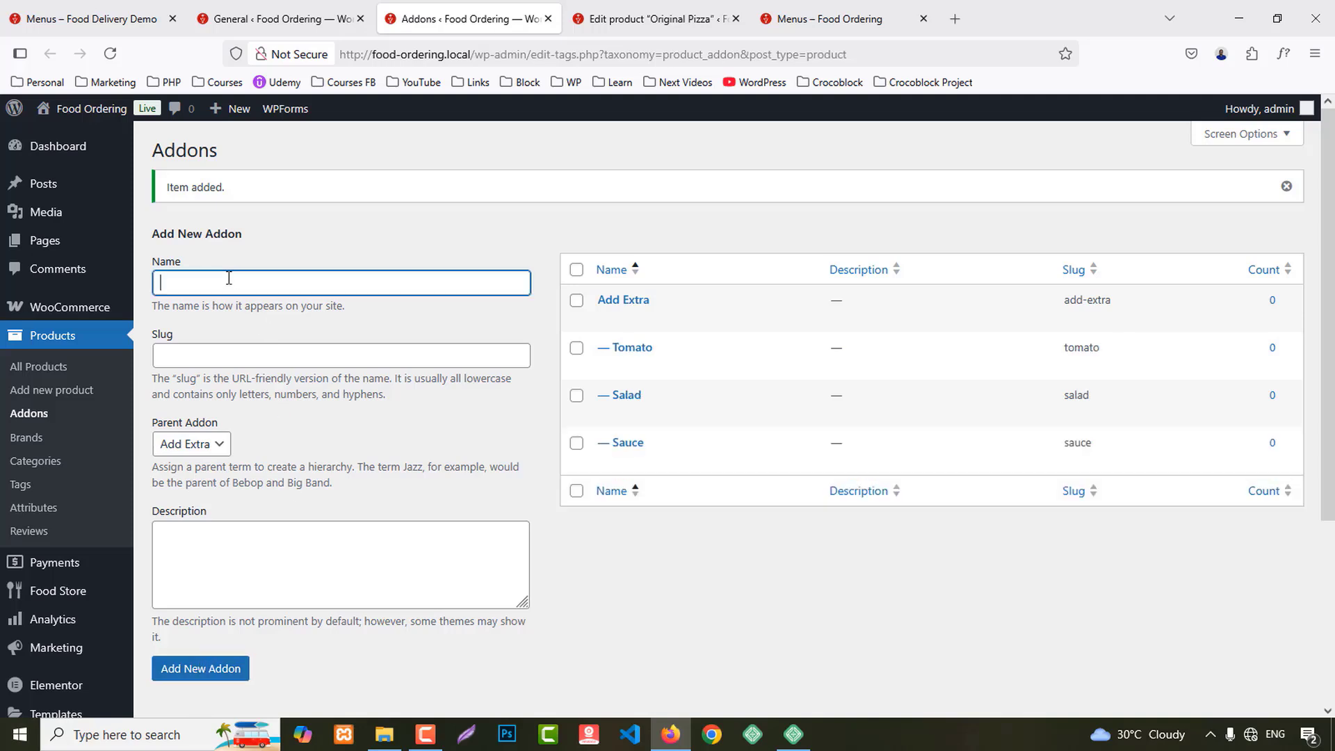
Step: Create Drinks as a top-level addon with Parent Addon None
{"action": "type", "text": "Drinks"}
{"action": "left_click", "coordinate": [204, 449]}
{"action": "left_click", "coordinate": [192, 473]}
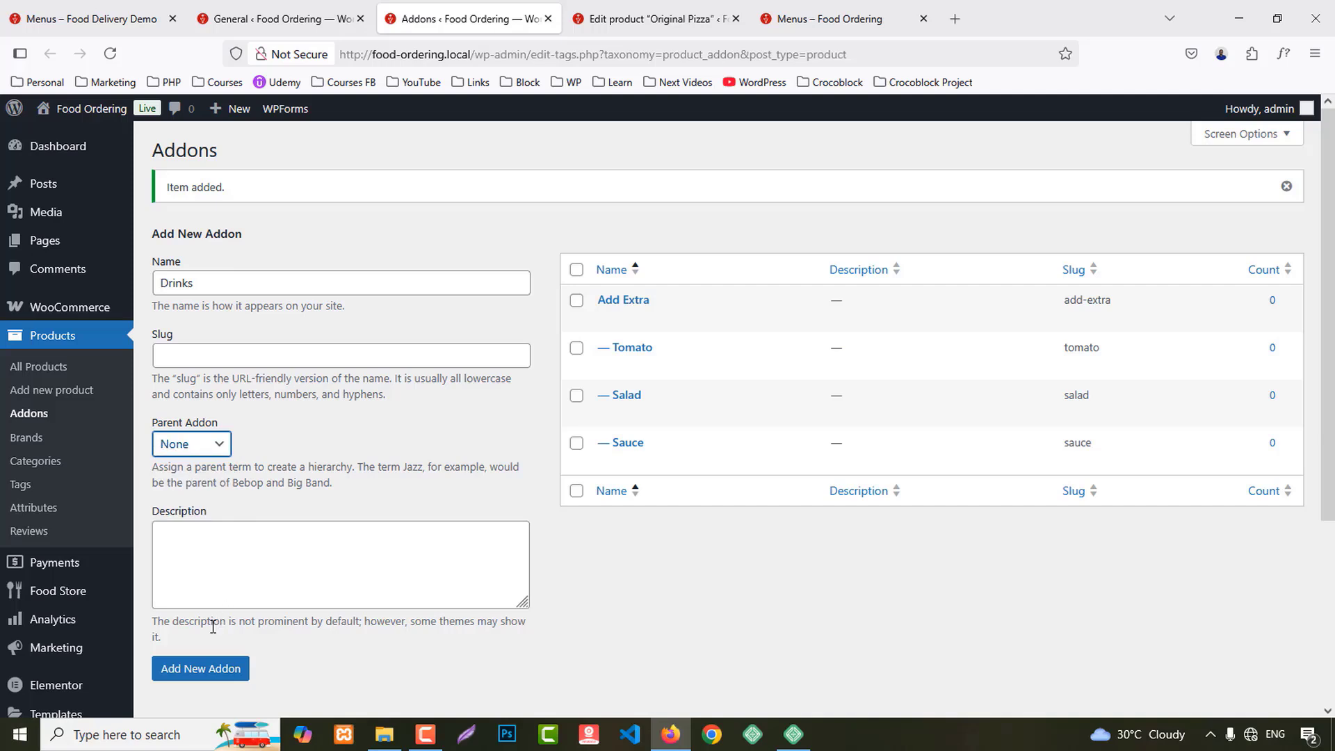
{"action": "left_click", "coordinate": [212, 670]}
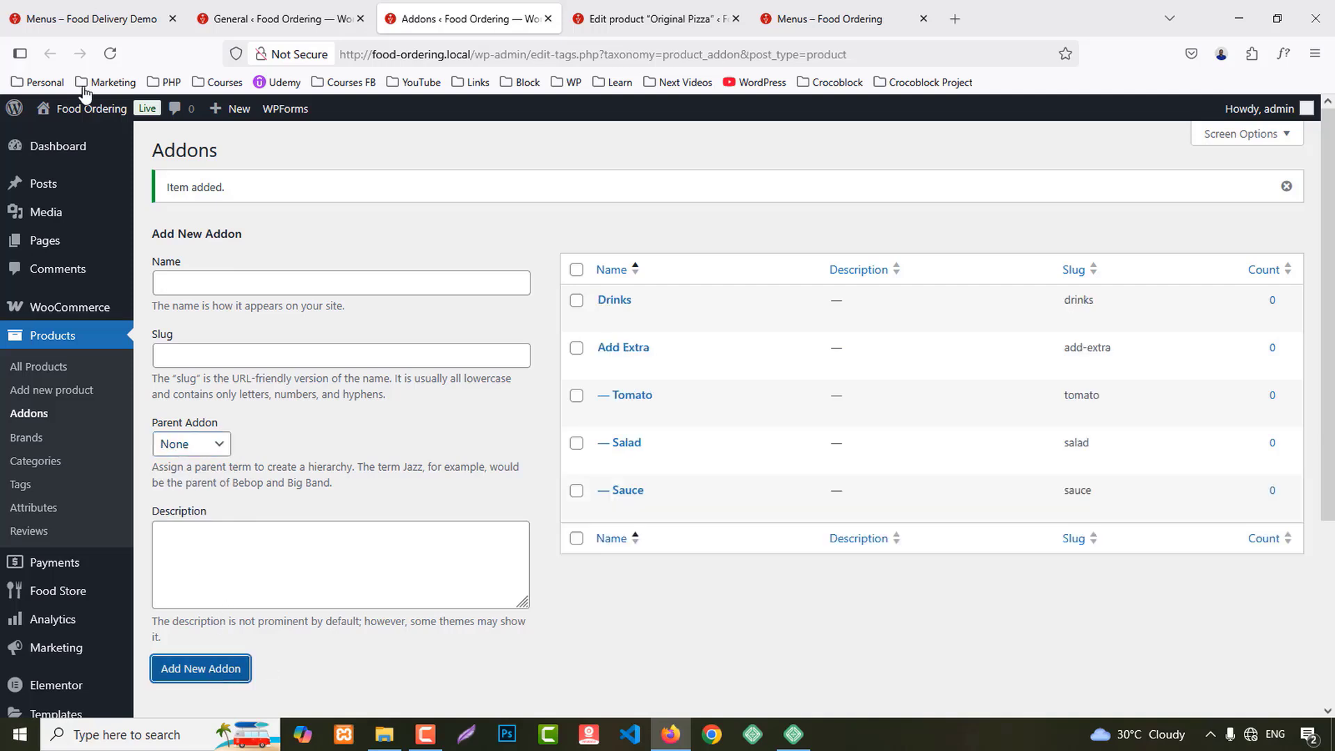
{"action": "left_click", "coordinate": [79, 7]}
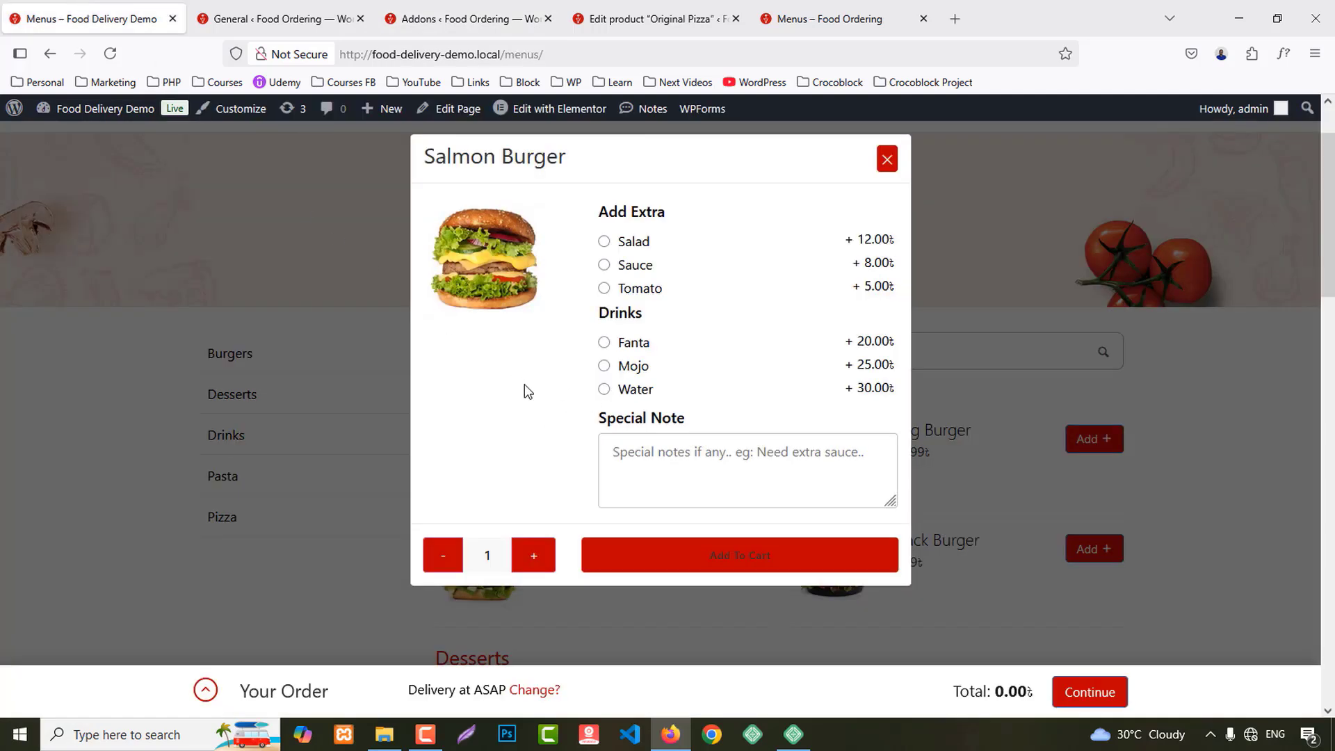
{"action": "left_click", "coordinate": [462, 18]}
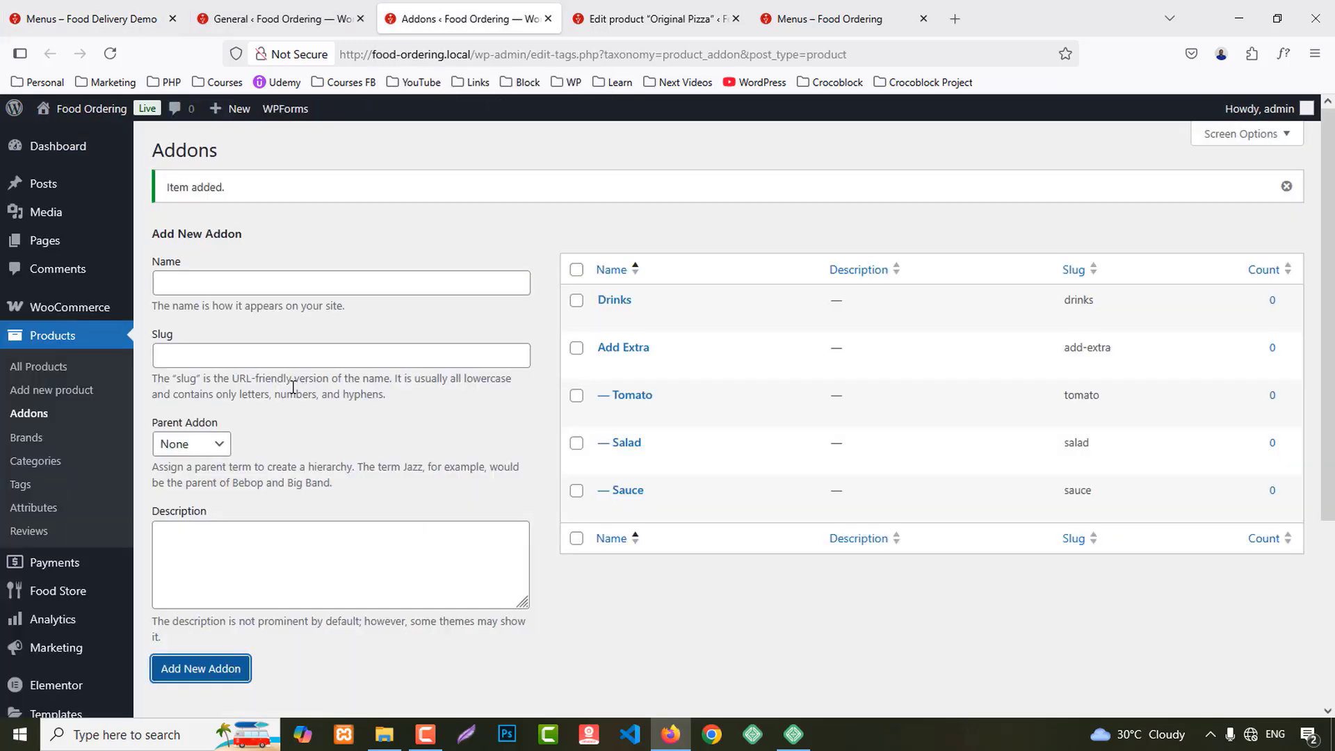
Step: Add Fanta and Mojo as child addons under Drinks
{"action": "left_click", "coordinate": [183, 288]}
{"action": "type", "text": "Fanta"}
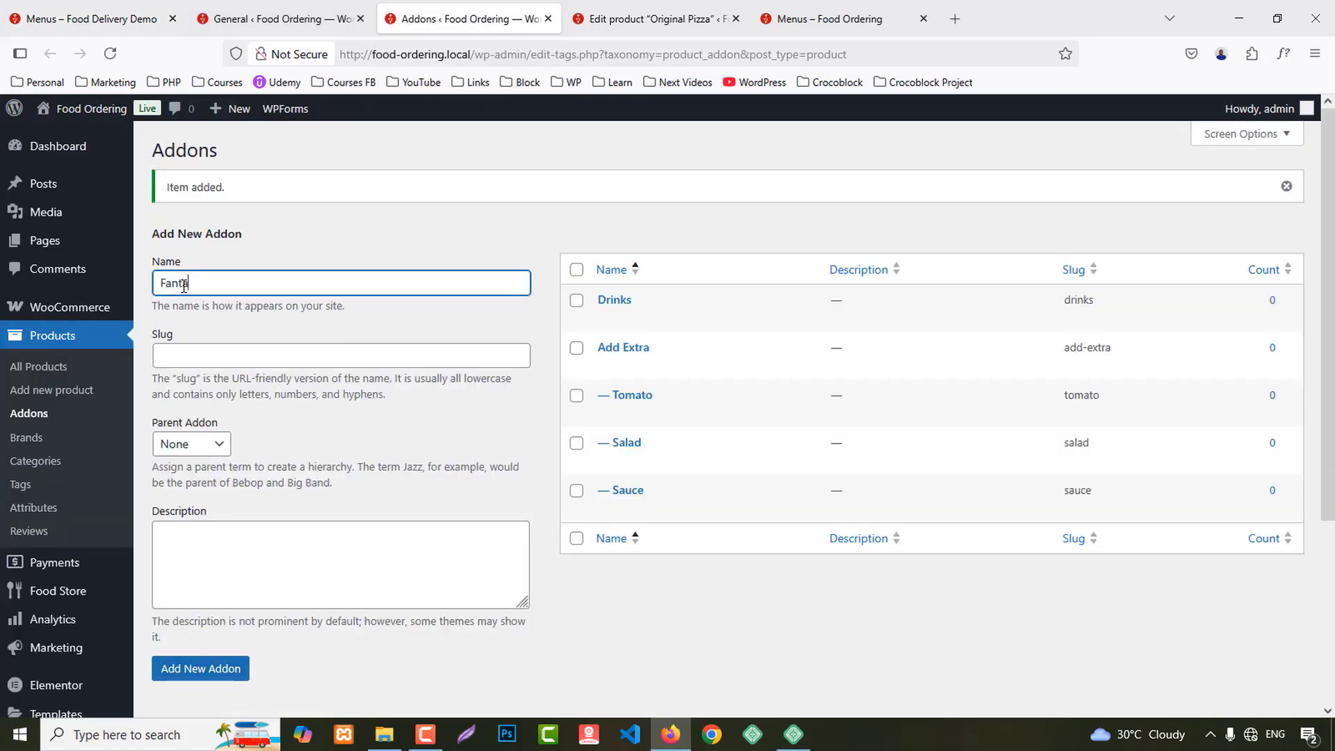
{"action": "left_click", "coordinate": [186, 452]}
{"action": "left_click", "coordinate": [196, 492]}
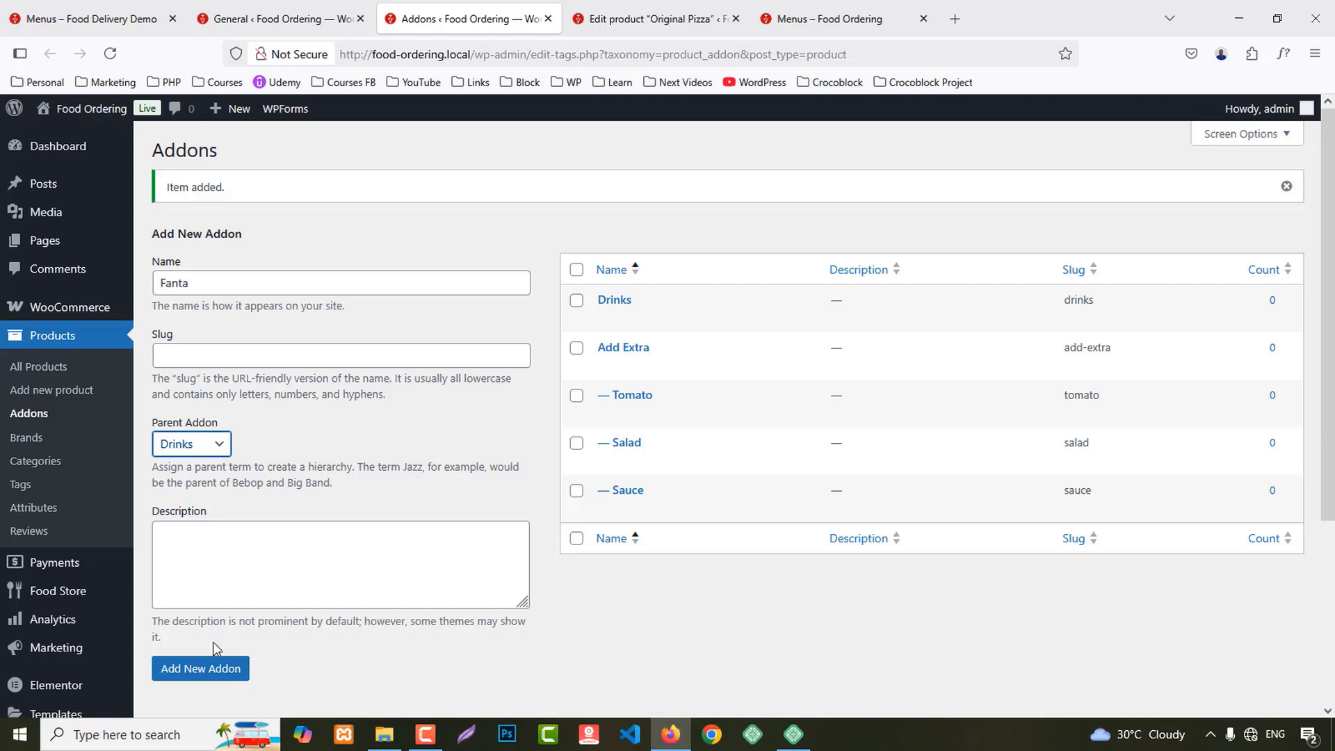
{"action": "left_click", "coordinate": [212, 668]}
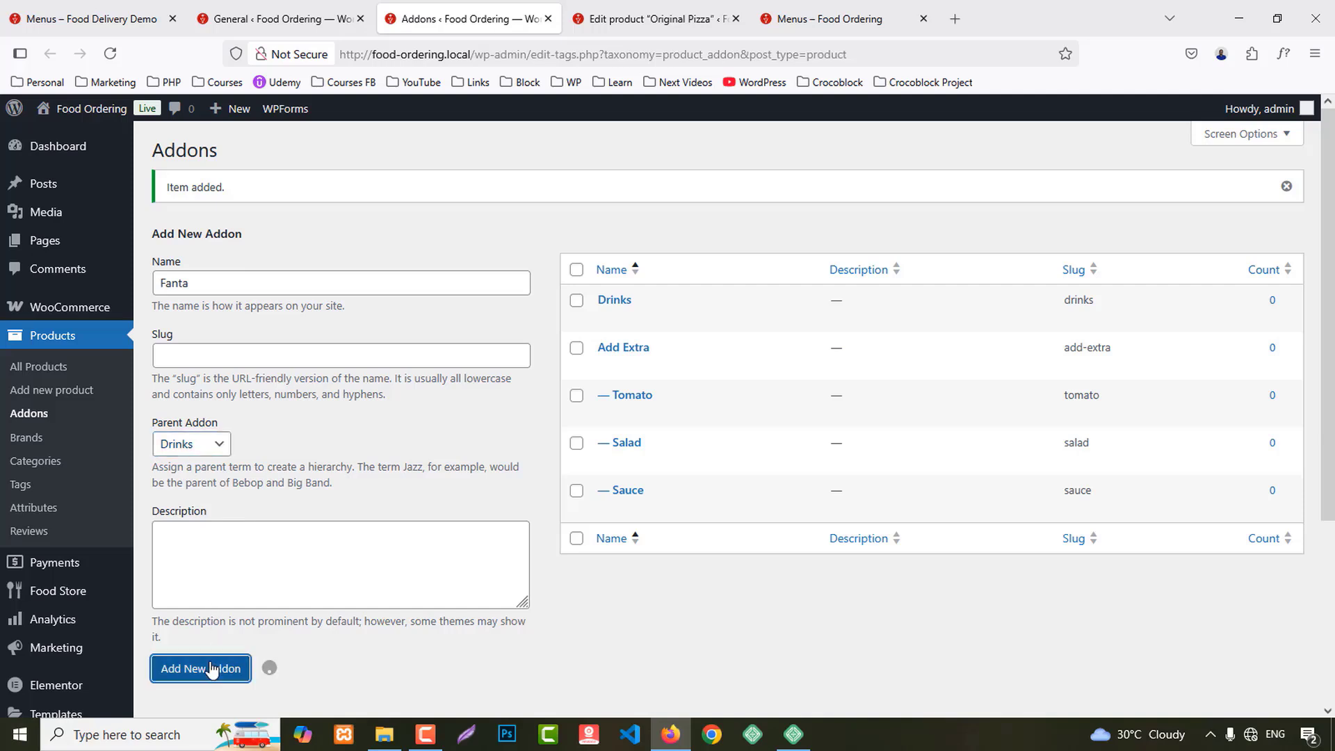
{"action": "left_click", "coordinate": [211, 279]}
{"action": "type", "text": "Mojo"}
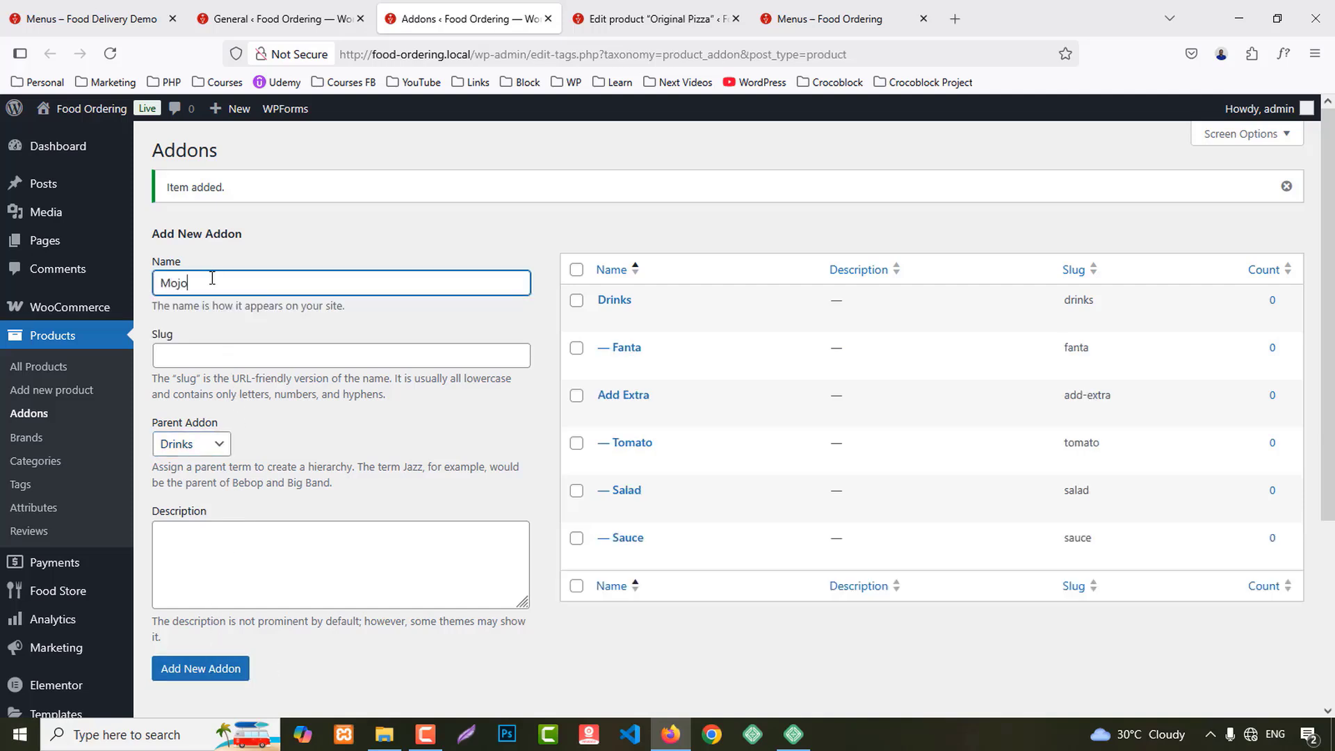
{"action": "left_click", "coordinate": [197, 678]}
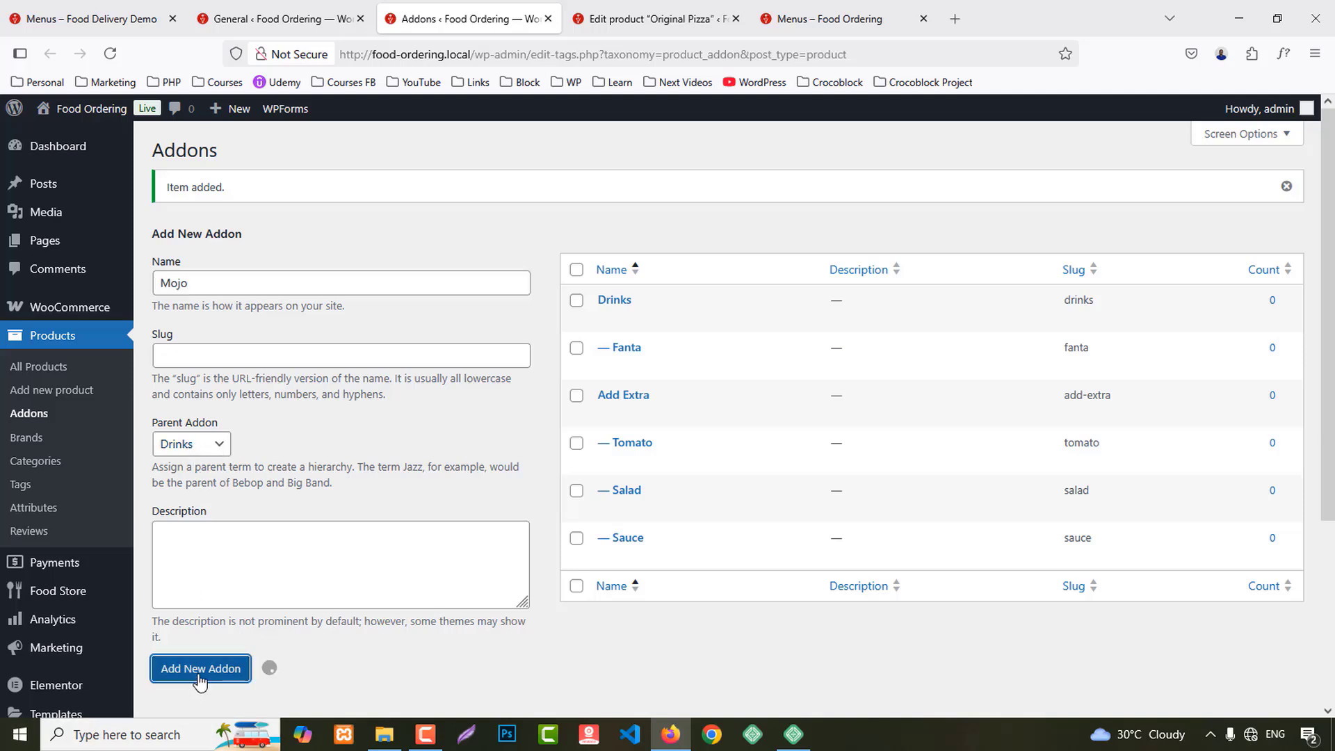
Step: Add Water under Drinks, compare with the demo's drink prices, and open Water's edit page
{"action": "left_click", "coordinate": [180, 279]}
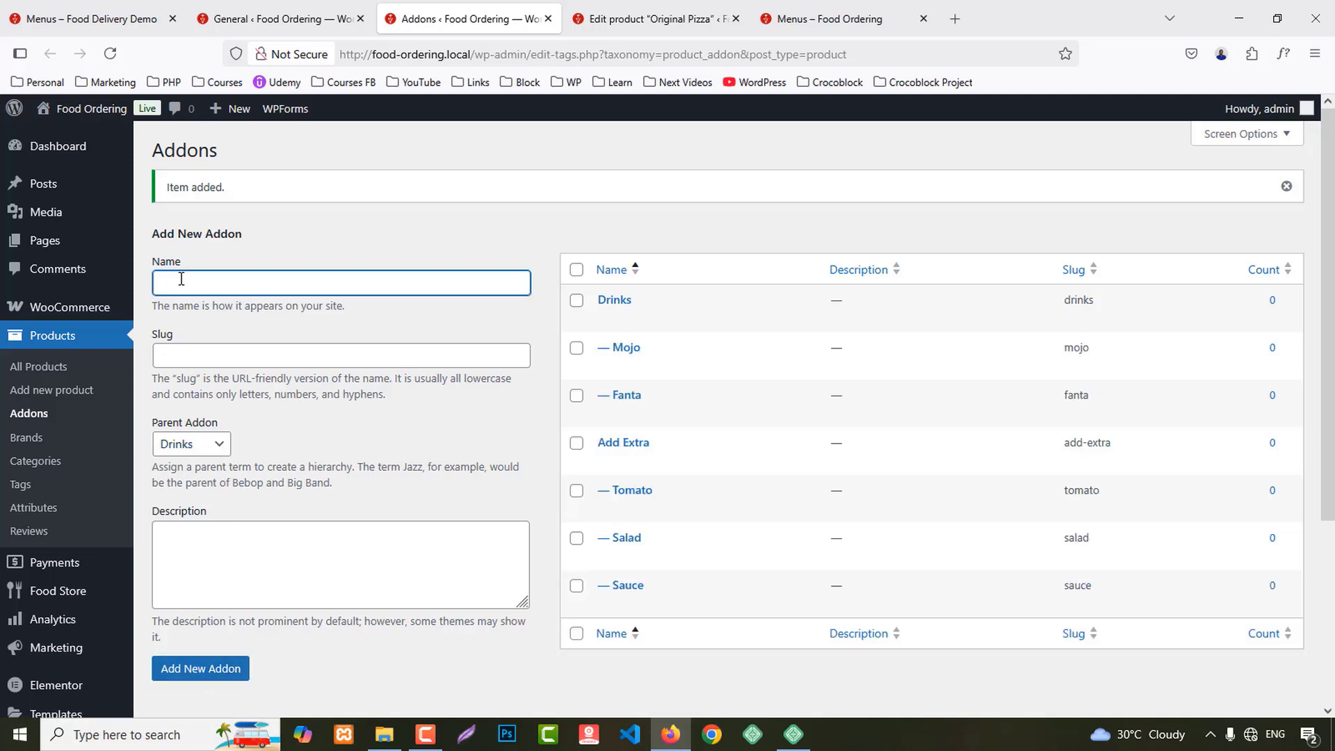
{"action": "left_click", "coordinate": [176, 457]}
{"action": "left_click", "coordinate": [179, 495]}
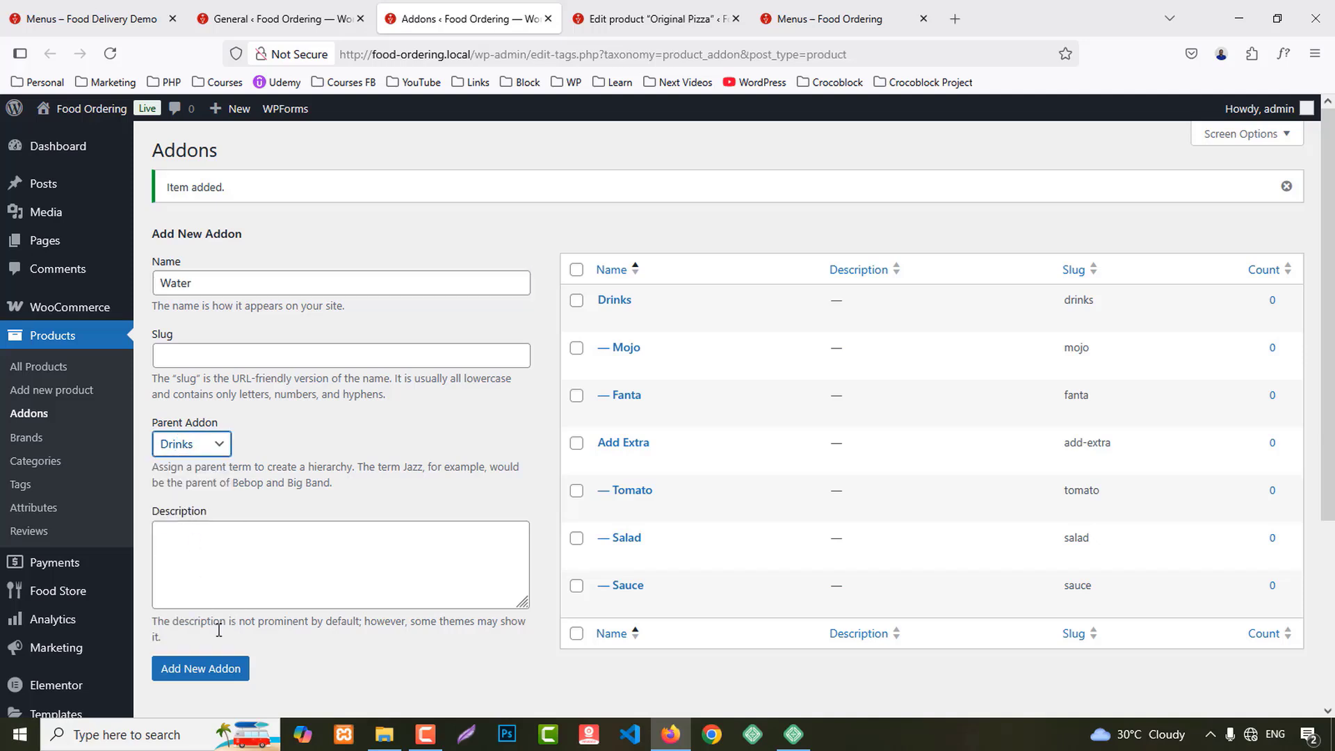
{"action": "left_click", "coordinate": [209, 671]}
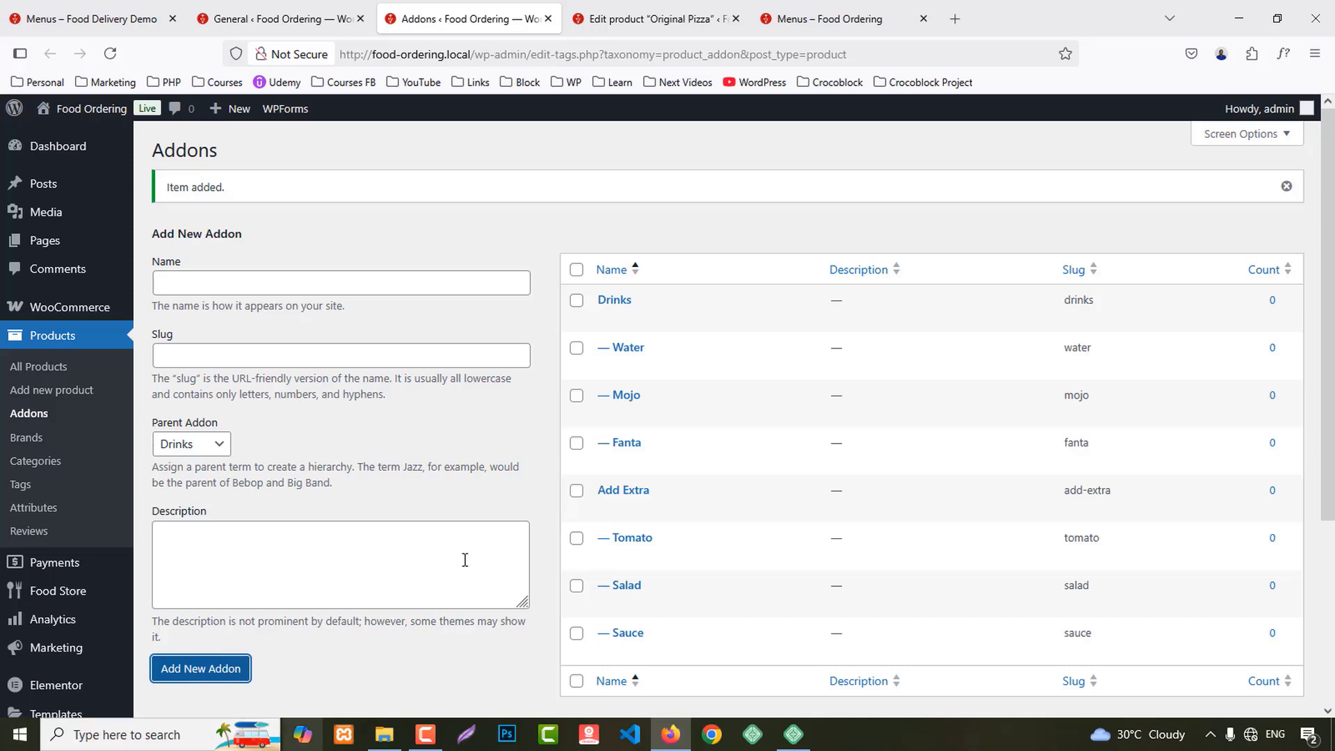
{"action": "left_click", "coordinate": [78, 10]}
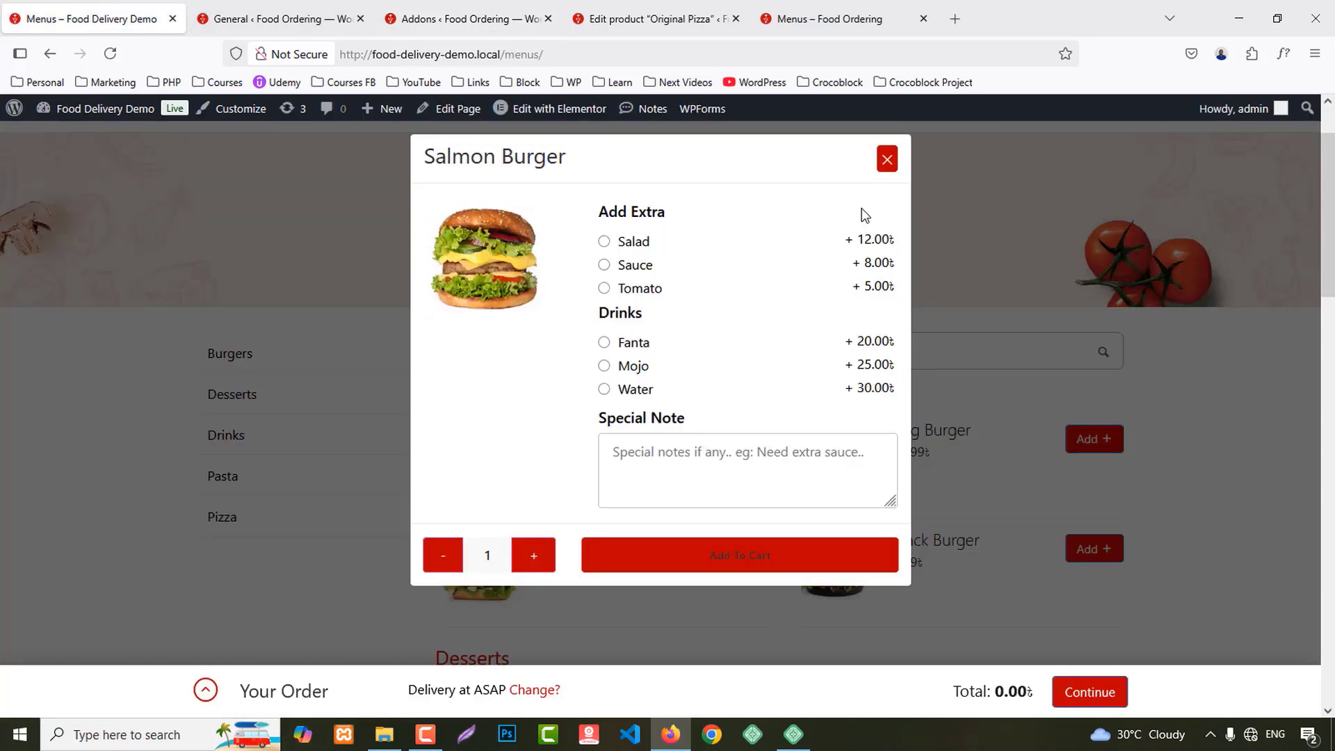
{"action": "left_click", "coordinate": [470, 19]}
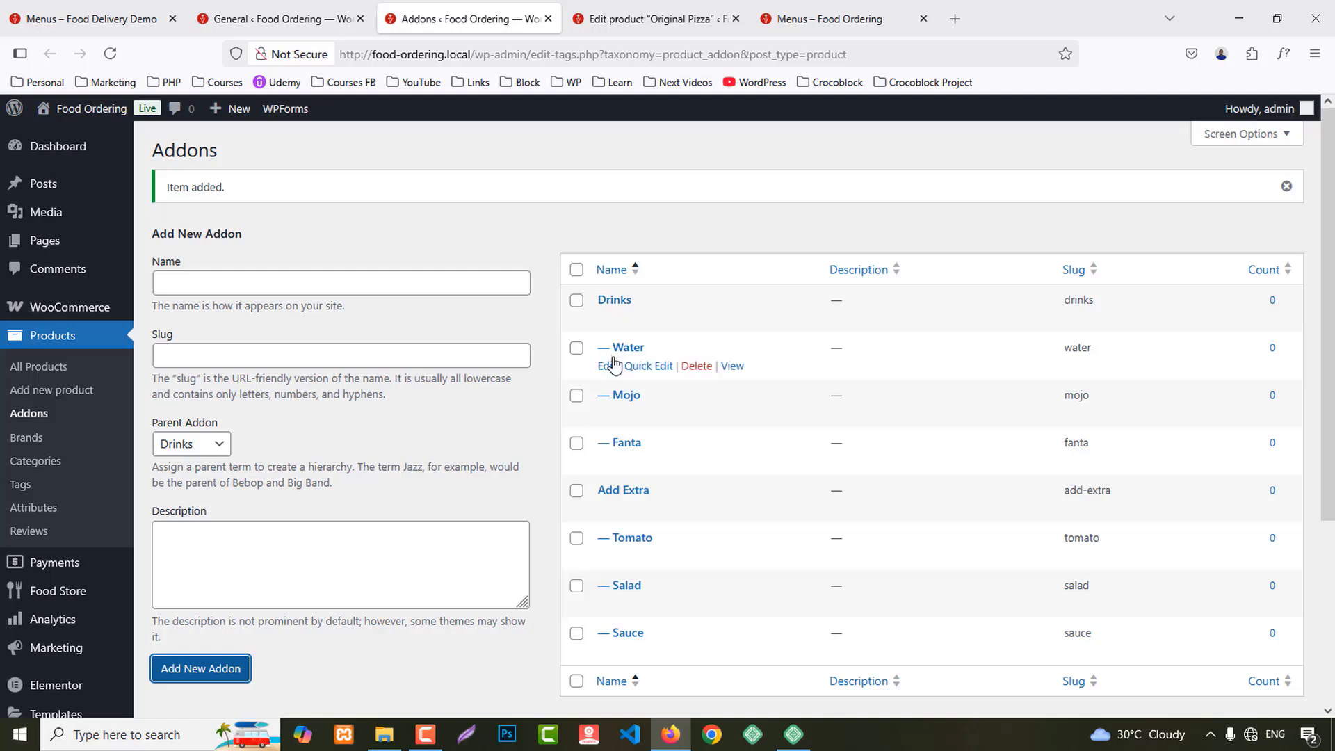
{"action": "left_click", "coordinate": [609, 368]}
Step: Open the Mojo, Fanta, Tomato and Salad addon edit pages in separate tabs
{"action": "middle_click", "coordinate": [606, 413]}
{"action": "scroll", "coordinate": [650, 448], "scroll_direction": "down", "scroll_amount": 2}
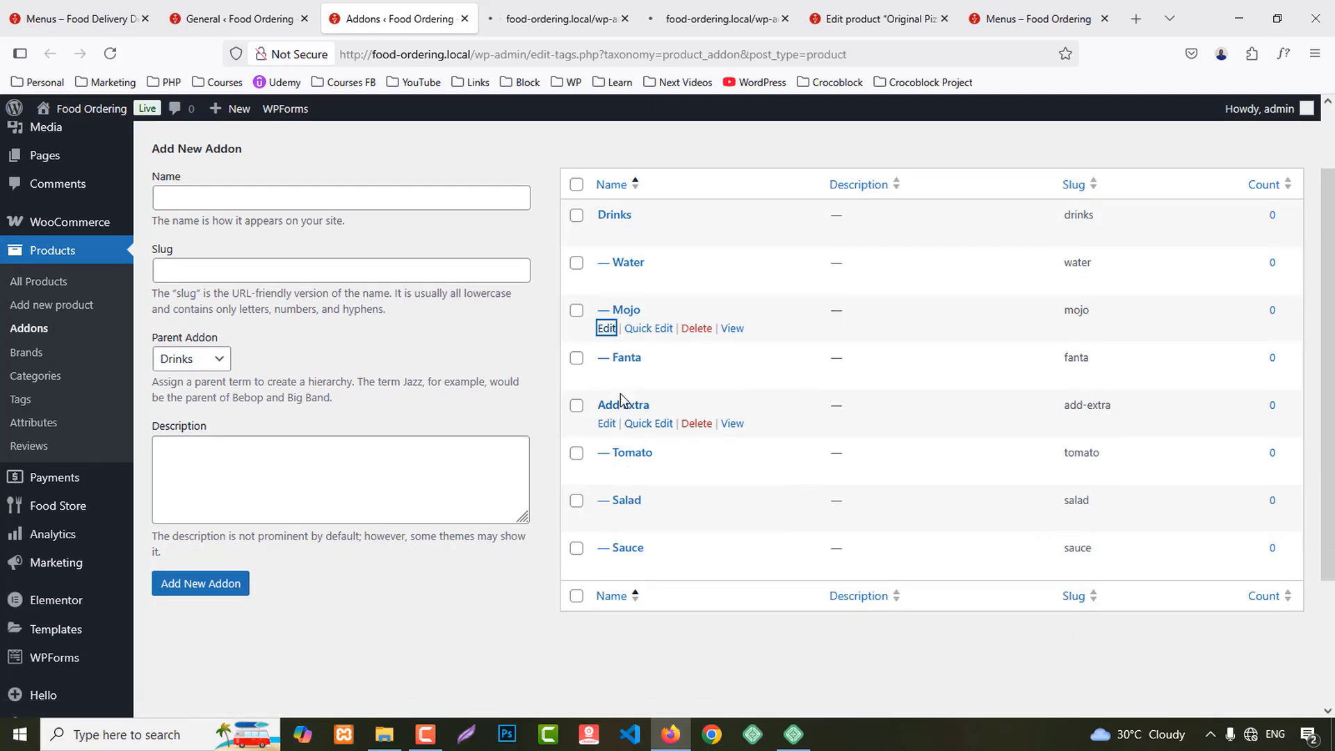
{"action": "middle_click", "coordinate": [607, 375]}
{"action": "middle_click", "coordinate": [607, 471]}
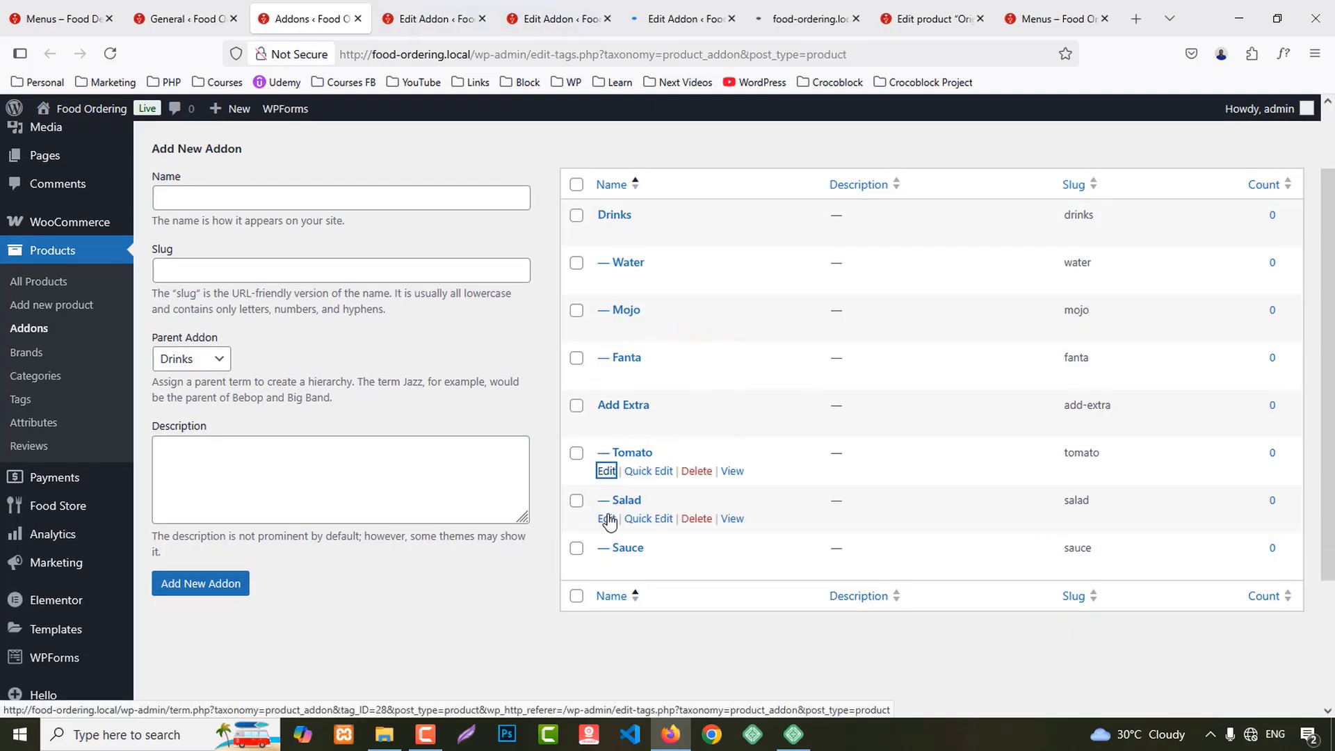
{"action": "middle_click", "coordinate": [606, 518]}
Step: Price the drink addons: Water 5, Mojo 12, Fanta 10, saving each one
{"action": "left_click", "coordinate": [354, 19]}
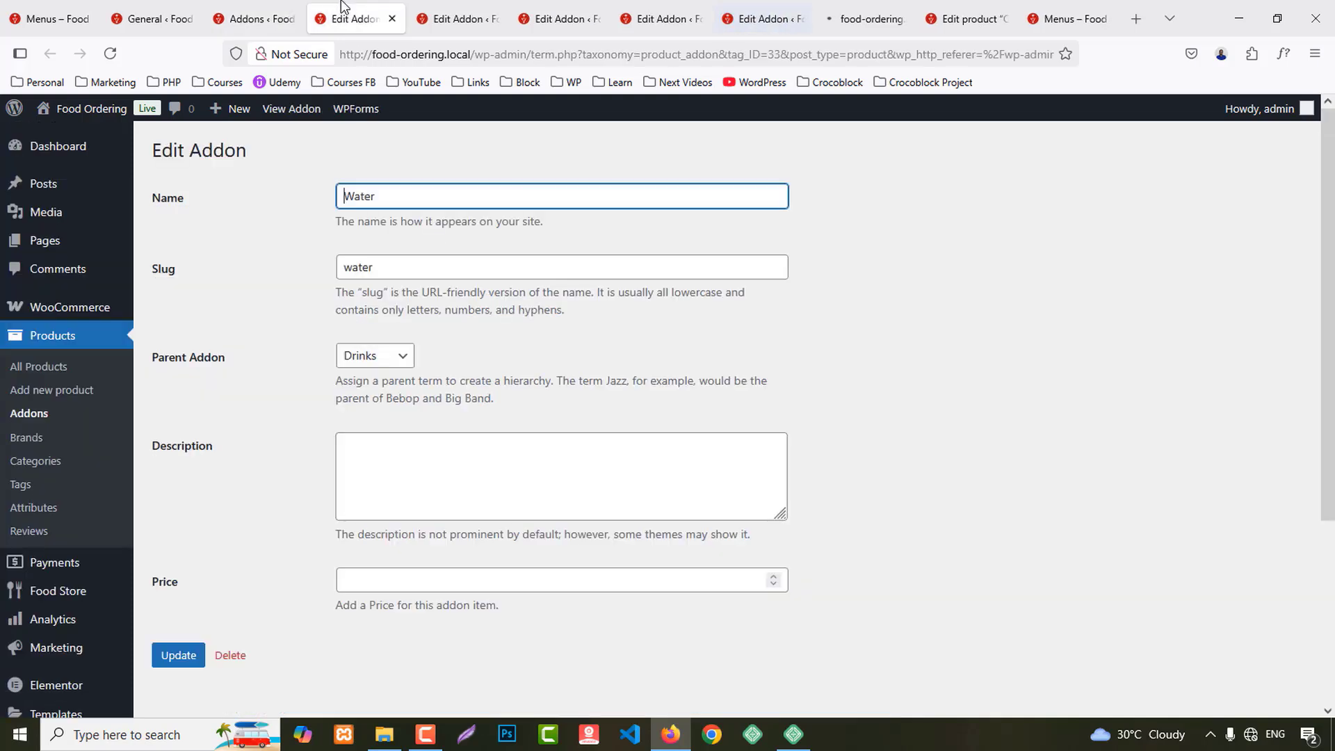
{"action": "scroll", "coordinate": [619, 386], "scroll_direction": "down", "scroll_amount": 2}
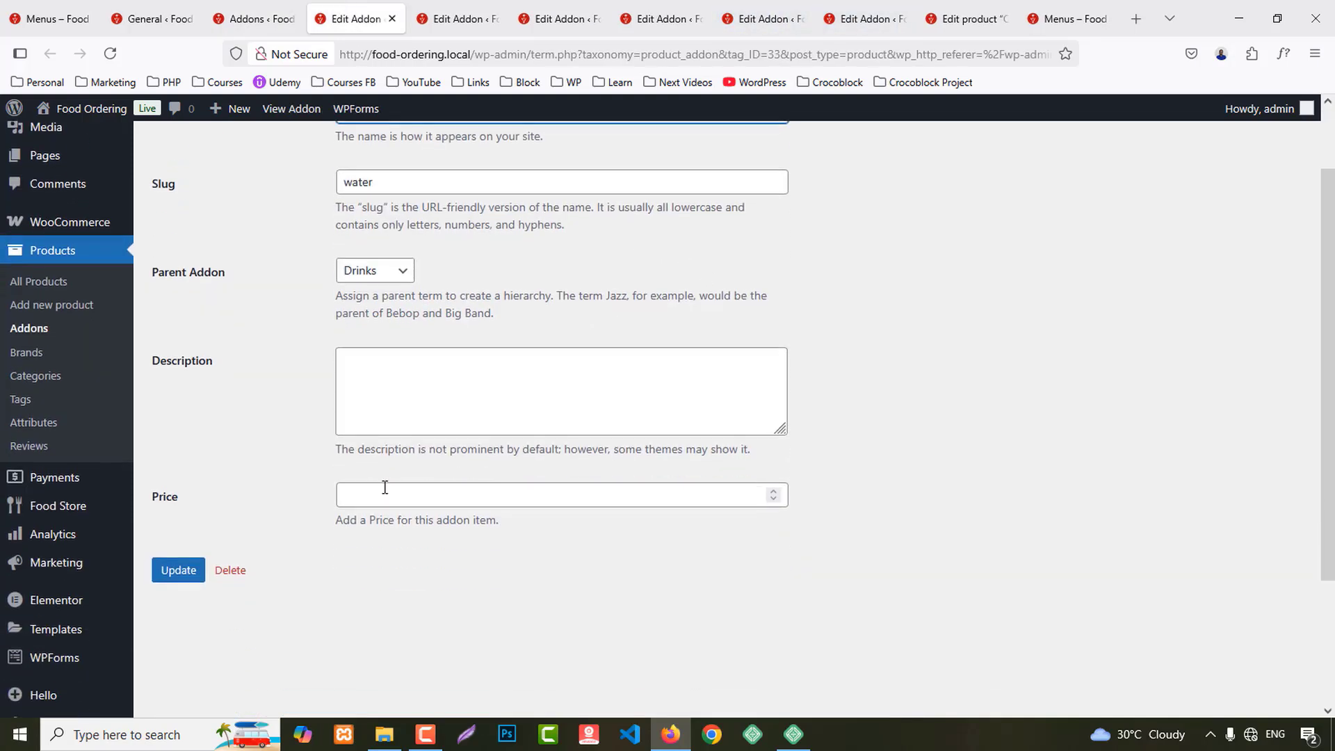
{"action": "left_click", "coordinate": [383, 490]}
{"action": "type", "text": "3"}
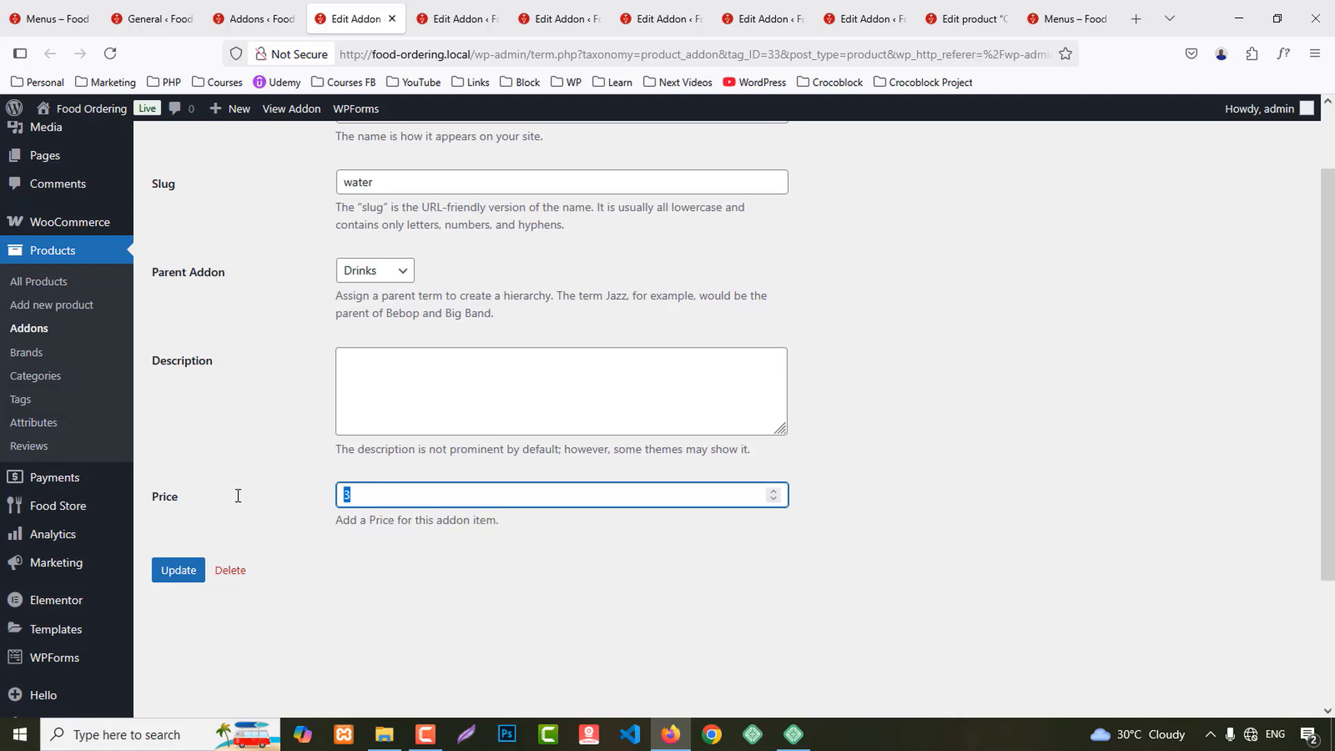
{"action": "type", "text": "5"}
{"action": "left_click", "coordinate": [179, 570]}
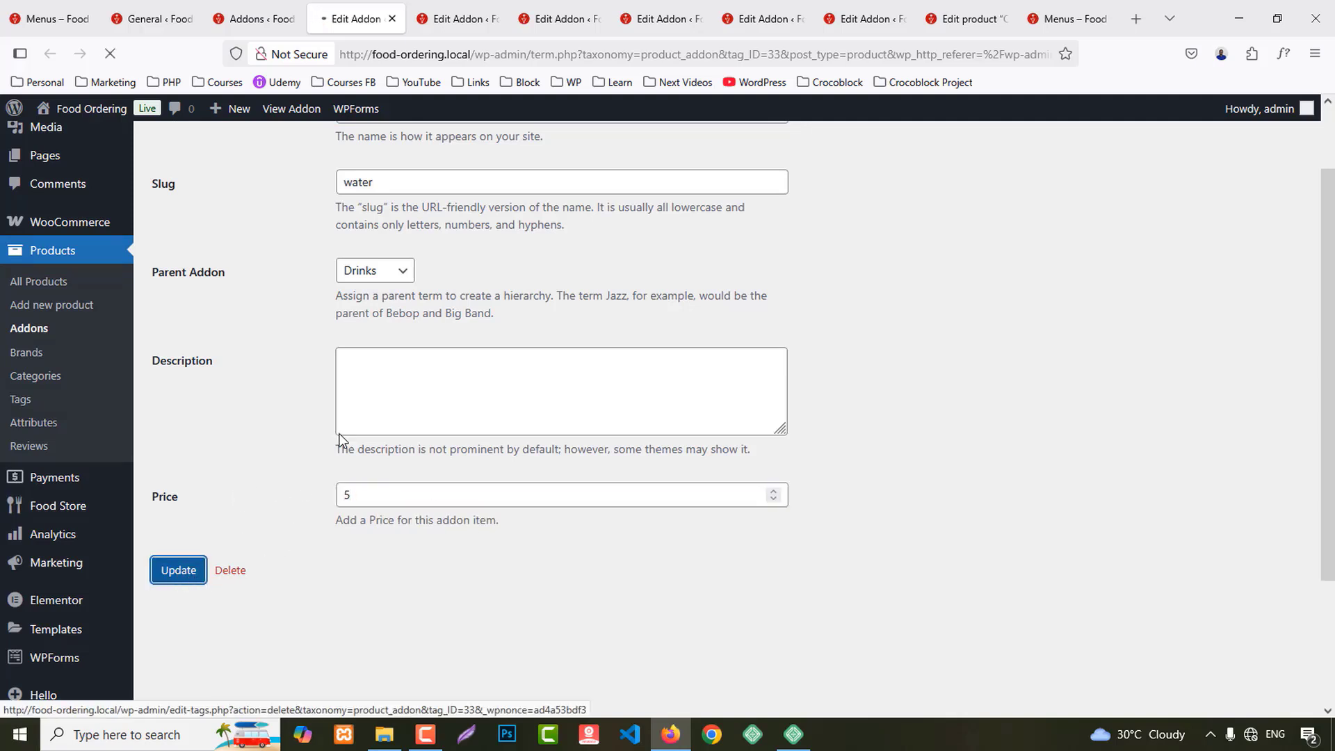
{"action": "left_click", "coordinate": [392, 19]}
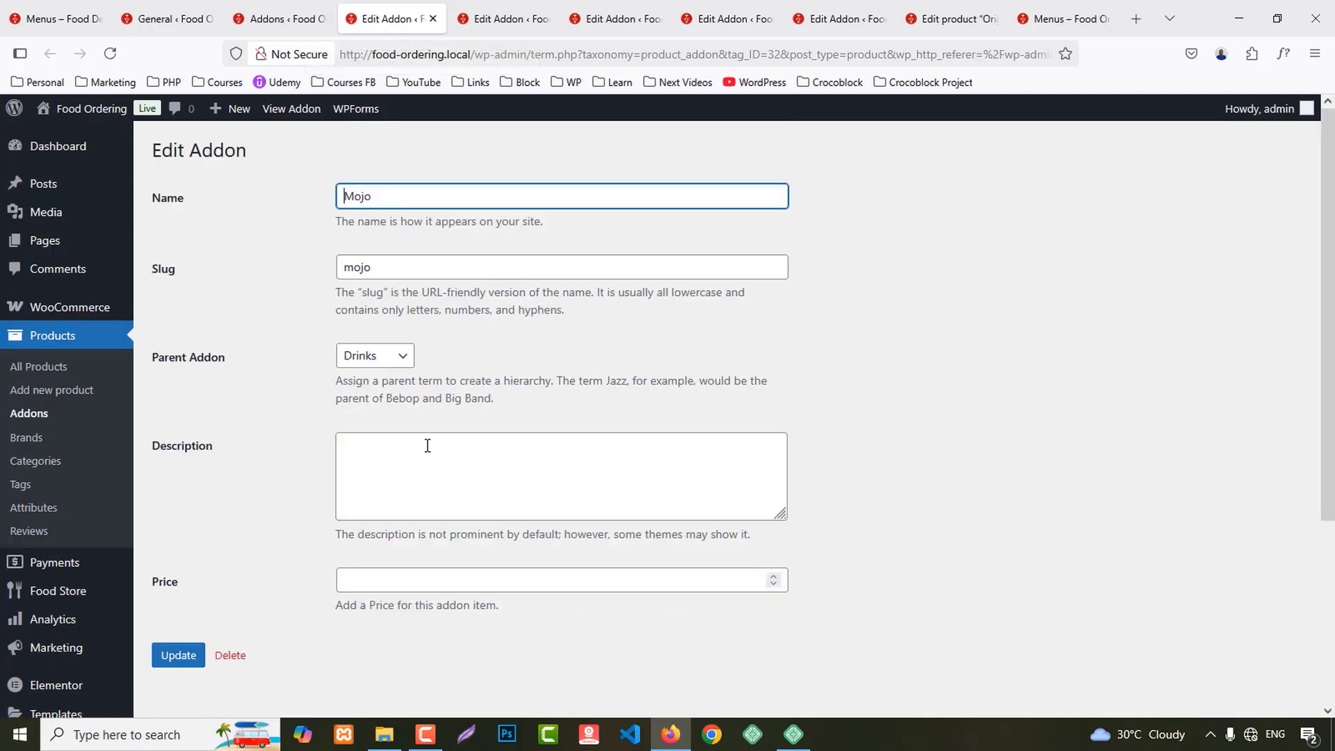
{"action": "scroll", "coordinate": [427, 445], "scroll_direction": "down", "scroll_amount": 2}
{"action": "left_click", "coordinate": [352, 495]}
{"action": "type", "text": "12"}
{"action": "left_click", "coordinate": [174, 582]}
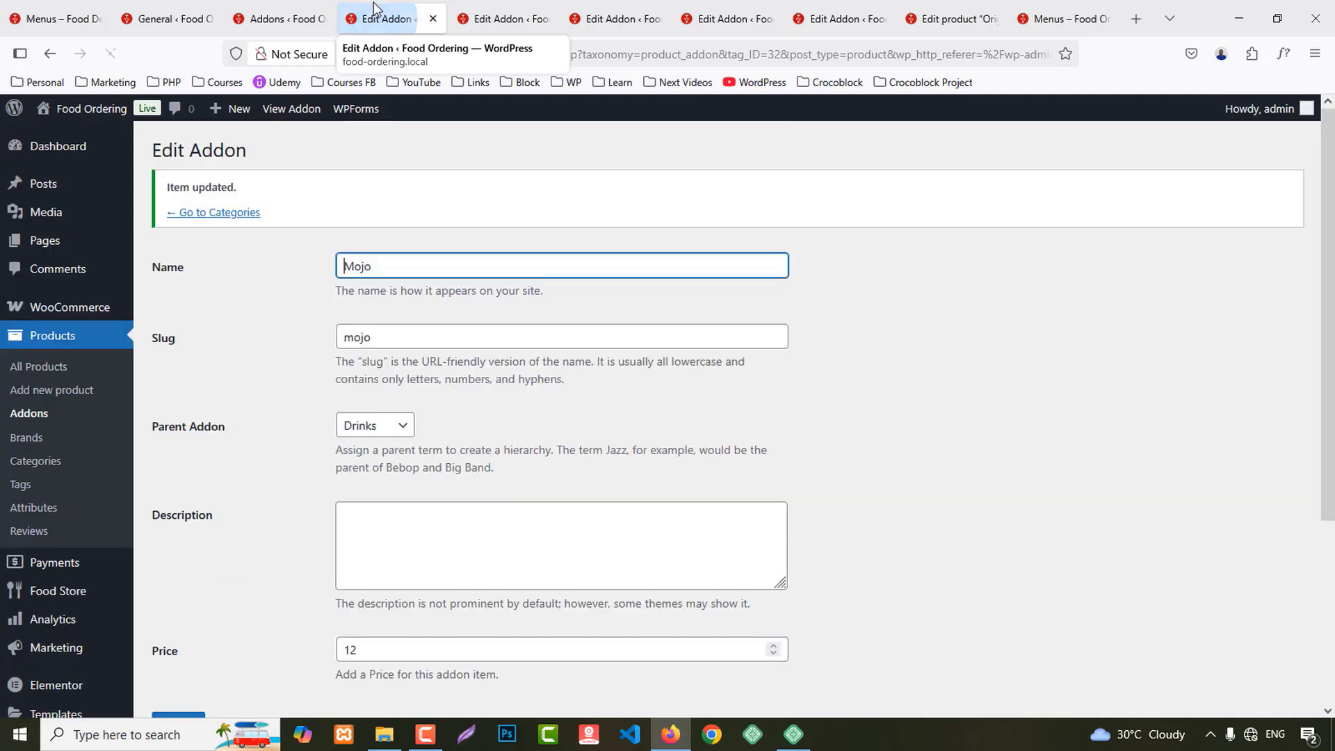
{"action": "left_click", "coordinate": [433, 19]}
{"action": "left_click", "coordinate": [380, 583]}
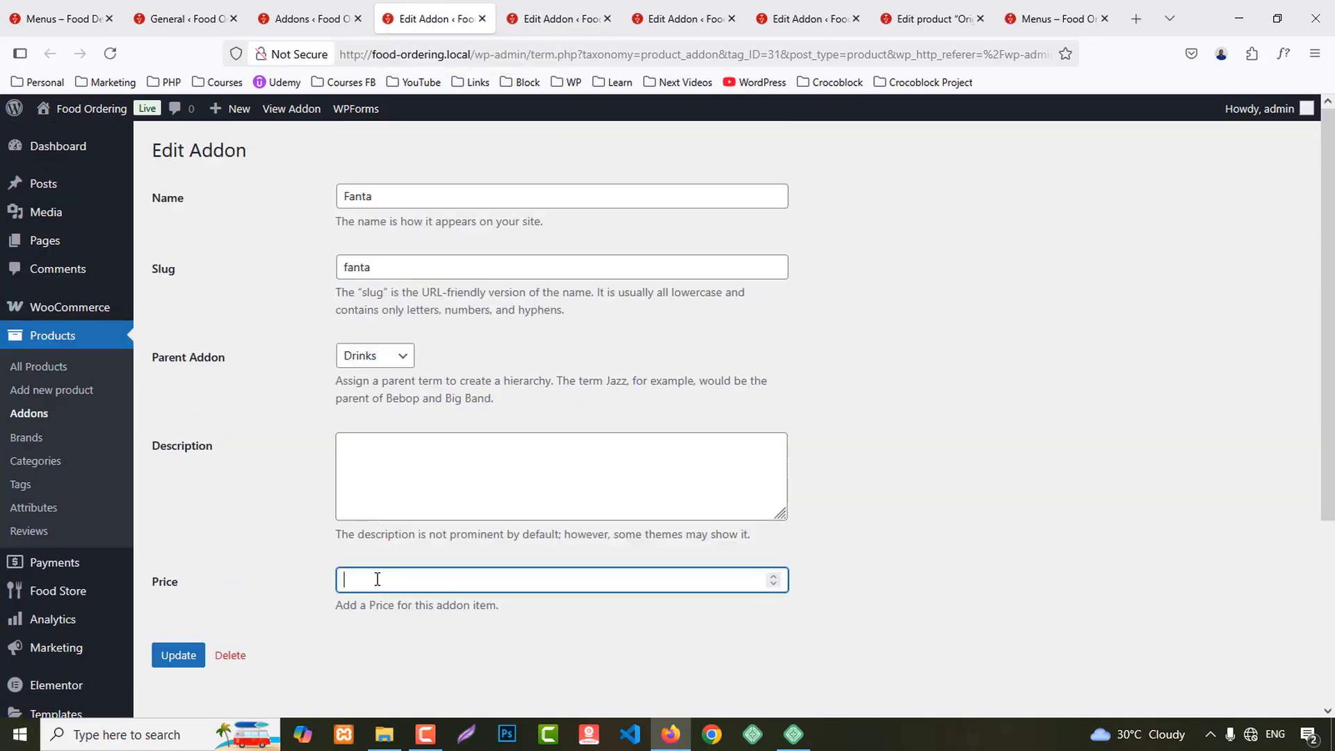
{"action": "left_click", "coordinate": [178, 655]}
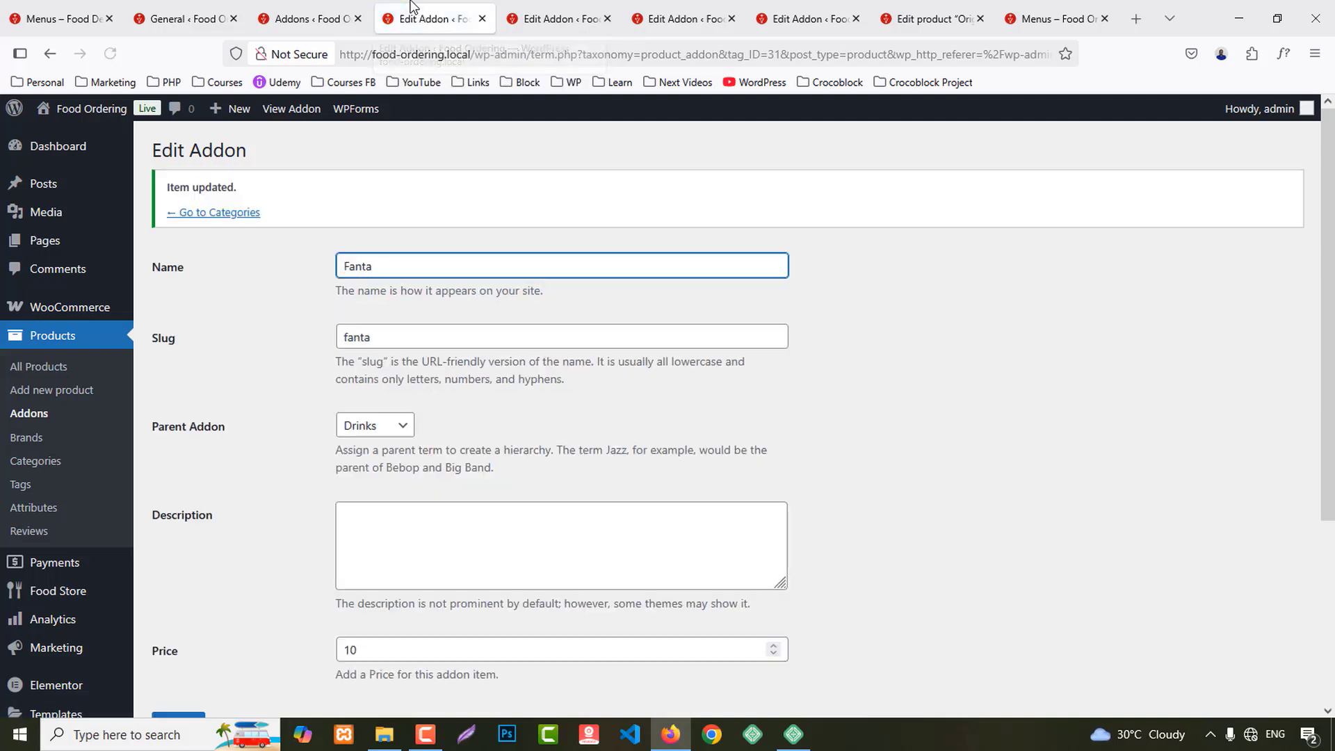
Step: Price the Tomato addon at 4 and the Salad addon at 7, saving each
{"action": "left_click", "coordinate": [482, 19]}
{"action": "scroll", "coordinate": [240, 461], "scroll_direction": "down", "scroll_amount": 2}
{"action": "left_click", "coordinate": [360, 487]}
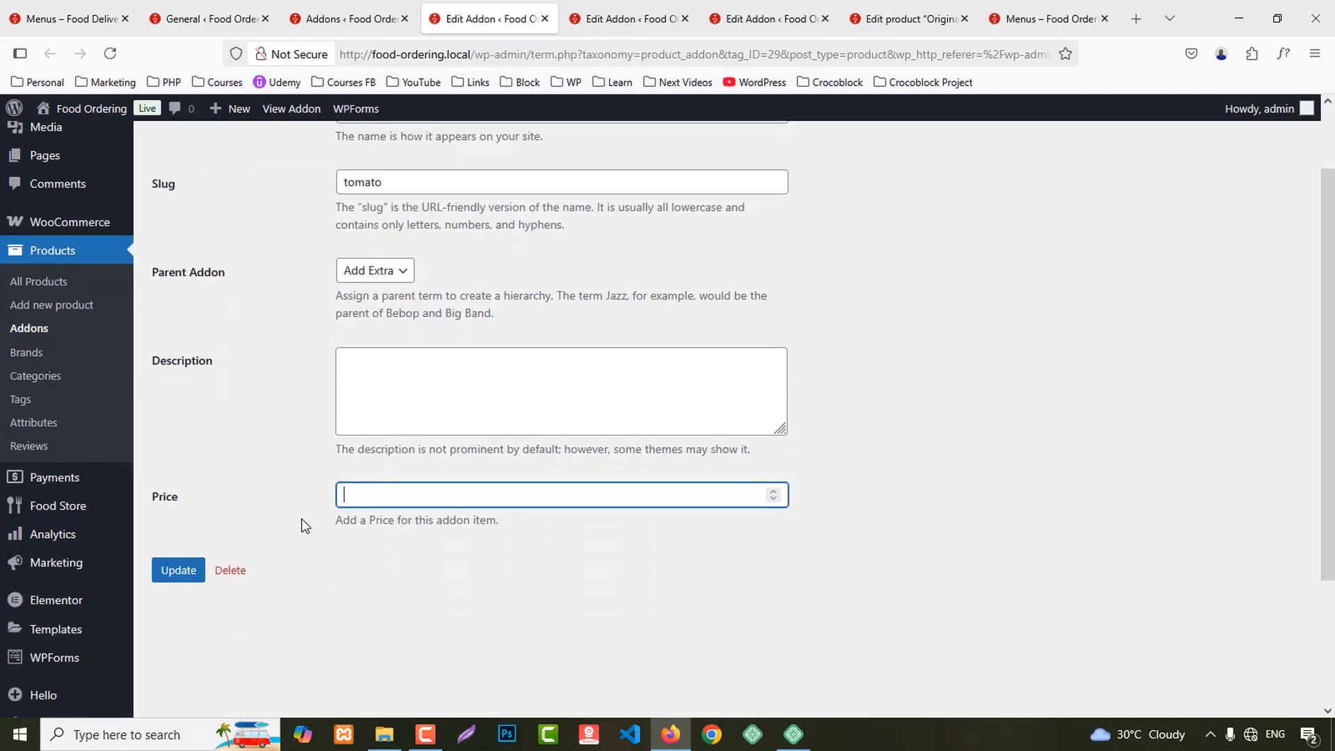
{"action": "type", "text": "4"}
{"action": "left_click", "coordinate": [178, 574]}
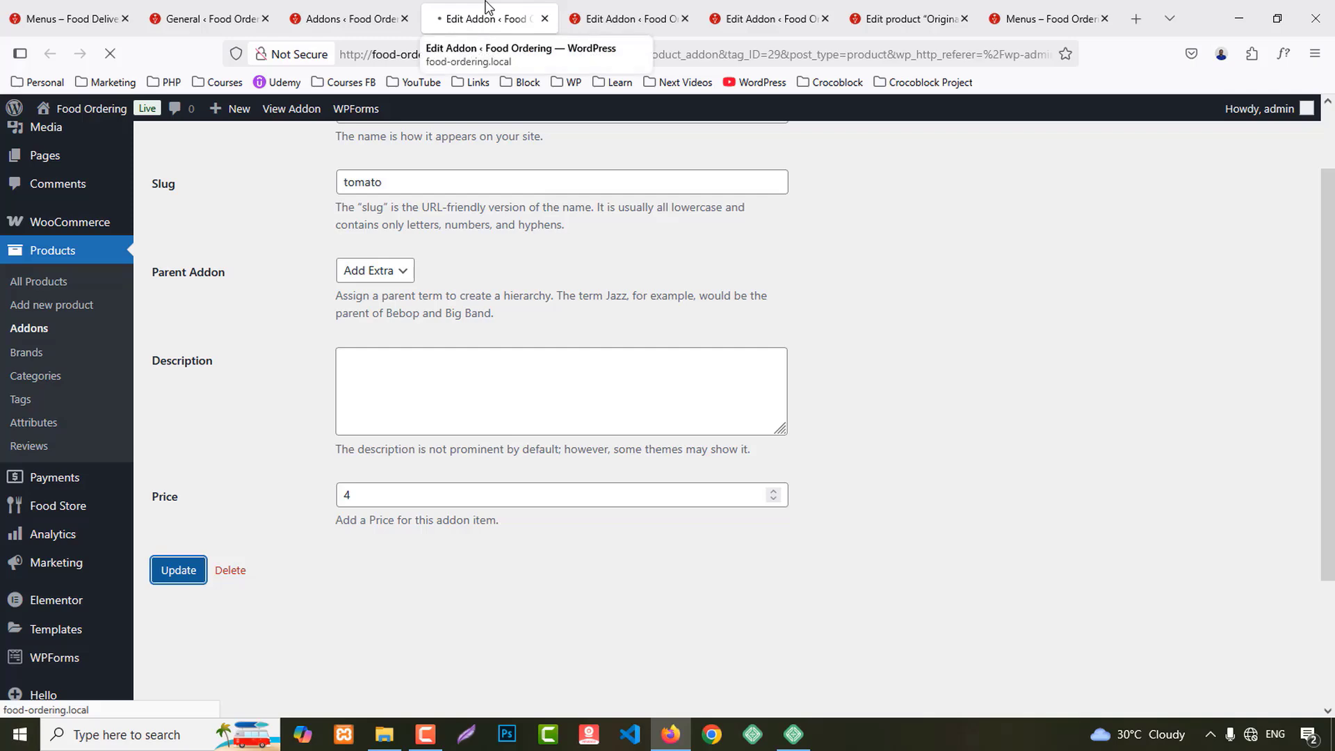
{"action": "left_click", "coordinate": [545, 18]}
{"action": "scroll", "coordinate": [387, 340], "scroll_direction": "down", "scroll_amount": 4}
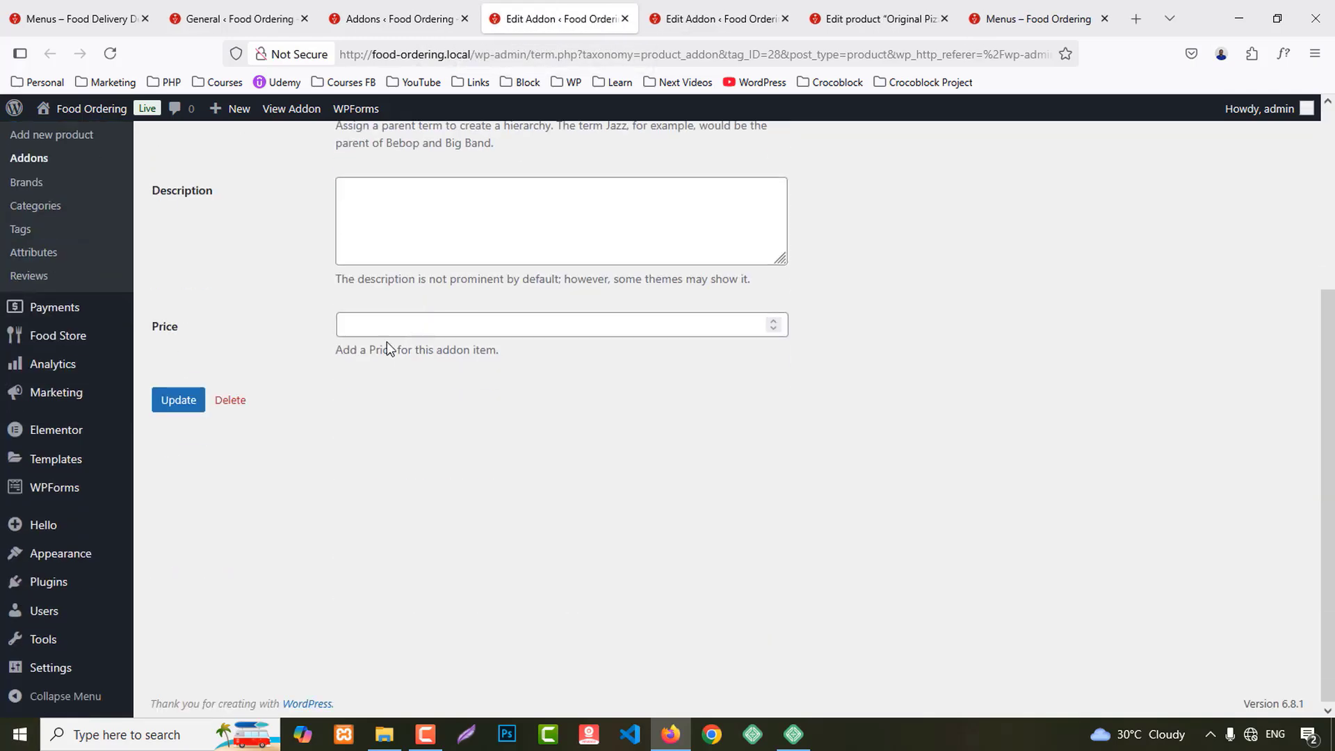
{"action": "scroll", "coordinate": [386, 340], "scroll_direction": "up", "scroll_amount": 3}
{"action": "left_click", "coordinate": [376, 492]}
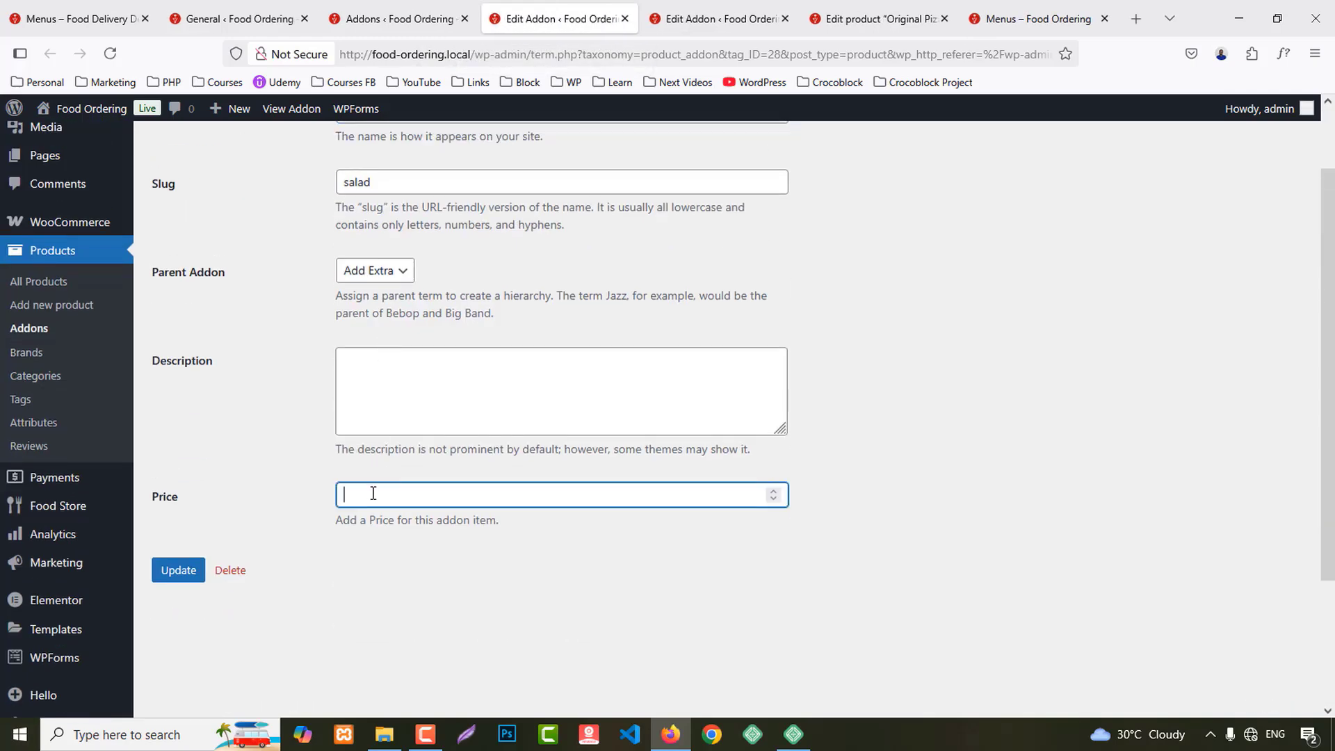
{"action": "left_click", "coordinate": [173, 570]}
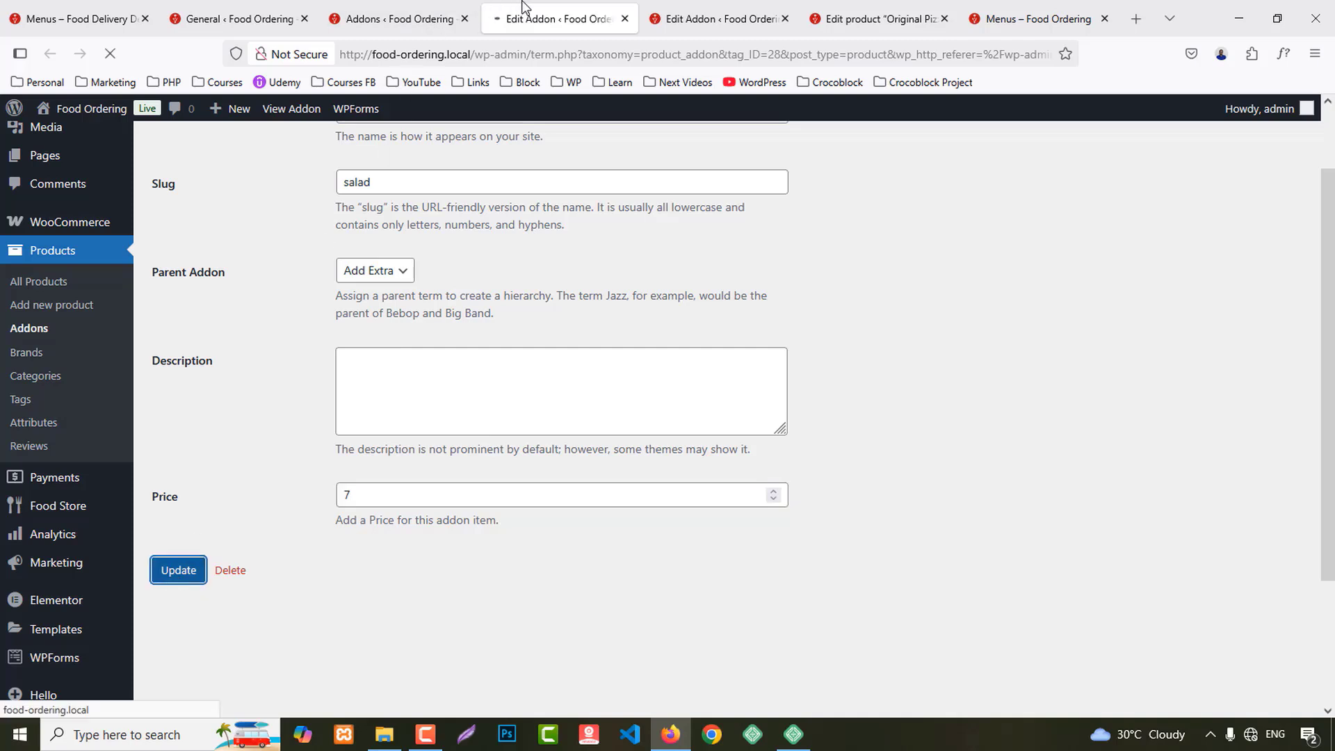
Step: Save the Sauce addon with price 3 and close the addon tabs
{"action": "left_click", "coordinate": [624, 19]}
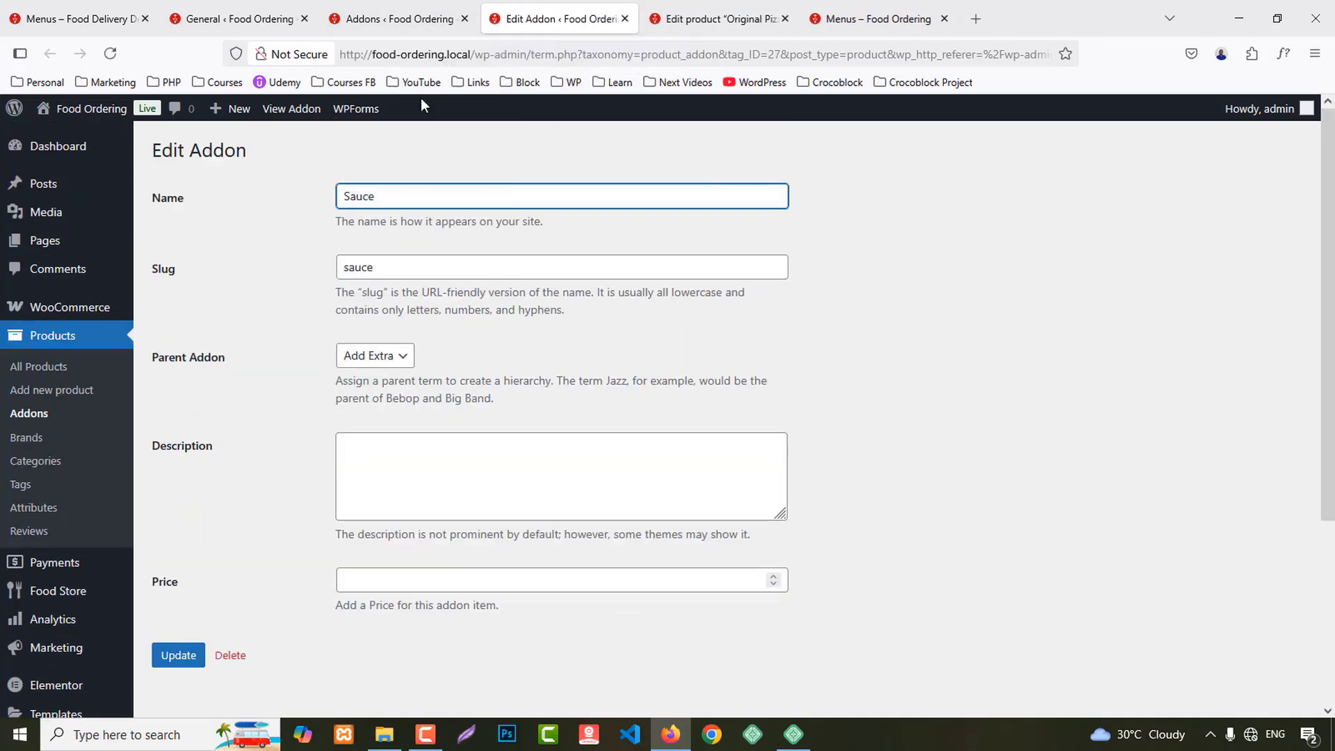
{"action": "left_click", "coordinate": [362, 585]}
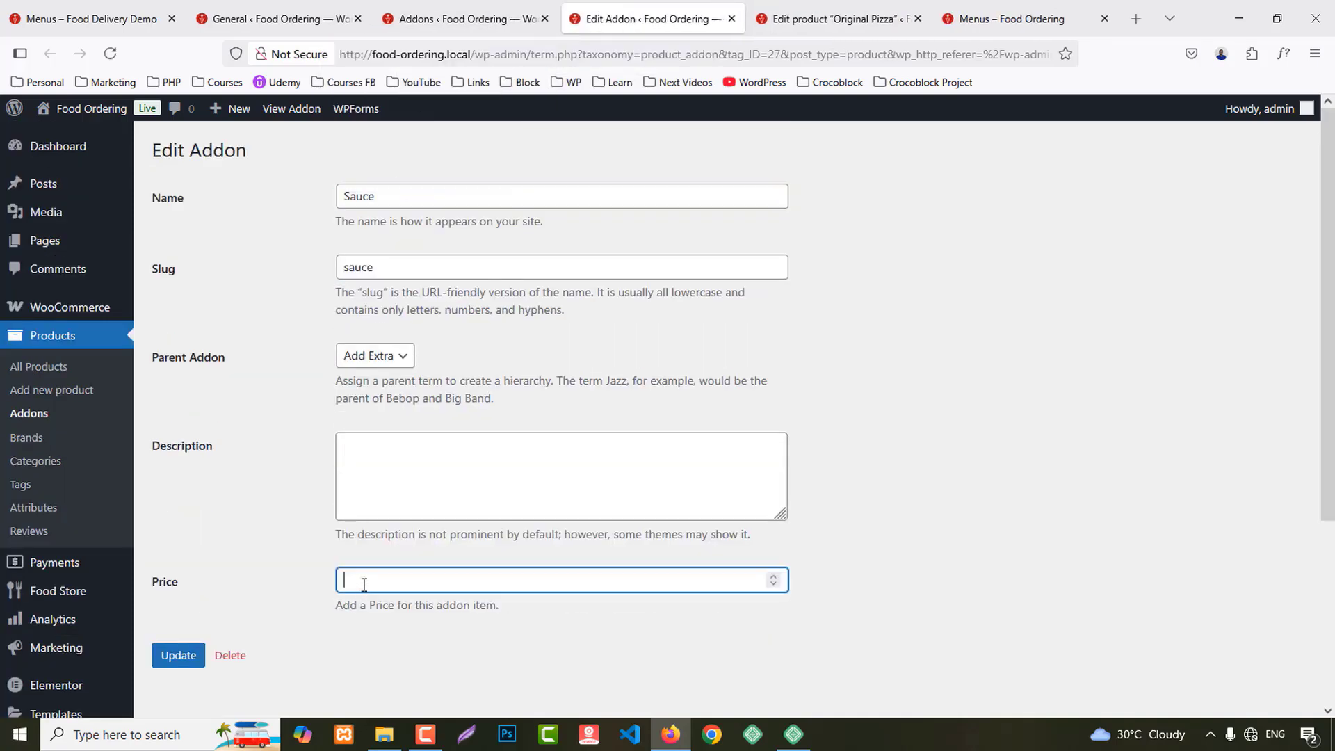
{"action": "left_click", "coordinate": [186, 650]}
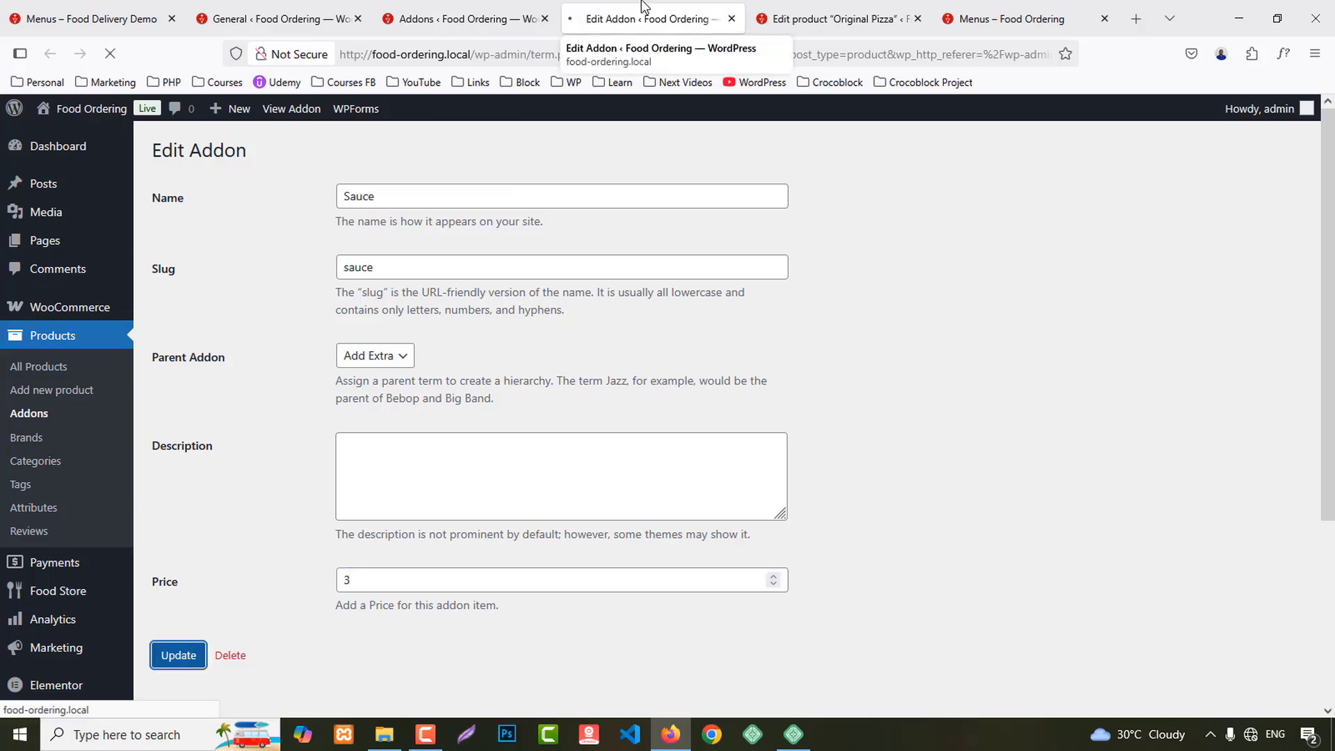
{"action": "middle_click", "coordinate": [620, 10]}
{"action": "middle_click", "coordinate": [438, 10]}
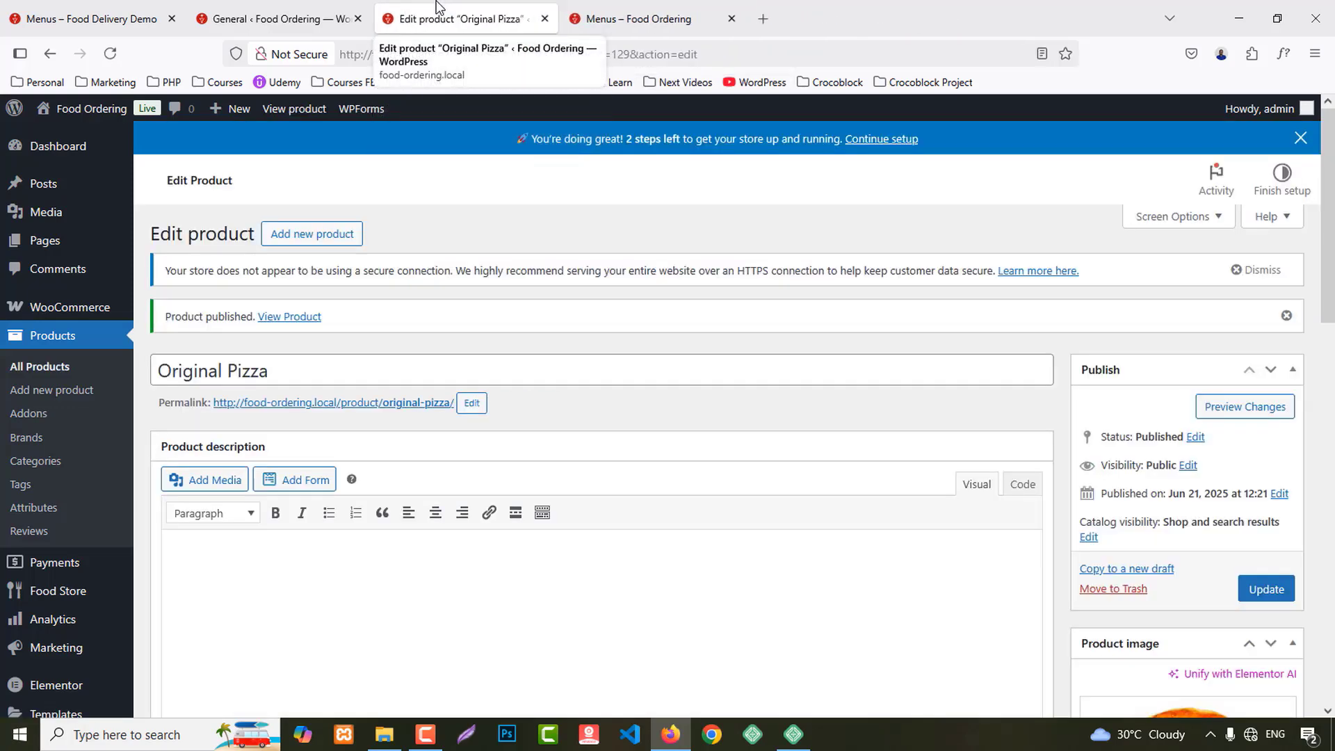
Step: Compare the front-end menu page with the Original Pizza product editor
{"action": "left_click", "coordinate": [668, 10]}
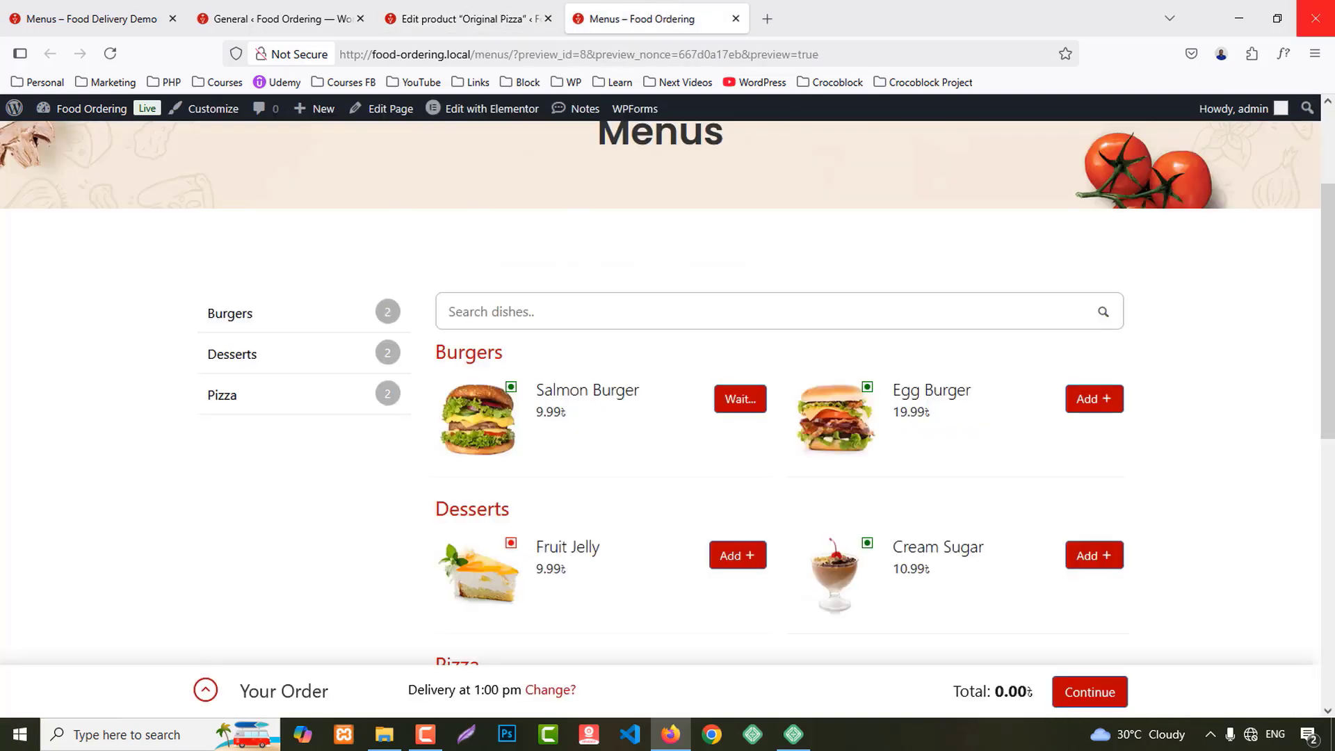
{"action": "left_click", "coordinate": [445, 10]}
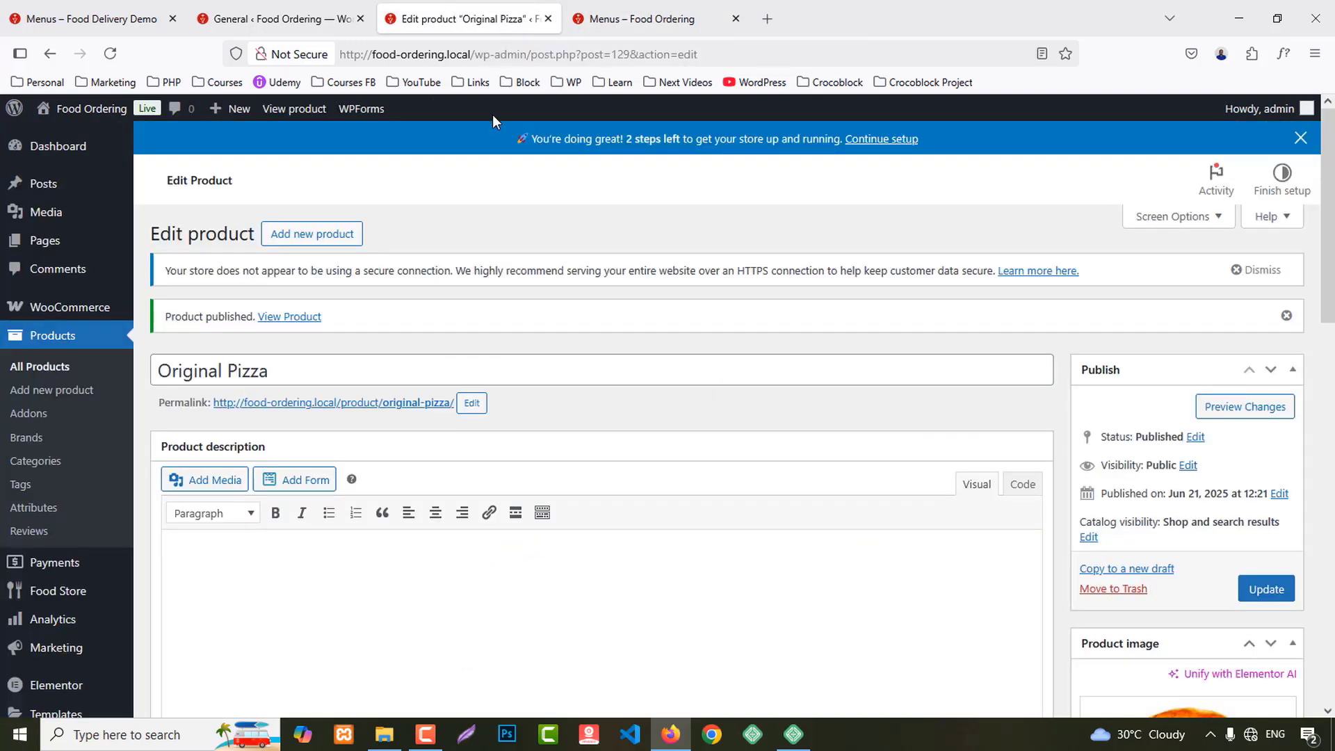
{"action": "left_click", "coordinate": [636, 15]}
{"action": "scroll", "coordinate": [931, 492], "scroll_direction": "down", "scroll_amount": 3}
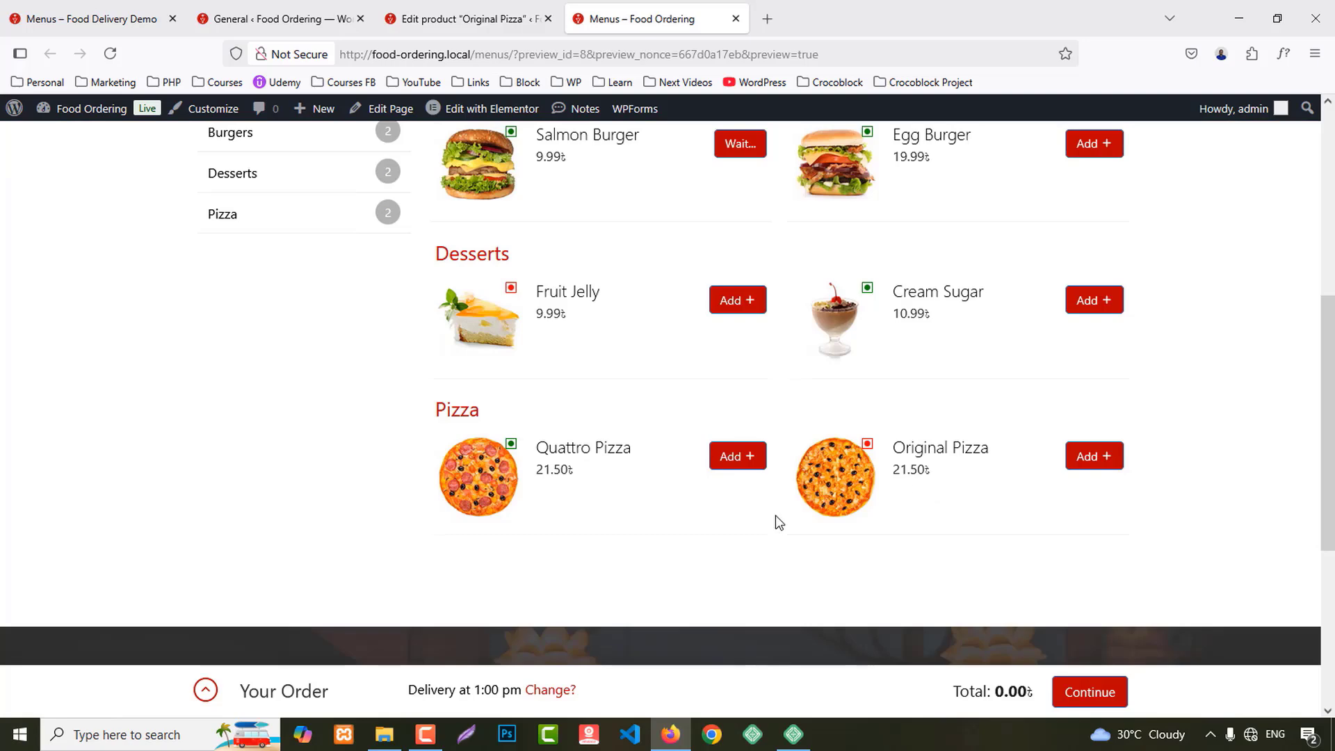
{"action": "left_click", "coordinate": [462, 17]}
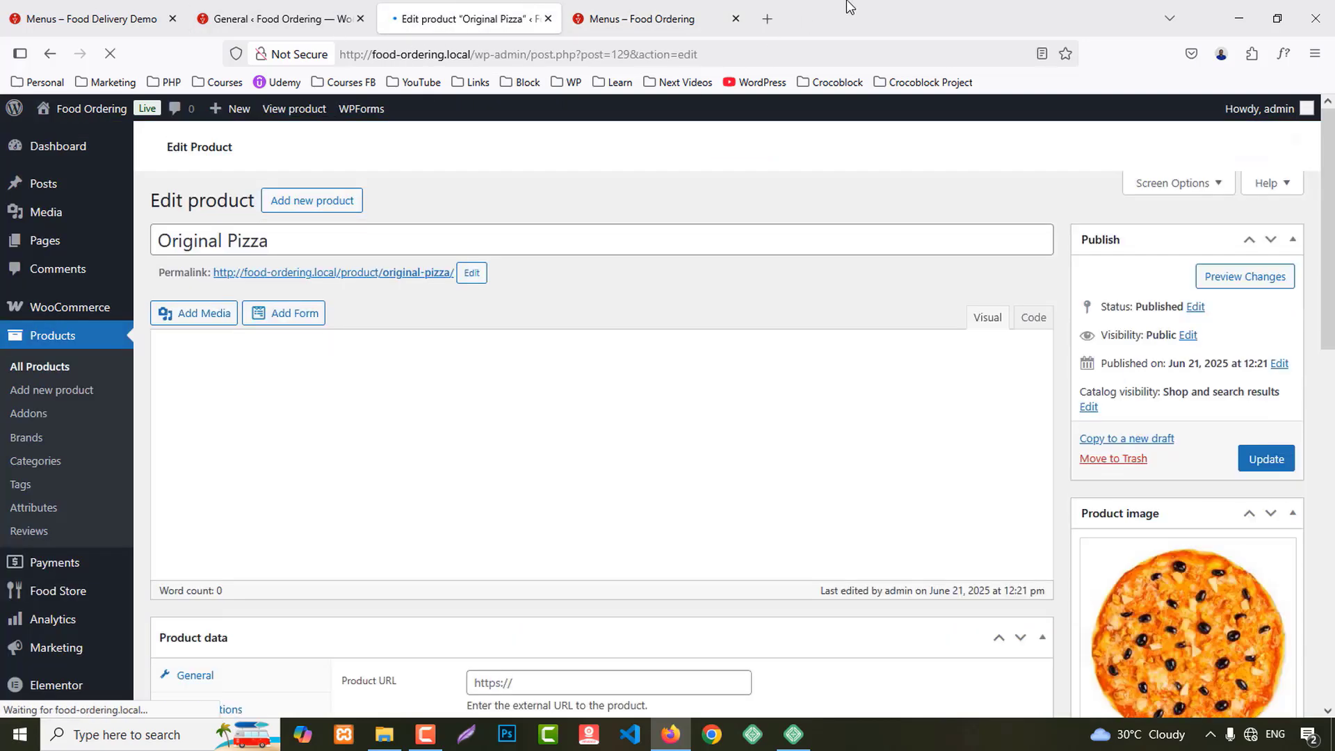
{"action": "scroll", "coordinate": [723, 375], "scroll_direction": "down", "scroll_amount": 4}
{"action": "scroll", "coordinate": [725, 369], "scroll_direction": "down", "scroll_amount": 4}
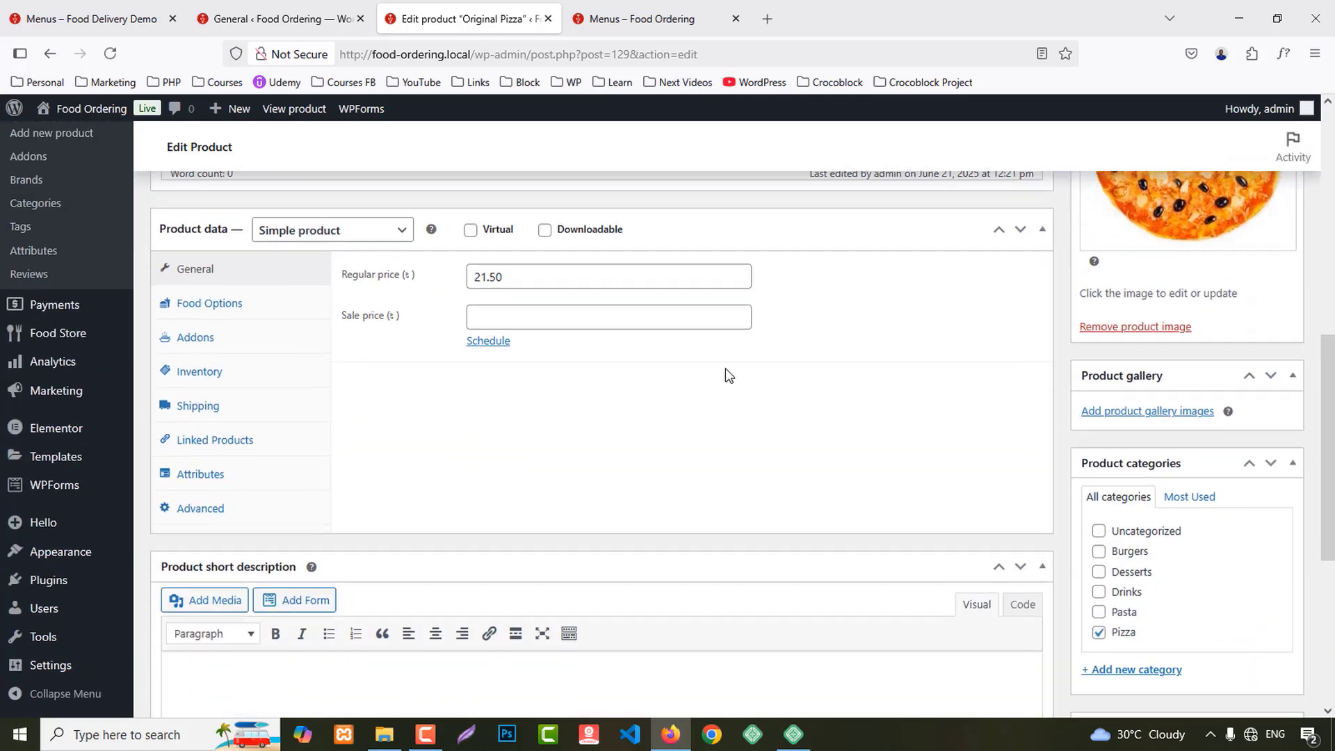
Step: Attach the Add Extra addon group to Original Pizza with all its items enabled
{"action": "left_click", "coordinate": [207, 327]}
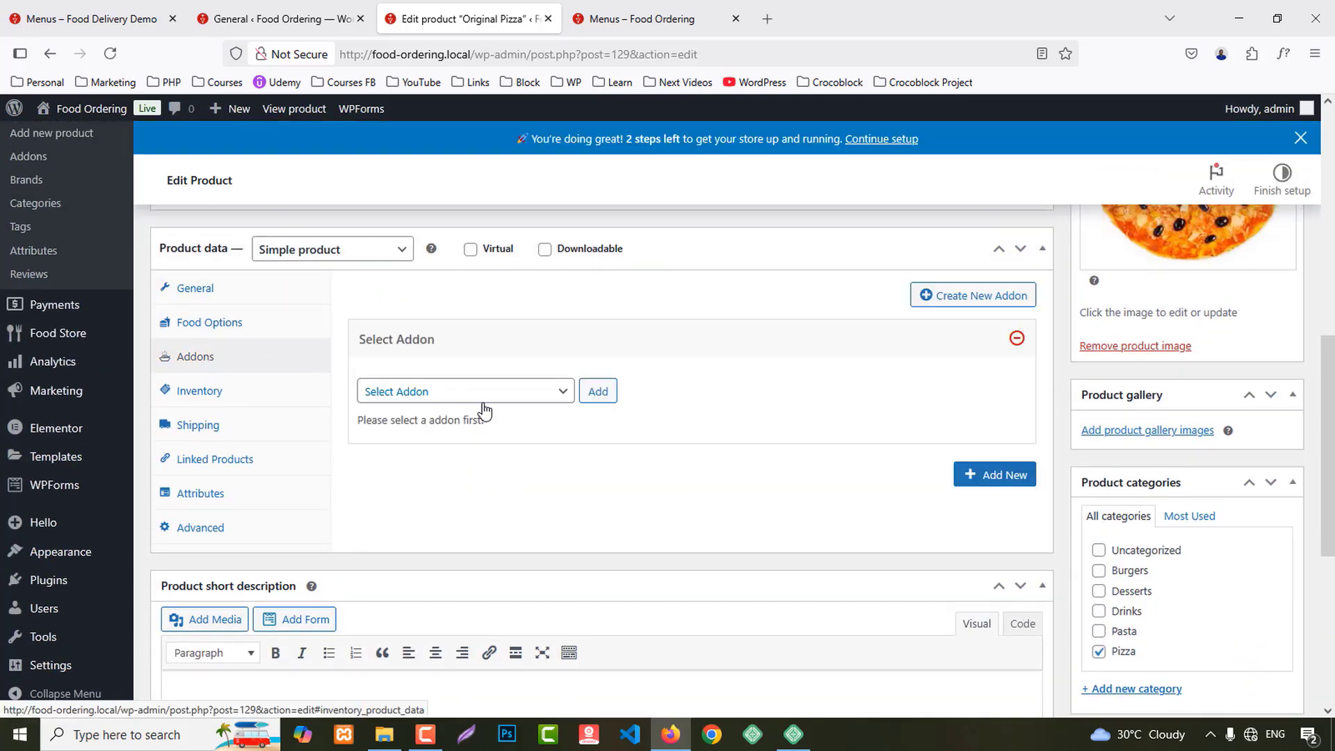
{"action": "left_click", "coordinate": [438, 401]}
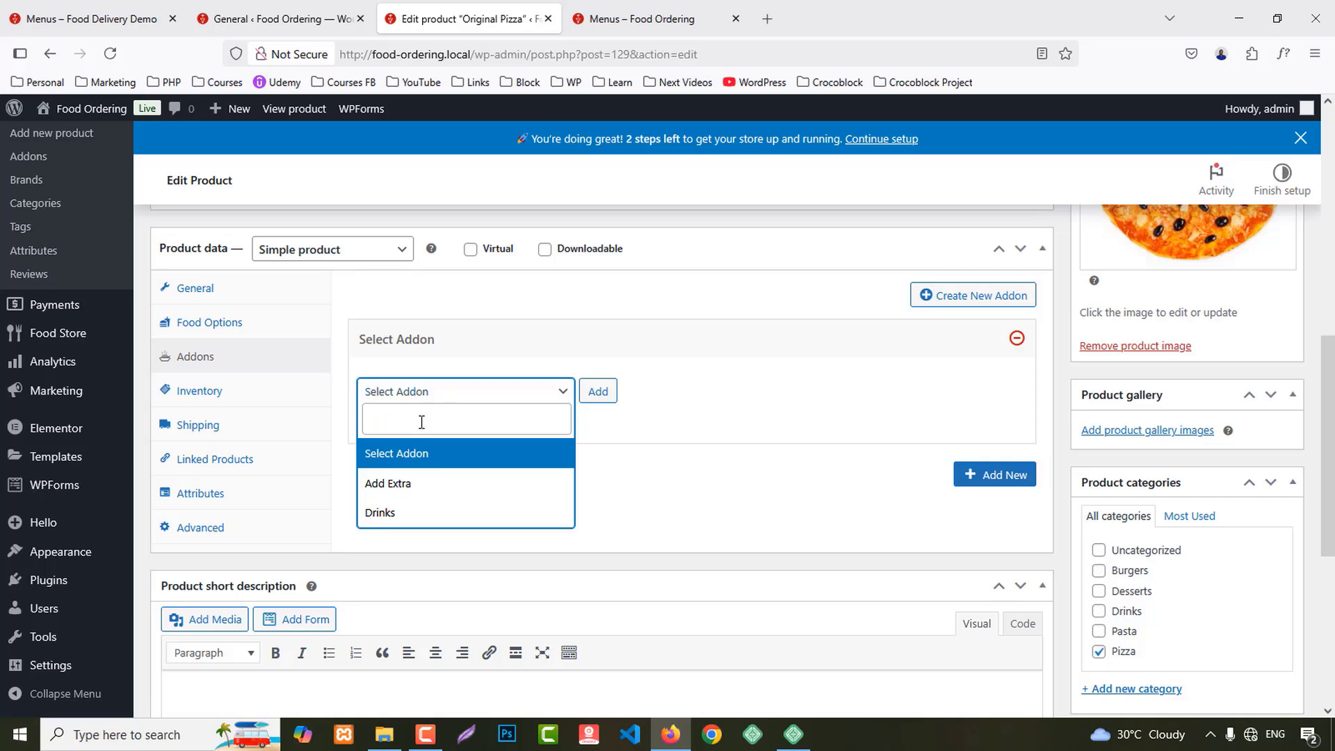
{"action": "left_click", "coordinate": [386, 483]}
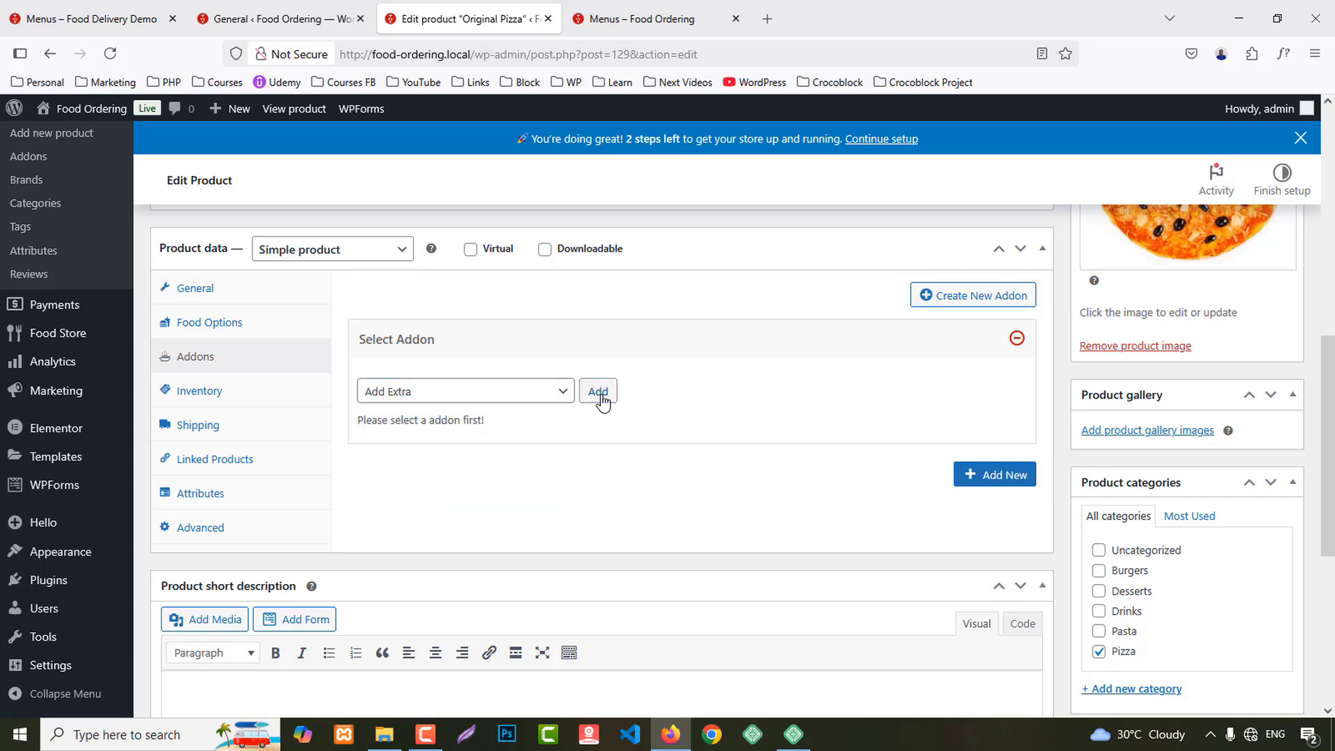
{"action": "left_click", "coordinate": [601, 399]}
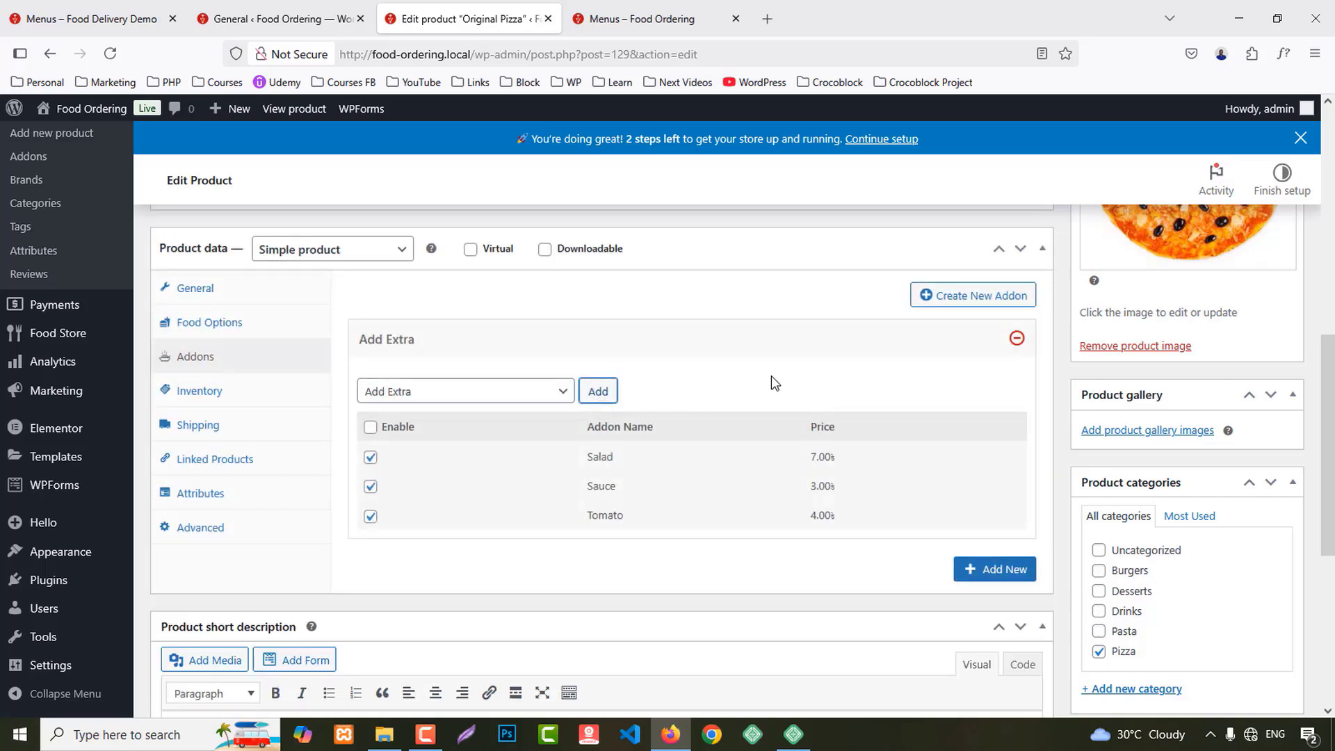
{"action": "scroll", "coordinate": [771, 377], "scroll_direction": "down", "scroll_amount": 2}
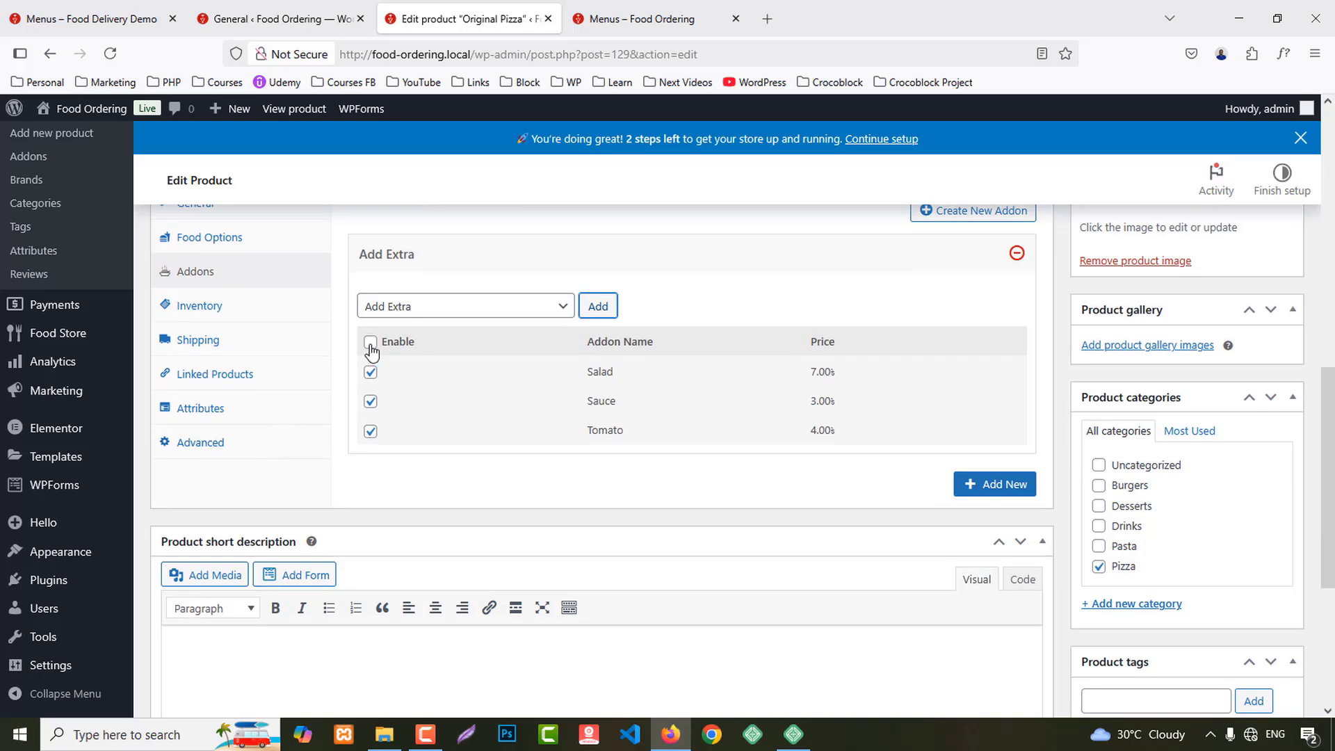
{"action": "left_click", "coordinate": [371, 344]}
Step: Add the Drinks addon group as a second slot and update the product
{"action": "left_click", "coordinate": [999, 485]}
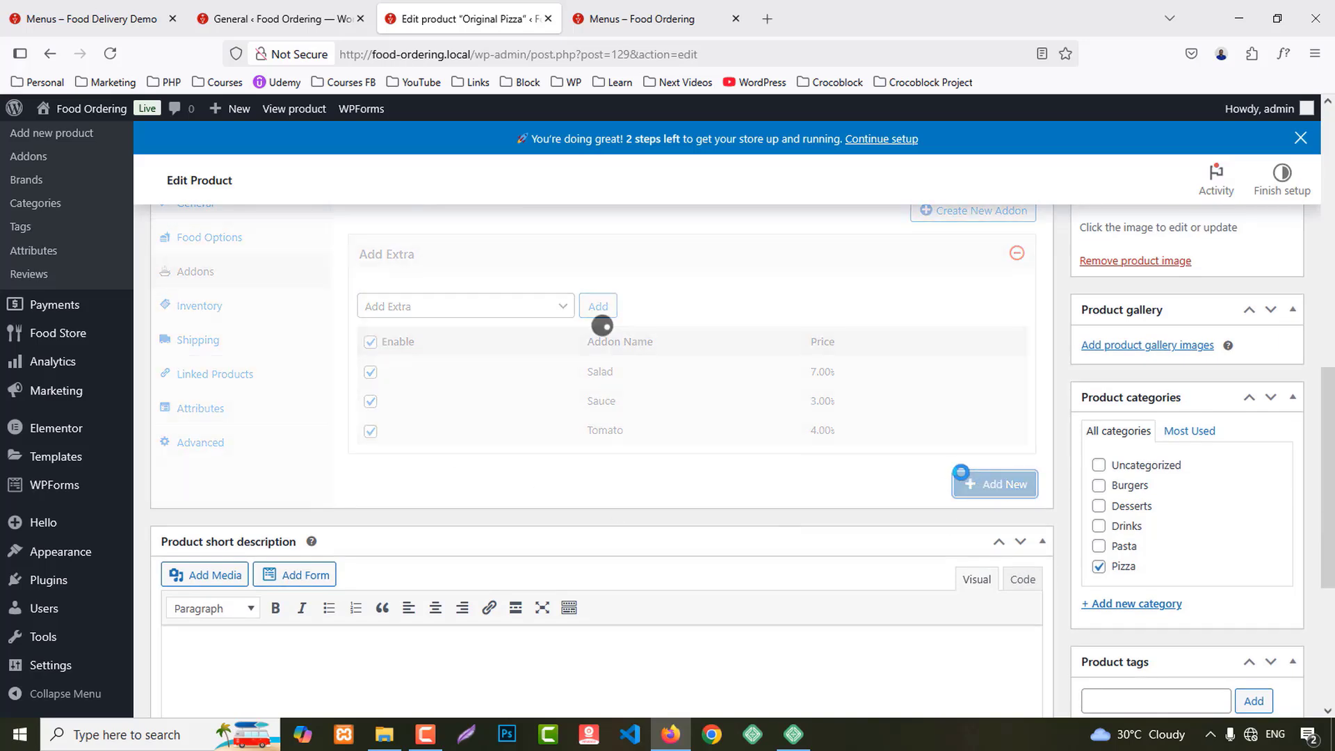
{"action": "scroll", "coordinate": [817, 399], "scroll_direction": "down", "scroll_amount": 3}
{"action": "left_click", "coordinate": [415, 369]}
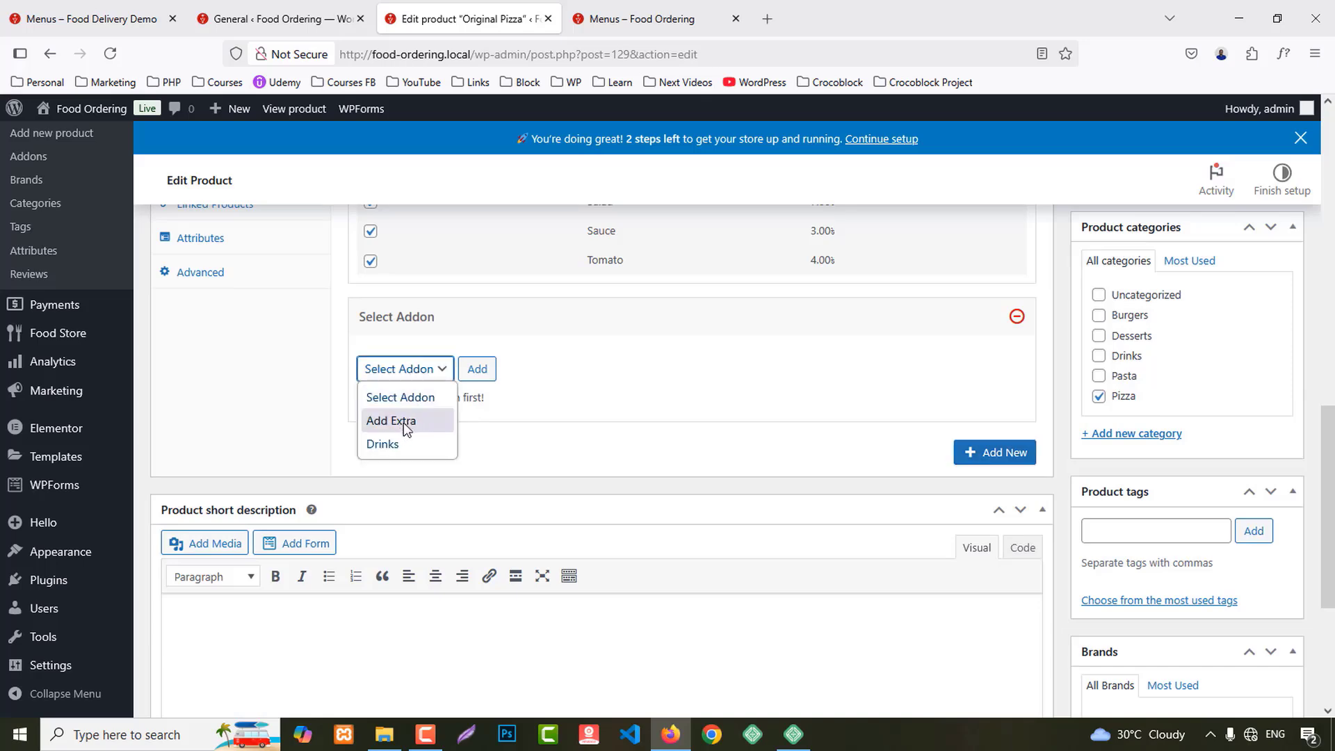
{"action": "left_click", "coordinate": [402, 440]}
{"action": "left_click", "coordinate": [472, 374]}
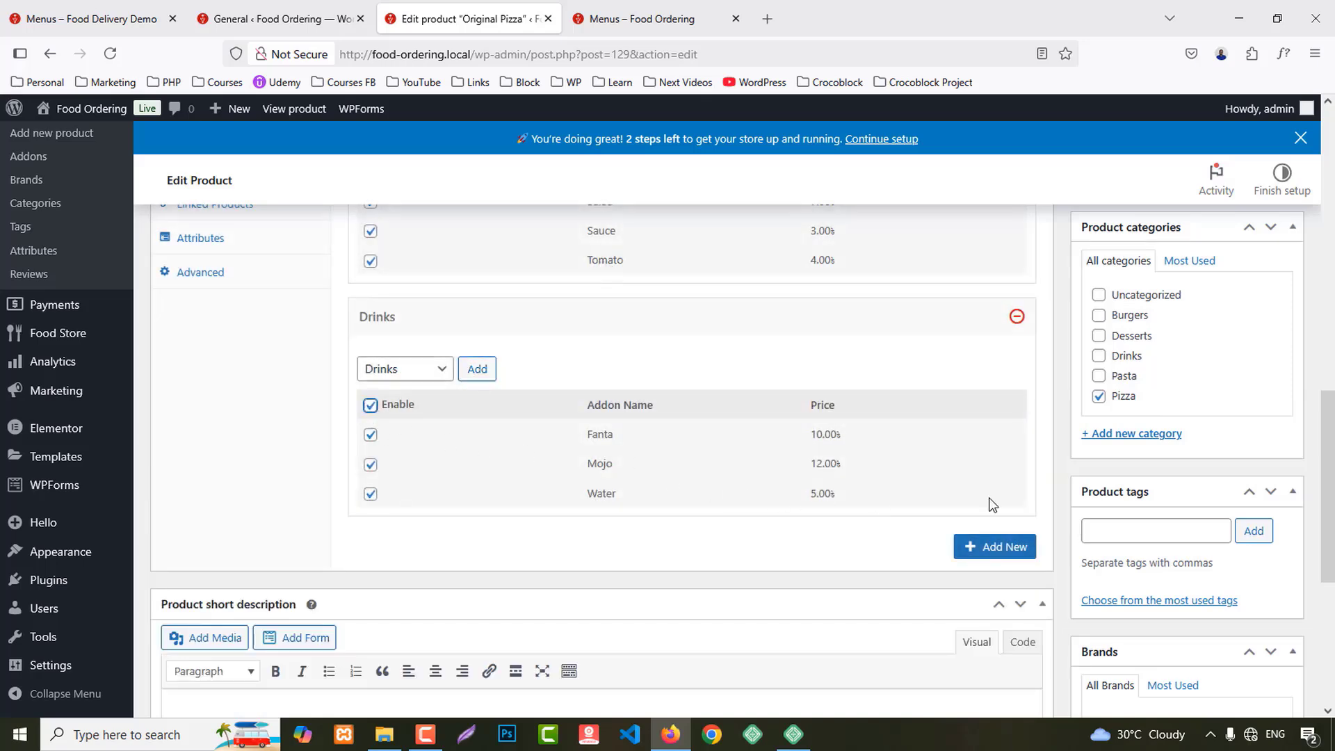
{"action": "scroll", "coordinate": [992, 505], "scroll_direction": "up", "scroll_amount": 10}
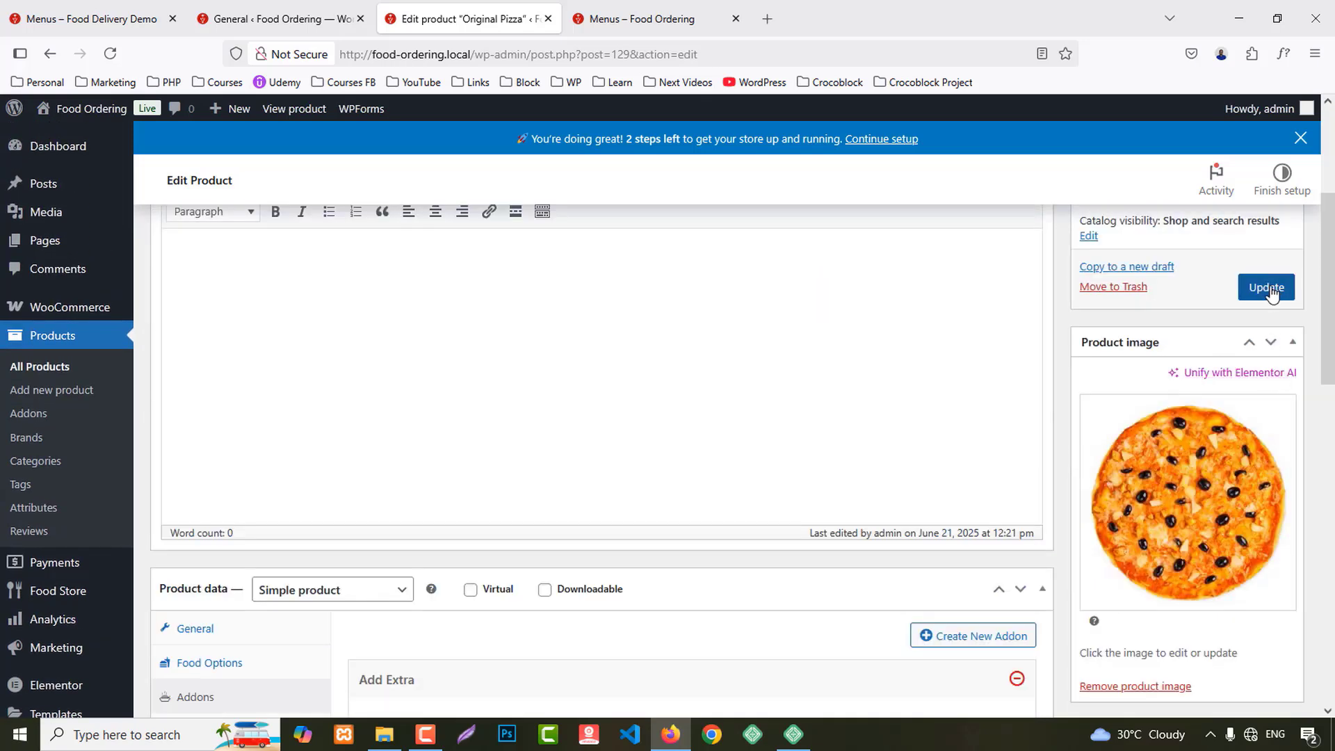
{"action": "left_click", "coordinate": [1266, 287]}
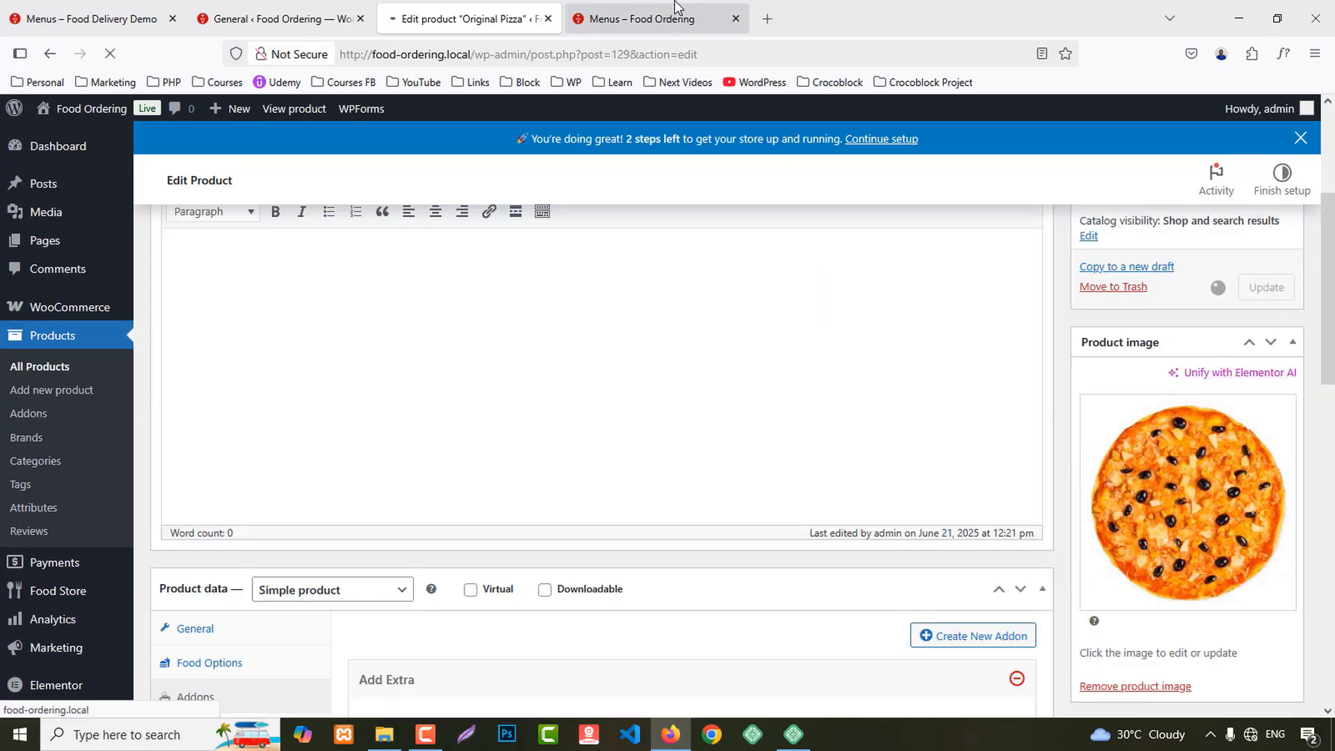
{"action": "mouse_move", "coordinate": [678, 7]}
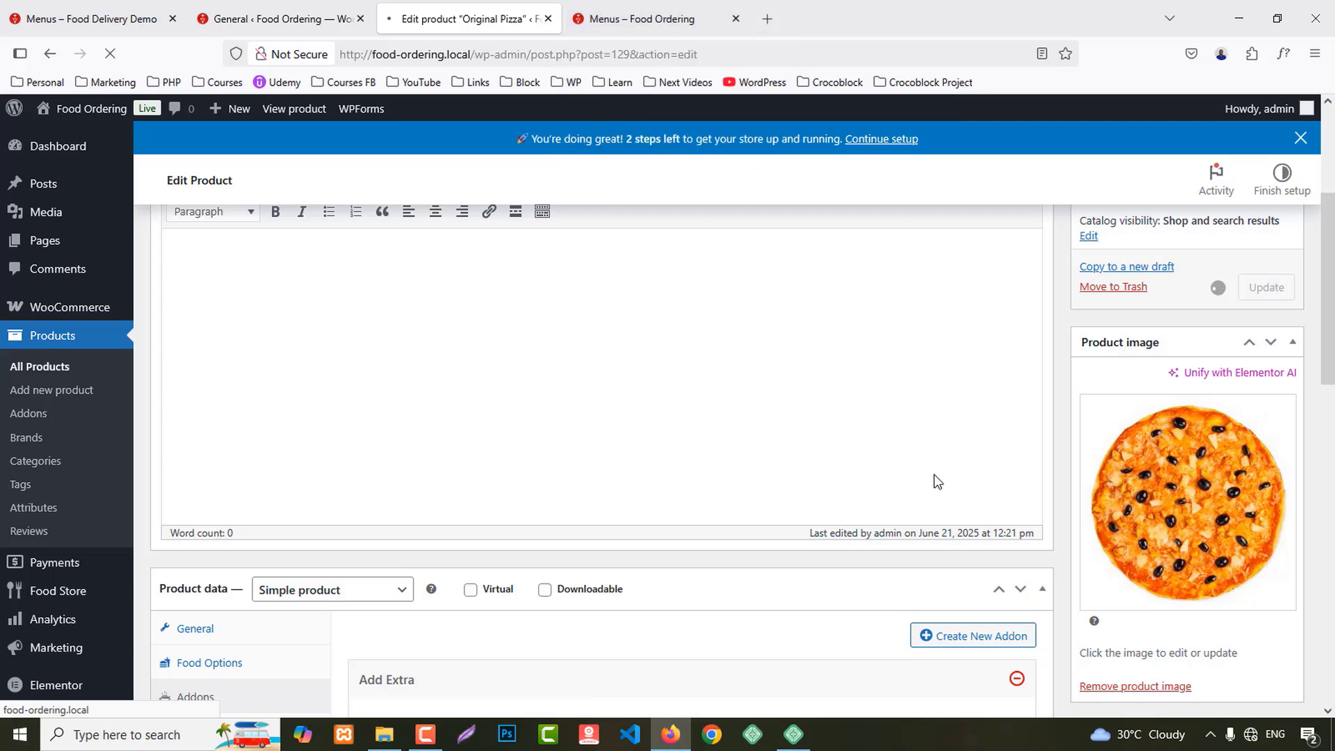
{"action": "scroll", "coordinate": [646, 443], "scroll_direction": "down", "scroll_amount": 7}
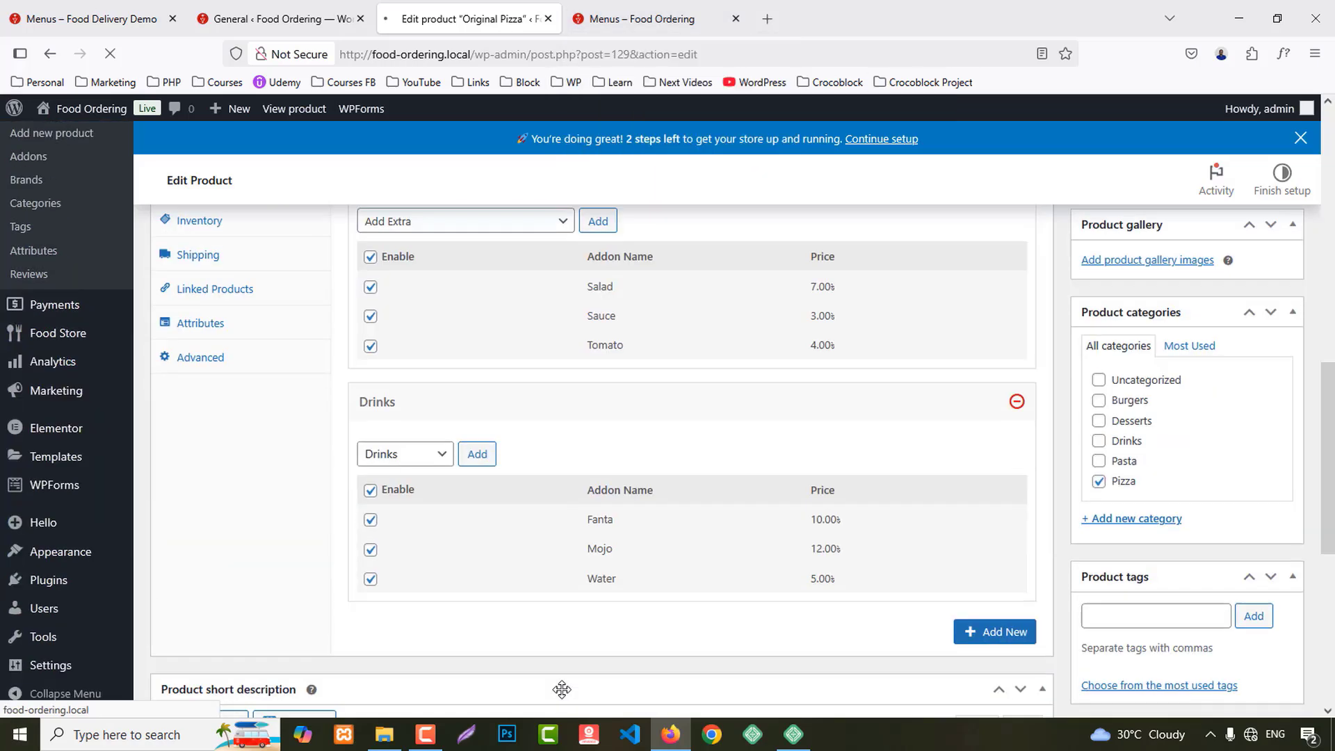
{"action": "scroll", "coordinate": [561, 689], "scroll_direction": "up", "scroll_amount": 7}
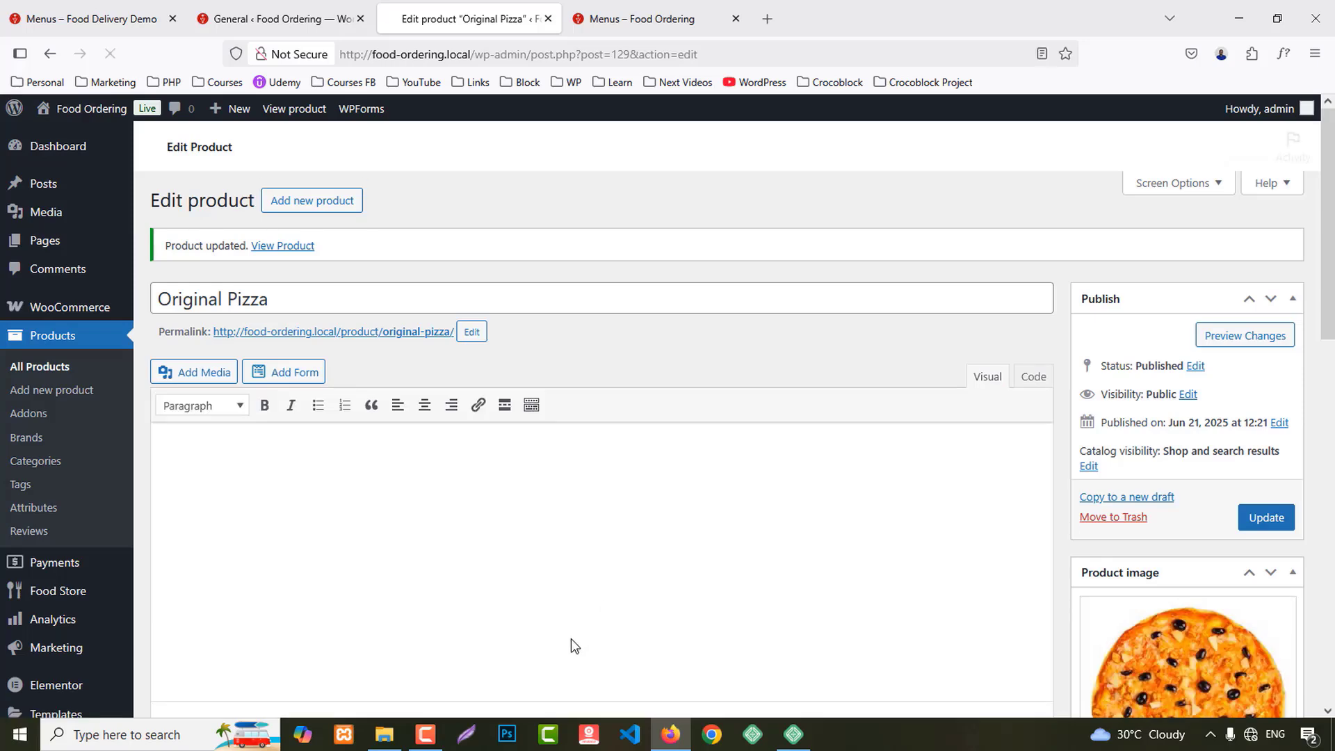
{"action": "scroll", "coordinate": [570, 639], "scroll_direction": "down", "scroll_amount": 3}
Step: Reload the menu, order 15 Original Pizzas with Salad and Fanta (577.50), and continue past the summary
{"action": "left_click", "coordinate": [613, 21]}
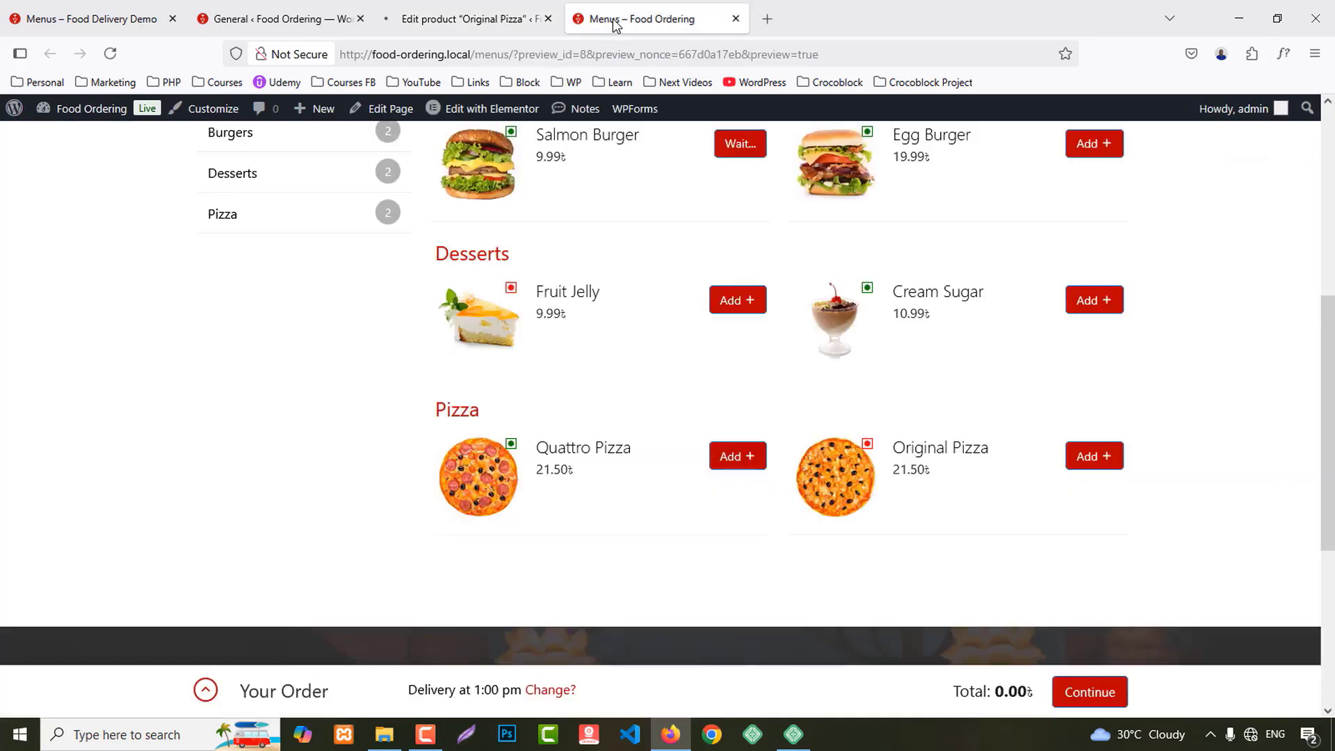
{"action": "key", "text": "F5"}
{"action": "left_click", "coordinate": [1097, 463]}
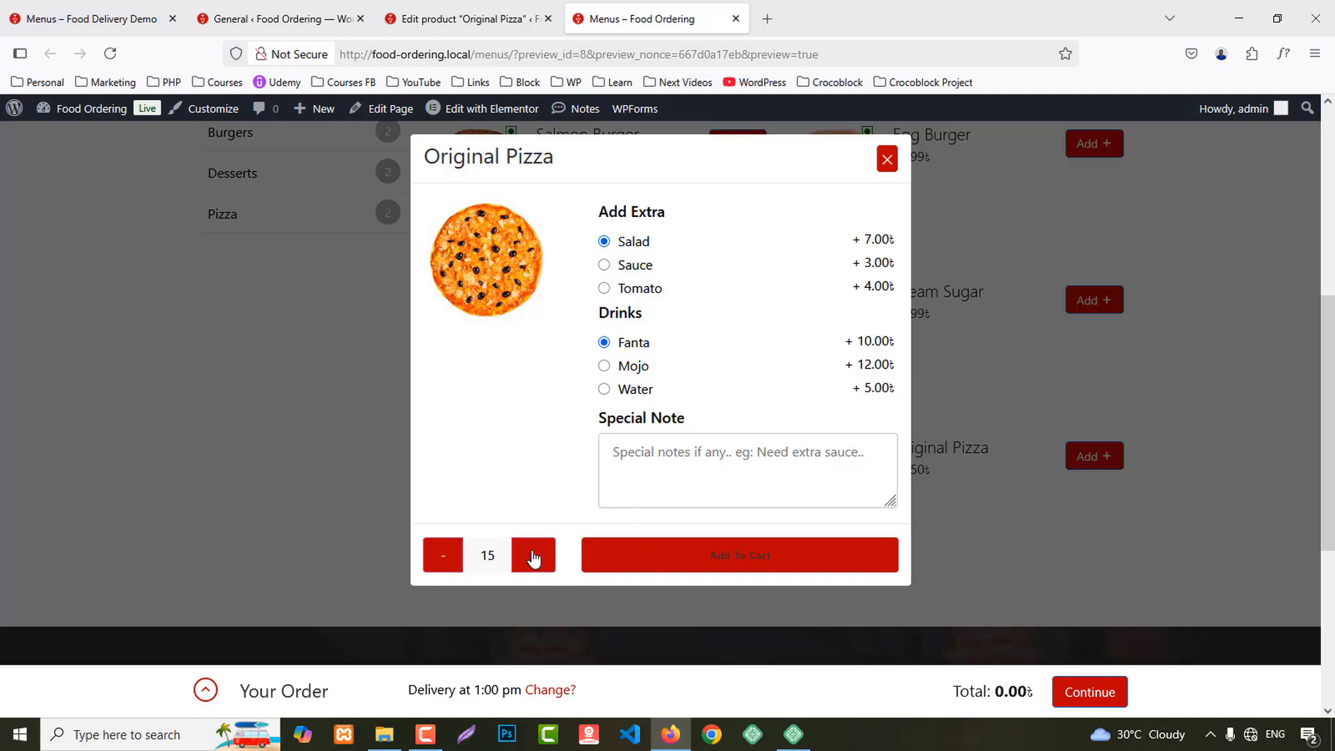
{"action": "left_click", "coordinate": [677, 556]}
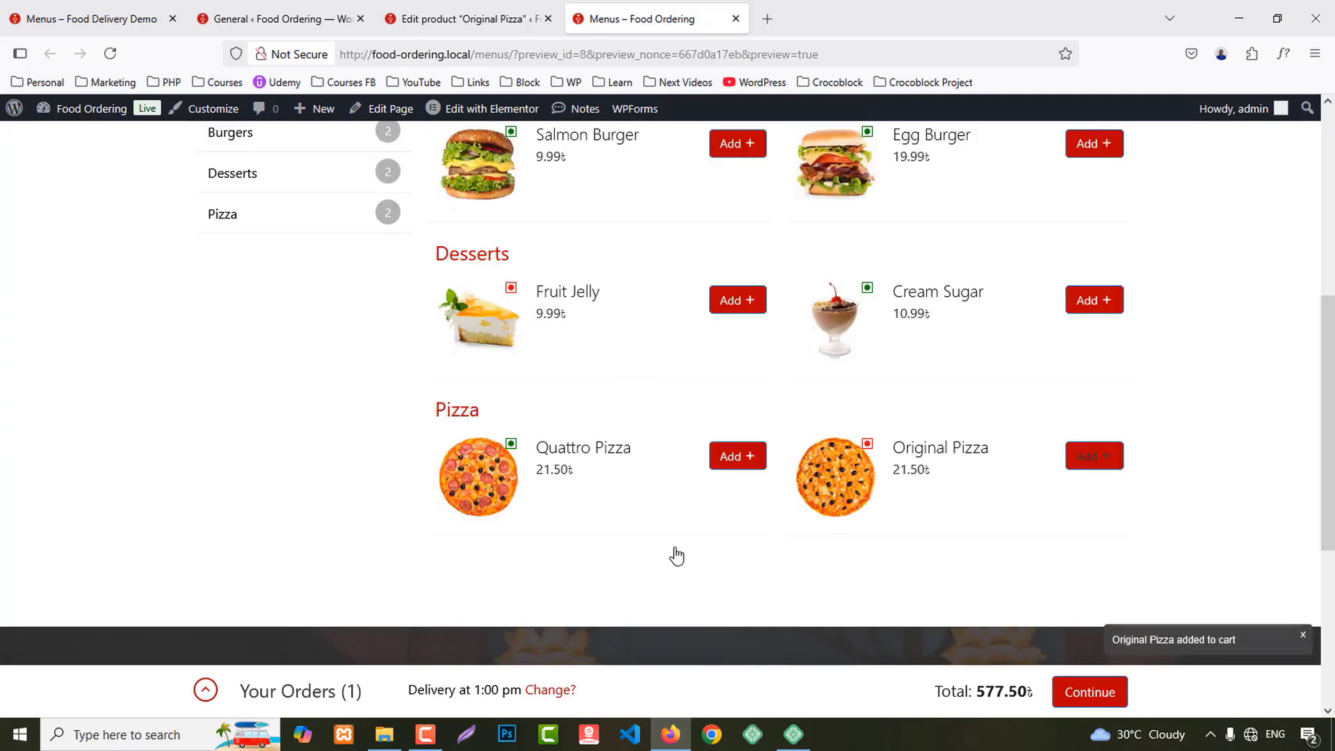
{"action": "left_click", "coordinate": [207, 691]}
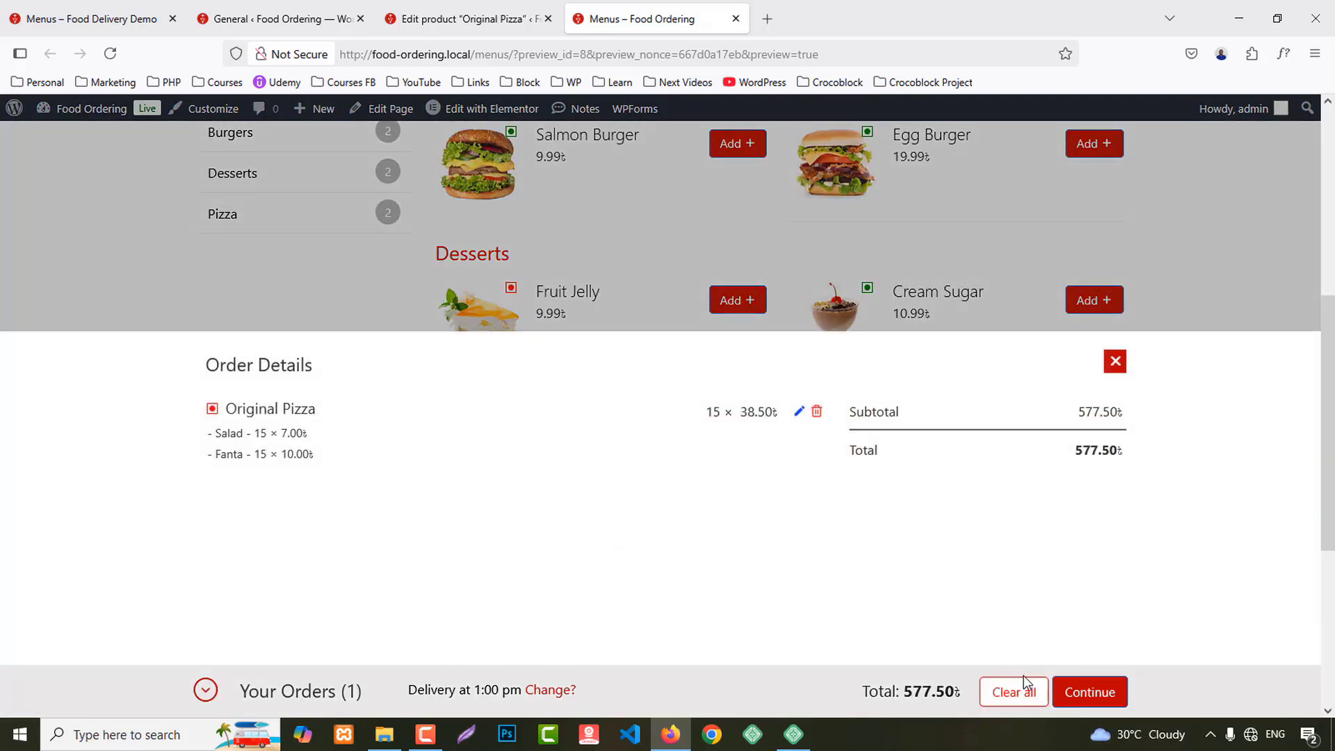
{"action": "left_click", "coordinate": [1090, 695]}
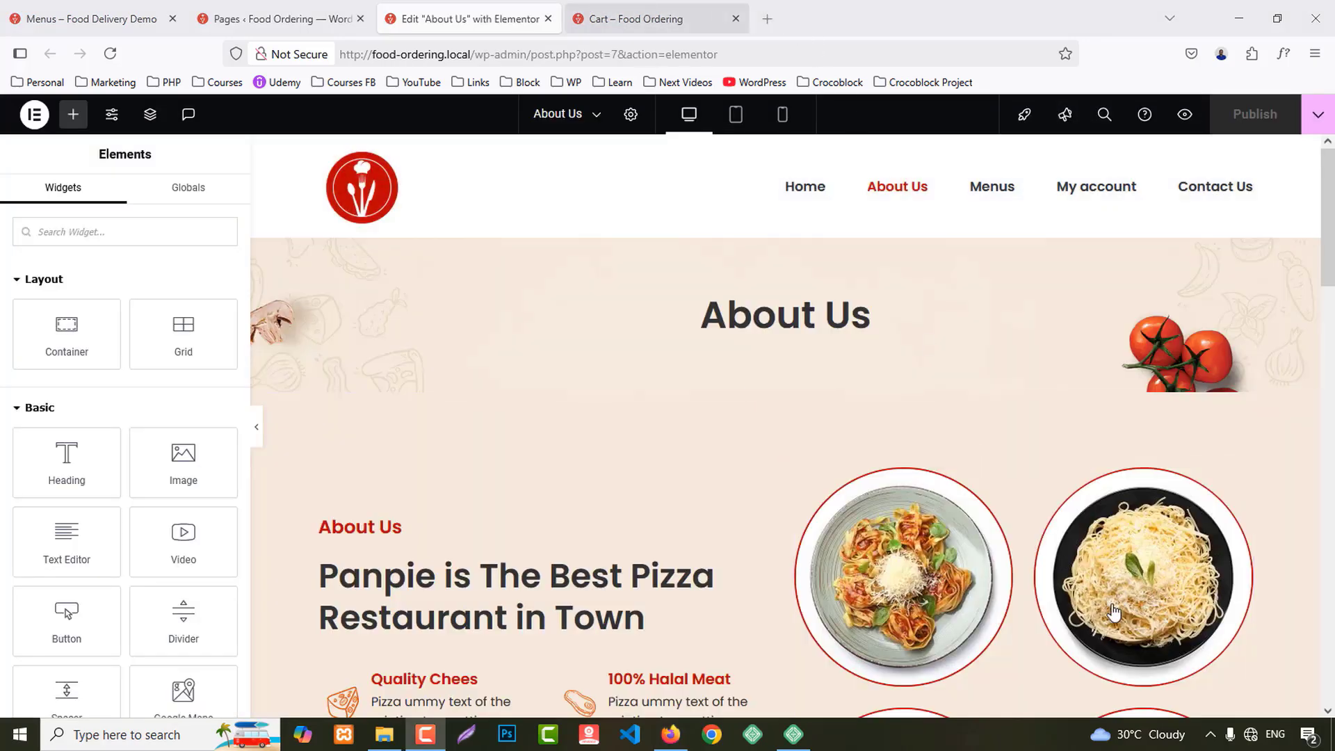
Step: Open the Cart page in Elementor and set its page layout to Elementor Full Width
{"action": "left_click", "coordinate": [659, 15]}
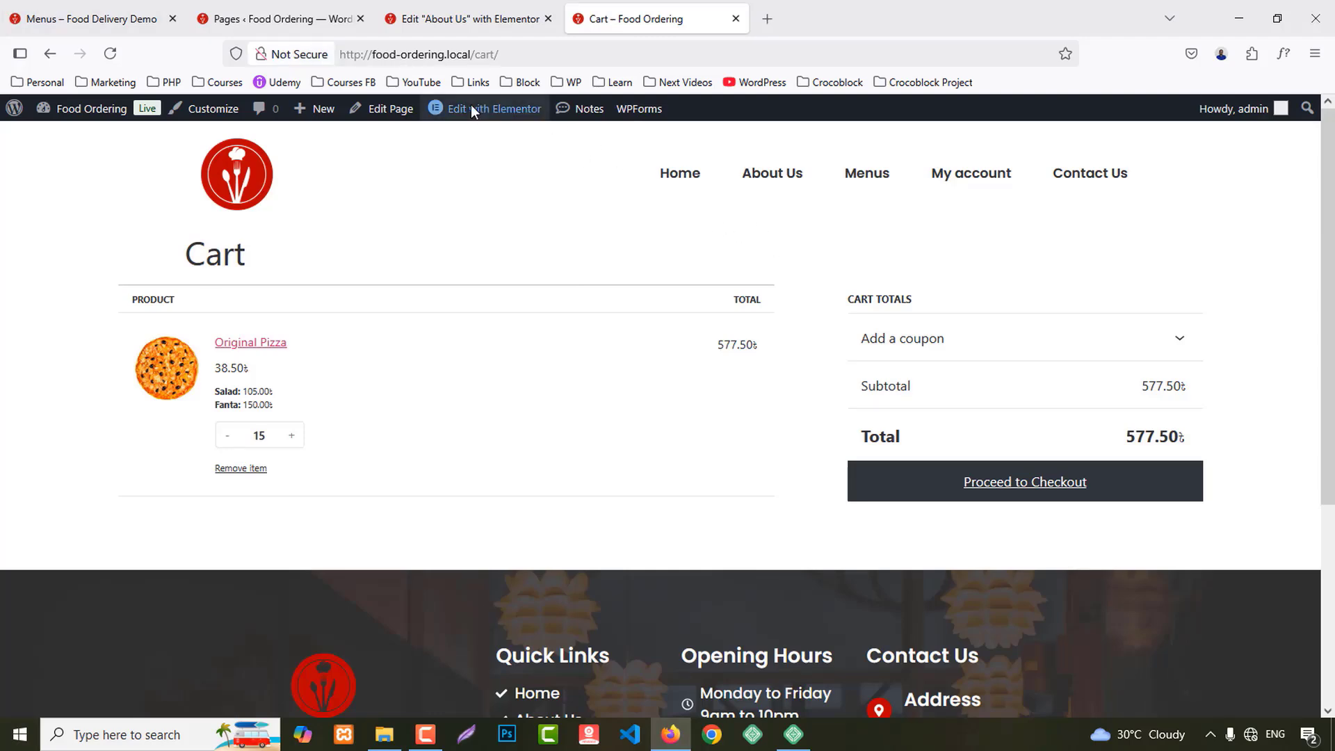
{"action": "left_click", "coordinate": [387, 117]}
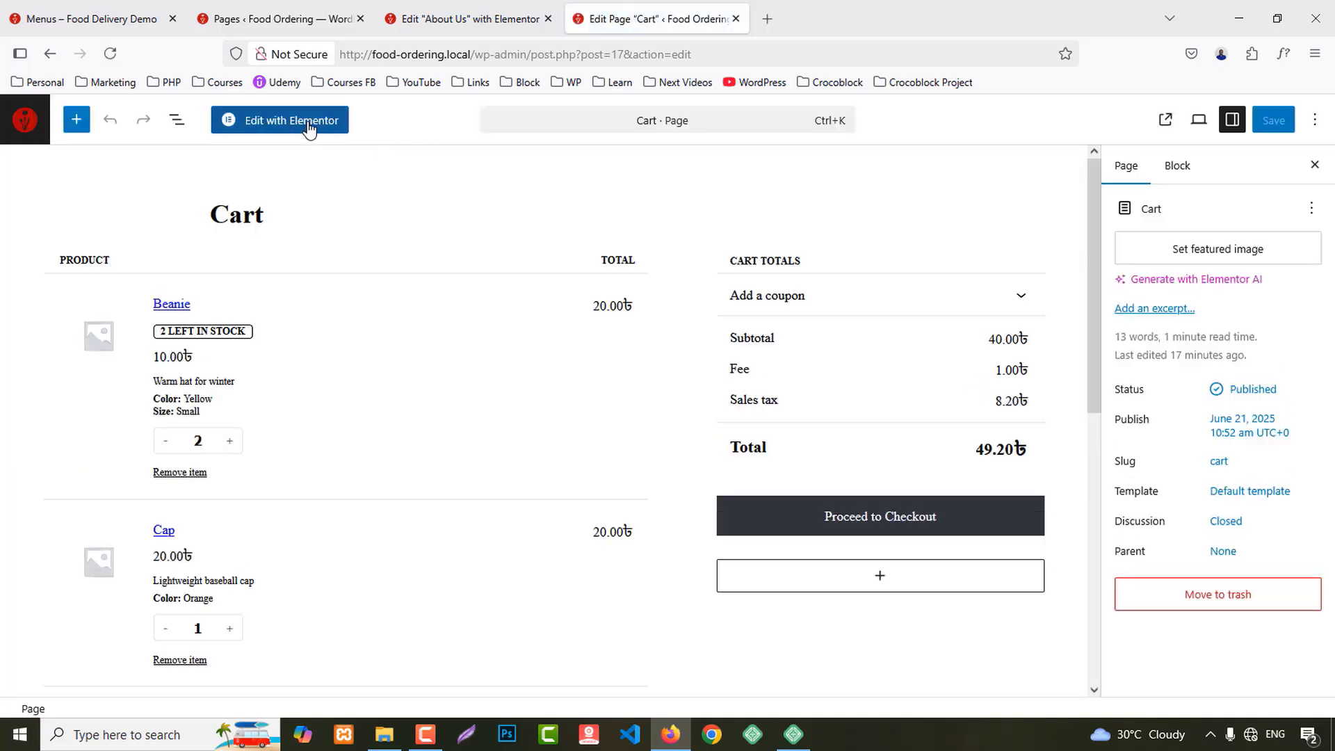
{"action": "left_click", "coordinate": [310, 128]}
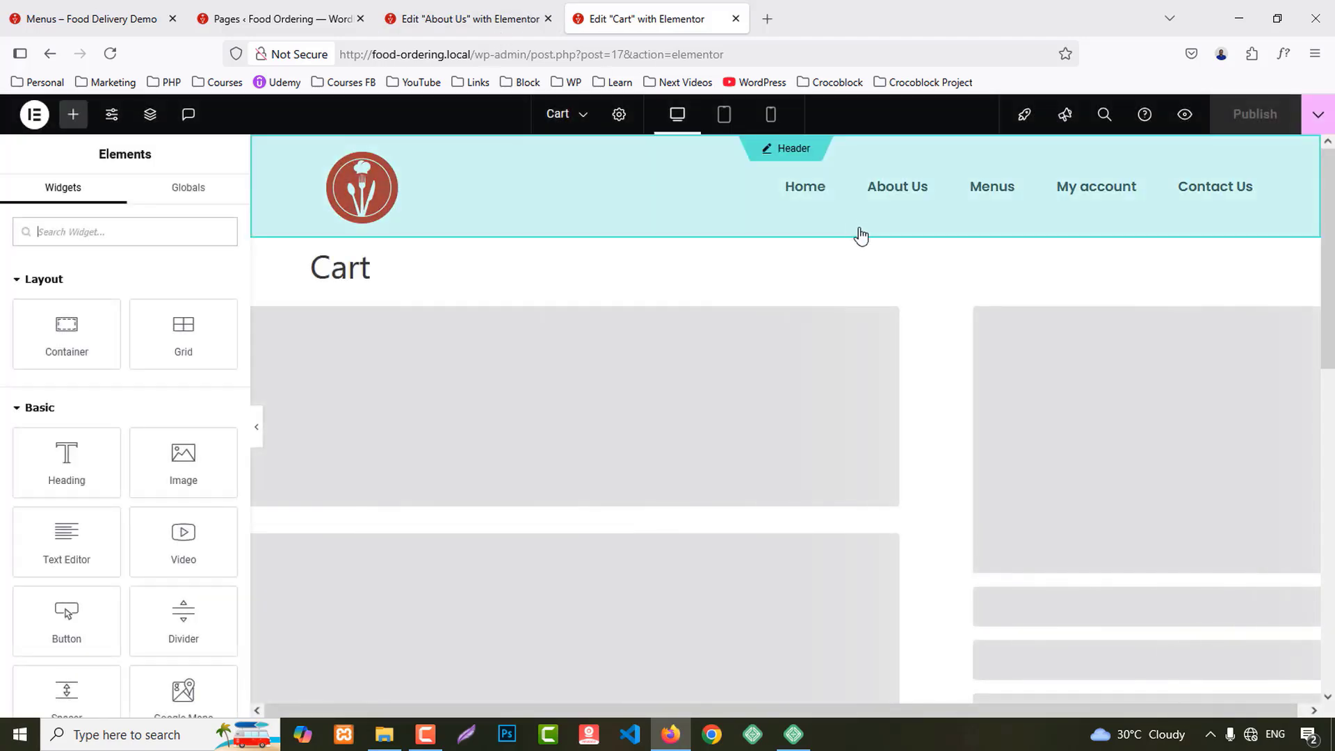
{"action": "left_click", "coordinate": [619, 114]}
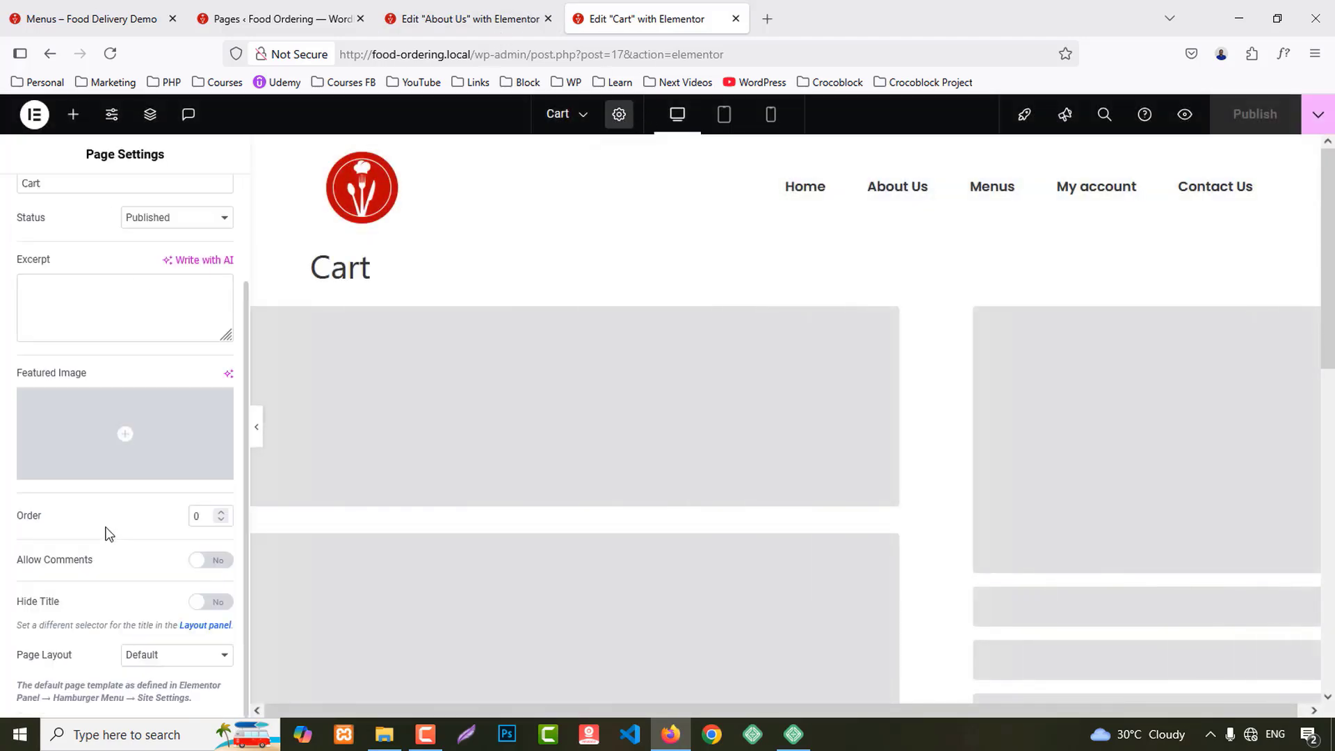
{"action": "left_click", "coordinate": [161, 655]}
{"action": "left_click", "coordinate": [169, 612]}
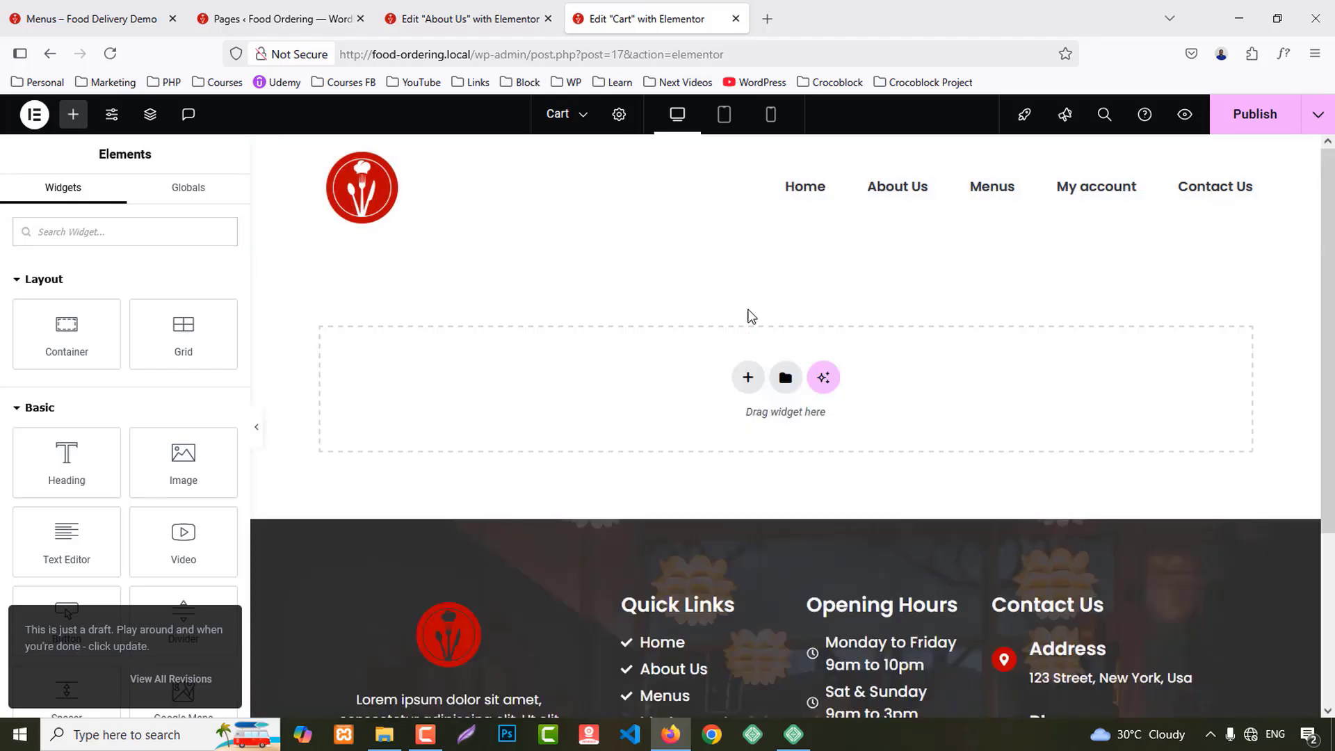
{"action": "left_click", "coordinate": [452, 19]}
Step: Copy the About Us banner container into the Cart page and retitle its heading 'Cart'
{"action": "right_click", "coordinate": [786, 235]}
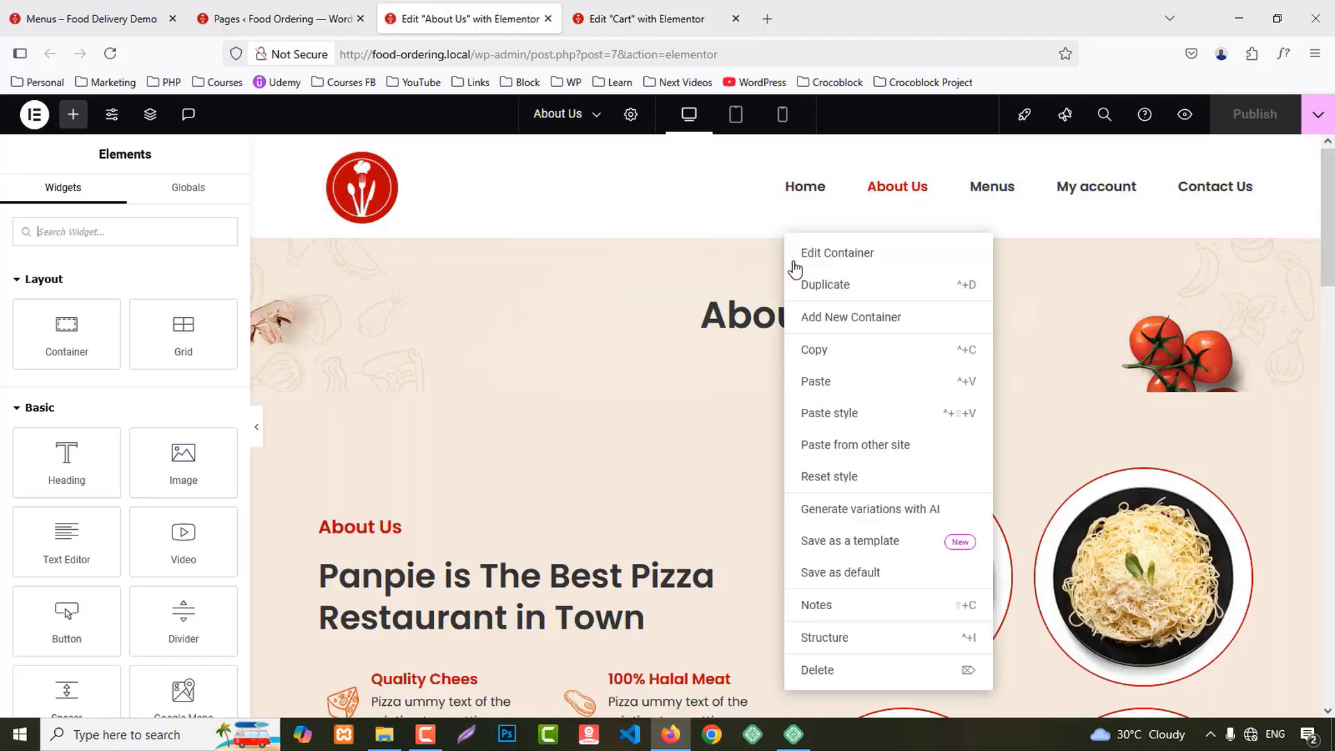
{"action": "left_click", "coordinate": [814, 349]}
{"action": "left_click", "coordinate": [669, 17]}
{"action": "right_click", "coordinate": [583, 354]}
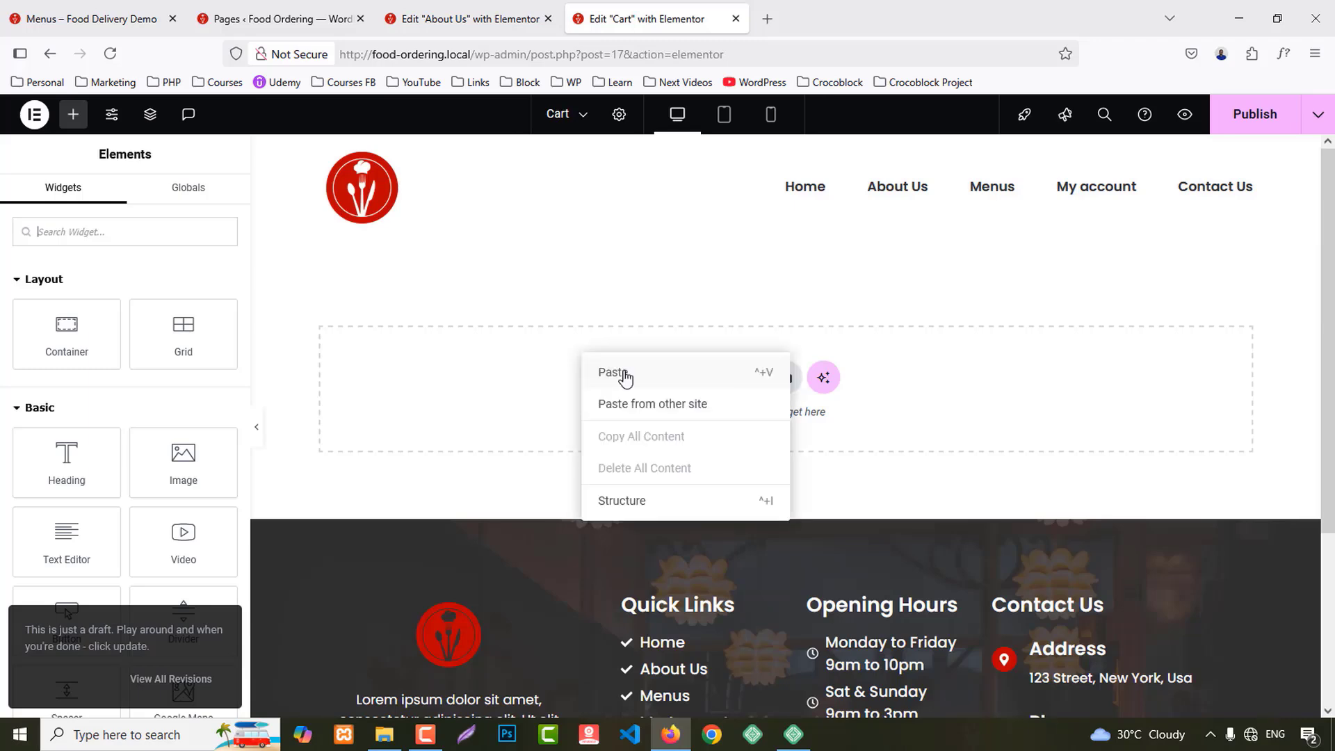
{"action": "left_click", "coordinate": [625, 376]}
{"action": "left_click", "coordinate": [1251, 306]}
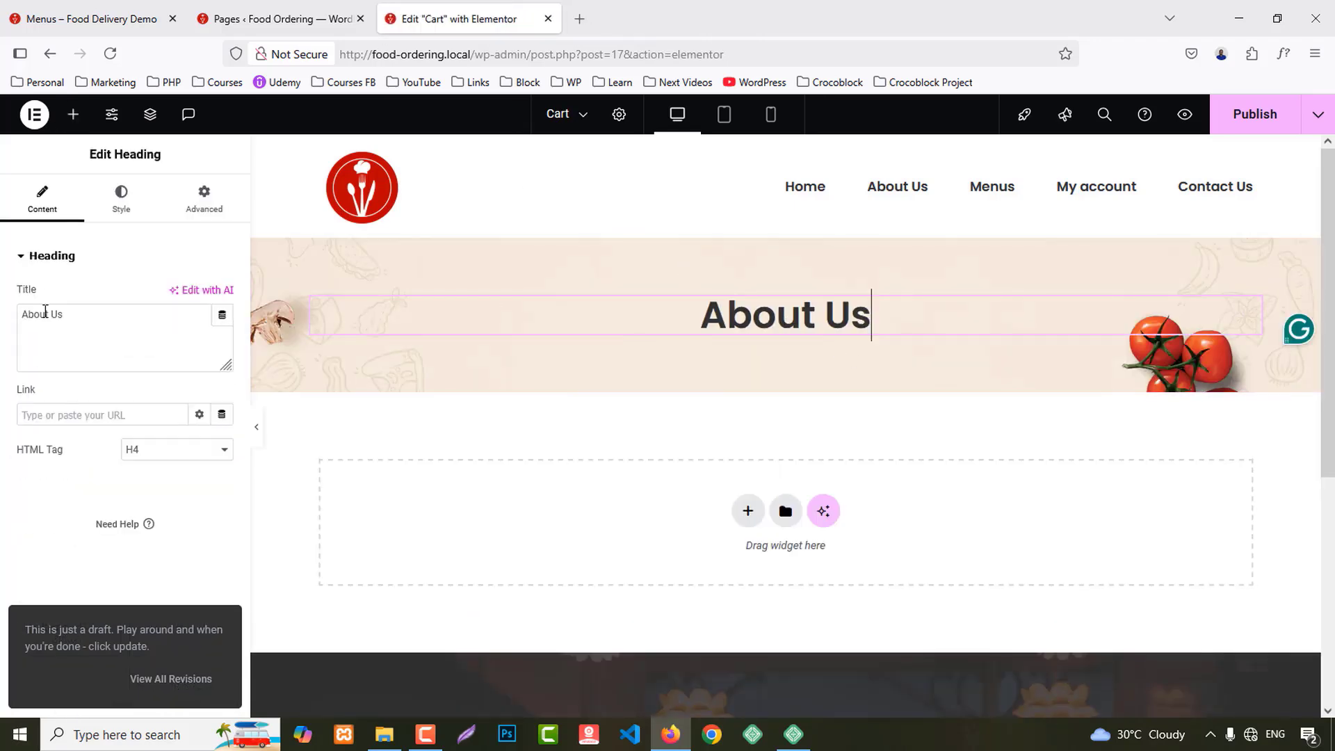
{"action": "key", "text": "ctrl+a"}
{"action": "type", "text": "Car"}
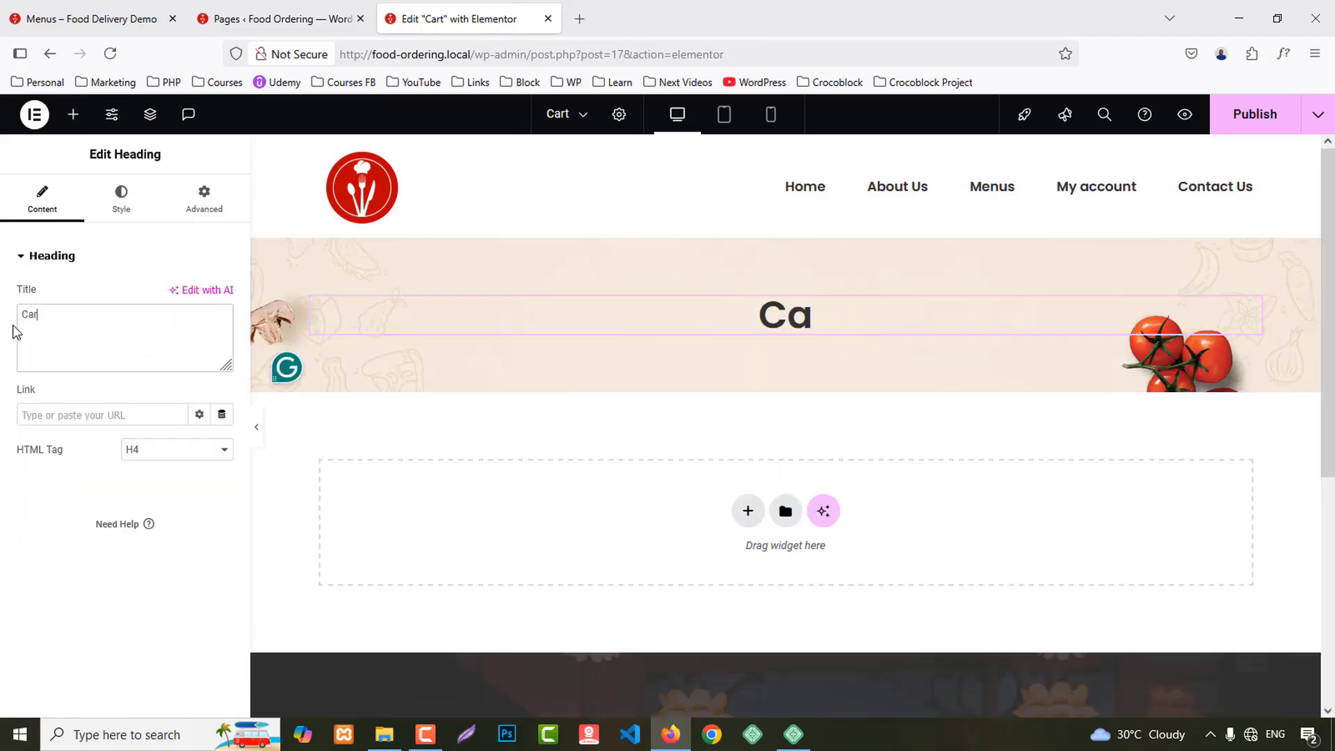
{"action": "type", "text": "t"}
Step: Add a Cart widget below the banner with 80 px top and bottom padding
{"action": "left_click", "coordinate": [73, 114]}
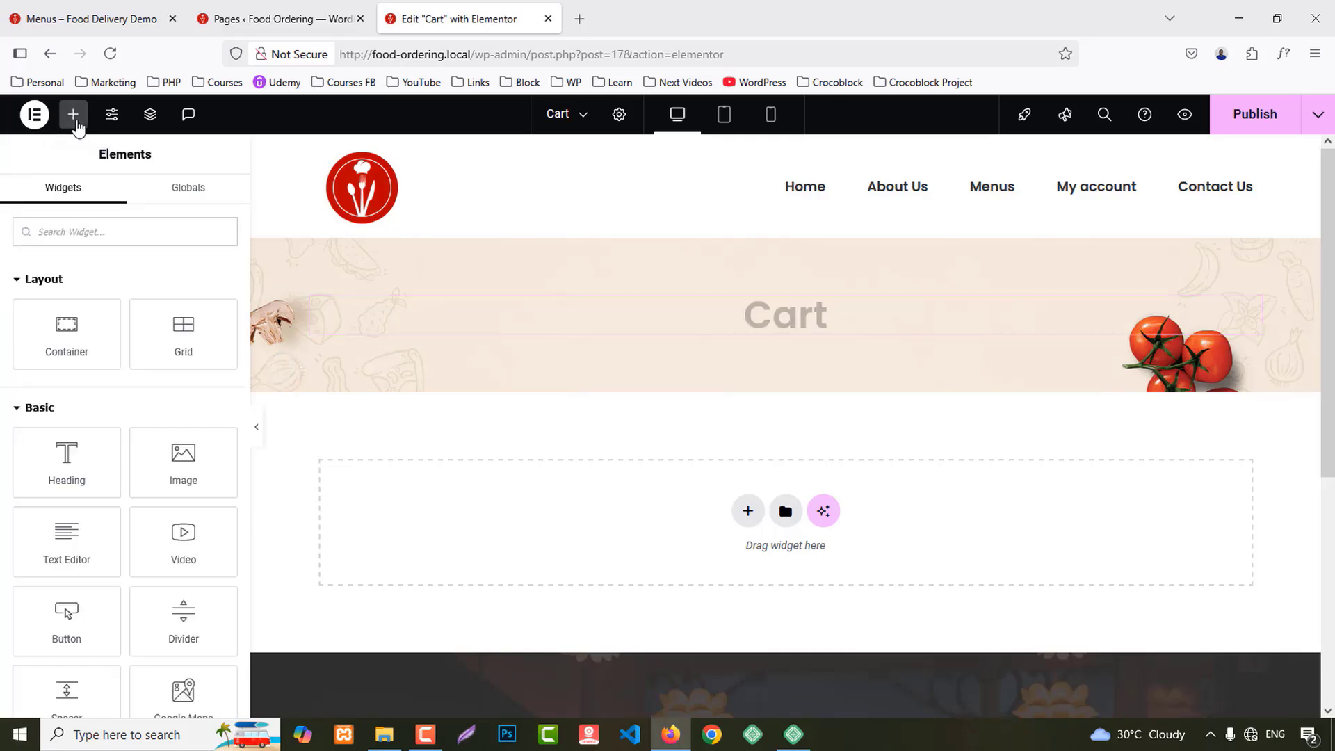
{"action": "type", "text": "cart"}
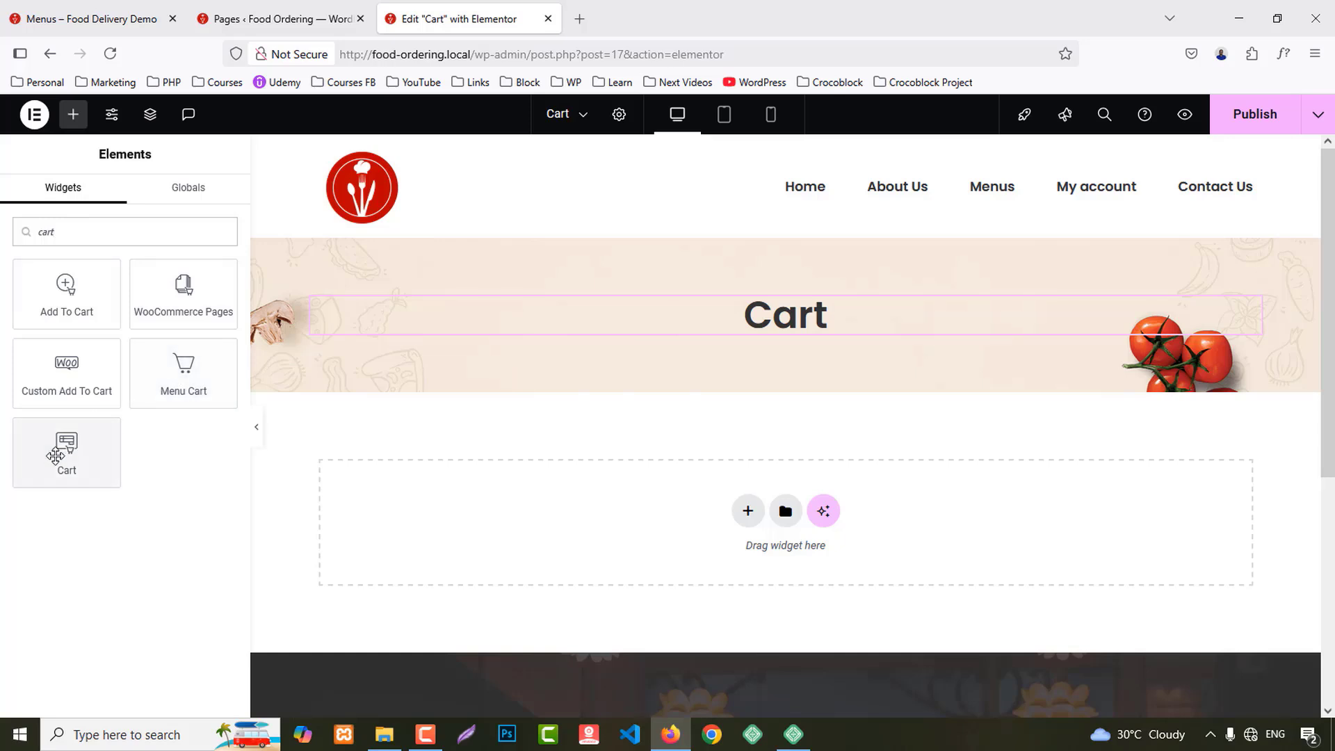
{"action": "left_click_drag", "start_coordinate": [56, 456], "coordinate": [621, 516]}
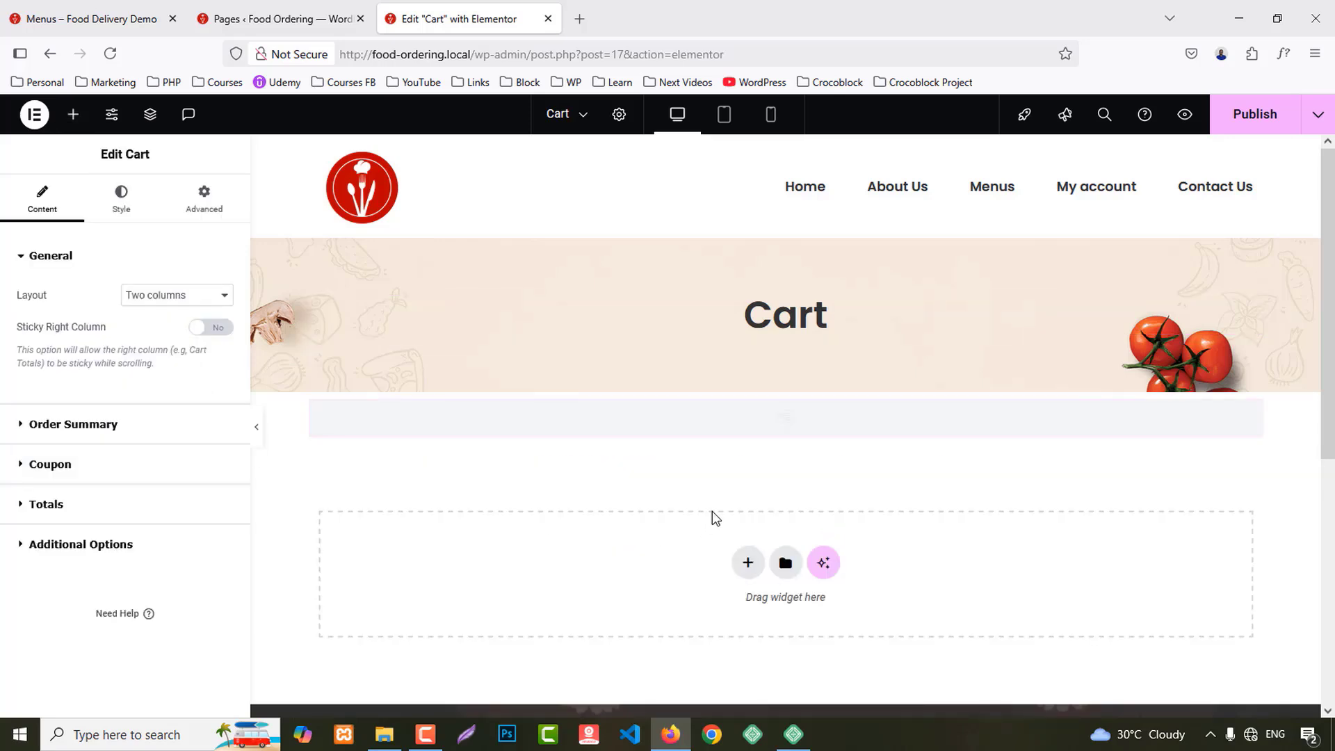
{"action": "left_click", "coordinate": [205, 198]}
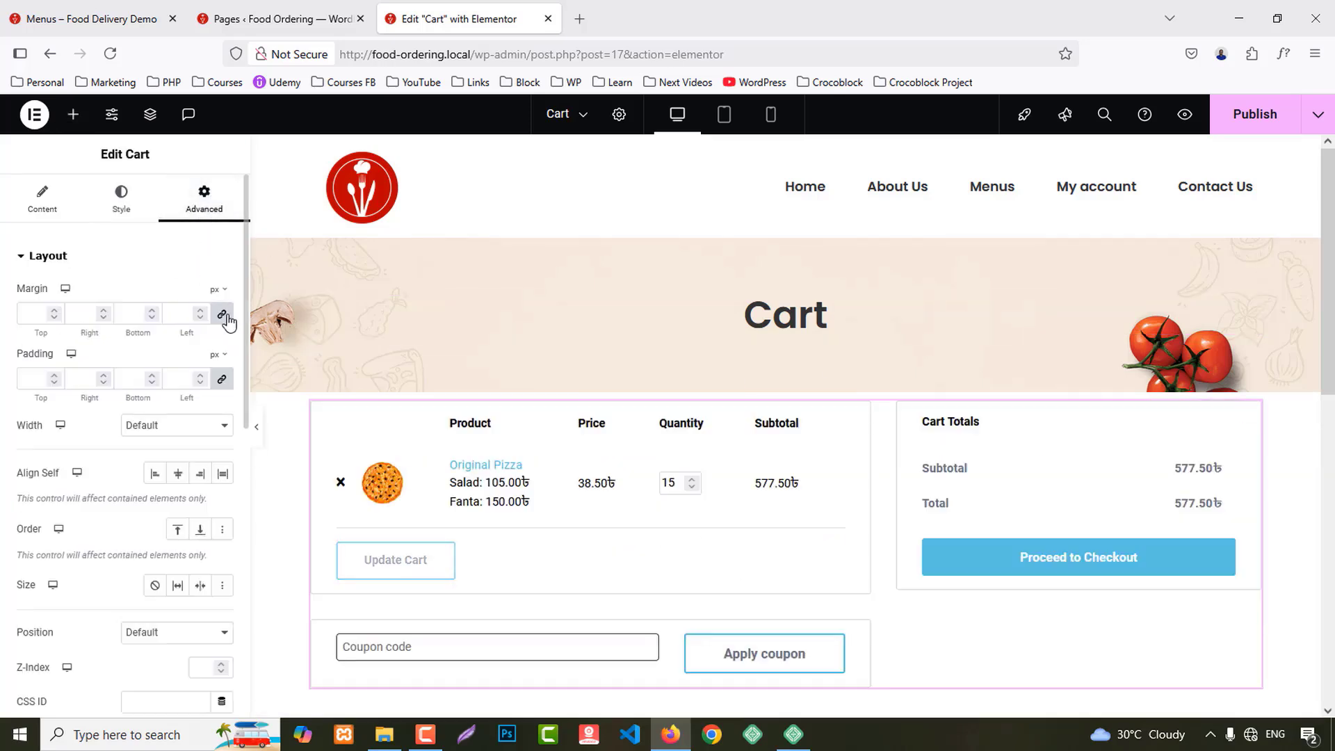
{"action": "left_click", "coordinate": [222, 379]}
{"action": "left_click", "coordinate": [21, 373]}
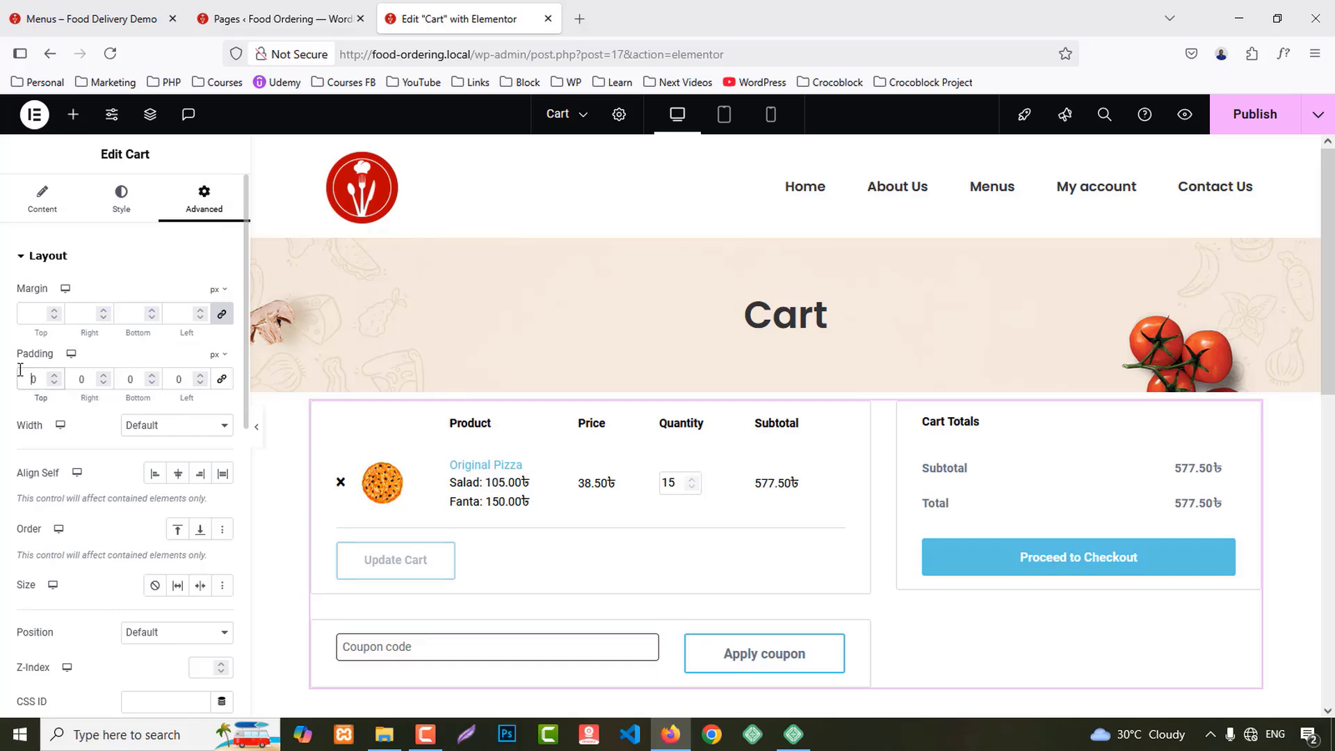
{"action": "type", "text": "8"}
{"action": "left_click", "coordinate": [118, 378]}
{"action": "type", "text": "8"}
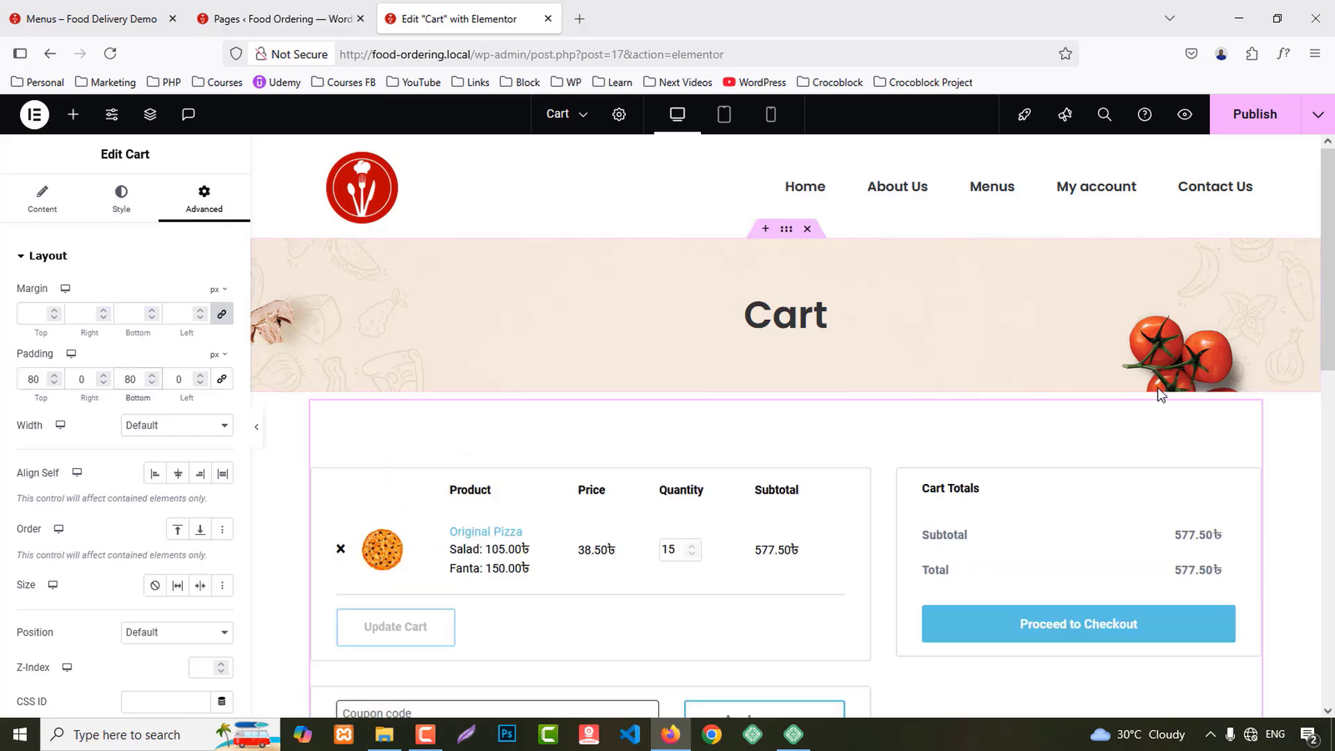
{"action": "scroll", "coordinate": [1162, 383], "scroll_direction": "down", "scroll_amount": 3}
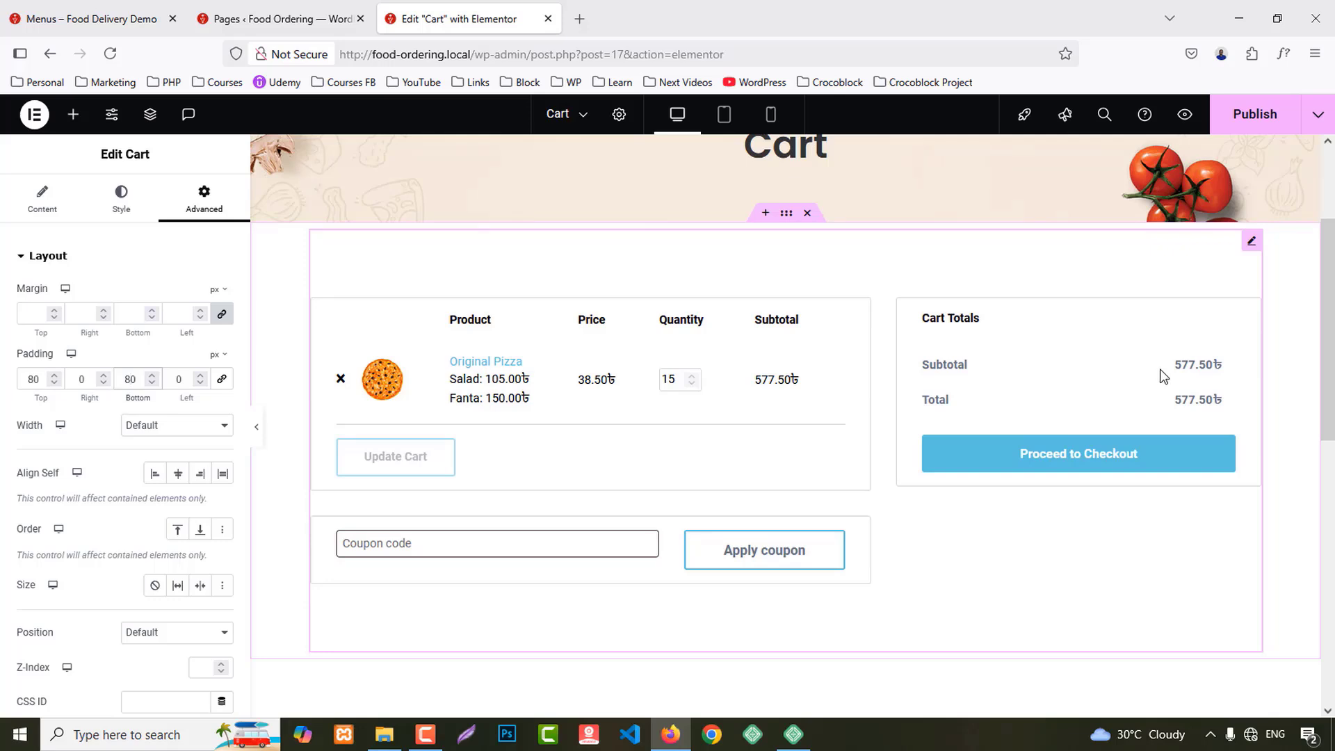
Step: Turn on Update Cart Automatically in the Cart widget's additional options
{"action": "left_click", "coordinate": [42, 209]}
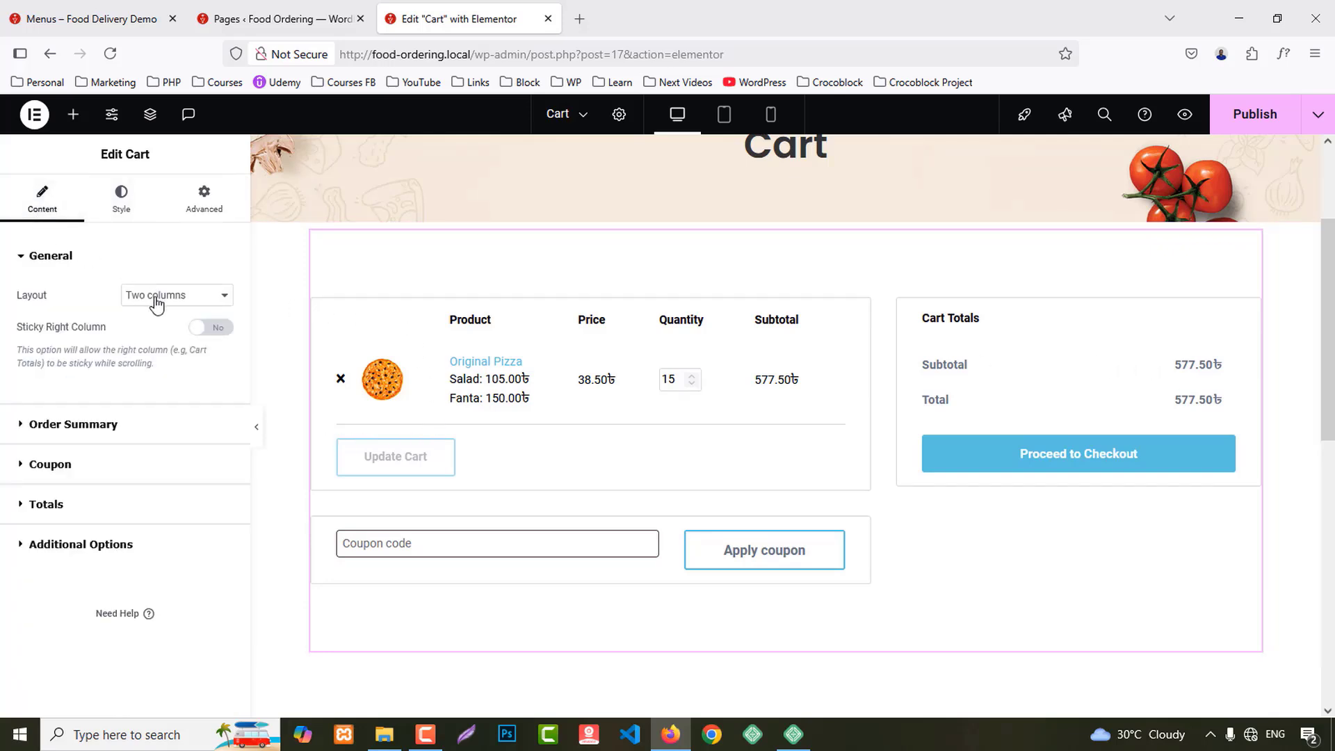
{"action": "left_click", "coordinate": [112, 431]}
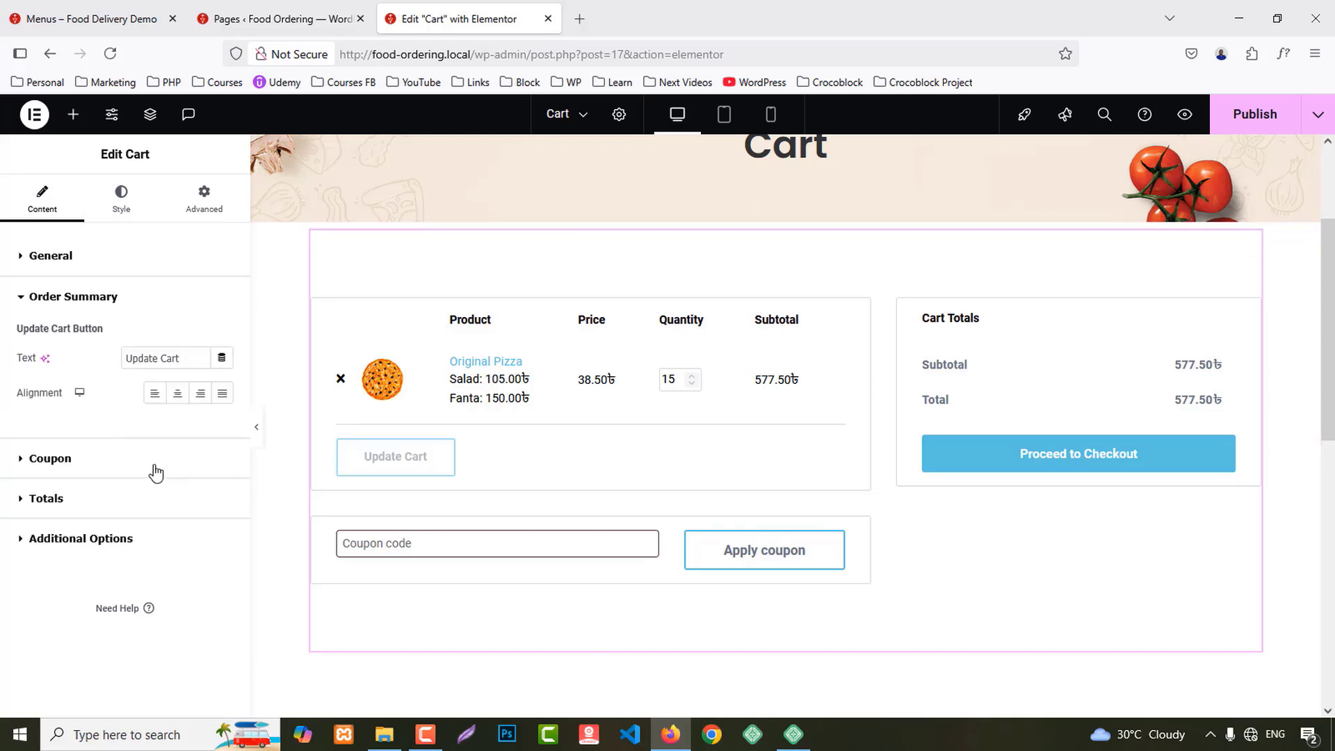
{"action": "left_click", "coordinate": [101, 459]}
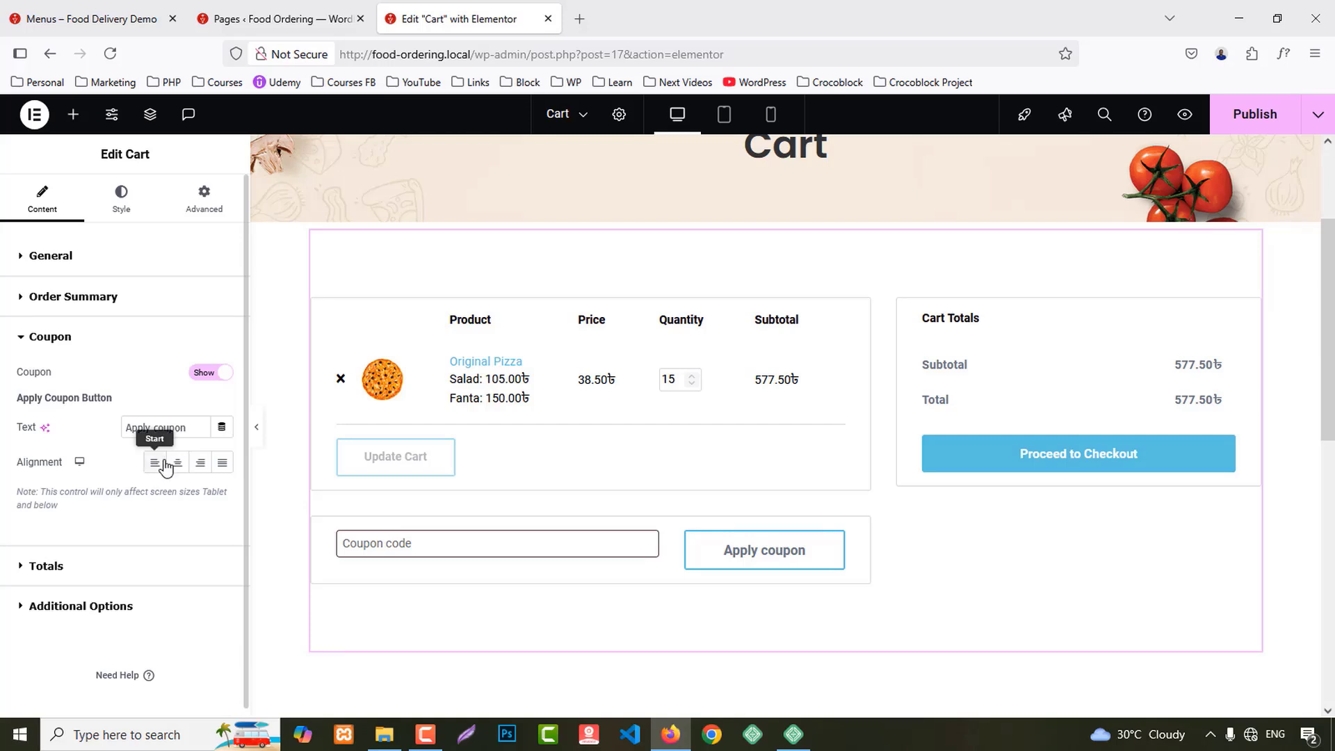
{"action": "scroll", "coordinate": [76, 541], "scroll_direction": "down", "scroll_amount": 1}
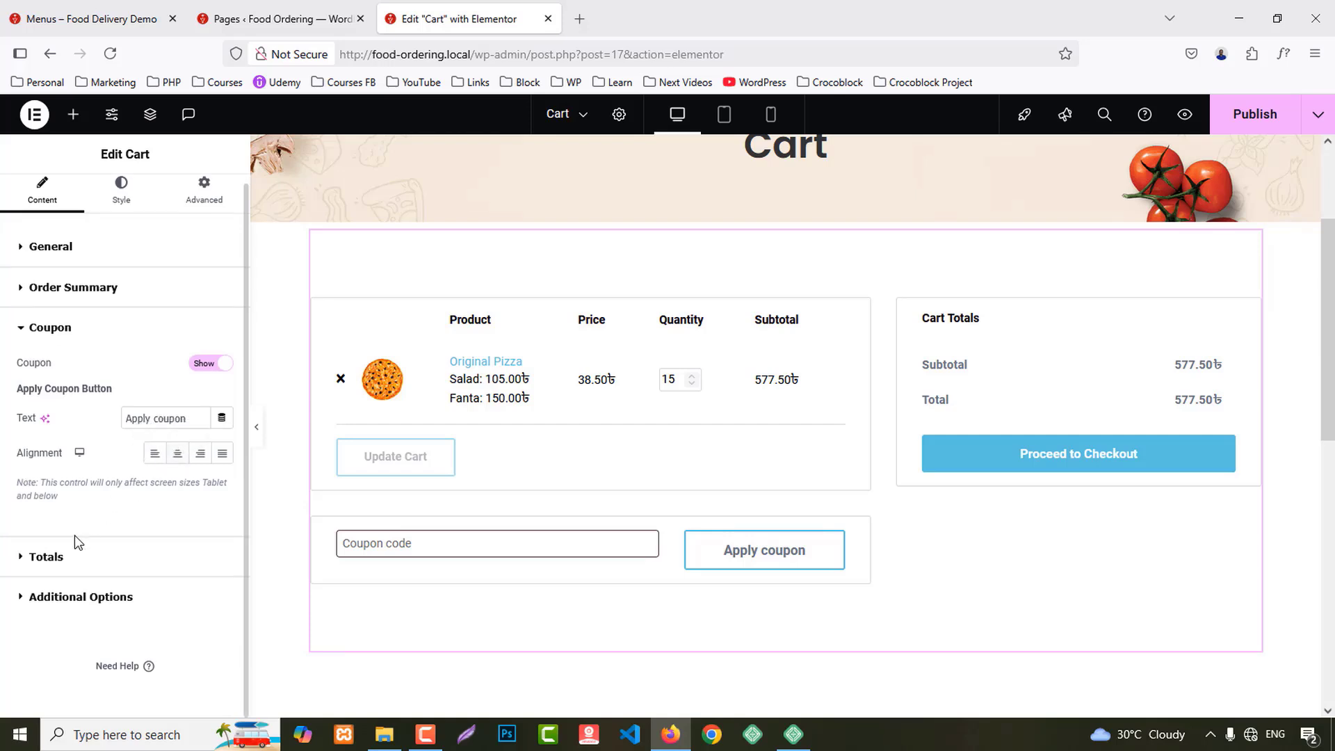
{"action": "left_click", "coordinate": [67, 554]}
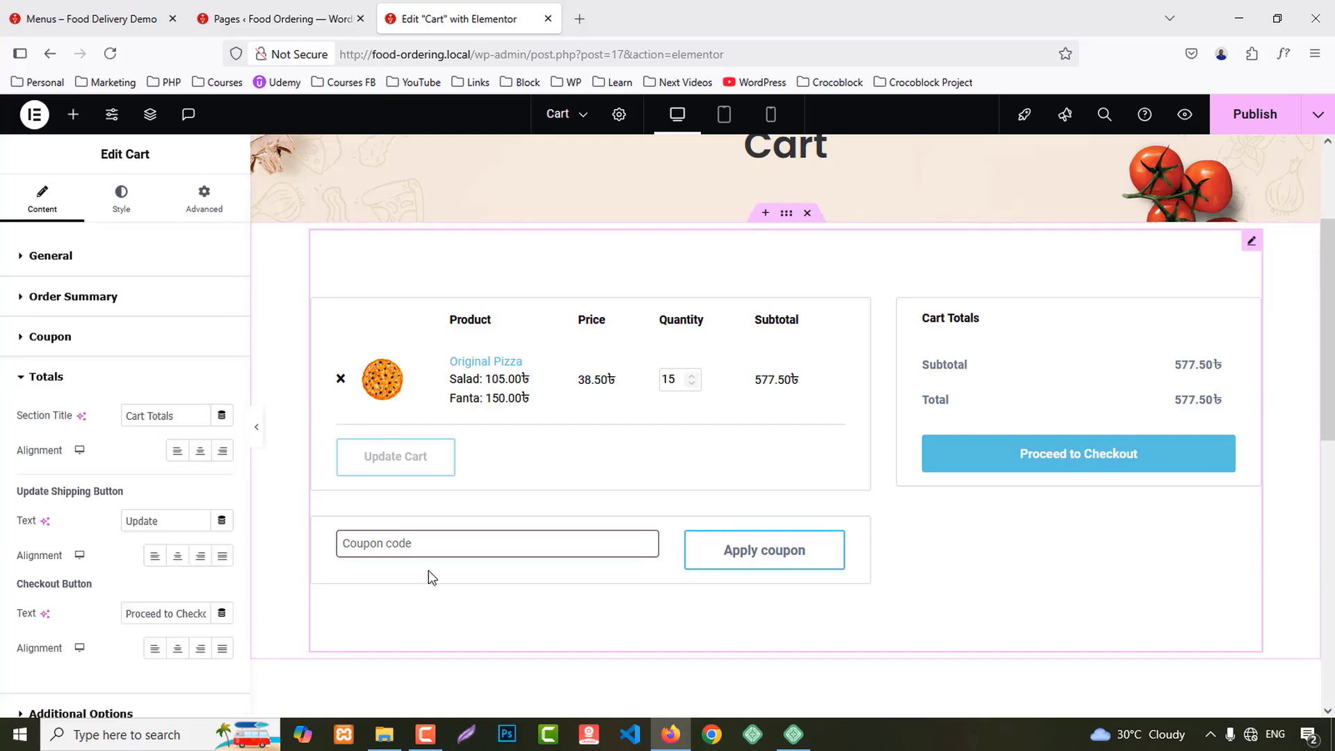
{"action": "scroll", "coordinate": [173, 598], "scroll_direction": "down", "scroll_amount": 2}
{"action": "left_click", "coordinate": [103, 598]}
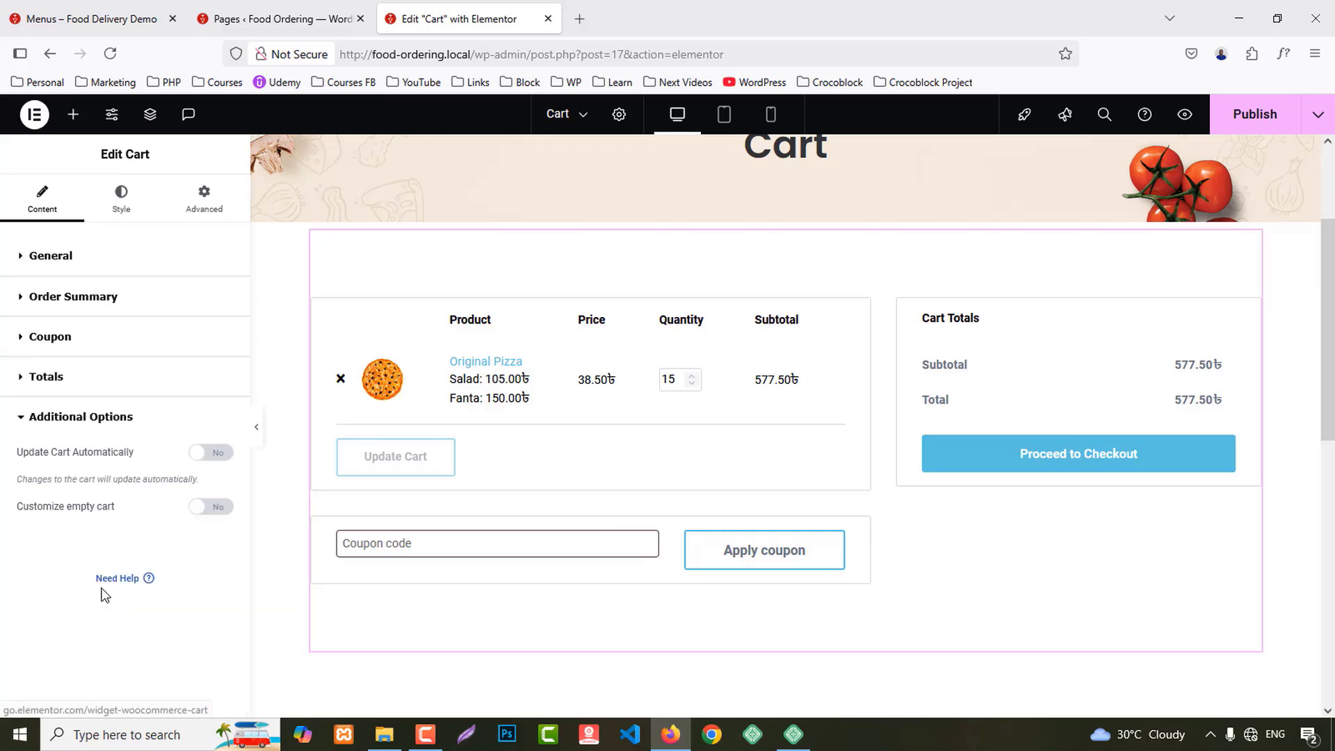
{"action": "left_click", "coordinate": [223, 454]}
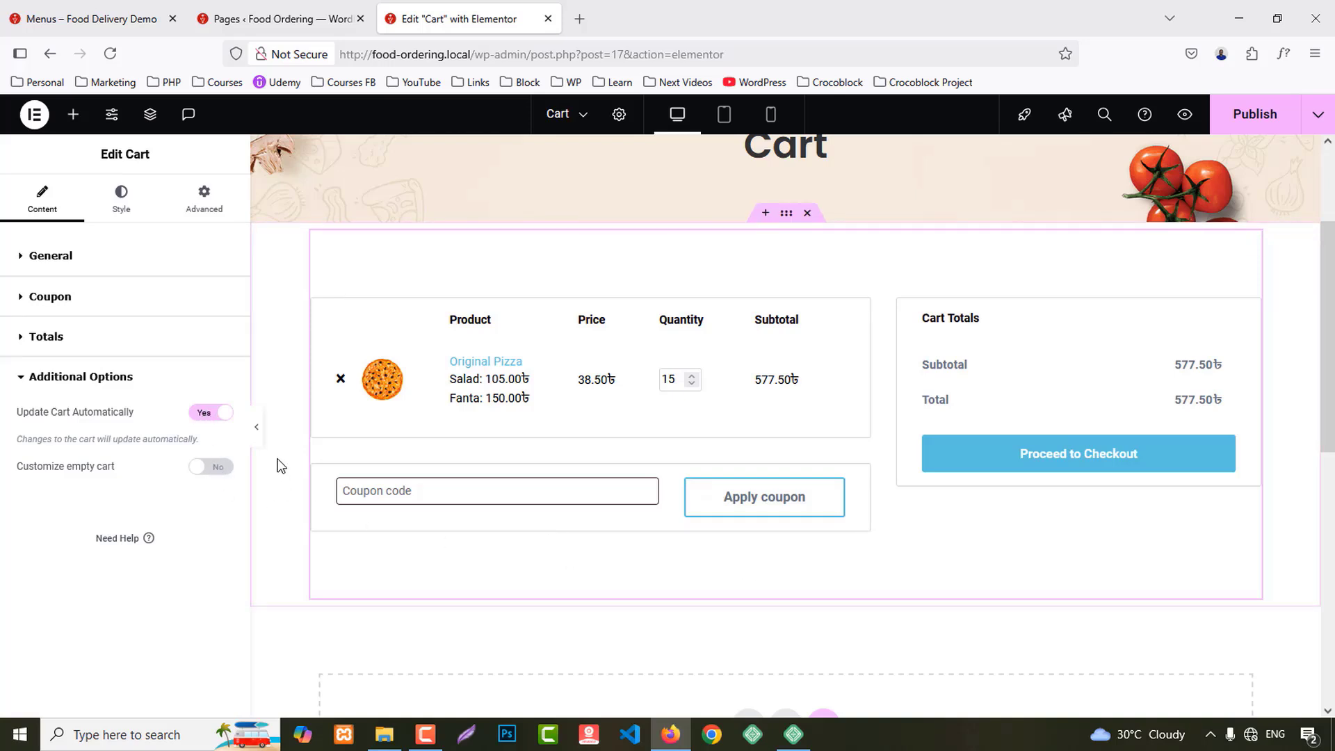
{"action": "scroll", "coordinate": [280, 462], "scroll_direction": "up", "scroll_amount": 3}
Step: Style the Cart widget titles with the Secondary global colour and Primary global font
{"action": "left_click", "coordinate": [146, 198]}
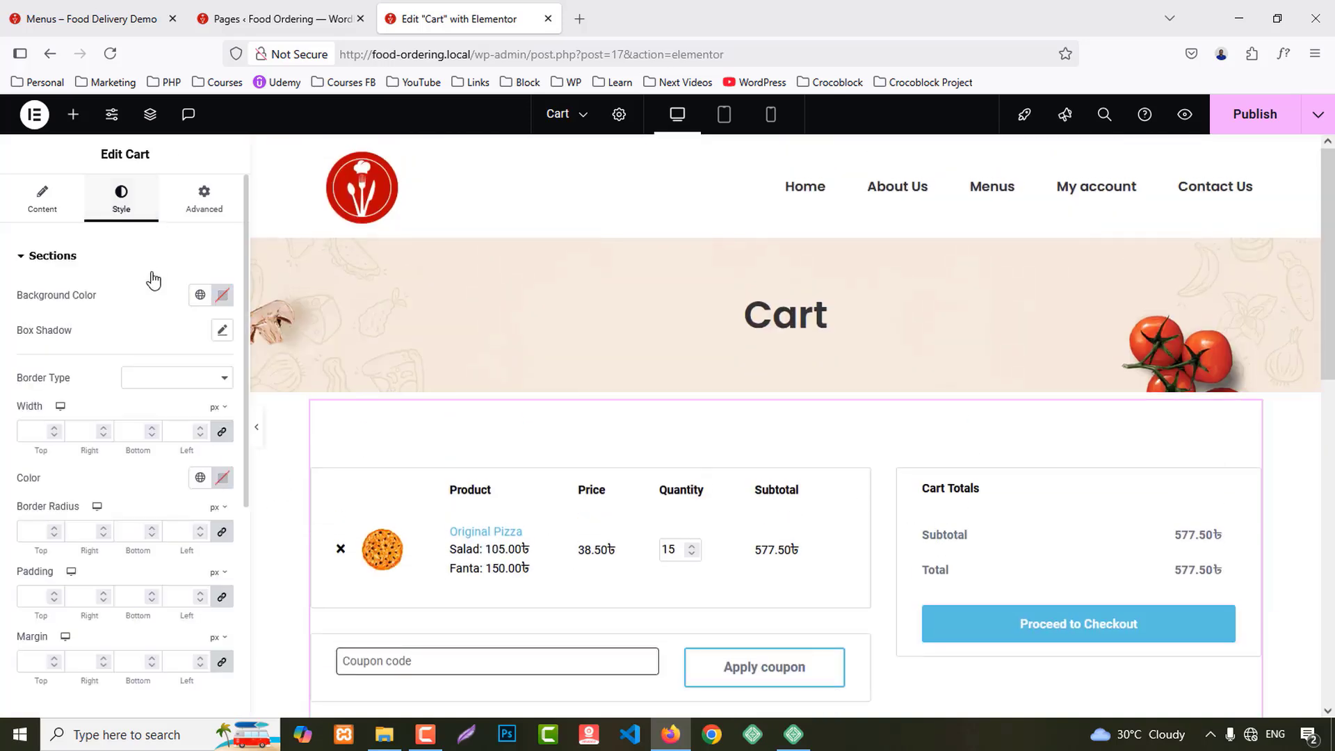
{"action": "scroll", "coordinate": [23, 458], "scroll_direction": "down", "scroll_amount": 3}
{"action": "scroll", "coordinate": [23, 458], "scroll_direction": "down", "scroll_amount": 3}
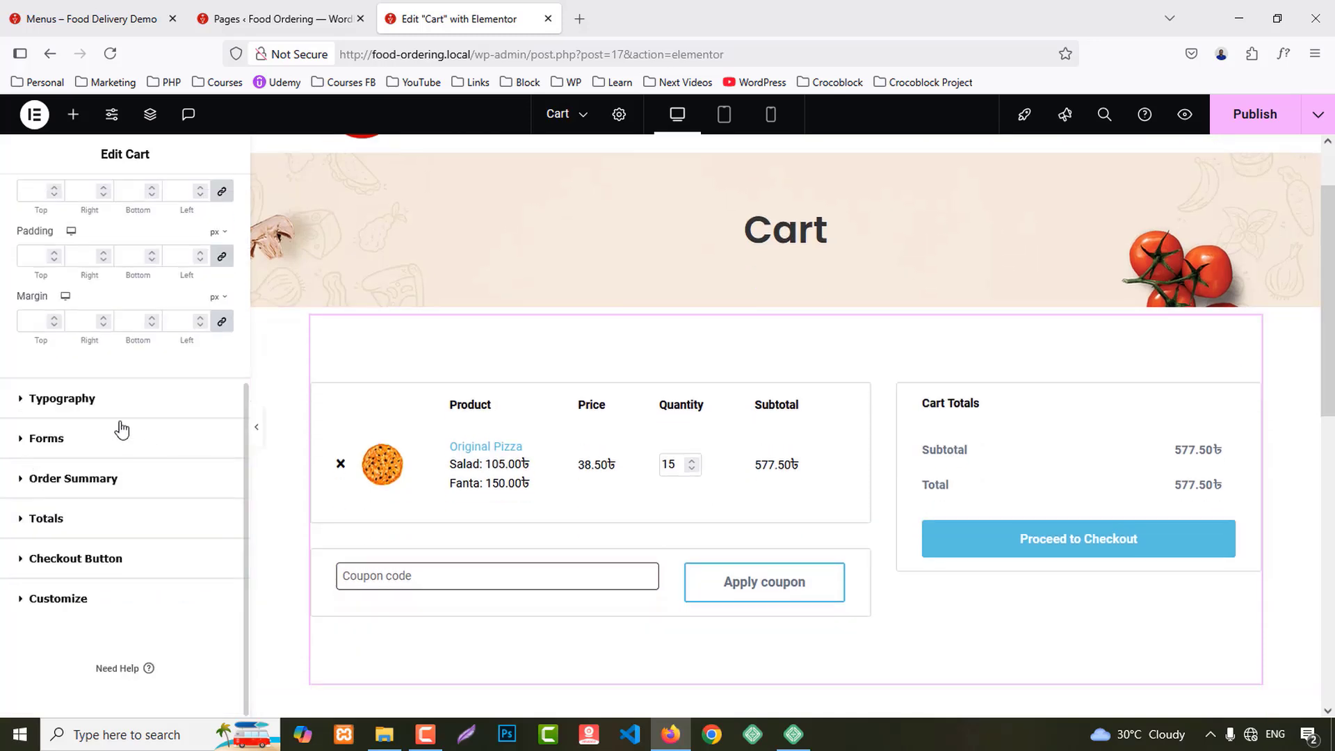
{"action": "left_click", "coordinate": [55, 396]}
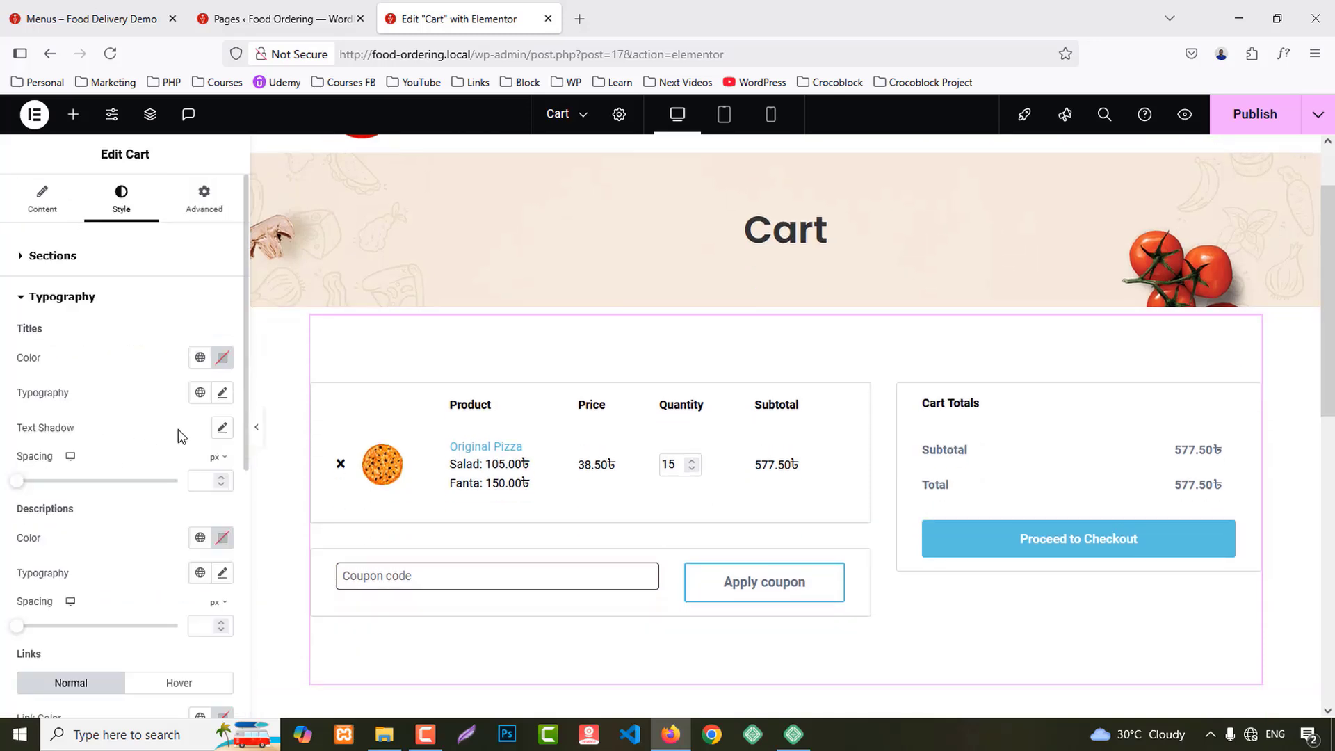
{"action": "left_click", "coordinate": [200, 357]}
{"action": "left_click", "coordinate": [75, 472]}
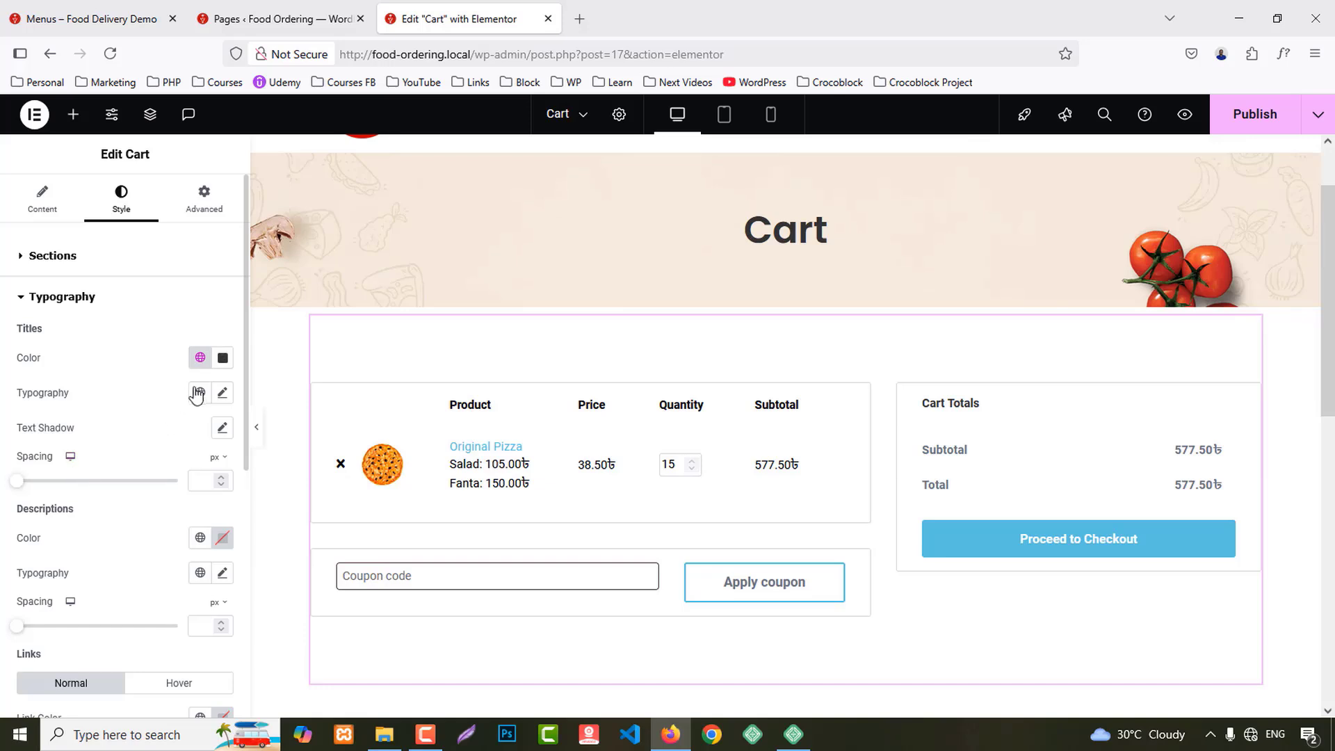
{"action": "left_click", "coordinate": [200, 393]}
{"action": "left_click", "coordinate": [74, 476]}
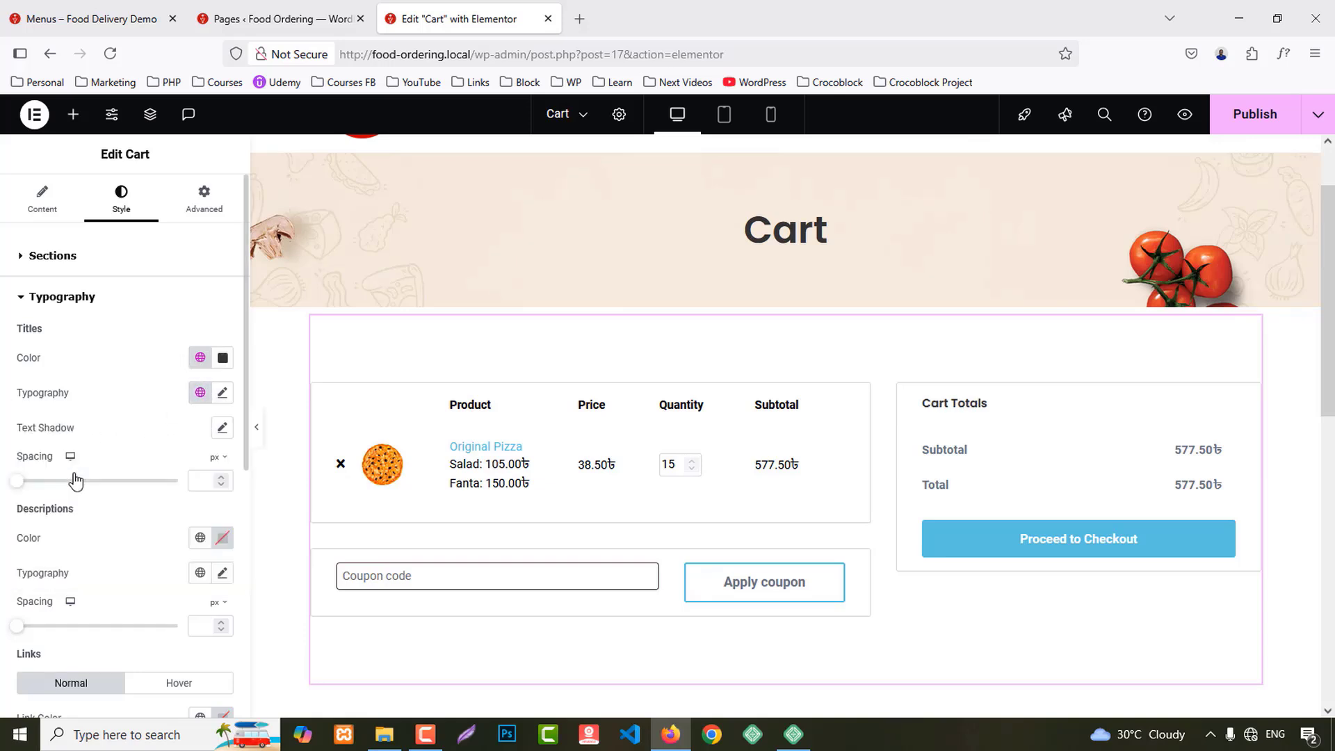
Step: Give descriptions the Secondary global colour and Primary global font
{"action": "scroll", "coordinate": [139, 461], "scroll_direction": "down", "scroll_amount": 3}
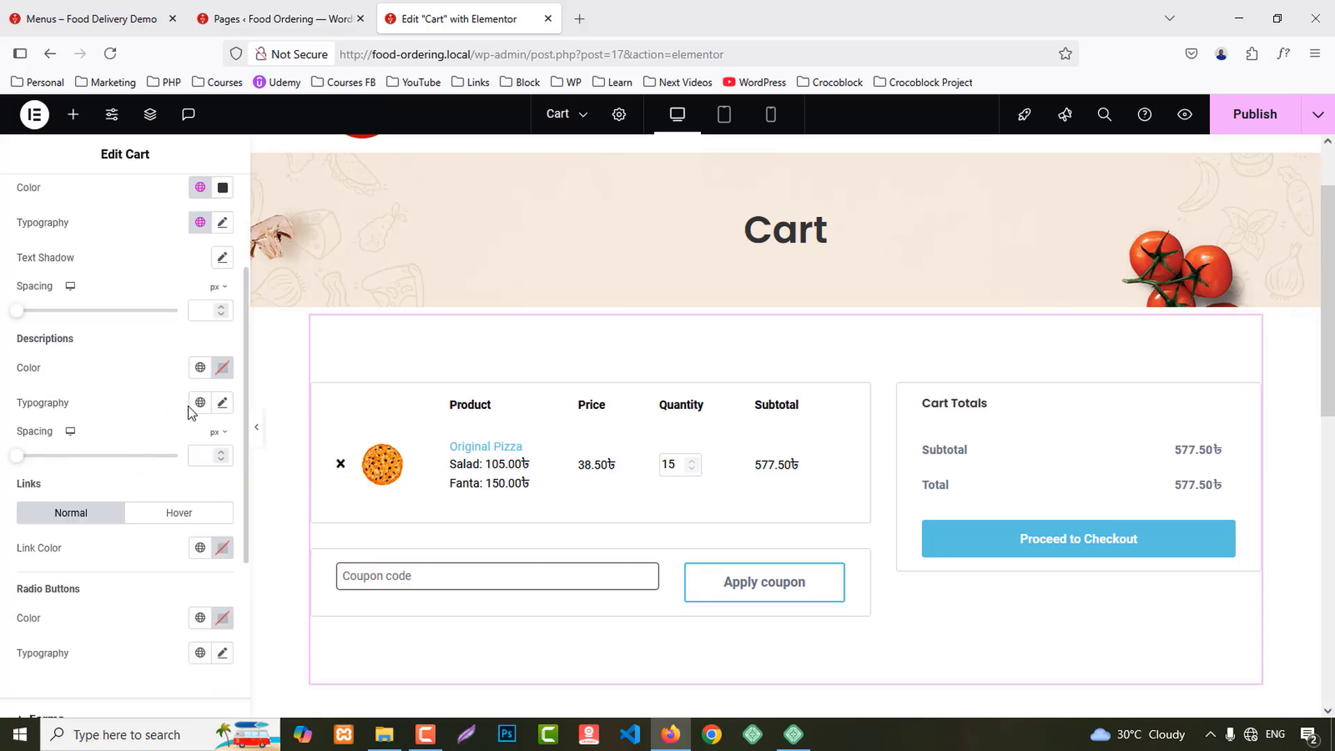
{"action": "left_click", "coordinate": [200, 367]}
{"action": "left_click", "coordinate": [60, 476]}
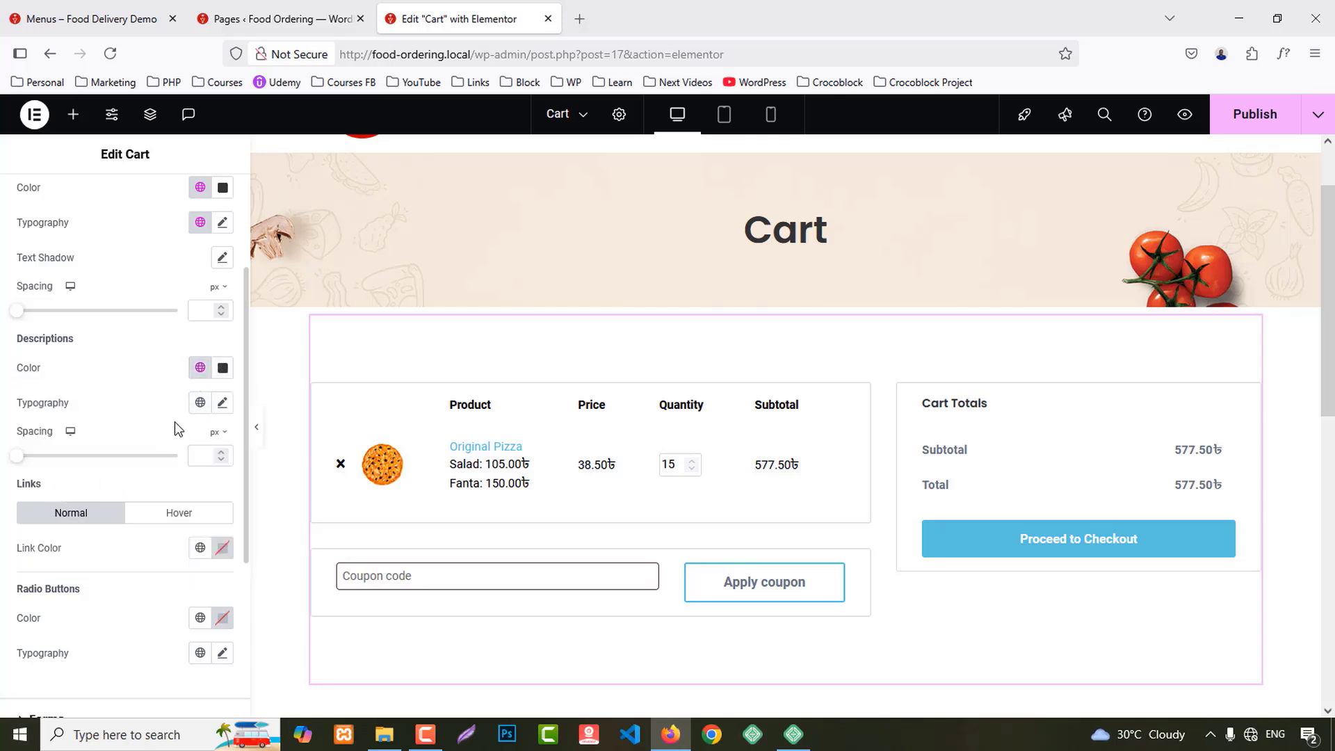
{"action": "left_click", "coordinate": [200, 402]}
{"action": "left_click", "coordinate": [65, 478]}
Step: Make links and hovered links the red Primary global colour
{"action": "scroll", "coordinate": [160, 452], "scroll_direction": "down", "scroll_amount": 3}
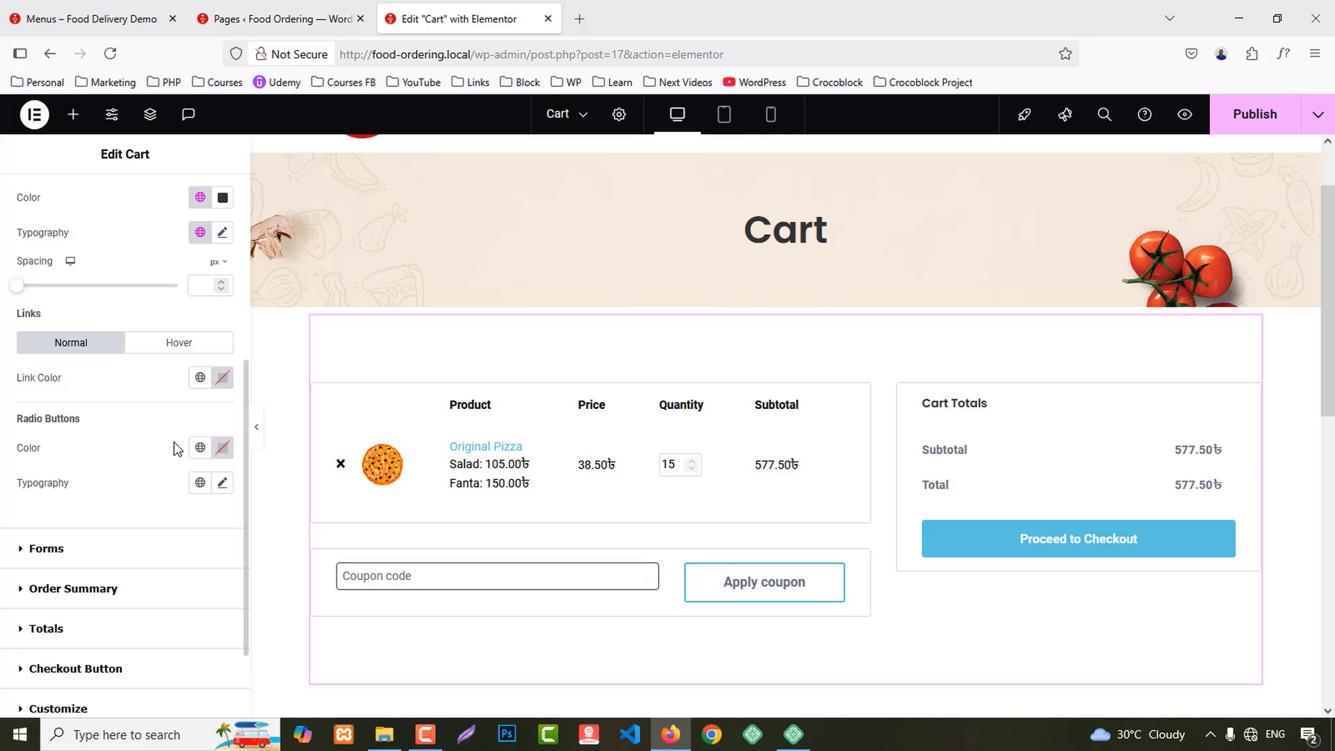
{"action": "left_click", "coordinate": [200, 380]}
{"action": "left_click", "coordinate": [64, 456]}
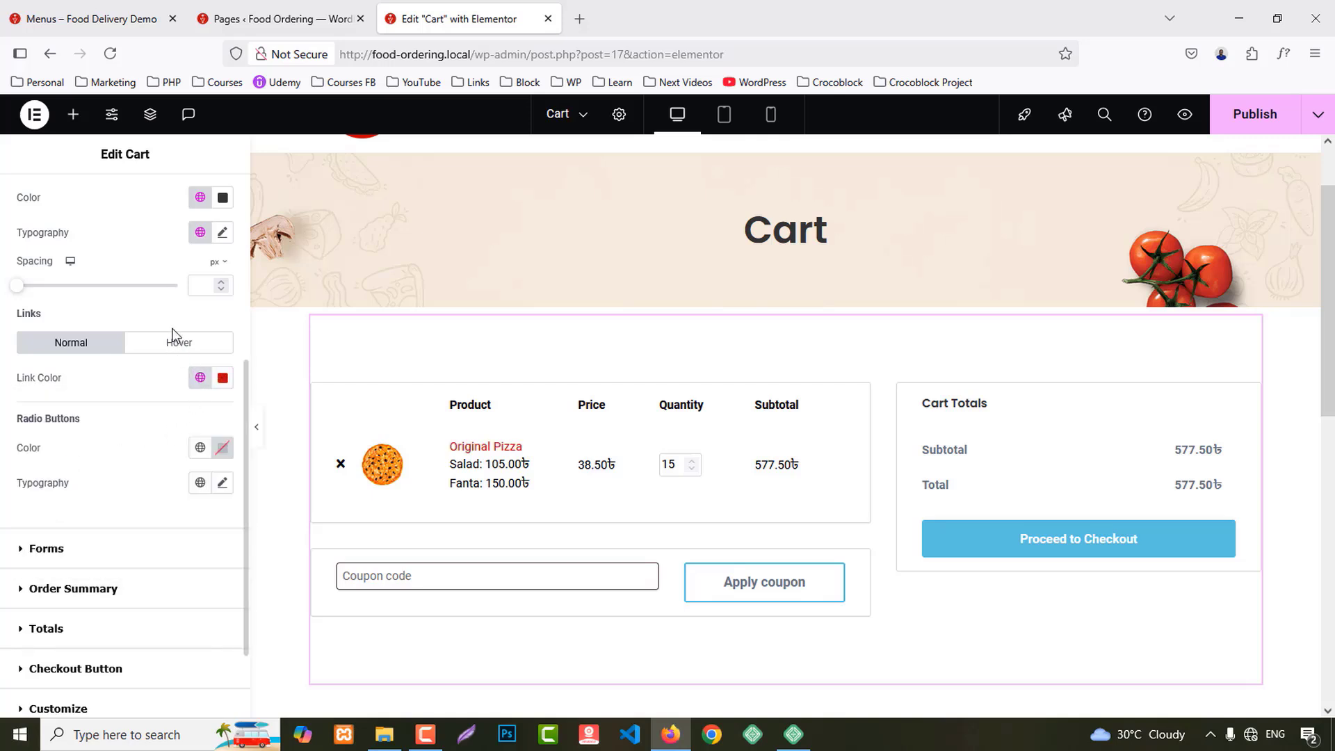
{"action": "left_click", "coordinate": [178, 342]}
{"action": "left_click", "coordinate": [201, 377]}
{"action": "left_click", "coordinate": [76, 453]}
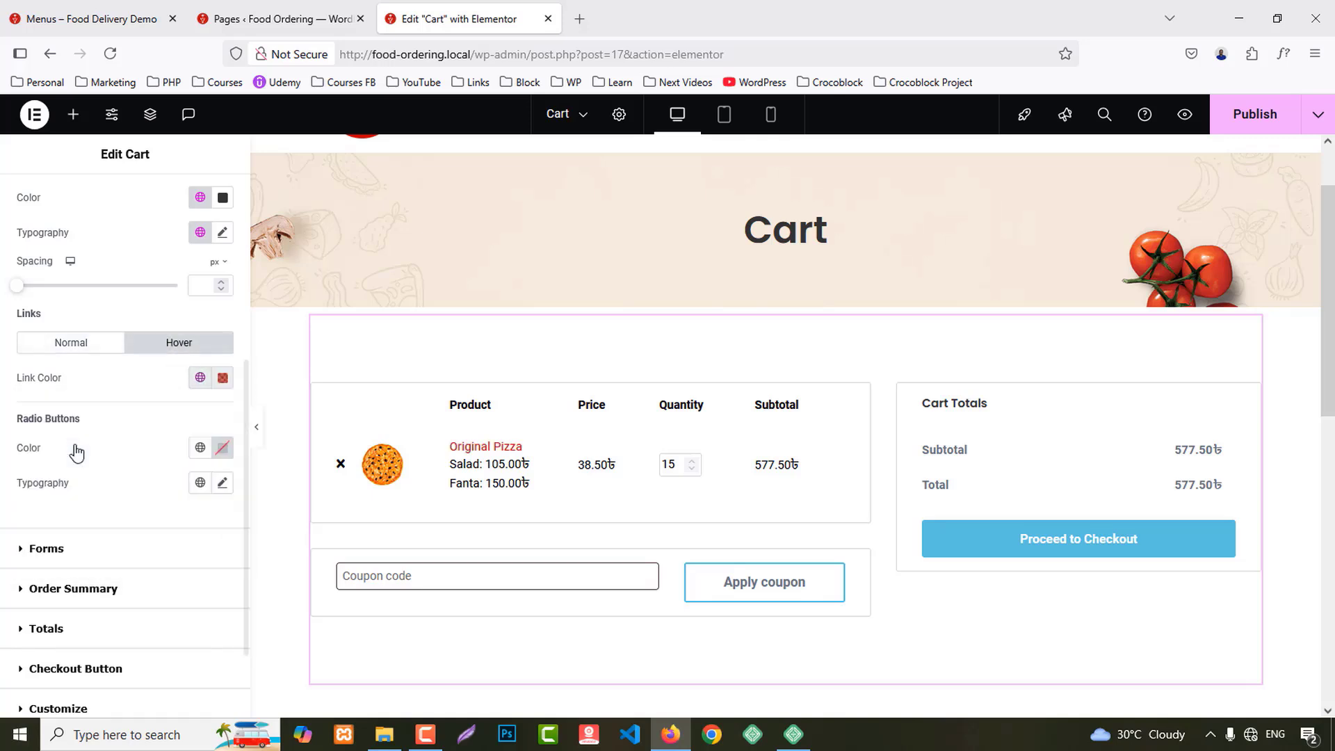
Step: Apply a global font to the radio button text and expand the Forms style settings
{"action": "left_click", "coordinate": [201, 482]}
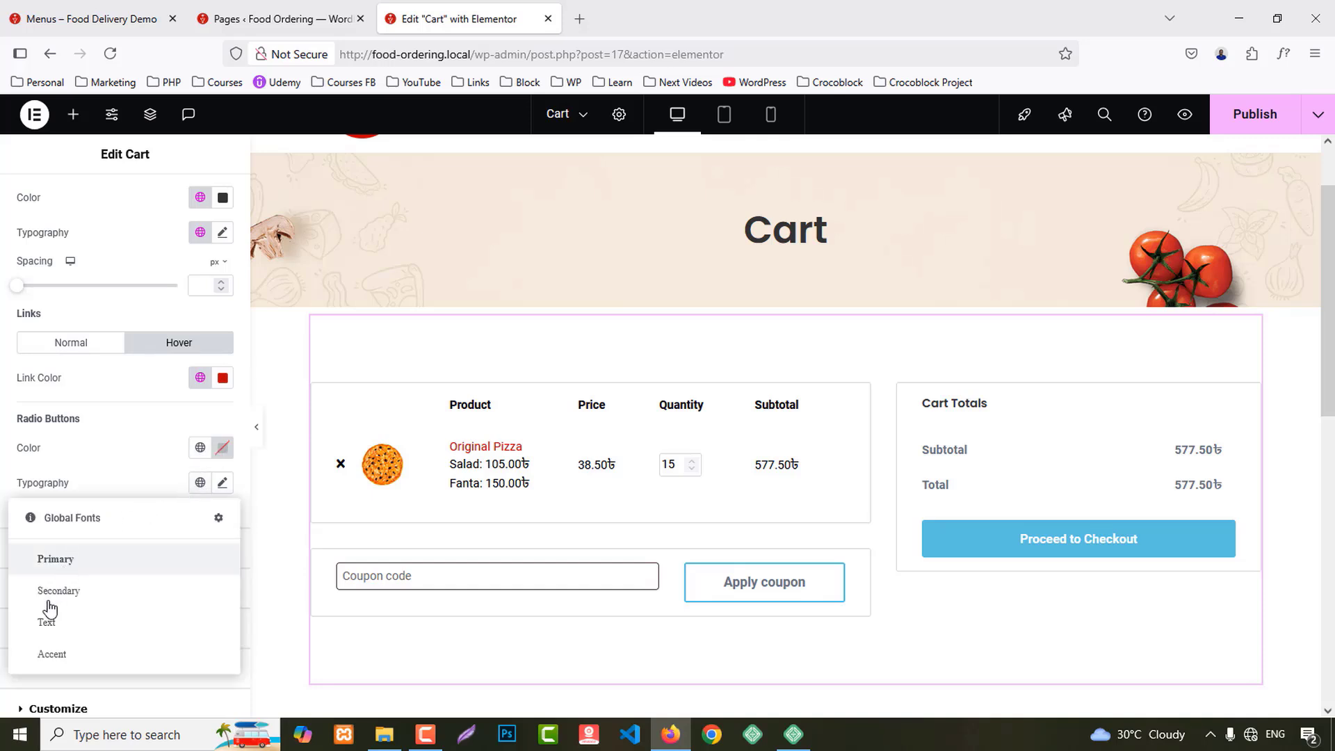
{"action": "left_click", "coordinate": [60, 650]}
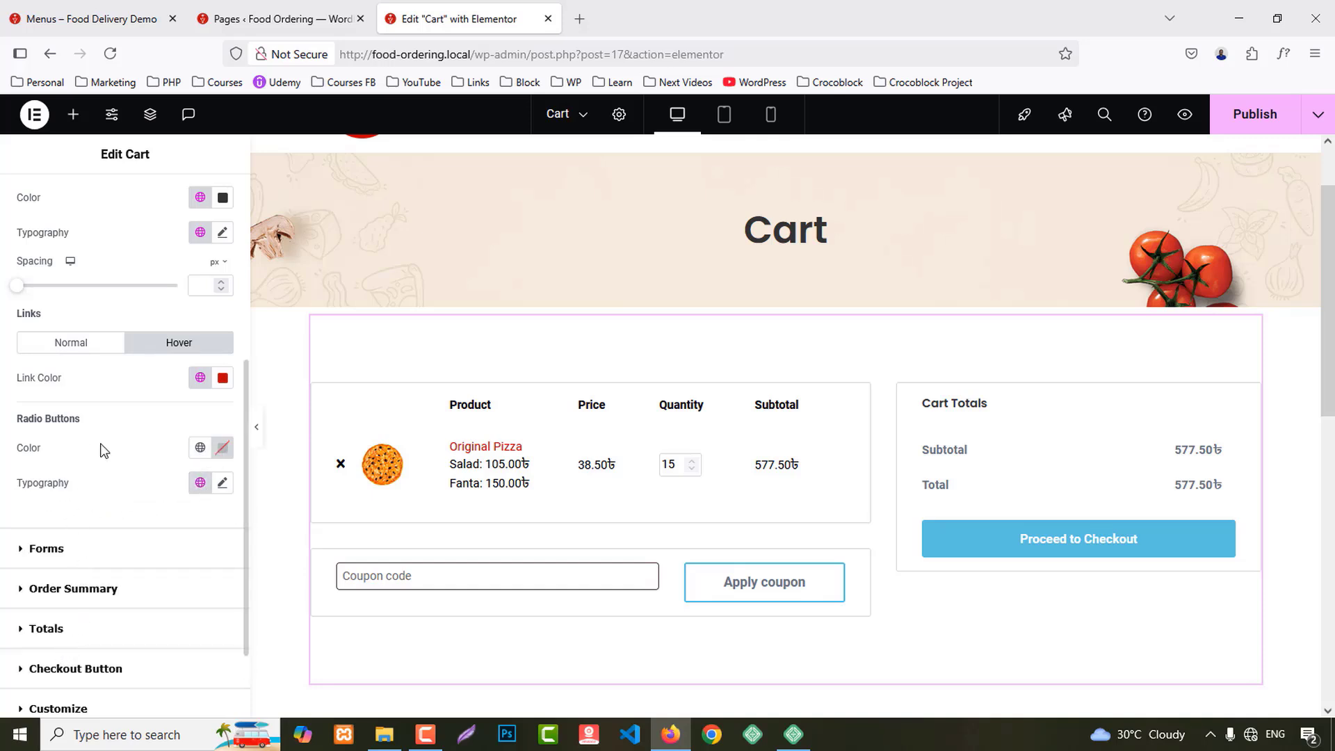
{"action": "left_click", "coordinate": [200, 482]}
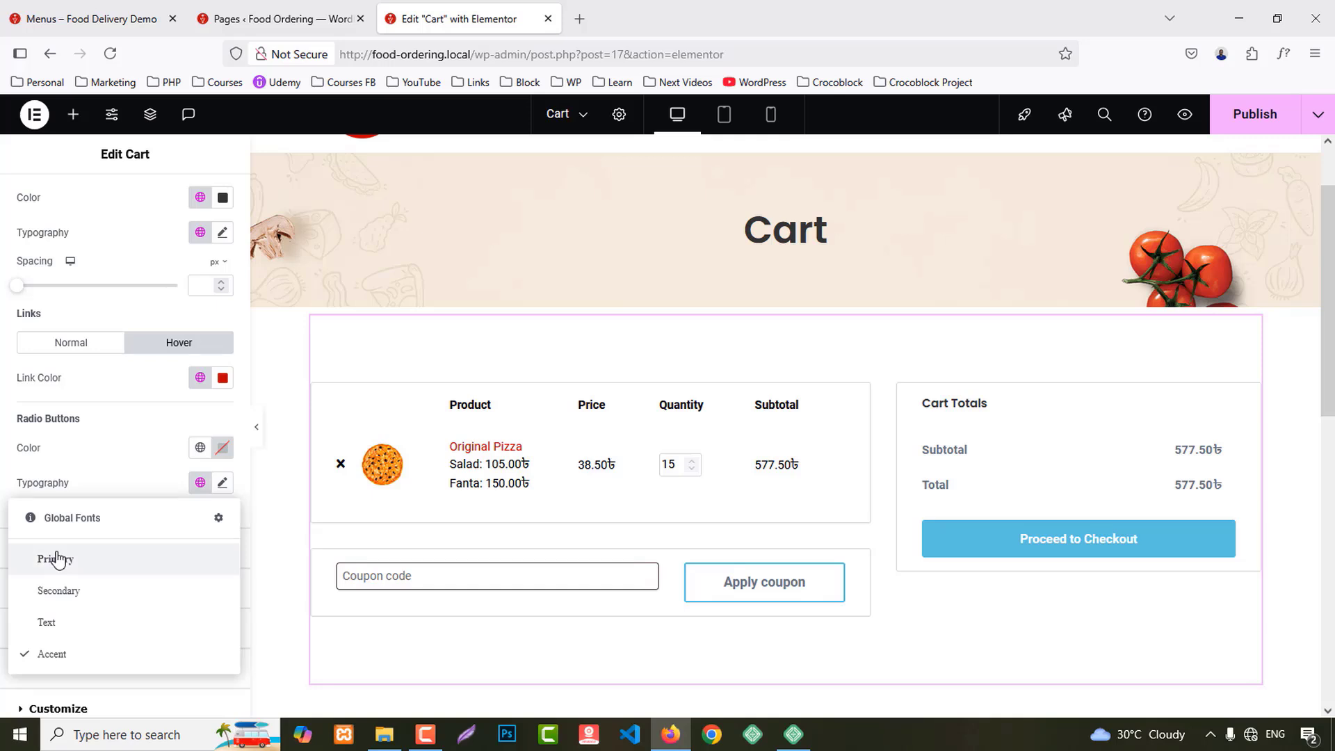
{"action": "left_click", "coordinate": [58, 557]}
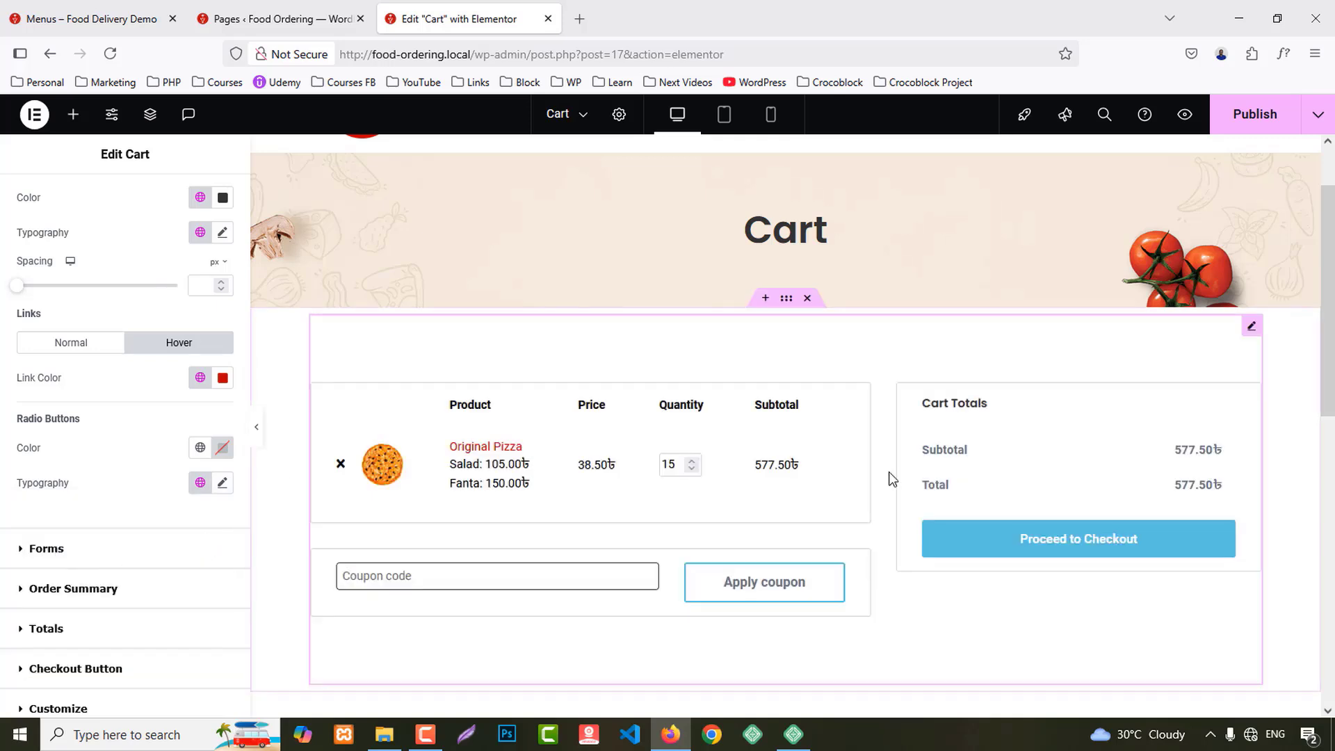
{"action": "left_click", "coordinate": [46, 548]}
{"action": "scroll", "coordinate": [120, 448], "scroll_direction": "down", "scroll_amount": 5}
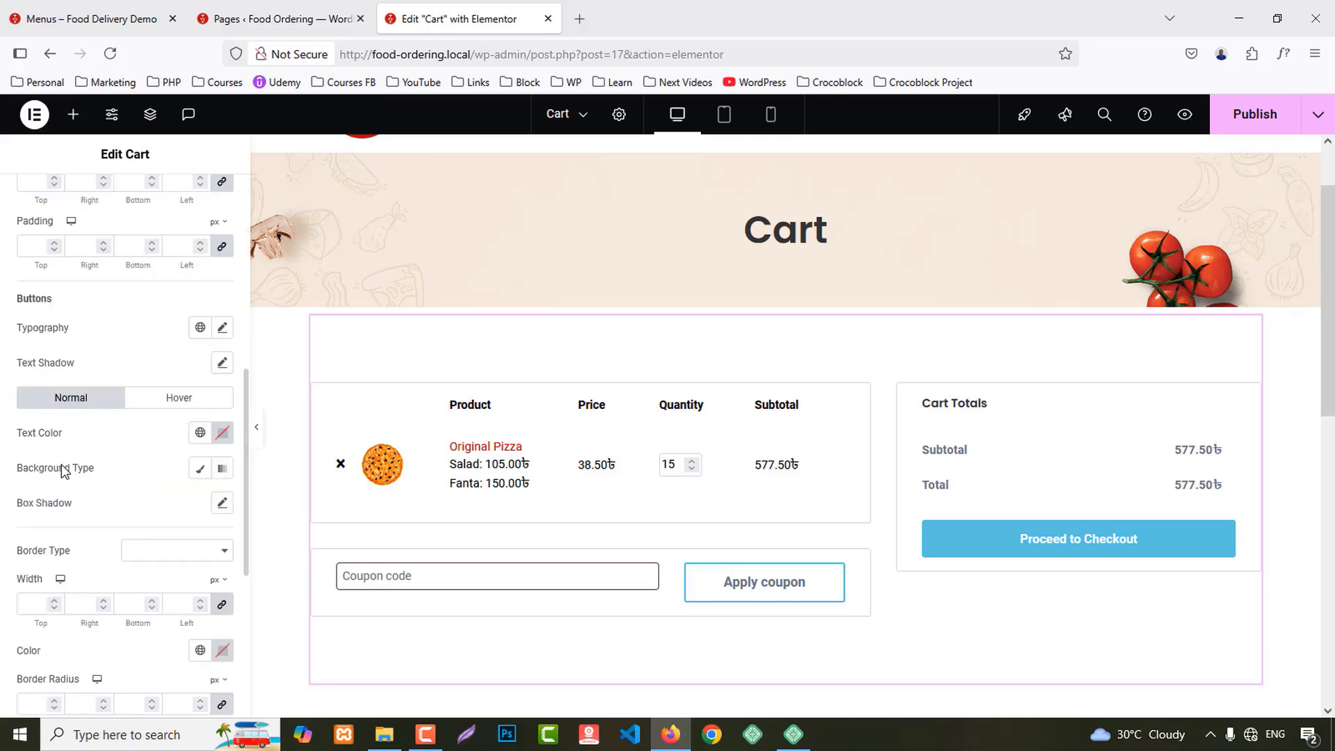
{"action": "scroll", "coordinate": [66, 472], "scroll_direction": "down", "scroll_amount": 2}
Step: Give the order summary titles the Secondary colour and Secondary font at weight 600
{"action": "left_click", "coordinate": [42, 471]}
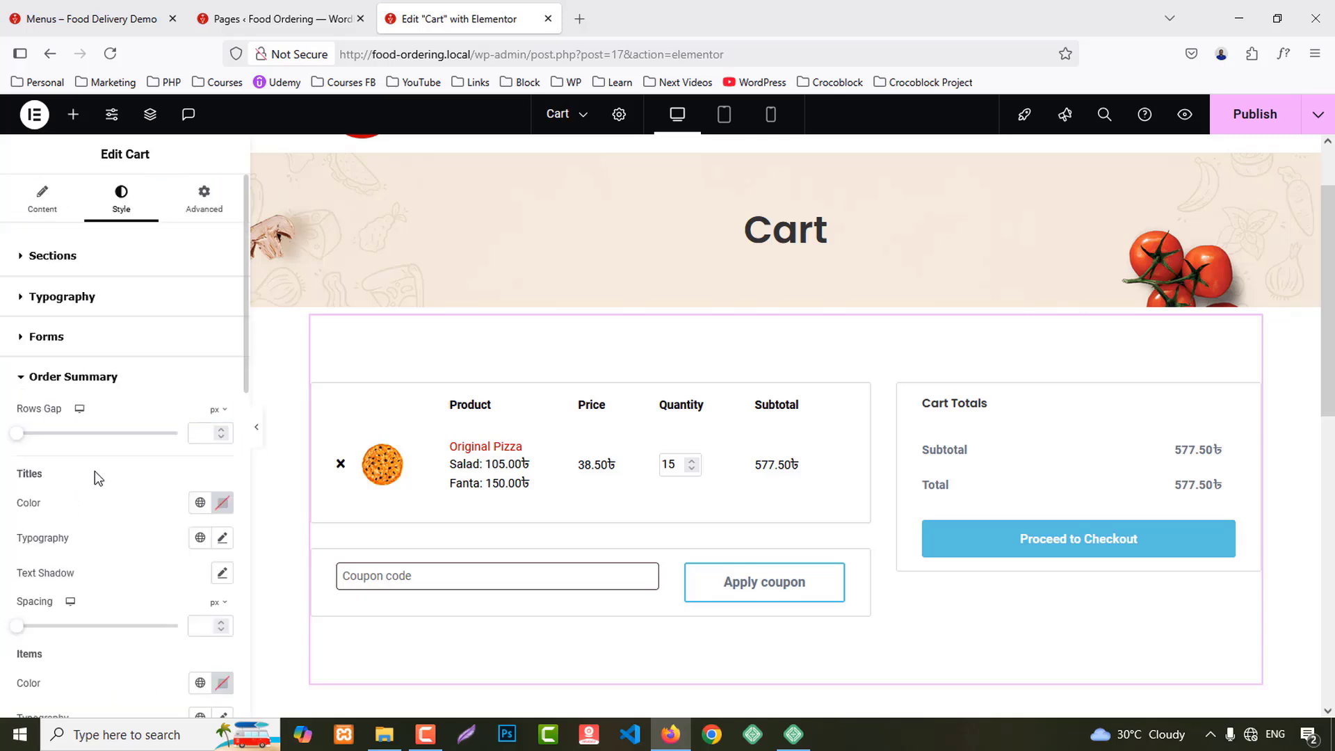
{"action": "scroll", "coordinate": [104, 472], "scroll_direction": "down", "scroll_amount": 1}
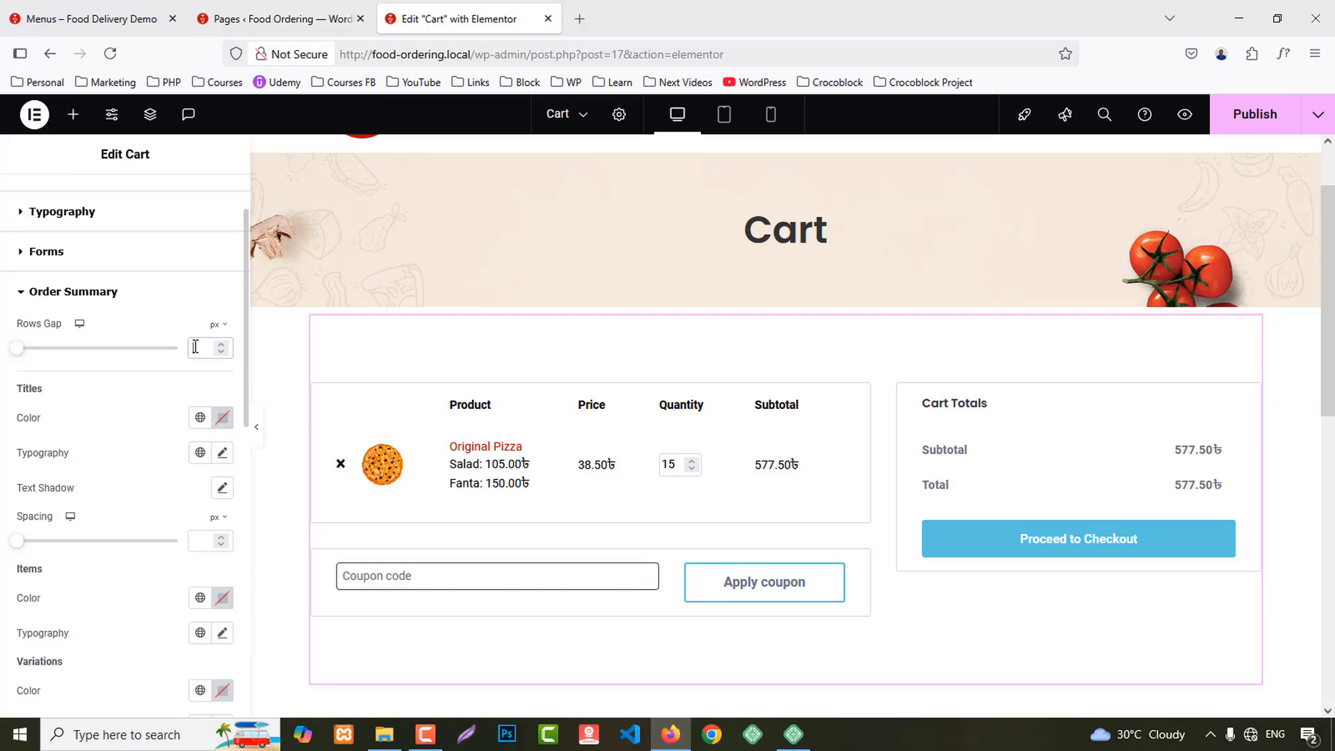
{"action": "left_click", "coordinate": [200, 417]}
{"action": "left_click", "coordinate": [63, 525]}
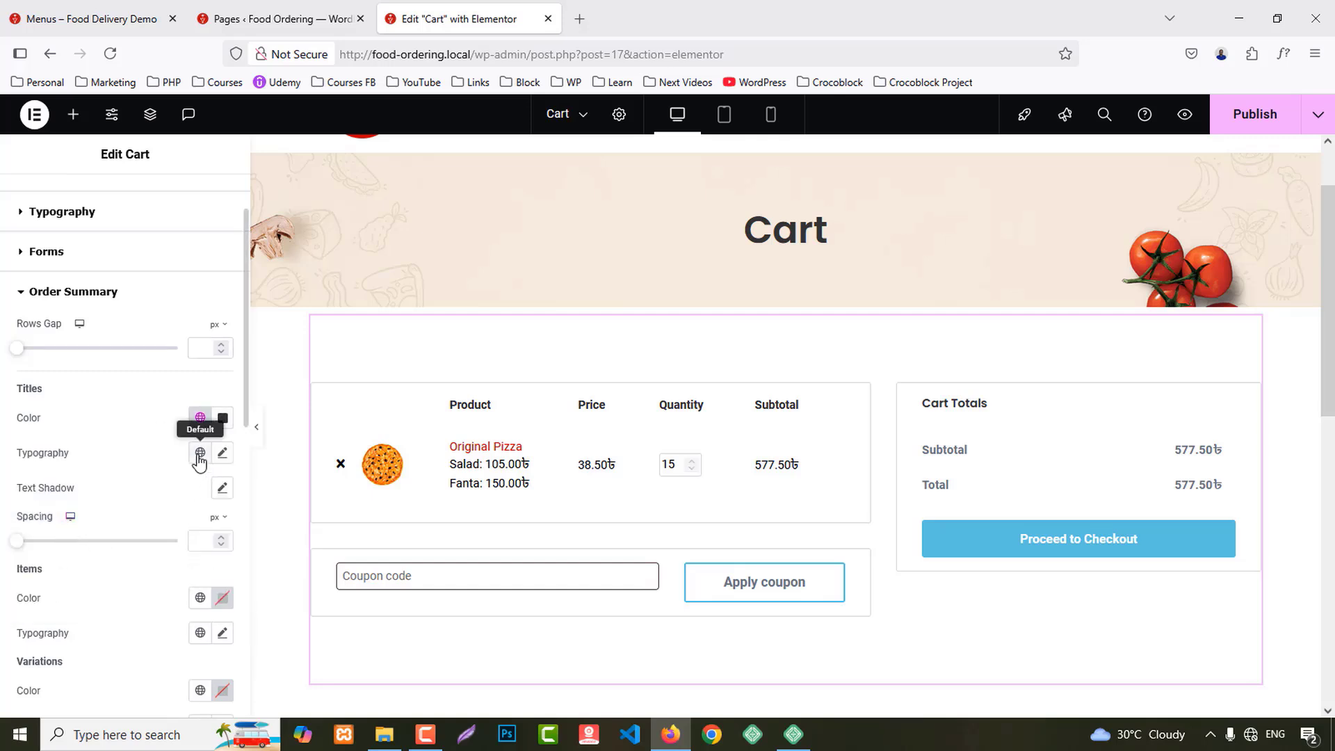
{"action": "left_click", "coordinate": [200, 453]}
{"action": "left_click", "coordinate": [64, 560]}
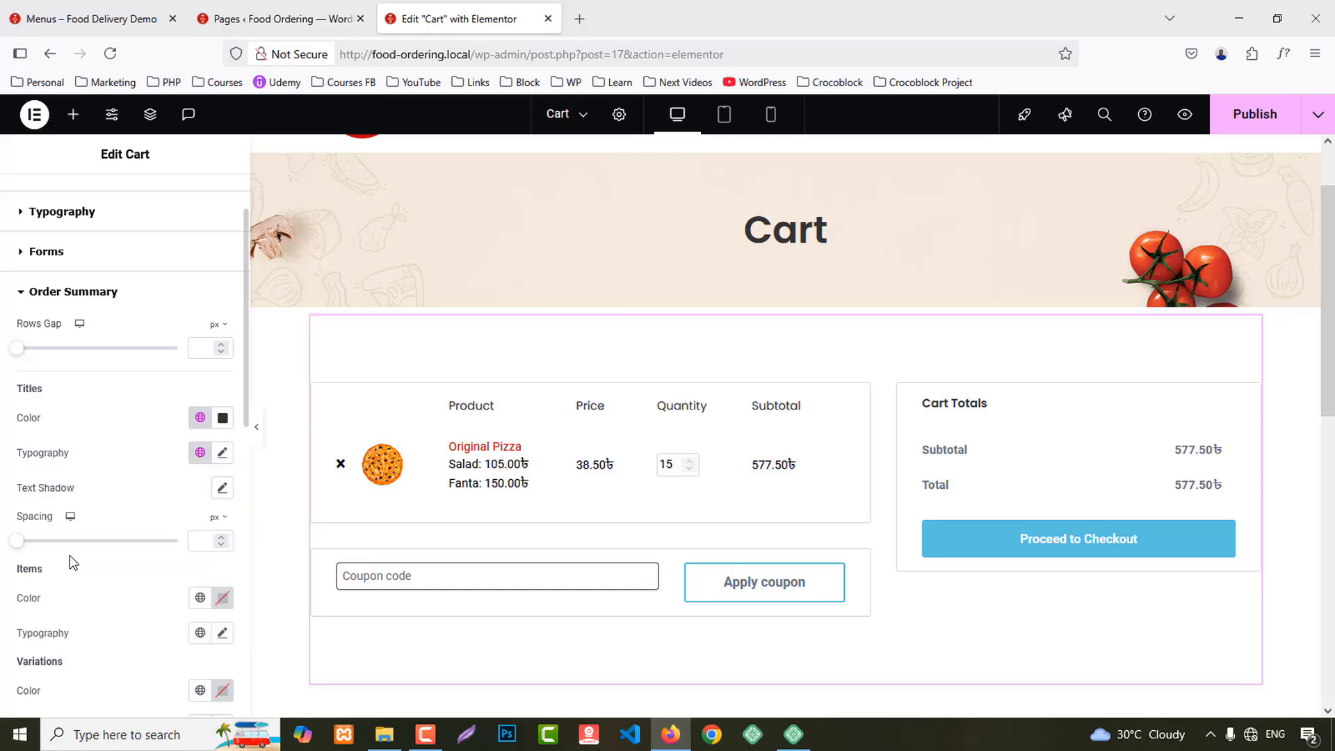
{"action": "left_click", "coordinate": [222, 453]}
{"action": "left_click", "coordinate": [155, 618]}
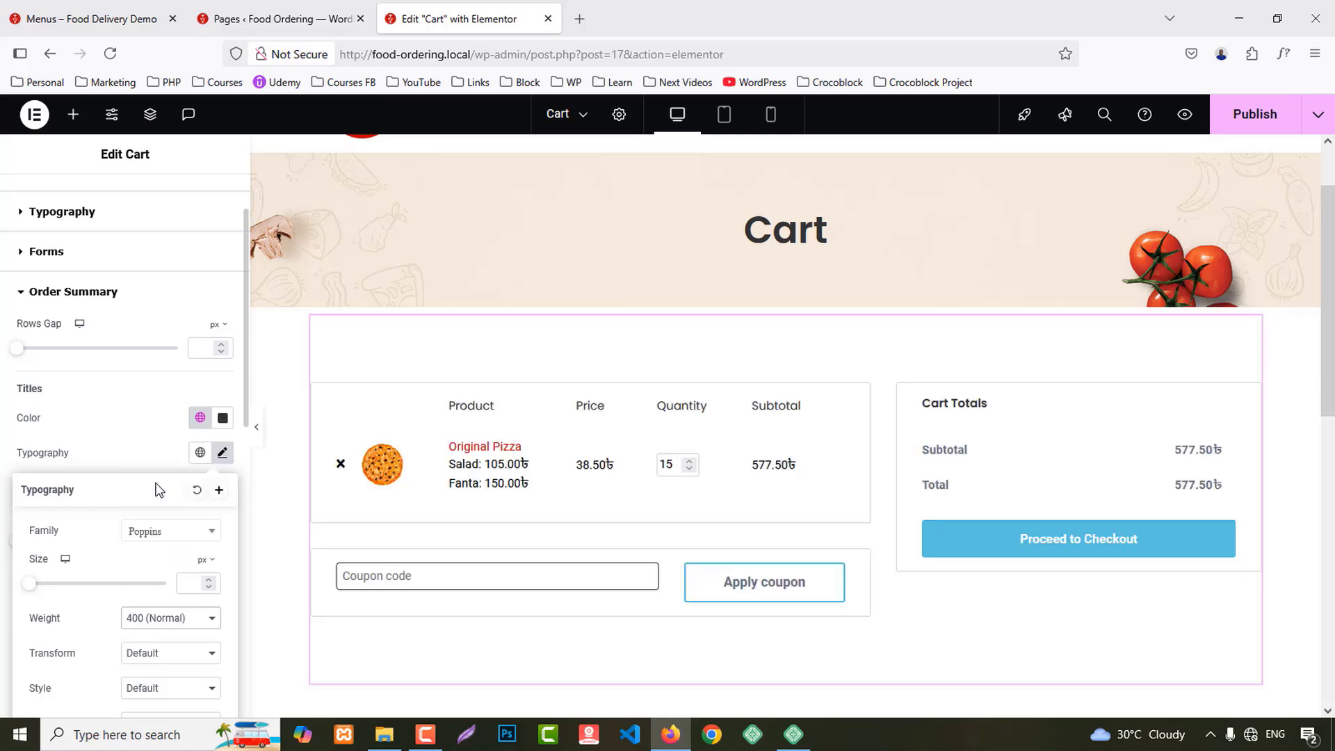
{"action": "left_click", "coordinate": [156, 485]}
{"action": "left_click", "coordinate": [138, 421]}
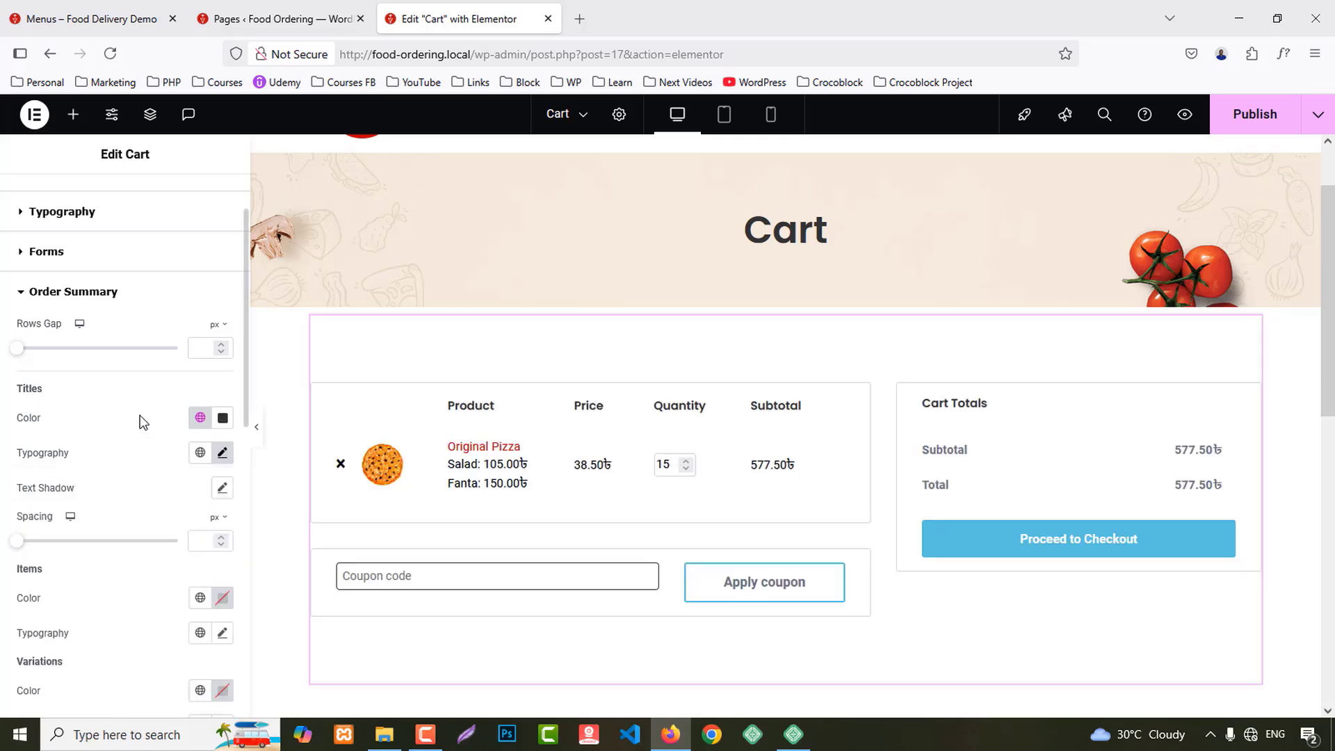
Step: Apply the Secondary font to cart items and make product links and remove icon Primary red
{"action": "scroll", "coordinate": [143, 425], "scroll_direction": "down", "scroll_amount": 3}
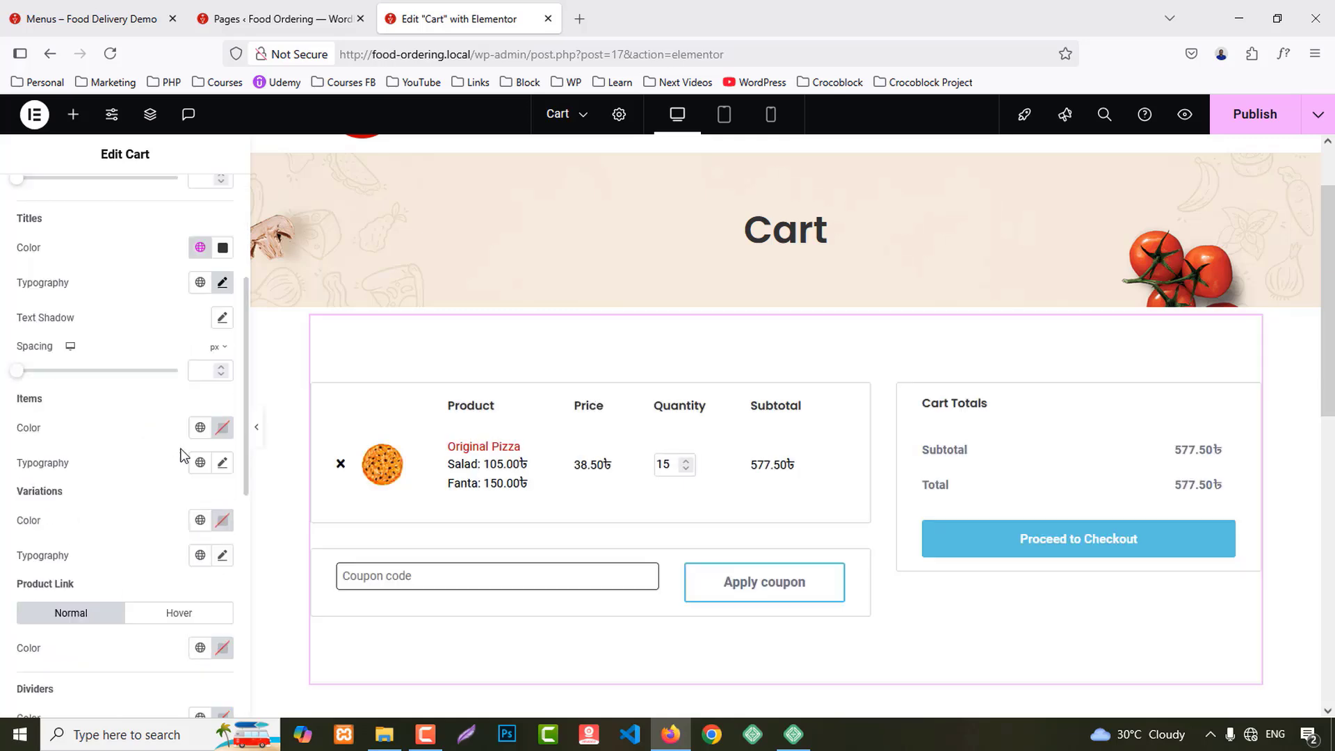
{"action": "left_click", "coordinate": [200, 463]}
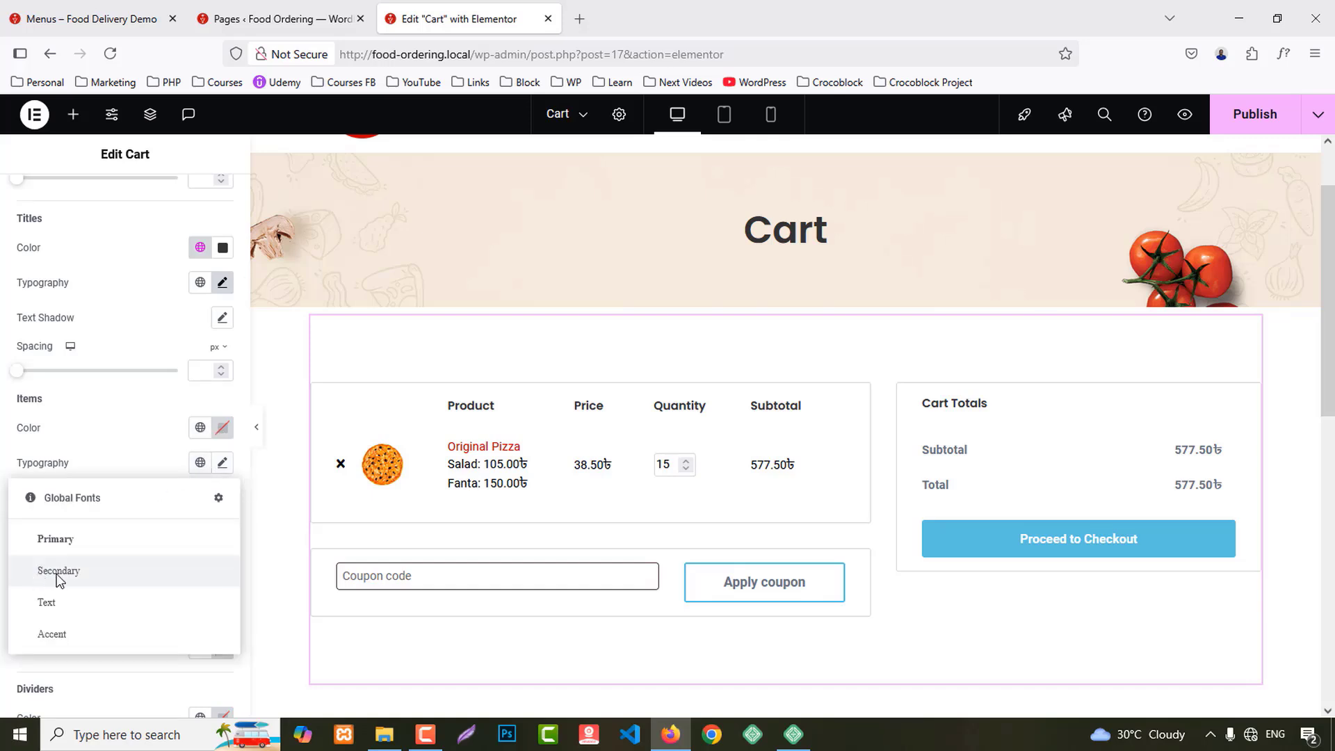
{"action": "left_click", "coordinate": [57, 571]}
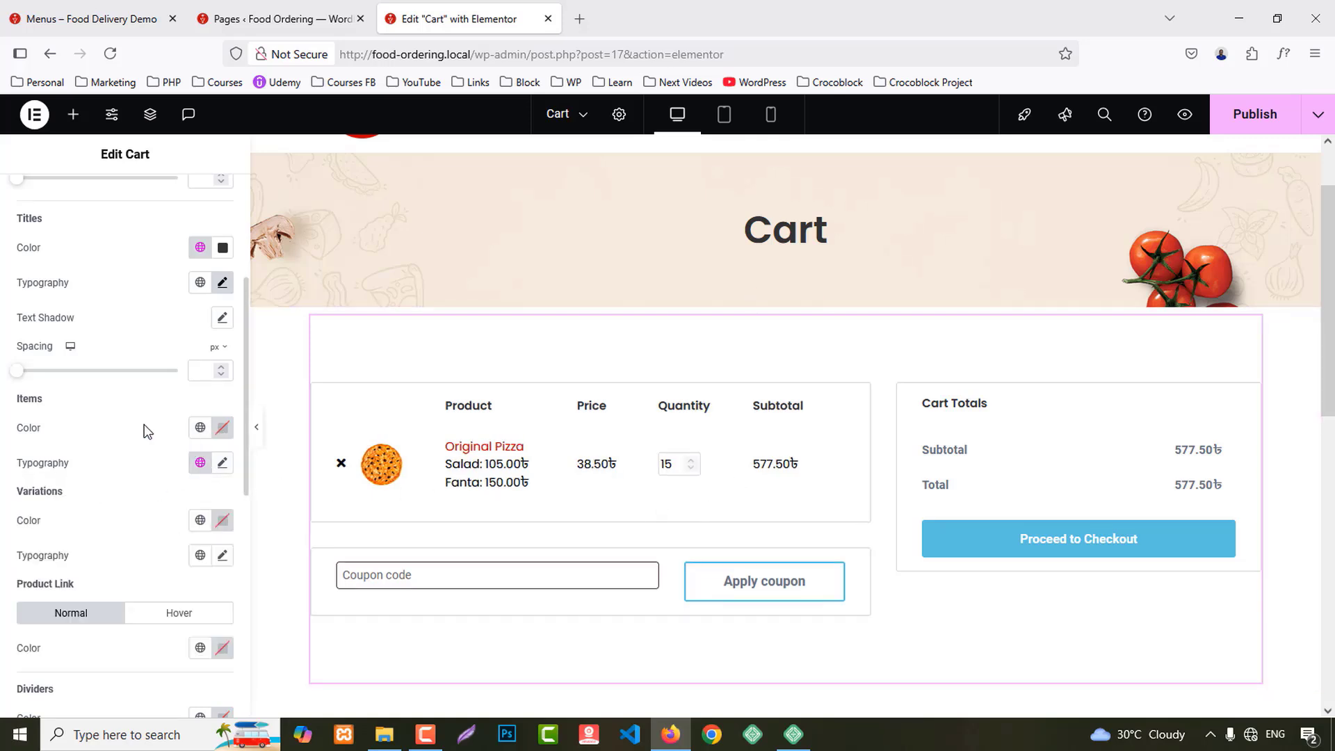
{"action": "scroll", "coordinate": [149, 459], "scroll_direction": "down", "scroll_amount": 4}
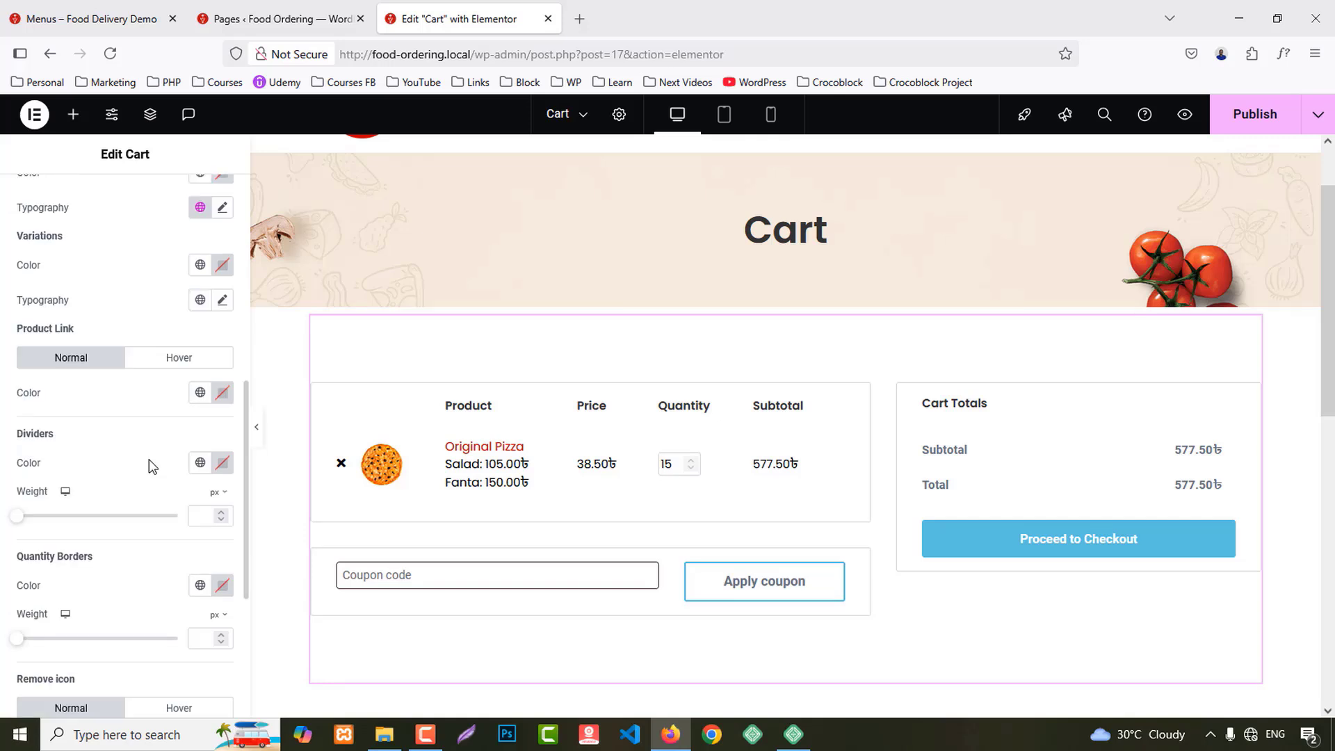
{"action": "left_click", "coordinate": [200, 462]}
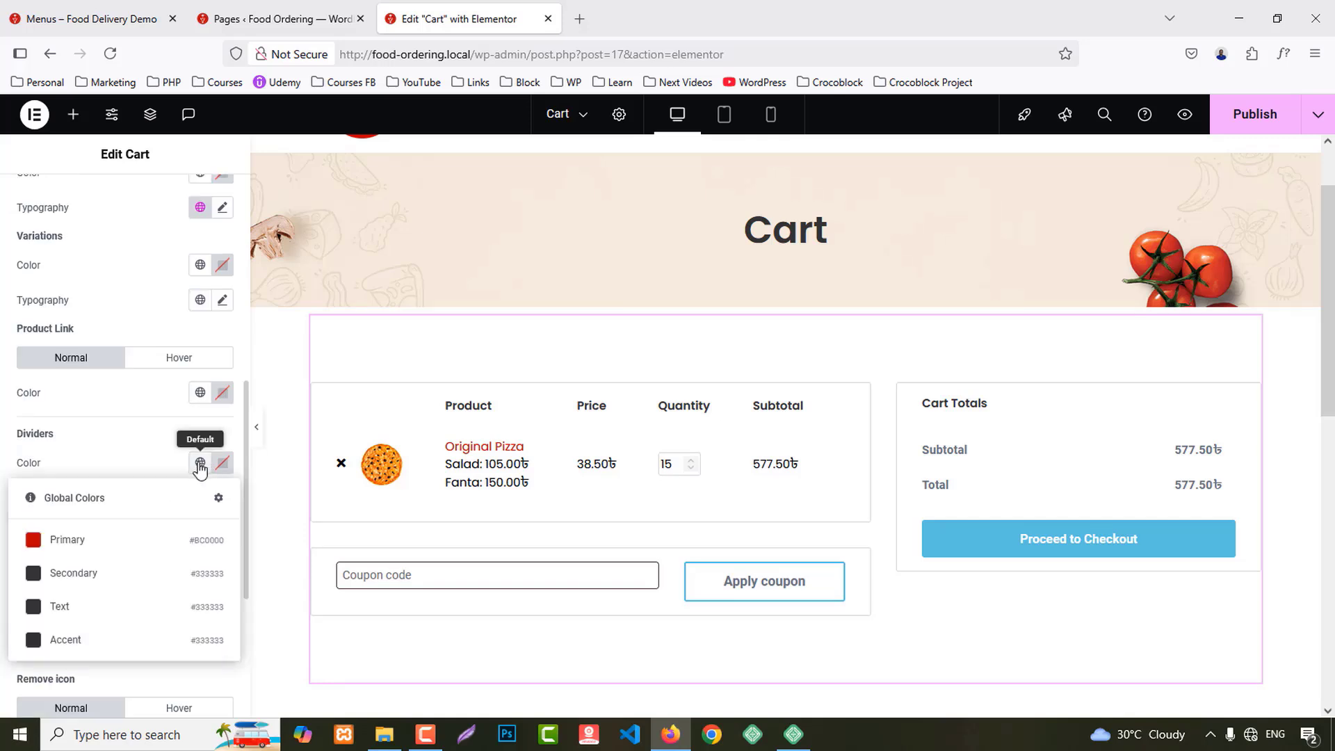
{"action": "left_click", "coordinate": [200, 393]}
{"action": "left_click", "coordinate": [83, 470]}
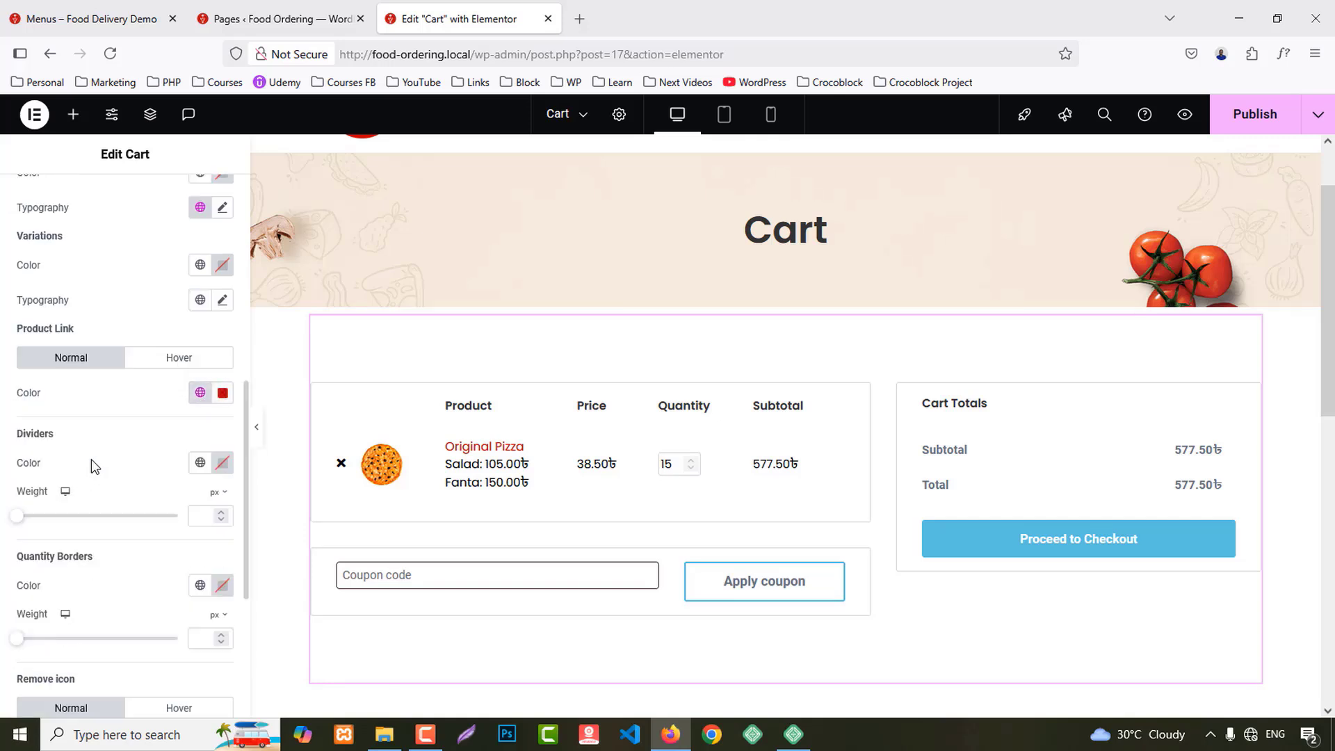
{"action": "scroll", "coordinate": [148, 478], "scroll_direction": "down", "scroll_amount": 3}
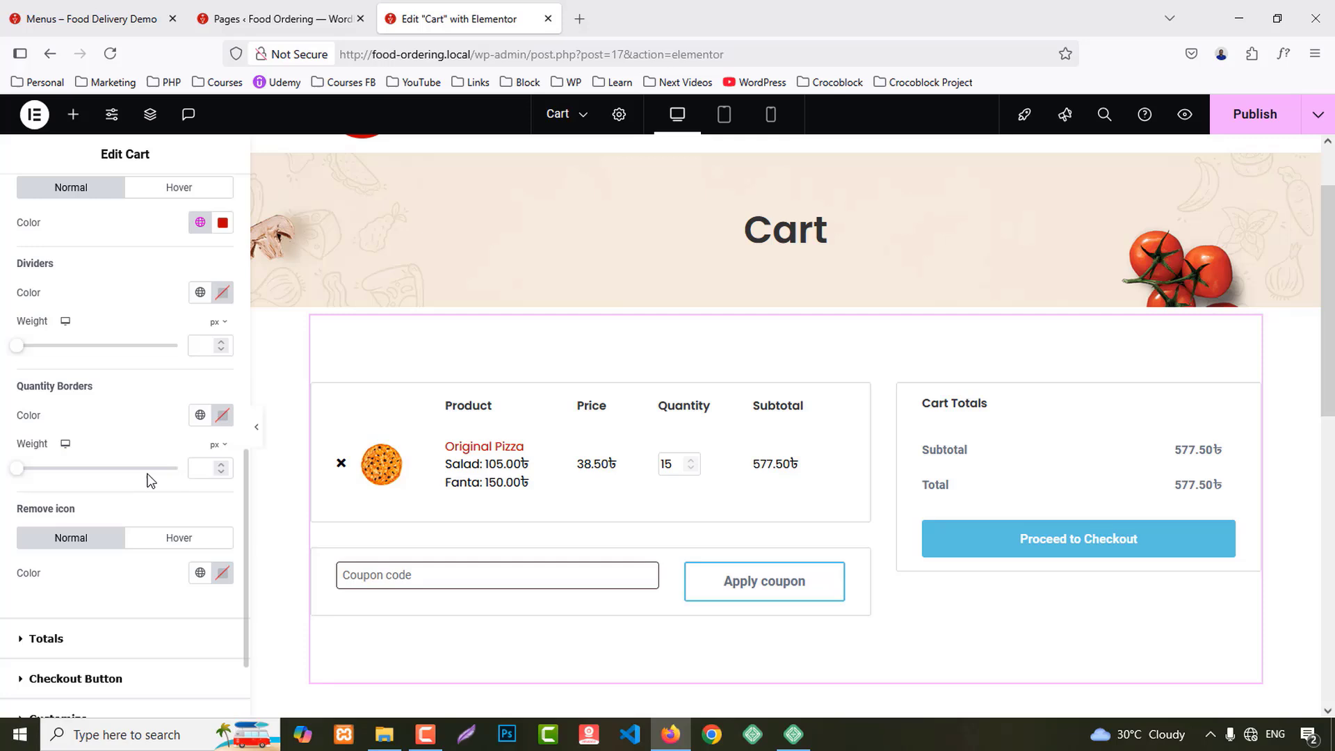
{"action": "left_click", "coordinate": [200, 572]}
{"action": "left_click", "coordinate": [72, 443]}
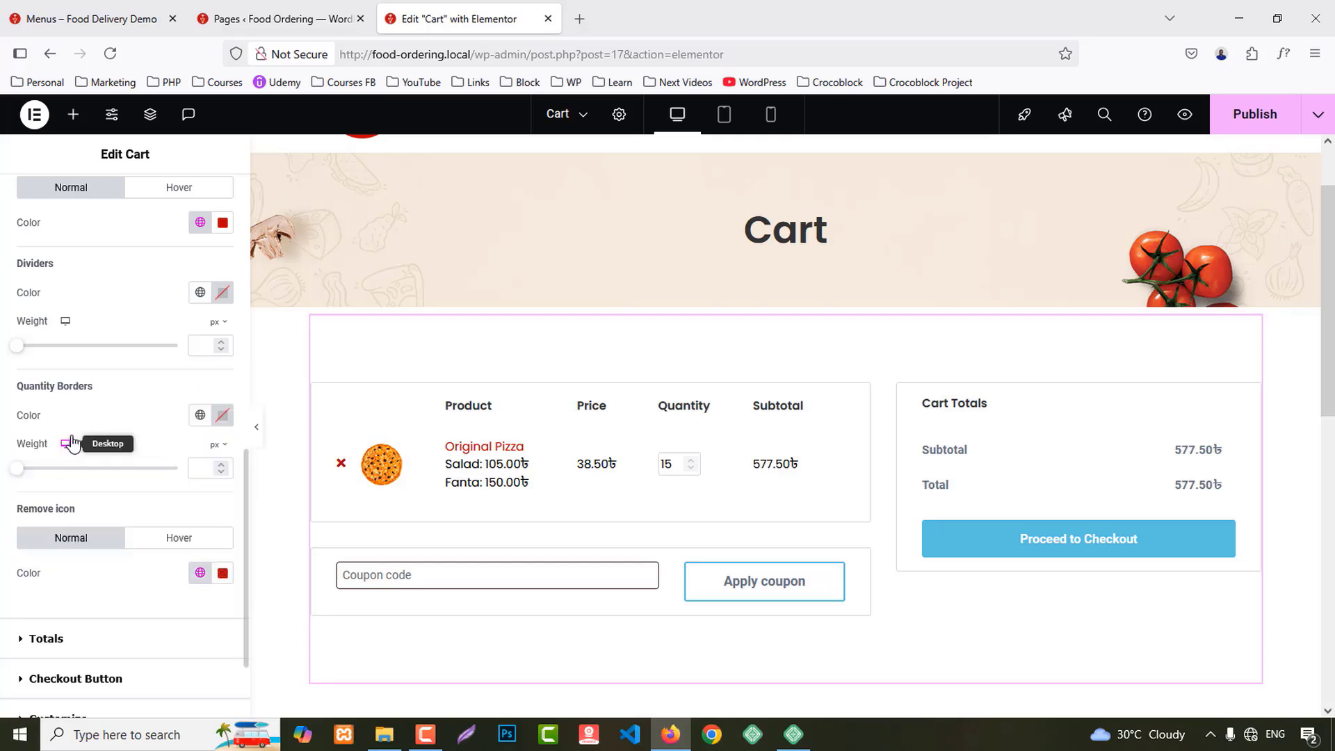
{"action": "scroll", "coordinate": [125, 572], "scroll_direction": "down", "scroll_amount": 2}
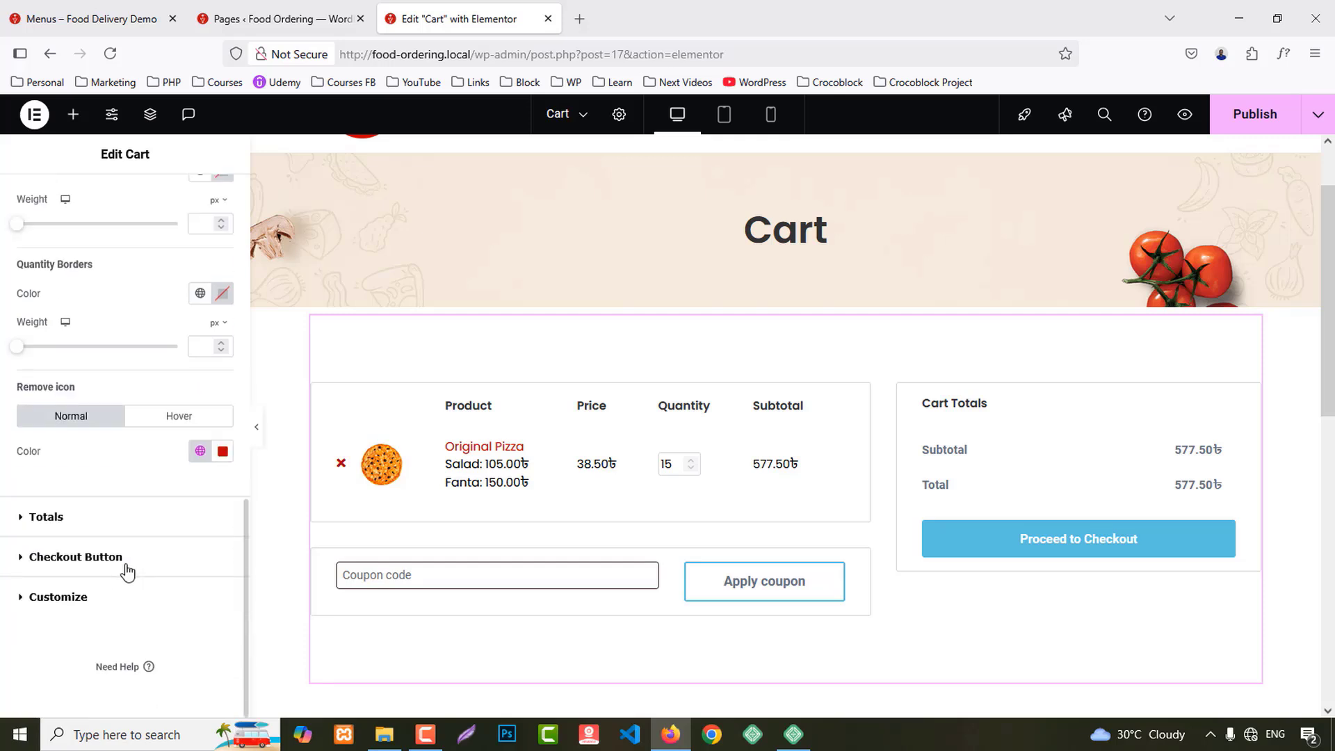
Step: Give the Totals titles the Secondary colour and a global font
{"action": "left_click", "coordinate": [61, 517]}
{"action": "scroll", "coordinate": [169, 494], "scroll_direction": "down", "scroll_amount": 1}
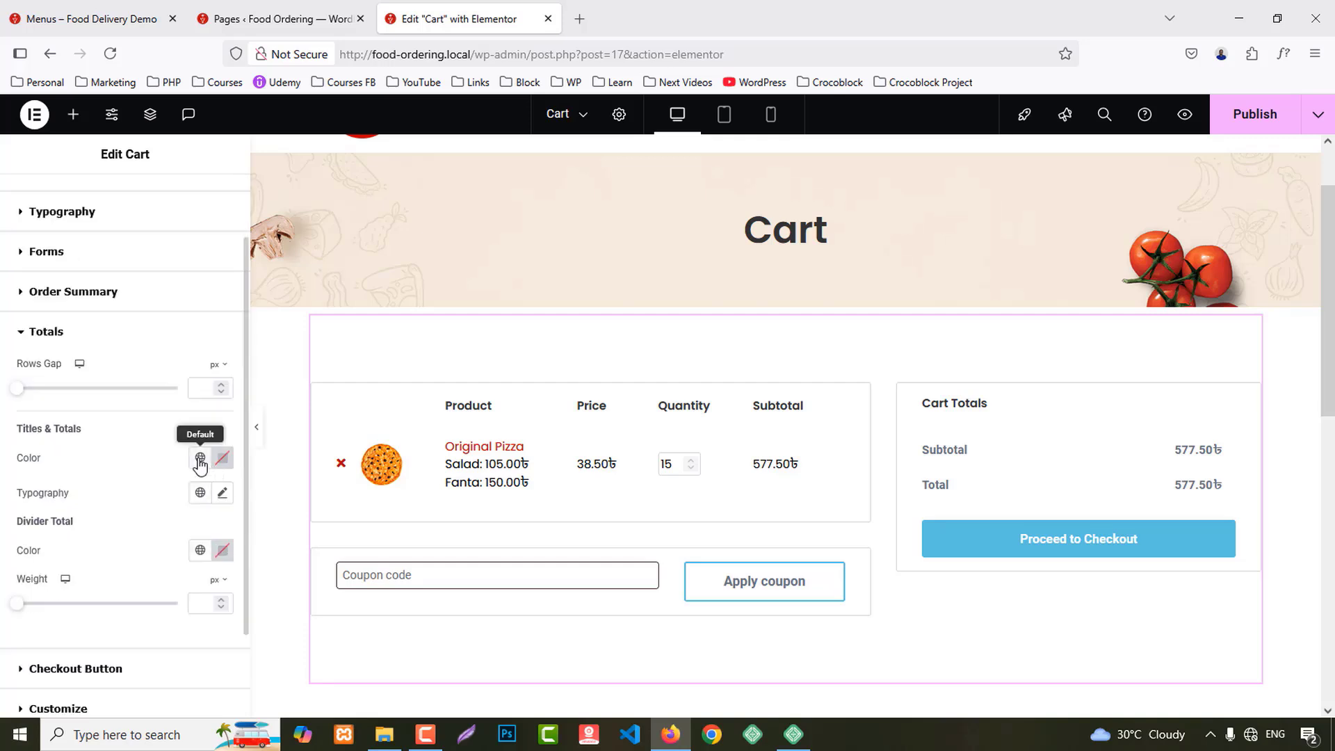
{"action": "left_click", "coordinate": [200, 459]}
{"action": "left_click", "coordinate": [73, 567]}
{"action": "left_click", "coordinate": [200, 492]}
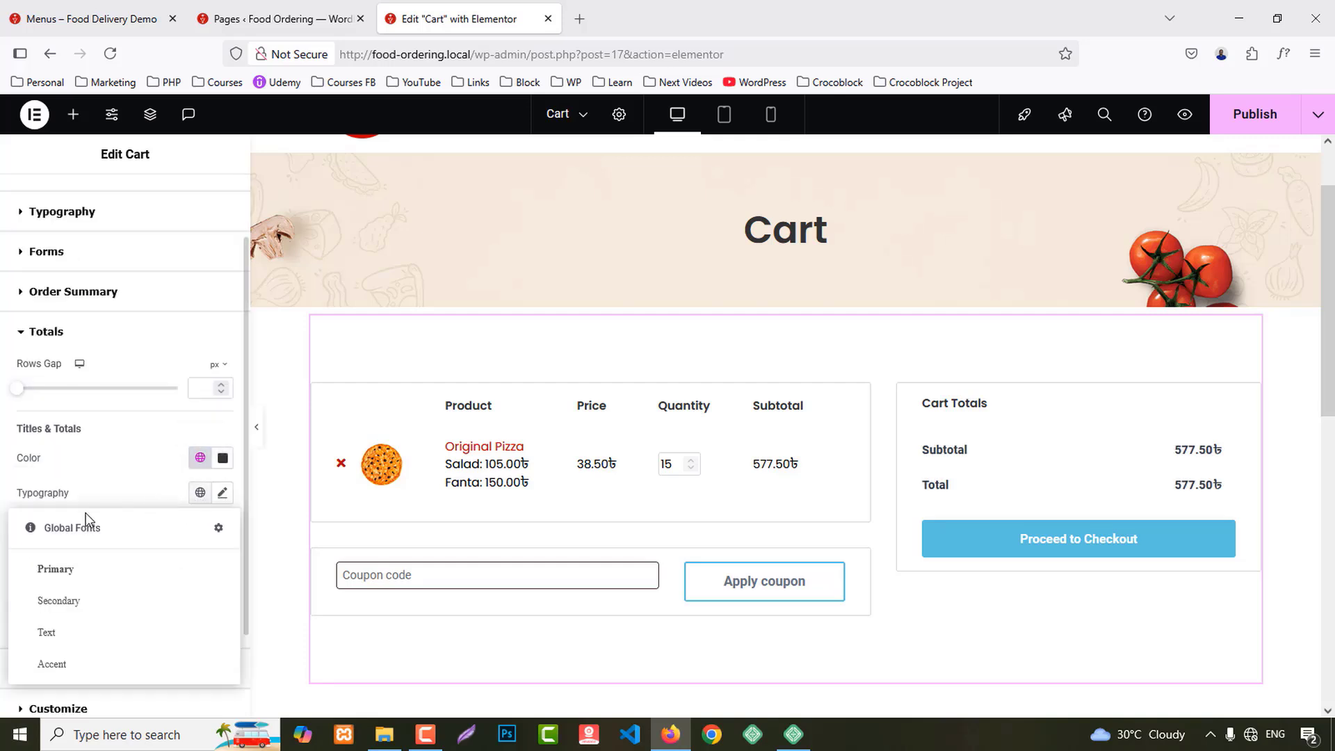
{"action": "left_click", "coordinate": [64, 568]}
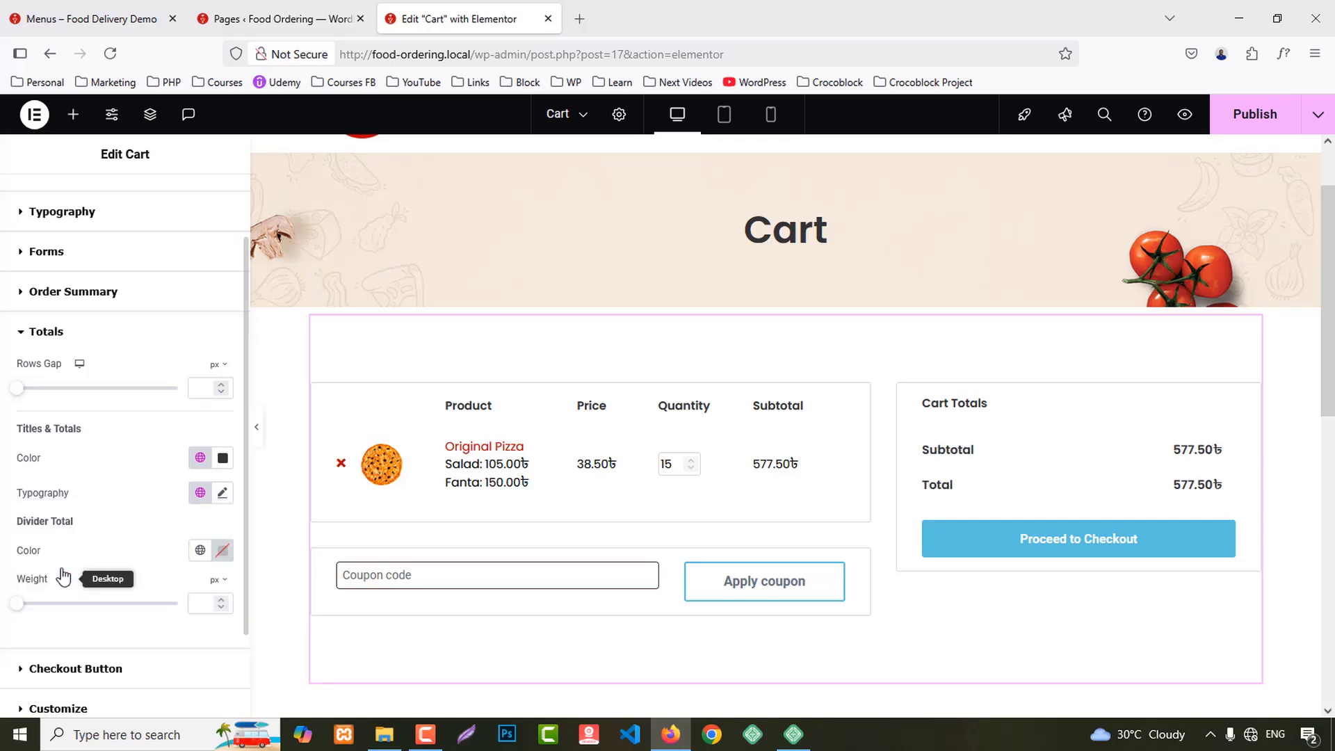
{"action": "scroll", "coordinate": [112, 563], "scroll_direction": "down", "scroll_amount": 2}
Step: Style the Proceed to Checkout button with the Primary font and a solid red background
{"action": "left_click", "coordinate": [112, 562]}
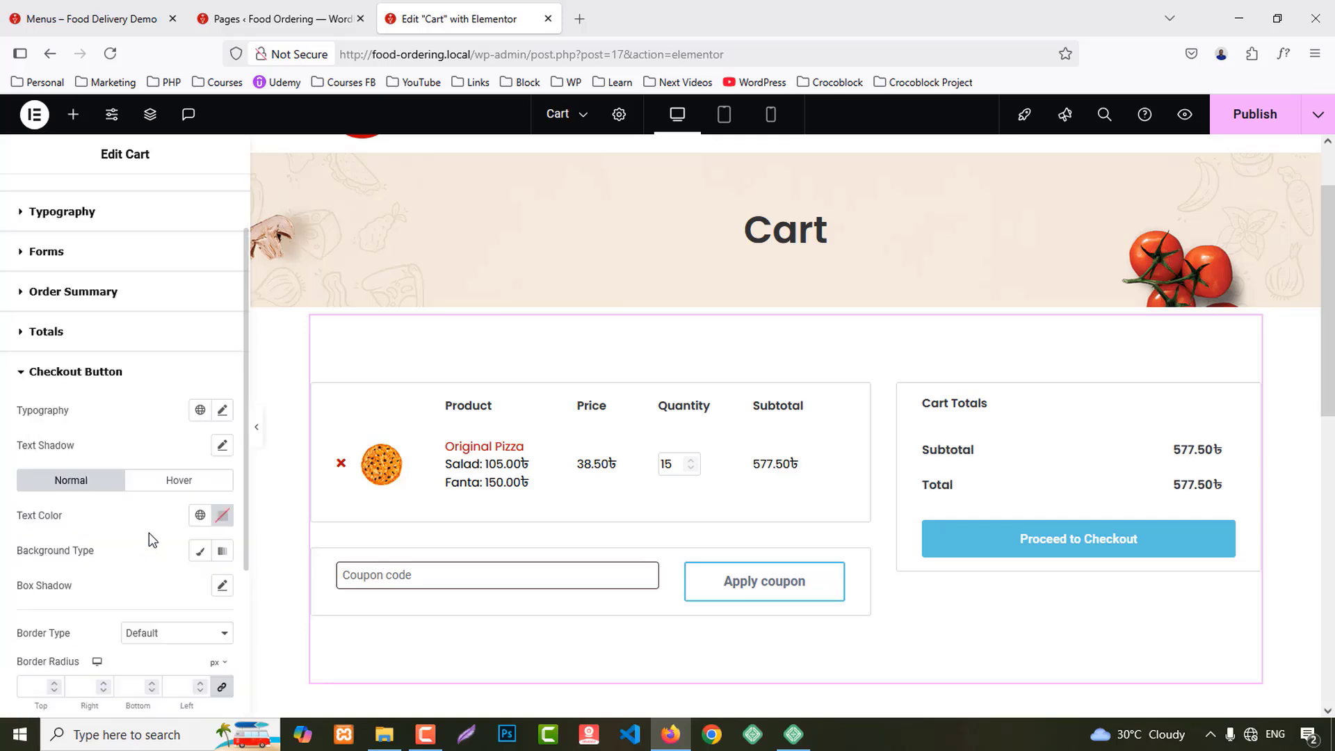
{"action": "left_click", "coordinate": [201, 239]}
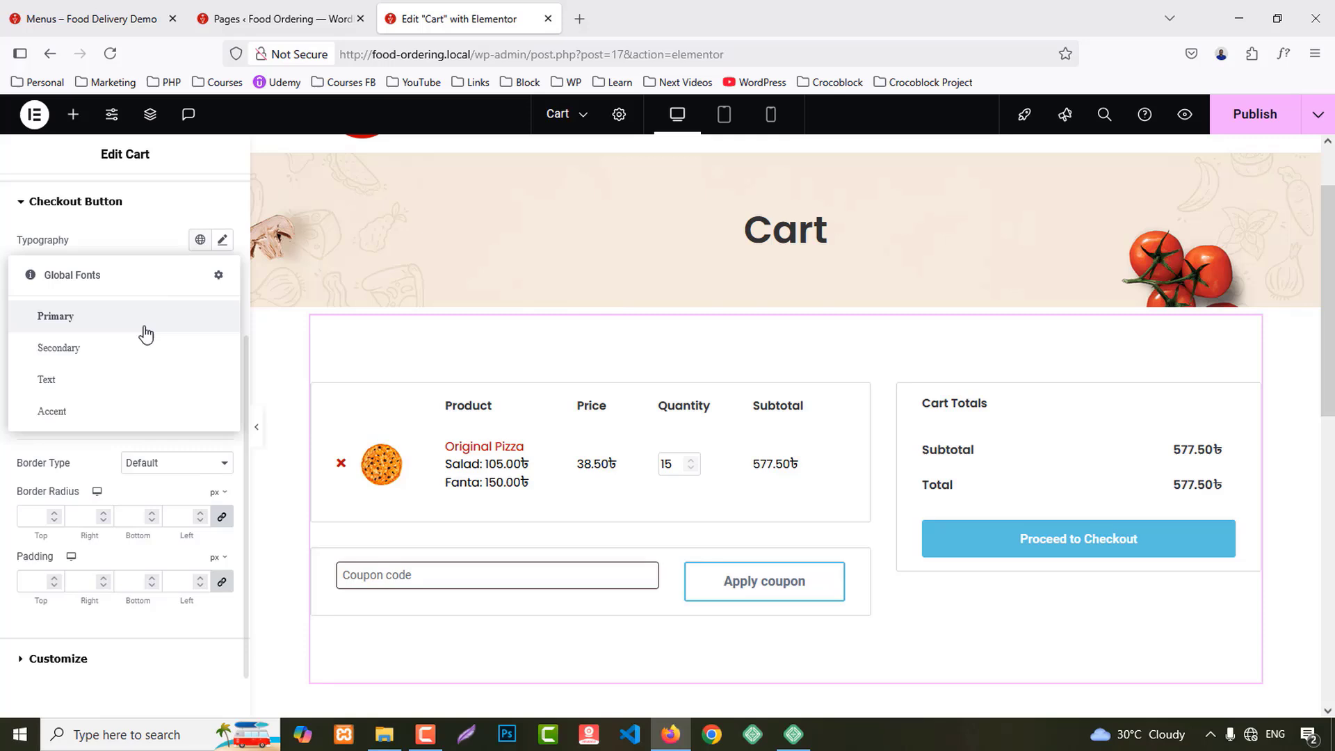
{"action": "left_click", "coordinate": [73, 323]}
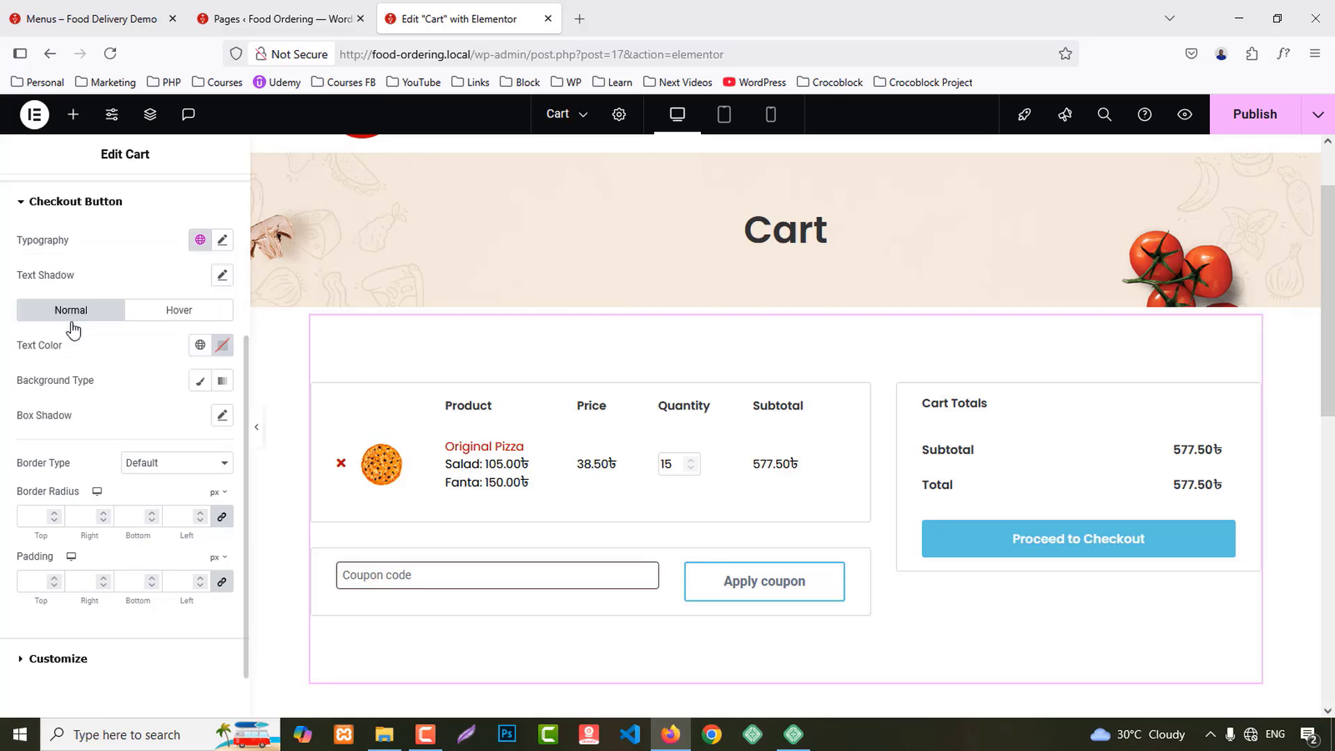
{"action": "left_click", "coordinate": [199, 380]}
{"action": "left_click", "coordinate": [202, 417]}
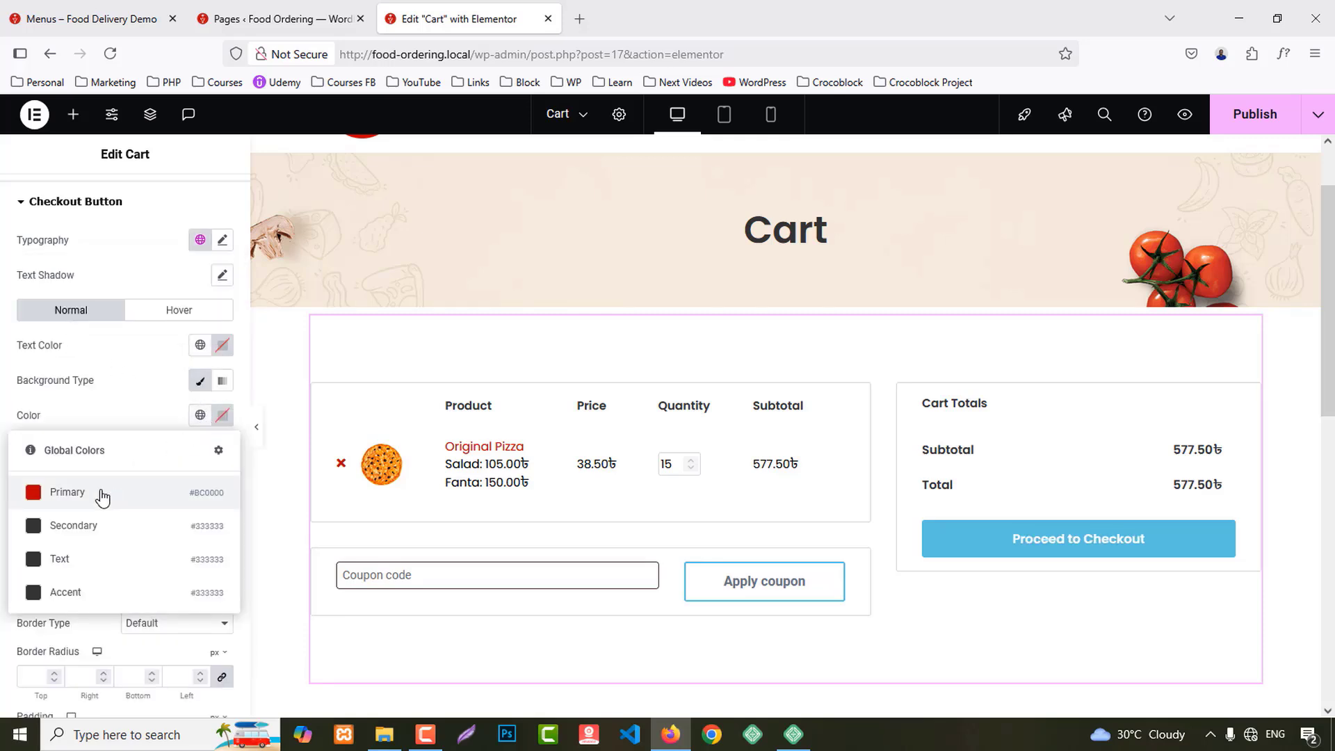
{"action": "left_click", "coordinate": [101, 497]}
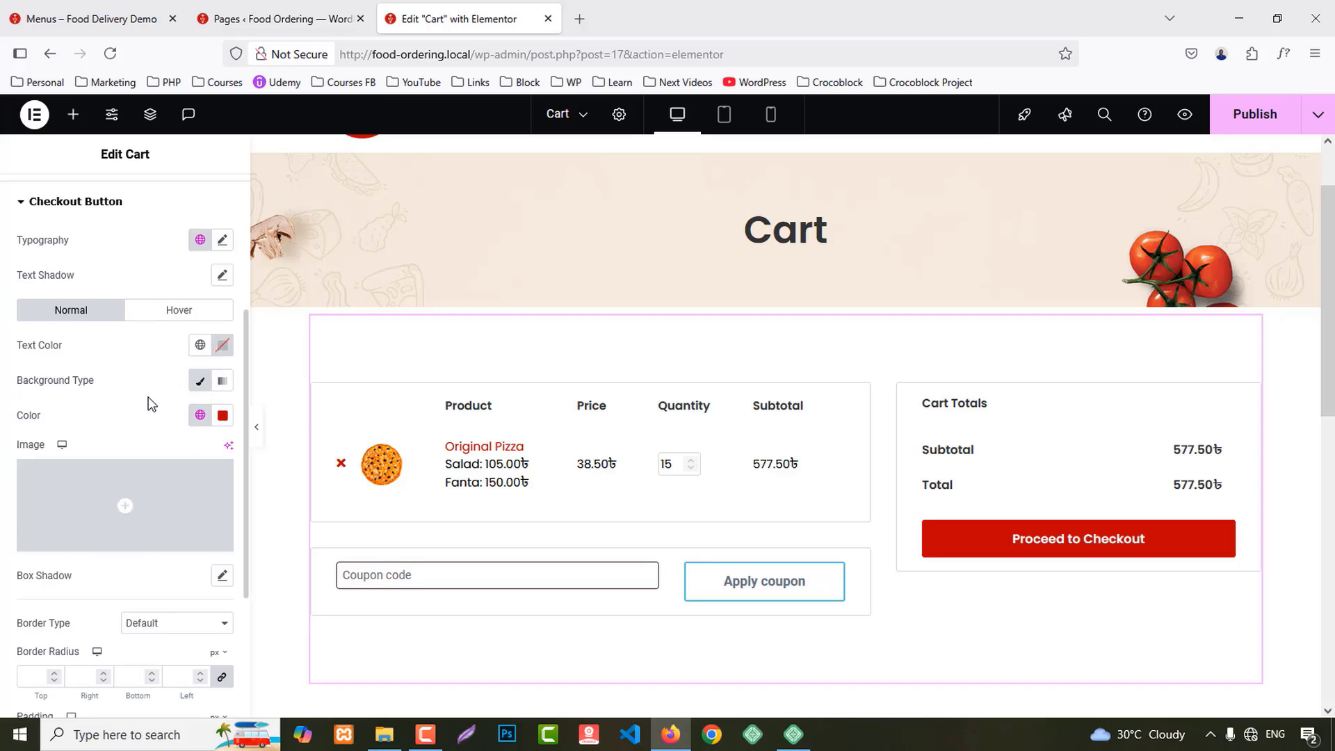
{"action": "scroll", "coordinate": [150, 403], "scroll_direction": "down", "scroll_amount": 3}
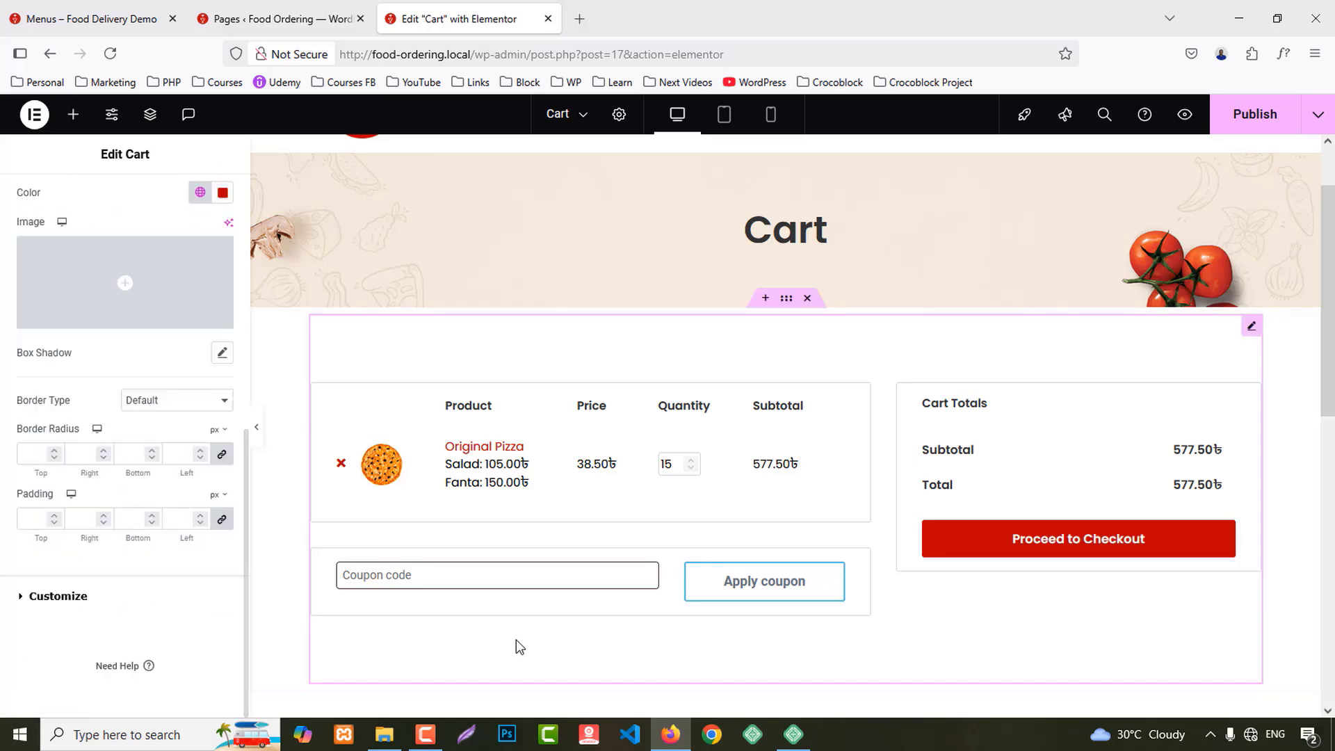
{"action": "scroll", "coordinate": [74, 472], "scroll_direction": "up", "scroll_amount": 5}
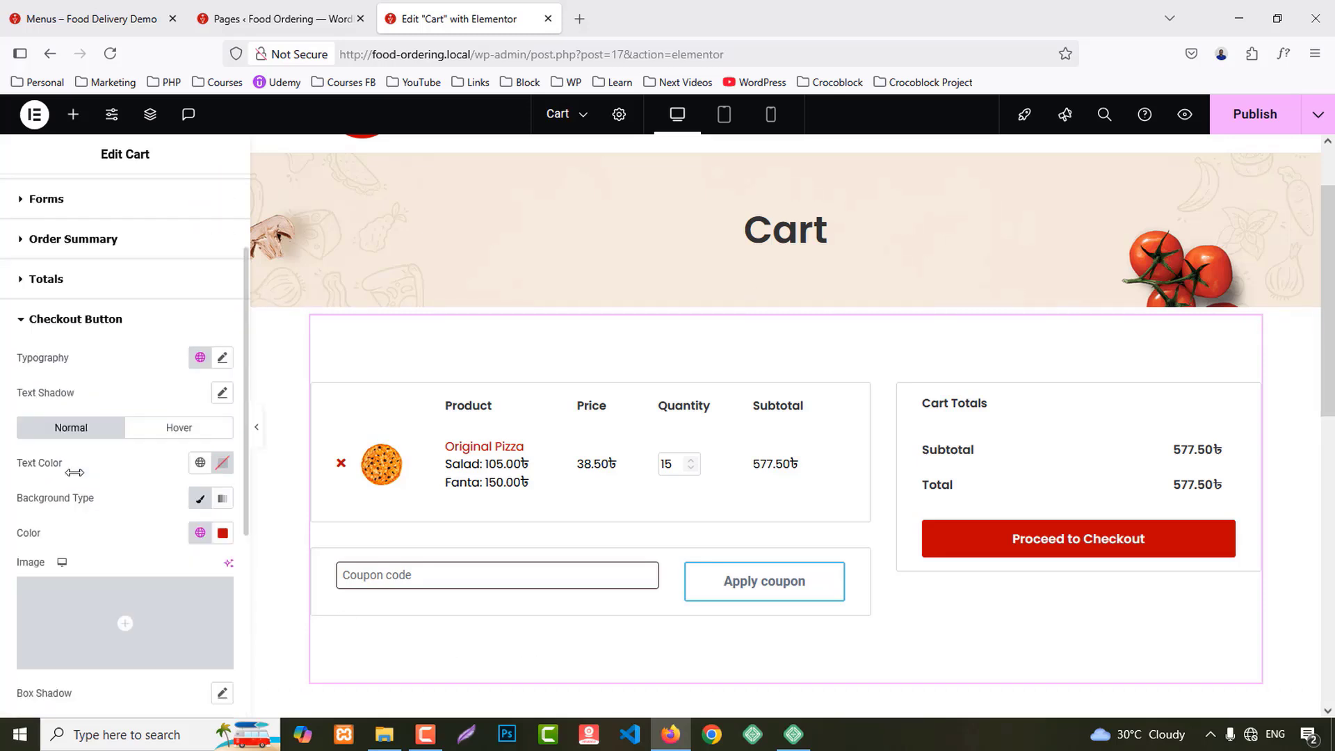
Step: Choose Coupon under Customize and review the coupon area's background colour options
{"action": "left_click", "coordinate": [50, 281]}
{"action": "scroll", "coordinate": [107, 442], "scroll_direction": "down", "scroll_amount": 3}
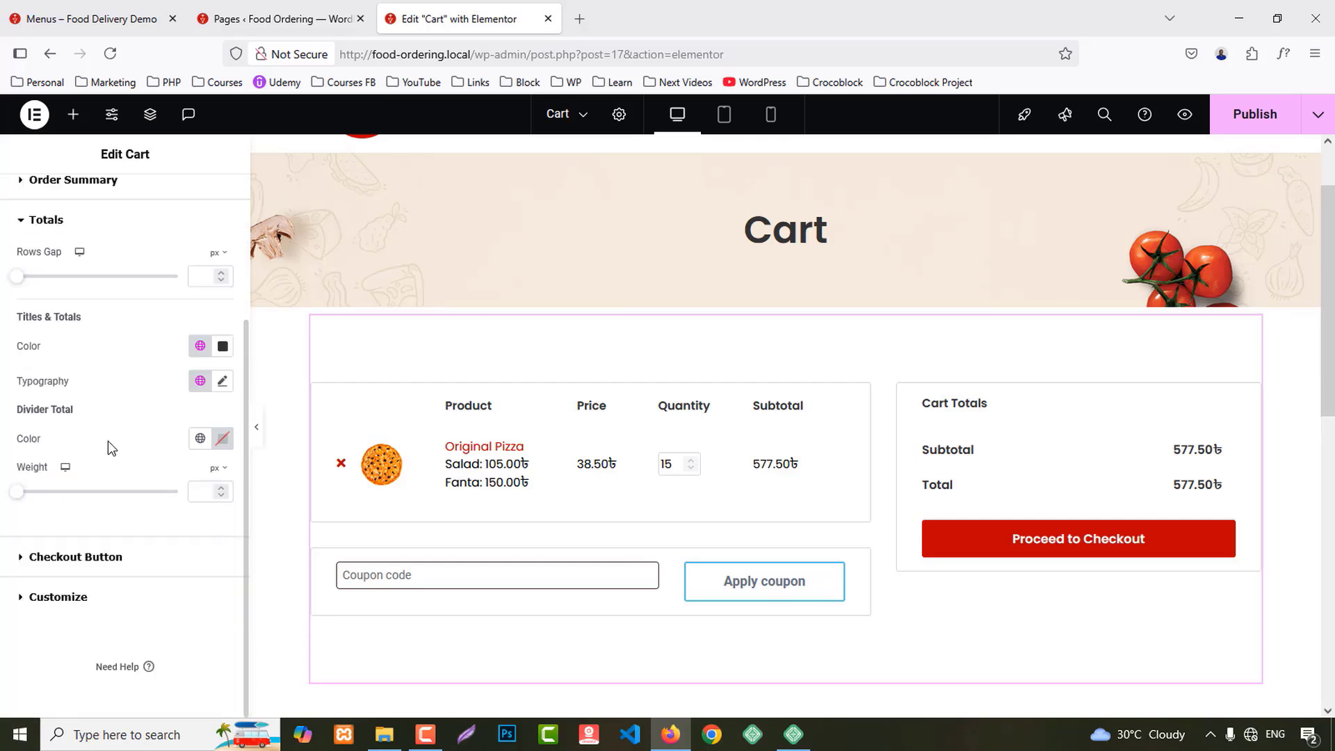
{"action": "left_click", "coordinate": [74, 597]}
{"action": "left_click", "coordinate": [35, 556]}
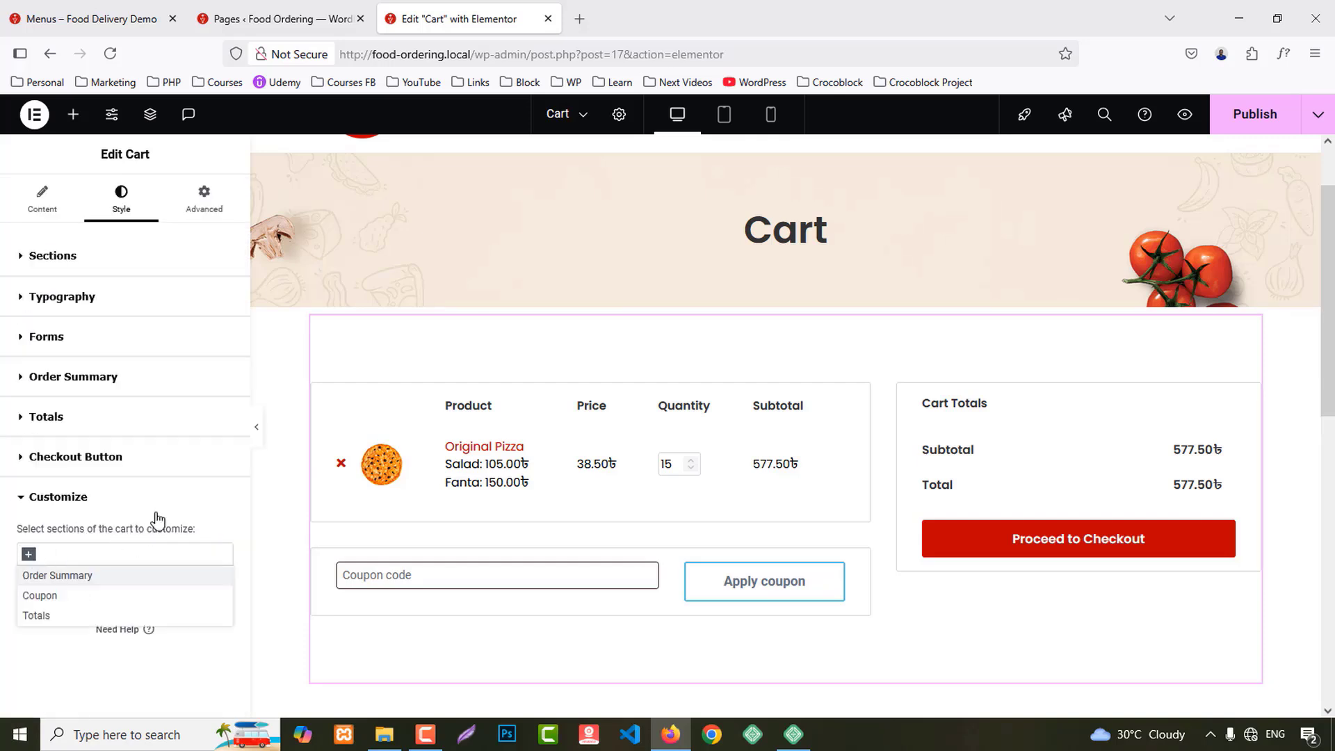
{"action": "left_click", "coordinate": [77, 595]}
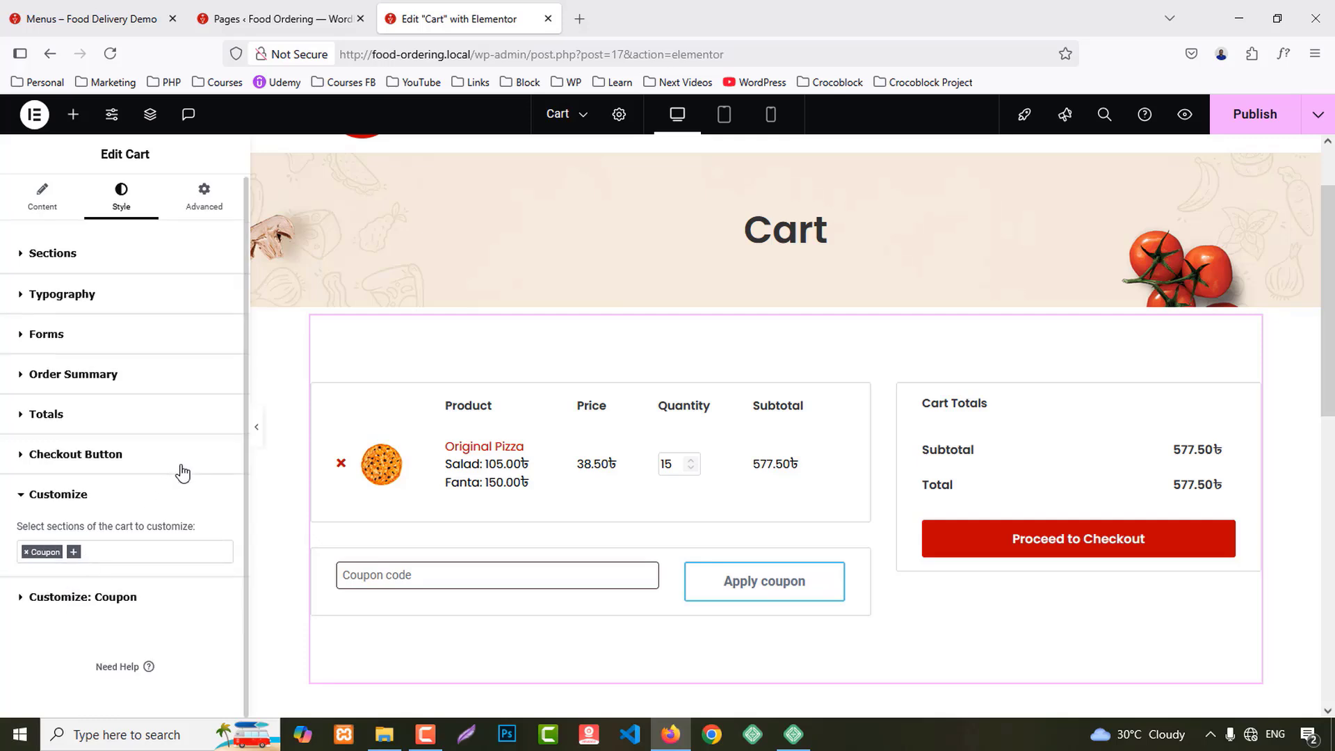
{"action": "left_click", "coordinate": [85, 597]}
{"action": "scroll", "coordinate": [174, 487], "scroll_direction": "down", "scroll_amount": 5}
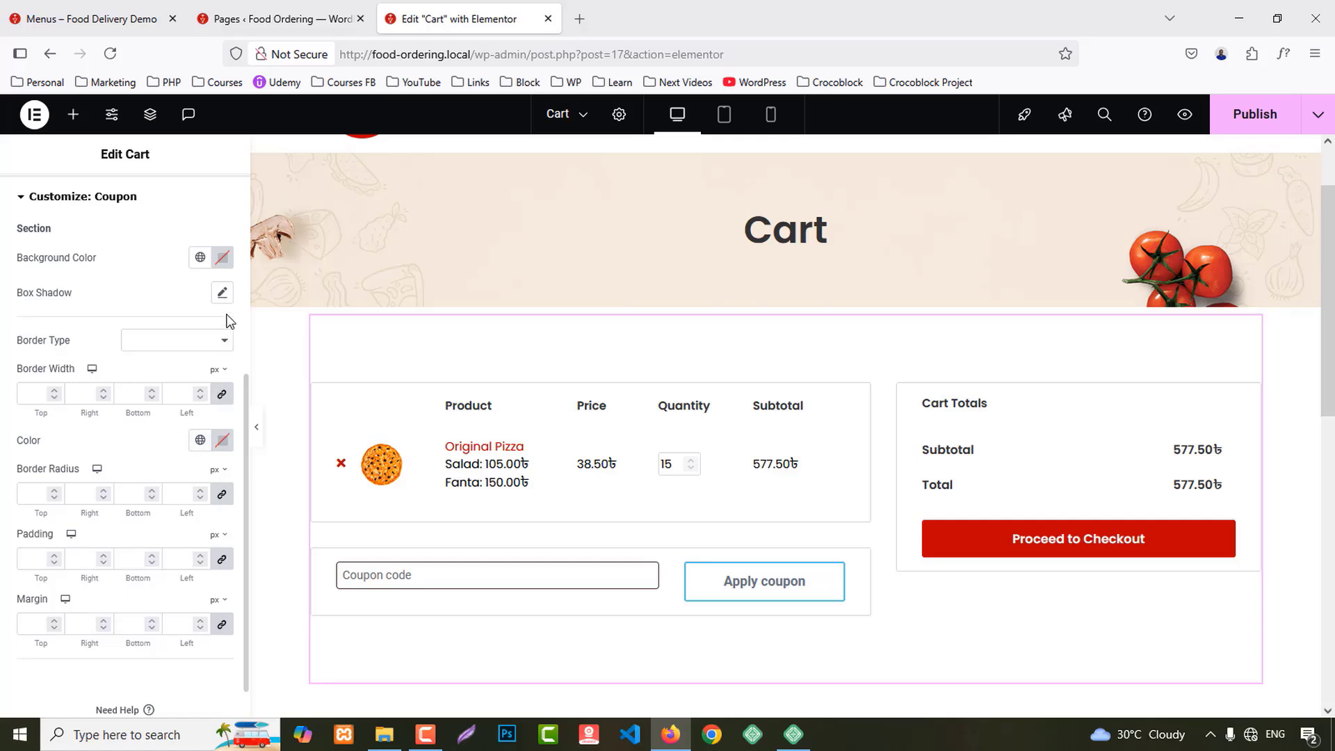
{"action": "left_click", "coordinate": [200, 257]}
{"action": "left_click", "coordinate": [175, 261]}
Step: Publish the Cart page changes
{"action": "scroll", "coordinate": [111, 513], "scroll_direction": "down", "scroll_amount": 1}
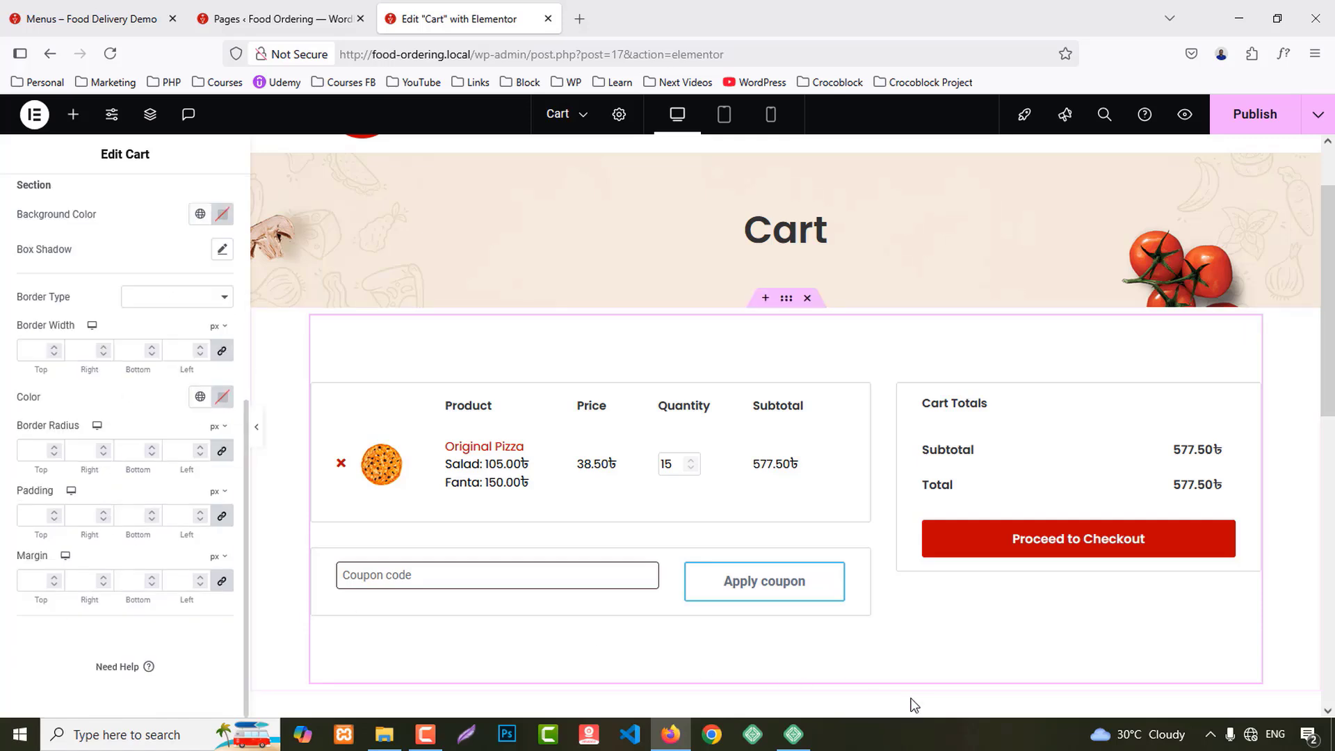
{"action": "scroll", "coordinate": [1091, 705], "scroll_direction": "up", "scroll_amount": 2}
{"action": "scroll", "coordinate": [1089, 697], "scroll_direction": "down", "scroll_amount": 3}
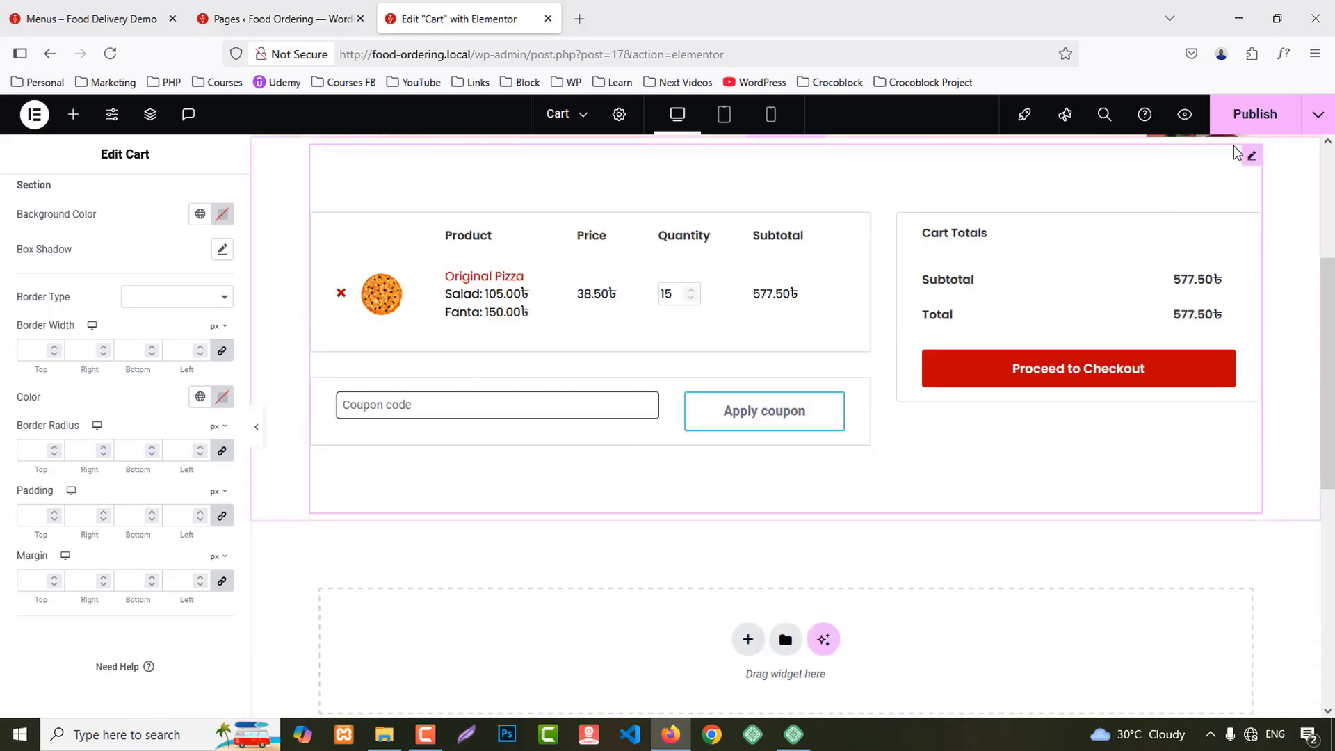
{"action": "left_click", "coordinate": [1251, 113]}
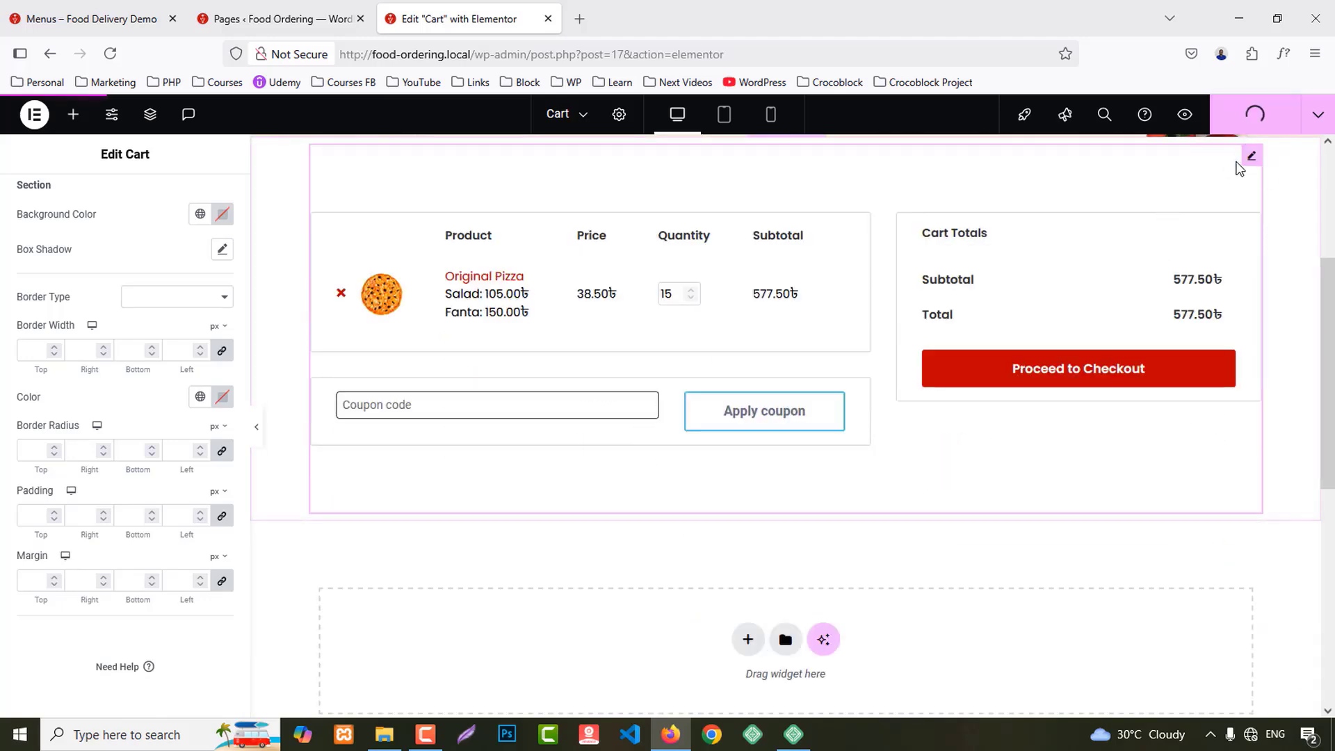
Step: Preview the Cart and Checkout pages on the live site, then edit the Checkout page
{"action": "left_click", "coordinate": [1184, 115]}
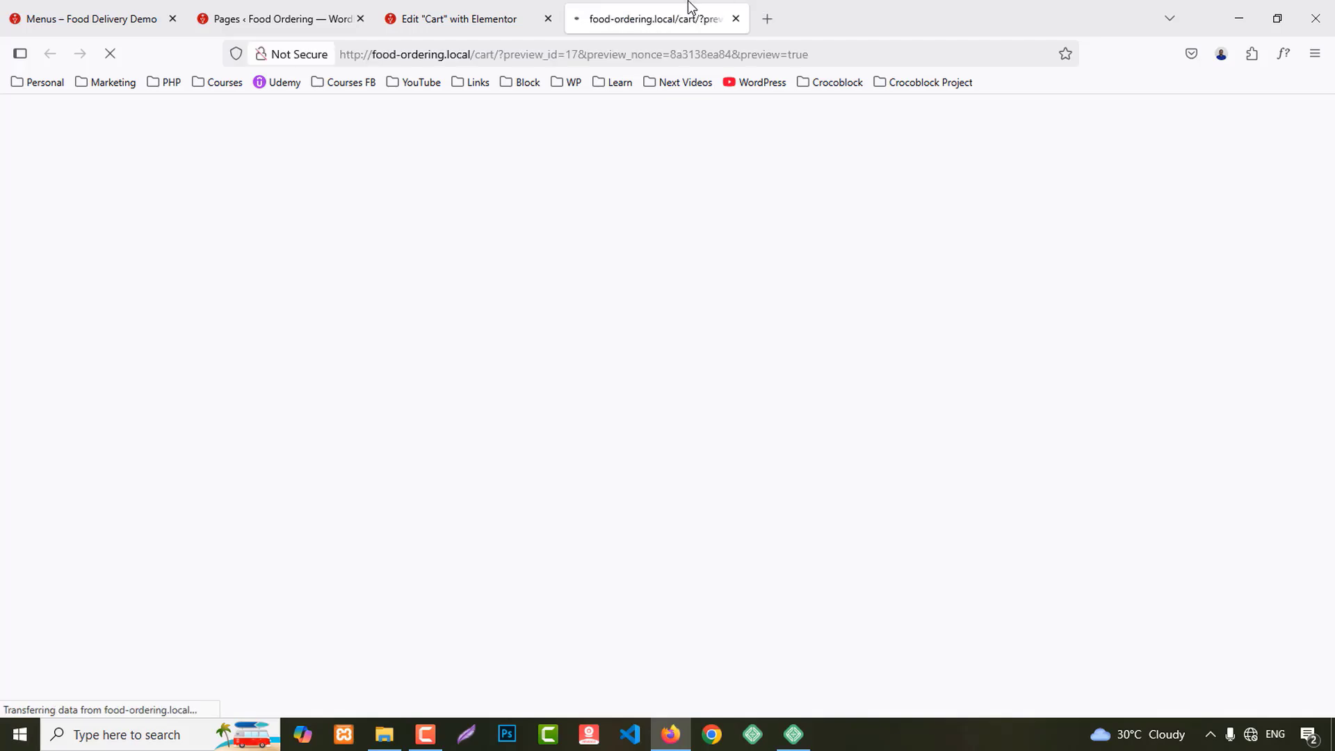
{"action": "scroll", "coordinate": [1298, 539], "scroll_direction": "down", "scroll_amount": 2}
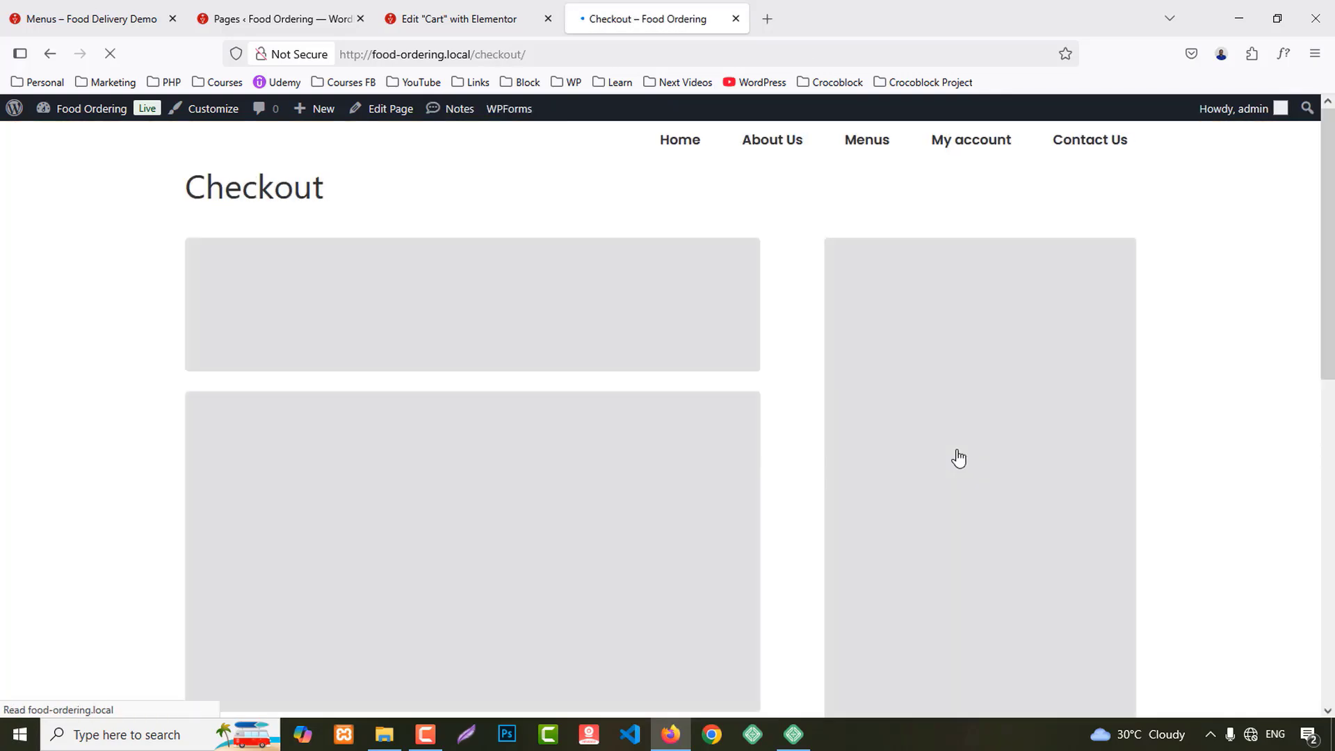
{"action": "scroll", "coordinate": [1238, 508], "scroll_direction": "down", "scroll_amount": 3}
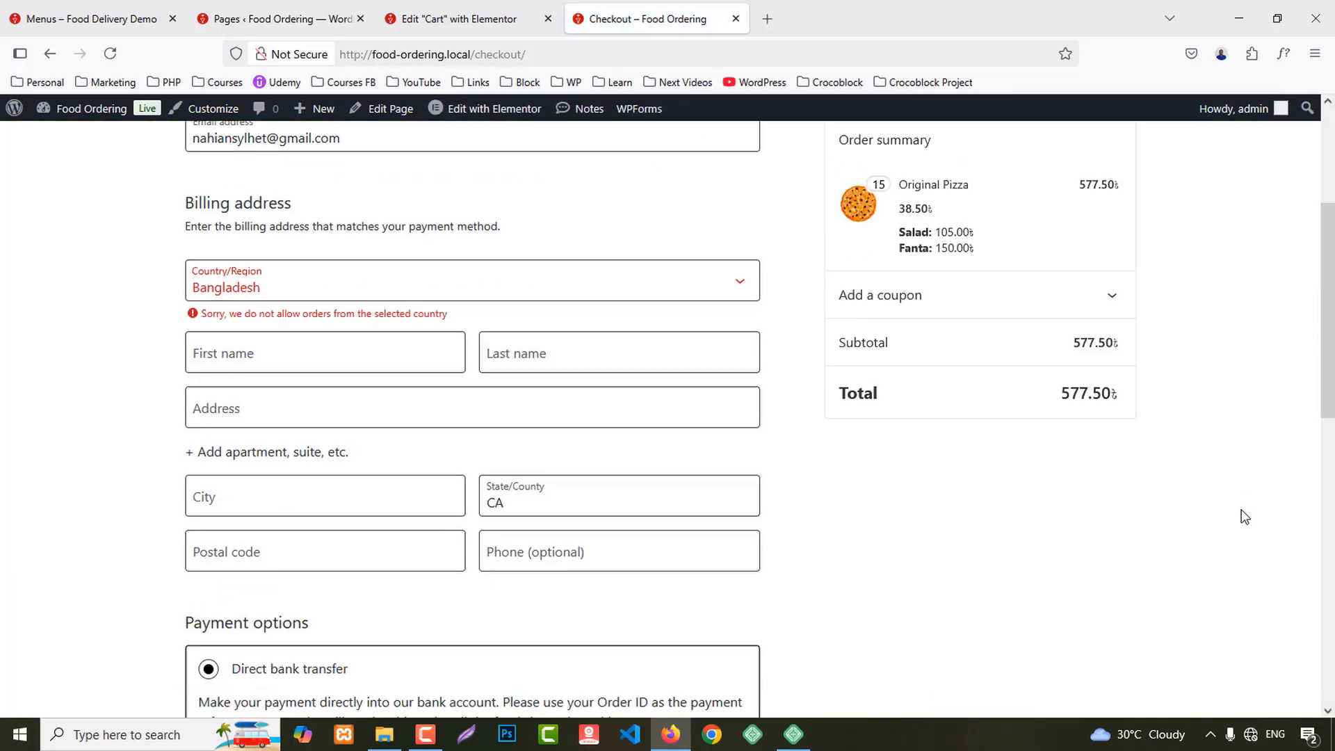
{"action": "scroll", "coordinate": [1245, 516], "scroll_direction": "up", "scroll_amount": 3}
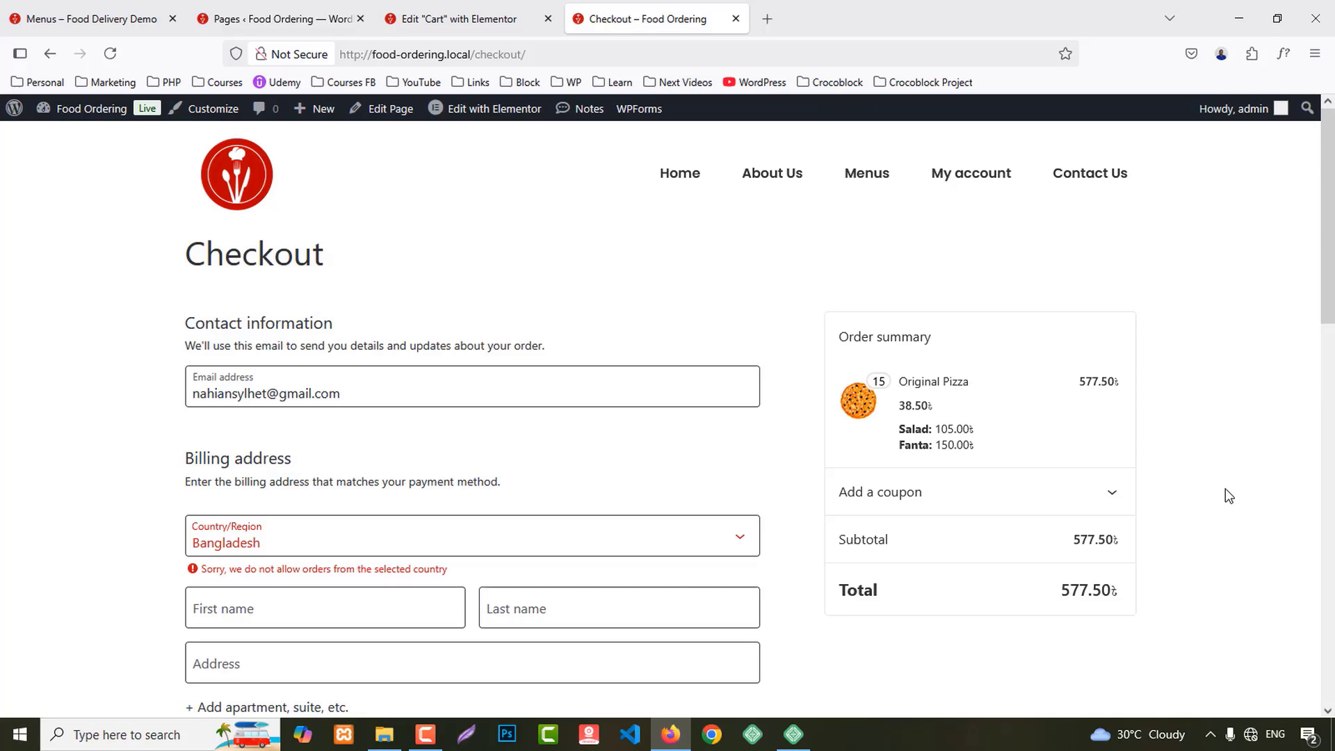
{"action": "left_click", "coordinate": [425, 735]}
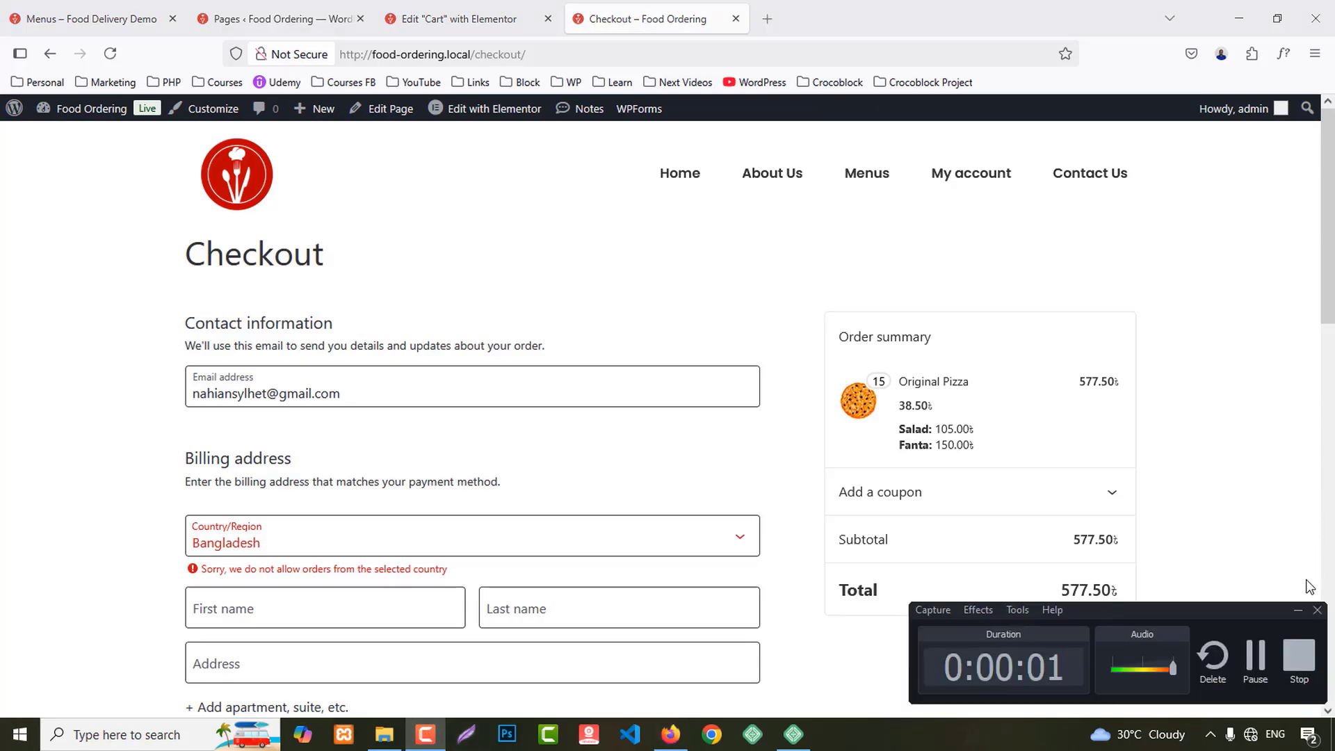
{"action": "left_click", "coordinate": [1297, 611]}
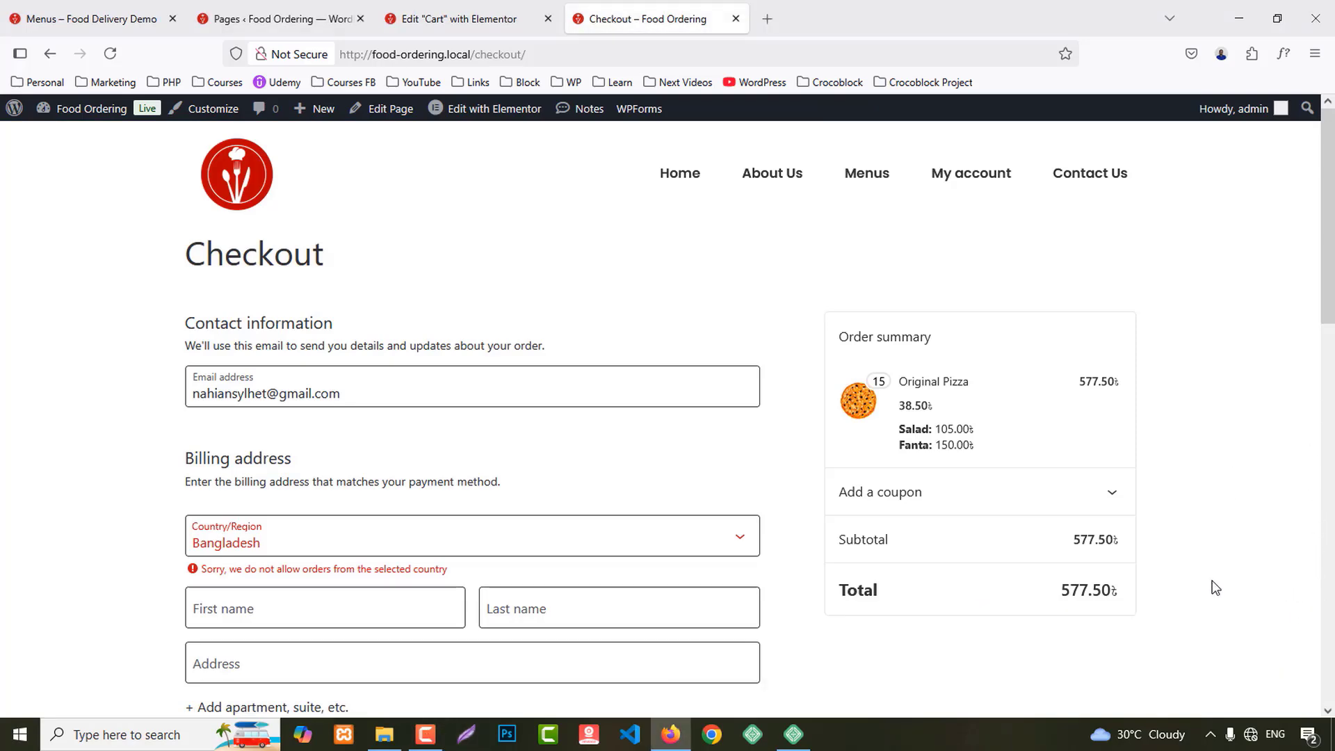
{"action": "left_click", "coordinate": [391, 115]}
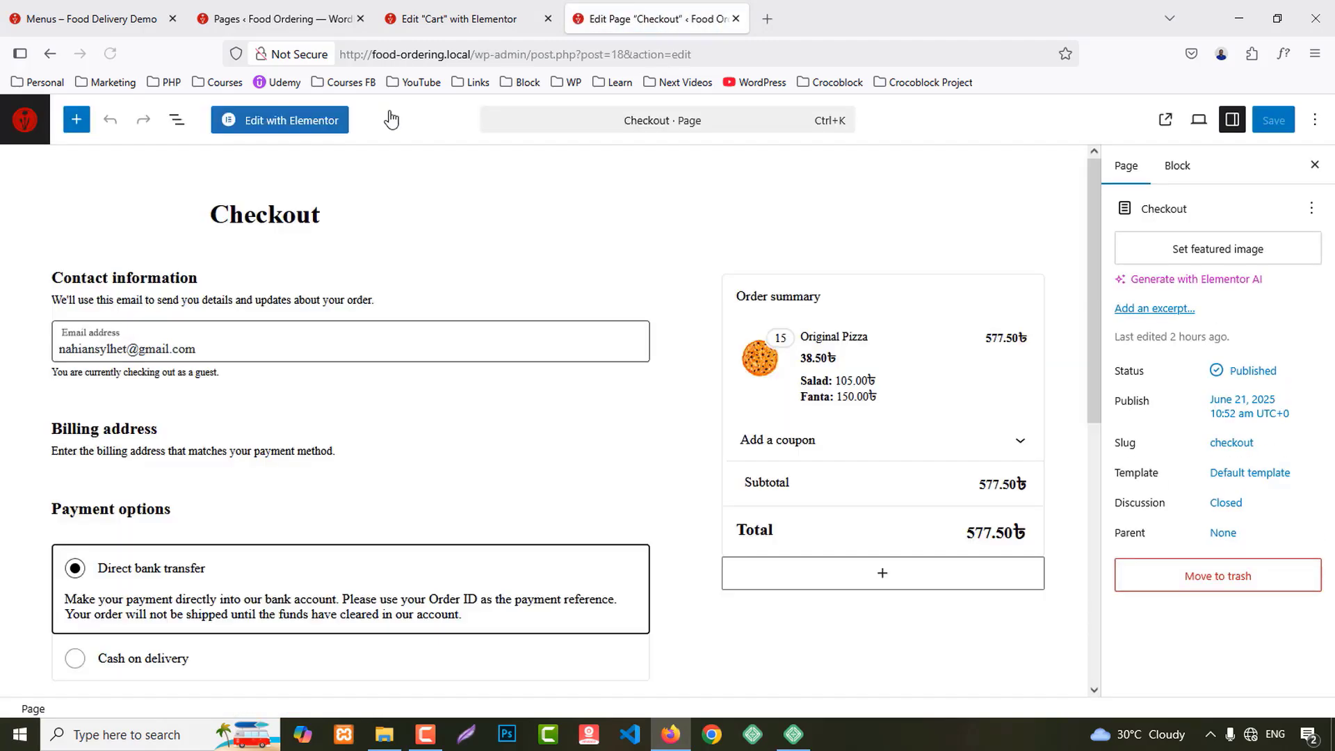
Step: Launch Checkout in Elementor, copy the Cart page's title banner section, and return to Checkout
{"action": "left_click", "coordinate": [273, 116]}
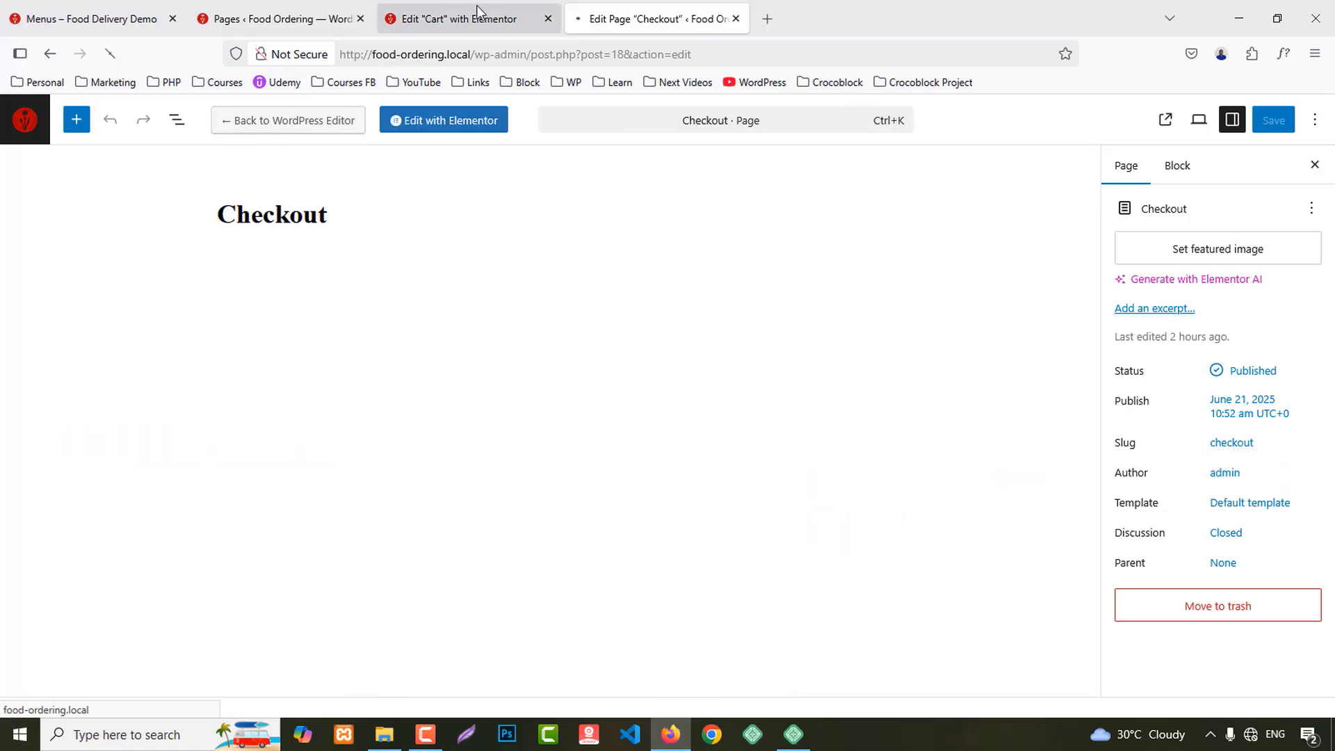
{"action": "left_click", "coordinate": [452, 18]}
{"action": "scroll", "coordinate": [730, 292], "scroll_direction": "up", "scroll_amount": 4}
{"action": "right_click", "coordinate": [784, 238]}
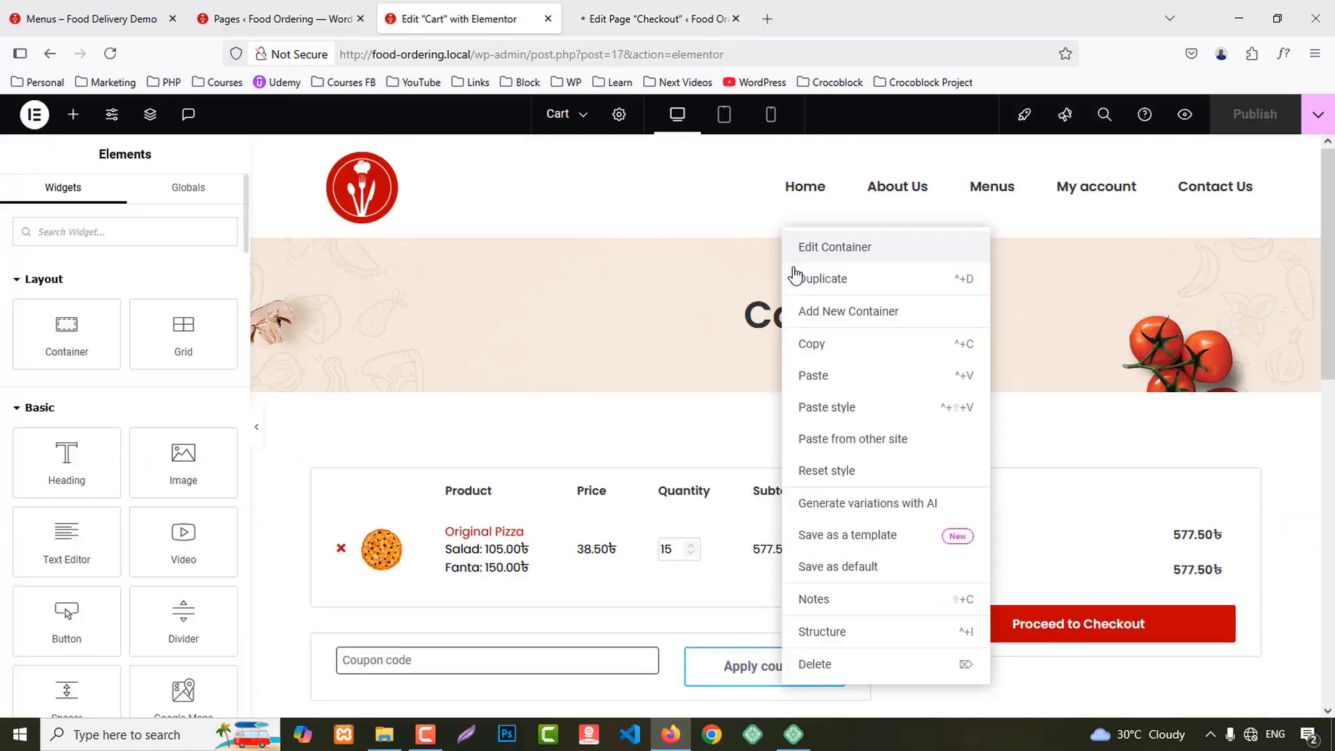
{"action": "left_click", "coordinate": [824, 344]}
{"action": "left_click", "coordinate": [657, 16]}
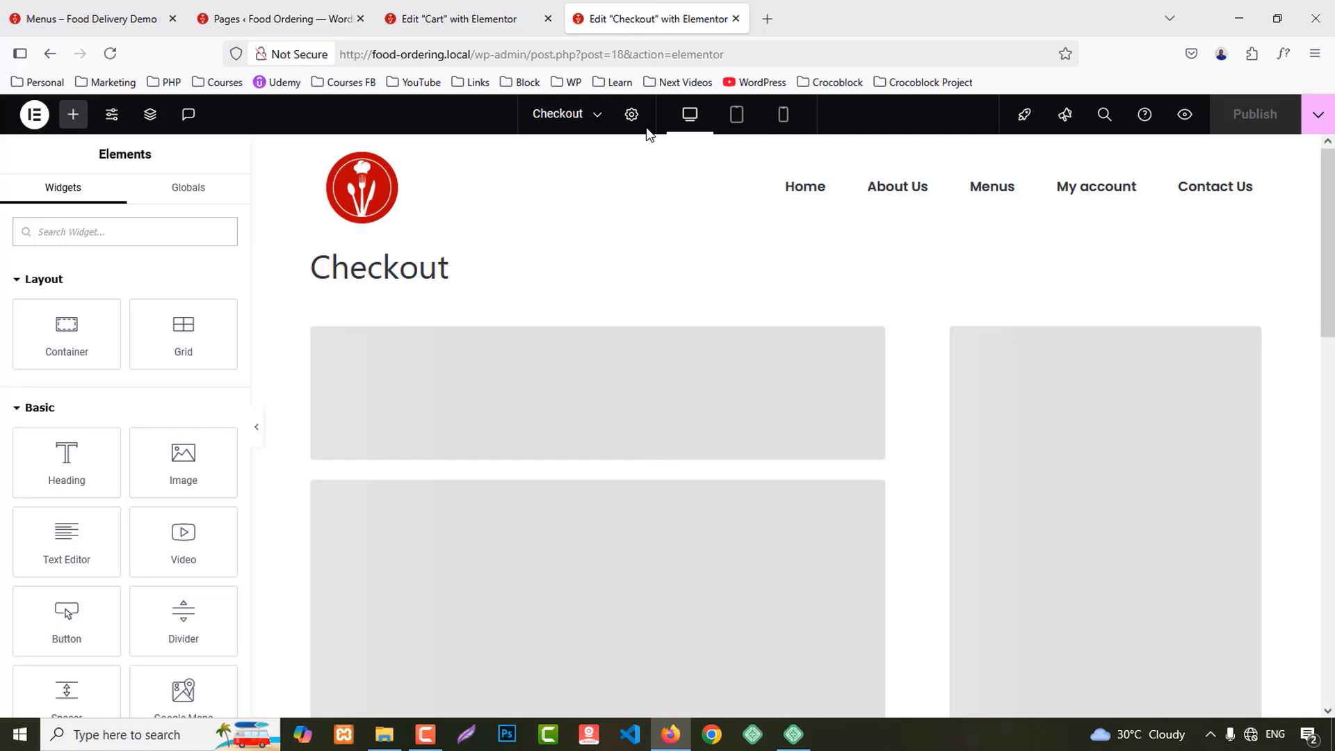
Step: Set the Checkout page layout to Elementor Full Width, publish, and reload after the save error
{"action": "left_click", "coordinate": [632, 115]}
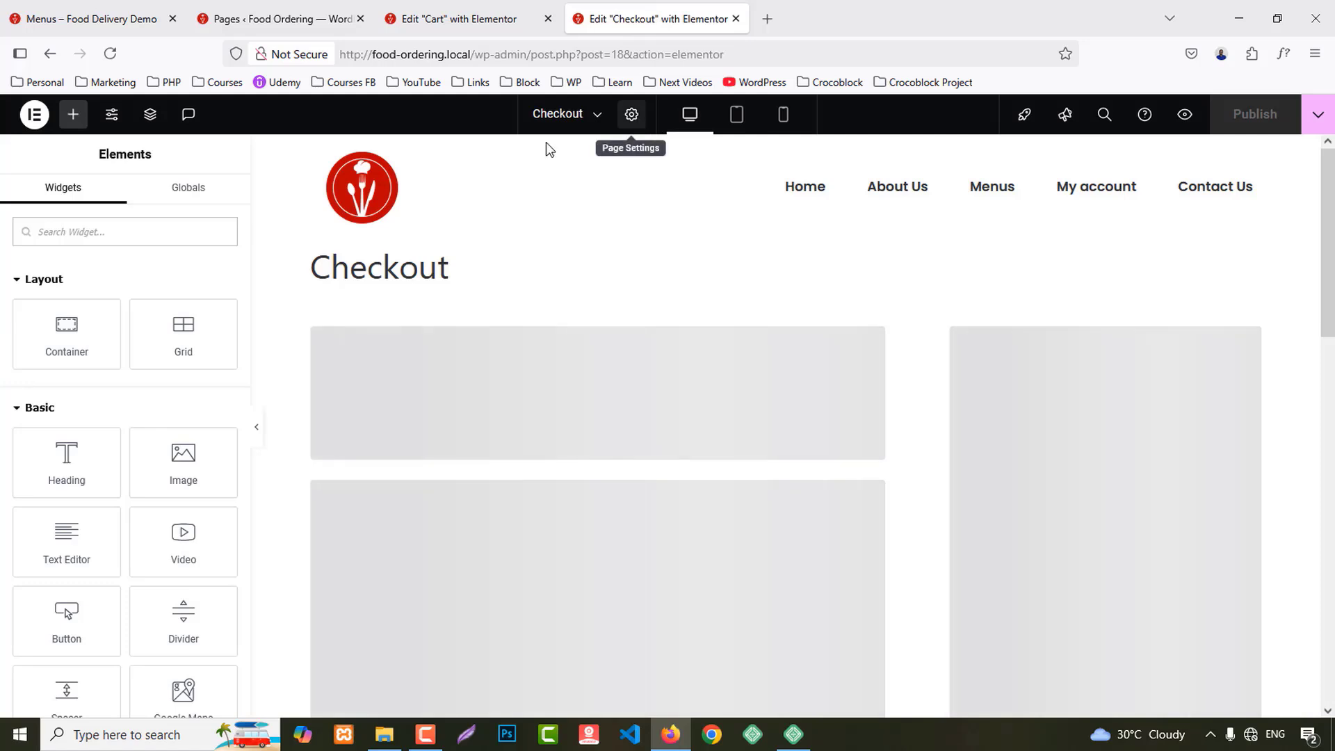
{"action": "left_click", "coordinate": [155, 657]}
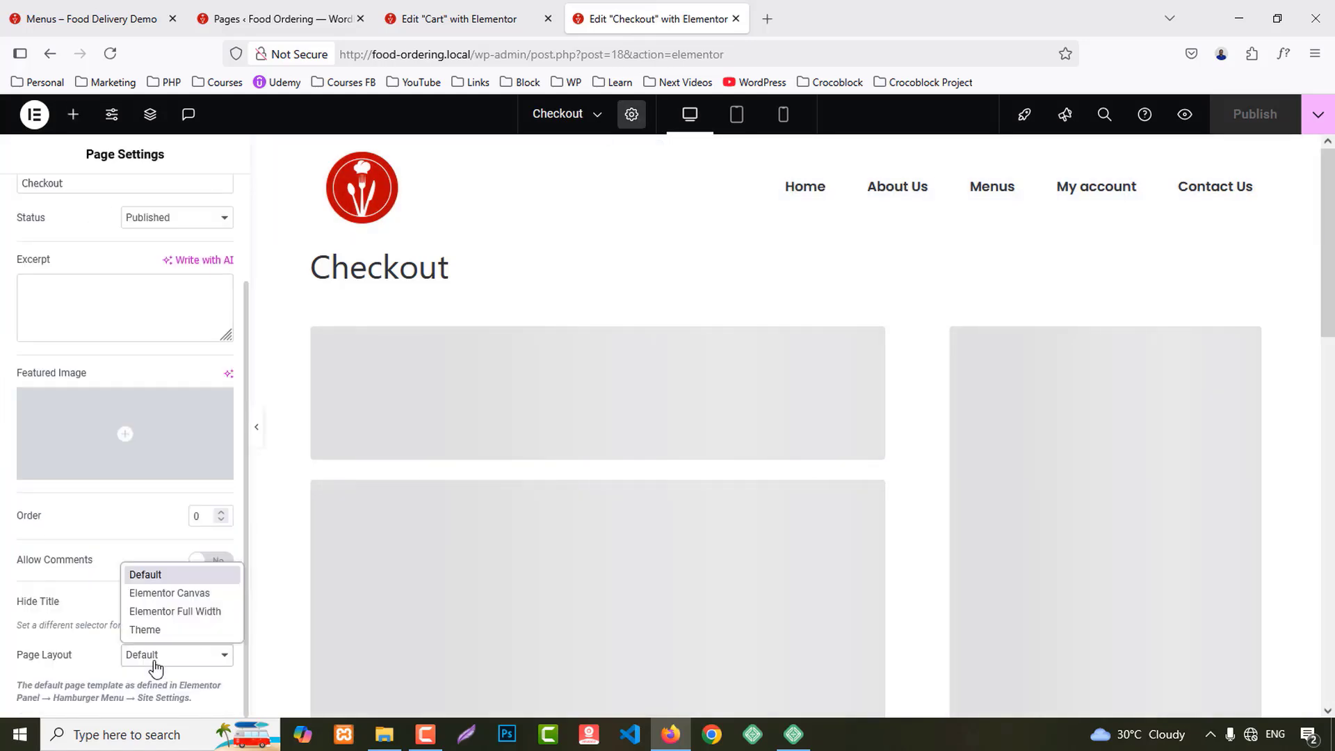
{"action": "left_click", "coordinate": [179, 609]}
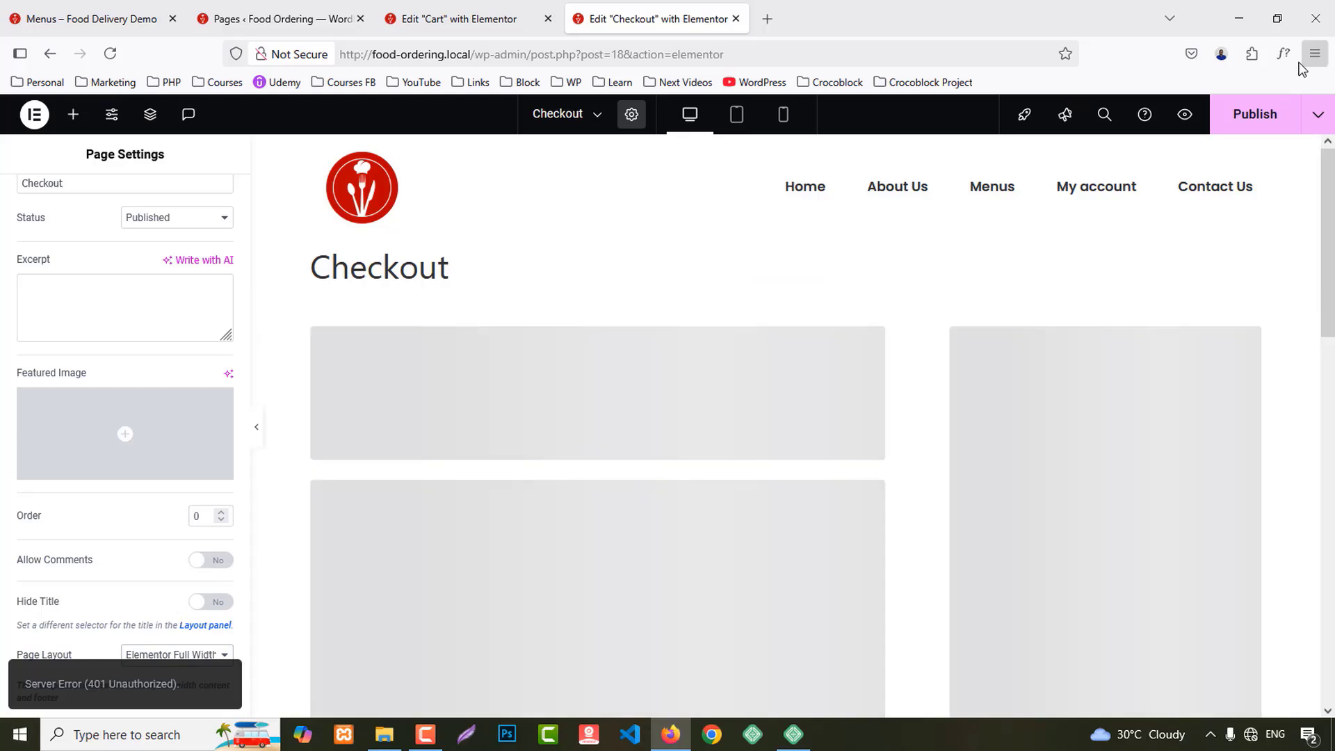
{"action": "left_click", "coordinate": [1258, 117]}
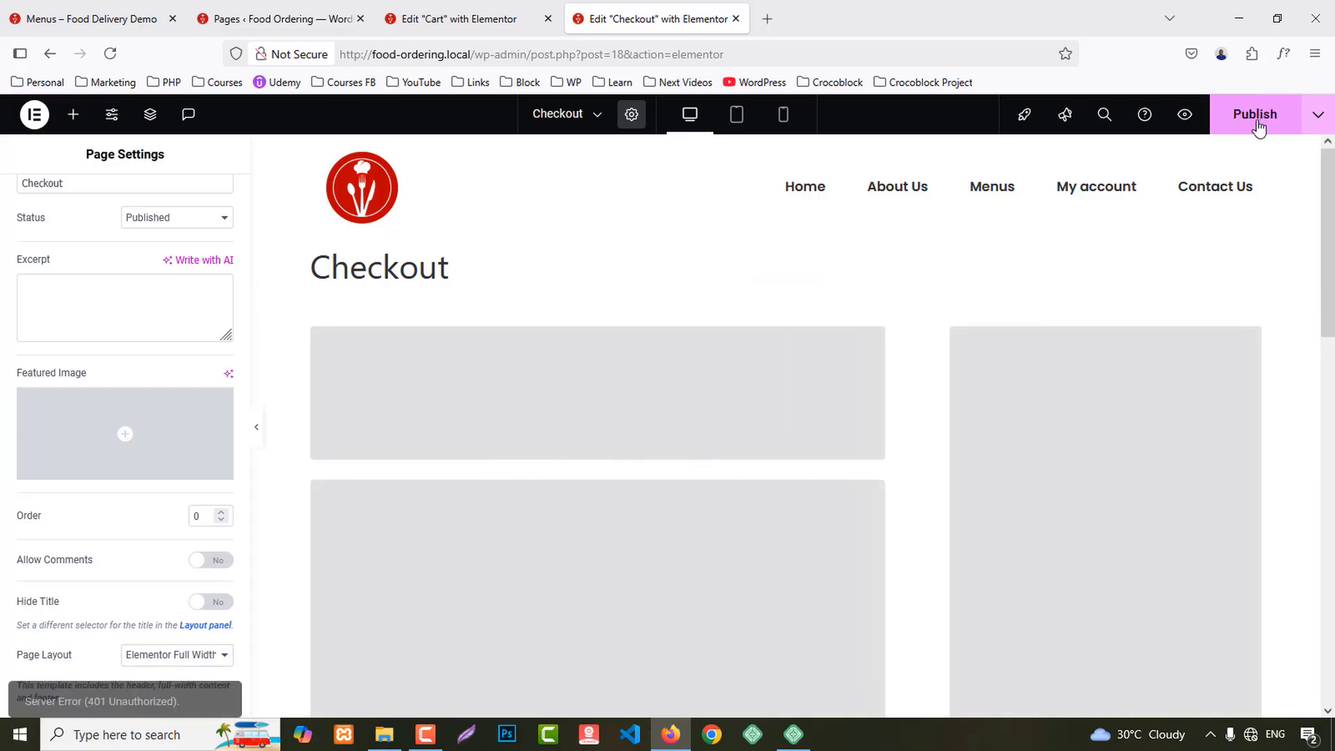
{"action": "key", "text": "F5"}
{"action": "key", "text": "Return"}
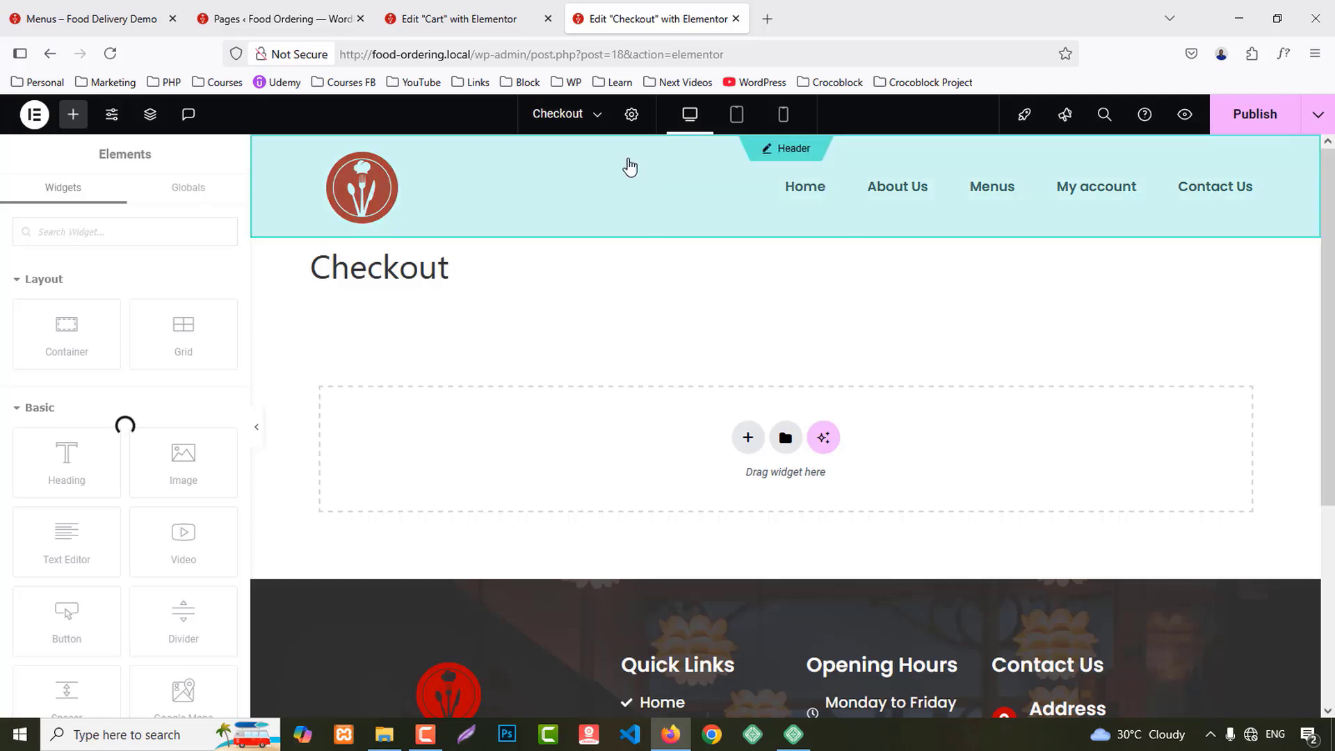
Step: Reload the Checkout editor again and delete the placeholder section
{"action": "left_click", "coordinate": [631, 114]}
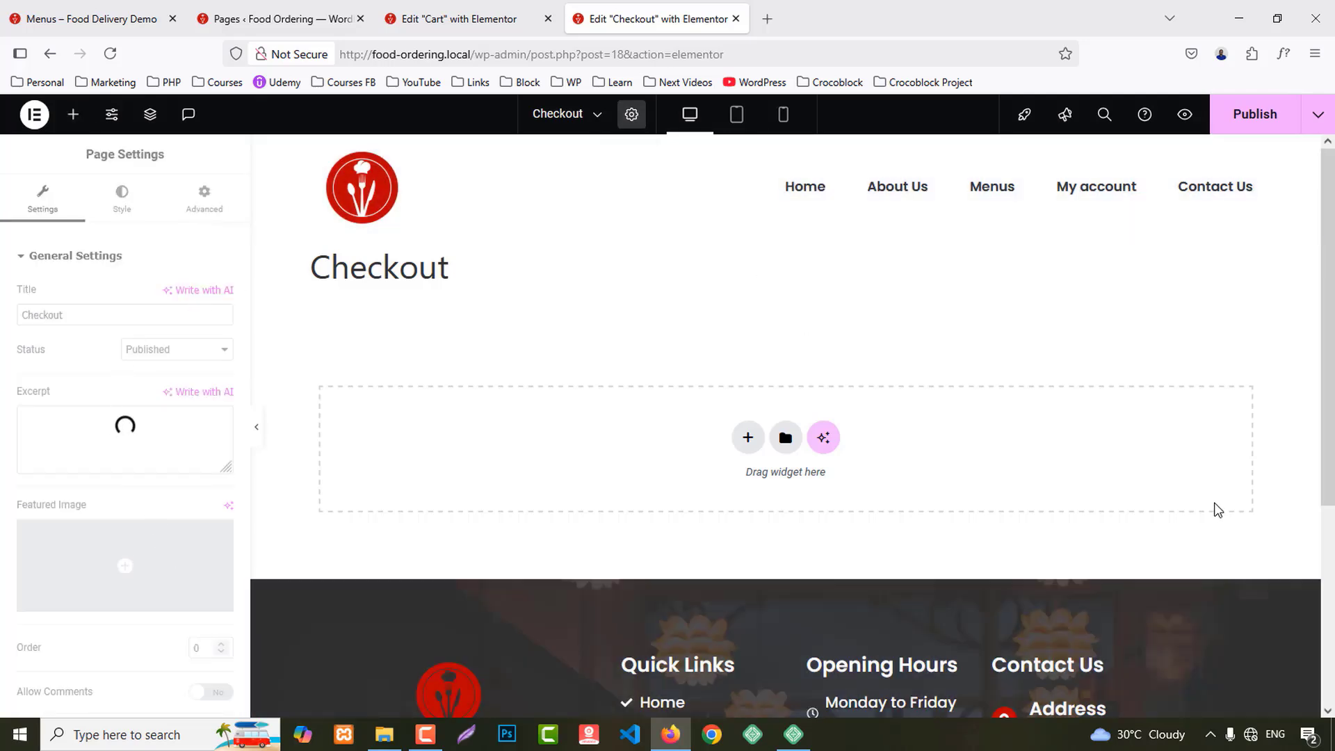
{"action": "key", "text": "F5"}
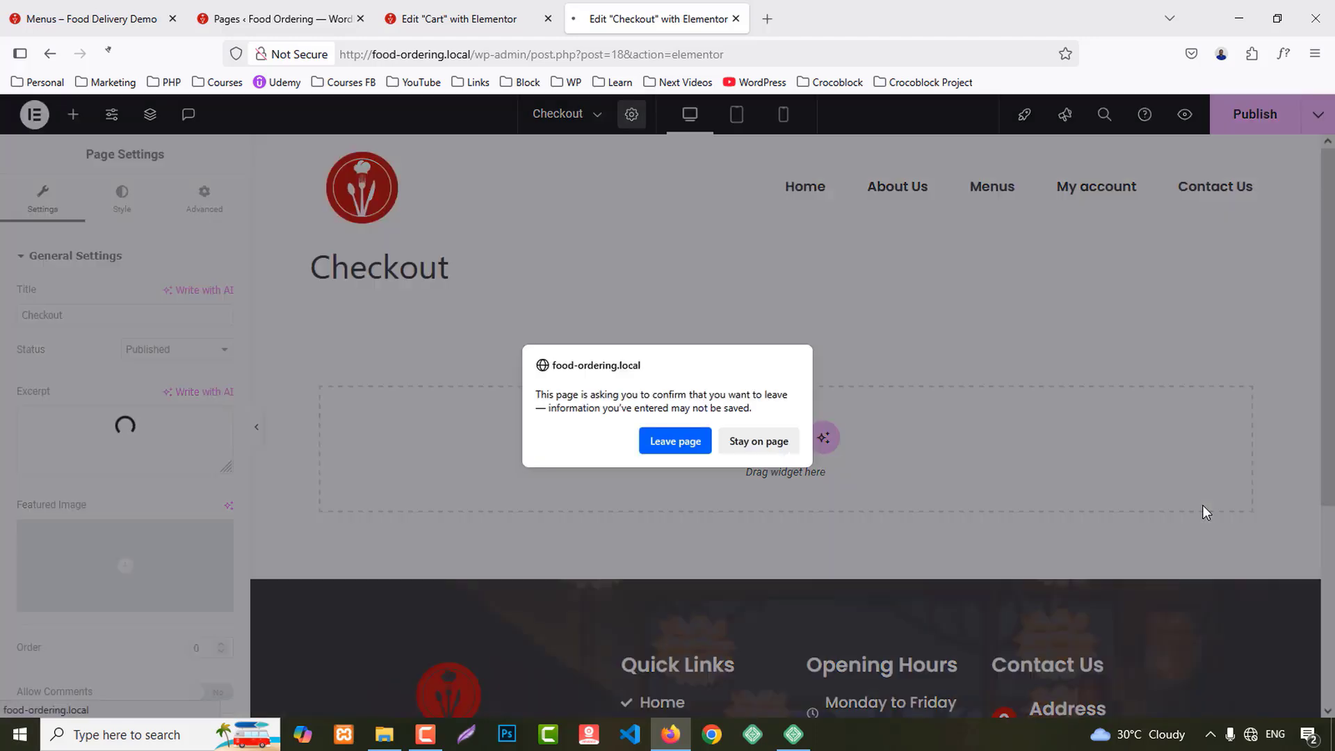
{"action": "key", "text": "Return"}
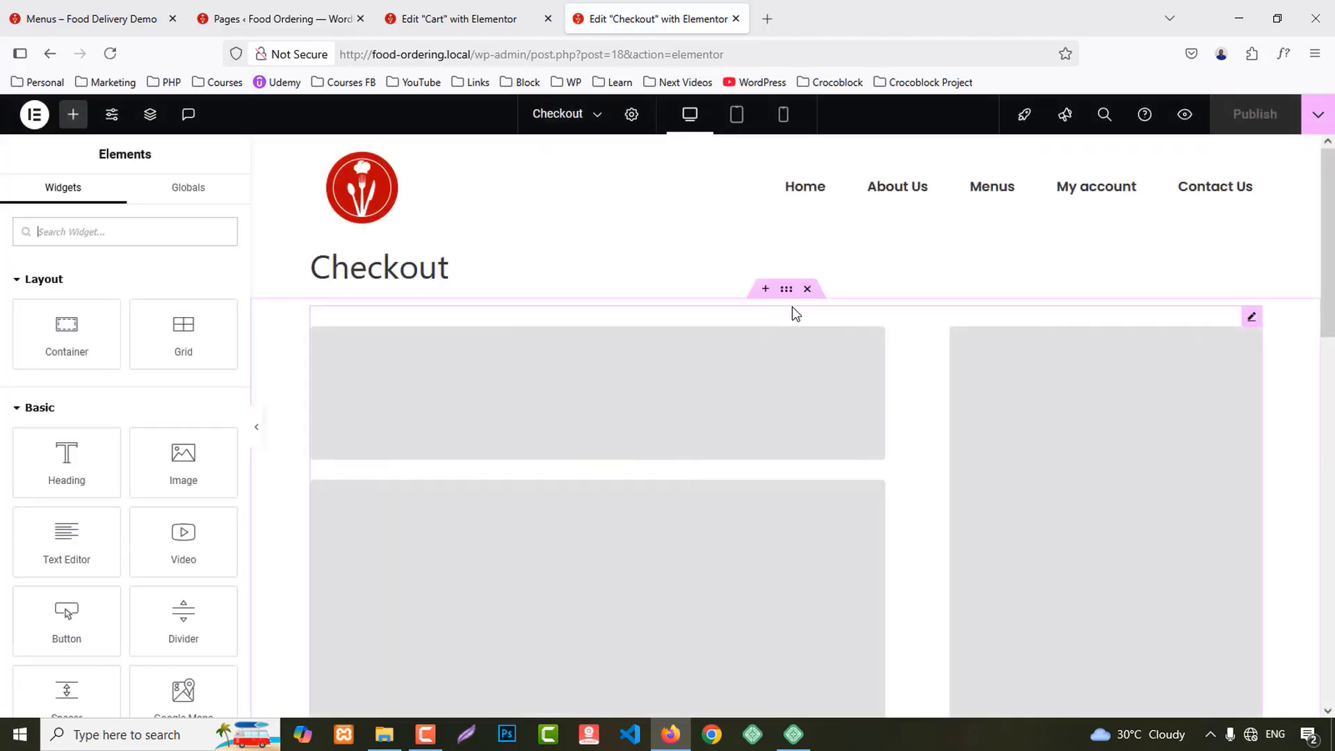
{"action": "left_click", "coordinate": [807, 289]}
Step: Reapply the Elementor Full Width page layout to Checkout and go back to the Cart editor
{"action": "left_click", "coordinate": [631, 114]}
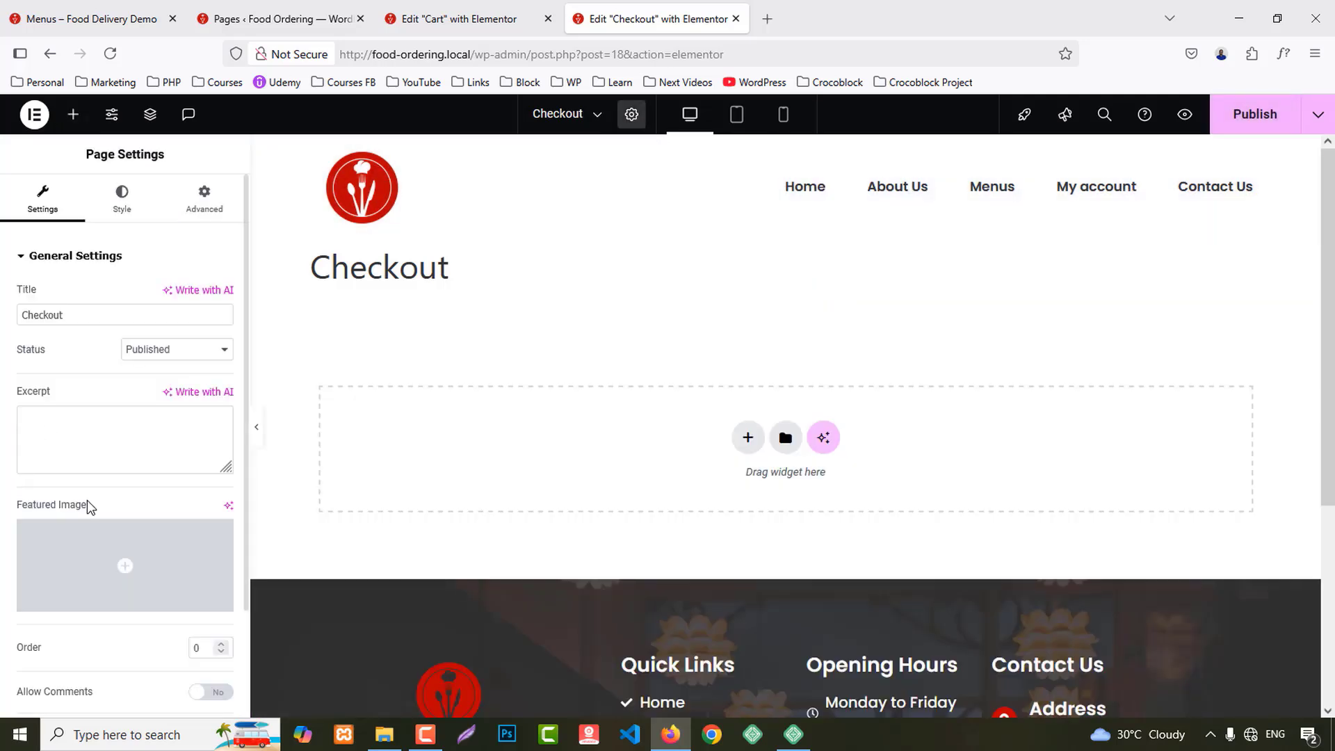
{"action": "scroll", "coordinate": [125, 591], "scroll_direction": "down", "scroll_amount": 2}
{"action": "left_click", "coordinate": [179, 654]}
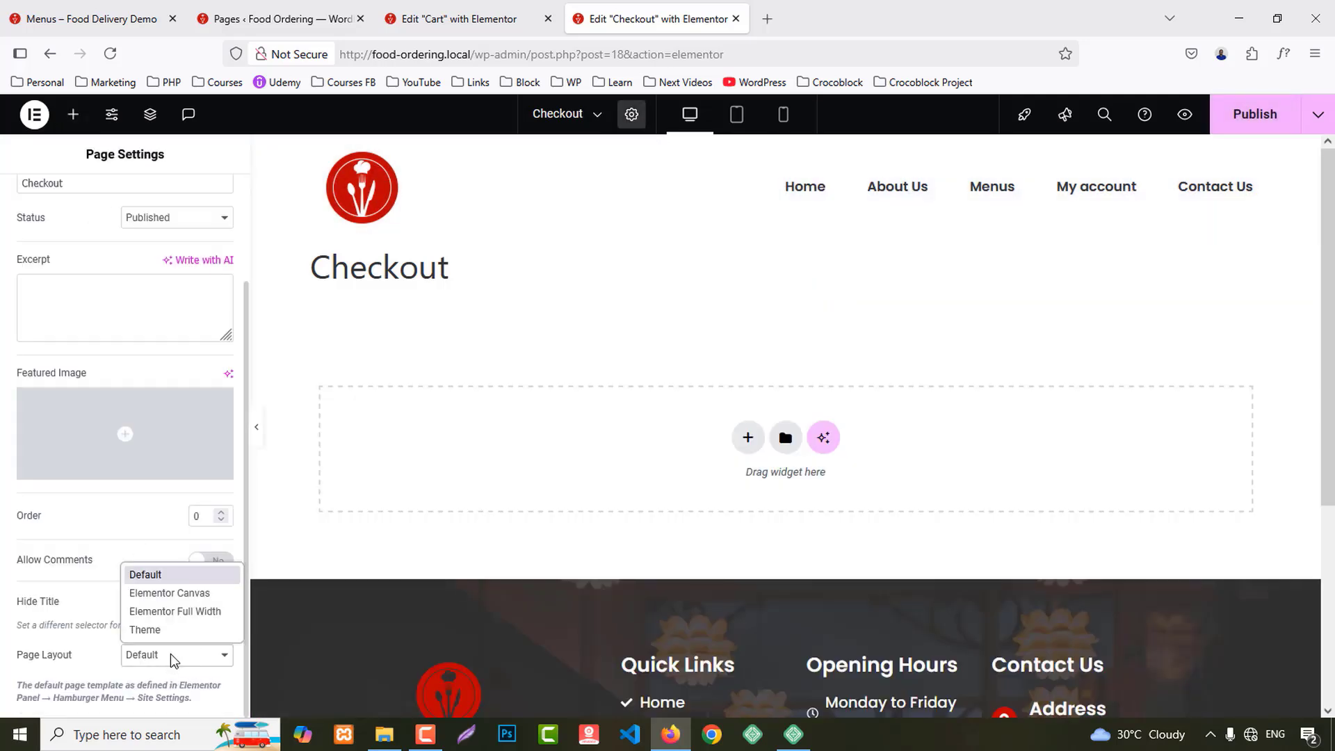
{"action": "left_click", "coordinate": [171, 607]}
{"action": "left_click", "coordinate": [439, 10]}
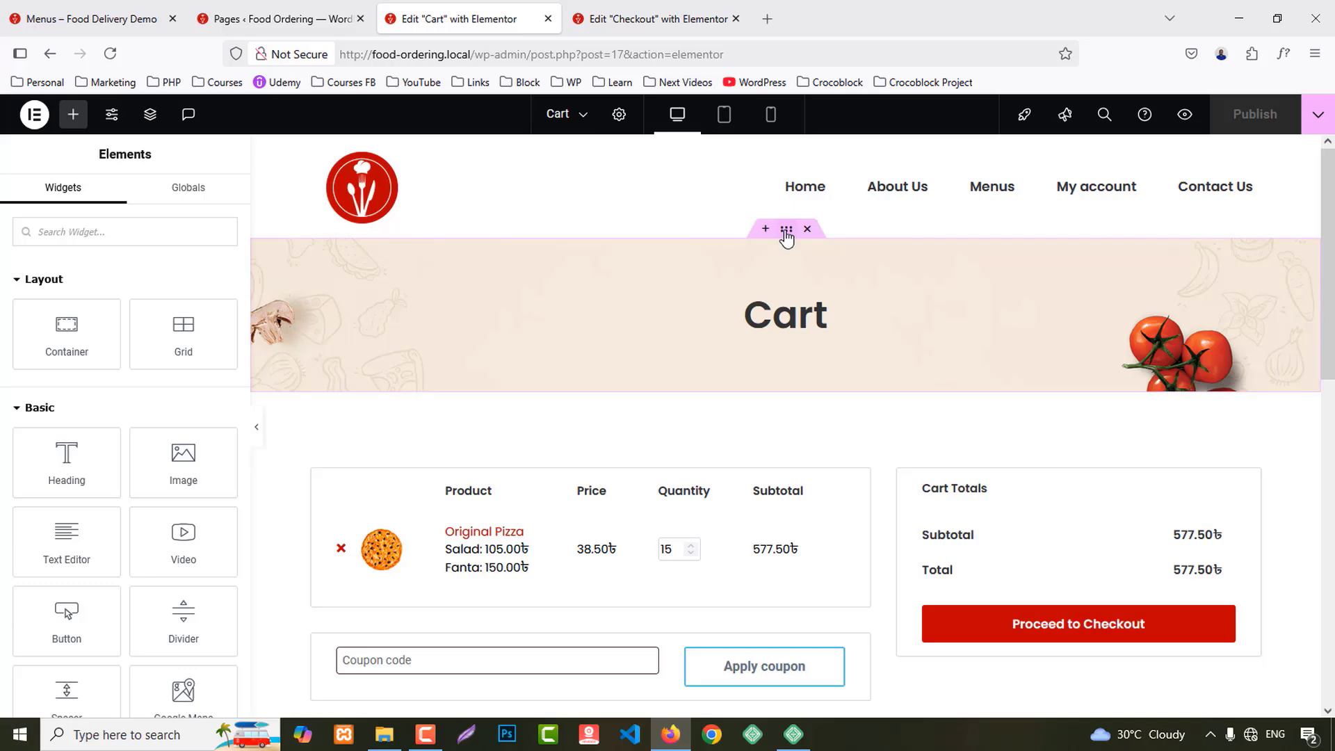
Step: Paste the Cart title banner into the Checkout page and retitle its heading 'Checkout'
{"action": "right_click", "coordinate": [786, 230]}
{"action": "left_click", "coordinate": [825, 344]}
{"action": "left_click", "coordinate": [615, 9]}
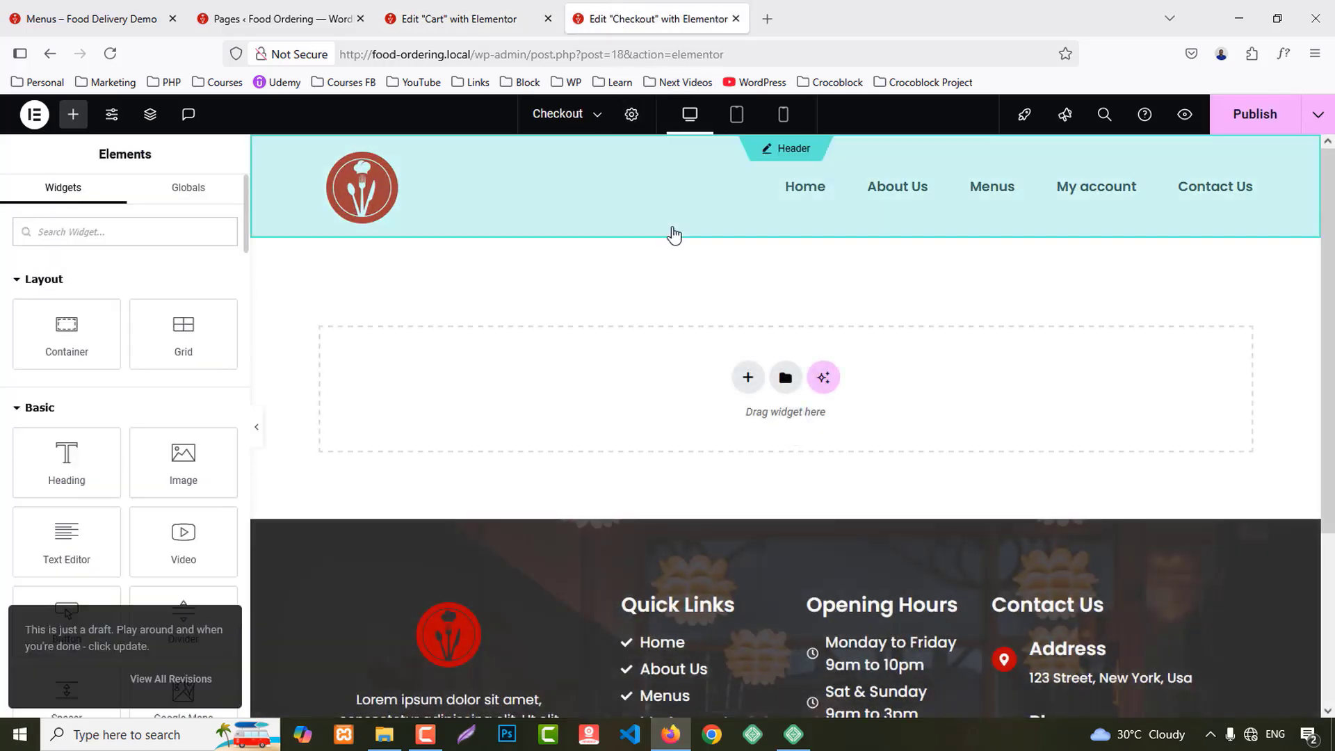
{"action": "right_click", "coordinate": [595, 359]}
{"action": "left_click", "coordinate": [639, 379]}
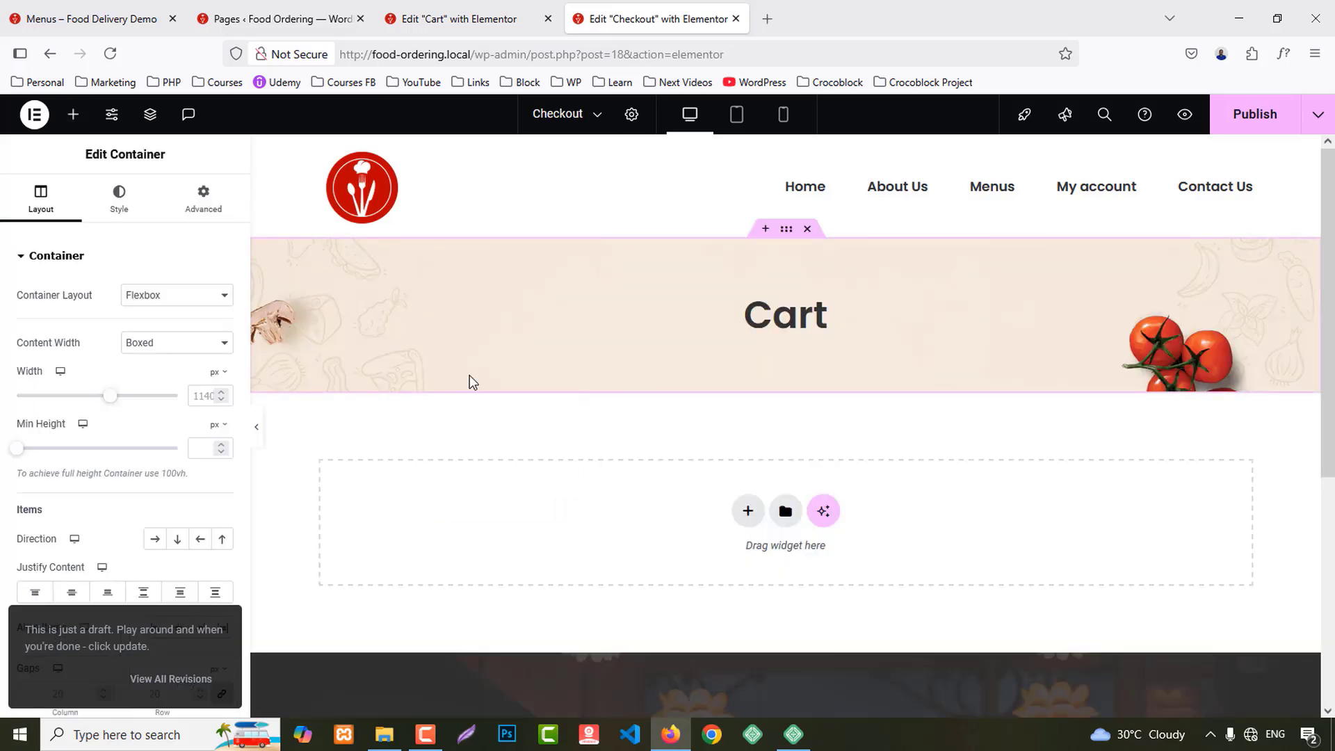
{"action": "left_click", "coordinate": [810, 318]}
{"action": "left_click_drag", "start_coordinate": [14, 313], "coordinate": [71, 310]}
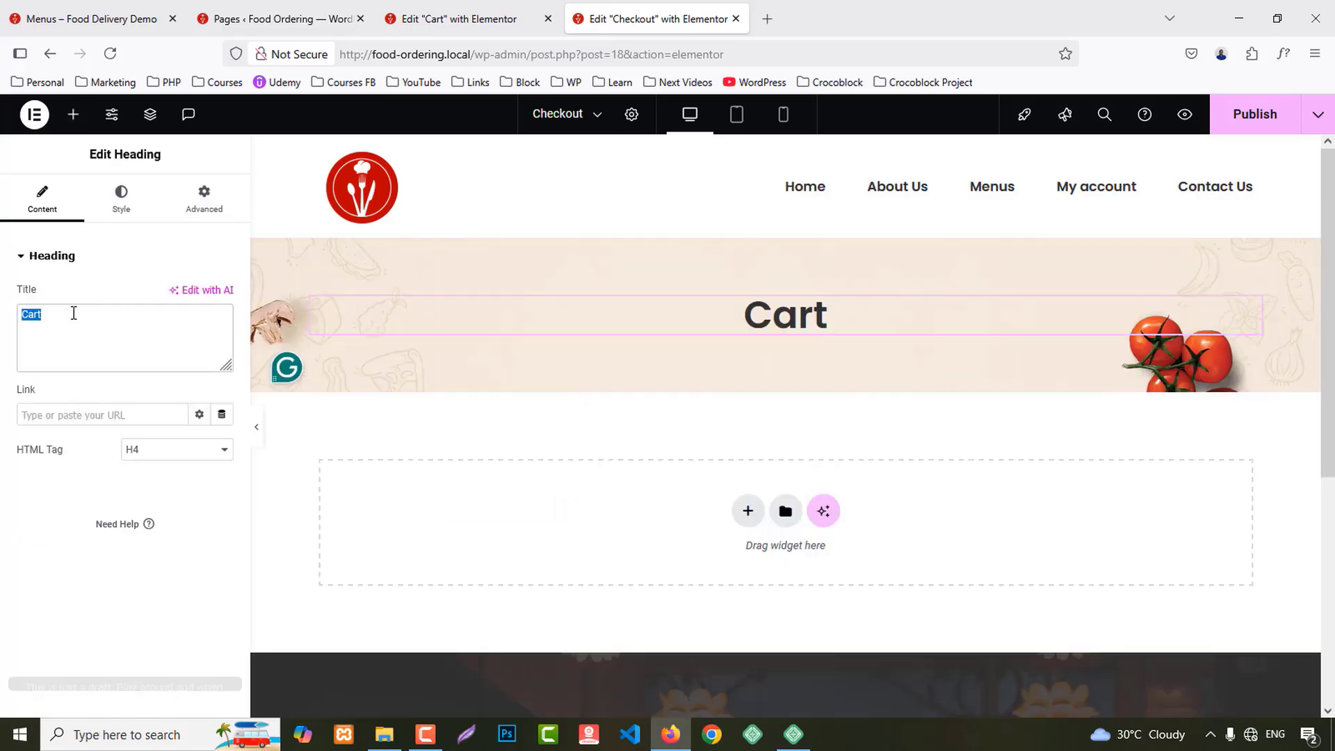
{"action": "type", "text": "Checkout"}
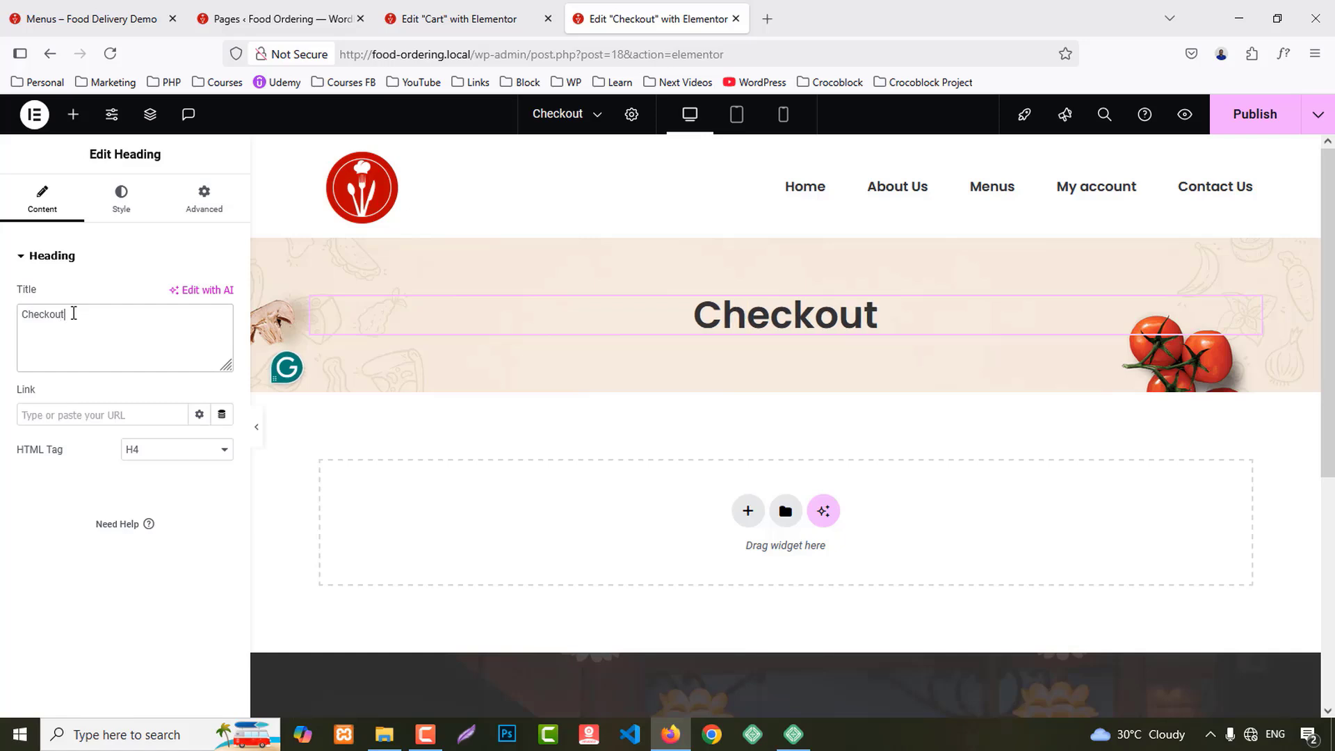
Step: Search widgets for 'che' and drop the Checkout widget below the banner
{"action": "left_click", "coordinate": [74, 116]}
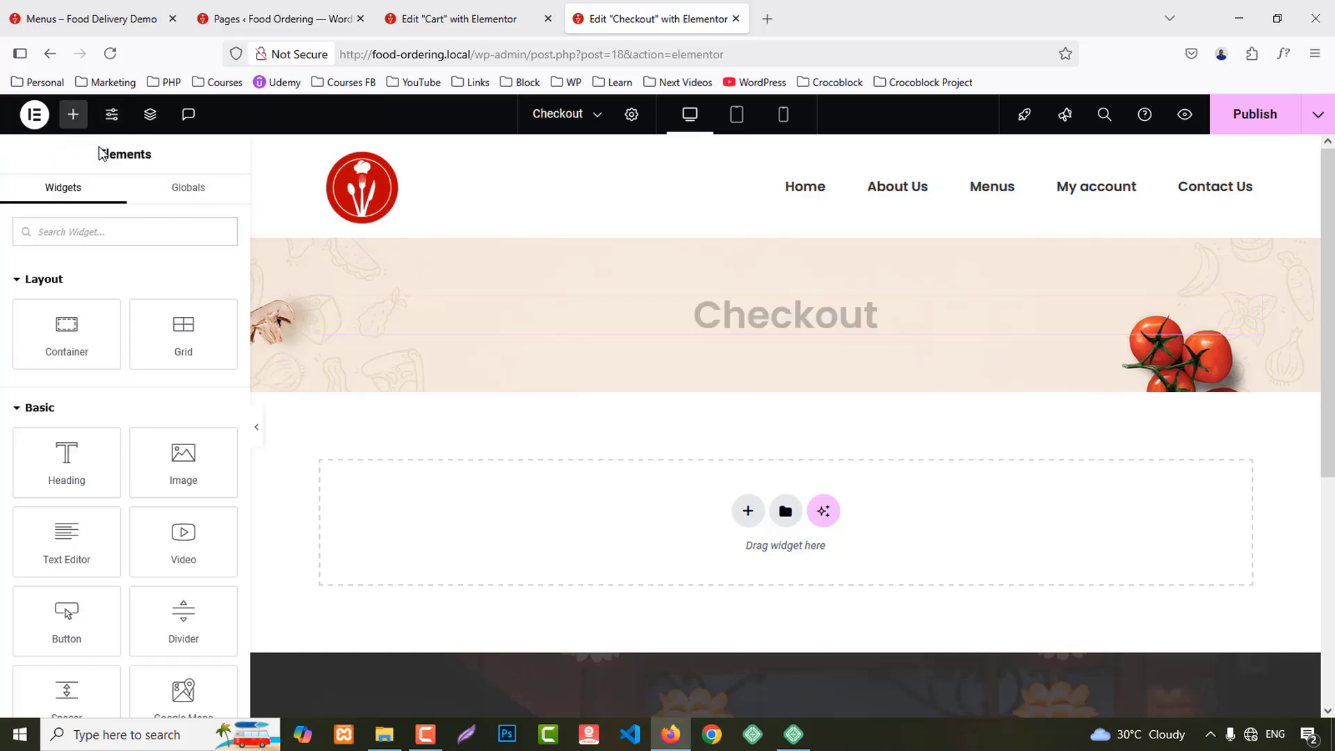
{"action": "type", "text": "chec"}
{"action": "left_click_drag", "start_coordinate": [185, 288], "coordinate": [636, 562]}
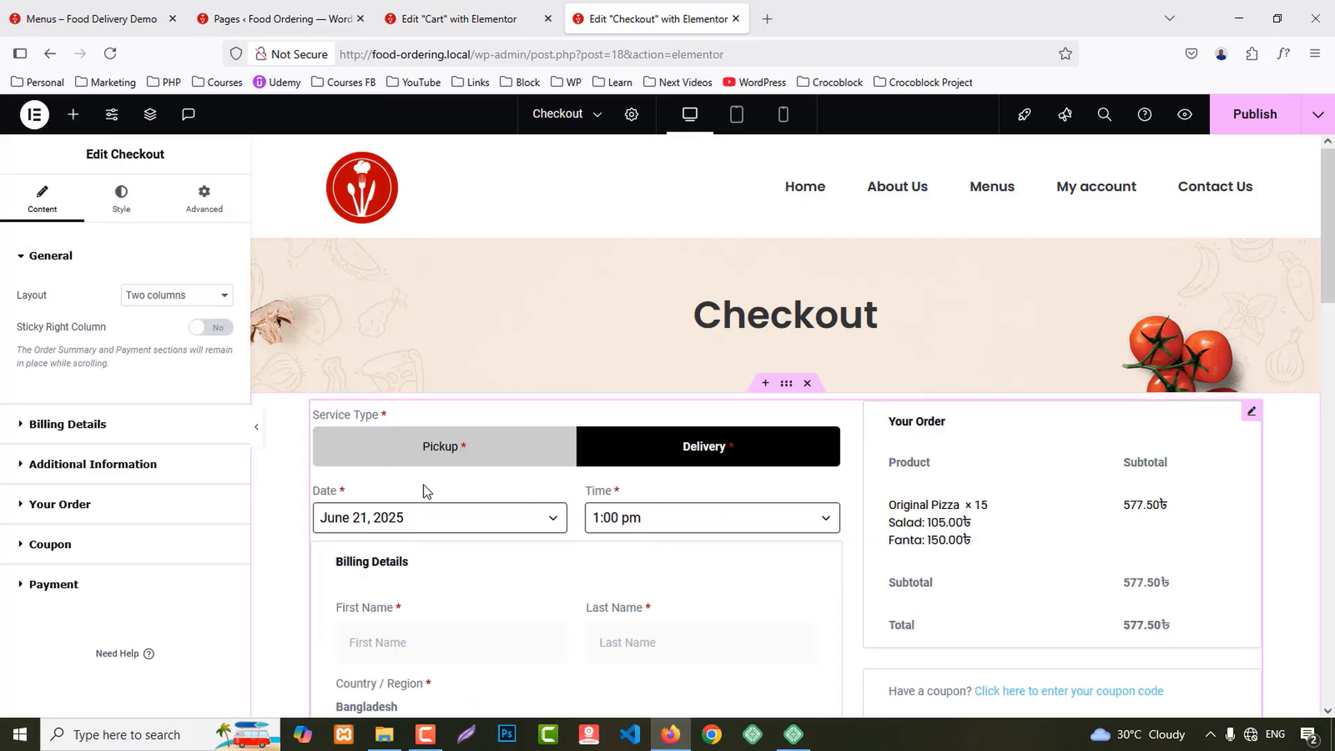
Step: Give the Checkout widget 80 px top and bottom padding
{"action": "left_click", "coordinate": [203, 197]}
{"action": "left_click", "coordinate": [225, 381]}
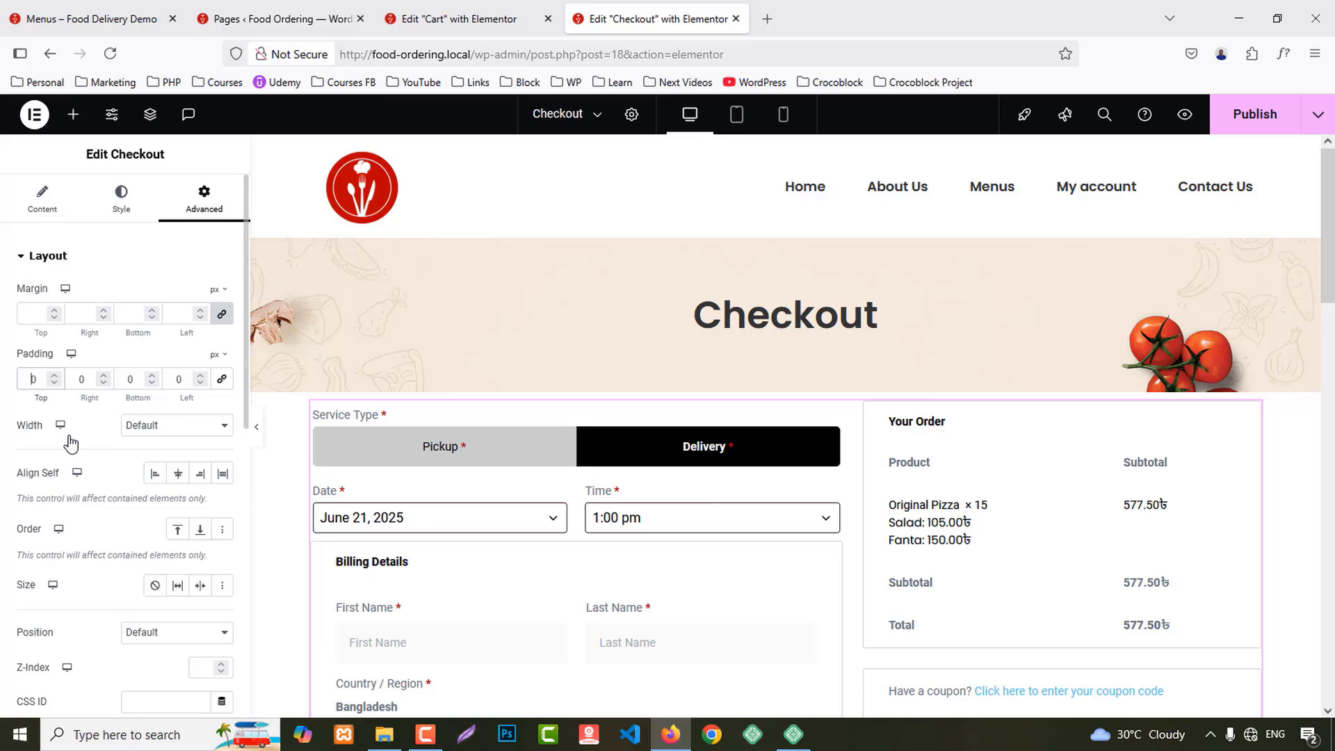
{"action": "type", "text": "80"}
{"action": "left_click", "coordinate": [128, 379]}
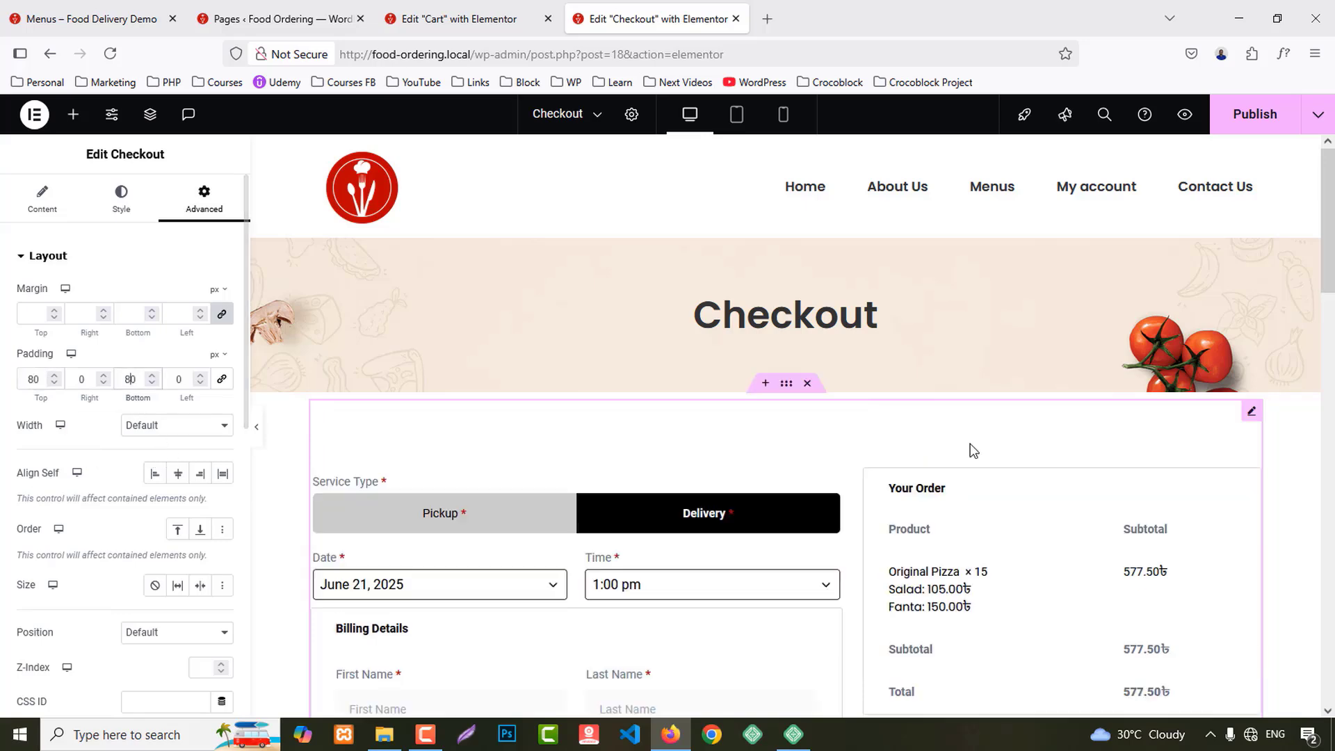
{"action": "type", "text": "8"}
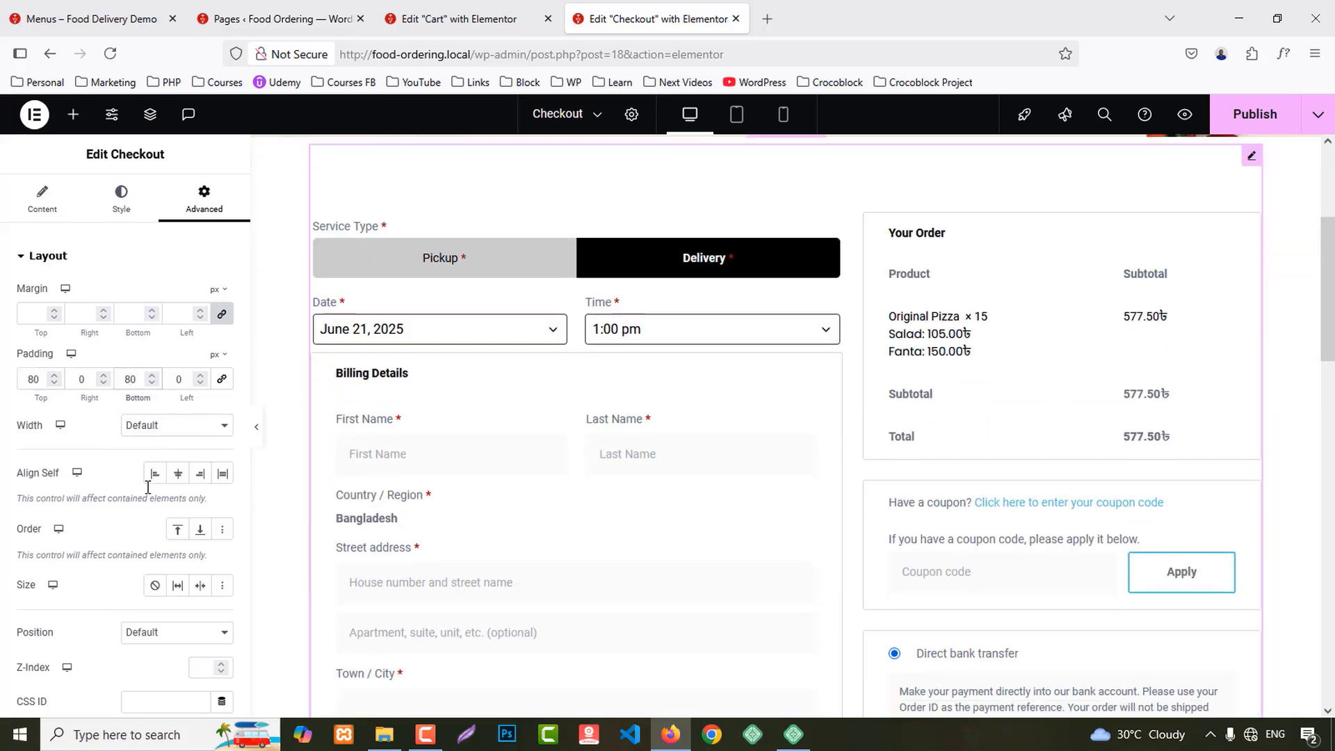
{"action": "scroll", "coordinate": [144, 571], "scroll_direction": "down", "scroll_amount": 3}
{"action": "scroll", "coordinate": [591, 569], "scroll_direction": "up", "scroll_amount": 3}
{"action": "scroll", "coordinate": [509, 583], "scroll_direction": "down", "scroll_amount": 4}
{"action": "scroll", "coordinate": [90, 626], "scroll_direction": "down", "scroll_amount": 3}
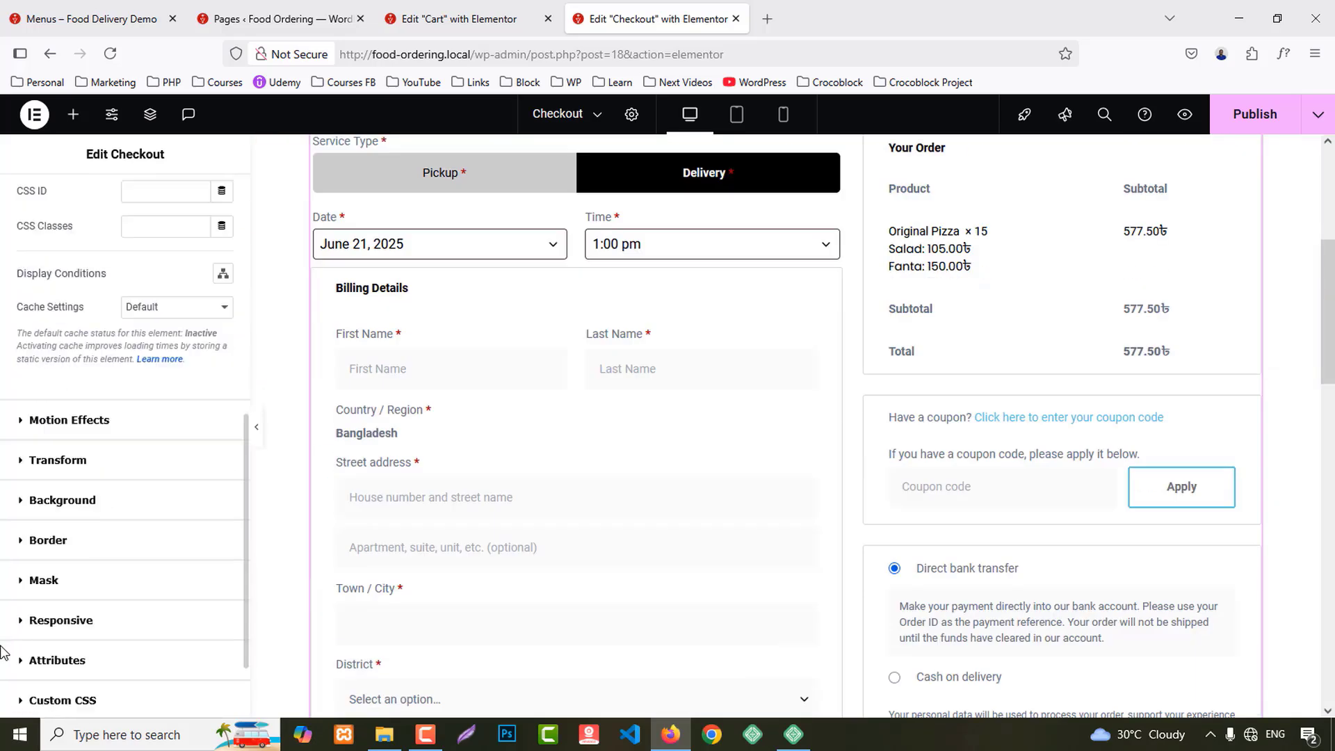
{"action": "scroll", "coordinate": [2, 652], "scroll_direction": "down", "scroll_amount": 2}
{"action": "scroll", "coordinate": [47, 610], "scroll_direction": "up", "scroll_amount": 8}
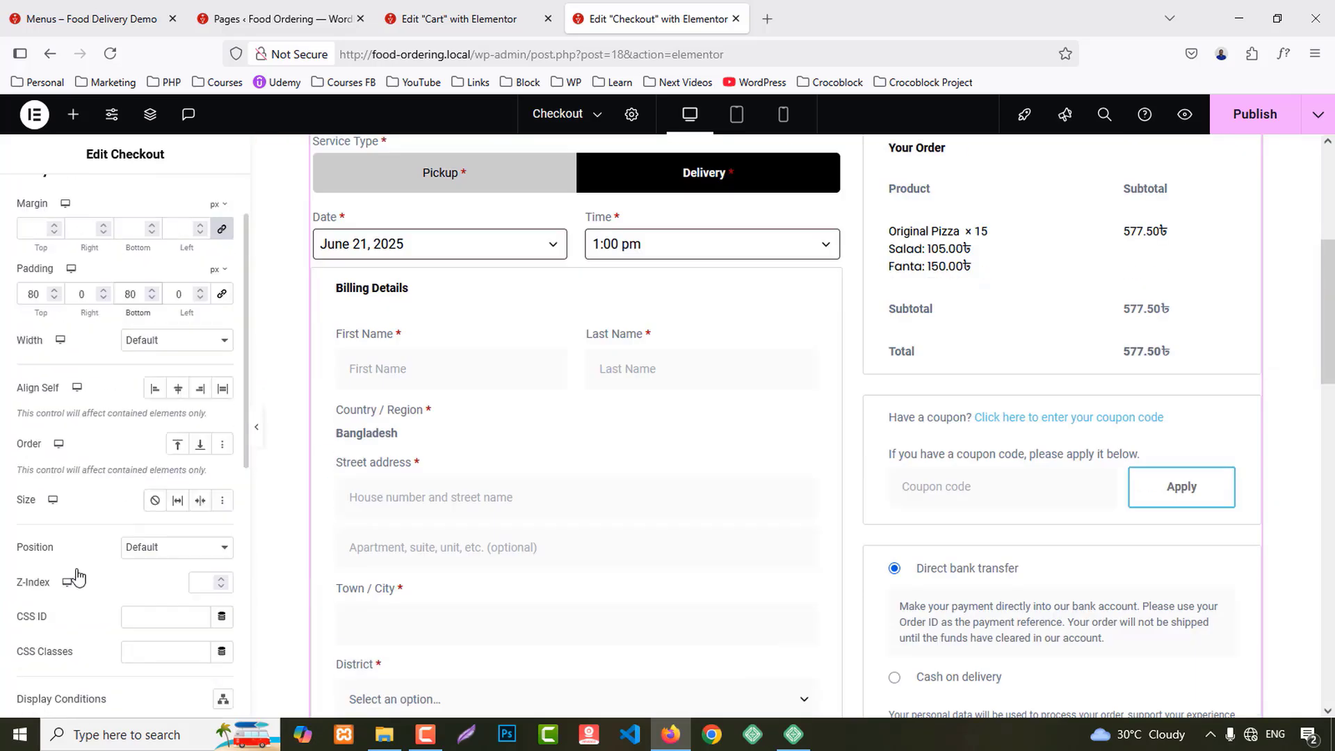
{"action": "left_click", "coordinate": [542, 381]}
Step: Review the Billing Details heading alignment and First Name field options, leaving them unchanged
{"action": "left_click", "coordinate": [29, 220]}
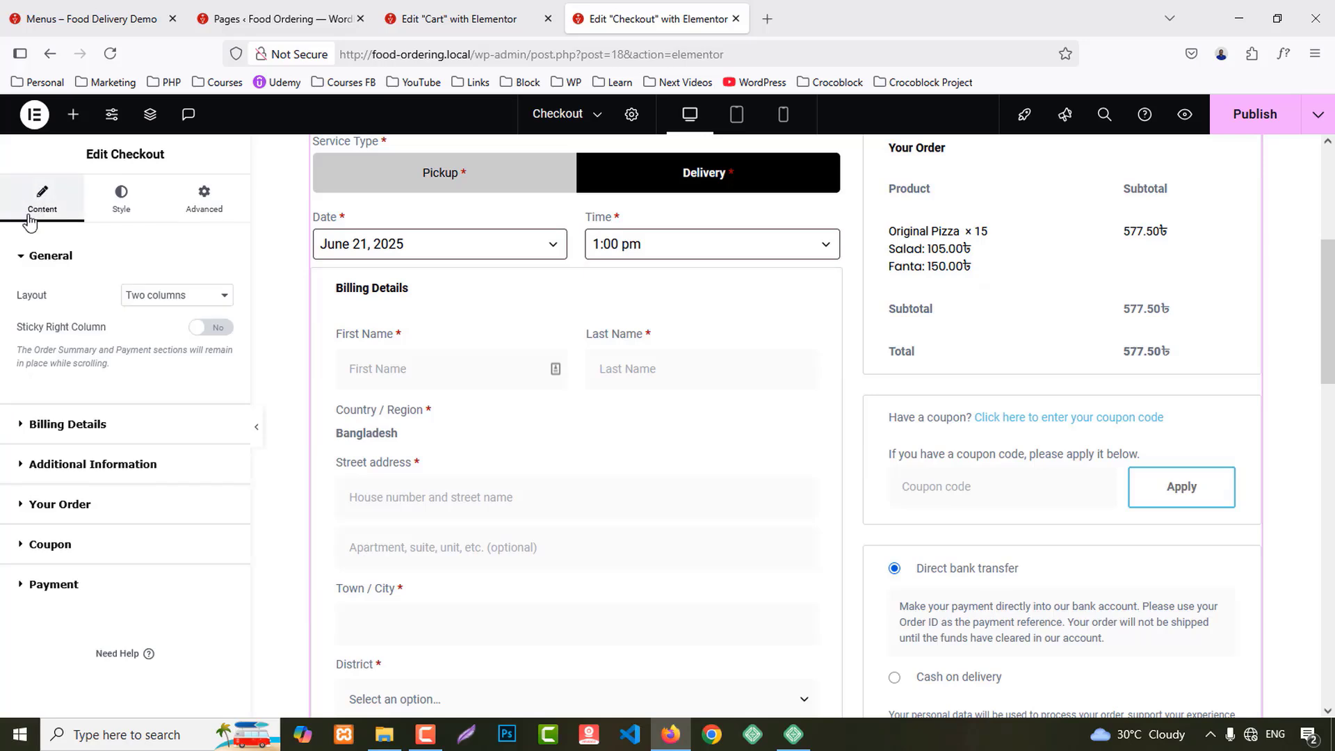
{"action": "left_click", "coordinate": [80, 436]}
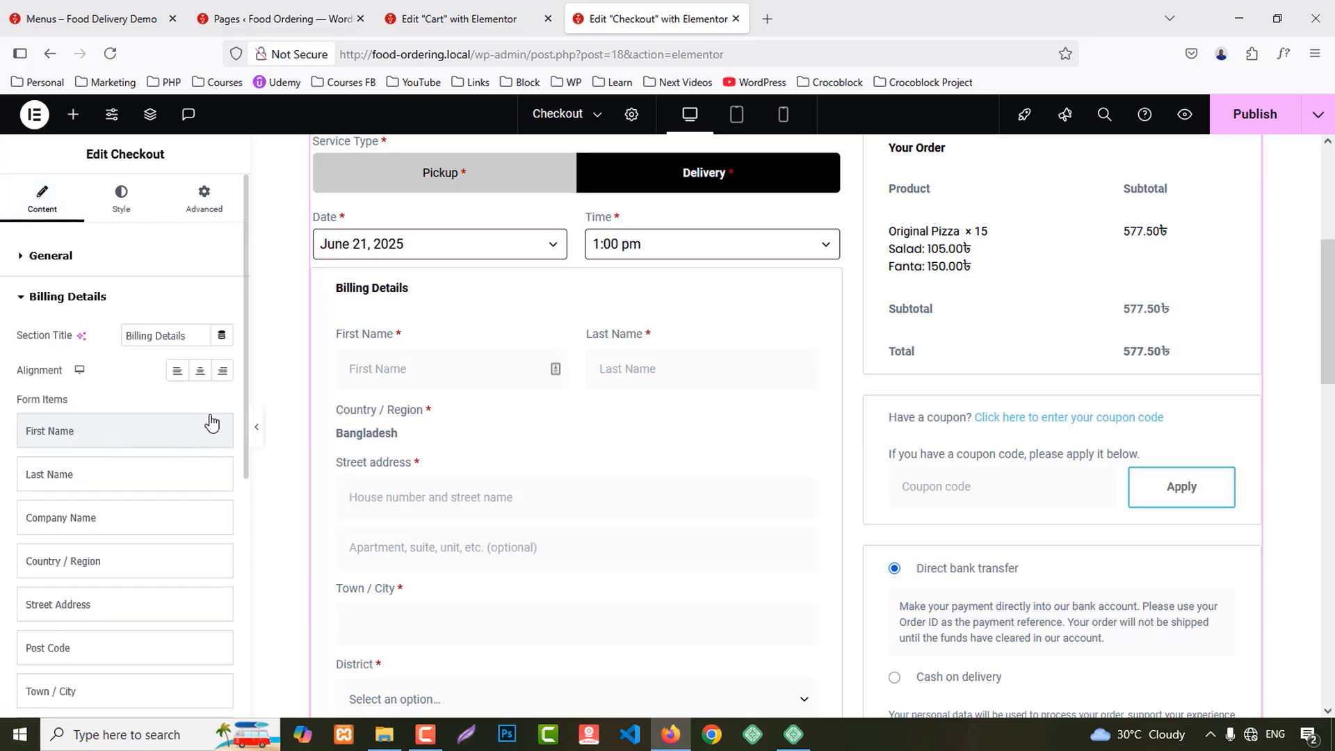
{"action": "left_click", "coordinate": [200, 370]}
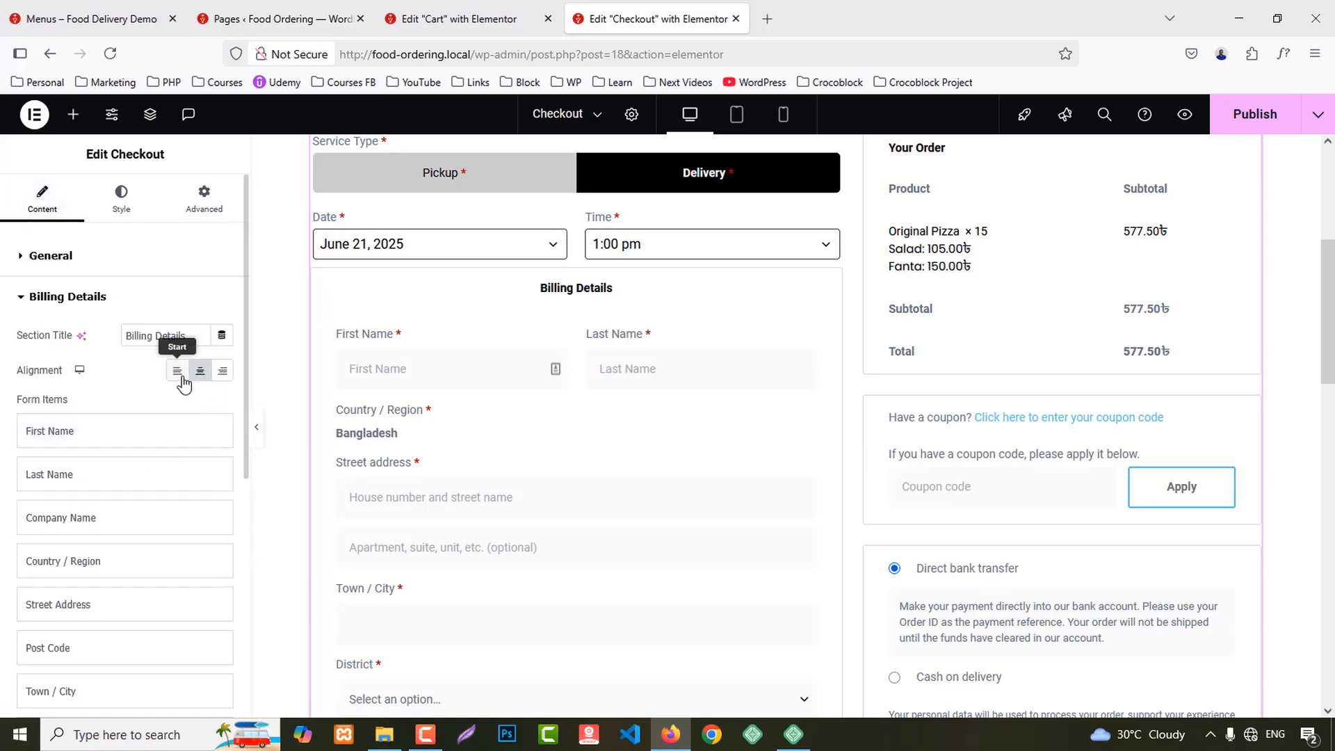
{"action": "left_click", "coordinate": [177, 370]}
{"action": "left_click", "coordinate": [89, 435]}
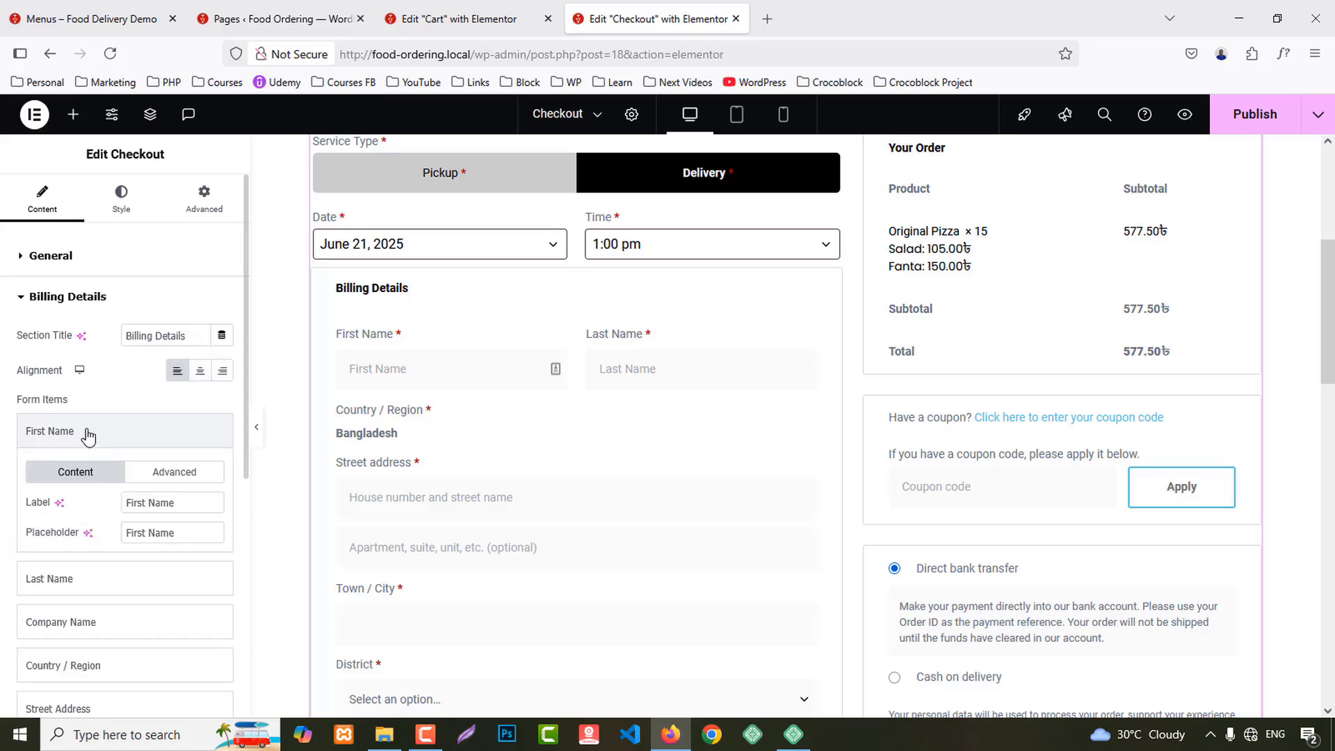
{"action": "left_click", "coordinate": [175, 475]}
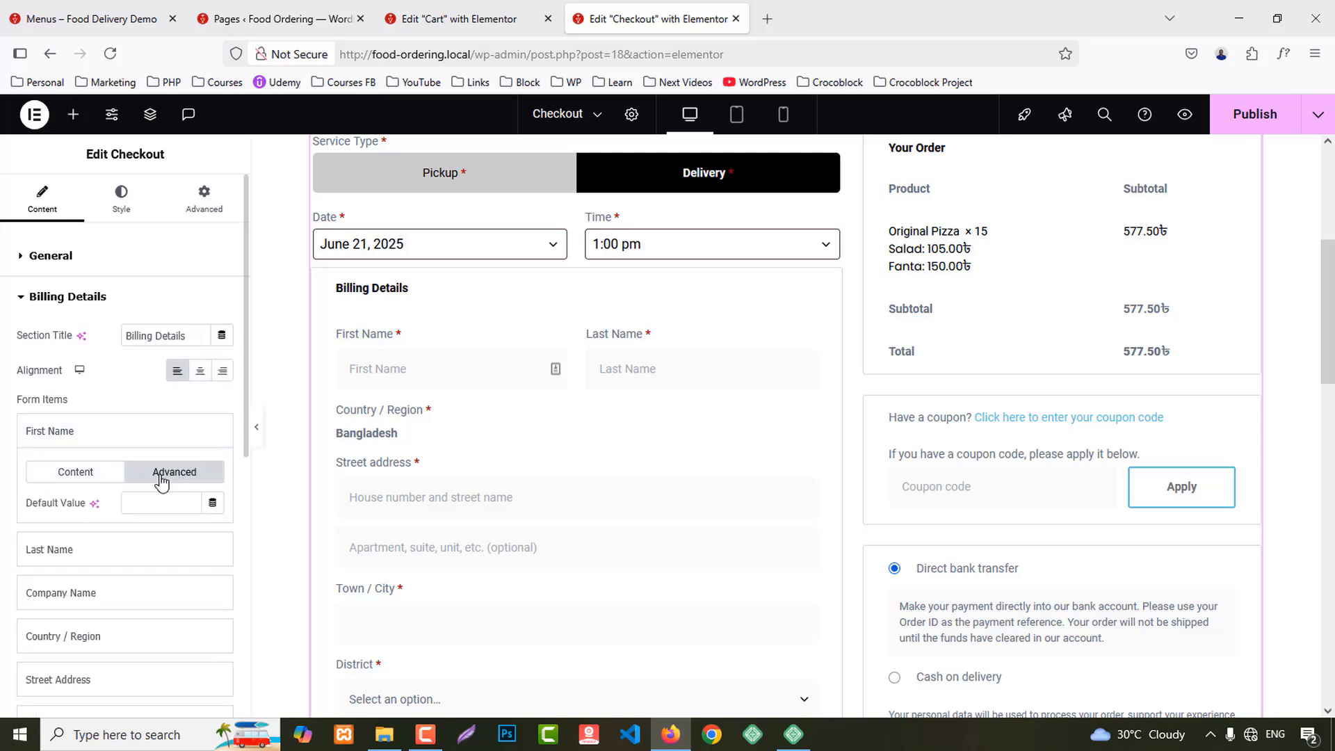
{"action": "left_click", "coordinate": [52, 471]}
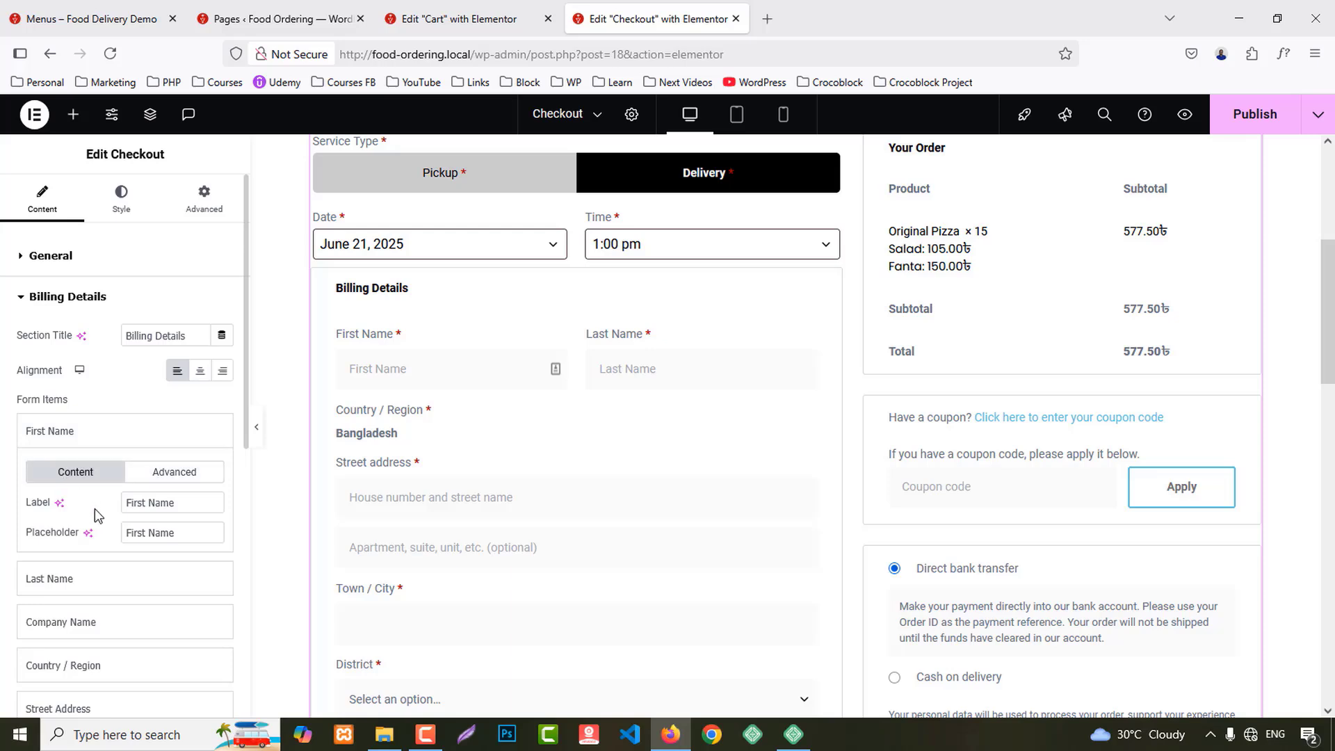
{"action": "left_click", "coordinate": [59, 442]}
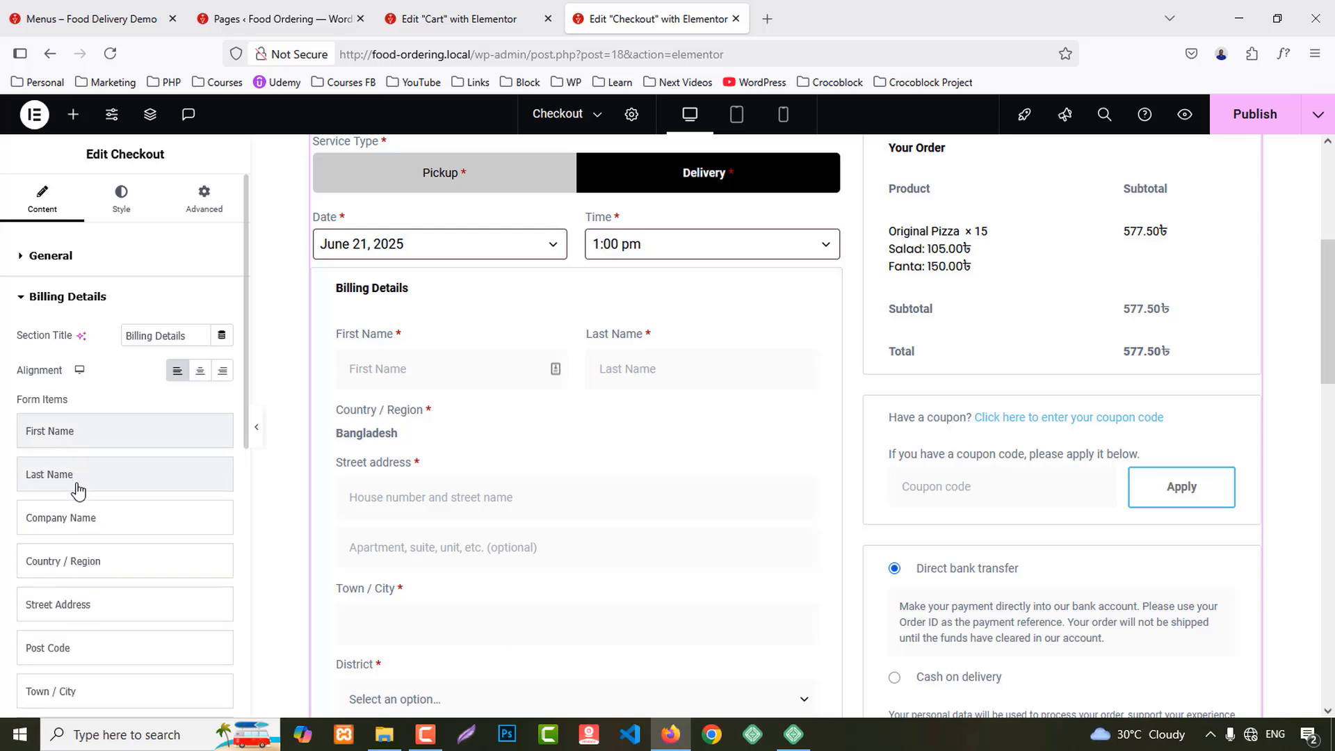
Step: Hide the Additional Information order notes section
{"action": "scroll", "coordinate": [111, 549], "scroll_direction": "down", "scroll_amount": 4}
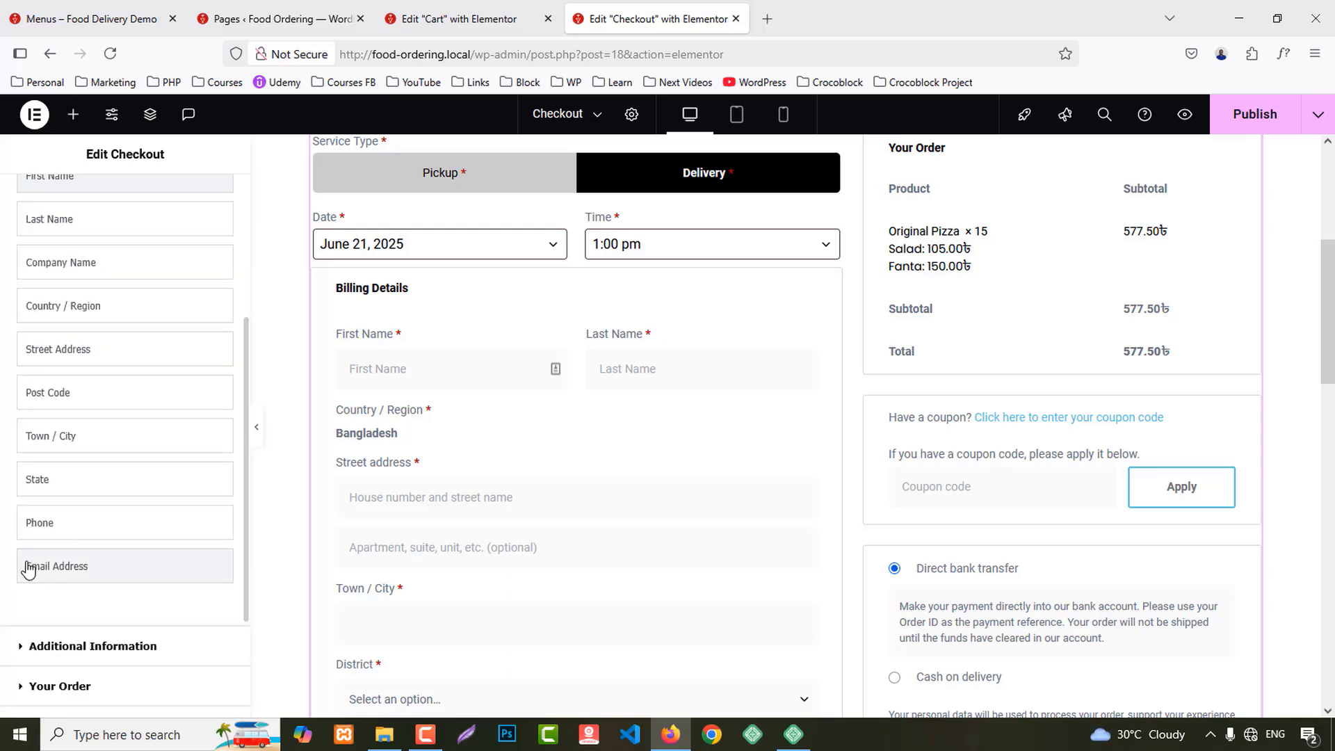
{"action": "left_click", "coordinate": [82, 527]}
{"action": "scroll", "coordinate": [98, 507], "scroll_direction": "down", "scroll_amount": 2}
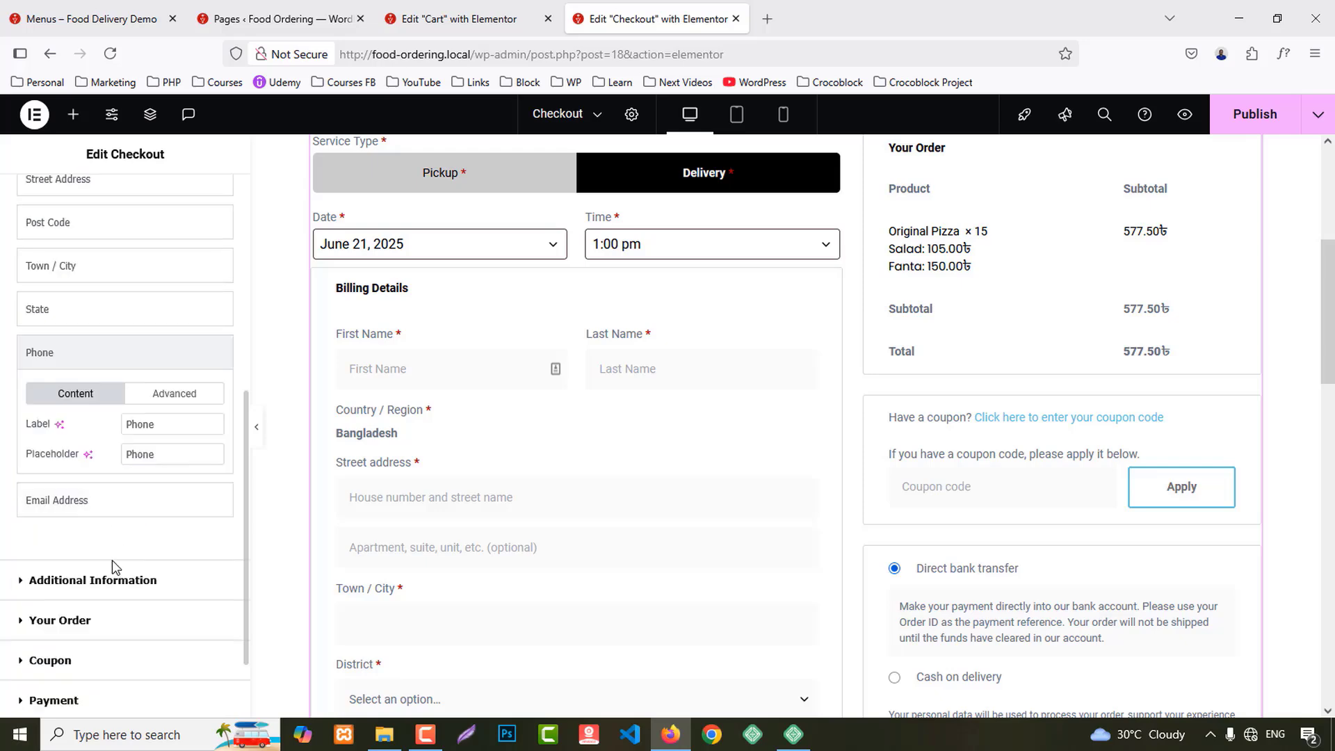
{"action": "left_click", "coordinate": [108, 581]}
{"action": "scroll", "coordinate": [682, 526], "scroll_direction": "down", "scroll_amount": 10}
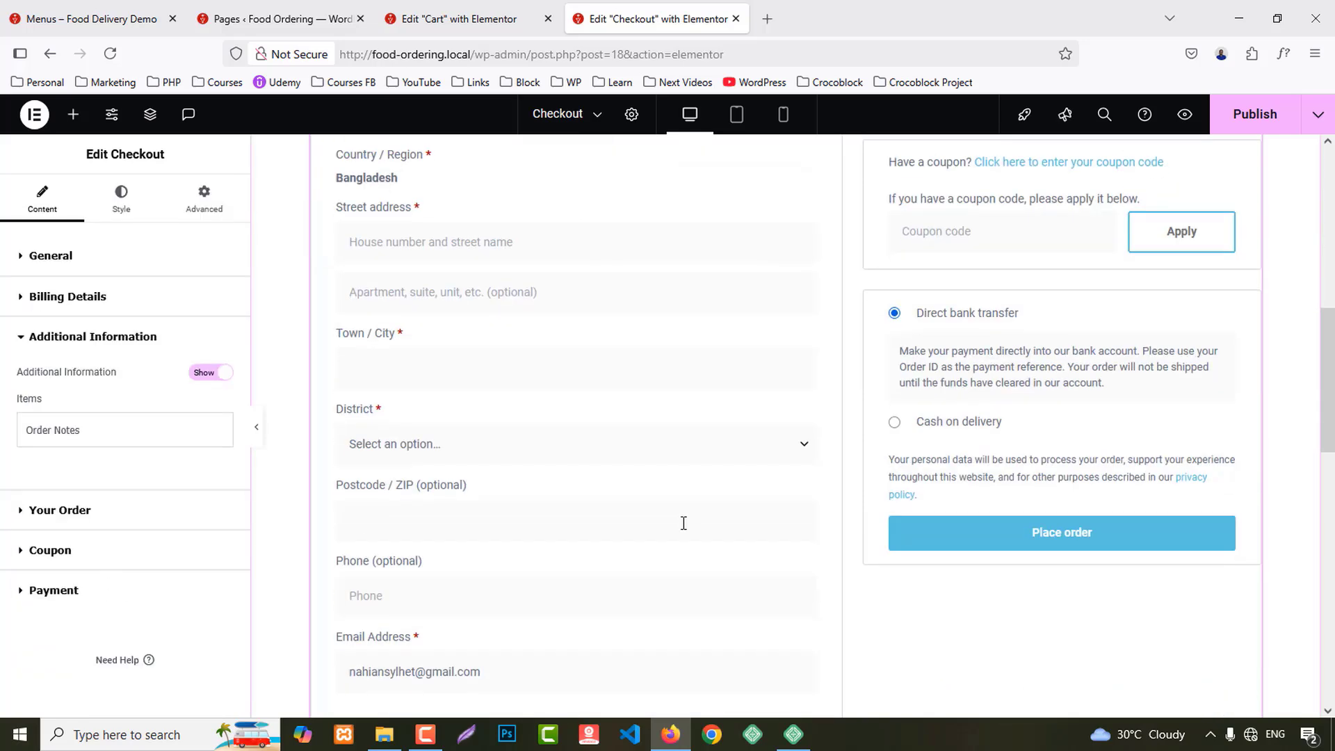
{"action": "left_click", "coordinate": [216, 376]}
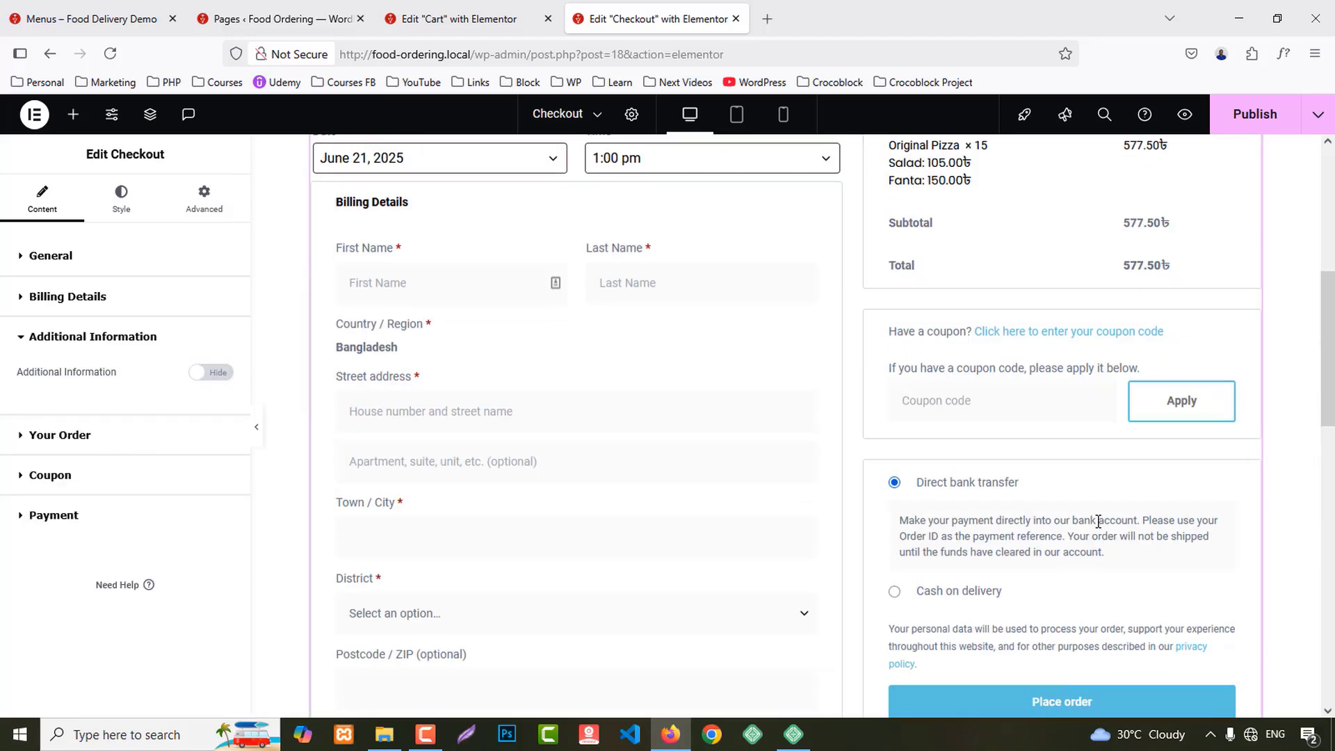
Step: Review the Your Order, Coupon and Payment settings, selecting the terms and conditions link text
{"action": "left_click", "coordinate": [69, 445]}
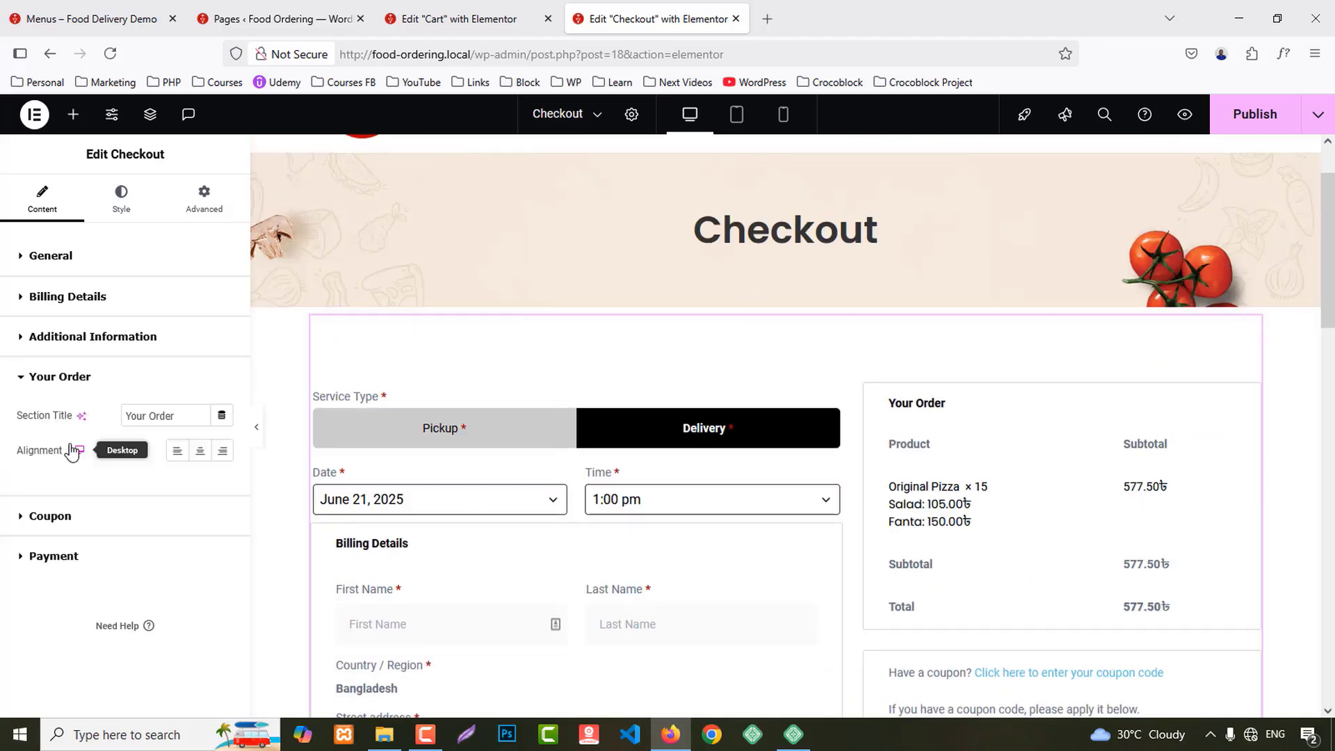
{"action": "left_click", "coordinate": [50, 516]}
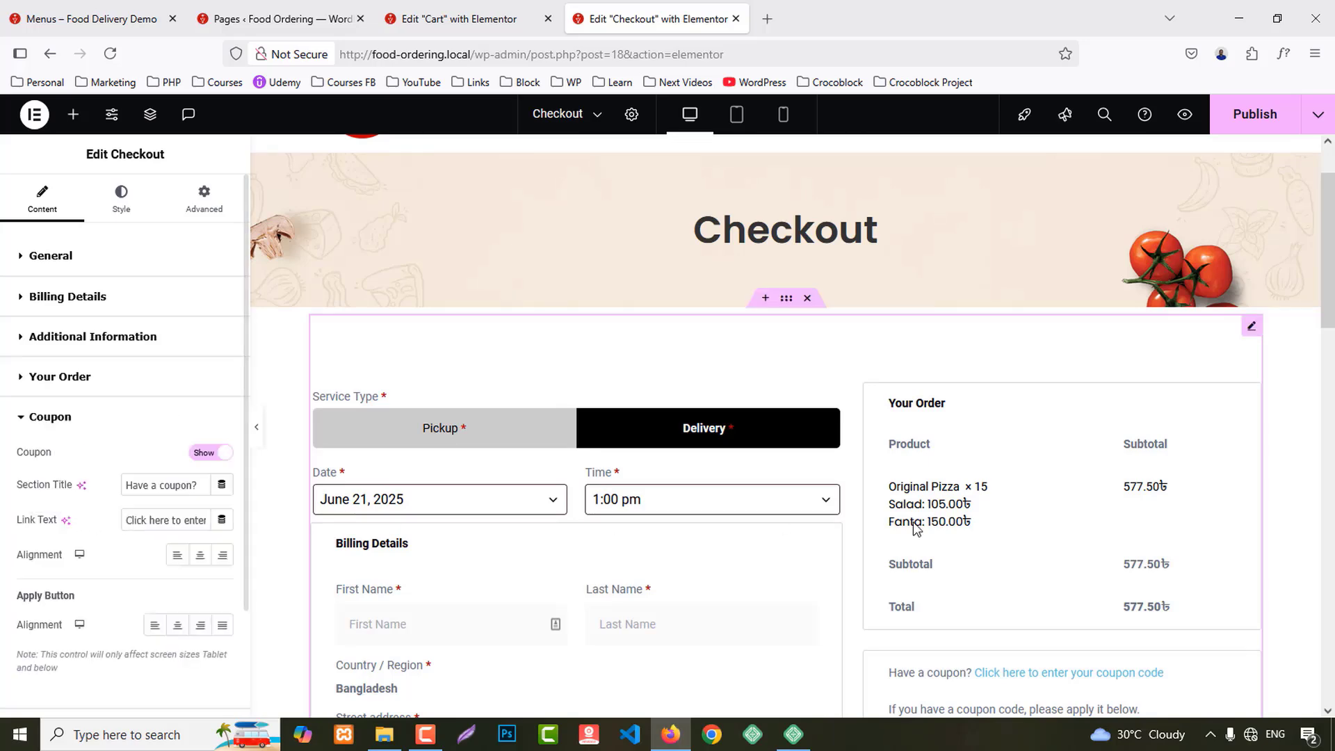
{"action": "scroll", "coordinate": [1150, 512], "scroll_direction": "down", "scroll_amount": 3}
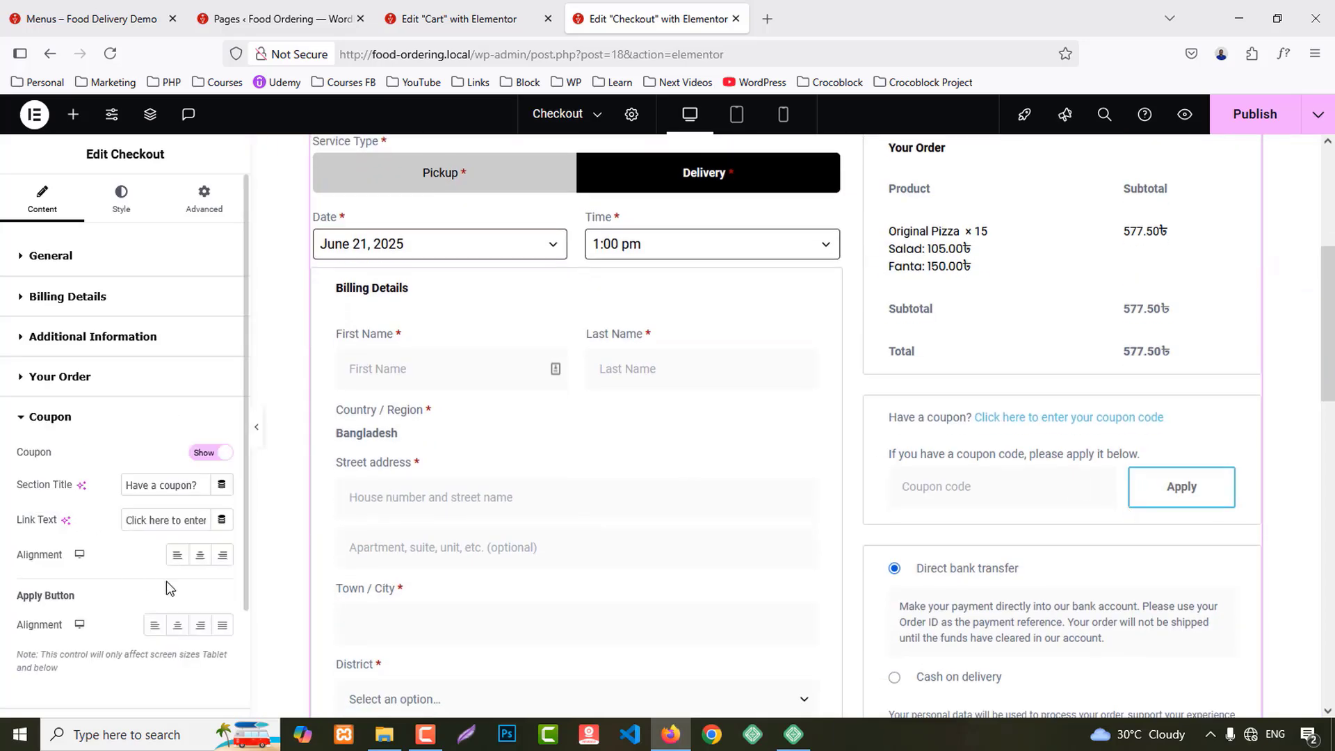
{"action": "scroll", "coordinate": [94, 605], "scroll_direction": "down", "scroll_amount": 2}
{"action": "left_click", "coordinate": [56, 644]}
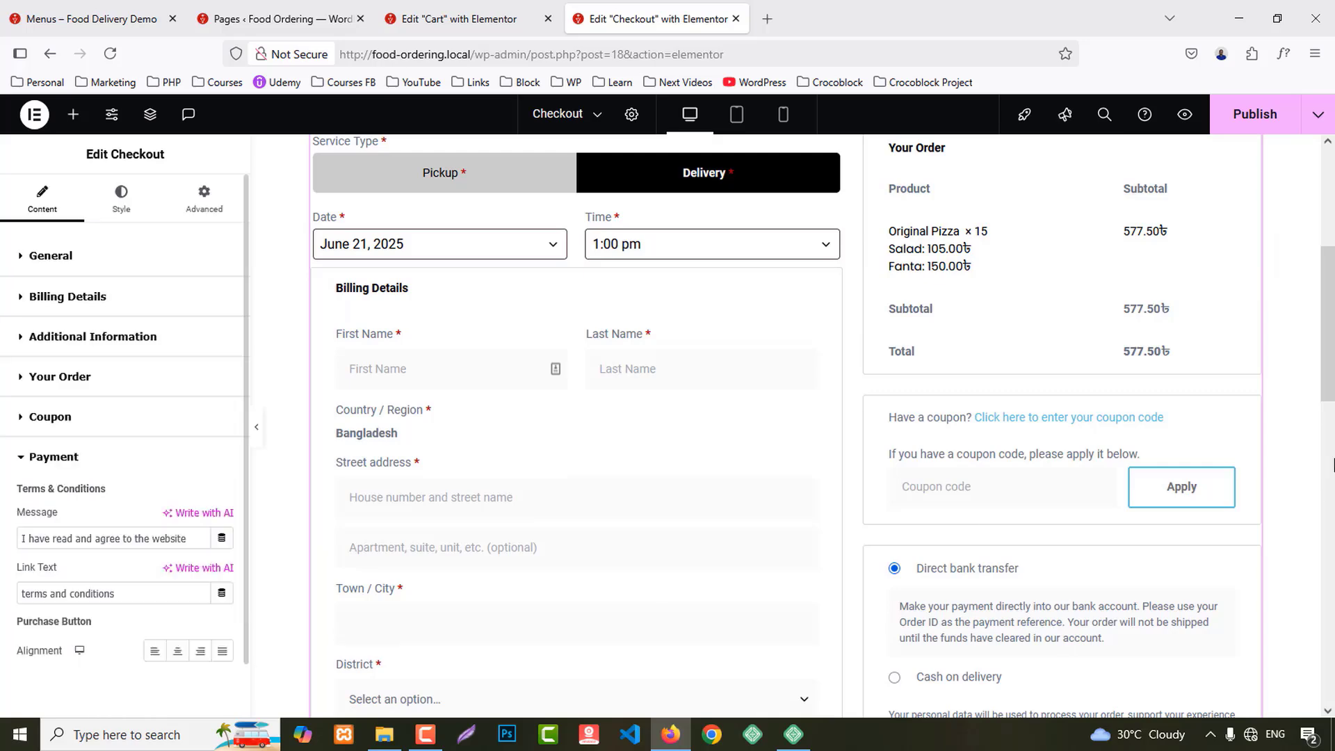
{"action": "scroll", "coordinate": [1095, 309], "scroll_direction": "down", "scroll_amount": 5}
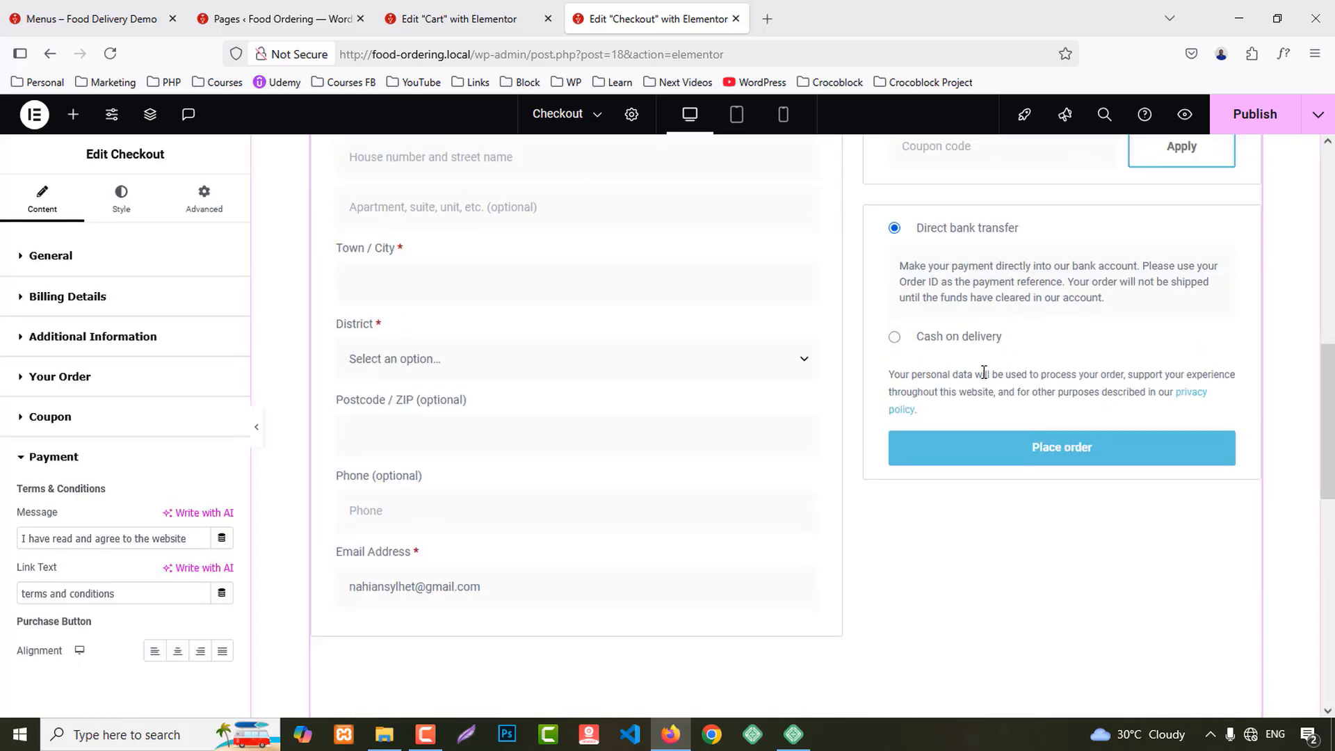
{"action": "left_click_drag", "start_coordinate": [125, 598], "coordinate": [26, 595]}
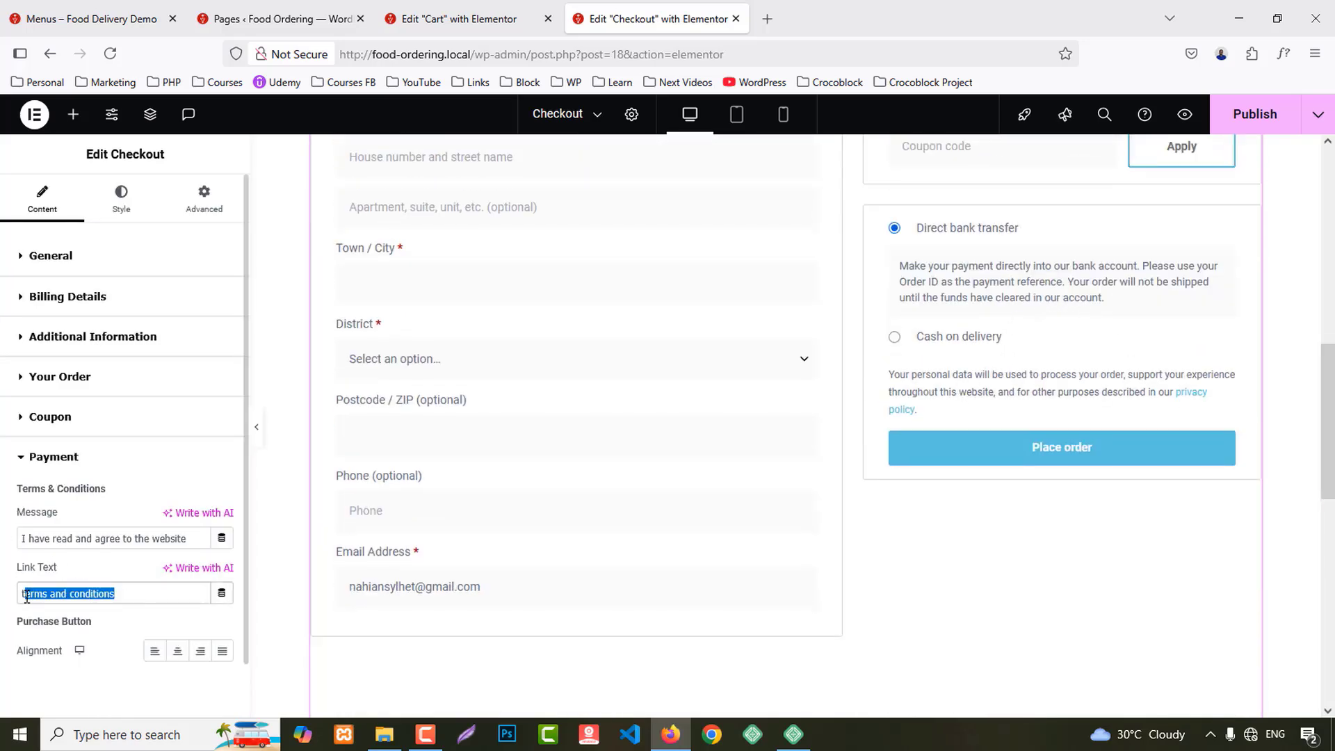
{"action": "scroll", "coordinate": [1170, 567], "scroll_direction": "up", "scroll_amount": 8}
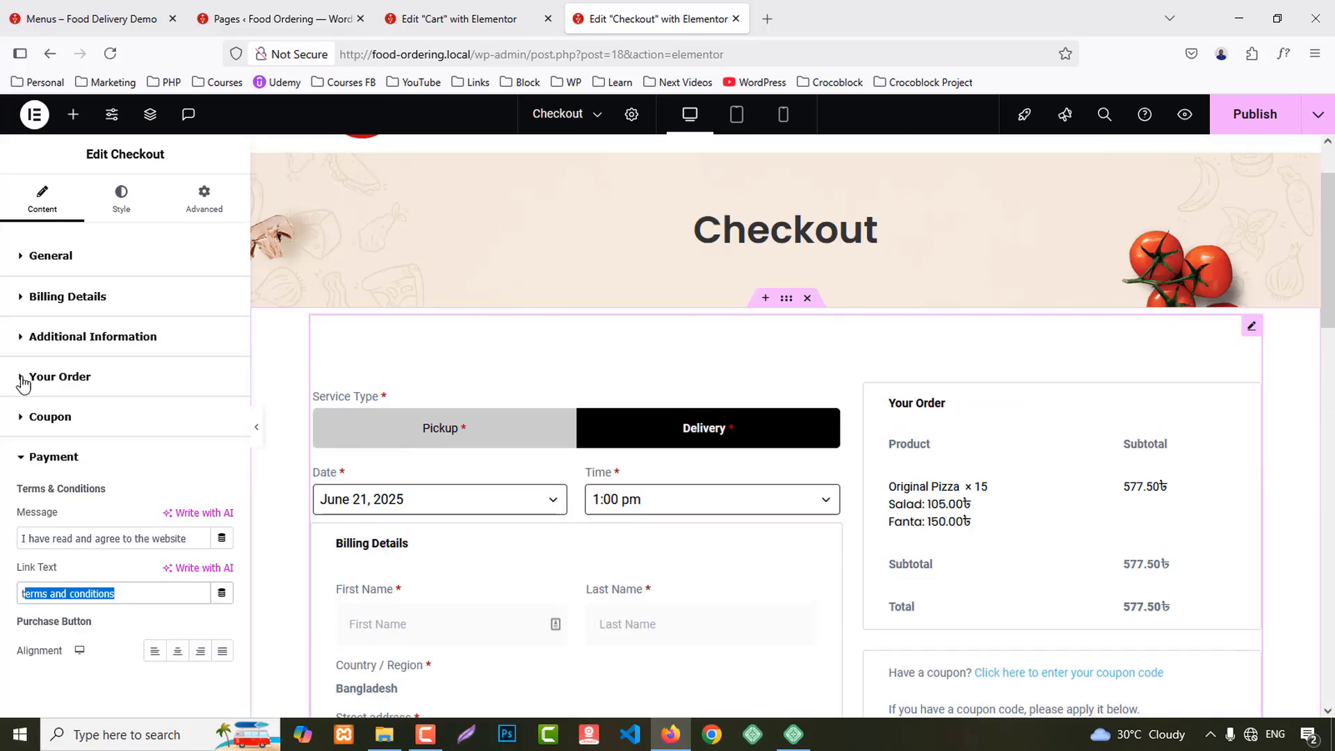
Step: Give the Checkout widget's titles the Secondary global colour and Primary global font
{"action": "left_click", "coordinate": [121, 201]}
{"action": "scroll", "coordinate": [25, 607], "scroll_direction": "down", "scroll_amount": 5}
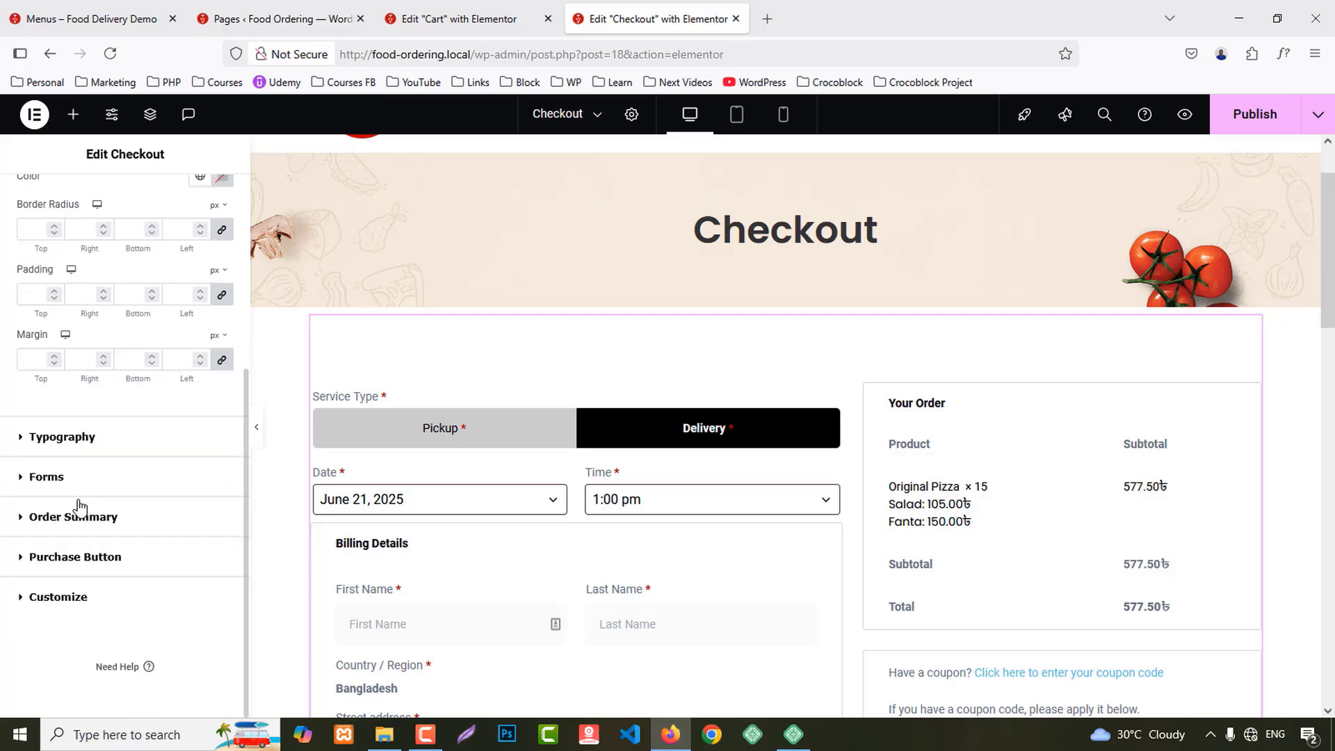
{"action": "left_click", "coordinate": [167, 437]}
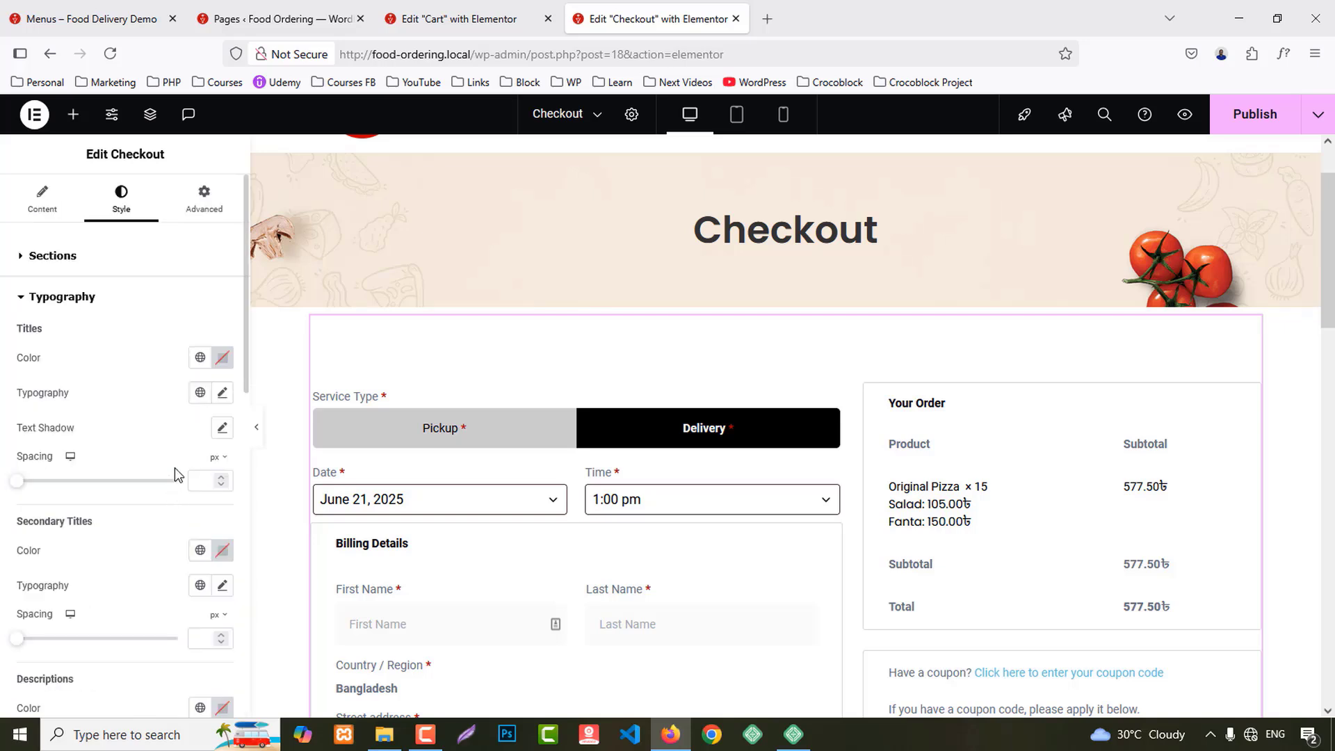
{"action": "left_click", "coordinate": [199, 272]}
{"action": "left_click", "coordinate": [62, 383]}
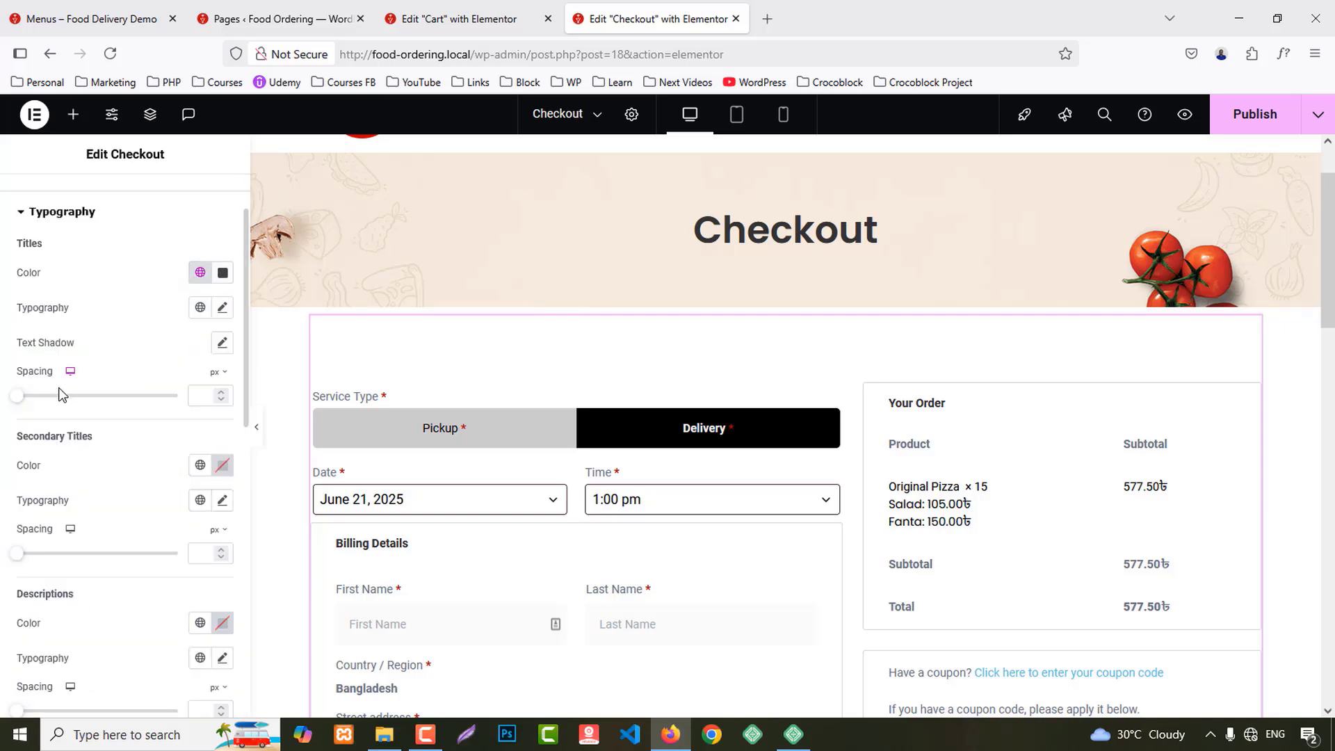
{"action": "left_click", "coordinate": [200, 307]}
{"action": "left_click", "coordinate": [74, 384]}
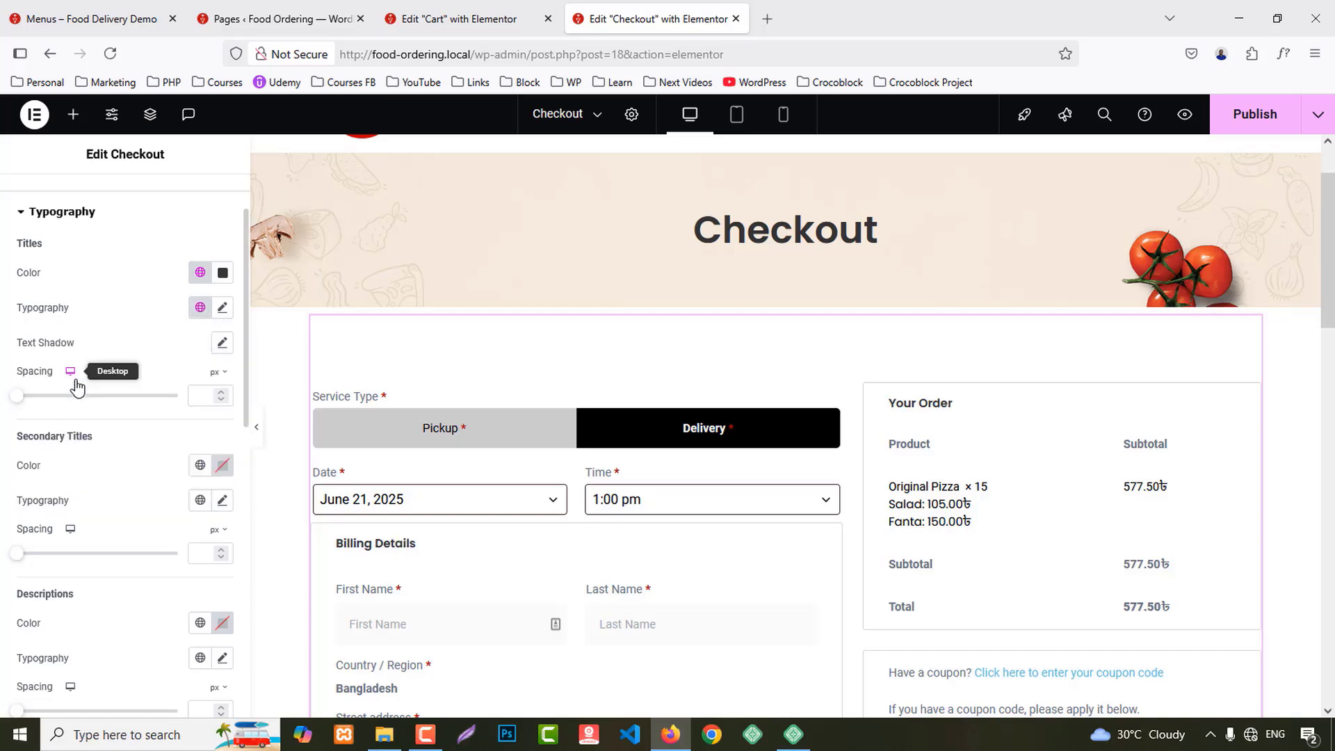
Step: Set secondary titles to the Secondary global colour and Secondary global font
{"action": "scroll", "coordinate": [193, 370], "scroll_direction": "down", "scroll_amount": 2}
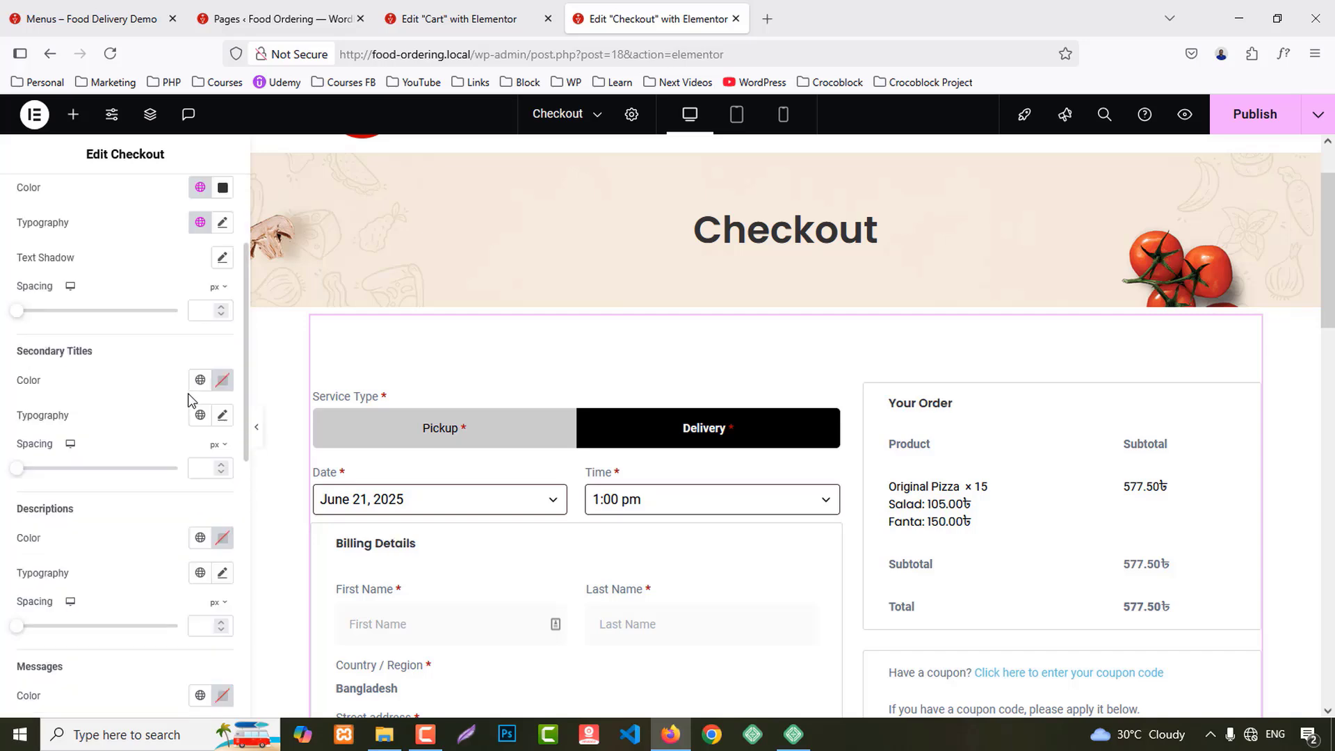
{"action": "left_click", "coordinate": [198, 381]}
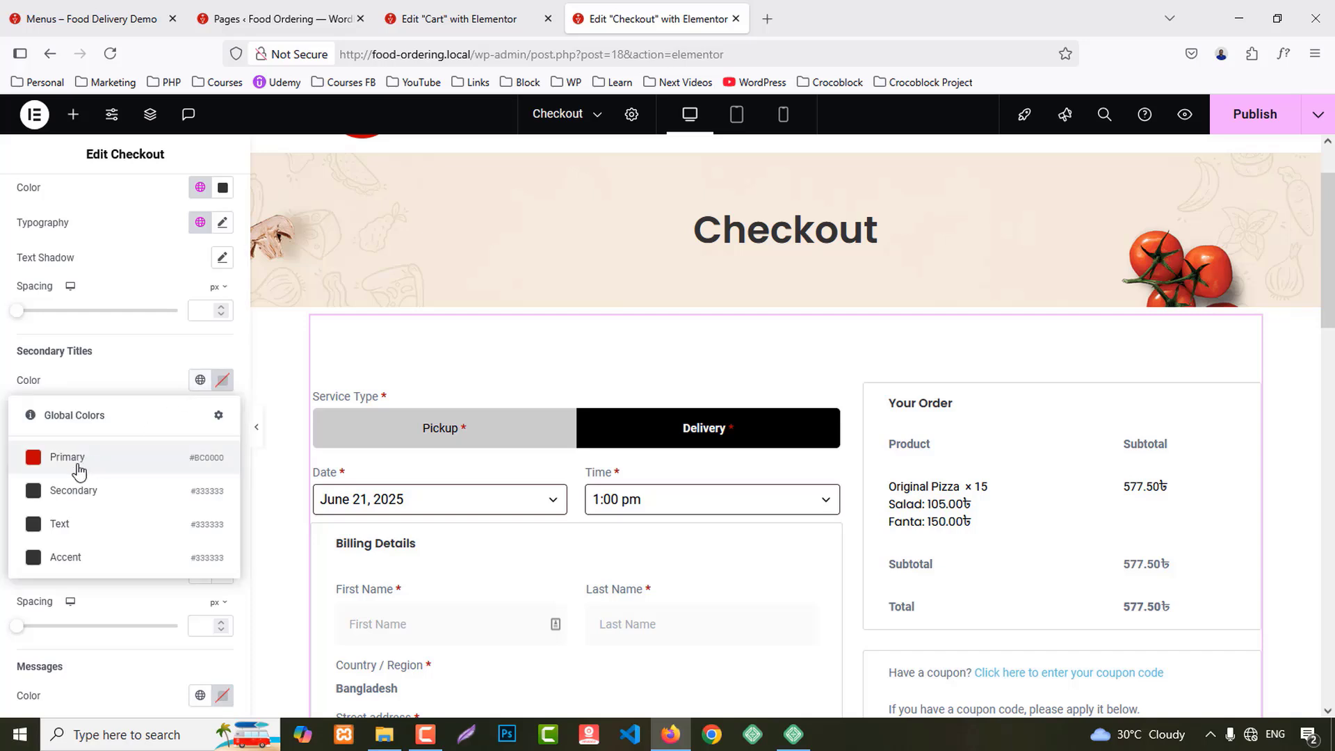
{"action": "left_click", "coordinate": [78, 487]}
{"action": "left_click", "coordinate": [200, 414]}
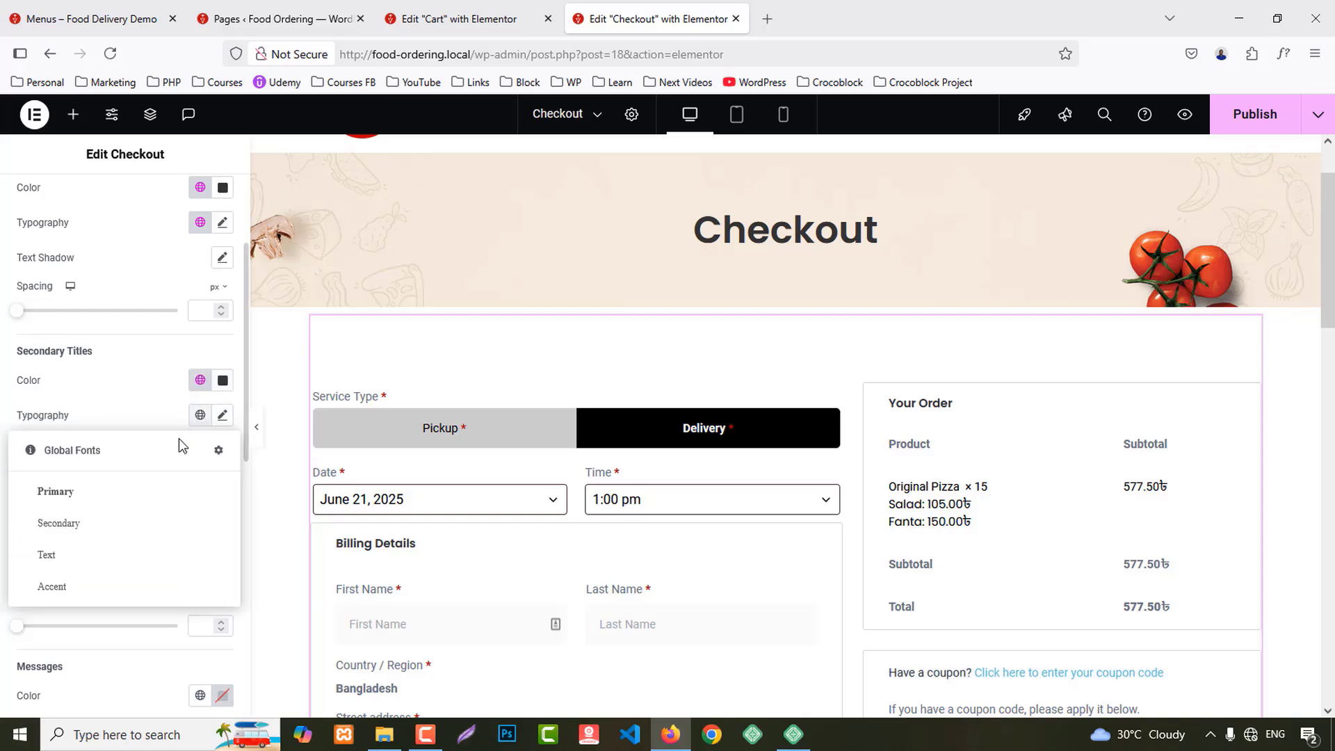
{"action": "left_click", "coordinate": [72, 524]}
Step: Link descriptions and messages to the Text global colour and Text global font
{"action": "scroll", "coordinate": [174, 512], "scroll_direction": "down", "scroll_amount": 2}
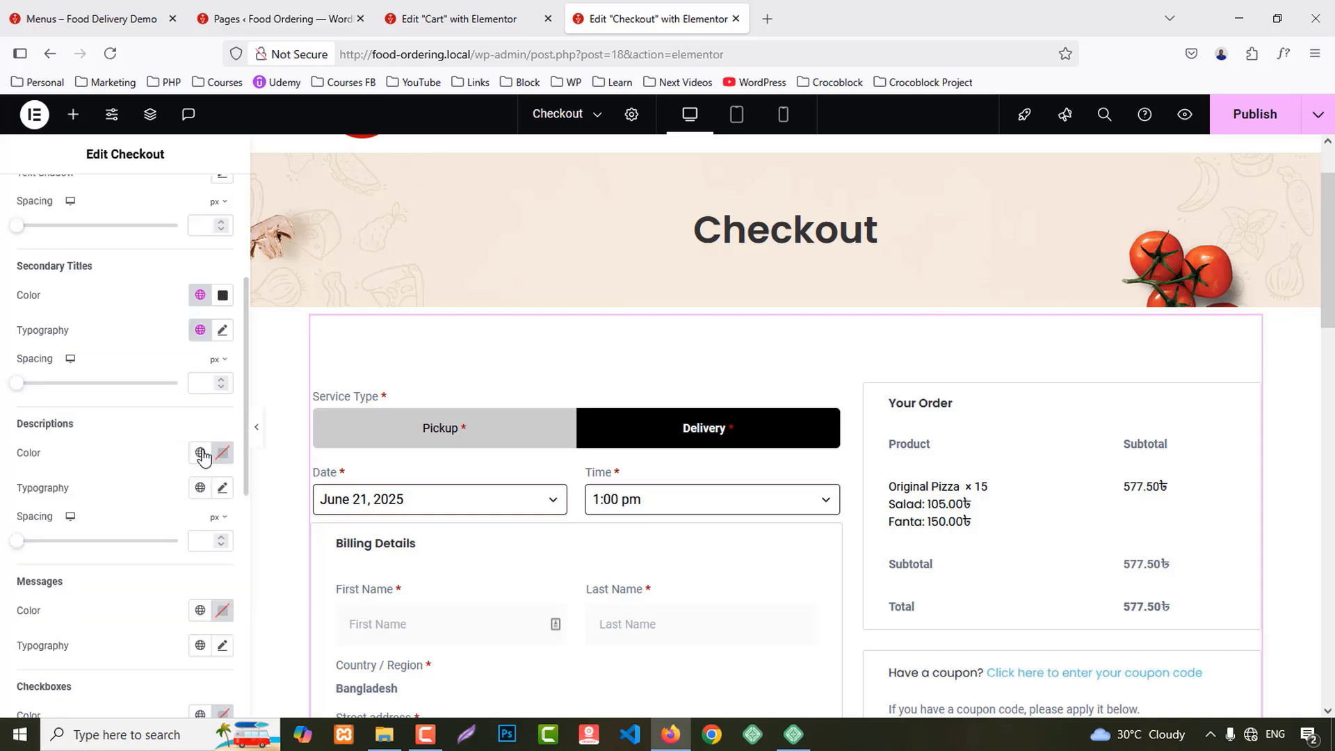
{"action": "left_click", "coordinate": [201, 453]}
{"action": "left_click", "coordinate": [66, 596]}
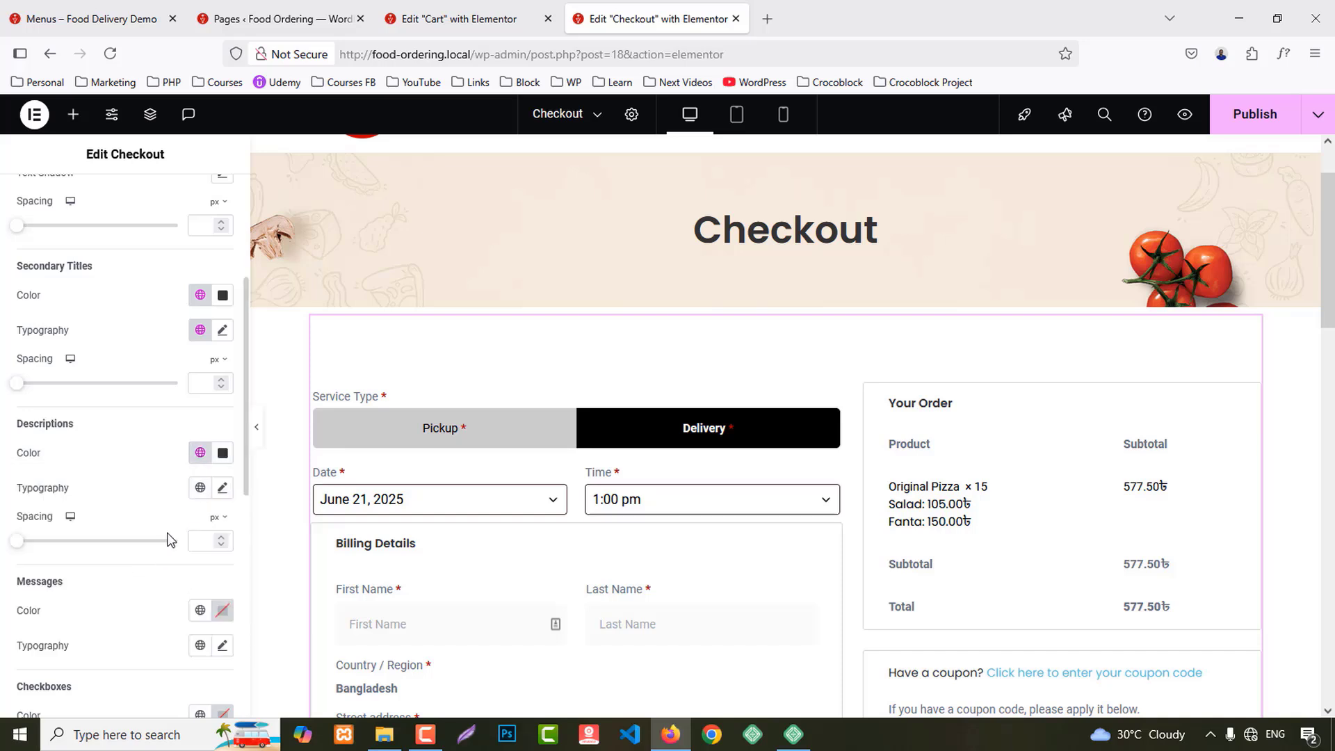
{"action": "left_click", "coordinate": [199, 488]}
{"action": "left_click", "coordinate": [59, 630]}
{"action": "scroll", "coordinate": [195, 459], "scroll_direction": "down", "scroll_amount": 2}
{"action": "left_click", "coordinate": [200, 440]}
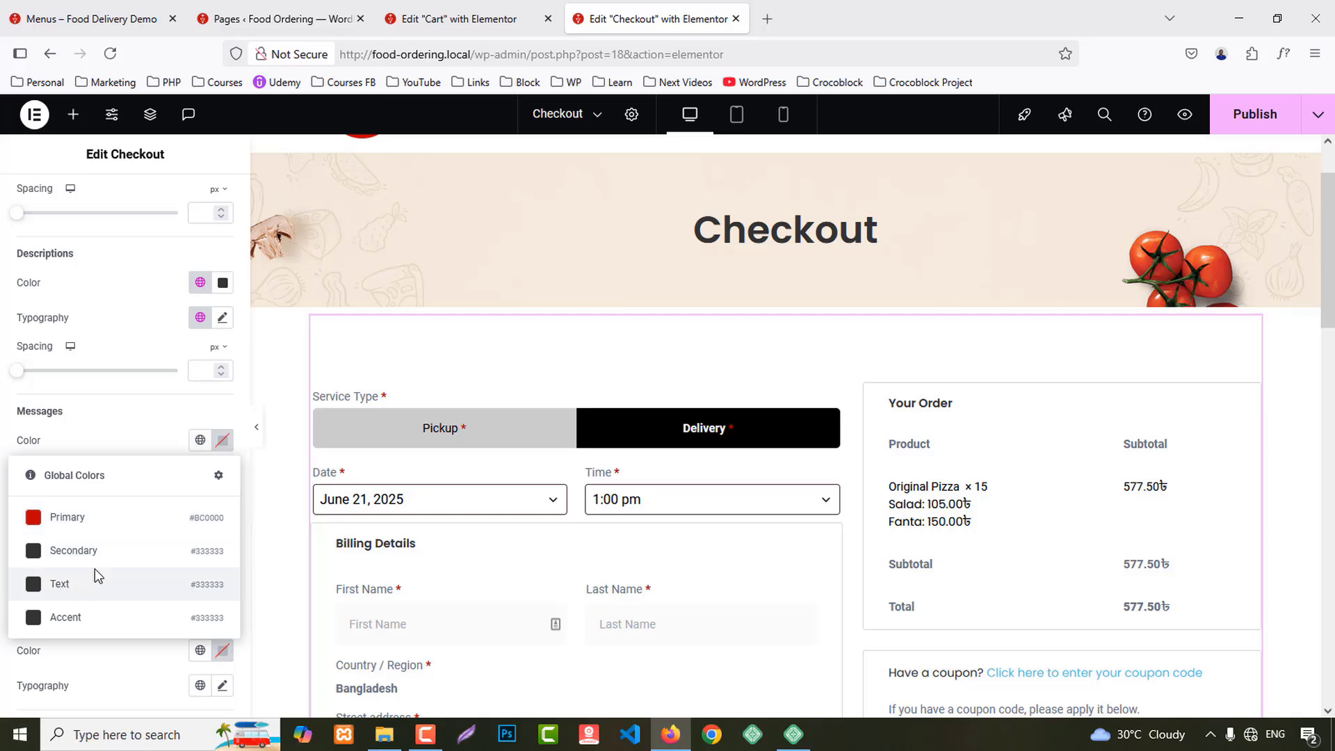
{"action": "left_click", "coordinate": [94, 577]}
{"action": "left_click", "coordinate": [198, 477]}
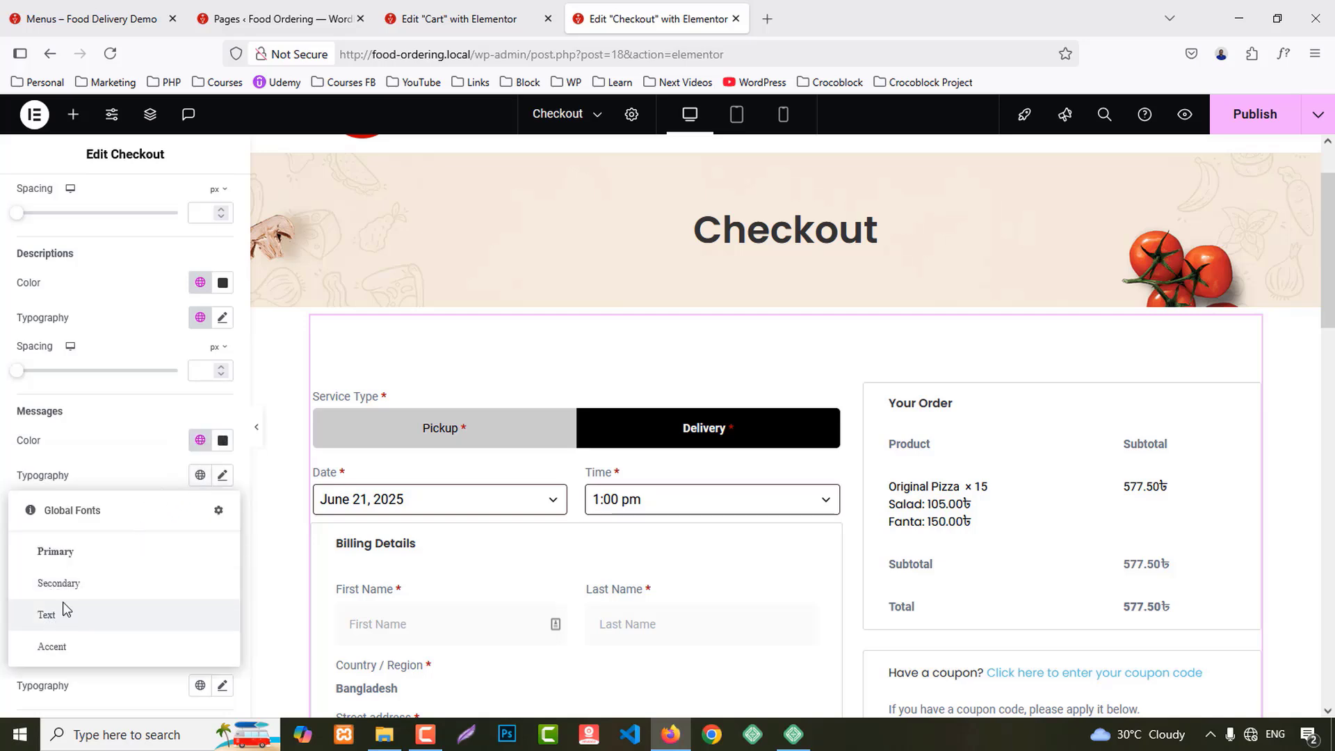
{"action": "left_click", "coordinate": [62, 609]}
Step: Give checkboxes and radio buttons the Secondary global colour and Secondary global font
{"action": "scroll", "coordinate": [128, 516], "scroll_direction": "down", "scroll_amount": 2}
{"action": "left_click", "coordinate": [201, 461]}
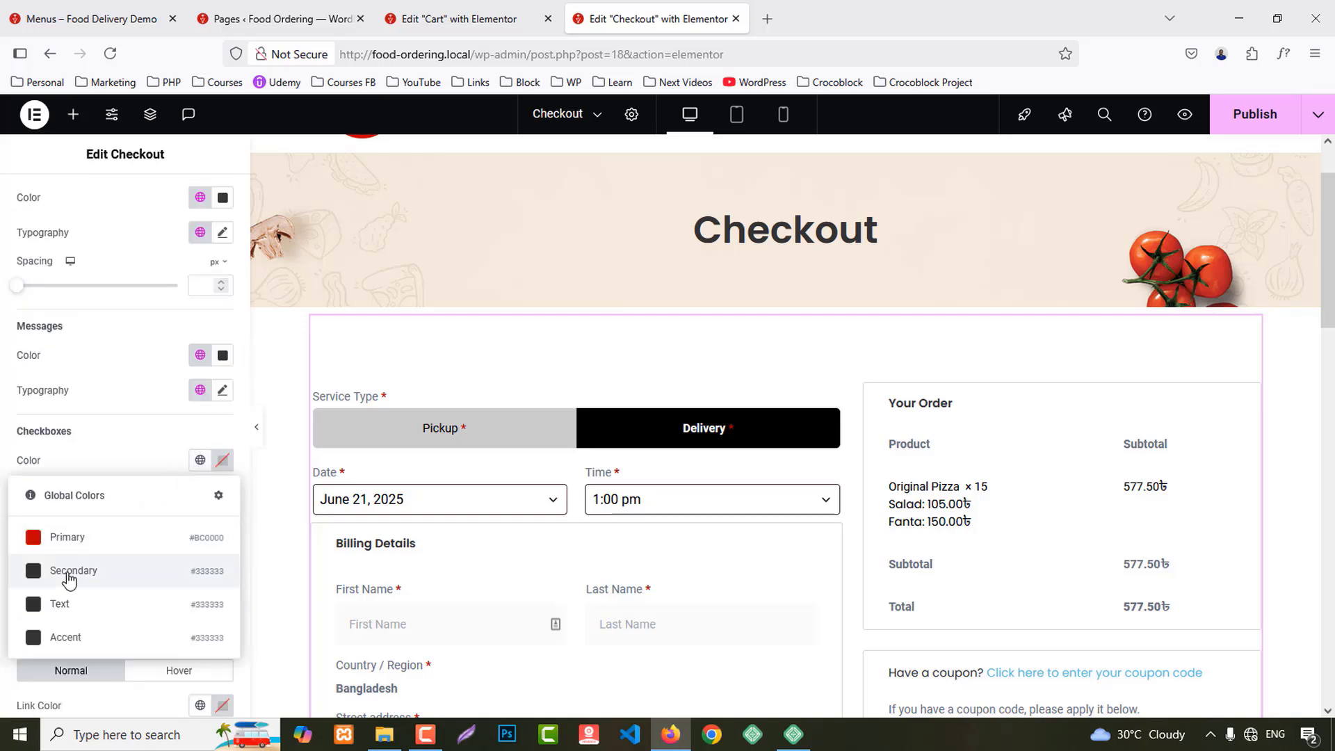
{"action": "left_click", "coordinate": [67, 602]}
{"action": "scroll", "coordinate": [174, 516], "scroll_direction": "down", "scroll_amount": 2}
{"action": "left_click", "coordinate": [201, 480]}
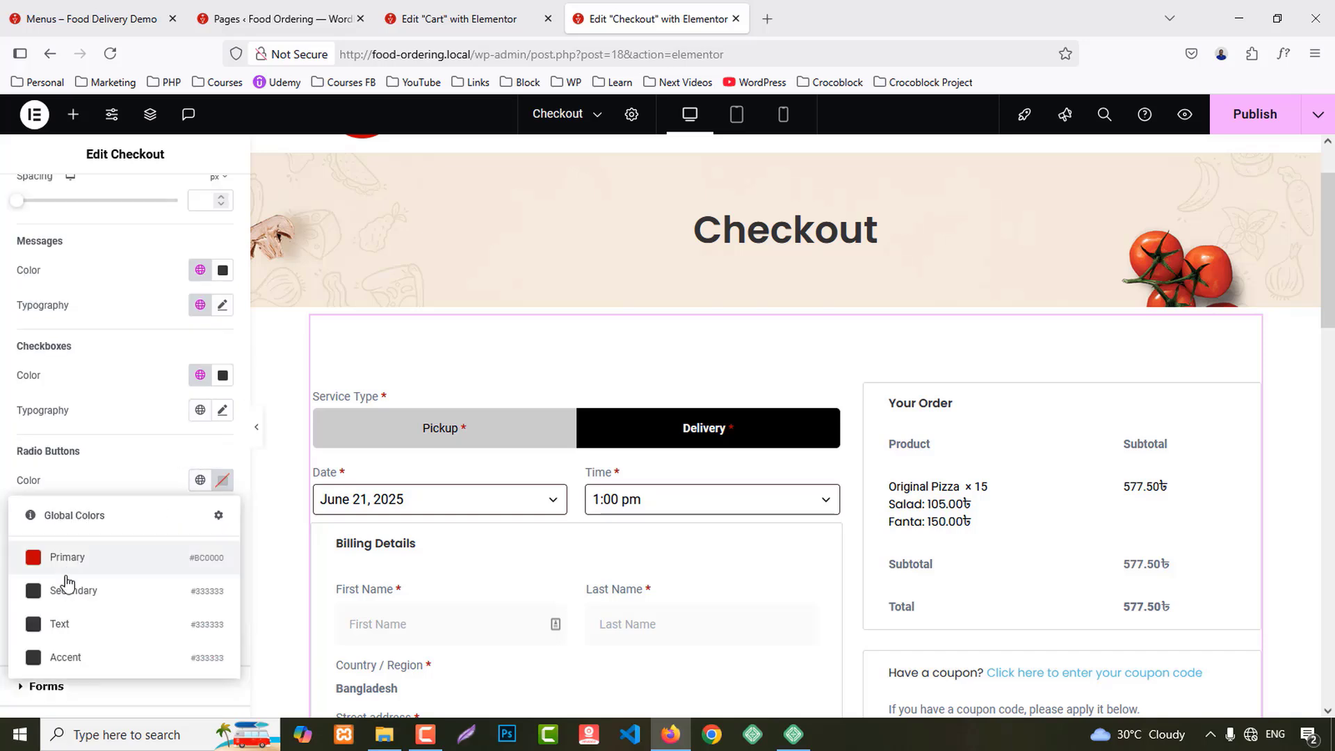
{"action": "left_click", "coordinate": [91, 613]}
{"action": "left_click", "coordinate": [200, 410]}
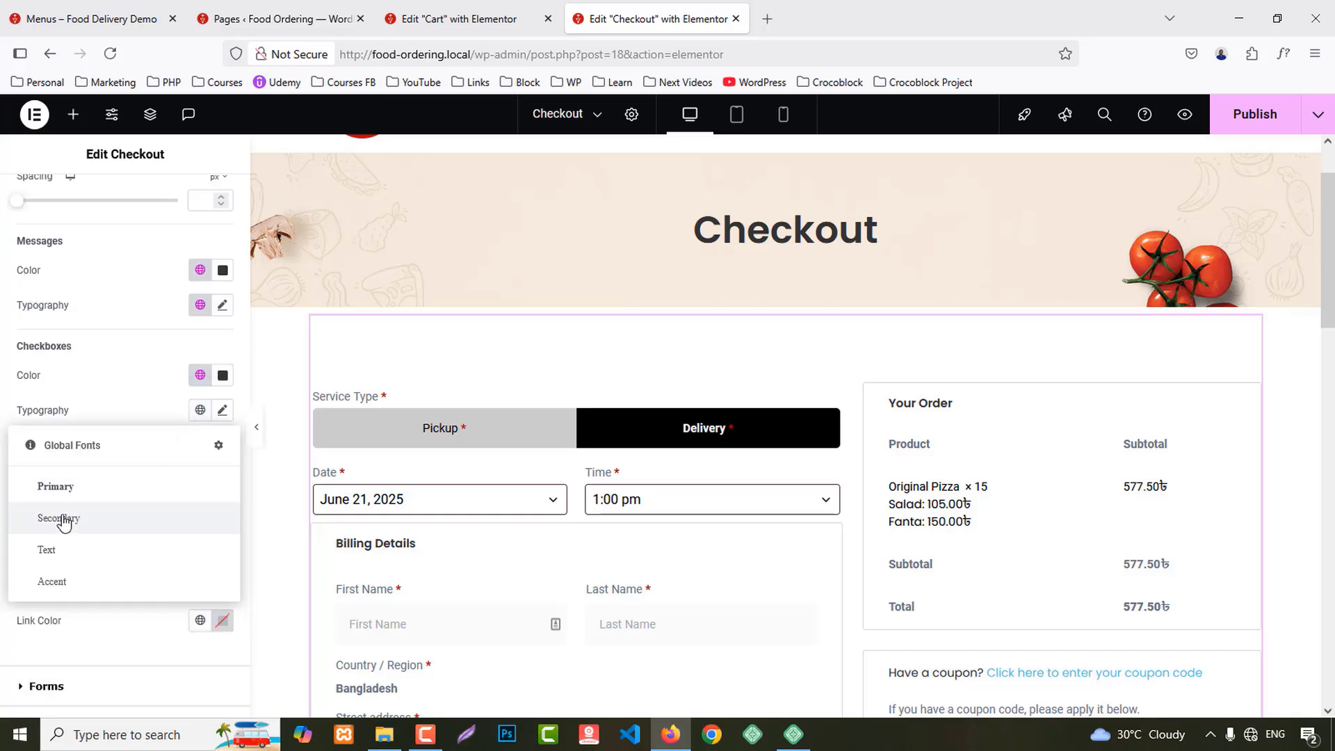
{"action": "left_click", "coordinate": [87, 516]}
{"action": "scroll", "coordinate": [165, 486], "scroll_direction": "down", "scroll_amount": 2}
{"action": "left_click", "coordinate": [198, 431]}
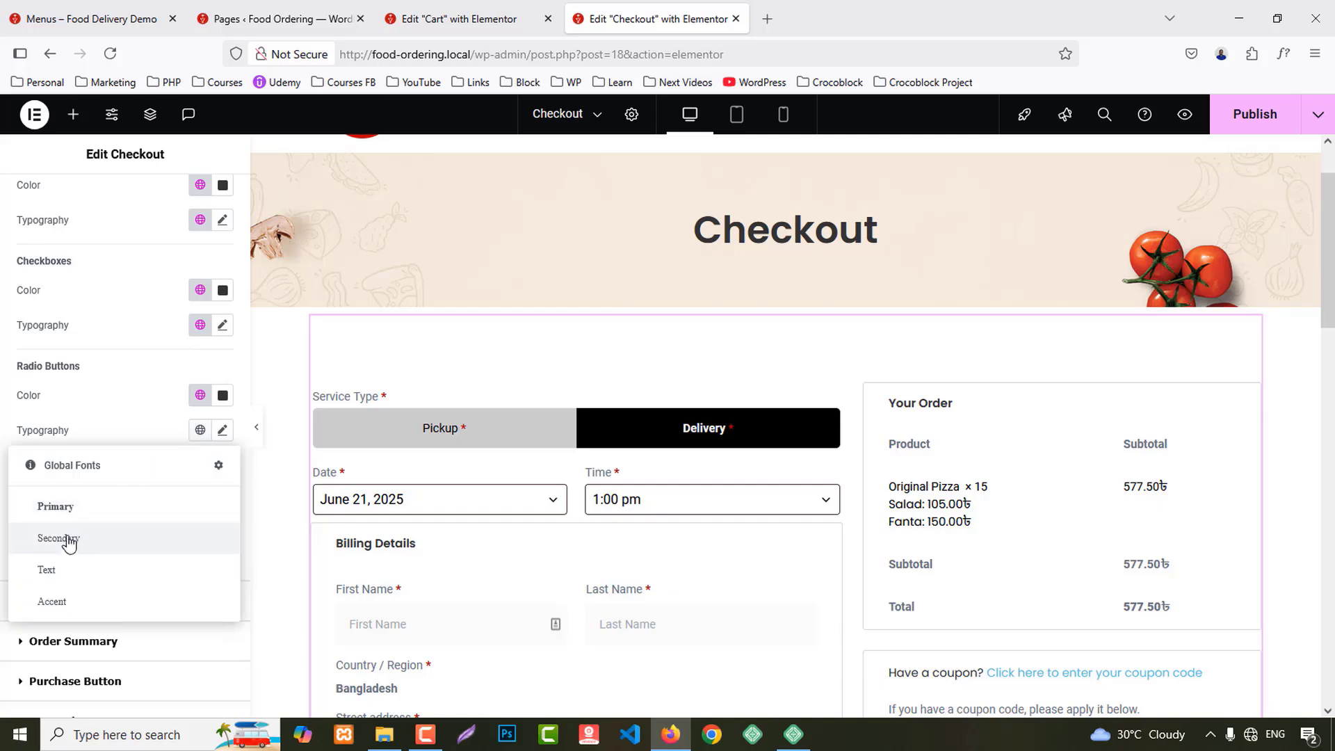
{"action": "left_click", "coordinate": [69, 539]}
Step: Make links red using the Primary global colour
{"action": "scroll", "coordinate": [88, 544], "scroll_direction": "down", "scroll_amount": 2}
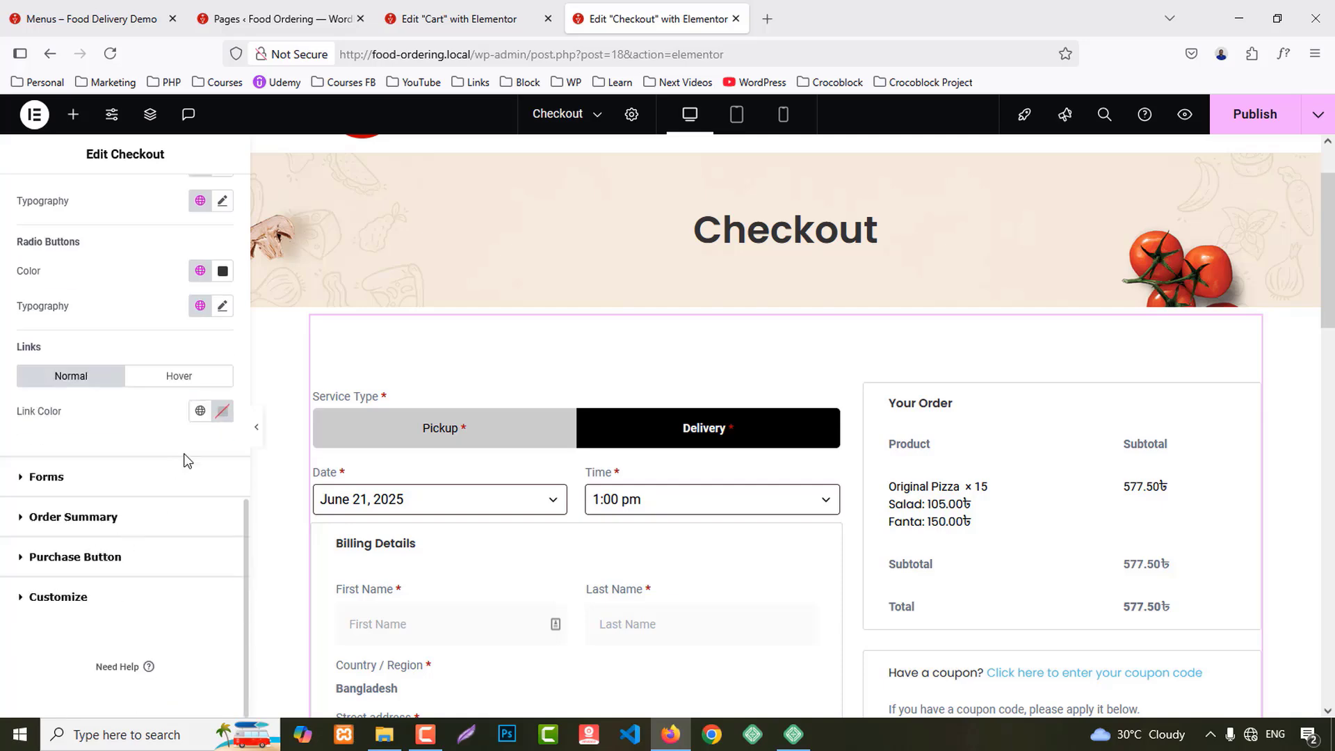
{"action": "left_click", "coordinate": [200, 411]}
{"action": "left_click", "coordinate": [64, 497]}
{"action": "scroll", "coordinate": [1279, 482], "scroll_direction": "down", "scroll_amount": 3}
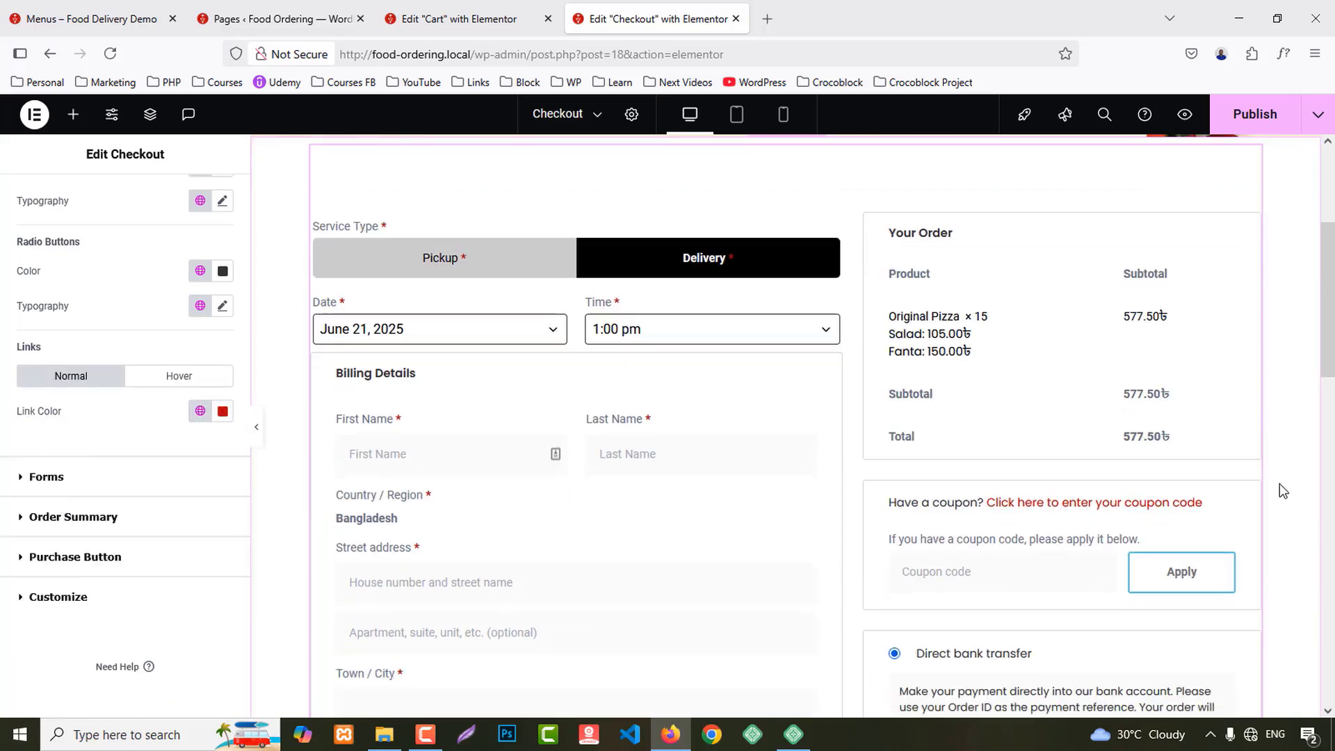
{"action": "scroll", "coordinate": [883, 536], "scroll_direction": "down", "scroll_amount": 4}
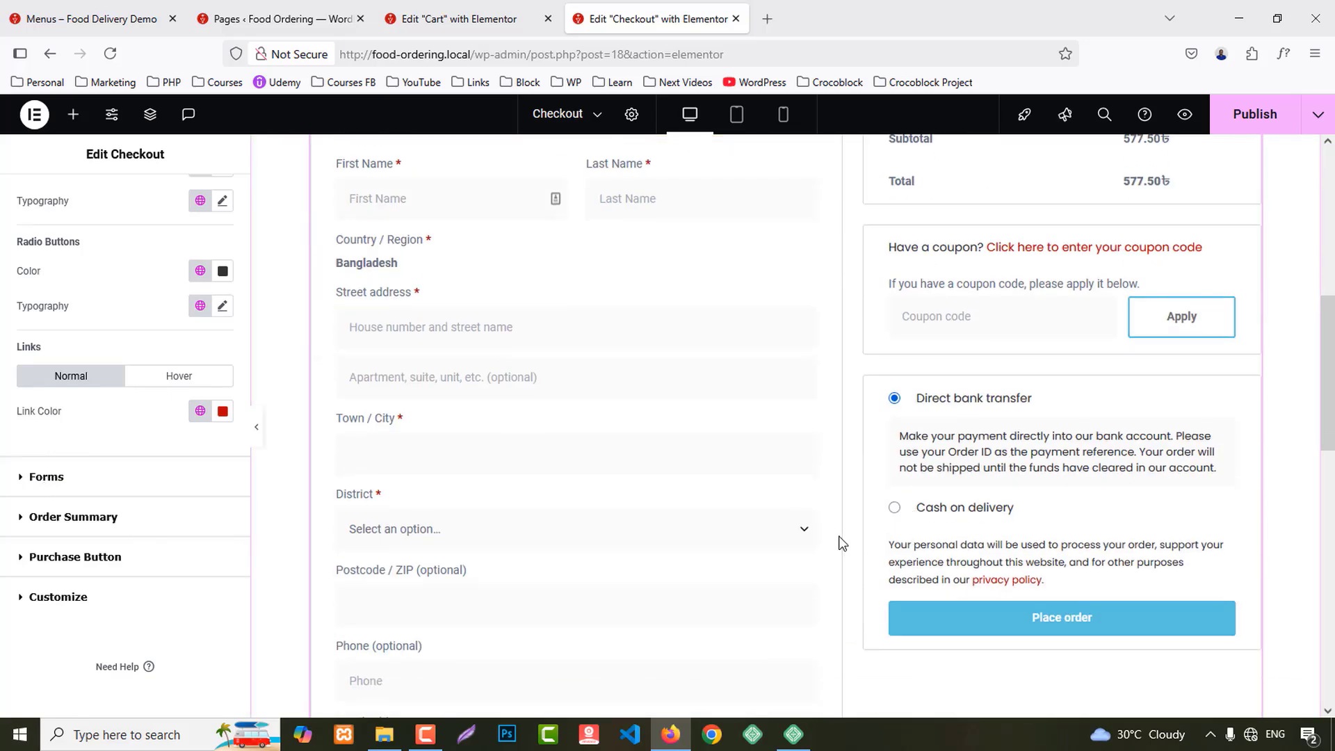
Step: Give the Place order button the Primary global font
{"action": "left_click", "coordinate": [123, 564]}
{"action": "scroll", "coordinate": [206, 426], "scroll_direction": "down", "scroll_amount": 2}
{"action": "left_click", "coordinate": [199, 368]}
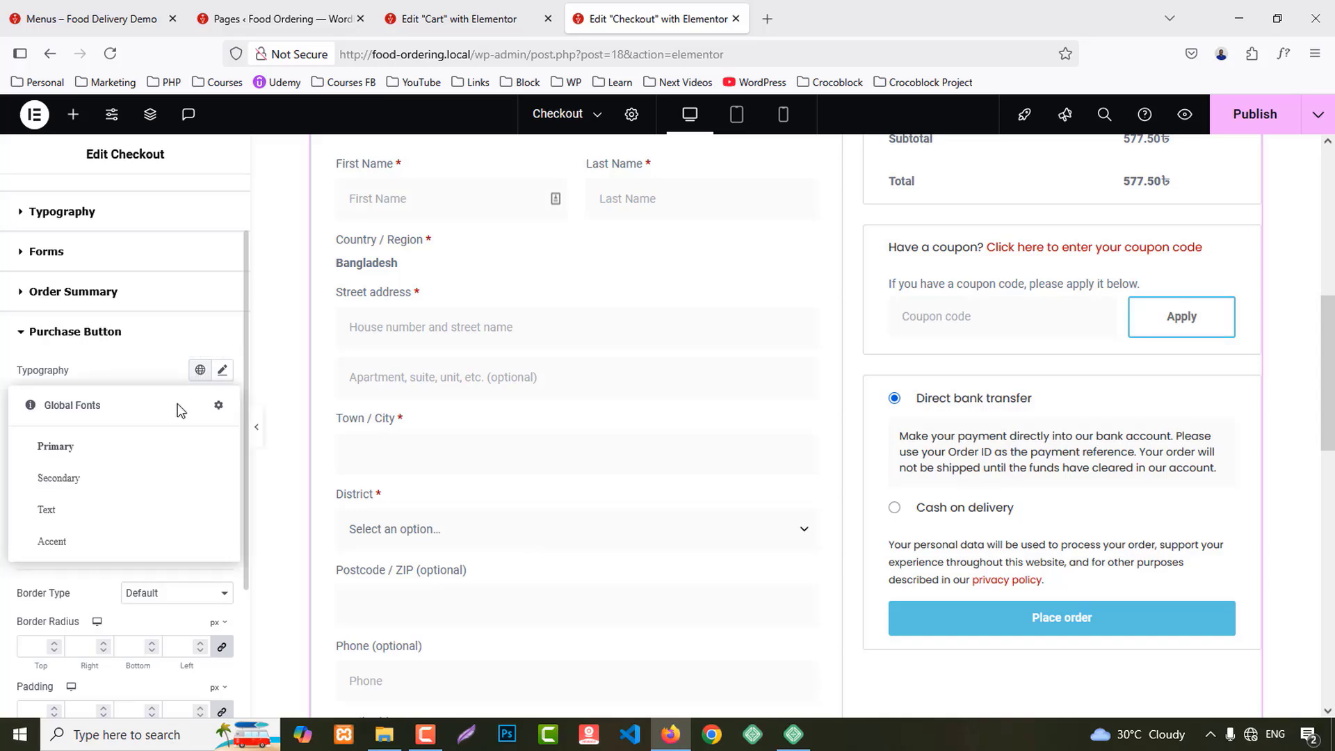
{"action": "left_click", "coordinate": [59, 447]}
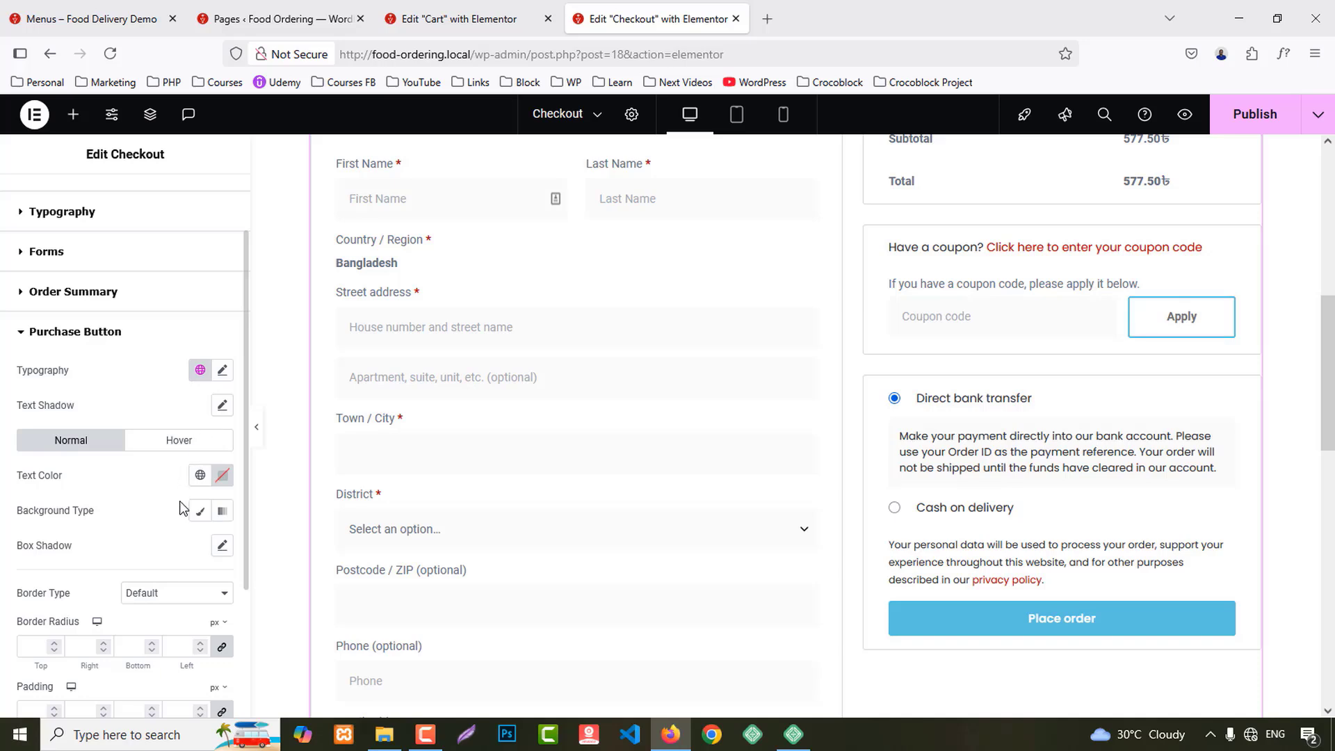
Step: Set the button's normal background to Classic with the red Primary global colour
{"action": "scroll", "coordinate": [183, 515], "scroll_direction": "down", "scroll_amount": 2}
{"action": "left_click", "coordinate": [200, 425]}
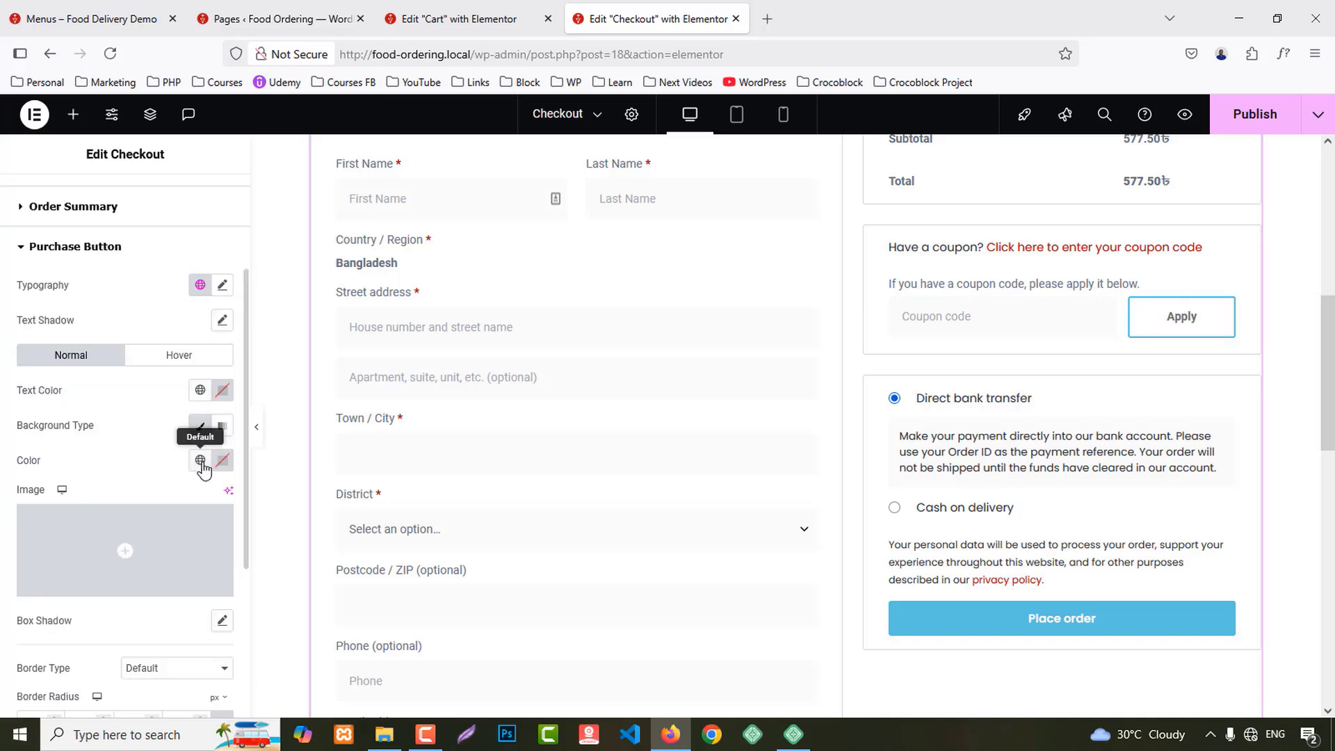
{"action": "left_click", "coordinate": [200, 459]}
{"action": "left_click", "coordinate": [105, 541]}
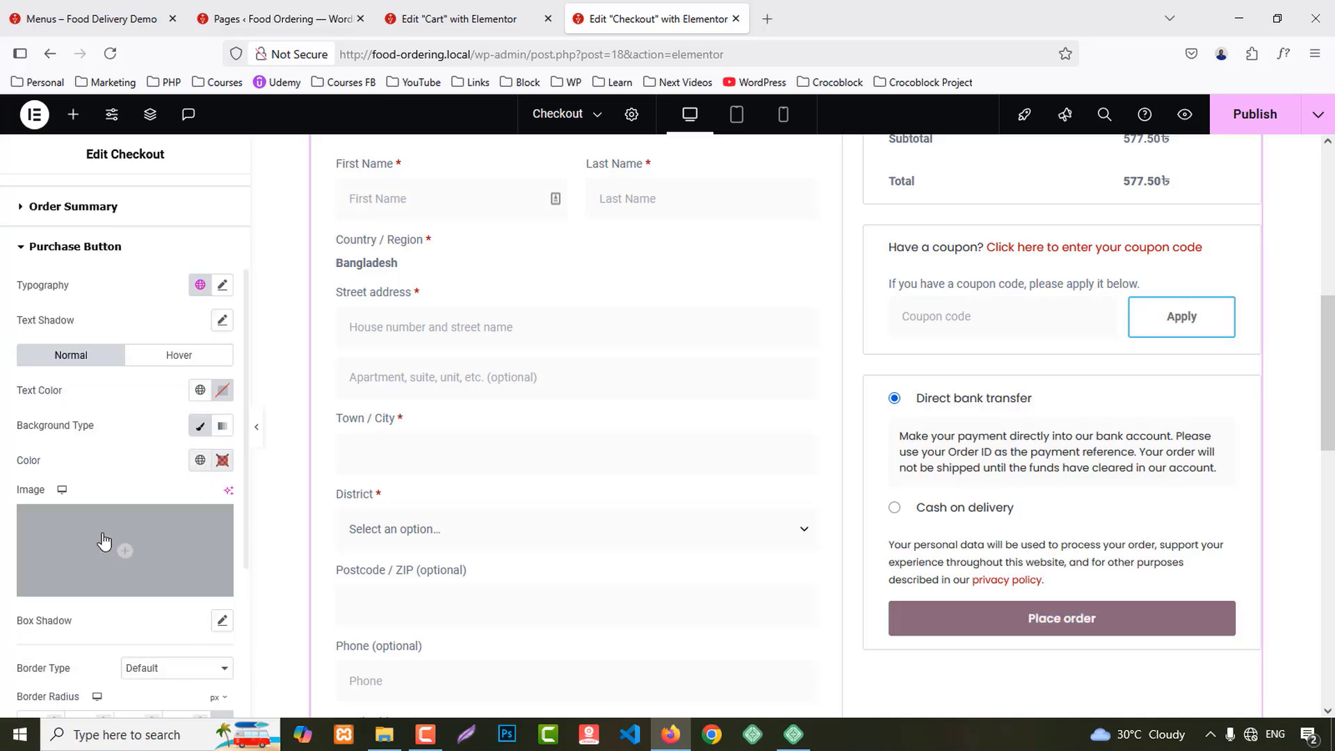
Step: Set the button's hover background to Classic with the dark Secondary global colour
{"action": "left_click", "coordinate": [181, 363]}
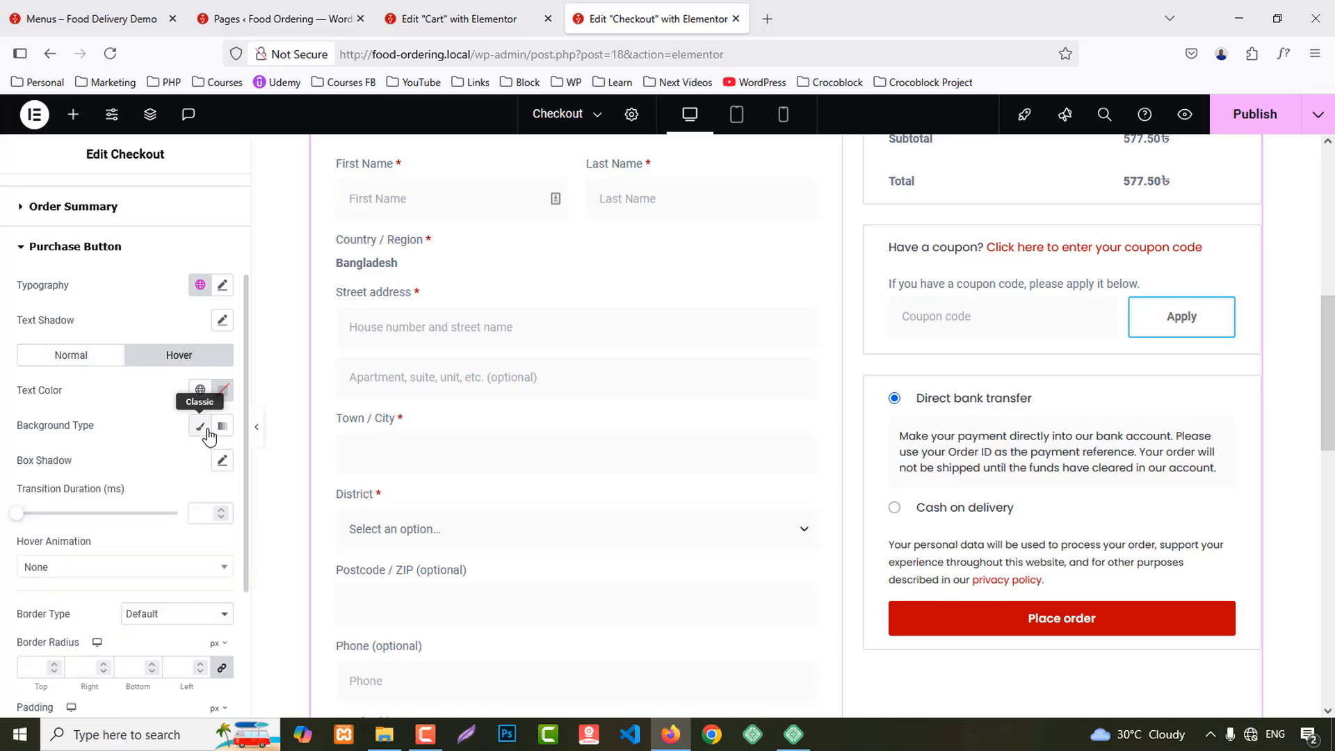
{"action": "left_click", "coordinate": [200, 425]}
{"action": "left_click", "coordinate": [200, 460]}
{"action": "left_click", "coordinate": [91, 574]}
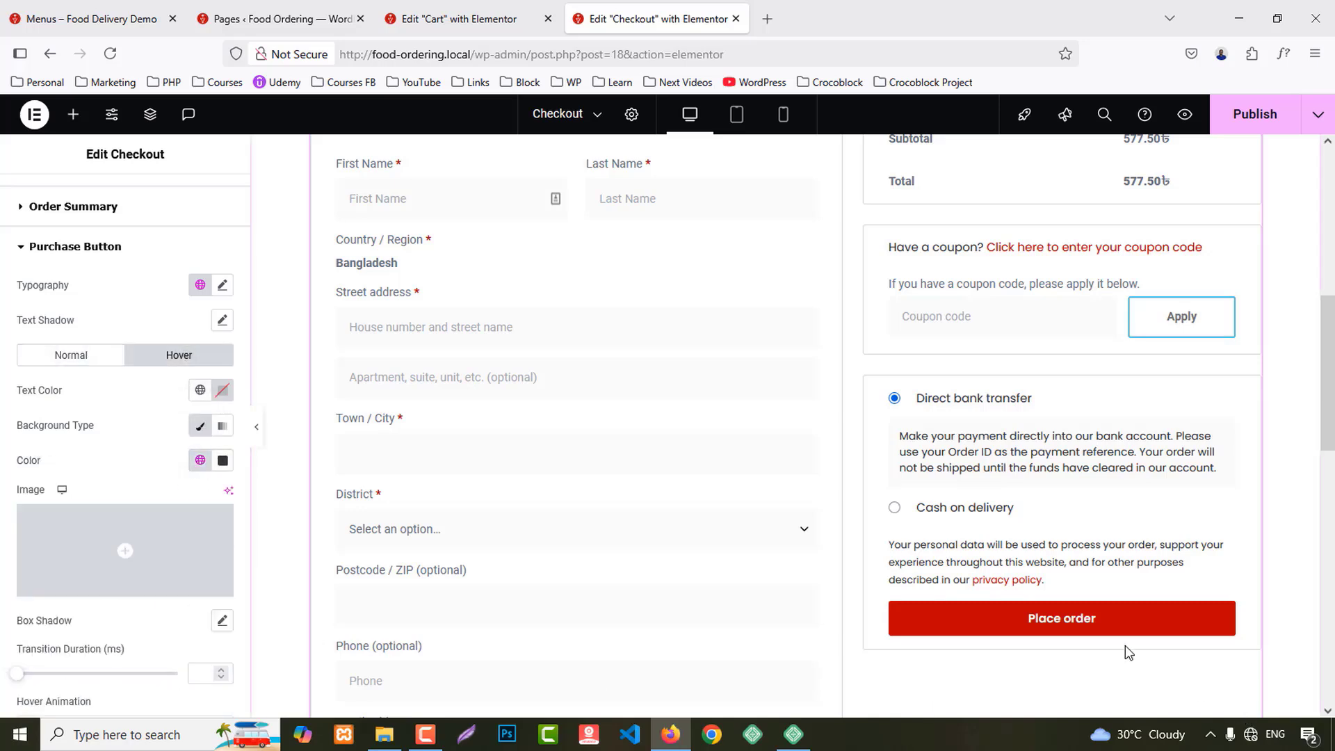
{"action": "scroll", "coordinate": [1225, 659], "scroll_direction": "down", "scroll_amount": 1}
{"action": "scroll", "coordinate": [1224, 659], "scroll_direction": "down", "scroll_amount": 4}
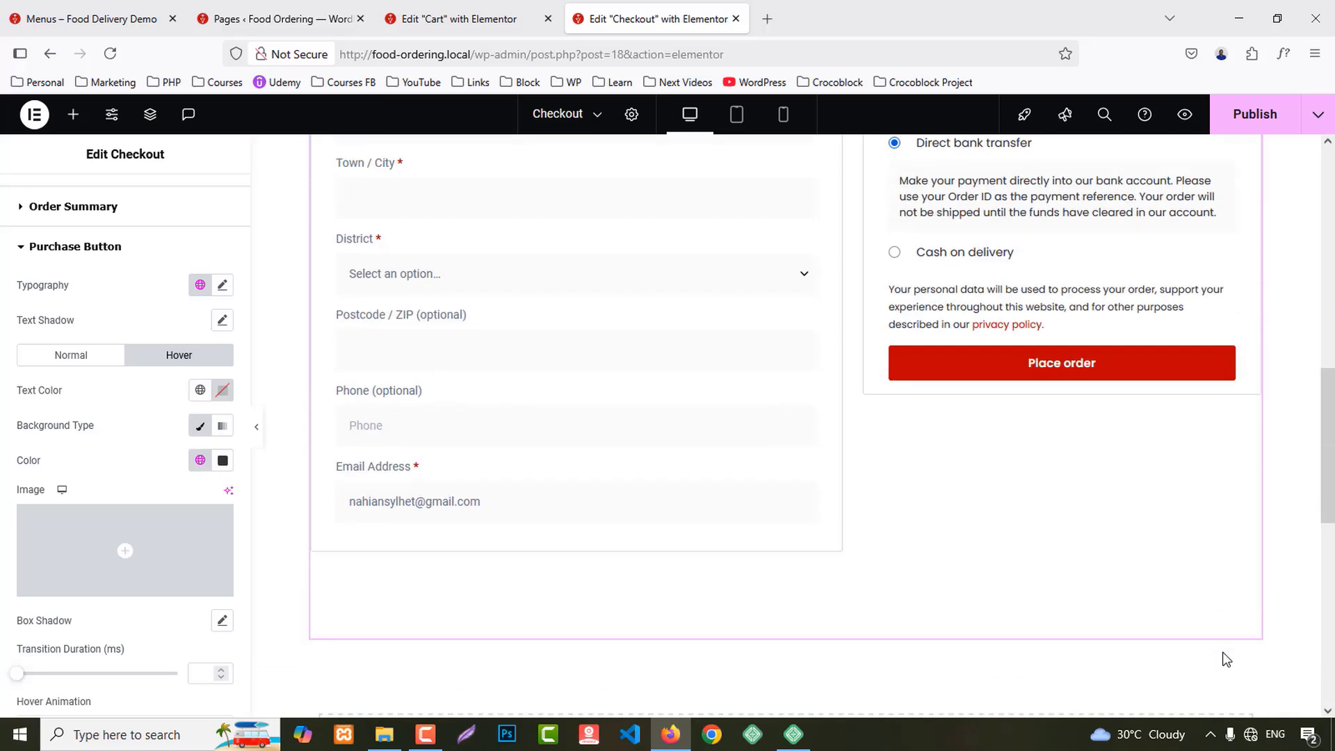
{"action": "scroll", "coordinate": [1223, 657], "scroll_direction": "up", "scroll_amount": 10}
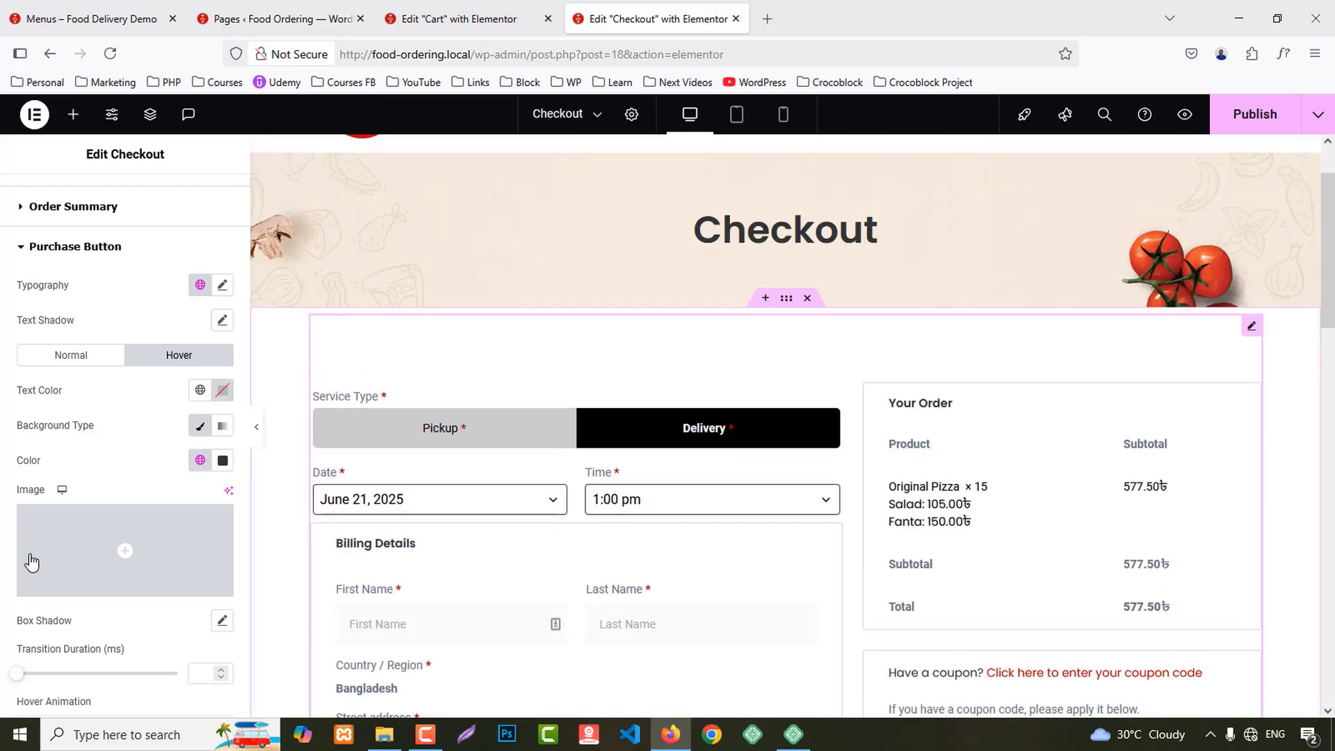
{"action": "scroll", "coordinate": [36, 610], "scroll_direction": "down", "scroll_amount": 5}
{"action": "scroll", "coordinate": [49, 636], "scroll_direction": "up", "scroll_amount": 5}
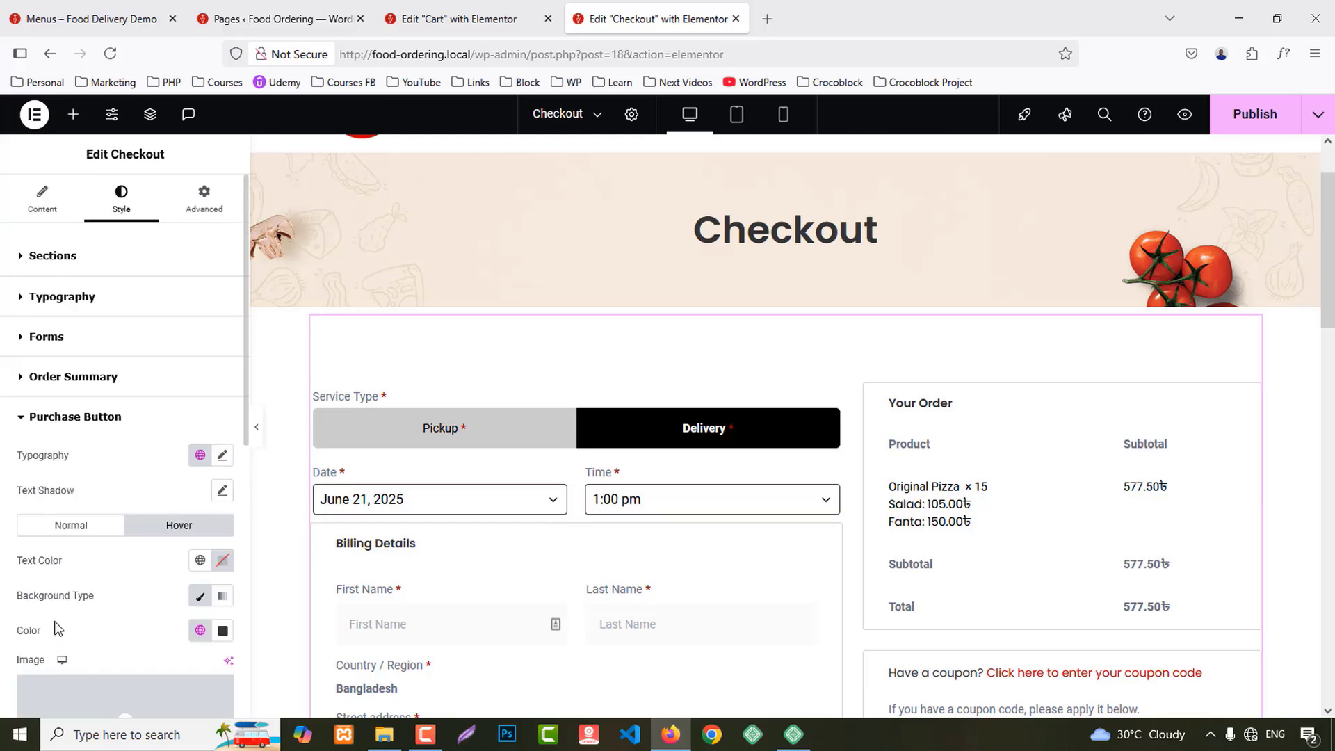
{"action": "scroll", "coordinate": [658, 591], "scroll_direction": "up", "scroll_amount": 2}
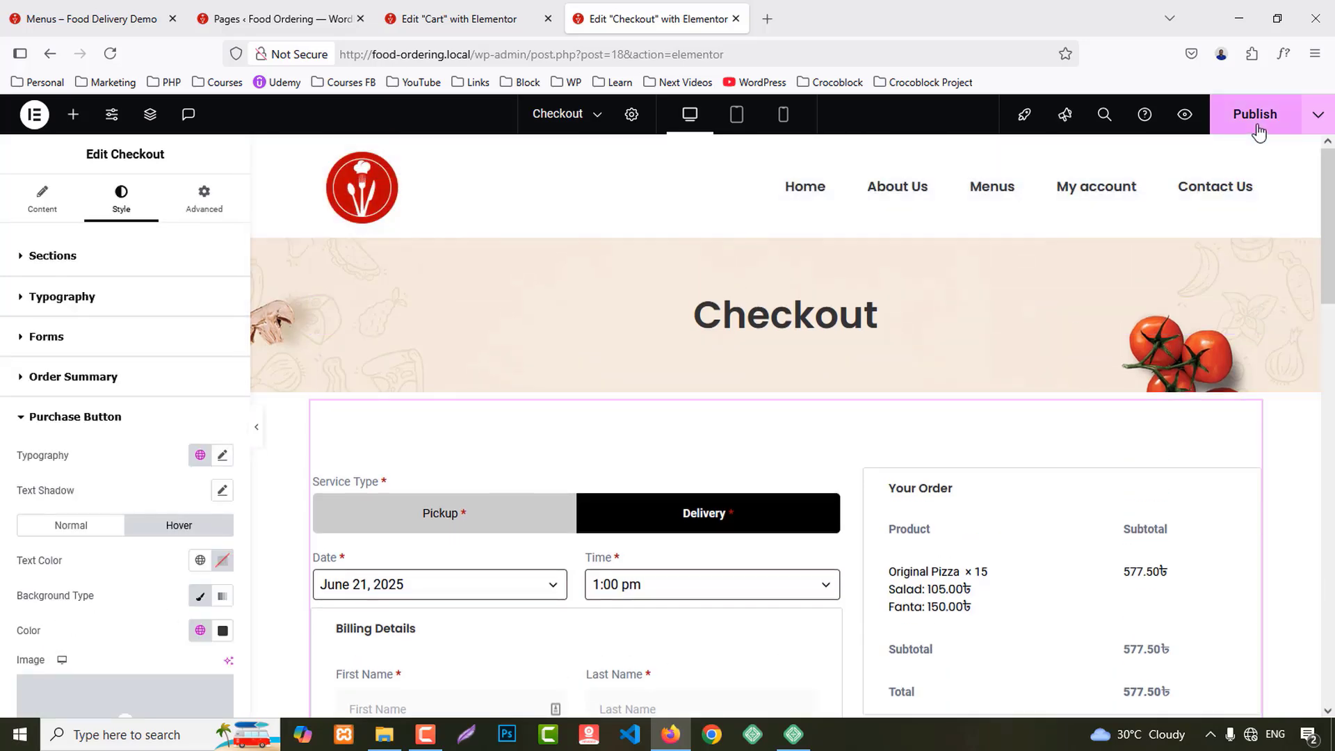
Step: Publish the Checkout page, review its live preview, then go to My account
{"action": "left_click", "coordinate": [1255, 130]}
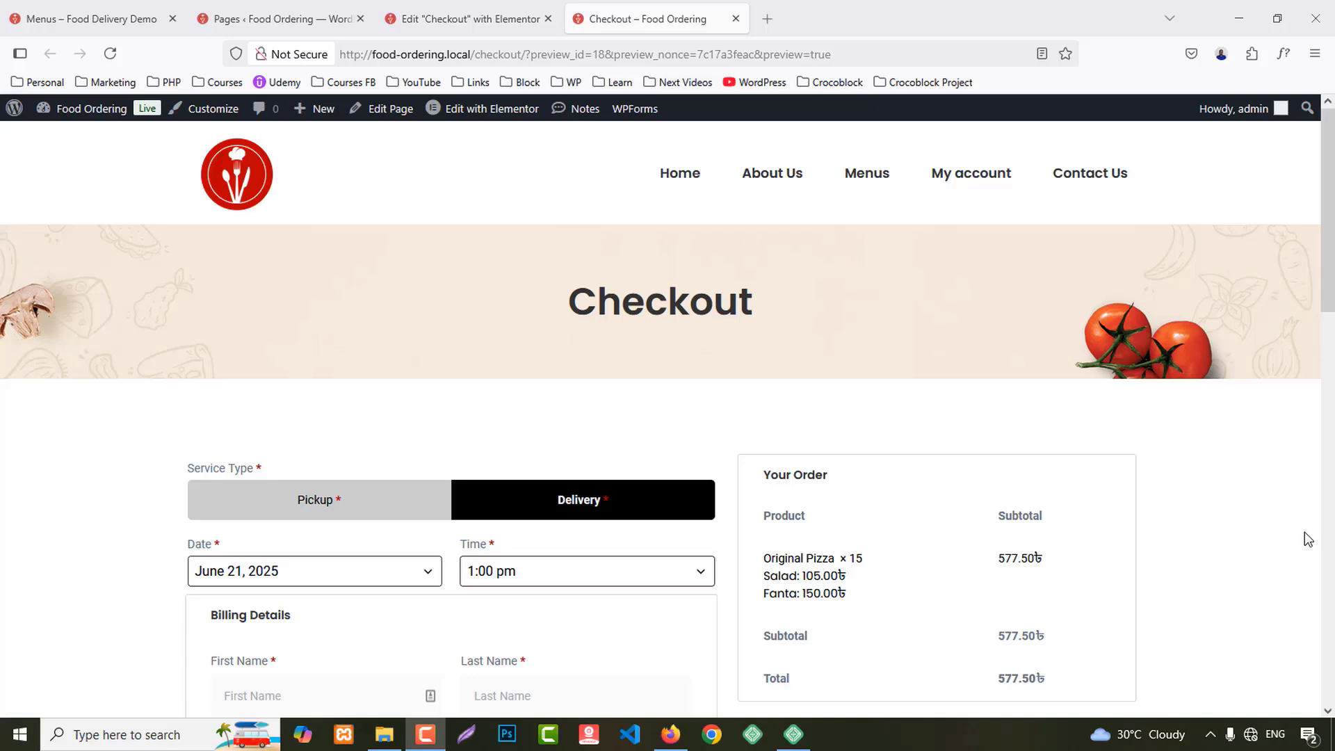
{"action": "scroll", "coordinate": [1307, 539], "scroll_direction": "down", "scroll_amount": 3}
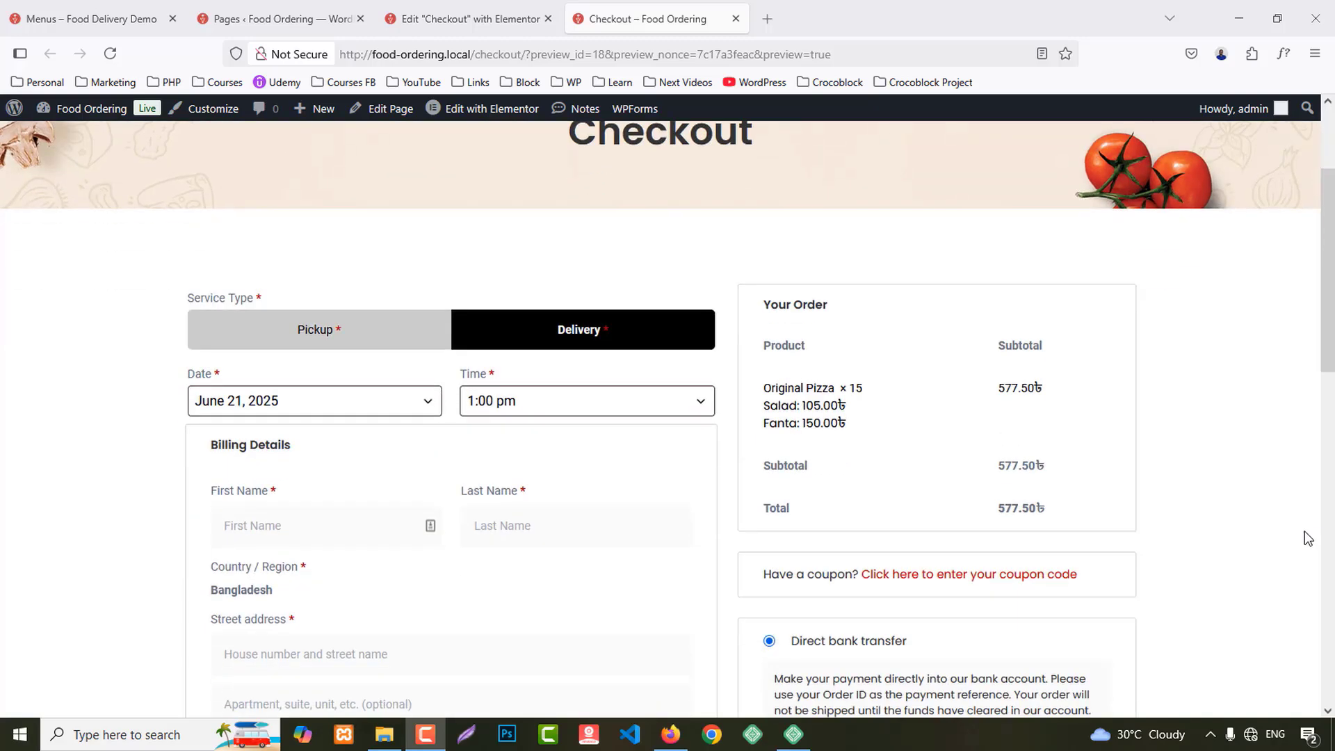
{"action": "scroll", "coordinate": [1307, 538], "scroll_direction": "up", "scroll_amount": 3}
{"action": "scroll", "coordinate": [1307, 539], "scroll_direction": "down", "scroll_amount": 3}
{"action": "scroll", "coordinate": [1307, 538], "scroll_direction": "up", "scroll_amount": 3}
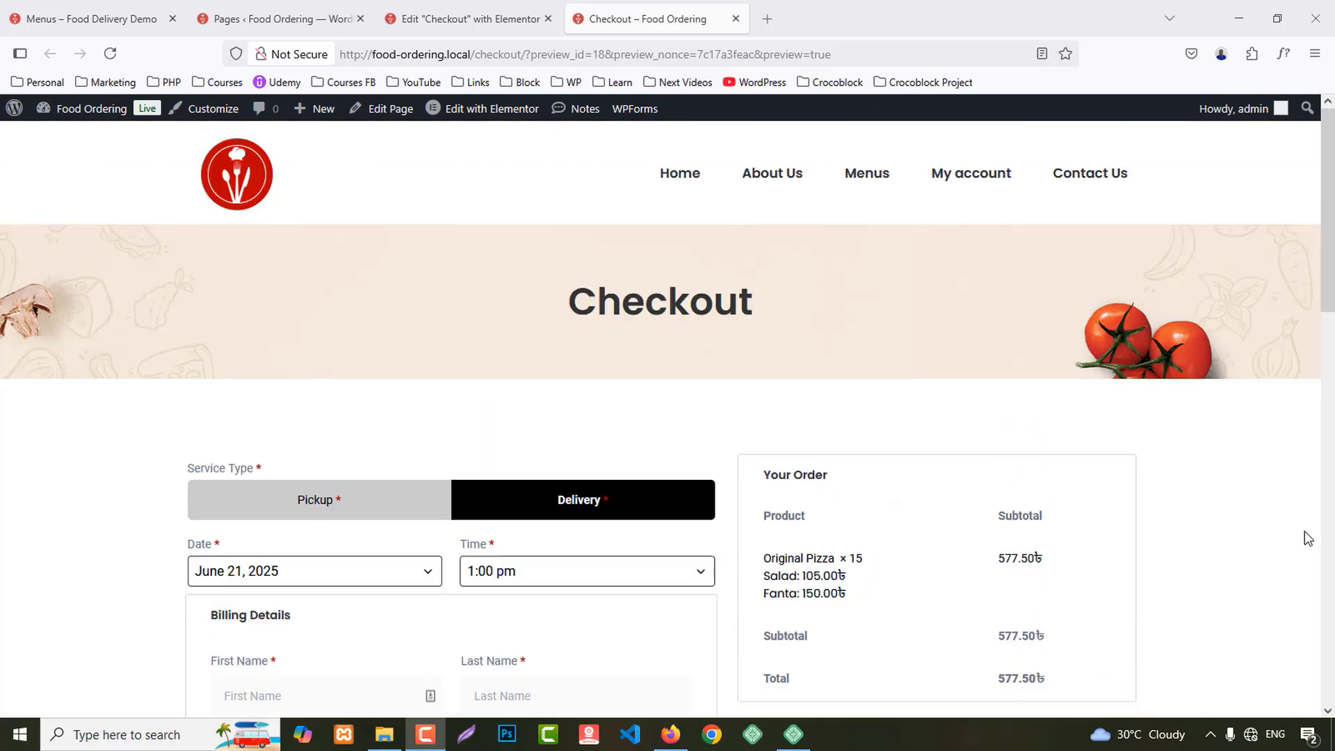
{"action": "left_click", "coordinate": [977, 172]}
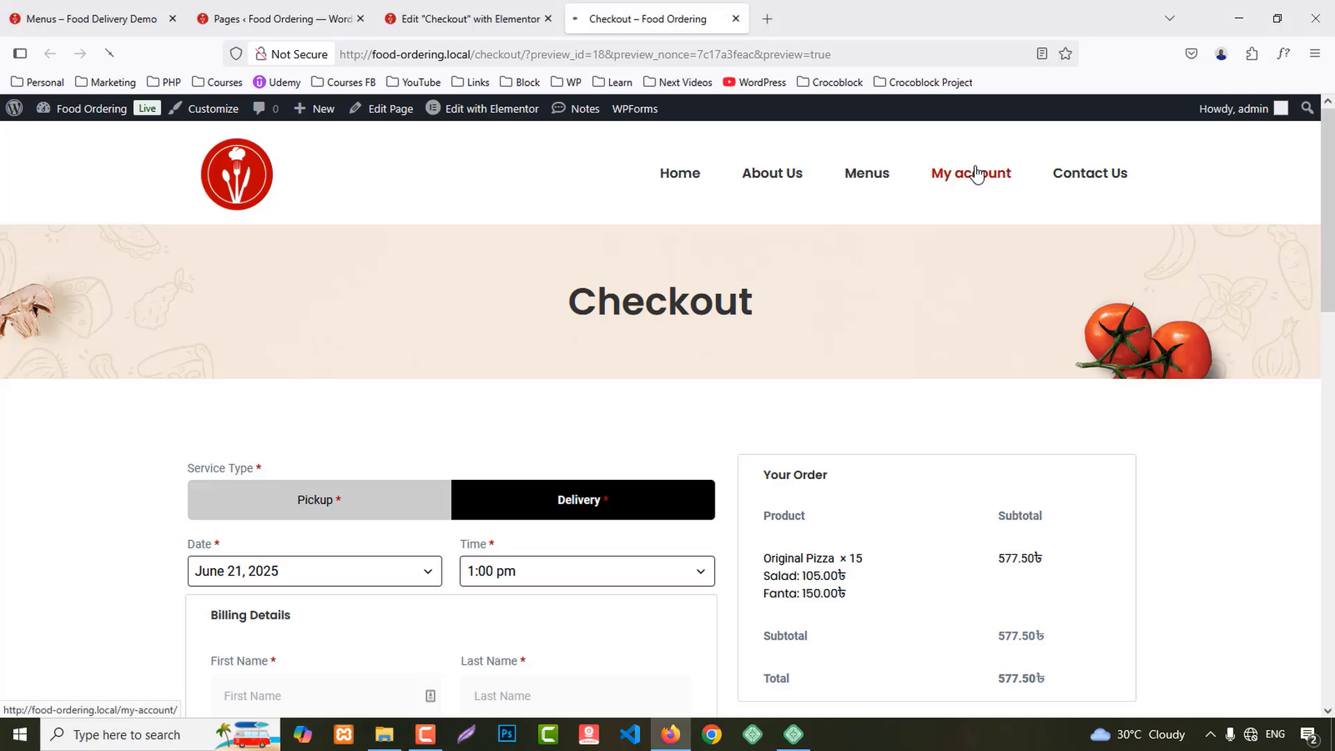
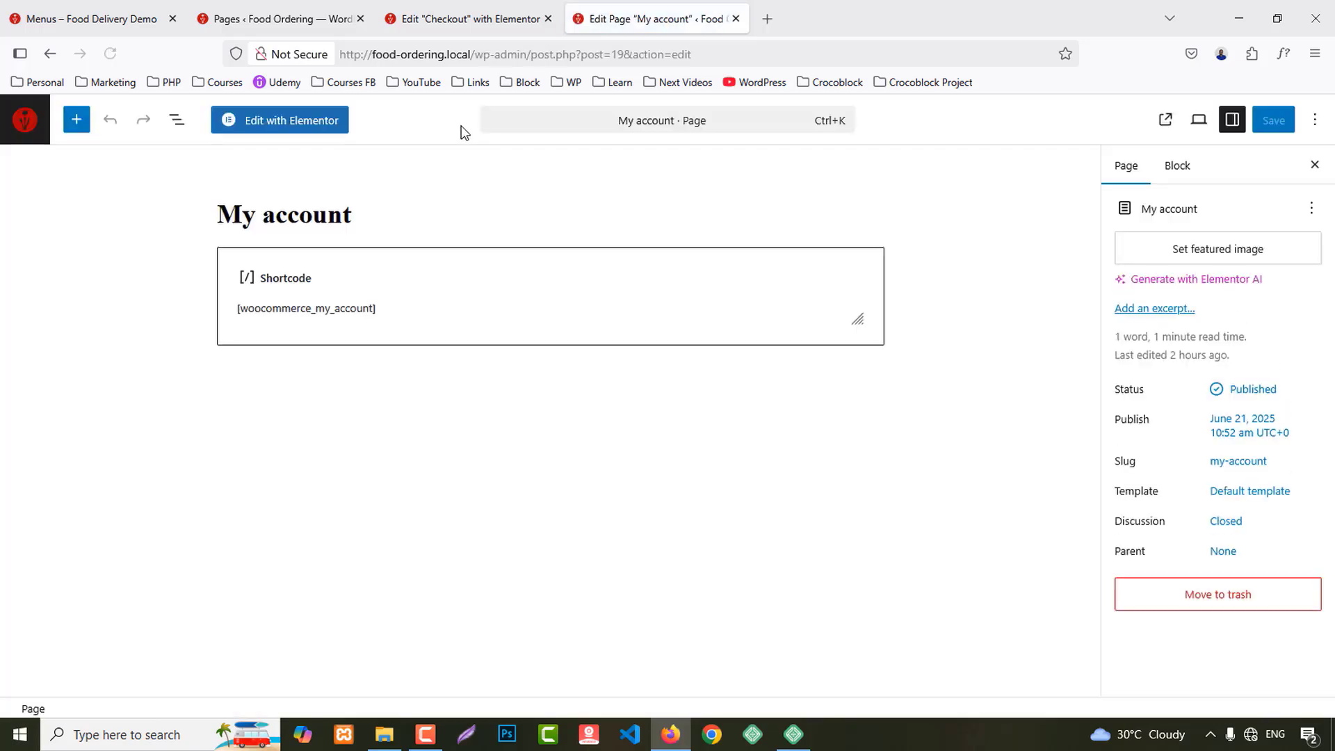
Step: Open My account with Elementor, copy the Checkout page's banner section, and return to My account
{"action": "left_click", "coordinate": [289, 123]}
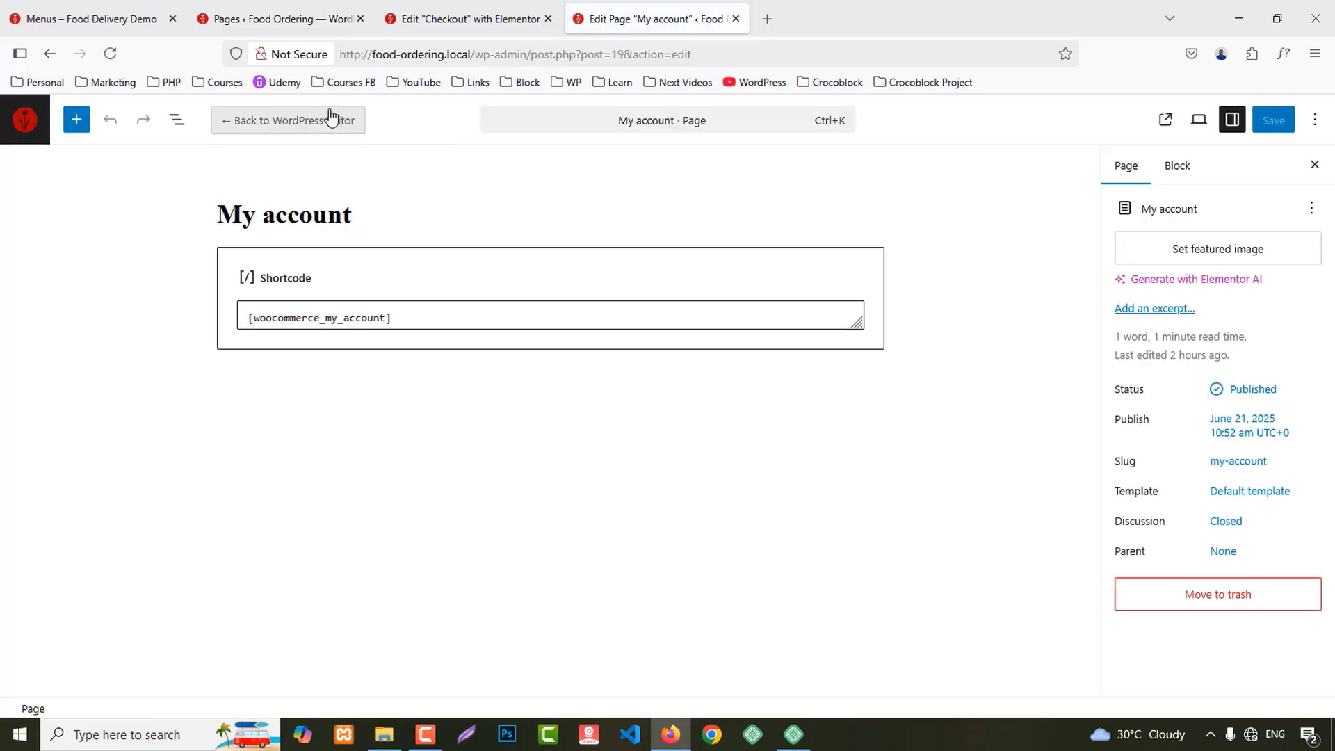
{"action": "left_click", "coordinate": [472, 7]}
{"action": "right_click", "coordinate": [789, 236]}
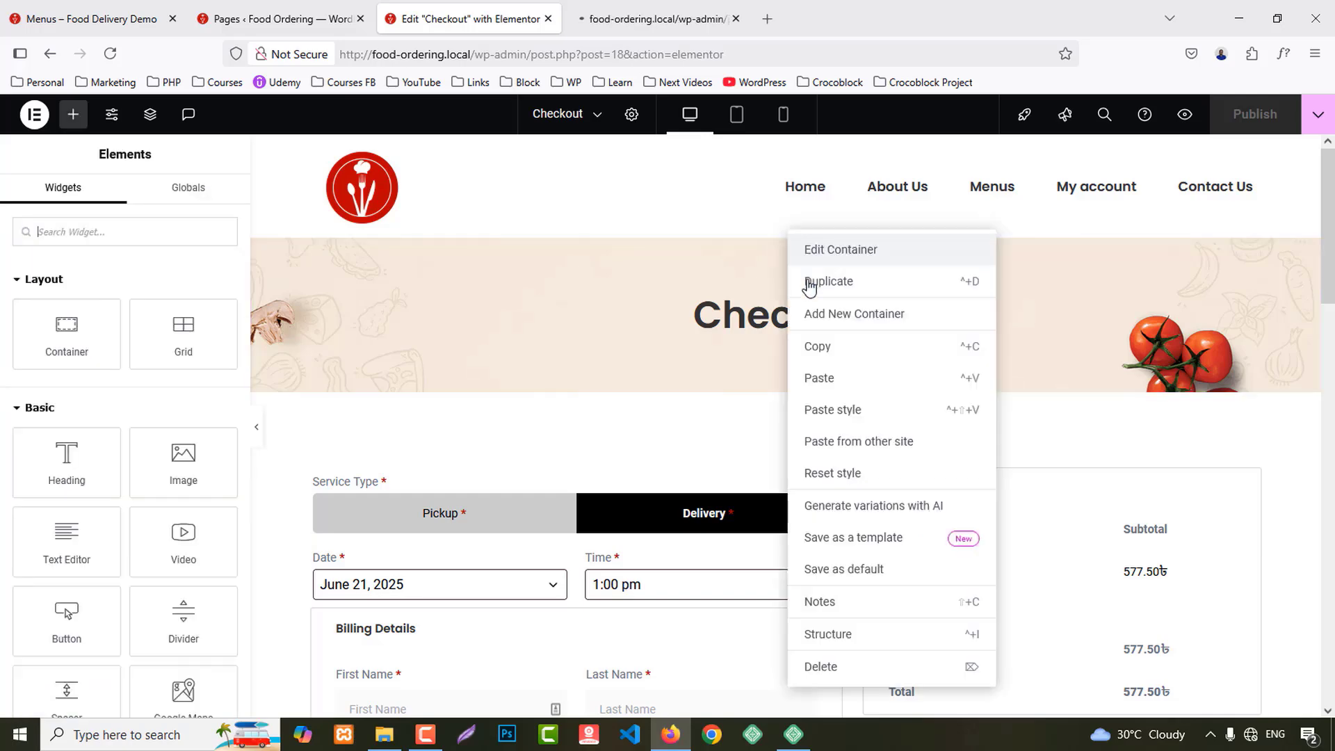
{"action": "left_click", "coordinate": [818, 346]}
{"action": "left_click", "coordinate": [692, 10]}
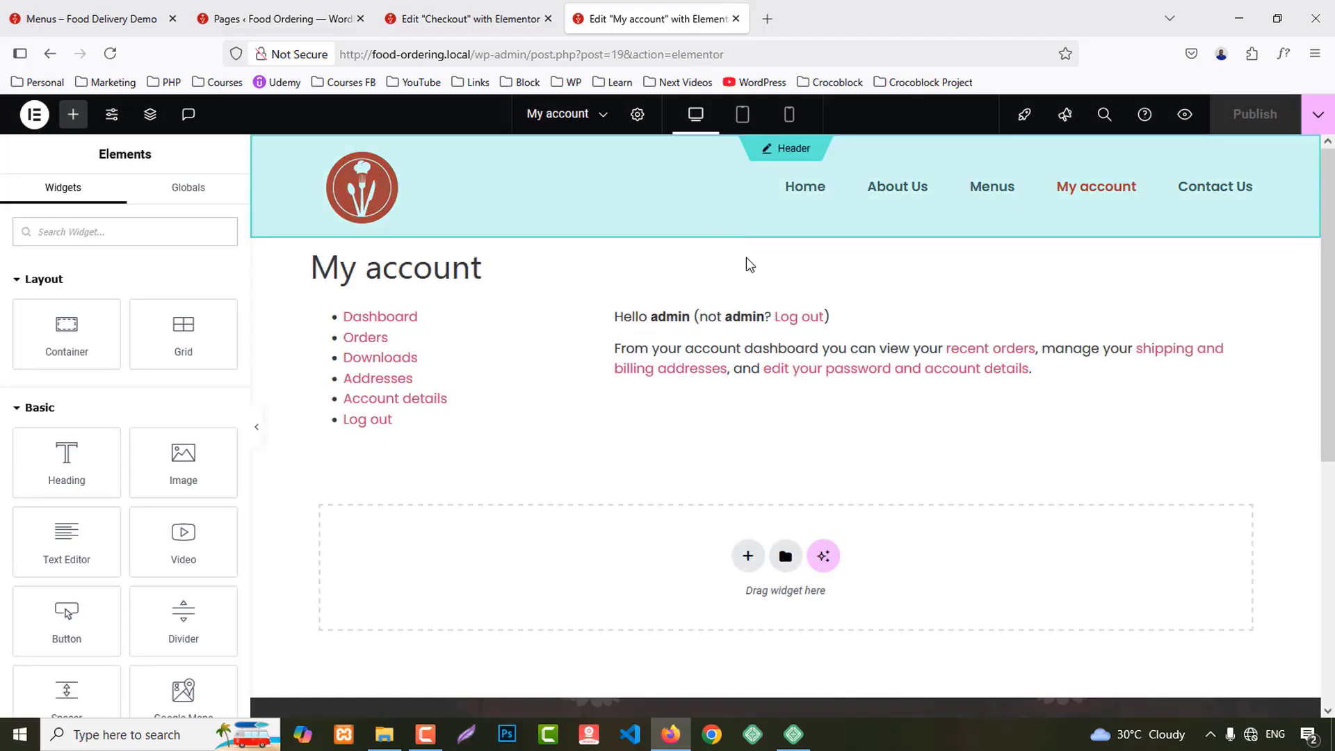
Step: Delete the My account widget, set Page Layout to Elementor Full Width, and publish
{"action": "left_click", "coordinate": [807, 291]}
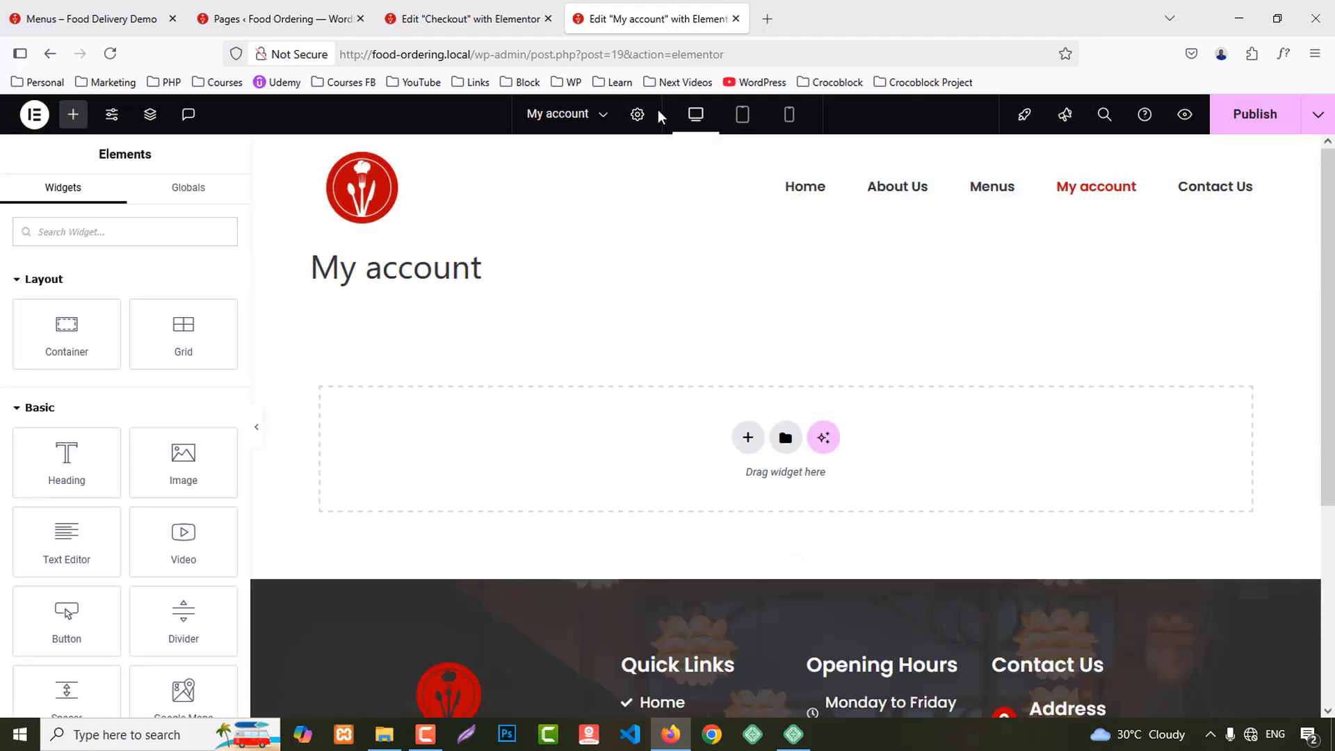
{"action": "left_click", "coordinate": [638, 114]}
{"action": "scroll", "coordinate": [167, 528], "scroll_direction": "down", "scroll_amount": 2}
{"action": "left_click", "coordinate": [164, 662]}
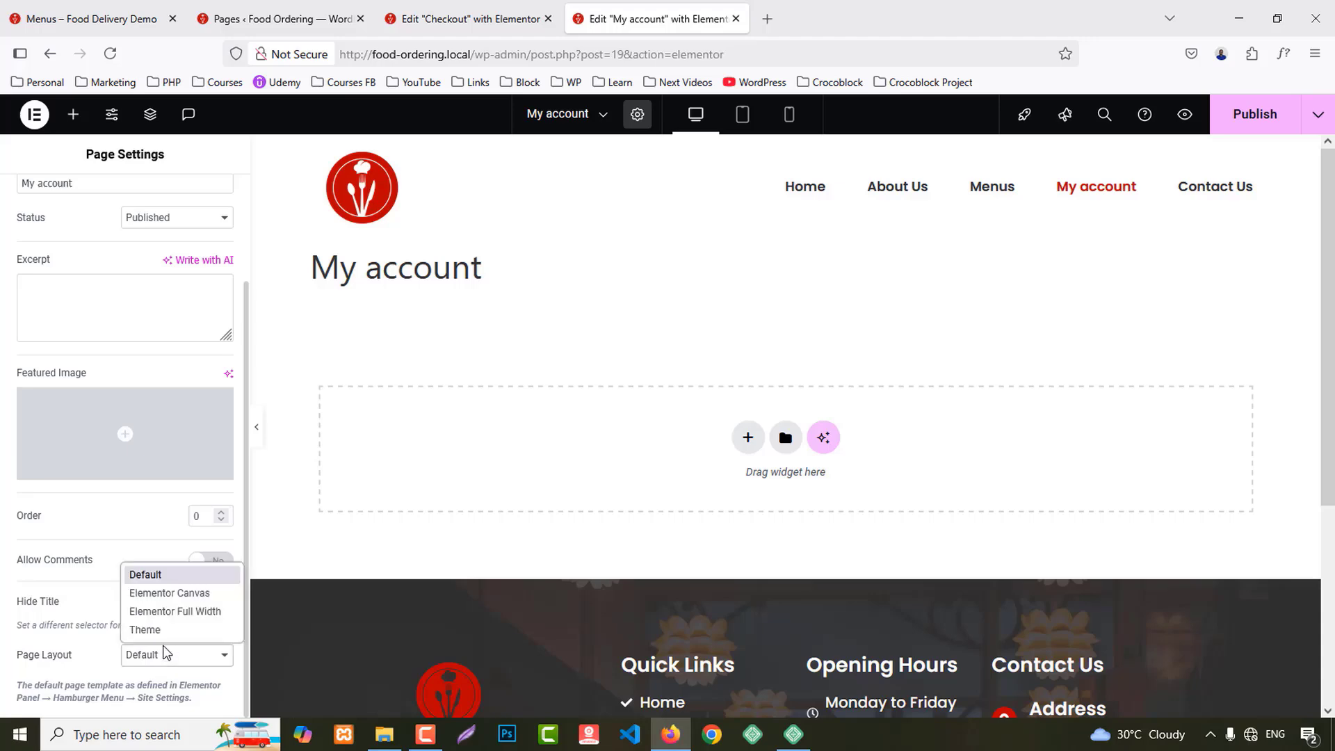
{"action": "left_click", "coordinate": [178, 609]}
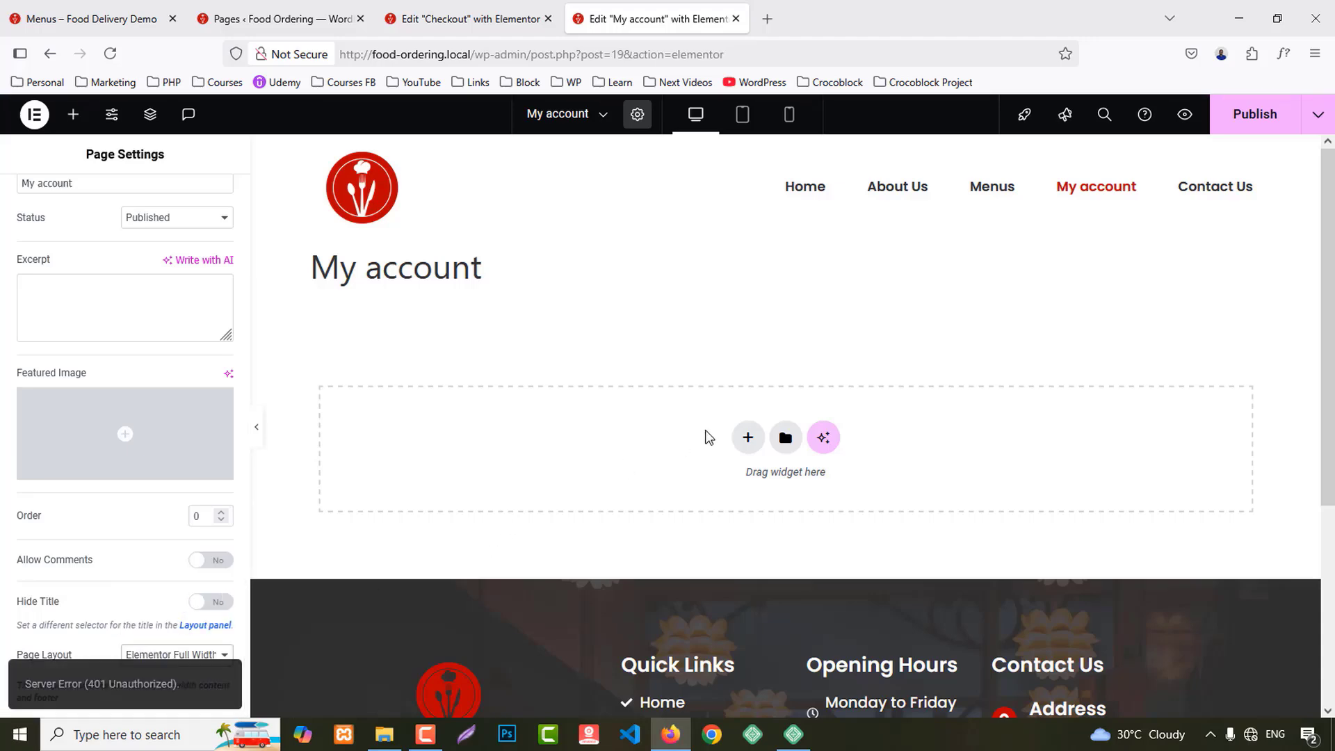
{"action": "left_click", "coordinate": [1260, 116]}
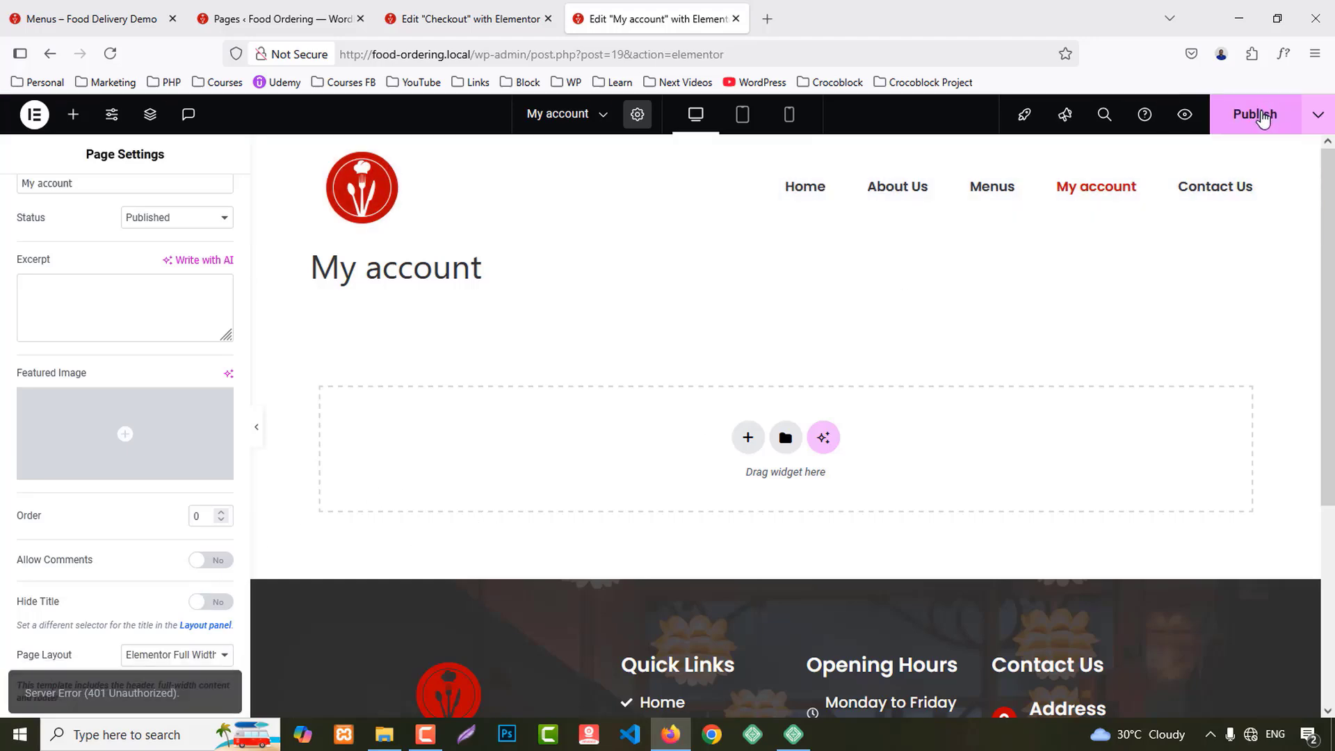
Step: Reload after the publish error, then delete the widget again and reapply Elementor Full Width
{"action": "key", "text": "F5"}
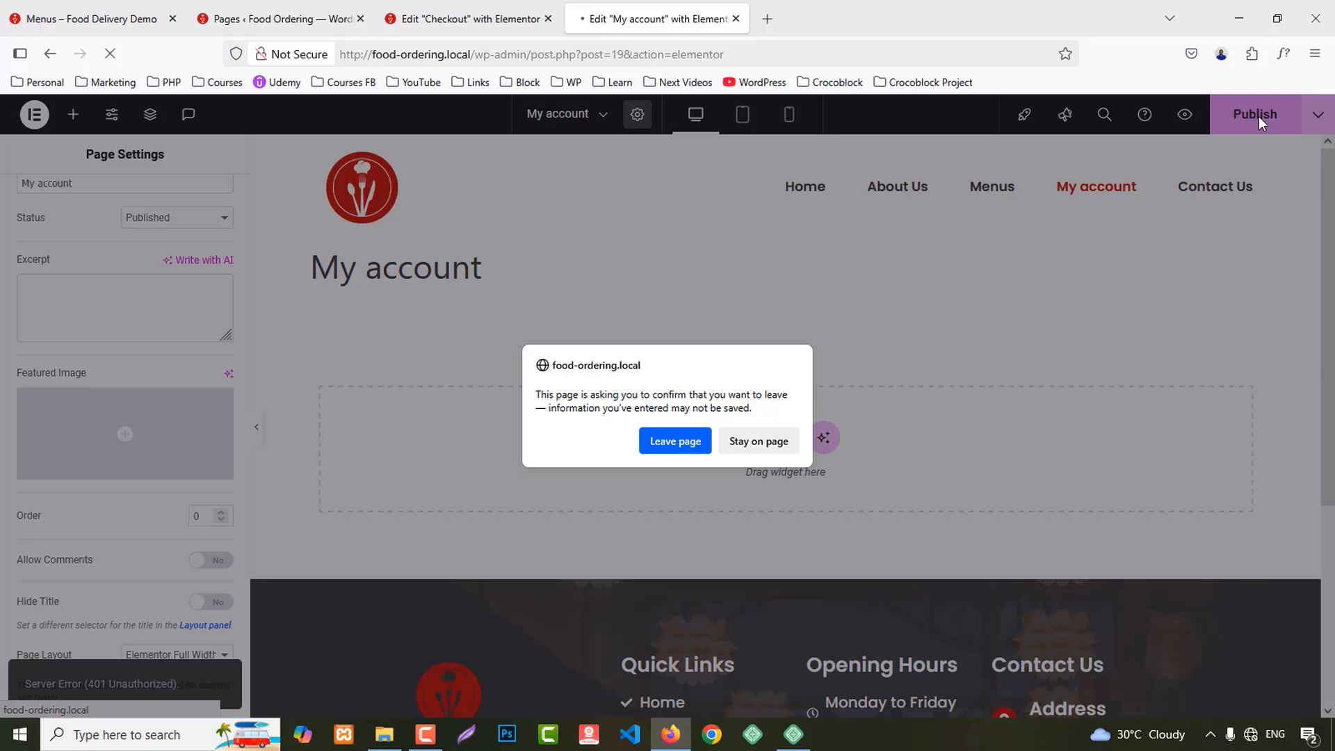
{"action": "key", "text": "Return"}
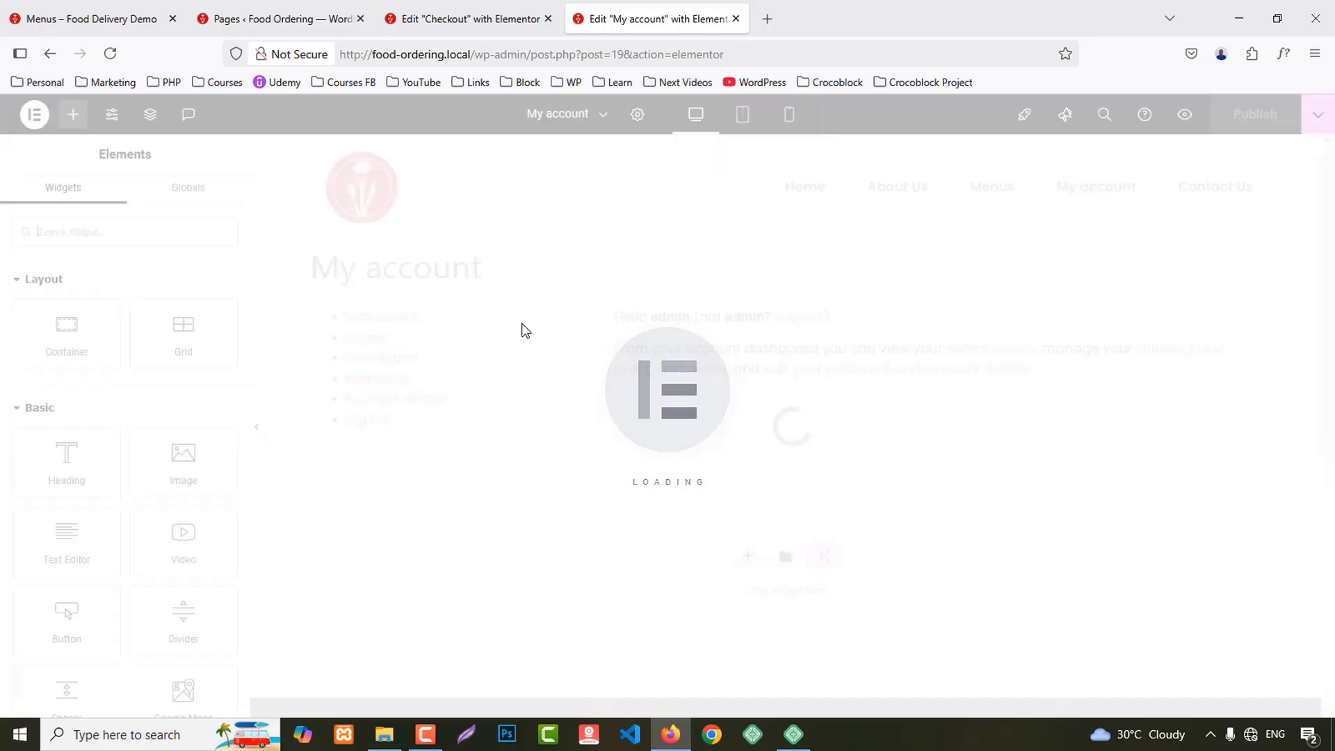
{"action": "left_click", "coordinate": [807, 289]}
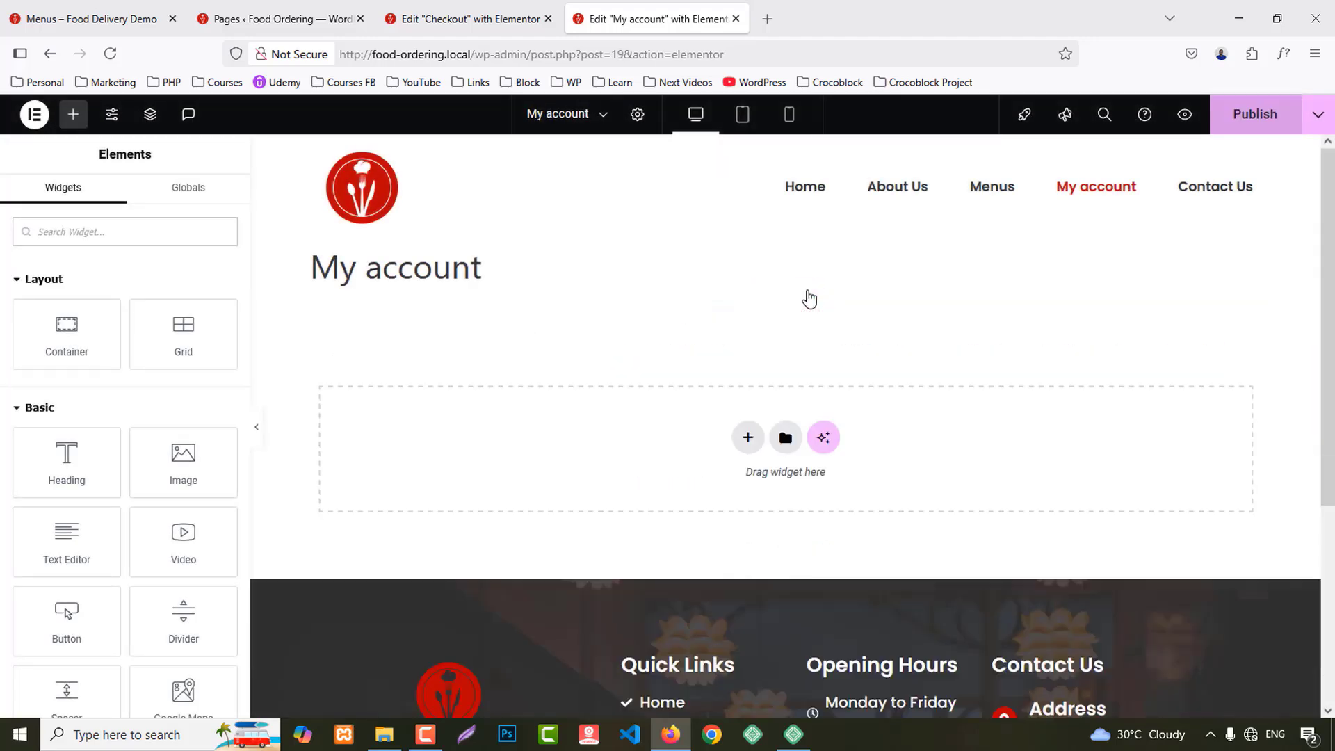
{"action": "left_click", "coordinate": [638, 114]}
{"action": "scroll", "coordinate": [48, 626], "scroll_direction": "down", "scroll_amount": 2}
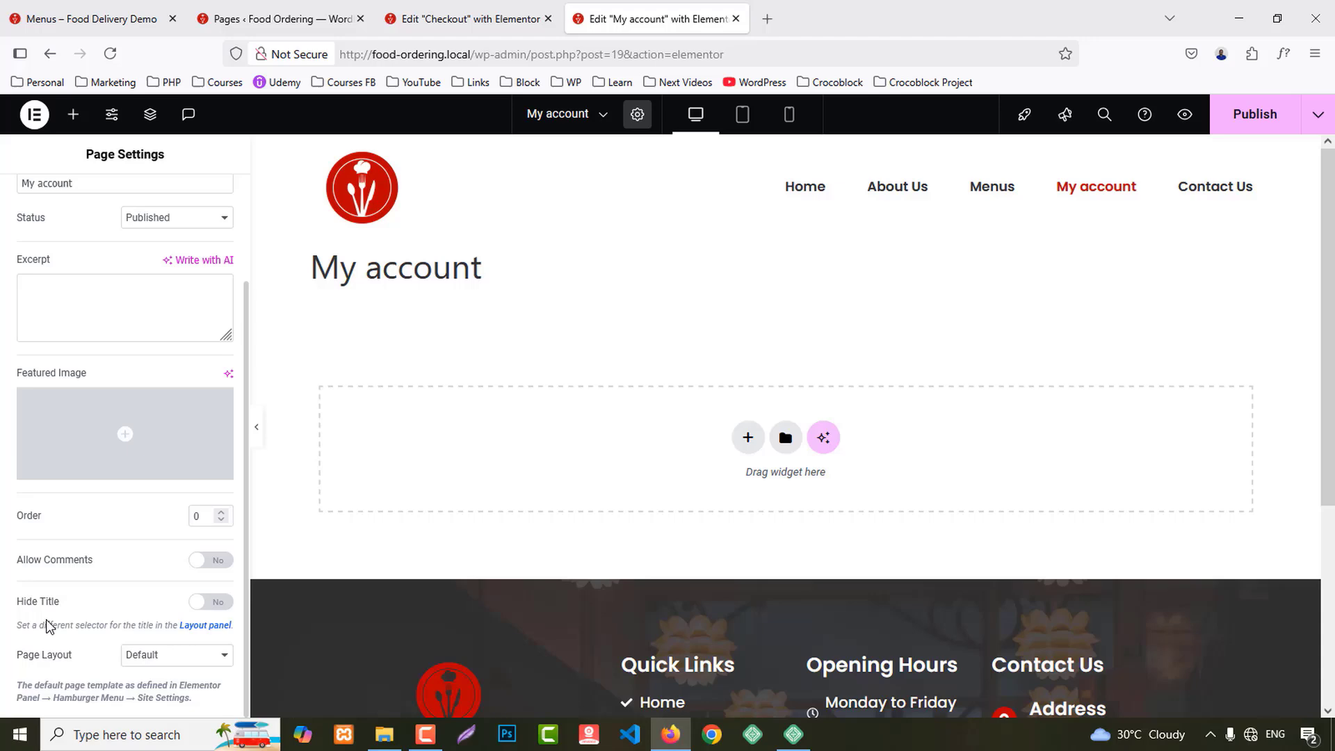
{"action": "left_click", "coordinate": [206, 668]}
{"action": "left_click", "coordinate": [173, 612]}
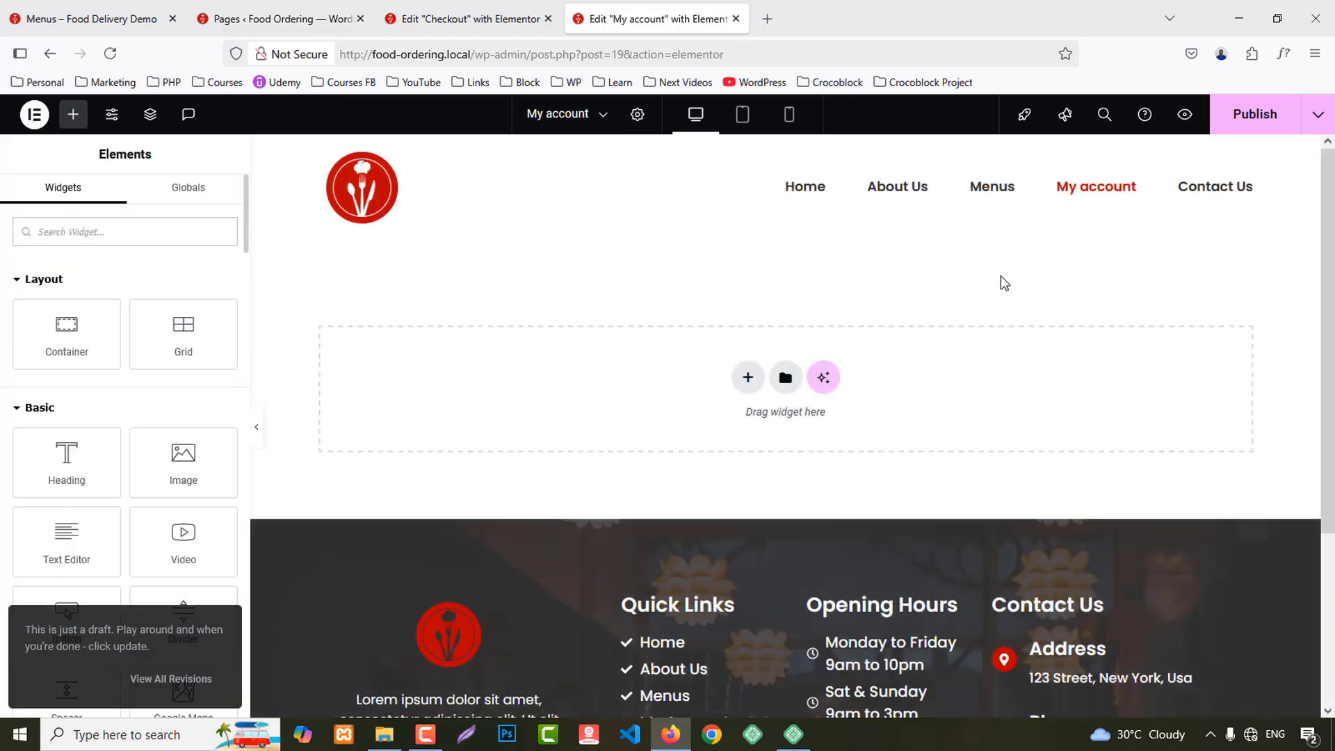
Step: Paste the copied banner and retitle its heading from Checkout to 'My Account'
{"action": "right_click", "coordinate": [468, 436]}
{"action": "left_click", "coordinate": [500, 451]}
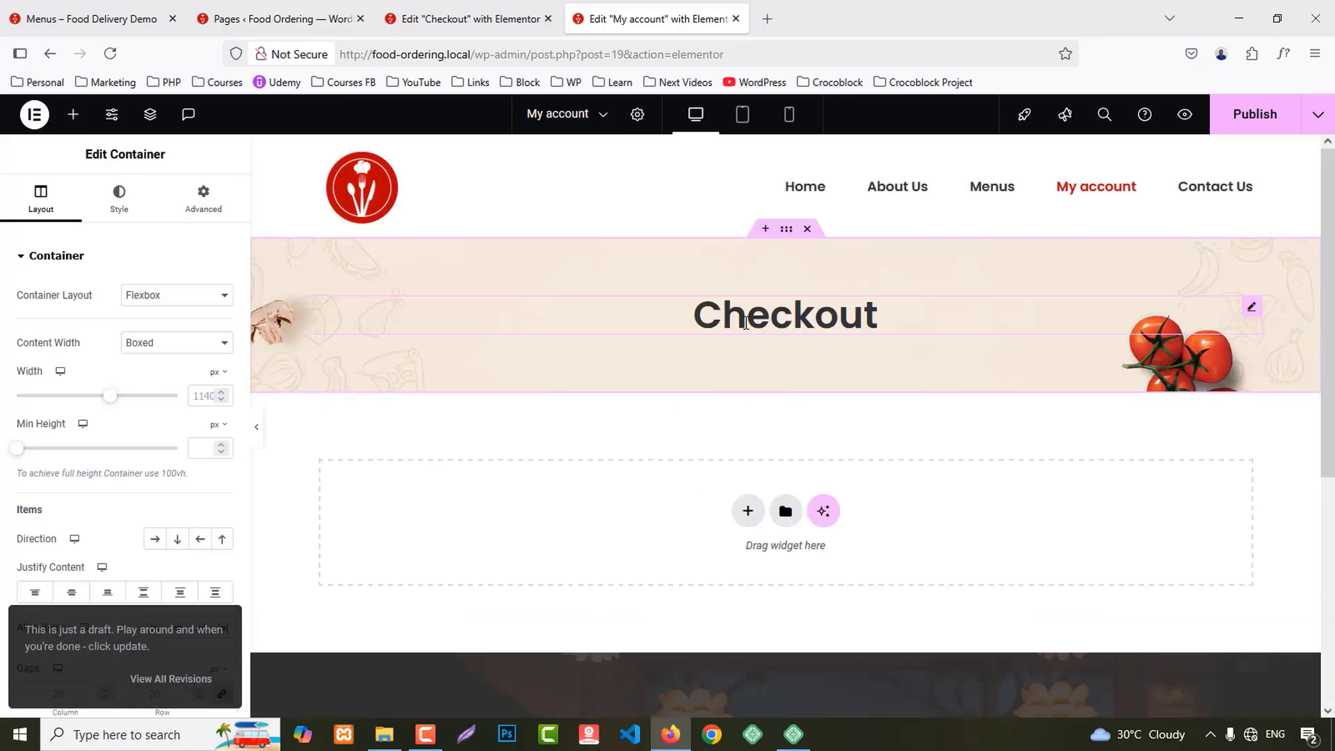
{"action": "left_click", "coordinate": [745, 321]}
{"action": "double_click", "coordinate": [130, 309]}
{"action": "type", "text": "My"}
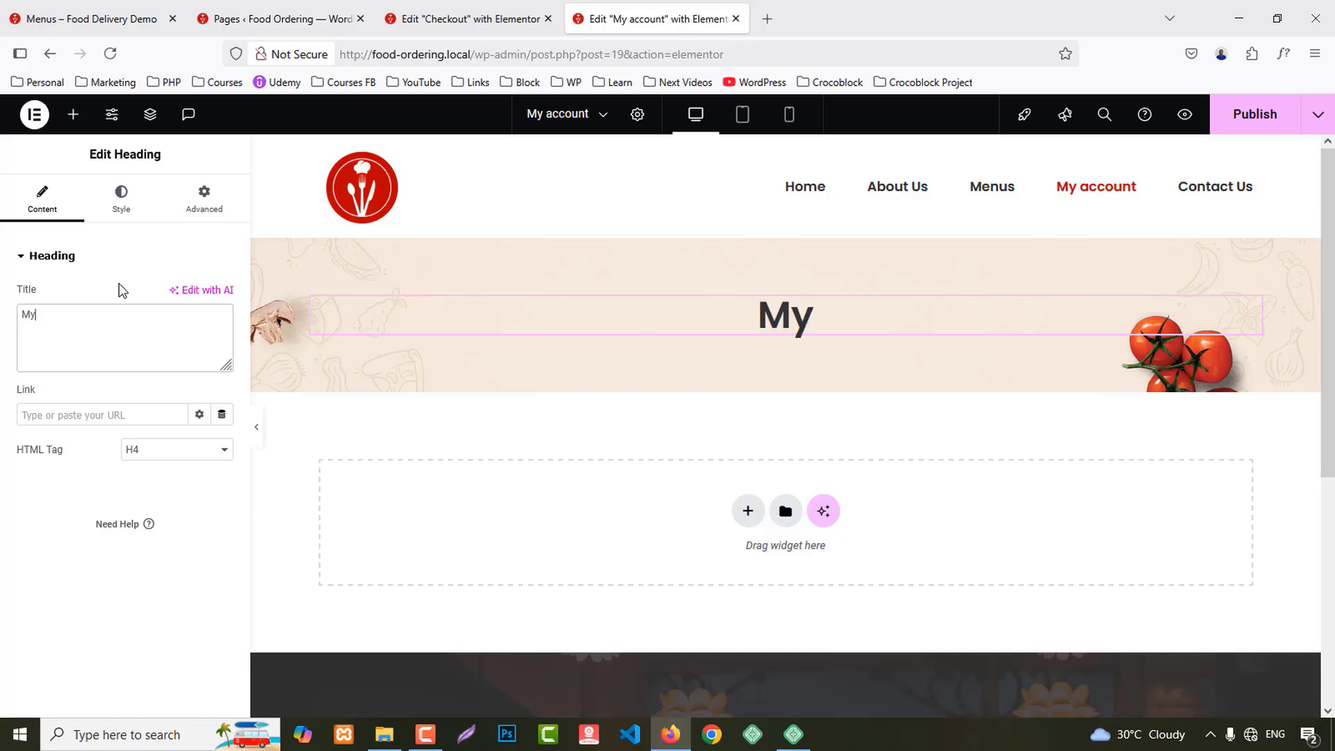
{"action": "type", "text": " Account"}
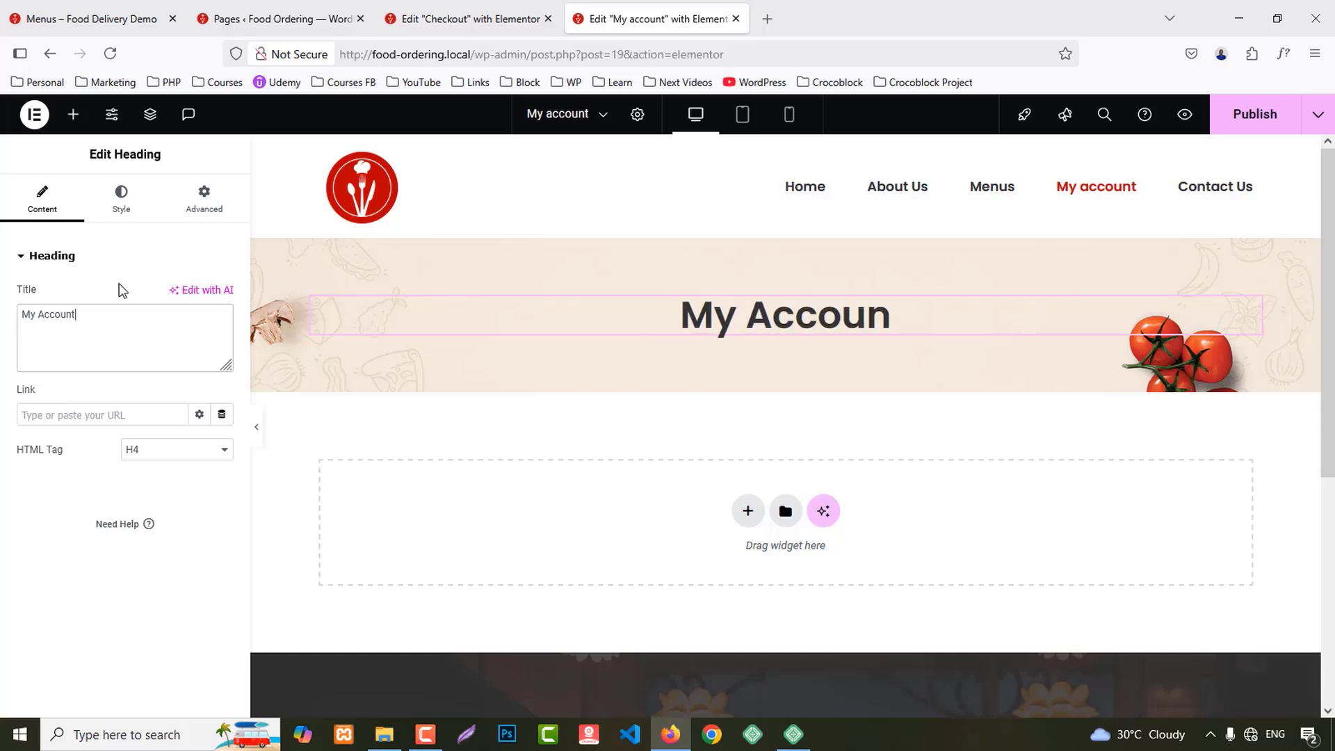
Step: Place the My Account widget below the banner with 80 px top and bottom padding
{"action": "left_click", "coordinate": [72, 115]}
{"action": "type", "text": "acc"}
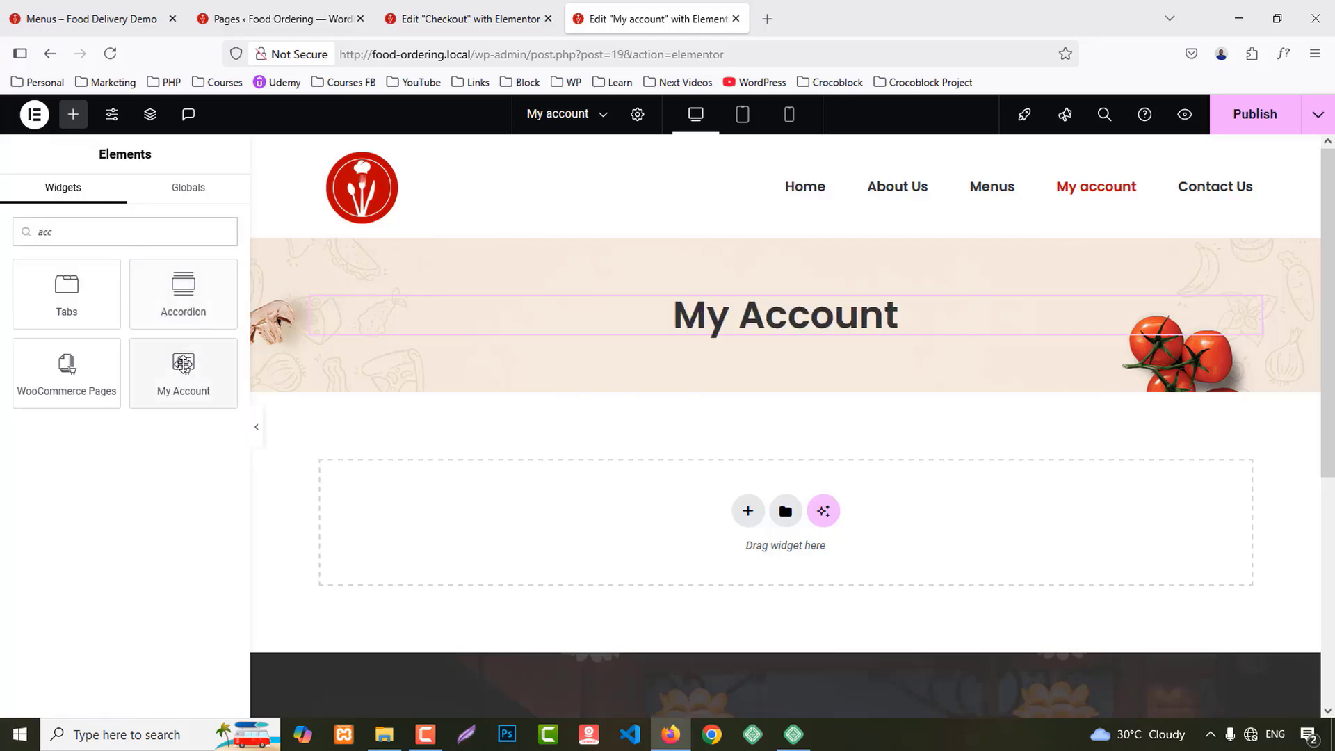
{"action": "left_click_drag", "start_coordinate": [183, 363], "coordinate": [628, 557]}
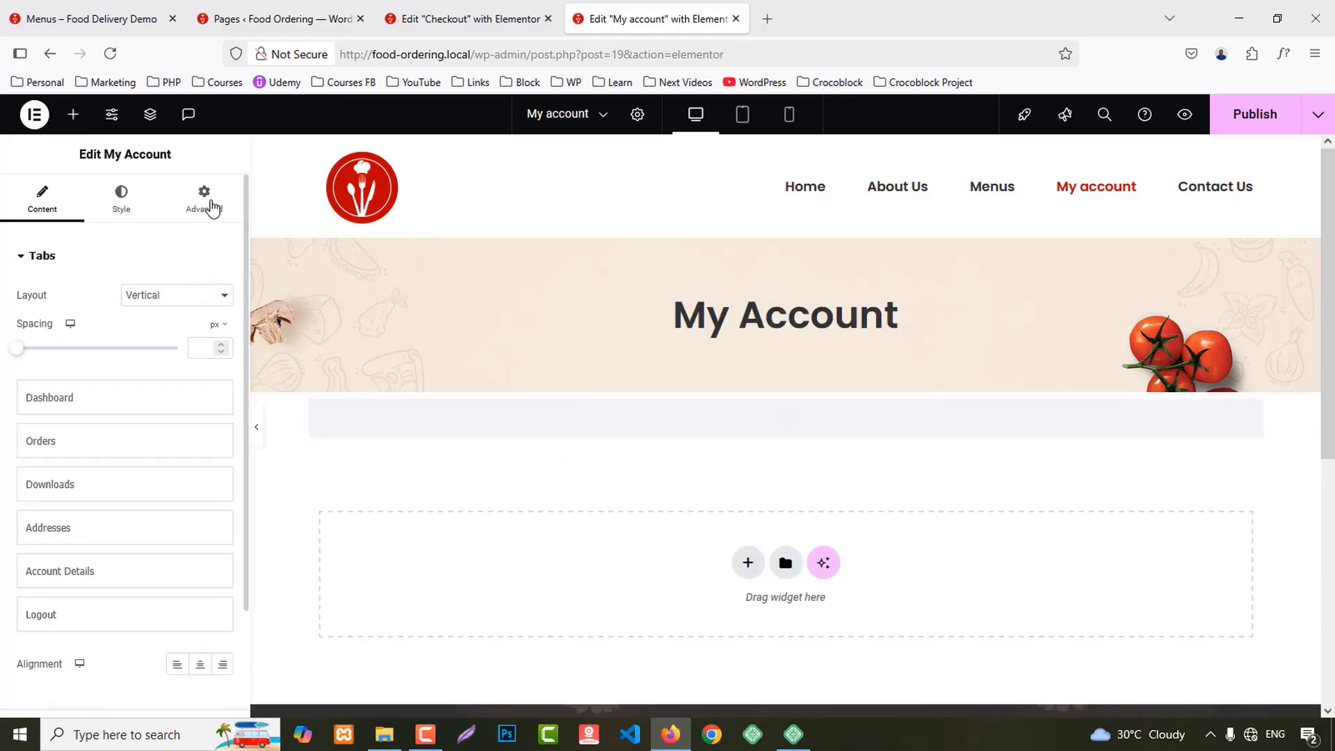
{"action": "left_click", "coordinate": [204, 198]}
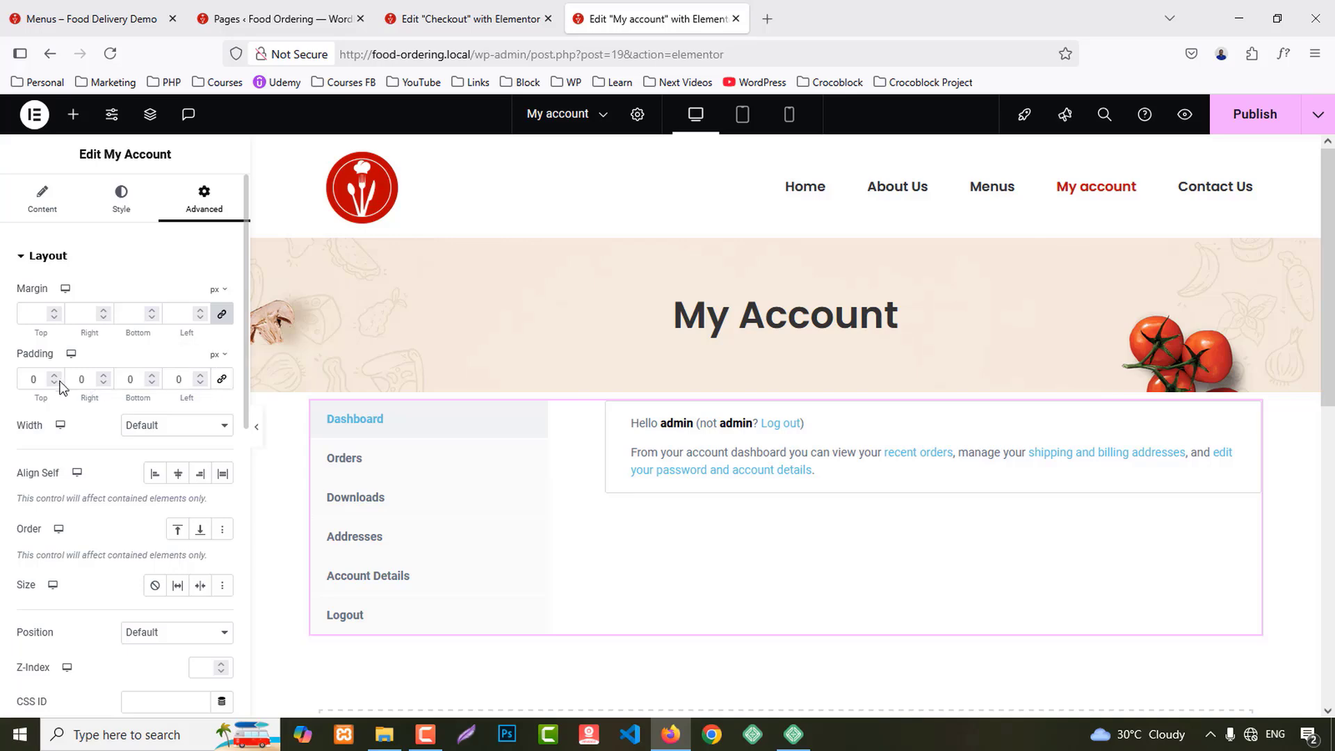
{"action": "left_click", "coordinate": [26, 379]}
{"action": "type", "text": "8"}
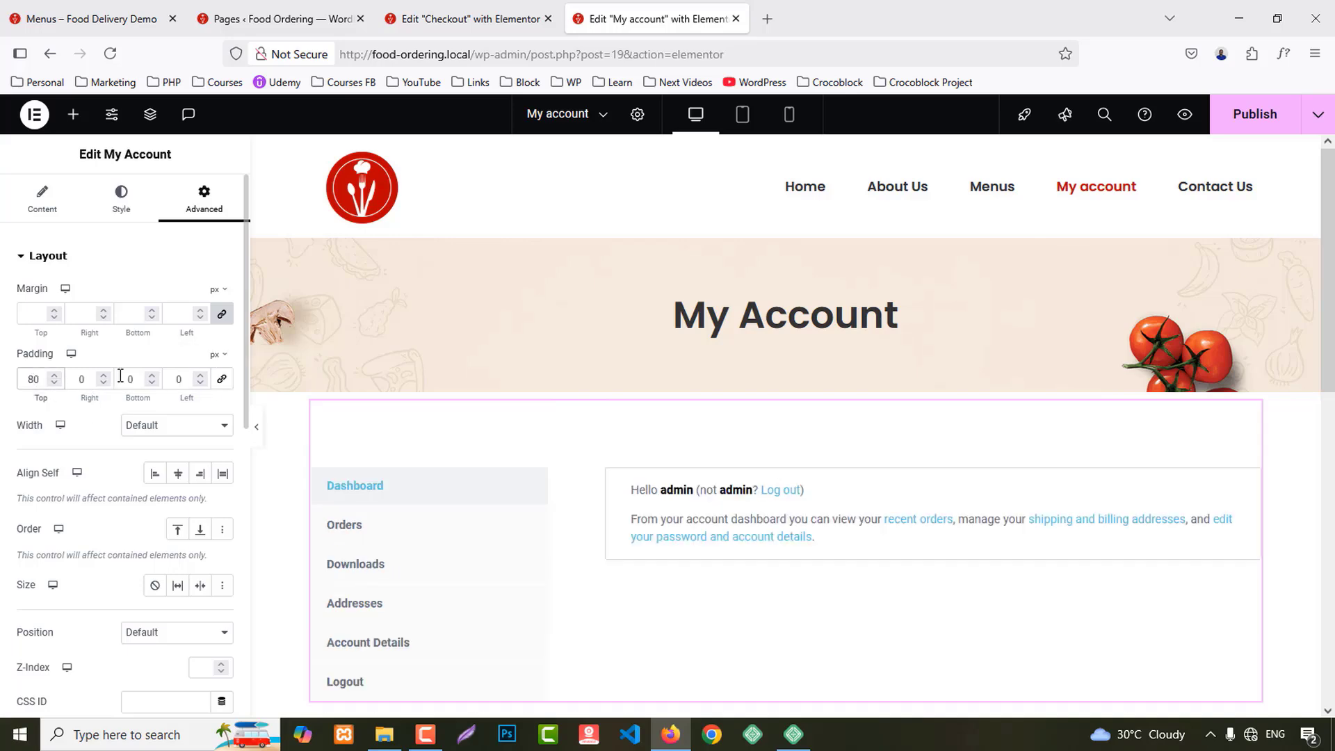
{"action": "scroll", "coordinate": [569, 474], "scroll_direction": "down", "scroll_amount": 3}
{"action": "scroll", "coordinate": [139, 487], "scroll_direction": "down", "scroll_amount": 3}
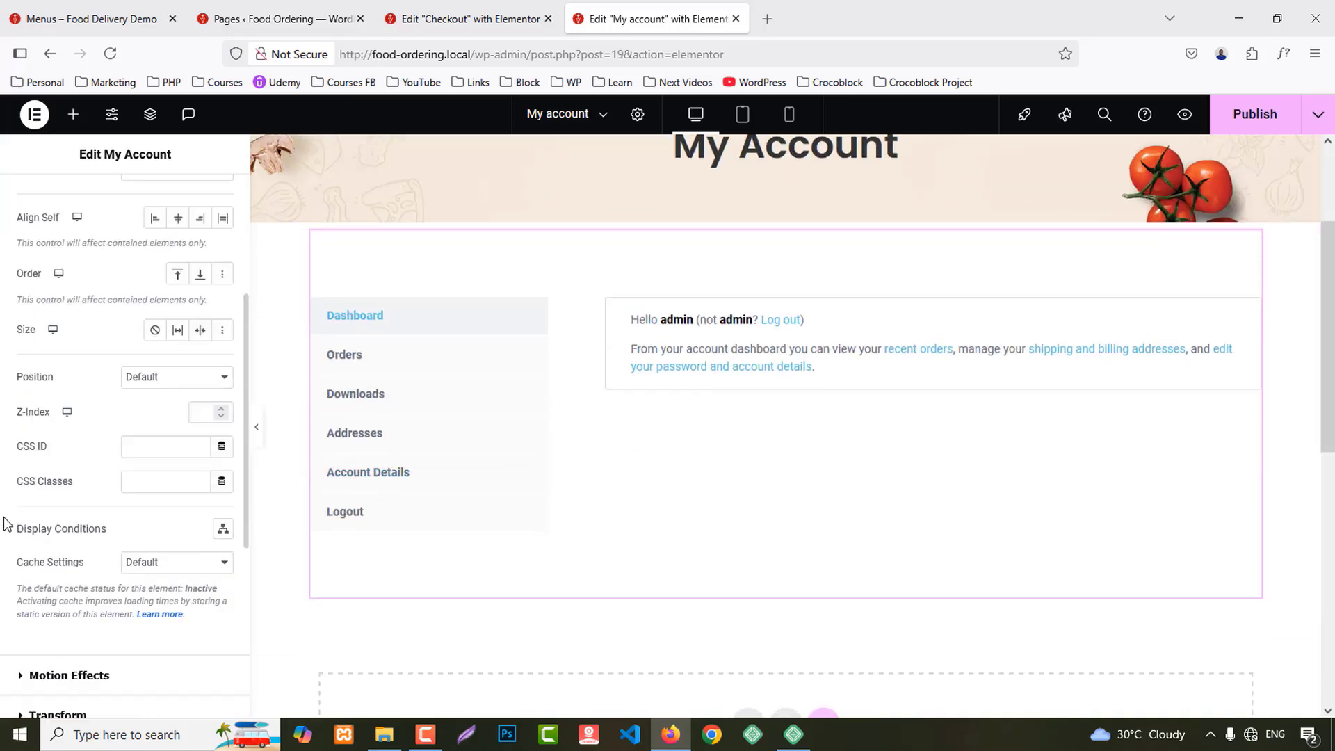
{"action": "scroll", "coordinate": [32, 204], "scroll_direction": "up", "scroll_amount": 4}
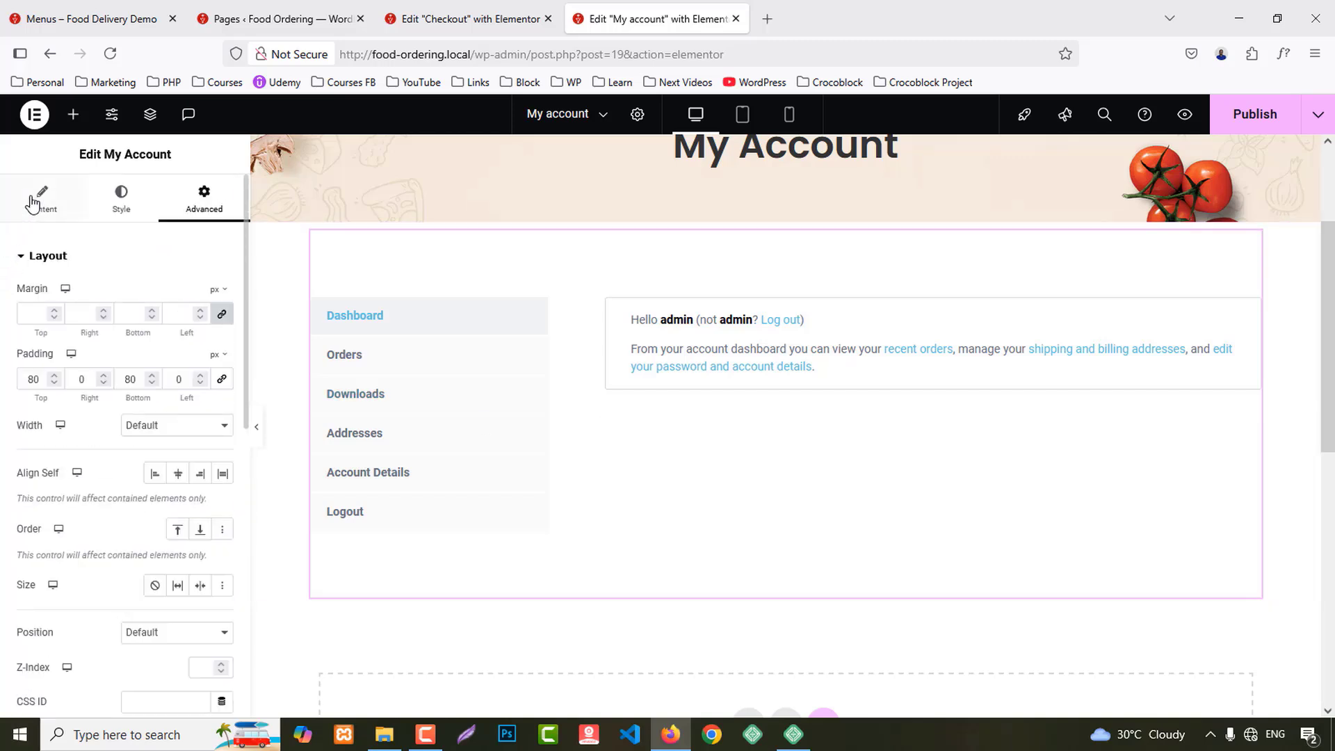
{"action": "left_click", "coordinate": [31, 204]}
Step: Review the Dashboard, Orders and Downloads tab settings and turn on a customized dashboard
{"action": "left_click", "coordinate": [53, 414]}
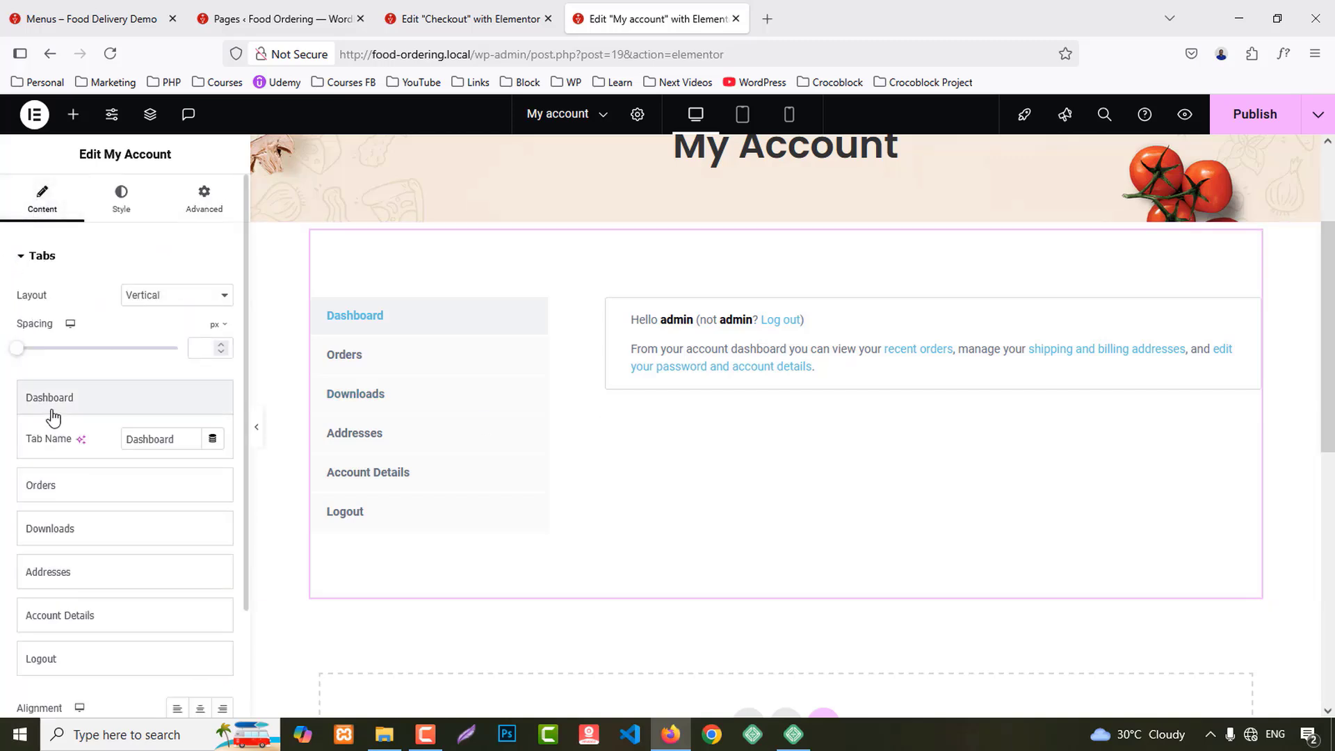
{"action": "left_click", "coordinate": [62, 481]}
{"action": "scroll", "coordinate": [134, 498], "scroll_direction": "down", "scroll_amount": 1}
{"action": "left_click", "coordinate": [111, 509]}
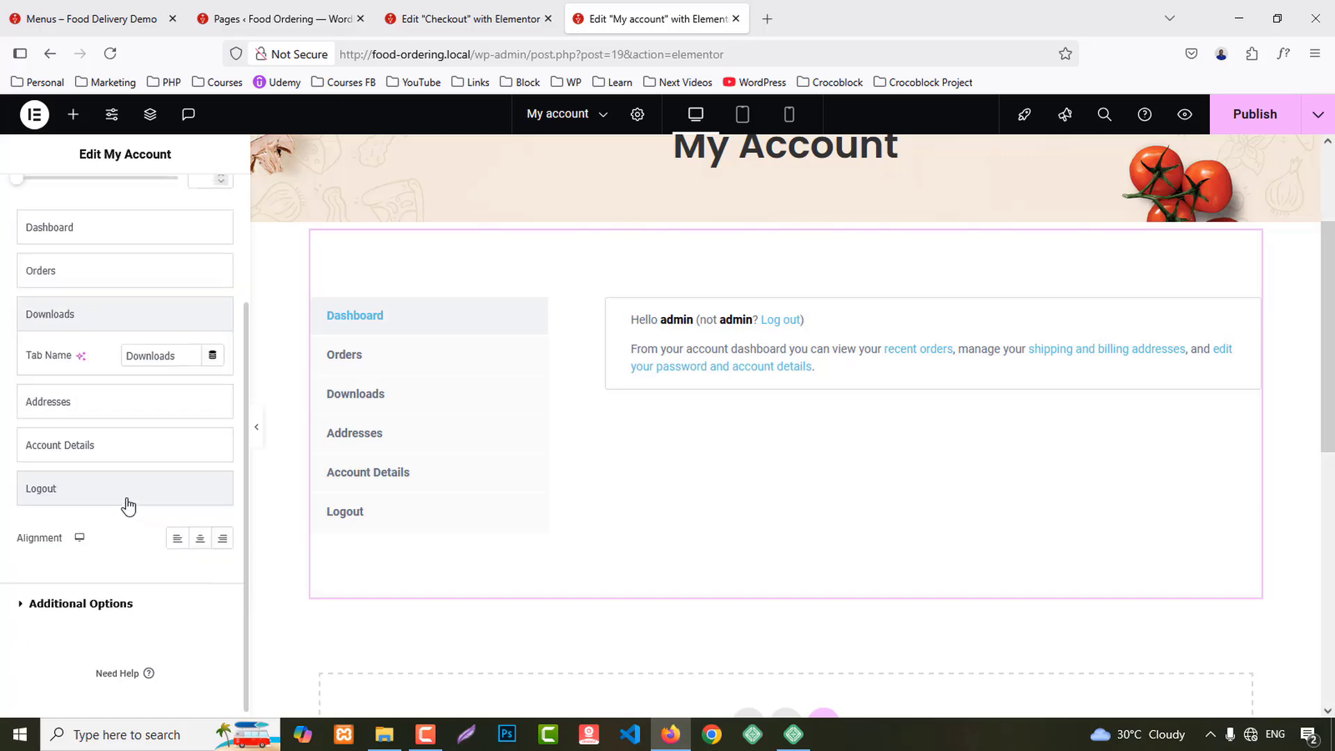
{"action": "left_click", "coordinate": [80, 604]}
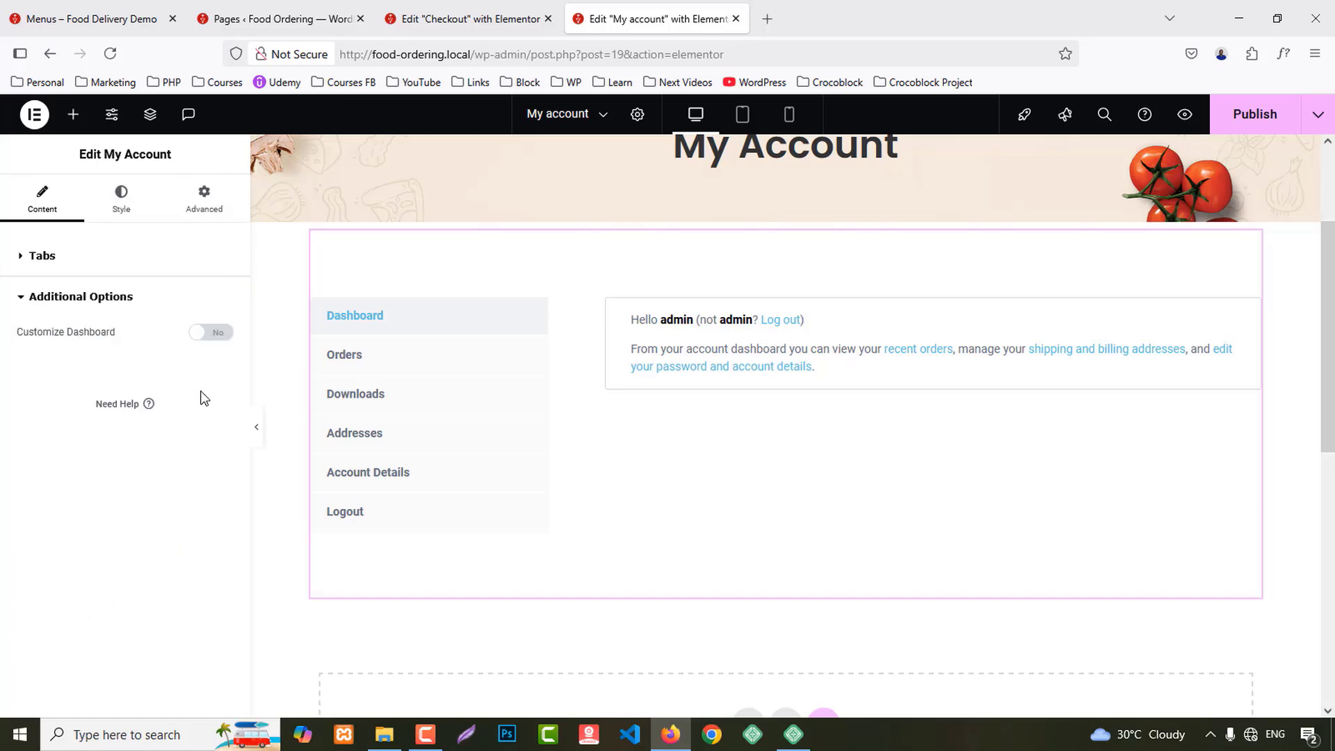
{"action": "left_click", "coordinate": [212, 332]}
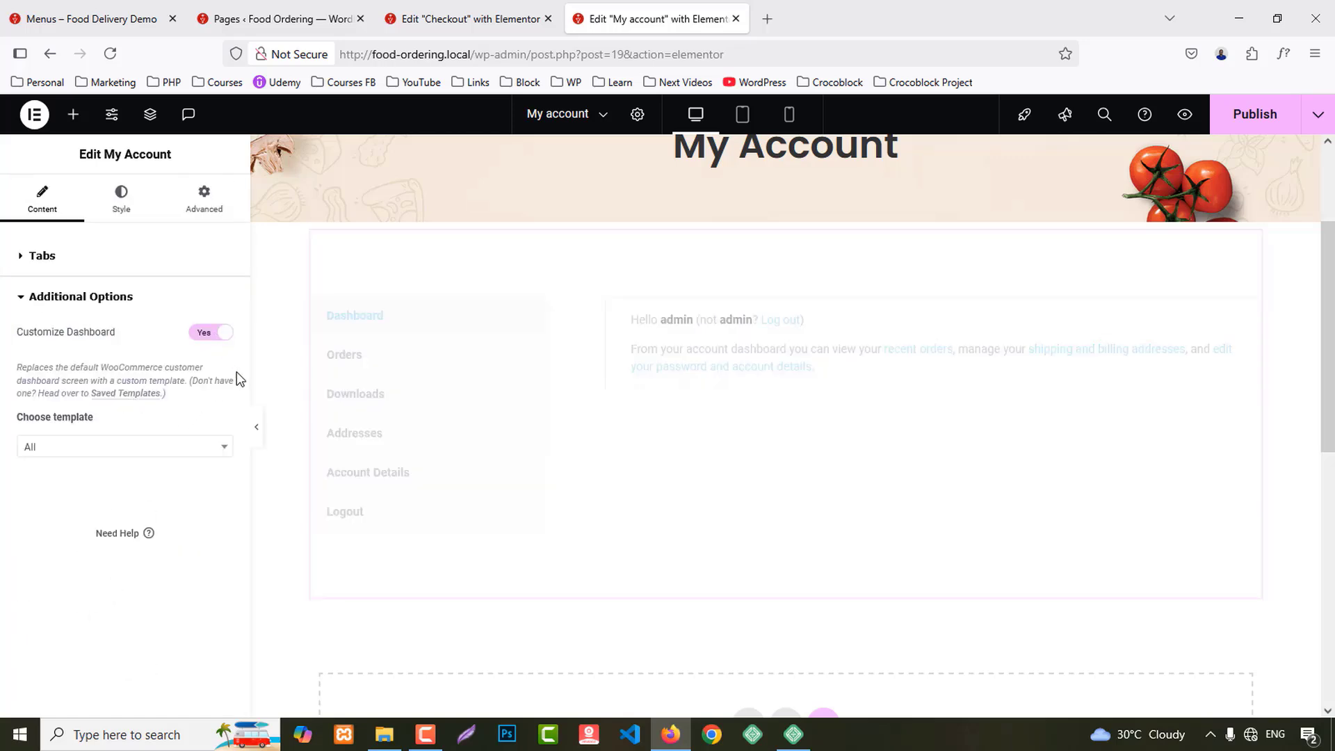
{"action": "left_click", "coordinate": [105, 451]}
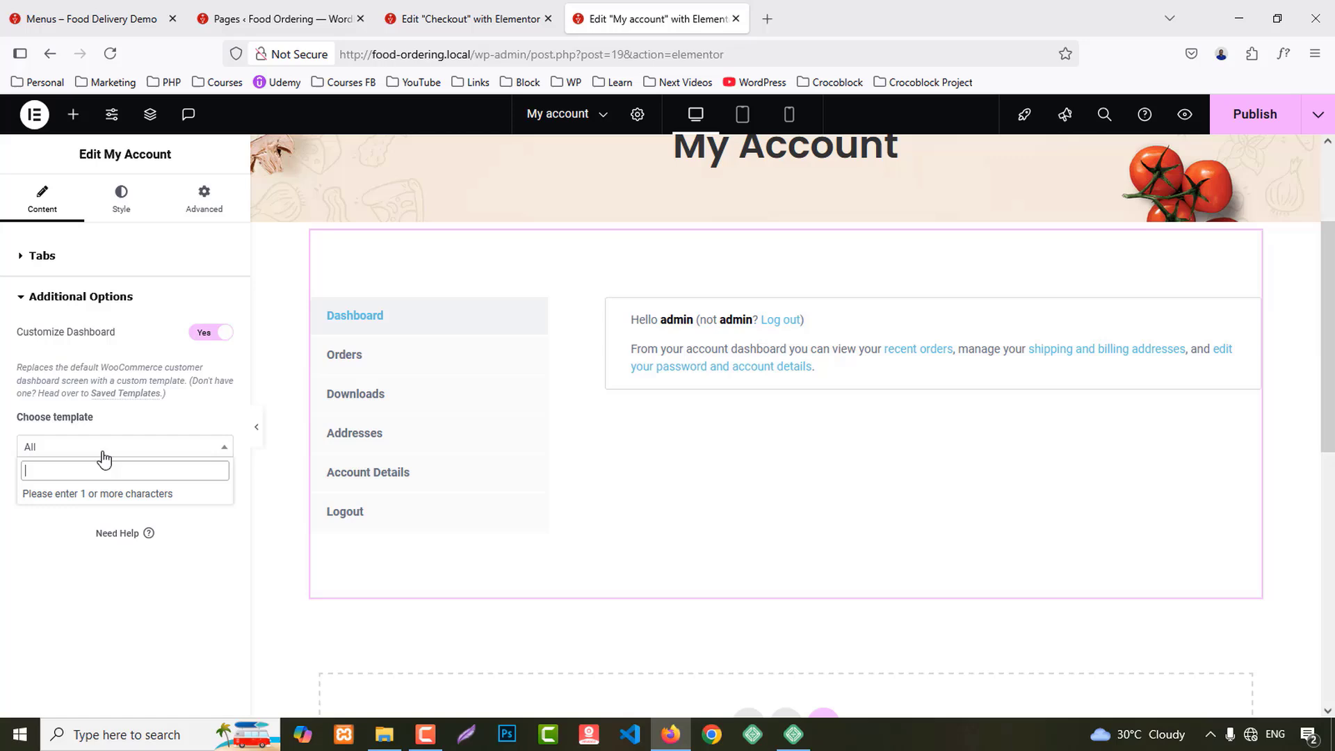
Step: Give tabs the Primary global font, and hovered tabs a red Primary background with white shadow
{"action": "left_click", "coordinate": [131, 203]}
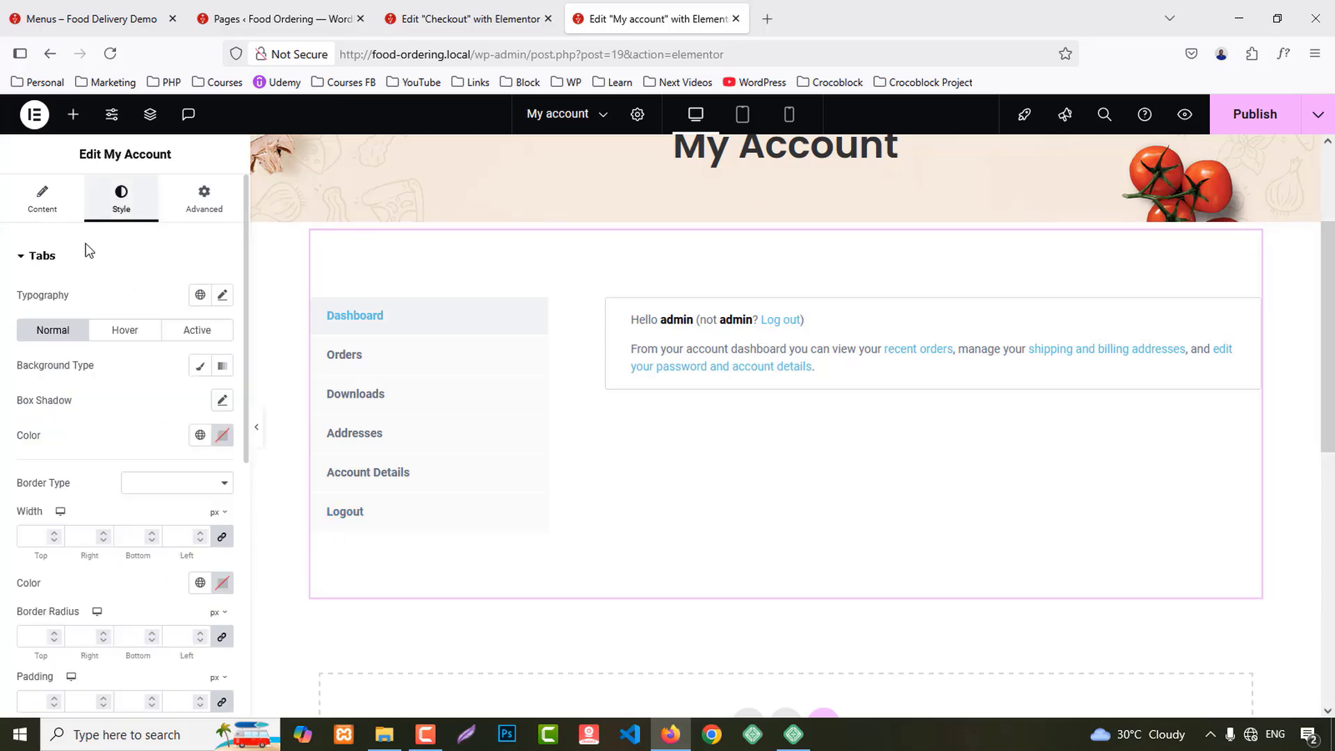
{"action": "left_click", "coordinate": [199, 295]}
{"action": "left_click", "coordinate": [67, 370]}
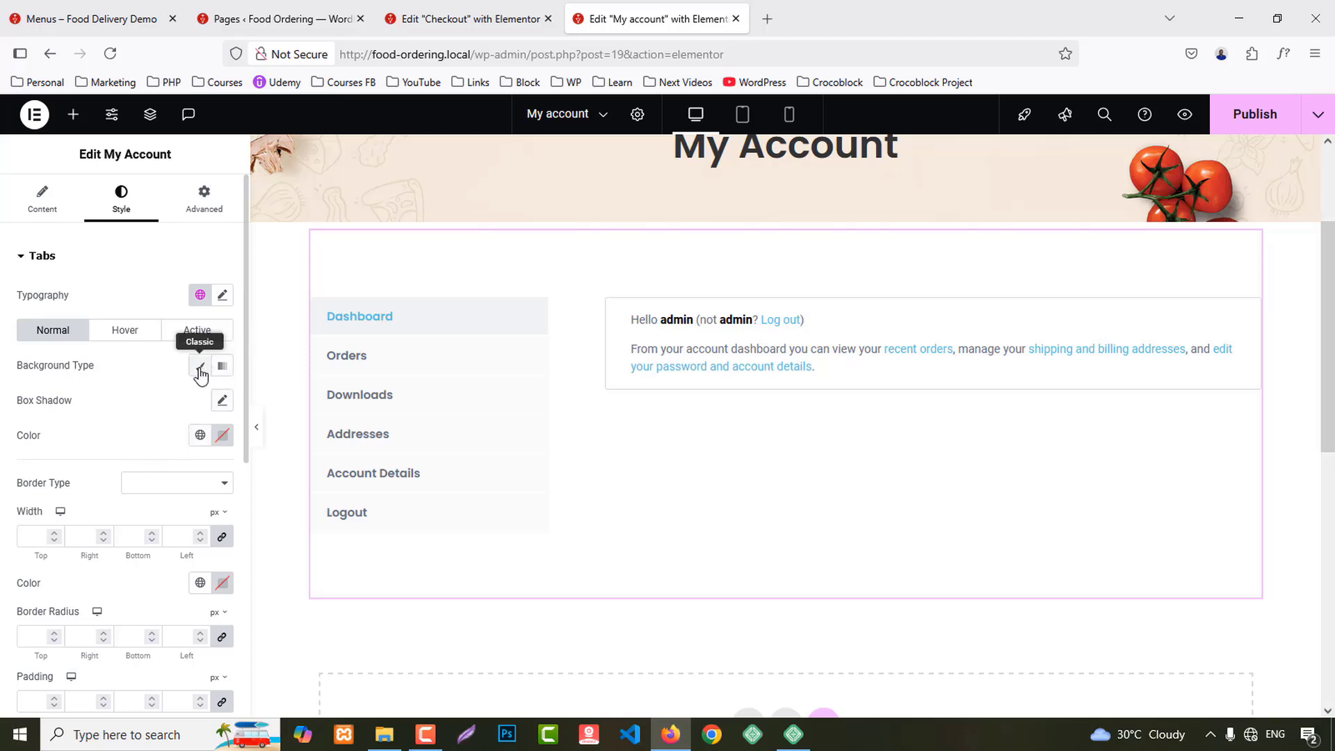
{"action": "left_click", "coordinate": [125, 331]}
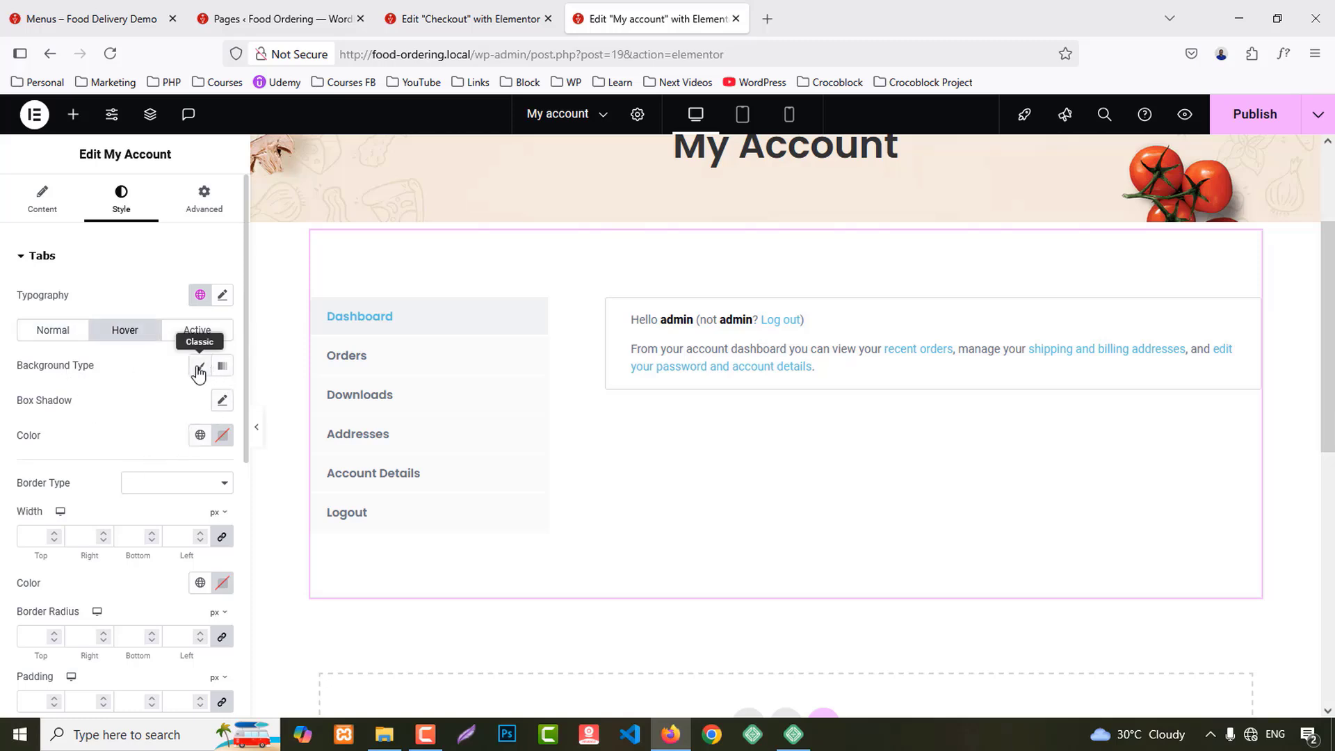
{"action": "left_click", "coordinate": [202, 366]}
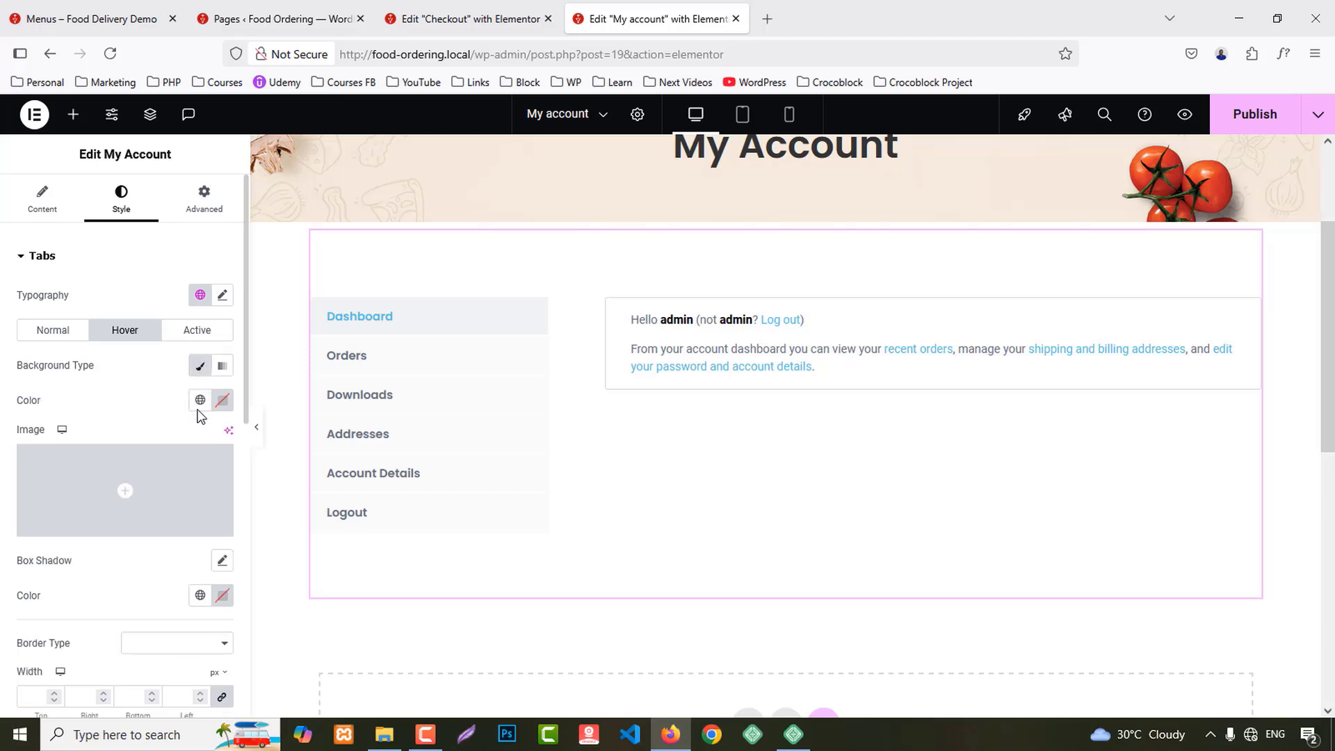
{"action": "left_click", "coordinate": [200, 400]}
{"action": "left_click", "coordinate": [111, 470]}
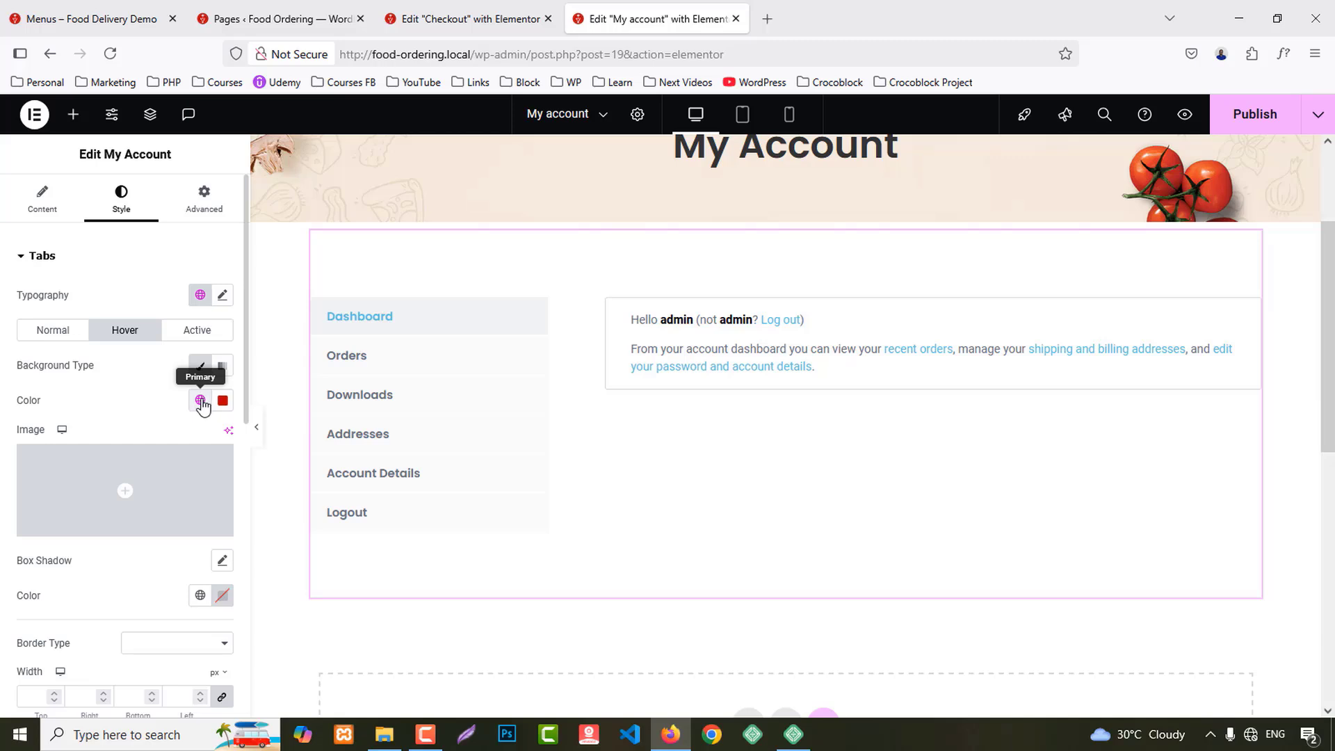
{"action": "left_click", "coordinate": [223, 596]}
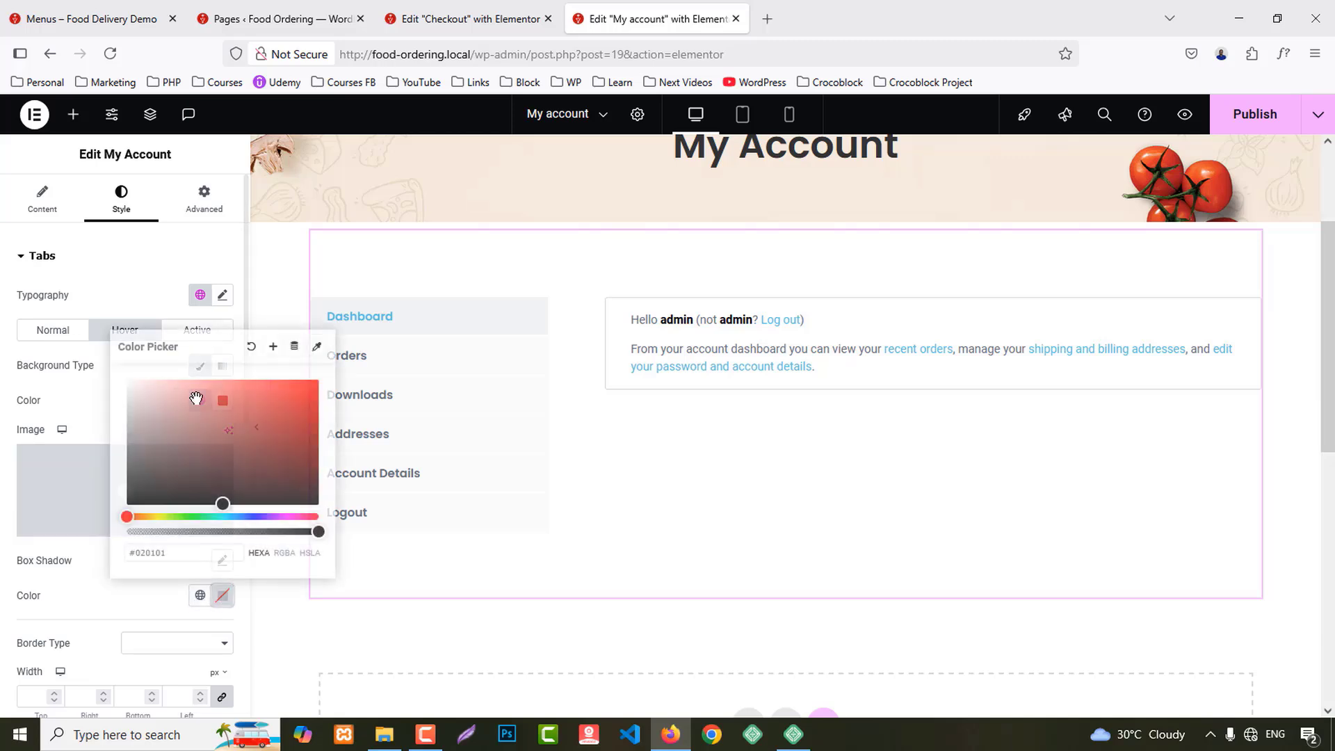
{"action": "left_click", "coordinate": [120, 376]}
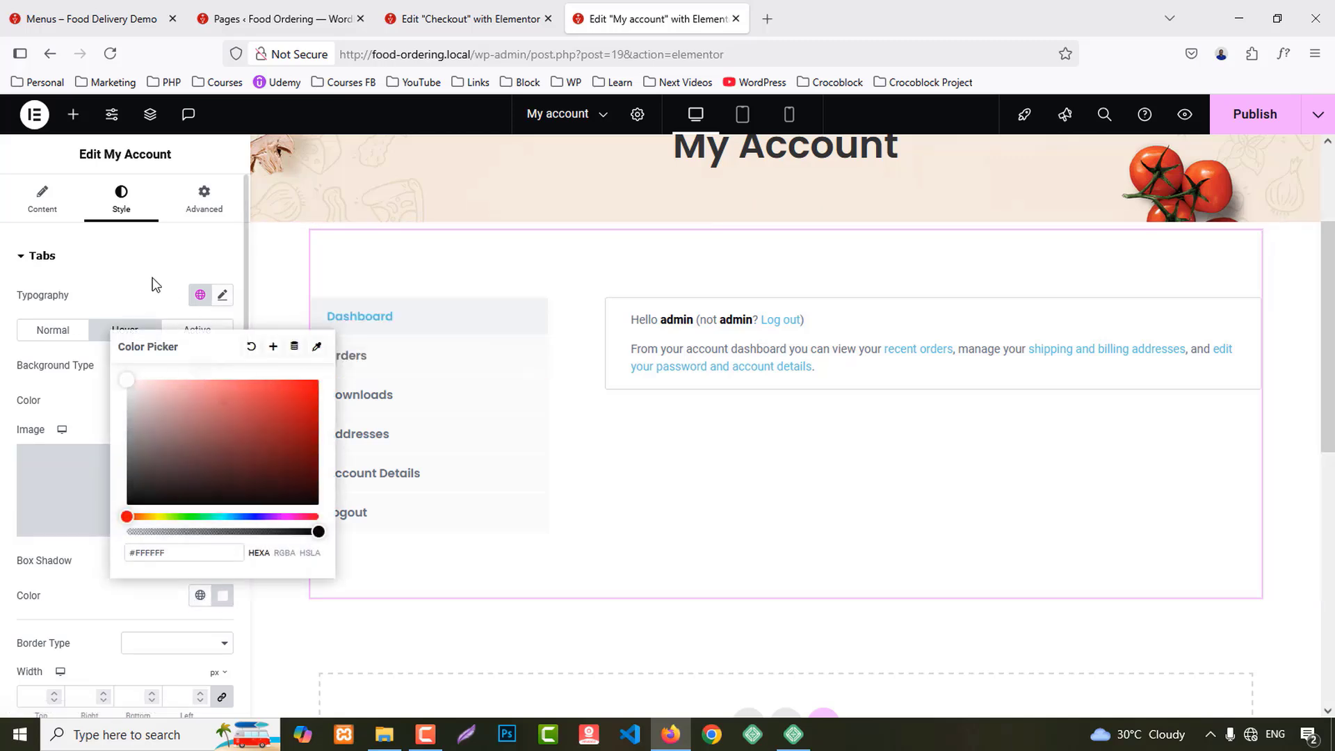
Step: Give the active tab a Classic red Primary background with a white shadow
{"action": "left_click", "coordinate": [142, 256]}
{"action": "left_click", "coordinate": [171, 258]}
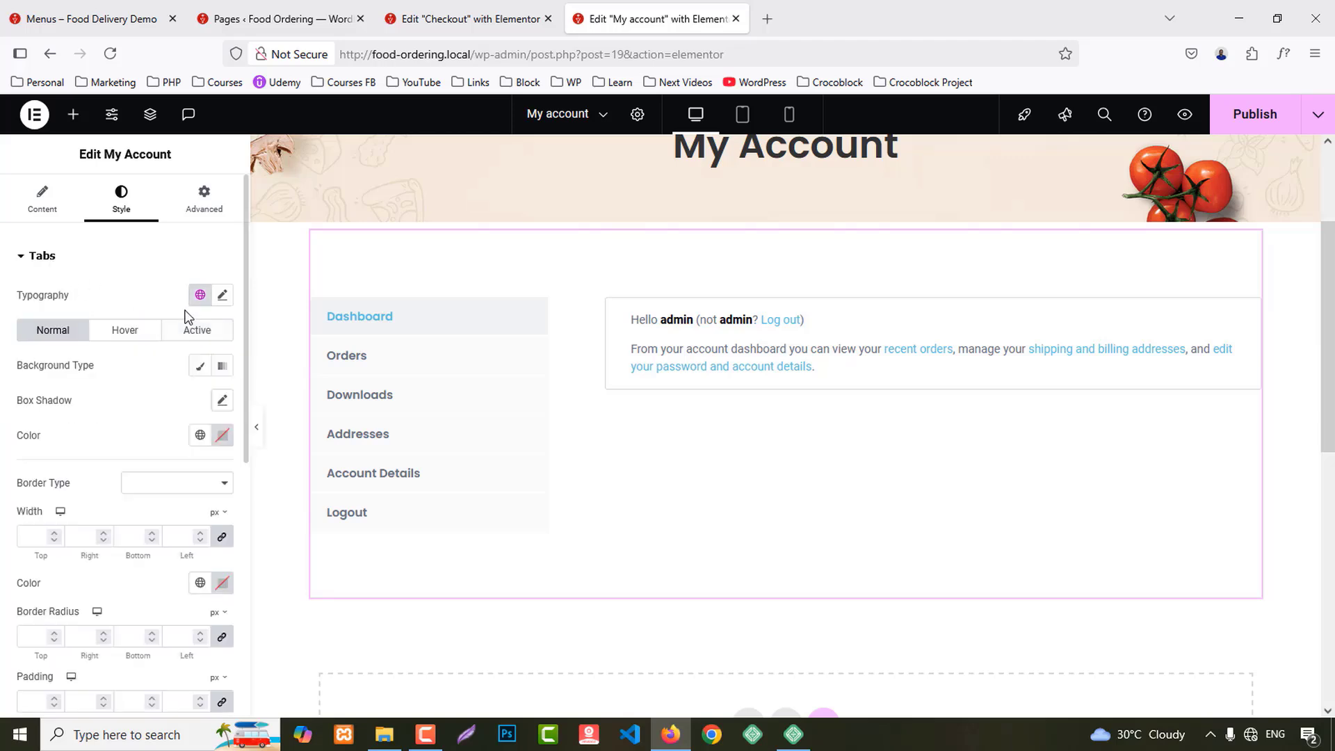
{"action": "left_click", "coordinate": [199, 334]}
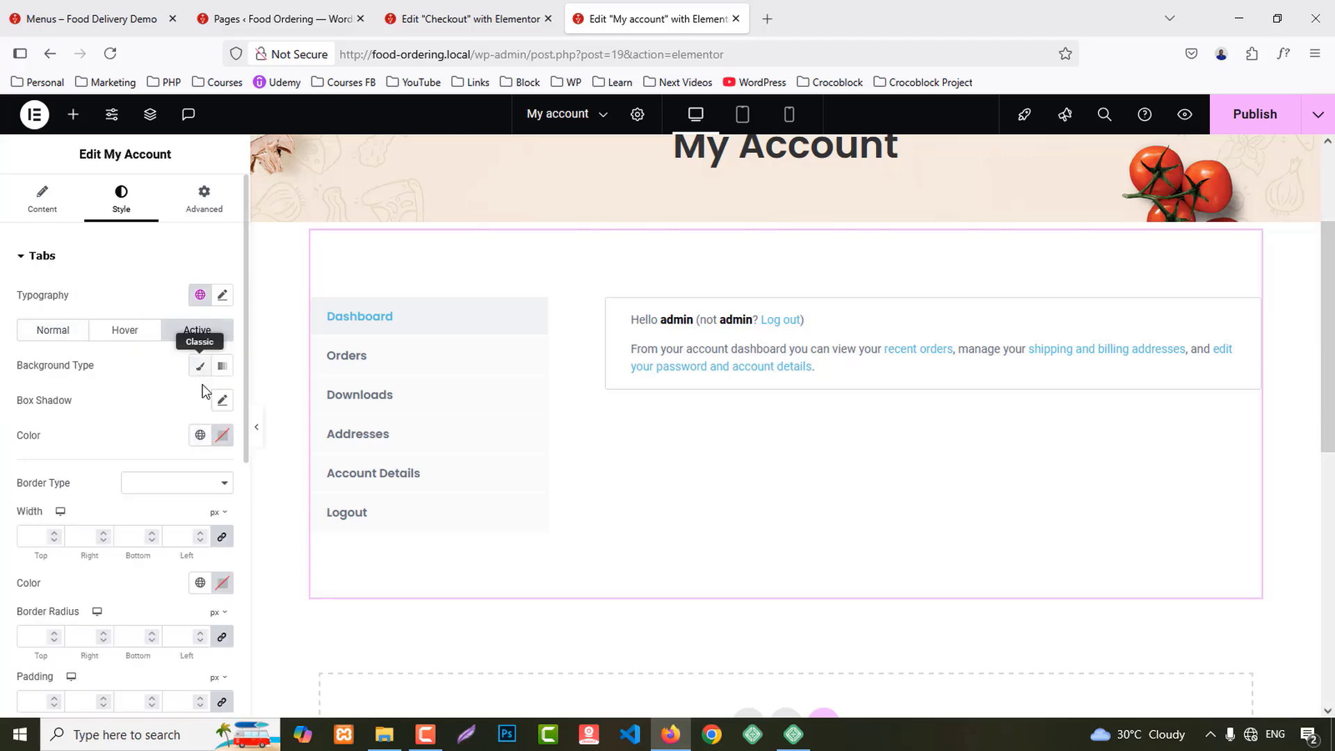
{"action": "left_click", "coordinate": [199, 366]}
{"action": "left_click", "coordinate": [200, 400]}
{"action": "left_click", "coordinate": [77, 478]}
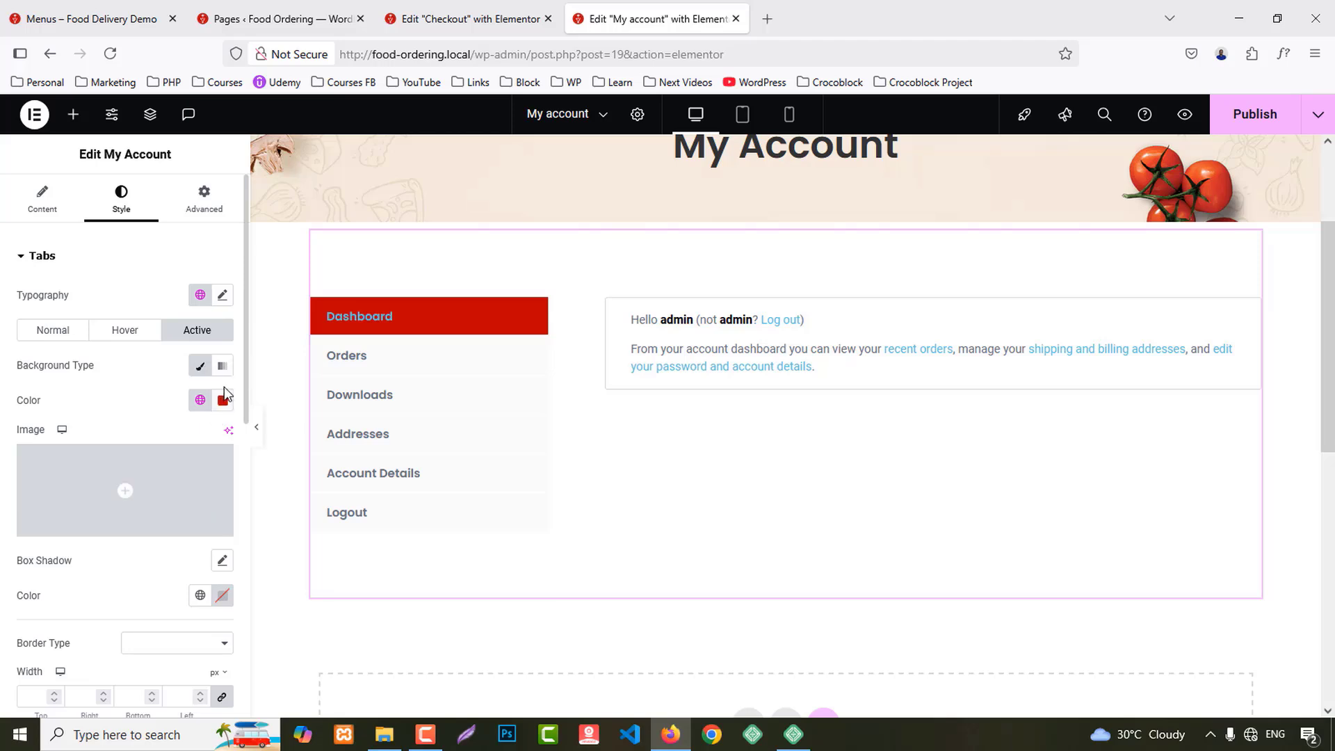
{"action": "left_click", "coordinate": [223, 596]}
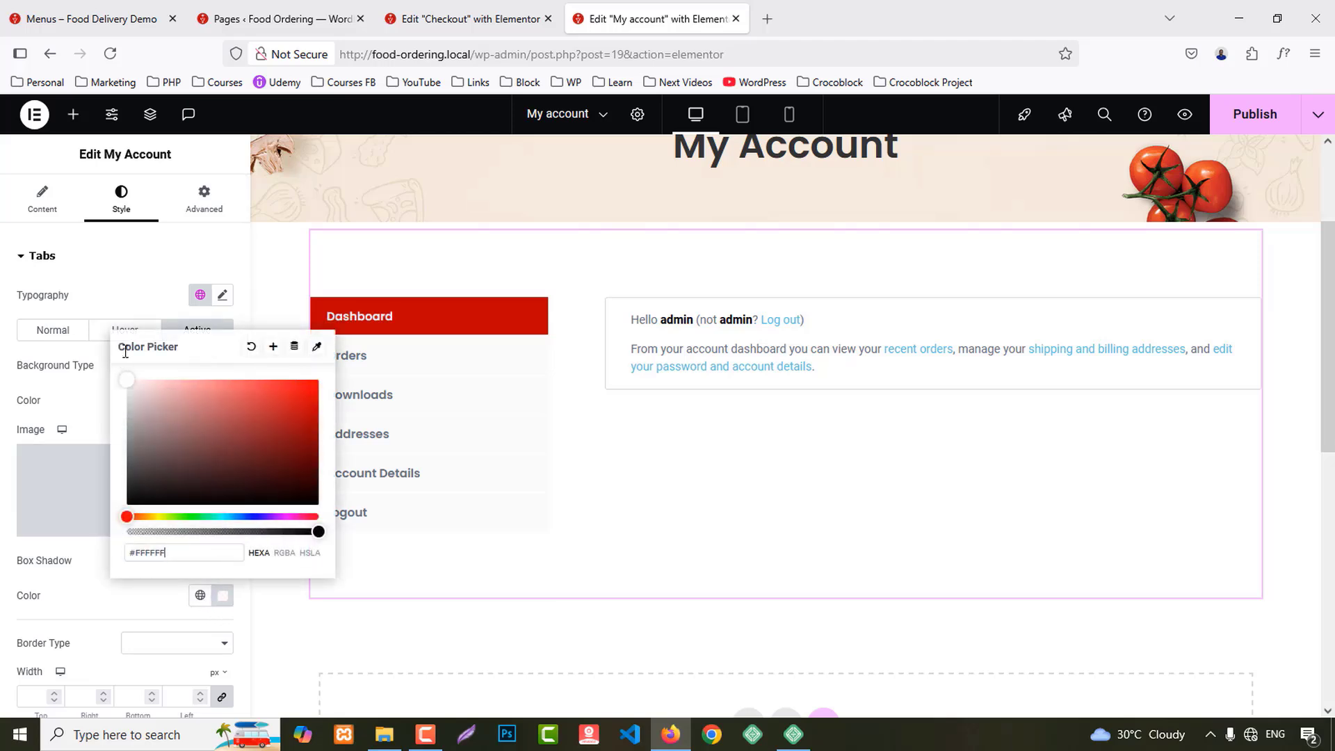
{"action": "left_click", "coordinate": [111, 286]}
Step: Set section titles to Secondary colour and font, and general text to a dark colour and Text font
{"action": "scroll", "coordinate": [169, 545], "scroll_direction": "down", "scroll_amount": 4}
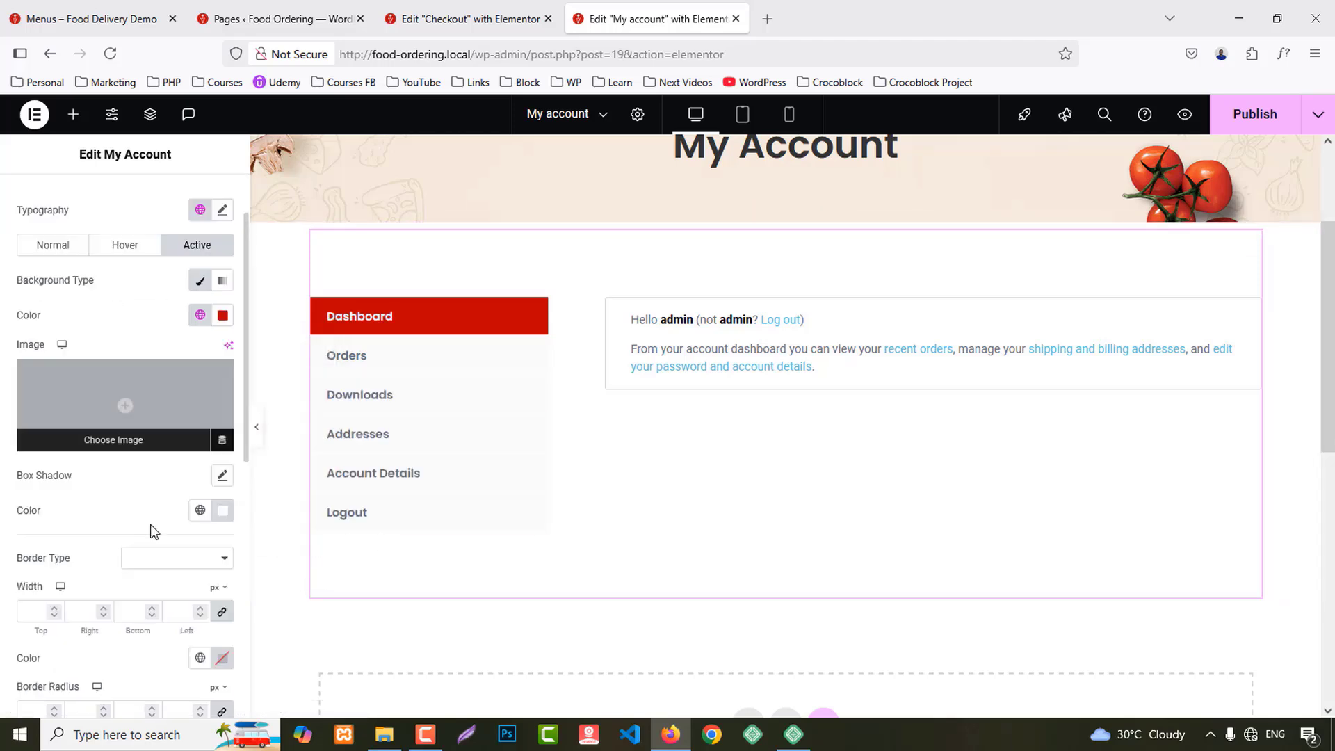
{"action": "scroll", "coordinate": [146, 498], "scroll_direction": "down", "scroll_amount": 6}
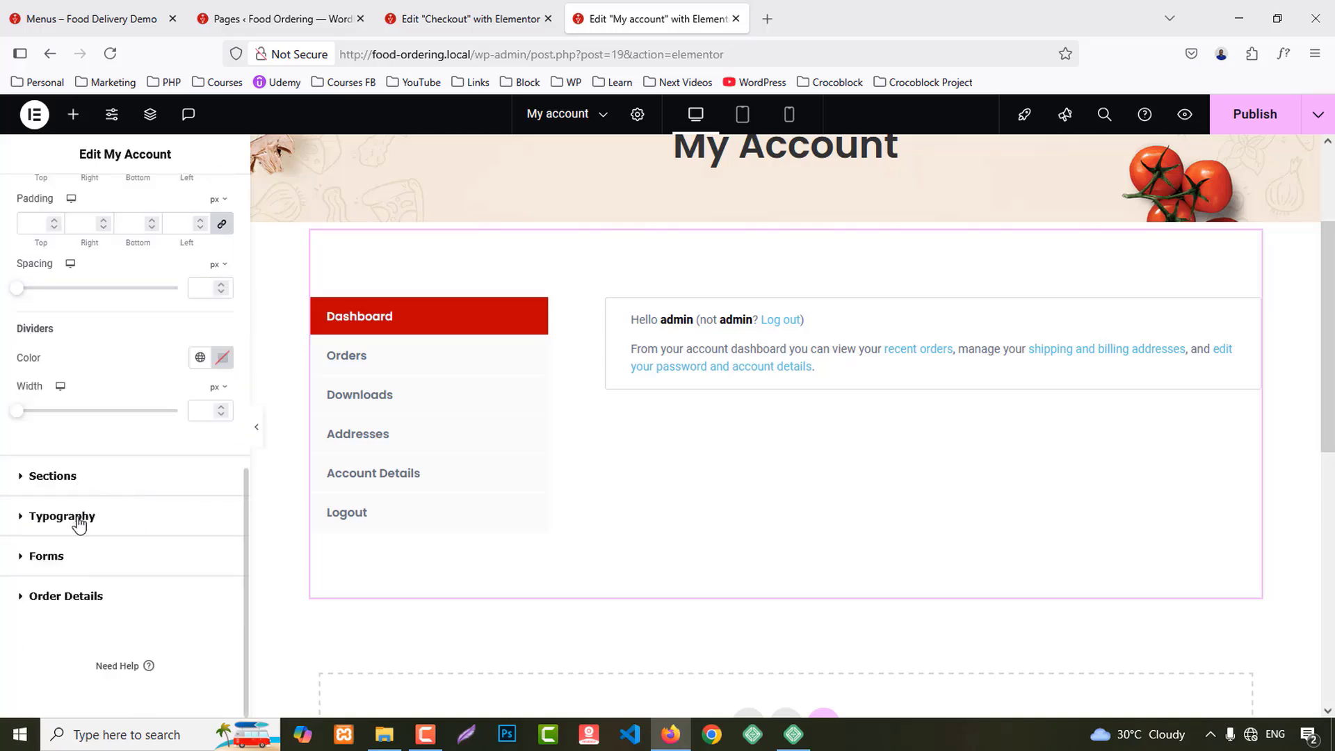
{"action": "left_click", "coordinate": [78, 523]}
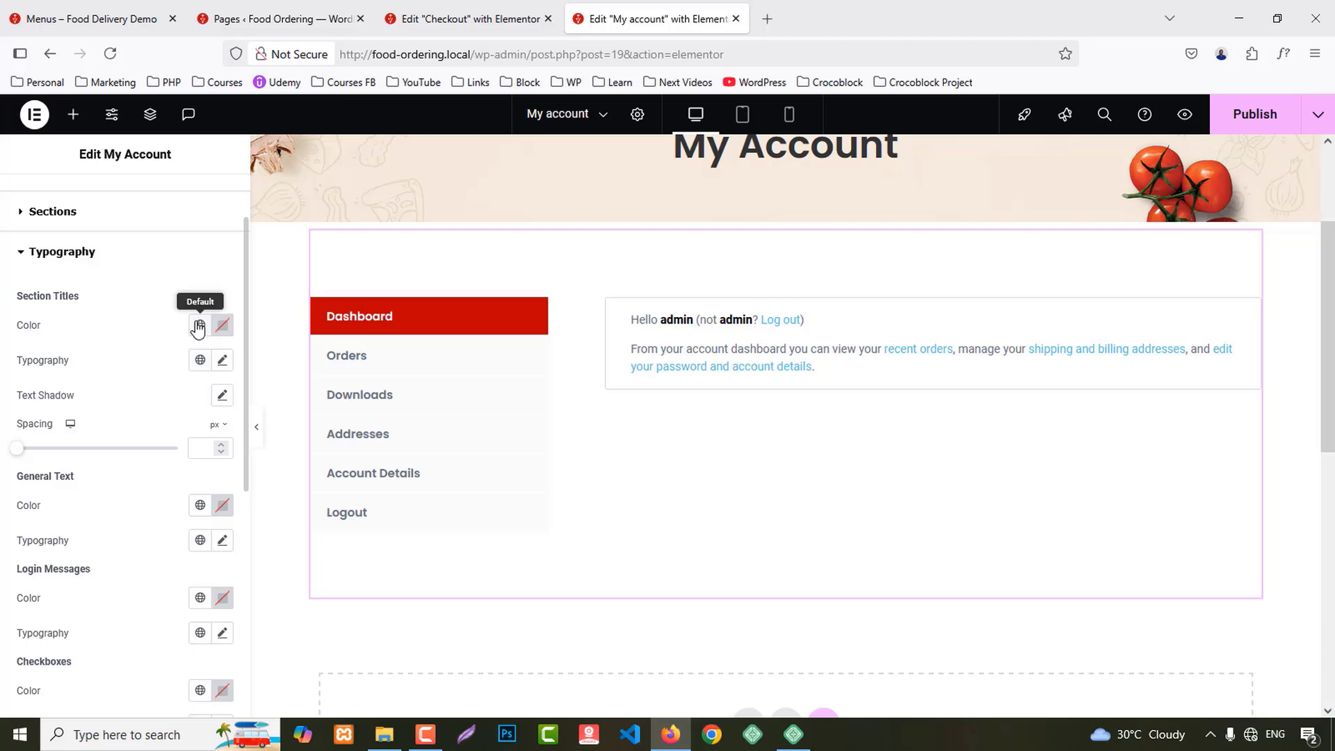
{"action": "left_click", "coordinate": [199, 326]}
{"action": "left_click", "coordinate": [77, 444]}
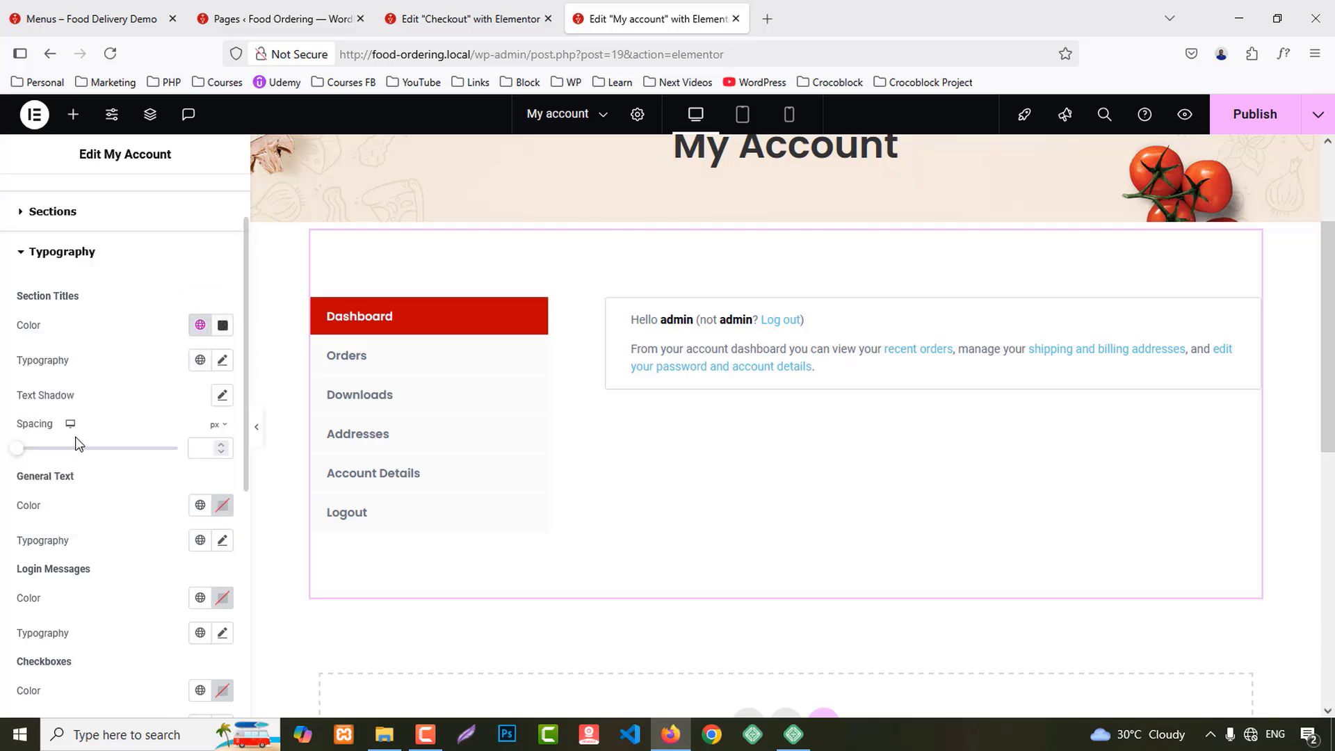
{"action": "left_click", "coordinate": [199, 359]}
{"action": "left_click", "coordinate": [61, 469]}
{"action": "scroll", "coordinate": [164, 468], "scroll_direction": "down", "scroll_amount": 2}
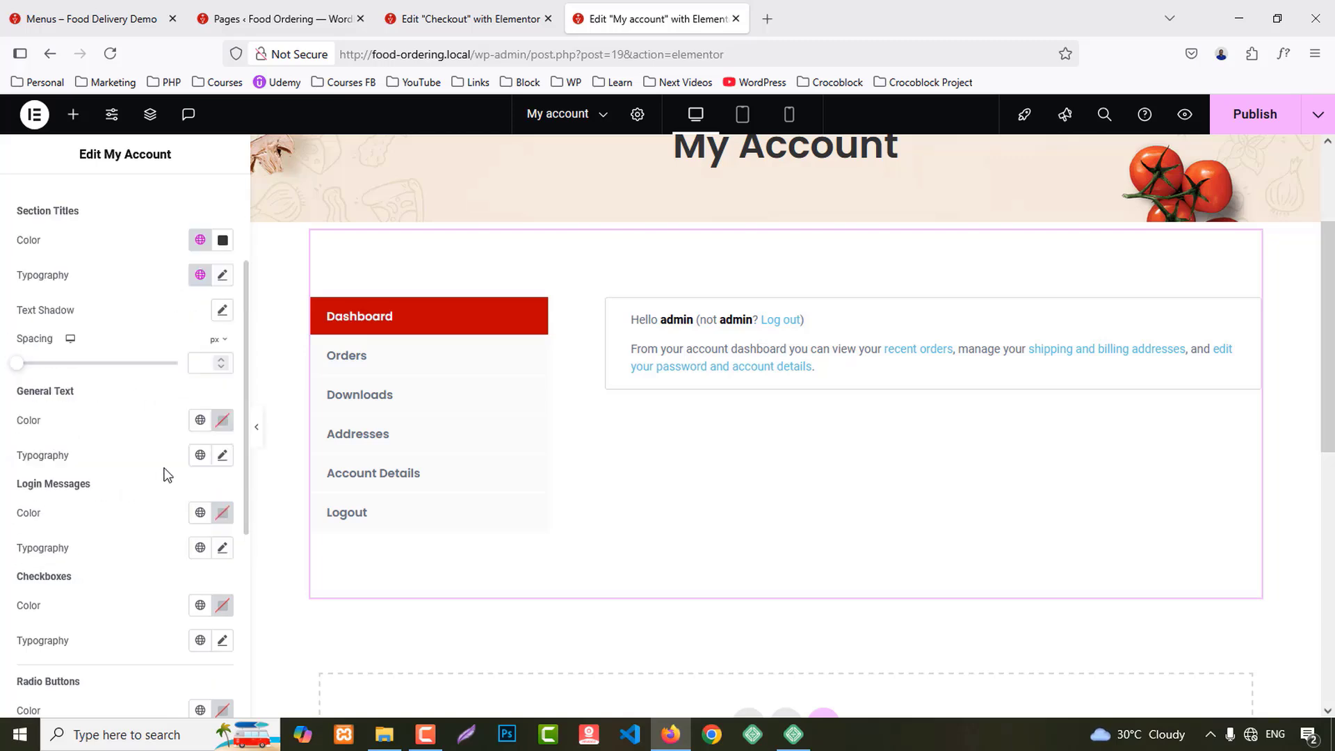
{"action": "left_click", "coordinate": [199, 421]}
{"action": "left_click", "coordinate": [90, 539]}
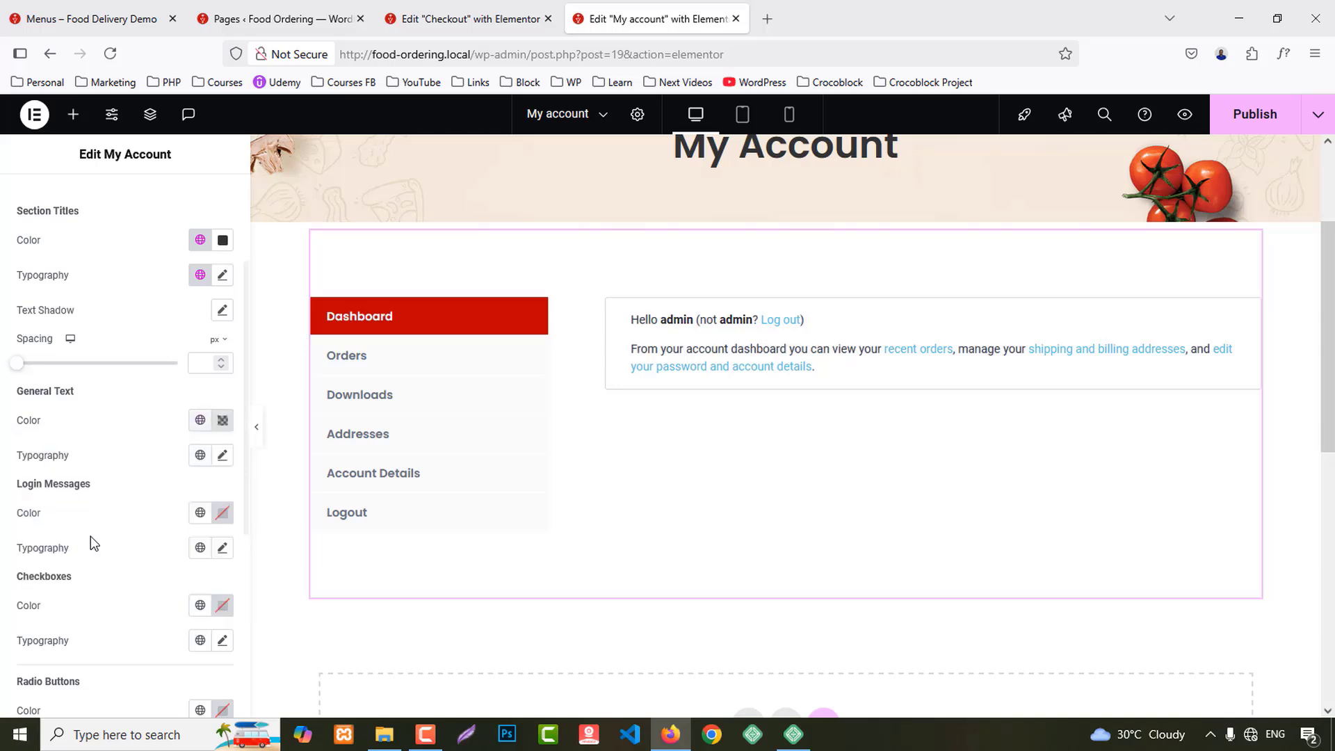
{"action": "left_click", "coordinate": [200, 455]}
{"action": "left_click", "coordinate": [93, 593]}
Step: Make the dashboard links red with the Primary global colour
{"action": "scroll", "coordinate": [153, 545], "scroll_direction": "down", "scroll_amount": 4}
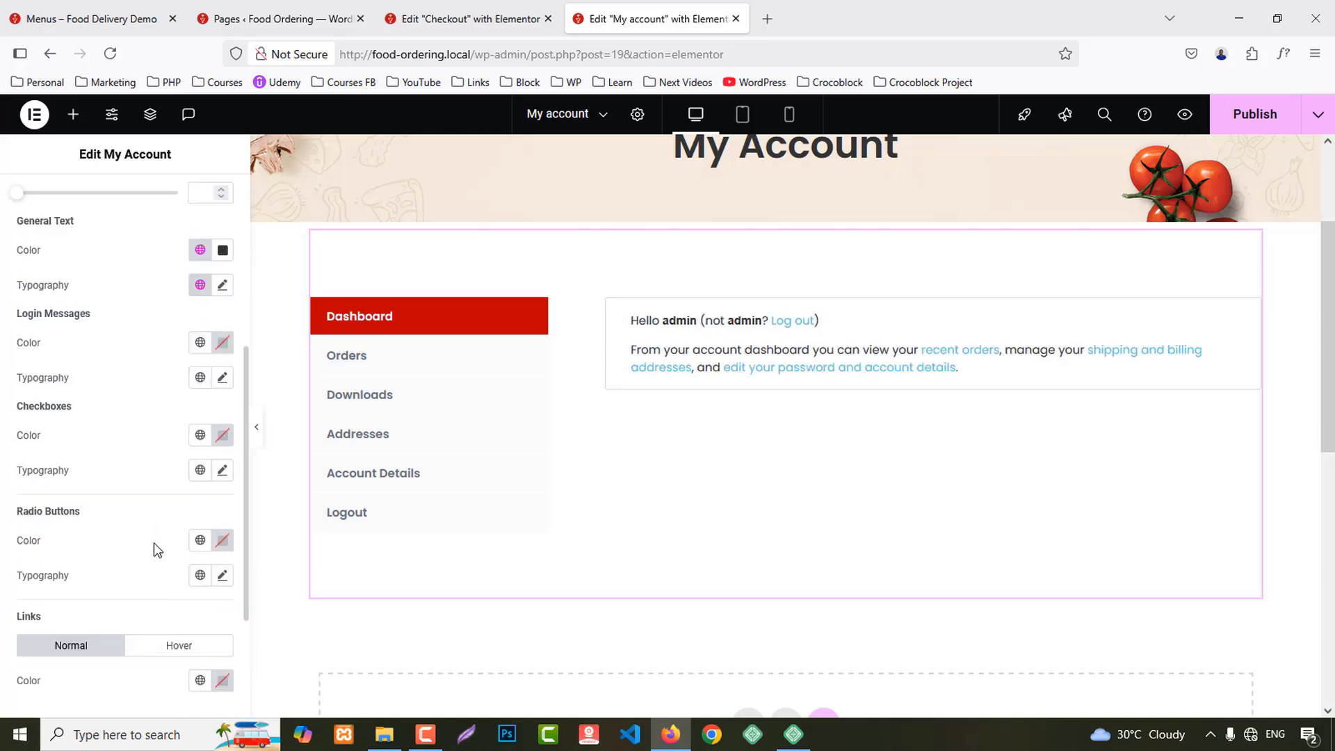
{"action": "scroll", "coordinate": [145, 535], "scroll_direction": "down", "scroll_amount": 2}
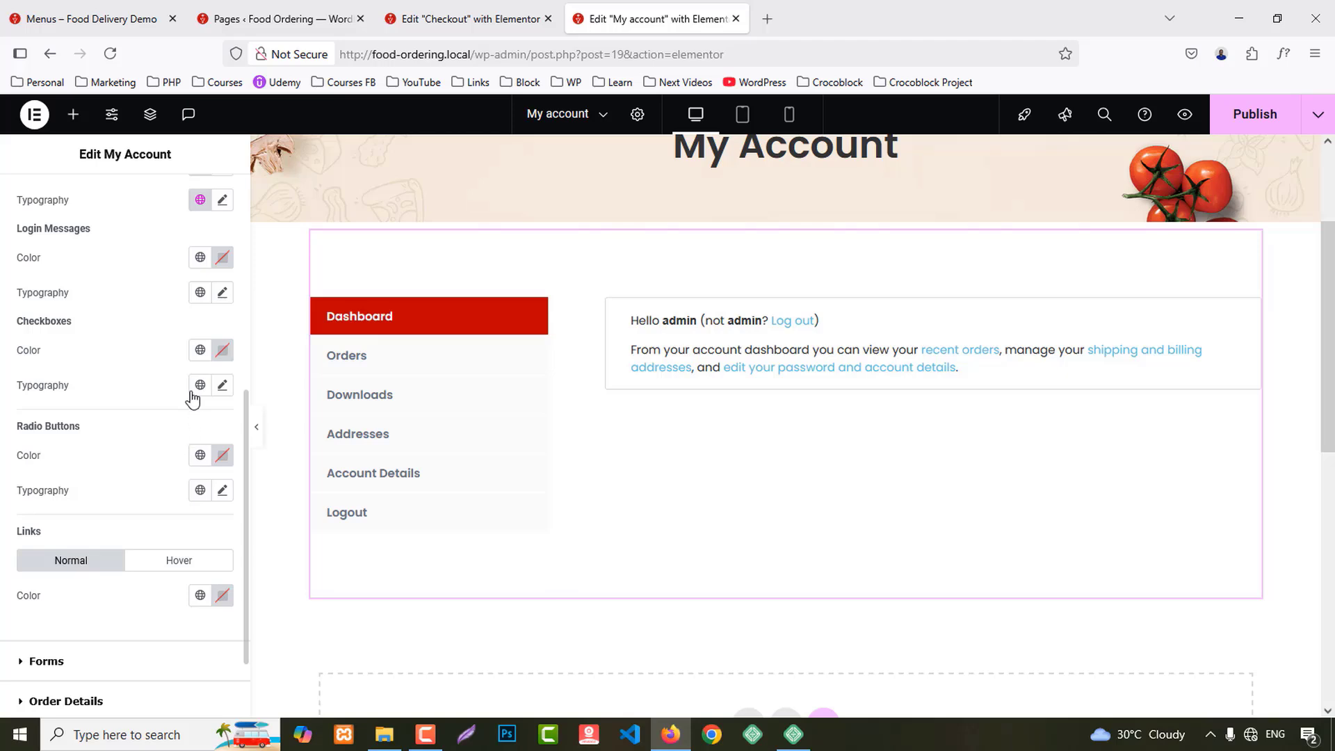
{"action": "scroll", "coordinate": [150, 470], "scroll_direction": "down", "scroll_amount": 2}
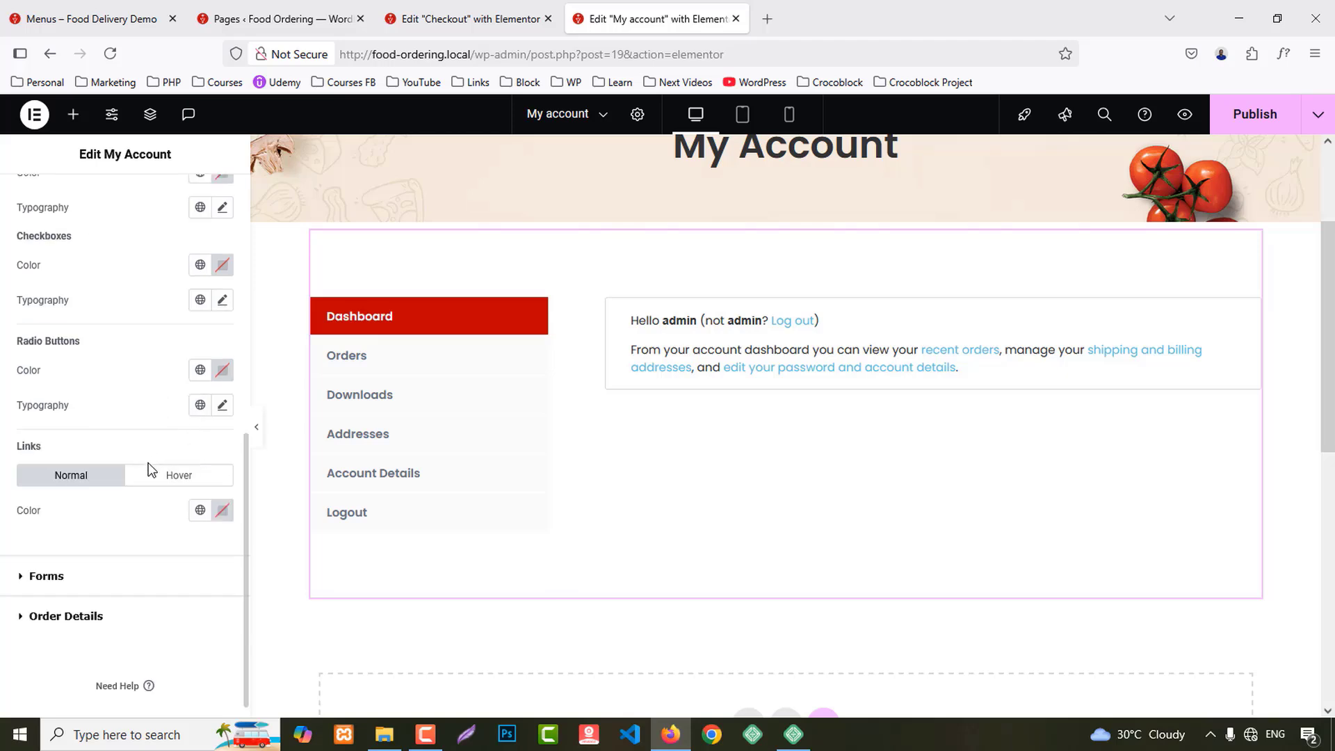
{"action": "left_click", "coordinate": [199, 509]}
{"action": "left_click", "coordinate": [67, 586]}
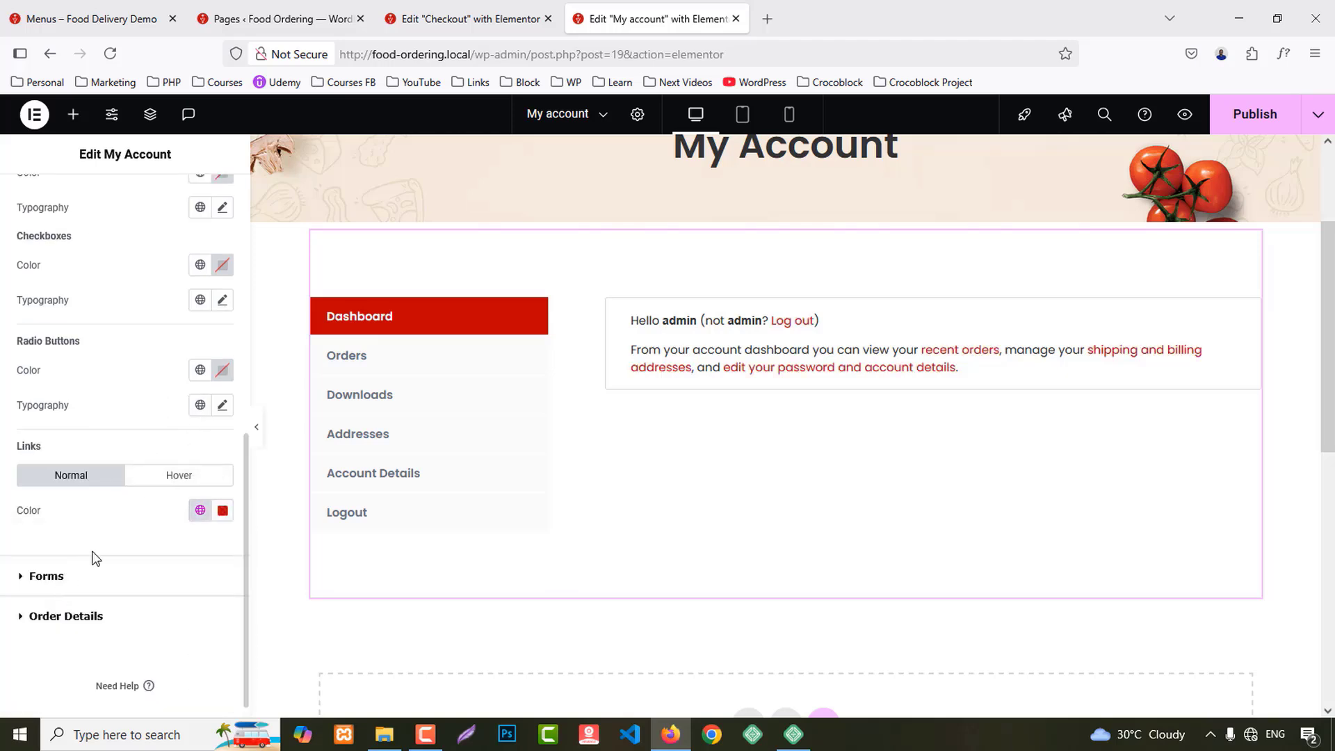
{"action": "left_click", "coordinate": [46, 576]}
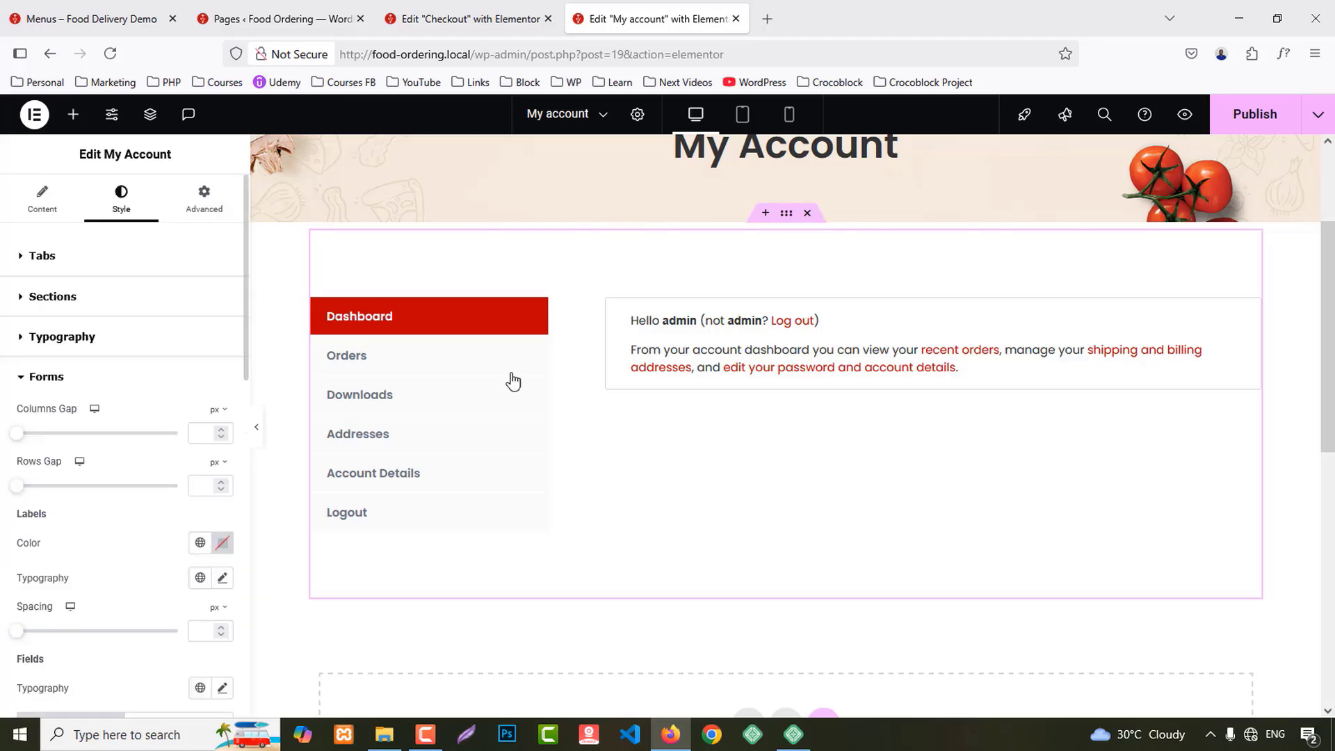
Step: Preview the Orders, Downloads, Addresses and Account Details sections in the canvas
{"action": "left_click", "coordinate": [364, 359]}
{"action": "left_click", "coordinate": [368, 404]}
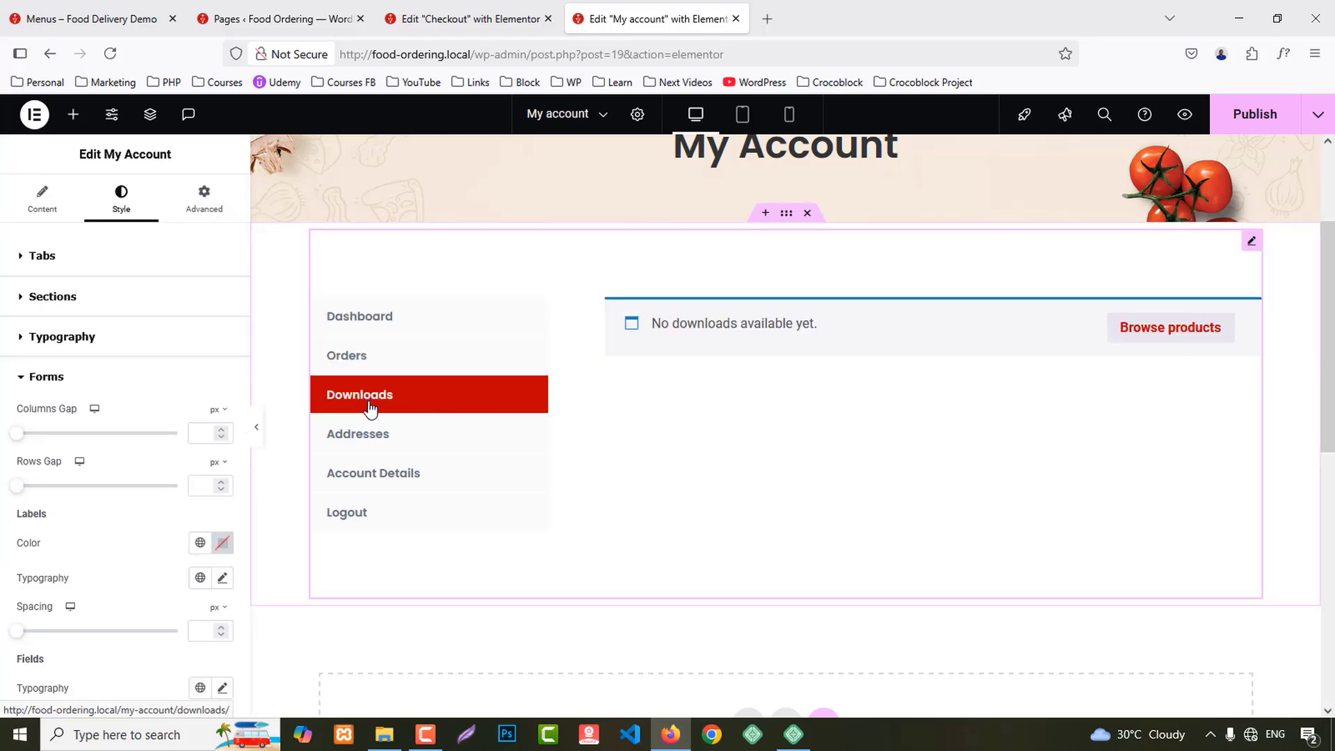
{"action": "left_click", "coordinate": [376, 441]}
{"action": "left_click", "coordinate": [375, 489]}
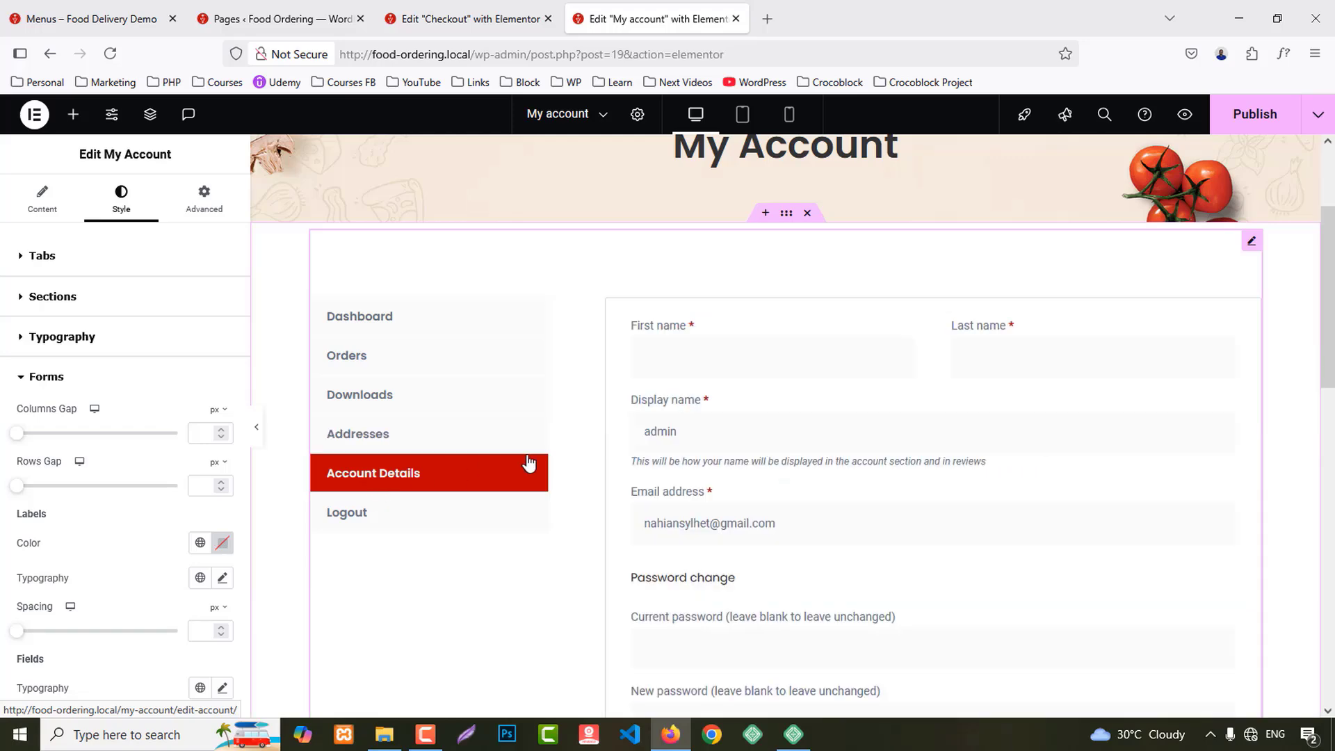
{"action": "scroll", "coordinate": [1180, 476], "scroll_direction": "down", "scroll_amount": 4}
{"action": "scroll", "coordinate": [91, 605], "scroll_direction": "down", "scroll_amount": 5}
{"action": "scroll", "coordinate": [90, 609], "scroll_direction": "down", "scroll_amount": 8}
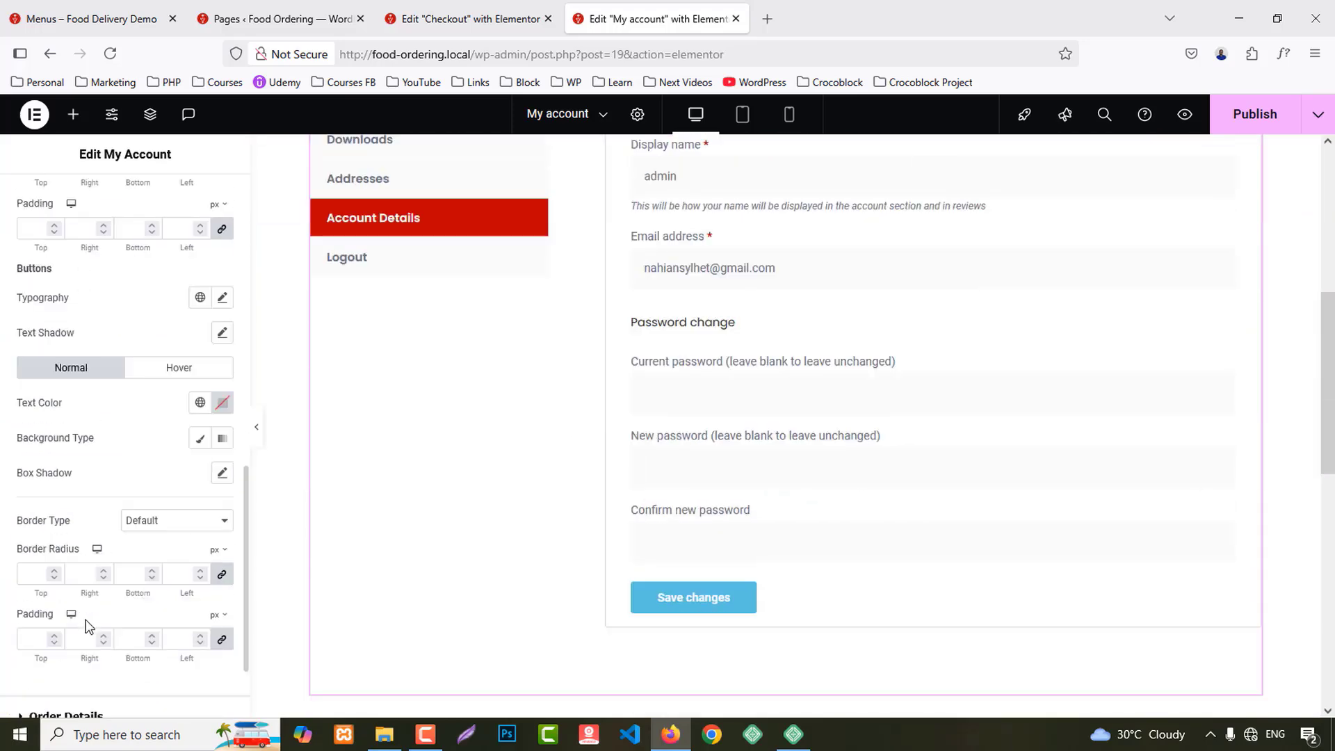
Step: Inspect the order details styling settings with the Orders section previewed
{"action": "left_click", "coordinate": [89, 596]}
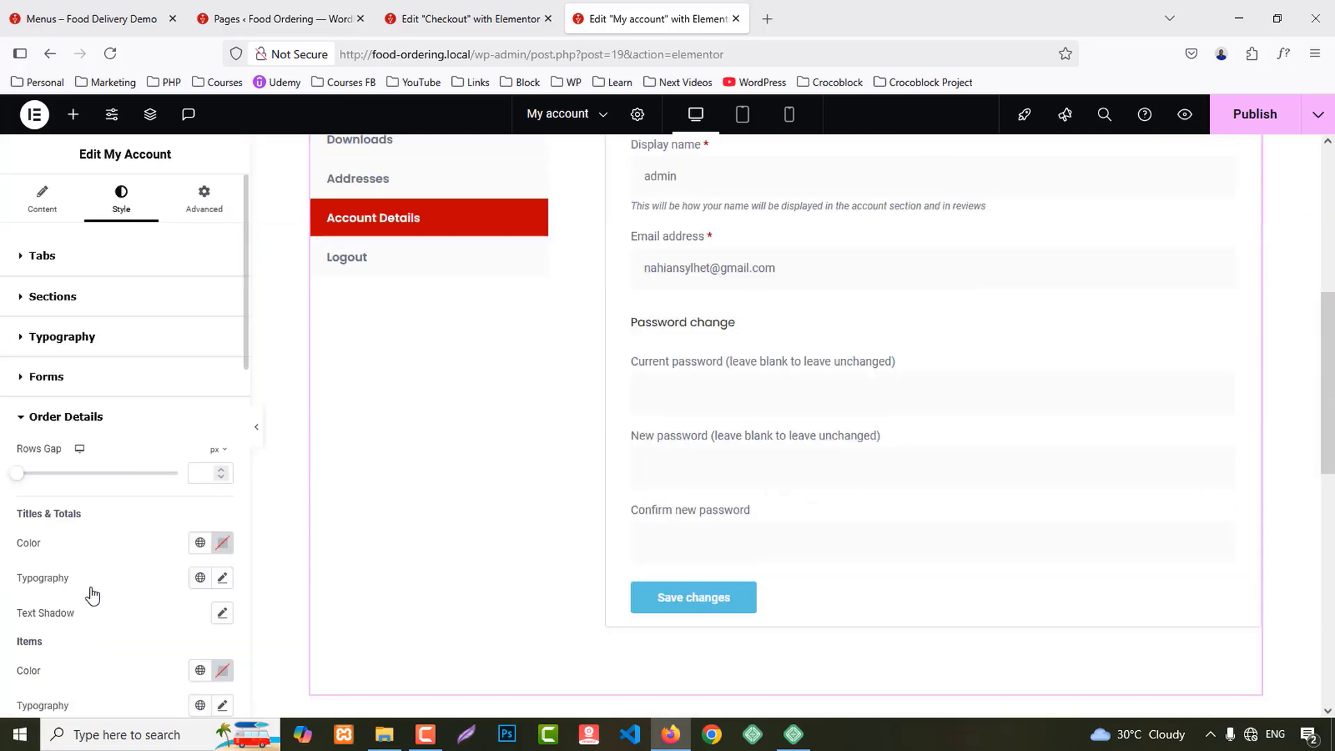
{"action": "scroll", "coordinate": [132, 591], "scroll_direction": "down", "scroll_amount": 2}
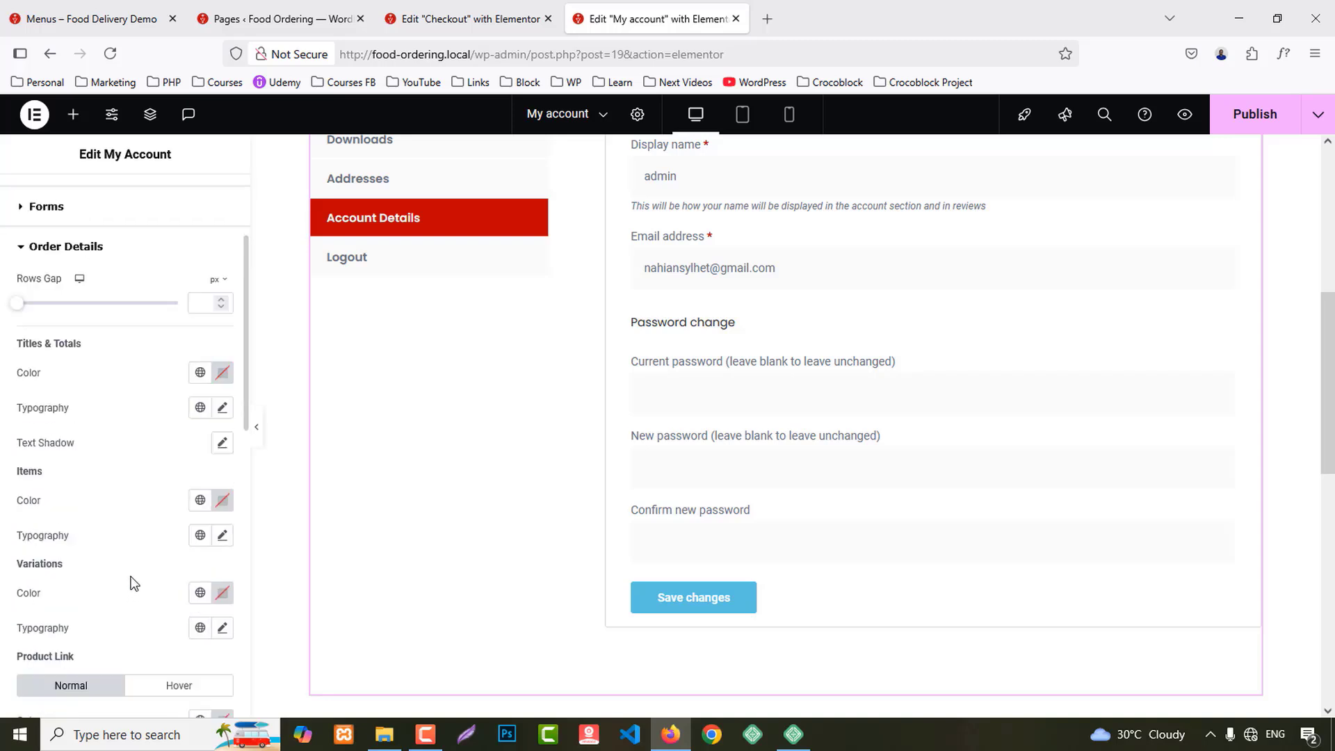
{"action": "scroll", "coordinate": [134, 583], "scroll_direction": "down", "scroll_amount": 3}
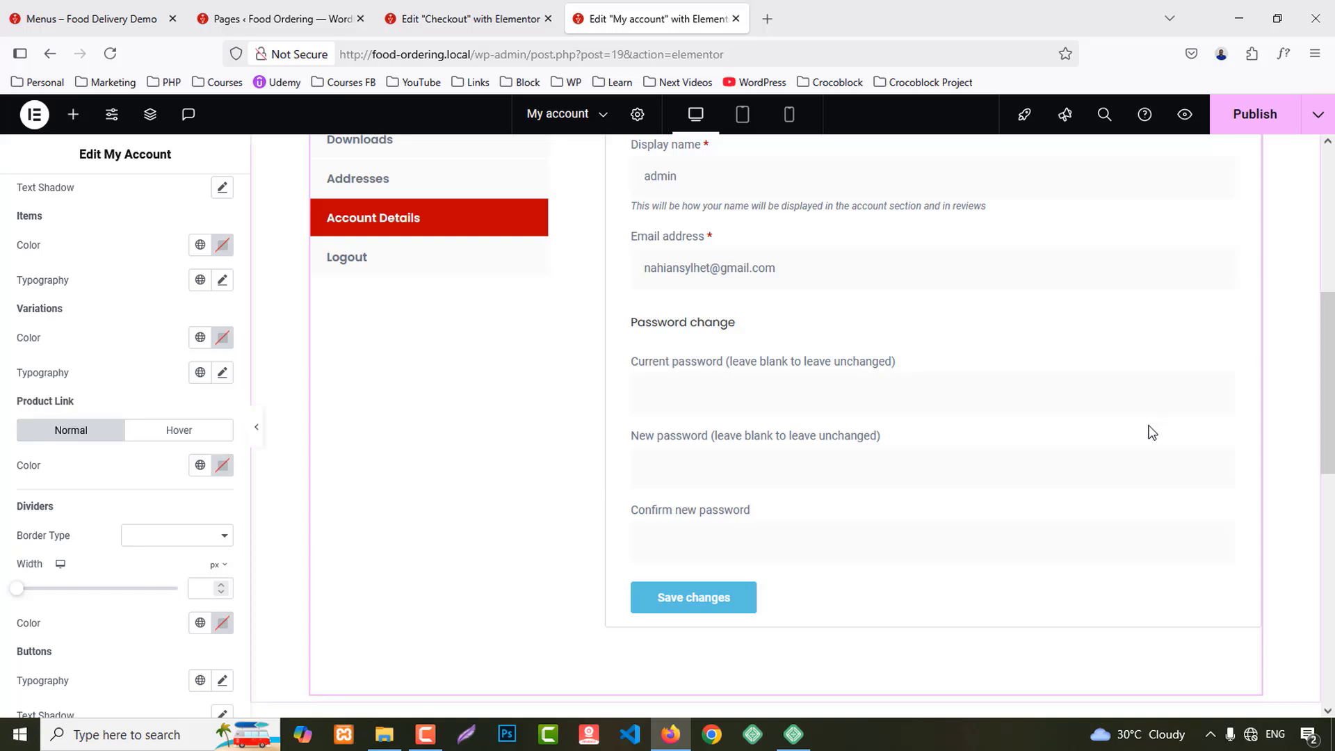
{"action": "scroll", "coordinate": [1151, 433], "scroll_direction": "up", "scroll_amount": 5}
{"action": "scroll", "coordinate": [1151, 433], "scroll_direction": "down", "scroll_amount": 1}
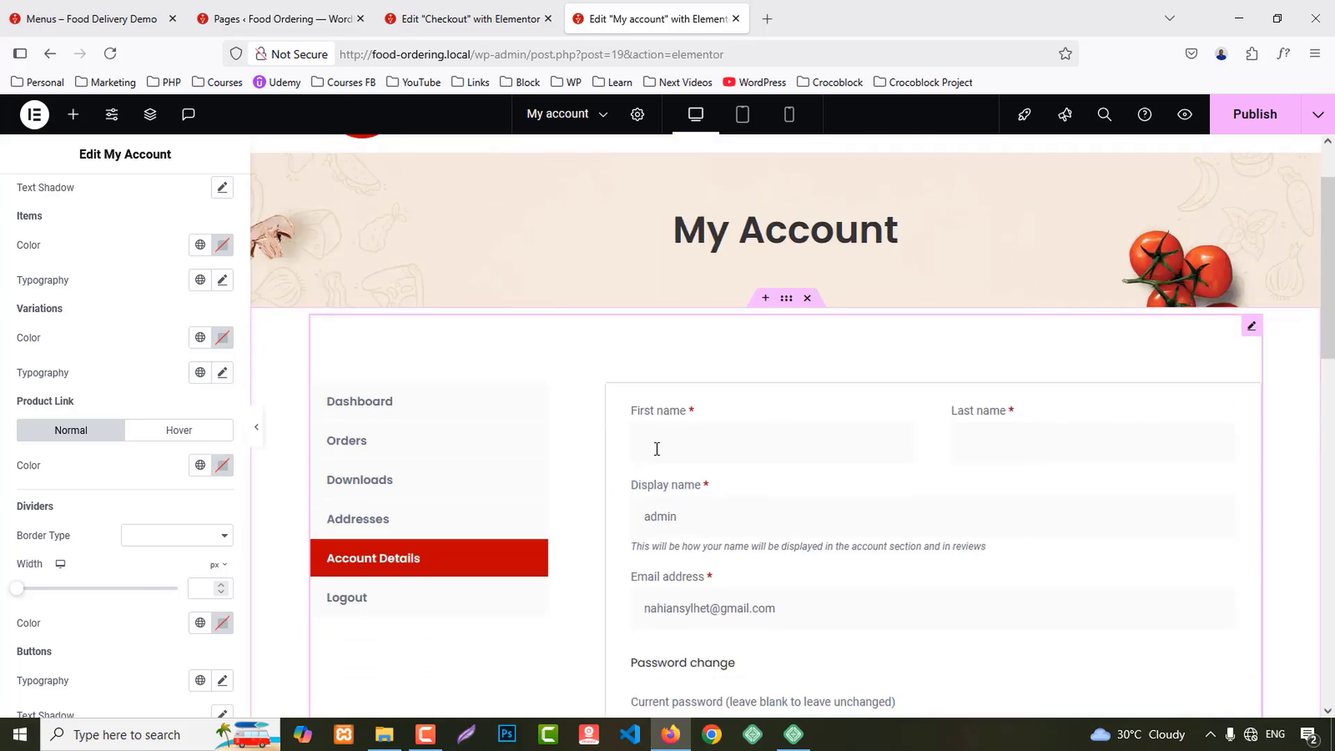
{"action": "left_click", "coordinate": [417, 455]}
{"action": "scroll", "coordinate": [70, 587], "scroll_direction": "down", "scroll_amount": 3}
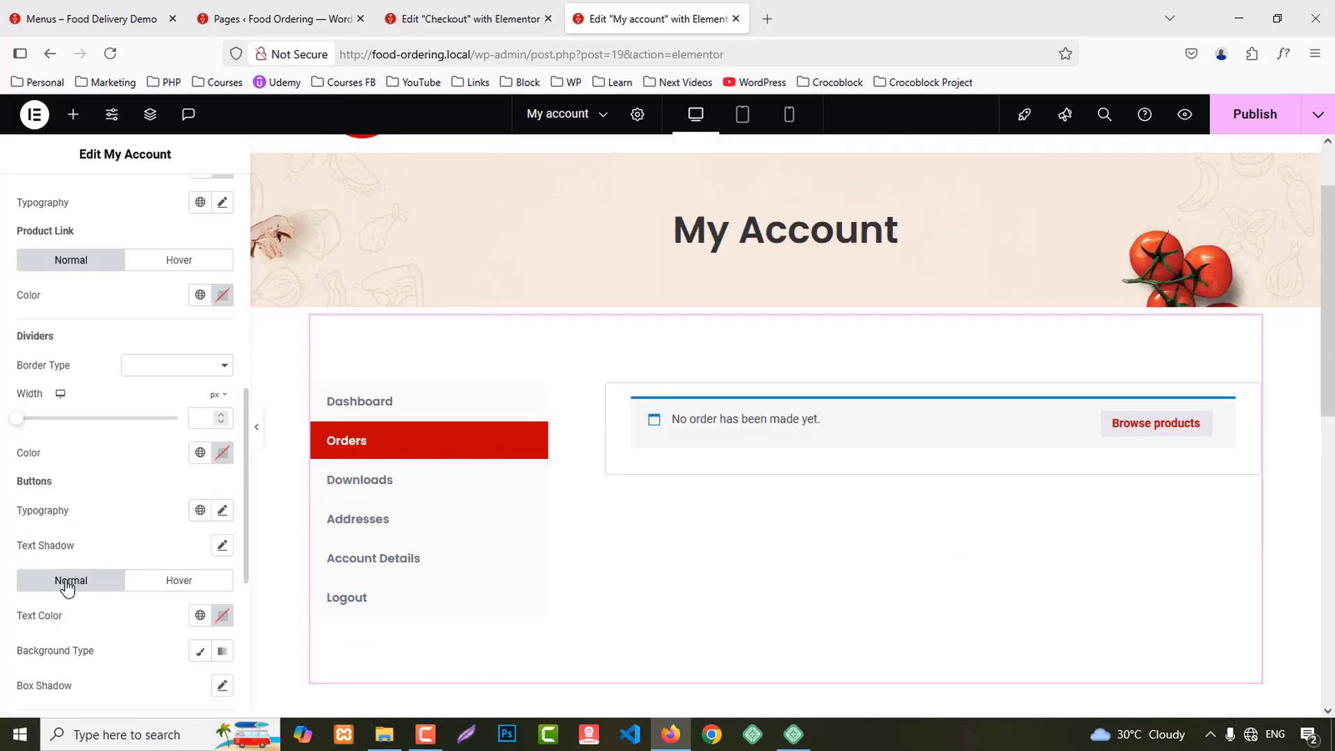
{"action": "scroll", "coordinate": [83, 607], "scroll_direction": "down", "scroll_amount": 2}
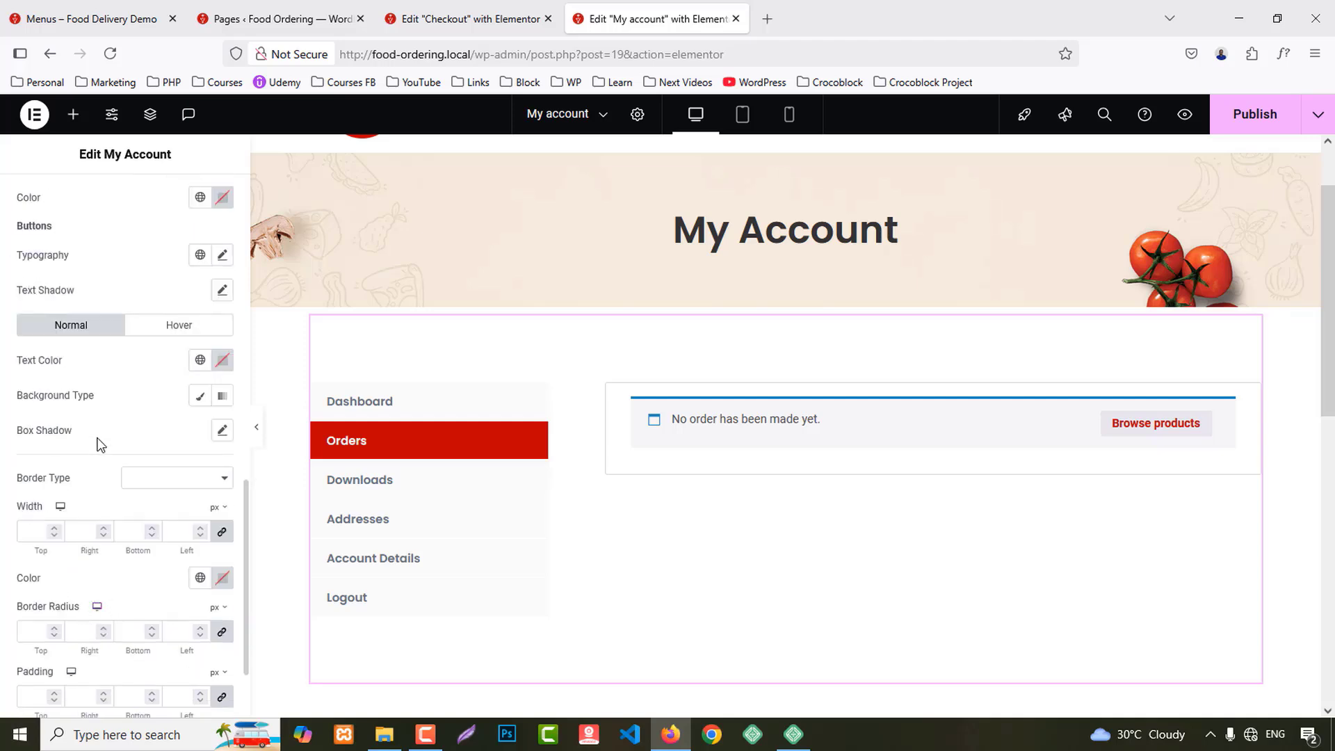
{"action": "scroll", "coordinate": [107, 449], "scroll_direction": "up", "scroll_amount": 3}
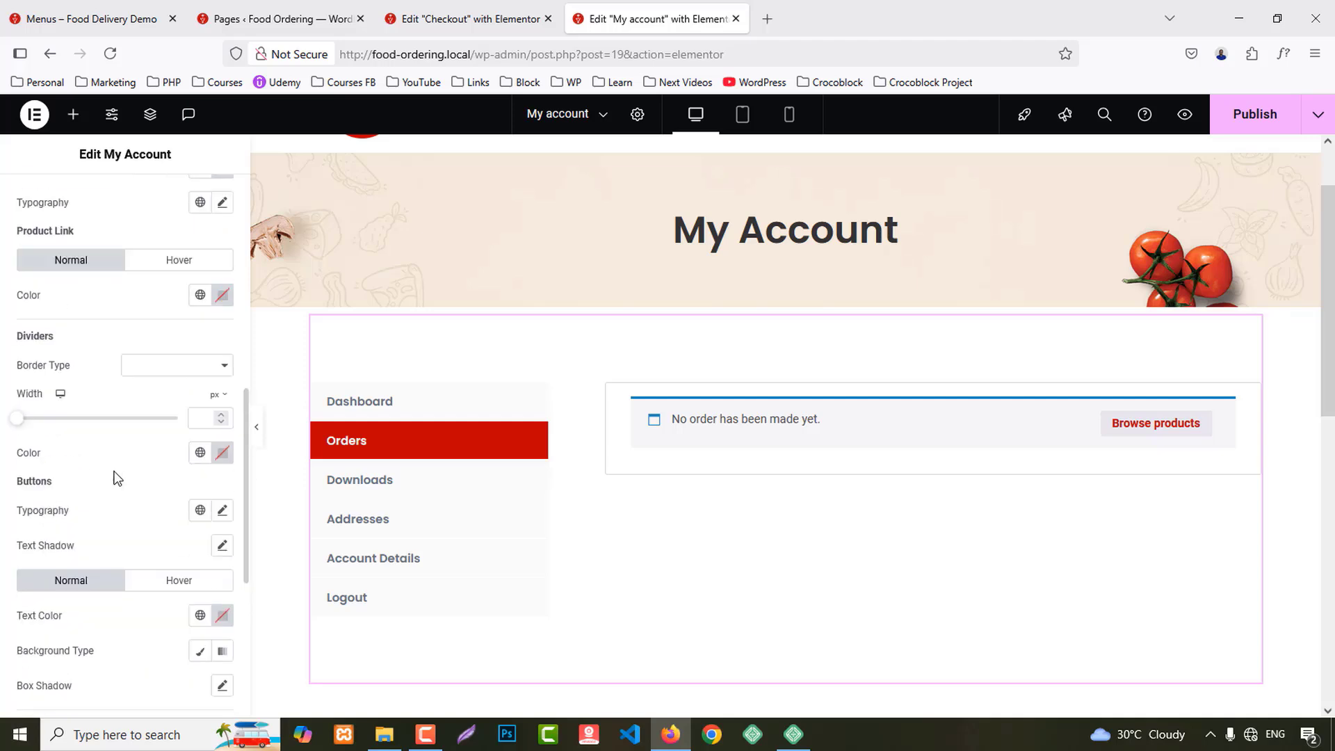
Step: Make the navigation dividers solid, Primary red, and 2 px wide
{"action": "left_click", "coordinate": [150, 378]}
{"action": "left_click", "coordinate": [141, 416]}
{"action": "left_click", "coordinate": [200, 453]}
{"action": "left_click", "coordinate": [77, 536]}
{"action": "left_click", "coordinate": [221, 414]}
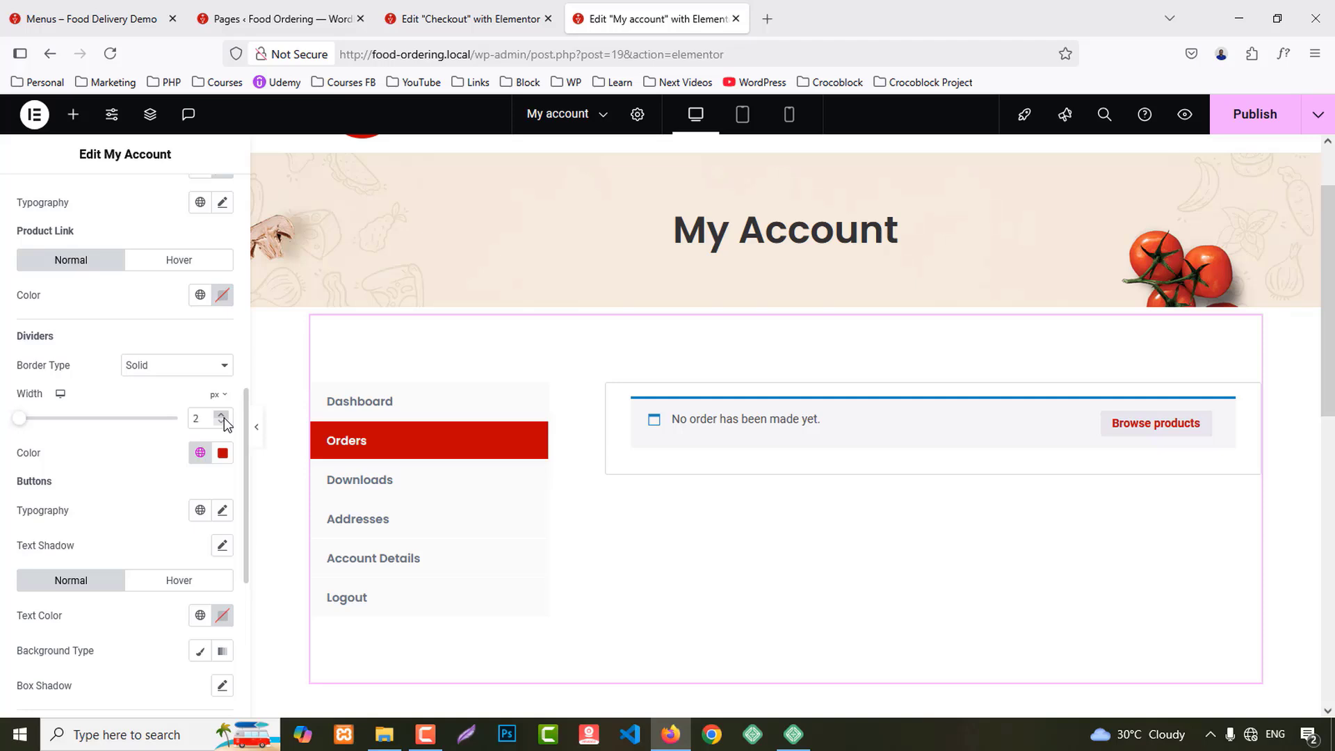
Step: Check the Downloads and Addresses tabs, then publish the My Account page
{"action": "left_click", "coordinate": [359, 481]}
{"action": "left_click", "coordinate": [366, 536]}
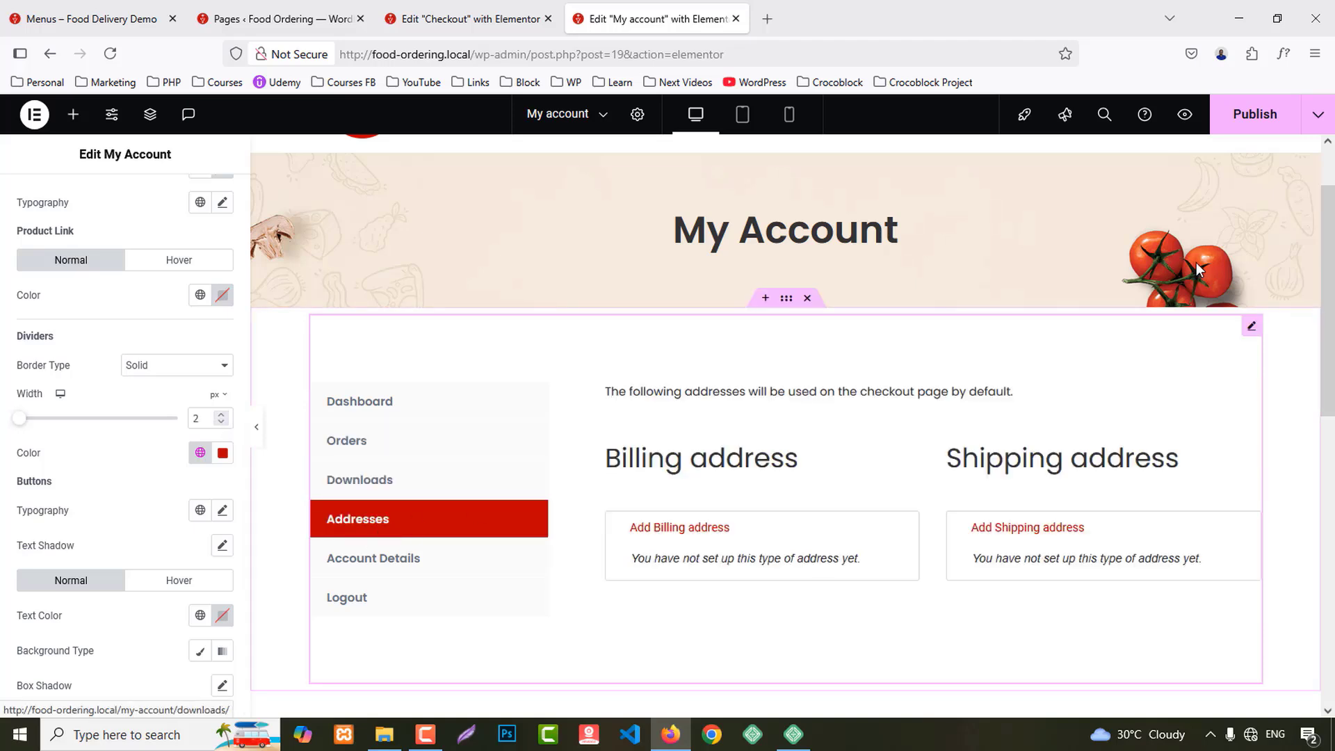
{"action": "left_click", "coordinate": [1231, 129]}
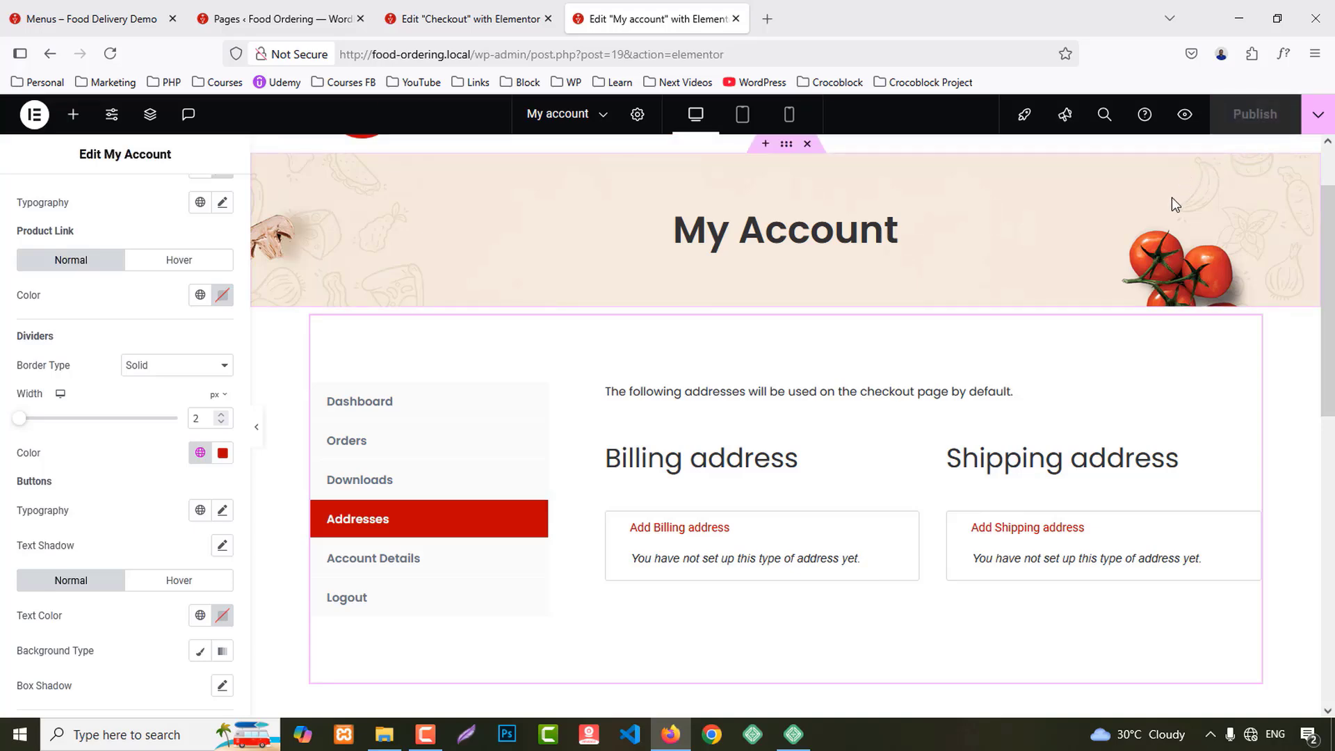
Step: Preview the published My Account page in a new tab, close the editor, and log out via Howdy, admin
{"action": "scroll", "coordinate": [1171, 197], "scroll_direction": "up", "scroll_amount": 2}
{"action": "left_click", "coordinate": [1185, 114]}
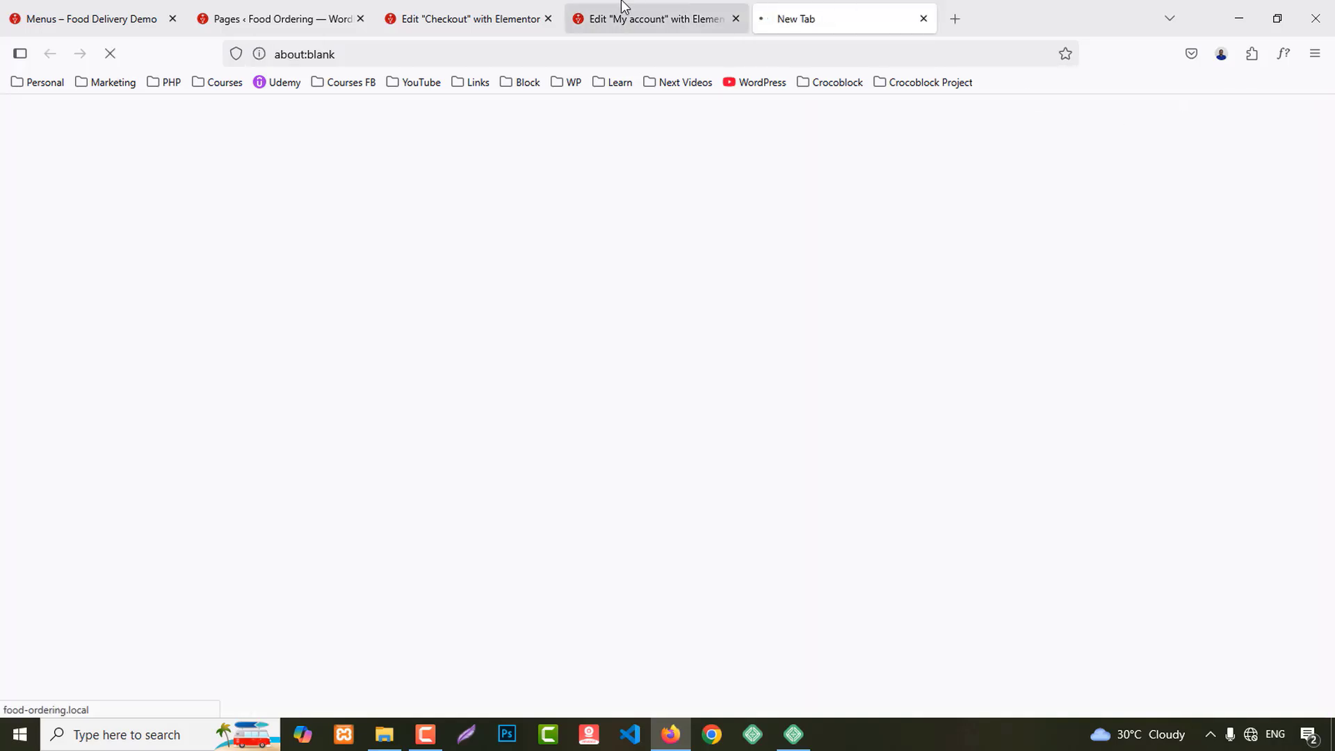
{"action": "middle_click", "coordinate": [615, 8]}
{"action": "scroll", "coordinate": [1006, 313], "scroll_direction": "down", "scroll_amount": 3}
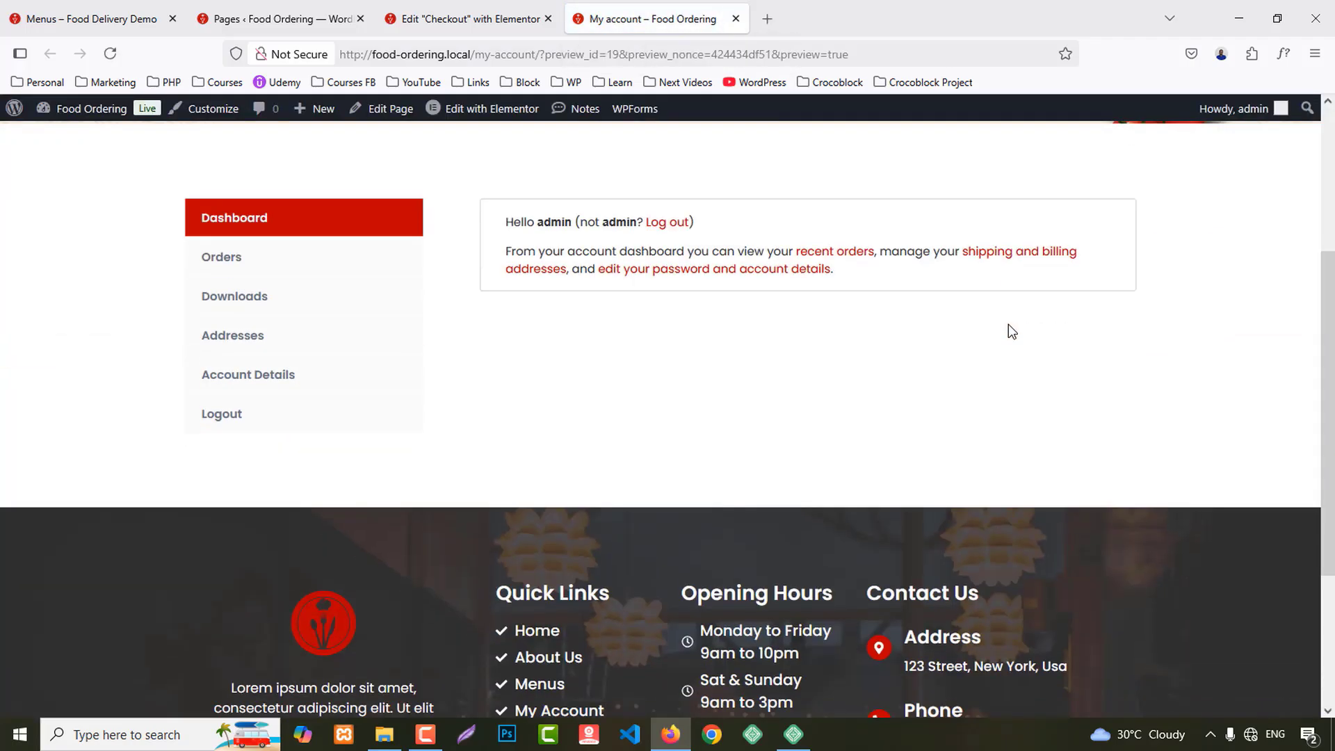
{"action": "scroll", "coordinate": [1008, 324], "scroll_direction": "down", "scroll_amount": 2}
{"action": "scroll", "coordinate": [1008, 324], "scroll_direction": "up", "scroll_amount": 5}
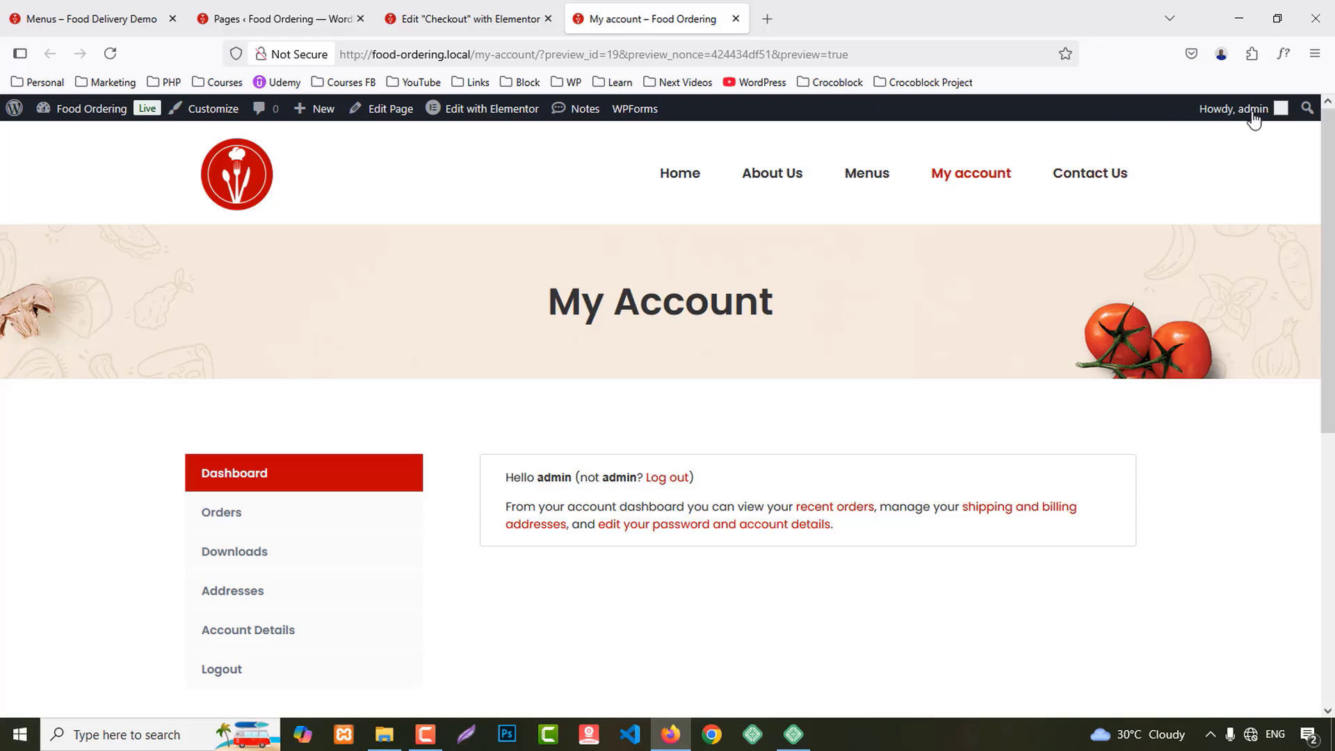
{"action": "mouse_move", "coordinate": [1245, 119]}
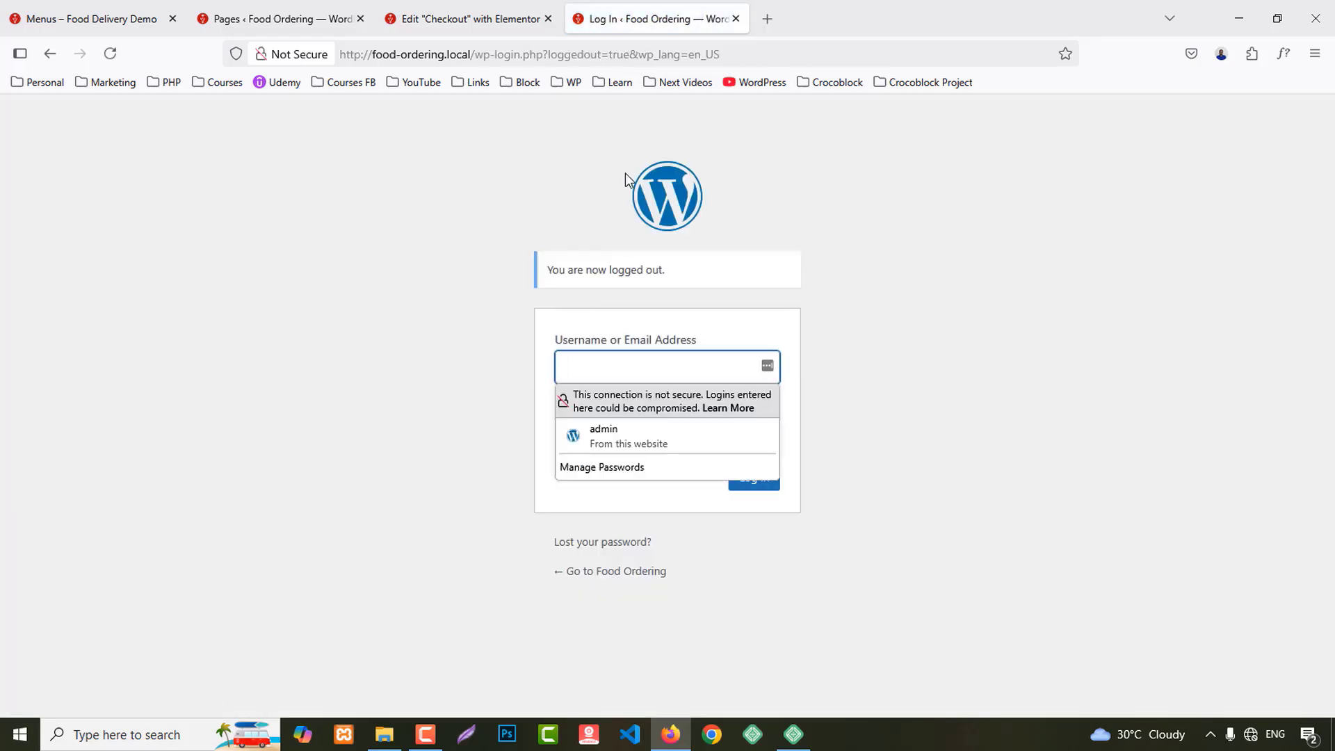
{"action": "left_click_drag", "start_coordinate": [478, 57], "coordinate": [1205, 109]}
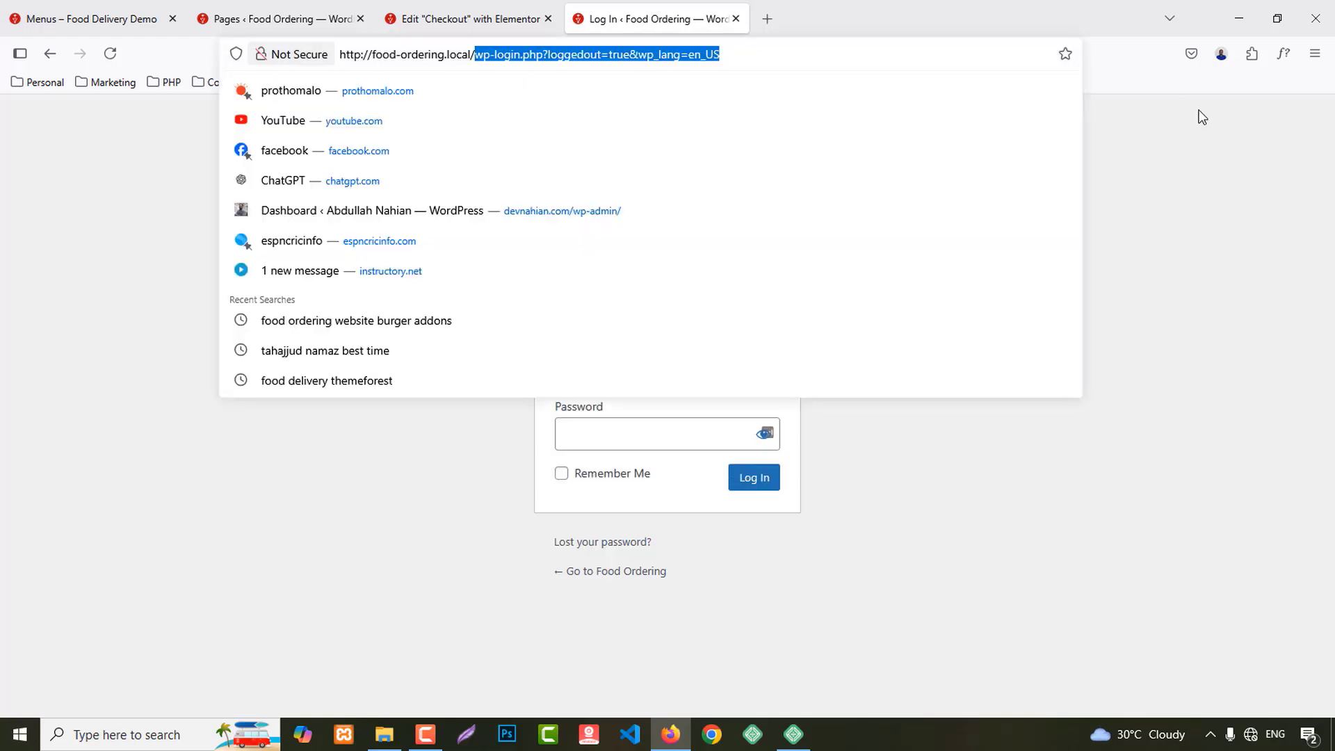
{"action": "key", "text": "BackSpace"}
{"action": "key", "text": "Return"}
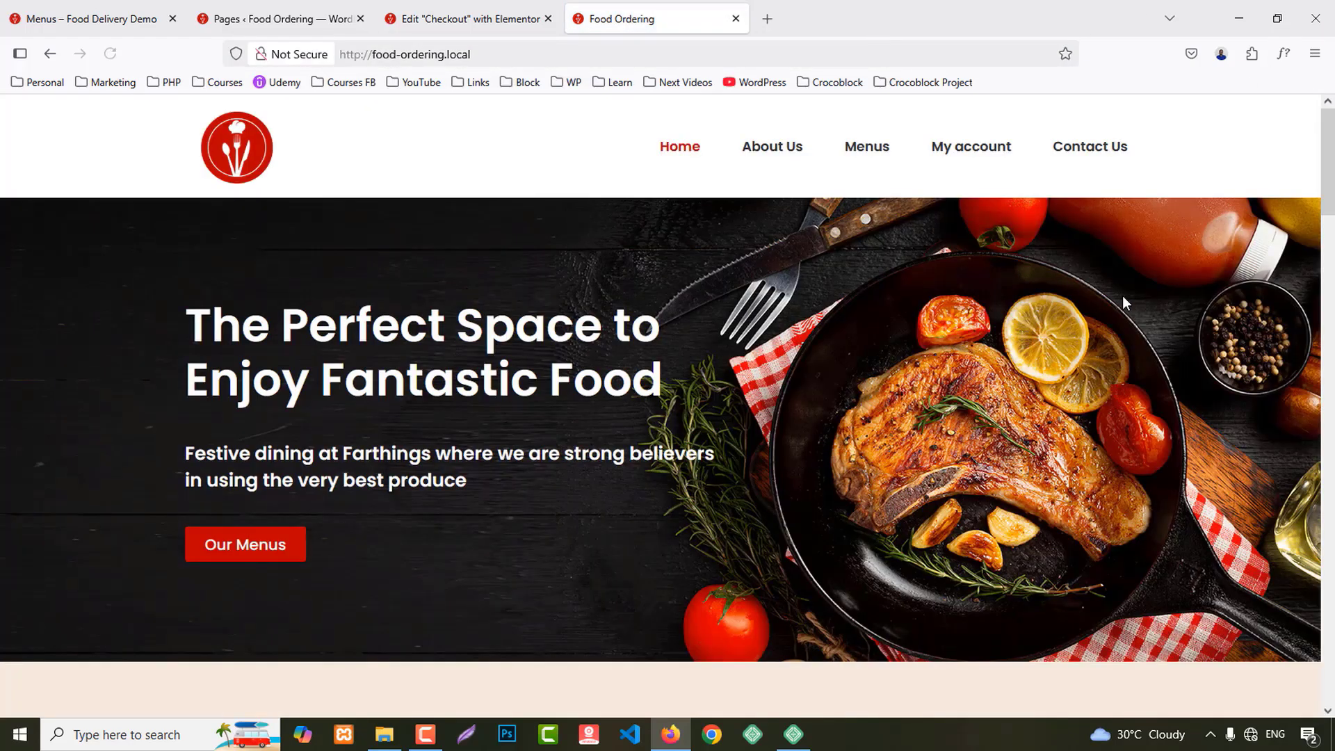
Step: Check the logged-out My account page's Login and Register fields, then return Home
{"action": "left_click", "coordinate": [969, 158]}
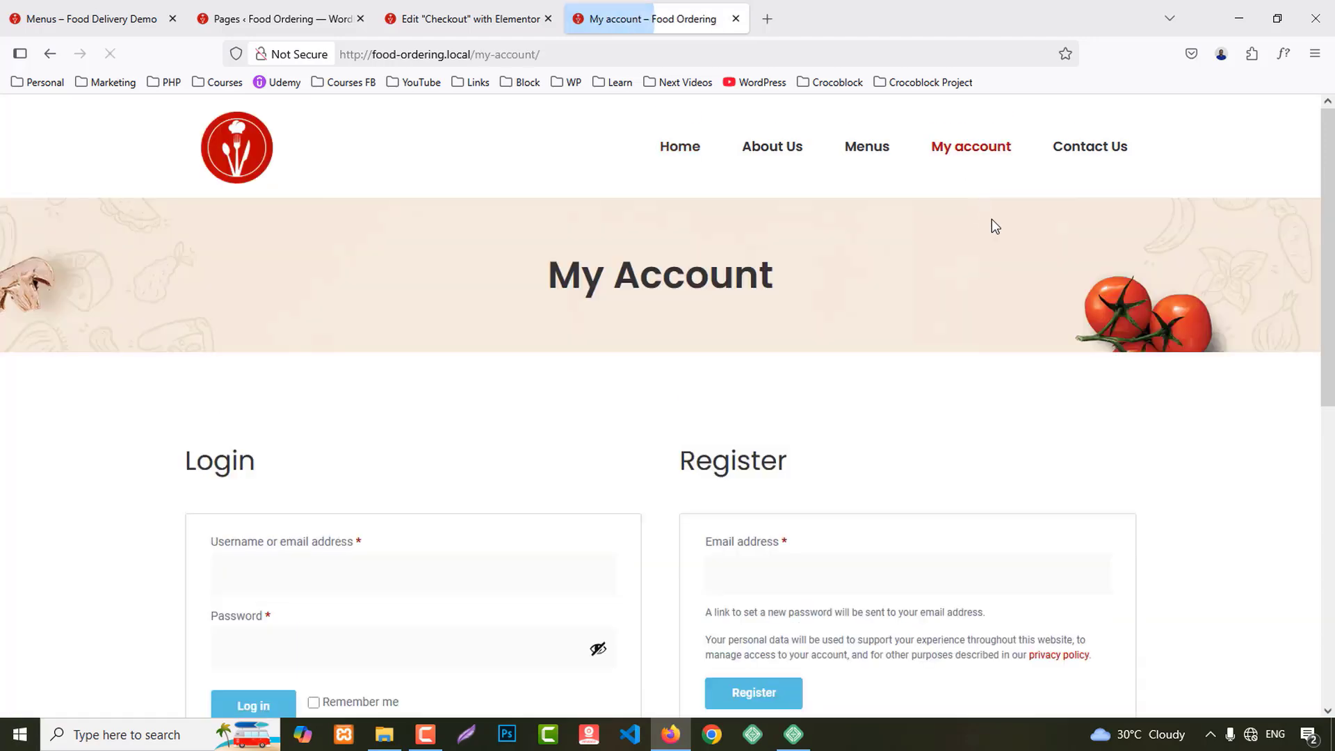
{"action": "scroll", "coordinate": [1158, 337], "scroll_direction": "down", "scroll_amount": 3}
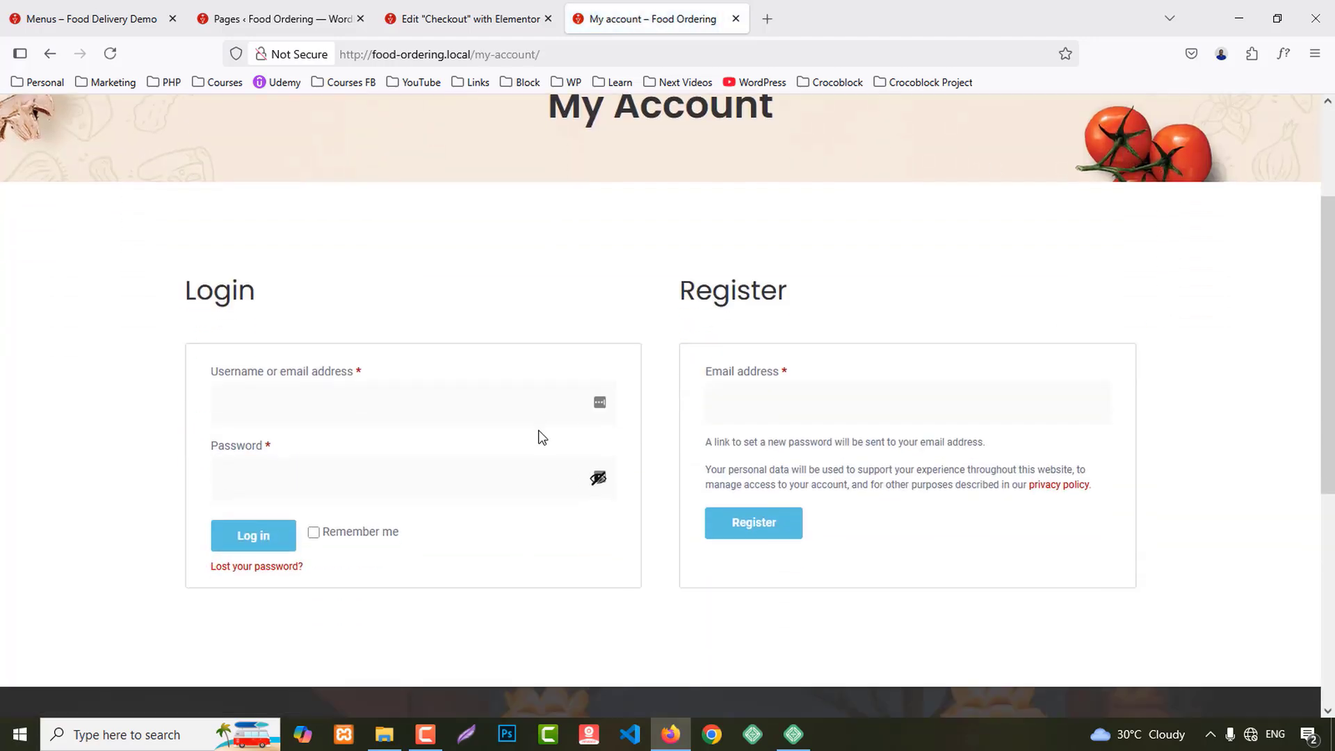
{"action": "left_click", "coordinate": [291, 403]}
{"action": "left_click", "coordinate": [13, 502]}
{"action": "left_click", "coordinate": [779, 398]}
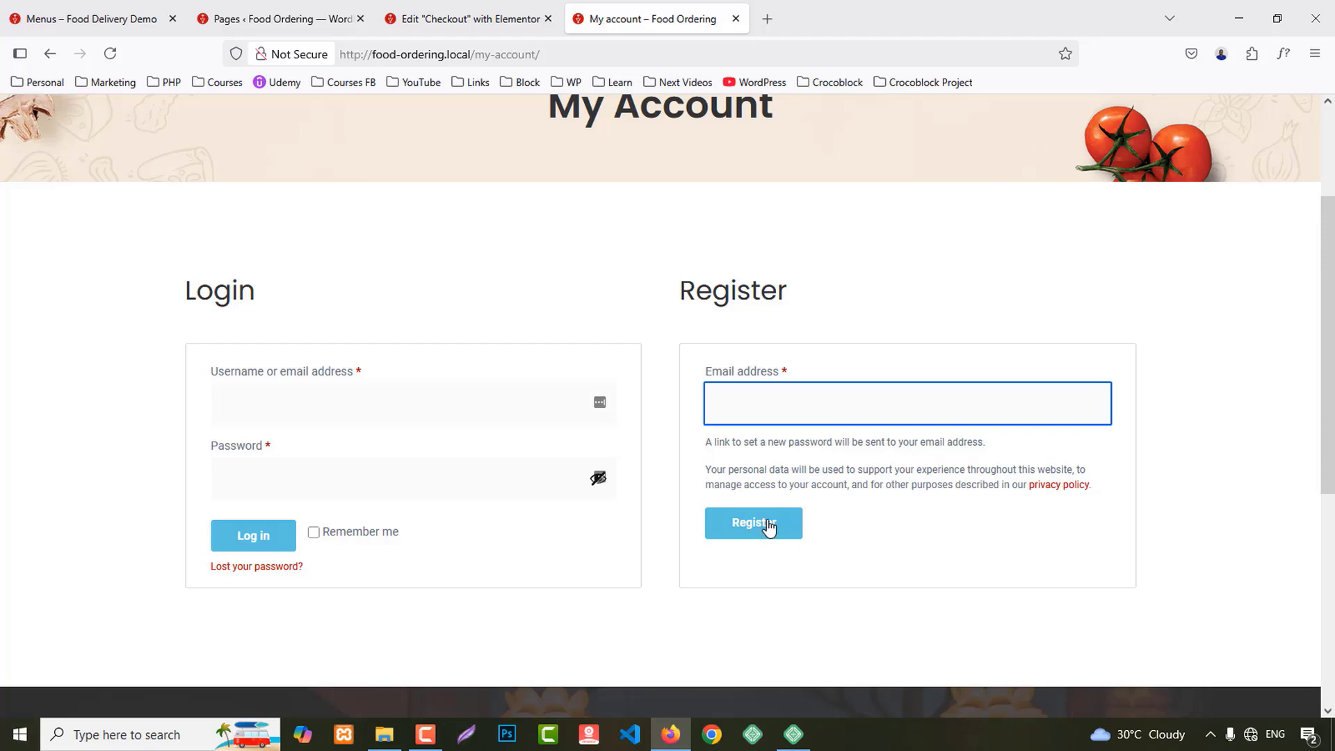
{"action": "scroll", "coordinate": [921, 547], "scroll_direction": "up", "scroll_amount": 3}
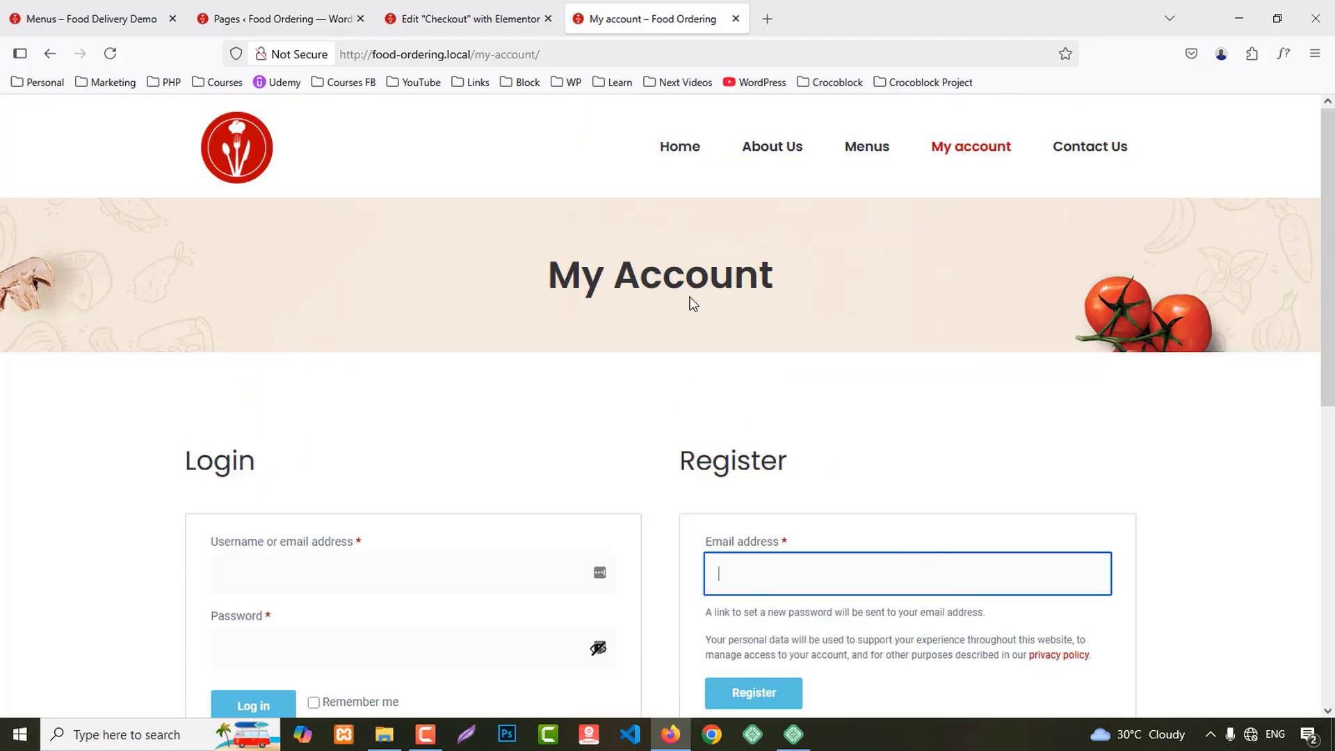
{"action": "left_click", "coordinate": [683, 150]}
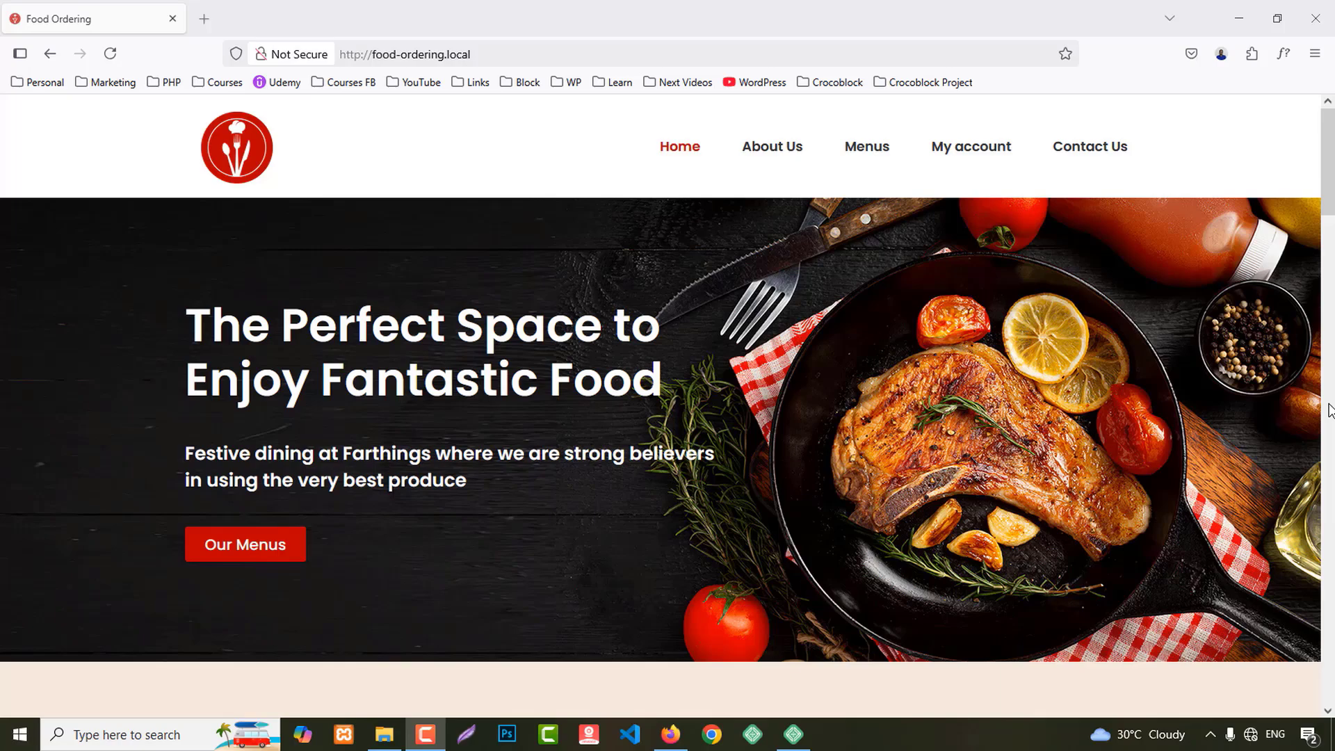
Step: Scroll the homepage and browse the About Us and Contact Us pages
{"action": "scroll", "coordinate": [780, 313], "scroll_direction": "down", "scroll_amount": 8}
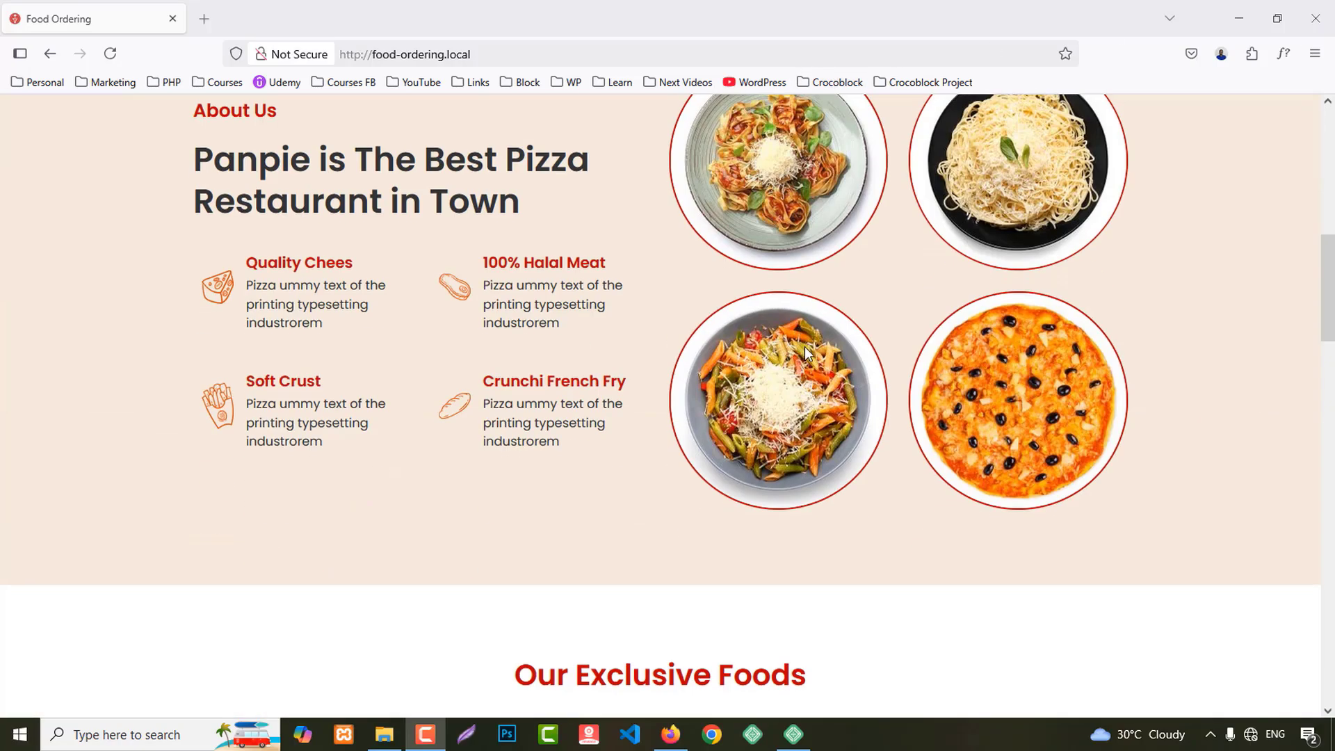
{"action": "scroll", "coordinate": [809, 342], "scroll_direction": "down", "scroll_amount": 20}
{"action": "scroll", "coordinate": [820, 351], "scroll_direction": "up", "scroll_amount": 12}
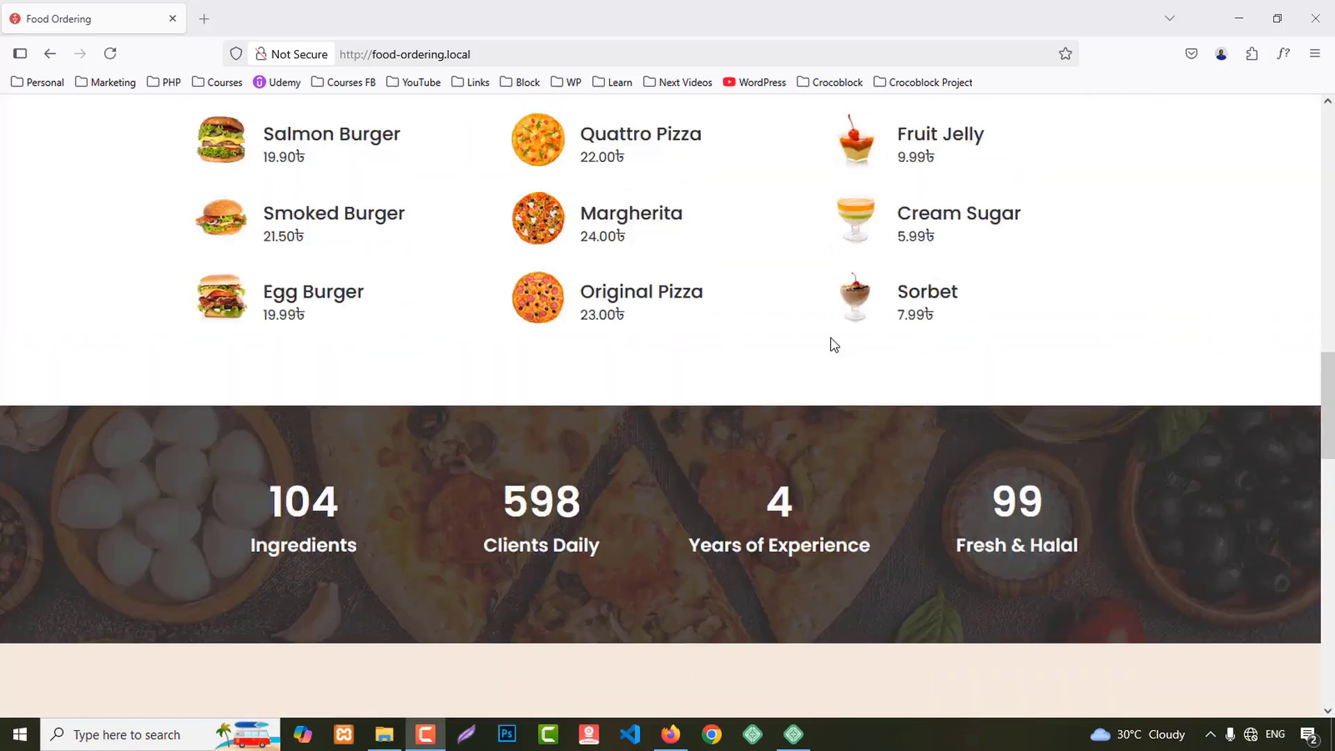
{"action": "scroll", "coordinate": [830, 337], "scroll_direction": "up", "scroll_amount": 15}
{"action": "left_click", "coordinate": [771, 148]}
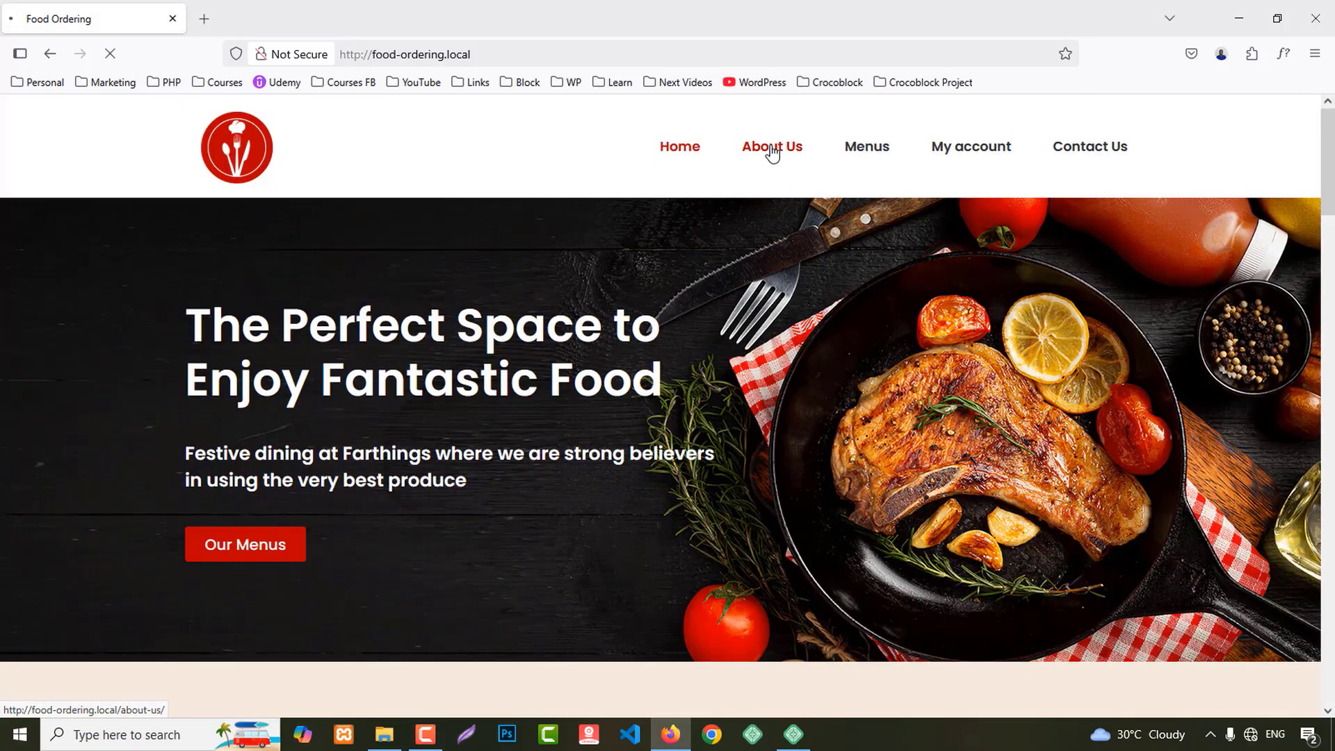
{"action": "scroll", "coordinate": [968, 438], "scroll_direction": "down", "scroll_amount": 10}
{"action": "scroll", "coordinate": [972, 435], "scroll_direction": "up", "scroll_amount": 8}
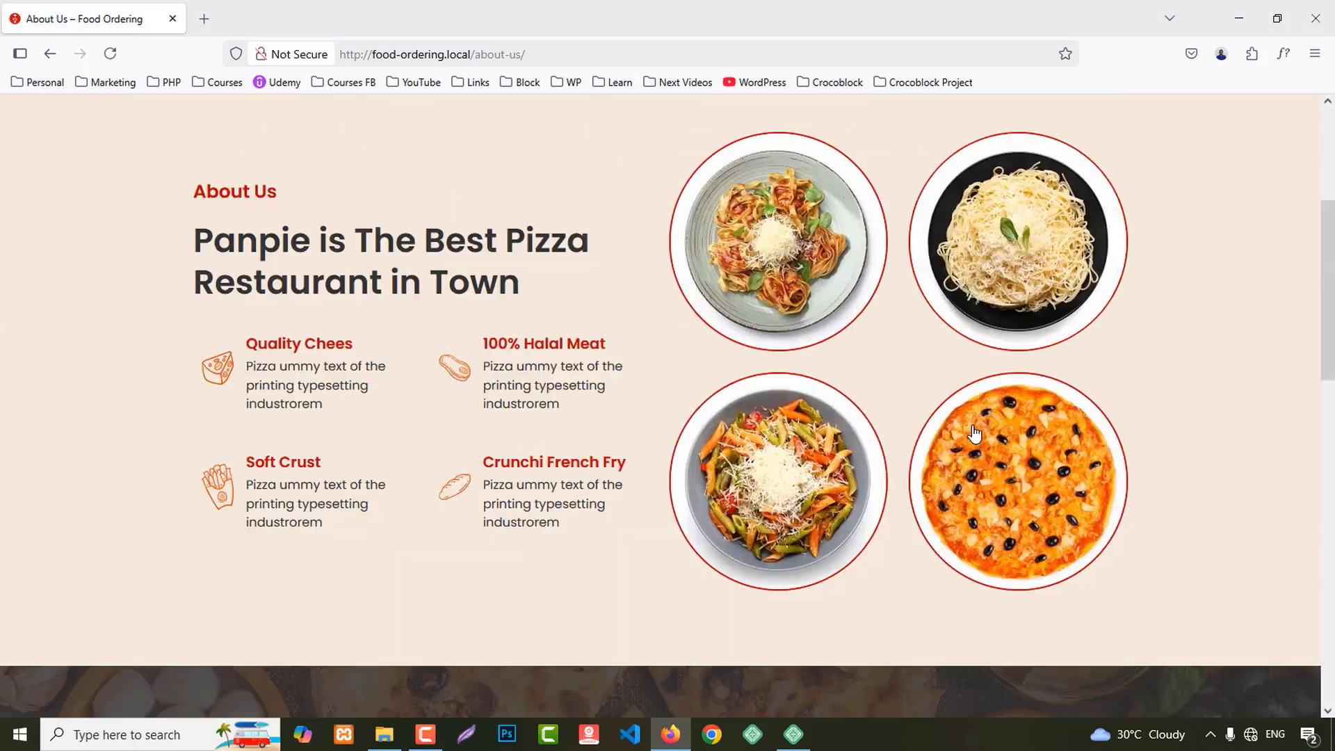
{"action": "scroll", "coordinate": [973, 435], "scroll_direction": "up", "scroll_amount": 5}
{"action": "left_click", "coordinate": [1099, 155]}
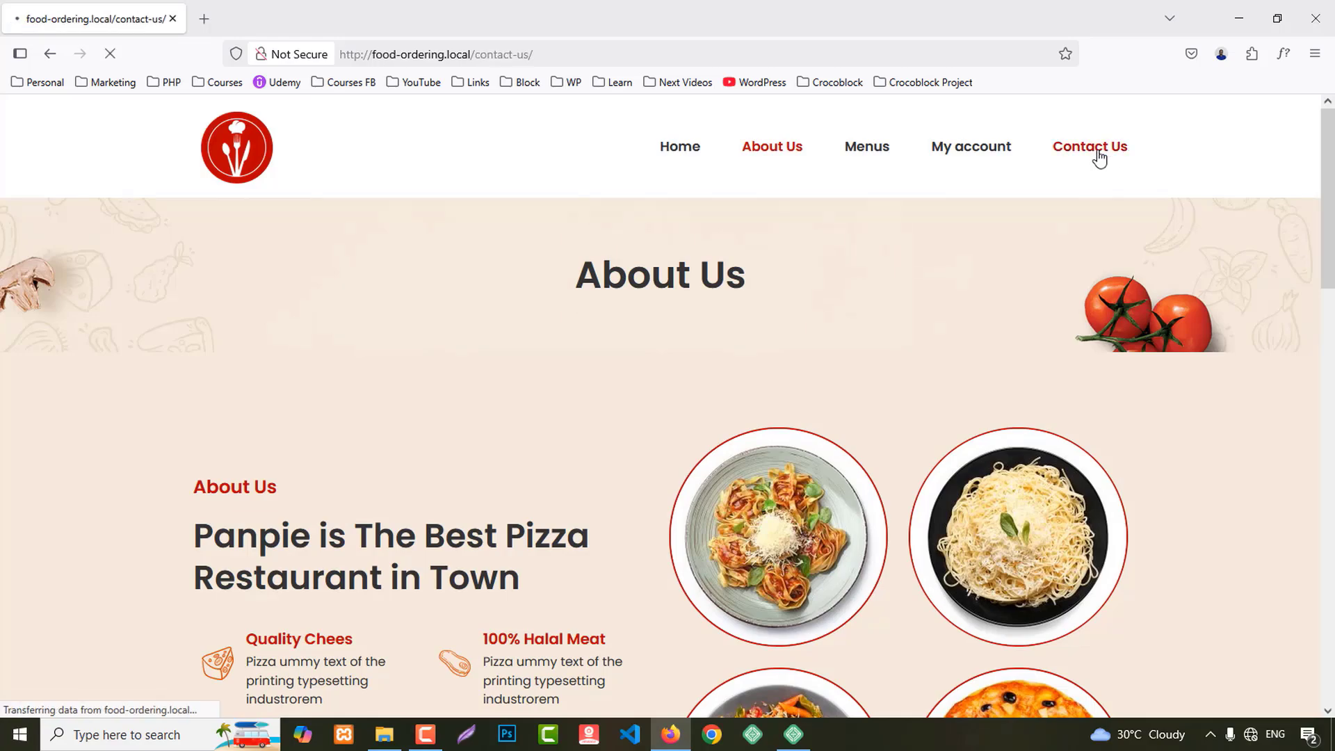
{"action": "scroll", "coordinate": [1105, 181], "scroll_direction": "down", "scroll_amount": 10}
{"action": "scroll", "coordinate": [1119, 215], "scroll_direction": "up", "scroll_amount": 10}
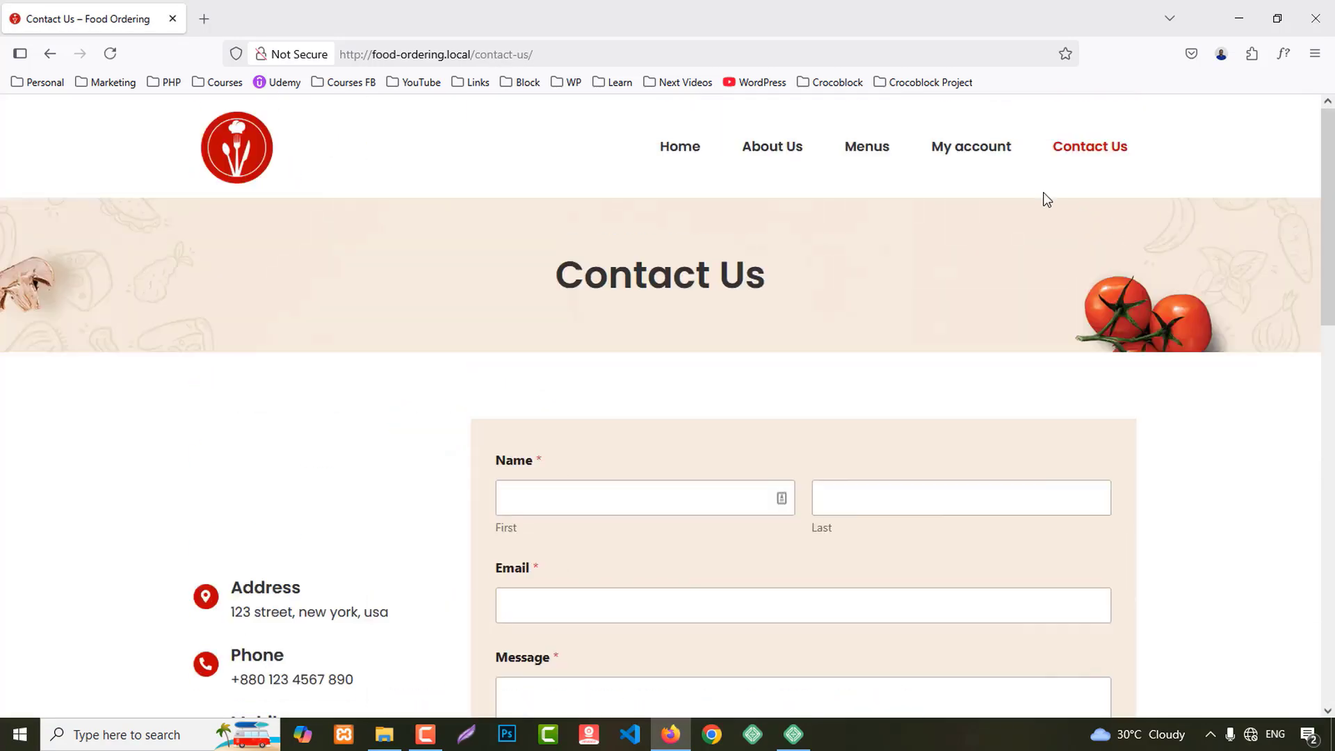
Step: Visit My account and Menus, go Home, then revisit Menus before returning Home
{"action": "left_click", "coordinate": [979, 157]}
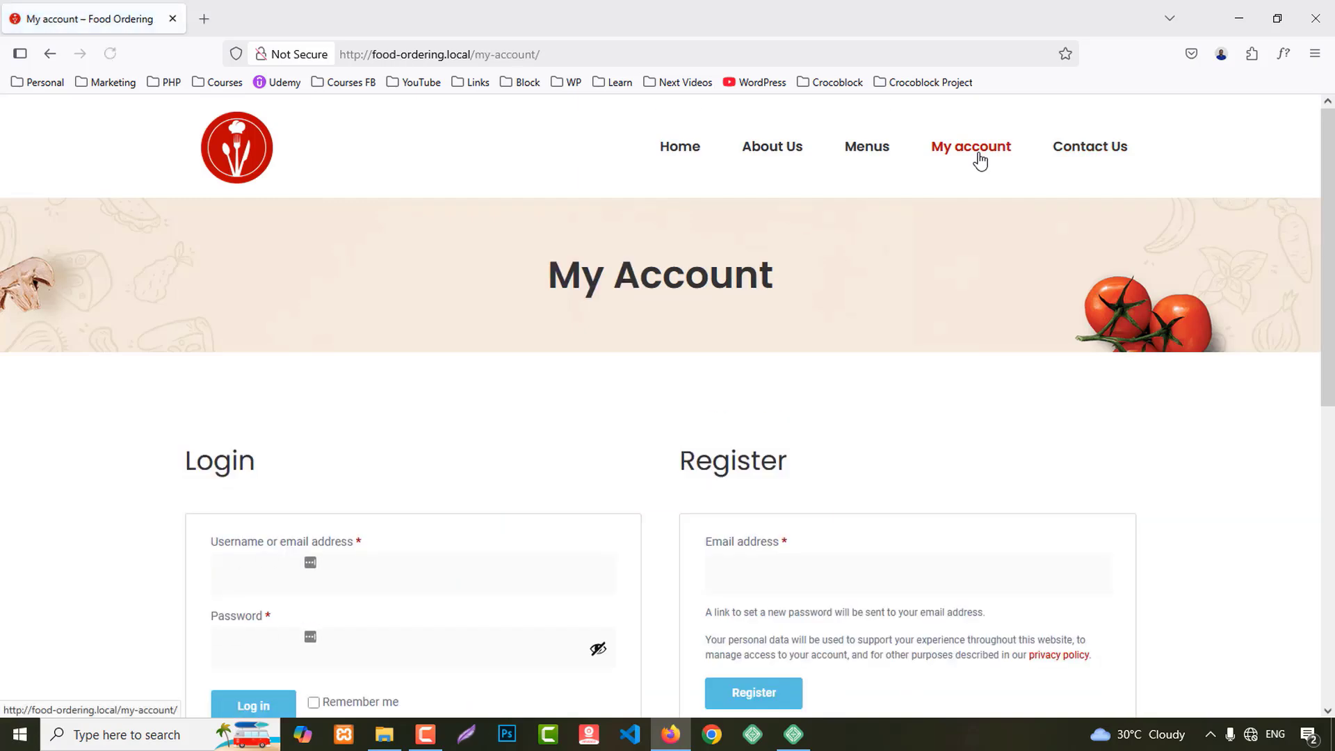
{"action": "left_click", "coordinate": [873, 158]}
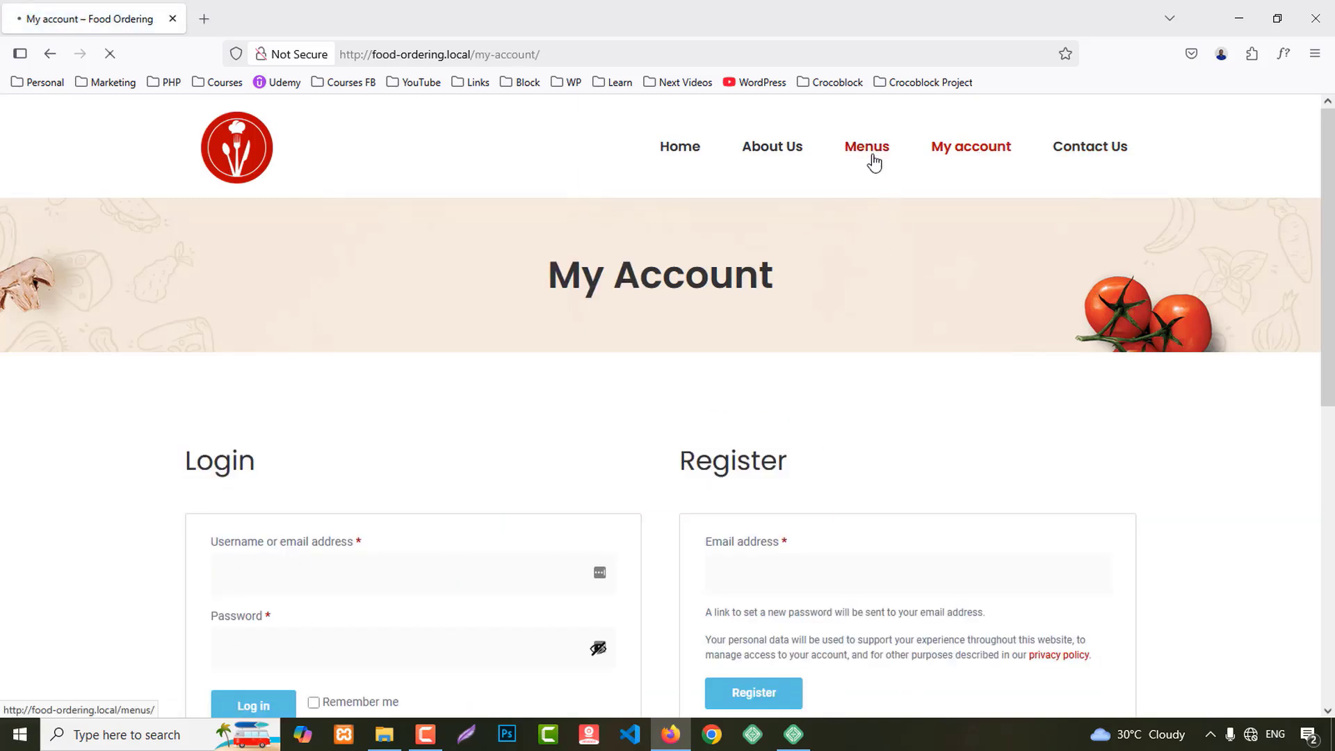
{"action": "scroll", "coordinate": [562, 429], "scroll_direction": "down", "scroll_amount": 4}
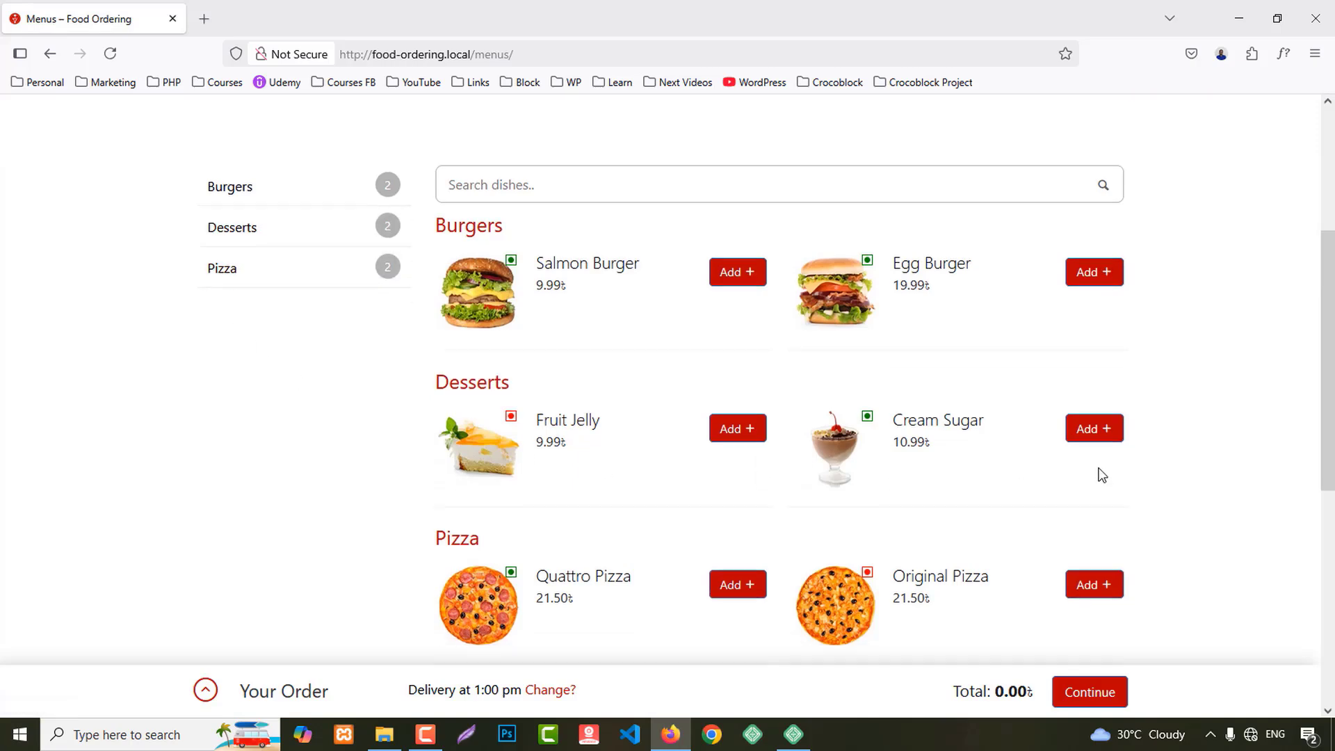
{"action": "scroll", "coordinate": [1096, 466], "scroll_direction": "down", "scroll_amount": 7}
{"action": "scroll", "coordinate": [1096, 465], "scroll_direction": "up", "scroll_amount": 9}
{"action": "scroll", "coordinate": [1100, 461], "scroll_direction": "up", "scroll_amount": 2}
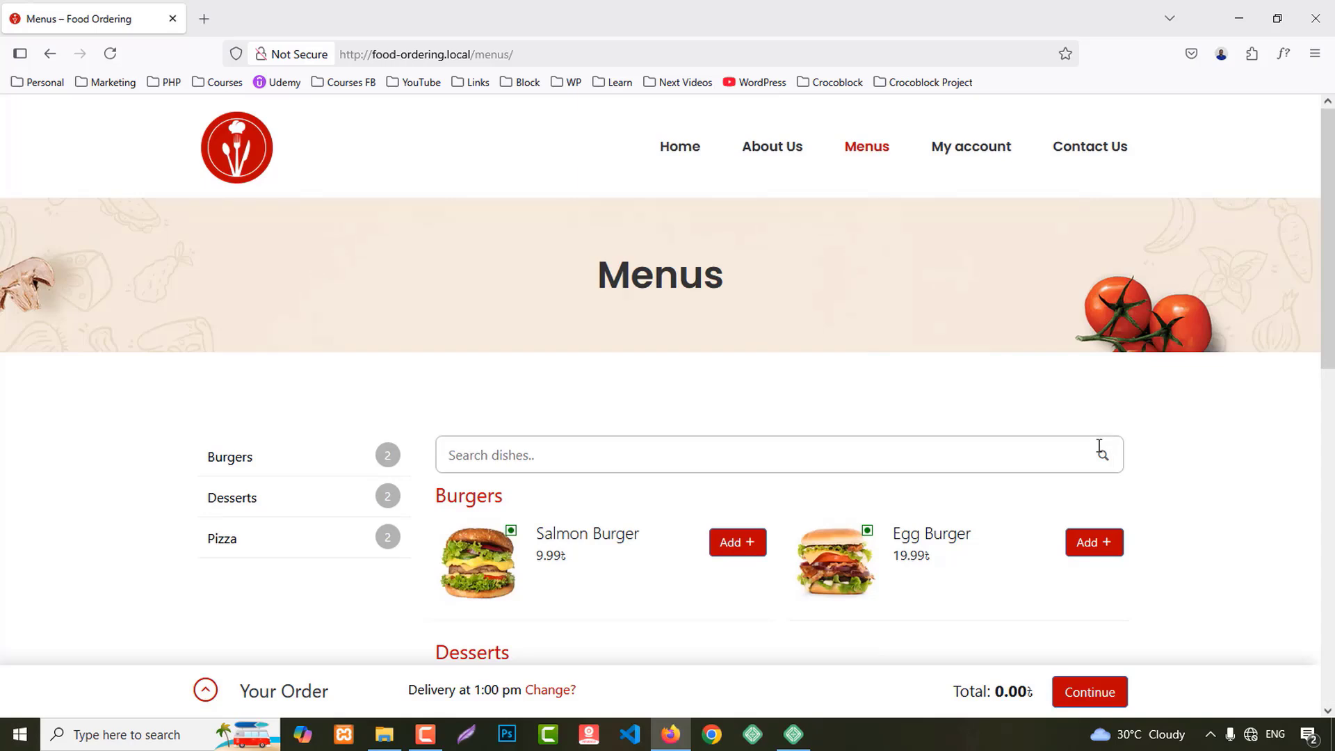
{"action": "left_click", "coordinate": [680, 154]}
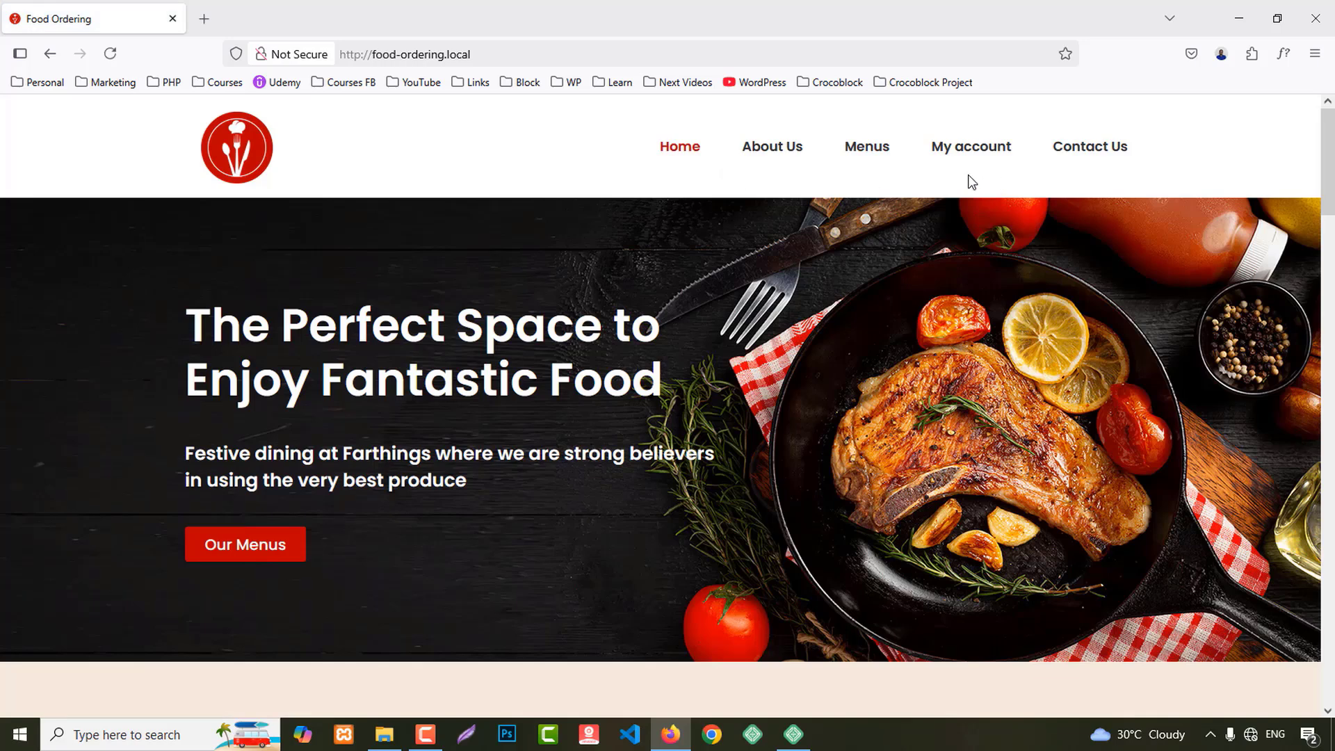
{"action": "left_click", "coordinate": [865, 154]}
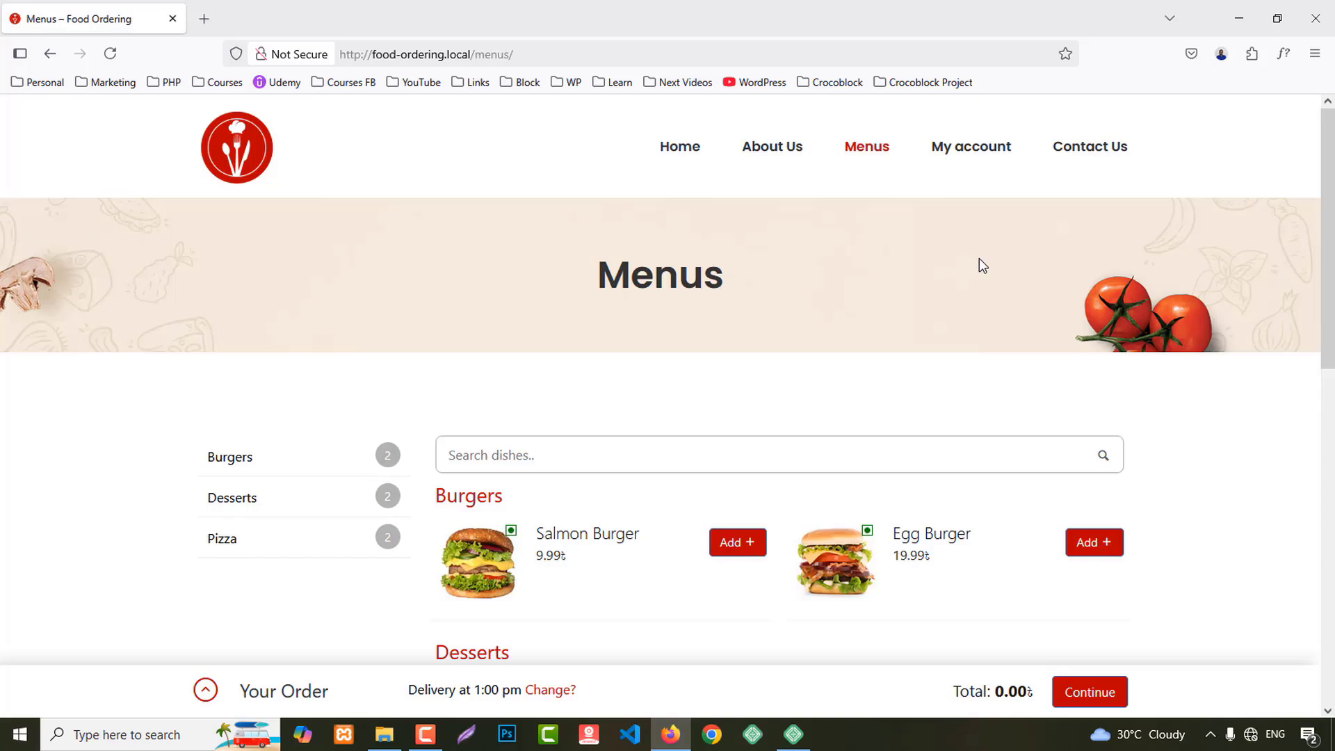
{"action": "scroll", "coordinate": [1285, 421], "scroll_direction": "down", "scroll_amount": 4}
{"action": "scroll", "coordinate": [1332, 504], "scroll_direction": "up", "scroll_amount": 4}
{"action": "left_click", "coordinate": [671, 155]}
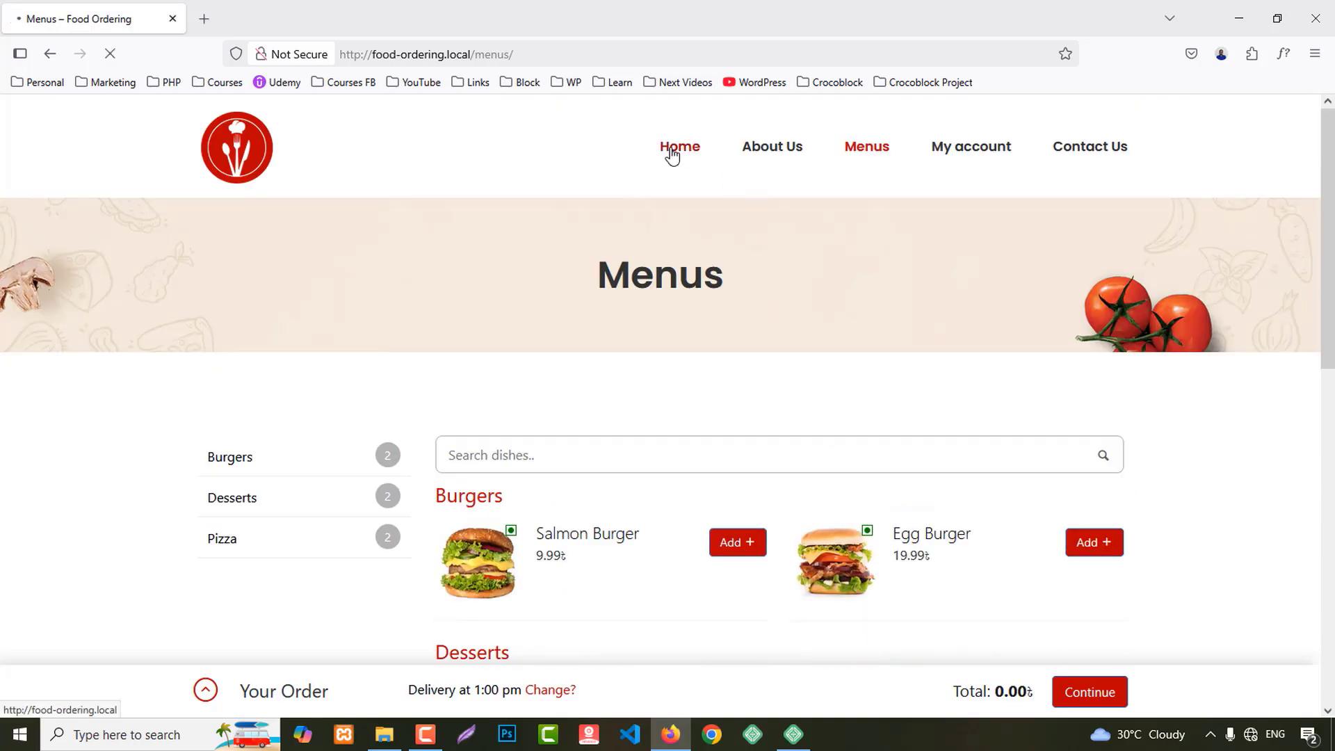